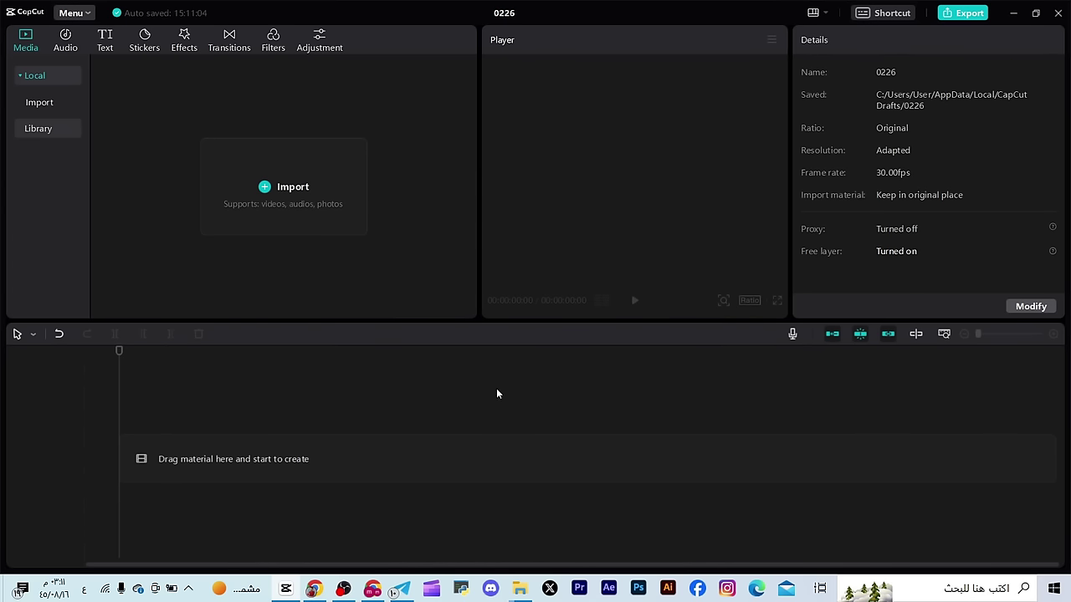
# Bring up the ملحقات التدريب folder and try dragging the montage .mp4 into CapCut
pyautogui.moveTo(527, 588)
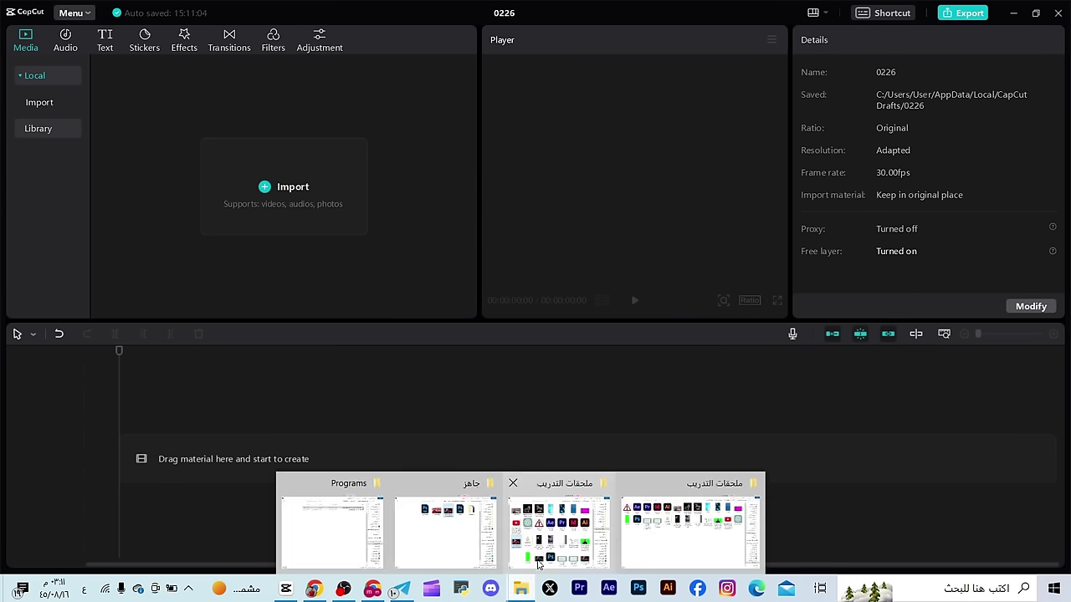
pyautogui.click(544, 546)
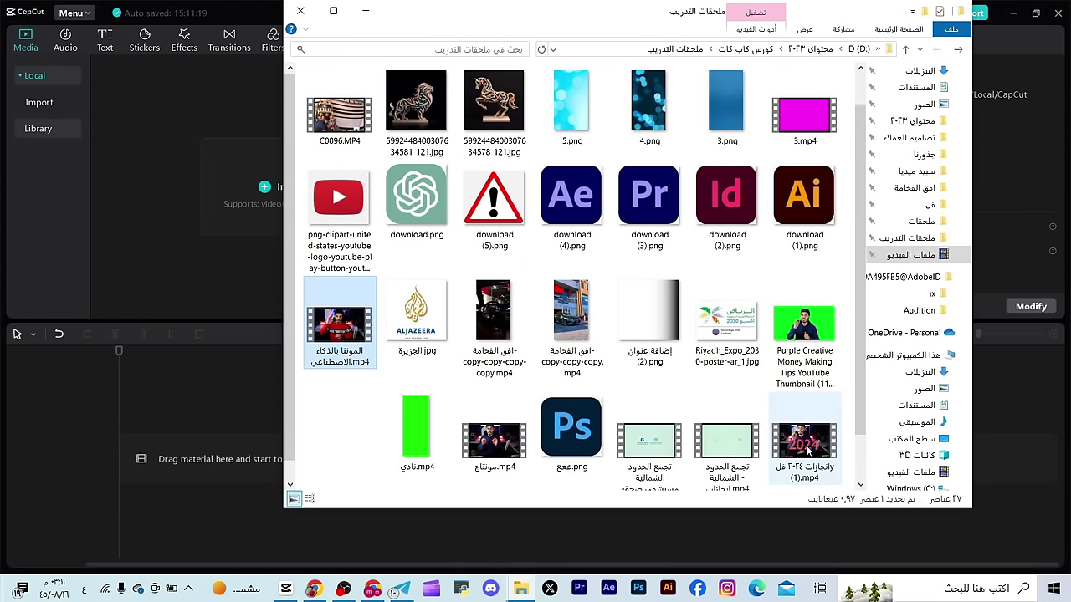
pyautogui.moveTo(494, 430); pyautogui.dragTo(151, 224)
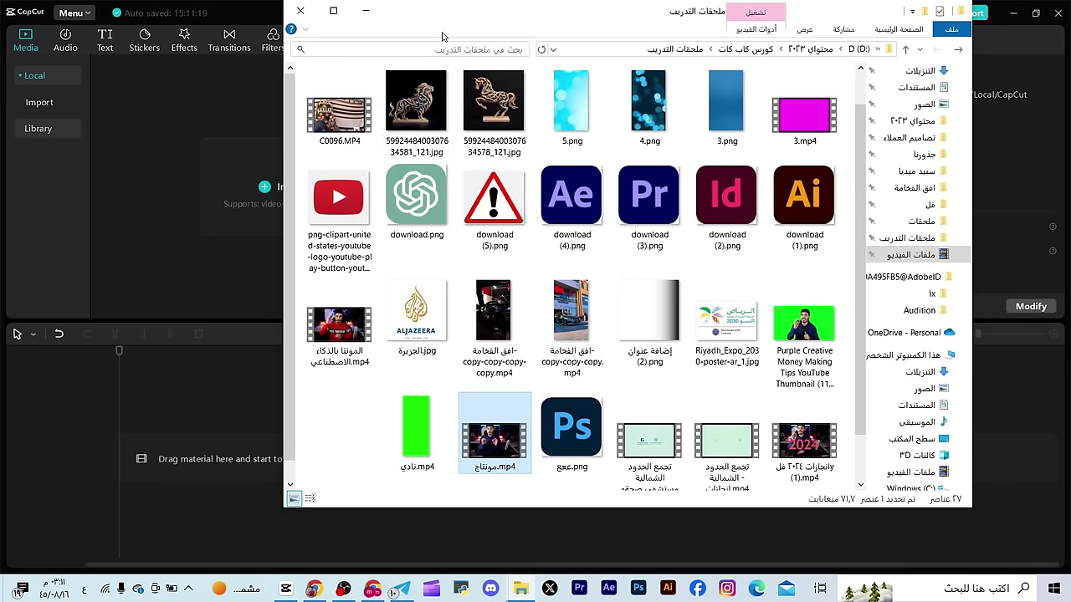
pyautogui.moveTo(453, 22); pyautogui.dragTo(650, 38)
pyautogui.moveTo(696, 471); pyautogui.dragTo(216, 172)
pyautogui.moveTo(655, 44); pyautogui.dragTo(633, 66)
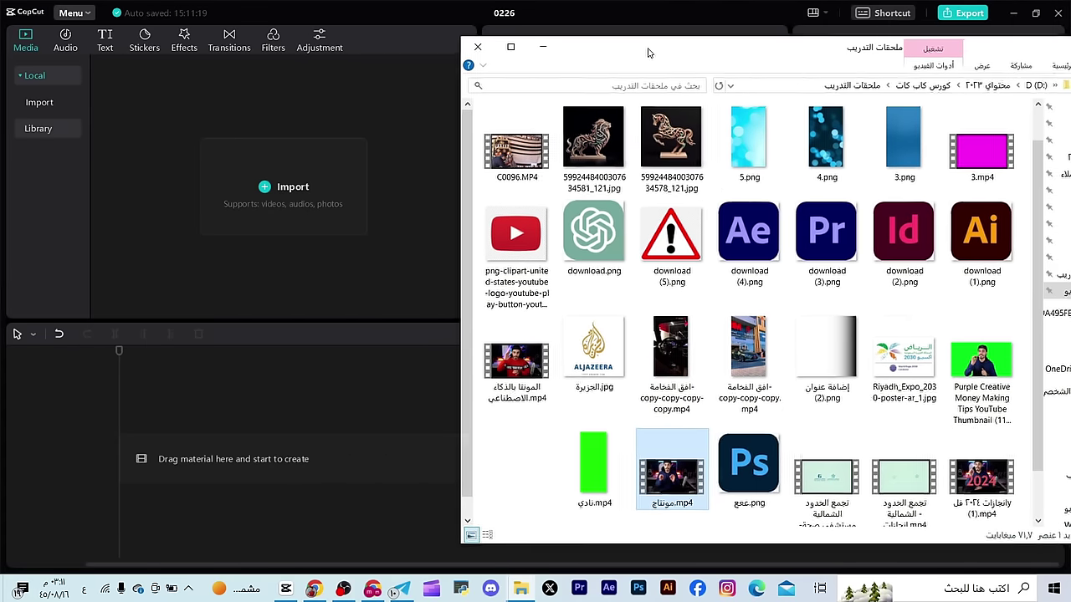
pyautogui.click(332, 121)
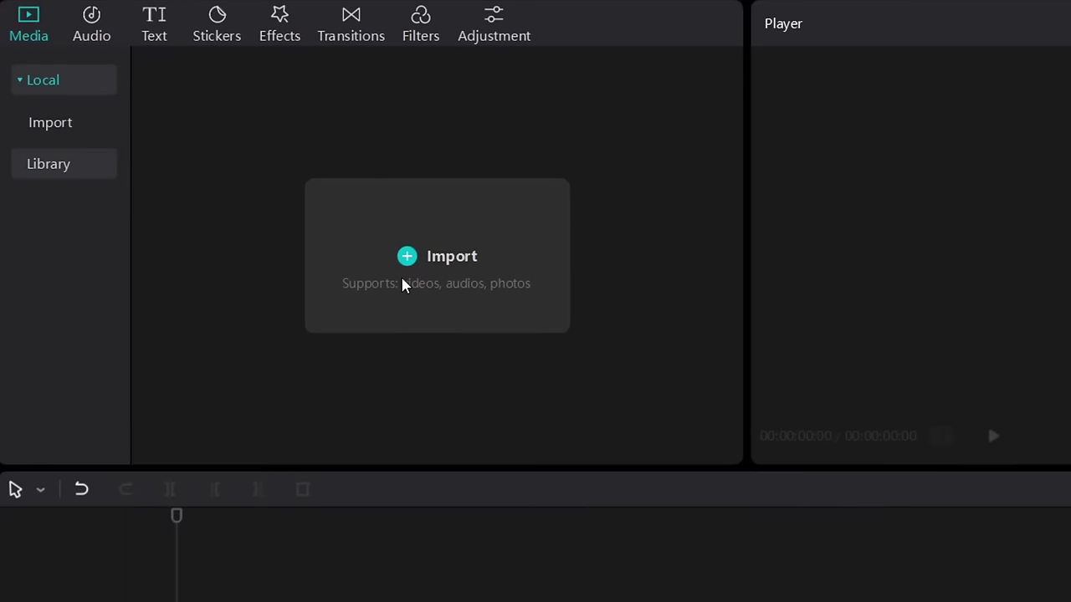
# Import the montage .mp4 from ملحقات التدريب and place the 00:00:59:27 clip at timeline start
pyautogui.click(402, 284)
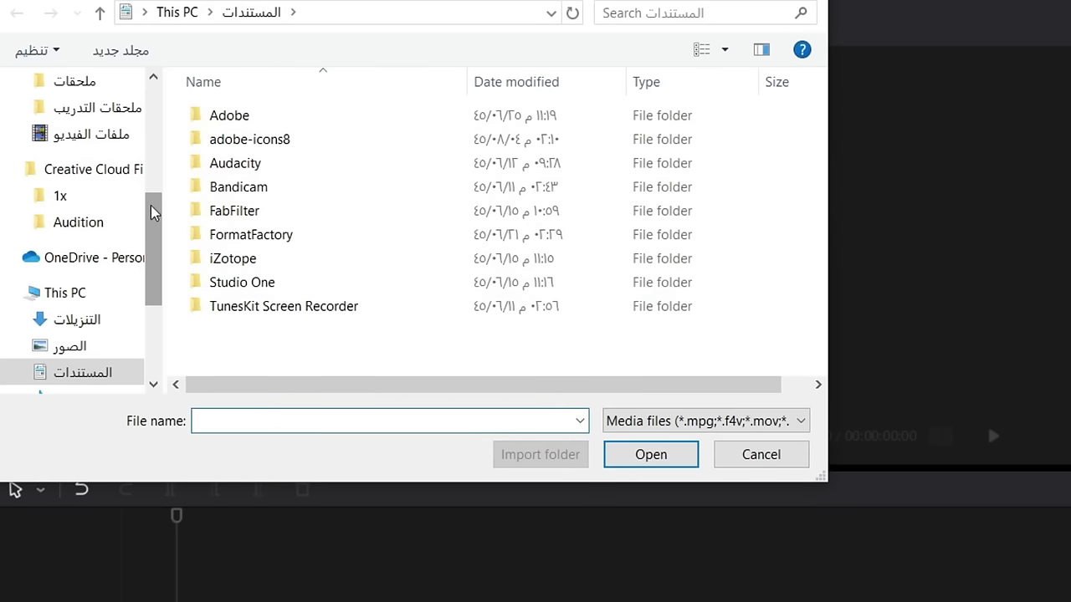
pyautogui.scroll(5, 84, 251)
pyautogui.scroll(-1, 125, 263)
pyautogui.click(84, 372)
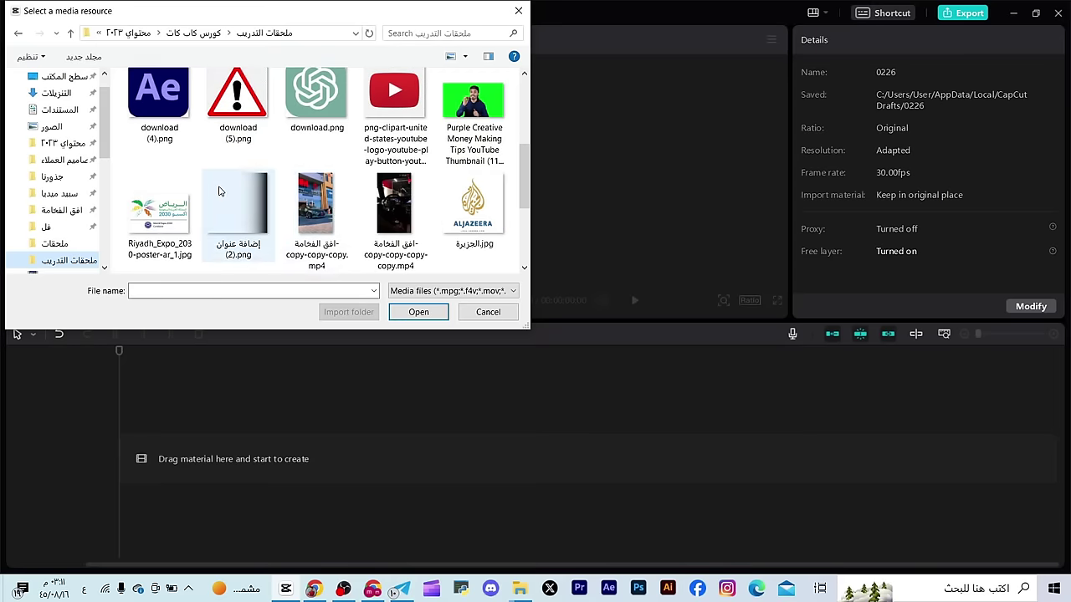
pyautogui.scroll(-5, 516, 298)
pyautogui.doubleClick(159, 241)
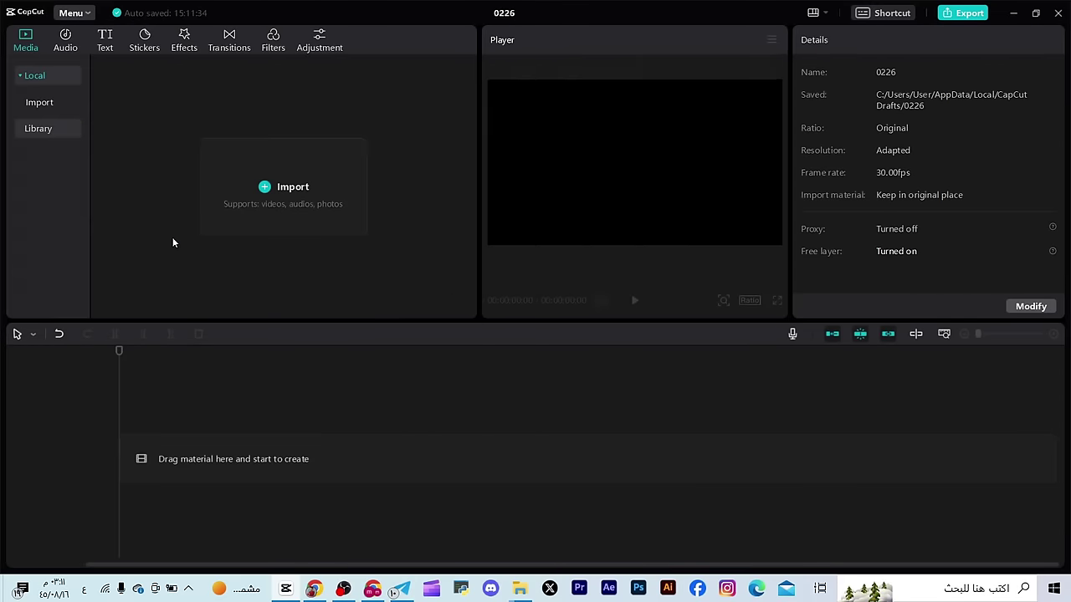
pyautogui.moveTo(141, 161); pyautogui.dragTo(122, 473)
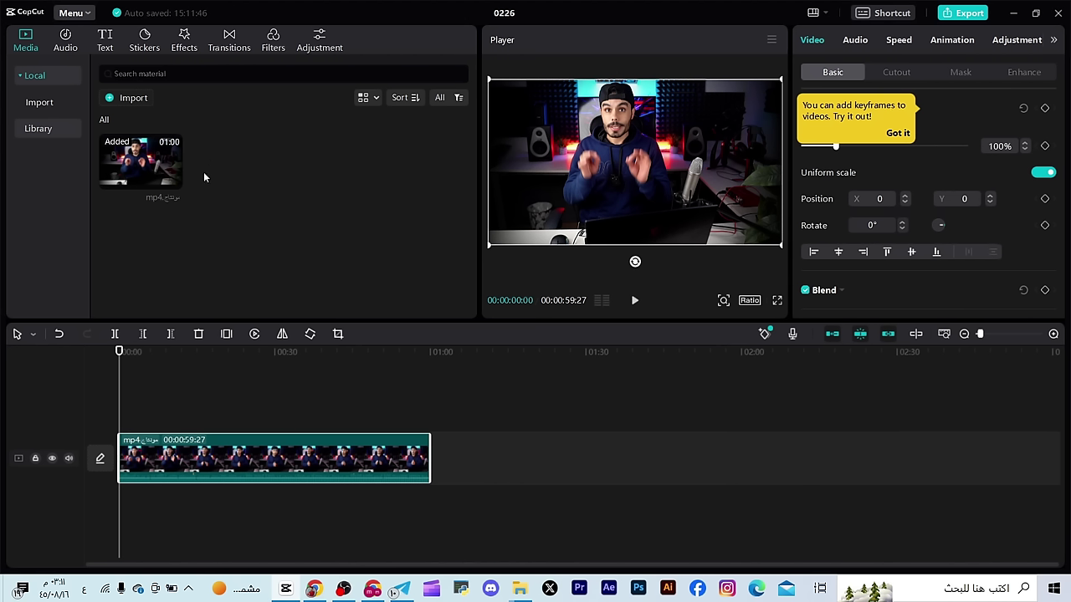
pyautogui.moveTo(154, 174)
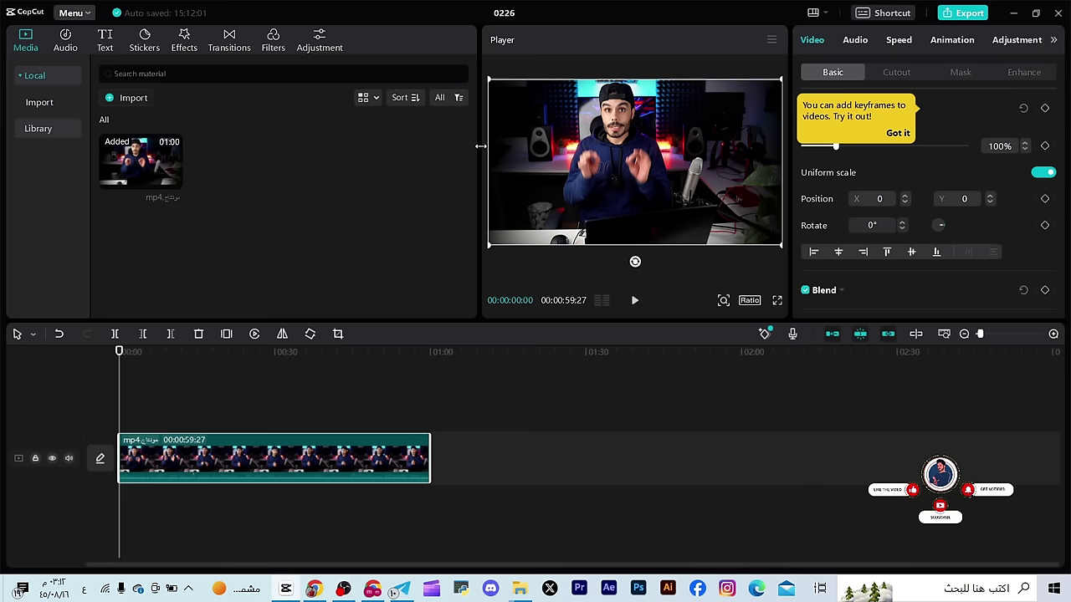
# Widen and heighten the player preview, lower the timeline, and select the clip to show its video settings
pyautogui.moveTo(473, 151); pyautogui.dragTo(379, 151)
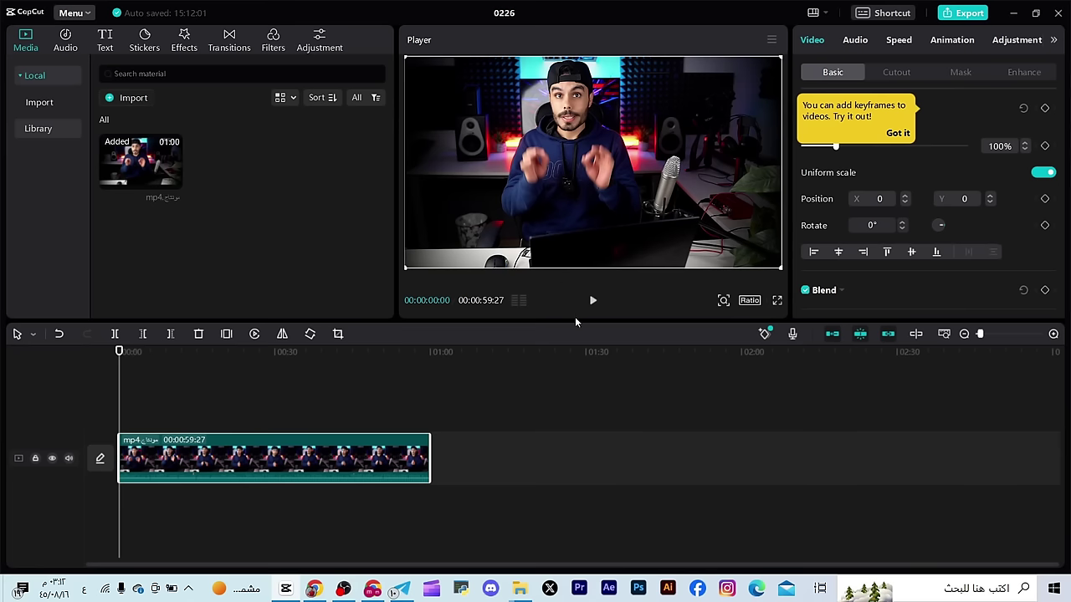
pyautogui.moveTo(575, 322); pyautogui.dragTo(573, 347)
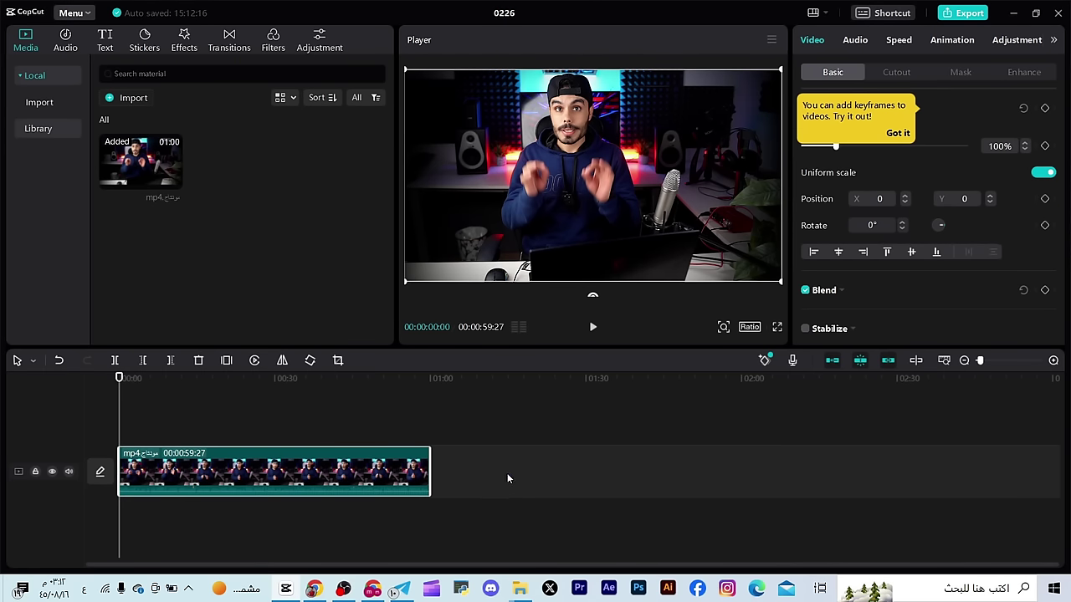
pyautogui.click(124, 399)
pyautogui.moveTo(124, 399); pyautogui.dragTo(129, 411)
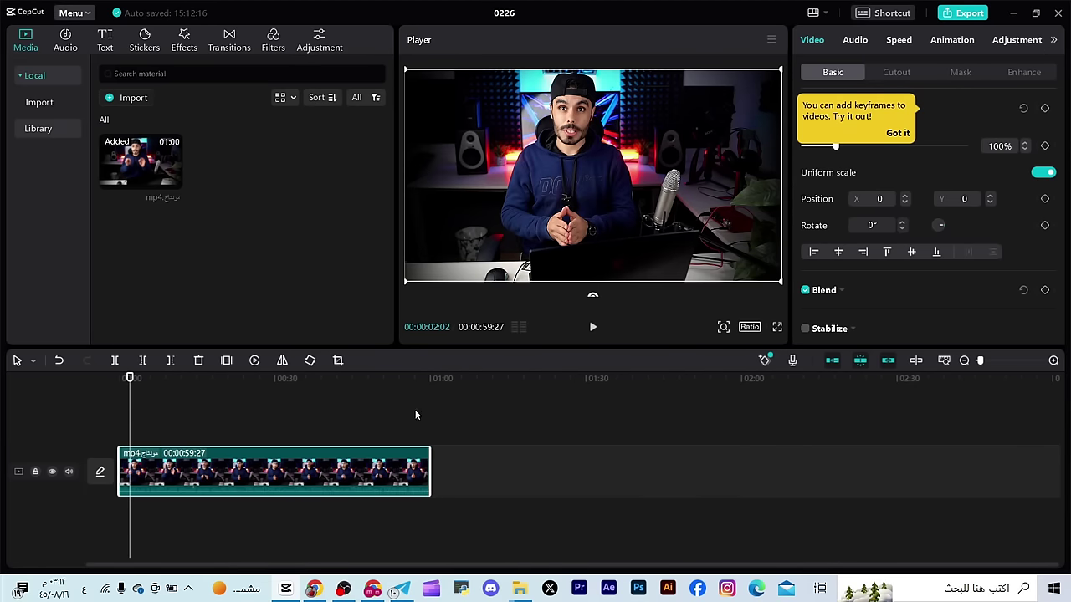
pyautogui.click(273, 416)
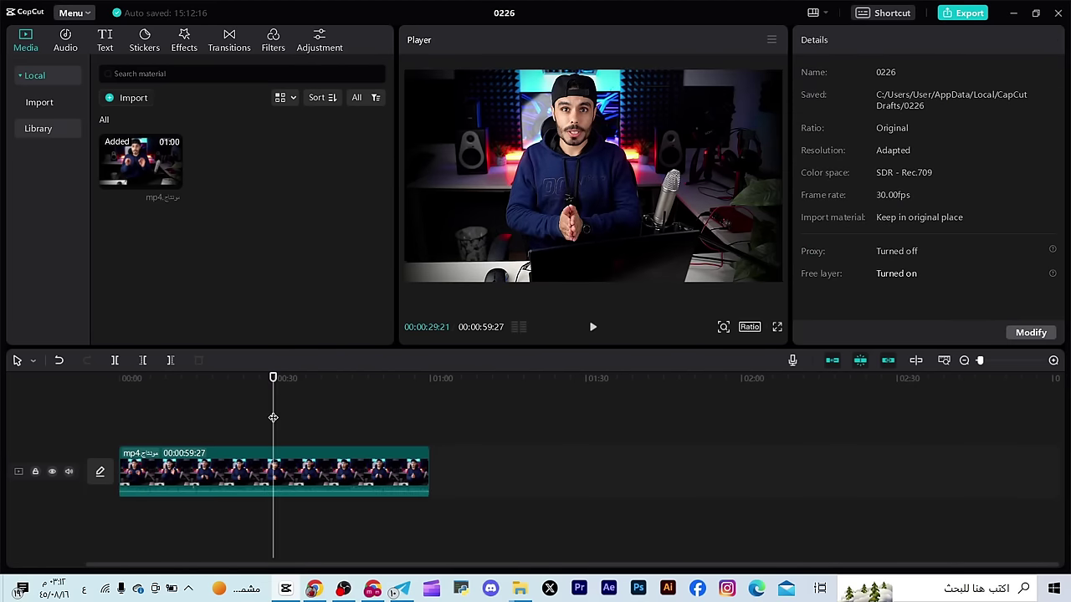
pyautogui.click(285, 486)
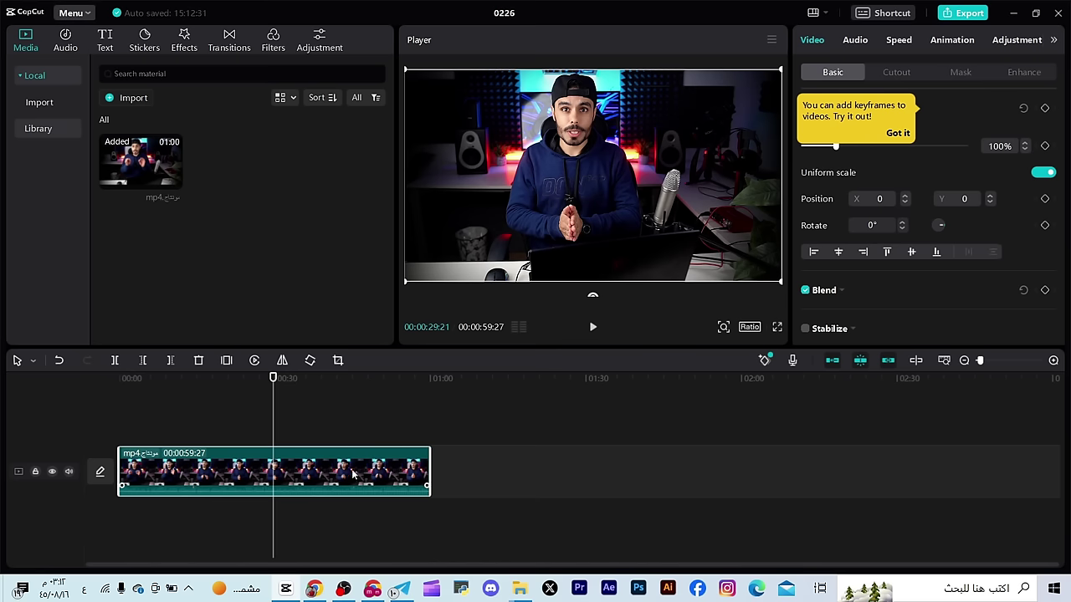
pyautogui.click(411, 420)
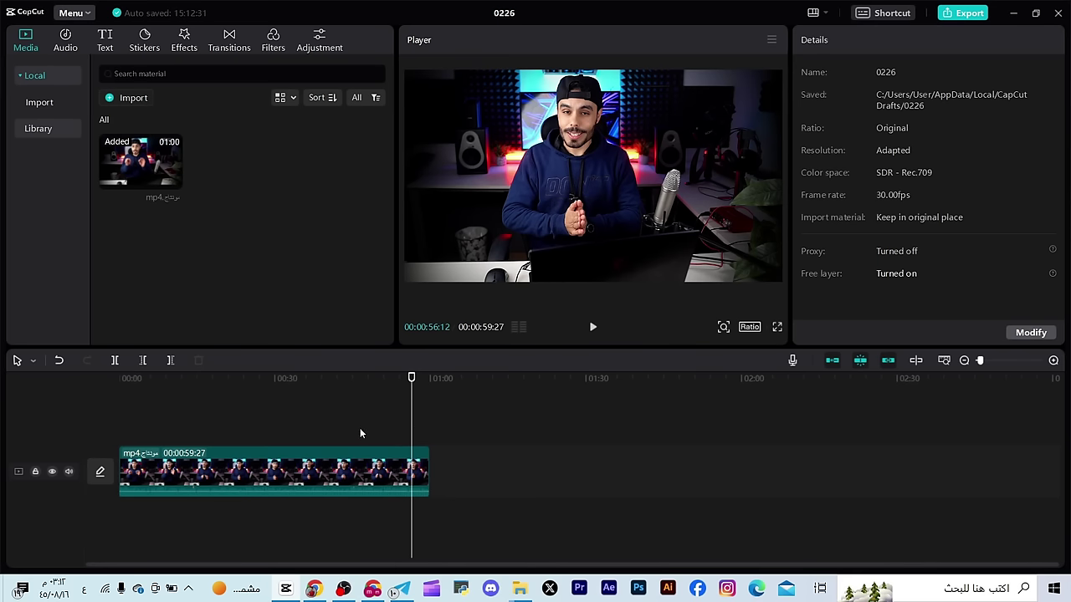
pyautogui.scroll(-1, 892, 118)
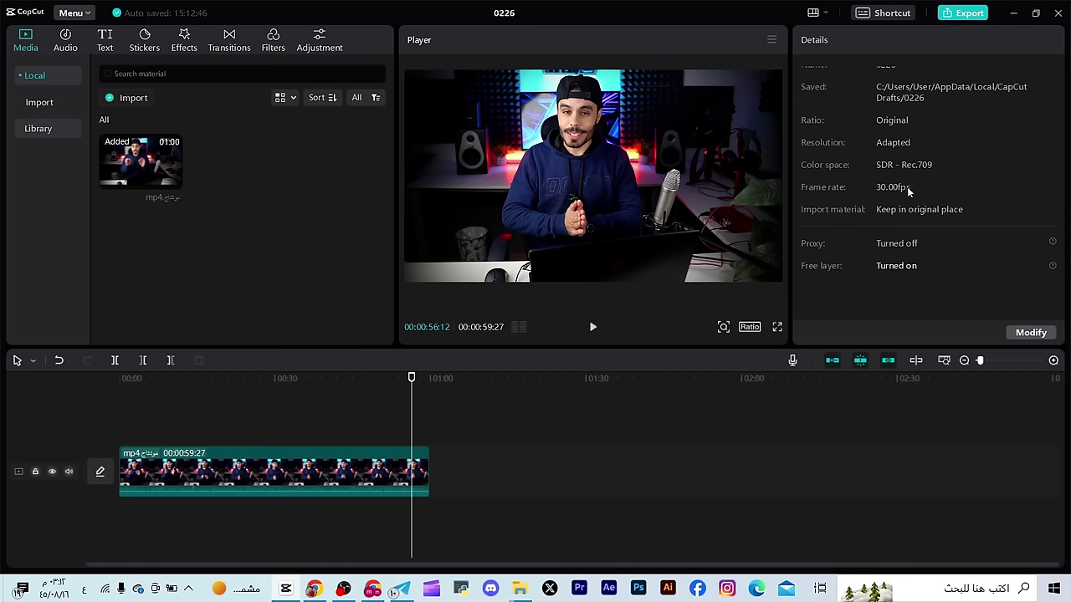
pyautogui.scroll(1, 916, 205)
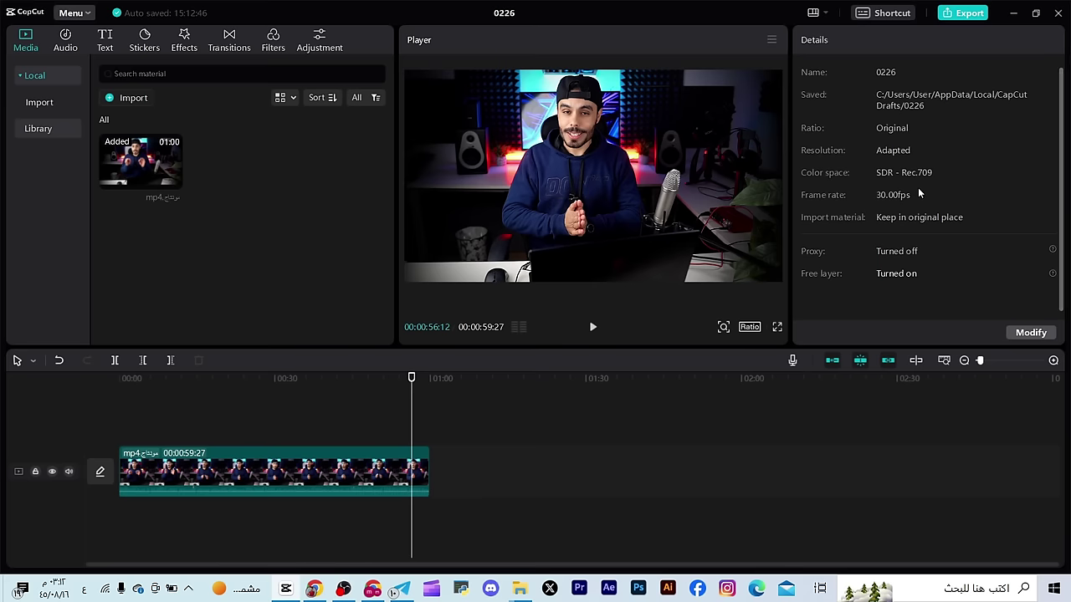
pyautogui.click(304, 465)
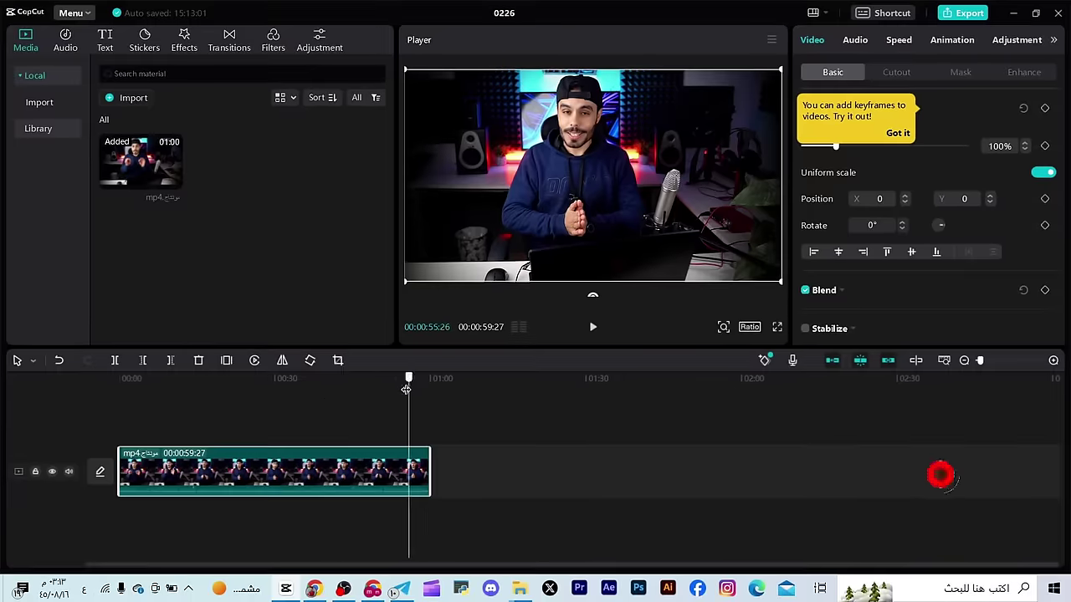
# Mute the clip's track at about 38 seconds and dismiss the keyframes tip
pyautogui.click(260, 439)
pyautogui.click(69, 471)
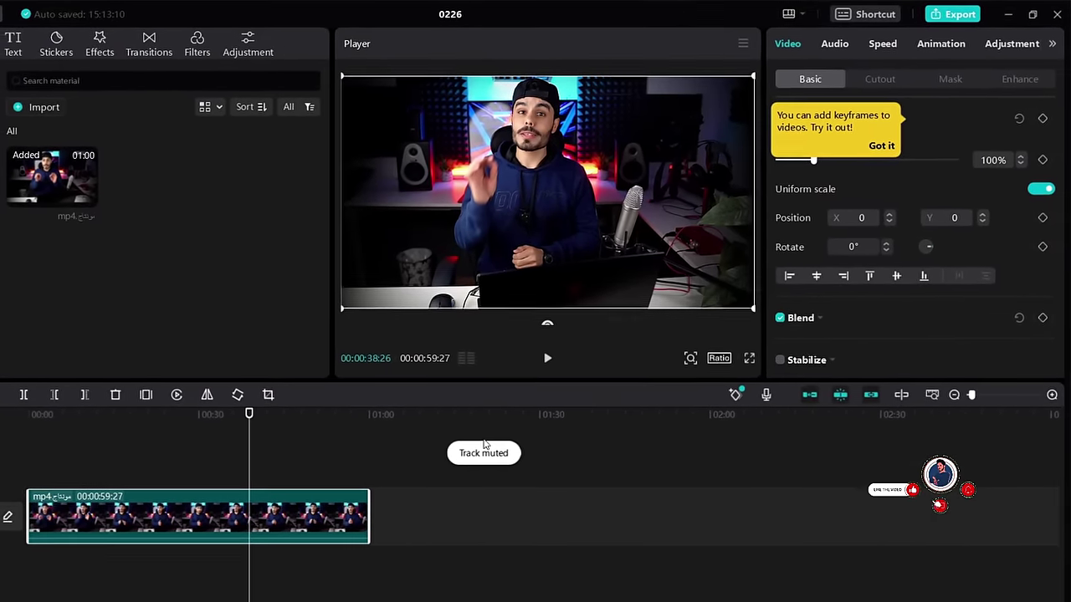
pyautogui.click(867, 158)
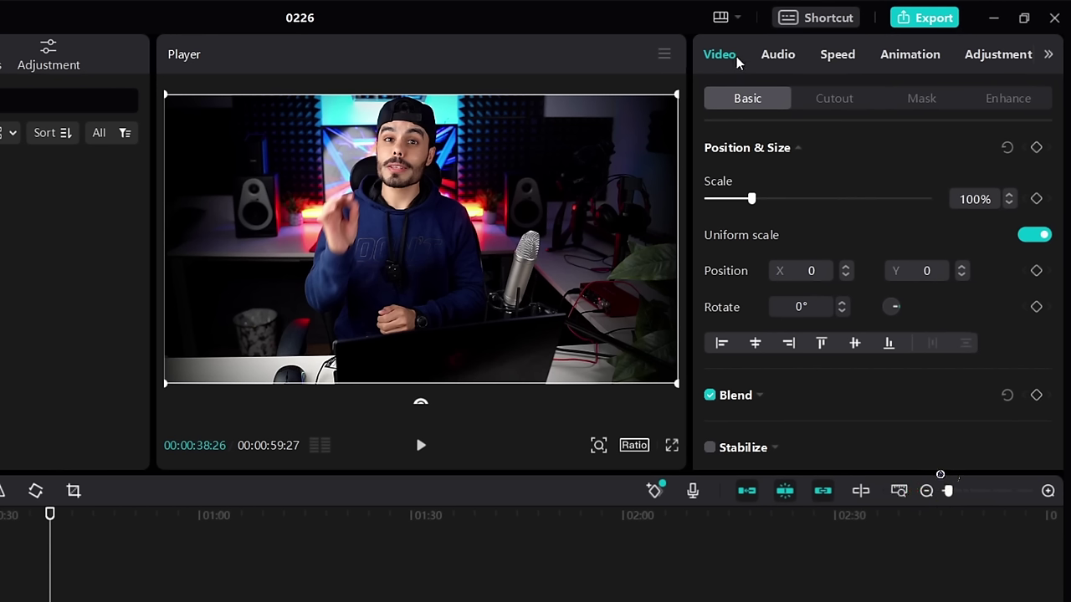
# Browse the clip's Video settings, then view its Audio settings showing -∞ dB volume
pyautogui.scroll(-3, 800, 184)
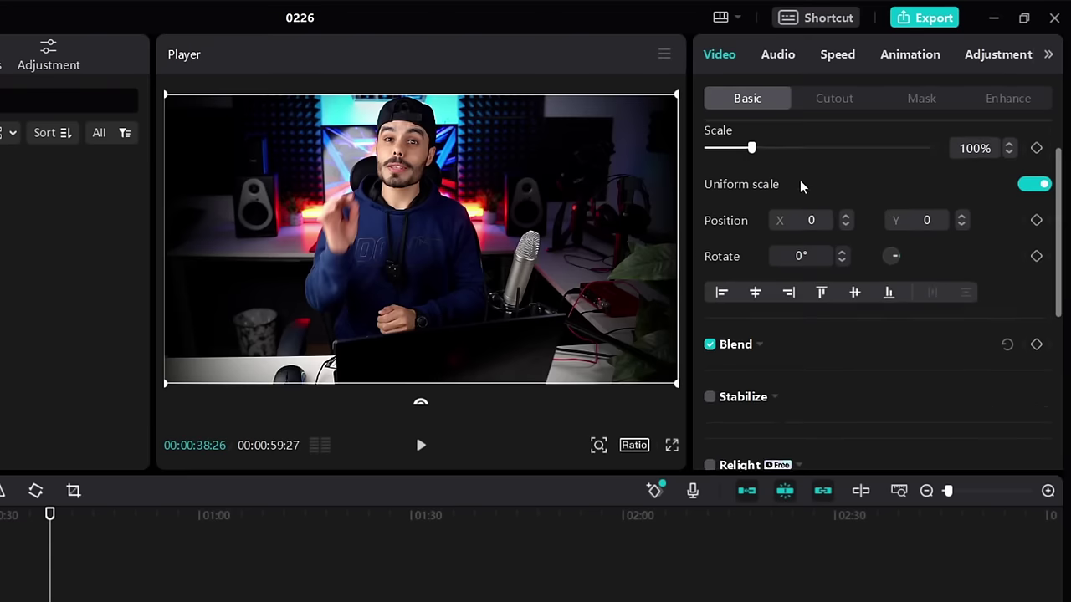
pyautogui.scroll(3, 837, 205)
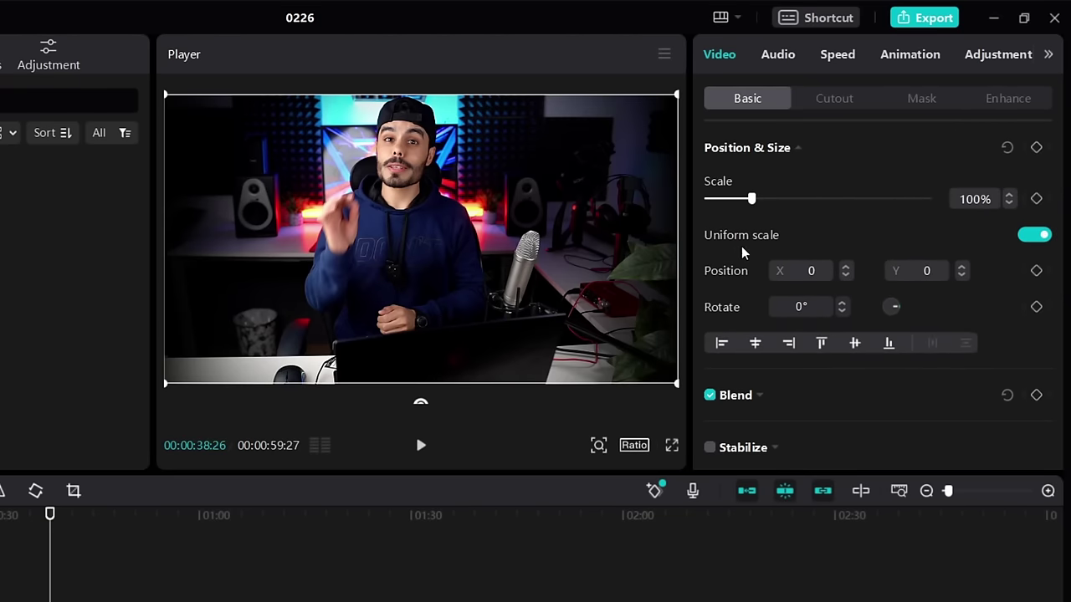
pyautogui.scroll(-2, 781, 304)
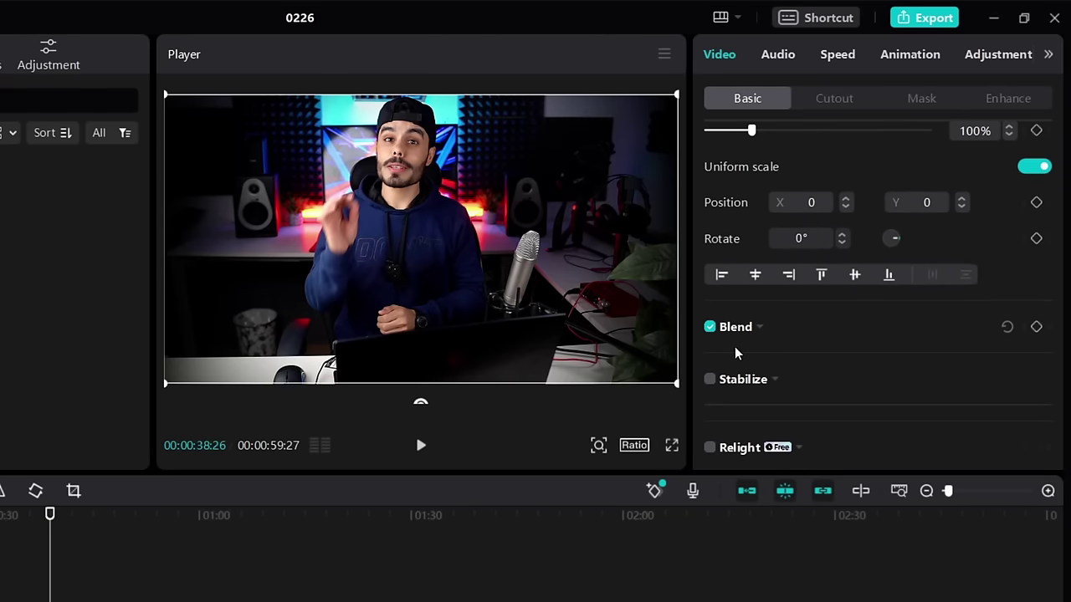
pyautogui.scroll(-3, 737, 351)
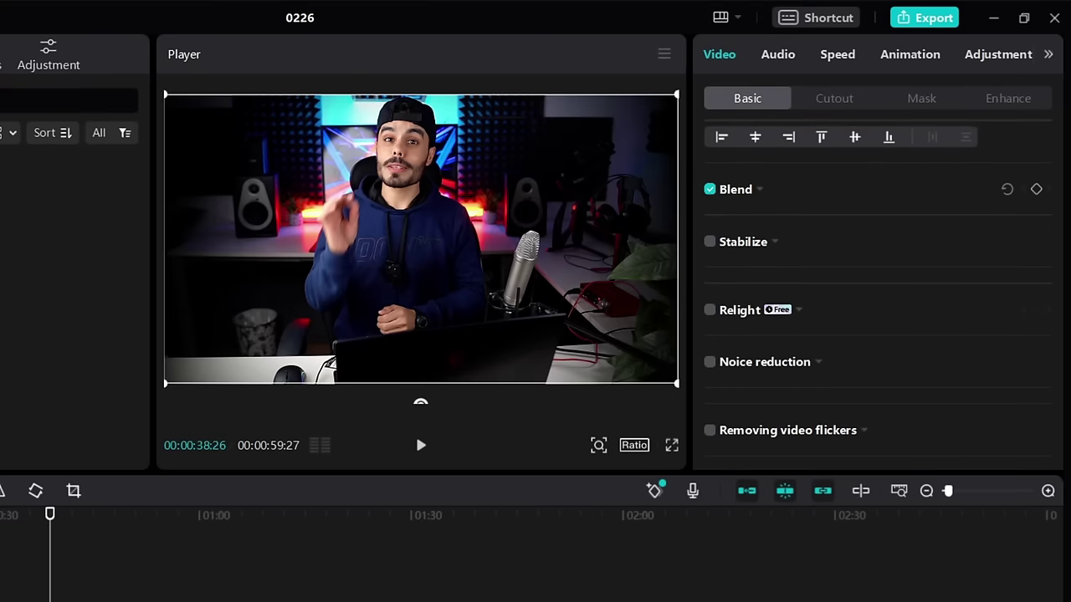
pyautogui.scroll(-3, 778, 330)
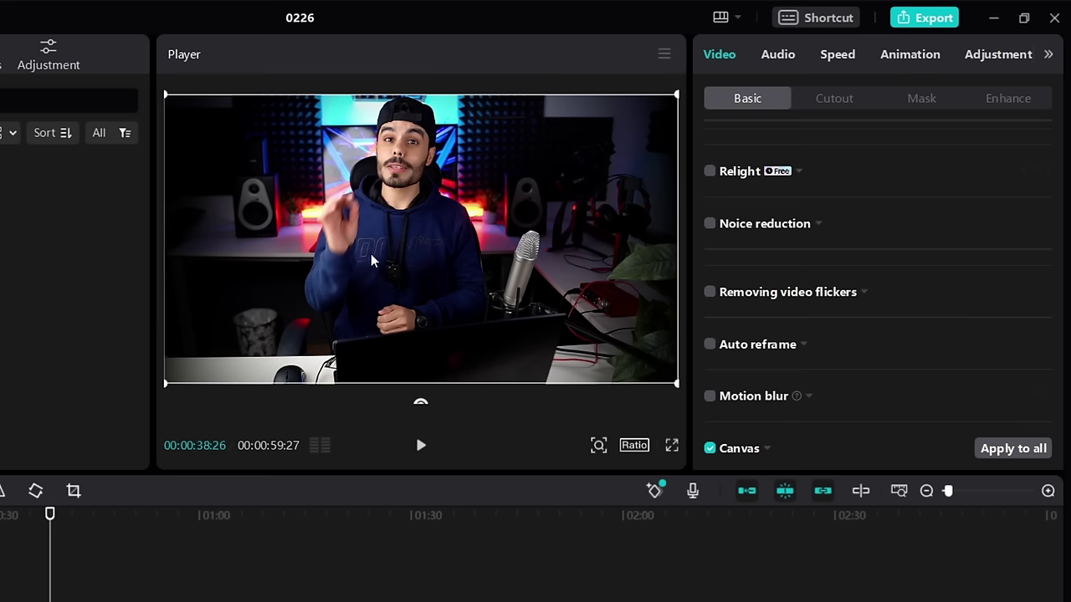
pyautogui.scroll(-1, 761, 251)
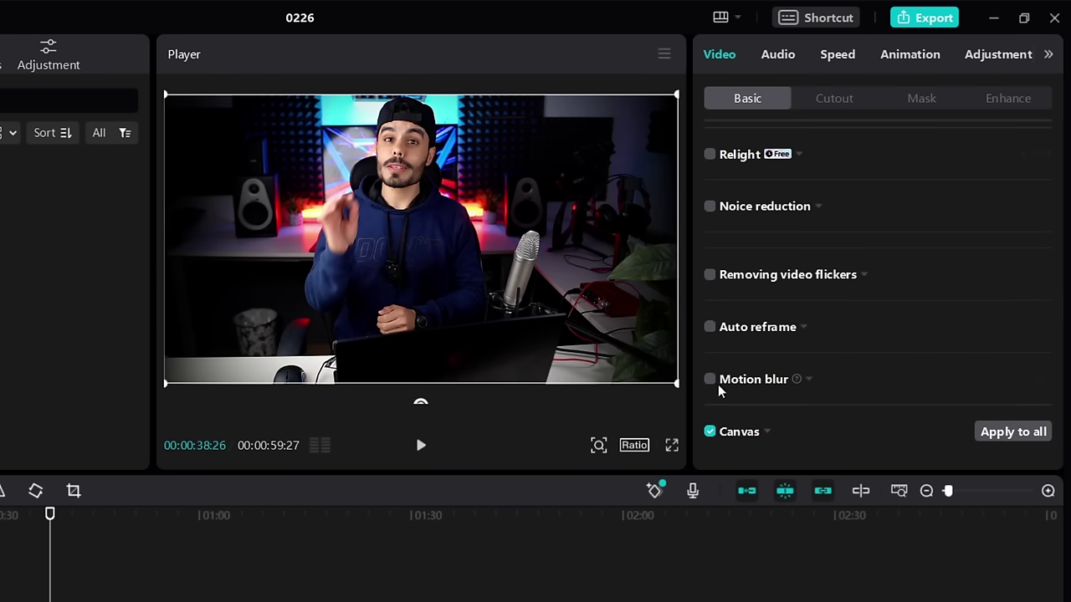
pyautogui.scroll(2, 766, 267)
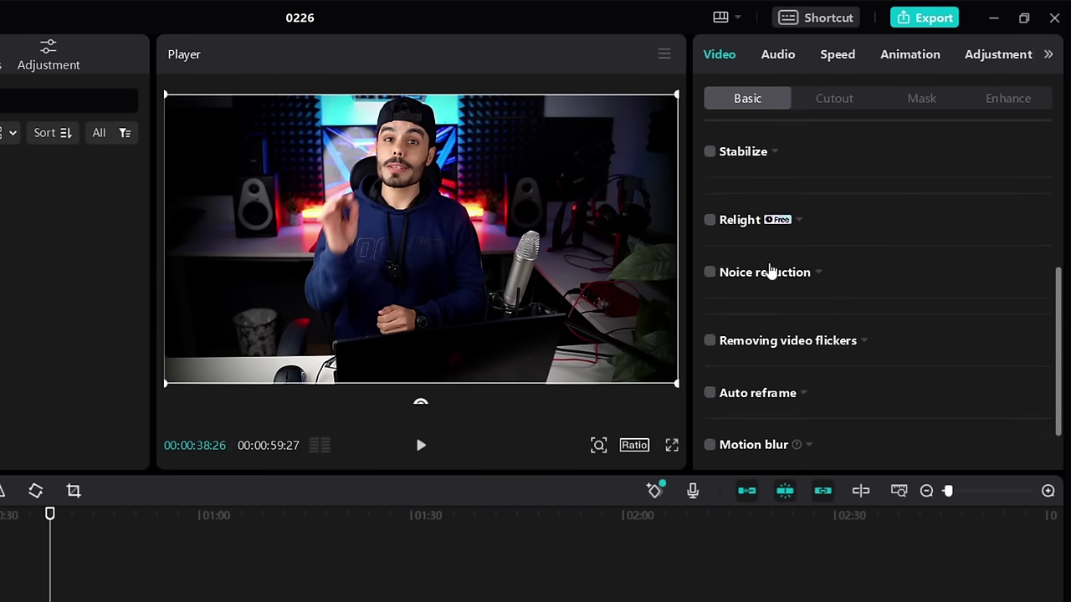
pyautogui.scroll(4, 779, 292)
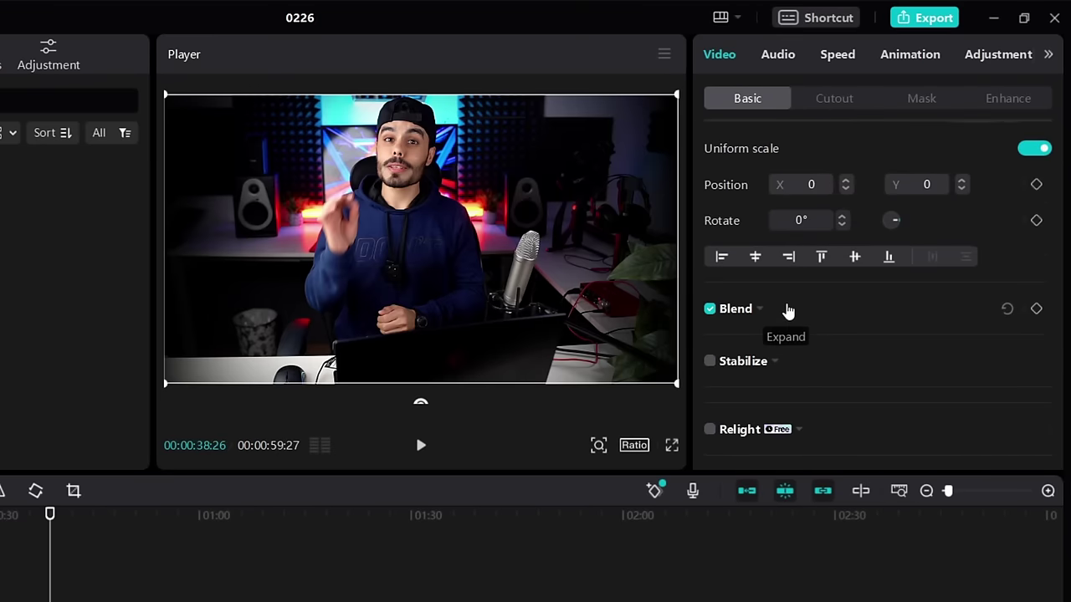
pyautogui.scroll(2, 789, 309)
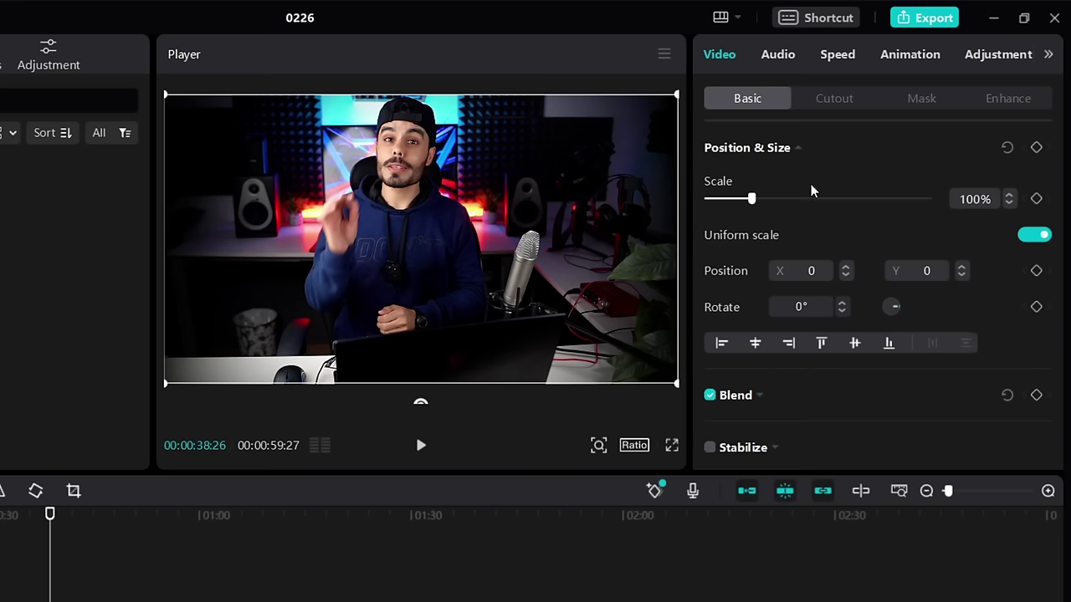
pyautogui.click(780, 56)
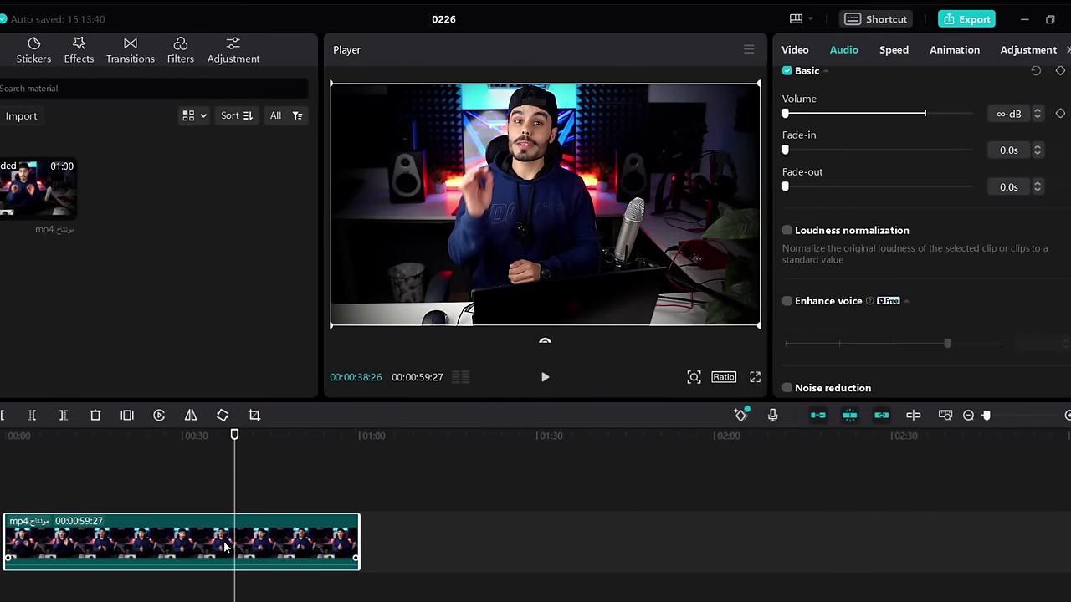
# Set clip audio to 0.0 dB with a 1.2s fade-in and 0.0s fade-out, playhead at start
pyautogui.moveTo(134, 570); pyautogui.dragTo(134, 565)
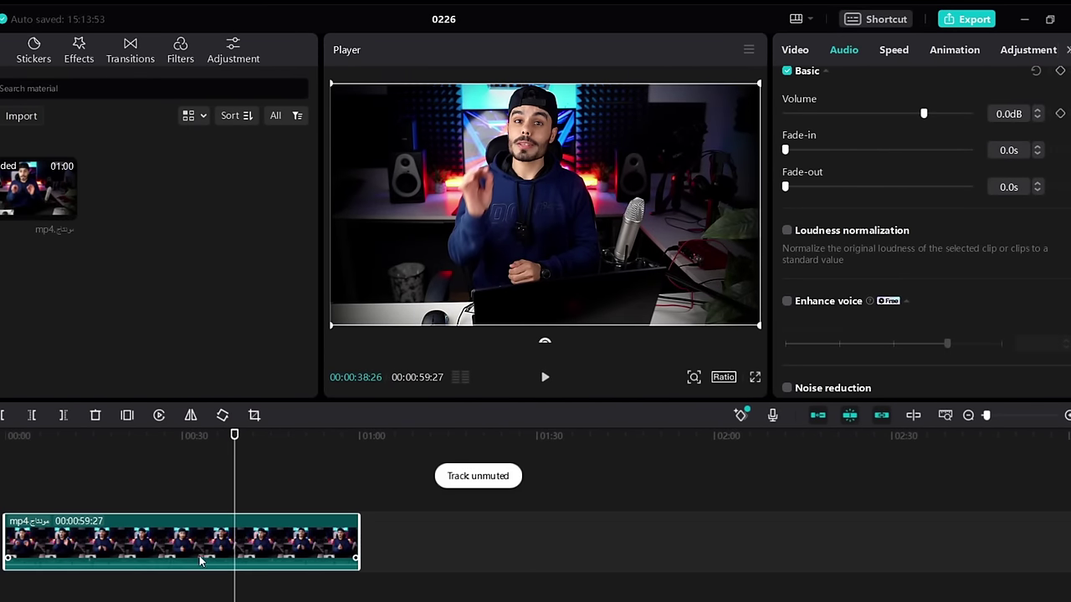
pyautogui.moveTo(926, 114)
pyautogui.mouseDown()
pyautogui.moveTo(906, 115)
pyautogui.moveTo(924, 120)
pyautogui.mouseUp()
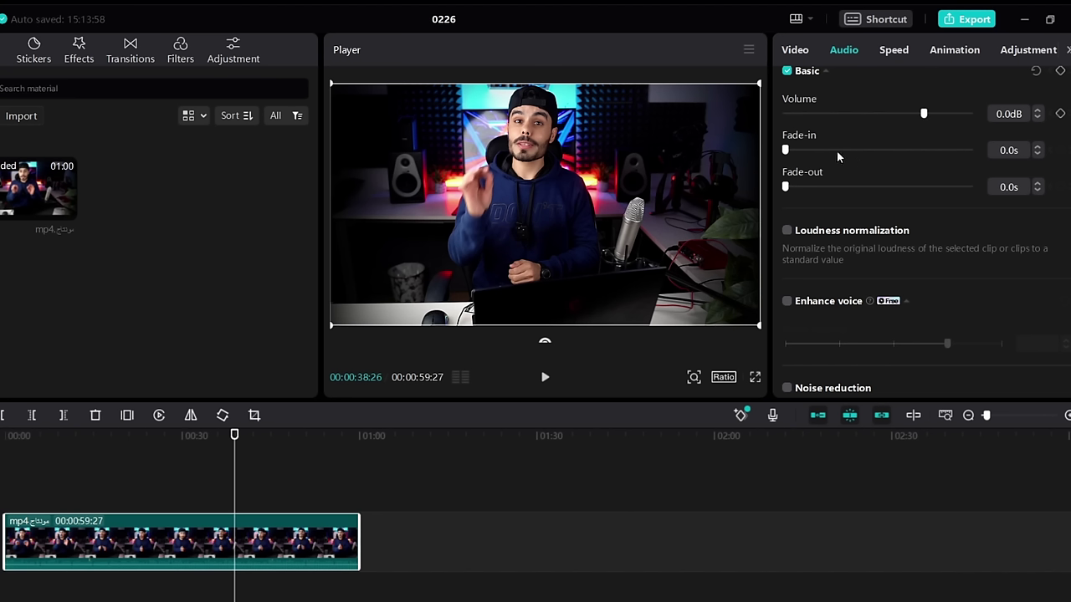
pyautogui.moveTo(837, 150); pyautogui.dragTo(807, 152)
pyautogui.moveTo(796, 191); pyautogui.dragTo(819, 190)
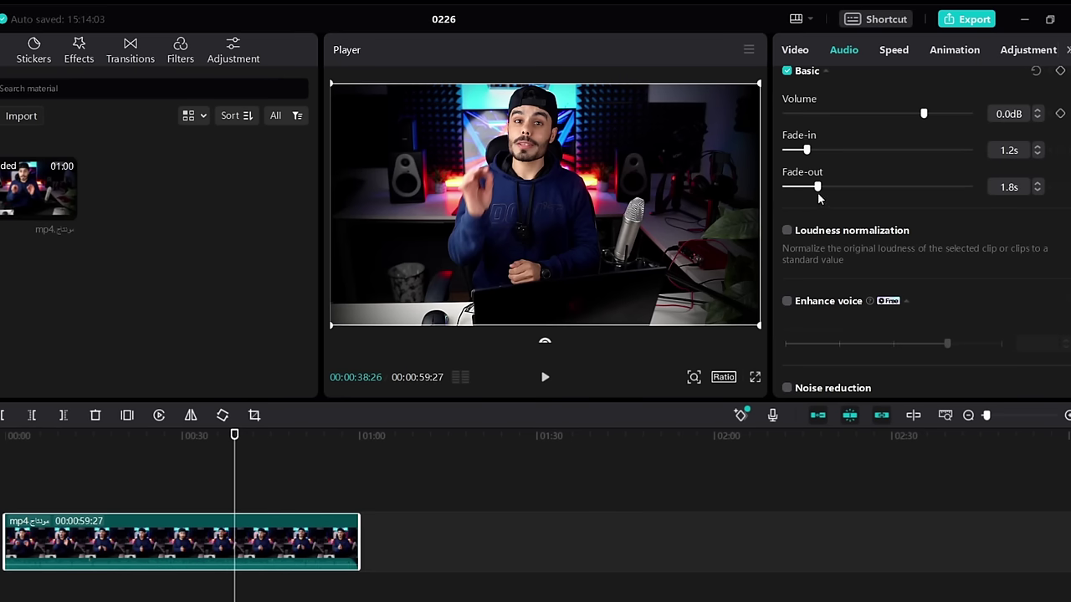
pyautogui.moveTo(819, 194); pyautogui.dragTo(755, 195)
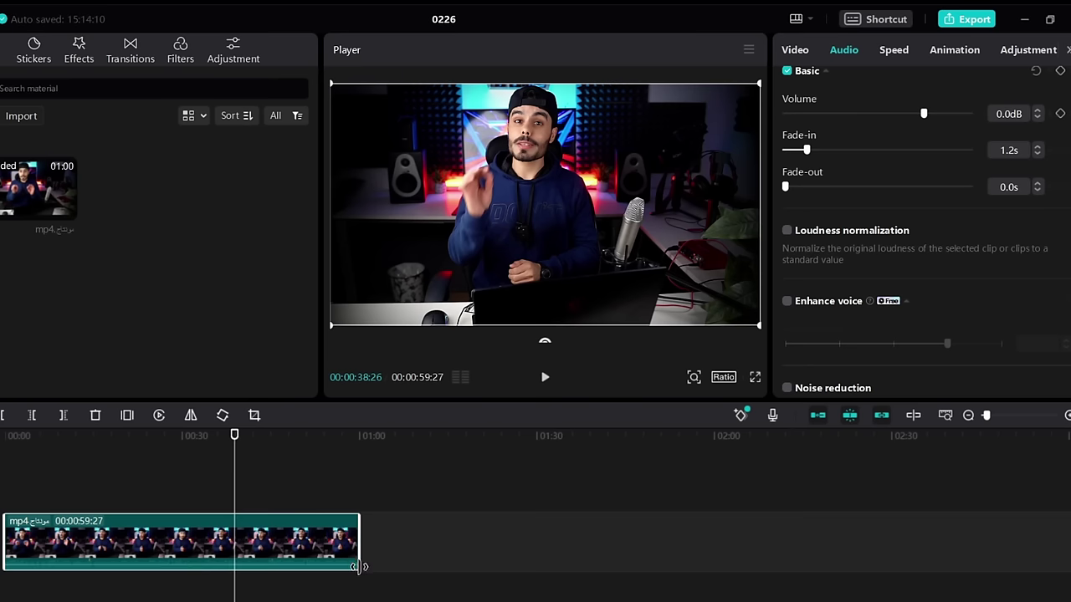
pyautogui.moveTo(235, 473); pyautogui.dragTo(14, 500)
pyautogui.scroll(2, 941, 171)
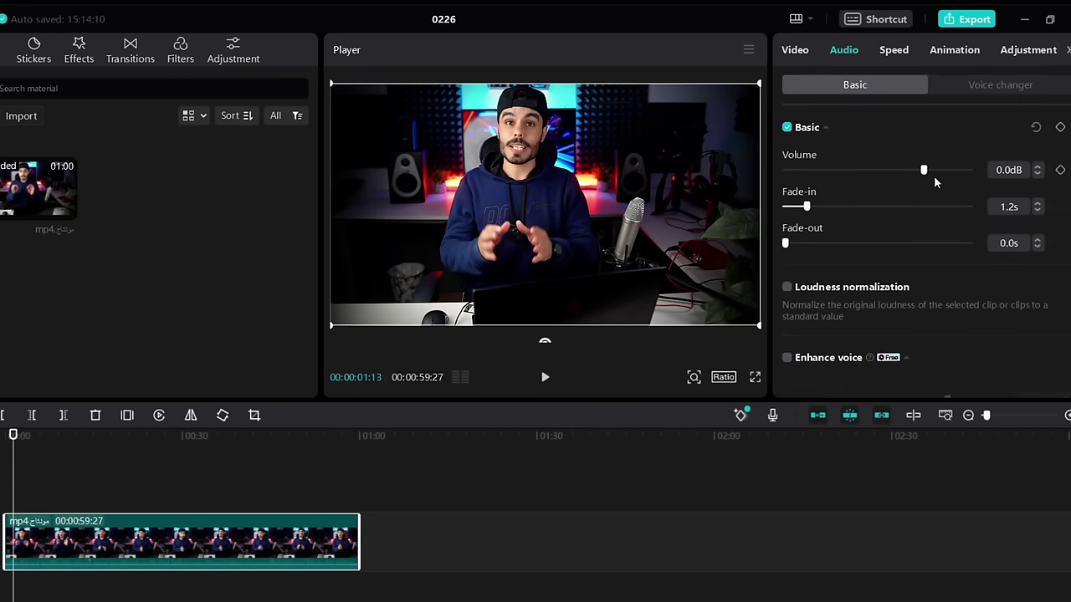
pyautogui.click(894, 52)
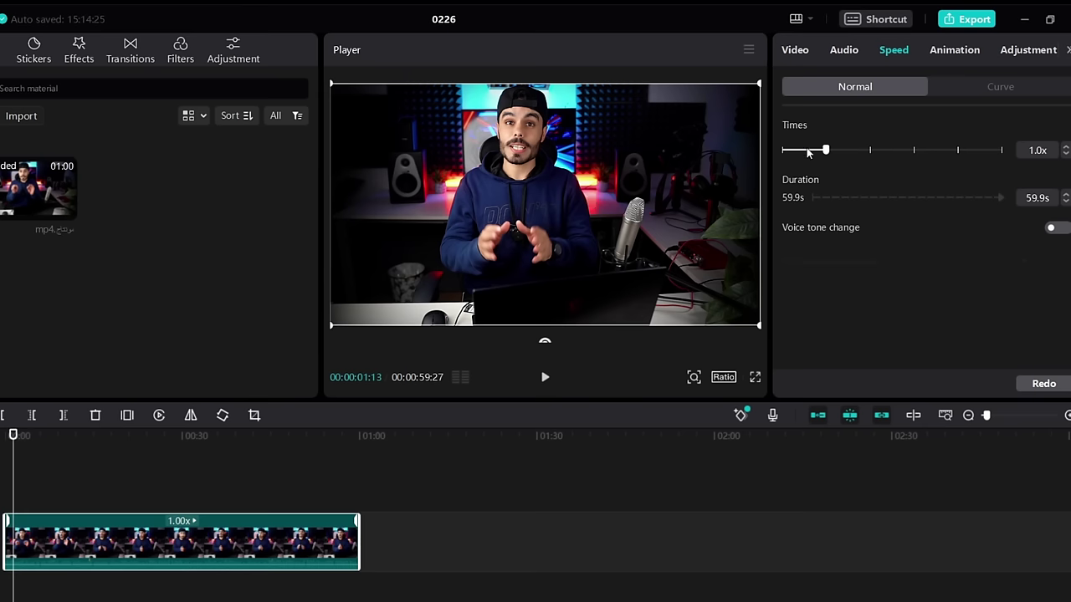
# Try 0.6x, 4.6x and 2x, then set the clip speed to 1.4x, shortening it to 42.8s
pyautogui.moveTo(826, 155); pyautogui.dragTo(806, 153)
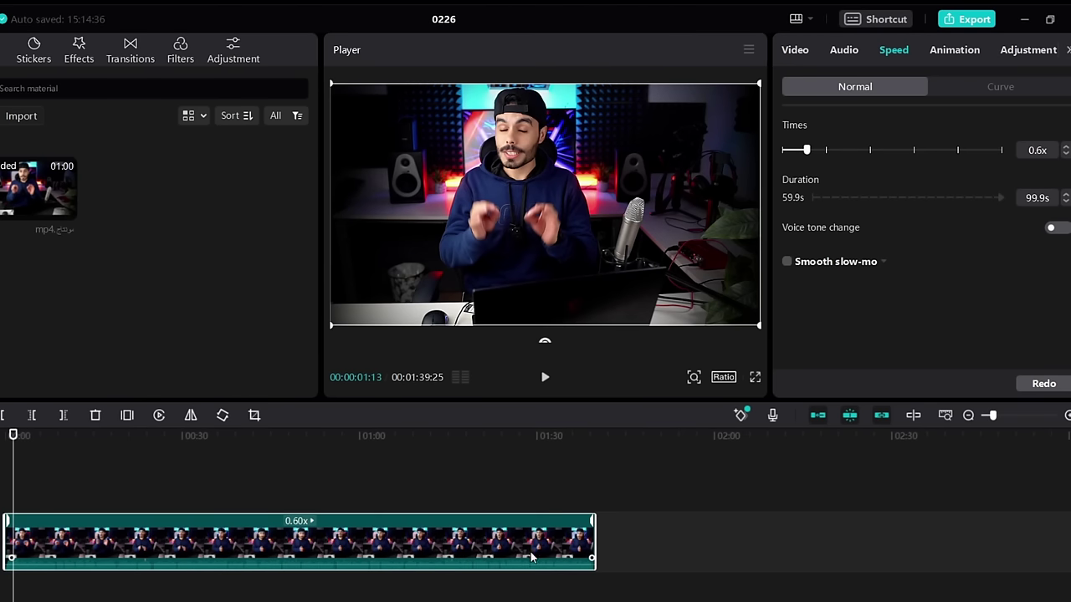
pyautogui.click(909, 154)
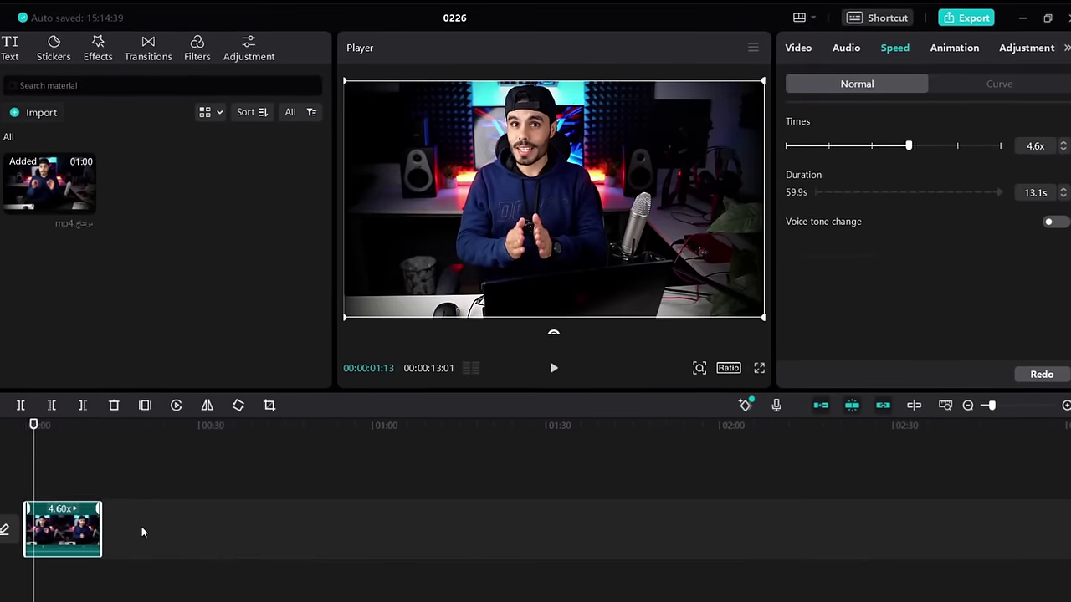
pyautogui.click(876, 147)
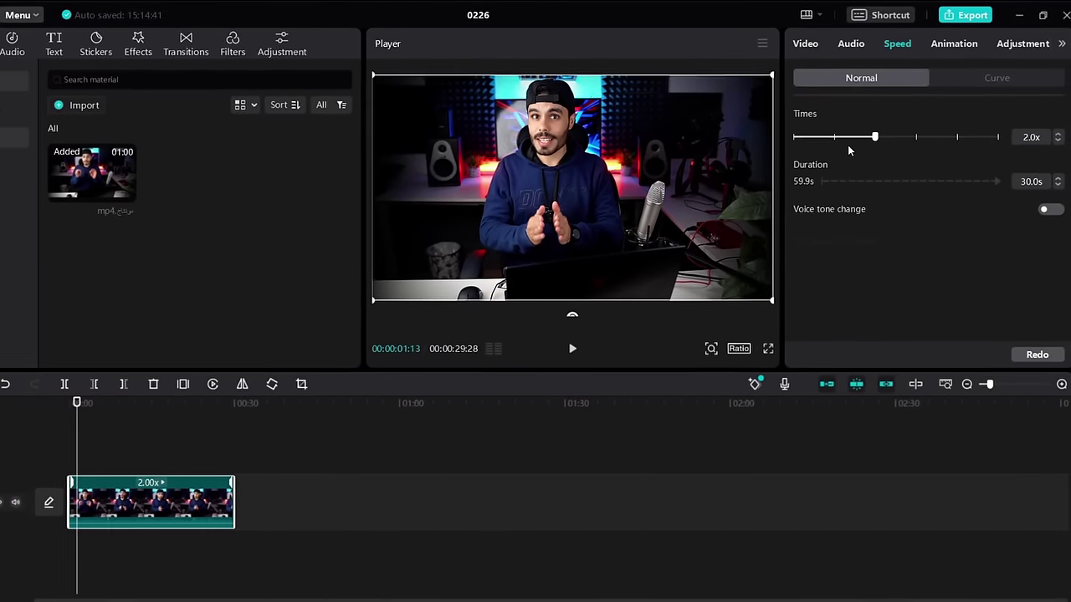
pyautogui.click(848, 147)
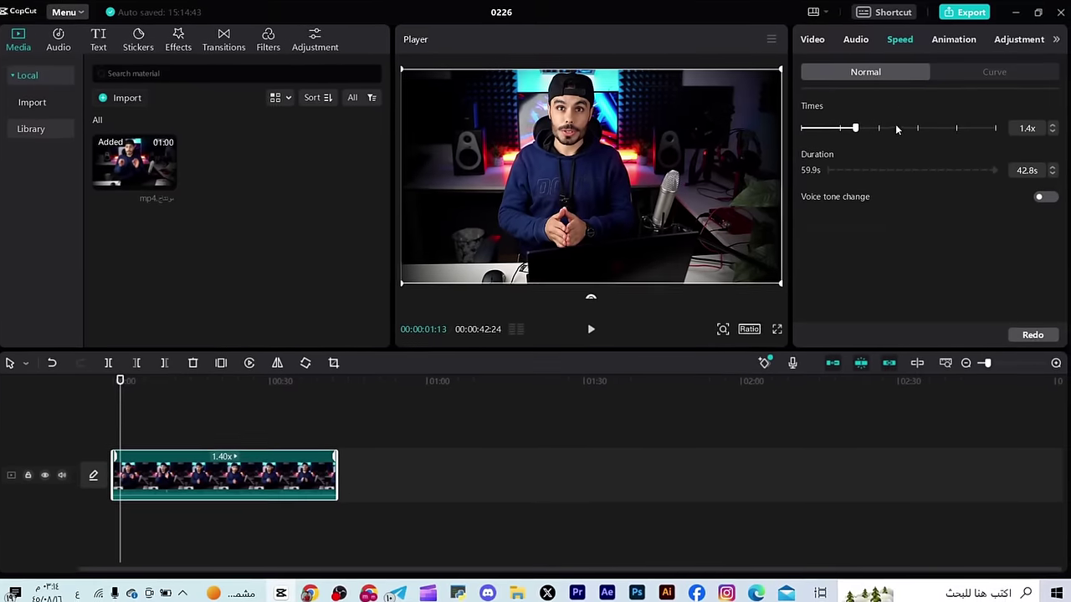
pyautogui.click(955, 41)
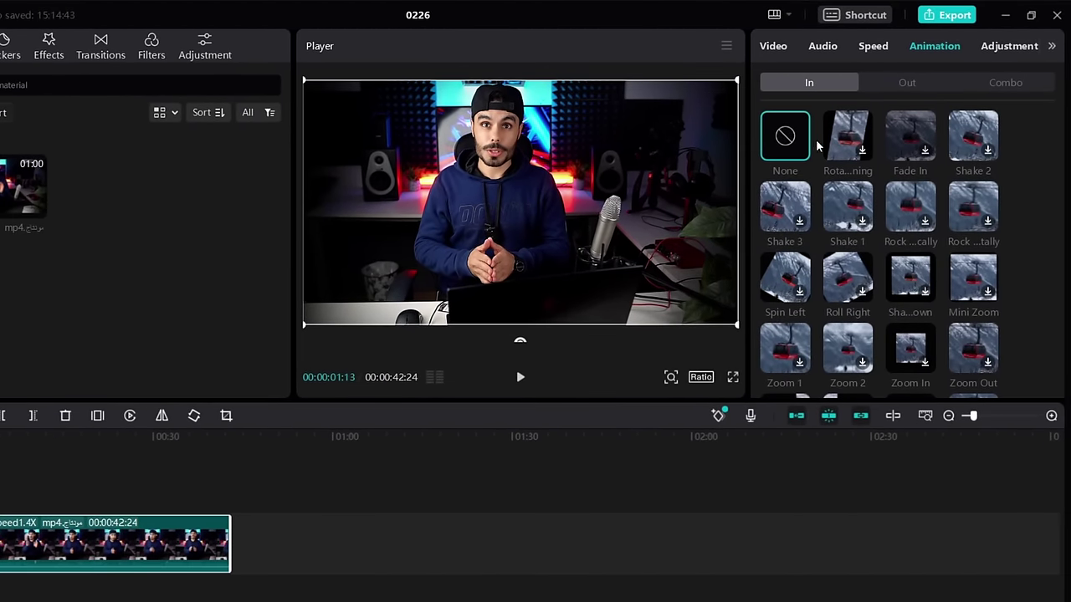
# Browse the clip's colour Adjustment sliders and AI stylize options without applying any changes
pyautogui.click(1009, 48)
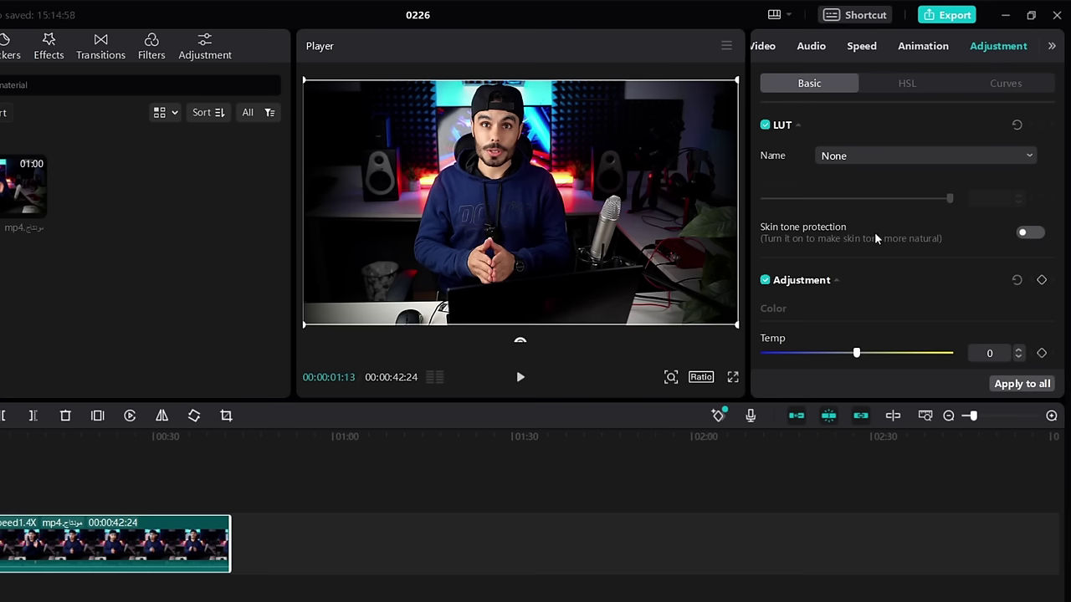
pyautogui.scroll(-10, 876, 239)
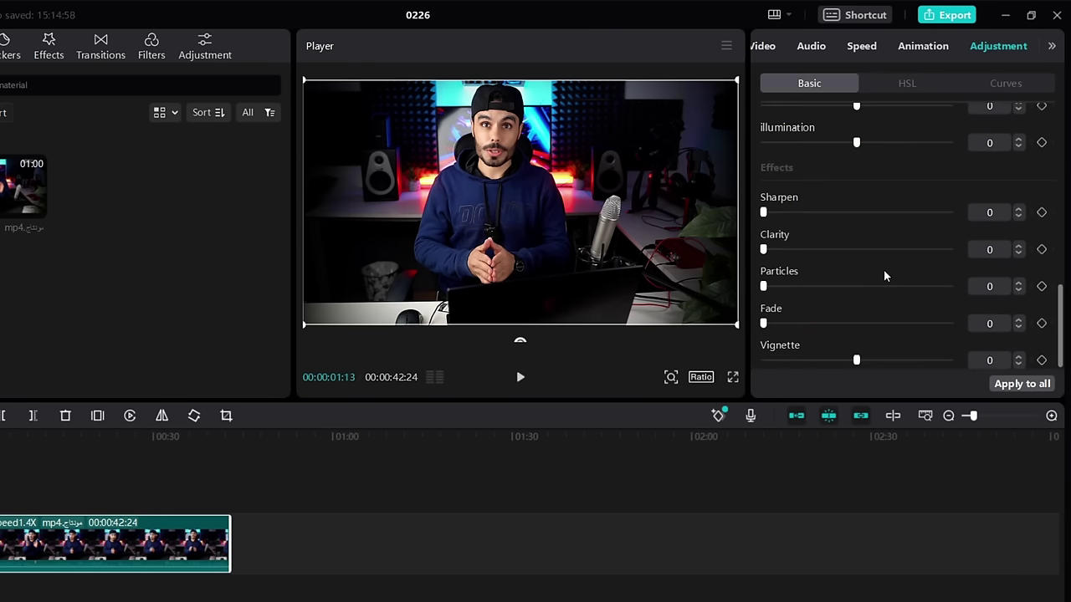
pyautogui.scroll(10, 888, 273)
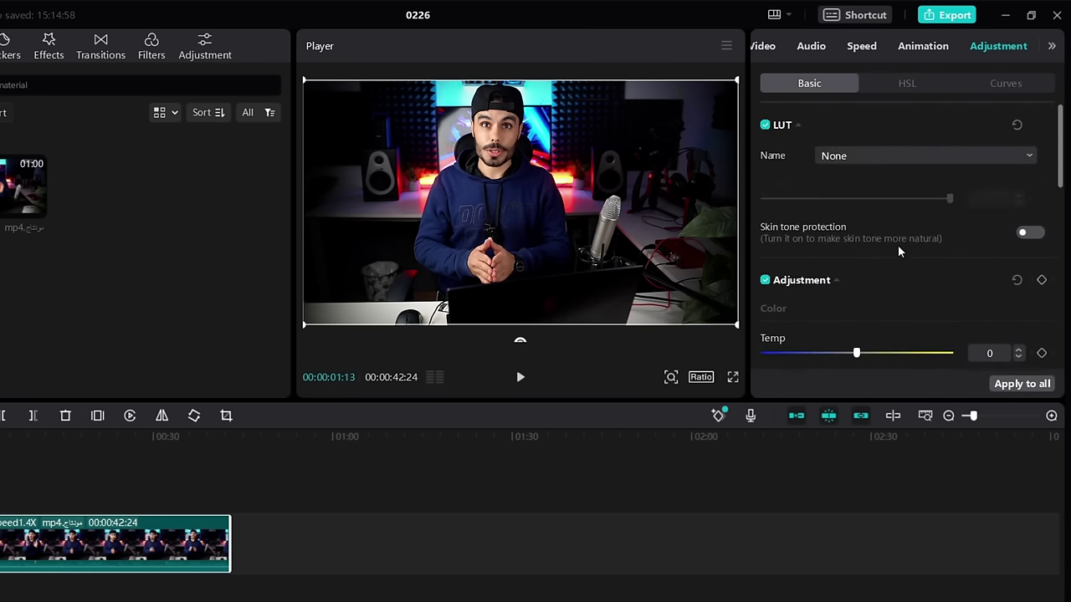
pyautogui.scroll(-4, 900, 247)
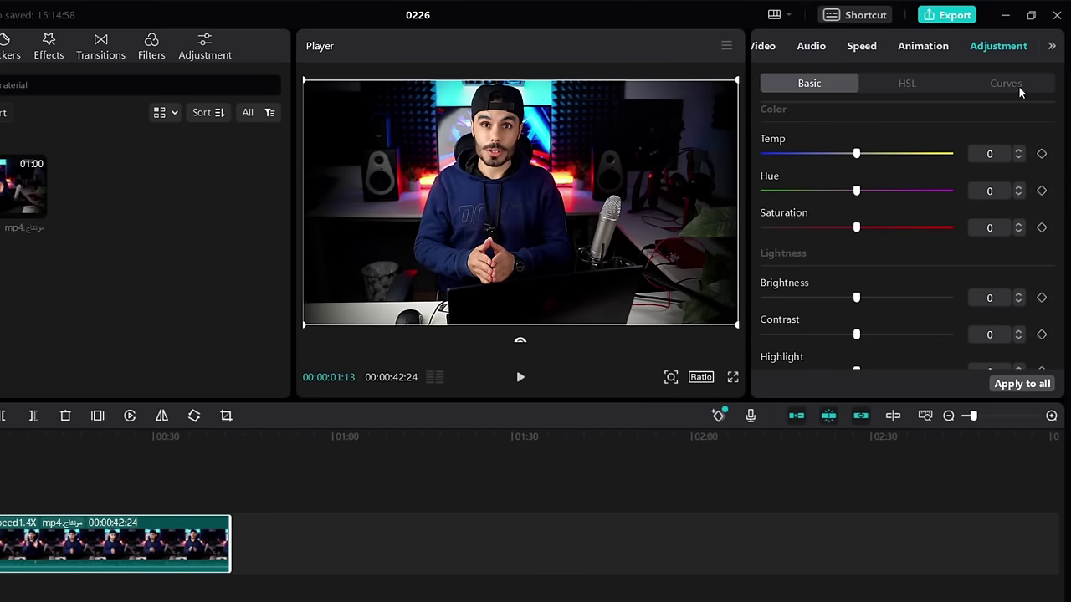
pyautogui.click(1051, 47)
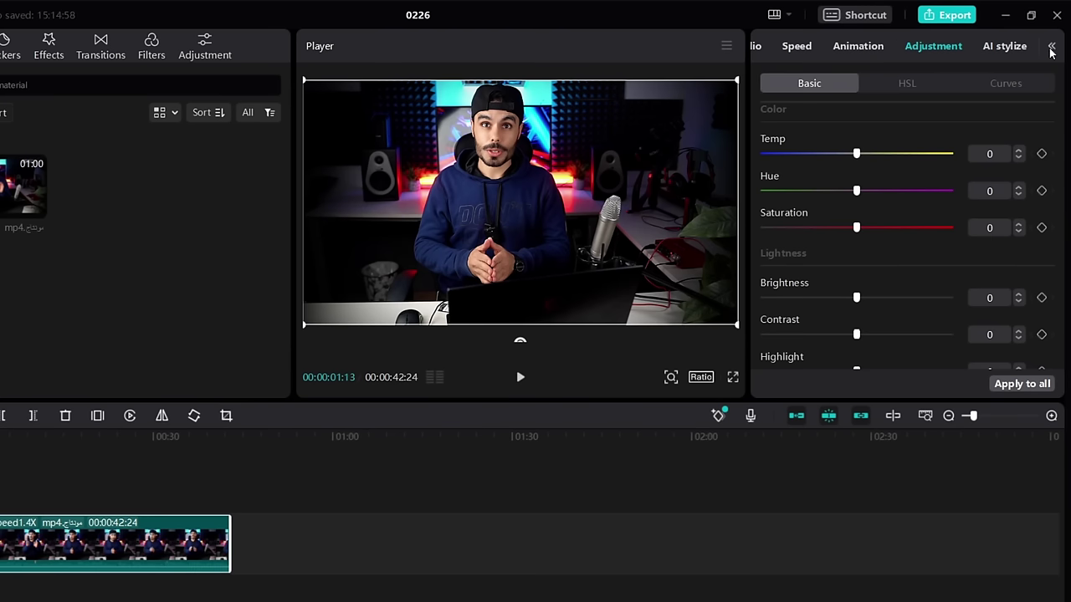
pyautogui.click(996, 52)
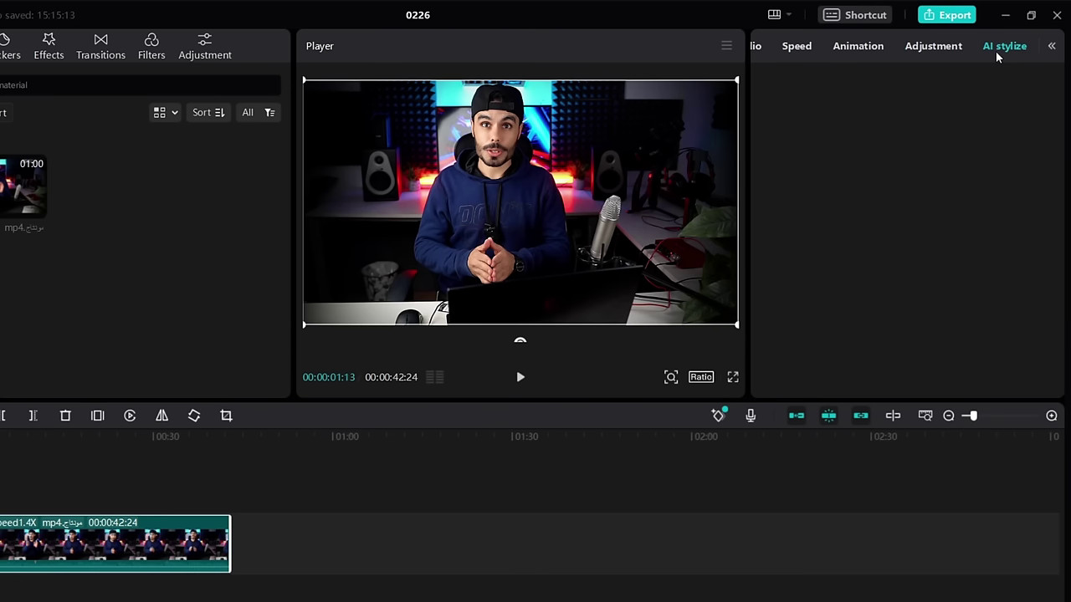
pyautogui.click(943, 56)
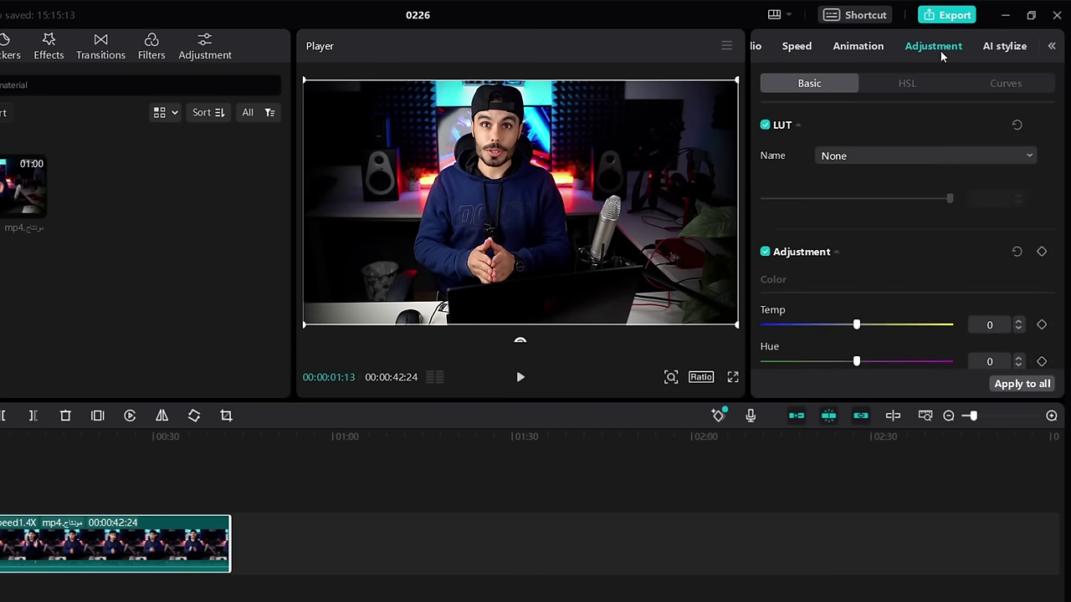
pyautogui.click(999, 53)
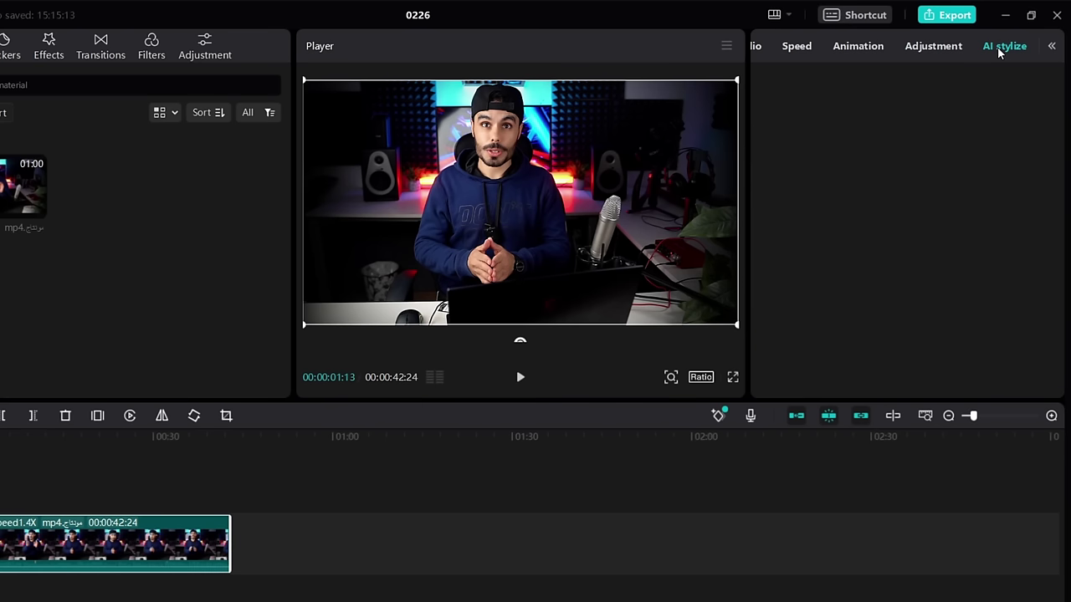
pyautogui.click(797, 51)
# Try 16:9 and 4:3 canvas ratios, then switch the canvas to 9:16 portrait
pyautogui.click(758, 50)
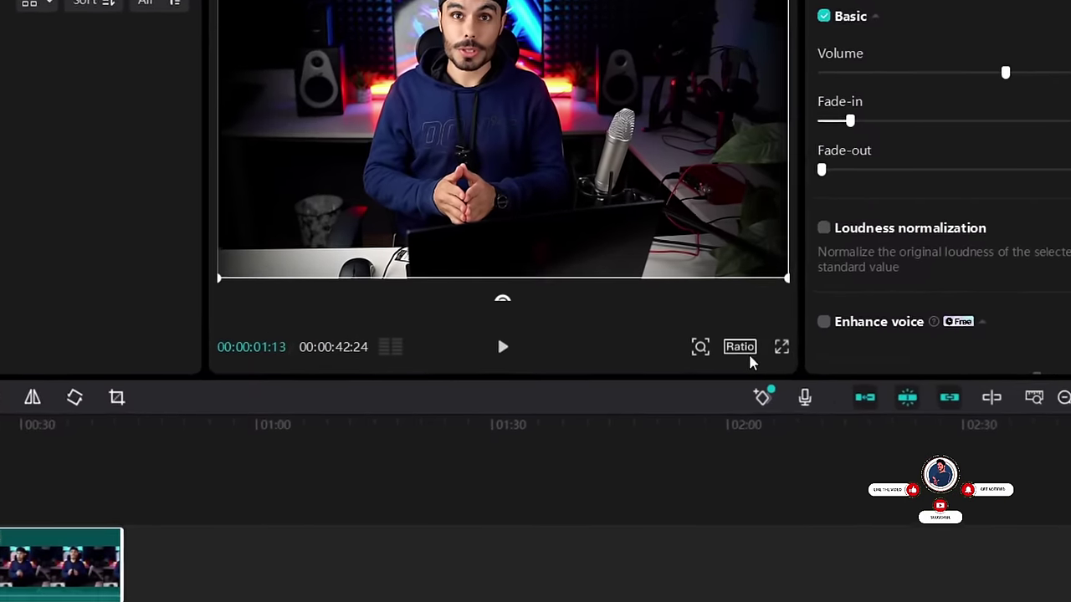
pyautogui.click(744, 349)
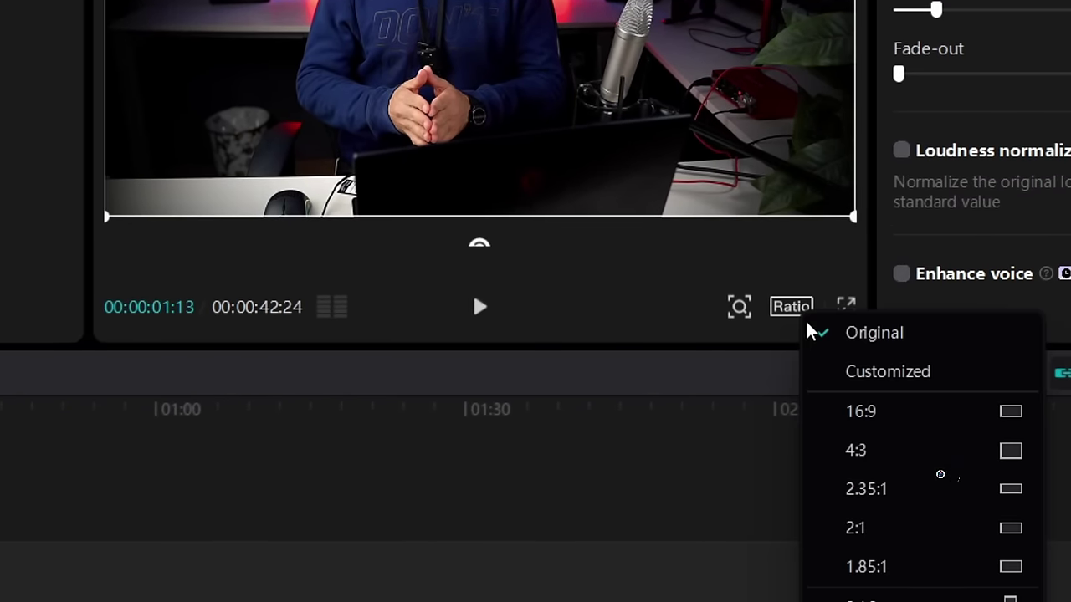
pyautogui.click(904, 415)
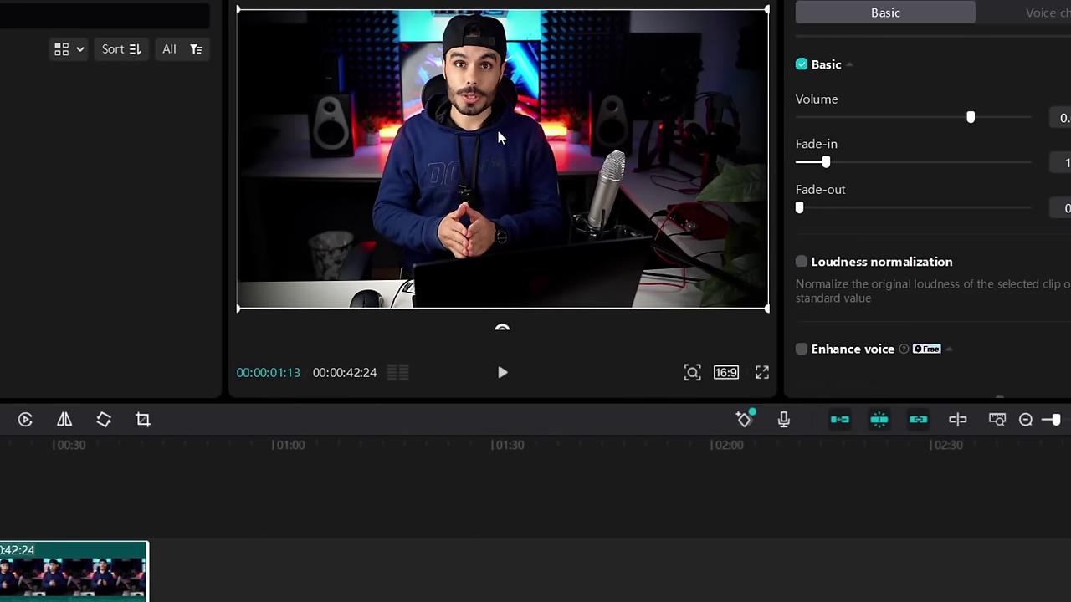
pyautogui.click(726, 374)
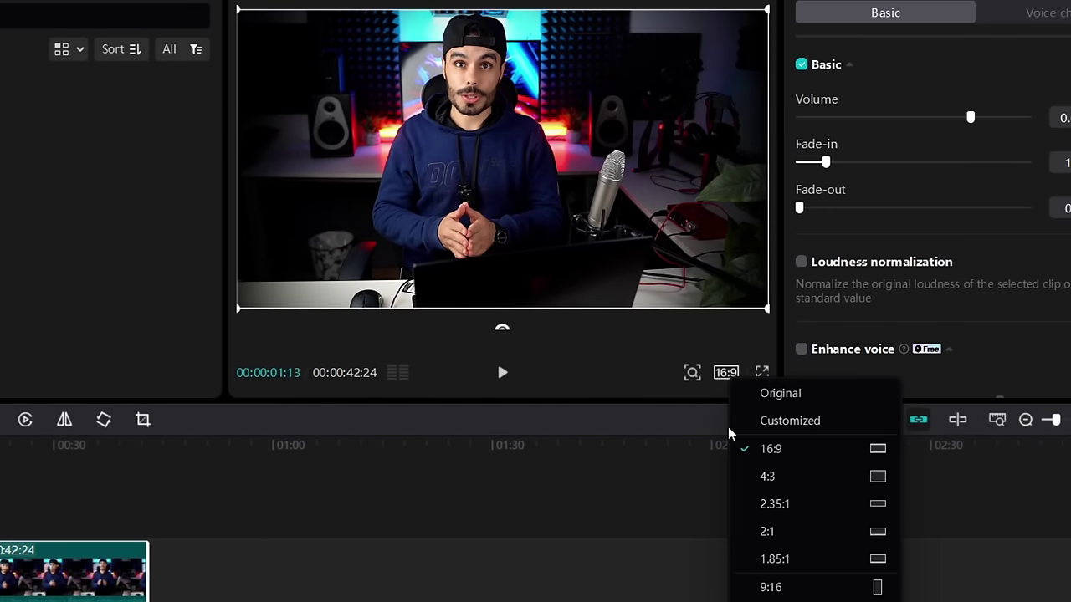
pyautogui.click(771, 485)
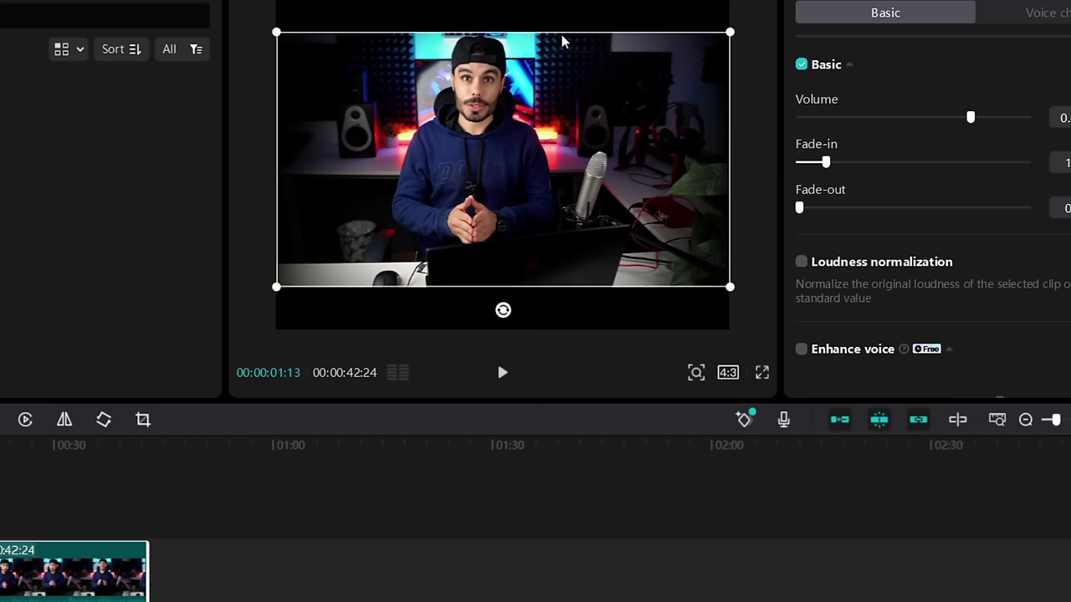
pyautogui.click(728, 373)
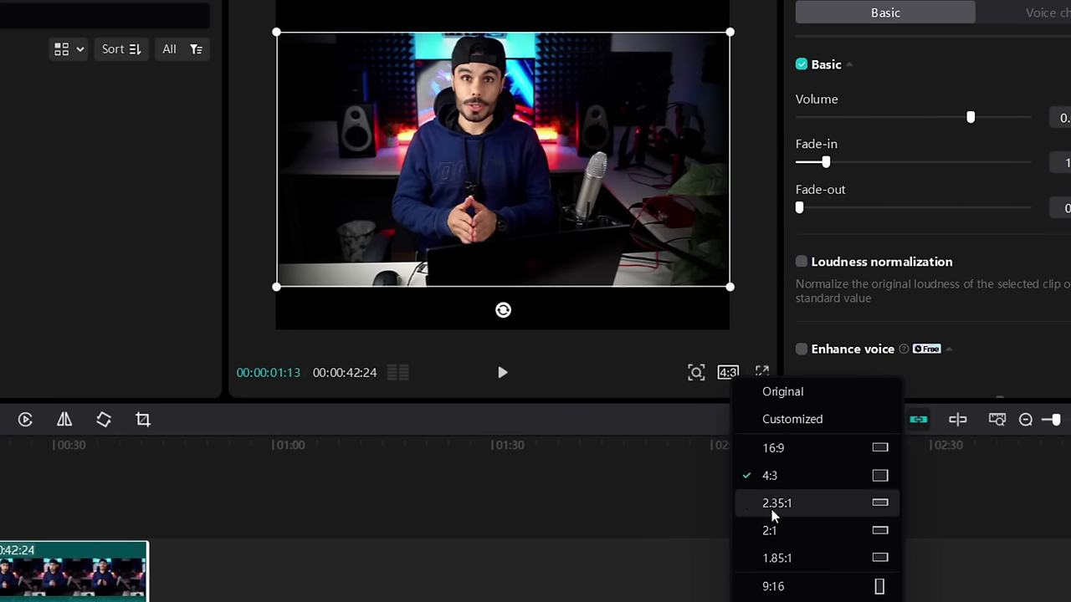
pyautogui.click(786, 588)
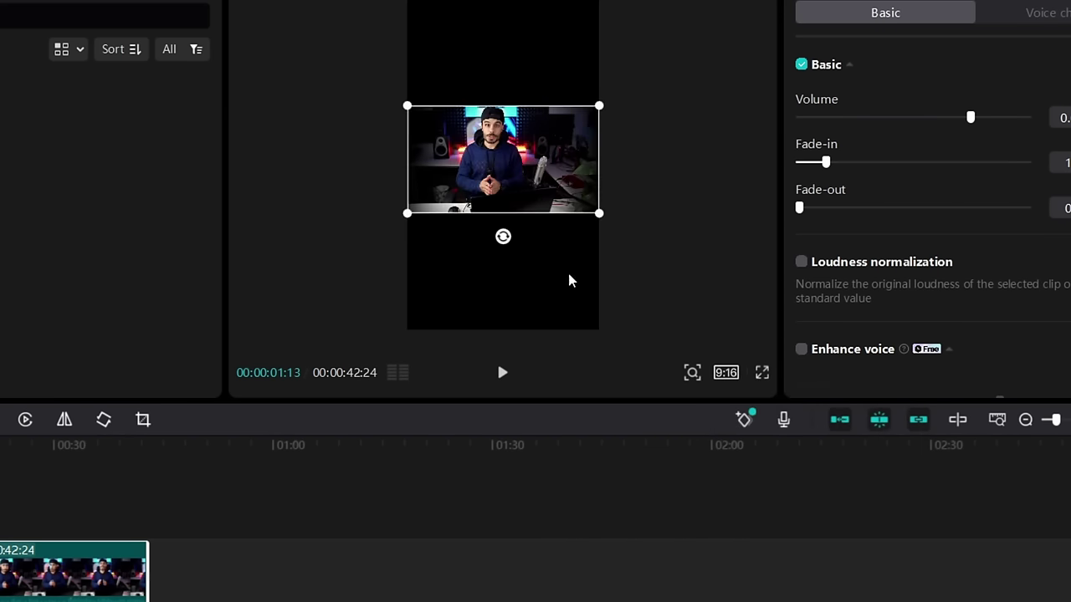
# Enlarge the talking-head video and shift it slightly right to fill the portrait frame
pyautogui.moveTo(604, 105); pyautogui.dragTo(769, 1)
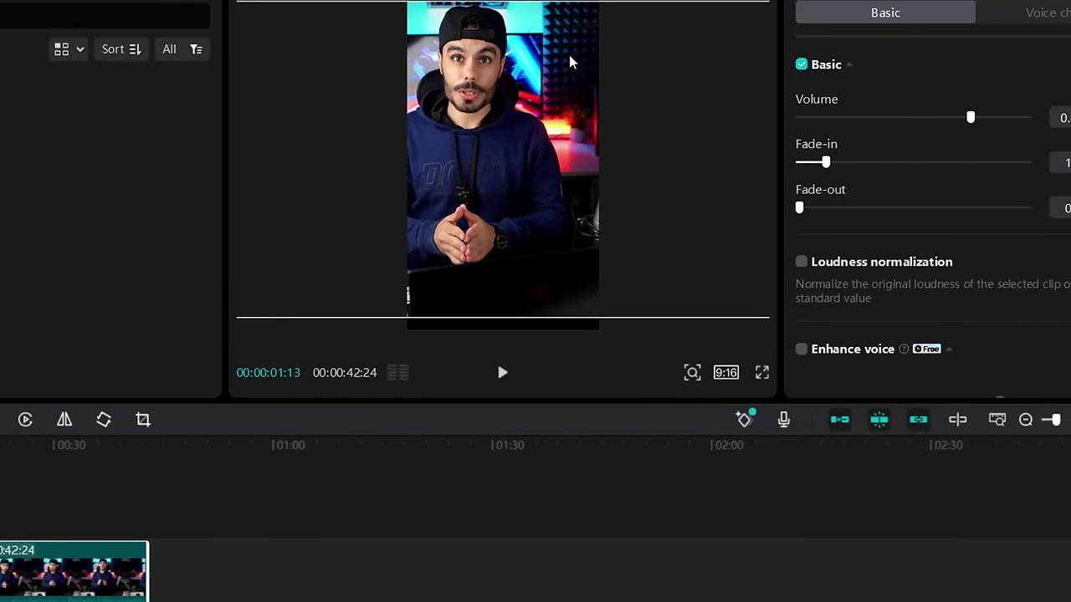
pyautogui.moveTo(578, 48); pyautogui.dragTo(568, 84)
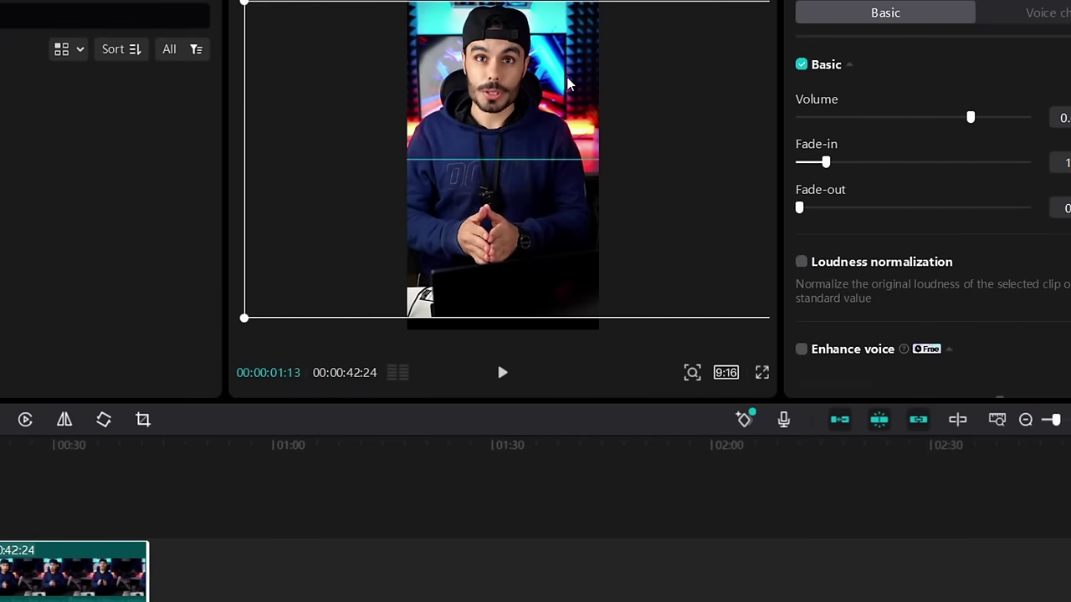
pyautogui.click(725, 372)
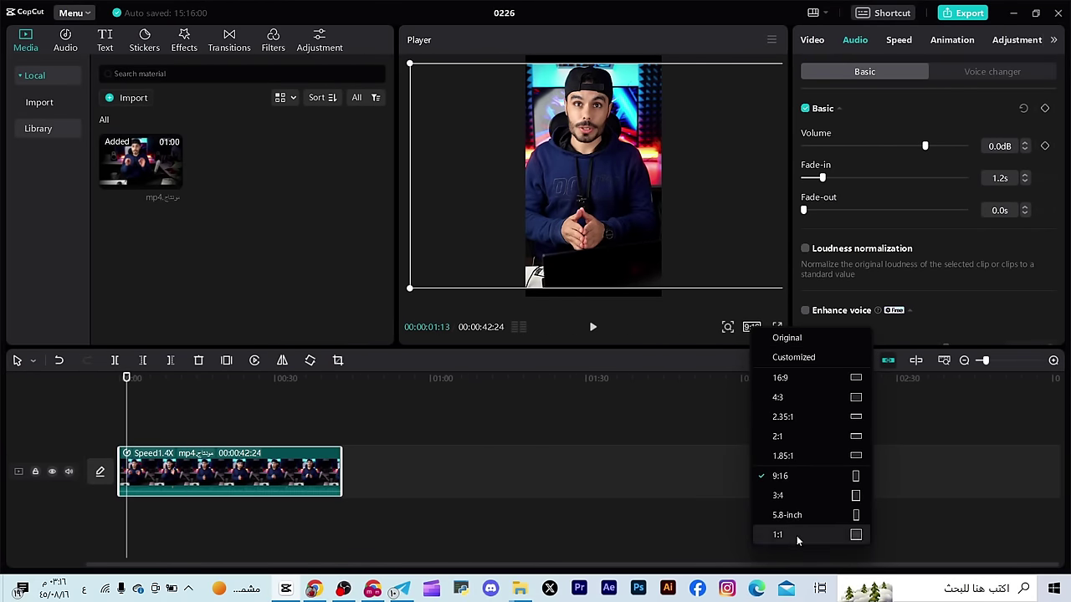
# Restore the canvas to its Original landscape ratio
pyautogui.click(788, 338)
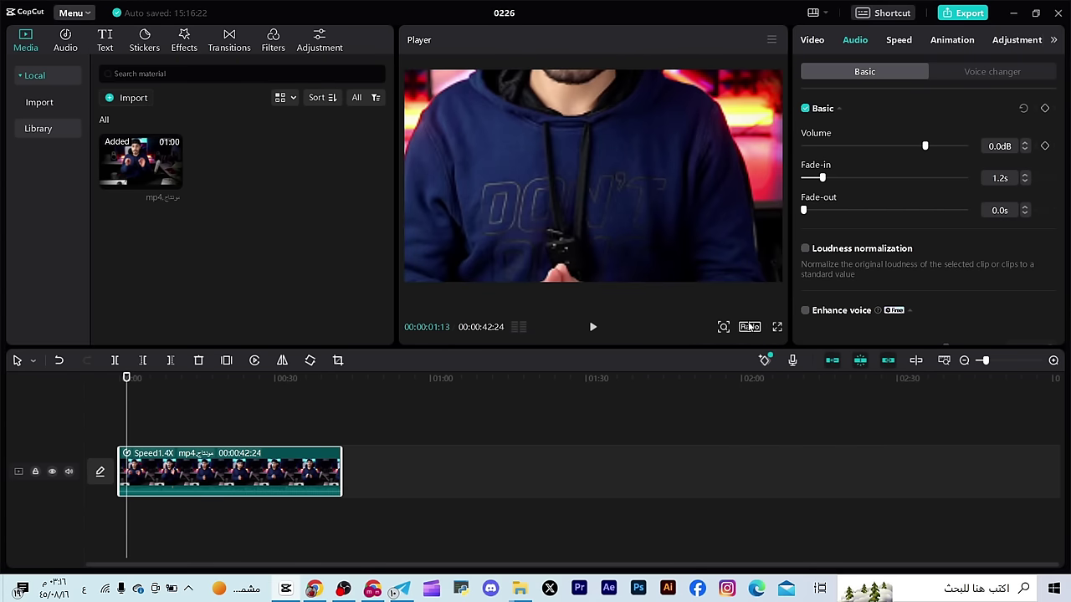
pyautogui.click(751, 327)
pyautogui.click(757, 349)
# Scale the clip to 126% and reposition it to X 239, Y -230
pyautogui.scroll(-1, 875, 155)
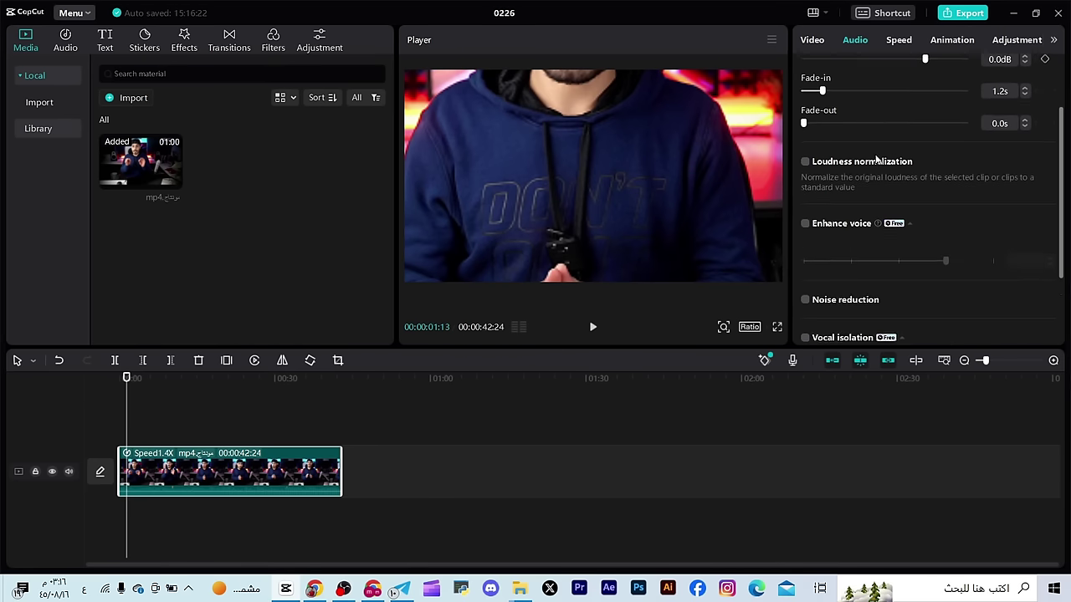
pyautogui.scroll(1, 836, 101)
pyautogui.click(814, 41)
pyautogui.moveTo(884, 149); pyautogui.dragTo(843, 148)
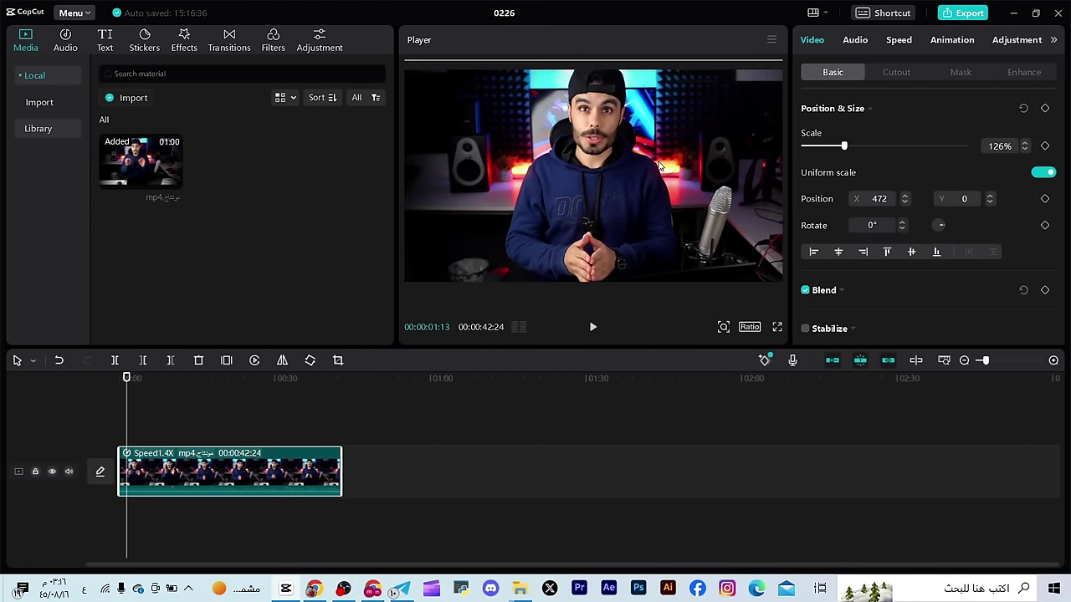
pyautogui.moveTo(656, 172); pyautogui.dragTo(610, 128)
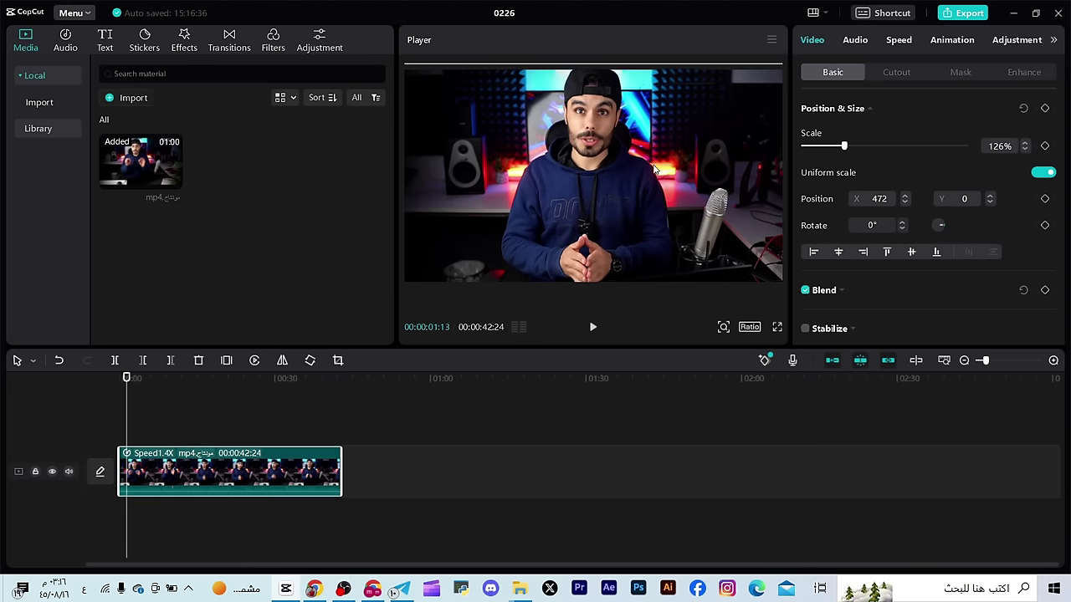
pyautogui.click(749, 327)
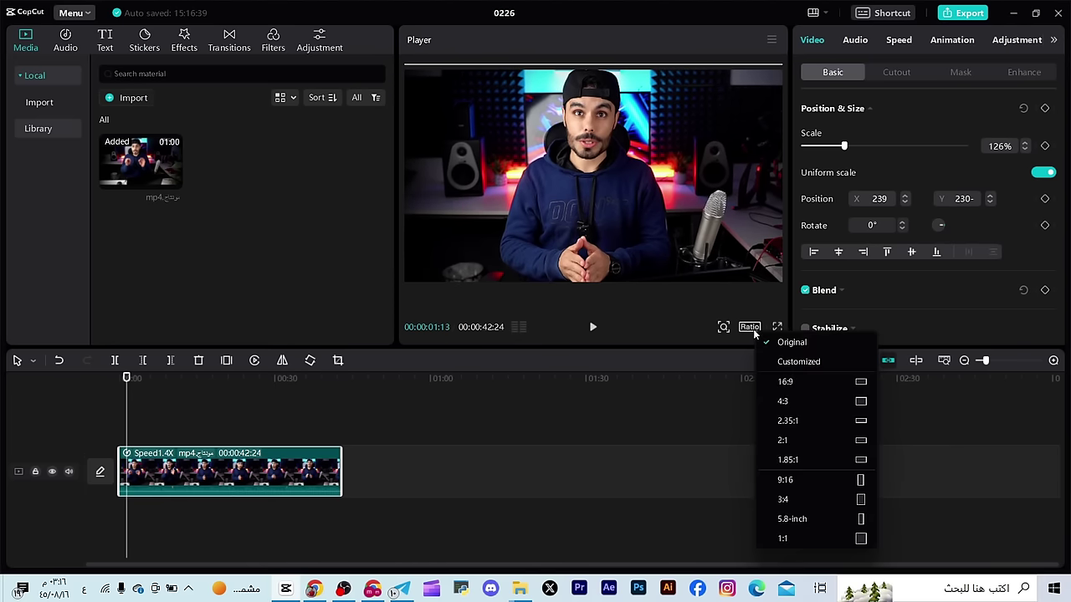
# Open the Customized ratio's project settings and cancel, keeping the Original ratio
pyautogui.click(784, 368)
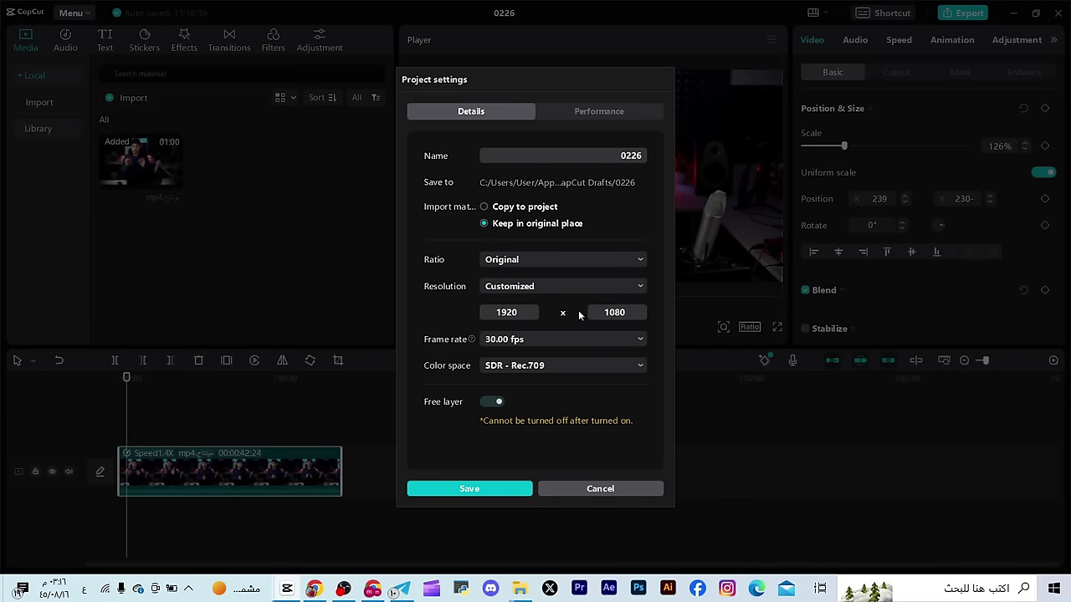
pyautogui.click(588, 488)
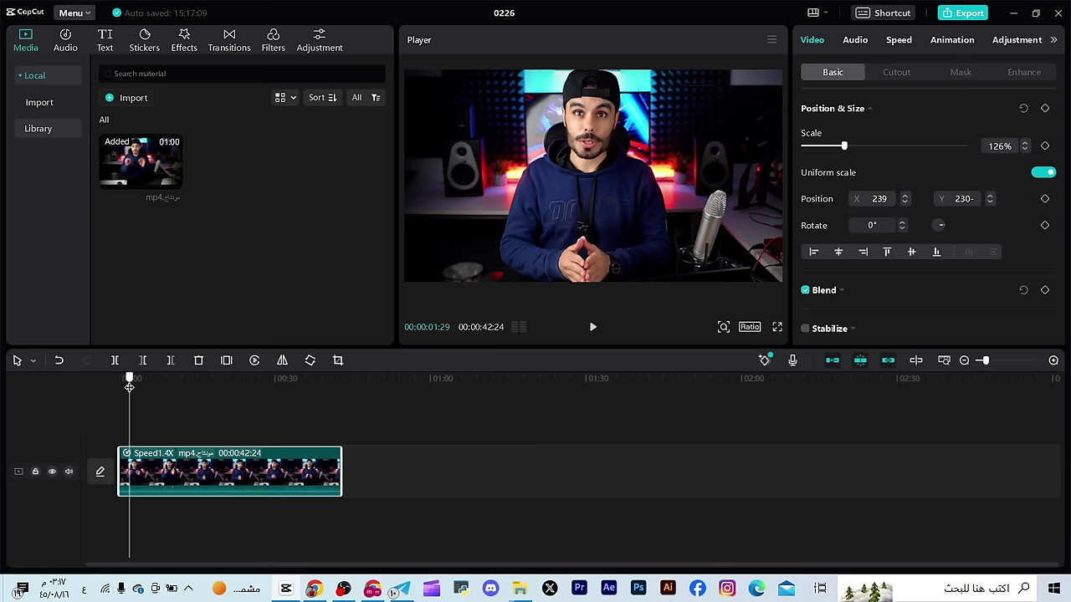
# Scrub to the end of the talking-head clip and back, then preview it briefly
pyautogui.moveTo(128, 387); pyautogui.dragTo(335, 415)
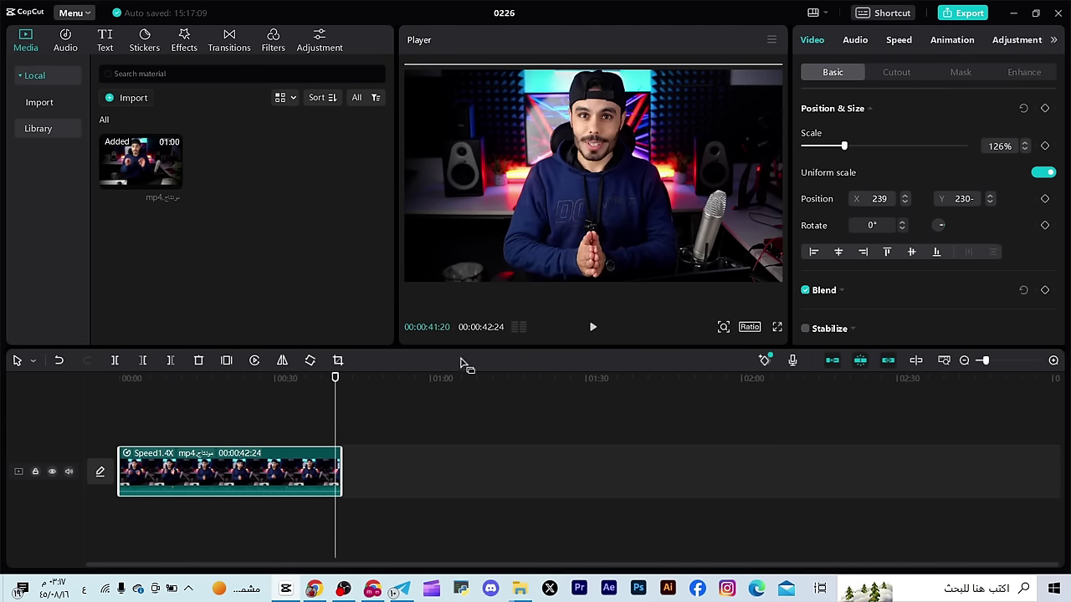
pyautogui.moveTo(336, 378); pyautogui.dragTo(341, 378)
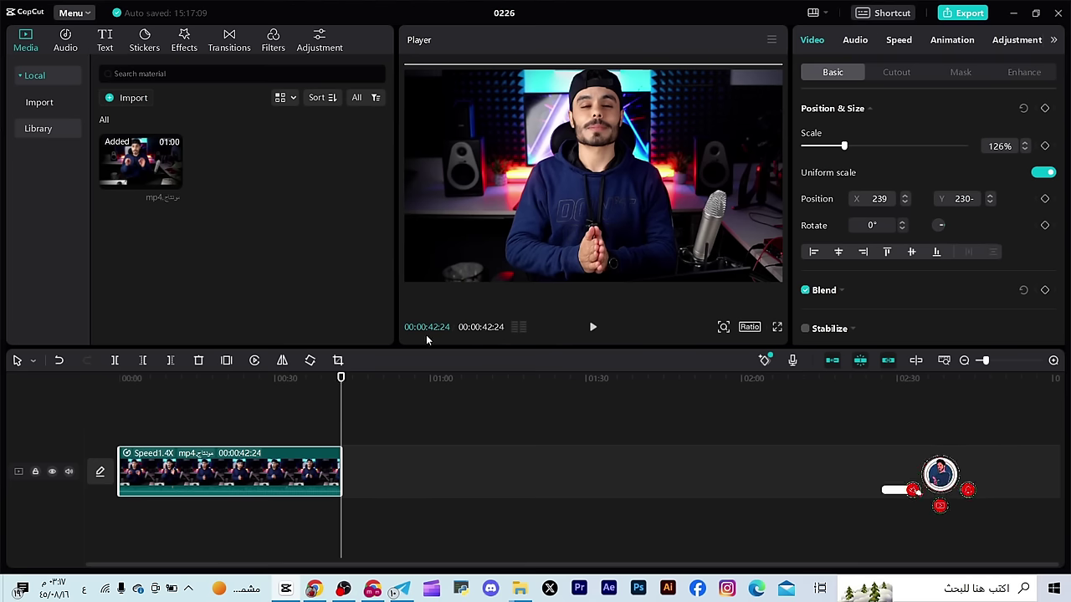
pyautogui.moveTo(342, 381); pyautogui.dragTo(258, 393)
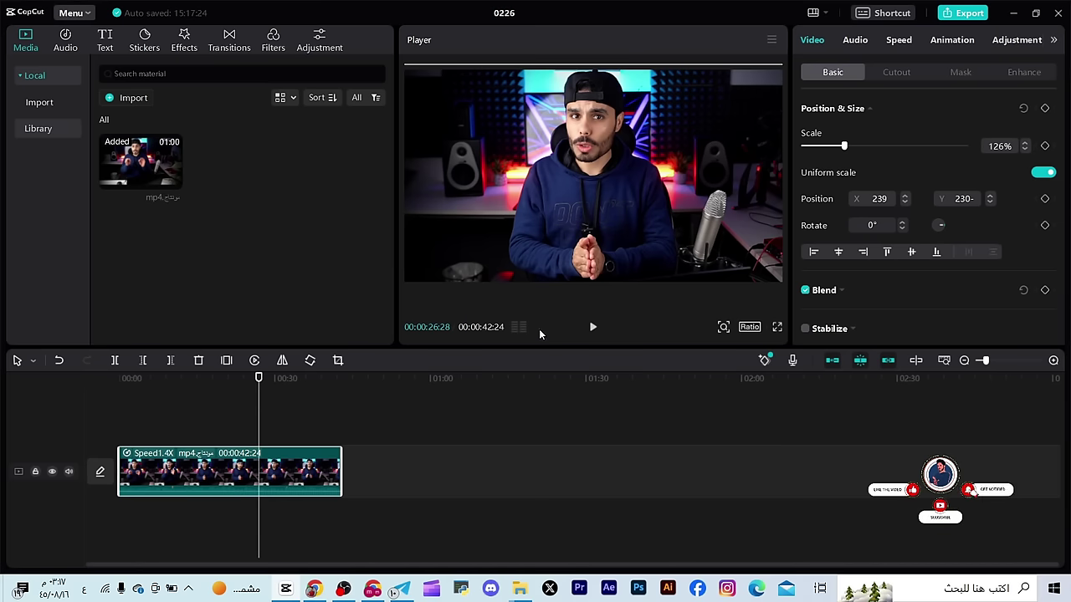
pyautogui.click(591, 330)
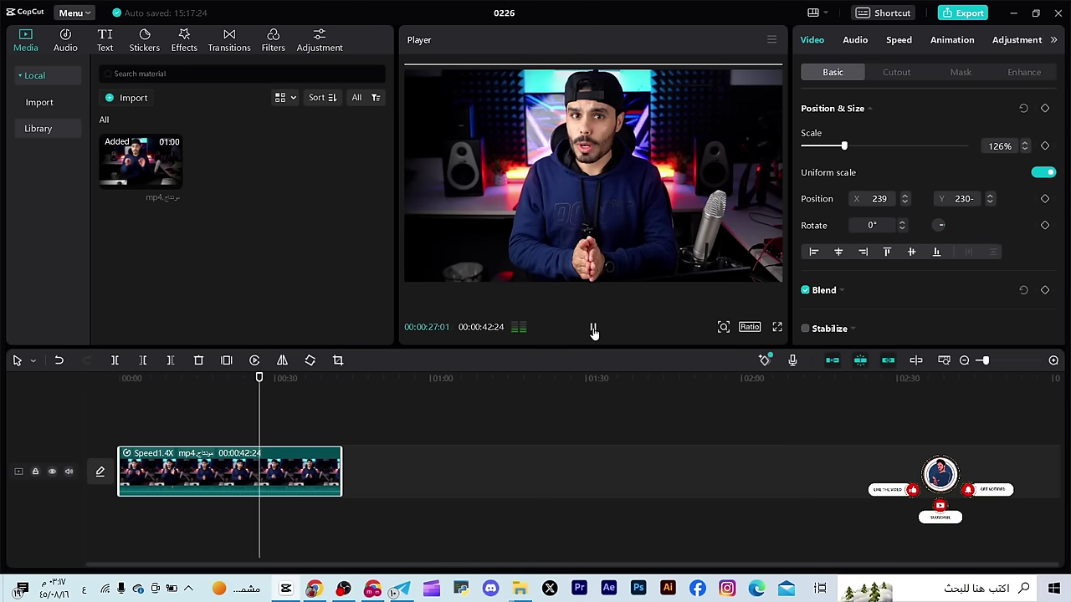
pyautogui.click(592, 331)
# Mute the main video track and preview it silently, pausing at 00:00:28:26
pyautogui.click(69, 471)
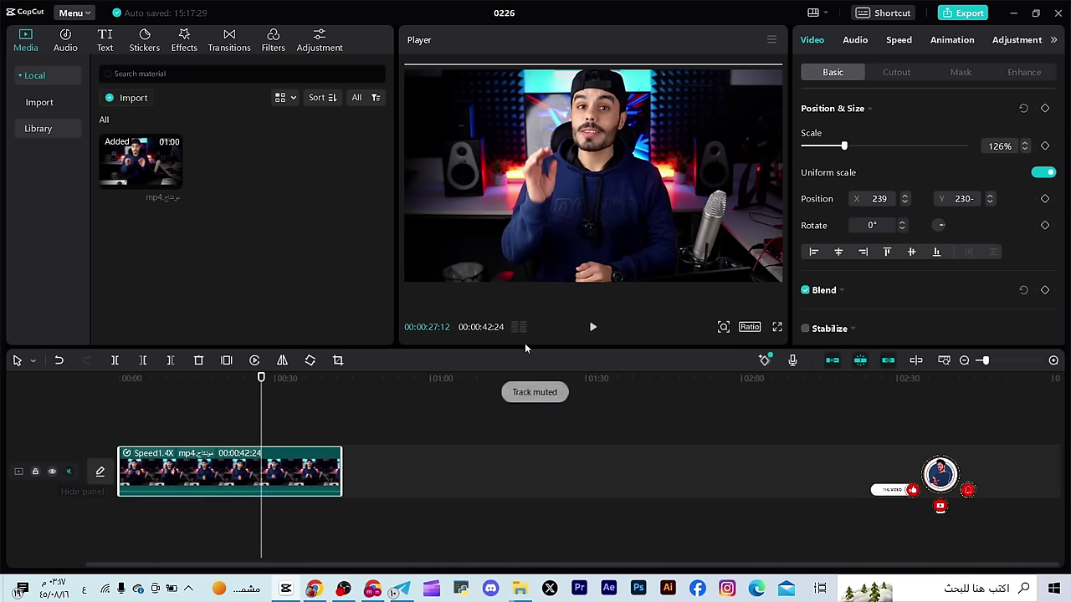
pyautogui.click(593, 329)
pyautogui.click(592, 331)
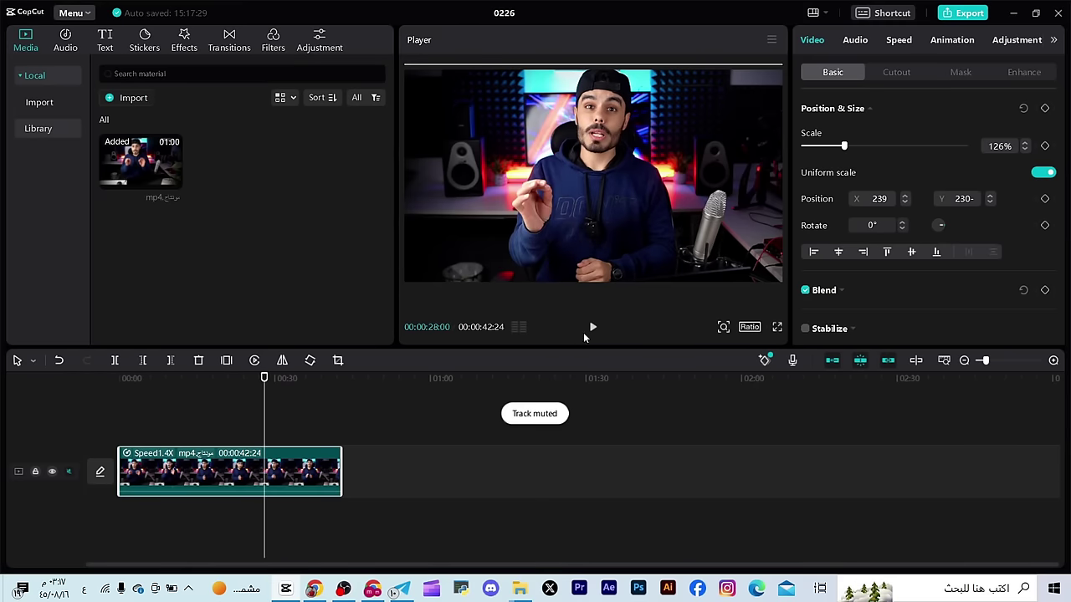
pyautogui.click(592, 330)
pyautogui.click(592, 331)
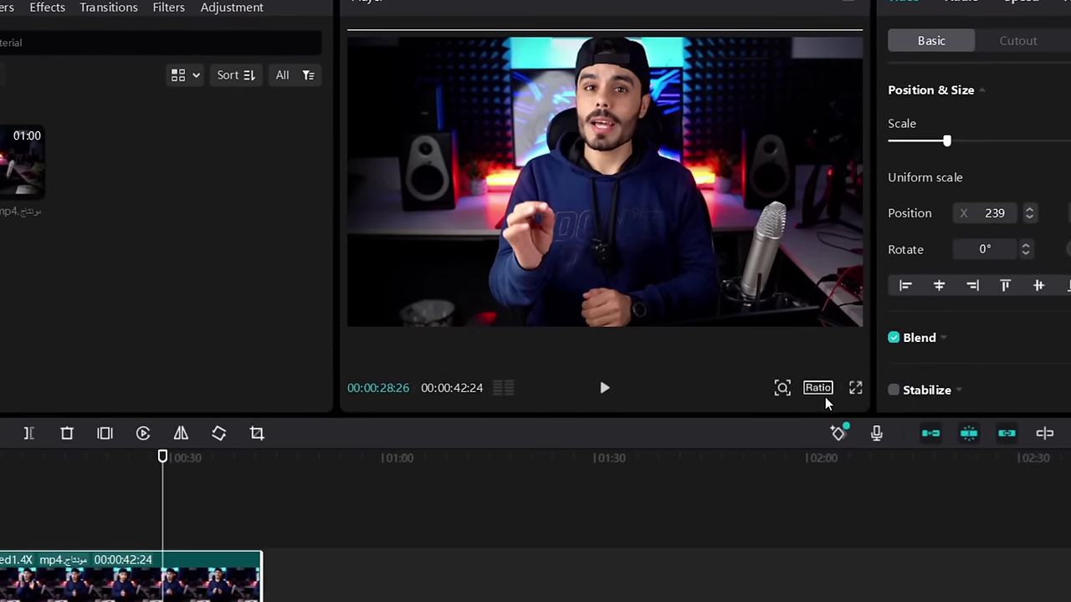
pyautogui.click(806, 413)
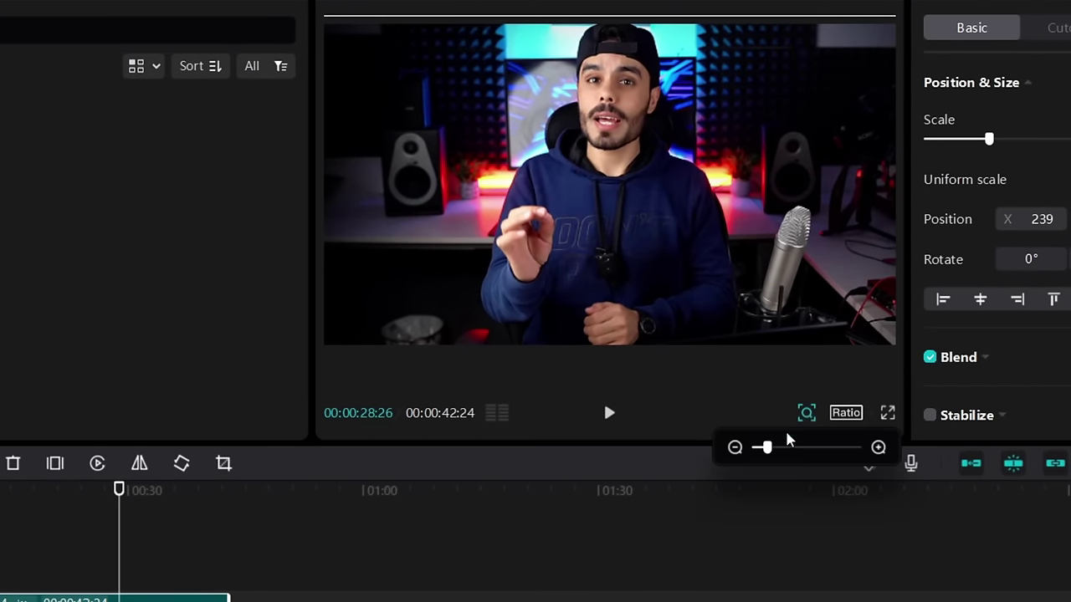
pyautogui.moveTo(769, 450)
pyautogui.mouseDown()
pyautogui.moveTo(784, 450)
pyautogui.moveTo(753, 452)
pyautogui.moveTo(767, 455)
pyautogui.mouseUp()
pyautogui.click(681, 400)
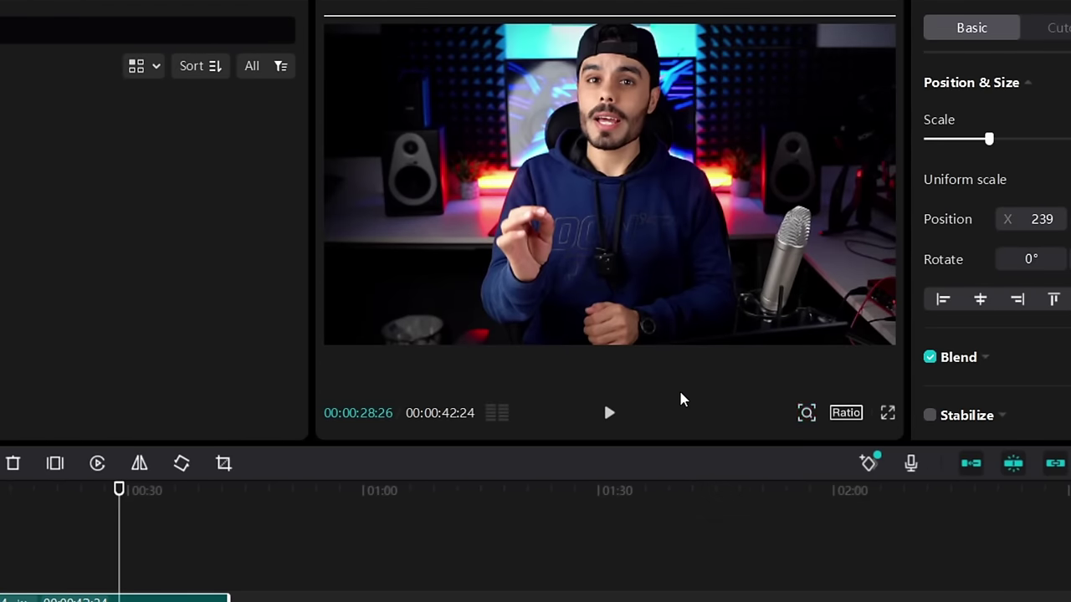
pyautogui.click(882, 411)
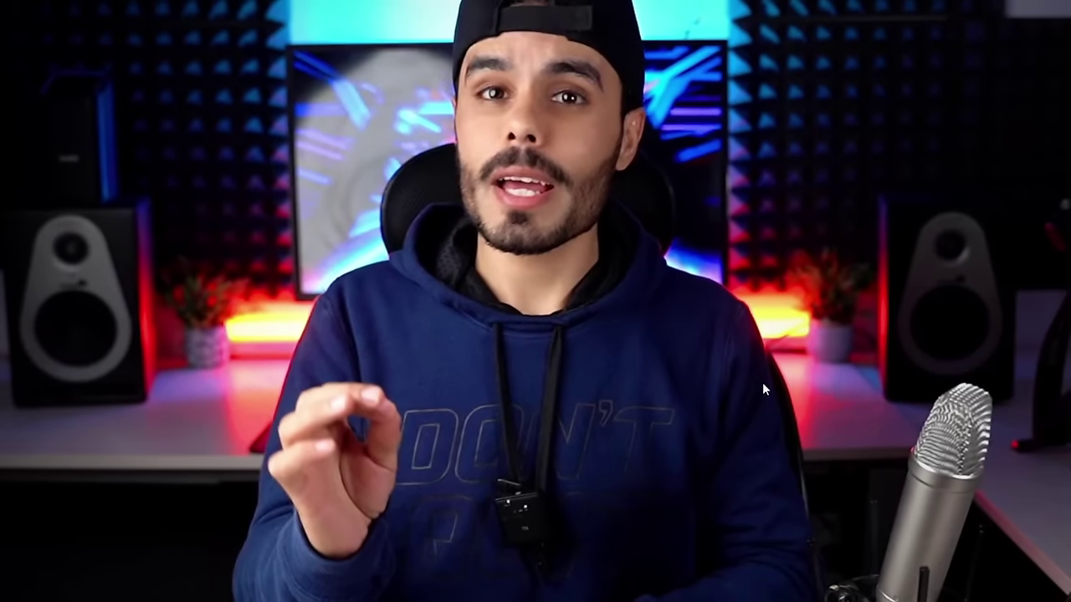
pyautogui.moveTo(606, 375)
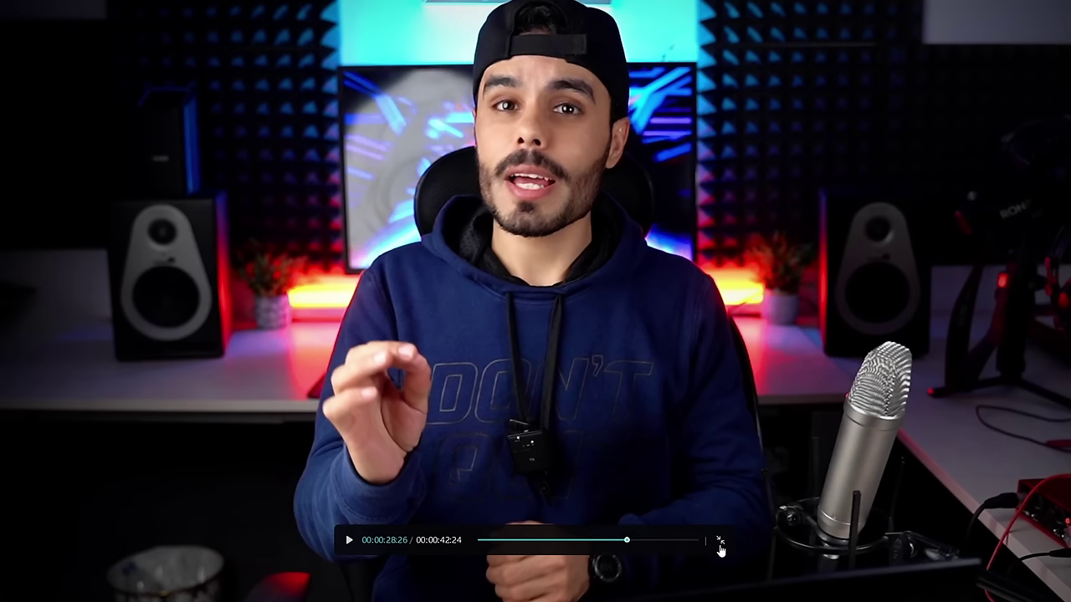
pyautogui.click(720, 544)
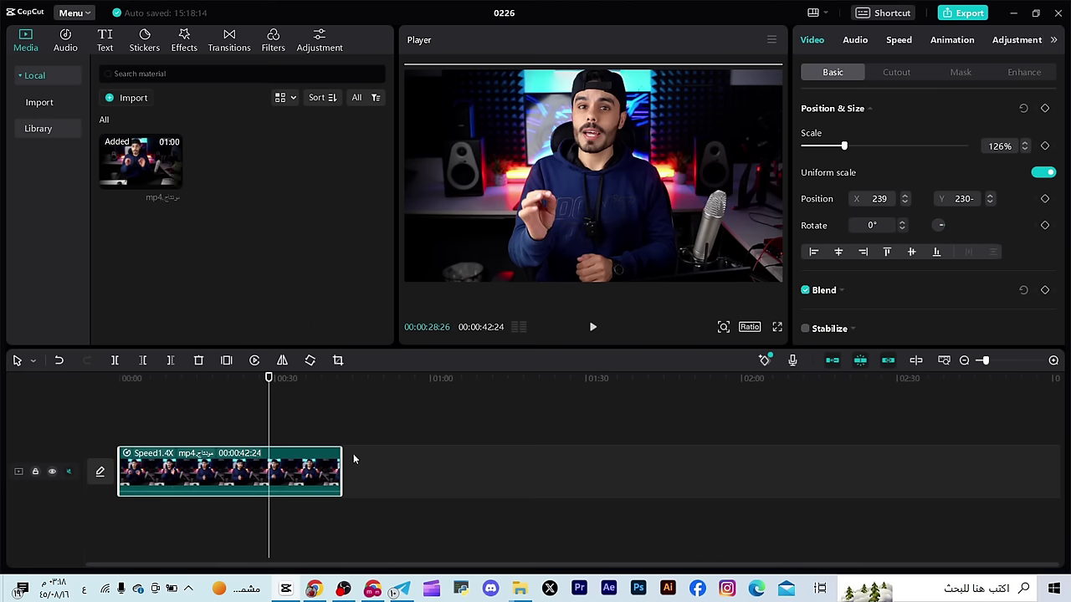
# Import 3.mp4, C0096.MP4 and the PNG/JPG images into the media bin
pyautogui.click(150, 99)
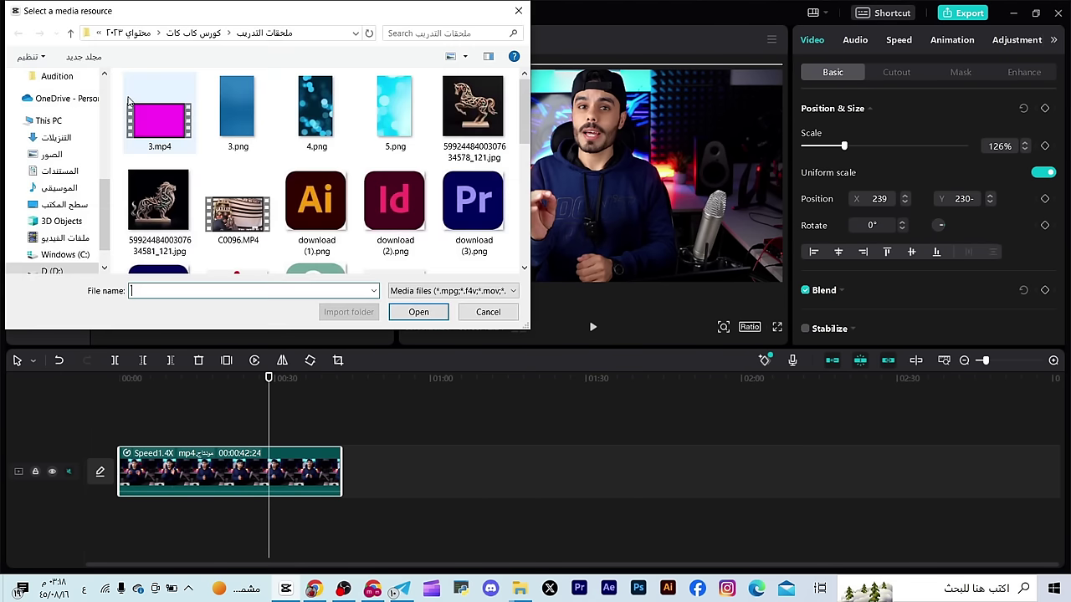
pyautogui.click(164, 111)
pyautogui.moveTo(197, 72); pyautogui.dragTo(497, 274)
pyautogui.click(418, 312)
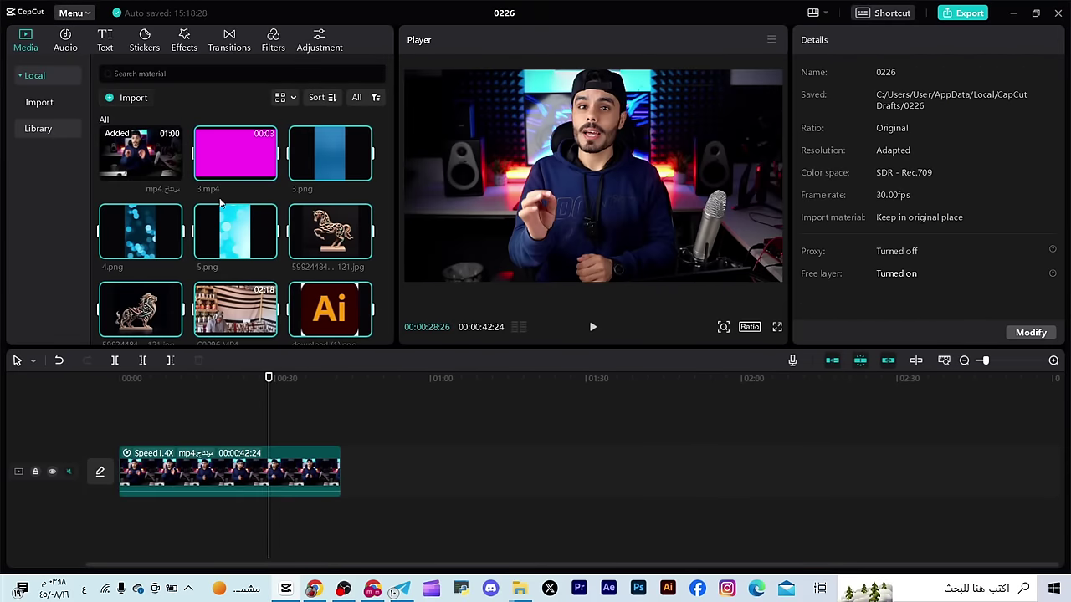
pyautogui.scroll(-3, 231, 220)
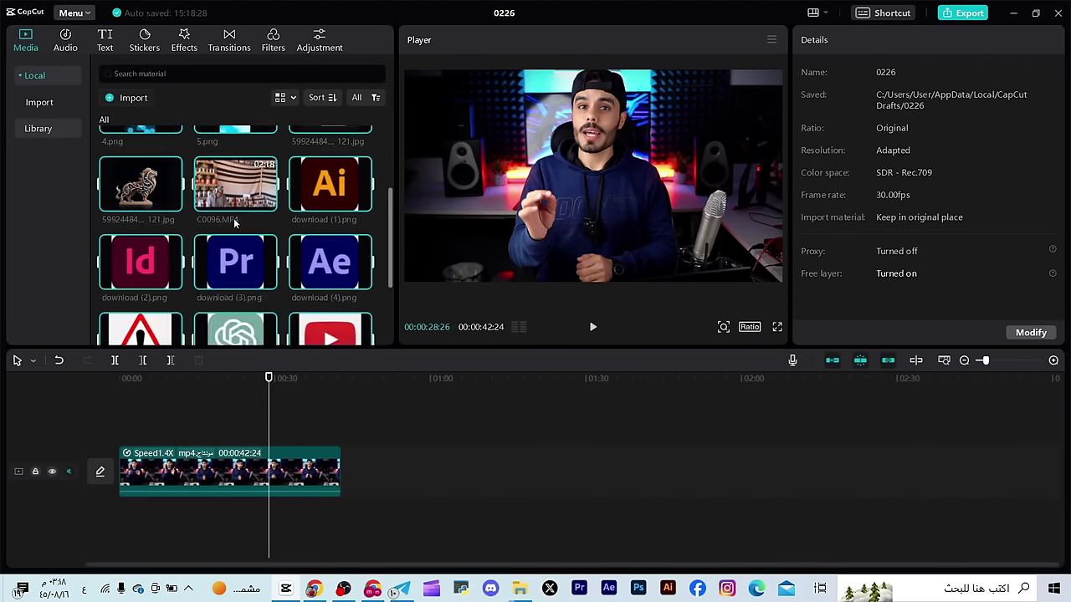
pyautogui.scroll(4, 231, 220)
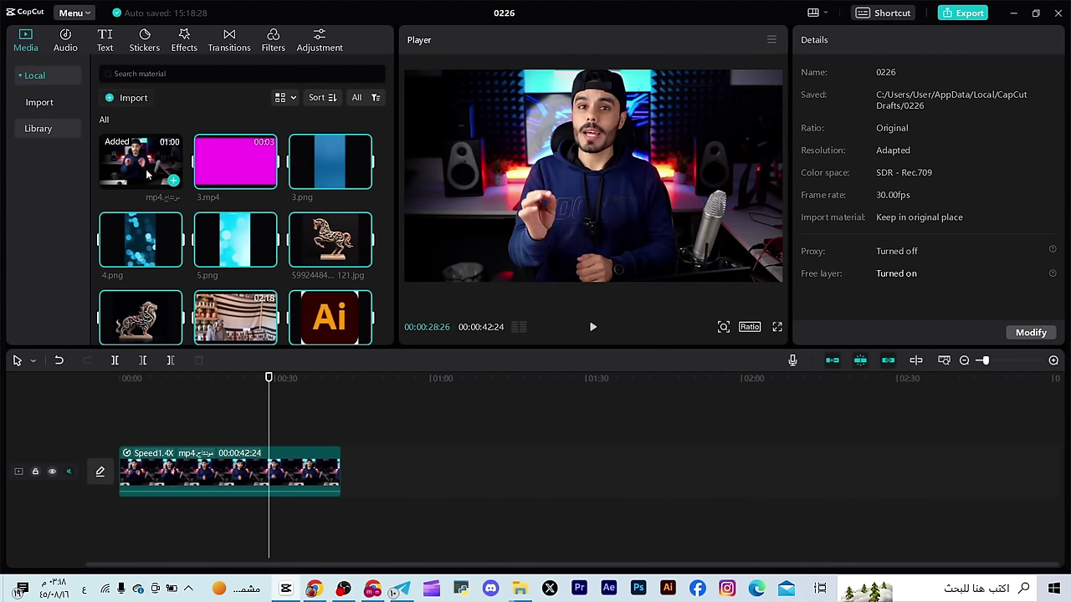
# Look through the imported media, then bring up the Audio music library
pyautogui.moveTo(243, 167); pyautogui.dragTo(174, 226)
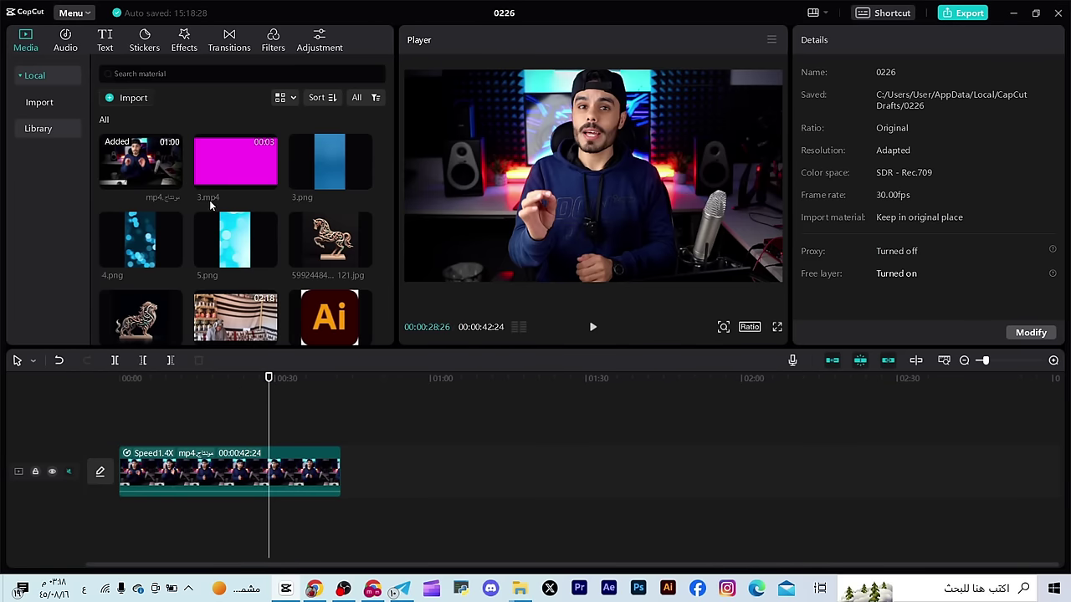
pyautogui.scroll(-2, 213, 184)
pyautogui.scroll(-3, 214, 184)
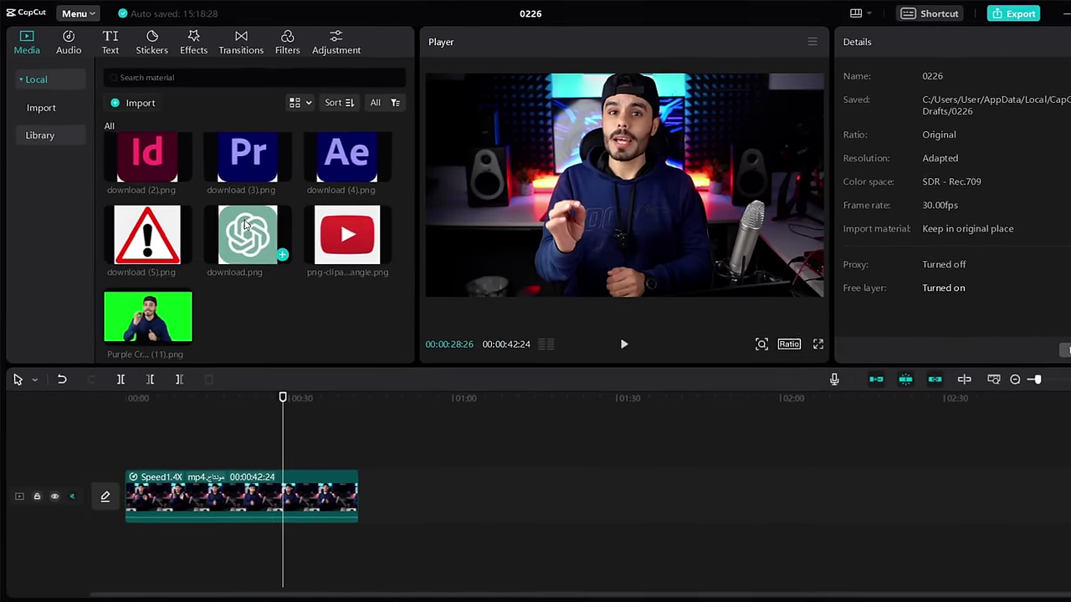
pyautogui.scroll(5, 245, 225)
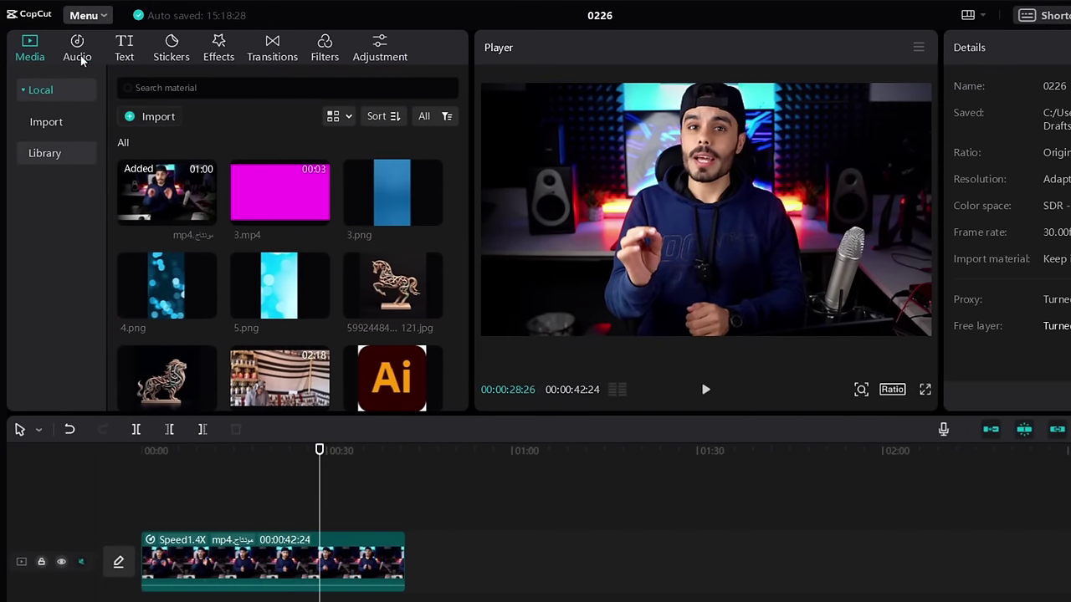
pyautogui.click(82, 58)
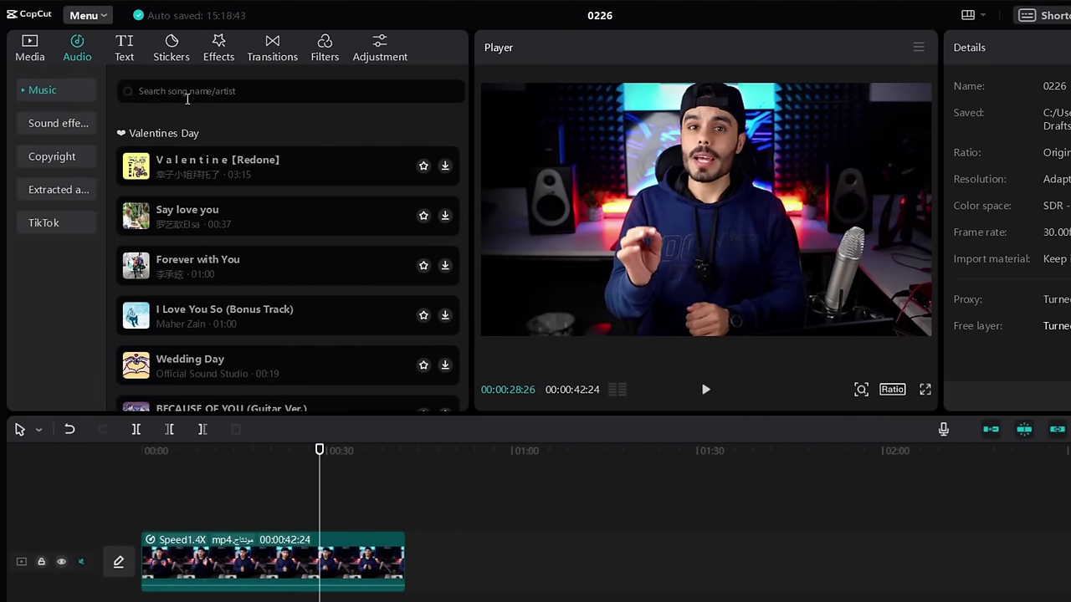
# Collapse the Music categories and expand the Sound effects categories
pyautogui.click(60, 122)
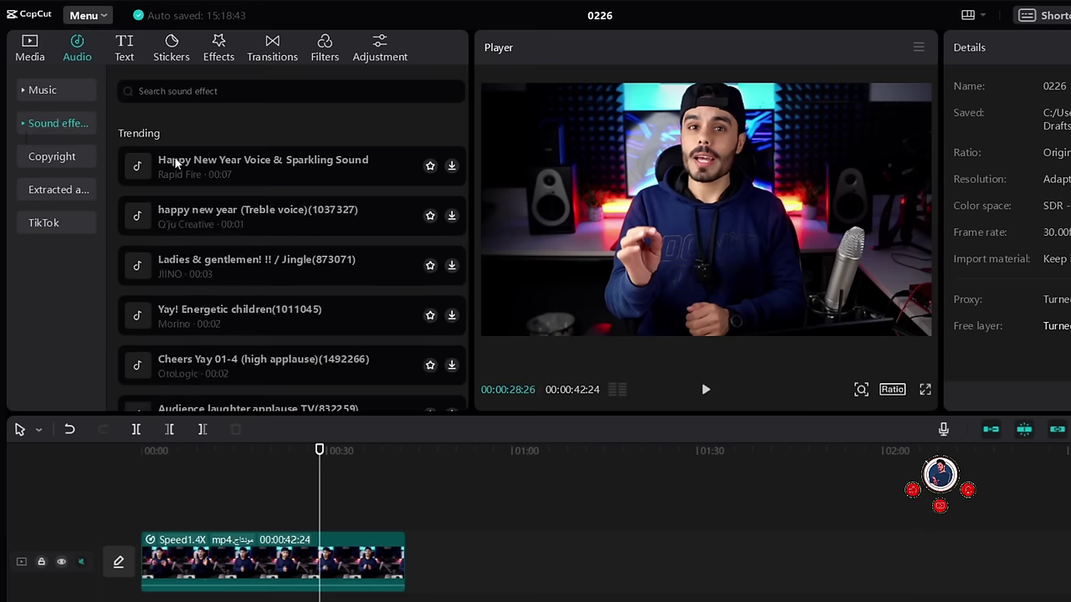
pyautogui.click(42, 91)
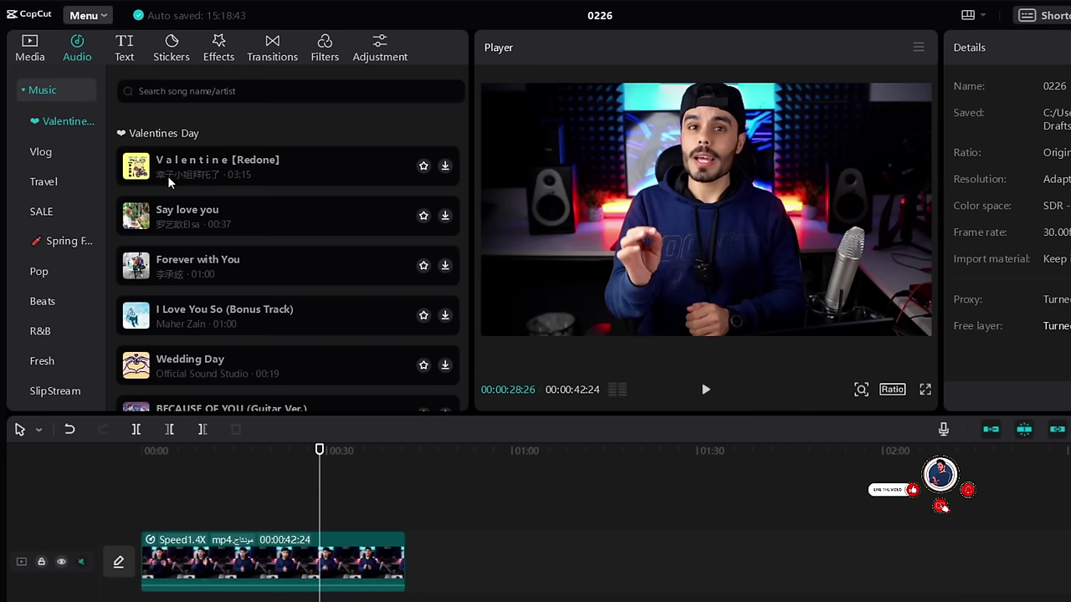
pyautogui.click(43, 93)
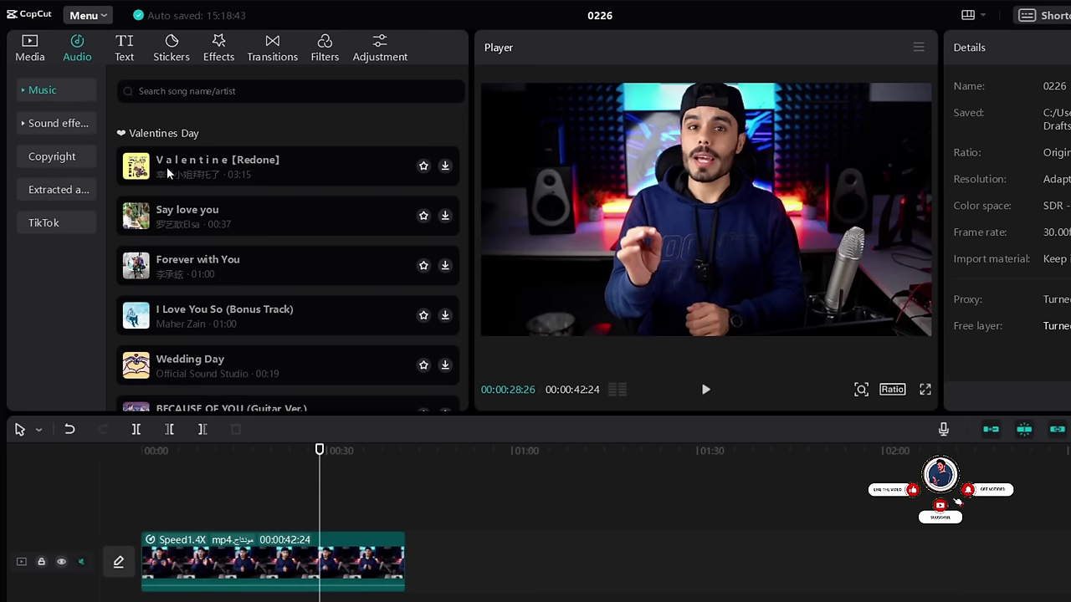
pyautogui.click(59, 123)
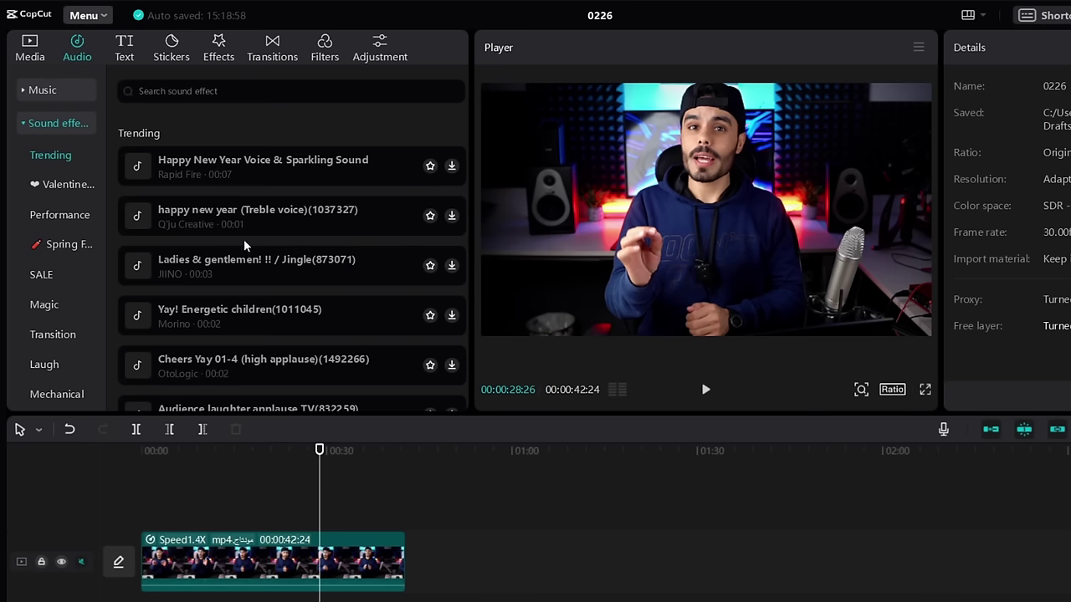
# Scroll through the sound effect categories, collapsing and re-expanding the list
pyautogui.scroll(-1, 250, 273)
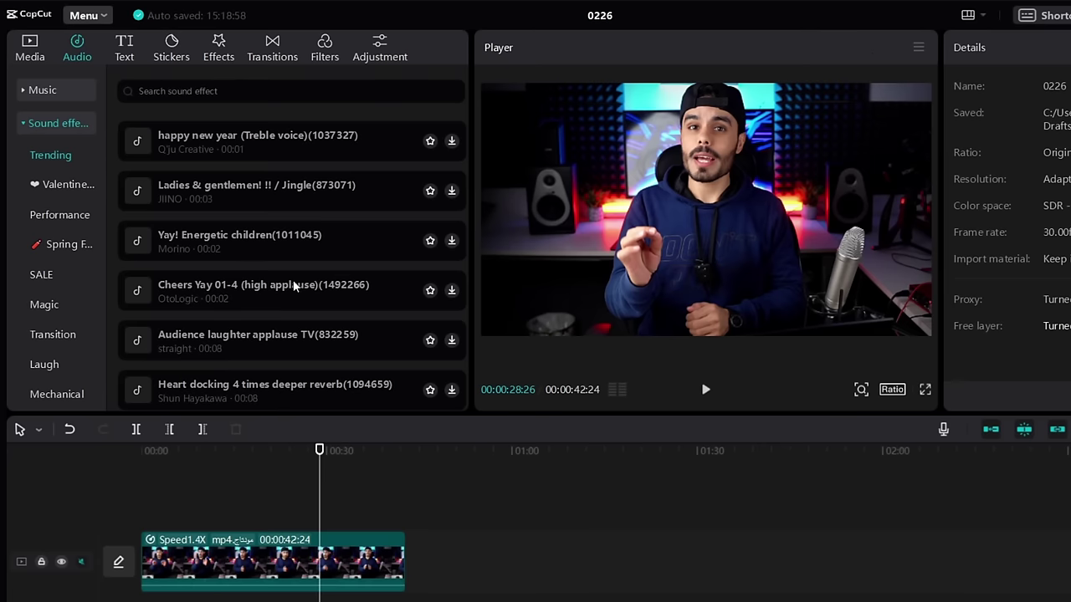
pyautogui.scroll(-1, 294, 284)
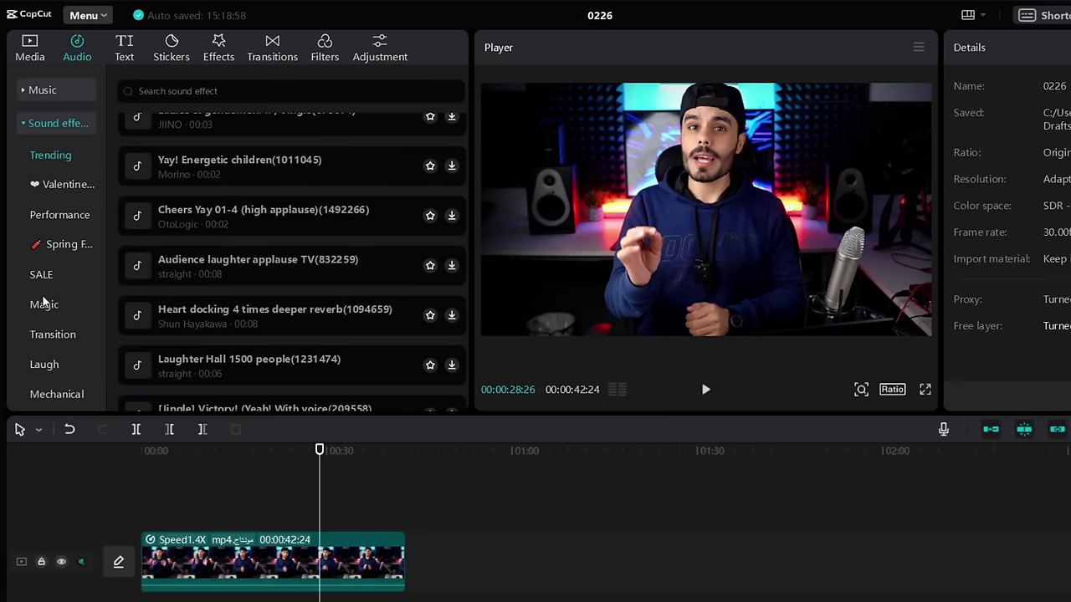
pyautogui.click(30, 122)
pyautogui.click(31, 123)
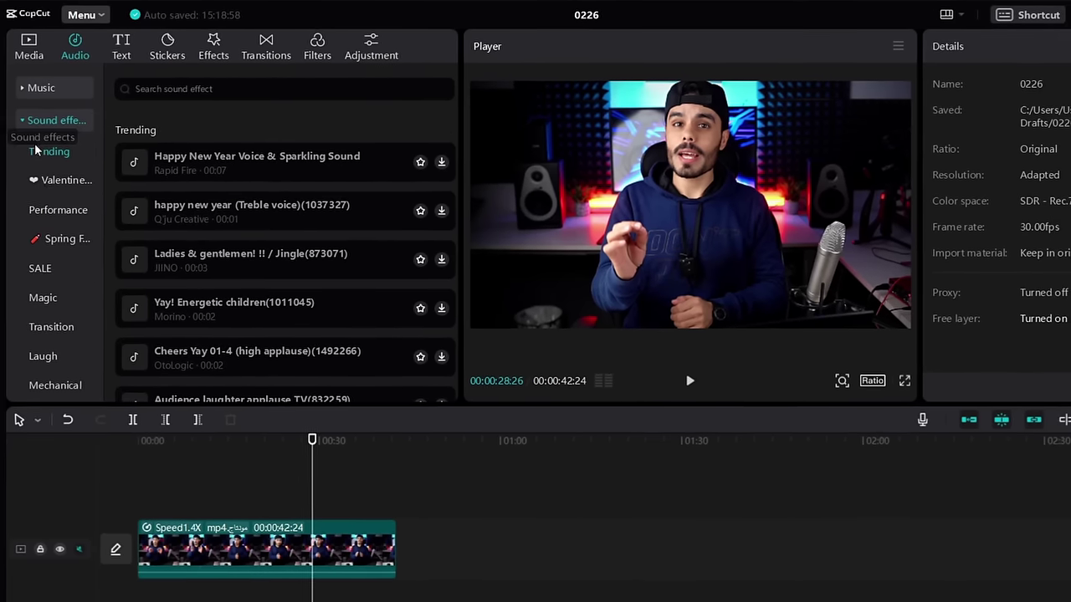
pyautogui.scroll(-2, 50, 239)
pyautogui.scroll(-2, 47, 228)
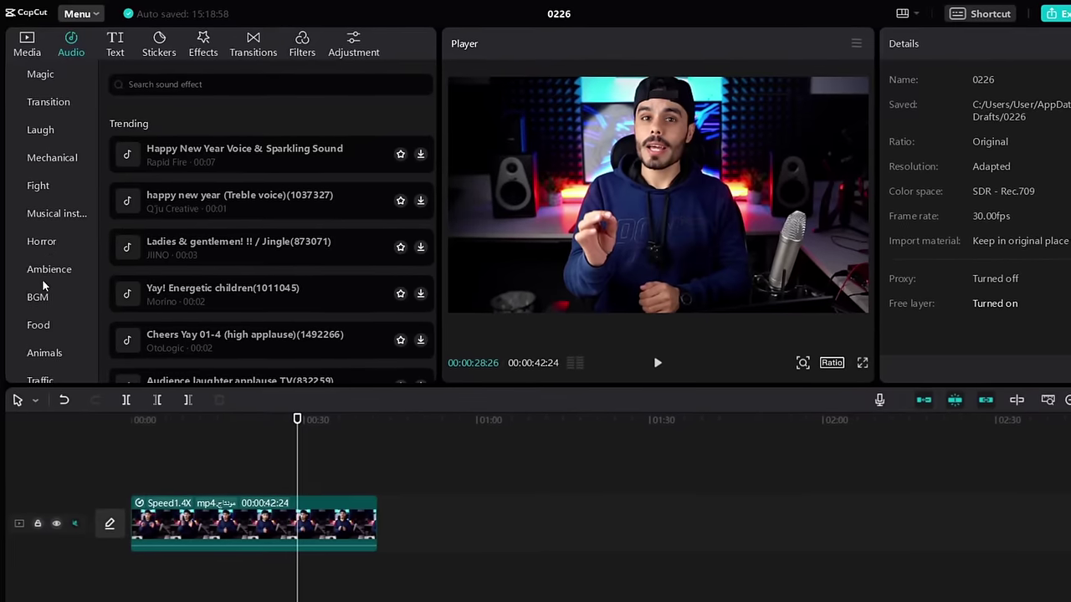
pyautogui.scroll(-2, 46, 240)
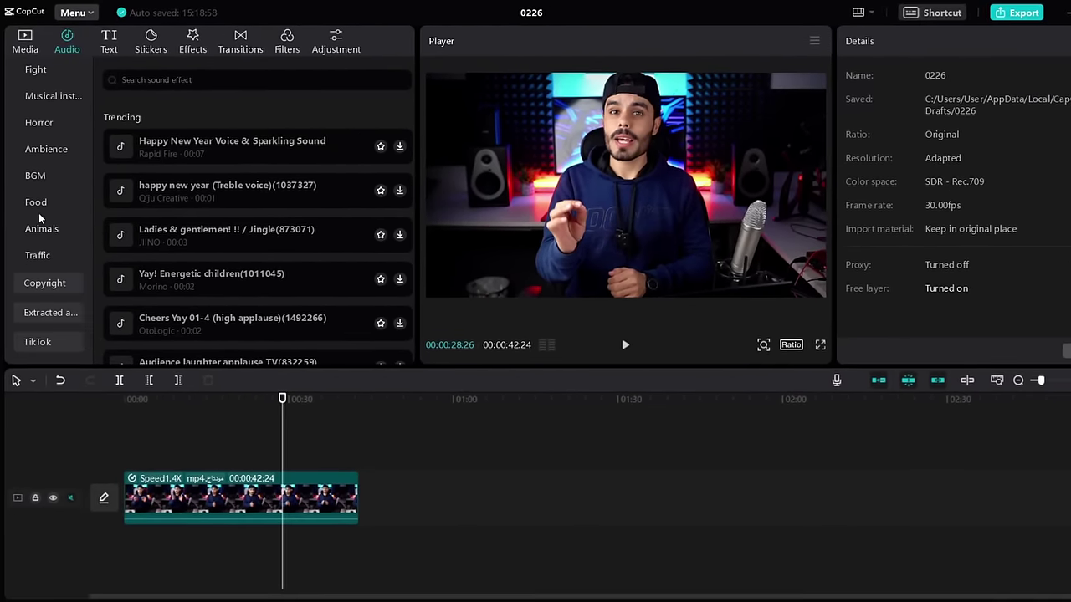
pyautogui.scroll(2, 42, 199)
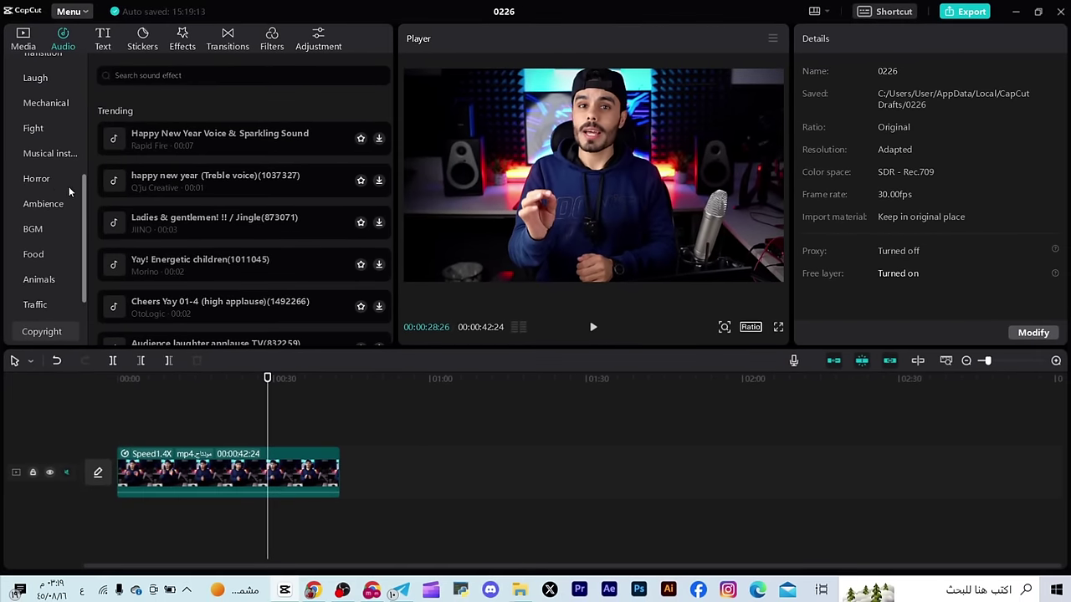
pyautogui.scroll(5, 41, 149)
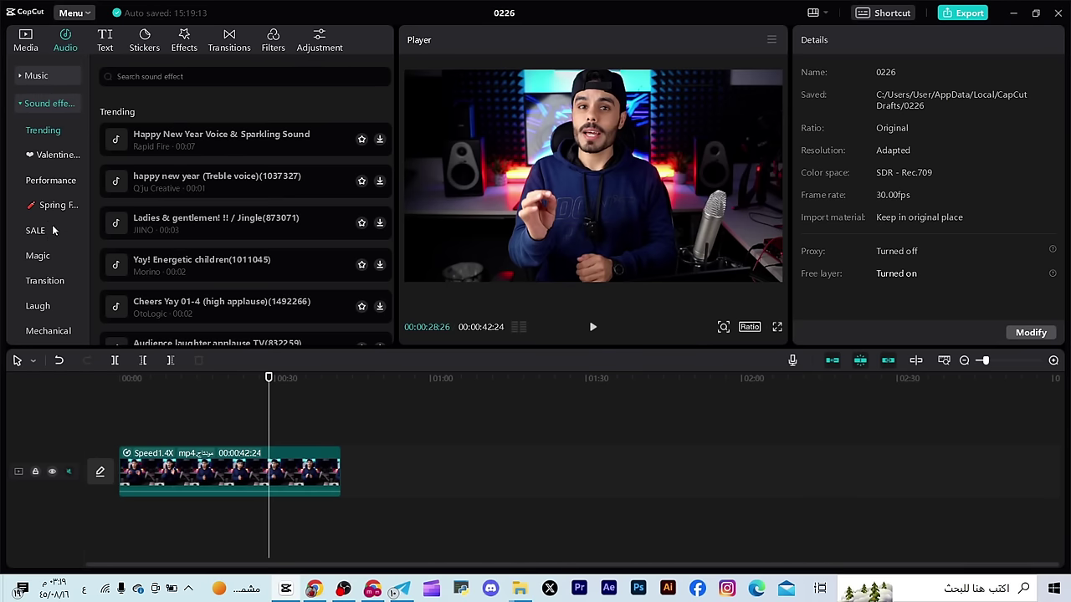
# Collapse Sound effects and view Copyright, Extracted audios, then the TikTok sounds
pyautogui.click(21, 105)
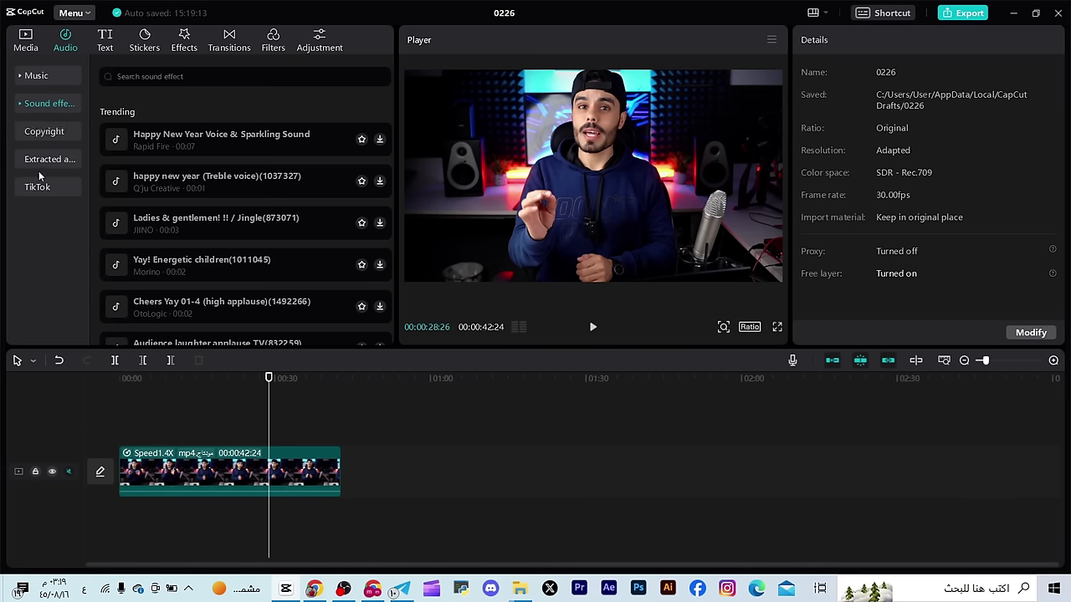
pyautogui.click(46, 132)
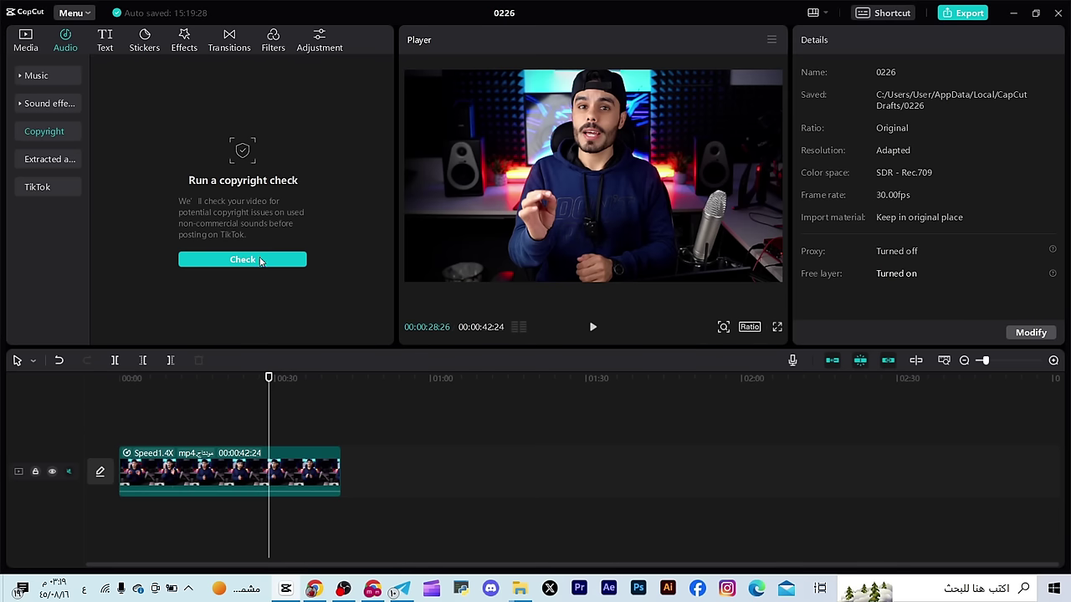
pyautogui.click(56, 162)
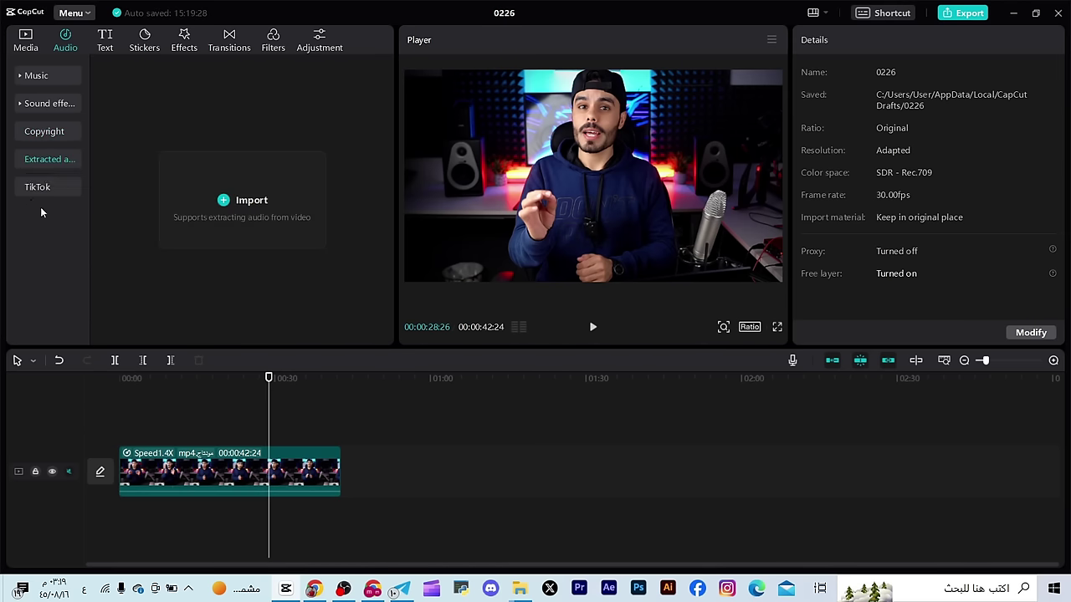
pyautogui.click(54, 191)
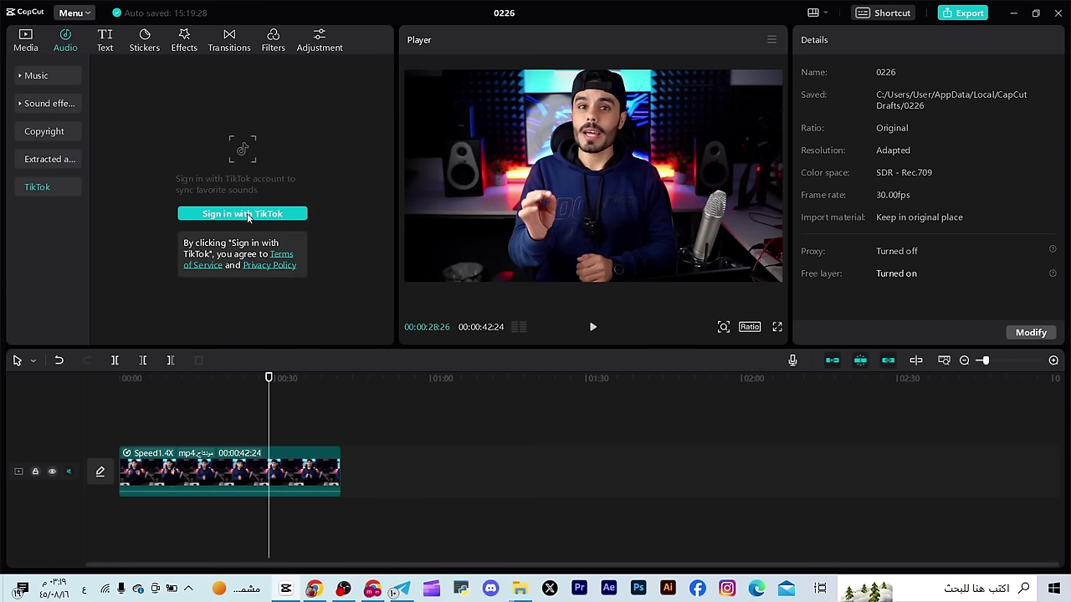
# Add a Default text clip to the timeline and dismiss the privacy notice
pyautogui.click(102, 43)
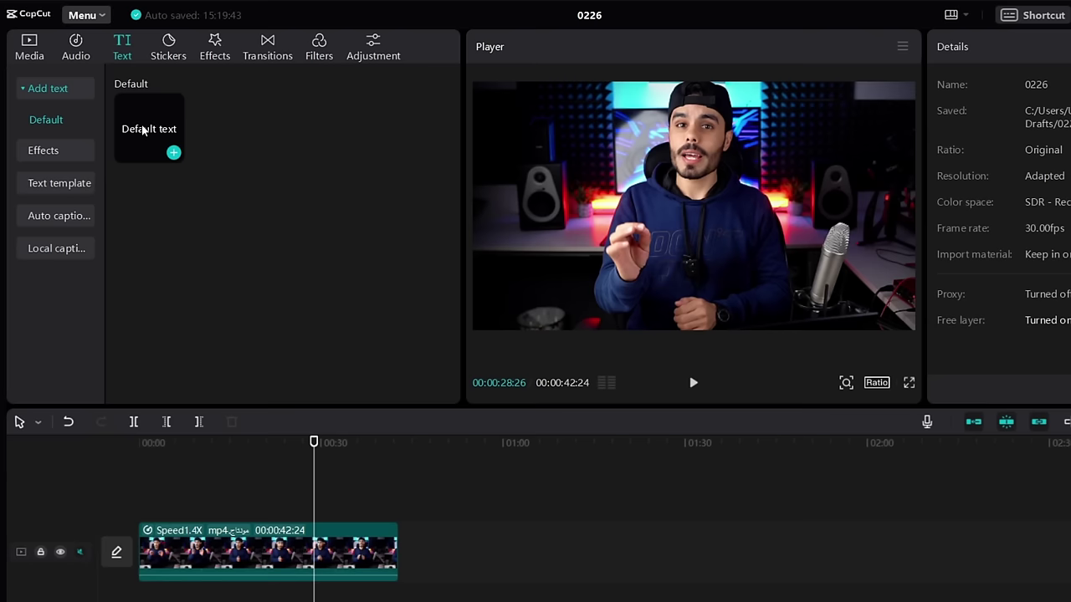
pyautogui.moveTo(144, 130); pyautogui.dragTo(179, 491)
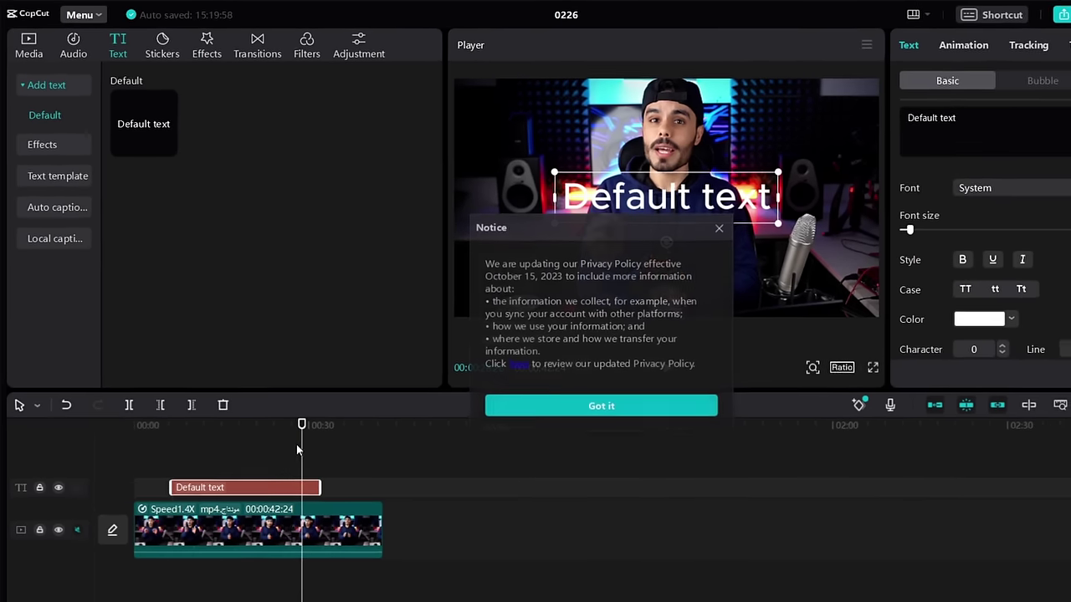
pyautogui.click(670, 212)
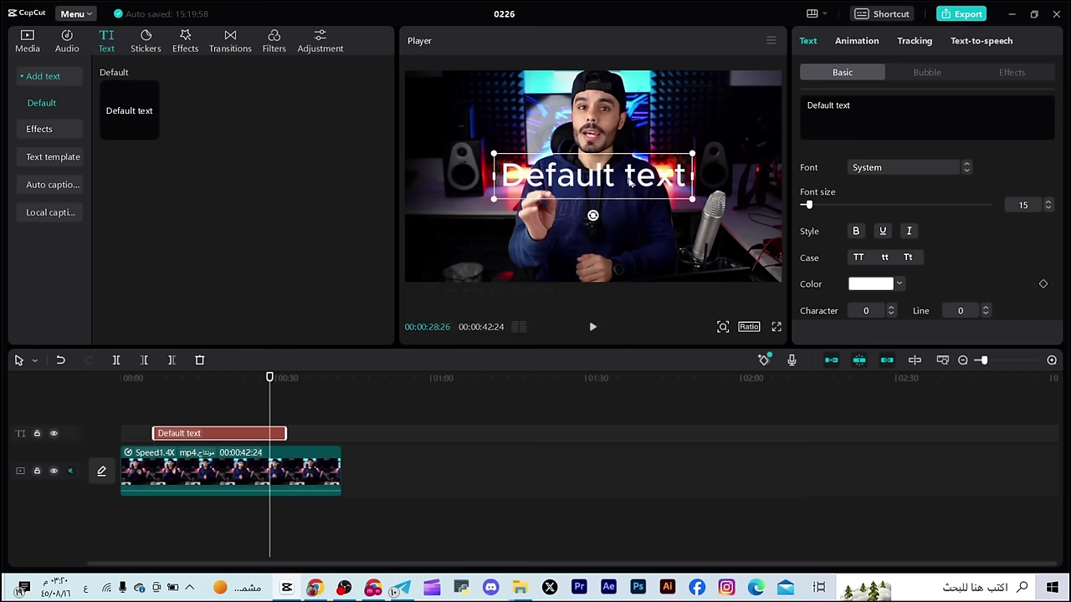
# Replace the placeholder with the Arabic title 'اهلا بكم بوكرس كاب كات'
pyautogui.doubleClick(629, 179)
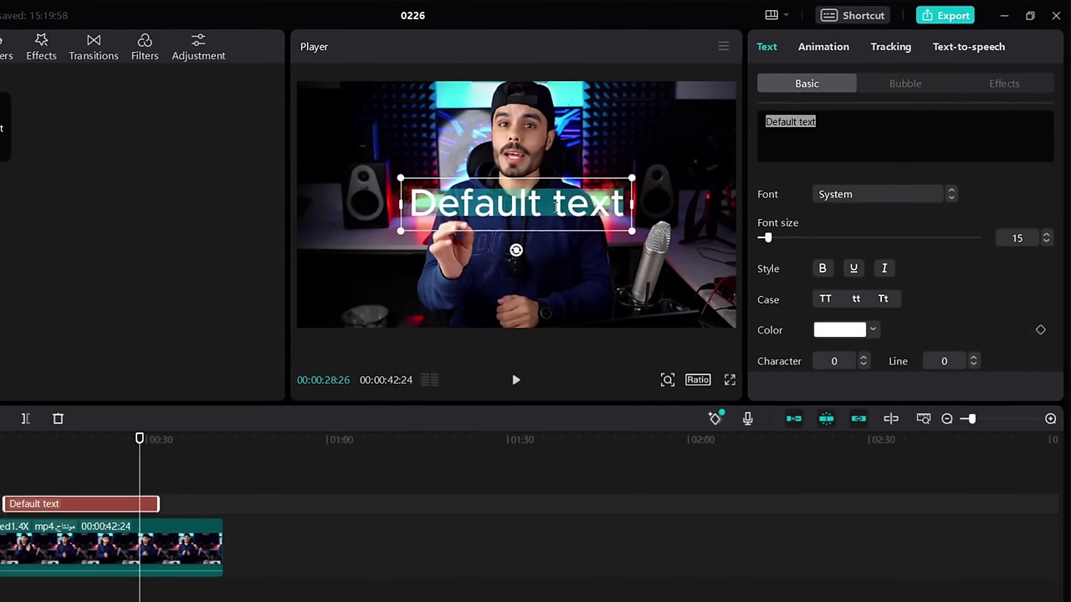
pyautogui.press('BackSpace')
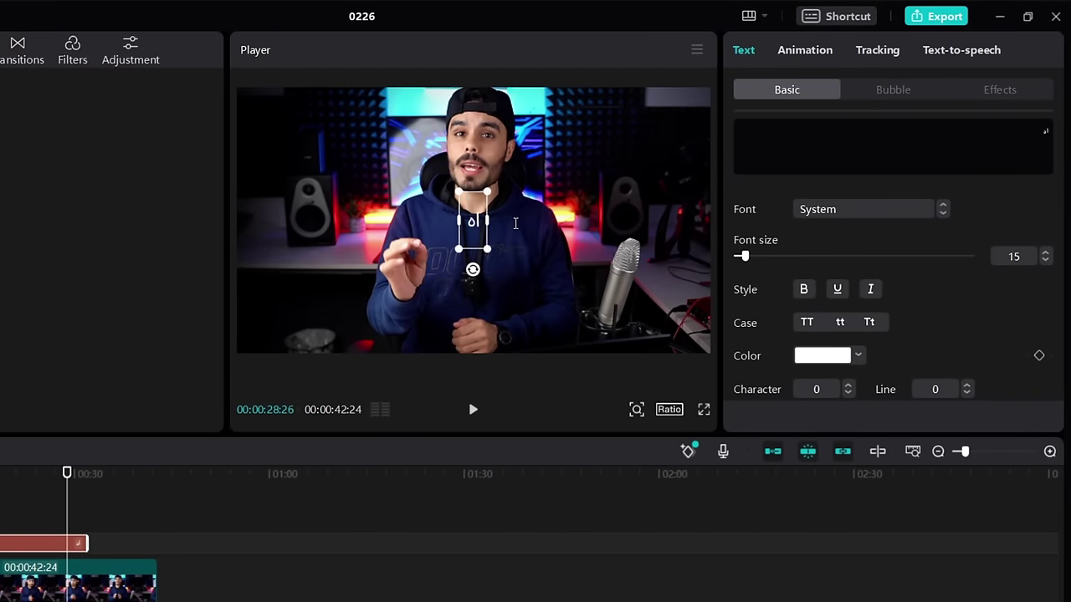
pyautogui.write('اهلا بكم')
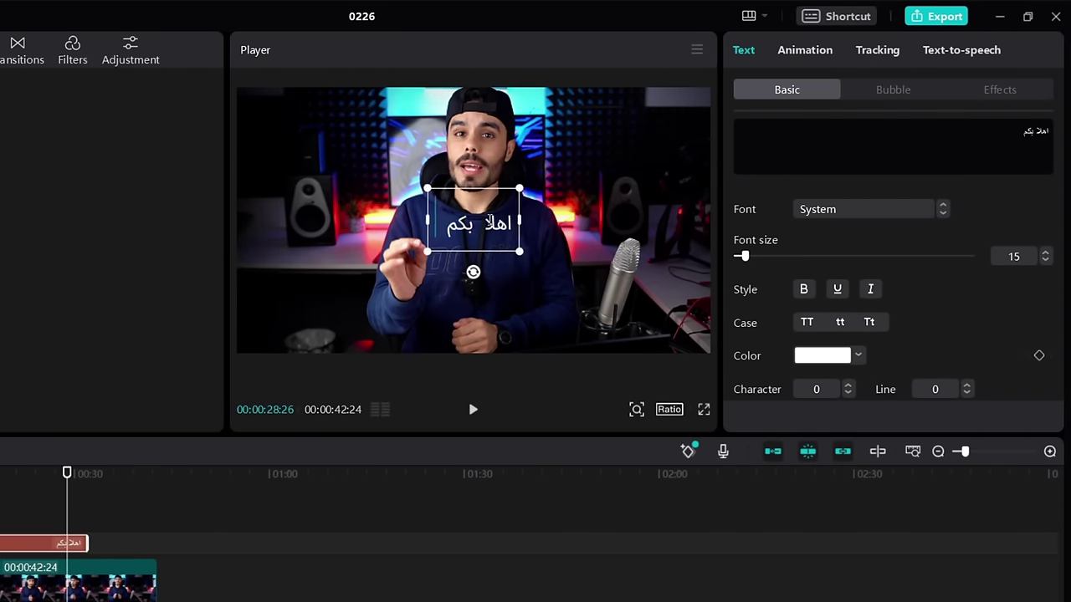
pyautogui.write(' بوكرس')
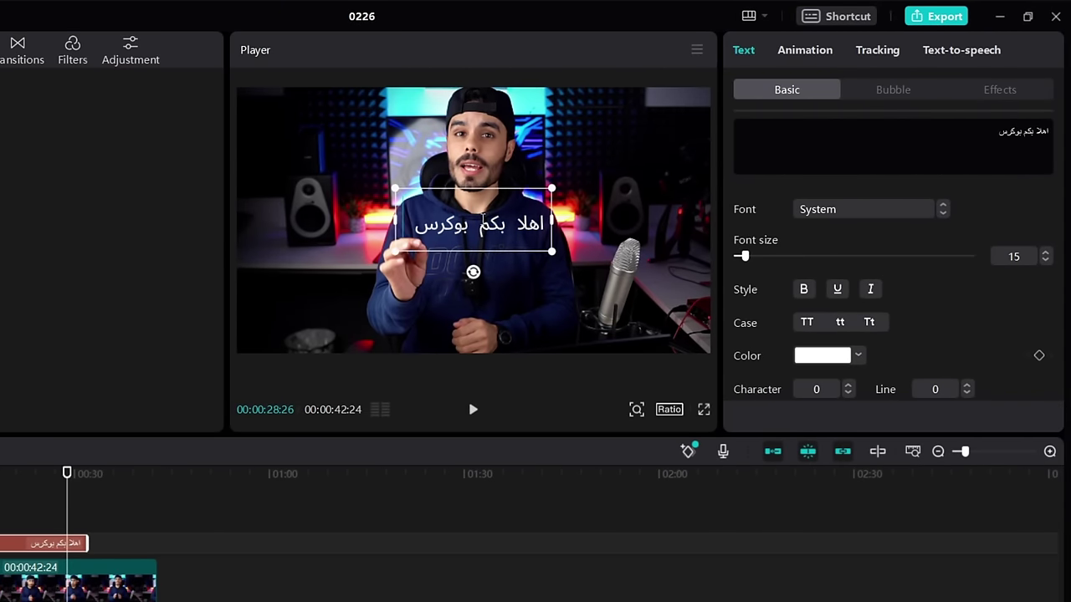
pyautogui.write(' كاب كات')
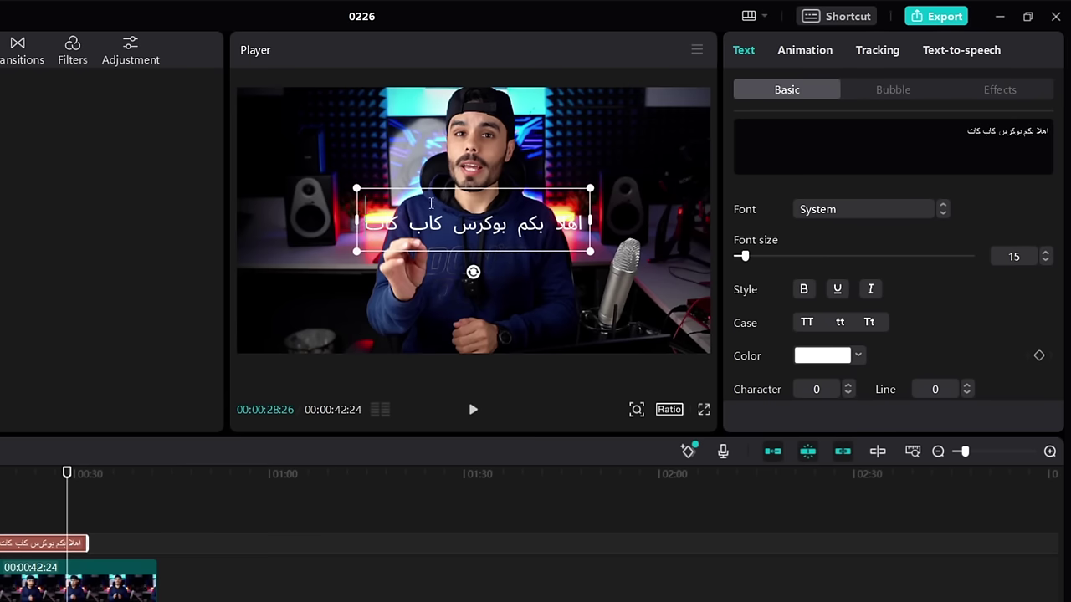
pyautogui.hotkey('ctrl', 'a')
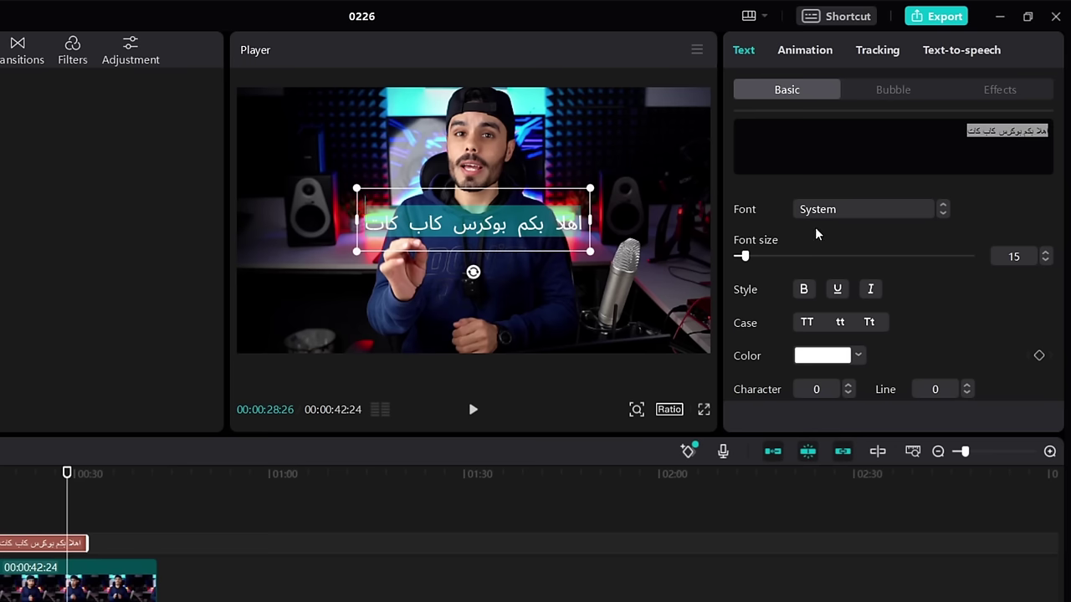
# Make the Arabic title bold and red (FC1818) with no underline, at font size 25
pyautogui.scroll(-2, 824, 235)
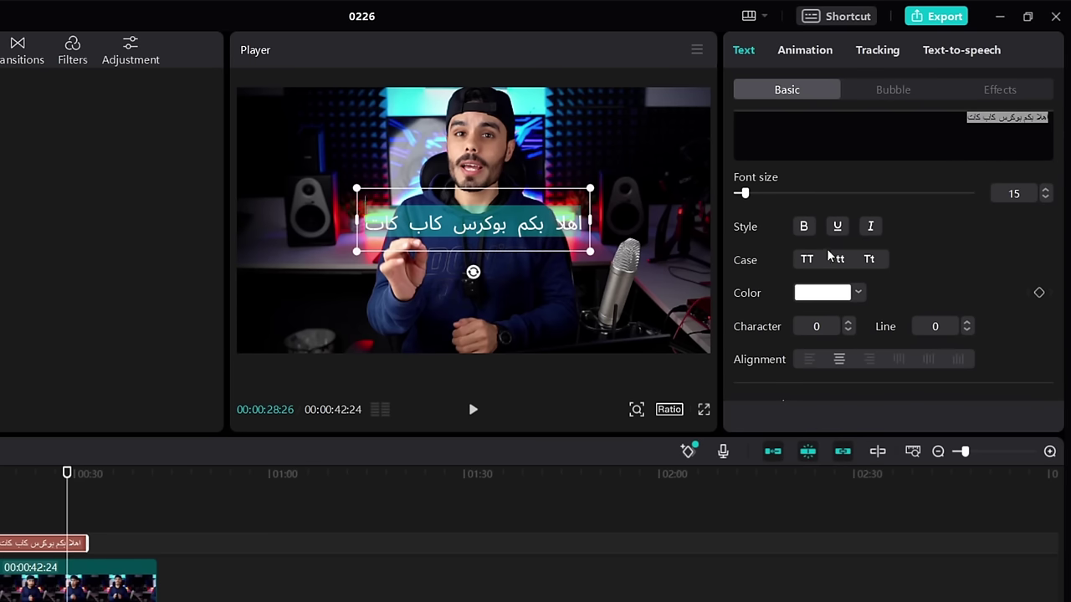
pyautogui.click(805, 228)
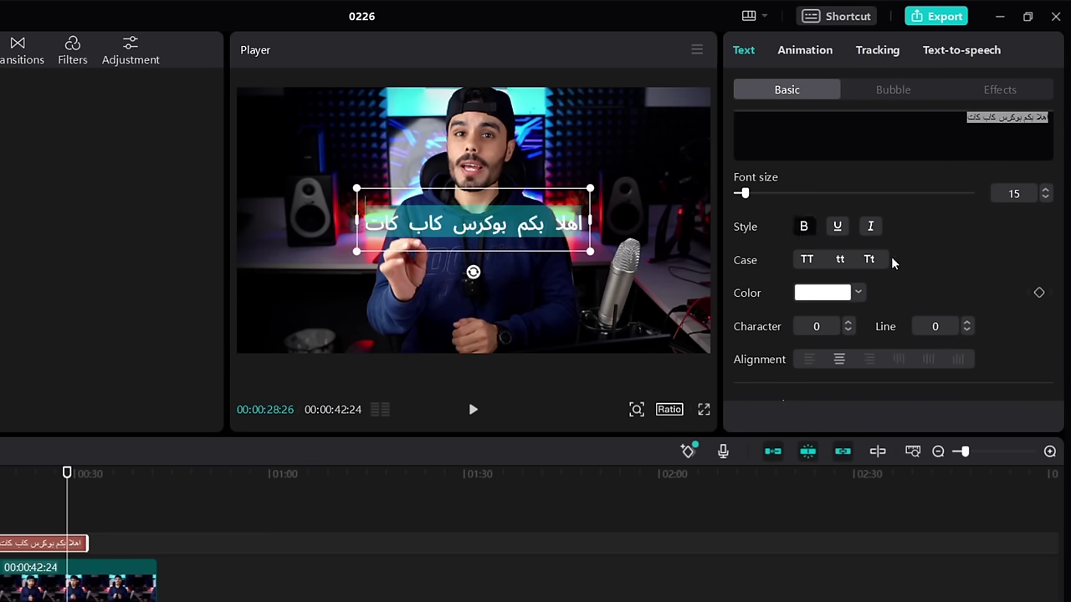
pyautogui.click(837, 227)
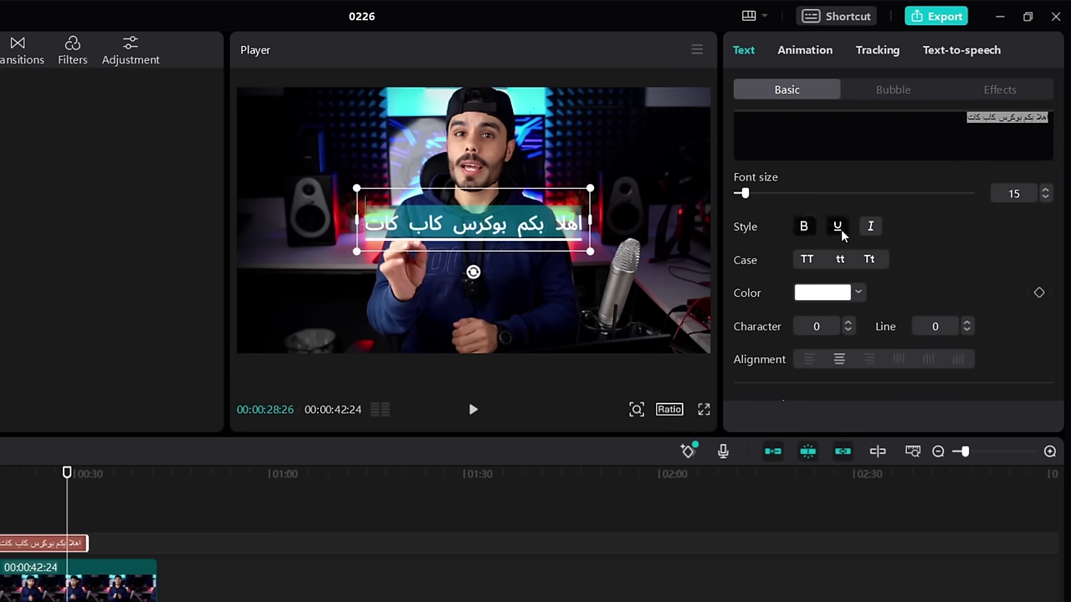
pyautogui.click(842, 295)
pyautogui.click(932, 318)
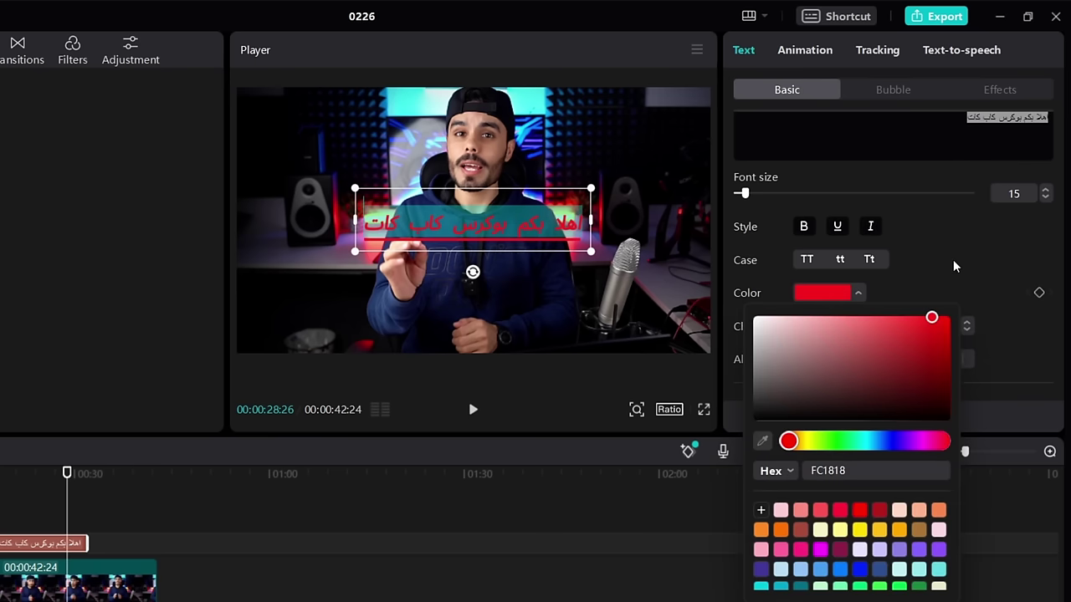
pyautogui.click(838, 226)
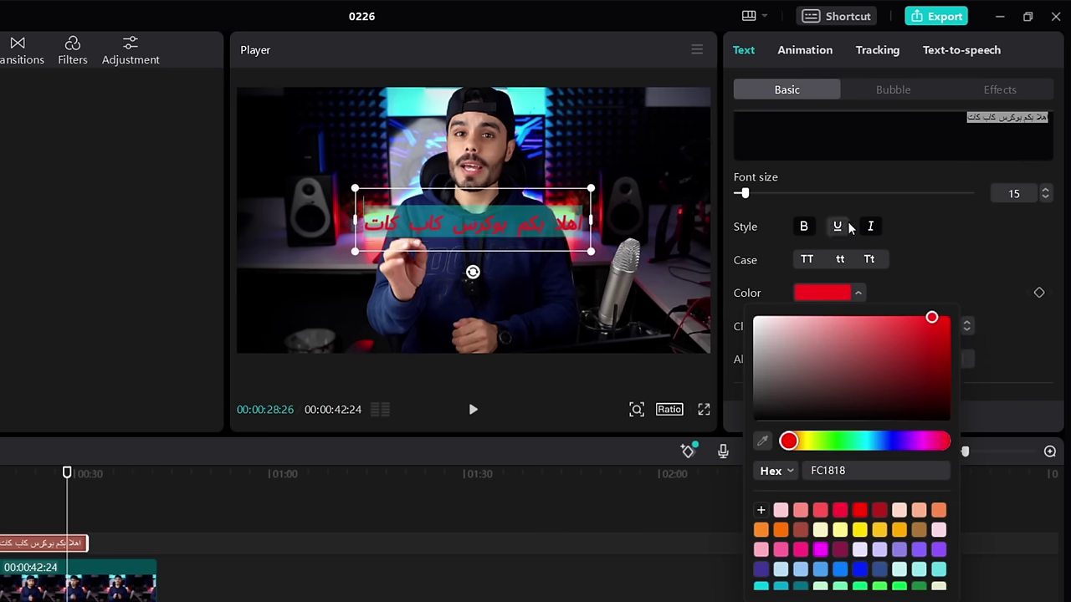
pyautogui.click(948, 293)
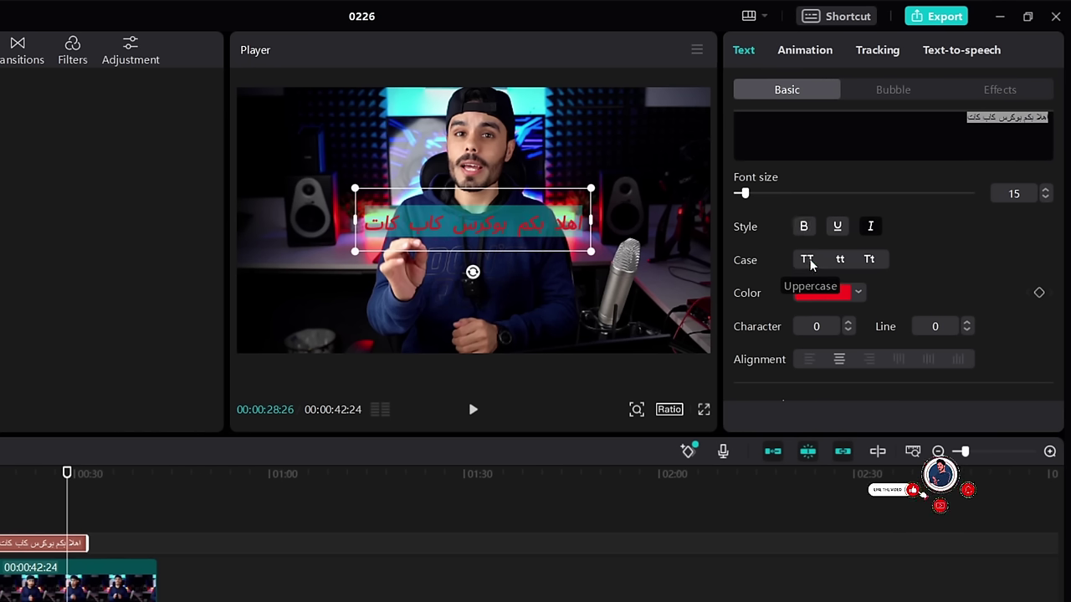
pyautogui.click(870, 228)
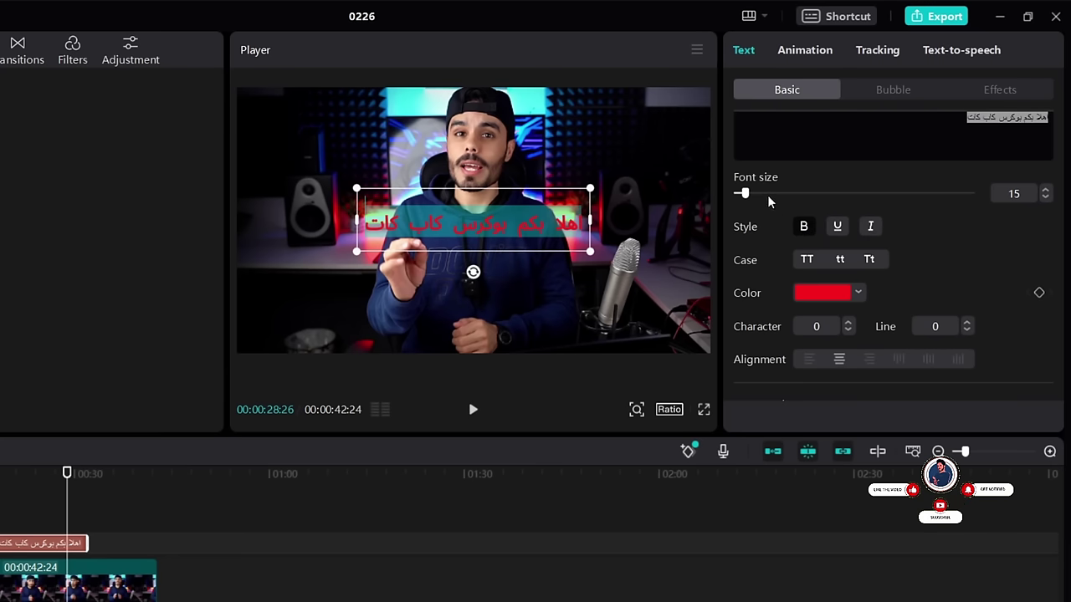
pyautogui.moveTo(769, 201); pyautogui.dragTo(753, 201)
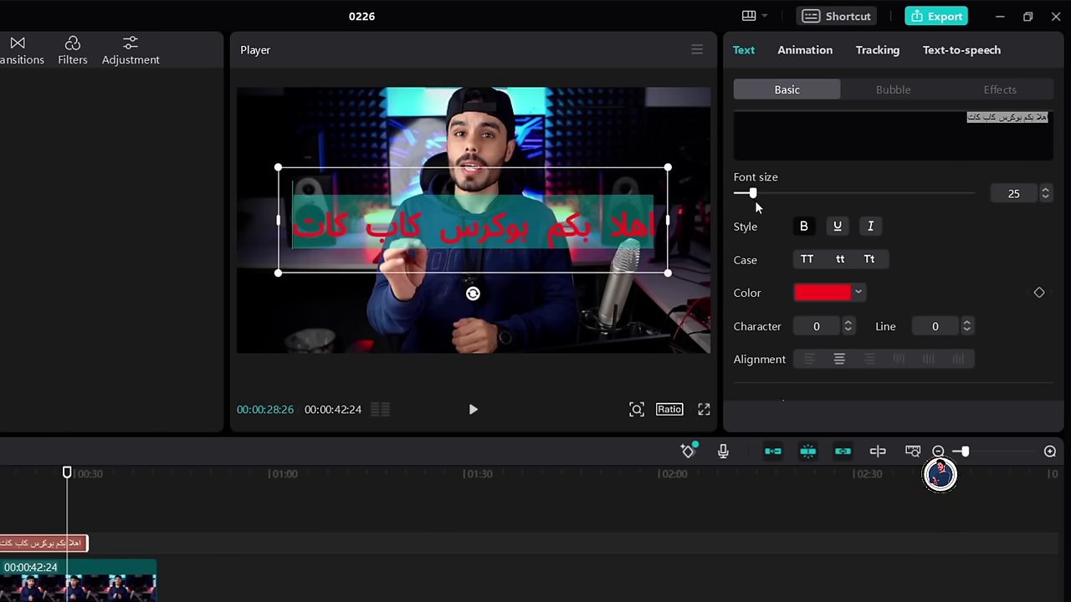
# Apply the yellow black-outlined preset style to the title and scale it to 111%
pyautogui.scroll(-3, 958, 267)
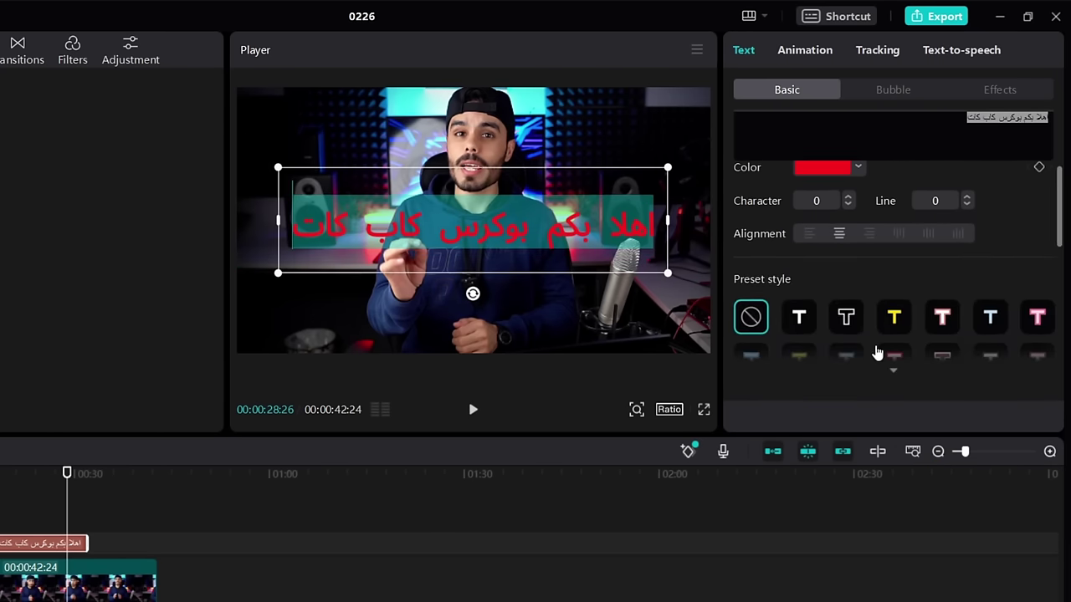
pyautogui.scroll(-2, 828, 297)
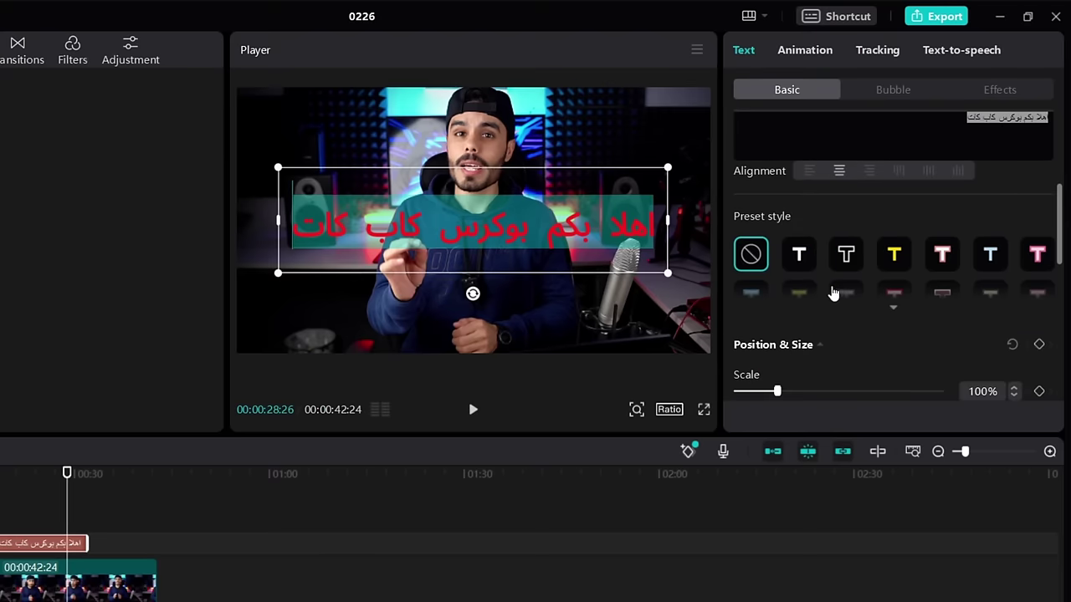
pyautogui.click(889, 311)
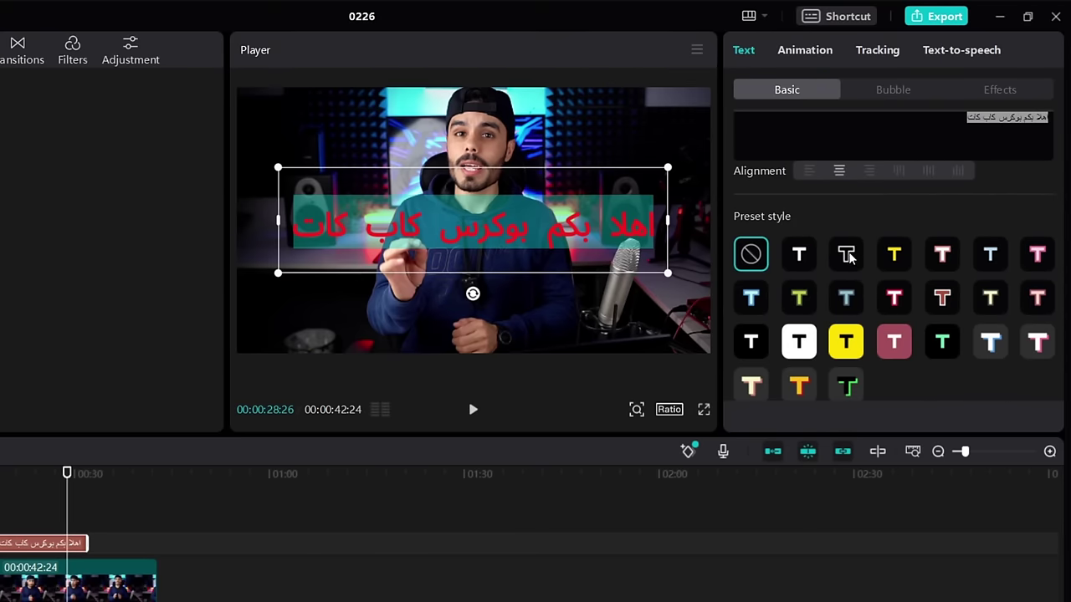
pyautogui.click(847, 257)
pyautogui.click(892, 255)
pyautogui.scroll(-3, 870, 266)
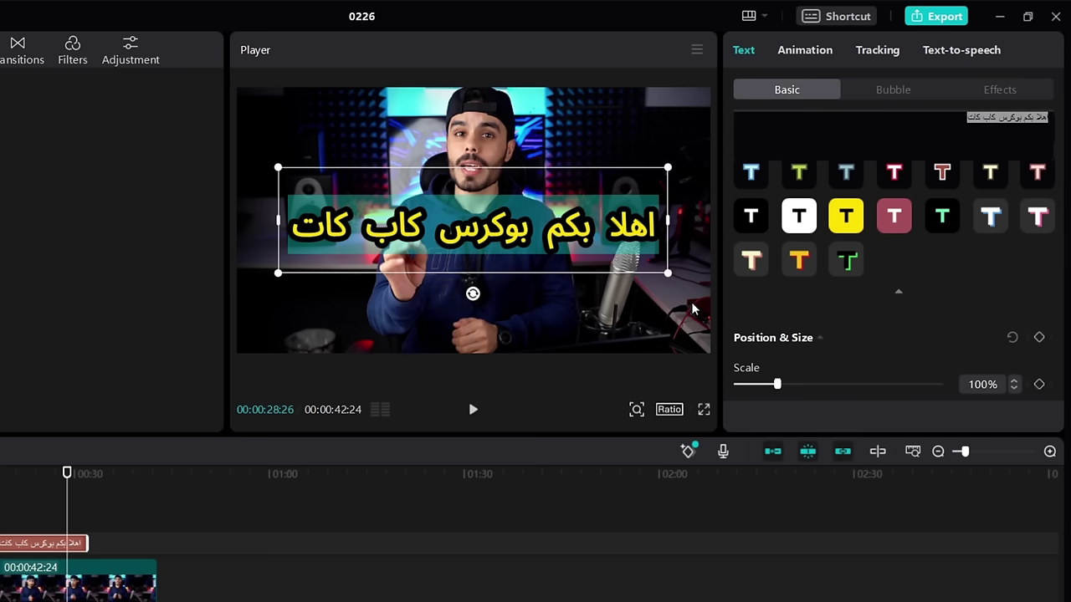
pyautogui.scroll(-2, 783, 333)
pyautogui.moveTo(777, 322); pyautogui.dragTo(783, 324)
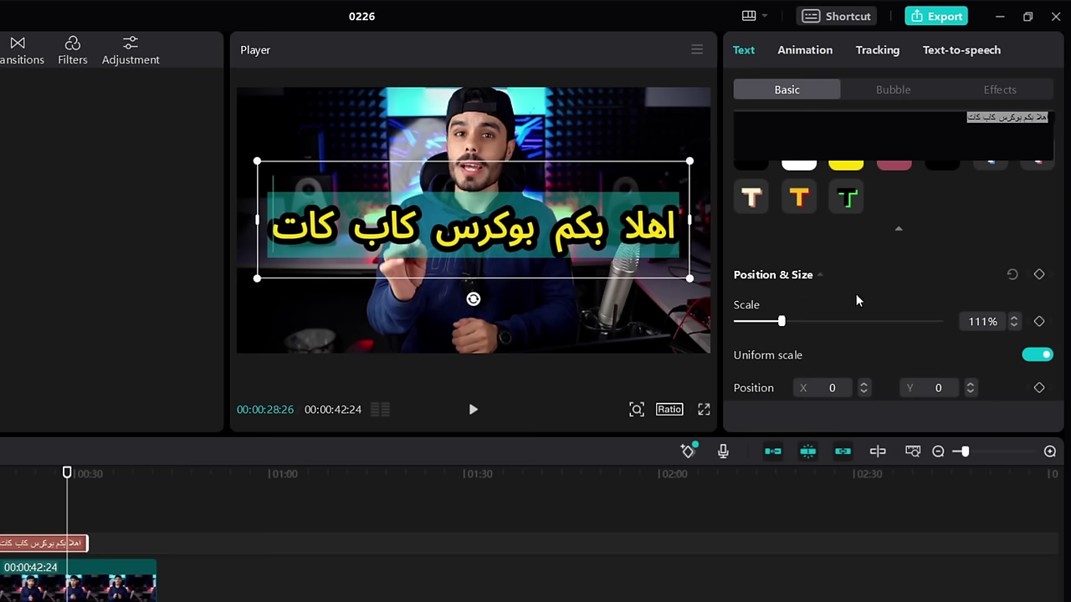
pyautogui.scroll(-4, 801, 292)
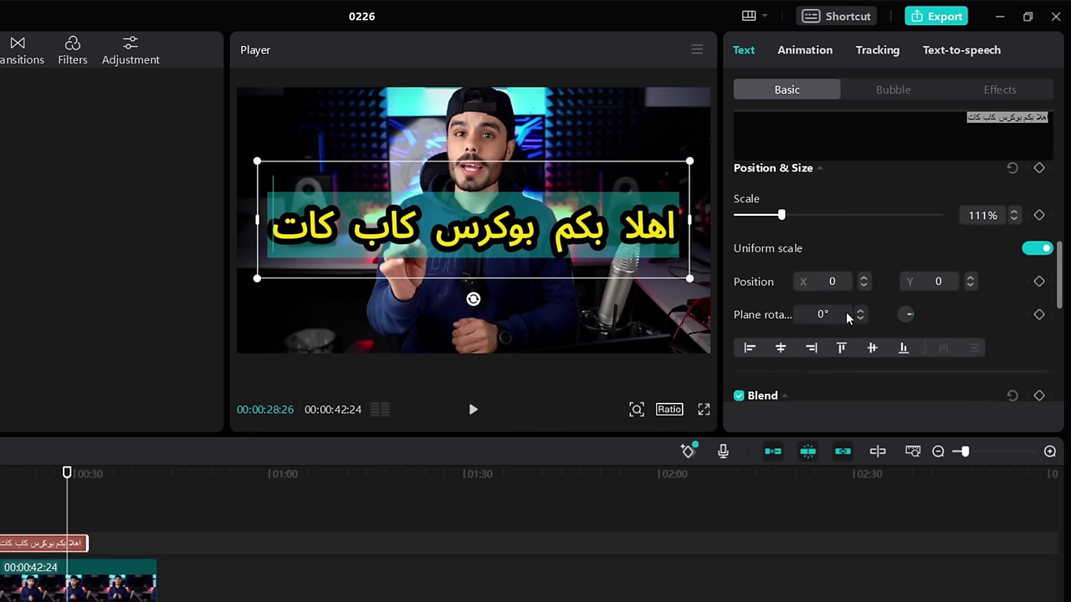
# Nudge the title's position values to about X 2 and Y -15
pyautogui.click(864, 267)
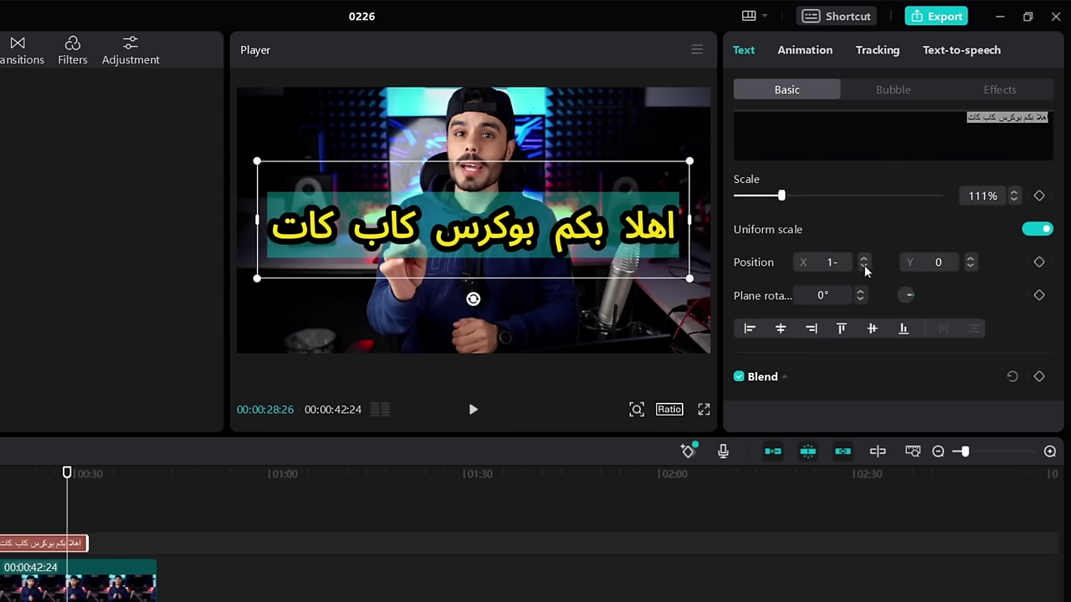
pyautogui.click(864, 267)
pyautogui.click(864, 267)
pyautogui.click(864, 267)
pyautogui.click(864, 267)
pyautogui.click(864, 267)
pyautogui.click(865, 266)
pyautogui.click(864, 267)
pyautogui.click(866, 266)
pyautogui.click(866, 266)
pyautogui.click(866, 266)
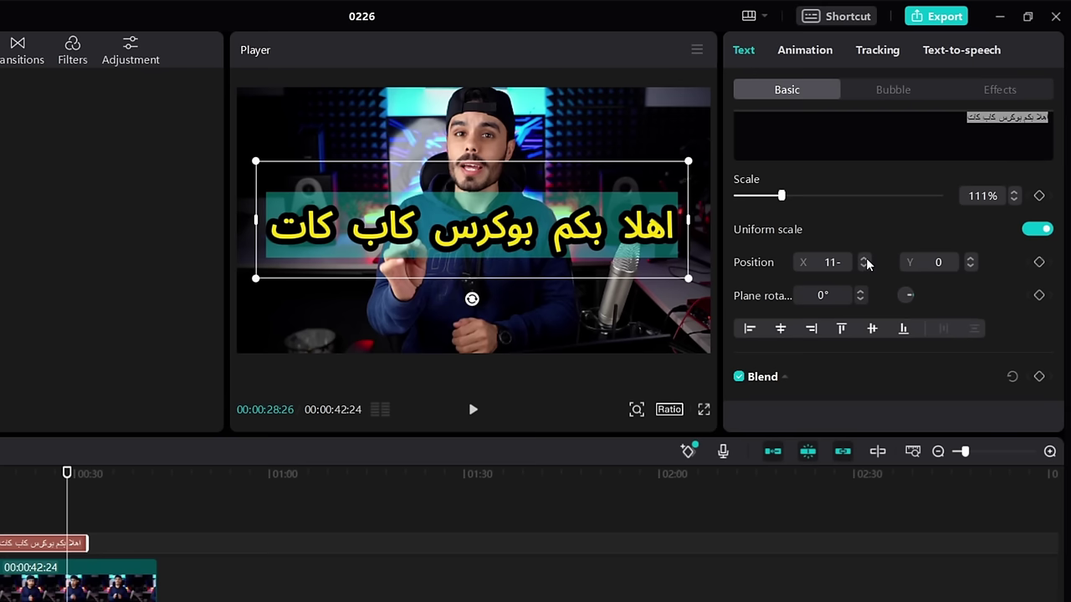
pyautogui.click(864, 260)
pyautogui.click(865, 260)
pyautogui.click(864, 259)
pyautogui.click(864, 259)
pyautogui.click(864, 259)
pyautogui.click(865, 259)
pyautogui.click(864, 260)
pyautogui.click(864, 259)
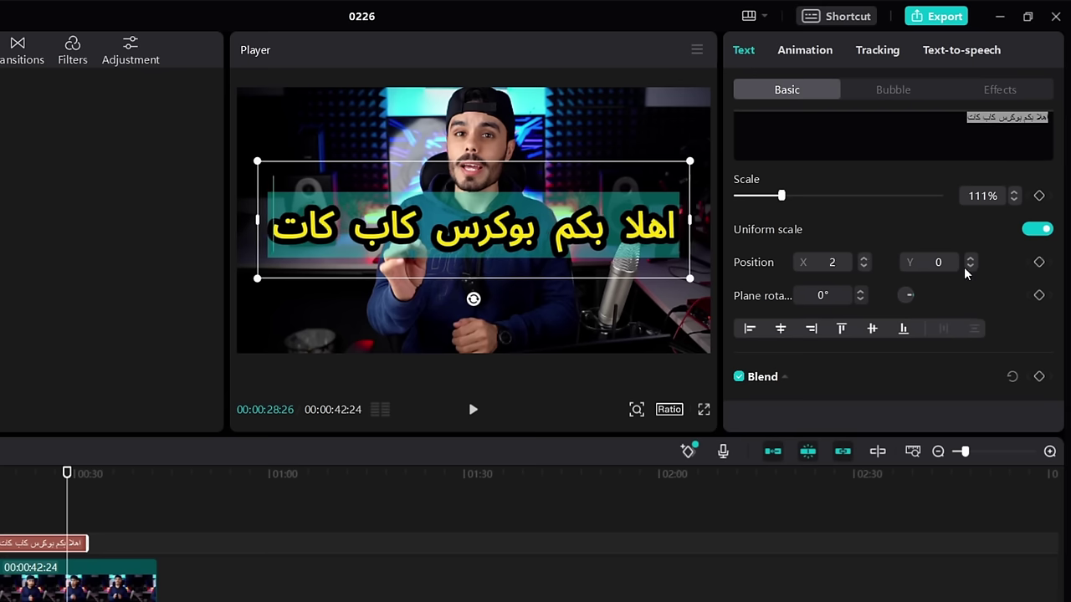
pyautogui.click(970, 266)
pyautogui.moveTo(971, 266); pyautogui.dragTo(970, 266)
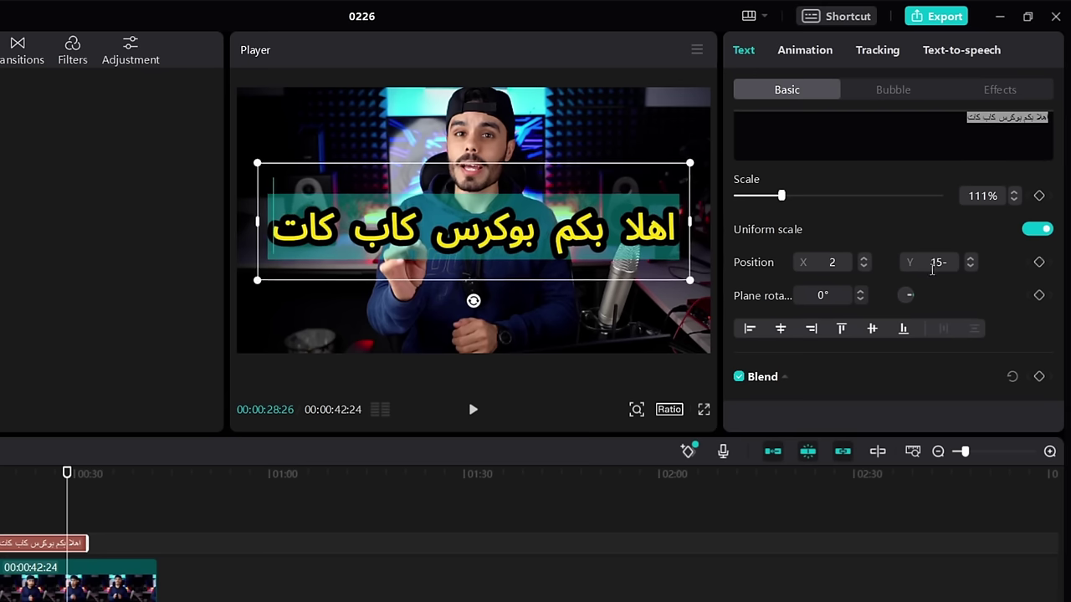
pyautogui.scroll(-1, 932, 269)
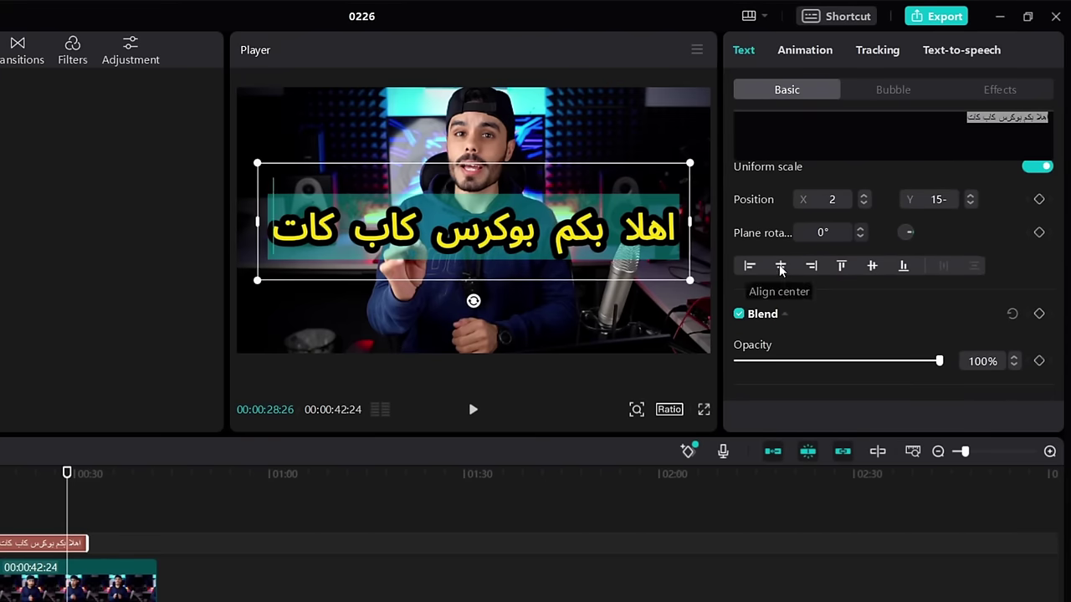
# Align the title to the bottom of the frame and centre it horizontally
pyautogui.click(812, 268)
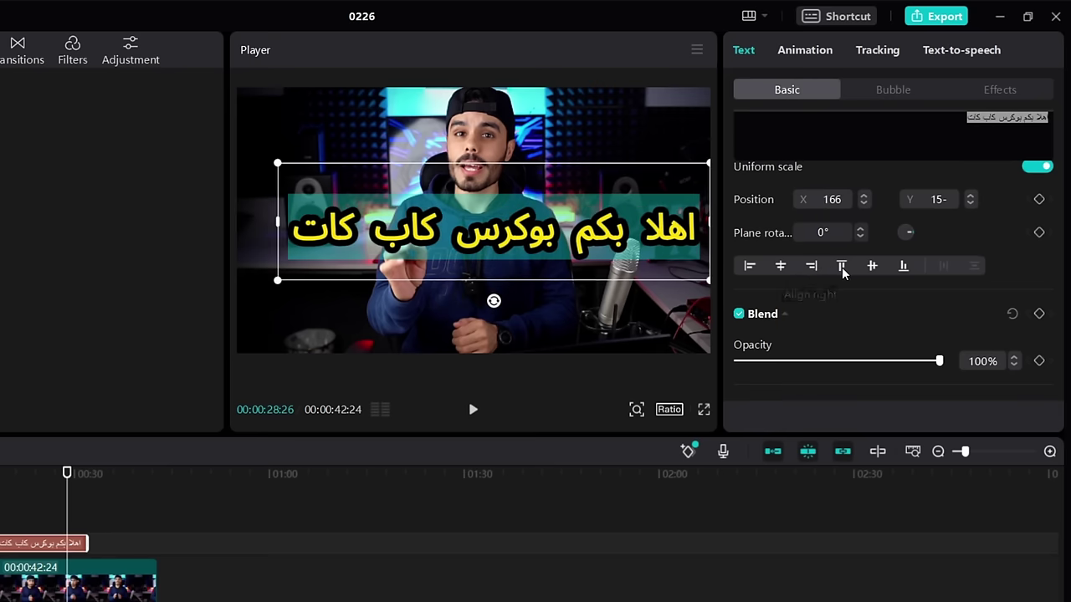
pyautogui.click(842, 266)
pyautogui.click(903, 266)
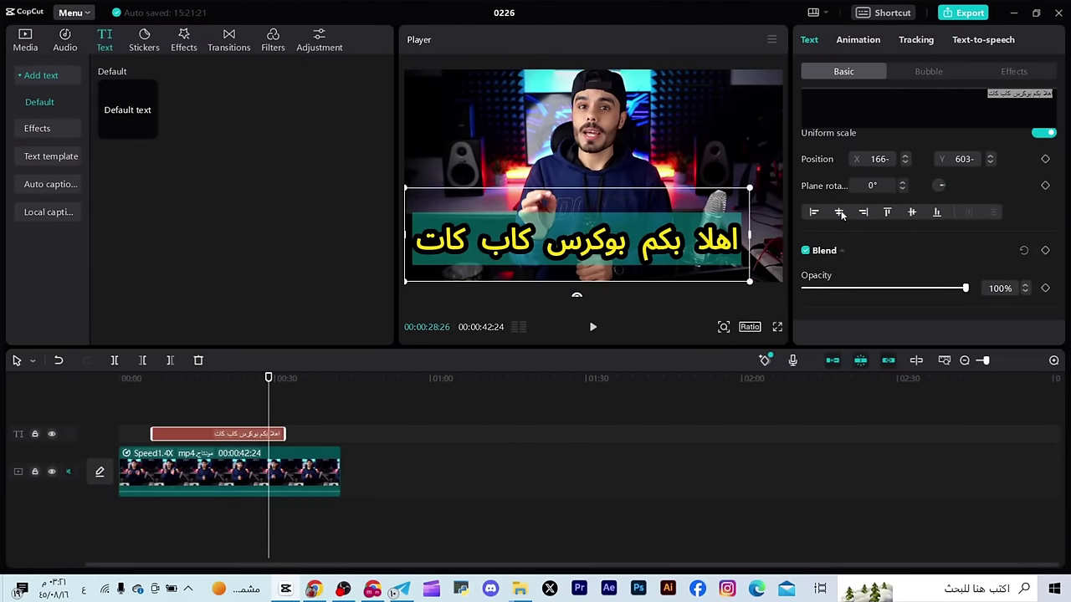
pyautogui.click(840, 212)
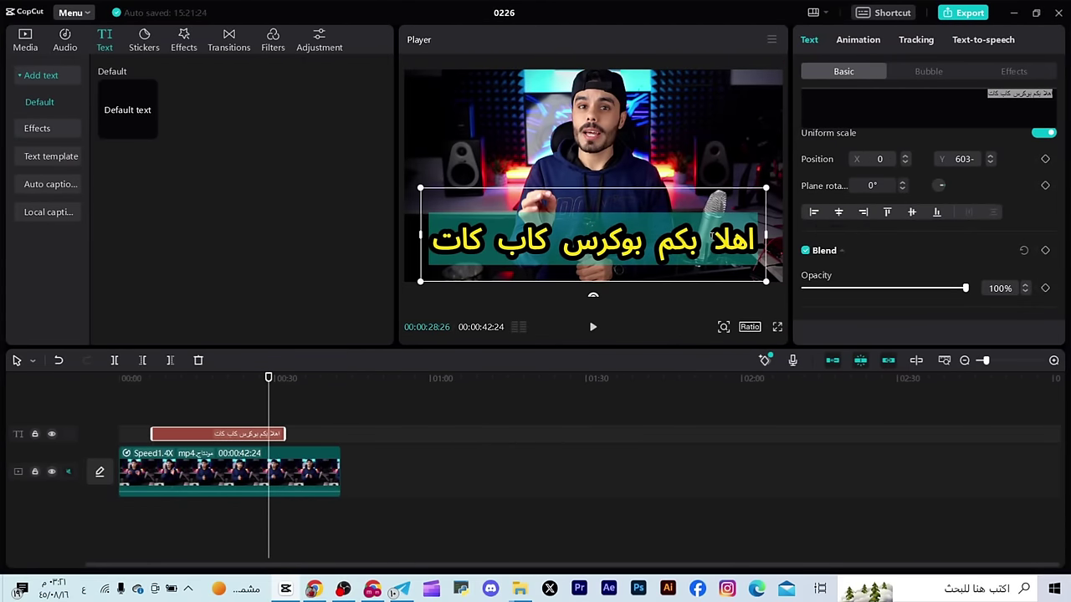
pyautogui.scroll(-2, 876, 236)
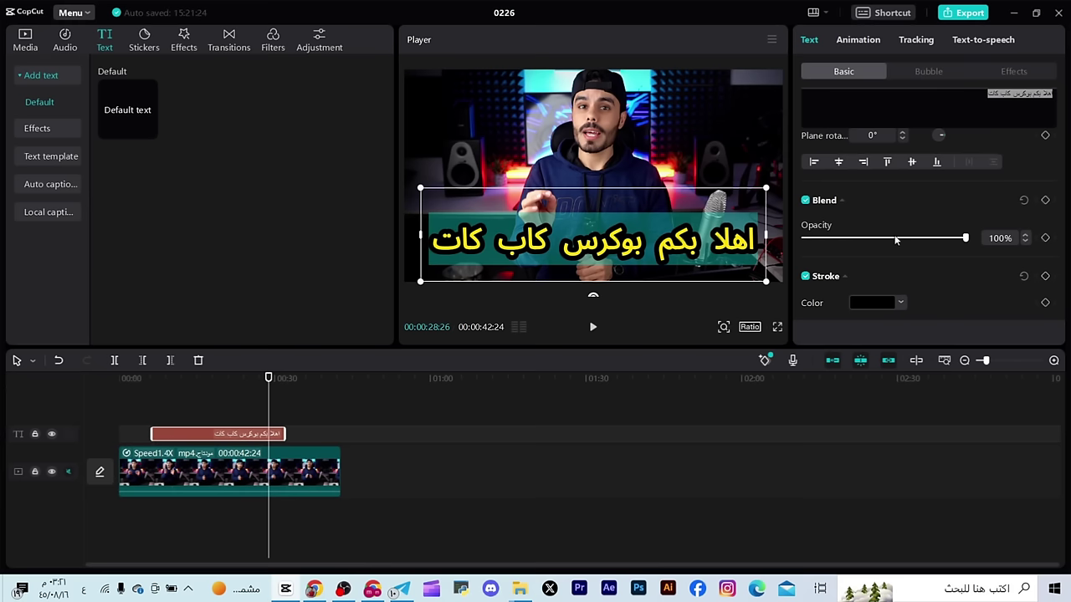
pyautogui.moveTo(872, 241)
pyautogui.mouseDown()
pyautogui.moveTo(848, 239)
pyautogui.moveTo(962, 239)
pyautogui.mouseUp()
pyautogui.scroll(-5, 917, 254)
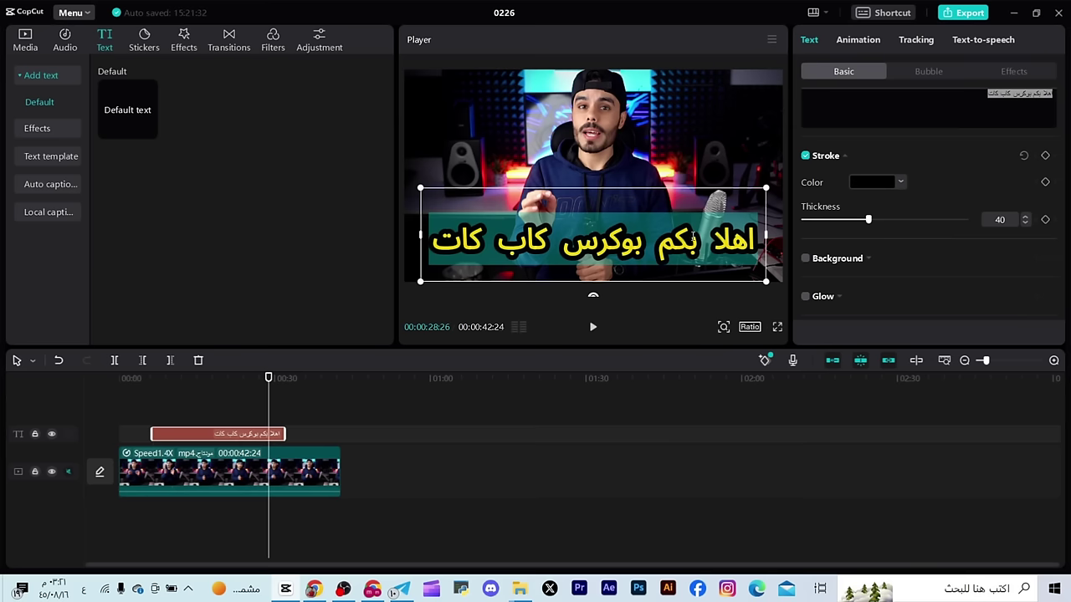
pyautogui.scroll(-2, 944, 171)
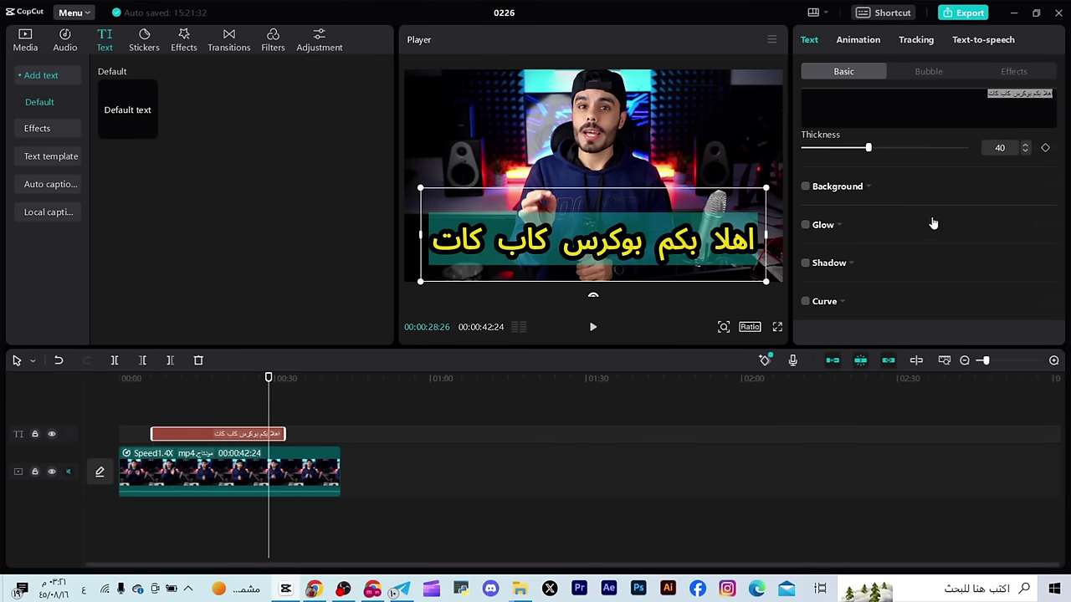
pyautogui.scroll(10, 920, 222)
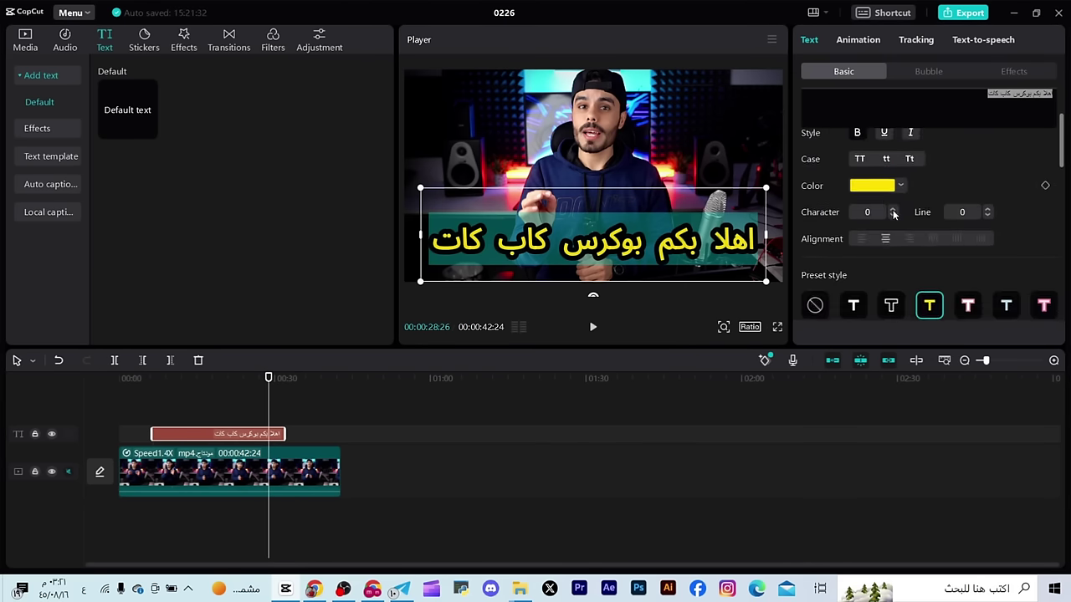
pyautogui.scroll(2, 892, 211)
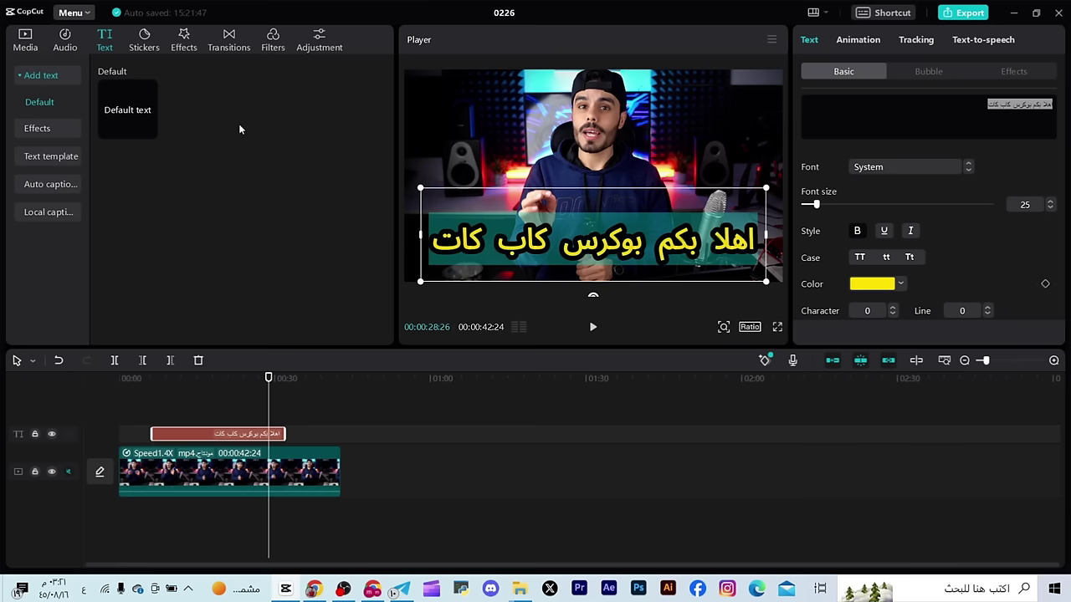
# Scroll through the Stickers library, then switch to the video Effects library
pyautogui.click(148, 40)
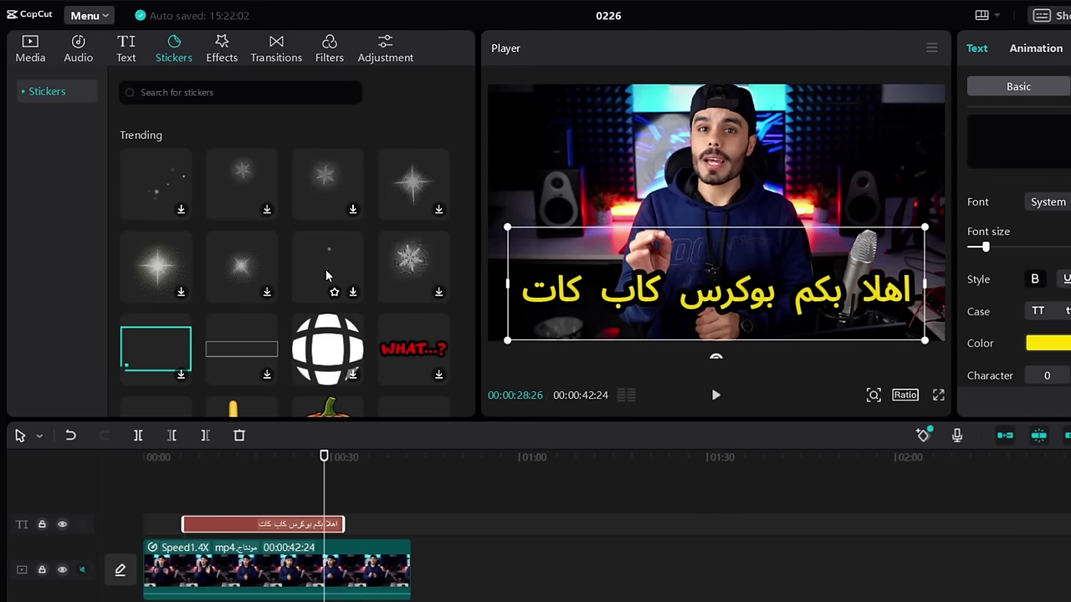
pyautogui.scroll(-3, 343, 260)
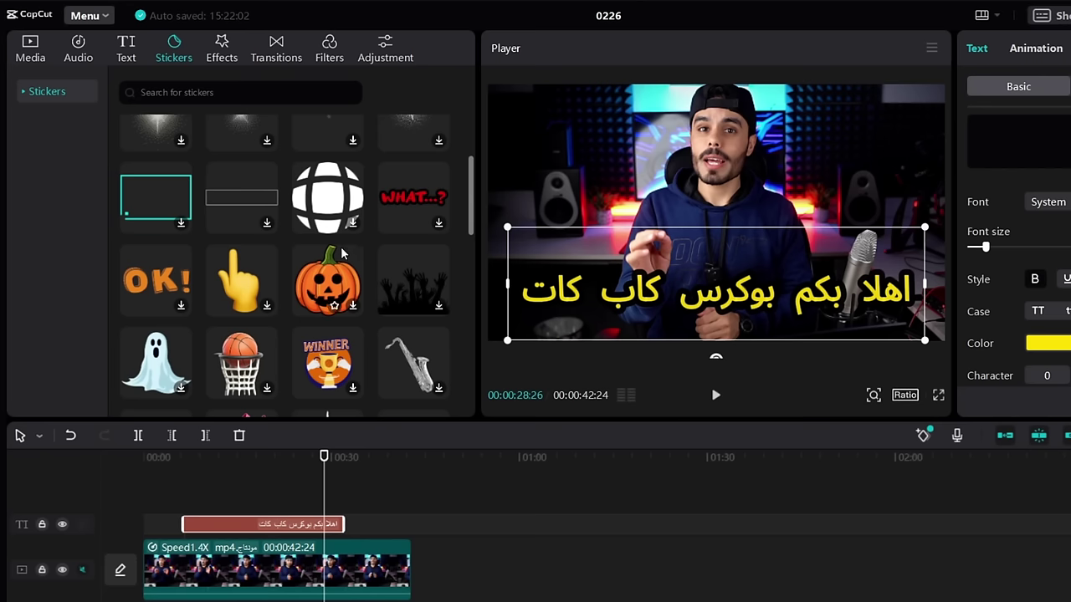
pyautogui.scroll(3, 353, 250)
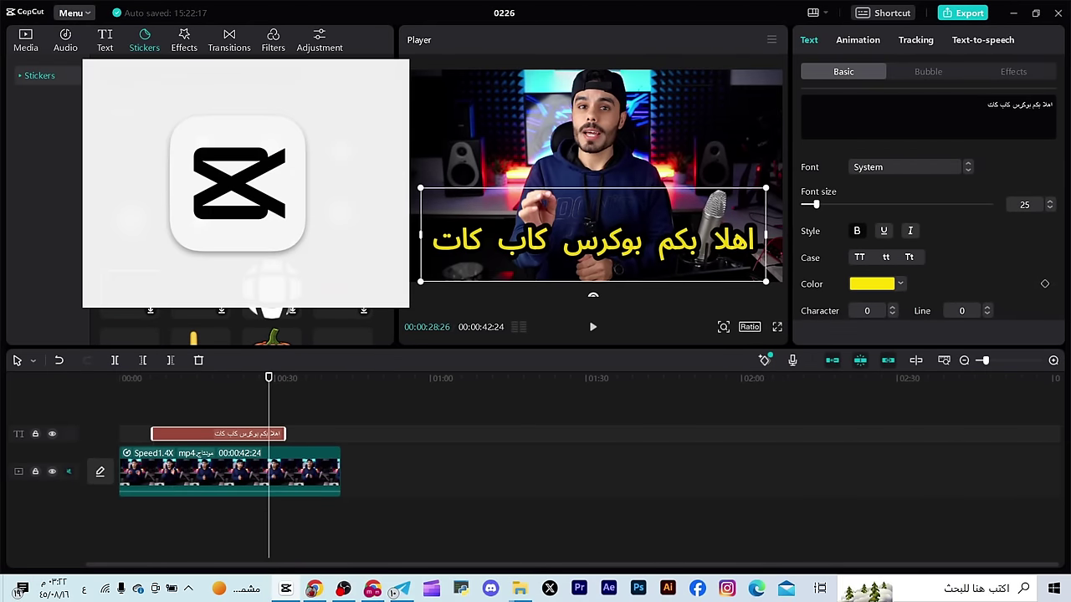
pyautogui.click(184, 48)
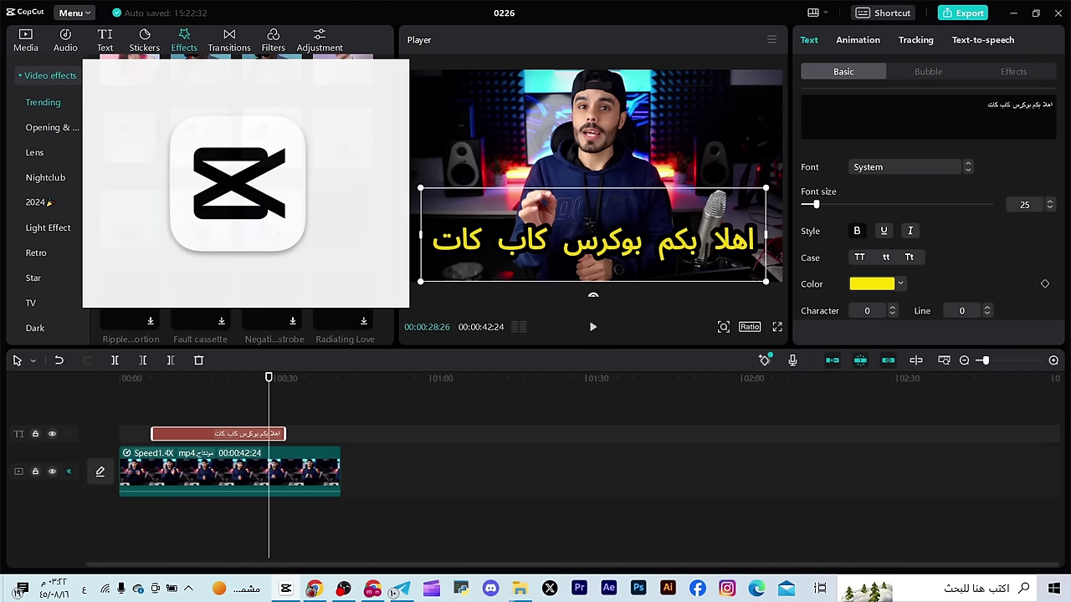
# Browse Opening & closing effects and Transitions with the video clip selected, then show Filters
pyautogui.click(51, 130)
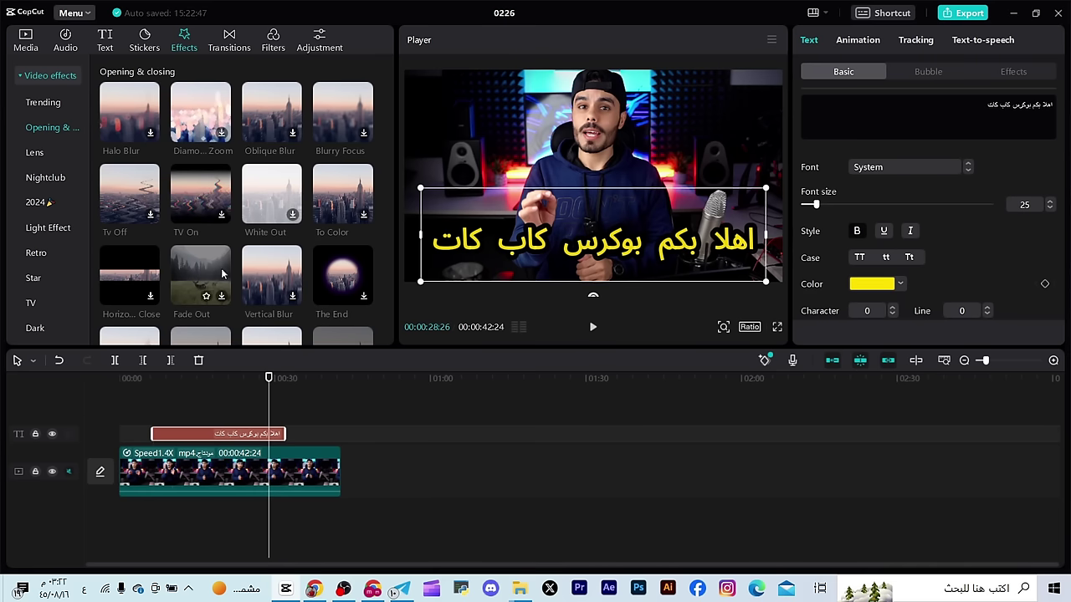
pyautogui.click(227, 47)
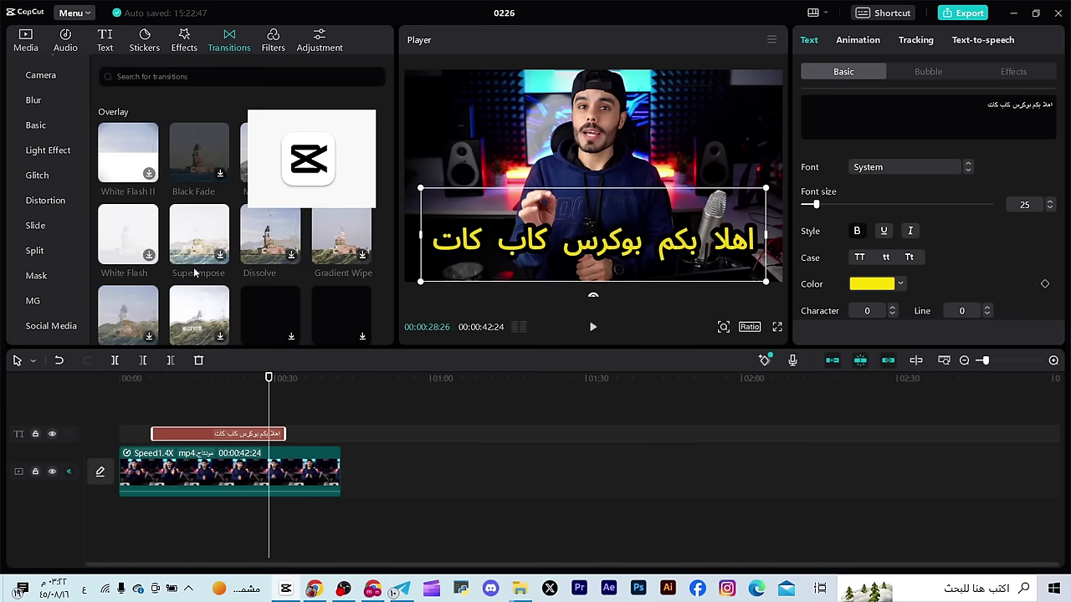
pyautogui.click(238, 475)
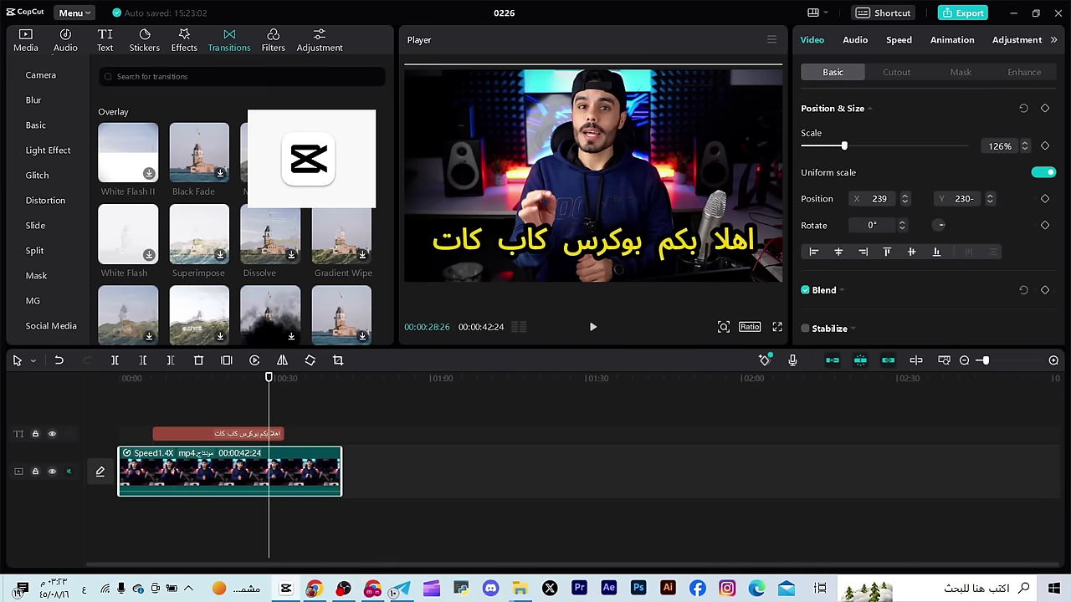
pyautogui.scroll(-1, 266, 165)
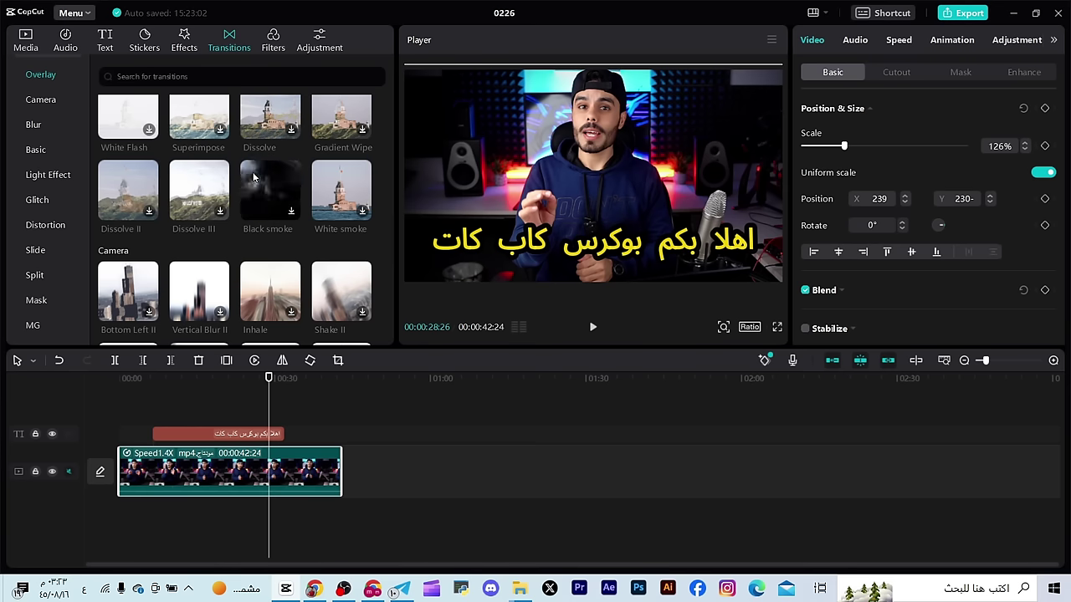
pyautogui.click(273, 52)
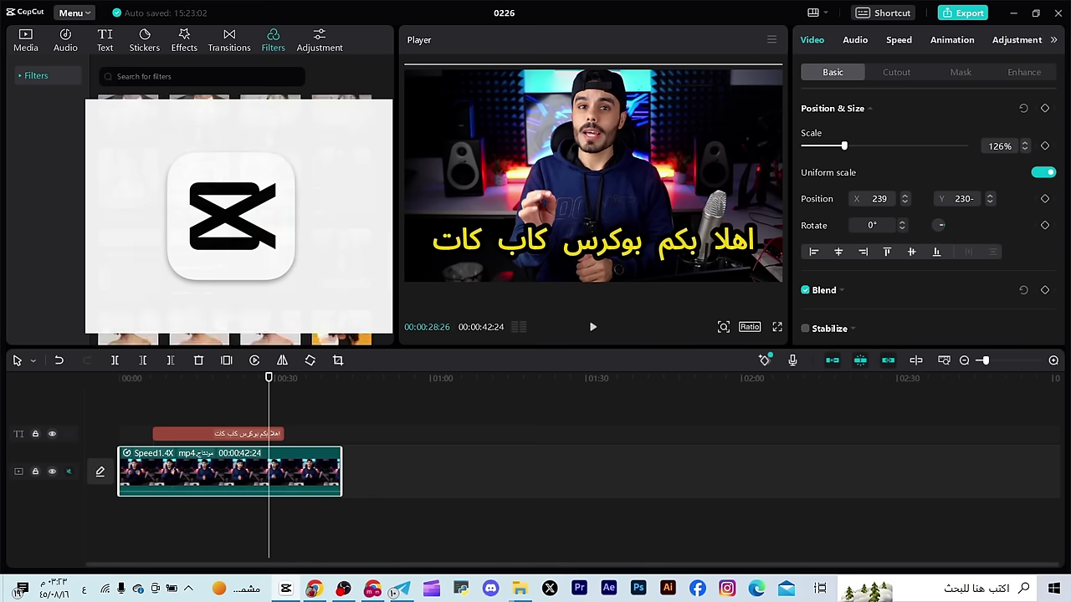
# Expand the filter categories, browse the Mono and Food filters, then show Adjustment
pyautogui.click(54, 82)
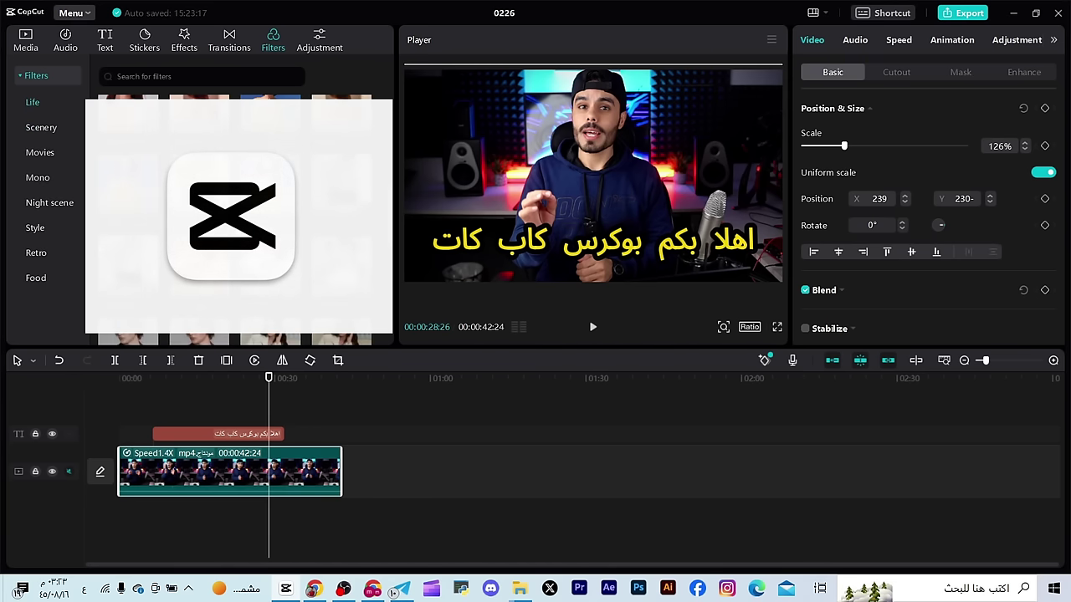
pyautogui.click(43, 158)
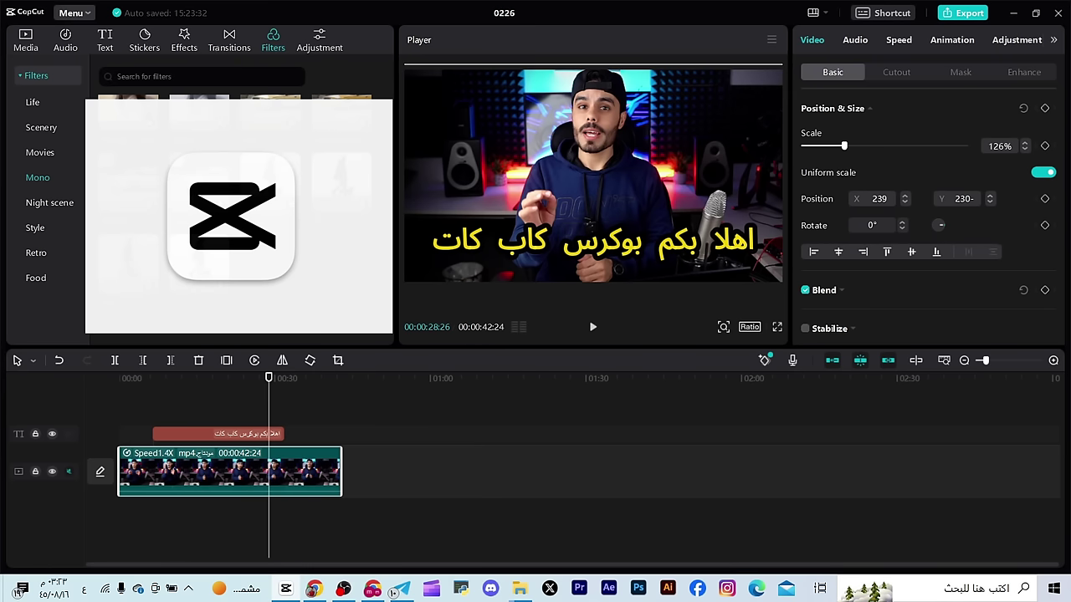
pyautogui.click(62, 278)
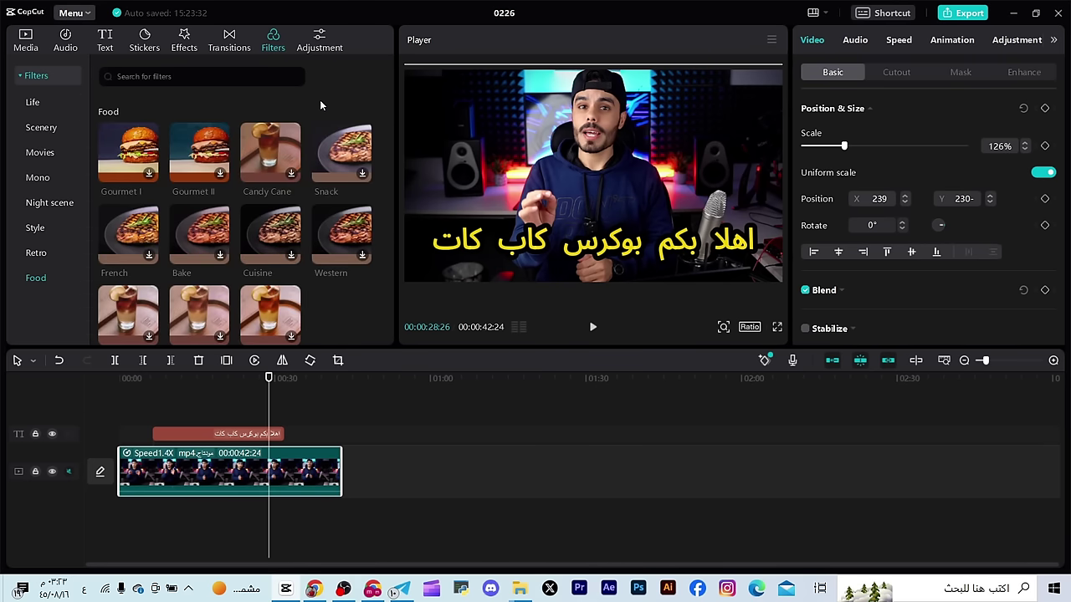
pyautogui.click(322, 50)
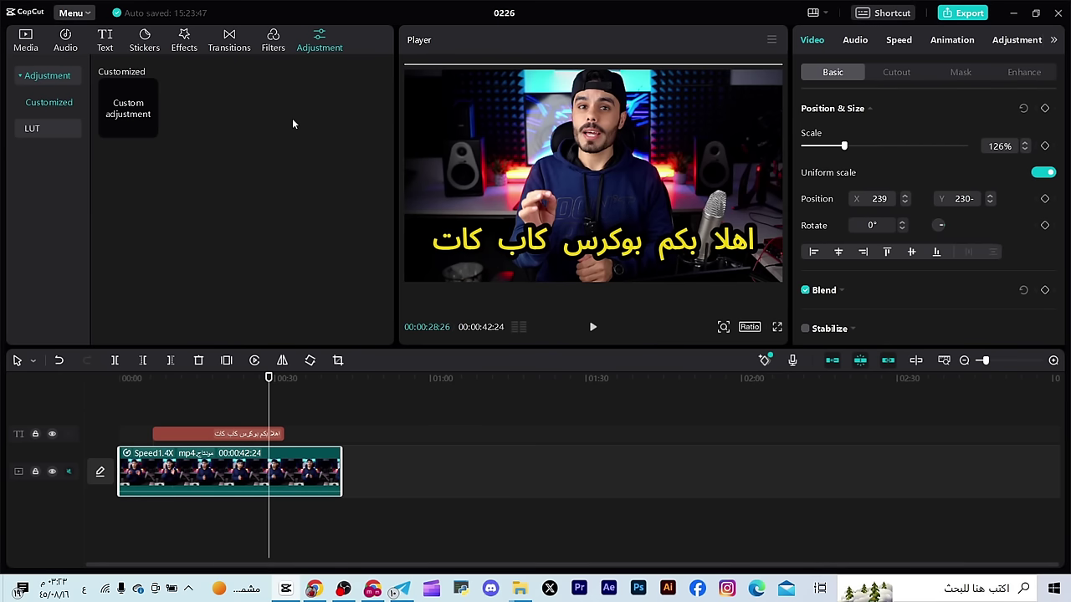
# Open the LUT section of the Adjustment panel to import a .cube or .3dl file
pyautogui.click(48, 128)
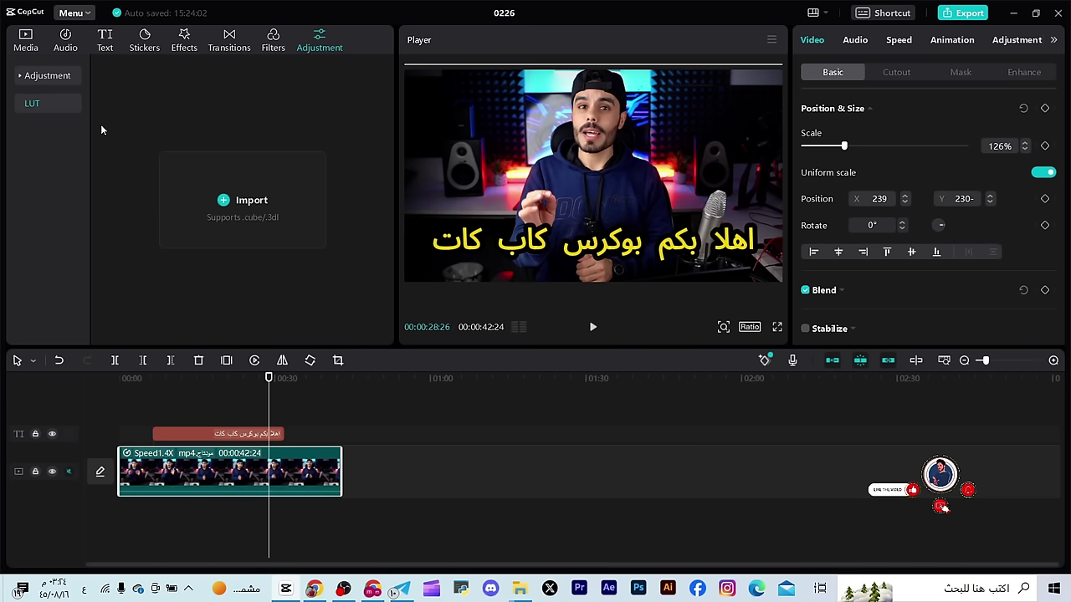
# Check the main menu and keyboard shortcuts list, then bring up the workspace layout list
pyautogui.click(86, 15)
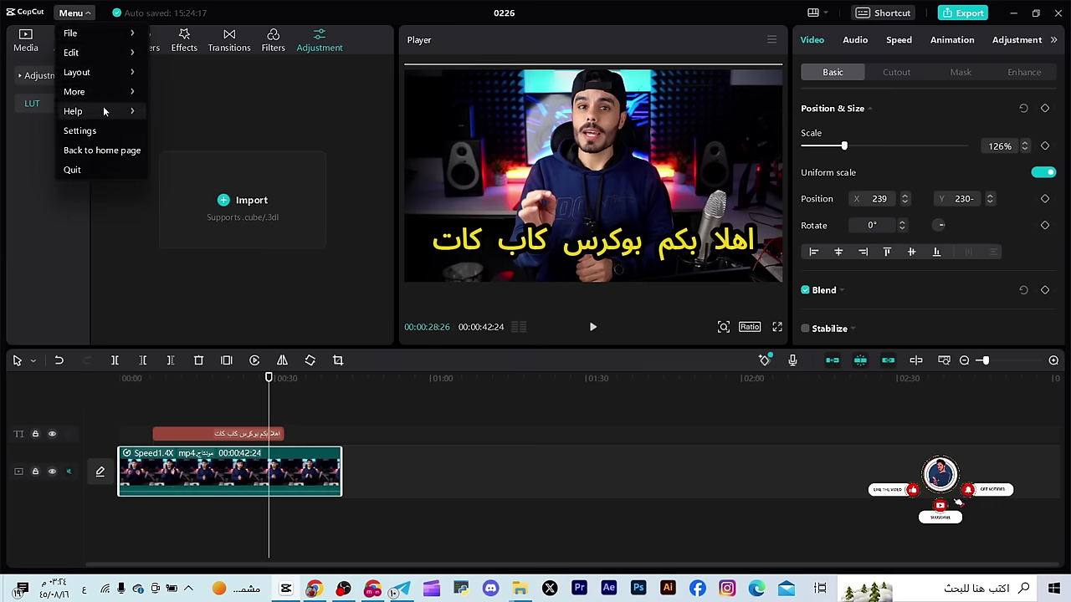
pyautogui.click(83, 16)
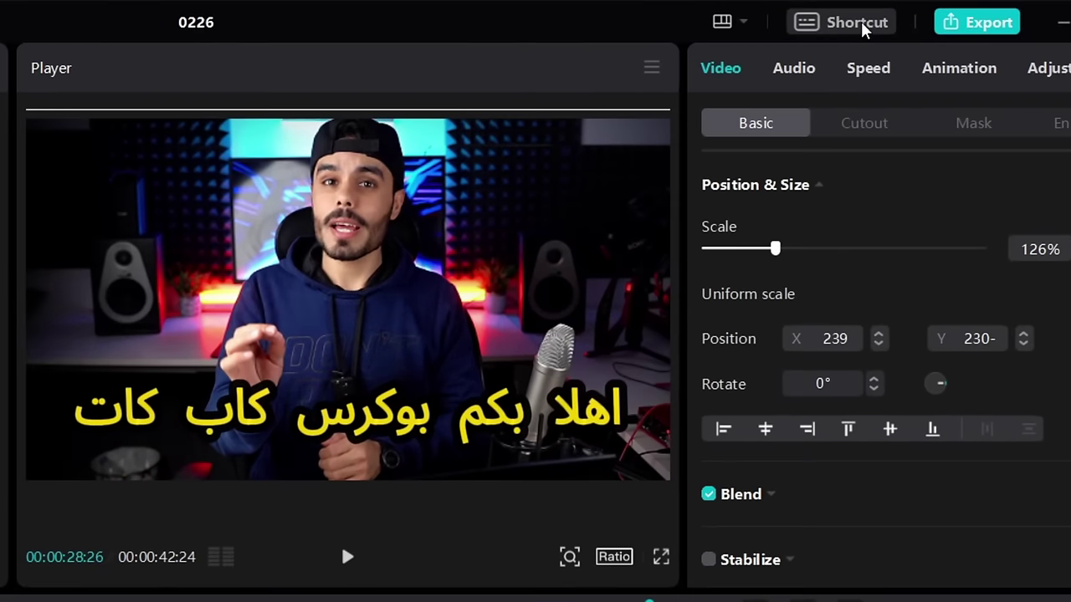
pyautogui.click(874, 18)
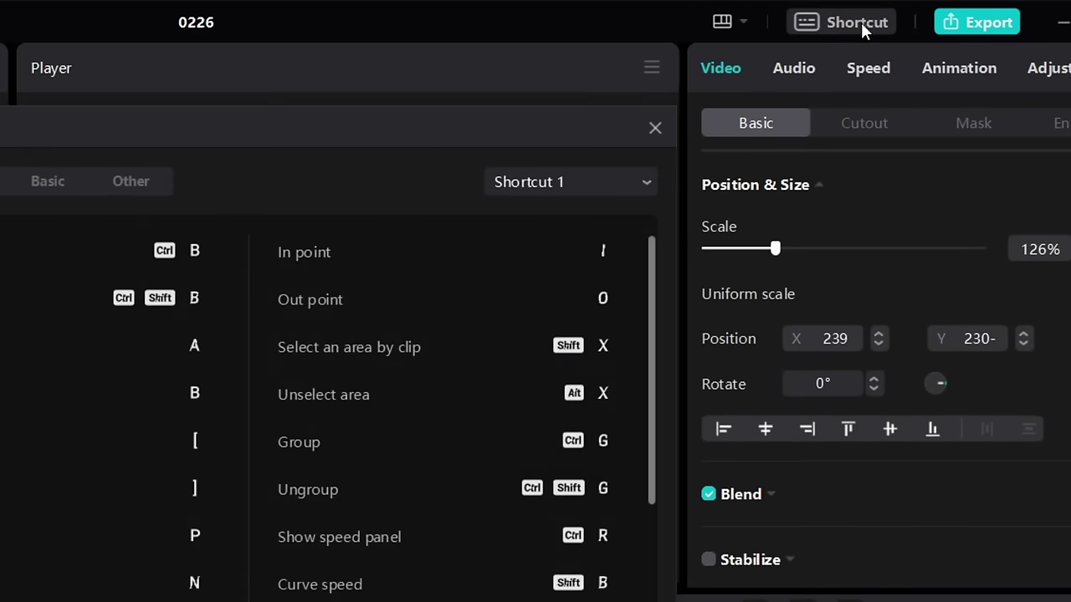
pyautogui.press('Escape')
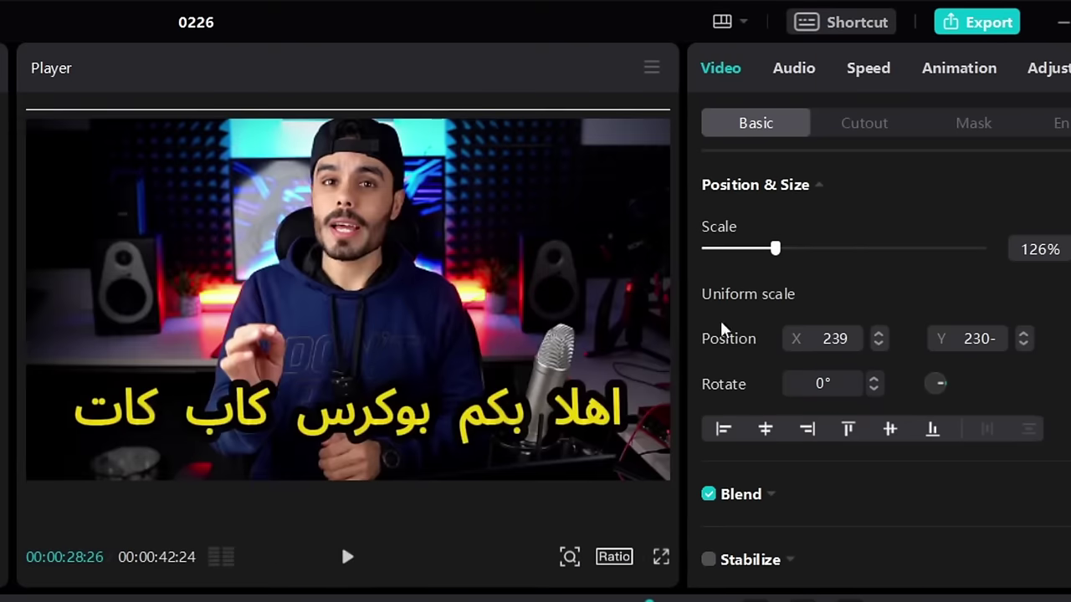
pyautogui.click(733, 24)
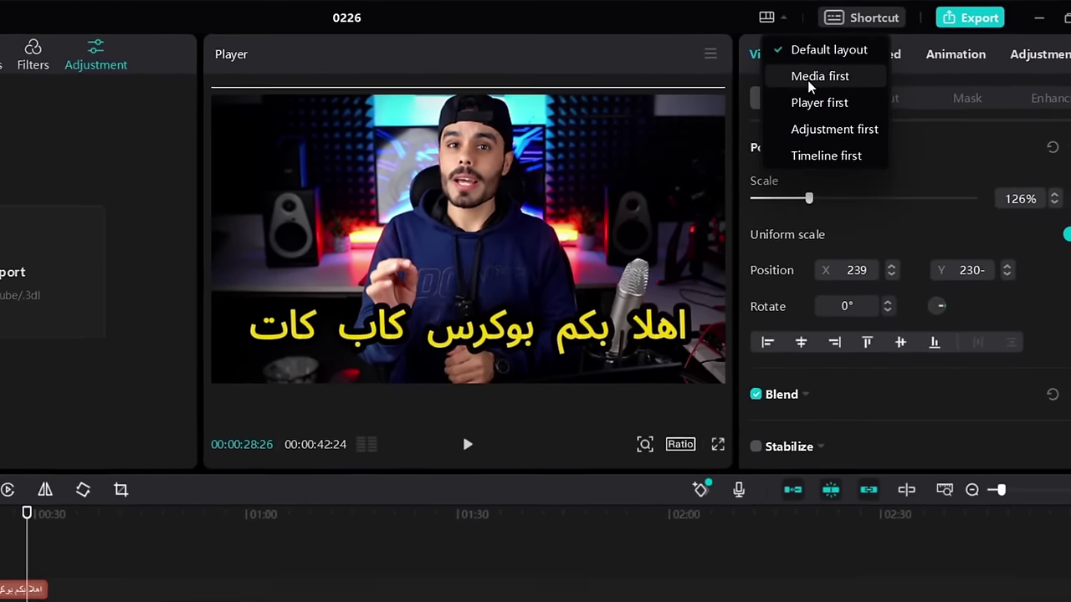
# Try the Media first, Player first and Adjustment first workspace layouts in turn
pyautogui.click(795, 87)
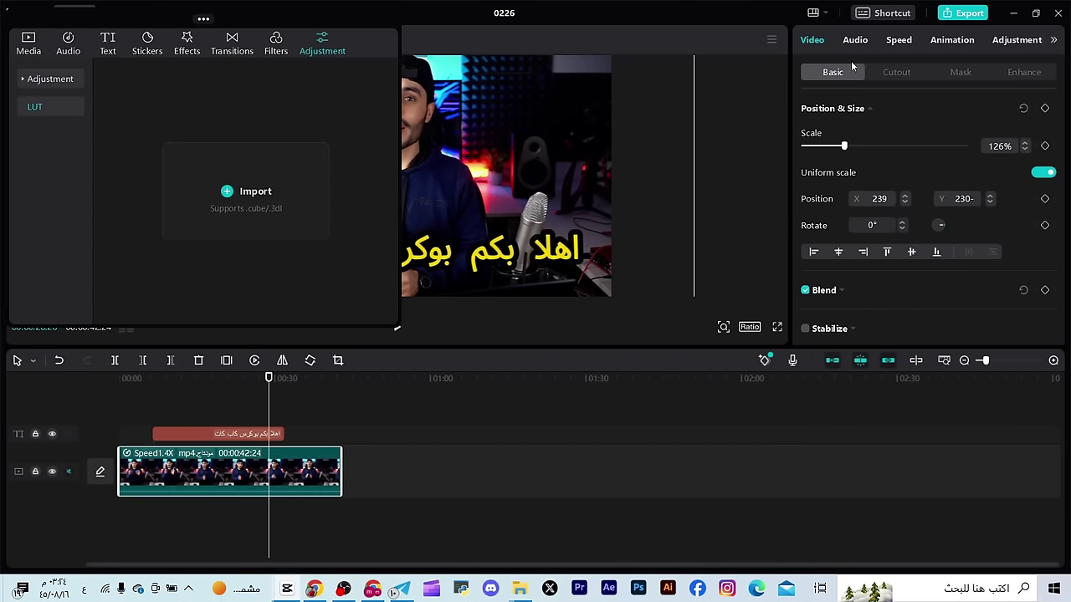
pyautogui.click(826, 13)
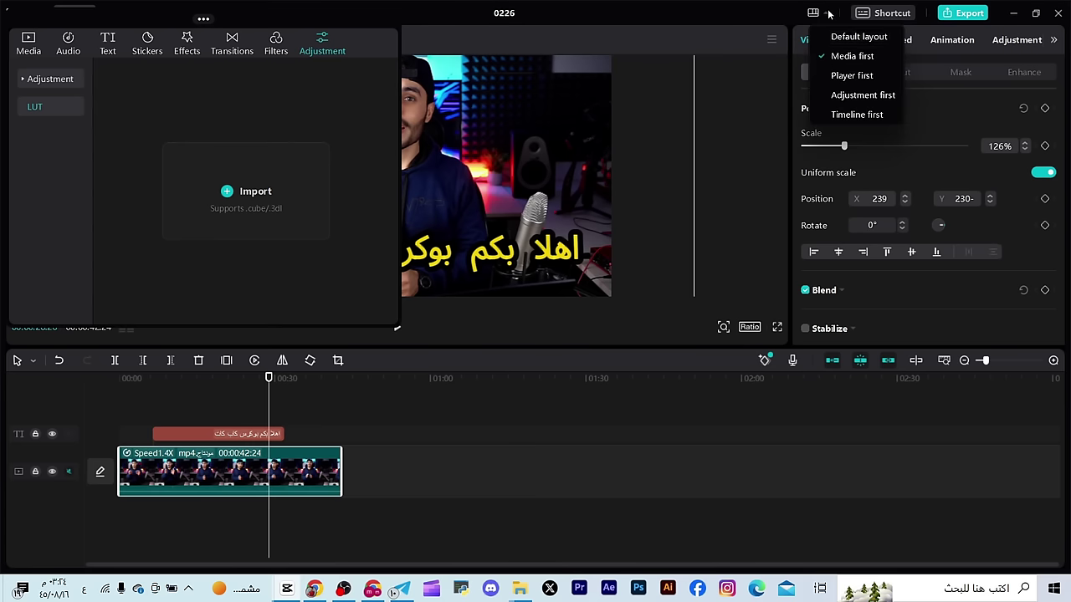
pyautogui.click(847, 77)
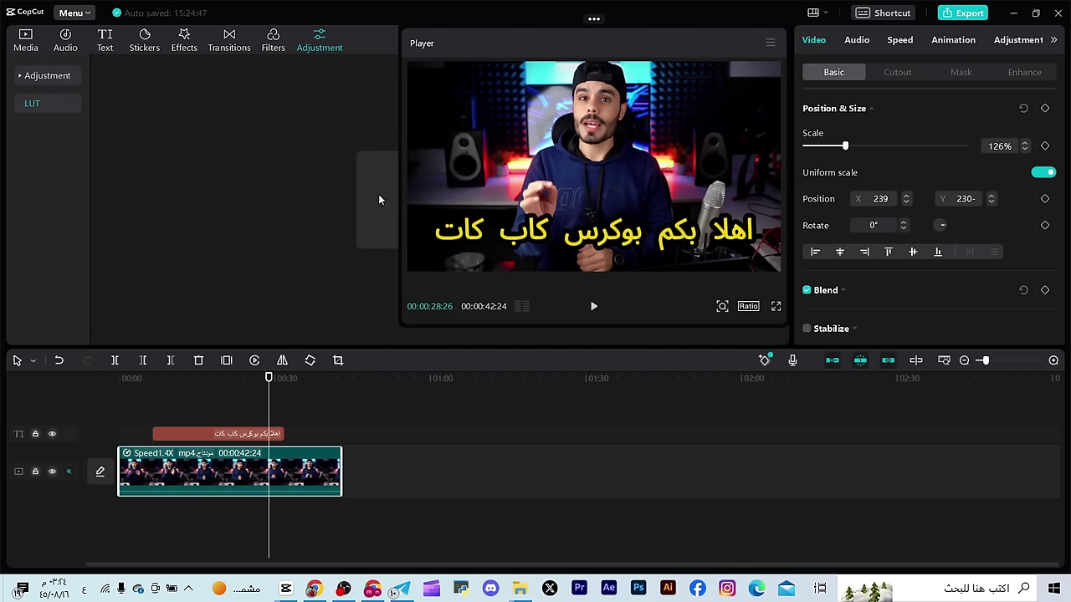
pyautogui.click(819, 15)
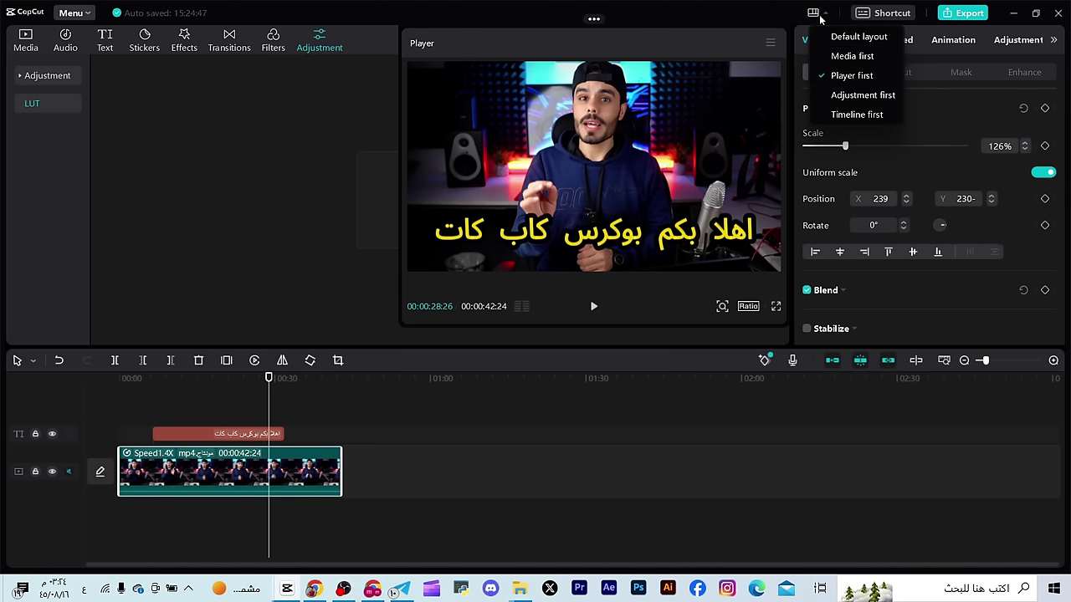
pyautogui.click(848, 98)
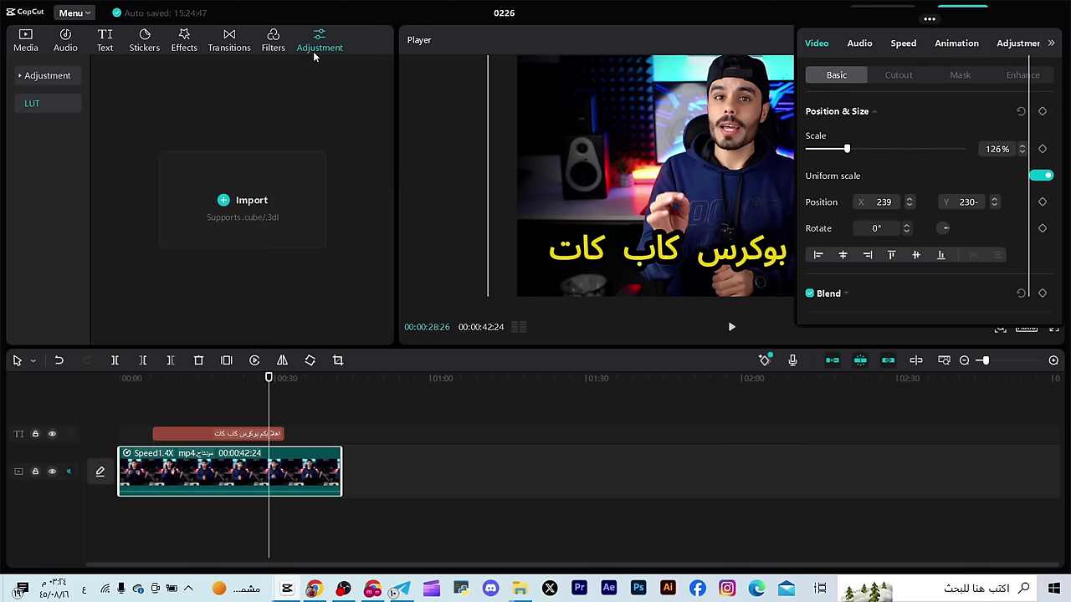
# Expand the properties panel to full screen, restore it, and keep the Default layout
pyautogui.moveTo(927, 25)
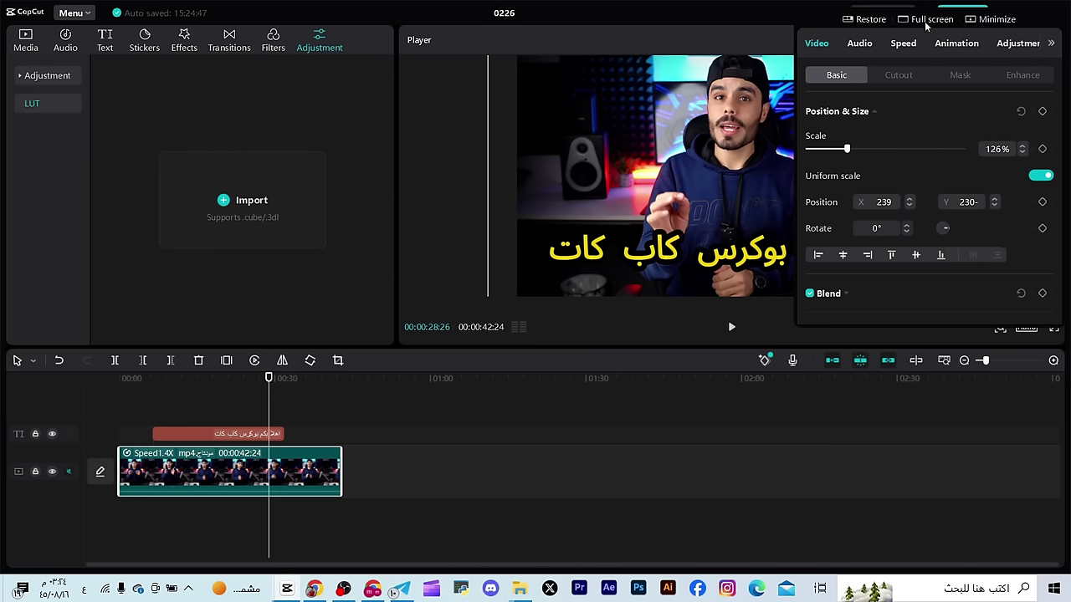
pyautogui.click(926, 20)
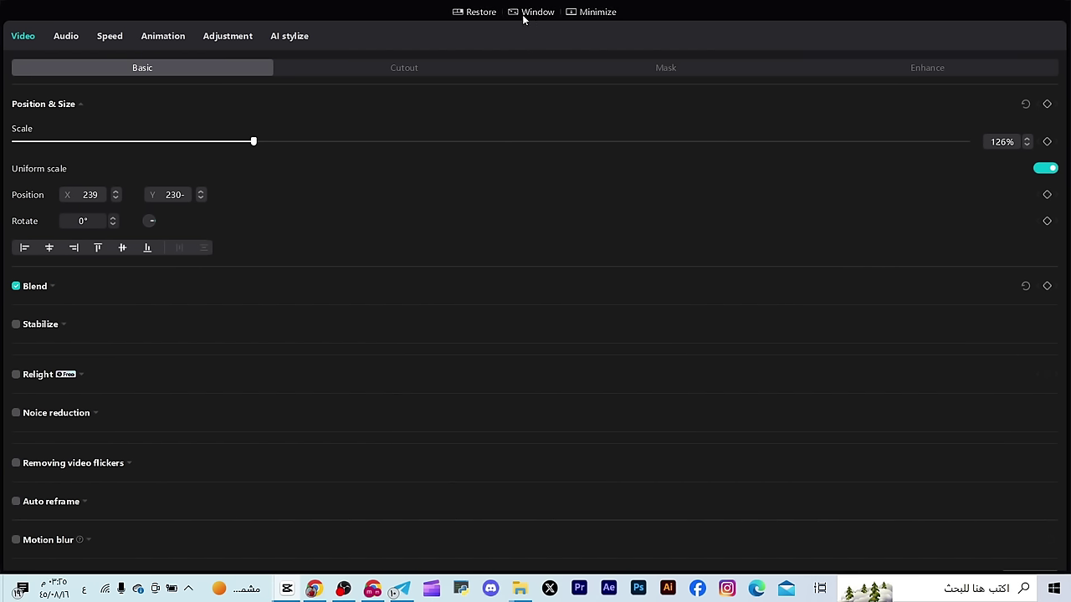
pyautogui.click(537, 14)
pyautogui.moveTo(925, 25)
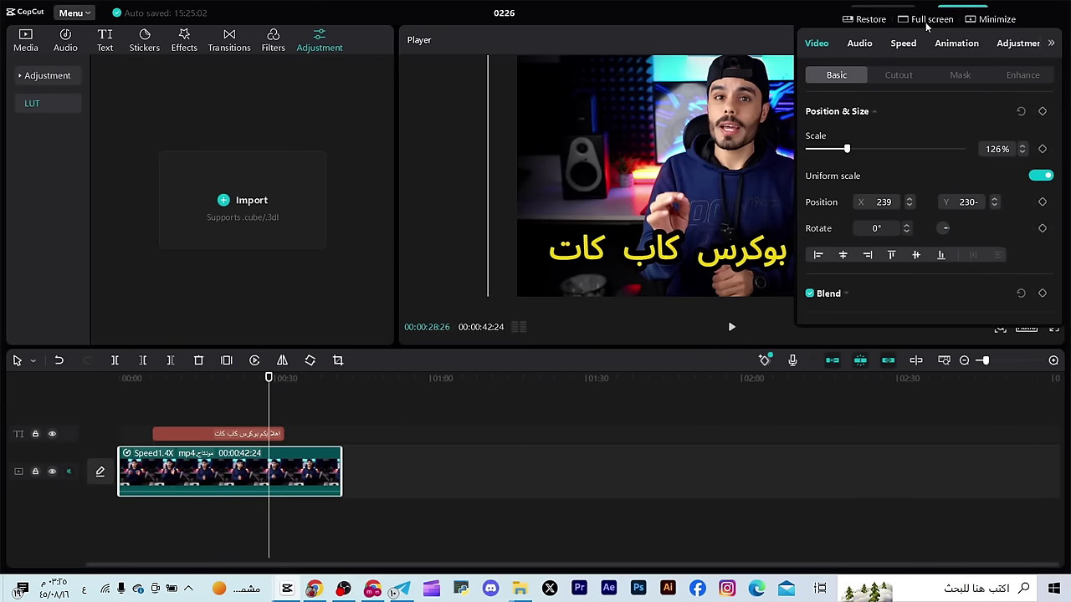
pyautogui.click(862, 19)
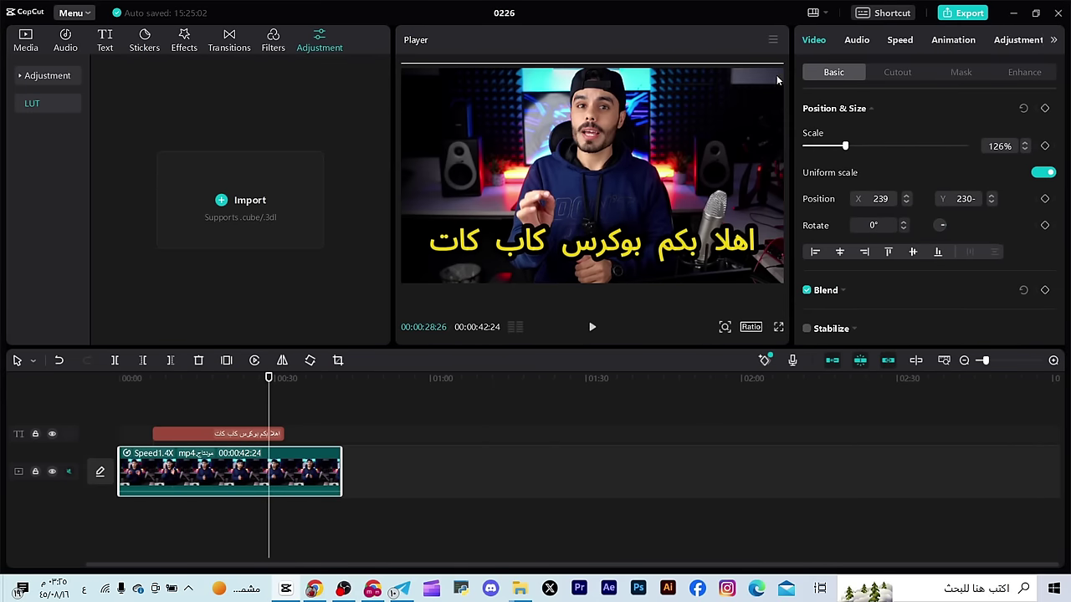
pyautogui.click(822, 14)
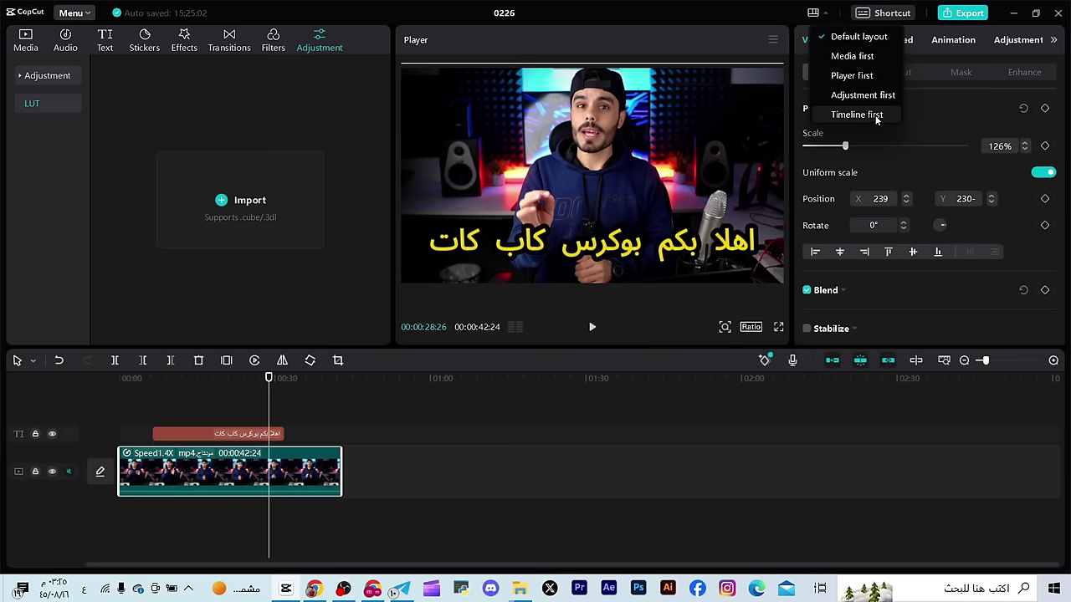
pyautogui.click(951, 112)
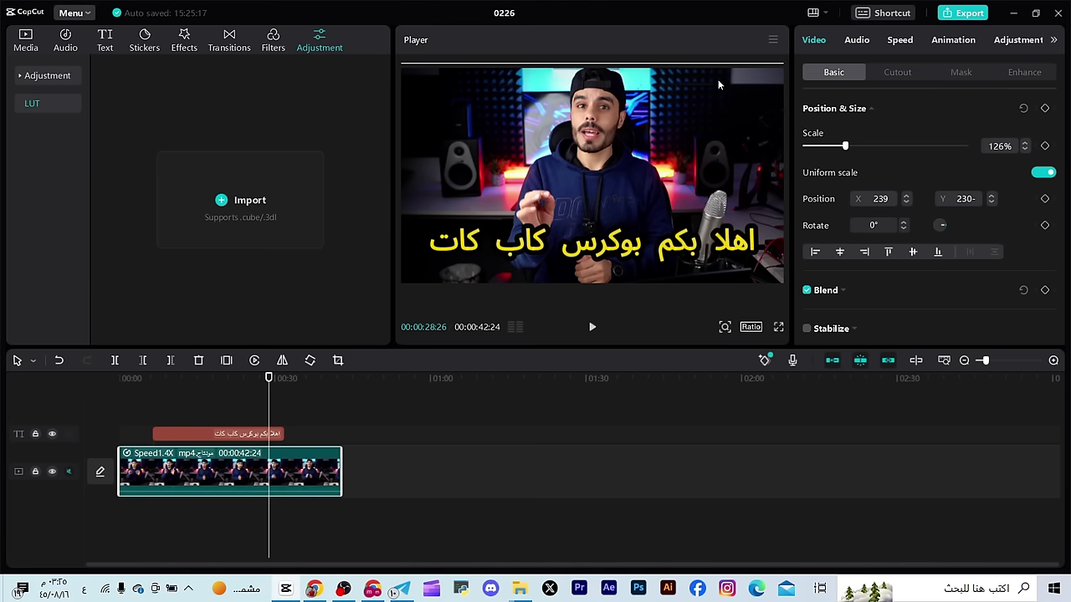
pyautogui.click(773, 41)
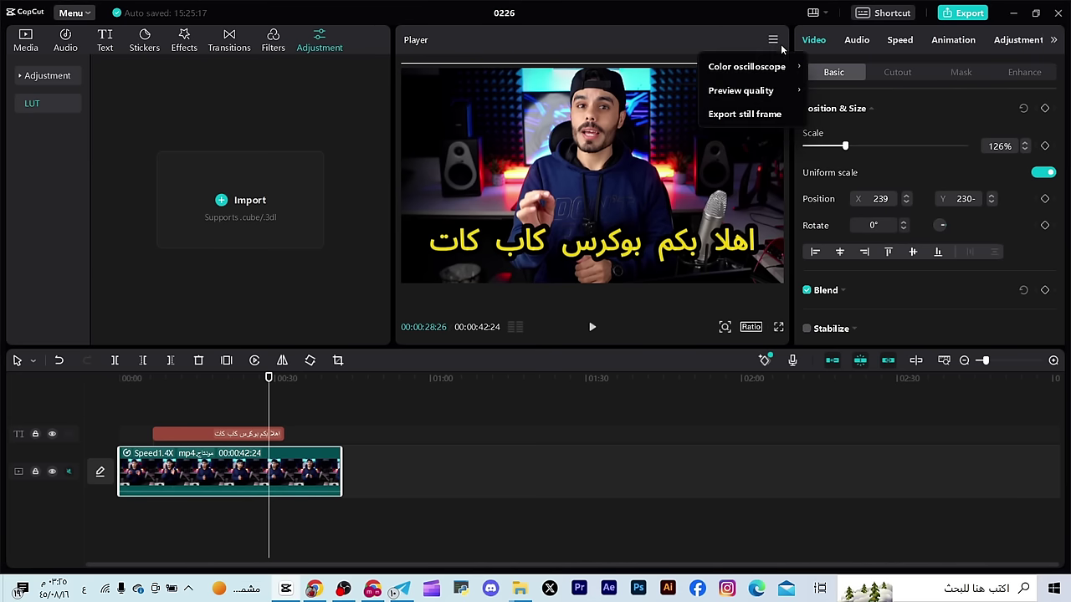
pyautogui.moveTo(782, 72)
pyautogui.moveTo(786, 91)
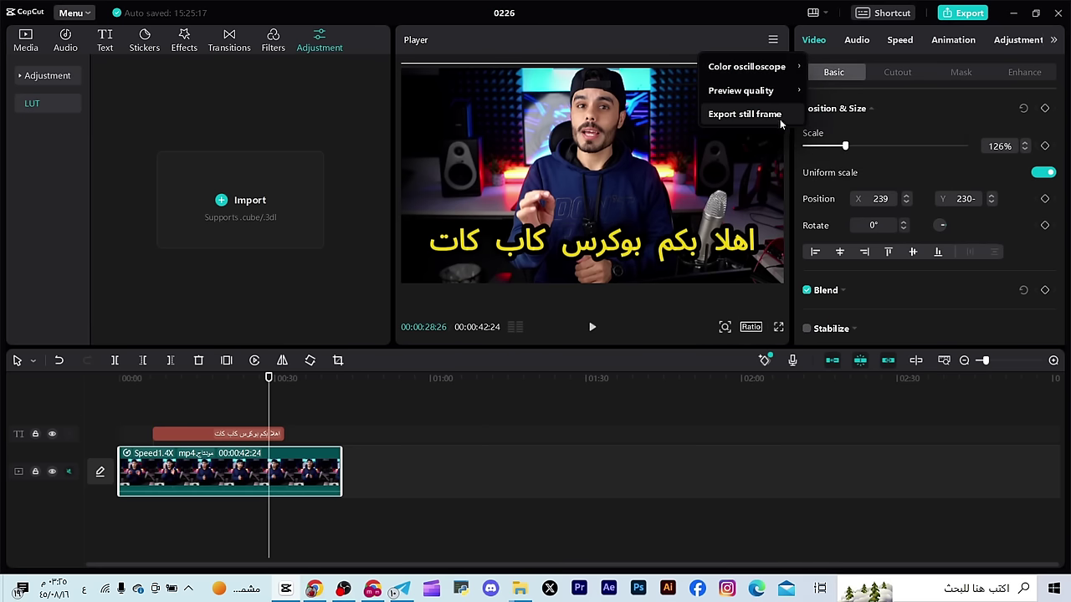
pyautogui.click(594, 46)
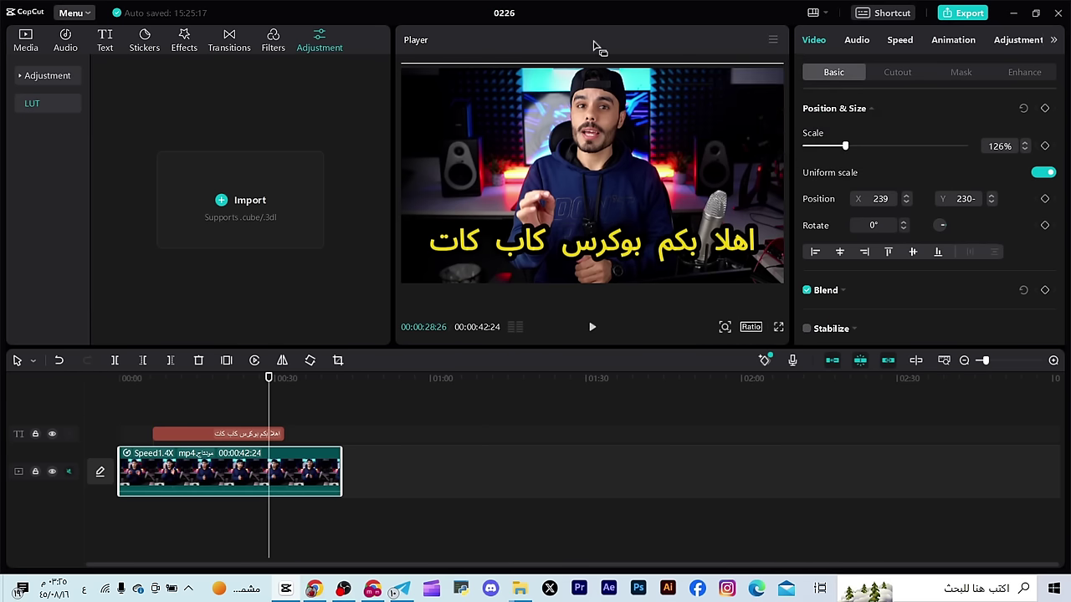
pyautogui.click(772, 39)
pyautogui.moveTo(774, 74)
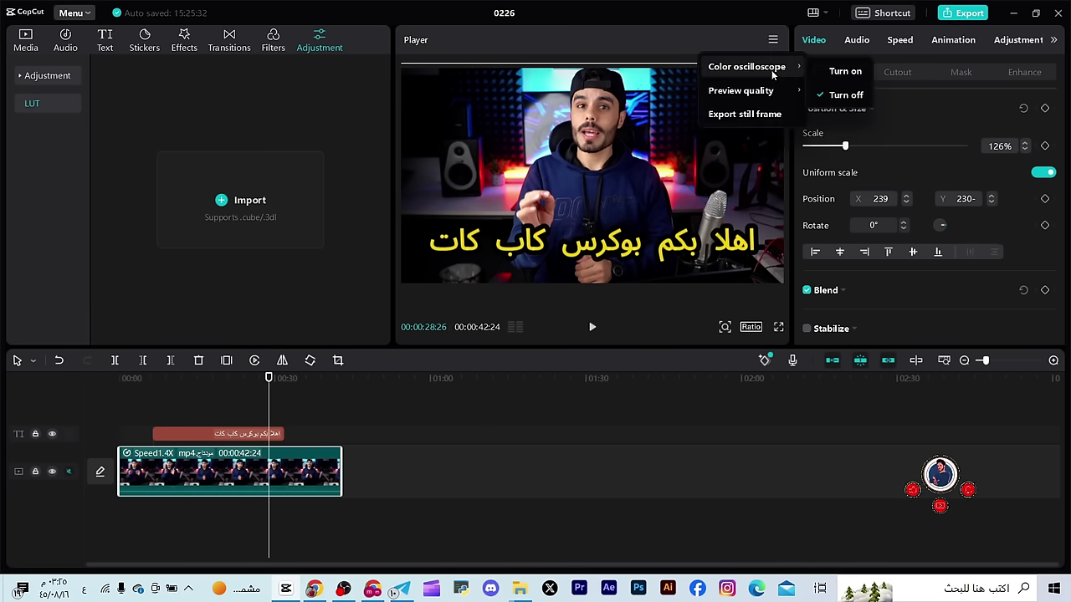
pyautogui.click(839, 77)
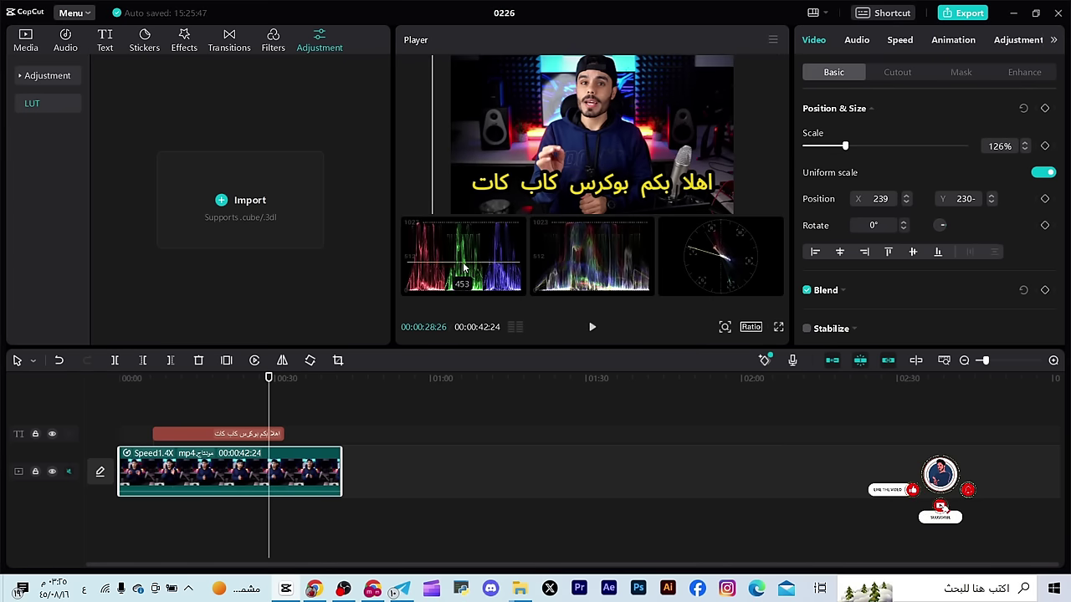
pyautogui.click(771, 42)
pyautogui.moveTo(783, 103)
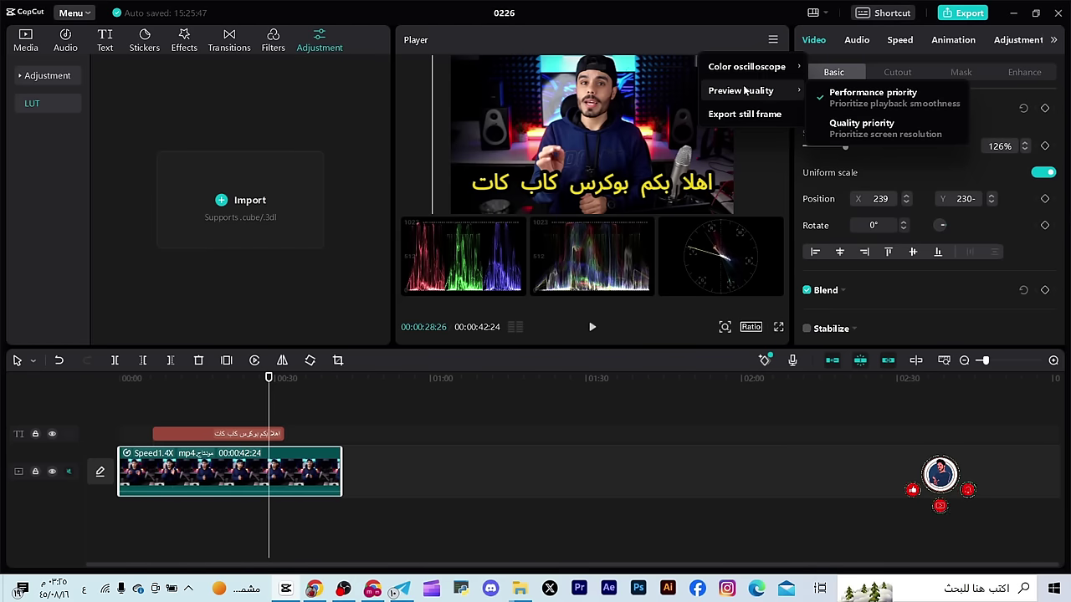
pyautogui.click(788, 95)
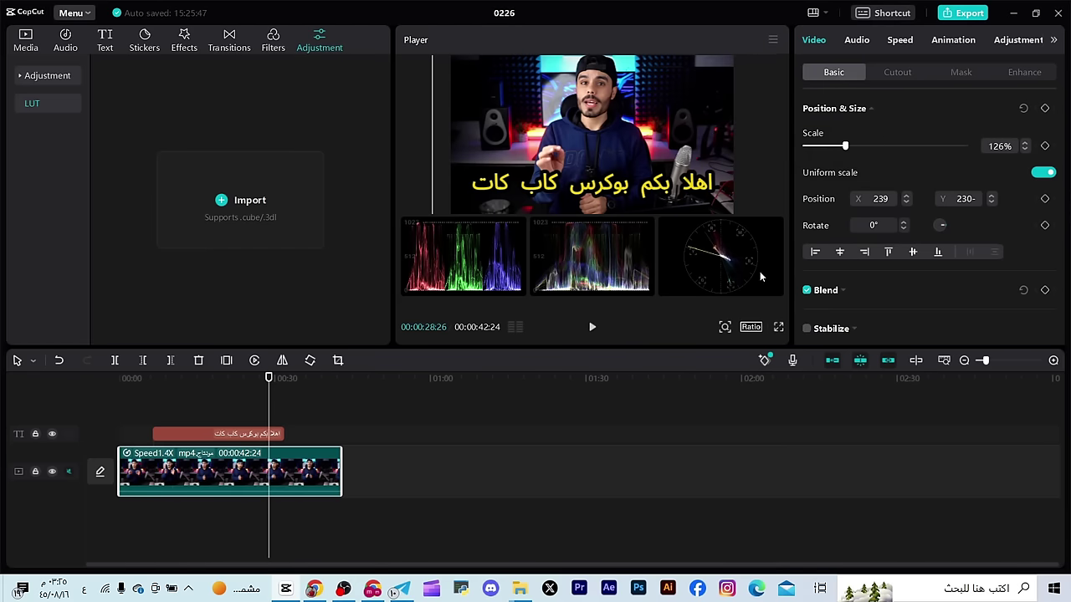
pyautogui.click(771, 39)
pyautogui.moveTo(745, 67)
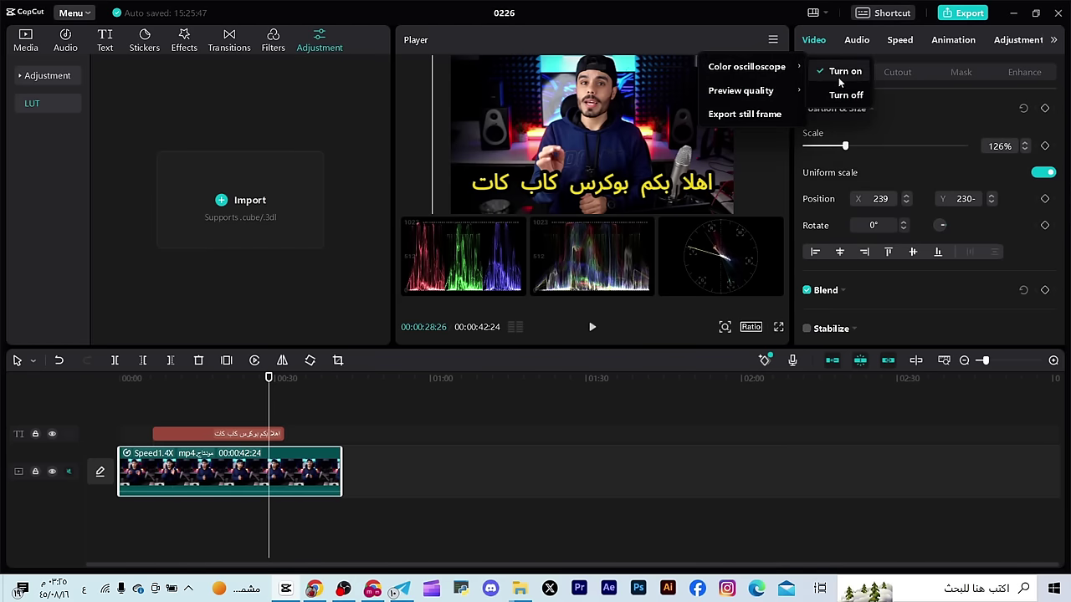
pyautogui.click(840, 93)
pyautogui.click(774, 40)
pyautogui.click(653, 160)
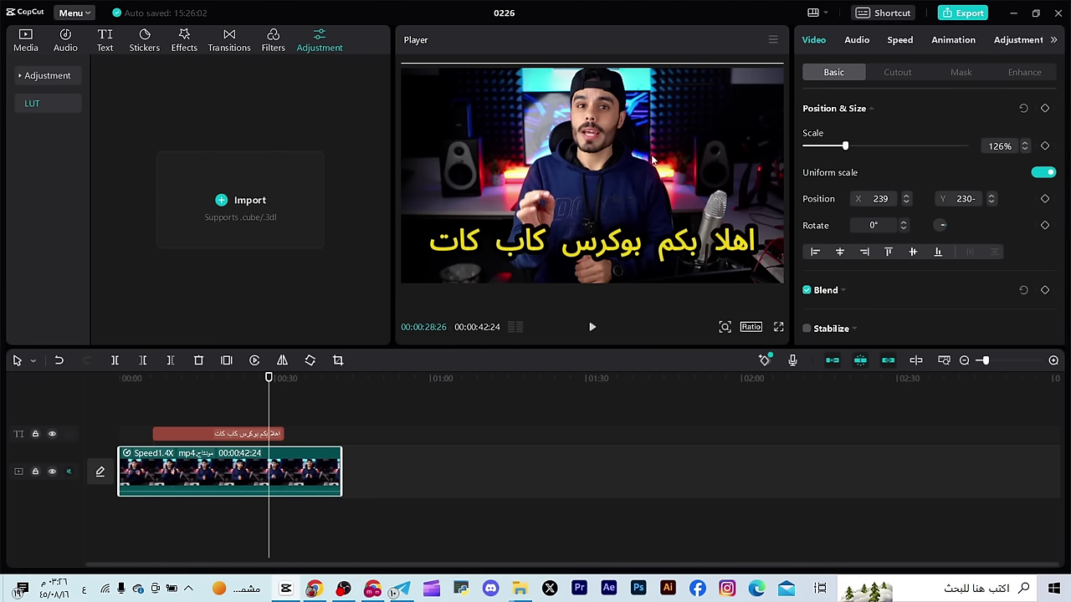
pyautogui.click(772, 39)
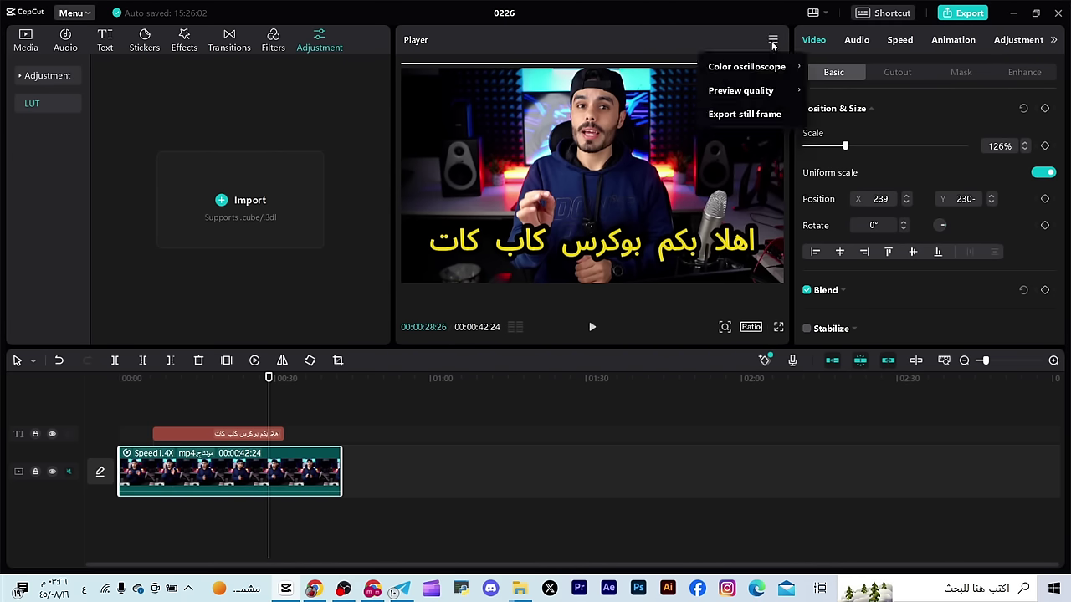
pyautogui.click(771, 39)
pyautogui.click(771, 39)
pyautogui.moveTo(727, 67)
pyautogui.click(181, 126)
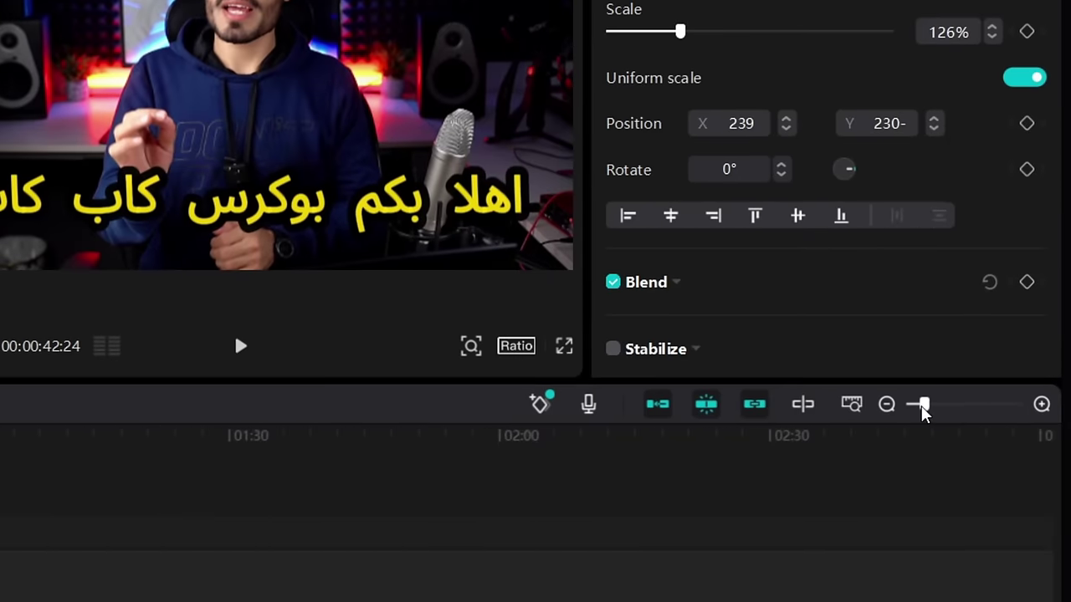
# Zoom the timeline in to 2-second spacing, then out to fit the clip at 10-second marks
pyautogui.moveTo(984, 361); pyautogui.dragTo(988, 360)
pyautogui.moveTo(926, 407); pyautogui.dragTo(1035, 408)
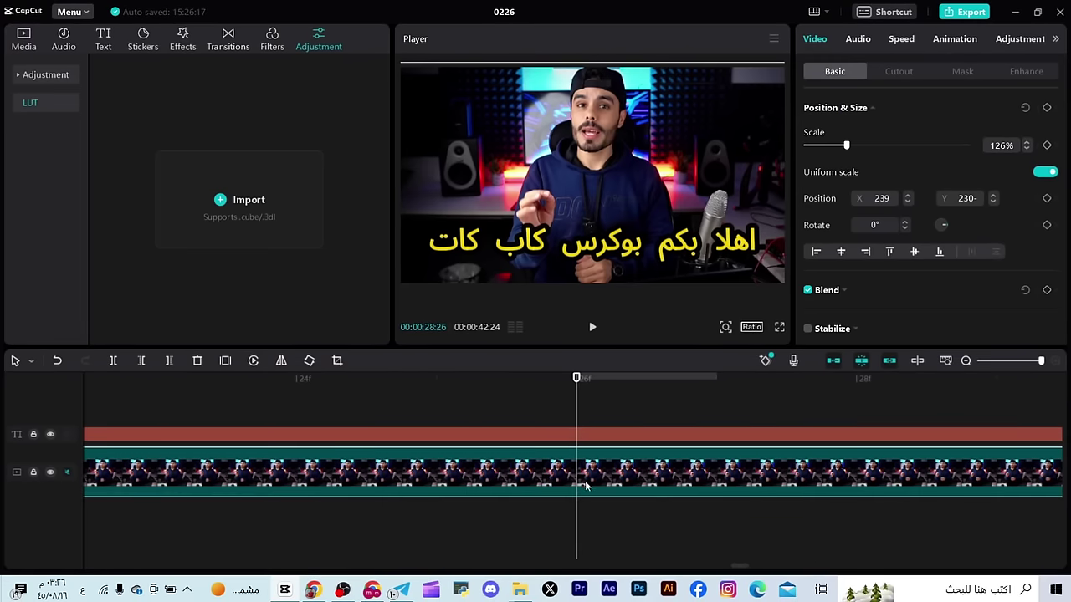
pyautogui.moveTo(1010, 359); pyautogui.dragTo(985, 362)
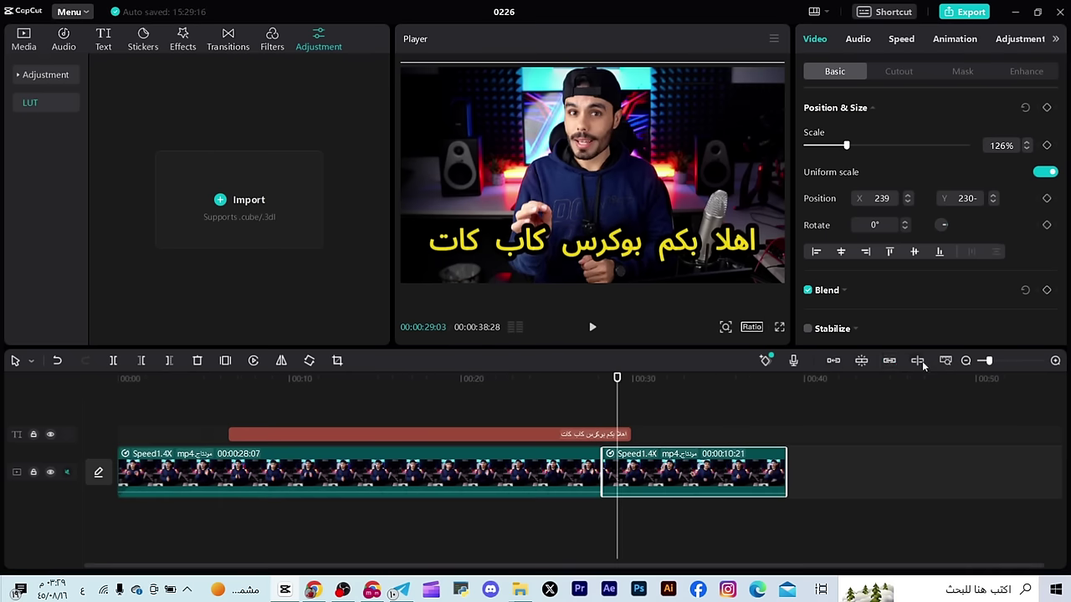
# Turn on the timeline preview line and snapping, and test moving the second clip away and back
pyautogui.click(920, 361)
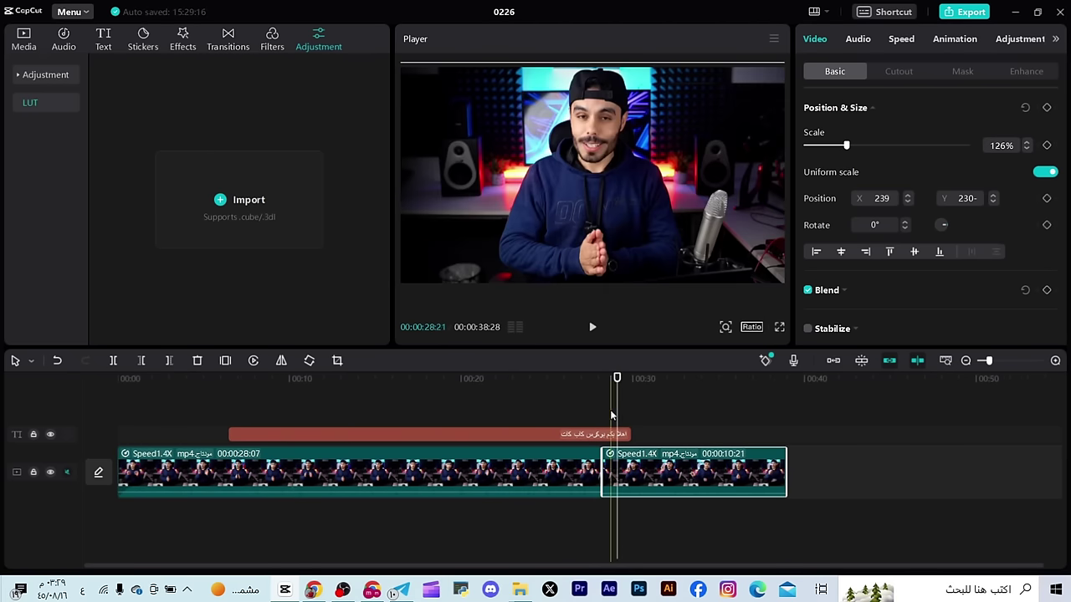
pyautogui.moveTo(617, 410); pyautogui.dragTo(605, 409)
pyautogui.click(861, 361)
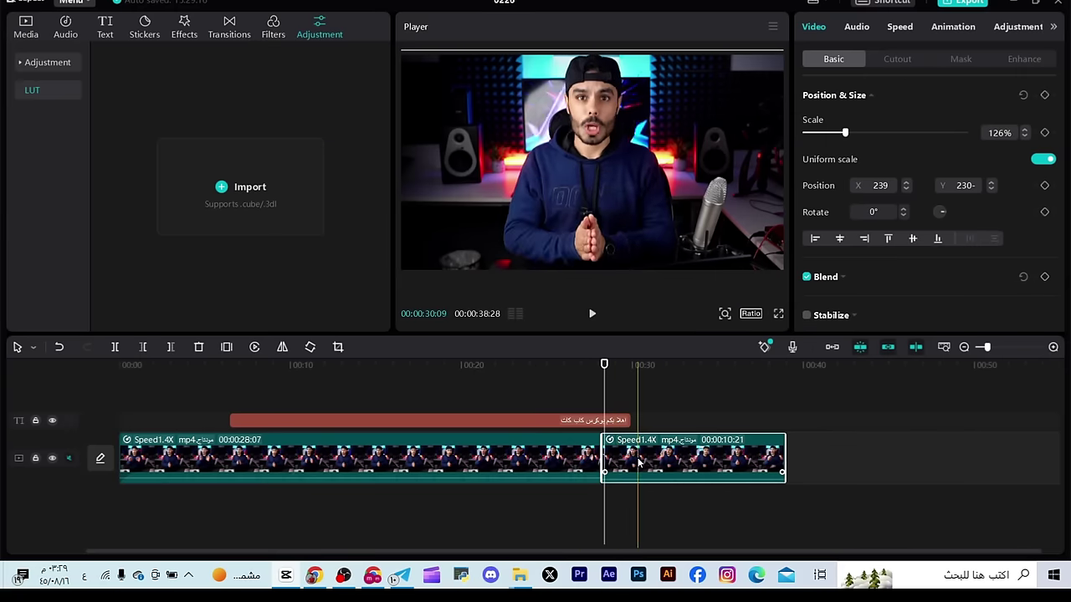
pyautogui.moveTo(637, 465); pyautogui.dragTo(677, 483)
pyautogui.click(591, 468)
pyautogui.click(530, 441)
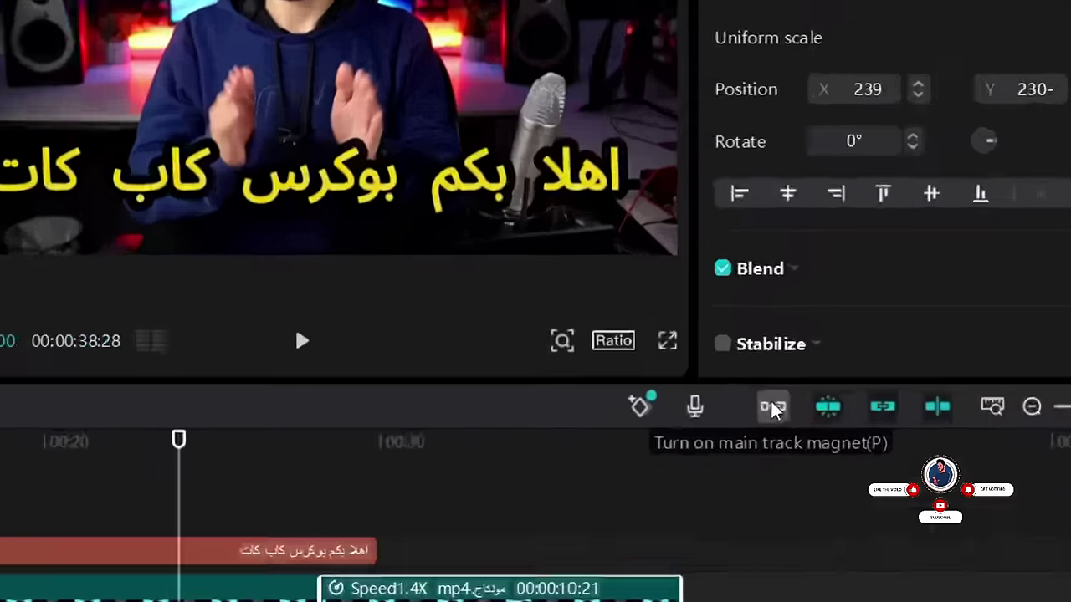
# Enable the main track magnet, split the first clip at 00:00:24:00, and close the gaps
pyautogui.click(834, 360)
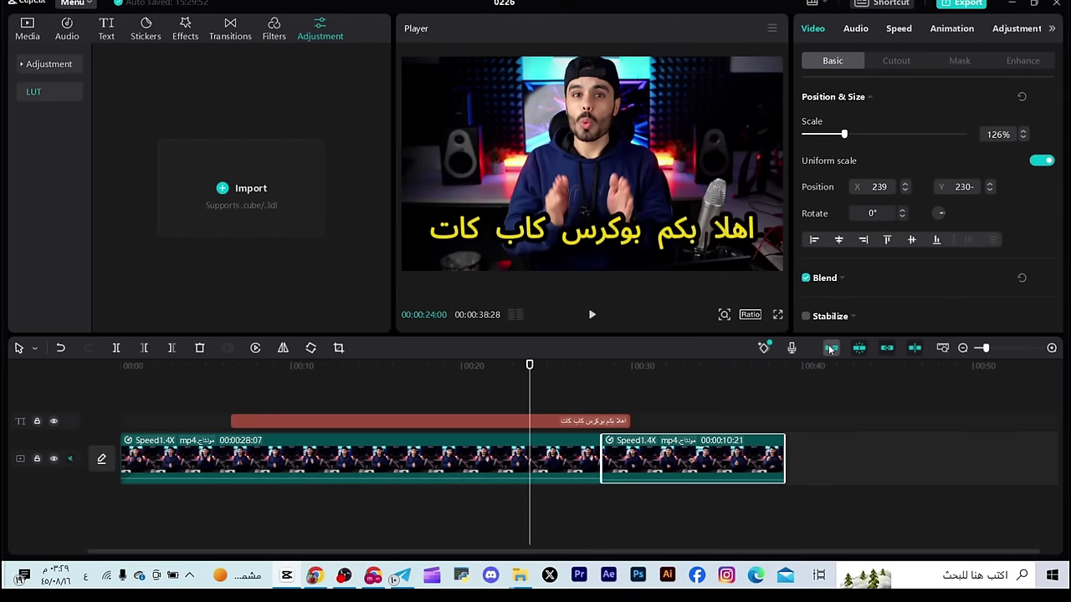
pyautogui.moveTo(753, 456); pyautogui.dragTo(927, 456)
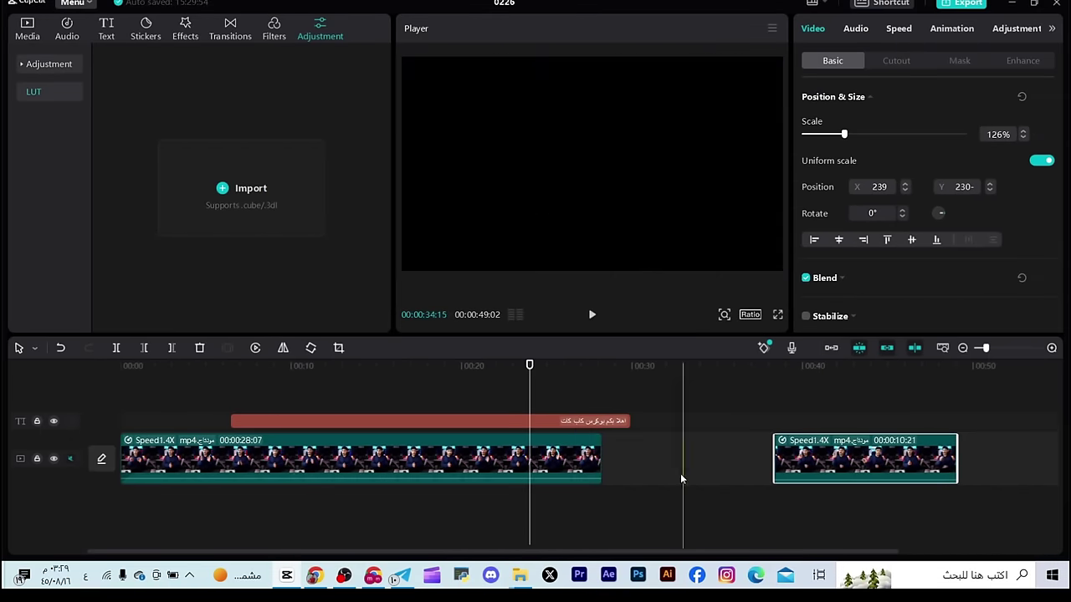
pyautogui.click(566, 458)
pyautogui.click(117, 348)
pyautogui.moveTo(569, 459); pyautogui.dragTo(612, 458)
pyautogui.click(828, 348)
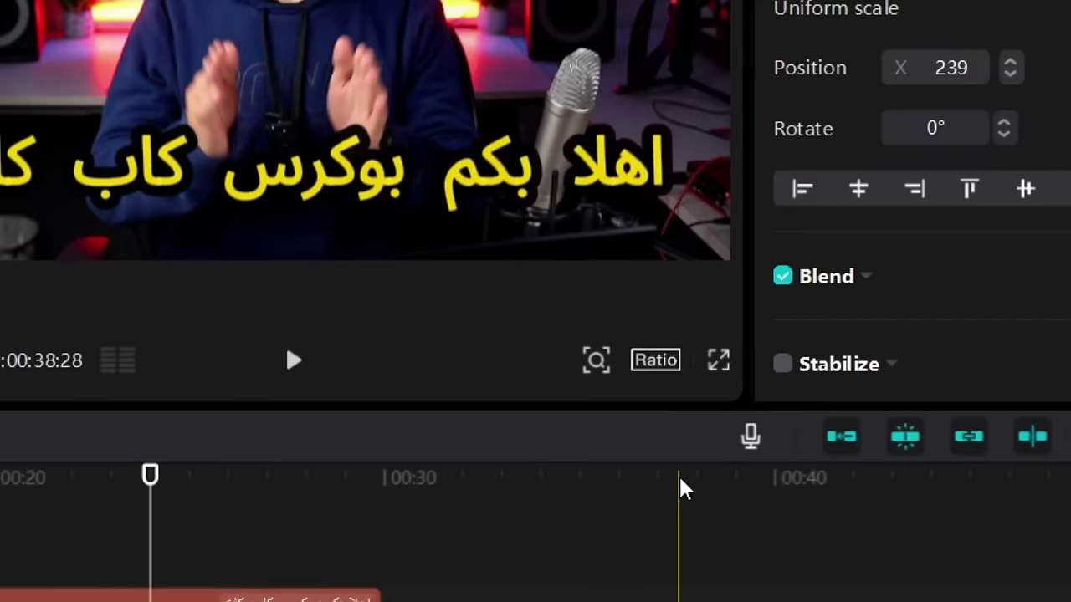
pyautogui.click(642, 594)
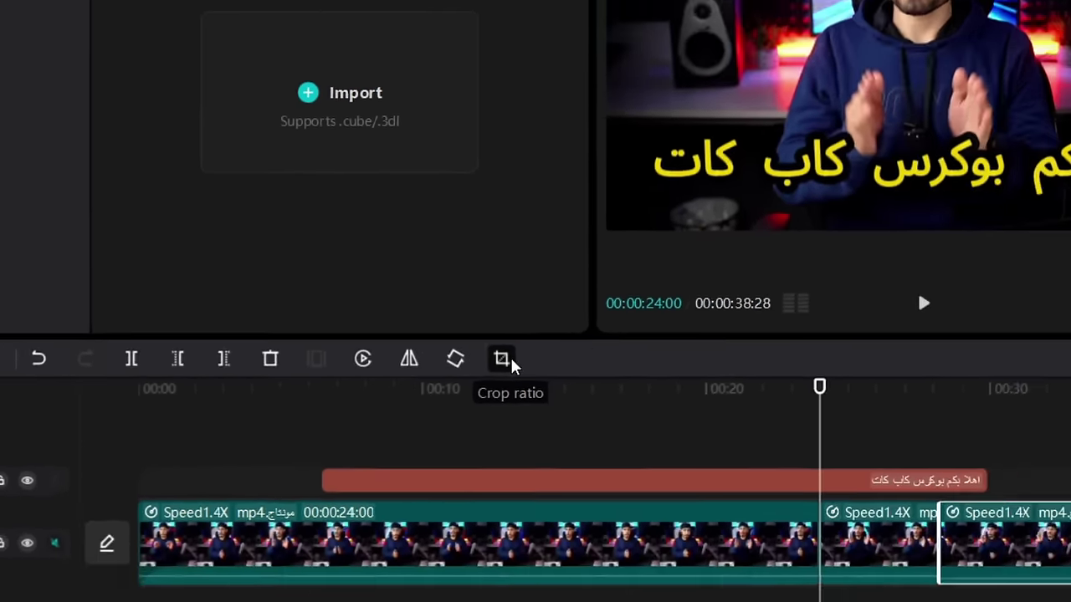
# Crop the last clip inward from its left and right edges and confirm the crop
pyautogui.click(673, 357)
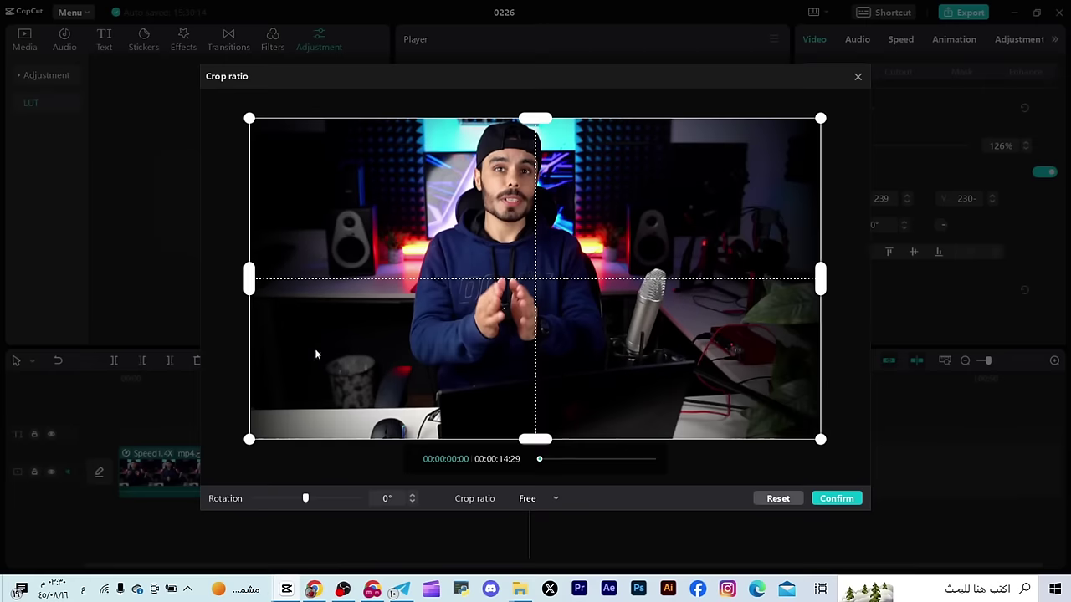
pyautogui.moveTo(255, 287); pyautogui.dragTo(374, 303)
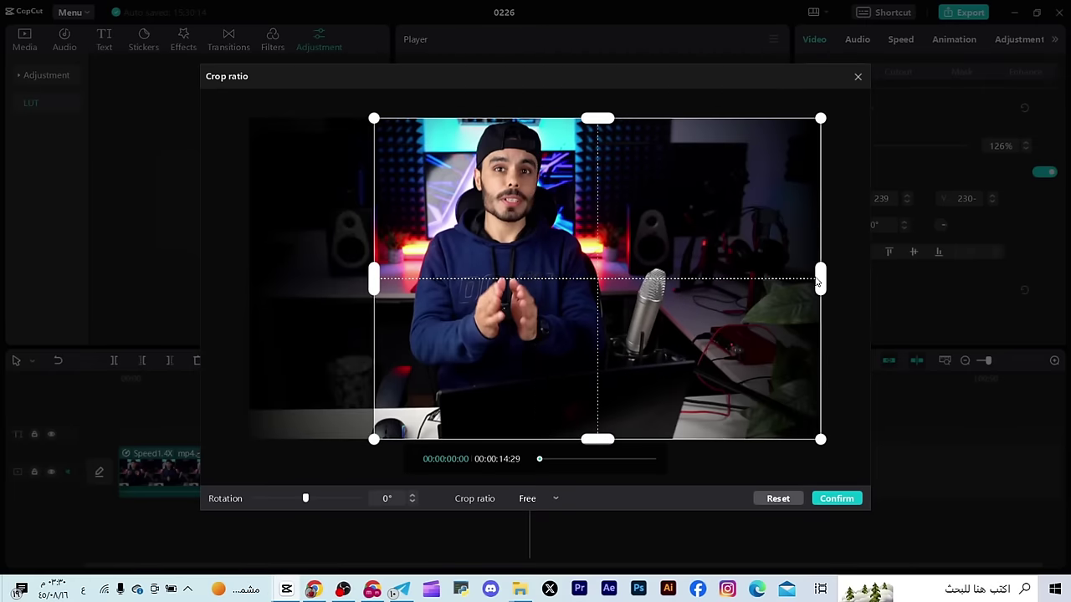
pyautogui.moveTo(818, 283); pyautogui.dragTo(653, 272)
pyautogui.click(835, 498)
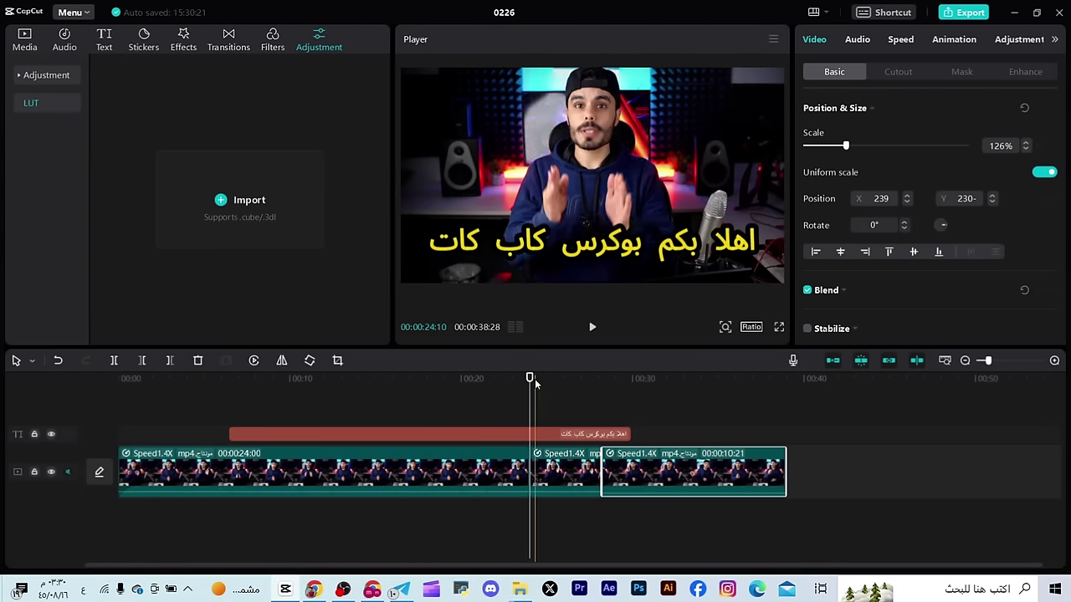
pyautogui.moveTo(534, 379); pyautogui.dragTo(661, 385)
pyautogui.click(500, 472)
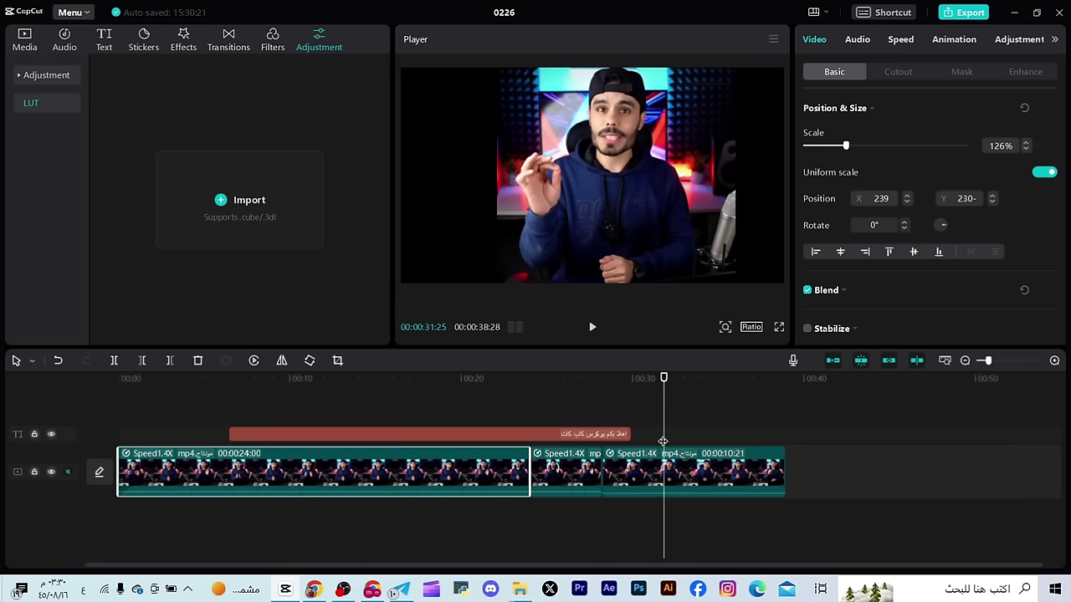
# Rotate the third clip in repeated 90-degree turns until it is upright again
pyautogui.click(662, 472)
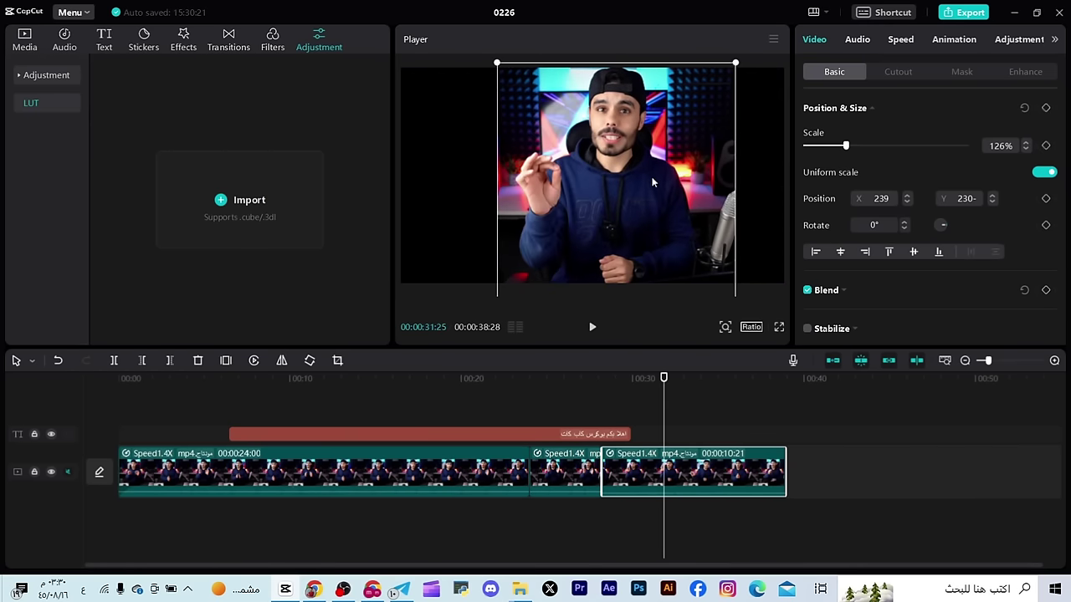
pyautogui.click(309, 361)
pyautogui.click(309, 360)
pyautogui.click(309, 360)
pyautogui.click(310, 360)
pyautogui.click(310, 360)
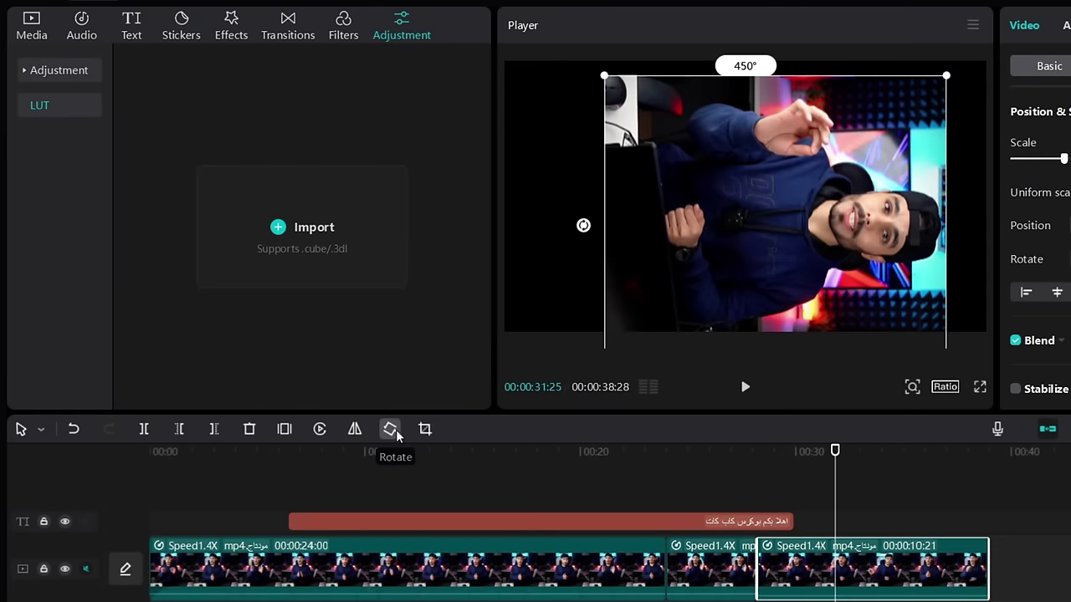
pyautogui.click(391, 429)
pyautogui.click(390, 429)
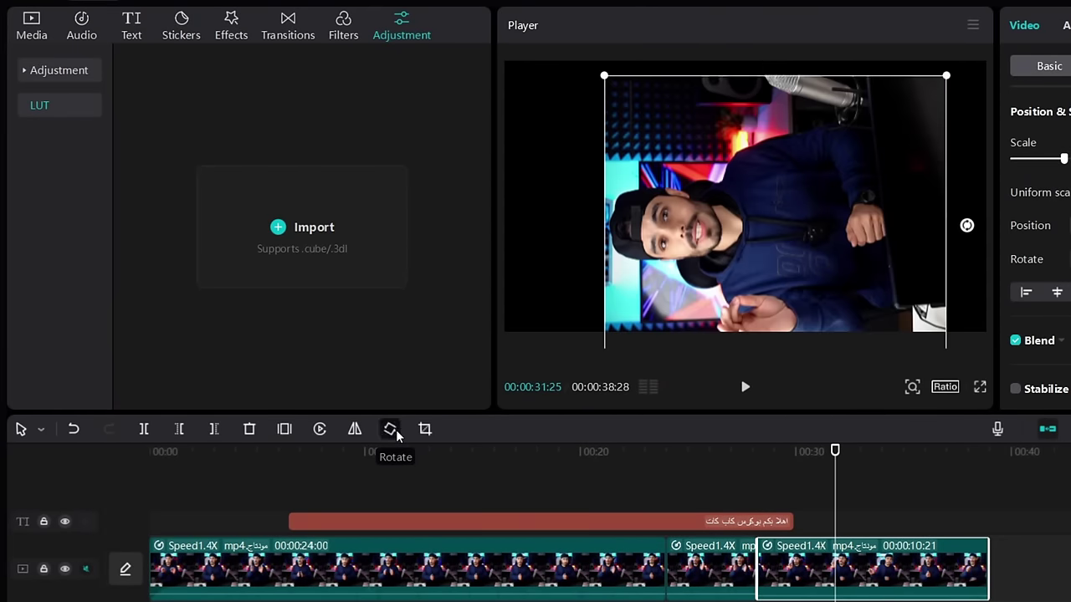
pyautogui.click(391, 429)
pyautogui.click(391, 429)
pyautogui.click(390, 429)
pyautogui.click(390, 429)
pyautogui.click(391, 429)
pyautogui.click(391, 429)
pyautogui.click(391, 429)
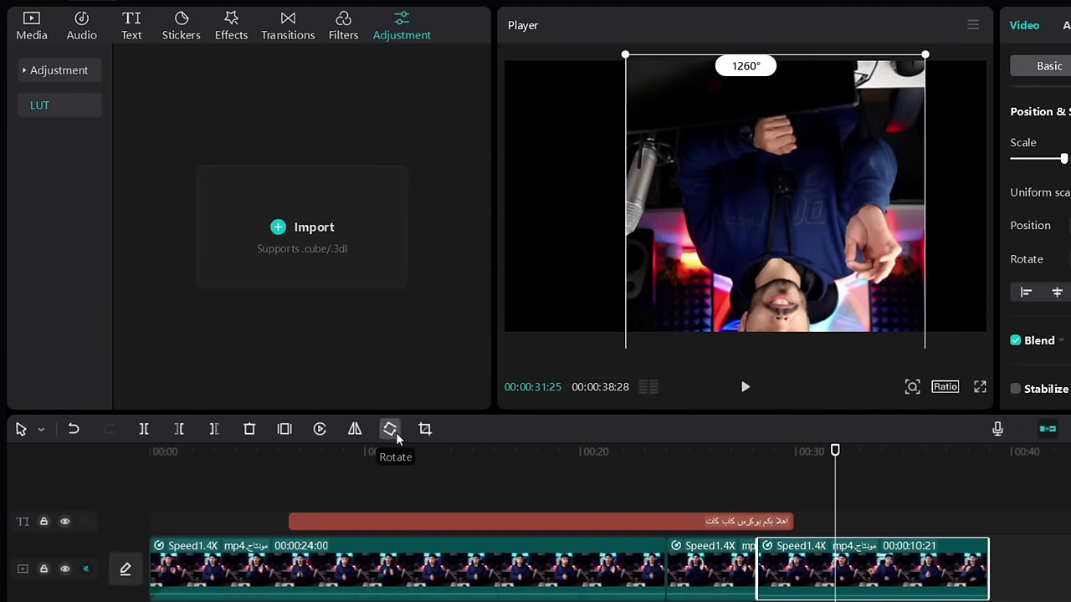
pyautogui.click(390, 429)
pyautogui.click(391, 429)
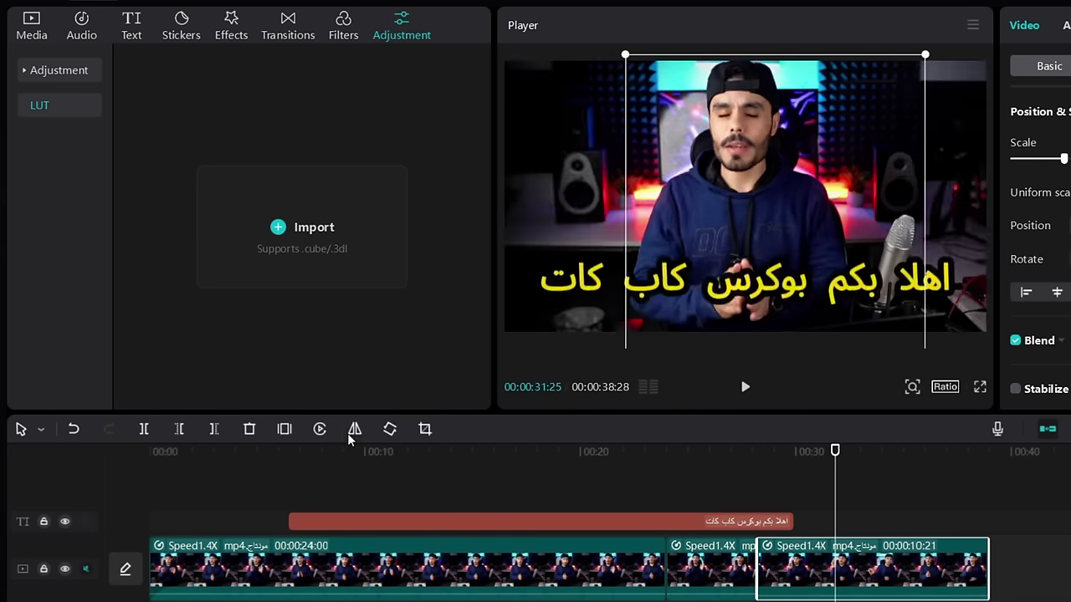
# Mirror the third clip left to right and reverse its playback
pyautogui.click(355, 429)
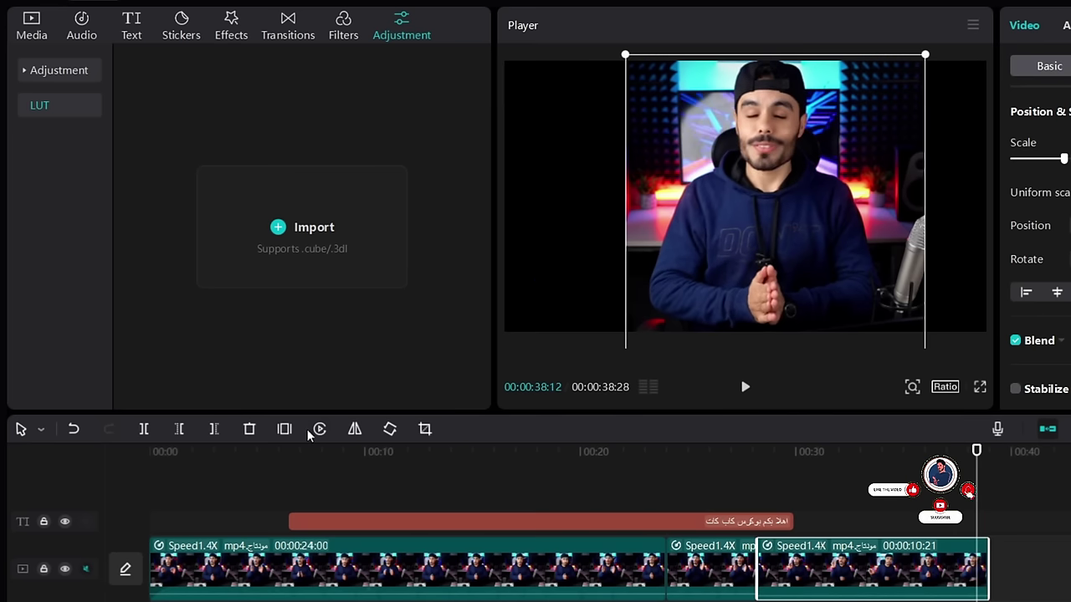
pyautogui.click(353, 430)
pyautogui.click(325, 430)
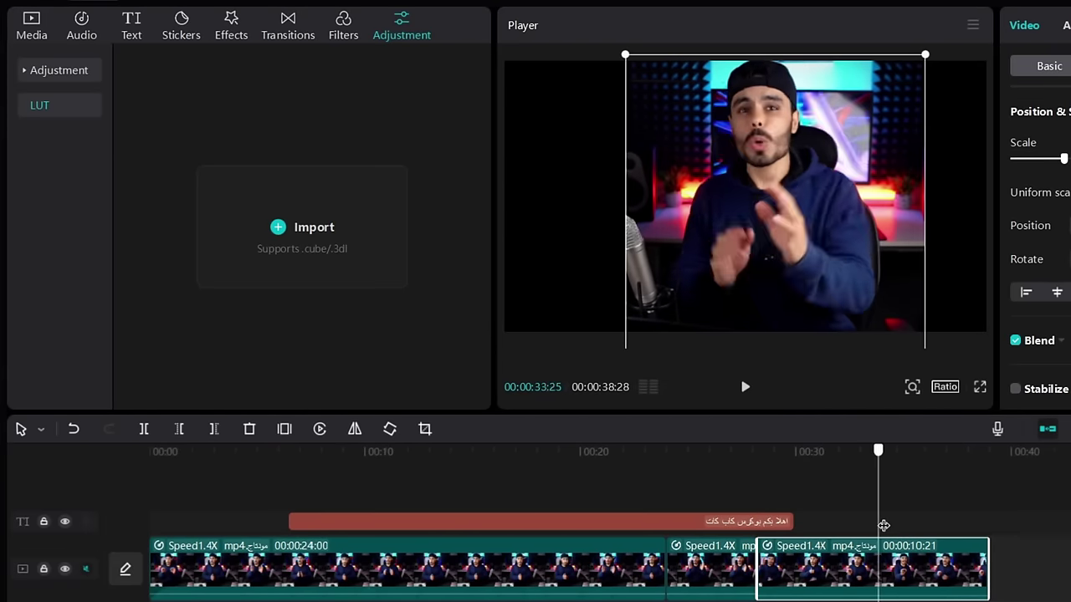
# Cancel the third clip's reverse and replay the section from 00:00:32:11
pyautogui.click(784, 456)
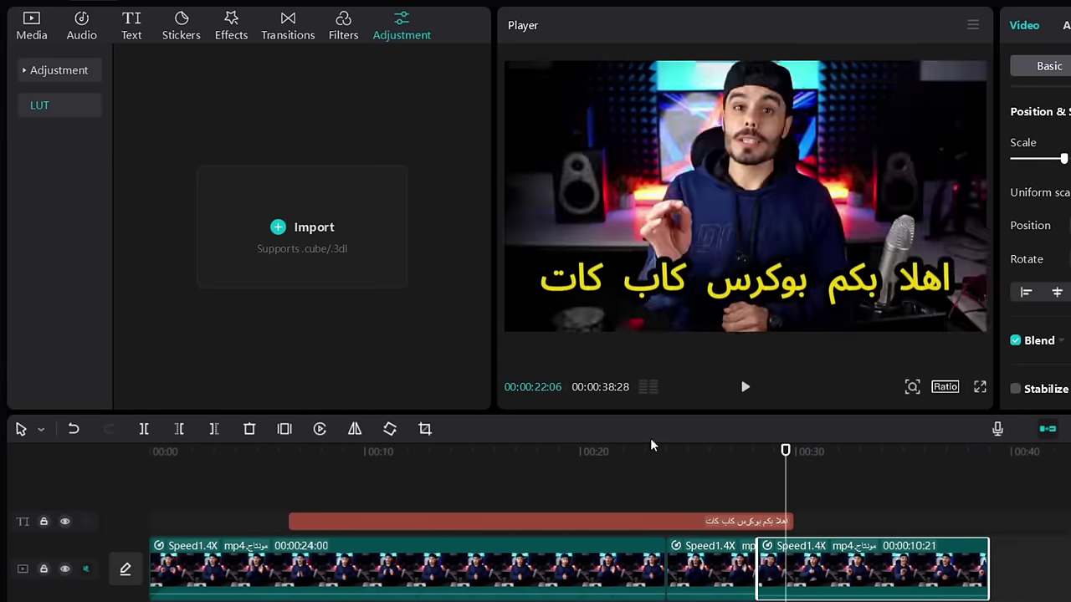
pyautogui.click(745, 390)
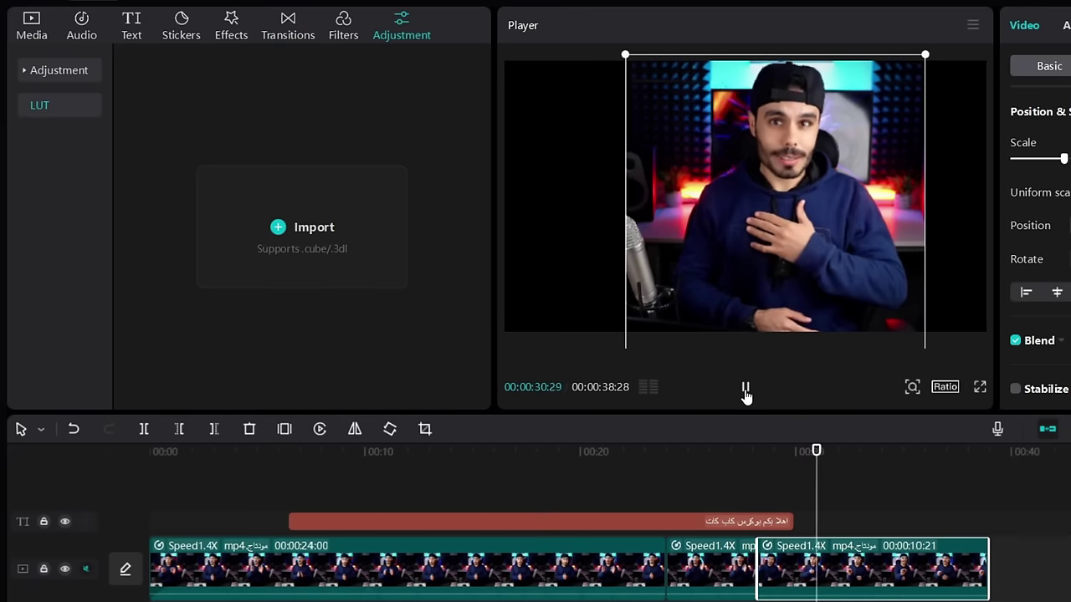
pyautogui.click(318, 429)
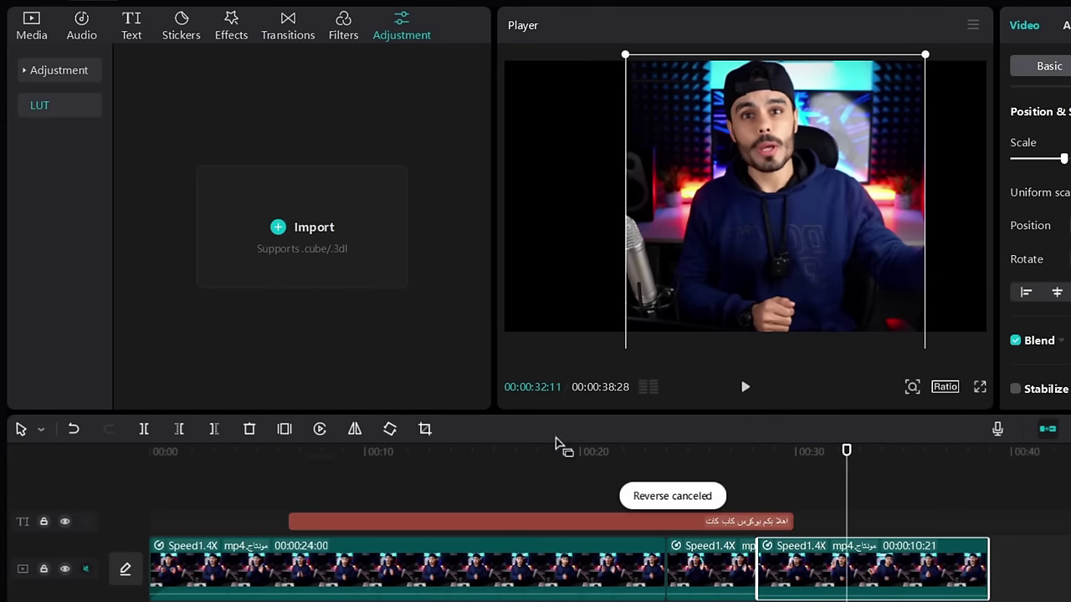
pyautogui.click(745, 392)
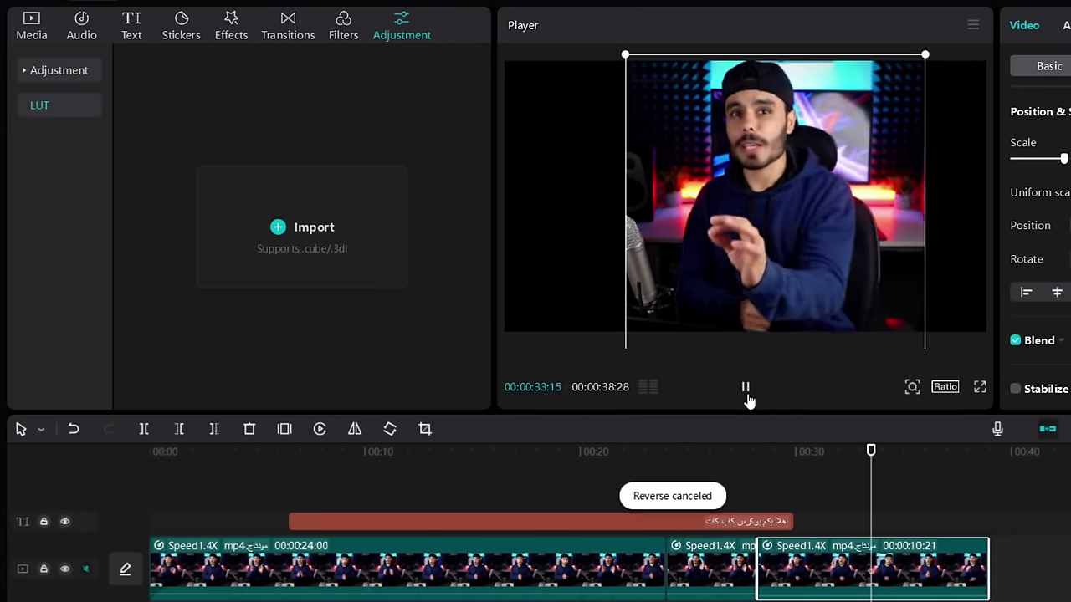
pyautogui.click(745, 391)
# Add two freeze frames, then delete the first freeze frame and the Speed1.4X clip
pyautogui.click(287, 432)
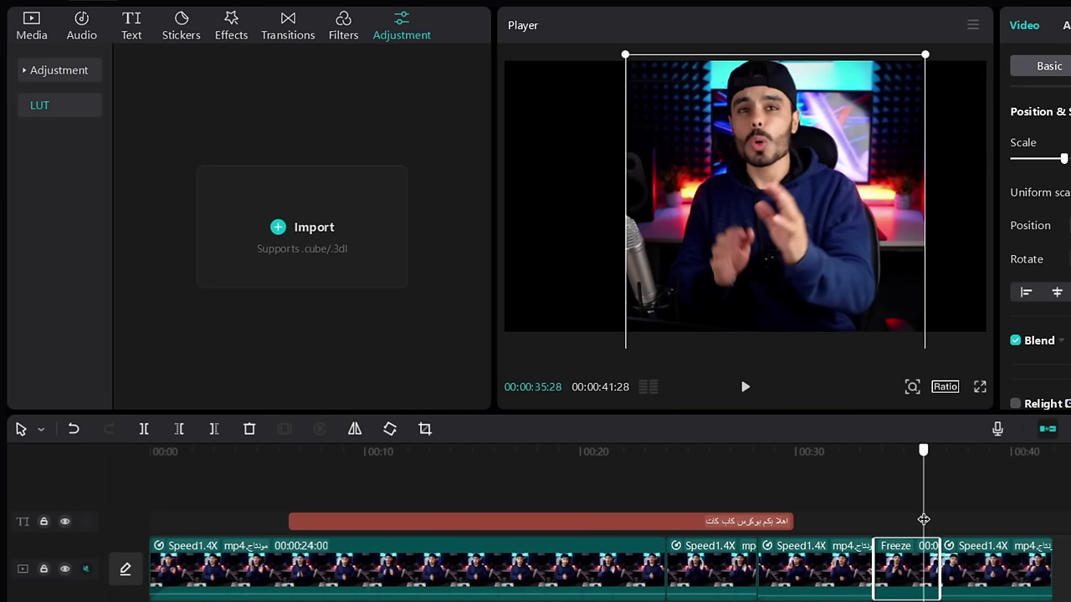
pyautogui.moveTo(923, 520); pyautogui.dragTo(966, 524)
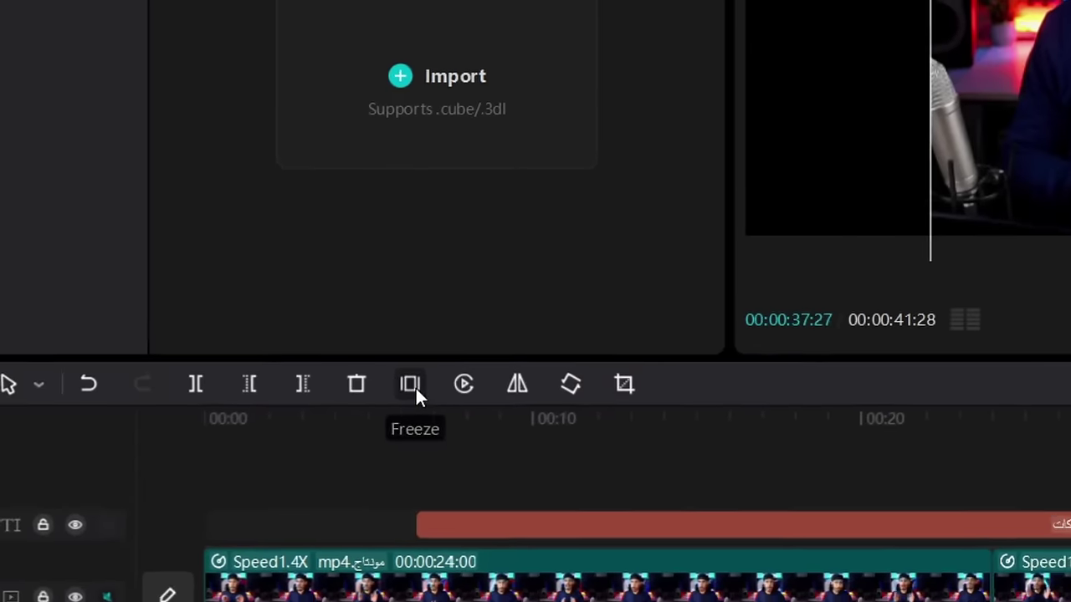
pyautogui.click(413, 386)
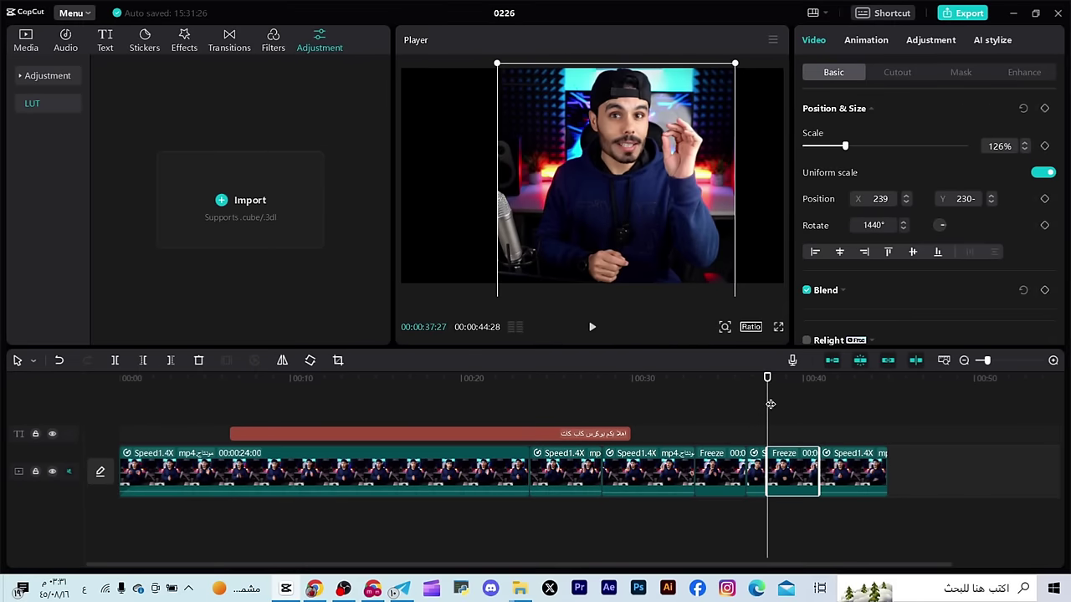
pyautogui.moveTo(803, 410); pyautogui.dragTo(670, 436)
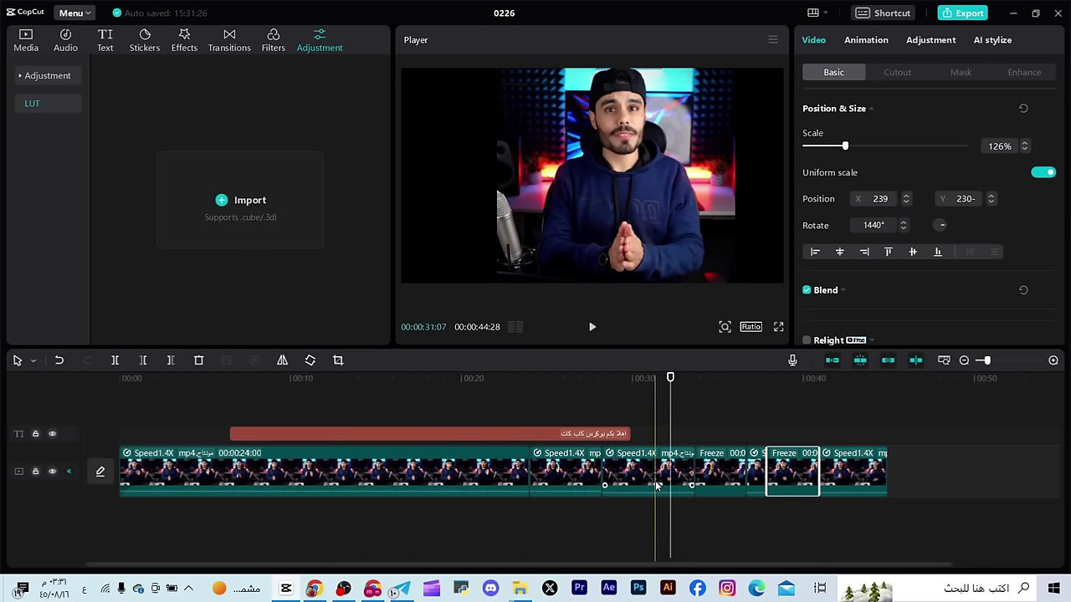
pyautogui.click(720, 473)
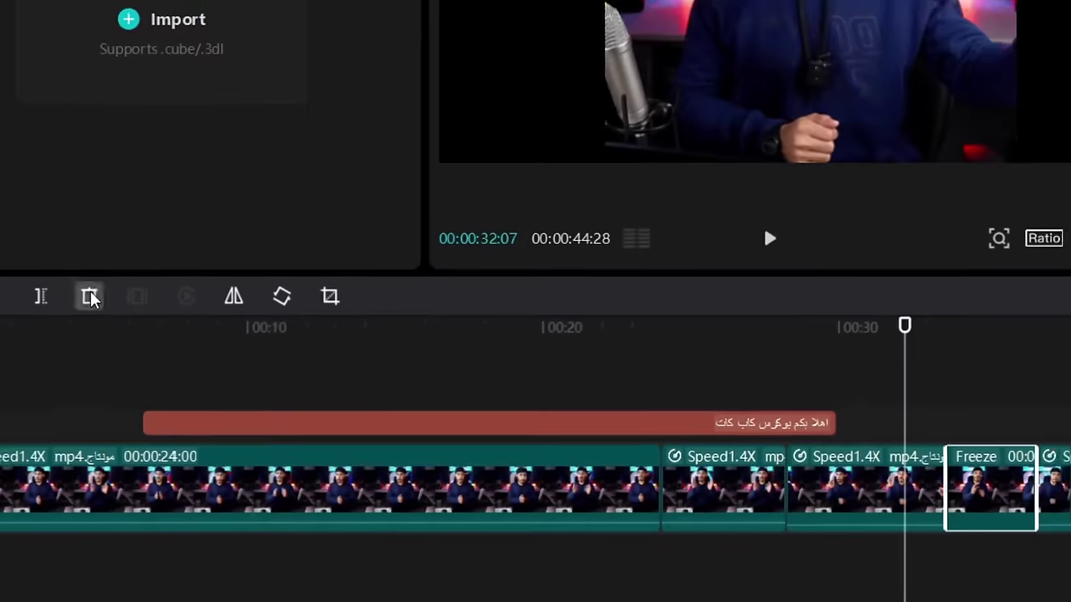
pyautogui.click(167, 341)
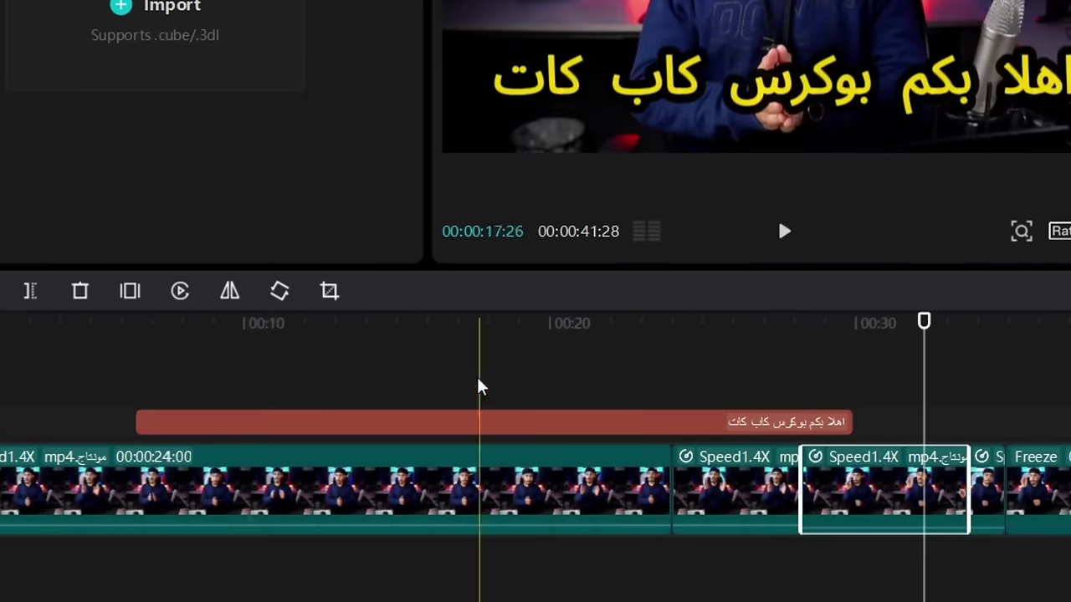
pyautogui.click(81, 292)
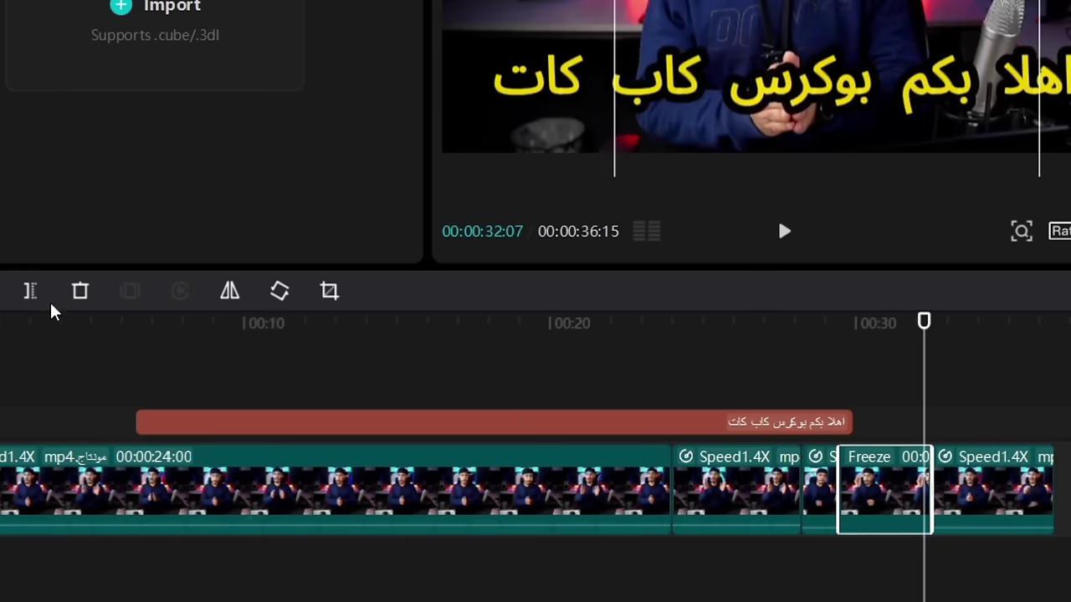
# Delete the leftover freeze frame so the track ends at 00:00:32:07
pyautogui.click(81, 292)
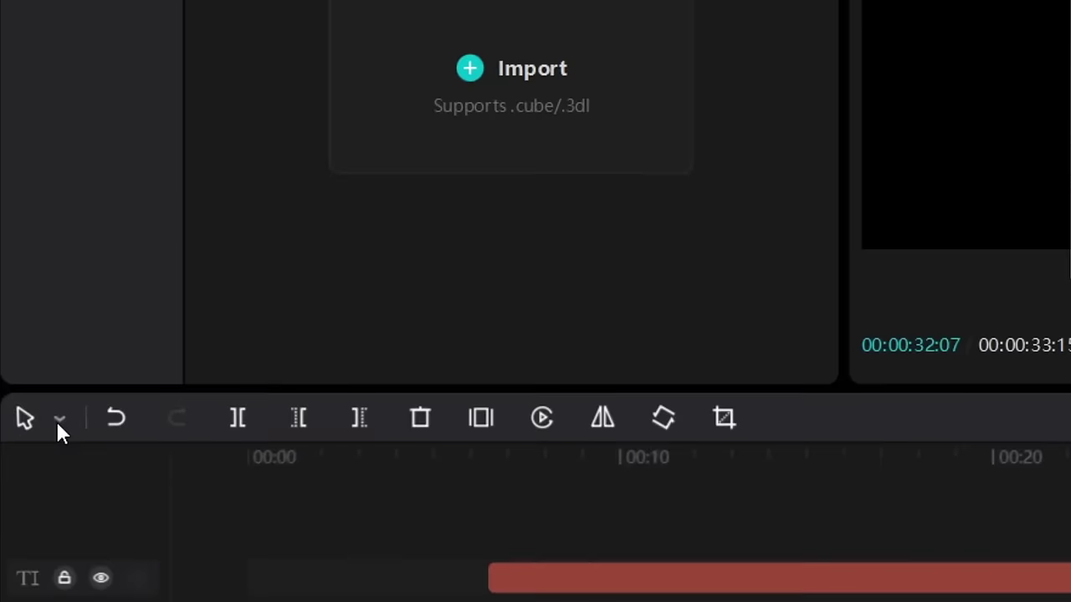
pyautogui.click(35, 361)
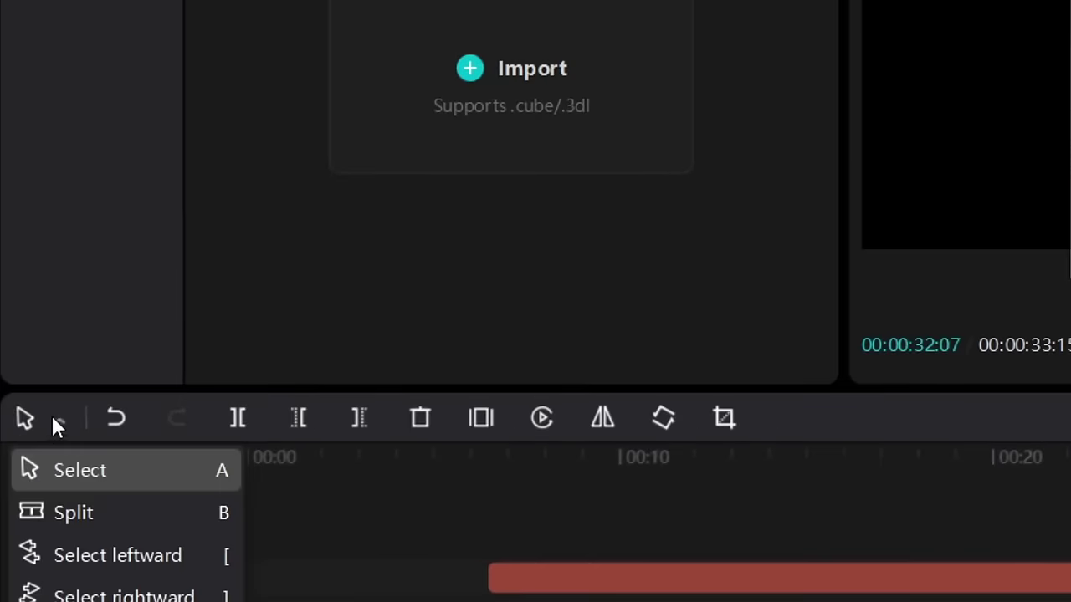
pyautogui.click(142, 431)
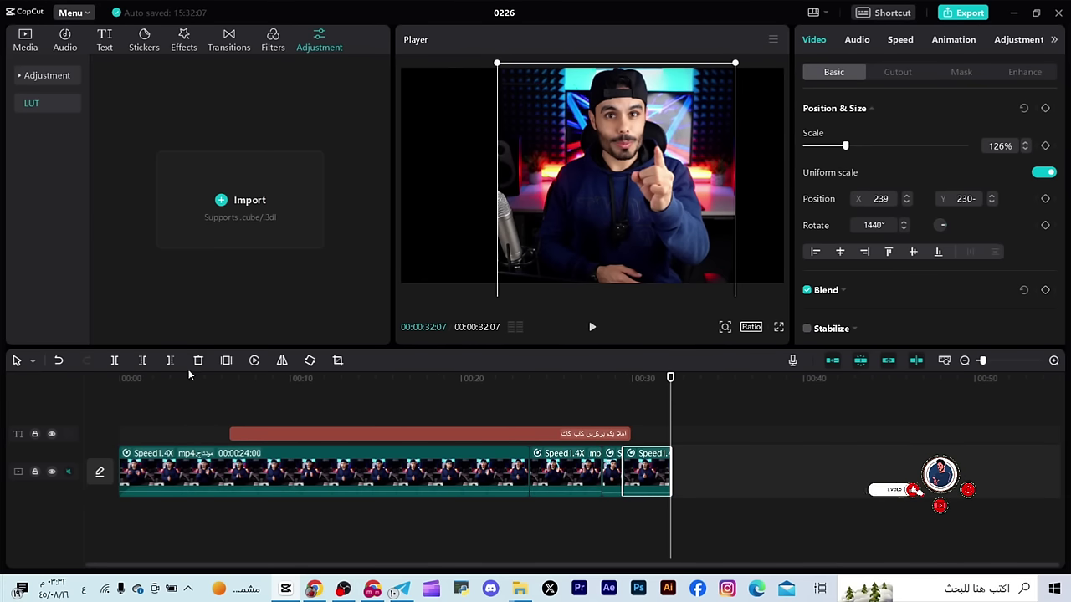
# Select all clips and delete everything to the right of the playhead
pyautogui.moveTo(763, 456); pyautogui.dragTo(514, 474)
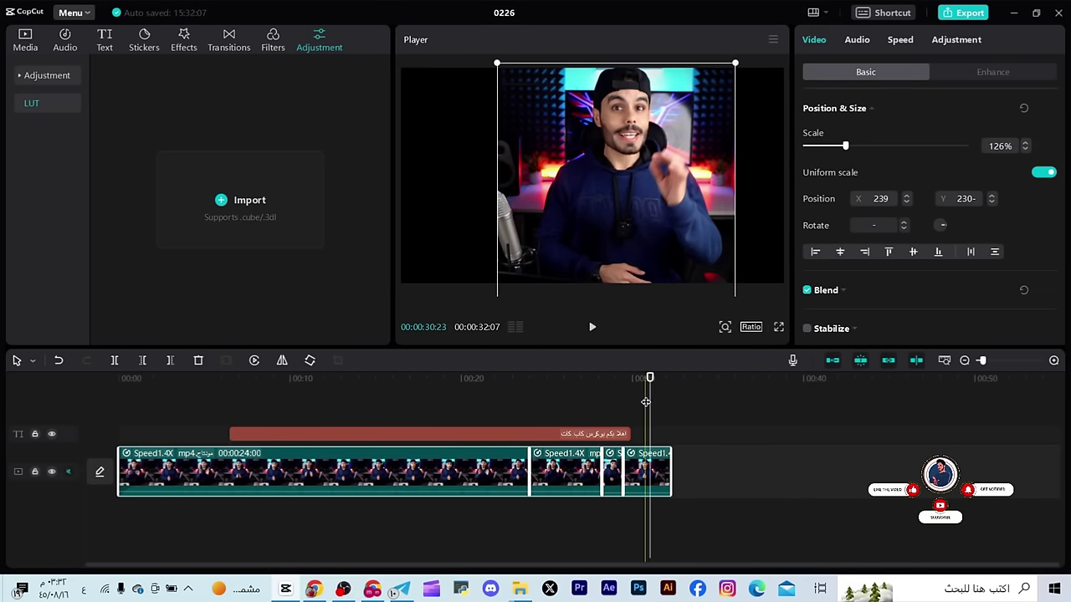
pyautogui.click(171, 360)
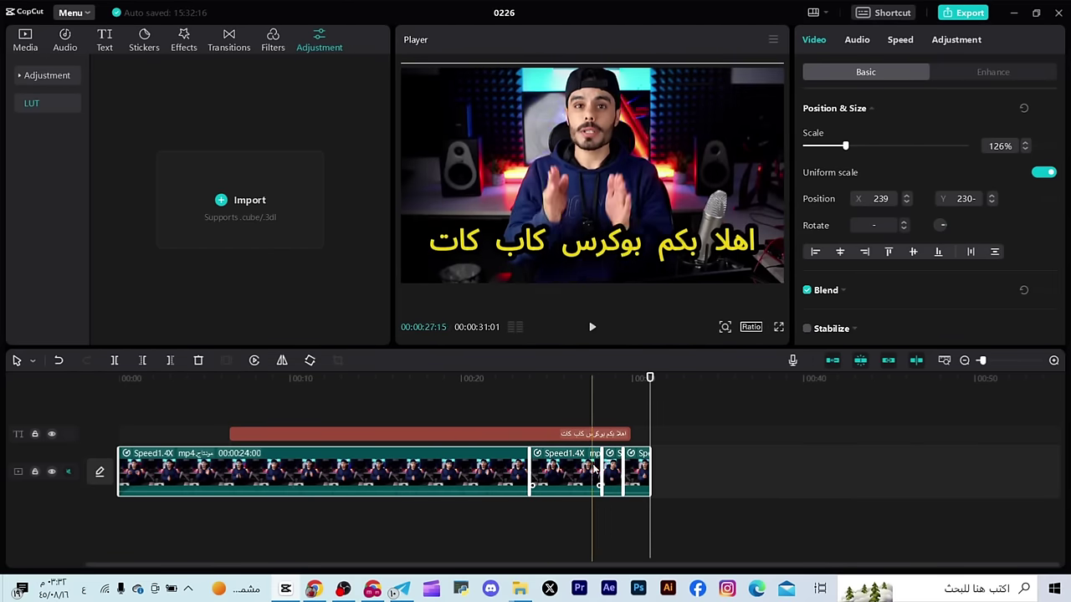
pyautogui.click(675, 461)
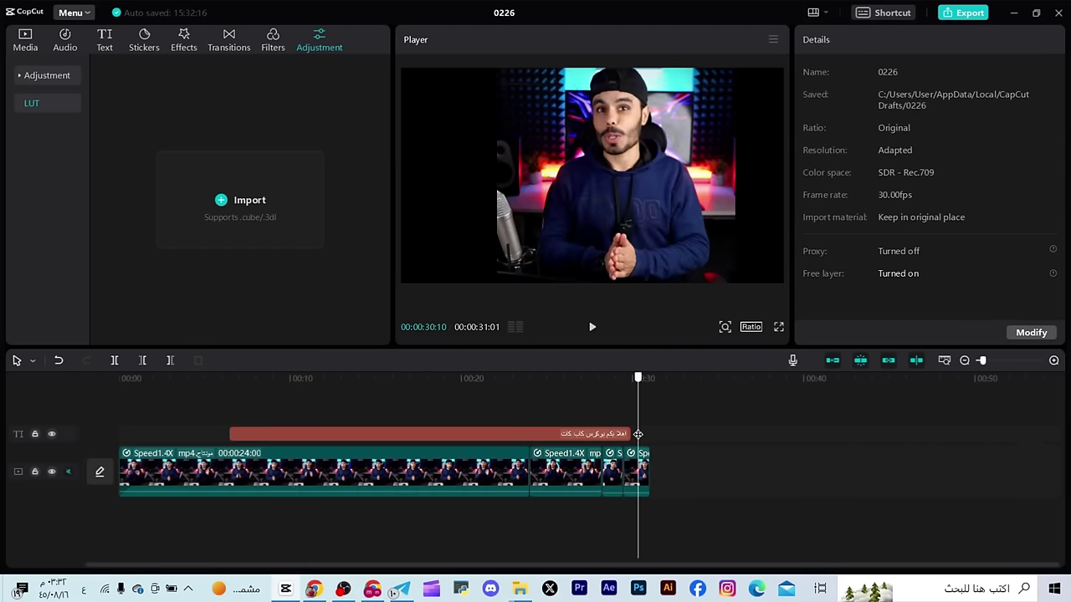
pyautogui.click(645, 461)
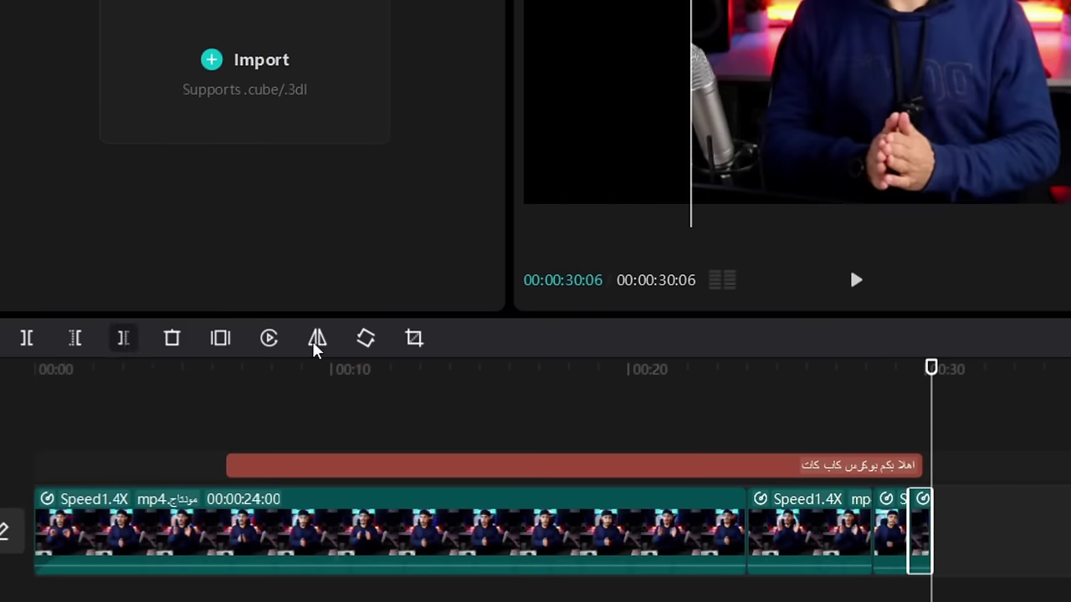
# Trim the first clip at about 00:10 to 00:00:10:16, leaving a 00:00:16:22 timeline
pyautogui.moveTo(935, 401); pyautogui.dragTo(348, 478)
pyautogui.click(381, 527)
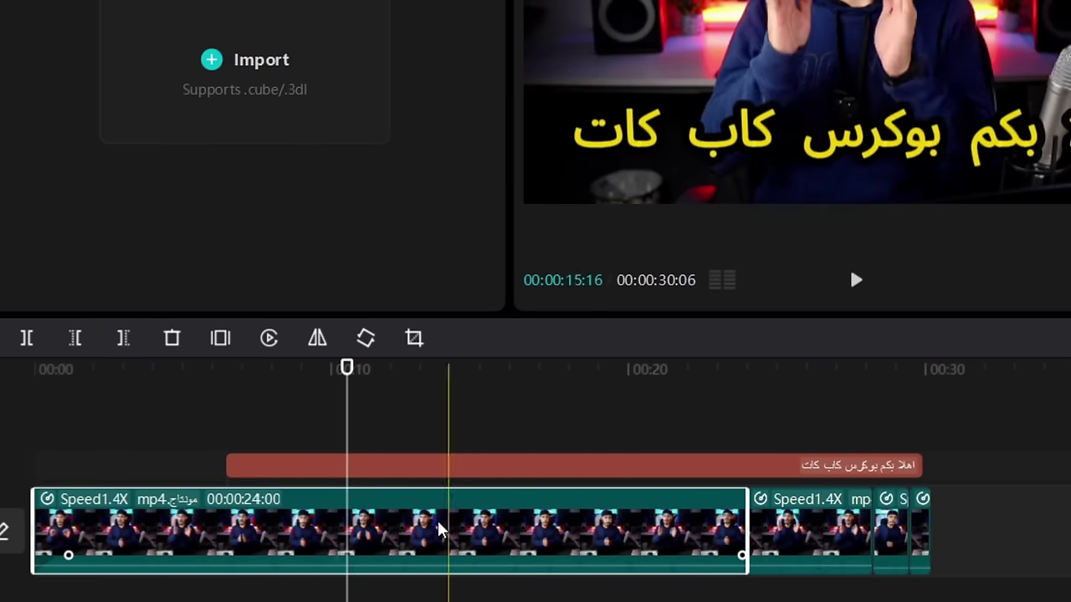
pyautogui.click(124, 340)
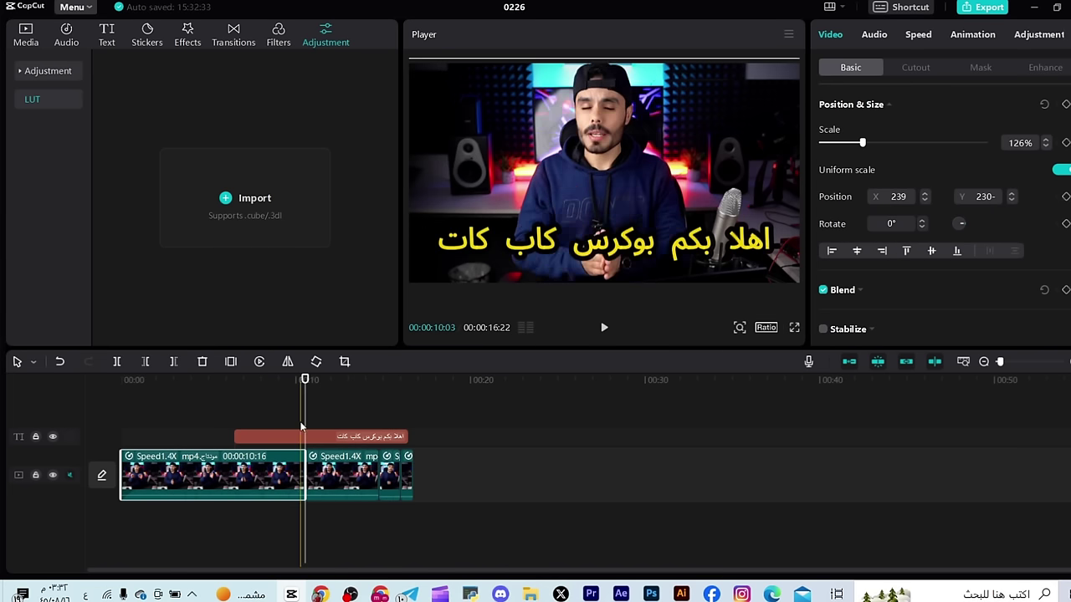
# Trim the first clip at 00:00:07:17, then lengthen and re-trim the last clip
pyautogui.click(251, 384)
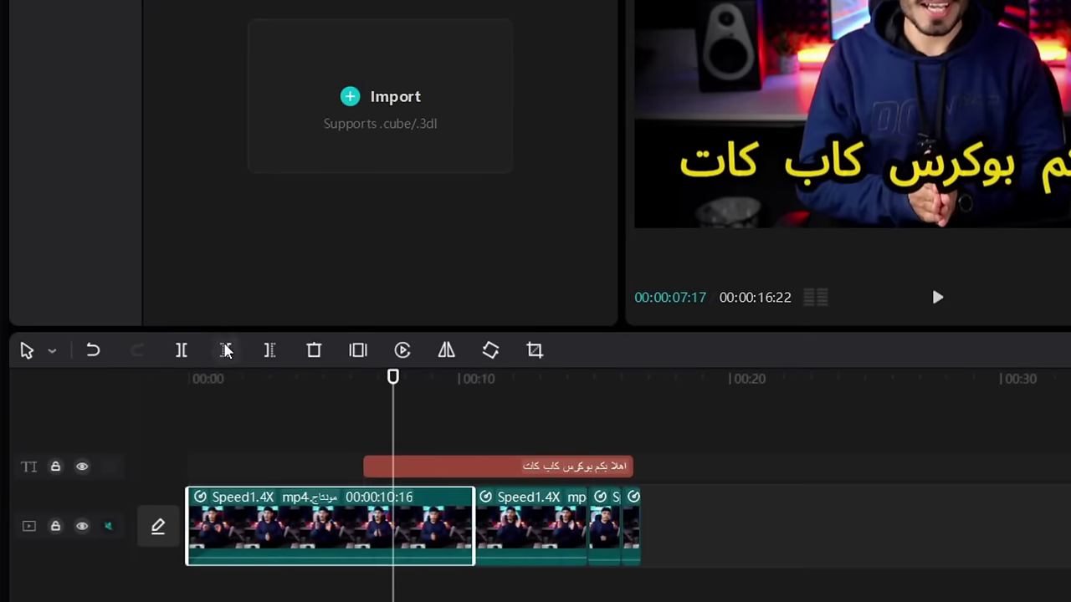
pyautogui.click(226, 351)
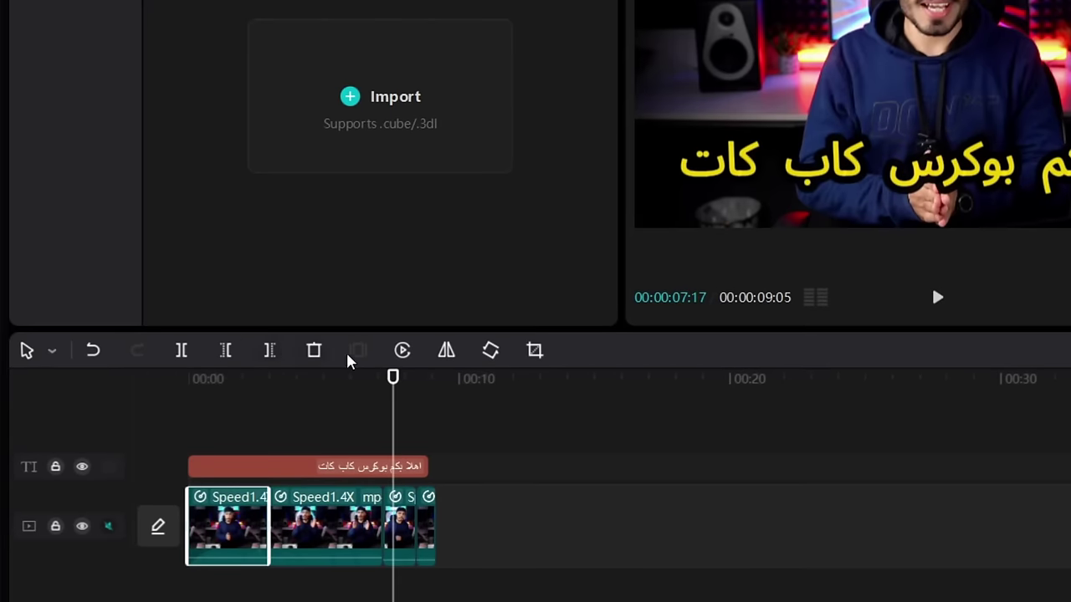
pyautogui.moveTo(431, 512); pyautogui.dragTo(592, 512)
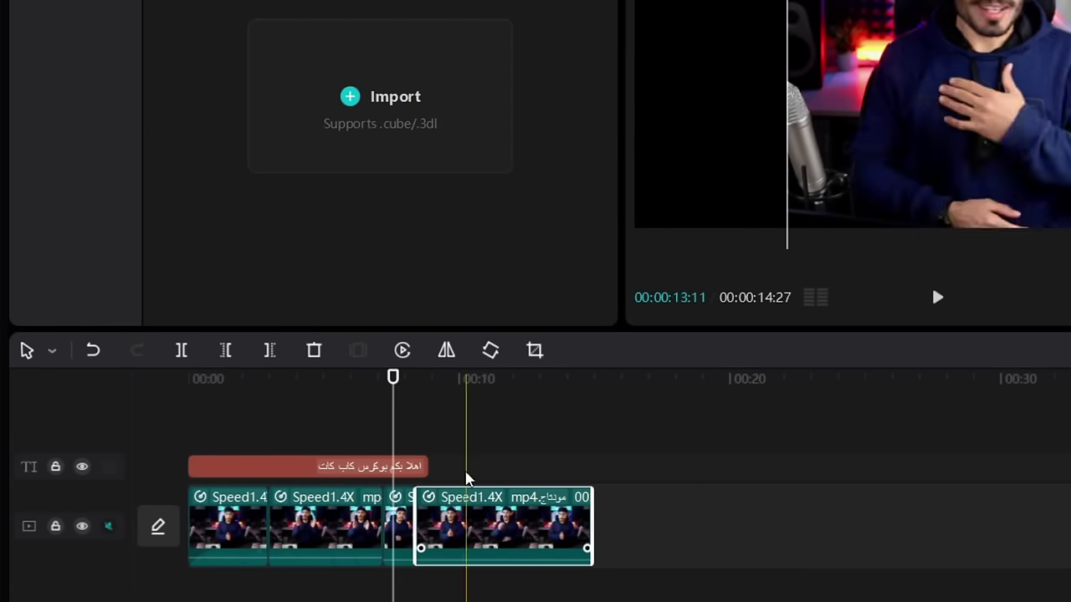
pyautogui.moveTo(502, 438); pyautogui.dragTo(491, 442)
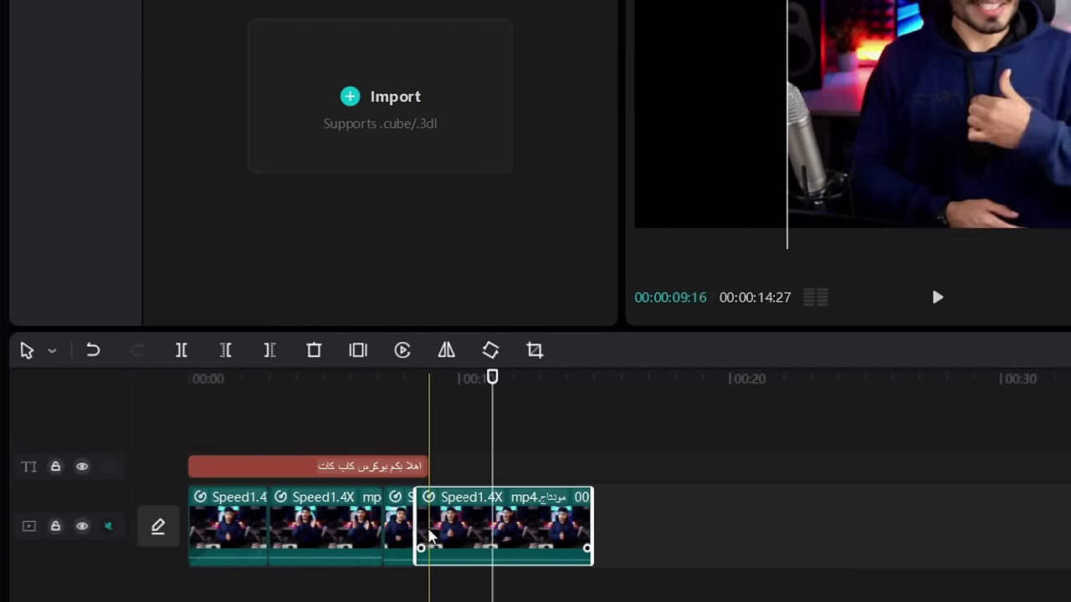
pyautogui.click(226, 351)
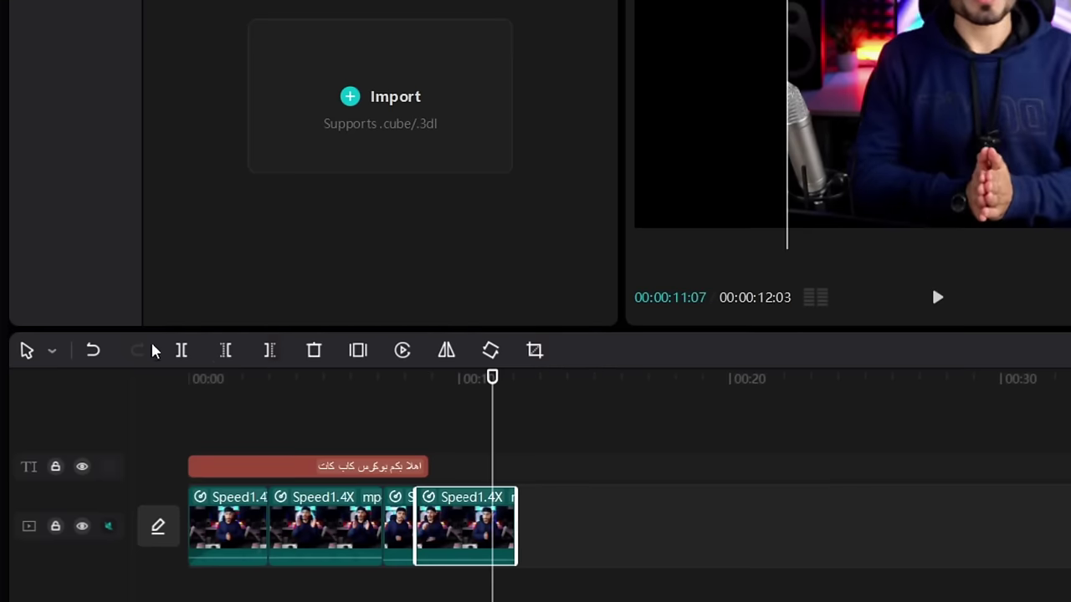
# Split the last clip at about 00:10 and shift its right piece later, leaving a gap
pyautogui.moveTo(492, 419); pyautogui.dragTo(463, 420)
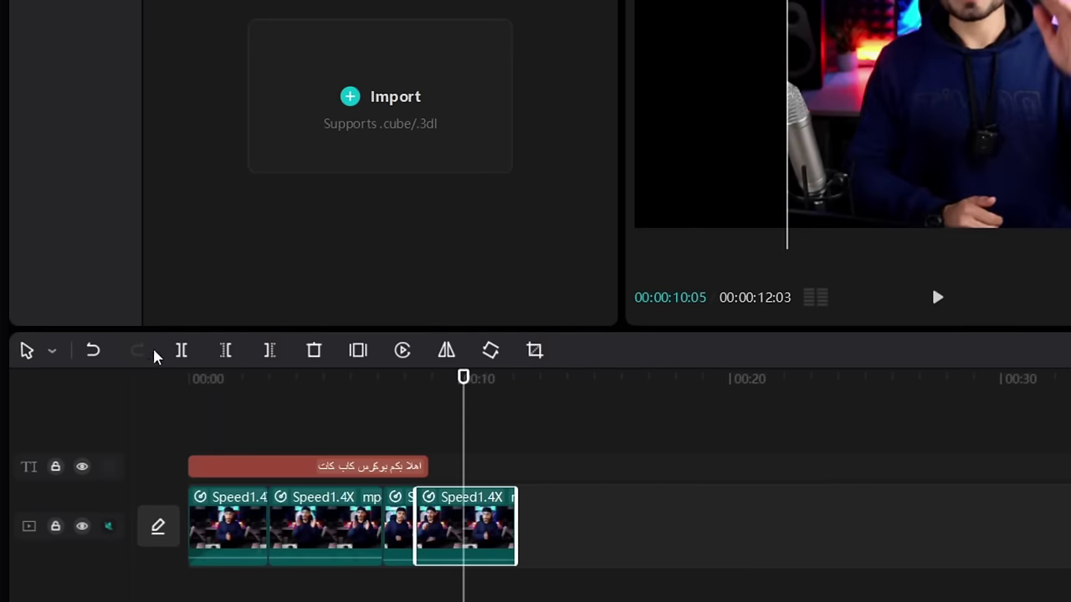
pyautogui.click(180, 352)
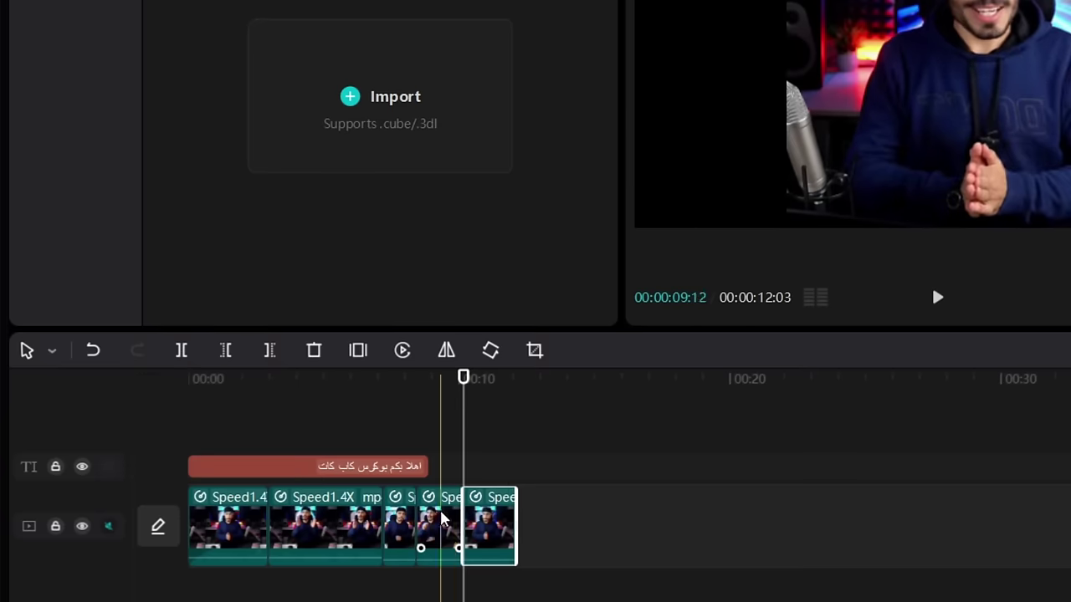
pyautogui.moveTo(468, 528); pyautogui.dragTo(493, 535)
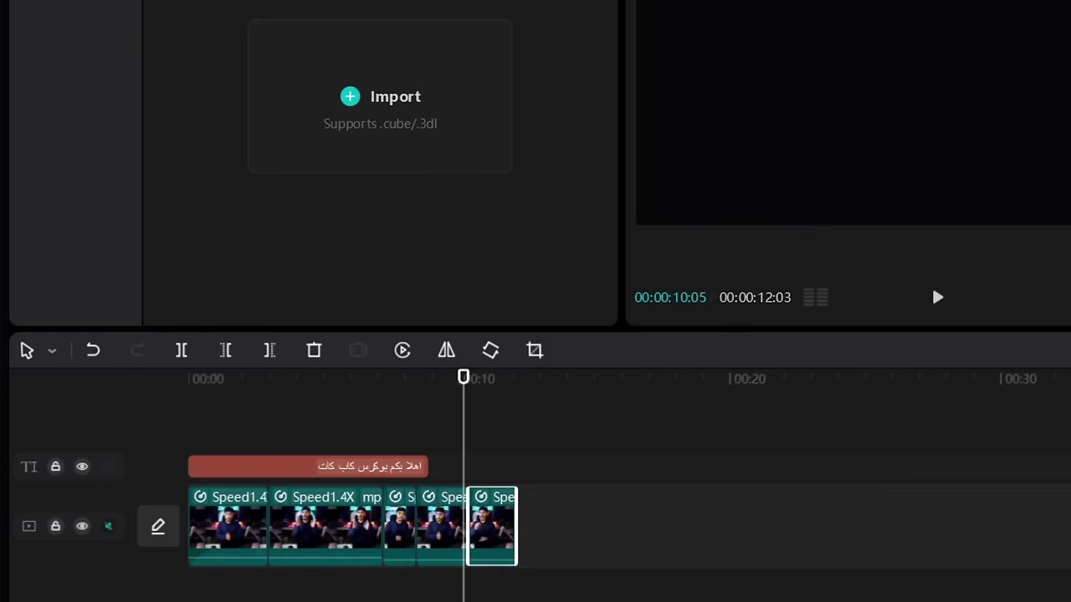
pyautogui.moveTo(490, 529); pyautogui.dragTo(538, 529)
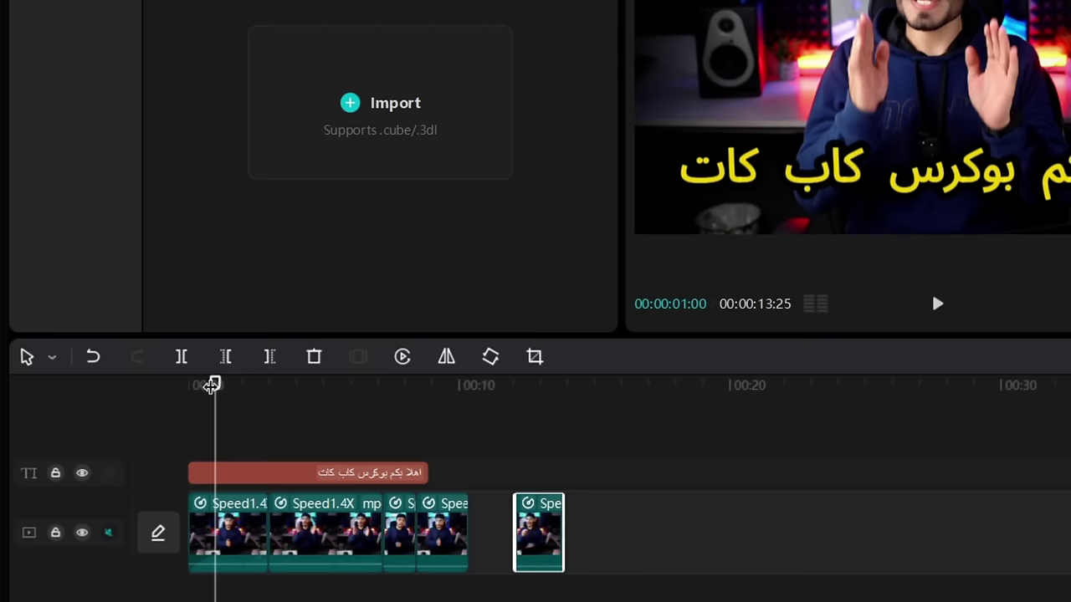
# Undo the freeze, split and move edits until the 00:00:24:00 opening clip returns
pyautogui.click(224, 512)
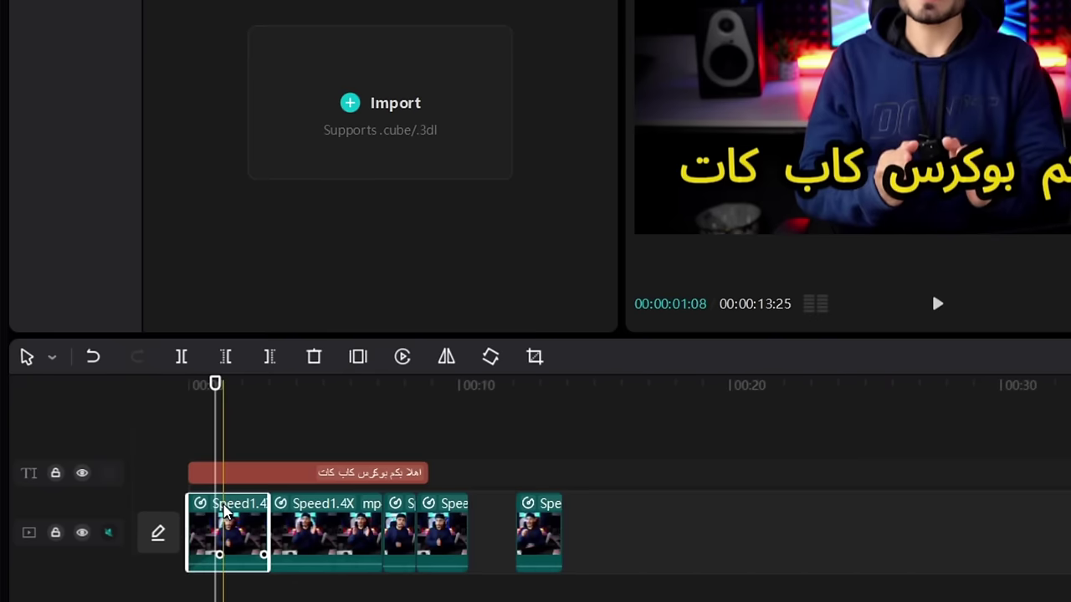
pyautogui.click(93, 358)
pyautogui.click(92, 358)
pyautogui.click(93, 358)
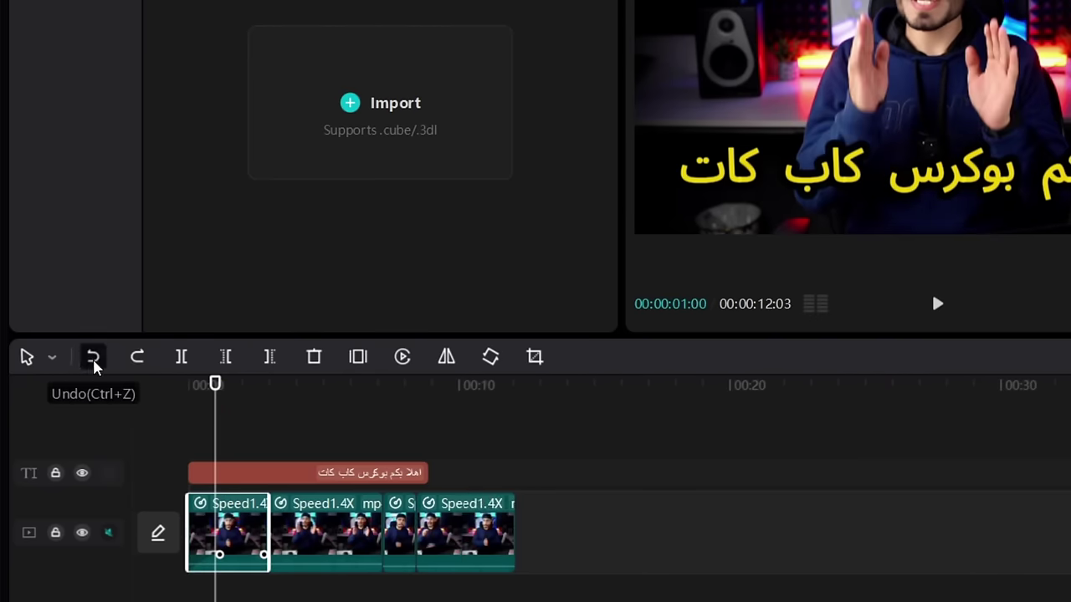
pyautogui.click(93, 358)
pyautogui.click(93, 358)
pyautogui.click(93, 358)
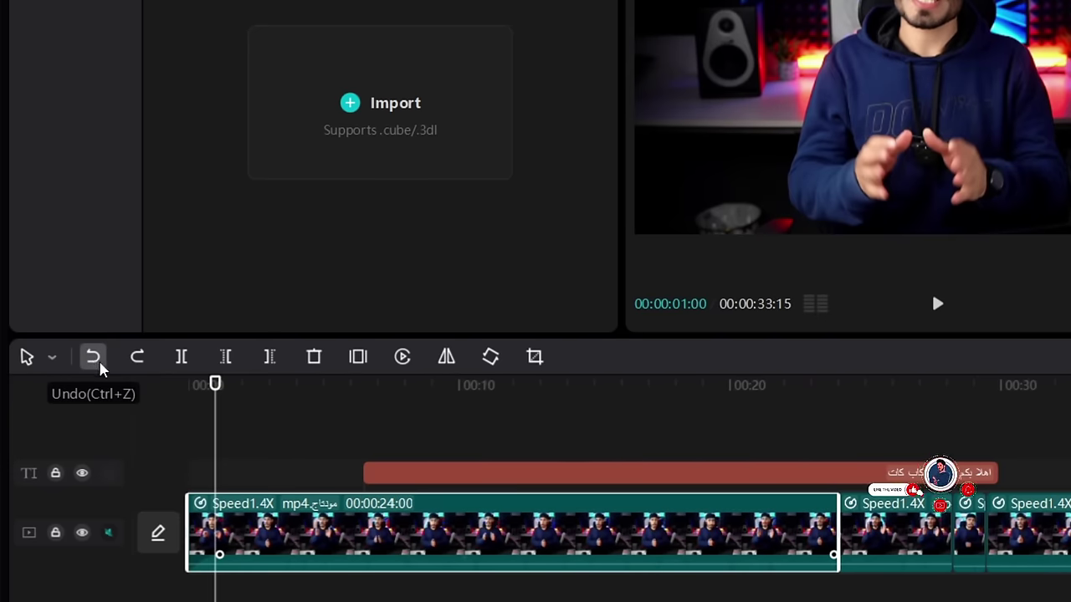
pyautogui.click(94, 359)
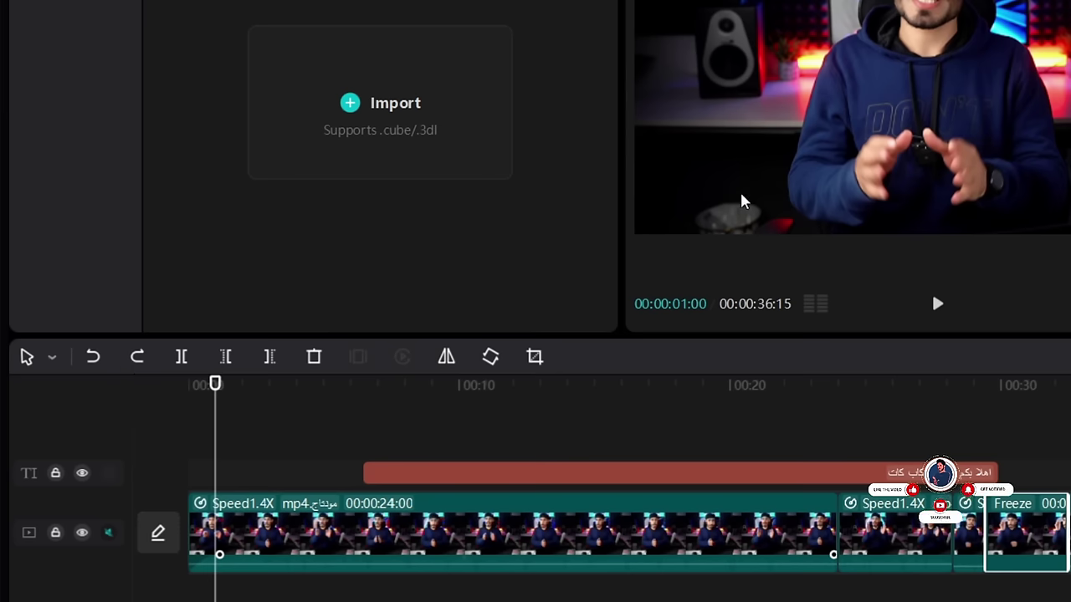
pyautogui.click(94, 360)
pyautogui.click(95, 359)
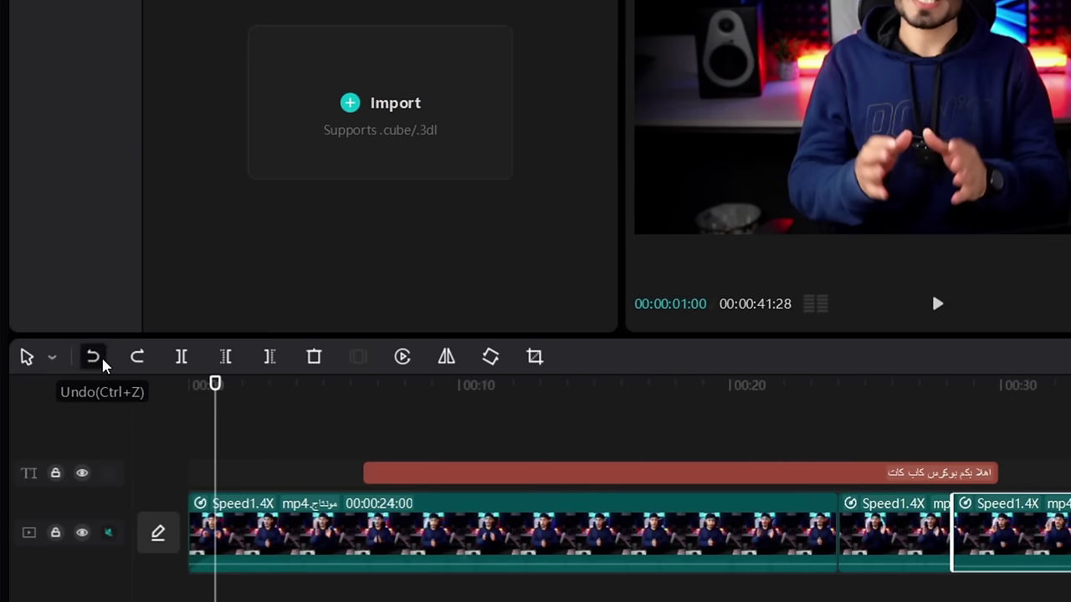
pyautogui.click(53, 362)
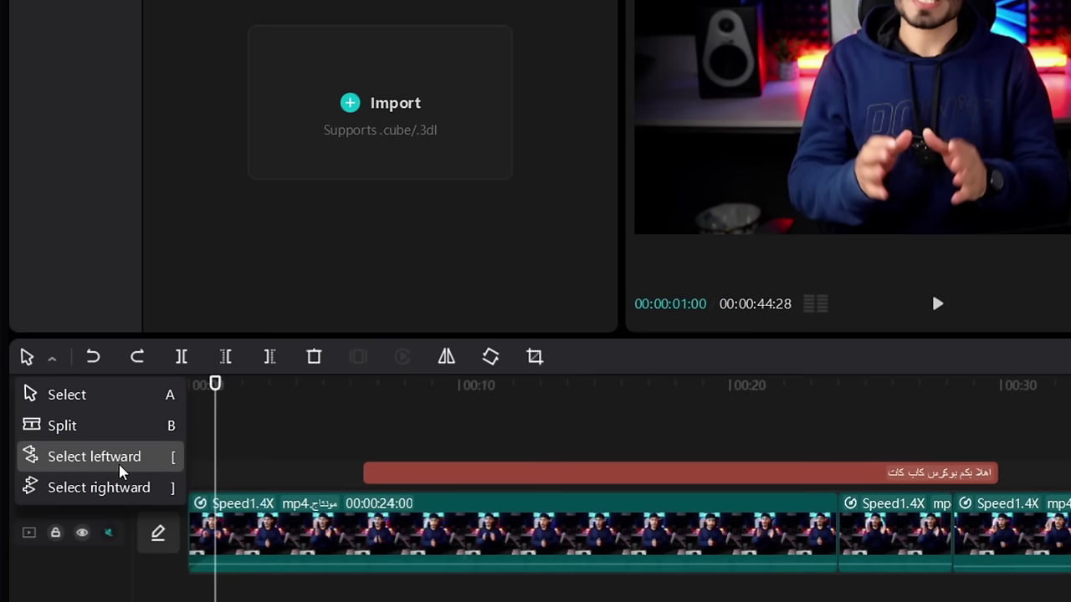
# Switch the timeline tool to Split and cut the long clip at five points
pyautogui.click(54, 396)
pyautogui.click(554, 535)
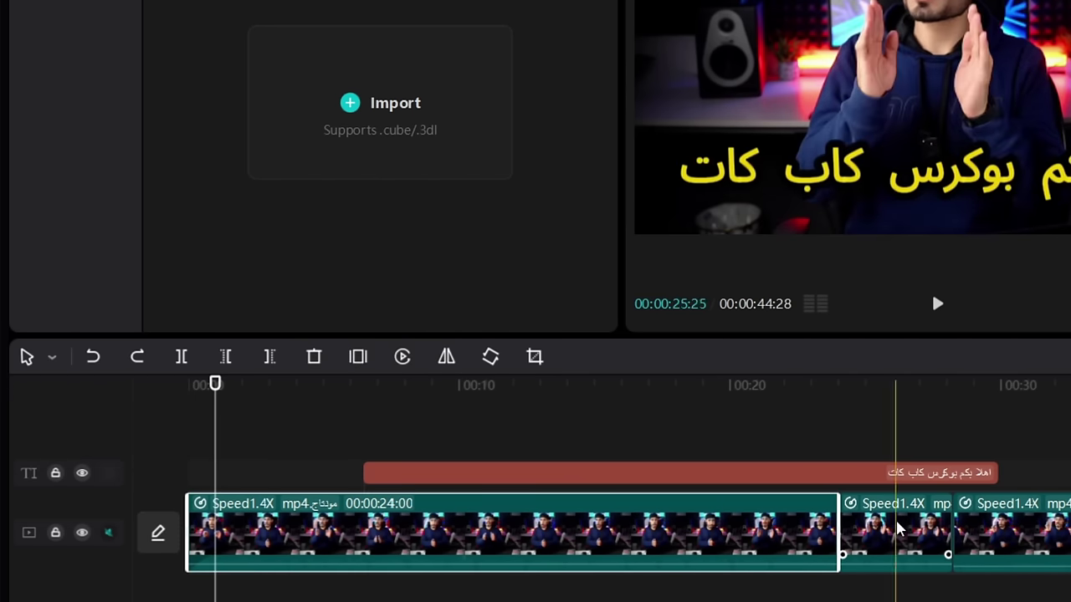
pyautogui.click(966, 530)
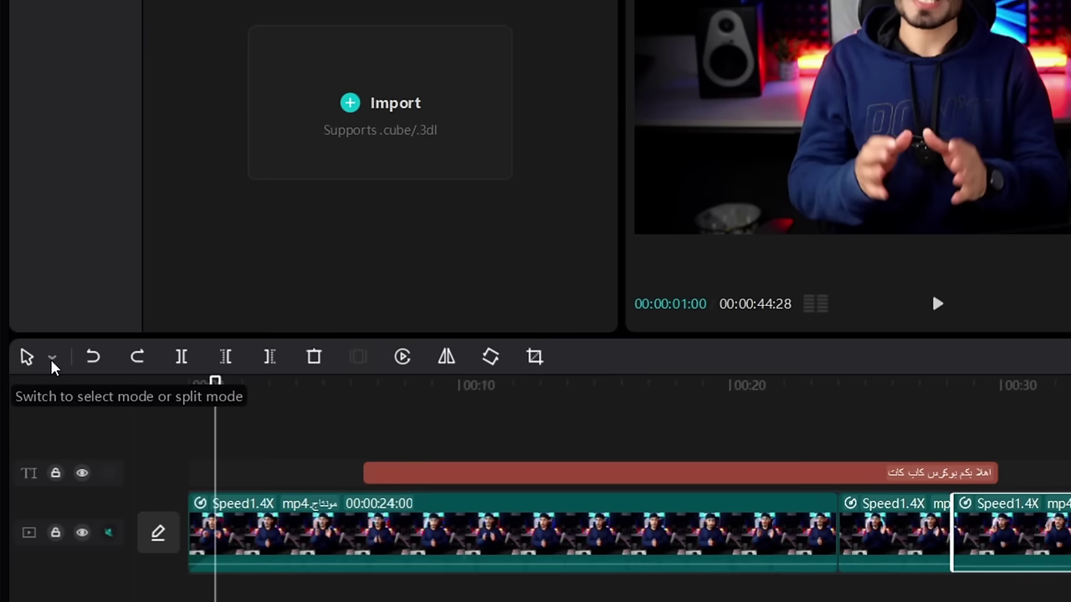
pyautogui.click(52, 358)
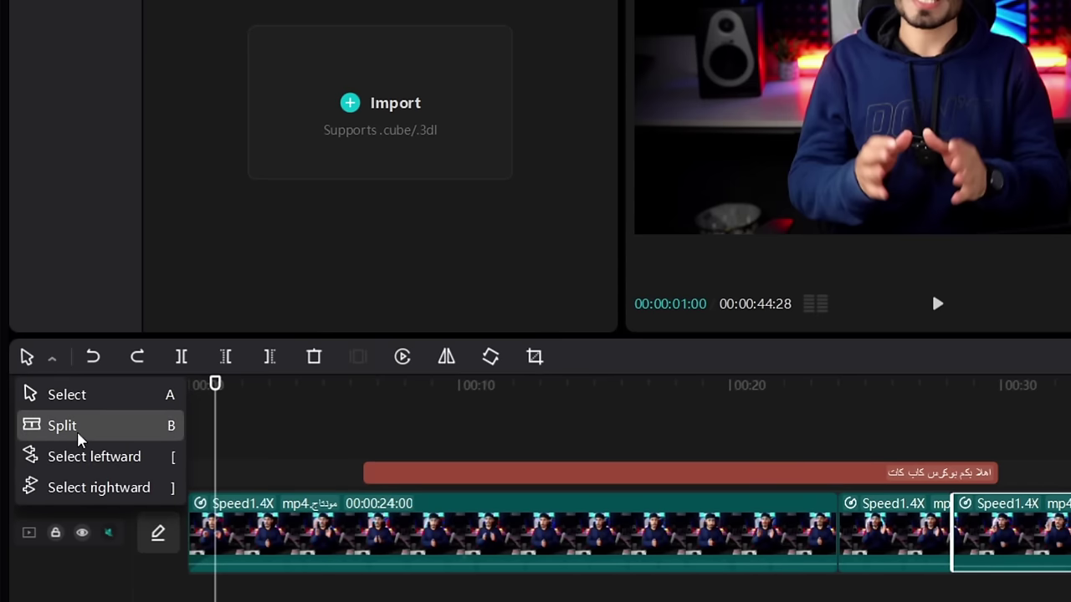
pyautogui.click(77, 435)
pyautogui.click(338, 531)
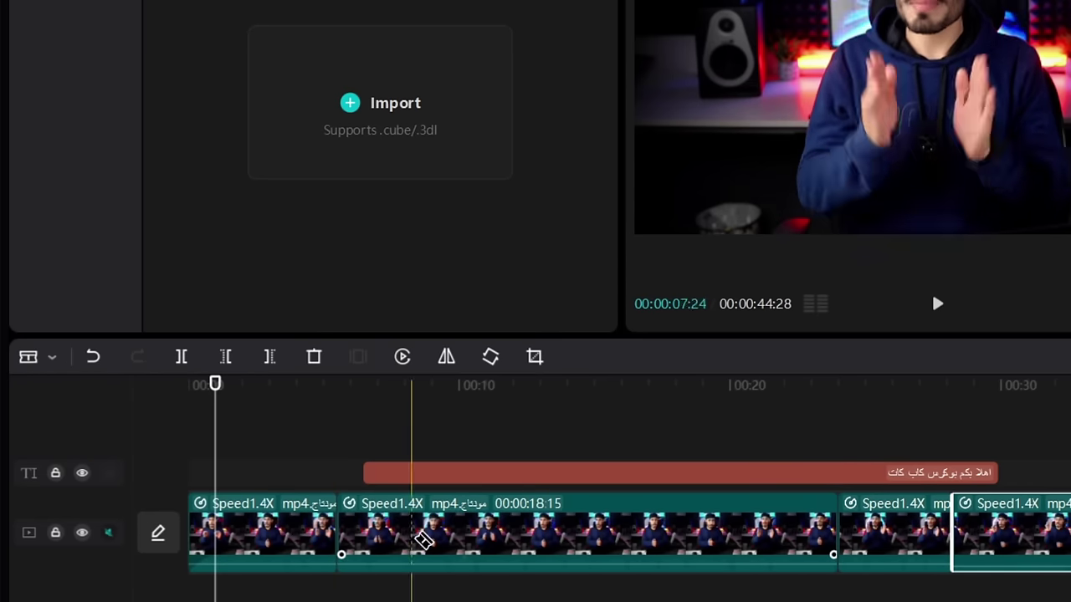
pyautogui.click(474, 536)
pyautogui.click(590, 535)
pyautogui.click(689, 536)
pyautogui.click(758, 535)
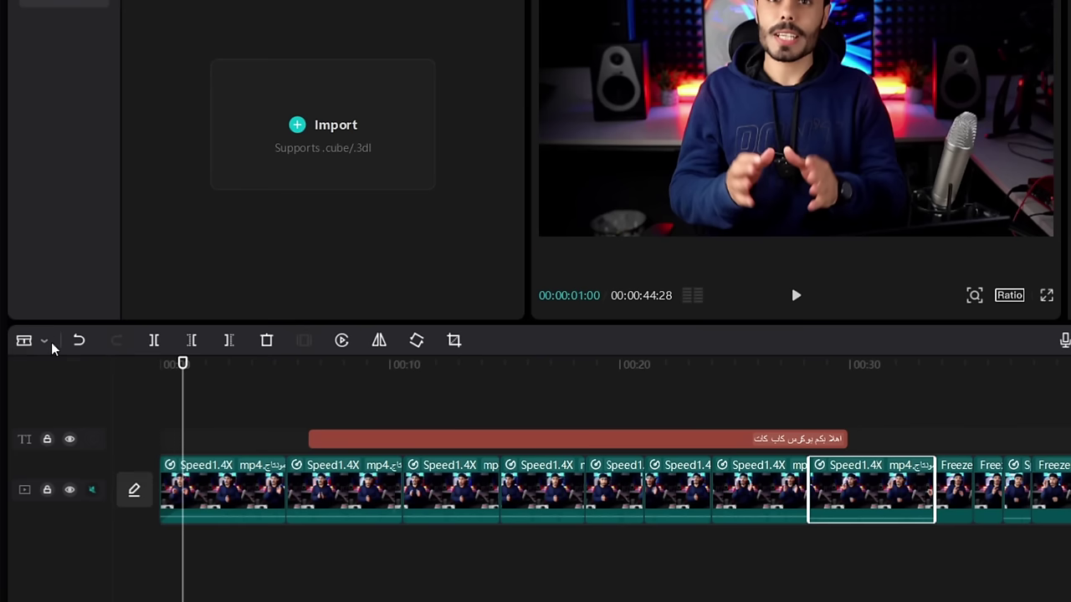
# Return to selection, select all clips and the title, and choose Select rightward
pyautogui.click(44, 342)
pyautogui.click(55, 400)
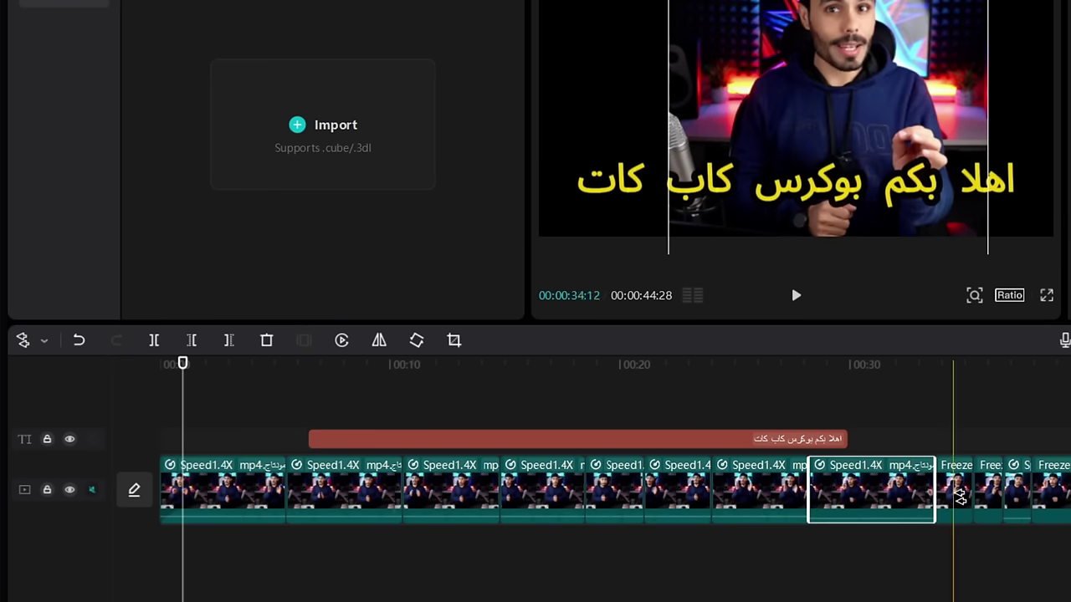
pyautogui.hotkey('ctrl', 'a')
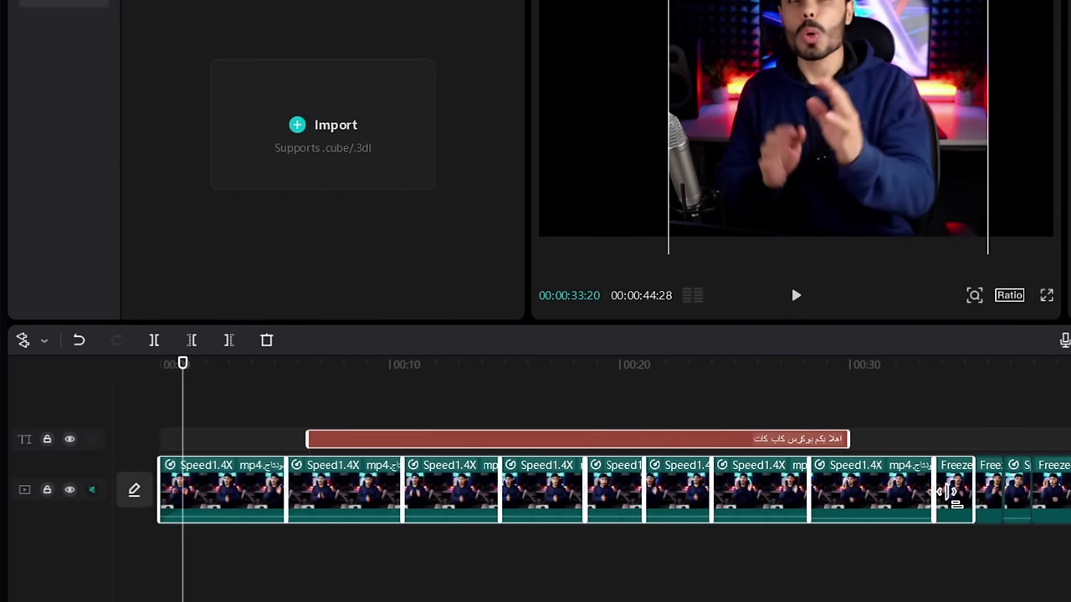
pyautogui.click(43, 341)
pyautogui.click(57, 452)
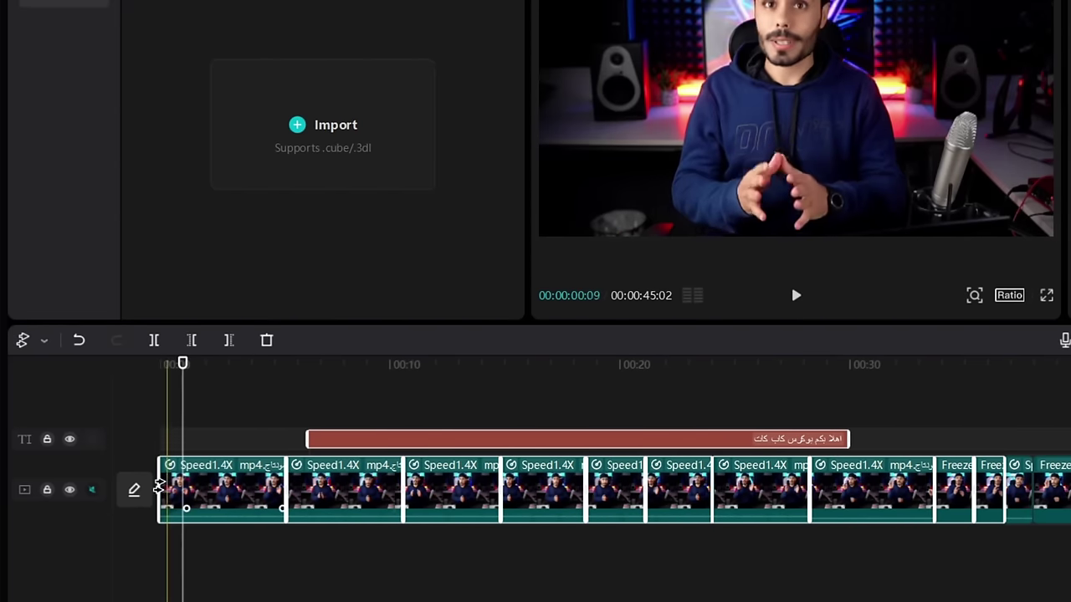
# Trim the first clip's end shorter and slide the clip run with the title to 00:00
pyautogui.moveTo(157, 489); pyautogui.dragTo(294, 495)
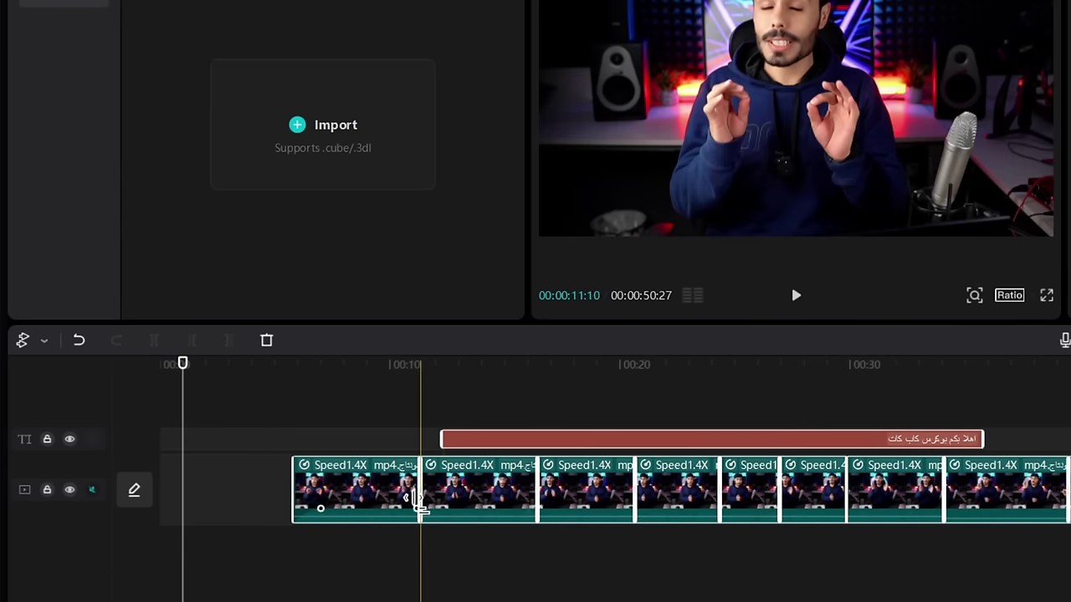
pyautogui.moveTo(423, 502)
pyautogui.mouseDown()
pyautogui.moveTo(394, 502)
pyautogui.moveTo(419, 504)
pyautogui.mouseUp()
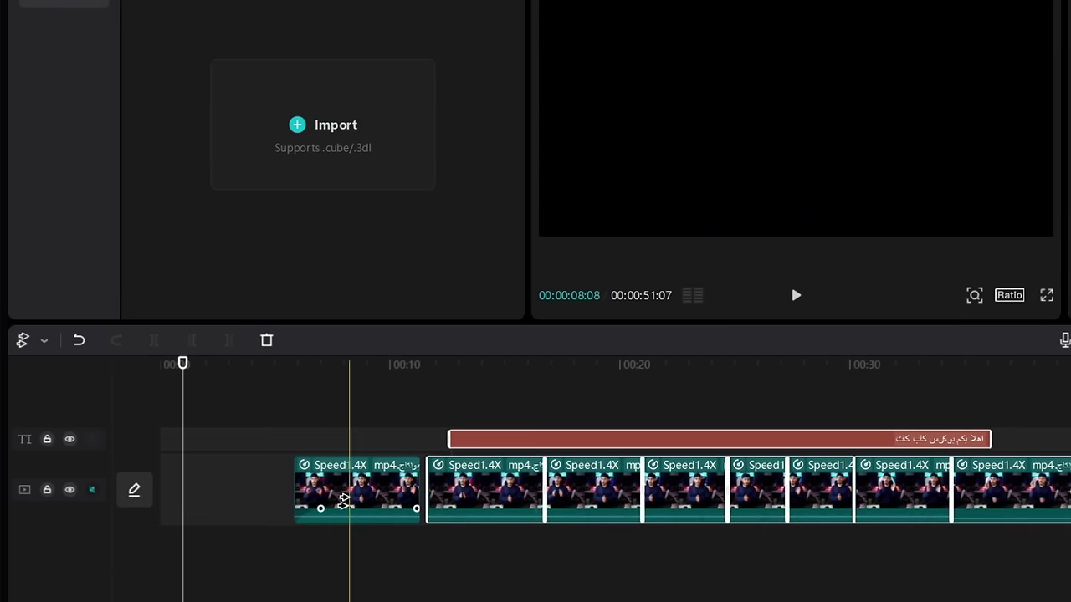
pyautogui.moveTo(227, 494); pyautogui.dragTo(88, 494)
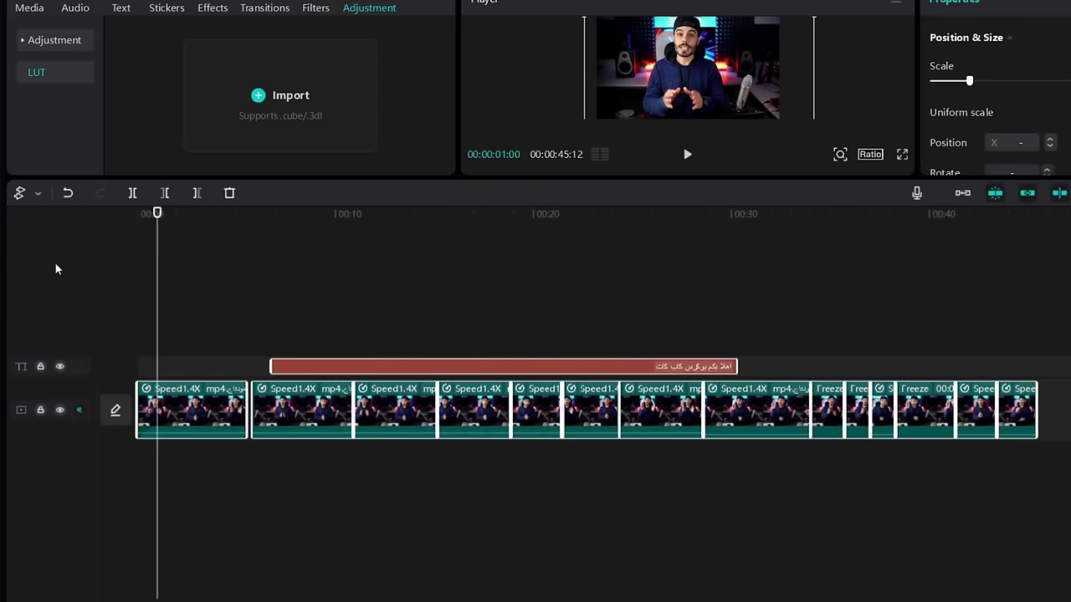
# Stack the long montage video, magenta 3.mp4 and 3.png on three new tracks above the main track
pyautogui.click(34, 8)
pyautogui.moveTo(146, 111); pyautogui.dragTo(176, 318)
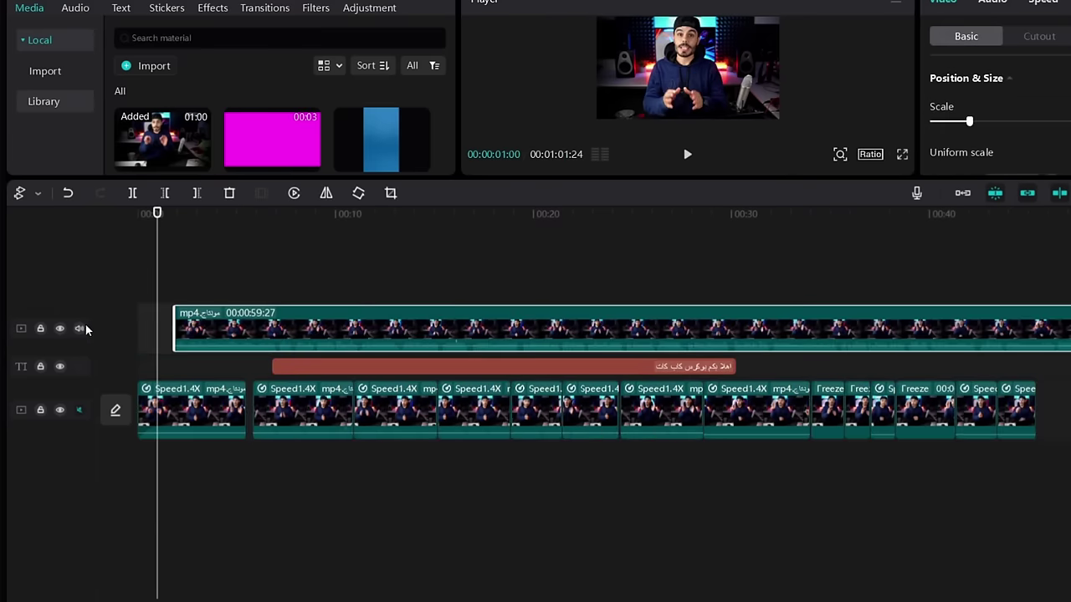
pyautogui.moveTo(276, 138); pyautogui.dragTo(261, 276)
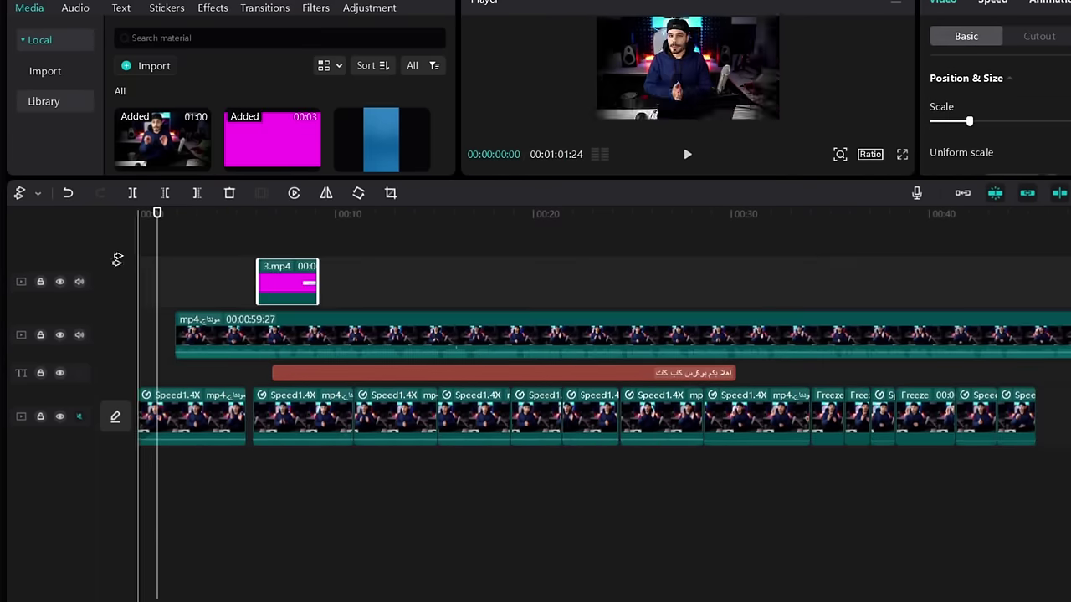
pyautogui.moveTo(381, 138); pyautogui.dragTo(273, 268)
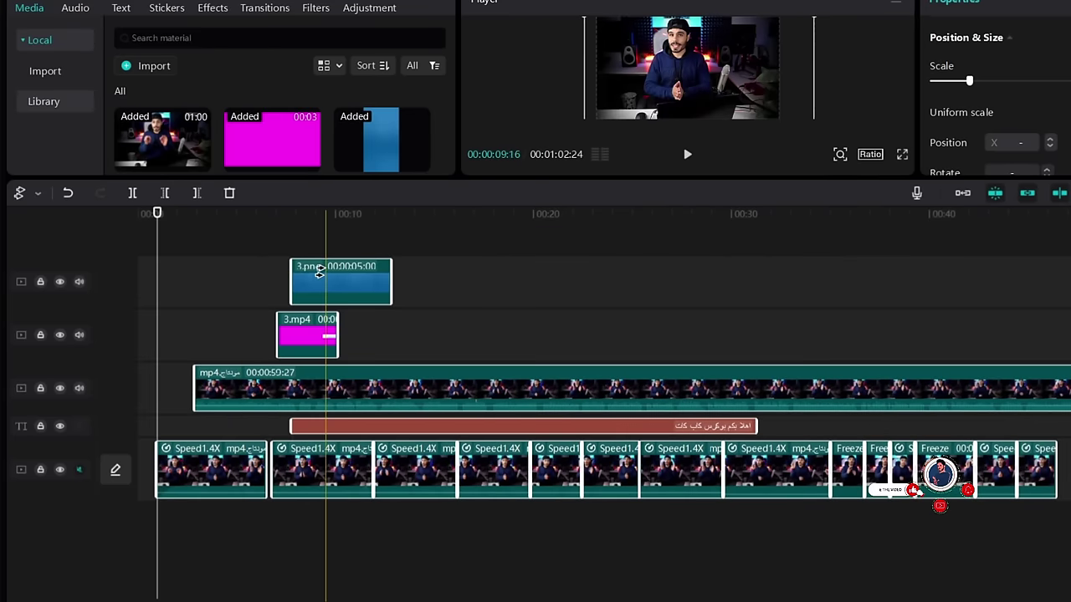
pyautogui.moveTo(159, 228); pyautogui.dragTo(266, 231)
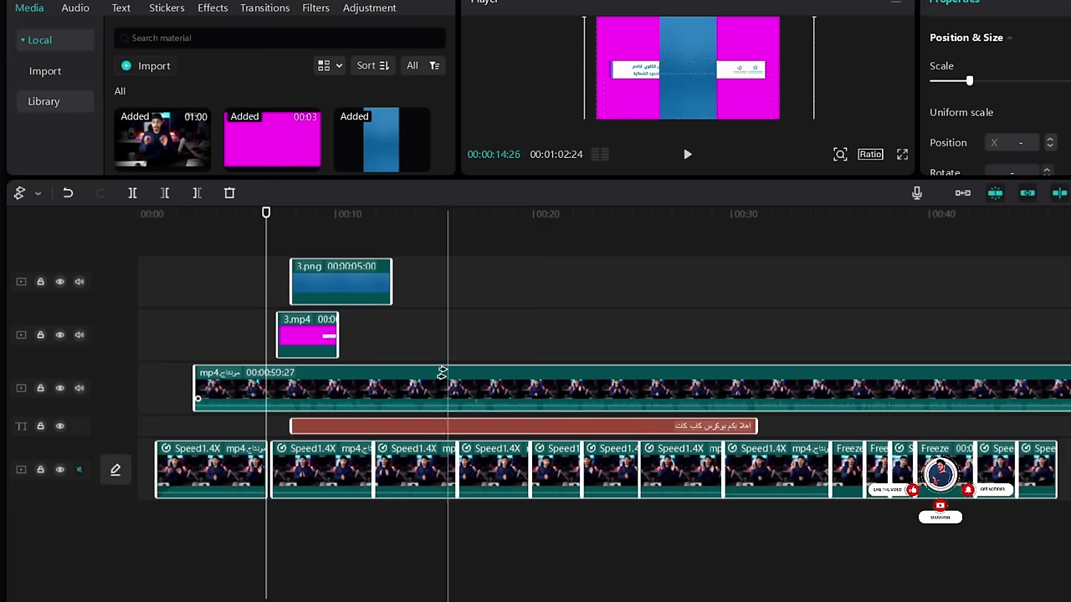
pyautogui.moveTo(268, 236); pyautogui.dragTo(139, 335)
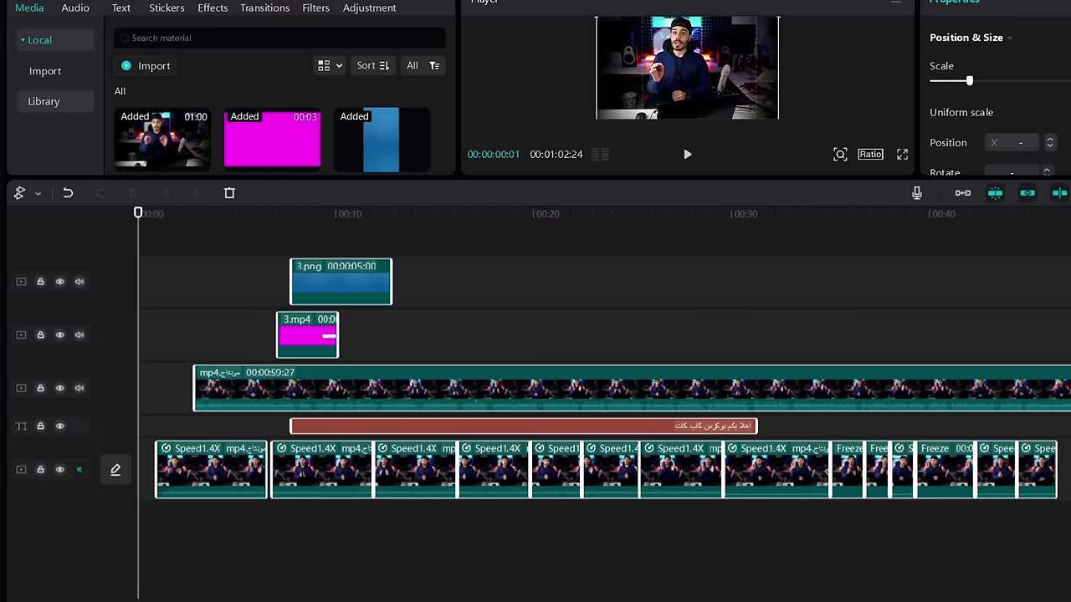
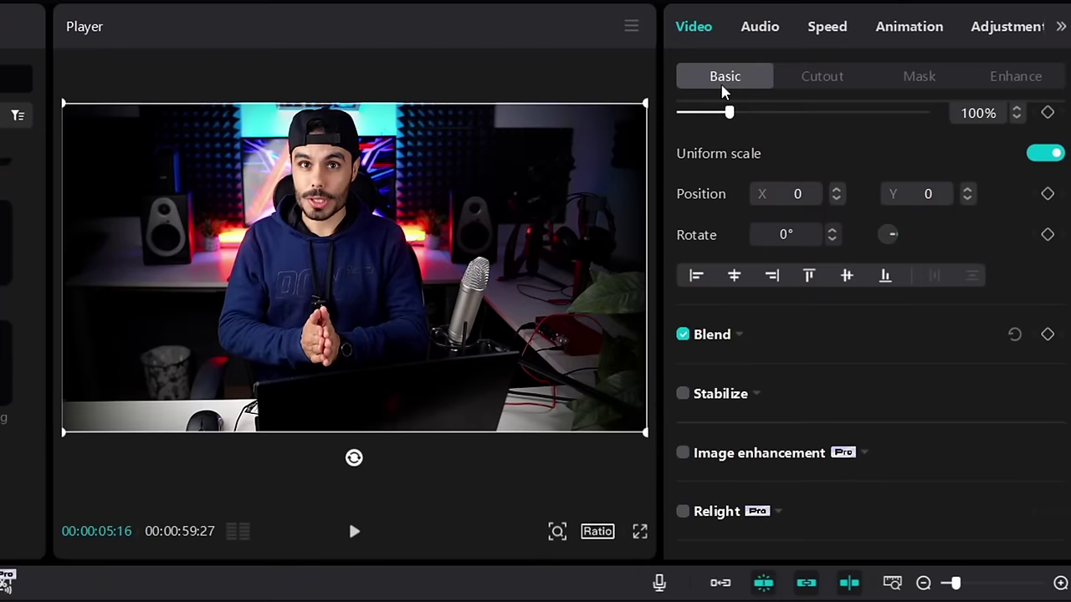
# Show the Blend settings, shift 3.mp4 later, and drop download (3).png above the main video
pyautogui.scroll(2, 797, 285)
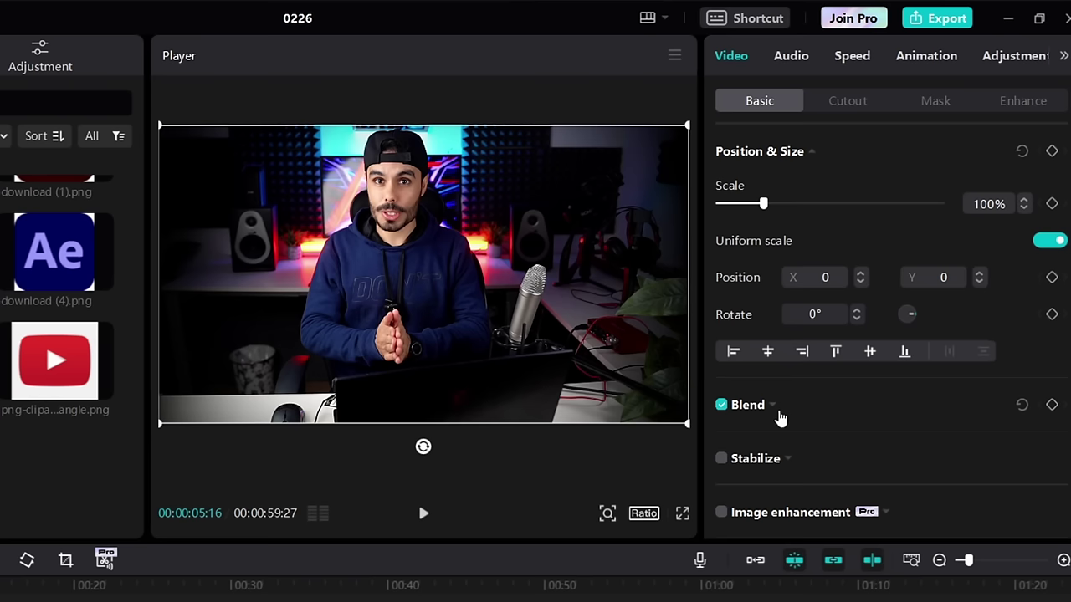
pyautogui.click(777, 411)
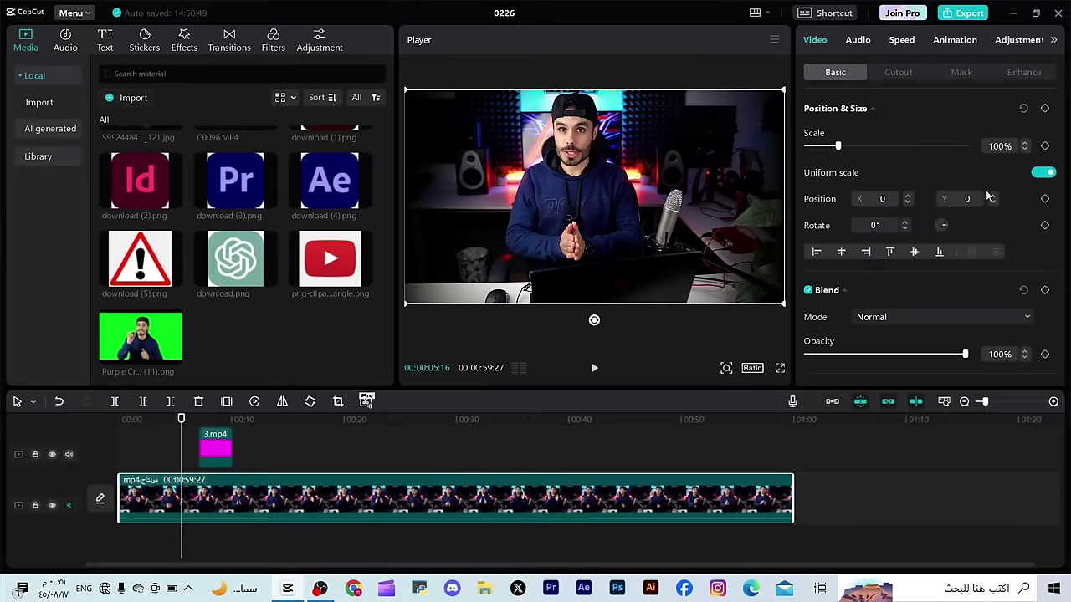
pyautogui.click(221, 449)
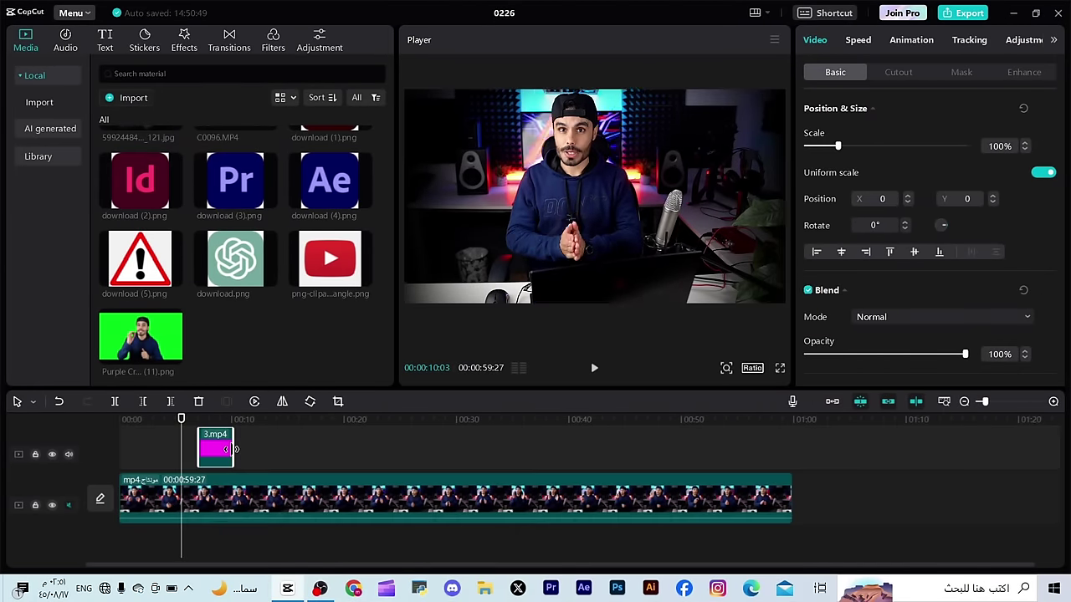
pyautogui.moveTo(223, 451); pyautogui.dragTo(284, 452)
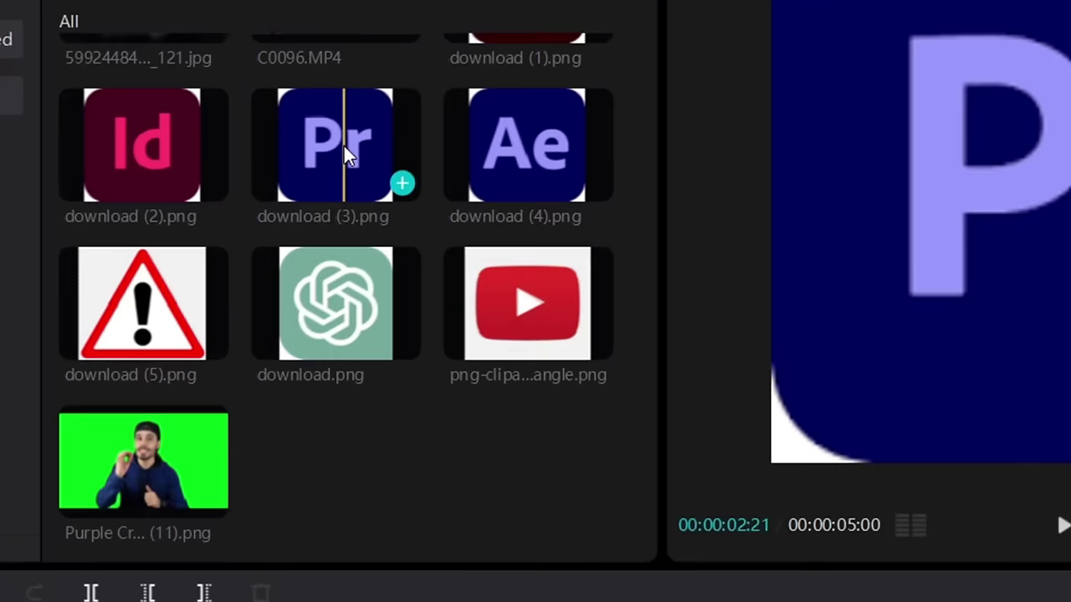
pyautogui.moveTo(239, 180); pyautogui.dragTo(217, 433)
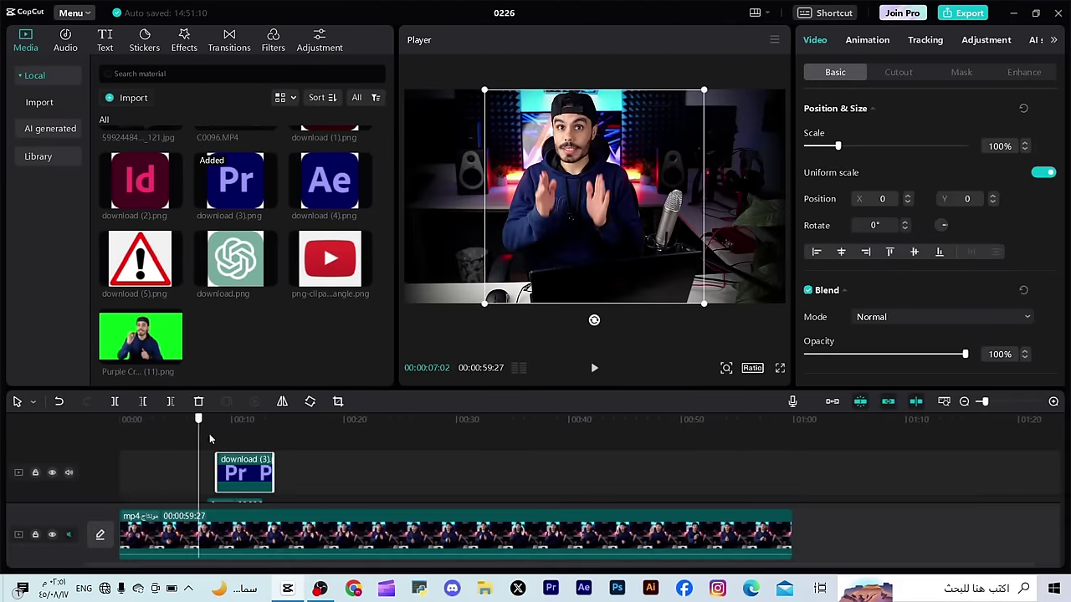
# At the Pr clip's start, drag the 37% logo just below the frame's bottom edge (105/1554)
pyautogui.click(221, 449)
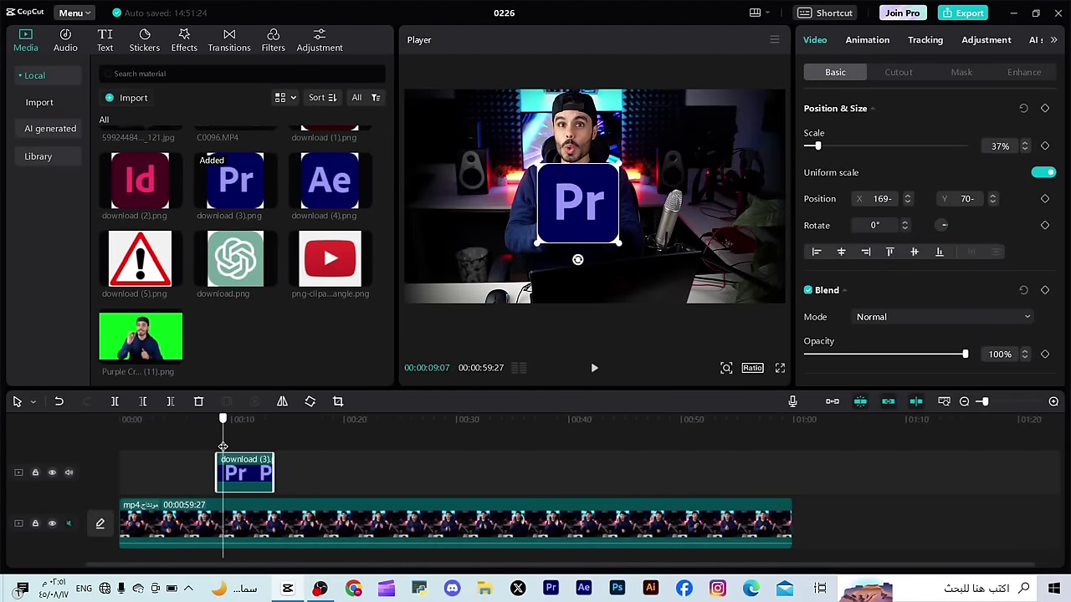
pyautogui.moveTo(221, 448); pyautogui.dragTo(217, 450)
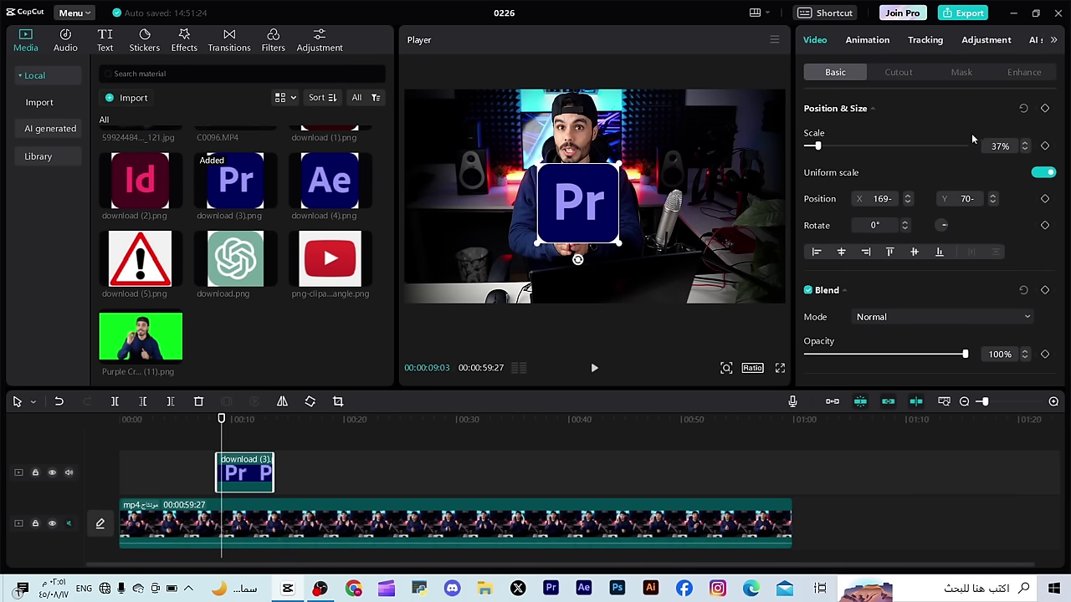
pyautogui.click(735, 148)
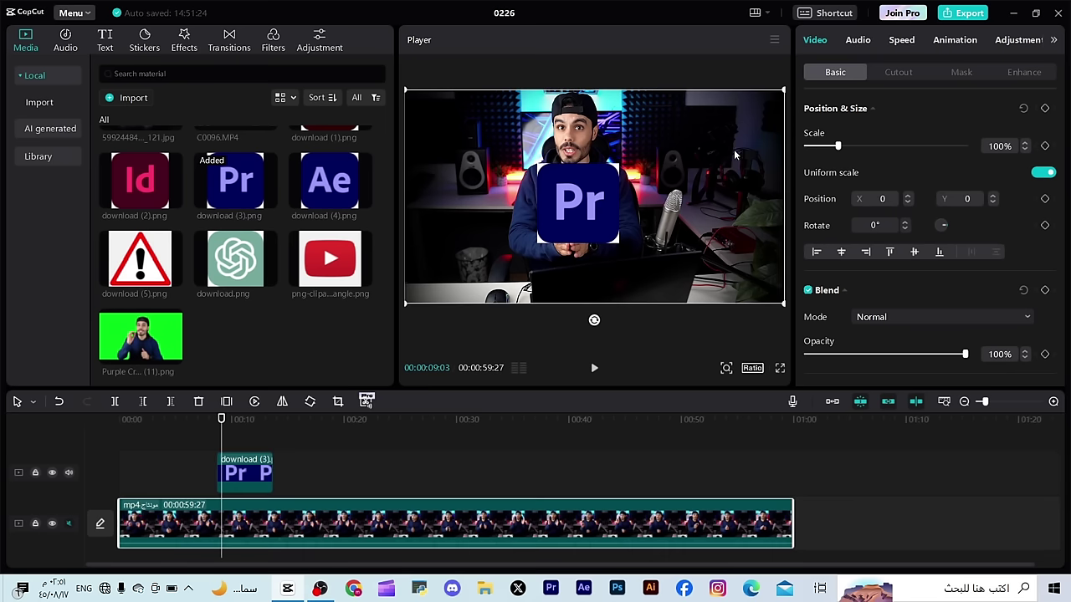
pyautogui.click(577, 201)
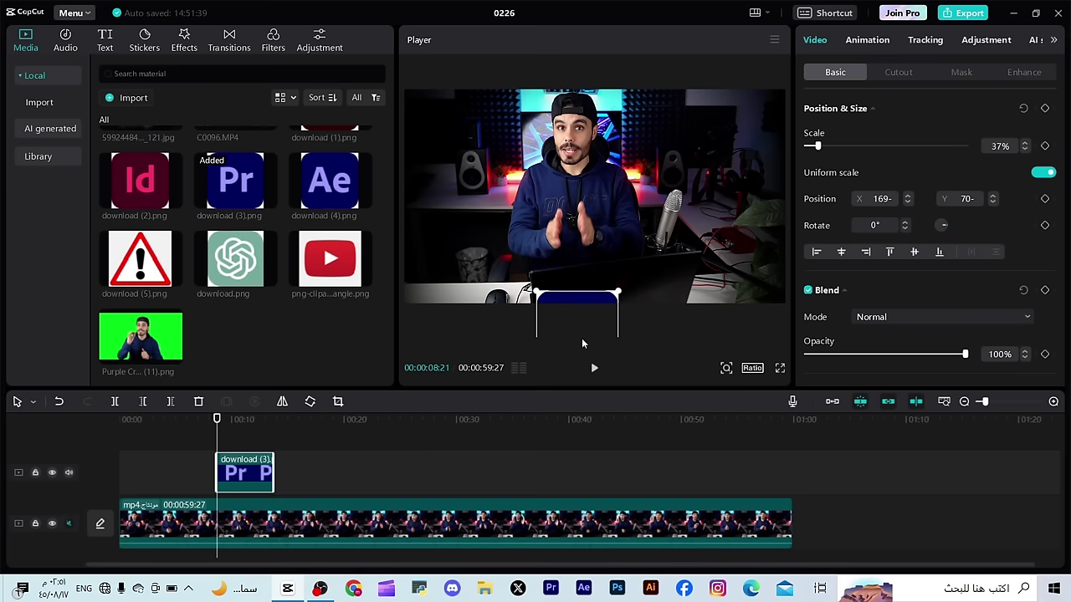
pyautogui.moveTo(586, 333); pyautogui.dragTo(584, 220)
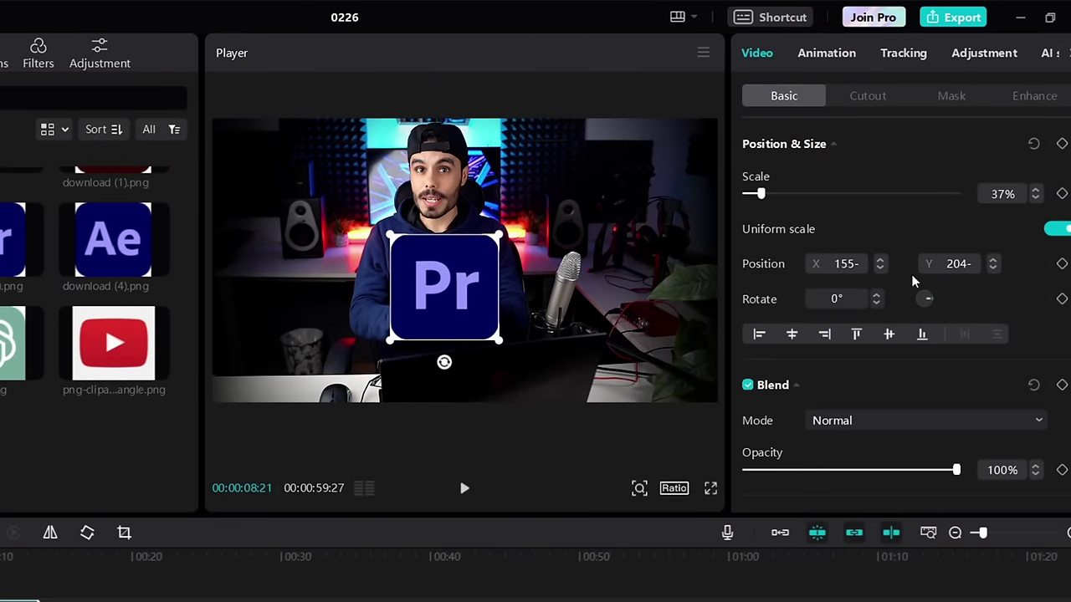
pyautogui.moveTo(442, 302); pyautogui.dragTo(460, 453)
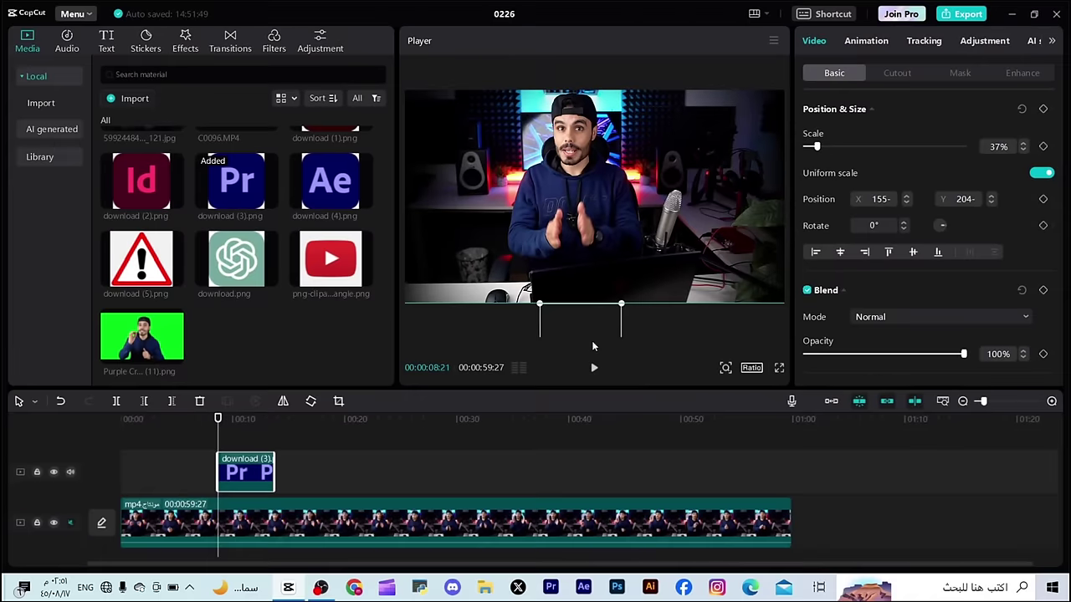
pyautogui.moveTo(592, 349)
pyautogui.mouseDown()
pyautogui.moveTo(577, 284)
pyautogui.moveTo(594, 361)
pyautogui.mouseUp()
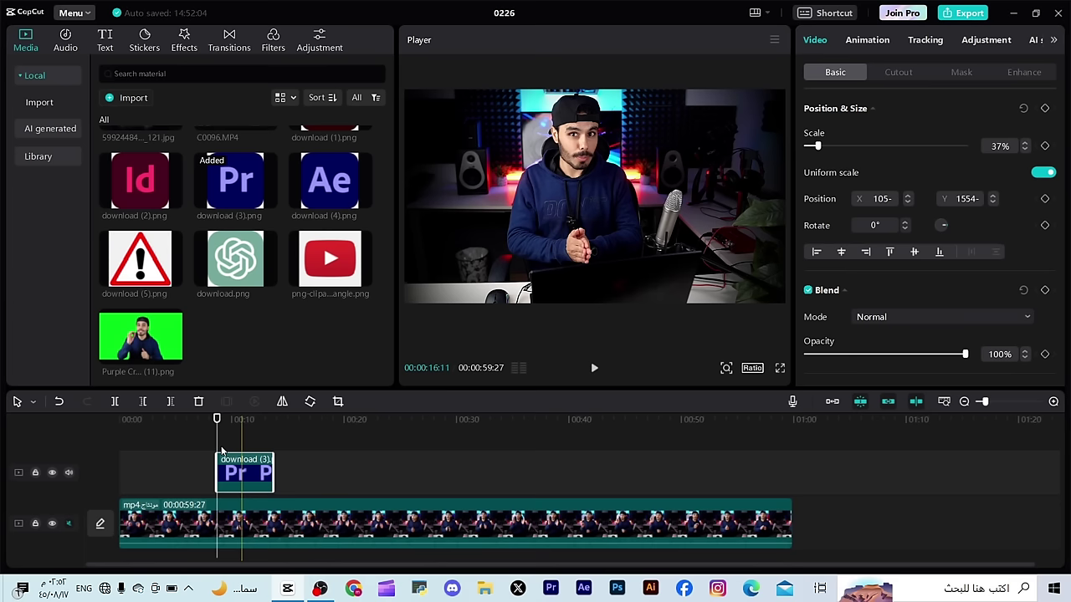
# Widen the timeline and add a Position keyframe at the Pr logo clip's start
pyautogui.click(995, 402)
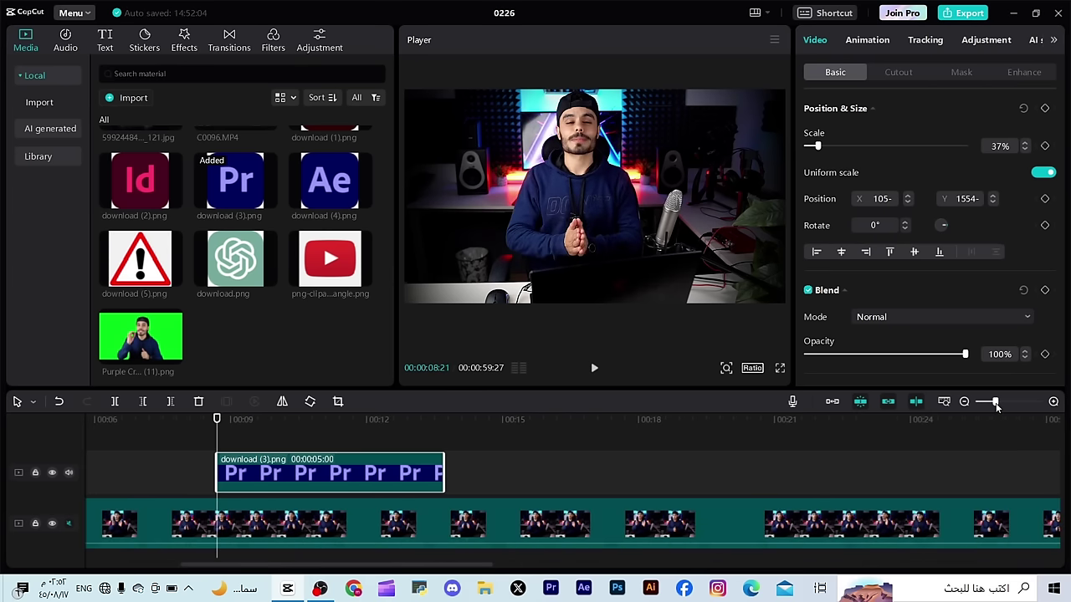
pyautogui.click(240, 441)
pyautogui.moveTo(240, 440); pyautogui.dragTo(220, 442)
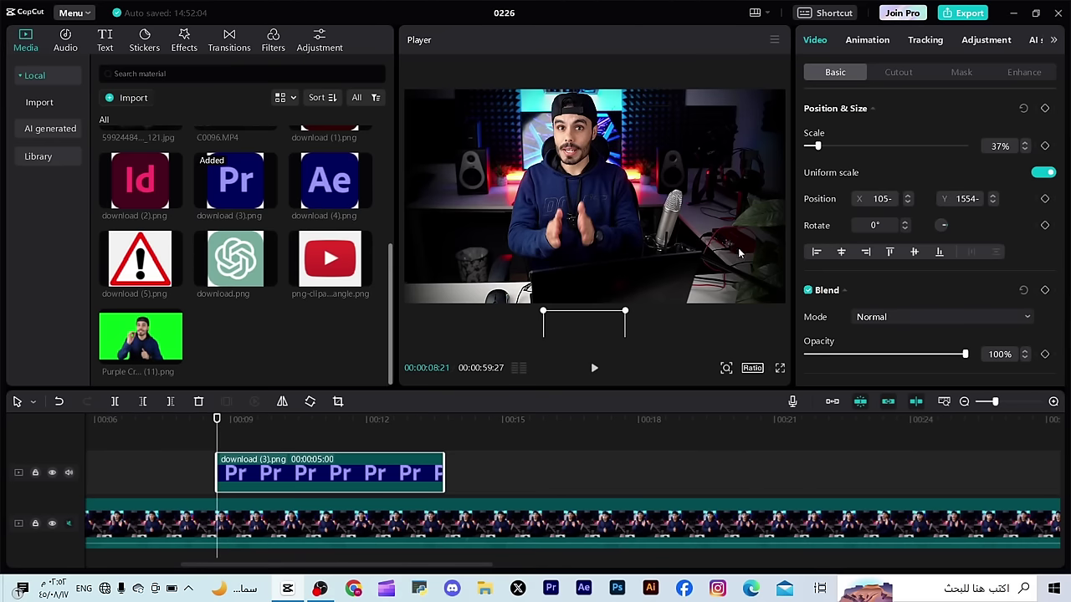
pyautogui.click(1045, 200)
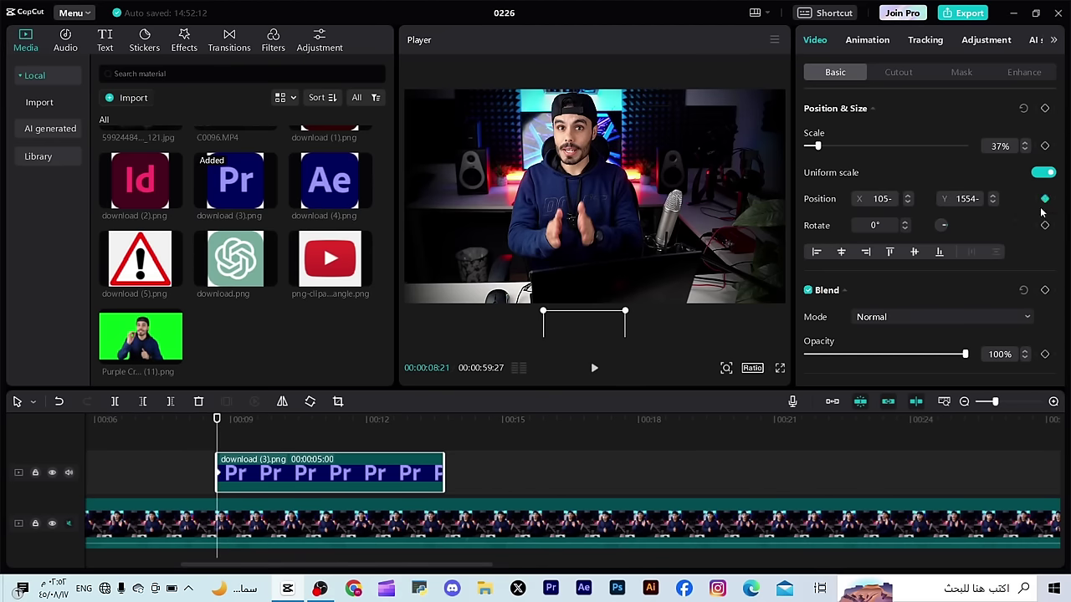
# Further into the clip, drag the Pr logo up onto the presenter's chest
pyautogui.click(232, 473)
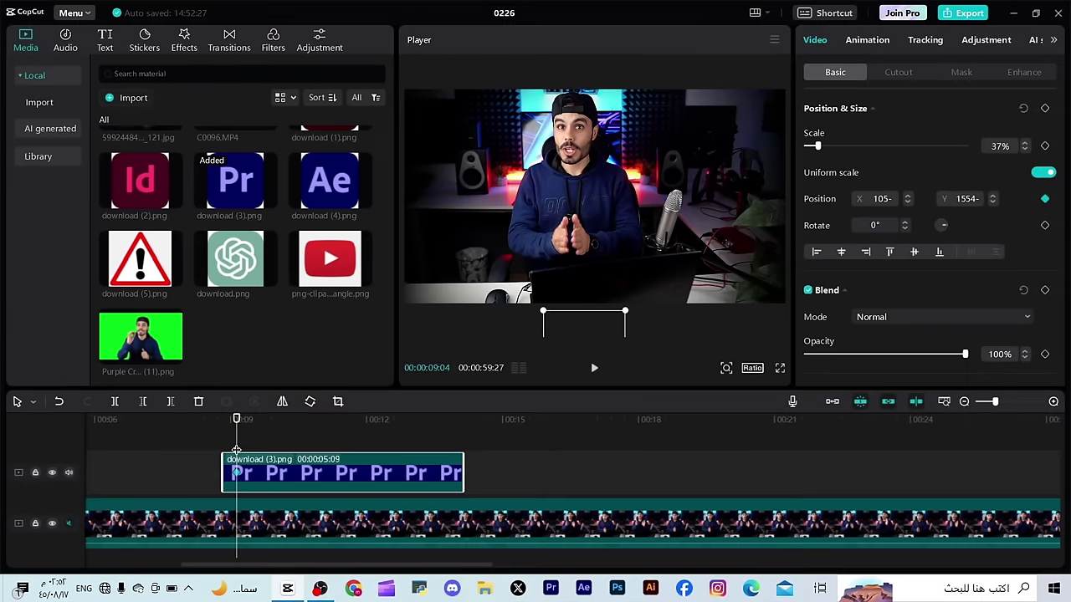
pyautogui.moveTo(237, 450); pyautogui.dragTo(281, 437)
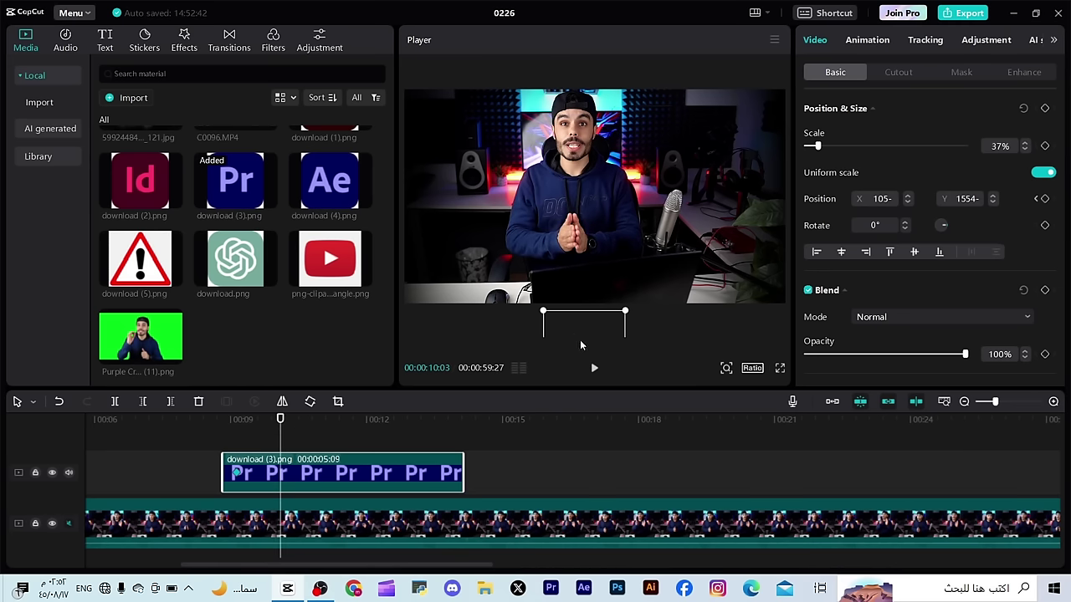
pyautogui.moveTo(603, 333); pyautogui.dragTo(589, 207)
pyautogui.hotkey('alt', 'shift')
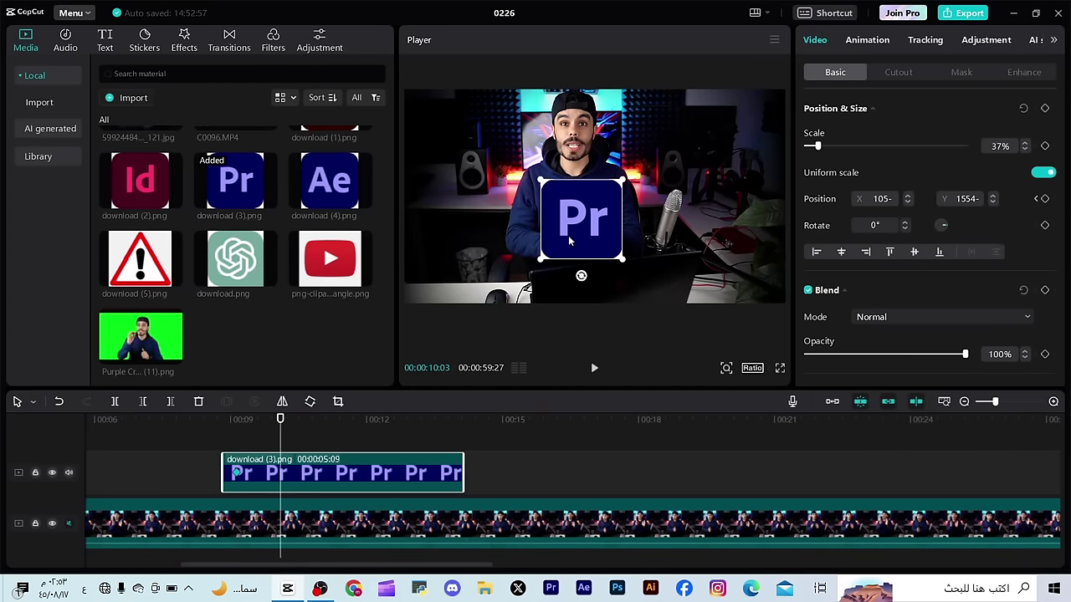
# Set the Pr logo's vertical position to 1200 and preview its rise into frame
pyautogui.moveTo(574, 238); pyautogui.dragTo(614, 330)
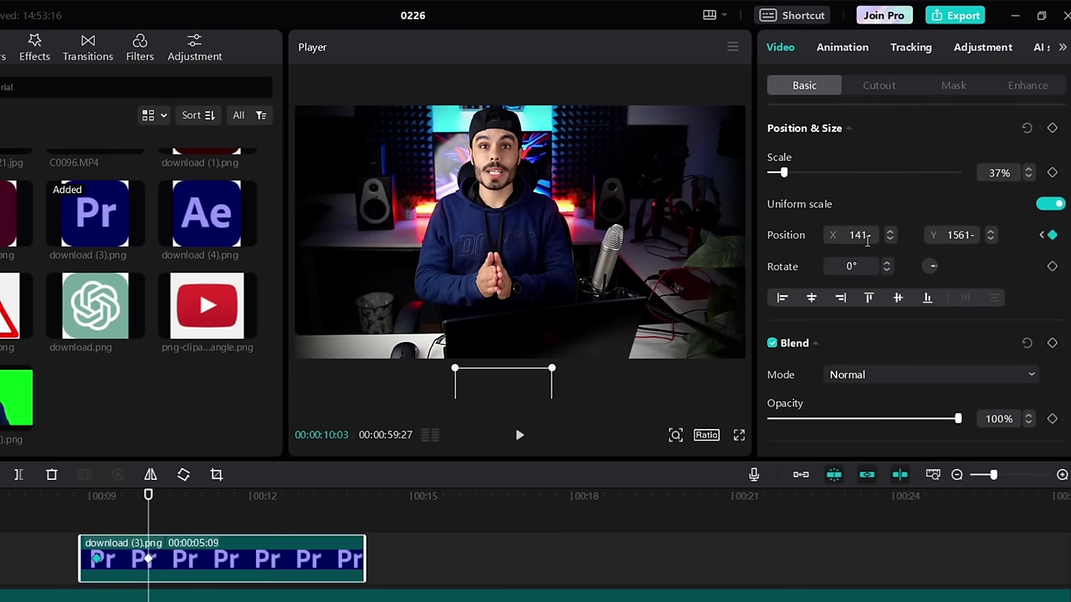
pyautogui.click(991, 238)
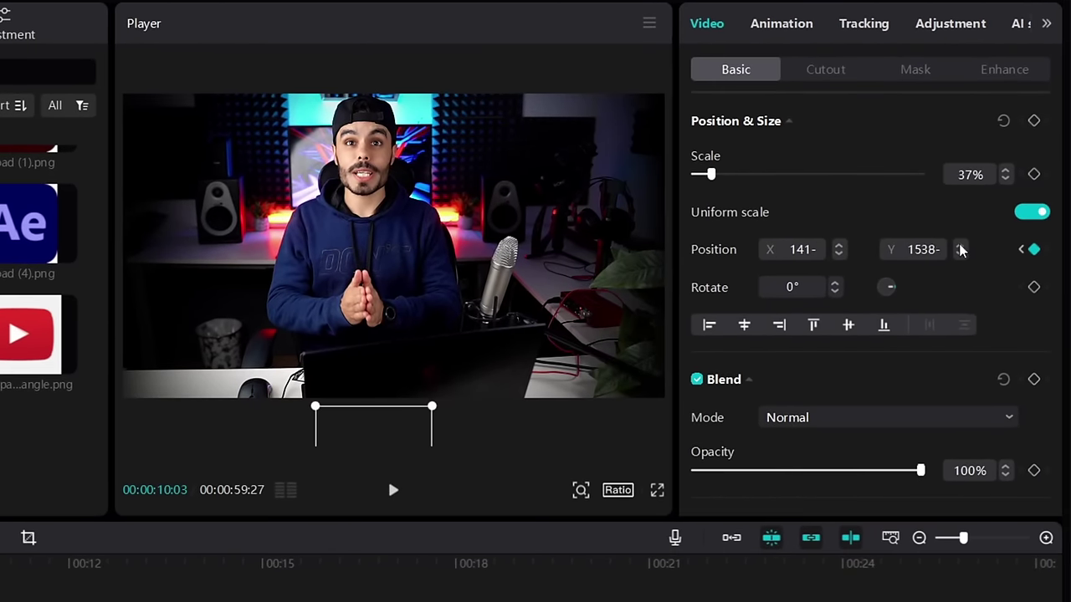
pyautogui.moveTo(960, 249); pyautogui.dragTo(962, 249)
pyautogui.click(918, 250)
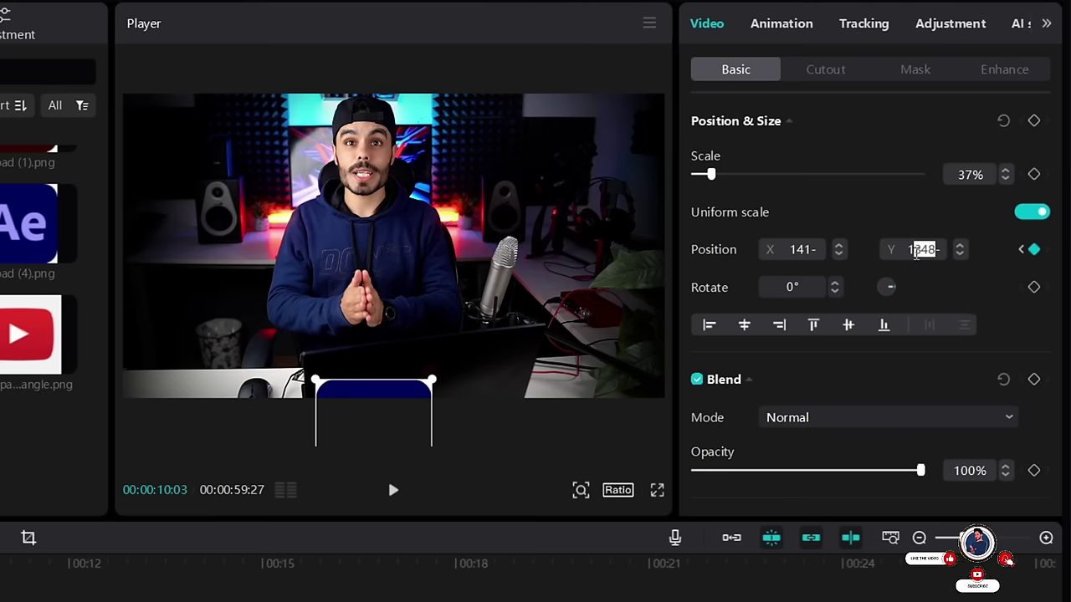
pyautogui.write('1200')
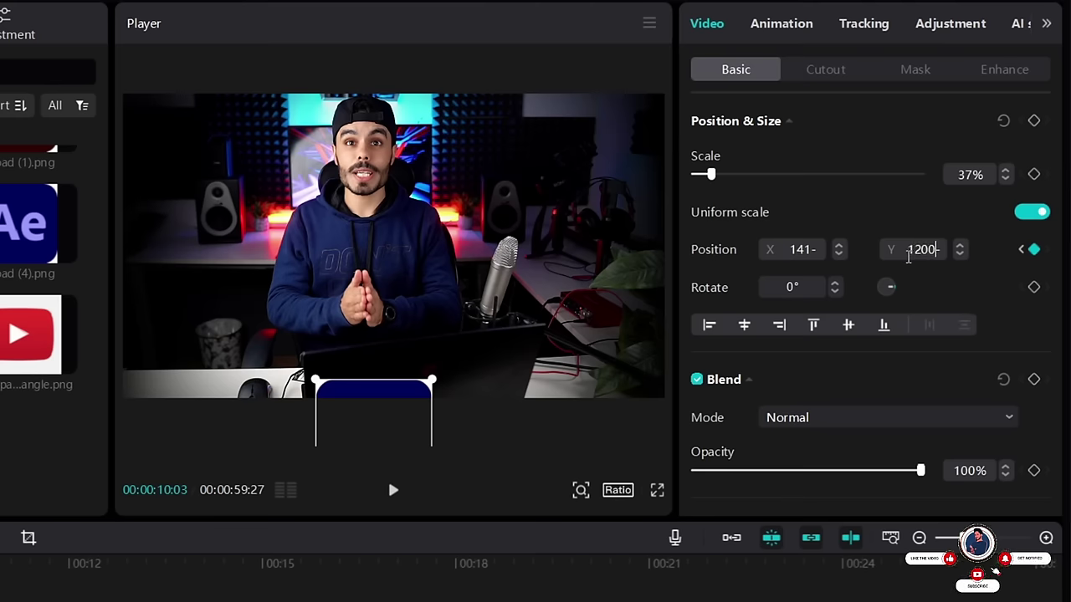
pyautogui.press('Return')
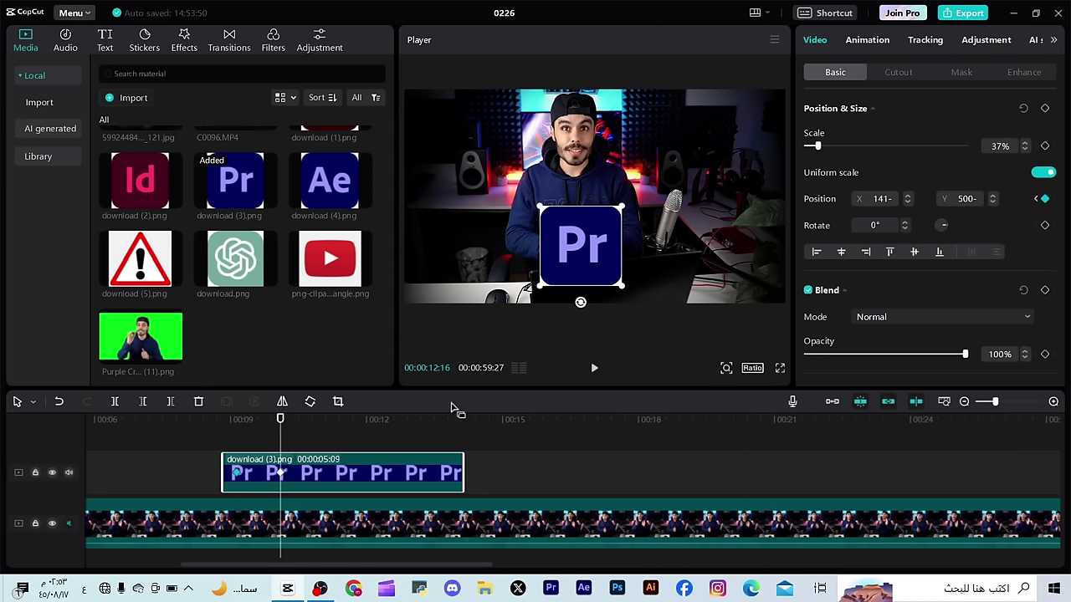
pyautogui.moveTo(292, 420); pyautogui.dragTo(230, 434)
pyautogui.press('space')
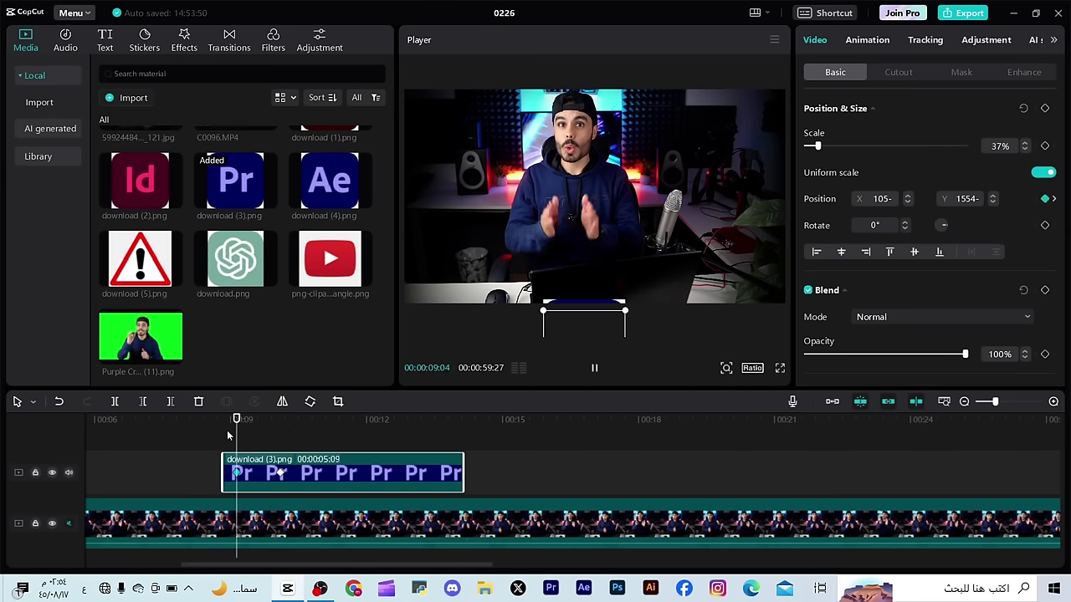
pyautogui.press('space')
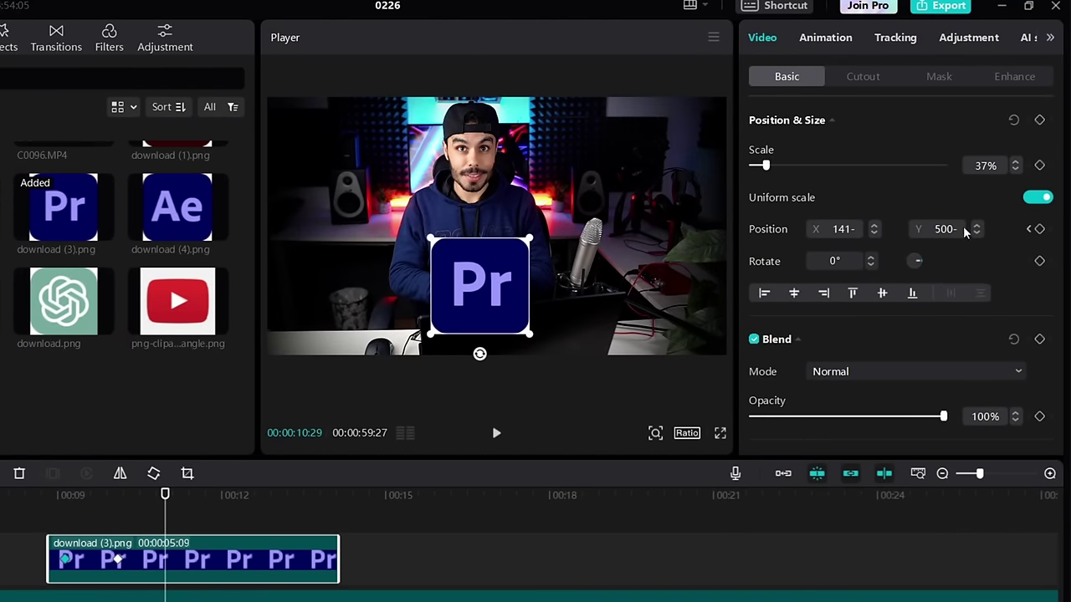
# Add Position keyframes and slide the logo off the right edge to 2404/437
pyautogui.click(1039, 229)
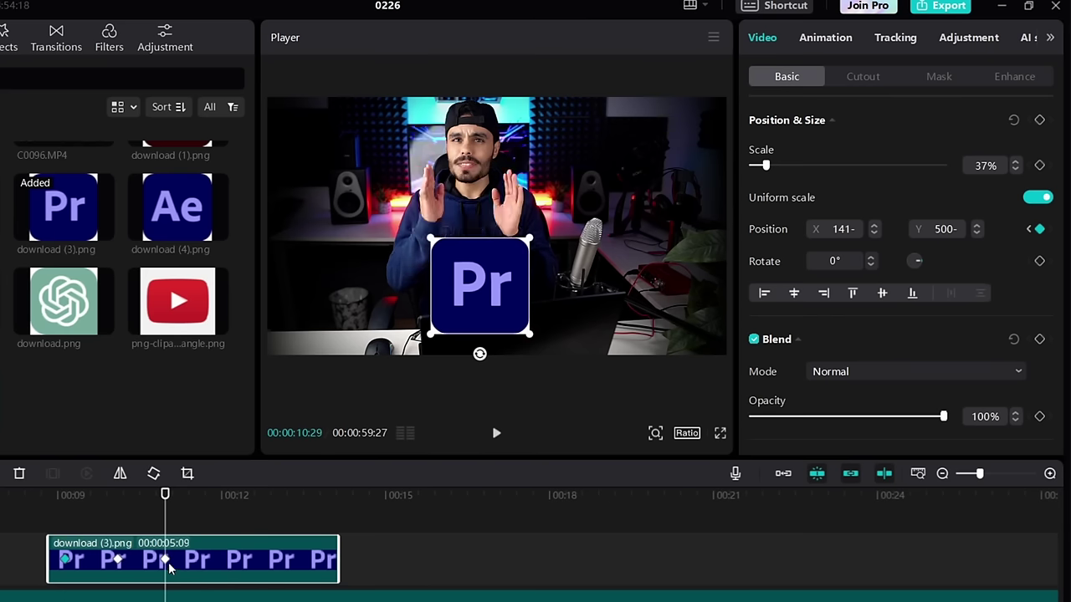
pyautogui.moveTo(164, 565); pyautogui.dragTo(132, 564)
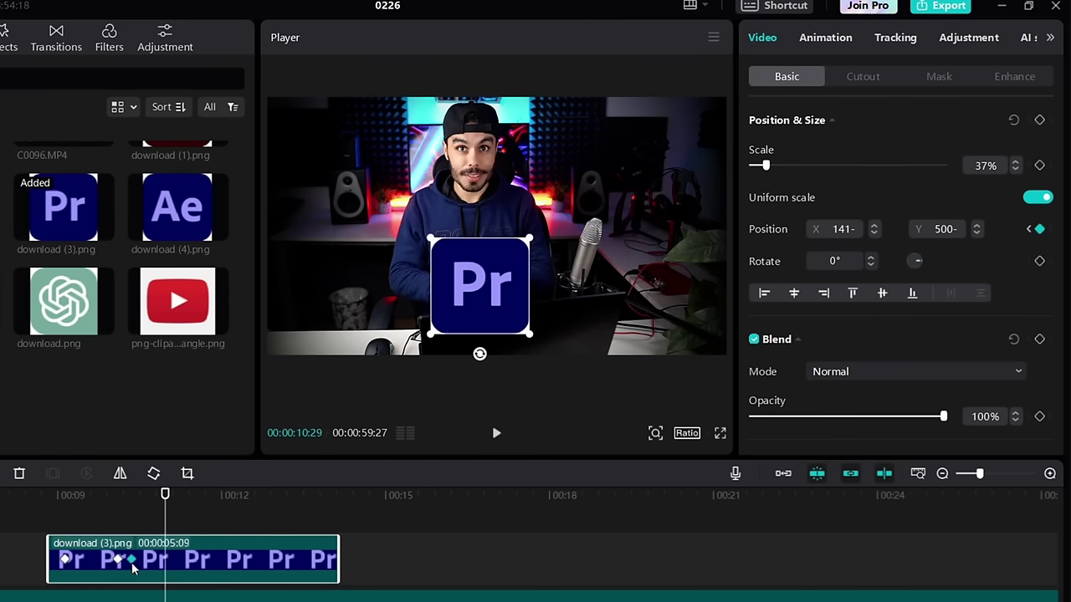
pyautogui.click(1039, 230)
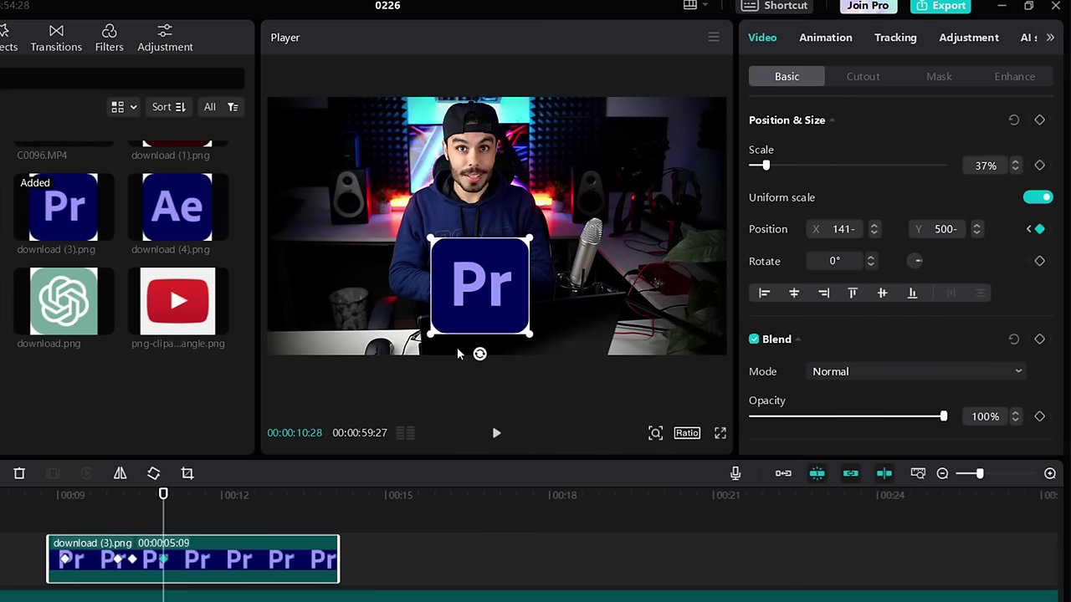
pyautogui.moveTo(476, 320); pyautogui.dragTo(755, 308)
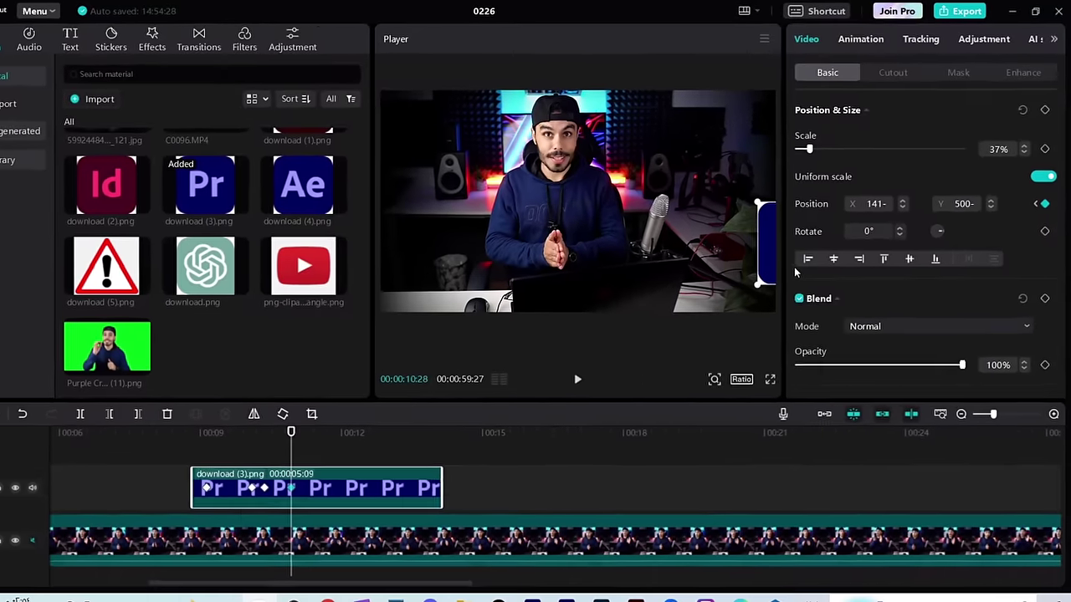
pyautogui.moveTo(796, 273); pyautogui.dragTo(841, 259)
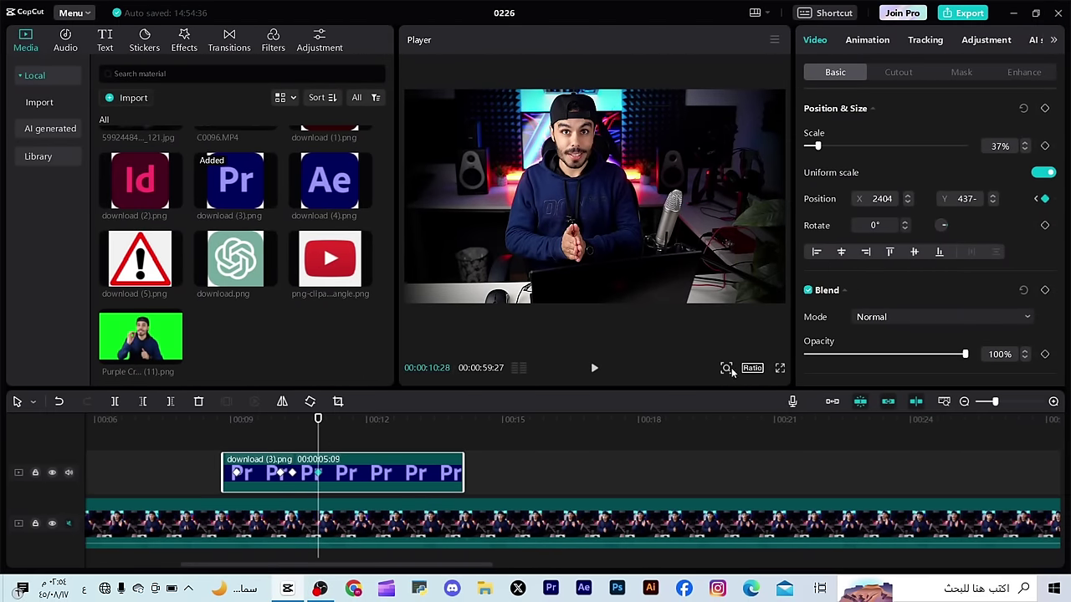
# Zoom out the Player preview and scrub from 10:03 to see the off-screen logo
pyautogui.click(727, 368)
pyautogui.moveTo(700, 392); pyautogui.dragTo(695, 393)
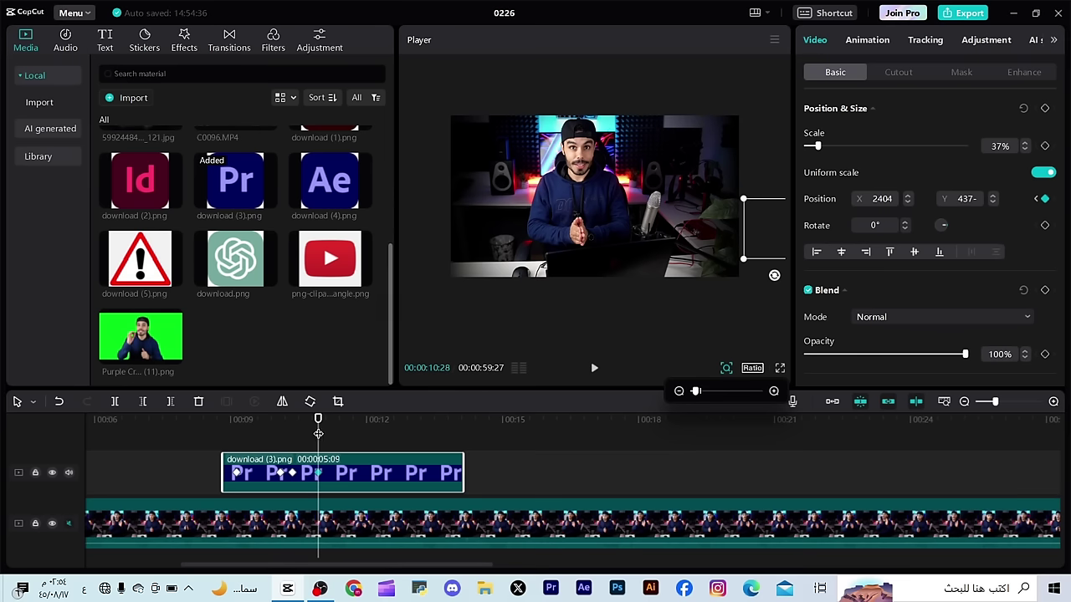
pyautogui.click(283, 441)
pyautogui.moveTo(283, 442); pyautogui.dragTo(346, 442)
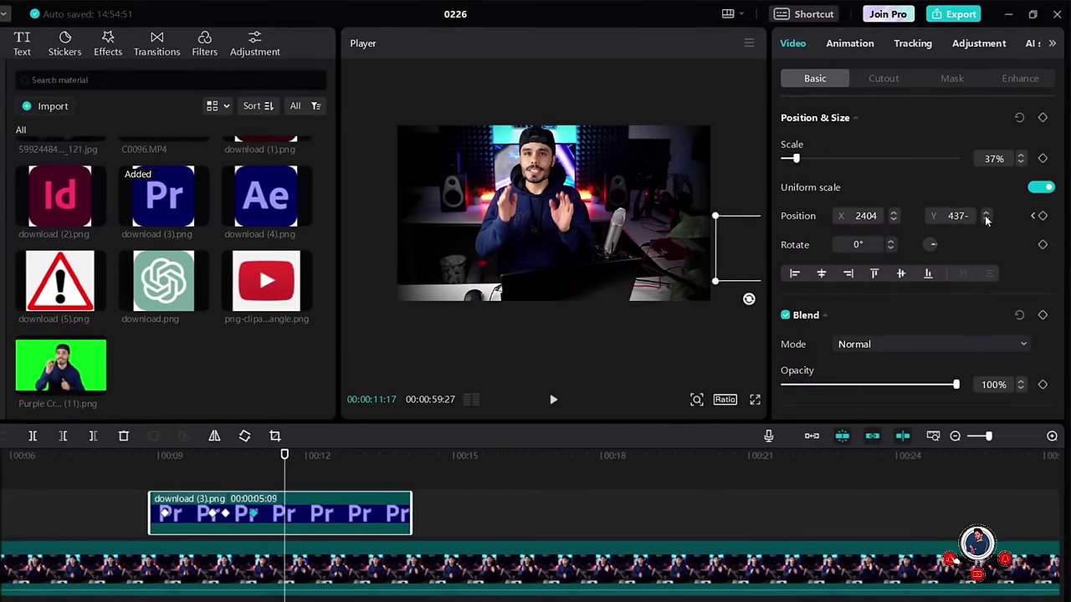
# Set the Pr logo's horizontal position to X 0, centring it in the frame
pyautogui.click(892, 223)
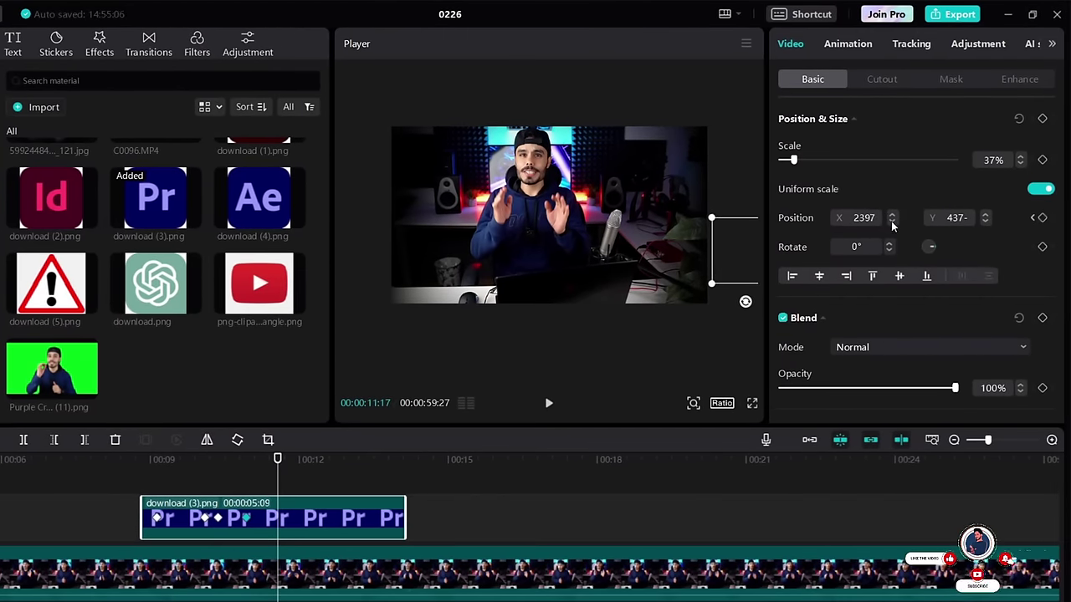
pyautogui.moveTo(892, 223); pyautogui.dragTo(892, 222)
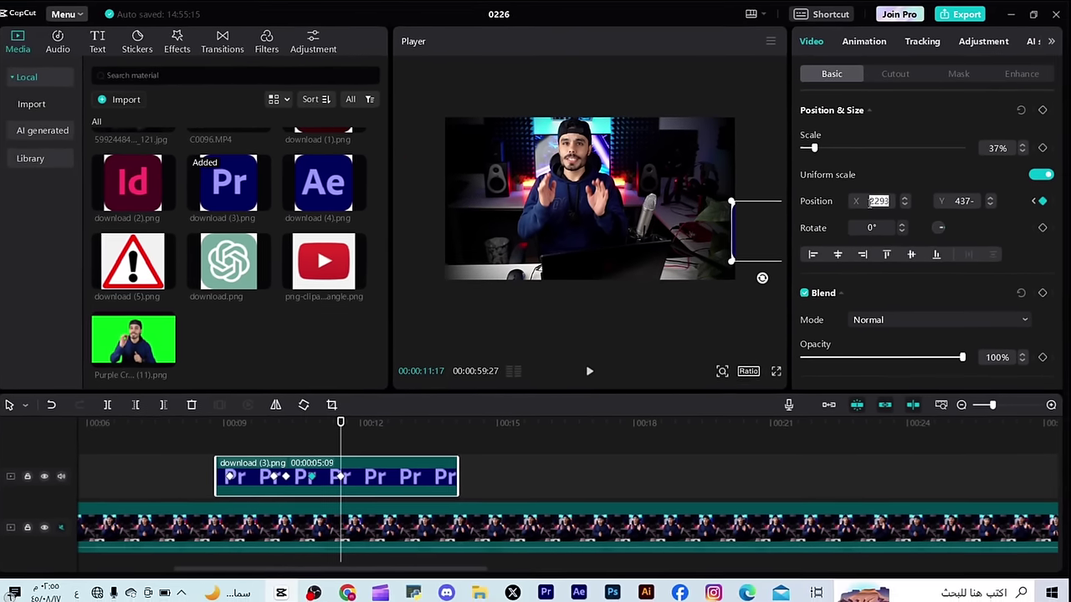
pyautogui.write('100')
pyautogui.press('Return')
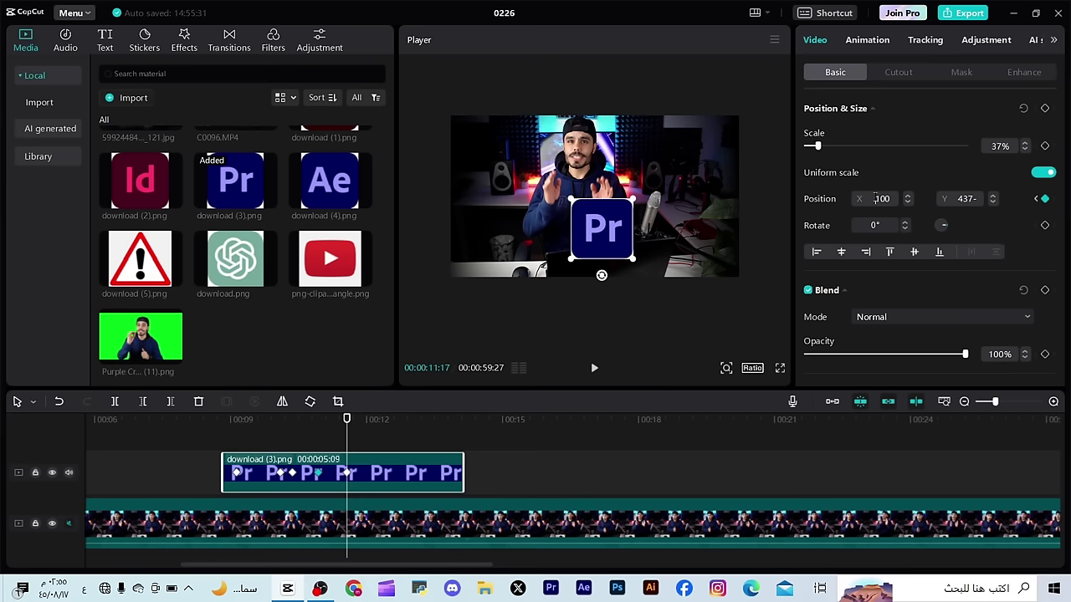
pyautogui.write('0')
pyautogui.press('Return')
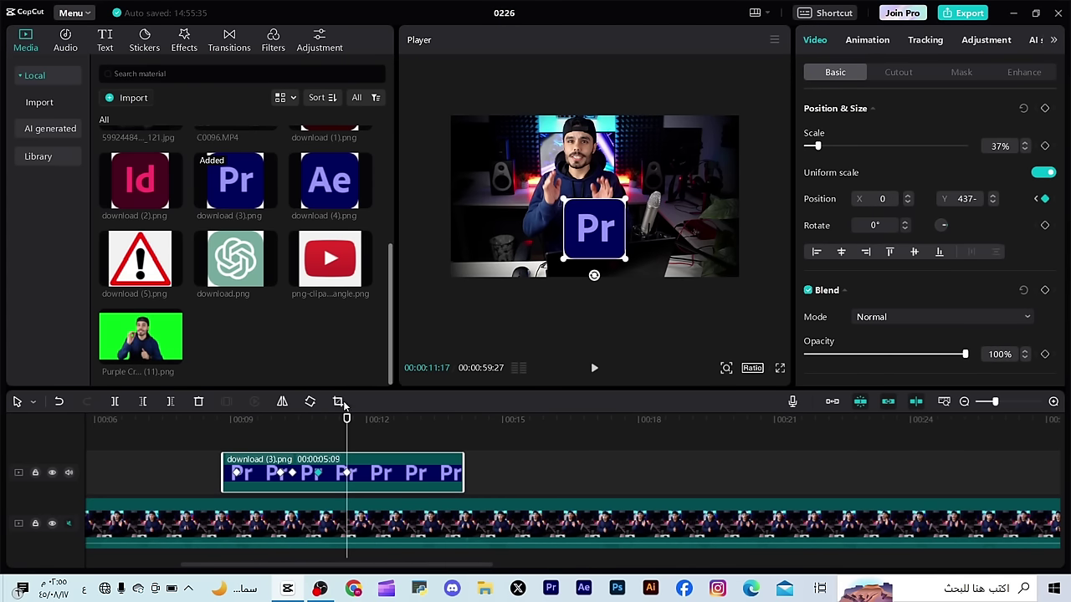
# Preview the slide animation, checking the keyframes at 10:11 and 11:17 and the right-side exit
pyautogui.moveTo(348, 419); pyautogui.dragTo(223, 435)
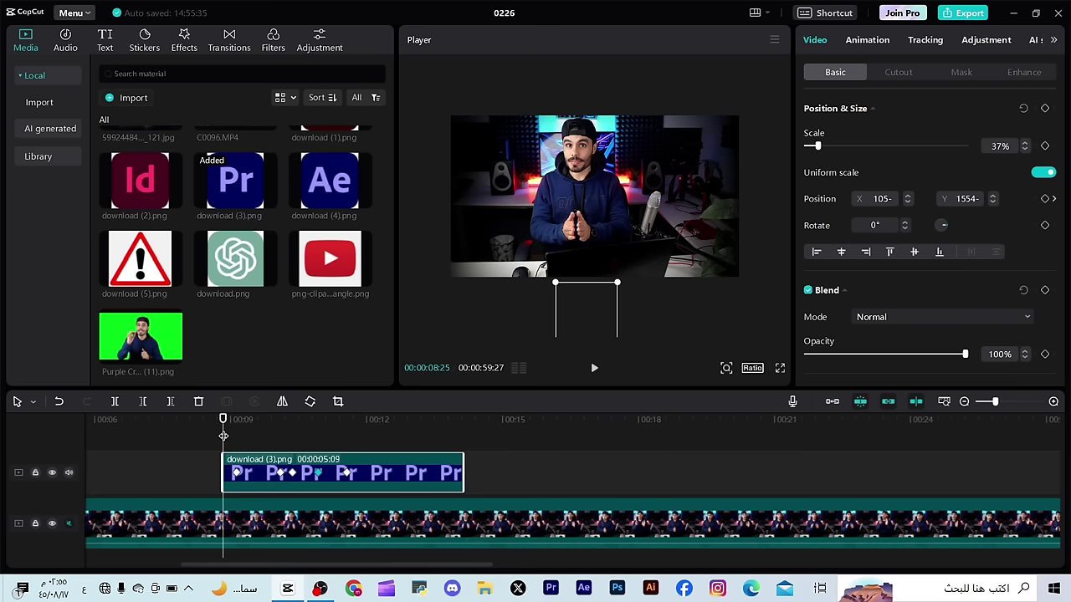
pyautogui.press('space')
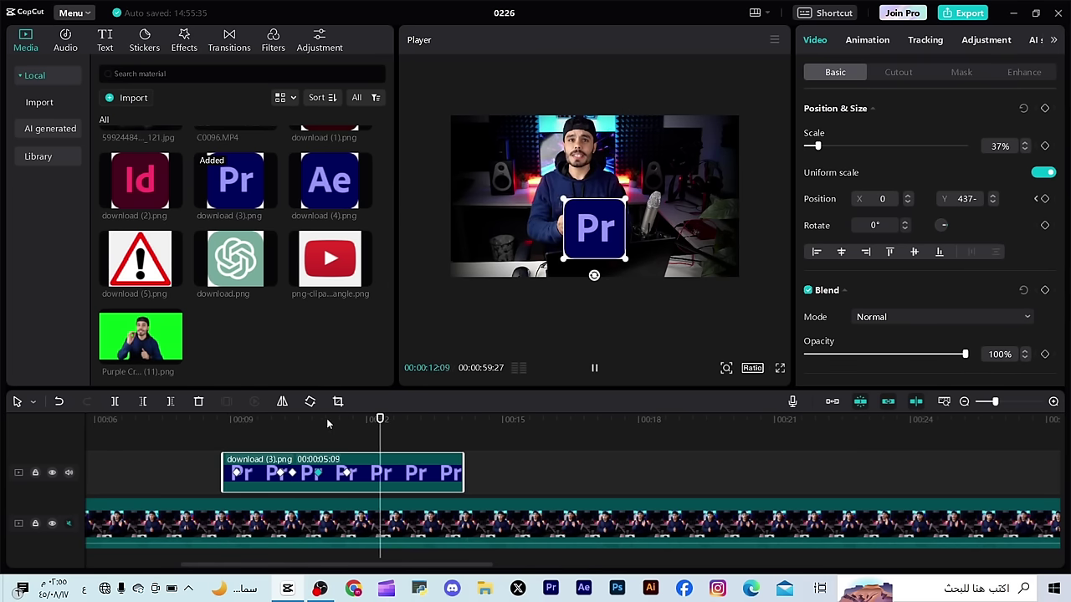
pyautogui.press('space')
pyautogui.moveTo(327, 419); pyautogui.dragTo(308, 435)
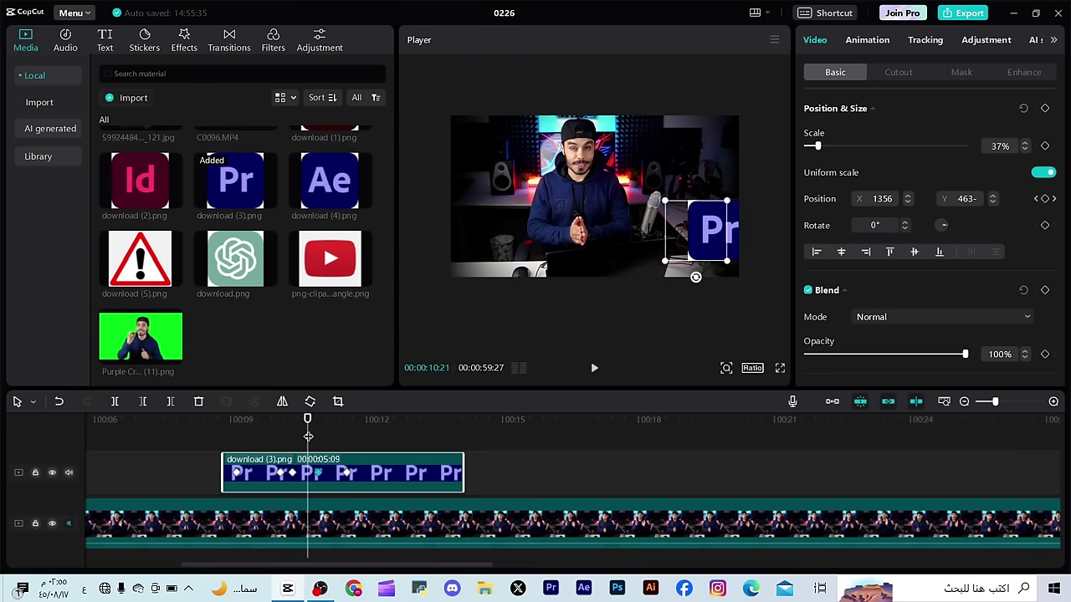
pyautogui.click(348, 474)
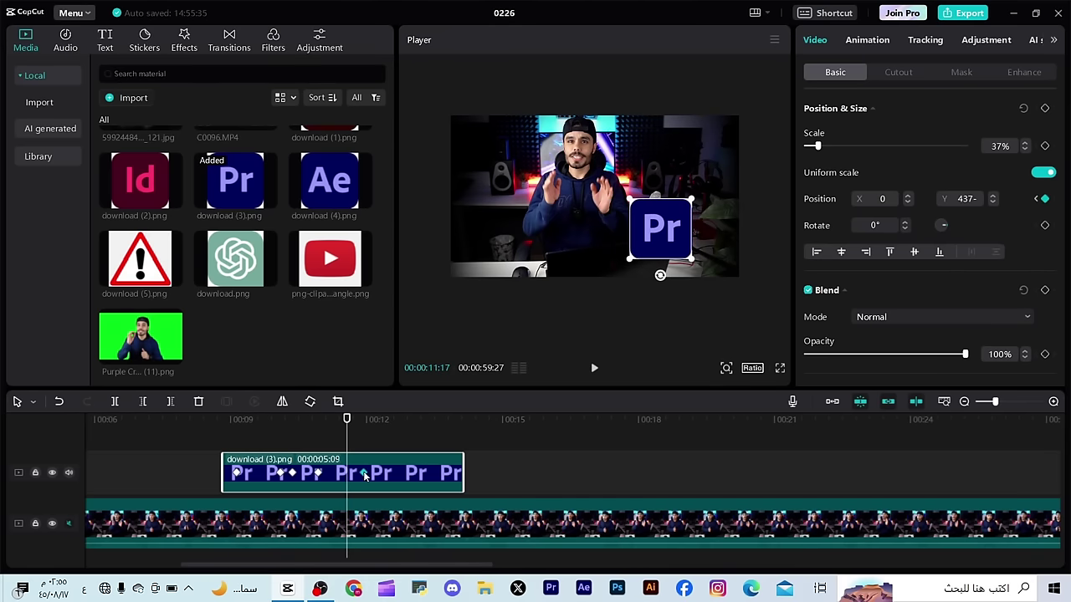
pyautogui.click(292, 475)
pyautogui.click(280, 477)
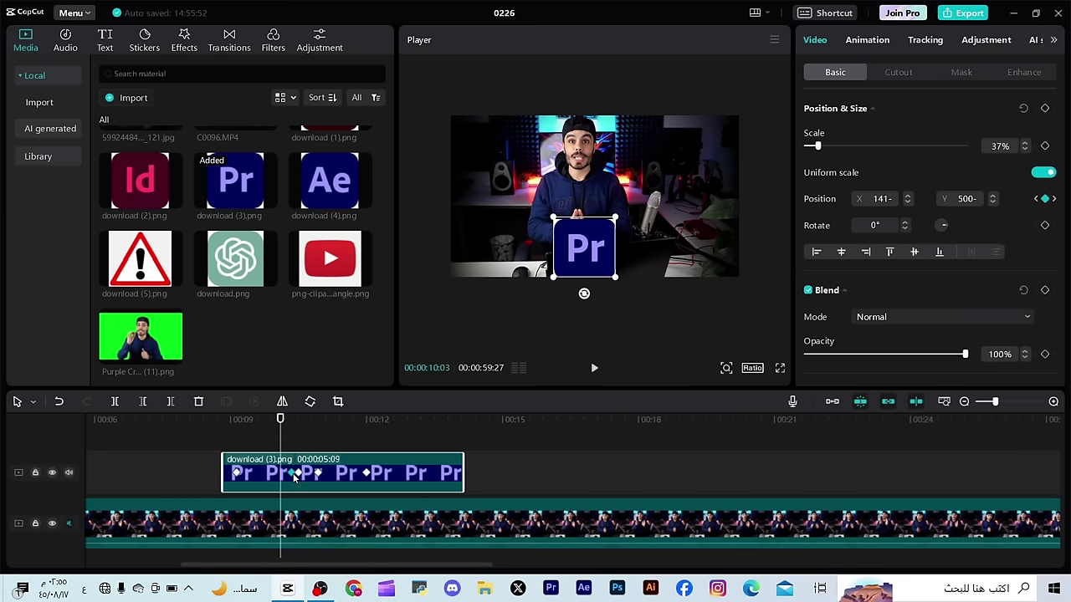
pyautogui.moveTo(288, 459); pyautogui.dragTo(228, 432)
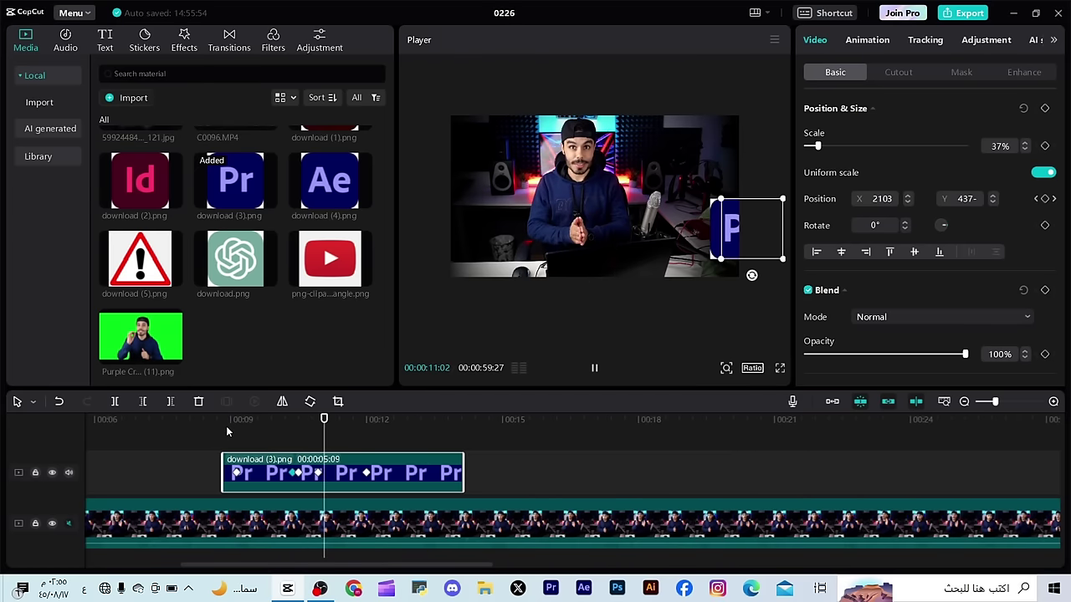
pyautogui.press('space')
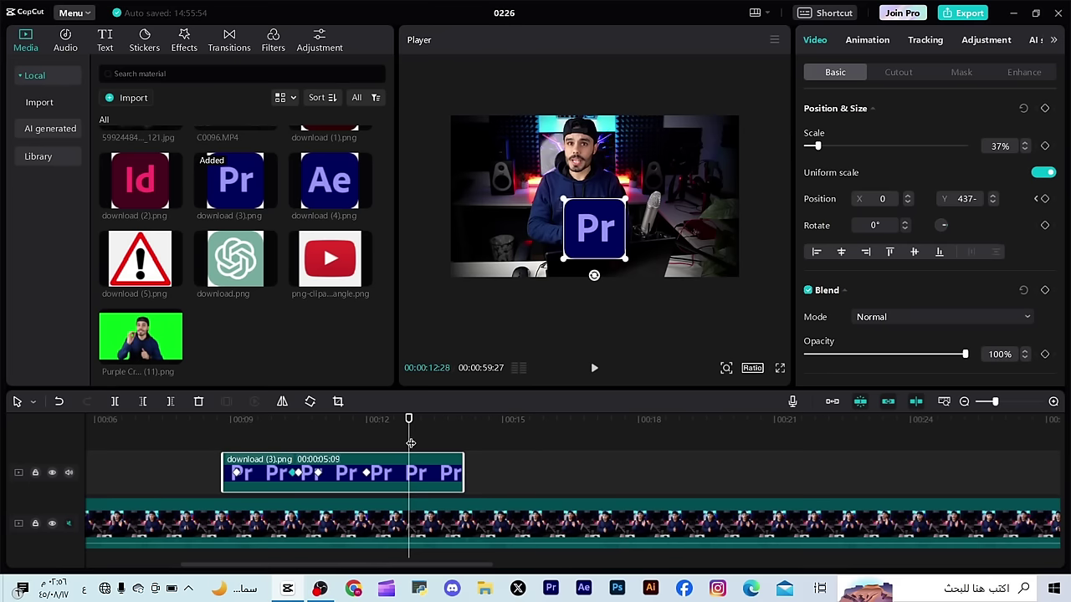
pyautogui.click(328, 454)
pyautogui.press('space')
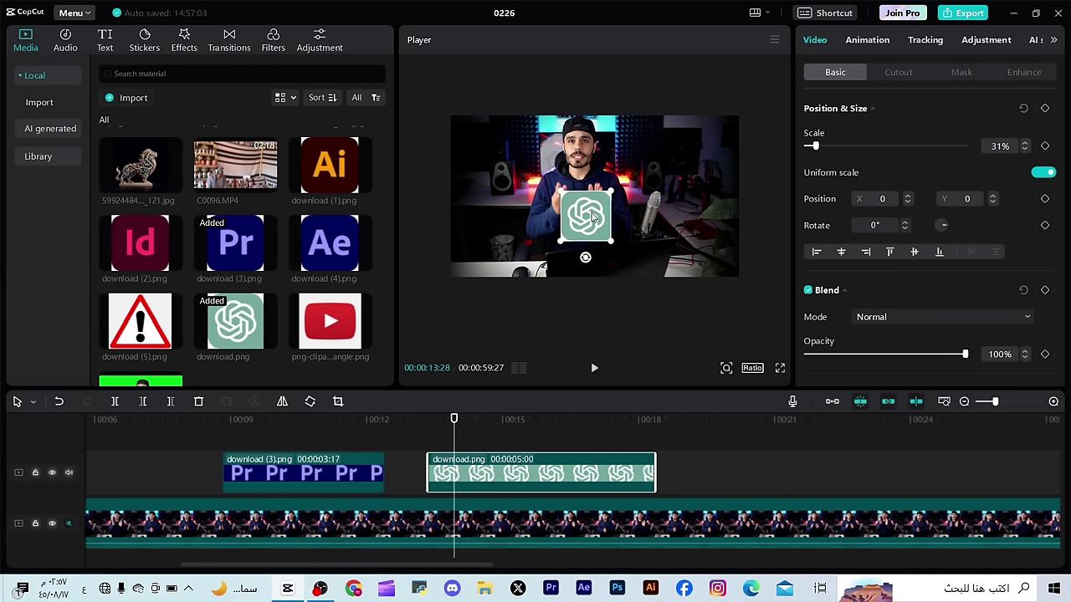
# Place the ChatGPT logo over the speaker's chest and rotate it with a rotation keyframe
pyautogui.moveTo(592, 215); pyautogui.dragTo(597, 223)
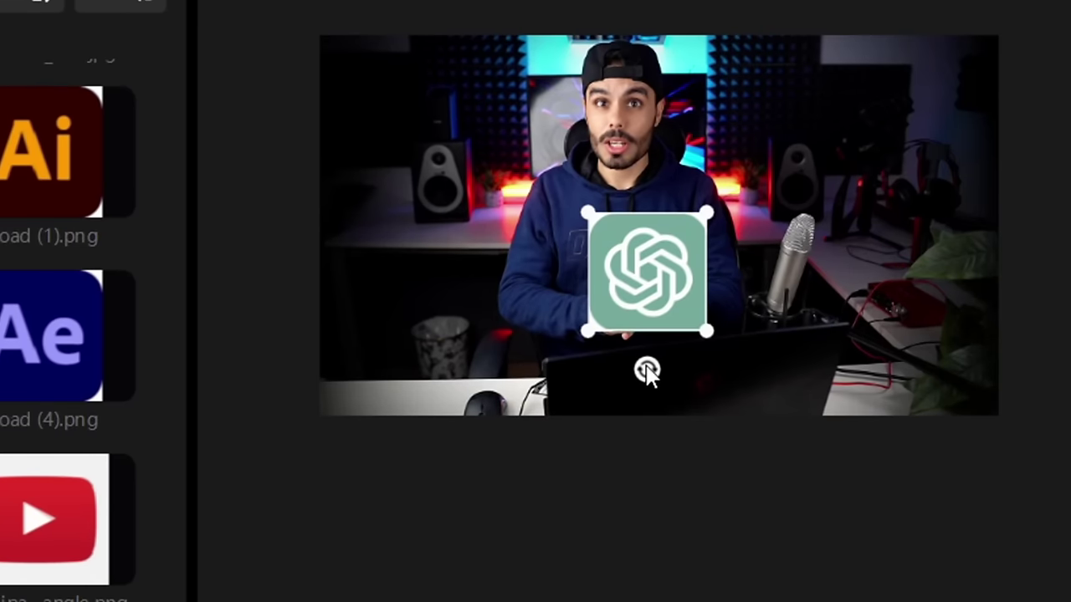
pyautogui.moveTo(647, 370); pyautogui.dragTo(633, 343)
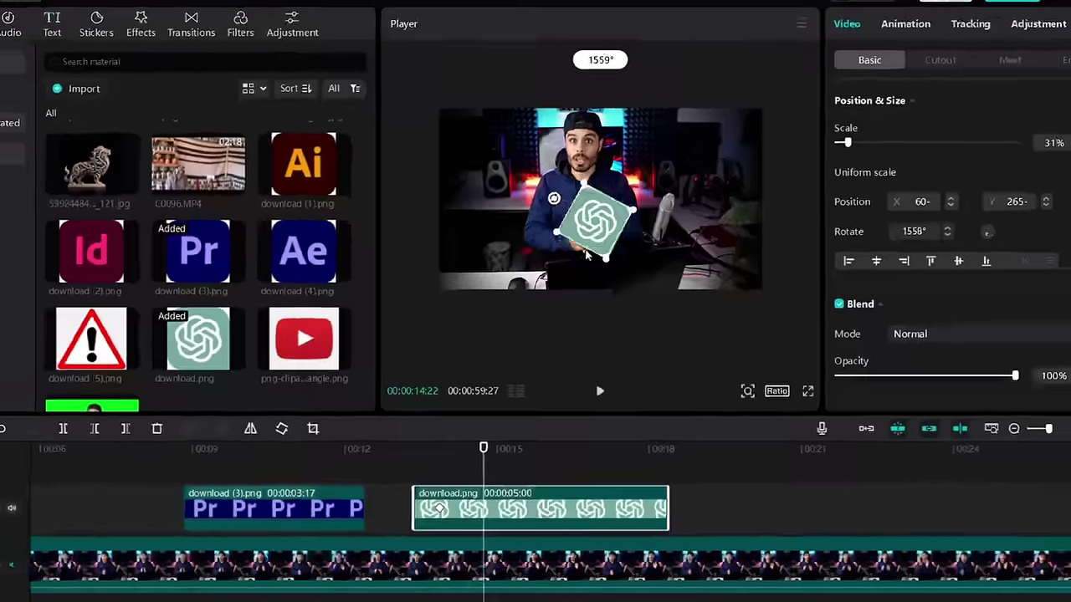
pyautogui.click(430, 451)
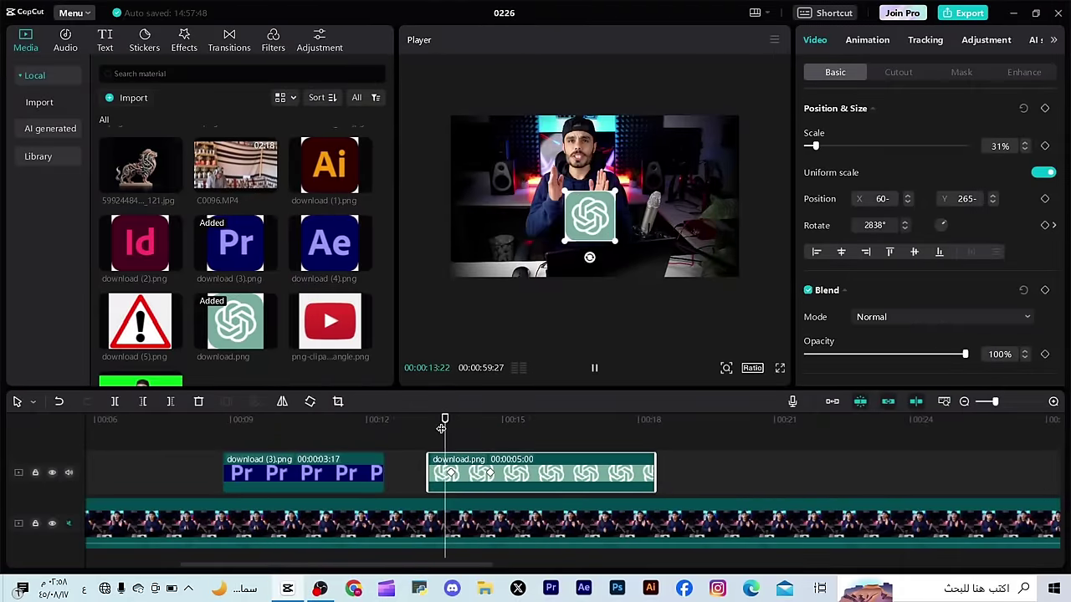
# Move the rotation keyframe later and lengthen the ChatGPT logo clip to 7:19
pyautogui.press('space')
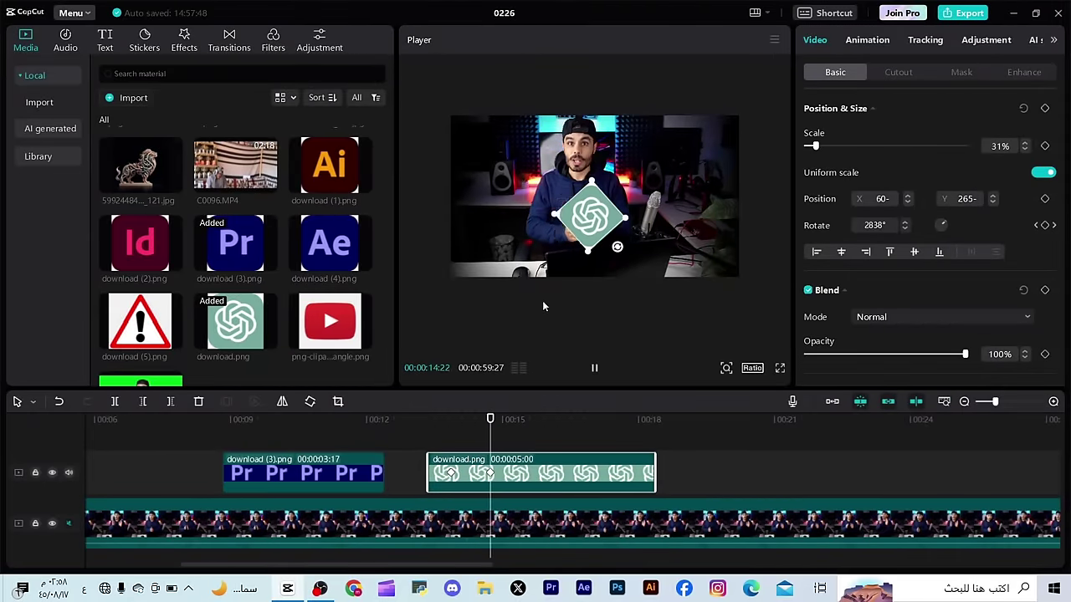
pyautogui.press('space')
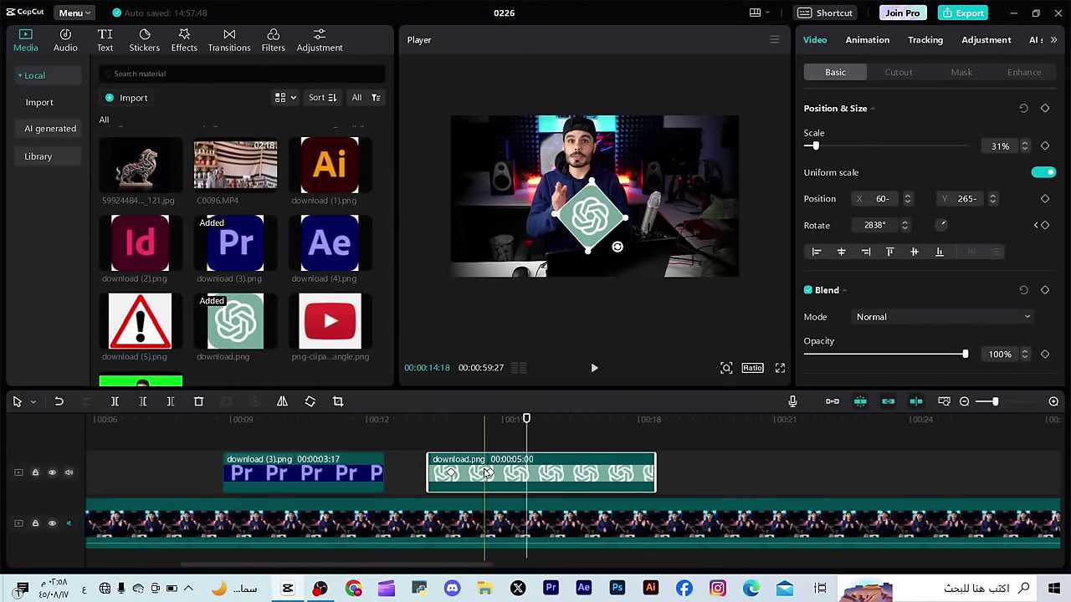
pyautogui.moveTo(490, 475); pyautogui.dragTo(765, 474)
pyautogui.click(638, 444)
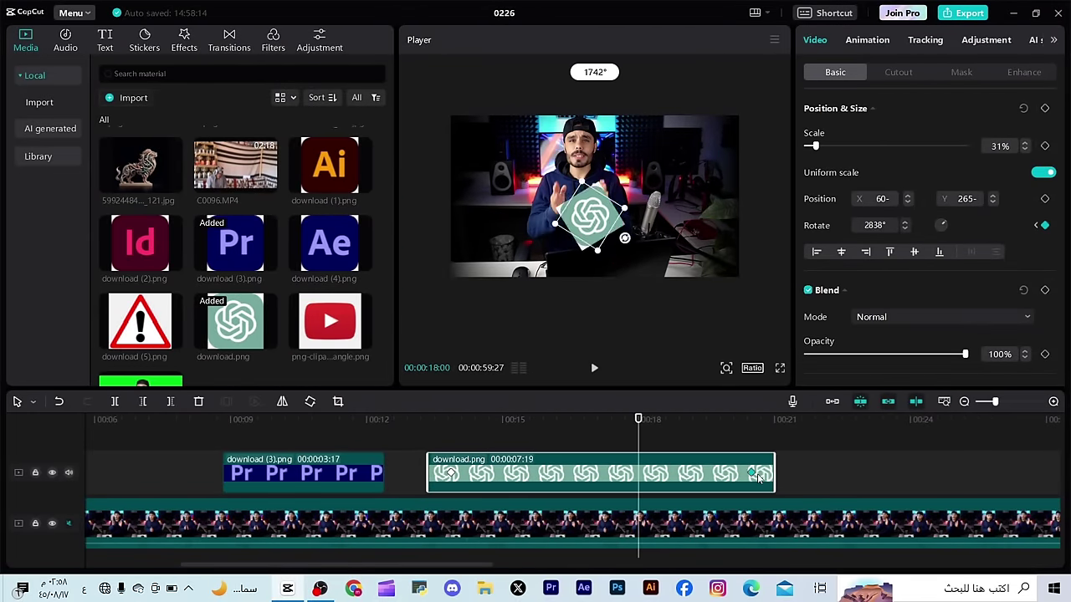
# Position the ChatGPT logo below the frame at its start keyframe, checking 14:13 and 15:12
pyautogui.moveTo(608, 440); pyautogui.dragTo(504, 434)
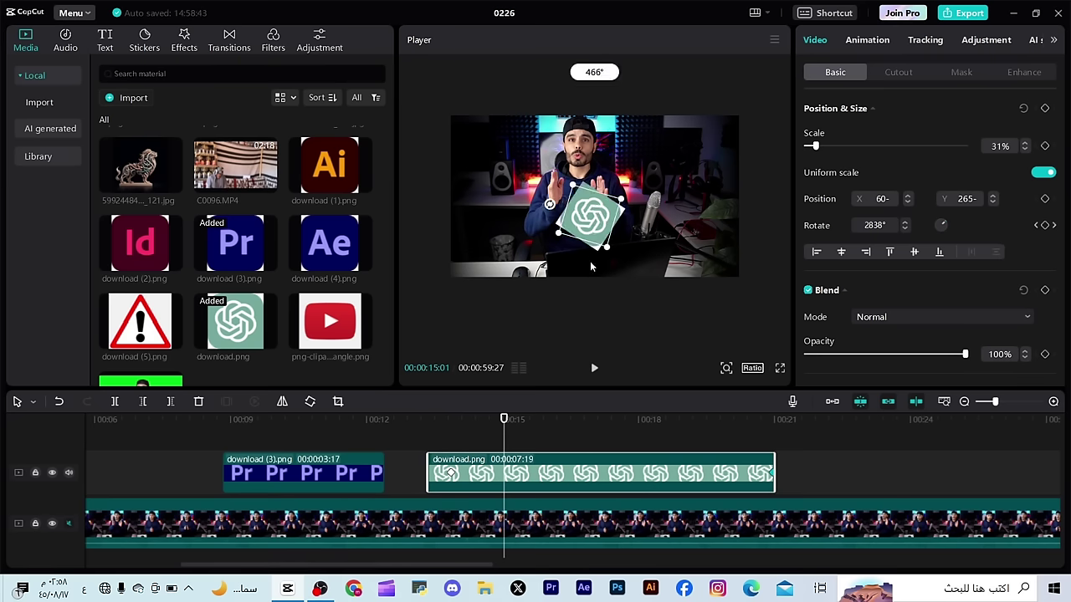
pyautogui.moveTo(599, 338); pyautogui.dragTo(601, 333)
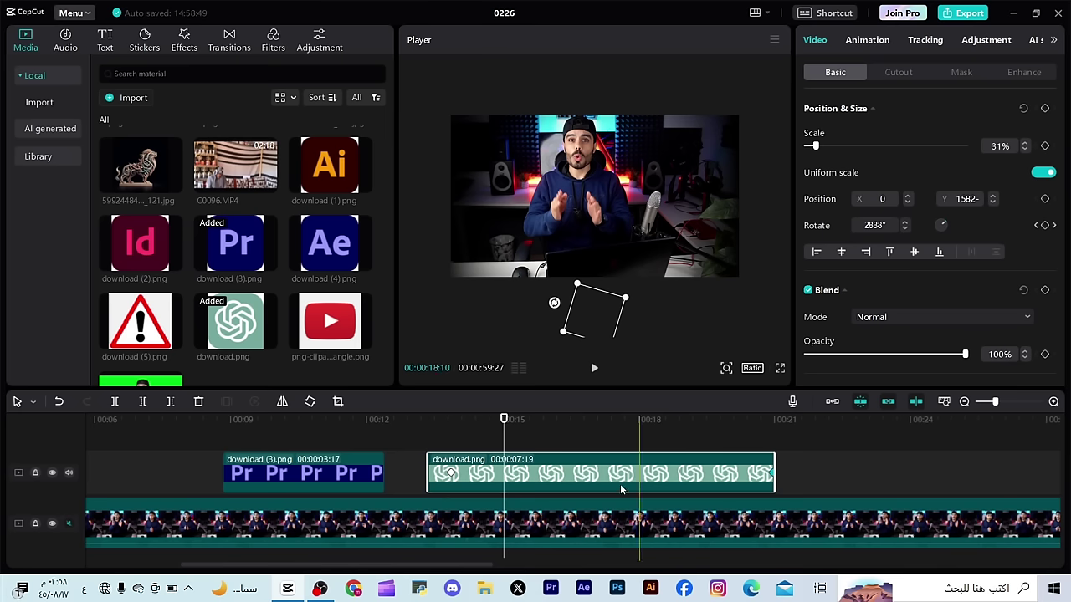
pyautogui.moveTo(504, 418); pyautogui.dragTo(477, 419)
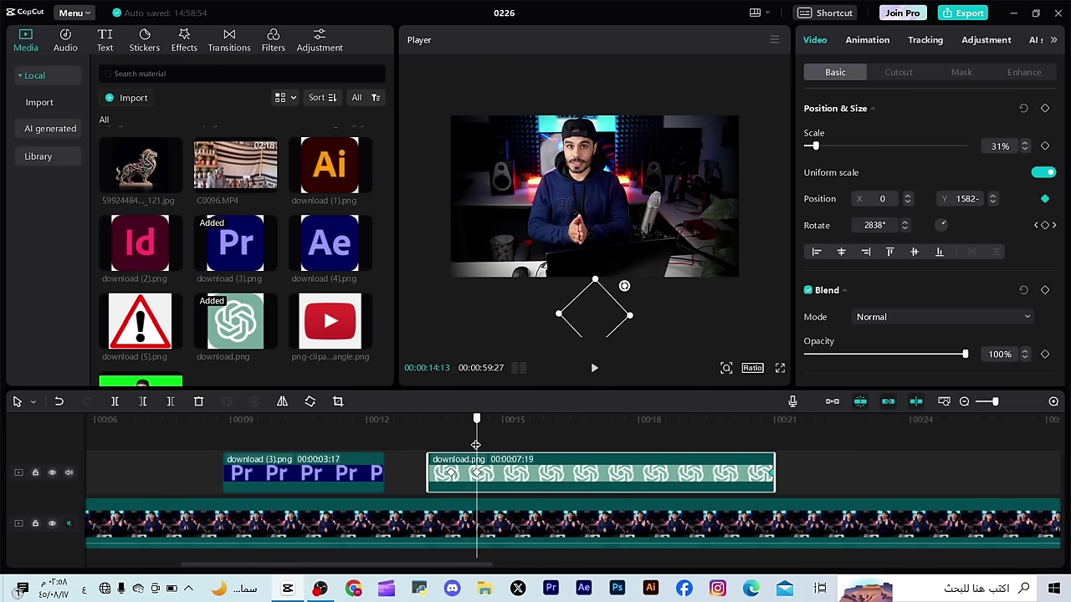
pyautogui.click(520, 418)
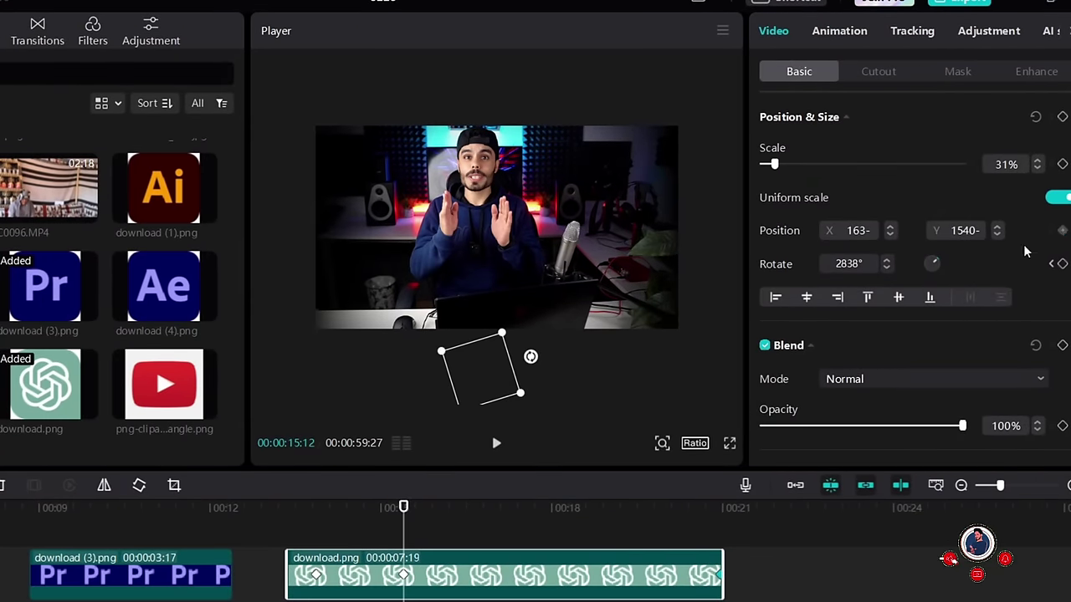
# Raise the ChatGPT logo onto the chest at 17:04 and preview it rising from 14:20
pyautogui.moveTo(404, 529); pyautogui.dragTo(457, 529)
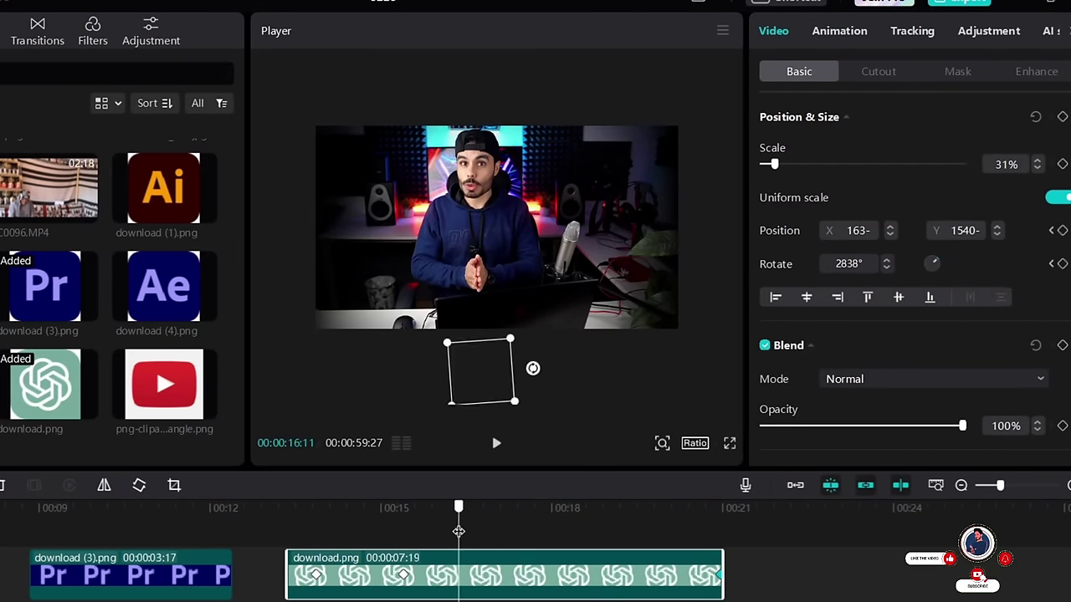
pyautogui.moveTo(391, 500); pyautogui.dragTo(447, 500)
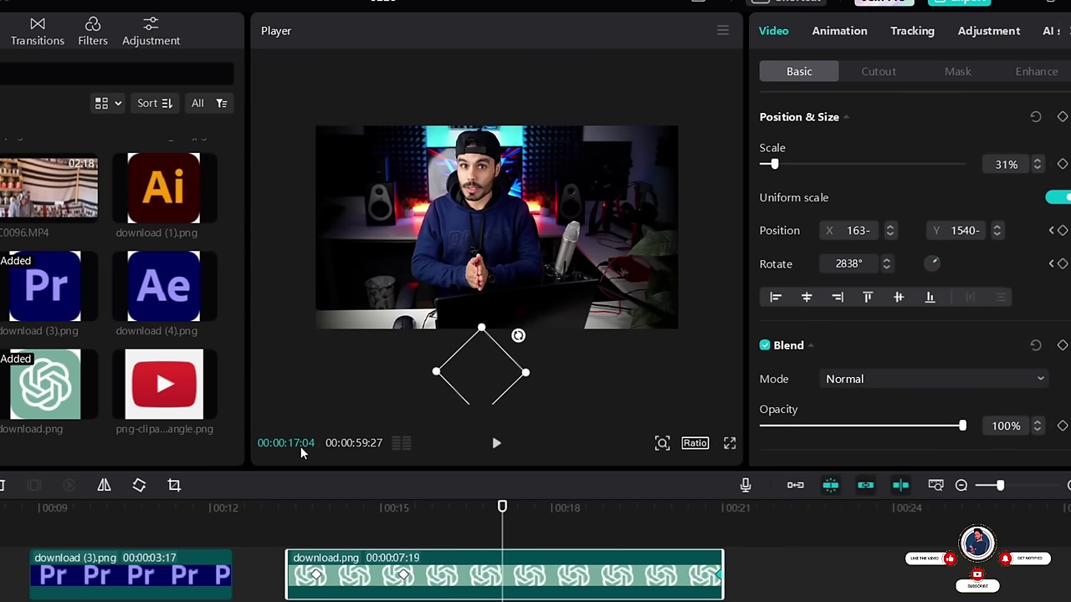
pyautogui.moveTo(487, 394); pyautogui.dragTo(497, 282)
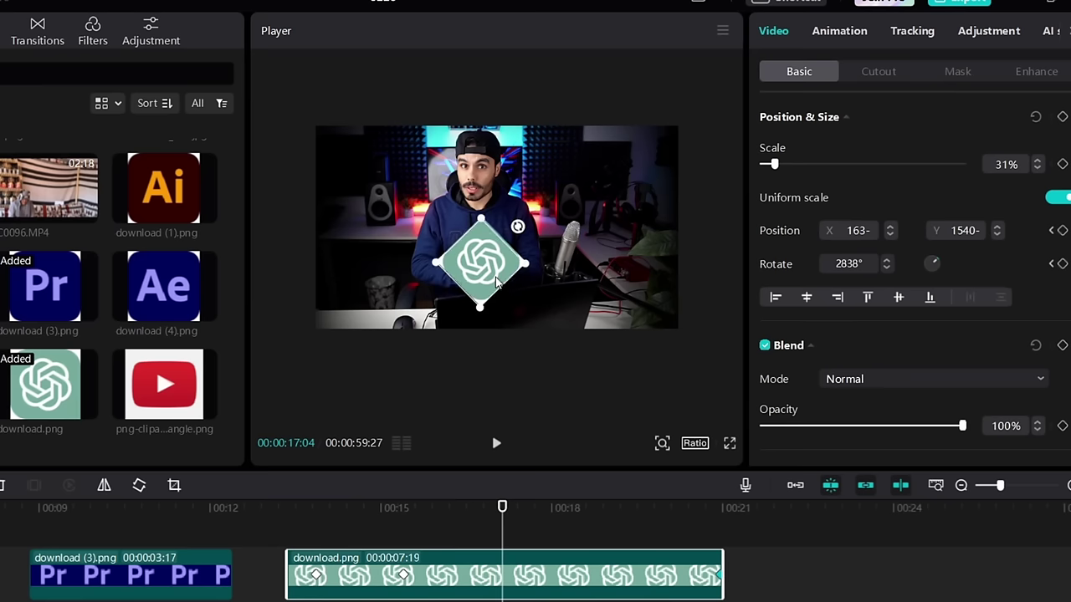
pyautogui.moveTo(503, 509); pyautogui.dragTo(362, 544)
pyautogui.press('space')
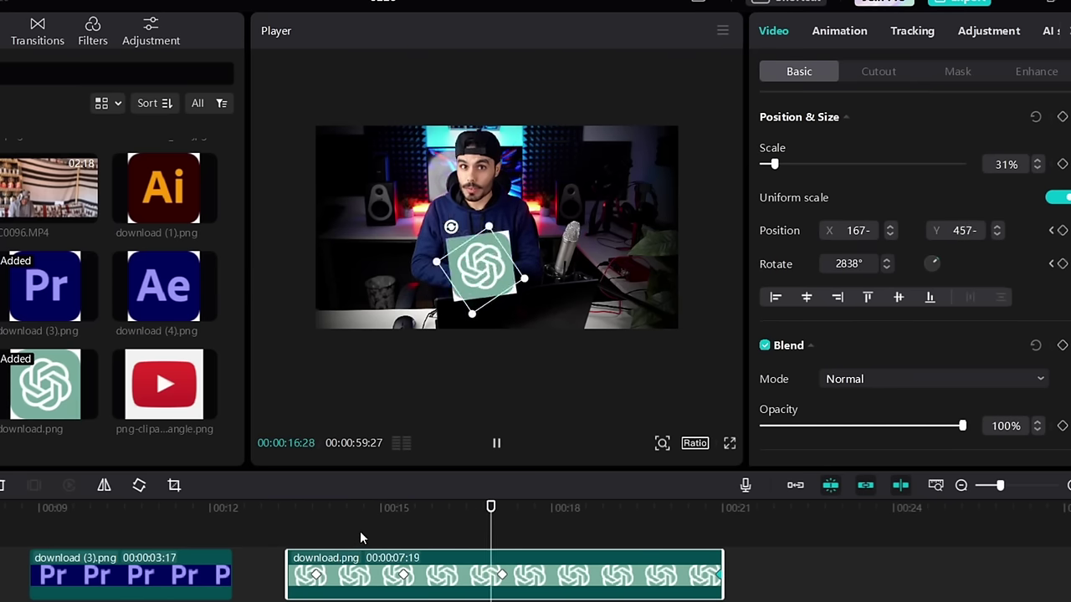
pyautogui.press('space')
# Retime the position keyframe, replay, then resize the replacement Ae logo to 31%
pyautogui.moveTo(502, 576); pyautogui.dragTo(462, 581)
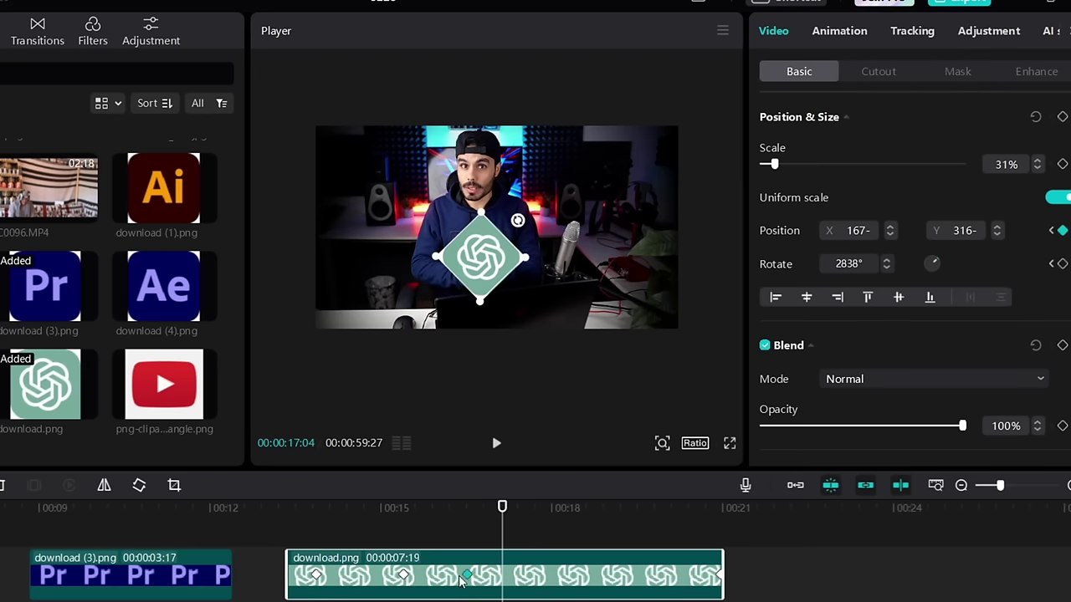
pyautogui.click(403, 508)
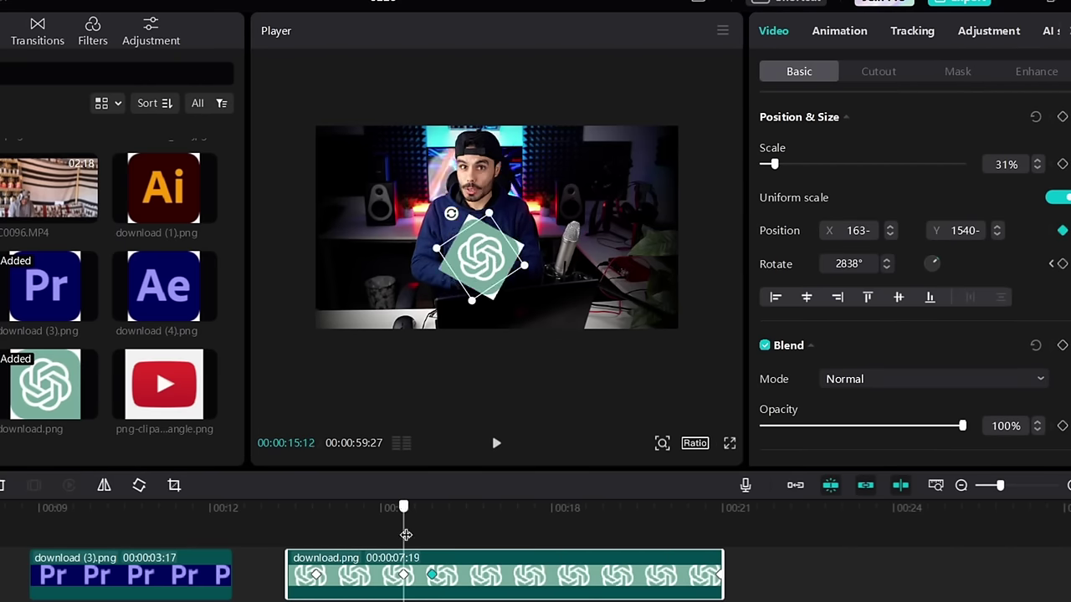
pyautogui.moveTo(431, 577); pyautogui.dragTo(441, 577)
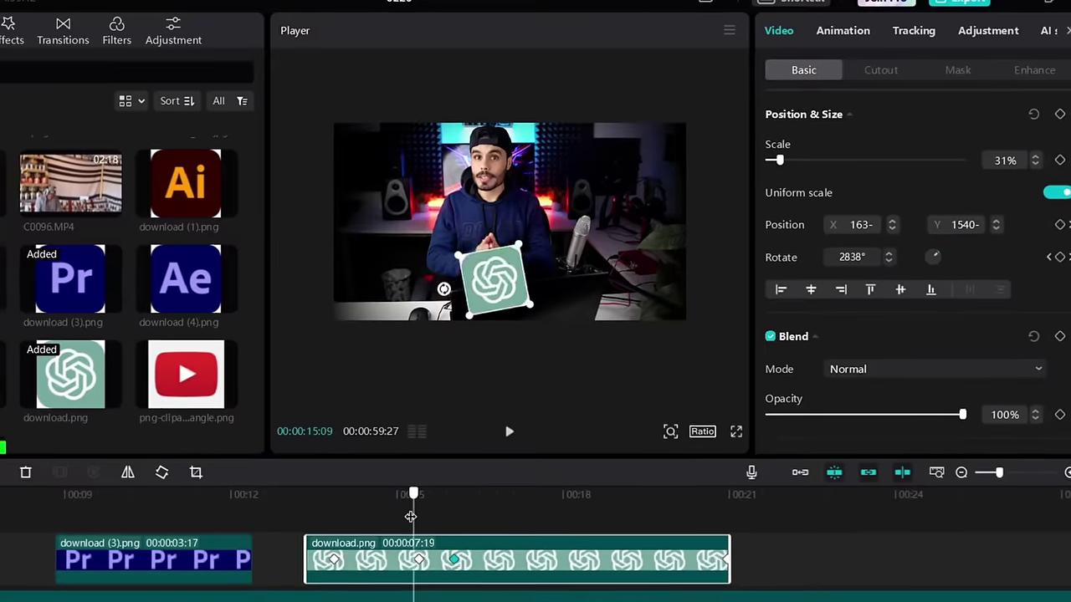
pyautogui.press('space')
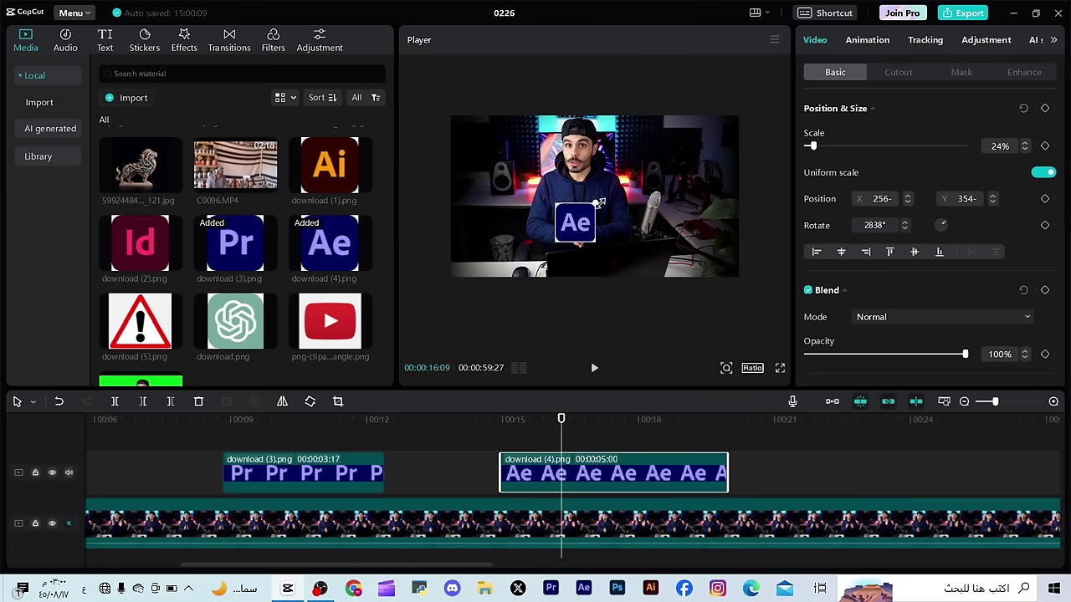
pyautogui.moveTo(600, 203); pyautogui.dragTo(613, 198)
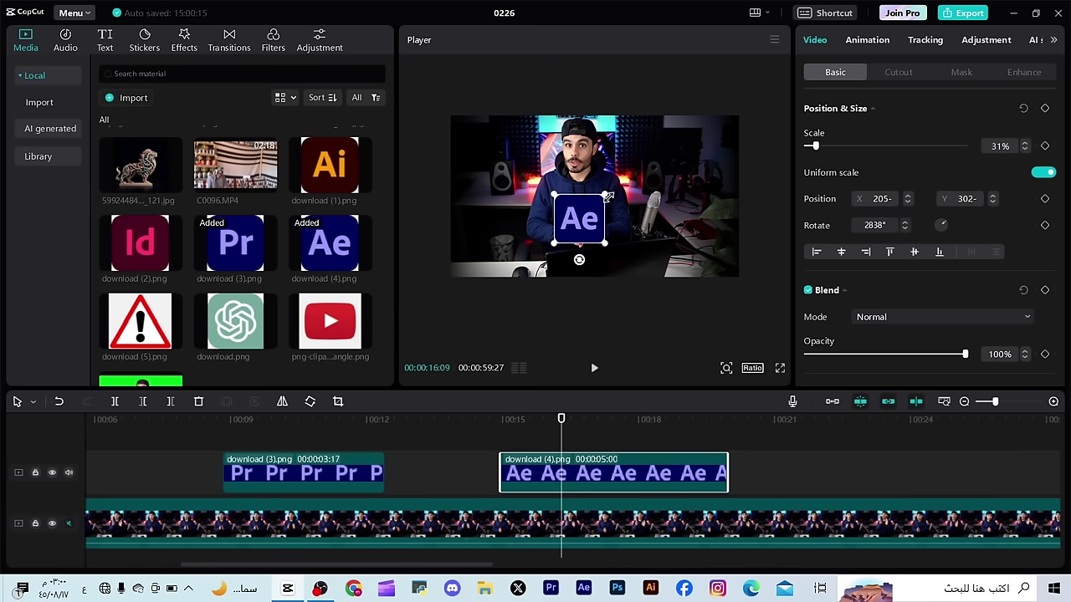
# Try different sizes and placement for the Ae logo, undoing the oversized attempt
pyautogui.moveTo(608, 197); pyautogui.dragTo(714, 147)
pyautogui.hotkey('ctrl', 'z')
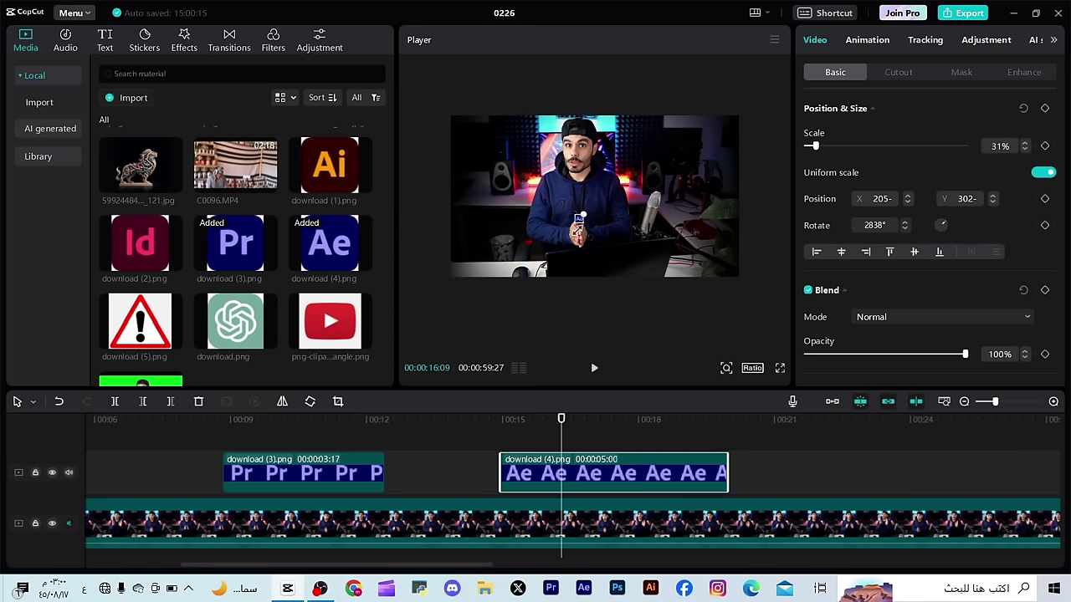
pyautogui.moveTo(651, 198)
pyautogui.mouseDown()
pyautogui.moveTo(630, 214)
pyautogui.moveTo(651, 203)
pyautogui.mouseUp()
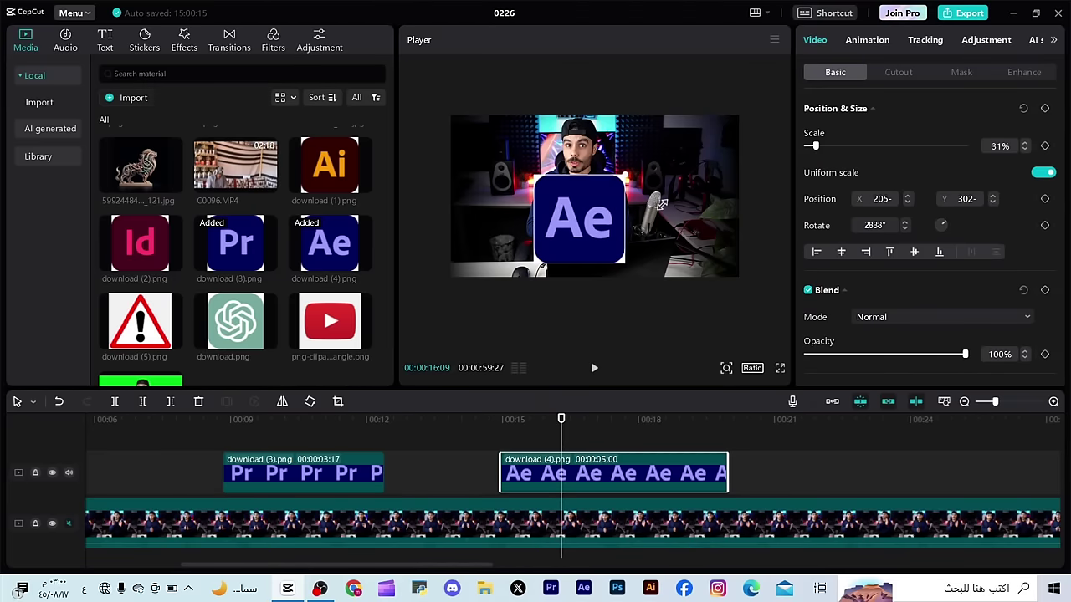
pyautogui.moveTo(586, 225); pyautogui.dragTo(584, 221)
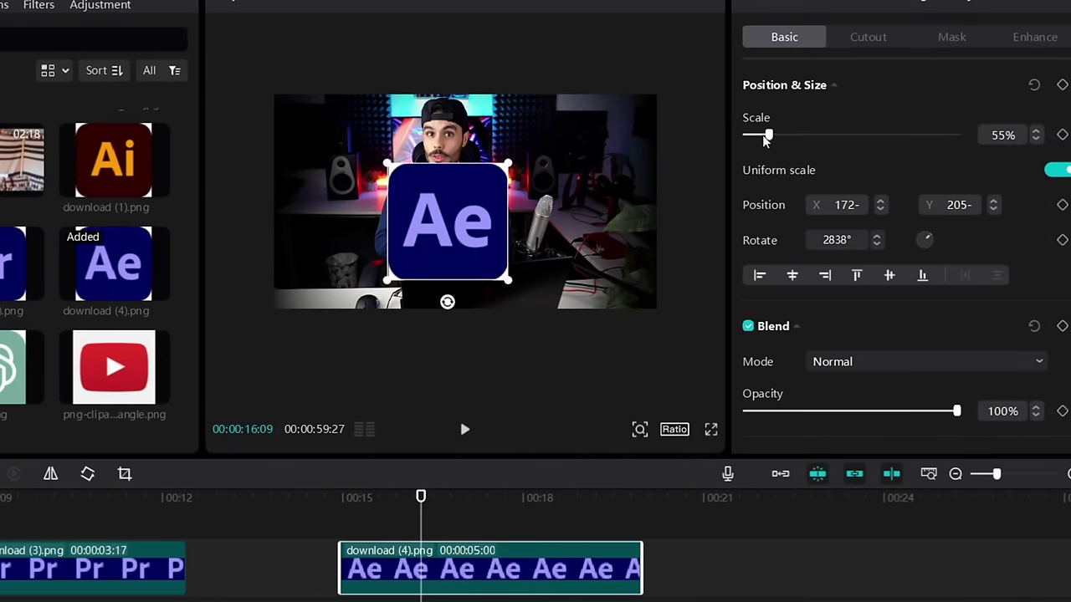
pyautogui.moveTo(796, 140); pyautogui.dragTo(701, 149)
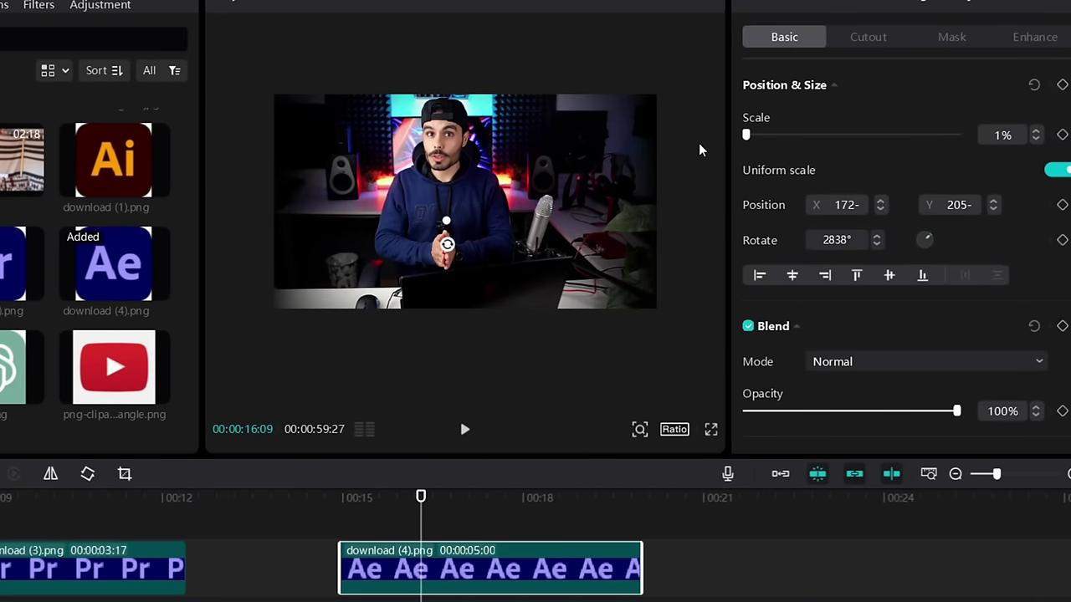
pyautogui.moveTo(958, 137); pyautogui.dragTo(769, 160)
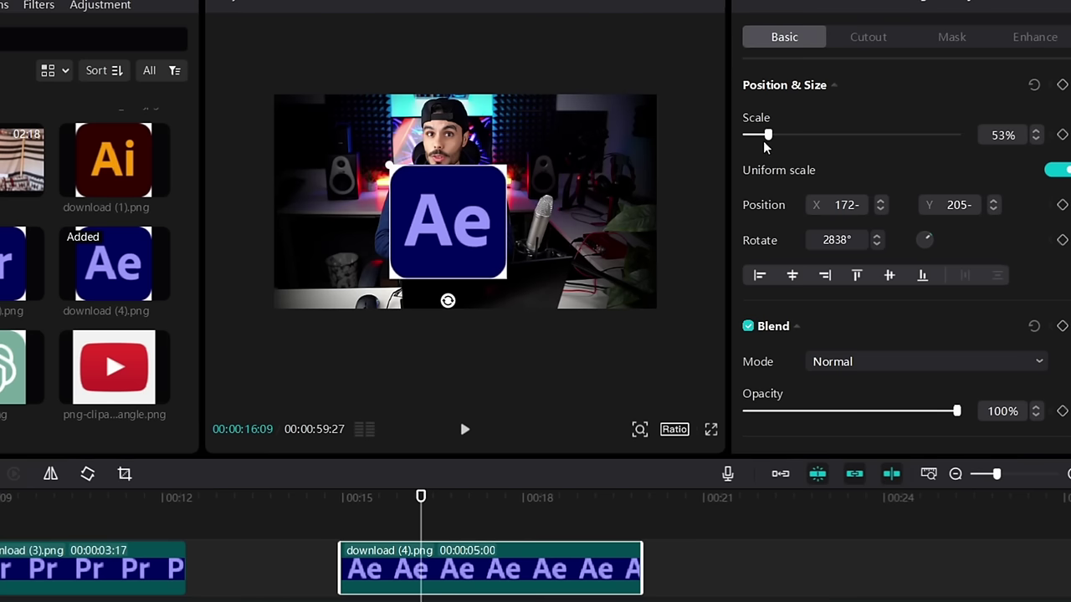
# Keyframe the Ae logo's scale at 1% at the clip start and 37% shortly after
pyautogui.click(398, 516)
pyautogui.moveTo(398, 516); pyautogui.dragTo(341, 519)
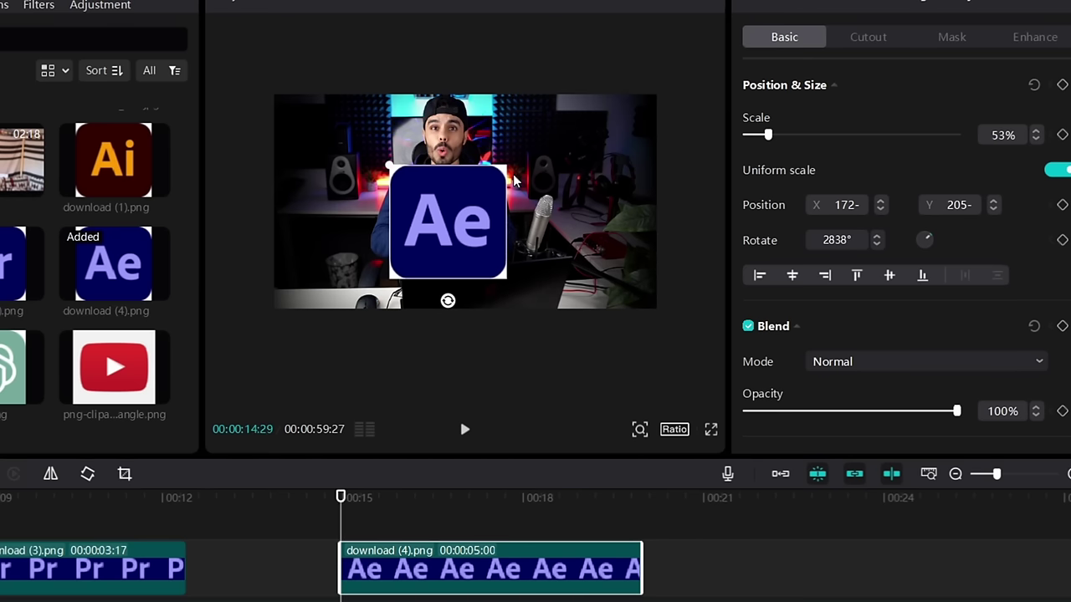
pyautogui.moveTo(397, 169); pyautogui.dragTo(419, 195)
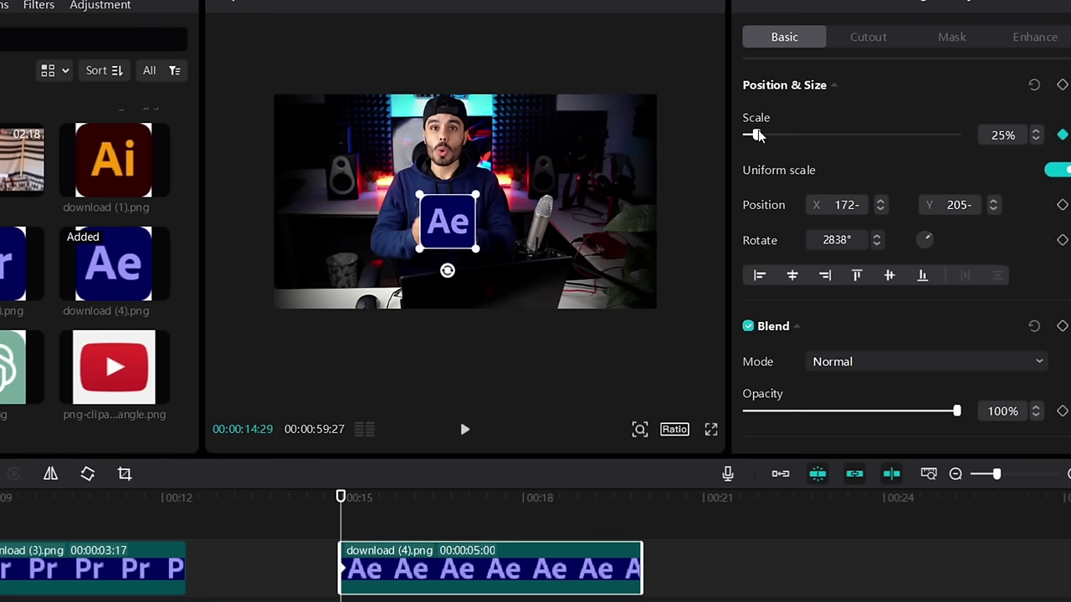
pyautogui.moveTo(751, 142); pyautogui.dragTo(727, 142)
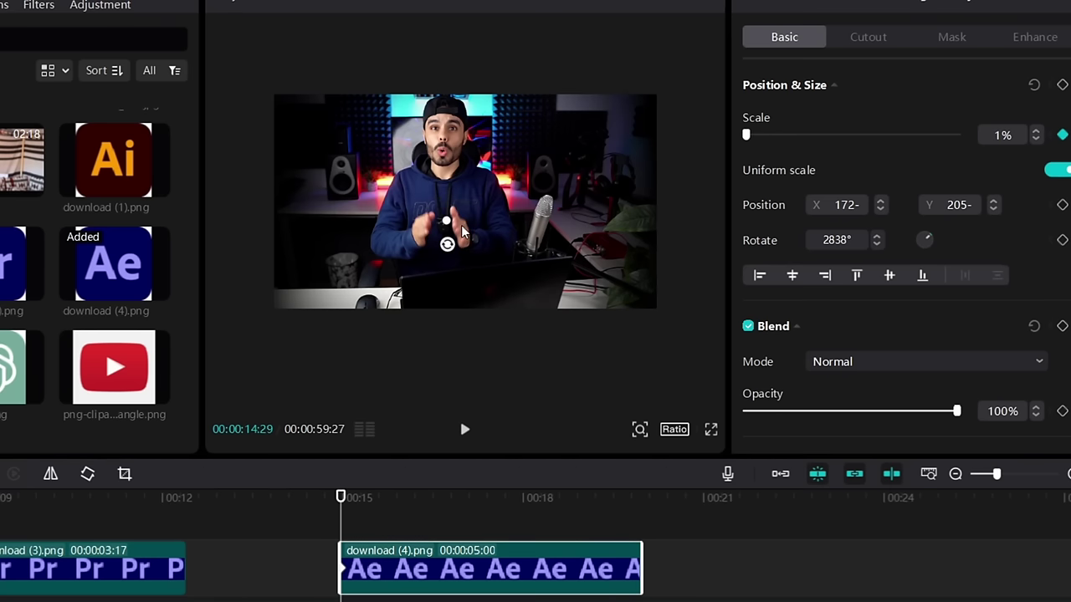
pyautogui.moveTo(340, 499); pyautogui.dragTo(408, 500)
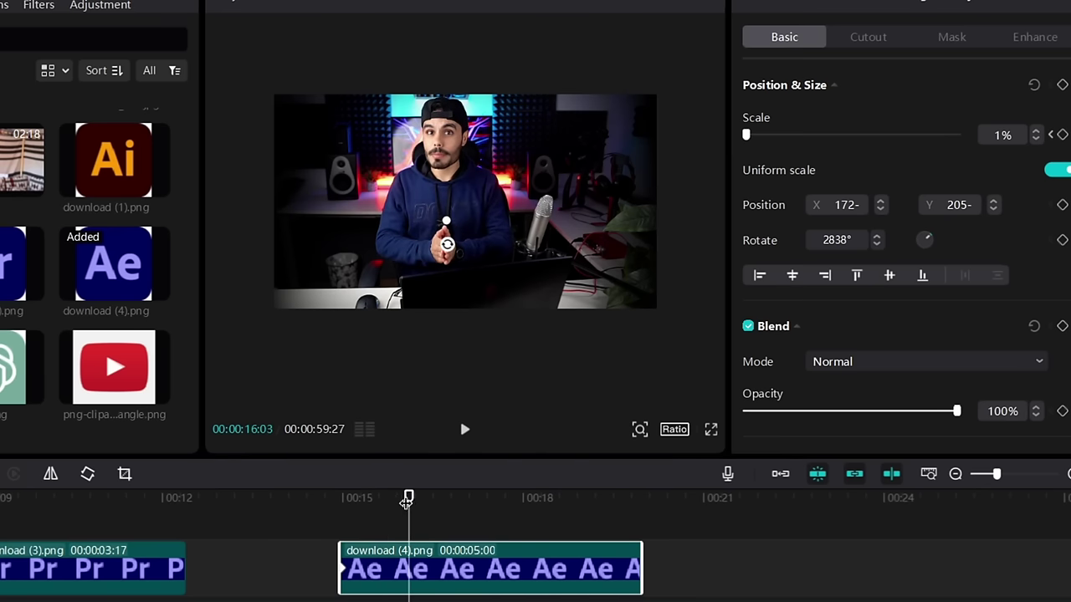
pyautogui.click(831, 137)
pyautogui.moveTo(831, 137); pyautogui.dragTo(760, 137)
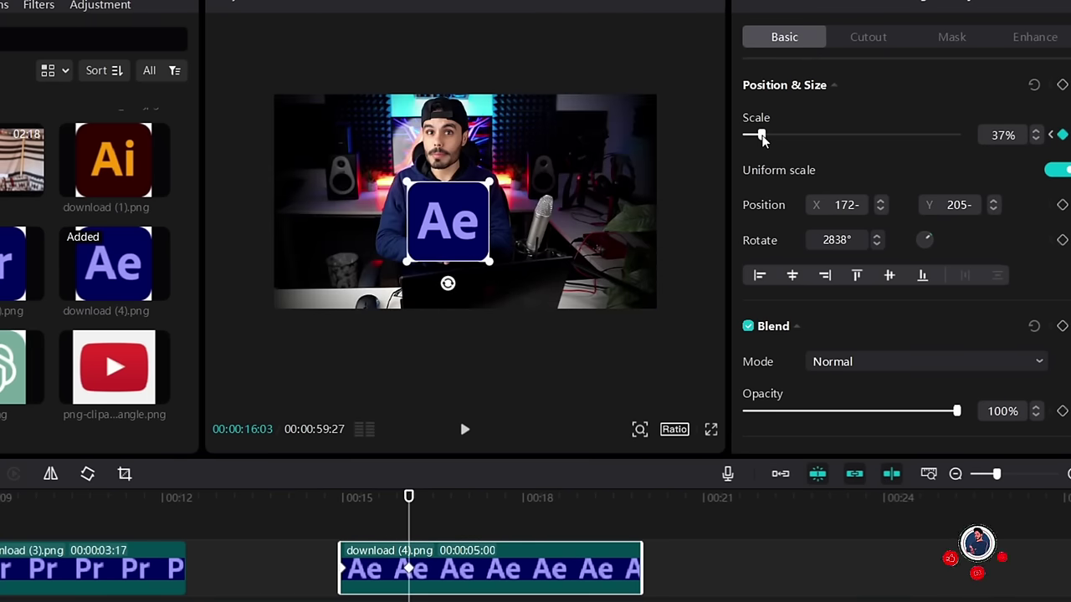
# Play the Ae logo's pop-in animation from the clip start twice
pyautogui.click(342, 504)
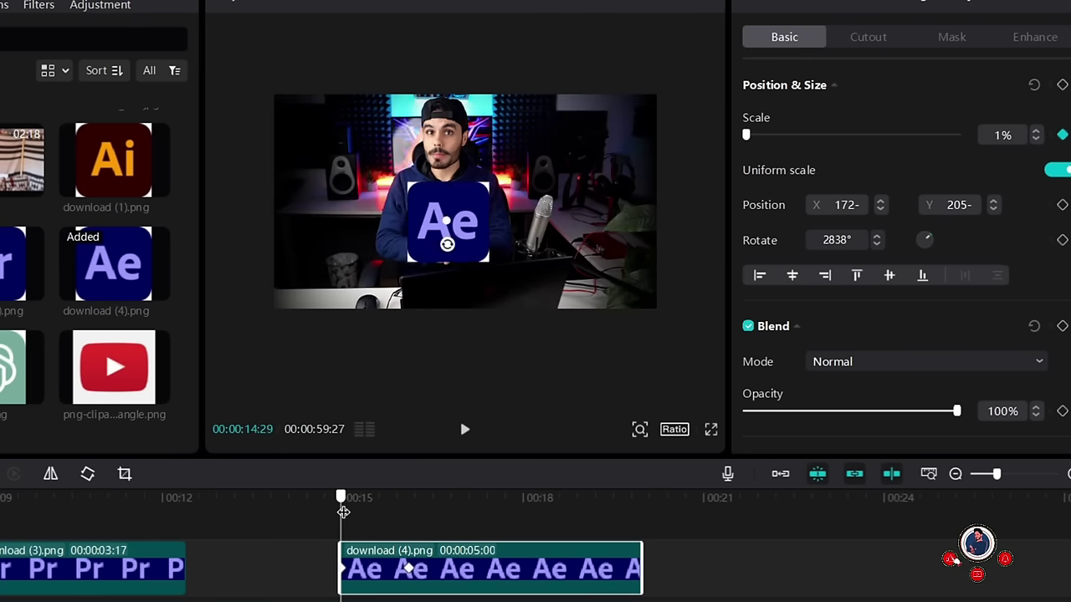
pyautogui.press('space')
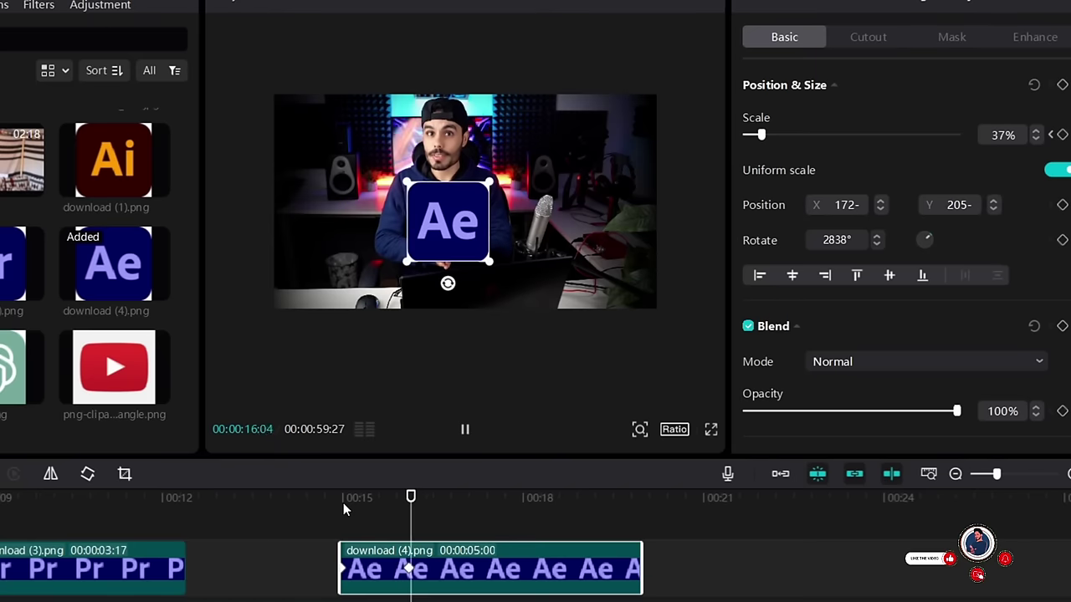
pyautogui.press('space')
pyautogui.click(409, 572)
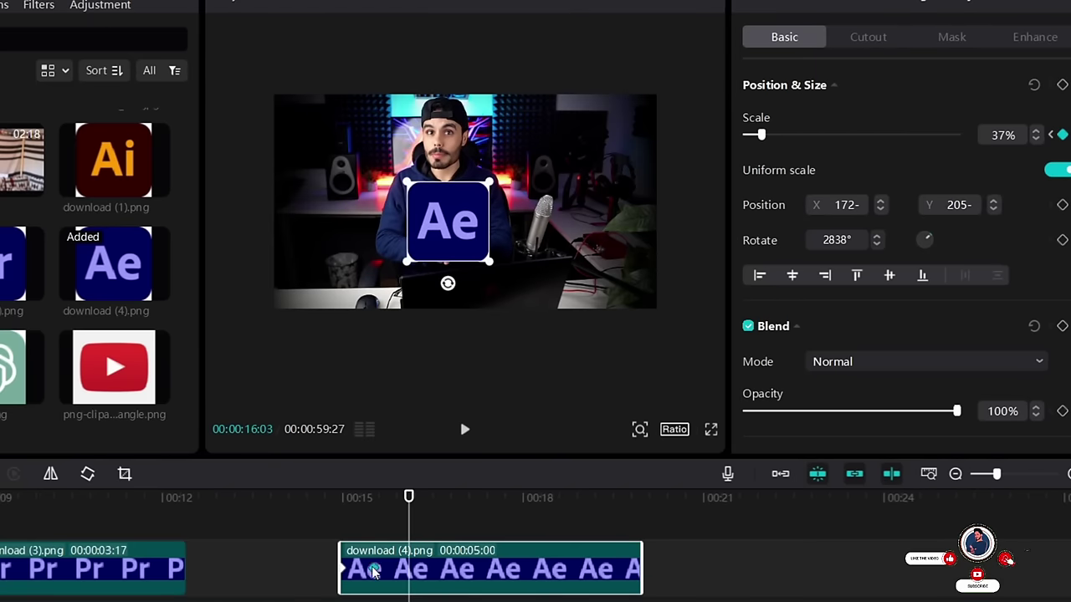
pyautogui.moveTo(368, 532); pyautogui.dragTo(343, 532)
pyautogui.press('space')
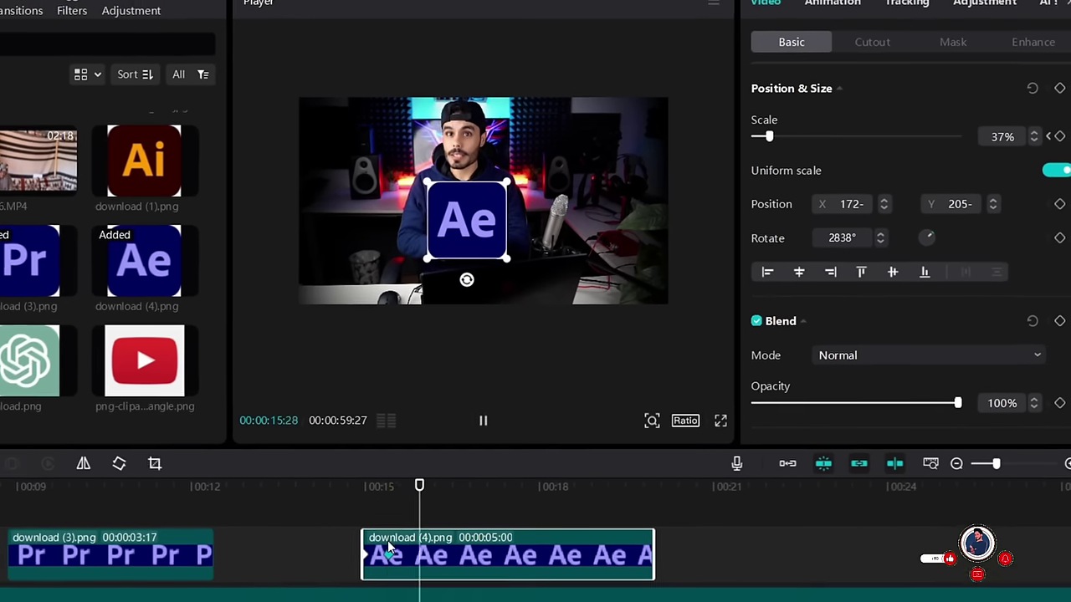
pyautogui.press('space')
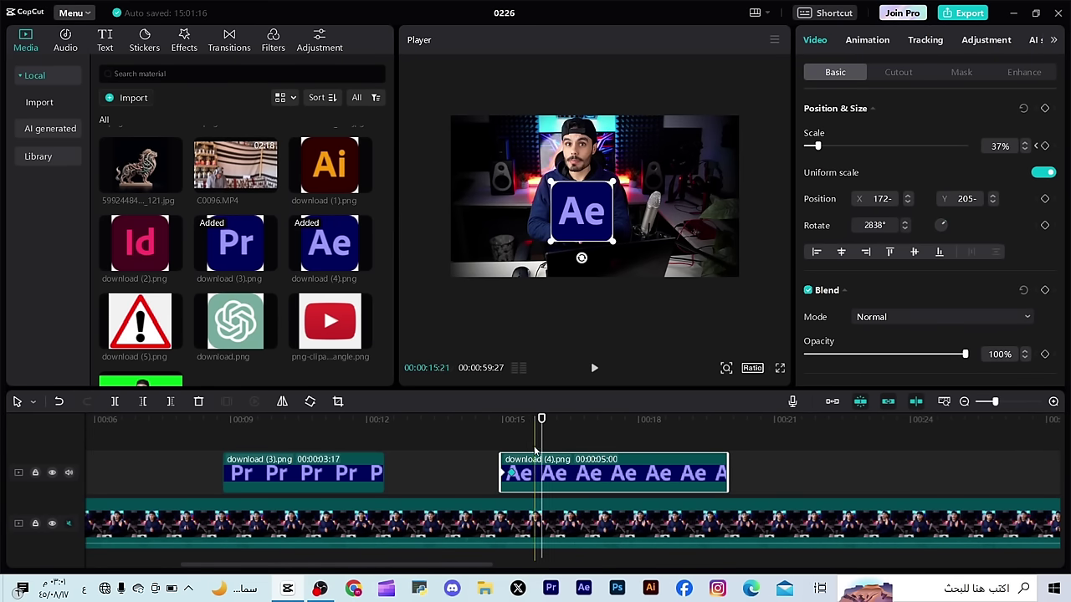
# Add a 247% Scale keyframe, trim the Ae clip's end, and preview from 15:12
pyautogui.click(533, 480)
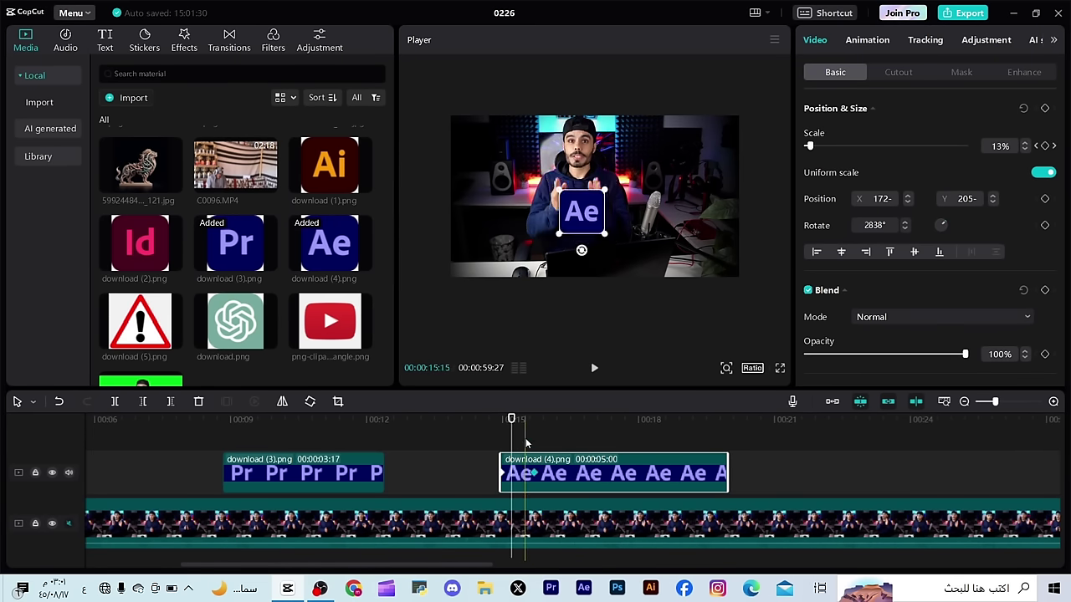
pyautogui.click(885, 147)
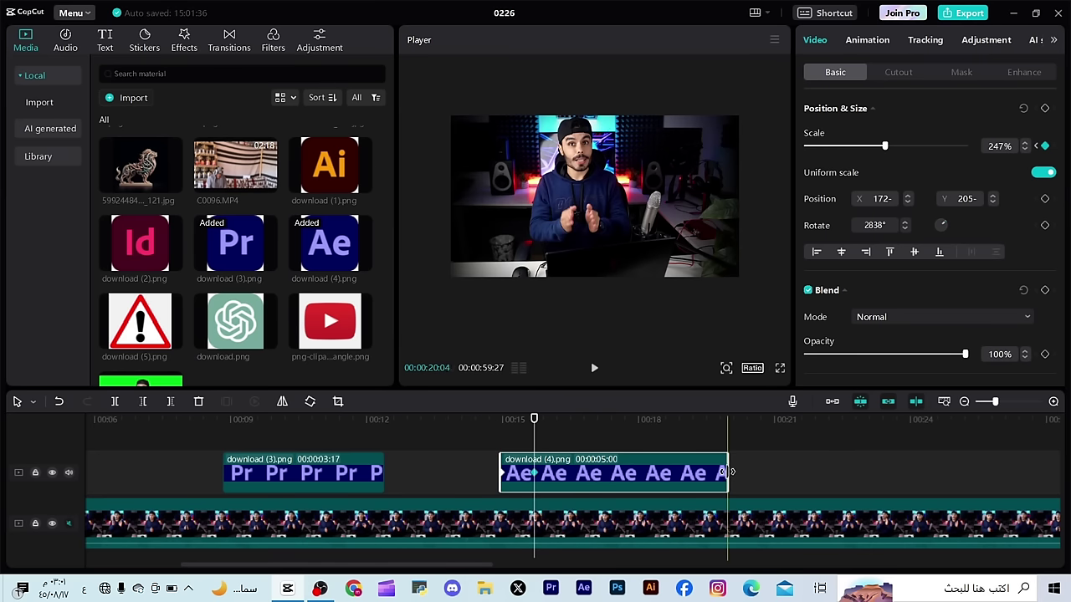
pyautogui.moveTo(727, 473); pyautogui.dragTo(555, 474)
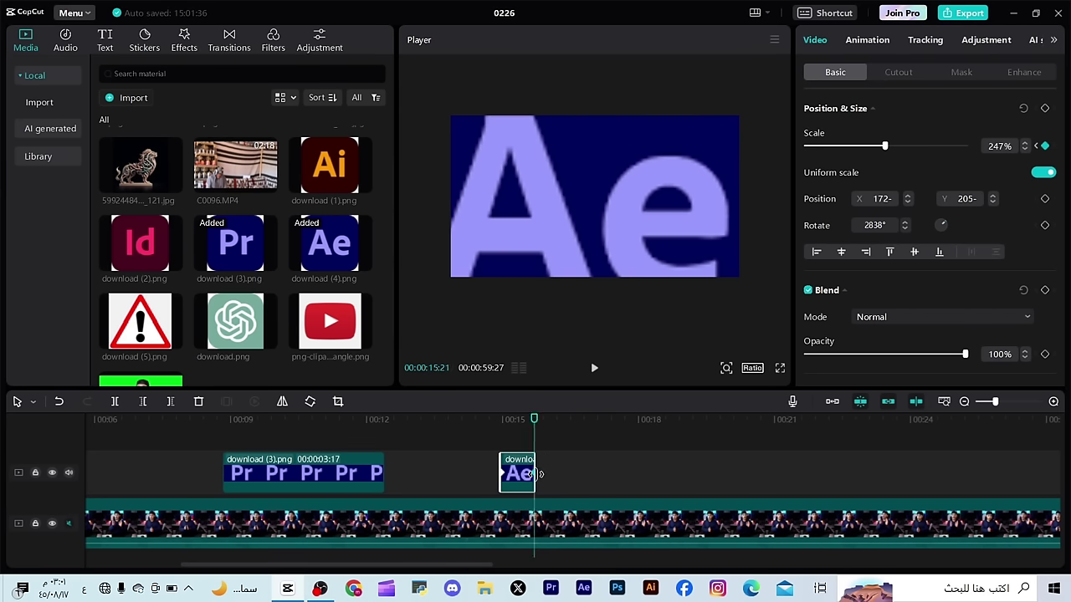
pyautogui.click(500, 421)
pyautogui.press('space')
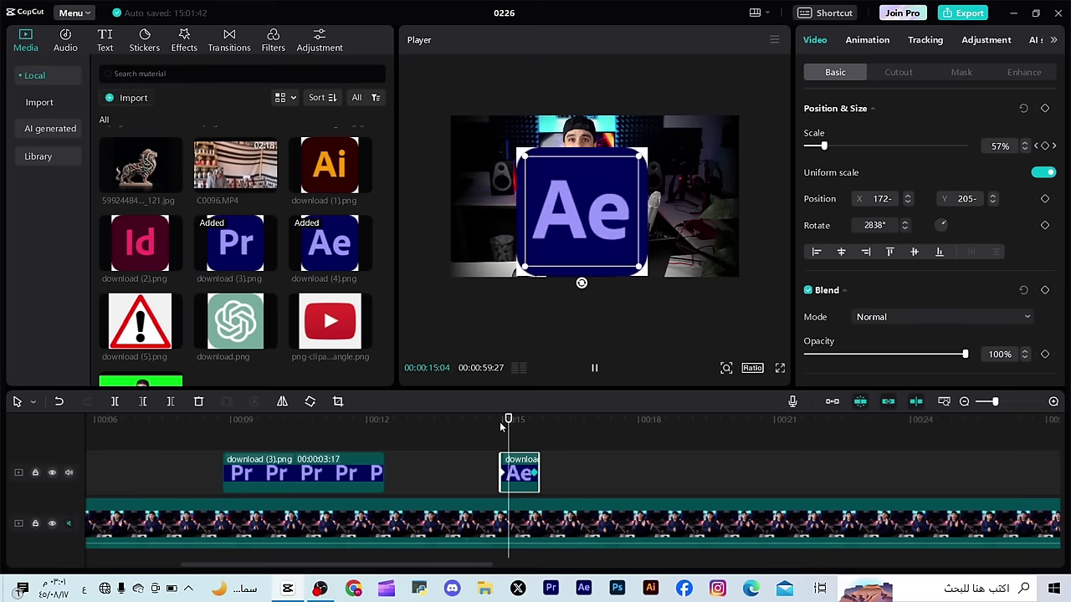
pyautogui.press('space')
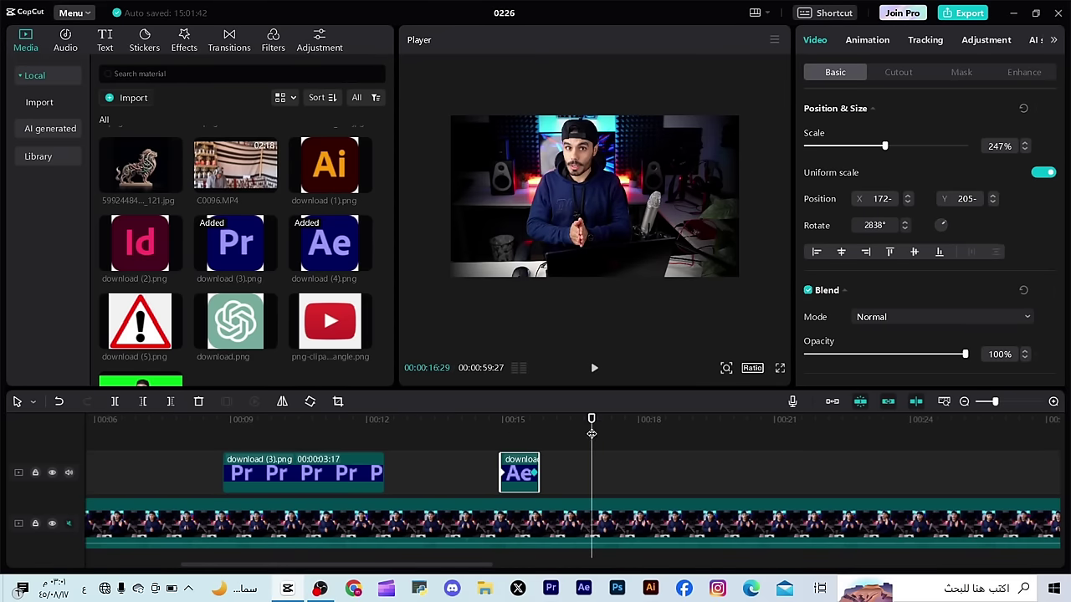
pyautogui.click(520, 421)
pyautogui.press('space')
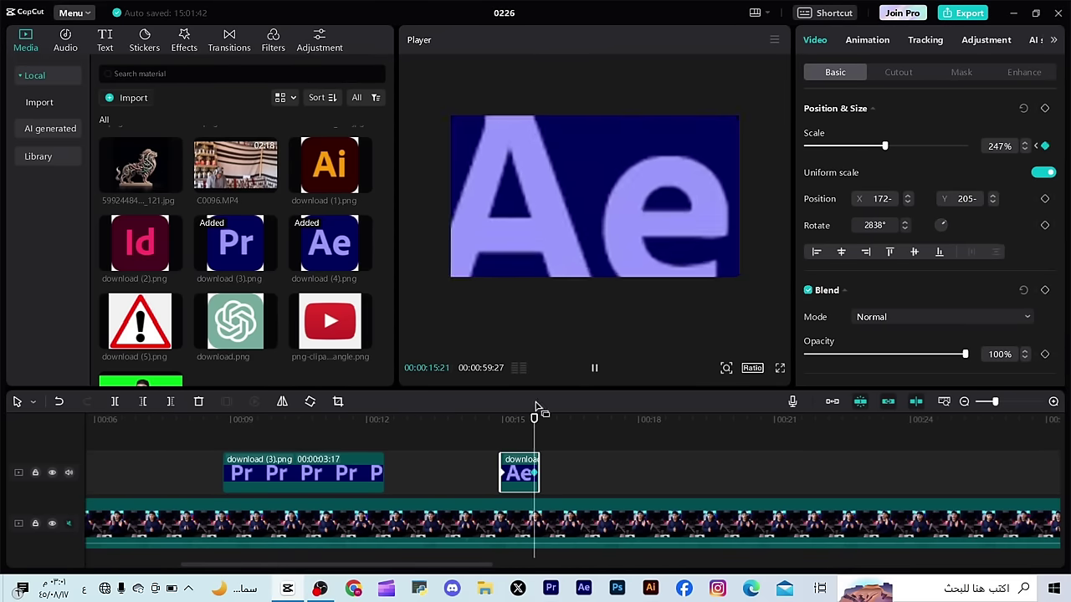
pyautogui.press('space')
# Set the Ae clip to 2:24, scale it to 91%, and drag it below the frame to 377/1610
pyautogui.click(511, 472)
pyautogui.moveTo(540, 471); pyautogui.dragTo(627, 465)
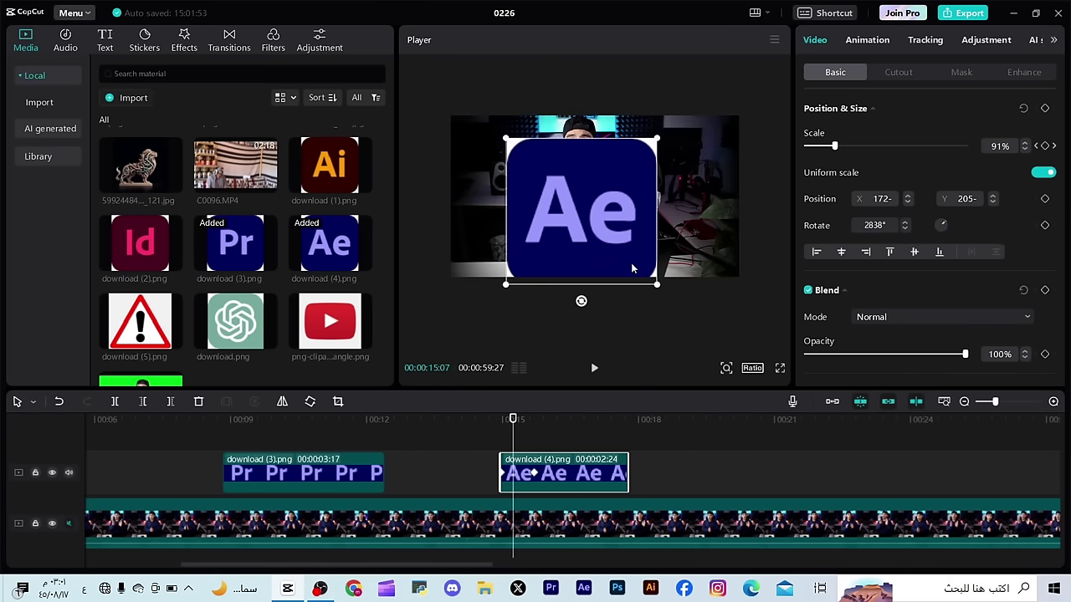
pyautogui.moveTo(663, 142); pyautogui.dragTo(659, 144)
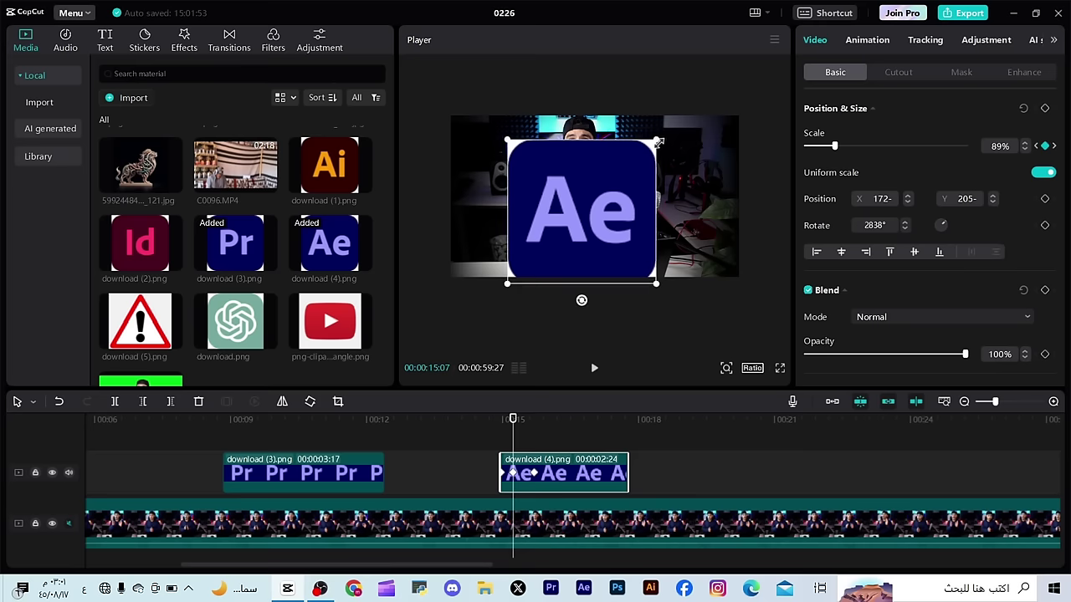
pyautogui.moveTo(609, 198); pyautogui.dragTo(572, 296)
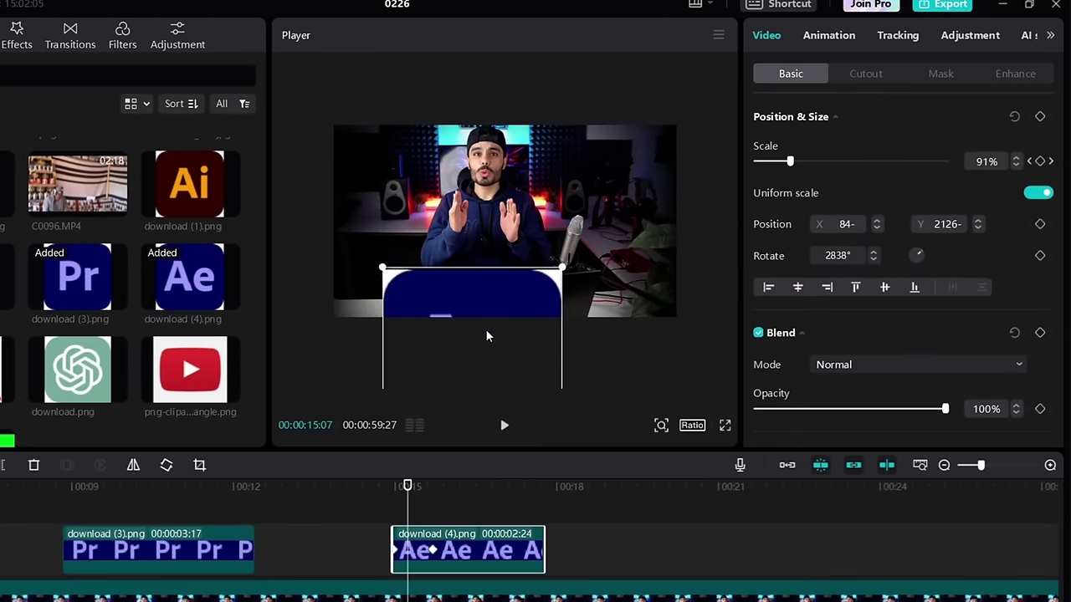
pyautogui.moveTo(487, 336); pyautogui.dragTo(493, 399)
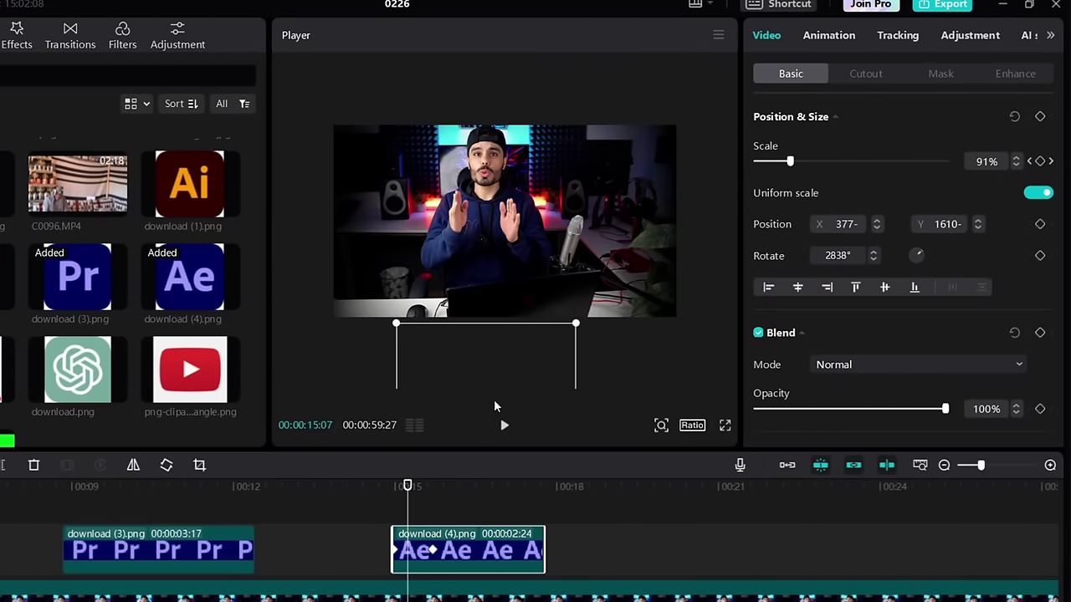
# Shrink the Ae logo at its 16:03 keyframe and add a Position keyframe
pyautogui.moveTo(404, 504); pyautogui.dragTo(404, 532)
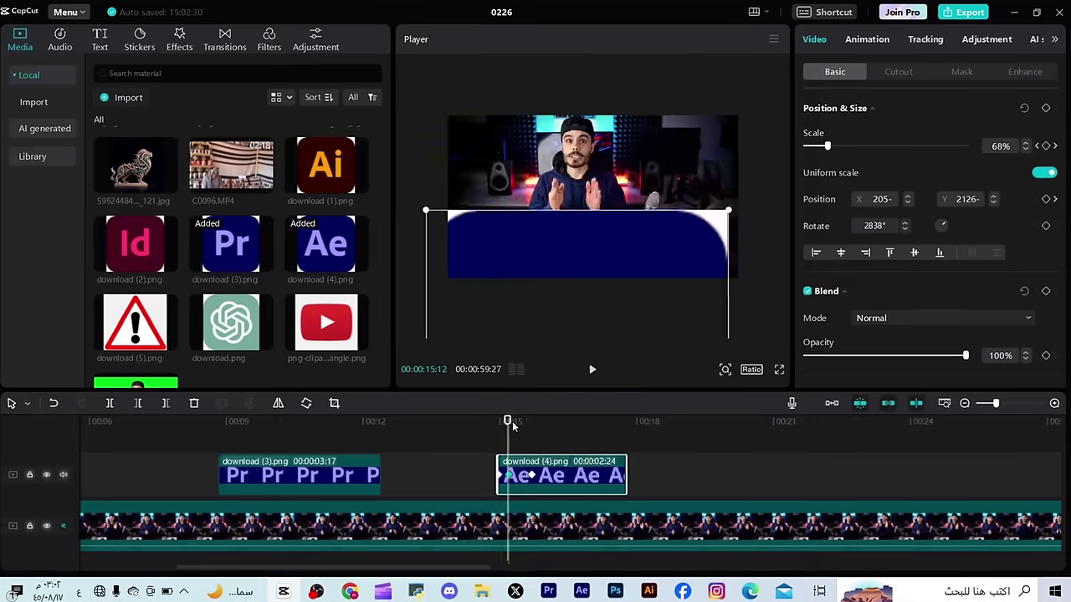
pyautogui.moveTo(458, 455); pyautogui.dragTo(502, 457)
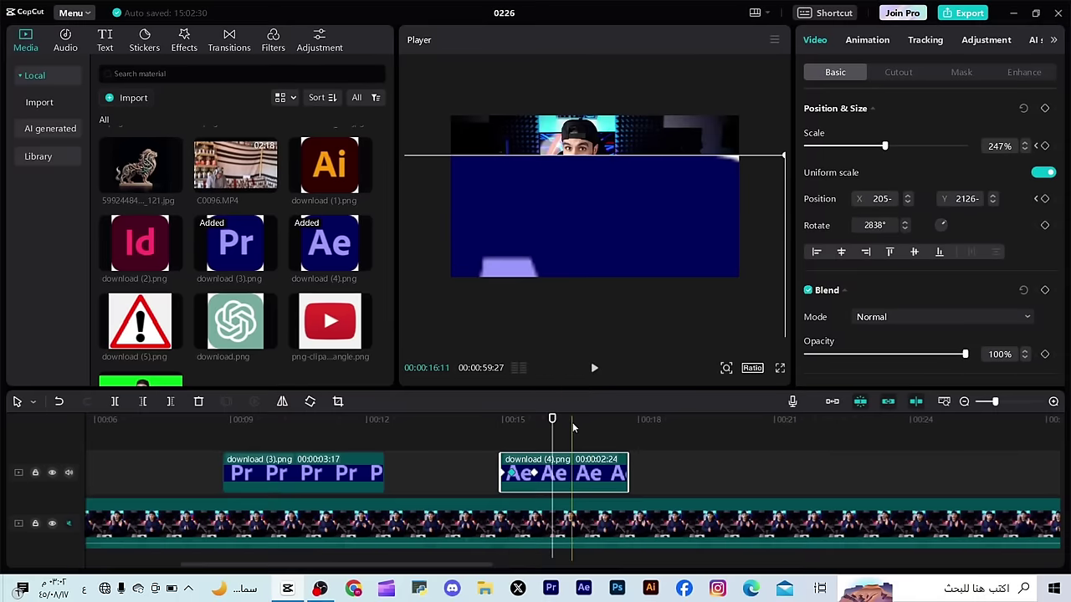
pyautogui.moveTo(880, 147); pyautogui.dragTo(833, 149)
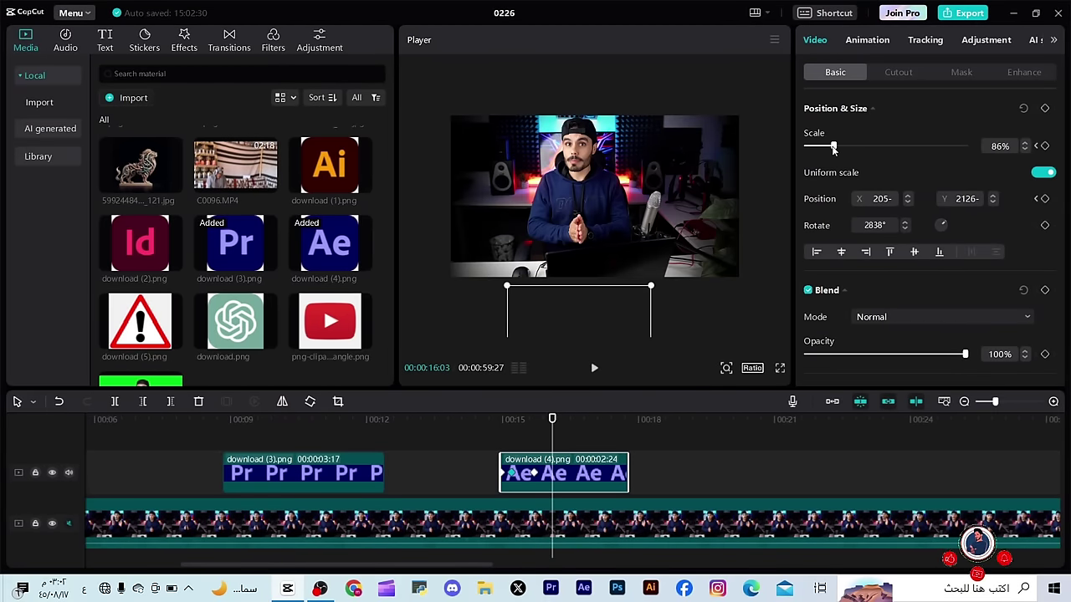
pyautogui.click(534, 476)
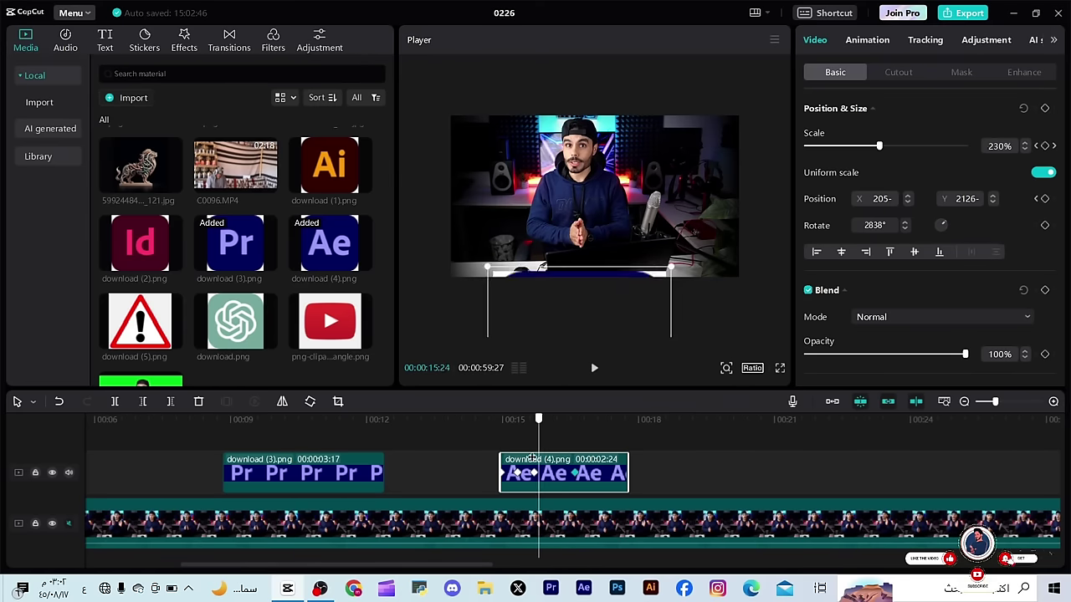
pyautogui.click(518, 454)
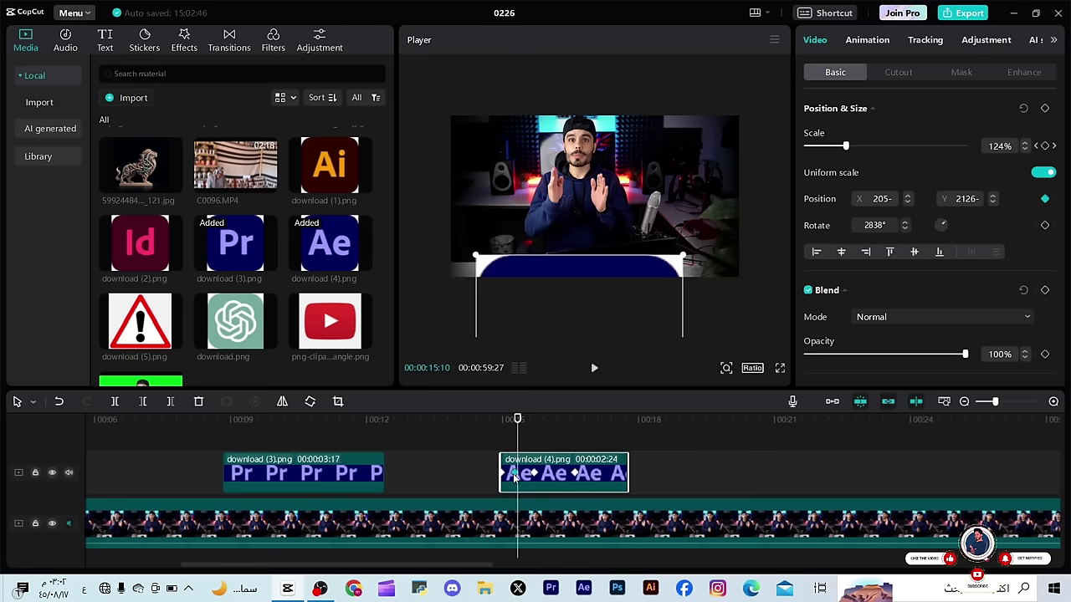
pyautogui.moveTo(521, 456)
pyautogui.mouseDown()
pyautogui.moveTo(543, 455)
pyautogui.moveTo(512, 456)
pyautogui.mouseUp()
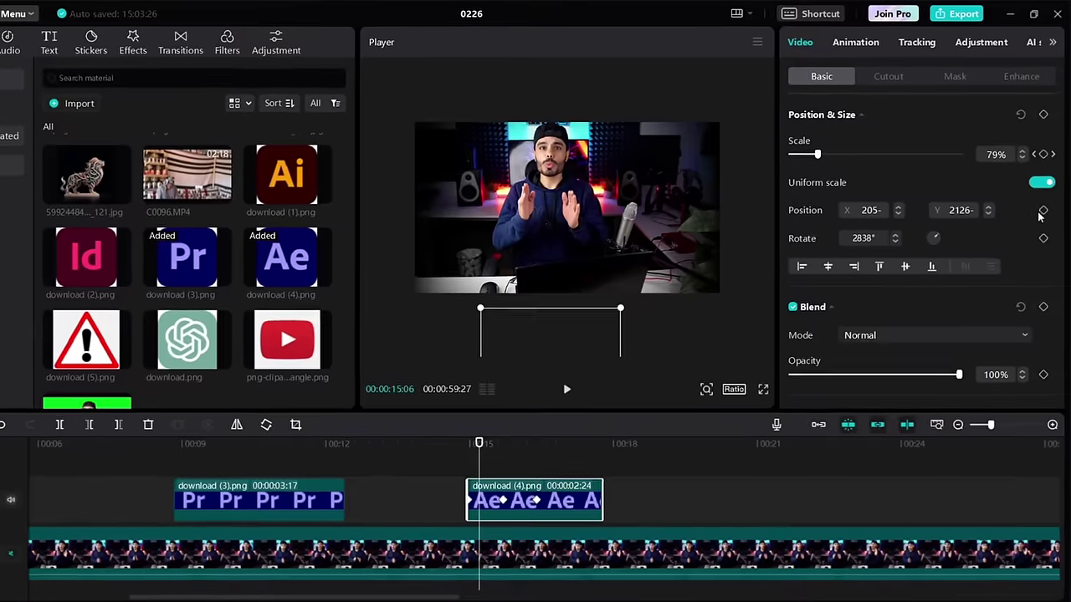
pyautogui.click(1044, 204)
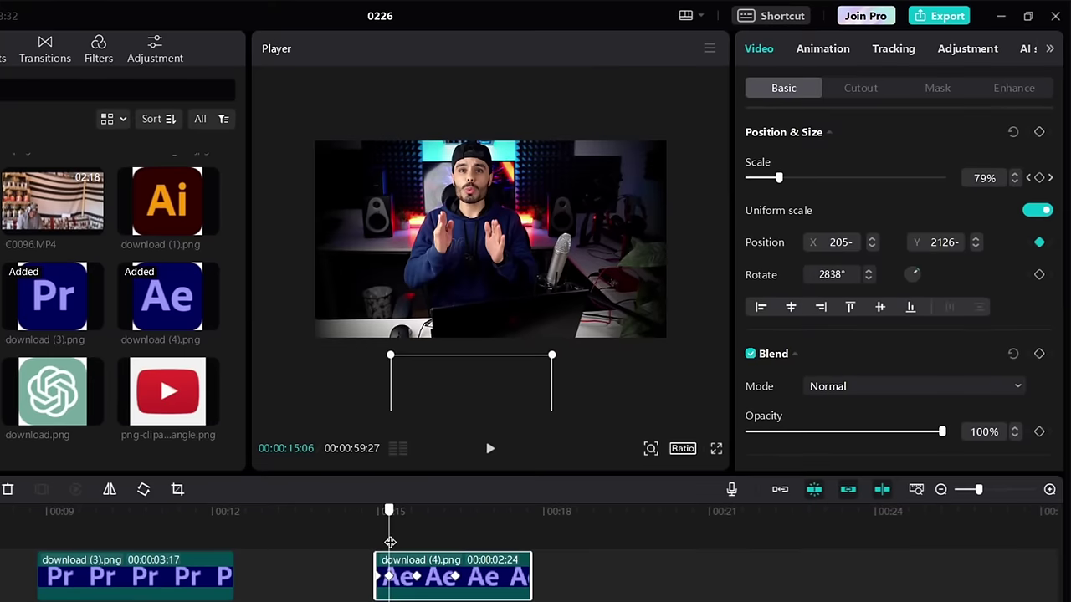
# Move the enlarged Ae logo up into the frame, shift its end keyframe later, and preview
pyautogui.moveTo(394, 545); pyautogui.dragTo(427, 548)
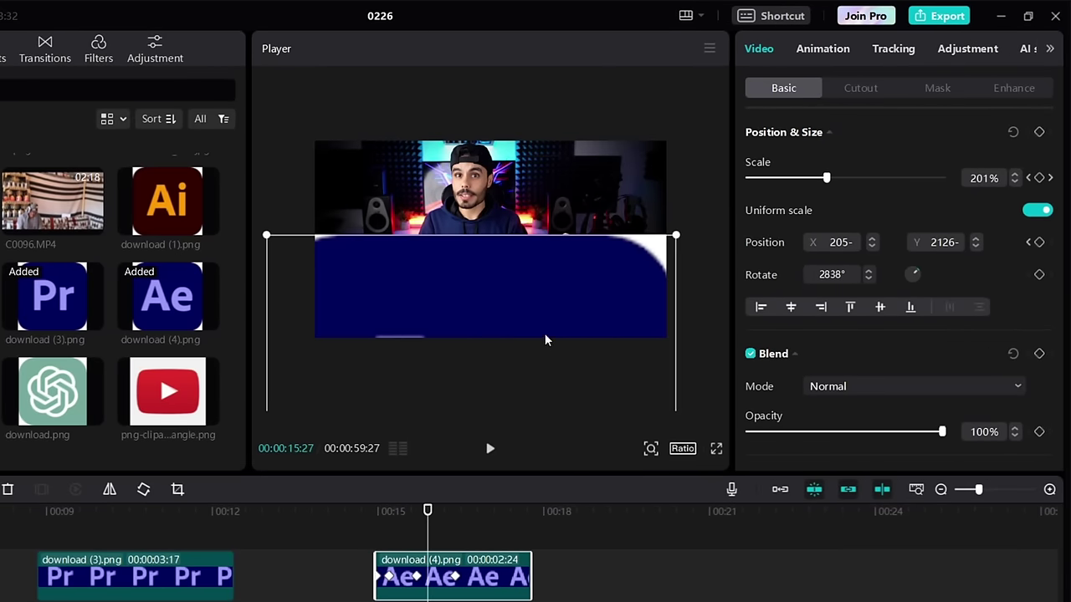
pyautogui.moveTo(545, 339); pyautogui.dragTo(577, 143)
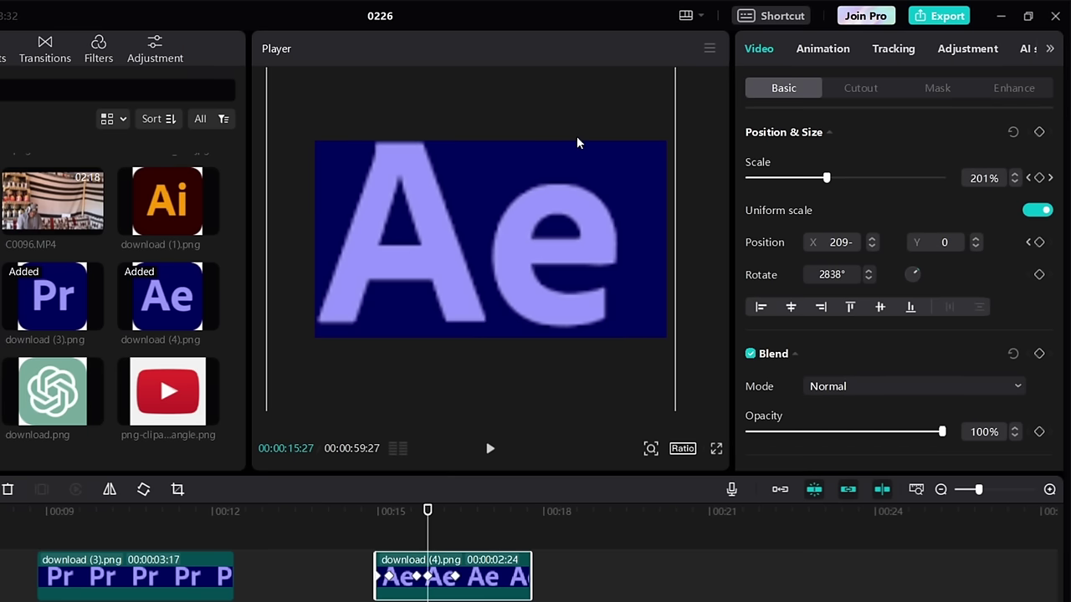
pyautogui.click(455, 579)
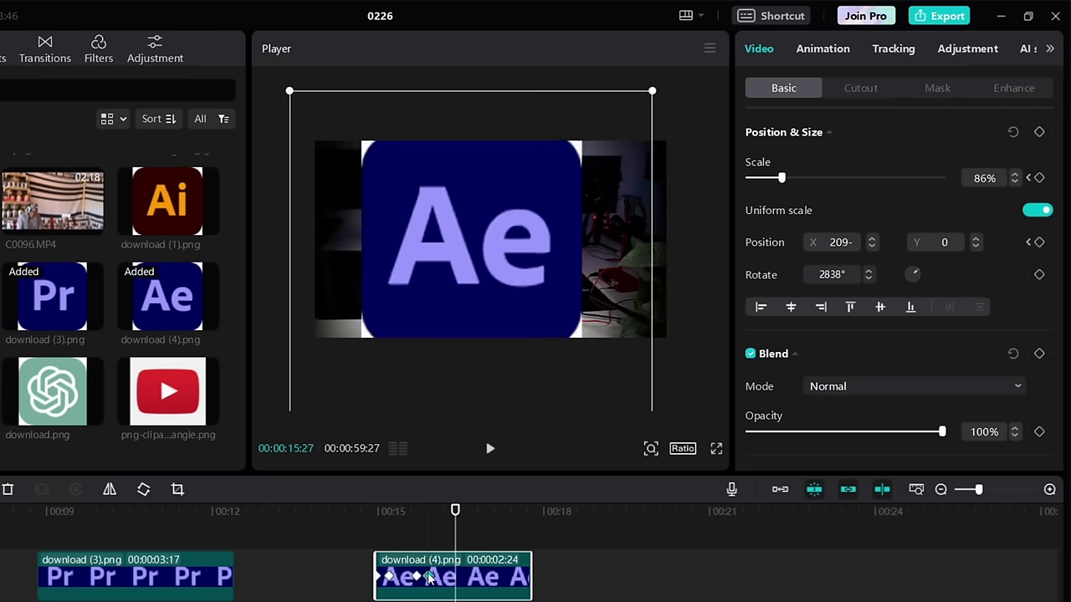
pyautogui.click(426, 579)
pyautogui.moveTo(426, 577); pyautogui.dragTo(437, 577)
pyautogui.click(436, 577)
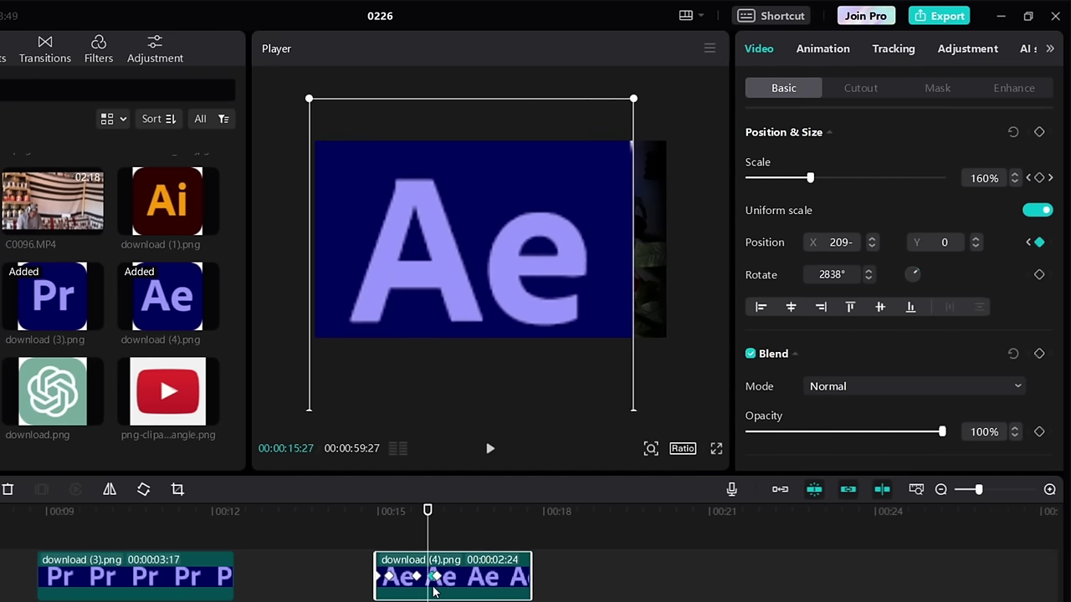
pyautogui.click(435, 577)
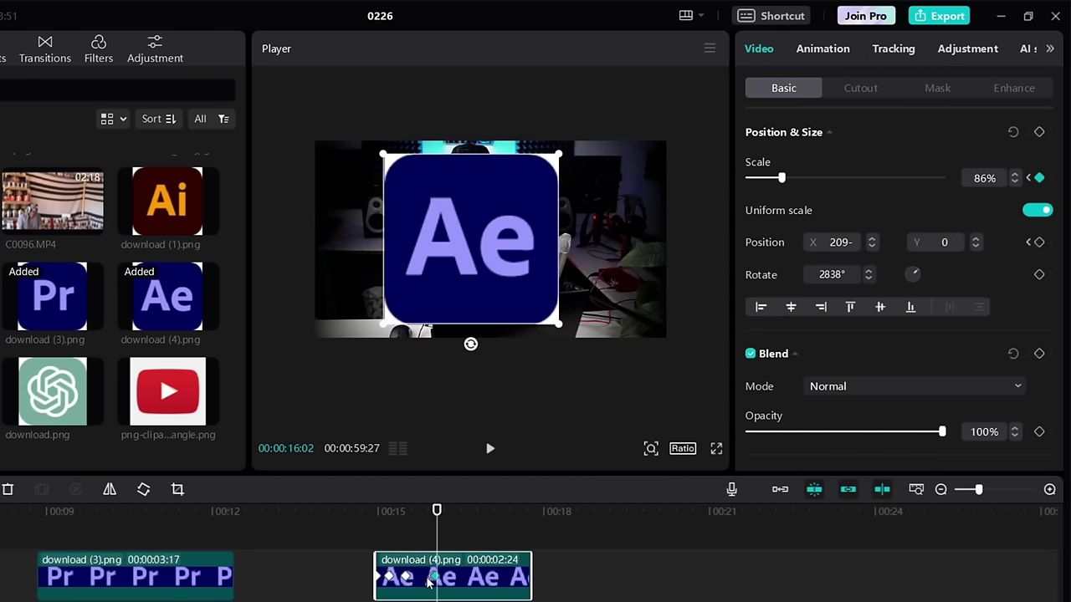
pyautogui.click(380, 535)
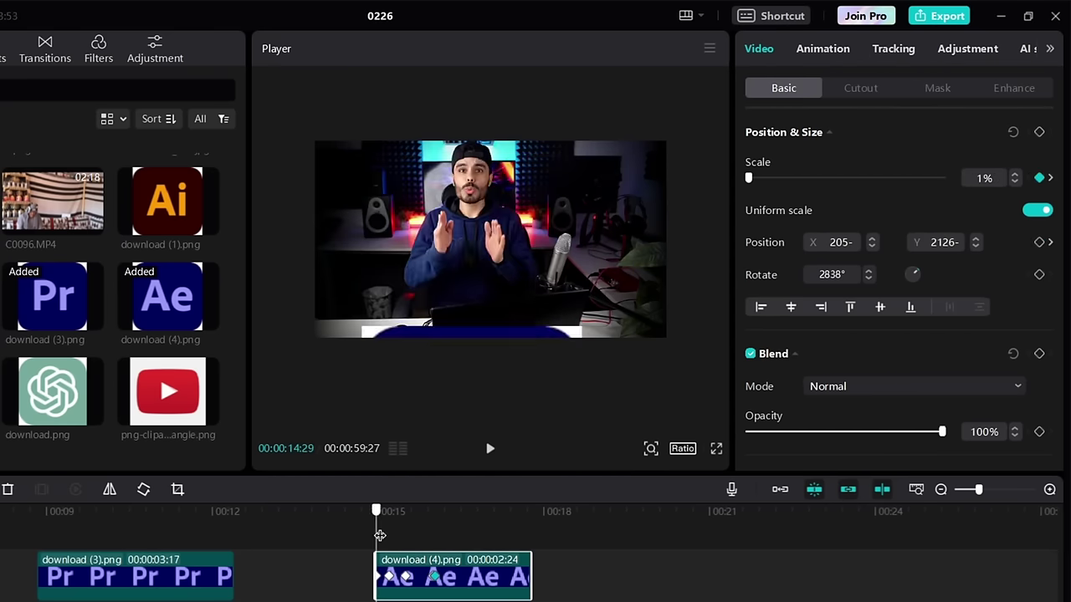
pyautogui.press('space')
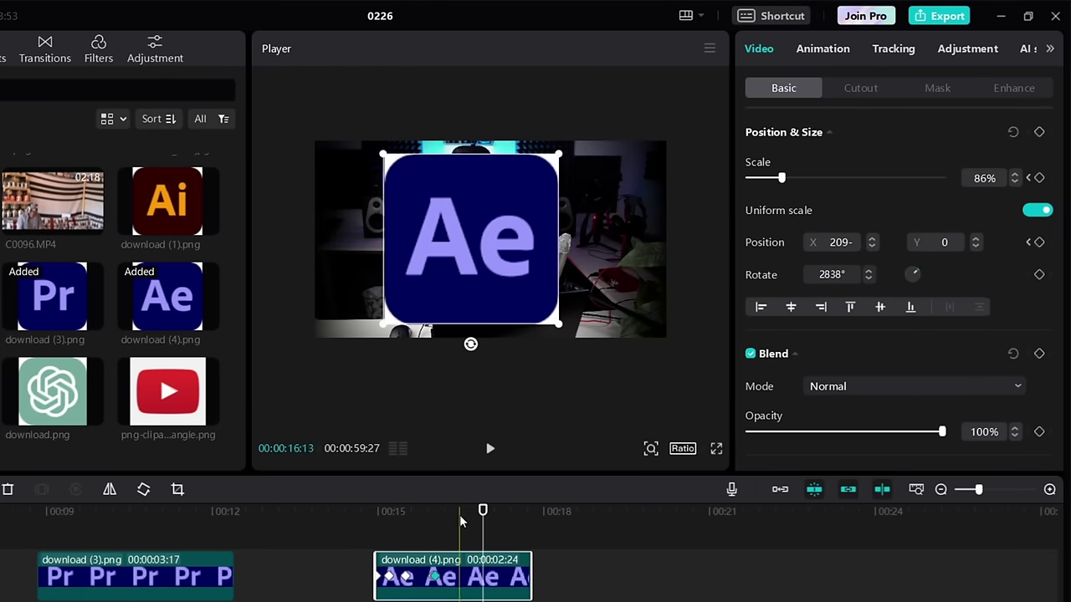
# Shrink the Ae logo to 44% scale at its final keyframe and preview it
pyautogui.moveTo(443, 530); pyautogui.dragTo(437, 527)
pyautogui.moveTo(563, 157); pyautogui.dragTo(516, 198)
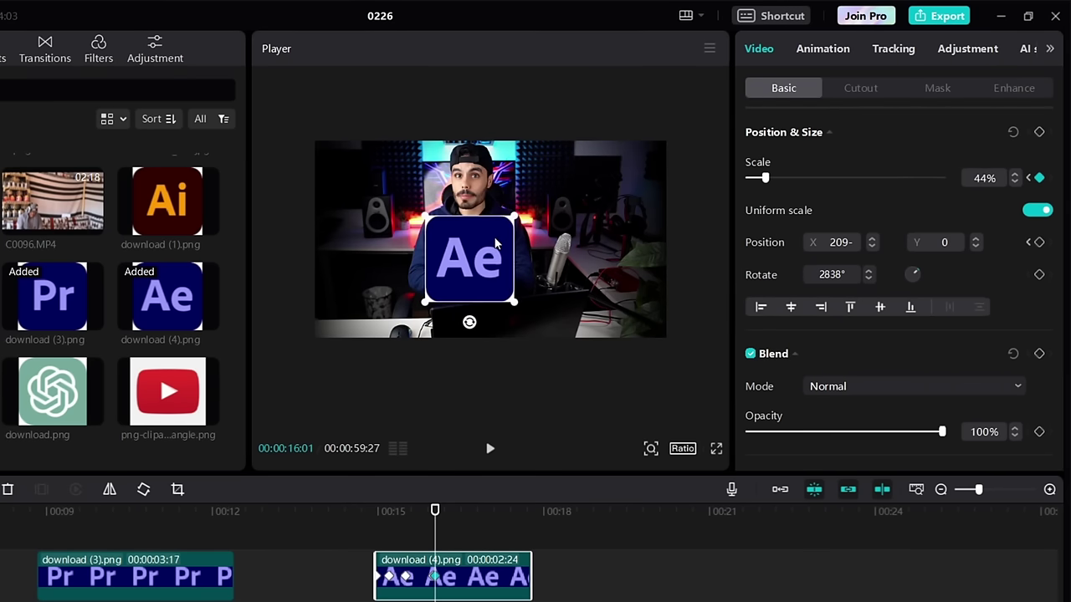
pyautogui.moveTo(435, 522); pyautogui.dragTo(375, 535)
pyautogui.press('space')
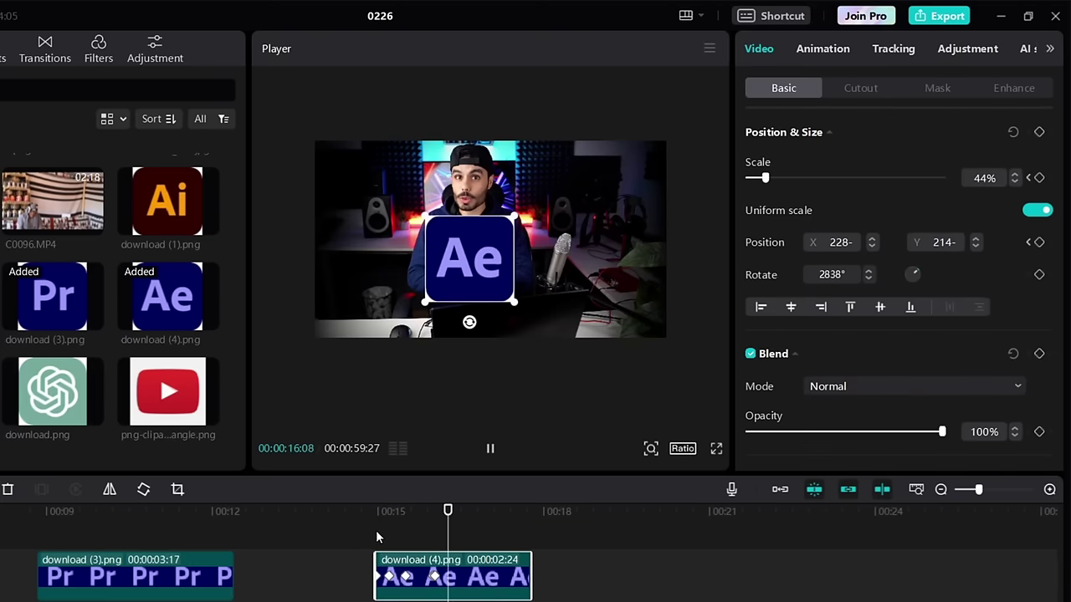
pyautogui.press('space')
# Replay the revised Ae logo animation several times, ending at 00:17:19
pyautogui.click(380, 520)
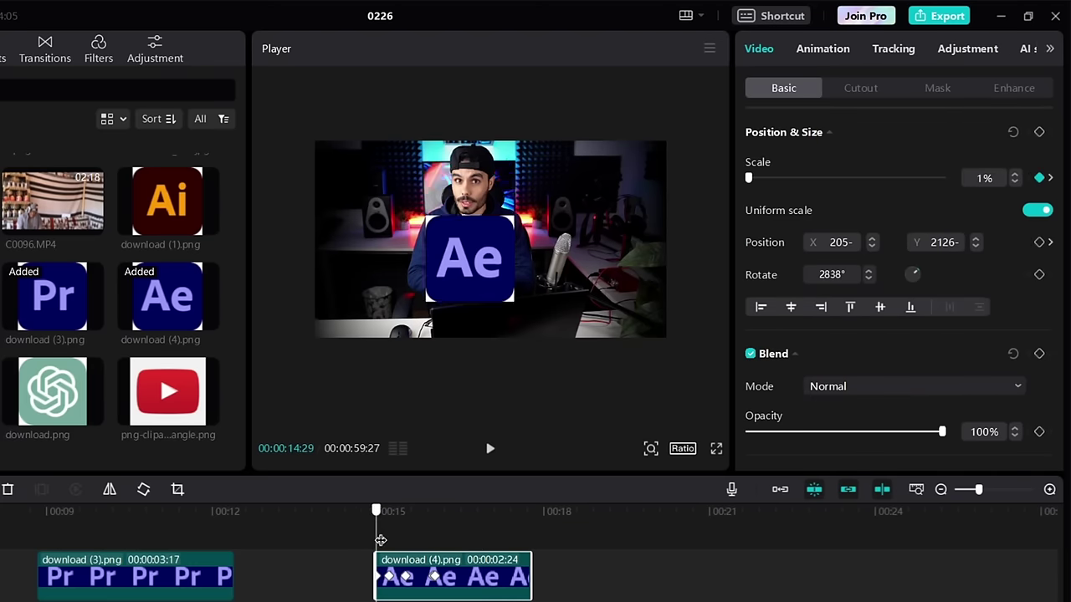
pyautogui.press('space')
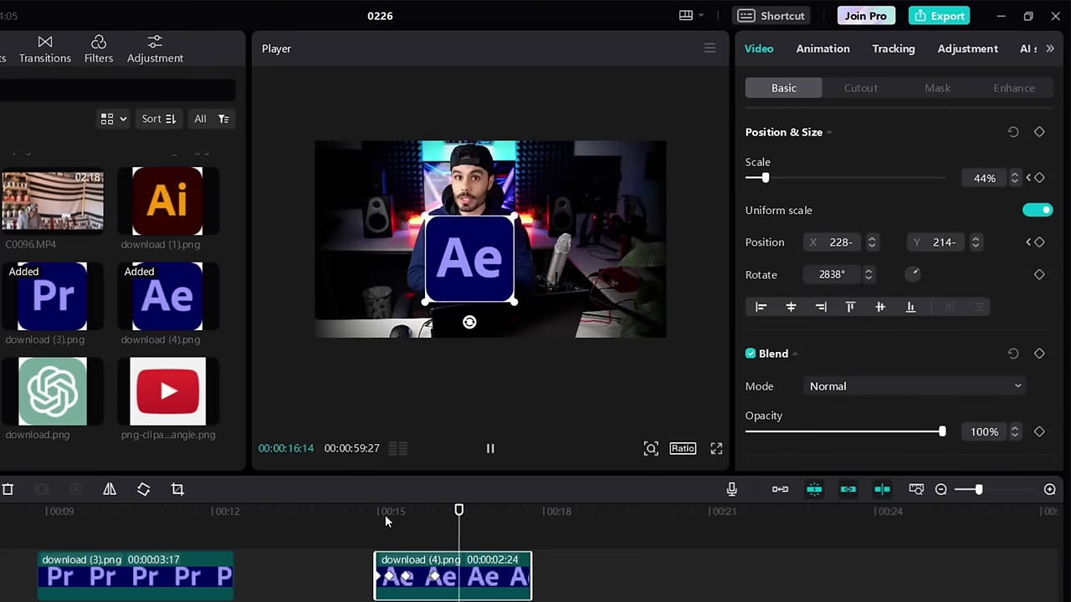
pyautogui.press('space')
pyautogui.click(372, 520)
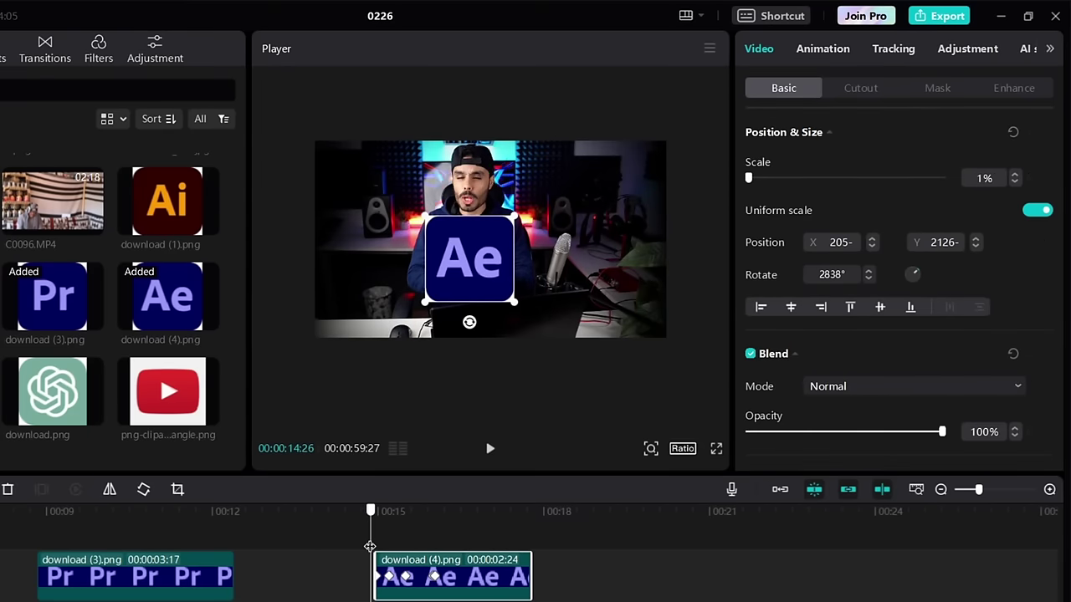
pyautogui.press('space')
pyautogui.press('space')
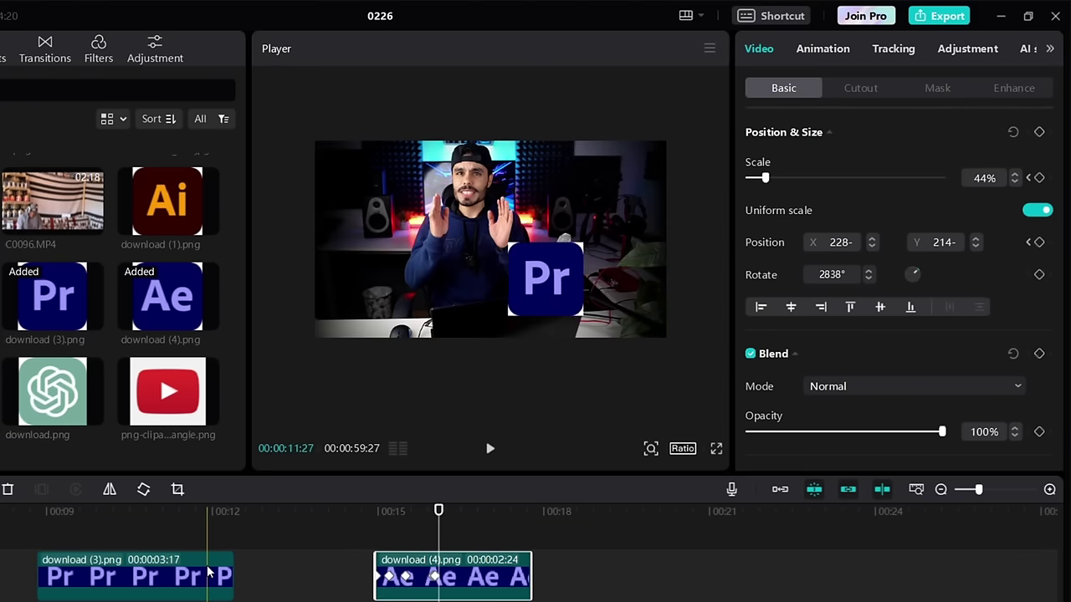
pyautogui.click(377, 526)
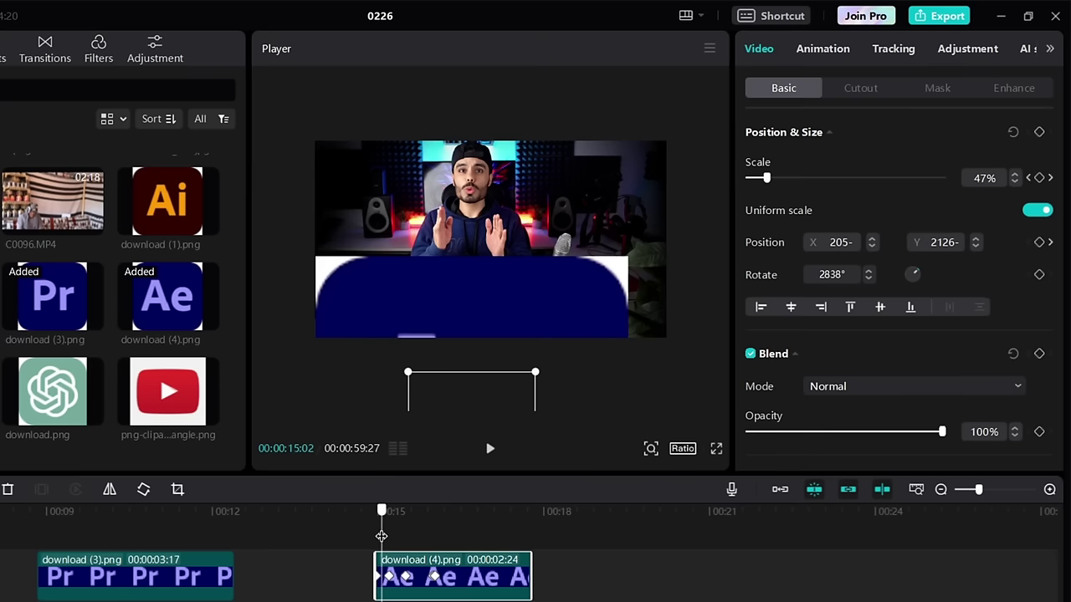
pyautogui.press('space')
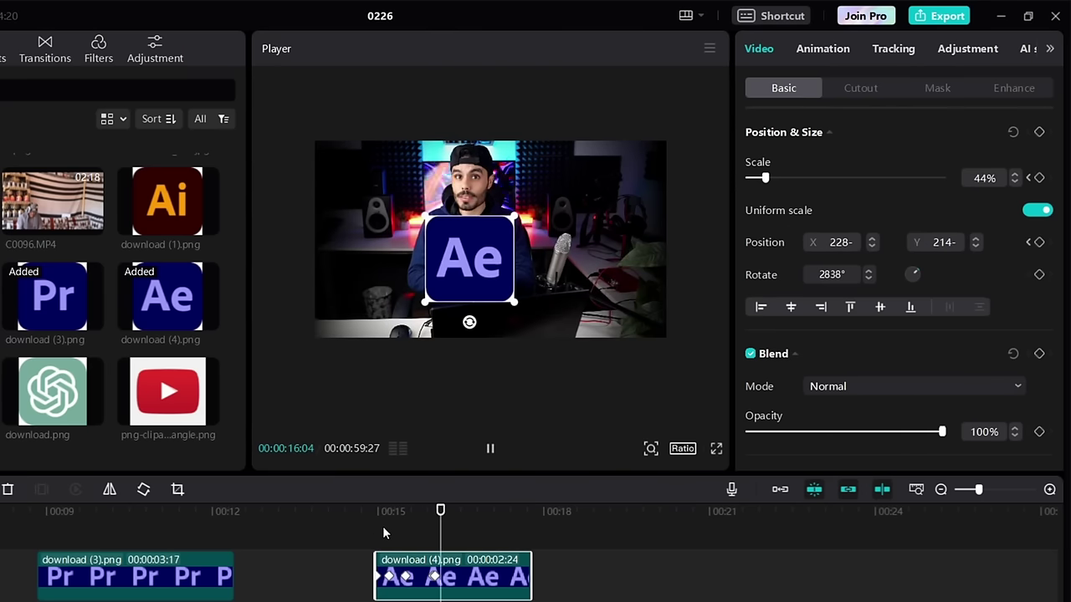
pyautogui.press('space')
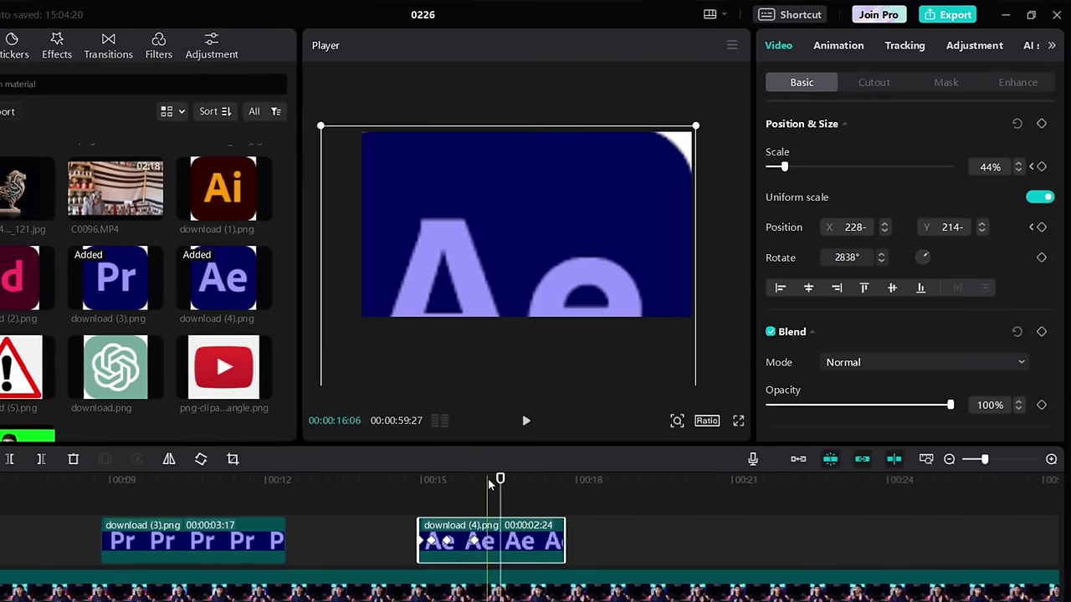
pyautogui.moveTo(489, 483); pyautogui.dragTo(556, 502)
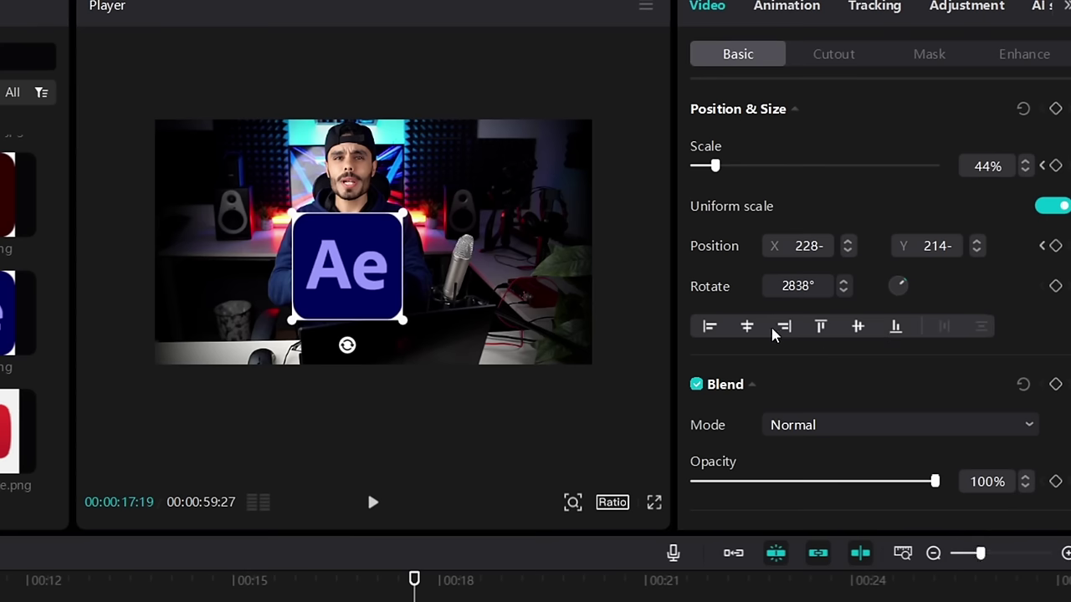
# Try the Ae logo's align buttons, leaving it bottom-aligned and horizontally centred at 0/606
pyautogui.click(741, 332)
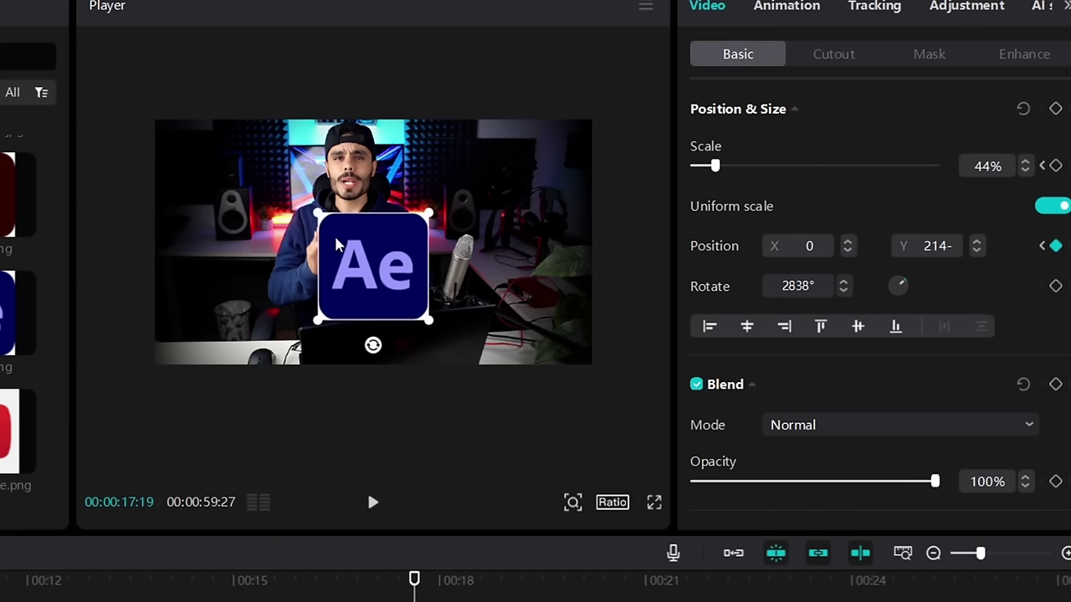
pyautogui.click(710, 327)
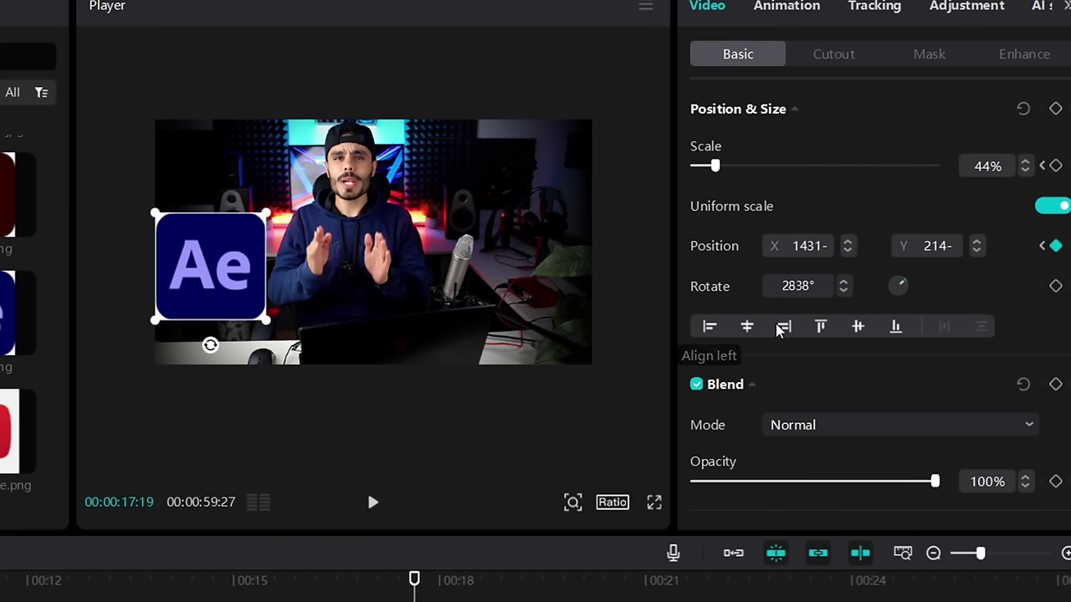
pyautogui.click(821, 327)
pyautogui.click(858, 327)
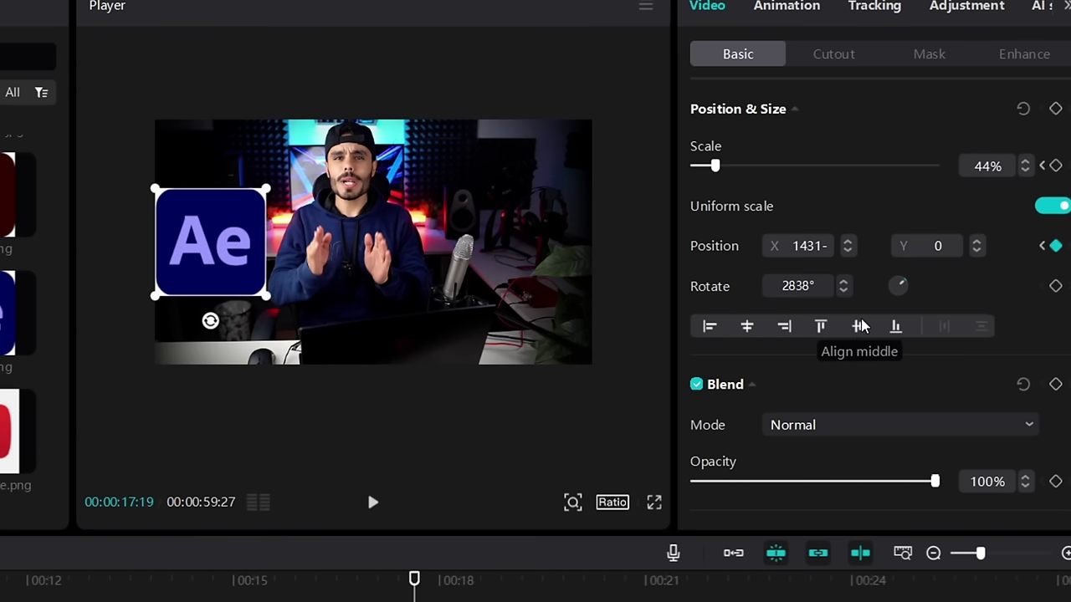
pyautogui.click(896, 327)
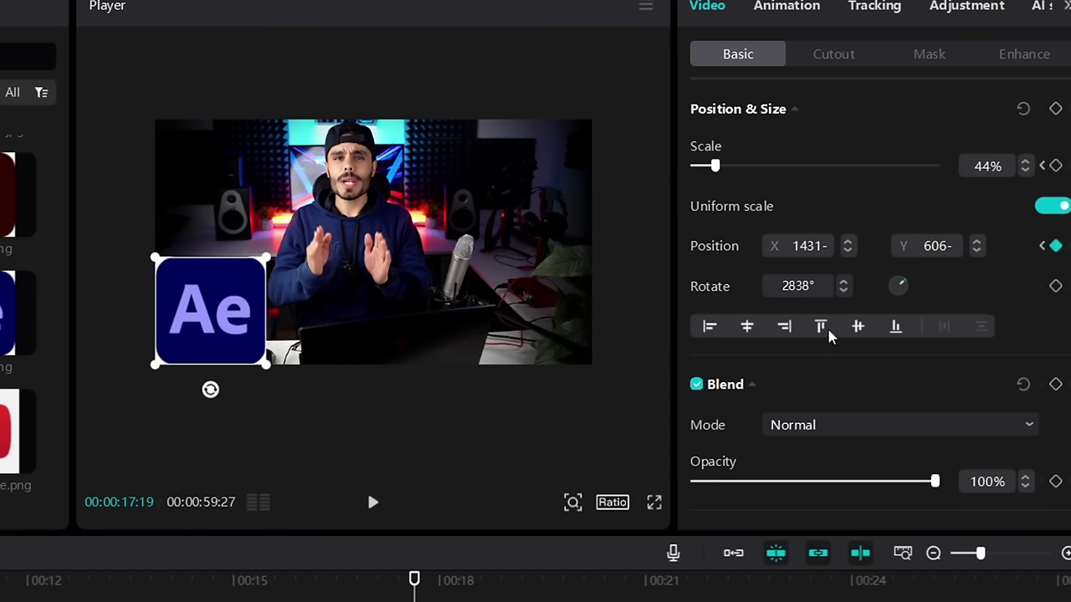
pyautogui.click(747, 326)
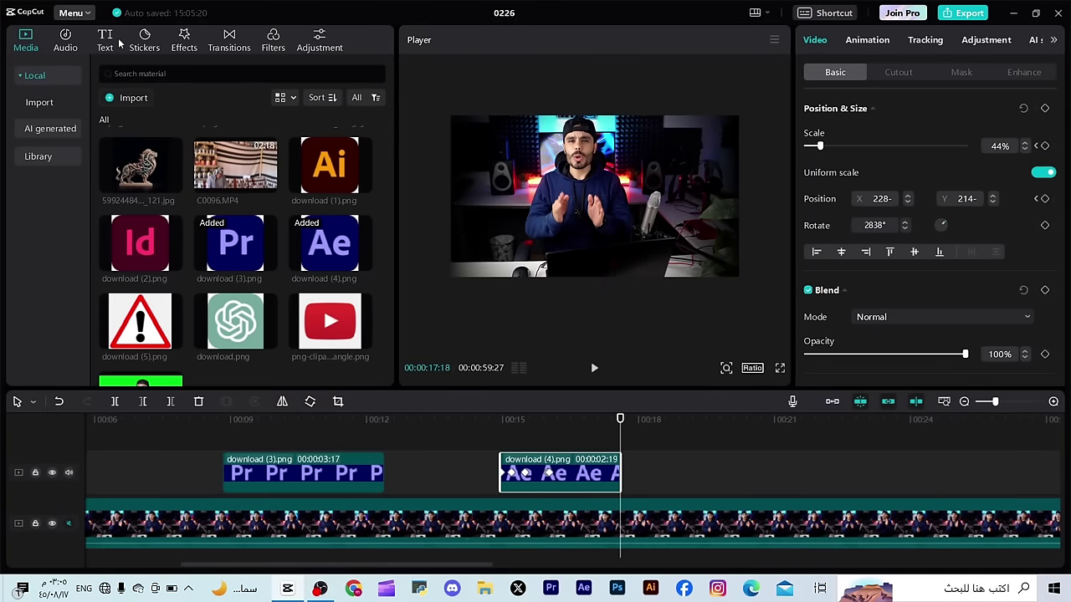
# Add a default text clip reading كورس كاب كات and drag it below the frame
pyautogui.click(117, 41)
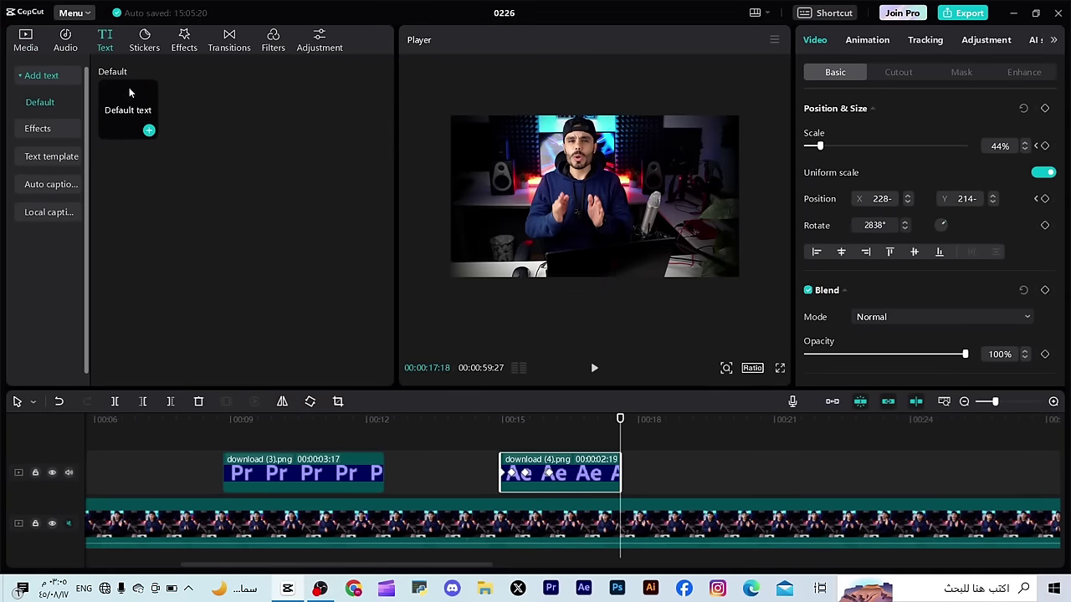
pyautogui.moveTo(137, 109); pyautogui.dragTo(502, 433)
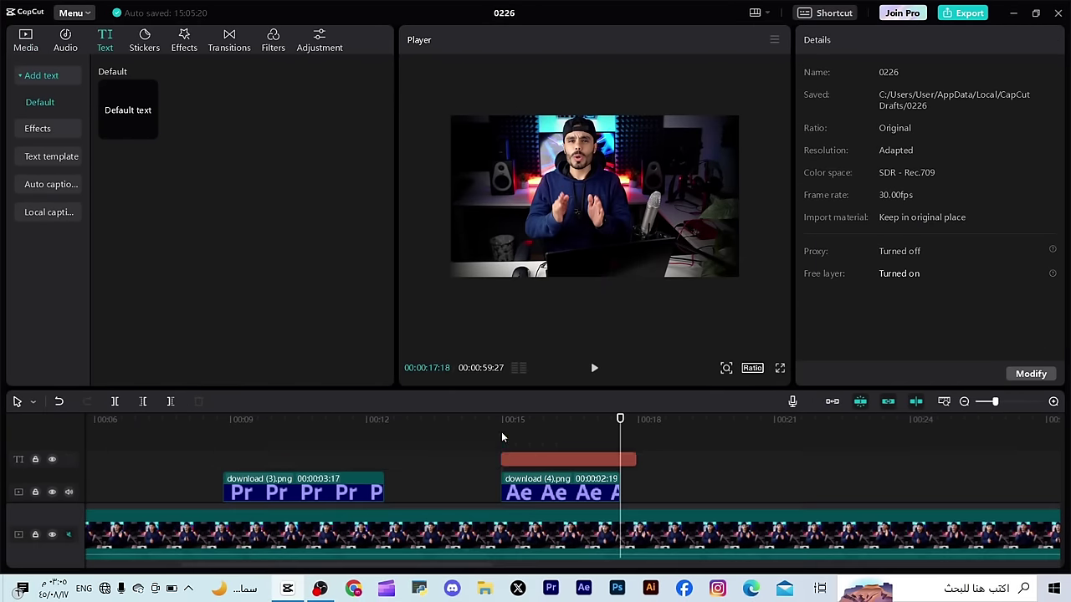
pyautogui.doubleClick(615, 214)
pyautogui.press('BackSpace')
pyautogui.hotkey('ctrl', 'v')
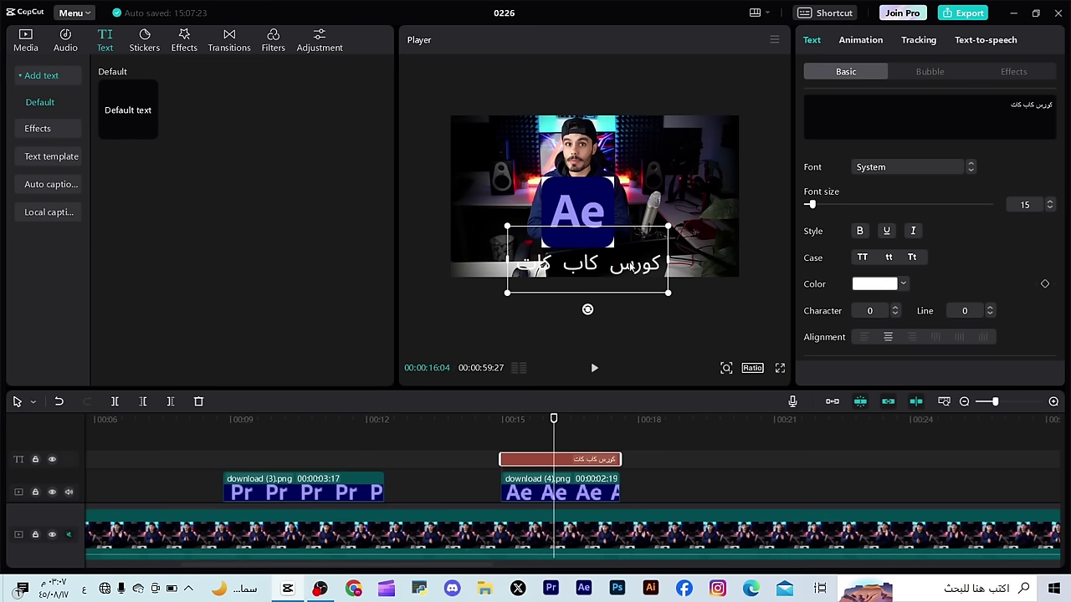
pyautogui.moveTo(633, 268); pyautogui.dragTo(625, 322)
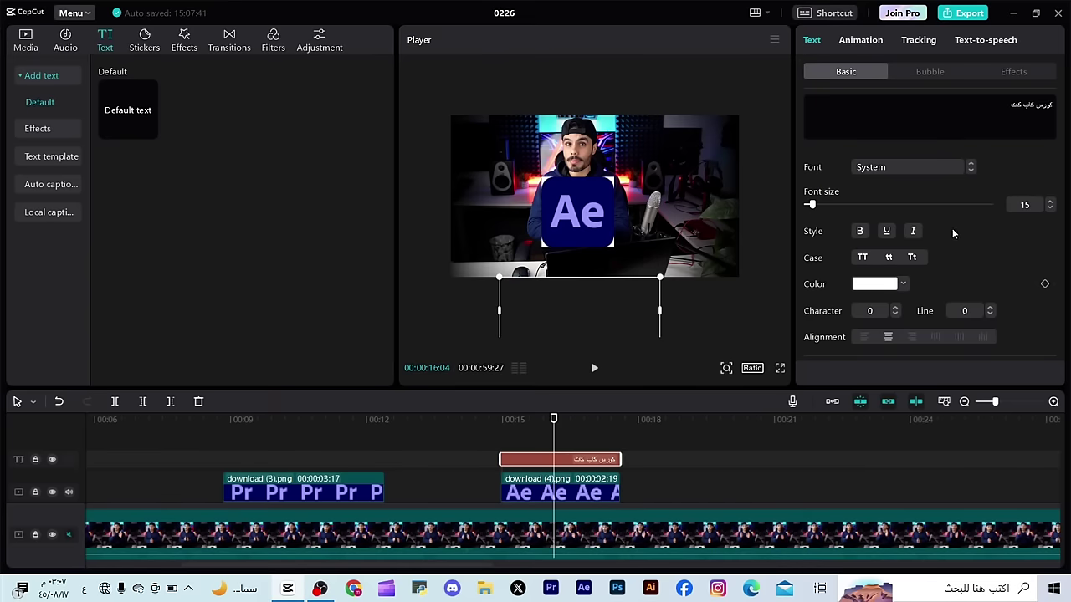
# Keyframe the caption's position at 00:15:24, then move it up onto the video, centred
pyautogui.scroll(-5, 833, 192)
pyautogui.scroll(5, 834, 211)
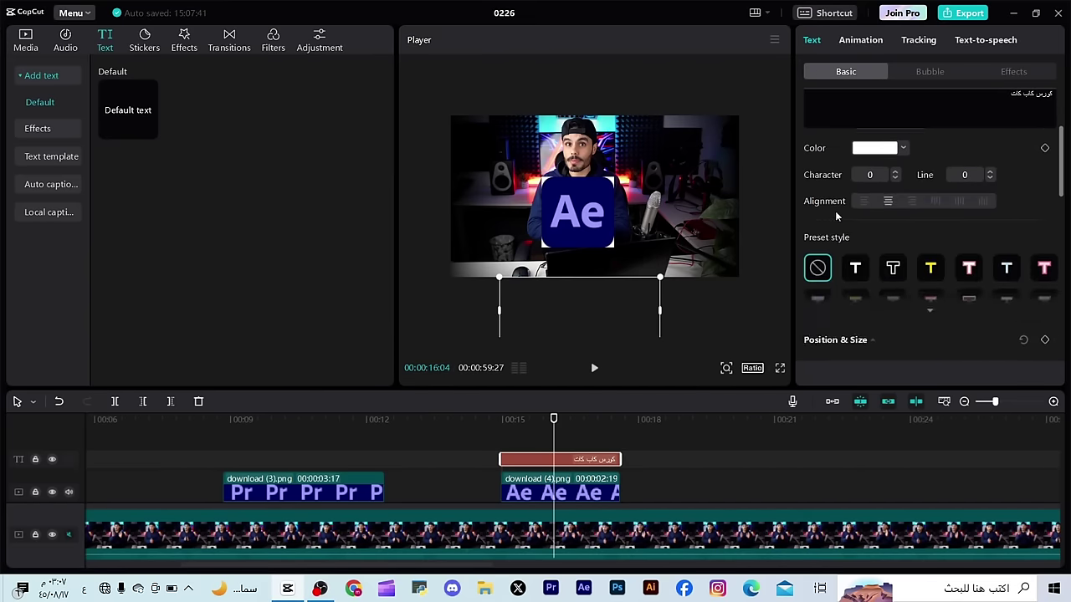
pyautogui.scroll(-5, 835, 211)
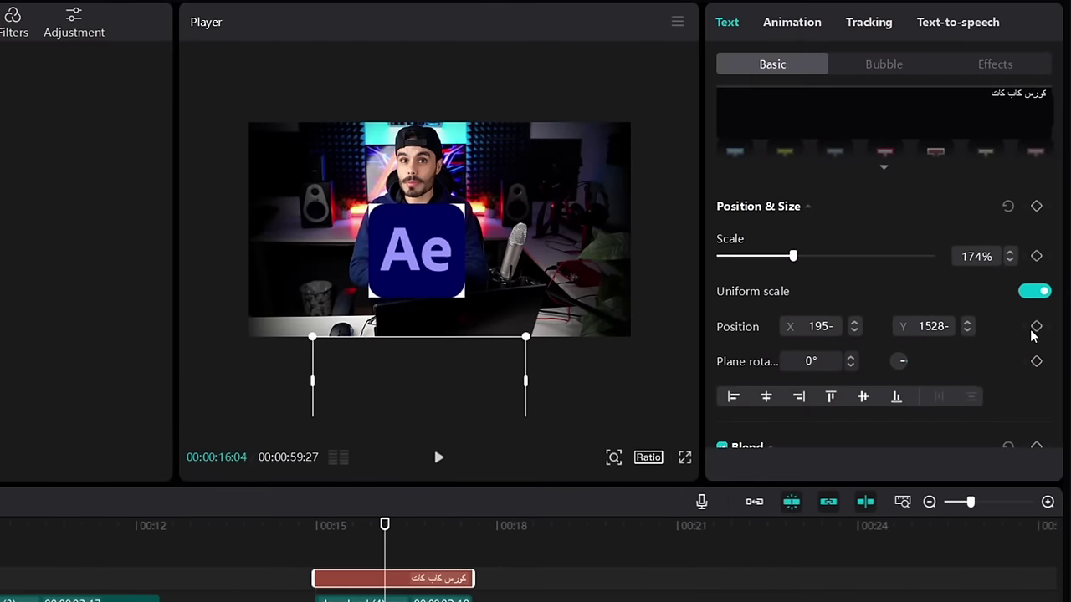
pyautogui.click(1035, 327)
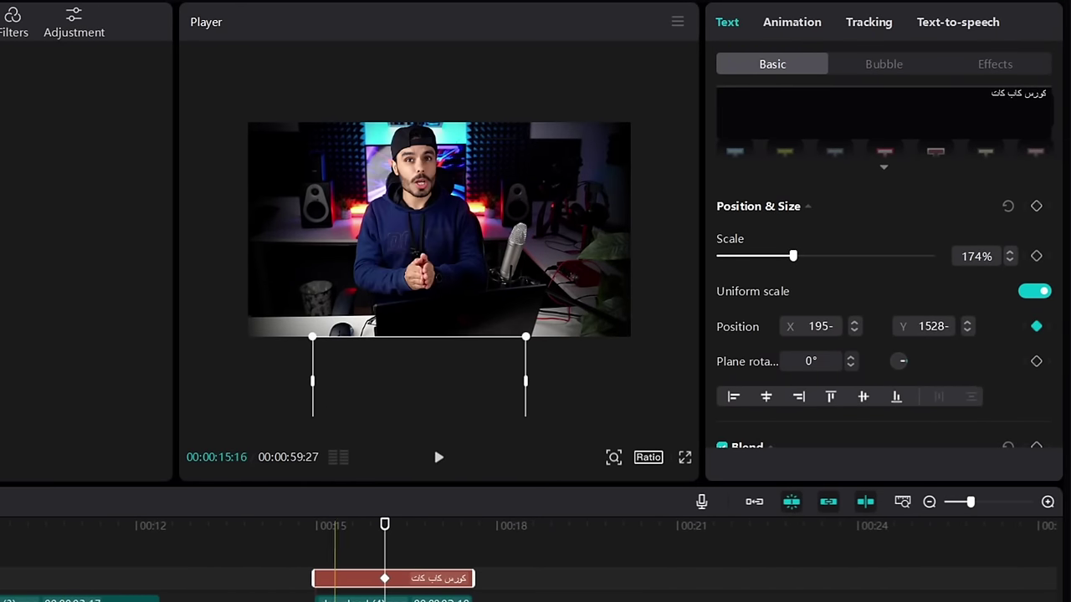
pyautogui.moveTo(389, 582); pyautogui.dragTo(365, 586)
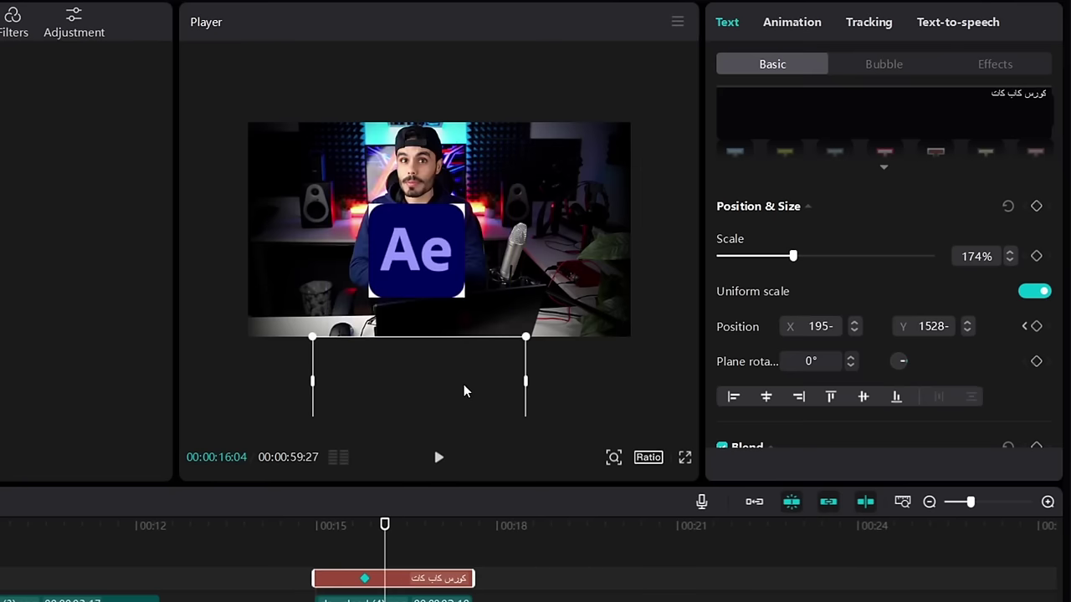
pyautogui.moveTo(469, 394); pyautogui.dragTo(456, 258)
pyautogui.moveTo(334, 535); pyautogui.dragTo(366, 537)
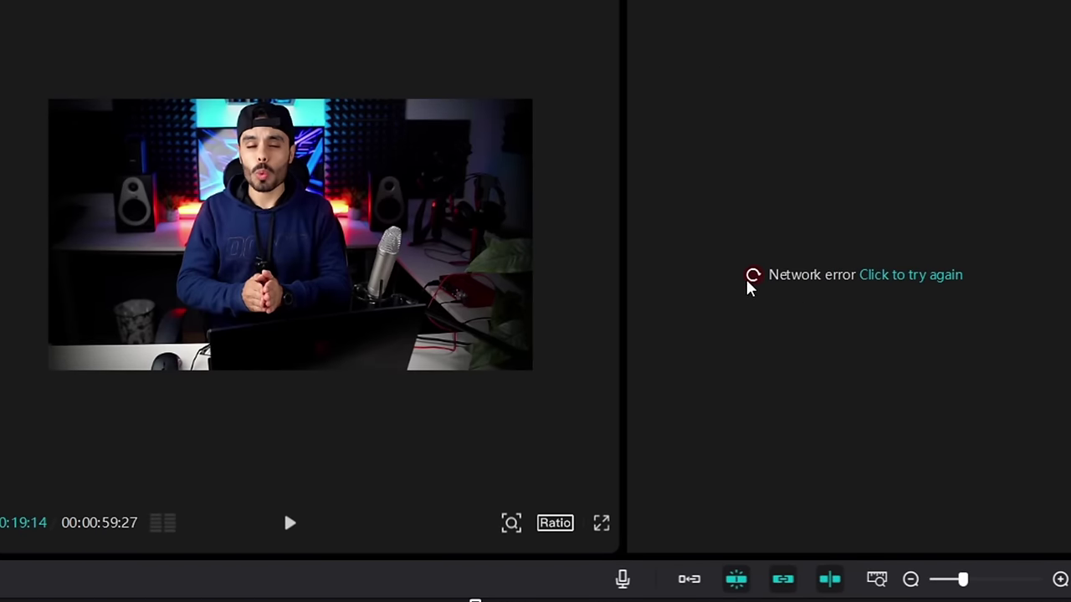
# Reload the panel after its network error so the In animation presets appear
pyautogui.click(889, 278)
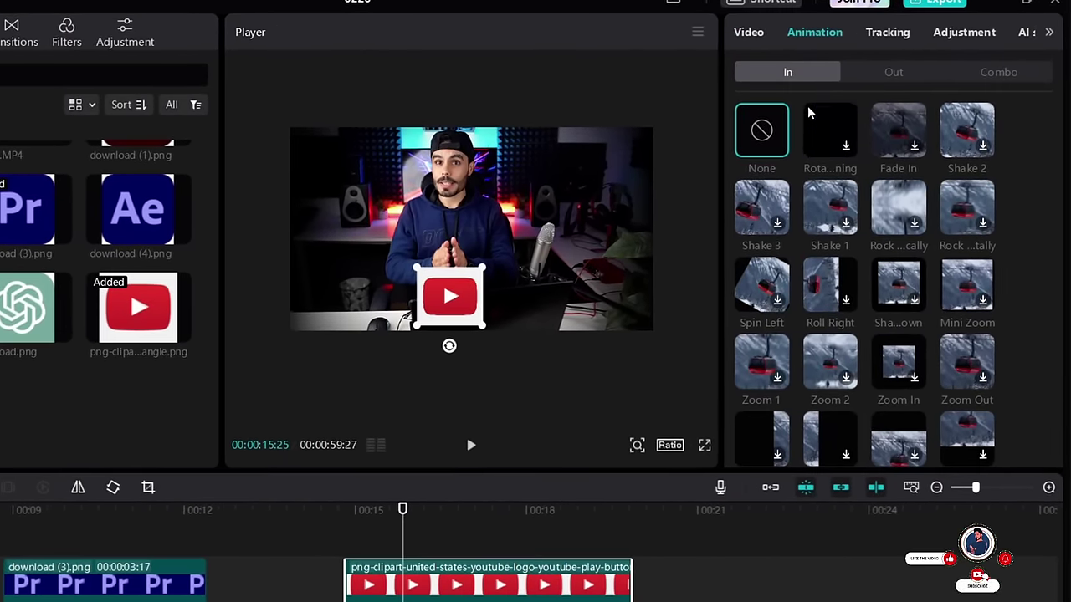
# Browse the animation preset tabs and give the YouTube logo a rotating In animation
pyautogui.click(878, 81)
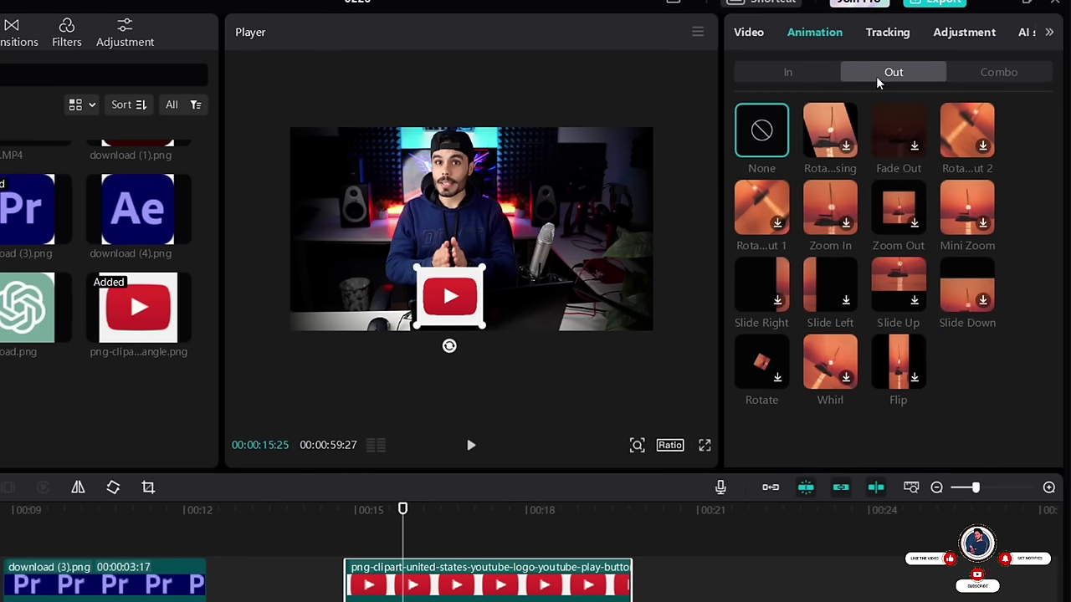
pyautogui.click(996, 75)
pyautogui.click(893, 72)
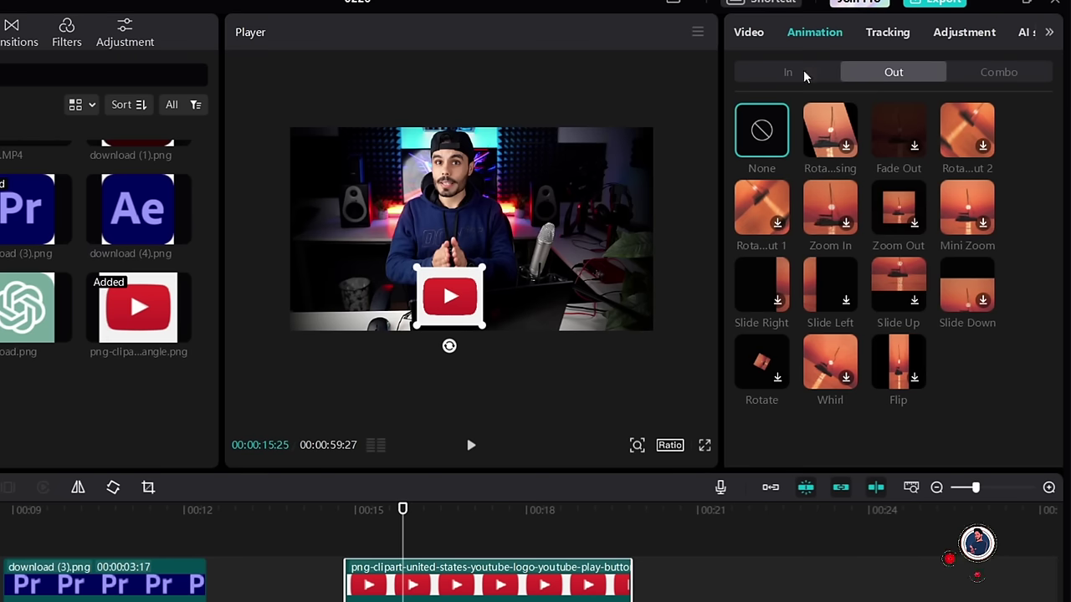
pyautogui.click(798, 75)
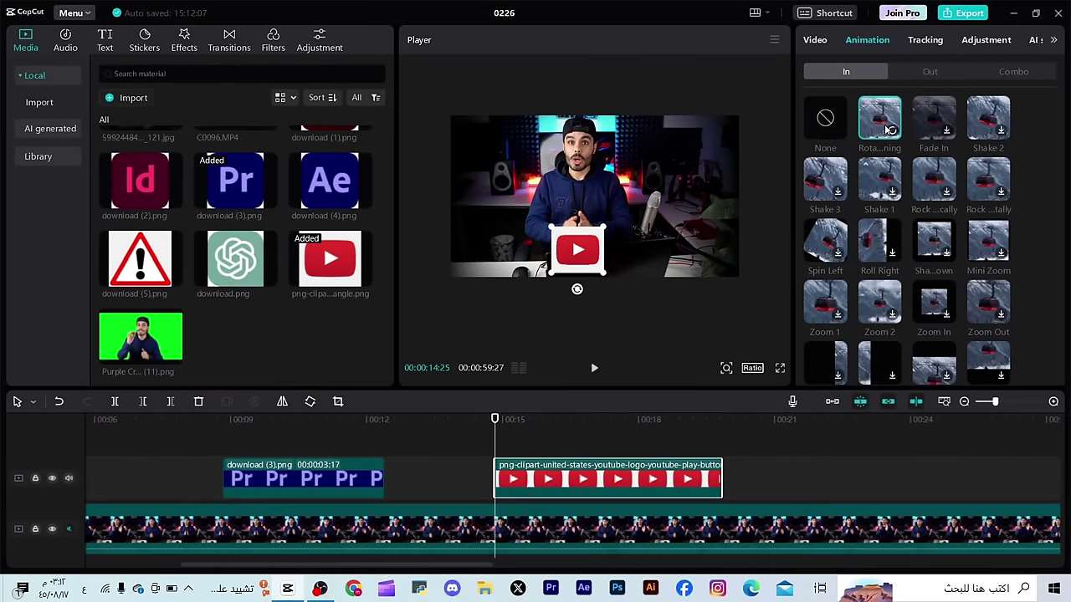
pyautogui.click(887, 128)
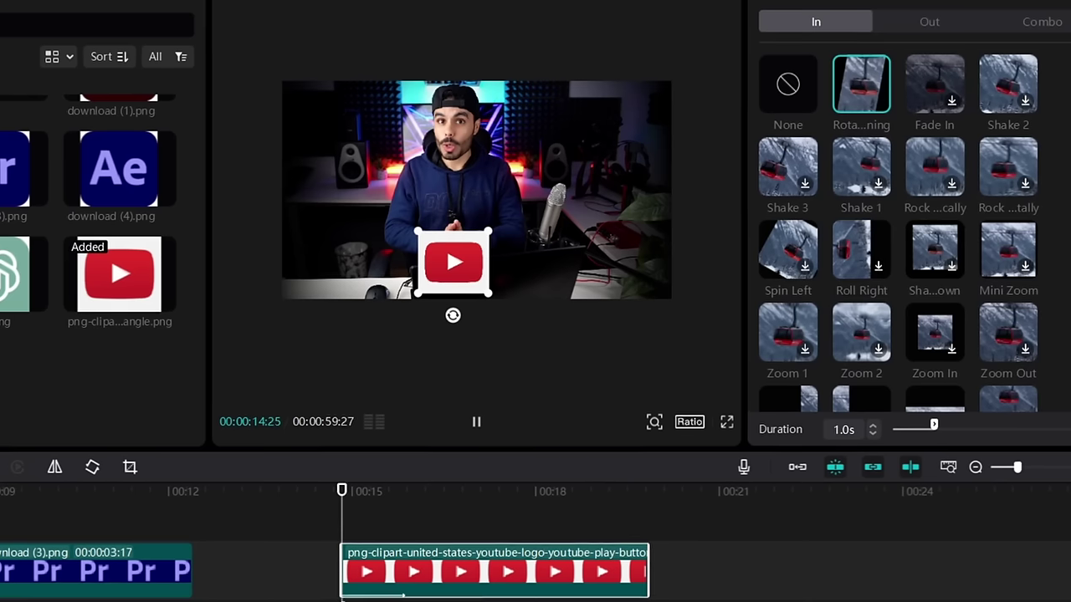
# Preview the YouTube logo's rotating entrance from the clip start
pyautogui.press('space')
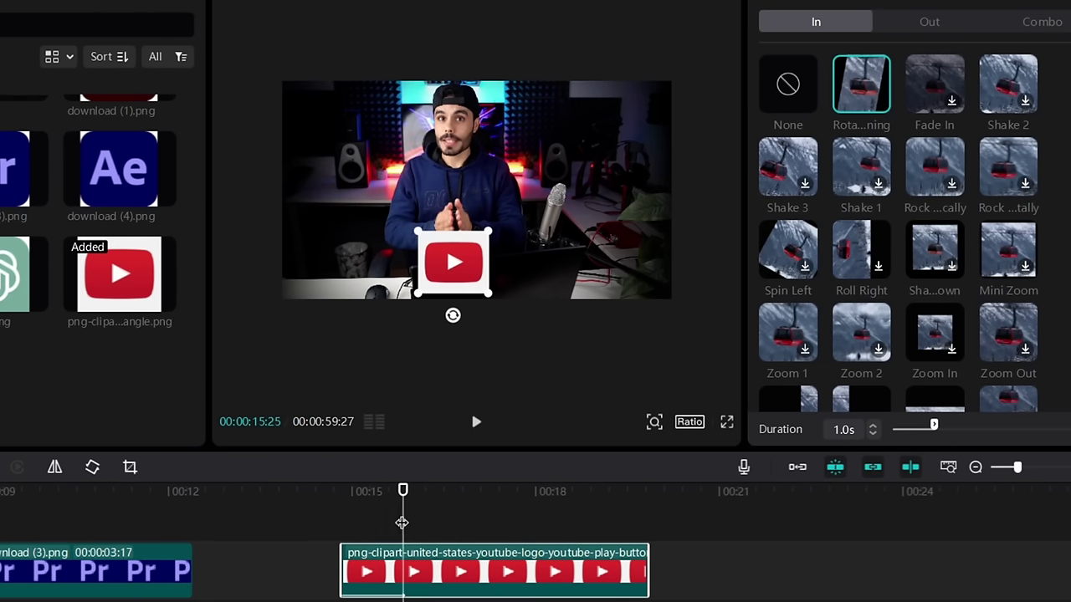
pyautogui.click(362, 525)
pyautogui.press('space')
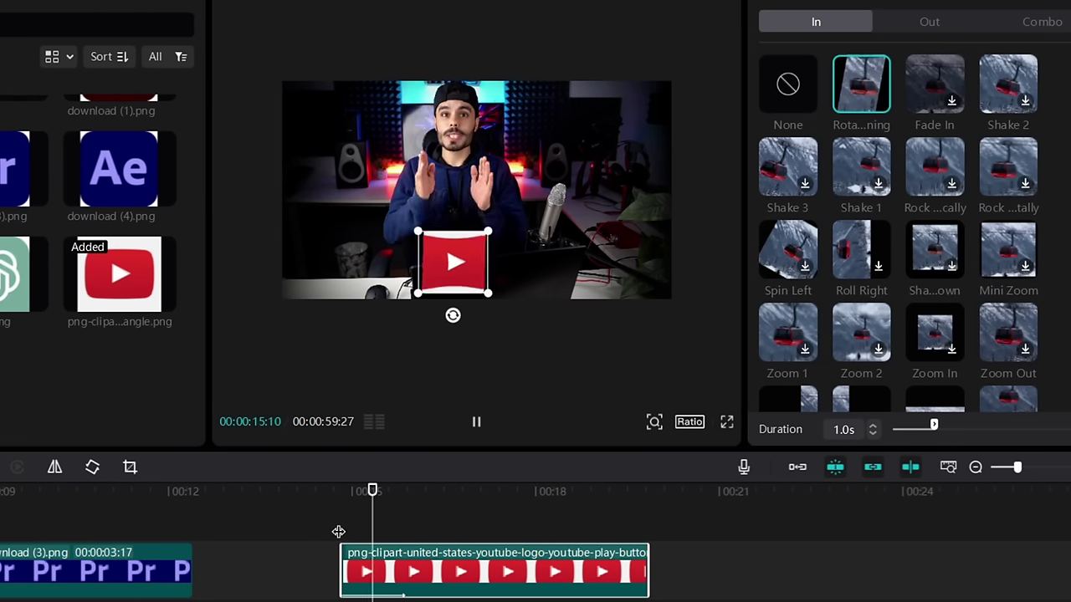
pyautogui.press('space')
pyautogui.click(412, 519)
pyautogui.click(424, 519)
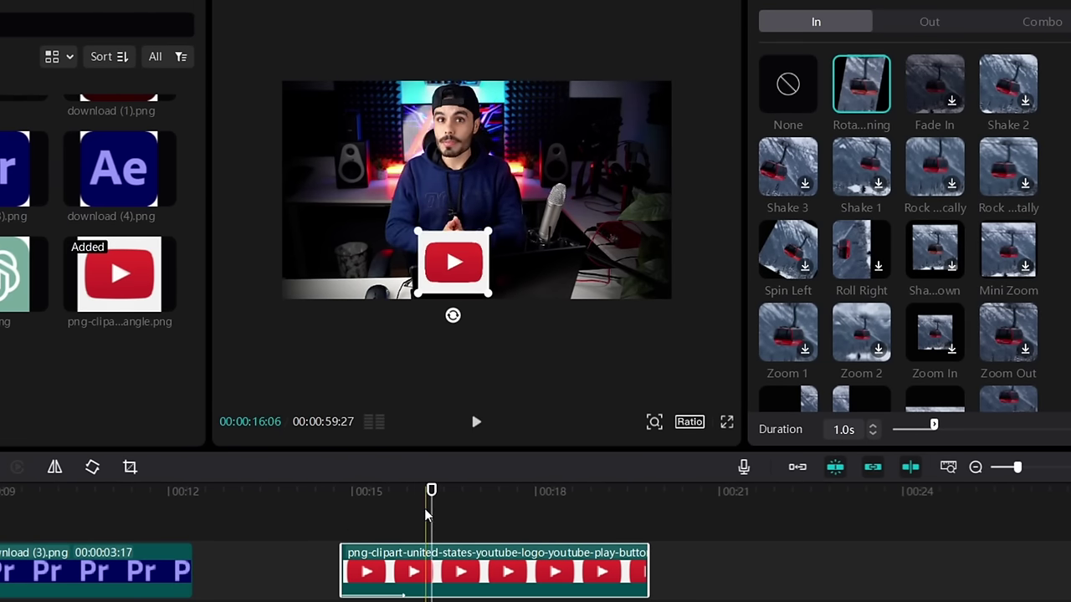
pyautogui.moveTo(424, 519); pyautogui.dragTo(343, 524)
pyautogui.click(352, 569)
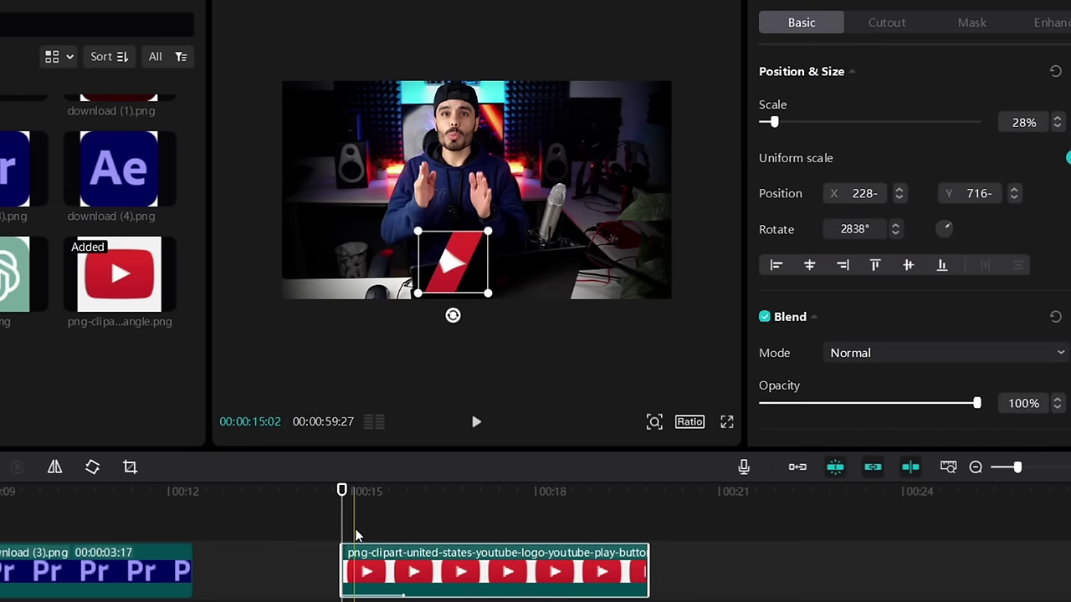
pyautogui.press('space')
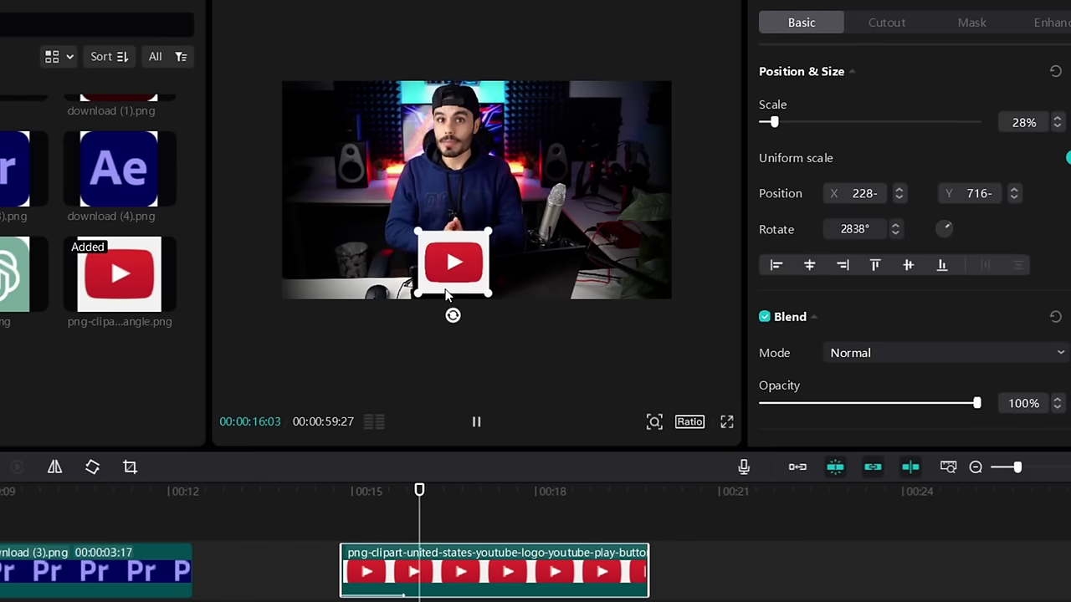
pyautogui.press('space')
pyautogui.moveTo(351, 546); pyautogui.dragTo(357, 548)
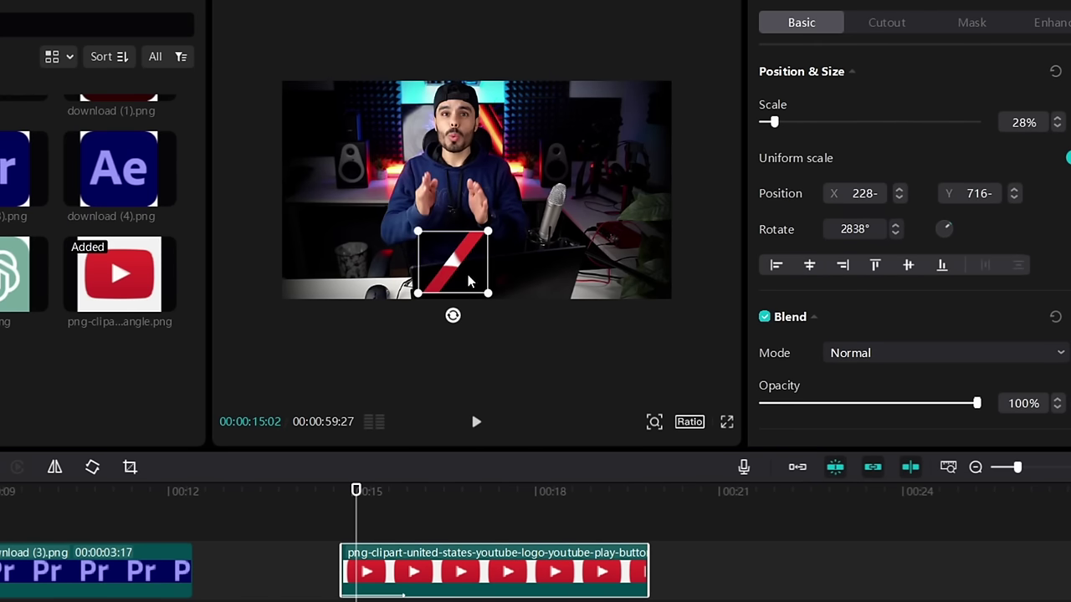
# Adjust the entrance duration, trying 0.5s and 4.4s before settling on a final length
pyautogui.click(842, 1)
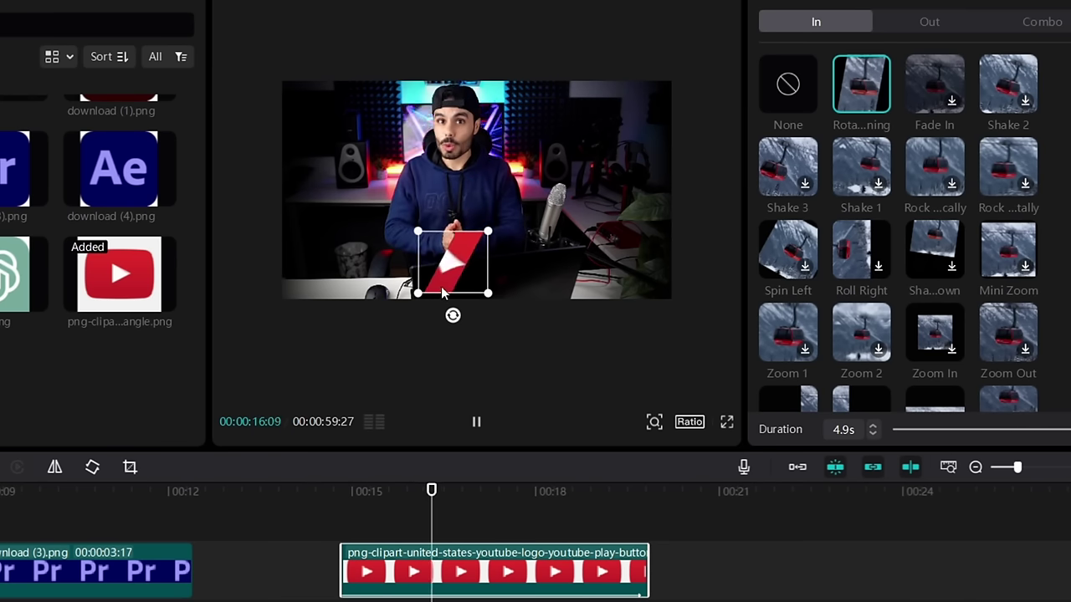
pyautogui.click(473, 416)
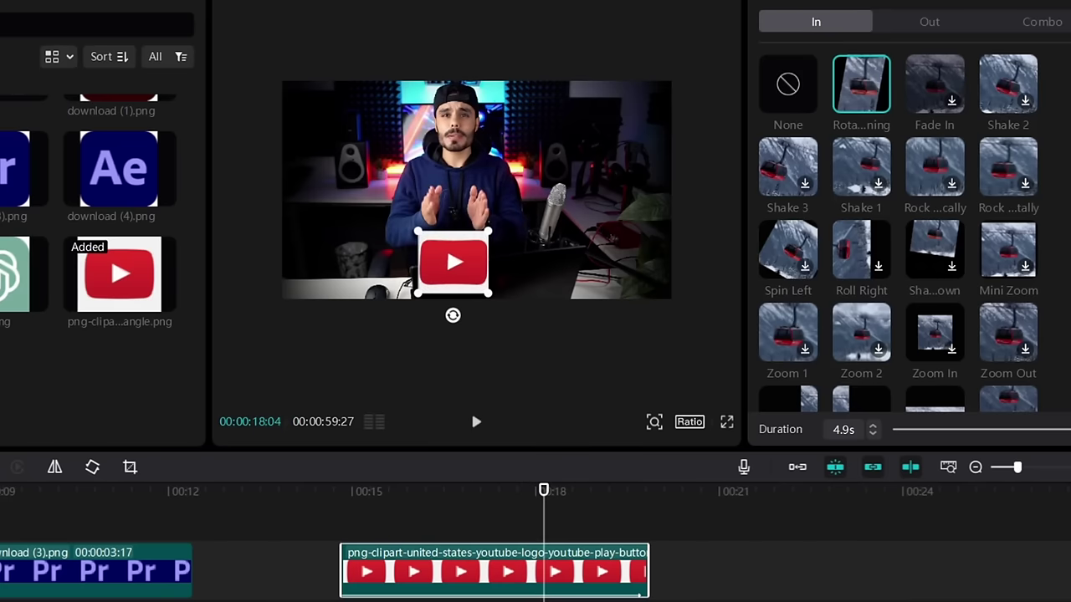
pyautogui.moveTo(1042, 430); pyautogui.dragTo(911, 430)
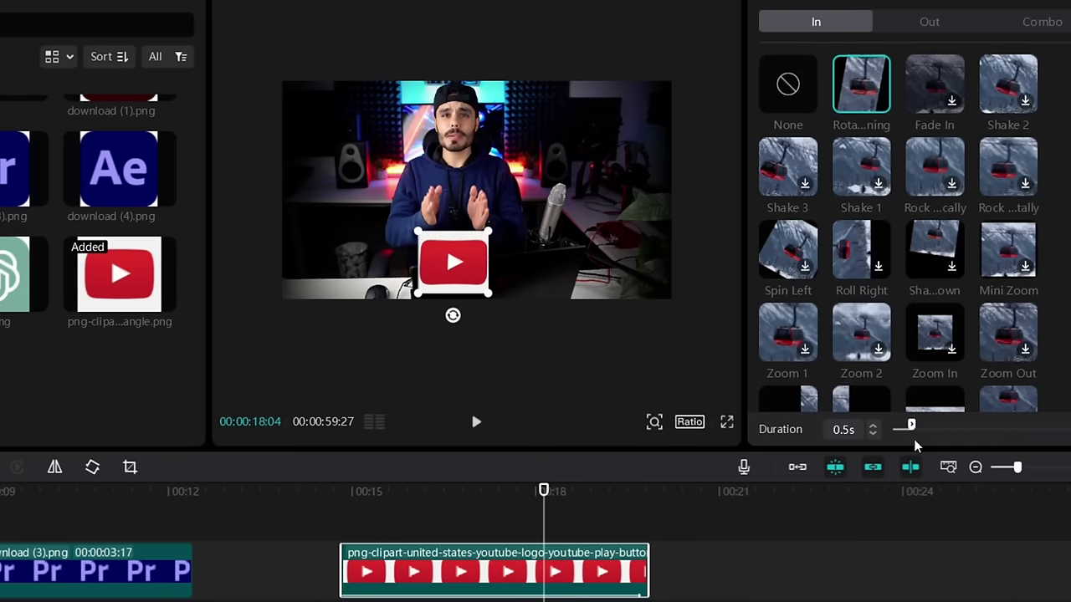
pyautogui.press('space')
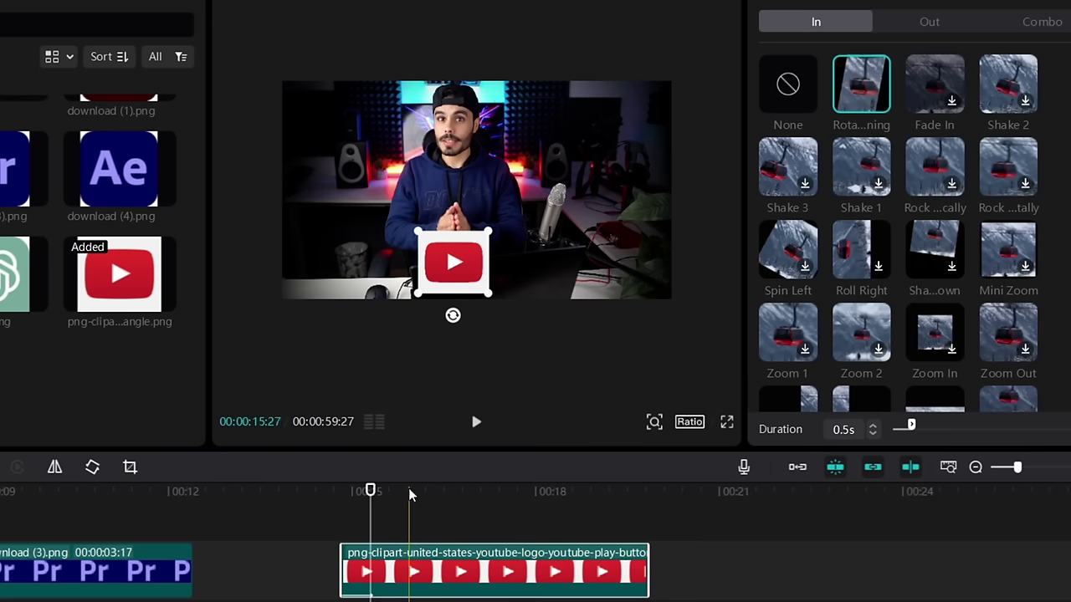
pyautogui.moveTo(371, 494); pyautogui.dragTo(332, 500)
pyautogui.press('space')
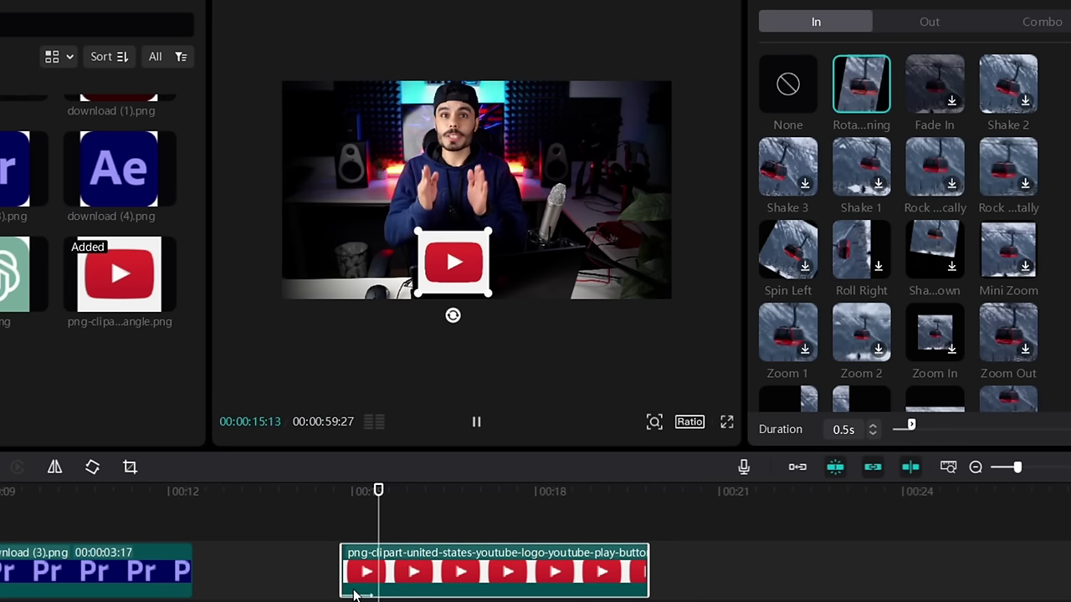
pyautogui.moveTo(911, 430); pyautogui.dragTo(1066, 430)
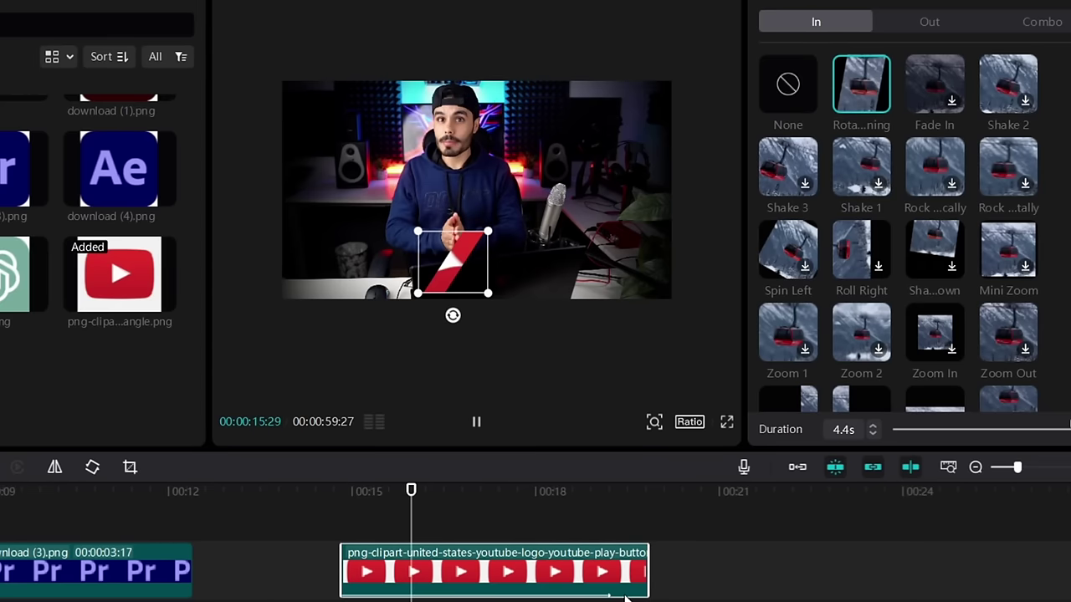
pyautogui.click(968, 430)
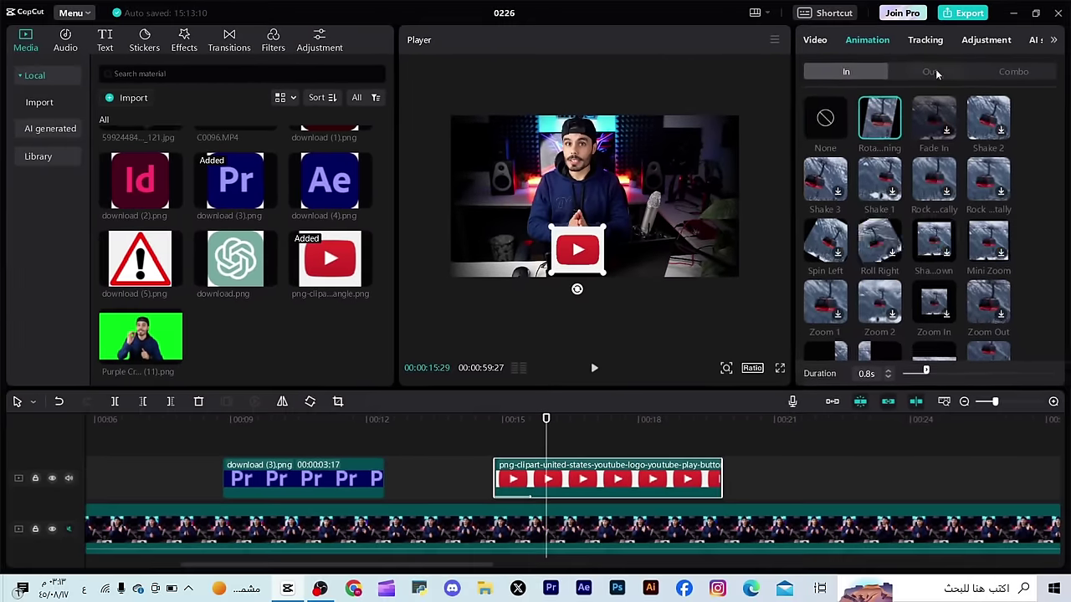
# Apply the Slide Down Out animation and trim the YouTube logo clip's end
pyautogui.click(929, 35)
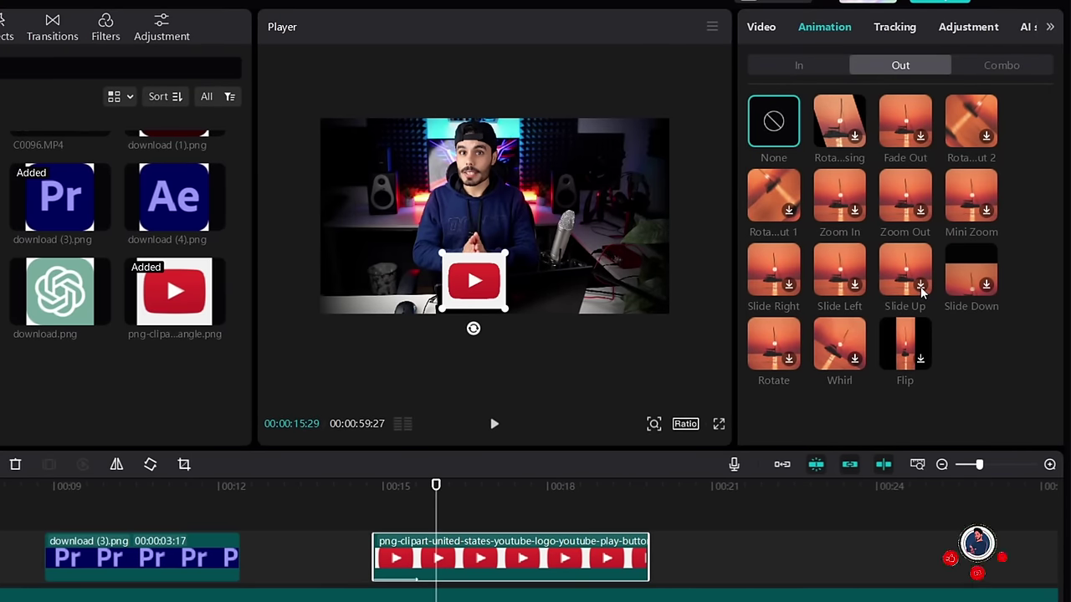
pyautogui.click(983, 287)
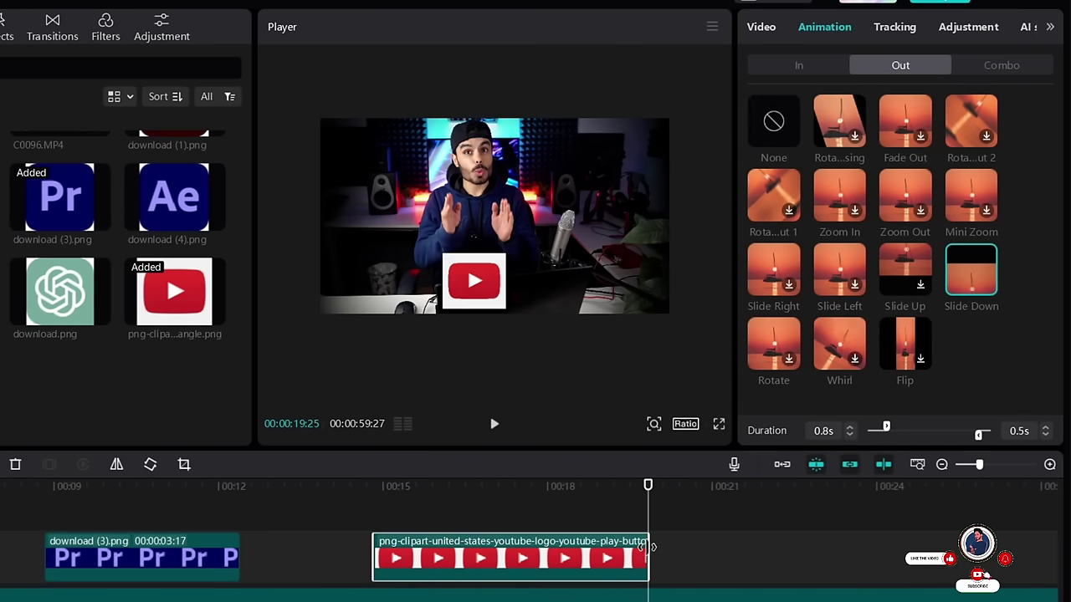
pyautogui.moveTo(652, 560); pyautogui.dragTo(507, 558)
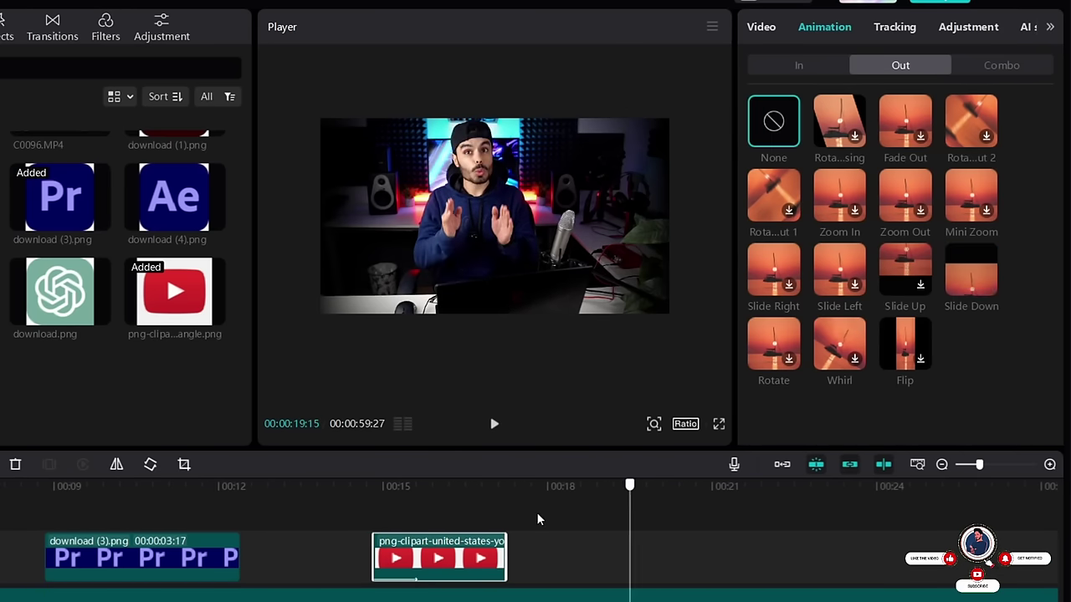
pyautogui.click(484, 506)
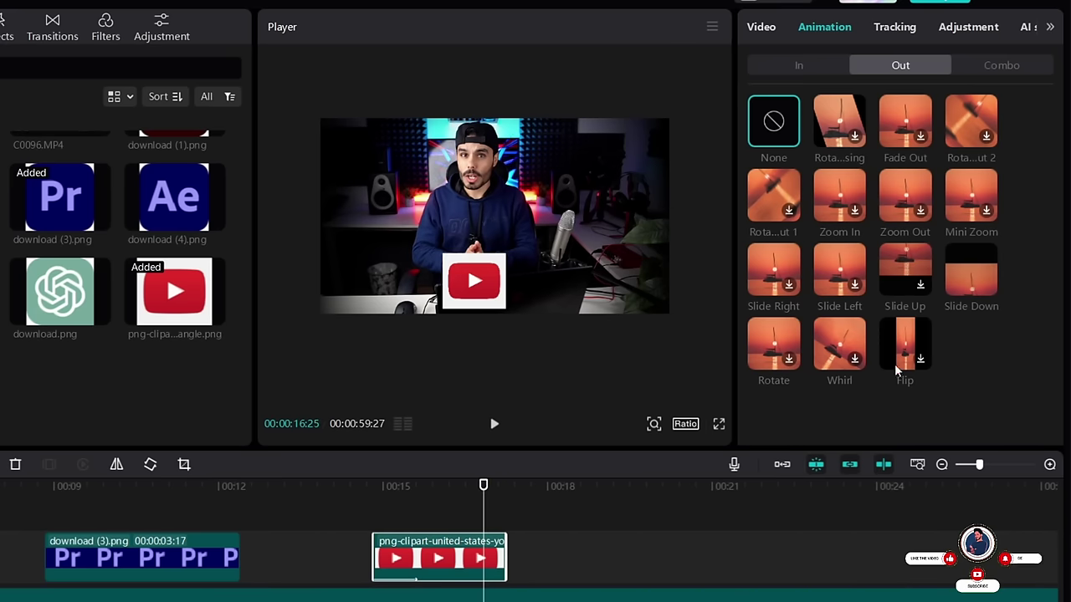
pyautogui.click(970, 270)
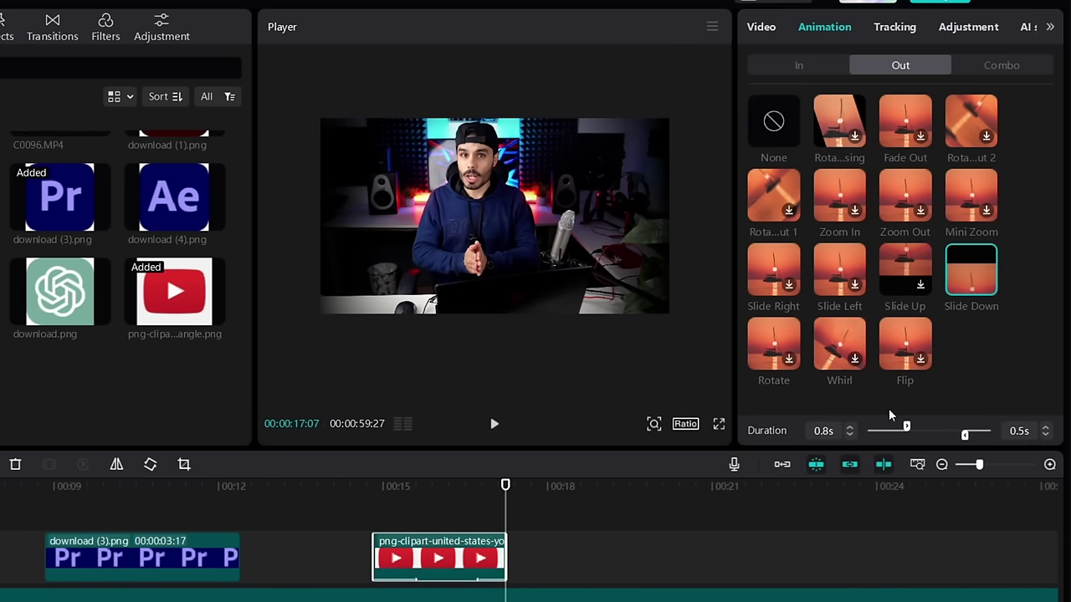
# Set the logo's entrance duration to 1.1s and its exit duration to 0.5s
pyautogui.moveTo(927, 427); pyautogui.dragTo(970, 428)
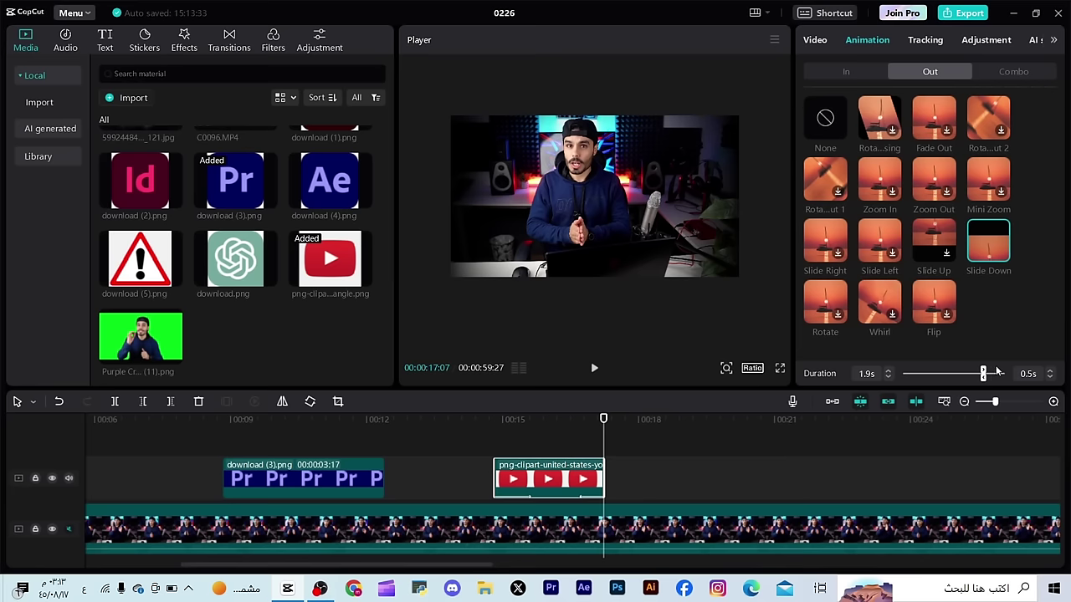
pyautogui.moveTo(997, 371); pyautogui.dragTo(965, 377)
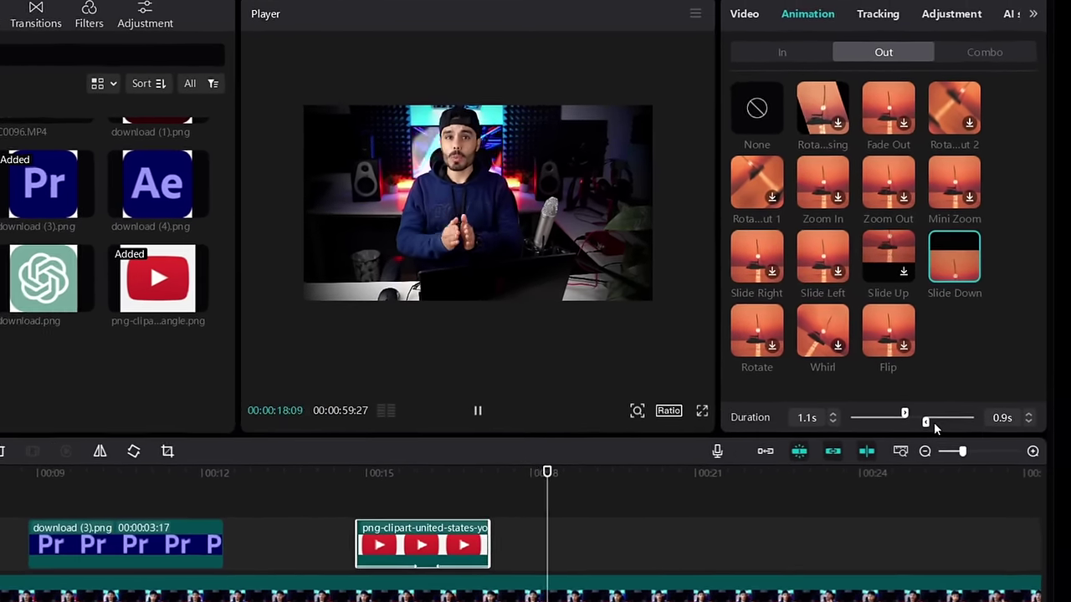
pyautogui.moveTo(936, 425); pyautogui.dragTo(948, 424)
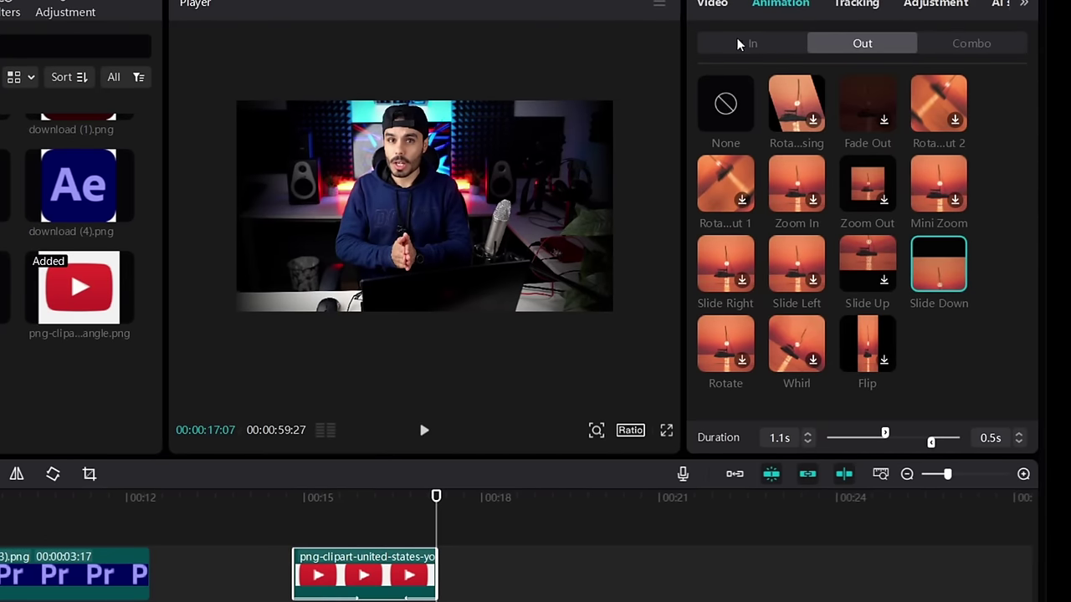
# Add a default text clip above the YouTube logo clip and paste the Arabic caption
pyautogui.scroll(1, 77, 281)
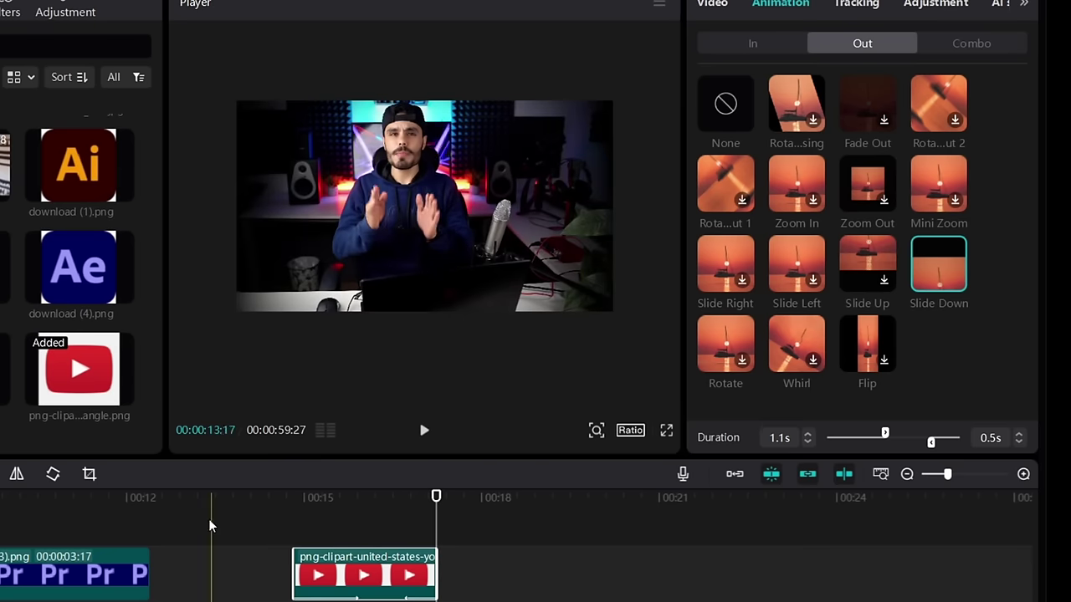
pyautogui.click(1, 12)
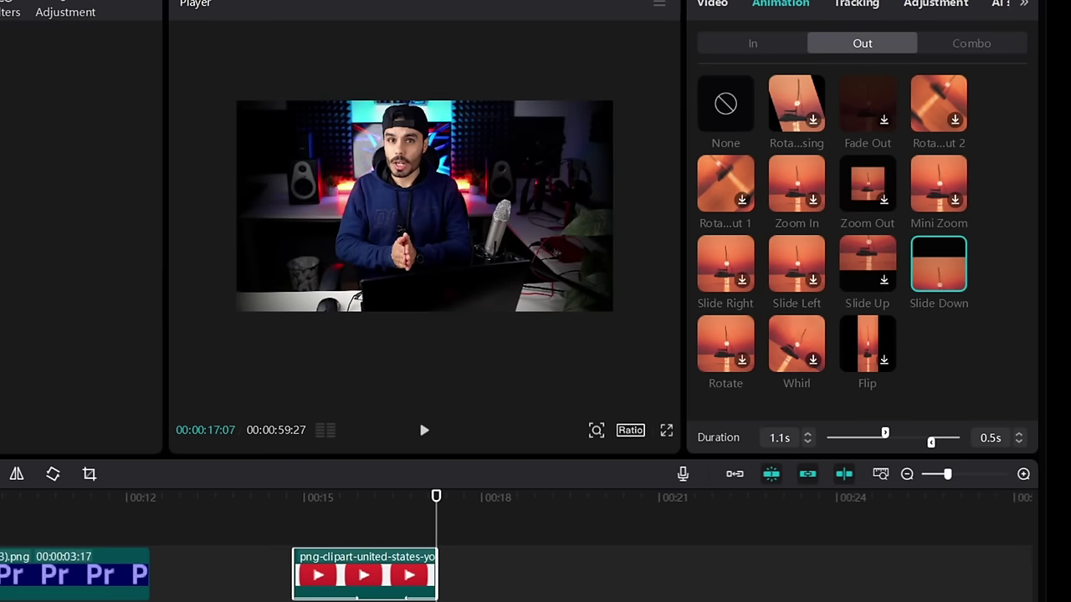
pyautogui.moveTo(4, 167); pyautogui.dragTo(302, 553)
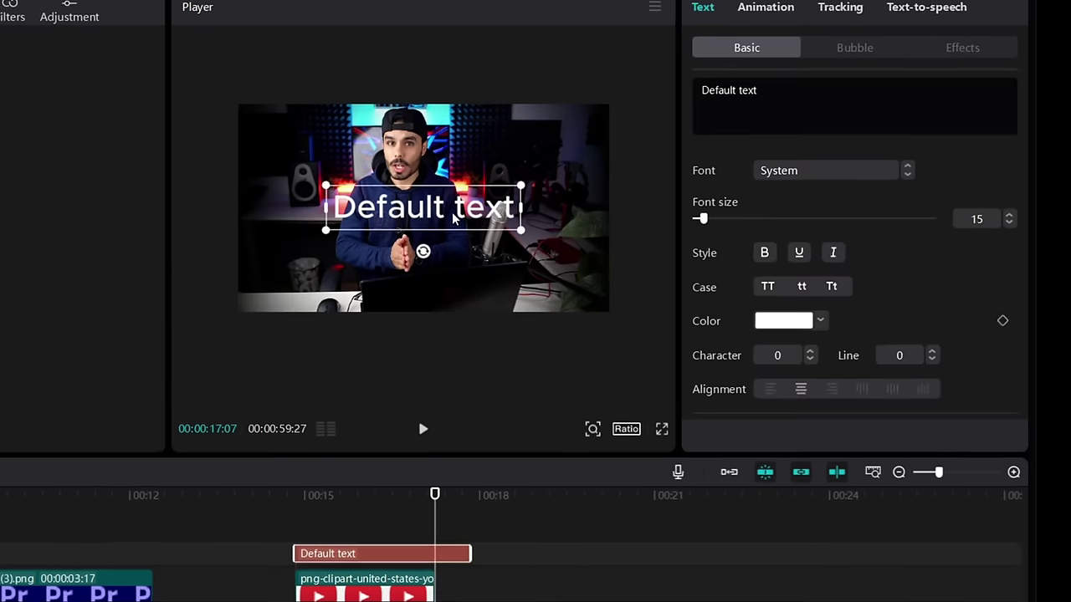
pyautogui.hotkey('ctrl', 'a')
pyautogui.write('كورس كاب كات المجاني مع مشعل')
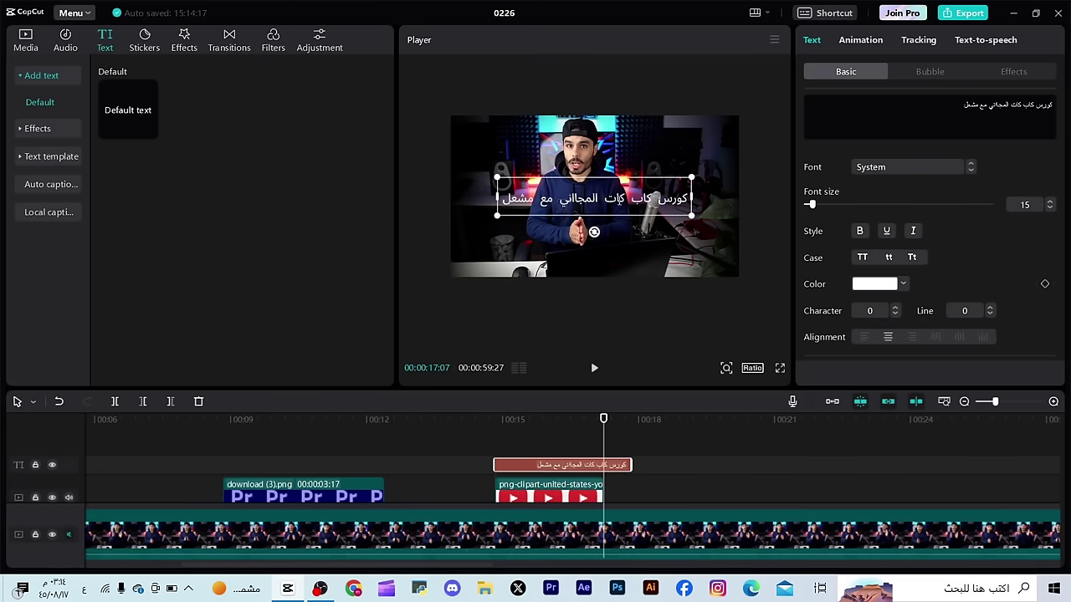
# Return to the logo clip's start and open the caption's animation presets
pyautogui.click(637, 315)
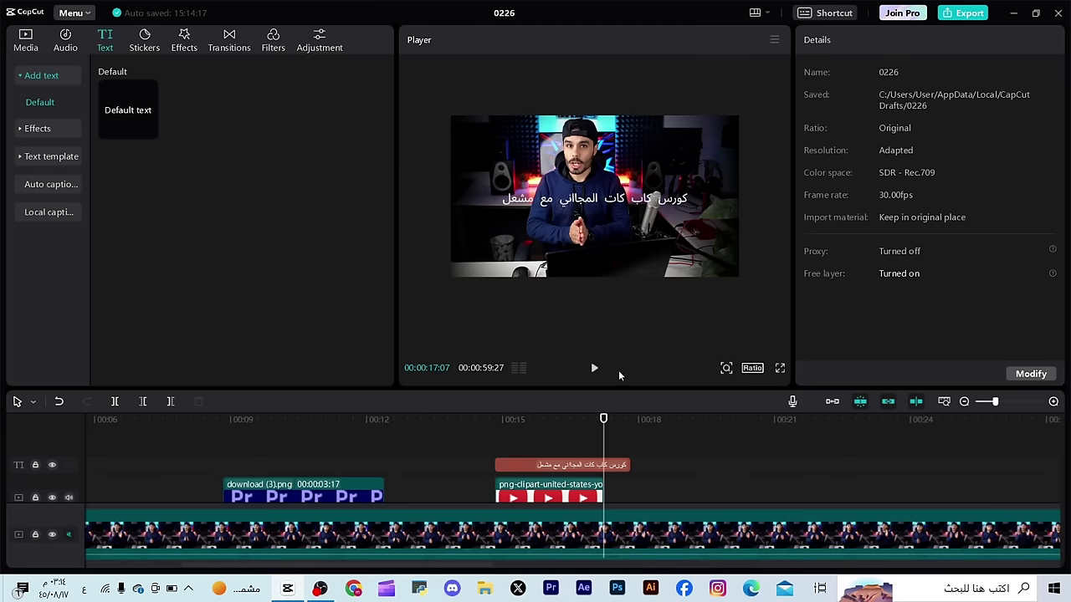
pyautogui.moveTo(603, 485); pyautogui.dragTo(496, 485)
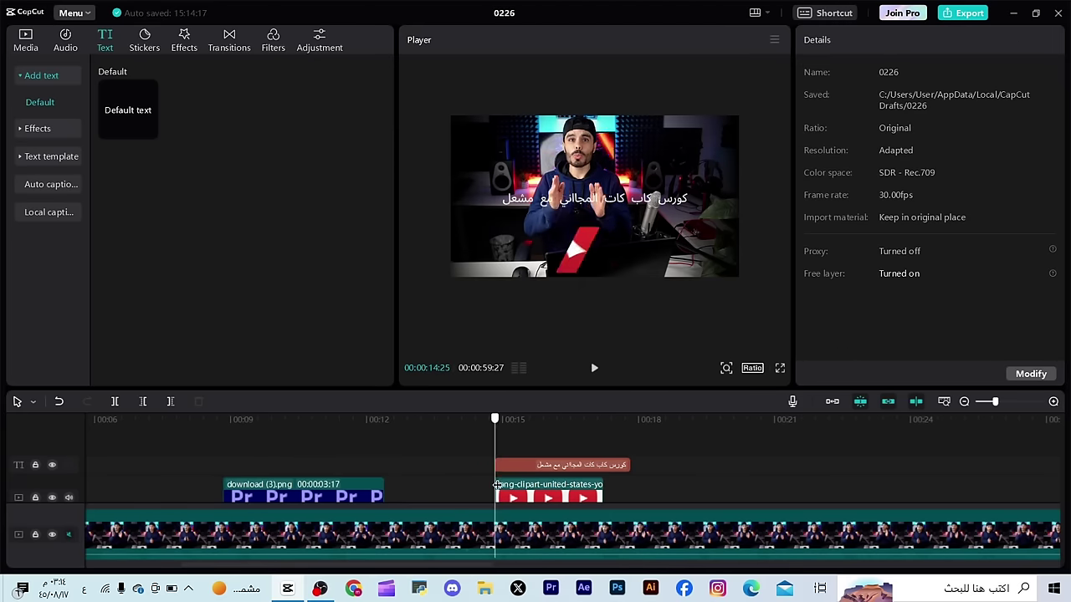
pyautogui.click(535, 465)
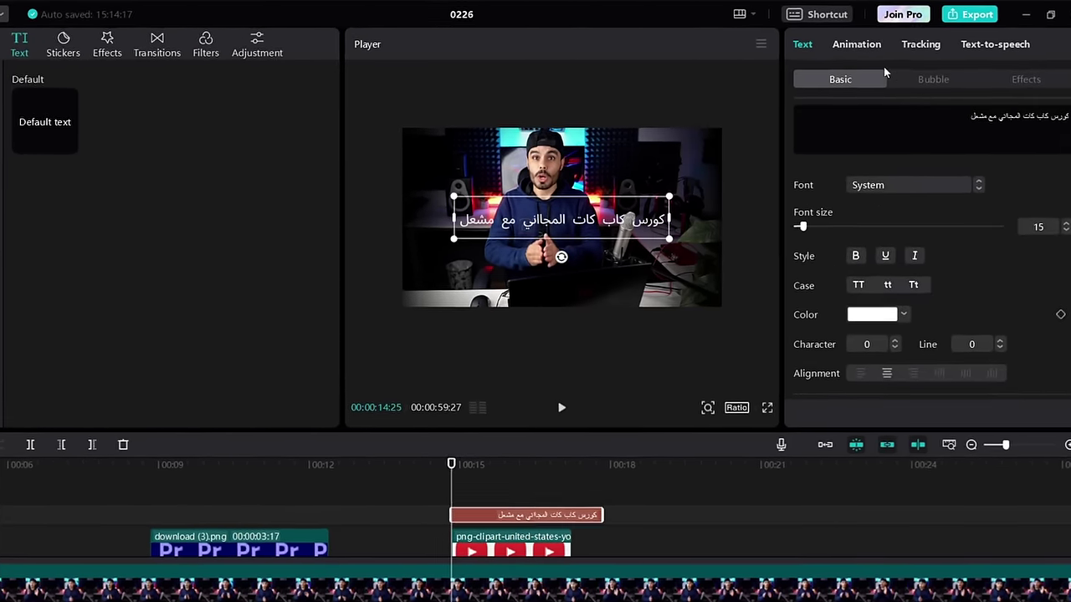
pyautogui.click(858, 49)
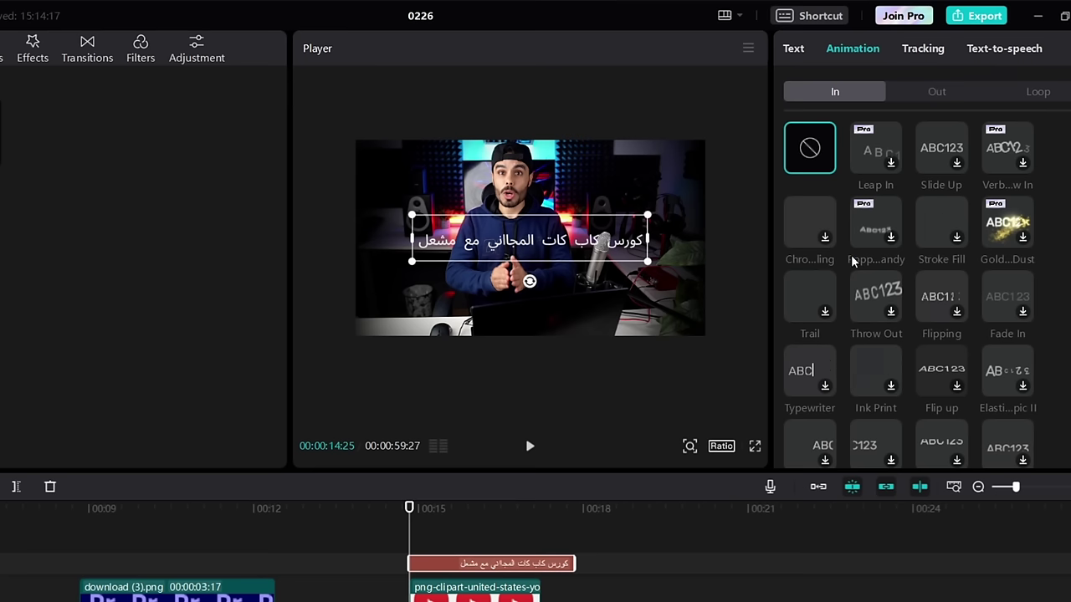
# Check the YouTube logo's In presets, then bring up the caption's animation presets
pyautogui.click(480, 588)
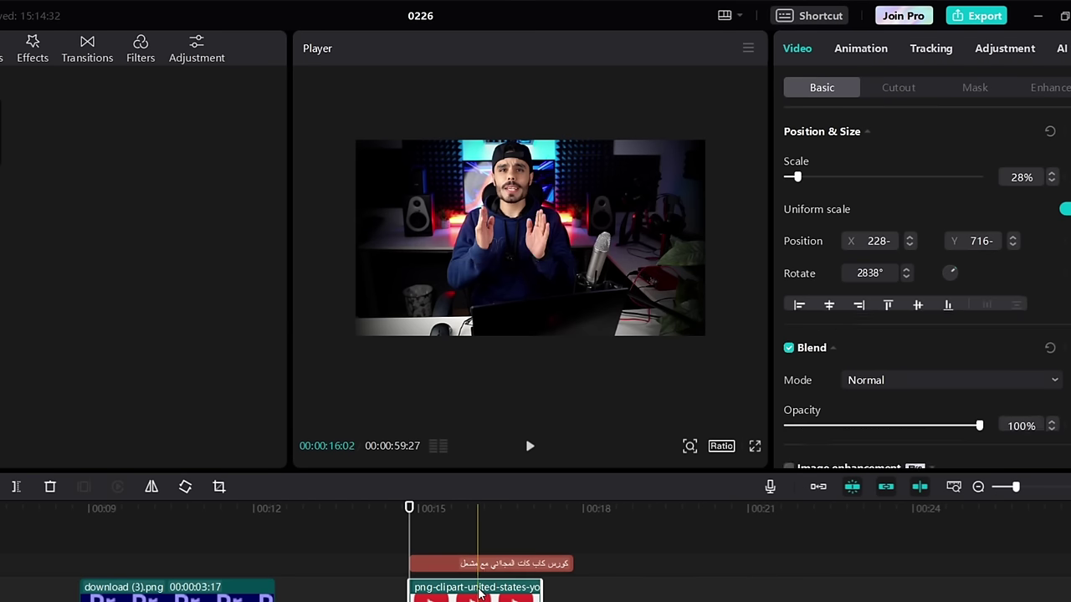
pyautogui.click(862, 47)
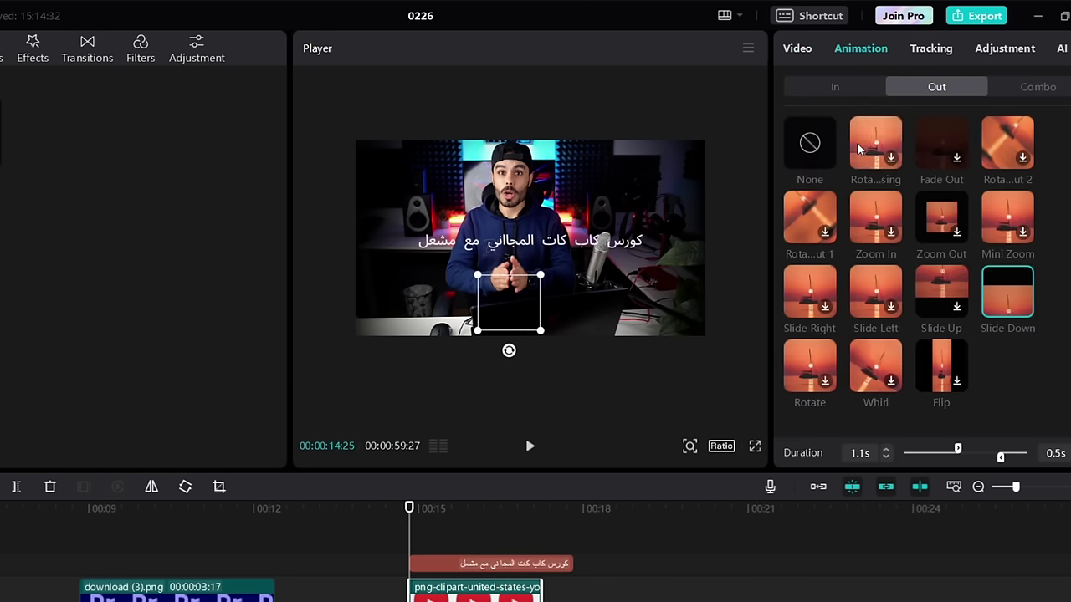
pyautogui.click(823, 92)
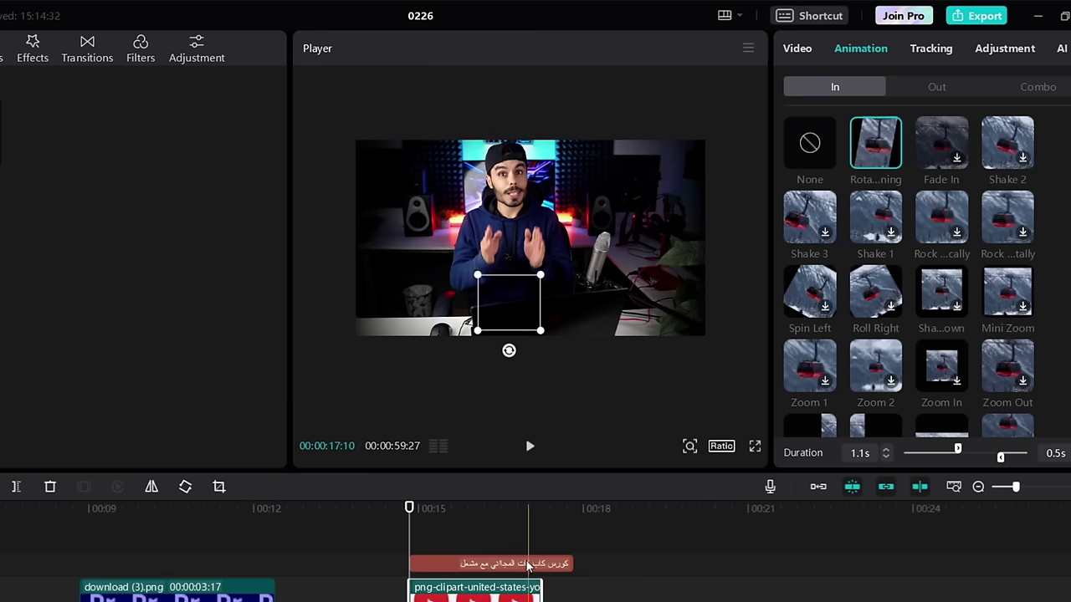
pyautogui.click(485, 568)
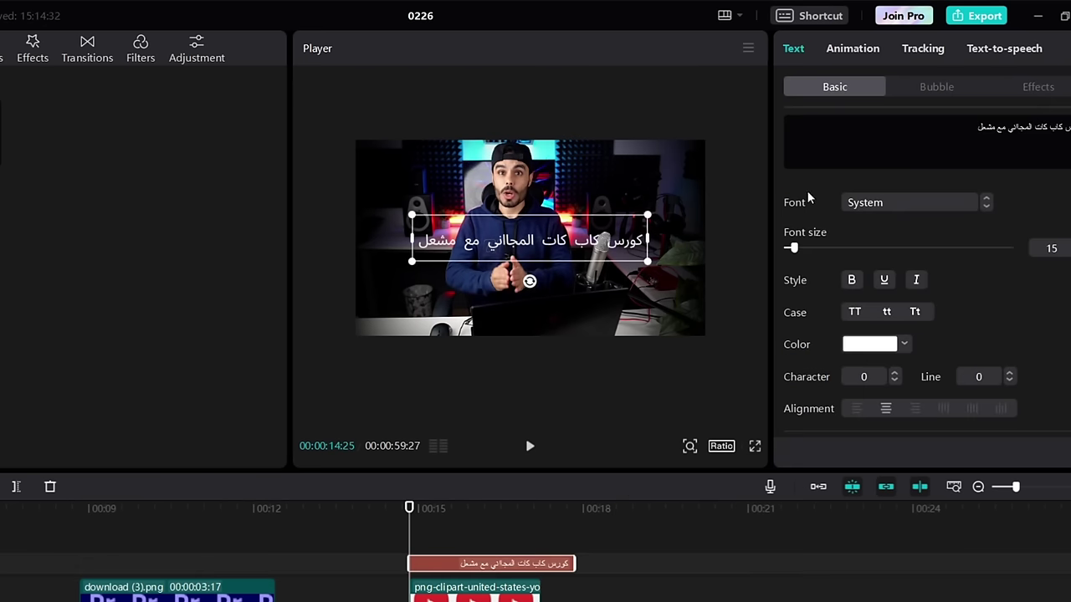
pyautogui.click(852, 49)
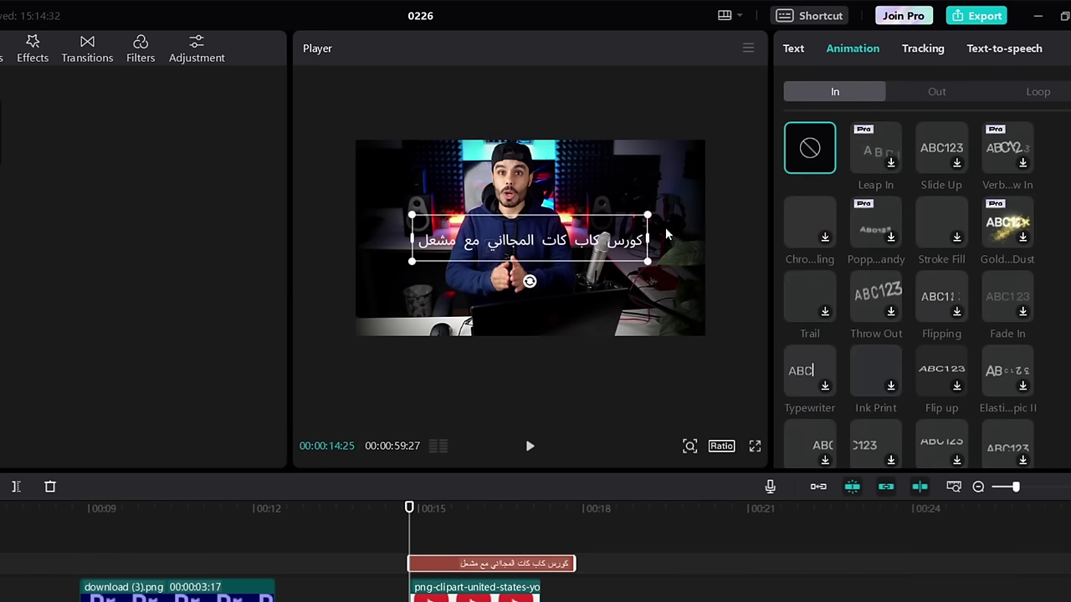
# Move the caption to the frame bottom, apply Flip jump In, and shift the YouTube clip near 00:19
pyautogui.moveTo(600, 246); pyautogui.dragTo(594, 320)
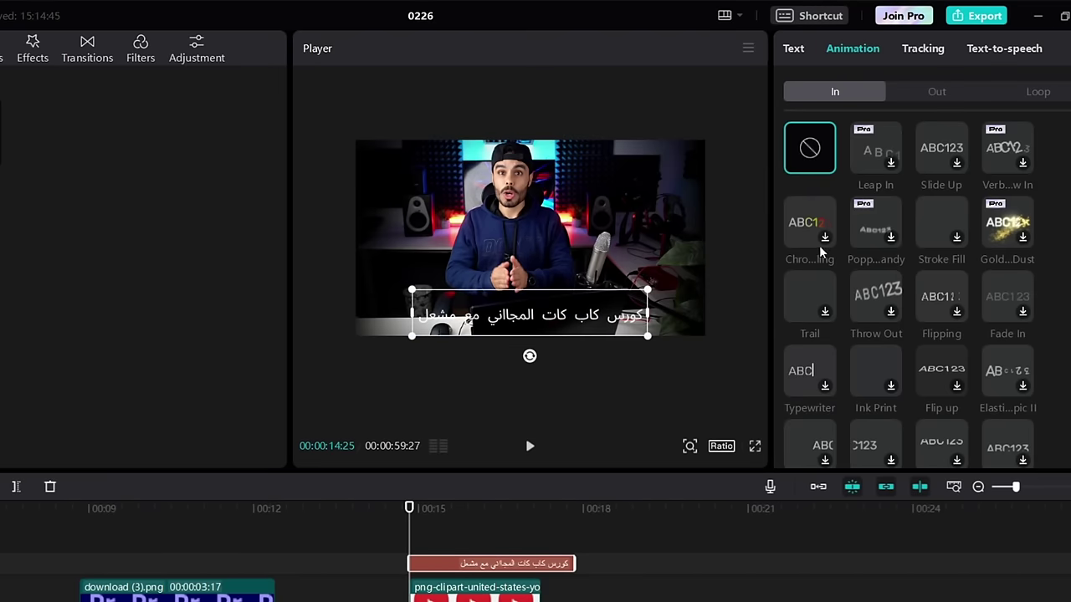
pyautogui.scroll(-3, 869, 272)
pyautogui.scroll(-6, 901, 298)
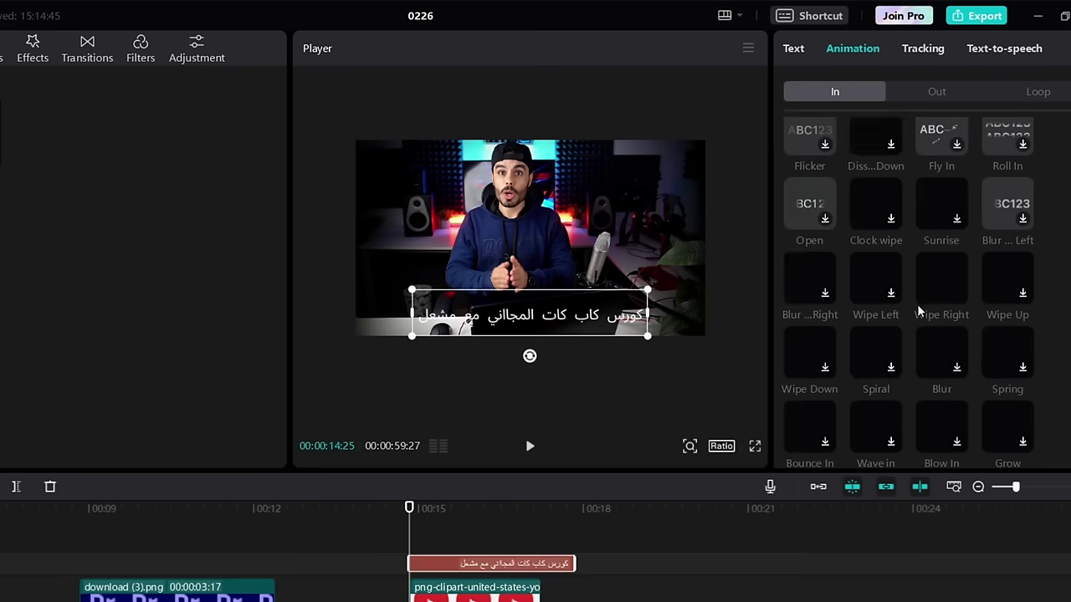
pyautogui.scroll(-2, 920, 310)
pyautogui.scroll(-1, 946, 305)
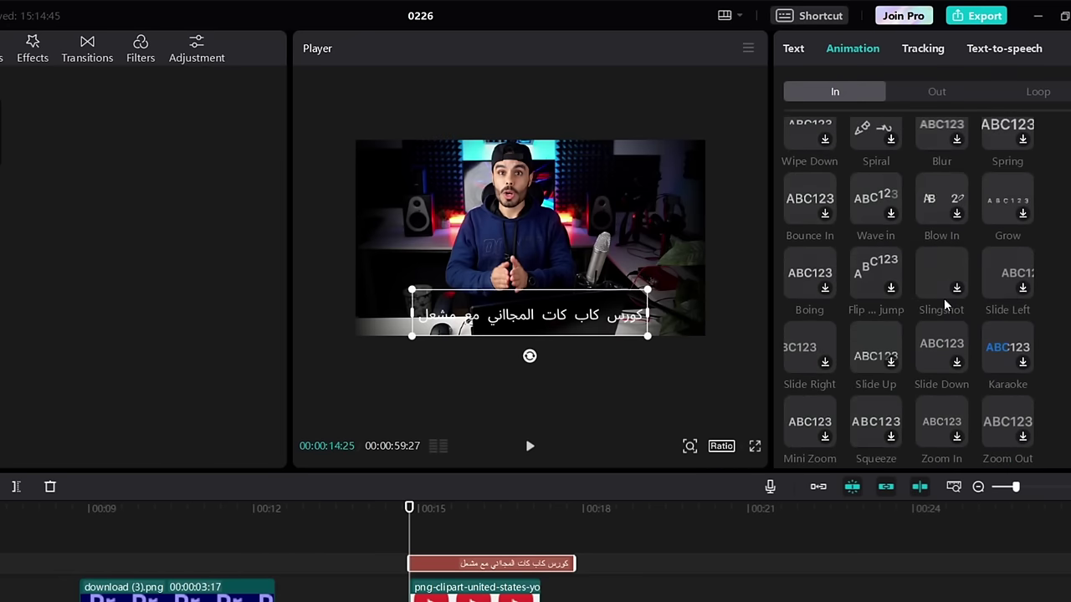
pyautogui.click(867, 281)
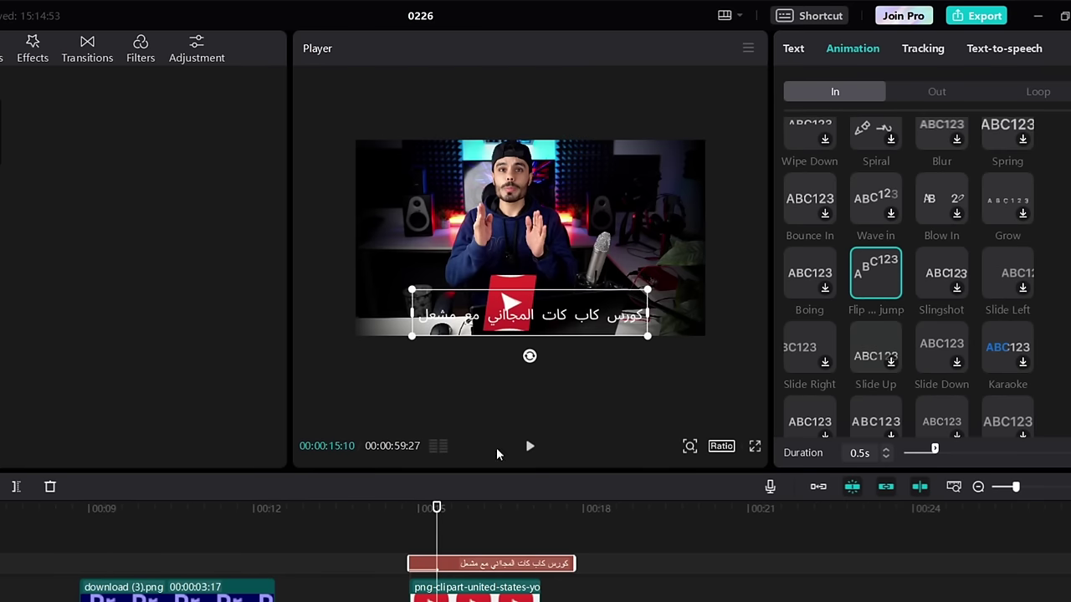
pyautogui.moveTo(460, 595); pyautogui.dragTo(686, 596)
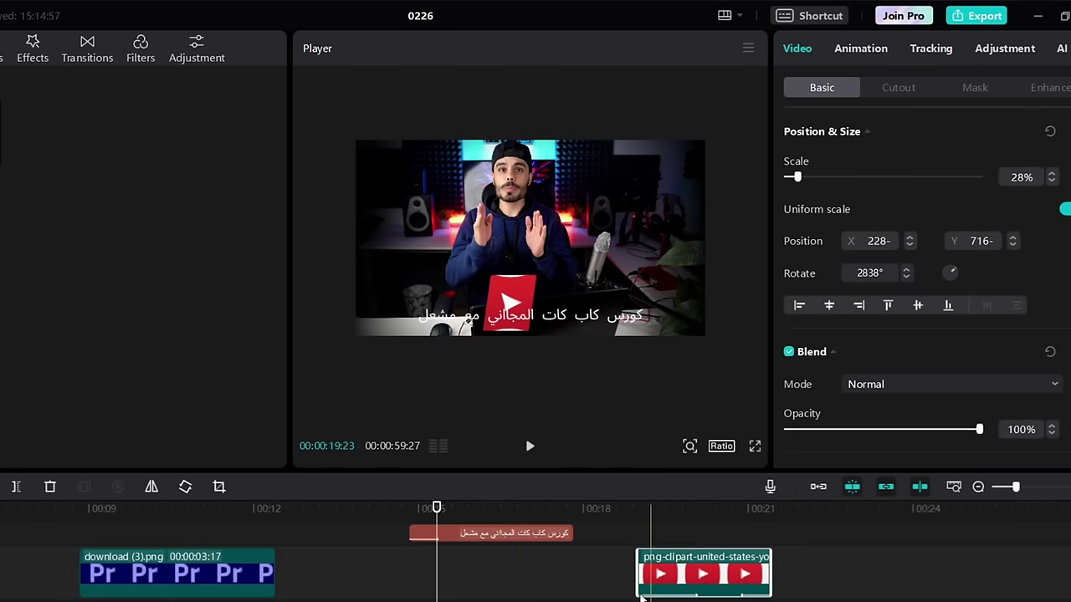
# Lengthen the caption's Flip jump entrance to 1.0s and preview it flipping in
pyautogui.click(514, 534)
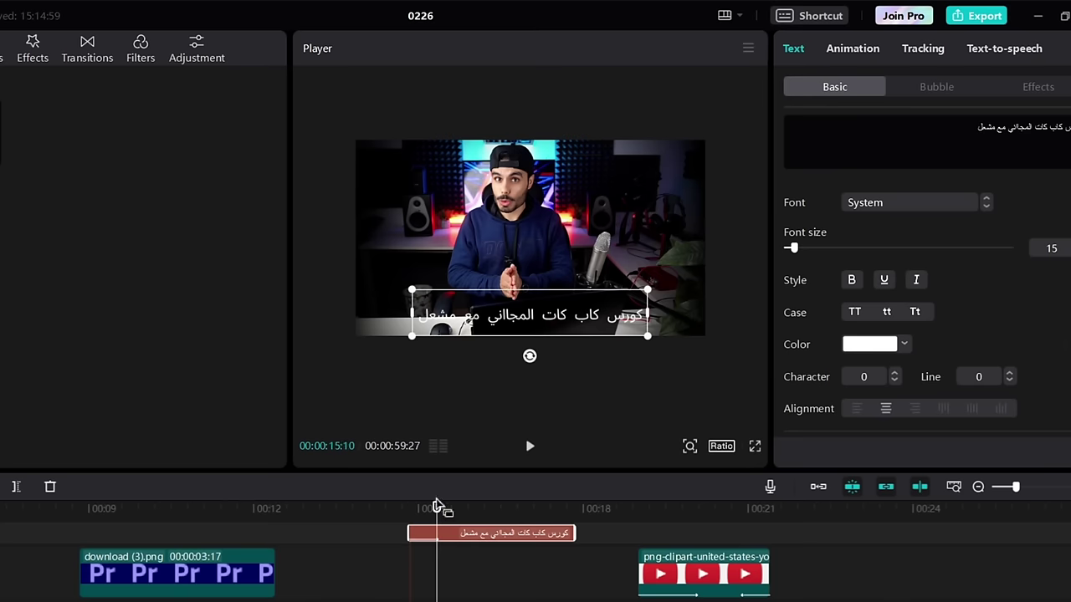
pyautogui.moveTo(435, 506); pyautogui.dragTo(409, 508)
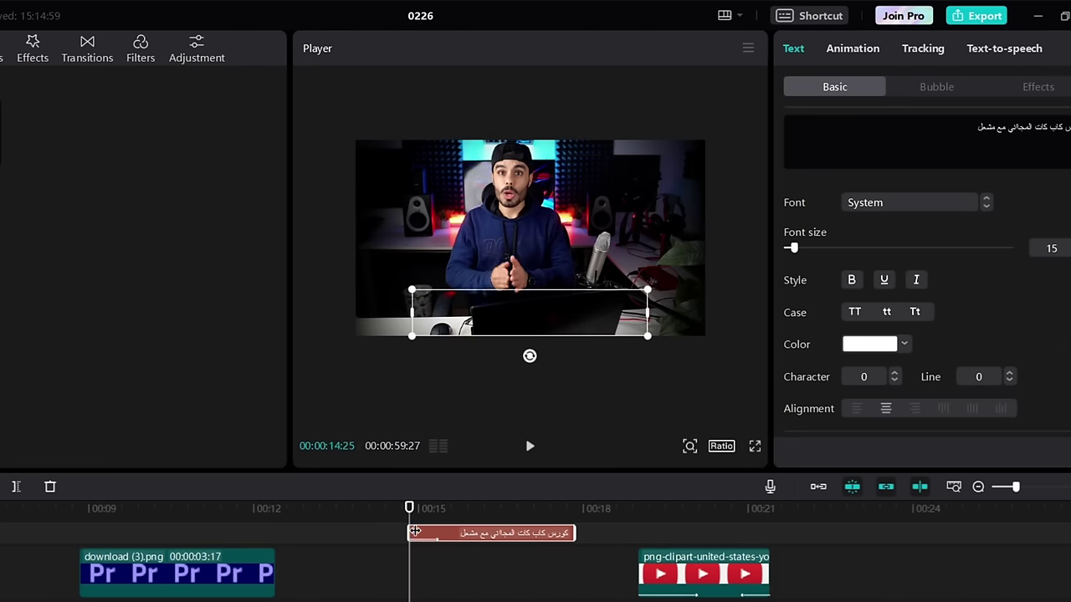
pyautogui.click(854, 49)
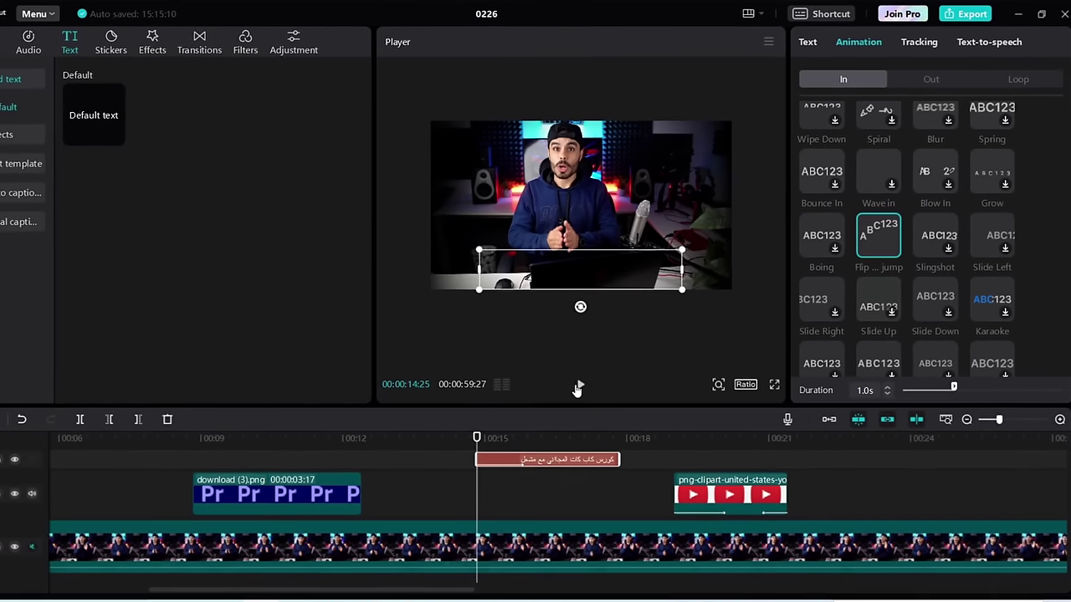
pyautogui.click(564, 406)
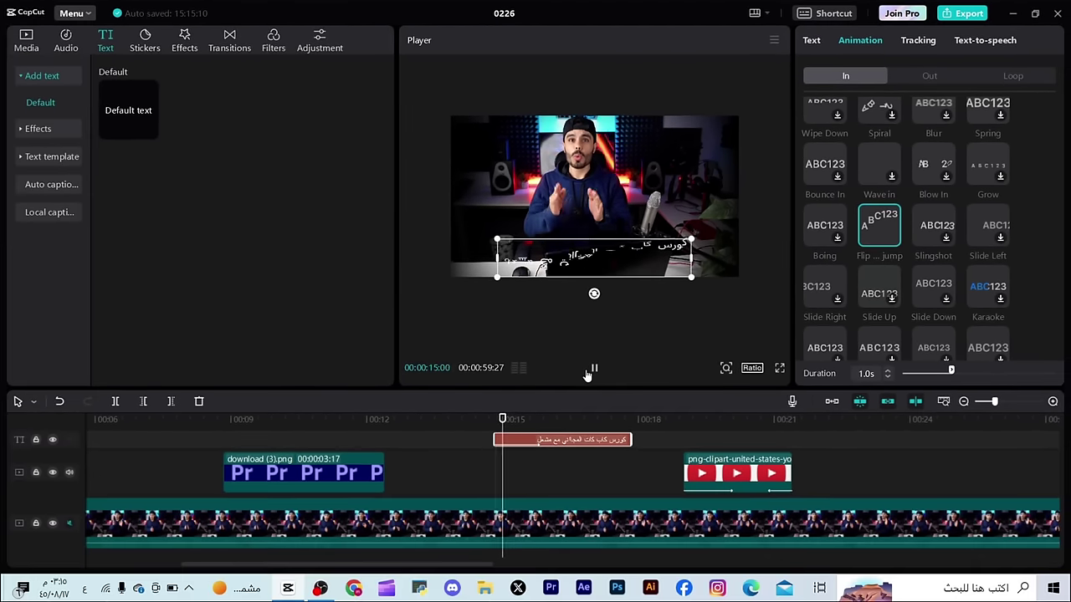
# Pause the preview and browse the caption's Out animation presets
pyautogui.click(594, 367)
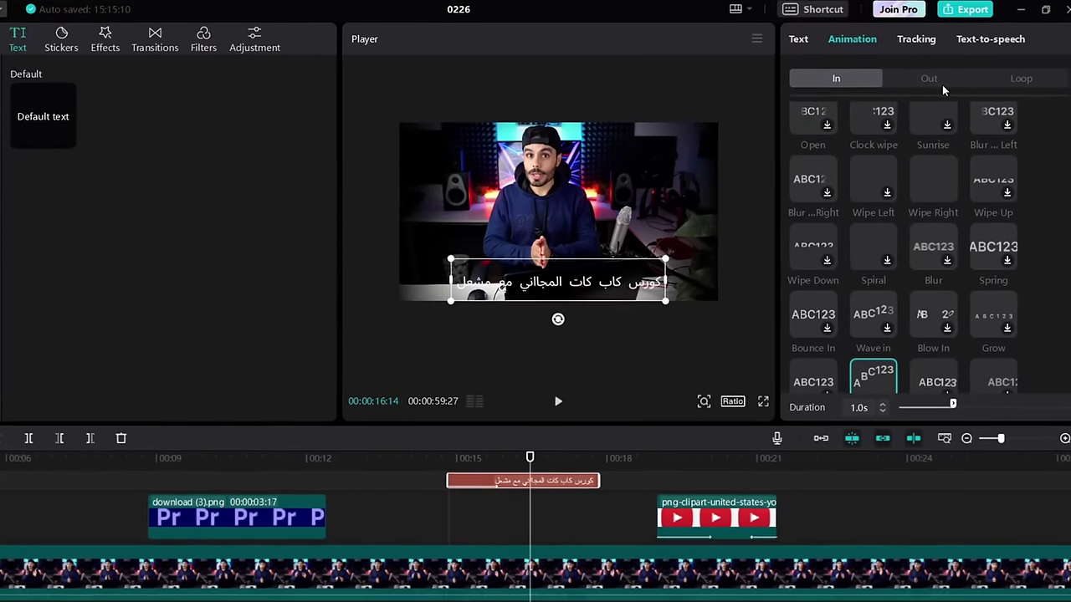
pyautogui.click(930, 75)
pyautogui.scroll(-10, 903, 148)
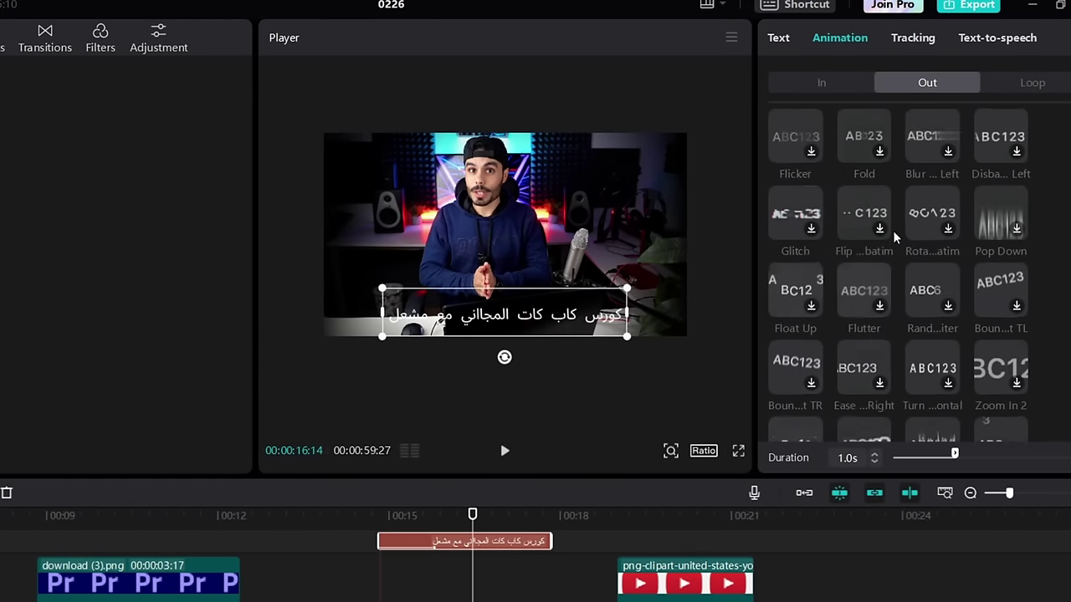
pyautogui.scroll(-2, 914, 276)
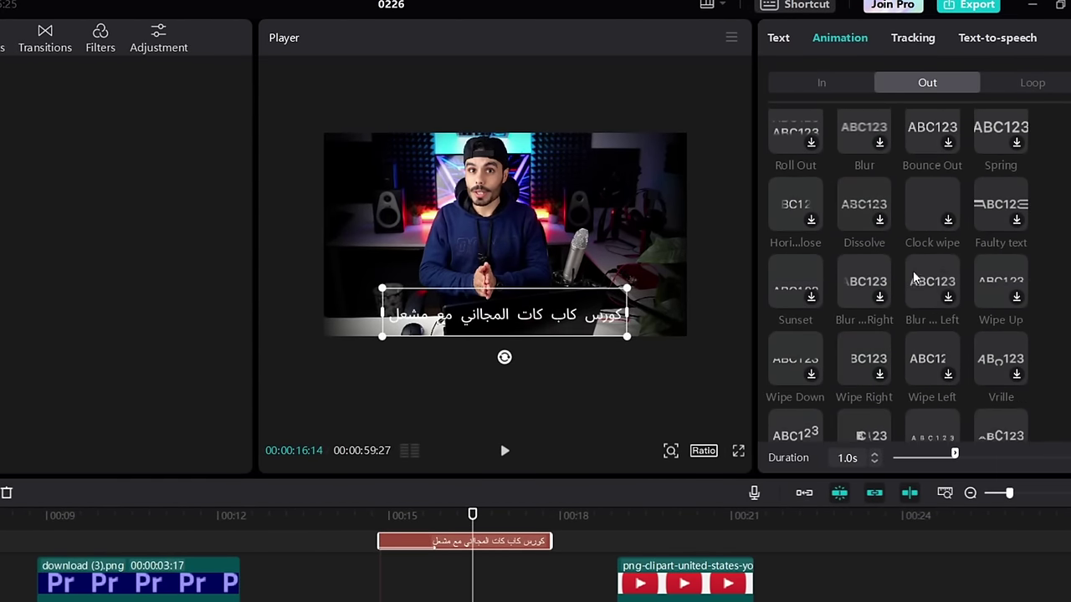
pyautogui.scroll(-2, 916, 278)
pyautogui.scroll(-2, 914, 311)
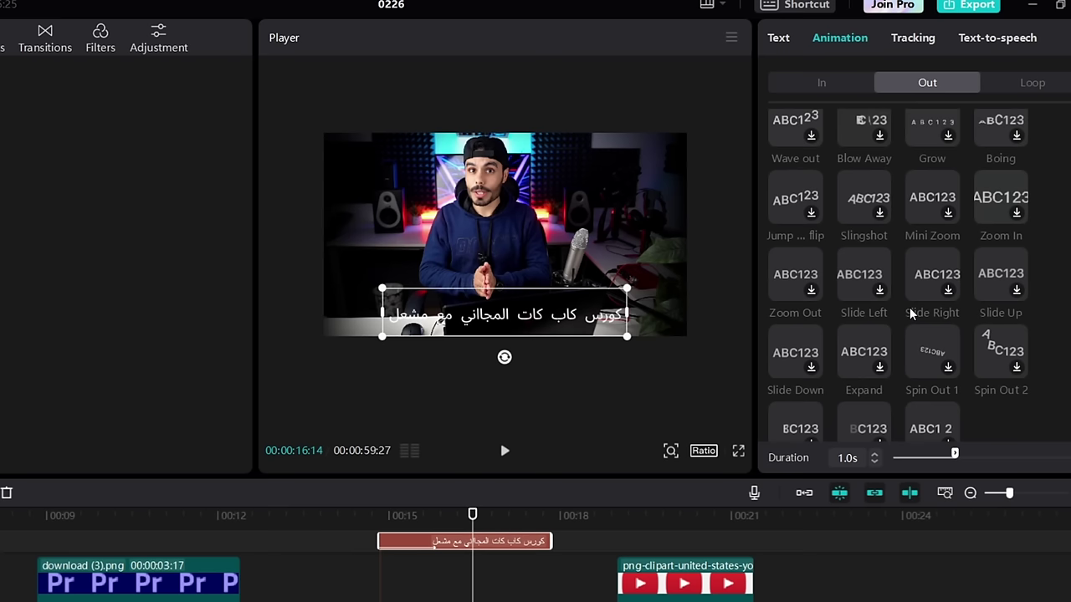
pyautogui.scroll(-1, 913, 314)
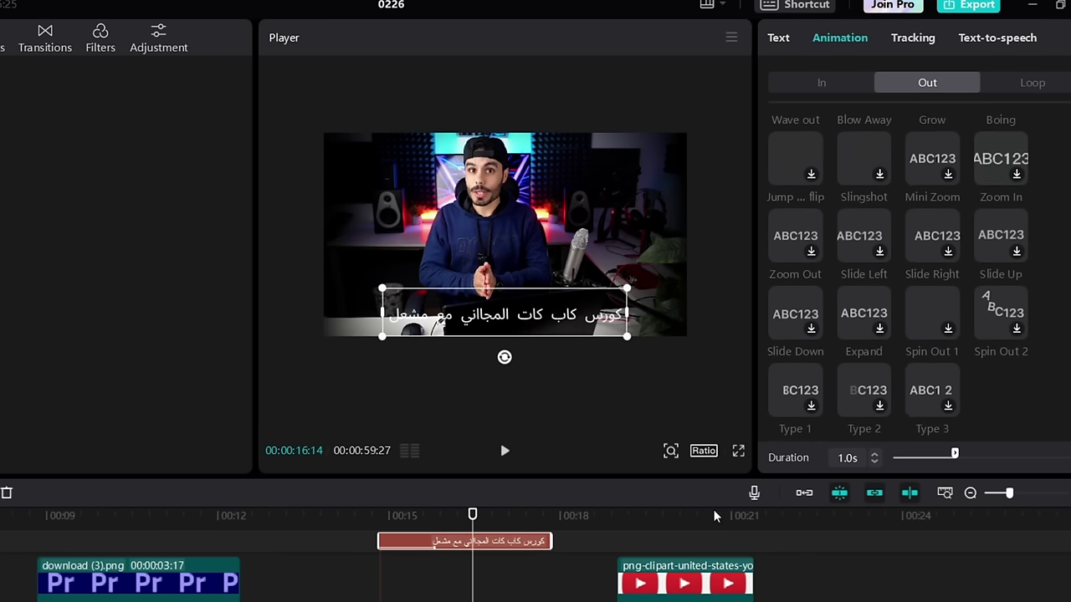
# Check the YouTube logo clip's In and Out animations, then return to the caption's Out presets
pyautogui.click(695, 575)
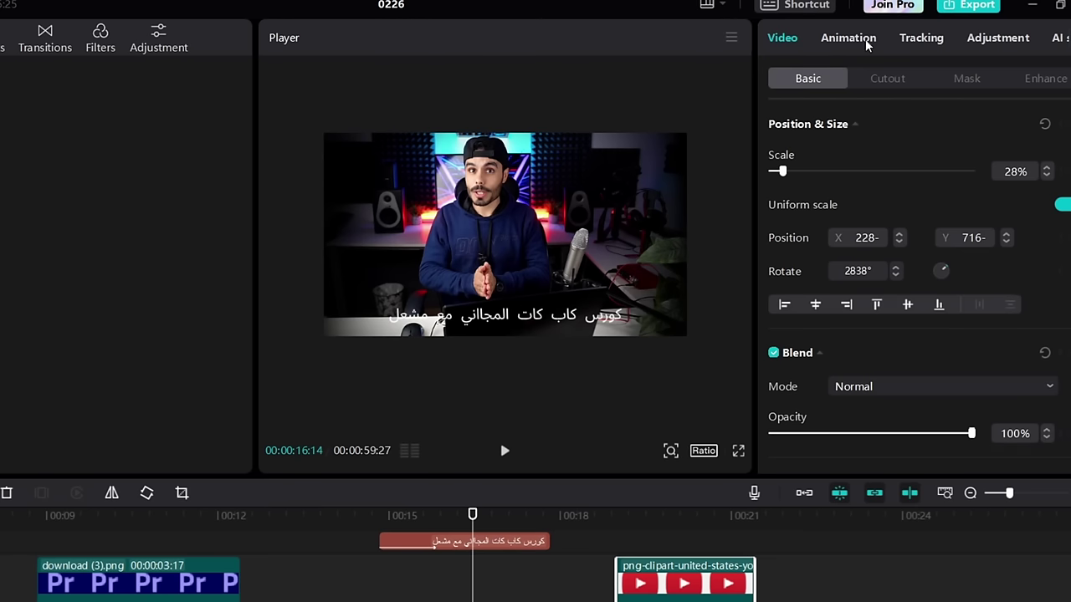
pyautogui.click(849, 38)
pyautogui.click(926, 78)
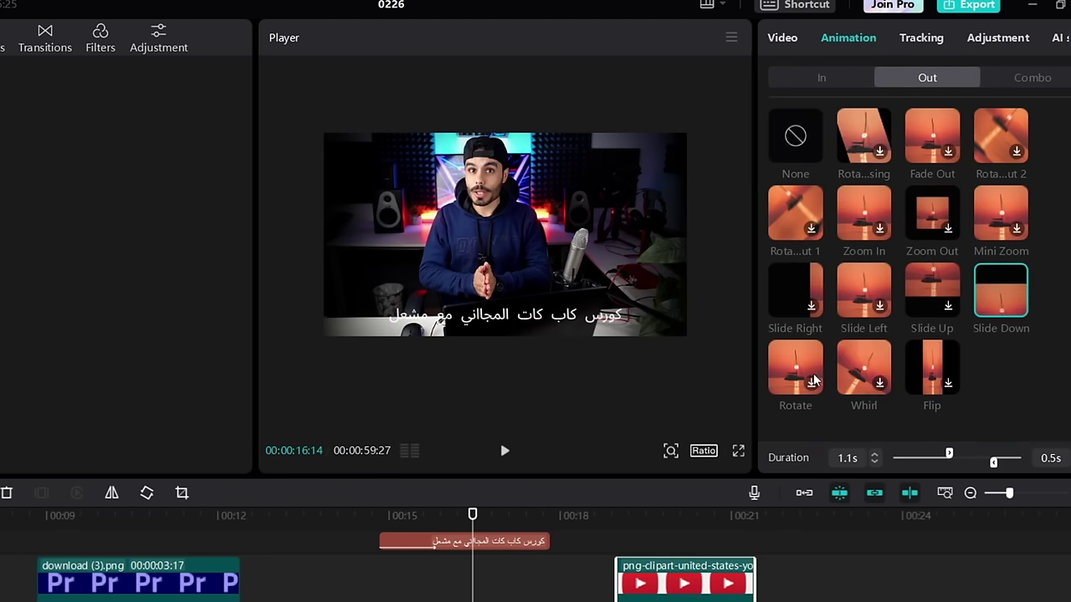
pyautogui.click(822, 77)
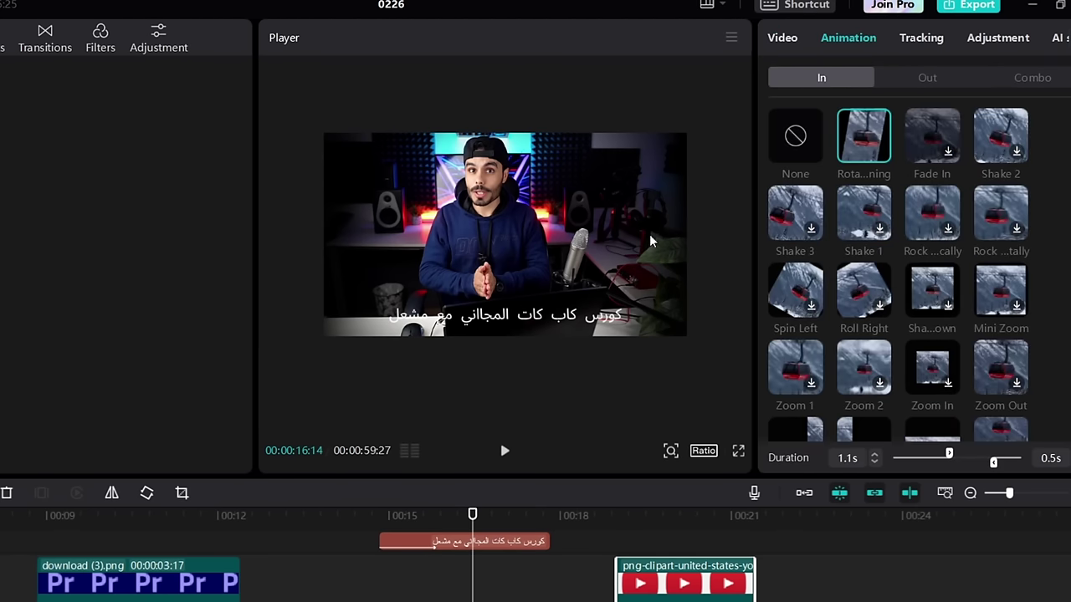
pyautogui.click(849, 43)
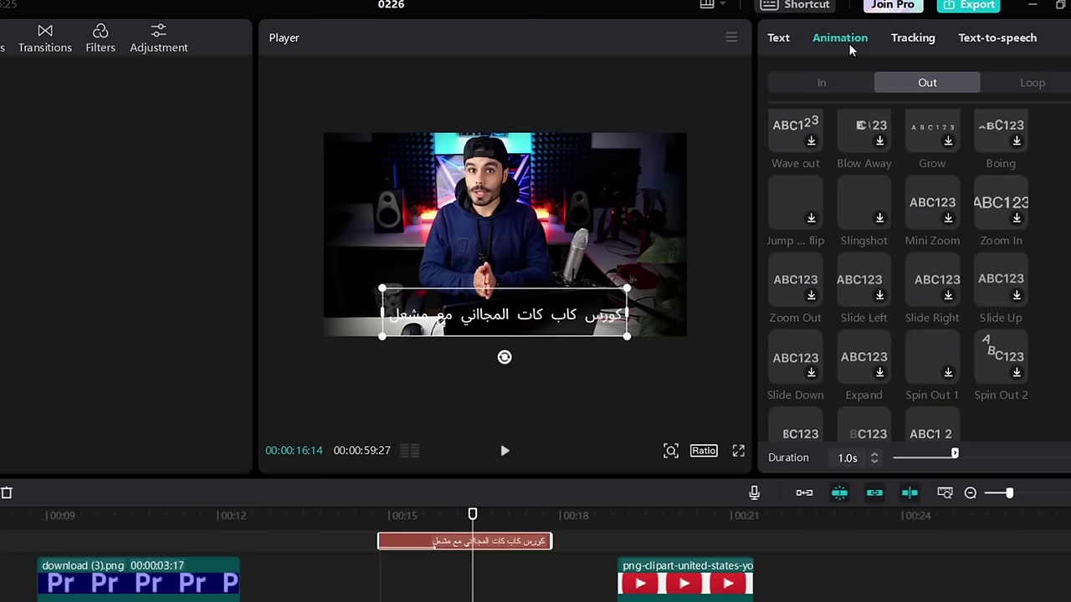
pyautogui.scroll(-1, 929, 335)
pyautogui.scroll(10, 920, 376)
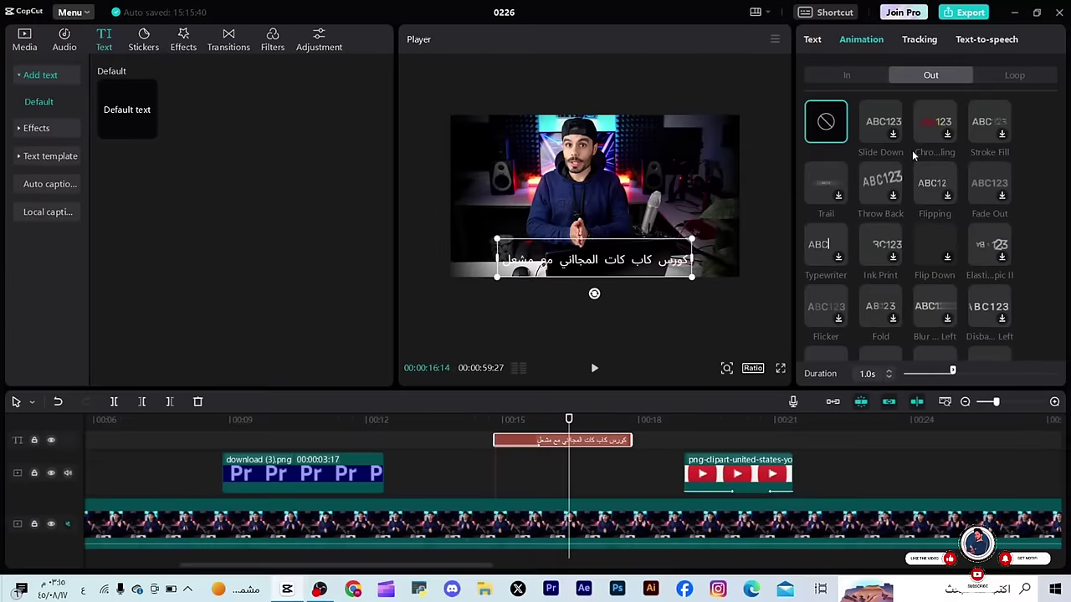
# Give the caption a Blur Out exit animation instead of Roll Out, and replay its exit
pyautogui.scroll(-5, 914, 156)
pyautogui.click(825, 299)
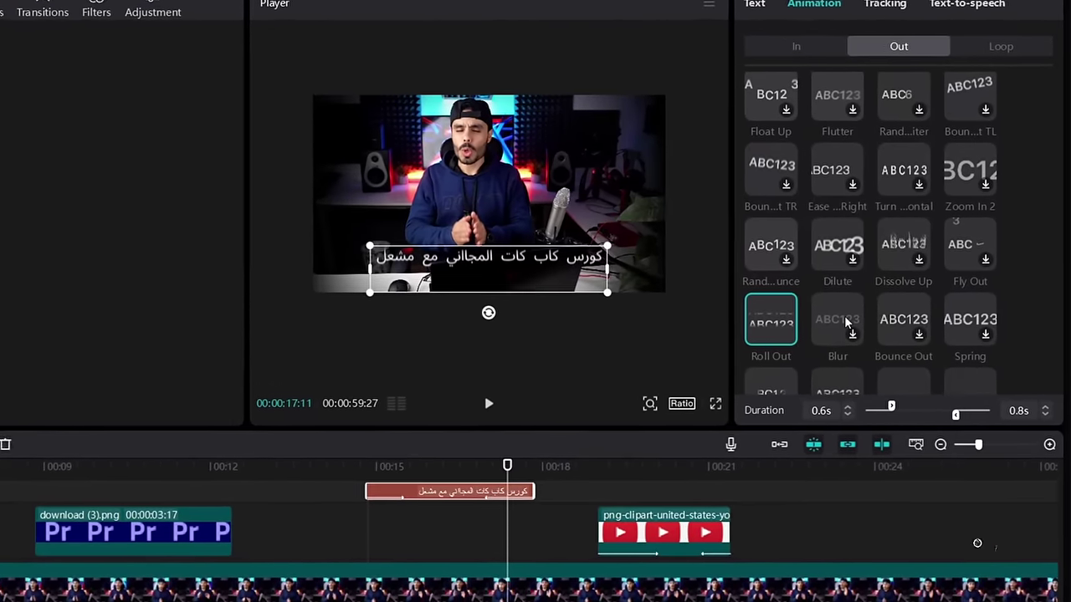
pyautogui.click(889, 300)
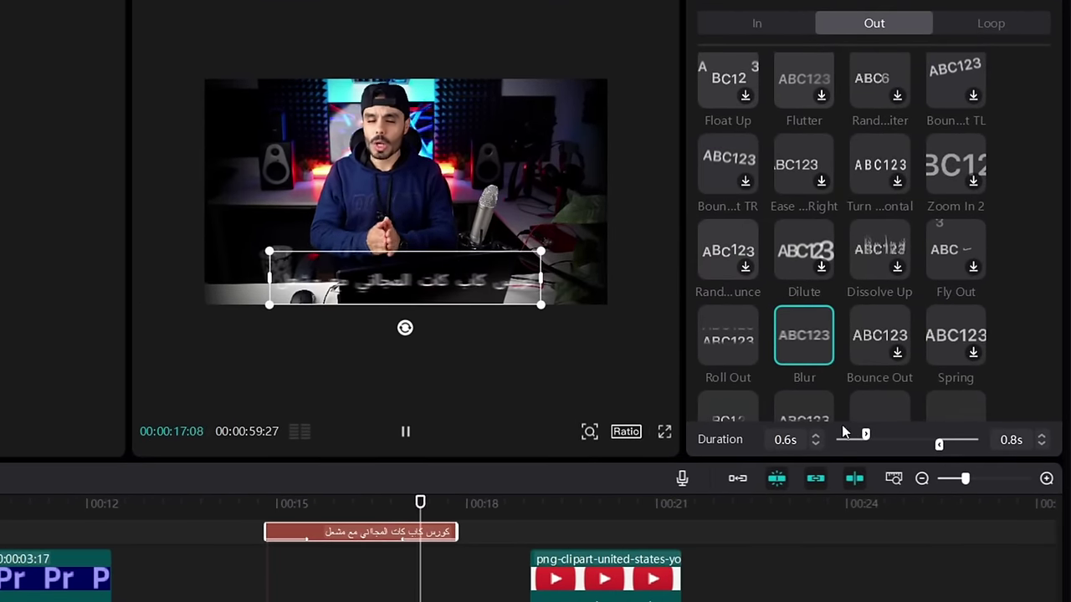
pyautogui.press('space')
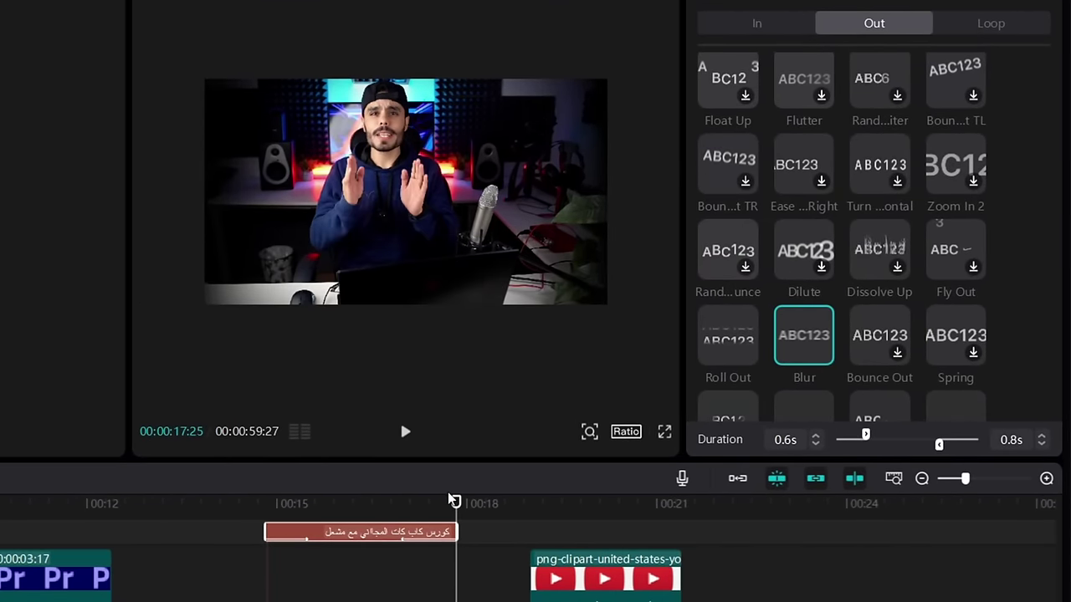
pyautogui.moveTo(453, 507); pyautogui.dragTo(387, 532)
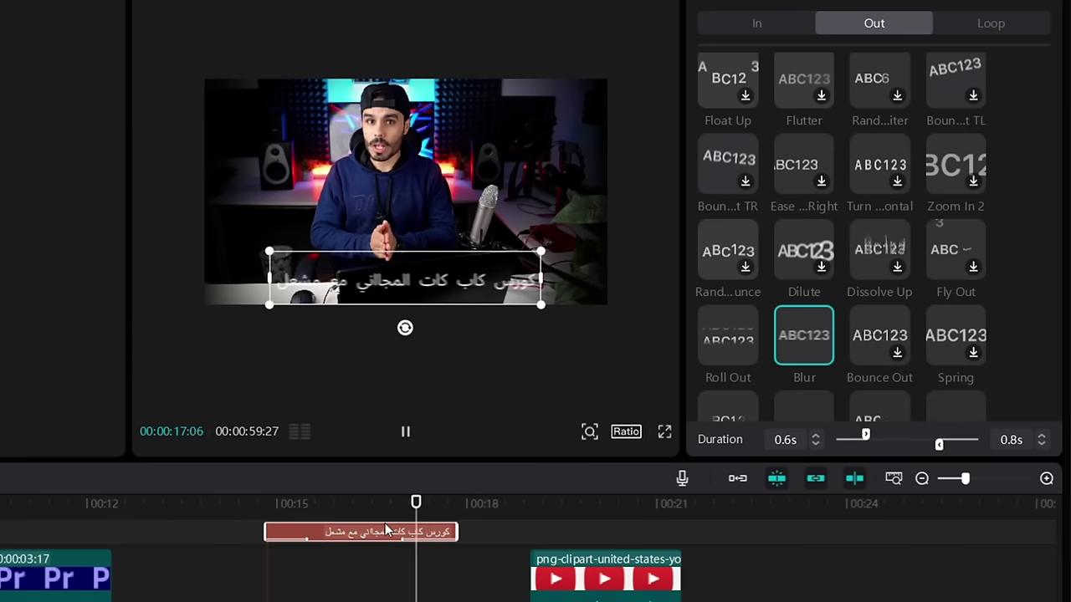
pyautogui.press('space')
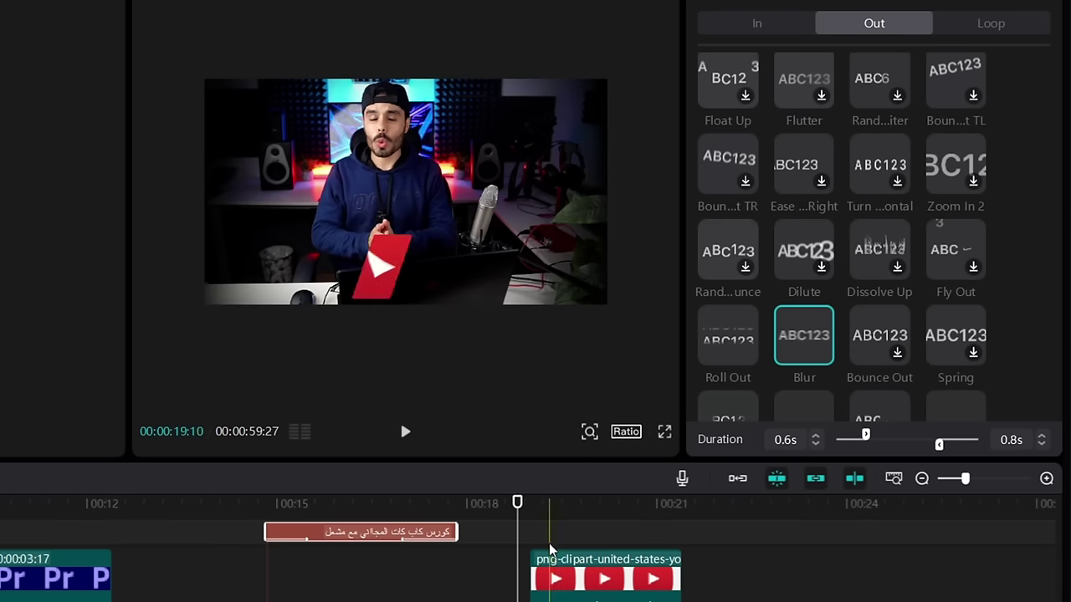
# Select the YouTube logo clip and bring up the Combo animation presets
pyautogui.click(538, 577)
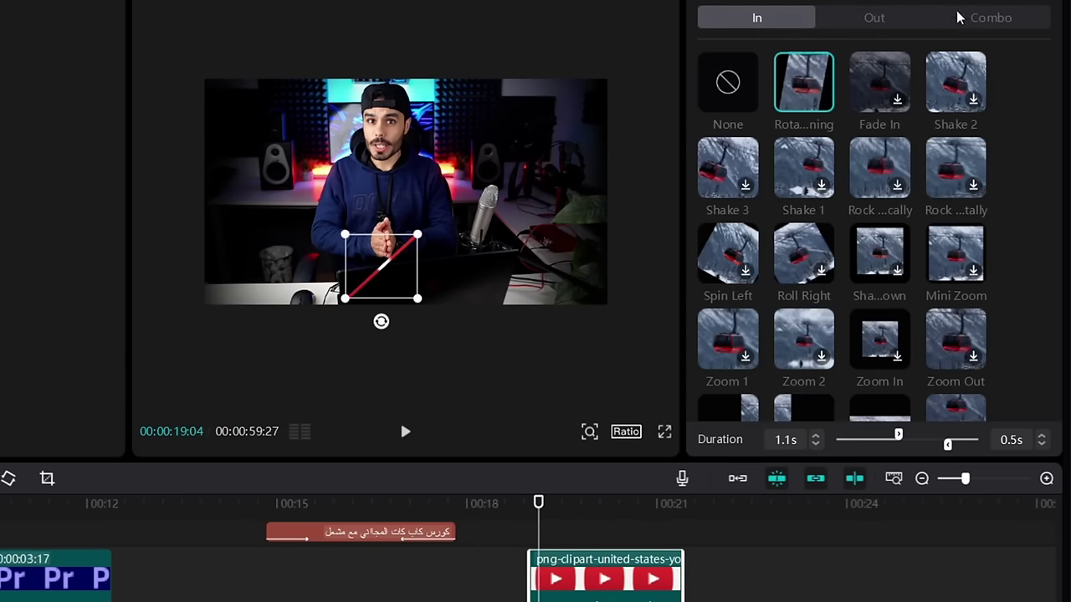
pyautogui.click(988, 20)
pyautogui.scroll(-3, 908, 203)
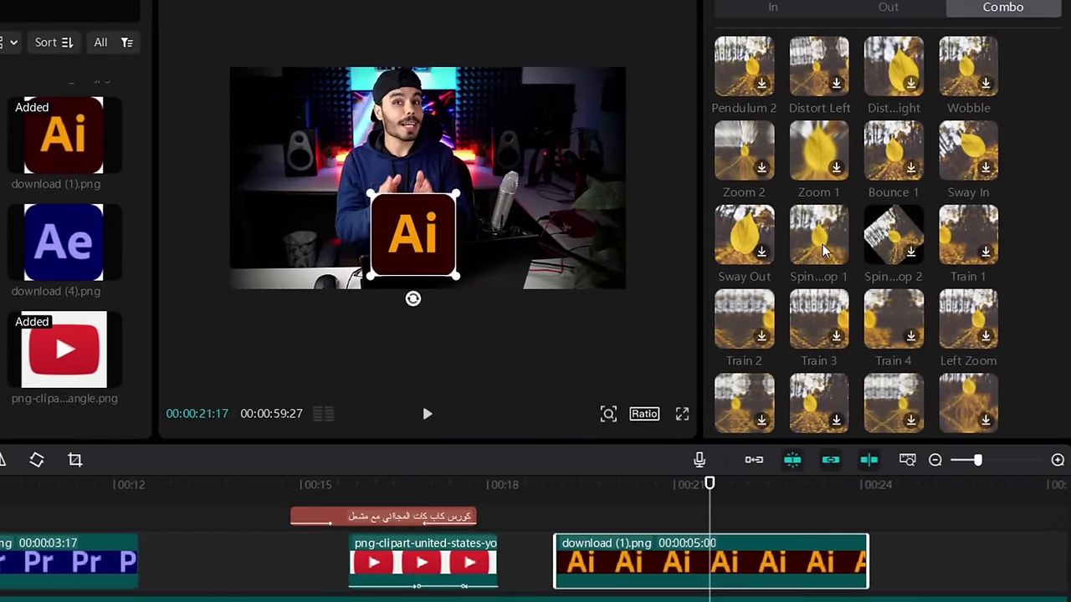
# Try a spinning combo on the Ai logo, then apply Bounce 2 across its 5.0s
pyautogui.click(824, 249)
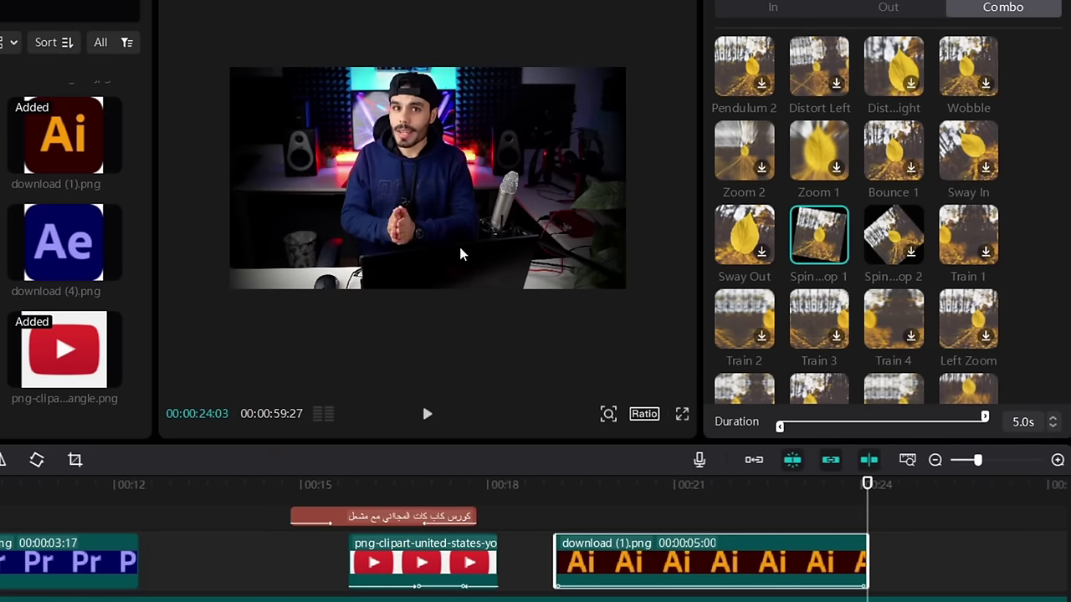
pyautogui.scroll(-1, 834, 253)
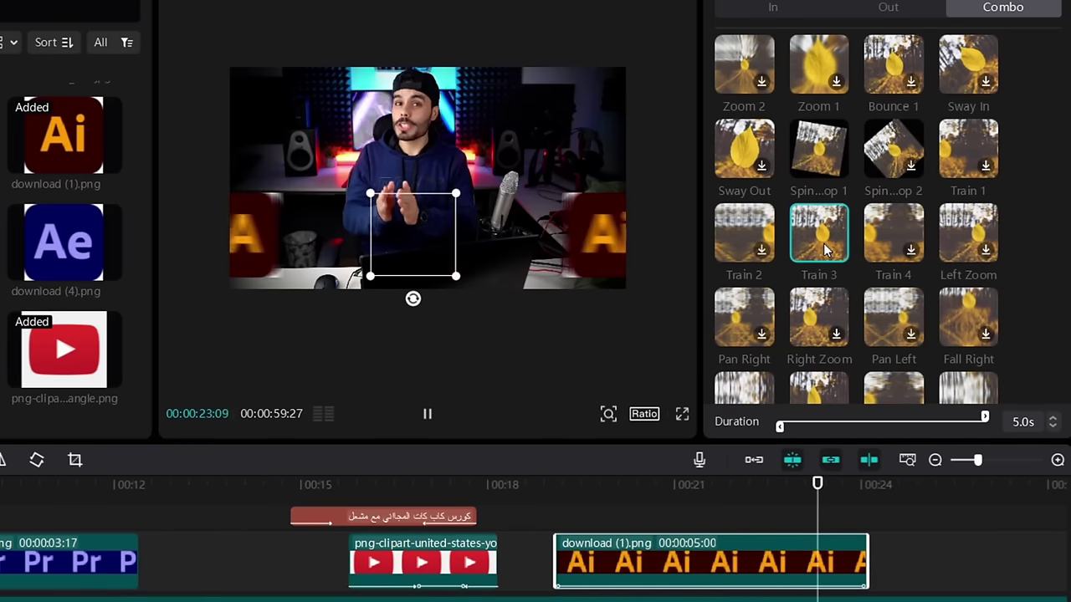
pyautogui.scroll(-2, 831, 249)
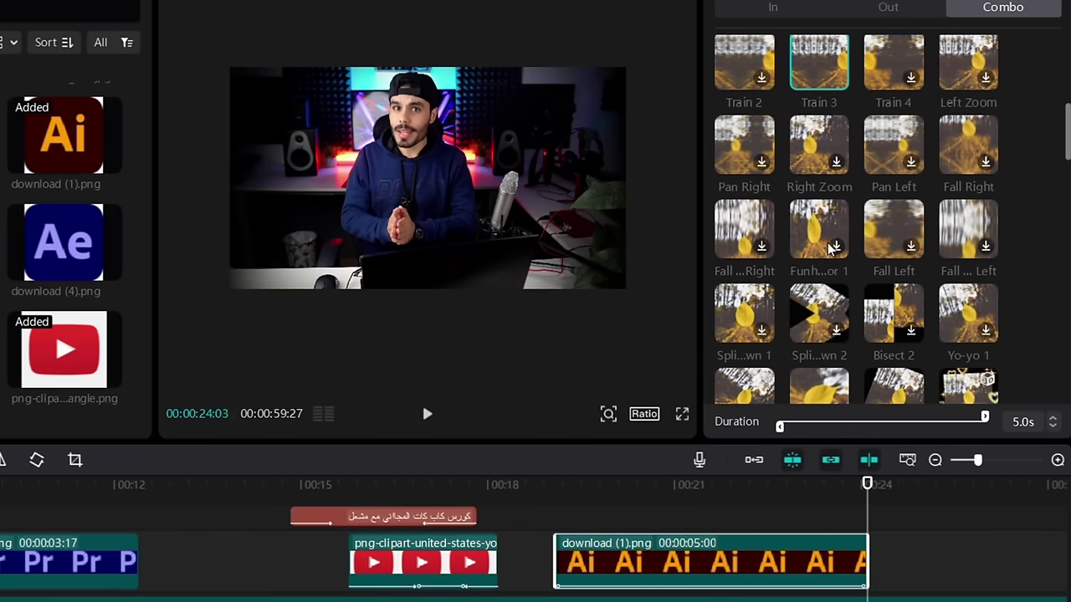
pyautogui.scroll(-1, 824, 274)
pyautogui.scroll(-1, 822, 244)
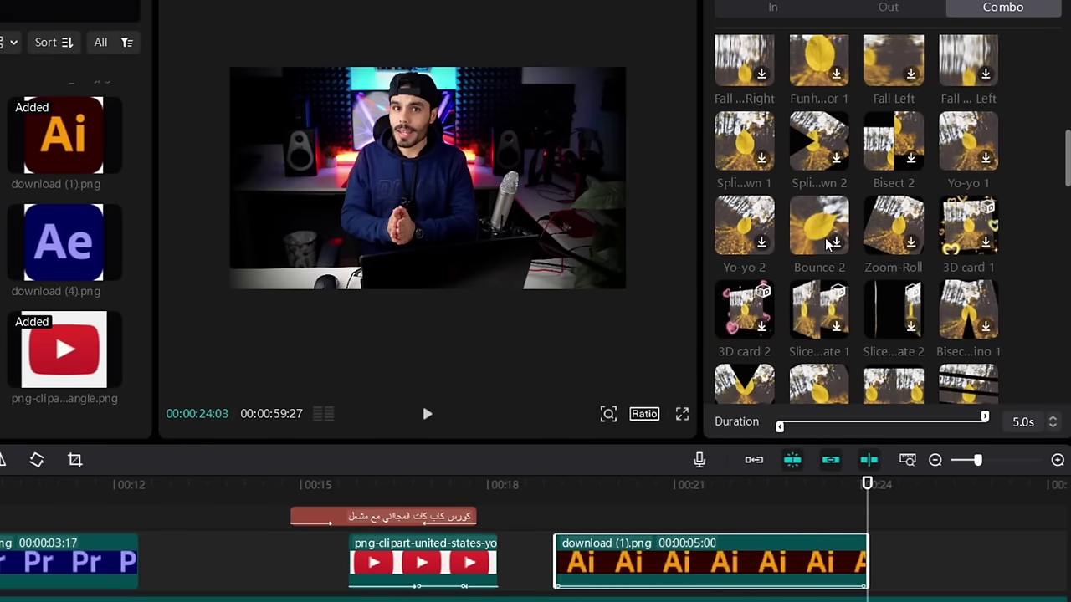
pyautogui.click(822, 242)
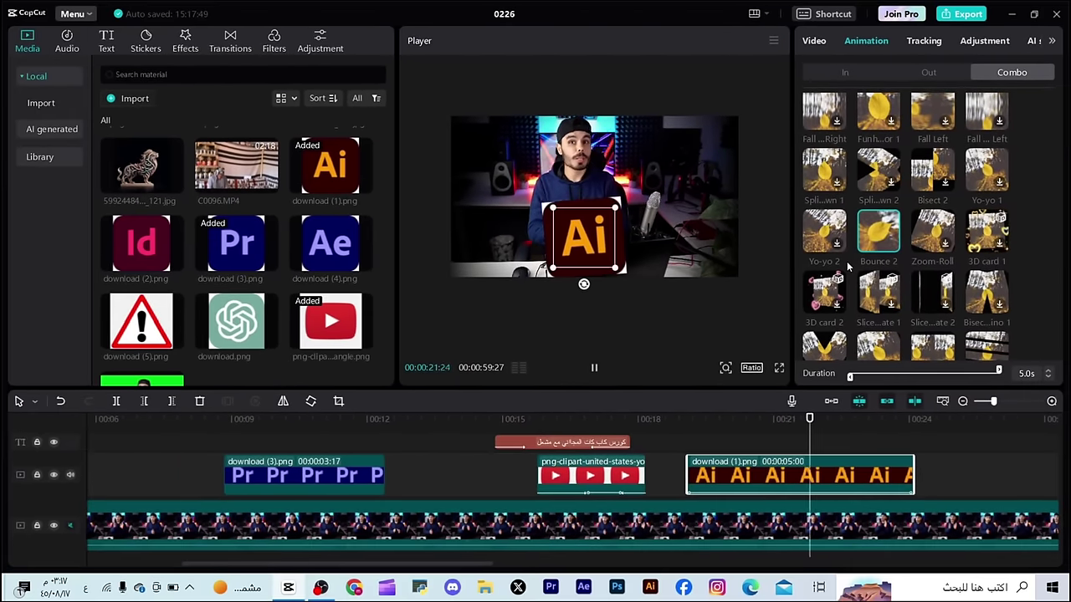
# Replace Bounce 2 with the Smart Phone 2 combo on the Ai logo, spanning 7.4s
pyautogui.scroll(-5, 848, 266)
pyautogui.click(879, 278)
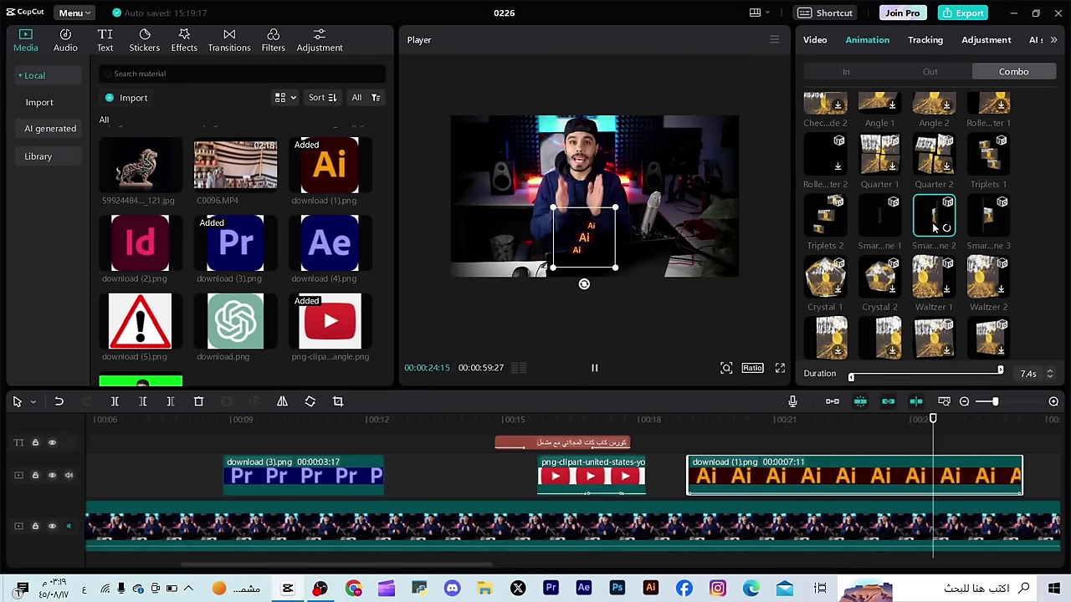
pyautogui.click(935, 219)
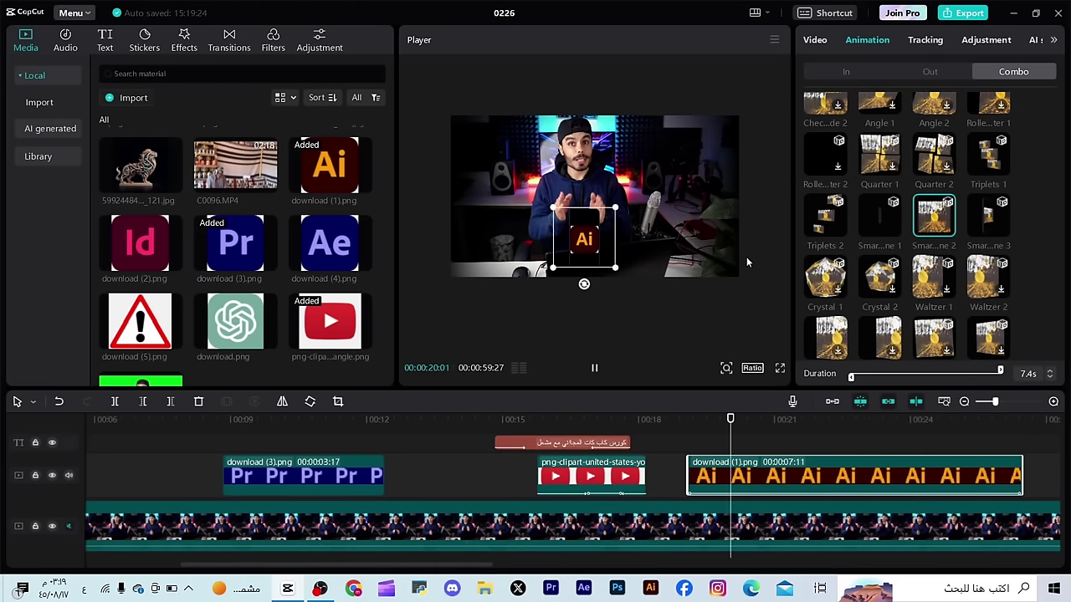
pyautogui.press('space')
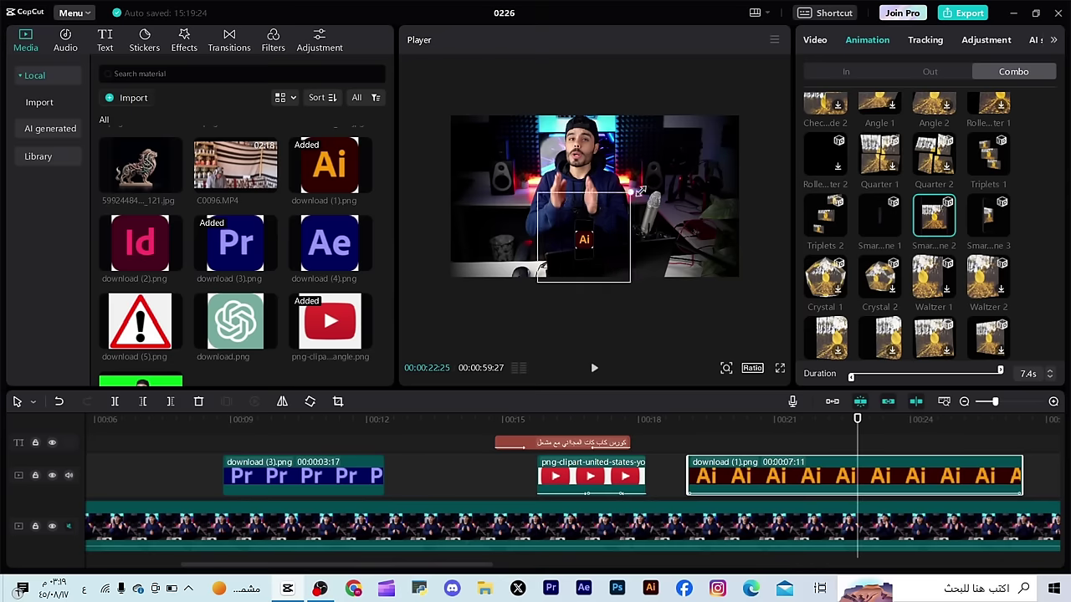
pyautogui.scroll(-1, 180, 318)
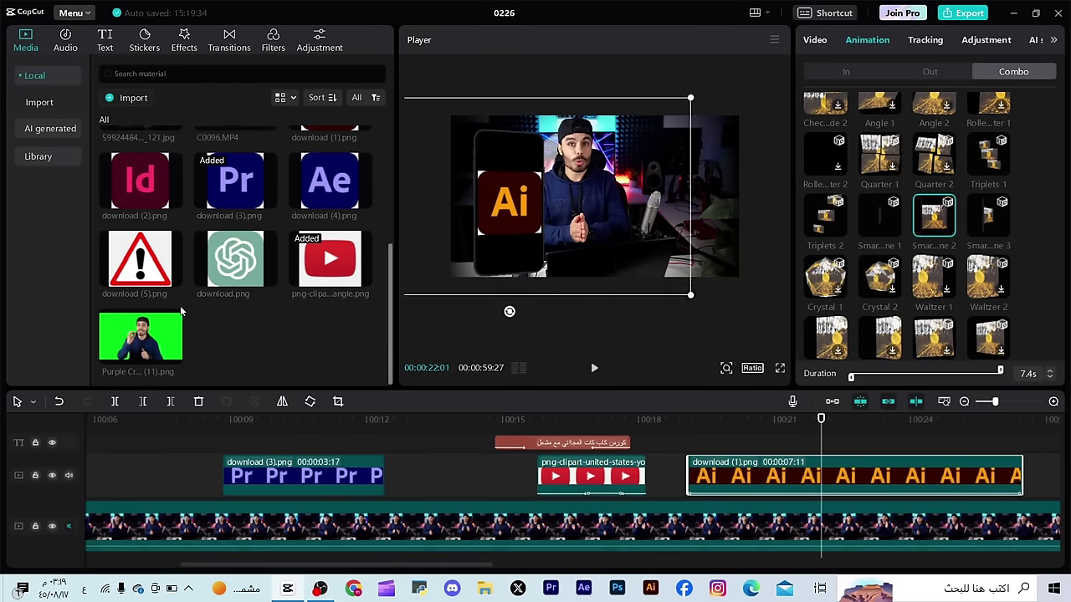
pyautogui.scroll(4, 226, 251)
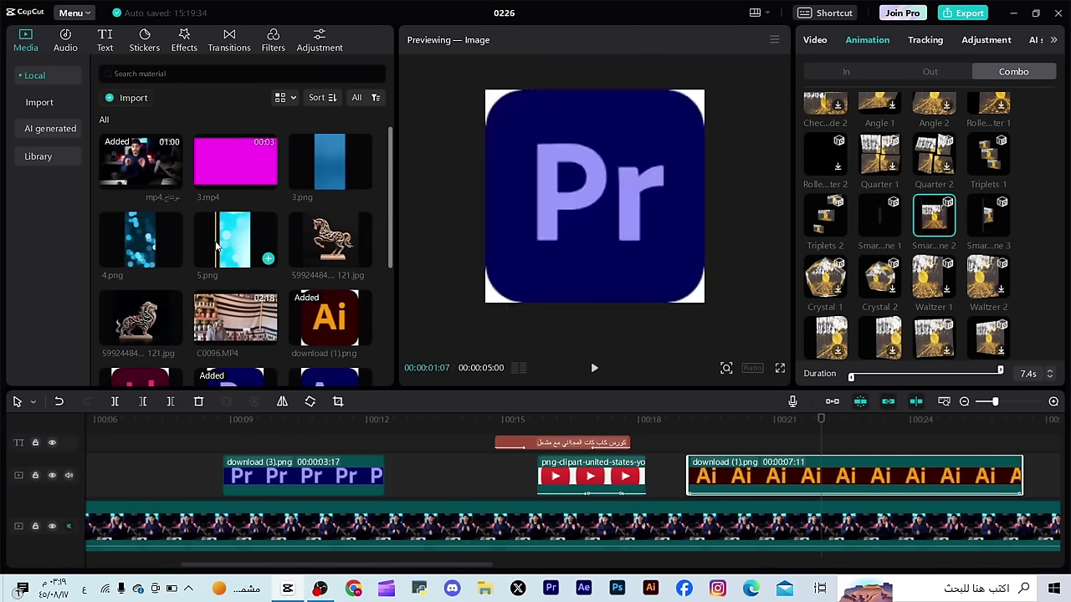
# Overlay the talking-head video at 0:22 with the Smart Phone 1 combo animation and preview it
pyautogui.moveTo(153, 167); pyautogui.dragTo(841, 428)
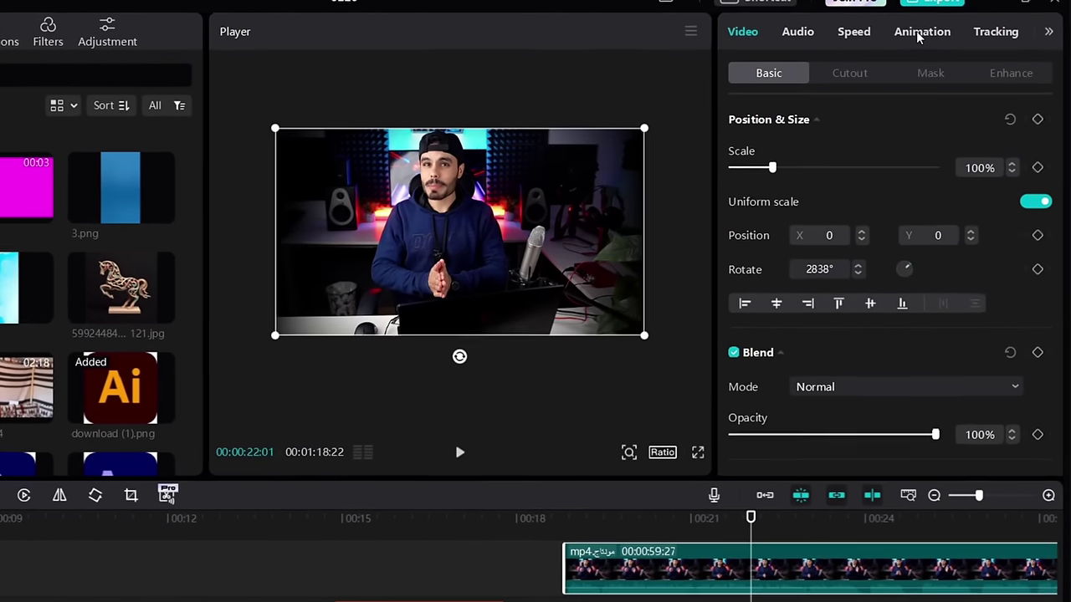
pyautogui.click(952, 42)
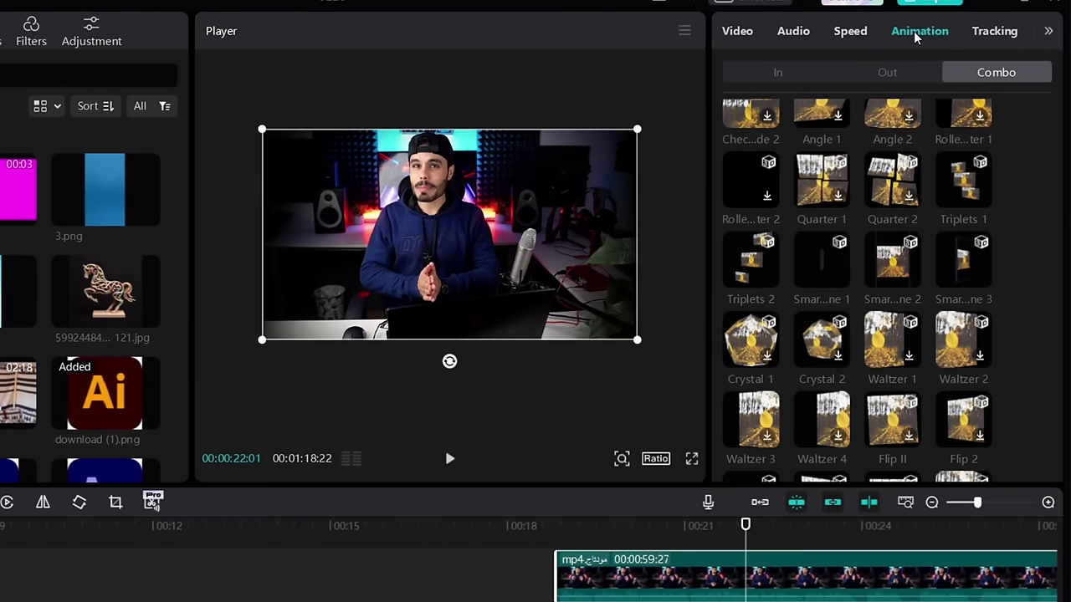
pyautogui.click(821, 272)
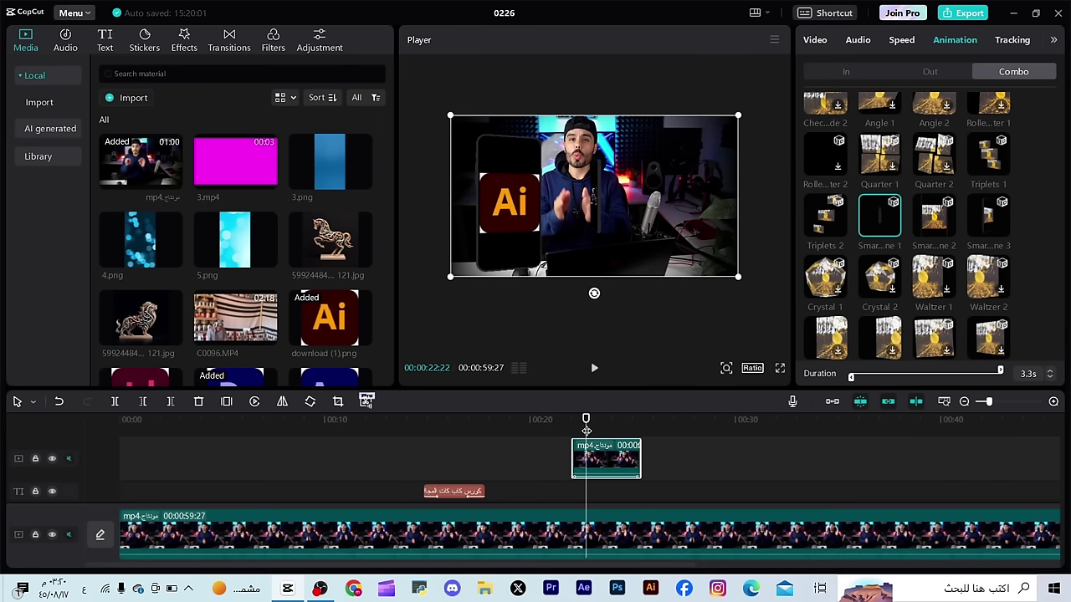
pyautogui.moveTo(579, 432); pyautogui.dragTo(649, 452)
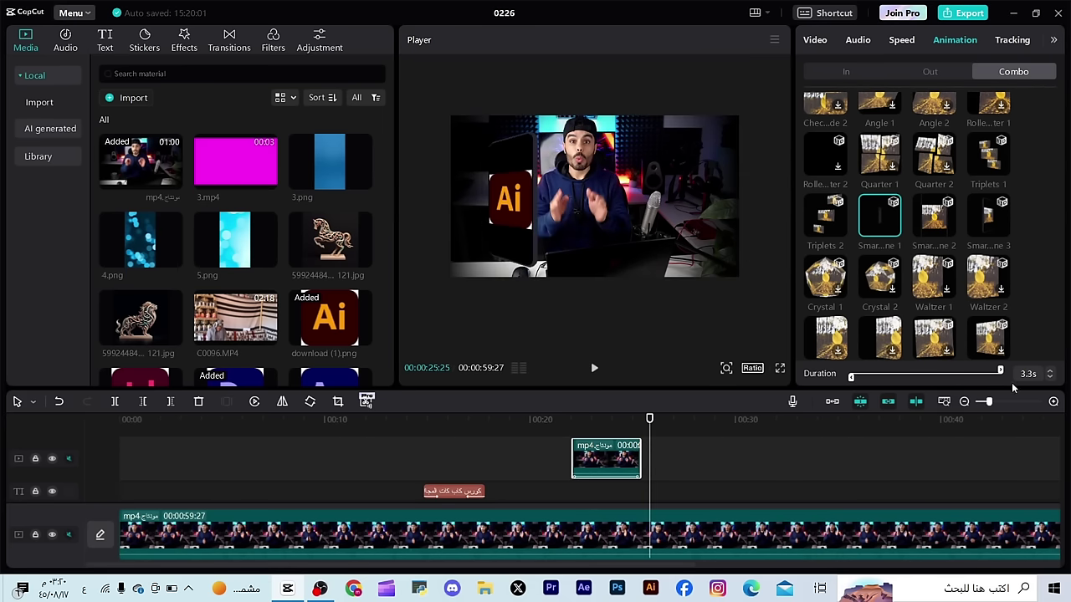
pyautogui.click(575, 420)
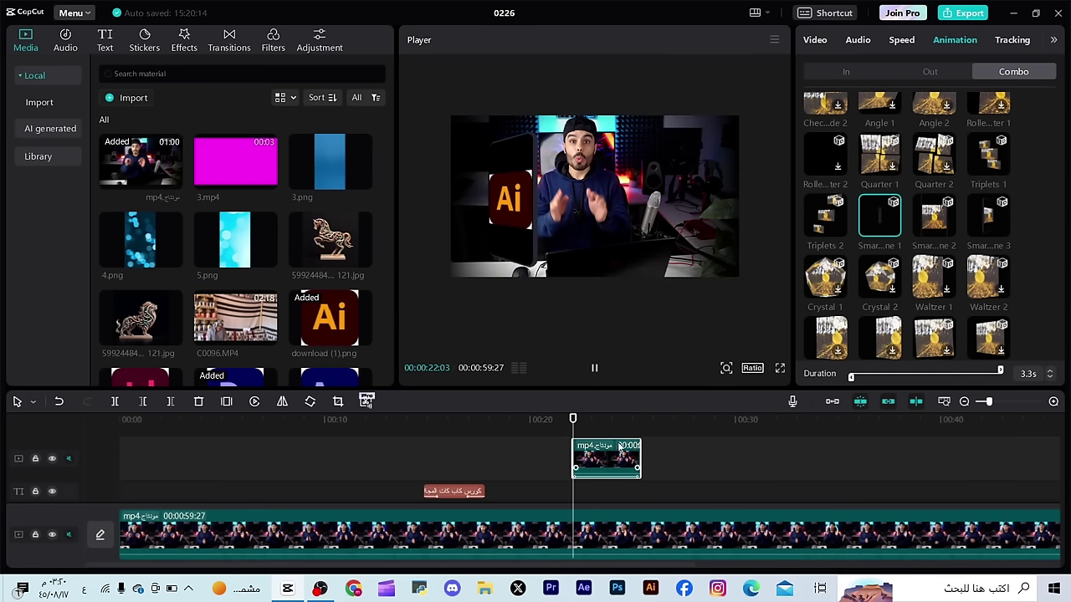
pyautogui.hotkey('ctrl', 'z')
pyautogui.press('space')
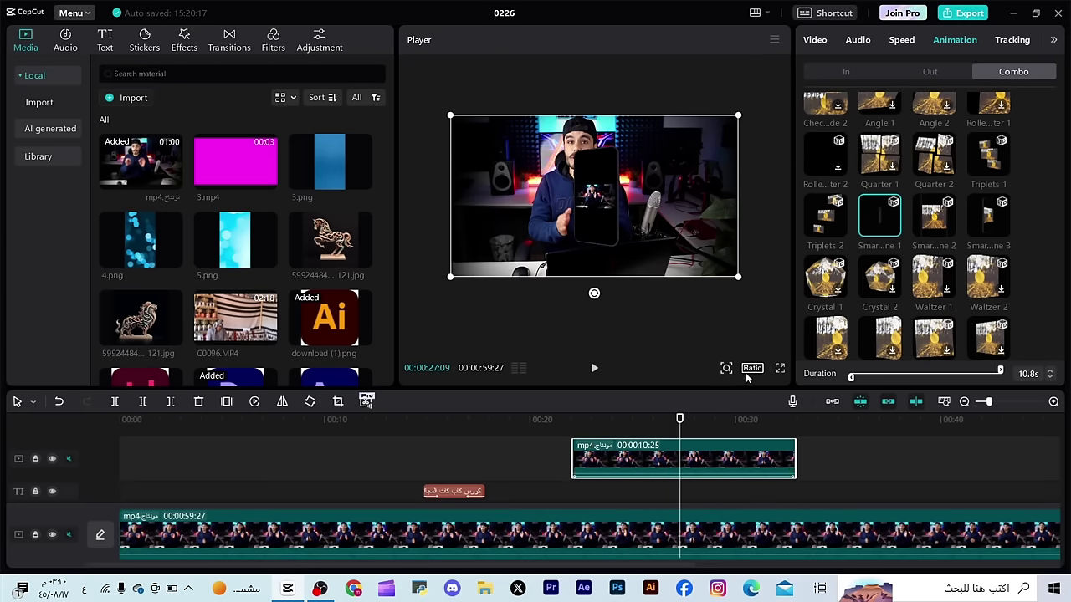
# Crop the overlay copy's left and right edges inward to a narrow vertical strip
pyautogui.click(338, 401)
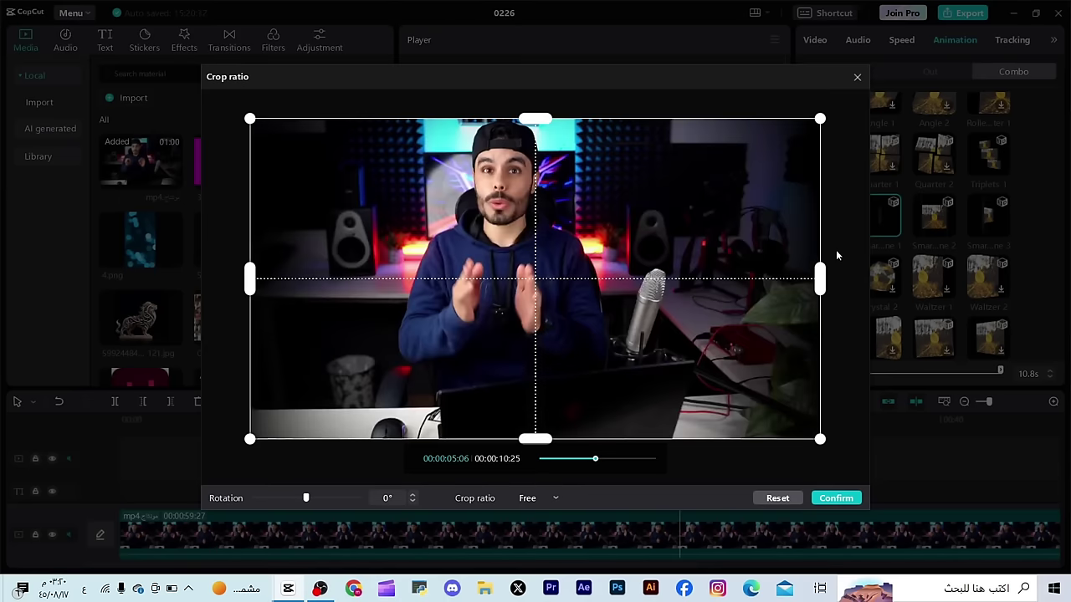
pyautogui.moveTo(733, 278); pyautogui.dragTo(642, 278)
pyautogui.moveTo(250, 279); pyautogui.dragTo(411, 279)
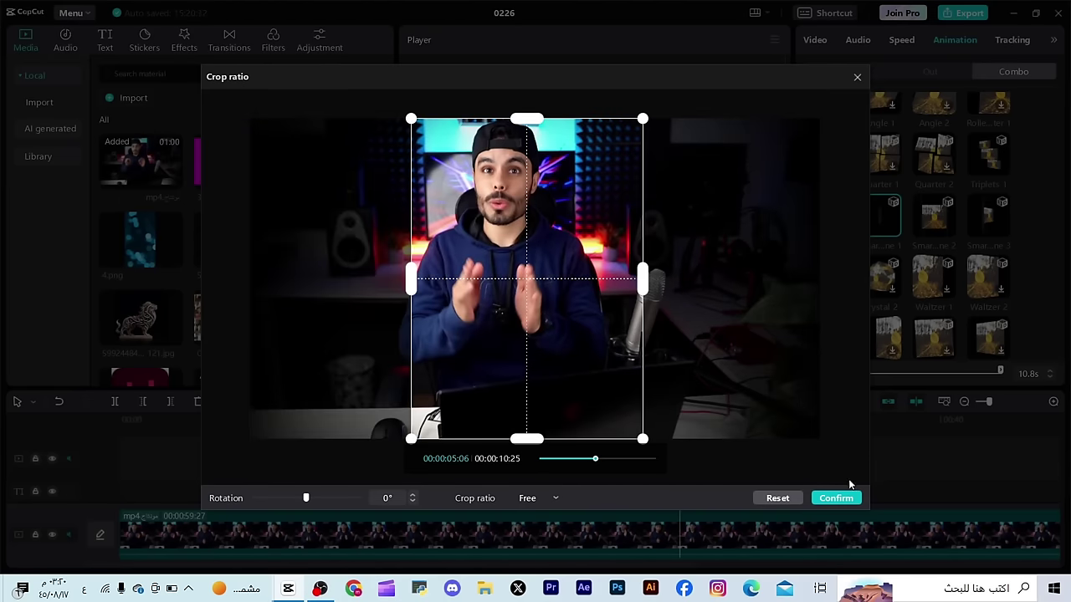
pyautogui.click(835, 498)
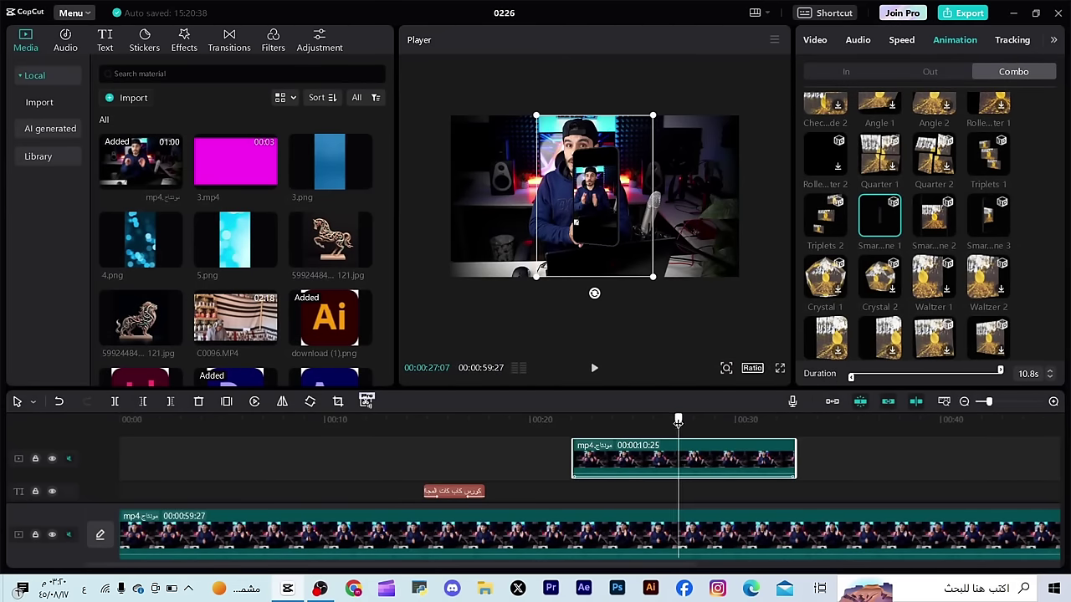
# Replay the cropped overlay and return the playhead to its start
pyautogui.moveTo(679, 417); pyautogui.dragTo(614, 418)
pyautogui.press('space')
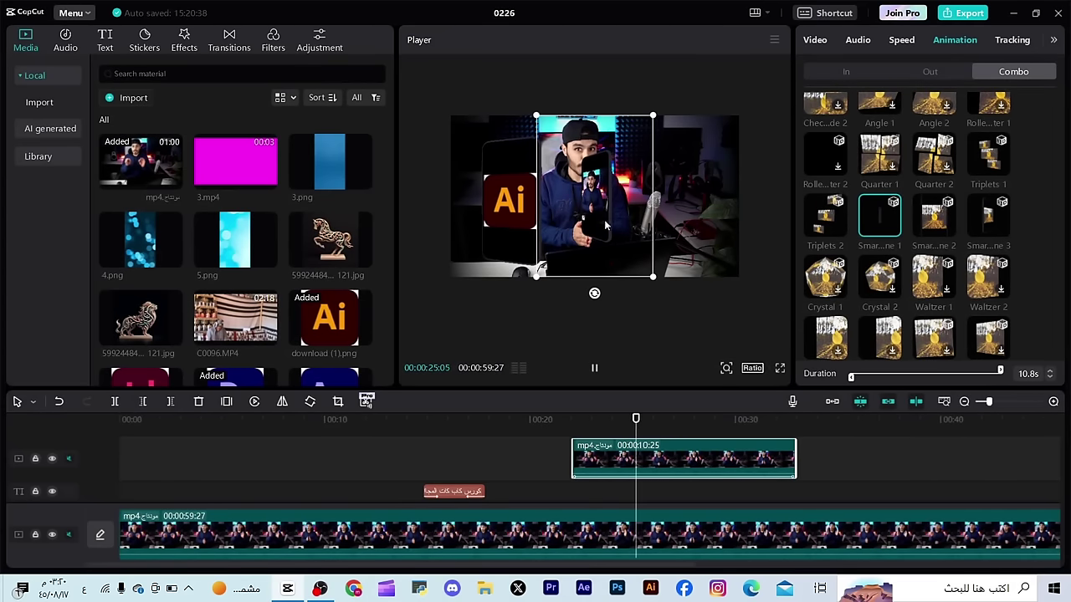
pyautogui.click(592, 367)
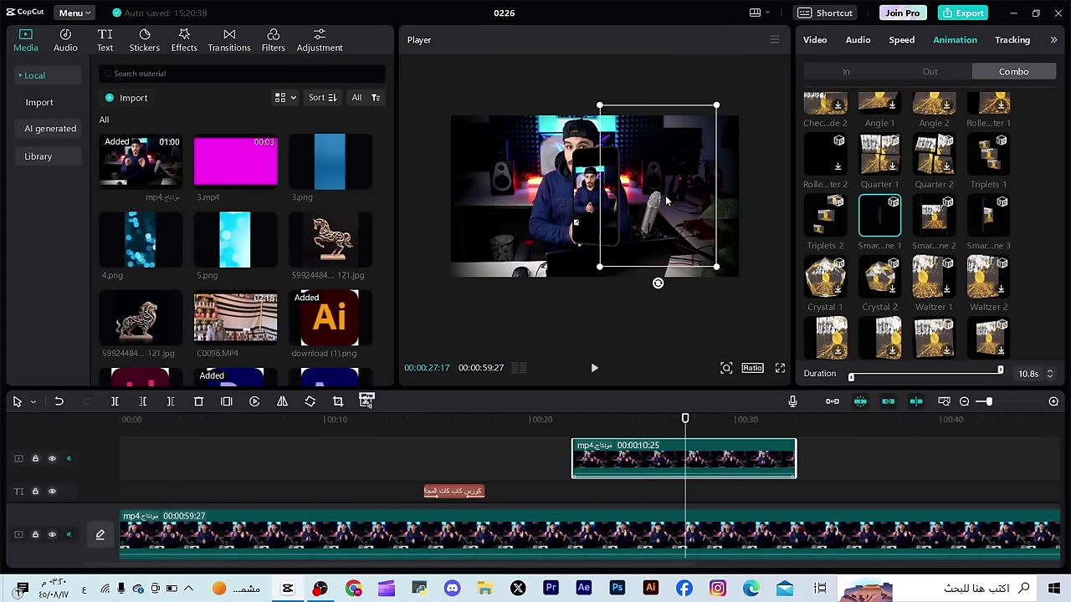
pyautogui.click(692, 430)
pyautogui.moveTo(573, 457); pyautogui.dragTo(570, 456)
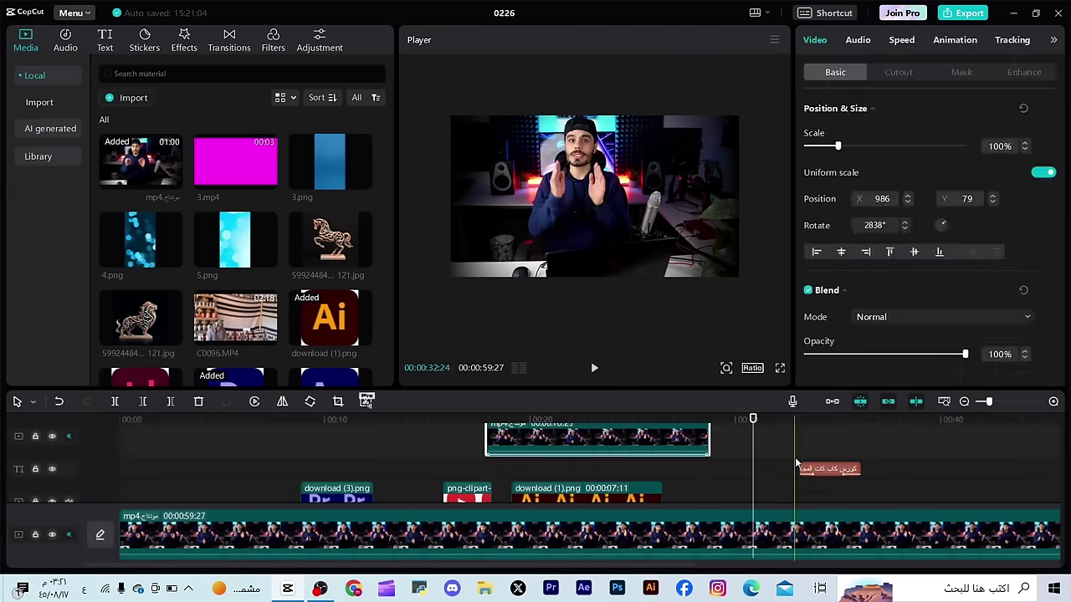
# Set the 0:33 caption's In animation to None and give it the Flare loop animation
pyautogui.click(811, 471)
pyautogui.click(813, 470)
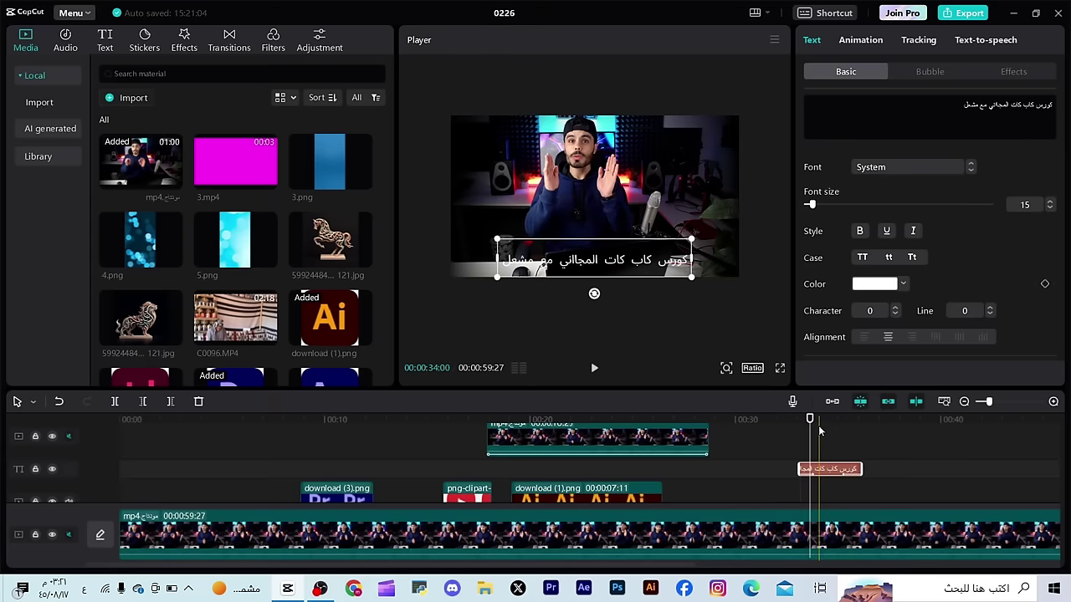
pyautogui.click(860, 39)
pyautogui.scroll(3, 880, 142)
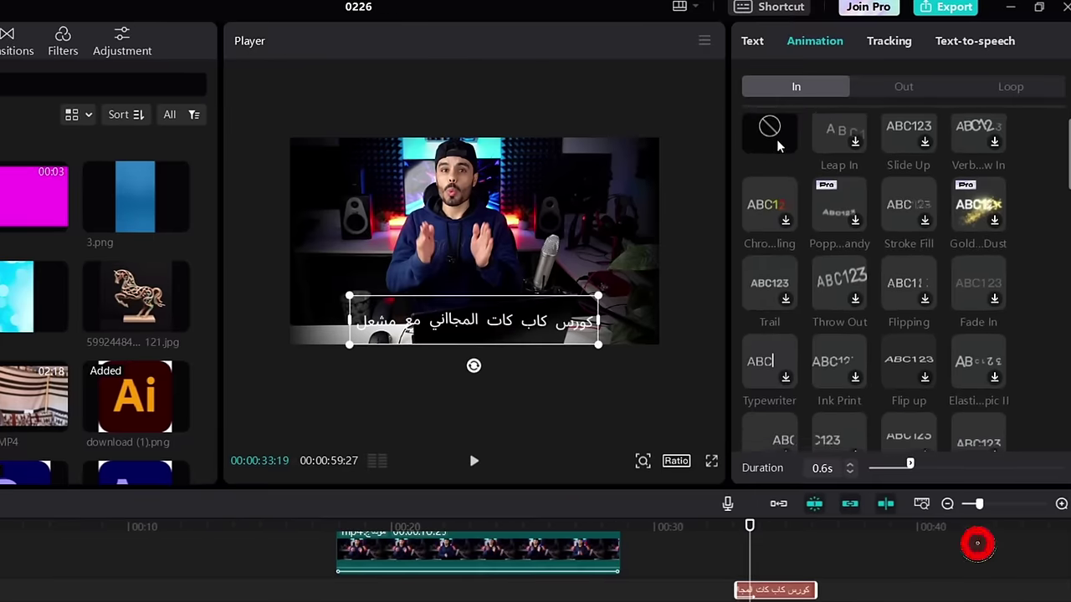
pyautogui.click(766, 156)
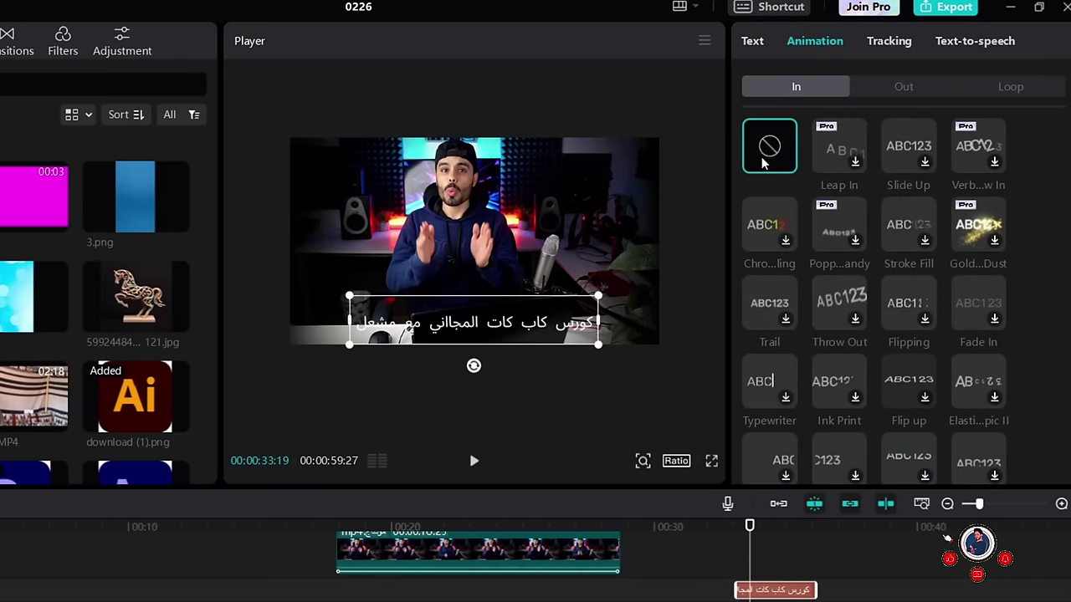
pyautogui.click(1003, 92)
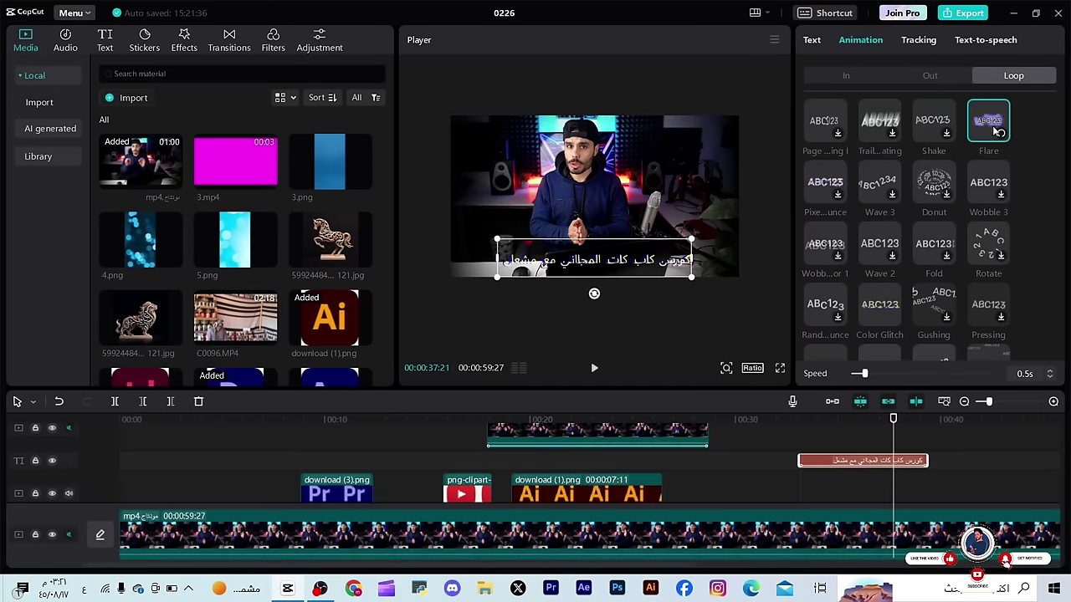
pyautogui.click(995, 129)
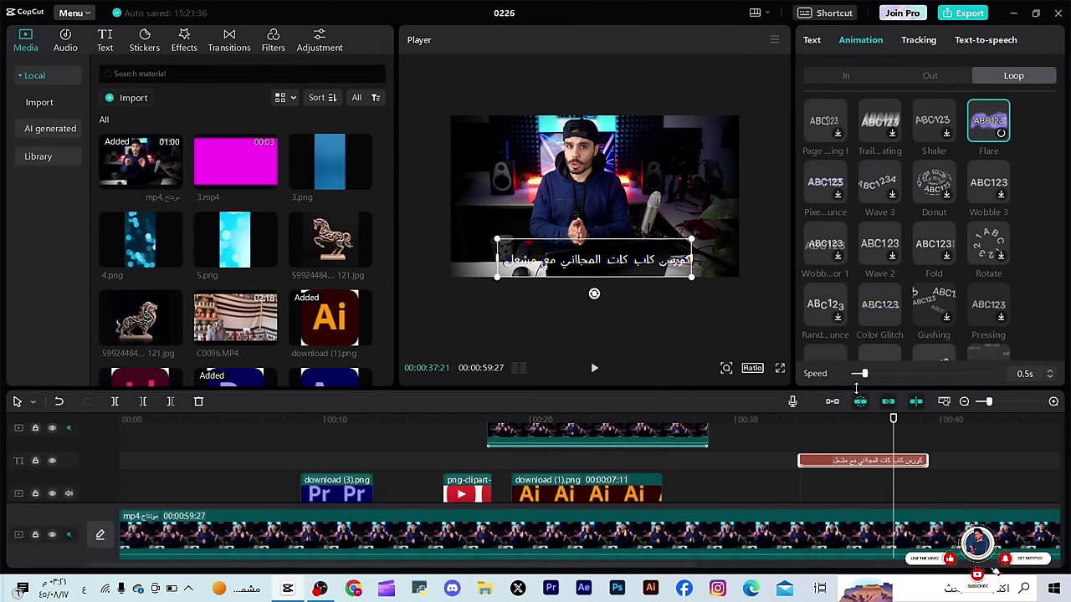
pyautogui.moveTo(826, 438); pyautogui.dragTo(813, 441)
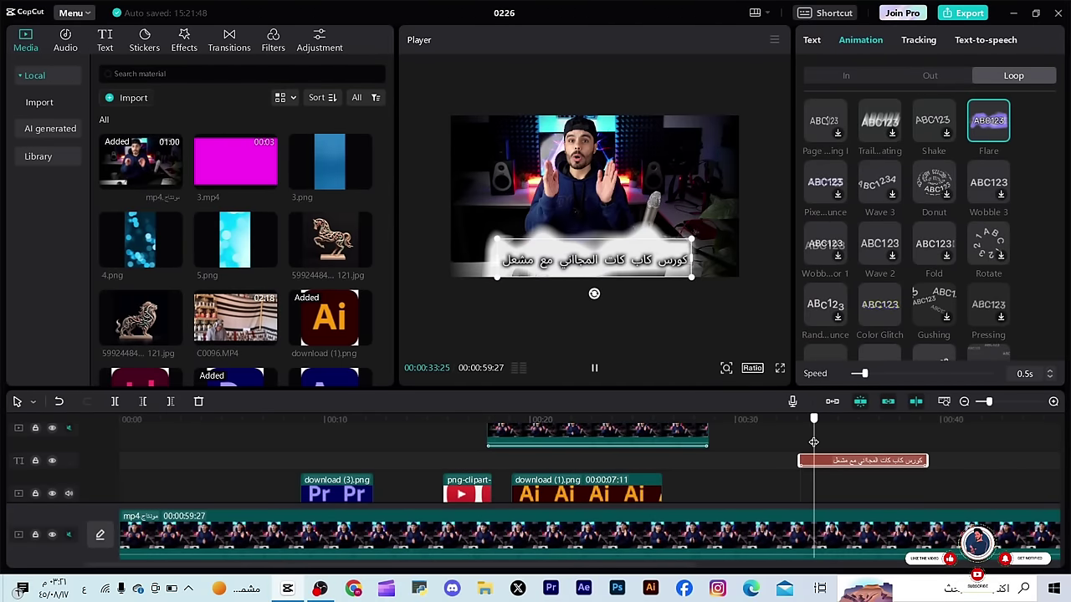
# Play the caption's Flare loop preview and scroll down the timeline
pyautogui.click(594, 368)
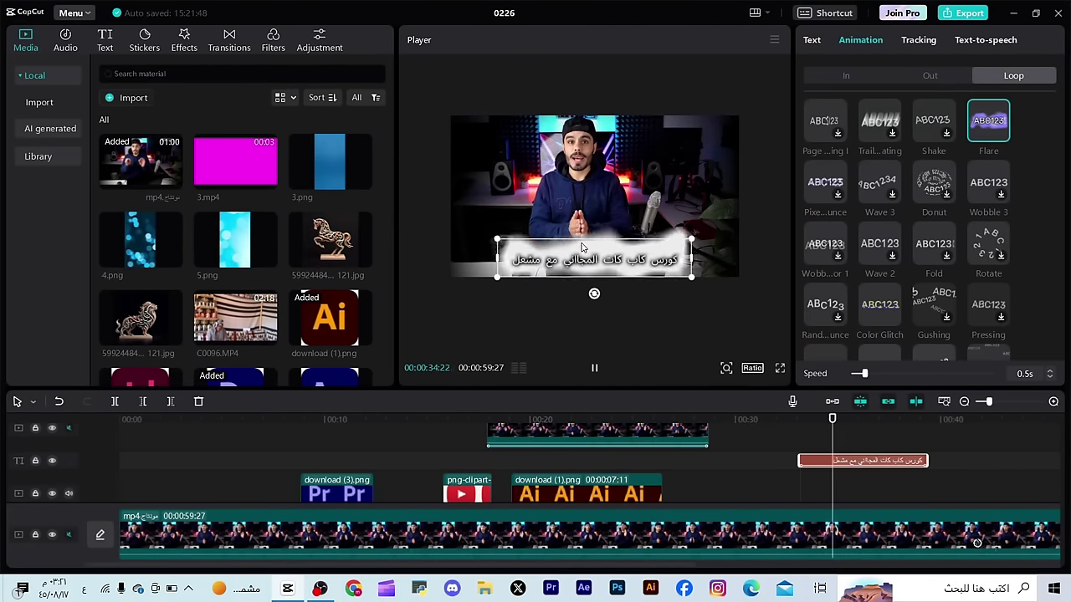
pyautogui.scroll(-5, 915, 272)
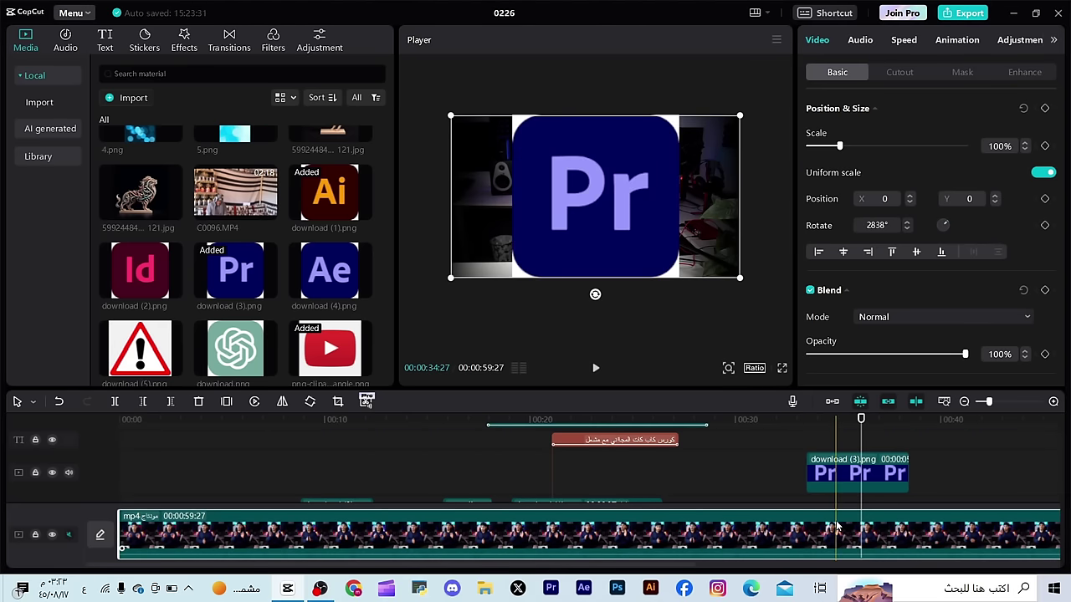
# Nudge the Pr logo clip slightly earlier to about 0:31, then reselect it
pyautogui.moveTo(830, 479); pyautogui.dragTo(818, 479)
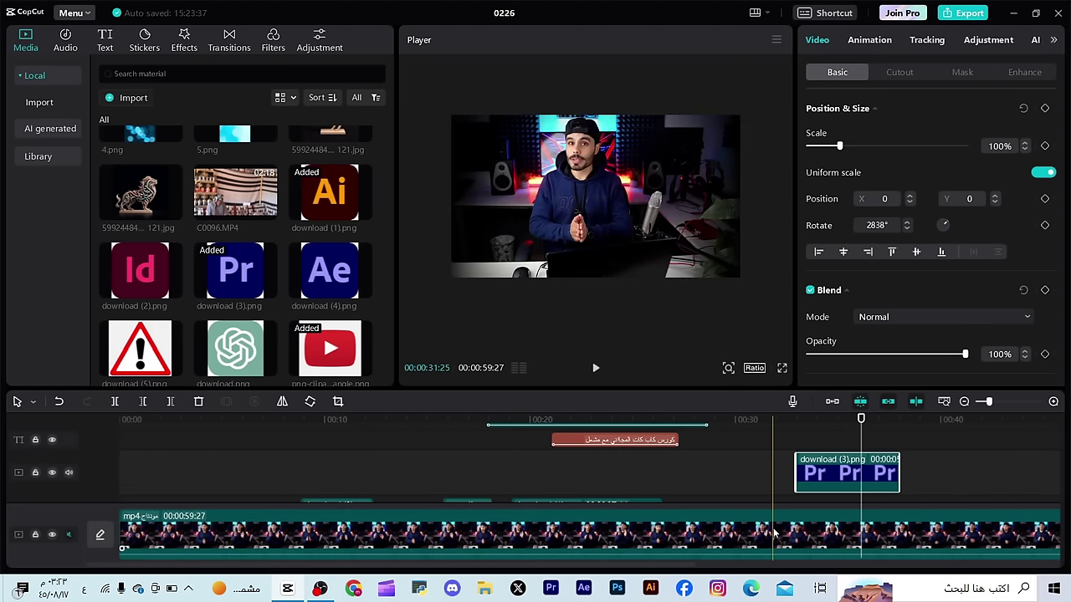
pyautogui.click(769, 475)
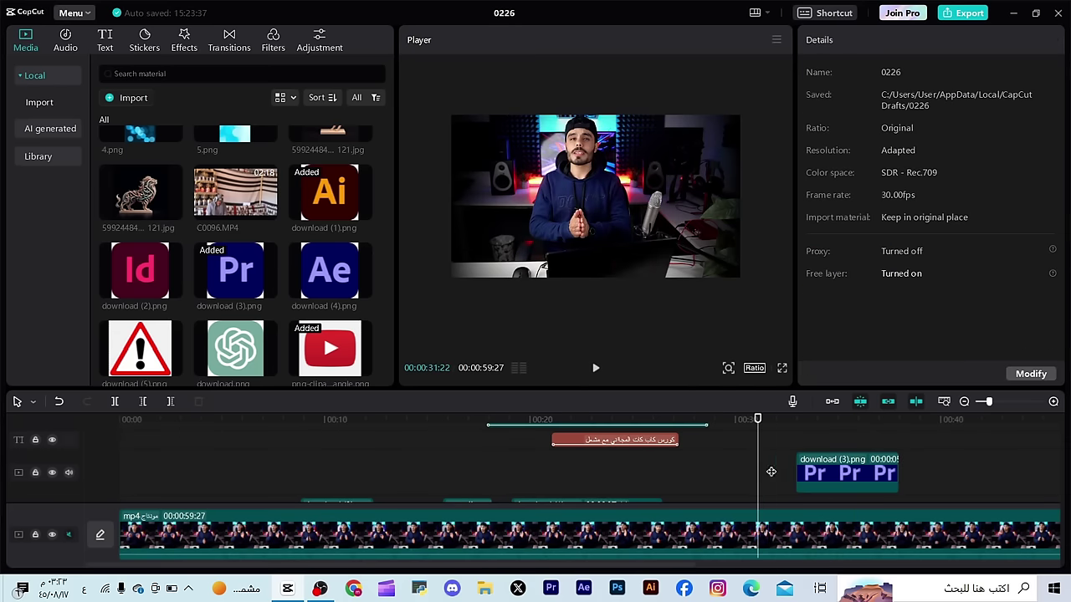
pyautogui.click(771, 543)
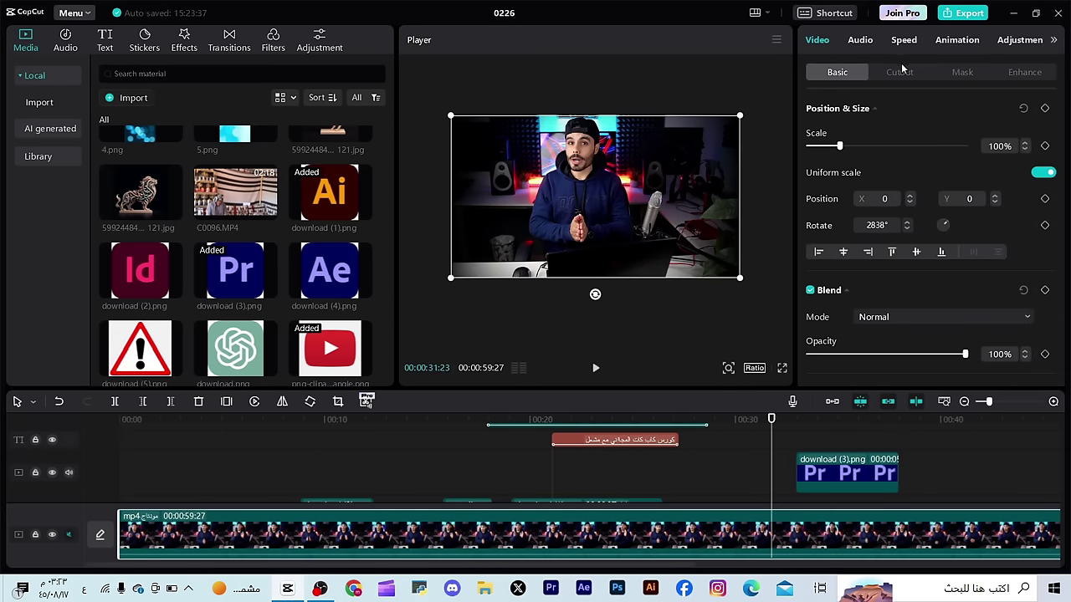
pyautogui.click(831, 477)
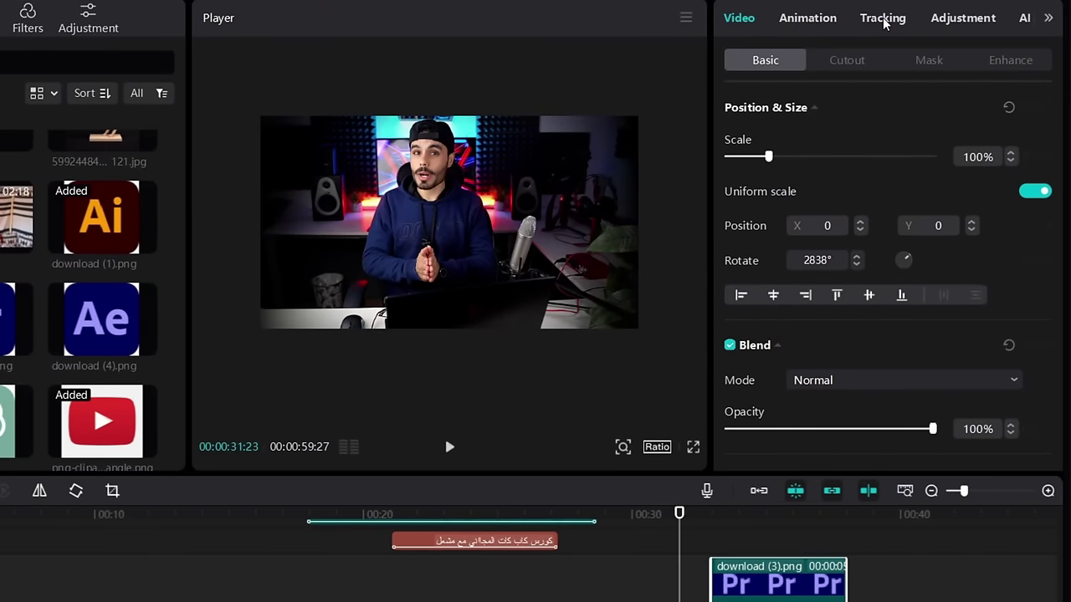
# Move the Pr logo clip earlier, shrink it to a small overlay and place it near the presenter's shoulder
pyautogui.click(883, 18)
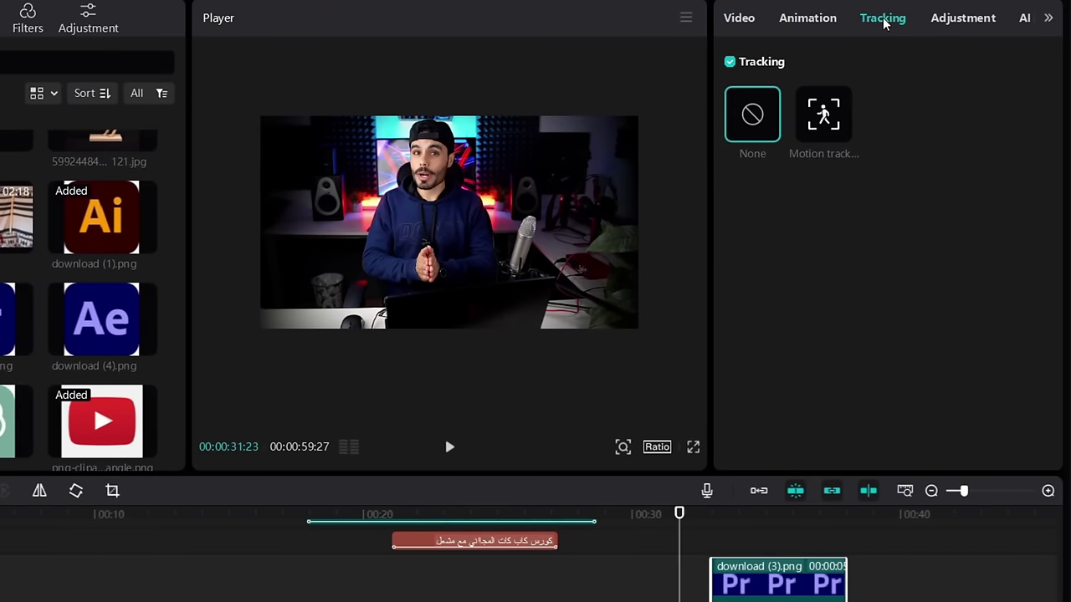
pyautogui.moveTo(758, 588); pyautogui.dragTo(713, 588)
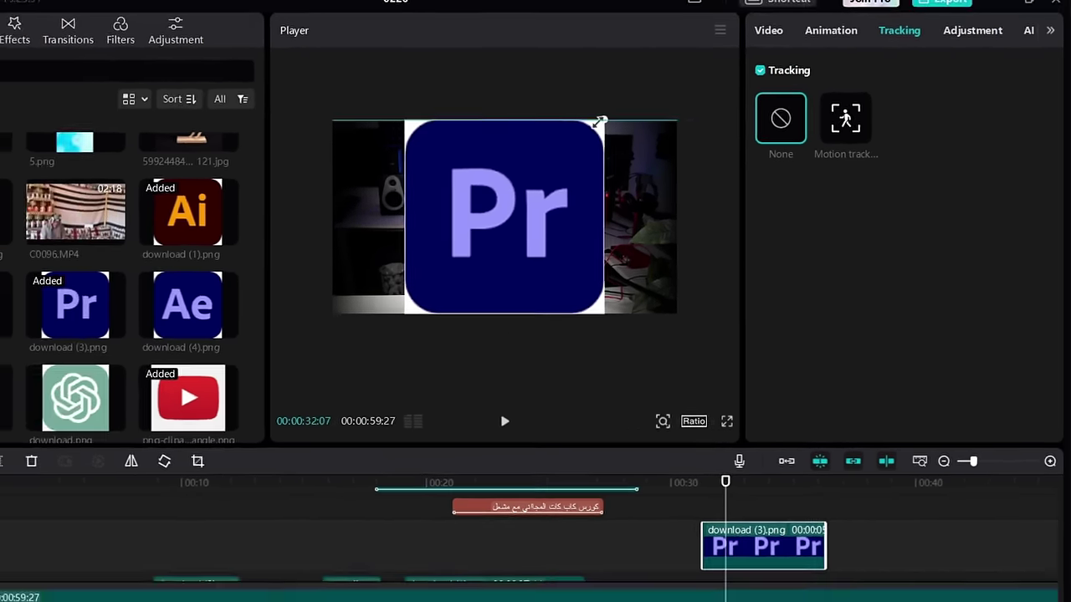
pyautogui.moveTo(558, 117); pyautogui.dragTo(452, 223)
pyautogui.moveTo(563, 212); pyautogui.dragTo(506, 219)
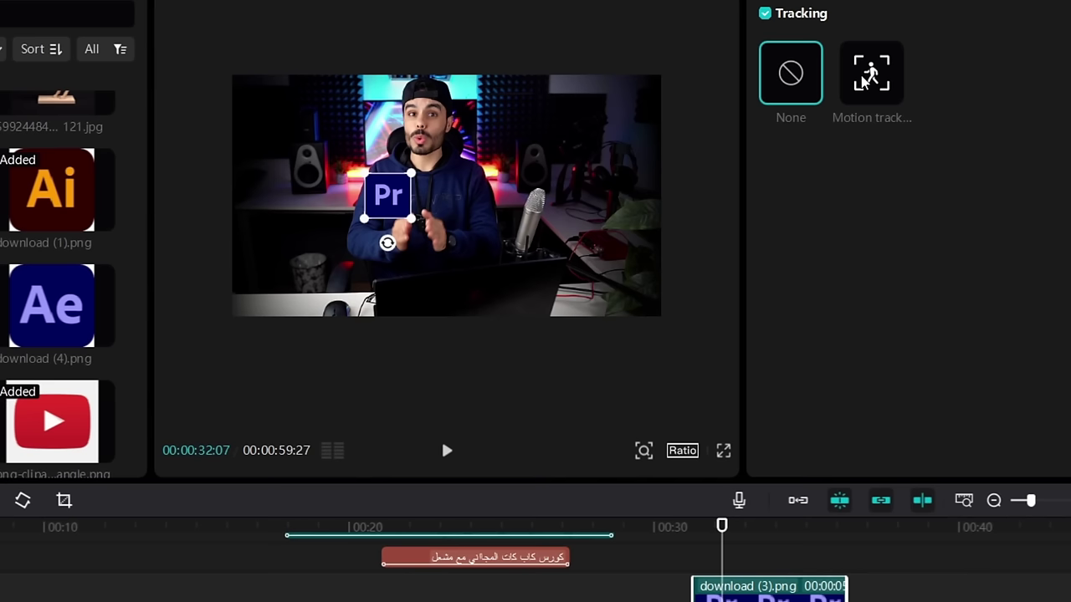
# Enable motion tracking and place the tracking box and the Pr logo on the speaker's hands
pyautogui.click(864, 80)
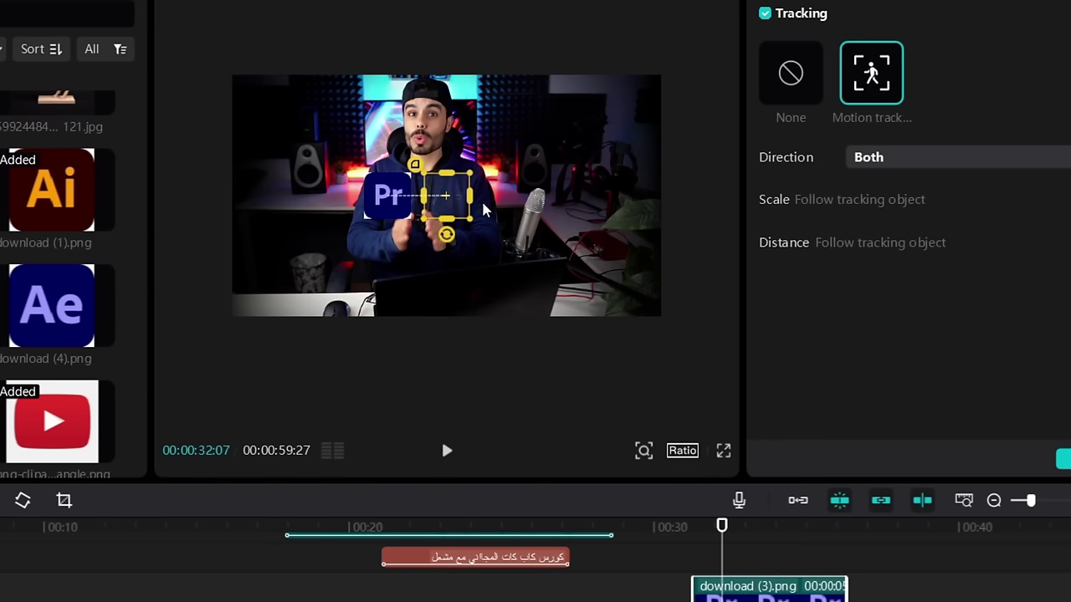
pyautogui.moveTo(391, 199); pyautogui.dragTo(449, 194)
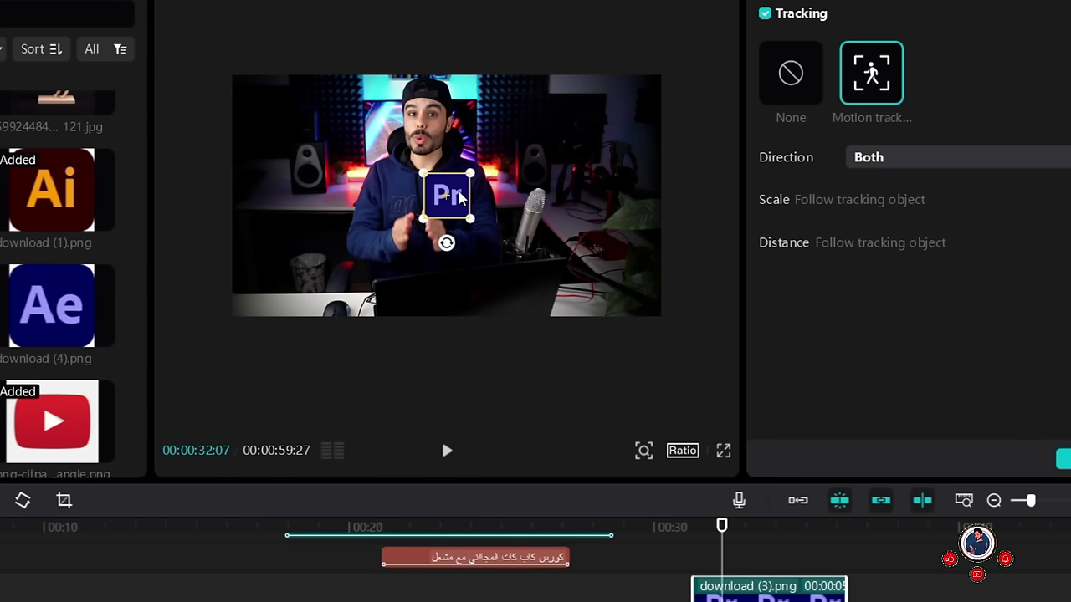
pyautogui.moveTo(457, 197); pyautogui.dragTo(343, 185)
pyautogui.moveTo(456, 199); pyautogui.dragTo(416, 233)
pyautogui.moveTo(352, 198); pyautogui.dragTo(400, 228)
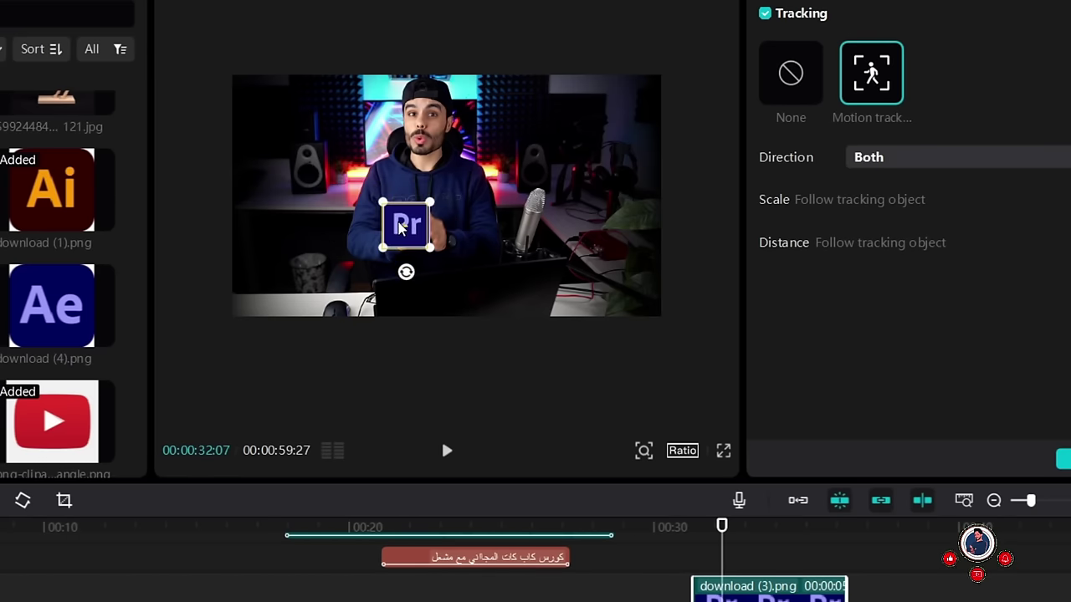
# Around frame 00:00:32:11, realign the tracking box and the Pr logo over the hands
pyautogui.moveTo(726, 540)
pyautogui.mouseDown()
pyautogui.moveTo(717, 547)
pyautogui.moveTo(726, 550)
pyautogui.mouseUp()
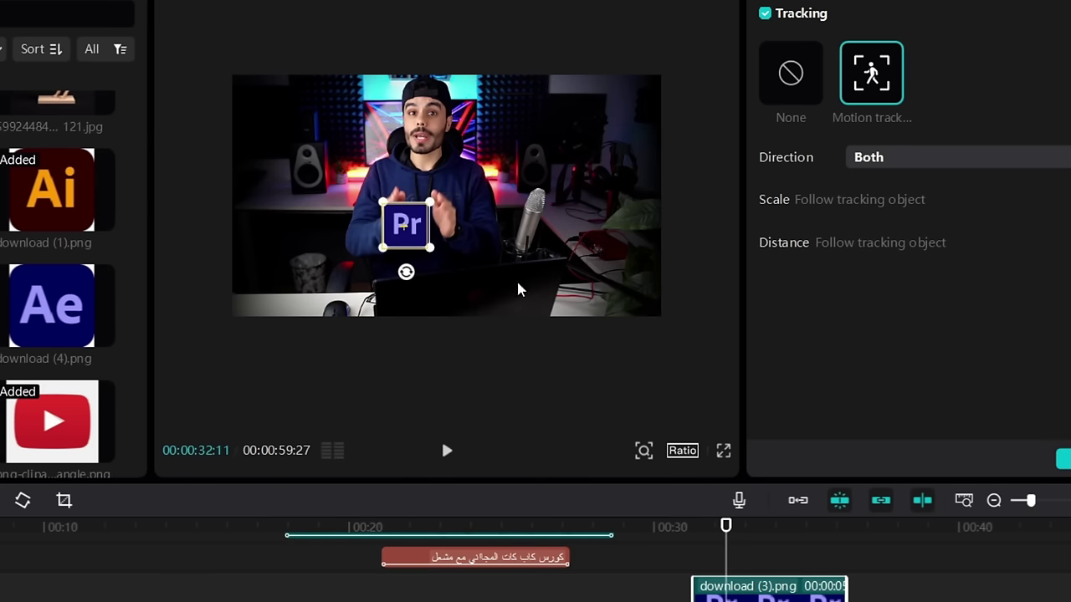
pyautogui.moveTo(415, 230); pyautogui.dragTo(329, 216)
pyautogui.moveTo(423, 233); pyautogui.dragTo(410, 215)
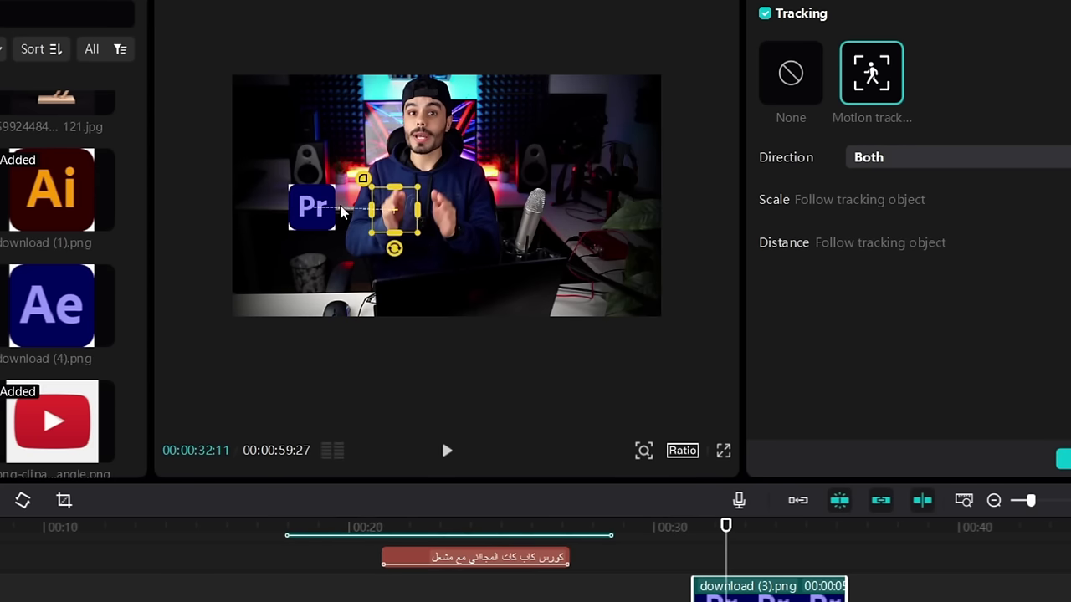
pyautogui.moveTo(328, 213); pyautogui.dragTo(398, 215)
pyautogui.moveTo(396, 215); pyautogui.dragTo(394, 214)
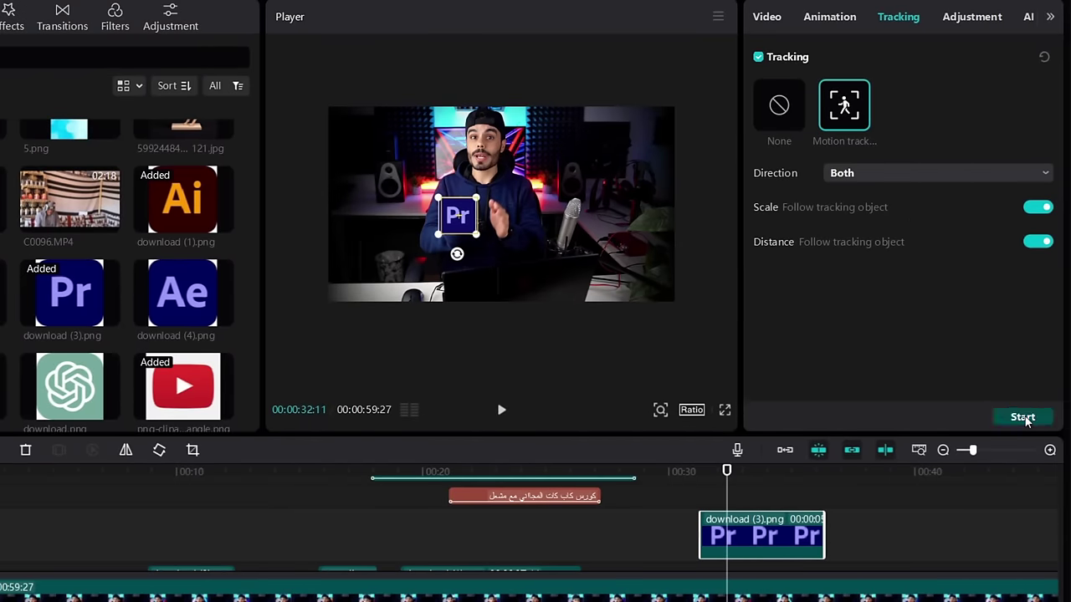
# Run hand tracking for the Pr logo, preview the result, then delete the Pr clip
pyautogui.click(1023, 417)
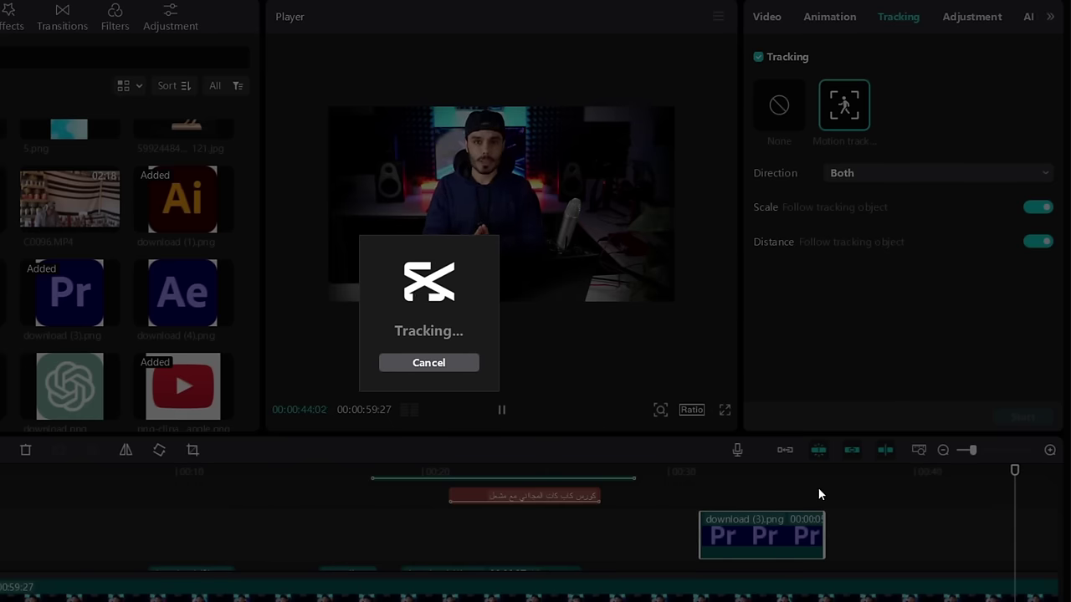
pyautogui.press('space')
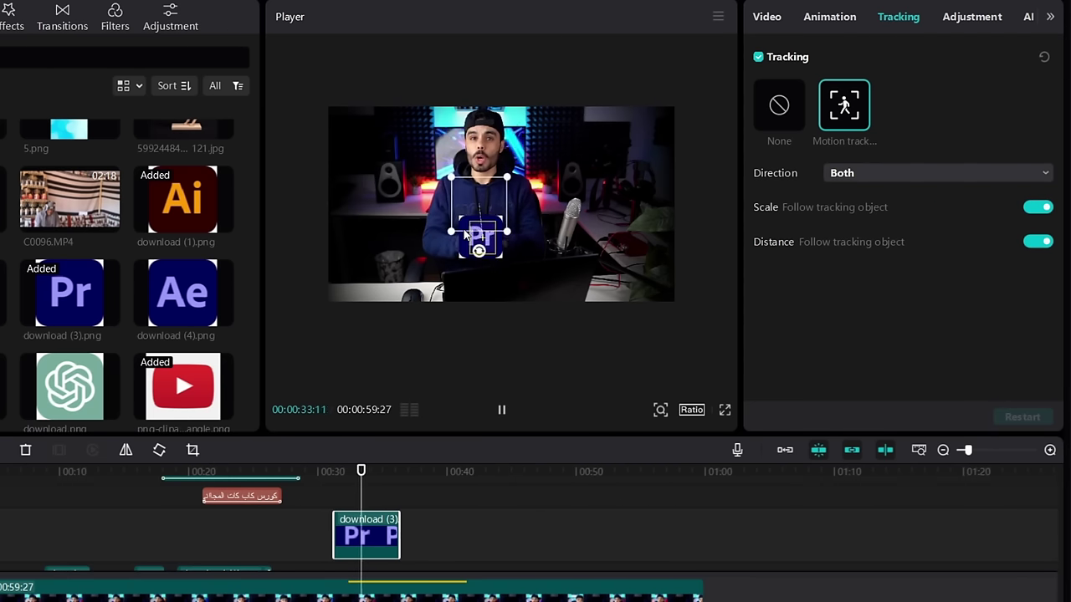
pyautogui.press('space')
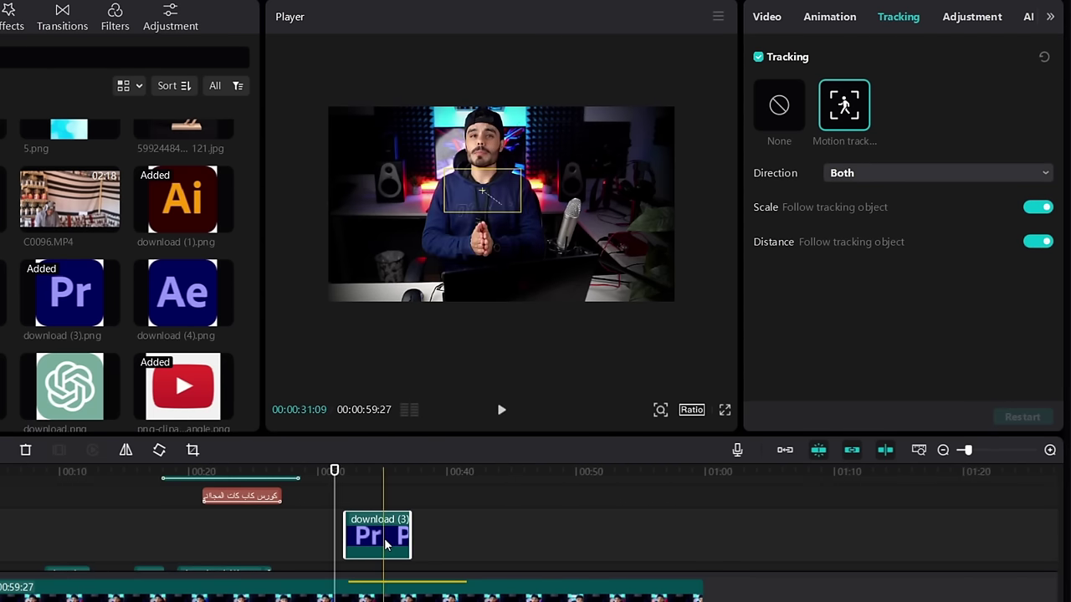
pyautogui.press('Delete')
# Add download (5).png at the playhead near 00:00:32, shrink it to 26% and place it over the face
pyautogui.moveTo(15, 350); pyautogui.dragTo(334, 527)
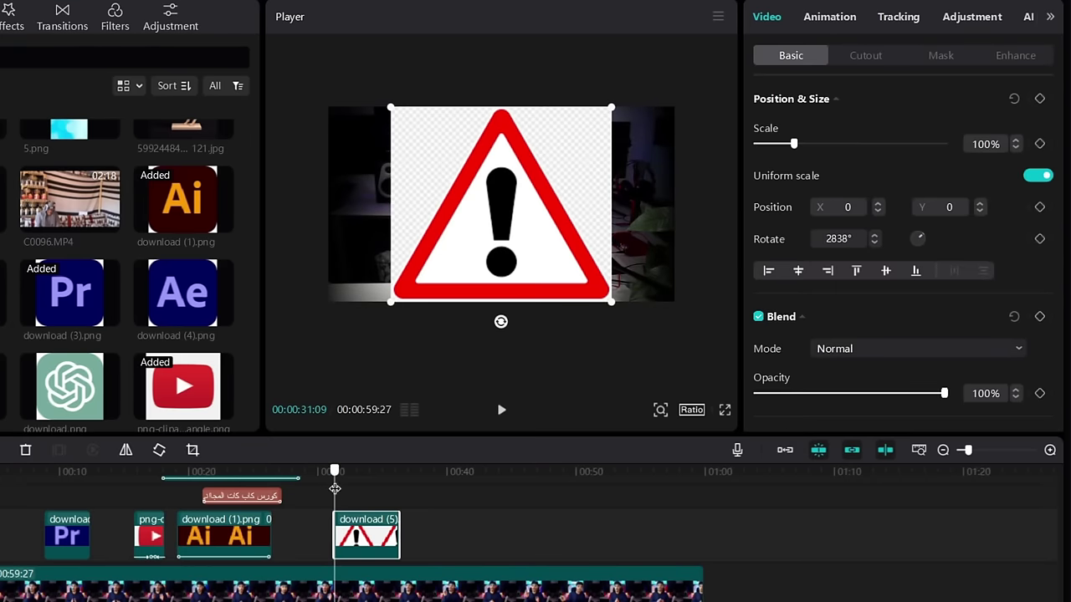
pyautogui.moveTo(335, 488); pyautogui.dragTo(347, 494)
pyautogui.moveTo(612, 308); pyautogui.dragTo(512, 174)
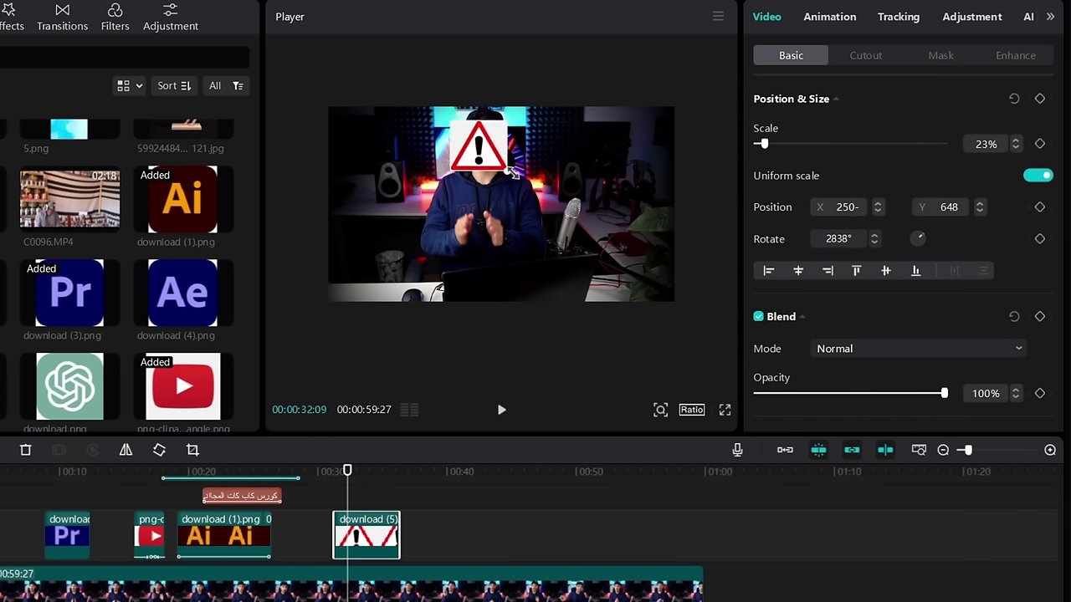
pyautogui.moveTo(465, 144); pyautogui.dragTo(469, 145)
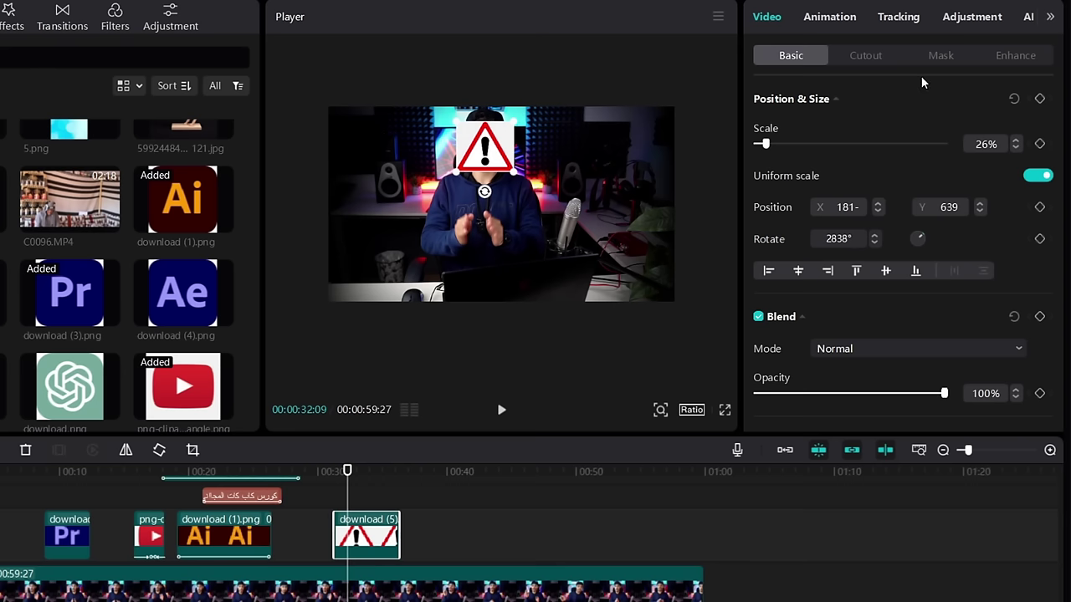
# Turn on motion tracking for the warning sign and fit the tracking box over the face
pyautogui.click(893, 20)
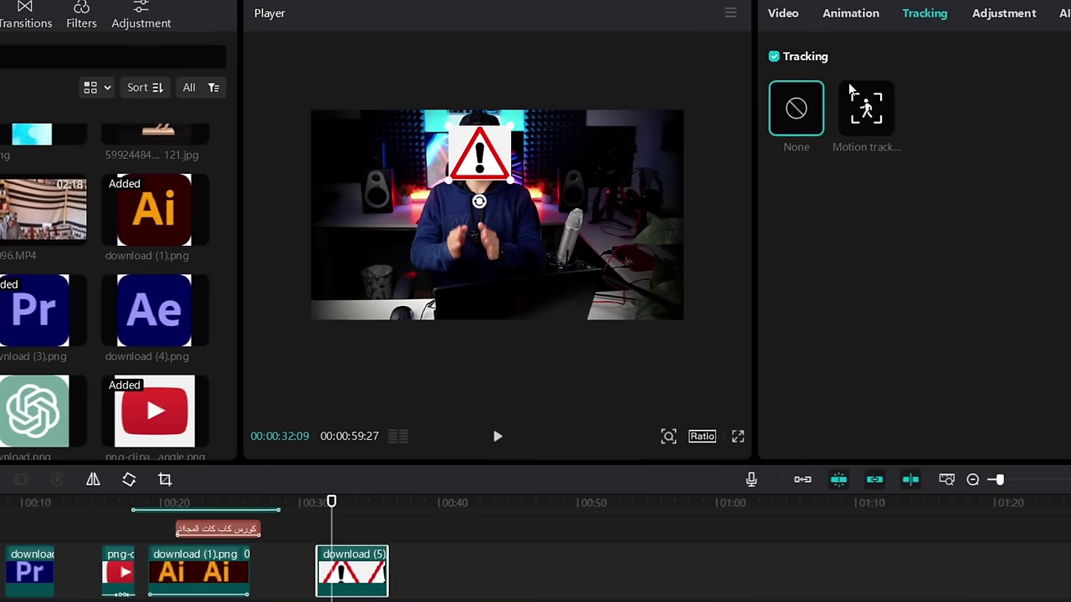
pyautogui.click(875, 117)
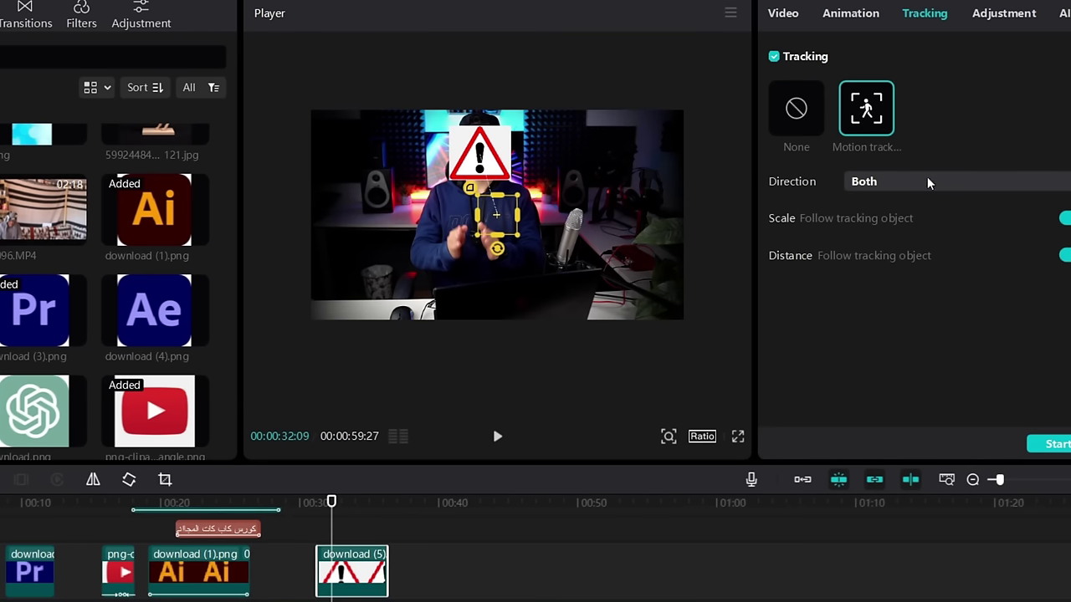
pyautogui.moveTo(502, 216); pyautogui.dragTo(486, 148)
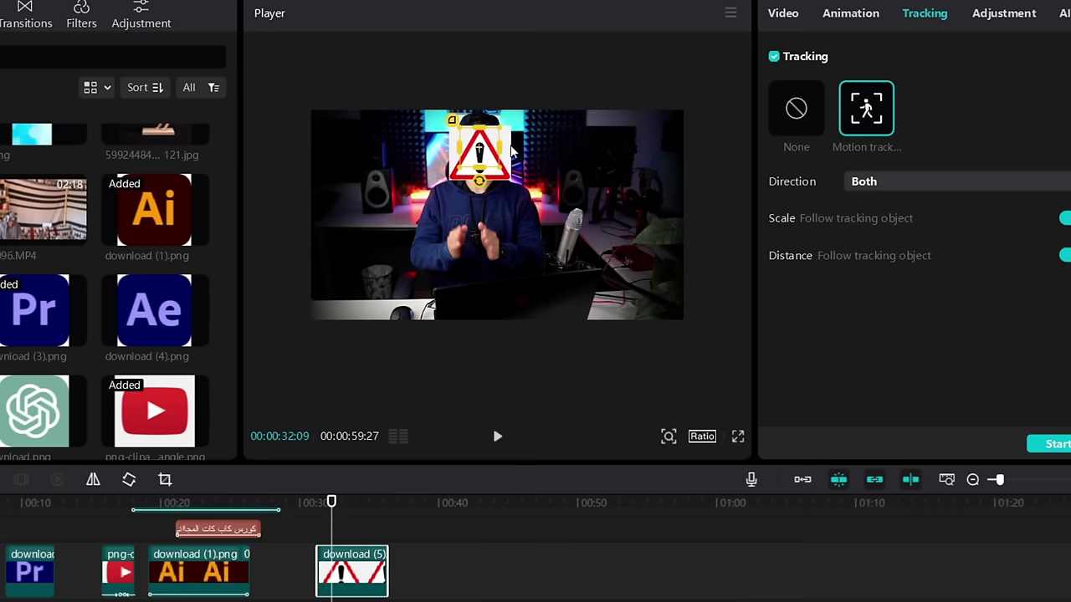
pyautogui.moveTo(505, 149); pyautogui.dragTo(512, 150)
# Zoom the player in, nudge the tracking box down onto the face, then zoom back out
pyautogui.click(480, 137)
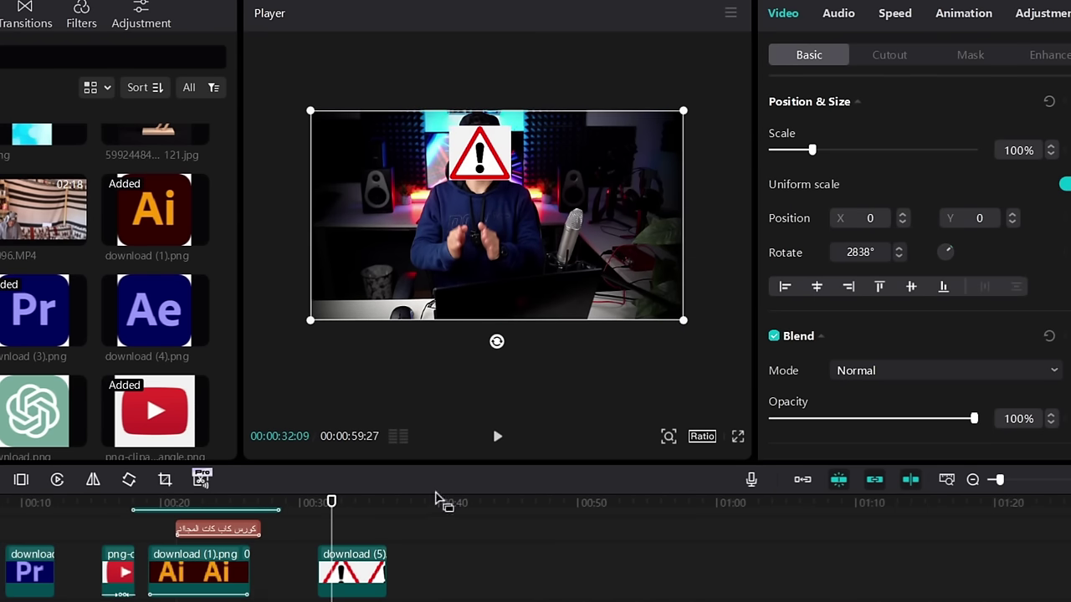
pyautogui.click(365, 575)
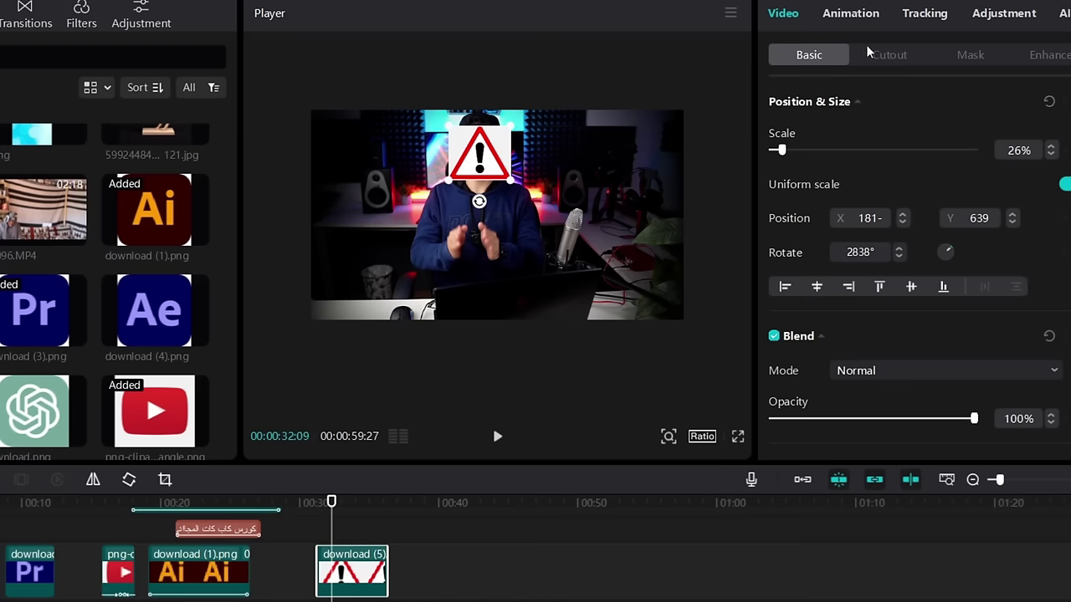
pyautogui.click(917, 14)
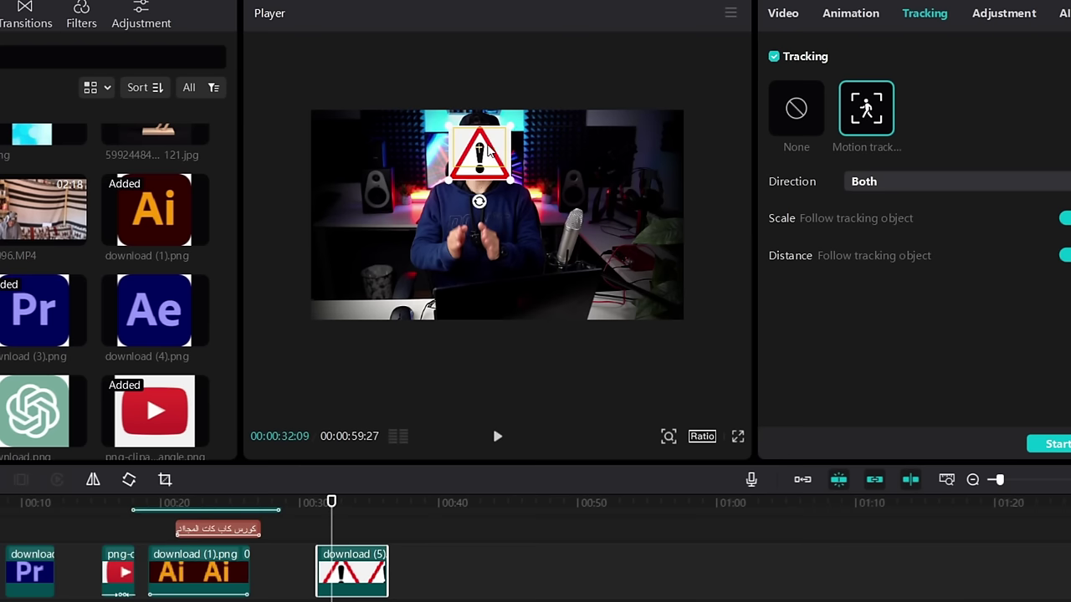
pyautogui.moveTo(677, 438)
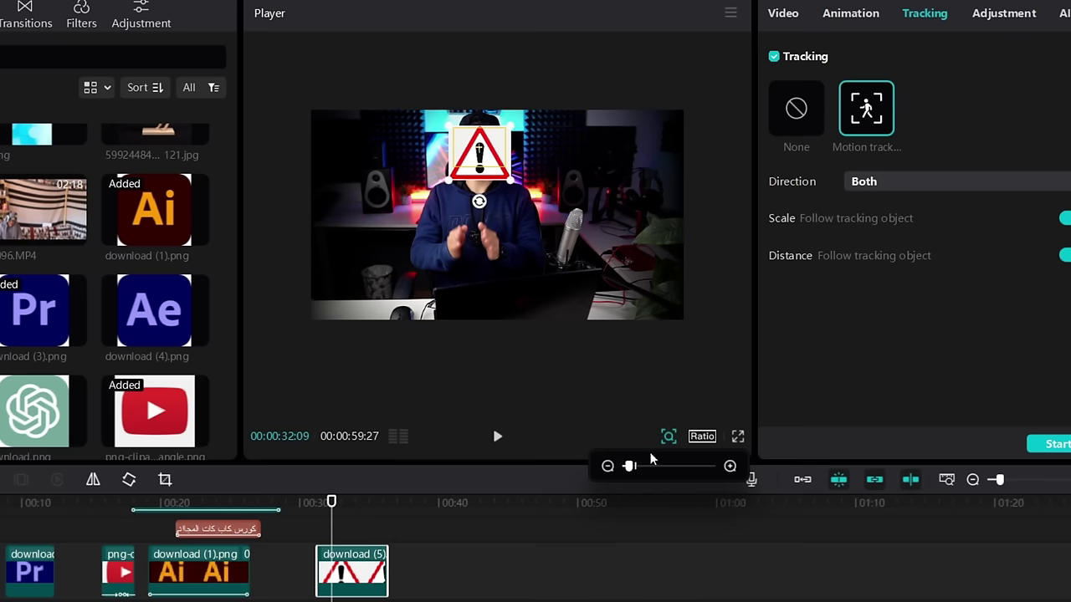
pyautogui.click(649, 466)
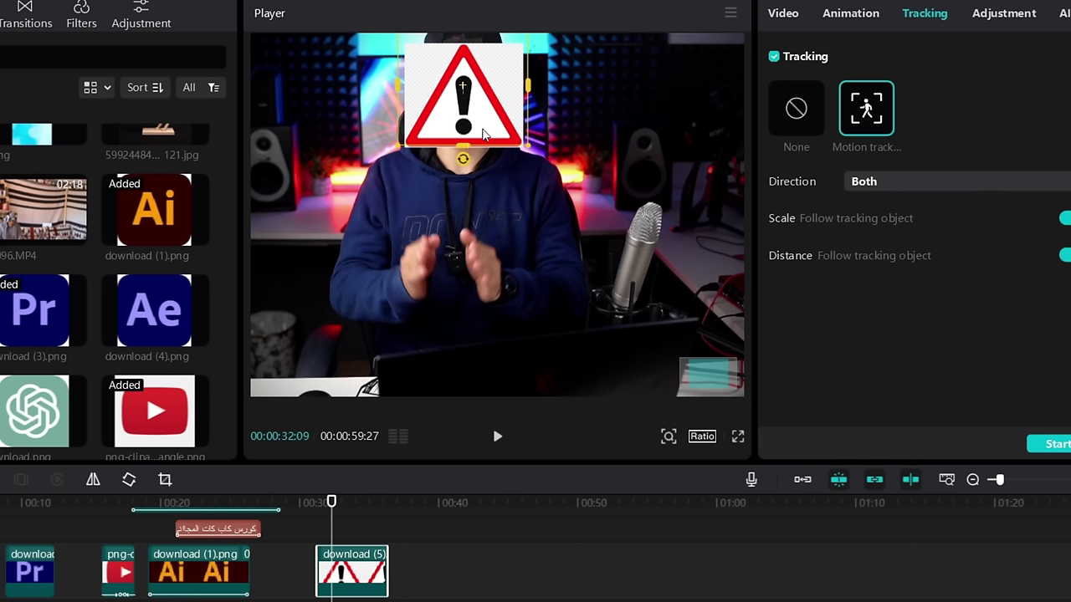
pyautogui.moveTo(502, 113); pyautogui.dragTo(502, 127)
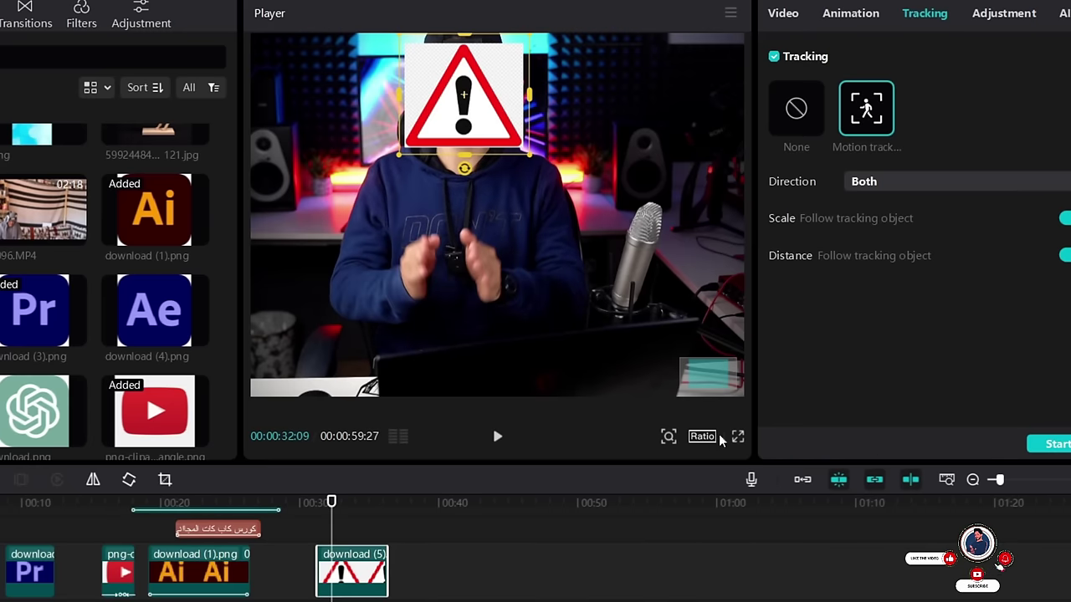
pyautogui.click(668, 437)
pyautogui.moveTo(649, 466); pyautogui.dragTo(636, 468)
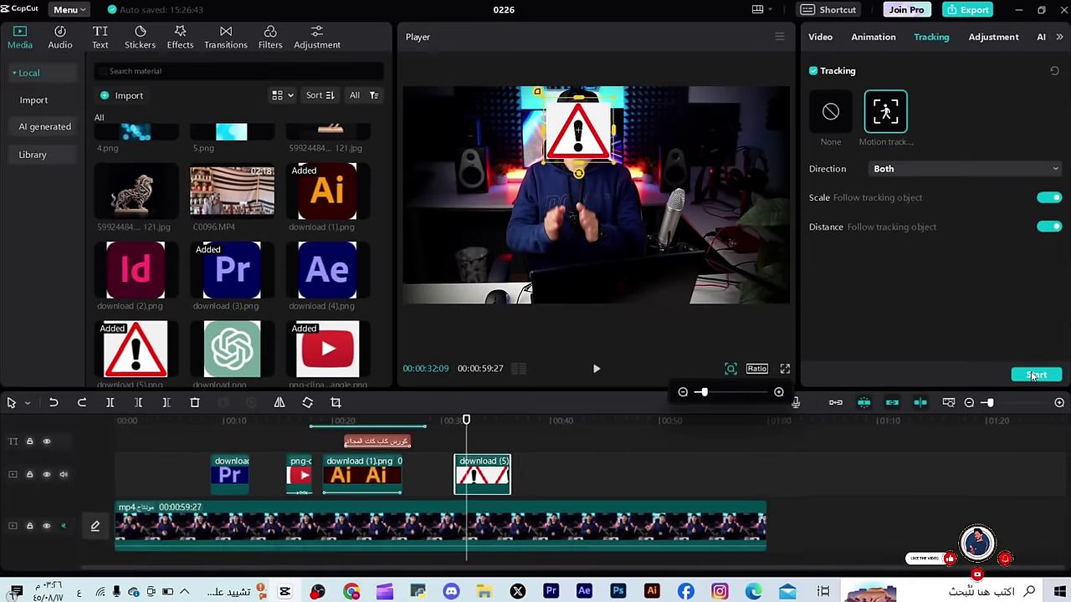
# Track the face, then extend the warning-sign clip from 0:00 to about 00:00:59
pyautogui.click(1054, 446)
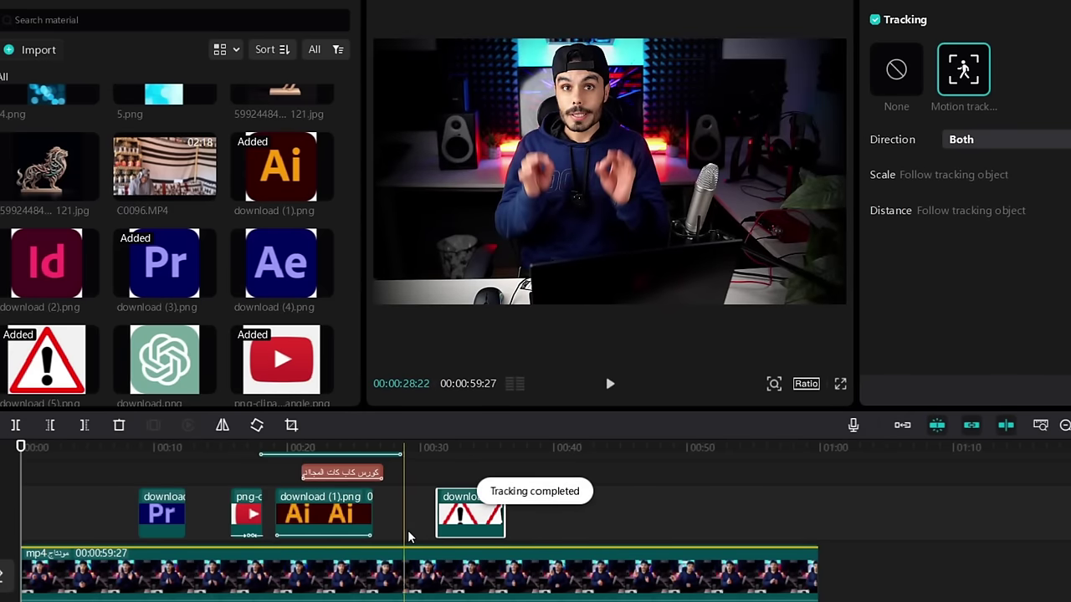
pyautogui.moveTo(443, 534); pyautogui.dragTo(417, 528)
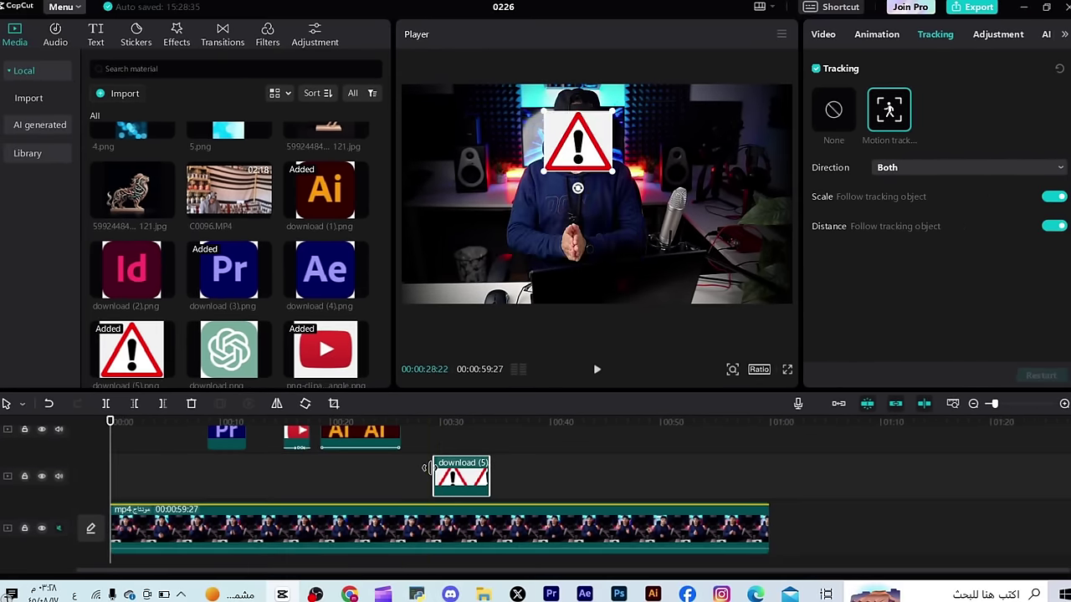
pyautogui.moveTo(429, 469); pyautogui.dragTo(112, 469)
pyautogui.moveTo(485, 471); pyautogui.dragTo(759, 502)
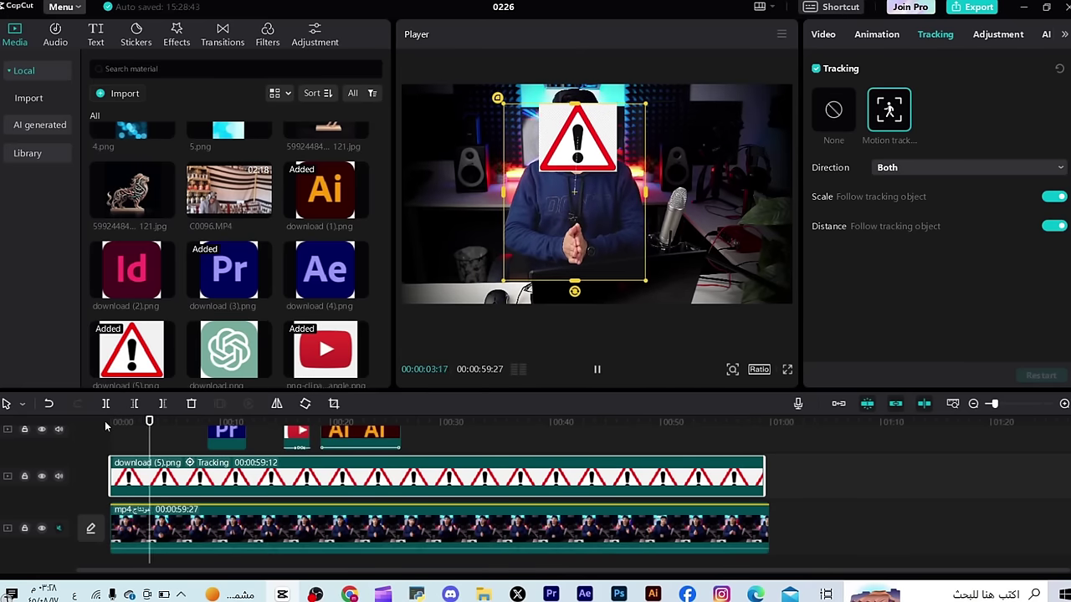
# Set the warning sign's opacity to 85% and hide the logo overlay track
pyautogui.click(823, 35)
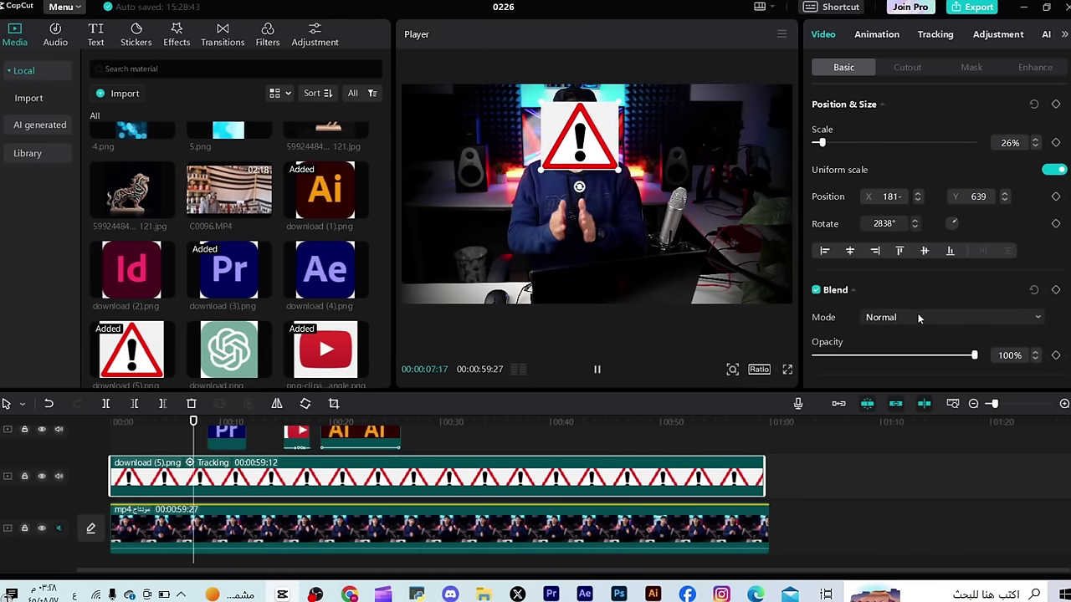
pyautogui.click(896, 355)
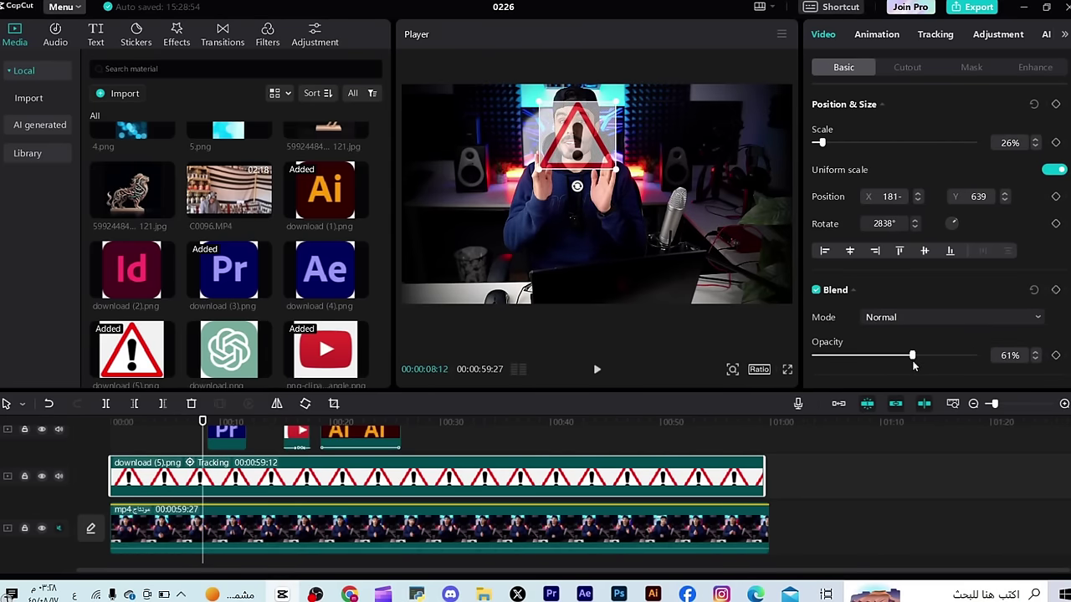
pyautogui.moveTo(913, 364); pyautogui.dragTo(953, 357)
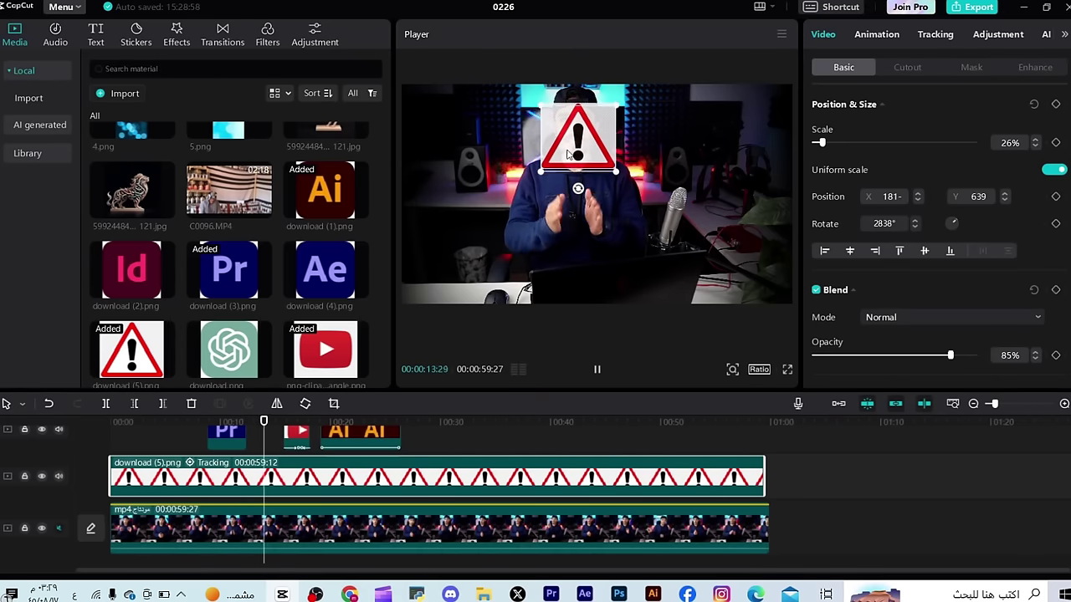
pyautogui.click(42, 429)
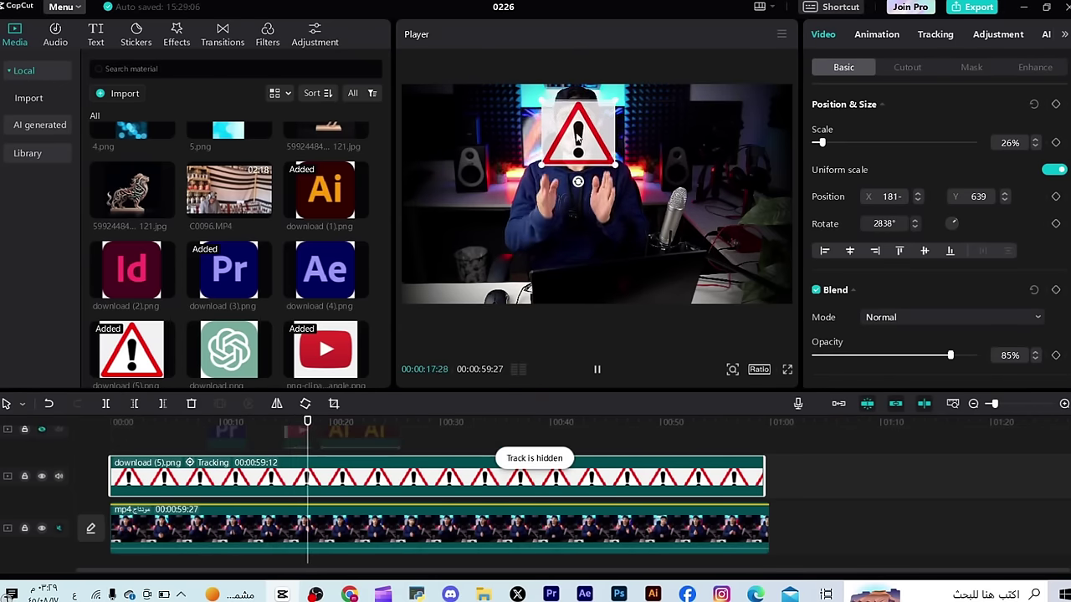
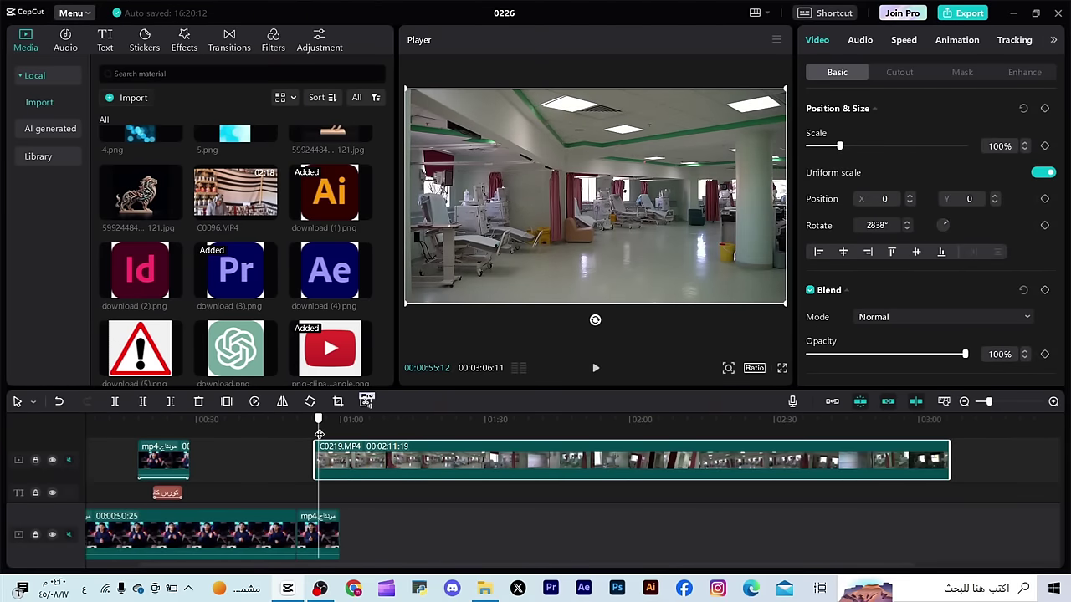
# Delete C0219's opening and split it into a 21-second piece and a longer piece
pyautogui.press('space')
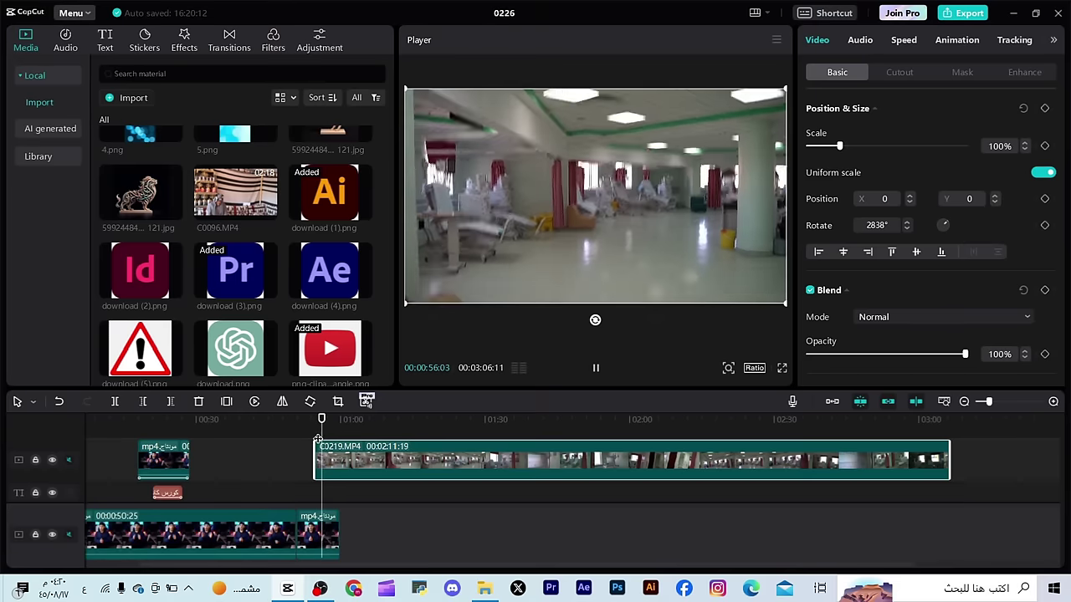
pyautogui.moveTo(325, 436); pyautogui.dragTo(591, 460)
pyautogui.click(143, 402)
pyautogui.click(115, 402)
pyautogui.moveTo(483, 437); pyautogui.dragTo(438, 461)
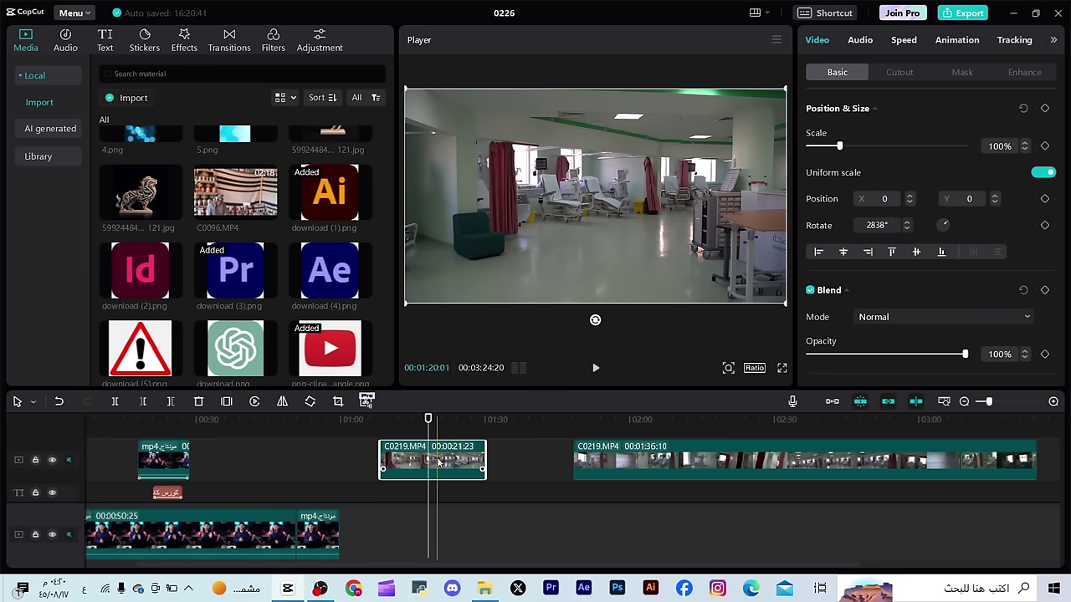
# Raise the short C0219 piece's speed through 1.7x and 3.8x to 6.5x (3.4 s), previewing it
pyautogui.moveTo(435, 461)
pyautogui.mouseDown()
pyautogui.moveTo(386, 445)
pyautogui.moveTo(455, 450)
pyautogui.moveTo(421, 459)
pyautogui.mouseUp()
pyautogui.press('space')
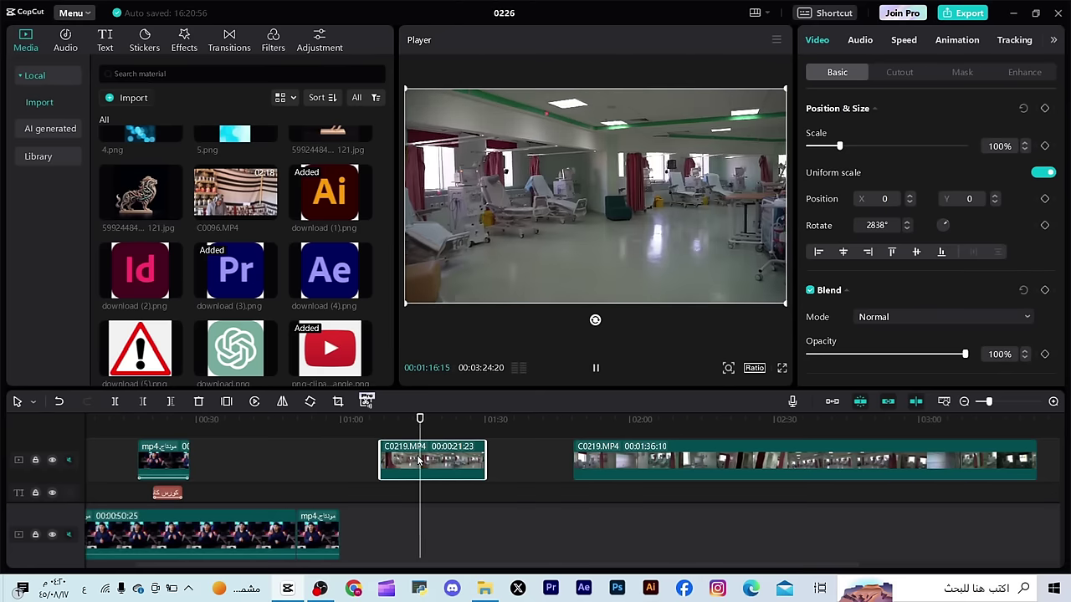
pyautogui.press('space')
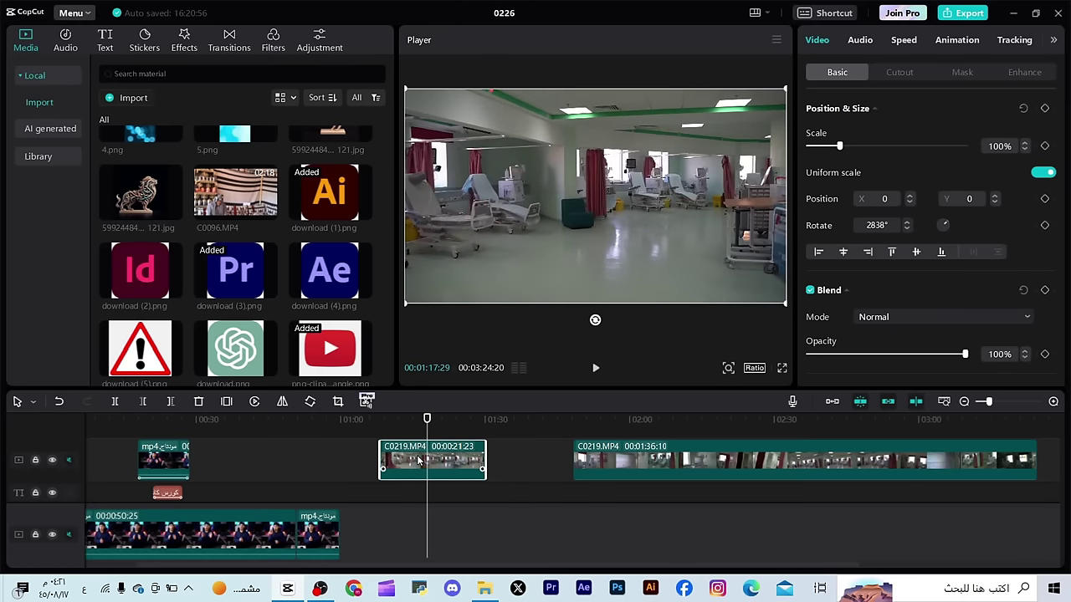
pyautogui.click(902, 42)
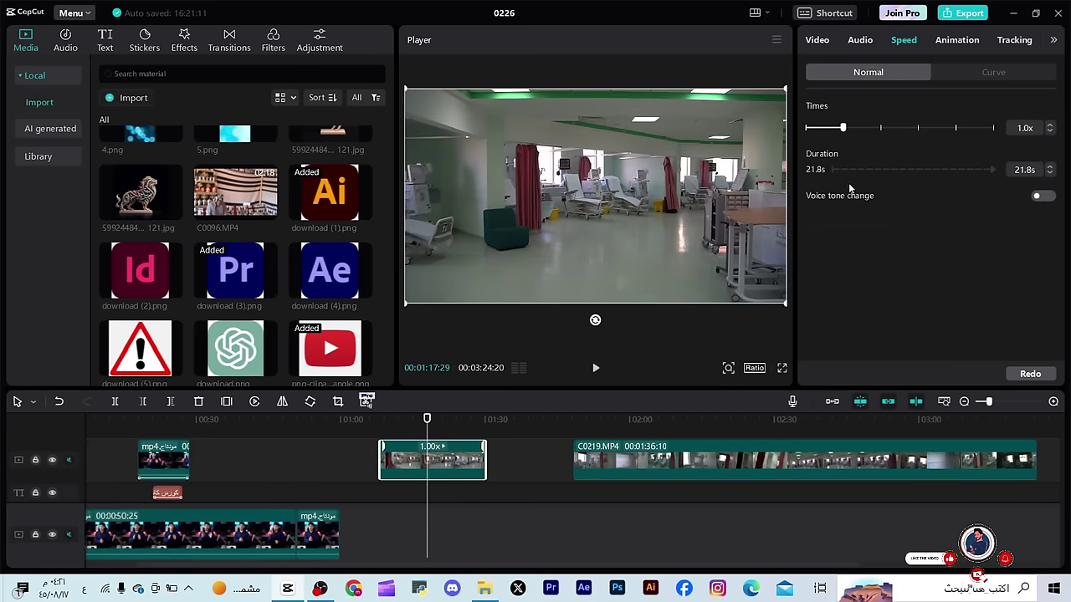
pyautogui.click(870, 130)
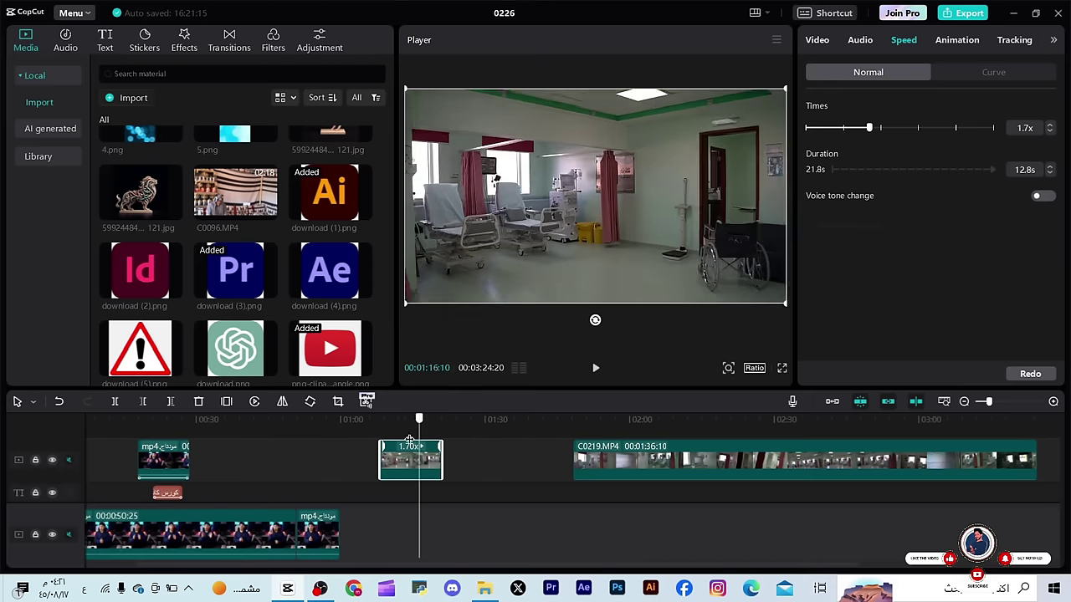
pyautogui.click(903, 128)
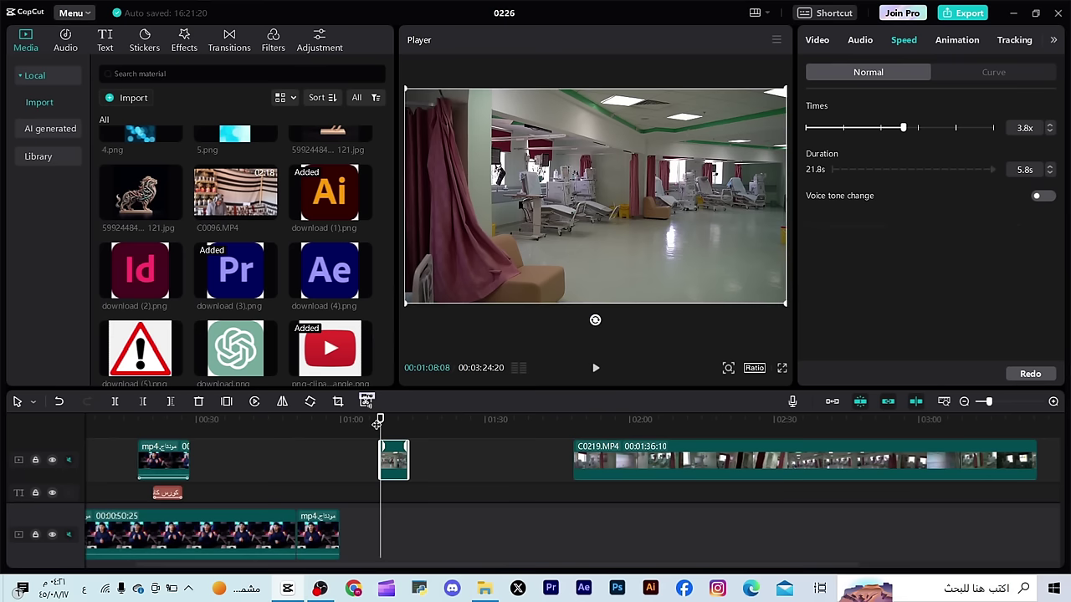
pyautogui.press('space')
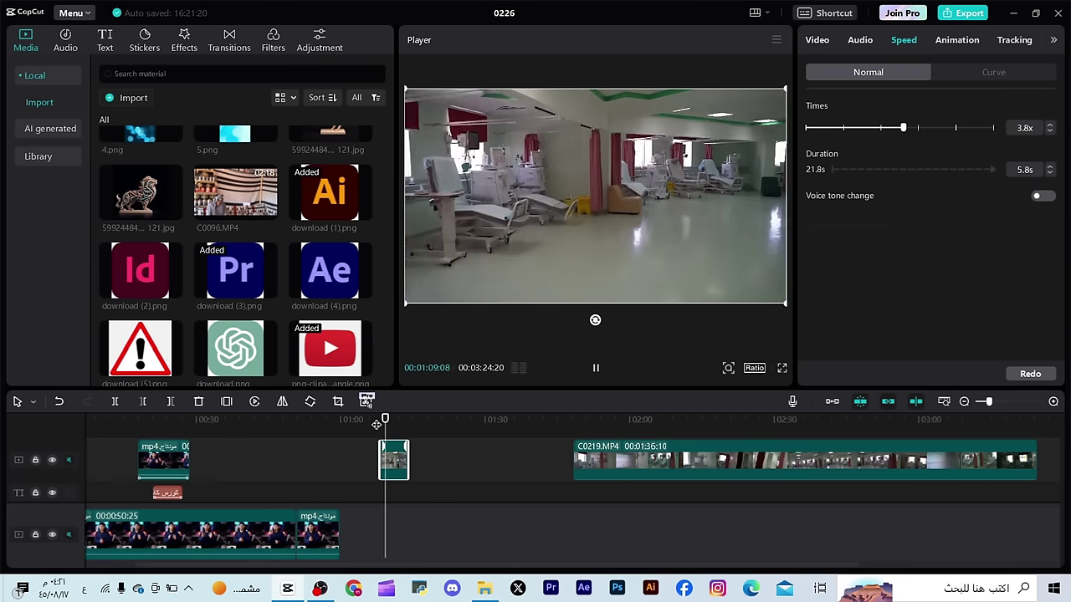
pyautogui.press('space')
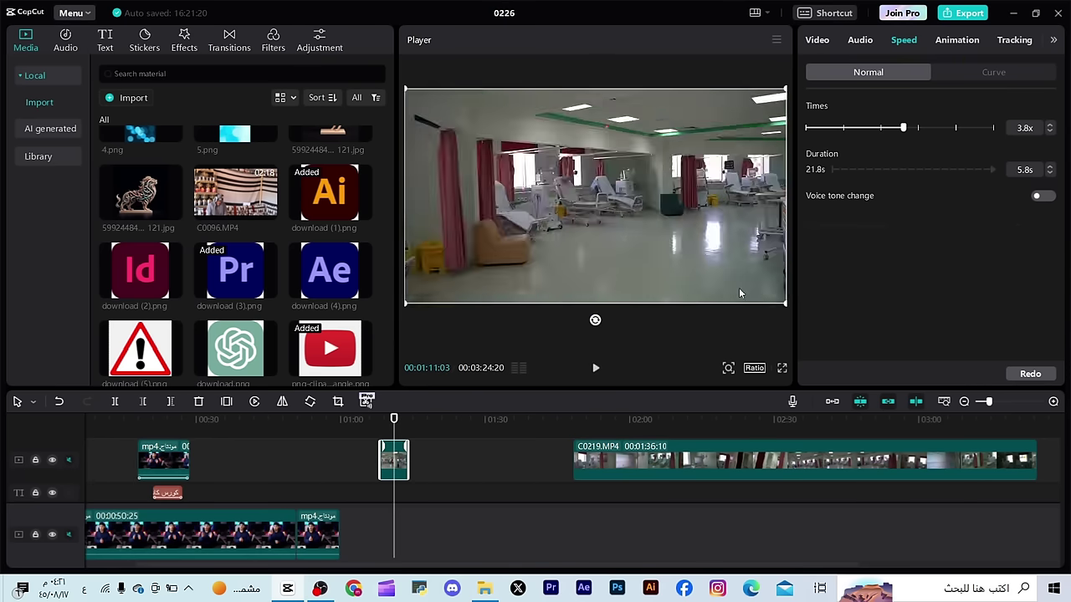
pyautogui.click(931, 127)
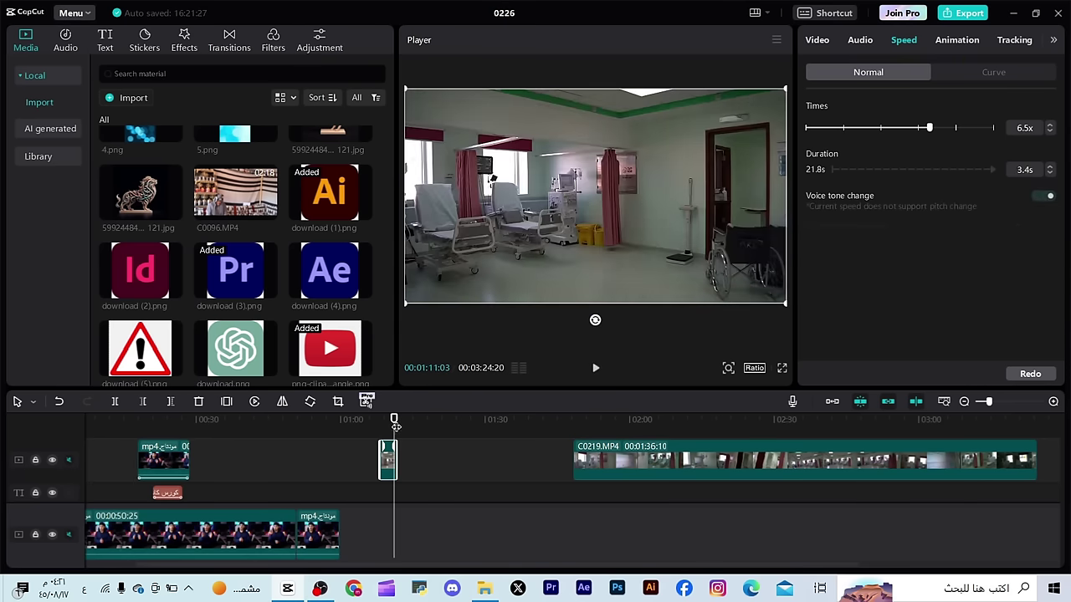
pyautogui.click(378, 420)
pyautogui.press('space')
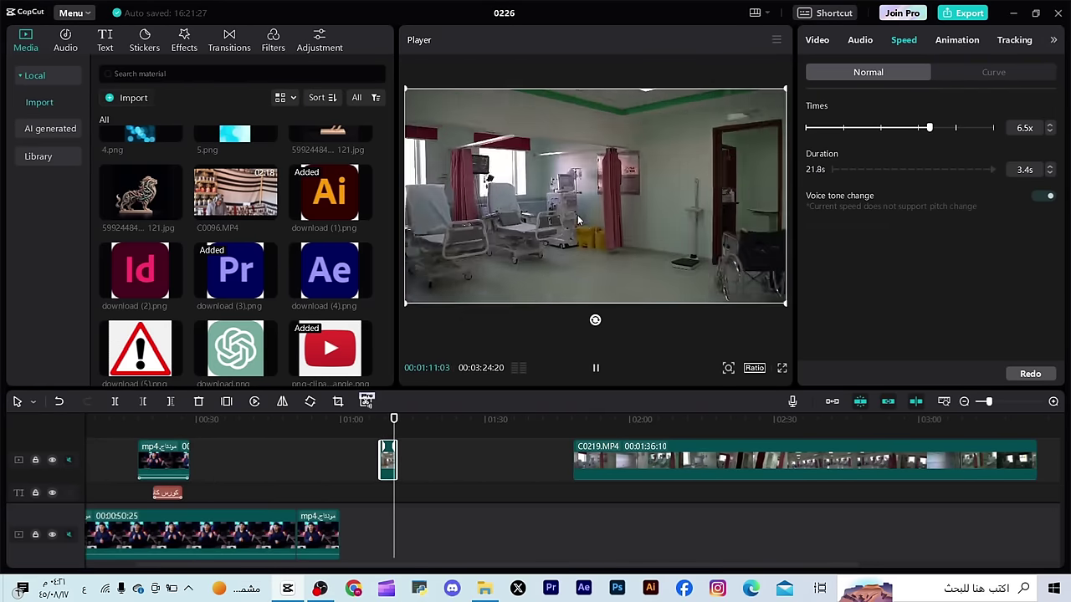
pyautogui.press('space')
# Raise the short clip's speed to 7.5x and play it back
pyautogui.click(400, 452)
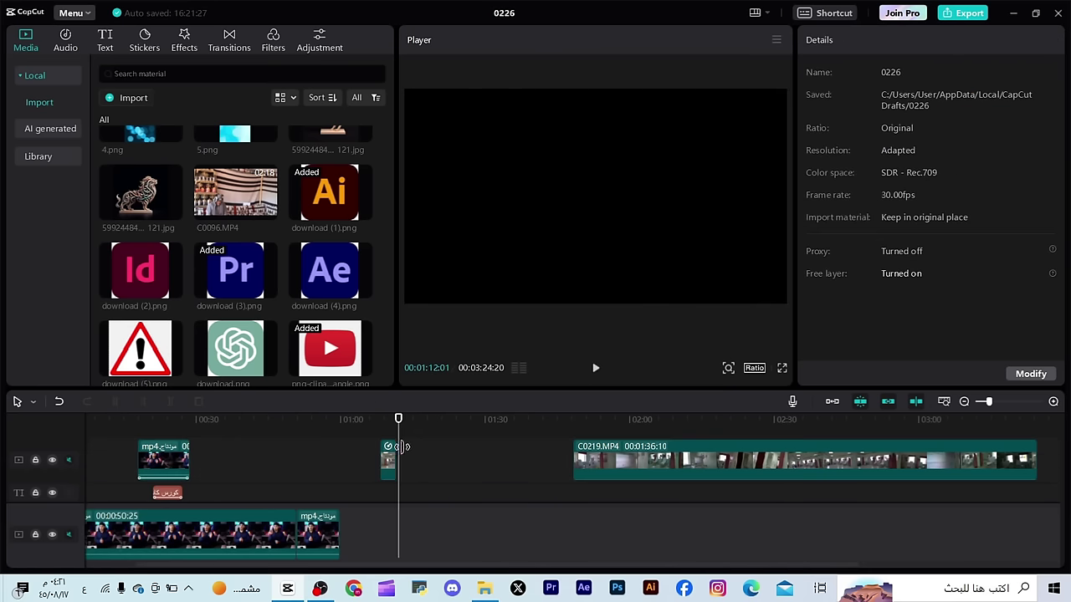
pyautogui.click(389, 450)
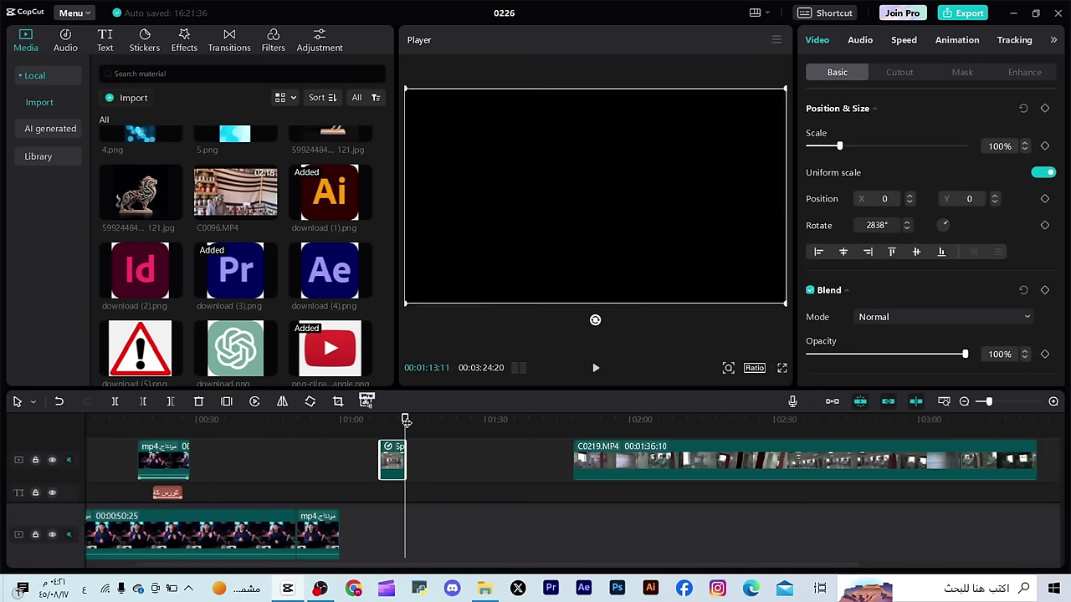
pyautogui.click(381, 420)
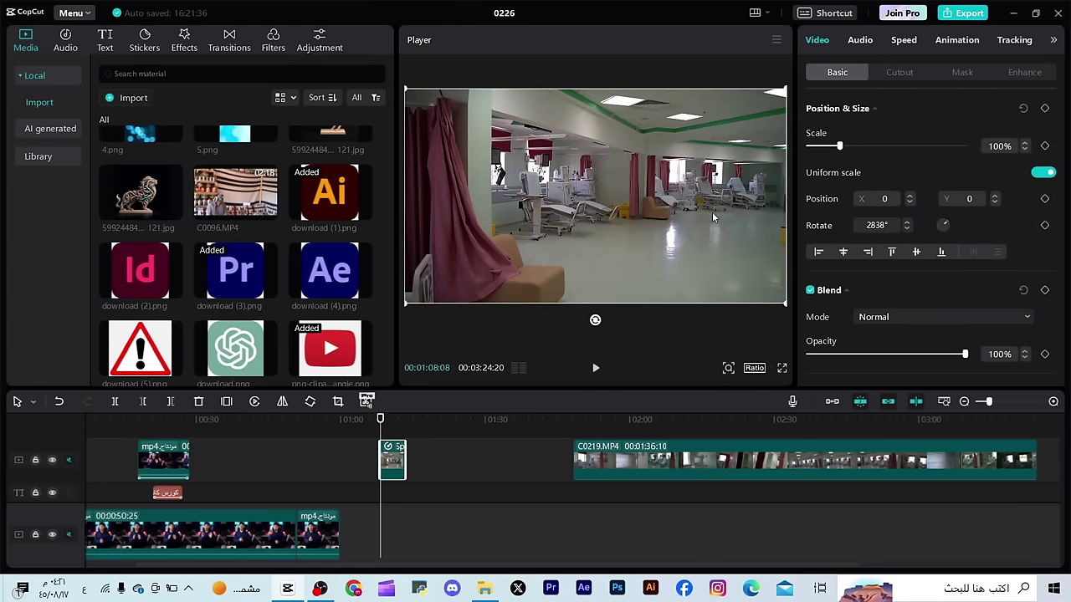
pyautogui.click(902, 40)
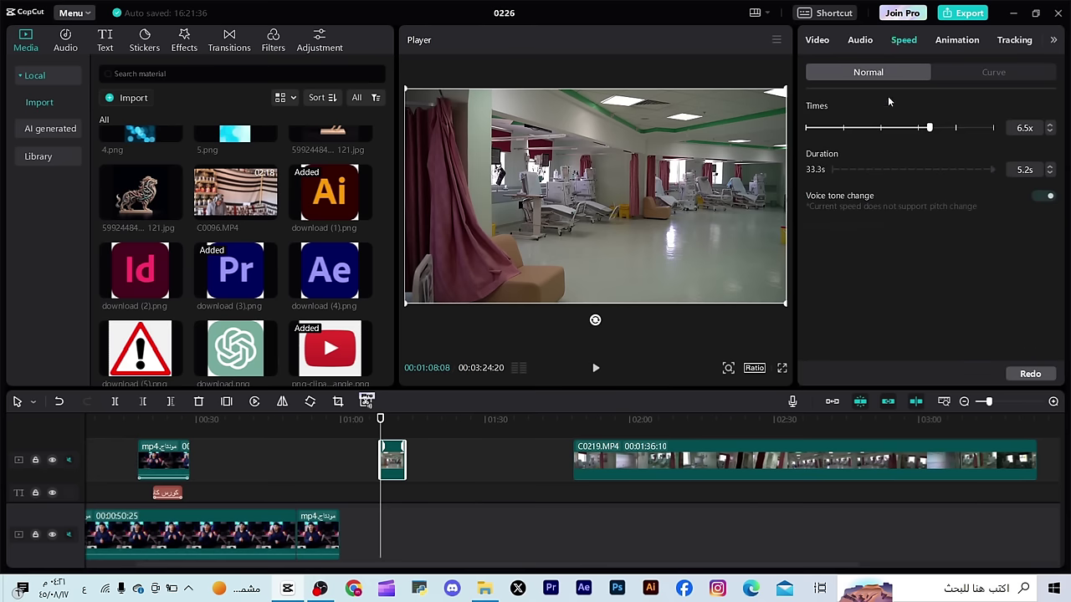
pyautogui.click(937, 128)
pyautogui.press('space')
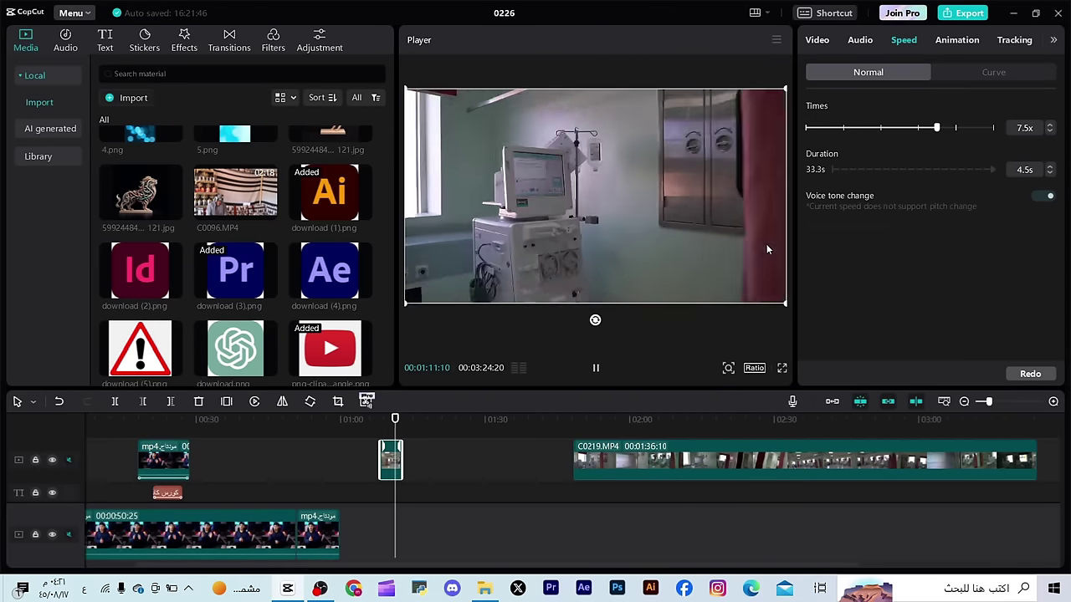
pyautogui.press('space')
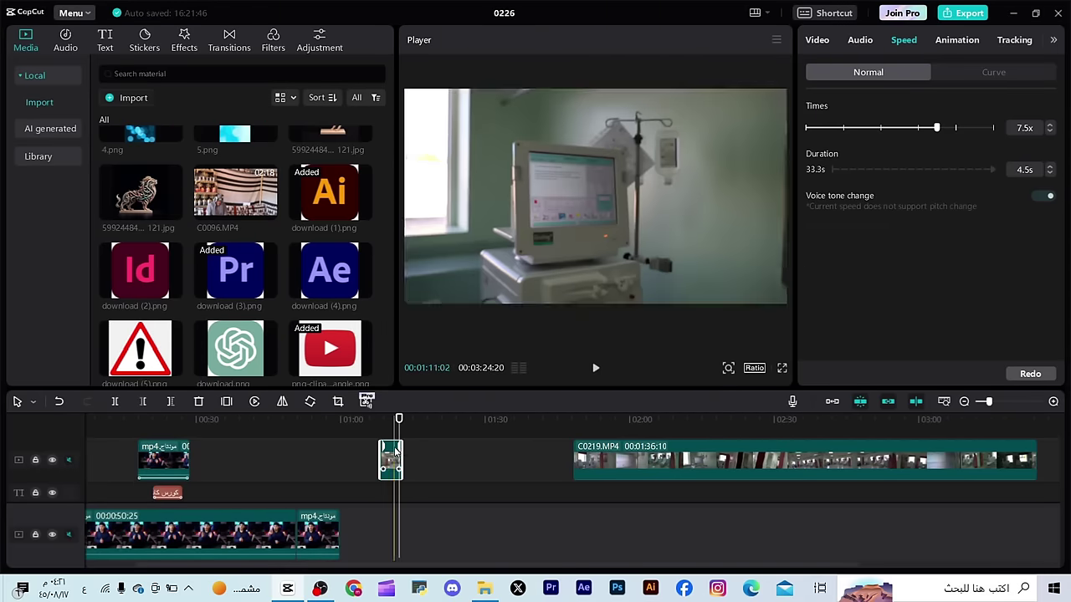
# Drag the clip's right edge in until speed reads 8.5x (3.9 s), then review it
pyautogui.moveTo(402, 456); pyautogui.dragTo(381, 436)
pyautogui.press('space')
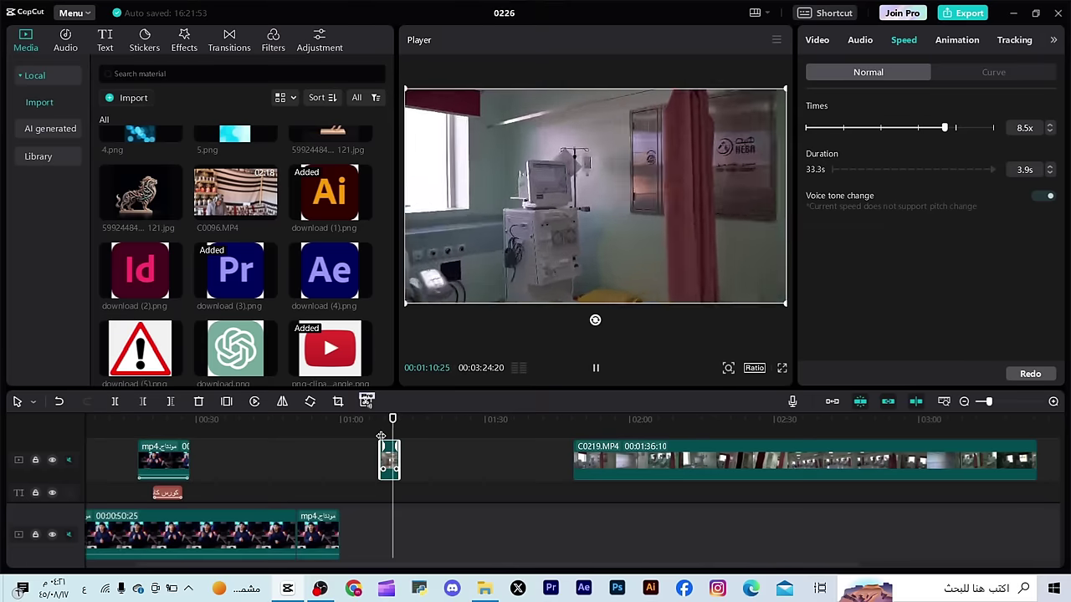
pyautogui.press('space')
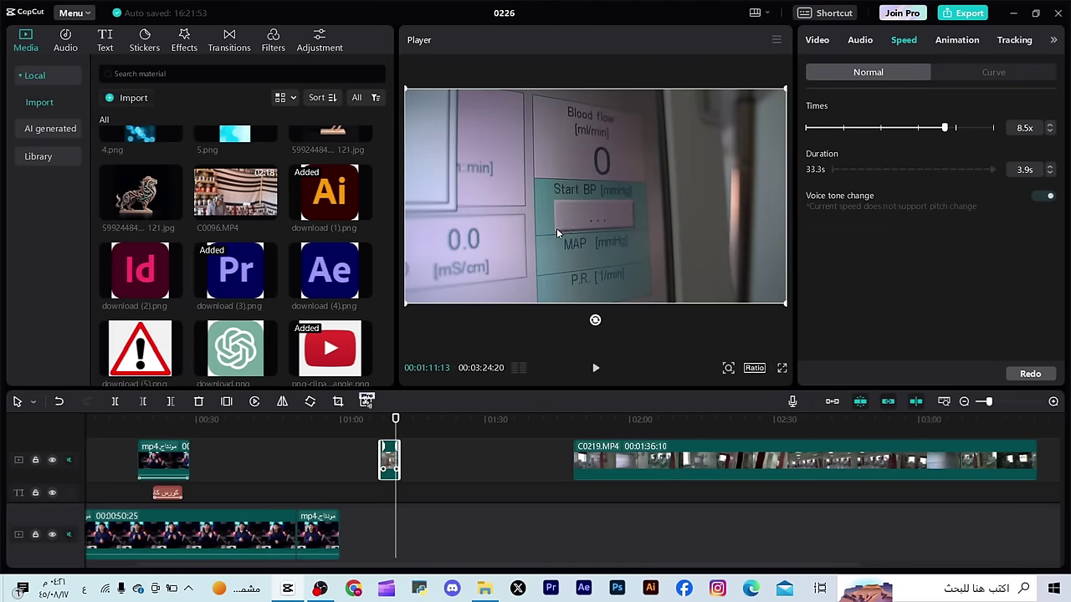
pyautogui.click(390, 465)
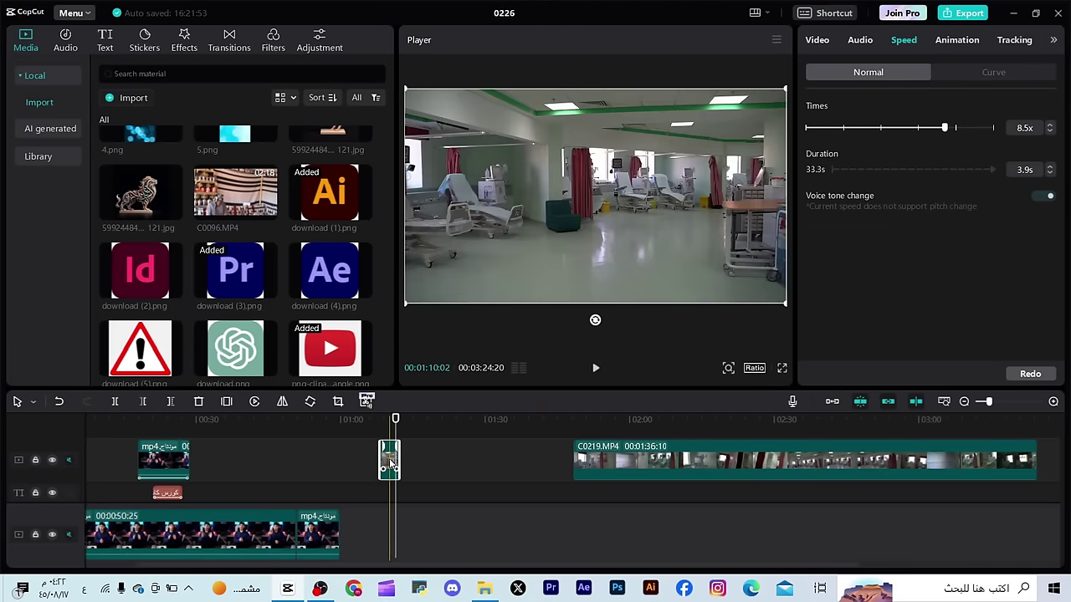
pyautogui.press('space')
pyautogui.click(377, 437)
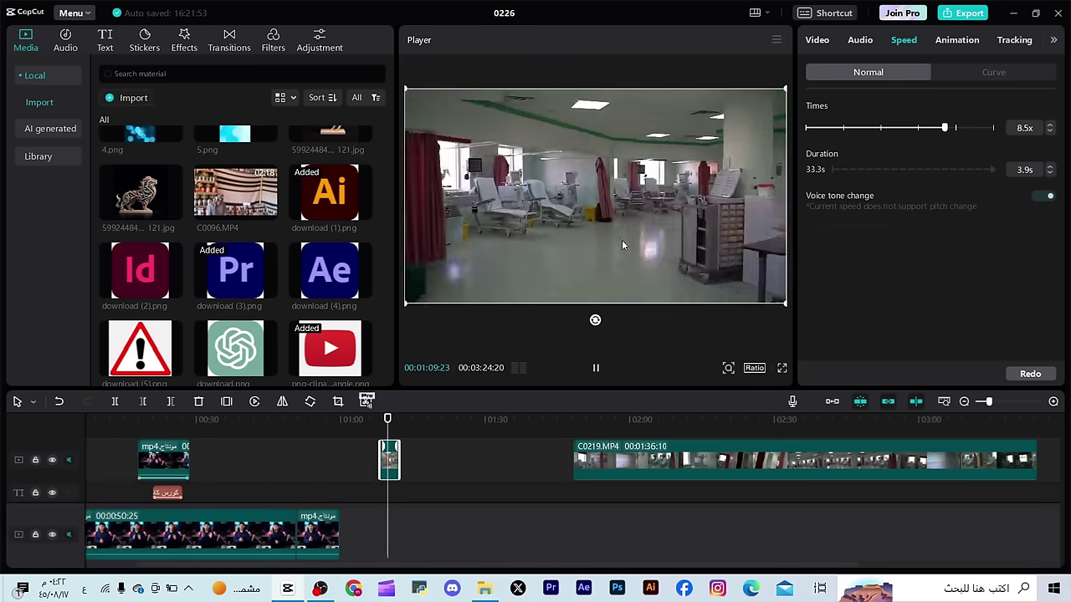
pyautogui.press('space')
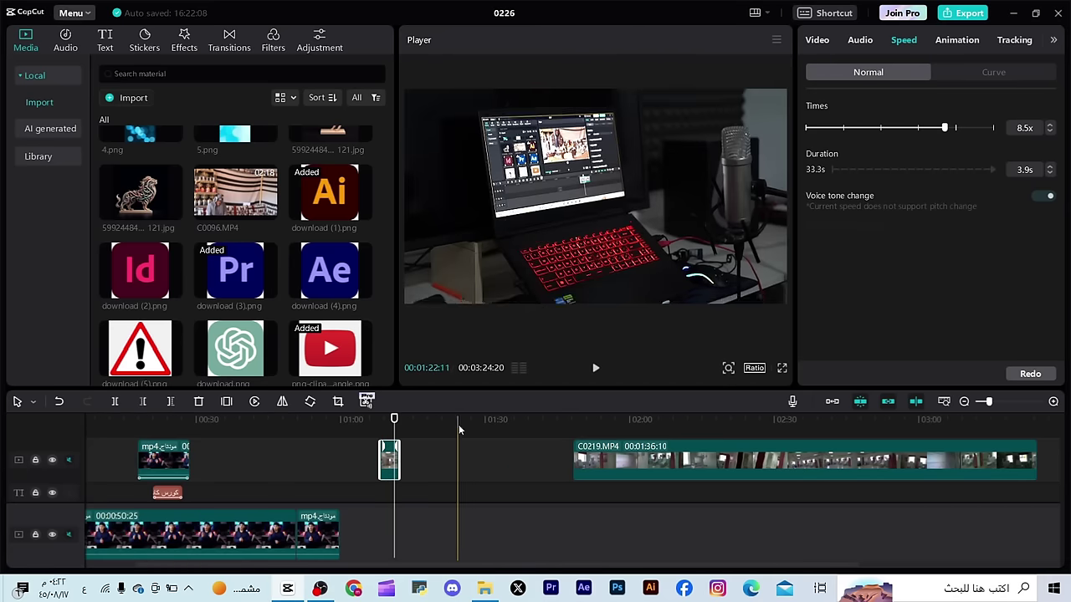
# Trim and shift the long C0219 piece, delete most of it, and select the remaining section
pyautogui.scroll(1, 525, 474)
pyautogui.scroll(-2, 483, 459)
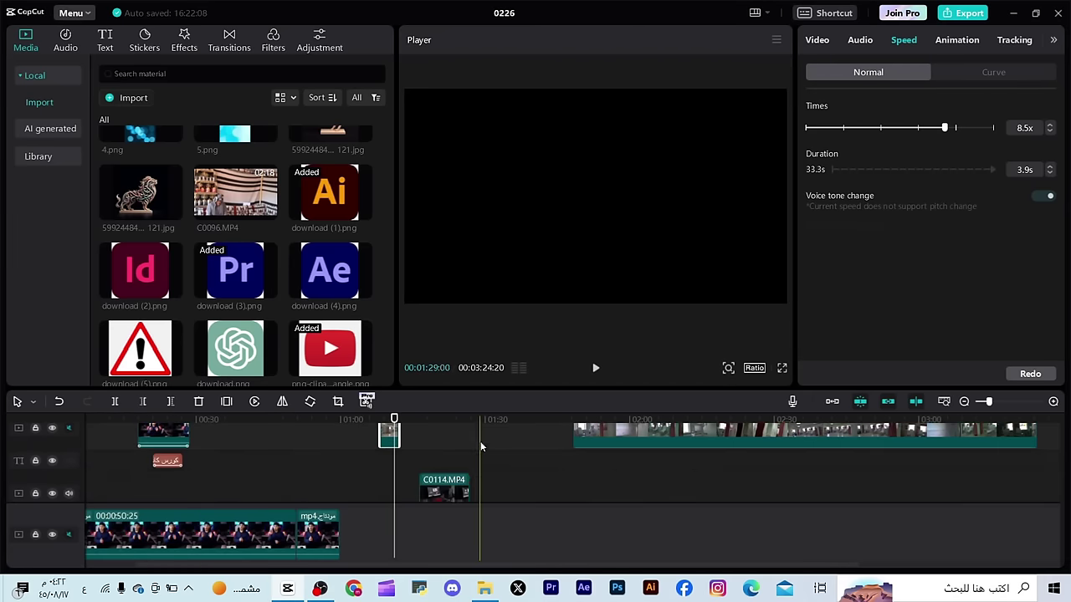
pyautogui.click(450, 487)
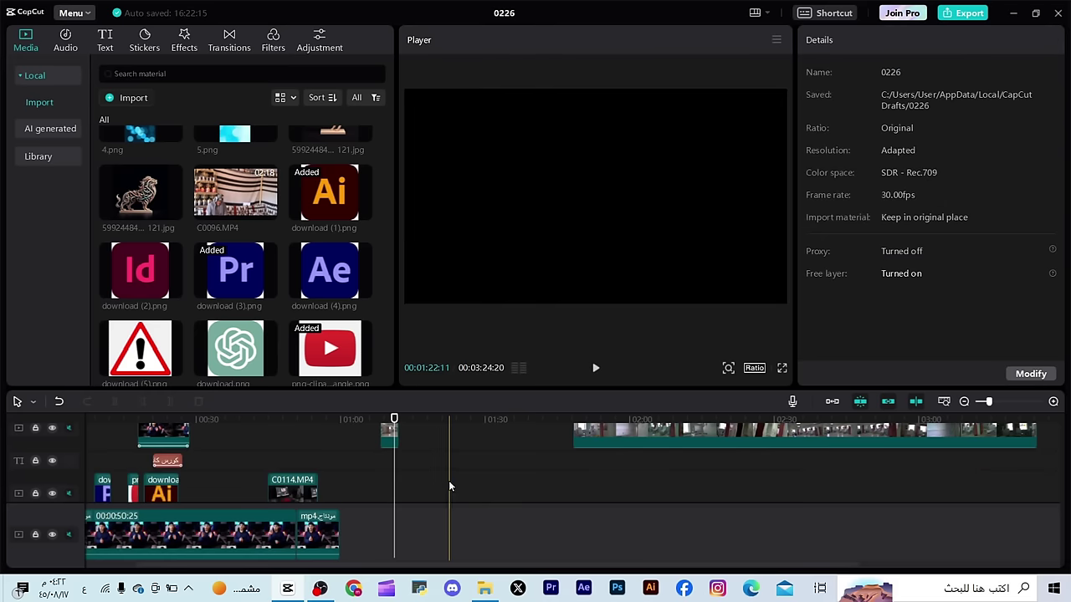
pyautogui.scroll(1, 582, 455)
pyautogui.click(590, 452)
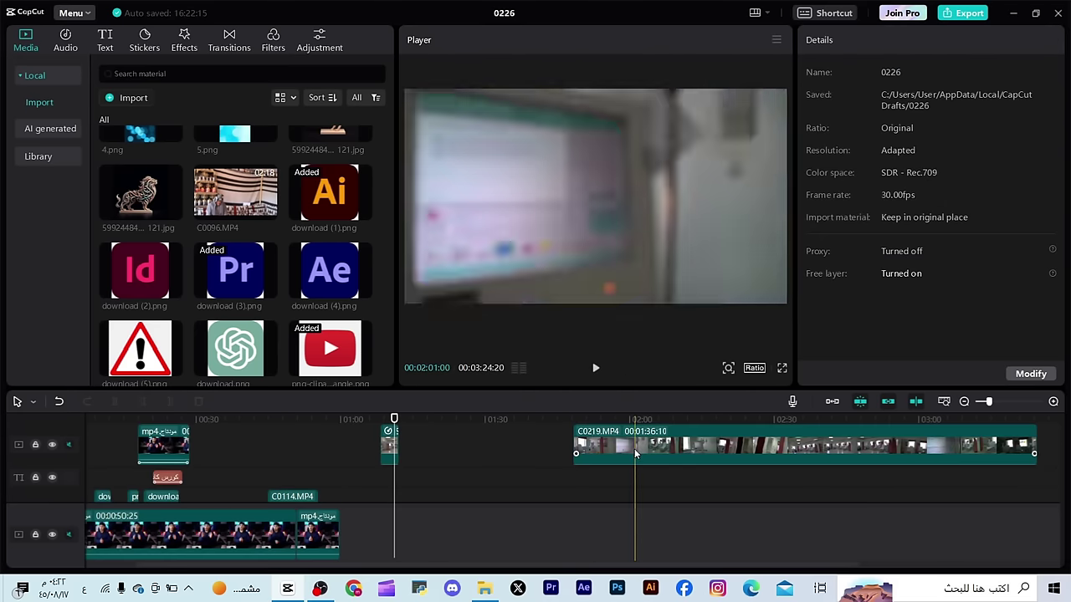
pyautogui.moveTo(634, 448); pyautogui.dragTo(617, 455)
pyautogui.moveTo(552, 443); pyautogui.dragTo(662, 444)
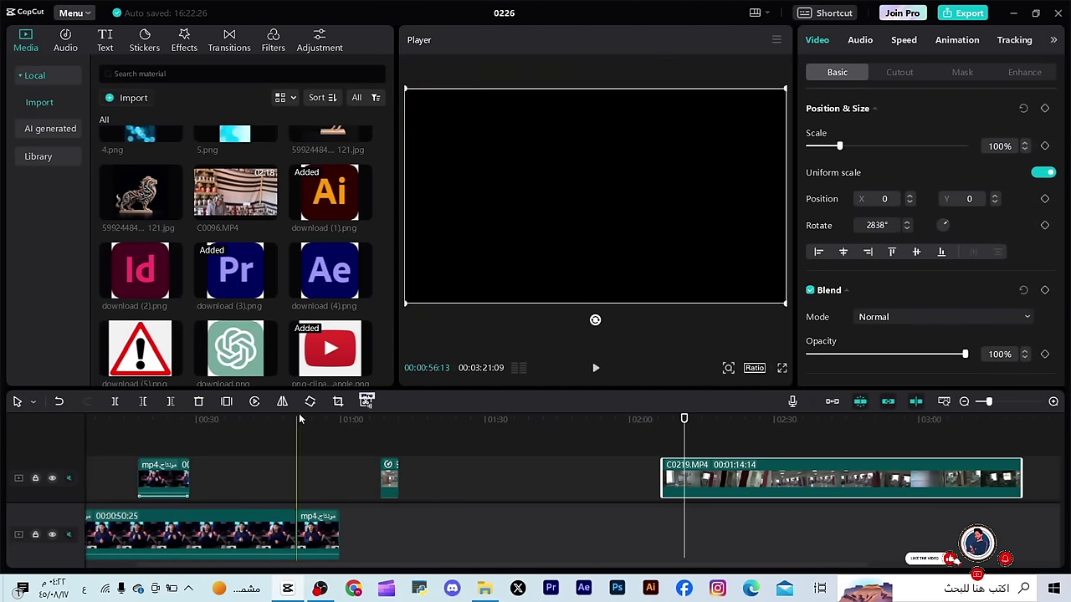
pyautogui.press('w')
pyautogui.click(737, 462)
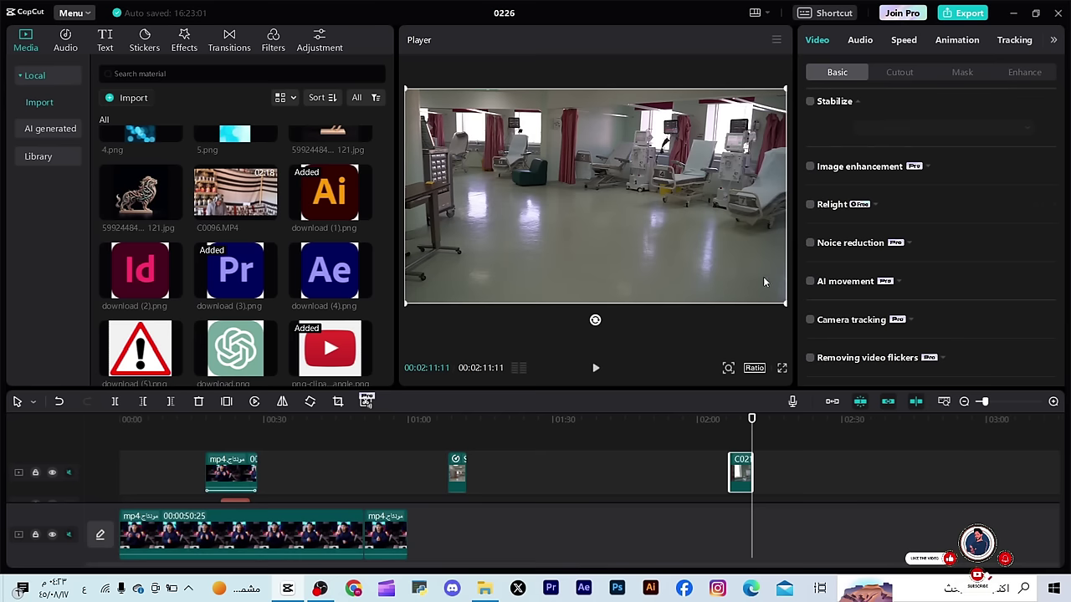
pyautogui.click(744, 423)
pyautogui.moveTo(744, 422); pyautogui.dragTo(729, 423)
# Slow that section to 0.7x with Smooth slow-mo using Frame blending, and preview it
pyautogui.click(902, 42)
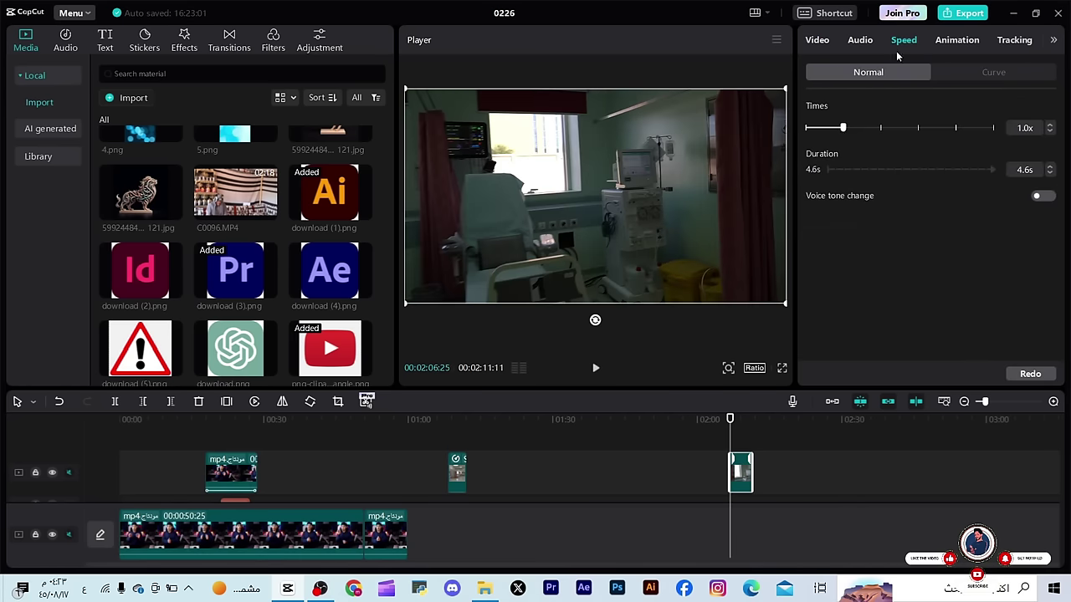
pyautogui.moveTo(836, 137); pyautogui.dragTo(826, 137)
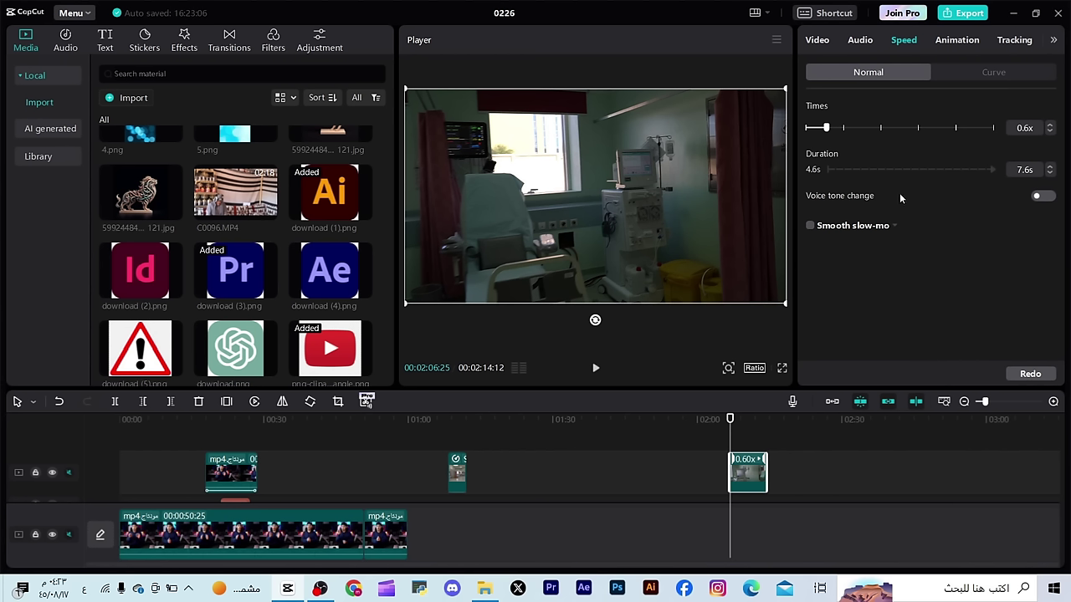
pyautogui.click(811, 227)
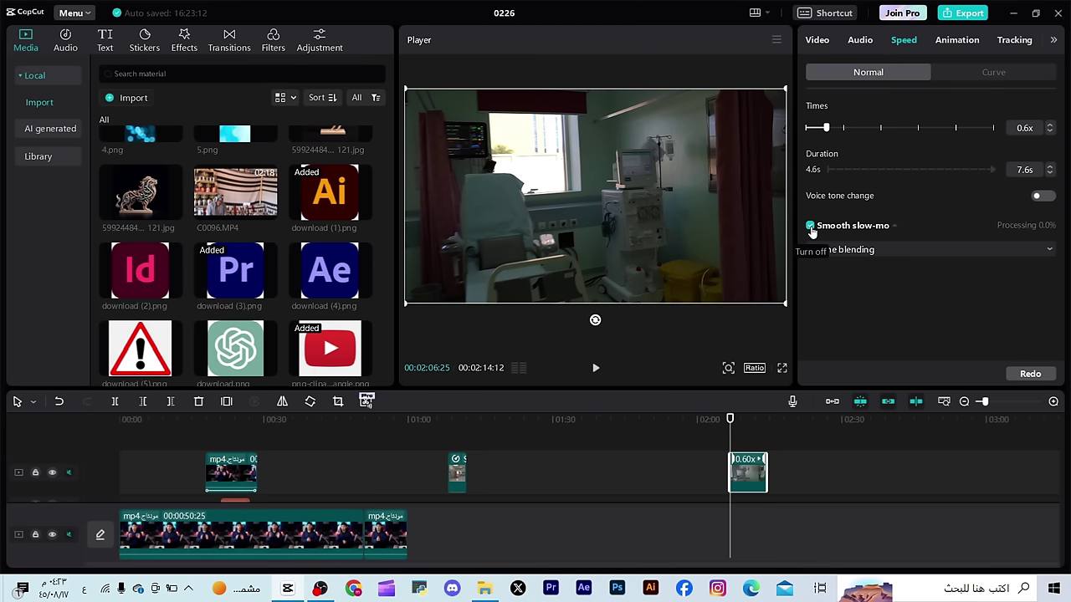
pyautogui.click(841, 252)
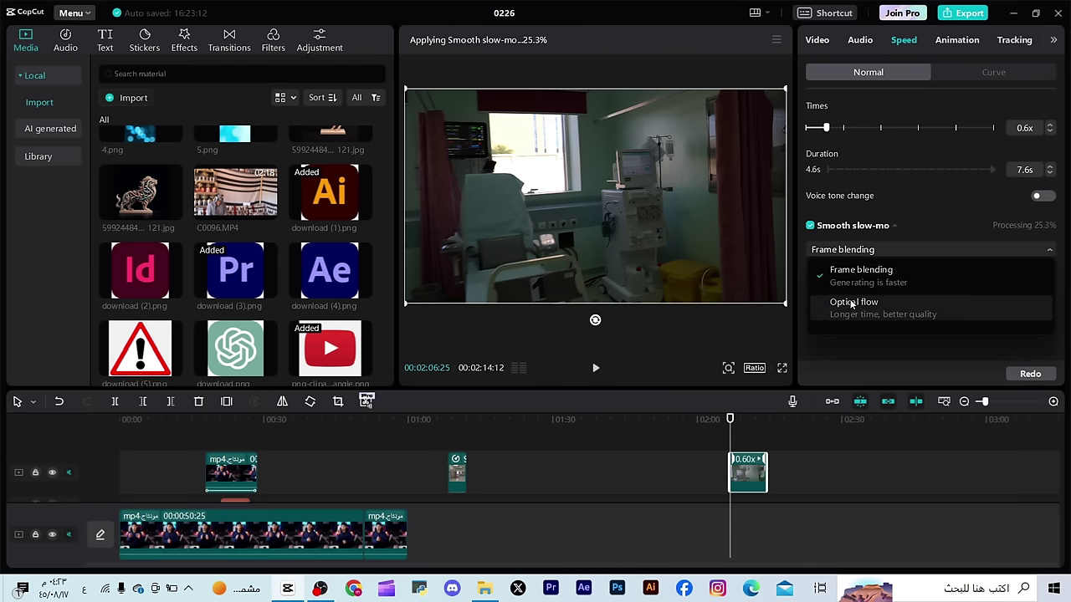
pyautogui.click(913, 212)
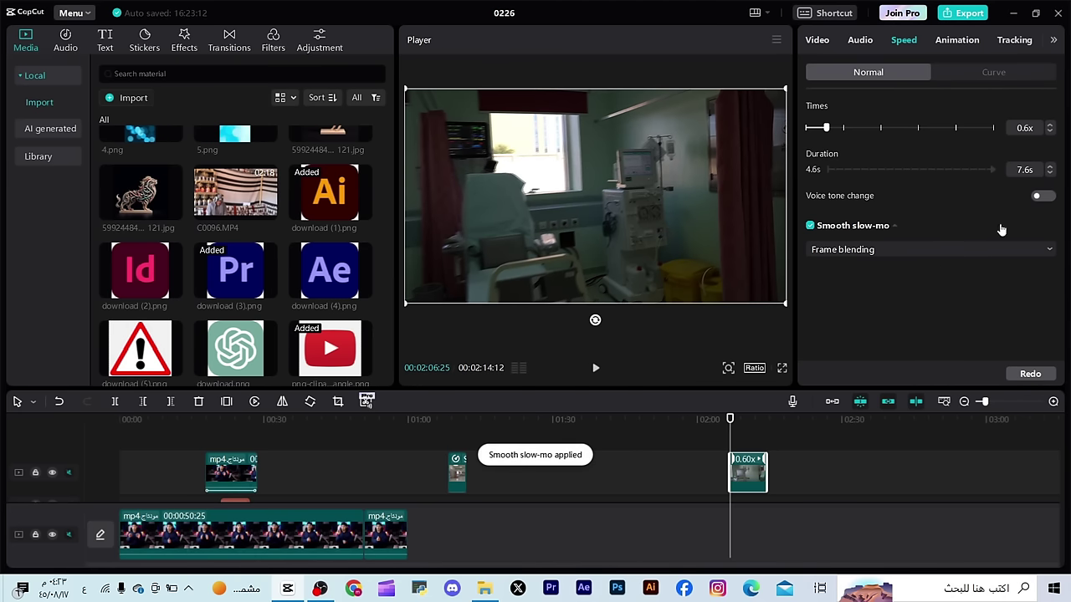
pyautogui.press('space')
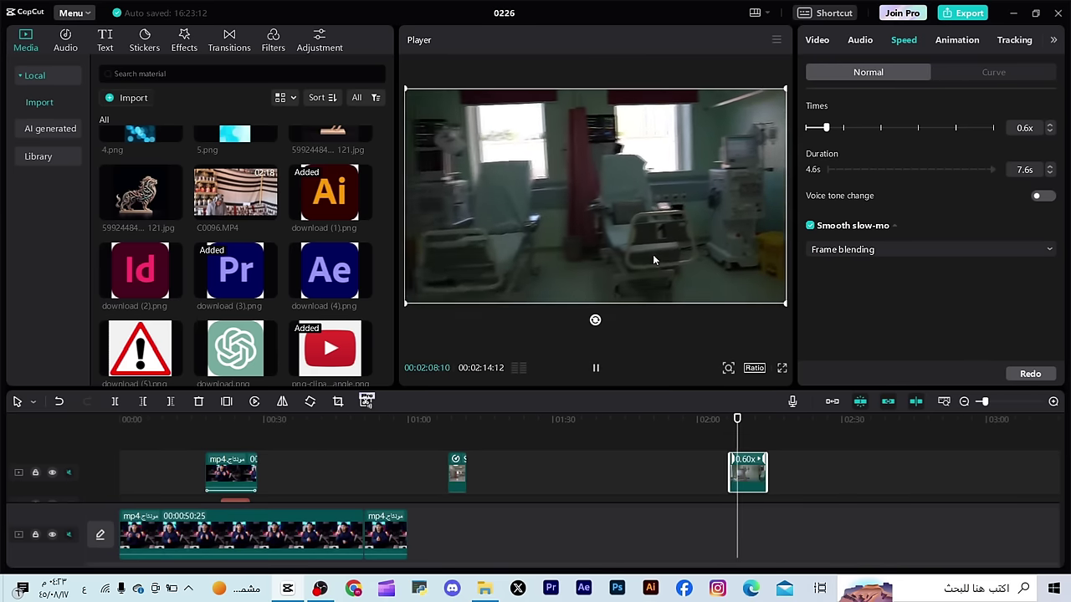
pyautogui.press('space')
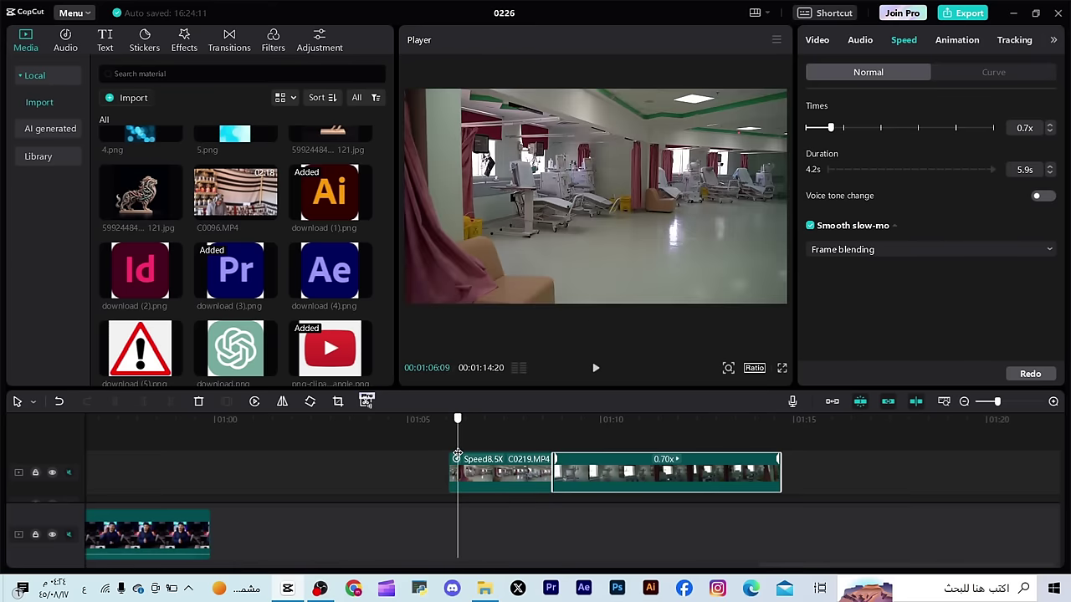
pyautogui.press('space')
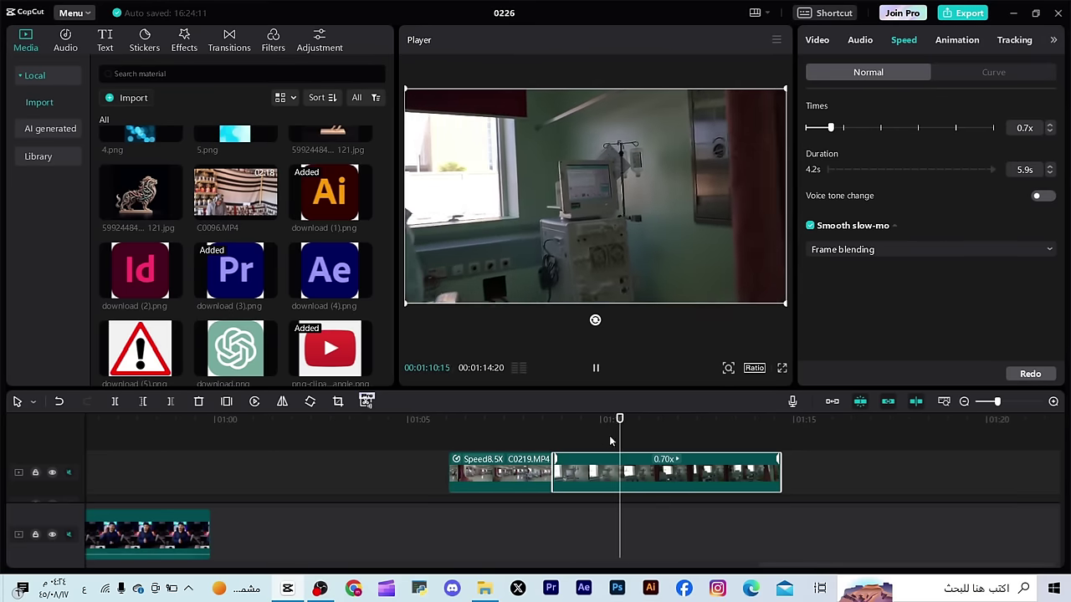
# Play through the 9.30x sped-up section of the hospital edit to review it
pyautogui.click(642, 434)
pyautogui.press('space')
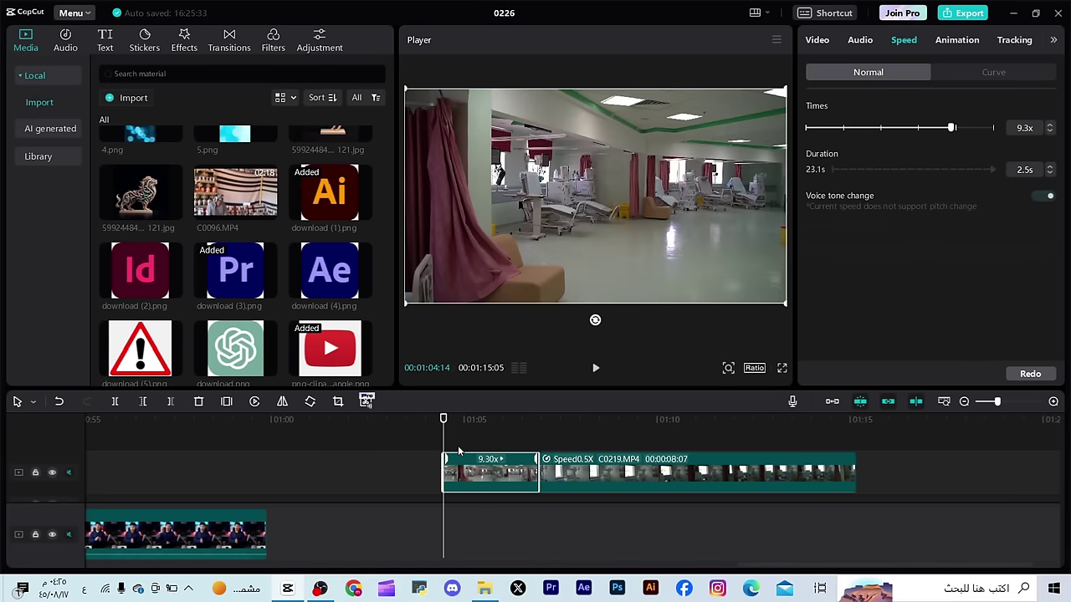
pyautogui.press('space')
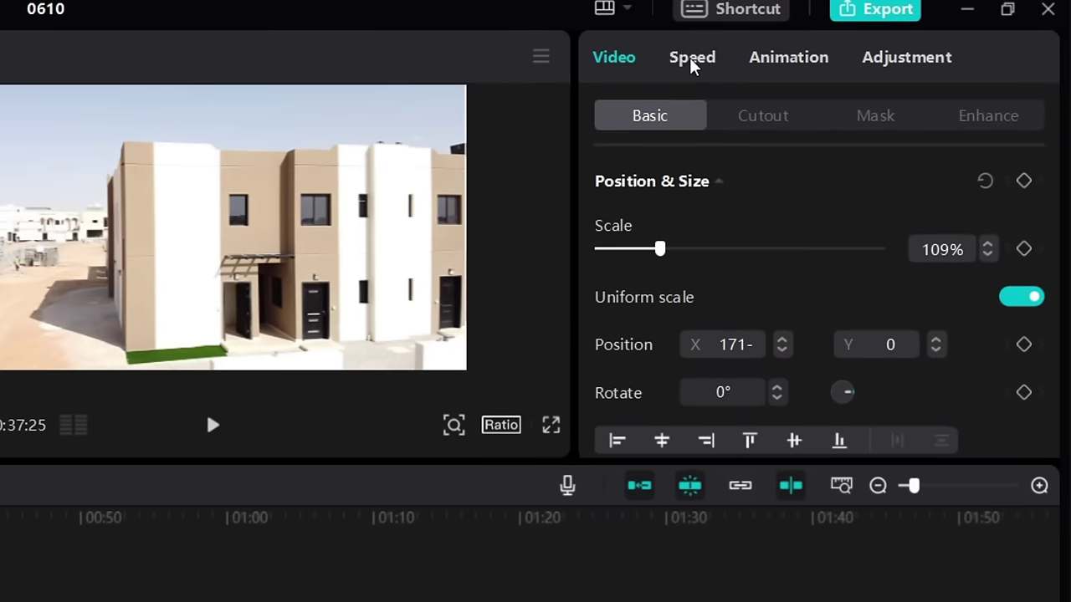
# Apply the Bullet speed curve to DJI_0214 and preview it from the start
pyautogui.click(692, 60)
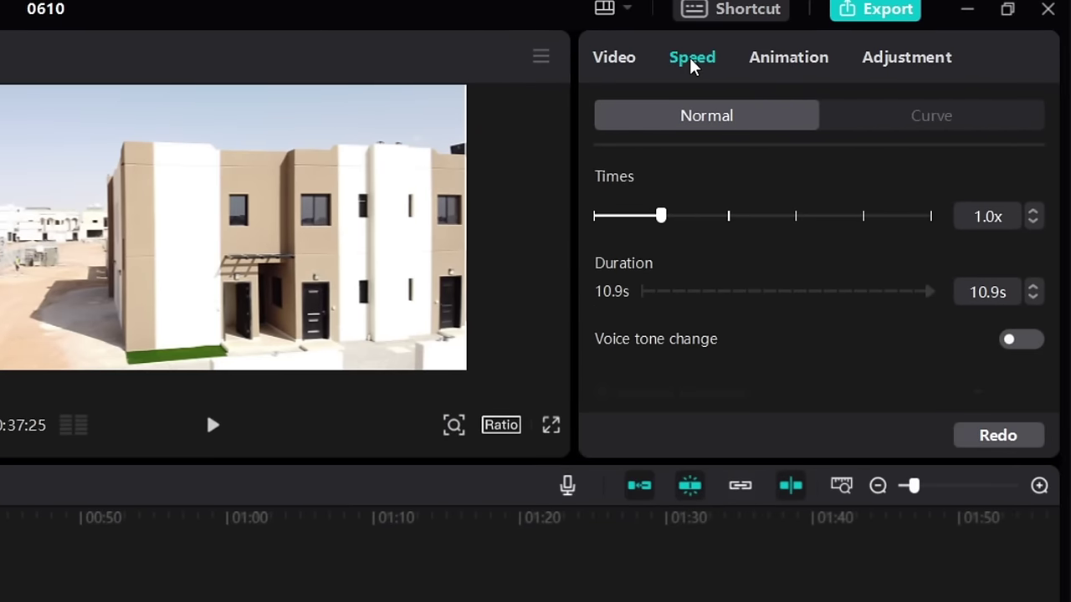
pyautogui.click(914, 126)
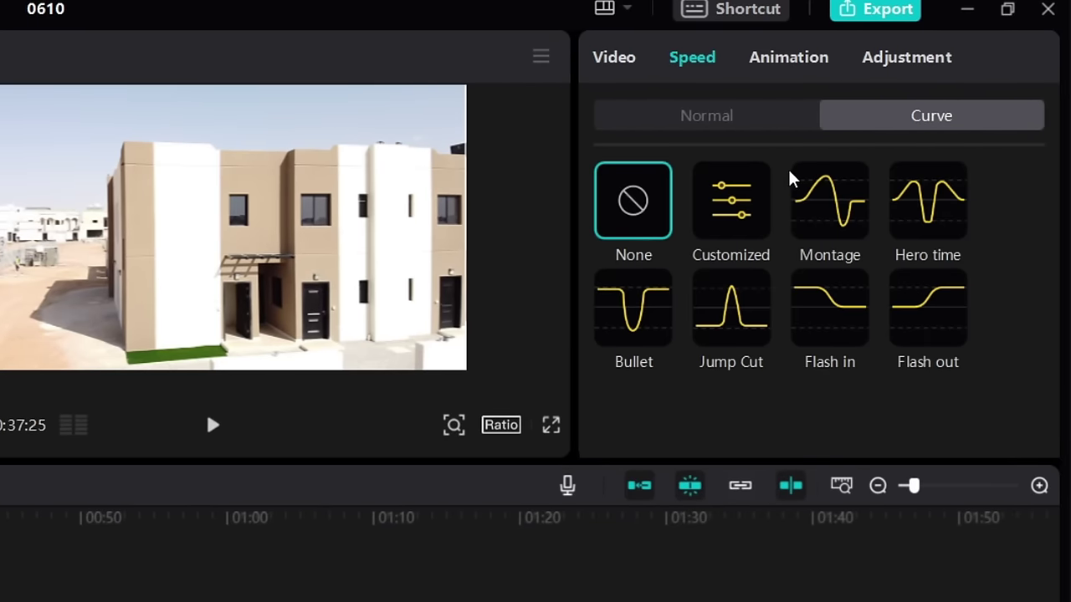
pyautogui.scroll(-1, 761, 226)
pyautogui.scroll(1, 728, 322)
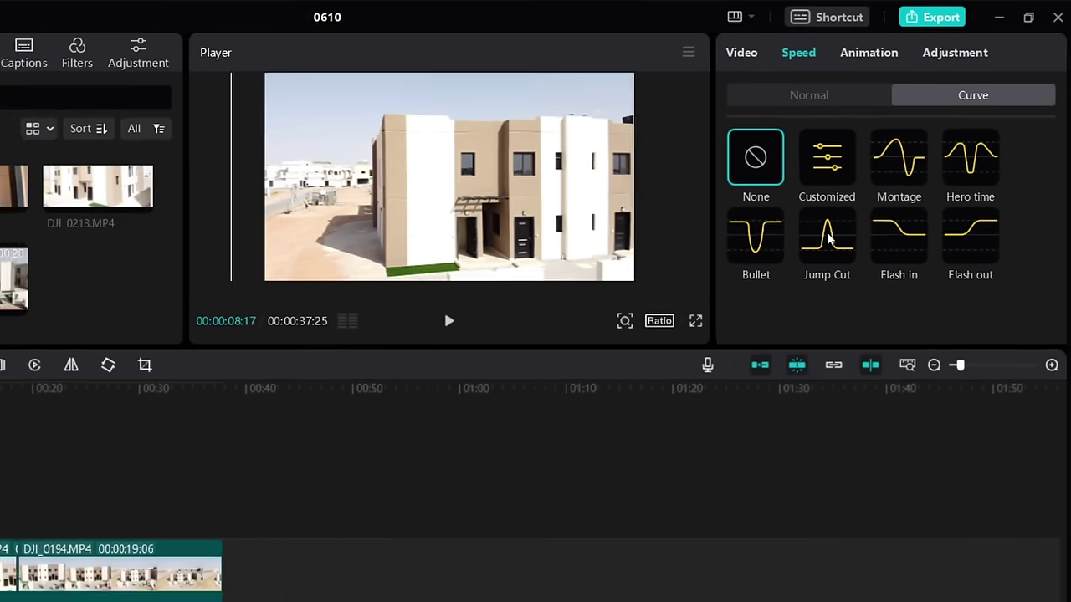
pyautogui.click(152, 382)
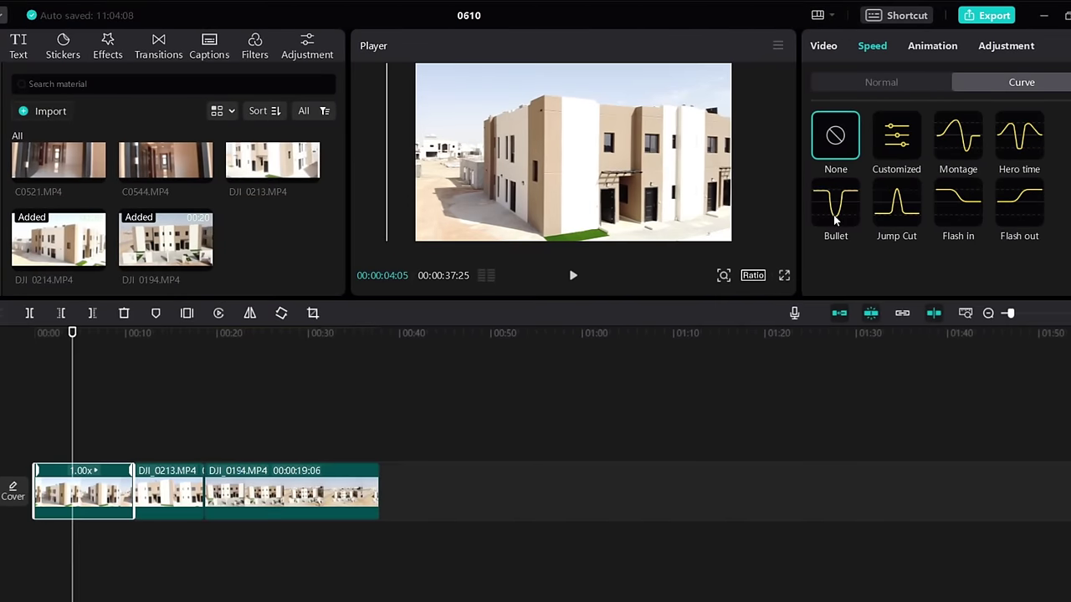
pyautogui.click(828, 191)
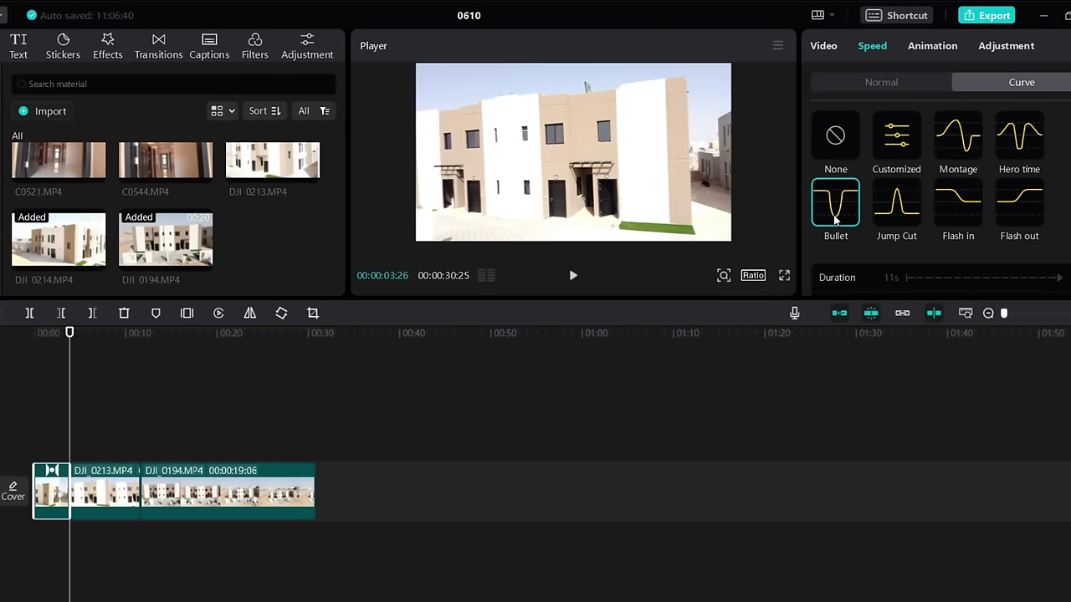
pyautogui.click(32, 430)
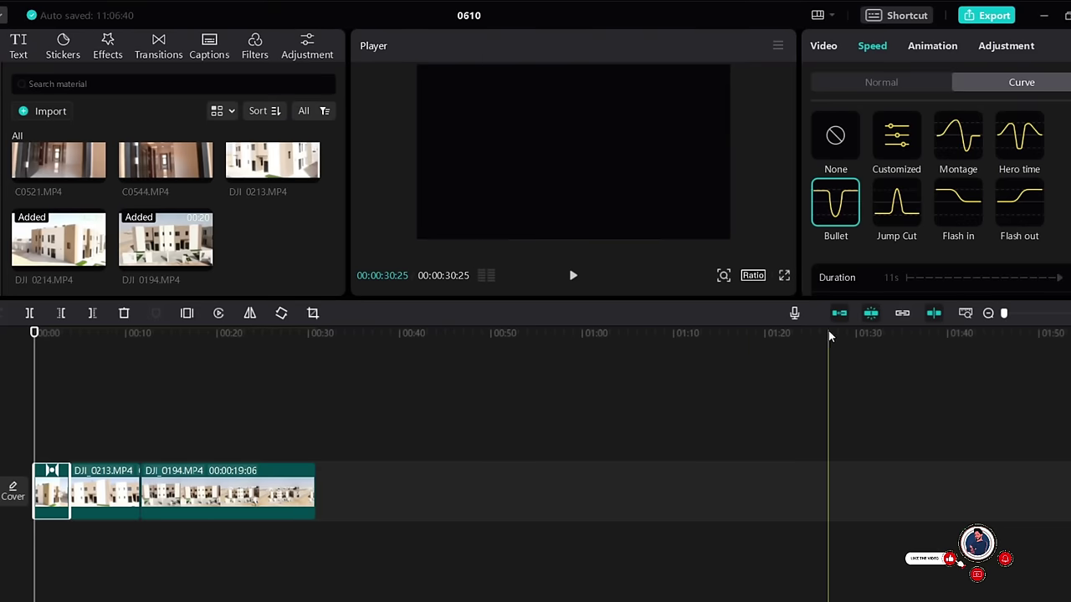
pyautogui.moveTo(1004, 314); pyautogui.dragTo(1013, 314)
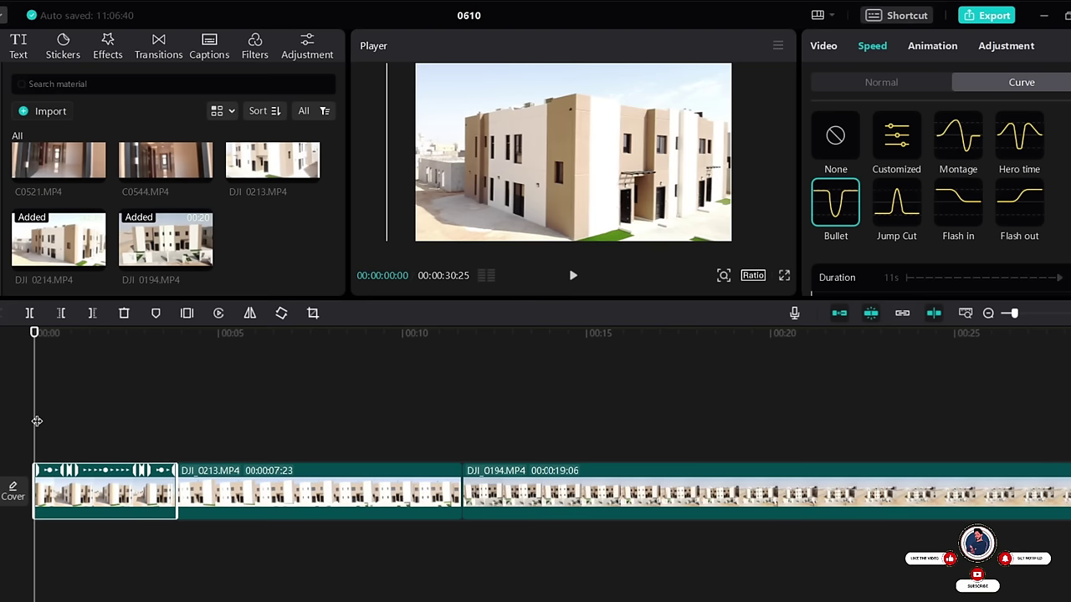
pyautogui.press('space')
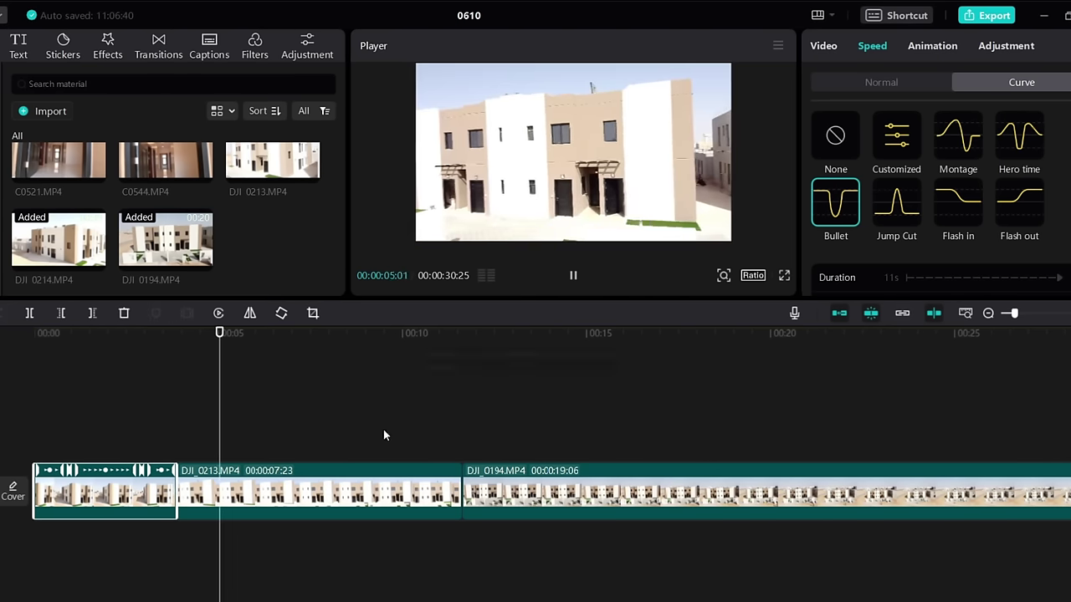
pyautogui.press('space')
# Apply the Bullet speed curve to DJI_0213 and play back the ramped clips
pyautogui.click(329, 489)
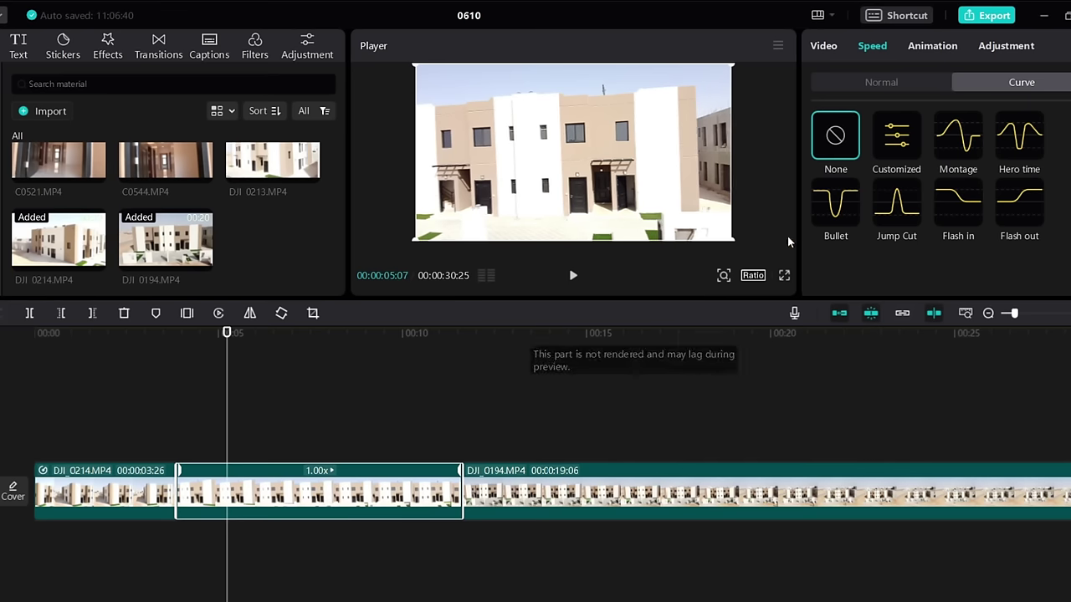
pyautogui.click(835, 204)
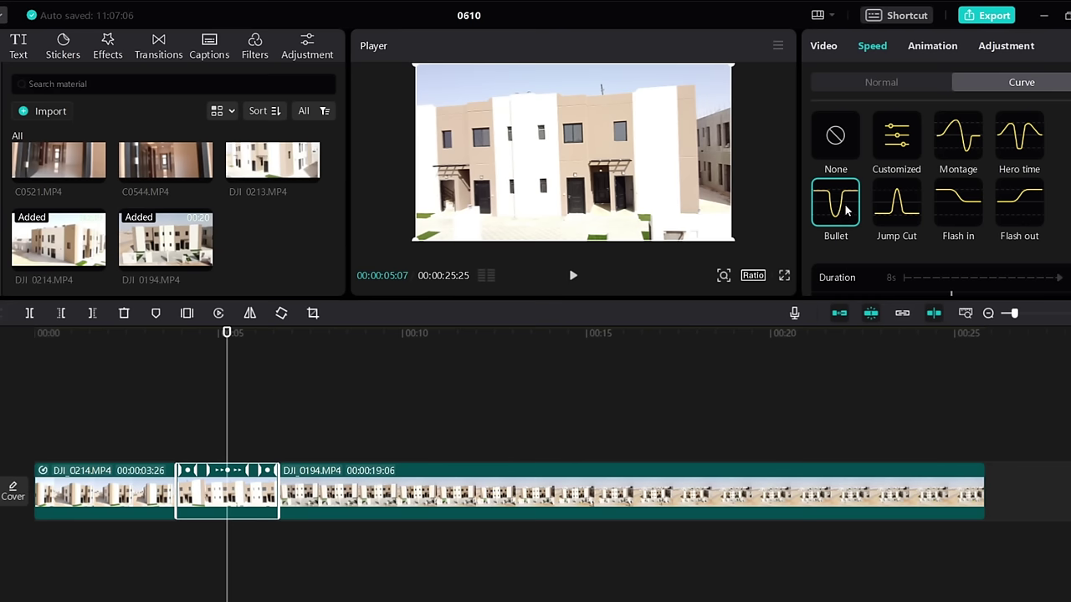
pyautogui.moveTo(227, 423); pyautogui.dragTo(138, 463)
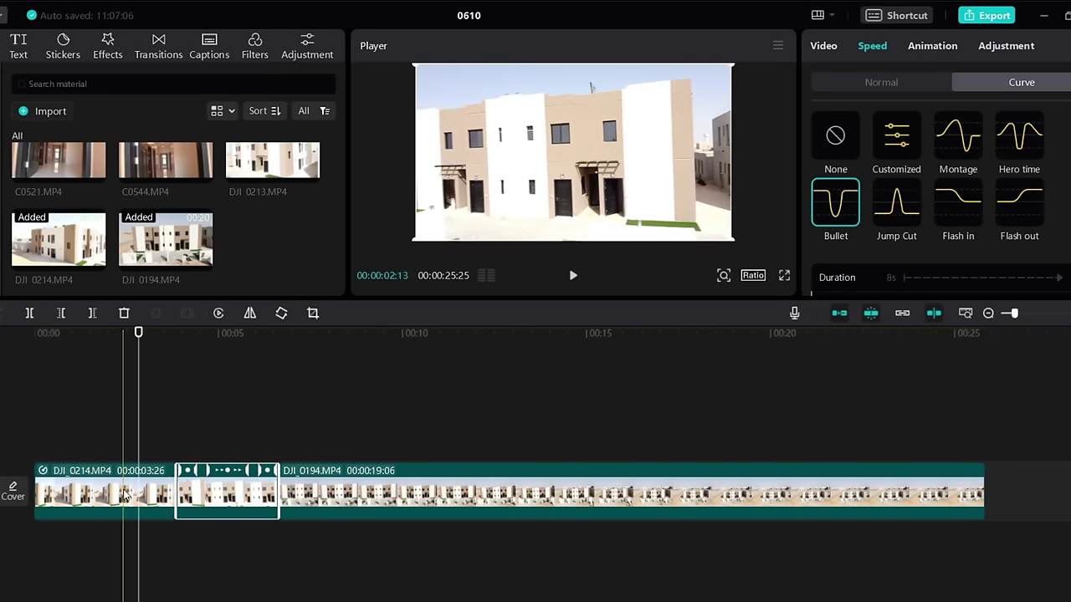
pyautogui.moveTo(249, 490); pyautogui.dragTo(33, 469)
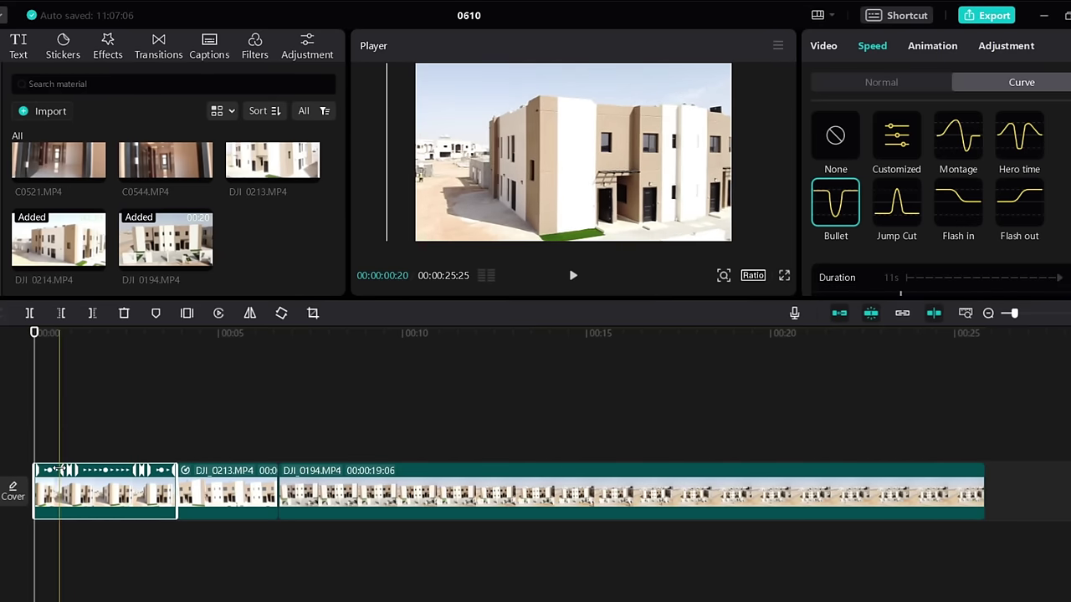
pyautogui.press('space')
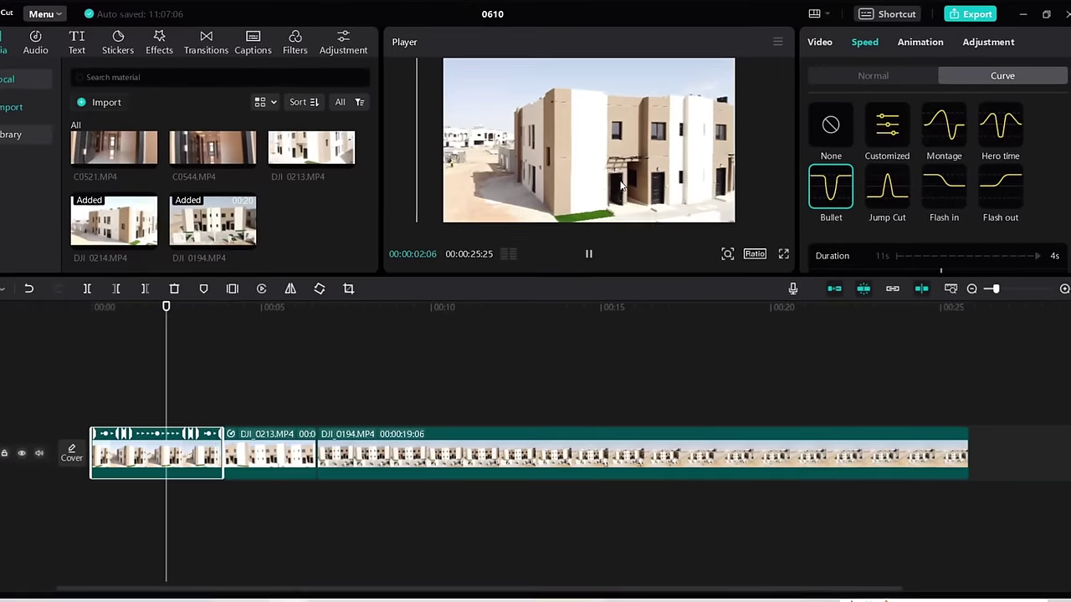
pyautogui.press('space')
# Drag the first clip's Bullet curve point up to tighten its ramp to 3 seconds
pyautogui.moveTo(559, 382); pyautogui.dragTo(529, 455)
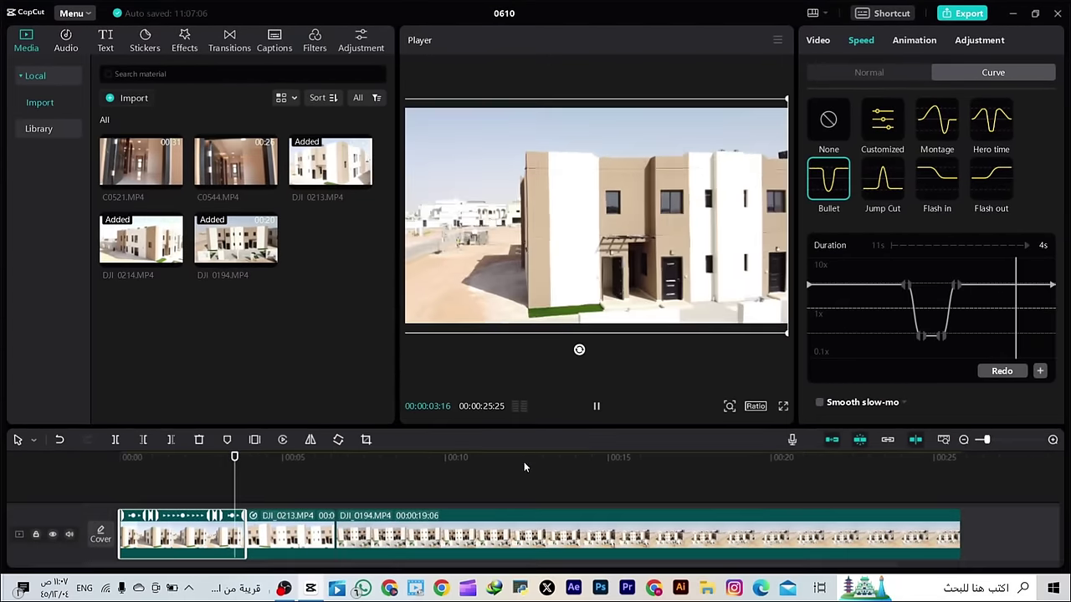
pyautogui.moveTo(234, 457); pyautogui.dragTo(185, 473)
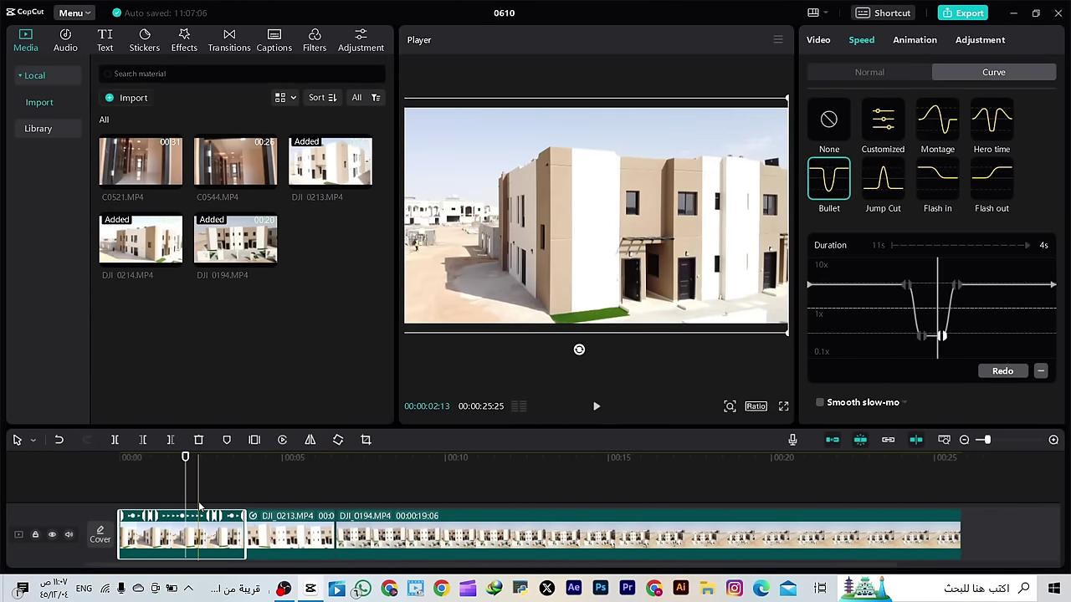
pyautogui.press('space')
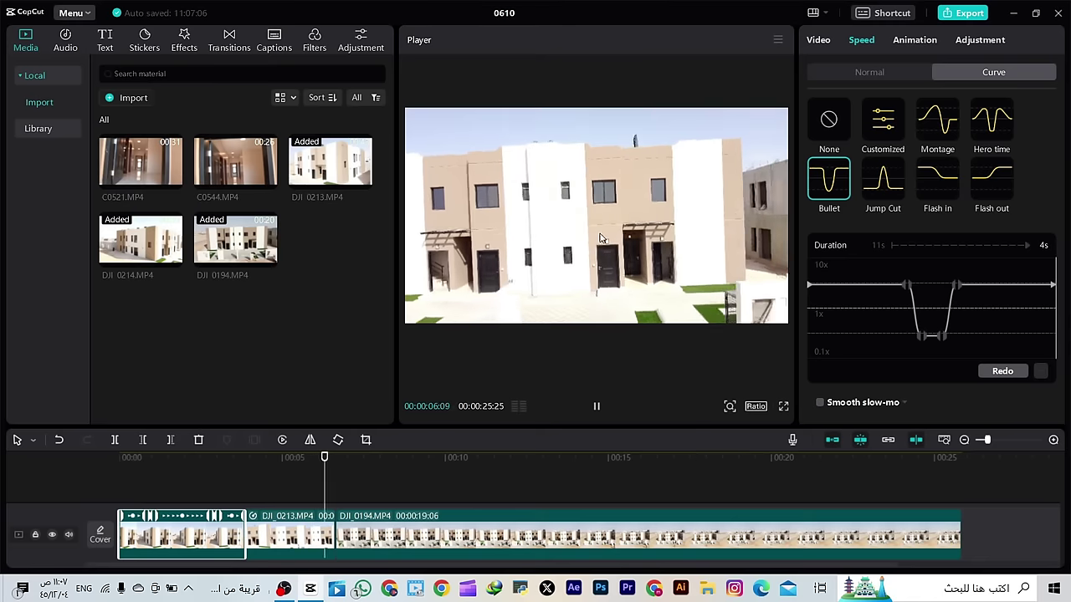
pyautogui.click(366, 477)
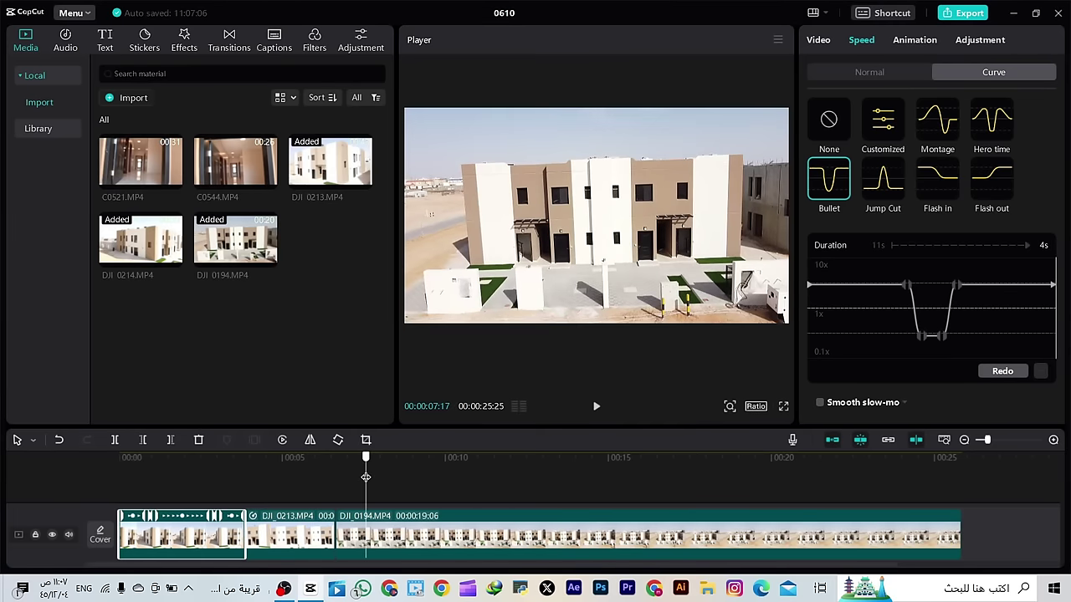
pyautogui.moveTo(366, 477); pyautogui.dragTo(176, 477)
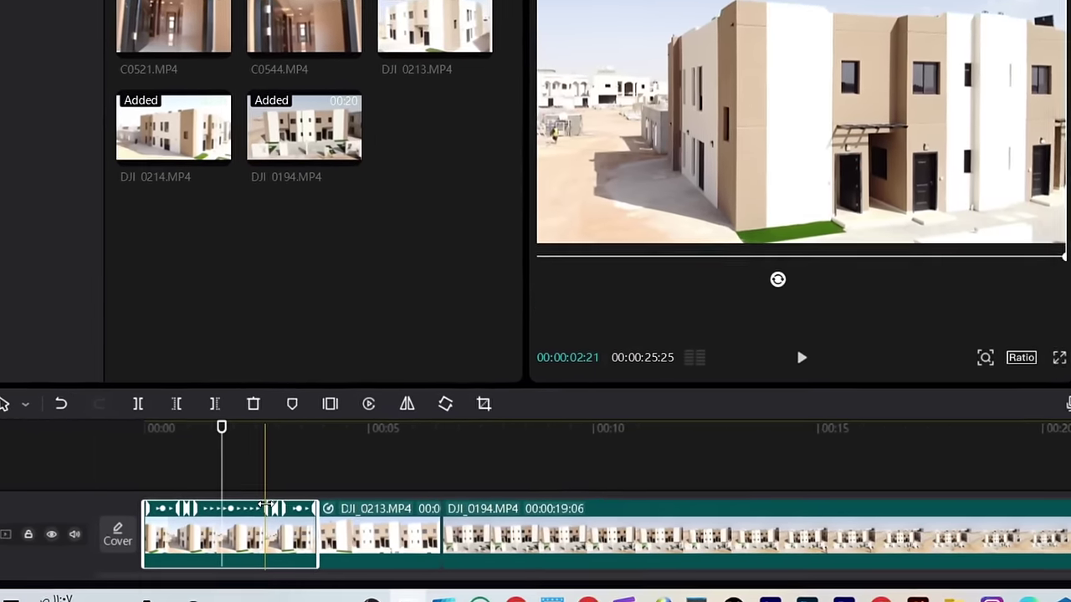
pyautogui.moveTo(265, 508)
pyautogui.mouseDown()
pyautogui.moveTo(232, 508)
pyautogui.moveTo(337, 510)
pyautogui.moveTo(318, 527)
pyautogui.moveTo(261, 528)
pyautogui.mouseUp()
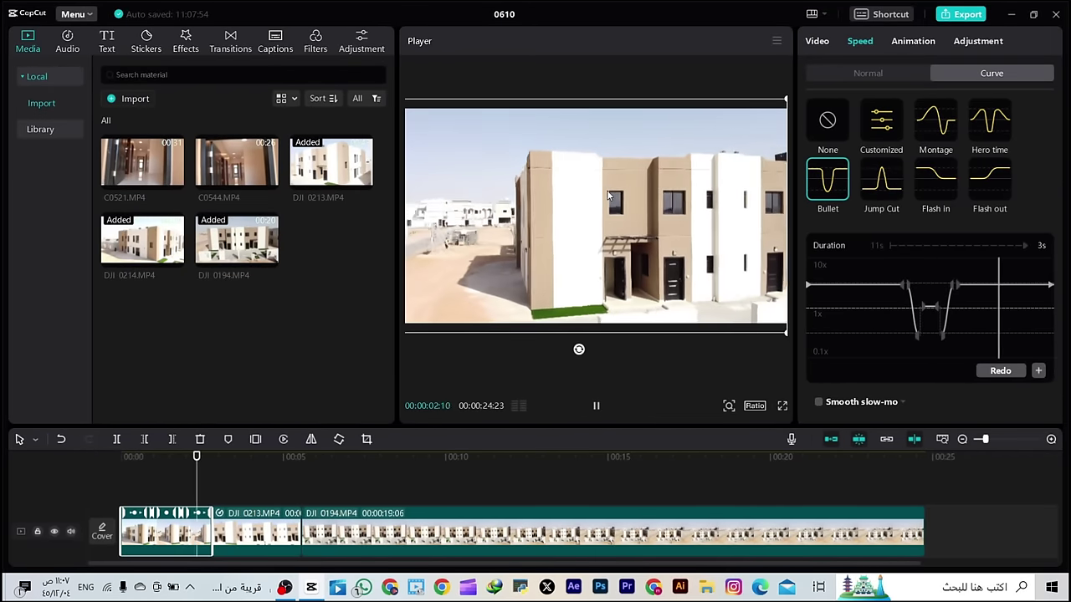
# Shorten DJI 0213's ramp to 2 seconds and replay the edit
pyautogui.click(262, 540)
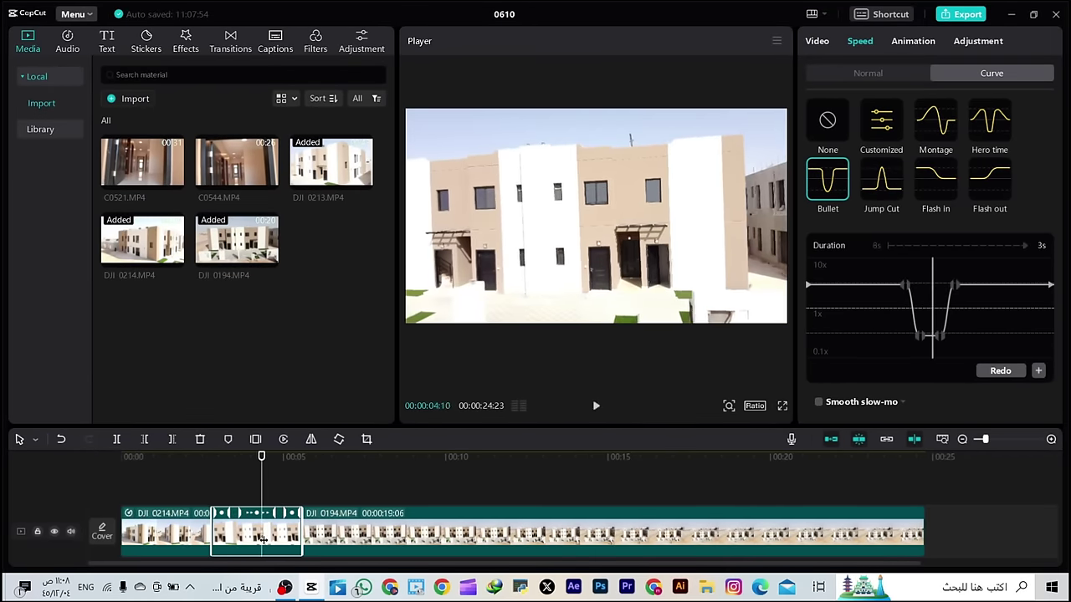
pyautogui.moveTo(302, 527); pyautogui.dragTo(282, 522)
pyautogui.click(159, 485)
pyautogui.press('space')
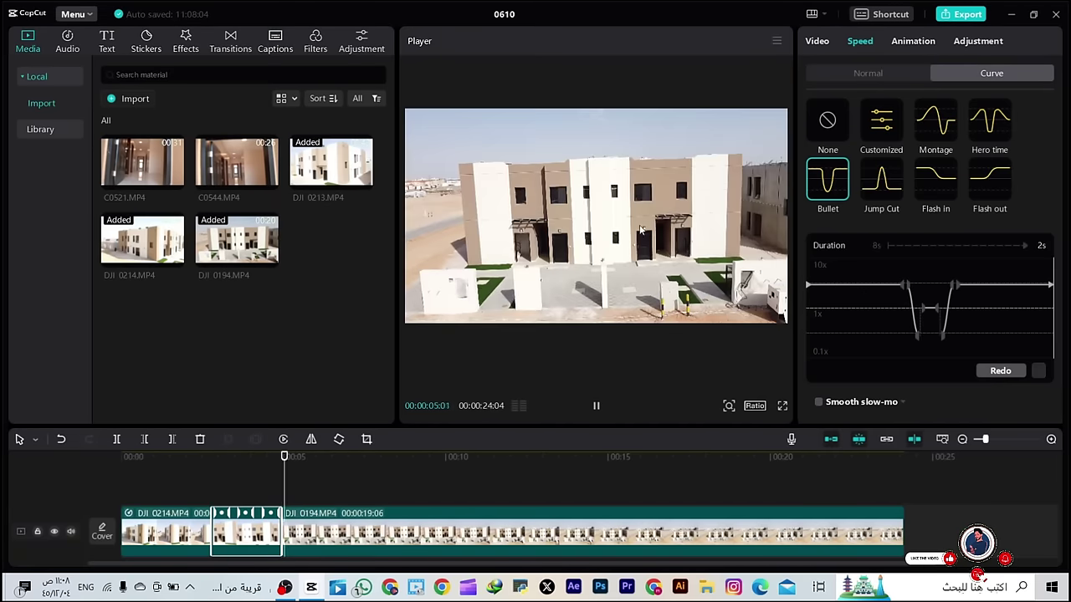
# Trim DJI 0194's start and give it a Bullet speed ramp lasting 2 seconds
pyautogui.click(368, 527)
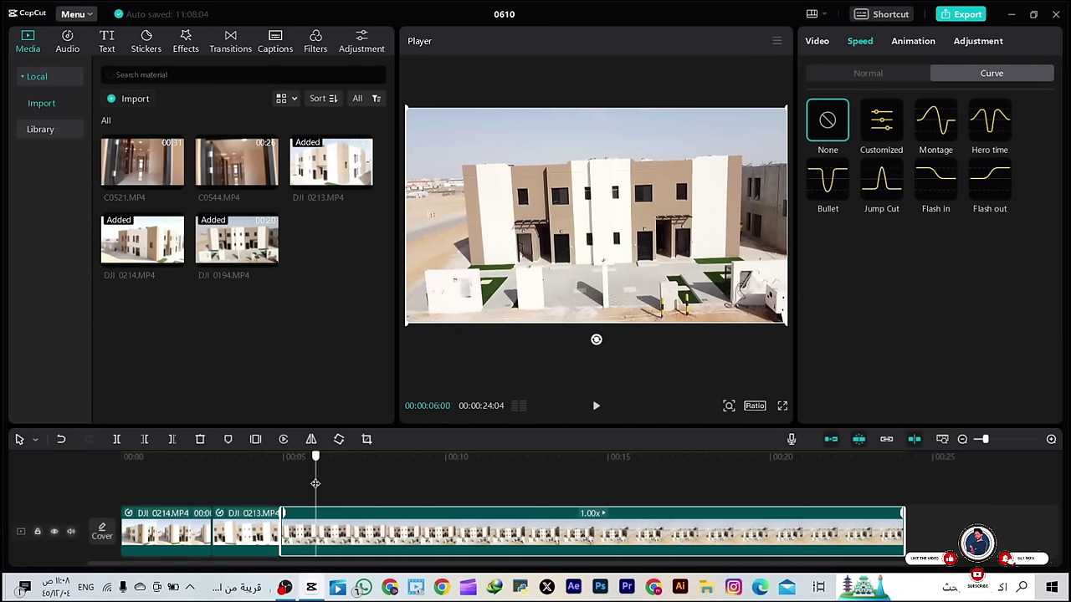
pyautogui.press('space')
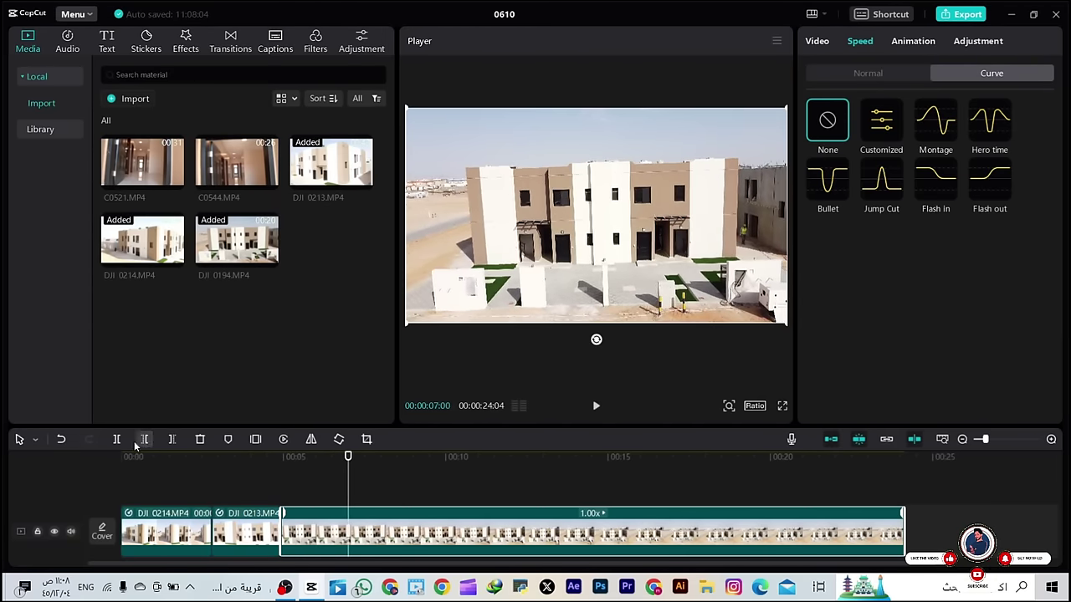
pyautogui.click(144, 440)
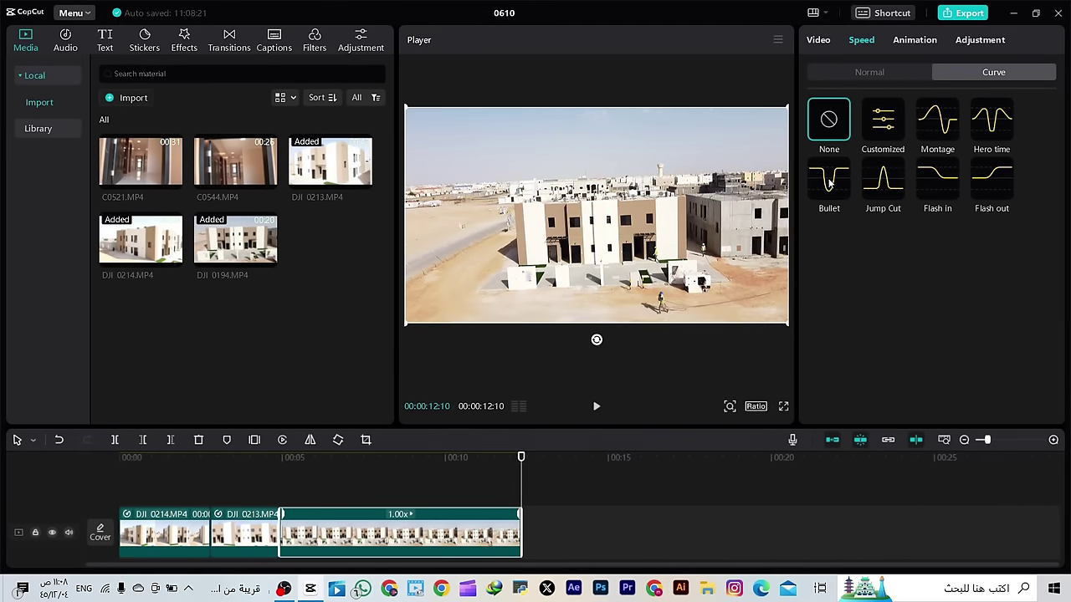
pyautogui.click(829, 183)
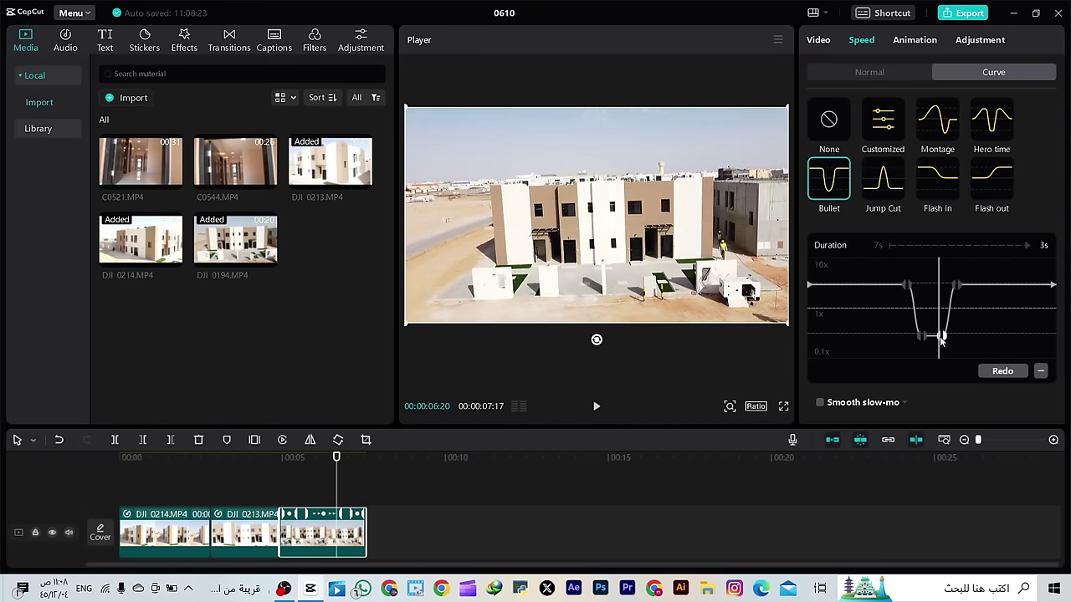
pyautogui.moveTo(943, 337); pyautogui.dragTo(921, 346)
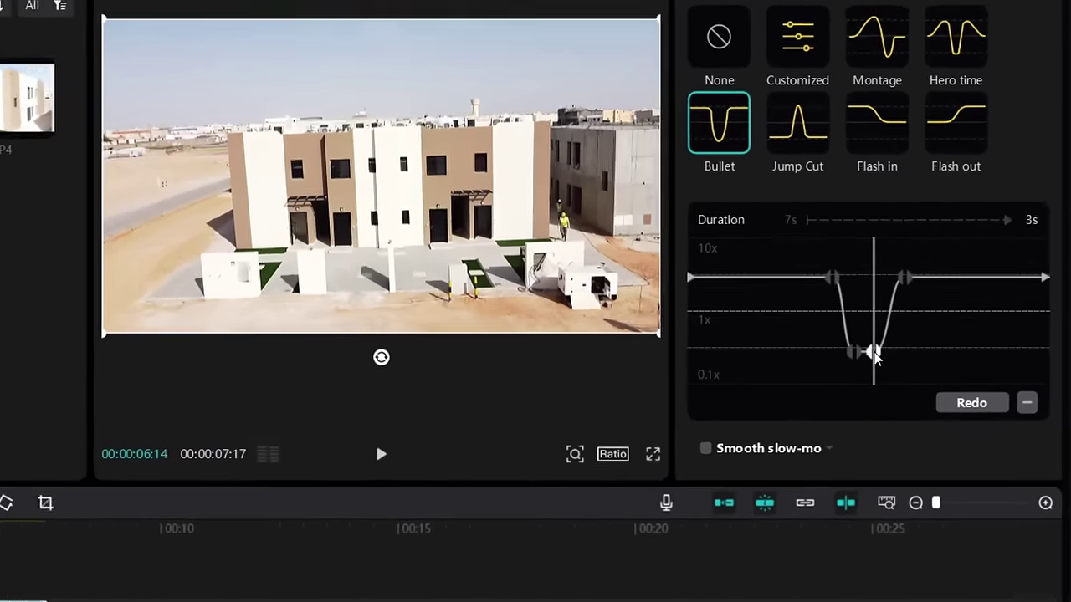
# Drag the Bullet curve's low points apart to widen the slowed middle section
pyautogui.click(819, 360)
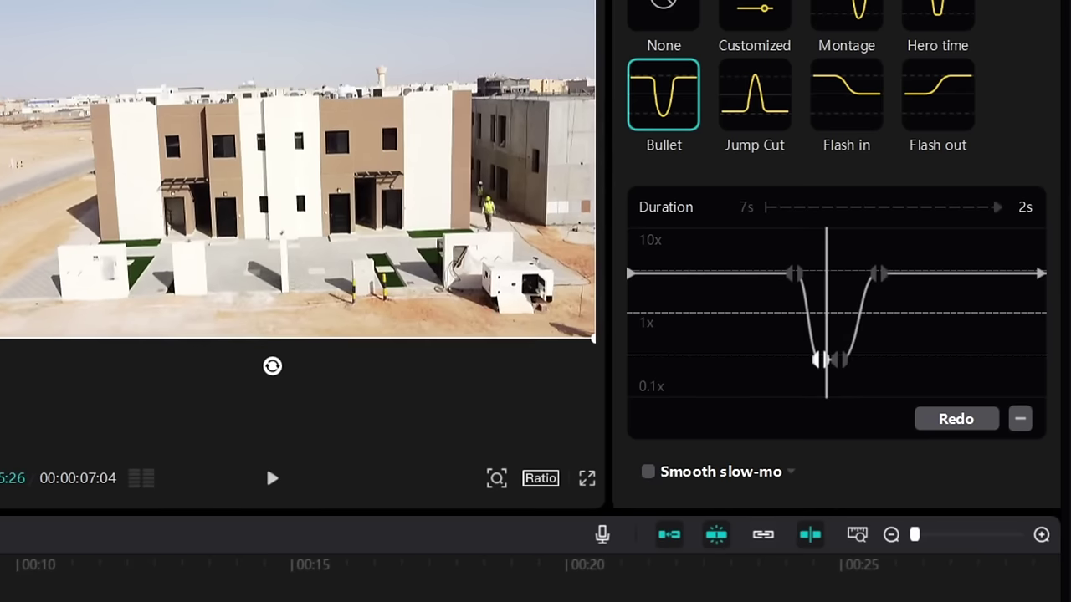
pyautogui.click(803, 293)
pyautogui.click(843, 360)
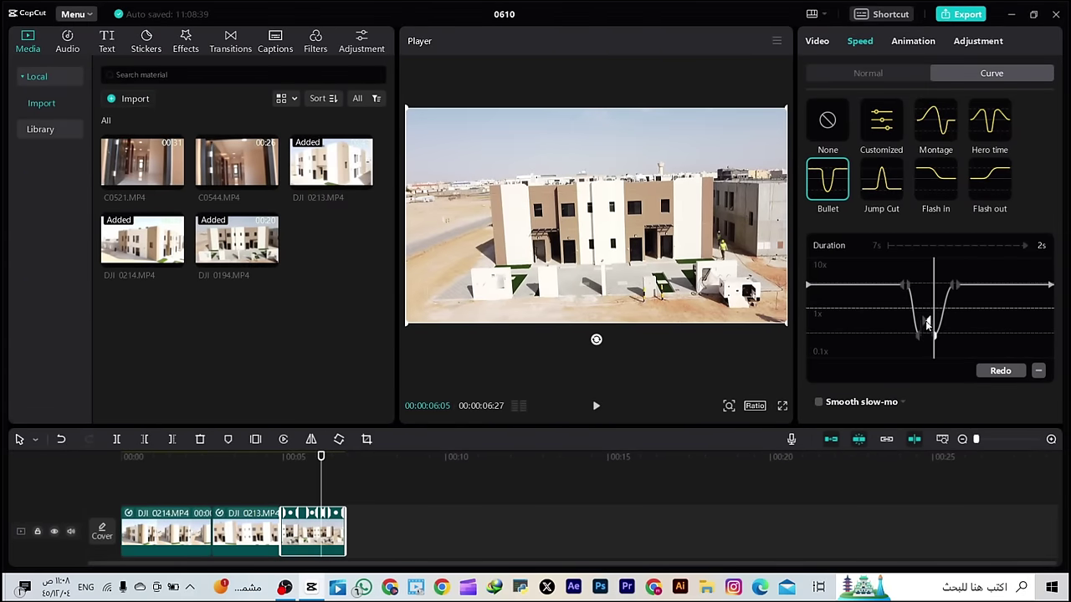
pyautogui.click(924, 338)
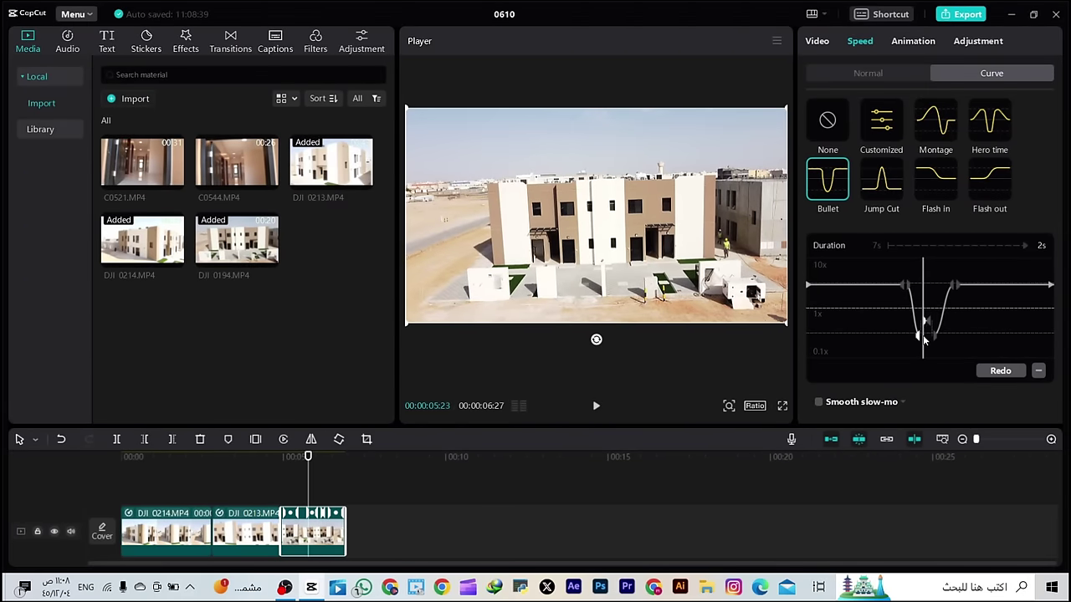
pyautogui.click(930, 327)
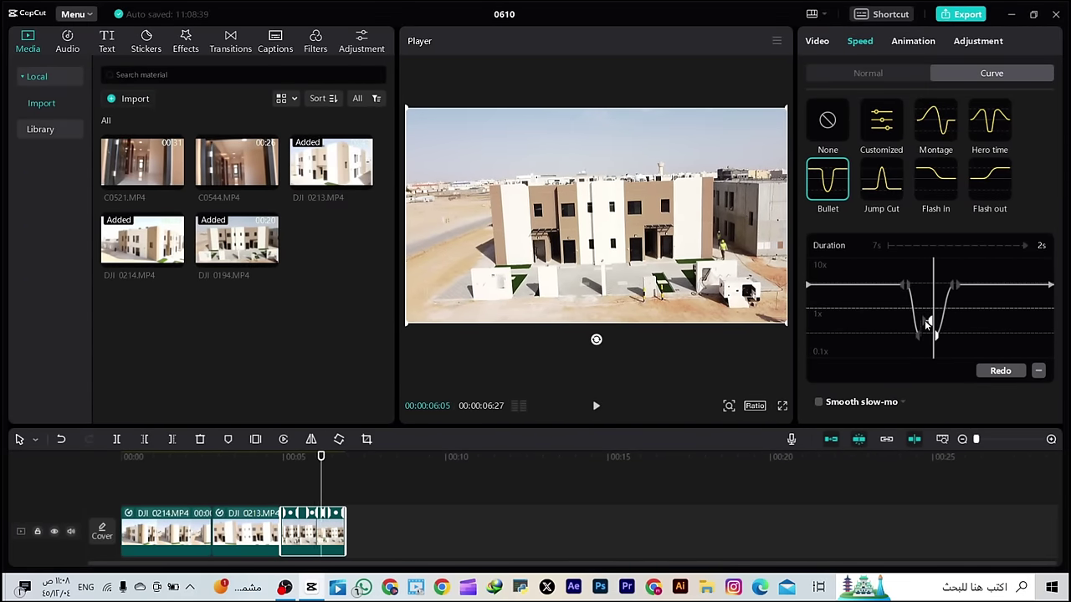
pyautogui.moveTo(939, 333); pyautogui.dragTo(923, 333)
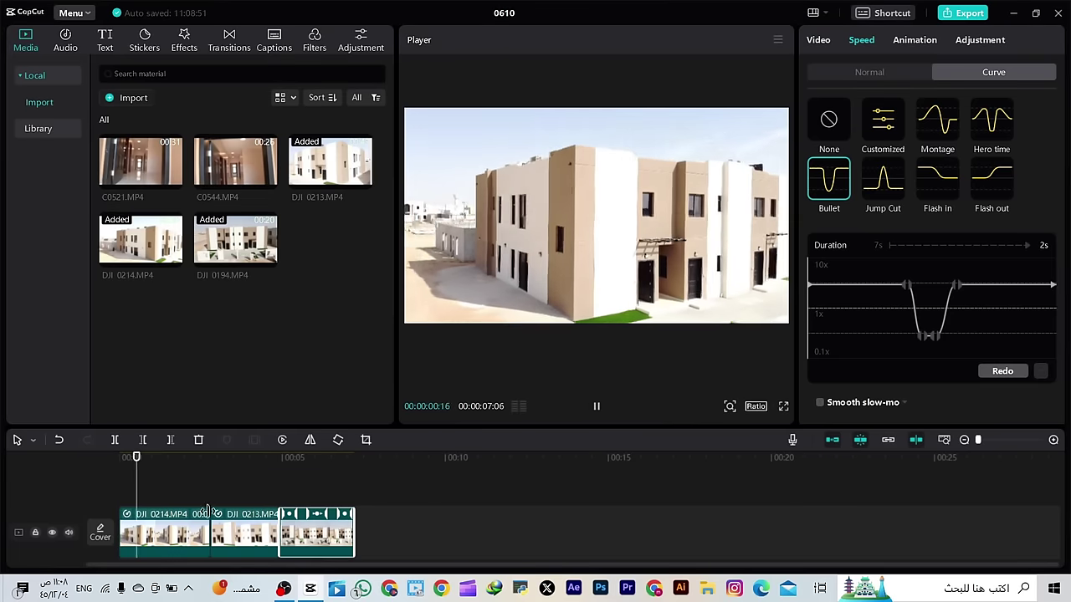
# Enable Smooth slow-mo on DJI 0214 and play back the ramped clips
pyautogui.click(154, 533)
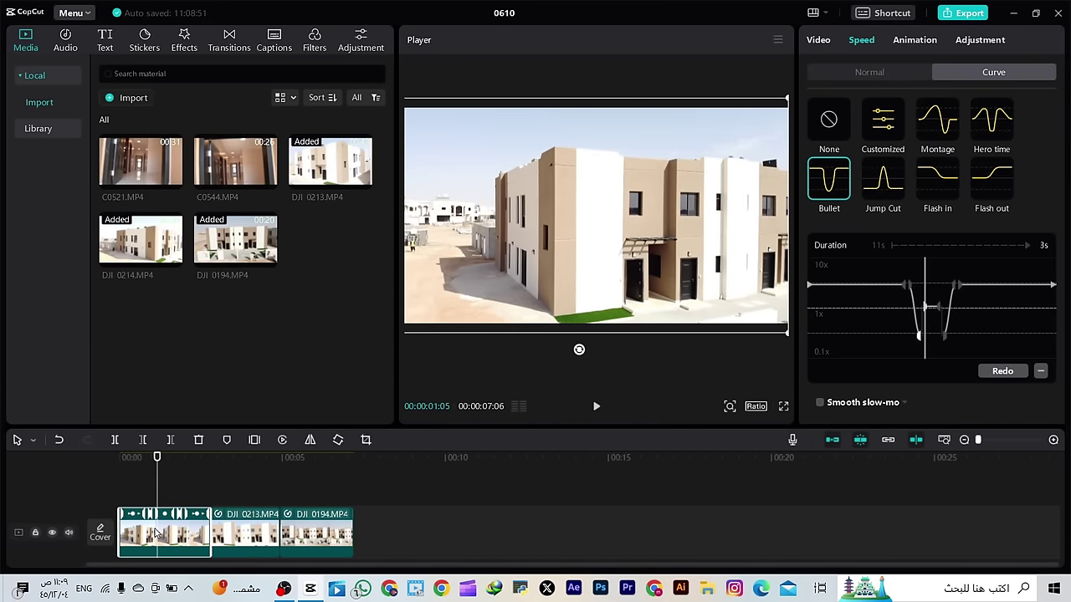
pyautogui.scroll(-1, 870, 404)
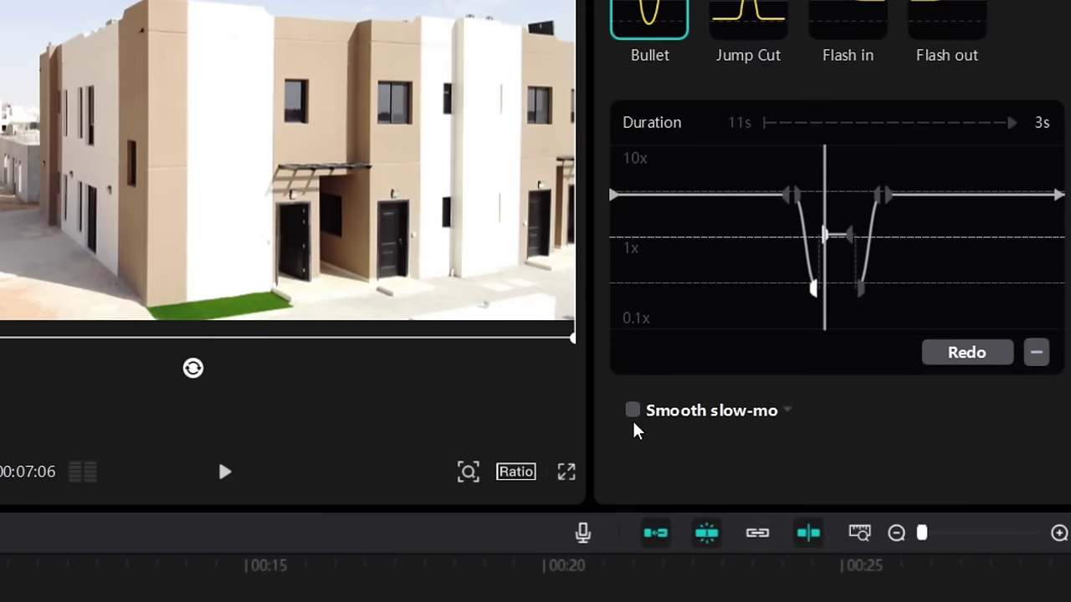
pyautogui.click(632, 411)
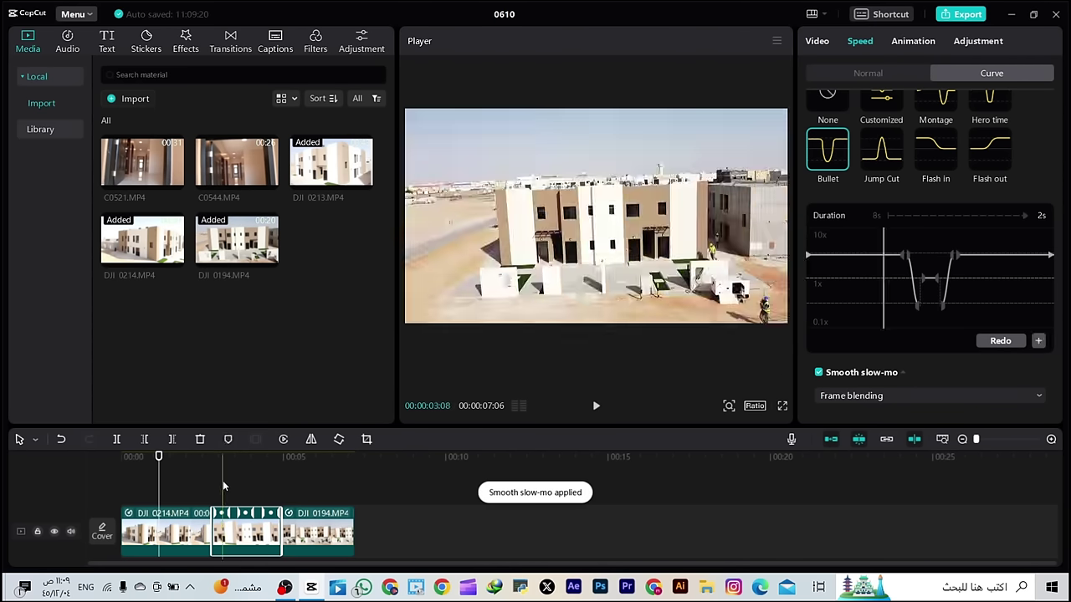
pyautogui.click(137, 482)
pyautogui.press('space')
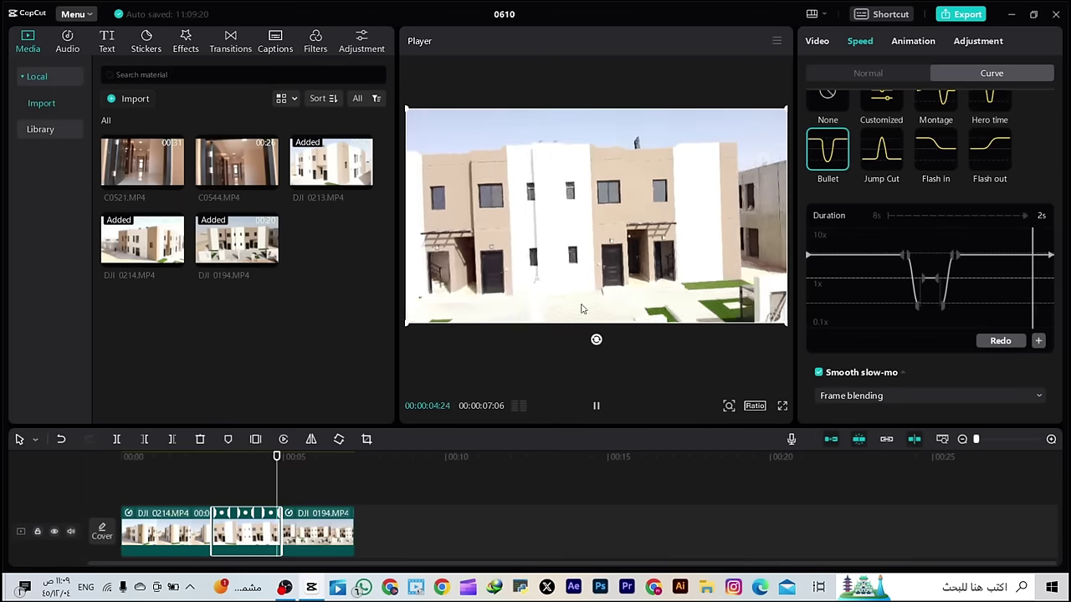
# Turn smooth slow-mo off for the second clip, on for DJI_0194, and switch DJI_0194 to Customized
pyautogui.click(861, 372)
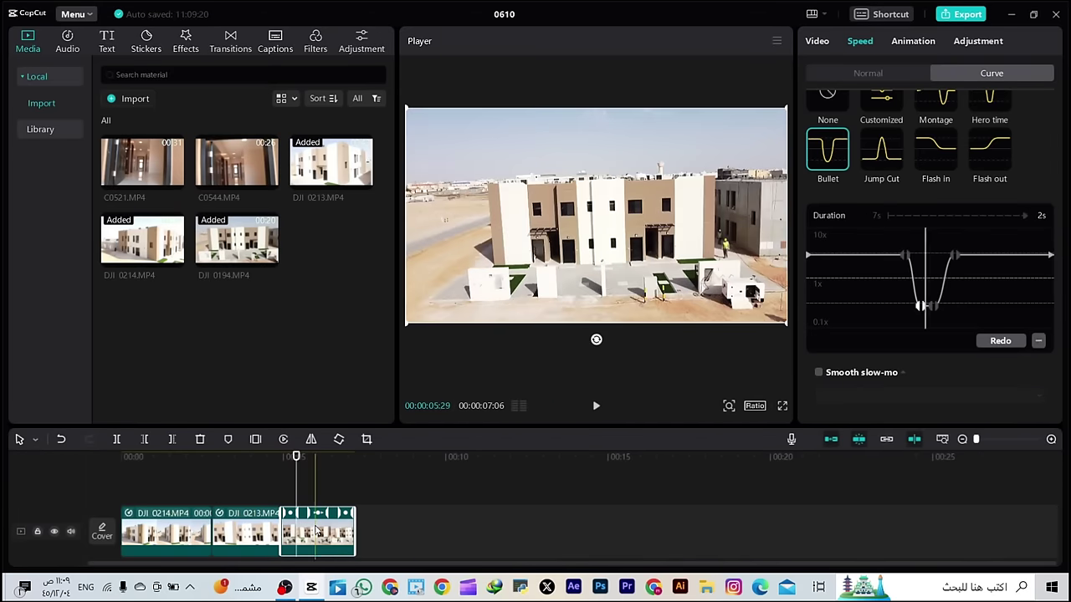
pyautogui.click(821, 373)
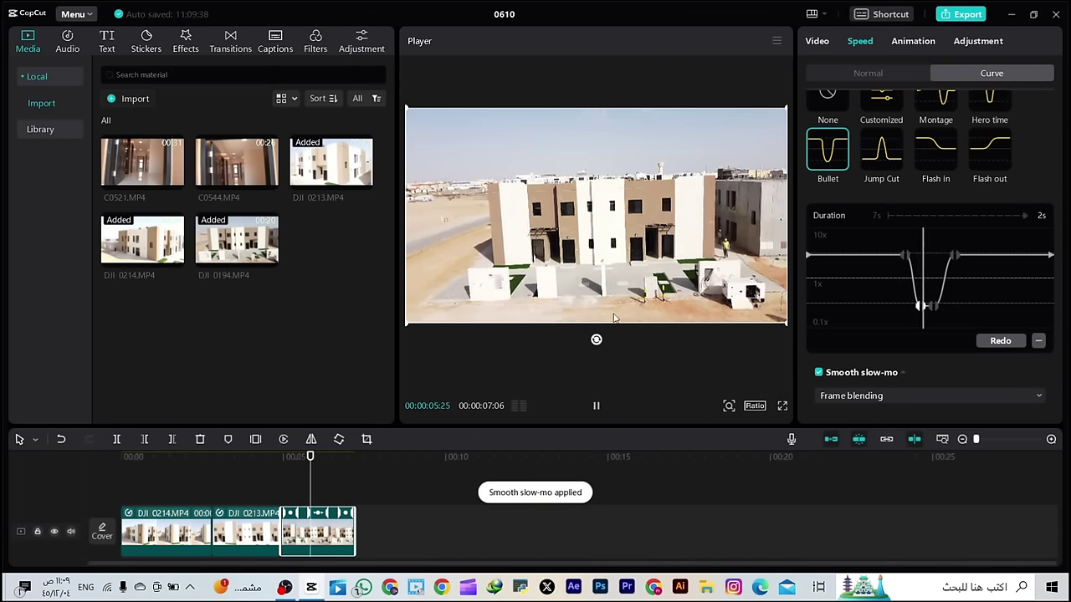
pyautogui.click(843, 115)
pyautogui.click(879, 127)
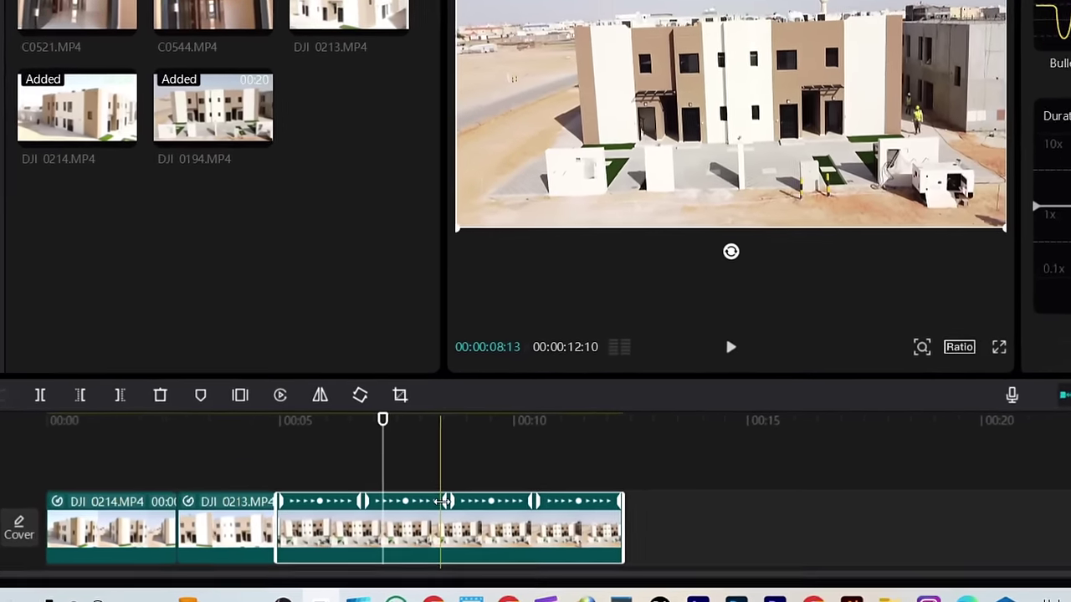
# Drag DJI_0194's custom curve points to speed up its start and end, then preview
pyautogui.moveTo(399, 513); pyautogui.dragTo(390, 514)
pyautogui.moveTo(451, 495); pyautogui.dragTo(416, 495)
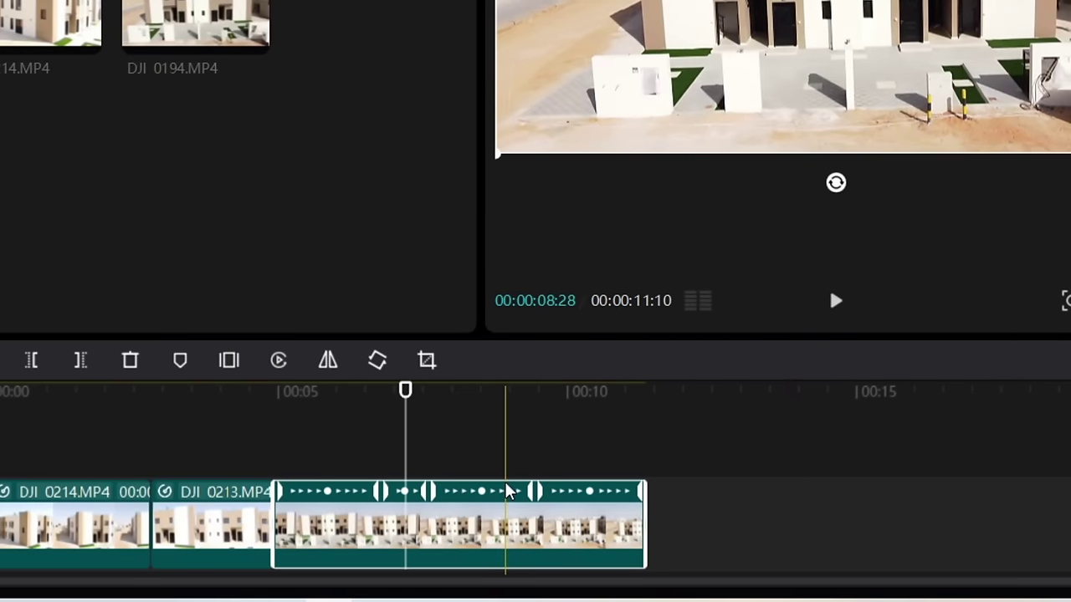
pyautogui.moveTo(538, 492); pyautogui.dragTo(665, 494)
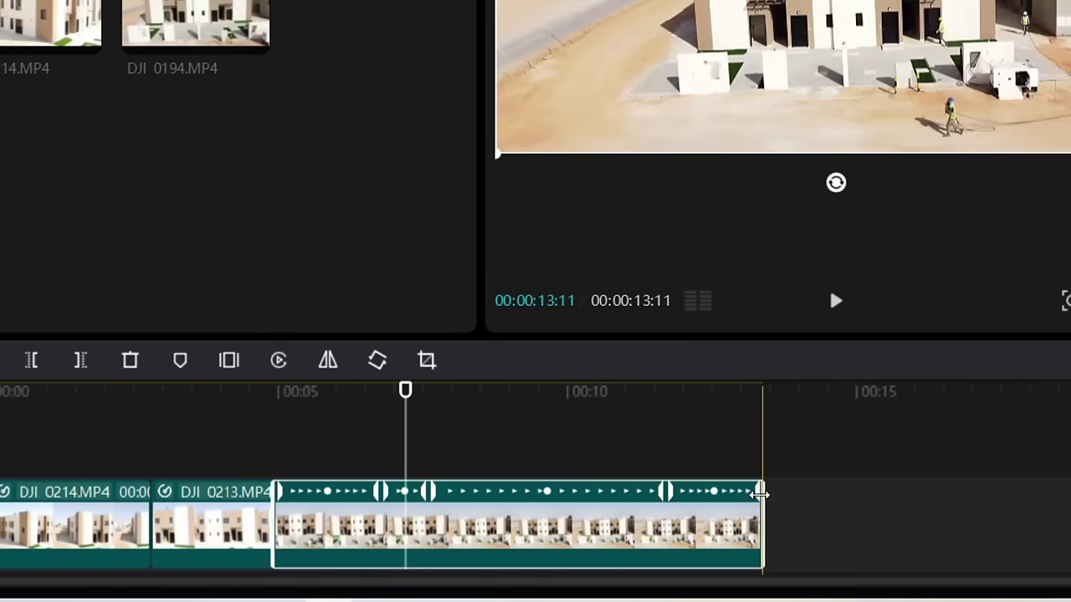
pyautogui.moveTo(760, 494); pyautogui.dragTo(706, 493)
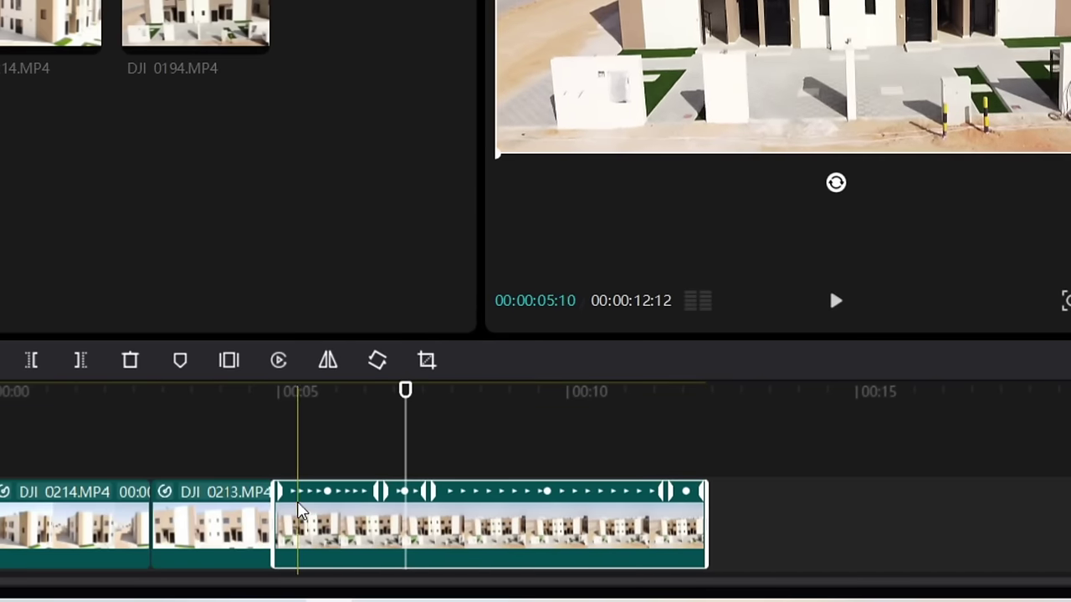
pyautogui.moveTo(277, 493); pyautogui.dragTo(334, 522)
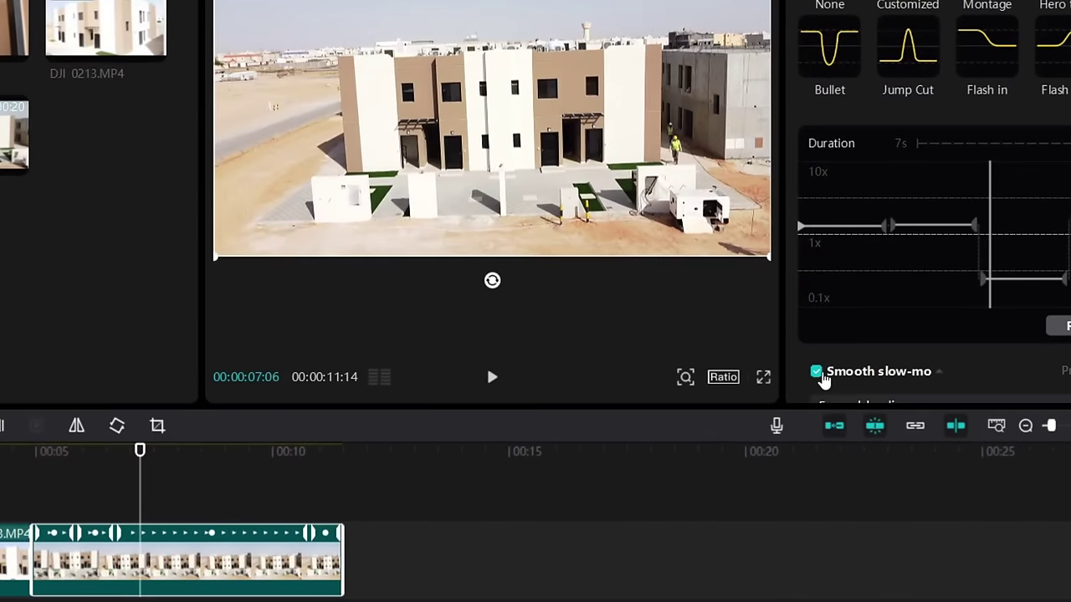
pyautogui.scroll(-1, 918, 350)
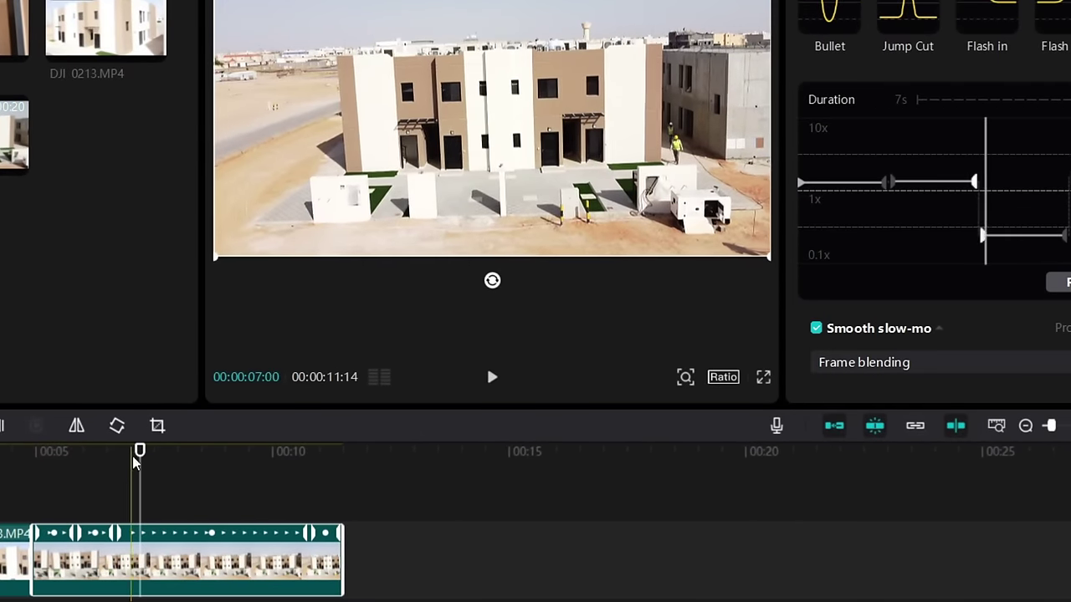
pyautogui.click(104, 488)
pyautogui.moveTo(78, 486); pyautogui.dragTo(34, 490)
pyautogui.press('space')
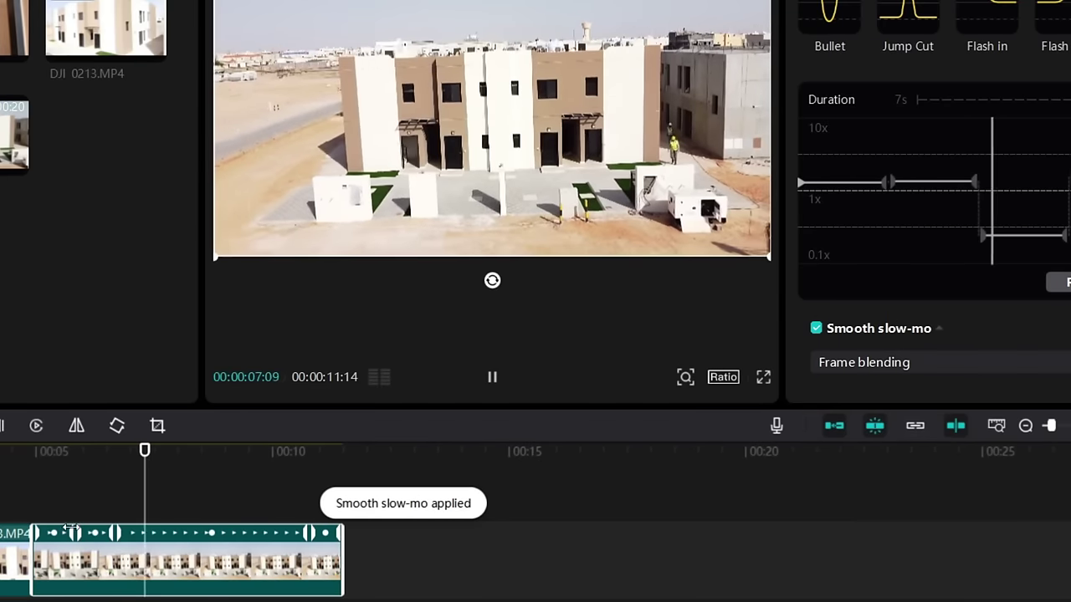
pyautogui.press('space')
# Push a curve point later to shorten the clip further and replay the revised ramp
pyautogui.moveTo(112, 532); pyautogui.dragTo(294, 522)
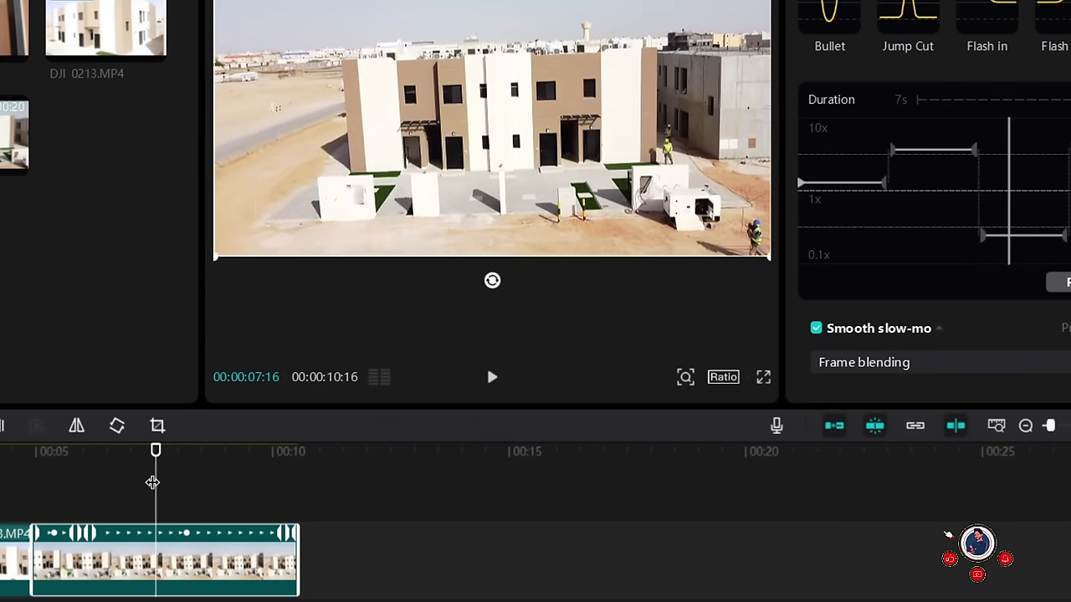
pyautogui.click(30, 517)
pyautogui.moveTo(30, 517); pyautogui.dragTo(24, 517)
pyautogui.press('space')
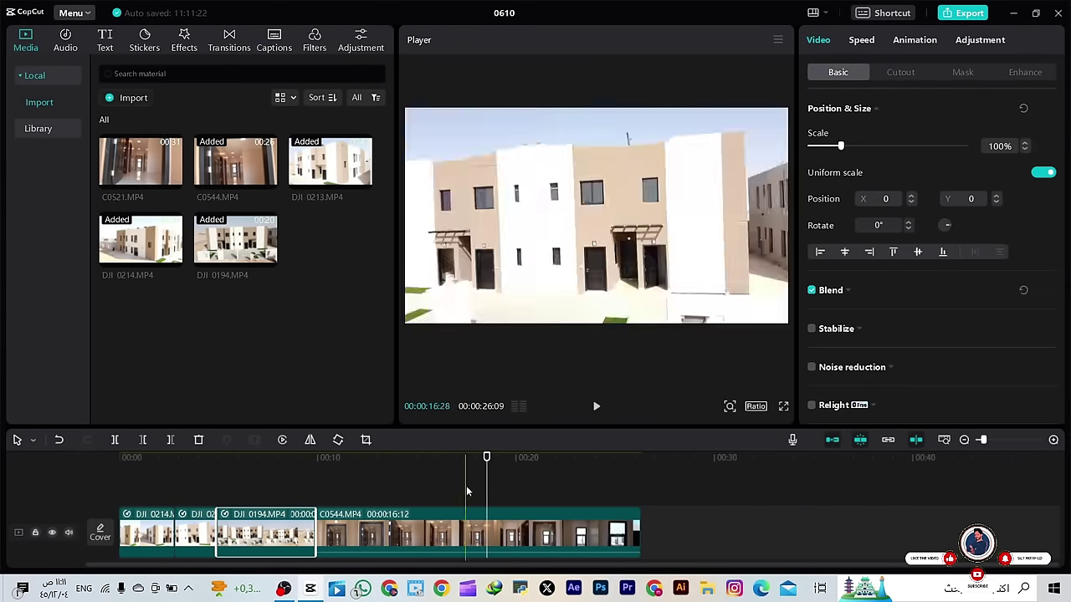
# Trim the C0544 hallway clip at both ends with Delete left and Delete right
pyautogui.click(324, 458)
pyautogui.press('space')
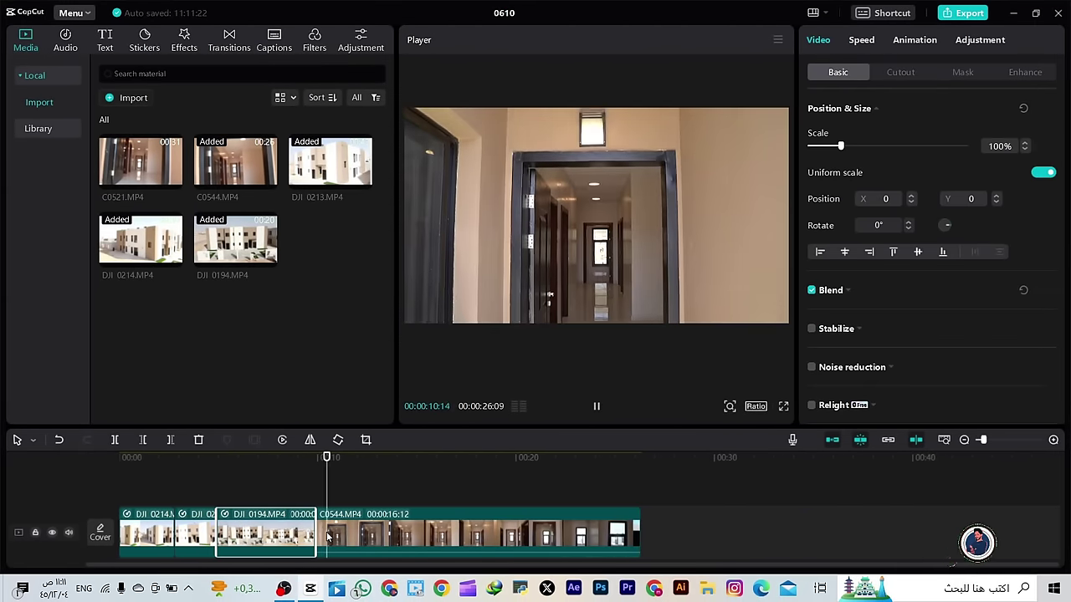
pyautogui.click(144, 440)
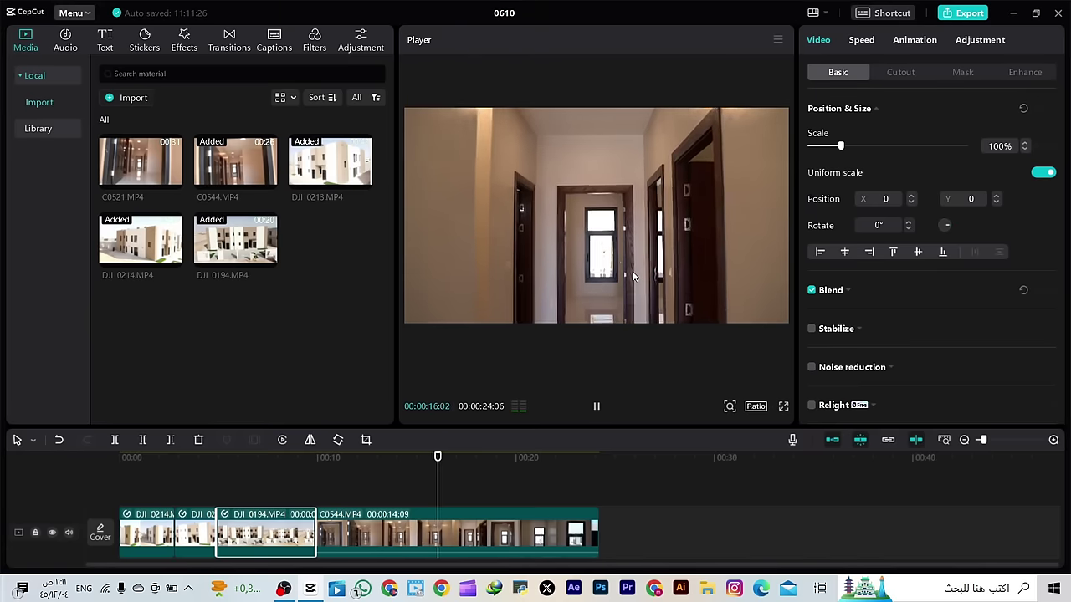
pyautogui.click(474, 483)
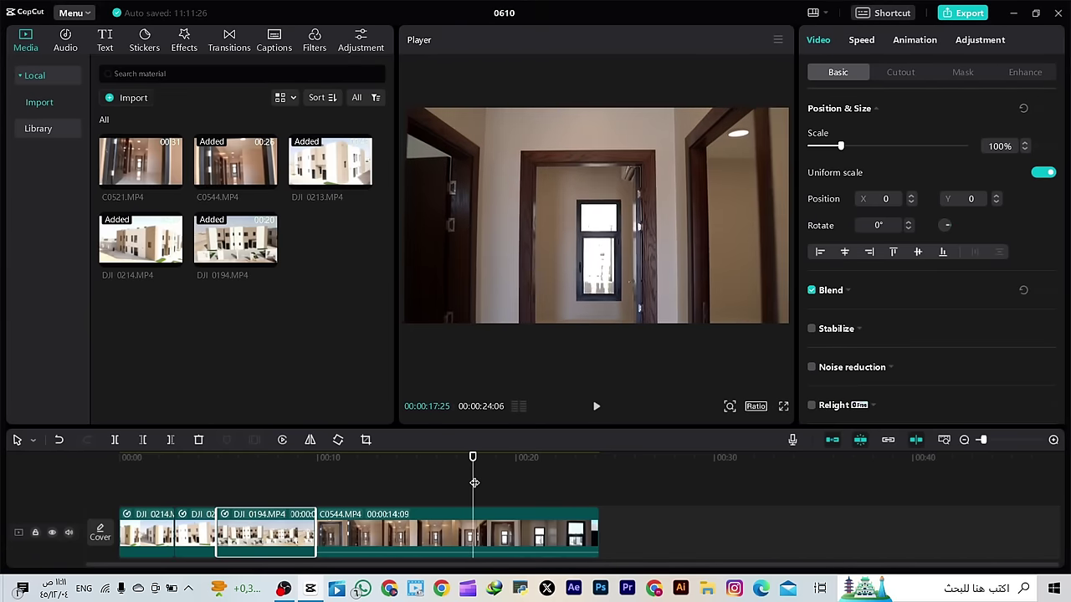
pyautogui.moveTo(474, 483); pyautogui.dragTo(565, 491)
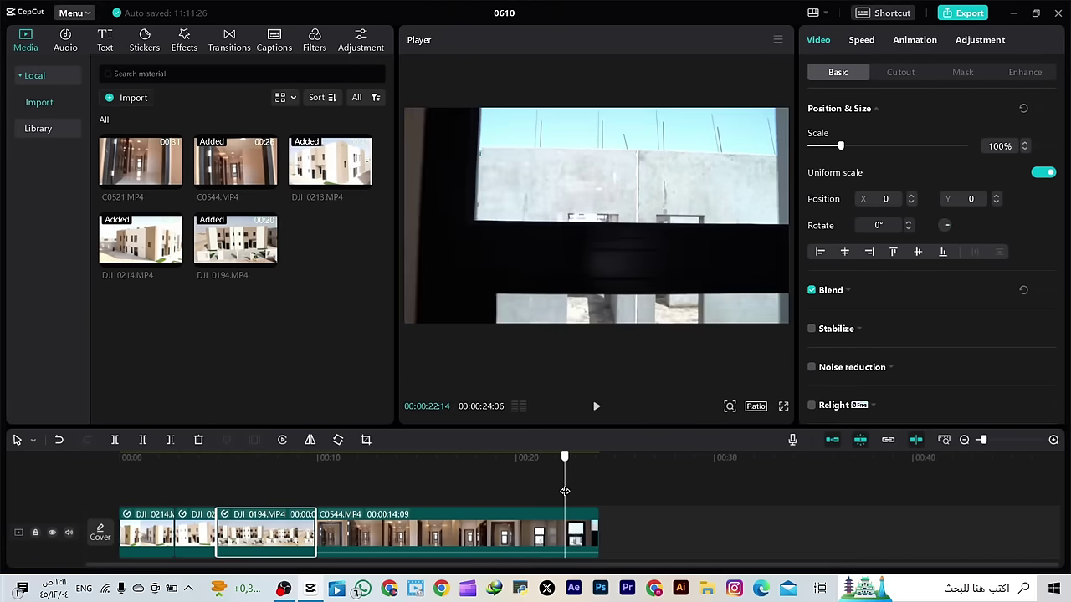
pyautogui.press('w')
# Give C0544 the Bullet speed curve with Smooth slow-mo on, and preview it
pyautogui.click(379, 528)
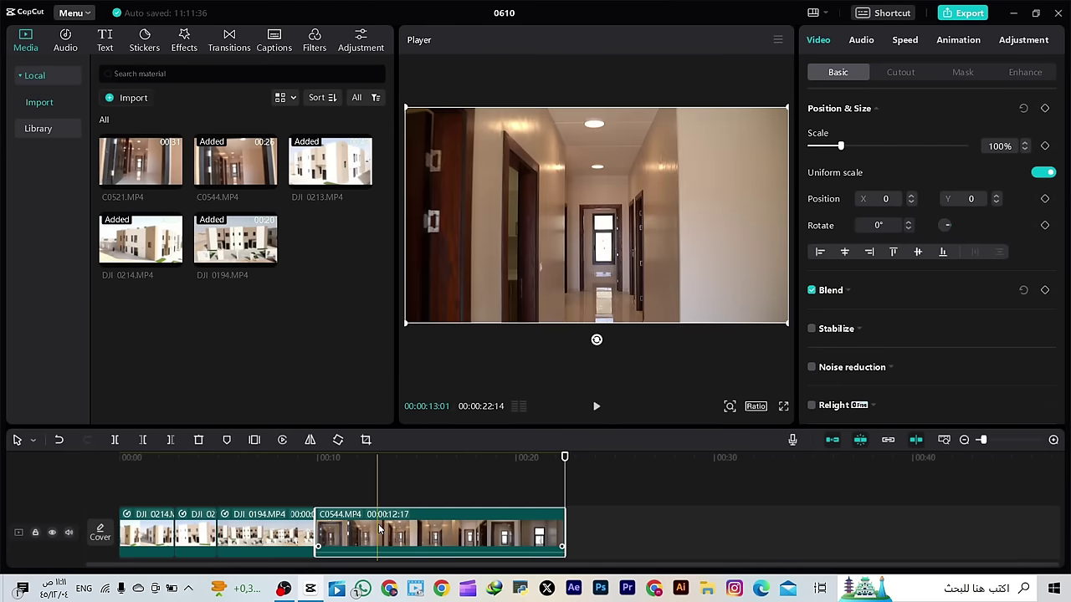
pyautogui.click(904, 40)
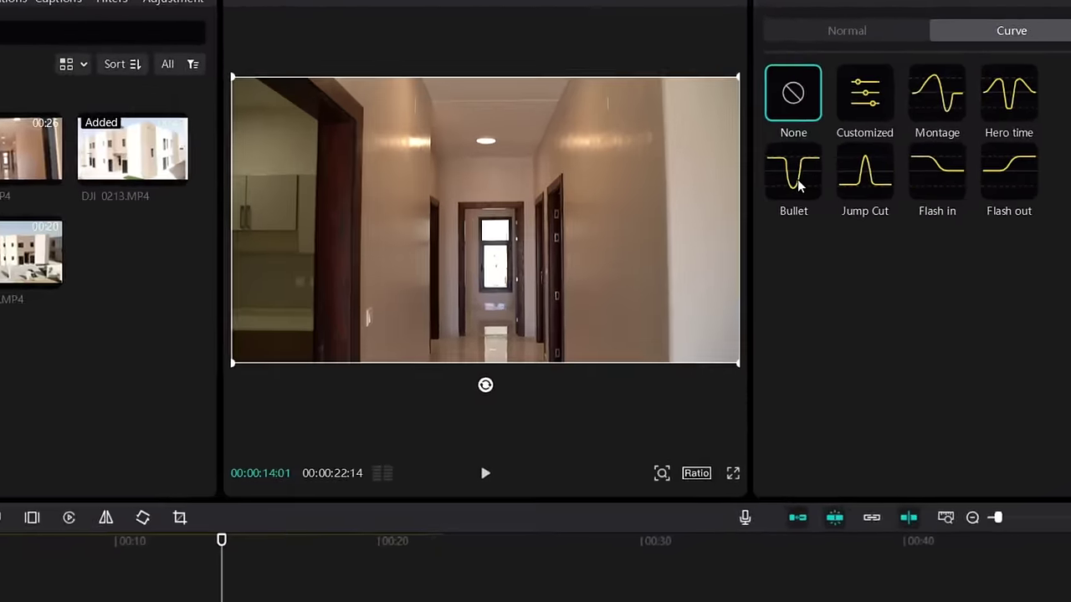
pyautogui.click(831, 184)
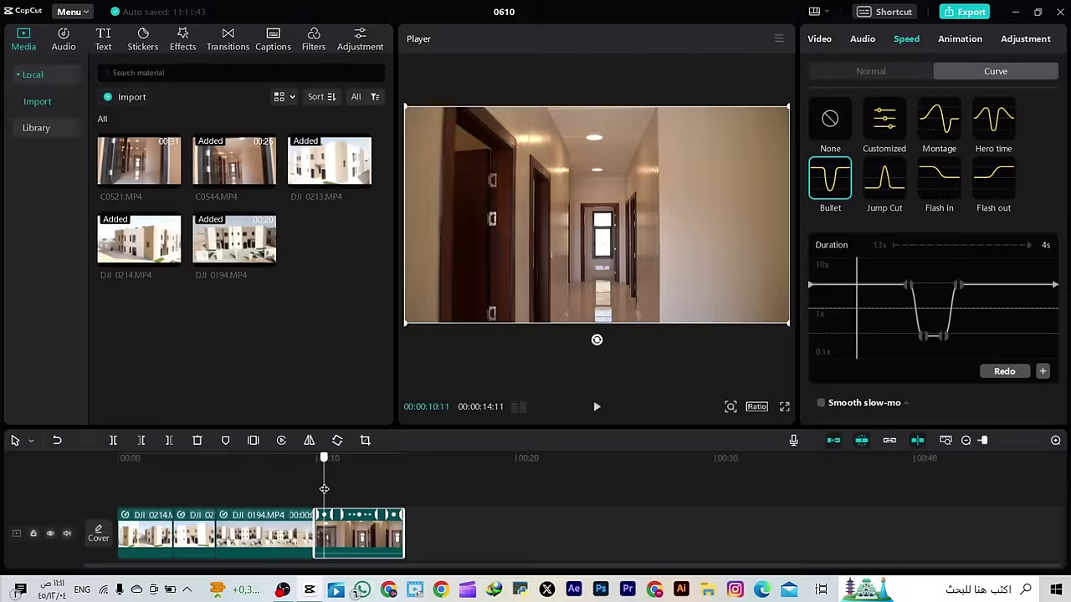
pyautogui.press('space')
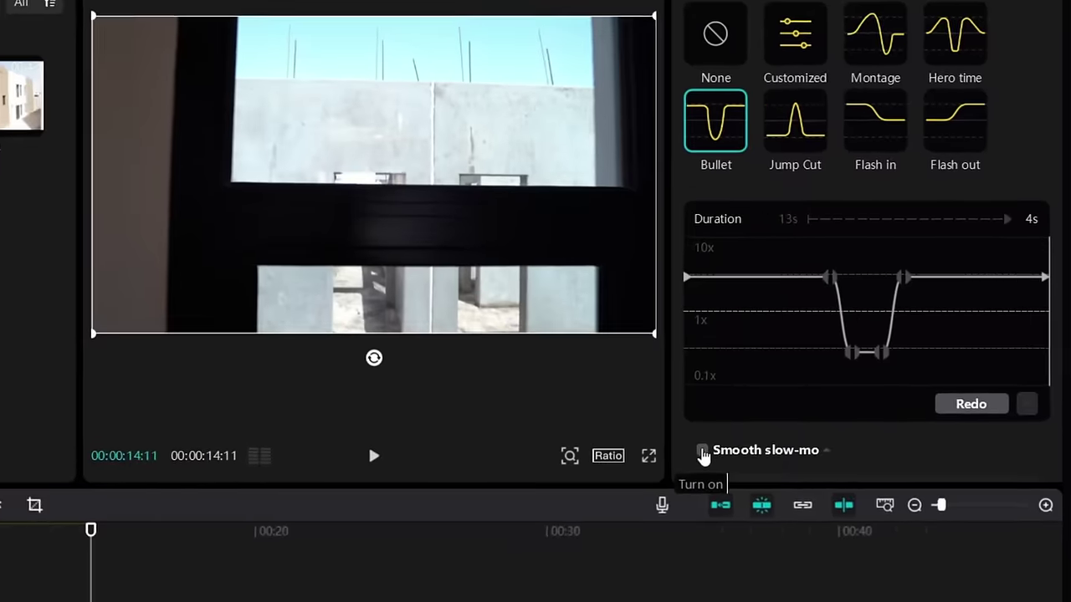
pyautogui.click(821, 404)
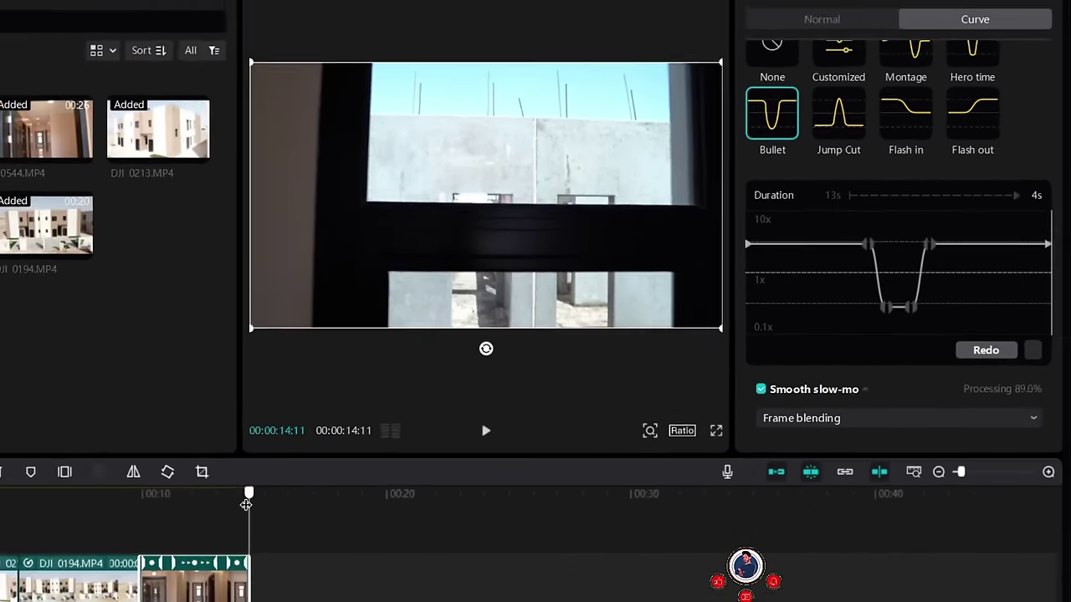
pyautogui.click(317, 488)
pyautogui.press('space')
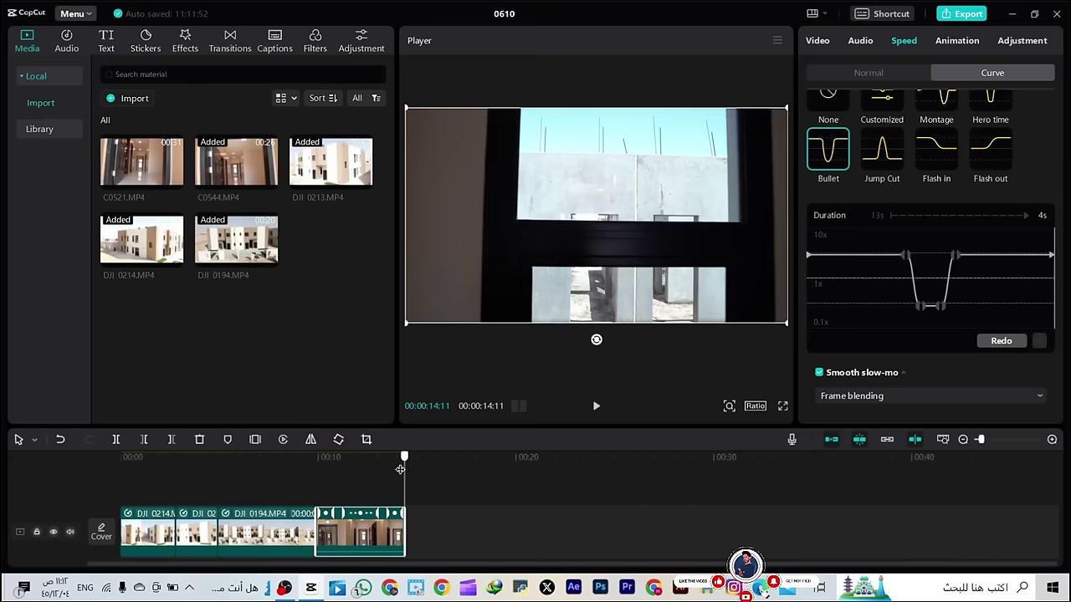
pyautogui.click(326, 488)
pyautogui.press('space')
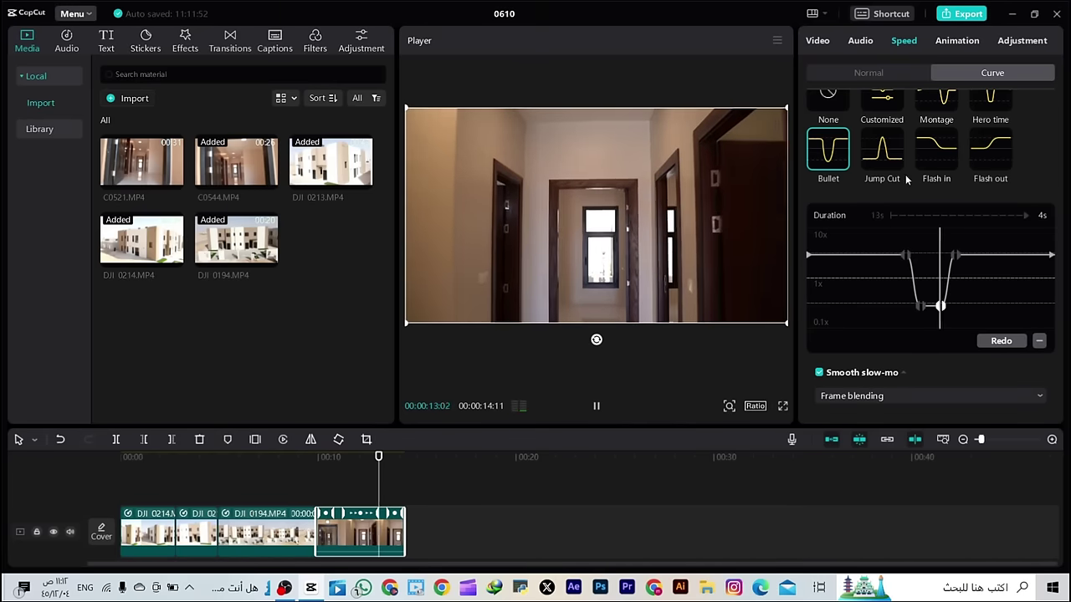
pyautogui.press('space')
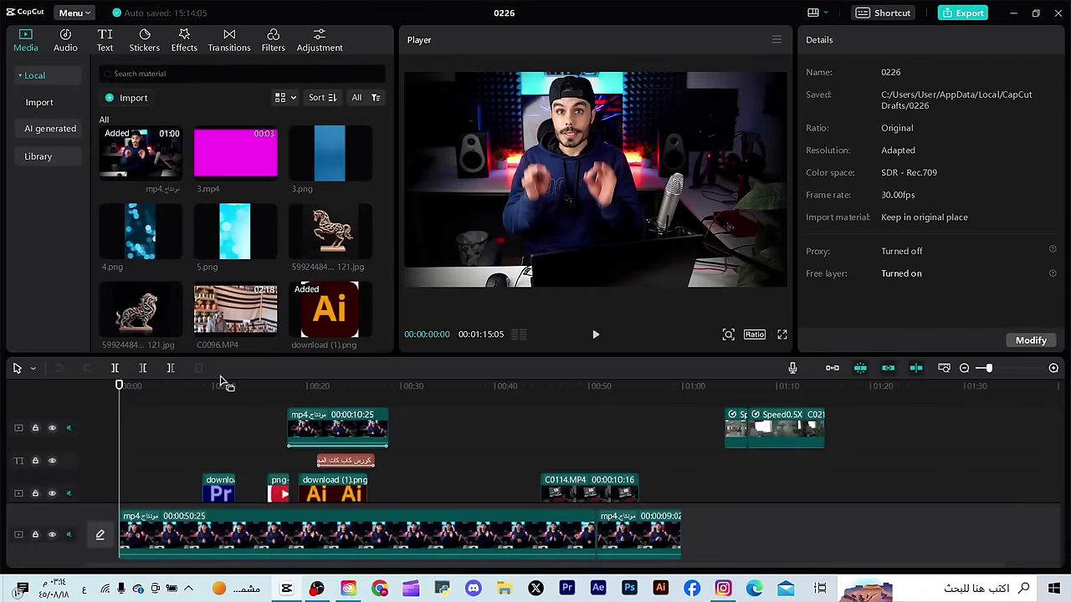
pyautogui.click(216, 386)
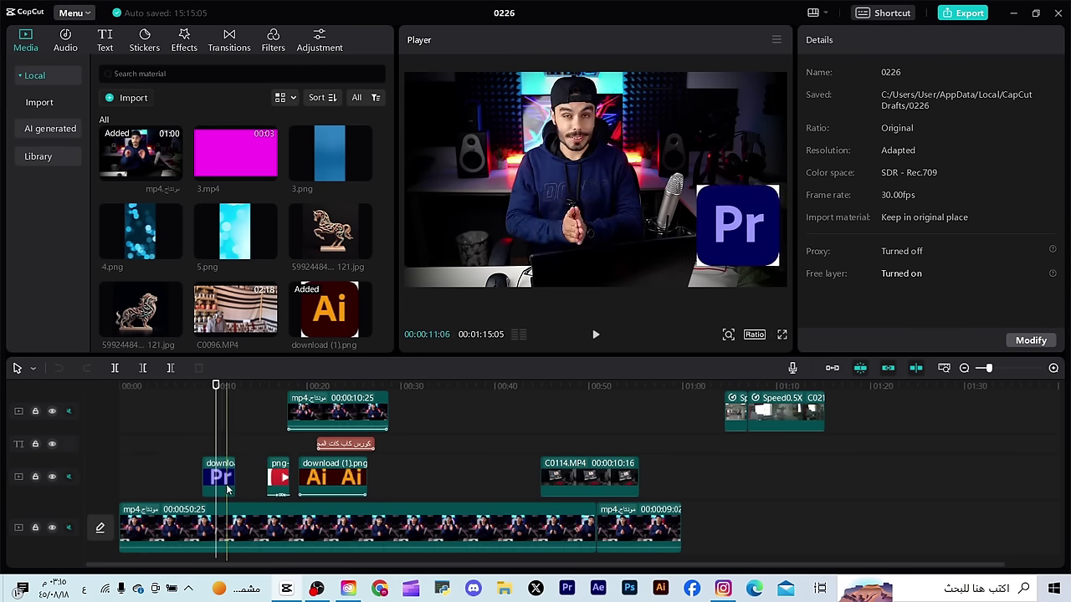
pyautogui.scroll(-1, 229, 492)
pyautogui.click(402, 506)
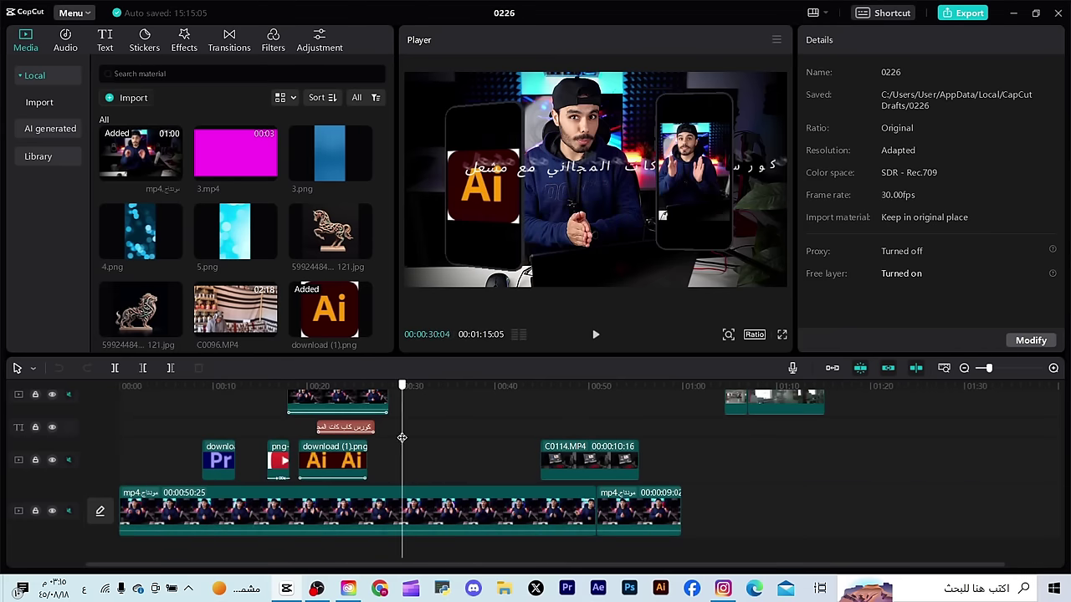
pyautogui.click(422, 507)
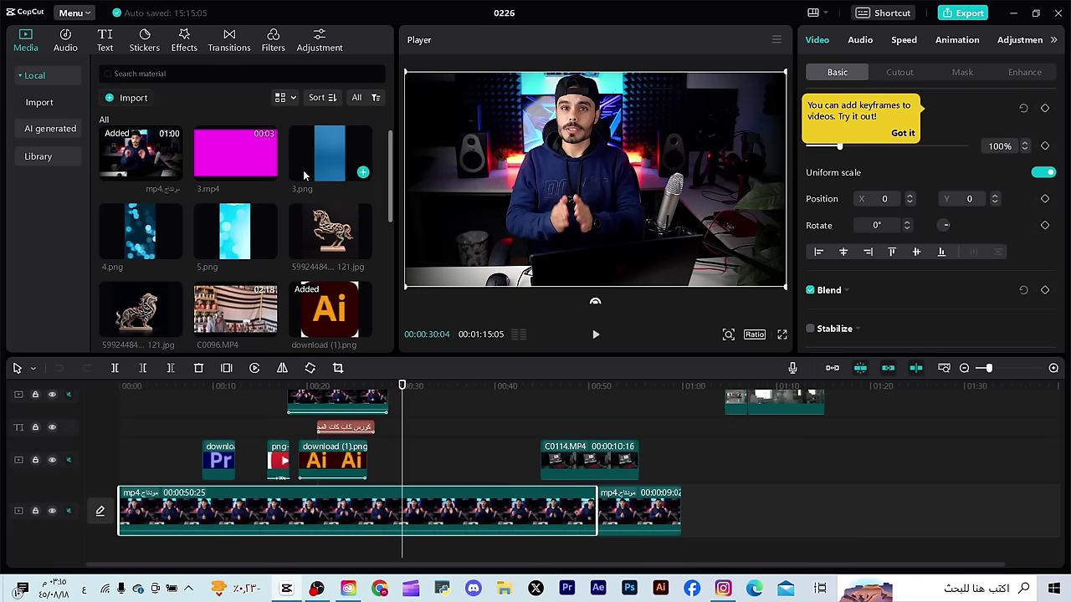
# Drop 3.mp4 onto the overlay track near 00:32 and dismiss the keyframe tip
pyautogui.moveTo(246, 156); pyautogui.dragTo(408, 473)
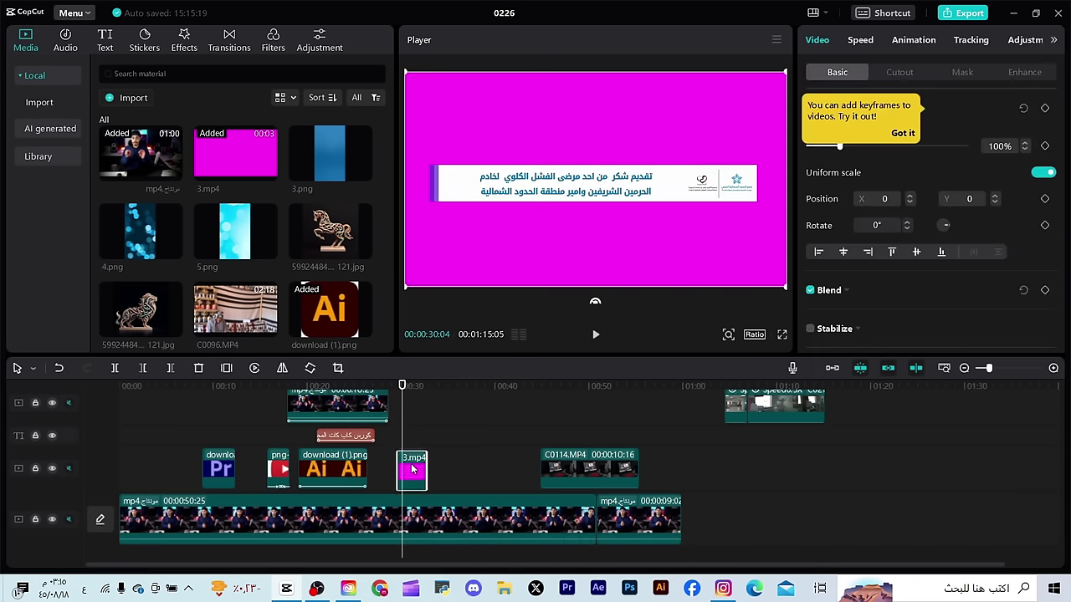
pyautogui.moveTo(407, 430); pyautogui.dragTo(417, 435)
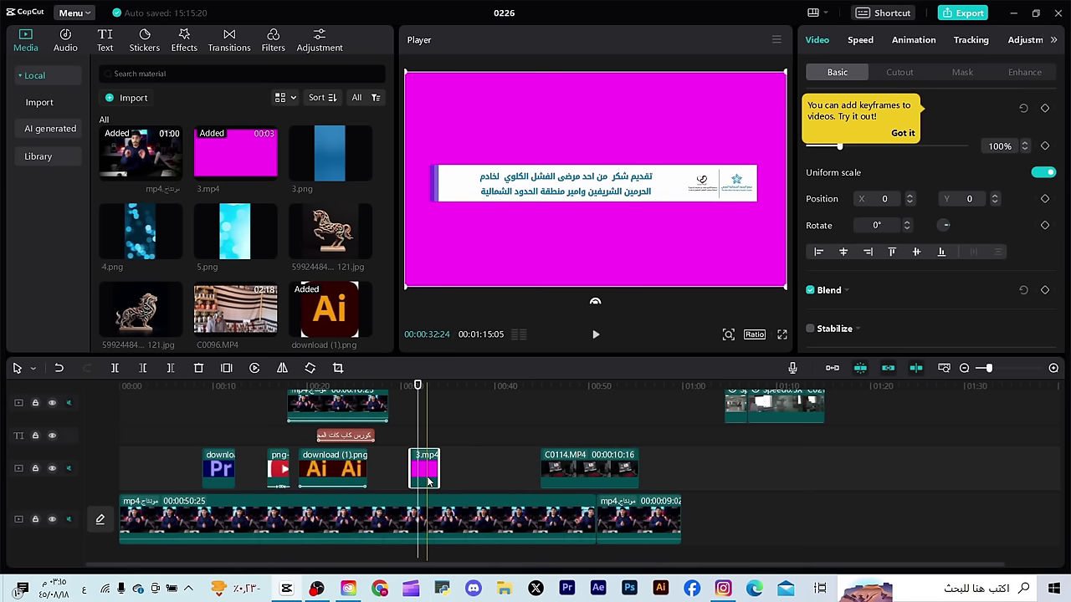
pyautogui.click(902, 134)
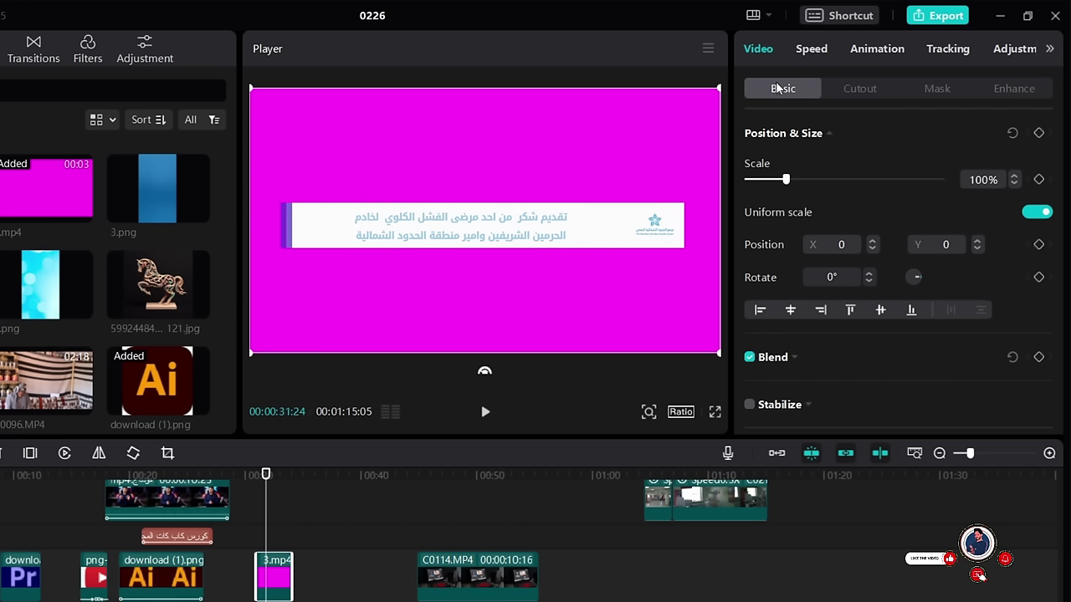
# Enable Chroma key on the 3.mp4 banner, eyedrop the magenta and raise Strength to 2
pyautogui.click(861, 93)
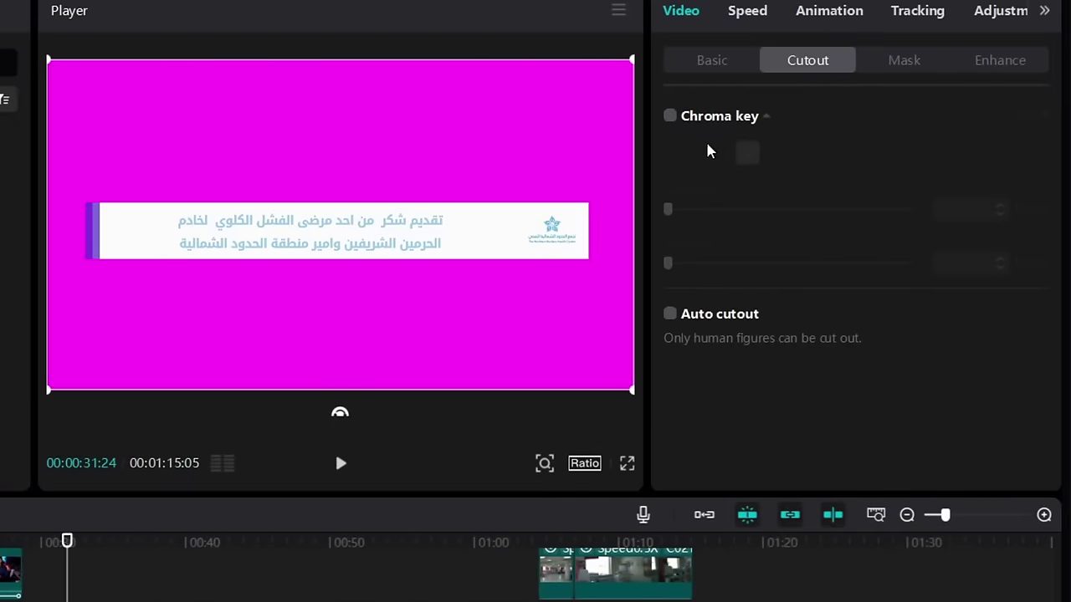
pyautogui.click(670, 116)
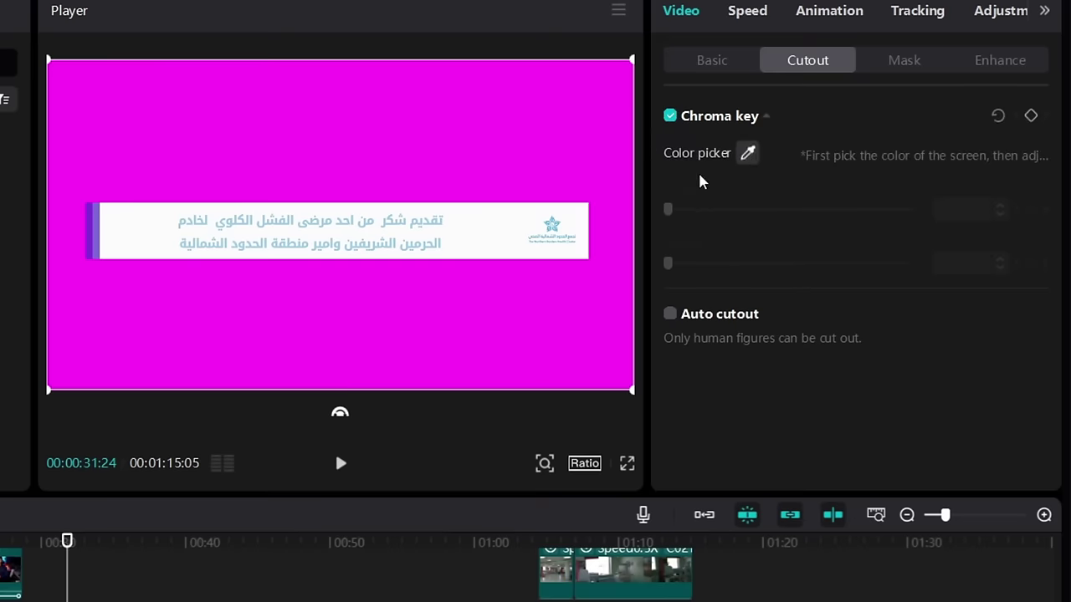
pyautogui.click(567, 150)
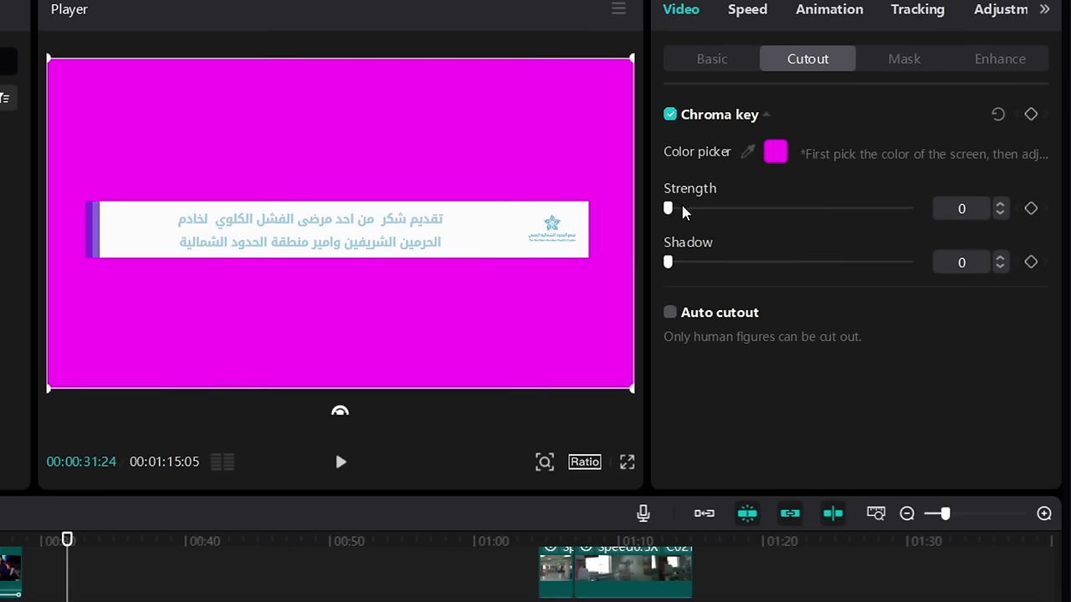
pyautogui.moveTo(683, 211)
pyautogui.mouseDown()
pyautogui.moveTo(703, 211)
pyautogui.moveTo(646, 205)
pyautogui.moveTo(715, 214)
pyautogui.moveTo(672, 216)
pyautogui.mouseUp()
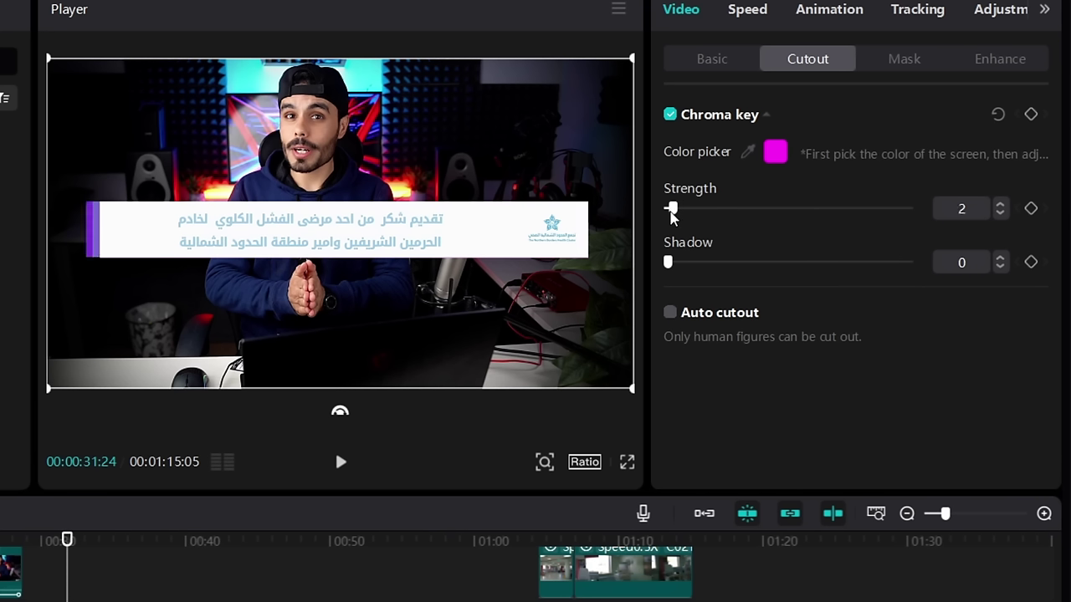
# Shrink the banner into the lower frame and raise the key Shadow to 100
pyautogui.moveTo(630, 66); pyautogui.dragTo(532, 117)
pyautogui.moveTo(460, 232); pyautogui.dragTo(438, 348)
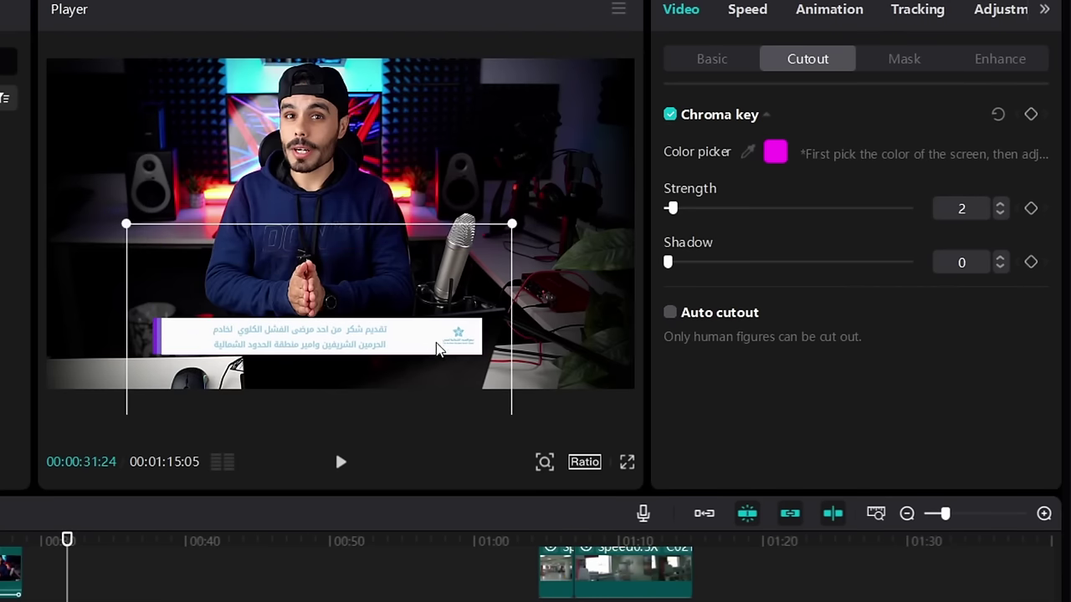
pyautogui.click(341, 467)
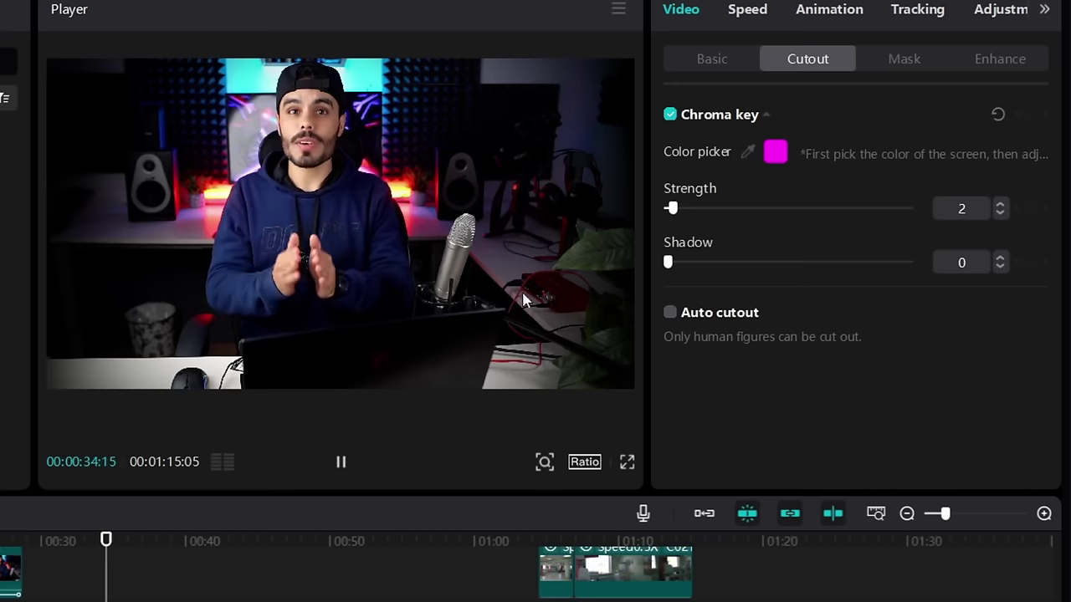
pyautogui.press('space')
pyautogui.moveTo(694, 269); pyautogui.dragTo(775, 266)
pyautogui.click(74, 577)
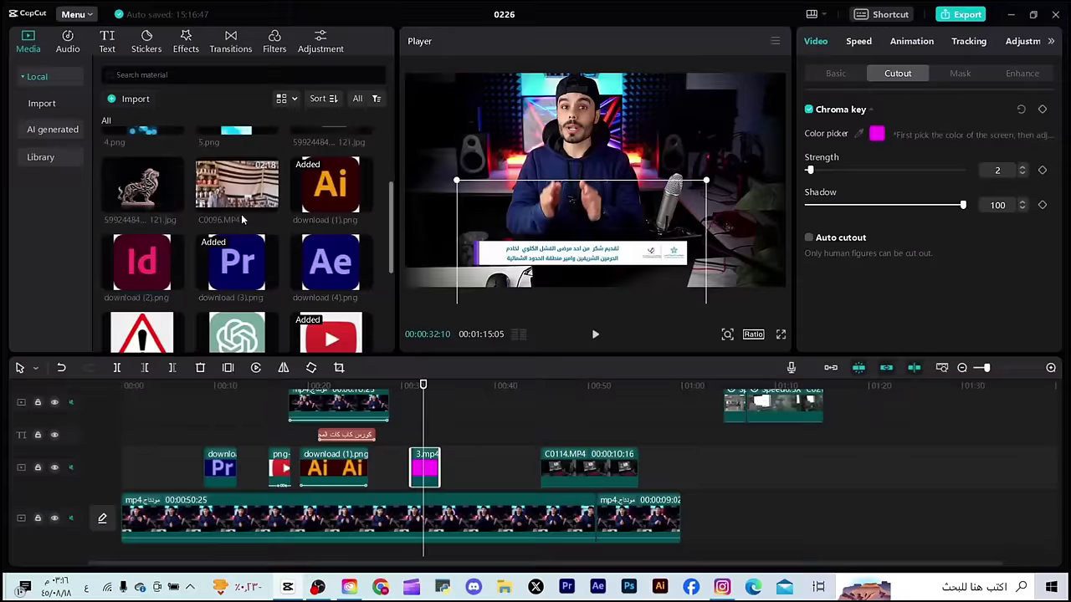
pyautogui.scroll(-5, 242, 219)
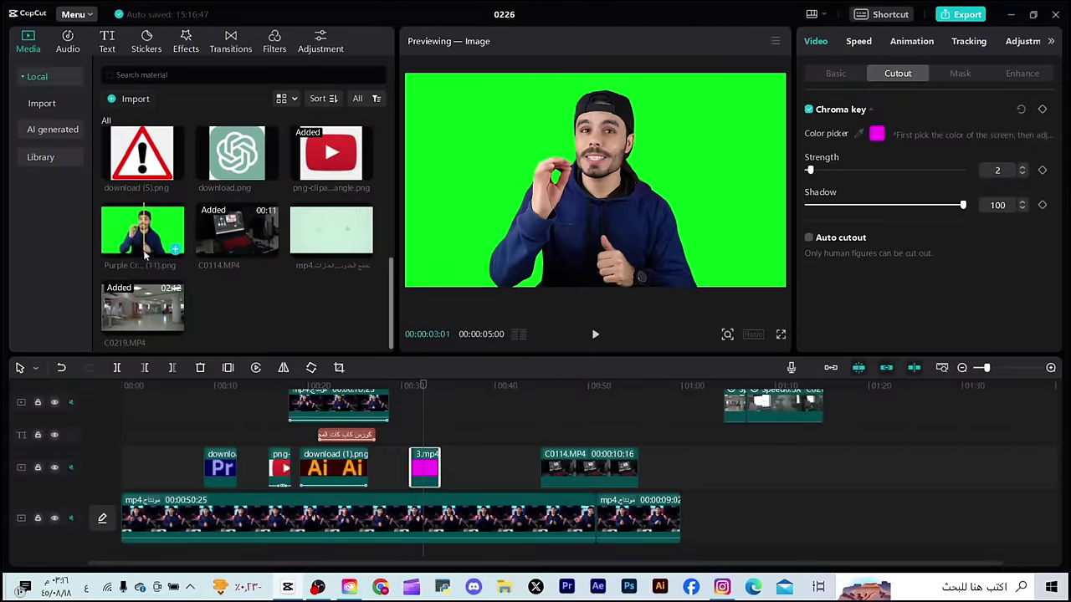
# Place the 'Purple Crea…' (11).png image after the banner at 00:38 and show its Cutout settings
pyautogui.moveTo(144, 234); pyautogui.dragTo(464, 475)
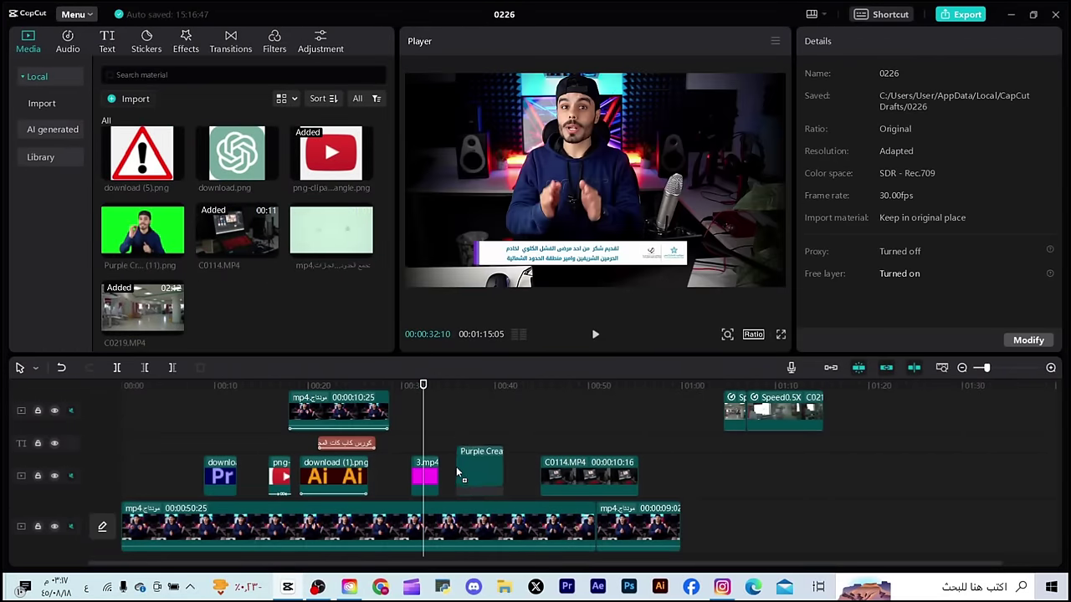
pyautogui.click(427, 476)
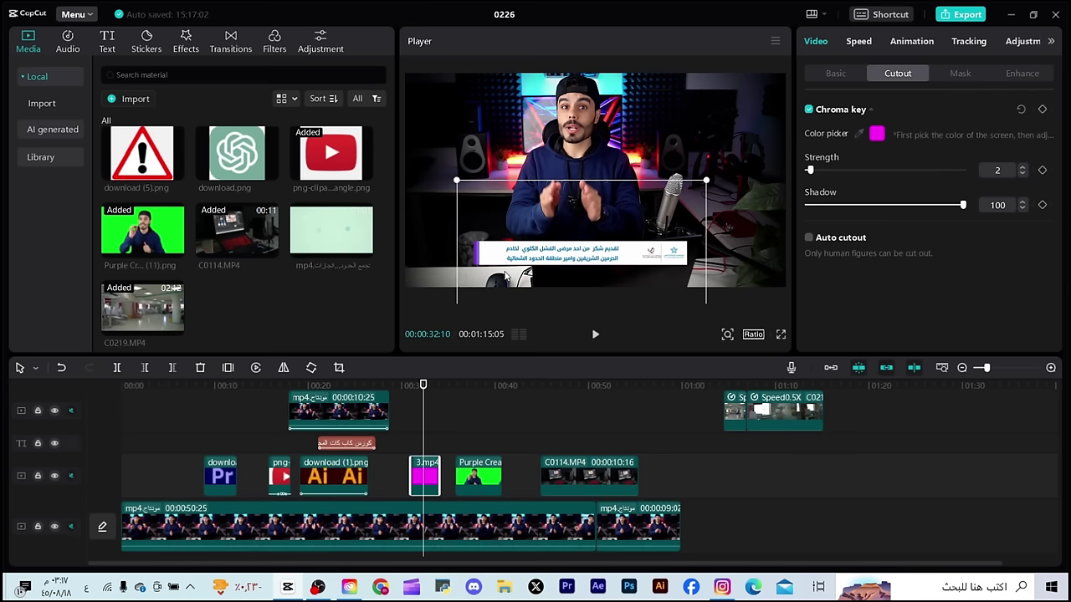
pyautogui.click(487, 421)
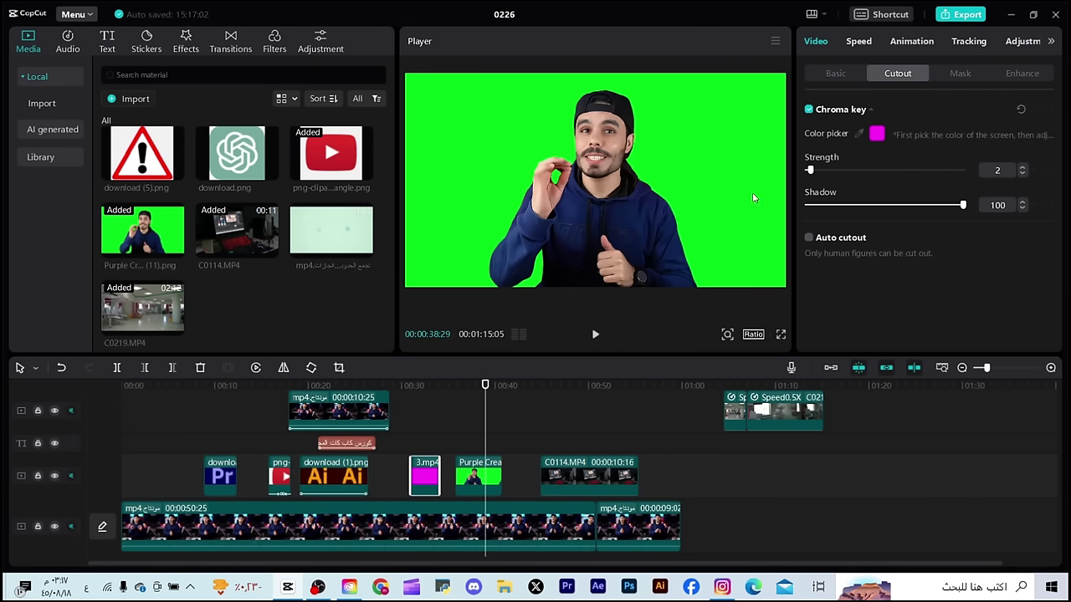
pyautogui.click(488, 481)
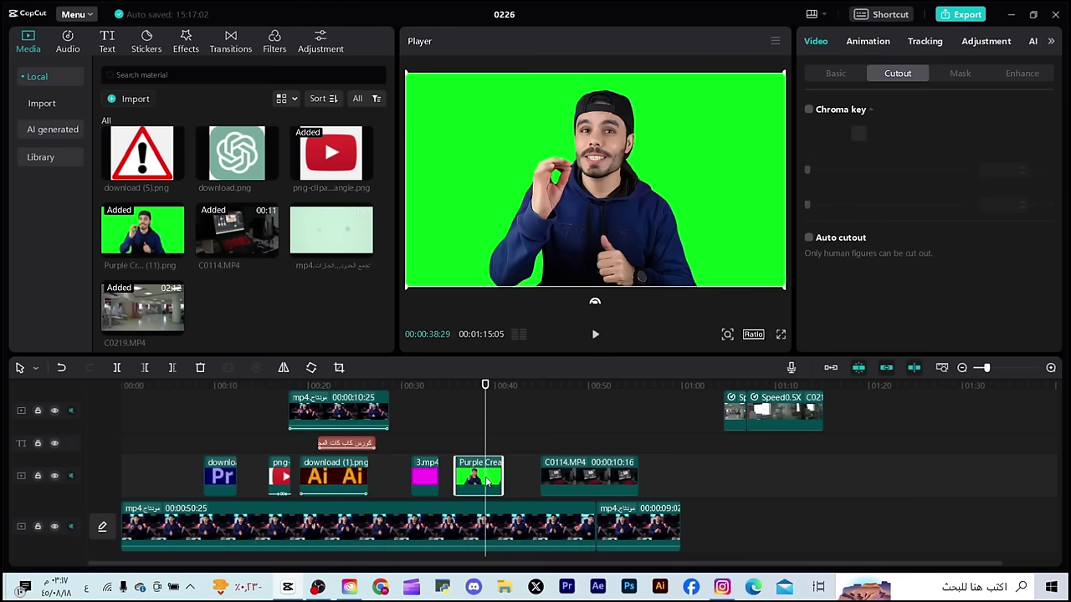
pyautogui.click(836, 75)
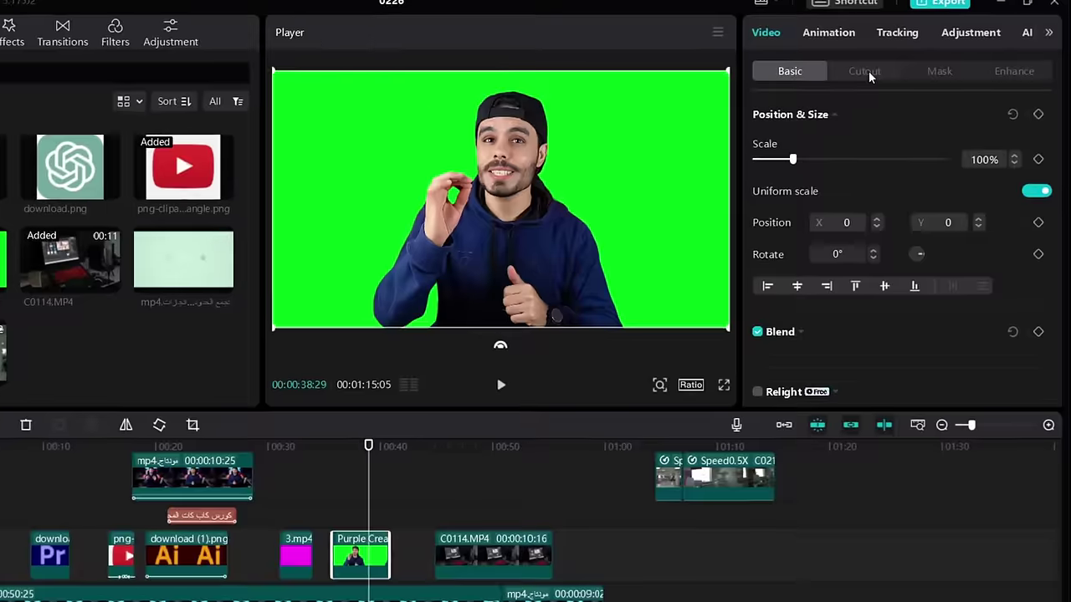
pyautogui.click(898, 74)
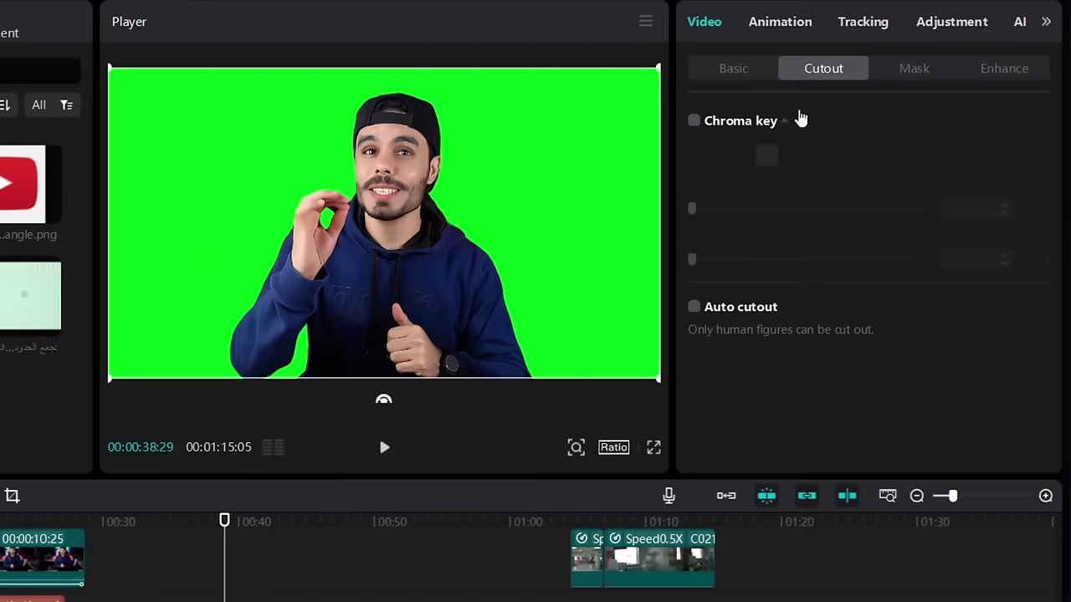
# Enable Chroma key on 'Purple Crea…', eyedrop the green and raise Strength
pyautogui.click(695, 124)
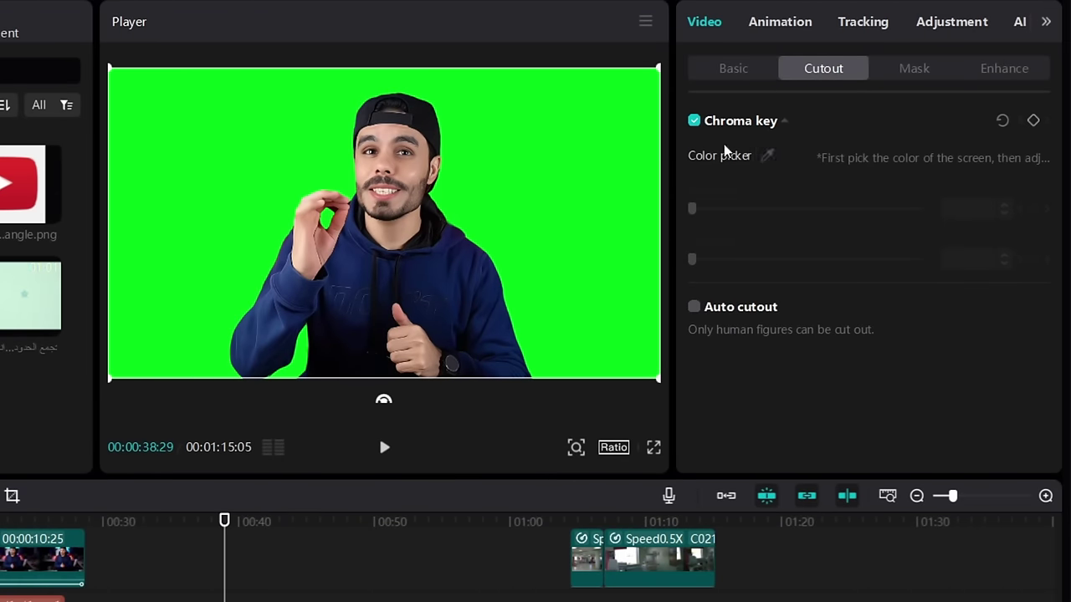
pyautogui.click(767, 156)
pyautogui.click(540, 161)
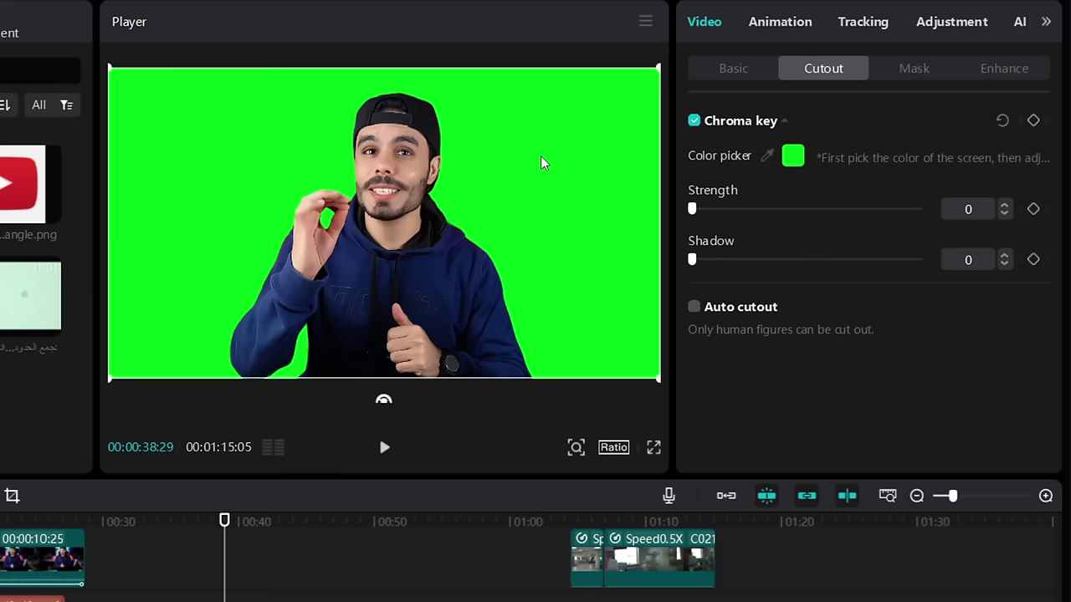
pyautogui.moveTo(692, 209); pyautogui.dragTo(843, 227)
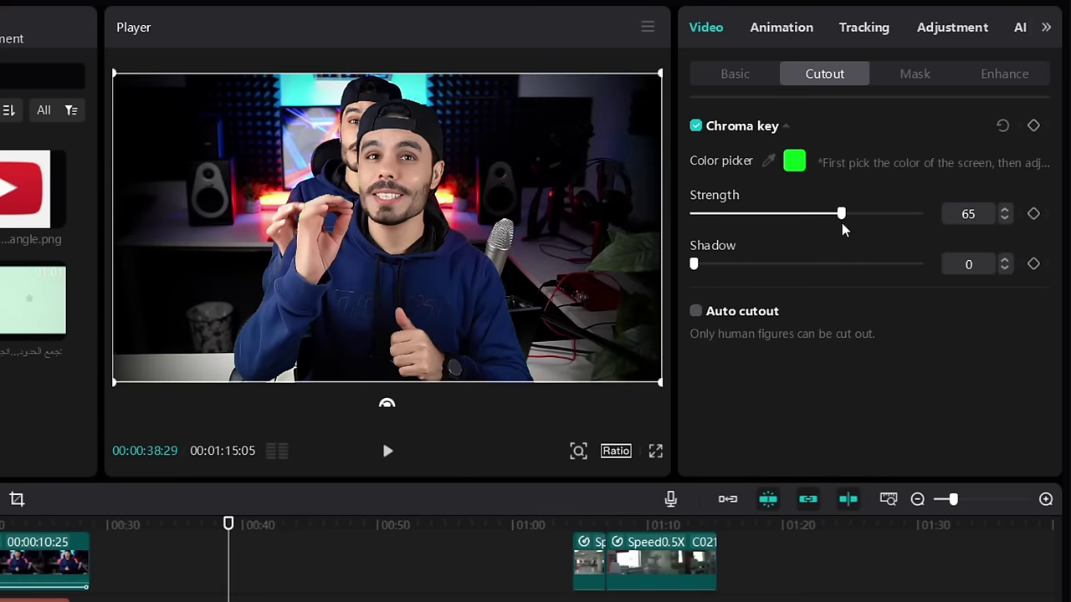
pyautogui.moveTo(733, 219); pyautogui.dragTo(830, 215)
# Resize and position the cut-out presenter, with key Strength 100 and Shadow 45
pyautogui.moveTo(659, 94); pyautogui.dragTo(539, 190)
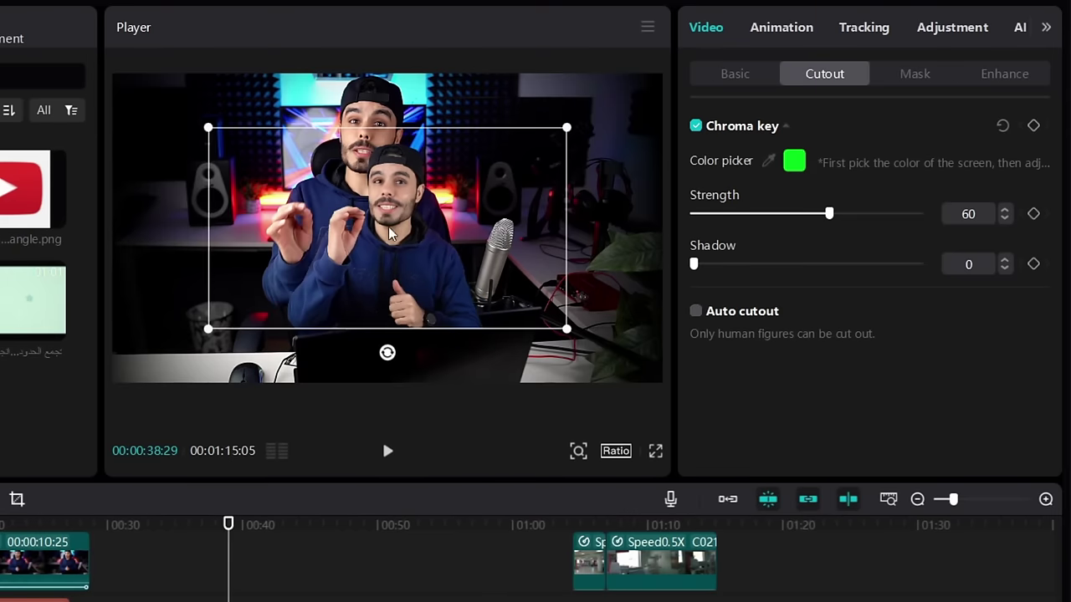
pyautogui.moveTo(393, 233); pyautogui.dragTo(416, 265)
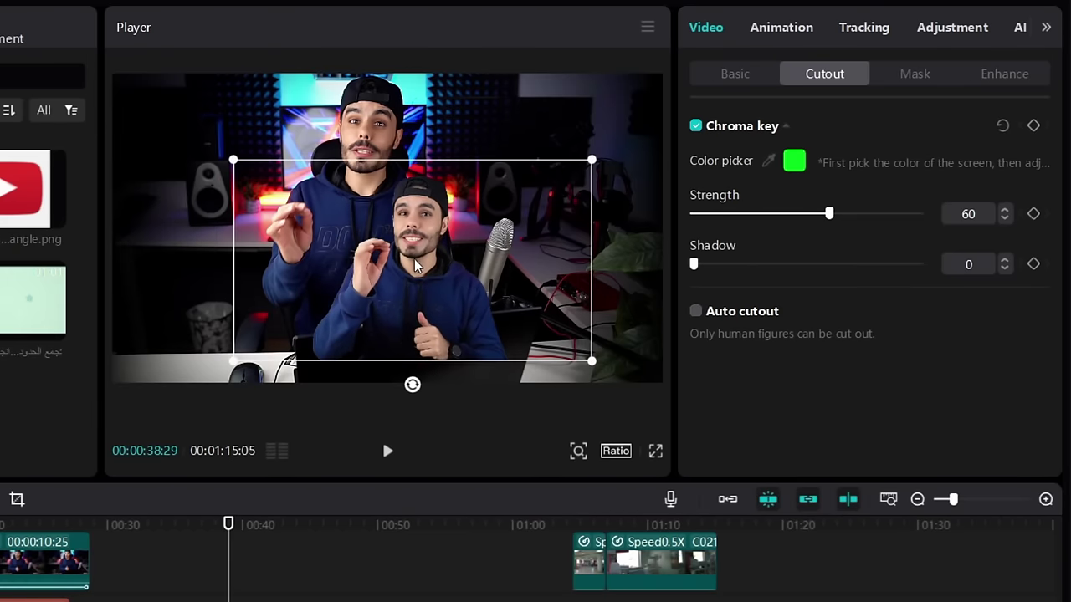
pyautogui.moveTo(831, 219); pyautogui.dragTo(948, 218)
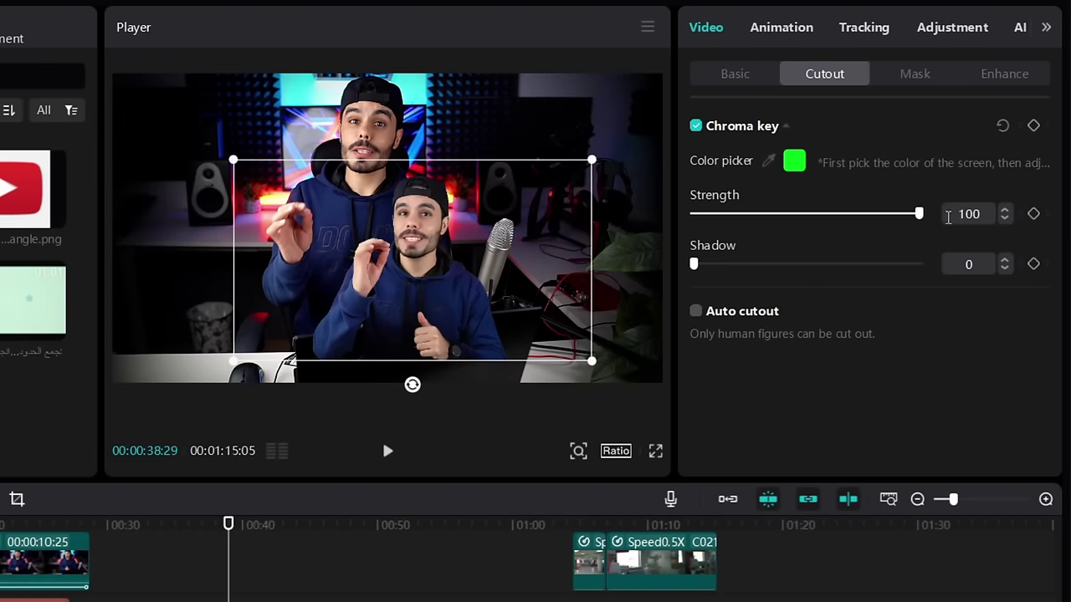
pyautogui.moveTo(597, 176); pyautogui.dragTo(694, 83)
pyautogui.moveTo(535, 155); pyautogui.dragTo(464, 184)
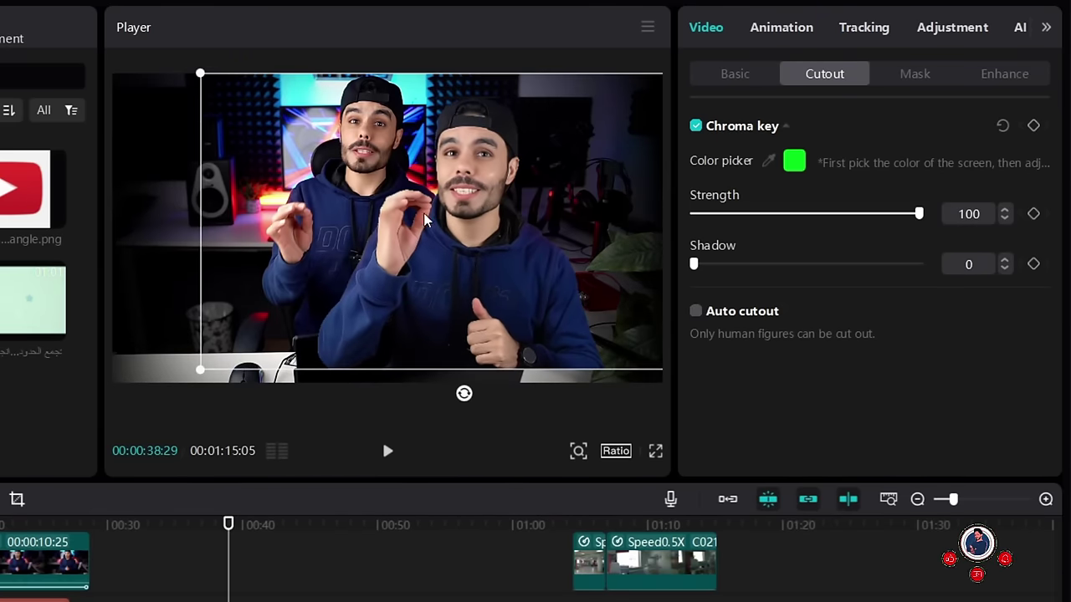
pyautogui.moveTo(448, 125); pyautogui.dragTo(471, 105)
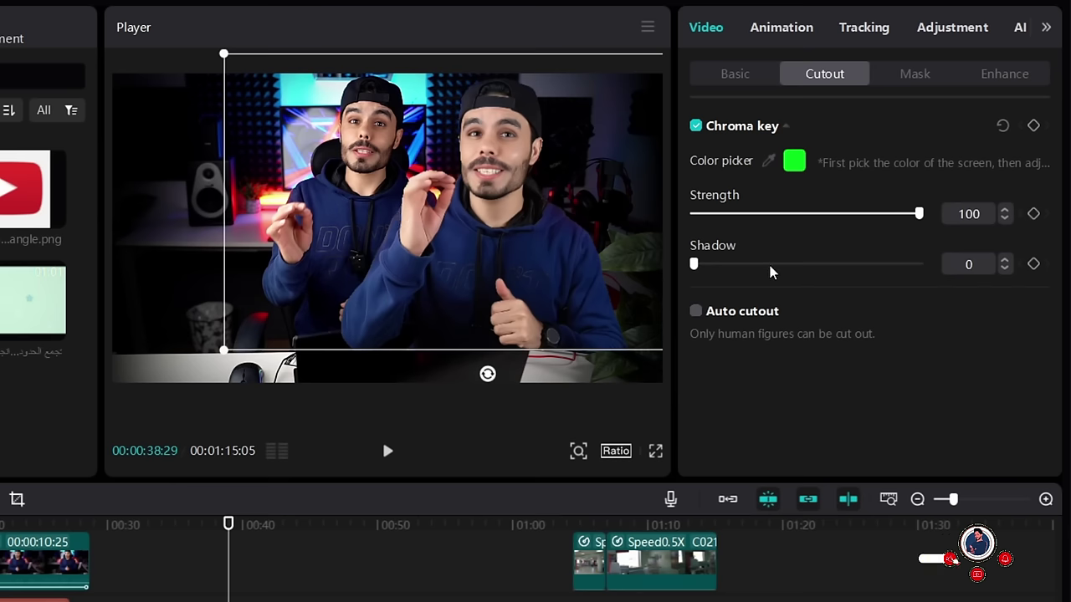
pyautogui.moveTo(769, 268); pyautogui.dragTo(795, 265)
pyautogui.moveTo(458, 225); pyautogui.dragTo(351, 250)
pyautogui.moveTo(650, 69); pyautogui.dragTo(563, 153)
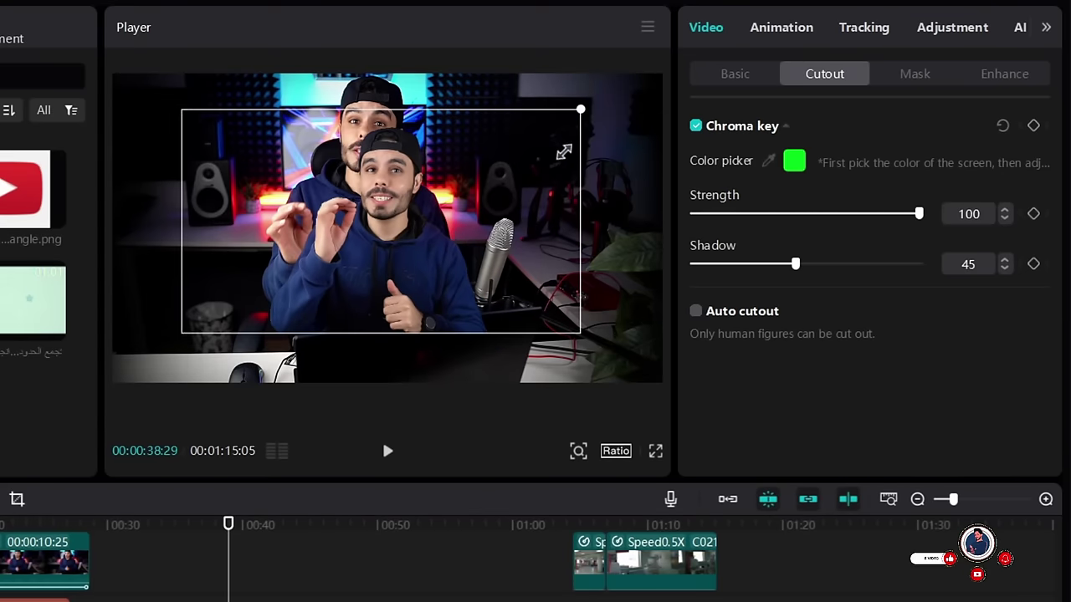
pyautogui.moveTo(476, 256); pyautogui.dragTo(468, 294)
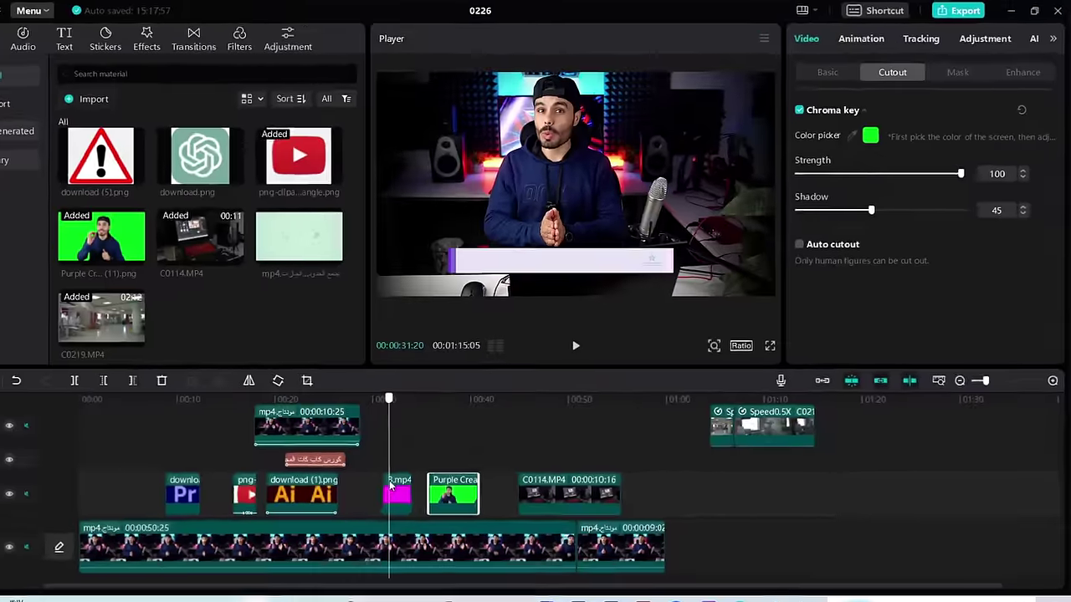
# Review the overlays, raise the presenter slightly, and add download (5).png to the top track
pyautogui.click(391, 486)
pyautogui.moveTo(384, 463); pyautogui.dragTo(466, 447)
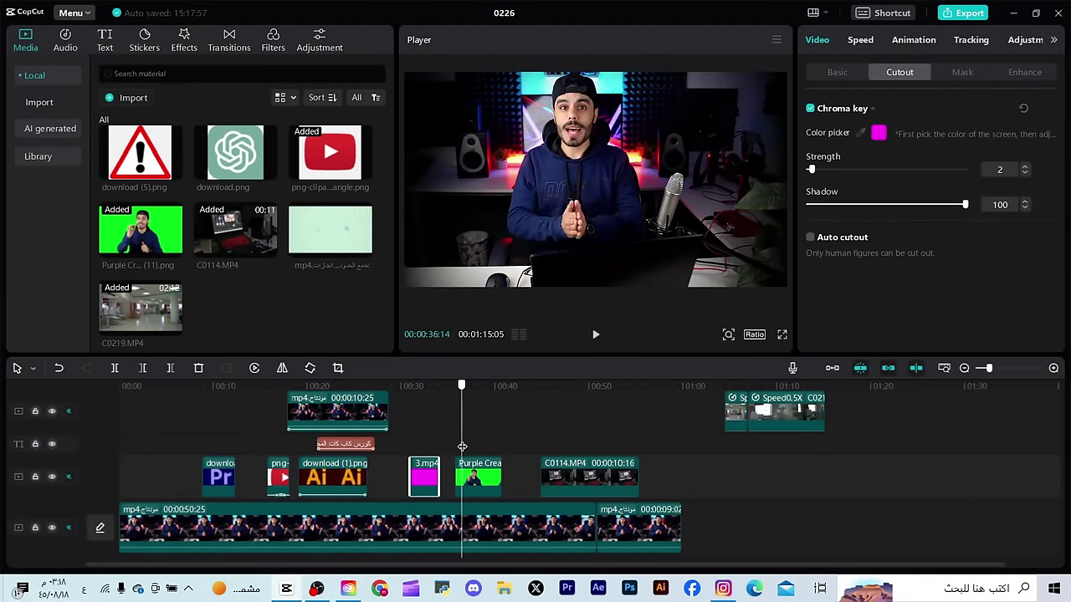
pyautogui.click(470, 478)
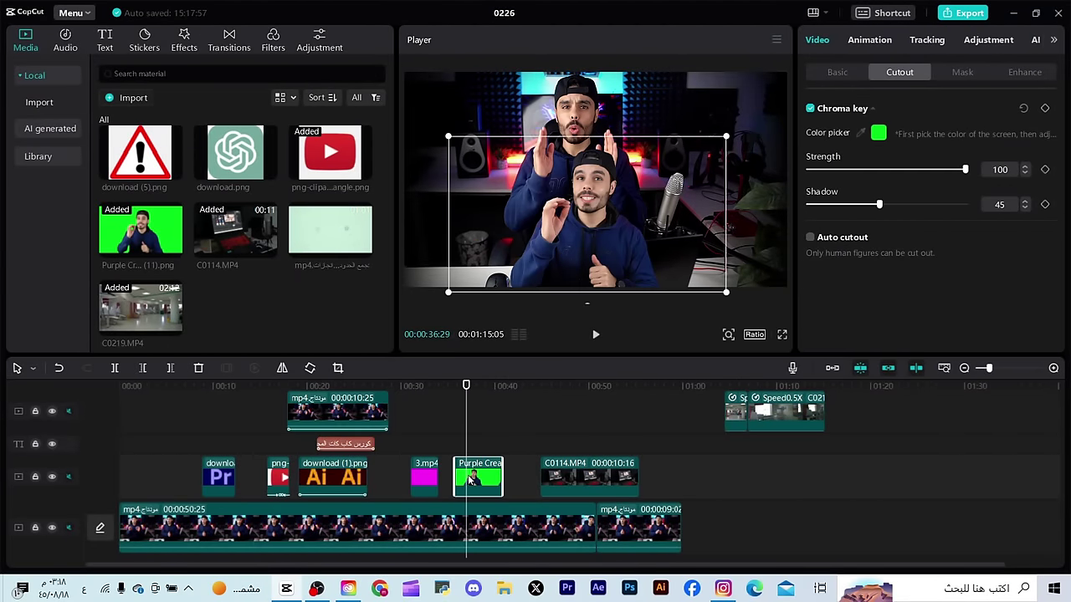
pyautogui.moveTo(610, 225); pyautogui.dragTo(578, 249)
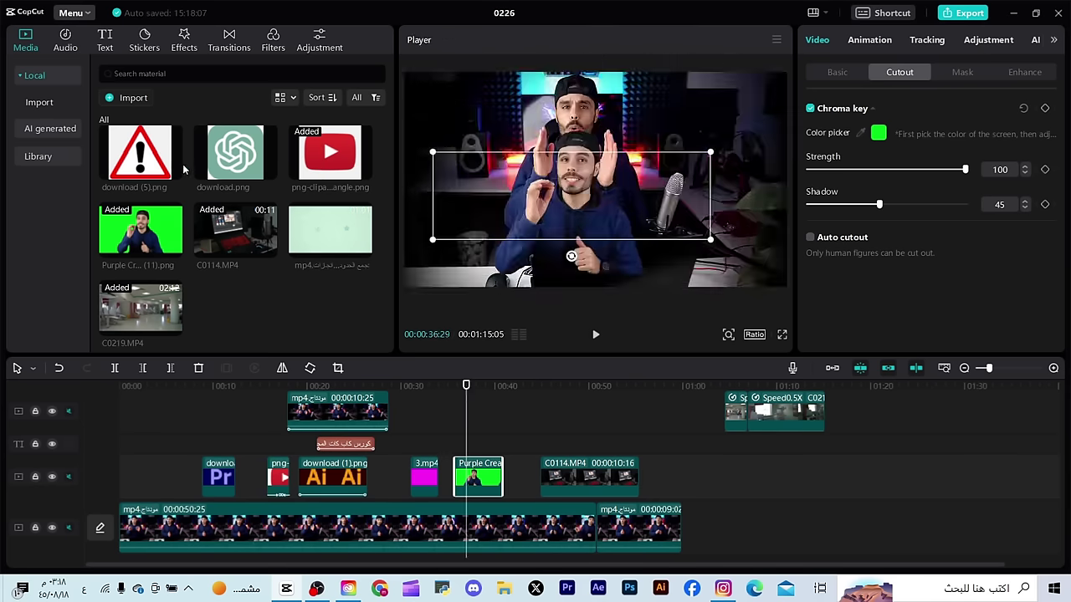
pyautogui.moveTo(159, 159); pyautogui.dragTo(471, 425)
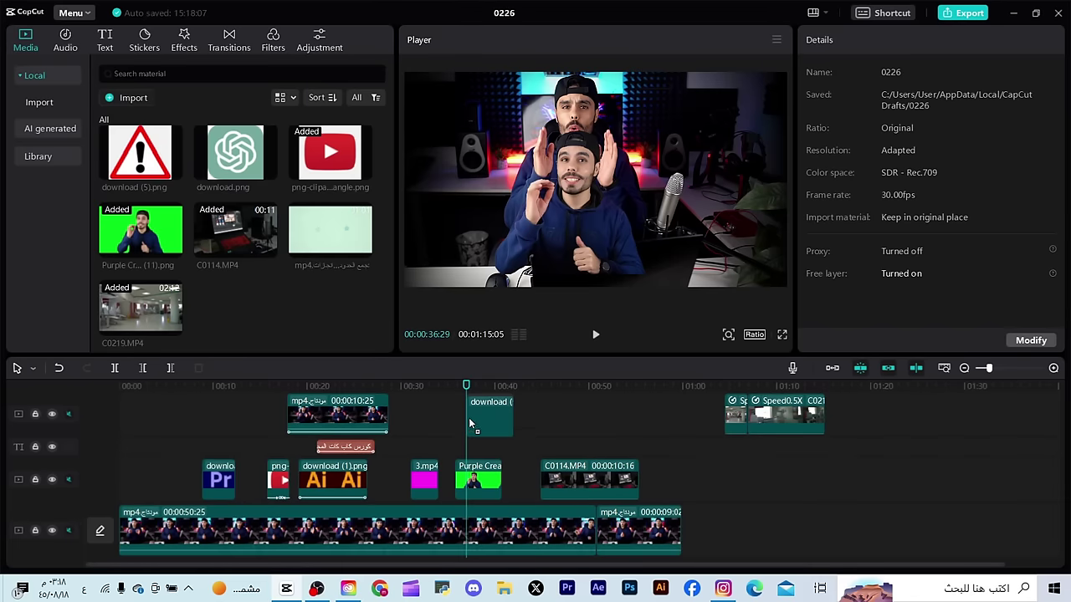
# Replace the warning image with the Pr logo download (3).png on the top track
pyautogui.click(473, 386)
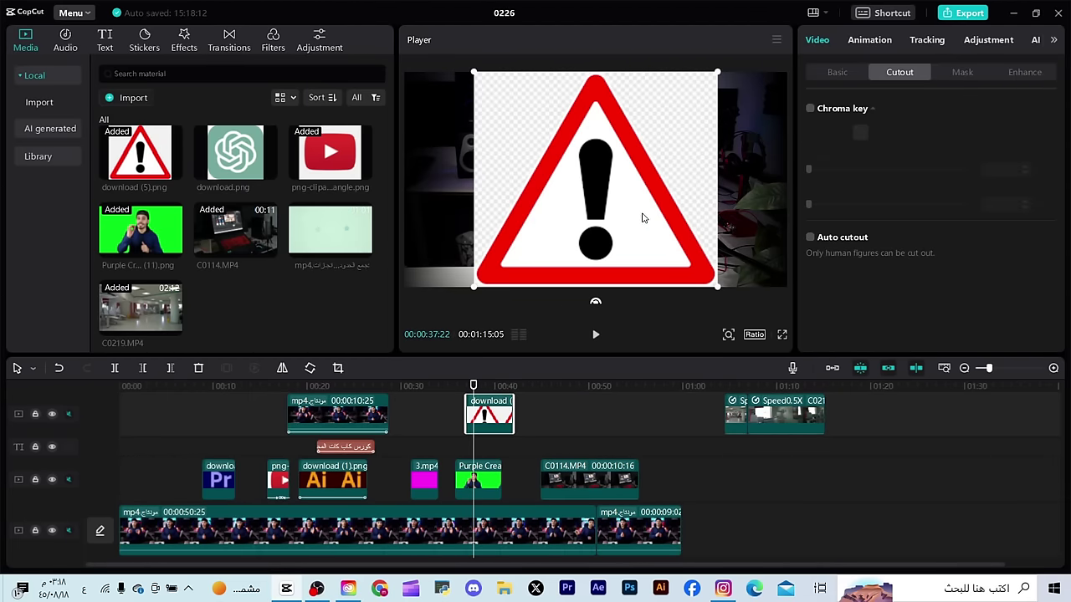
pyautogui.press('Delete')
pyautogui.scroll(3, 276, 219)
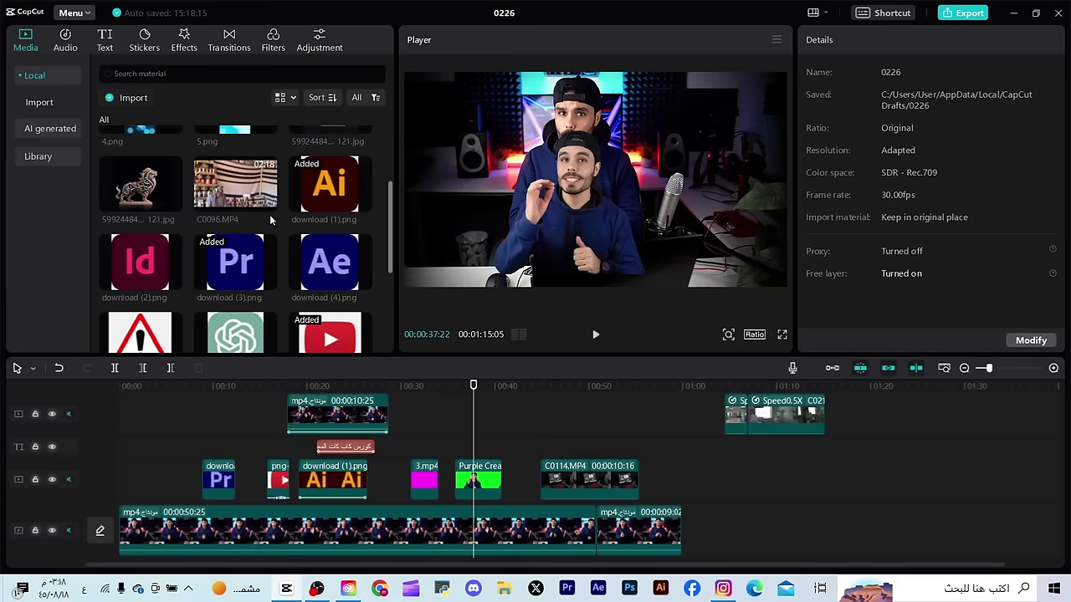
pyautogui.scroll(2, 243, 242)
pyautogui.scroll(-2, 239, 267)
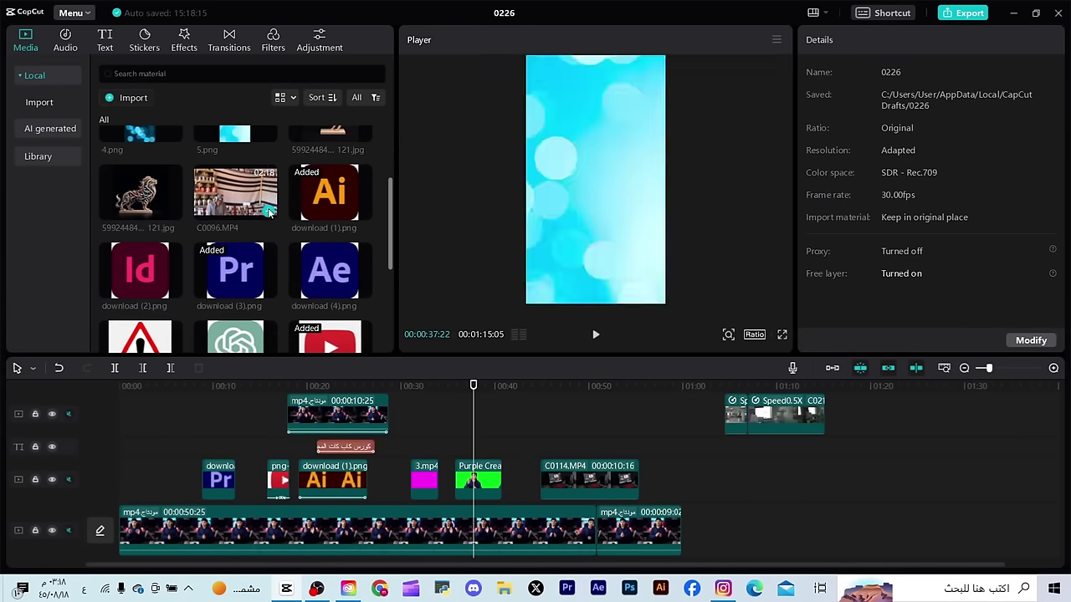
pyautogui.moveTo(237, 272); pyautogui.dragTo(461, 404)
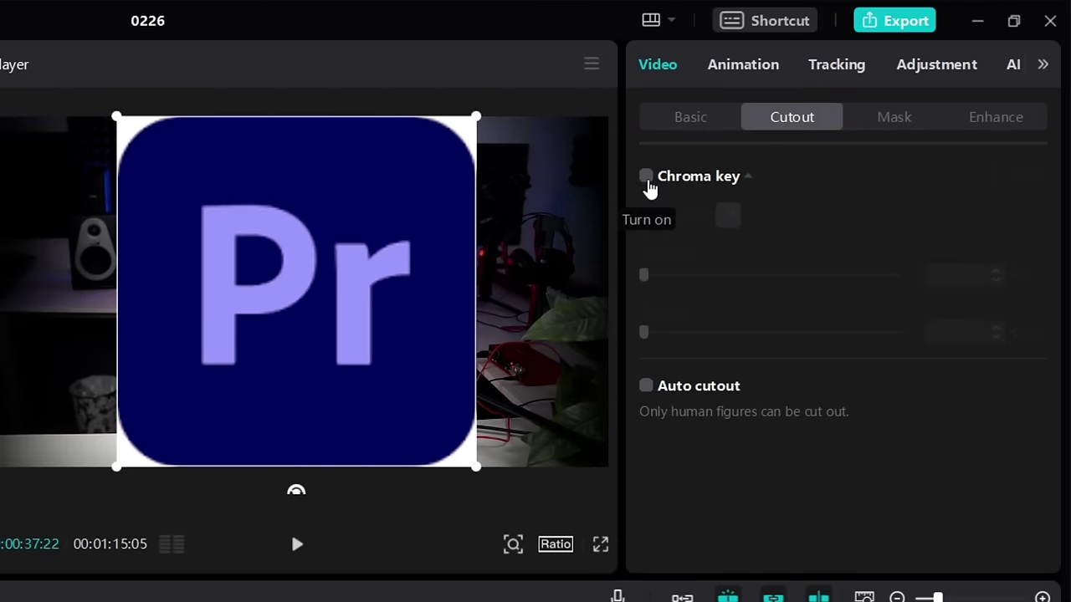
# Enable Chroma key on the Pr logo, keying its white corner at strength 44, and shrink it
pyautogui.click(810, 110)
pyautogui.click(728, 216)
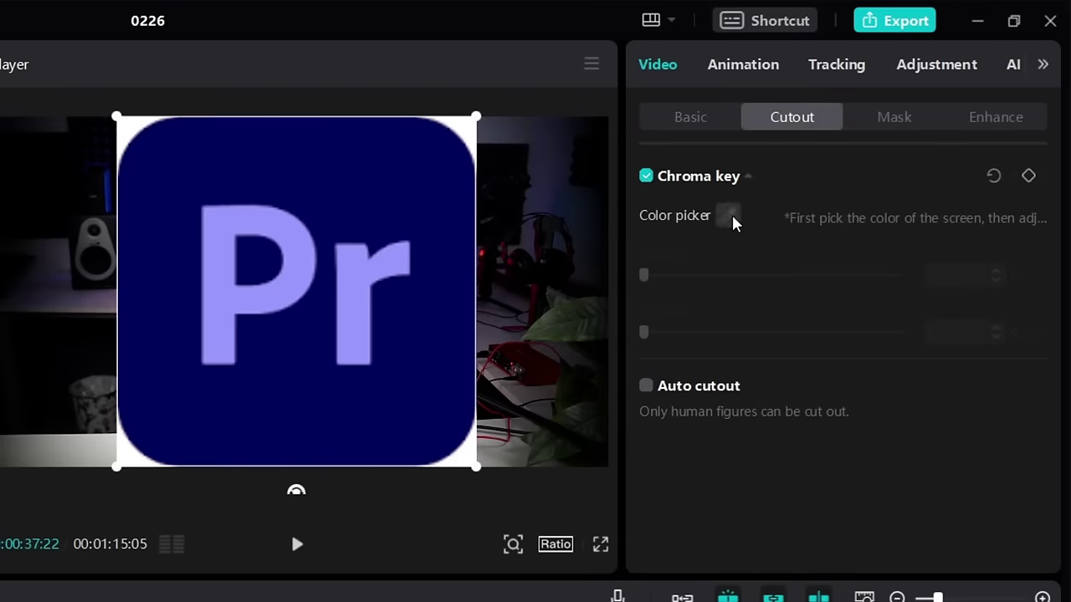
pyautogui.click(465, 134)
pyautogui.moveTo(643, 275); pyautogui.dragTo(758, 287)
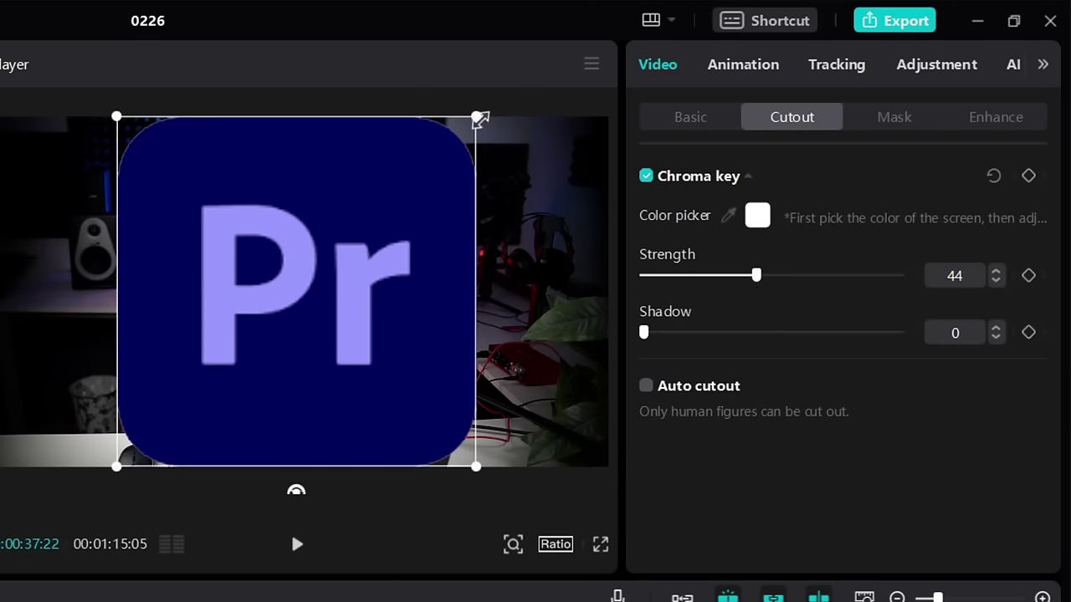
pyautogui.moveTo(476, 117); pyautogui.dragTo(409, 209)
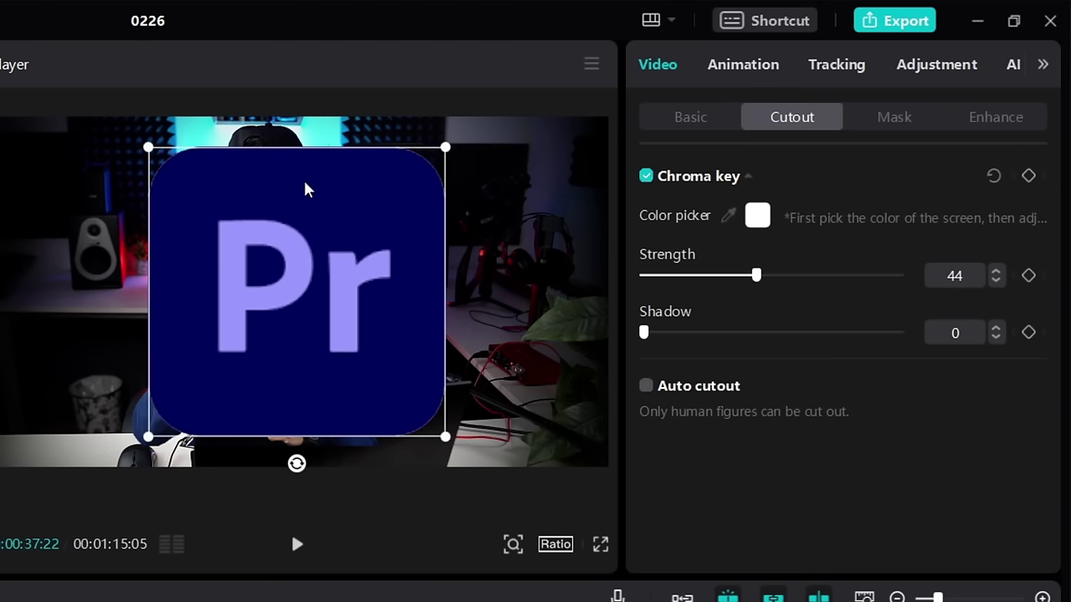
# Re-key the logo's dark blue at strength 51 and nudge it slightly left and down
pyautogui.click(728, 216)
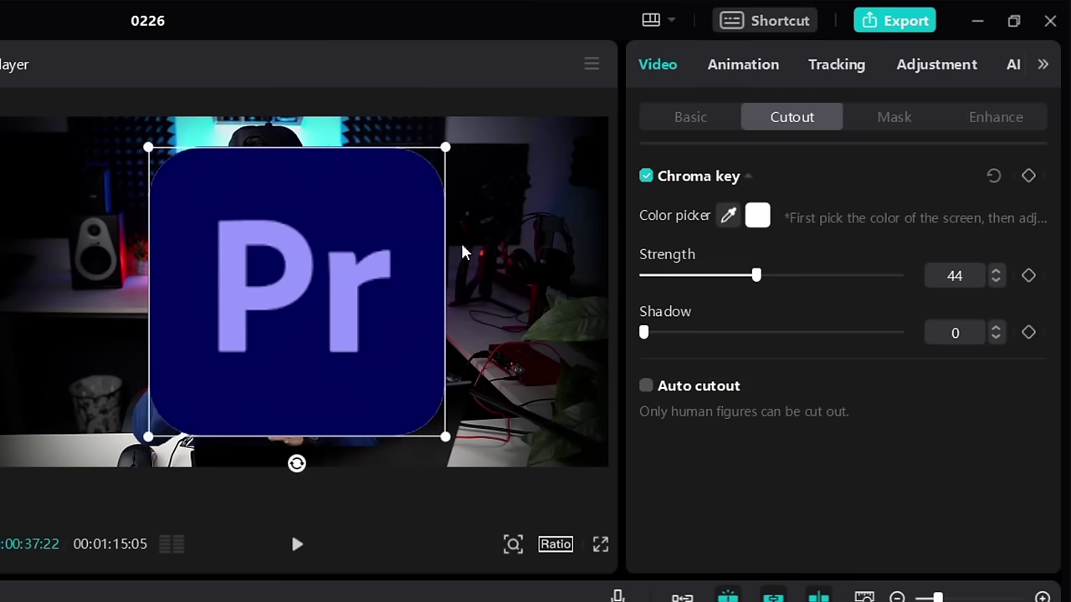
pyautogui.click(407, 222)
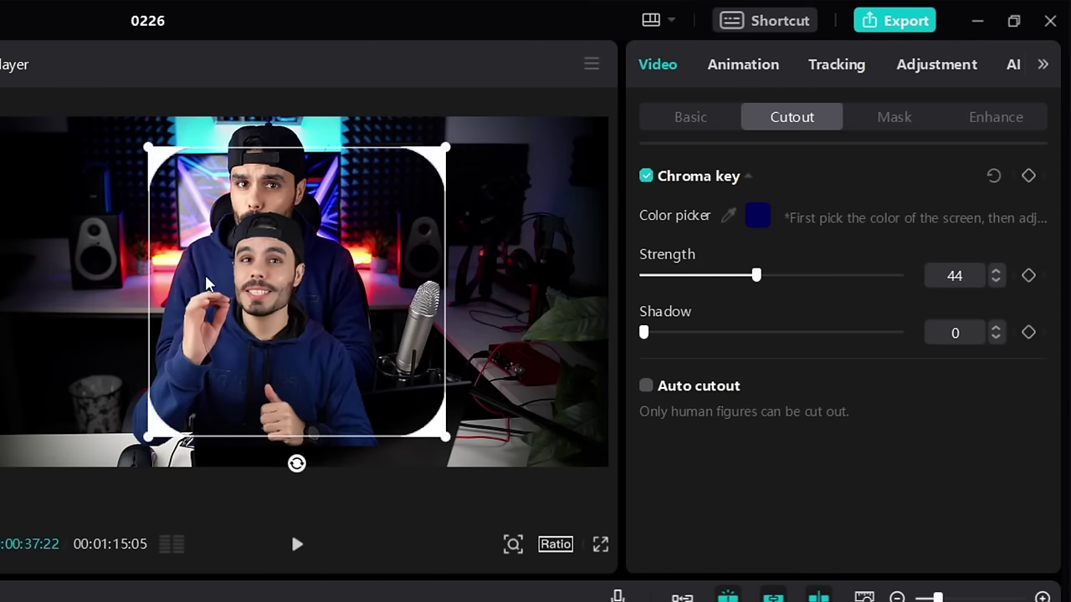
pyautogui.moveTo(752, 277); pyautogui.dragTo(776, 288)
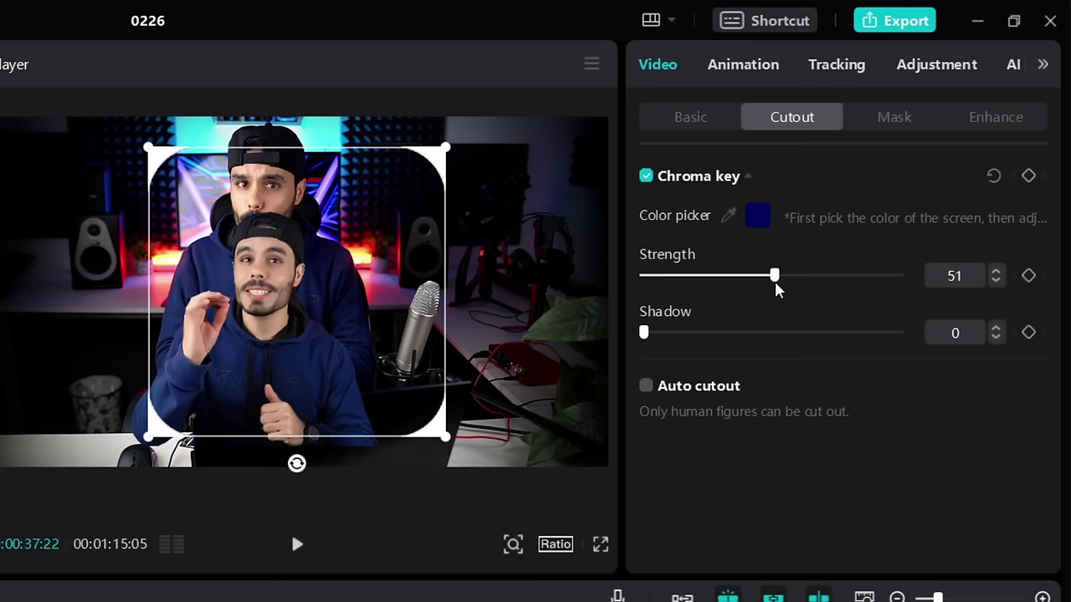
pyautogui.moveTo(354, 311); pyautogui.dragTo(340, 325)
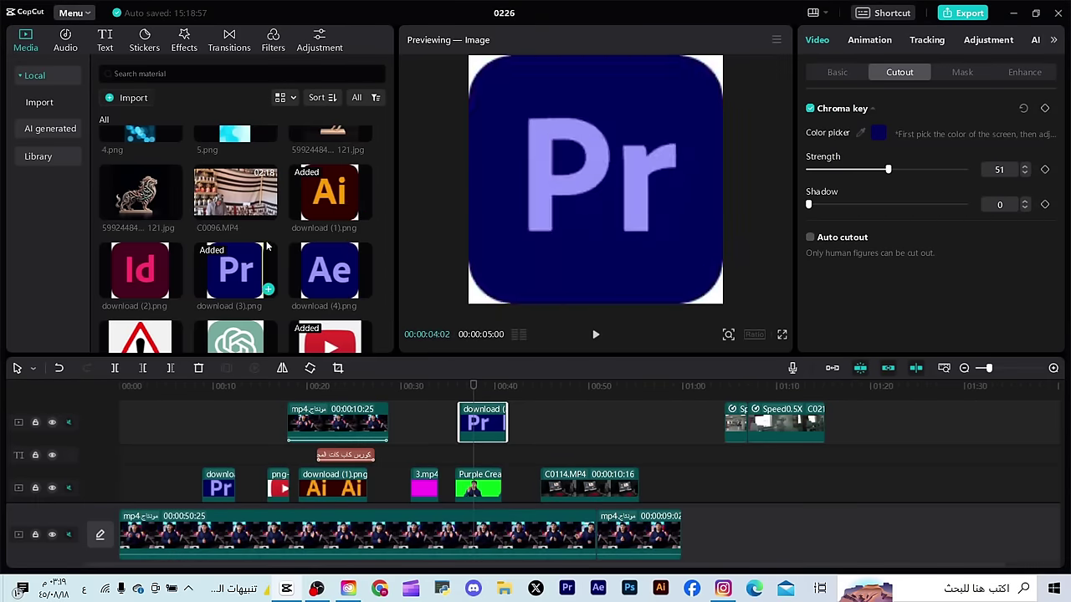
pyautogui.scroll(-3, 285, 240)
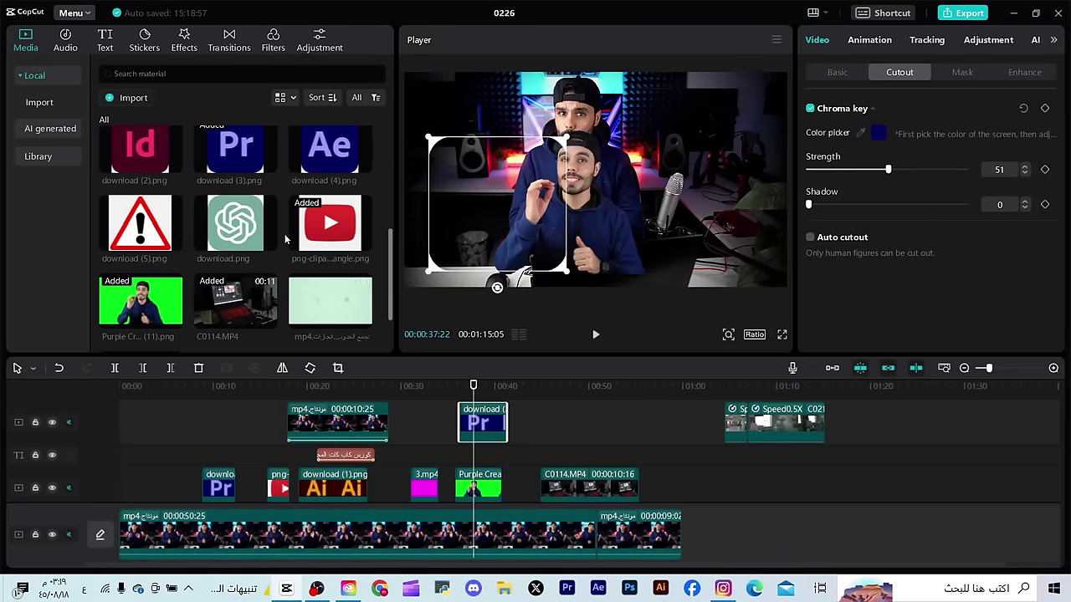
pyautogui.scroll(3, 318, 207)
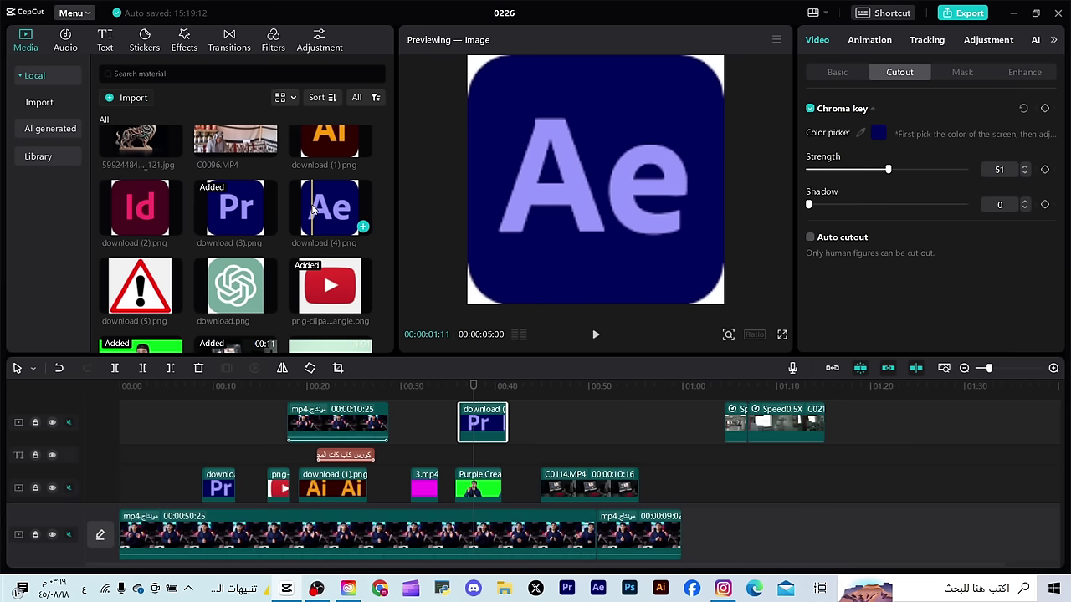
# Slide the Pr logo clip a few seconds earlier, leaving the playhead at 00:00:40:23
pyautogui.moveTo(314, 210); pyautogui.dragTo(276, 255)
pyautogui.scroll(2, 280, 251)
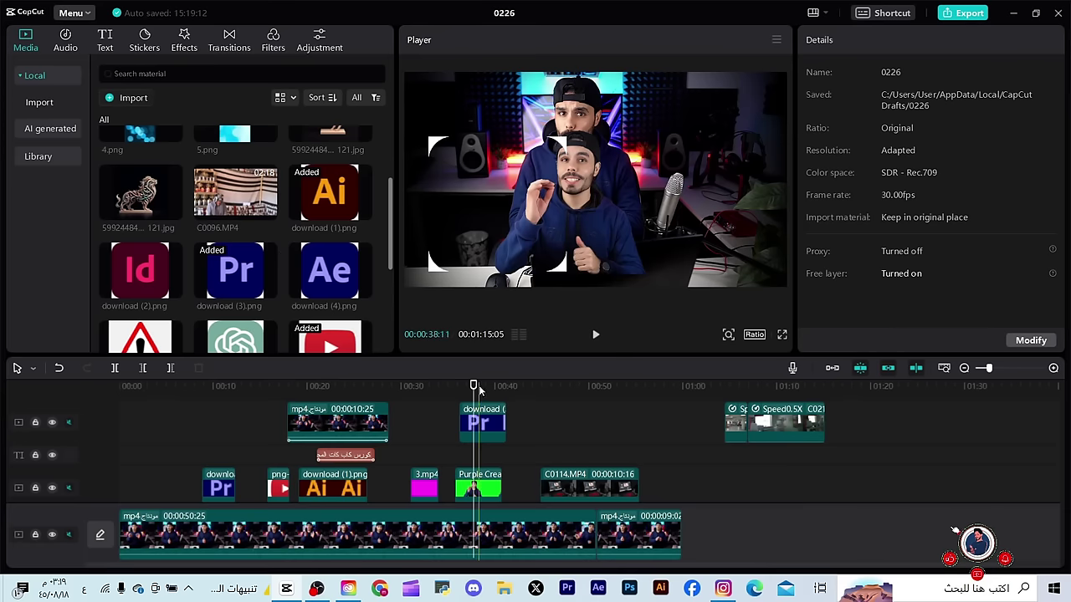
pyautogui.moveTo(479, 388); pyautogui.dragTo(438, 388)
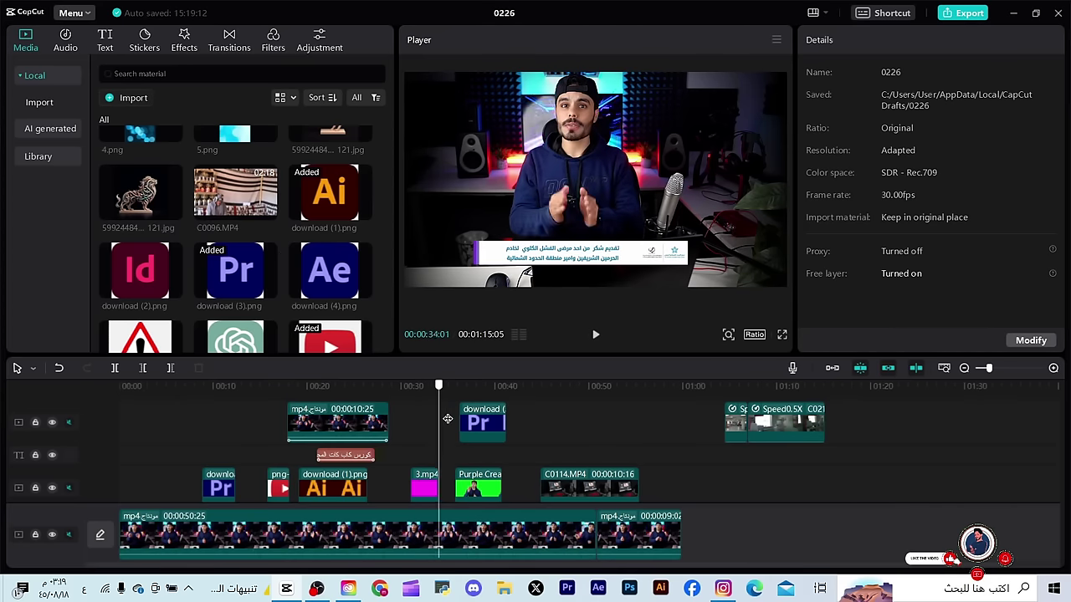
pyautogui.click(478, 418)
pyautogui.moveTo(499, 427); pyautogui.dragTo(464, 429)
pyautogui.click(500, 405)
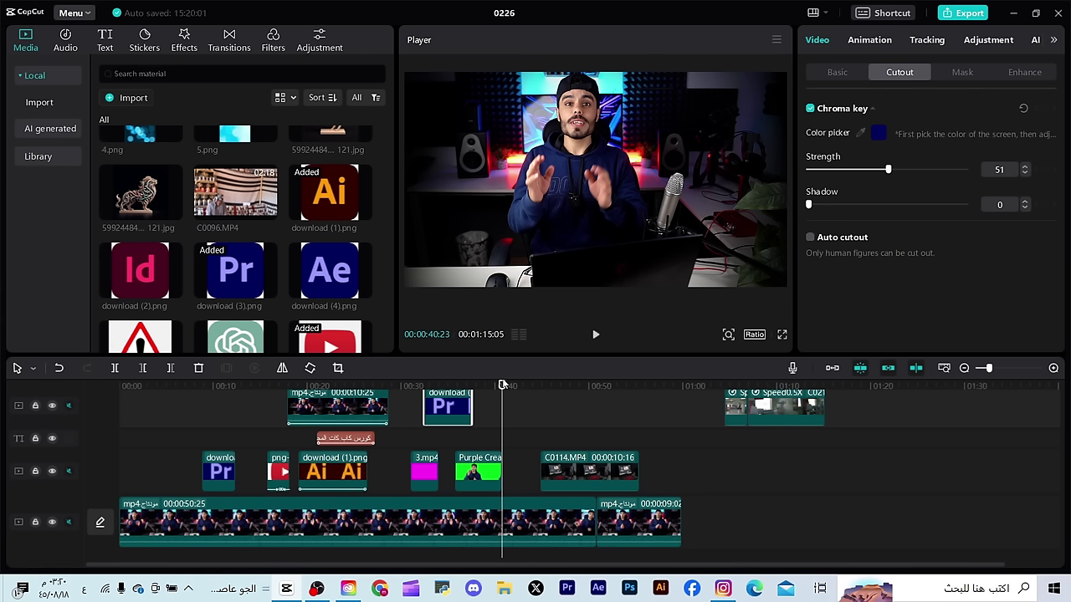
# Shift C0114.MP4 later, split the presenter at 00:00:42:22, and duplicate the 8-second piece above
pyautogui.moveTo(502, 393); pyautogui.dragTo(520, 397)
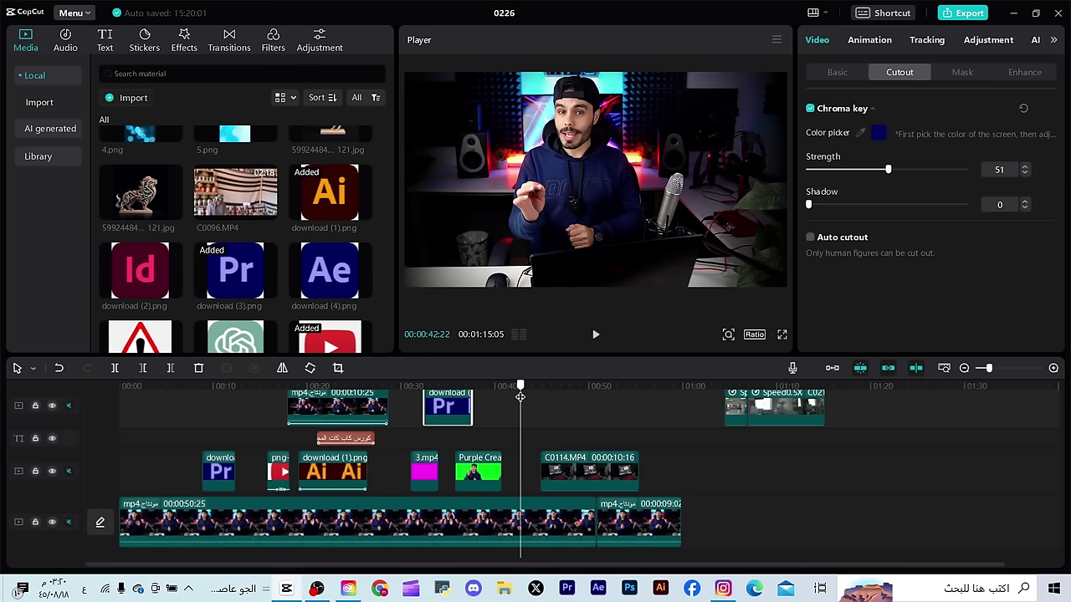
pyautogui.moveTo(575, 470); pyautogui.dragTo(641, 471)
pyautogui.click(594, 512)
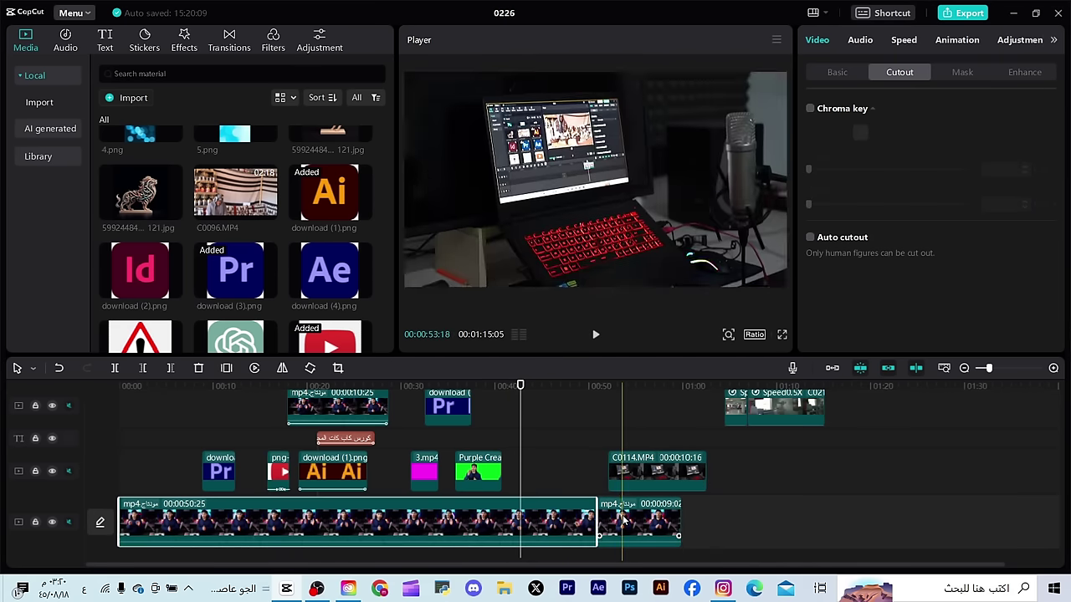
pyautogui.click(519, 503)
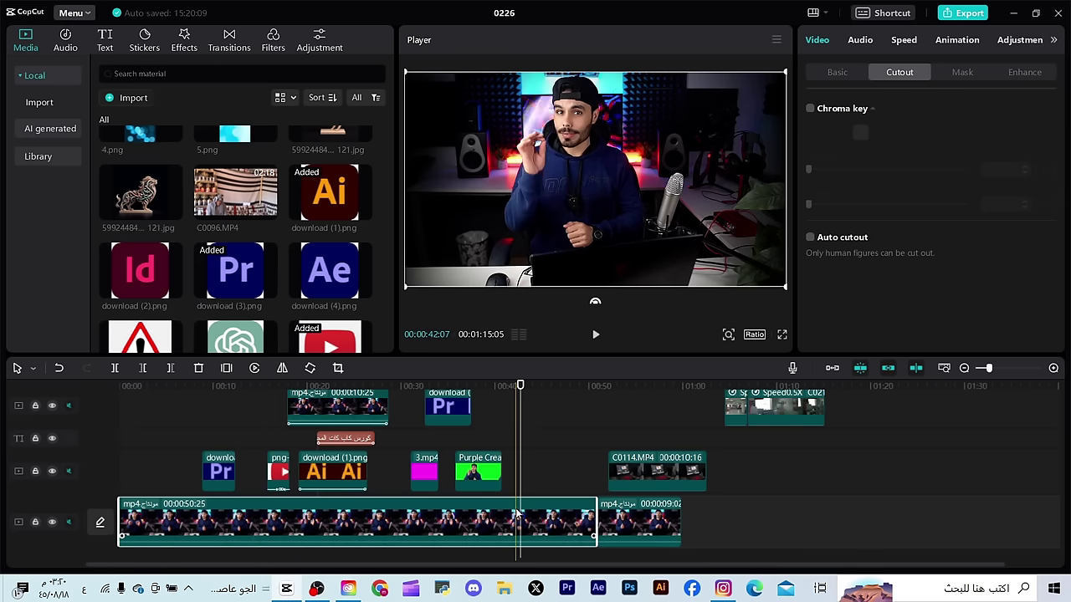
pyautogui.click(116, 370)
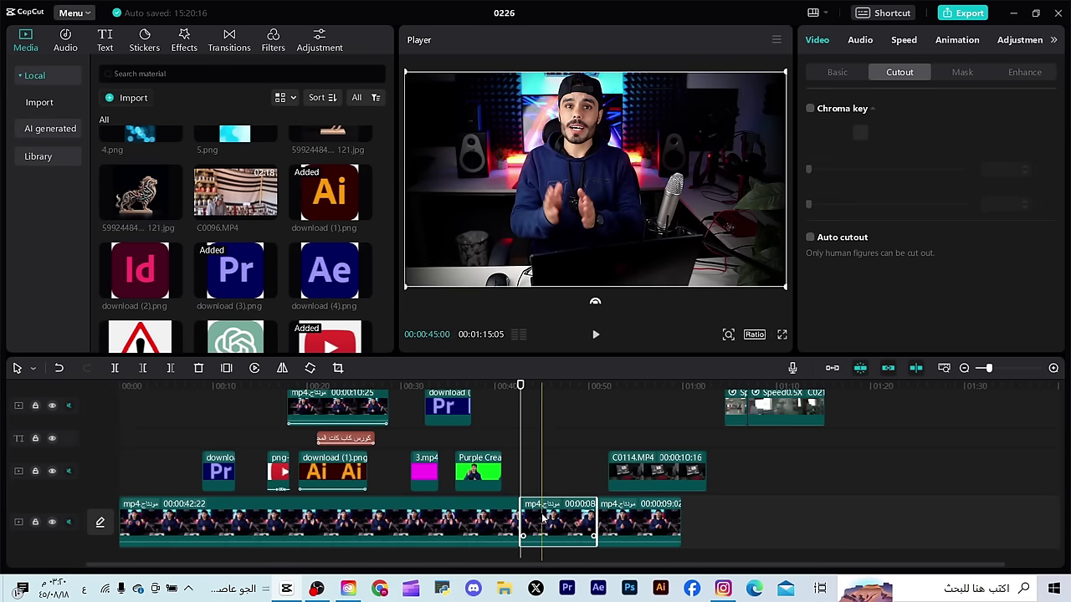
pyautogui.hotkey('ctrl', 'c')
pyautogui.hotkey('ctrl', 'v')
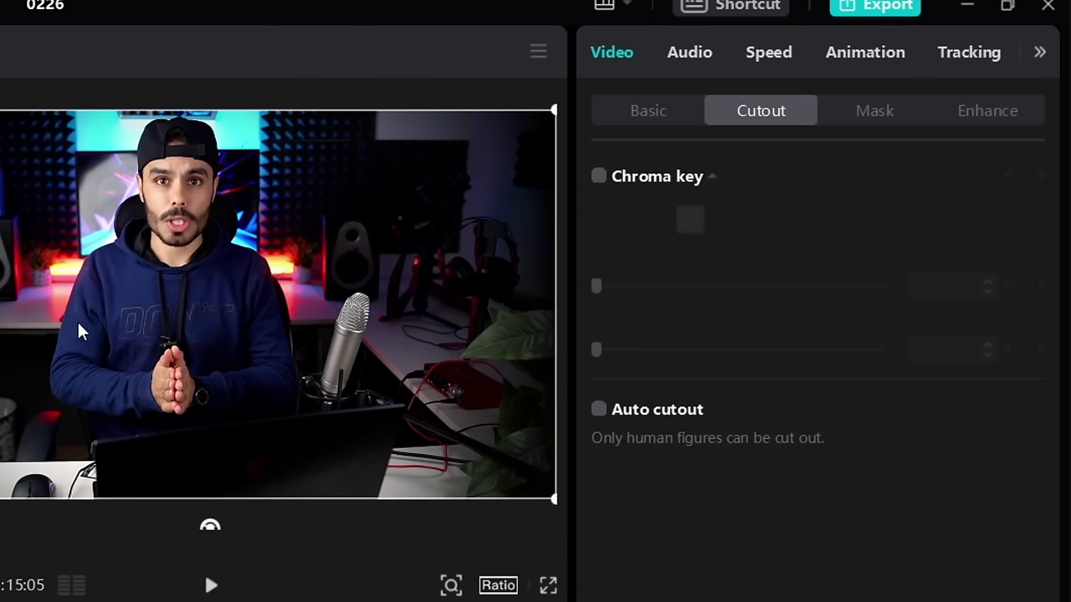
# Turn on Auto cutout for the duplicate, checking it by hiding and reshowing the main track
pyautogui.click(599, 410)
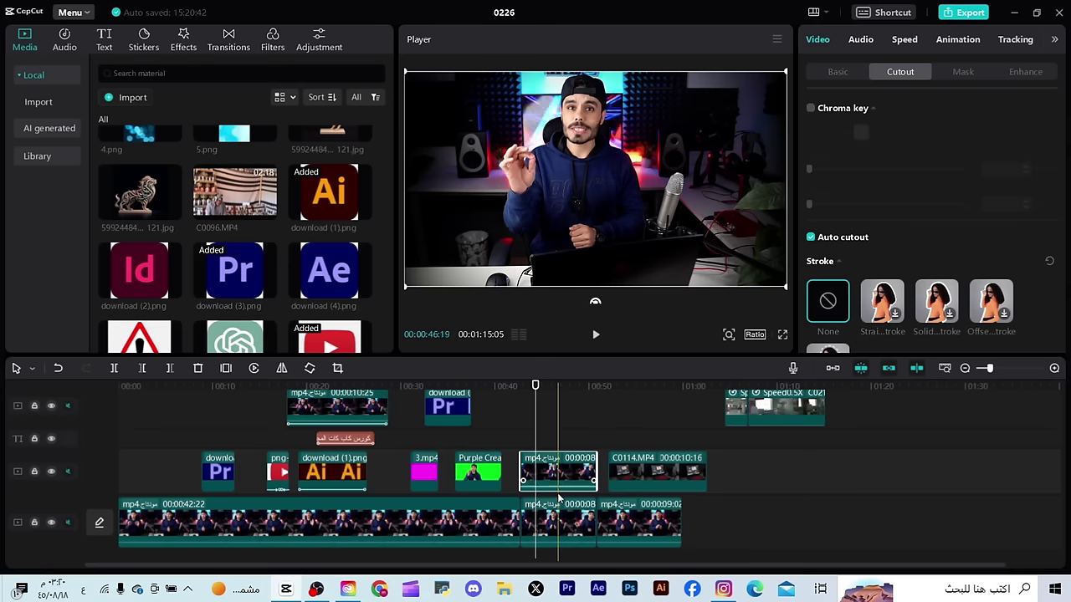
pyautogui.click(557, 509)
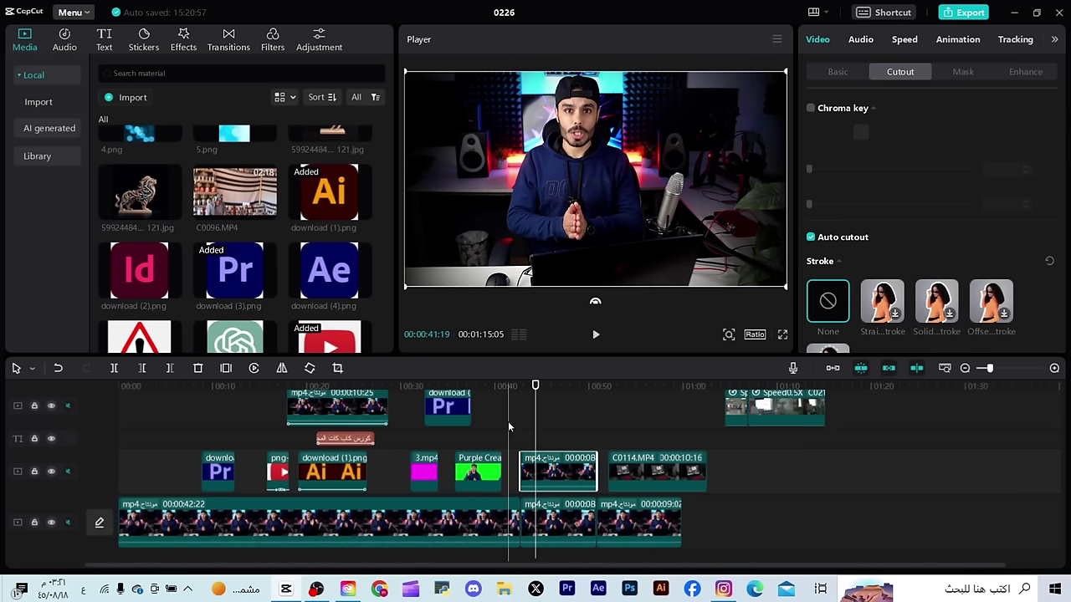
pyautogui.click(51, 523)
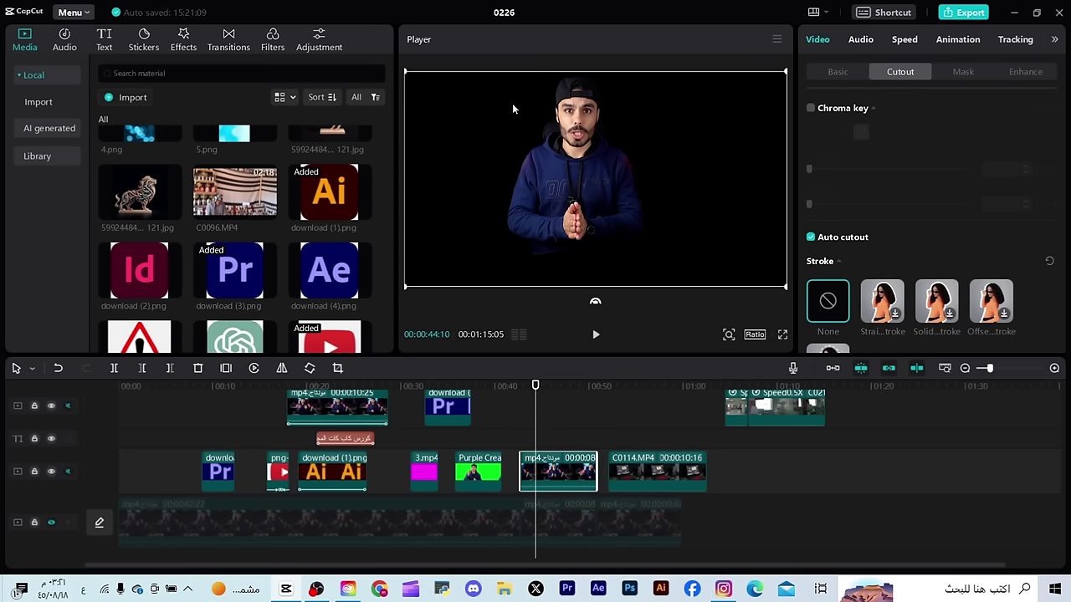
pyautogui.press('space')
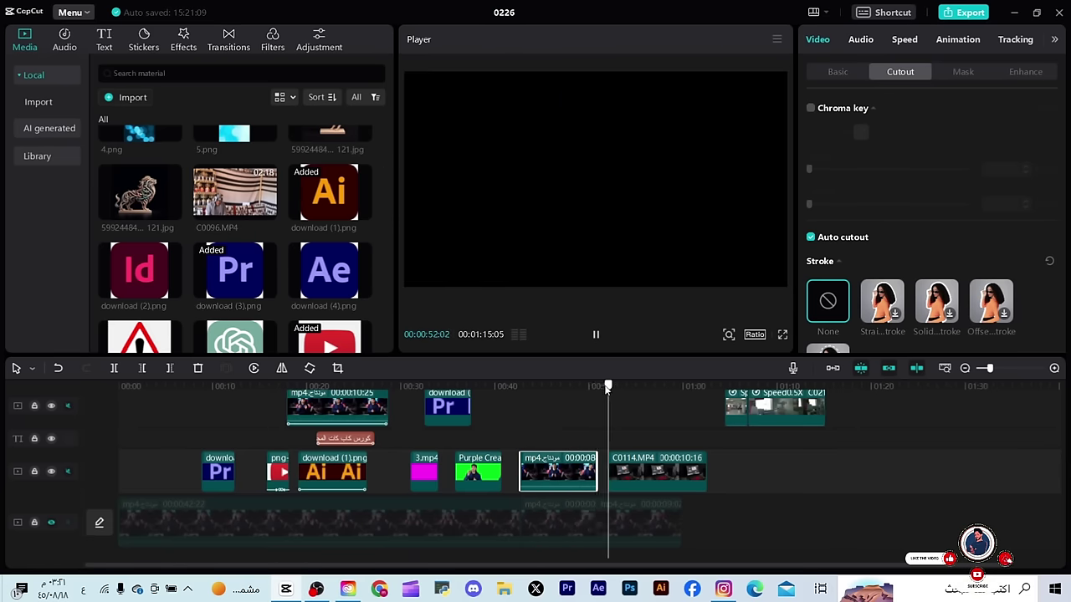
pyautogui.moveTo(596, 384); pyautogui.dragTo(550, 408)
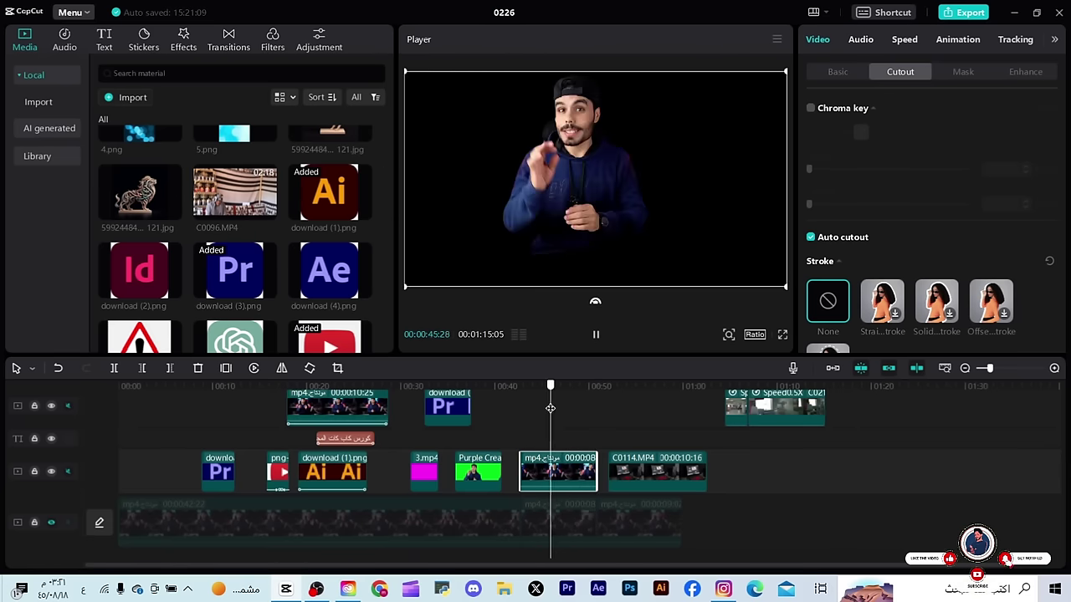
pyautogui.click(53, 522)
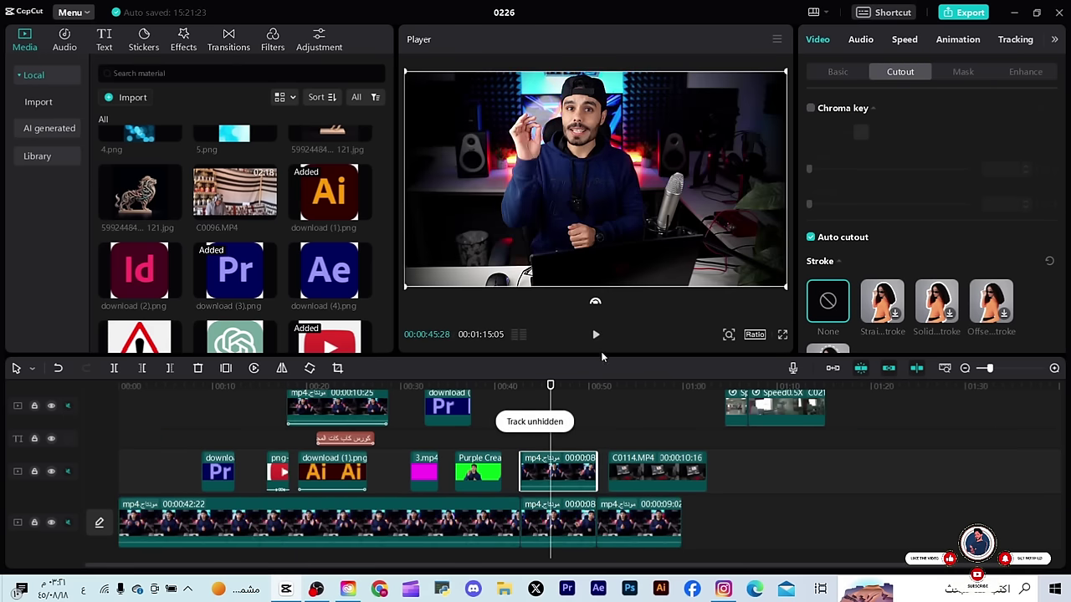
pyautogui.click(595, 334)
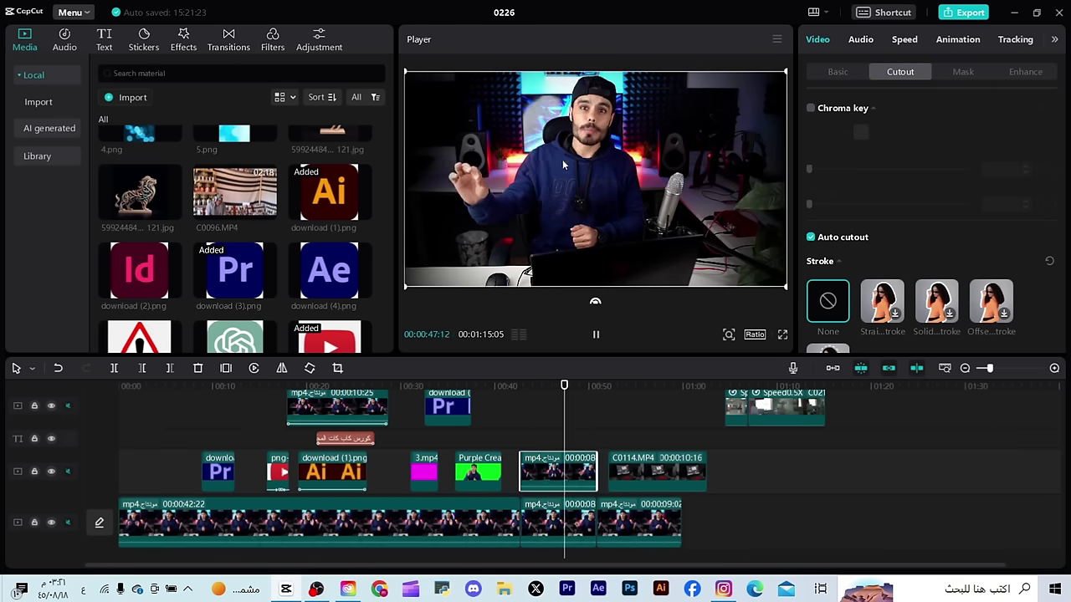
pyautogui.click(528, 386)
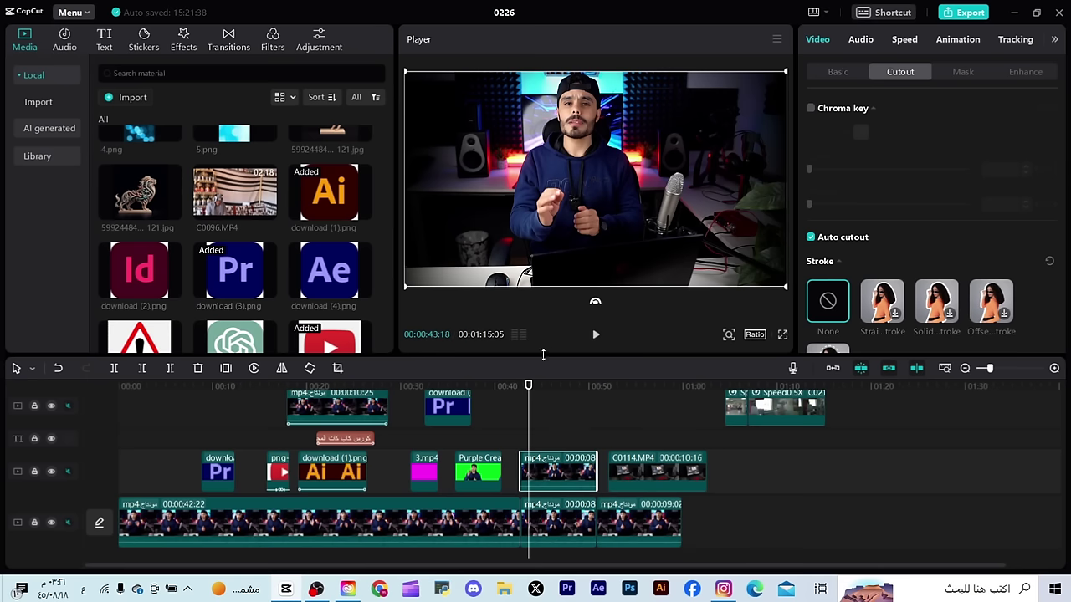
# Place the magenta 3.mp4 clip between the cutout and background, aligned to the playhead, and preview it
pyautogui.moveTo(423, 471); pyautogui.dragTo(540, 473)
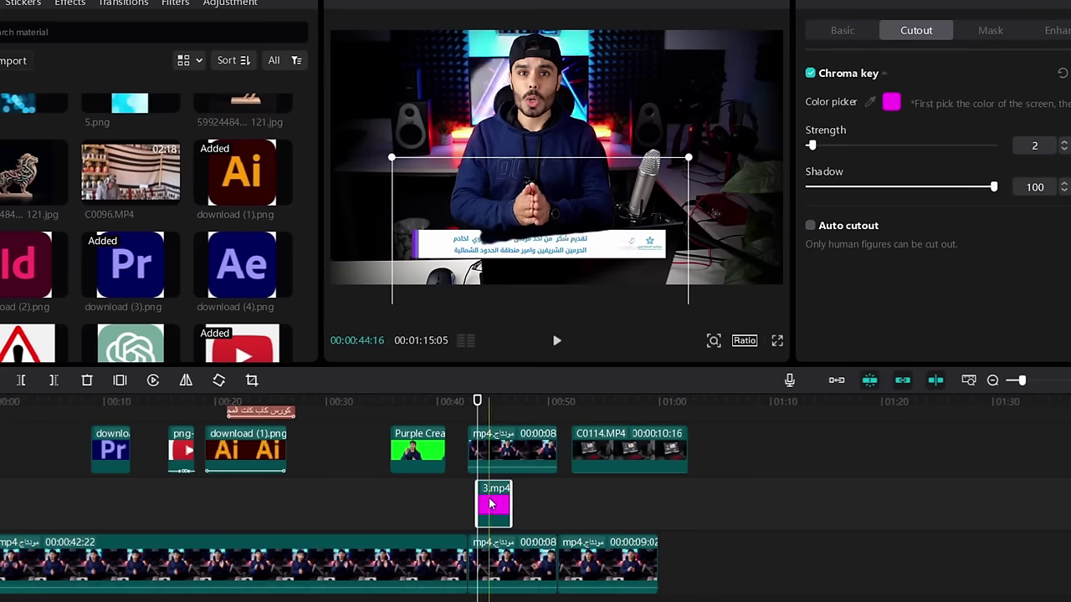
pyautogui.click(467, 406)
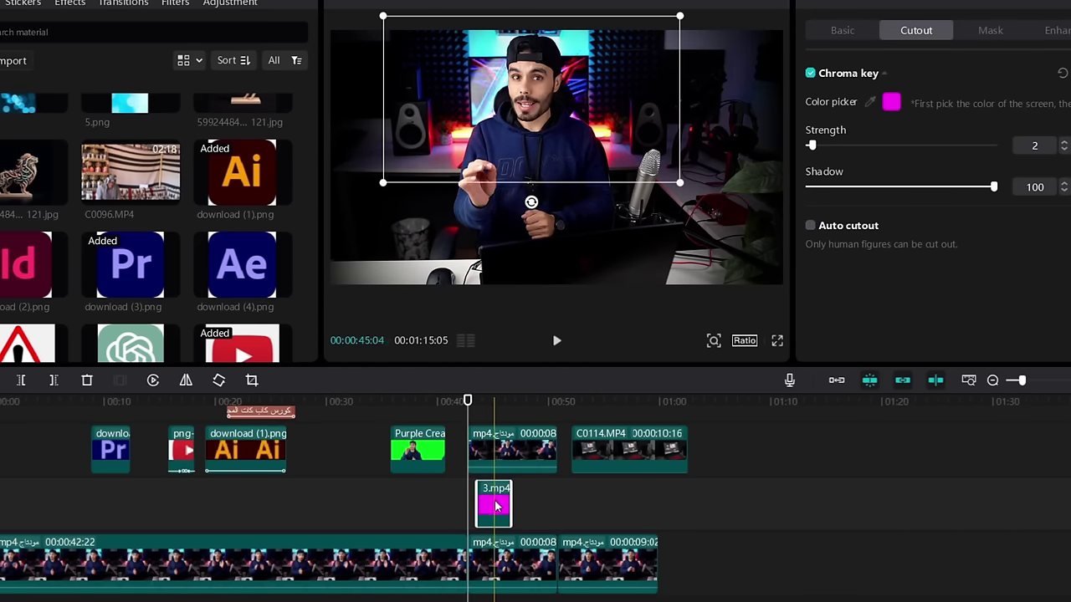
pyautogui.moveTo(496, 506); pyautogui.dragTo(491, 508)
pyautogui.press('space')
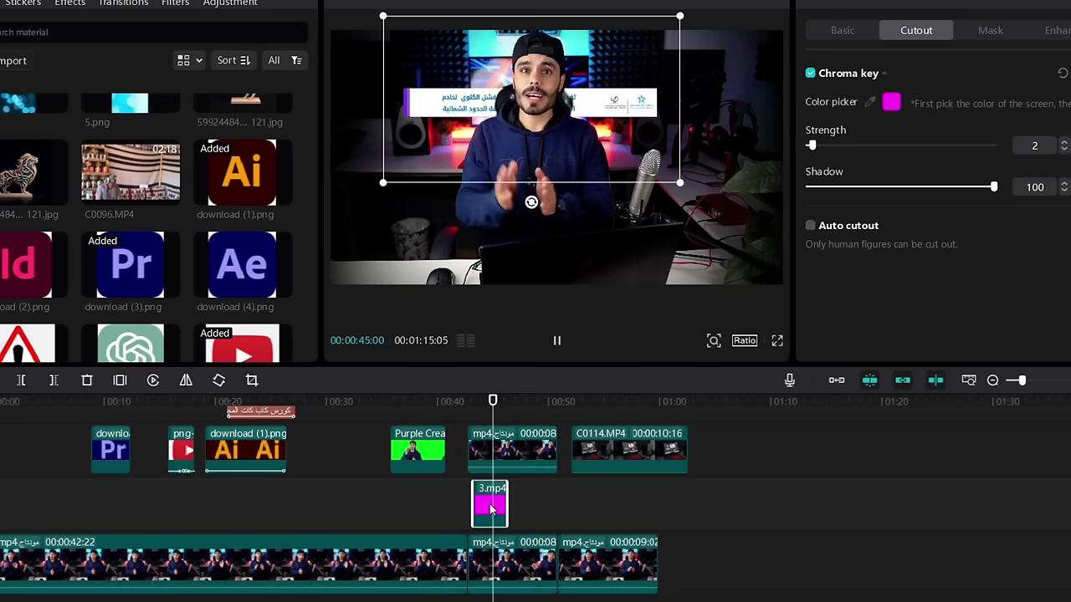
pyautogui.press('space')
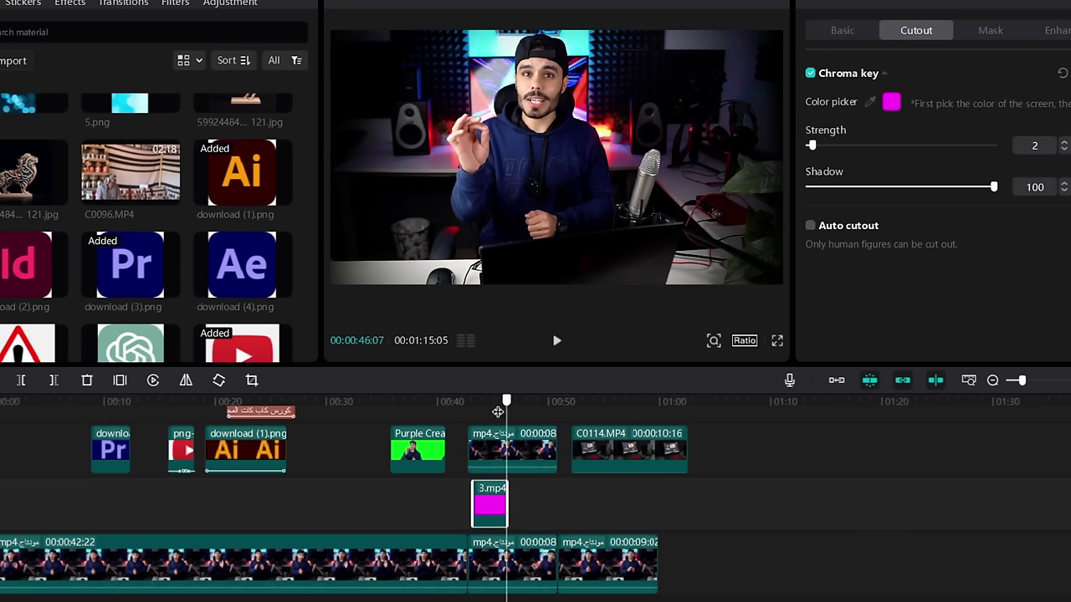
pyautogui.moveTo(498, 411)
pyautogui.mouseDown()
pyautogui.moveTo(466, 414)
pyautogui.moveTo(478, 418)
pyautogui.mouseUp()
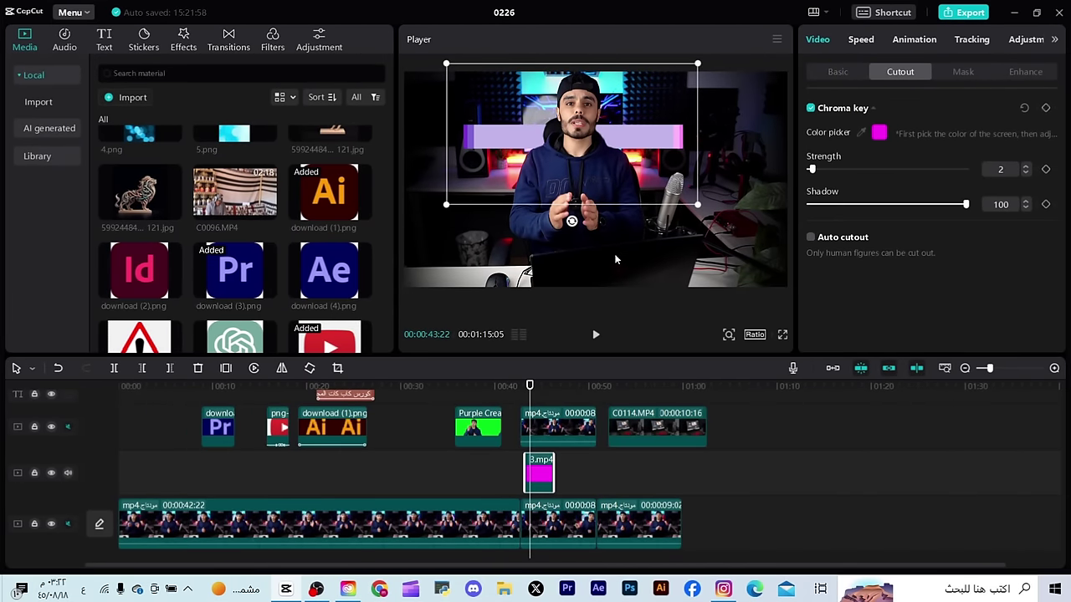
# Lift the 3.mp4 clip up onto a new top track
pyautogui.click(619, 258)
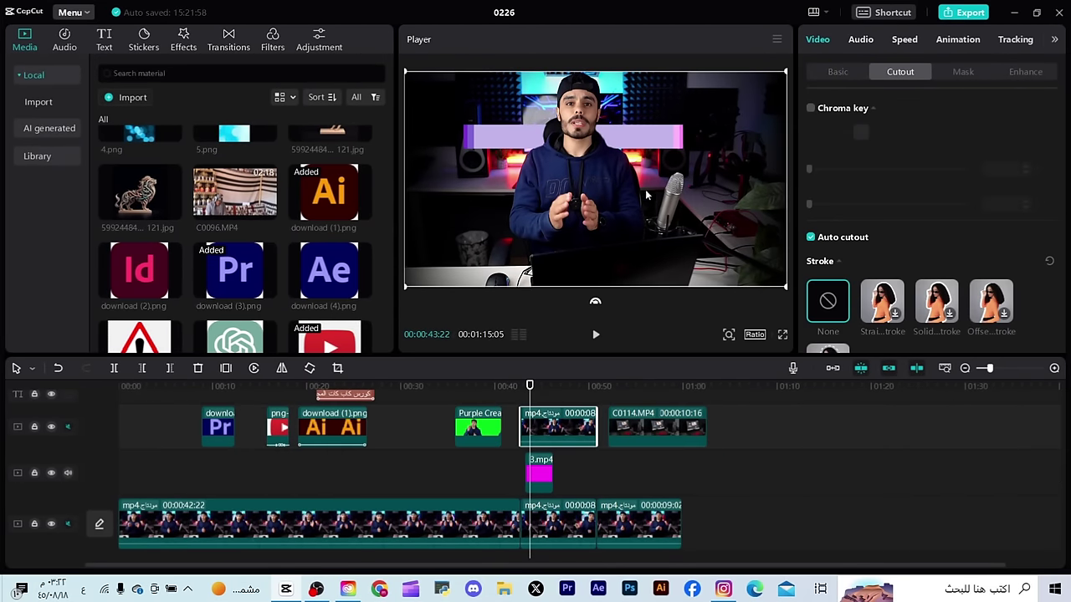
pyautogui.click(530, 473)
pyautogui.moveTo(530, 472); pyautogui.dragTo(430, 397)
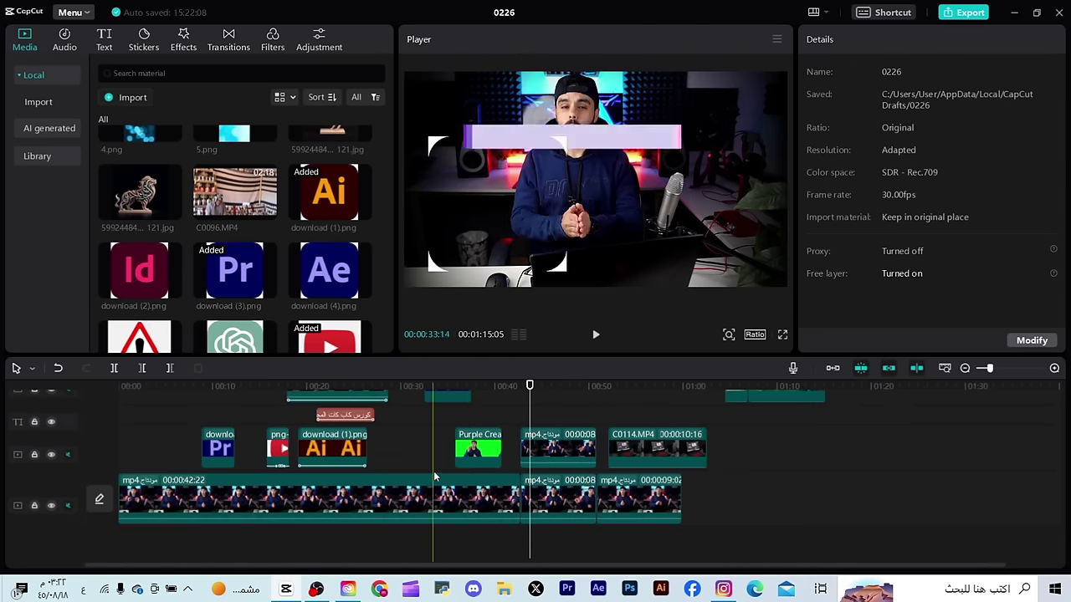
# Drop download (1).png at about 0:43 on a new track, position the Ai logo beside the presenter, and preview
pyautogui.moveTo(353, 452); pyautogui.dragTo(560, 428)
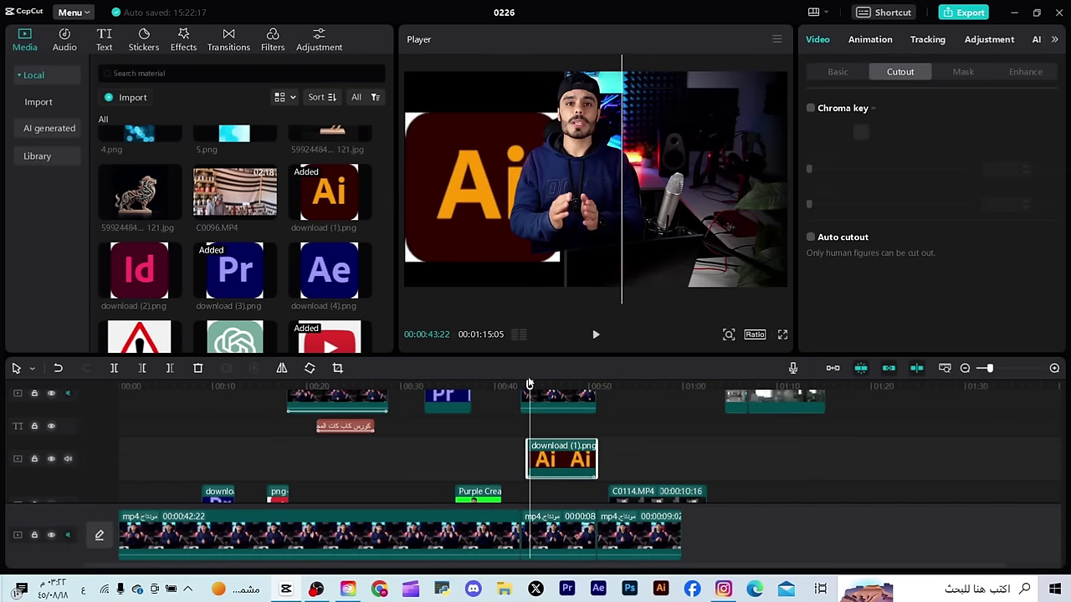
pyautogui.moveTo(529, 389); pyautogui.dragTo(559, 386)
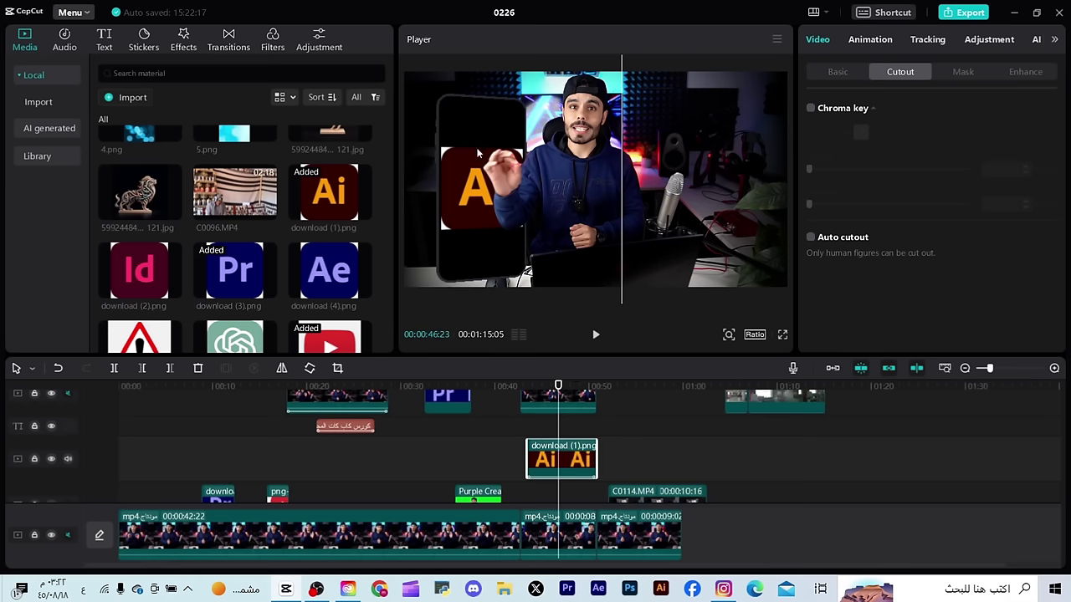
pyautogui.moveTo(468, 187); pyautogui.dragTo(551, 147)
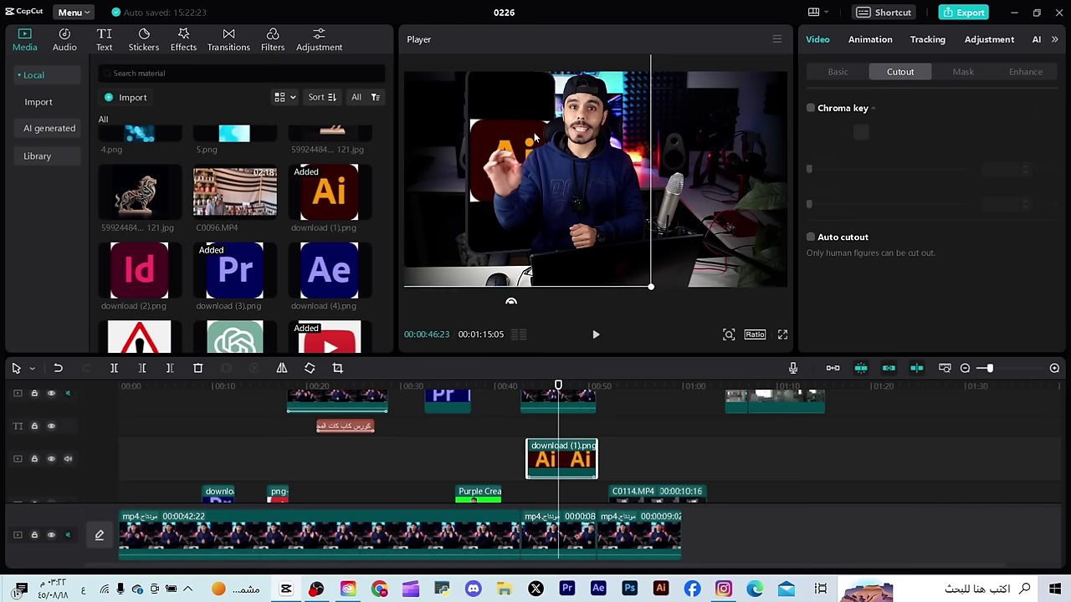
pyautogui.moveTo(535, 138); pyautogui.dragTo(500, 119)
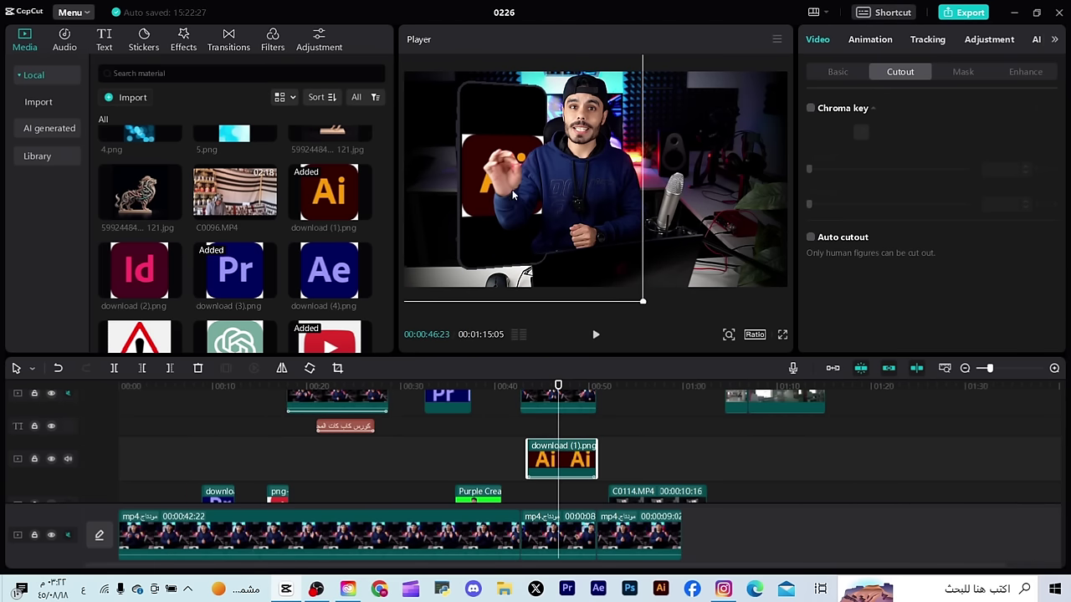
pyautogui.click(538, 386)
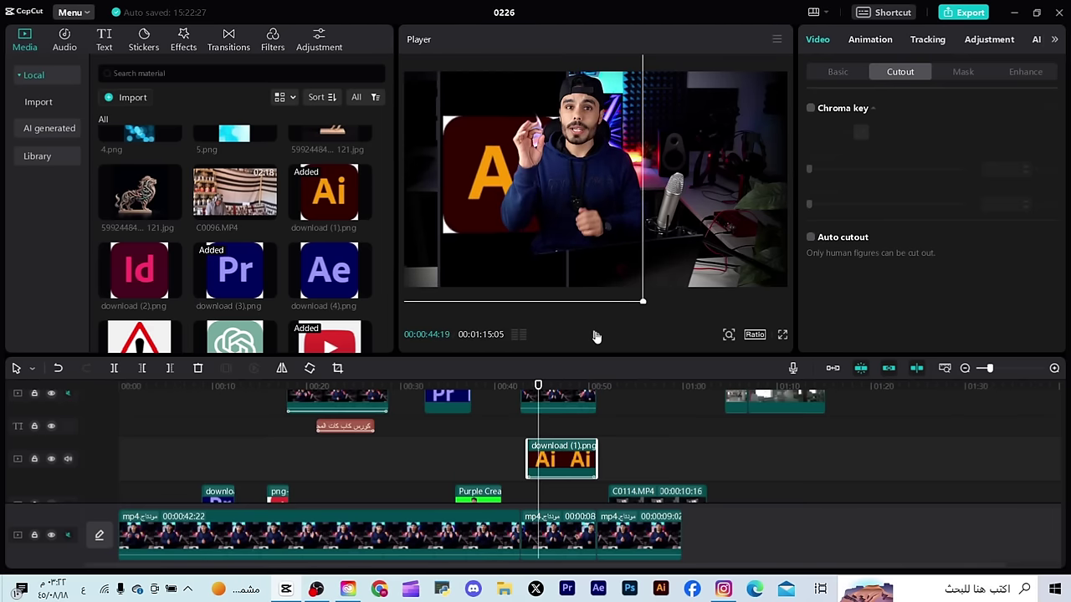
pyautogui.click(595, 334)
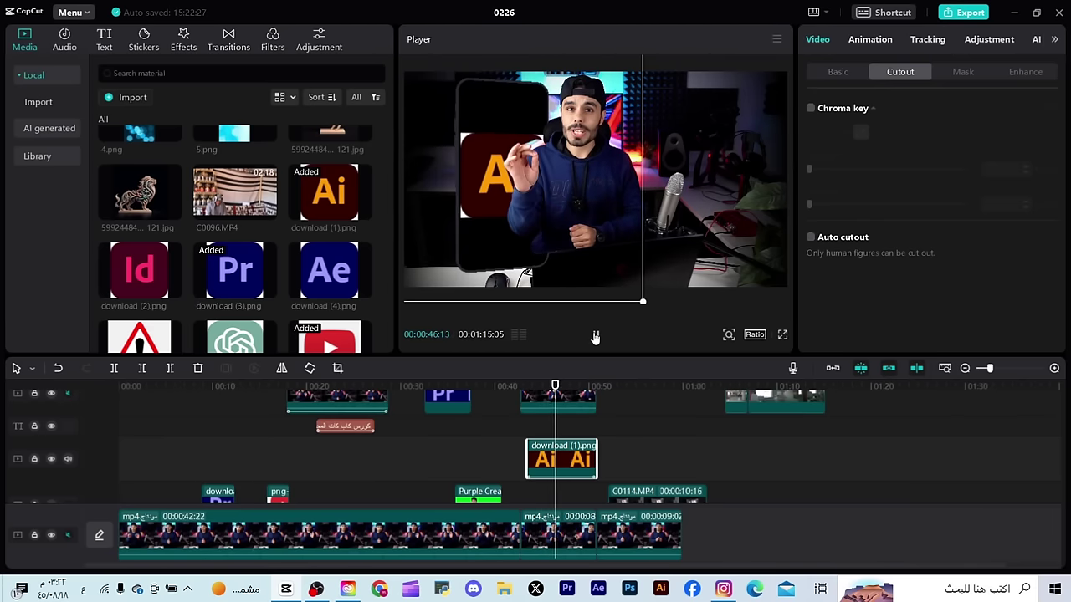
pyautogui.press('space')
pyautogui.click(596, 336)
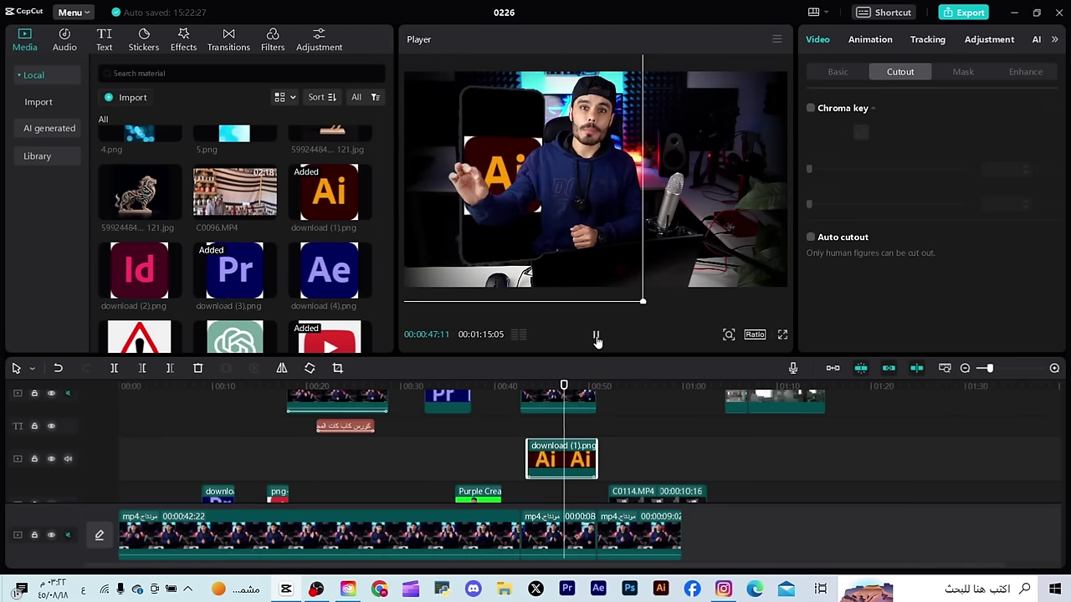
pyautogui.press('space')
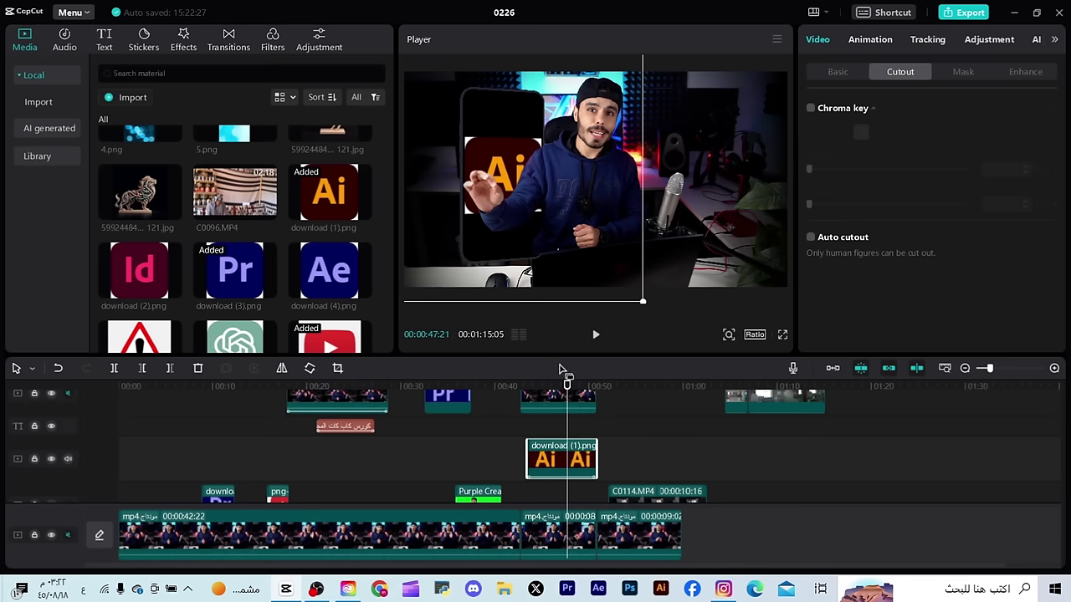
# Shift the Ai logo clip earlier and move the presenter mp4 clip onto its track
pyautogui.press('Up')
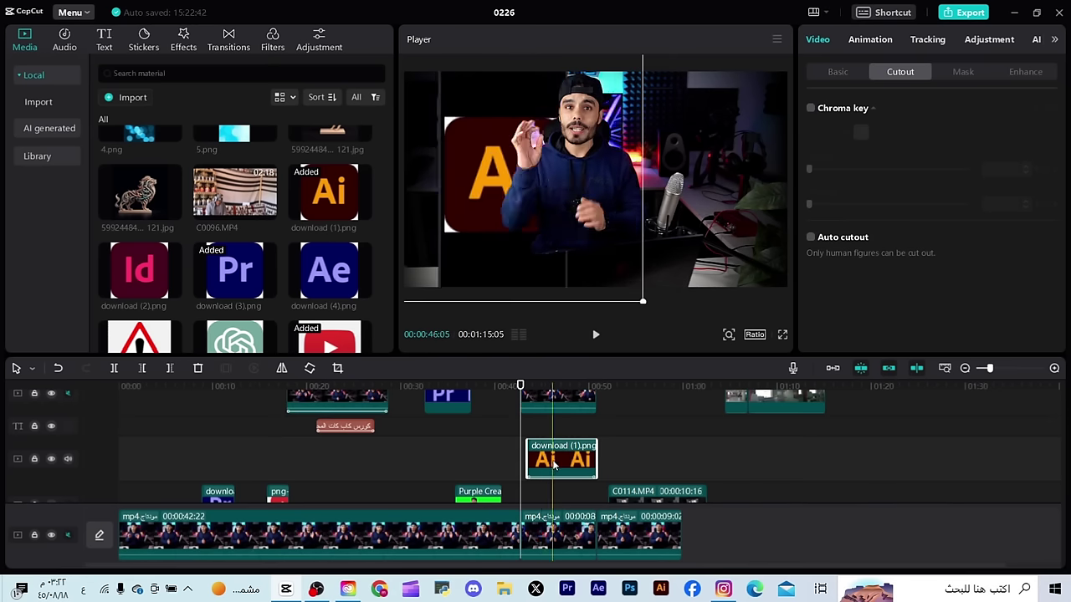
pyautogui.moveTo(552, 465); pyautogui.dragTo(436, 463)
pyautogui.click(532, 386)
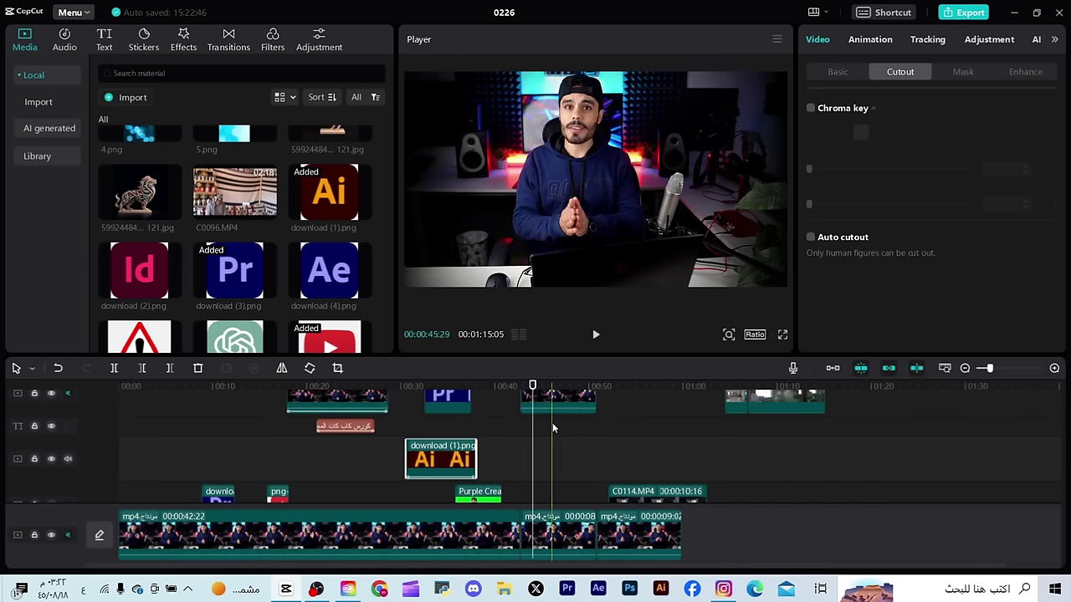
pyautogui.moveTo(552, 401); pyautogui.dragTo(541, 451)
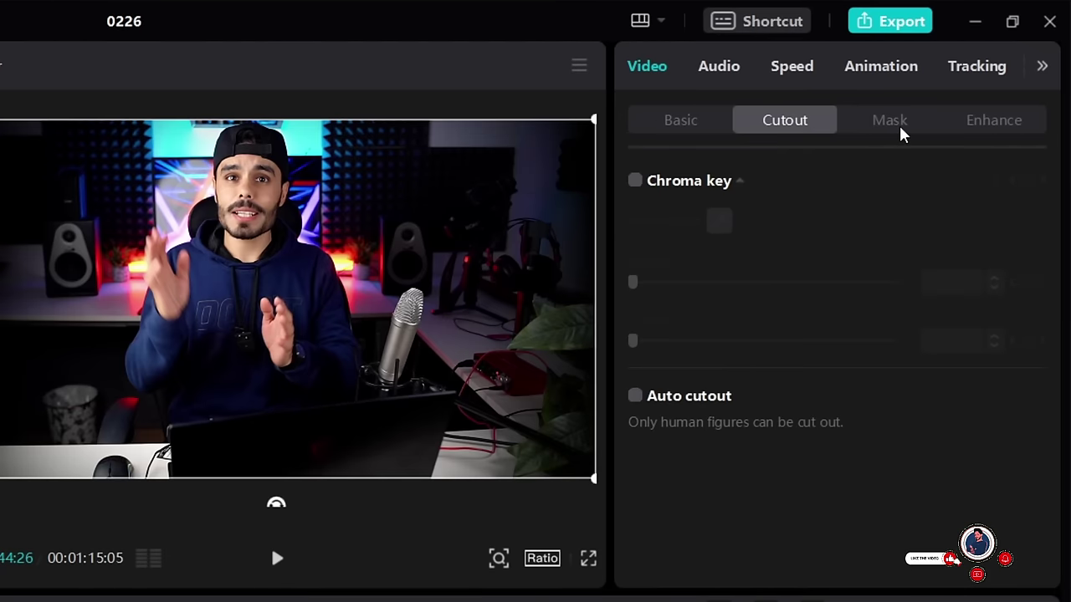
# Add download (2).png at about 0:45 and shrink the Id logo slightly in the frame centre
pyautogui.click(965, 74)
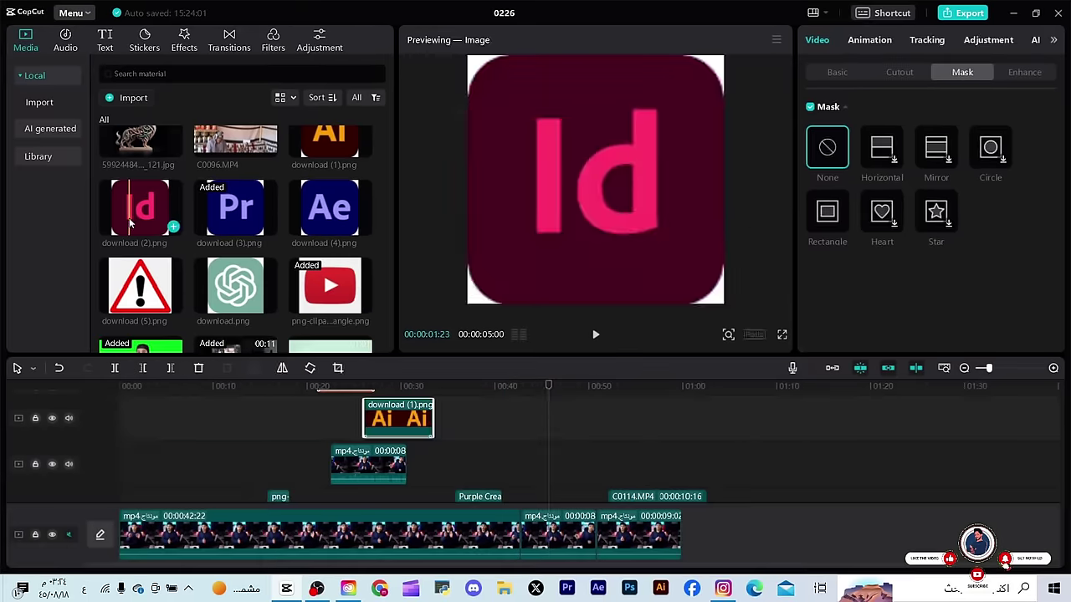
pyautogui.moveTo(140, 207); pyautogui.dragTo(524, 481)
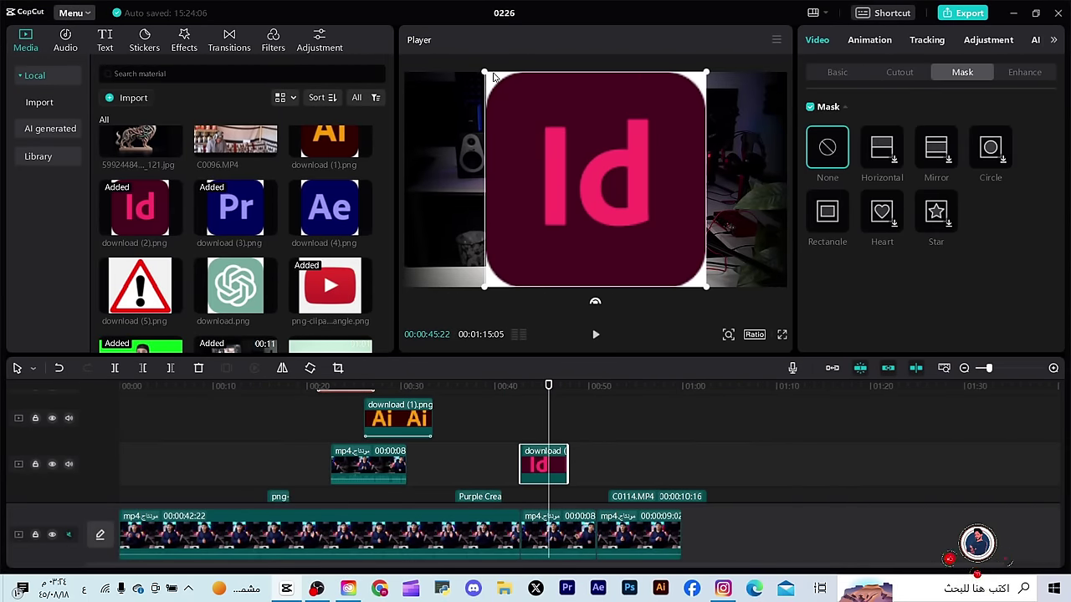
pyautogui.moveTo(608, 125)
pyautogui.mouseDown()
pyautogui.moveTo(584, 136)
pyautogui.moveTo(596, 112)
pyautogui.mouseUp()
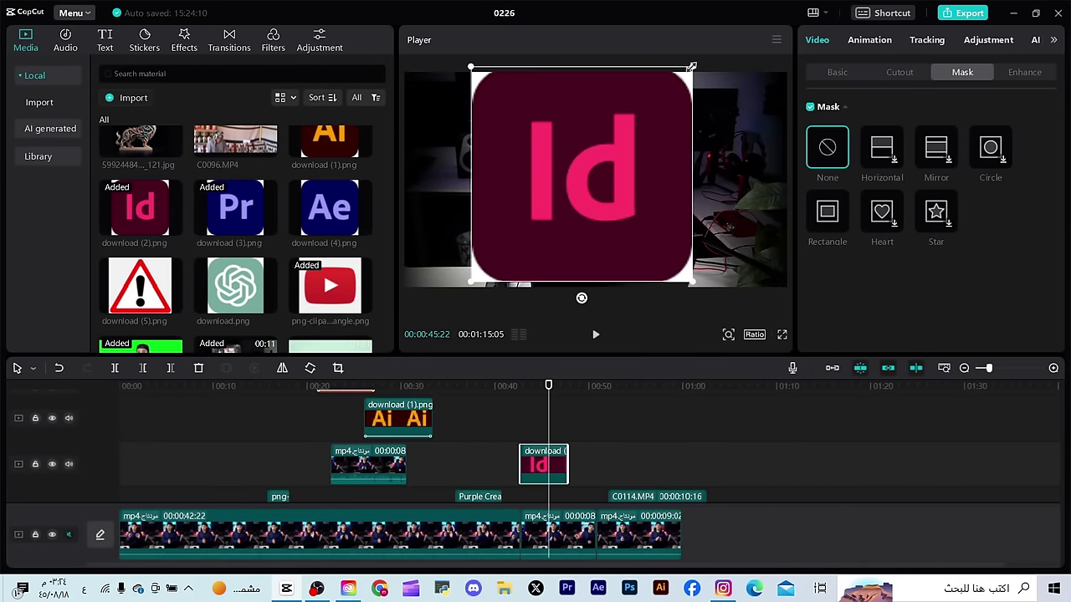
pyautogui.moveTo(691, 63); pyautogui.dragTo(676, 89)
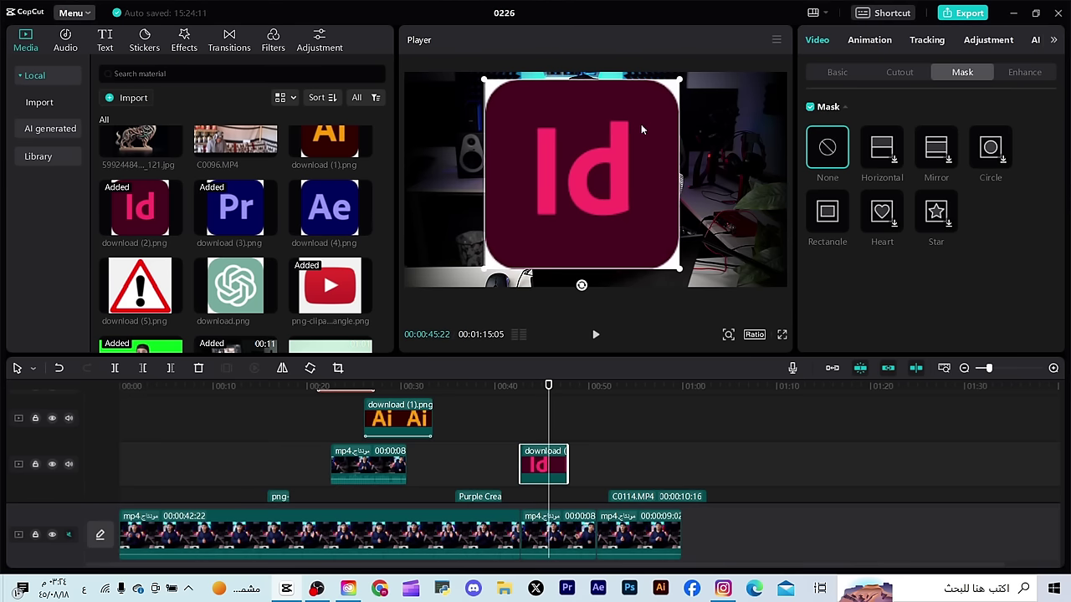
pyautogui.click(893, 73)
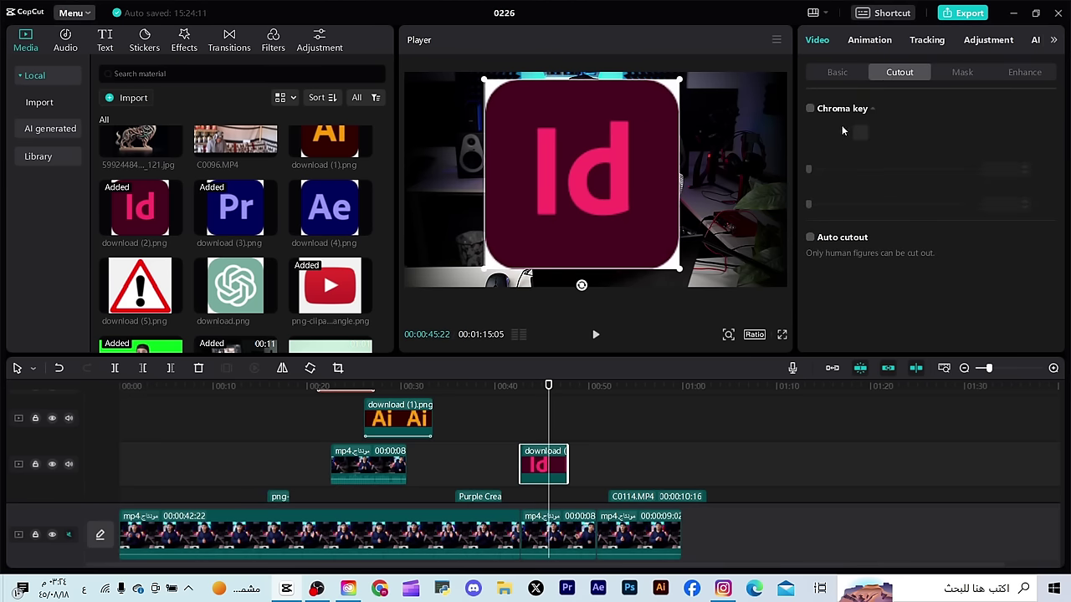
pyautogui.click(953, 74)
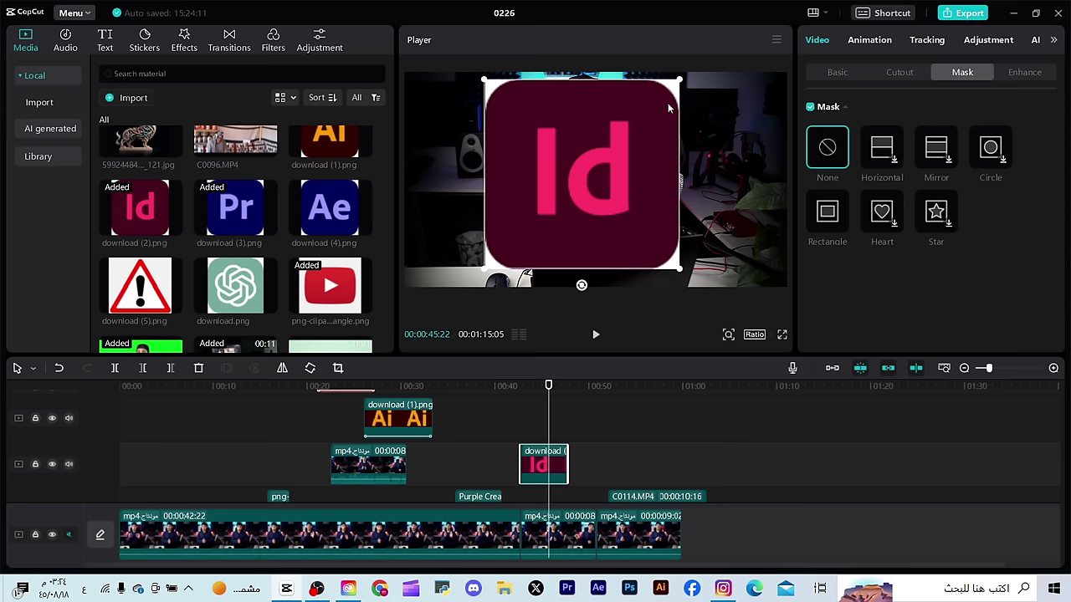
# Apply a Rectangle mask to the Id logo and stretch its edges to fit the logo
pyautogui.click(828, 216)
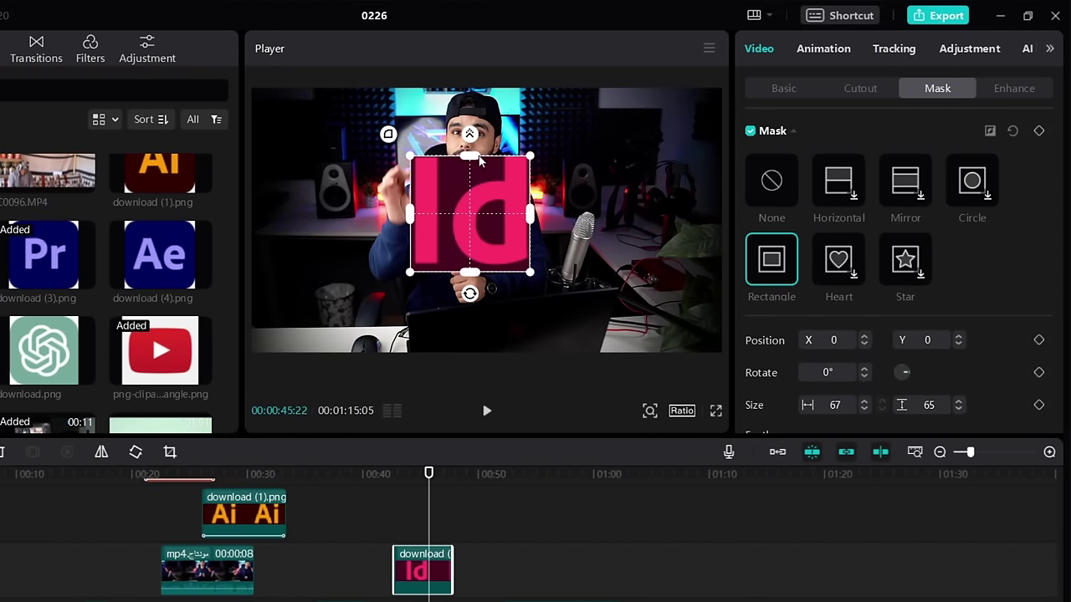
pyautogui.moveTo(475, 158); pyautogui.dragTo(475, 145)
pyautogui.moveTo(410, 216); pyautogui.dragTo(386, 215)
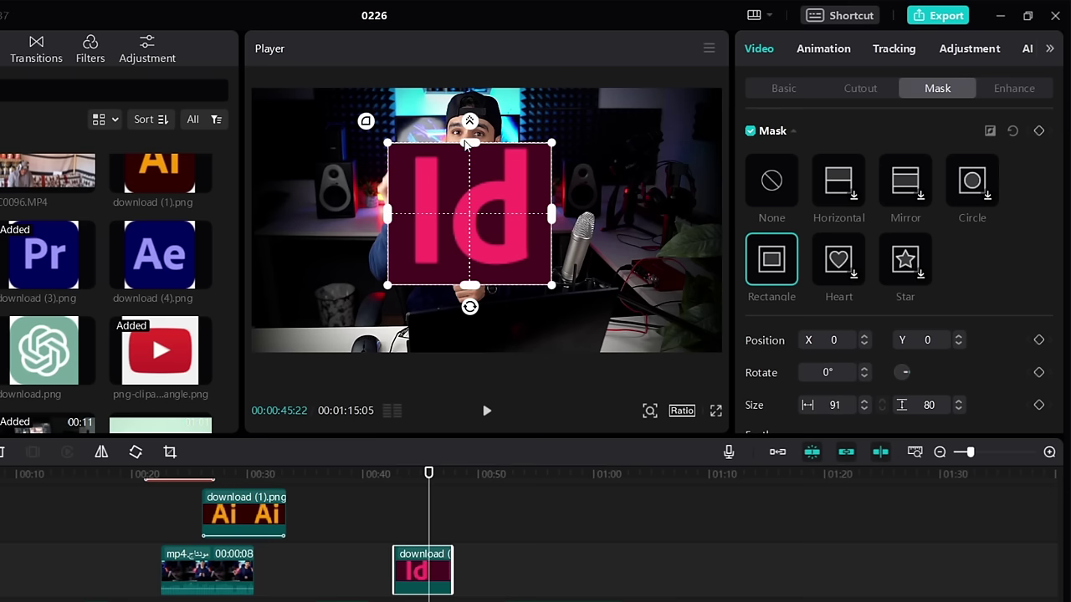
pyautogui.moveTo(466, 144); pyautogui.dragTo(466, 135)
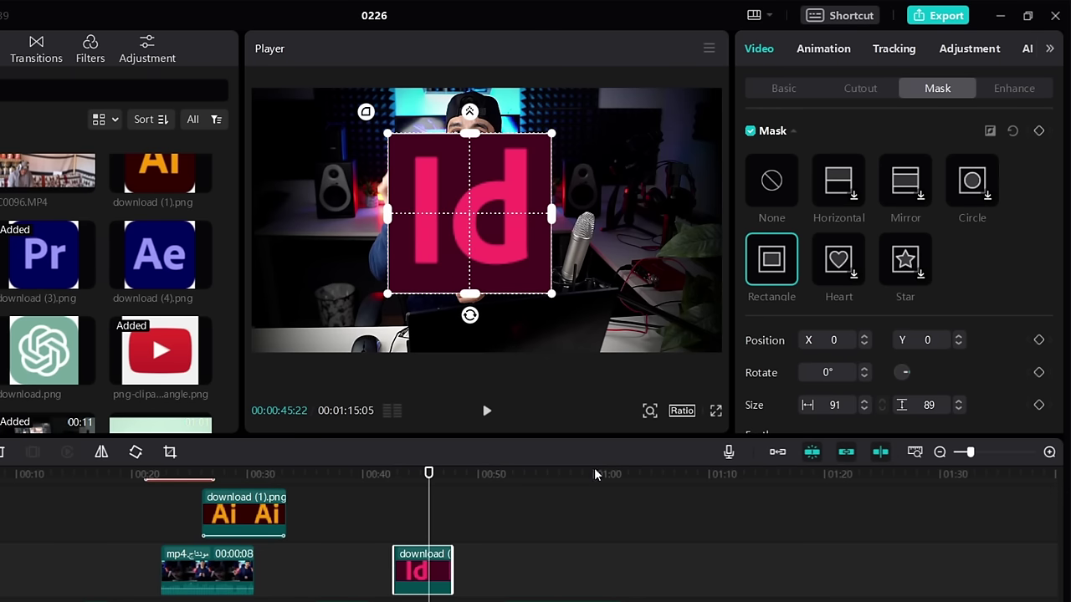
pyautogui.click(502, 561)
pyautogui.click(437, 535)
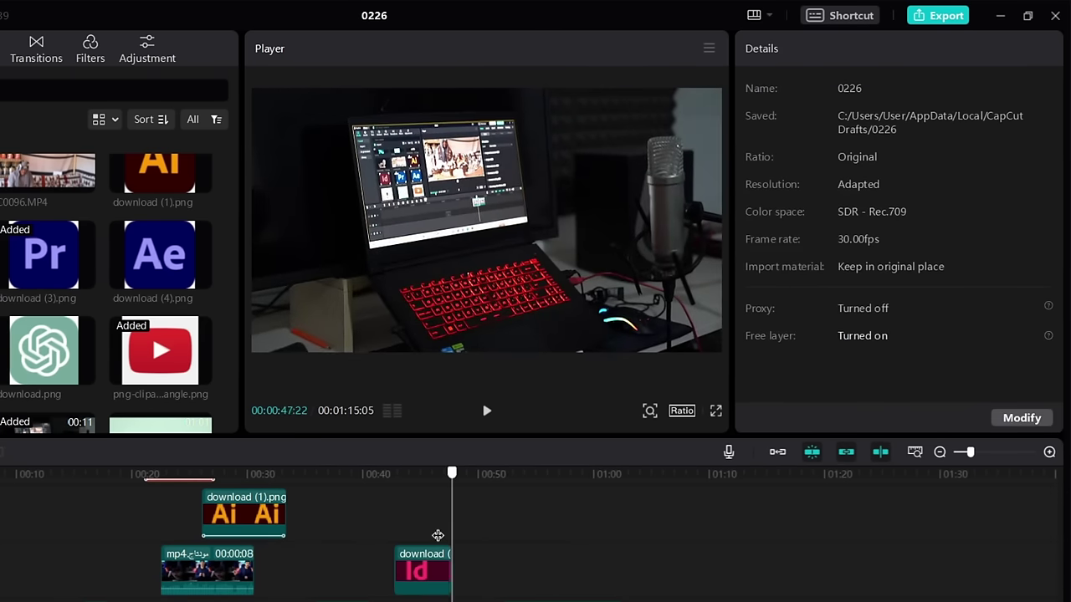
pyautogui.click(429, 538)
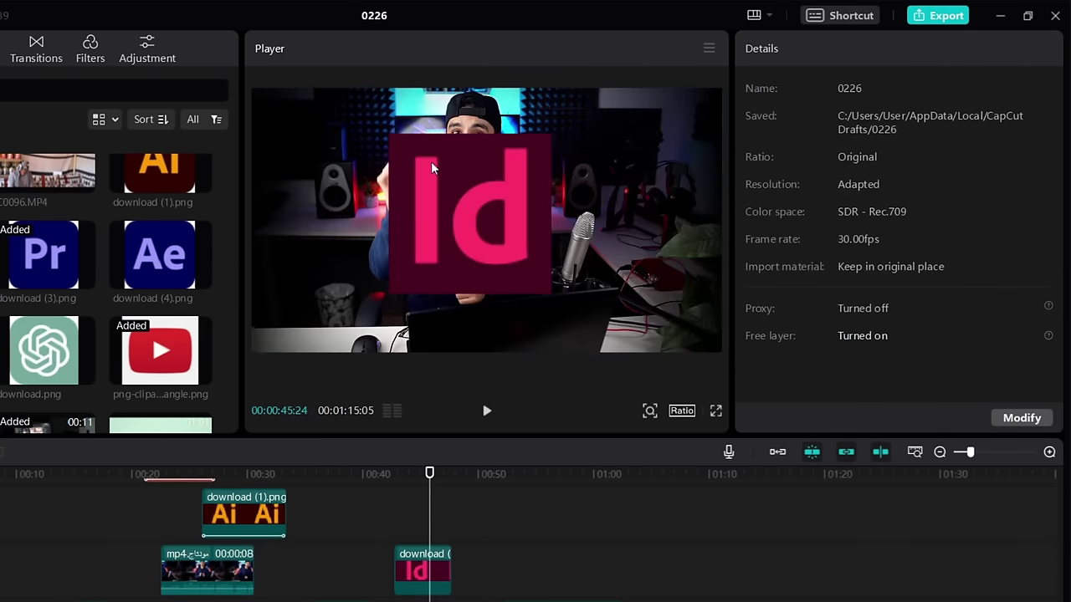
pyautogui.click(419, 569)
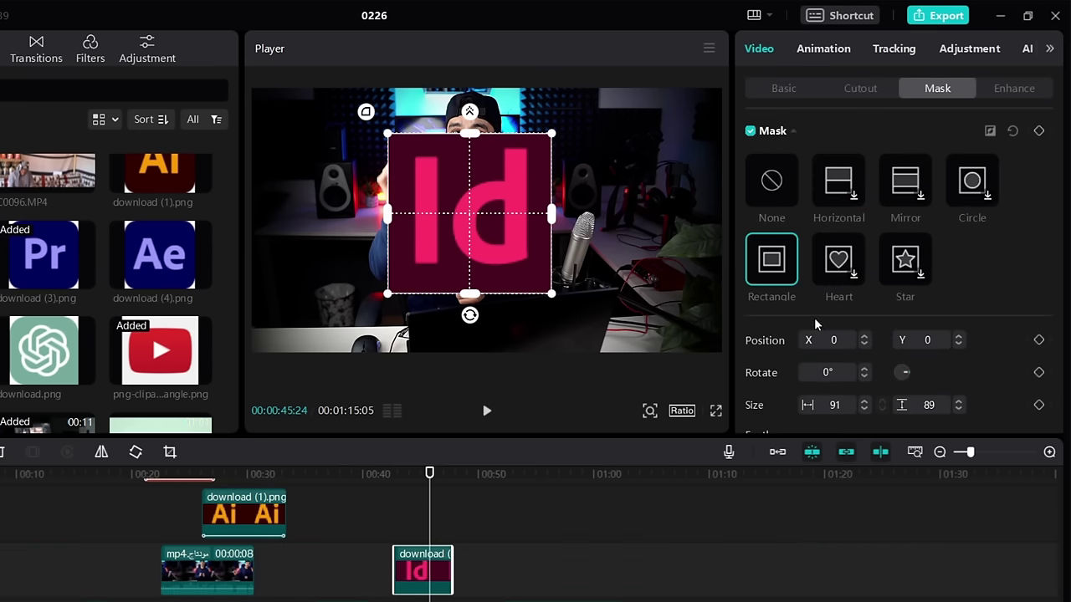
# Set the mask's Round corners to 19 and Feather to 0
pyautogui.scroll(-3, 805, 321)
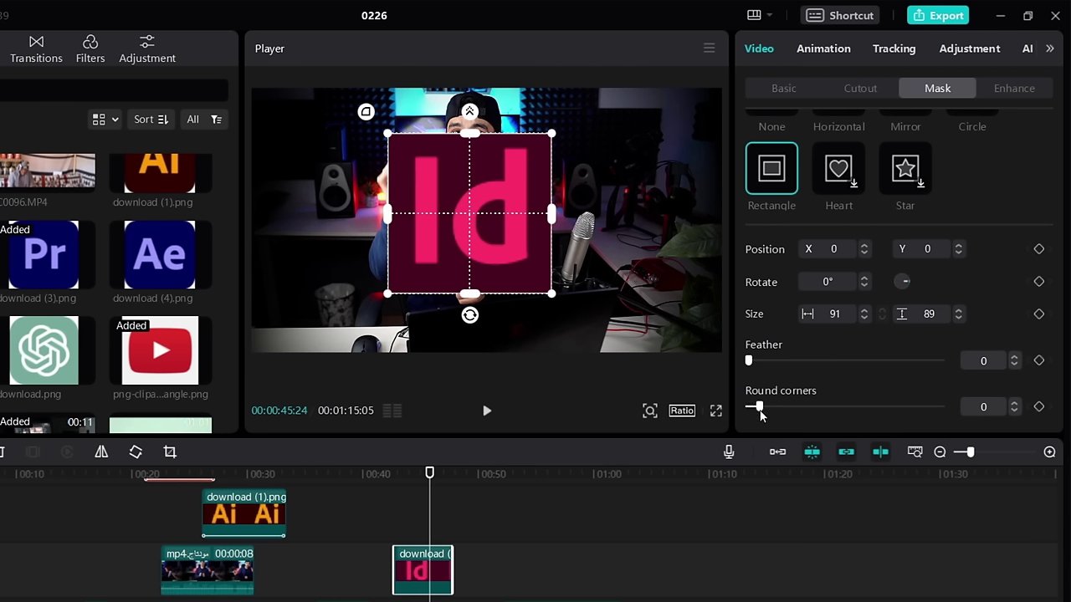
pyautogui.moveTo(760, 410); pyautogui.dragTo(784, 410)
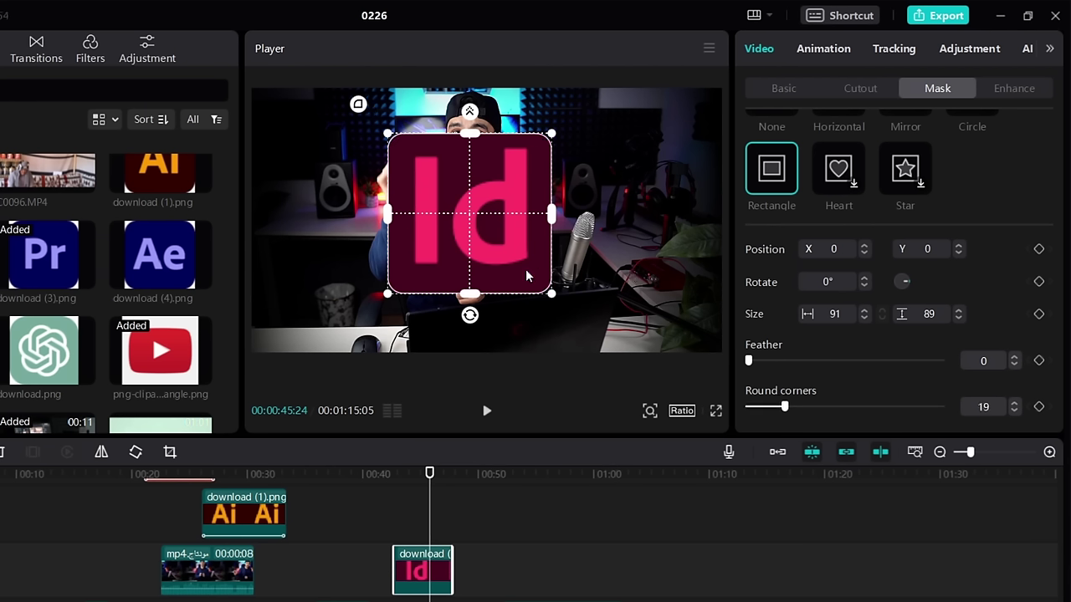
pyautogui.moveTo(766, 361)
pyautogui.mouseDown()
pyautogui.moveTo(794, 360)
pyautogui.moveTo(751, 361)
pyautogui.mouseUp()
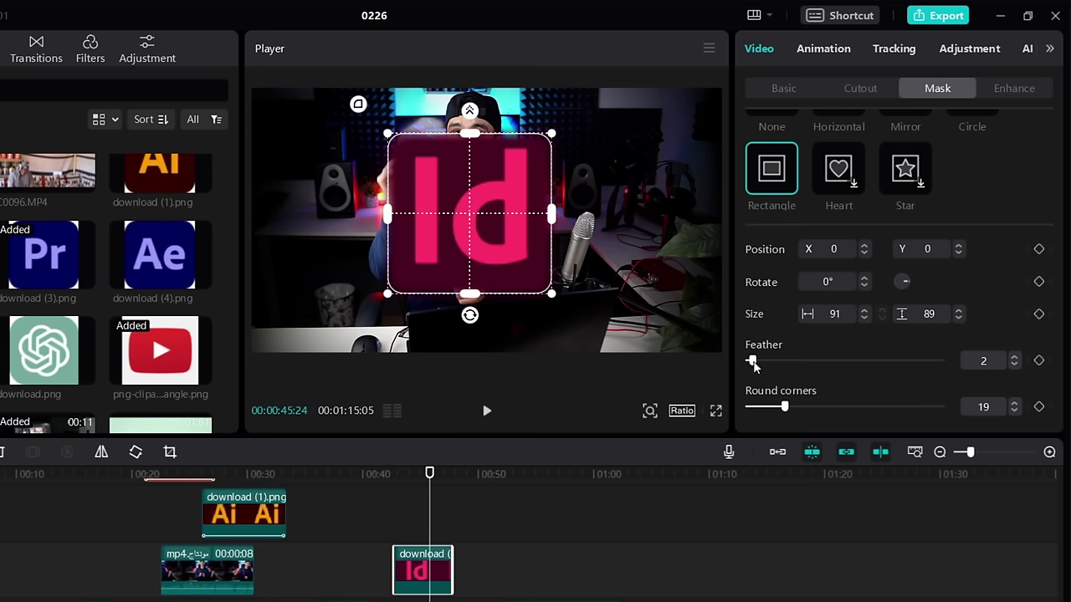
pyautogui.moveTo(754, 360); pyautogui.dragTo(748, 360)
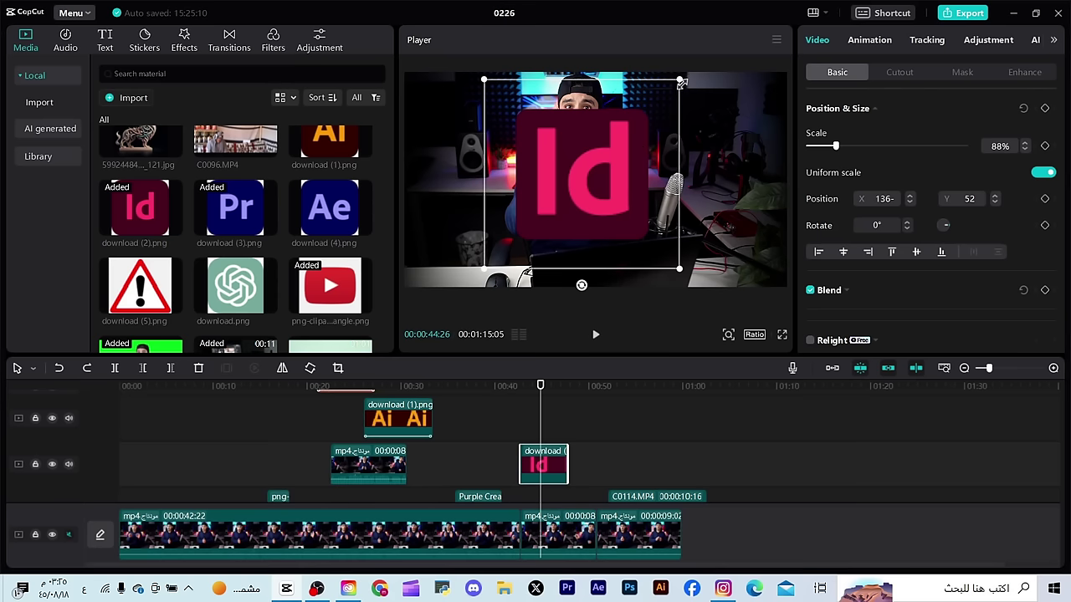
# Shrink the Id logo to about 45%, then add, resize and extend a second Id copy on a new track
pyautogui.moveTo(680, 82); pyautogui.dragTo(631, 125)
pyautogui.moveTo(596, 180); pyautogui.dragTo(555, 210)
pyautogui.moveTo(139, 209); pyautogui.dragTo(584, 423)
pyautogui.click(581, 386)
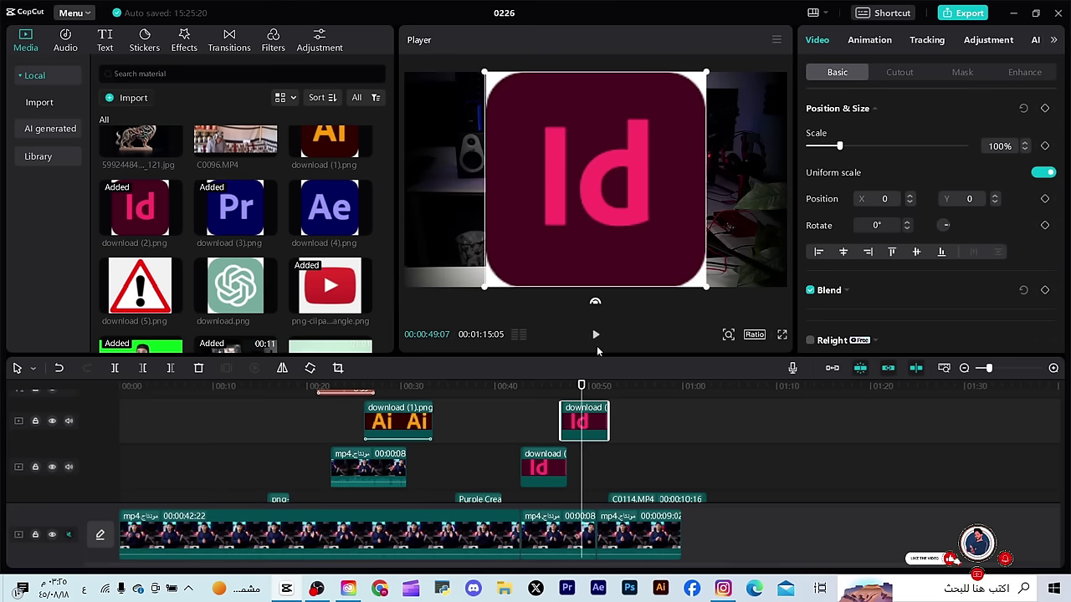
pyautogui.moveTo(708, 290); pyautogui.dragTo(528, 249)
pyautogui.click(544, 467)
pyautogui.moveTo(567, 466); pyautogui.dragTo(622, 466)
pyautogui.moveTo(529, 215); pyautogui.dragTo(581, 194)
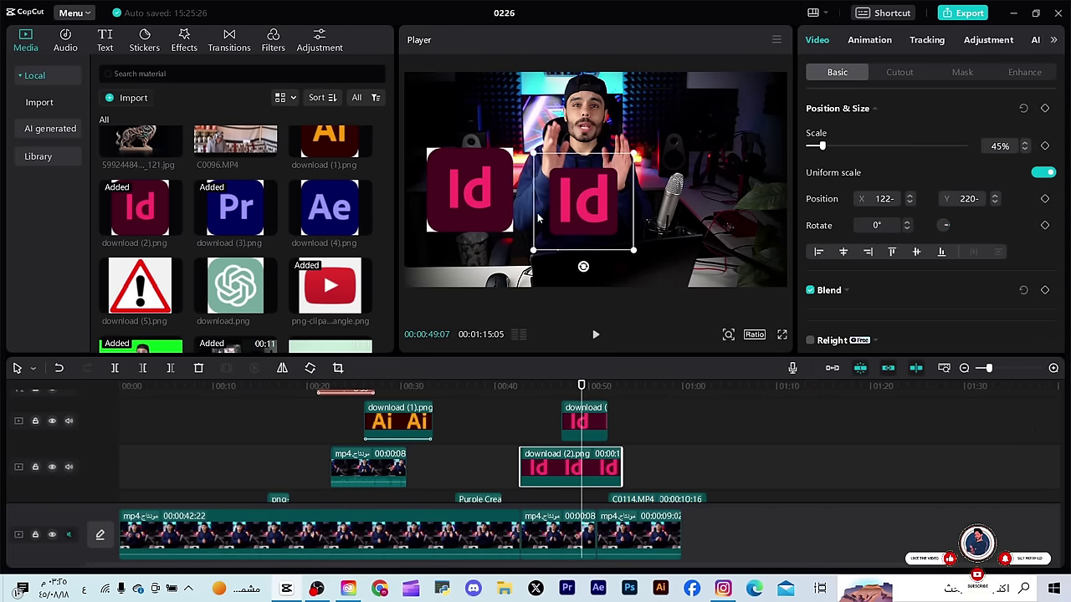
# Delete the duplicate Id logo clip from the timeline
pyautogui.click(587, 217)
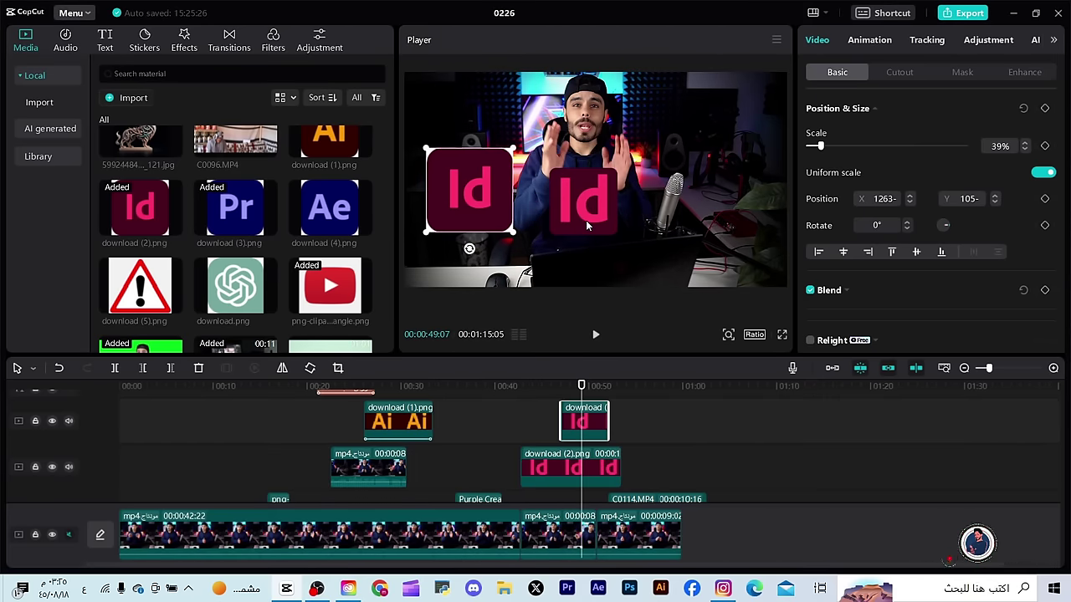
pyautogui.click(606, 191)
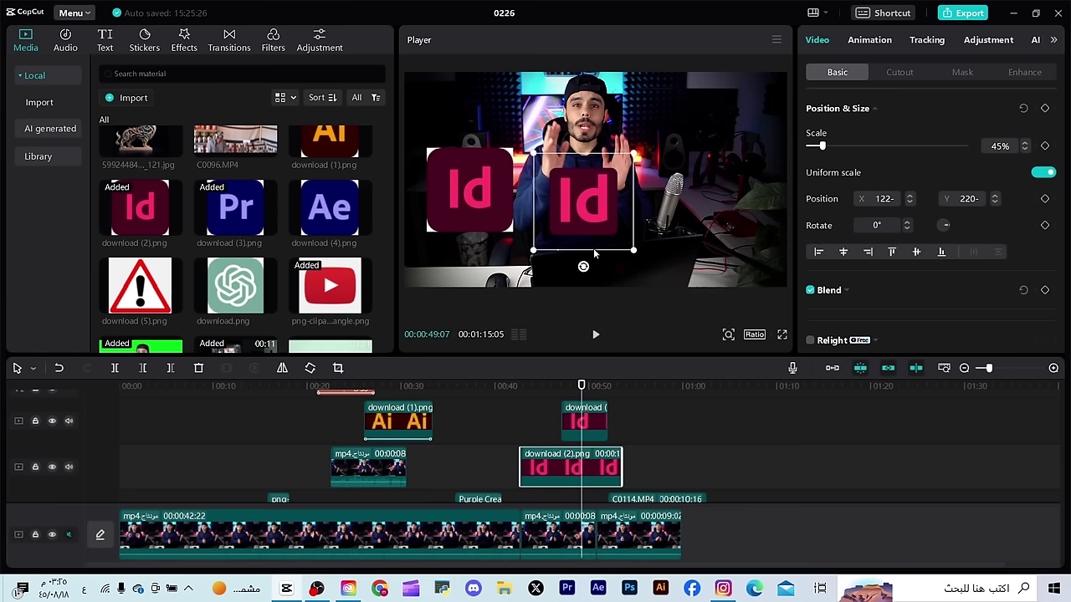
pyautogui.moveTo(584, 425); pyautogui.dragTo(561, 427)
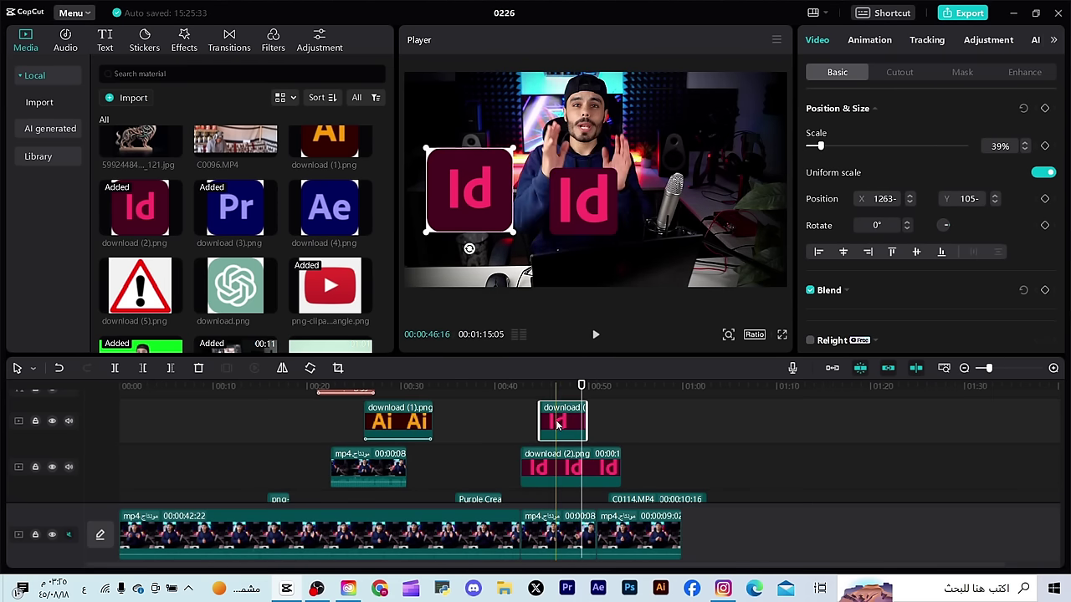
pyautogui.press('Delete')
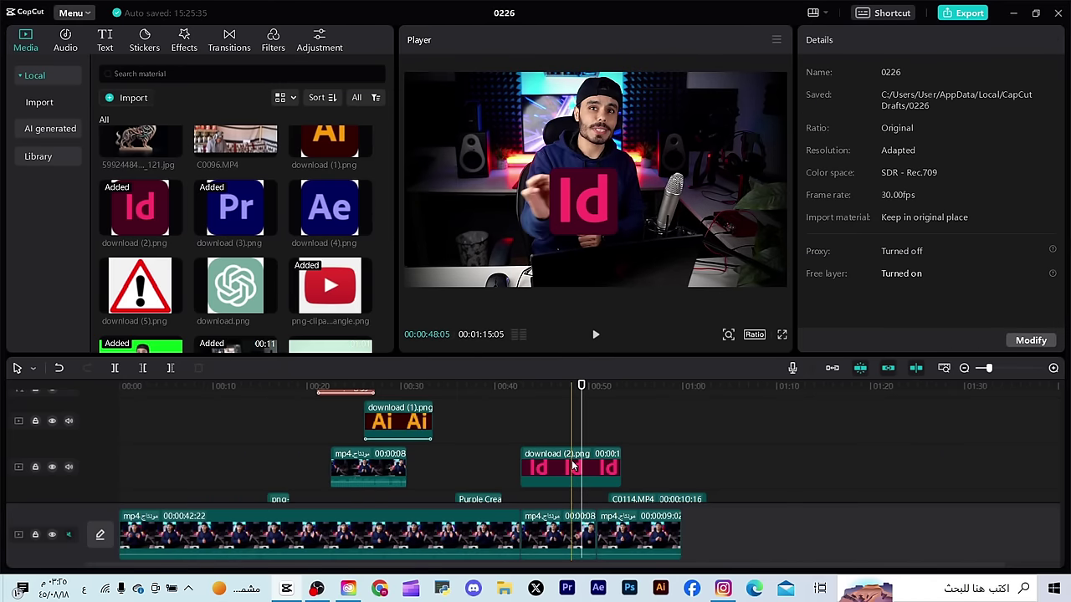
pyautogui.scroll(-1, 573, 466)
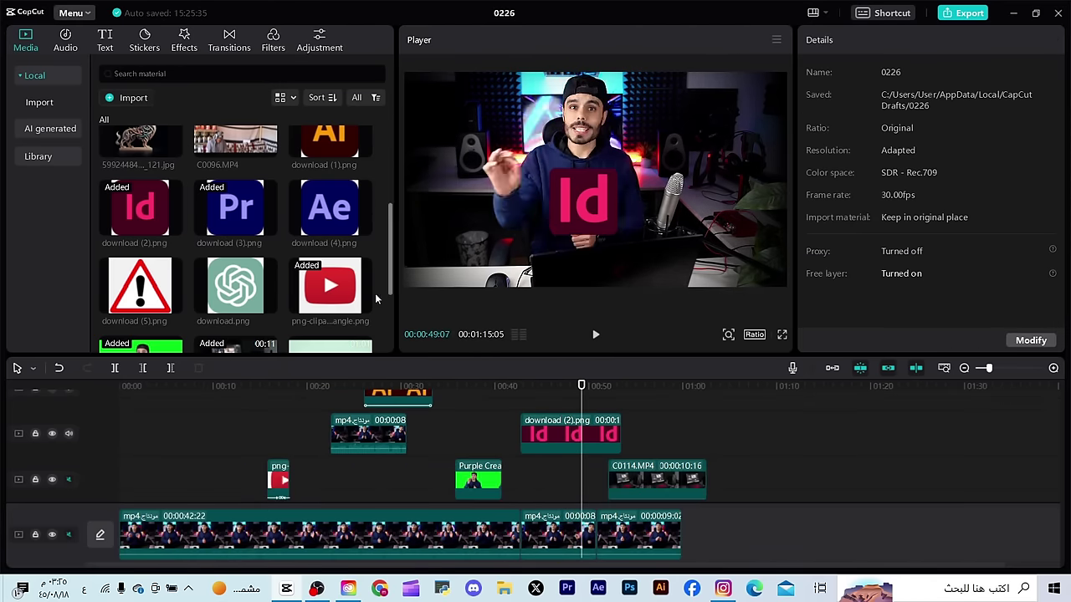
pyautogui.scroll(-2, 188, 261)
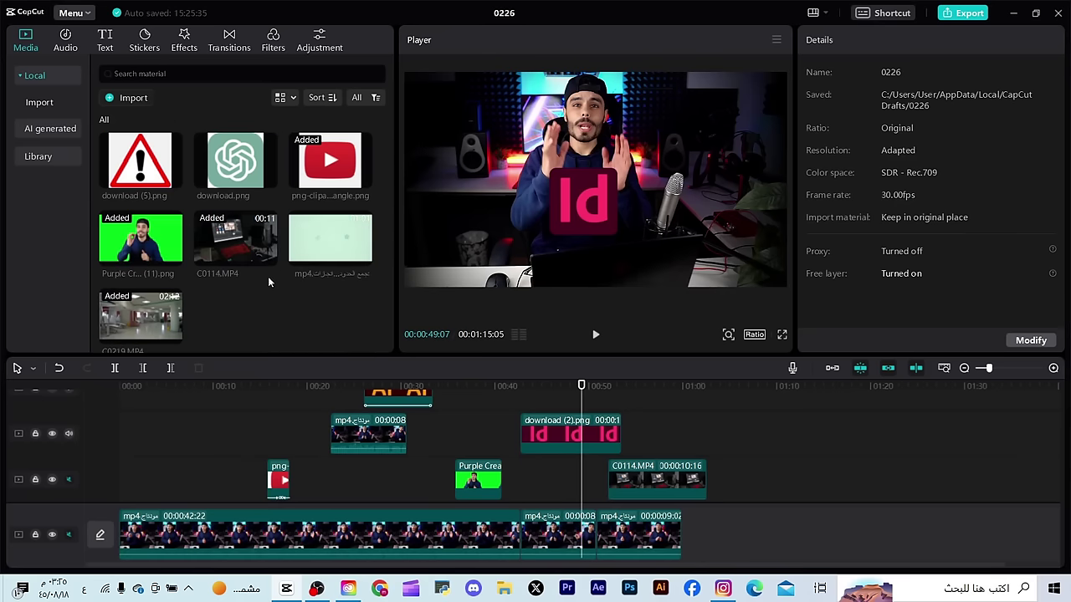
# Move the 00:00:08 presenter clip from the main track onto the overlay track and show its Mask options
pyautogui.click(554, 538)
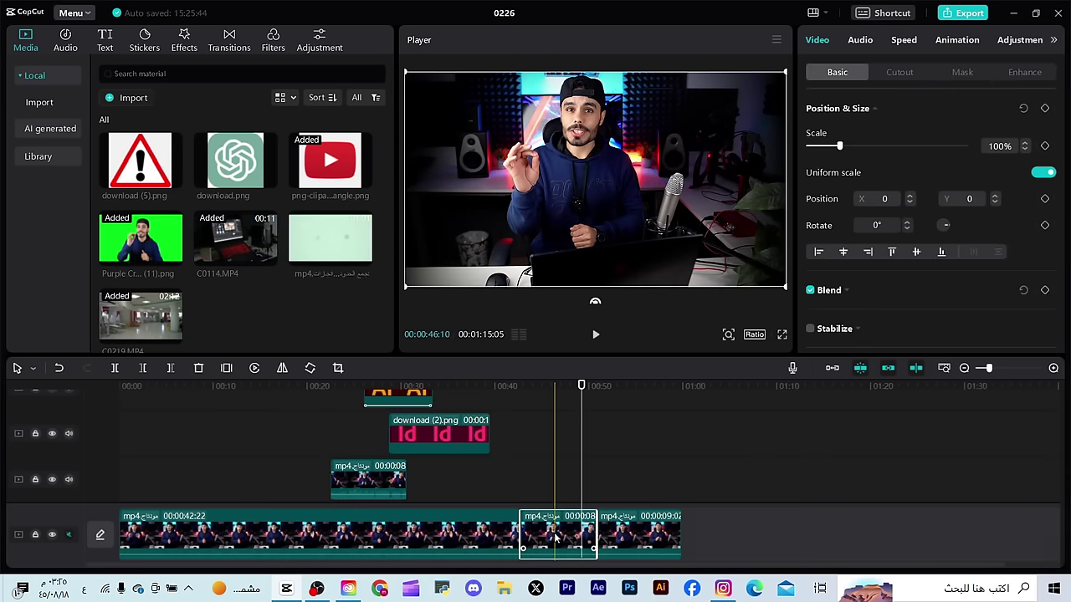
pyautogui.moveTo(555, 538); pyautogui.dragTo(559, 469)
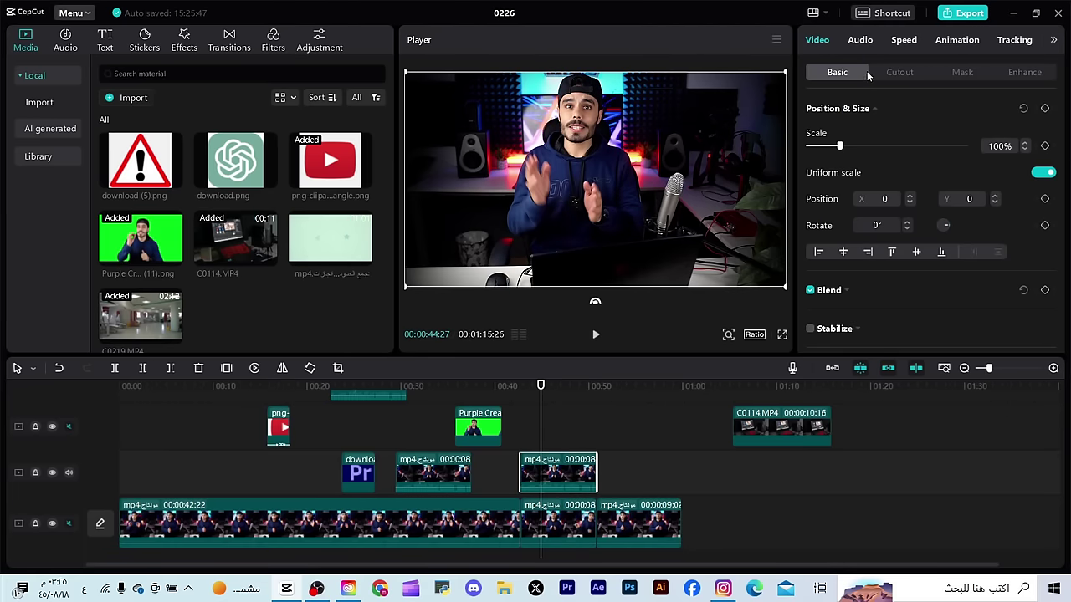
pyautogui.click(963, 73)
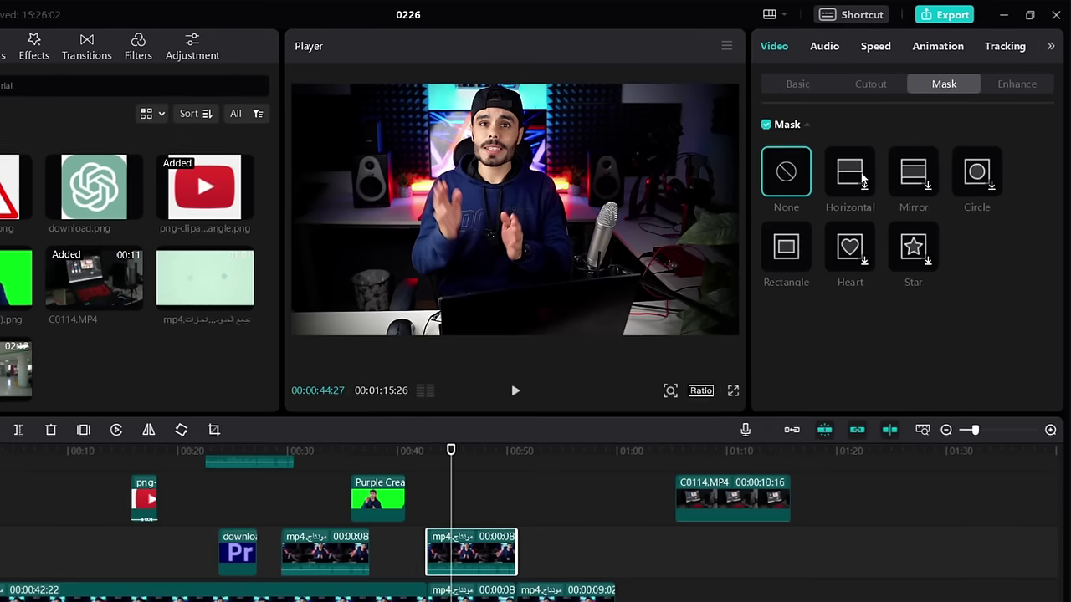
# Apply a Horizontal mask to the overlay presenter clip and shift the main-track footage right
pyautogui.click(863, 178)
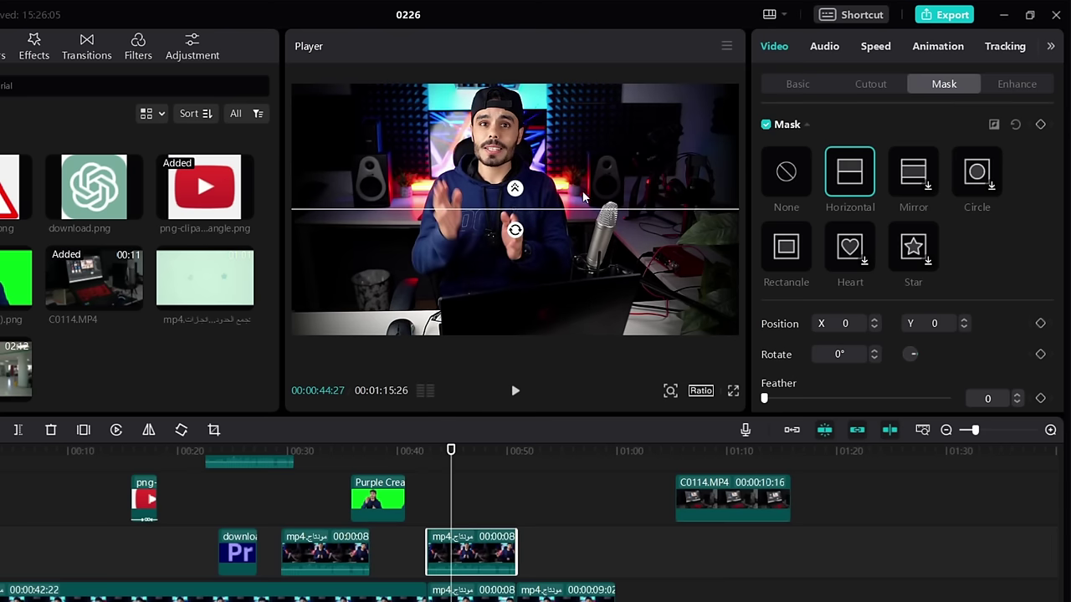
pyautogui.moveTo(583, 197); pyautogui.dragTo(534, 210)
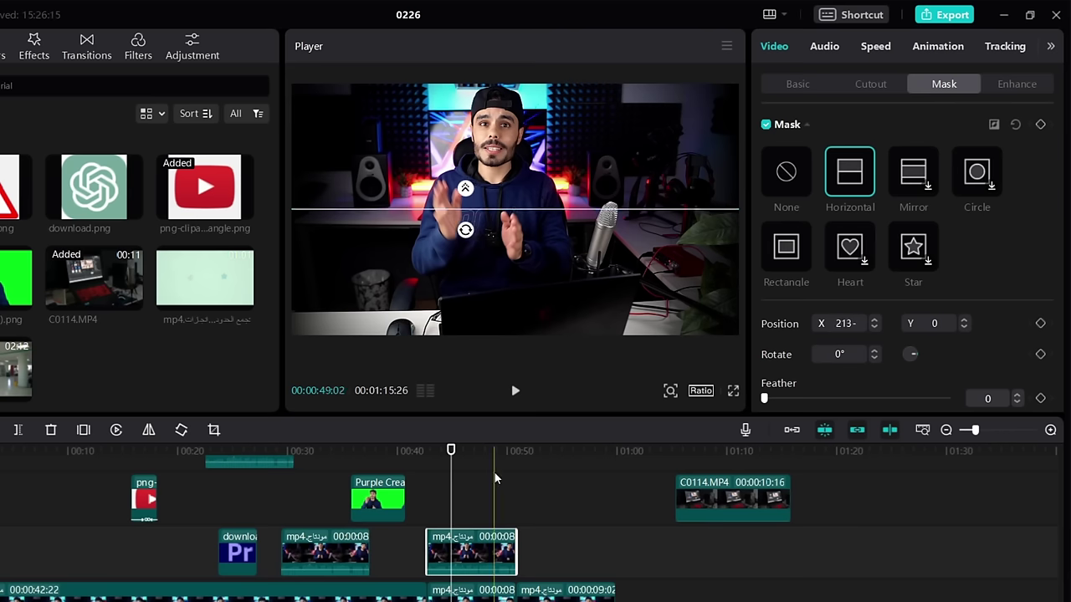
pyautogui.click(781, 89)
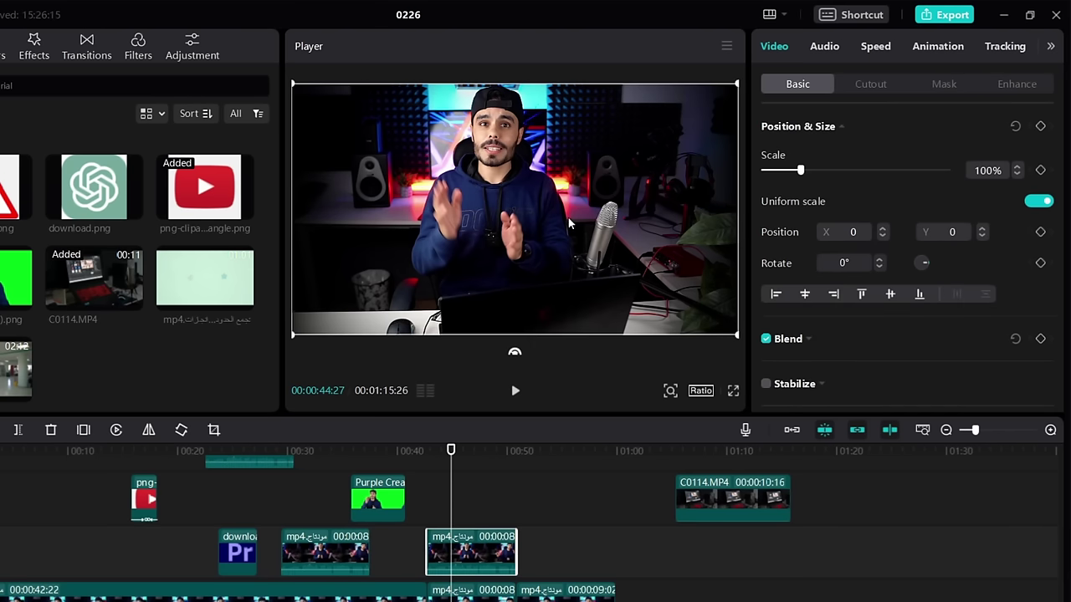
pyautogui.click(696, 241)
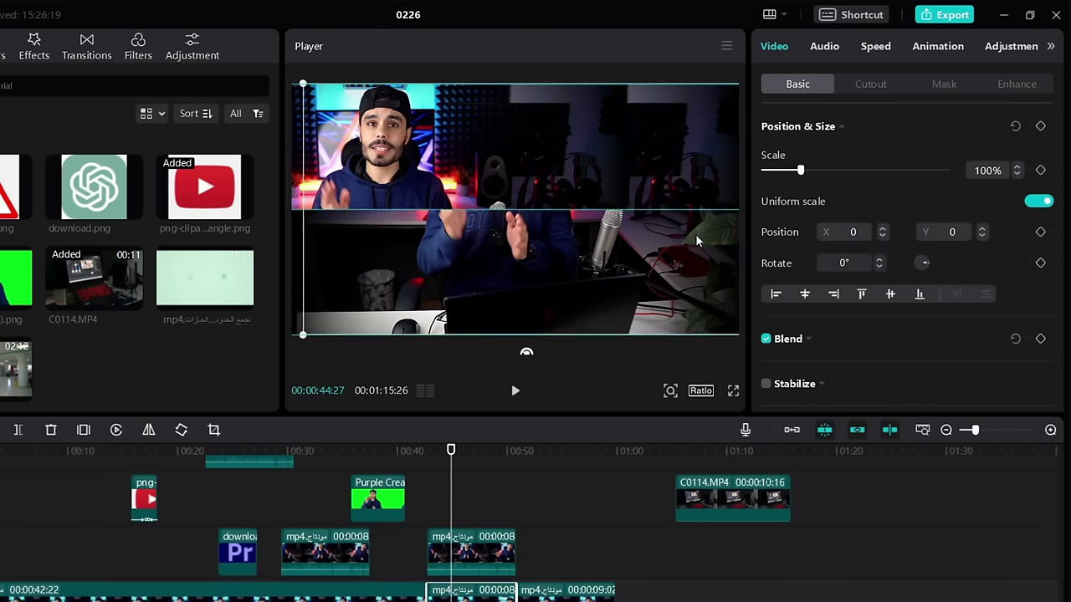
pyautogui.moveTo(696, 241); pyautogui.dragTo(767, 241)
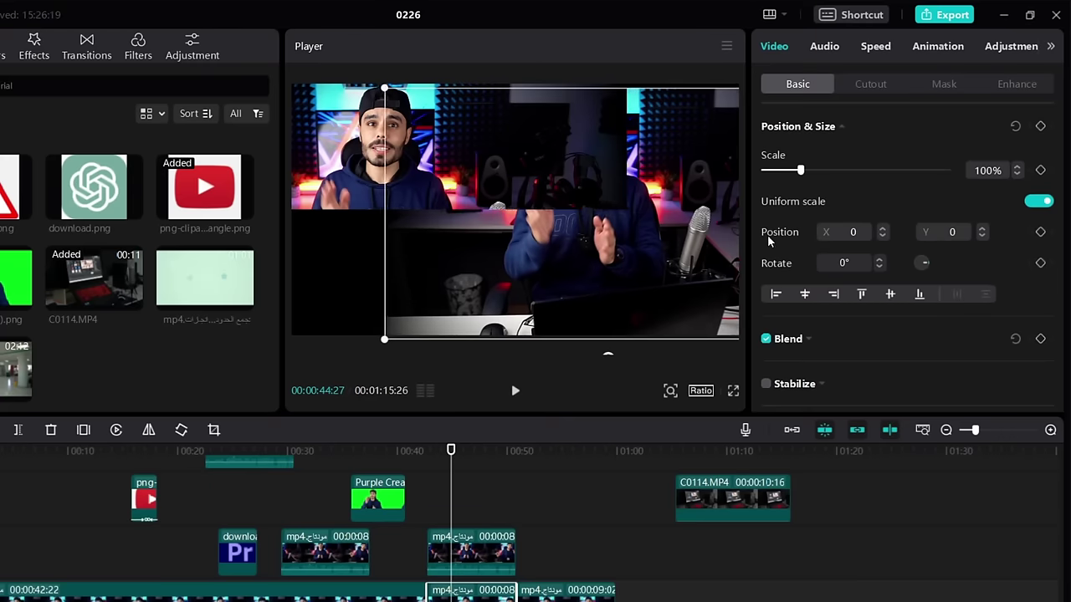
pyautogui.click(373, 184)
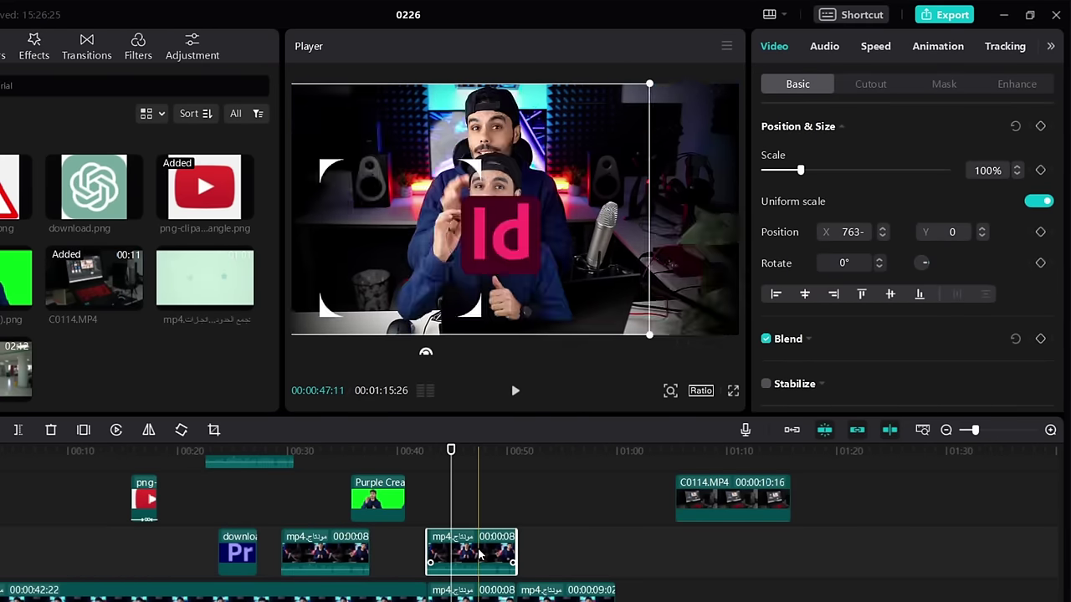
pyautogui.click(940, 85)
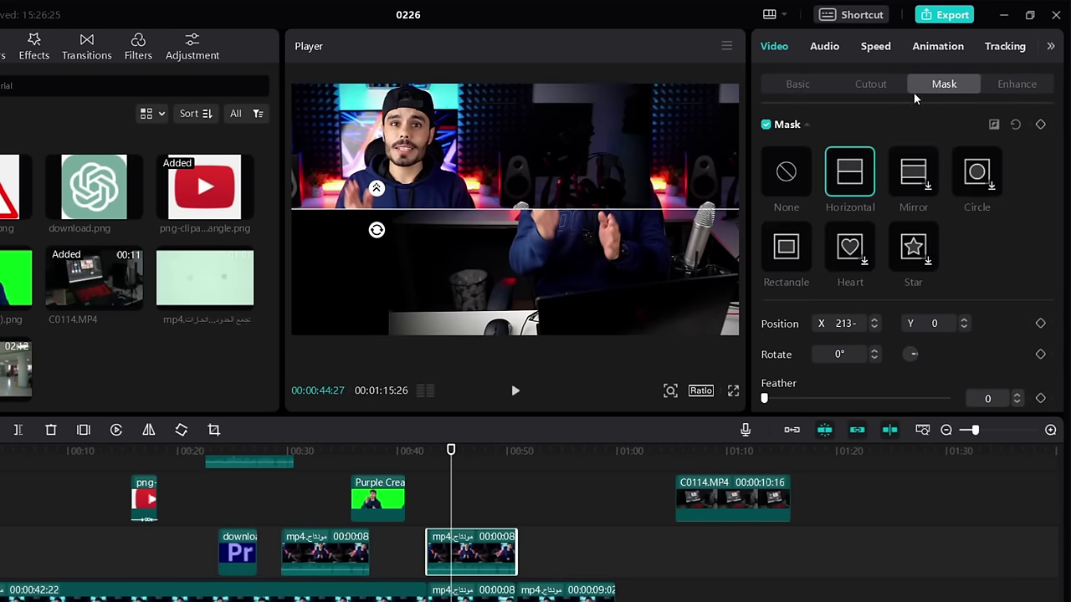
# Tilt and slide the split line to a -71° diagonal, then preview the split screen
pyautogui.moveTo(377, 231); pyautogui.dragTo(478, 285)
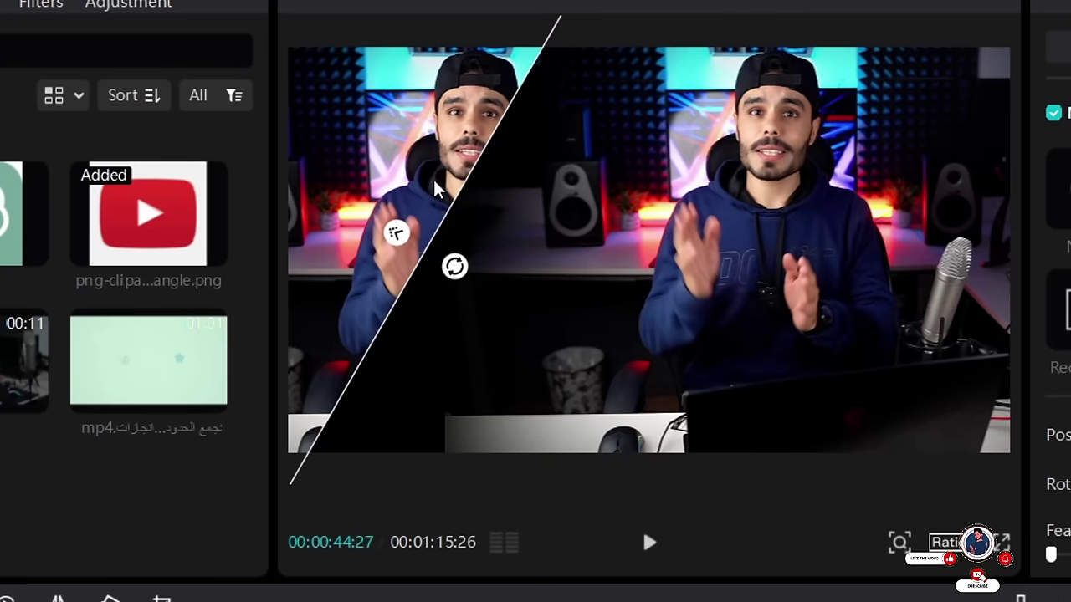
pyautogui.moveTo(381, 191); pyautogui.dragTo(468, 209)
pyautogui.moveTo(574, 248); pyautogui.dragTo(599, 243)
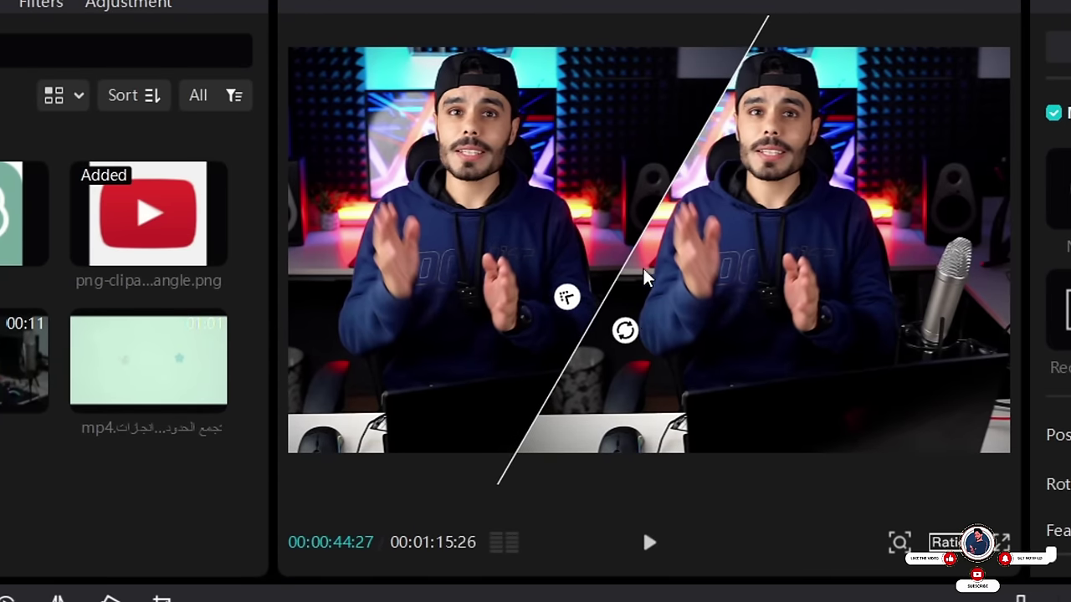
pyautogui.moveTo(629, 332)
pyautogui.mouseDown()
pyautogui.moveTo(645, 323)
pyautogui.moveTo(635, 323)
pyautogui.mouseUp()
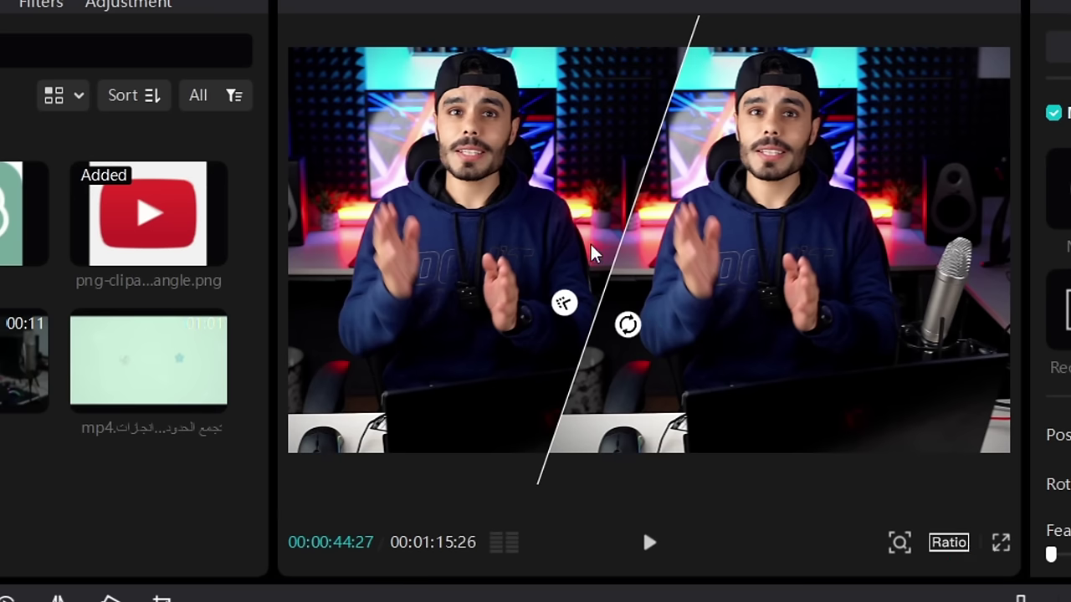
pyautogui.moveTo(597, 261); pyautogui.dragTo(621, 262)
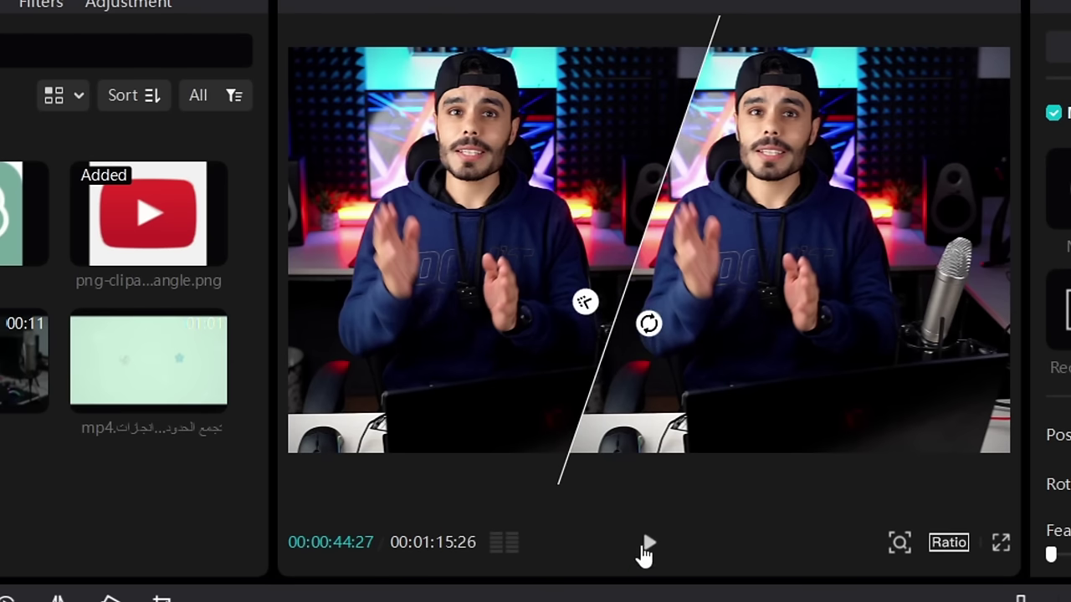
pyautogui.click(644, 545)
pyautogui.click(649, 544)
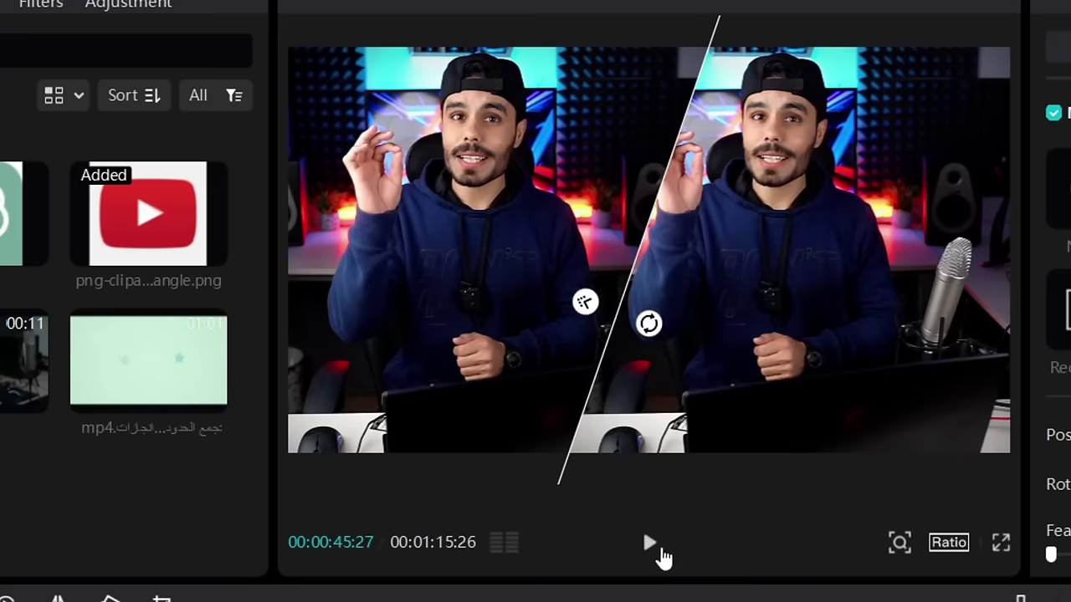
pyautogui.click(649, 542)
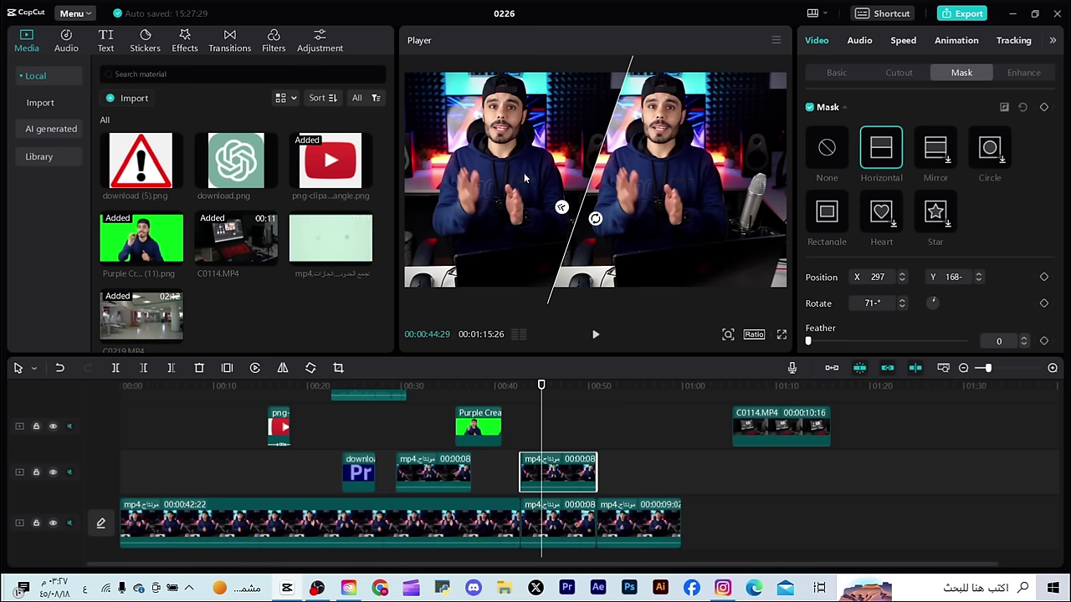
# Rotate the mask line to -90° for a vertical split, preview, and add C0114.MP4 to the timeline
pyautogui.moveTo(605, 233); pyautogui.dragTo(611, 217)
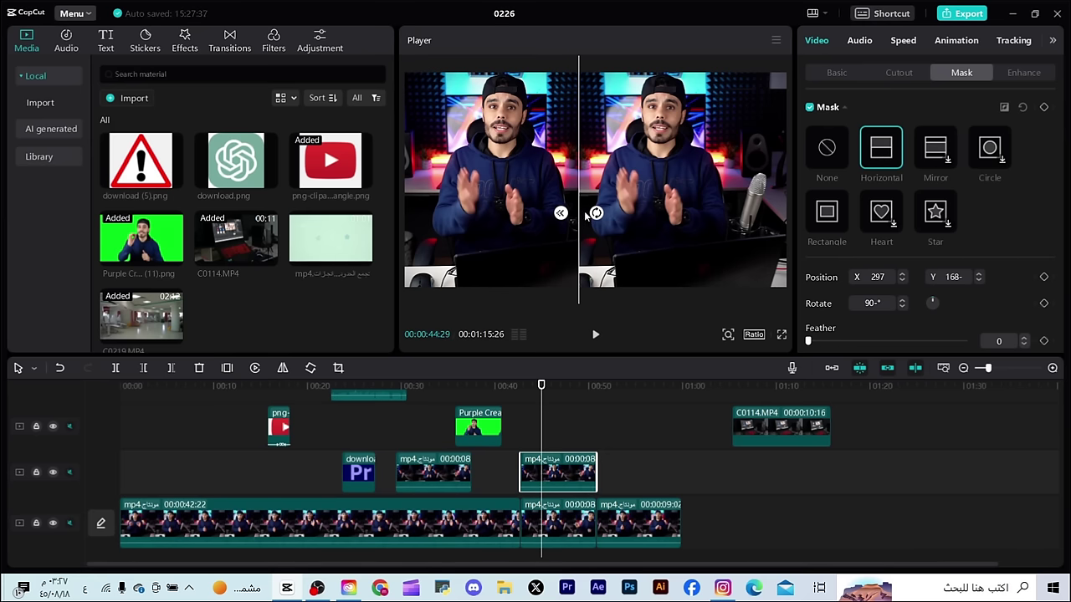
pyautogui.click(595, 334)
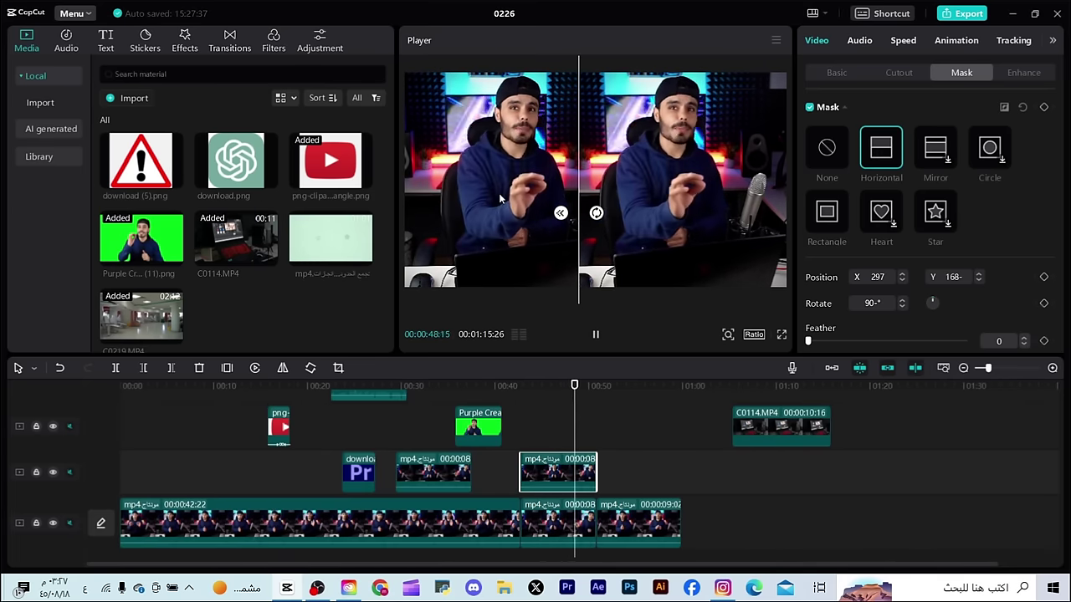
pyautogui.click(597, 335)
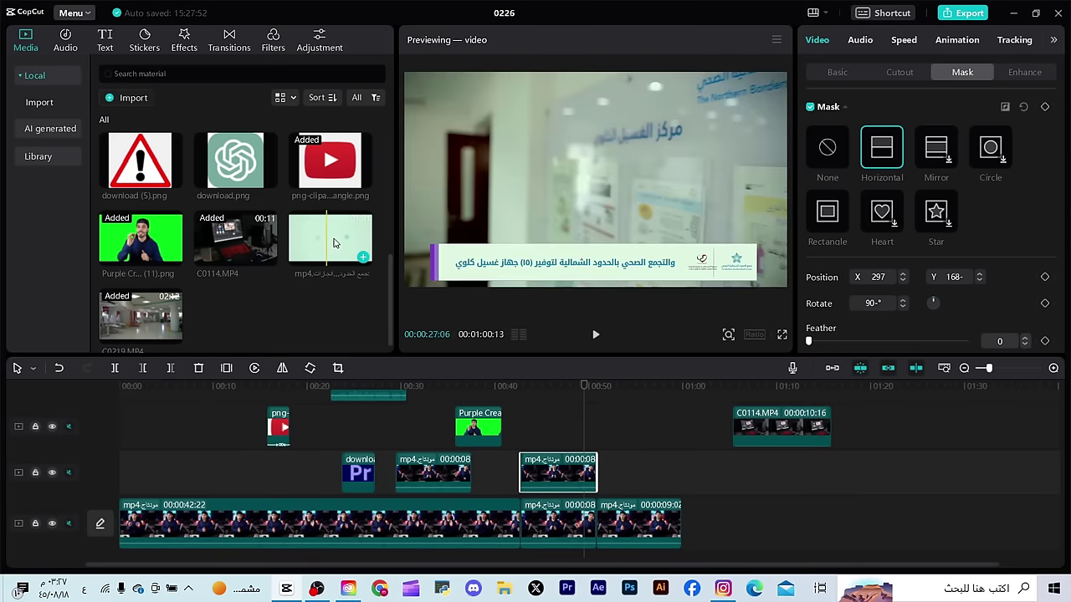
pyautogui.moveTo(241, 240); pyautogui.dragTo(533, 428)
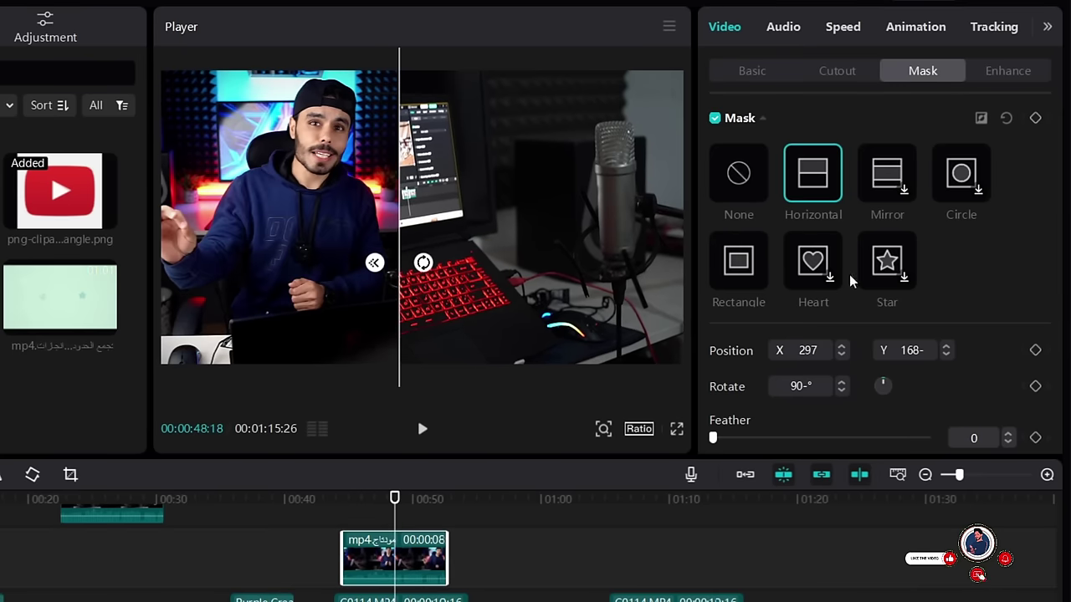
# Switch the overlay to a Circle mask sized about 823×827, framing the presenter
pyautogui.click(959, 186)
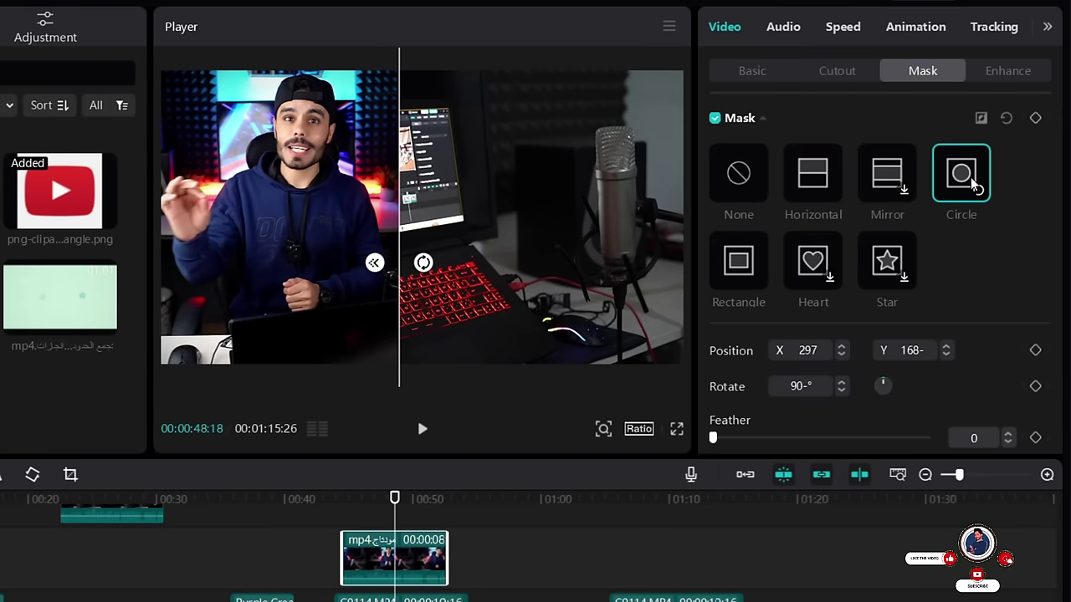
pyautogui.moveTo(319, 145)
pyautogui.mouseDown()
pyautogui.moveTo(326, 124)
pyautogui.moveTo(330, 157)
pyautogui.mouseUp()
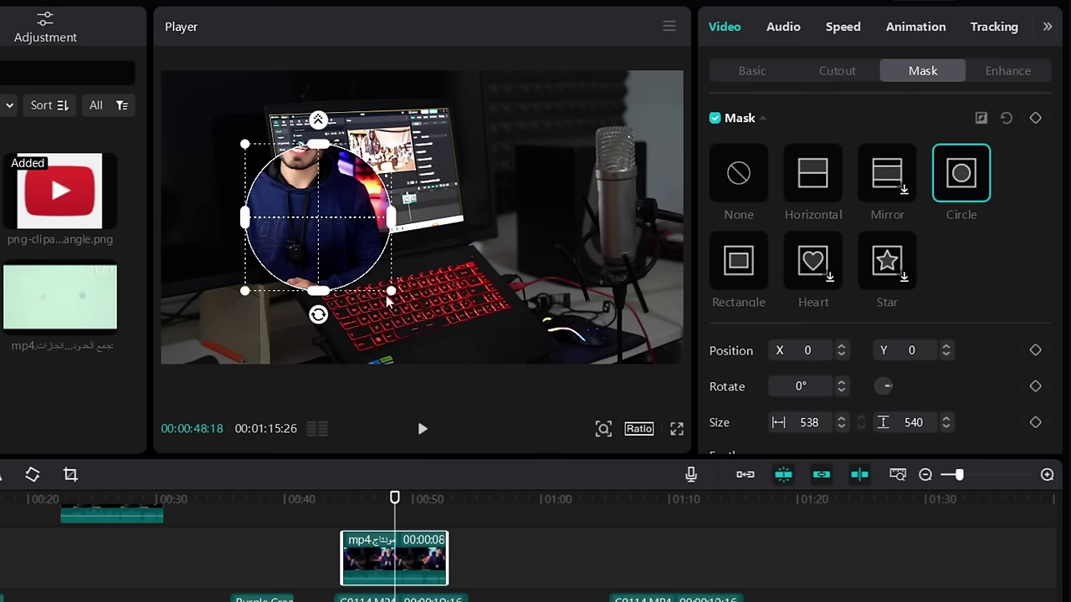
pyautogui.moveTo(392, 294); pyautogui.dragTo(446, 342)
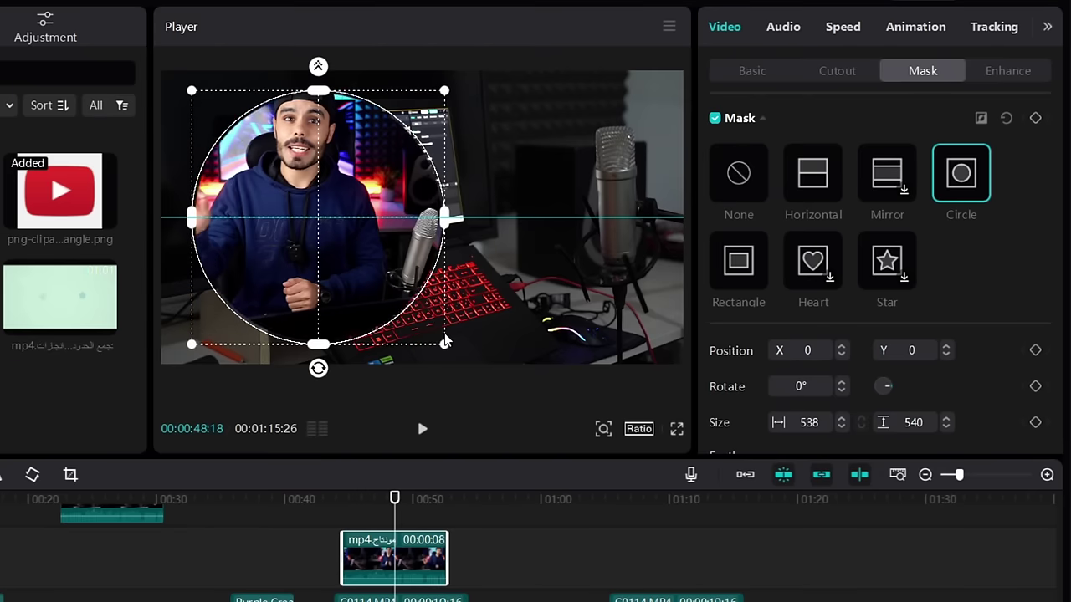
pyautogui.moveTo(381, 276); pyautogui.dragTo(378, 277)
pyautogui.moveTo(424, 321); pyautogui.dragTo(338, 243)
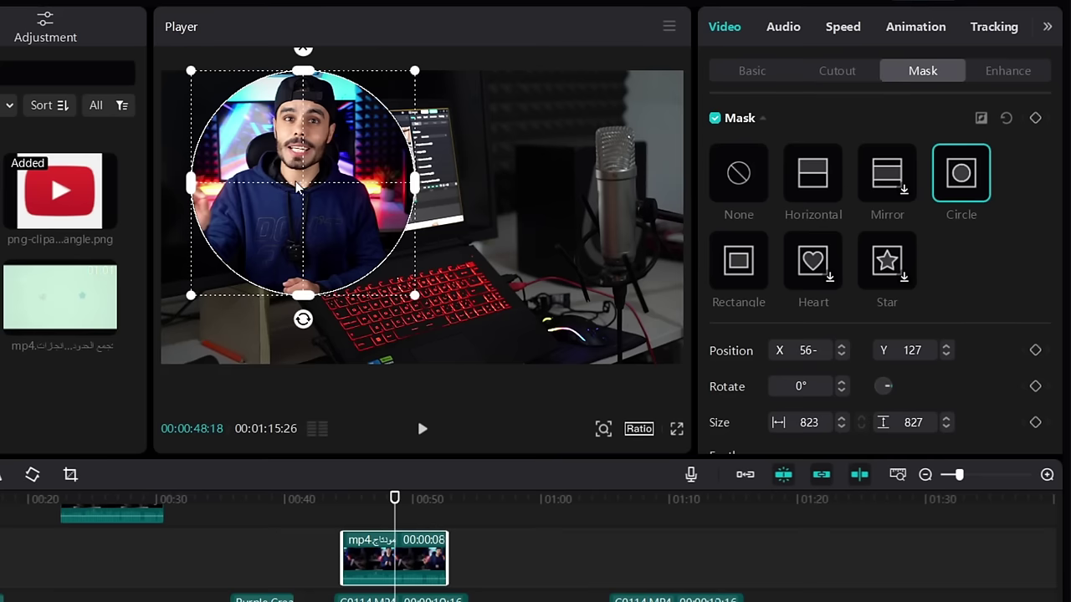
pyautogui.moveTo(296, 186); pyautogui.dragTo(353, 213)
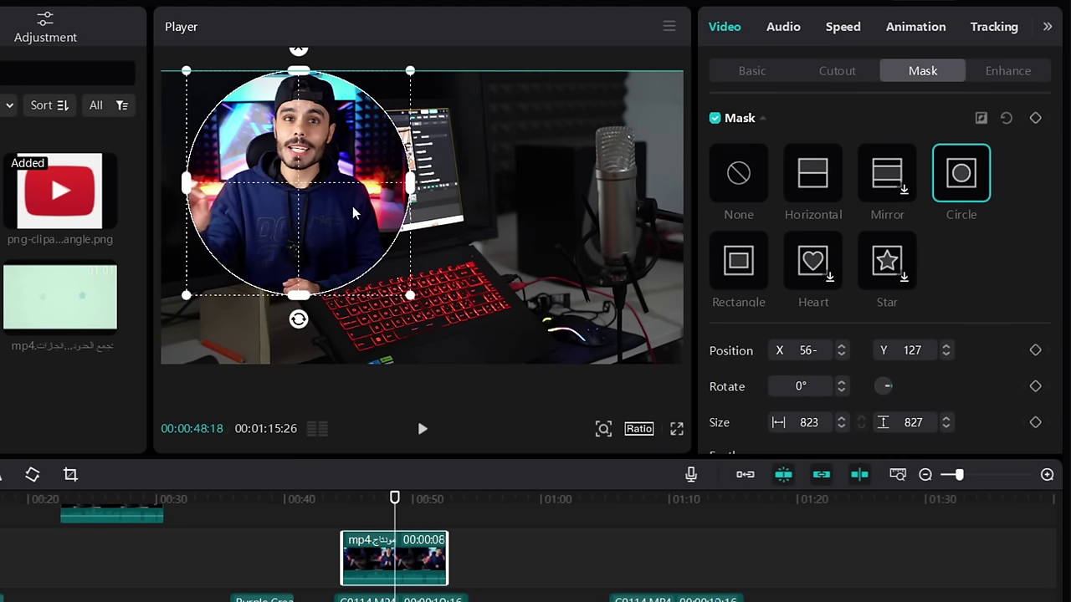
# Scale the circular presenter overlay to about 36% and place it at the lower right
pyautogui.click(752, 70)
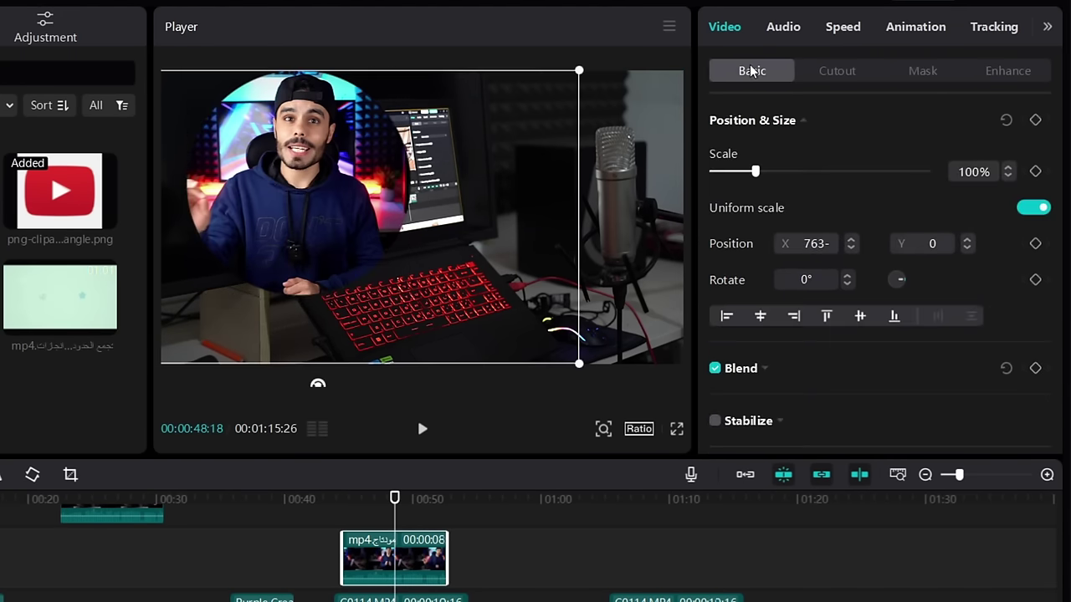
pyautogui.moveTo(316, 176); pyautogui.dragTo(558, 276)
pyautogui.moveTo(303, 166); pyautogui.dragTo(468, 259)
pyautogui.moveTo(562, 300); pyautogui.dragTo(648, 327)
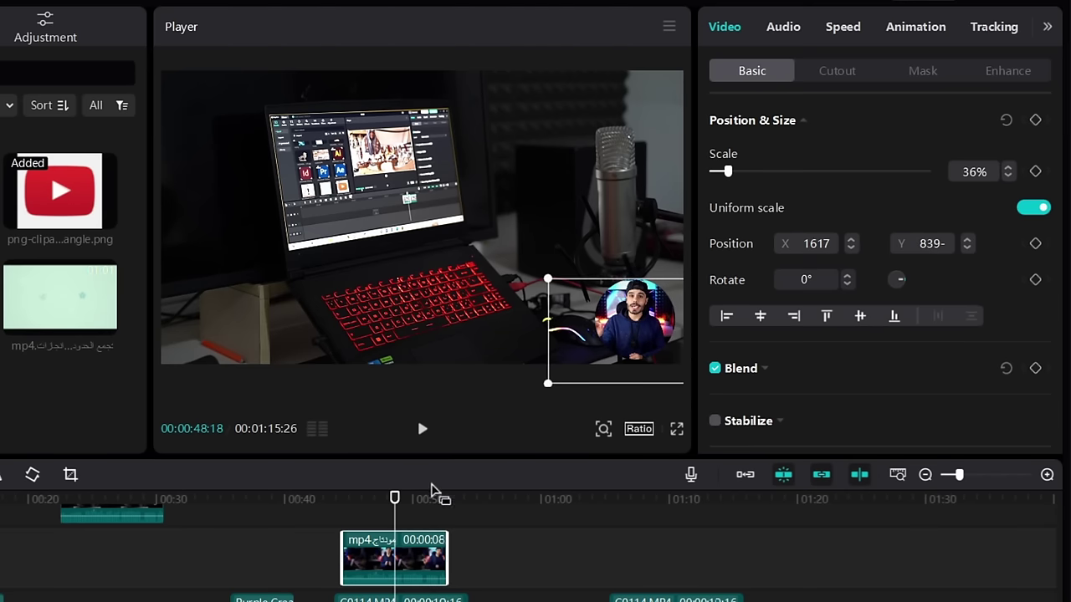
pyautogui.moveTo(394, 500); pyautogui.dragTo(342, 512)
# Preview the picture-in-picture section and switch the overlay's mask to Horizontal
pyautogui.click(422, 428)
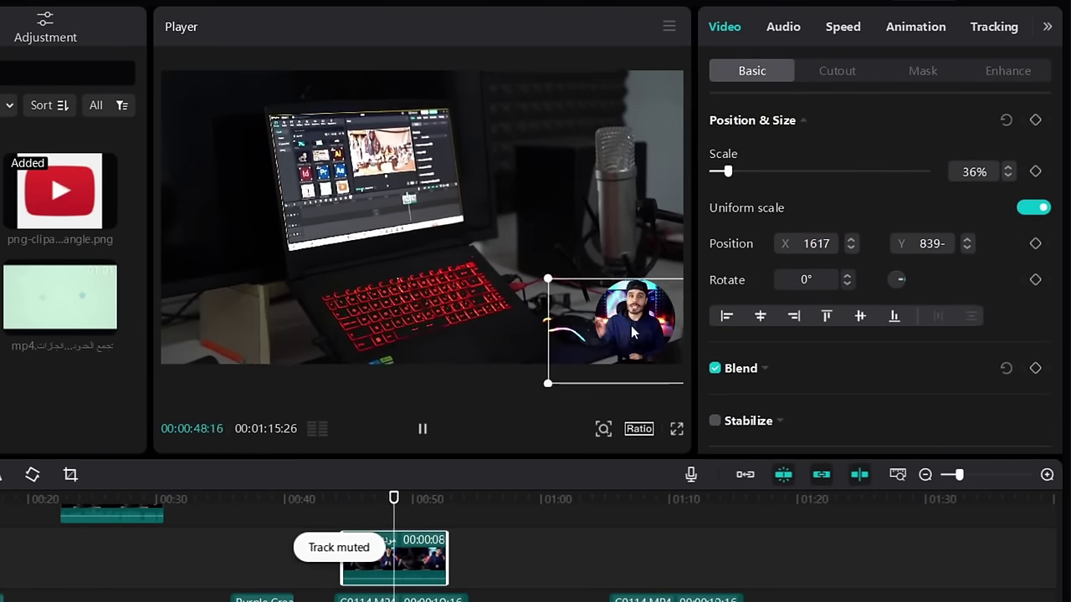
pyautogui.press('space')
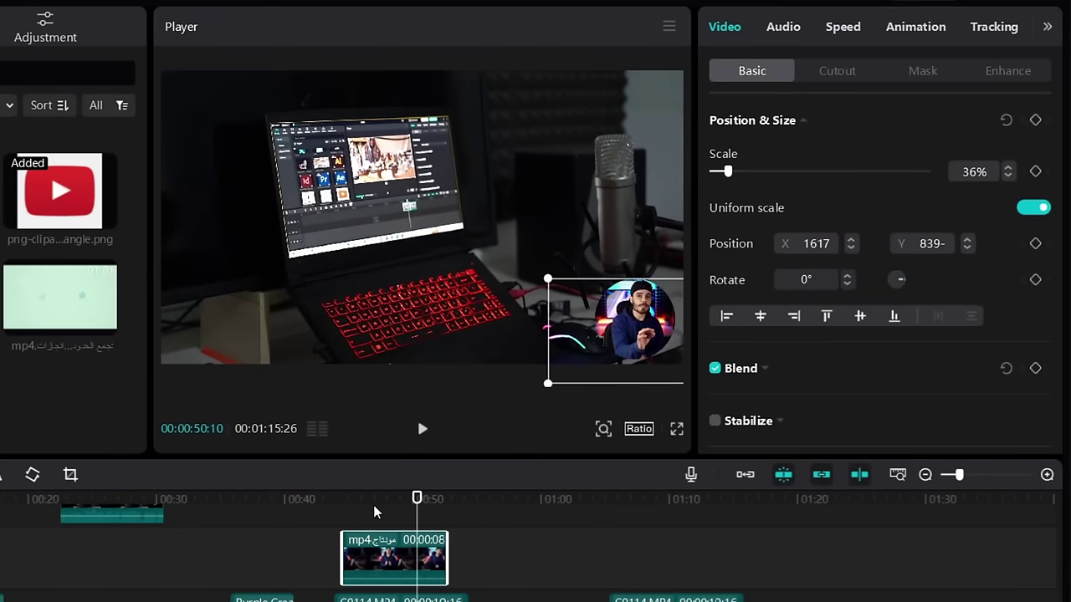
pyautogui.moveTo(416, 504); pyautogui.dragTo(410, 508)
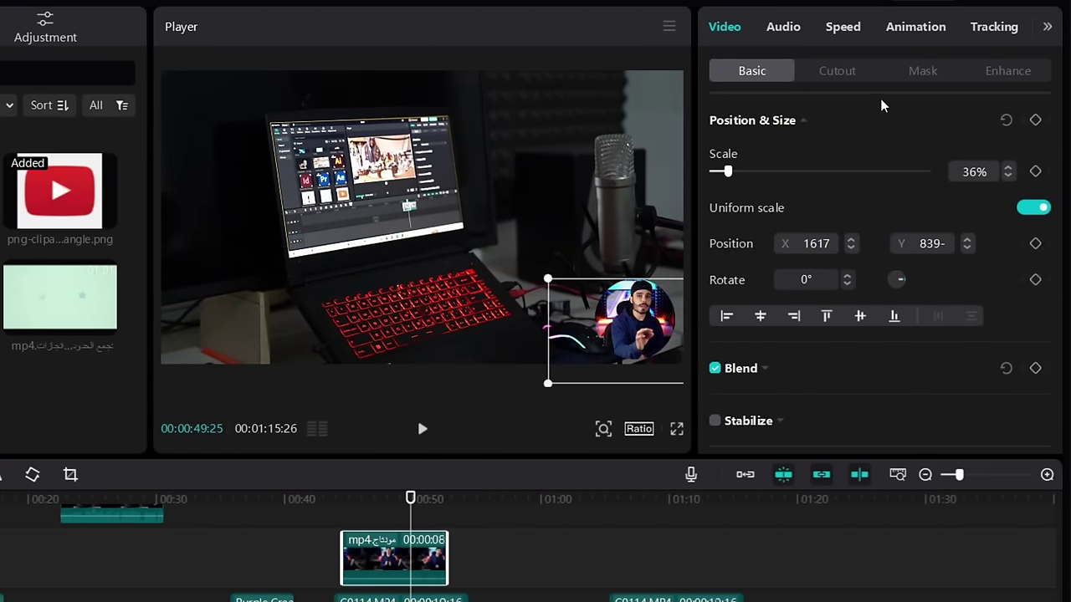
pyautogui.click(923, 74)
pyautogui.click(815, 188)
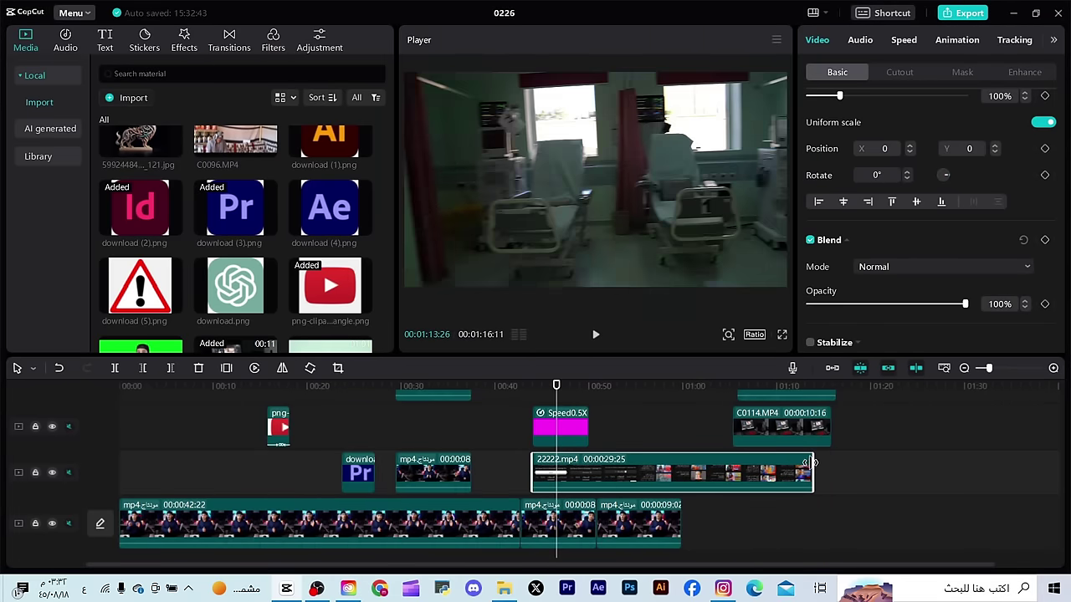
# Trim 22222.mp4, move the Speed0.5X clip earlier to about 00:16, and select the phone recording
pyautogui.moveTo(807, 463); pyautogui.dragTo(772, 463)
pyautogui.scroll(2, 563, 434)
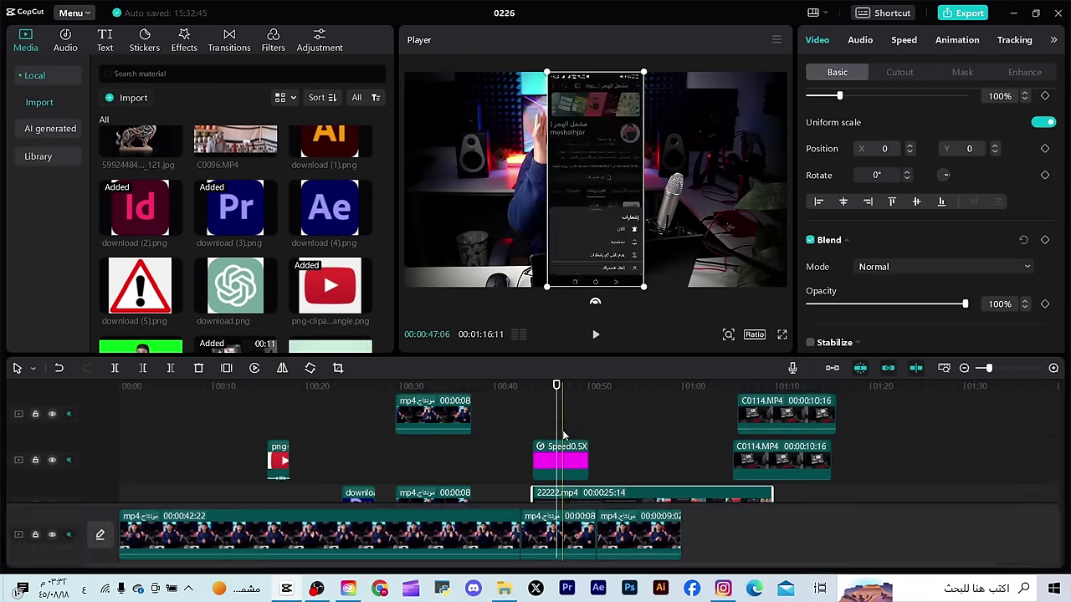
pyautogui.moveTo(563, 434); pyautogui.dragTo(307, 455)
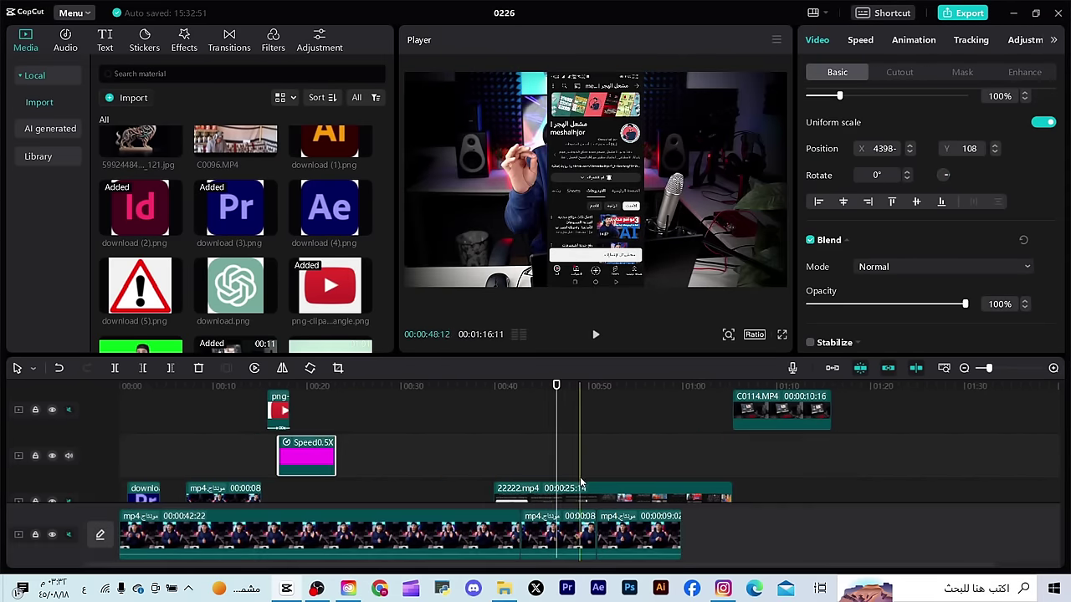
pyautogui.click(533, 495)
pyautogui.scroll(-1, 533, 469)
pyautogui.click(505, 385)
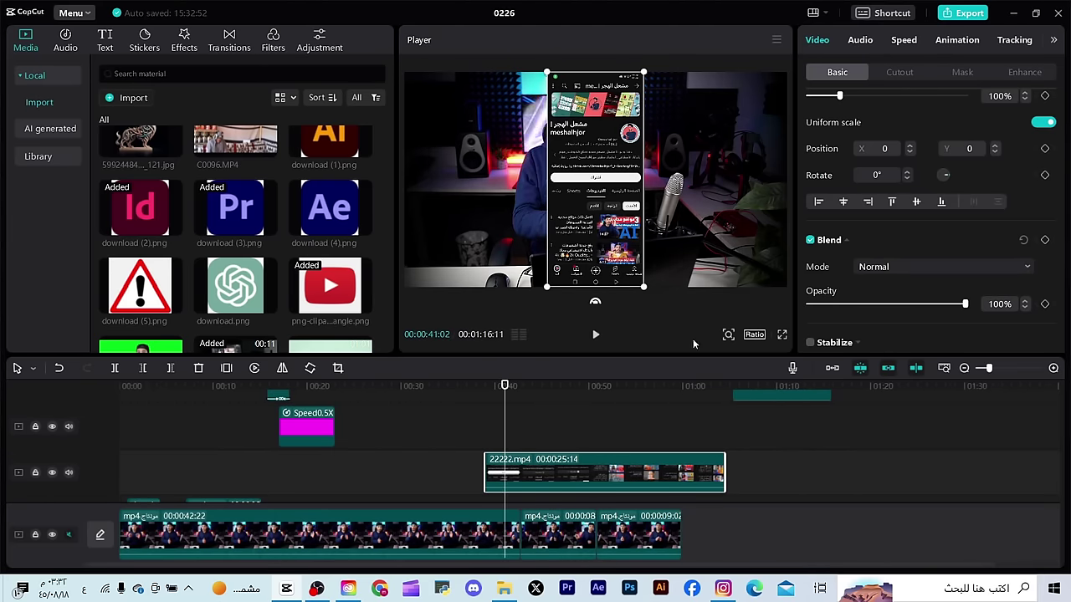
# Apply the Flip 4 combo animation to the 22222.mp4 phone recording
pyautogui.click(959, 40)
pyautogui.click(1014, 72)
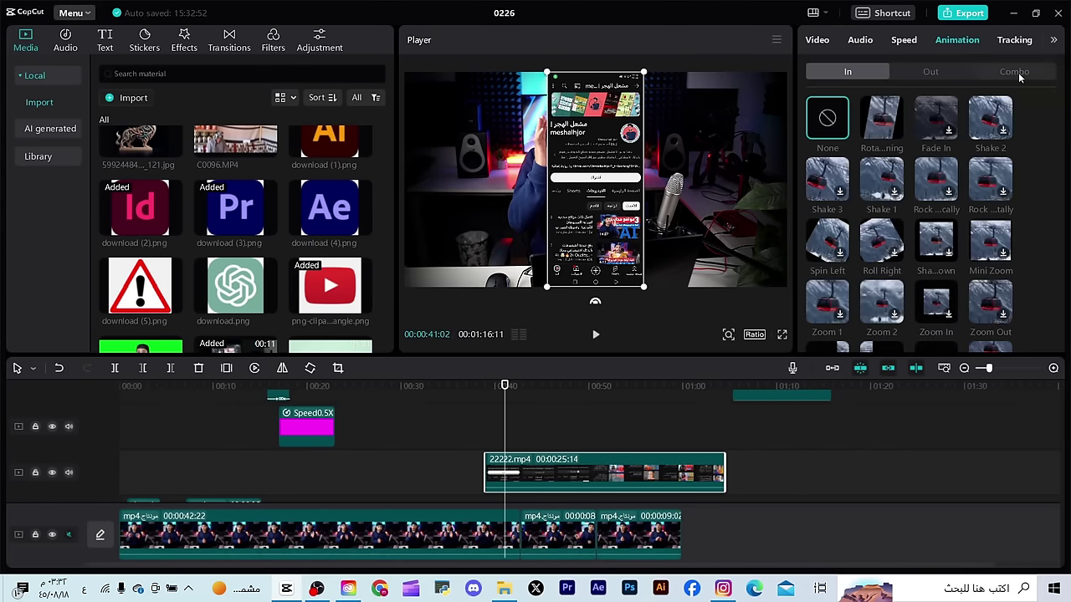
pyautogui.scroll(-10, 930, 251)
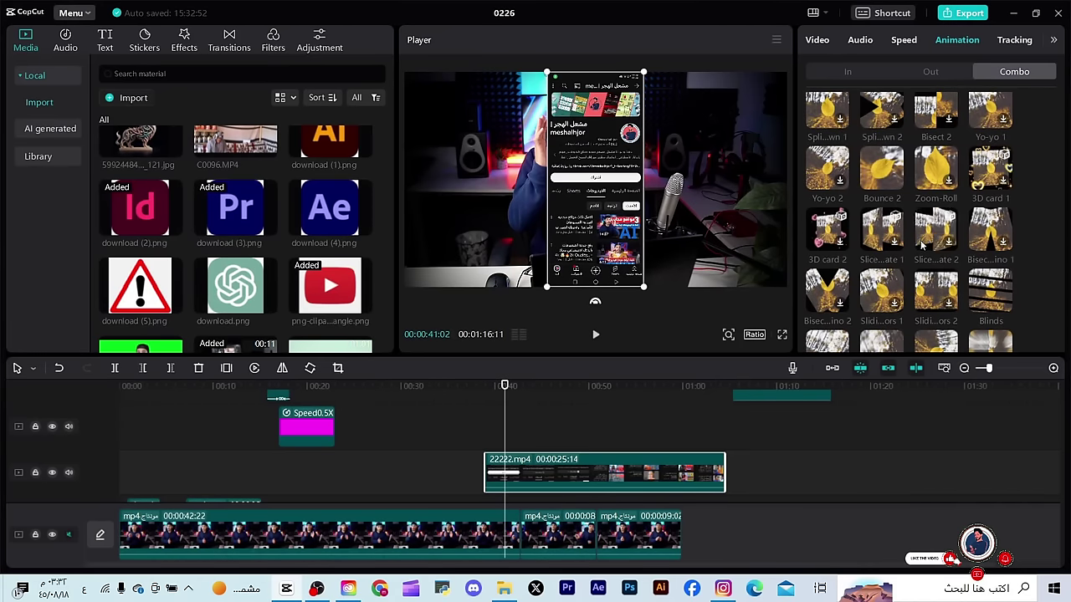
pyautogui.scroll(-5, 930, 251)
pyautogui.click(874, 148)
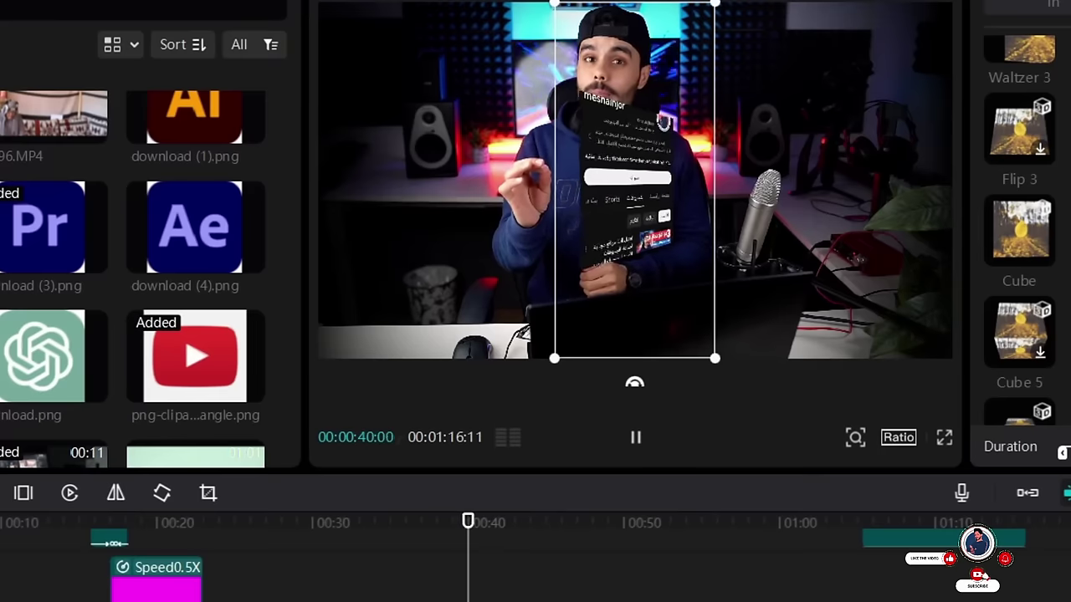
# Move the phone overlay left, crop off its bottom, and enlarge it slightly
pyautogui.moveTo(633, 167); pyautogui.dragTo(465, 159)
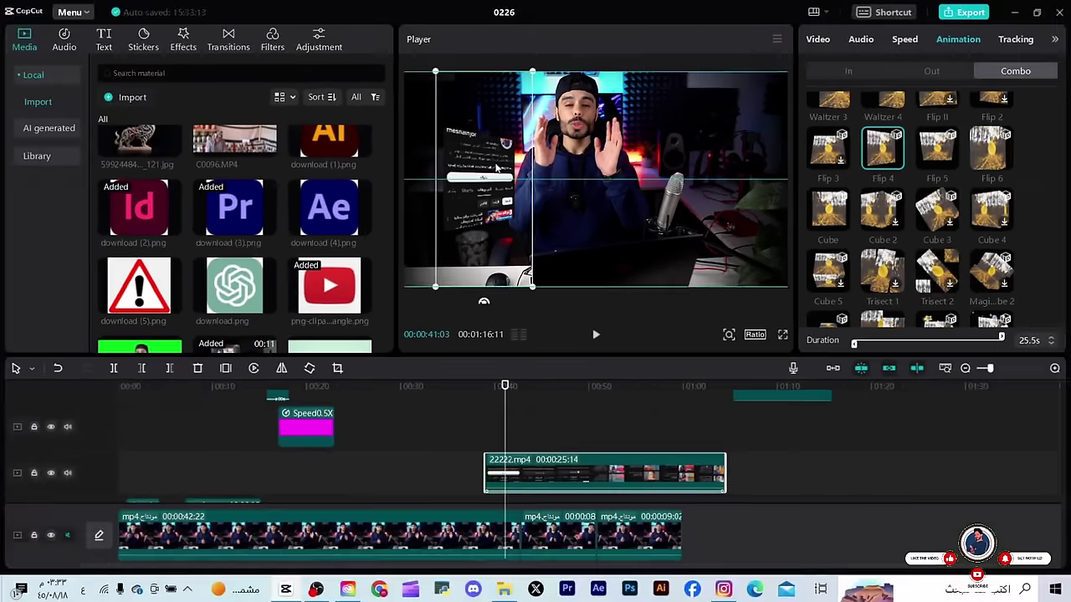
pyautogui.click(337, 369)
pyautogui.moveTo(521, 438); pyautogui.dragTo(533, 355)
pyautogui.click(837, 497)
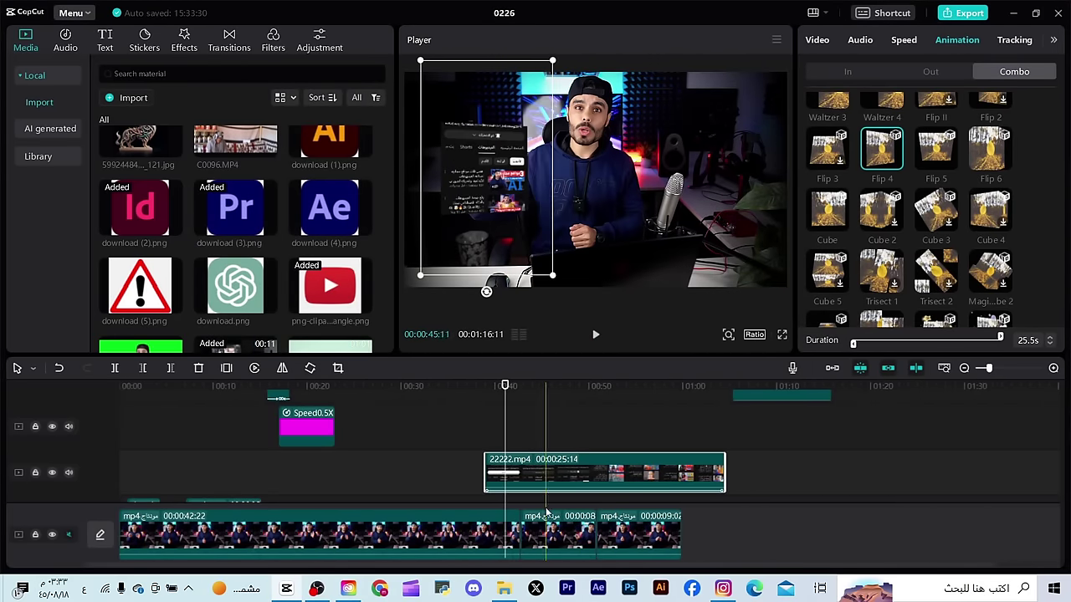
pyautogui.moveTo(565, 286); pyautogui.dragTo(562, 299)
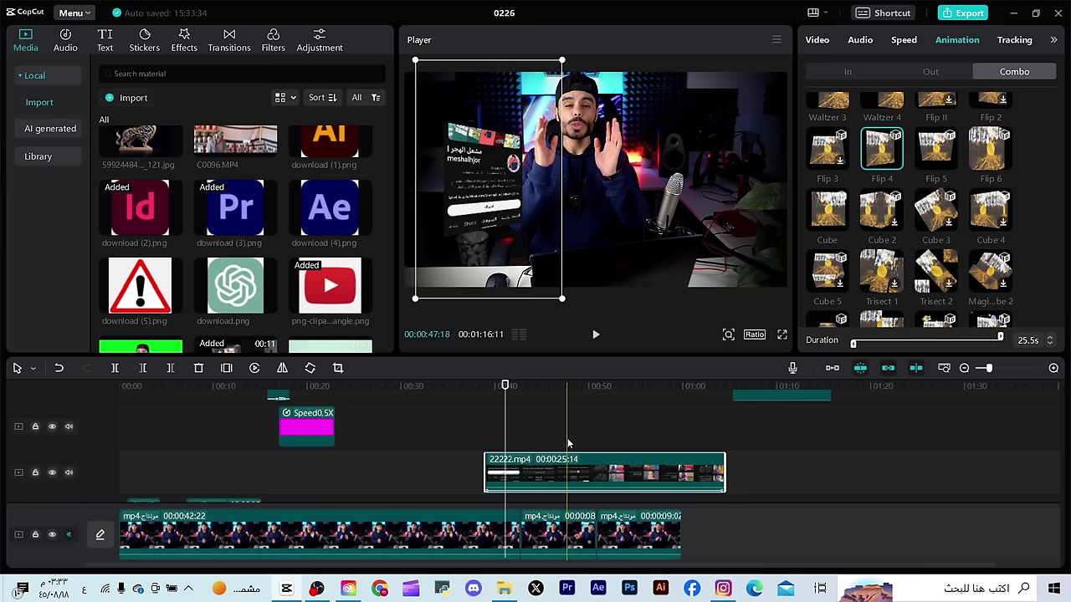
# Copy the presenter's 8-second main-track clip and paste it onto a new top track
pyautogui.click(545, 539)
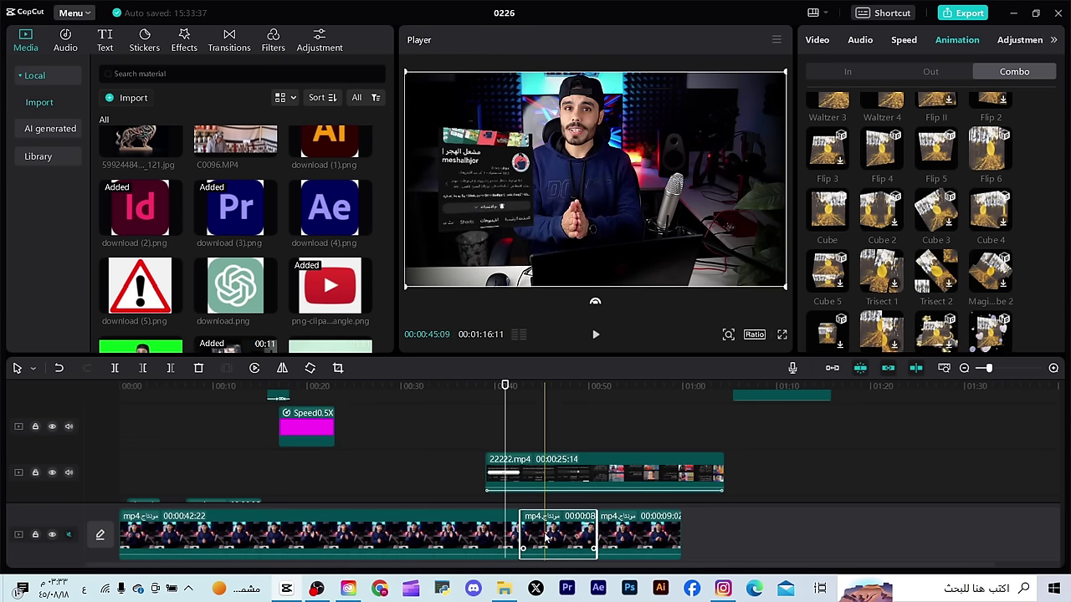
pyautogui.hotkey('ctrl', 'c')
pyautogui.hotkey('ctrl', 'v')
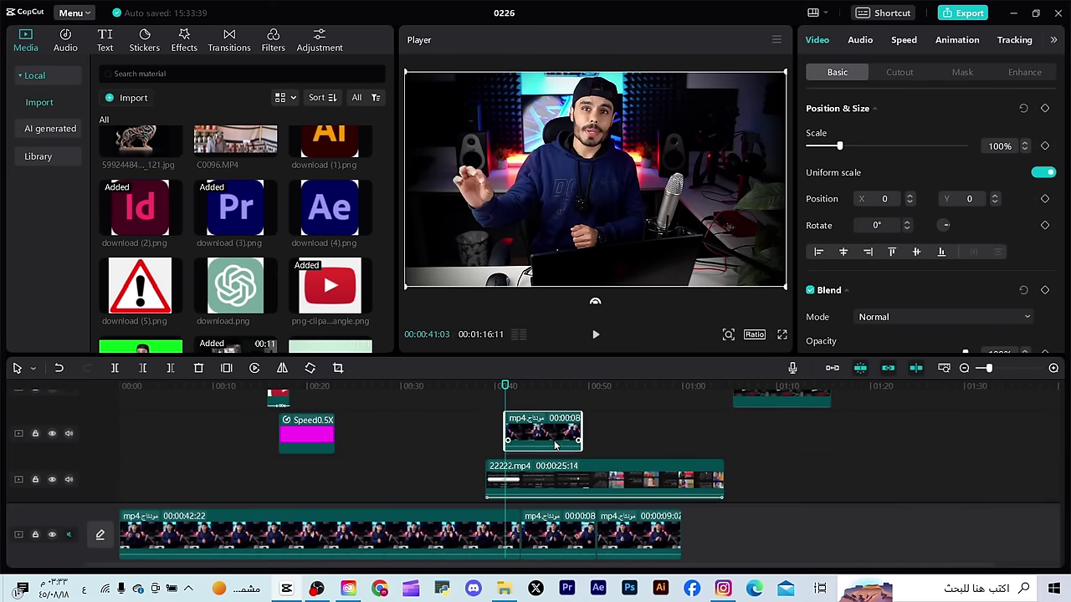
# Enable Auto cutout on the top-track presenter copy and play back near 45:10 to check it
pyautogui.moveTo(554, 446); pyautogui.dragTo(560, 447)
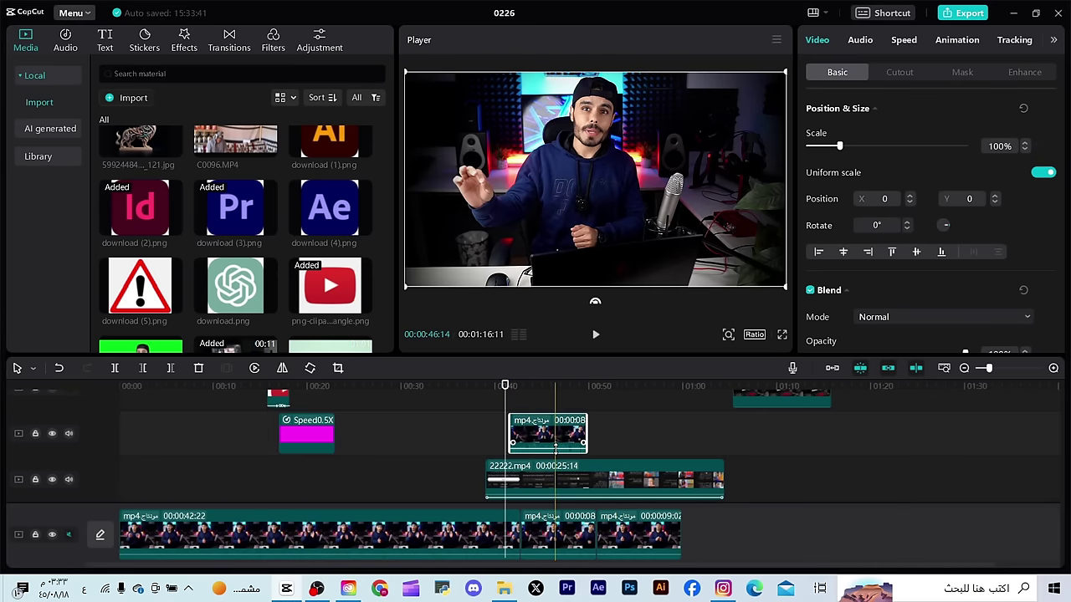
pyautogui.click(898, 73)
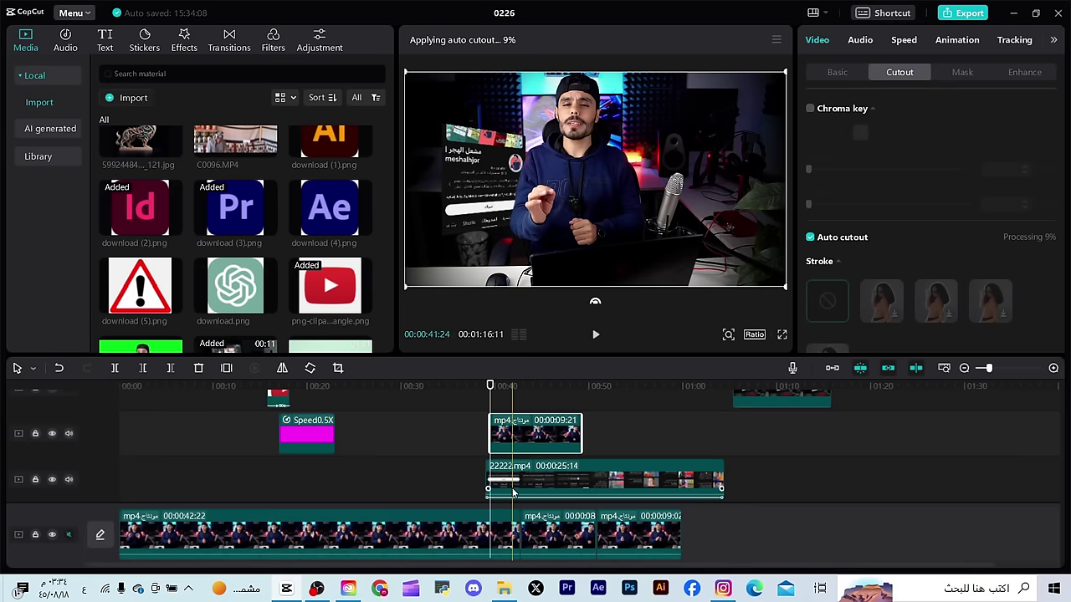
pyautogui.click(513, 492)
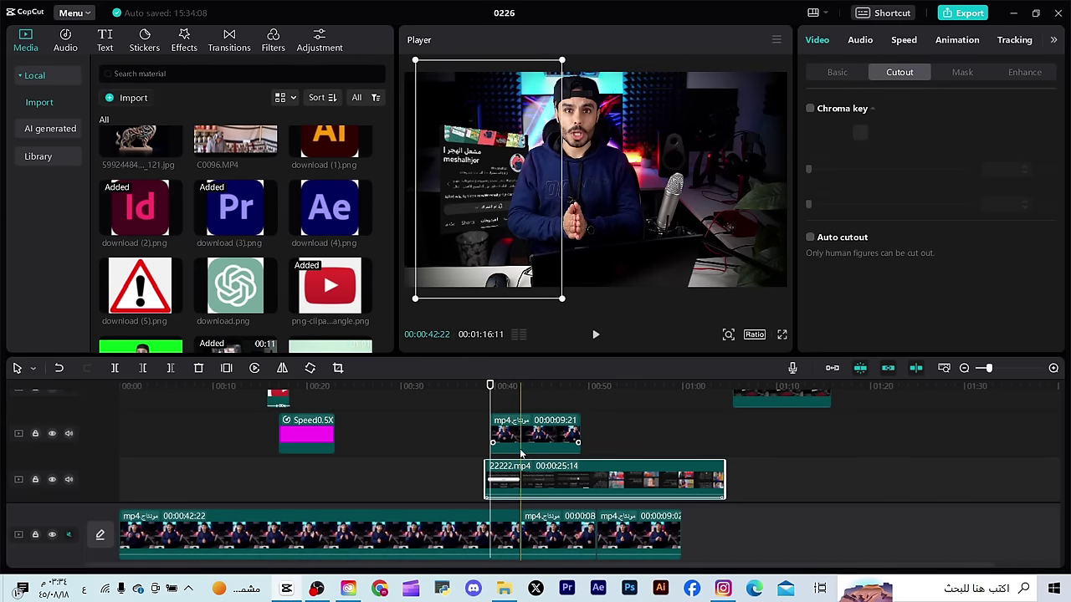
pyautogui.press('space')
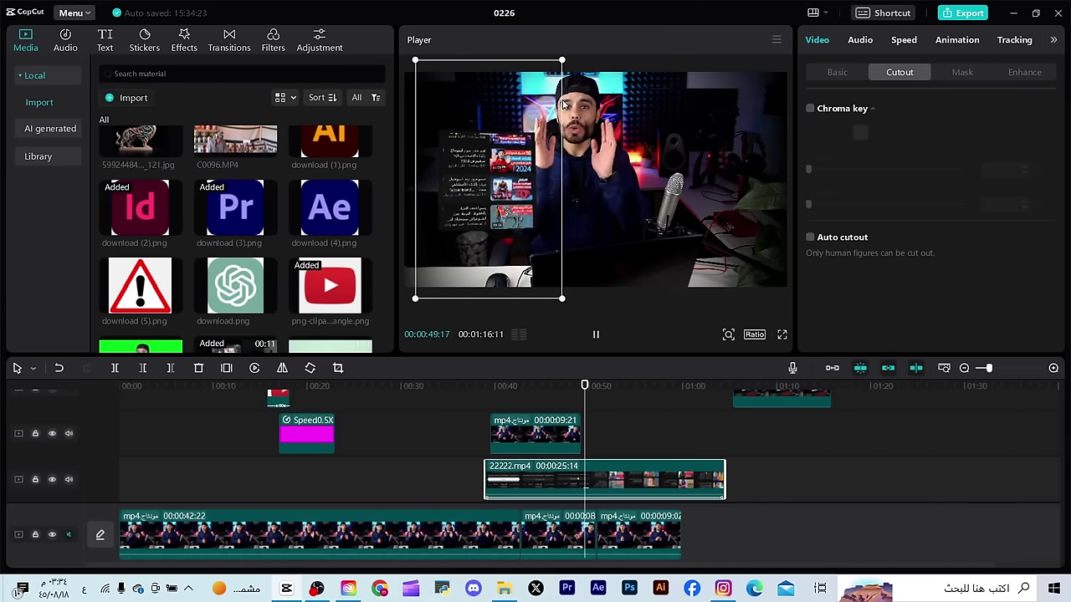
pyautogui.press('space')
pyautogui.click(546, 393)
pyautogui.moveTo(545, 393)
pyautogui.mouseDown()
pyautogui.moveTo(558, 393)
pyautogui.moveTo(545, 393)
pyautogui.mouseUp()
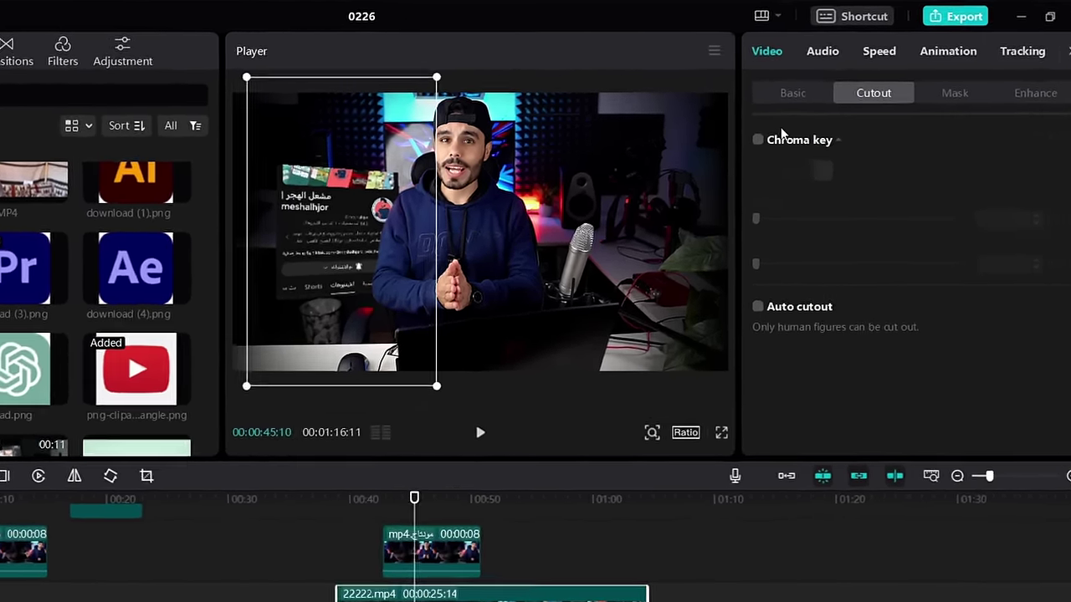
# Set the 22222.mp4 phone overlay's blend mode to Screen
pyautogui.click(836, 72)
pyautogui.scroll(-2, 791, 338)
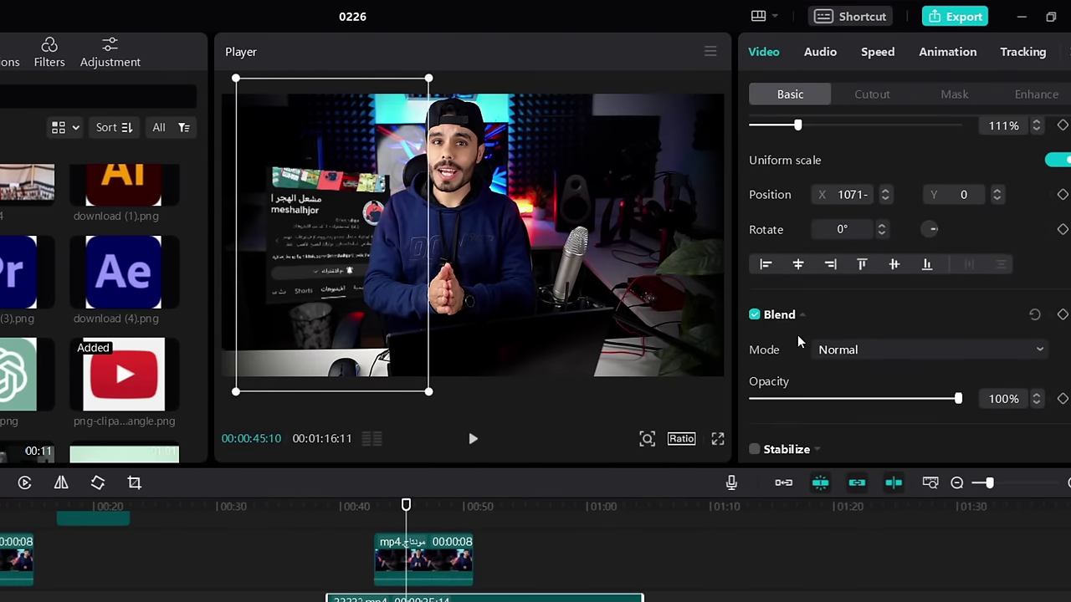
pyautogui.click(848, 352)
pyautogui.click(856, 437)
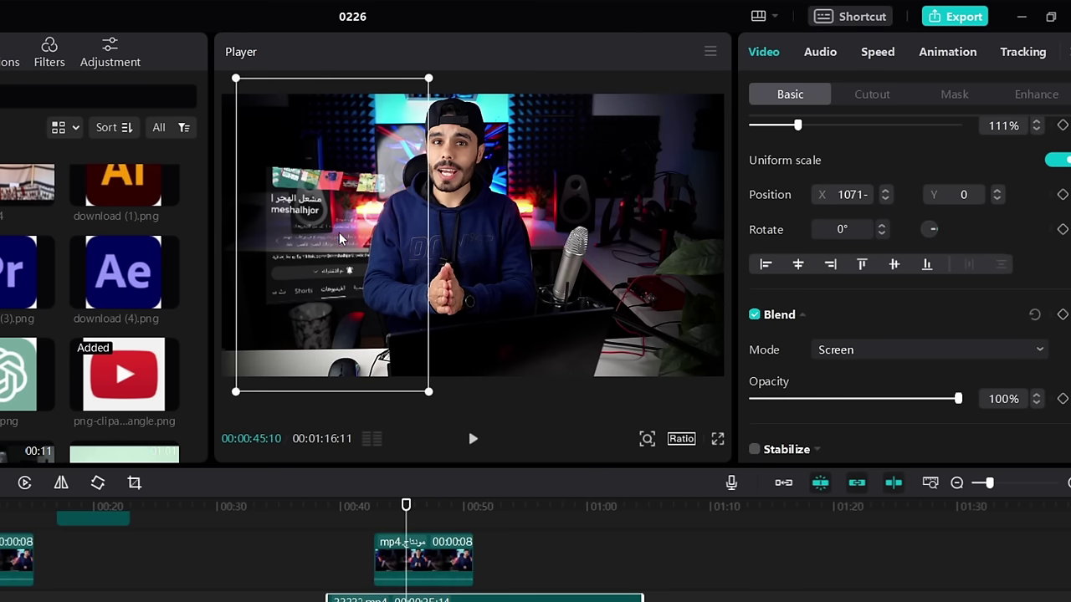
# Scale the phone overlay to 147% and preview it from about 00:43
pyautogui.moveTo(428, 86); pyautogui.dragTo(500, 27)
pyautogui.moveTo(404, 512); pyautogui.dragTo(385, 514)
pyautogui.press('space')
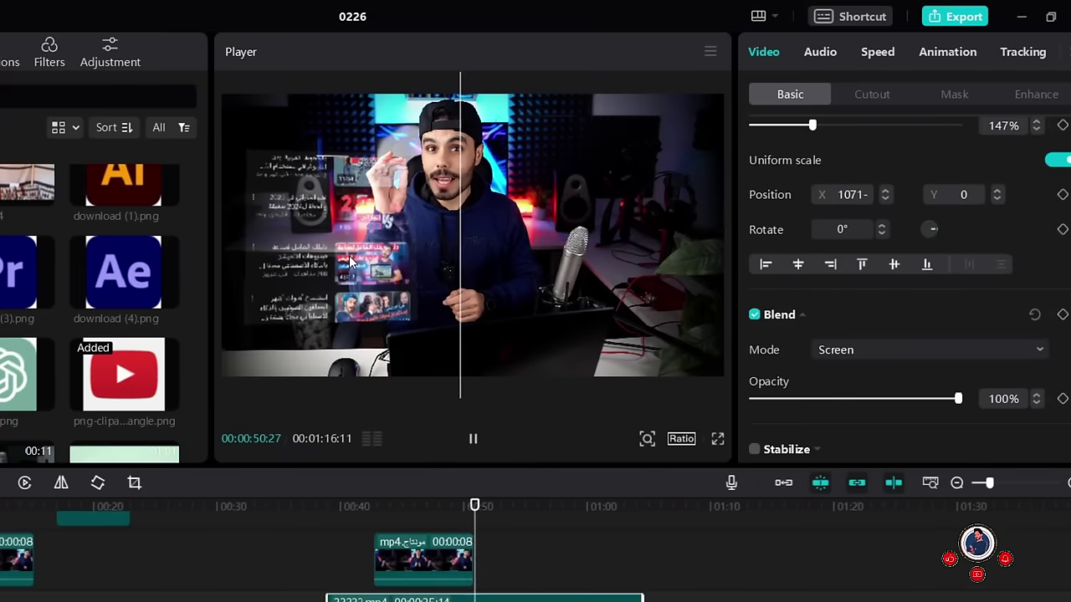
pyautogui.press('space')
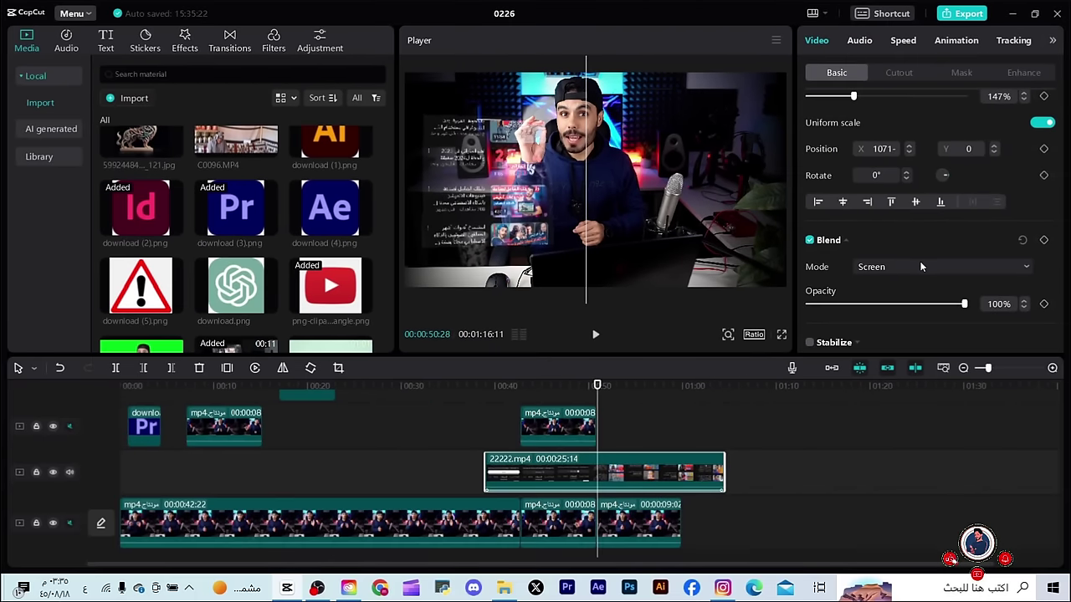
pyautogui.click(918, 277)
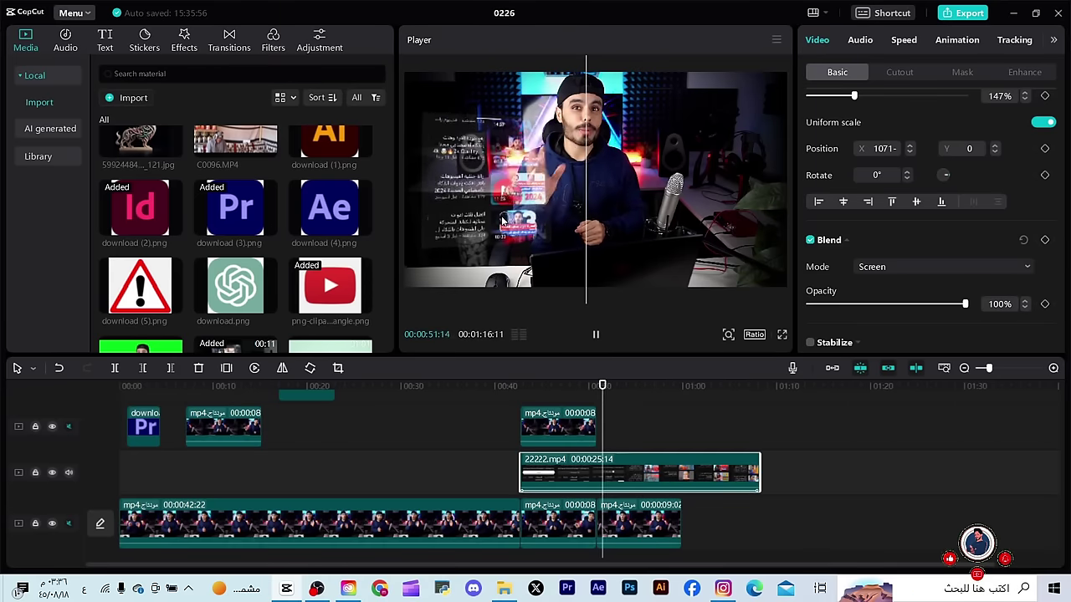
# Extend the top-track presenter copy to 00:00:17:05 and play back from around 45:20
pyautogui.press('space')
pyautogui.moveTo(598, 434); pyautogui.dragTo(682, 431)
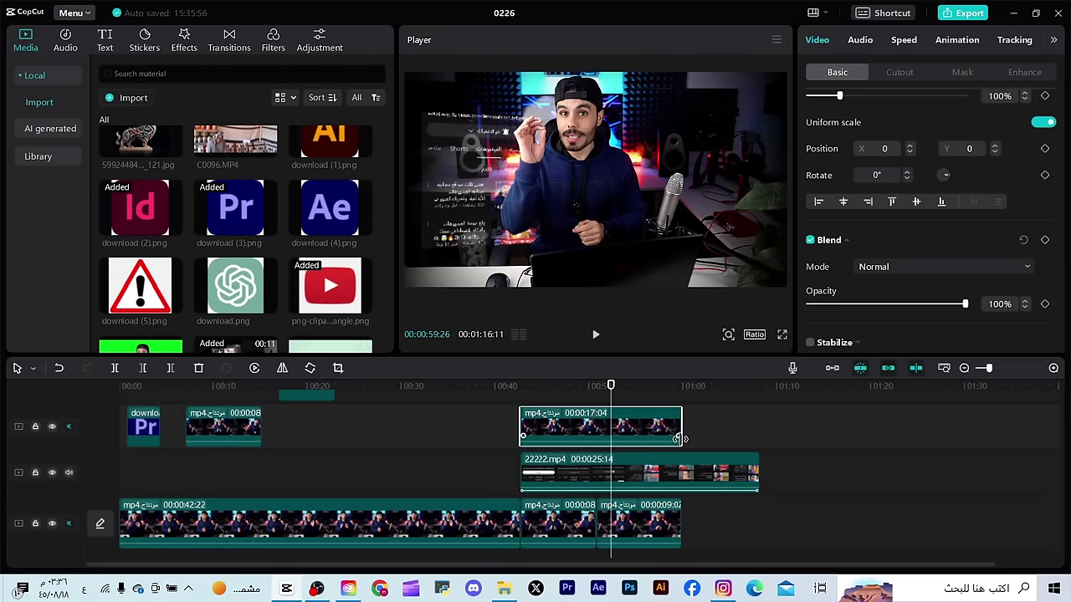
pyautogui.click(620, 386)
pyautogui.moveTo(620, 386); pyautogui.dragTo(555, 387)
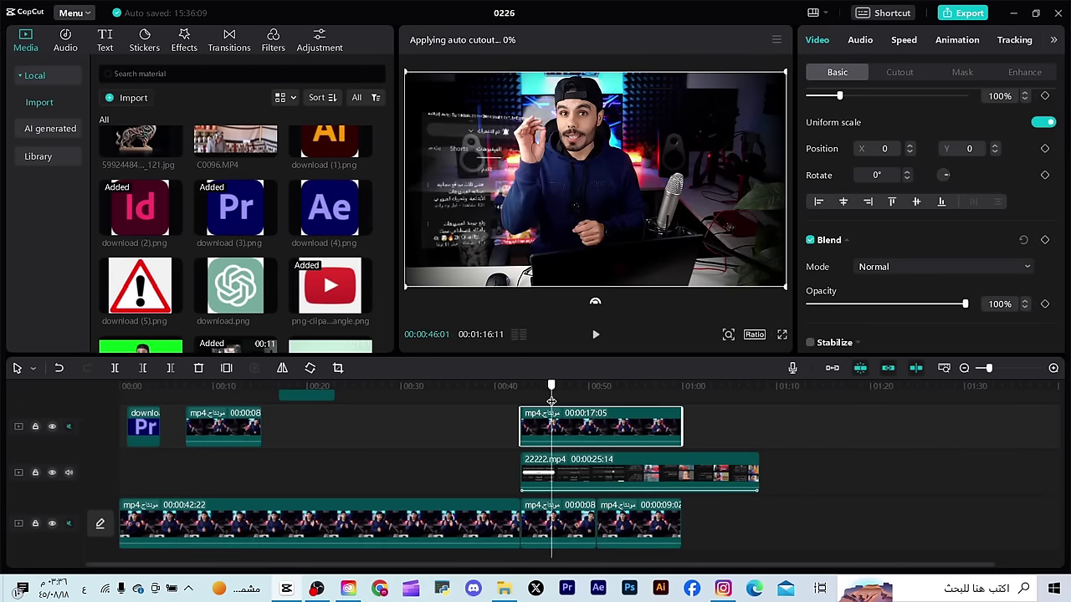
pyautogui.press('space')
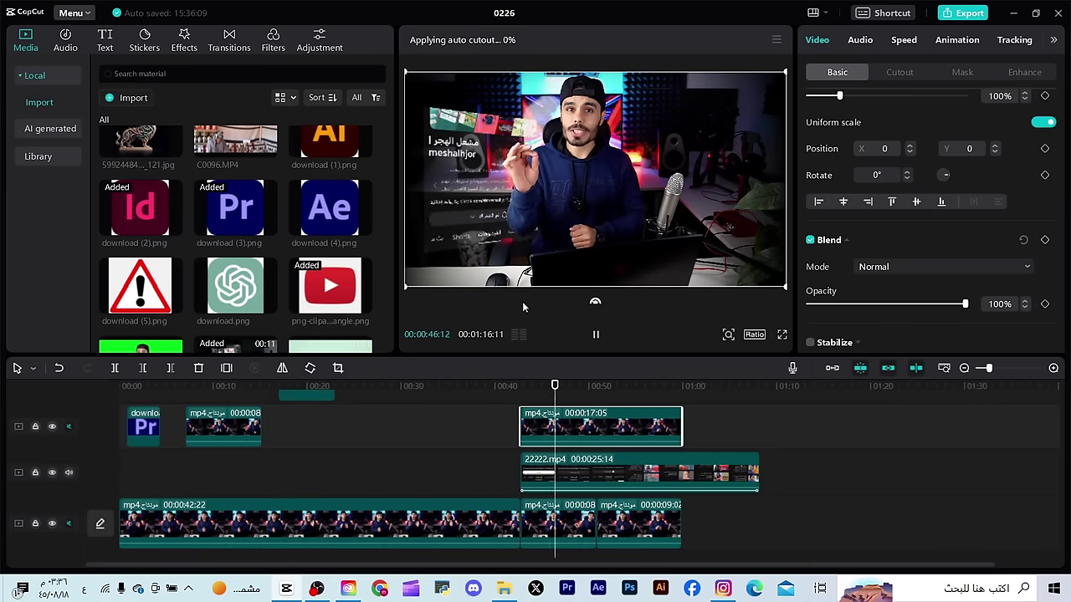
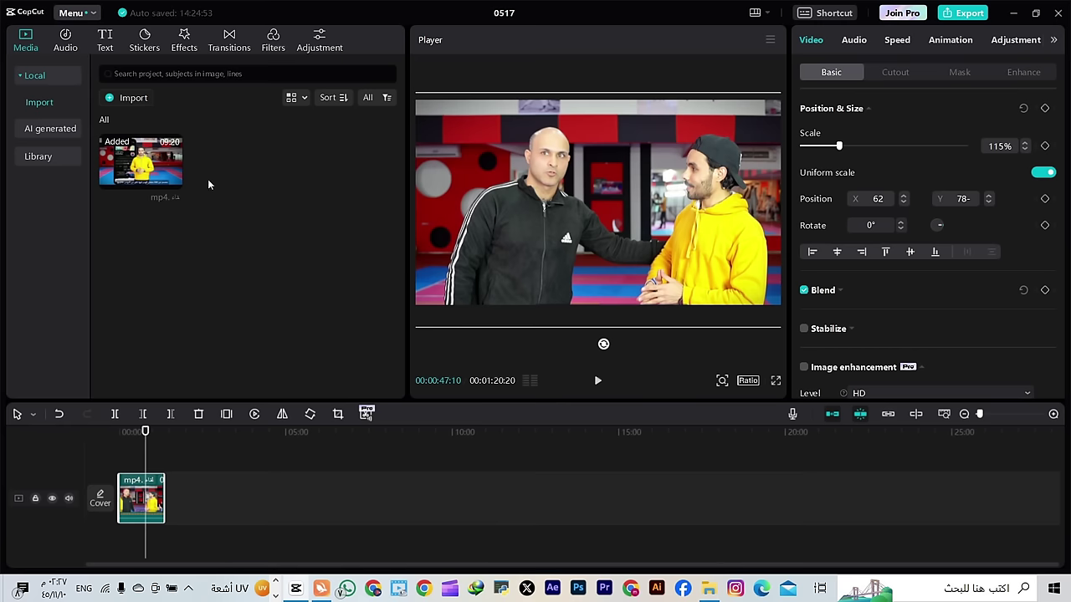
# Drag the Default text preset from the Text tab onto the timeline above the video track
pyautogui.click(99, 47)
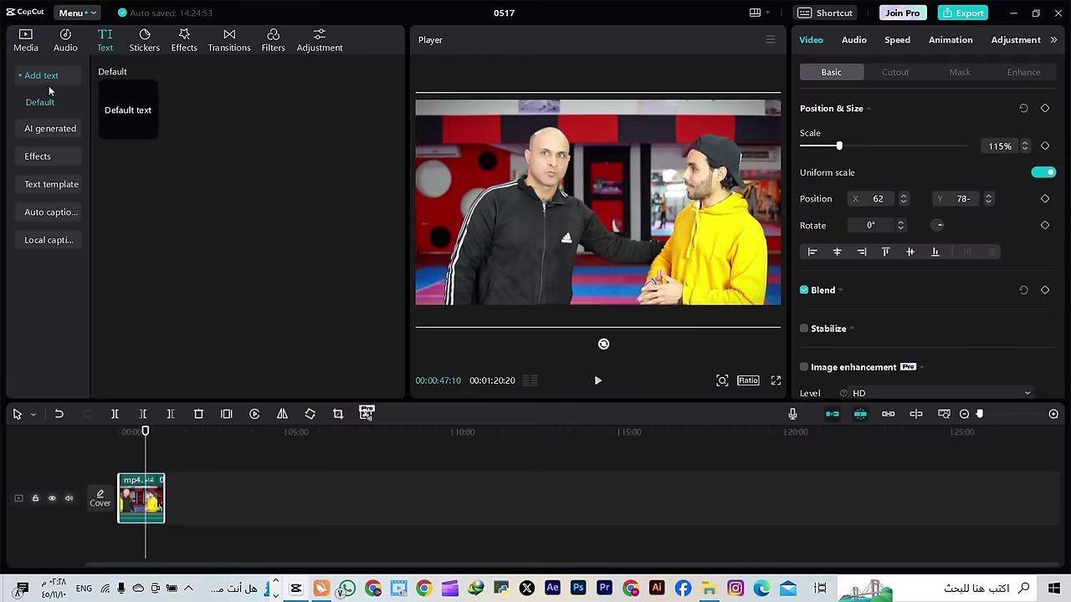
pyautogui.moveTo(133, 117)
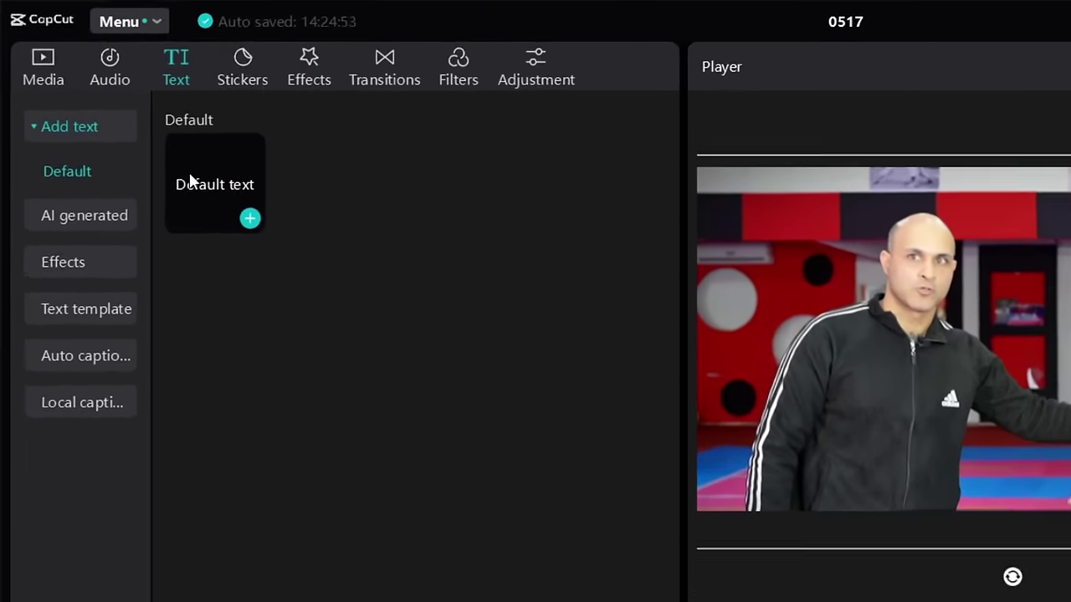
pyautogui.moveTo(138, 126); pyautogui.dragTo(147, 308)
pyautogui.moveTo(146, 585); pyautogui.dragTo(252, 601)
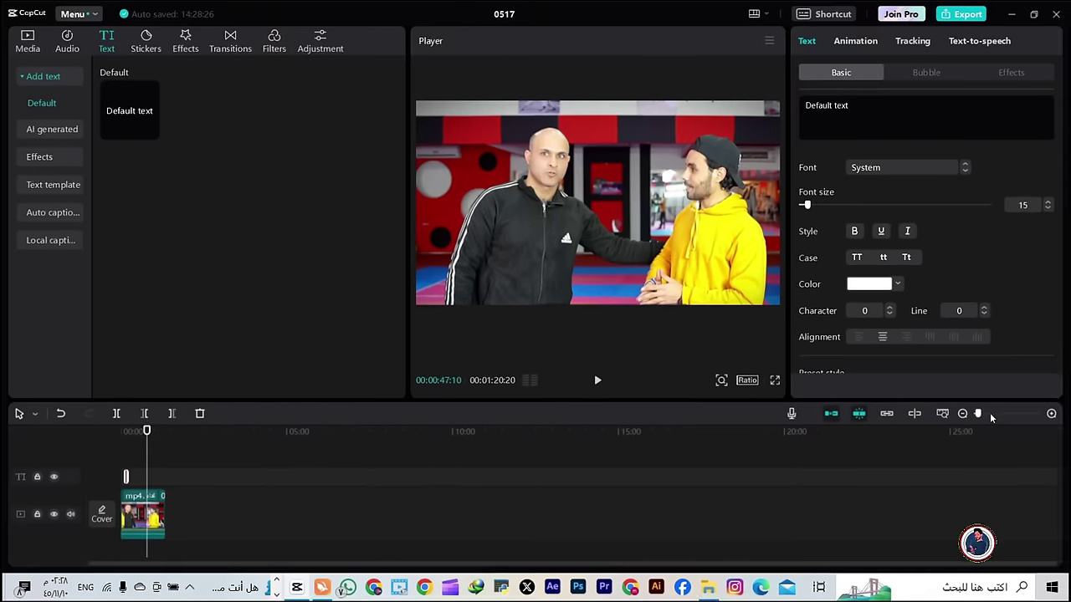
# Replace the placeholder caption with مشعل and set its font to IBM Plex Sans Arabic
pyautogui.click(991, 413)
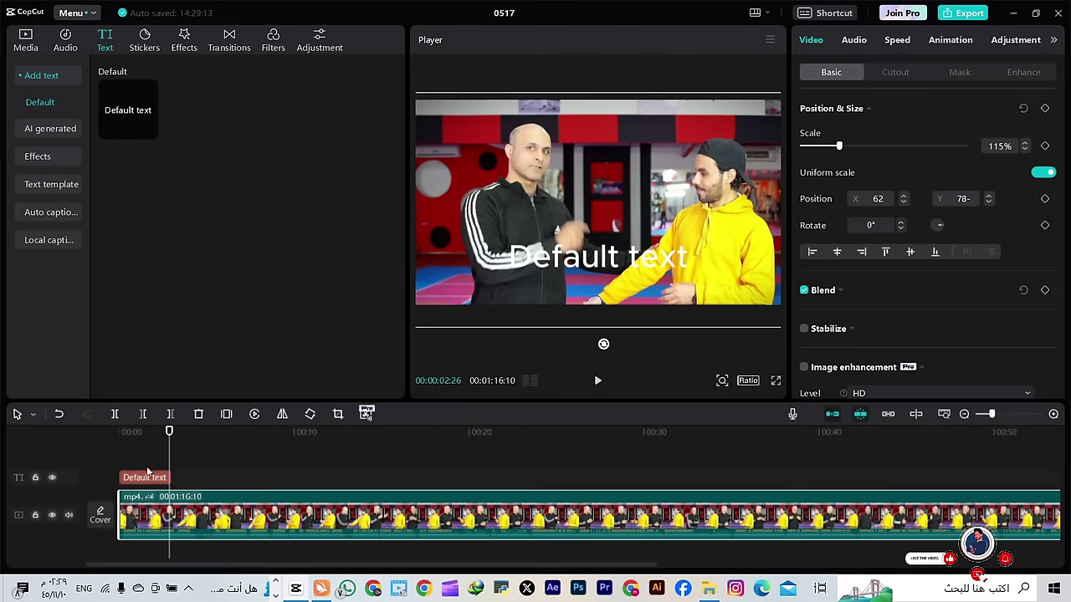
pyautogui.click(145, 477)
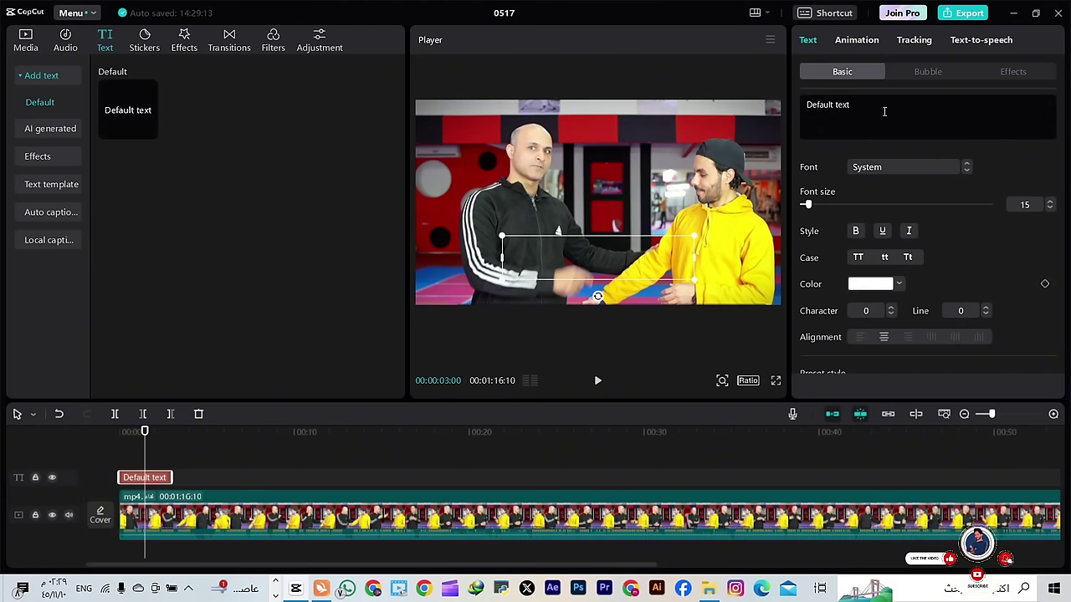
pyautogui.doubleClick(863, 115)
pyautogui.hotkey('ctrl', 'a')
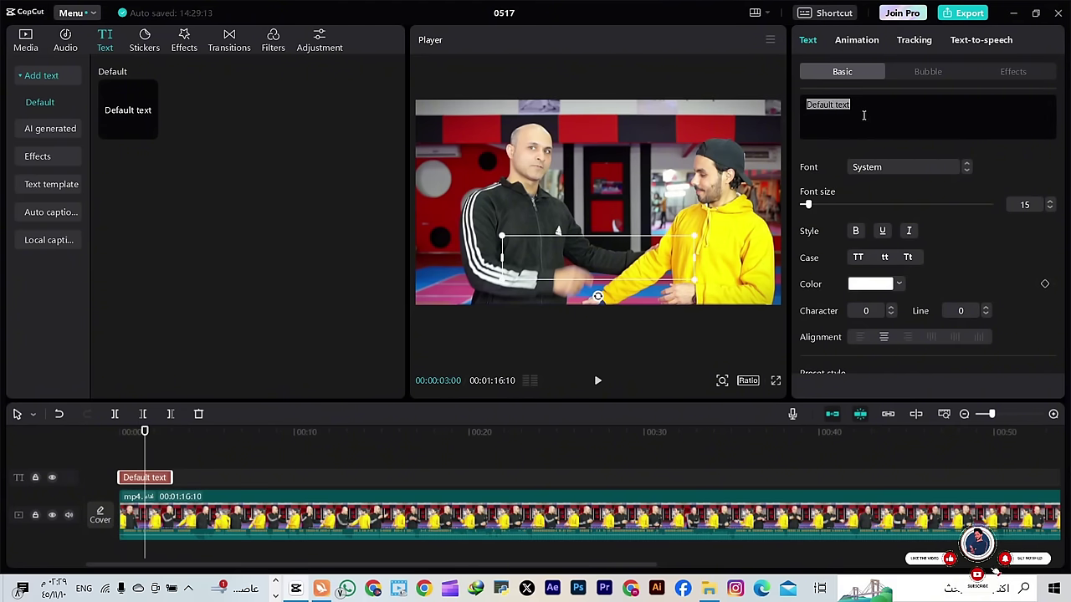
pyautogui.write('مش')
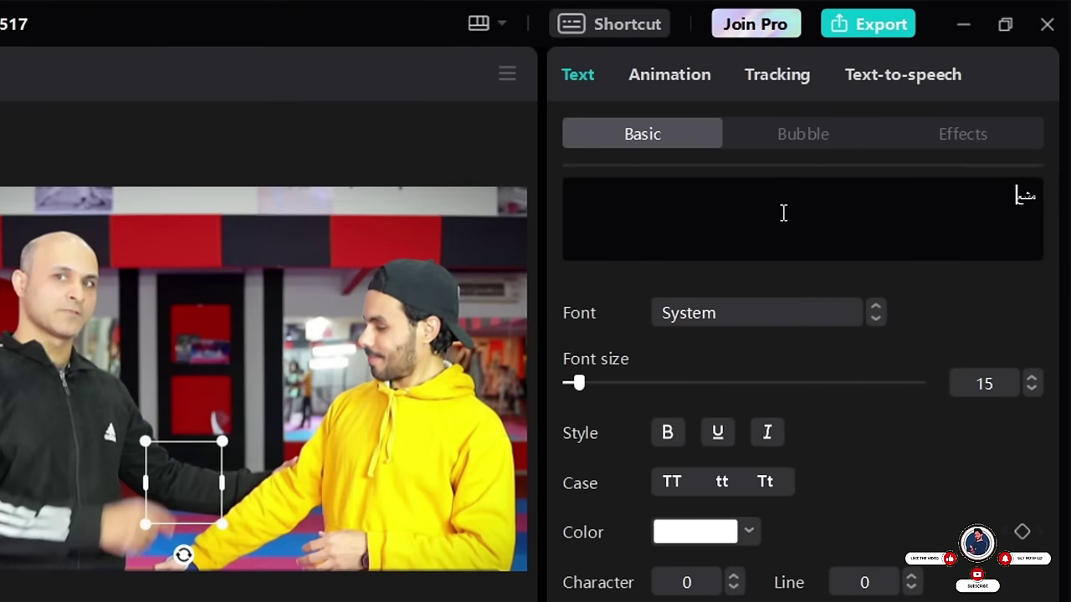
pyautogui.write('عل')
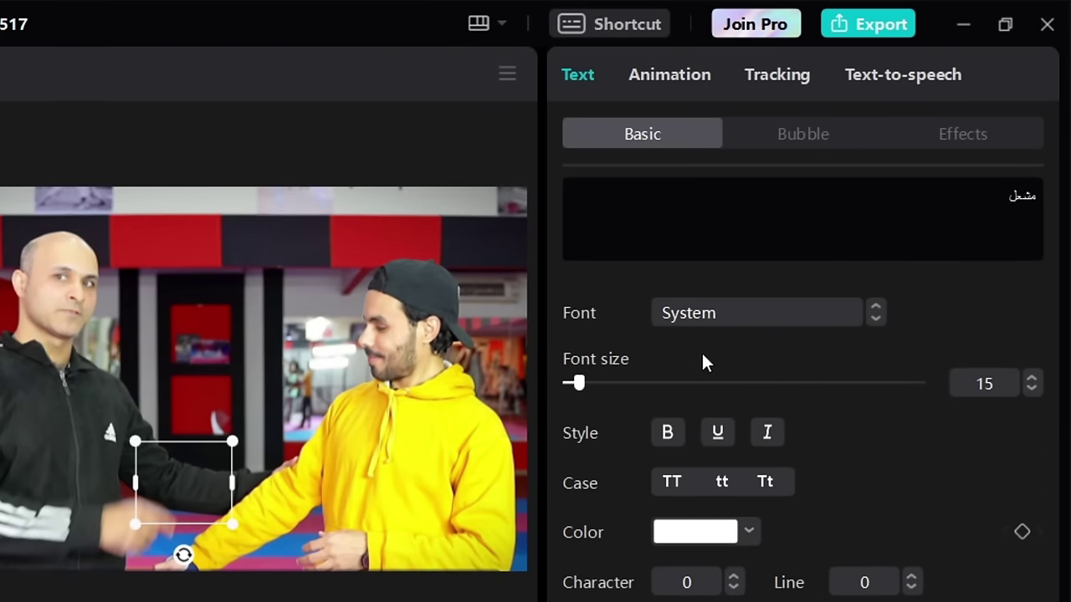
pyautogui.click(727, 316)
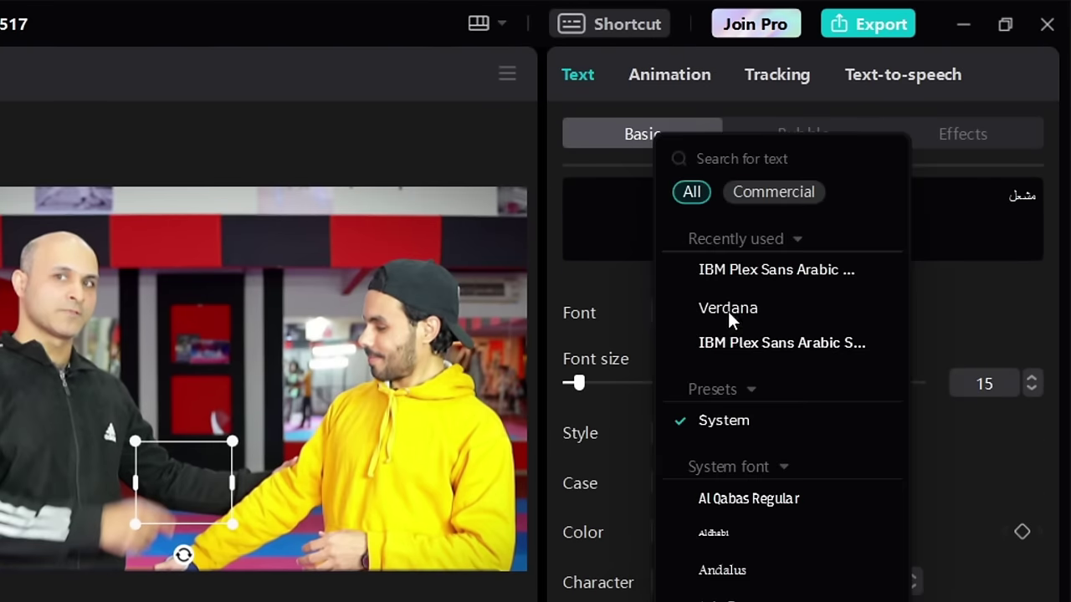
pyautogui.click(752, 271)
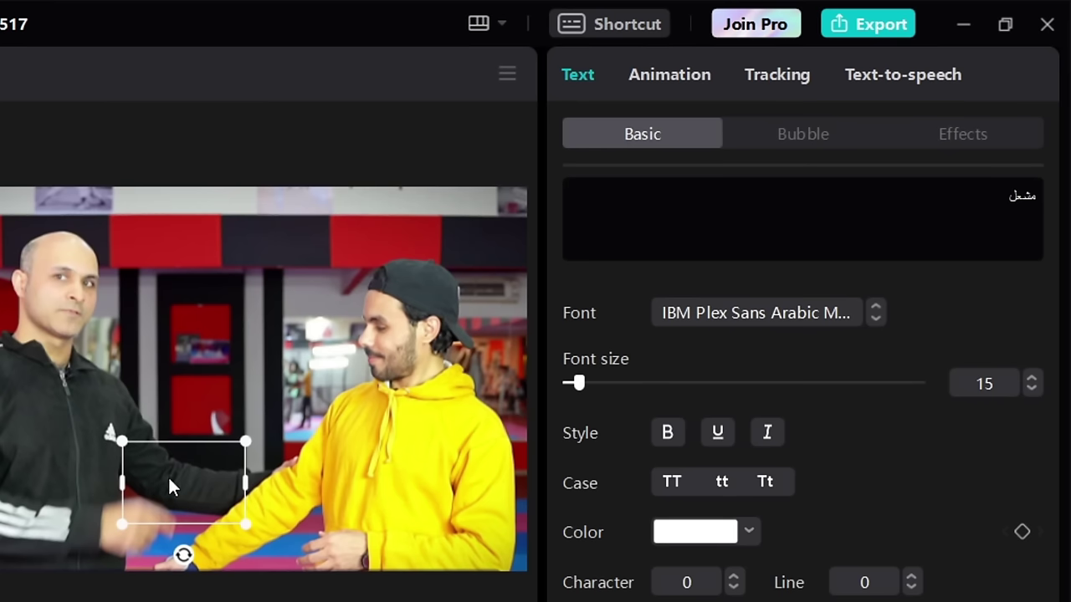
pyautogui.click(944, 213)
pyautogui.hotkey('ctrl', 'a')
pyautogui.write('مش')
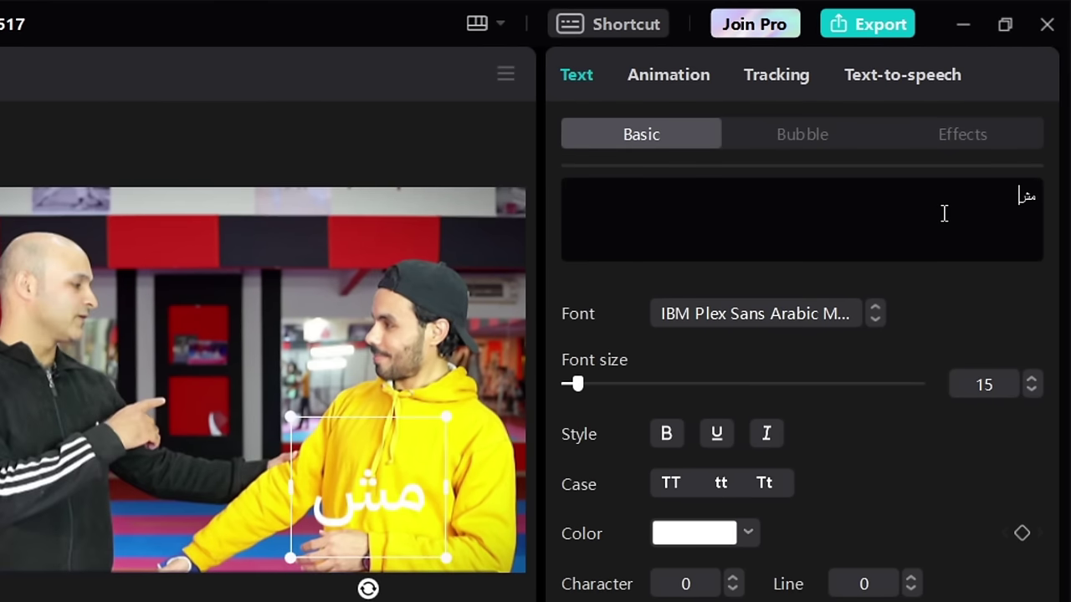
pyautogui.write('عل')
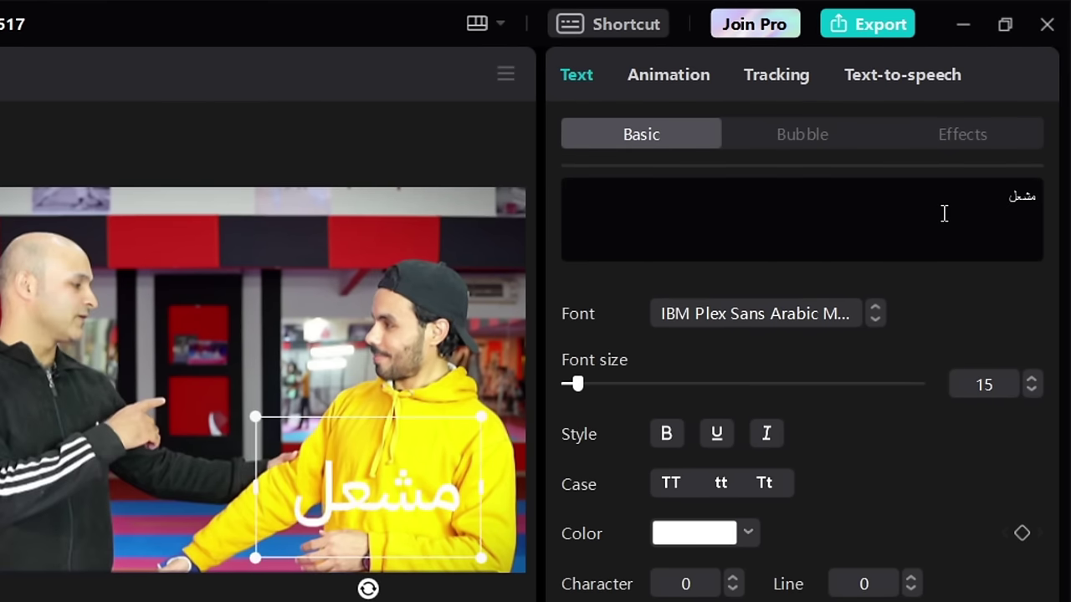
pyautogui.write(' الاحمد')
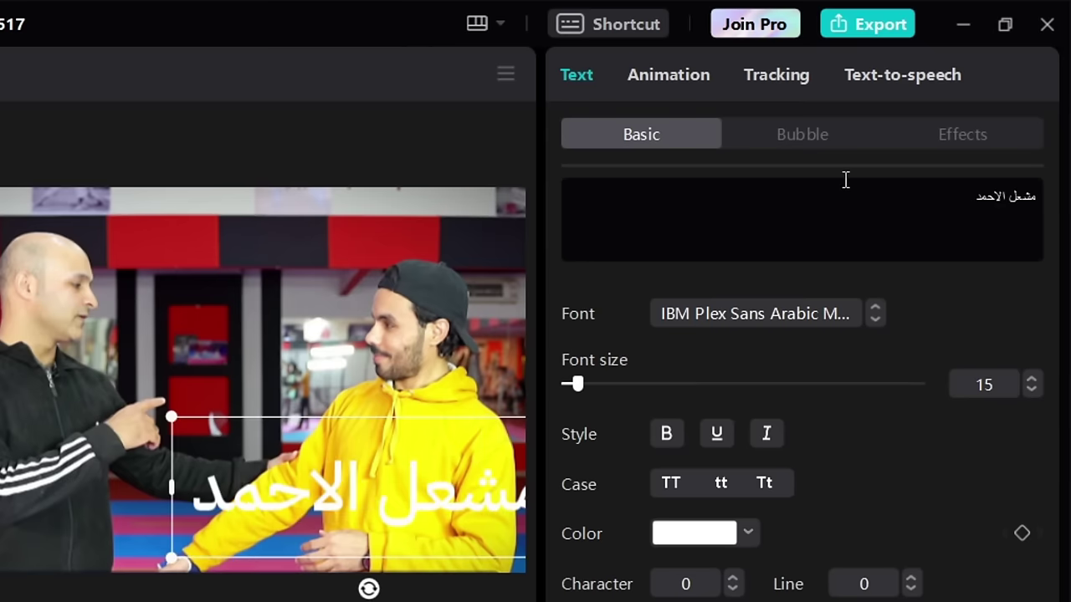
pyautogui.moveTo(178, 416); pyautogui.dragTo(254, 446)
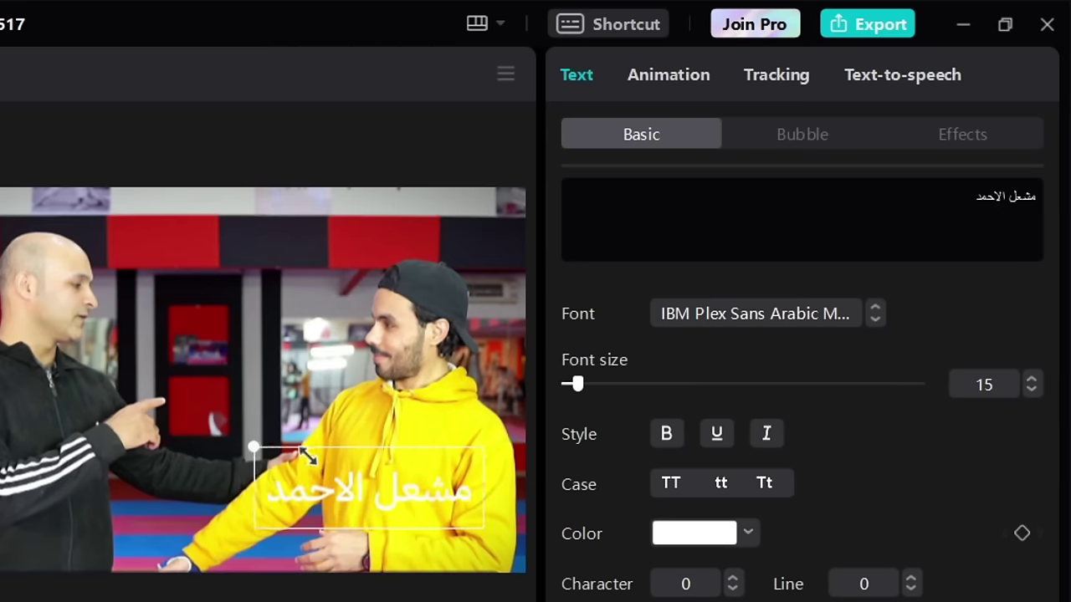
pyautogui.moveTo(465, 497); pyautogui.dragTo(413, 551)
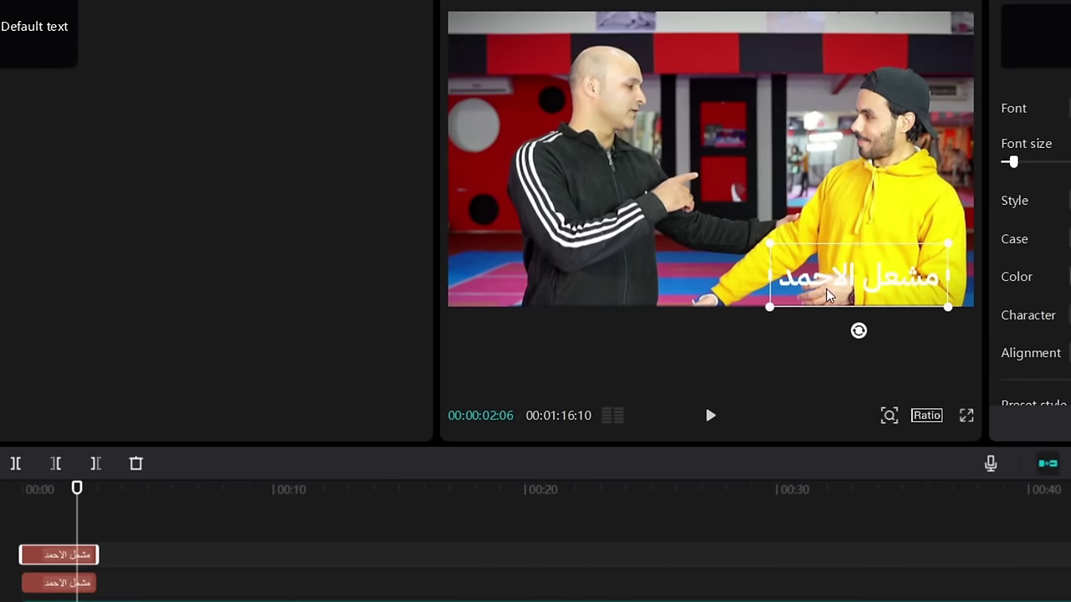
# Move the duplicate caption to the lower left and retype it as الكابتن فهد المهر
pyautogui.moveTo(827, 295); pyautogui.dragTo(666, 284)
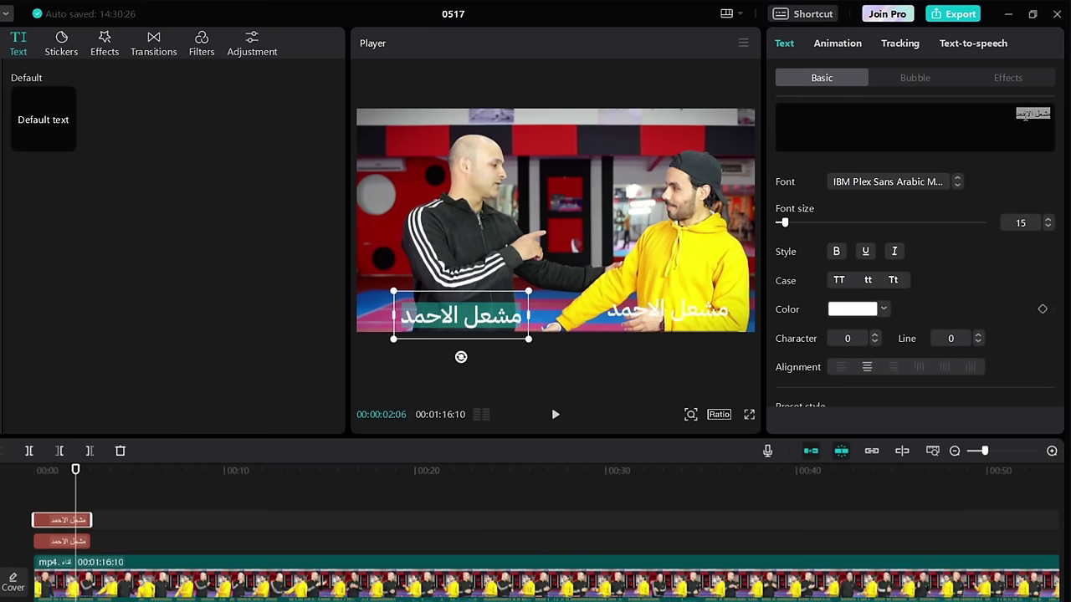
pyautogui.write('ف')
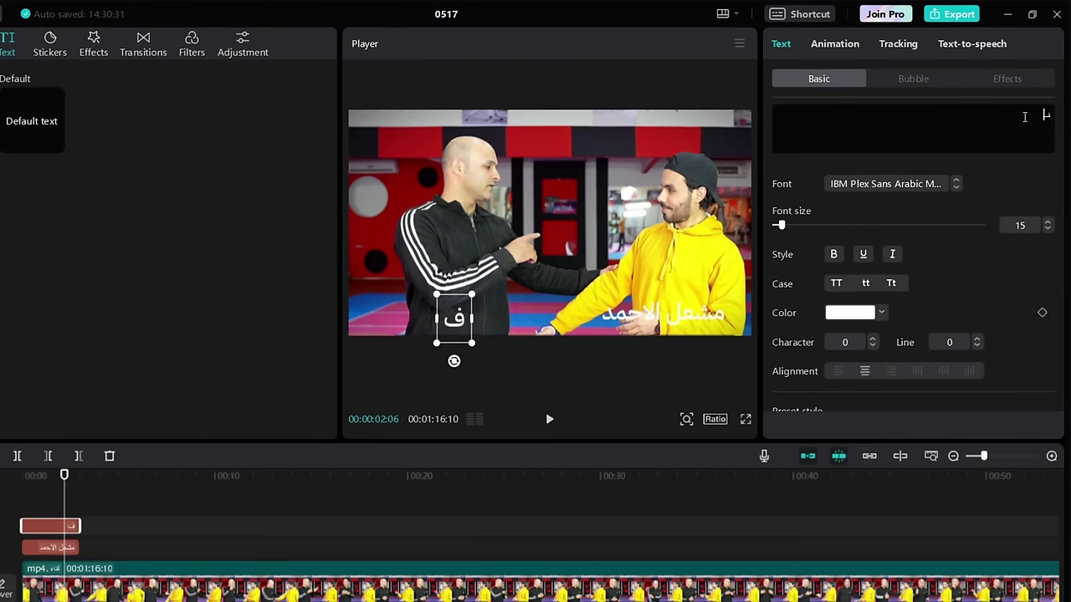
pyautogui.press('BackSpace')
pyautogui.write('ك')
pyautogui.press('BackSpace')
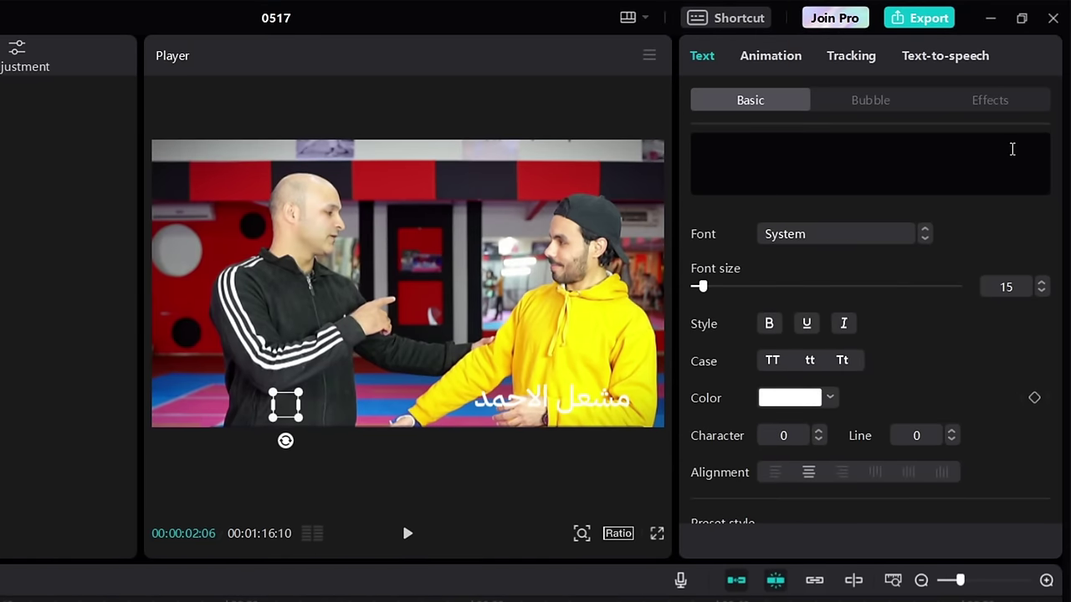
pyautogui.write('ال')
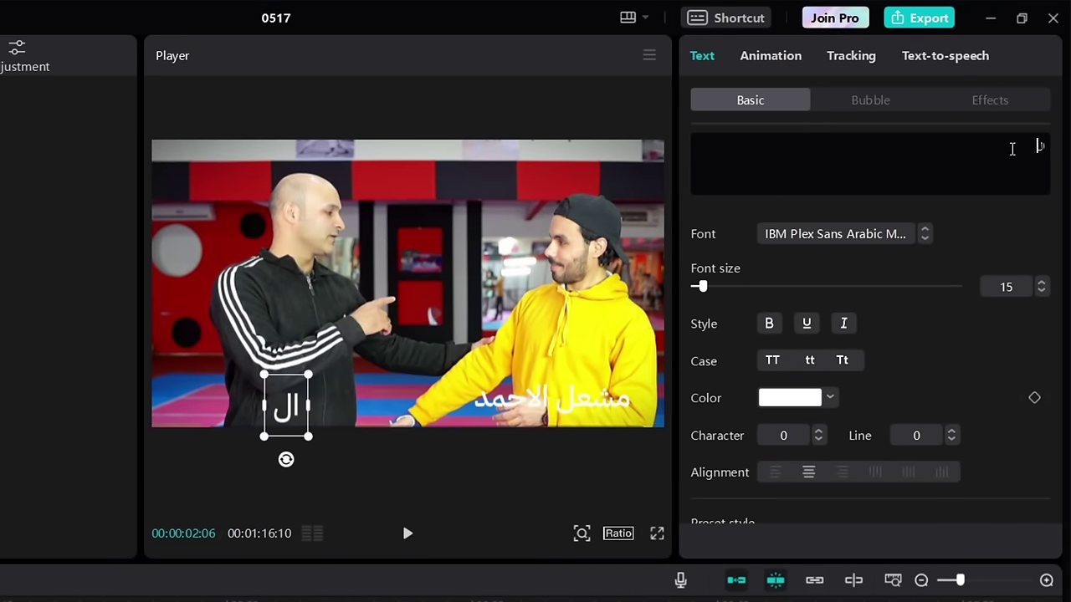
pyautogui.write('كابتن')
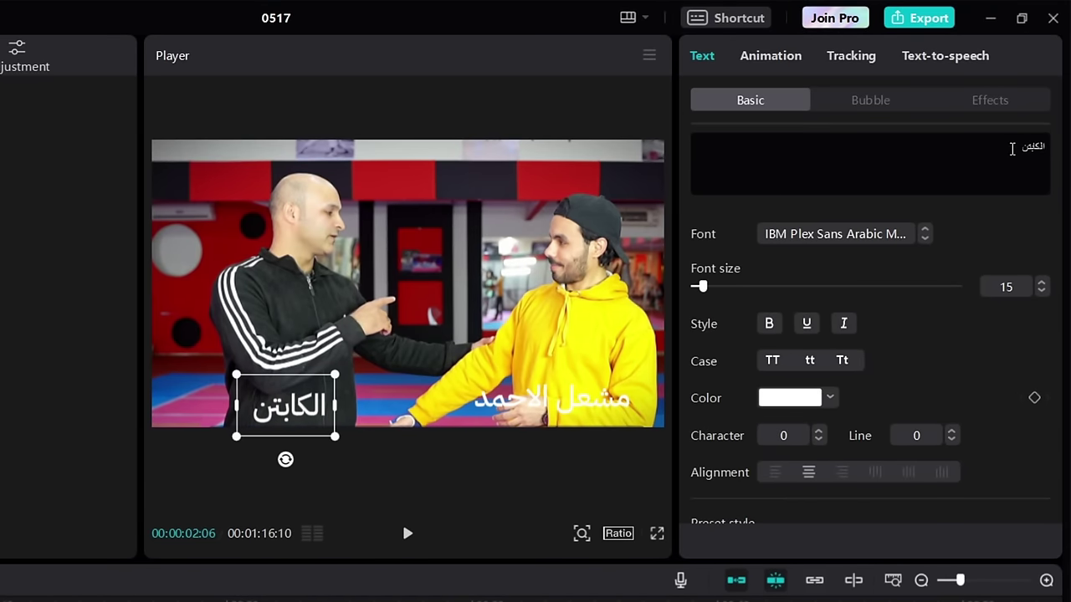
pyautogui.write(' فهد المهر')
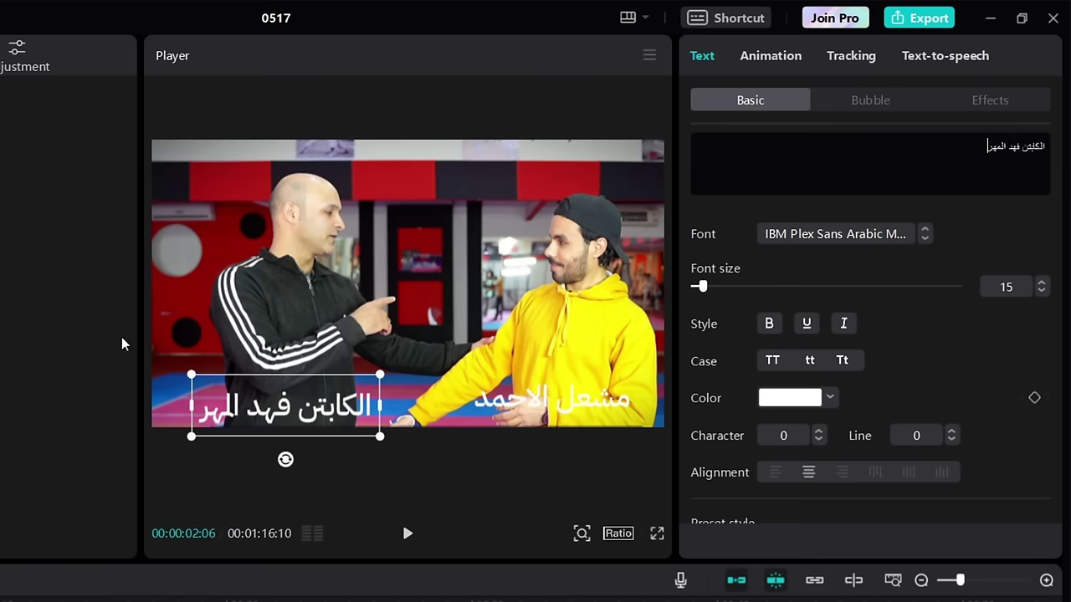
pyautogui.moveTo(303, 427); pyautogui.dragTo(294, 412)
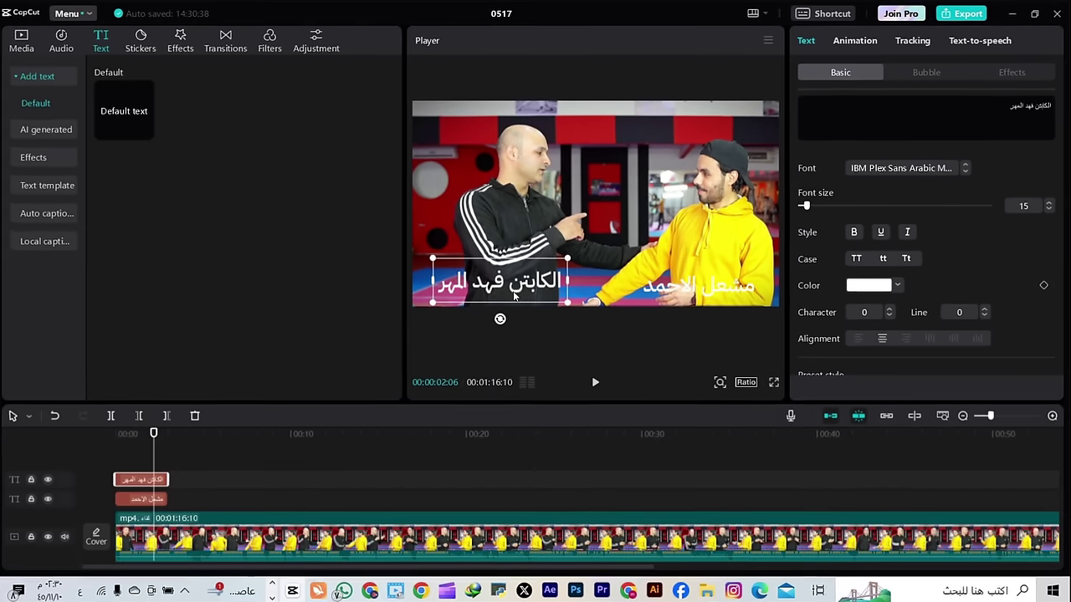
pyautogui.click(547, 378)
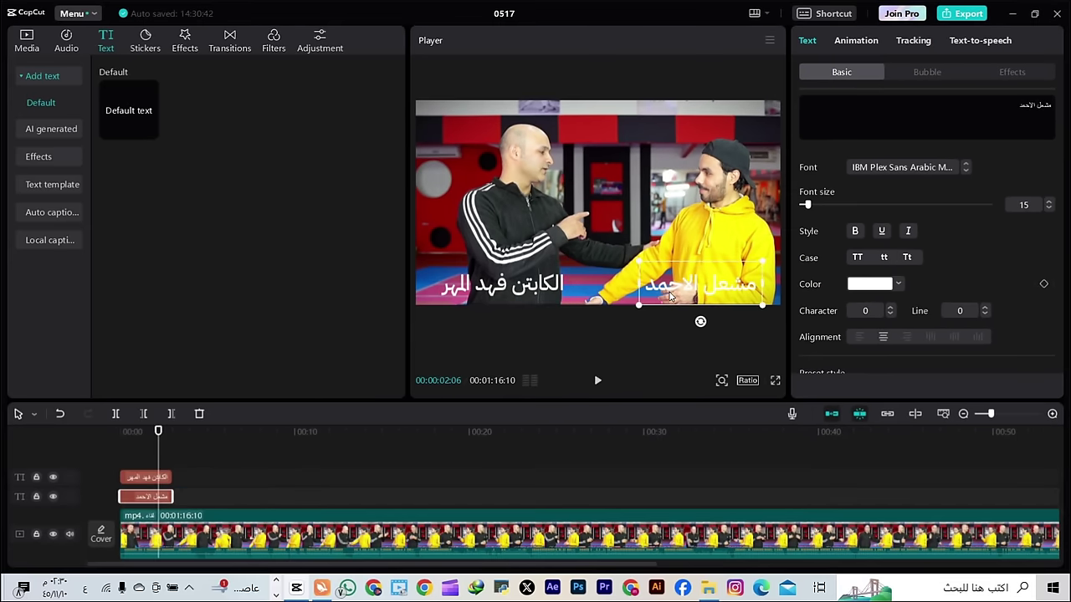
pyautogui.click(136, 480)
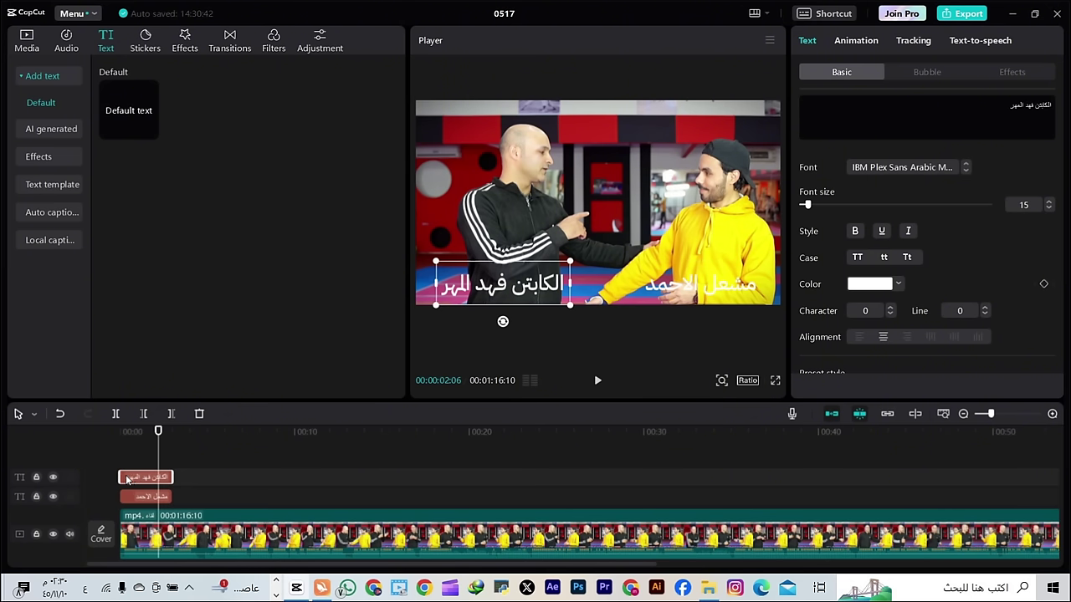
pyautogui.moveTo(158, 430); pyautogui.dragTo(120, 430)
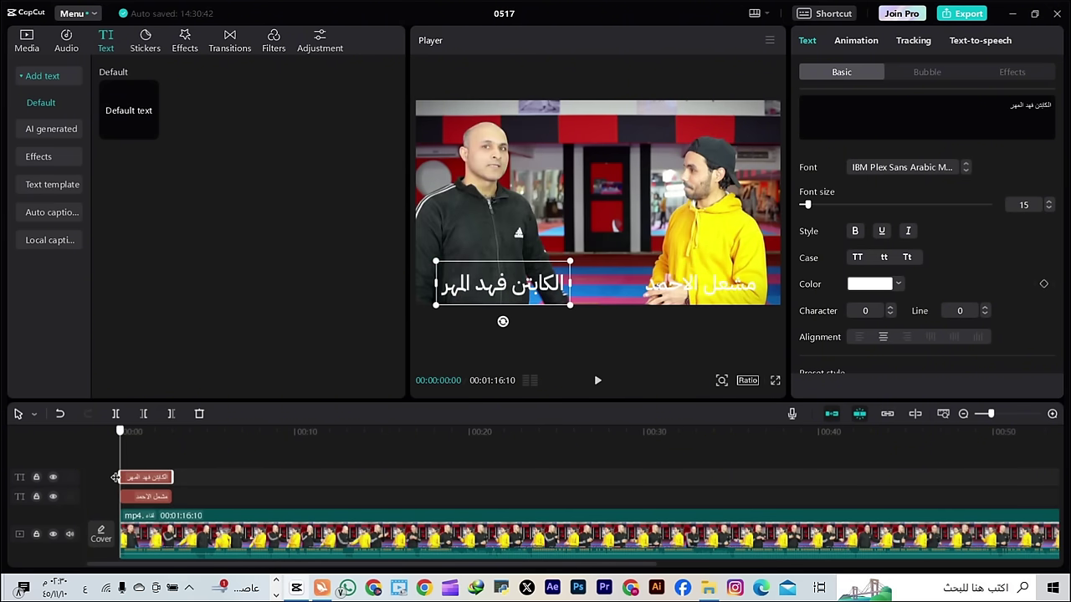
pyautogui.press('space')
pyautogui.click(123, 495)
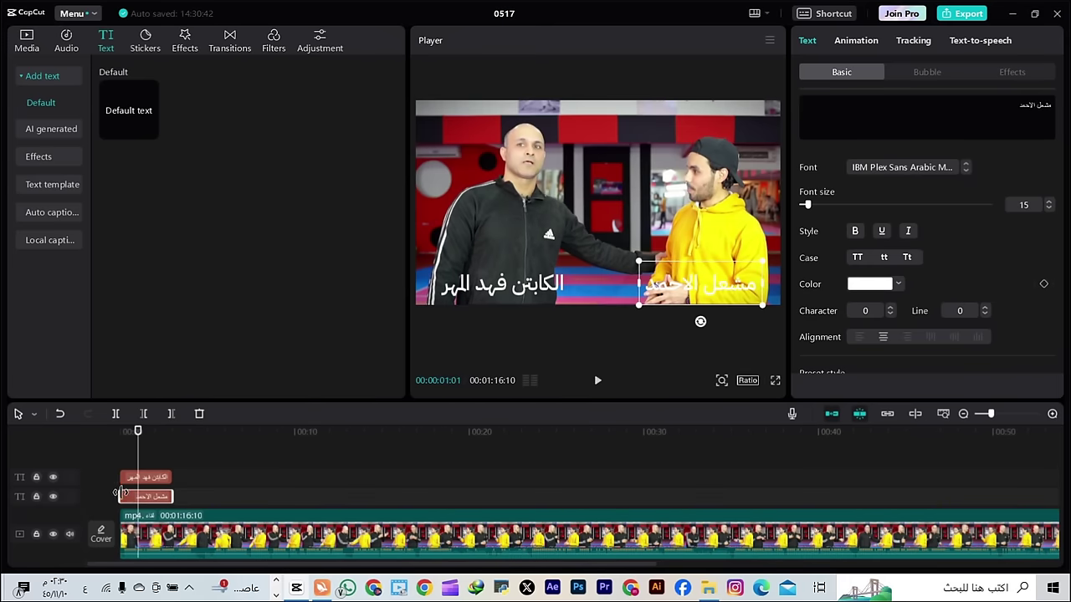
pyautogui.click(117, 478)
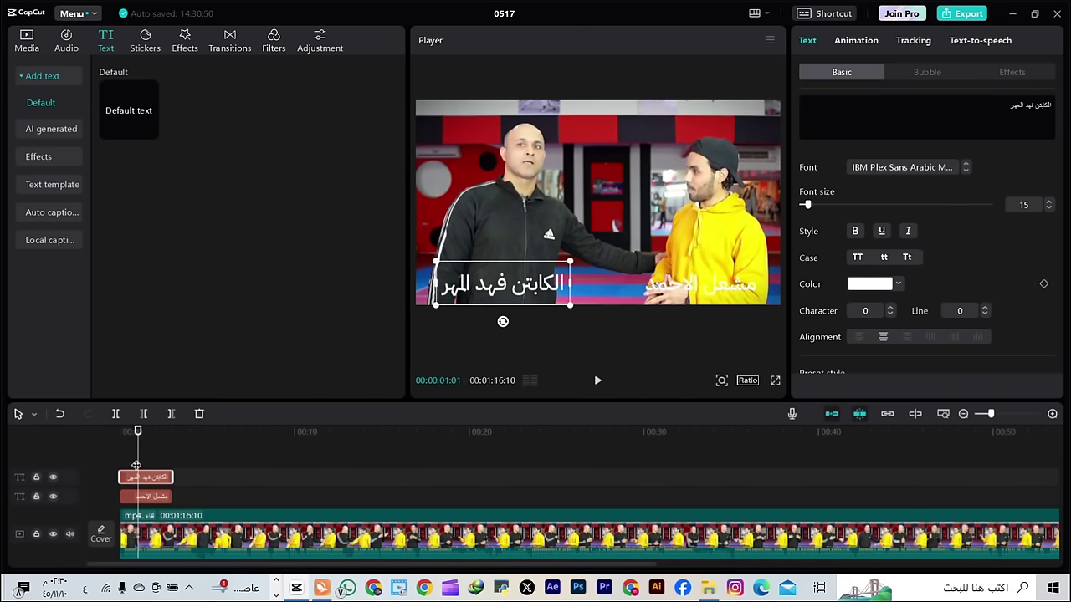
pyautogui.press('space')
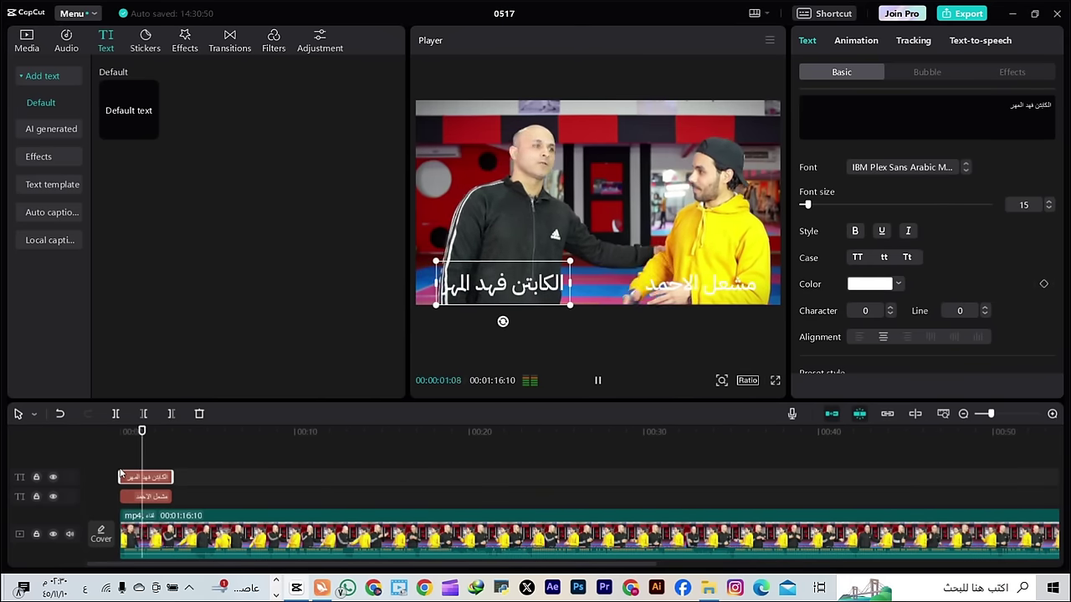
pyautogui.press('space')
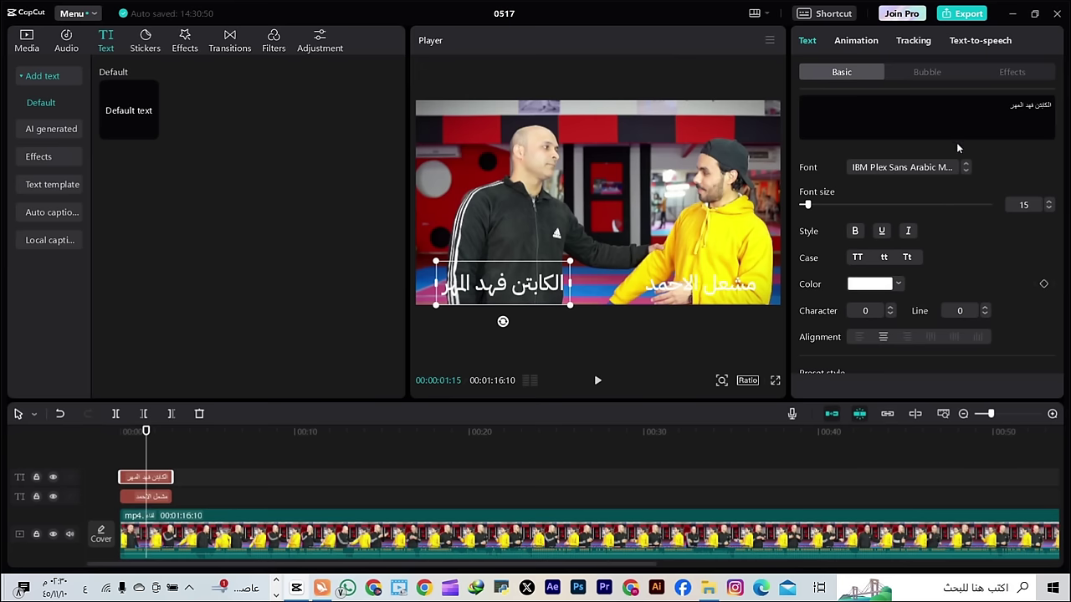
pyautogui.click(145, 448)
pyautogui.moveTo(145, 448); pyautogui.dragTo(144, 449)
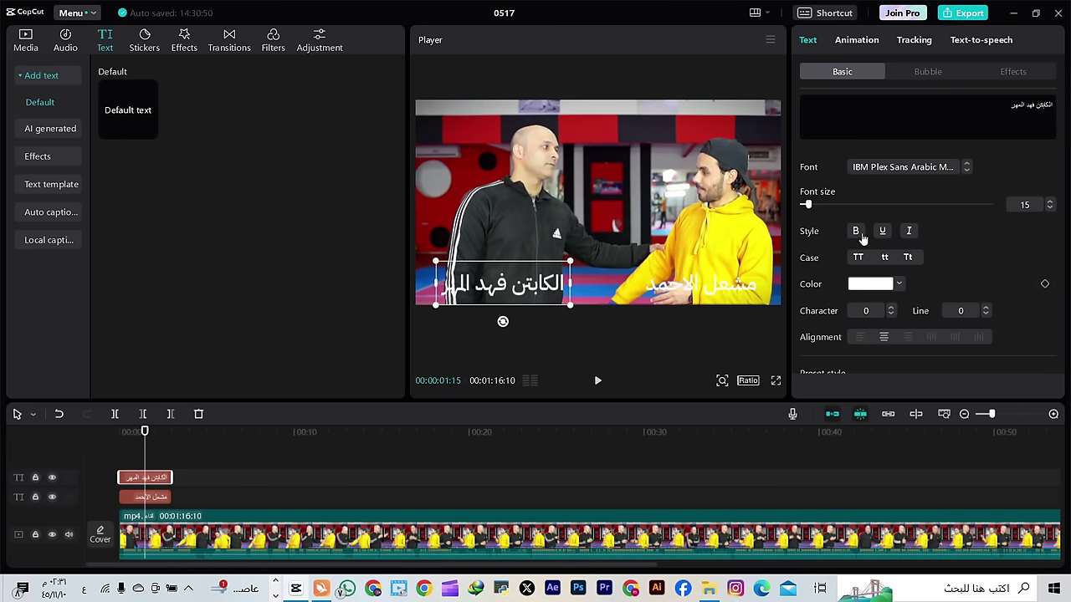
# Set the left caption's font to Harir Bold and its text colour to yellow
pyautogui.click(890, 172)
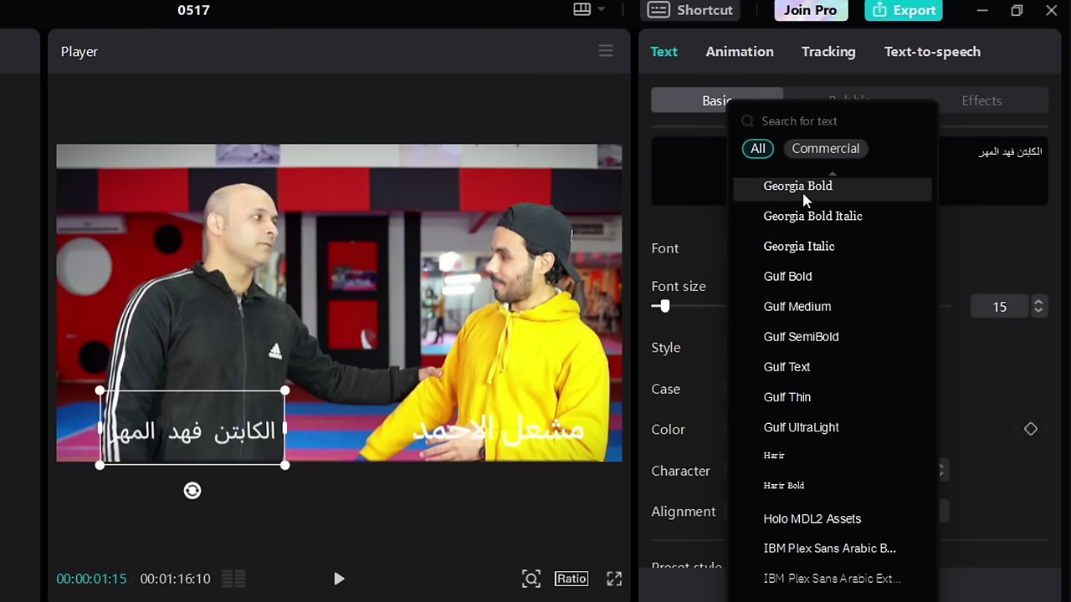
pyautogui.click(796, 494)
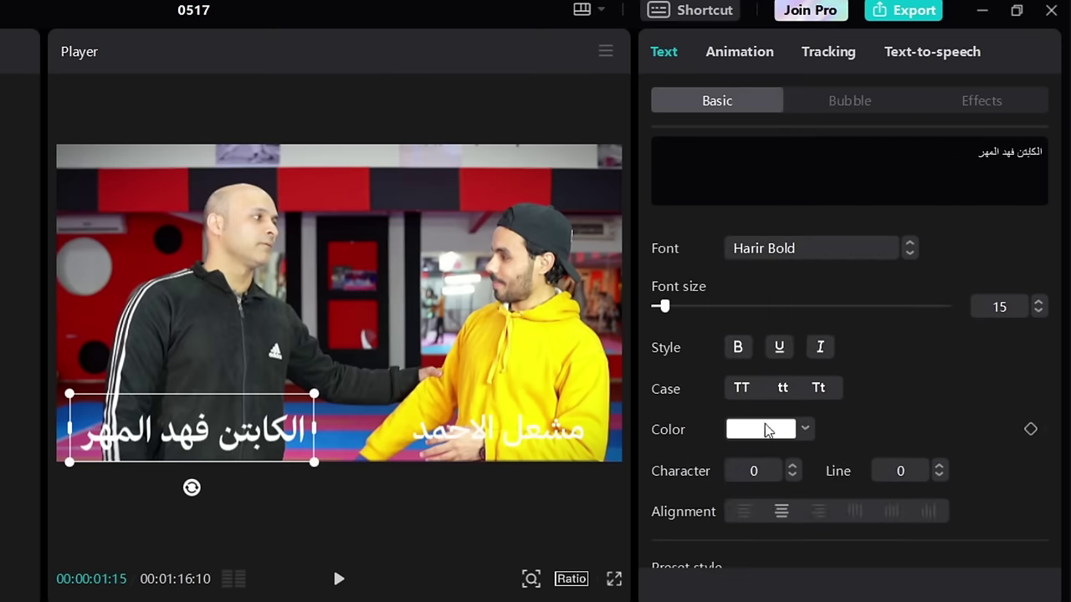
pyautogui.click(764, 429)
pyautogui.moveTo(801, 494); pyautogui.dragTo(724, 478)
pyautogui.click(912, 370)
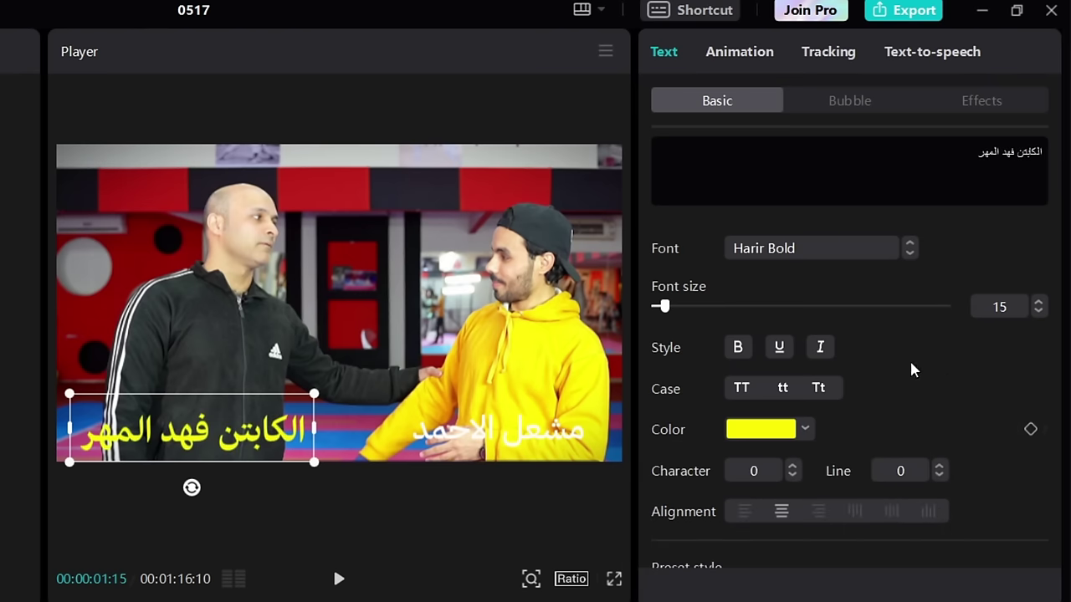
# Make the caption bold, trying underline and italic and then removing the italic
pyautogui.click(740, 350)
pyautogui.click(779, 348)
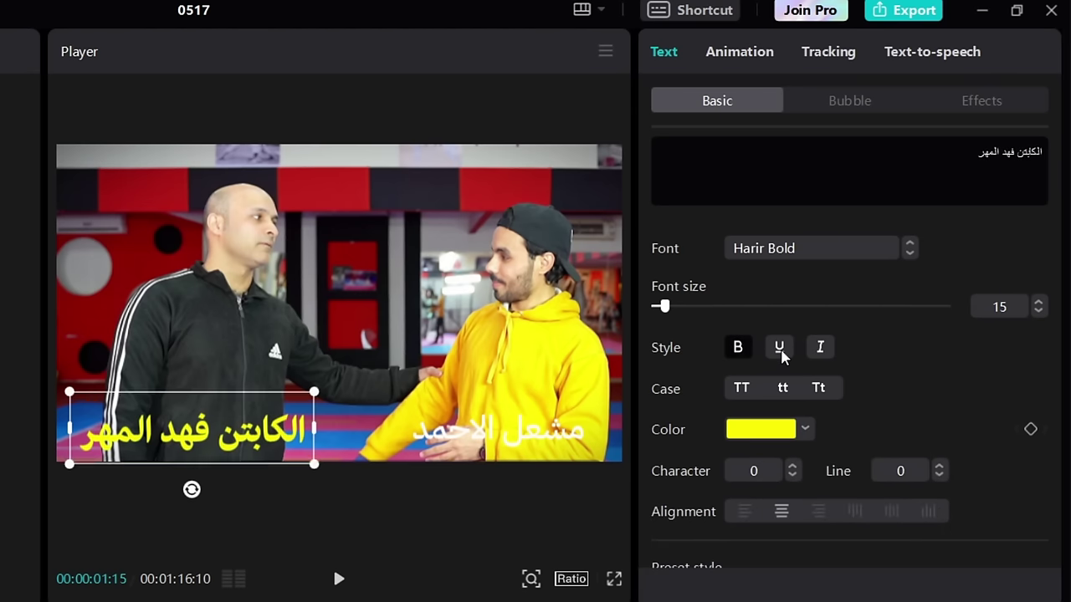
pyautogui.click(820, 350)
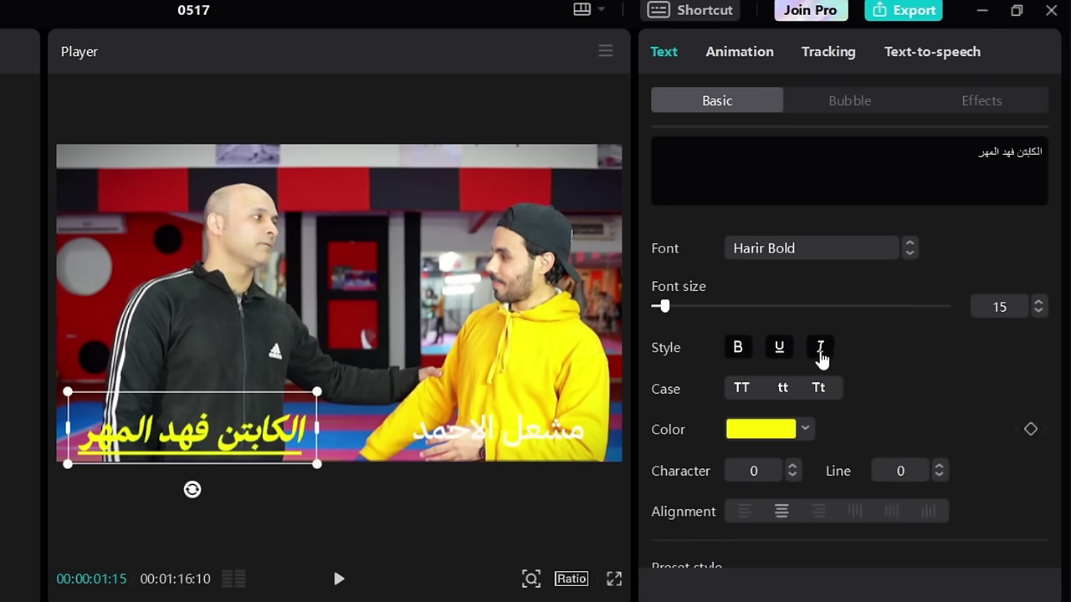
pyautogui.click(821, 353)
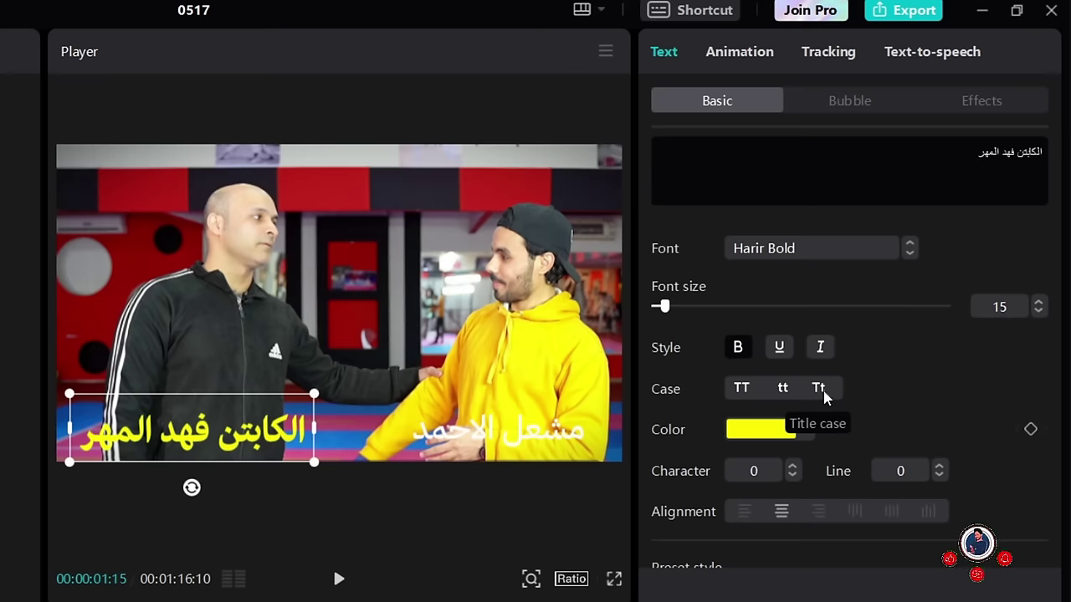
# Add two filler lines, التشننشن and يشينشلس, beneath the caption's name
pyautogui.scroll(-2, 829, 387)
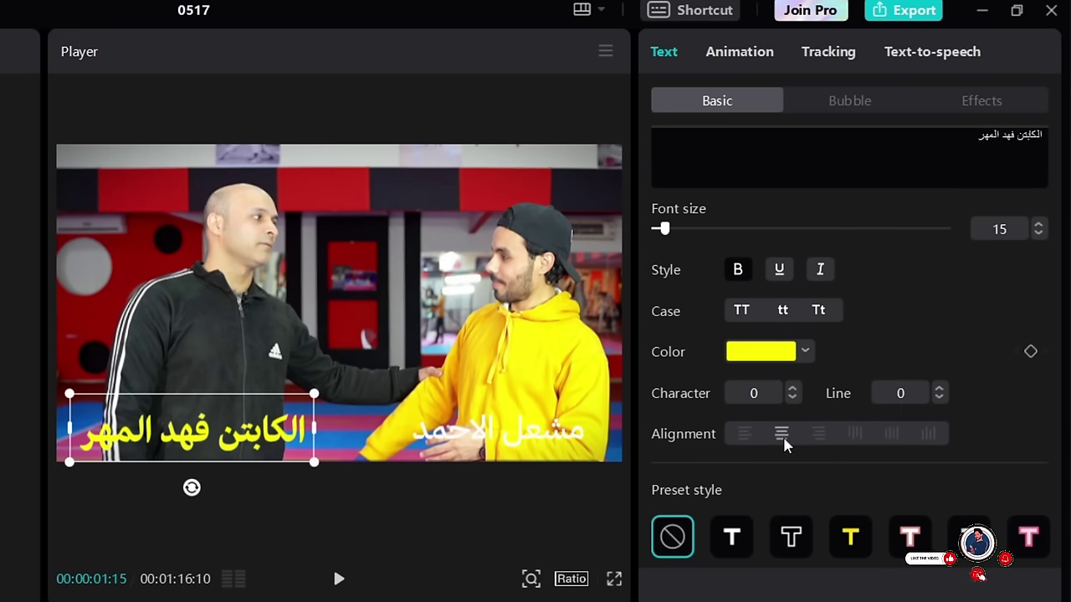
pyautogui.press('Return')
pyautogui.write('التشننشن')
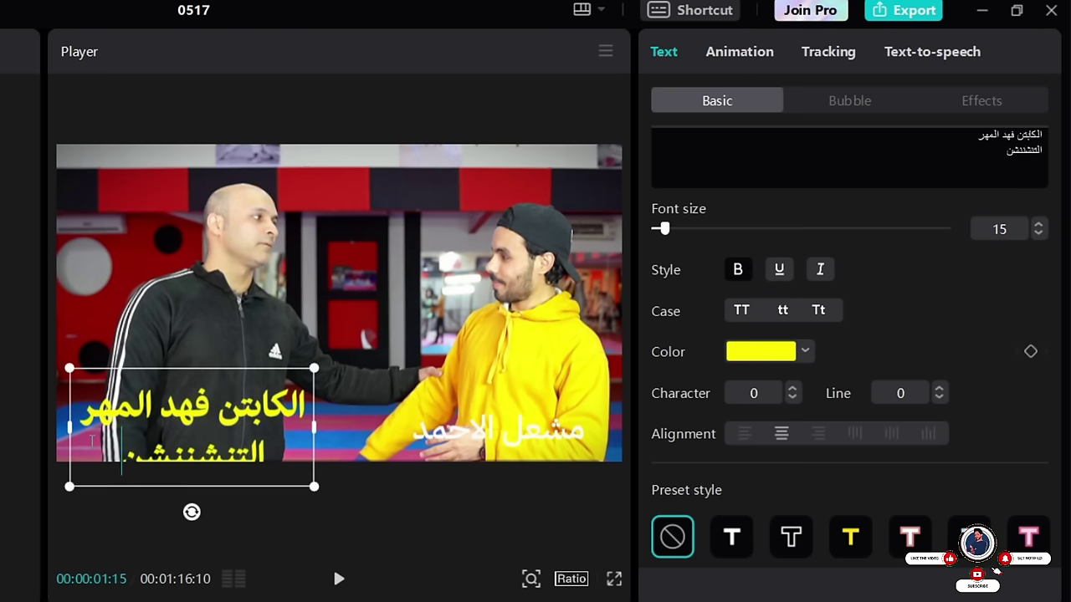
pyautogui.press('Return')
pyautogui.write('يشينشلس')
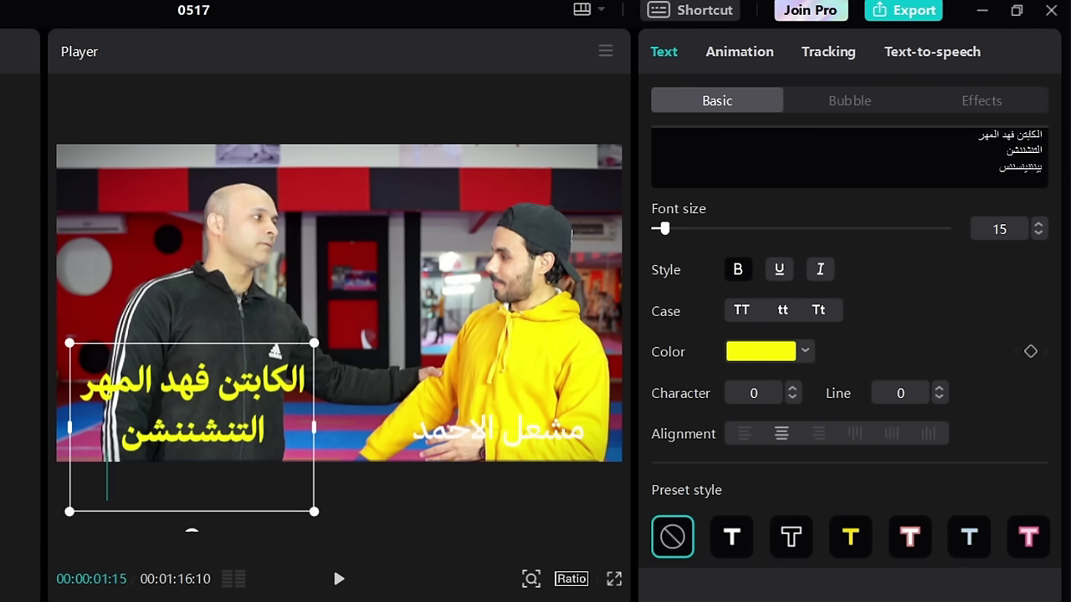
# Move the caption to the frame centre and add a fourth line, الابامشنيس
pyautogui.click(259, 484)
pyautogui.click(276, 430)
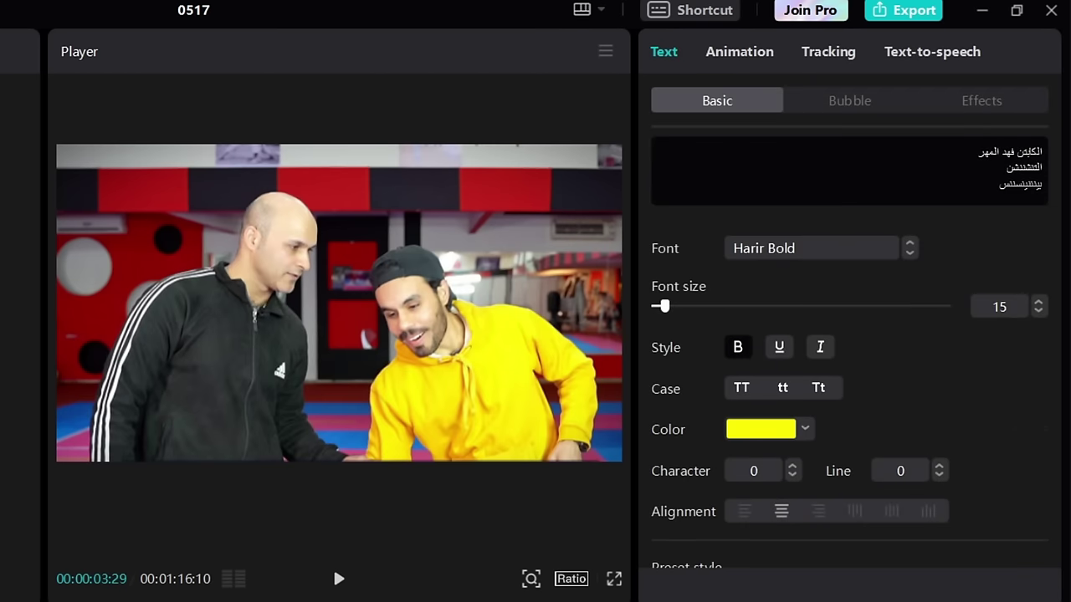
pyautogui.moveTo(276, 430); pyautogui.dragTo(374, 331)
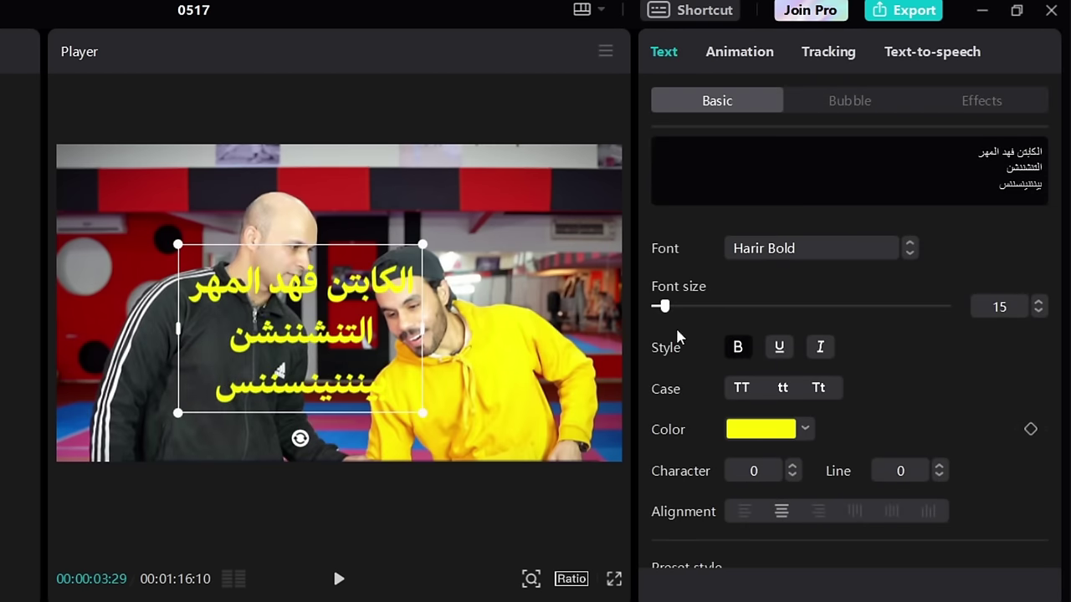
pyautogui.doubleClick(216, 393)
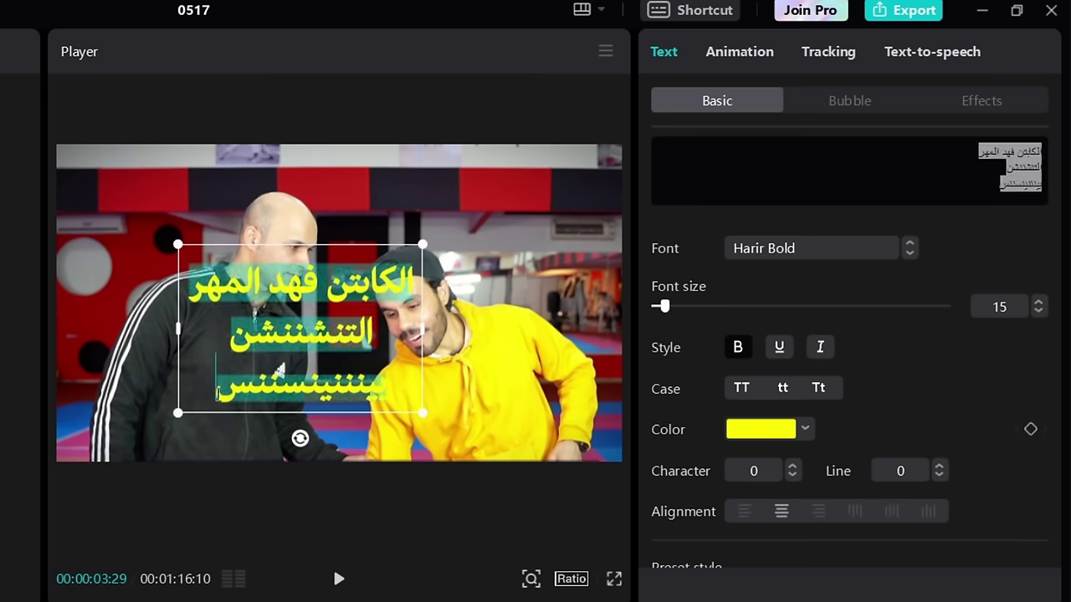
pyautogui.click(211, 386)
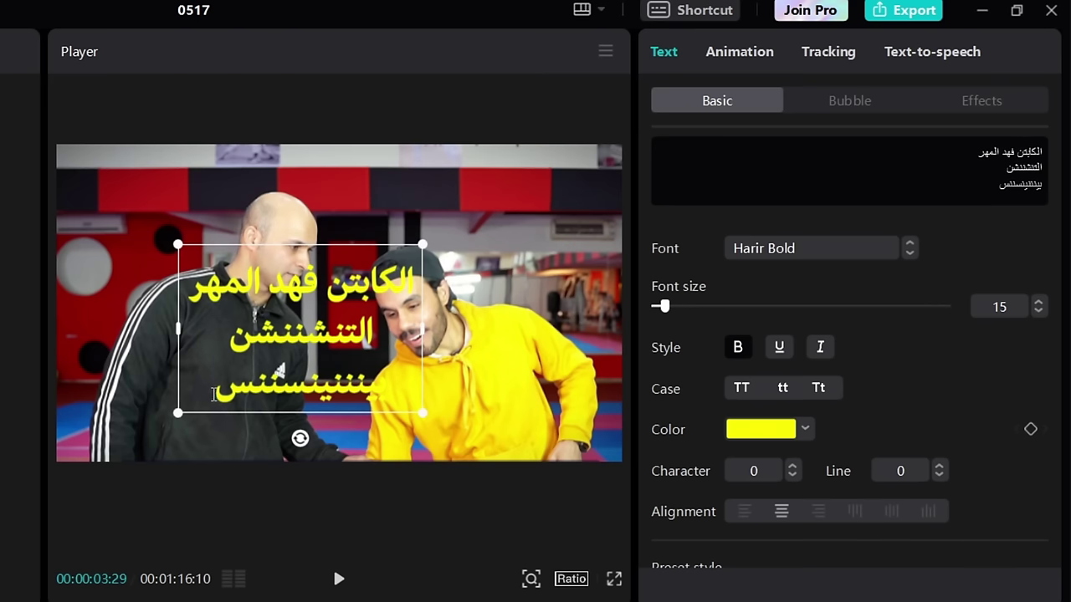
pyautogui.press('Return')
pyautogui.write('الابامشنيس')
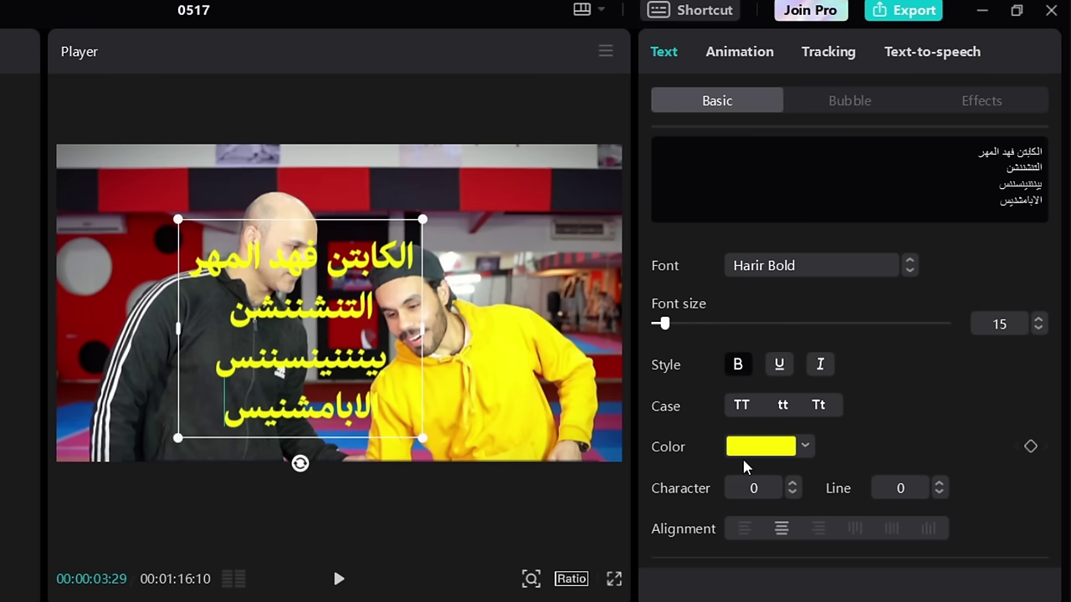
# Centre-align the caption lines after first trying left alignment
pyautogui.scroll(-1, 742, 459)
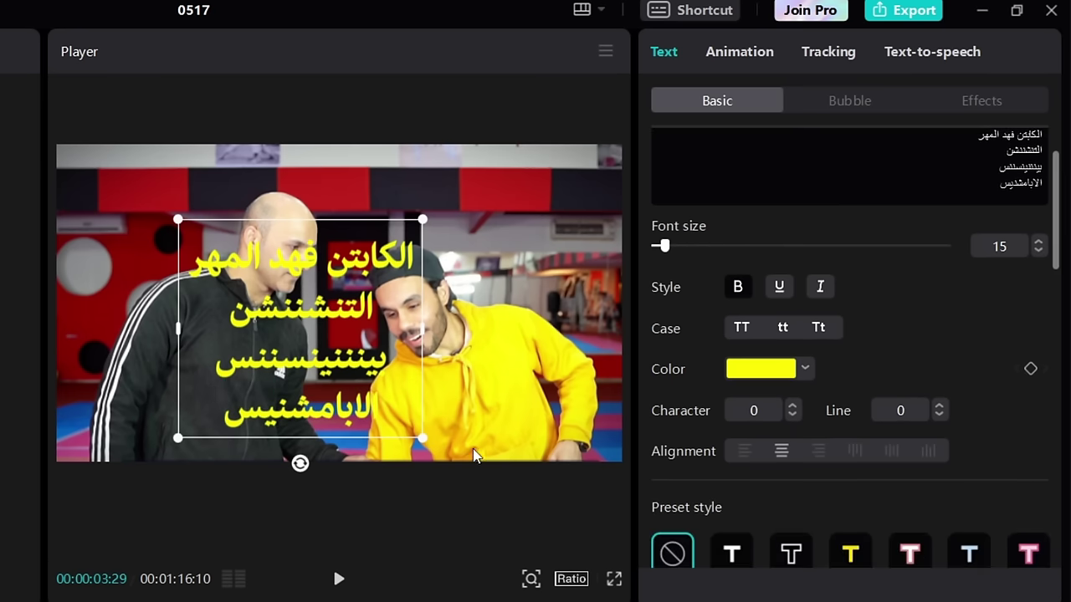
pyautogui.click(743, 452)
pyautogui.click(781, 452)
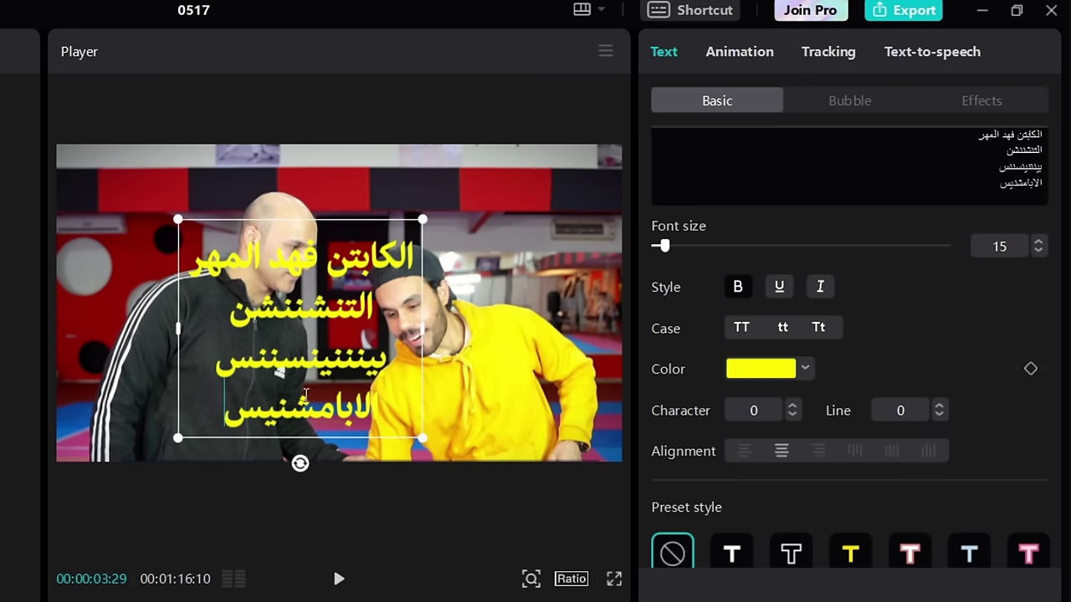
pyautogui.doubleClick(202, 378)
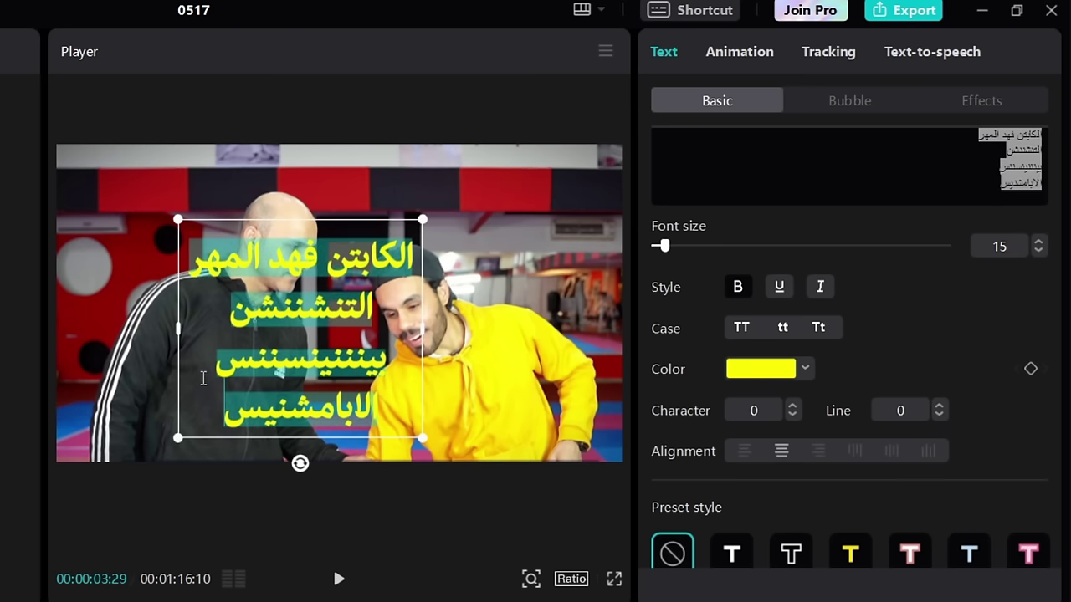
# Try the vertical text alignments, then settle on right-aligned horizontal lines
pyautogui.click(818, 451)
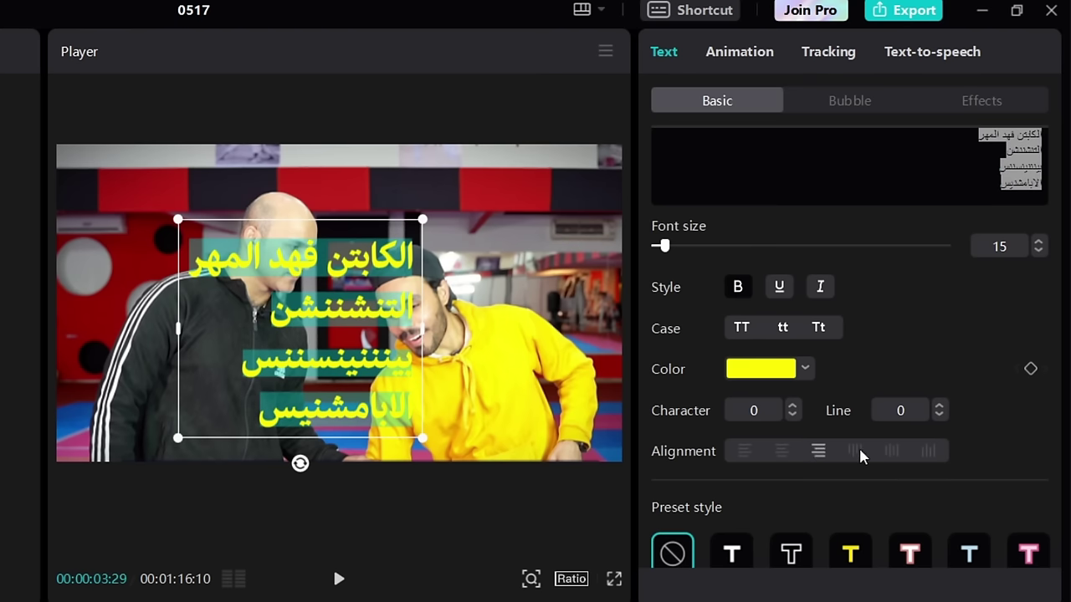
pyautogui.click(855, 451)
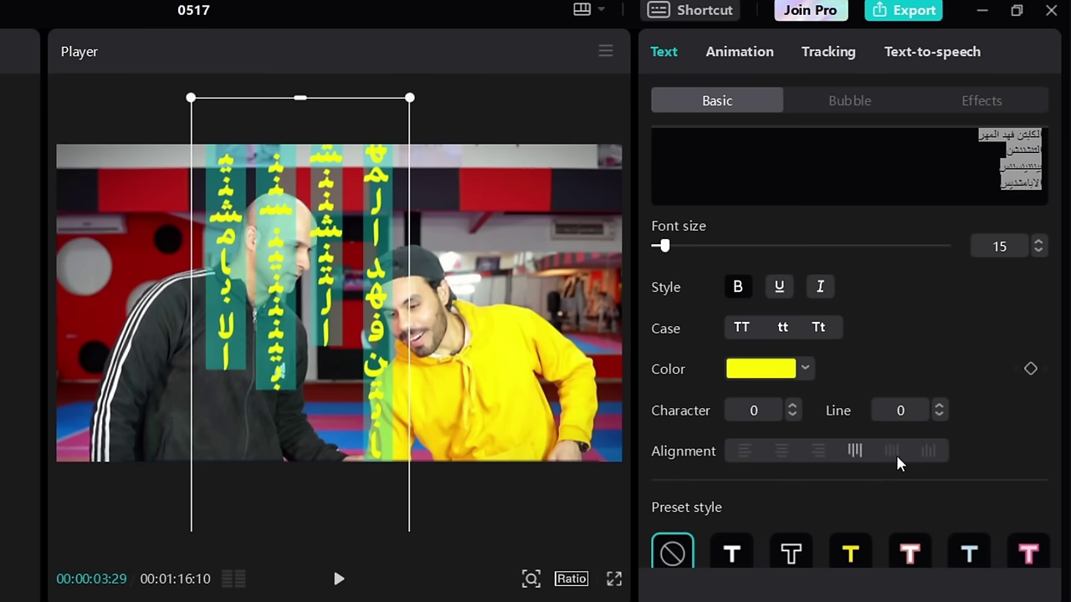
pyautogui.click(895, 452)
pyautogui.click(855, 453)
pyautogui.click(819, 452)
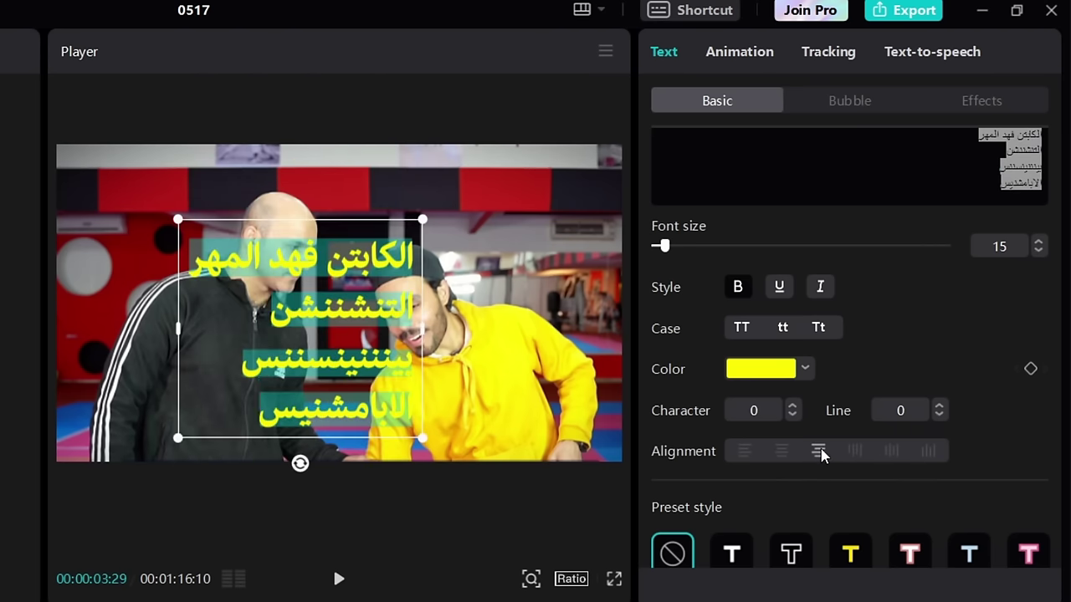
pyautogui.click(929, 452)
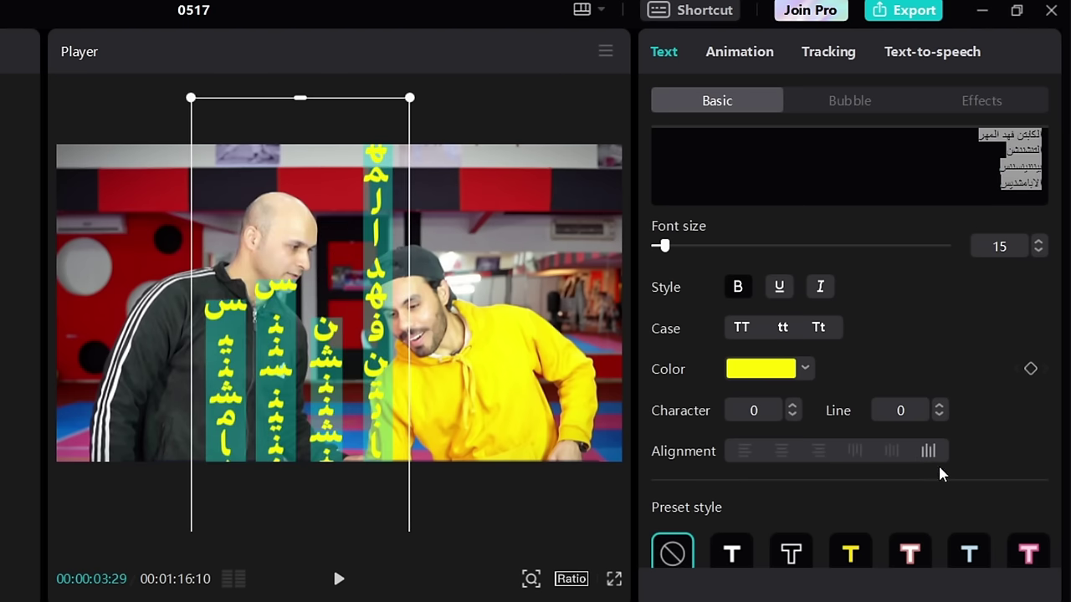
pyautogui.click(780, 453)
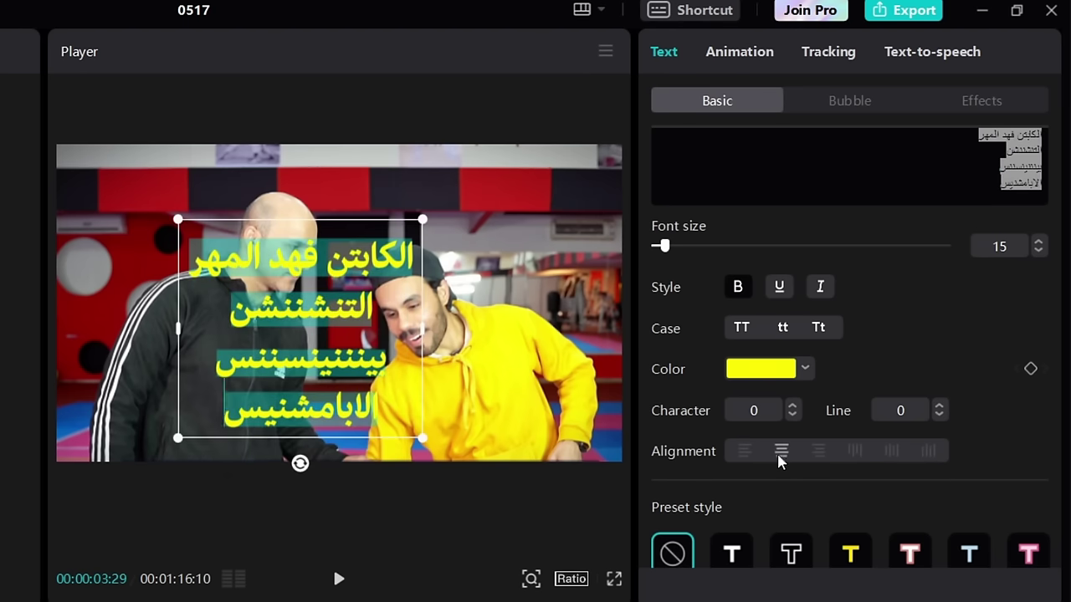
pyautogui.click(742, 451)
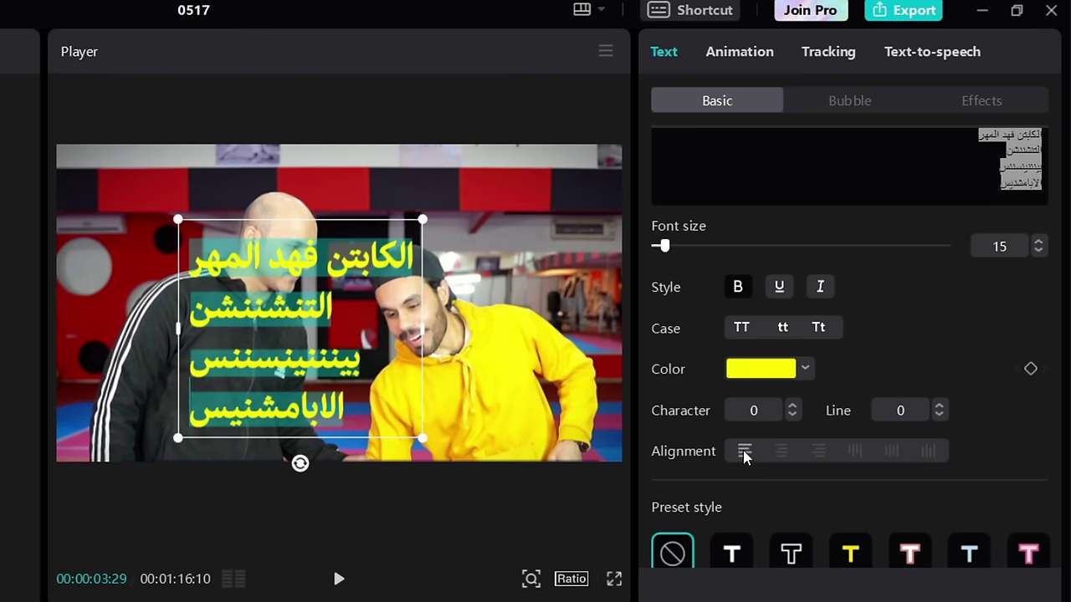
pyautogui.click(783, 453)
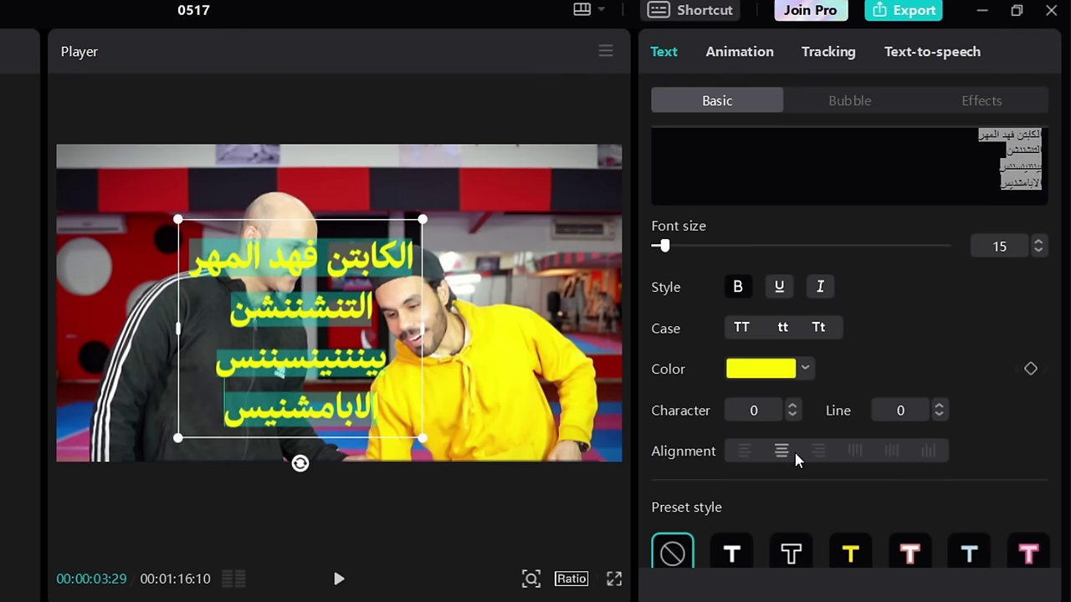
pyautogui.click(818, 452)
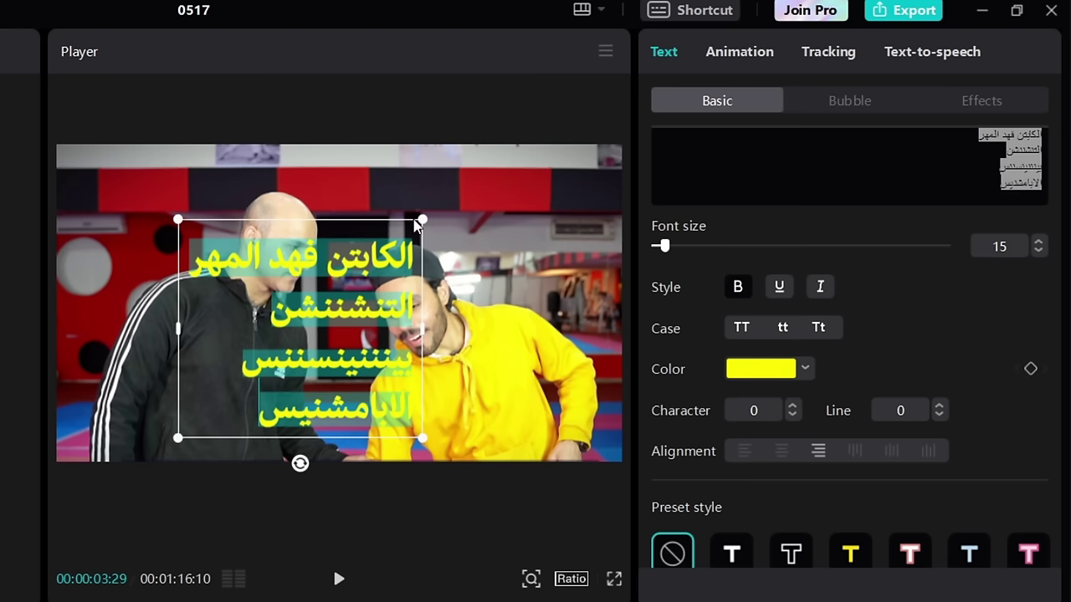
pyautogui.click(404, 249)
# Delete caption lines 2–4, then move the name to the bottom-left and shrink it slightly
pyautogui.moveTo(238, 422); pyautogui.dragTo(350, 343)
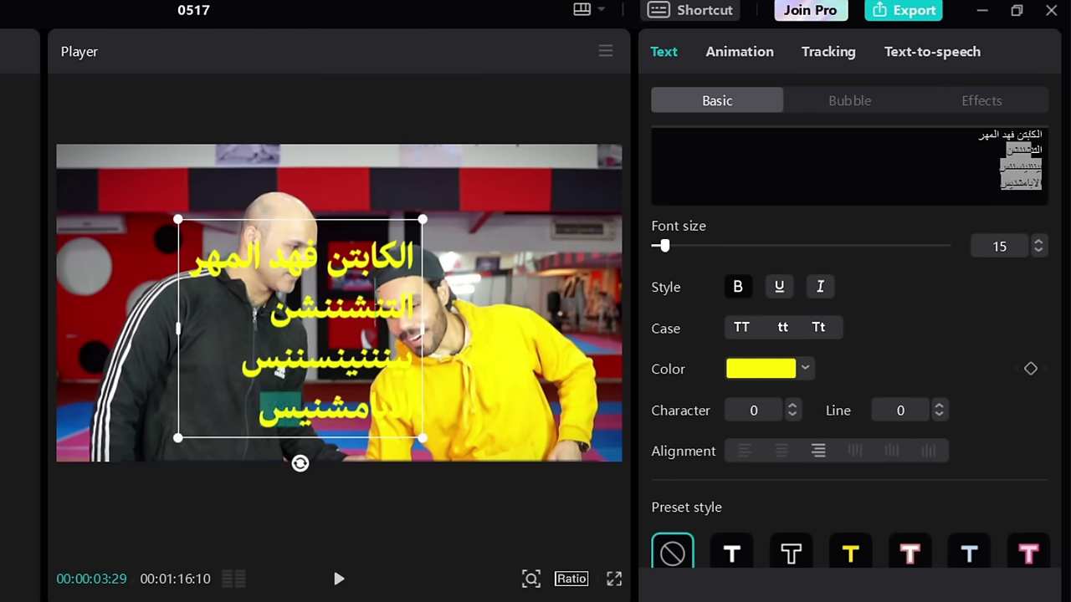
pyautogui.moveTo(413, 306); pyautogui.dragTo(380, 338)
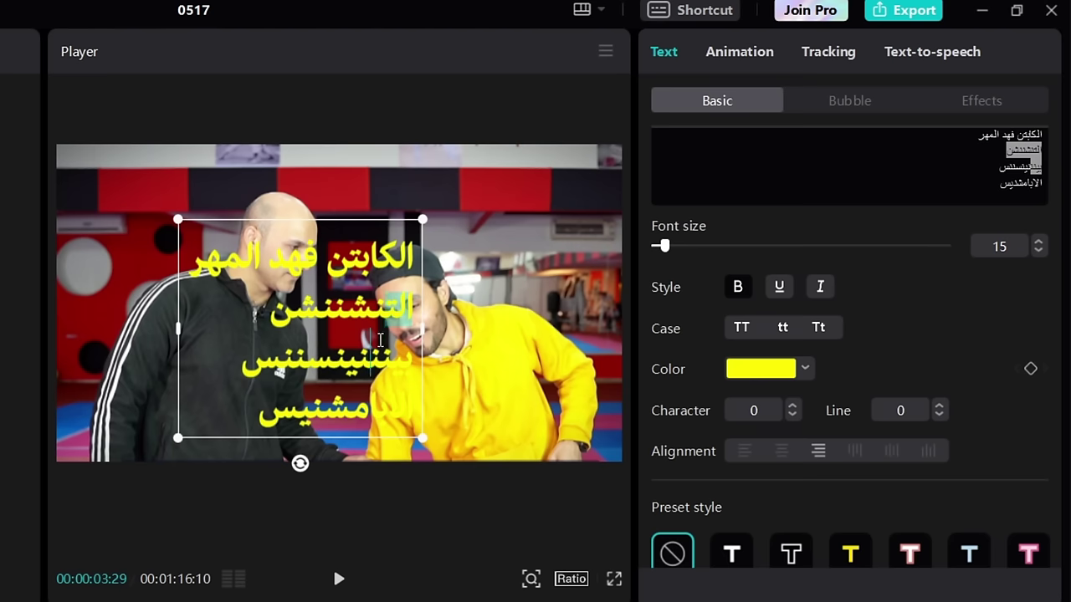
pyautogui.click(413, 300)
pyautogui.moveTo(418, 299); pyautogui.dragTo(129, 483)
pyautogui.press('BackSpace')
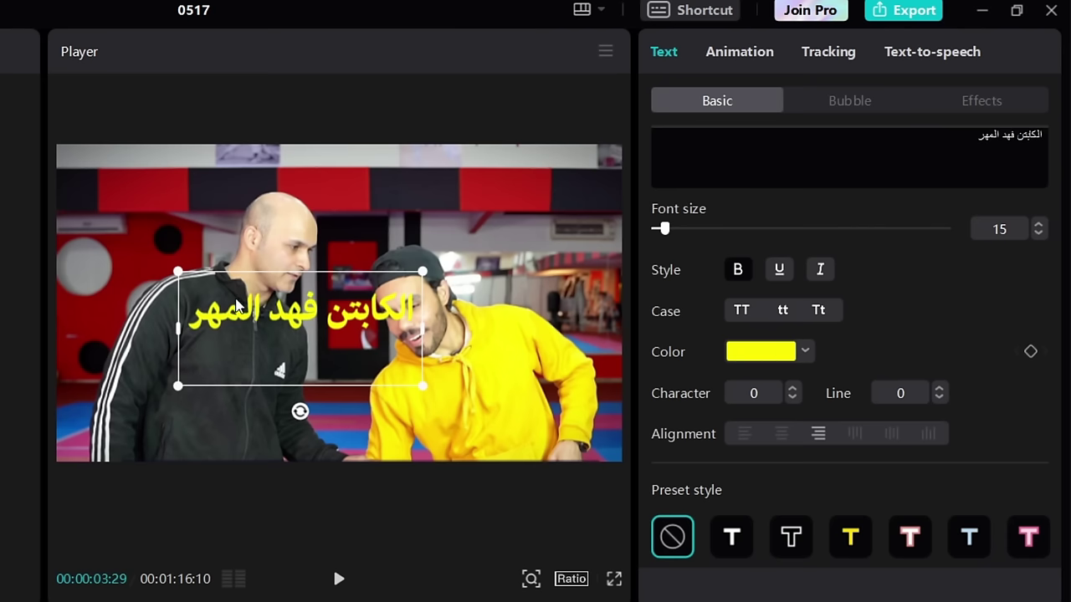
pyautogui.moveTo(300, 324); pyautogui.dragTo(205, 442)
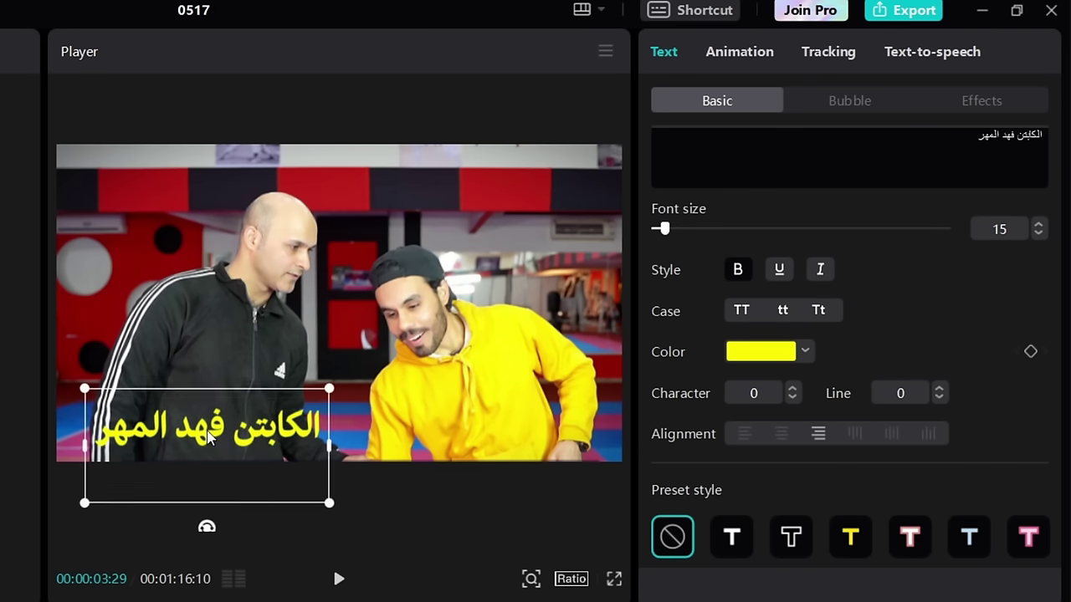
pyautogui.moveTo(328, 389); pyautogui.dragTo(311, 405)
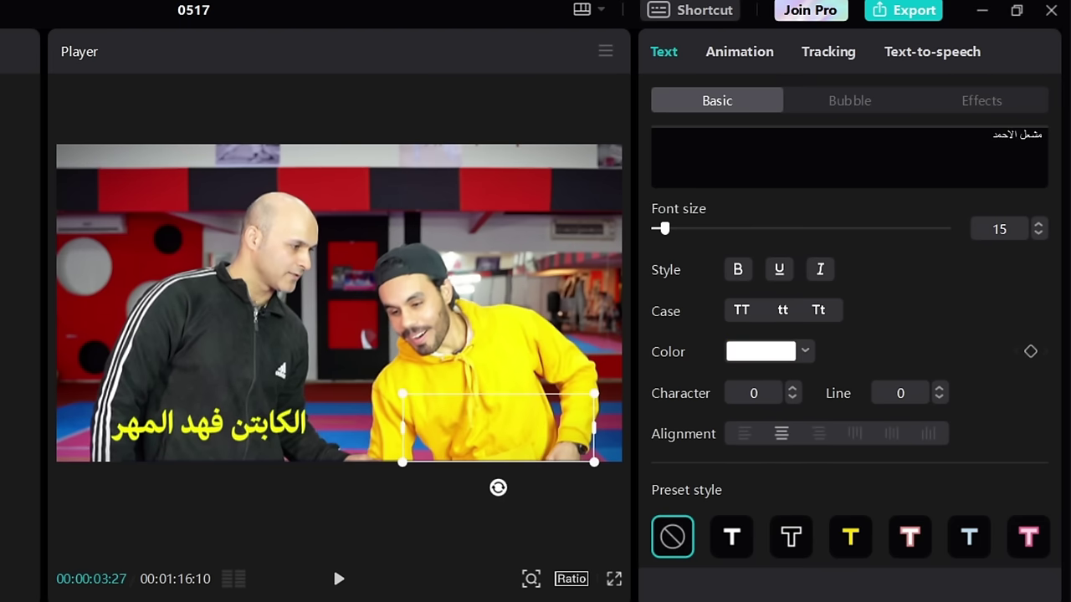
# Expand the preset styles and try several, ending on white text on a dark red box
pyautogui.click(209, 423)
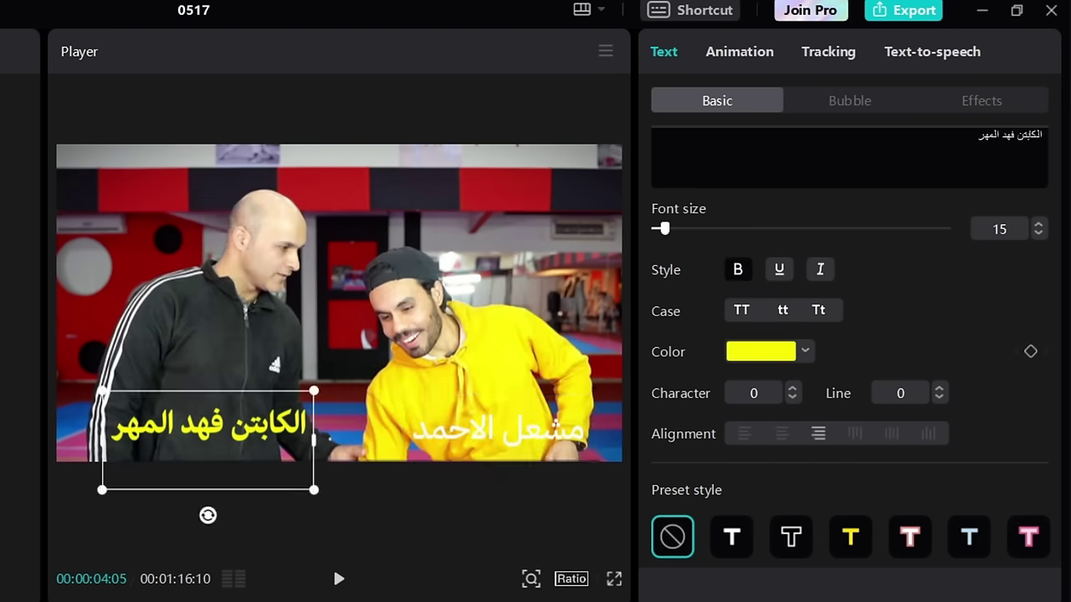
pyautogui.scroll(-1, 794, 308)
pyautogui.scroll(-1, 824, 401)
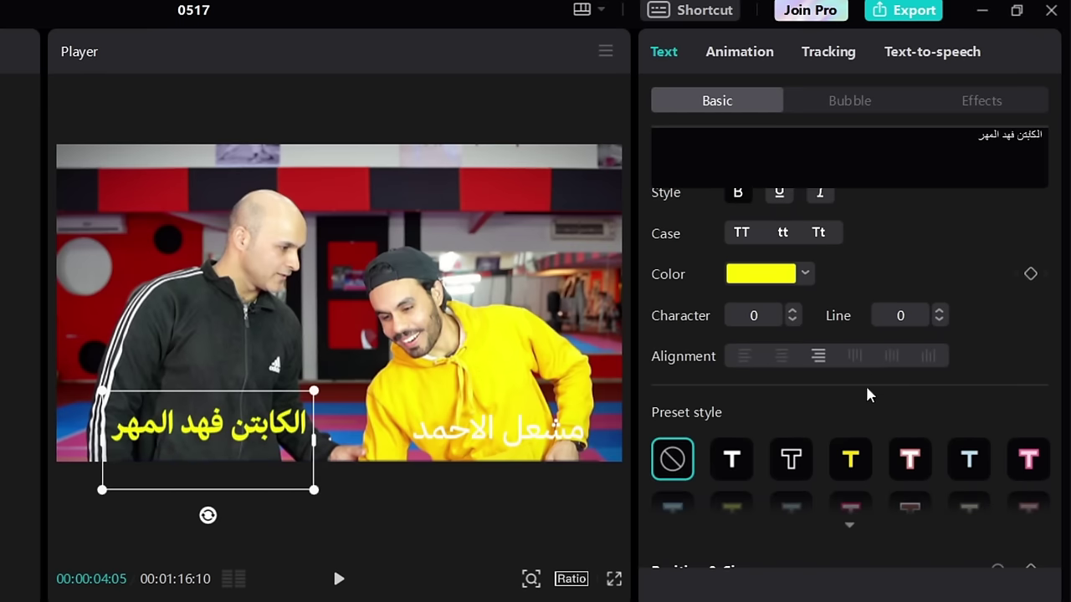
pyautogui.scroll(-2, 850, 411)
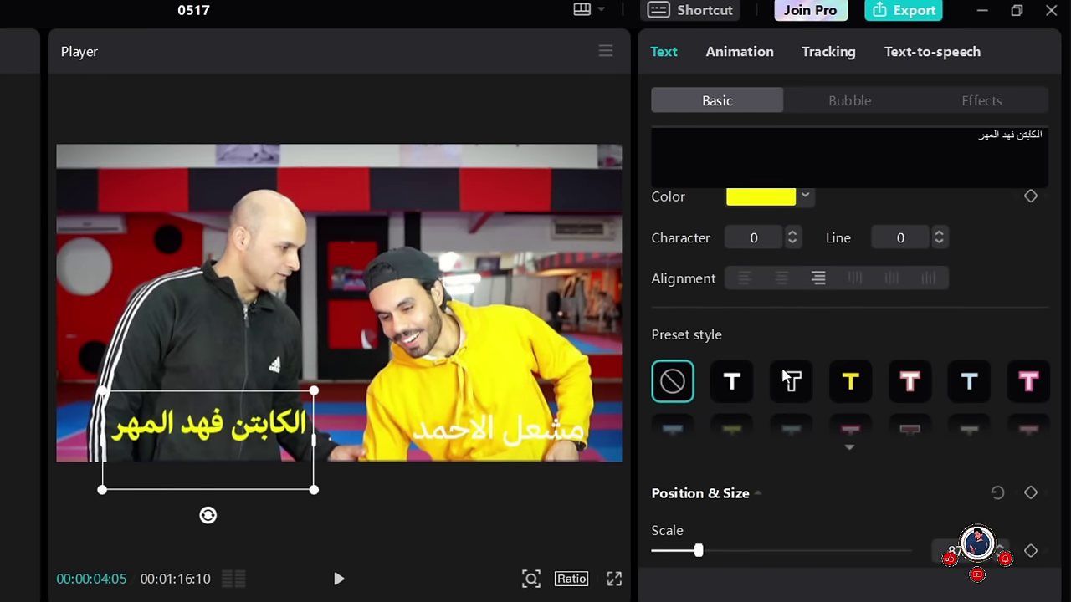
pyautogui.scroll(-4, 796, 393)
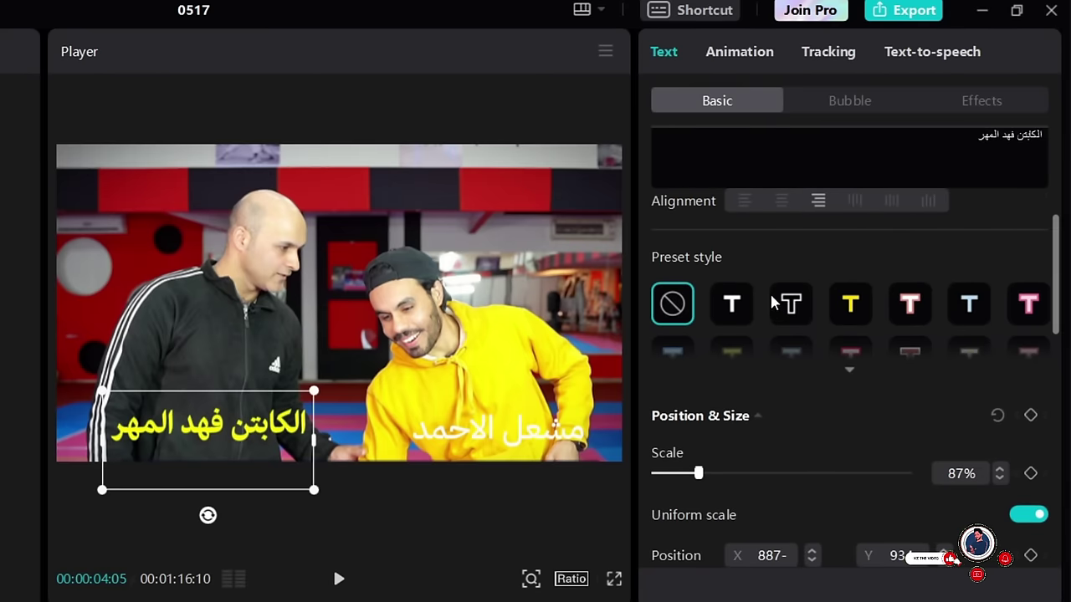
pyautogui.click(844, 301)
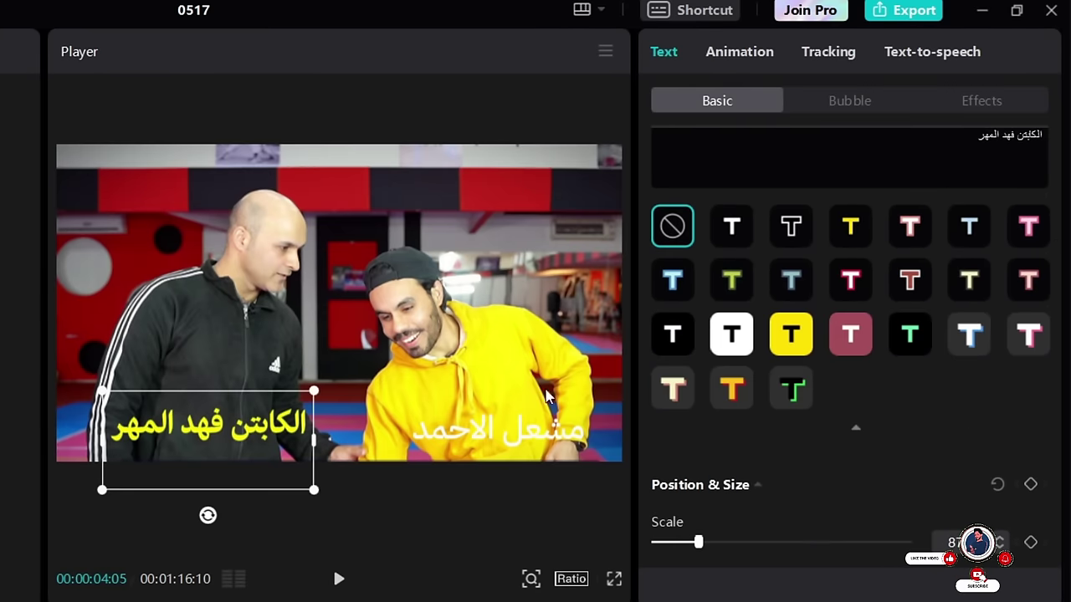
pyautogui.click(792, 228)
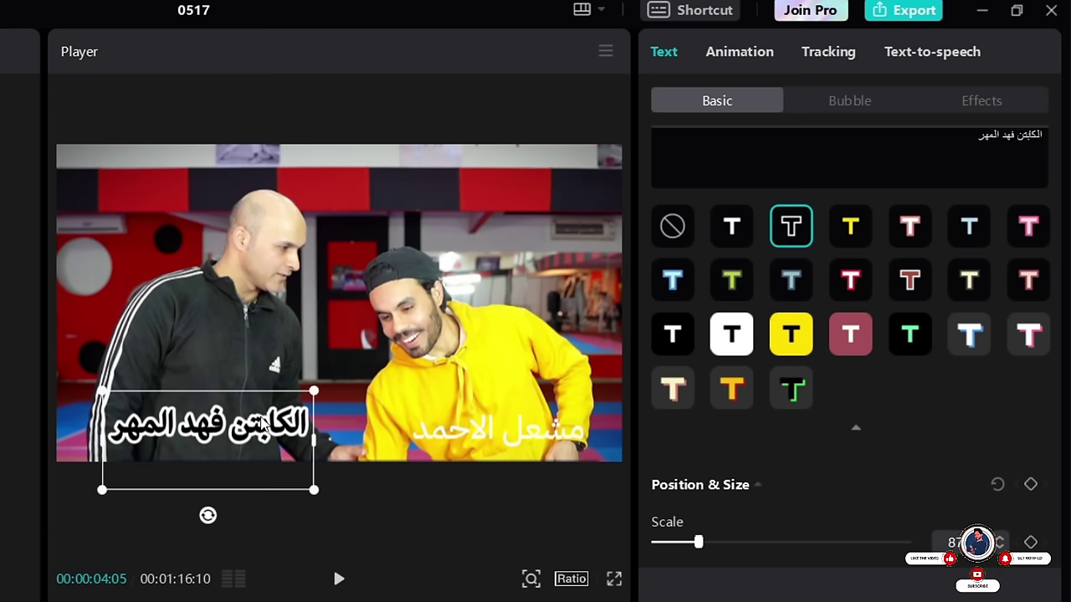
pyautogui.click(733, 241)
pyautogui.click(688, 271)
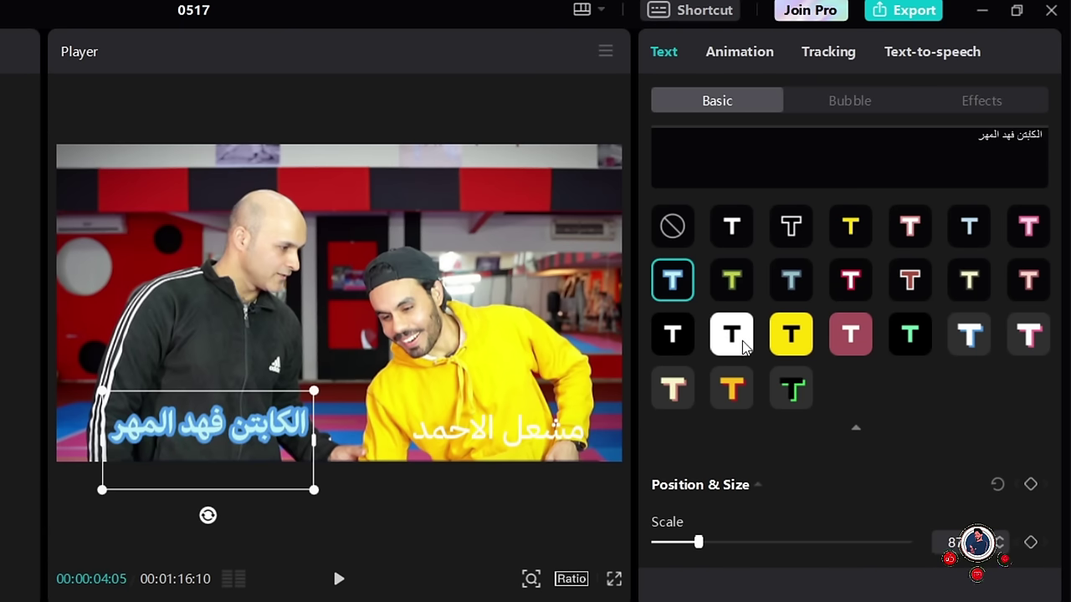
pyautogui.click(742, 341)
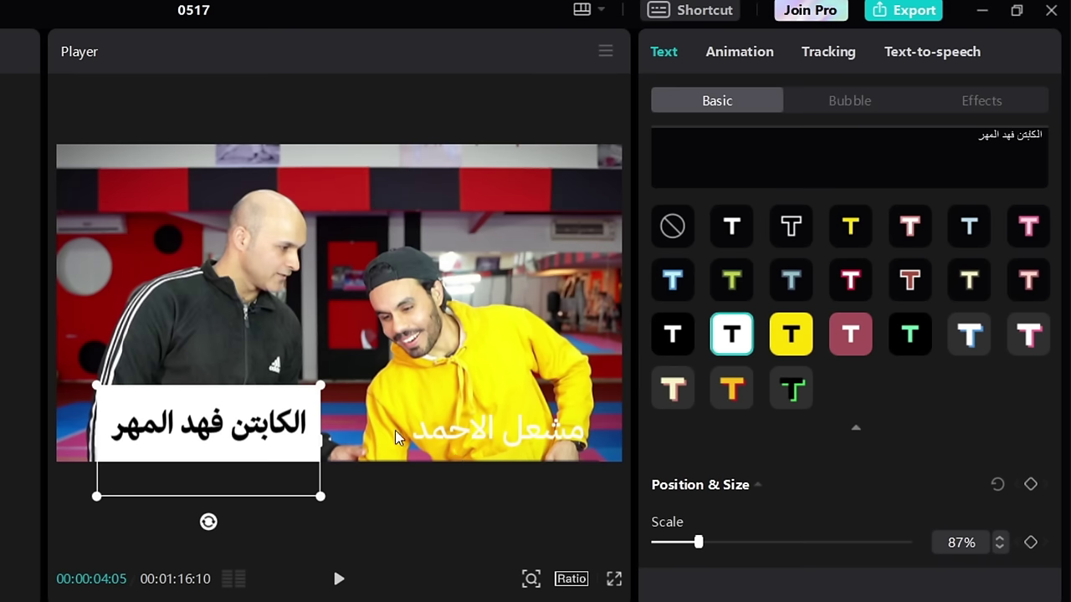
pyautogui.click(778, 345)
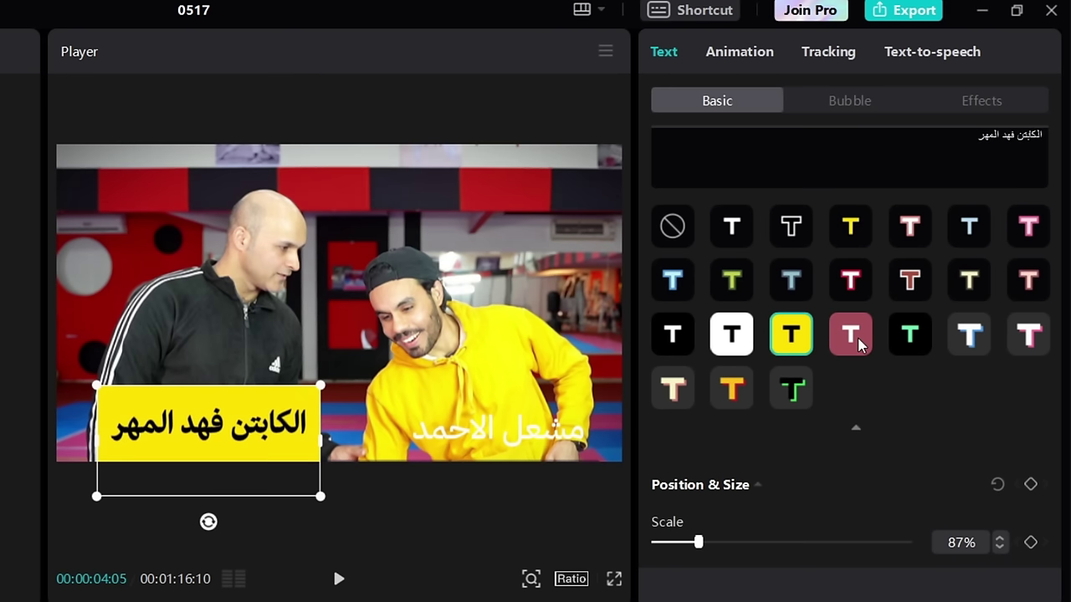
pyautogui.click(856, 343)
pyautogui.scroll(-1, 920, 347)
pyautogui.scroll(-1, 920, 347)
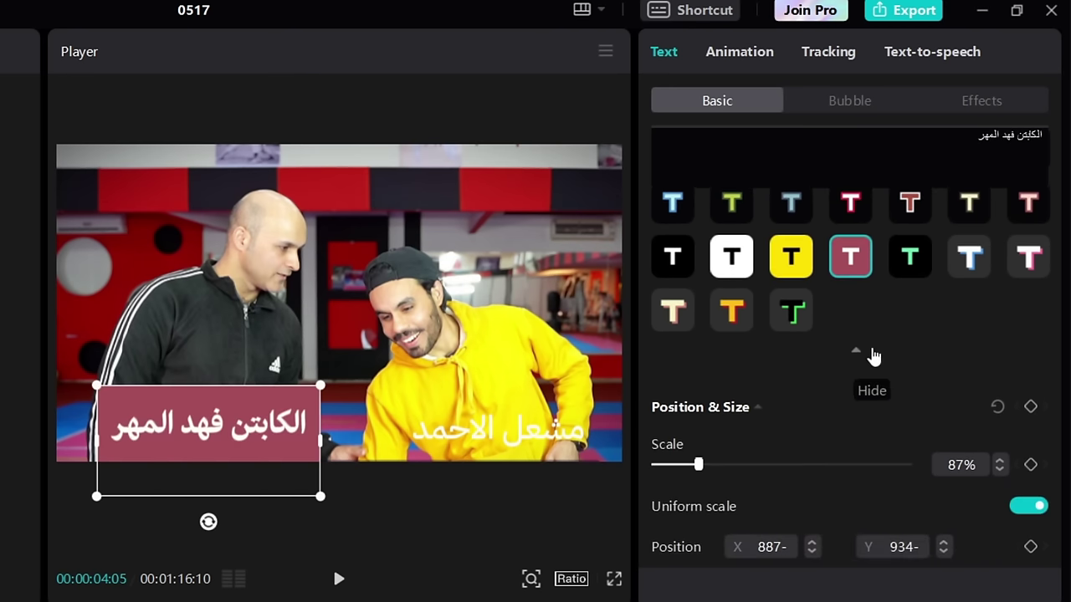
# Apply the white glowing text preset and set the caption's Scale to 78%
pyautogui.click(972, 263)
pyautogui.scroll(-2, 920, 318)
pyautogui.moveTo(699, 390); pyautogui.dragTo(693, 391)
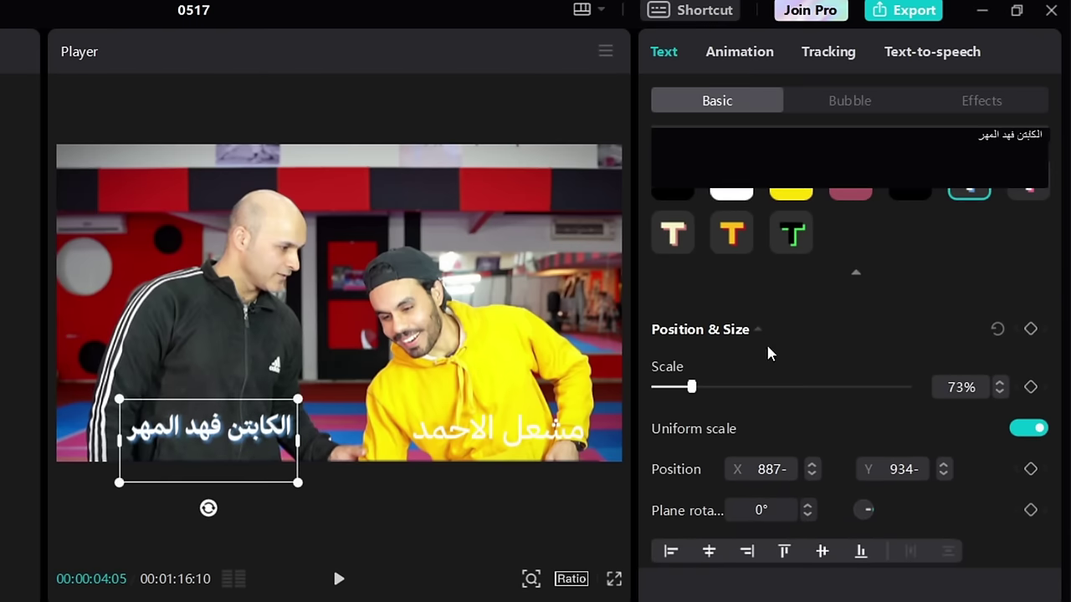
pyautogui.scroll(-2, 768, 351)
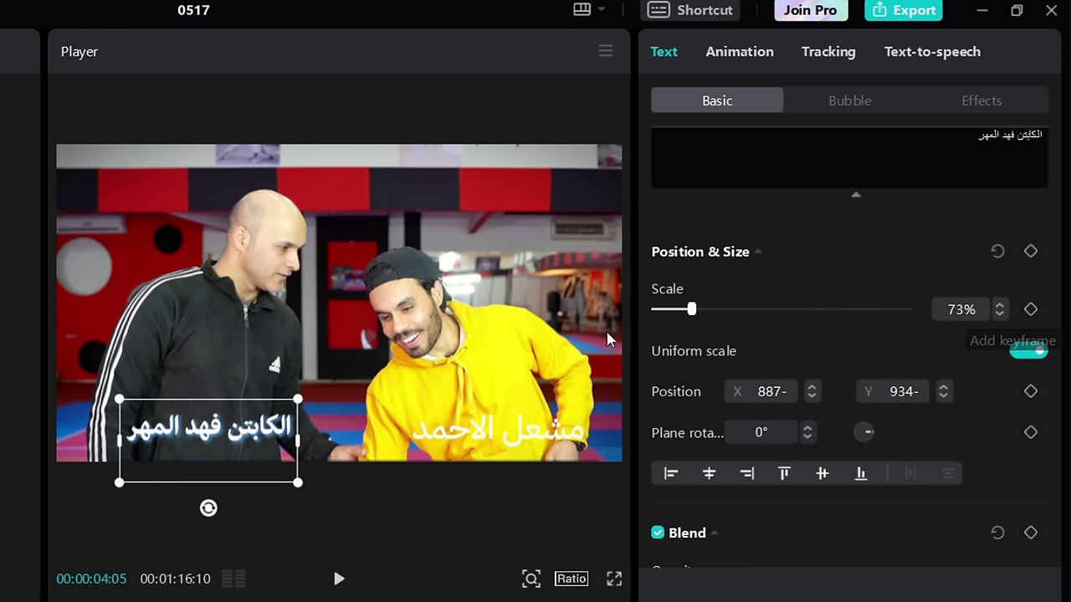
pyautogui.moveTo(691, 311)
pyautogui.mouseDown()
pyautogui.moveTo(722, 311)
pyautogui.moveTo(694, 310)
pyautogui.mouseUp()
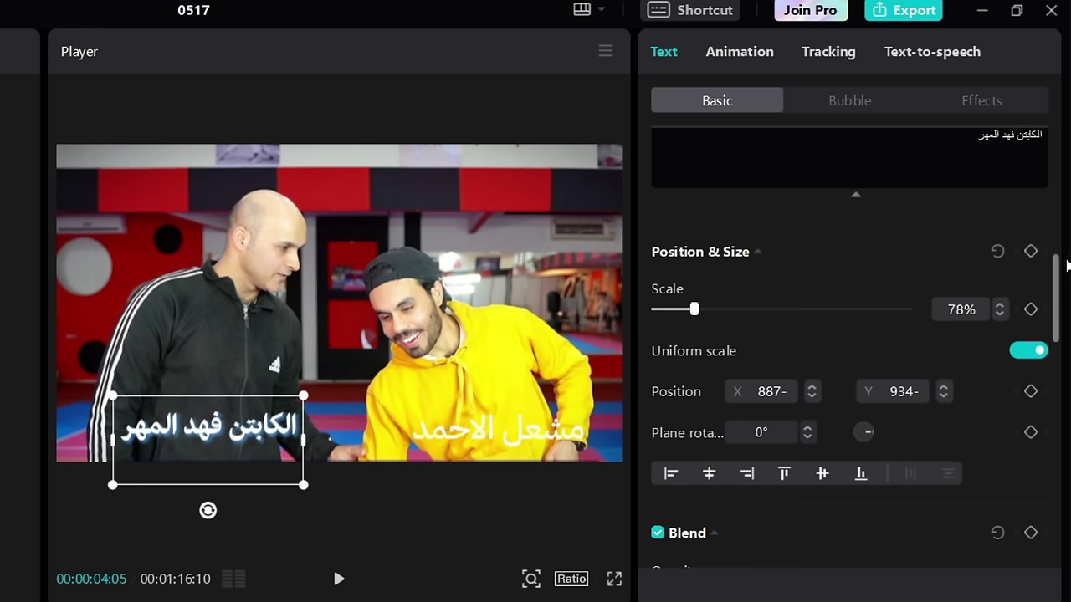
pyautogui.scroll(-1, 1005, 412)
pyautogui.scroll(-2, 1004, 412)
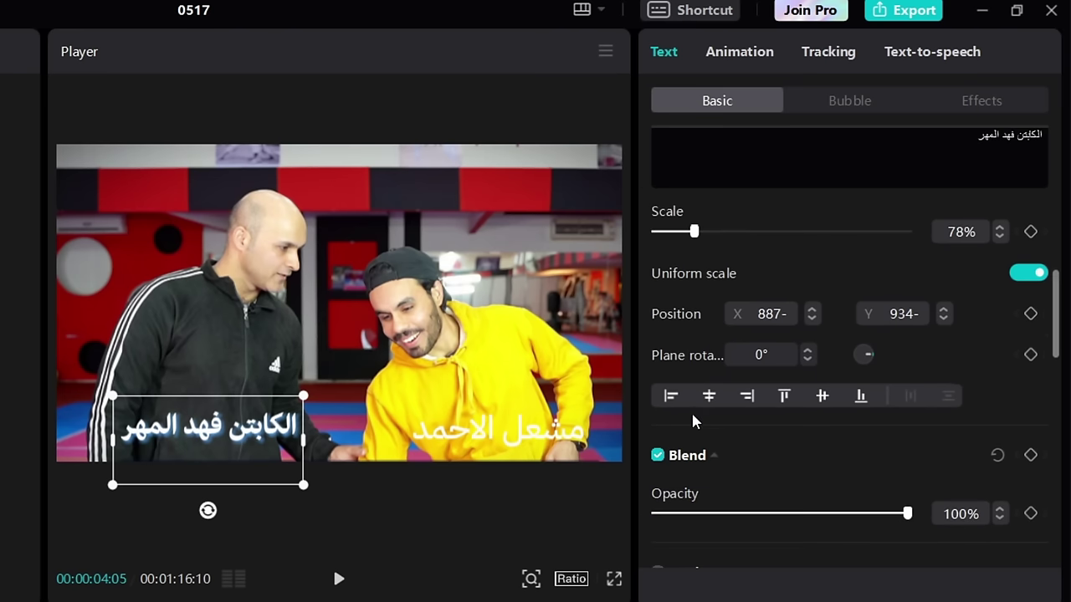
# Set the caption Position to X 1066, Y 943 and rotate it a full 360°
pyautogui.click(811, 318)
pyautogui.click(810, 310)
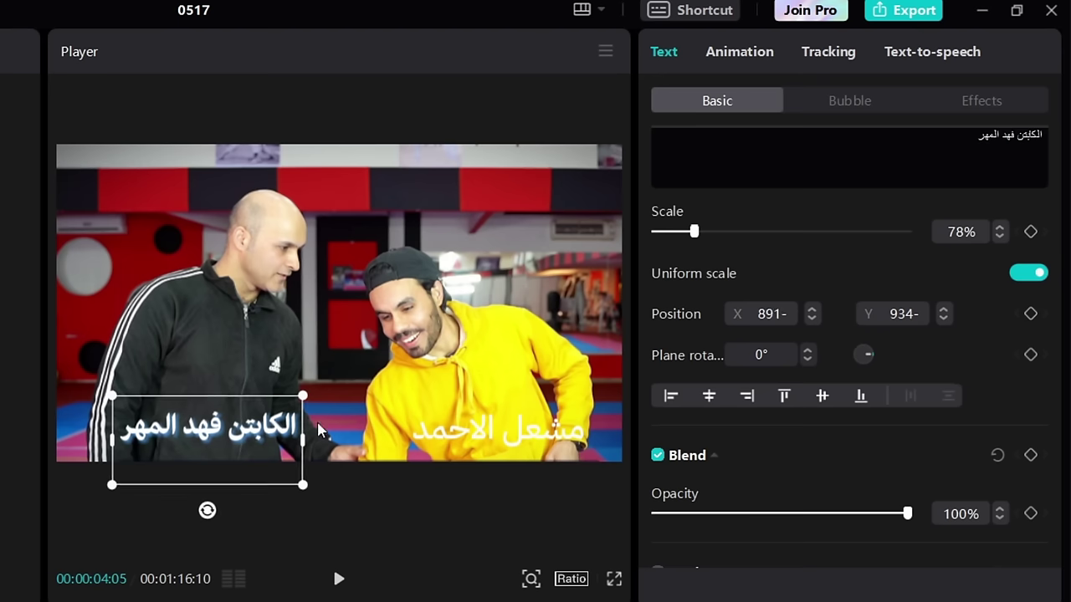
pyautogui.moveTo(318, 430); pyautogui.dragTo(244, 442)
pyautogui.click(812, 309)
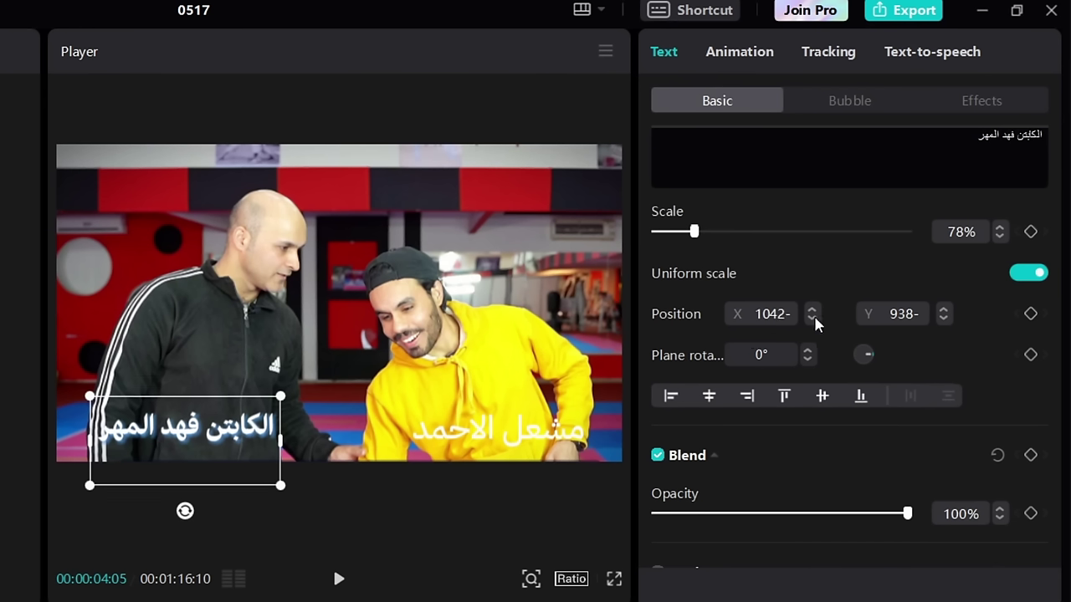
pyautogui.click(811, 311)
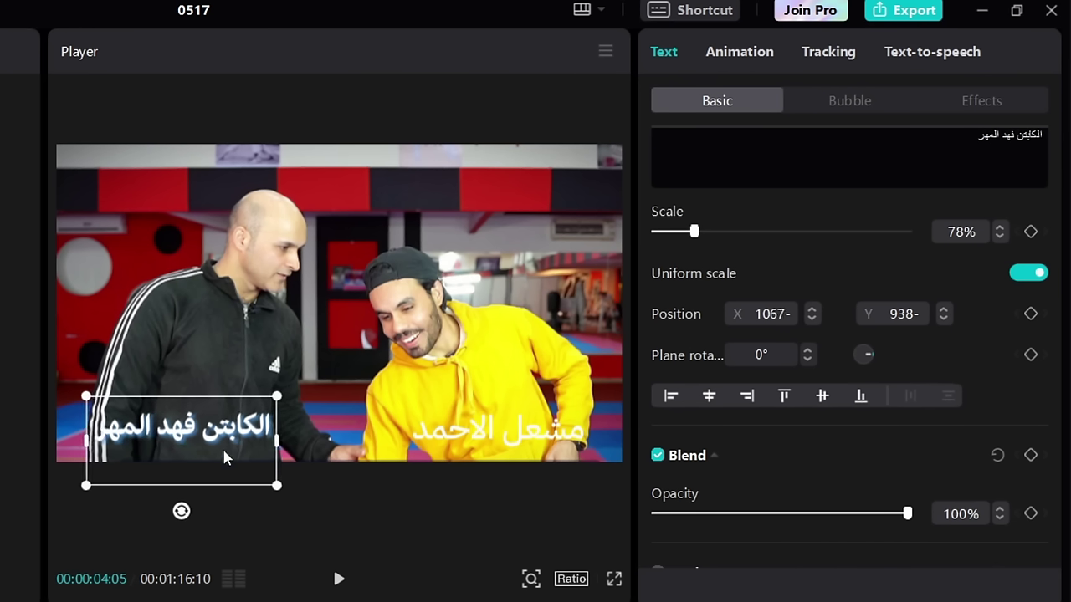
pyautogui.click(812, 318)
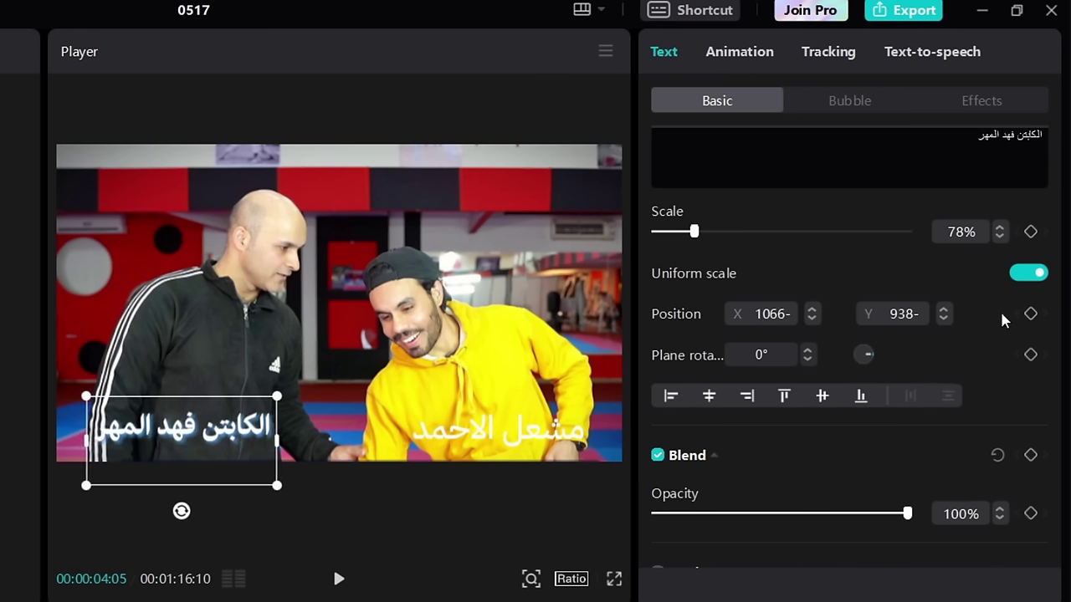
pyautogui.click(946, 311)
pyautogui.click(946, 311)
pyautogui.click(946, 311)
pyautogui.click(947, 311)
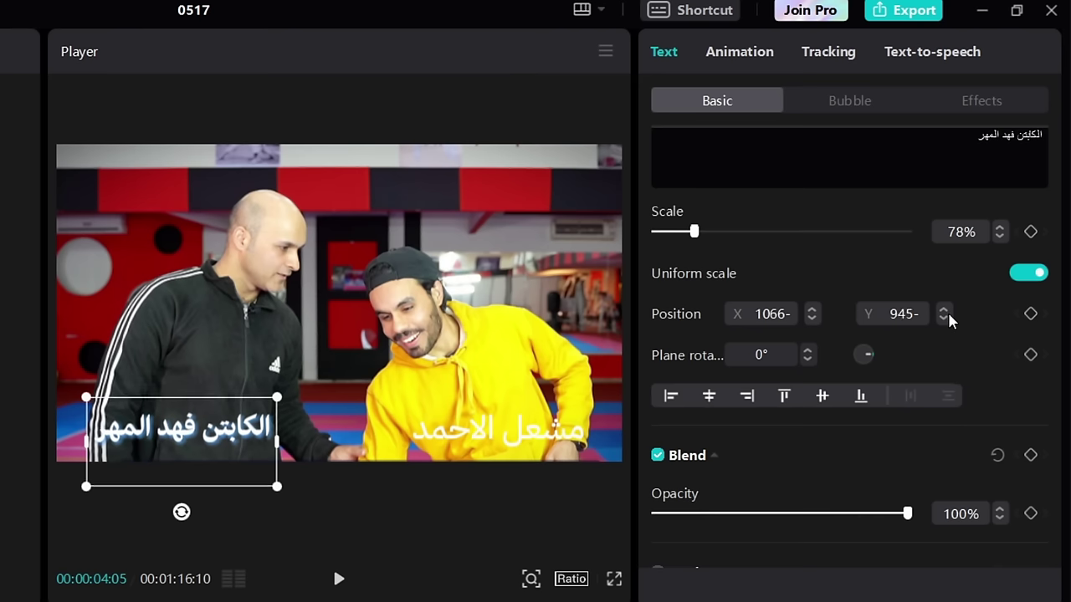
pyautogui.click(947, 316)
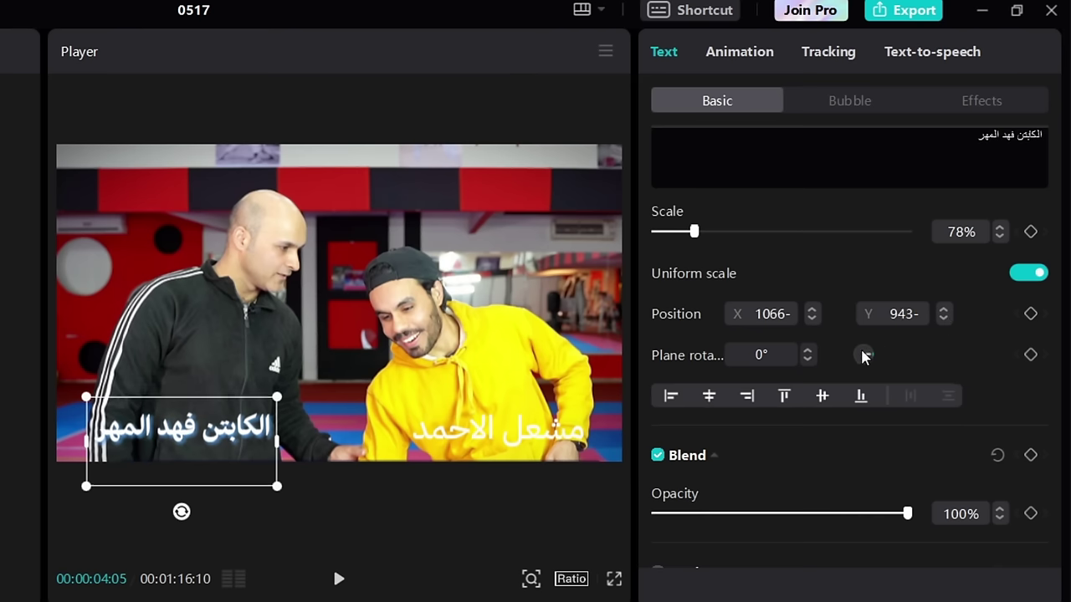
pyautogui.moveTo(864, 356); pyautogui.dragTo(868, 350)
# Try the left, centre, right and vertical-centre alignments on the name caption
pyautogui.click(670, 400)
pyautogui.click(707, 398)
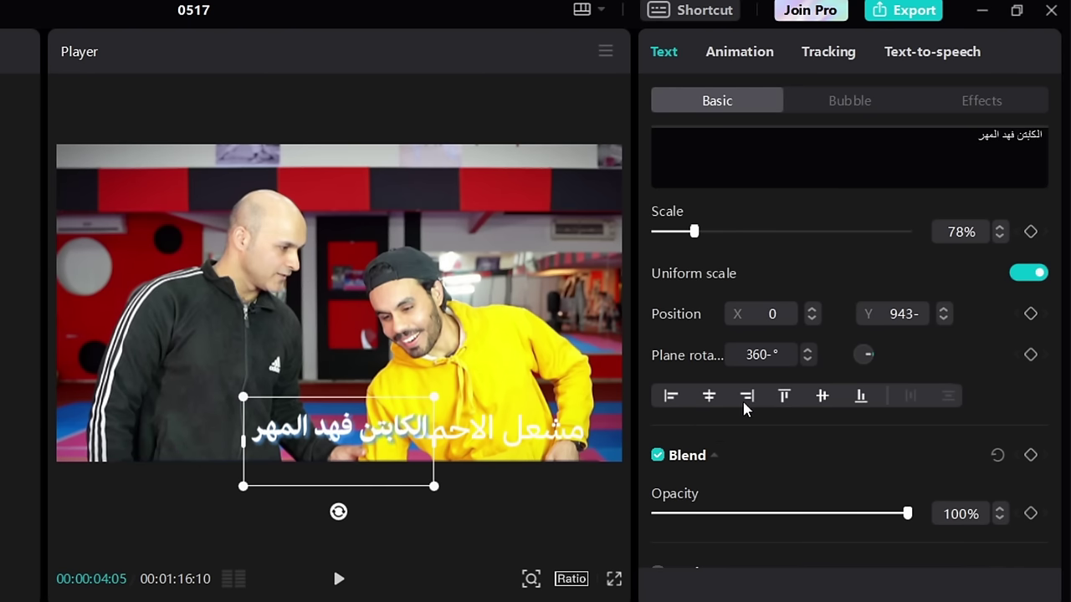
pyautogui.click(746, 398)
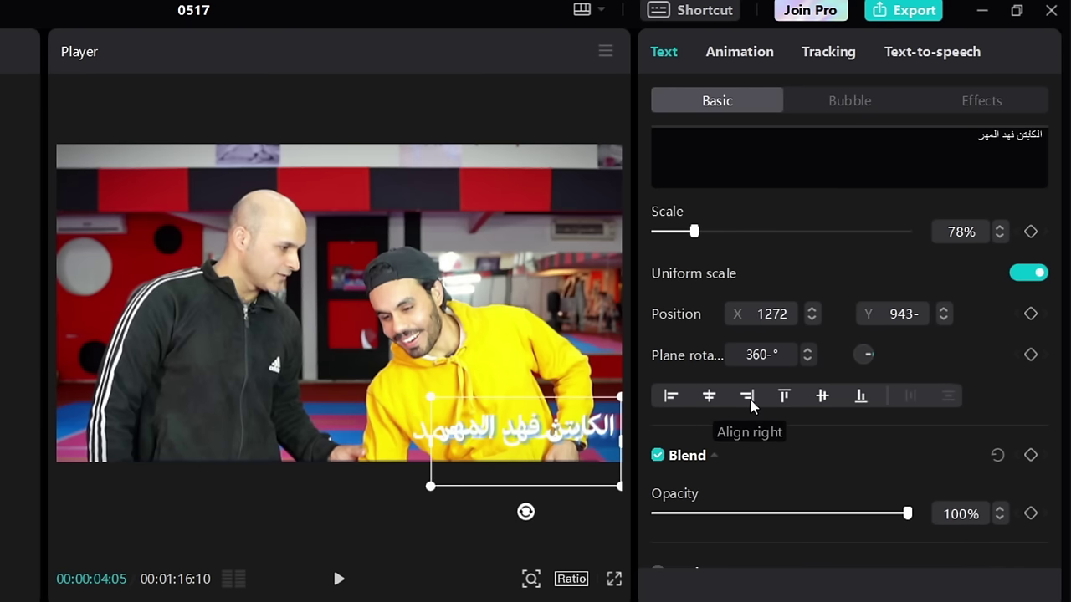
pyautogui.click(822, 397)
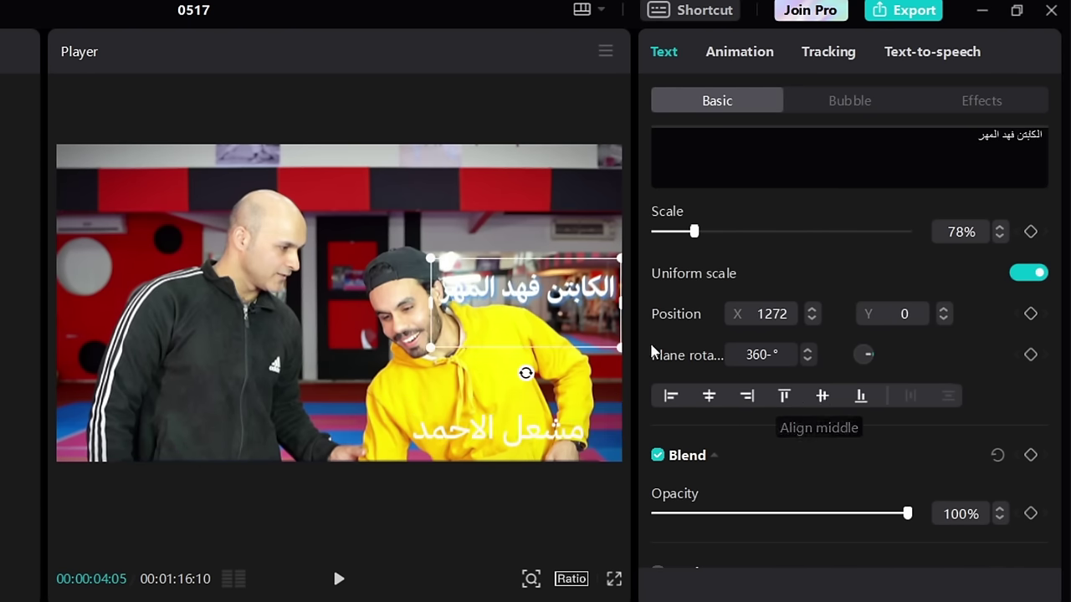
pyautogui.click(718, 400)
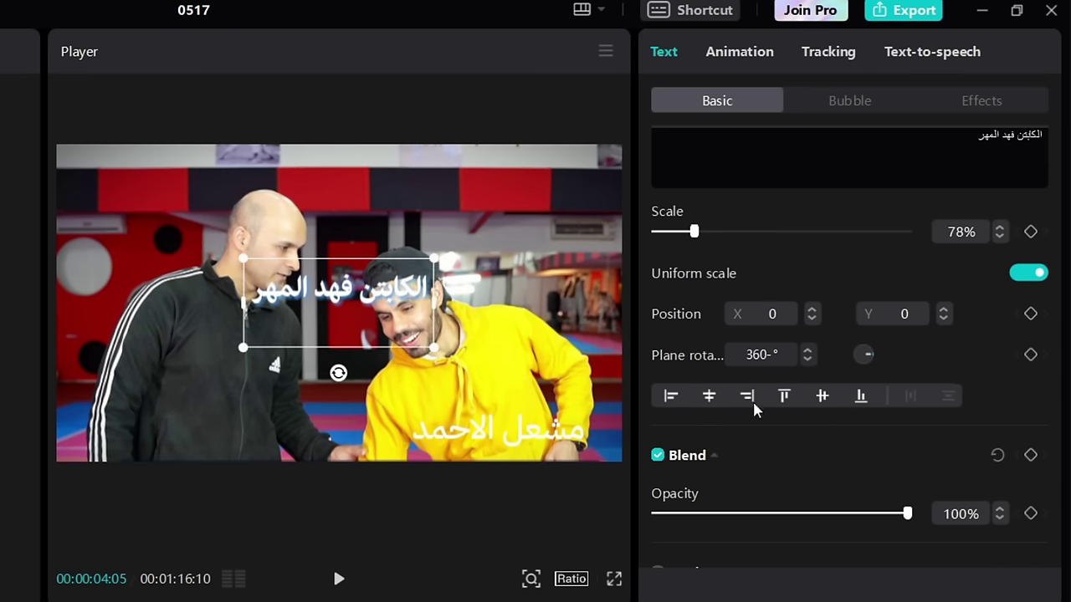
pyautogui.doubleClick(353, 319)
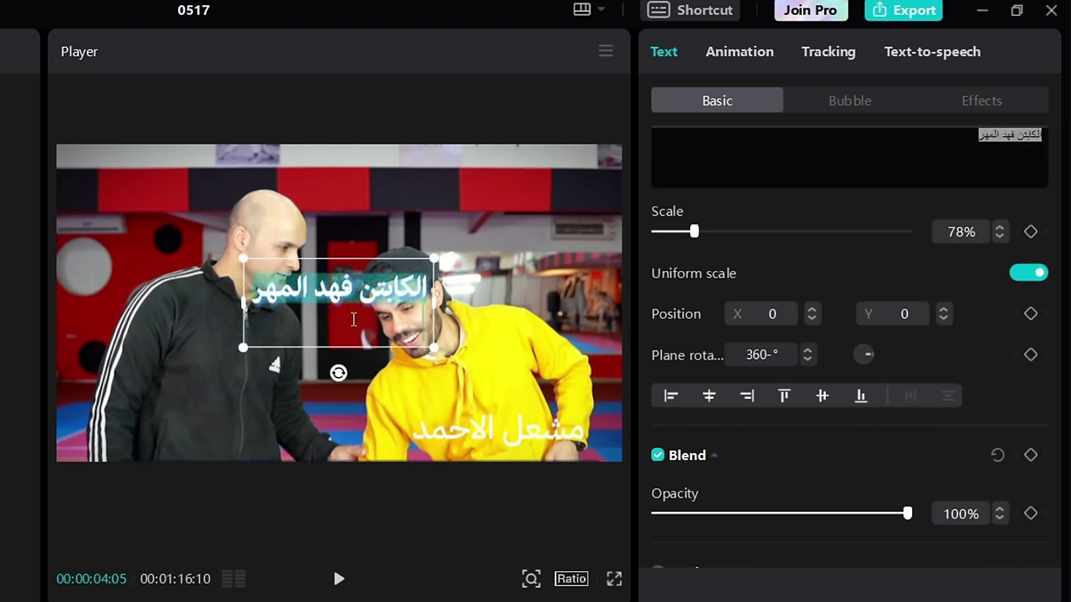
pyautogui.click(353, 320)
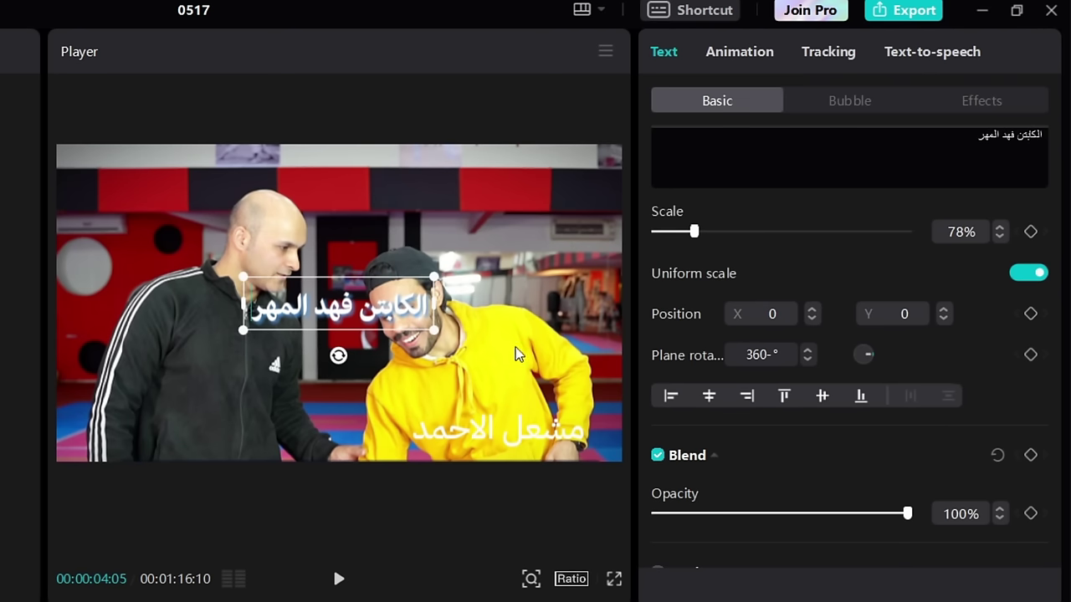
# Cycle the alignments, ending with bottom and left to pin the caption at X -1272, Y -898
pyautogui.click(747, 395)
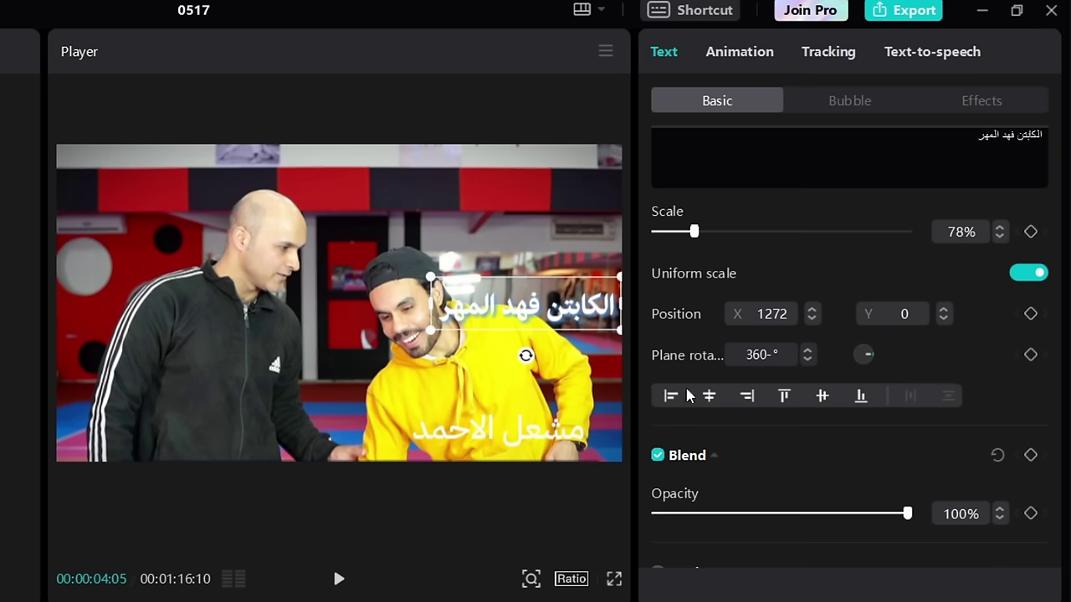
pyautogui.click(670, 396)
pyautogui.click(715, 400)
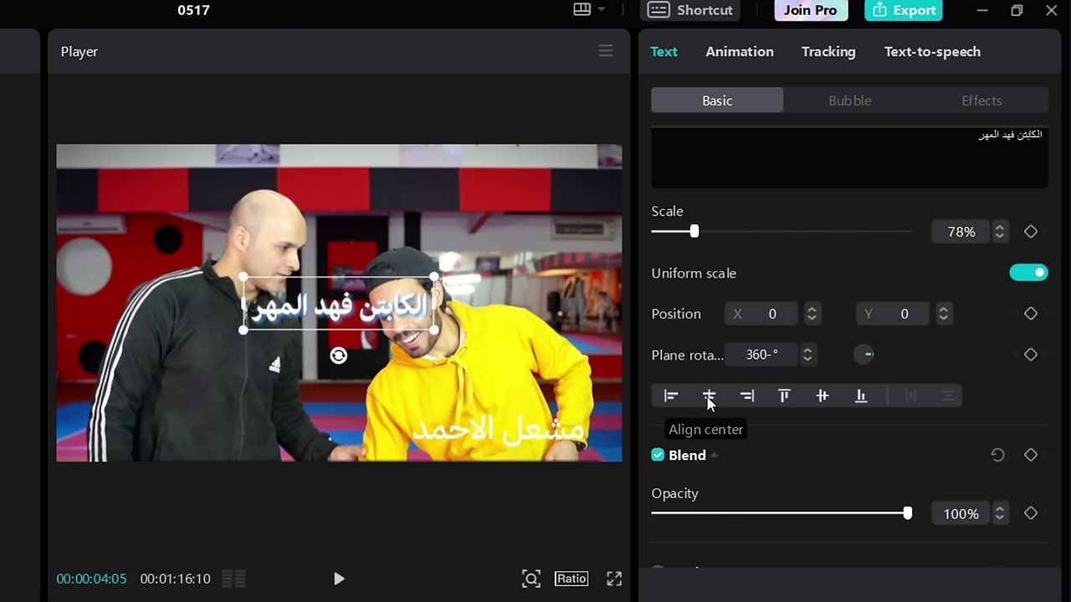
pyautogui.click(784, 395)
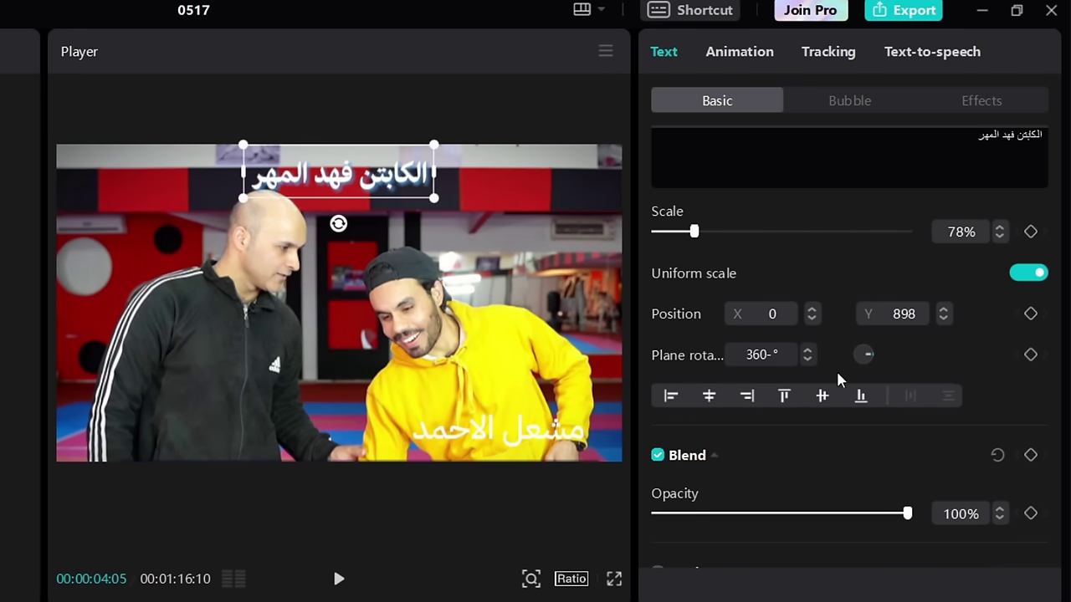
pyautogui.click(824, 396)
pyautogui.click(860, 396)
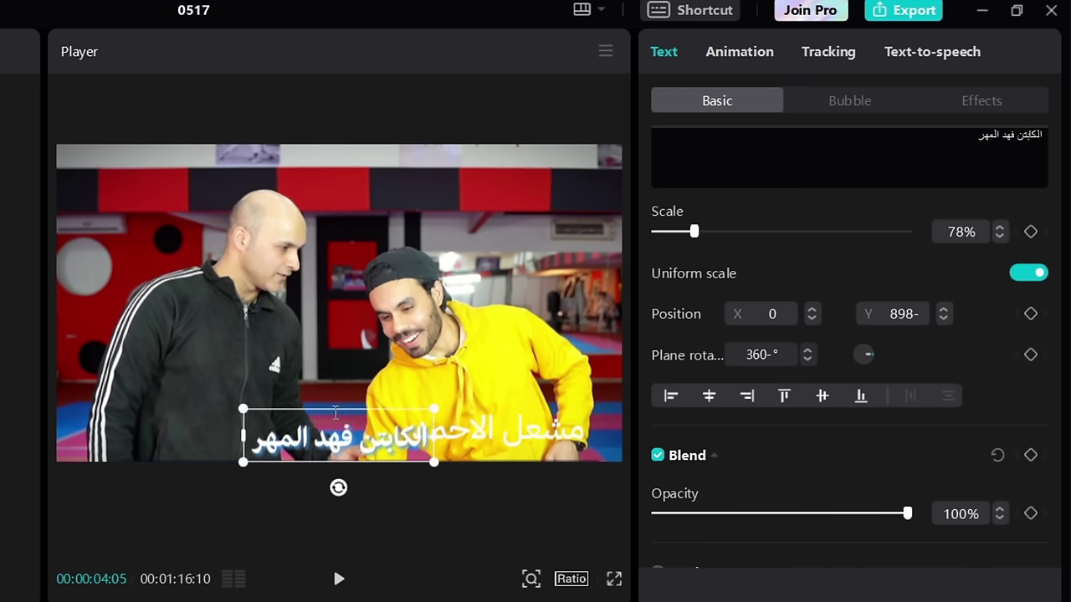
pyautogui.click(670, 397)
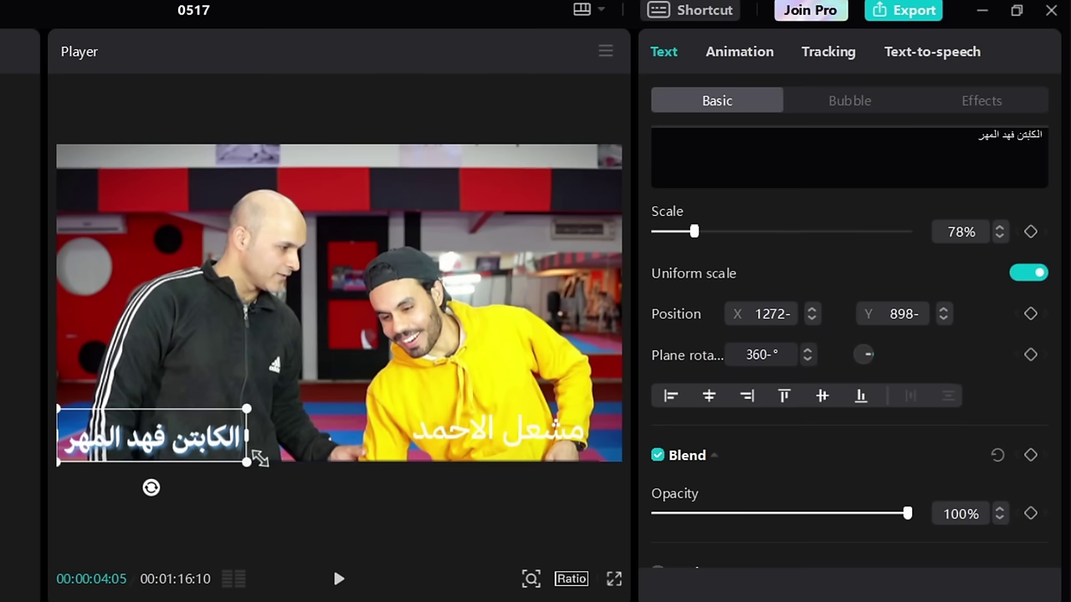
# Enable Stroke on the left caption and set its colour to black after trying pink, red and blue
pyautogui.scroll(-3, 731, 357)
pyautogui.click(657, 445)
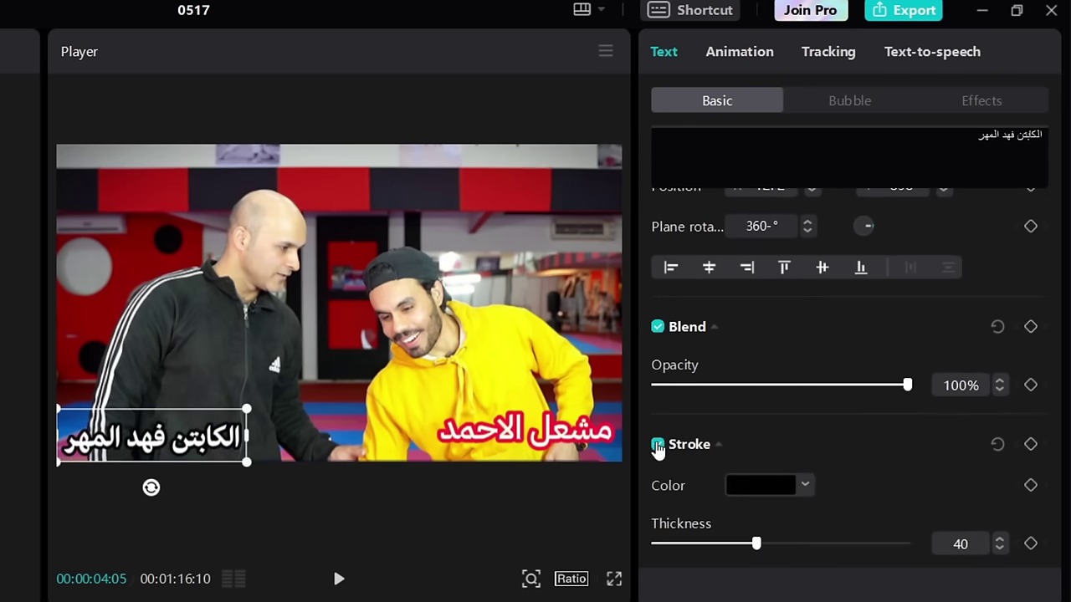
pyautogui.scroll(-1, 757, 435)
pyautogui.click(761, 409)
pyautogui.click(787, 473)
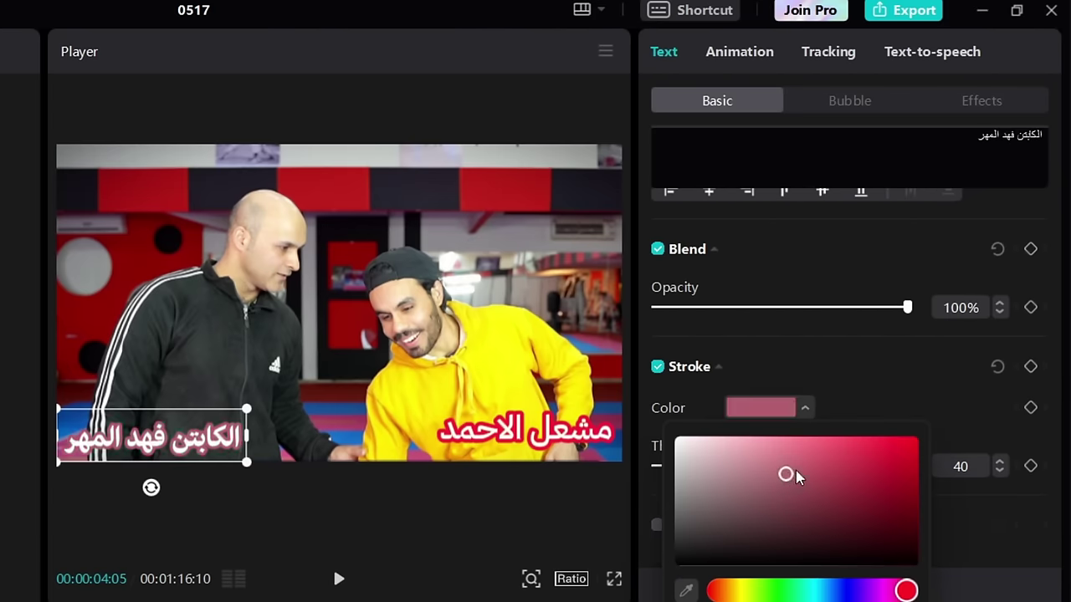
pyautogui.click(860, 449)
pyautogui.click(848, 591)
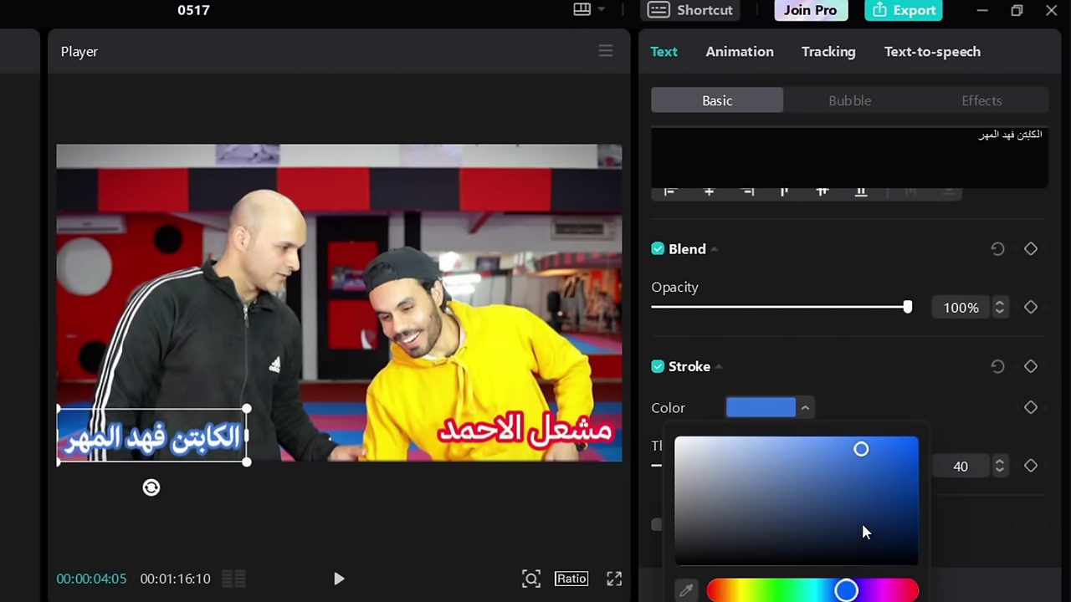
pyautogui.click(865, 502)
pyautogui.click(896, 444)
pyautogui.click(688, 524)
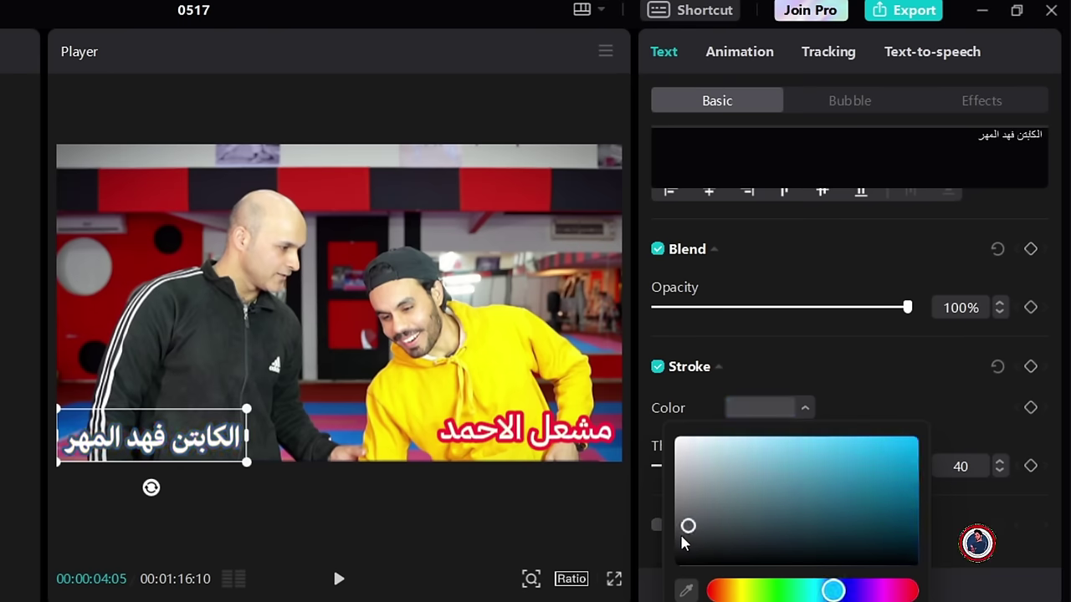
pyautogui.click(675, 567)
pyautogui.click(843, 403)
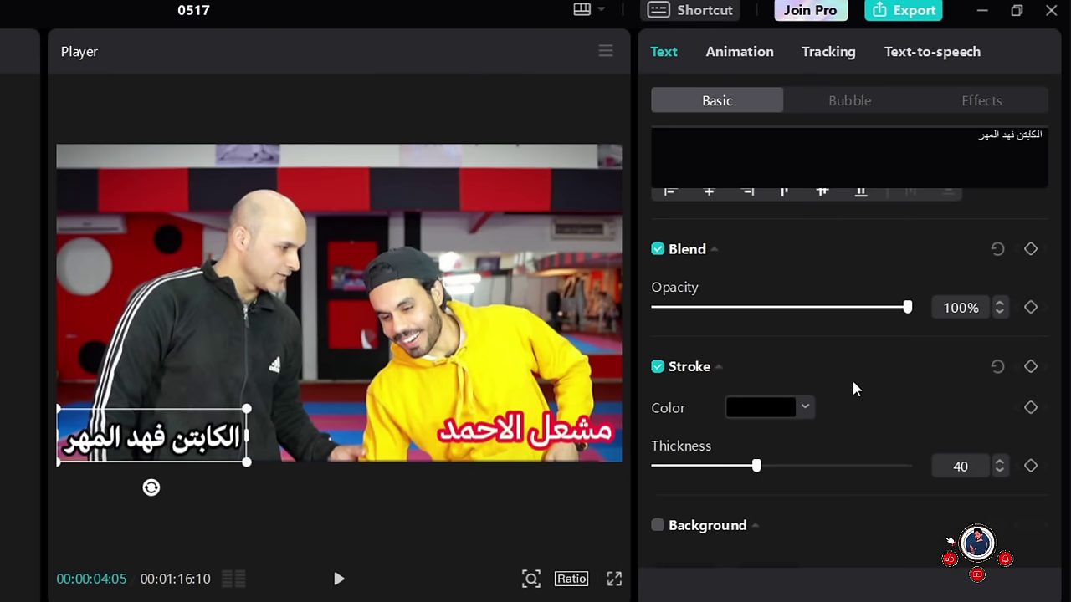
# Set the caption stroke thickness to 30
pyautogui.moveTo(758, 471)
pyautogui.mouseDown()
pyautogui.moveTo(664, 470)
pyautogui.moveTo(908, 470)
pyautogui.mouseUp()
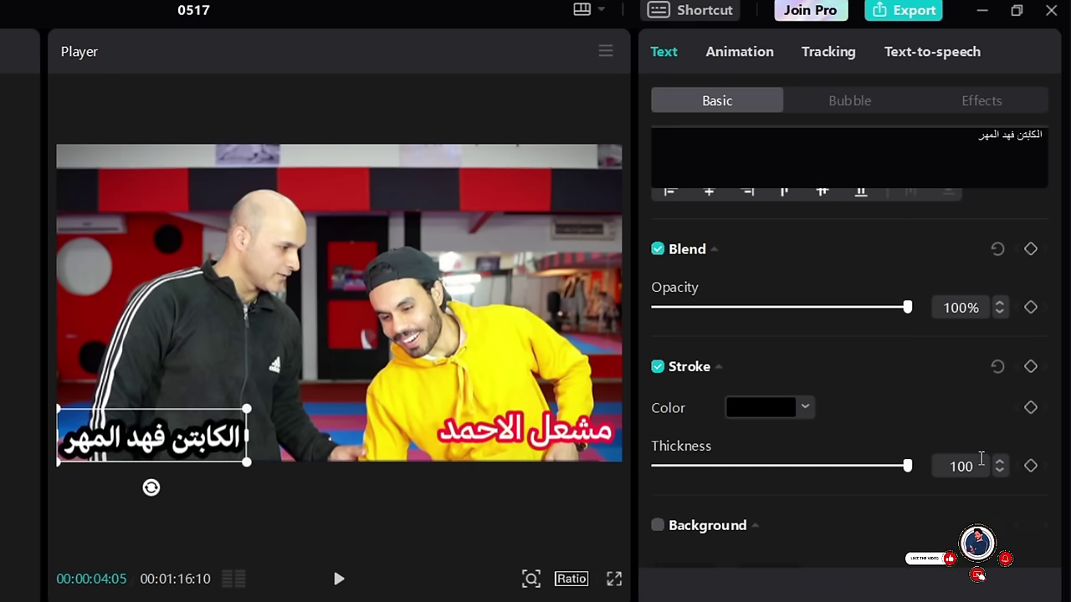
pyautogui.moveTo(820, 473); pyautogui.dragTo(839, 472)
pyautogui.moveTo(858, 470); pyautogui.dragTo(731, 468)
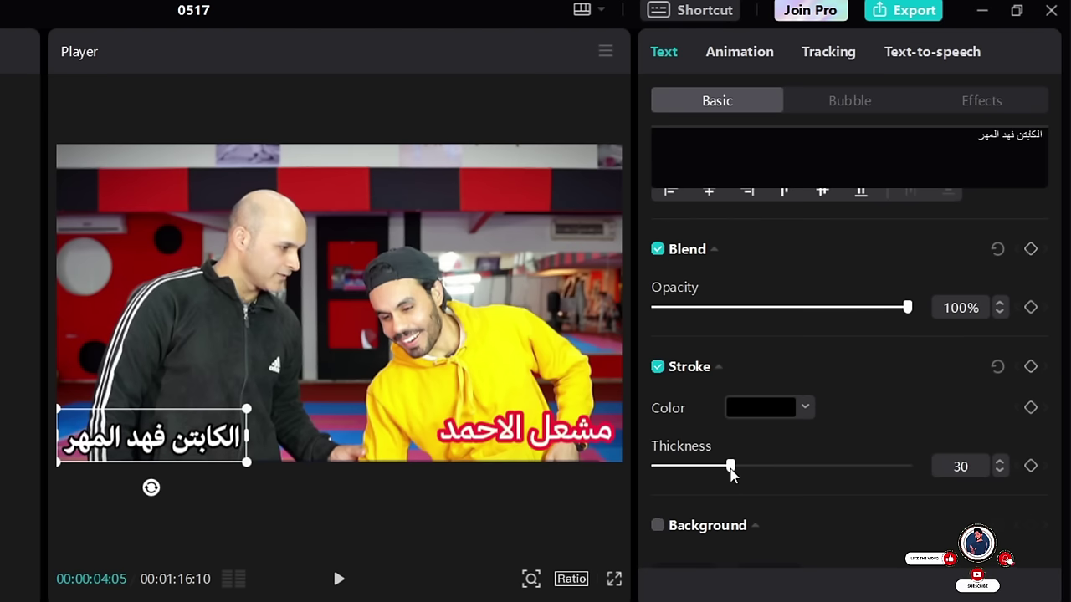
pyautogui.scroll(-1, 758, 448)
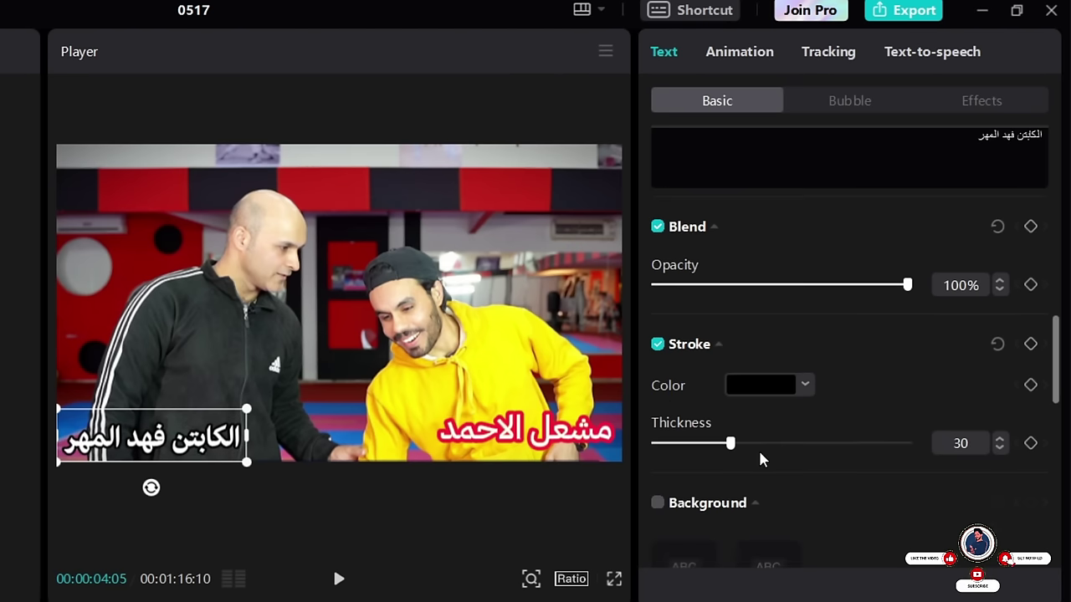
# Enable a black Background on the caption at 32% opacity, nudging the caption slightly right and up
pyautogui.click(660, 504)
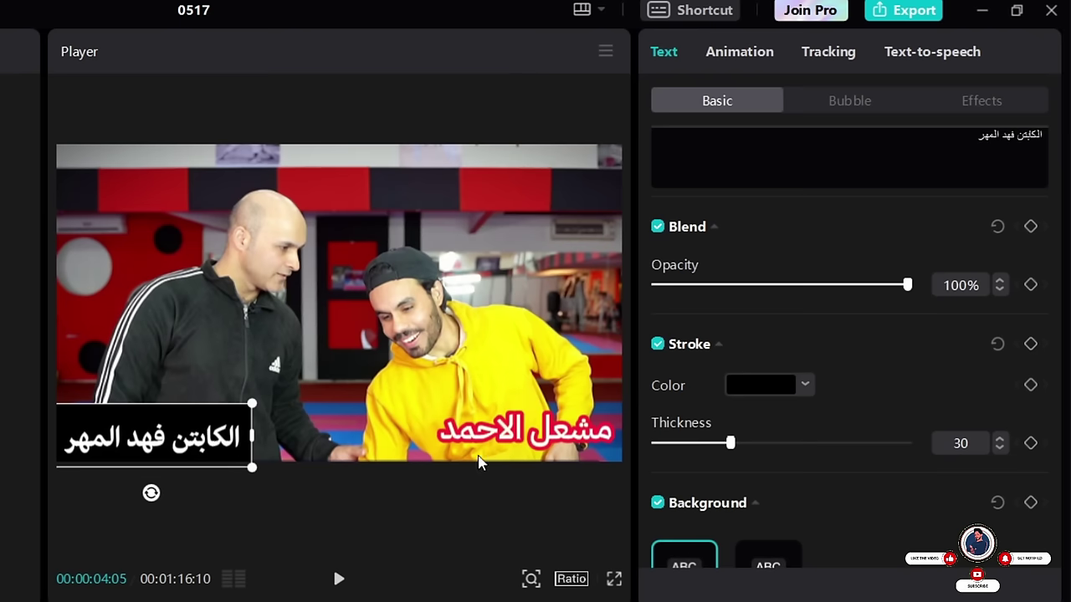
pyautogui.scroll(-5, 784, 502)
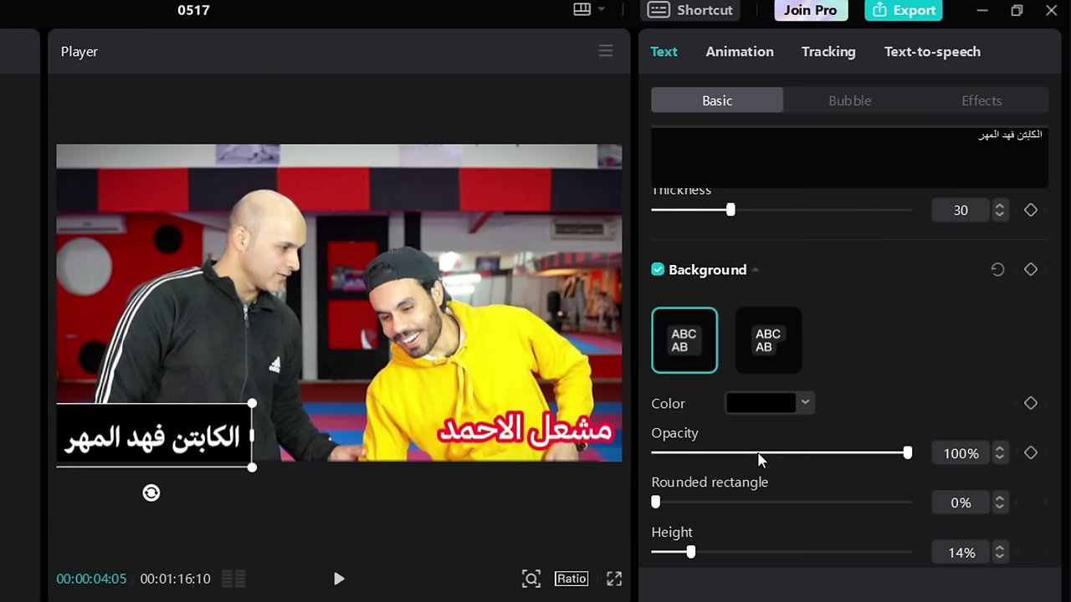
pyautogui.moveTo(758, 452); pyautogui.dragTo(711, 453)
pyautogui.moveTo(222, 443); pyautogui.dragTo(258, 430)
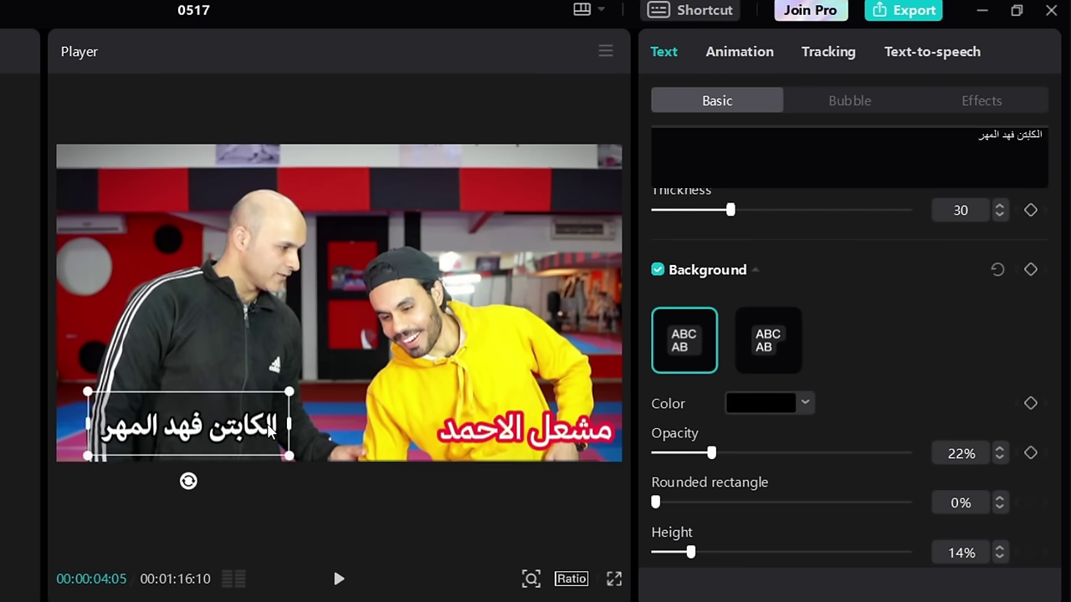
pyautogui.moveTo(712, 452); pyautogui.dragTo(736, 453)
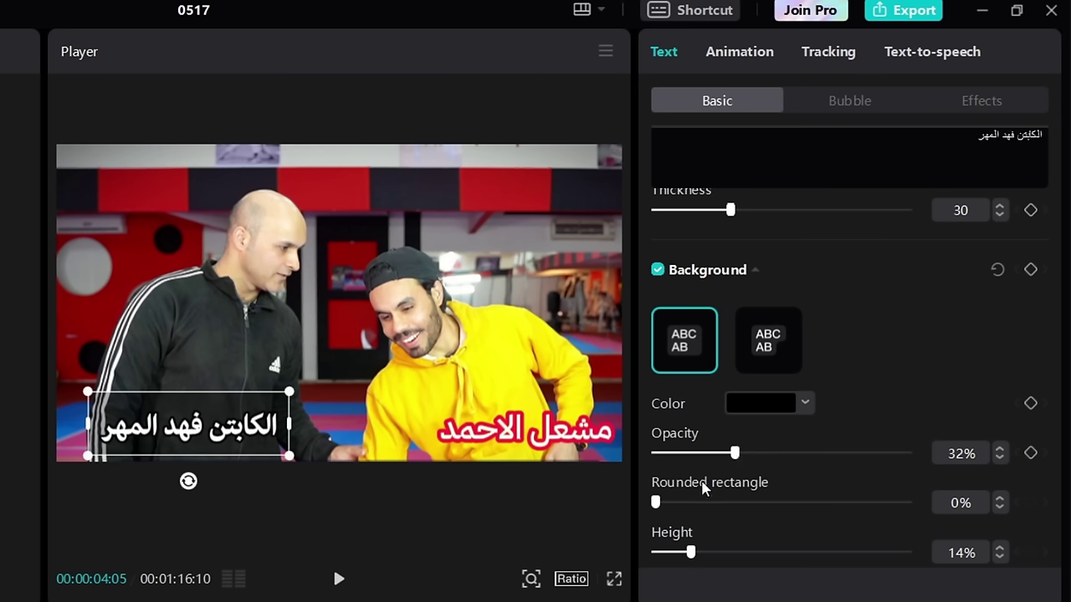
# Round the background corners to 97% and set its width to 8% and Y-offset to 100%
pyautogui.moveTo(702, 502); pyautogui.dragTo(902, 500)
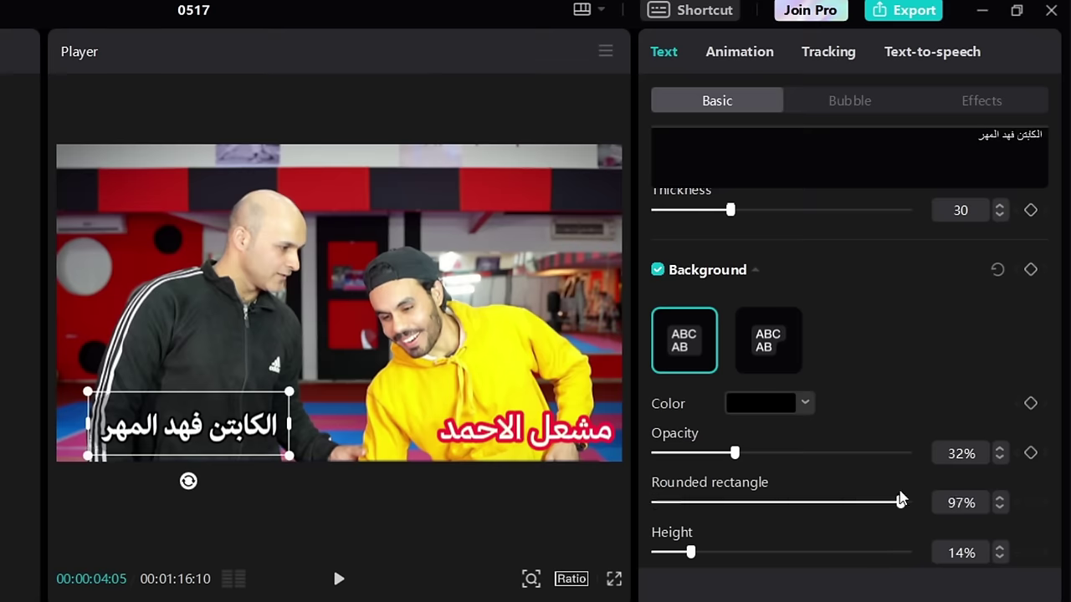
pyautogui.scroll(-2, 878, 502)
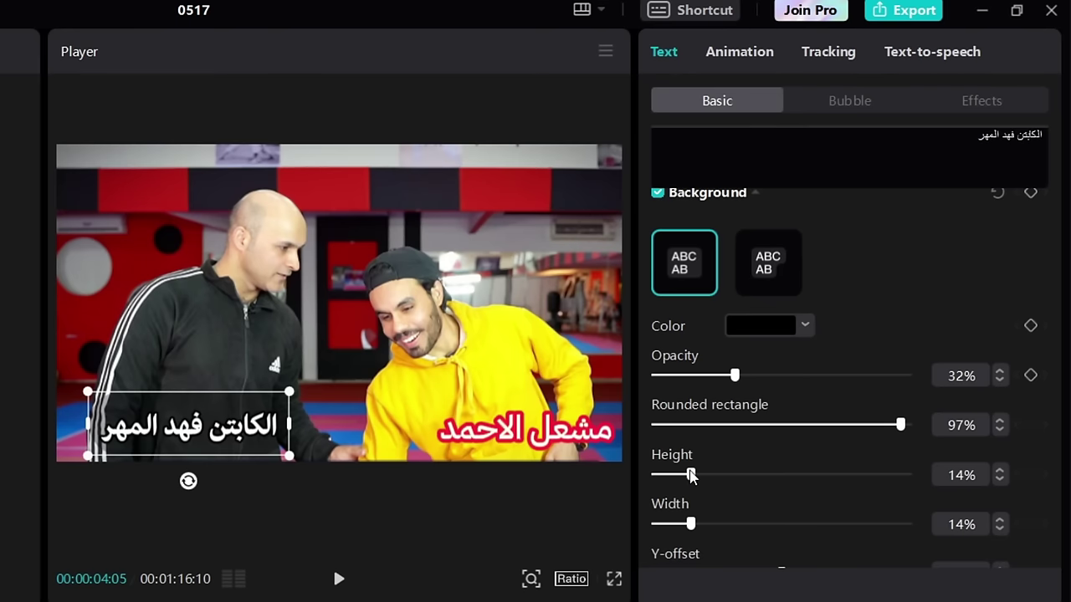
pyautogui.moveTo(690, 475); pyautogui.dragTo(615, 478)
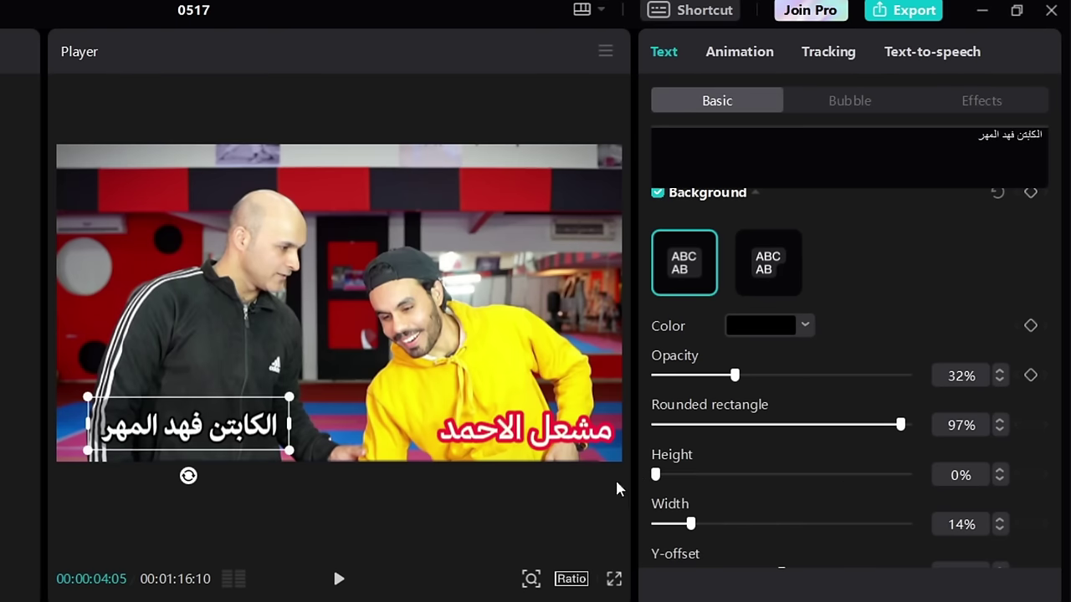
pyautogui.click(656, 525)
pyautogui.moveTo(656, 525); pyautogui.dragTo(677, 548)
pyautogui.scroll(-1, 799, 505)
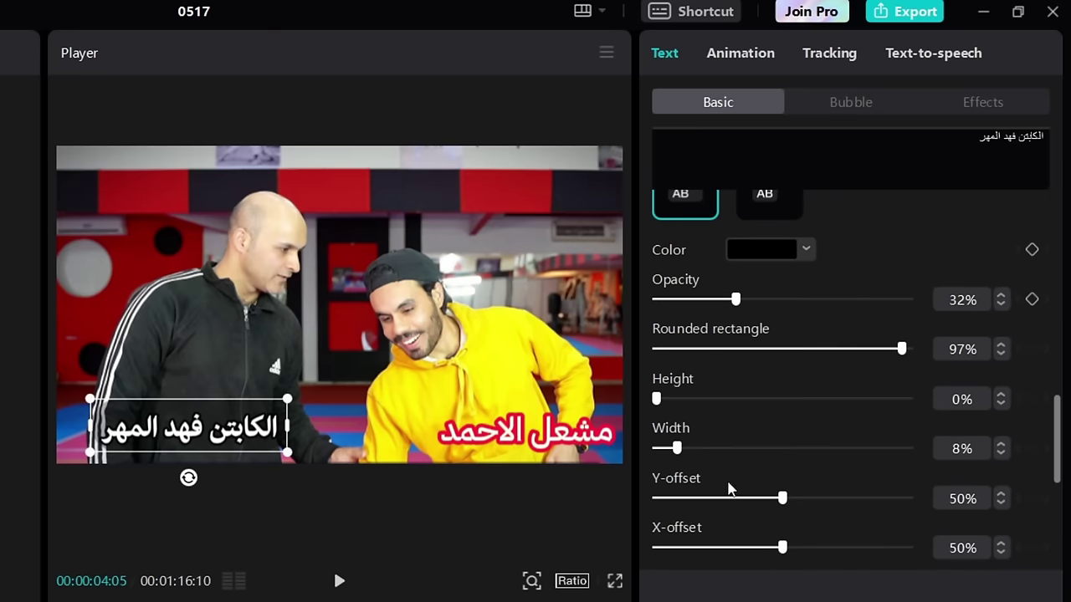
pyautogui.moveTo(783, 497)
pyautogui.mouseDown()
pyautogui.moveTo(847, 499)
pyautogui.moveTo(700, 503)
pyautogui.moveTo(781, 504)
pyautogui.mouseUp()
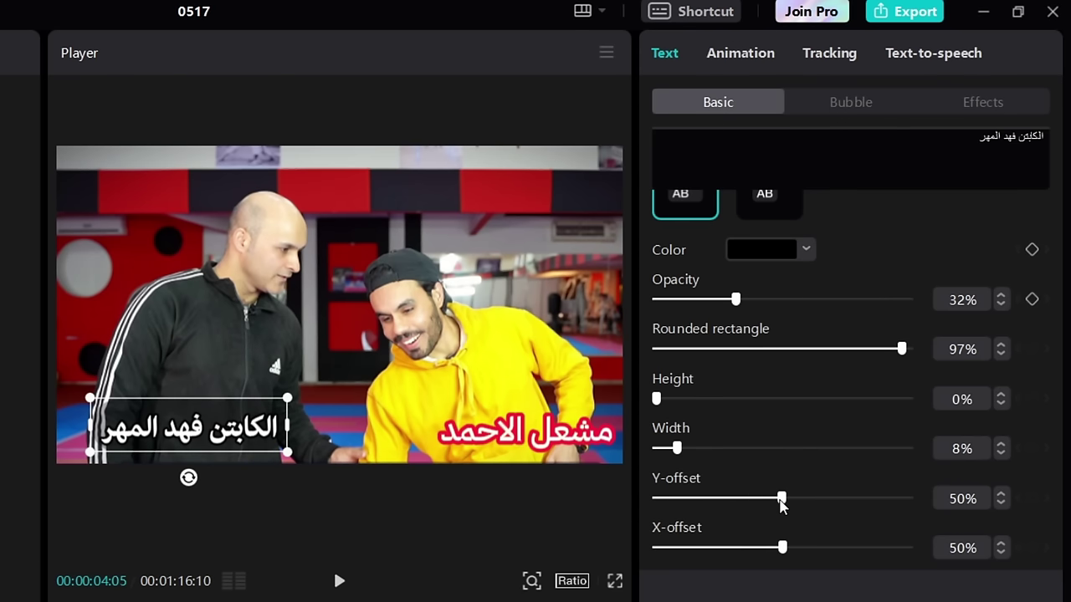
pyautogui.scroll(-2, 833, 497)
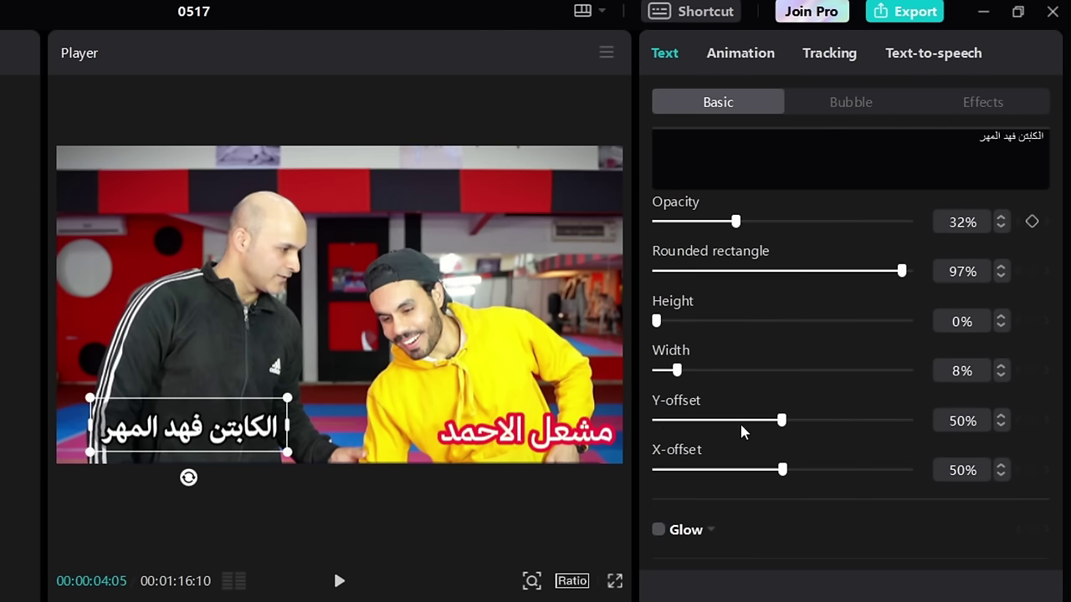
pyautogui.moveTo(781, 421); pyautogui.dragTo(951, 429)
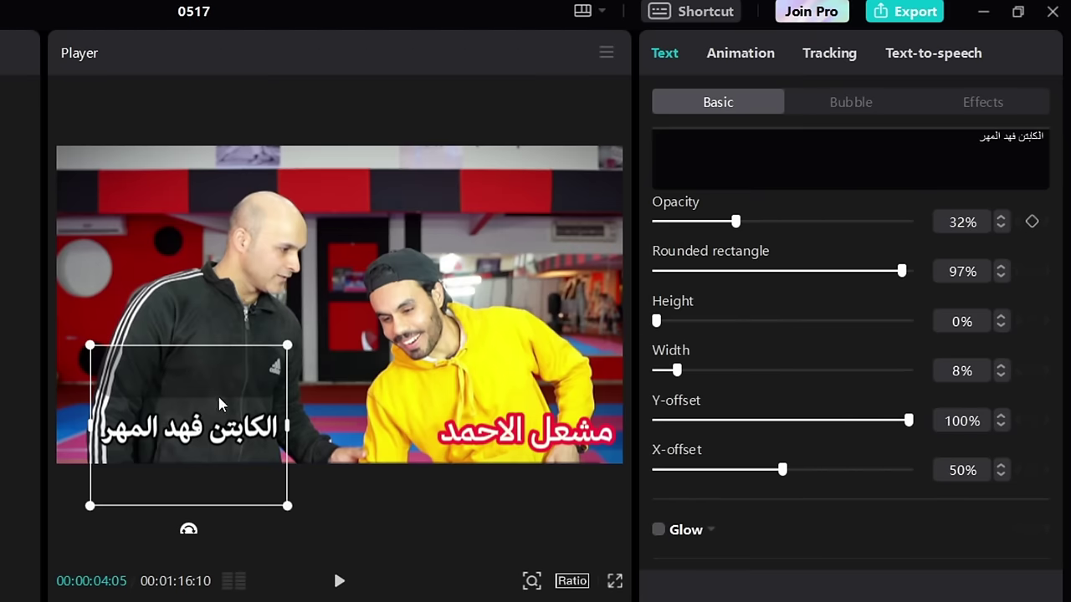
# Reset the background Y-offset to 50% and enable Glow, trying the first two glow styles
pyautogui.click(782, 420)
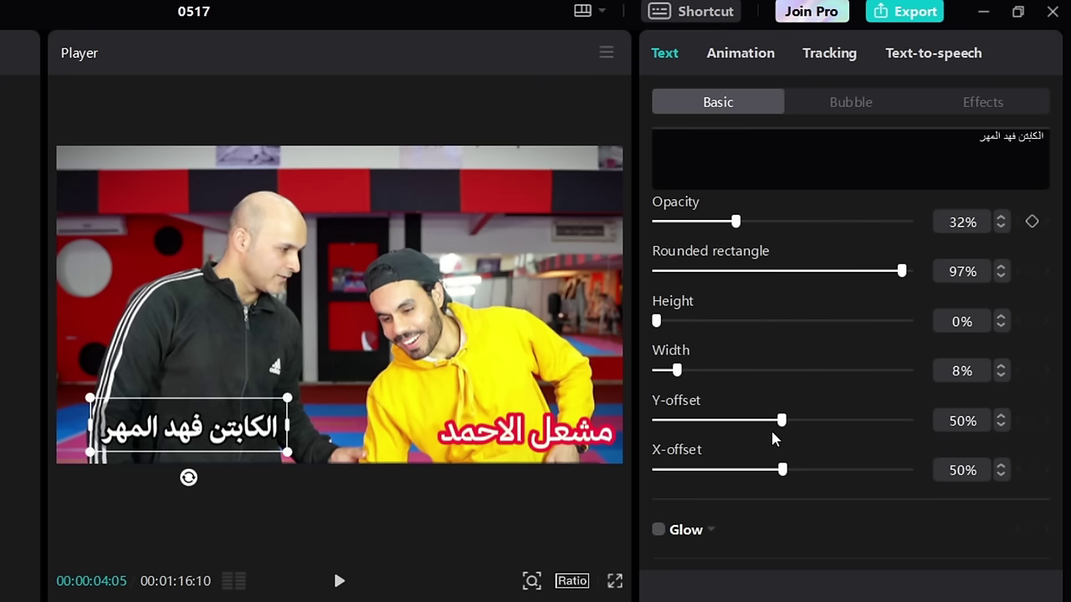
pyautogui.scroll(-2, 753, 418)
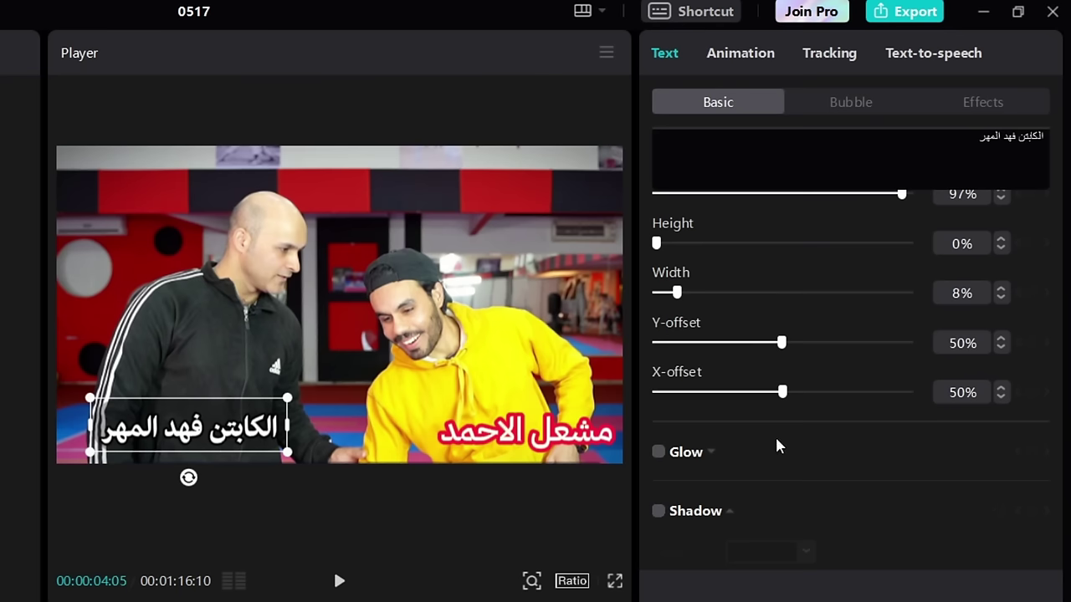
pyautogui.click(658, 452)
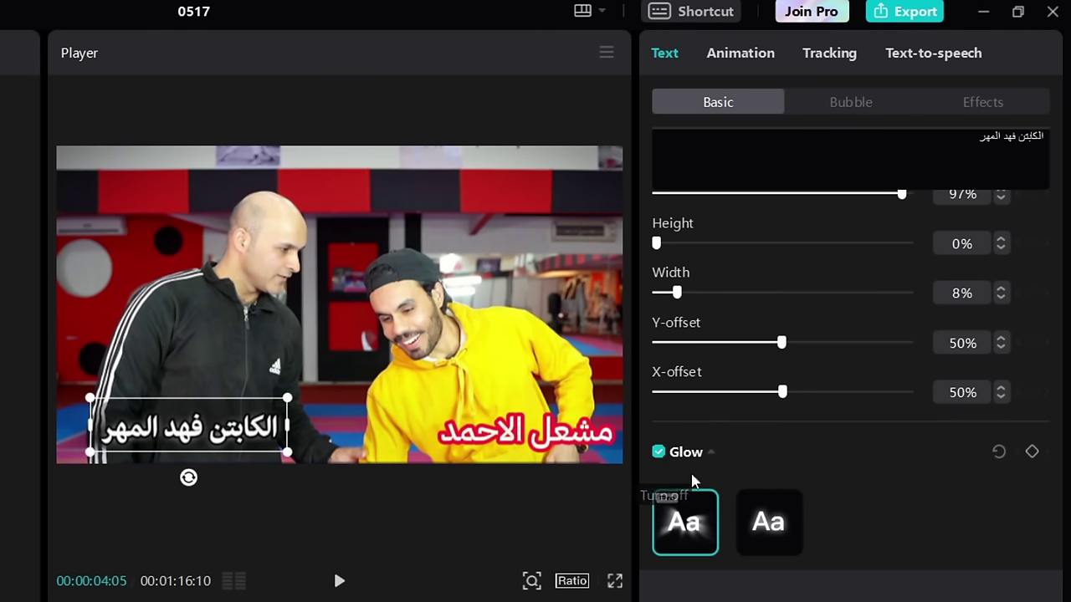
pyautogui.scroll(-2, 769, 498)
pyautogui.click(767, 460)
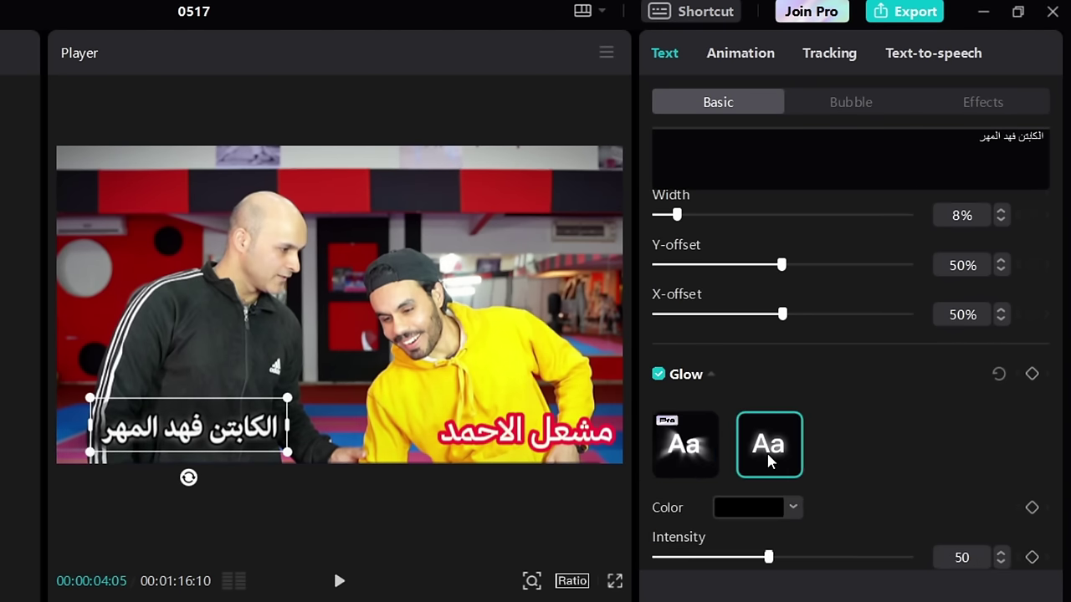
pyautogui.click(697, 460)
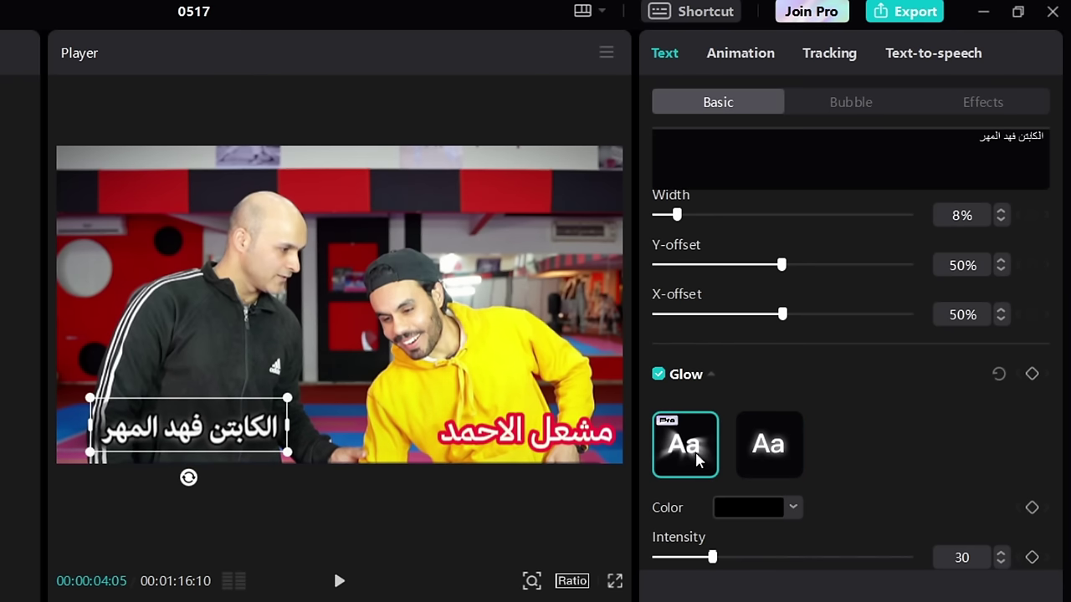
# Use the second glow style and set its colour to blue after trying red and white
pyautogui.click(745, 502)
pyautogui.click(843, 539)
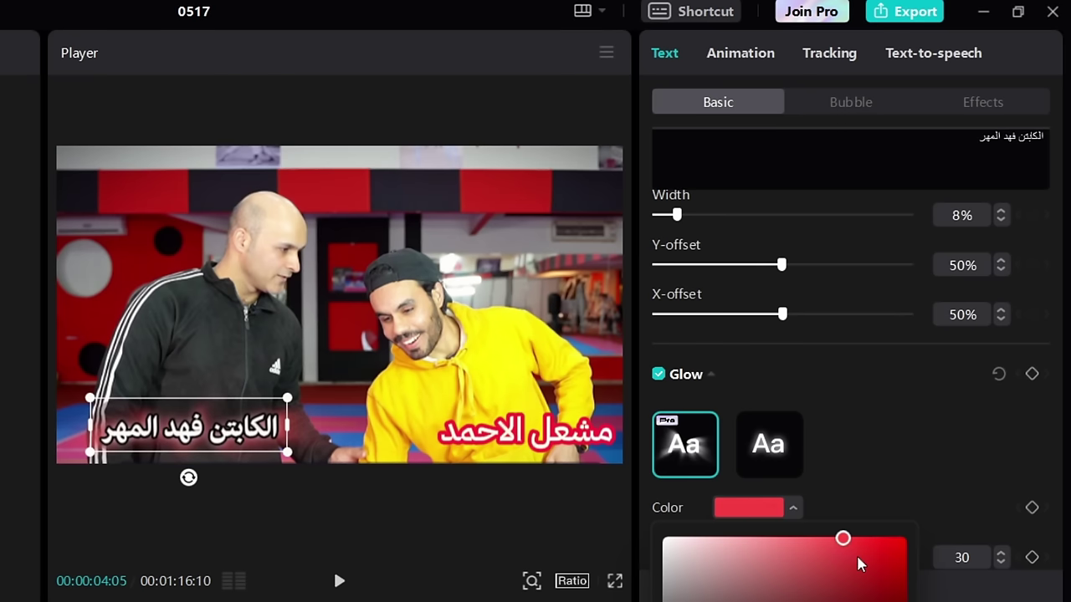
pyautogui.moveTo(857, 554)
pyautogui.mouseDown()
pyautogui.moveTo(827, 587)
pyautogui.moveTo(858, 545)
pyautogui.mouseUp()
pyautogui.click(866, 467)
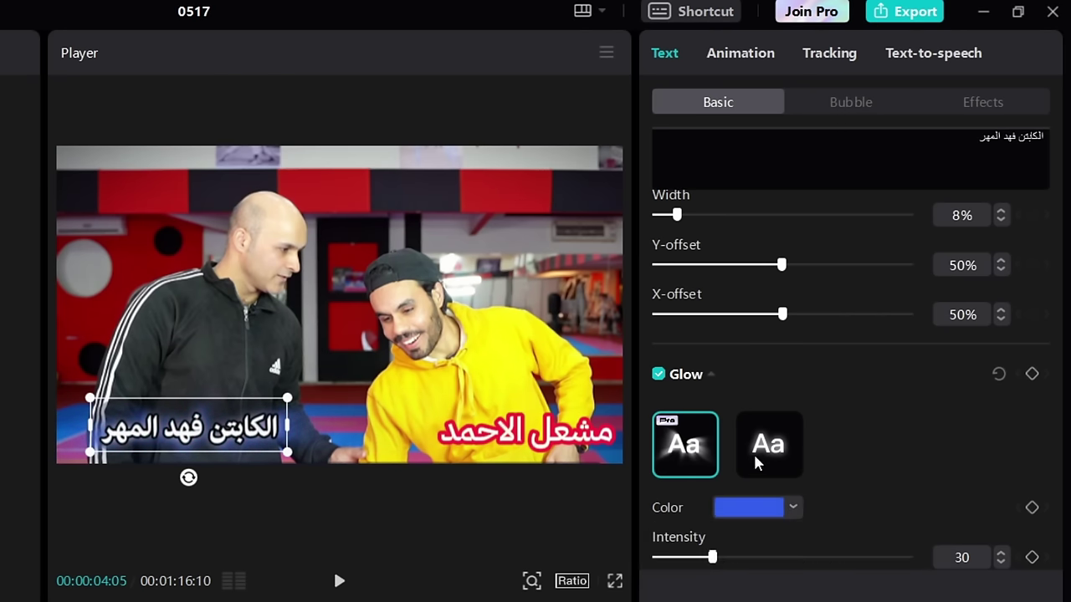
pyautogui.click(767, 448)
pyautogui.click(743, 514)
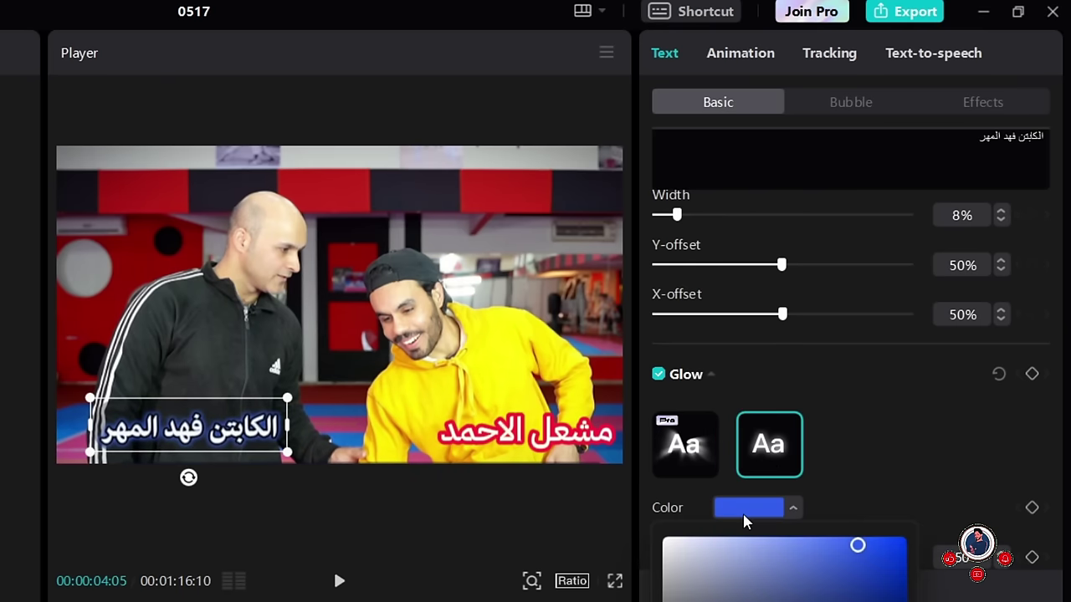
pyautogui.moveTo(816, 588); pyautogui.dragTo(890, 545)
pyautogui.click(875, 470)
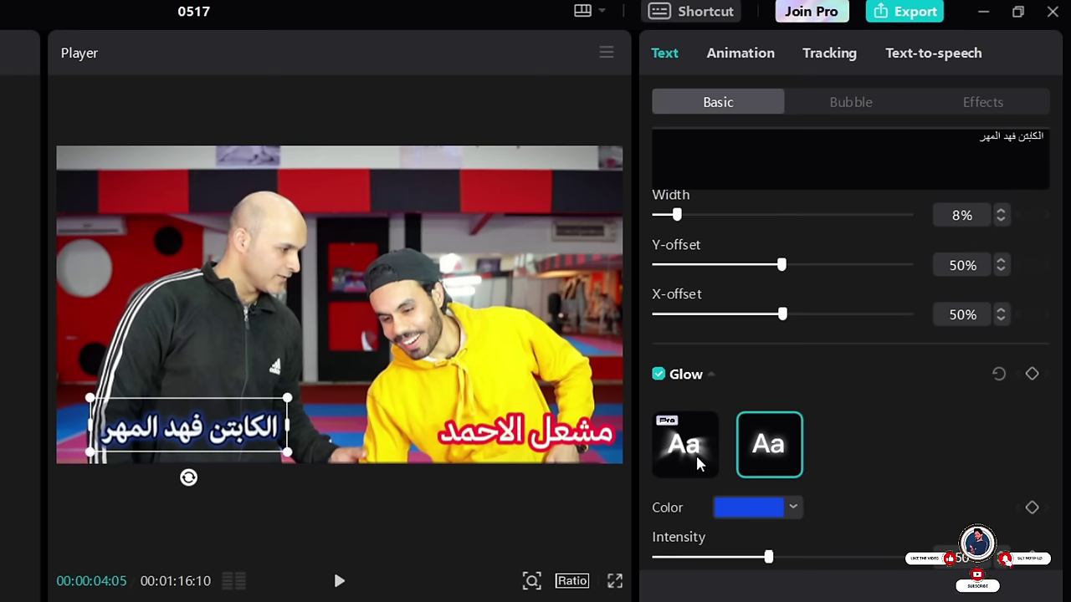
# Set the glow intensity to 100 and range to 71
pyautogui.scroll(-2, 695, 456)
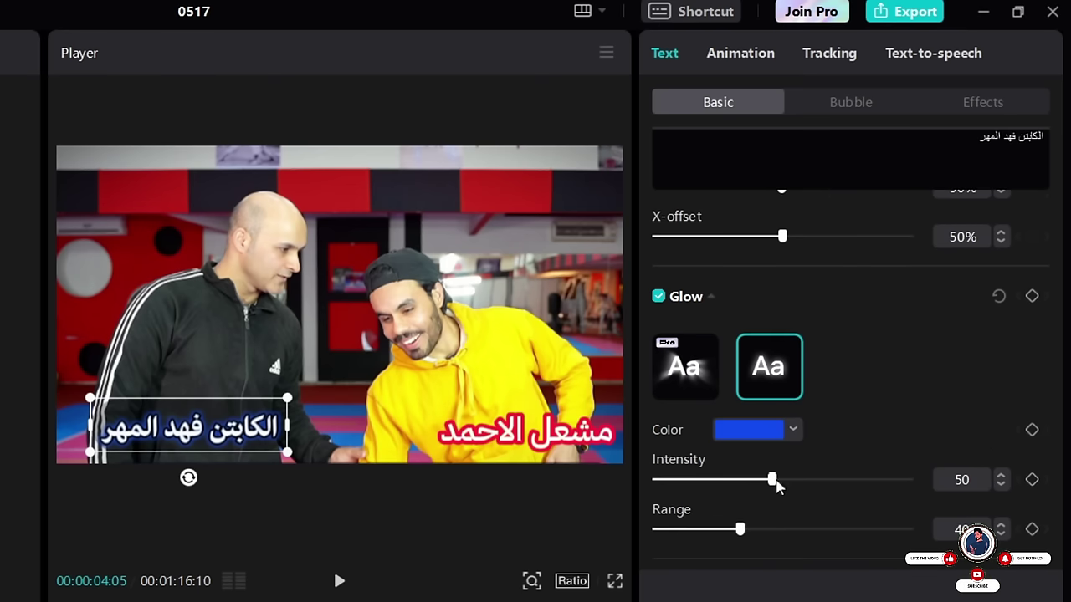
pyautogui.moveTo(773, 480); pyautogui.dragTo(927, 489)
pyautogui.moveTo(739, 528); pyautogui.dragTo(828, 521)
pyautogui.scroll(-2, 826, 523)
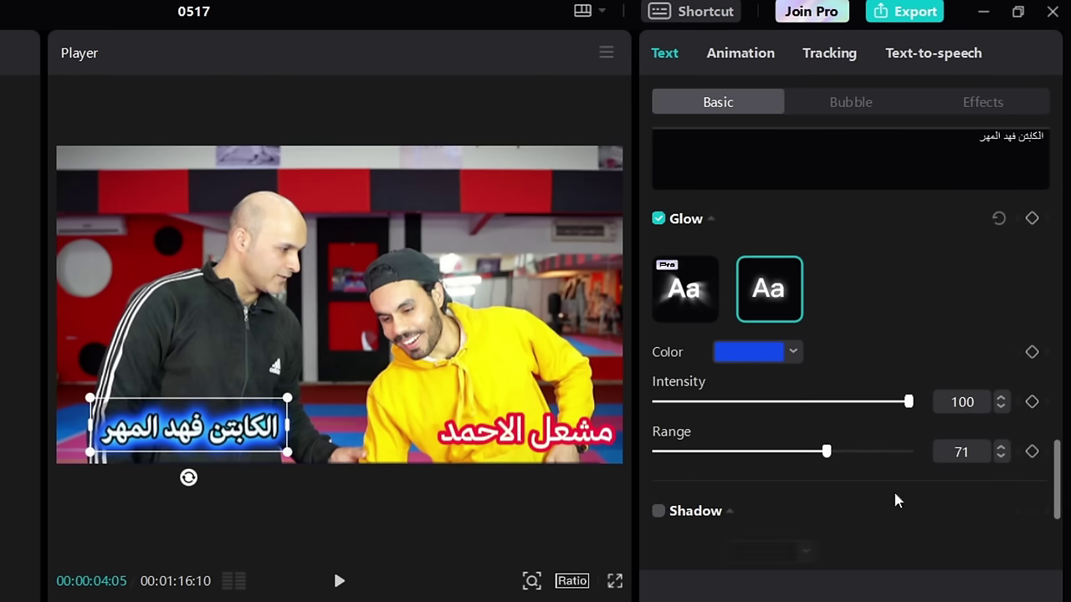
# Keyframe the glow range at 00:00:04:05, then set it to 52 at 00:00:04:26 and 29 at 00:00:06:06
pyautogui.click(1031, 451)
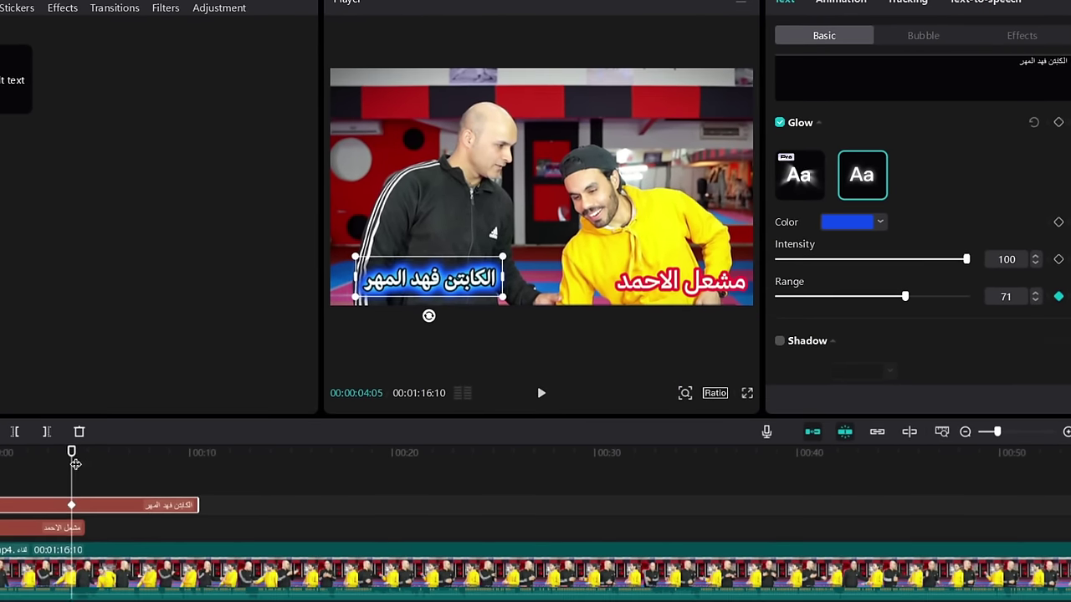
pyautogui.moveTo(76, 463); pyautogui.dragTo(86, 462)
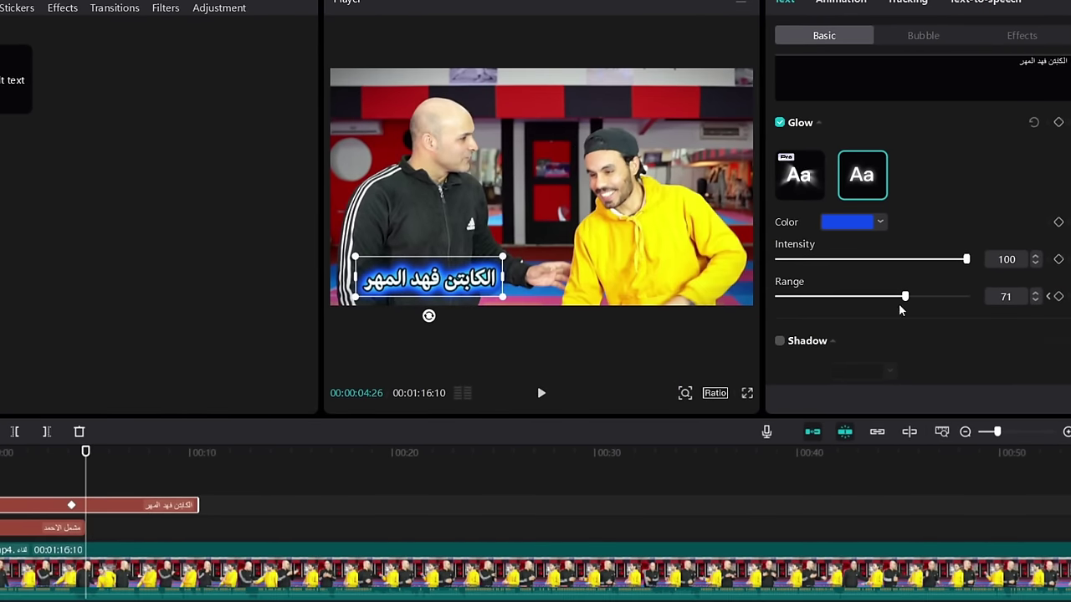
pyautogui.moveTo(899, 305); pyautogui.dragTo(866, 303)
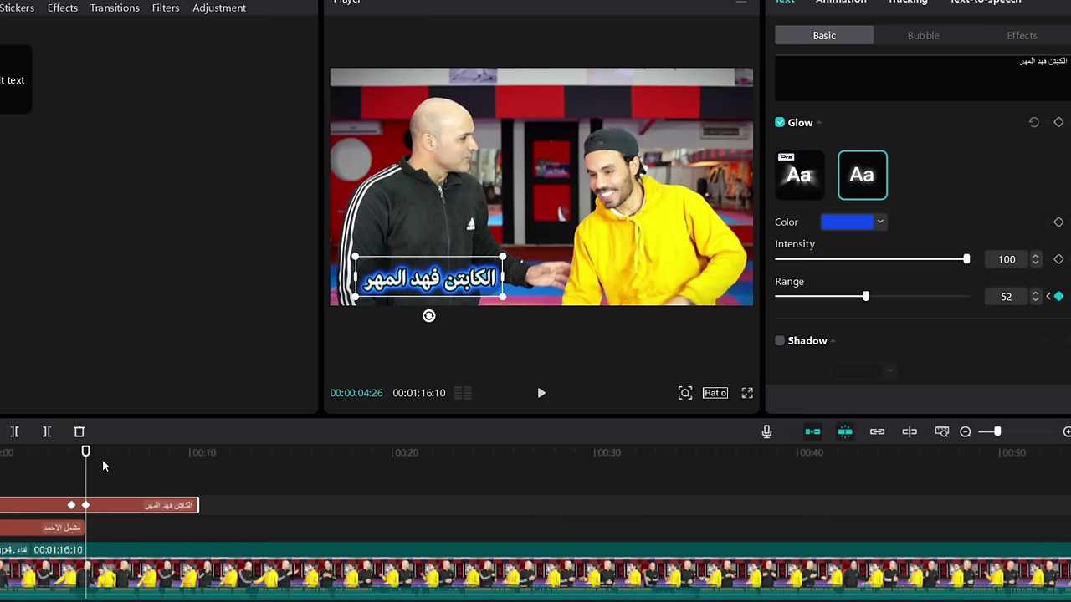
pyautogui.moveTo(86, 462); pyautogui.dragTo(71, 463)
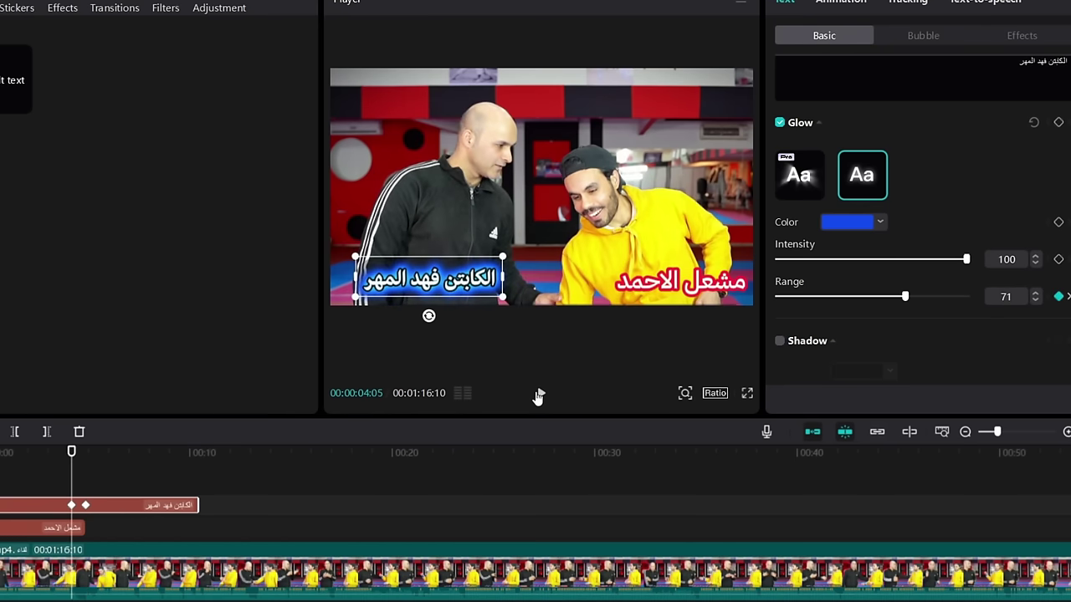
pyautogui.click(539, 394)
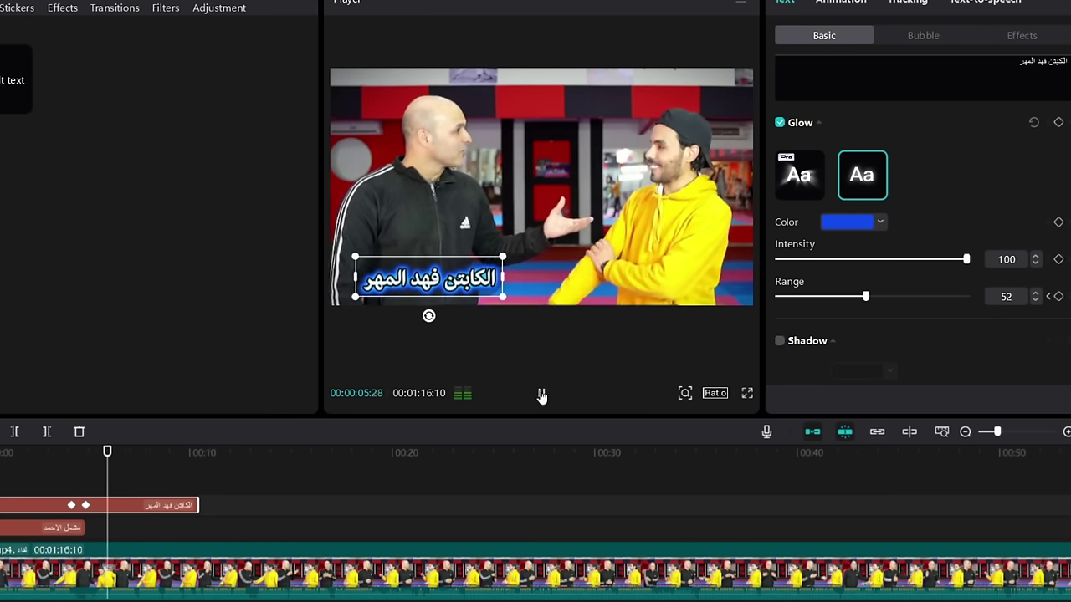
pyautogui.click(541, 395)
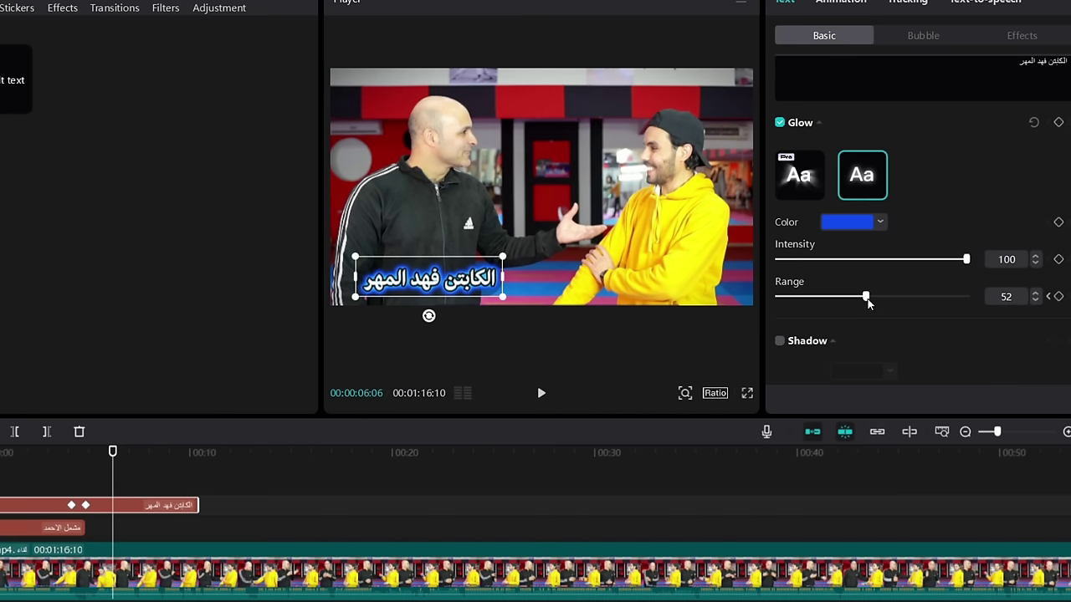
pyautogui.moveTo(867, 303); pyautogui.dragTo(817, 301)
# Shift a glow keyframe later on the caption clip and play back the range animation
pyautogui.click(86, 505)
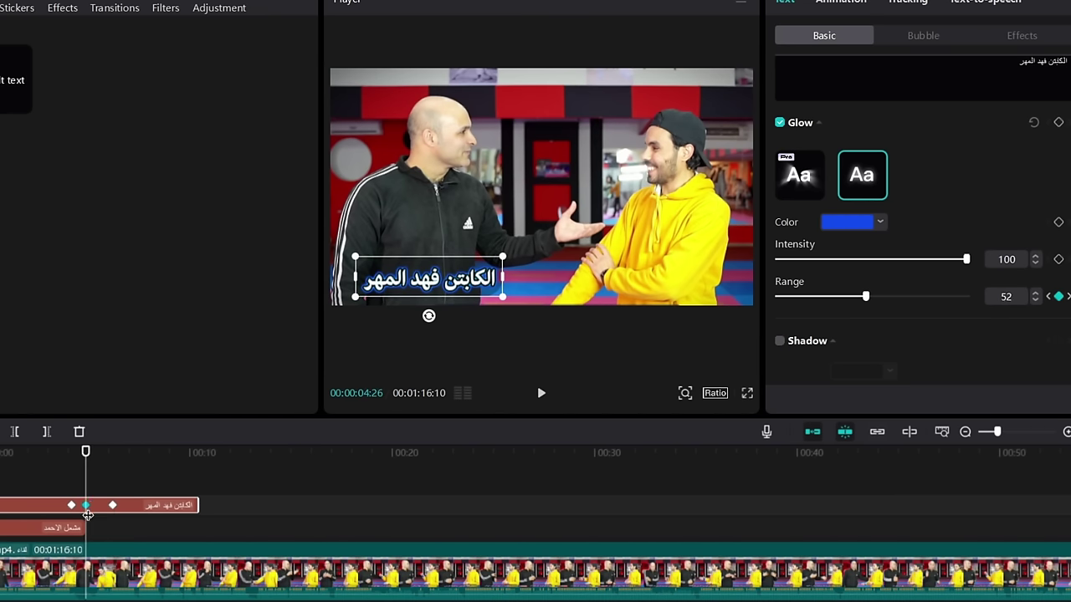
pyautogui.moveTo(86, 506); pyautogui.dragTo(103, 505)
pyautogui.click(112, 506)
pyautogui.click(72, 505)
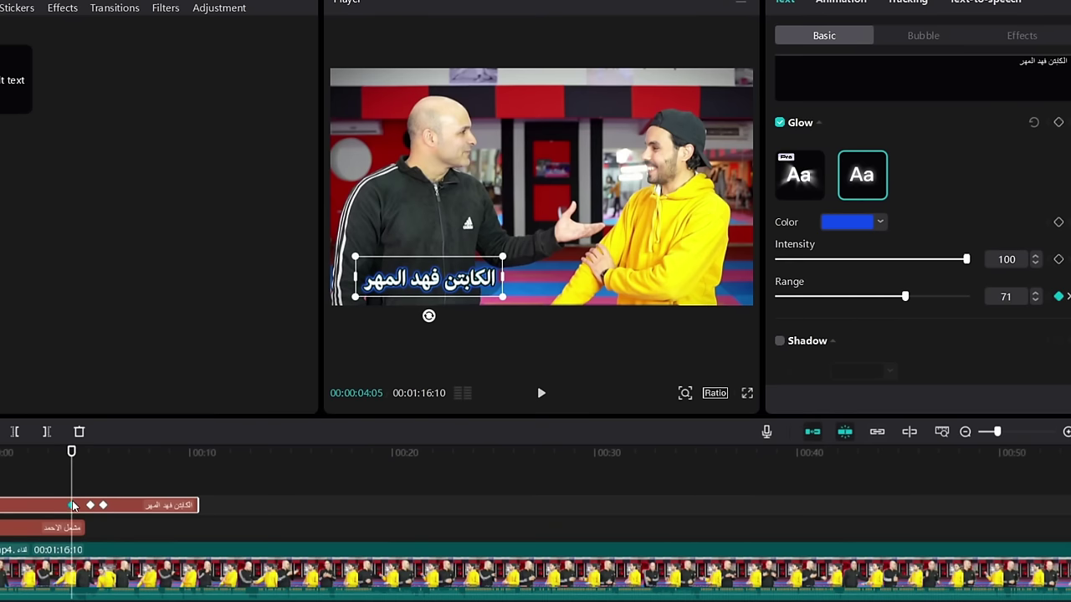
pyautogui.click(541, 393)
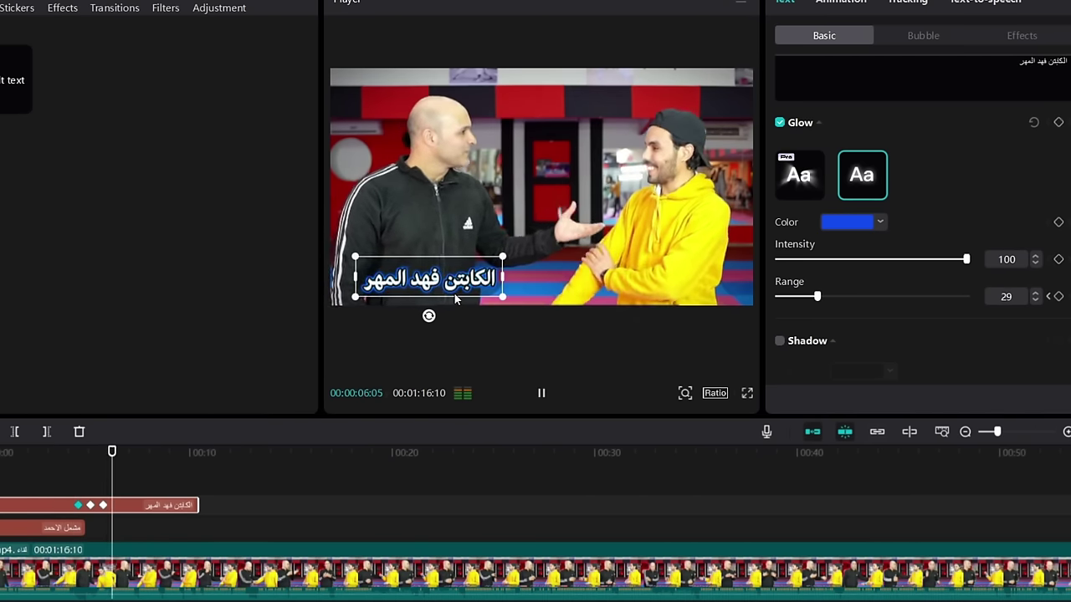
pyautogui.click(541, 393)
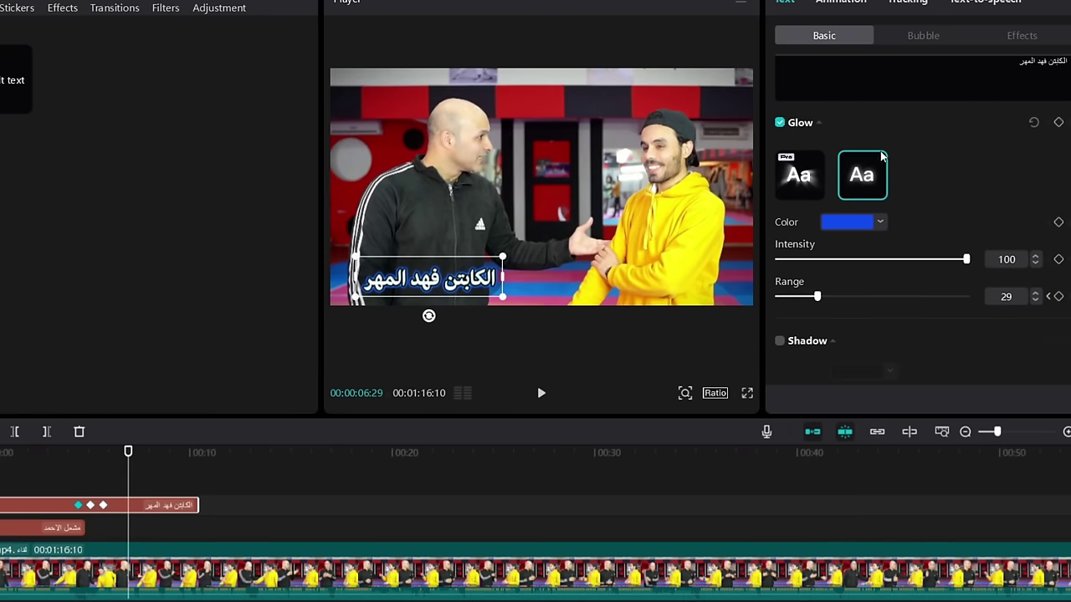
pyautogui.scroll(-1, 853, 224)
# Turn on Shadow for the caption and remove its background box
pyautogui.click(779, 282)
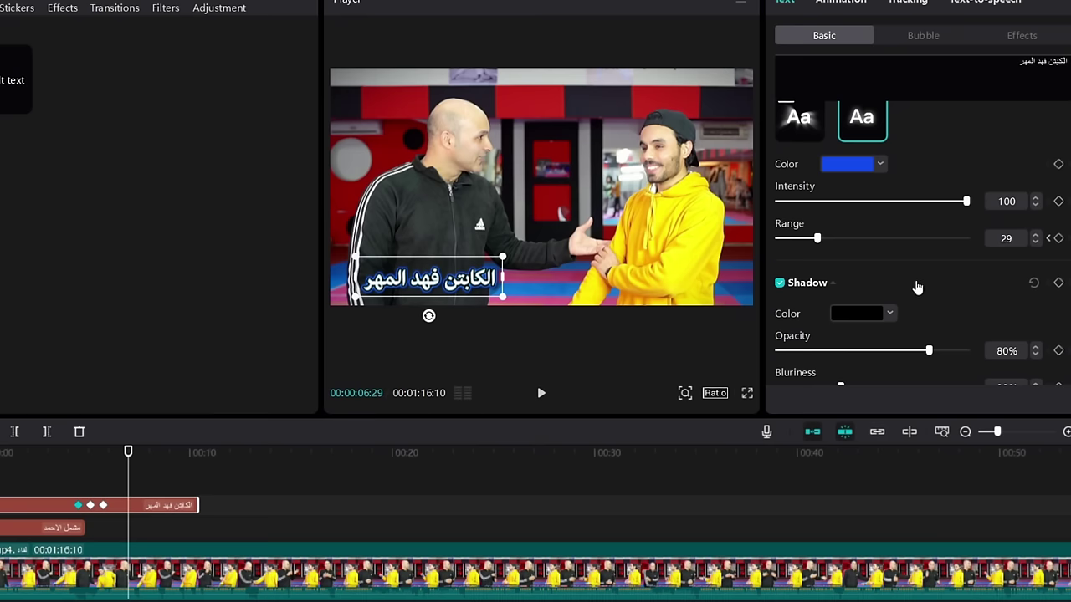
pyautogui.scroll(5, 915, 287)
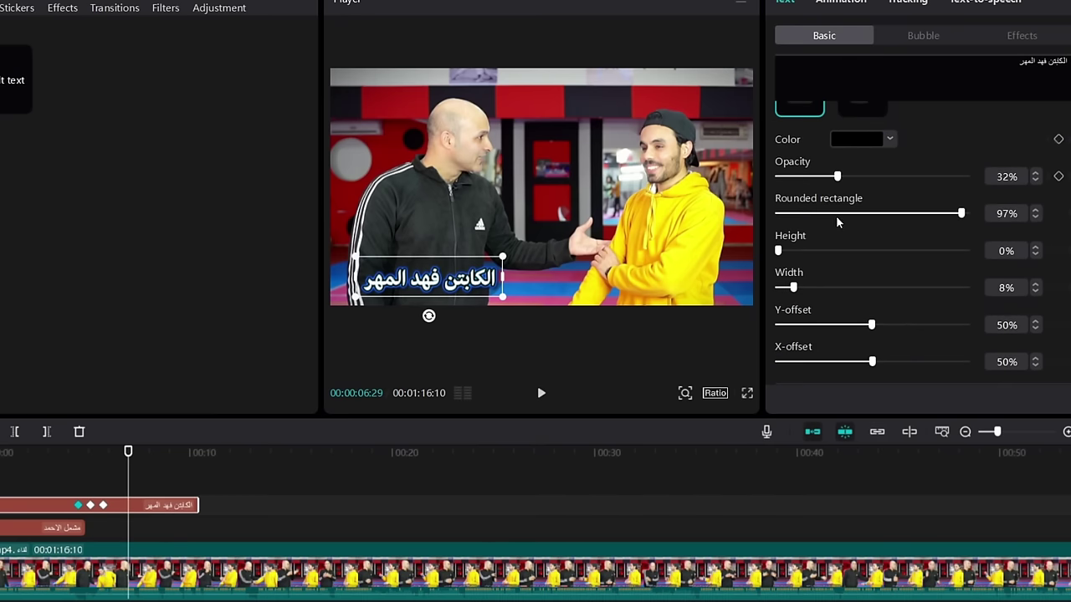
pyautogui.scroll(3, 835, 215)
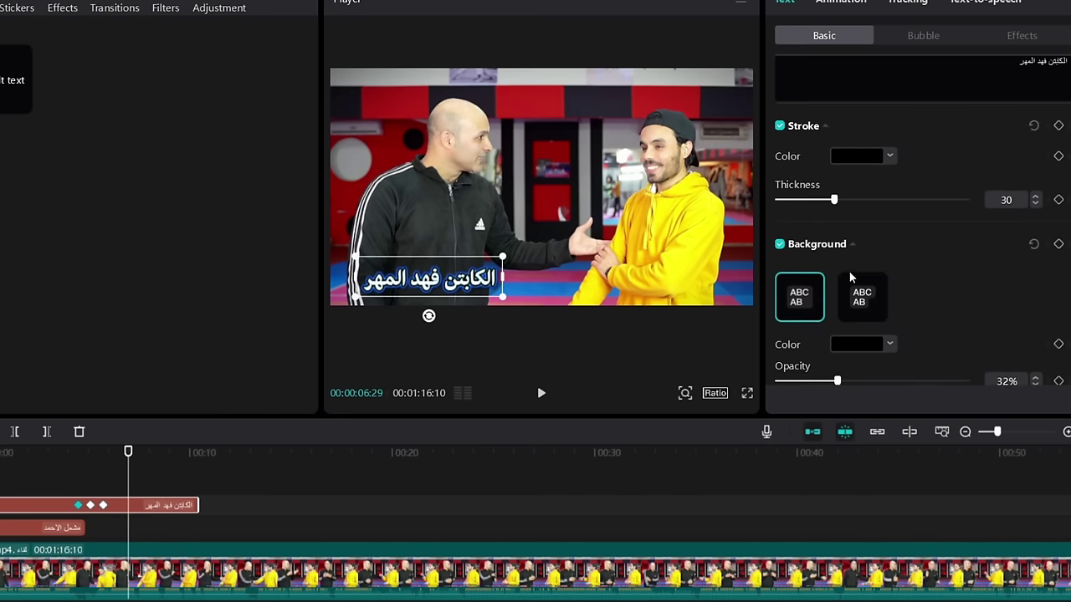
pyautogui.click(780, 245)
pyautogui.scroll(-6, 854, 264)
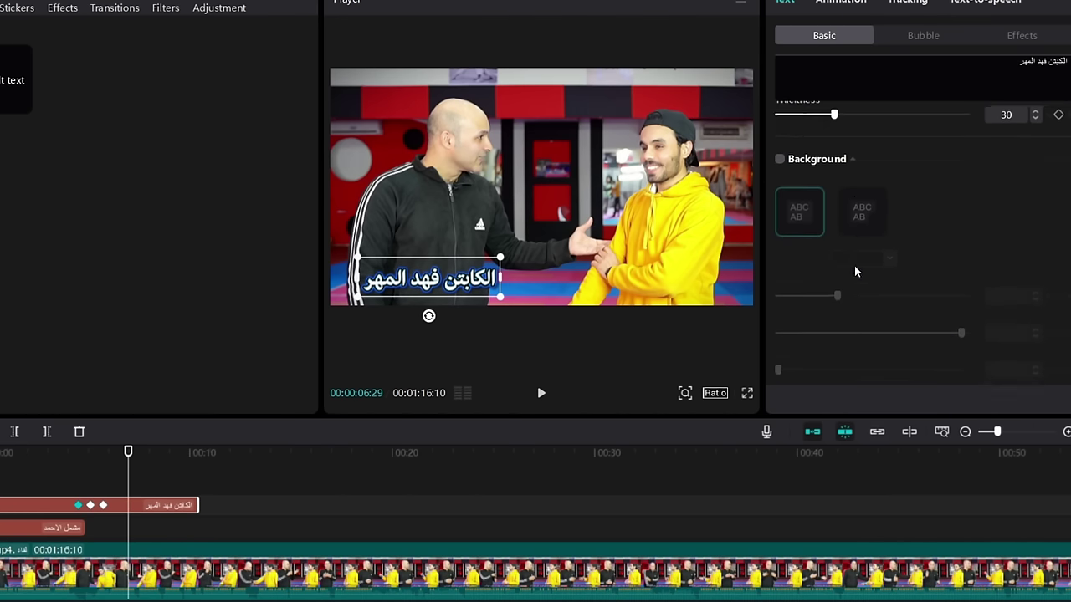
pyautogui.scroll(-4, 858, 269)
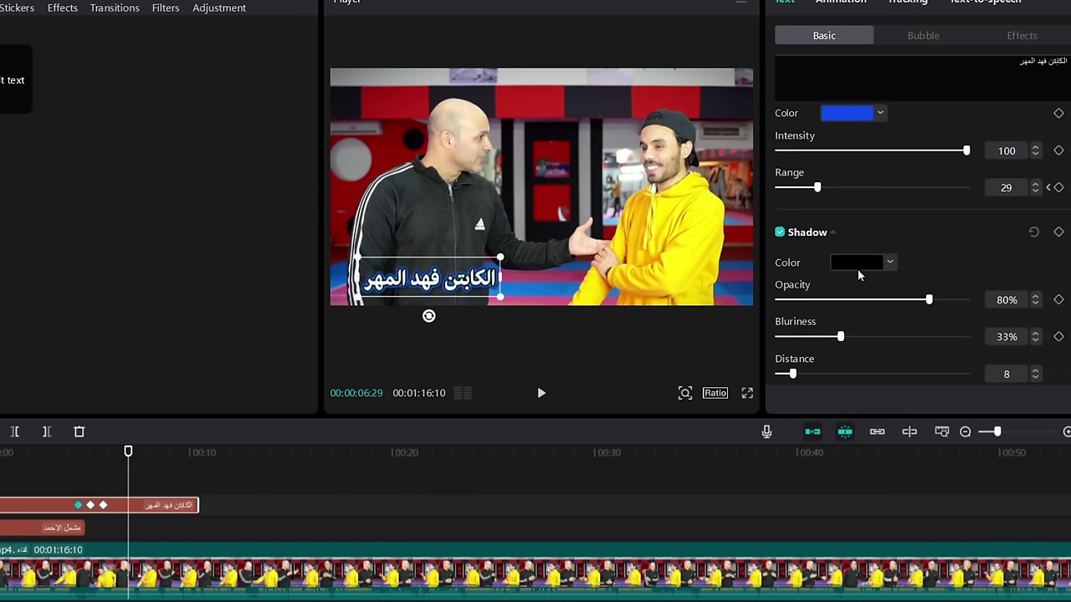
pyautogui.scroll(3, 858, 264)
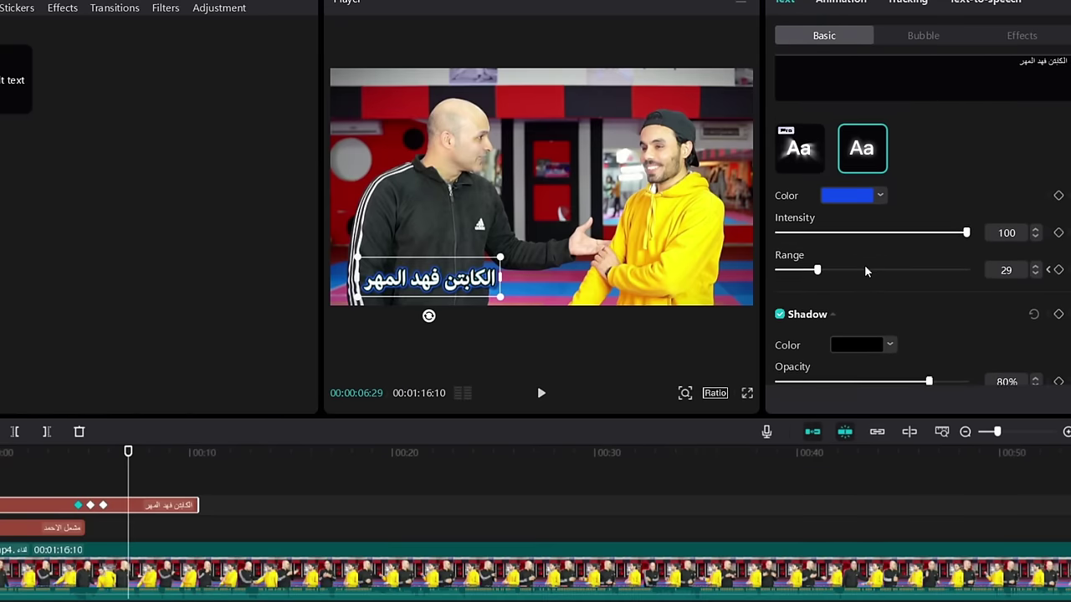
pyautogui.scroll(-1, 865, 272)
pyautogui.scroll(-4, 870, 273)
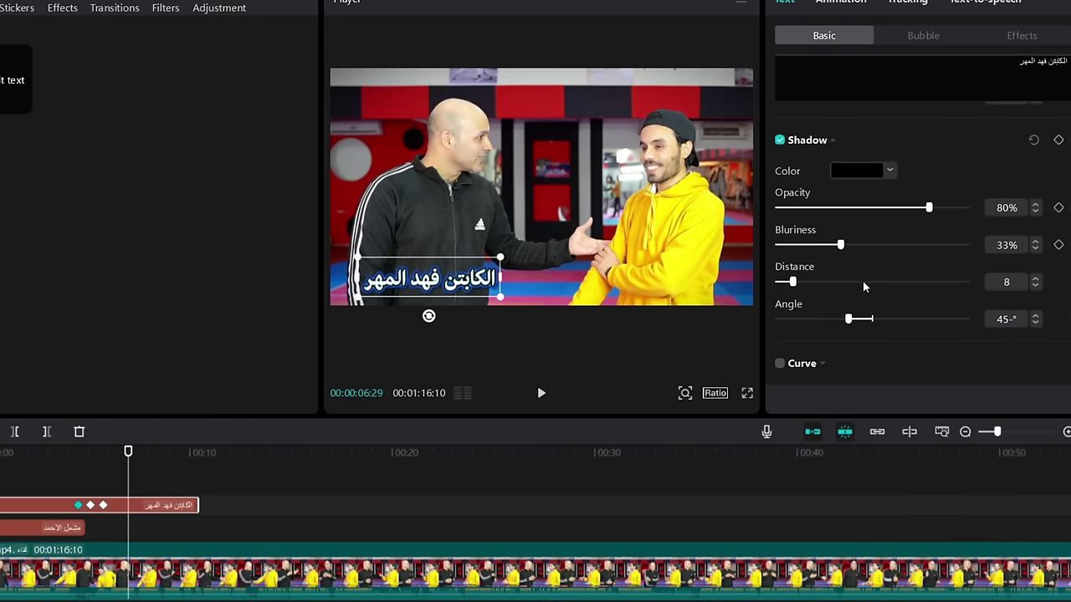
pyautogui.scroll(4, 828, 280)
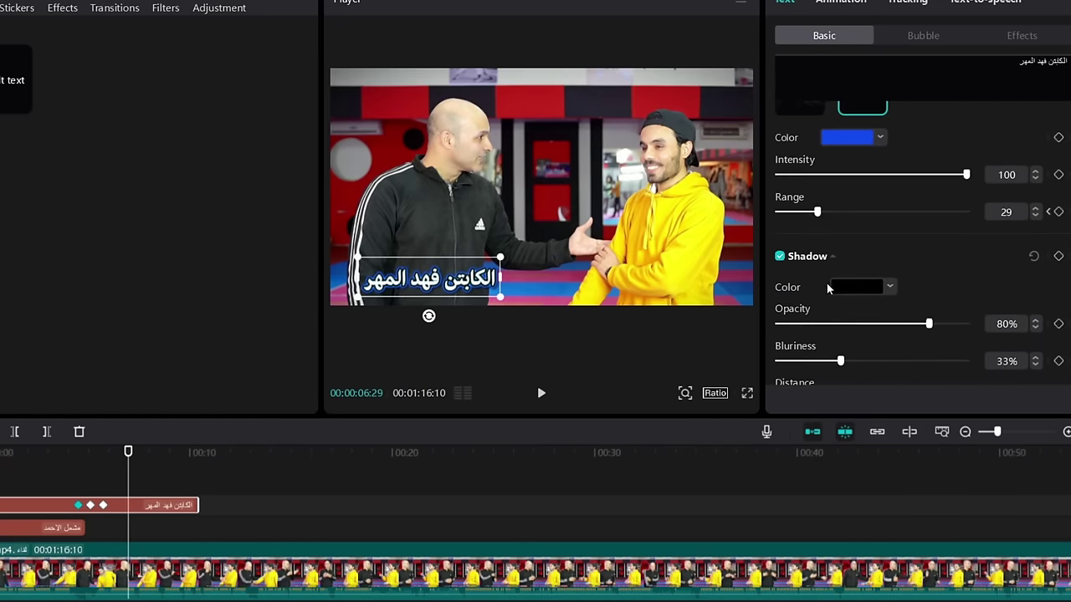
# Set the shadow colour to magenta E514C6
pyautogui.click(855, 286)
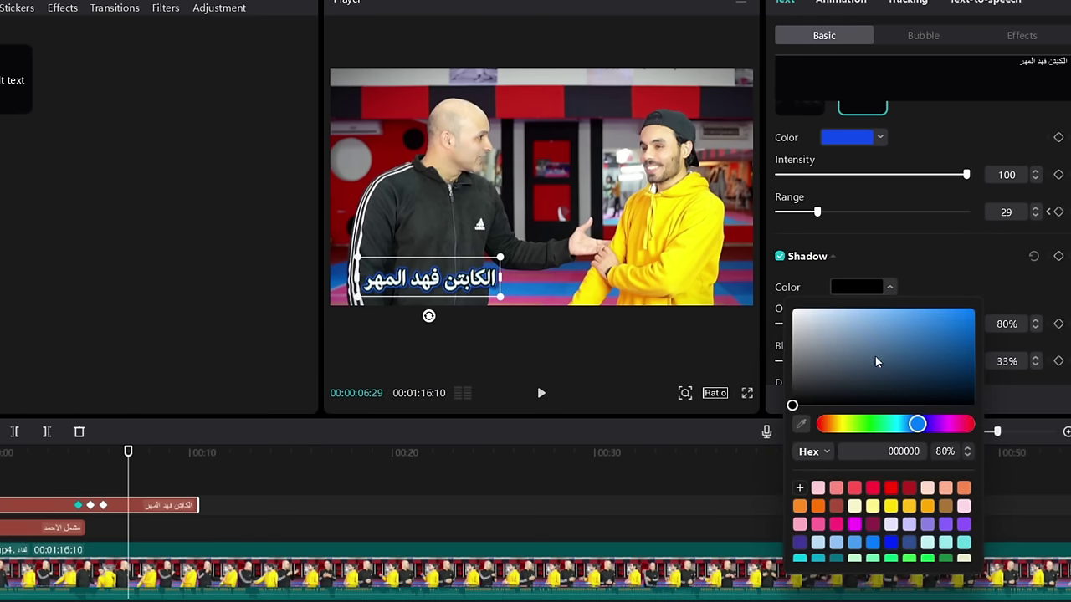
pyautogui.click(964, 425)
pyautogui.moveTo(954, 373); pyautogui.dragTo(959, 320)
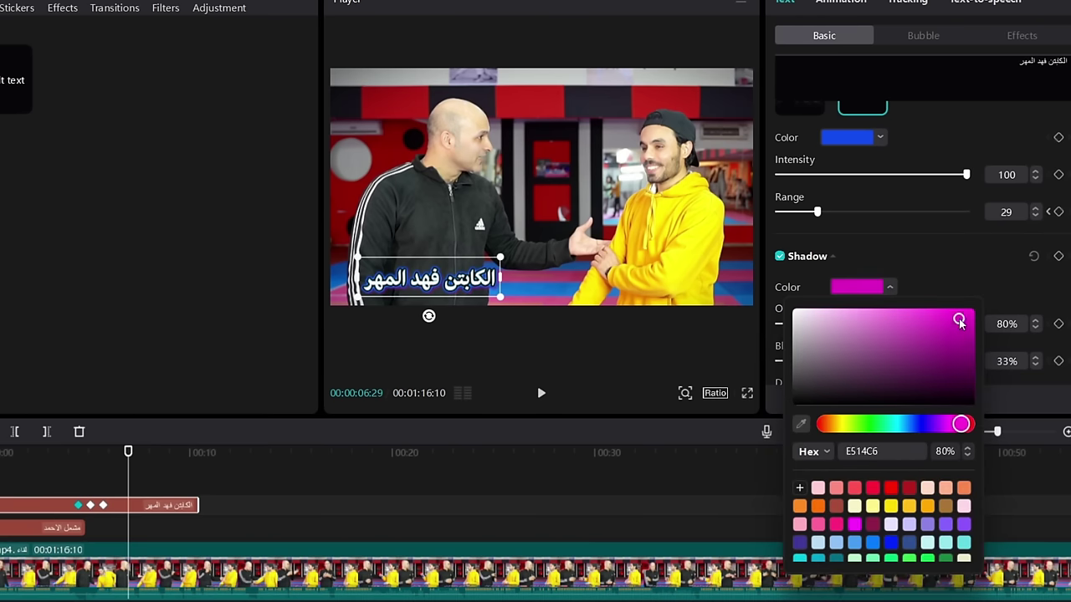
pyautogui.click(933, 266)
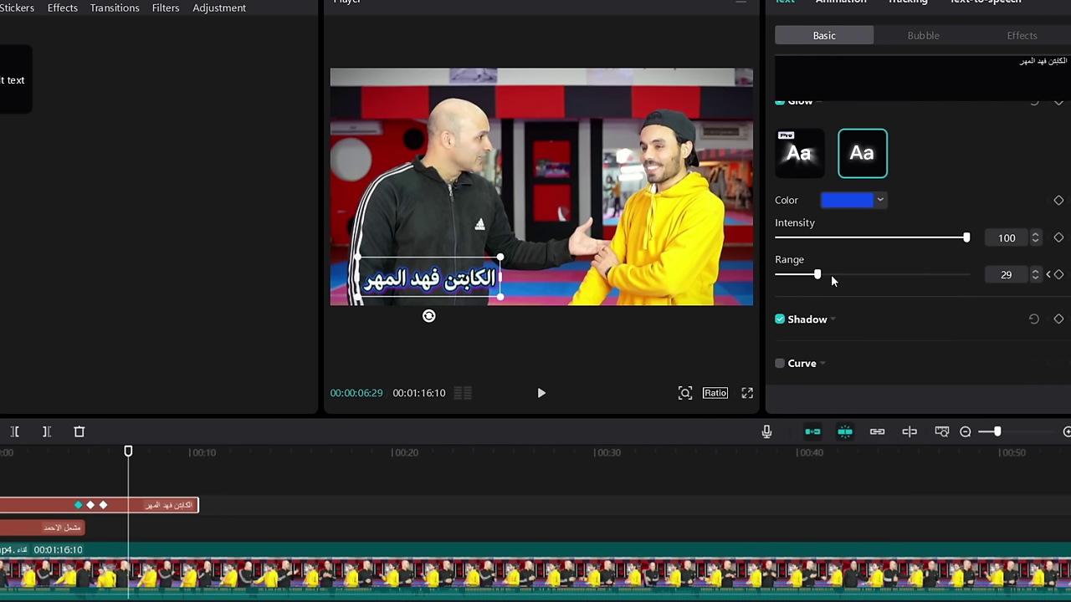
# Lower both the glow range and glow intensity to 10
pyautogui.moveTo(818, 278); pyautogui.dragTo(762, 276)
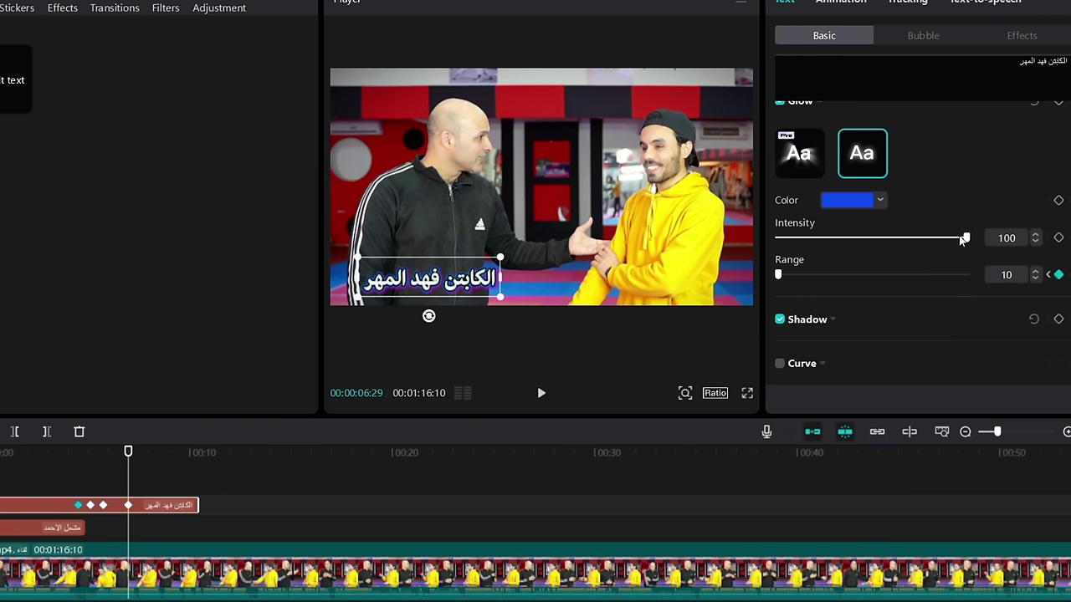
pyautogui.moveTo(964, 239); pyautogui.dragTo(770, 256)
pyautogui.scroll(1, 870, 255)
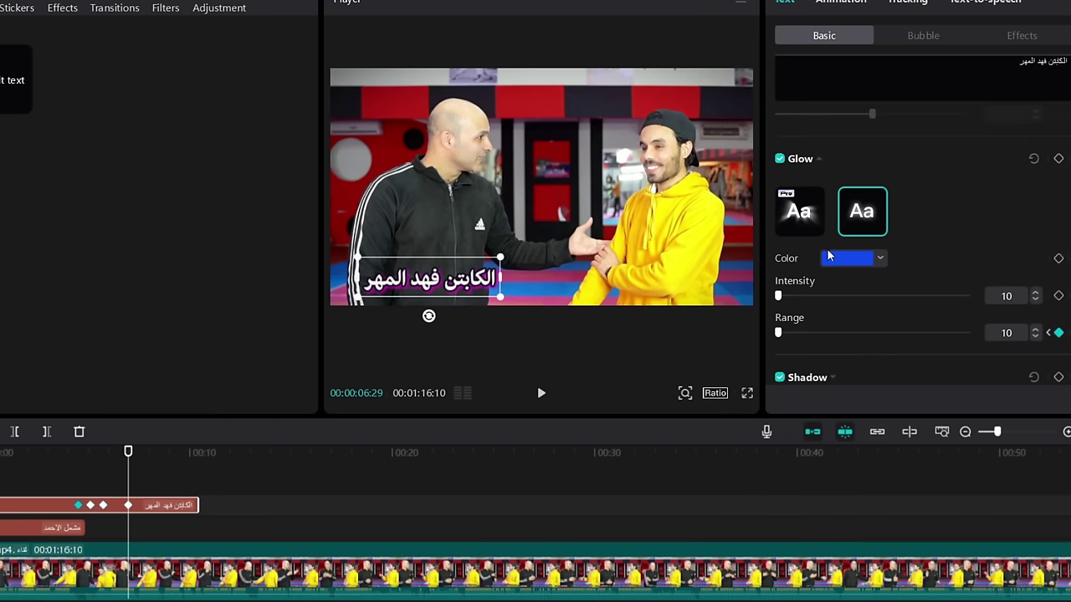
# Switch off Glow and set the shadow to 100% blur, 100% opacity, distance 29 and angle -5°
pyautogui.click(780, 158)
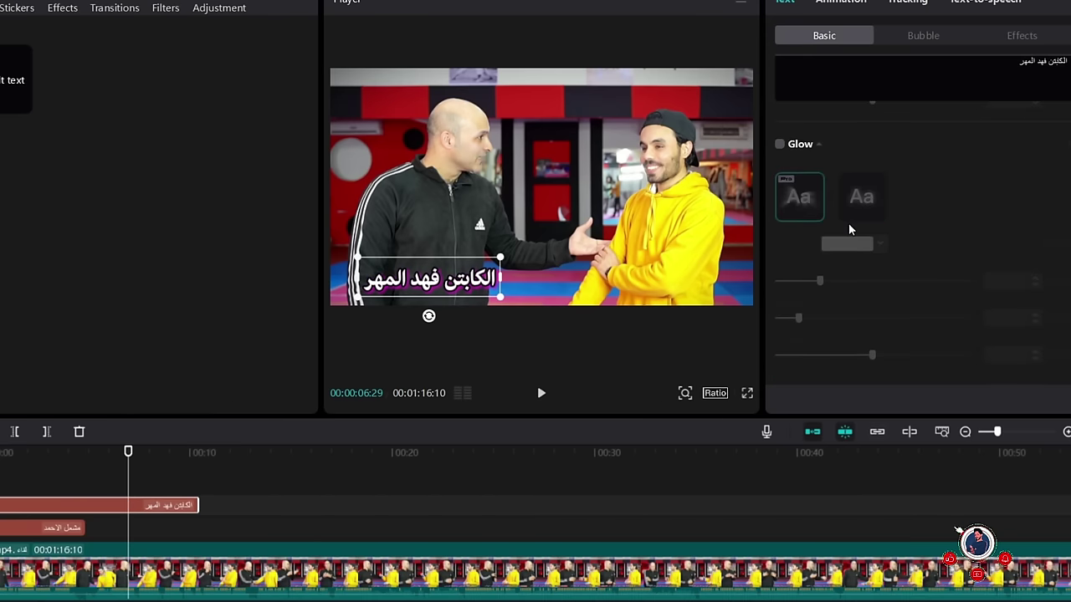
pyautogui.scroll(-2, 900, 242)
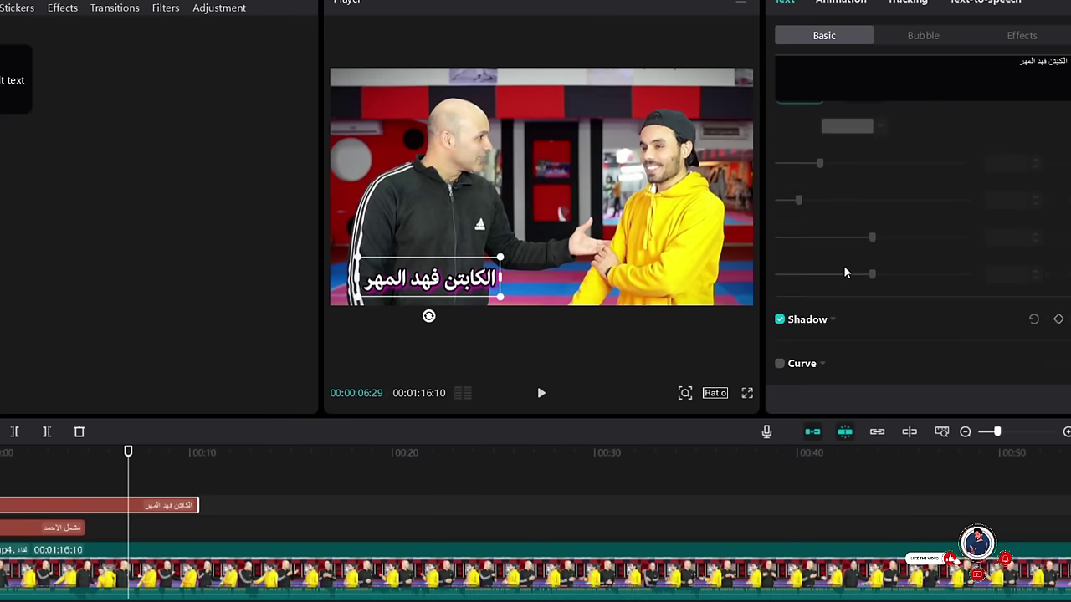
pyautogui.click(833, 321)
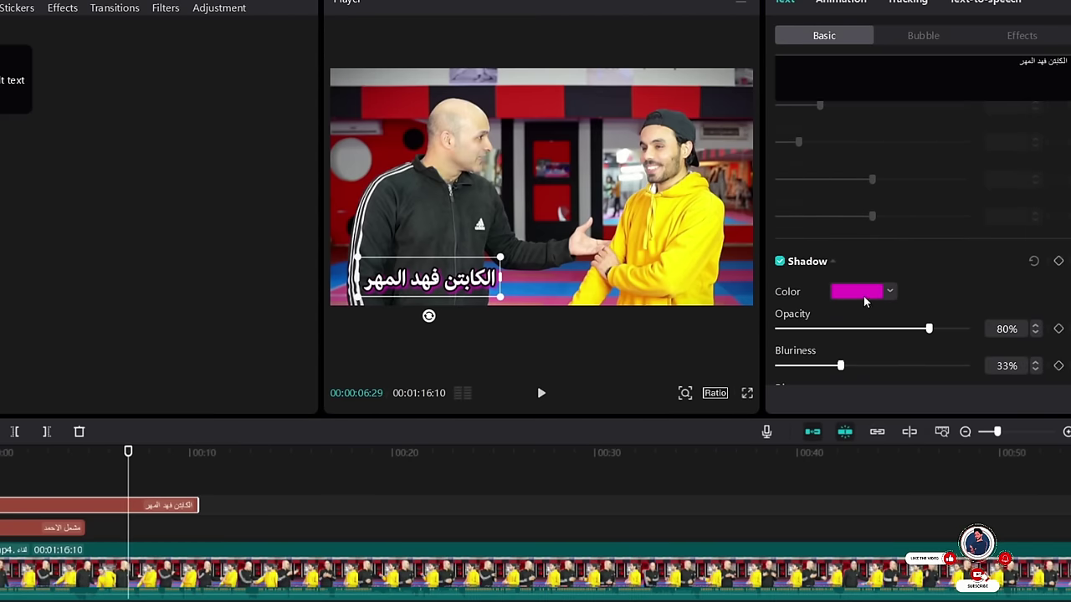
pyautogui.moveTo(851, 371); pyautogui.dragTo(977, 366)
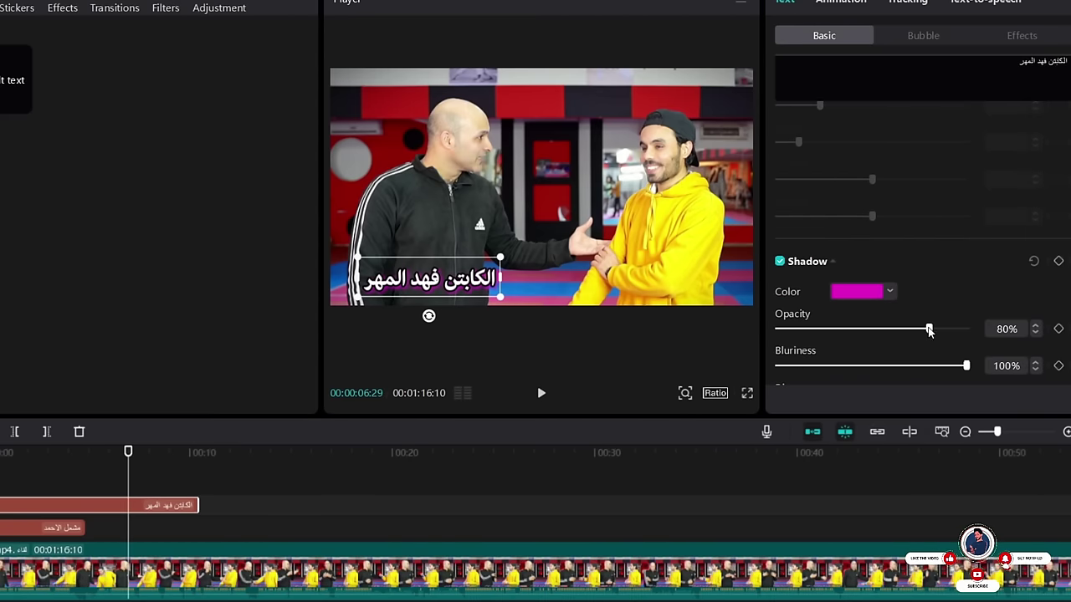
pyautogui.moveTo(929, 328); pyautogui.dragTo(1002, 328)
pyautogui.scroll(-1, 1002, 341)
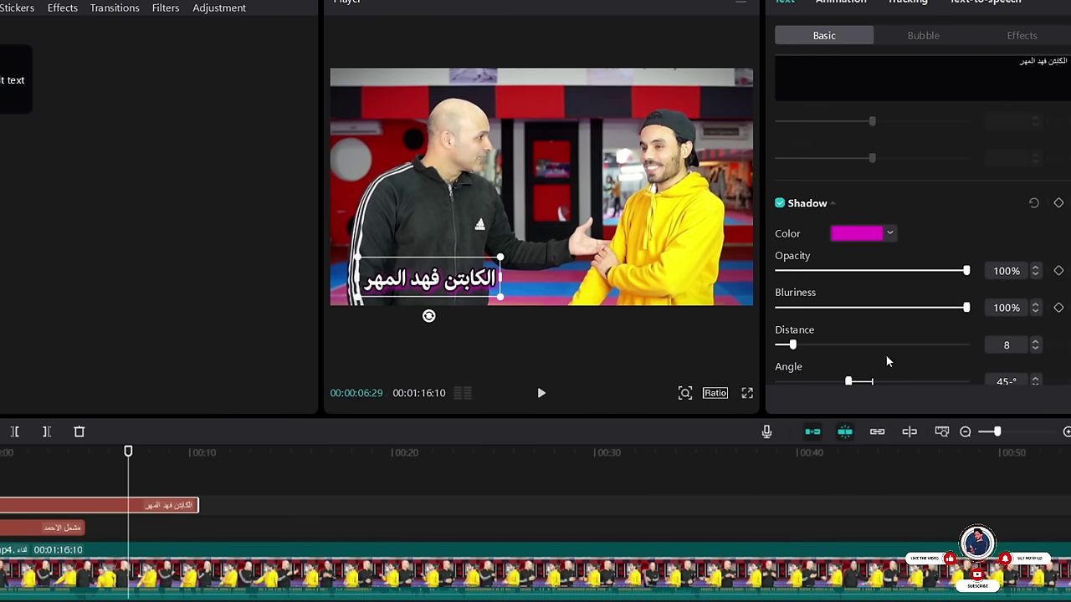
pyautogui.click(897, 345)
pyautogui.moveTo(897, 345); pyautogui.dragTo(870, 328)
pyautogui.scroll(-1, 867, 331)
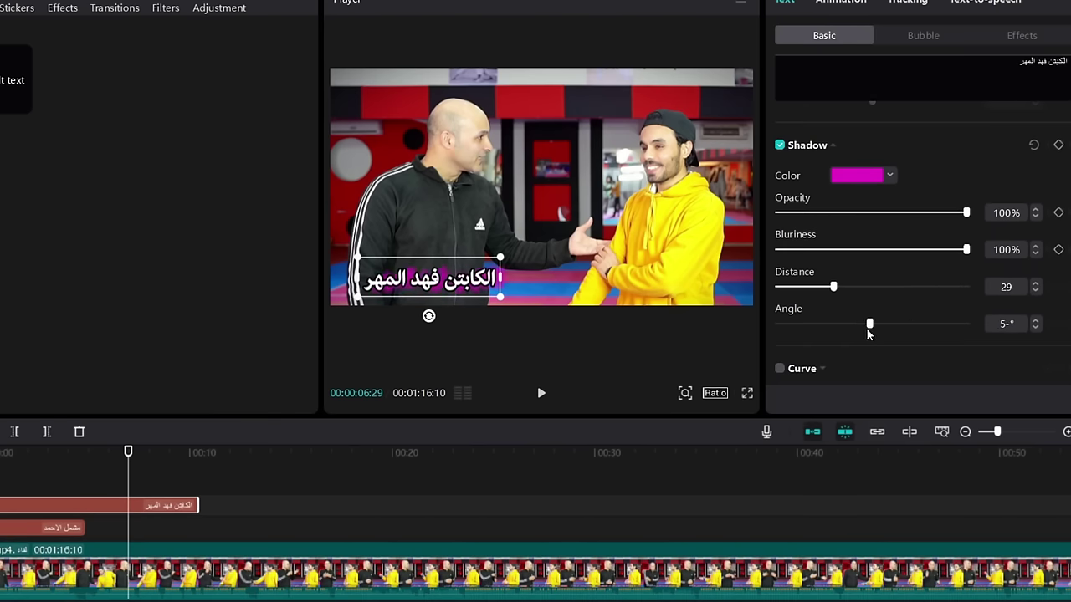
# Change the shadow colour to blue 0039C6
pyautogui.click(854, 178)
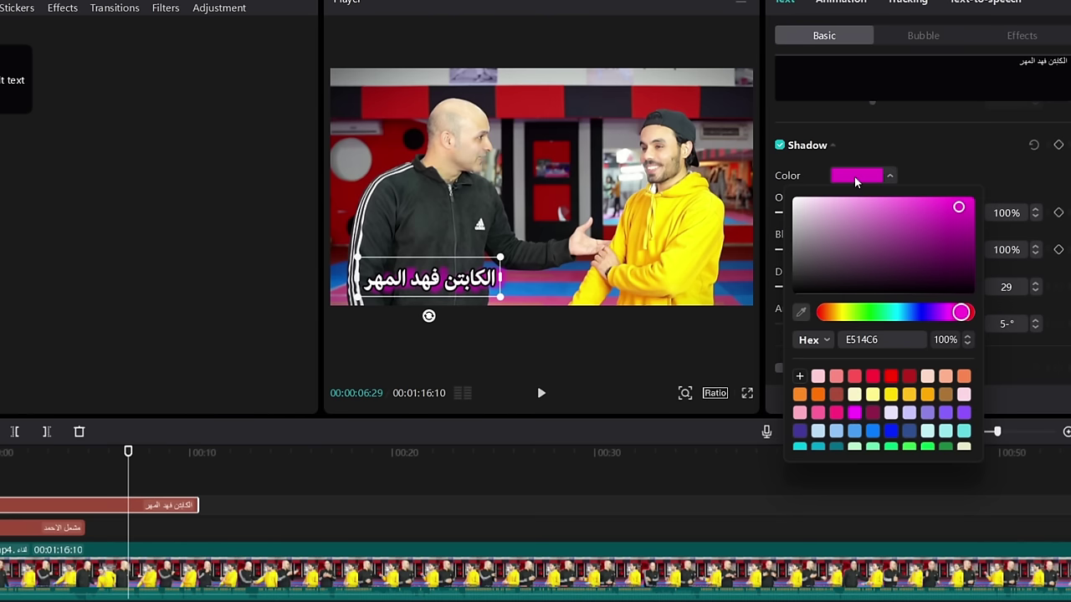
pyautogui.moveTo(837, 229); pyautogui.dragTo(778, 199)
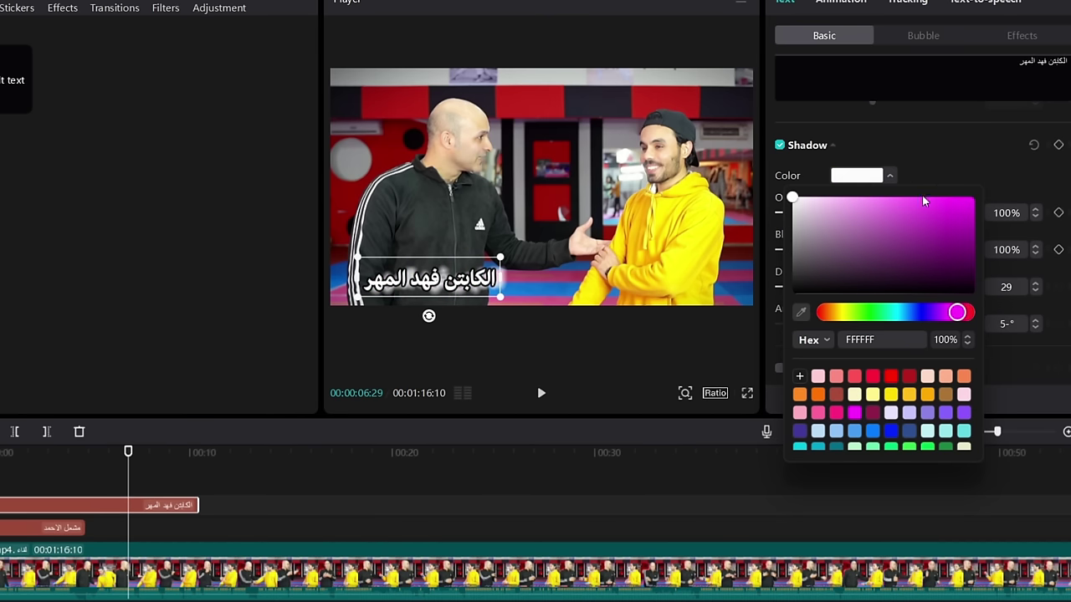
pyautogui.click(926, 315)
pyautogui.moveTo(934, 263); pyautogui.dragTo(988, 225)
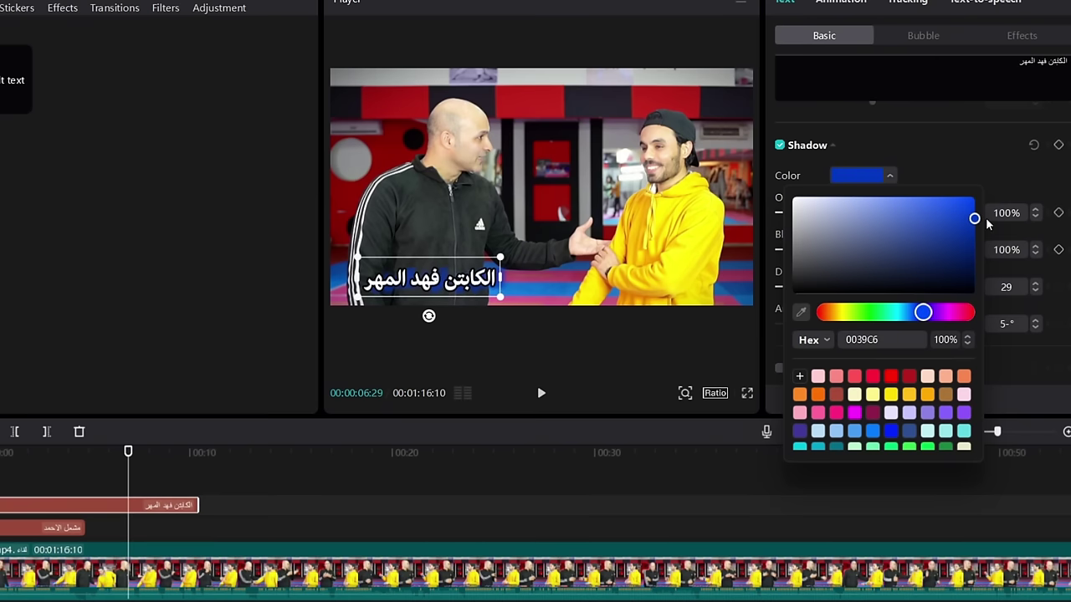
pyautogui.click(936, 183)
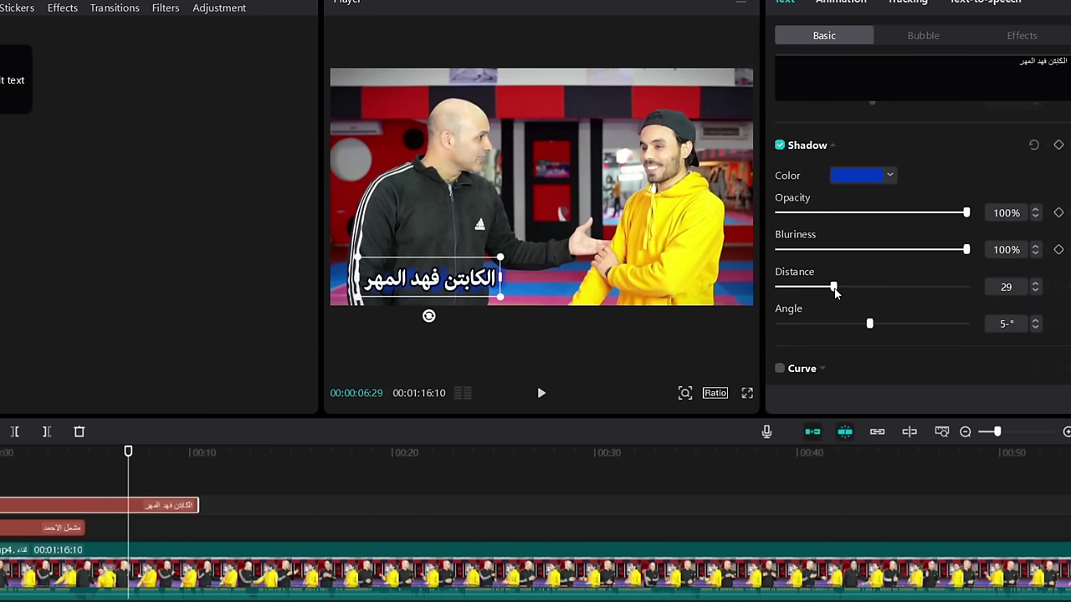
# Set the shadow to distance 16, 99% blur, 100% opacity and a 4° angle
pyautogui.moveTo(834, 289); pyautogui.dragTo(810, 287)
pyautogui.moveTo(967, 215); pyautogui.dragTo(739, 266)
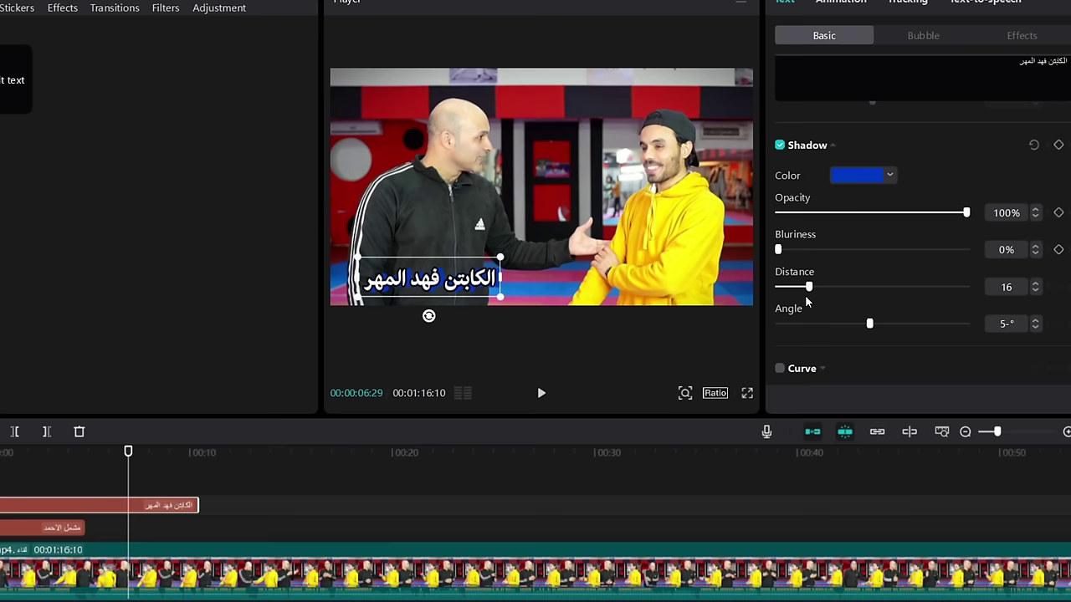
pyautogui.moveTo(801, 256); pyautogui.dragTo(967, 241)
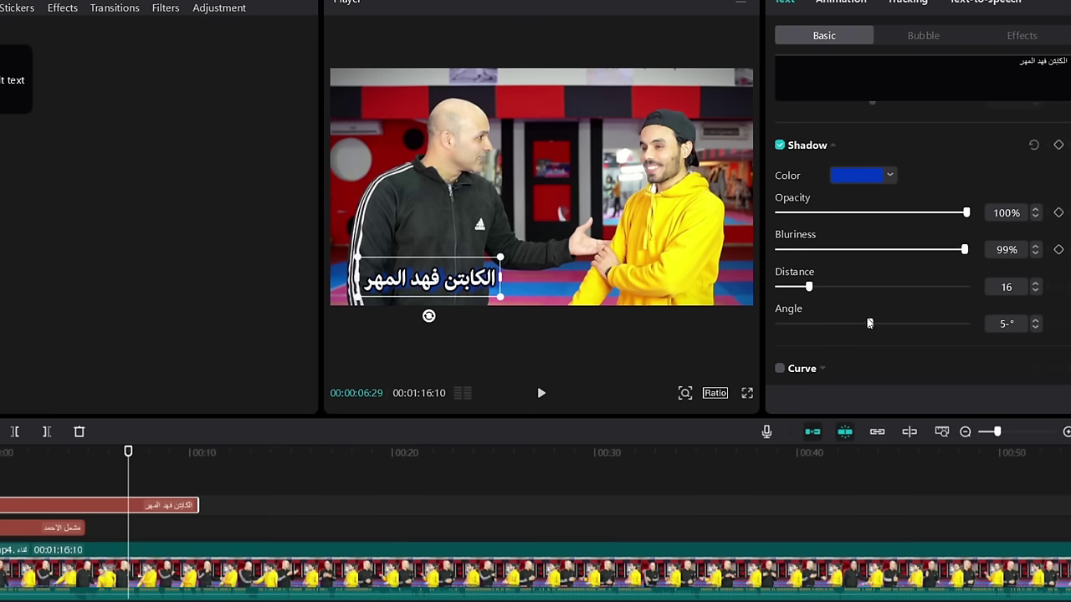
pyautogui.moveTo(870, 328); pyautogui.dragTo(874, 324)
pyautogui.scroll(-1, 841, 349)
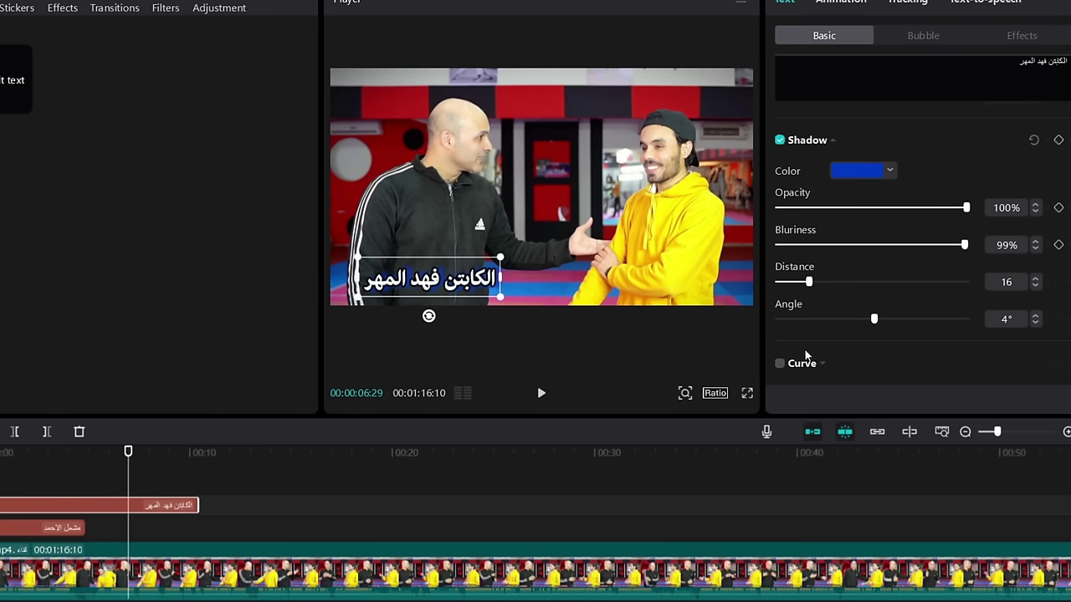
# Enable Curve on the الكابتن فهد المهر caption, test the bend, and leave strength at 0°
pyautogui.click(778, 363)
pyautogui.scroll(-2, 803, 355)
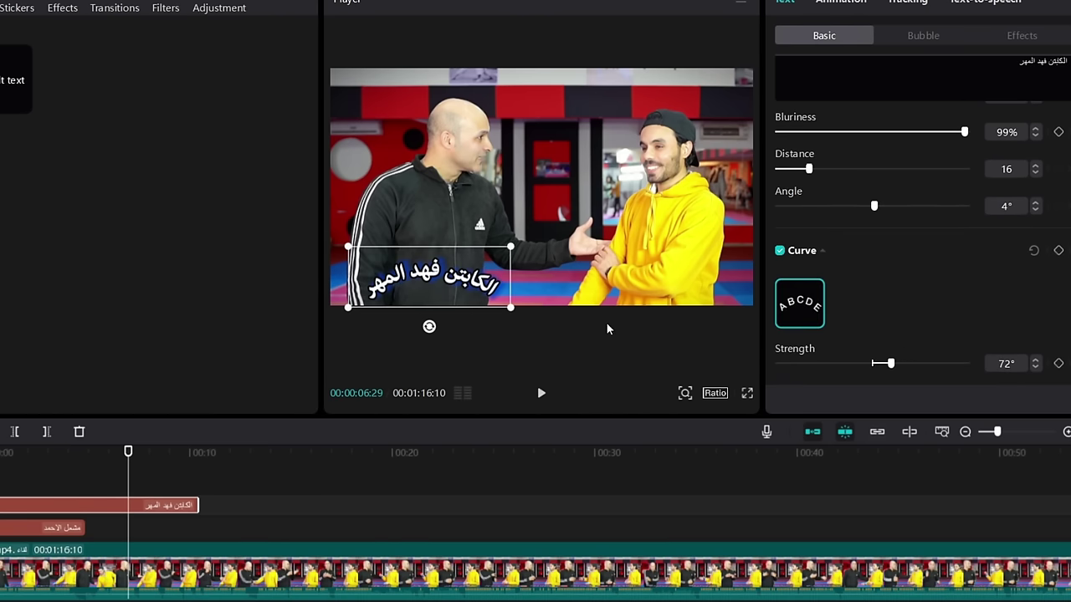
pyautogui.moveTo(885, 364)
pyautogui.mouseDown()
pyautogui.moveTo(945, 368)
pyautogui.moveTo(803, 364)
pyautogui.moveTo(920, 363)
pyautogui.moveTo(862, 364)
pyautogui.moveTo(872, 367)
pyautogui.mouseUp()
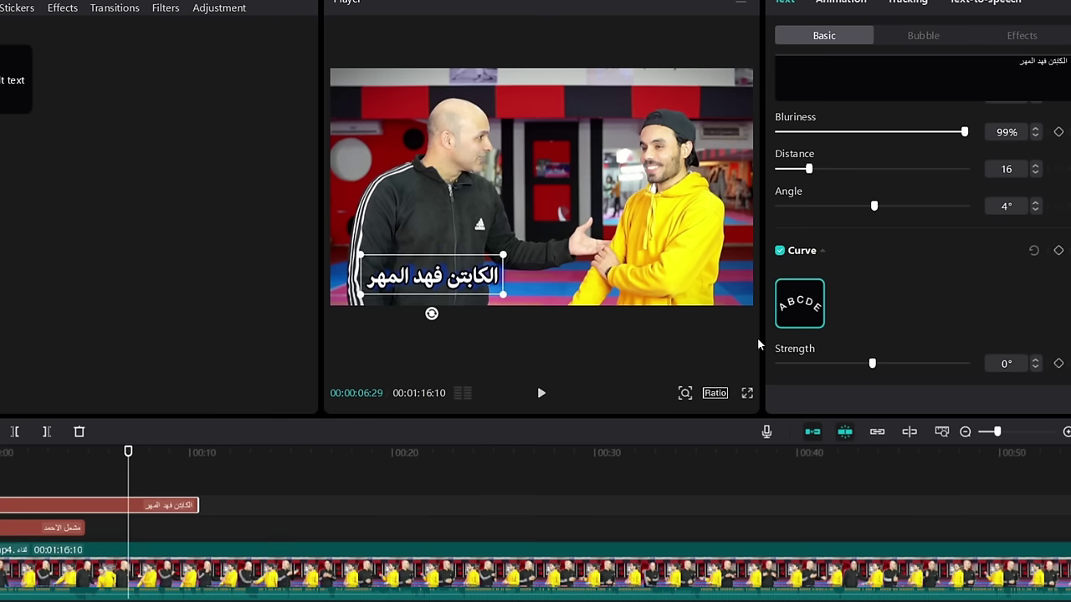
pyautogui.scroll(5, 991, 159)
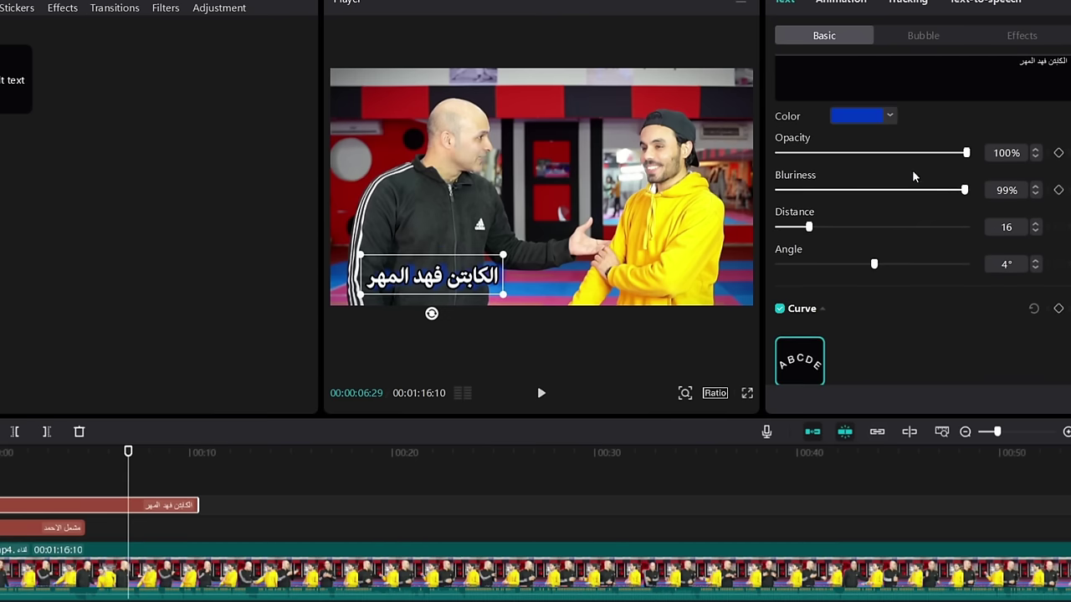
pyautogui.scroll(3, 916, 152)
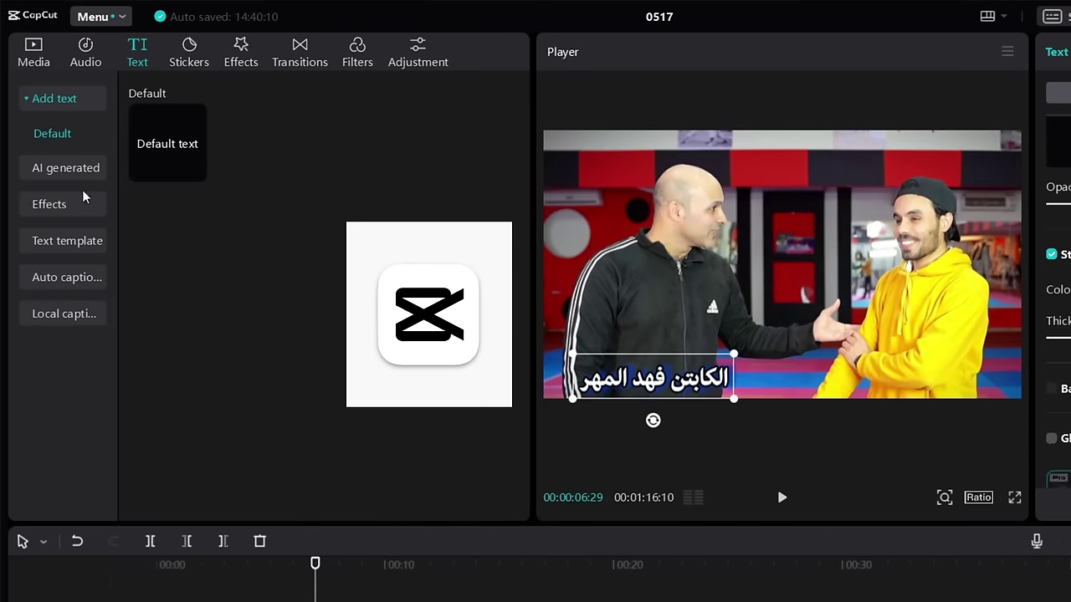
# Show the Trending category of text effects and preview a cyan outlined ART preset
pyautogui.click(81, 174)
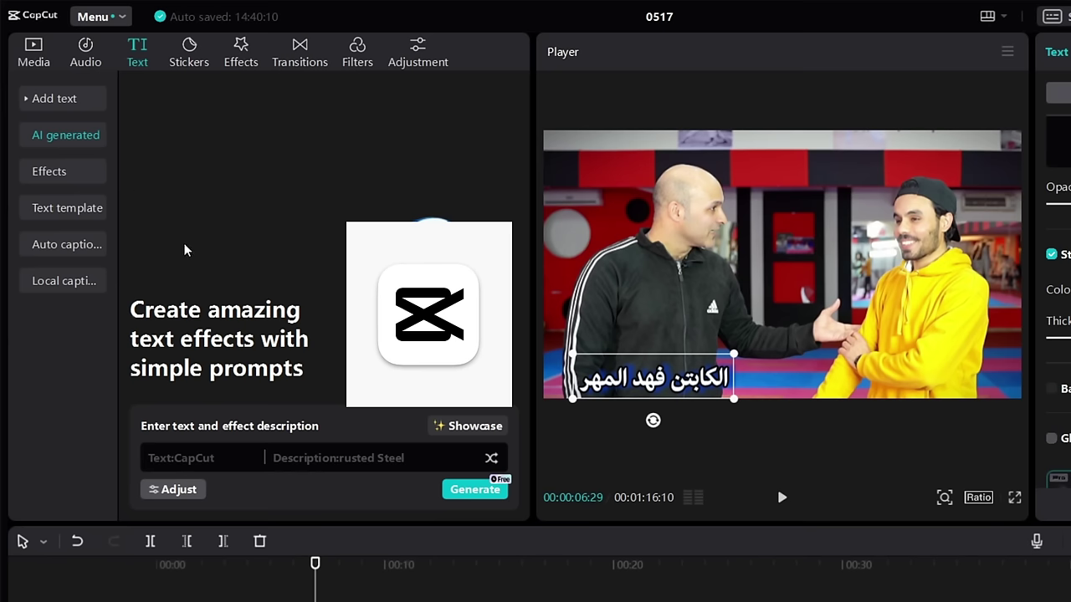
pyautogui.click(88, 178)
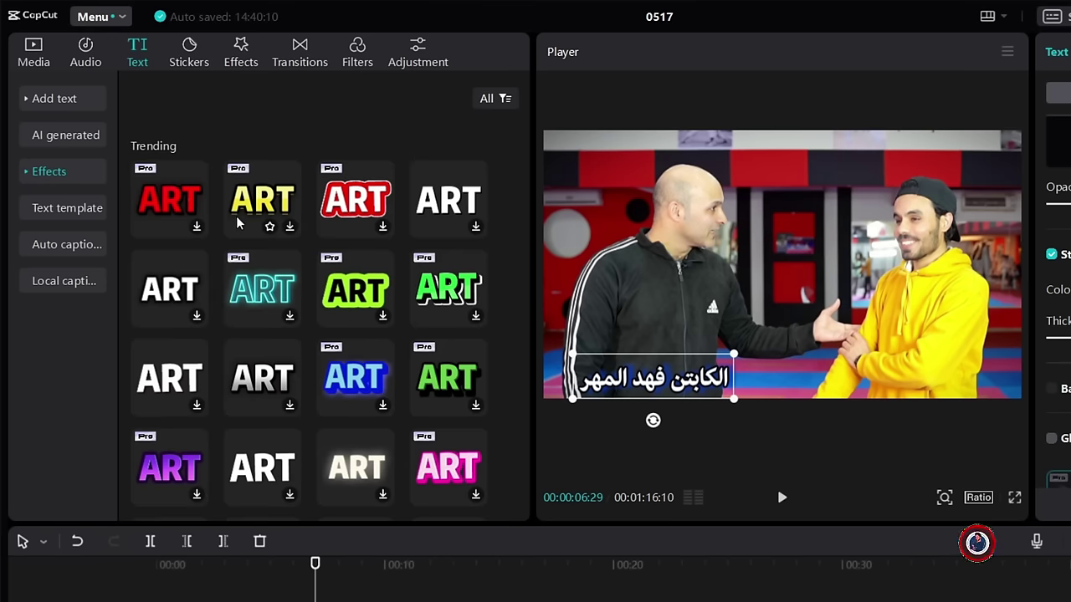
pyautogui.scroll(-5, 423, 333)
pyautogui.scroll(-10, 423, 333)
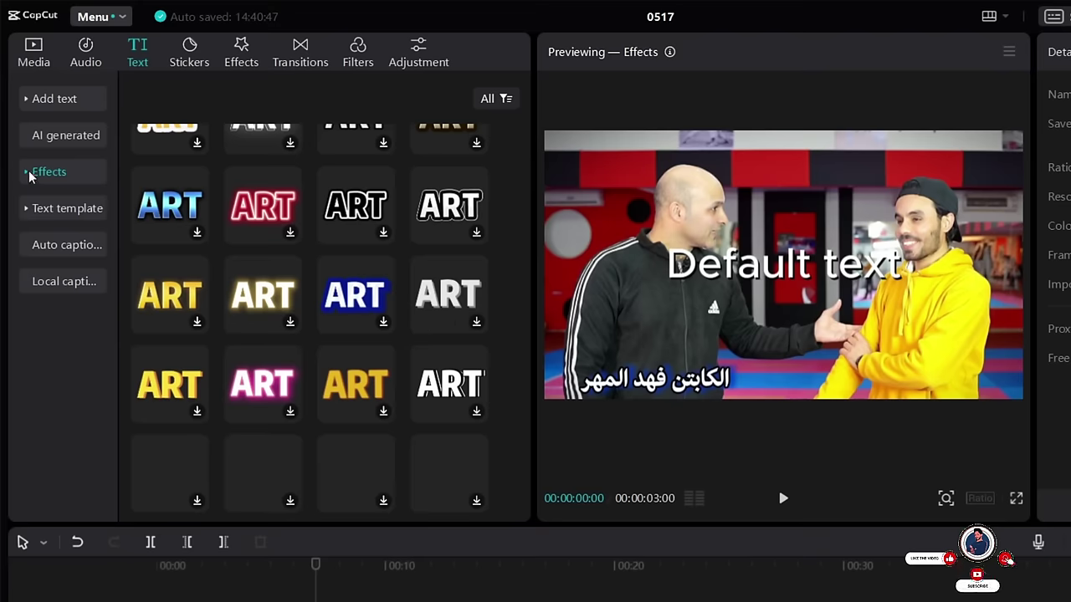
pyautogui.click(34, 173)
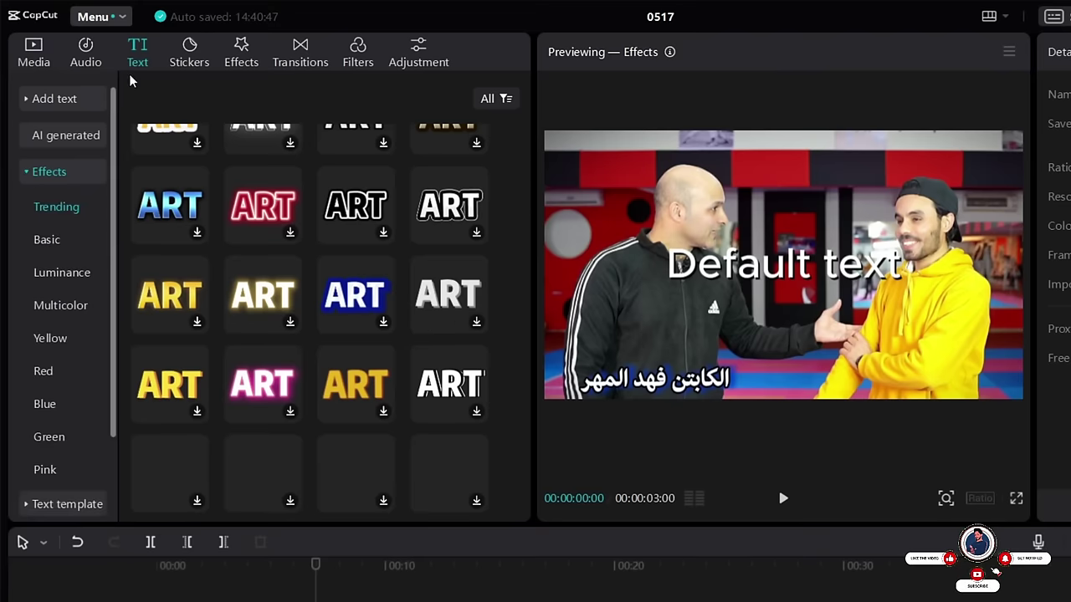
pyautogui.scroll(-2, 37, 370)
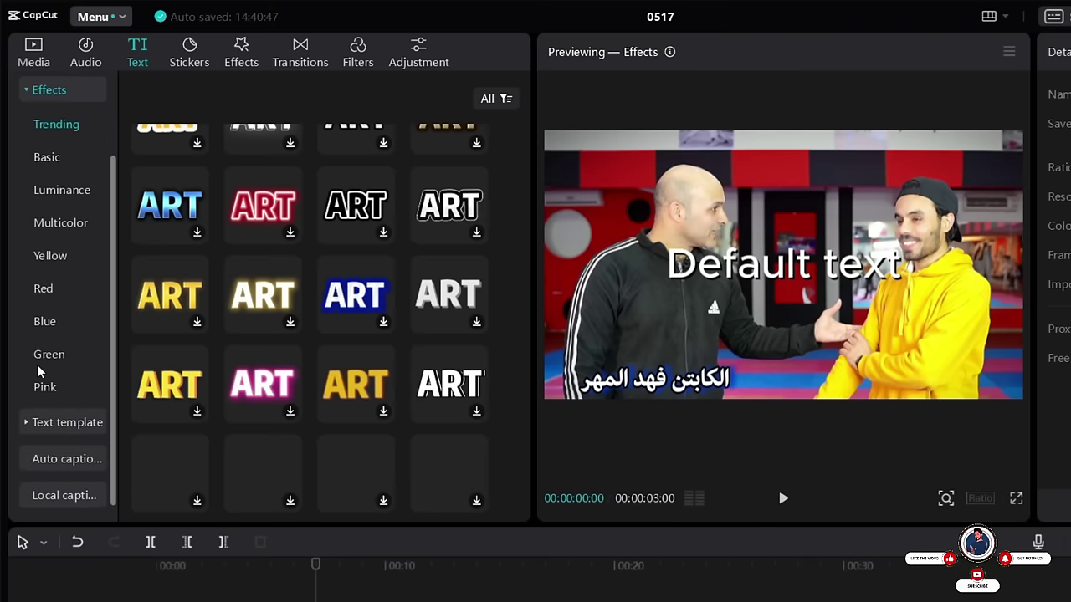
pyautogui.scroll(2, 36, 368)
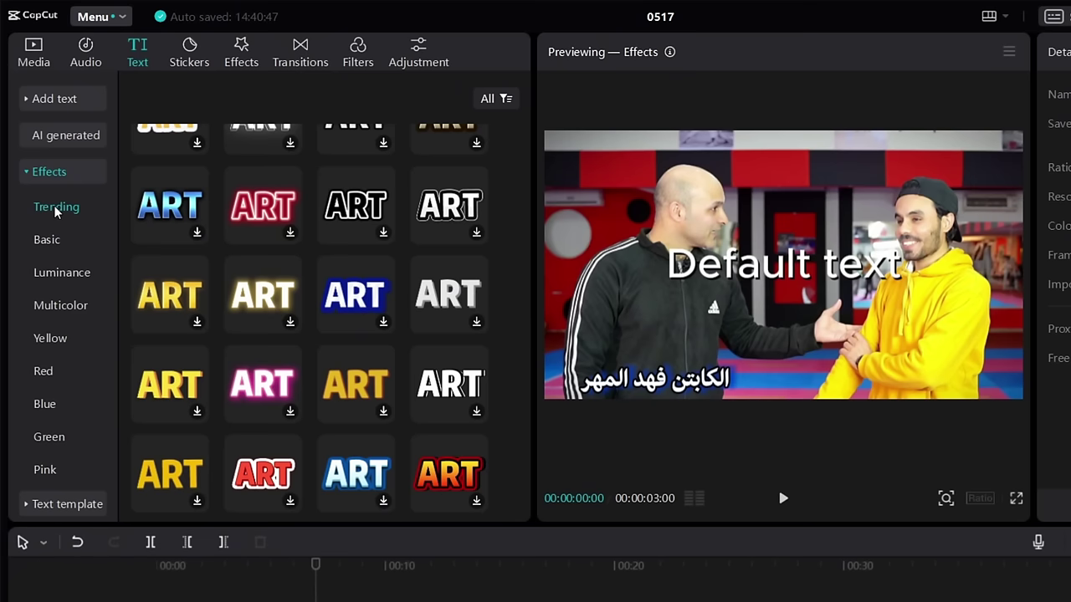
pyautogui.click(56, 210)
pyautogui.scroll(-5, 256, 167)
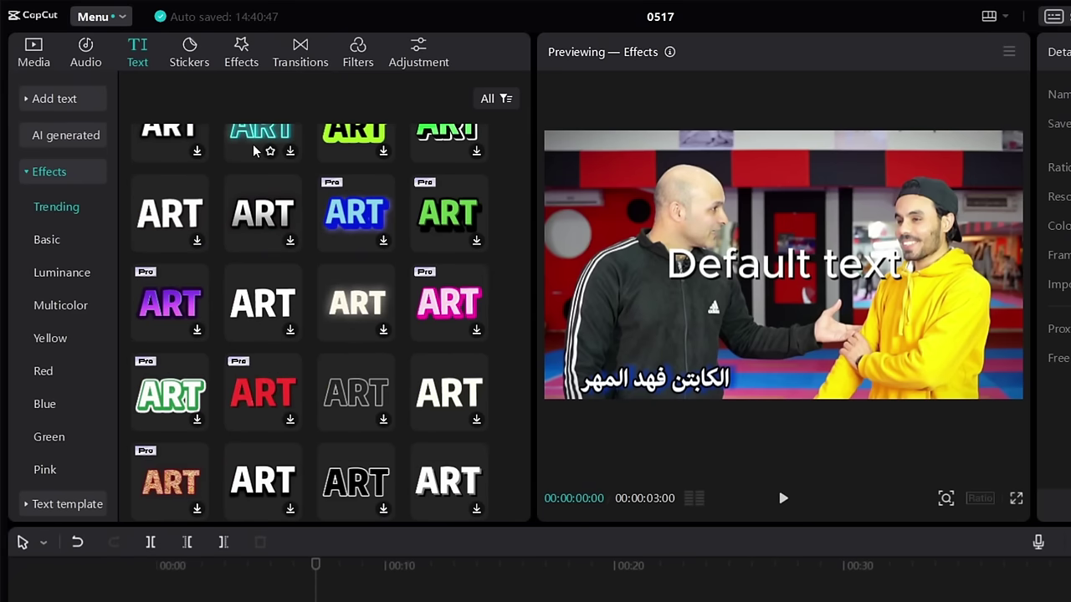
pyautogui.click(258, 146)
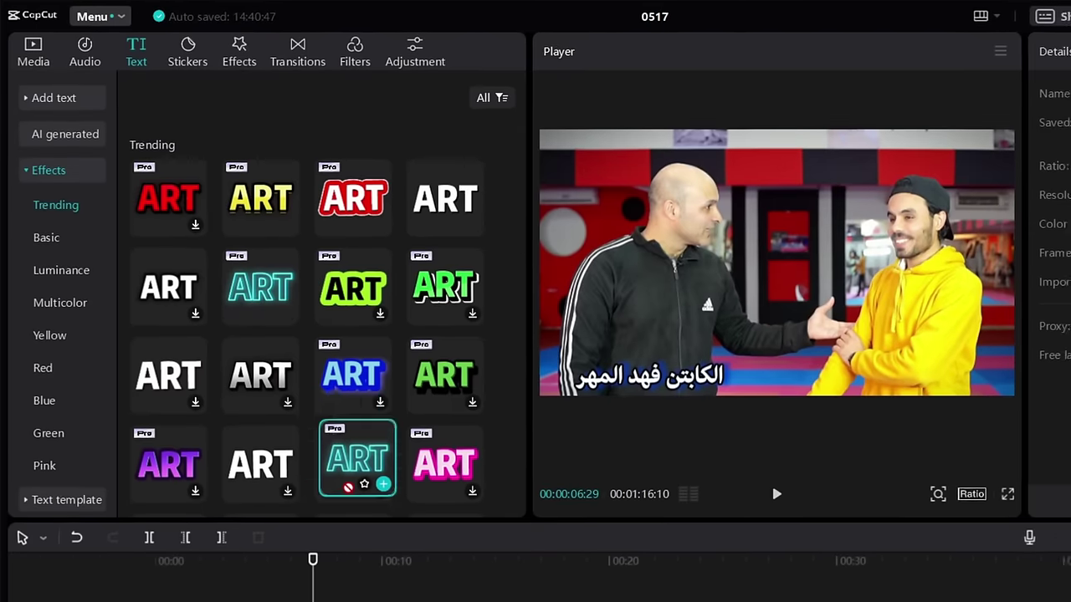
# Replace the Default text clip's placeholder with مشعل
pyautogui.click(329, 477)
pyautogui.click(326, 466)
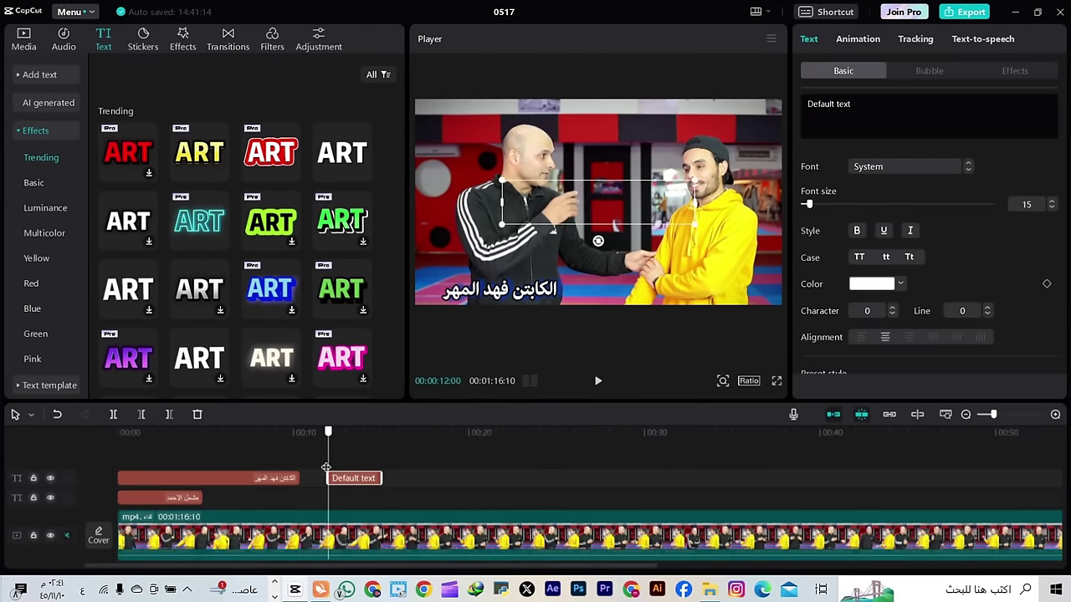
pyautogui.hotkey('ctrl', 'a')
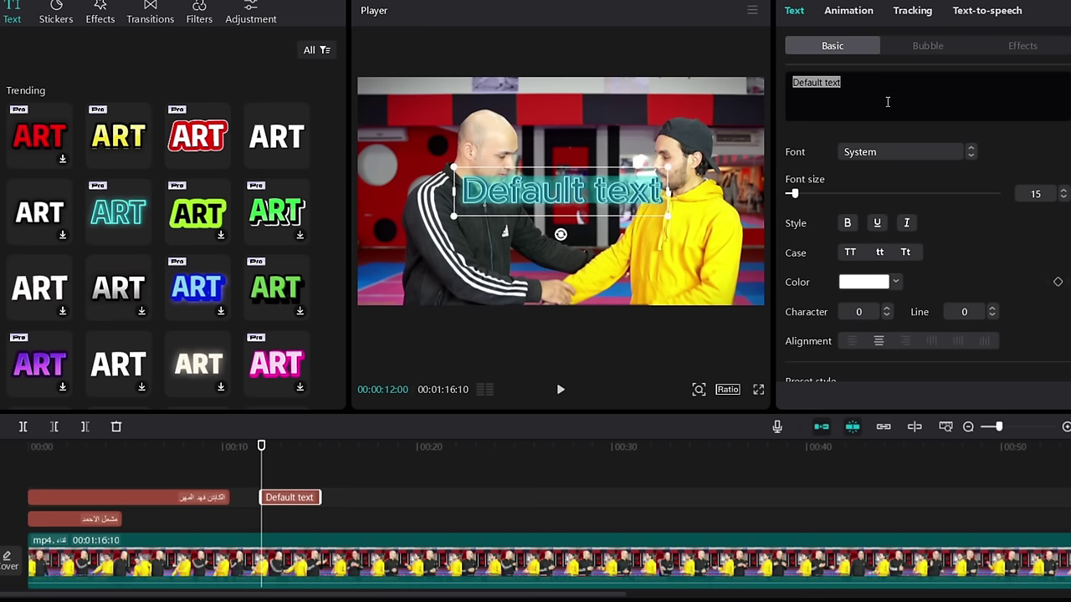
pyautogui.write('مشعل')
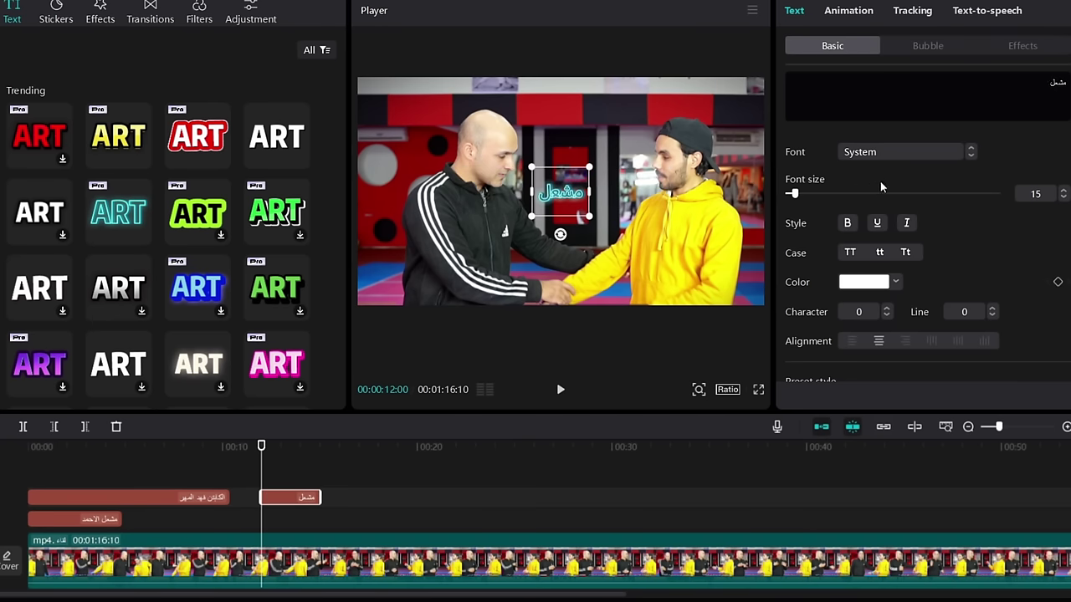
# Set مشعل to IBM Plex Sans Arabic, enlarge it and place it over the man in yellow
pyautogui.click(904, 155)
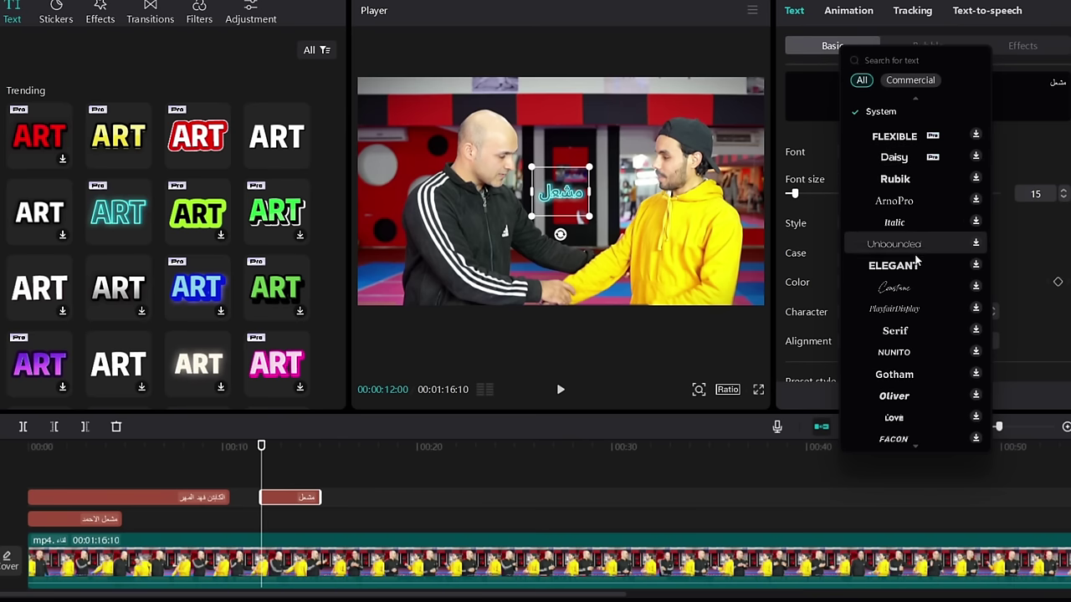
pyautogui.scroll(5, 916, 165)
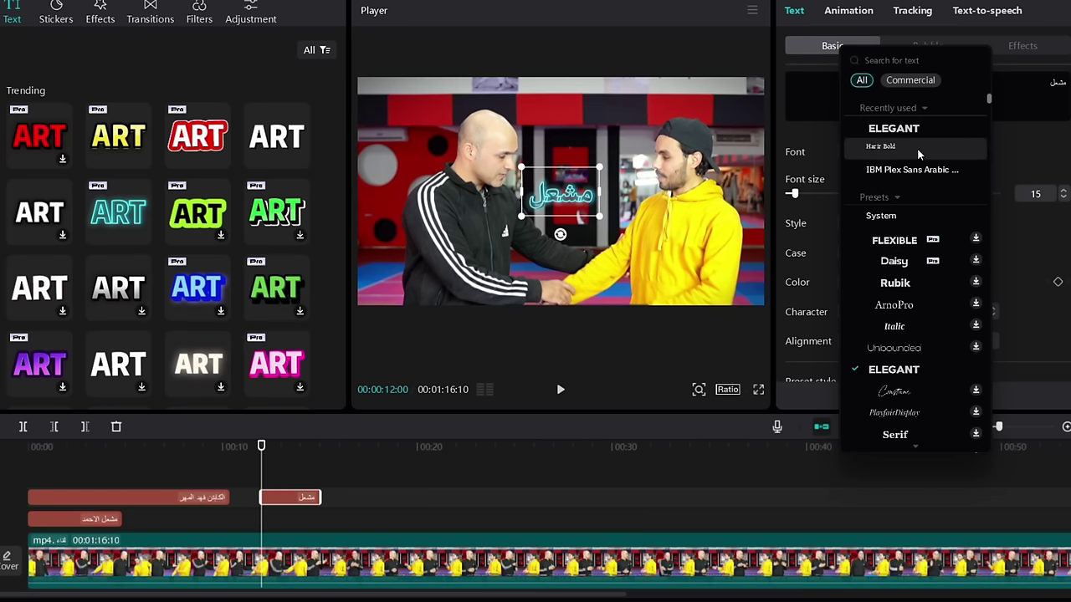
pyautogui.click(913, 171)
pyautogui.moveTo(591, 222); pyautogui.dragTo(680, 249)
# Add a pink gradient effect caption near 00:25, then collapse the Effects categories
pyautogui.scroll(2, 384, 193)
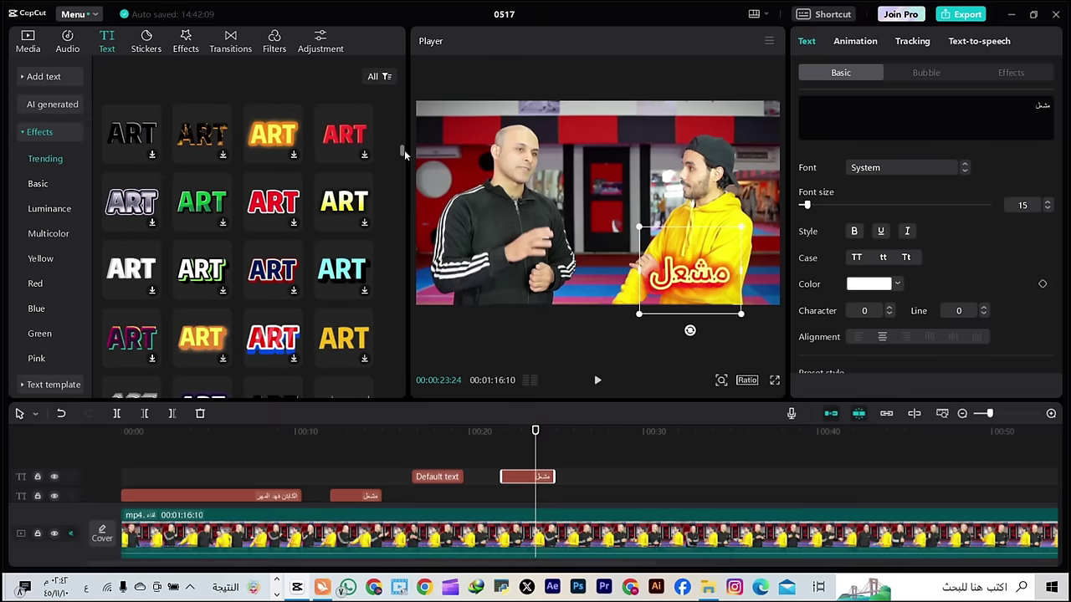
pyautogui.moveTo(402, 154); pyautogui.dragTo(384, 228)
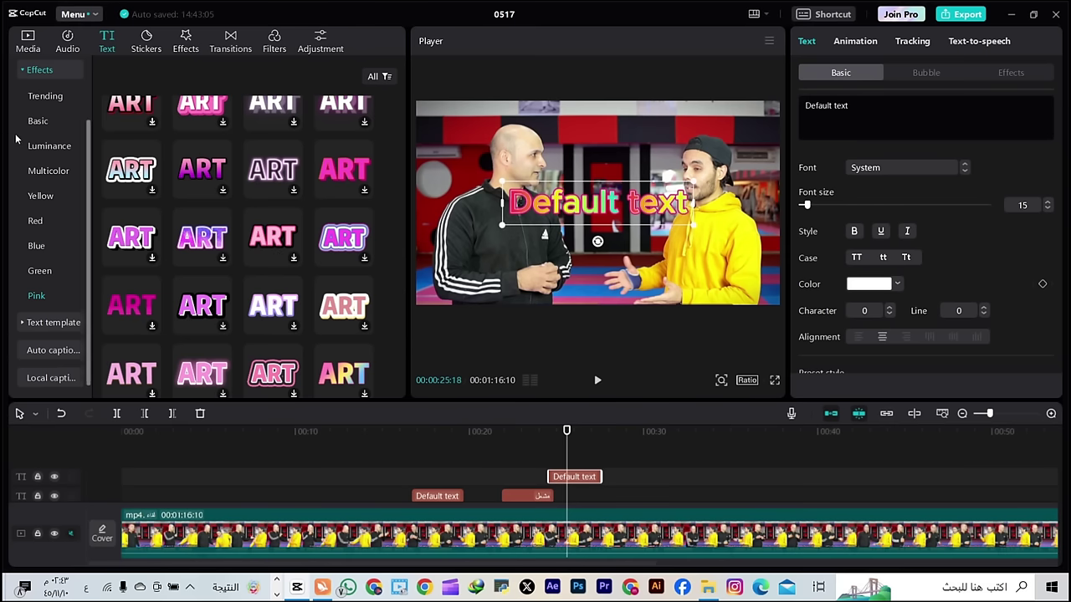
pyautogui.scroll(2, 42, 134)
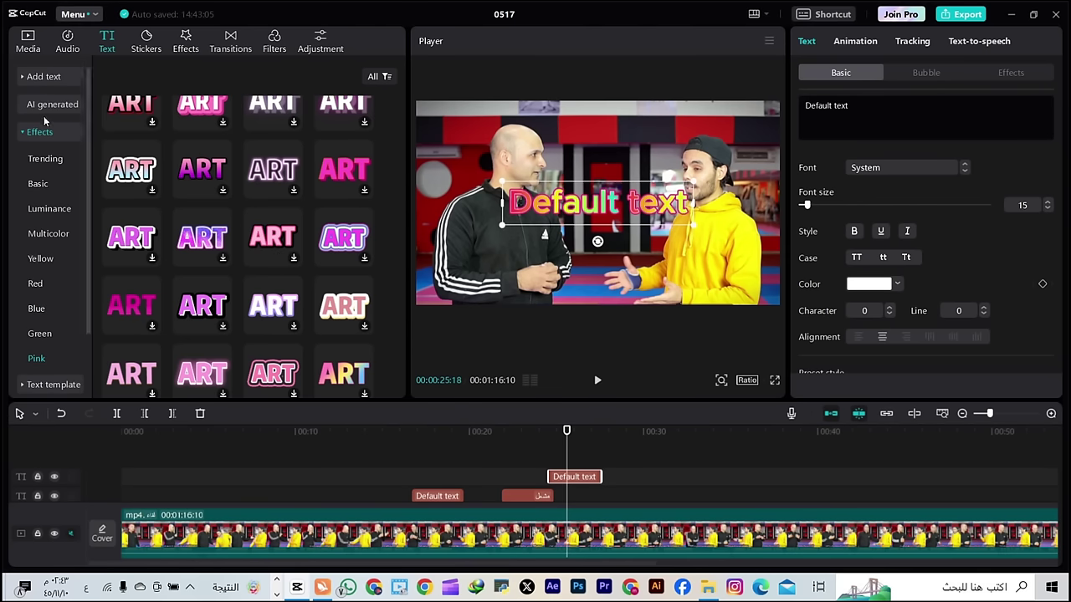
pyautogui.click(40, 136)
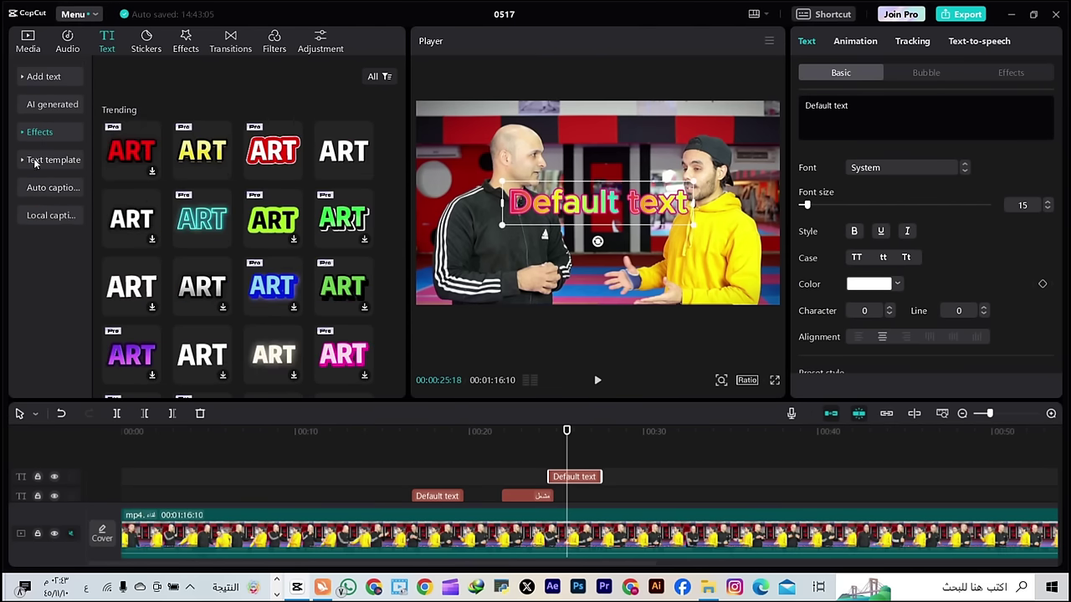
# At 00:27:03, replace the template's @ YOUR ACCOUNT text with مشعل
pyautogui.click(36, 162)
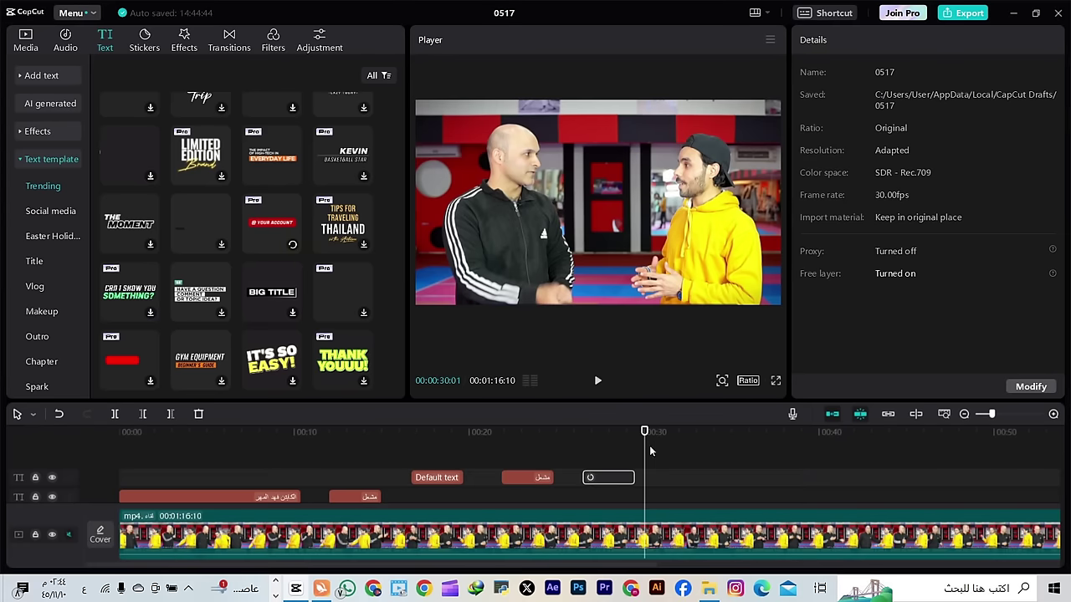
pyautogui.moveTo(645, 452); pyautogui.dragTo(593, 452)
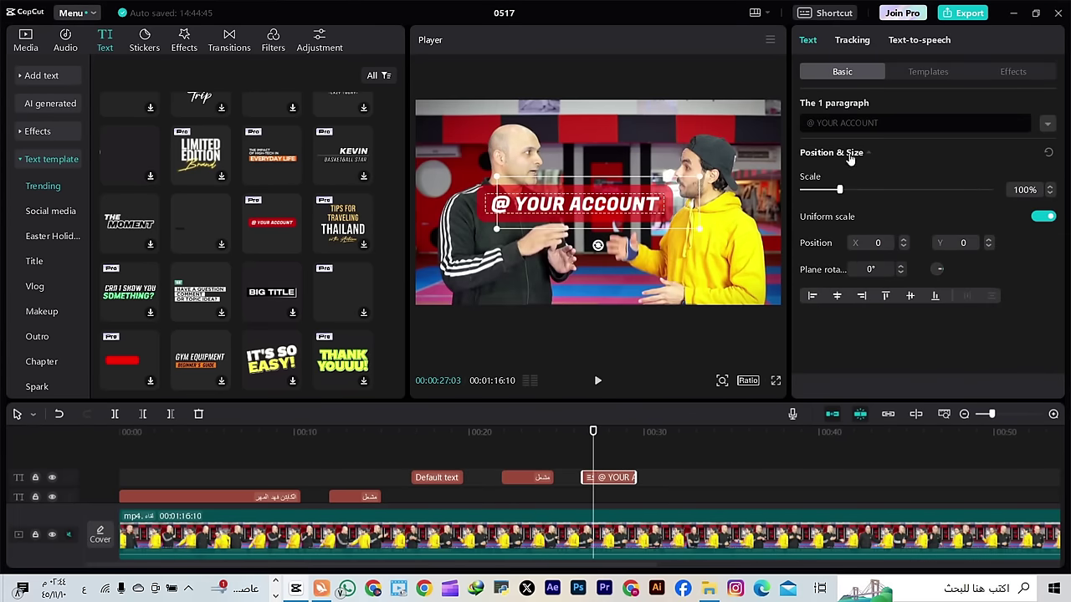
pyautogui.doubleClick(863, 123)
pyautogui.hotkey('ctrl', 'a')
pyautogui.press('BackSpace')
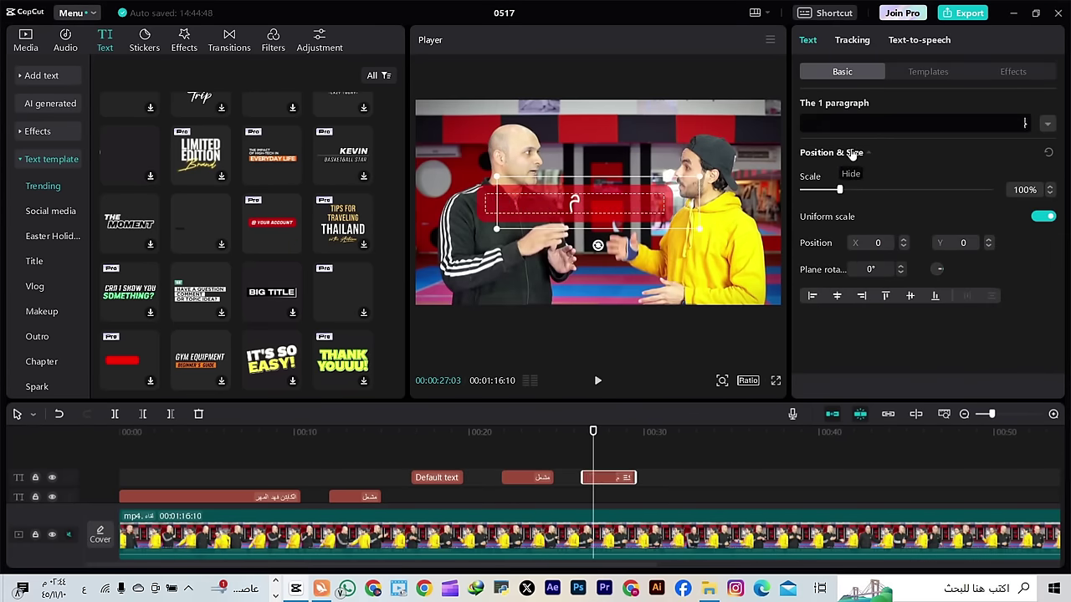
pyautogui.write('مشعل')
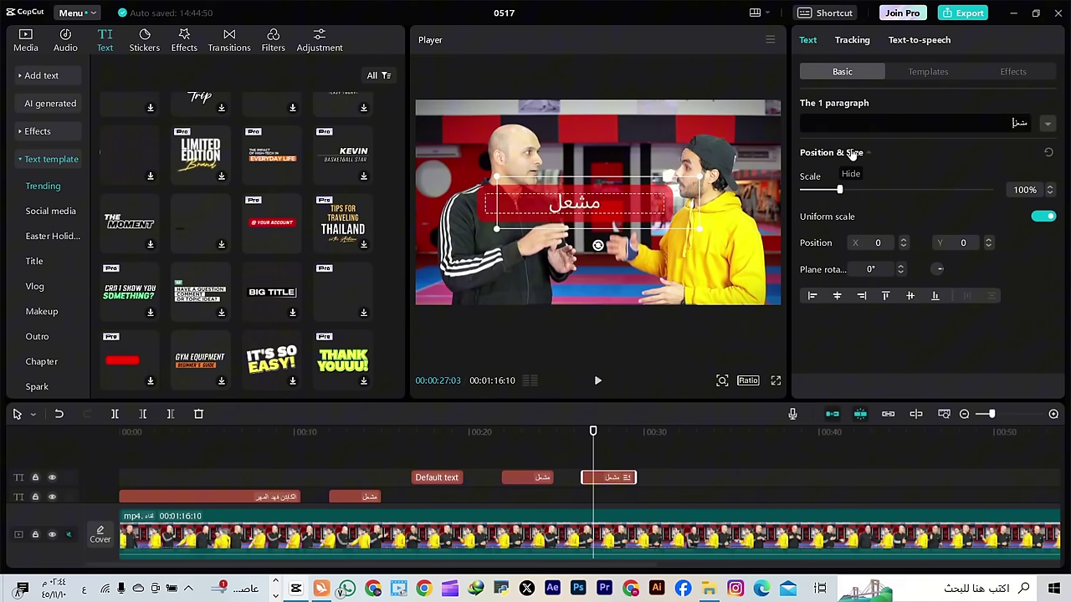
# Move مشعل to the lower right, preview it, and add the READ MORE template near 00:30
pyautogui.moveTo(522, 191); pyautogui.dragTo(652, 266)
pyautogui.click(597, 380)
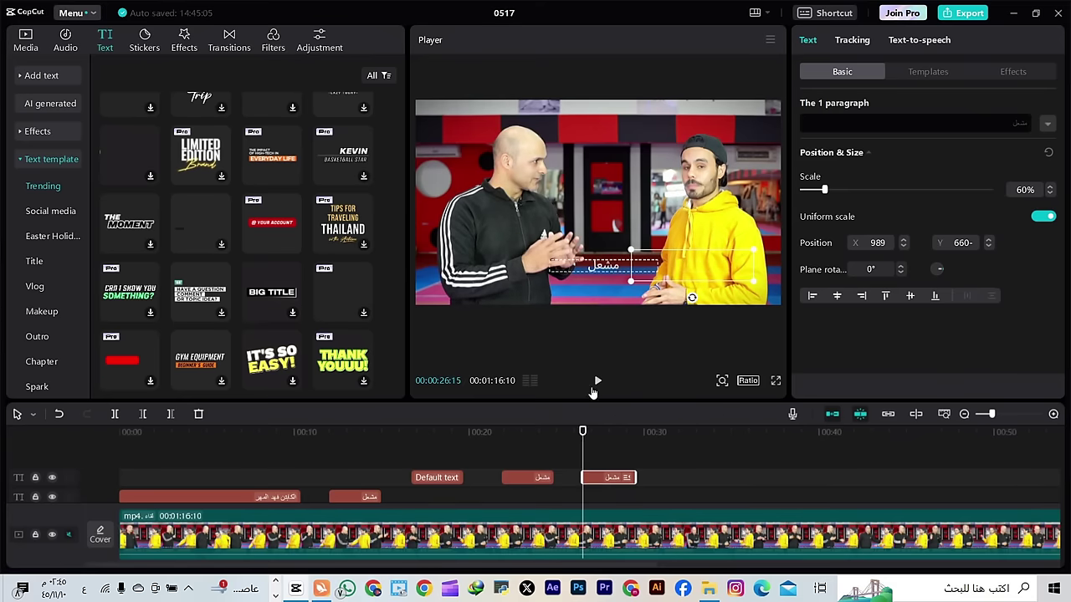
pyautogui.click(599, 382)
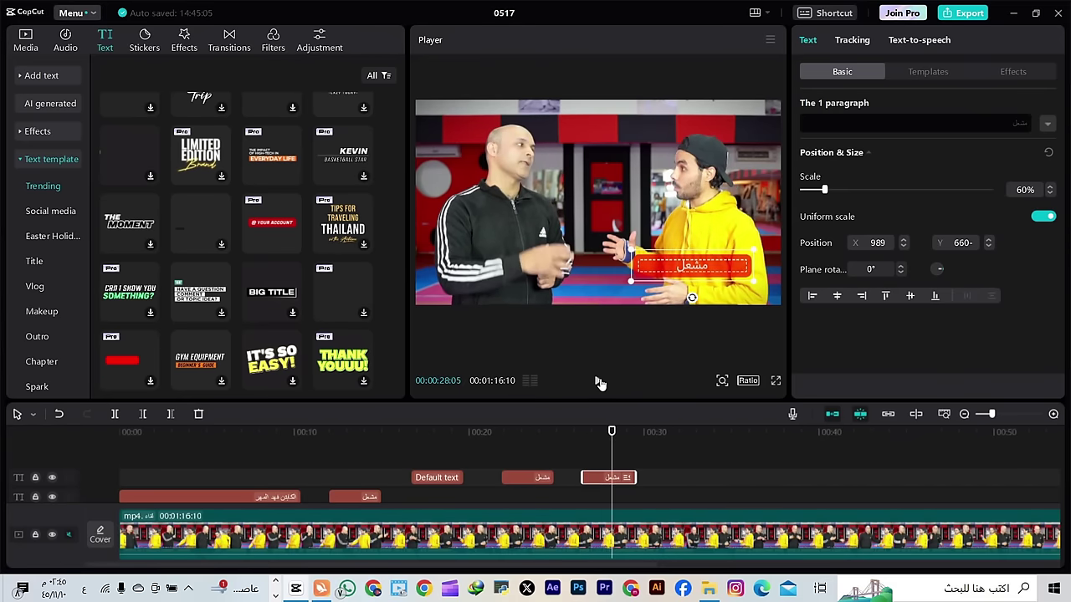
pyautogui.moveTo(192, 224); pyautogui.dragTo(655, 475)
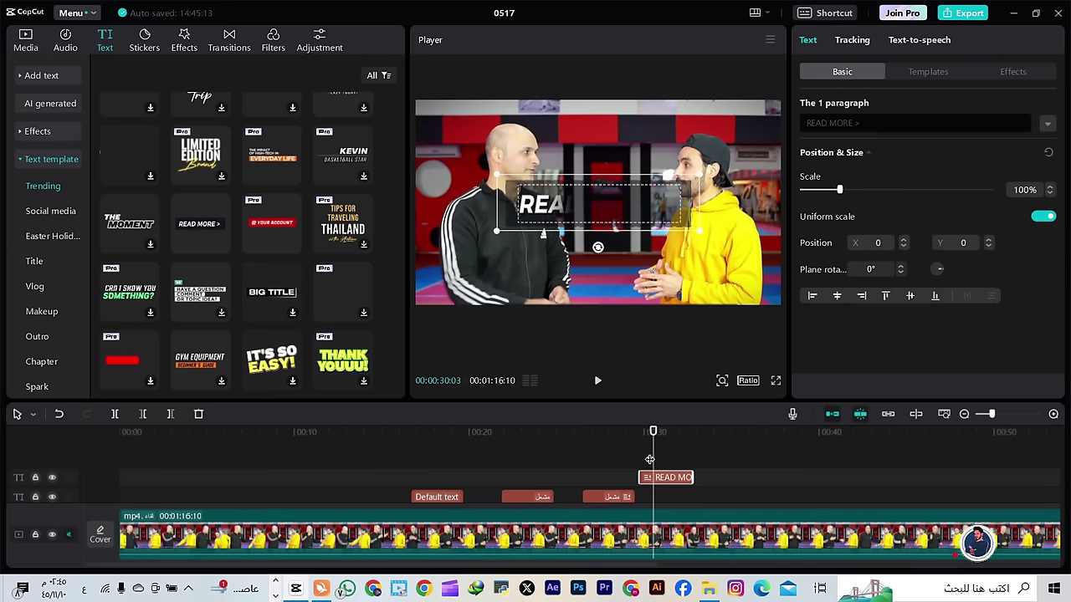
# Change the READ MORE text to مثلا, place its clip after the others, and preview it
pyautogui.hotkey('ctrl', 'a')
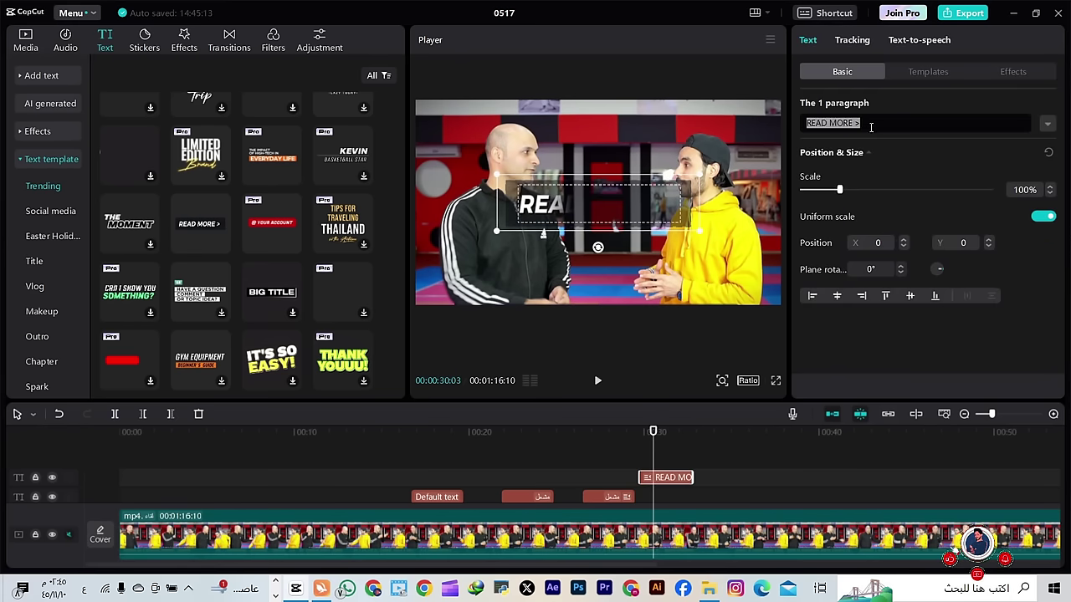
pyautogui.write('مثلا')
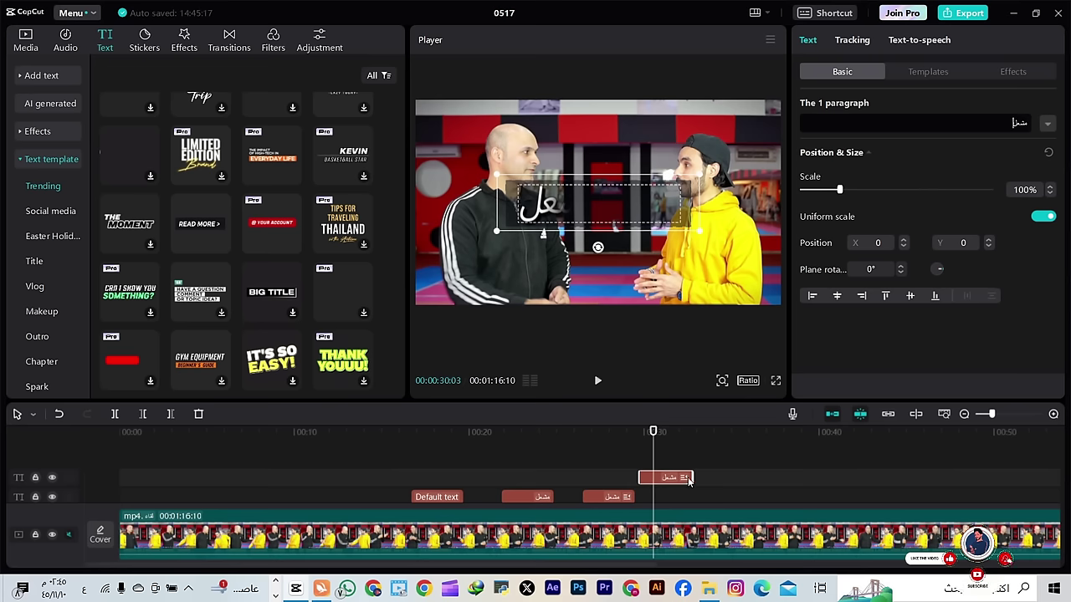
pyautogui.moveTo(686, 486); pyautogui.dragTo(710, 501)
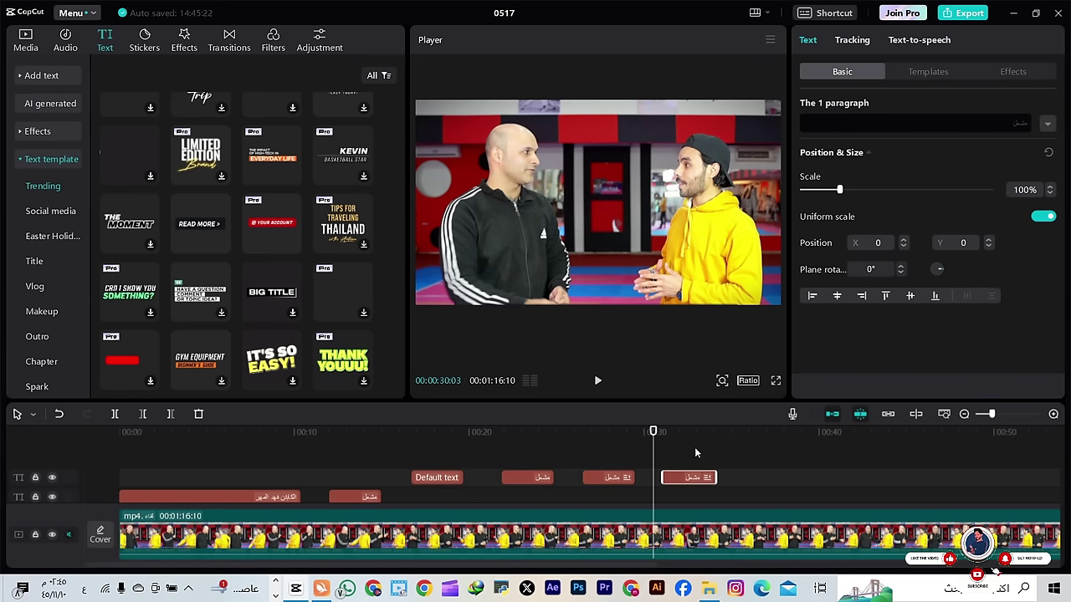
pyautogui.click(598, 381)
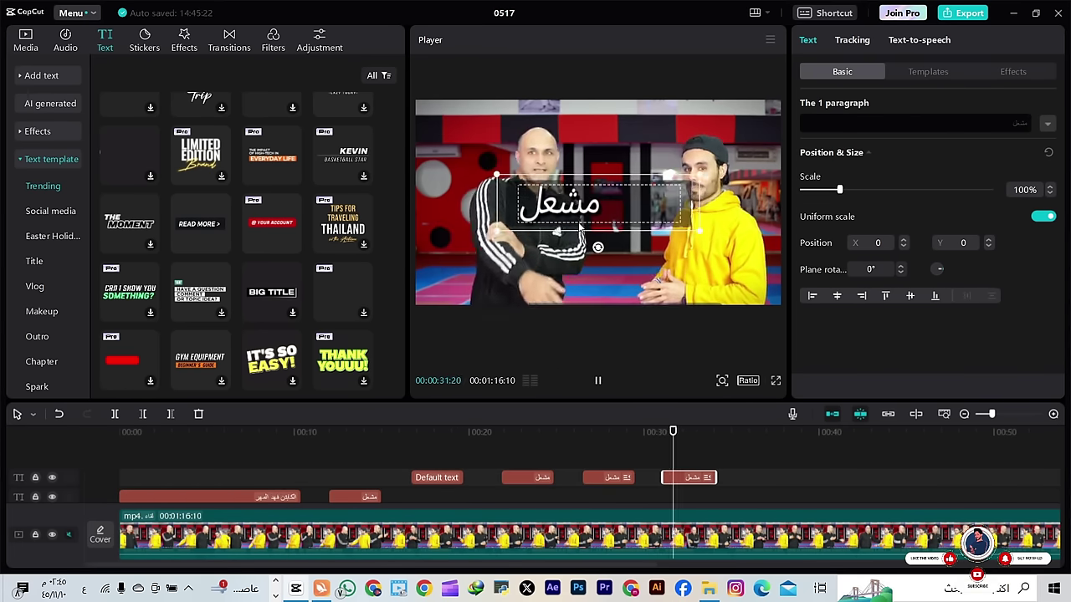
pyautogui.click(597, 380)
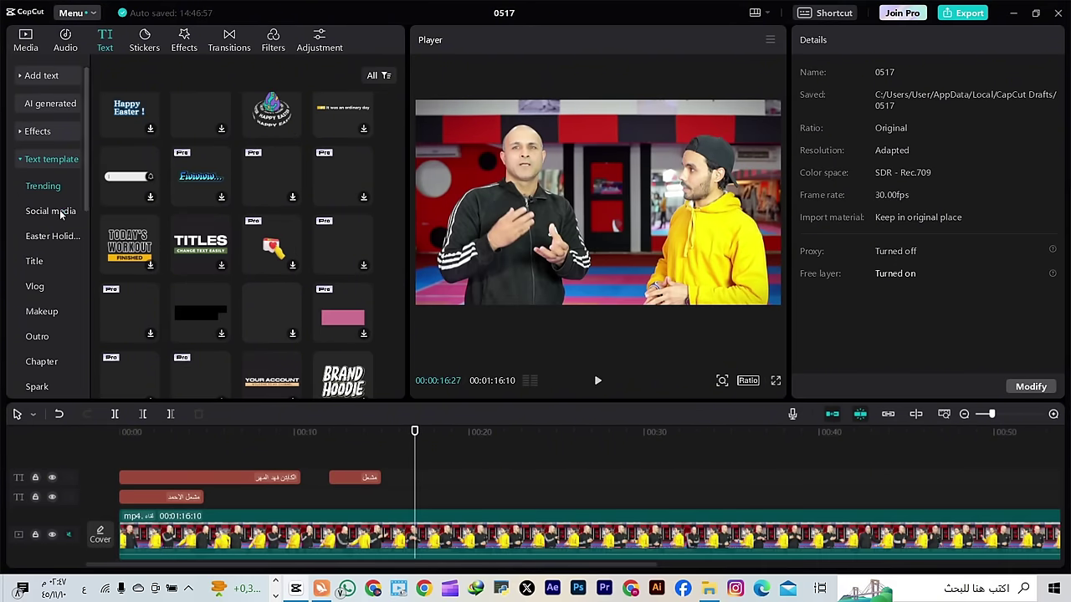
pyautogui.click(61, 214)
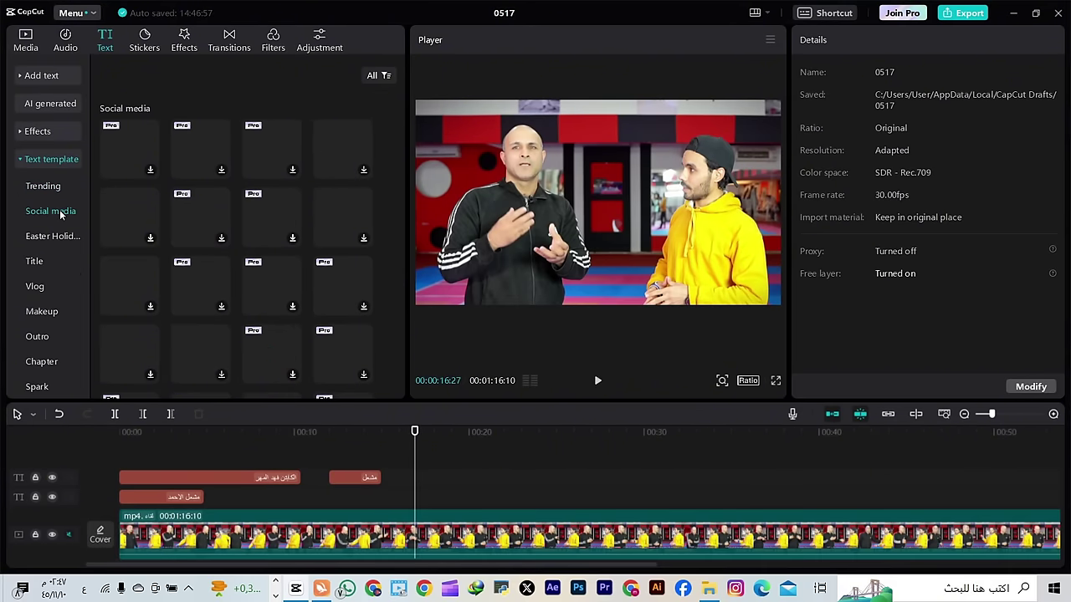
# Add the red arrow and bell SUBSCRIBE templates from Social media to the timeline
pyautogui.click(200, 204)
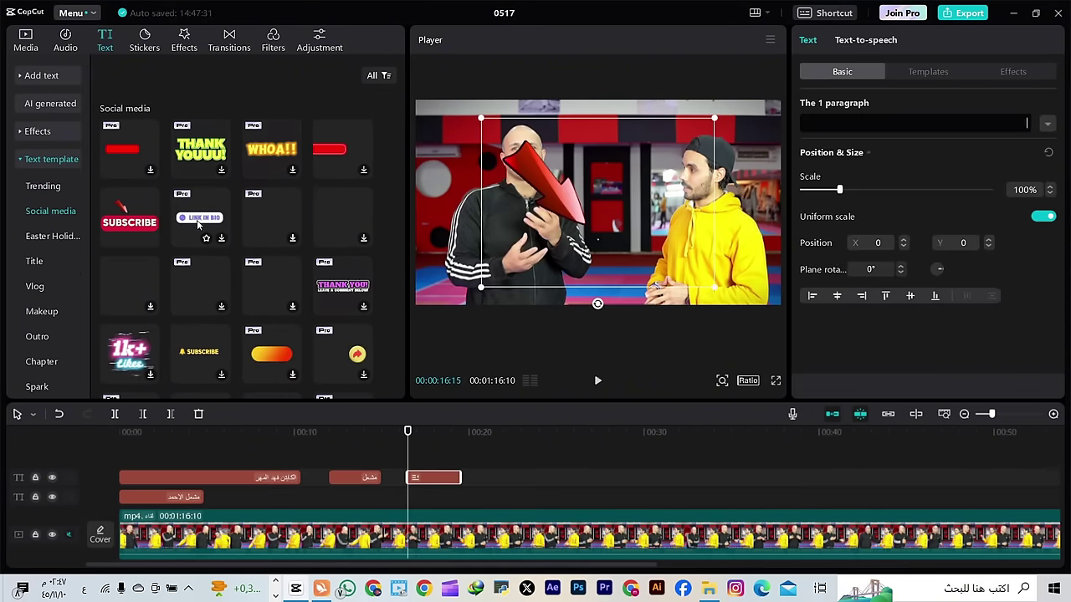
pyautogui.scroll(-1, 283, 296)
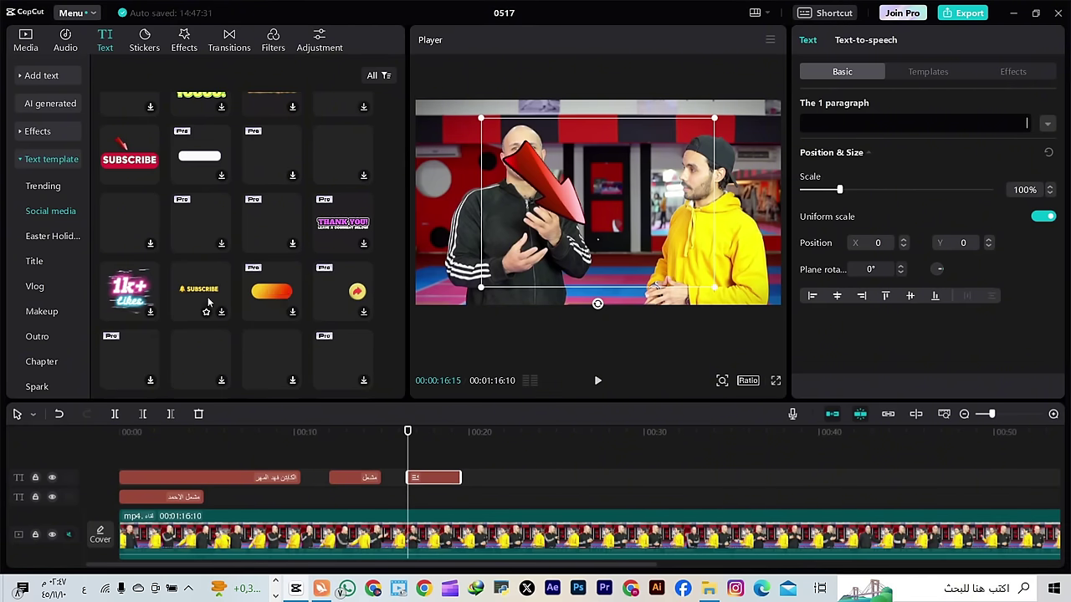
pyautogui.moveTo(209, 294); pyautogui.dragTo(489, 512)
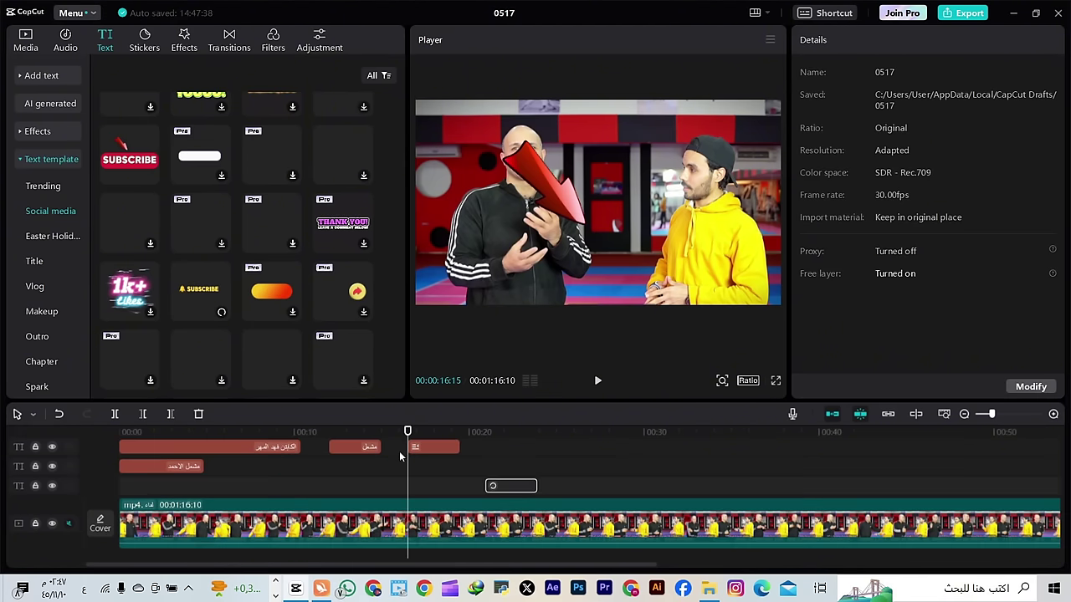
pyautogui.moveTo(406, 432); pyautogui.dragTo(513, 464)
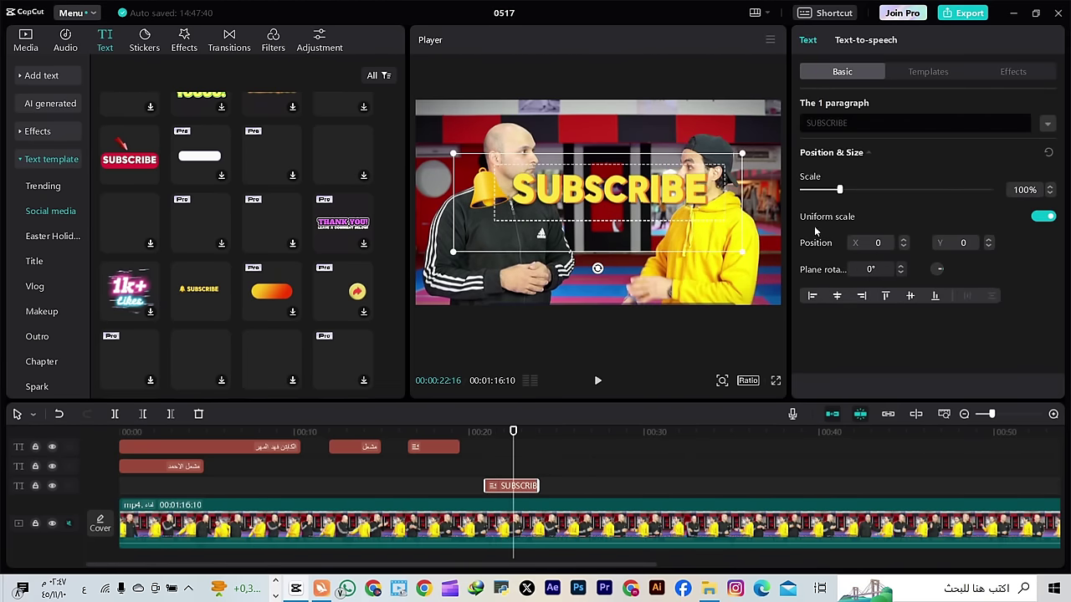
# Replace SUBSCRIBE with مشعل in the bell template's text
pyautogui.moveTo(872, 129); pyautogui.dragTo(799, 131)
pyautogui.press('BackSpace')
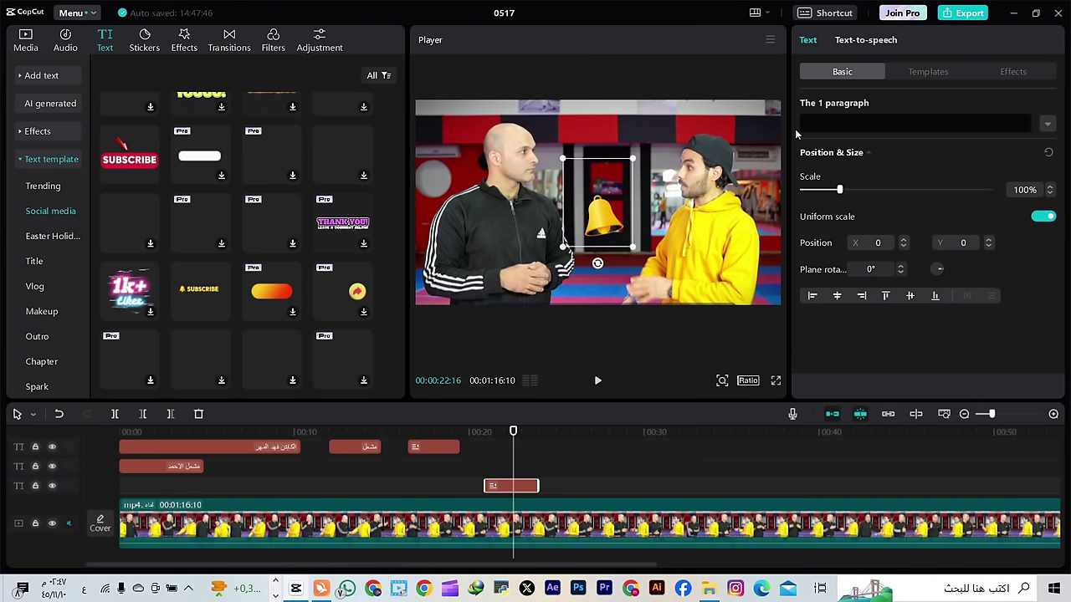
pyautogui.write('مش')
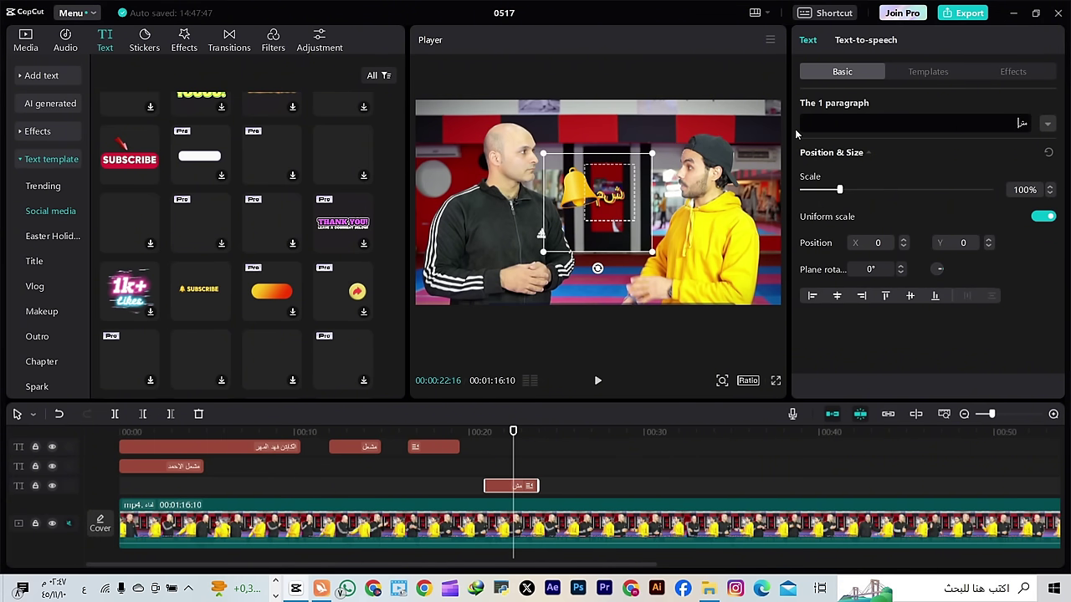
pyautogui.write('عل')
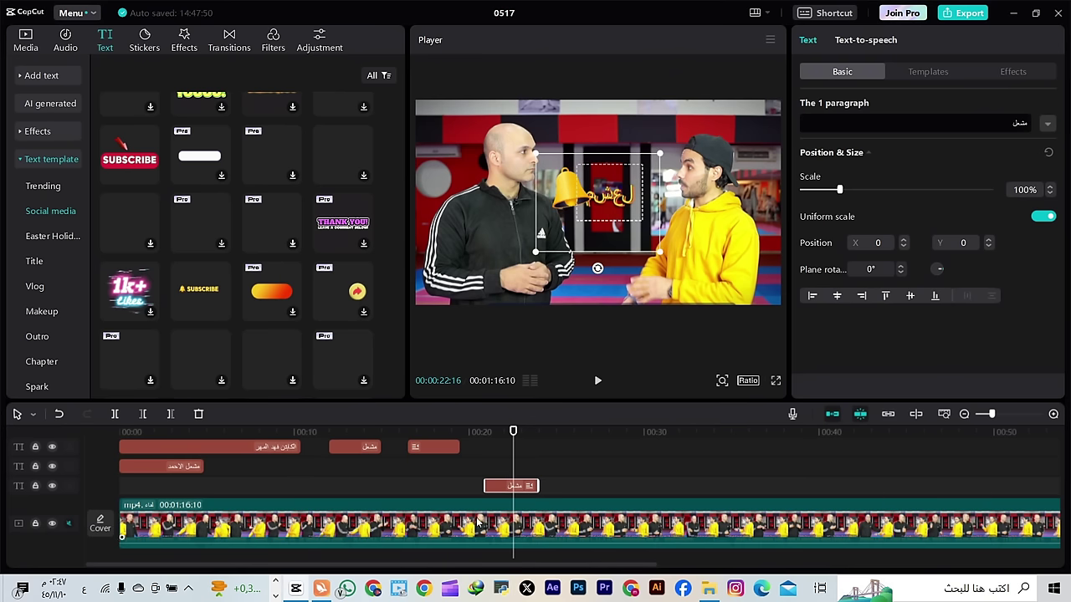
pyautogui.click(376, 591)
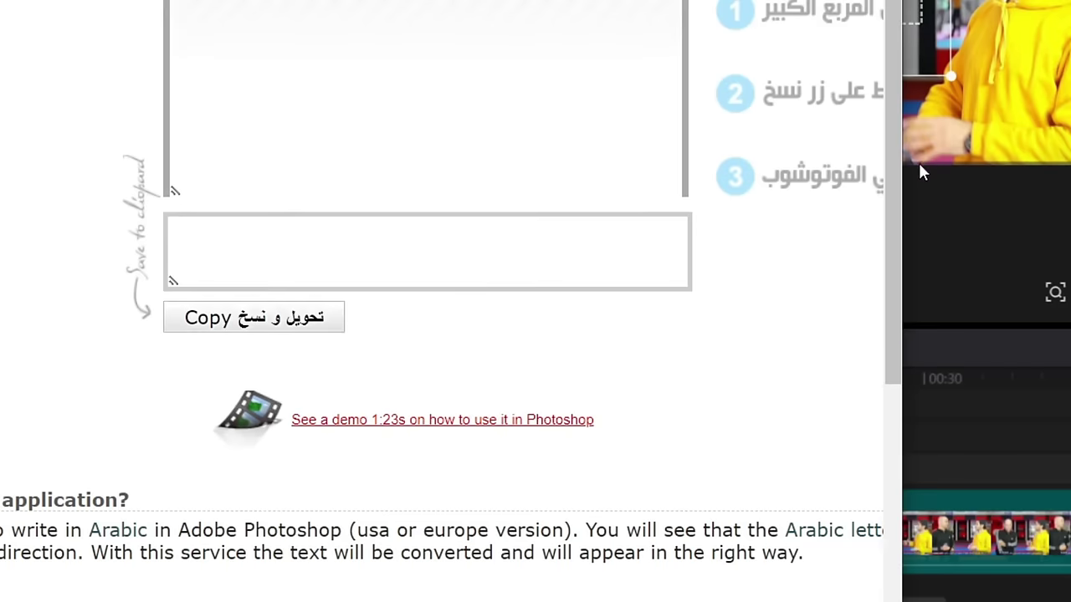
# Convert اشترك بقانتي on arabic-text.com and copy the reshaped output back to CapCut
pyautogui.scroll(3, 616, 303)
pyautogui.scroll(-2, 598, 173)
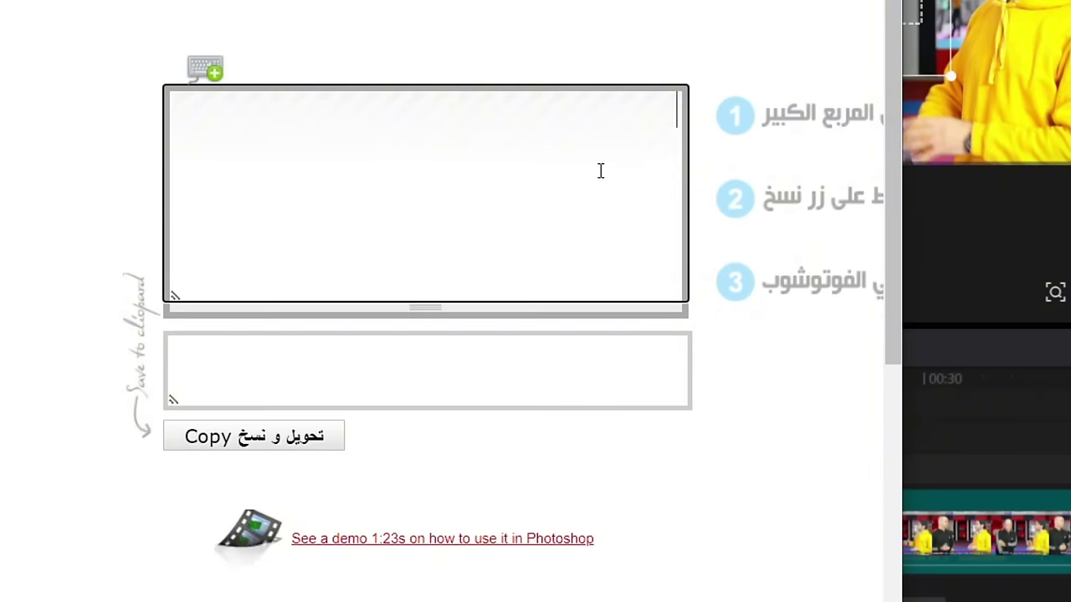
pyautogui.write('اش')
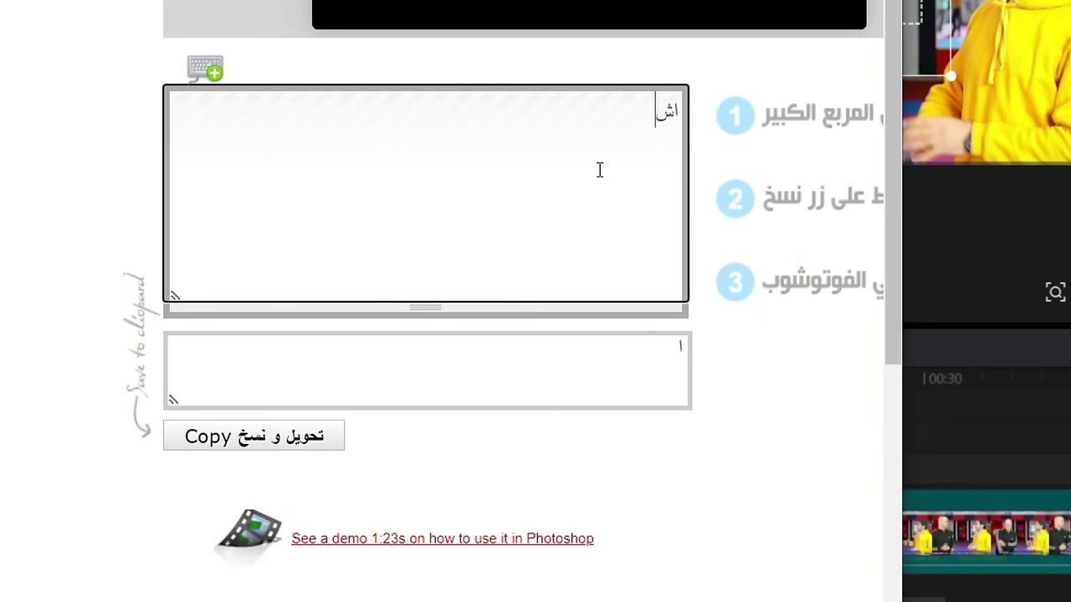
pyautogui.write('ترك بقانتي')
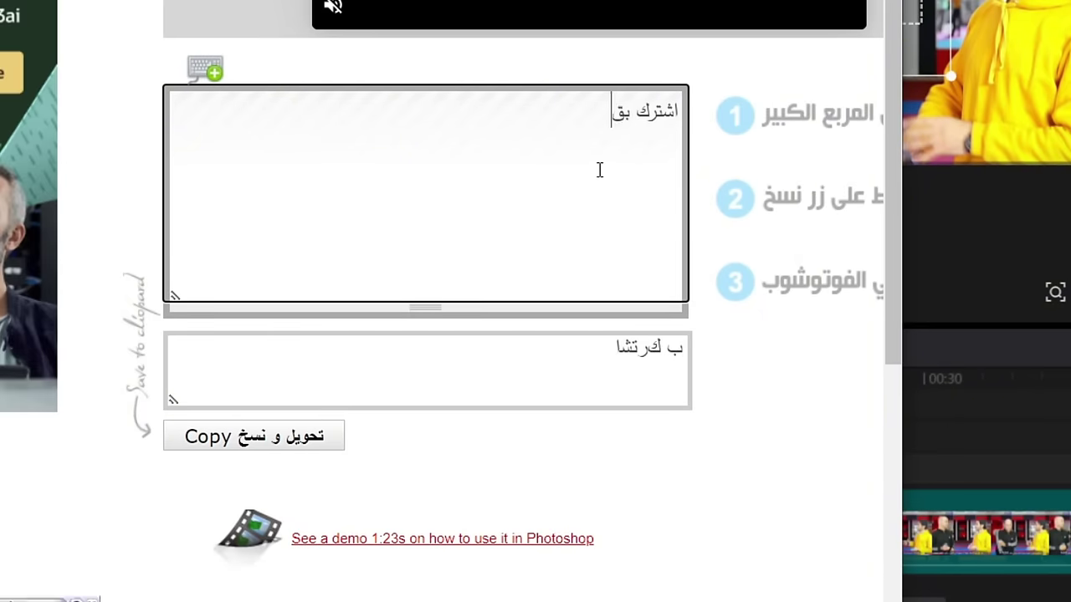
pyautogui.click(592, 335)
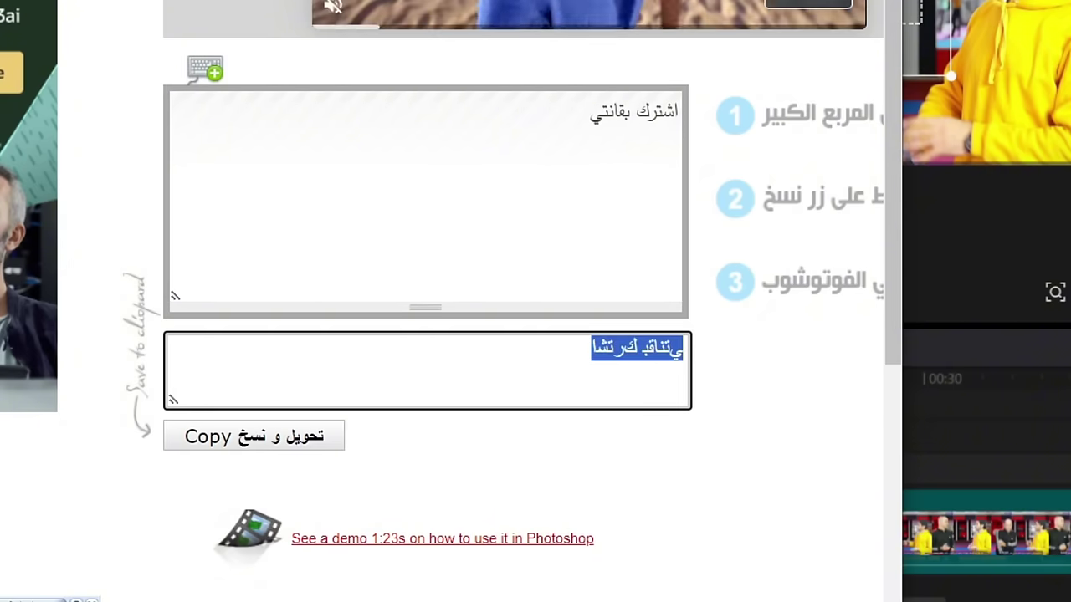
pyautogui.hotkey('alt', 'Tab')
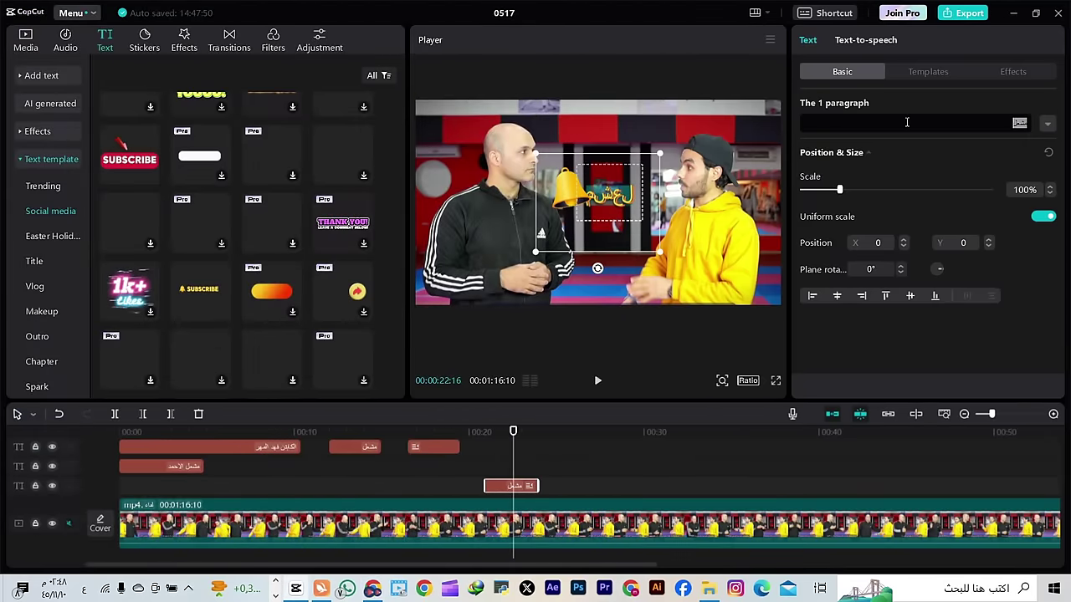
# Paste the converted اشترك بقانتي into the subscribe template and replay from about 00:20
pyautogui.hotkey('ctrl', 'a')
pyautogui.write('اشترك بقانتي')
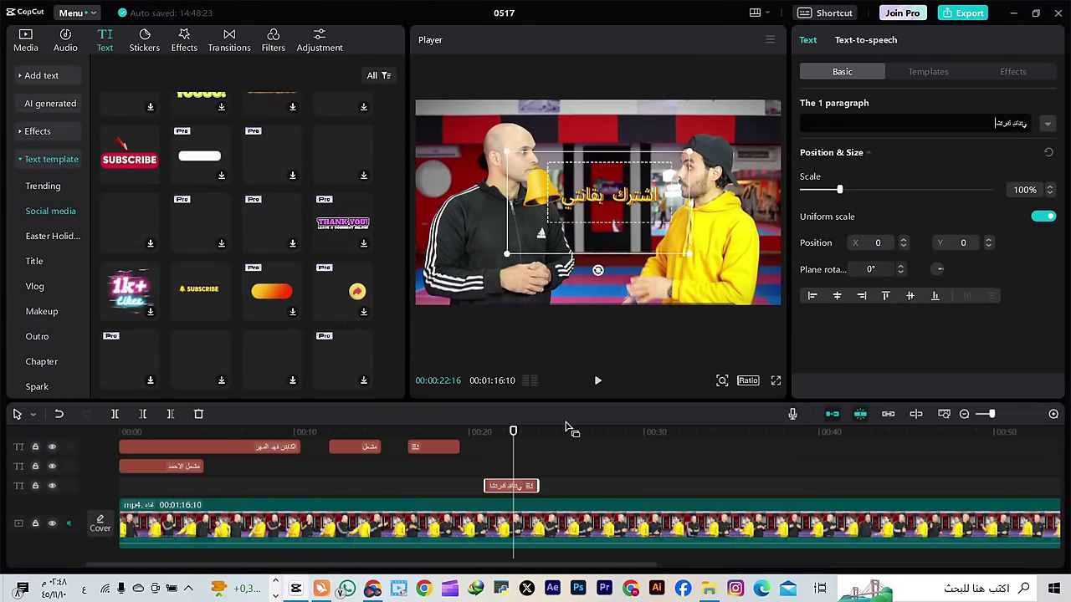
pyautogui.click(487, 451)
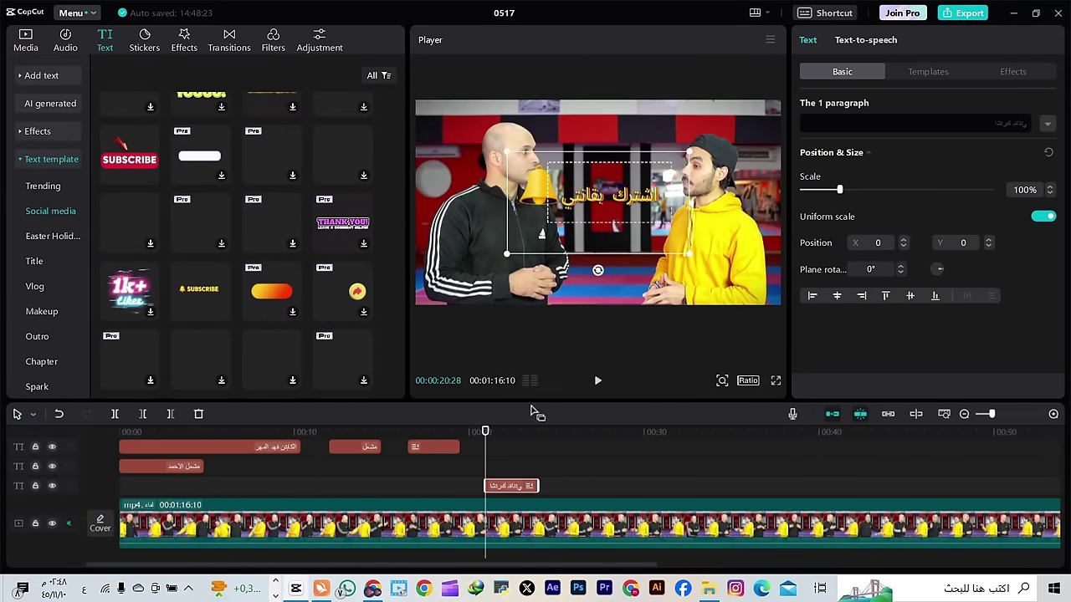
pyautogui.click(598, 380)
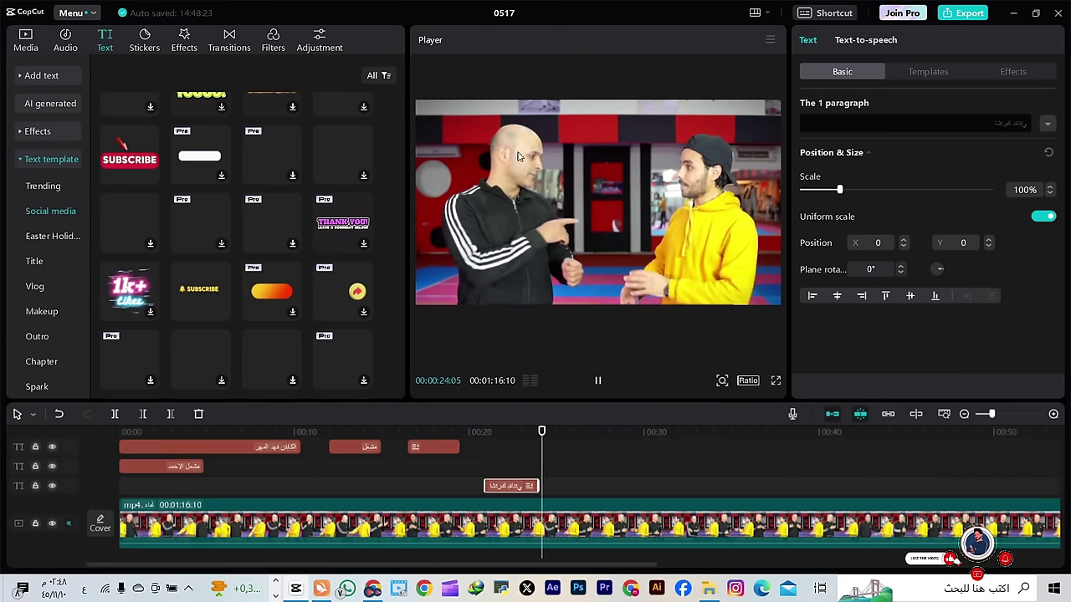
pyautogui.click(491, 457)
pyautogui.click(597, 381)
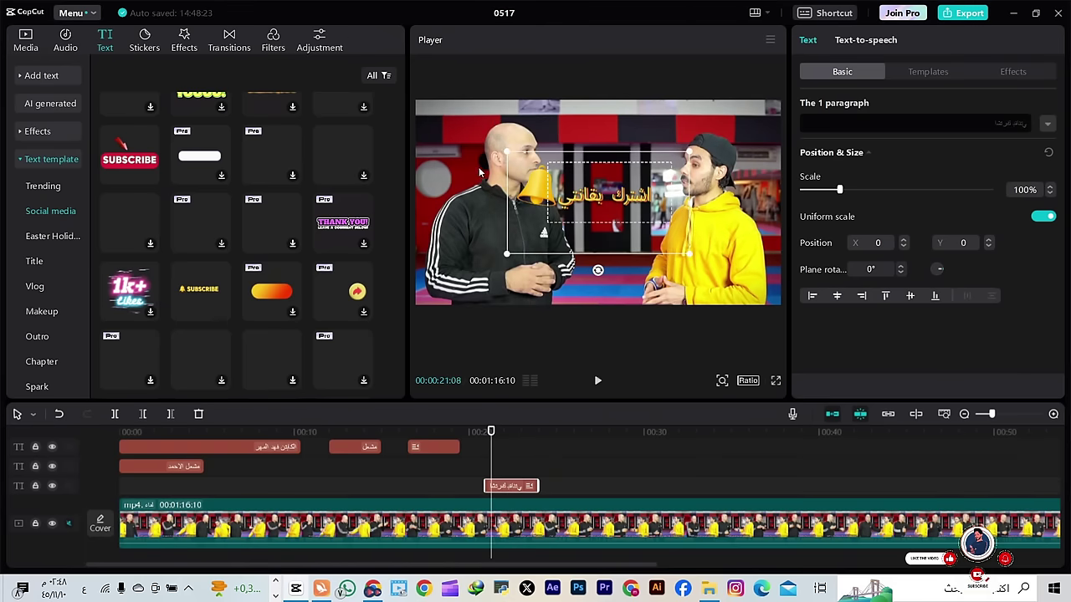
# Shrink the subscribe caption, move it lower right, and check it in playback
pyautogui.moveTo(690, 253); pyautogui.dragTo(618, 300)
pyautogui.click(594, 380)
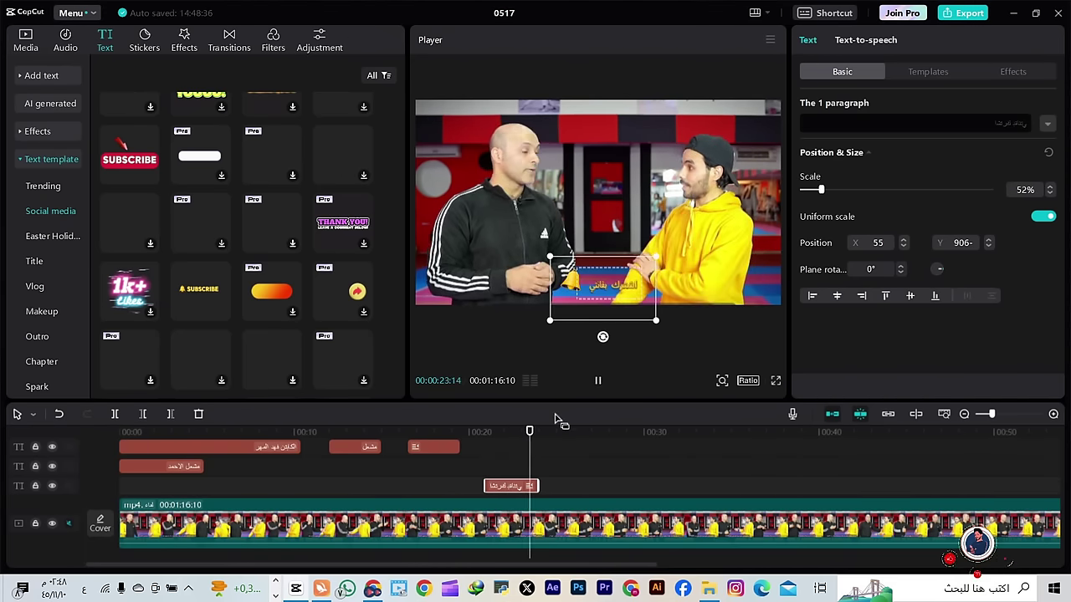
pyautogui.press('space')
# Add the thumbs-up LIKE template, replace LIKE with the pasted Arabic phrase, and preview
pyautogui.scroll(-1, 280, 298)
pyautogui.moveTo(279, 299); pyautogui.dragTo(588, 475)
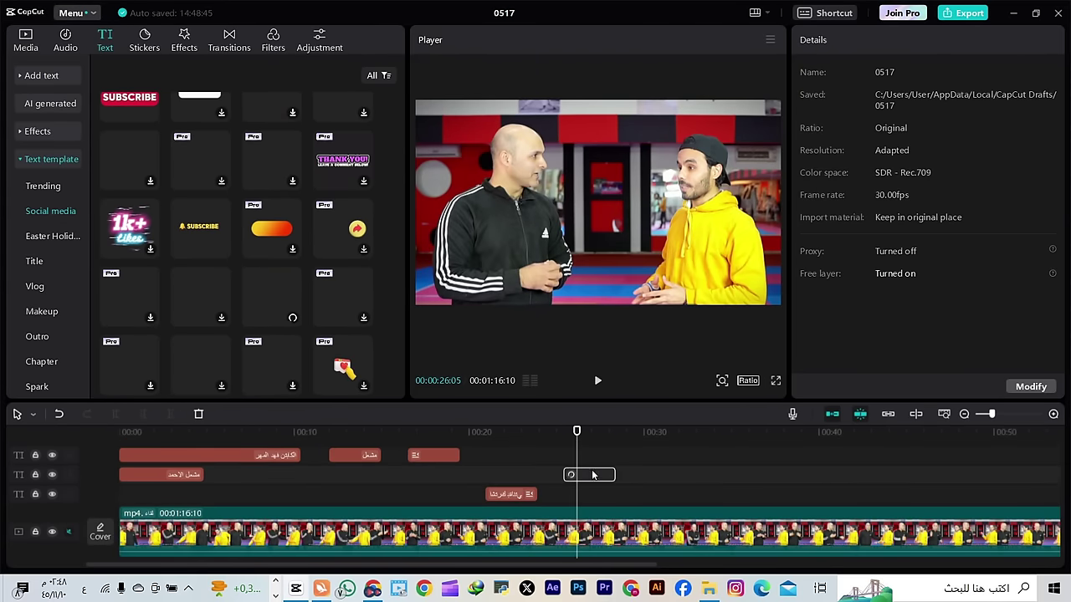
pyautogui.click(890, 124)
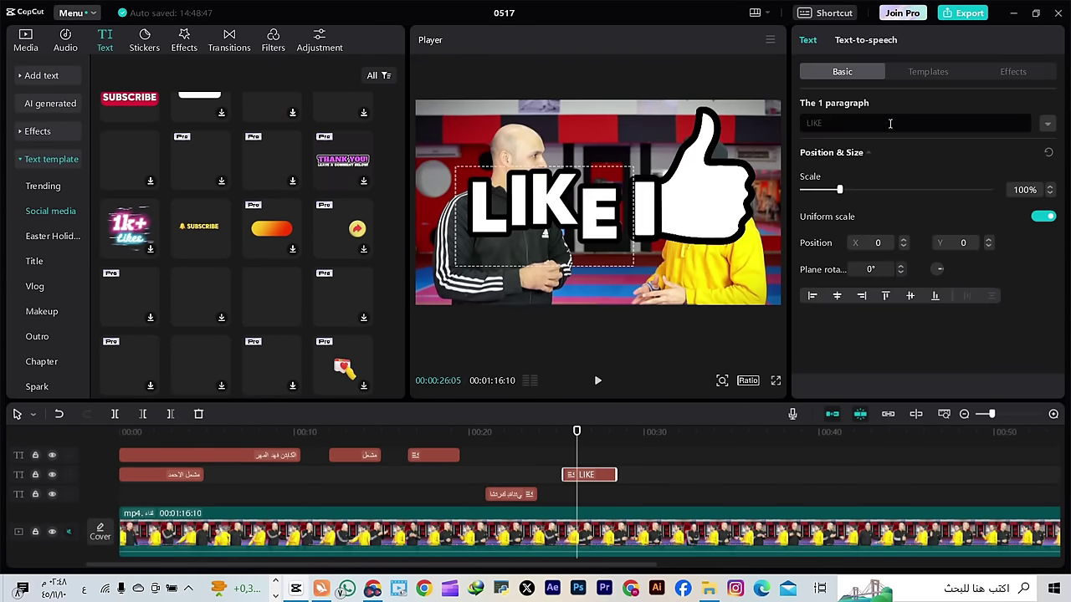
pyautogui.hotkey('ctrl', 'a')
pyautogui.write('اشترك بقناتي')
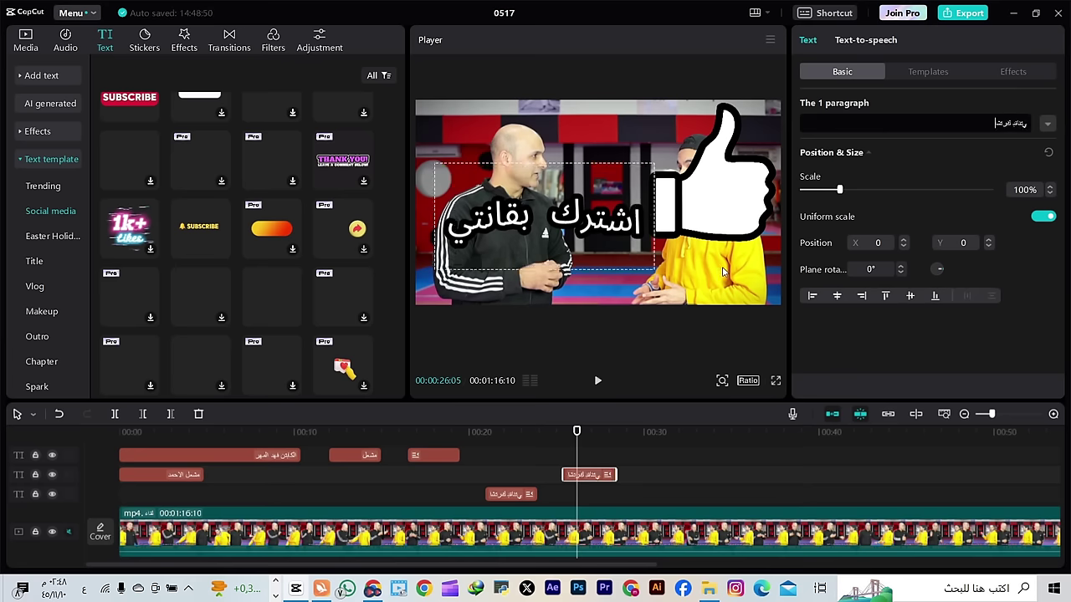
pyautogui.click(559, 432)
pyautogui.click(599, 380)
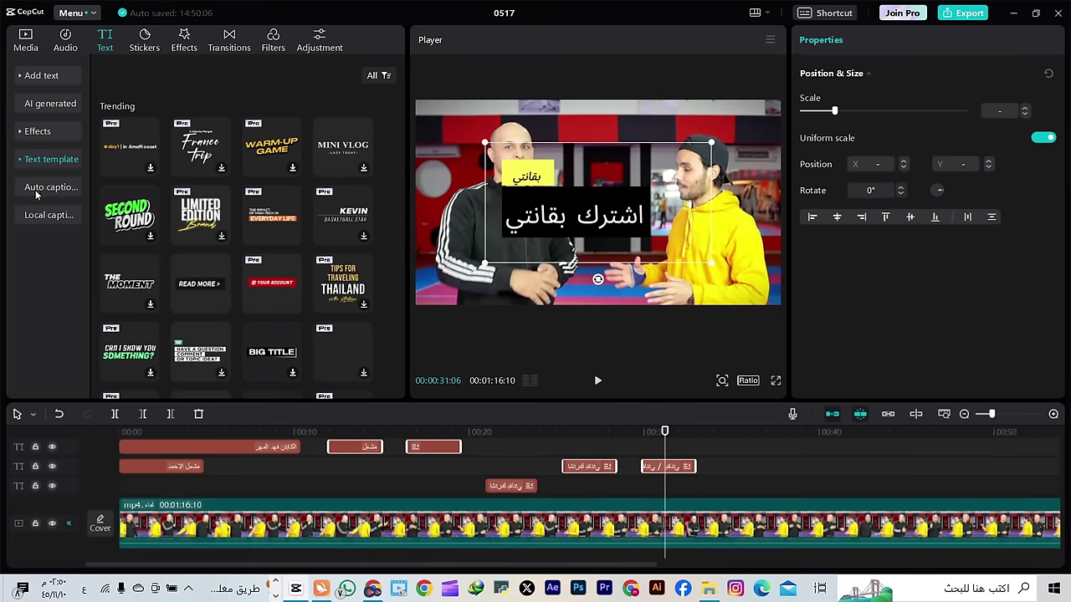
# Delete the earlier text clips from the timeline
pyautogui.click(38, 189)
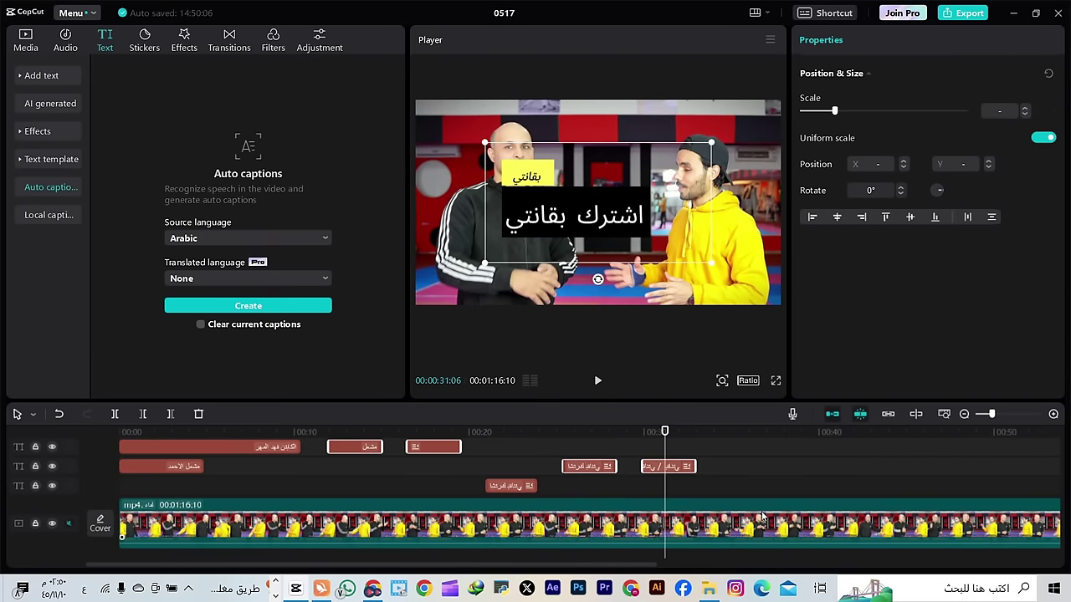
pyautogui.moveTo(754, 460); pyautogui.dragTo(285, 495)
pyautogui.click(789, 460)
pyautogui.hotkey('ctrl', 'a')
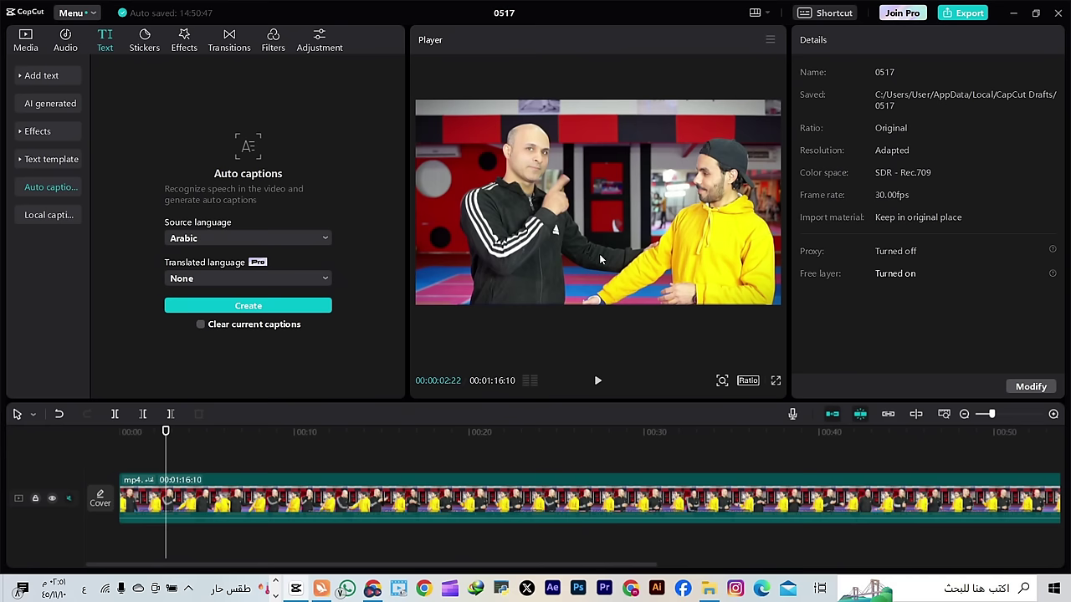
# Keep Arabic as the auto-caption source language and select the interview video clip
pyautogui.click(316, 240)
pyautogui.scroll(-5, 284, 329)
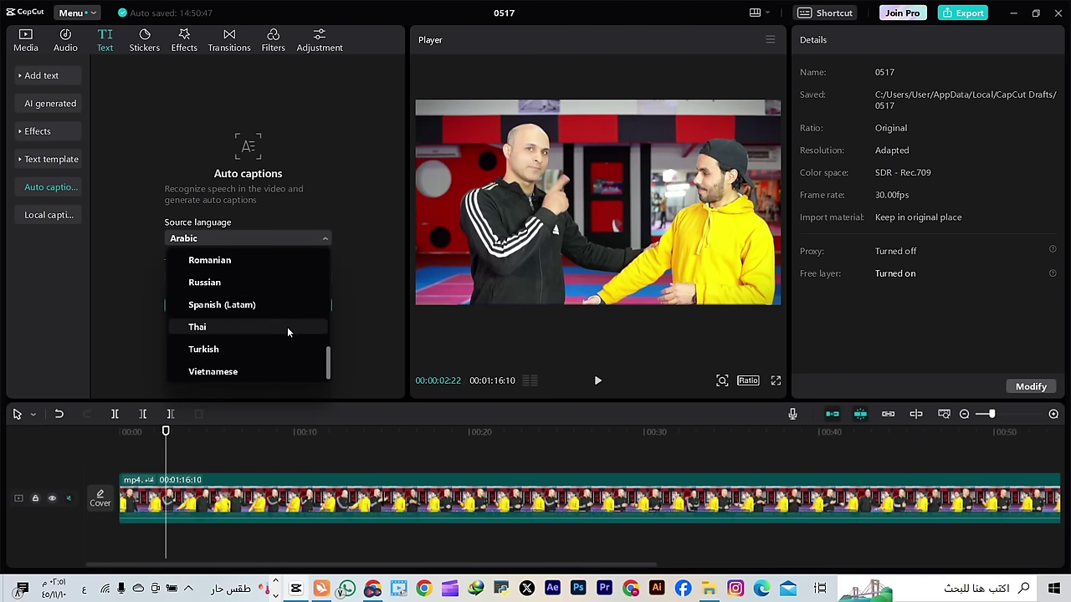
pyautogui.scroll(5, 289, 326)
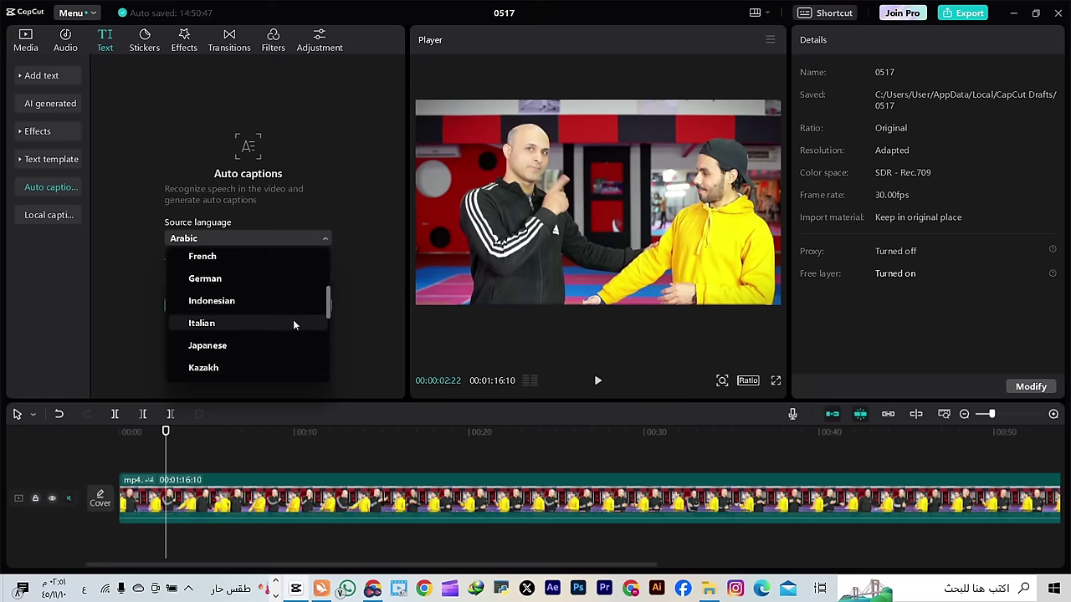
pyautogui.click(281, 239)
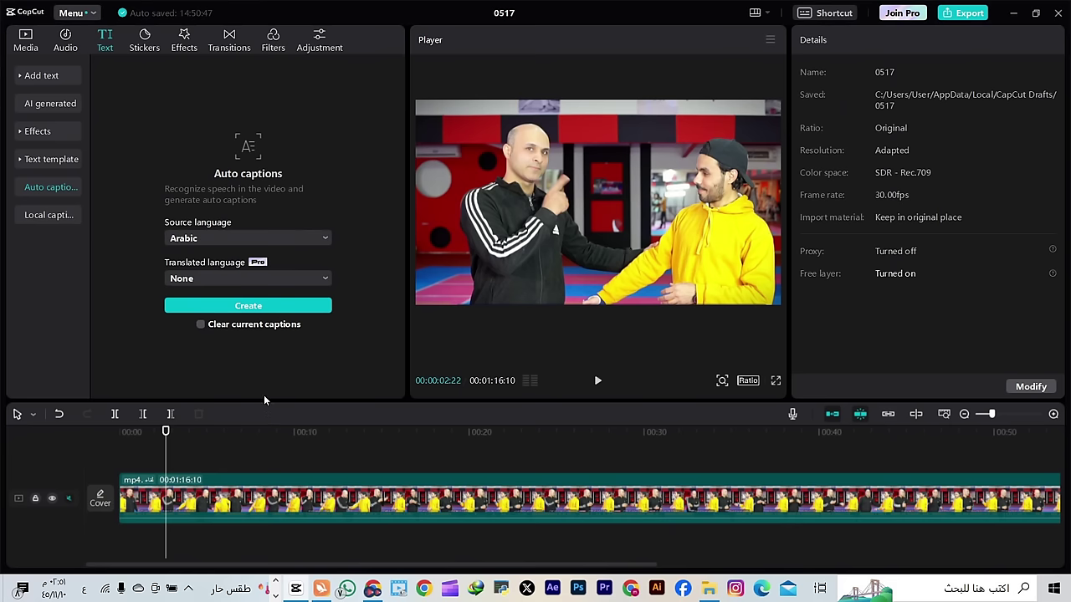
pyautogui.click(251, 495)
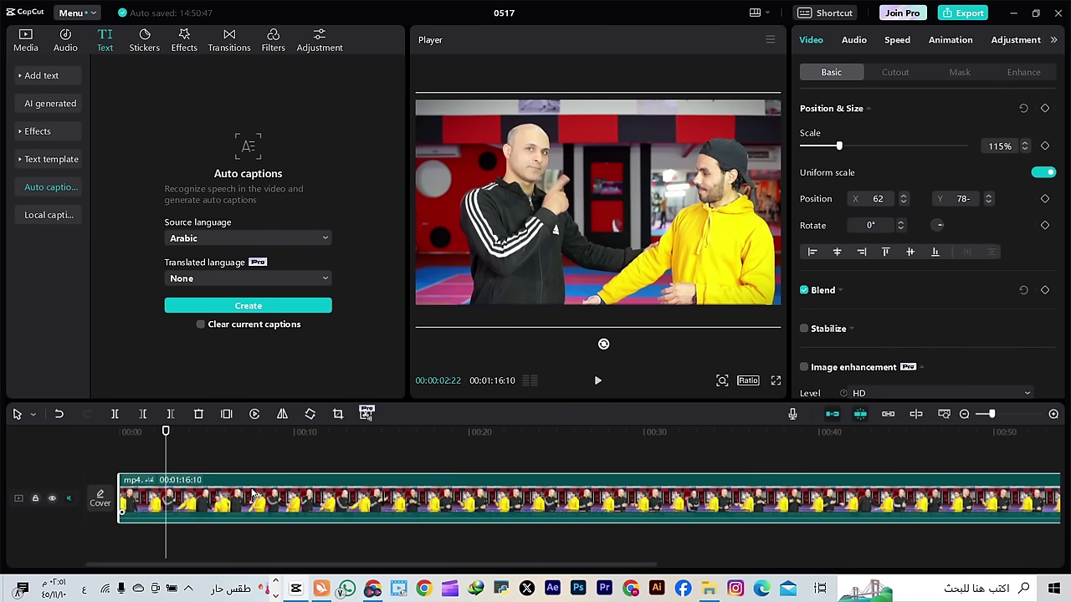
# Create Arabic auto captions, review them across the whole clip, then select all and play
pyautogui.click(257, 309)
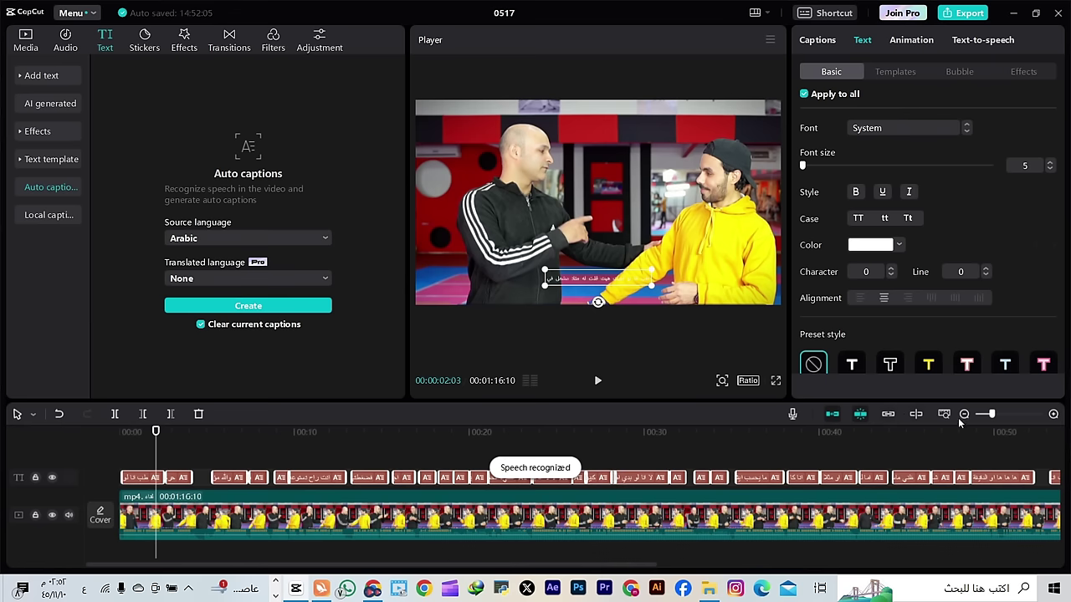
pyautogui.moveTo(992, 416); pyautogui.dragTo(993, 418)
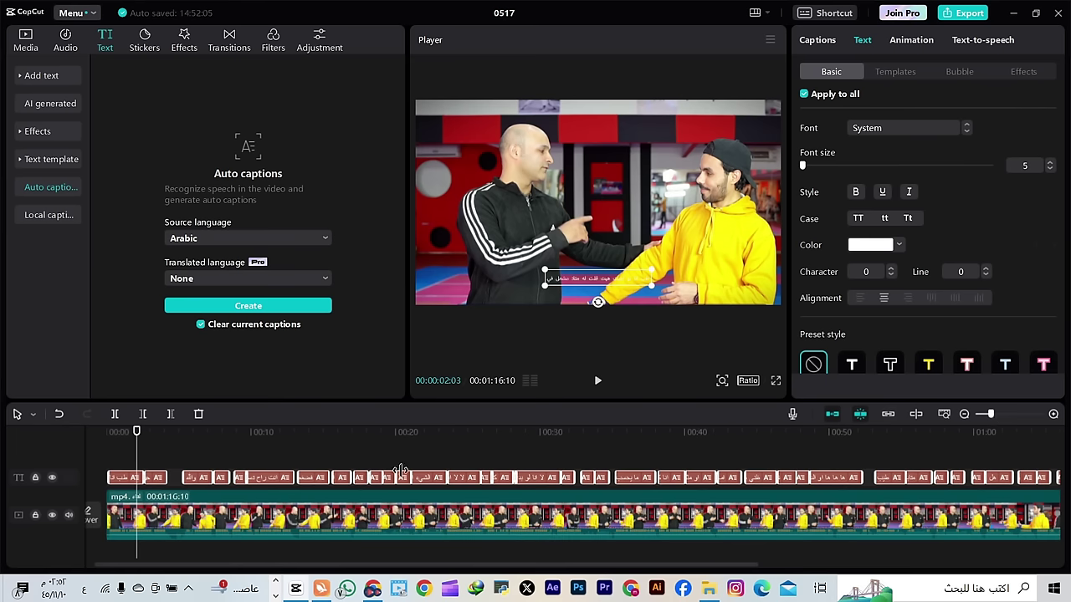
pyautogui.click(155, 479)
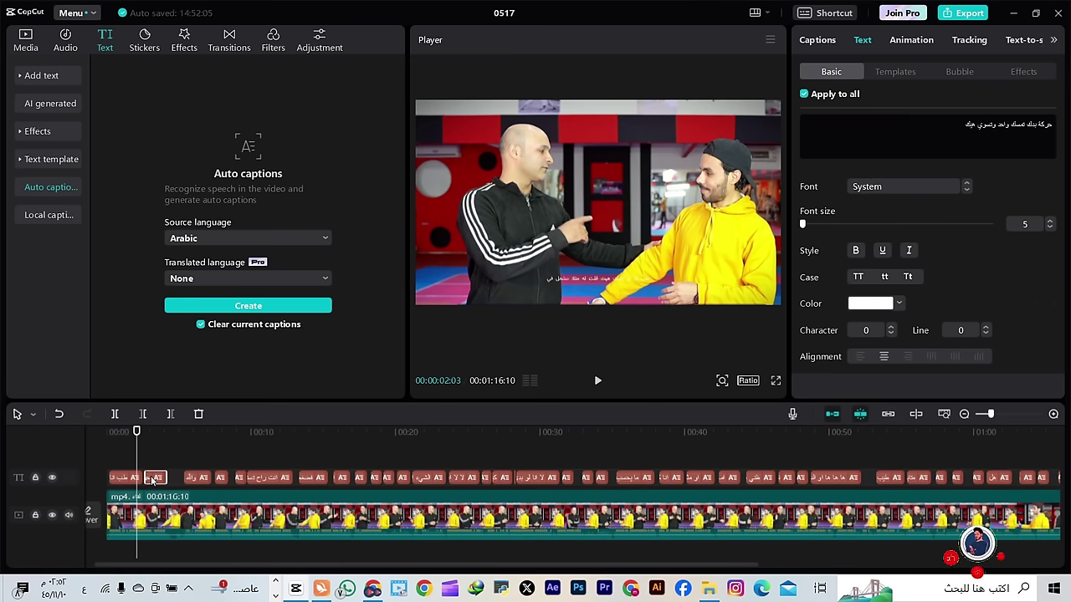
pyautogui.moveTo(136, 453); pyautogui.dragTo(152, 460)
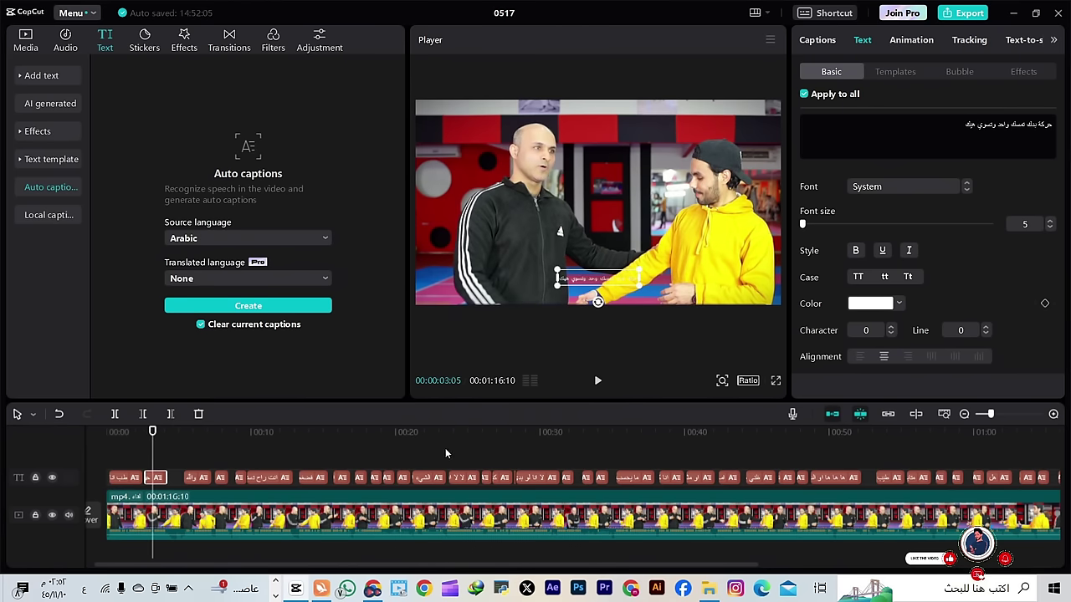
pyautogui.moveTo(991, 418); pyautogui.dragTo(988, 418)
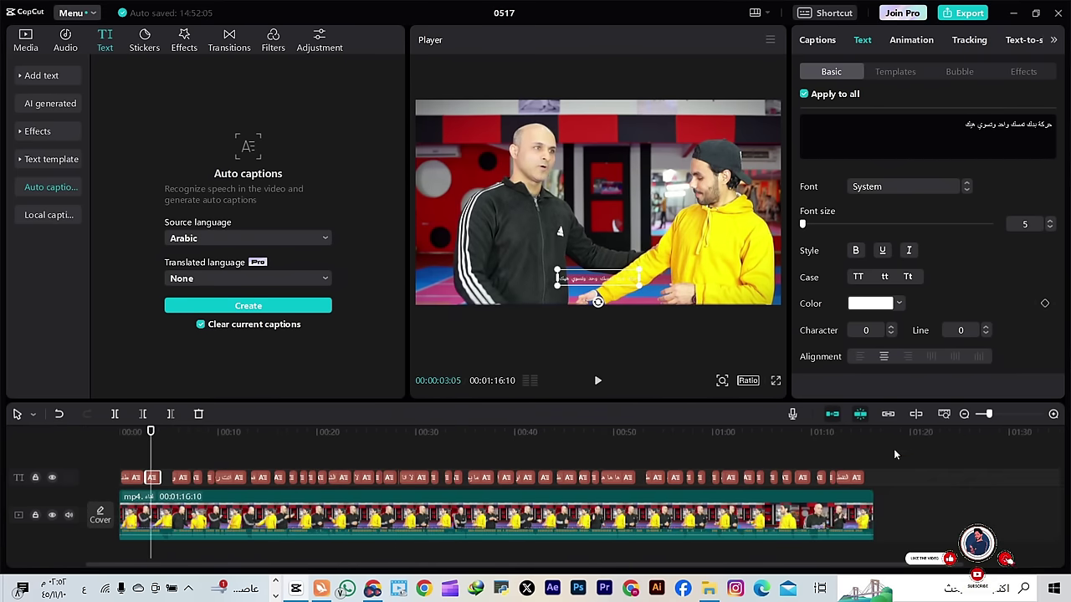
pyautogui.moveTo(895, 454); pyautogui.dragTo(241, 466)
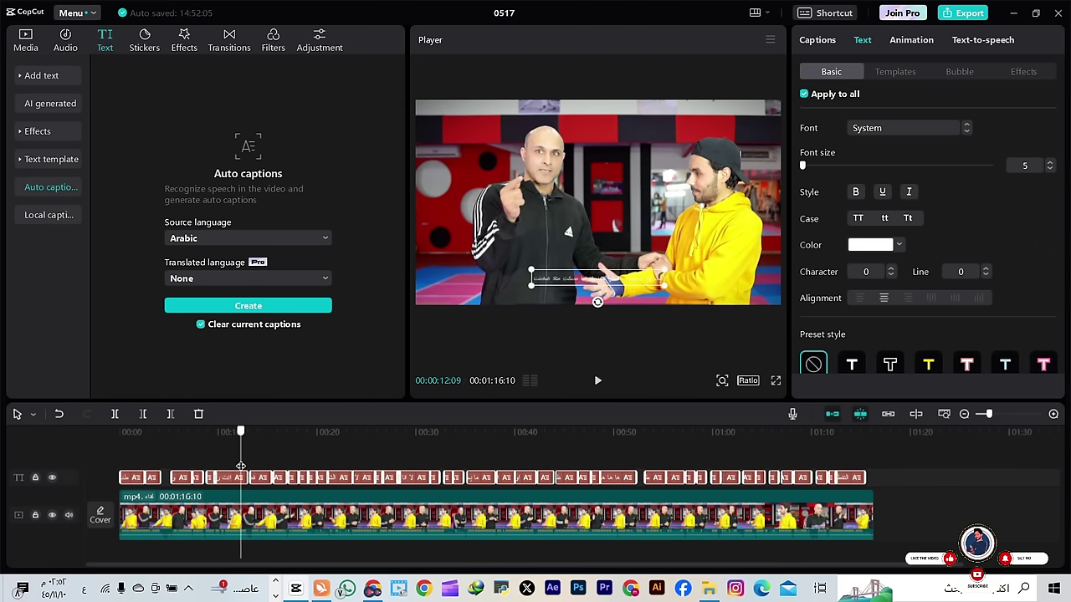
pyautogui.click(597, 380)
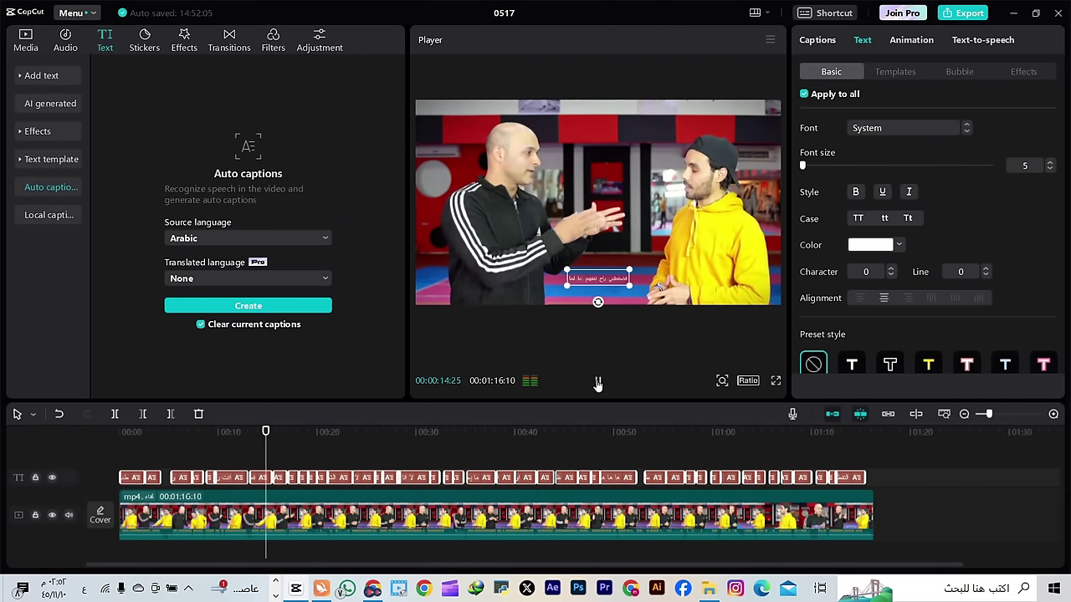
# Make all captions bold at size 12 in IBM Plex Sans Arabic
pyautogui.click(597, 381)
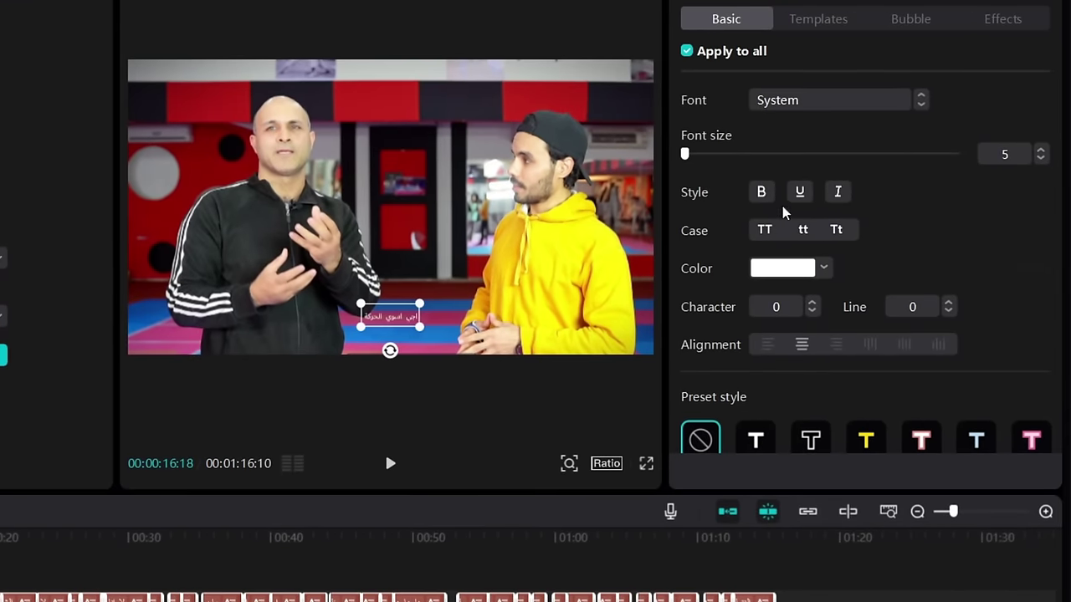
pyautogui.moveTo(688, 157); pyautogui.dragTo(696, 160)
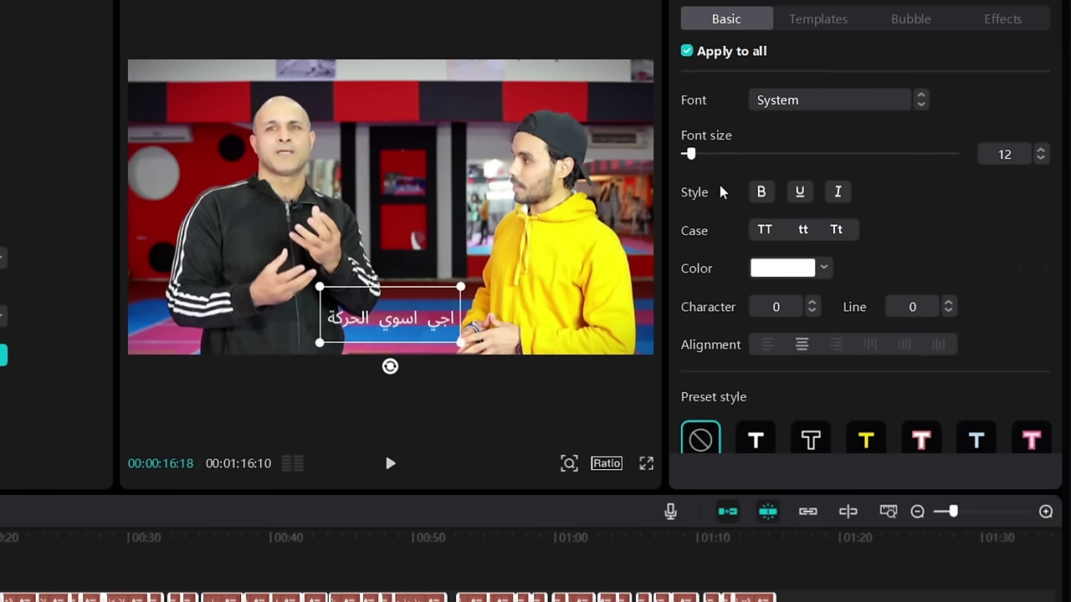
pyautogui.click(760, 192)
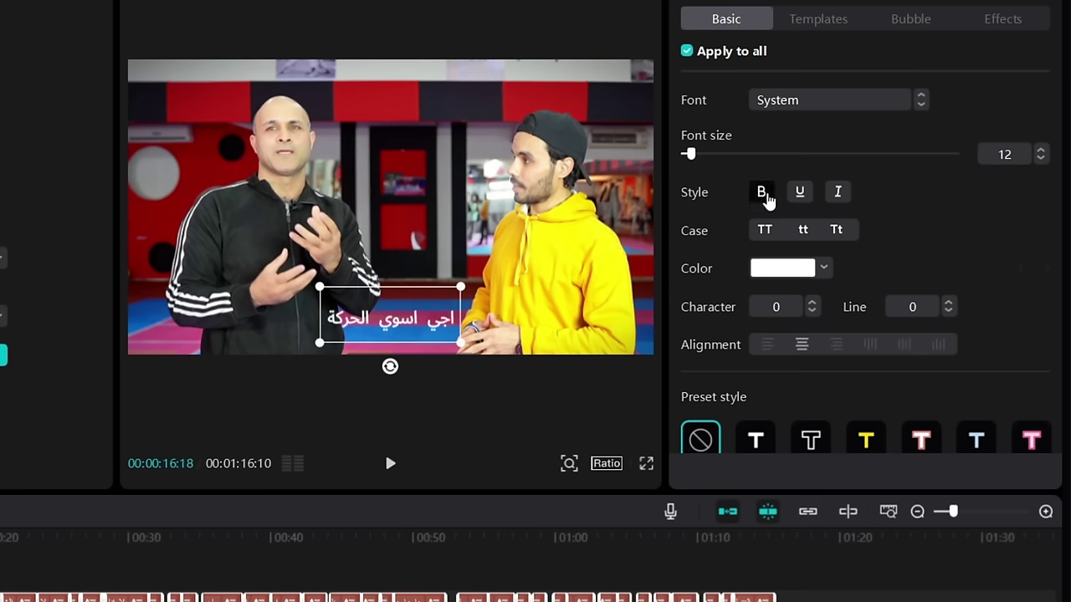
pyautogui.click(819, 113)
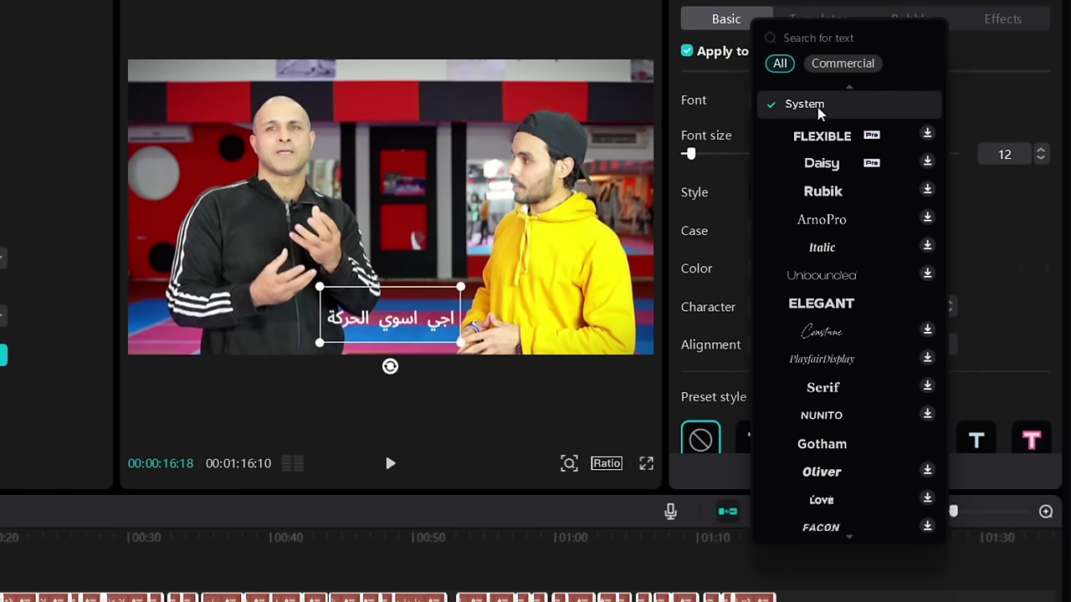
pyautogui.scroll(2, 824, 134)
pyautogui.scroll(1, 828, 164)
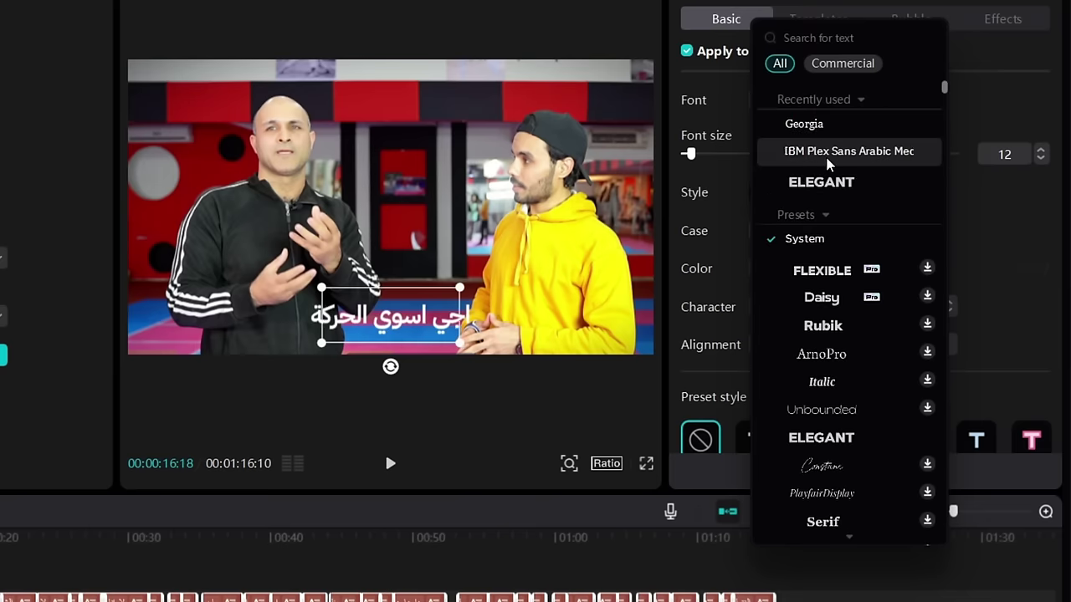
pyautogui.click(829, 153)
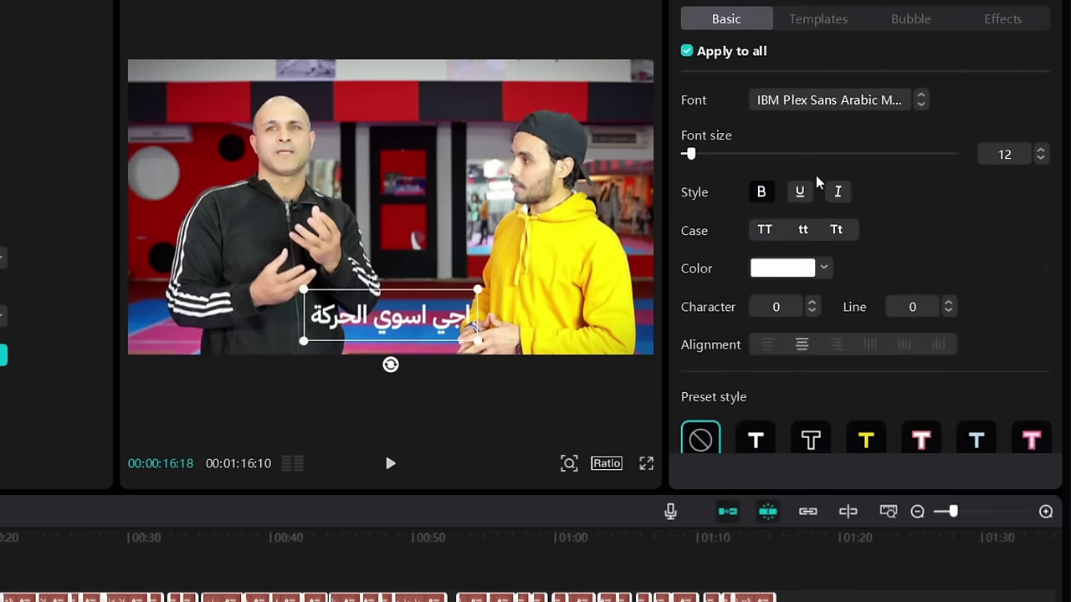
# Try a deep blue caption colour, then return it to white FFFFFF
pyautogui.click(780, 268)
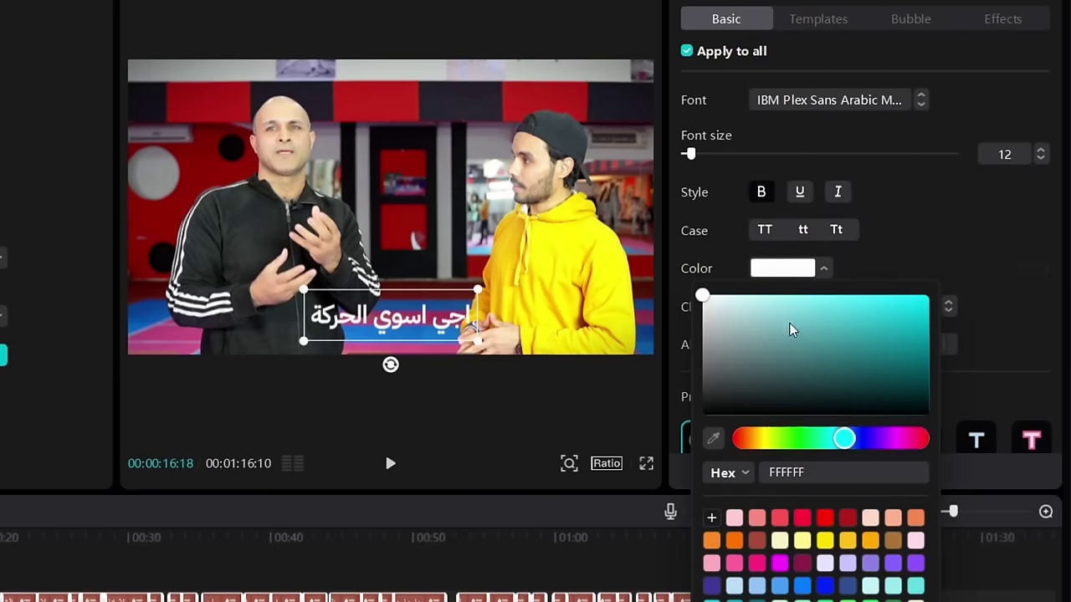
pyautogui.click(870, 438)
pyautogui.click(926, 324)
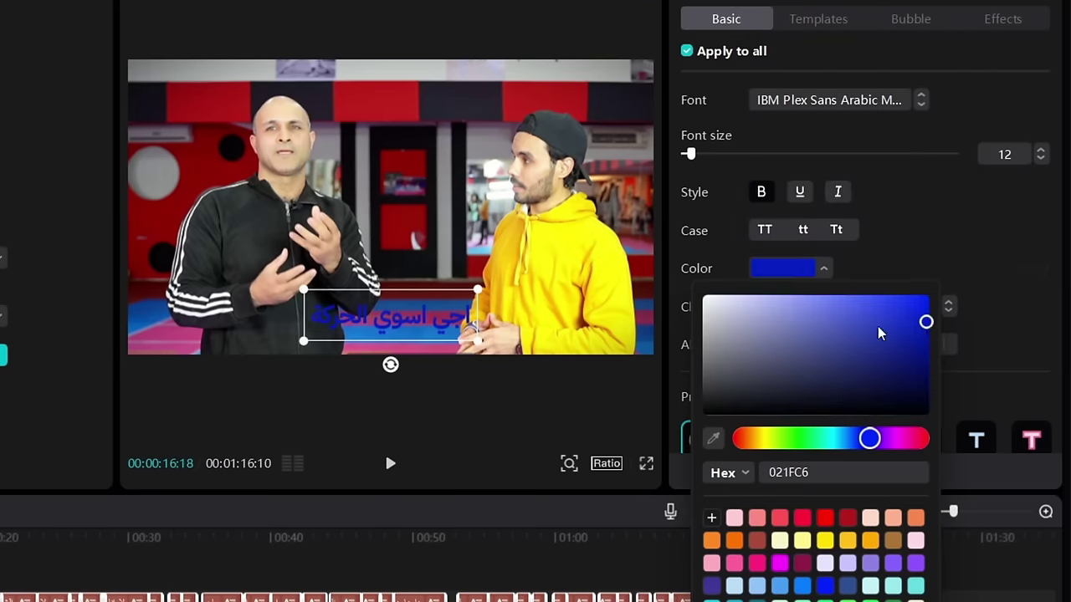
pyautogui.moveTo(879, 333); pyautogui.dragTo(701, 294)
pyautogui.click(873, 232)
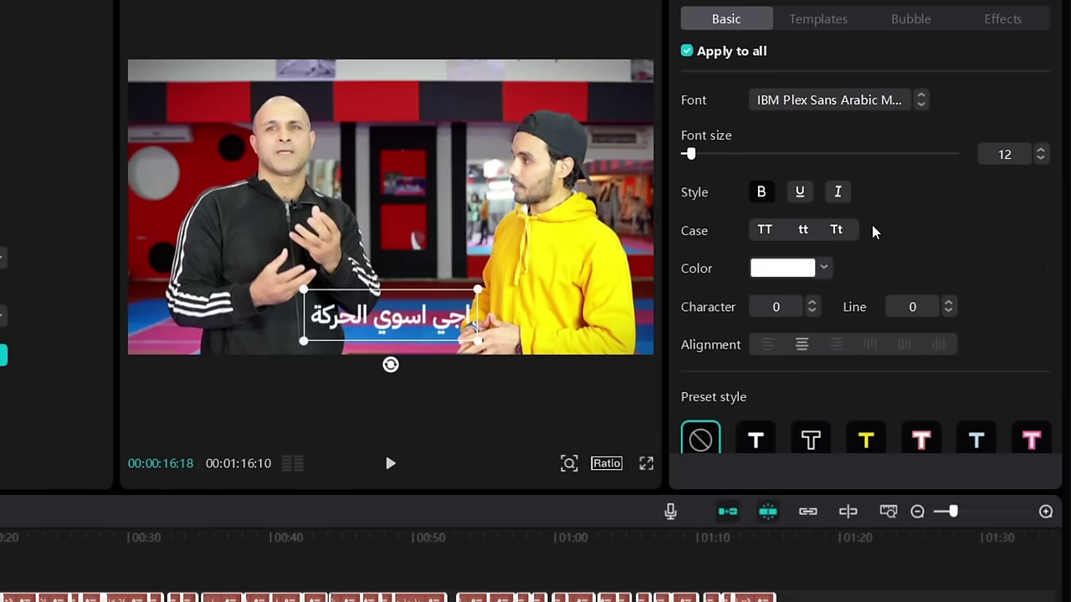
pyautogui.scroll(-5, 910, 234)
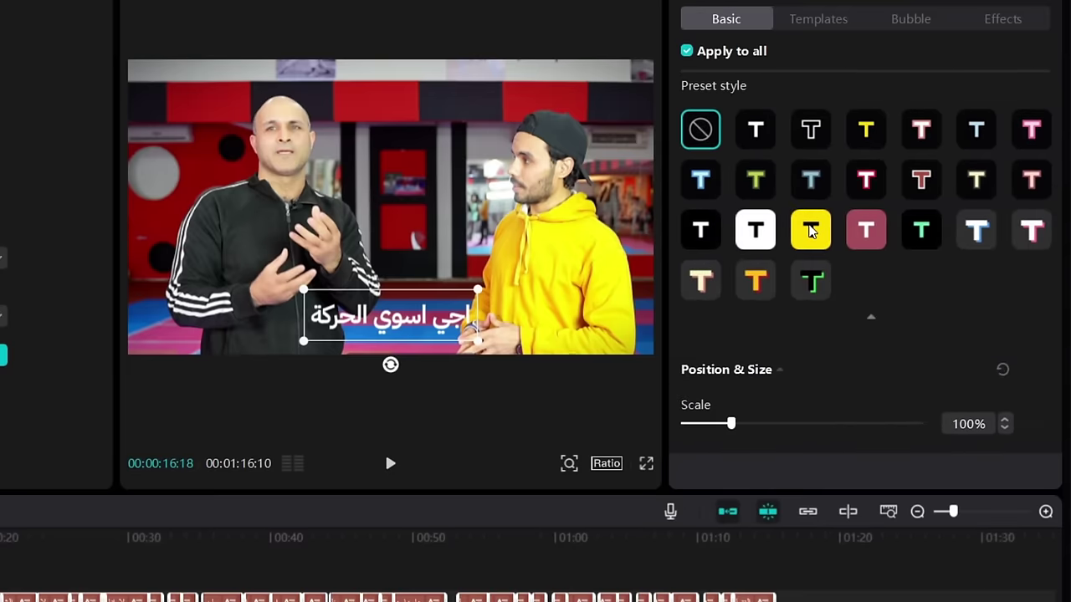
# Preview yellow, white, black and maroon caption styles, then revert the captions to plain text
pyautogui.click(810, 231)
pyautogui.click(769, 240)
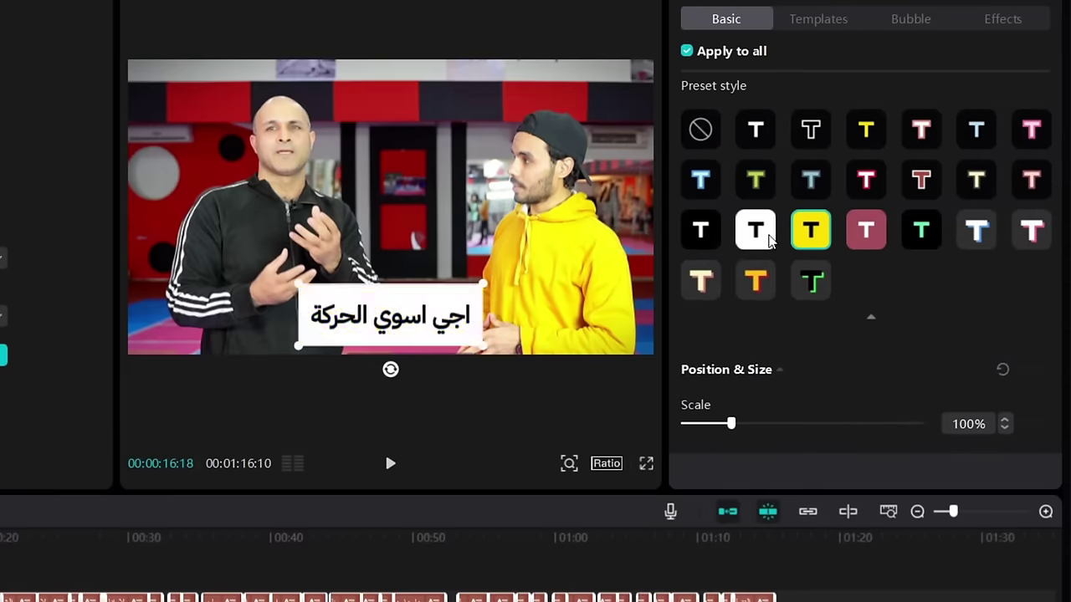
pyautogui.click(703, 240)
pyautogui.click(864, 231)
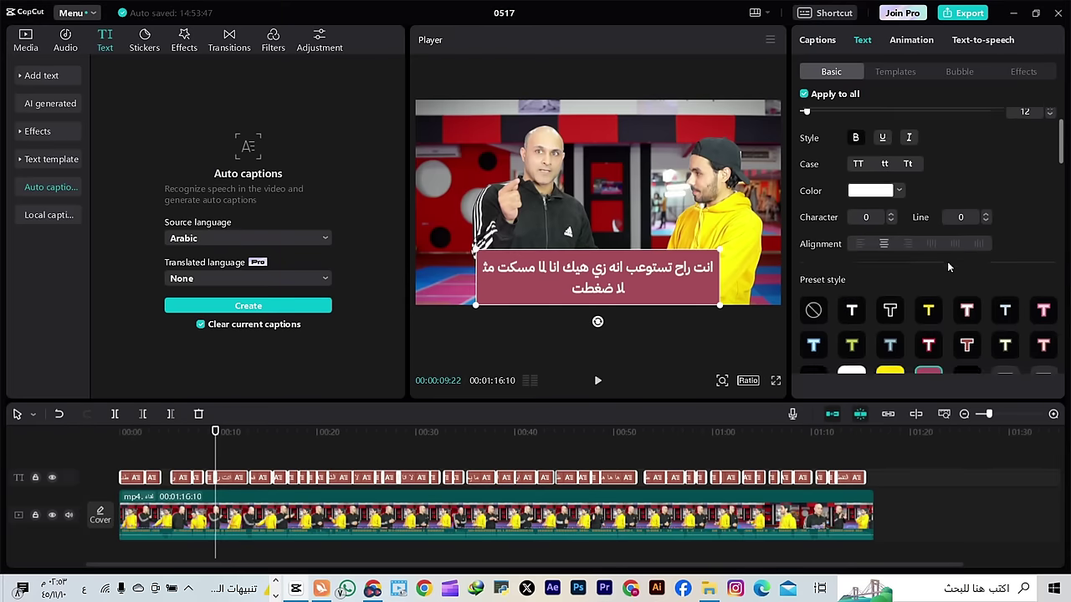
pyautogui.scroll(-3, 948, 266)
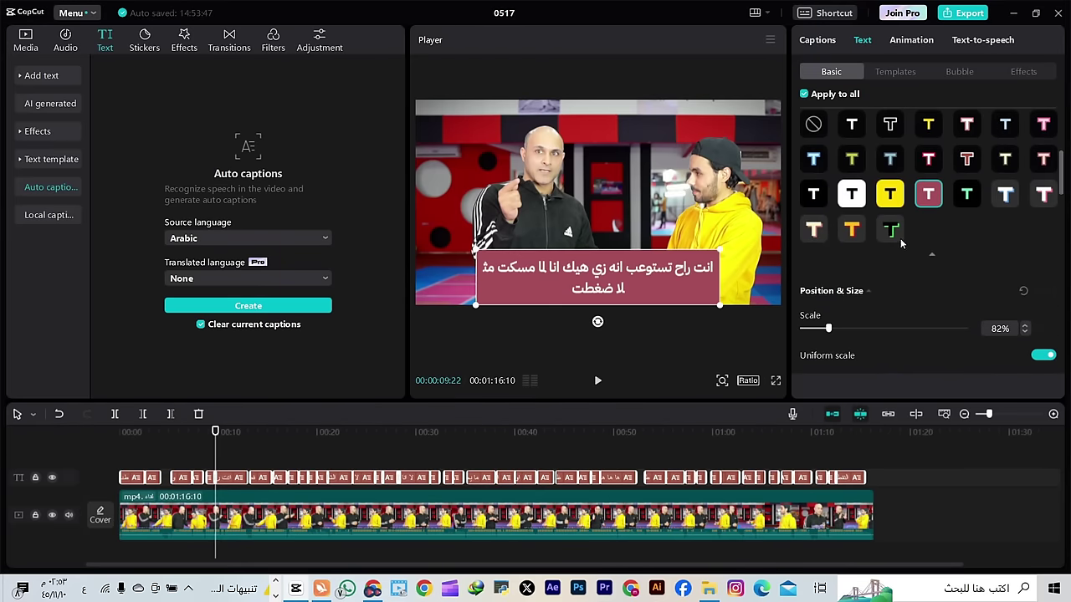
pyautogui.click(813, 130)
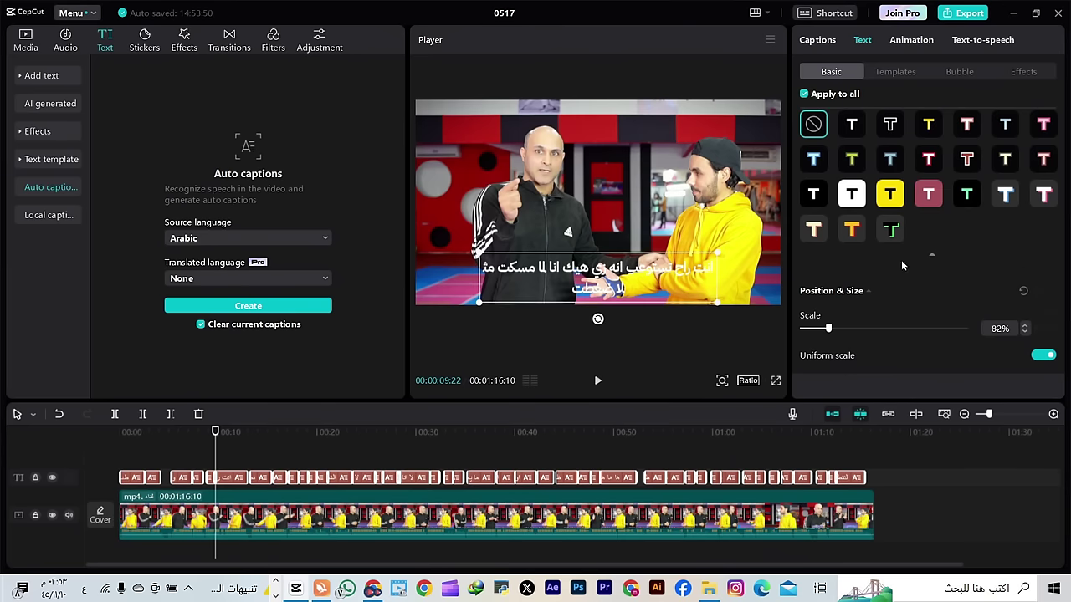
pyautogui.scroll(-3, 902, 265)
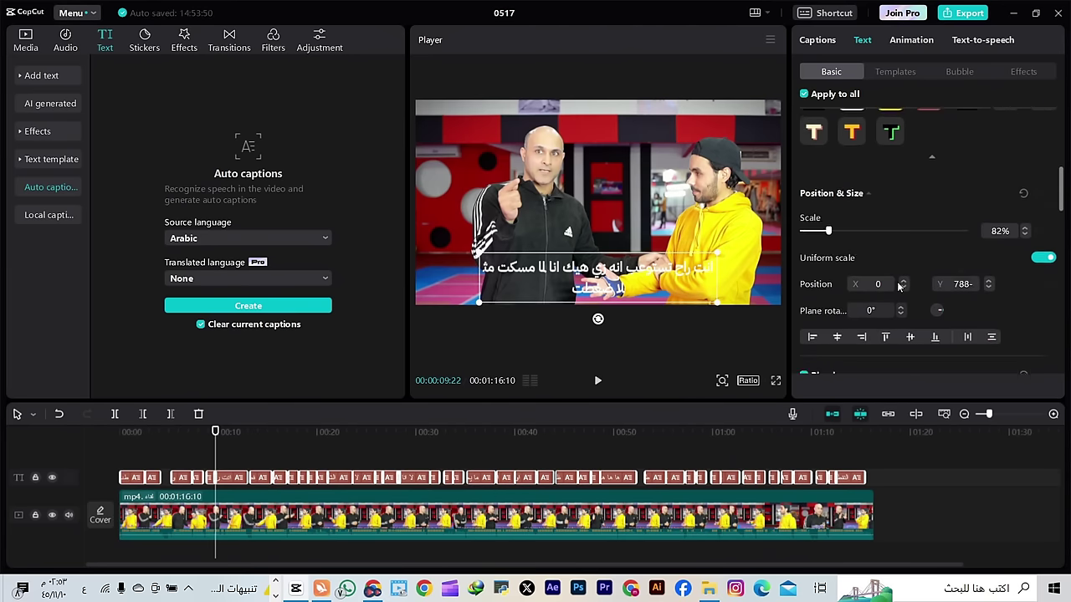
pyautogui.scroll(-8, 899, 285)
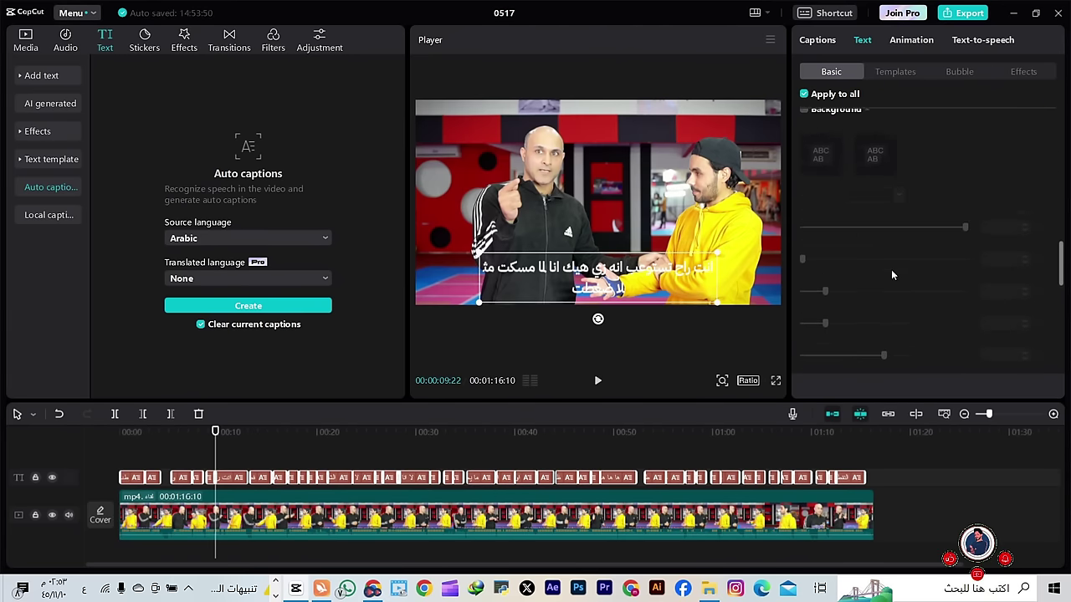
# Add a black background box behind the captions and widen it
pyautogui.click(804, 137)
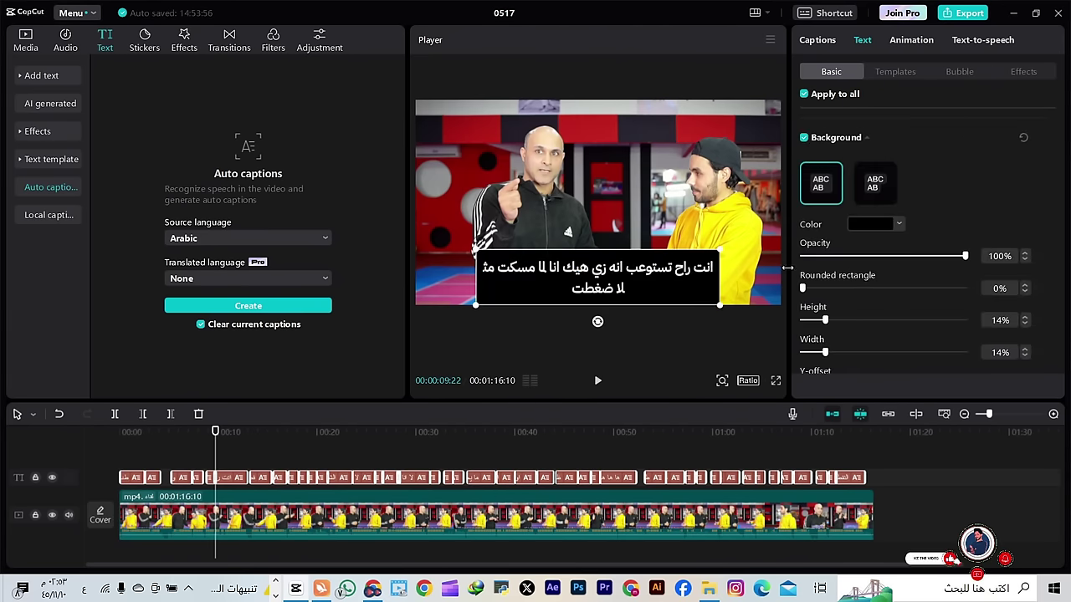
pyautogui.scroll(-3, 887, 318)
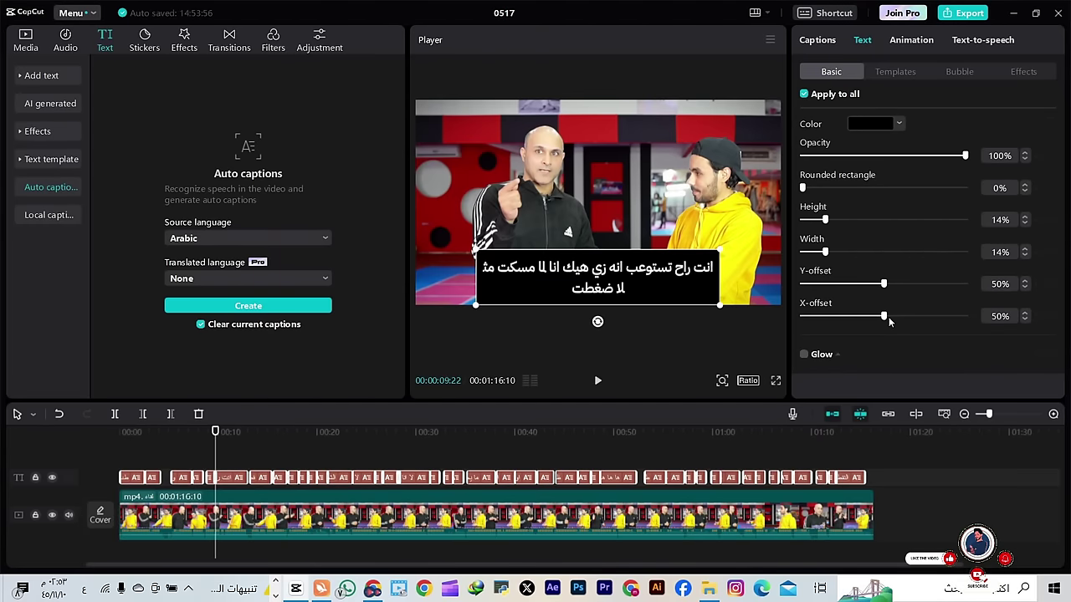
pyautogui.moveTo(826, 253); pyautogui.dragTo(887, 253)
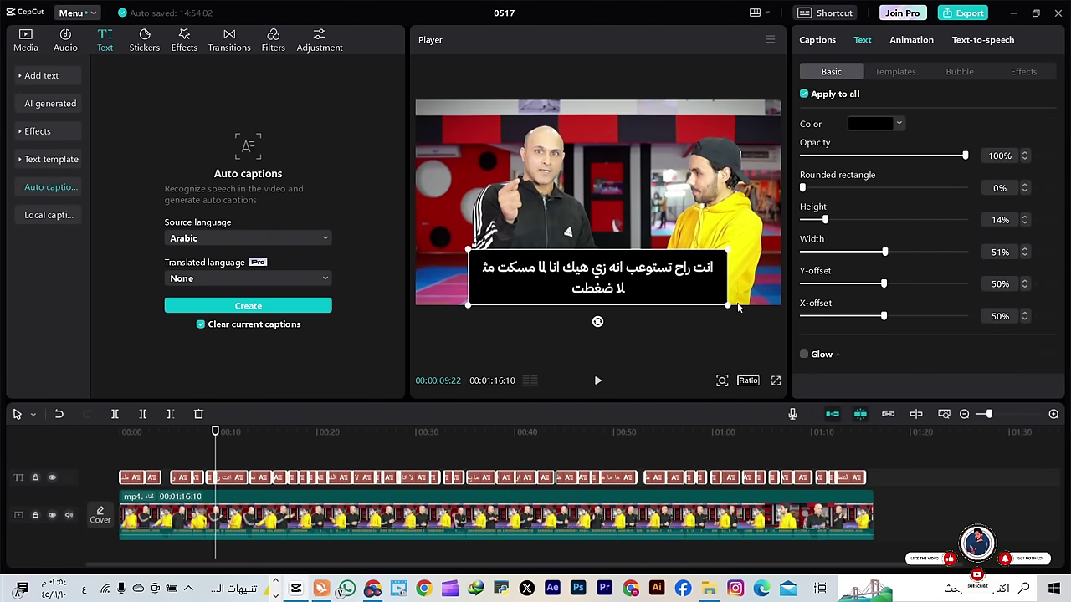
pyautogui.moveTo(727, 305); pyautogui.dragTo(712, 302)
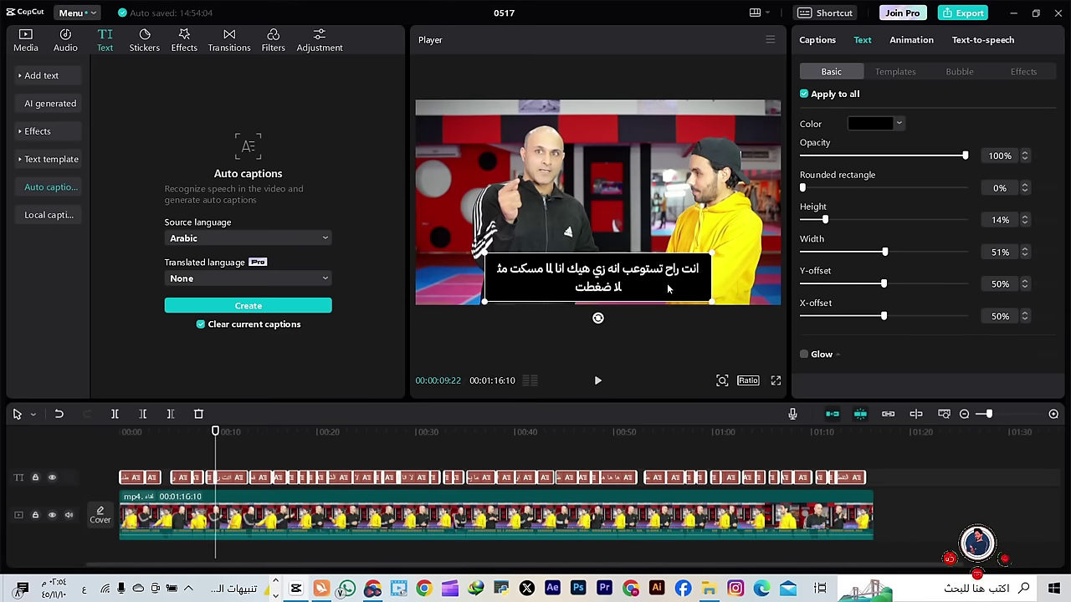
# Set the background opacity to 47% and stretch the caption box so each caption fits one line
pyautogui.click(668, 289)
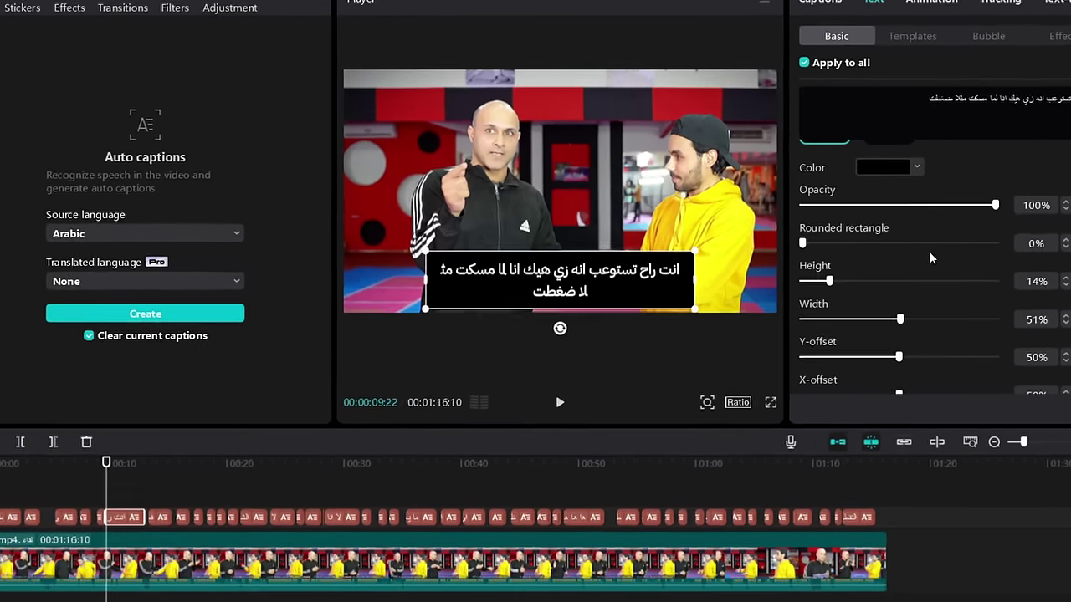
pyautogui.scroll(1, 920, 265)
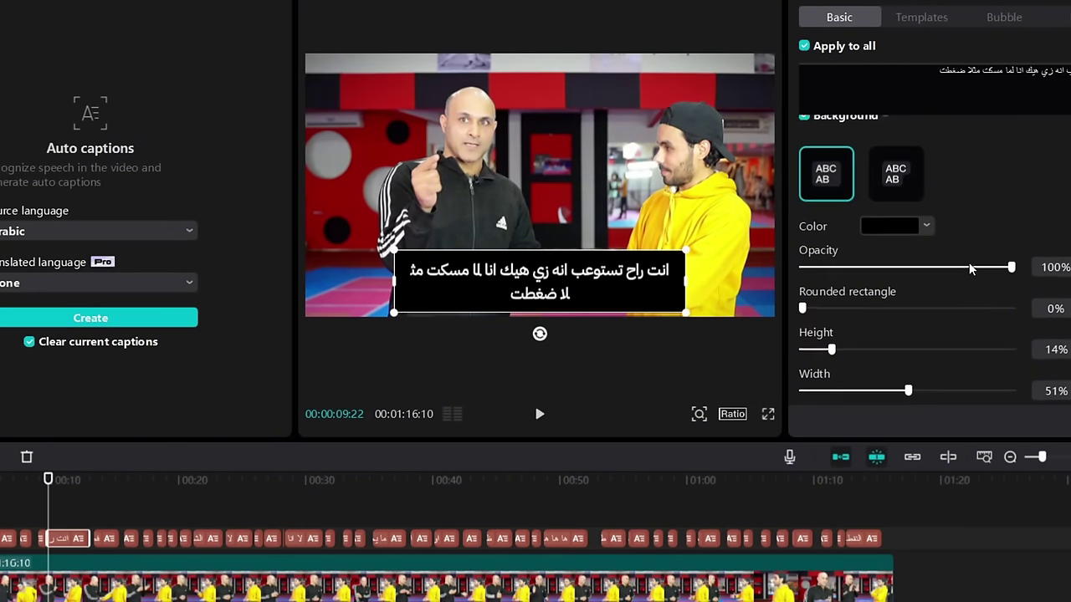
pyautogui.scroll(3, 954, 264)
pyautogui.scroll(-2, 961, 224)
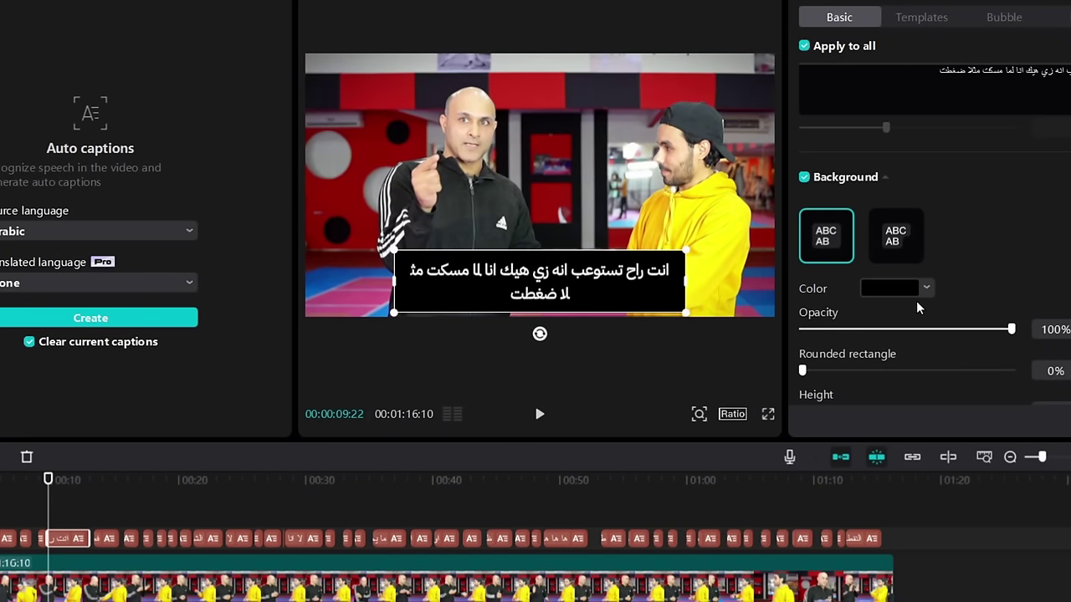
pyautogui.moveTo(911, 328); pyautogui.dragTo(901, 331)
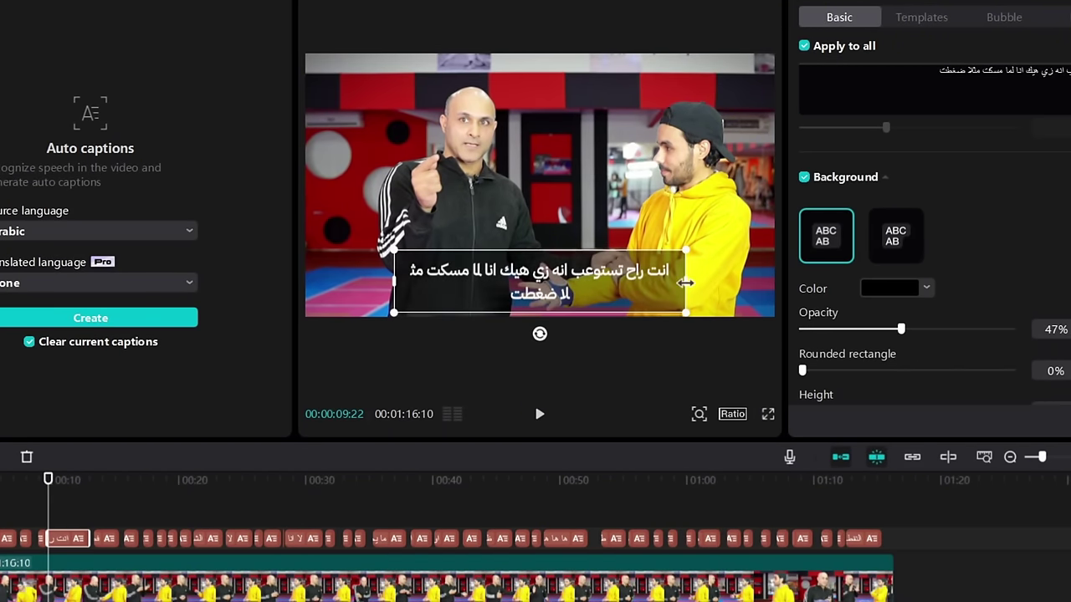
pyautogui.moveTo(684, 288)
pyautogui.mouseDown()
pyautogui.moveTo(752, 291)
pyautogui.moveTo(694, 301)
pyautogui.mouseUp()
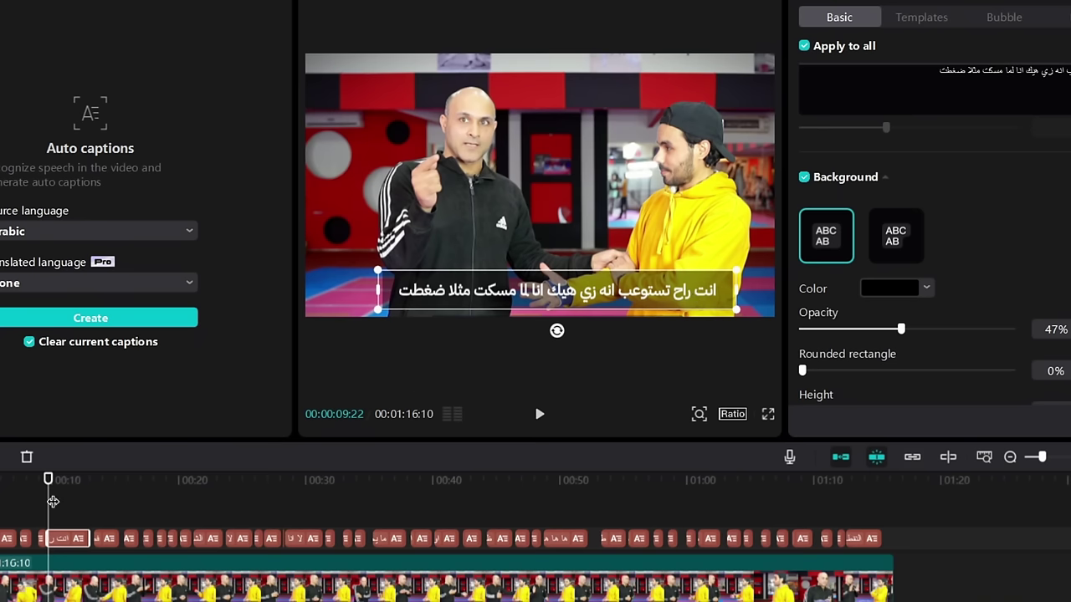
pyautogui.moveTo(52, 501); pyautogui.dragTo(286, 497)
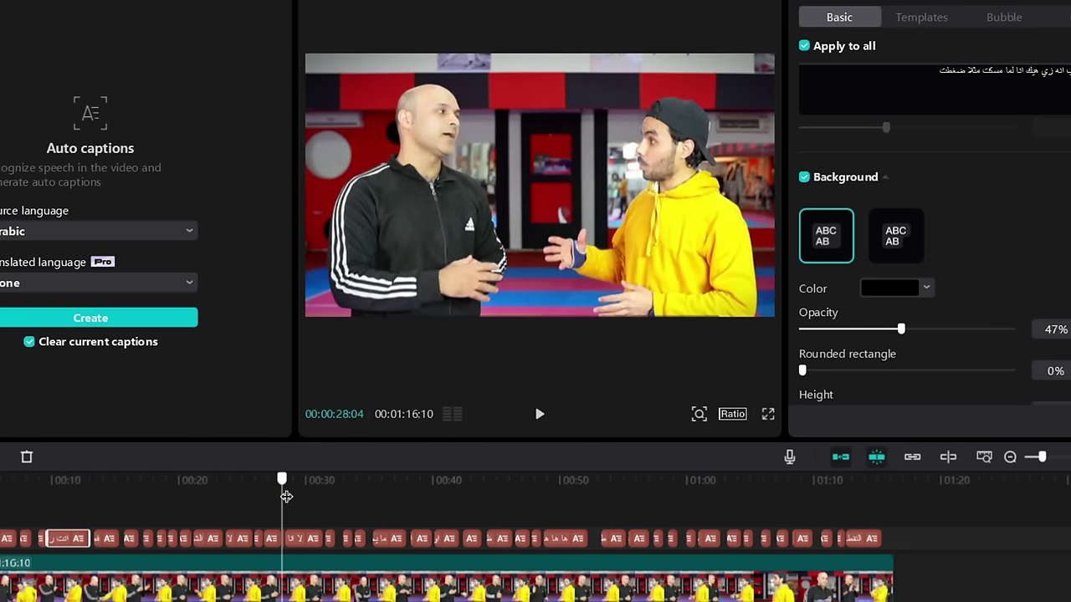
# Preview the captions, change their background colour to dark navy blue, and show Local captions import
pyautogui.click(540, 414)
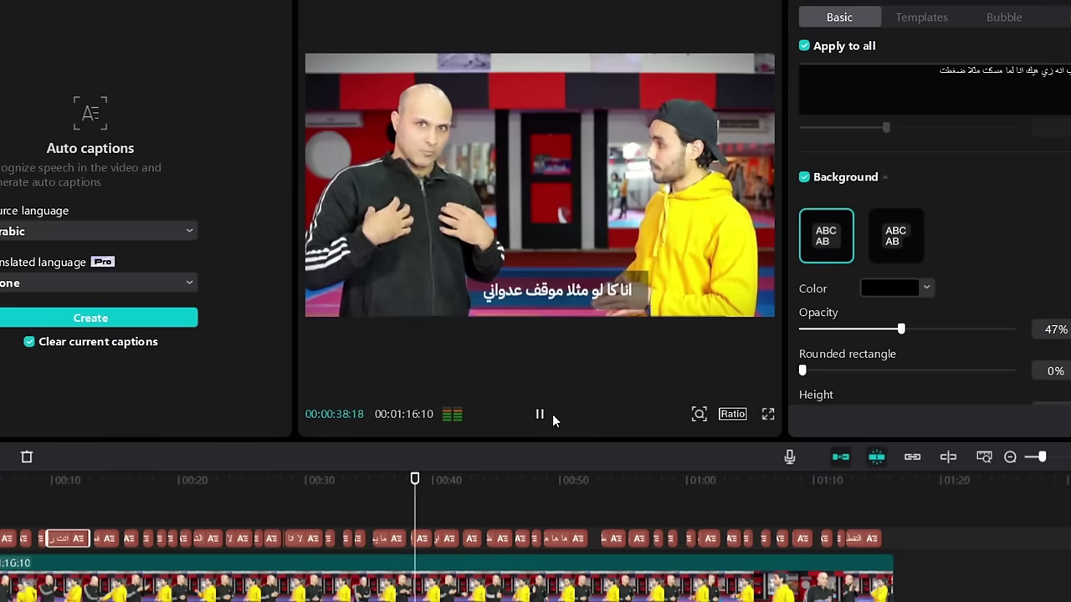
pyautogui.click(552, 416)
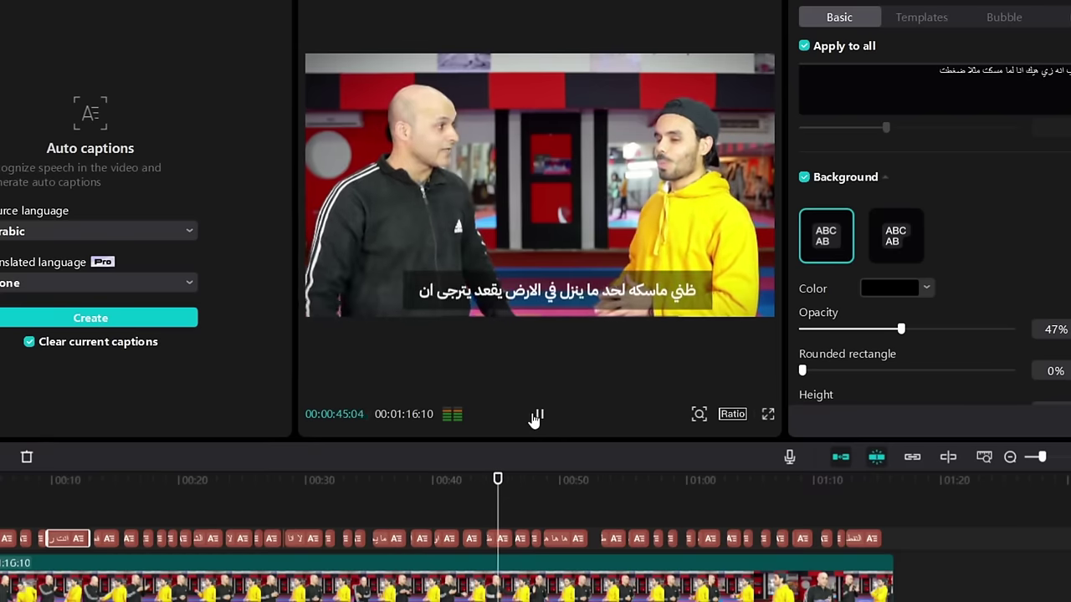
pyautogui.click(911, 297)
pyautogui.click(940, 351)
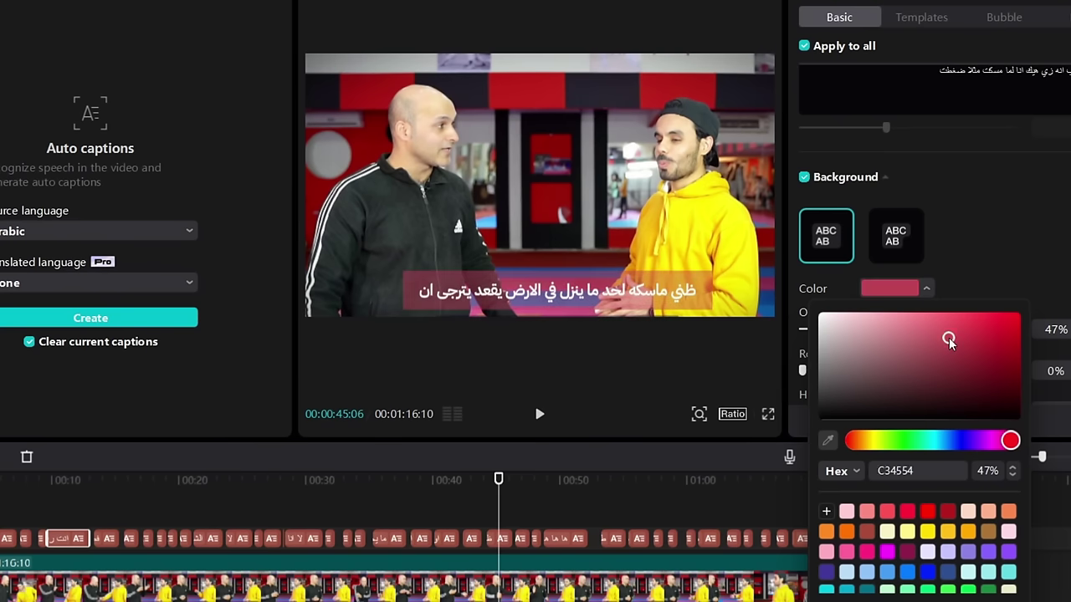
pyautogui.click(954, 330)
pyautogui.click(966, 440)
pyautogui.click(985, 382)
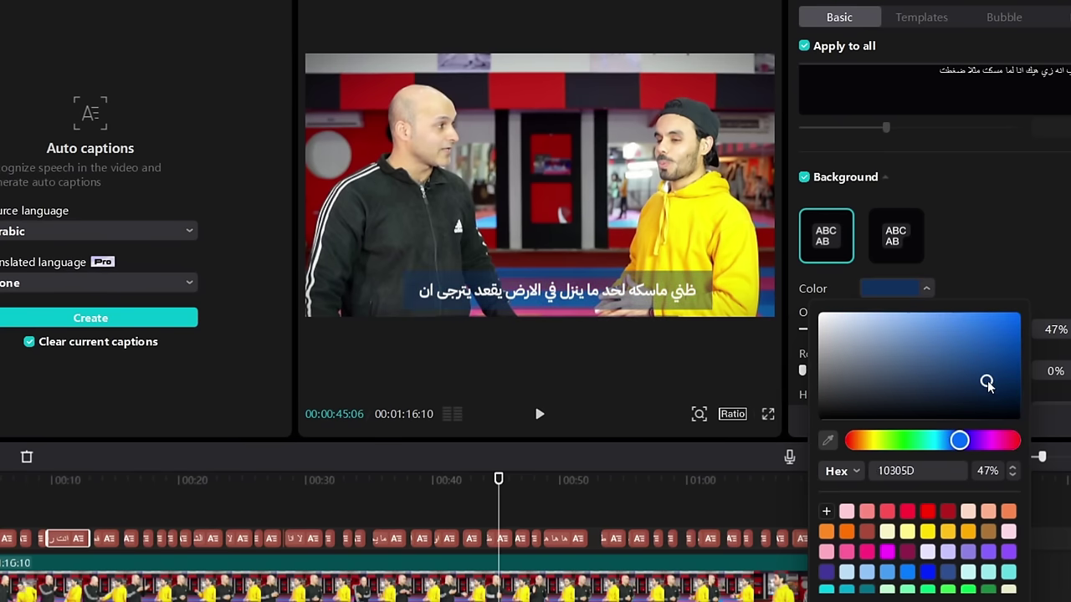
pyautogui.click(996, 406)
pyautogui.click(1015, 407)
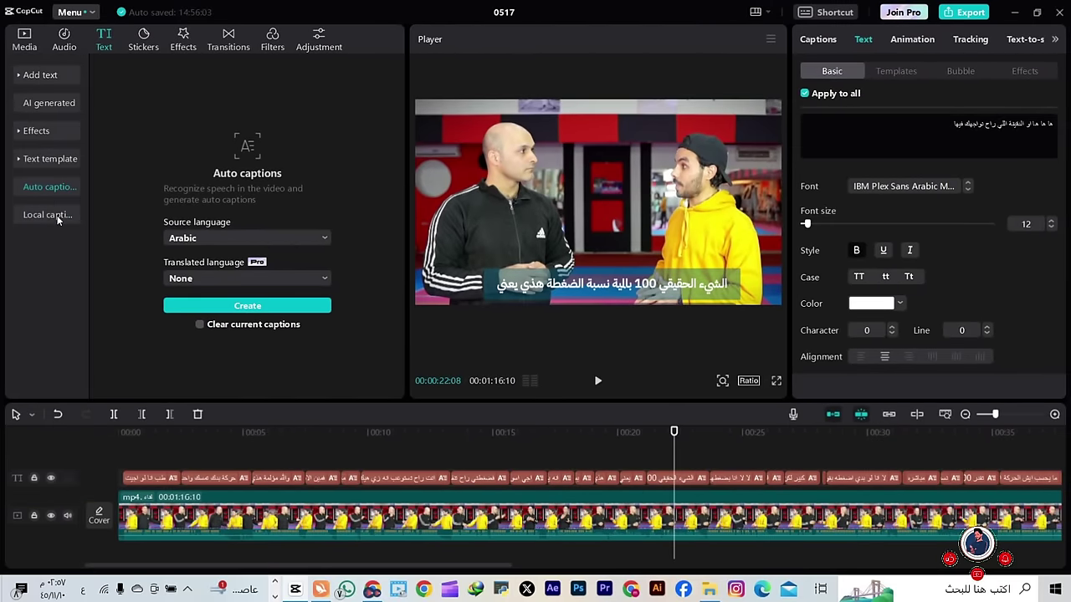
pyautogui.click(58, 220)
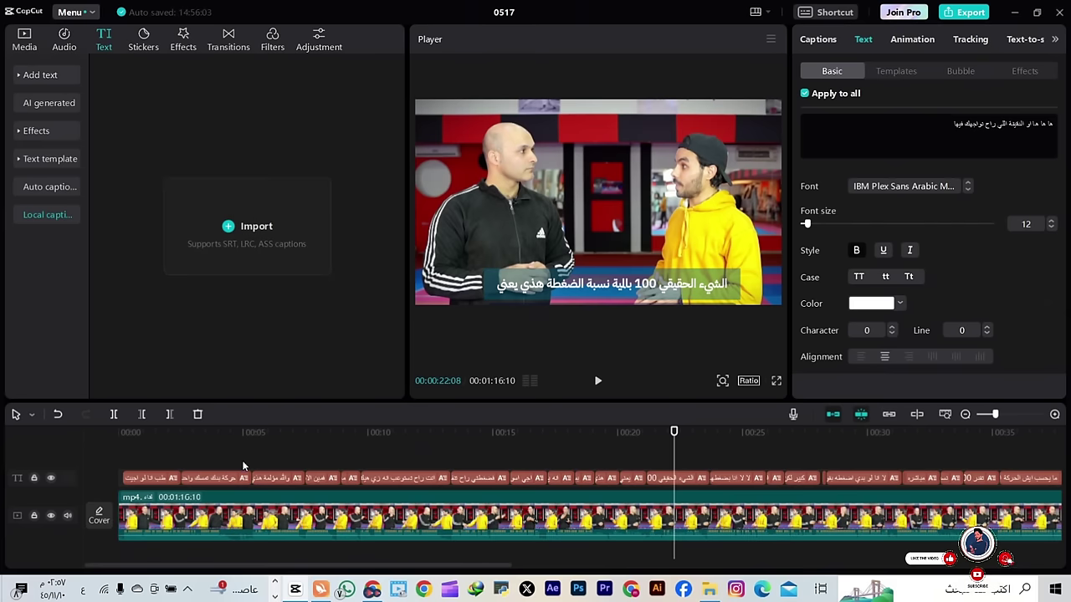
# Select a run of caption clips and switch from Auto captions back to Local captions
pyautogui.moveTo(141, 466); pyautogui.dragTo(879, 485)
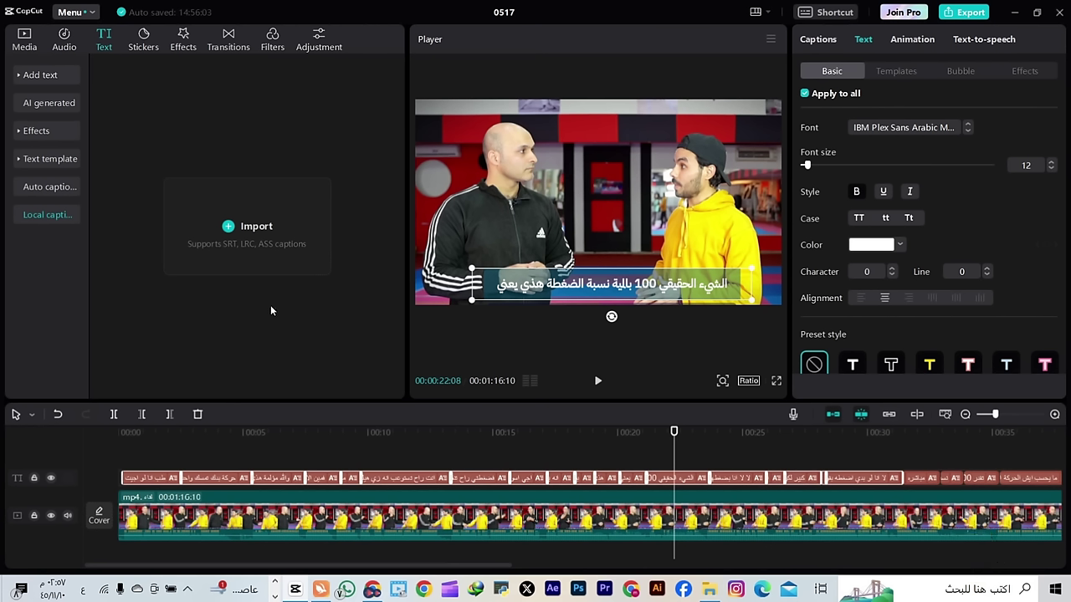
pyautogui.click(47, 198)
pyautogui.click(42, 218)
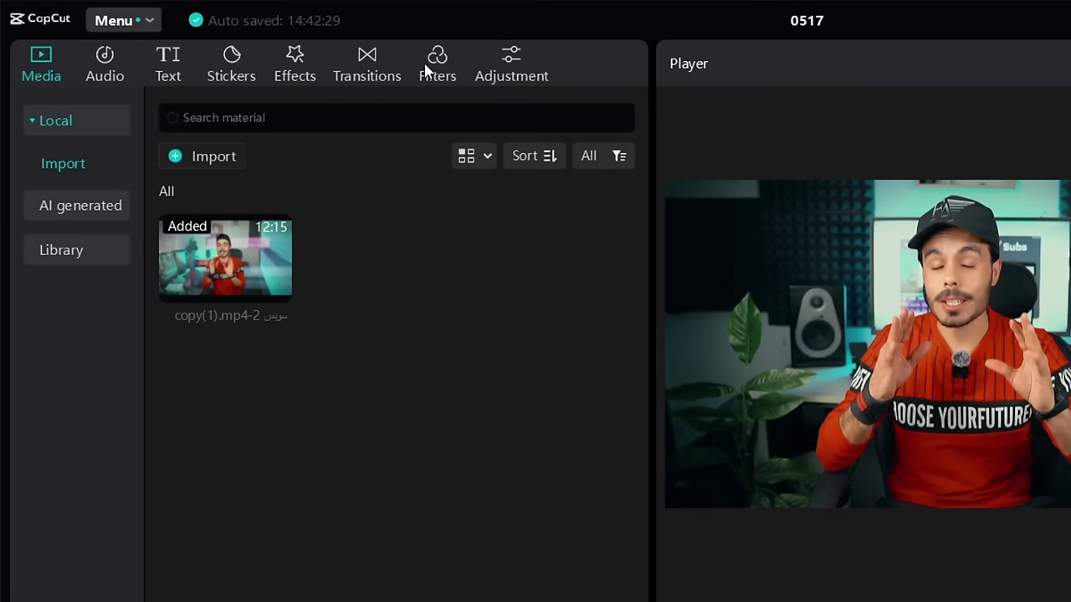
# Open Filters and expand its categories: Life, Scenery, Movies, Mono, Retro, Night scene, Style, Food
pyautogui.click(270, 42)
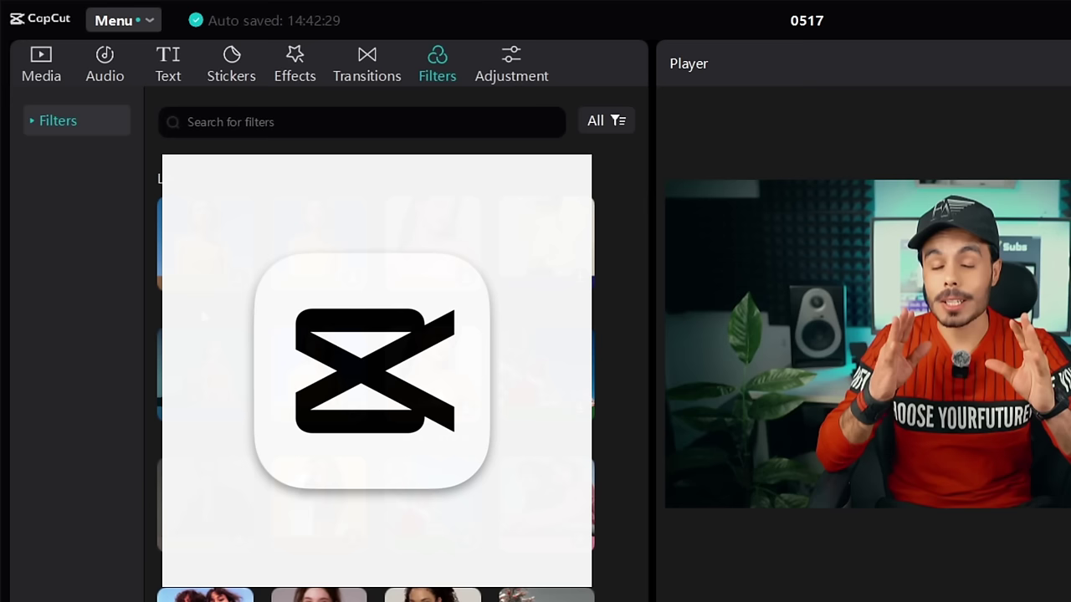
pyautogui.scroll(-2, 377, 368)
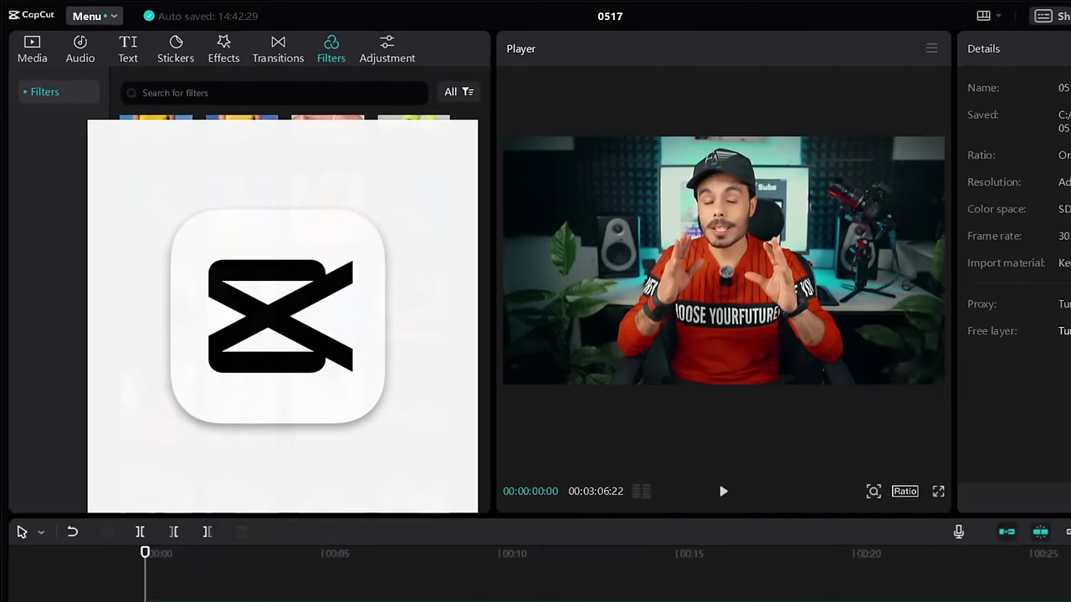
pyautogui.click(38, 121)
pyautogui.click(36, 105)
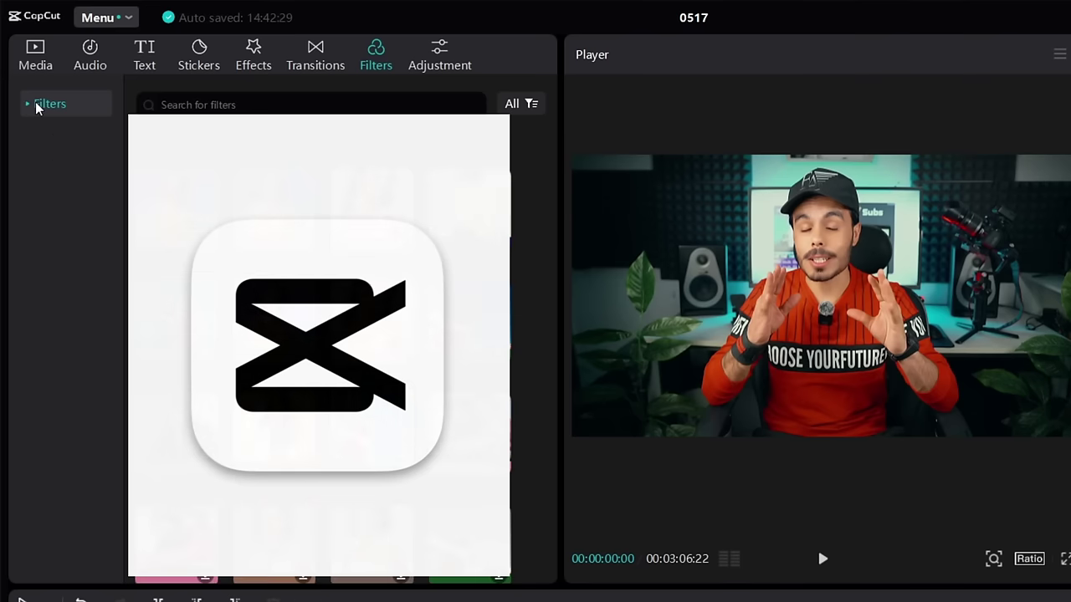
pyautogui.click(35, 108)
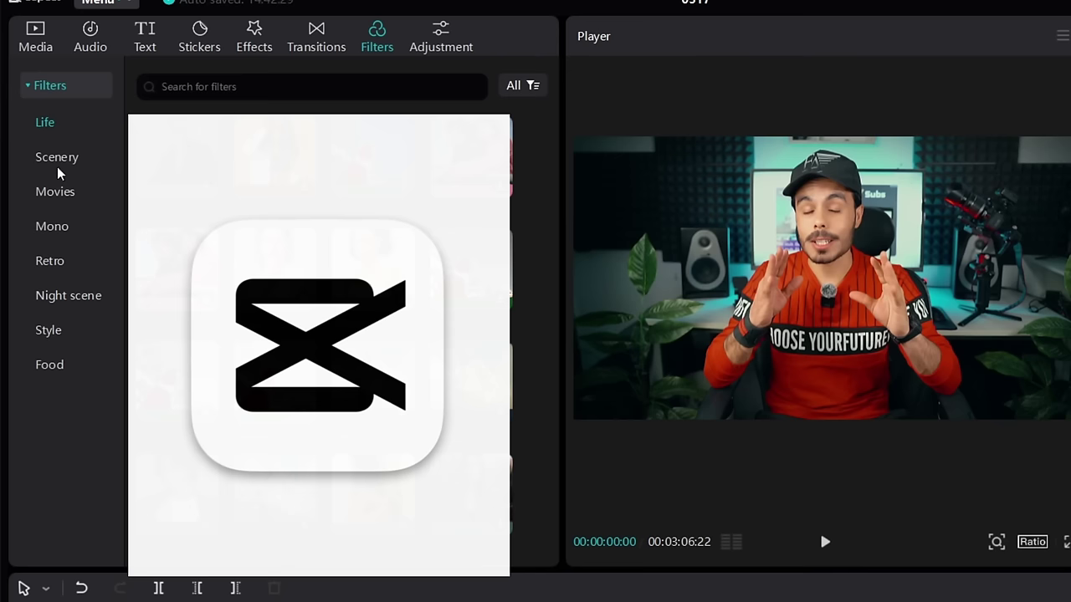
# Browse the Scenery, Movies, Mono, Retro, Night scene and Style filter categories in turn
pyautogui.click(58, 162)
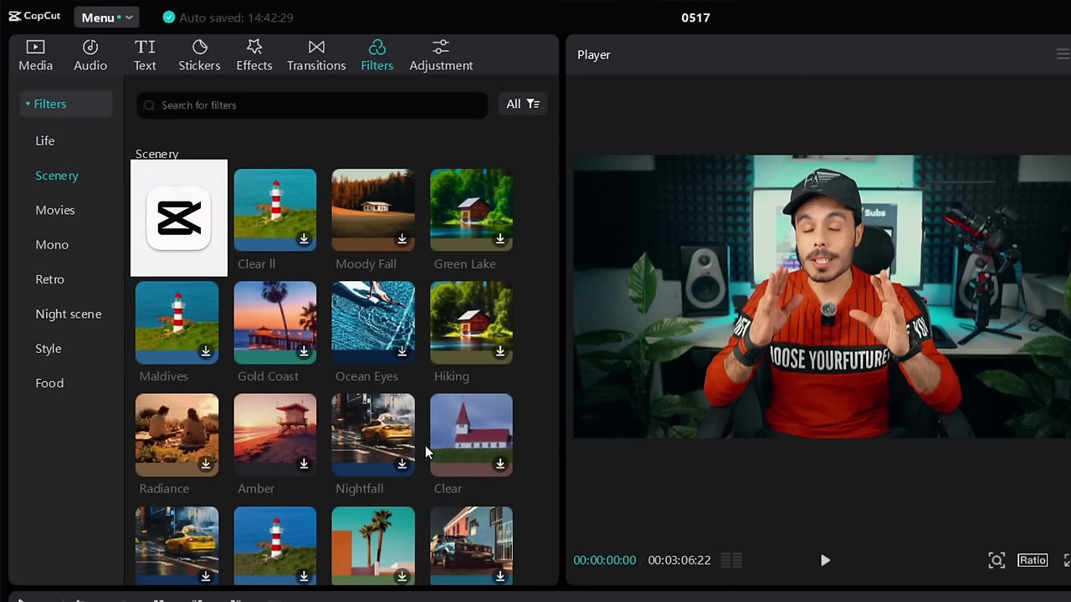
pyautogui.click(55, 211)
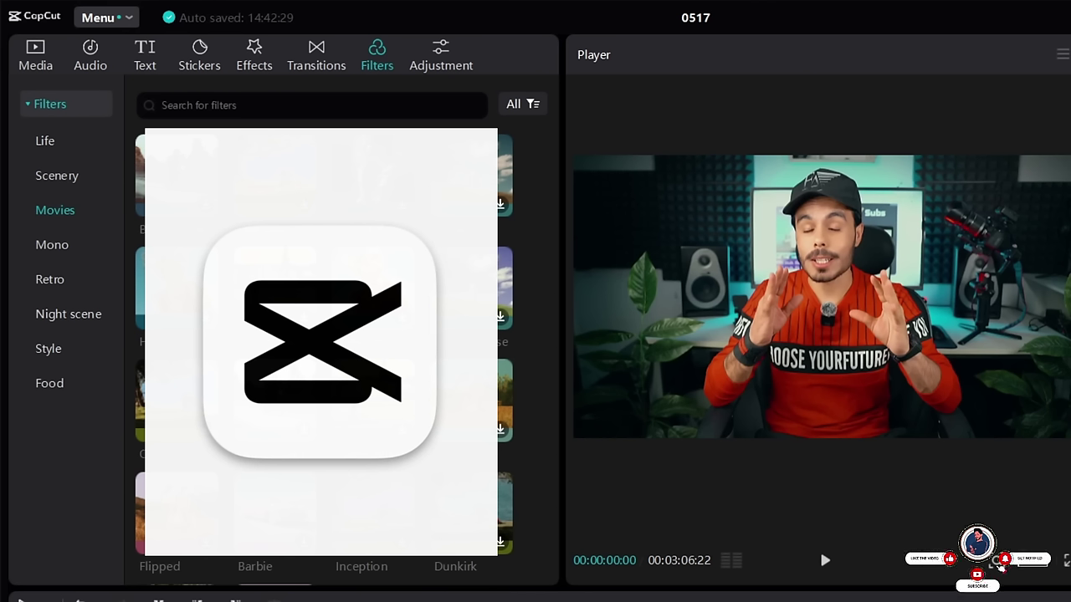
pyautogui.click(58, 243)
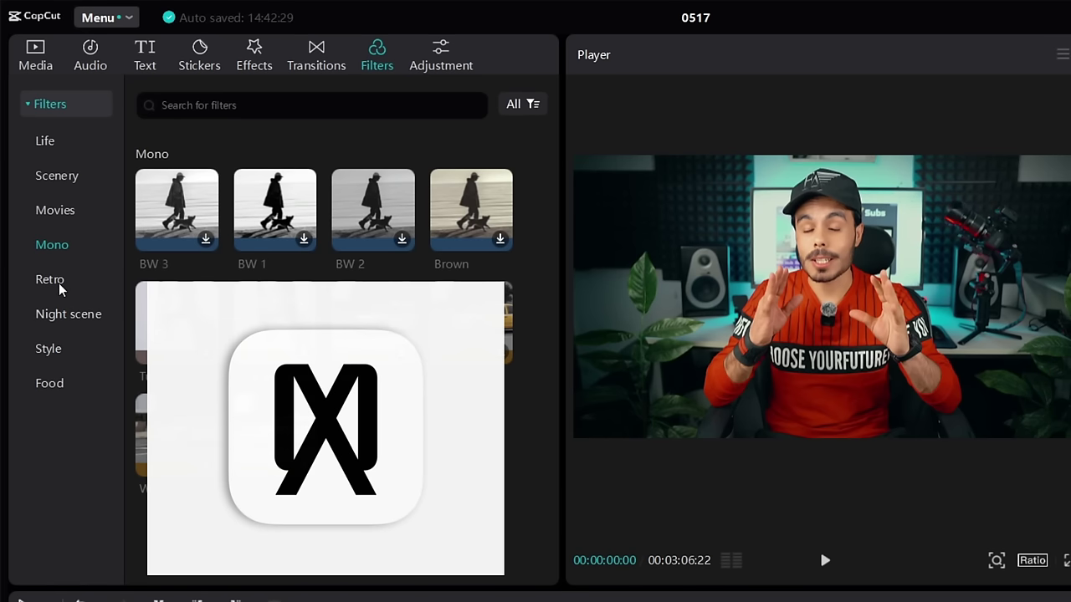
pyautogui.click(60, 282)
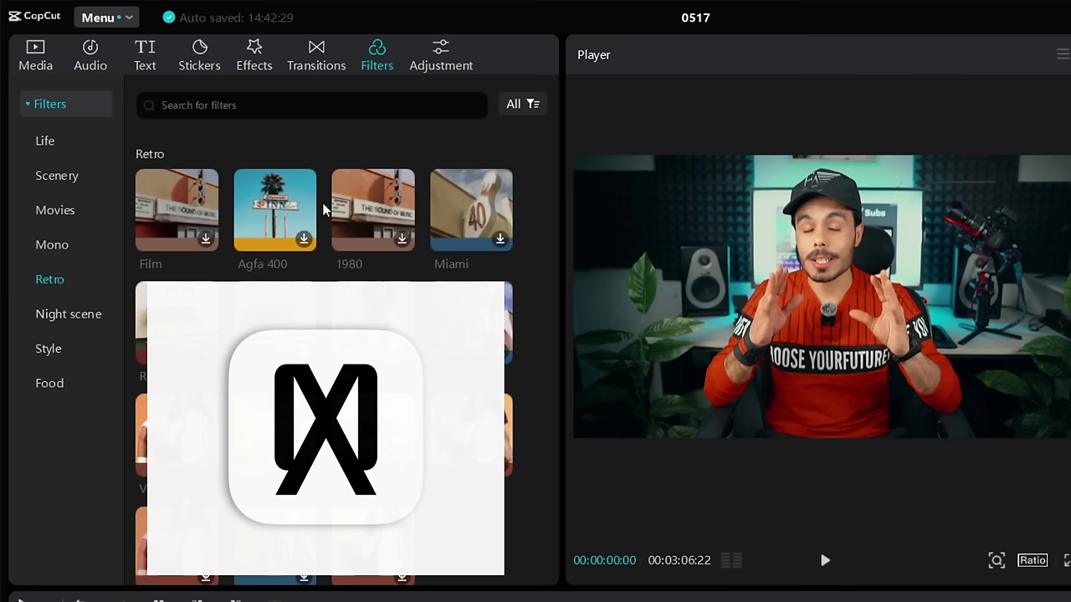
pyautogui.click(68, 313)
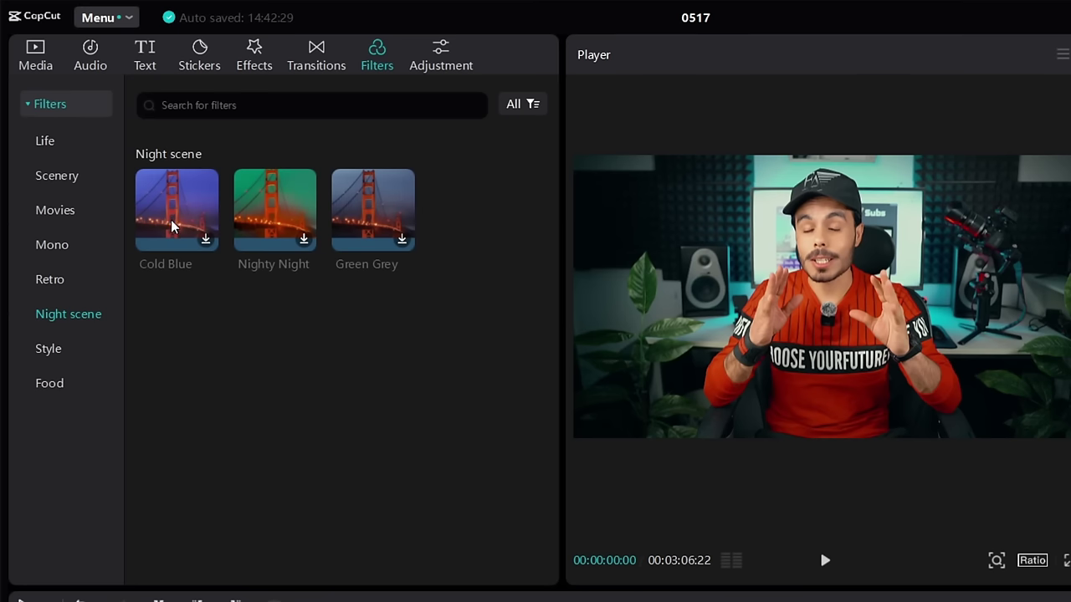
pyautogui.click(38, 349)
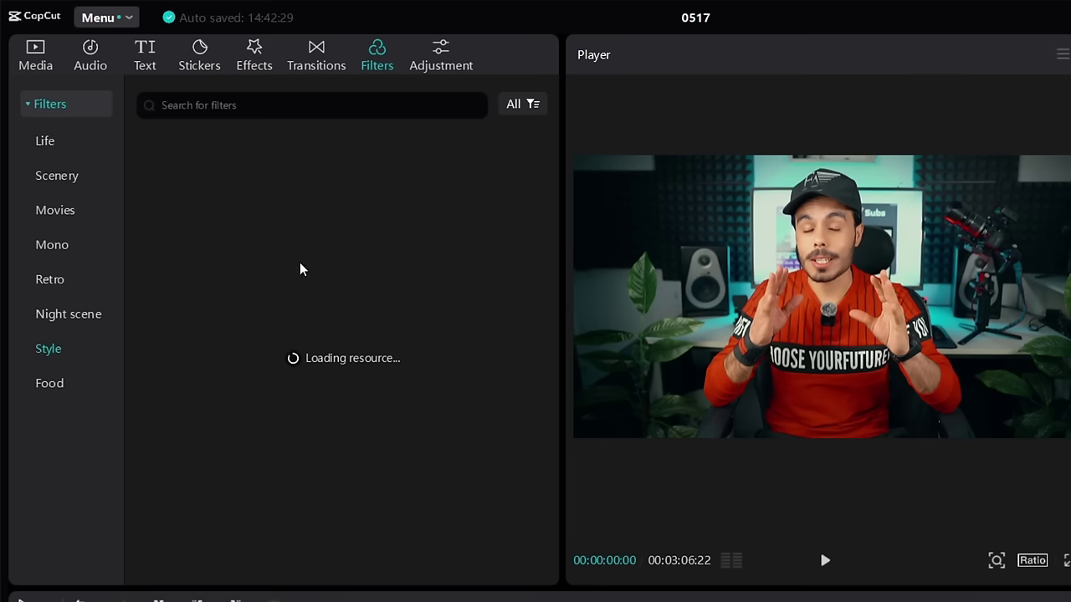
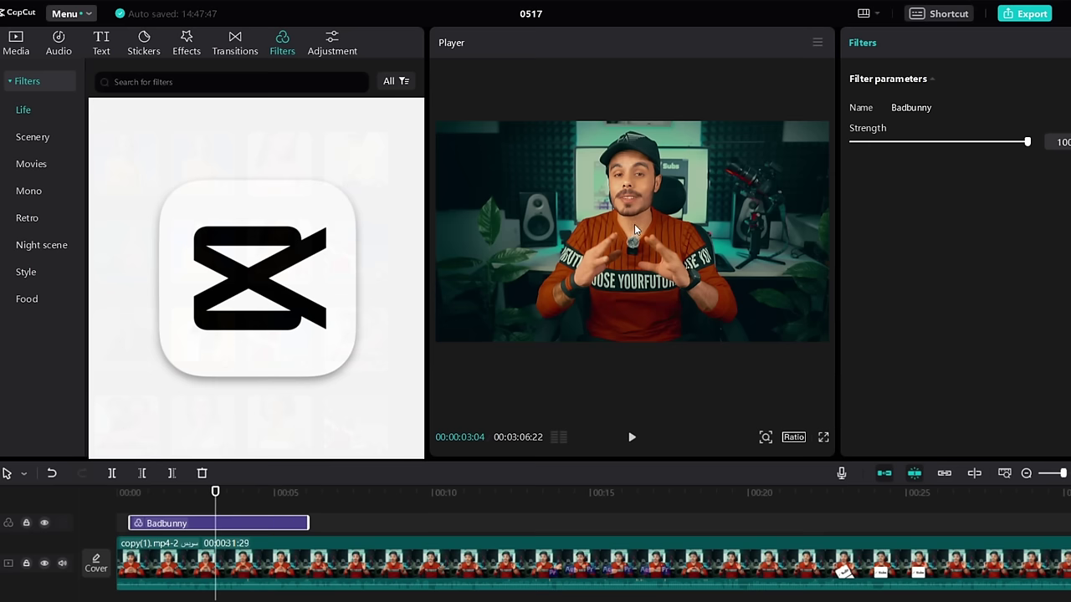
# Lower the Badbunny filter's strength from 100 to 24
pyautogui.moveTo(215, 502); pyautogui.dragTo(195, 502)
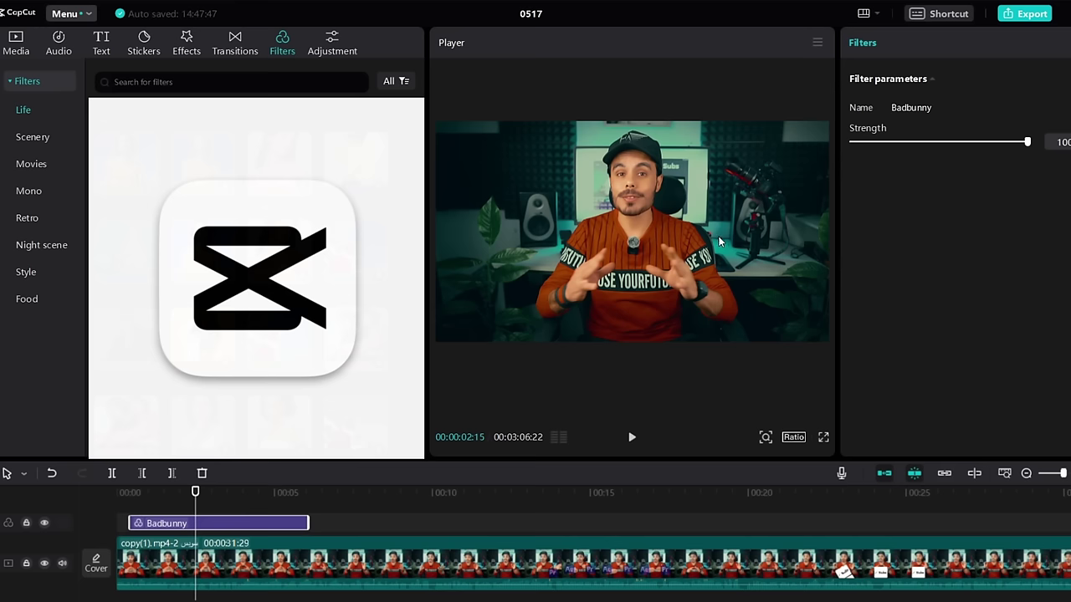
pyautogui.moveTo(948, 141); pyautogui.dragTo(893, 154)
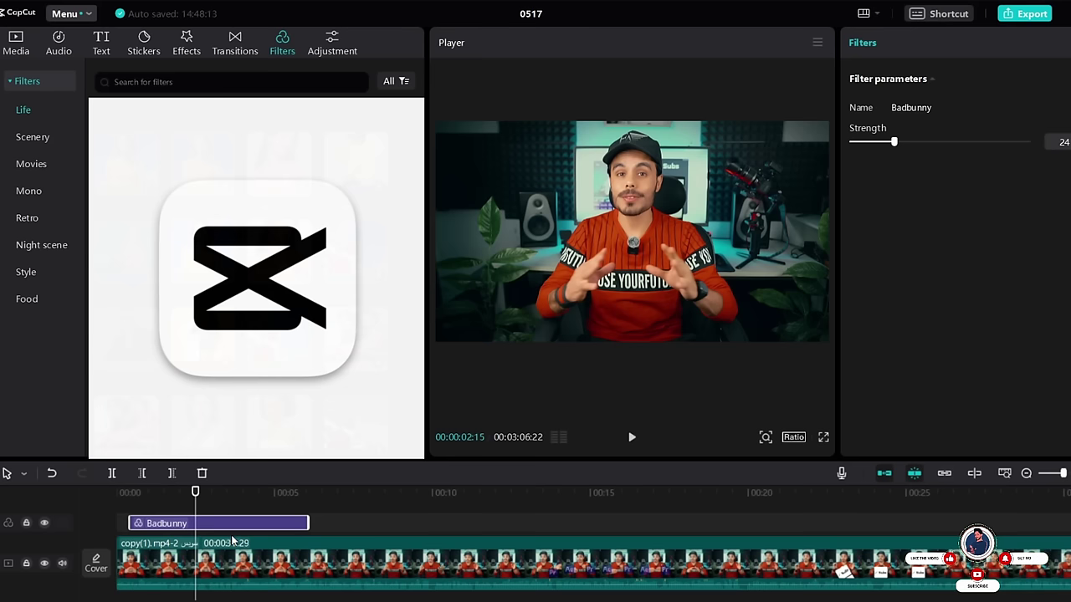
pyautogui.scroll(1, 234, 530)
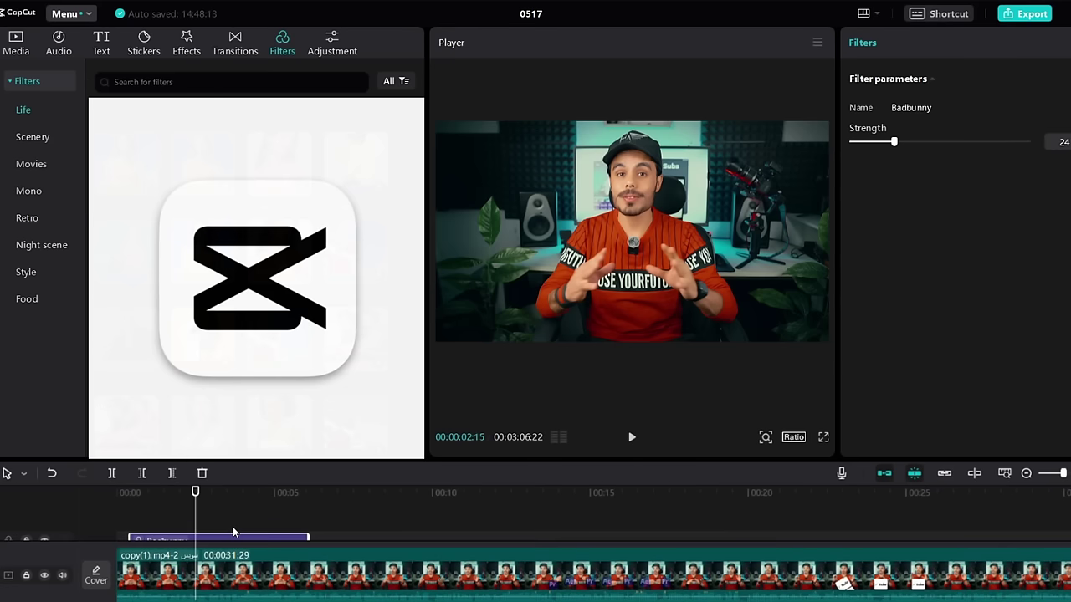
pyautogui.scroll(-1, 235, 532)
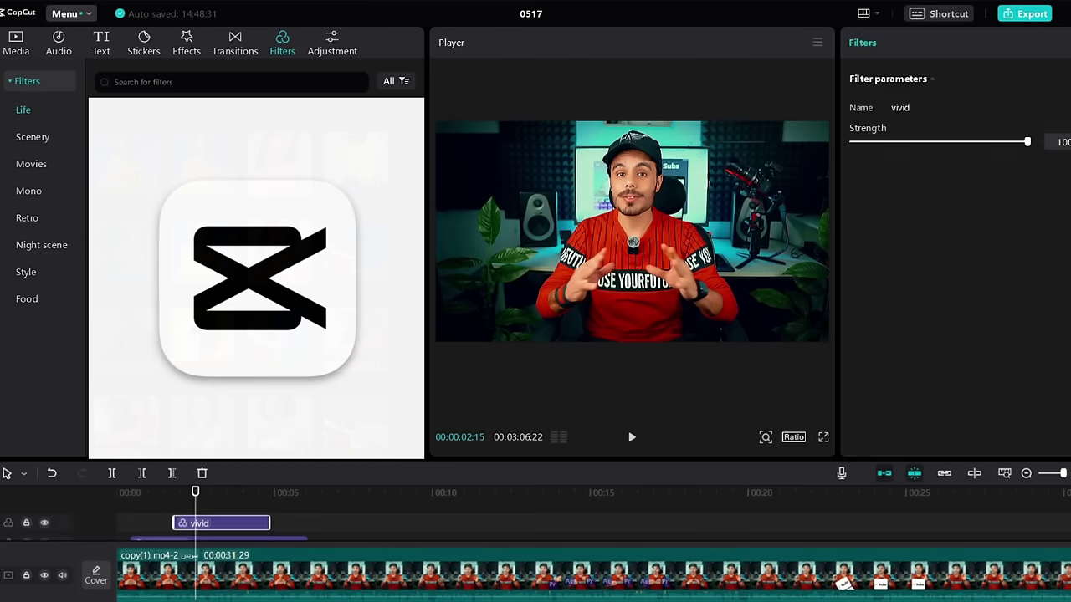
# Add the Matte Wheat filter and delete the vivid filter clip
pyautogui.moveTo(251, 276); pyautogui.dragTo(217, 513)
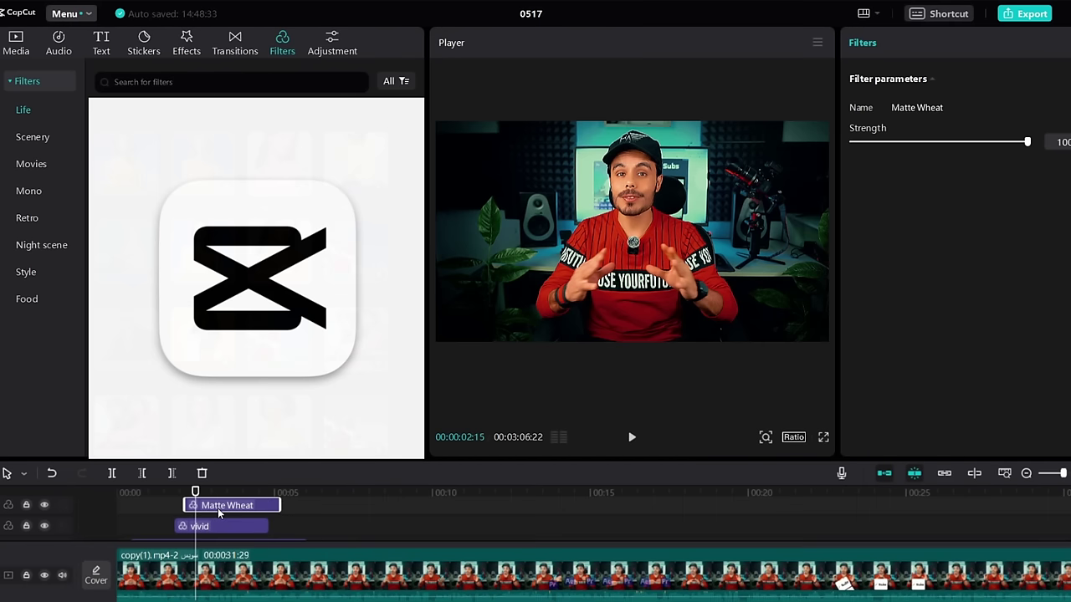
pyautogui.click(215, 525)
pyautogui.press('Delete')
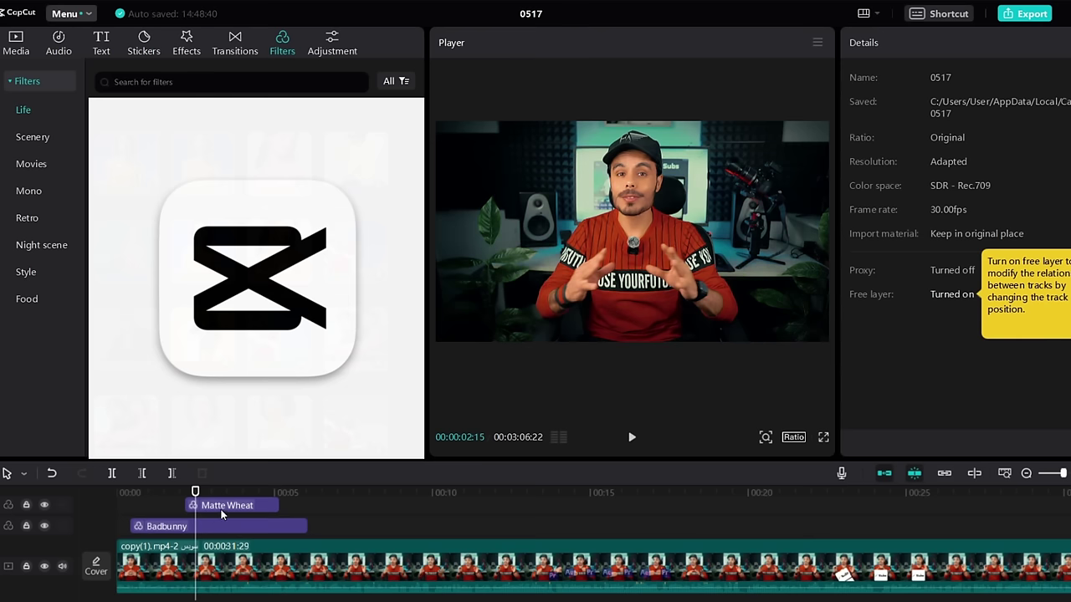
# Extend Matte Wheat to start earlier, test it at lower strength, then delete it
pyautogui.click(223, 515)
pyautogui.moveTo(185, 512); pyautogui.dragTo(151, 523)
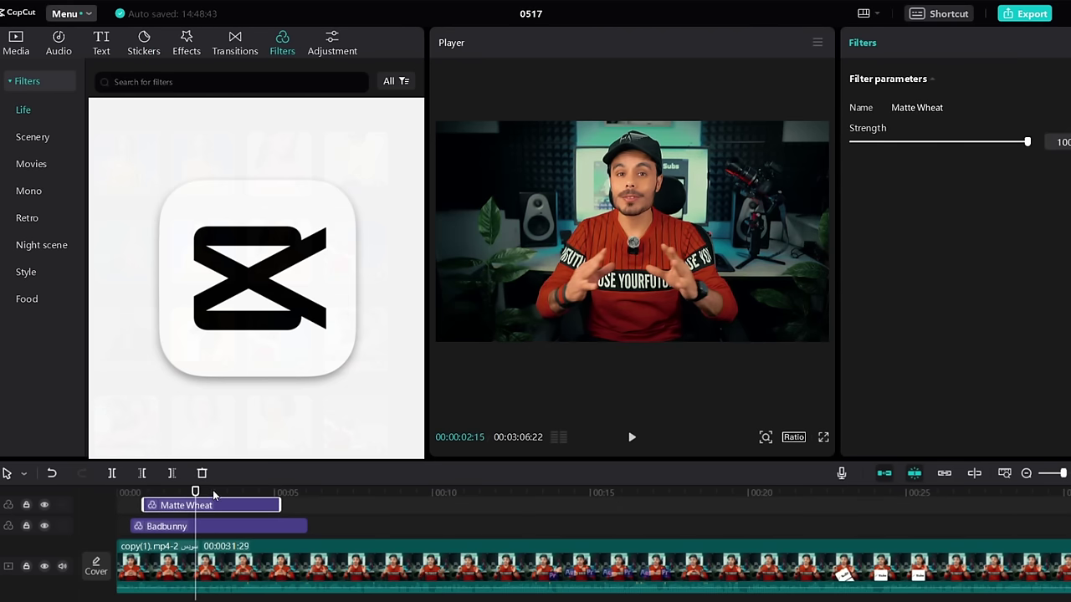
pyautogui.click(47, 506)
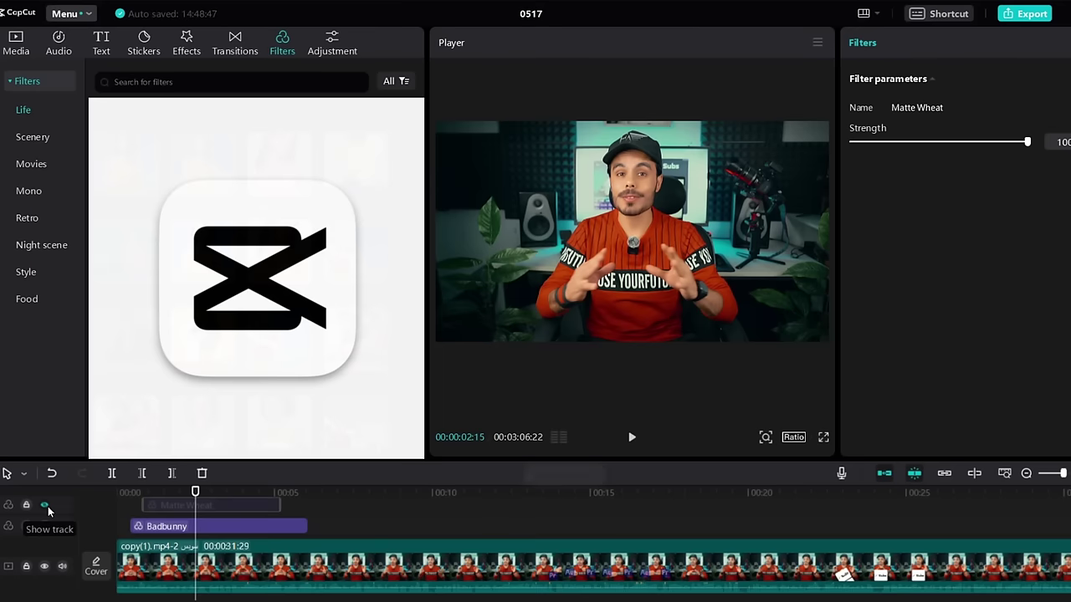
pyautogui.click(48, 506)
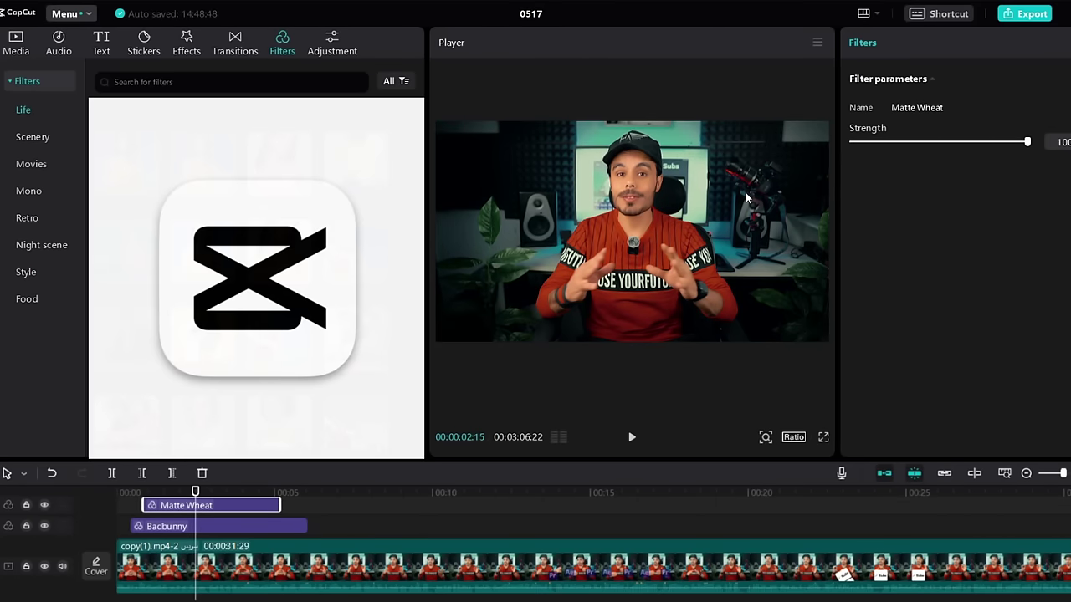
pyautogui.moveTo(970, 145); pyautogui.dragTo(911, 152)
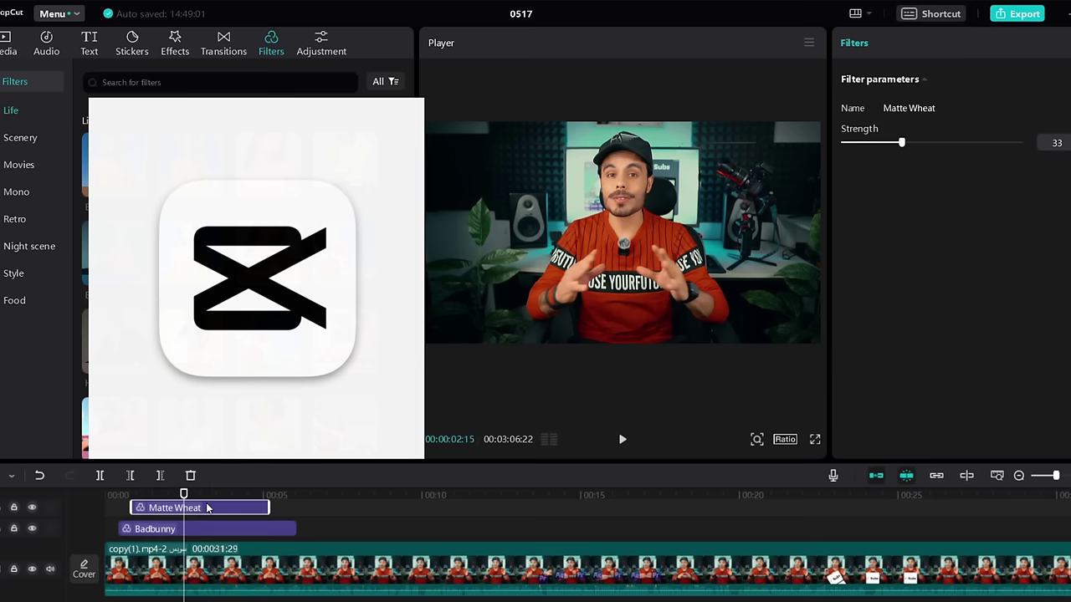
pyautogui.press('Delete')
# Replace Badbunny with the Scenery filter Clear II at strength 30
pyautogui.click(228, 510)
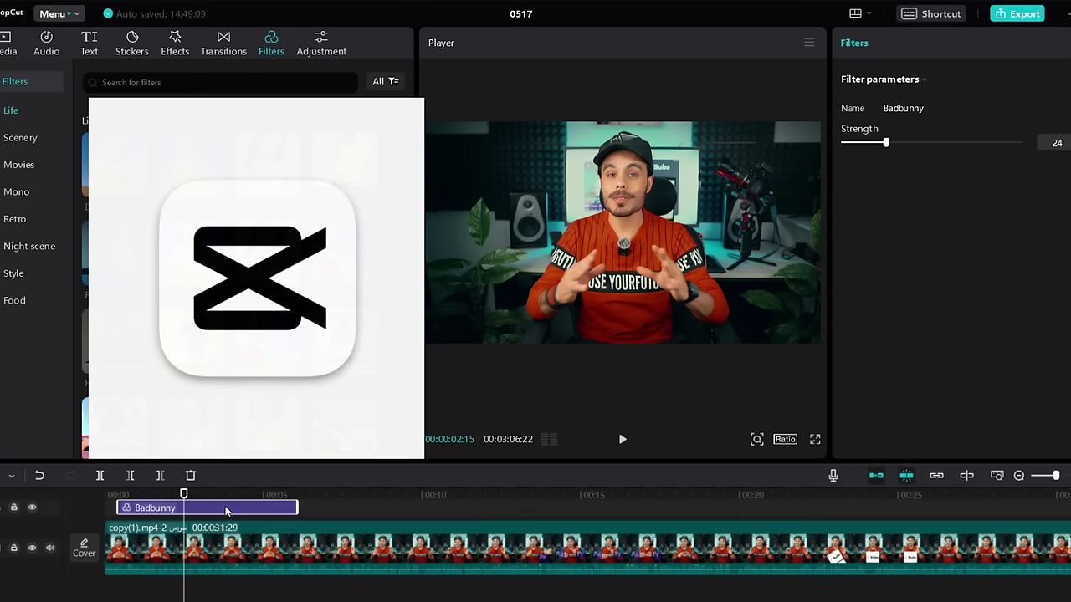
pyautogui.press('Delete')
pyautogui.click(25, 144)
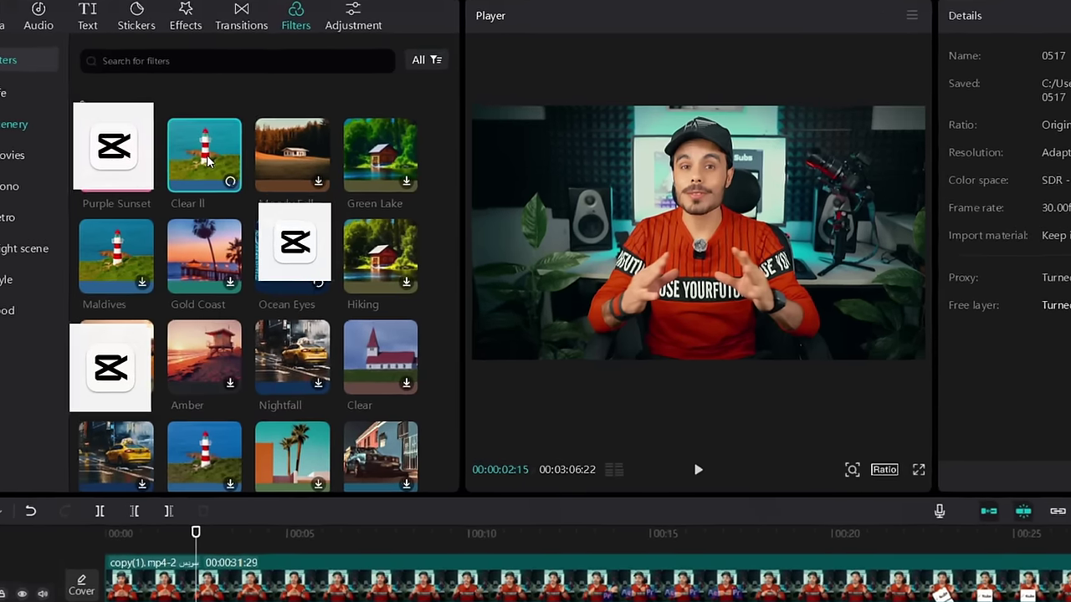
pyautogui.click(202, 173)
pyautogui.moveTo(245, 134); pyautogui.dragTo(213, 598)
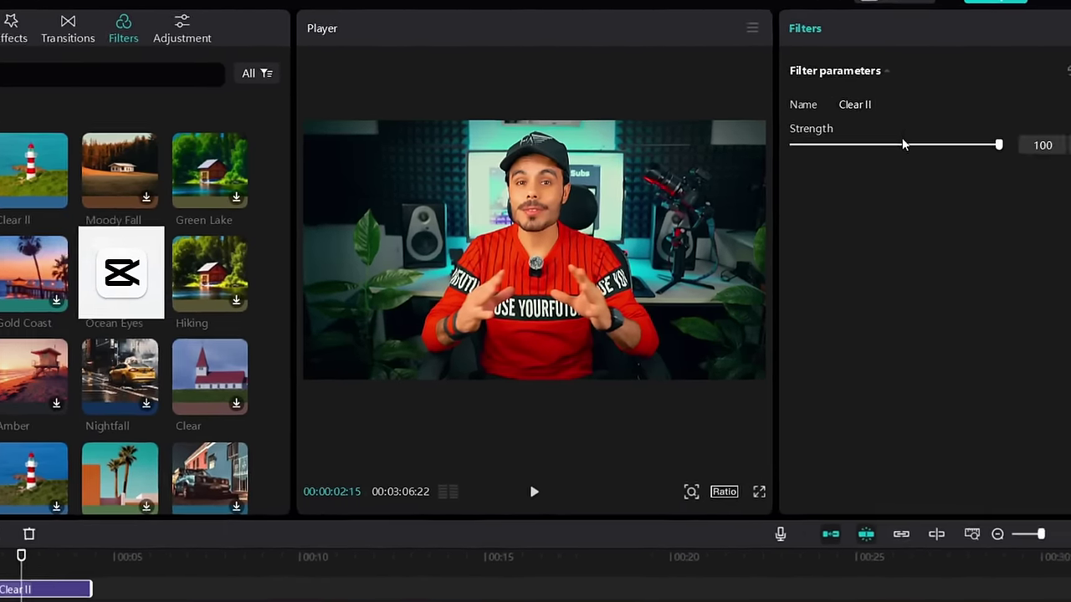
pyautogui.moveTo(1062, 148); pyautogui.dragTo(946, 159)
pyautogui.moveTo(783, 155); pyautogui.dragTo(845, 172)
pyautogui.click(801, 147)
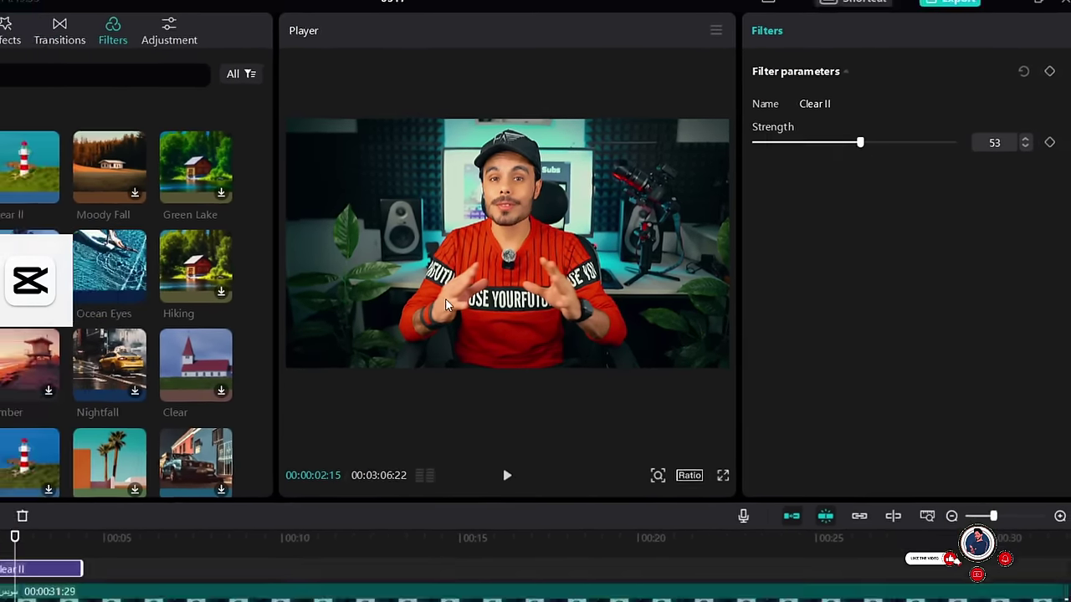
# Add the Moody Fall filter and delete the Clear II clip
pyautogui.moveTo(22, 196)
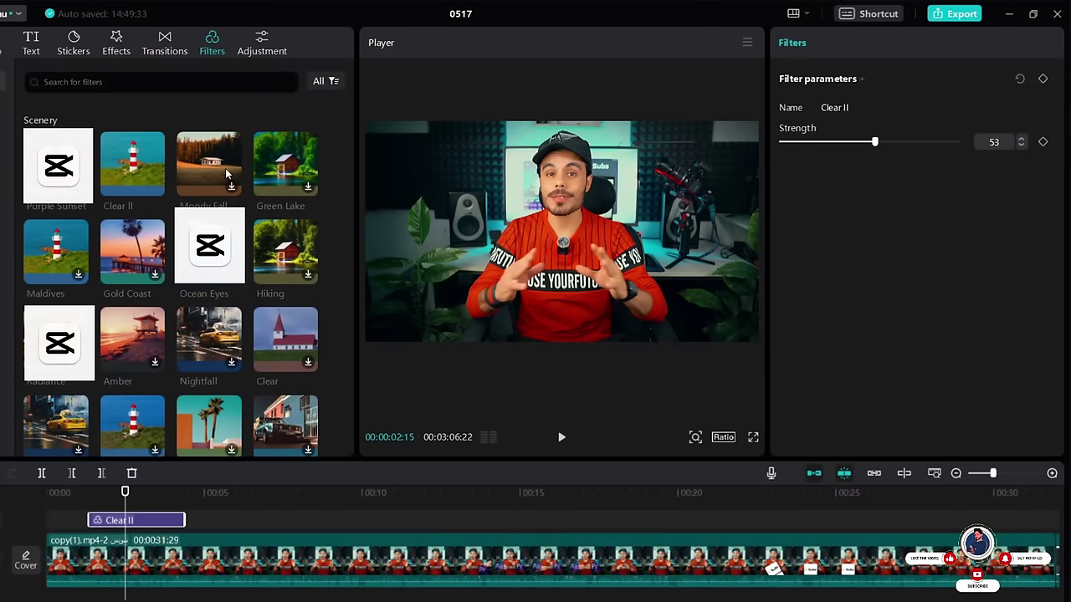
pyautogui.moveTo(226, 172); pyautogui.dragTo(143, 519)
pyautogui.click(143, 517)
pyautogui.press('Delete')
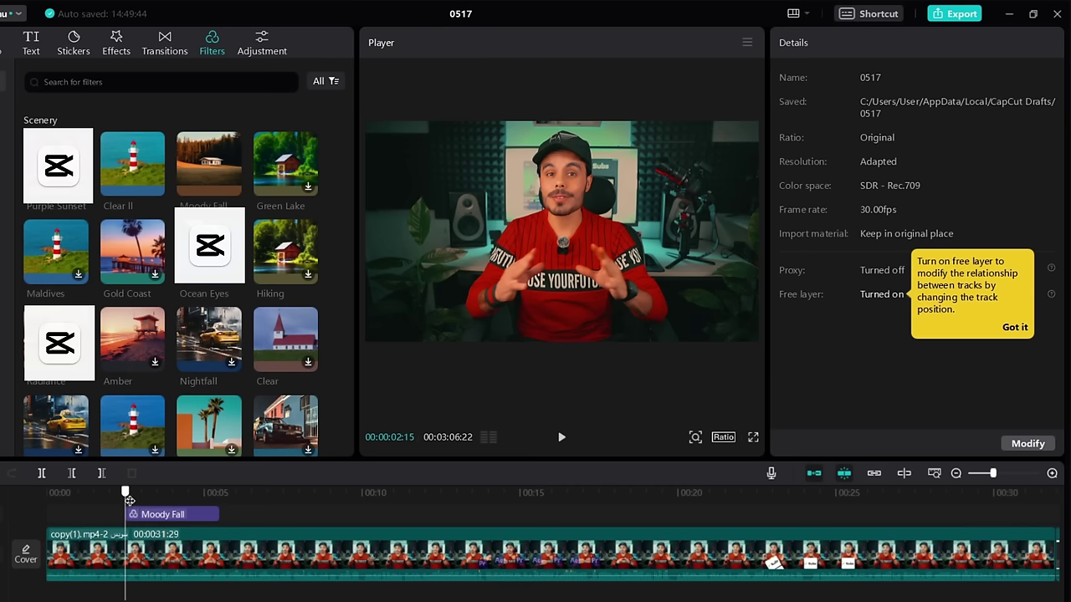
# Test Moody Fall's strength at 00:00:03:10, delete it, and add Gold Coast
pyautogui.moveTo(127, 493); pyautogui.dragTo(152, 494)
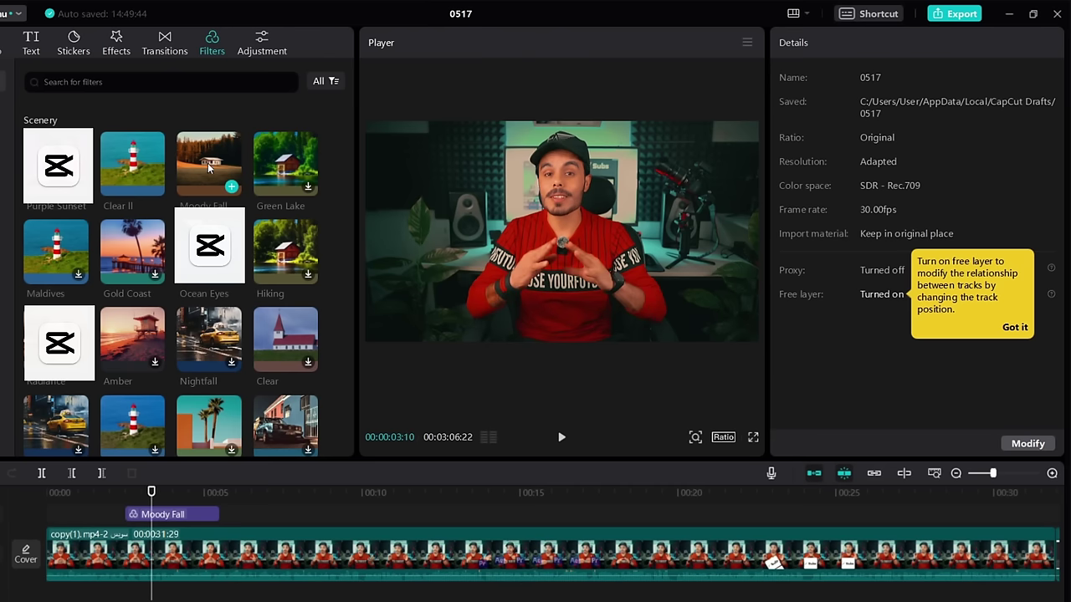
pyautogui.click(156, 515)
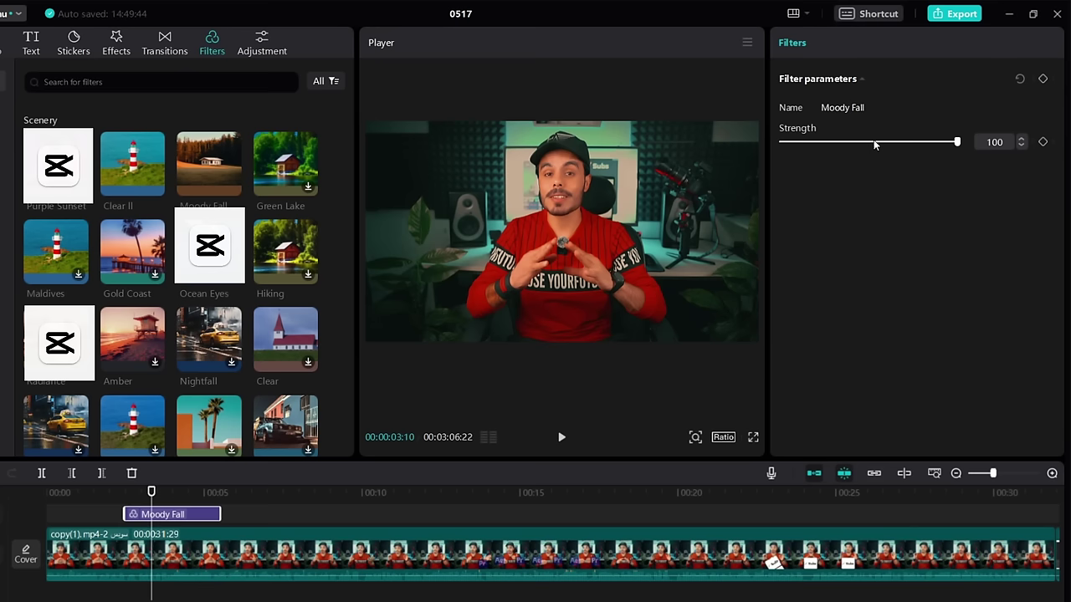
pyautogui.moveTo(874, 145); pyautogui.dragTo(765, 147)
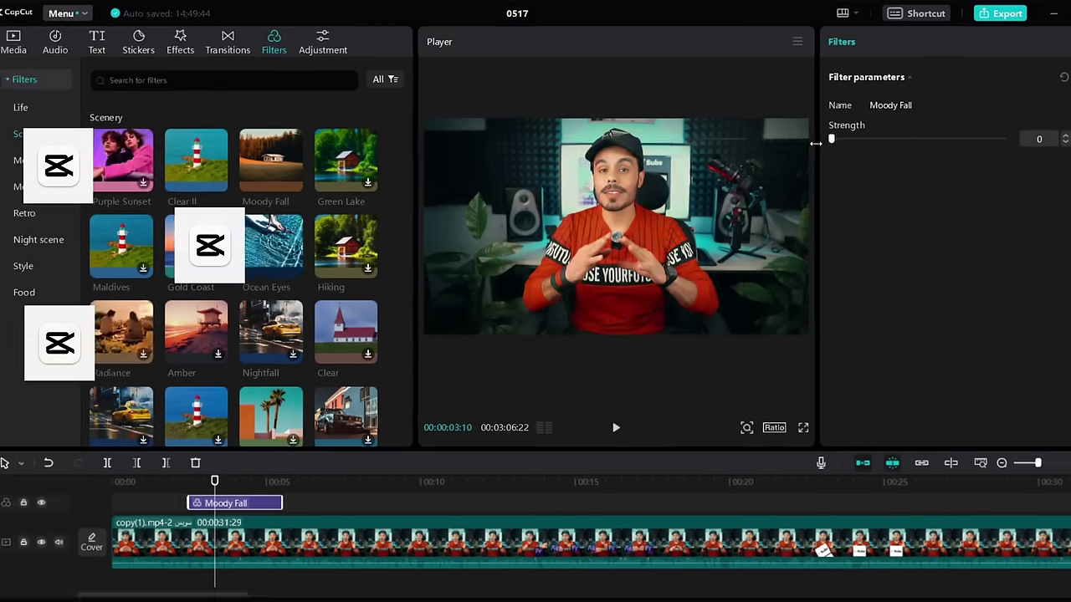
pyautogui.press('Delete')
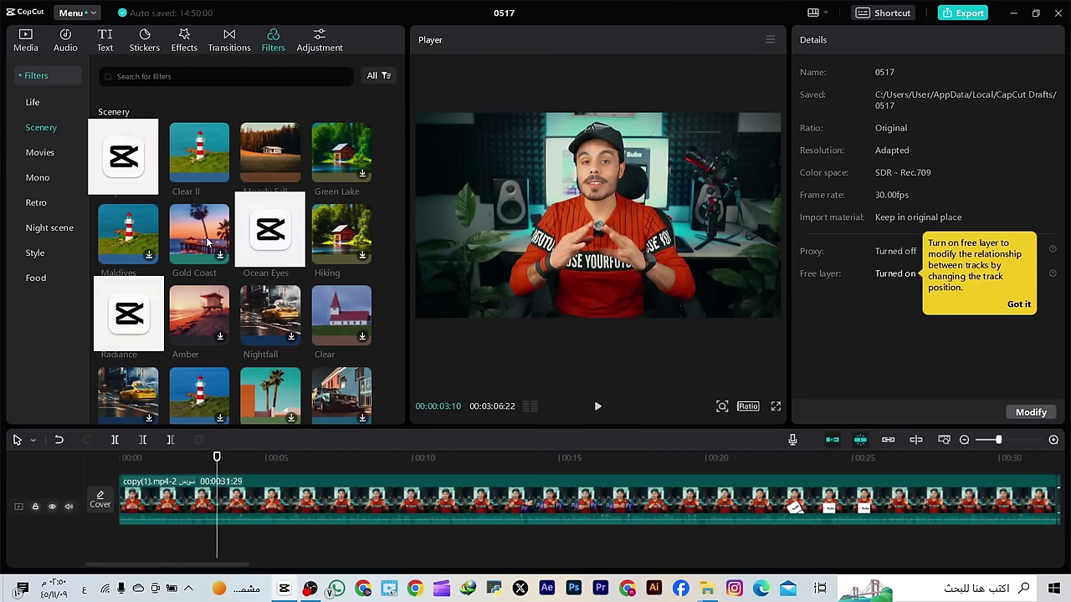
pyautogui.moveTo(208, 243); pyautogui.dragTo(211, 492)
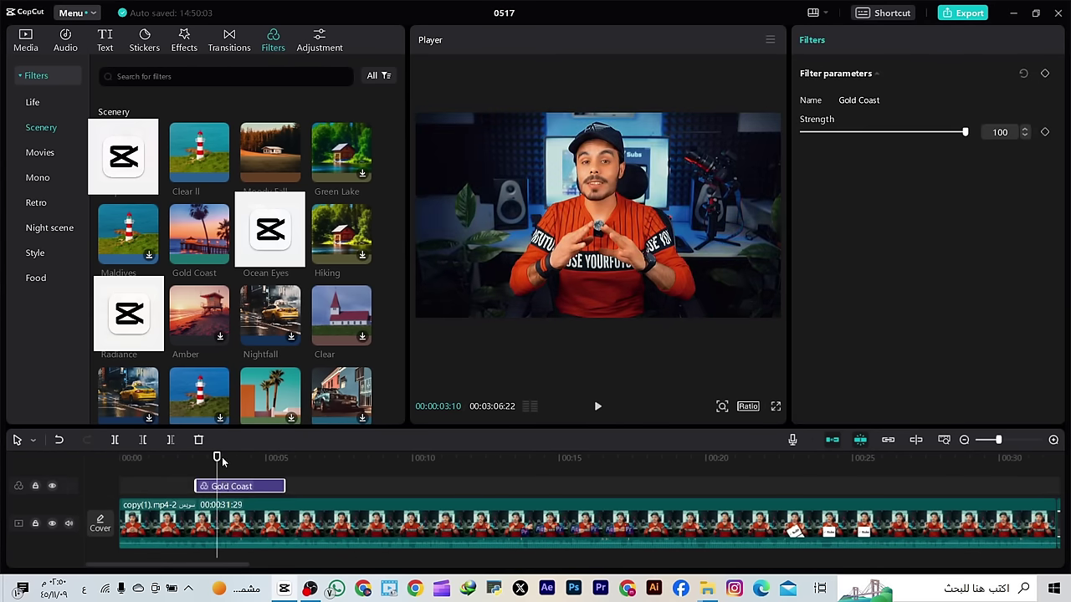
# Replace Gold Coast with the December scenery filter at strength 100
pyautogui.click(229, 458)
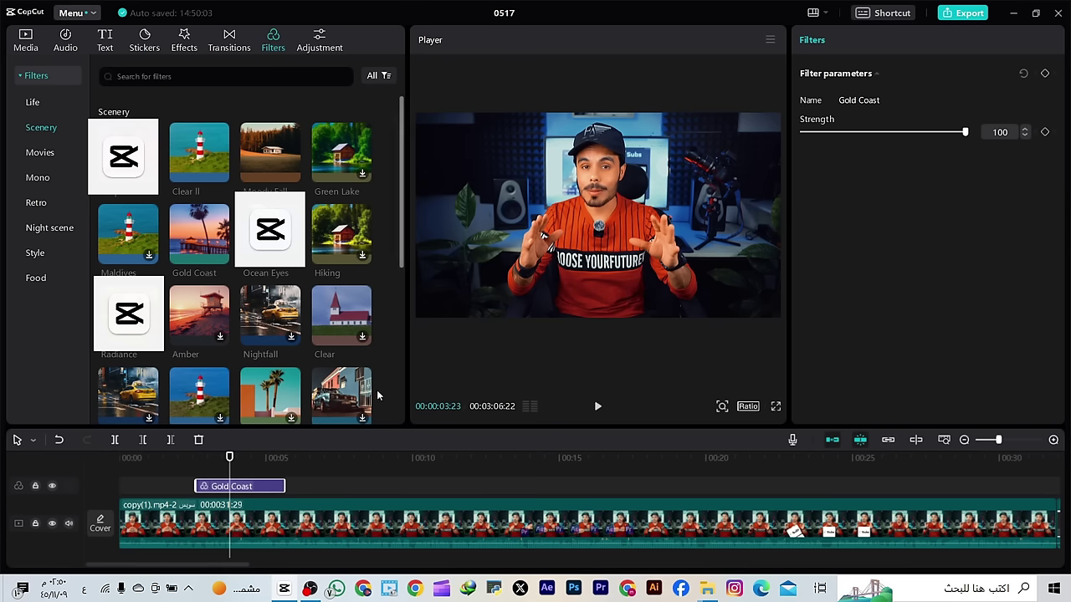
pyautogui.press('Delete')
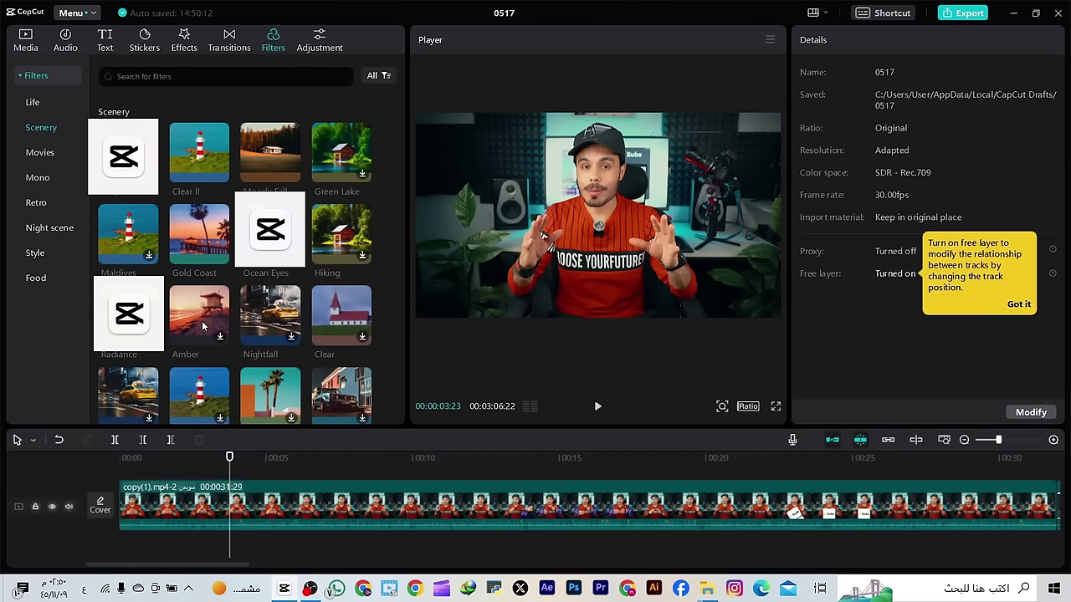
pyautogui.scroll(-3, 202, 329)
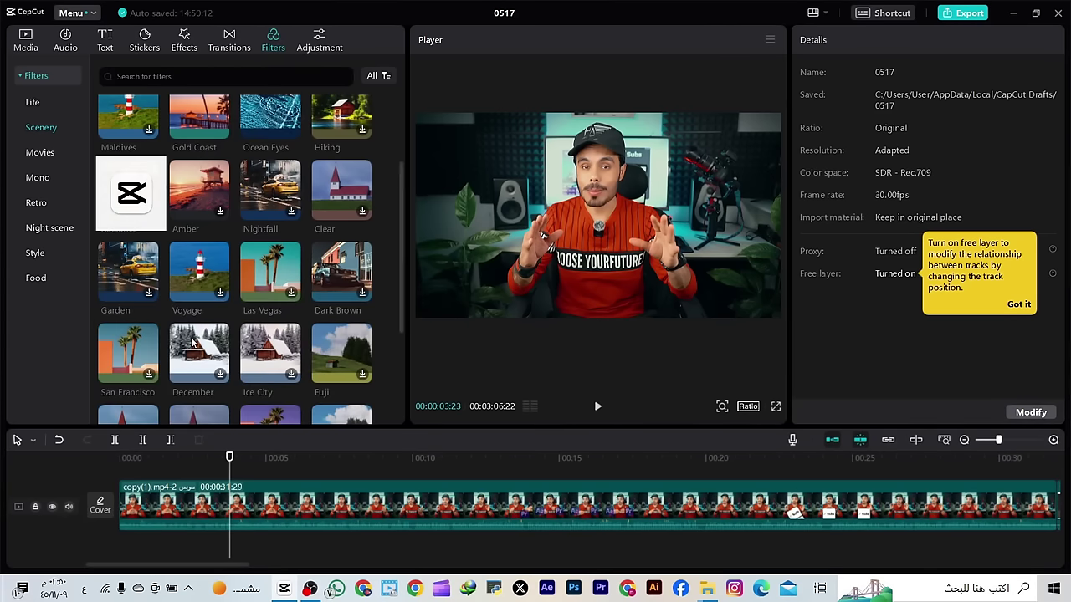
pyautogui.click(209, 359)
pyautogui.moveTo(210, 358); pyautogui.dragTo(241, 472)
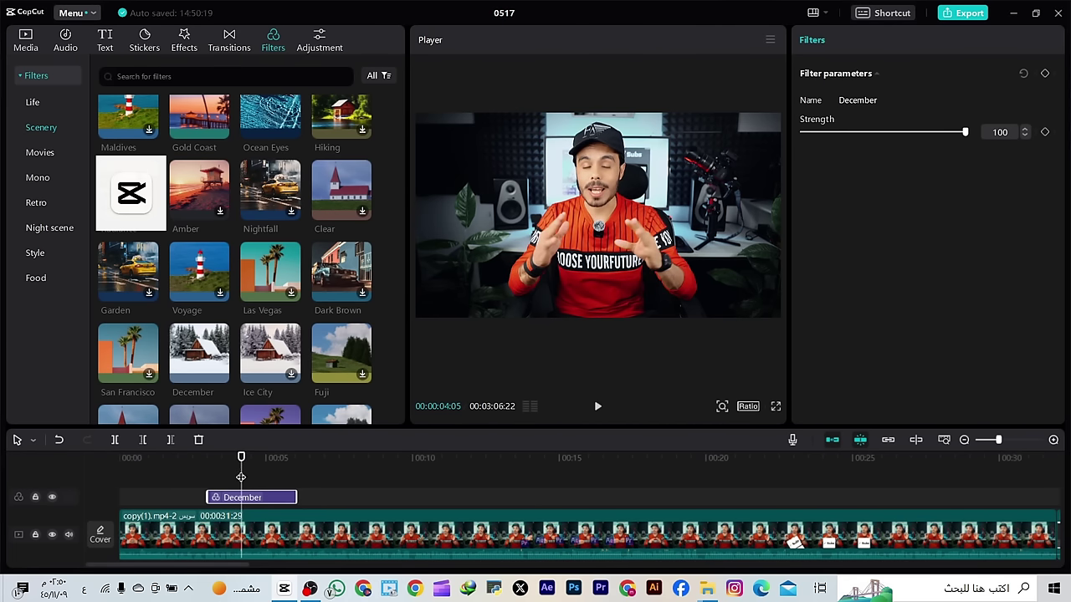
# Review the December filter clip's settings and bring up the Movies filters
pyautogui.click(446, 293)
pyautogui.moveTo(446, 293); pyautogui.dragTo(474, 239)
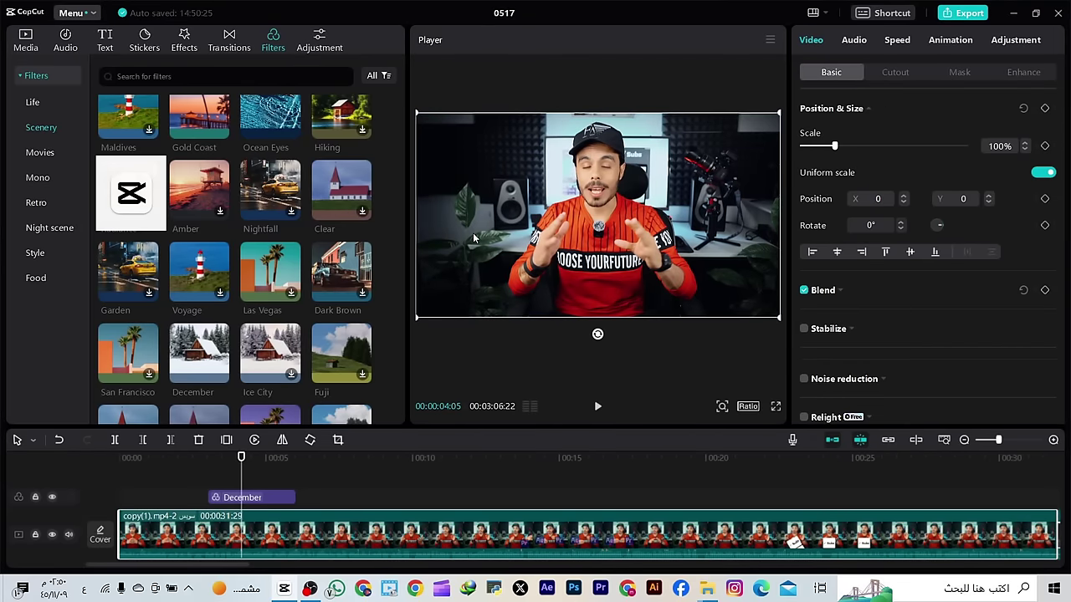
pyautogui.click(291, 495)
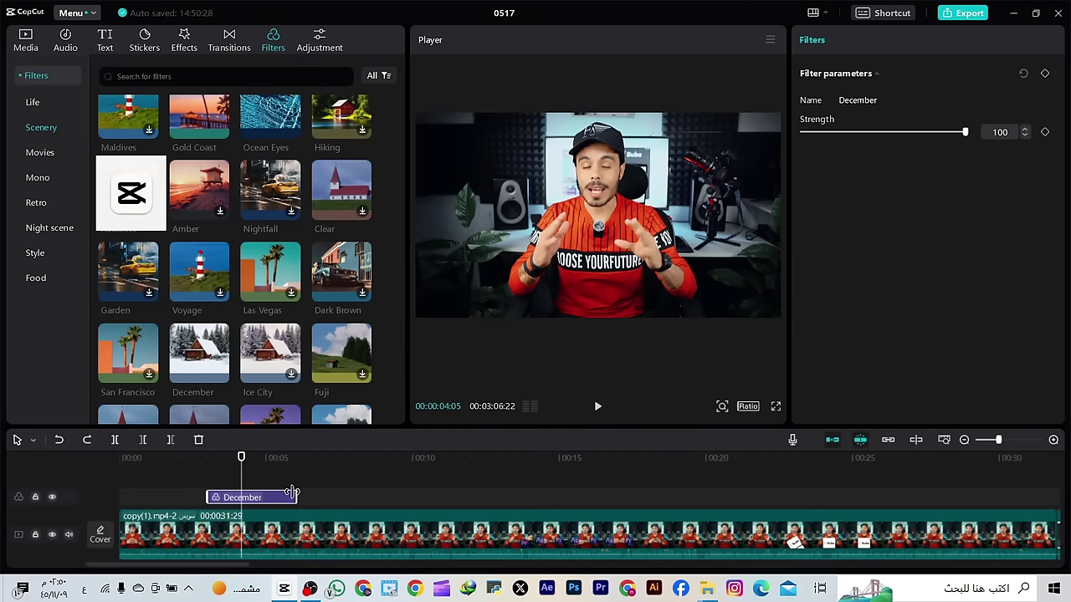
pyautogui.moveTo(283, 368); pyautogui.dragTo(262, 489)
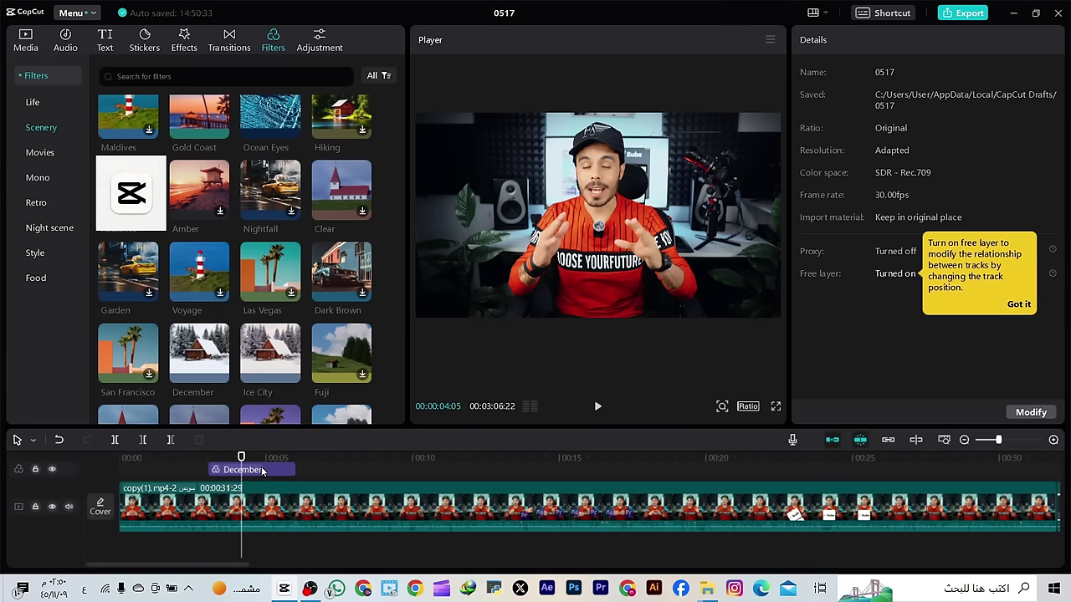
pyautogui.click(263, 471)
pyautogui.click(249, 457)
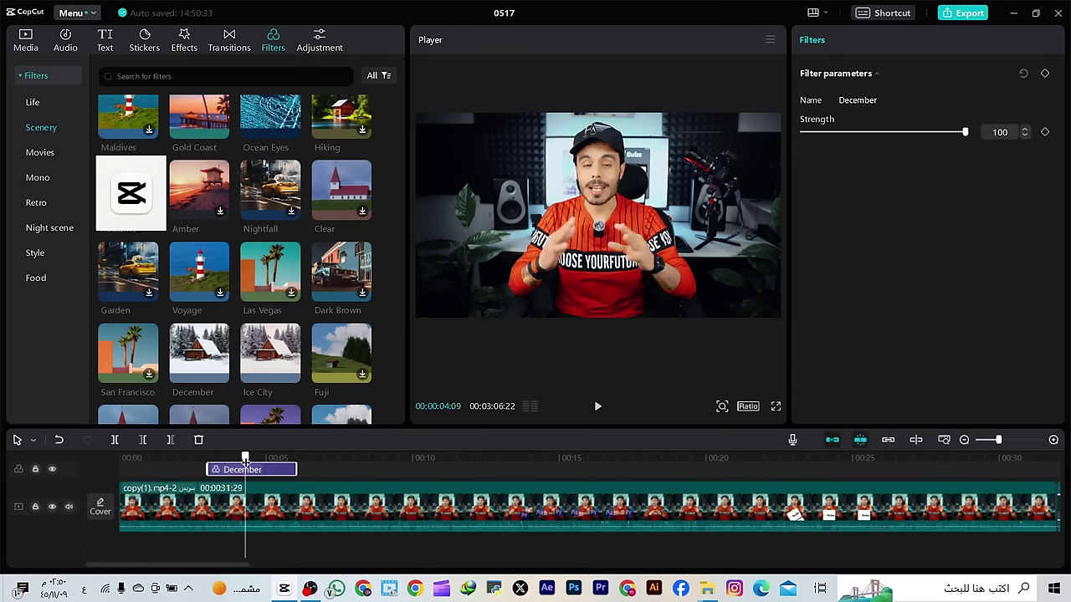
pyautogui.scroll(-2, 249, 390)
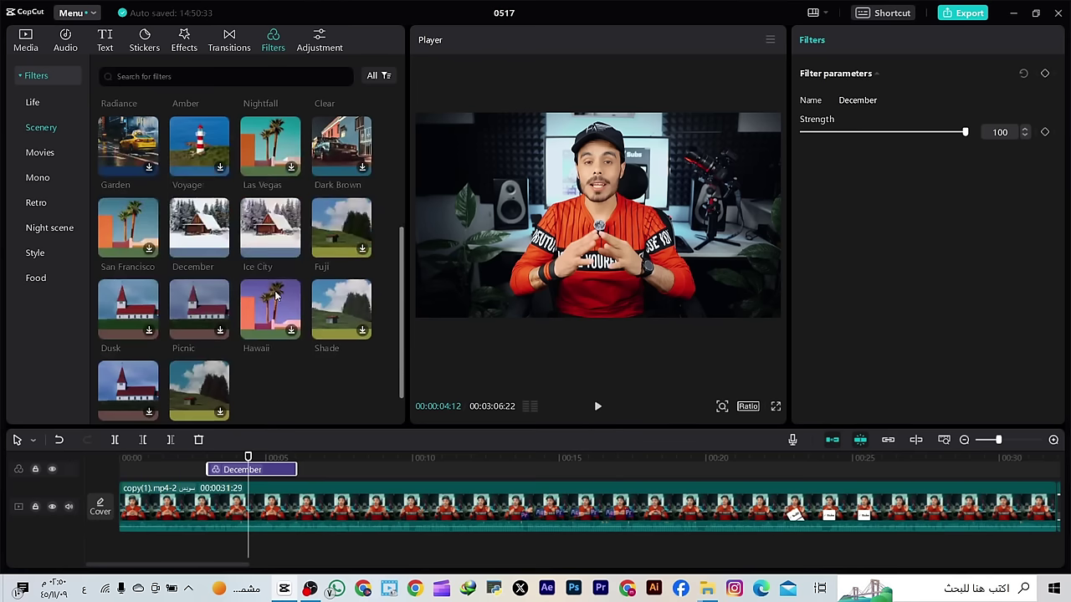
pyautogui.click(38, 152)
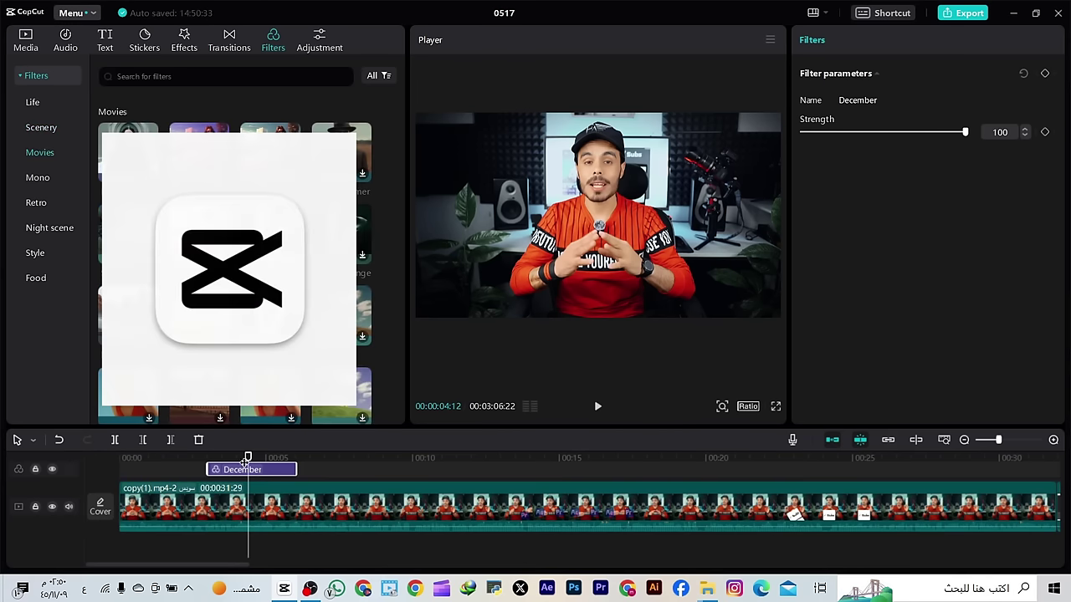
# Swap December for the Oppenheimer movie filter and turn its strength well below full
pyautogui.press('Delete')
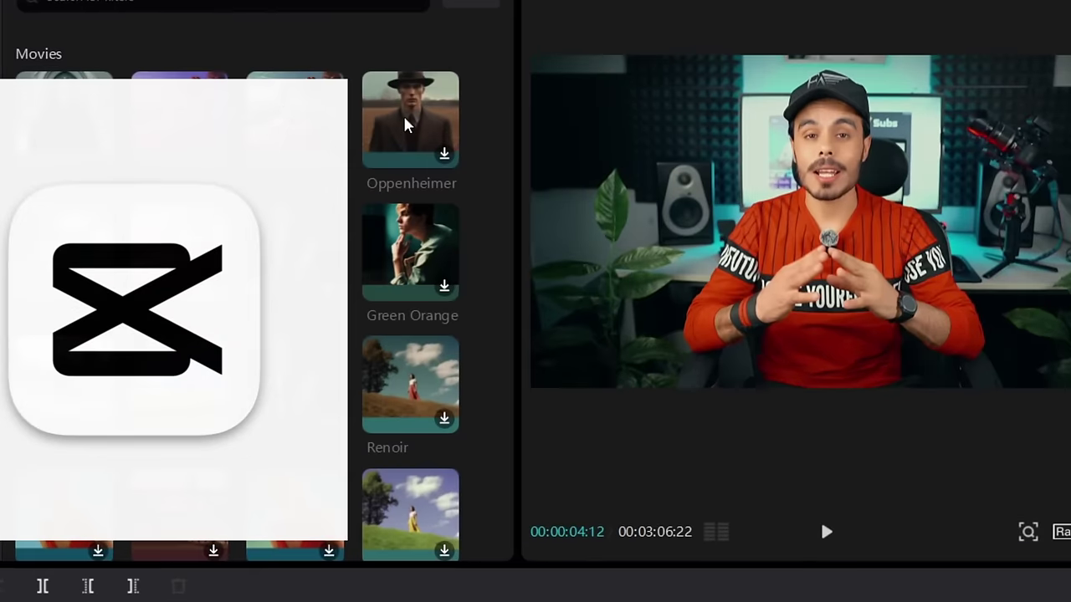
pyautogui.moveTo(341, 149); pyautogui.dragTo(372, 156)
pyautogui.moveTo(503, 119); pyautogui.dragTo(239, 590)
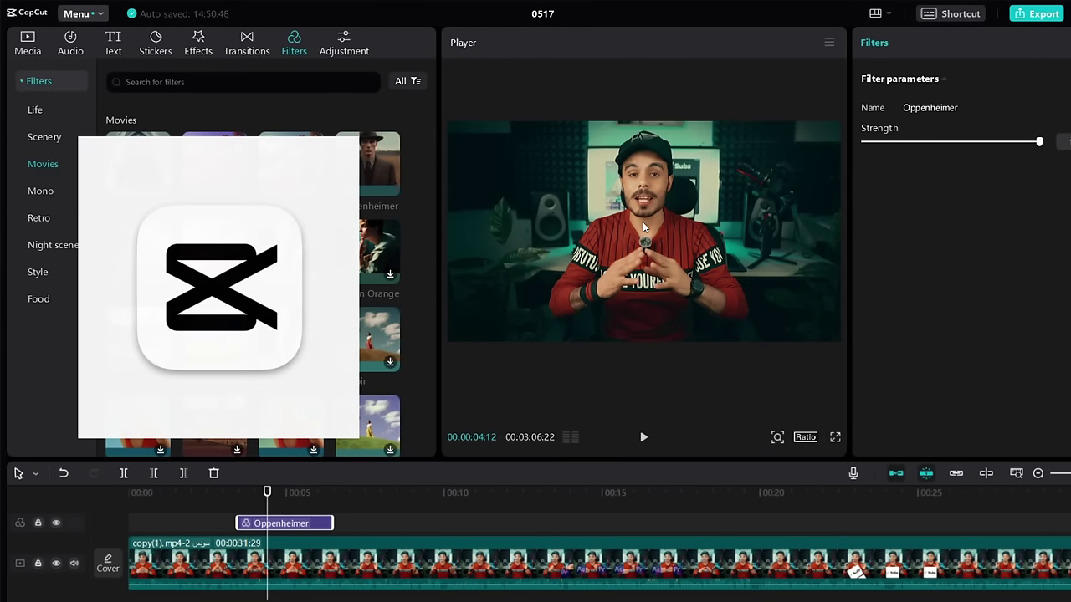
pyautogui.moveTo(954, 143); pyautogui.dragTo(933, 155)
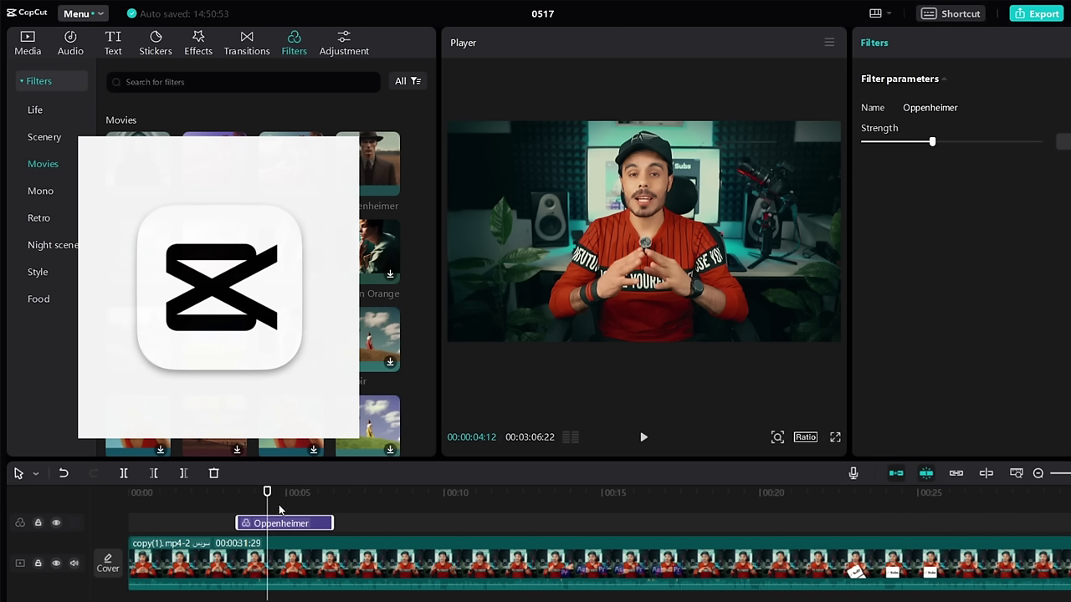
pyautogui.moveTo(361, 145)
# Replace Oppenheimer with Dark Brown, test it at weaker and full strength, then delete it
pyautogui.press('Delete')
pyautogui.scroll(-3, 251, 285)
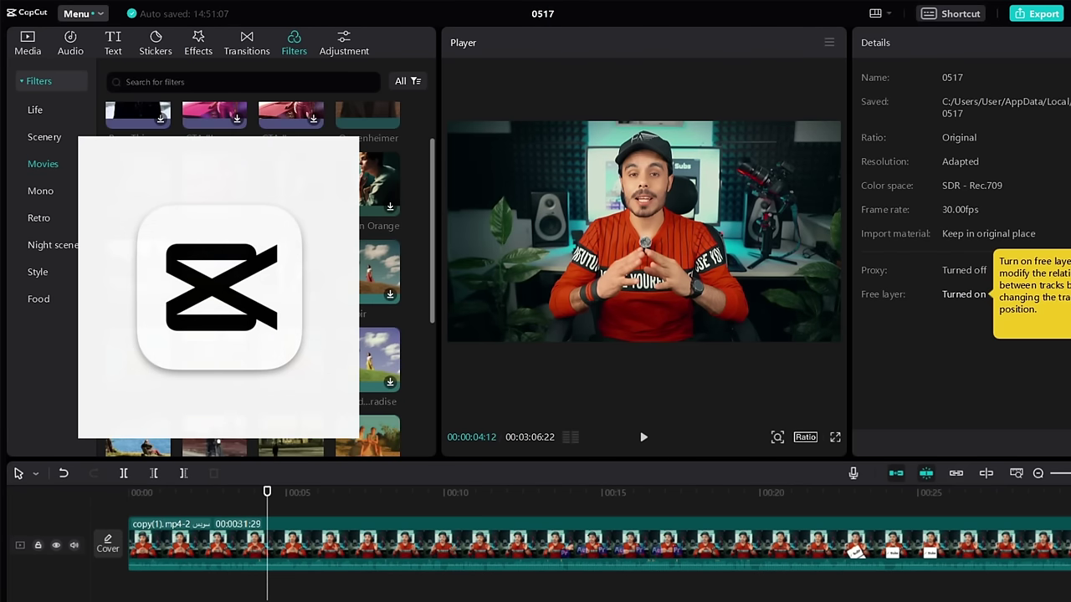
pyautogui.moveTo(216, 449); pyautogui.dragTo(219, 527)
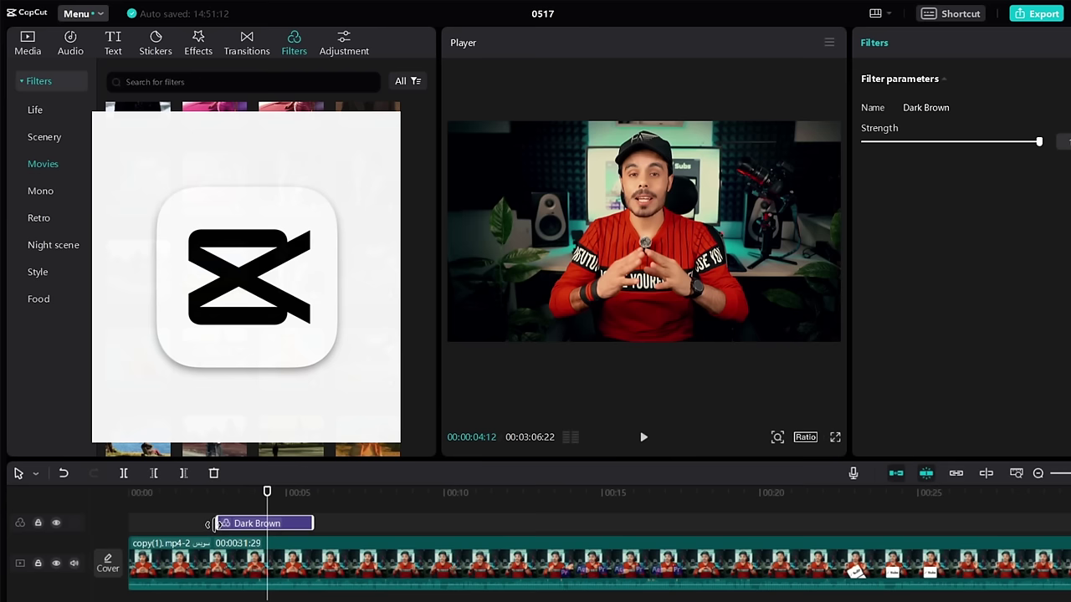
pyautogui.moveTo(920, 142); pyautogui.dragTo(910, 146)
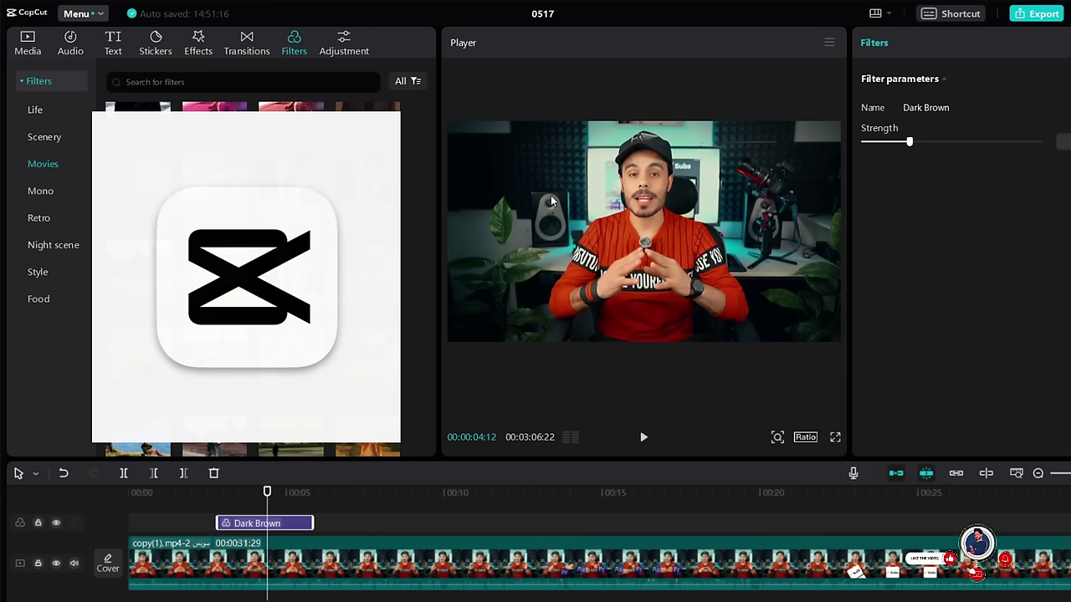
pyautogui.moveTo(968, 140); pyautogui.dragTo(1037, 140)
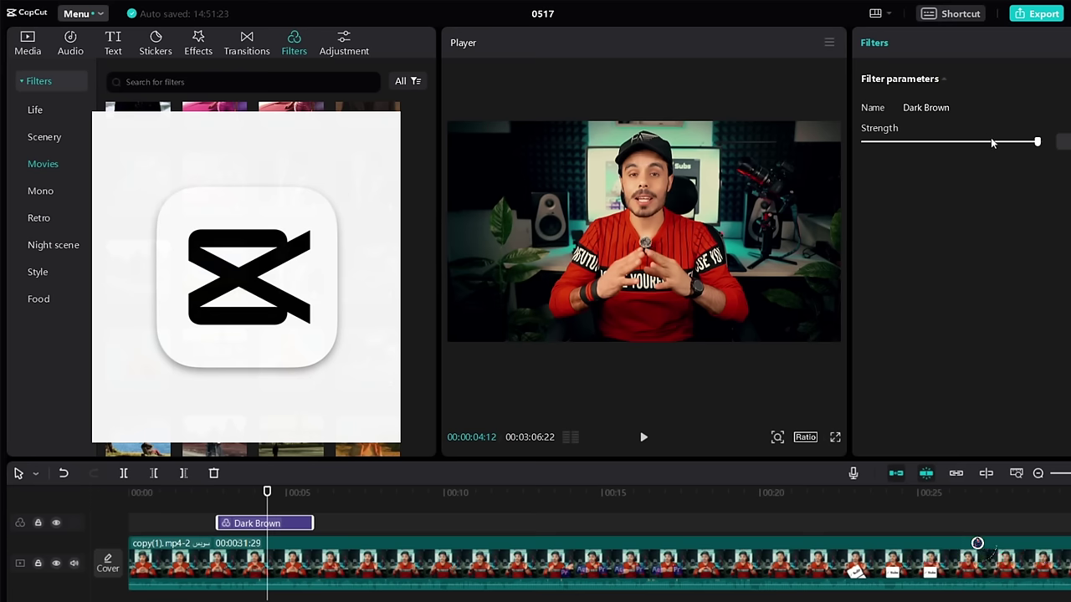
pyautogui.moveTo(992, 142); pyautogui.dragTo(975, 142)
pyautogui.scroll(-2, 273, 451)
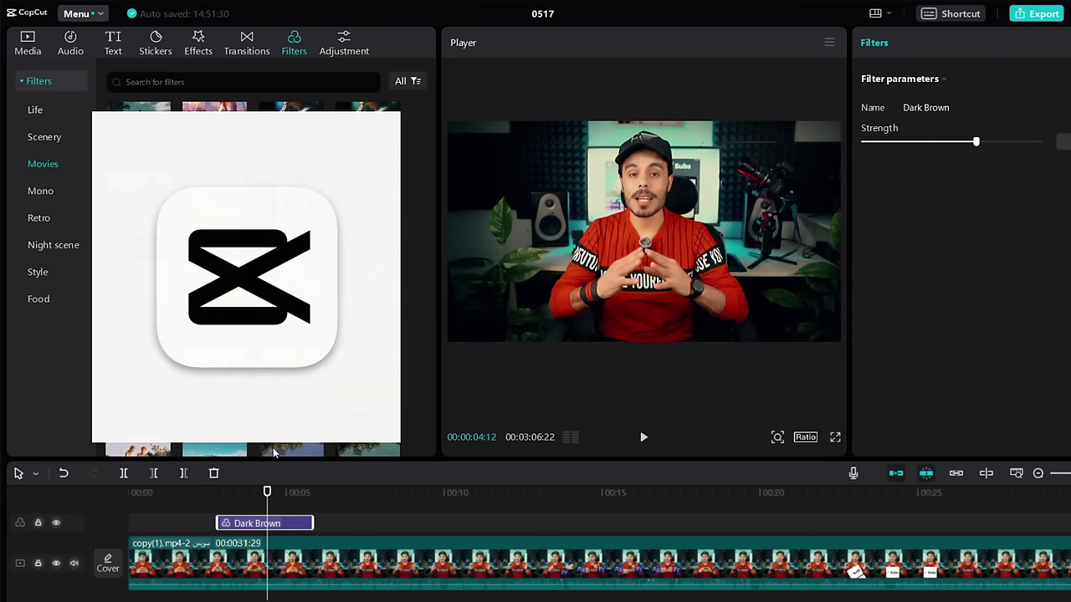
pyautogui.press('Delete')
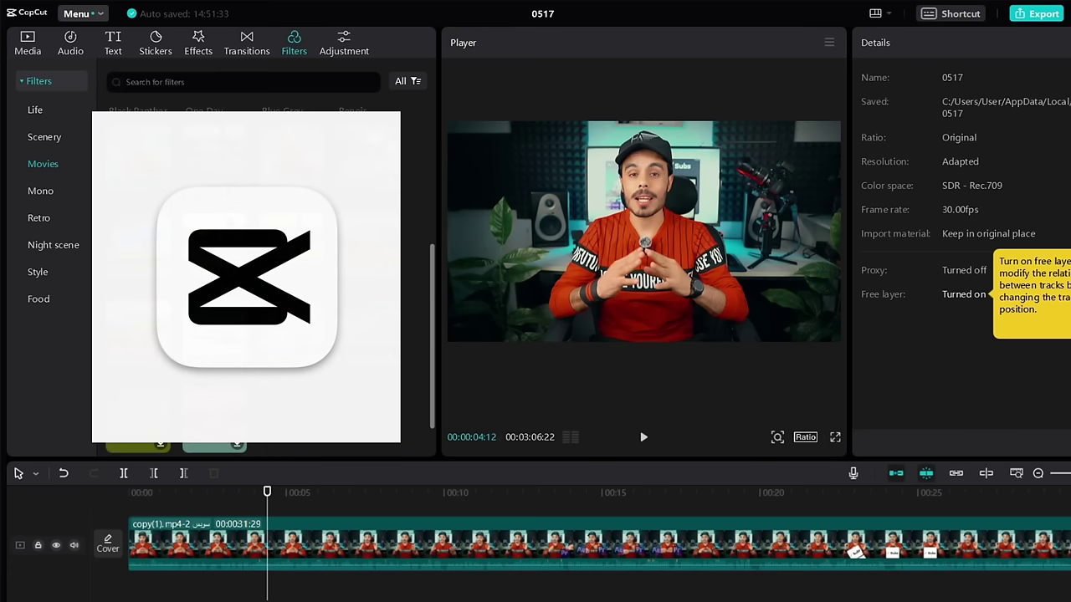
# Apply the Mono filter Black Forest over the clip's opening at about 70 percent strength
pyautogui.click(49, 194)
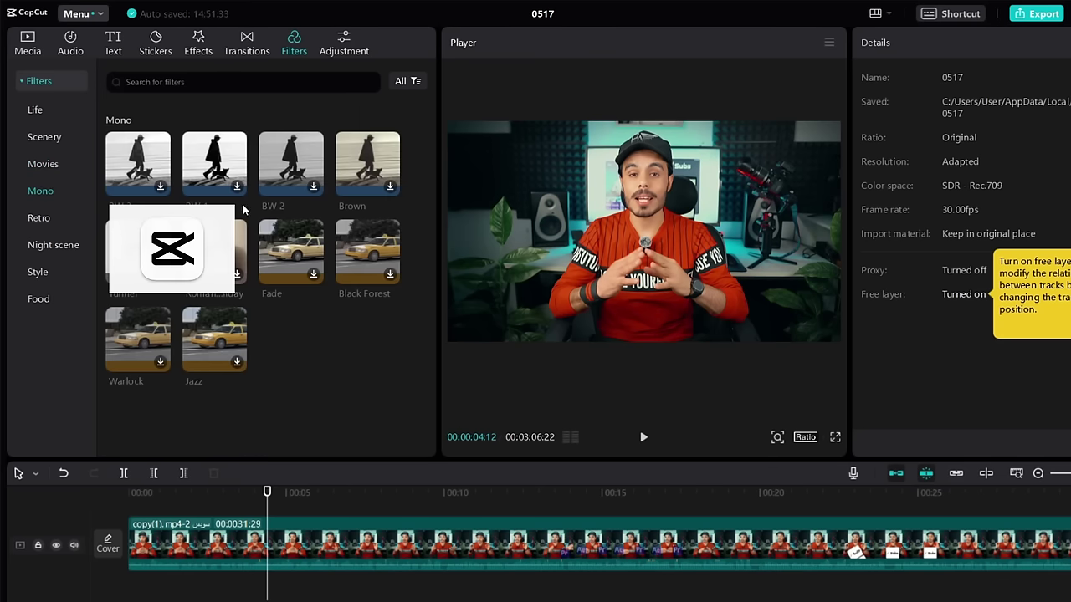
pyautogui.moveTo(372, 253); pyautogui.dragTo(240, 515)
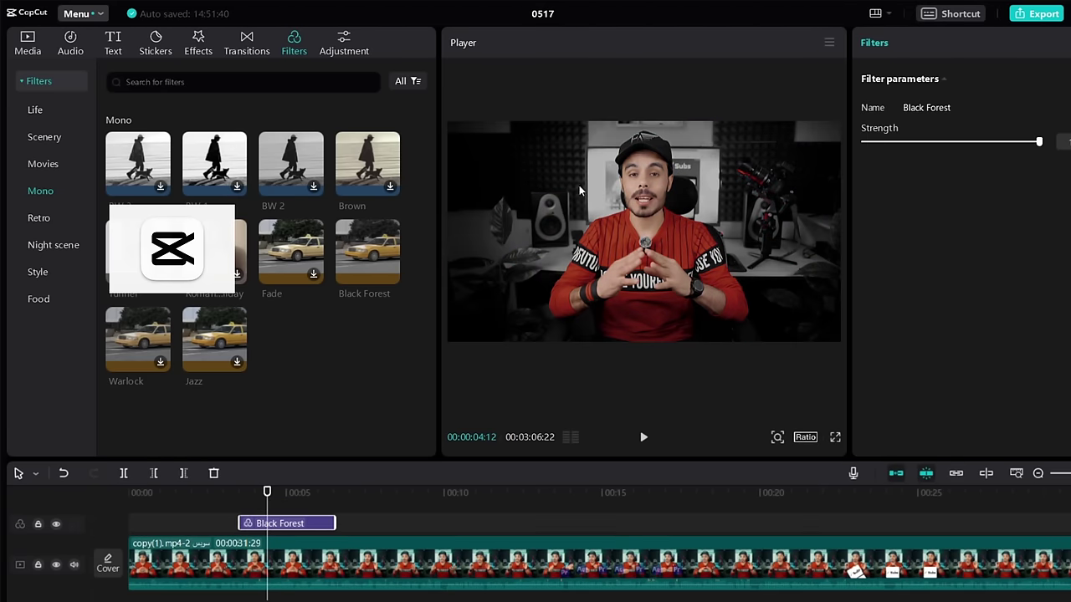
pyautogui.click(951, 142)
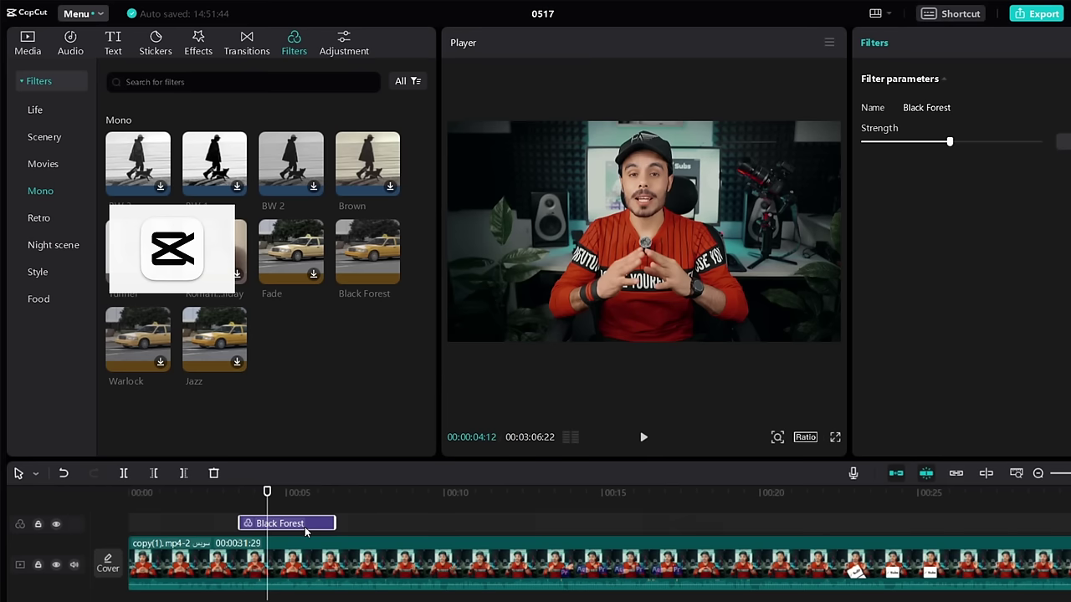
pyautogui.press('Delete')
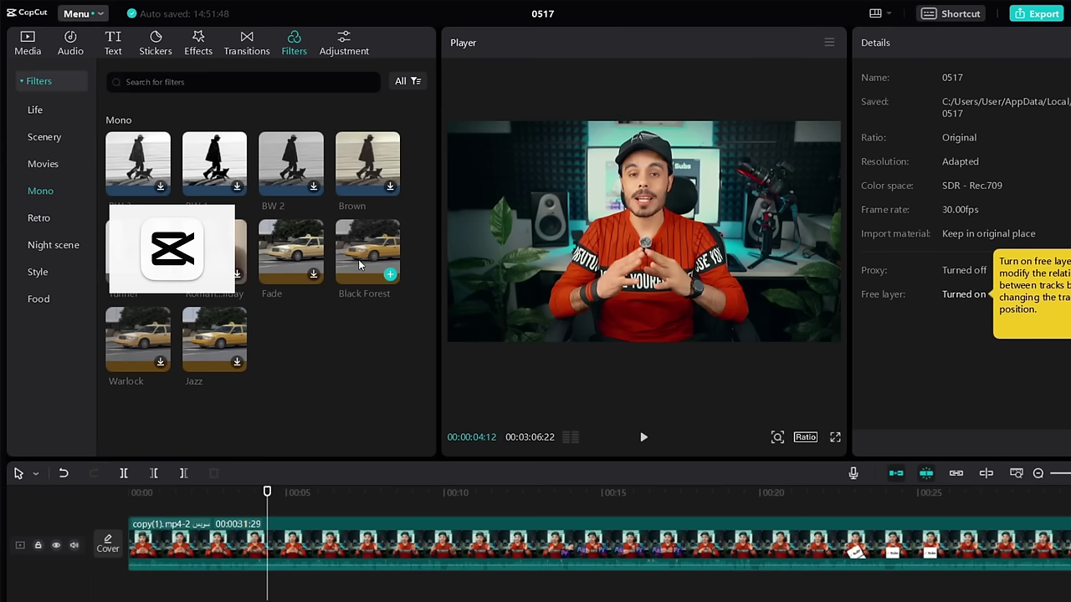
pyautogui.moveTo(358, 259); pyautogui.dragTo(250, 519)
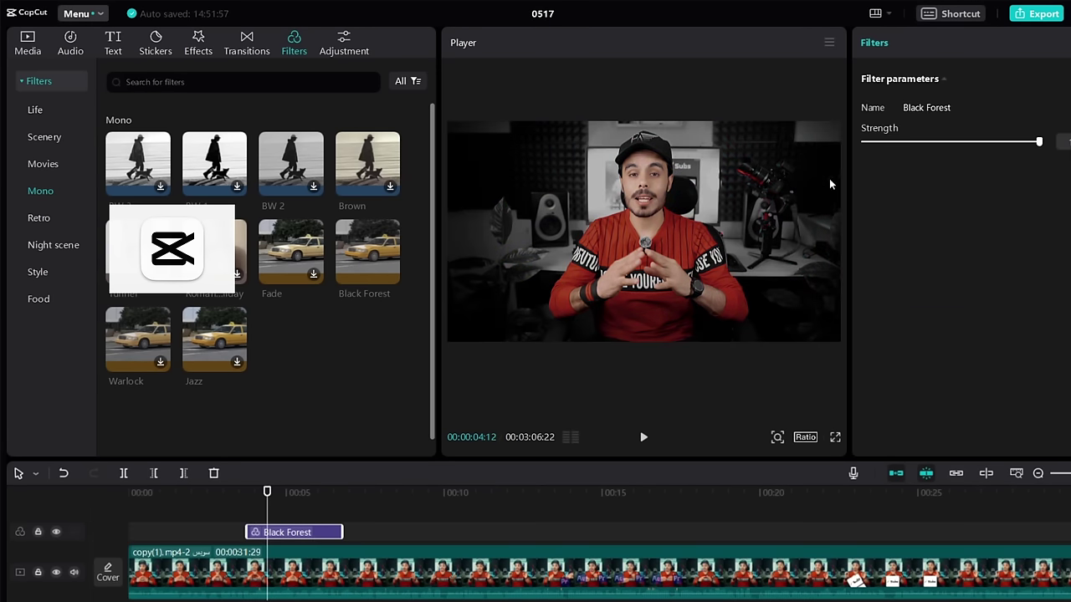
pyautogui.click(973, 143)
pyautogui.click(957, 143)
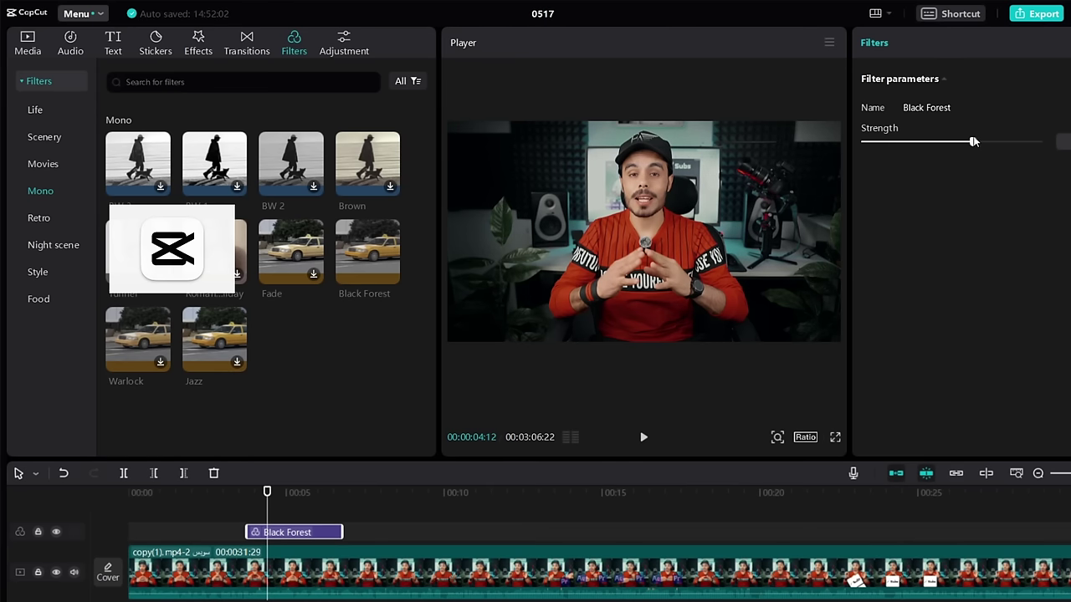
pyautogui.moveTo(973, 141); pyautogui.dragTo(987, 141)
# Replace Black Forest with the Retro filter Agfa 400 at lowered strength
pyautogui.click(48, 224)
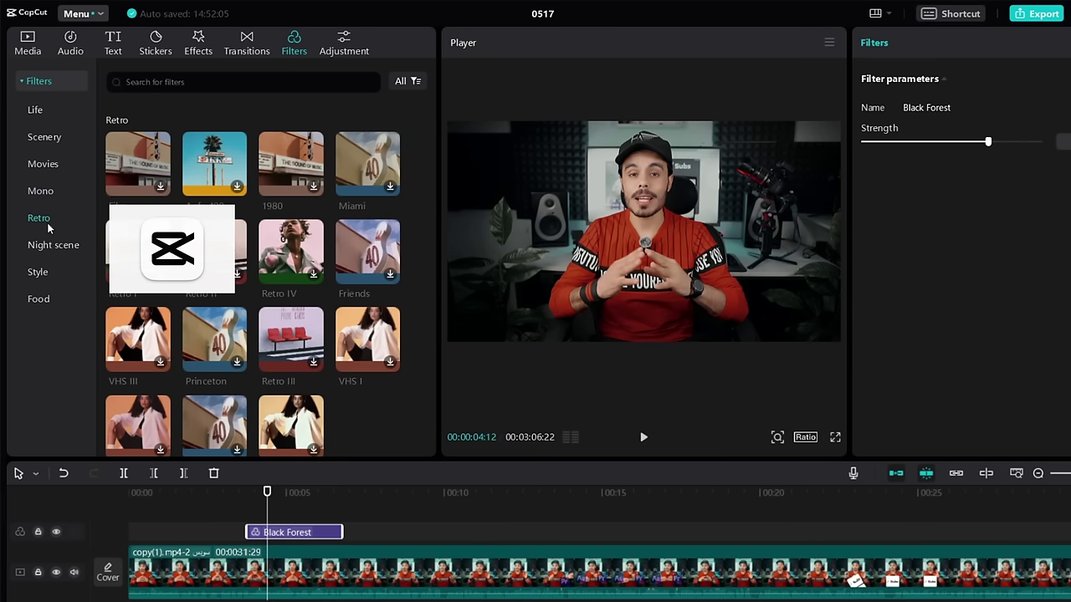
pyautogui.press('Delete')
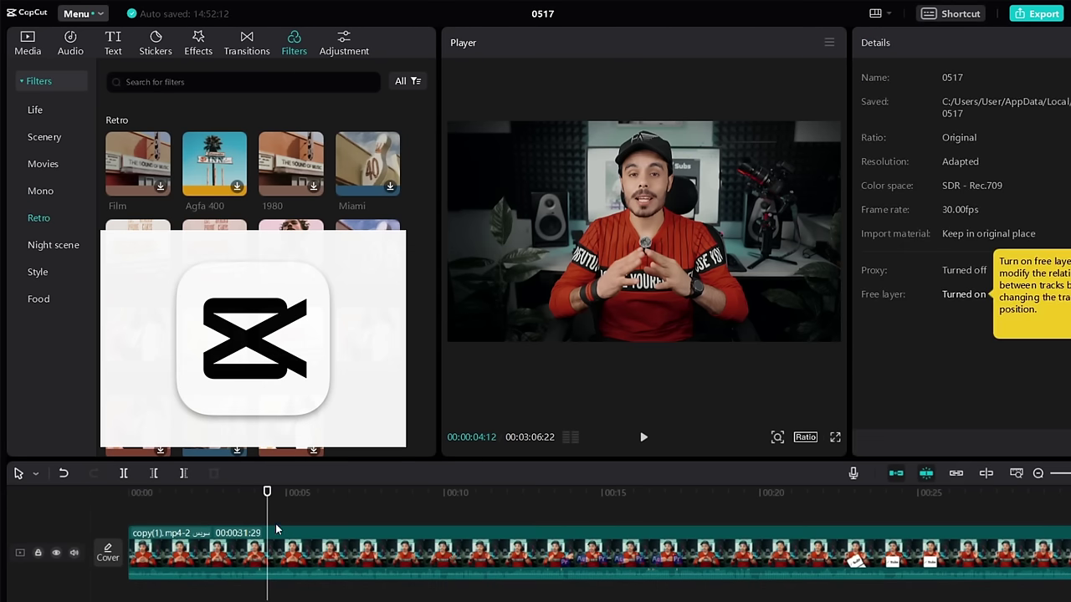
pyautogui.moveTo(209, 163); pyautogui.dragTo(241, 527)
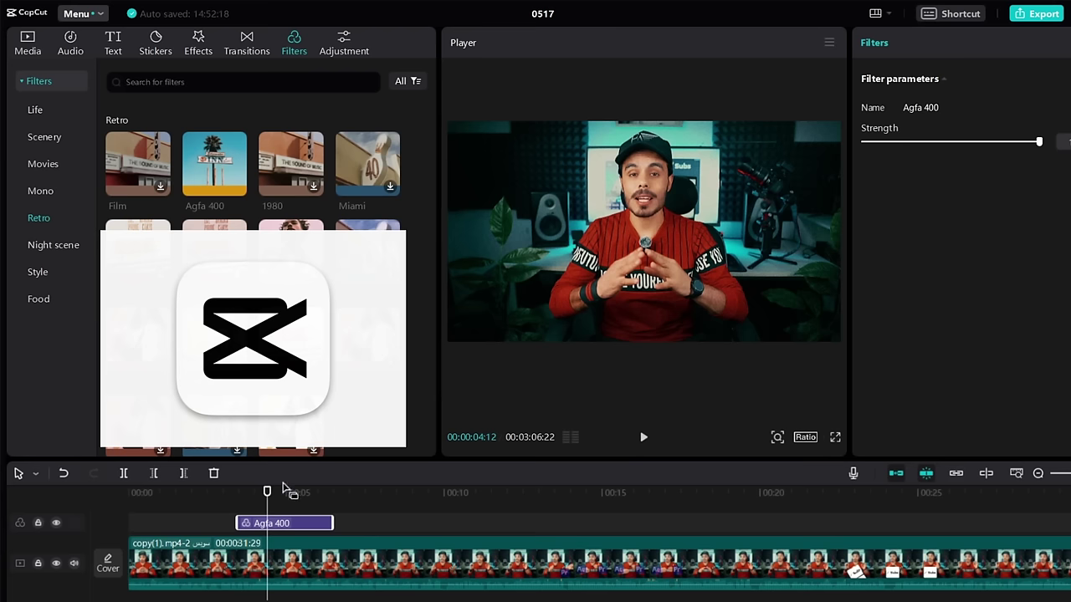
pyautogui.click(951, 142)
pyautogui.moveTo(952, 143); pyautogui.dragTo(1056, 168)
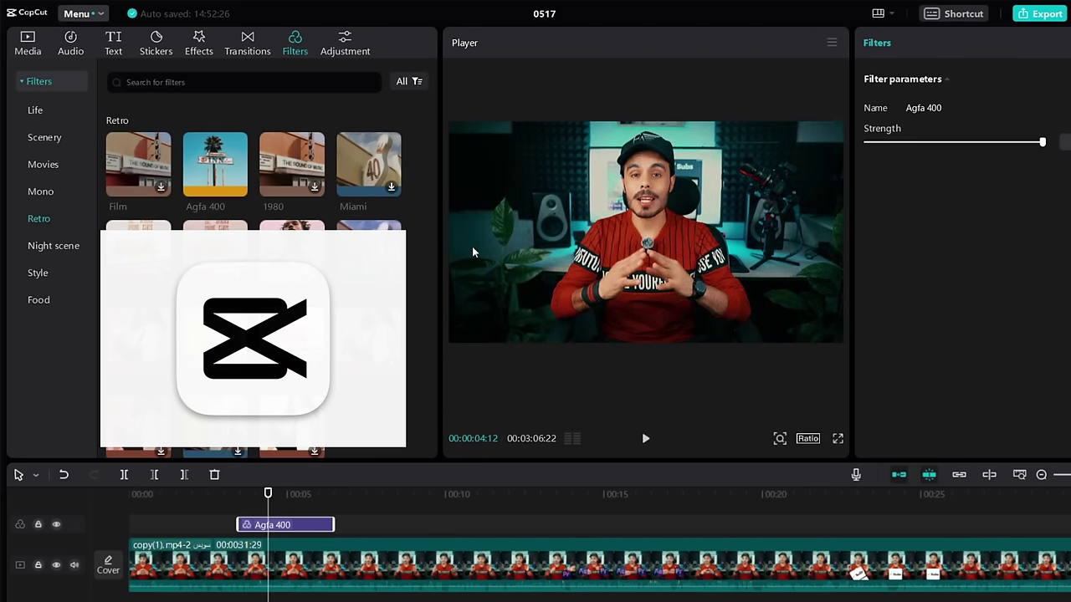
# Delete Agfa 400 and apply the Film filter at about half strength
pyautogui.press('Delete')
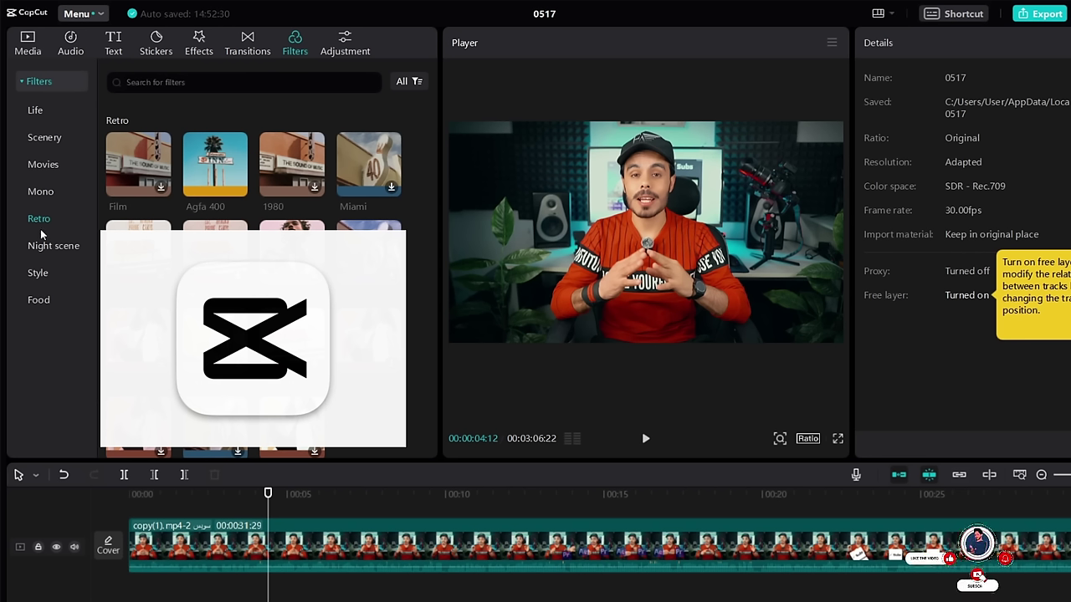
pyautogui.moveTo(146, 180); pyautogui.dragTo(247, 523)
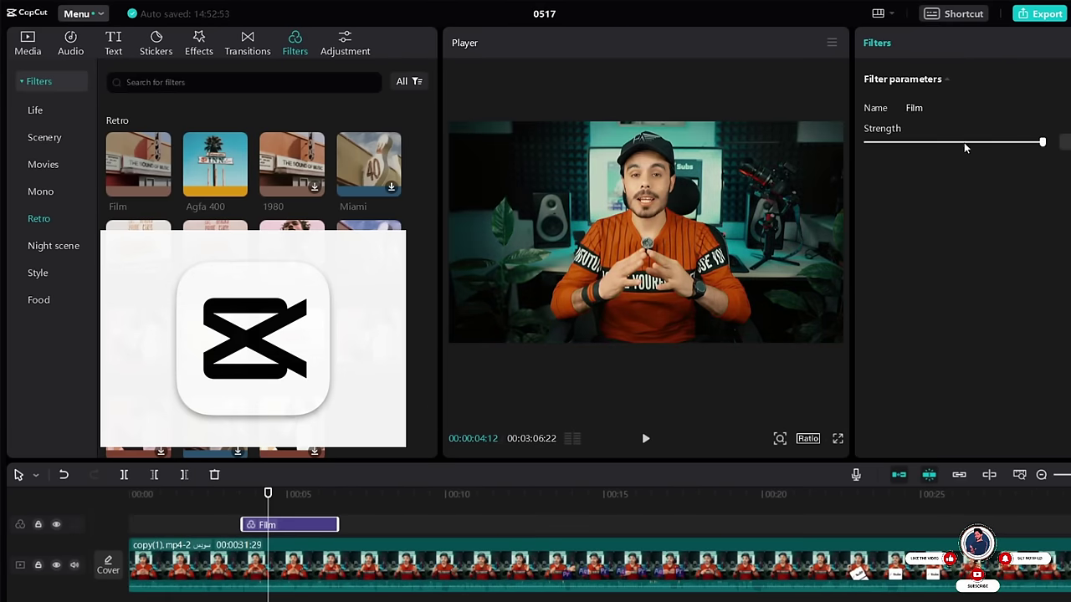
pyautogui.moveTo(968, 143); pyautogui.dragTo(946, 142)
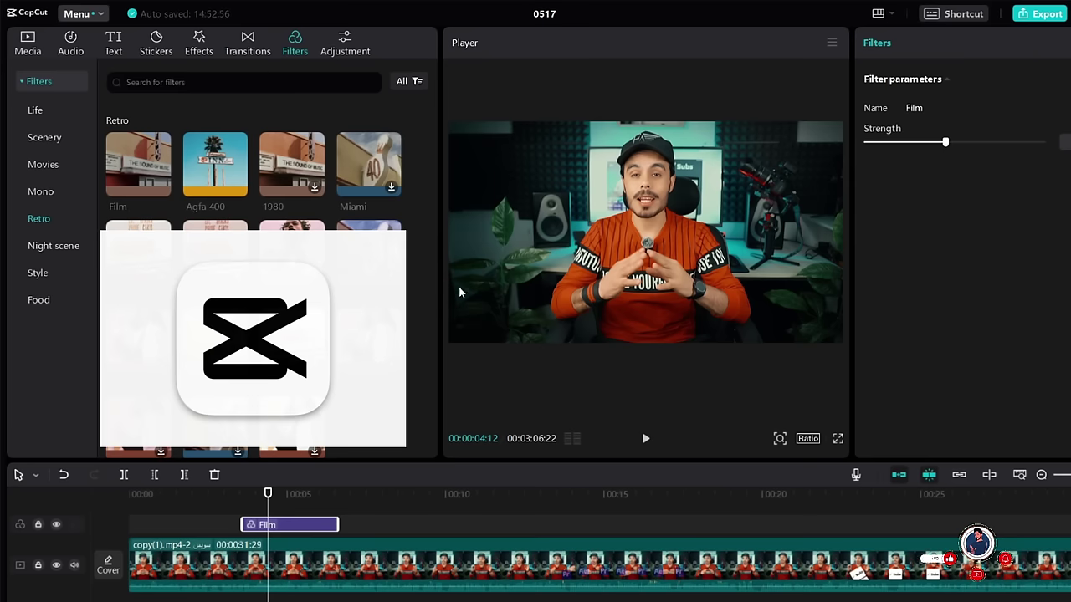
# Remove Film, try the Night scene filter Nighty Night at lower strength, then remove it
pyautogui.press('Delete')
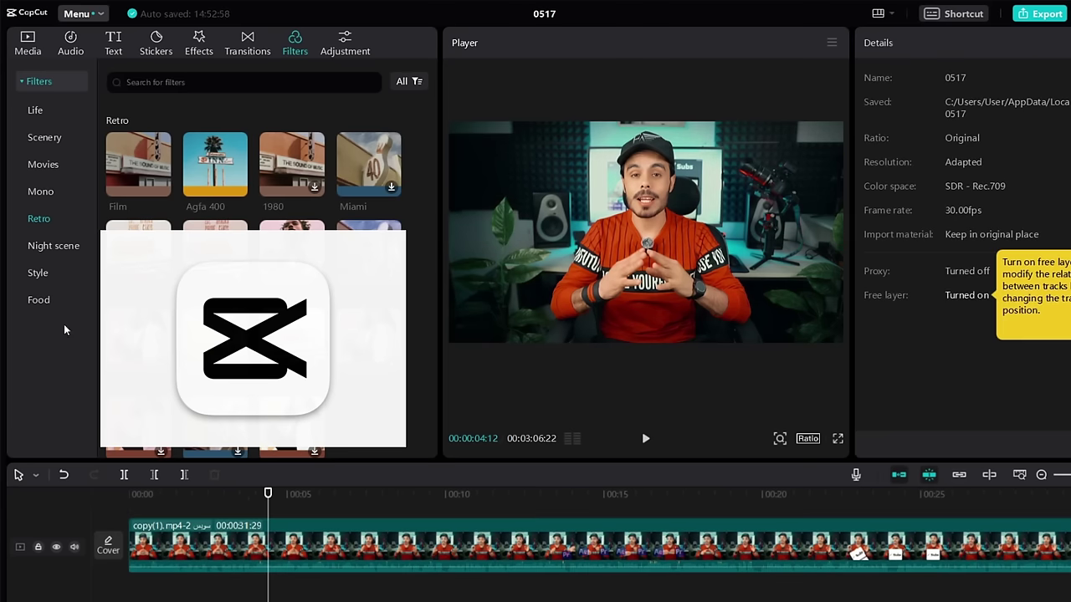
pyautogui.click(65, 250)
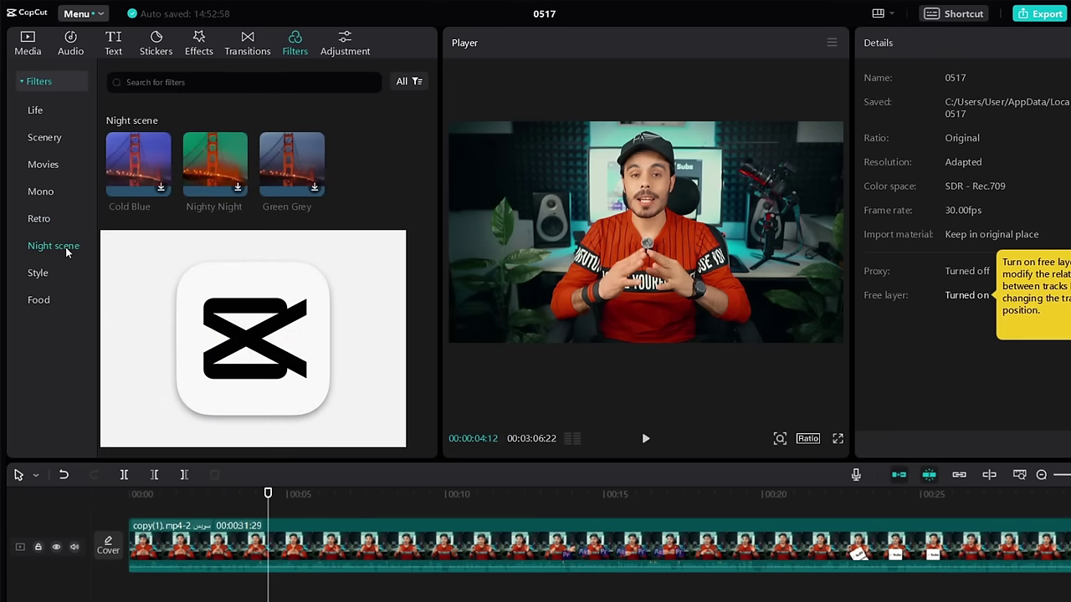
pyautogui.moveTo(220, 160); pyautogui.dragTo(243, 519)
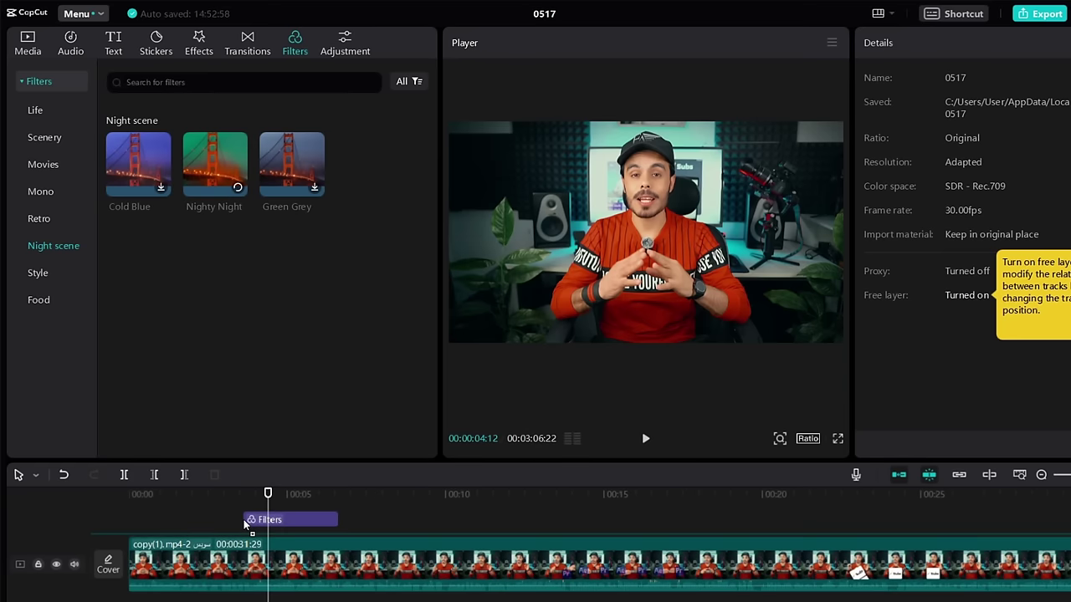
pyautogui.click(245, 523)
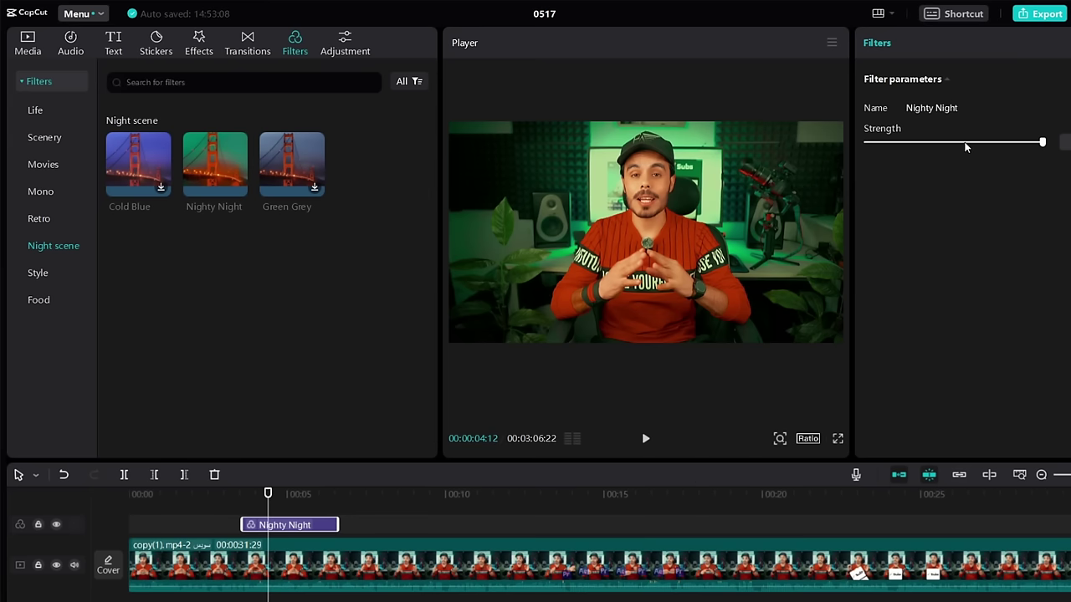
pyautogui.moveTo(965, 143); pyautogui.dragTo(948, 143)
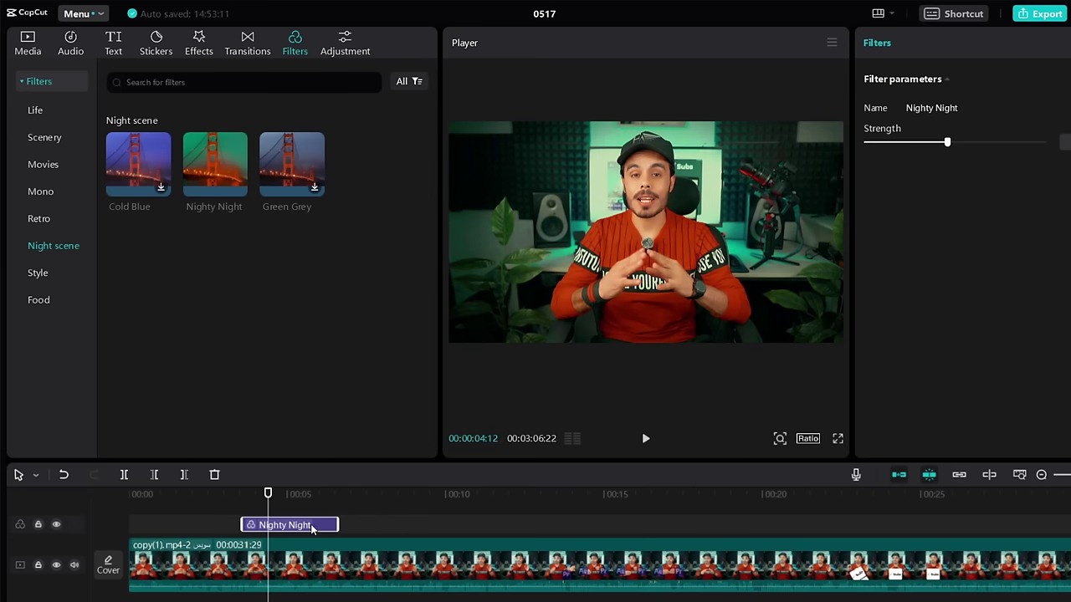
pyautogui.moveTo(281, 525); pyautogui.dragTo(215, 525)
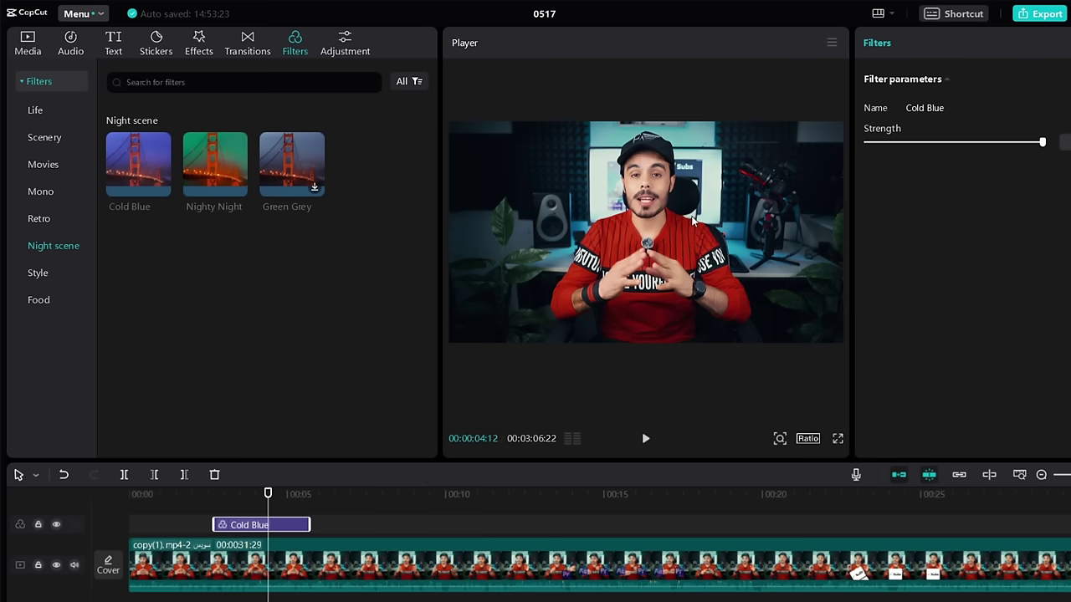
# Try Cold Blue at about 70% strength and Green Grey, deleting both
pyautogui.moveTo(941, 140); pyautogui.dragTo(988, 145)
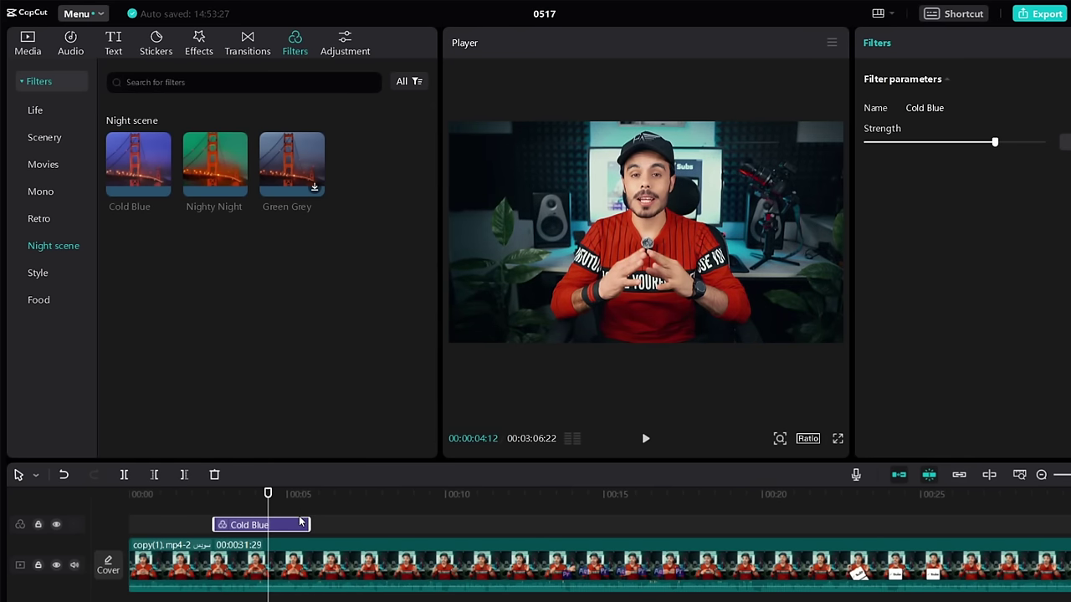
pyautogui.press('Delete')
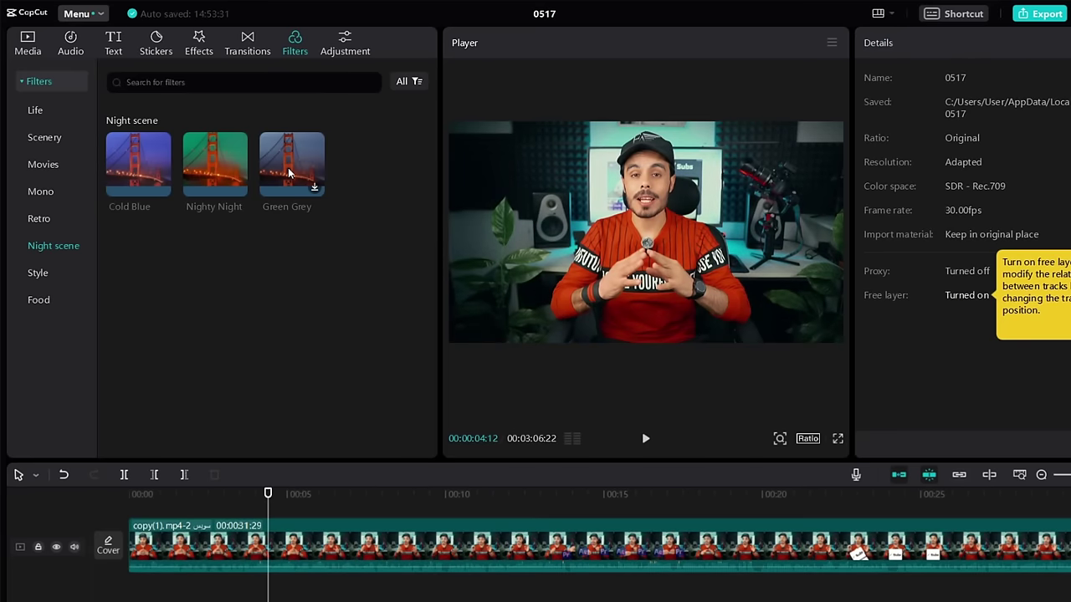
pyautogui.moveTo(289, 172); pyautogui.dragTo(256, 501)
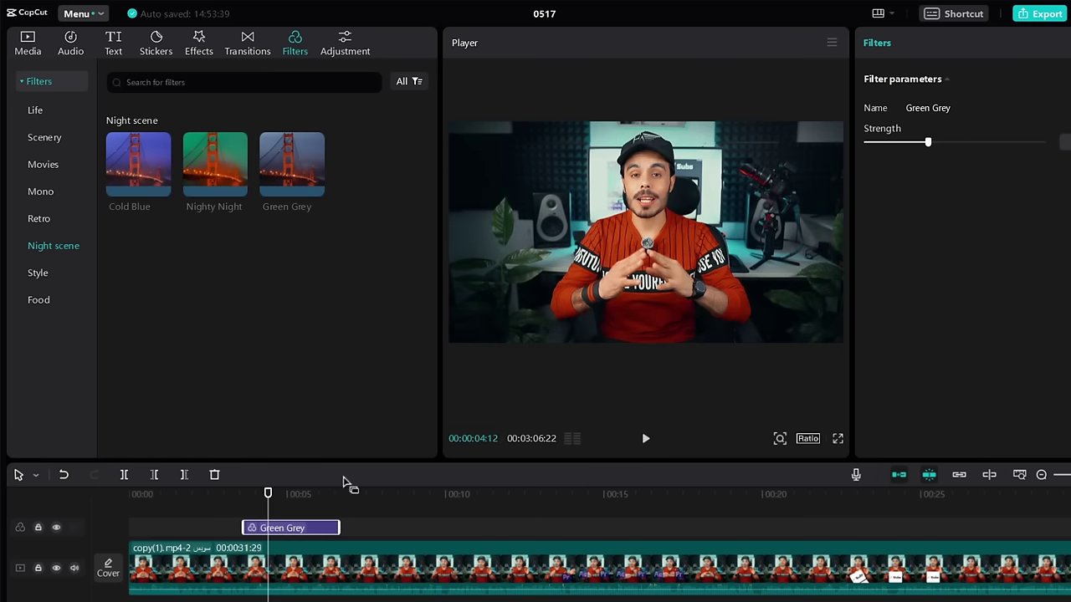
pyautogui.press('Delete')
pyautogui.click(38, 272)
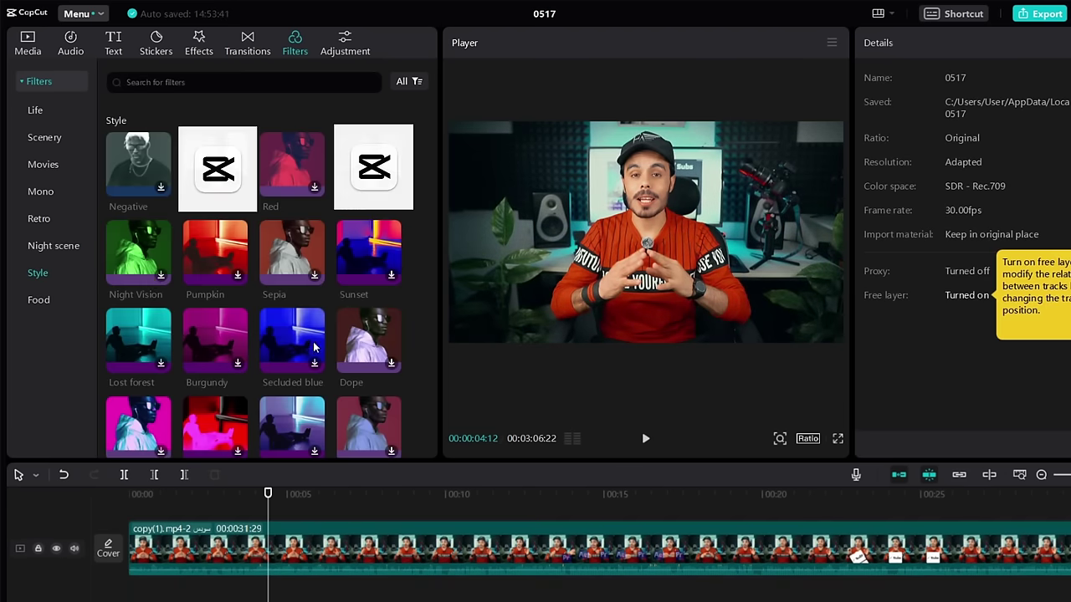
# Add the Secluded blue filter and split the video clip at 00:04:12
pyautogui.moveTo(281, 342); pyautogui.dragTo(259, 522)
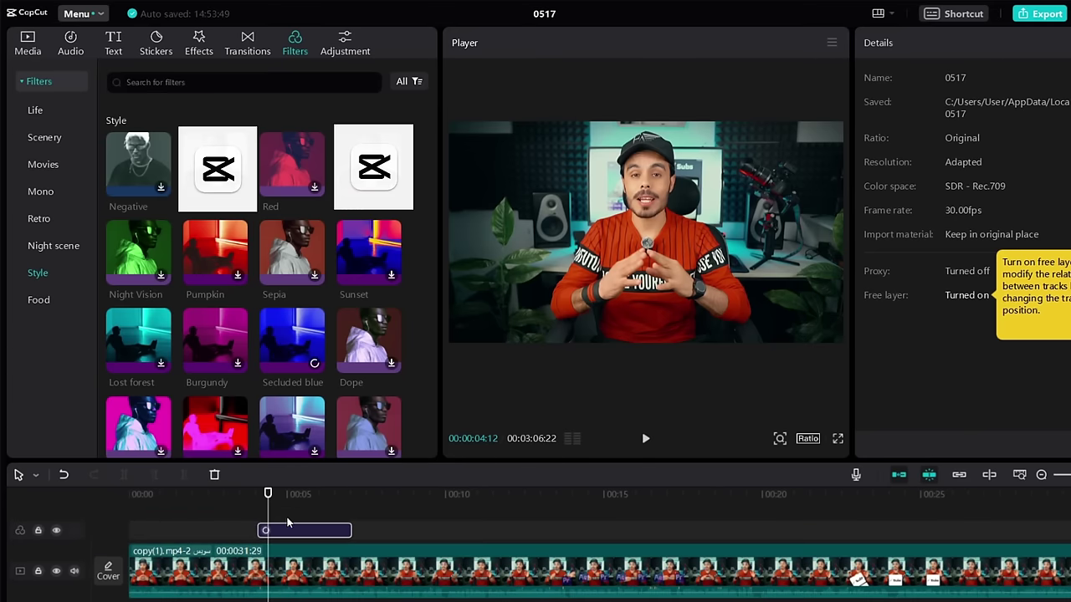
pyautogui.click(943, 144)
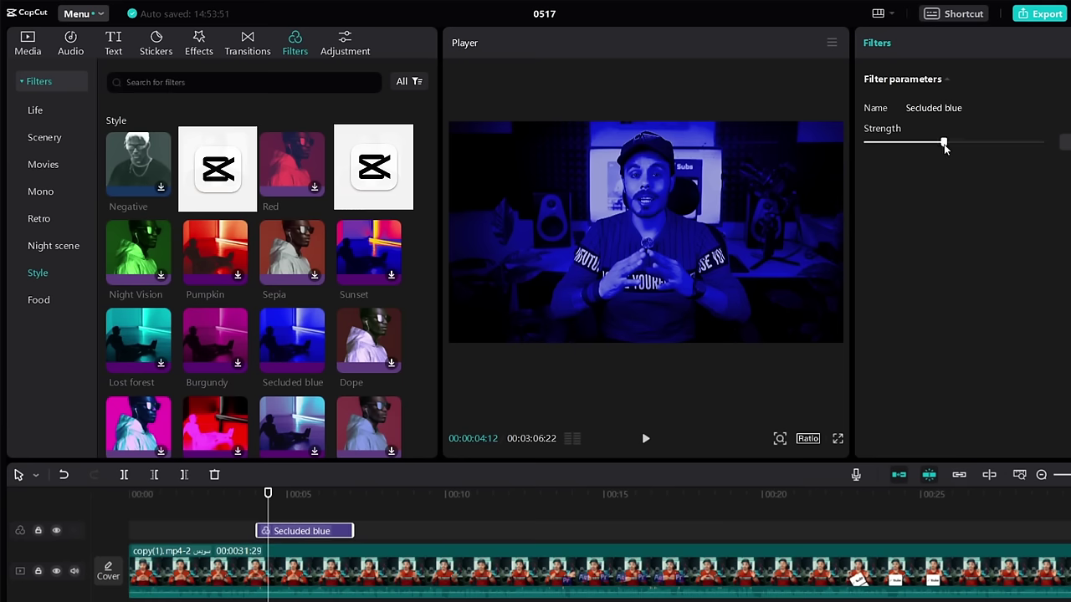
pyautogui.moveTo(944, 148); pyautogui.dragTo(844, 170)
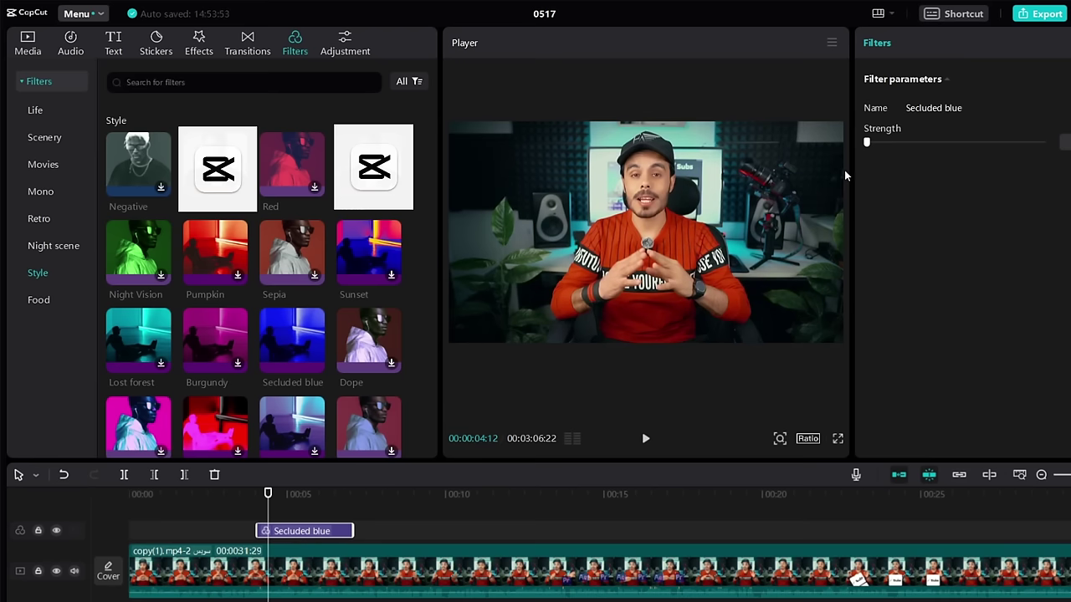
pyautogui.click(260, 576)
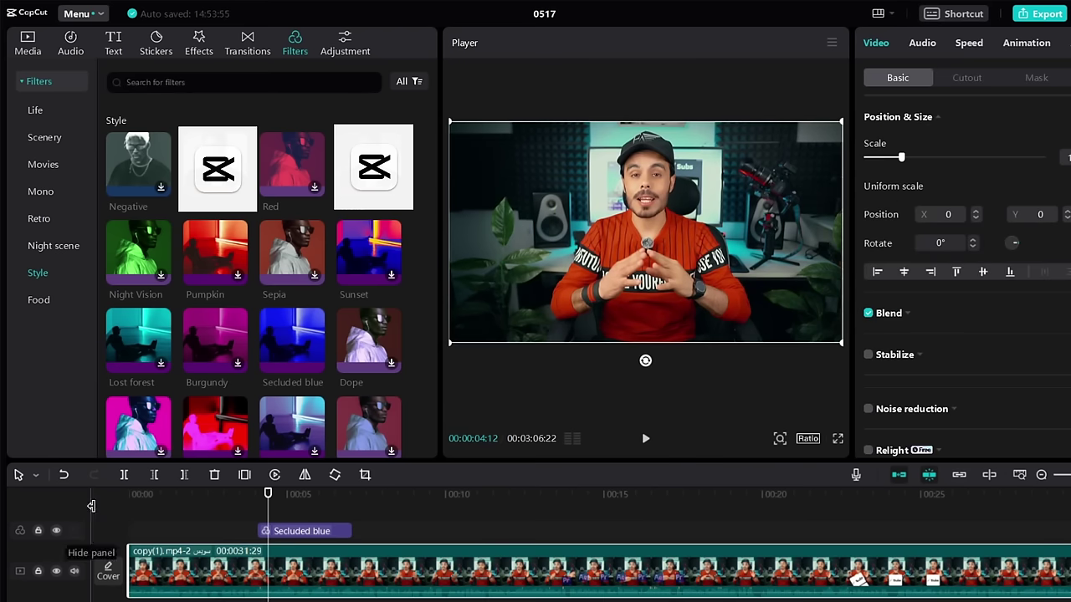
pyautogui.click(124, 475)
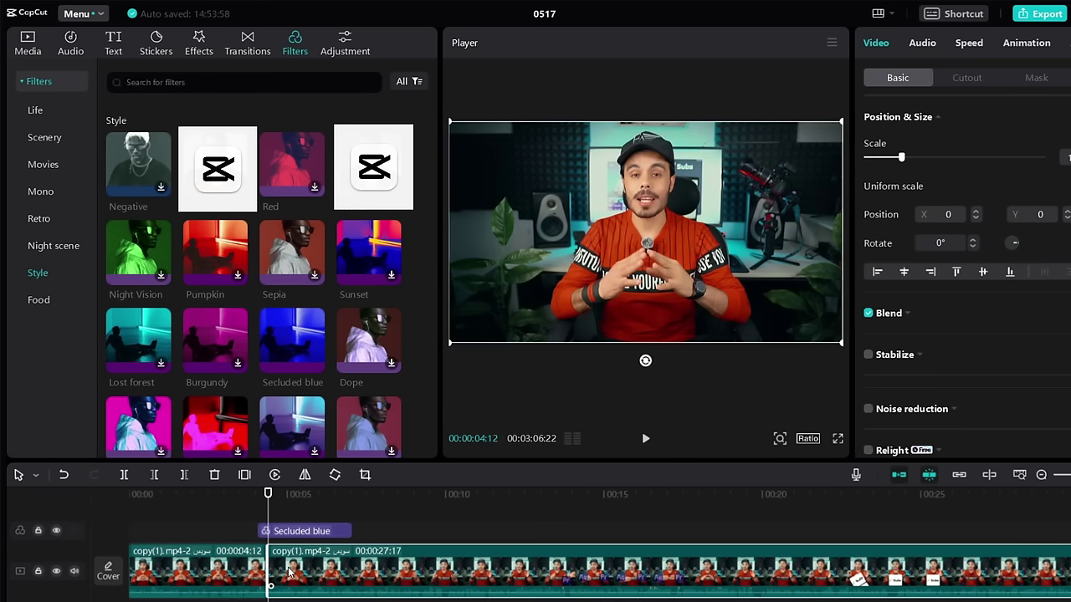
pyautogui.moveTo(270, 532); pyautogui.dragTo(192, 542)
# Copy the first 4-second clip onto an upper track and apply Auto cutout to it
pyautogui.click(205, 569)
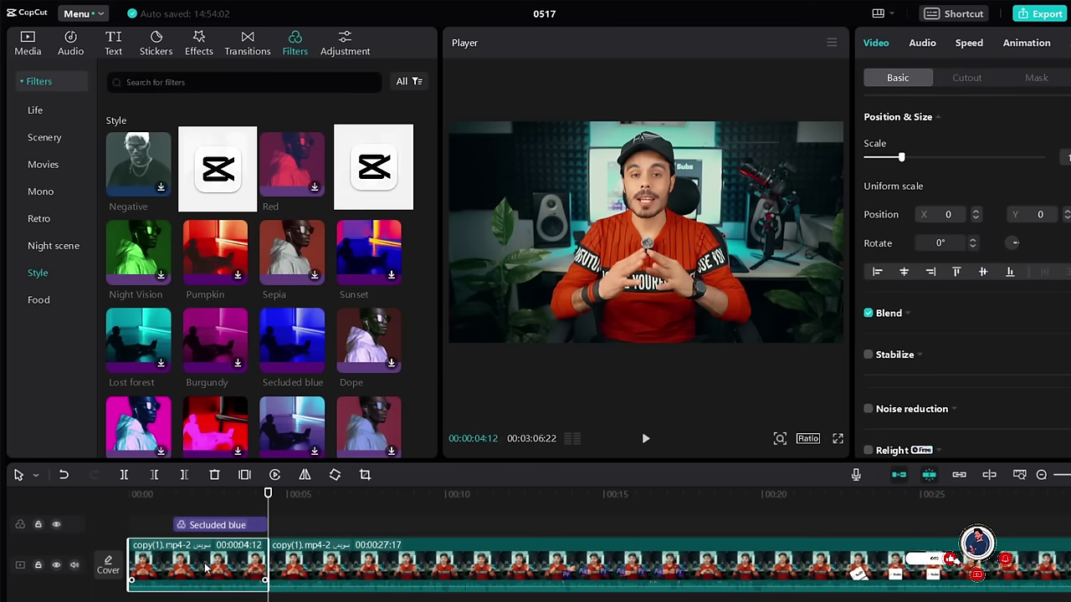
pyautogui.hotkey('ctrl', 'c')
pyautogui.hotkey('ctrl', 'v')
pyautogui.moveTo(335, 512); pyautogui.dragTo(247, 491)
pyautogui.scroll(1, 226, 565)
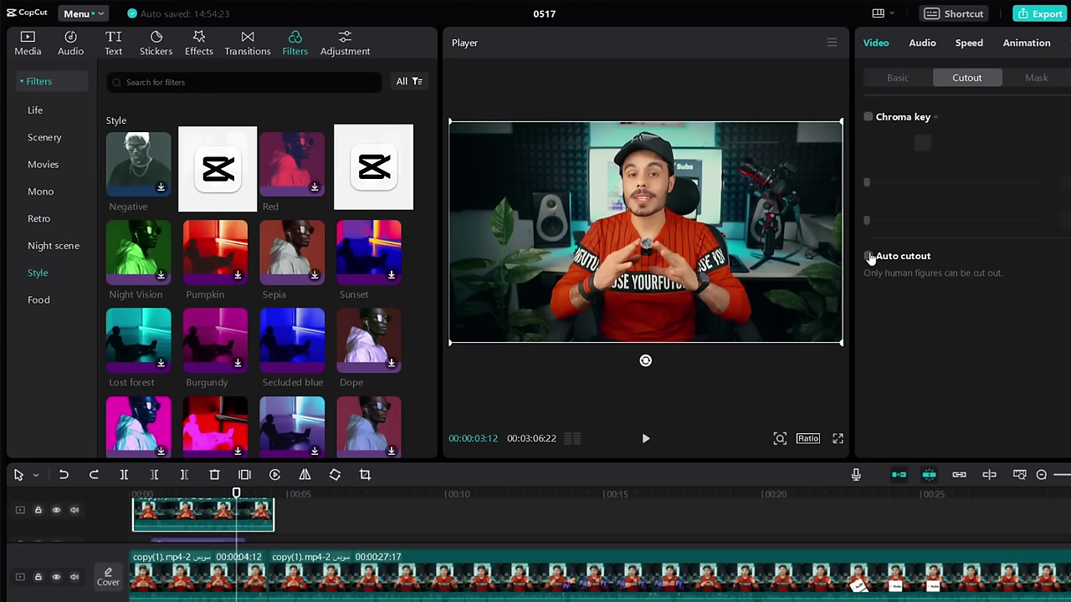
pyautogui.click(870, 256)
pyautogui.click(233, 570)
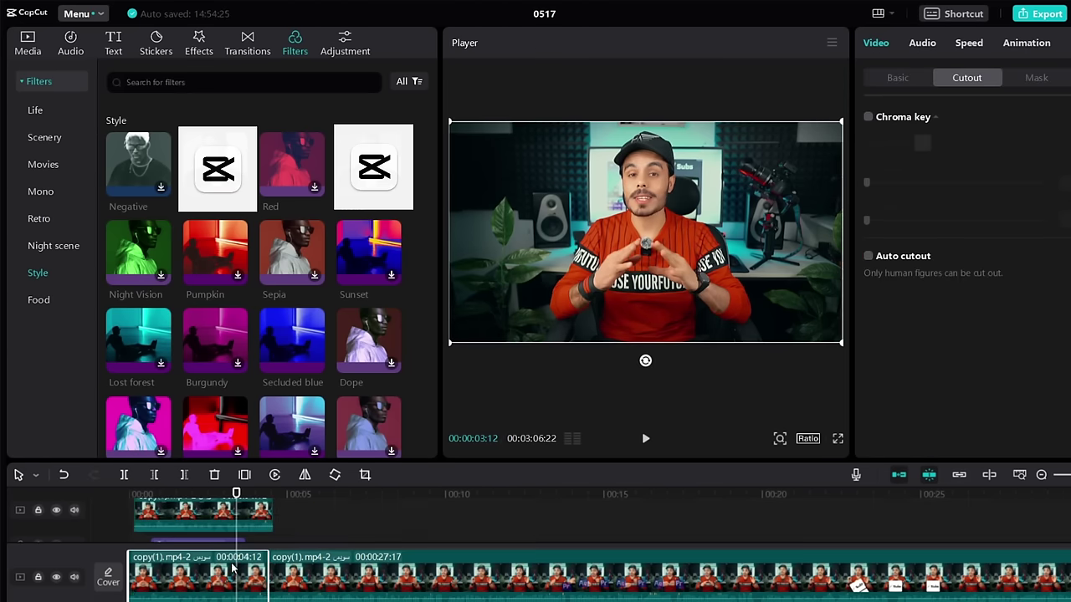
pyautogui.scroll(-1, 222, 544)
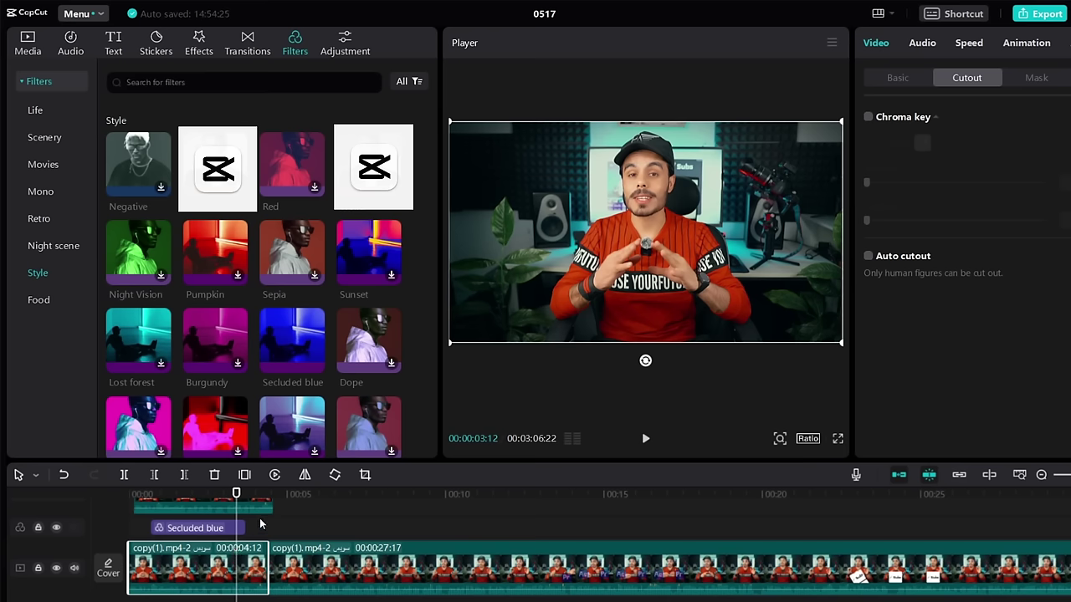
# Stretch Secluded blue from the start to the split point, raise it near full, and preview
pyautogui.click(226, 538)
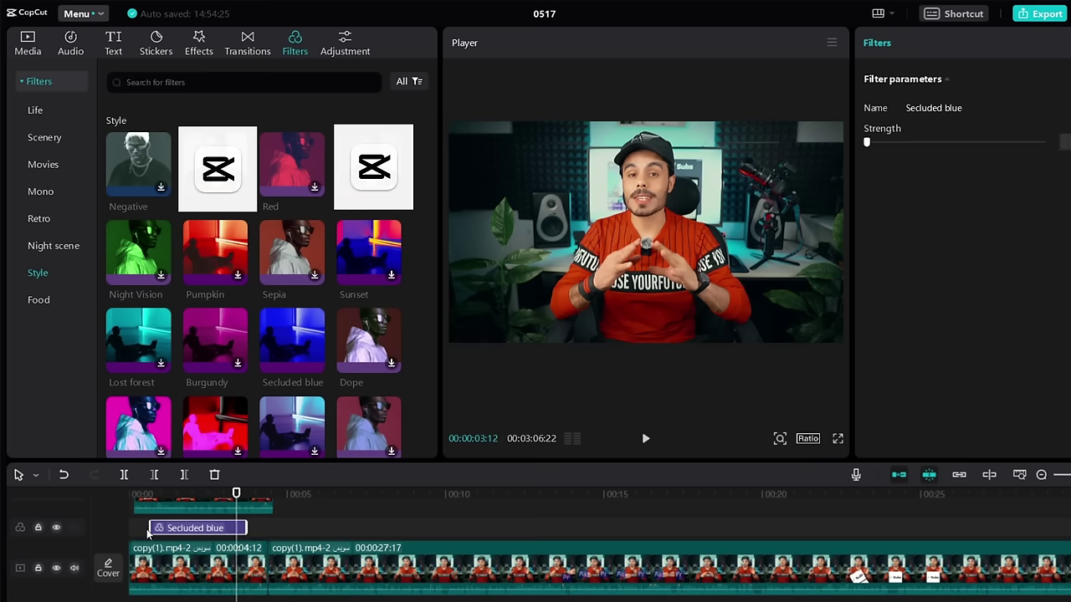
pyautogui.moveTo(152, 528); pyautogui.dragTo(127, 528)
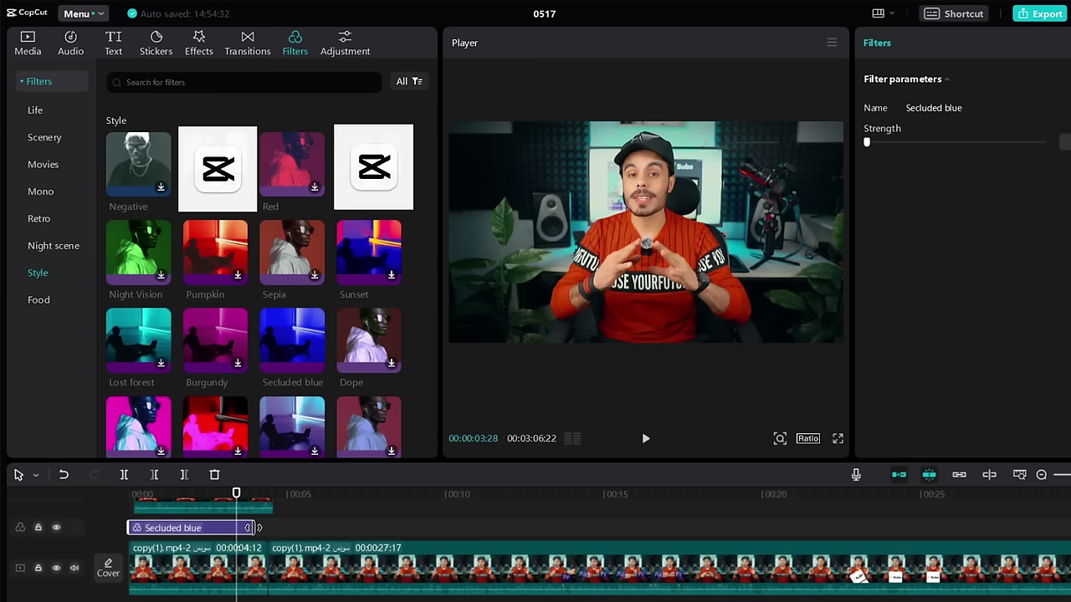
pyautogui.moveTo(247, 528); pyautogui.dragTo(268, 528)
pyautogui.scroll(1, 247, 558)
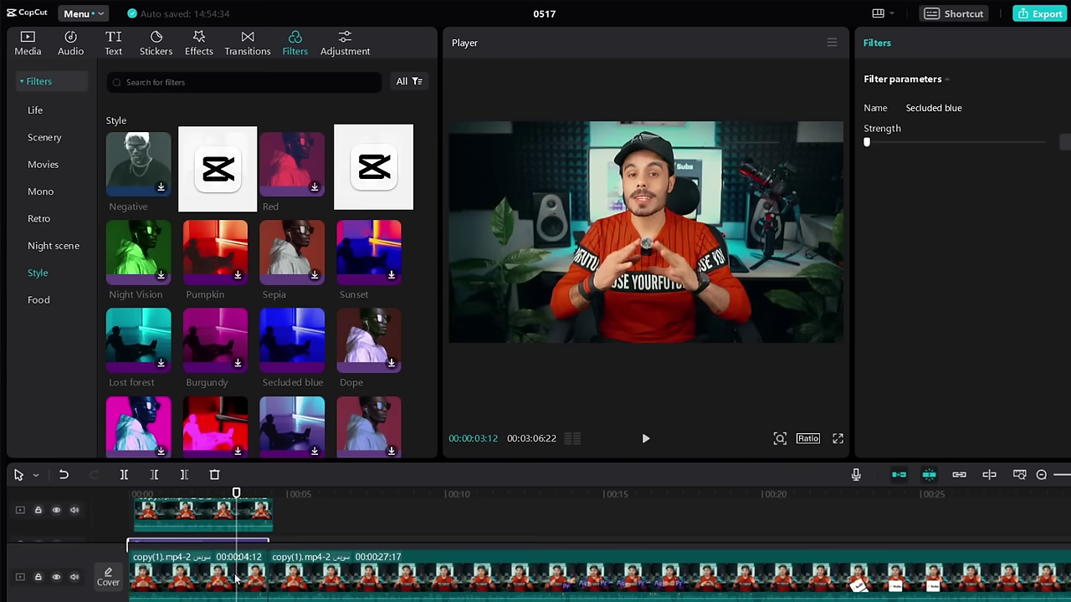
pyautogui.click(236, 579)
pyautogui.click(246, 543)
pyautogui.moveTo(926, 143); pyautogui.dragTo(1035, 147)
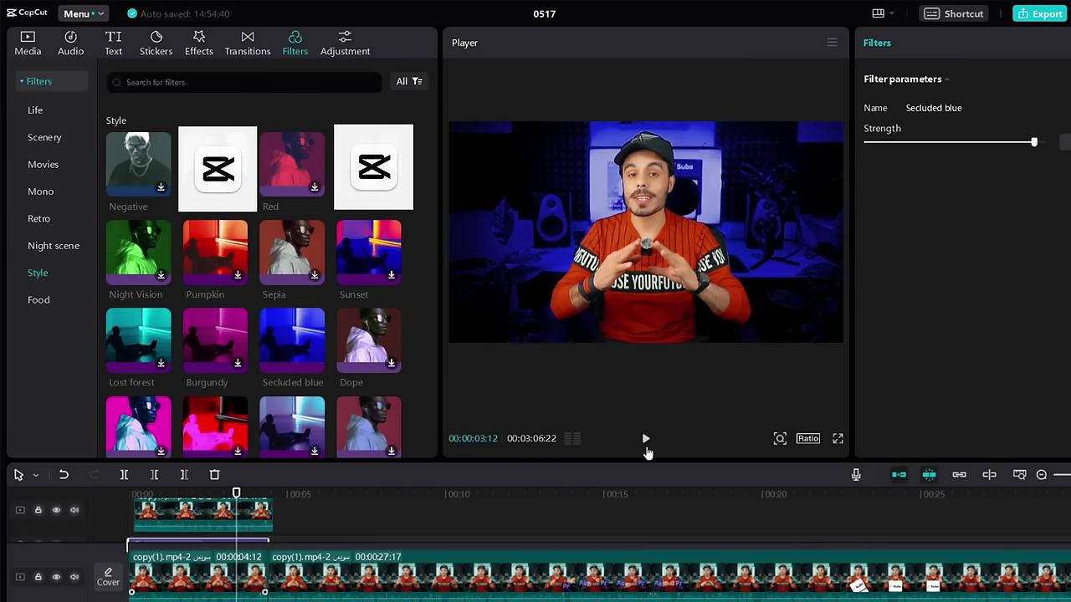
pyautogui.click(642, 440)
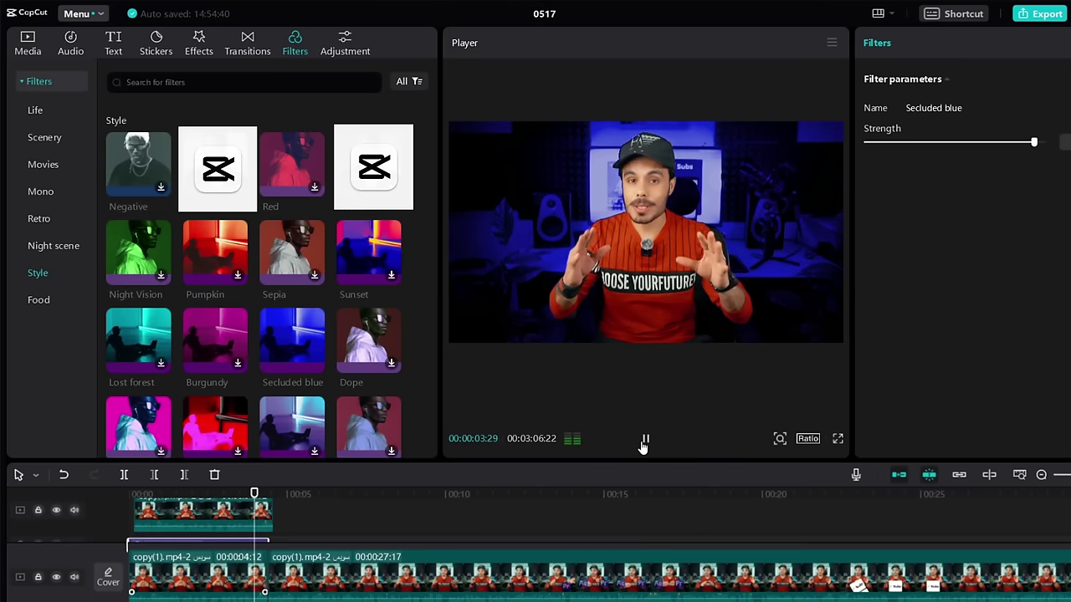
pyautogui.click(643, 440)
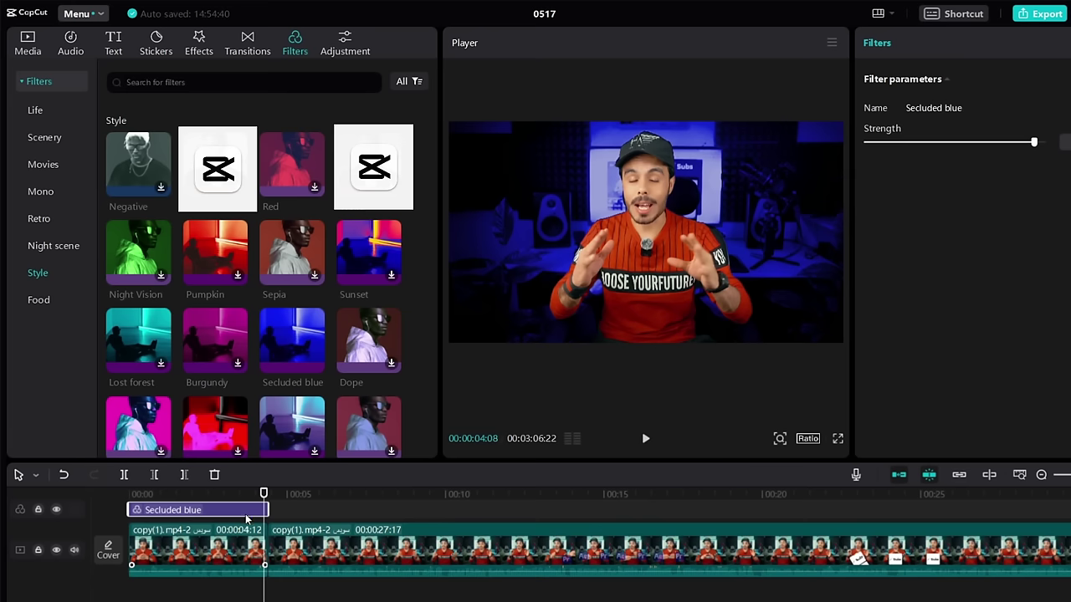
# Delete Secluded blue, then extend, weaken, and remove the Red Devil filter
pyautogui.press('Delete')
pyautogui.moveTo(233, 523); pyautogui.dragTo(160, 527)
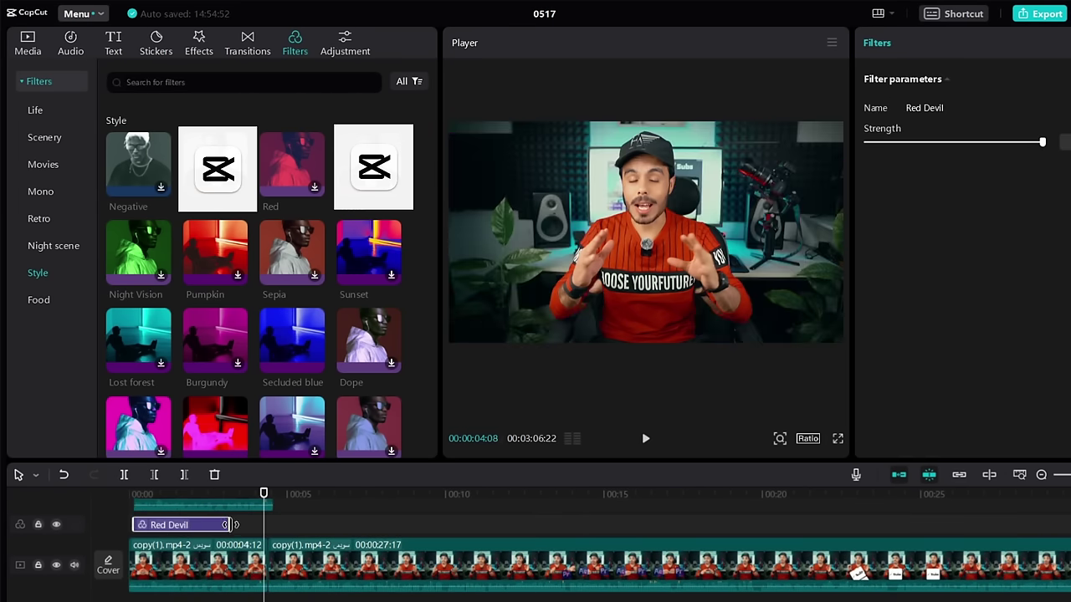
pyautogui.moveTo(227, 525); pyautogui.dragTo(208, 493)
pyautogui.click(943, 143)
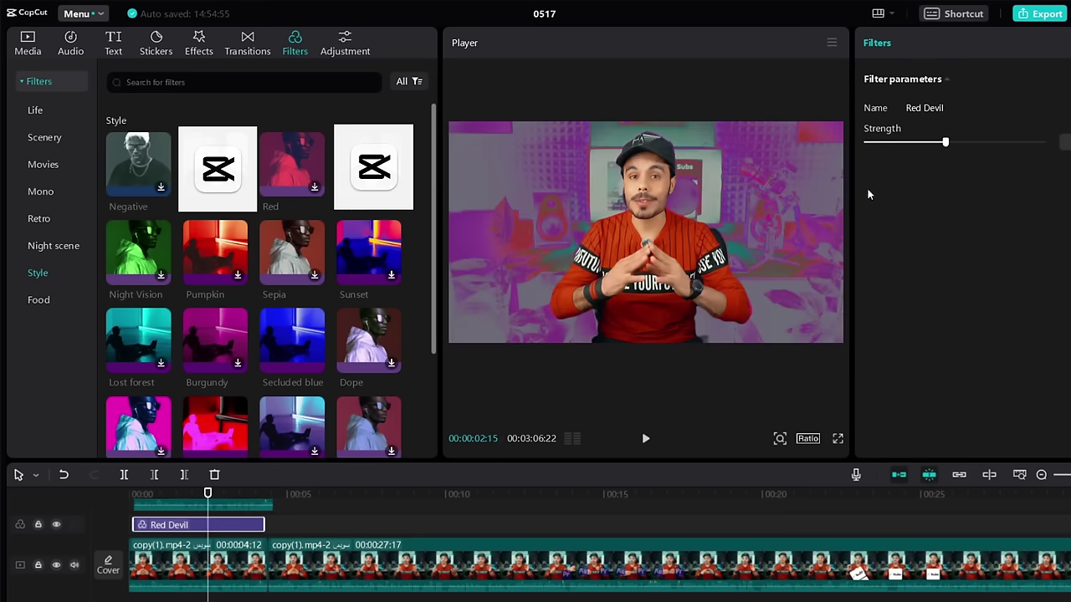
pyautogui.moveTo(945, 142); pyautogui.dragTo(892, 144)
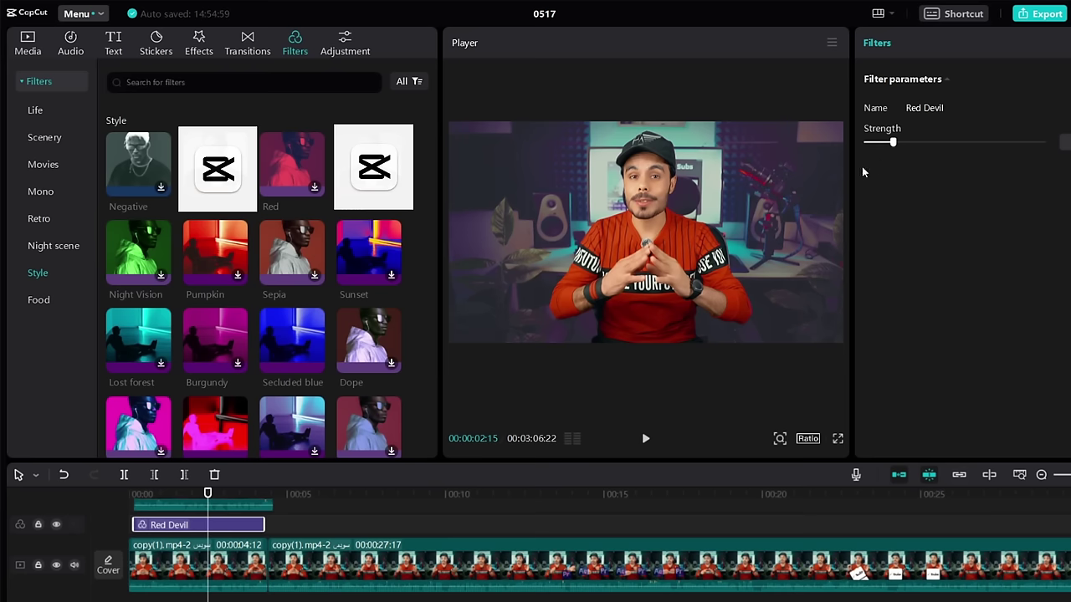
pyautogui.click(214, 474)
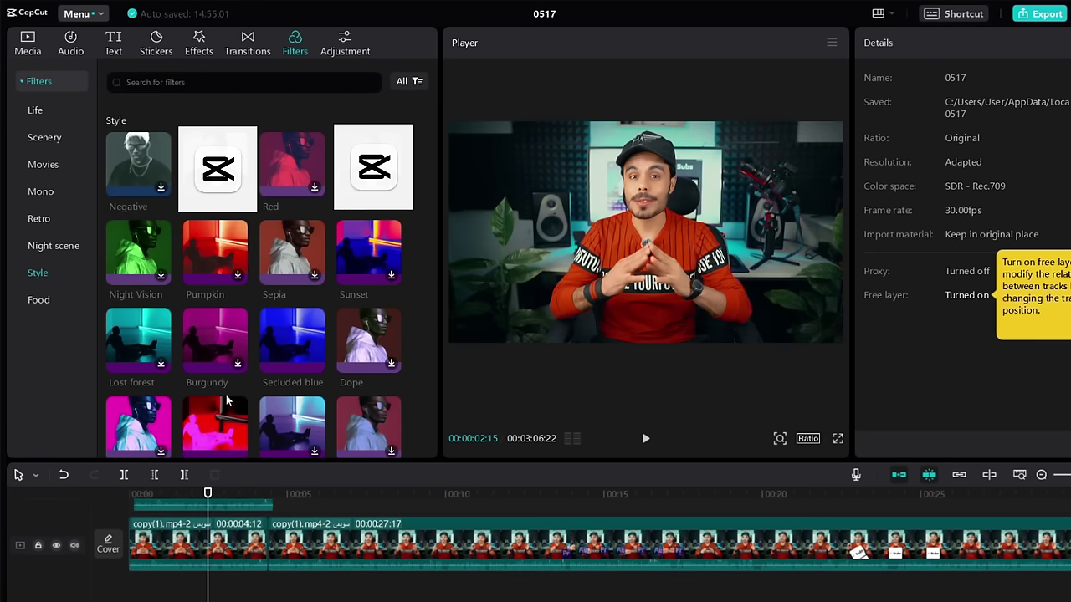
# Try the Pumpkin filter lengthened at about 40% strength, preview it, then delete it
pyautogui.moveTo(240, 220); pyautogui.dragTo(138, 531)
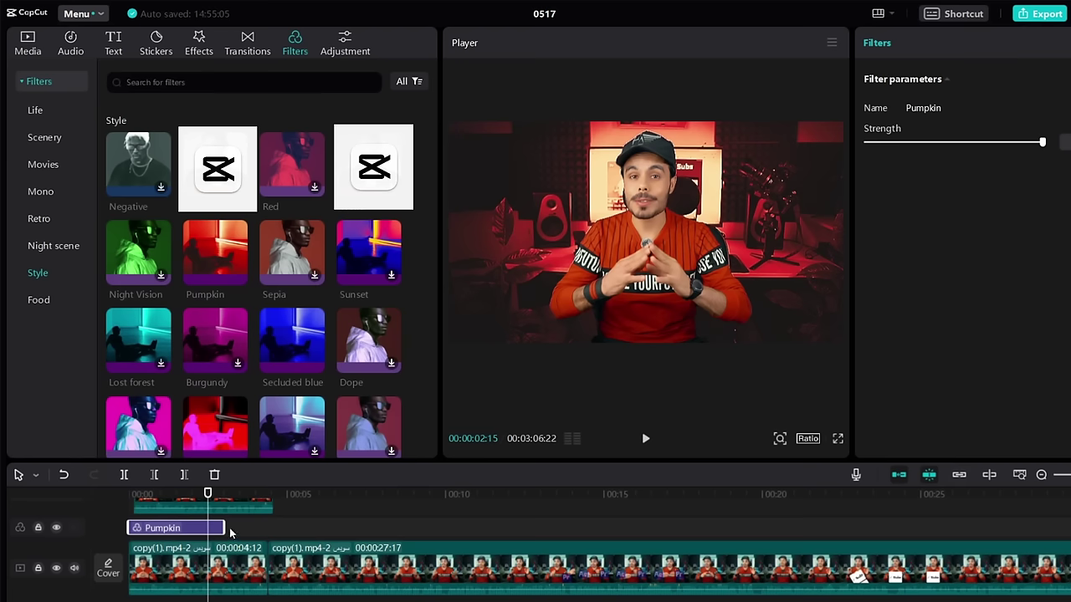
pyautogui.moveTo(224, 528); pyautogui.dragTo(269, 528)
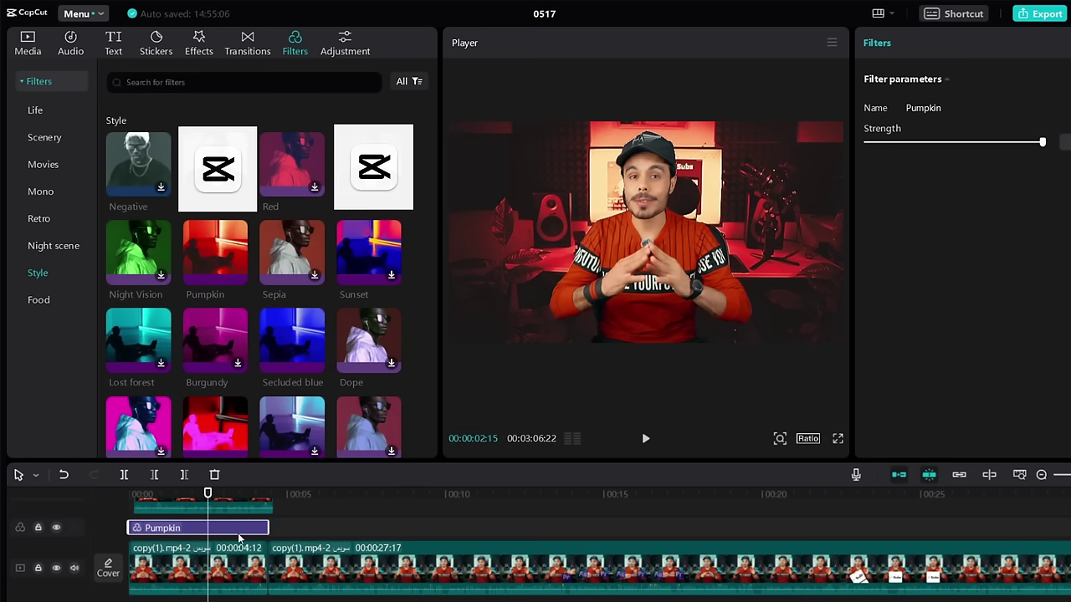
pyautogui.moveTo(928, 151); pyautogui.dragTo(988, 162)
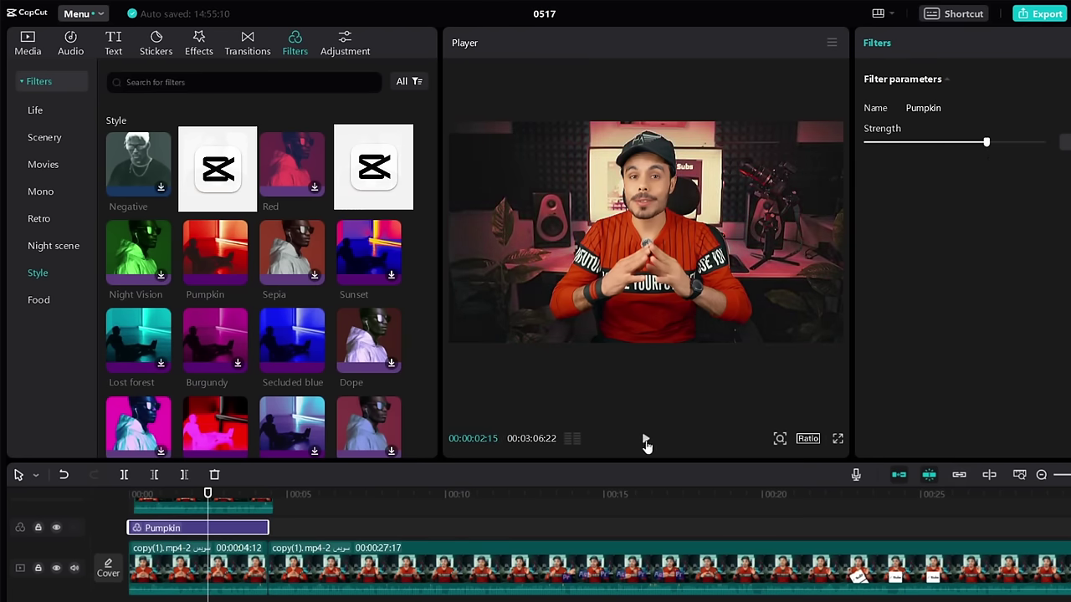
pyautogui.click(645, 440)
pyautogui.click(644, 440)
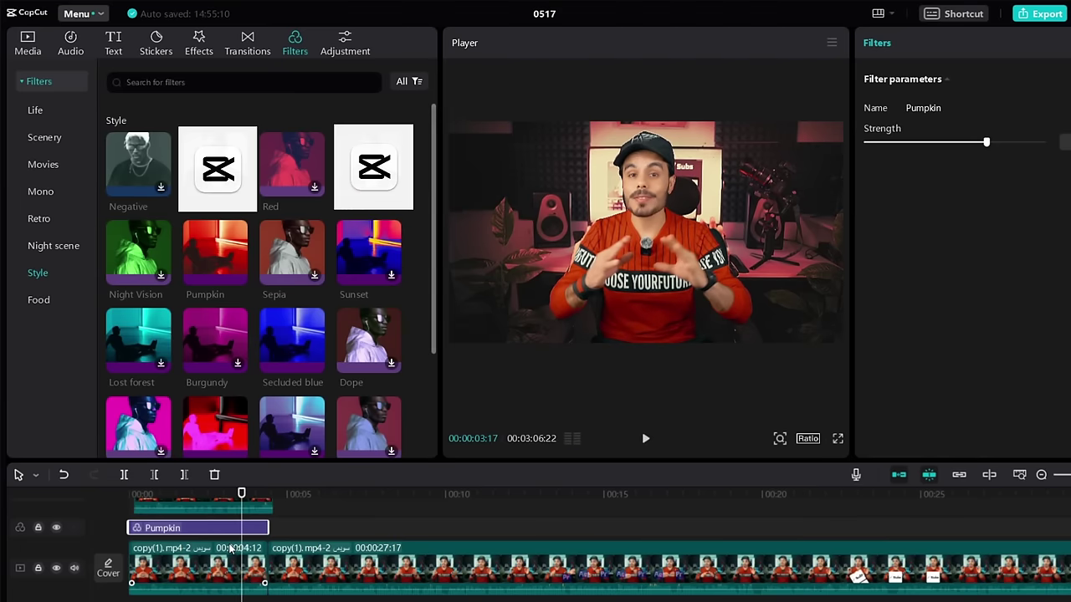
pyautogui.press('Delete')
# Try the Sunset filter at about half strength, then delete it
pyautogui.moveTo(368, 251); pyautogui.dragTo(281, 537)
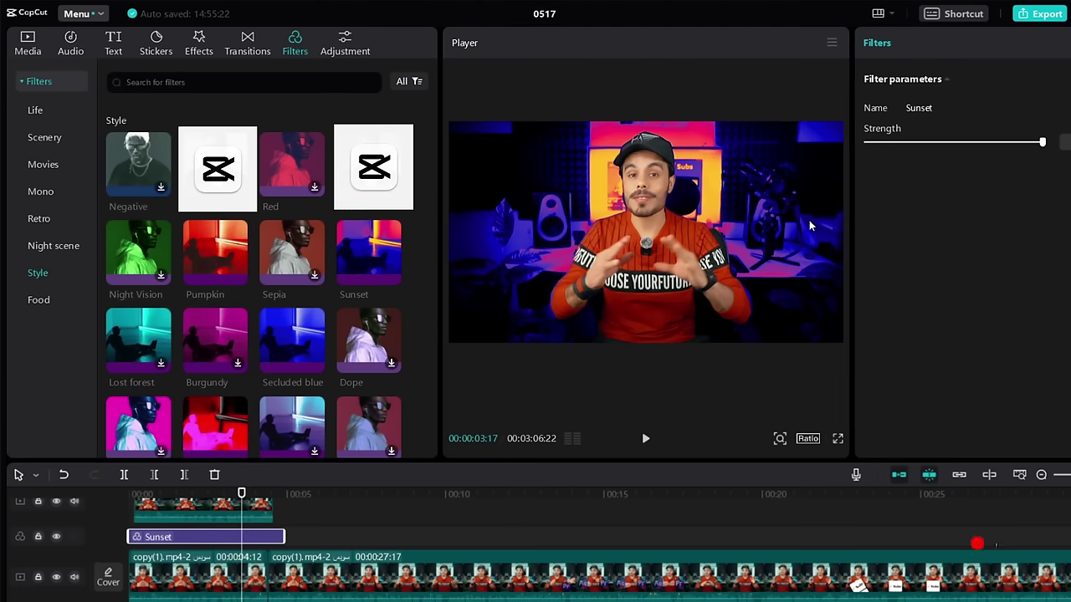
pyautogui.moveTo(928, 144)
pyautogui.mouseDown()
pyautogui.moveTo(911, 143)
pyautogui.moveTo(929, 143)
pyautogui.moveTo(933, 159)
pyautogui.mouseUp()
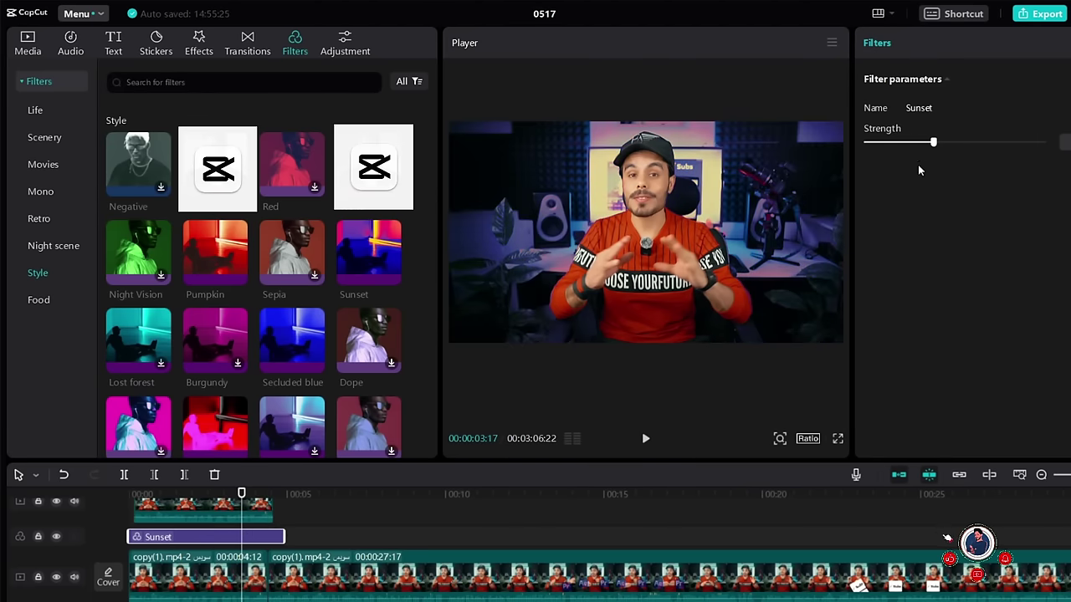
pyautogui.press('Delete')
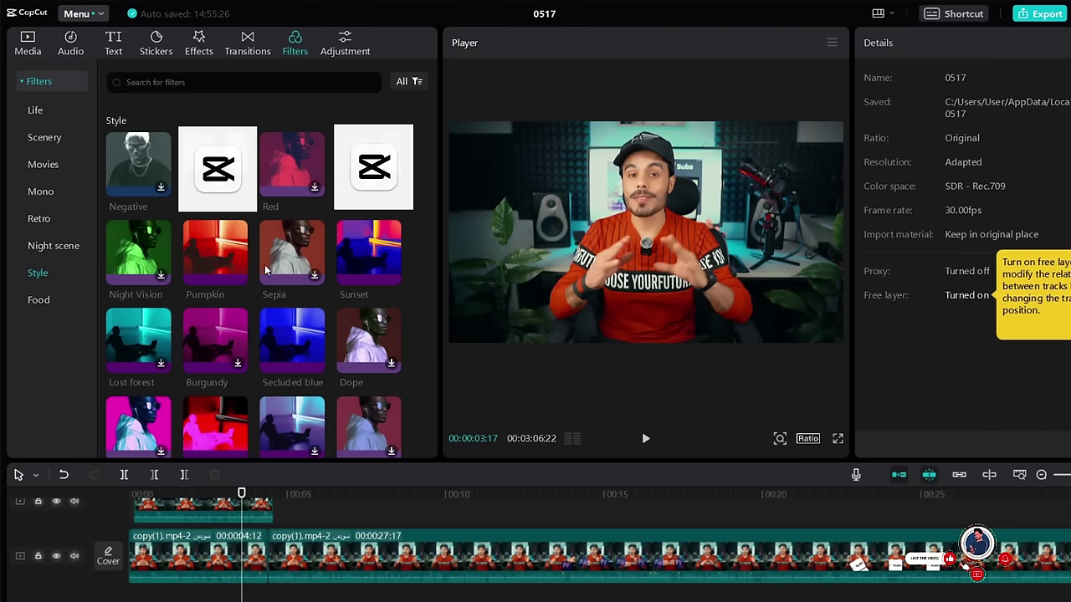
# Download and preview the Food filters Gourmet I and French
pyautogui.click(35, 300)
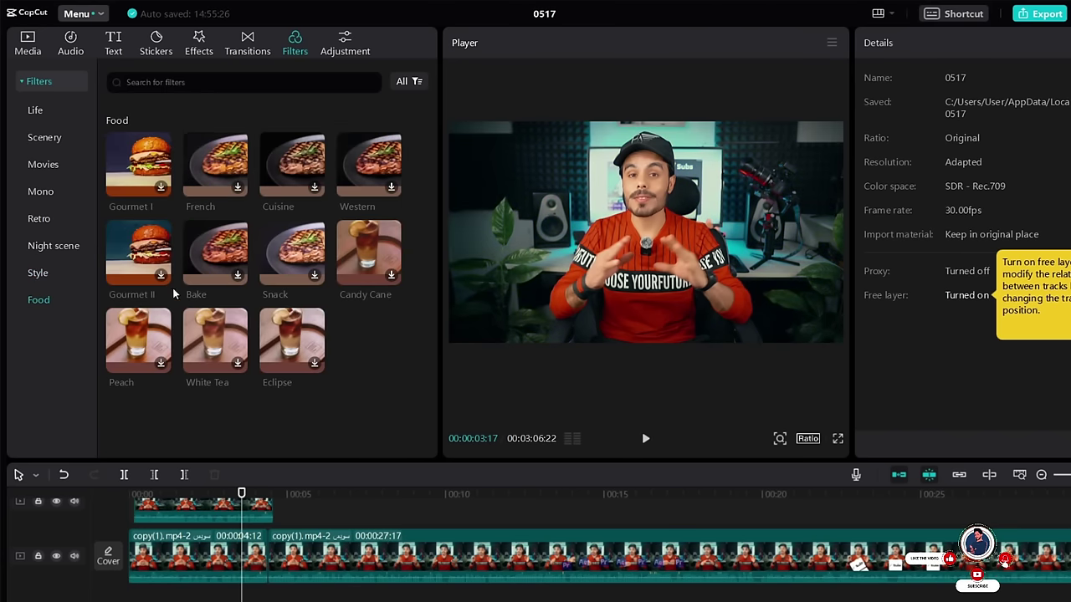
pyautogui.click(139, 177)
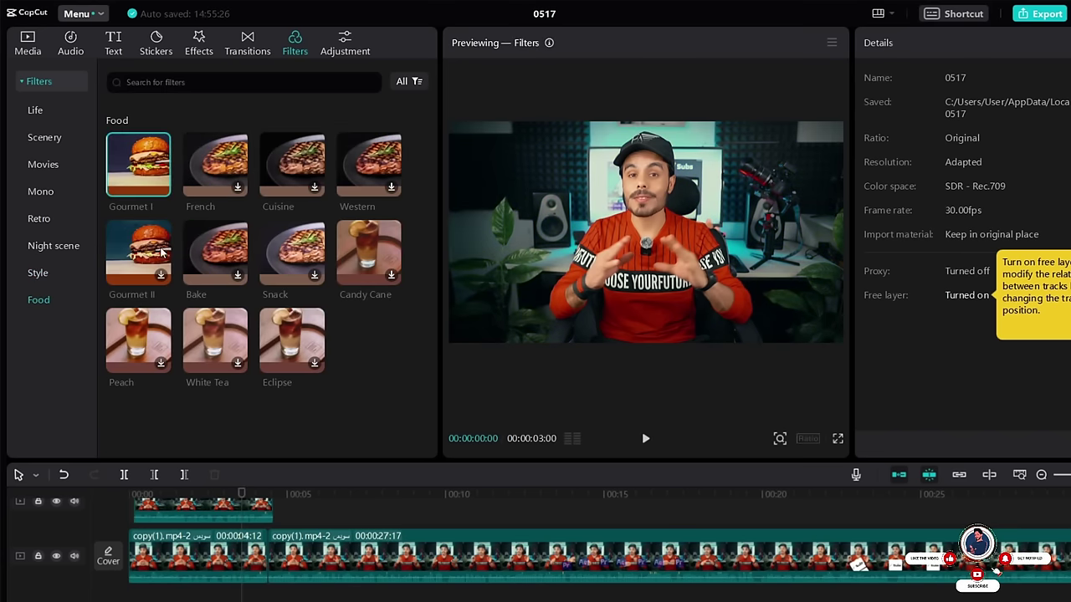
pyautogui.click(209, 166)
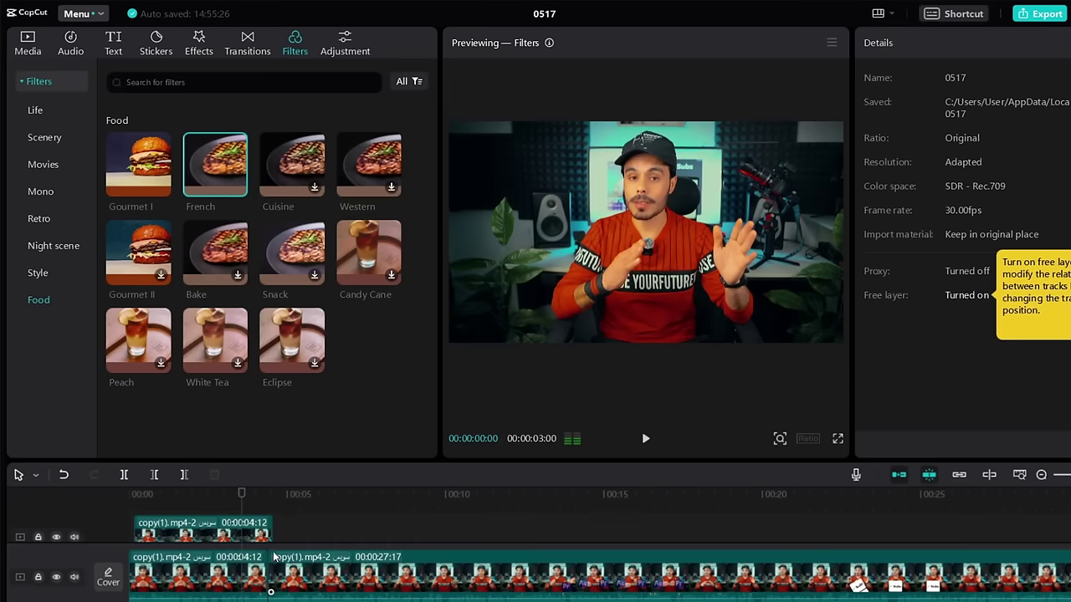
# Enlarge the timeline to fit the whole project and bring up the Mono filters
pyautogui.moveTo(253, 552); pyautogui.dragTo(256, 564)
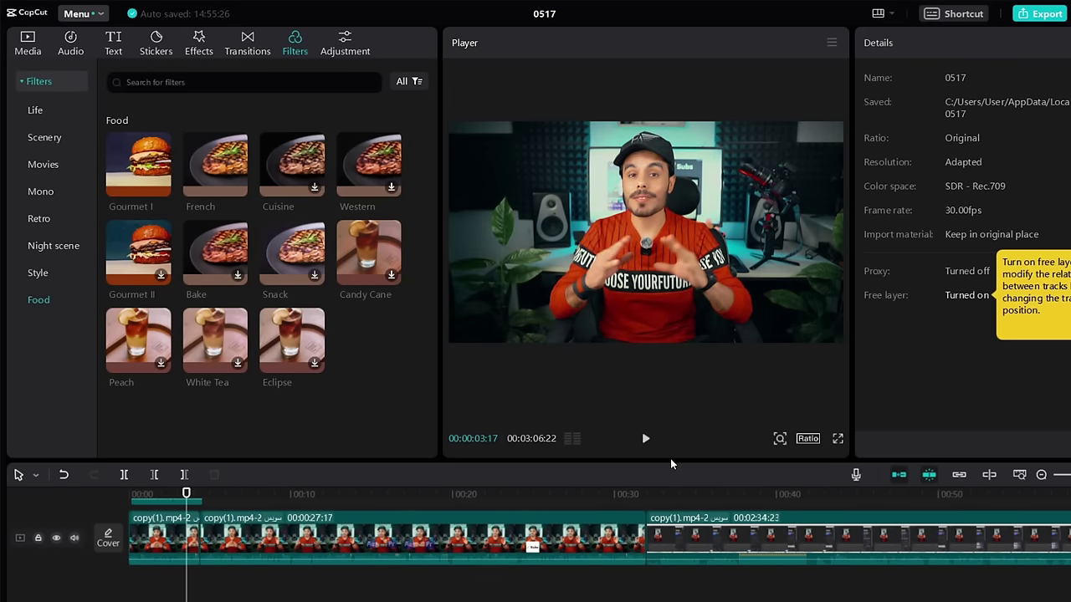
pyautogui.moveTo(671, 462); pyautogui.dragTo(682, 382)
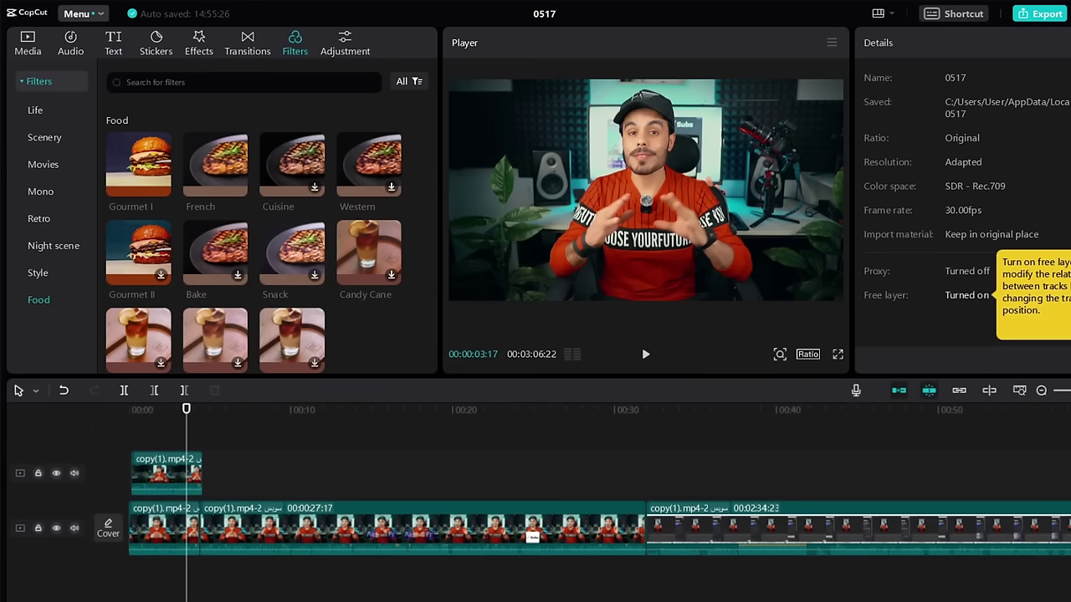
pyautogui.click(1019, 391)
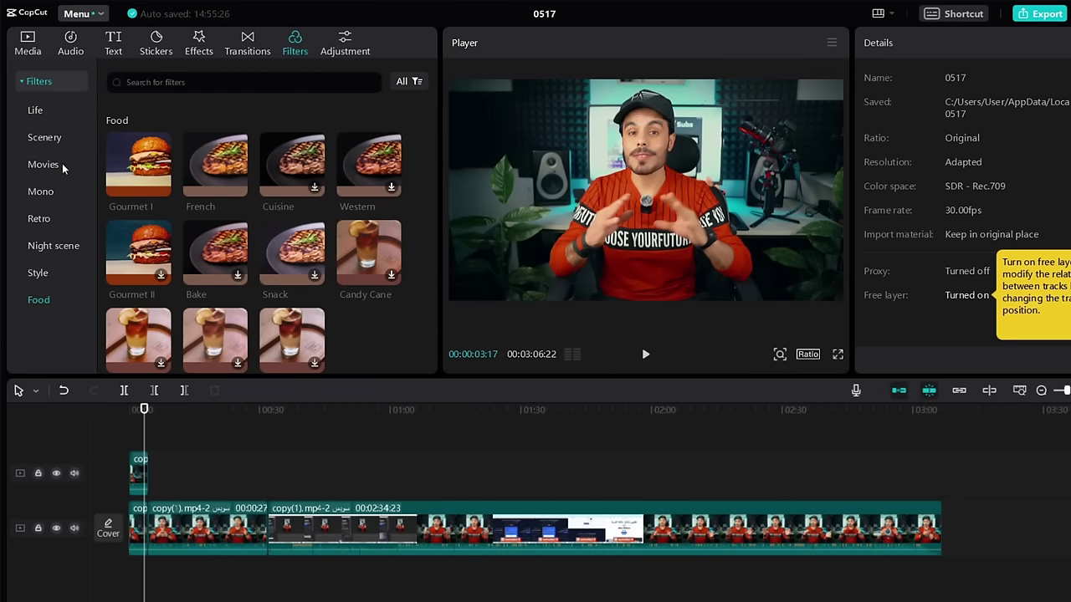
pyautogui.click(48, 193)
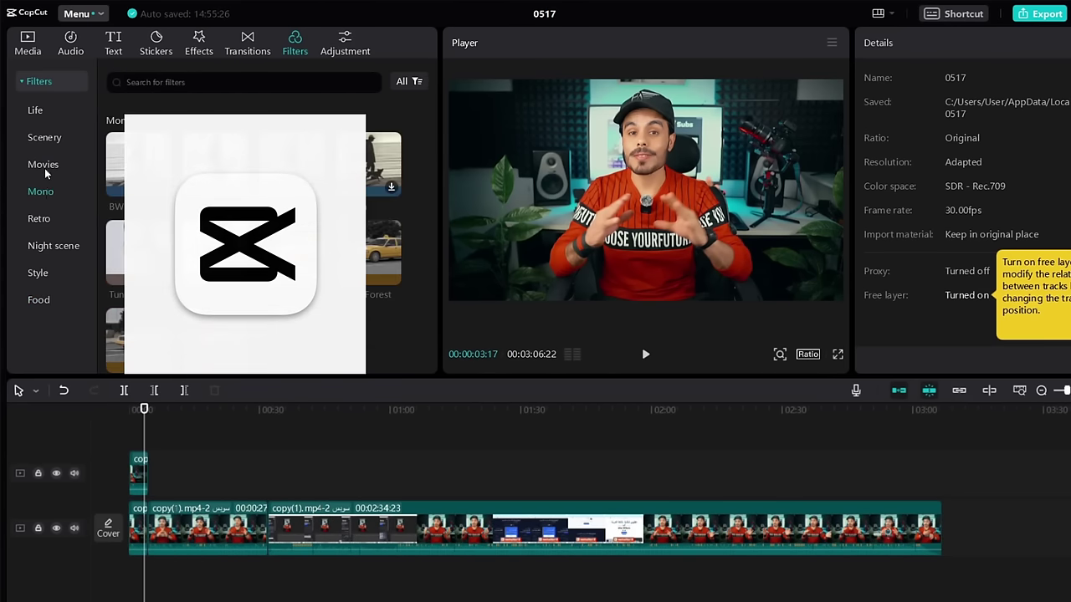
# Place the Movies filter Oppenheimer on the timeline spanning the entire video
pyautogui.click(45, 167)
pyautogui.moveTo(391, 188); pyautogui.dragTo(933, 520)
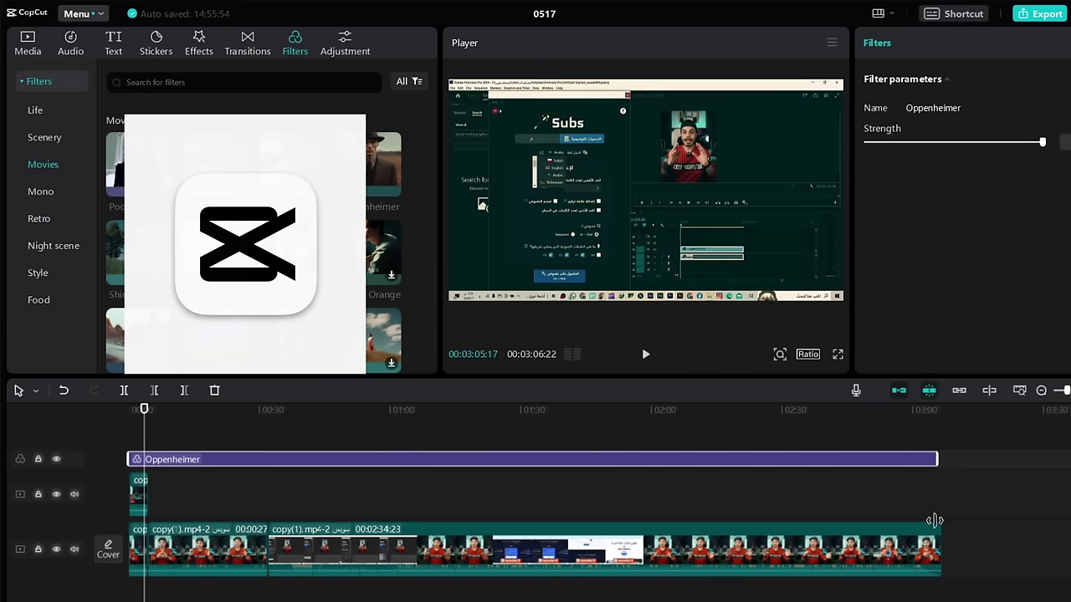
pyautogui.moveTo(223, 459); pyautogui.dragTo(563, 493)
pyautogui.click(564, 565)
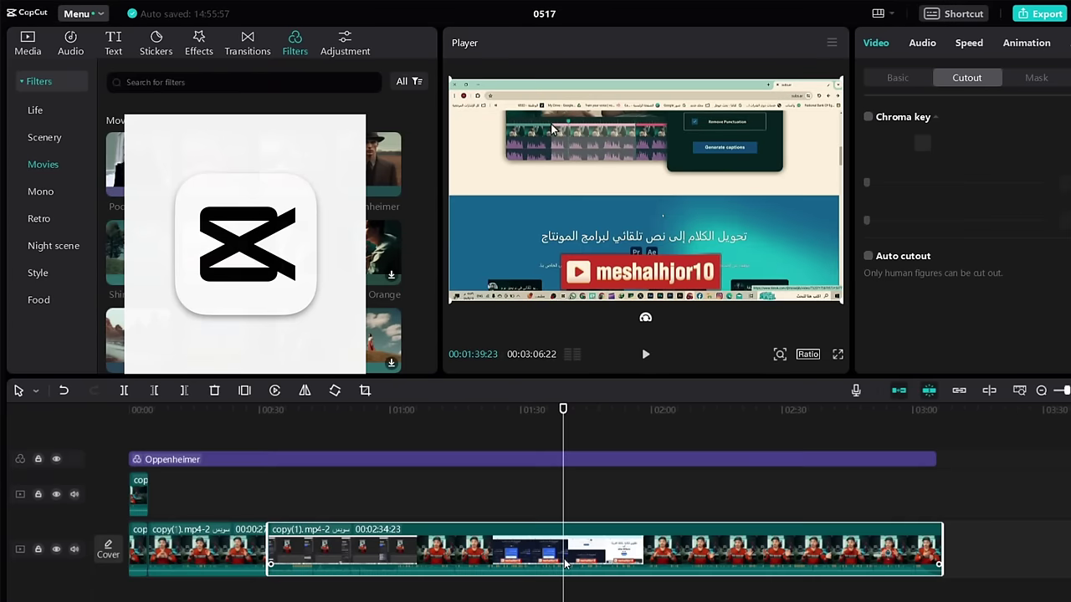
# Lower the Oppenheimer filter's strength to about 30
pyautogui.moveTo(565, 418); pyautogui.dragTo(783, 437)
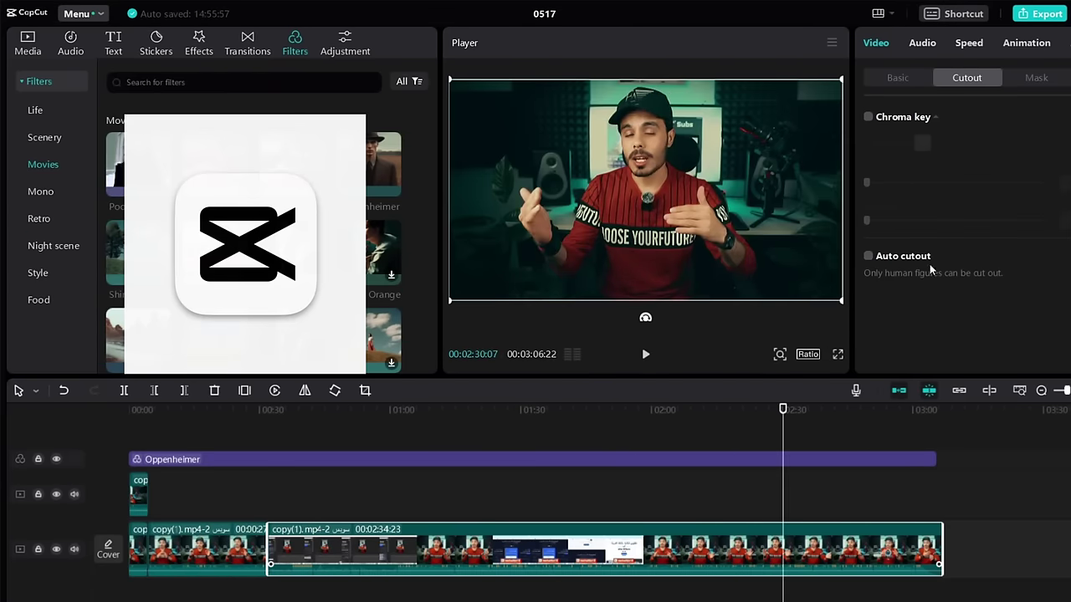
pyautogui.click(887, 78)
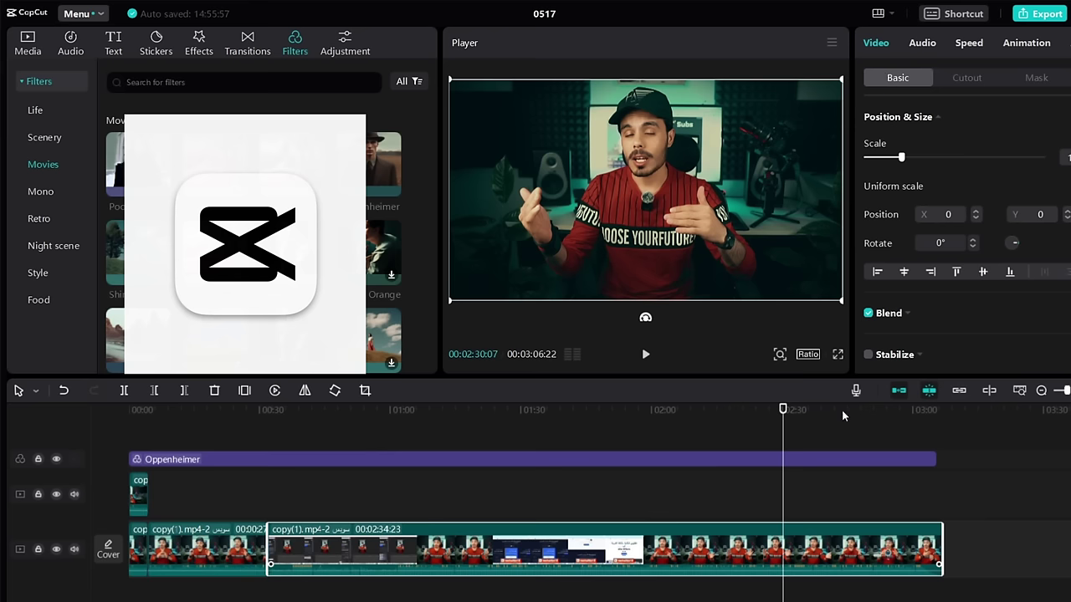
pyautogui.click(843, 460)
pyautogui.moveTo(949, 150); pyautogui.dragTo(920, 148)
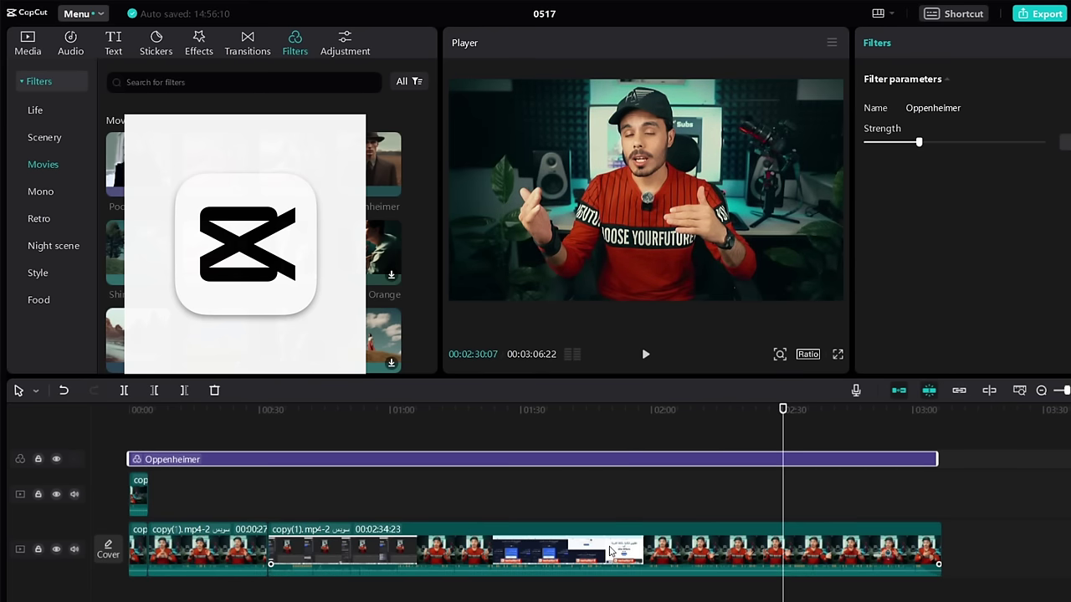
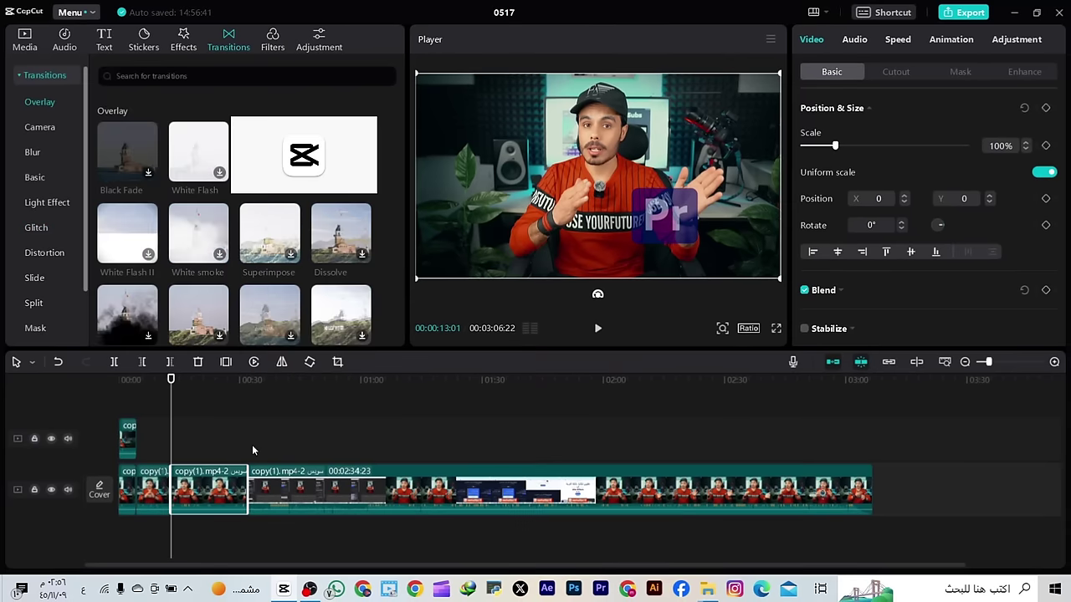
# Zoom in on the 00:00:31:08 cut and drop an Overlay transition between the two clips
pyautogui.moveTo(991, 363); pyautogui.dragTo(998, 368)
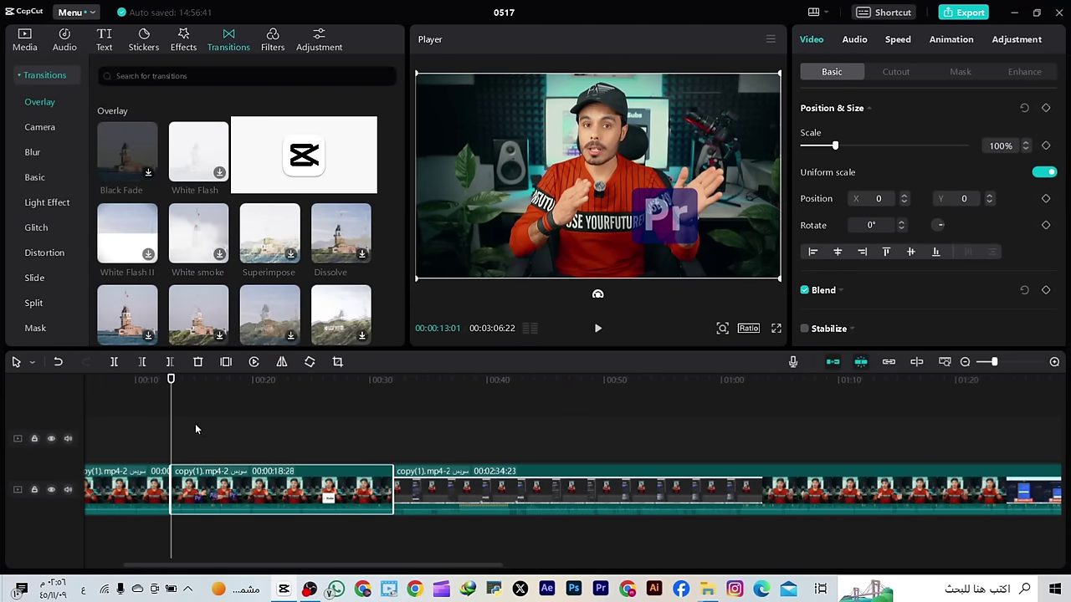
pyautogui.click(385, 495)
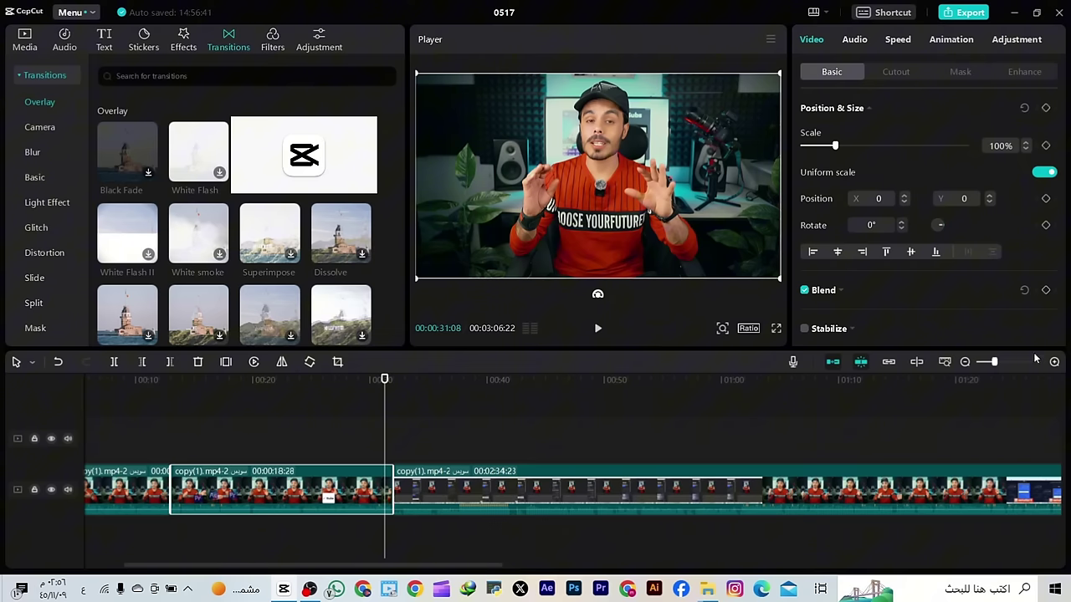
pyautogui.click(1005, 368)
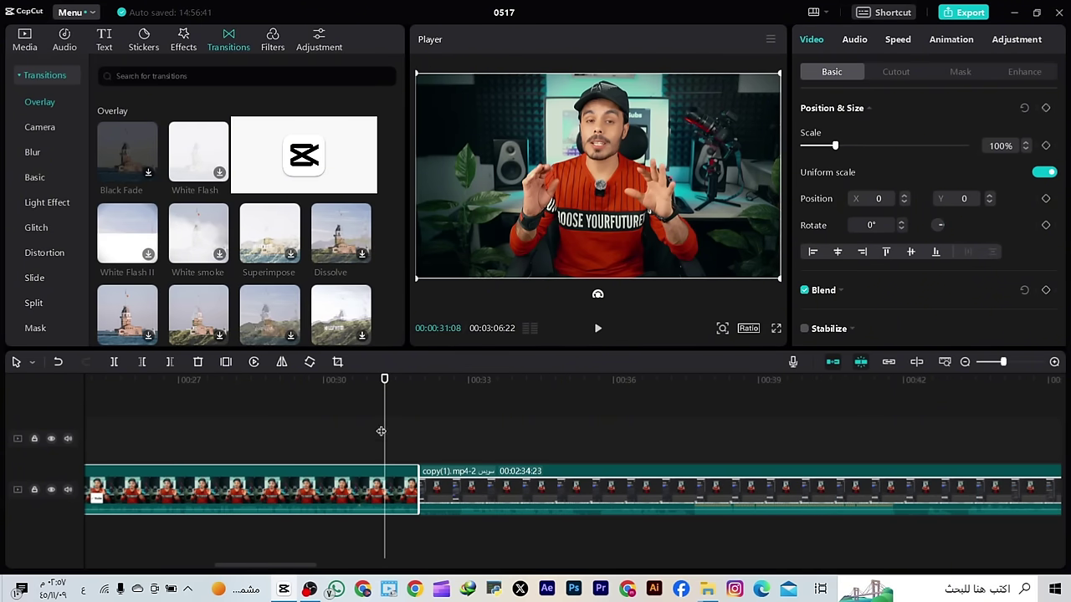
pyautogui.moveTo(381, 431); pyautogui.dragTo(413, 449)
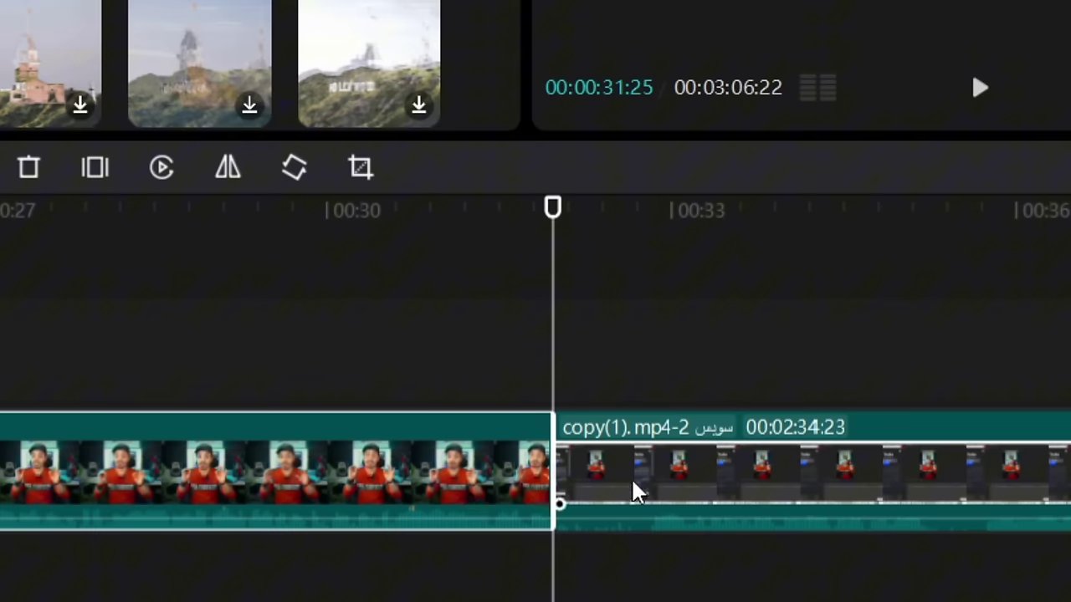
pyautogui.click(831, 468)
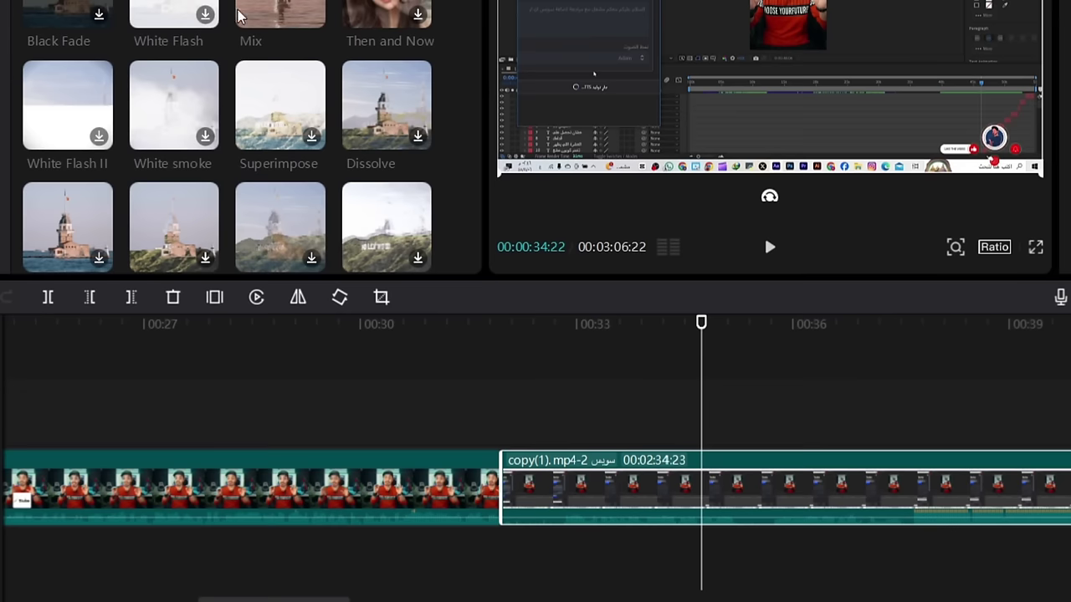
pyautogui.moveTo(385, 101); pyautogui.dragTo(687, 490)
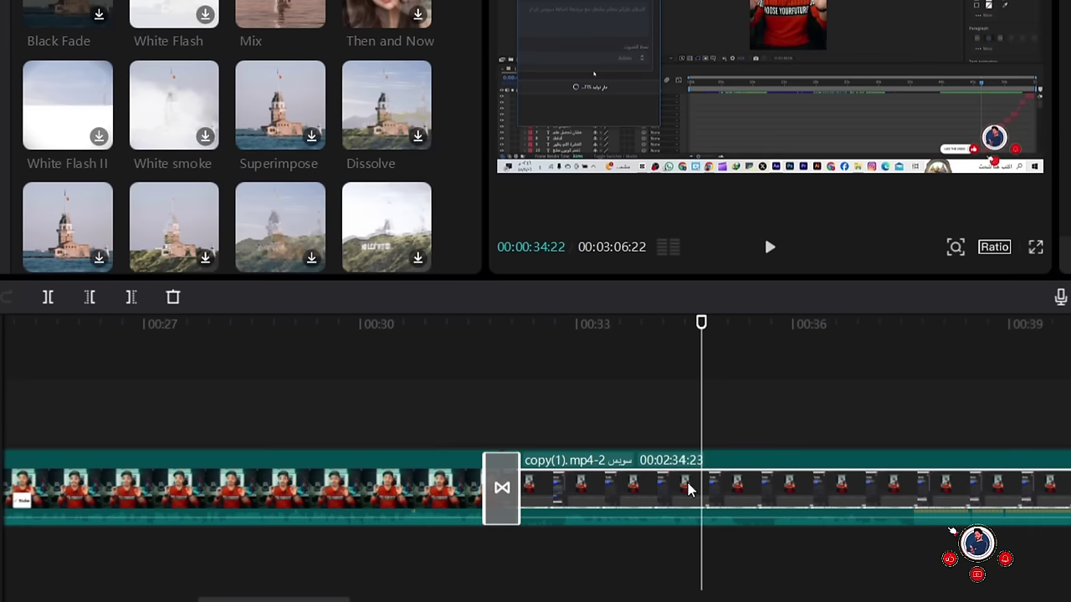
# Lengthen the Mix transition to about 1.5 seconds and preview it
pyautogui.click(501, 488)
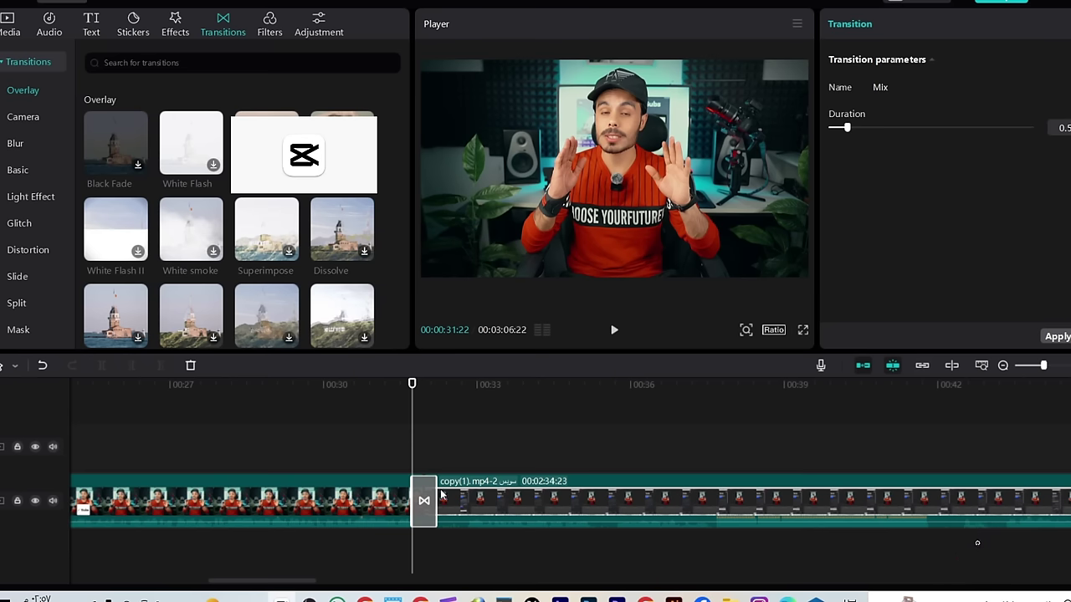
pyautogui.moveTo(435, 491); pyautogui.dragTo(457, 496)
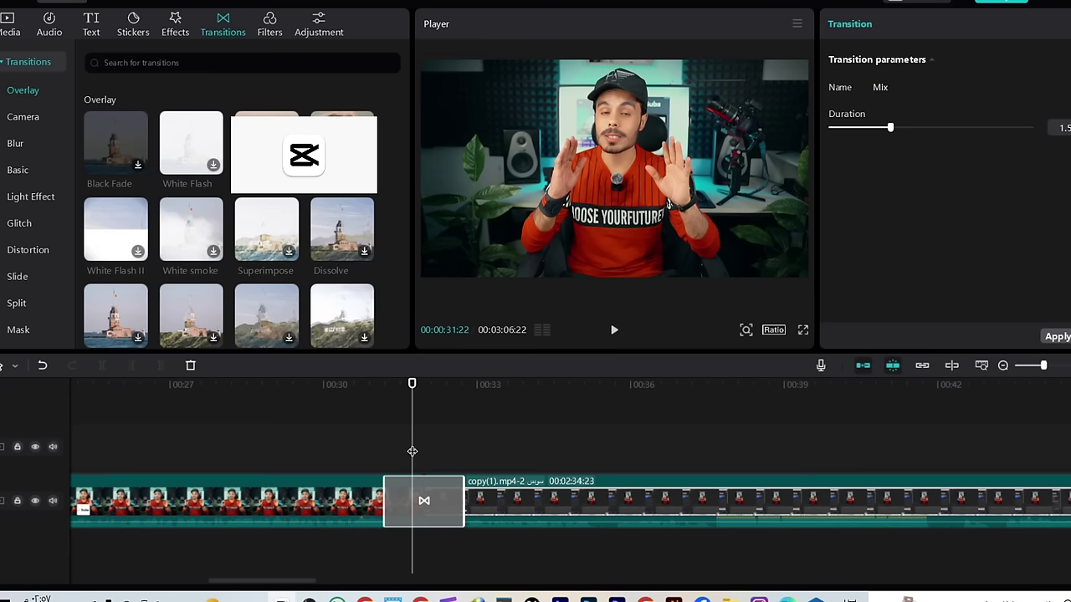
pyautogui.moveTo(412, 451); pyautogui.dragTo(383, 462)
pyautogui.click(617, 331)
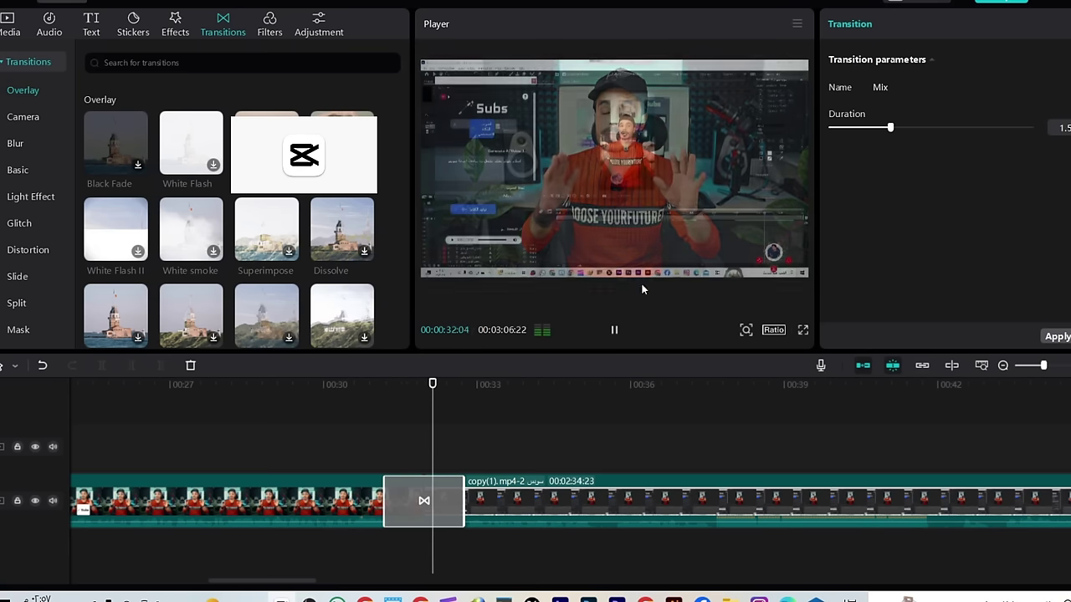
pyautogui.click(616, 331)
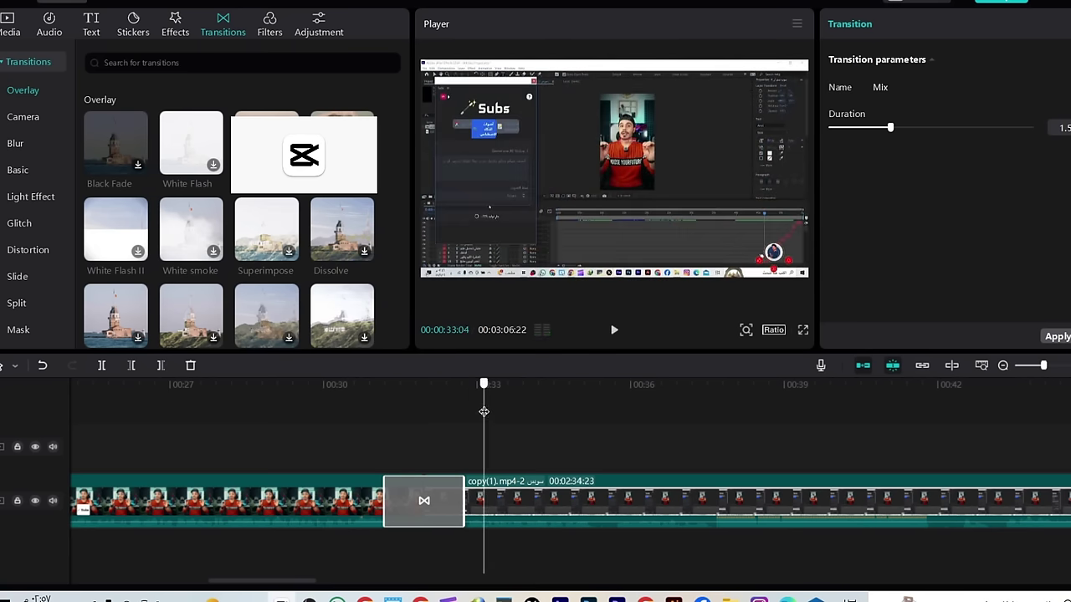
# Replay the Mix transition once more, then delete it from the cut
pyautogui.click(347, 426)
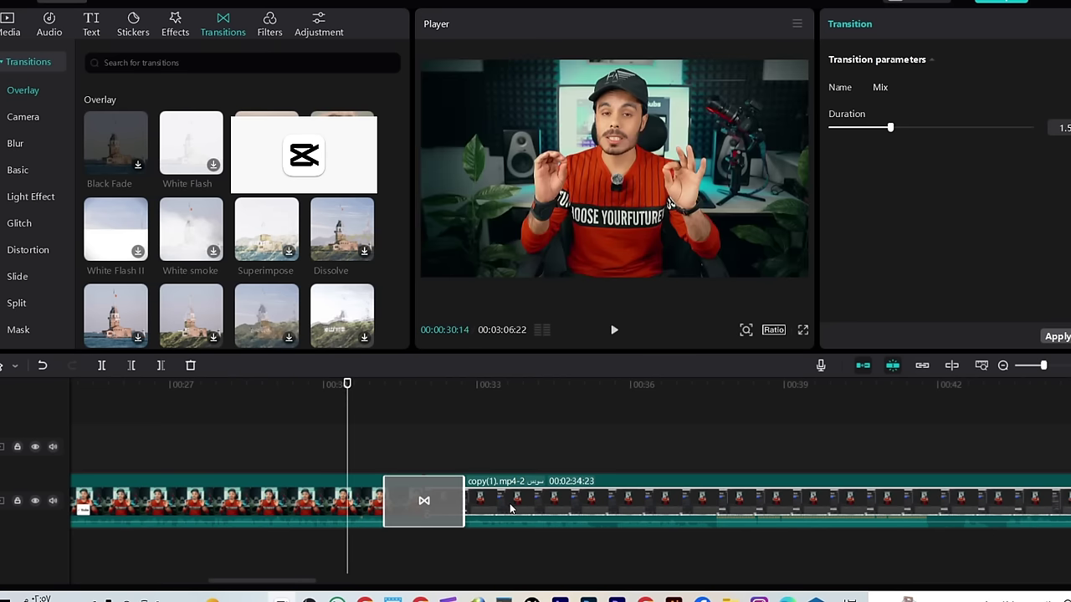
pyautogui.click(611, 333)
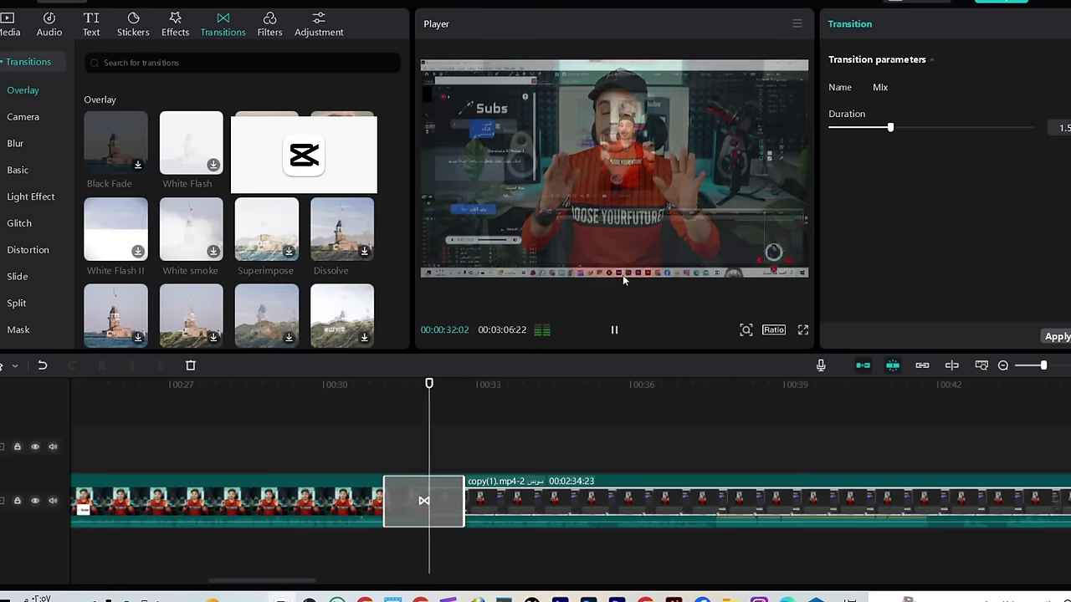
pyautogui.click(615, 331)
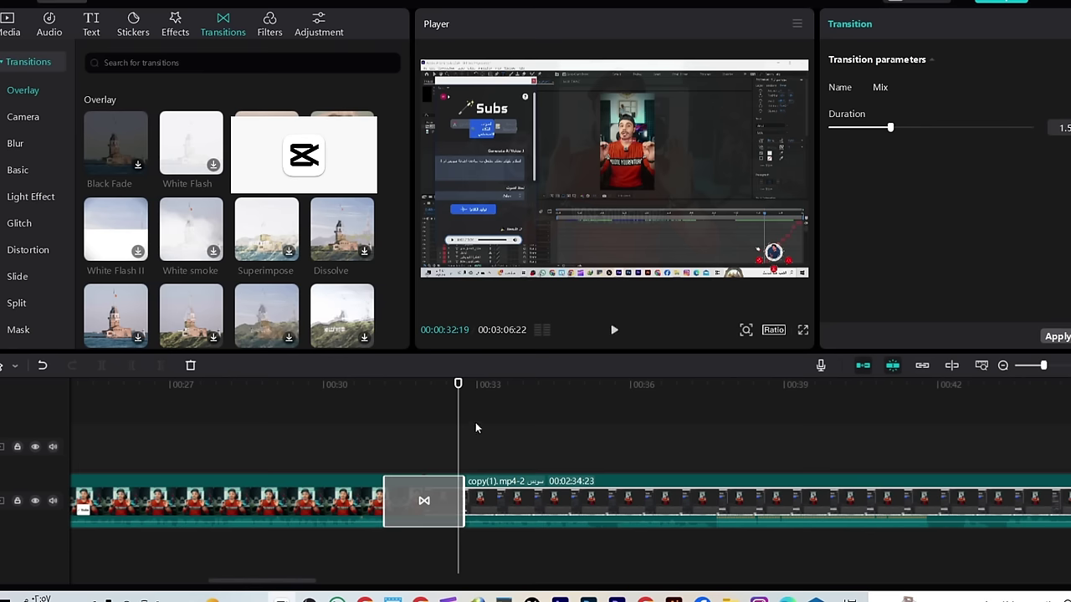
pyautogui.moveTo(461, 420); pyautogui.dragTo(398, 420)
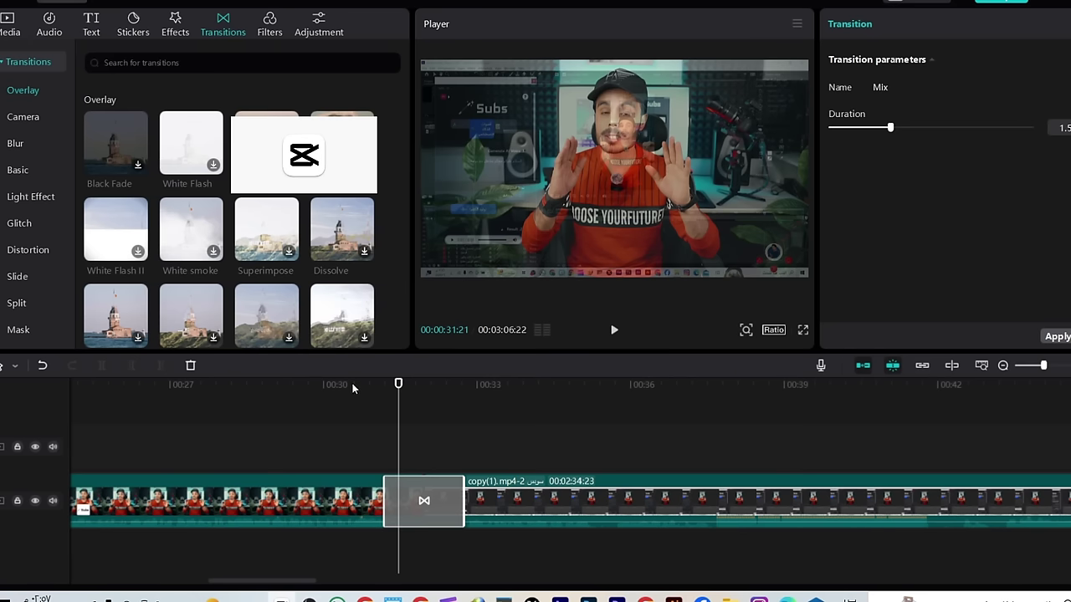
pyautogui.press('Delete')
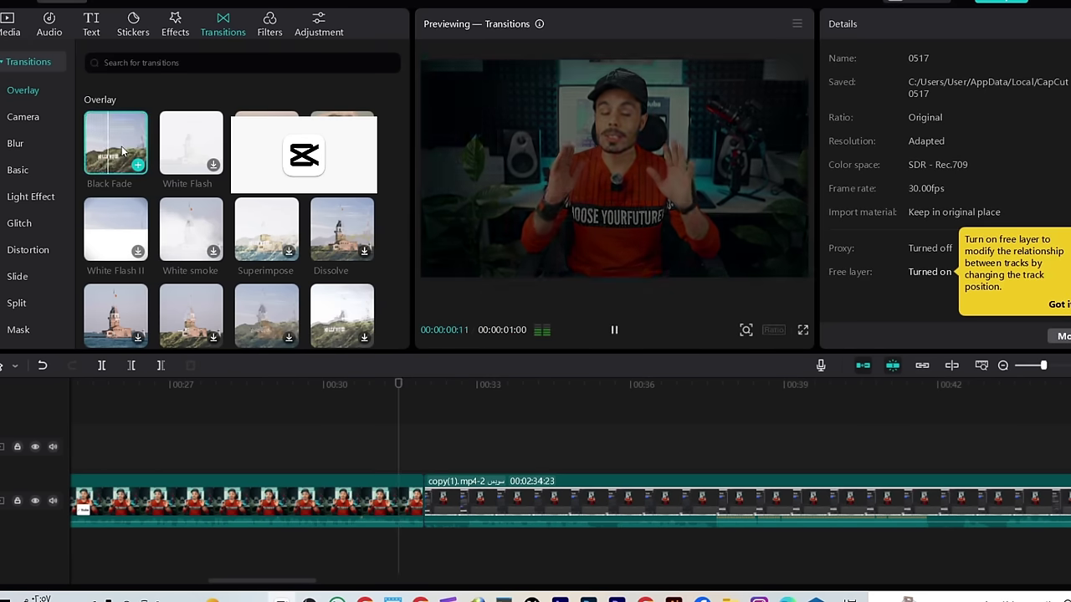
# Place and lengthen a Black Fade transition on the cut and play it back
pyautogui.moveTo(122, 146); pyautogui.dragTo(383, 493)
pyautogui.click(377, 454)
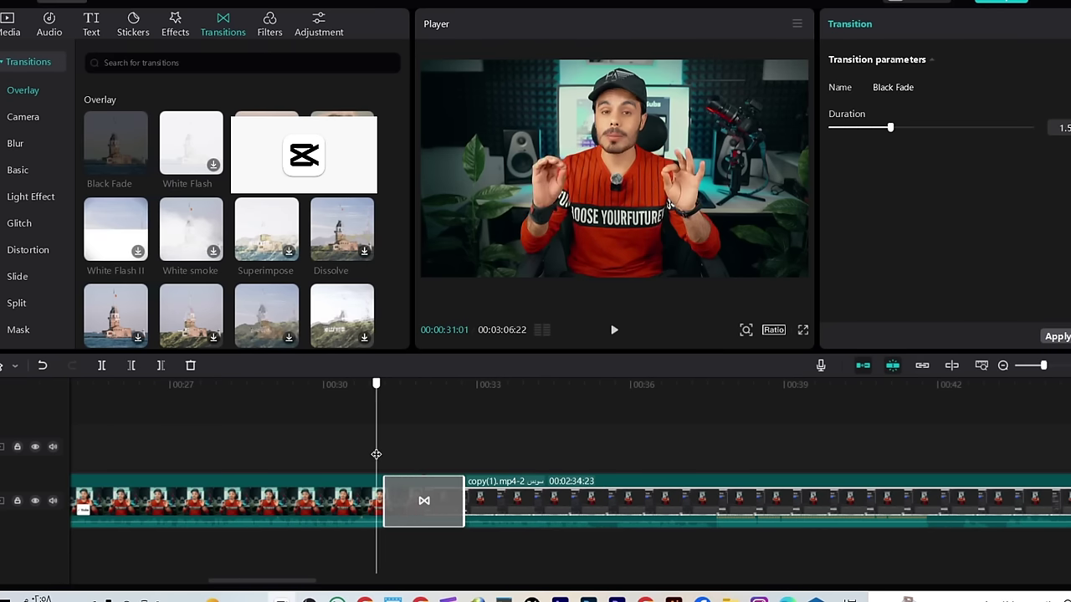
pyautogui.moveTo(376, 455); pyautogui.dragTo(400, 456)
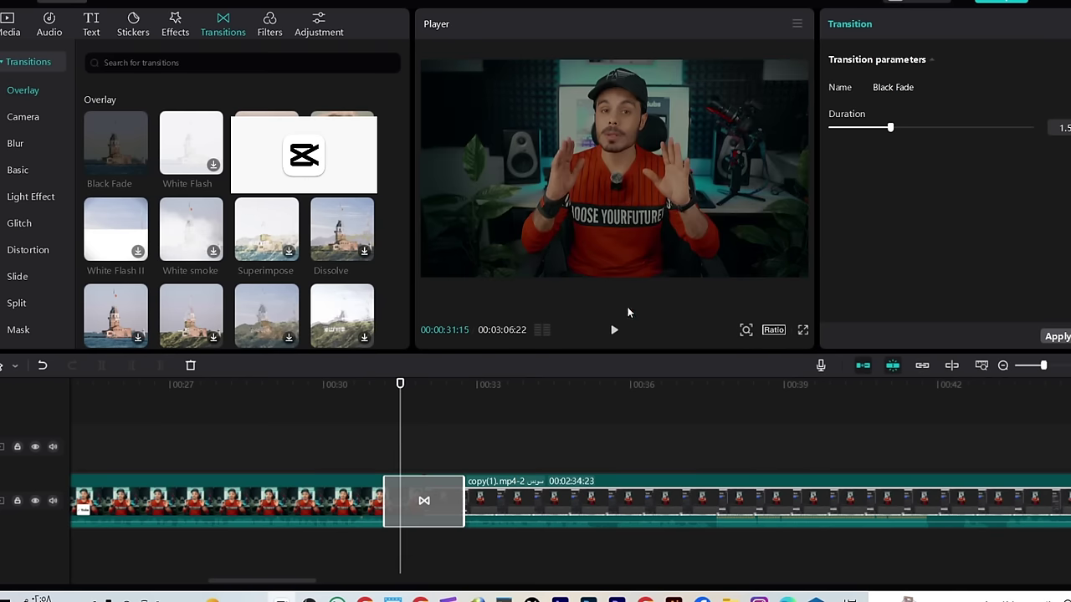
pyautogui.click(614, 330)
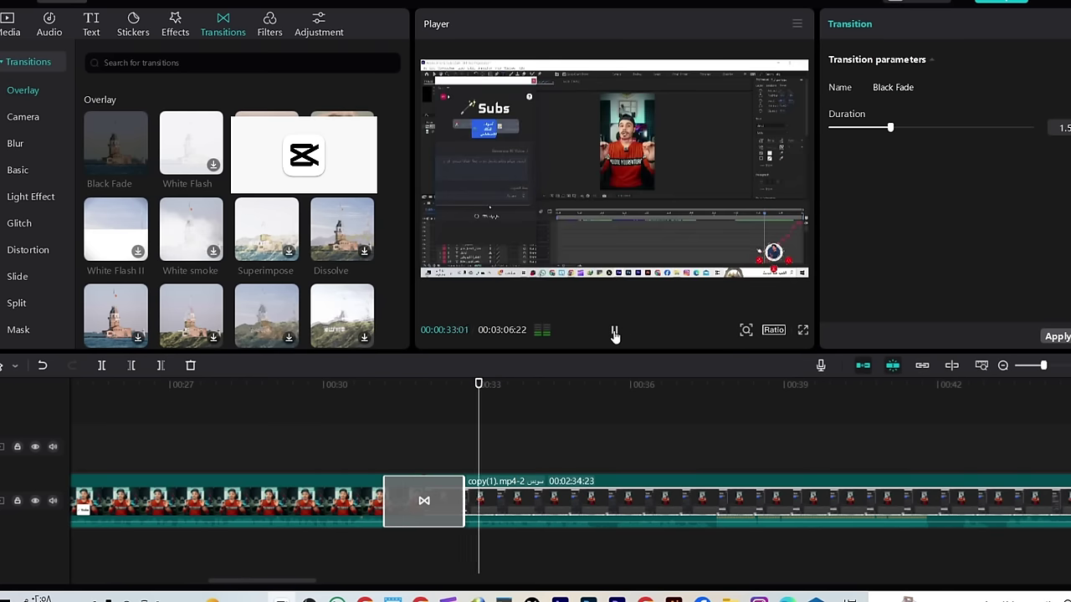
pyautogui.click(614, 332)
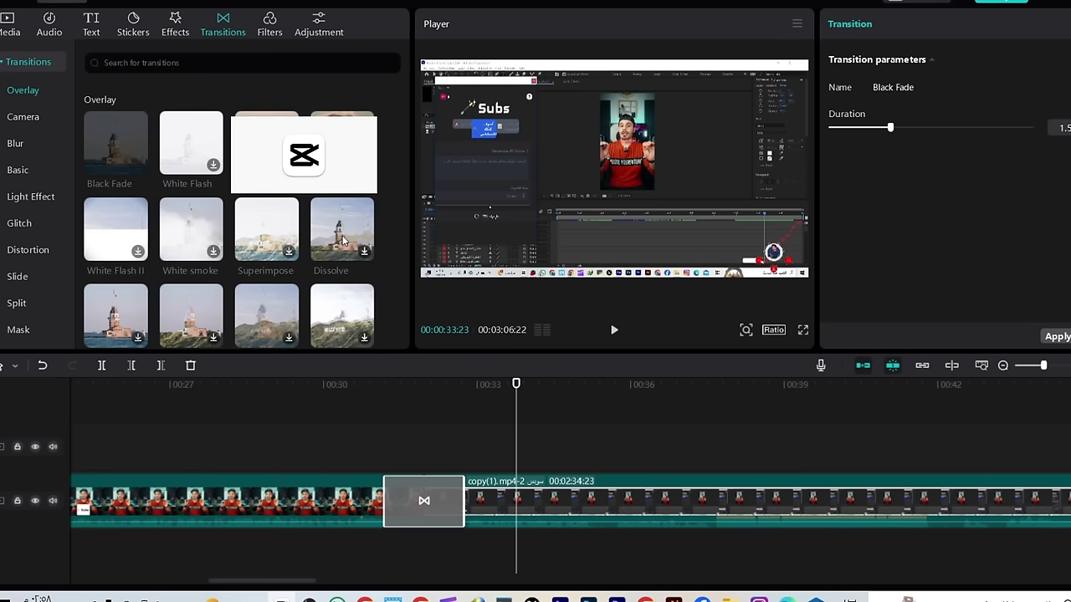
# Replace Black Fade with the downloaded Dissolve transition and preview it
pyautogui.click(343, 240)
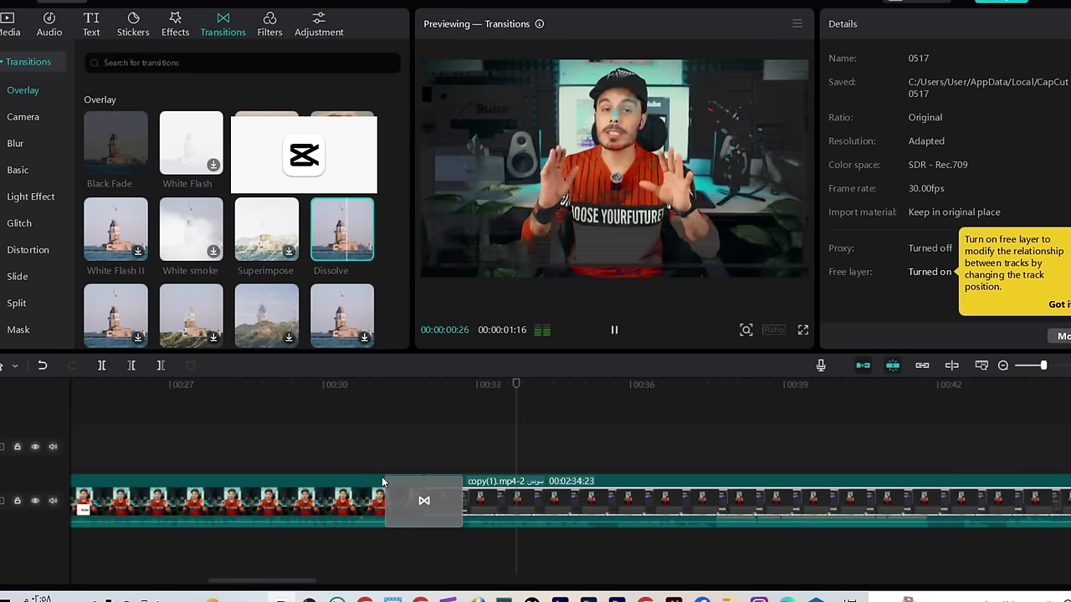
pyautogui.click(420, 500)
pyautogui.press('Delete')
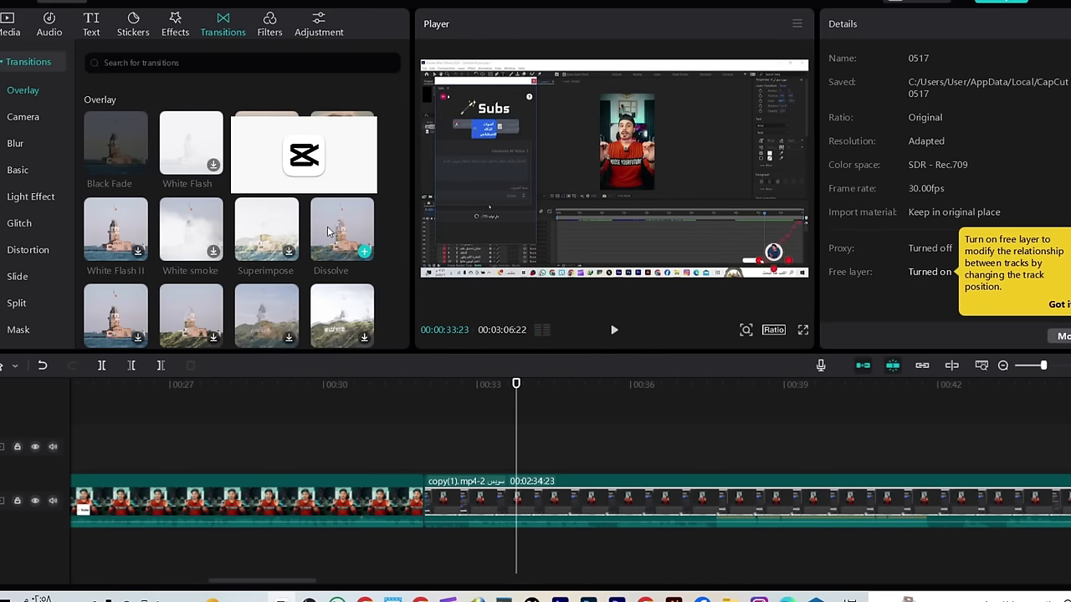
pyautogui.moveTo(343, 247); pyautogui.dragTo(377, 496)
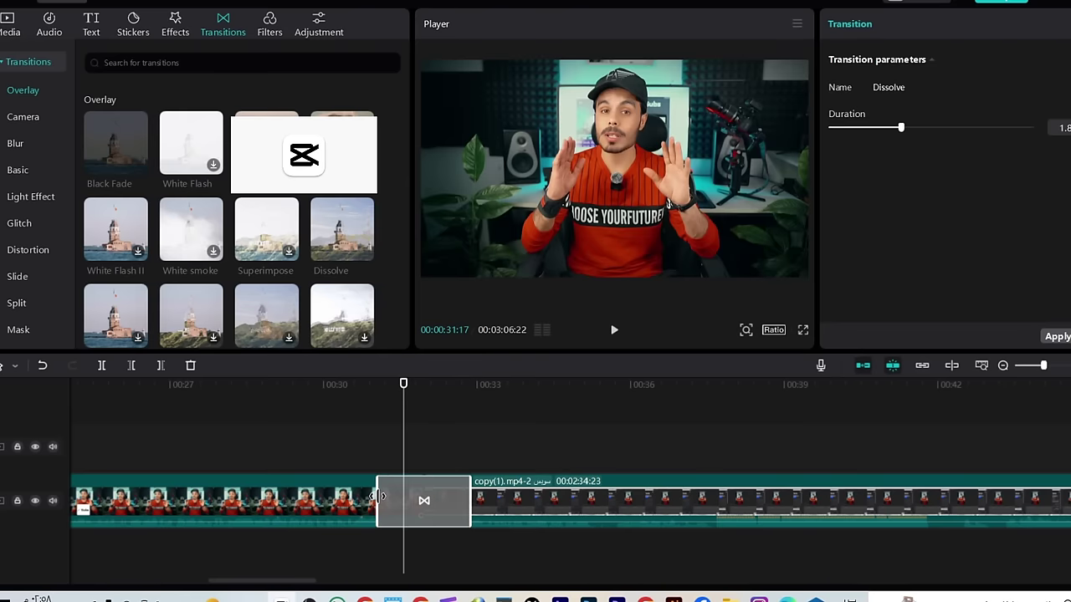
pyautogui.moveTo(406, 436); pyautogui.dragTo(369, 449)
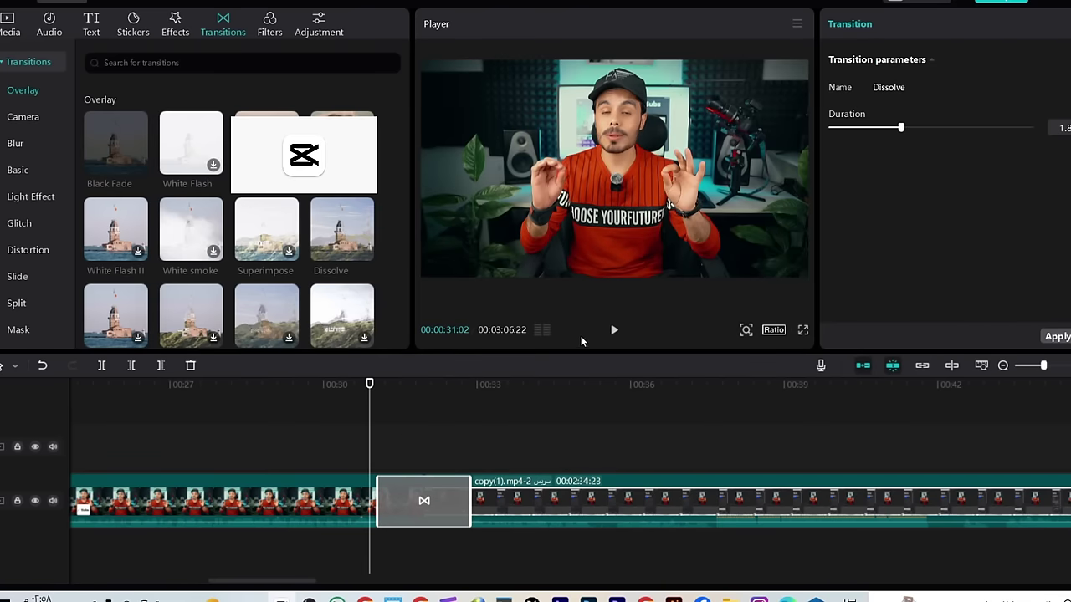
pyautogui.click(614, 333)
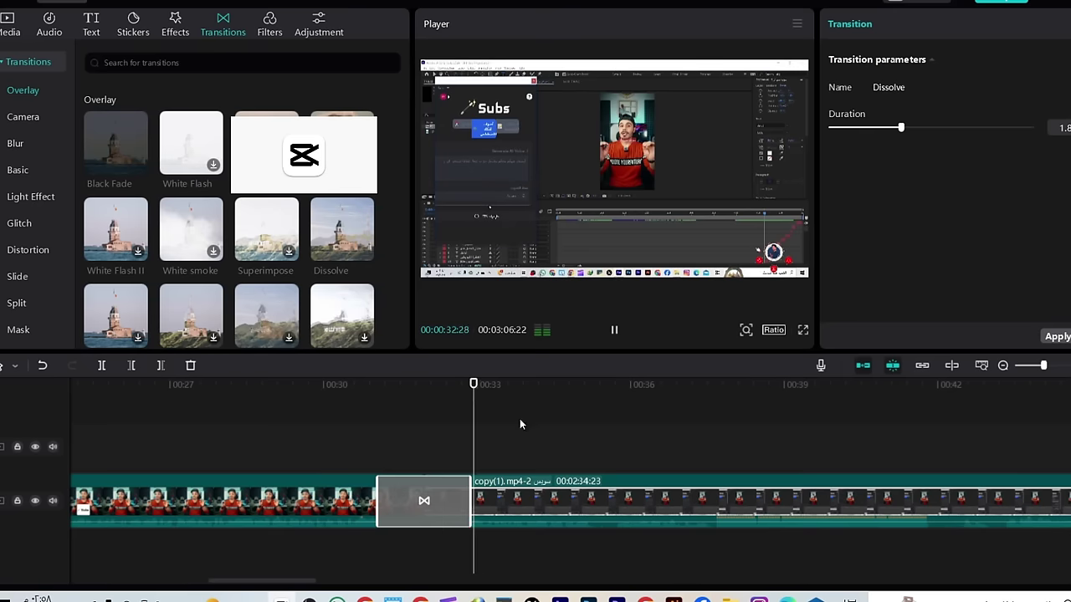
pyautogui.click(617, 335)
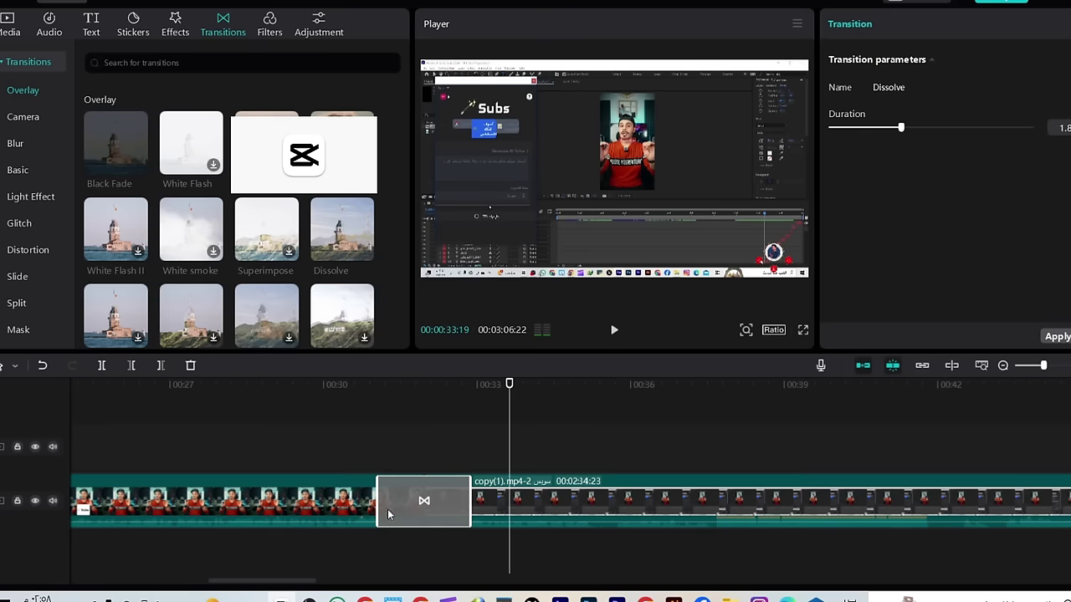
# Swap the cut's transition for Superimpose and play it back
pyautogui.click(267, 236)
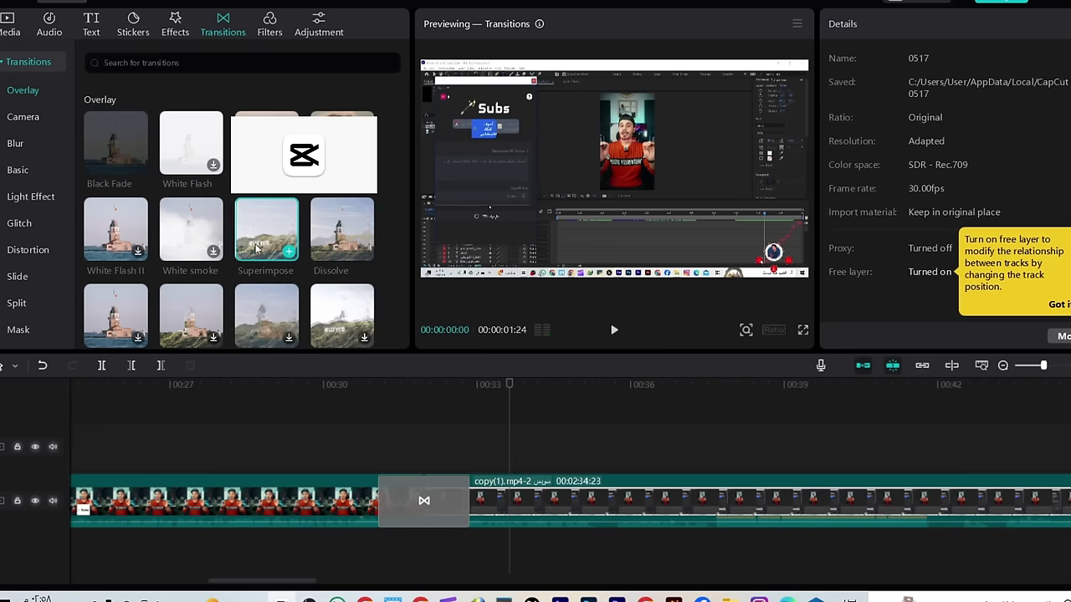
pyautogui.moveTo(267, 236); pyautogui.dragTo(426, 500)
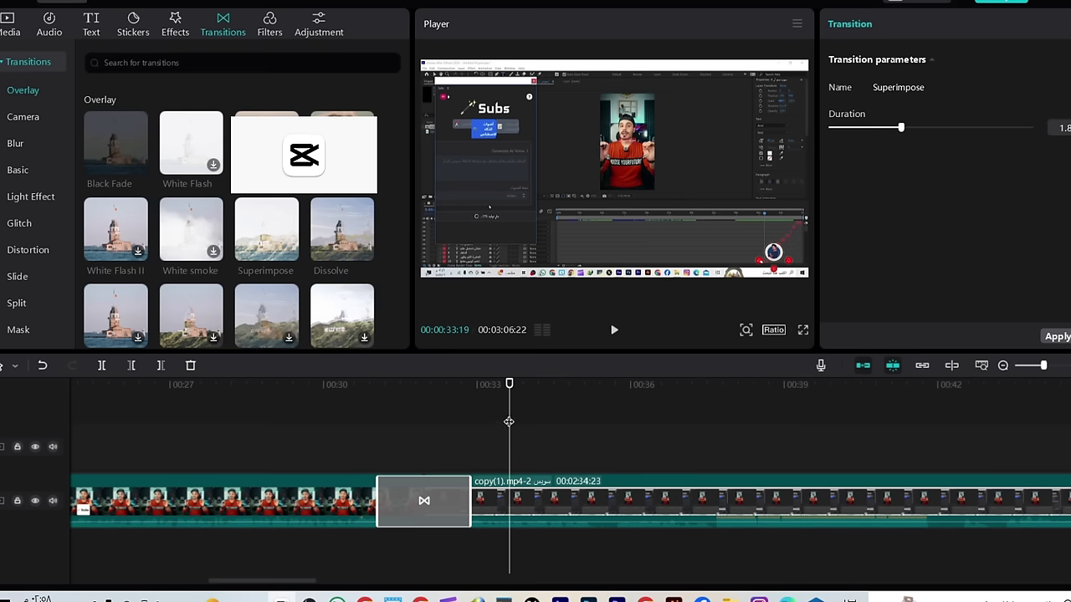
pyautogui.moveTo(508, 421); pyautogui.dragTo(403, 418)
pyautogui.click(613, 330)
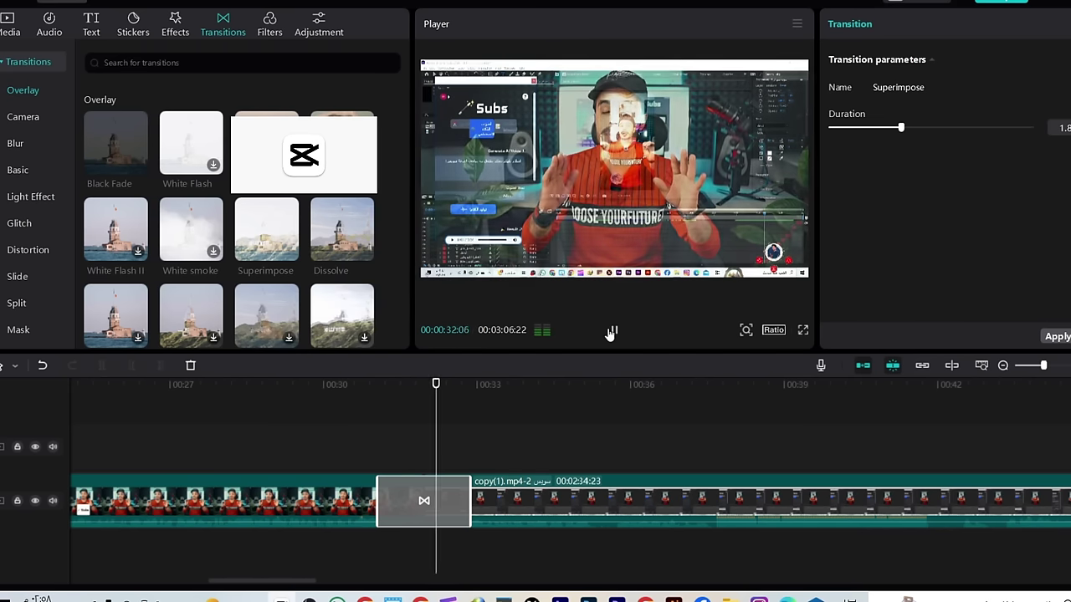
pyautogui.click(610, 332)
pyautogui.scroll(-1, 211, 251)
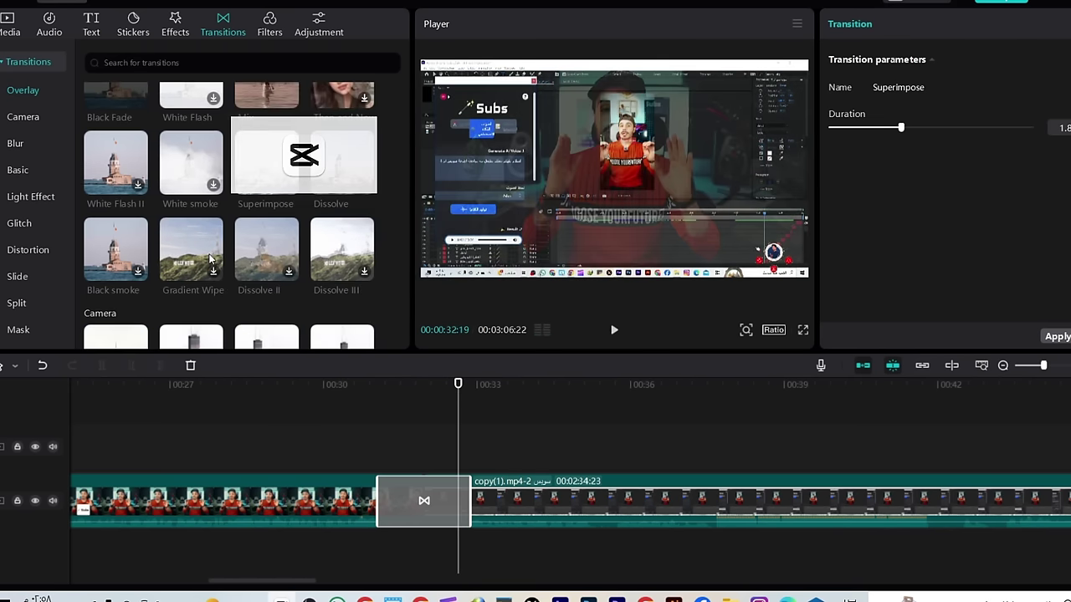
# Replace it with the White Flash II overlay transition and play through the cut
pyautogui.moveTo(211, 261); pyautogui.dragTo(414, 506)
pyautogui.moveTo(461, 414); pyautogui.dragTo(361, 447)
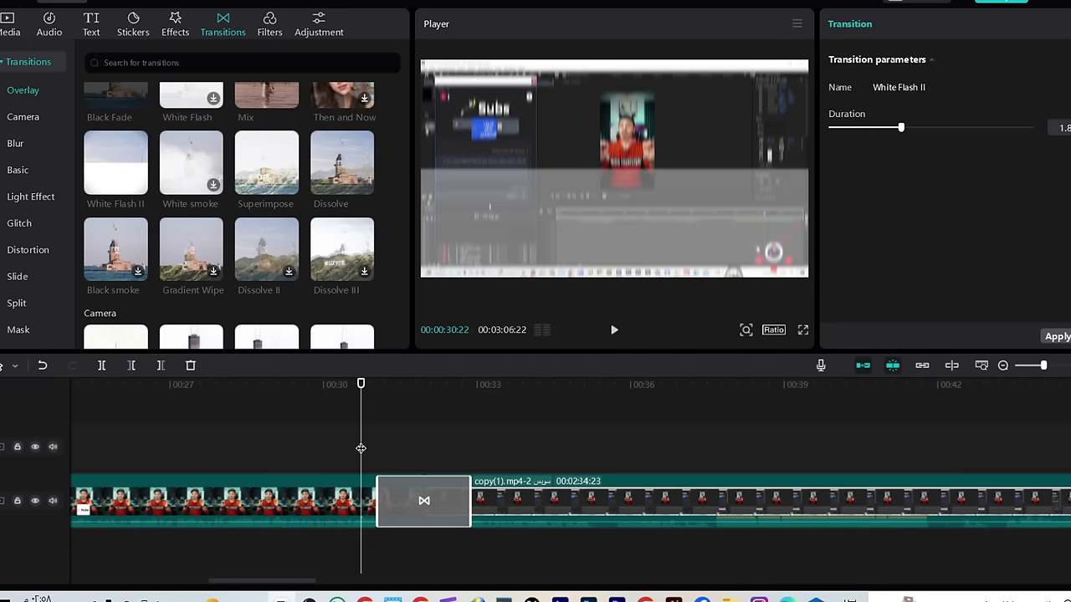
pyautogui.click(613, 329)
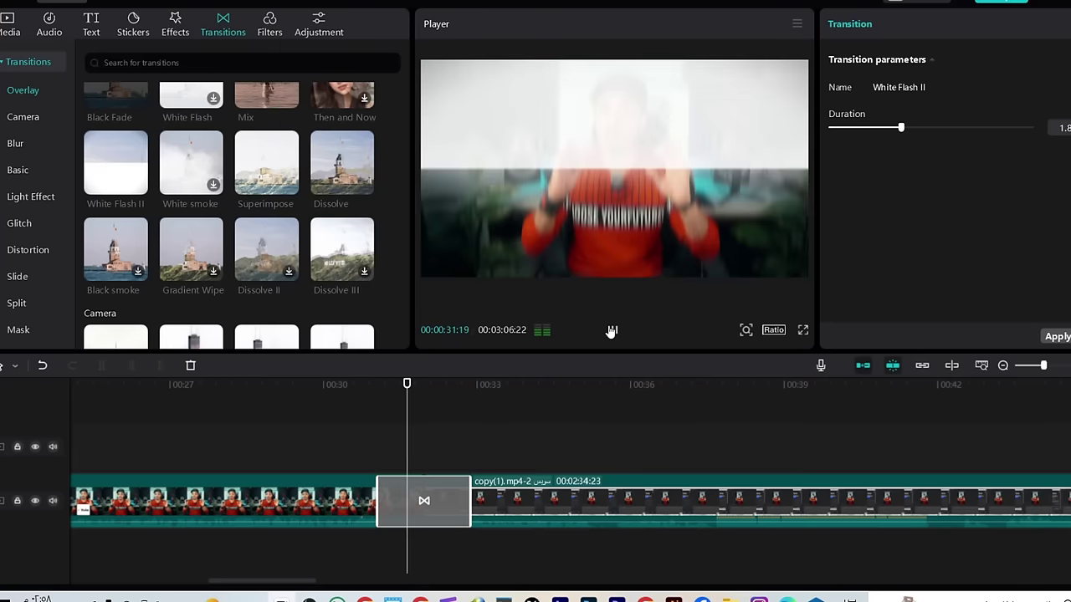
pyautogui.click(612, 330)
pyautogui.scroll(-2, 229, 234)
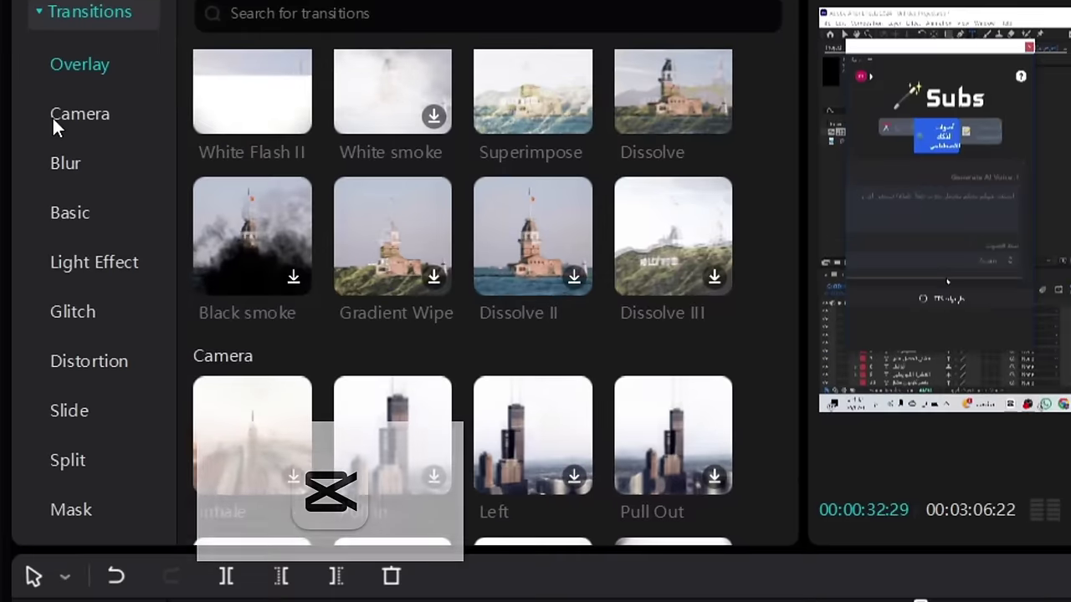
# Apply the Inhale camera transition at the cut and preview it twice
pyautogui.click(8, 118)
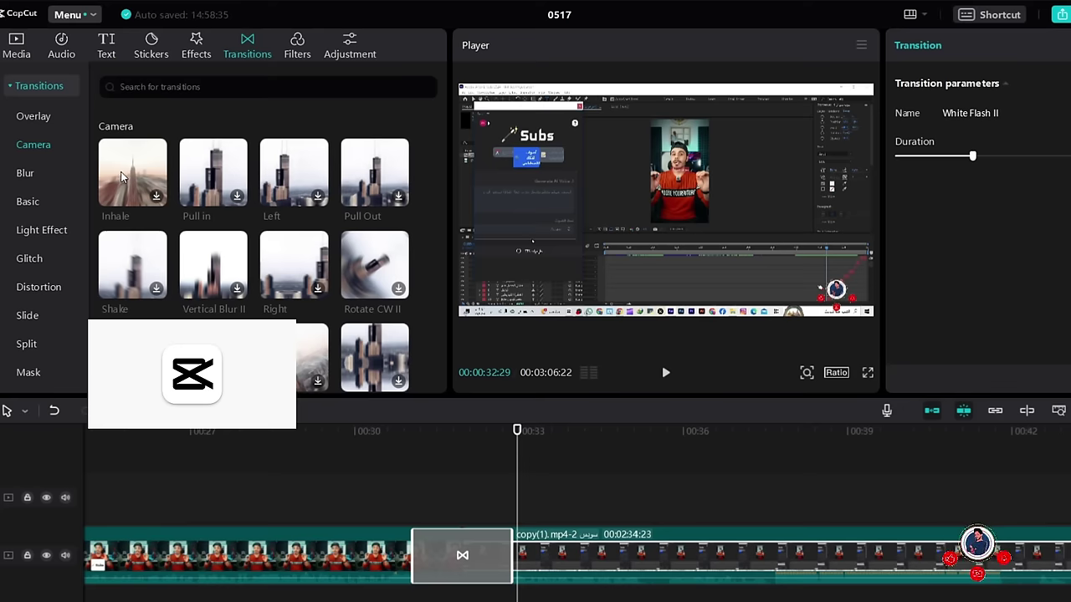
pyautogui.moveTo(121, 178); pyautogui.dragTo(451, 561)
pyautogui.moveTo(518, 490); pyautogui.dragTo(417, 528)
pyautogui.click(663, 374)
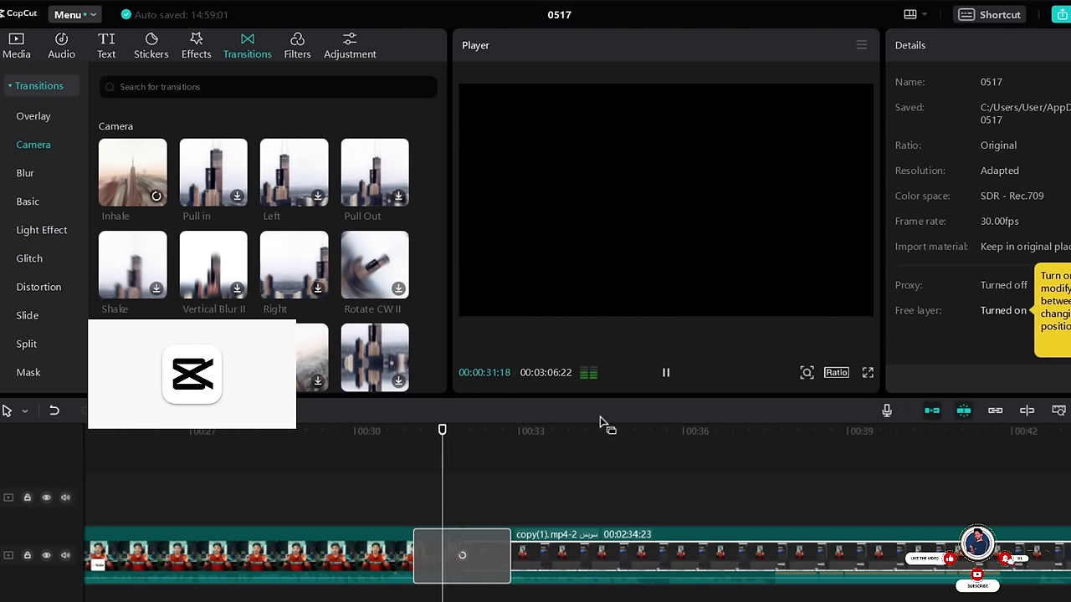
pyautogui.click(665, 372)
pyautogui.moveTo(485, 452); pyautogui.dragTo(374, 516)
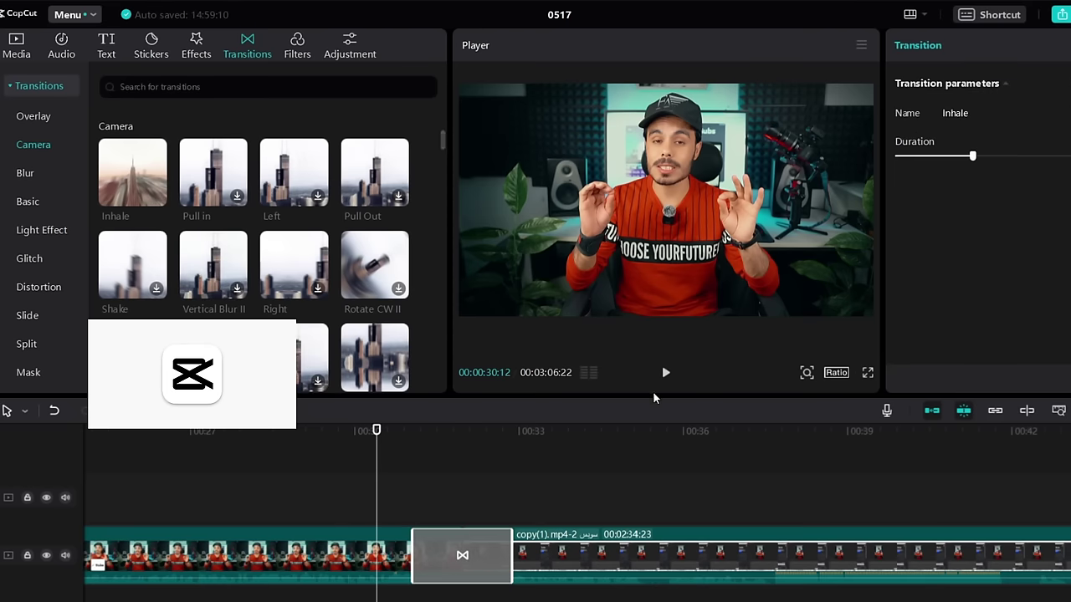
pyautogui.click(668, 373)
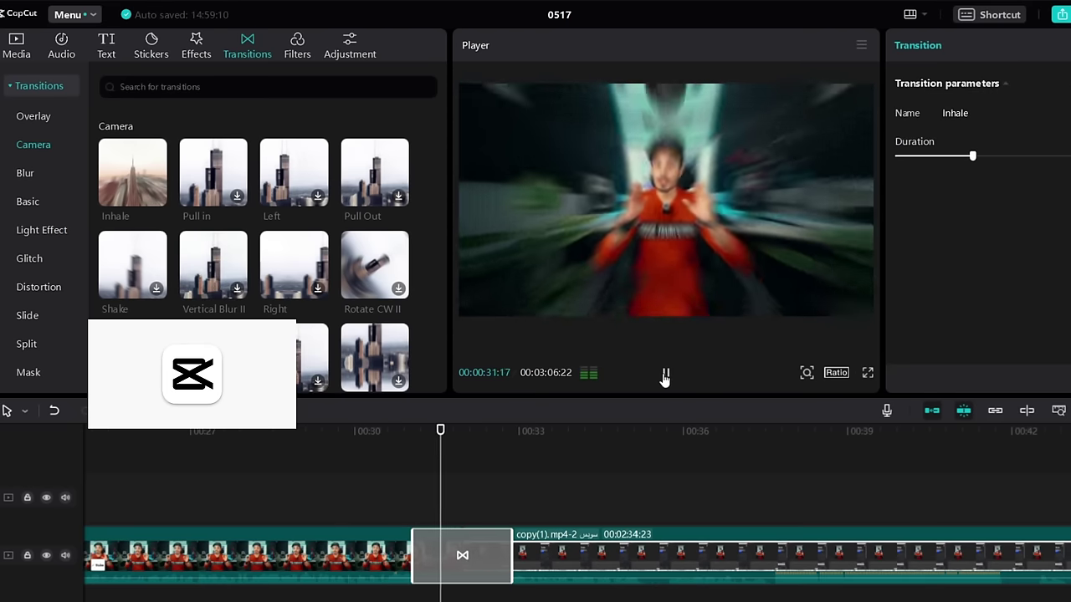
pyautogui.click(665, 375)
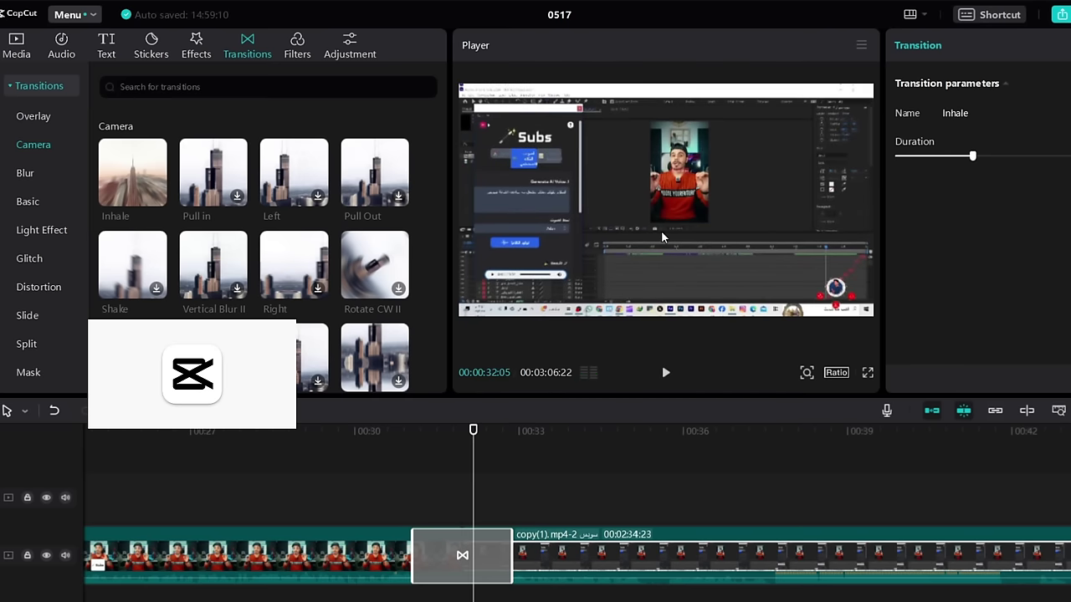
# After previewing Pull in and Left, apply the 1.8-second Pull Out transition and play it
pyautogui.click(215, 183)
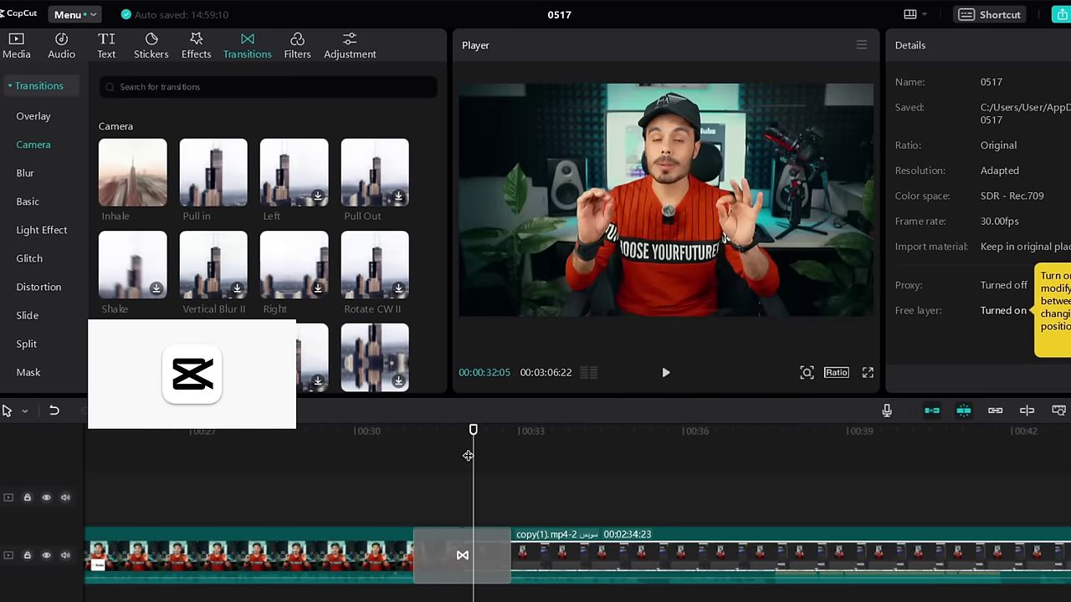
pyautogui.click(453, 538)
pyautogui.click(400, 430)
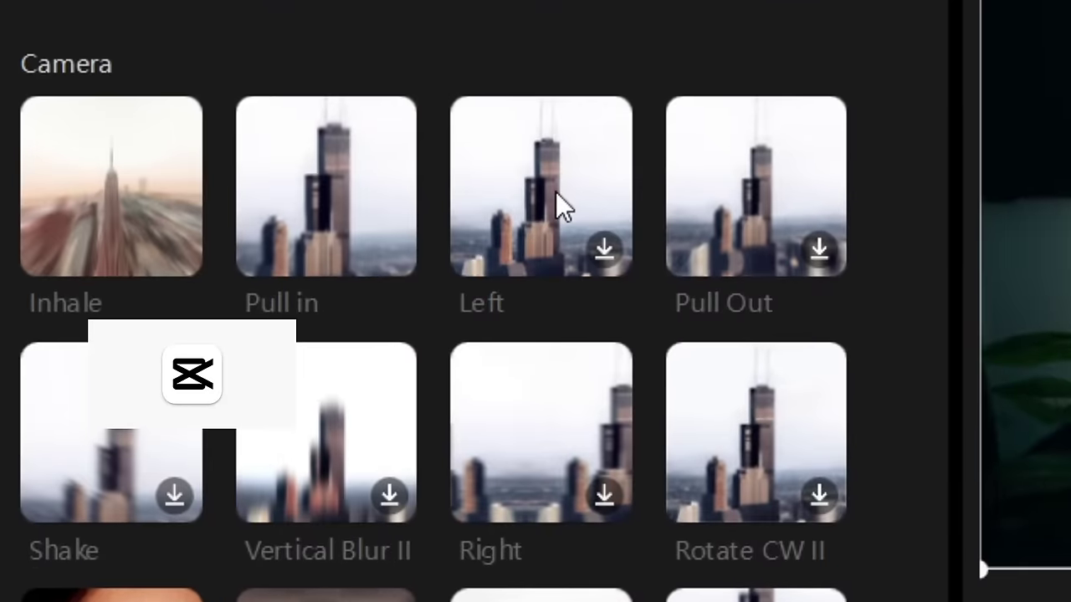
pyautogui.click(556, 192)
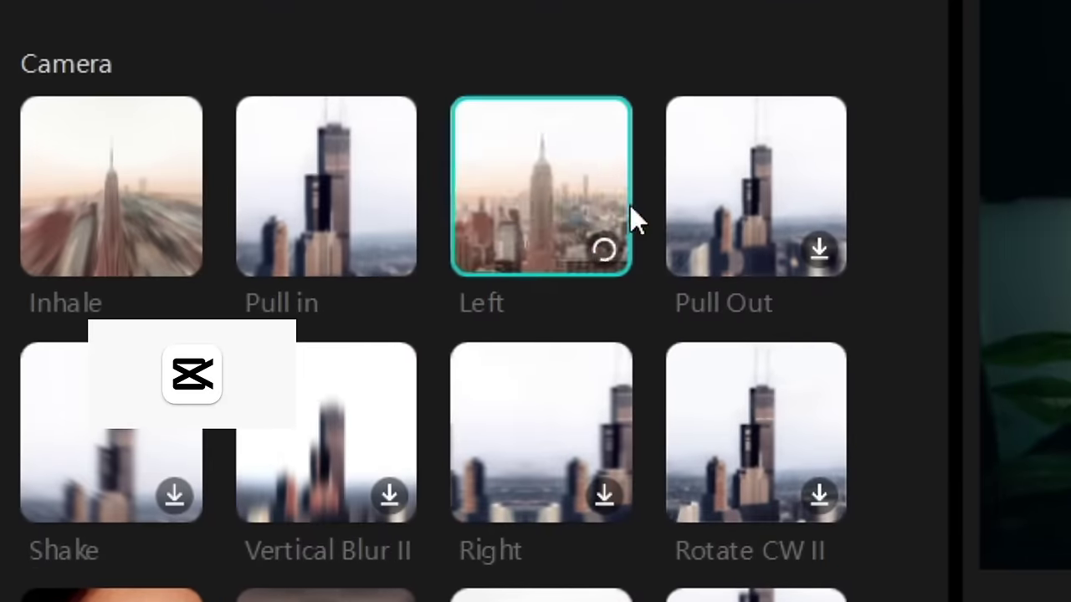
pyautogui.click(750, 220)
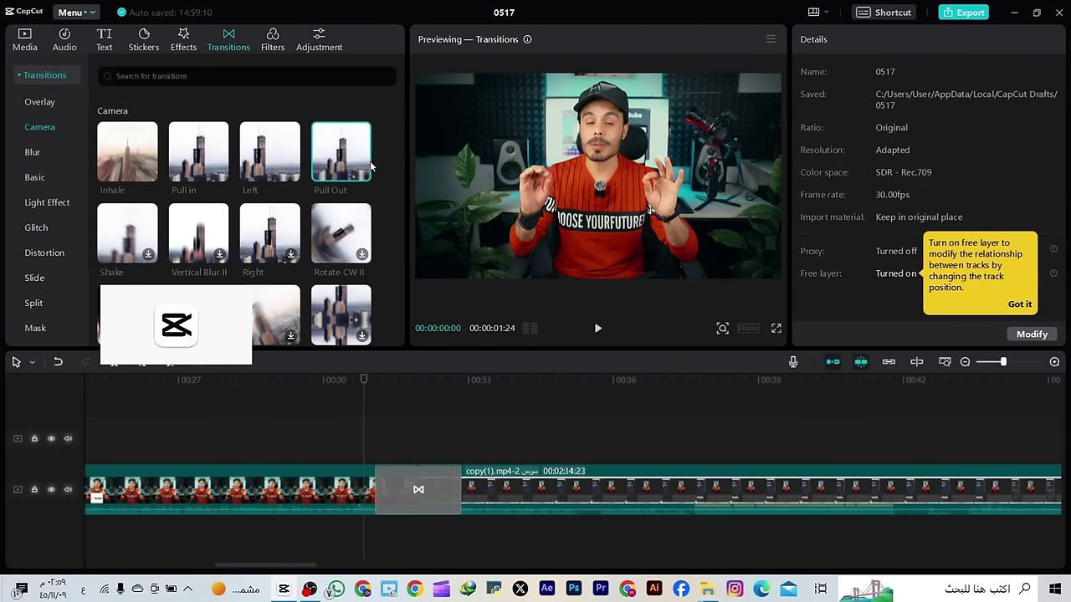
pyautogui.moveTo(371, 167); pyautogui.dragTo(402, 500)
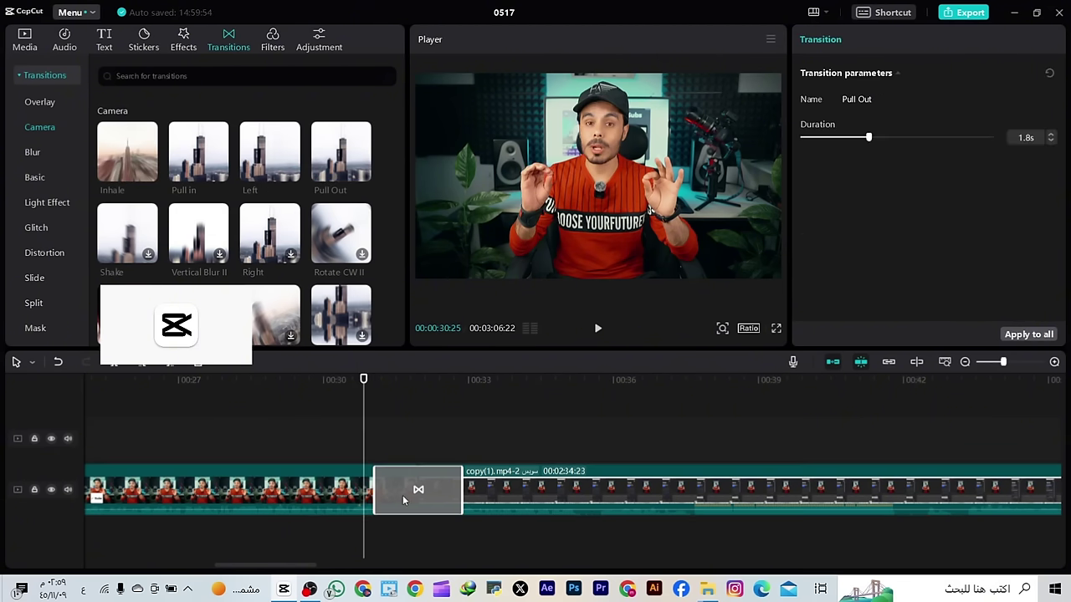
pyautogui.click(598, 329)
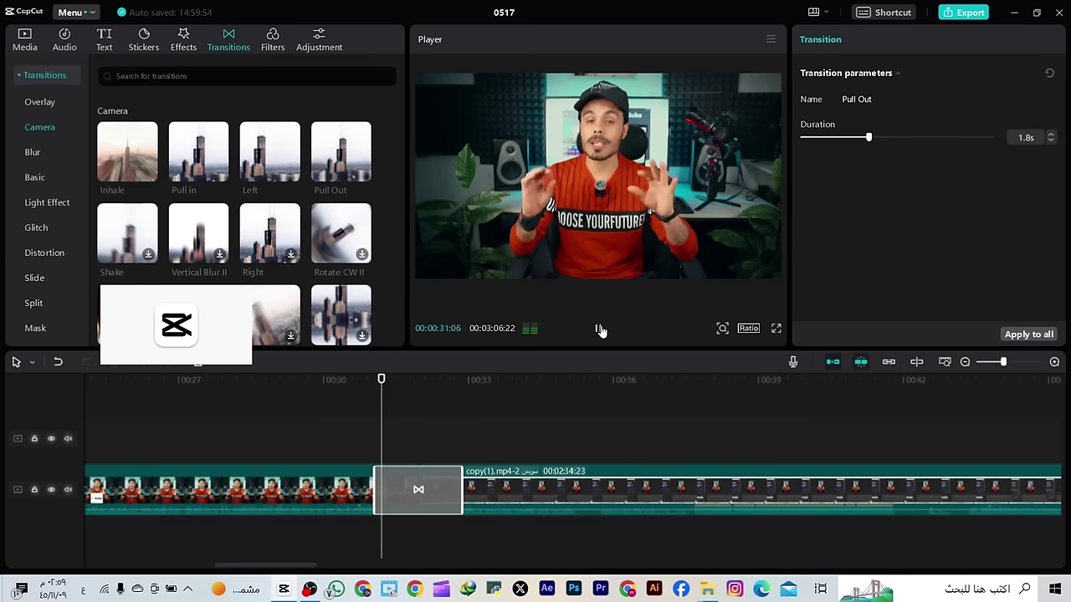
pyautogui.press('space')
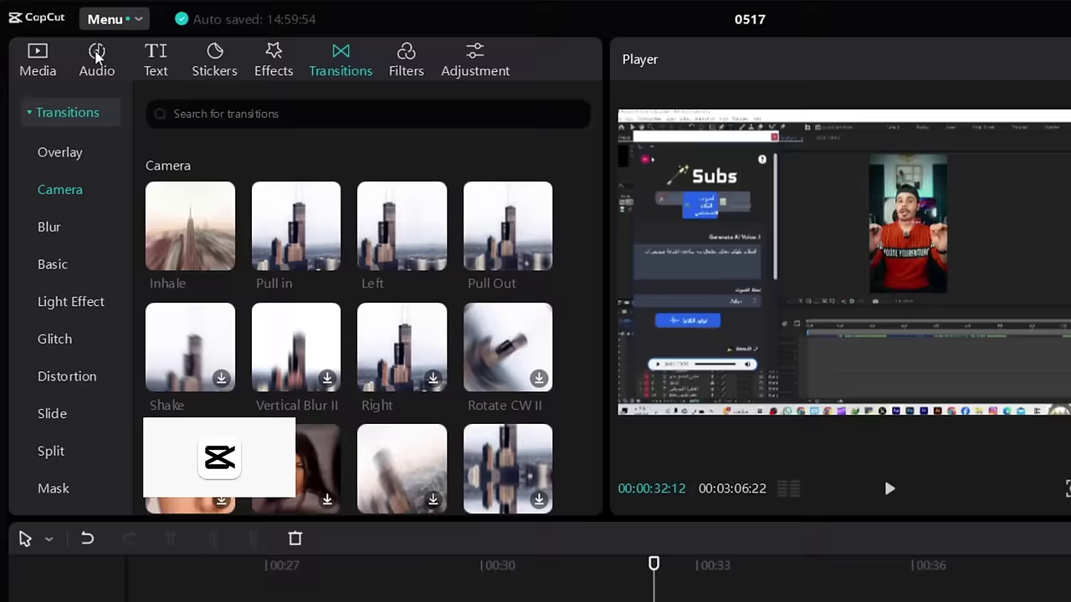
# List the Transition sound effects and audition the 3-second Remembering woosh
pyautogui.click(96, 55)
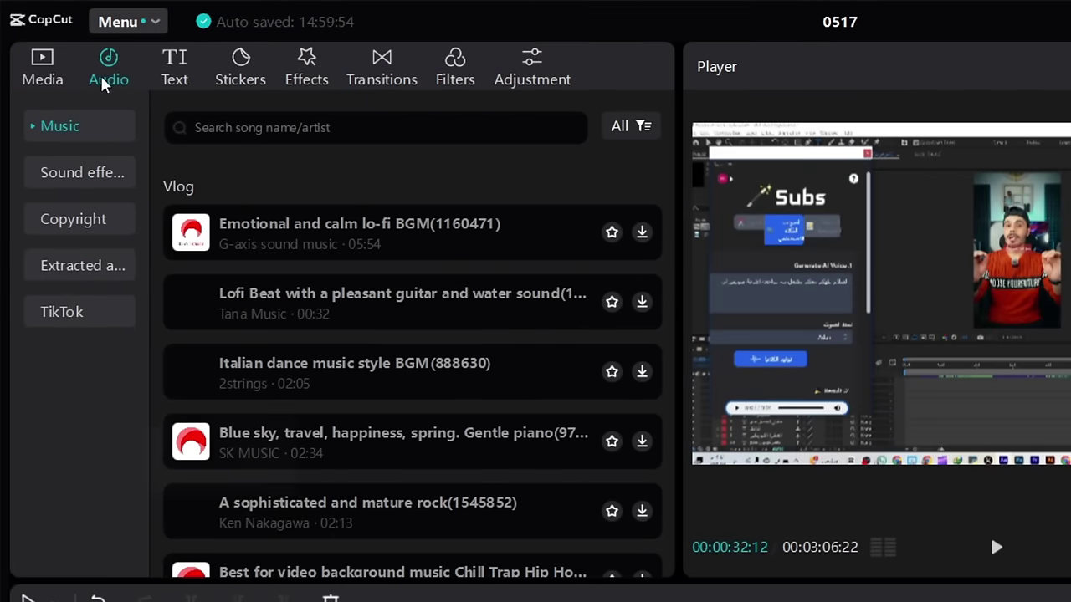
pyautogui.click(96, 183)
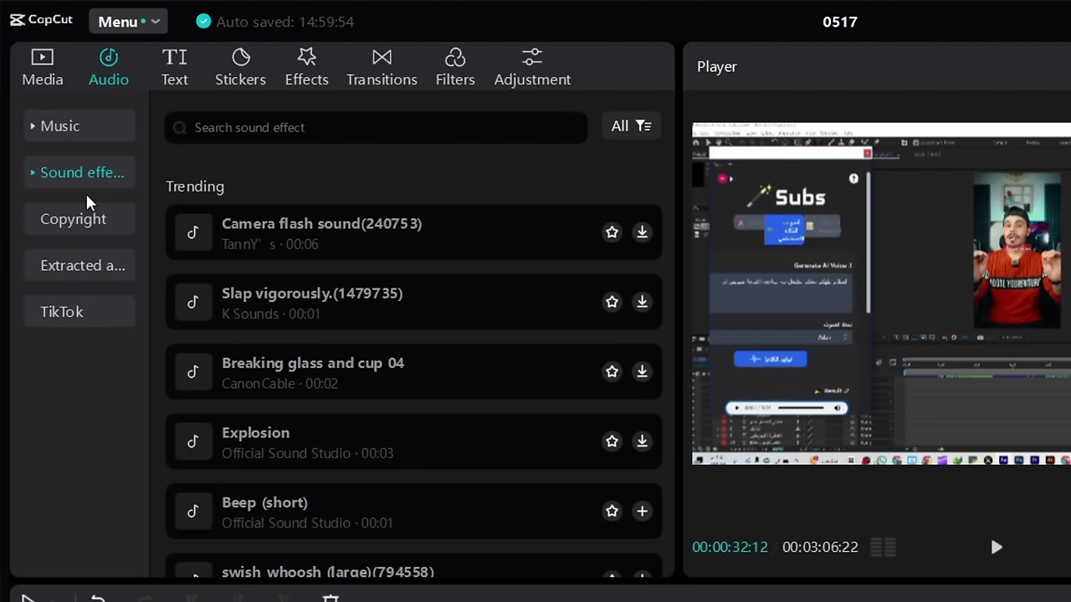
pyautogui.click(40, 182)
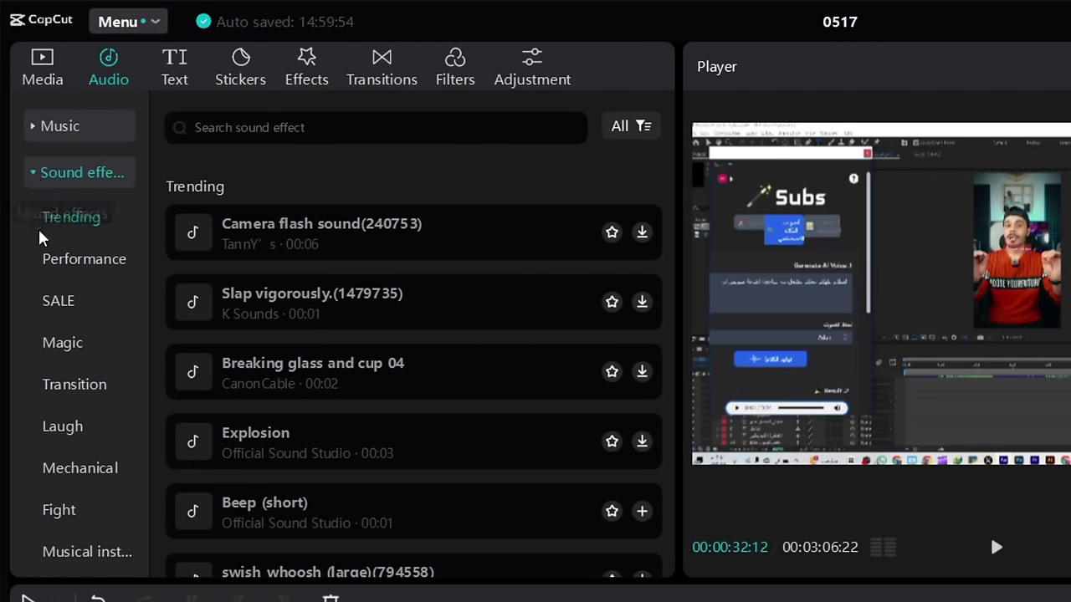
pyautogui.click(90, 393)
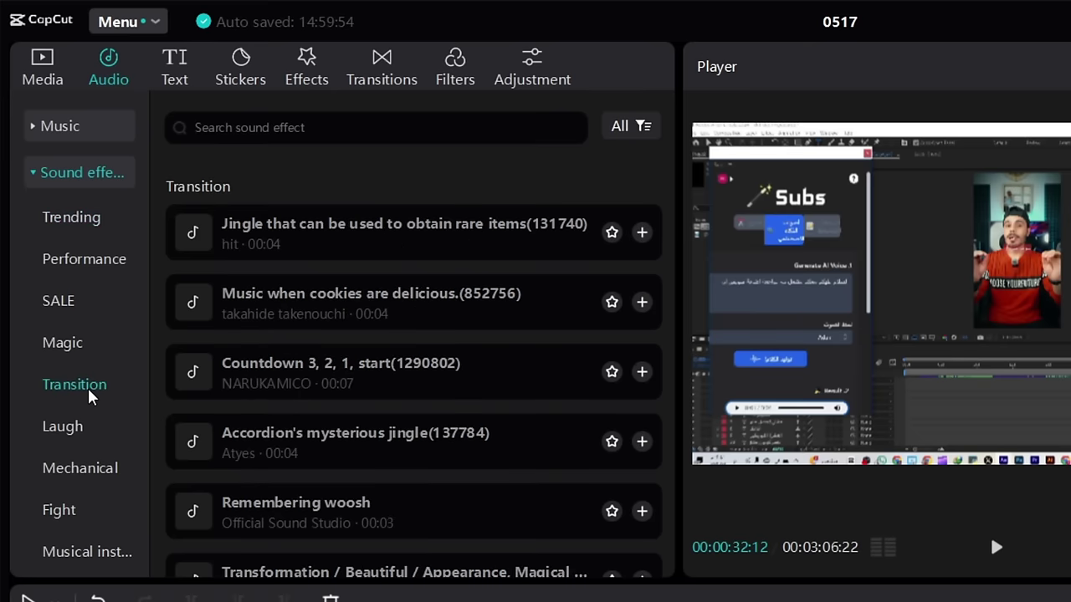
pyautogui.scroll(-2, 443, 452)
pyautogui.scroll(-4, 446, 460)
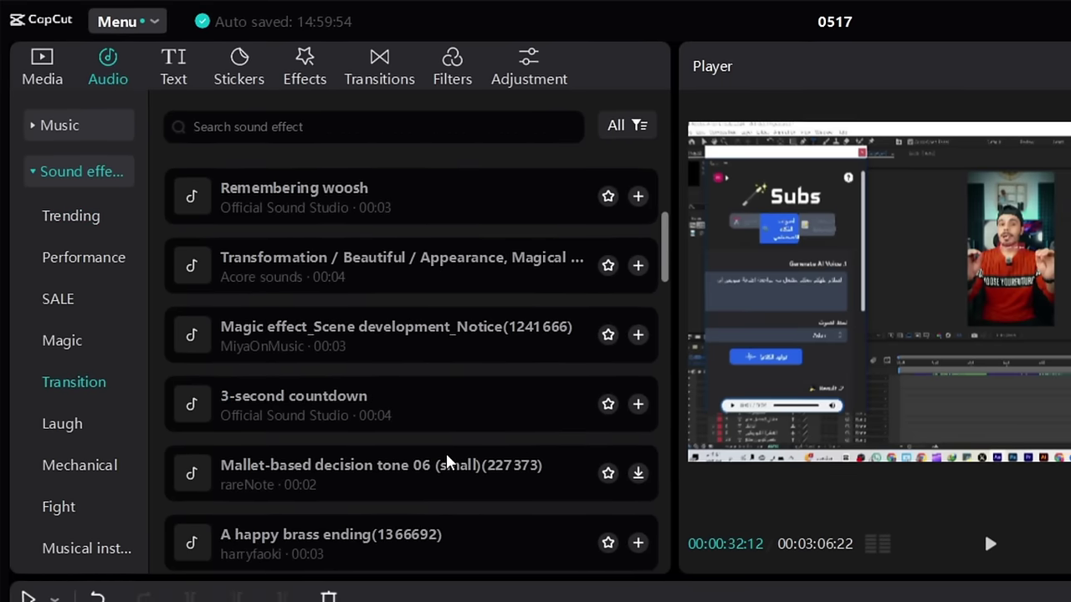
pyautogui.click(255, 263)
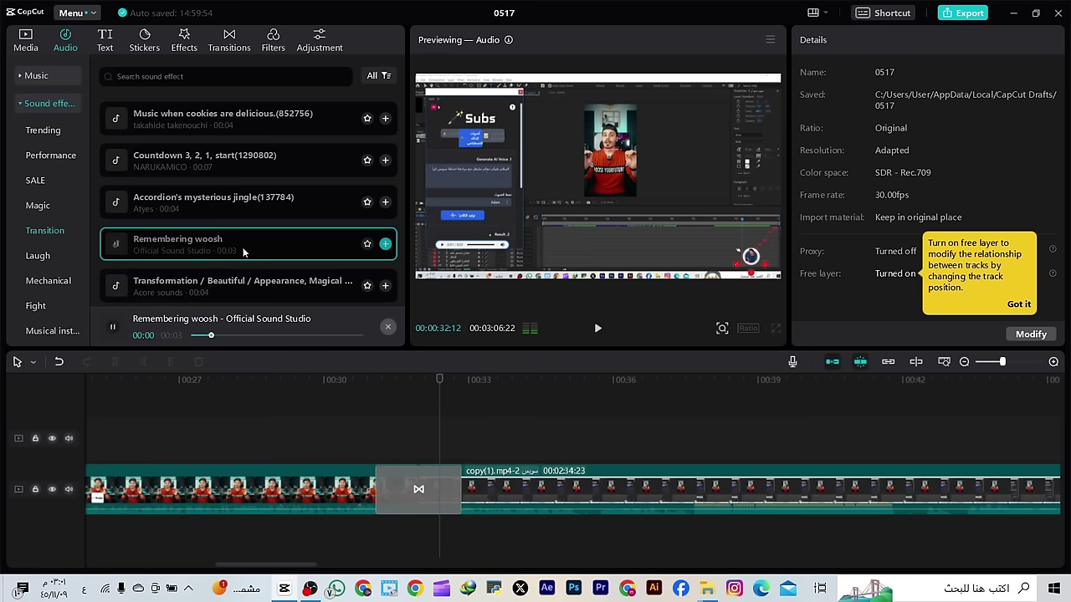
# Put Remembering woosh under the cut, raise its volume, slow it to 0.7x, and play back
pyautogui.moveTo(243, 252); pyautogui.dragTo(402, 539)
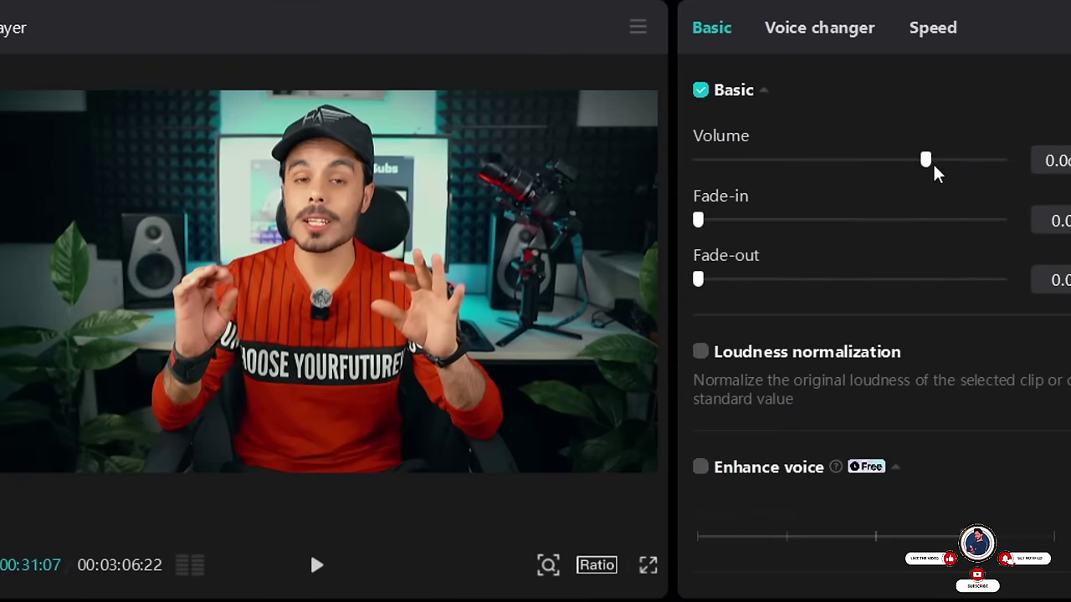
pyautogui.moveTo(934, 165); pyautogui.dragTo(962, 172)
pyautogui.click(933, 37)
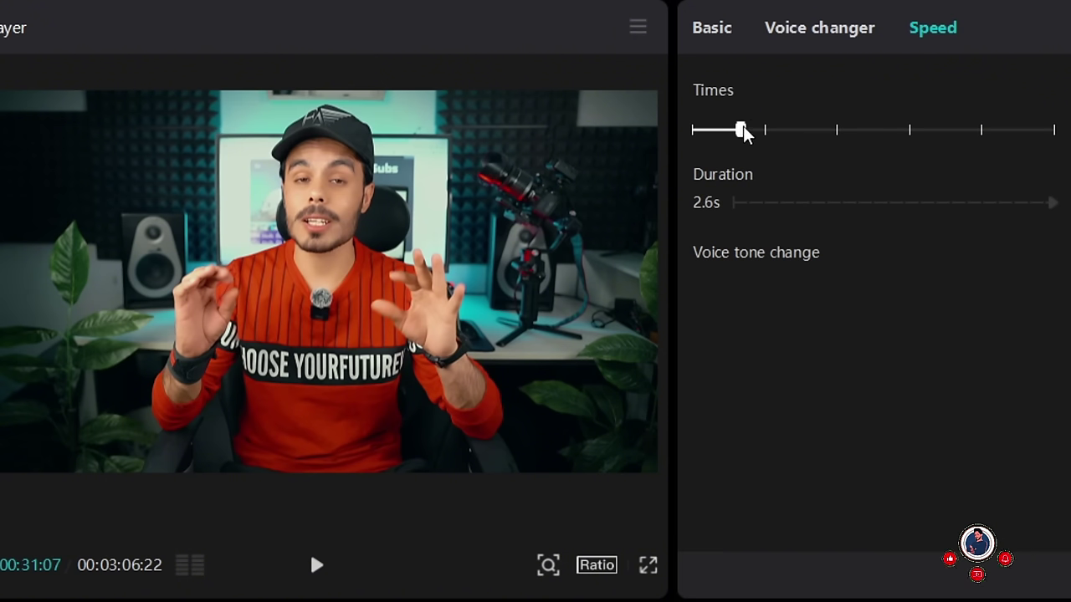
pyautogui.click(317, 567)
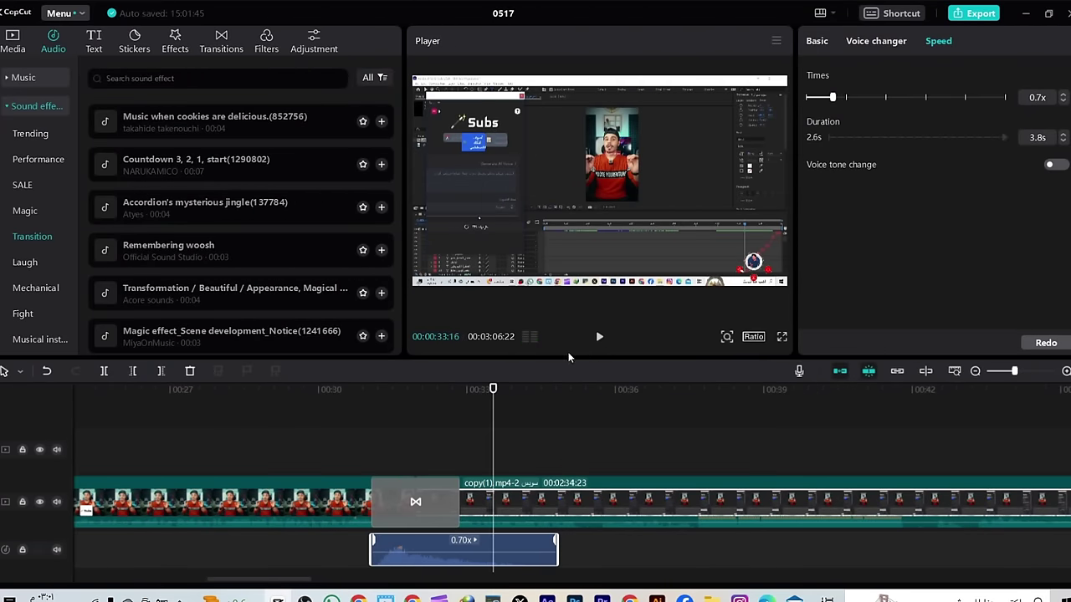
pyautogui.click(226, 43)
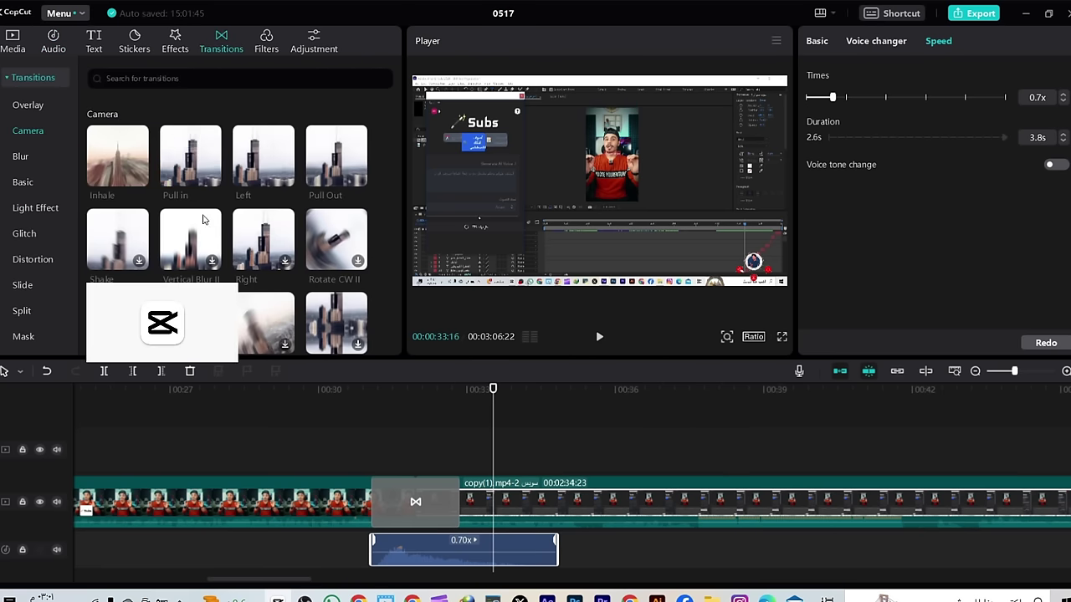
# Preview the Rotate CW II, Right and 3D Space camera transitions at the cut
pyautogui.moveTo(493, 442); pyautogui.dragTo(372, 443)
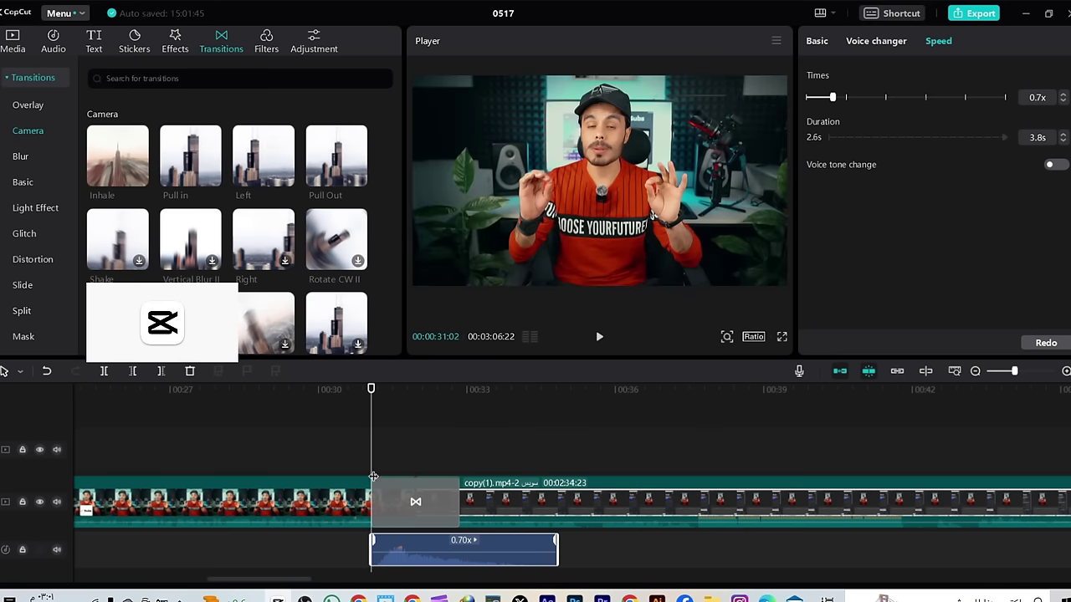
pyautogui.click(324, 244)
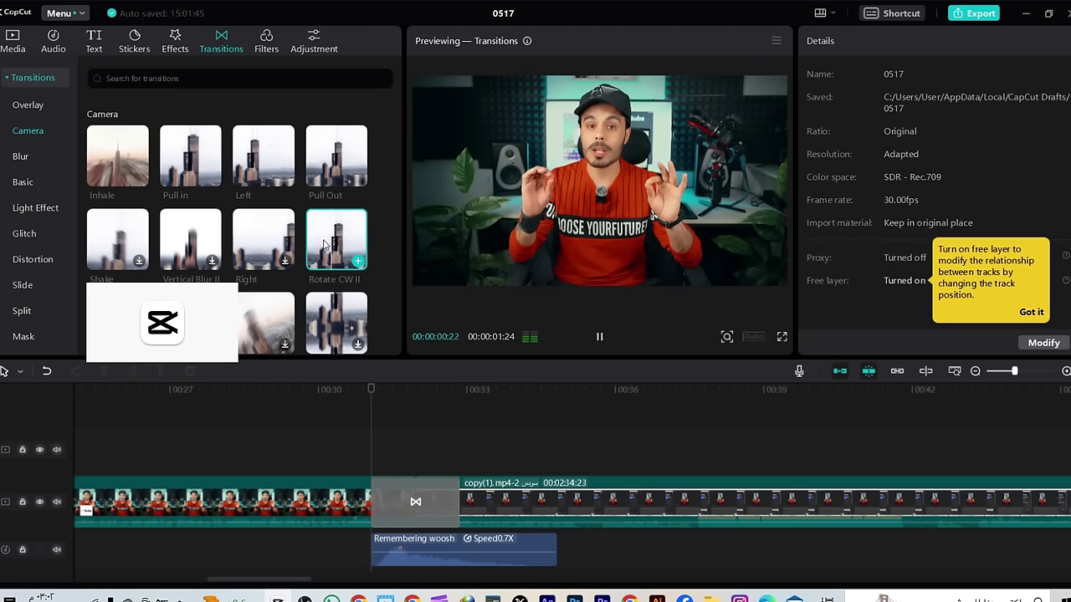
pyautogui.click(276, 253)
pyautogui.scroll(-3, 277, 253)
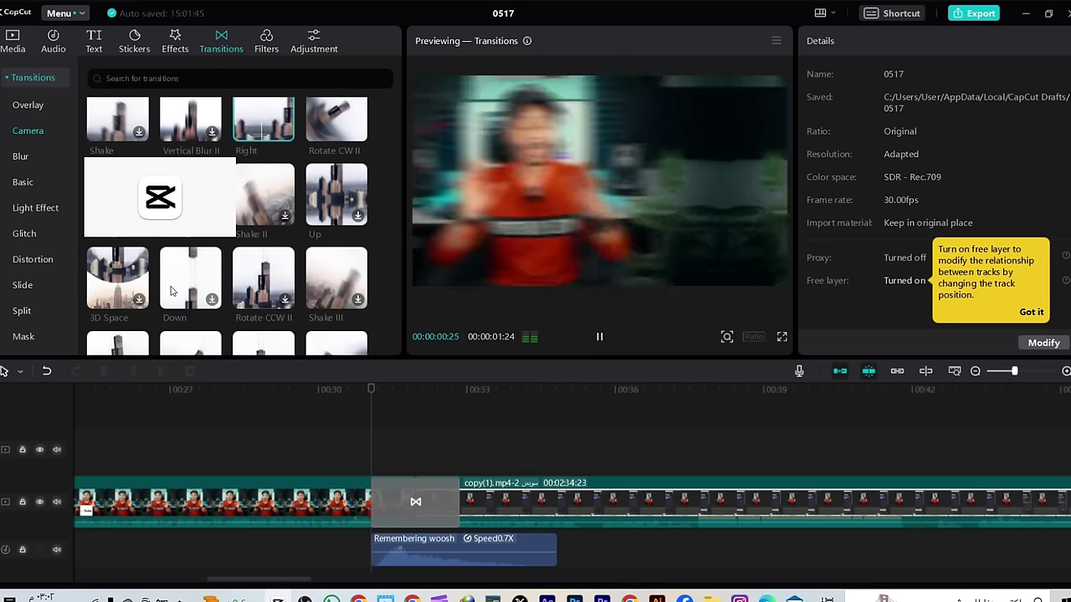
pyautogui.click(95, 268)
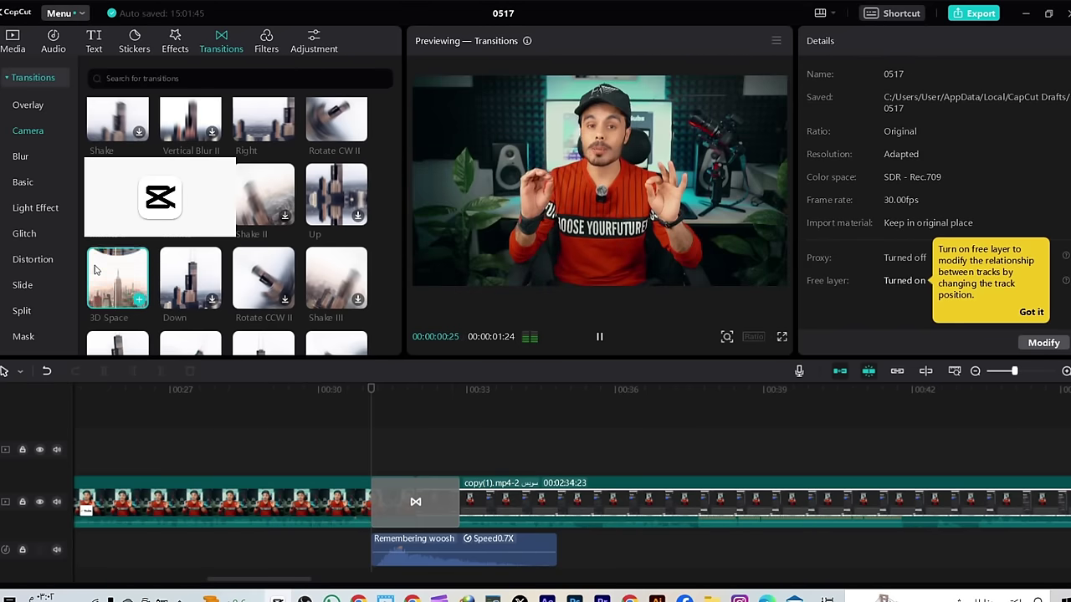
pyautogui.scroll(-2, 213, 303)
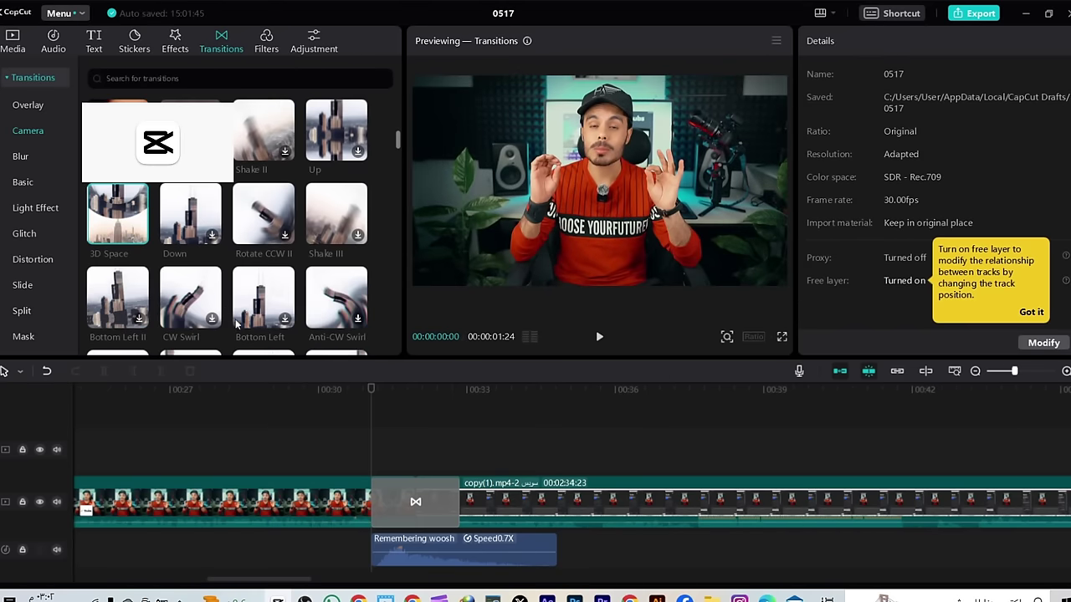
# Preview the CW Swirl, Bottom Left, Bottom Left II and Top Right transitions
pyautogui.click(213, 303)
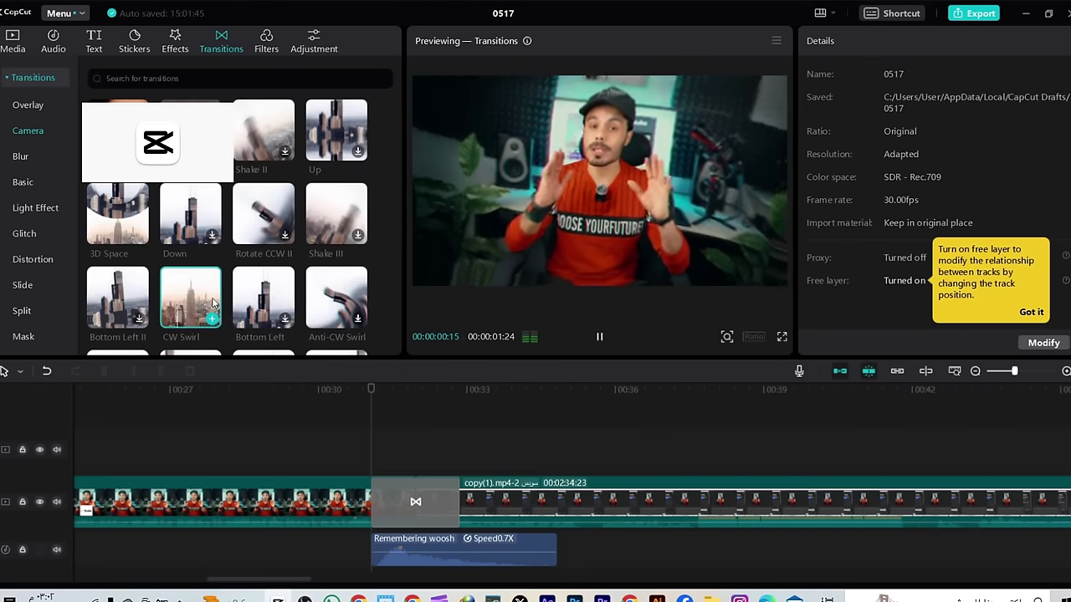
pyautogui.click(247, 302)
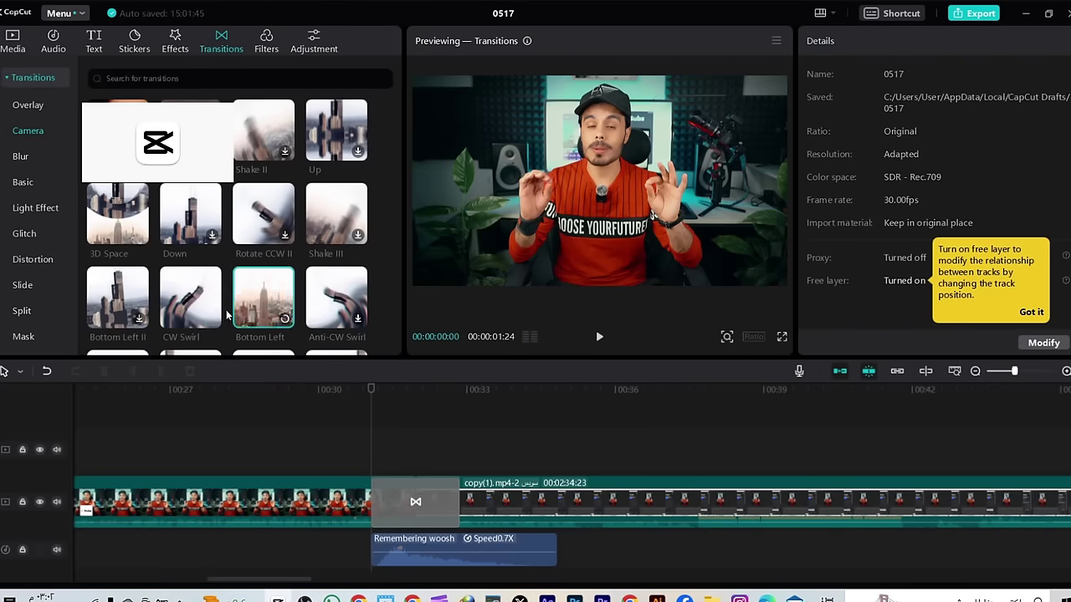
pyautogui.click(125, 323)
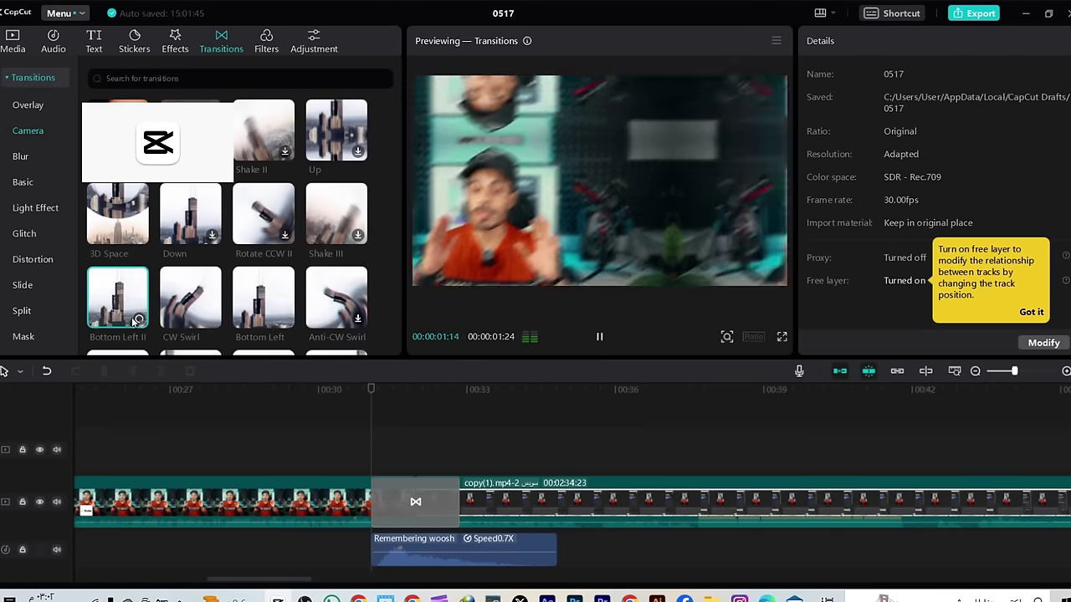
pyautogui.scroll(-1, 330, 305)
pyautogui.click(324, 314)
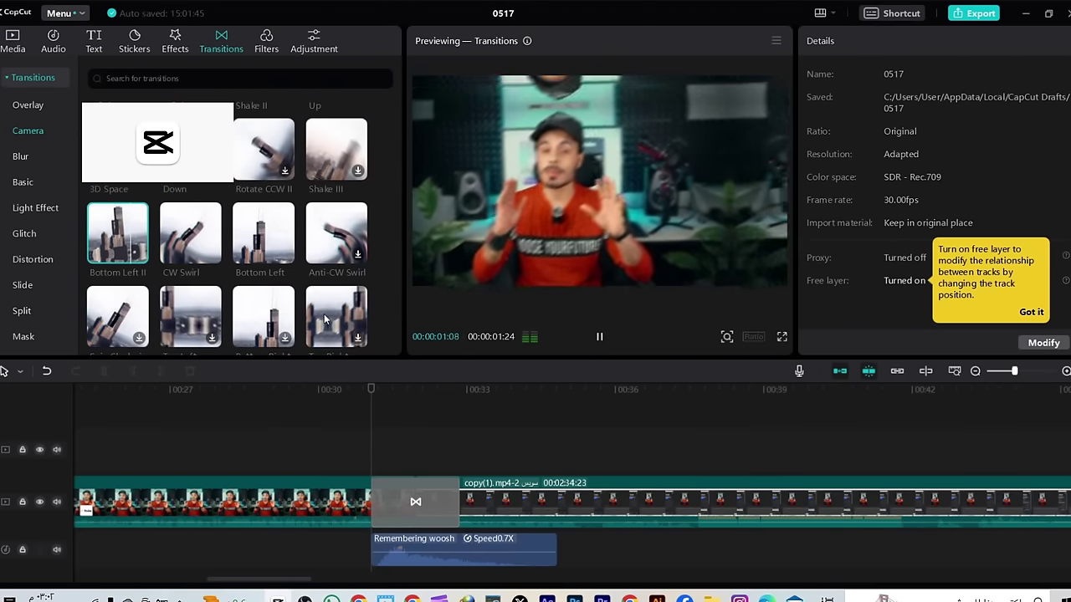
pyautogui.scroll(-1, 323, 314)
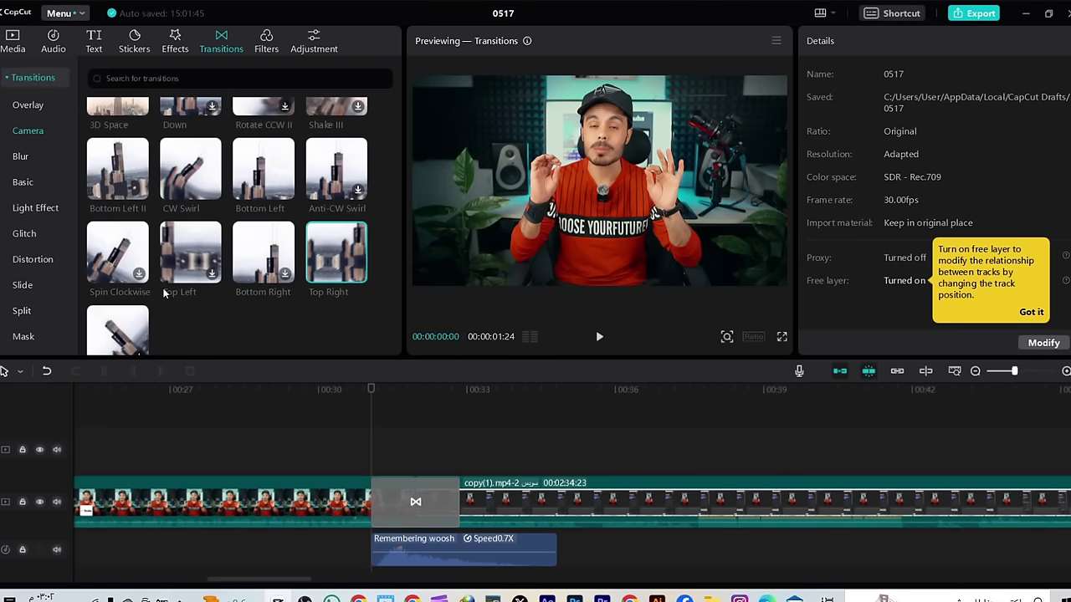
# In the Blur collection, preview Woosh blur and download the mosaic blur transition
pyautogui.click(21, 161)
pyautogui.click(268, 176)
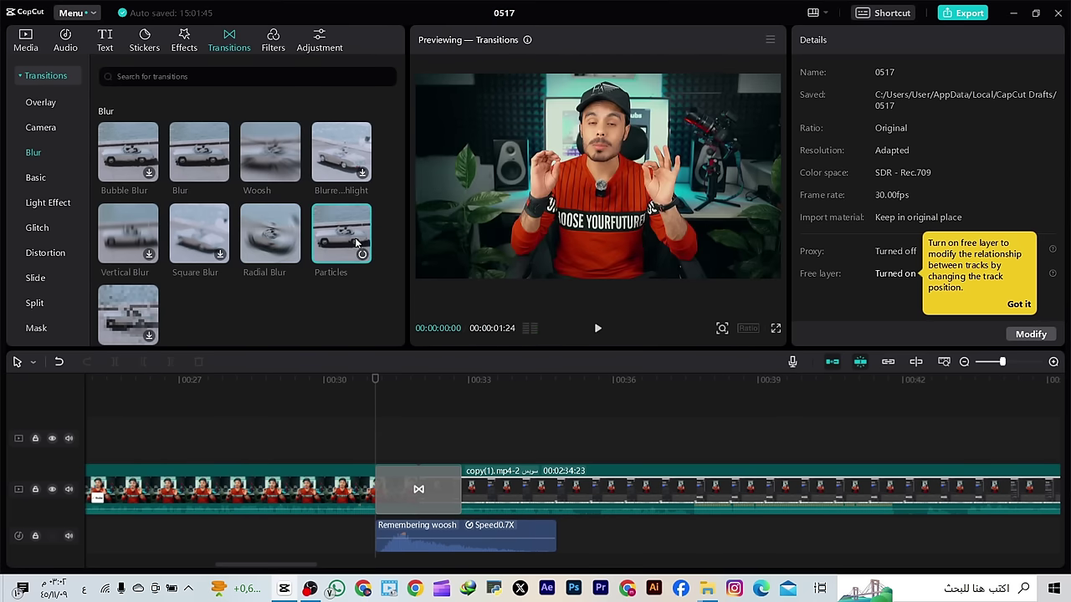
pyautogui.click(127, 312)
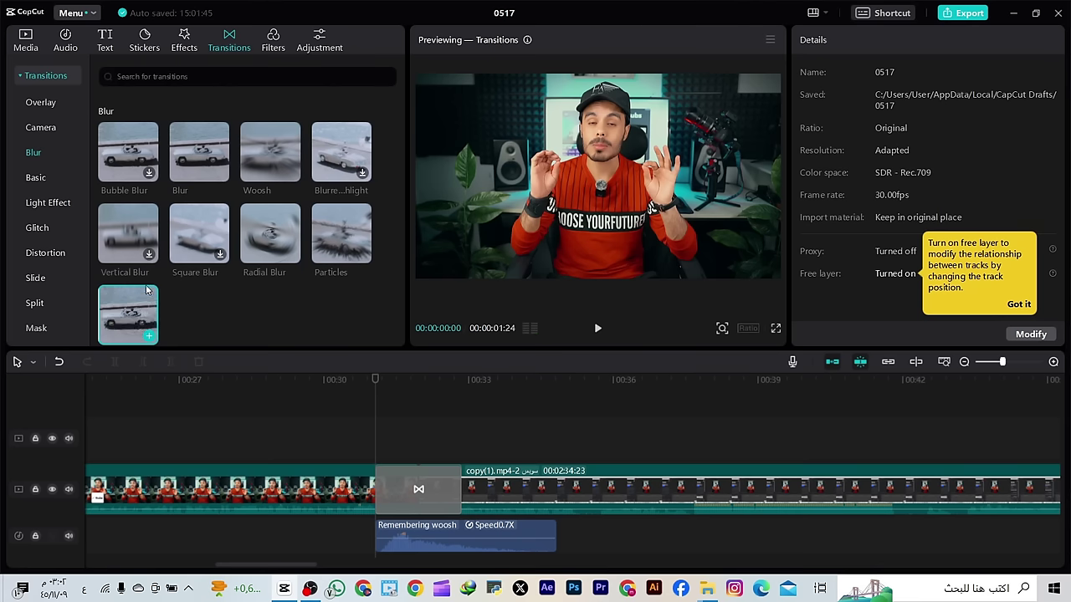
# Preview the Basic transitions Left, Slide and Right, playing Right in the player
pyautogui.click(37, 177)
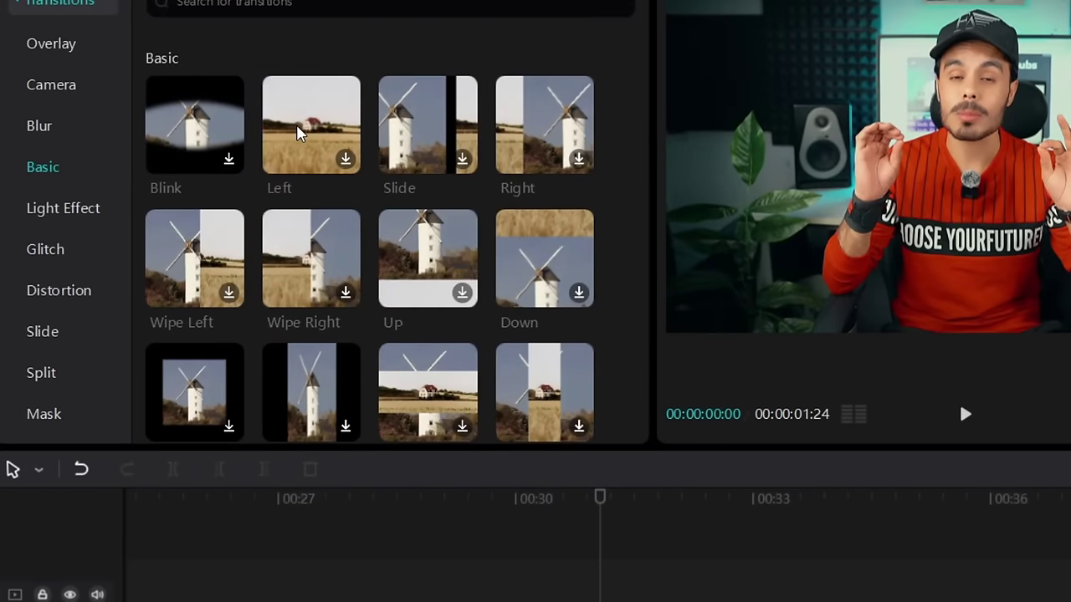
pyautogui.click(299, 134)
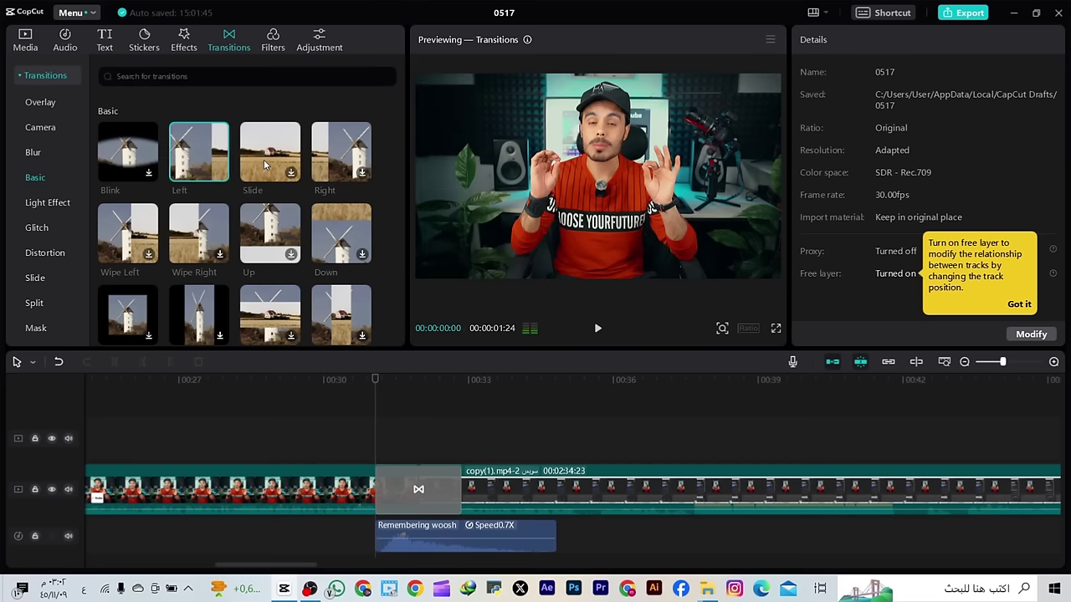
pyautogui.click(456, 146)
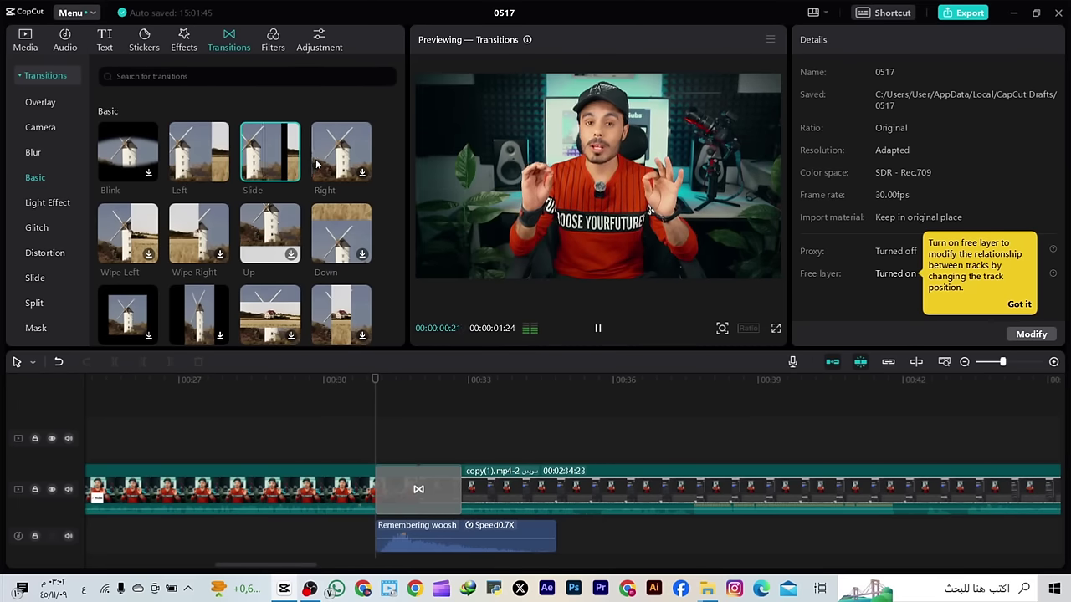
pyautogui.click(319, 166)
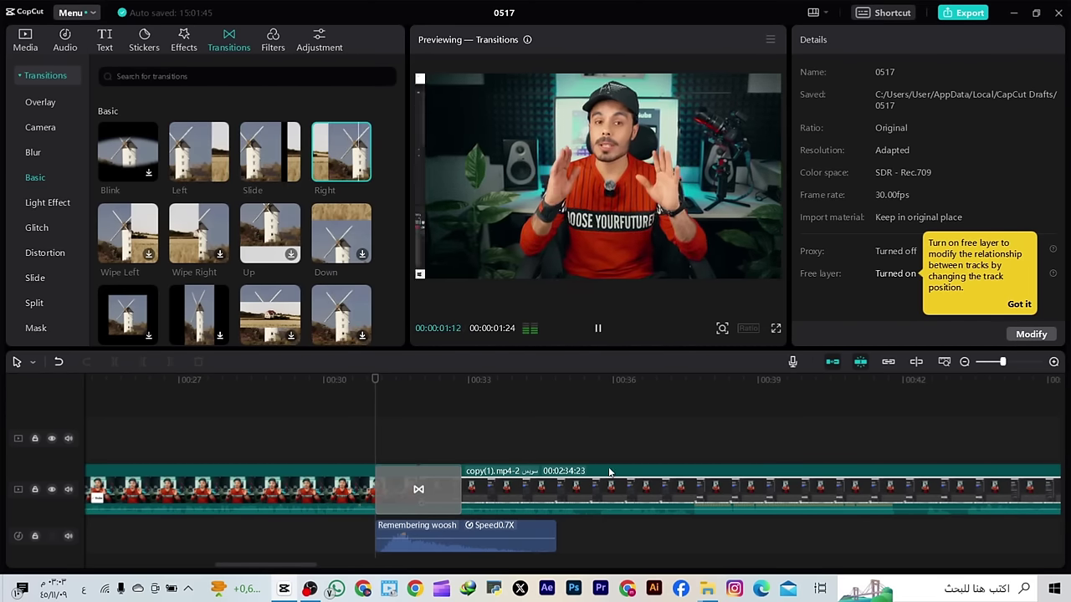
pyautogui.click(596, 328)
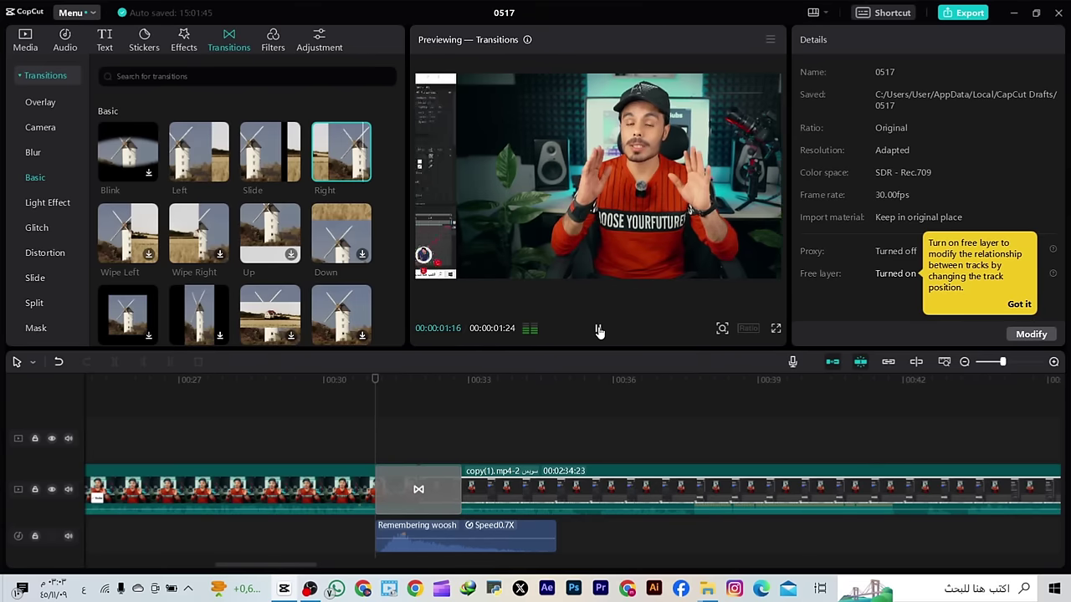
pyautogui.scroll(-2, 242, 279)
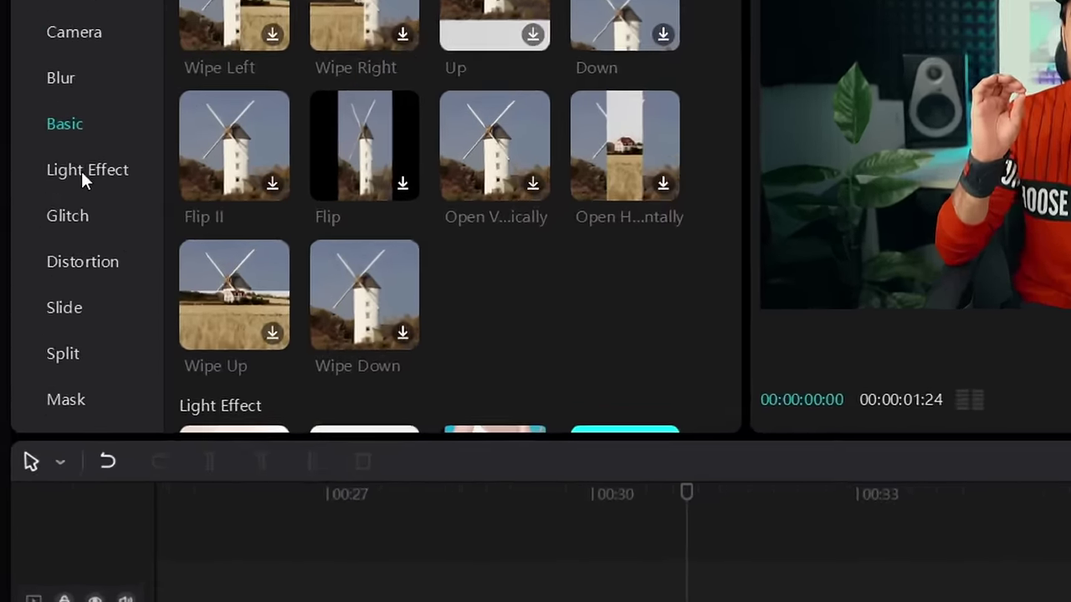
pyautogui.click(42, 207)
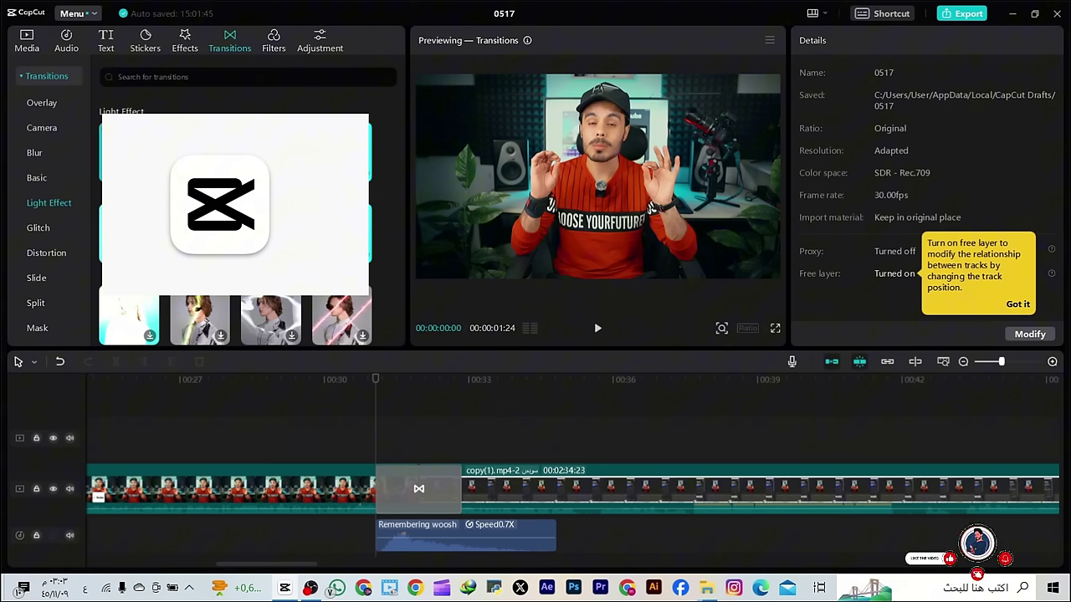
# Place a shortened Glare II transition at the cut and play across it
pyautogui.moveTo(270, 319); pyautogui.dragTo(386, 449)
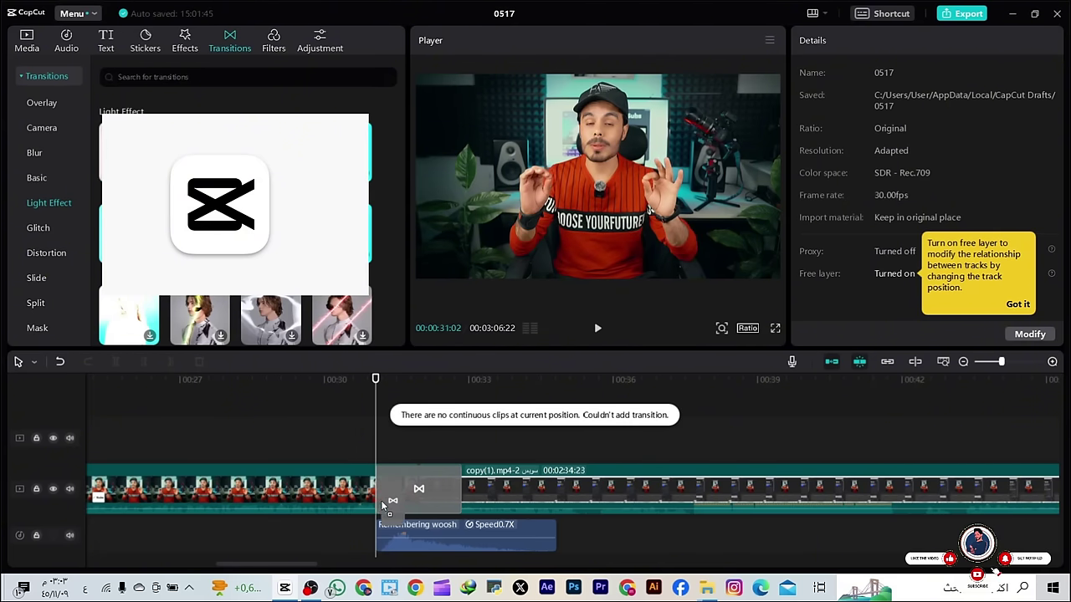
pyautogui.moveTo(383, 504); pyautogui.dragTo(387, 501)
pyautogui.moveTo(463, 493); pyautogui.dragTo(437, 493)
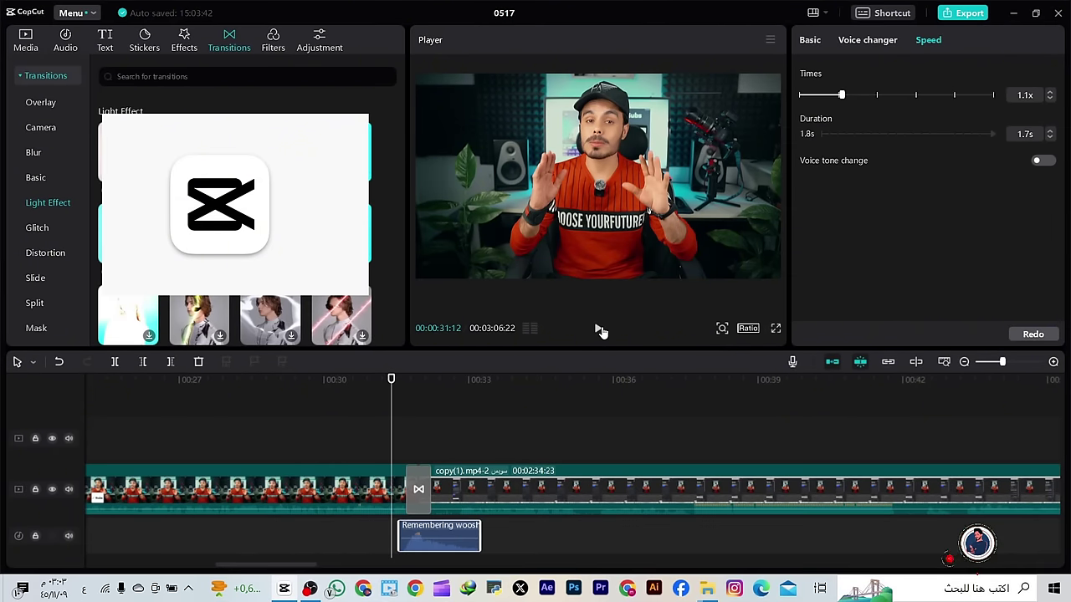
pyautogui.click(599, 329)
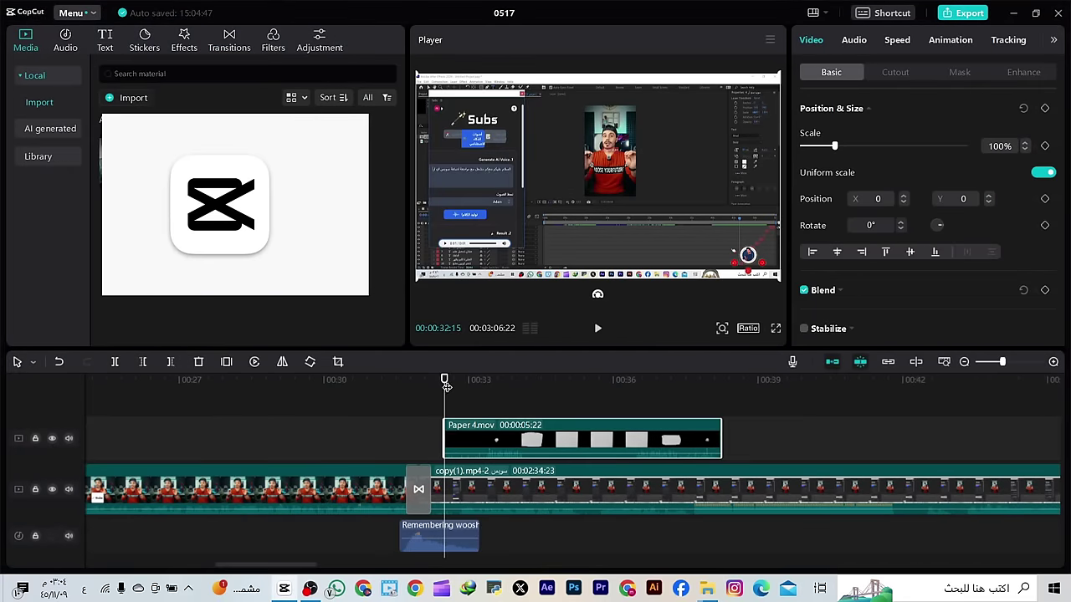
# Extract Paper 4.mov's audio, delete the woosh, and position and trim the audio to 5.3s
pyautogui.moveTo(446, 384); pyautogui.dragTo(461, 385)
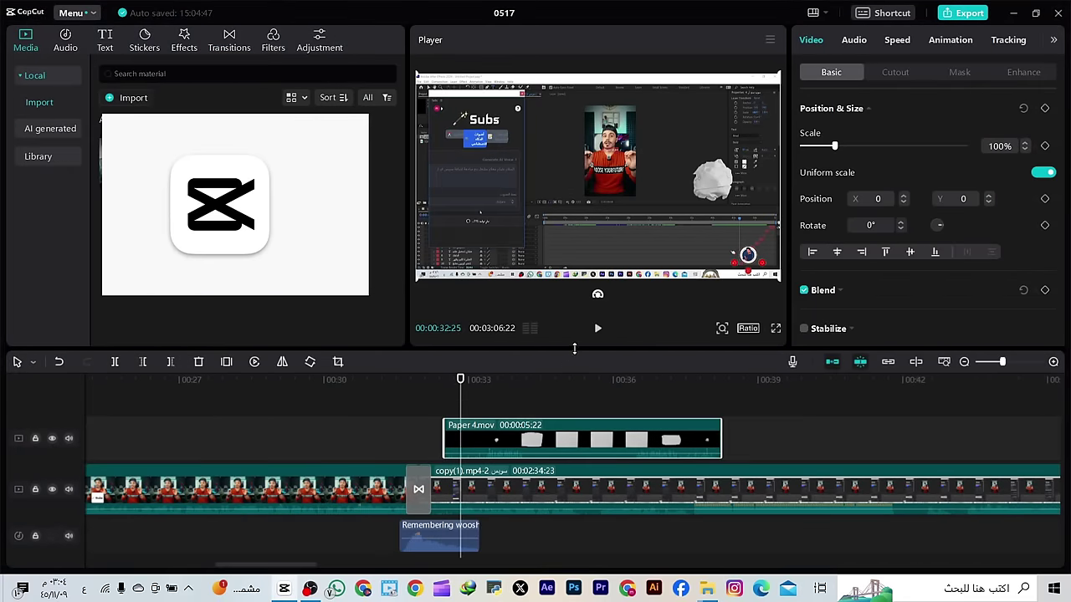
pyautogui.rightClick(519, 453)
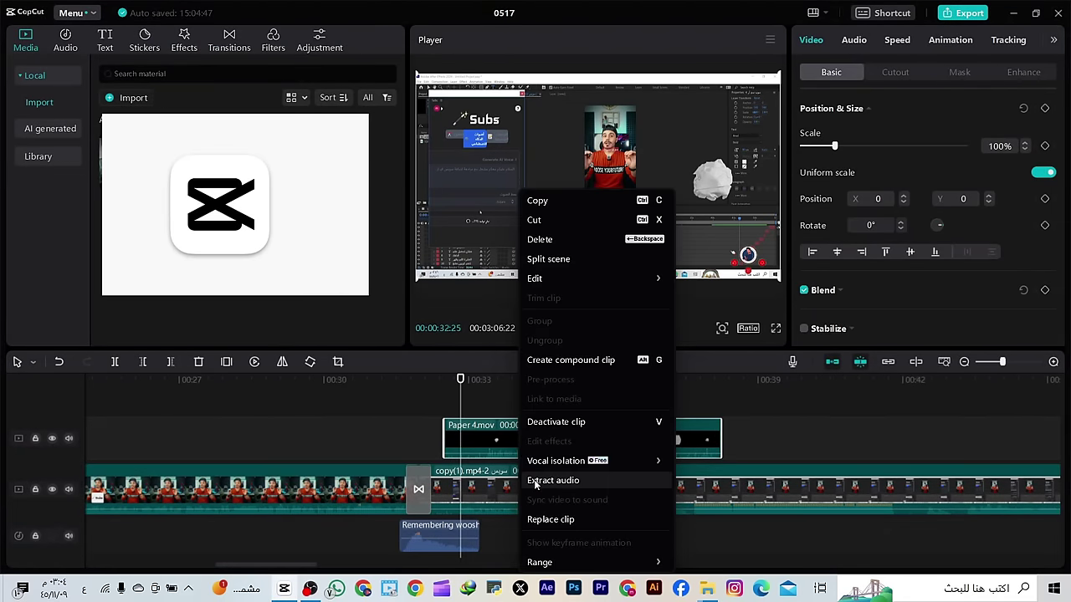
pyautogui.click(535, 482)
pyautogui.moveTo(516, 545); pyautogui.dragTo(469, 544)
pyautogui.click(434, 503)
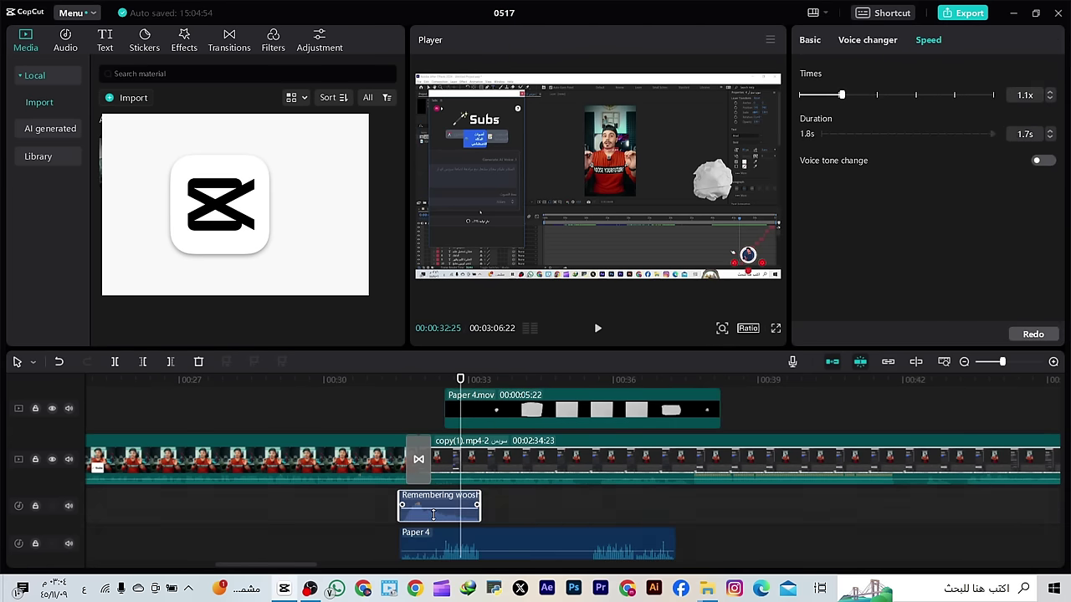
pyautogui.press('Delete')
pyautogui.moveTo(501, 508); pyautogui.dragTo(463, 509)
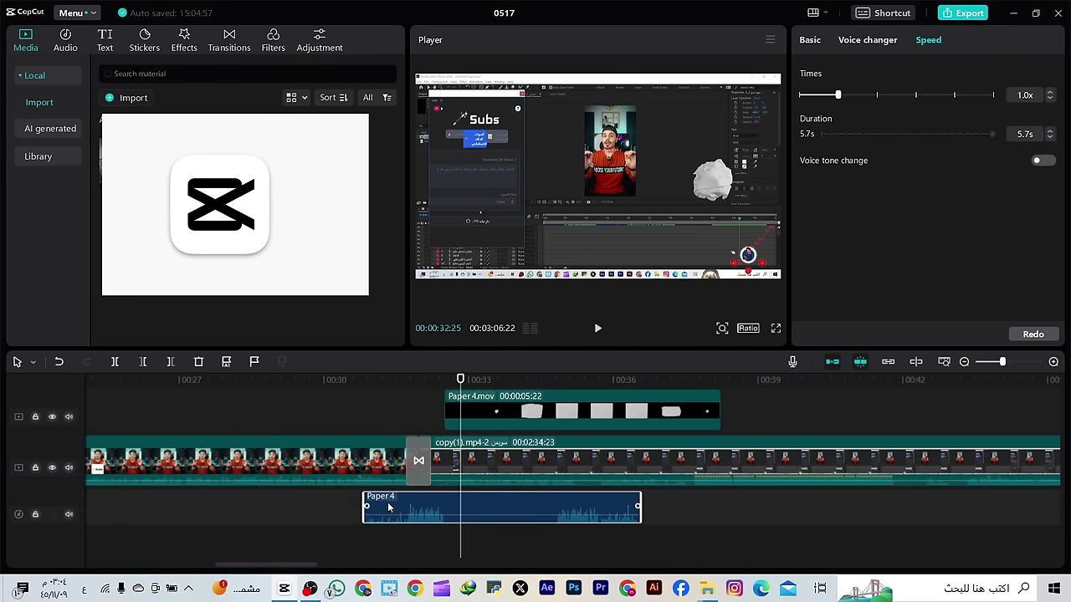
pyautogui.moveTo(358, 499); pyautogui.dragTo(404, 510)
# Delete the Paper 4.mov overlay clip and replay the cut
pyautogui.click(432, 470)
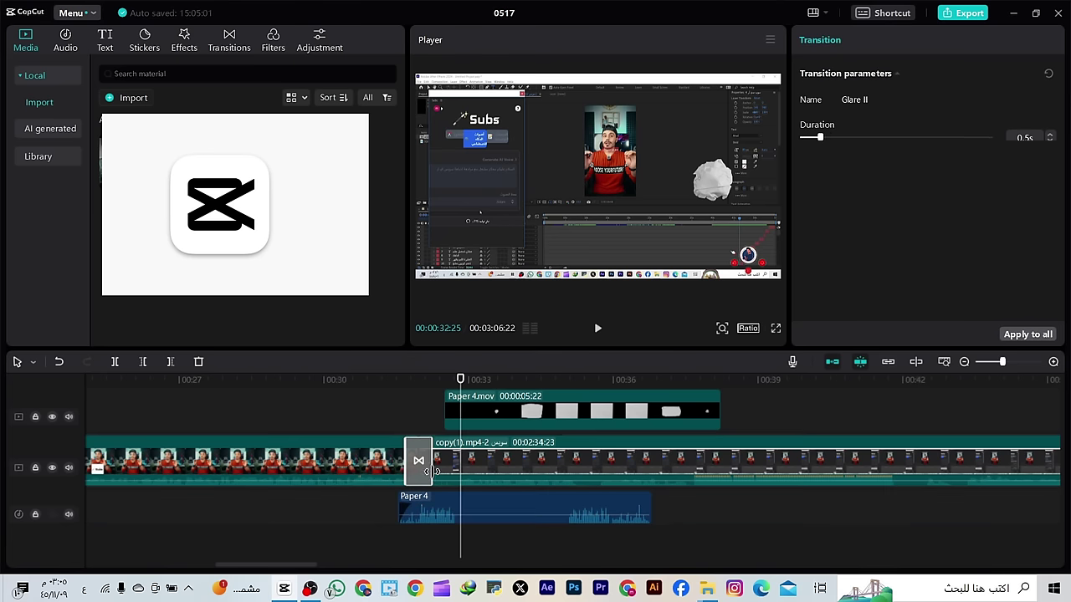
pyautogui.click(526, 411)
pyautogui.press('Delete')
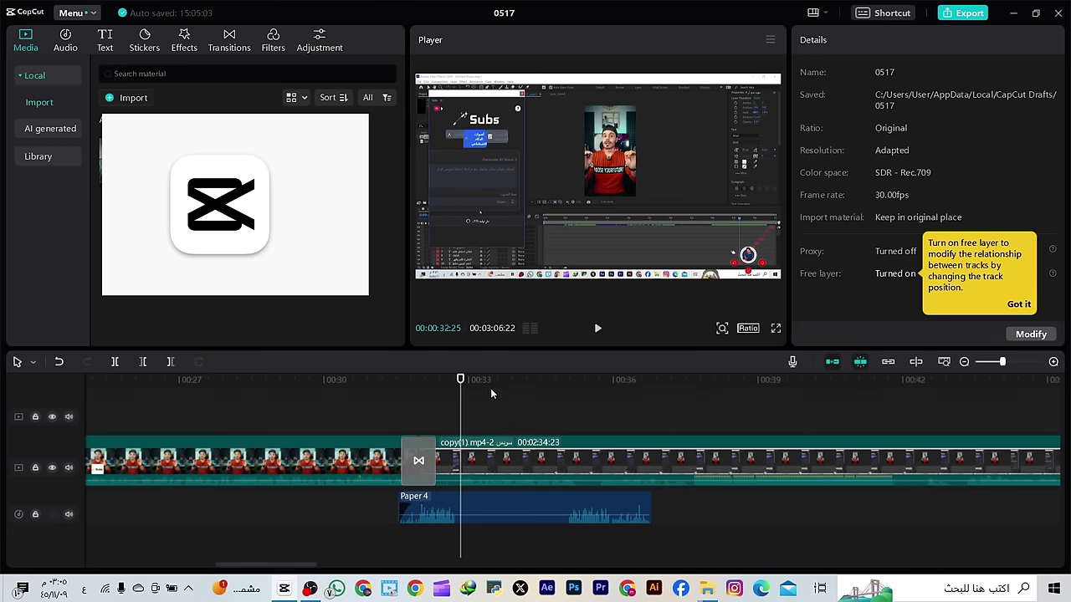
pyautogui.moveTo(458, 400); pyautogui.dragTo(393, 401)
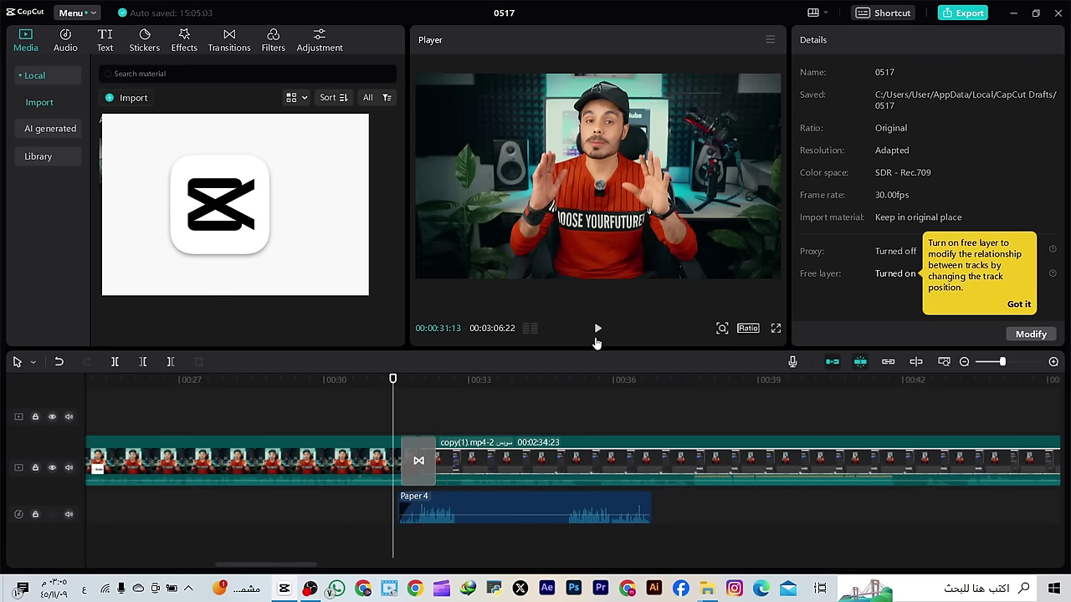
pyautogui.click(596, 338)
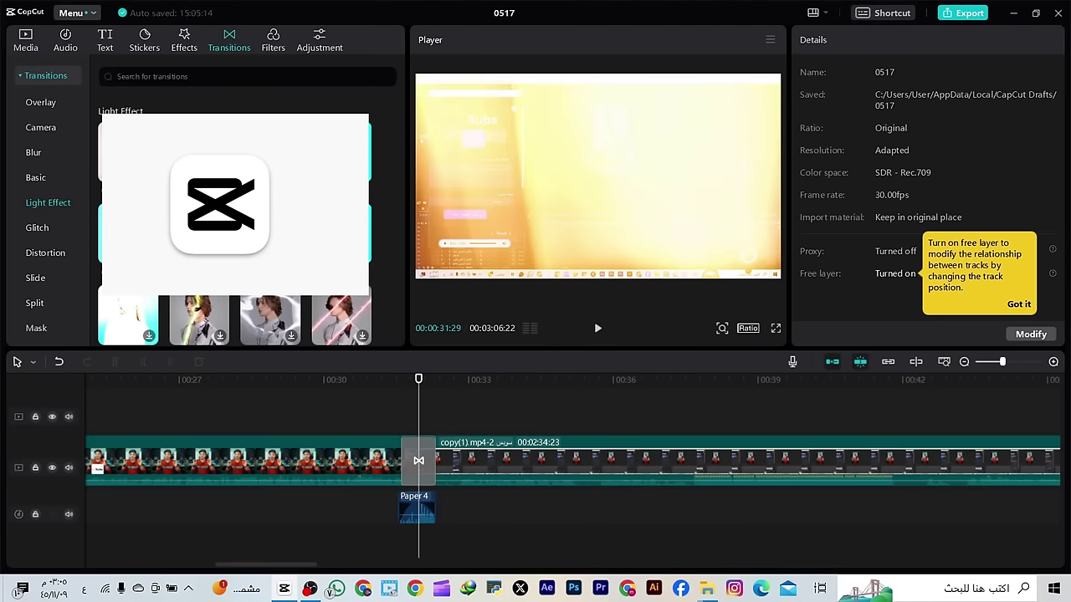
# Apply Glare III at the cut, lengthen it to 1.1s, and play it back
pyautogui.moveTo(323, 334); pyautogui.dragTo(416, 462)
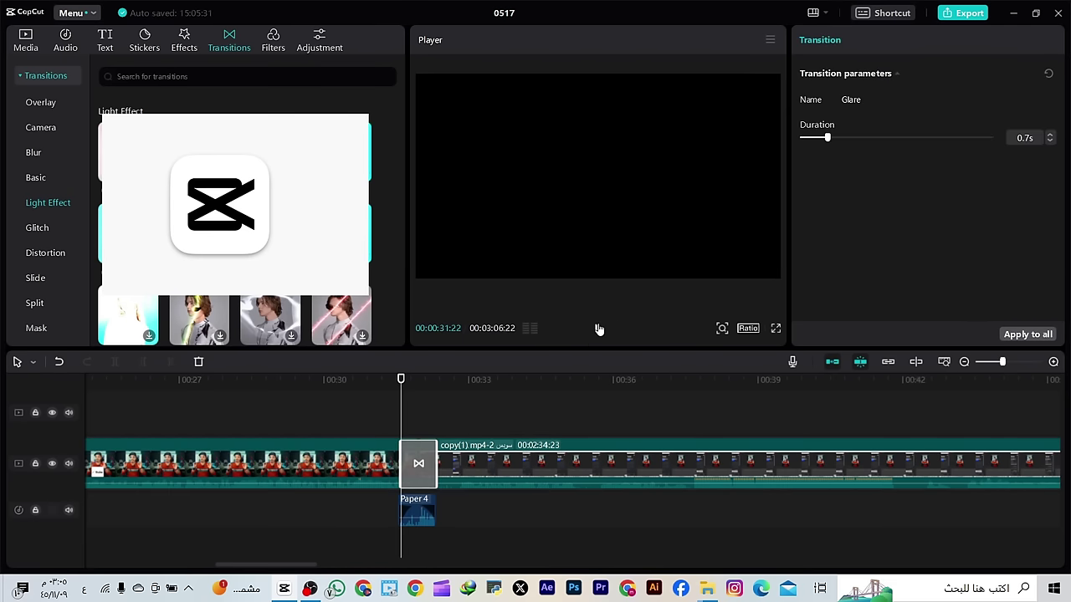
pyautogui.click(599, 329)
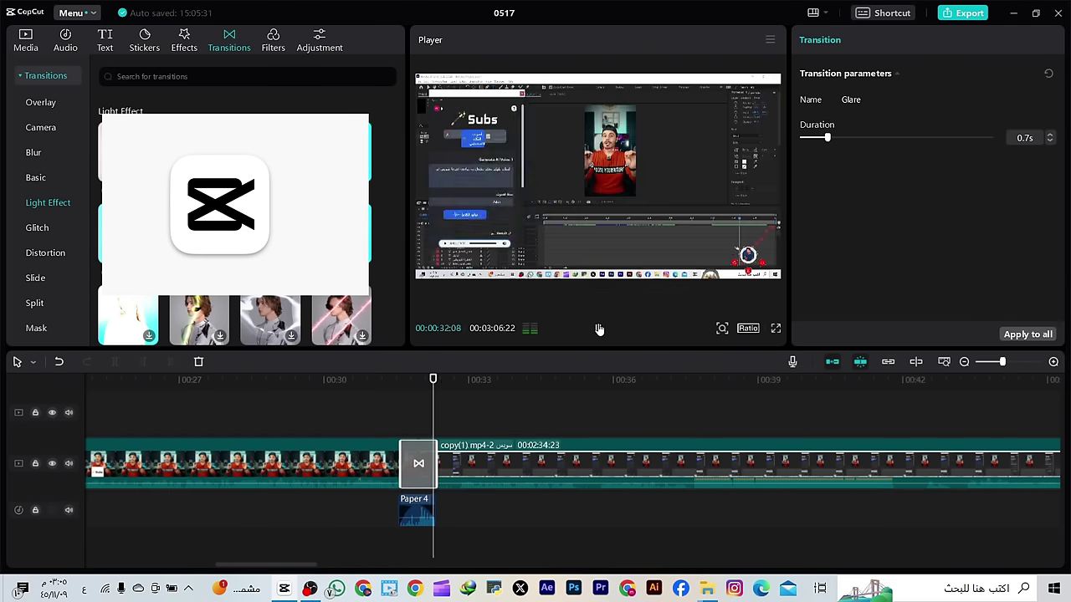
pyautogui.click(458, 395)
pyautogui.click(400, 401)
pyautogui.moveTo(401, 451); pyautogui.dragTo(397, 450)
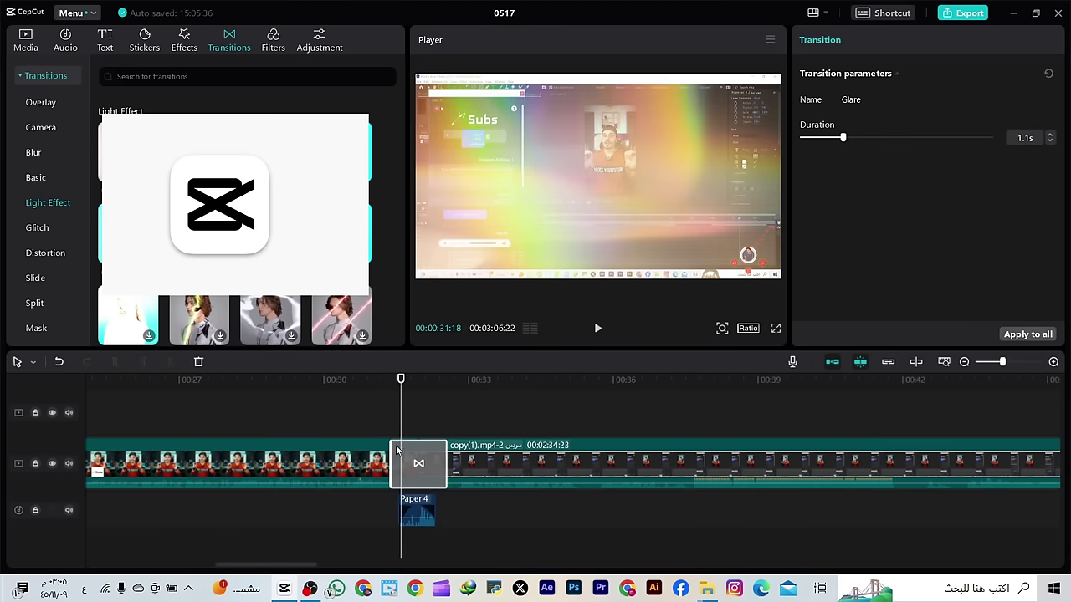
pyautogui.click(603, 330)
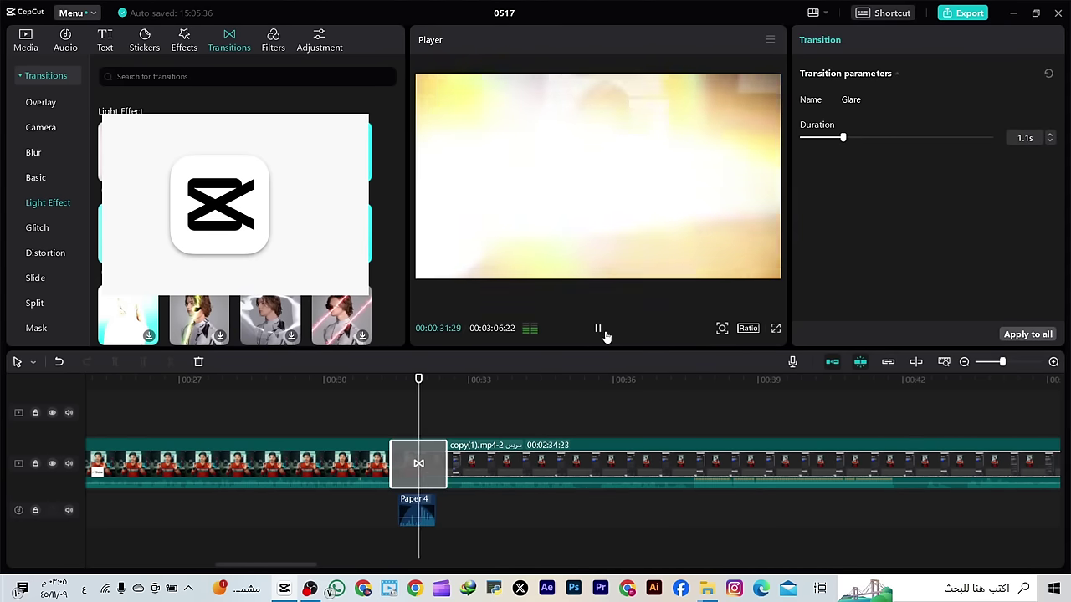
pyautogui.click(598, 329)
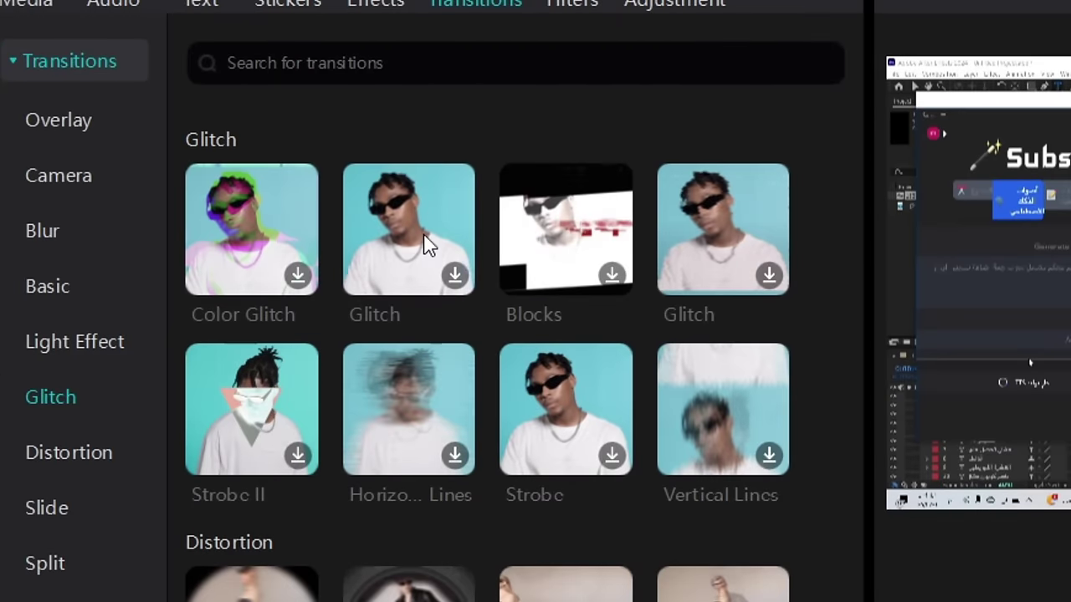
# Put the Glitch transition on the clip cut and play it back from just before the cut
pyautogui.moveTo(427, 245); pyautogui.dragTo(894, 601)
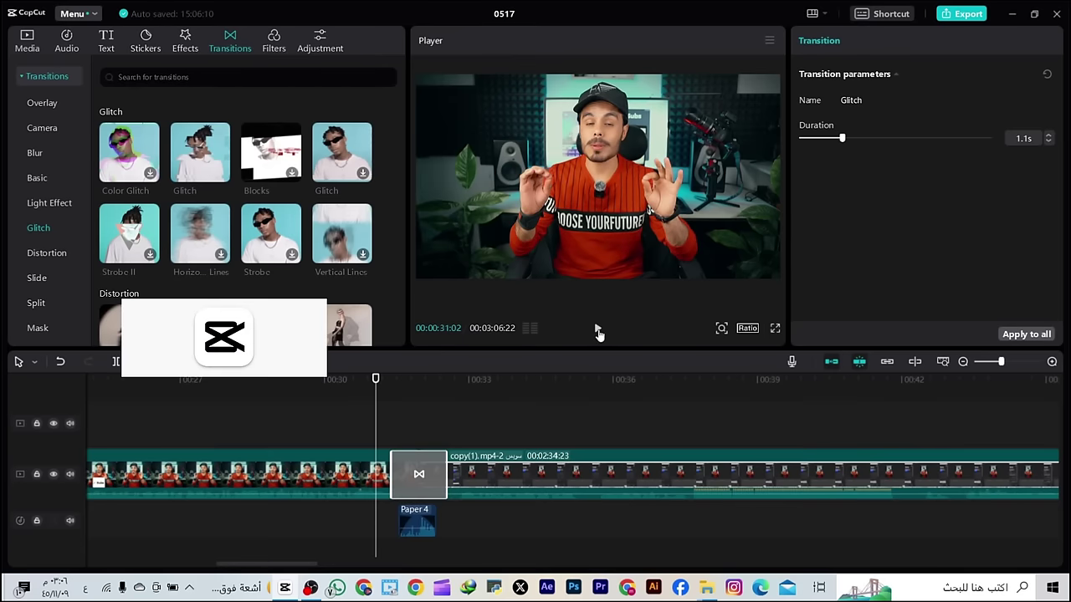
pyautogui.click(597, 329)
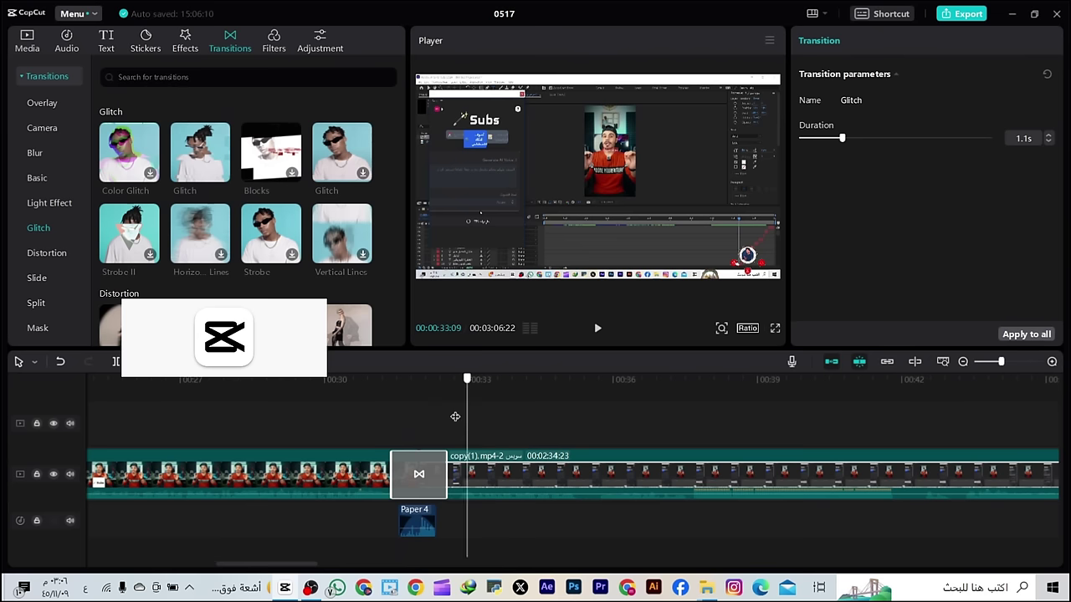
pyautogui.moveTo(411, 428); pyautogui.dragTo(390, 441)
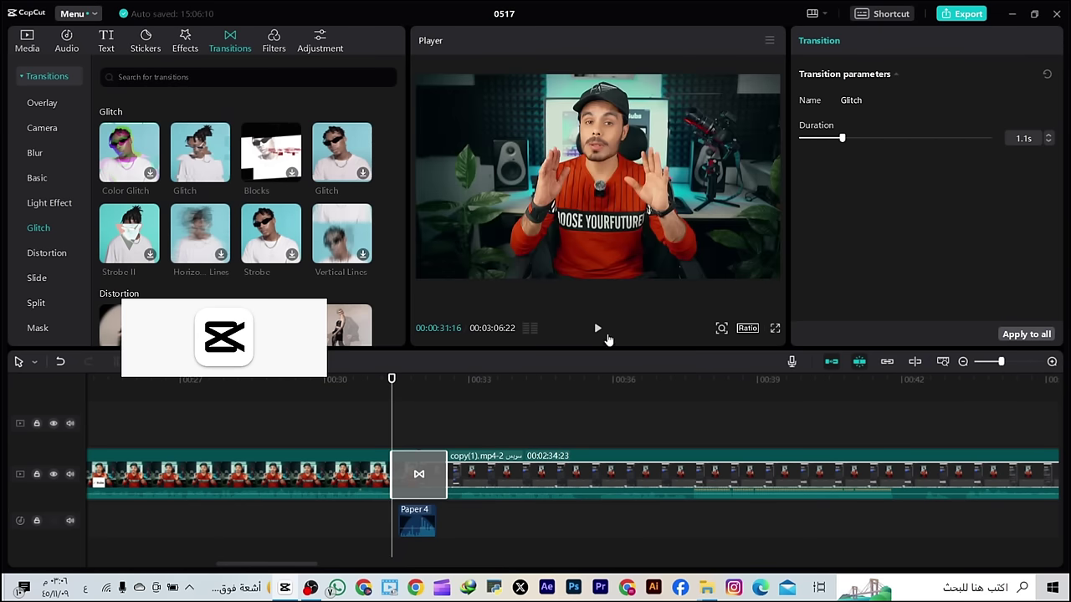
pyautogui.click(599, 333)
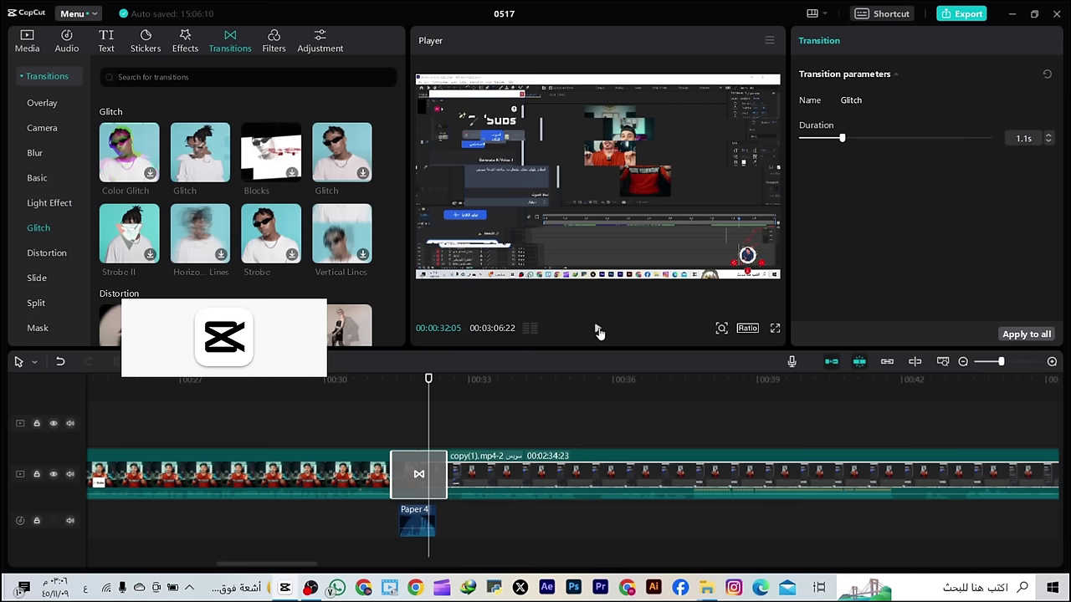
# Replace it with Strobe II, play the result, then preview Strobe
pyautogui.click(140, 236)
pyautogui.moveTo(140, 237); pyautogui.dragTo(417, 473)
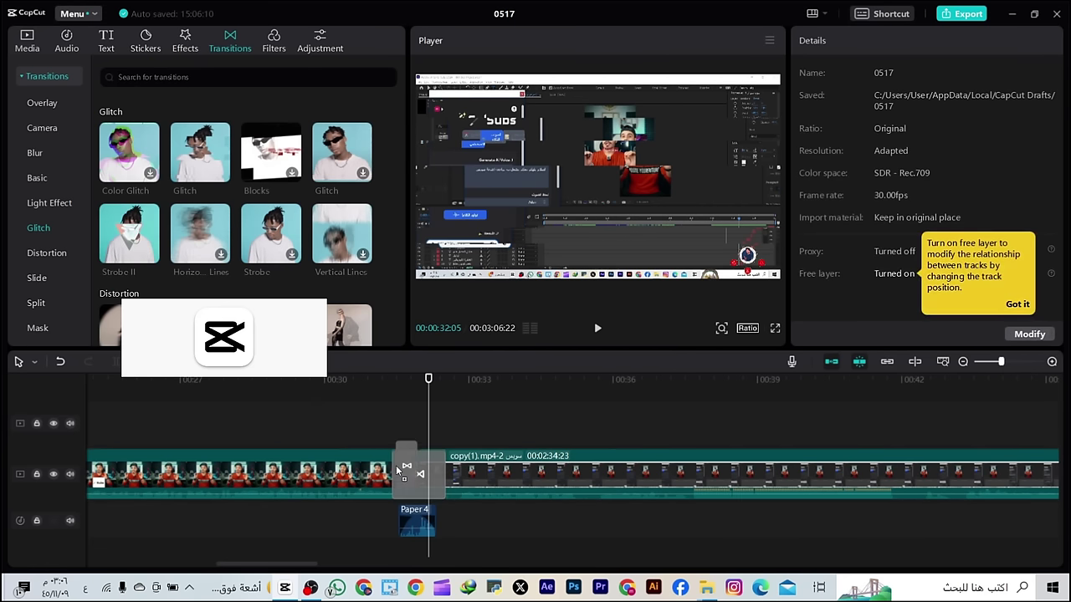
pyautogui.click(594, 329)
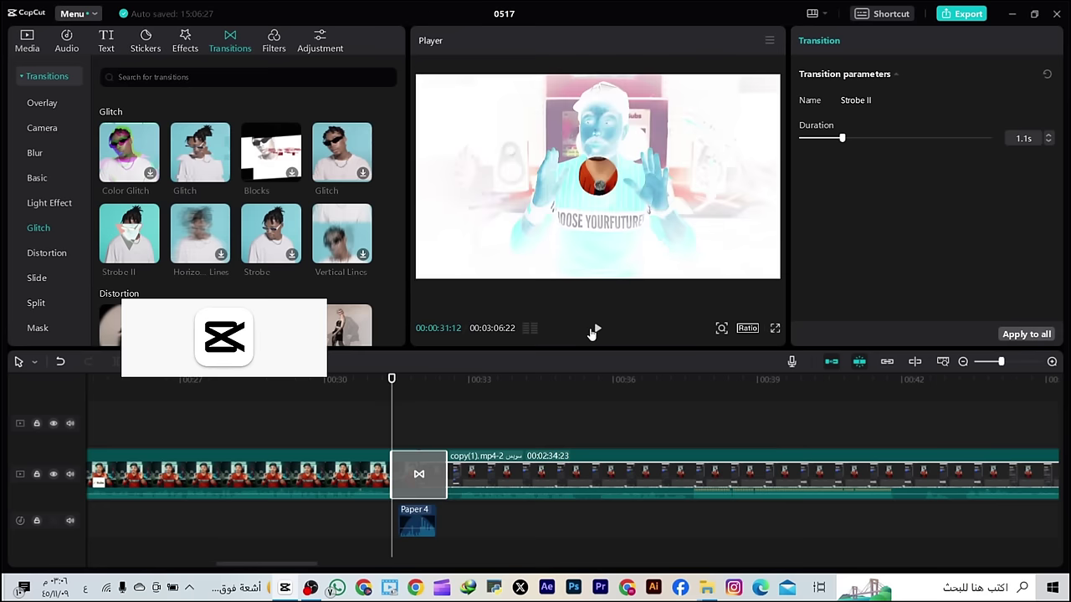
pyautogui.click(594, 329)
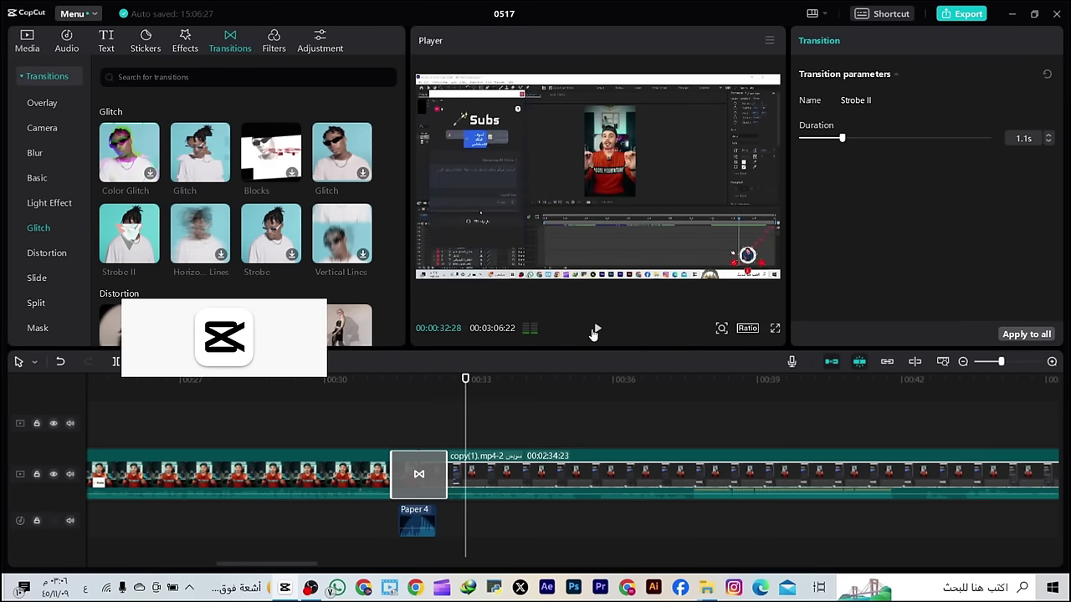
pyautogui.click(270, 234)
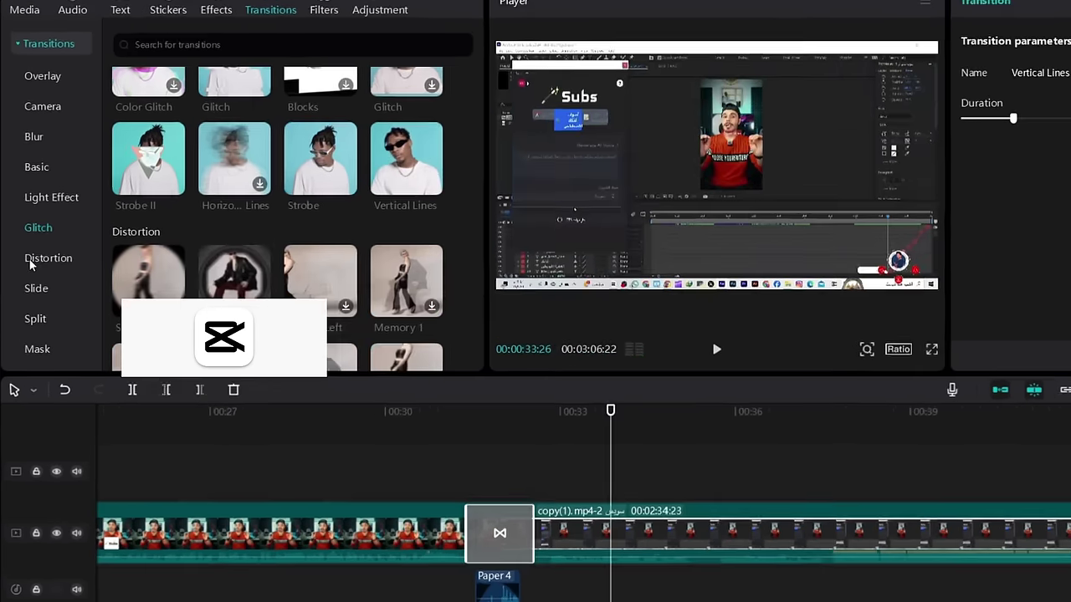
# Swap the cut's transition to the Distortion Shutter, play it, then list the Slide transitions
pyautogui.click(34, 259)
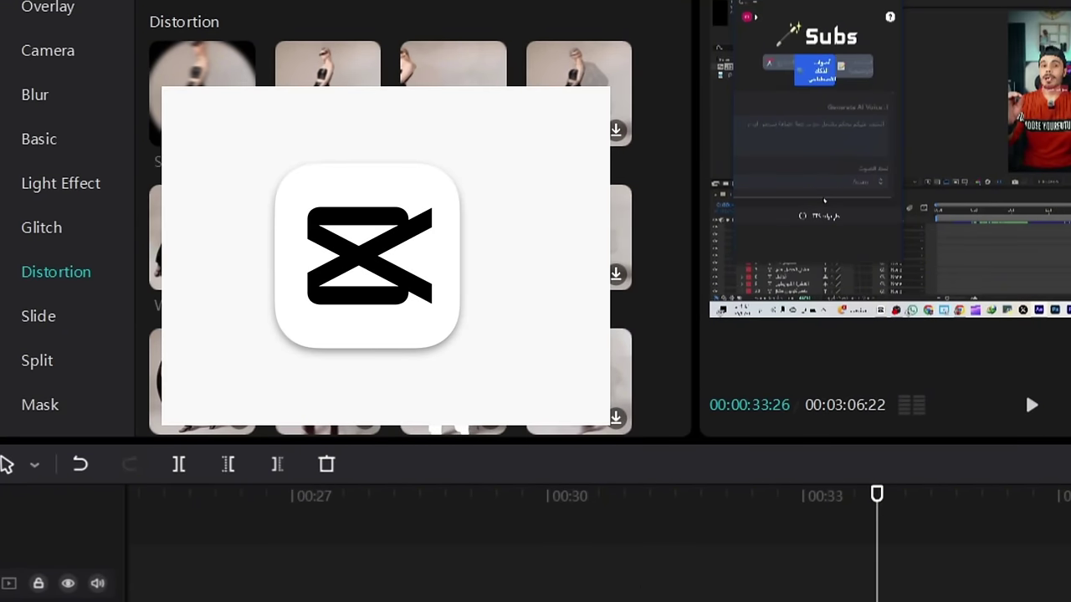
pyautogui.moveTo(878, 535); pyautogui.dragTo(700, 535)
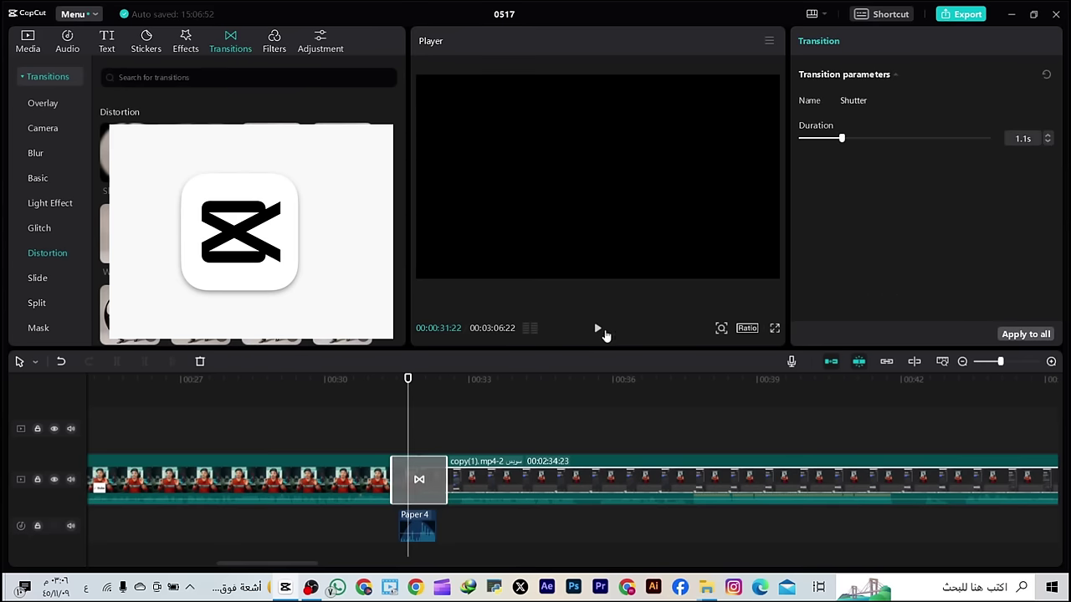
pyautogui.click(1032, 405)
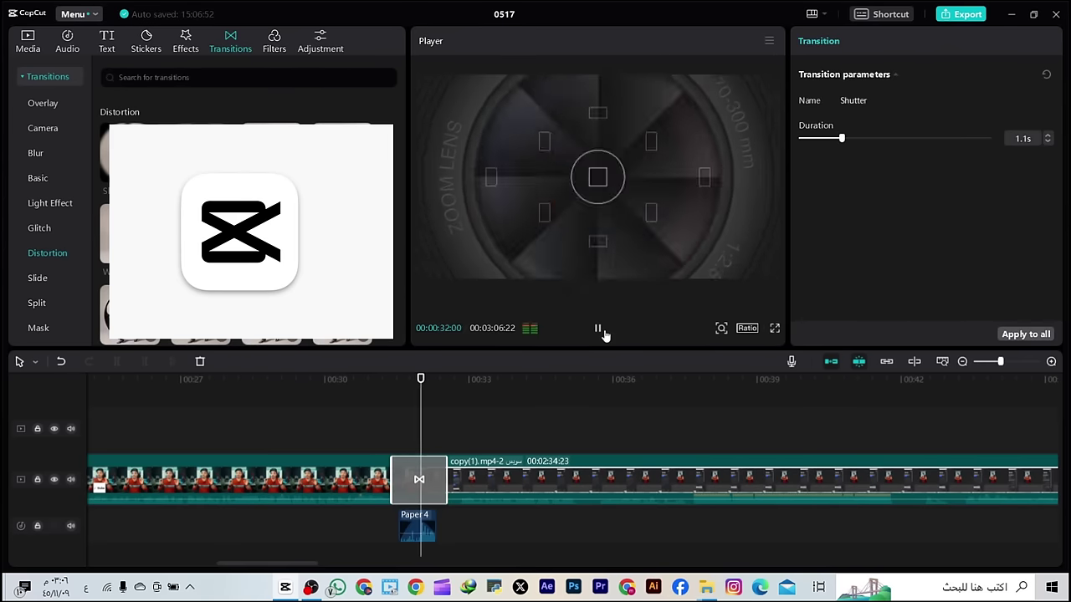
pyautogui.click(599, 330)
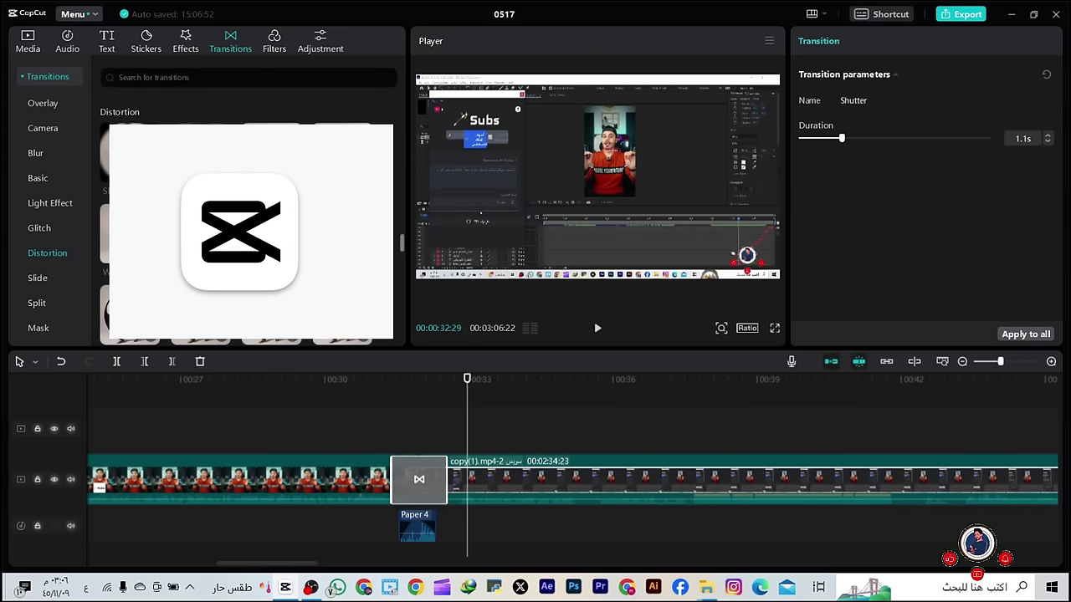
pyautogui.click(38, 278)
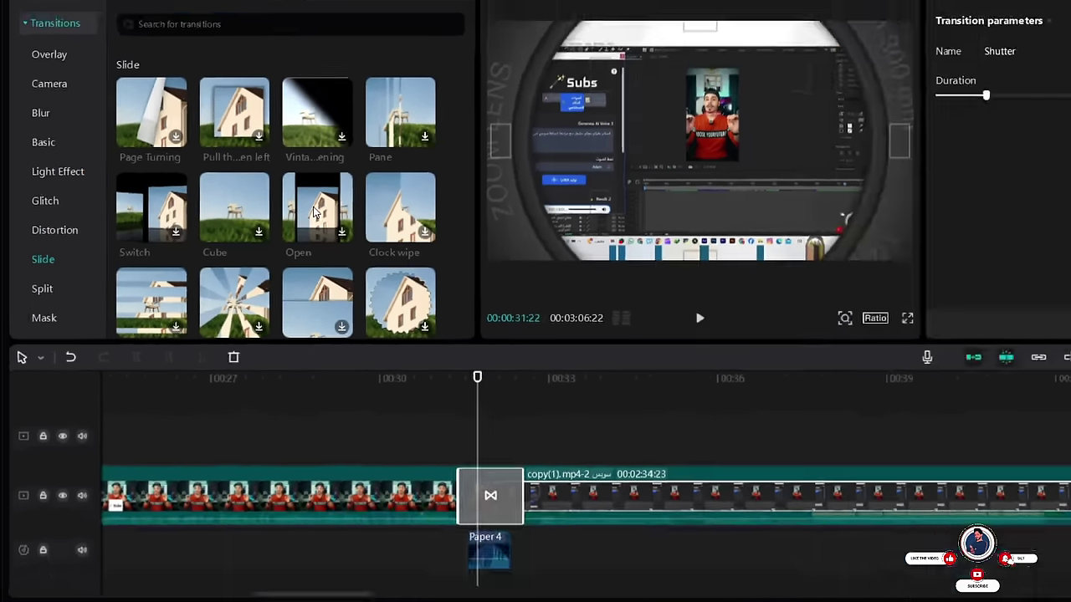
# Preview the Open slide transition and play the cut's current transition
pyautogui.click(537, 200)
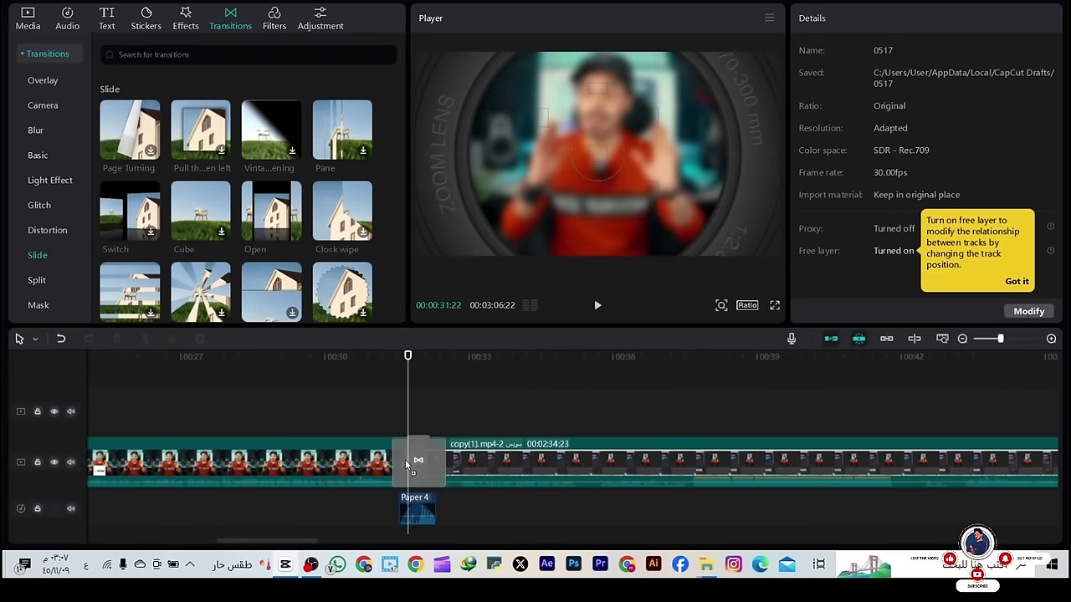
pyautogui.click(407, 466)
pyautogui.click(598, 305)
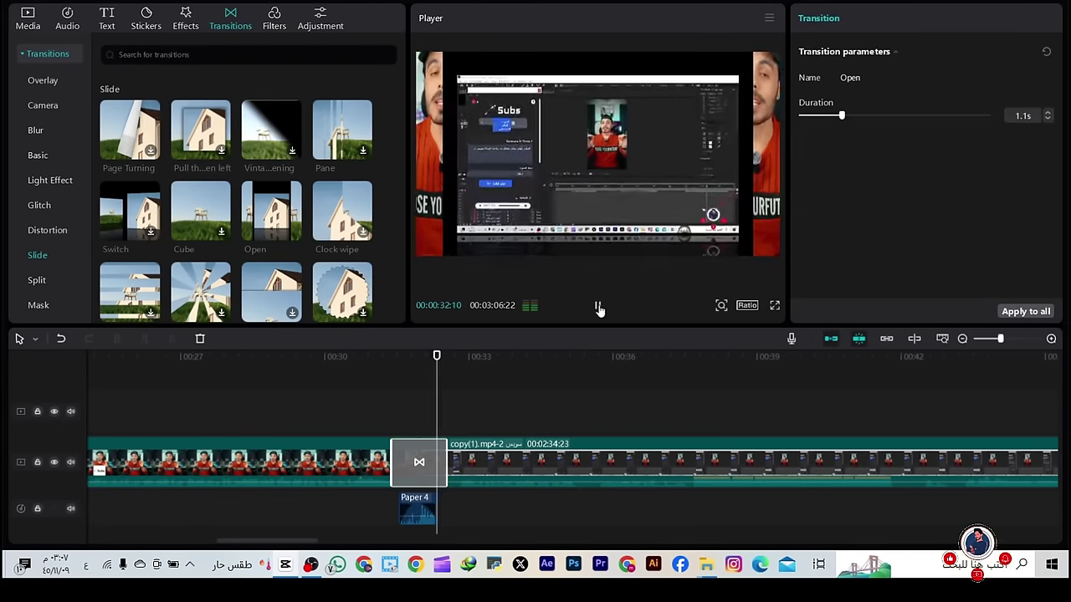
pyautogui.click(598, 306)
# Apply Pull the screen left to the cut and replay it from before the cut
pyautogui.moveTo(215, 150); pyautogui.dragTo(383, 449)
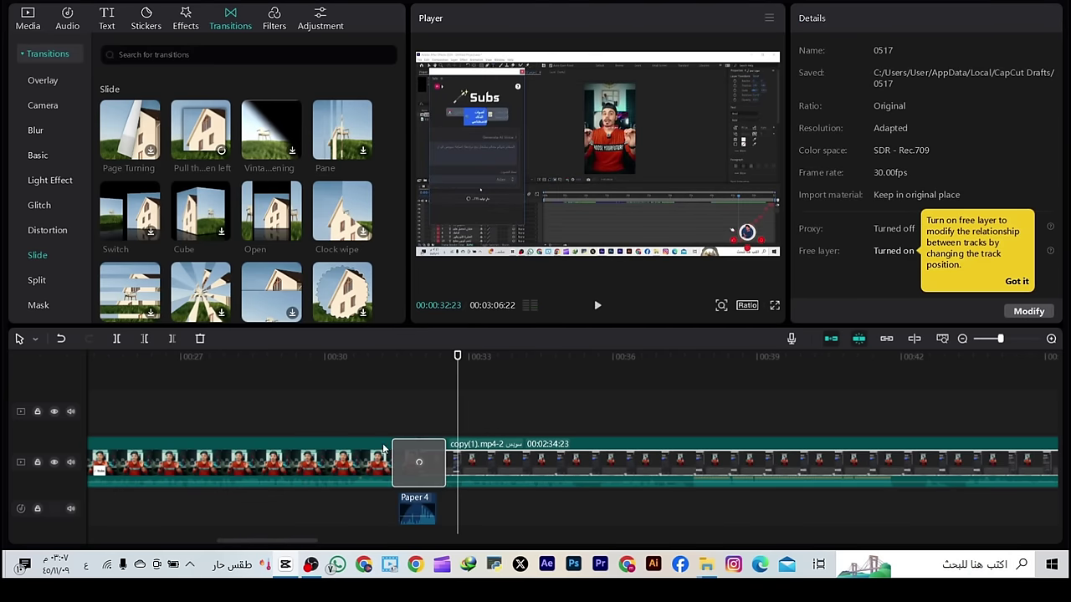
pyautogui.click(597, 305)
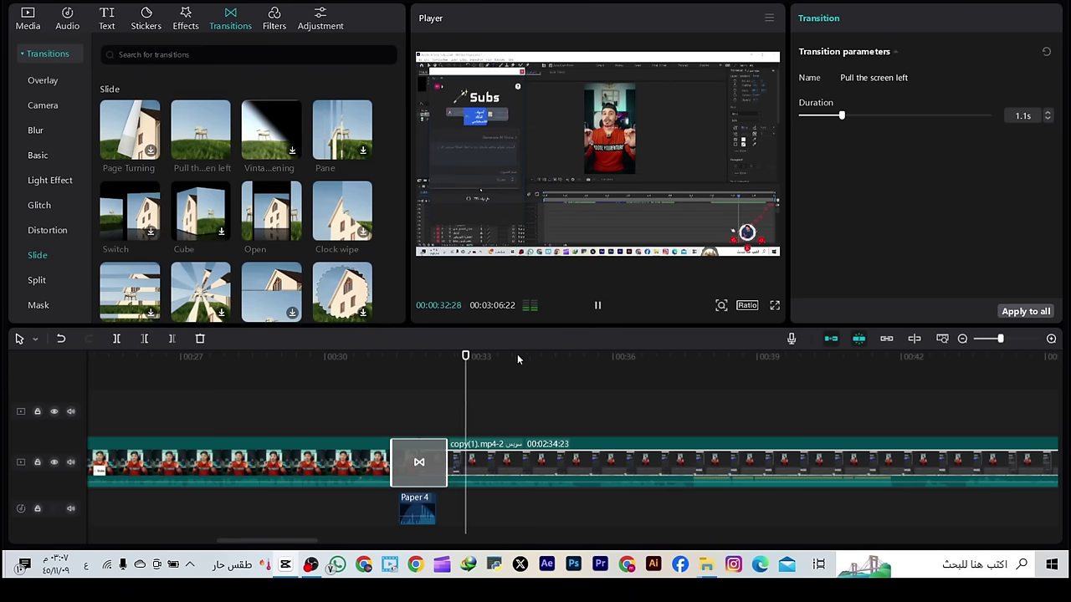
pyautogui.moveTo(490, 363); pyautogui.dragTo(379, 413)
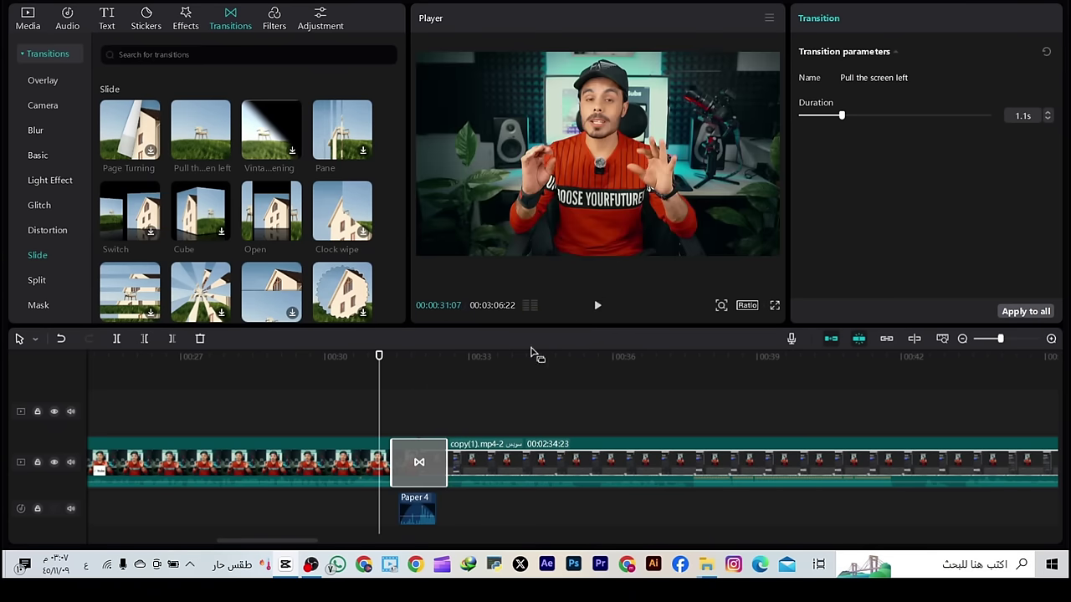
pyautogui.click(597, 307)
pyautogui.click(596, 308)
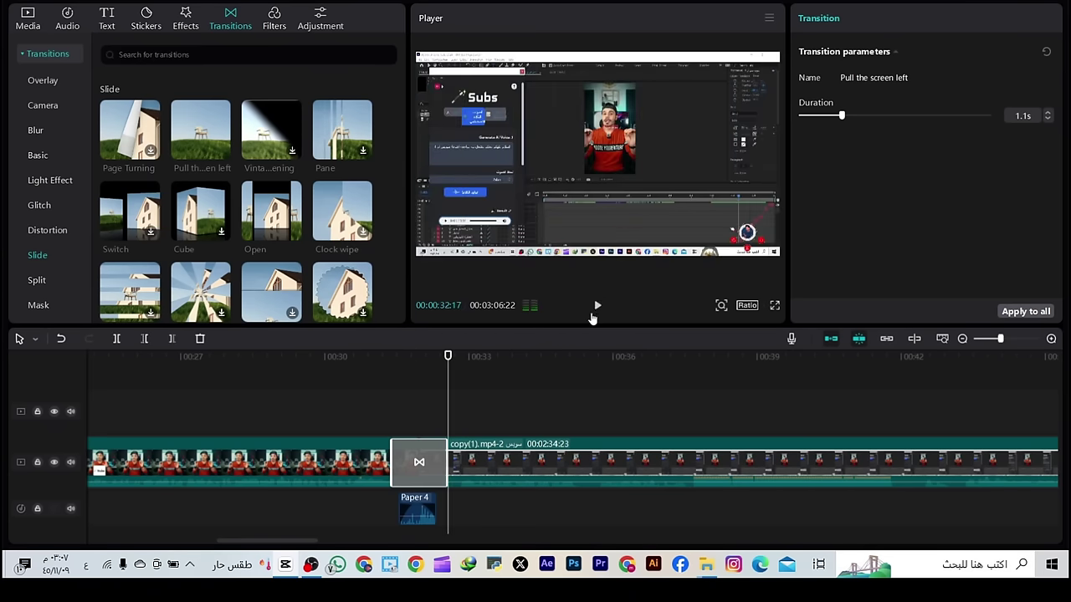
pyautogui.moveTo(445, 391); pyautogui.dragTo(393, 395)
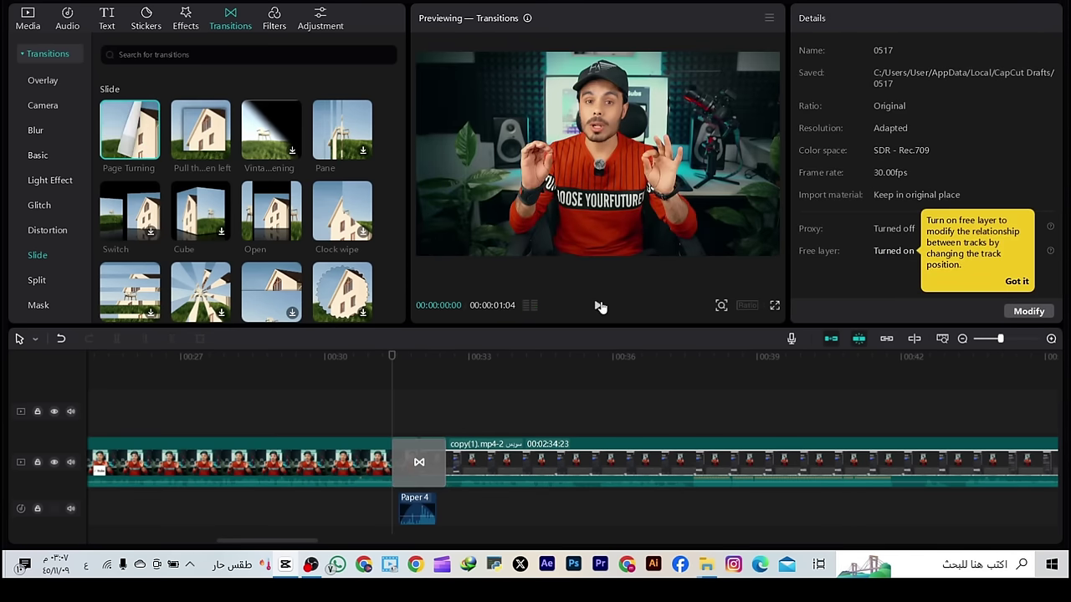
# Preview the Page Turning and Blinds transitions and scroll further through the Slide list
pyautogui.click(599, 306)
pyautogui.click(144, 279)
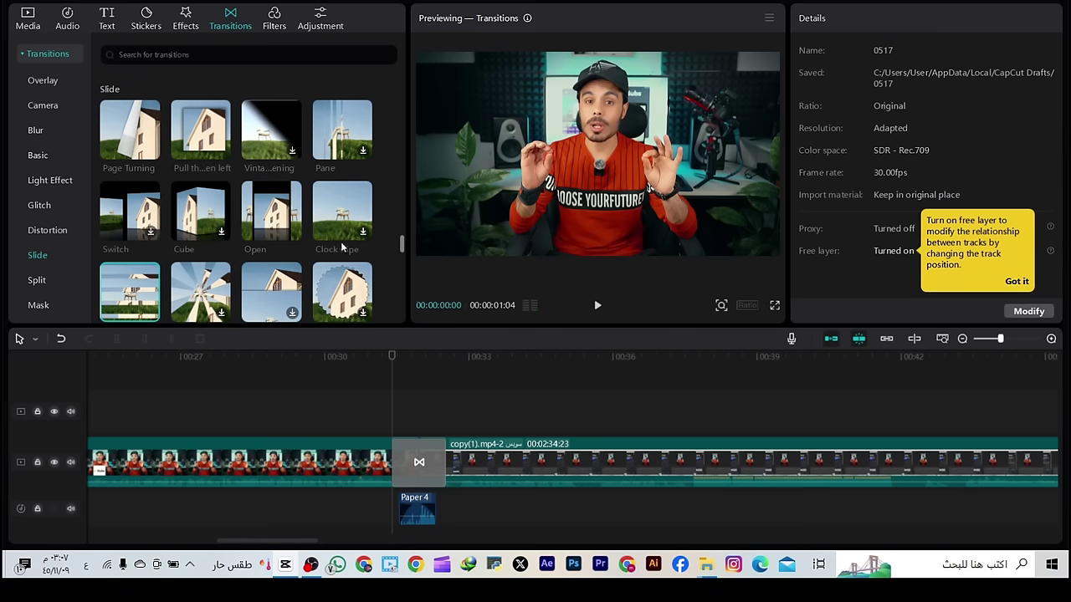
pyautogui.scroll(-1, 298, 231)
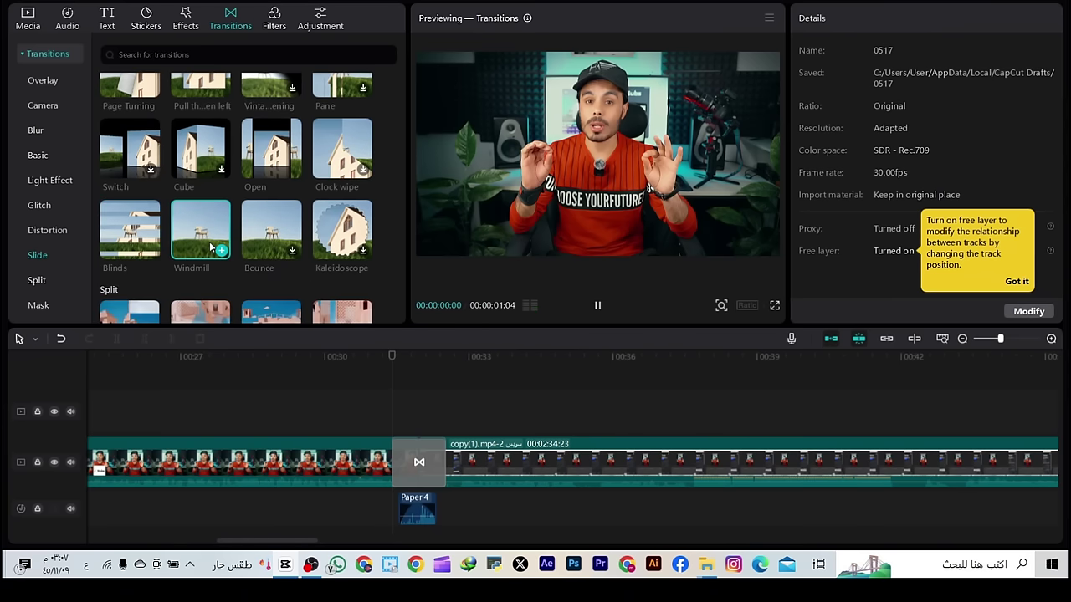
pyautogui.scroll(-1, 211, 241)
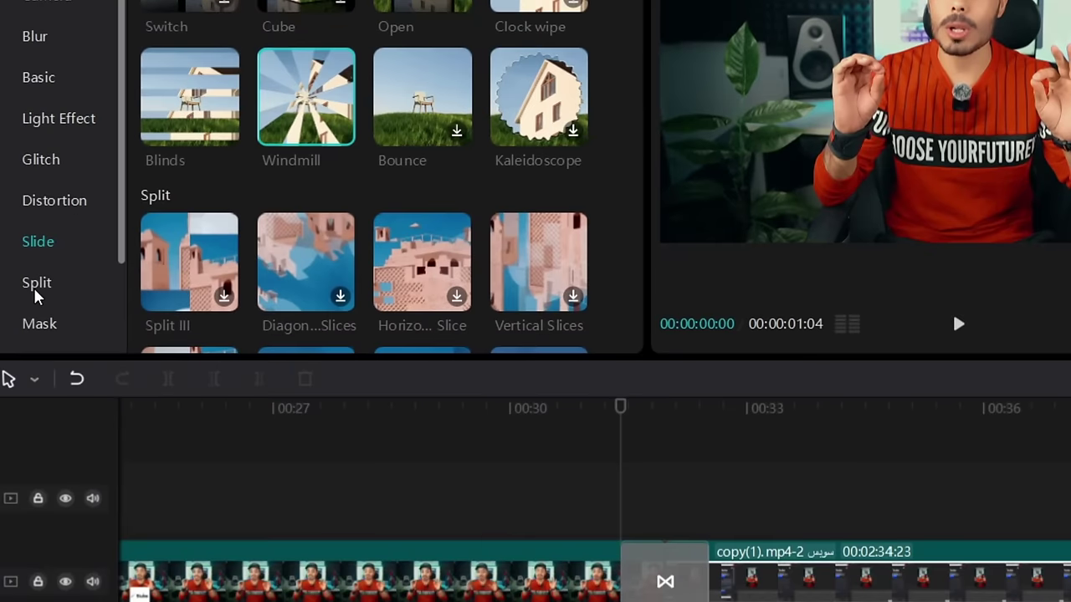
# Preview the Split II and Comparison II split transitions
pyautogui.click(35, 282)
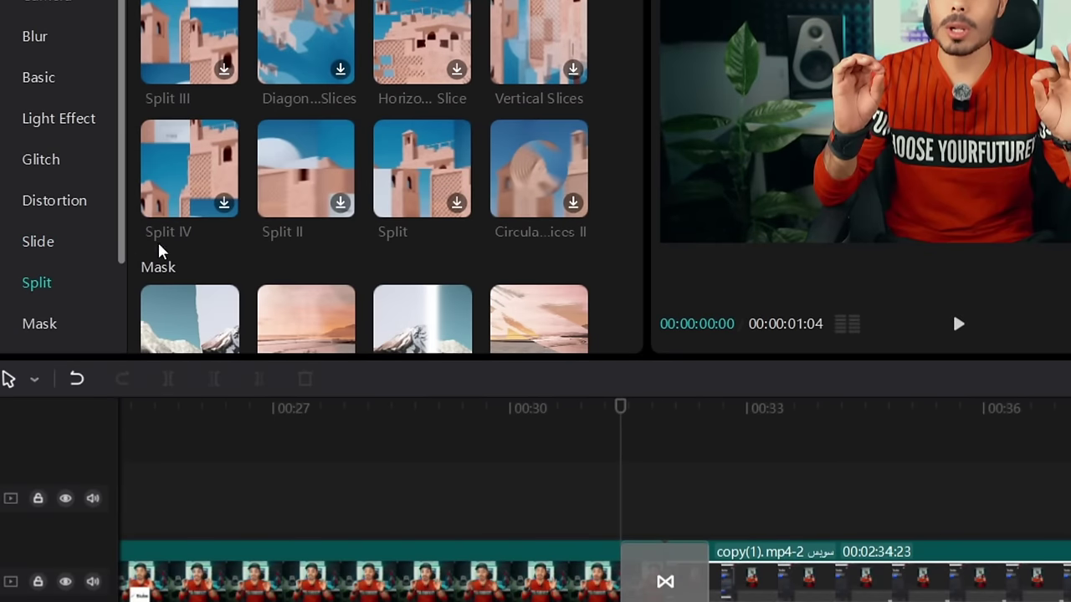
pyautogui.click(298, 167)
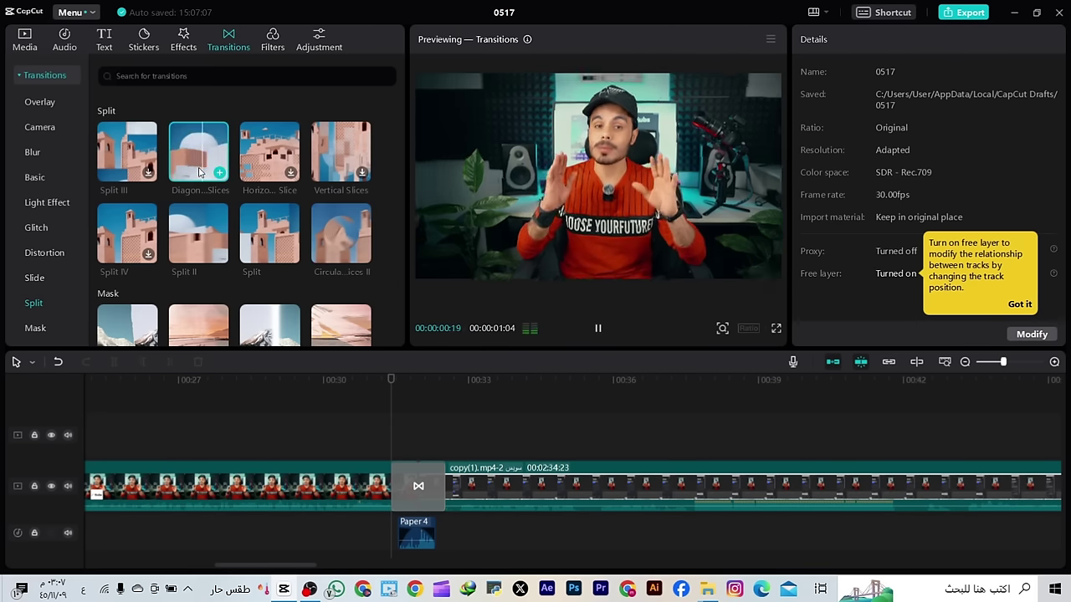
pyautogui.scroll(-2, 201, 243)
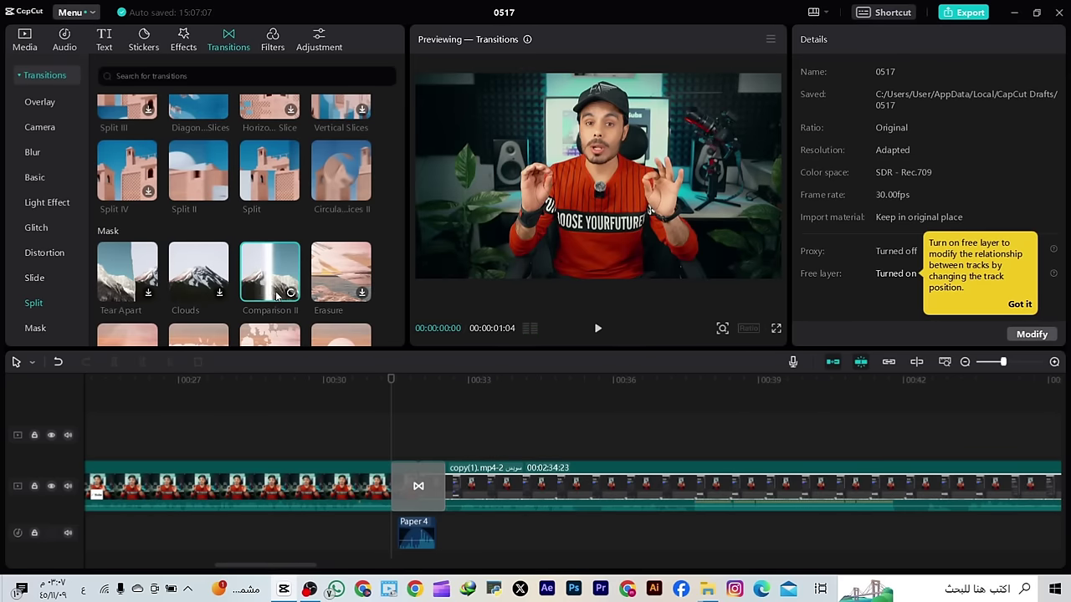
pyautogui.click(598, 329)
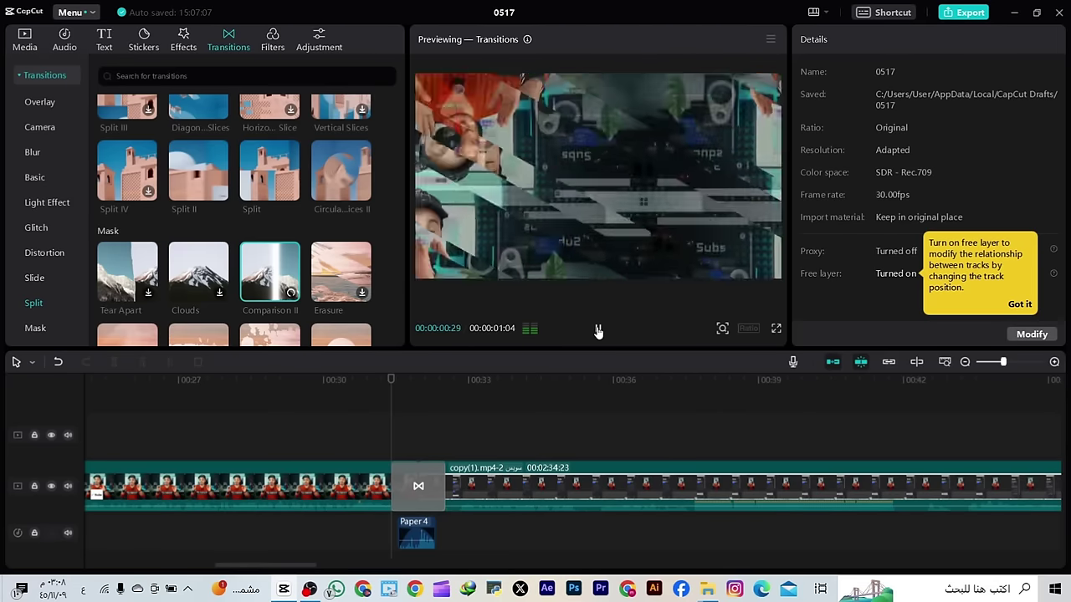
# Scroll down to the Mask transitions and replay the Tear Apart preview several times
pyautogui.scroll(-2, 298, 284)
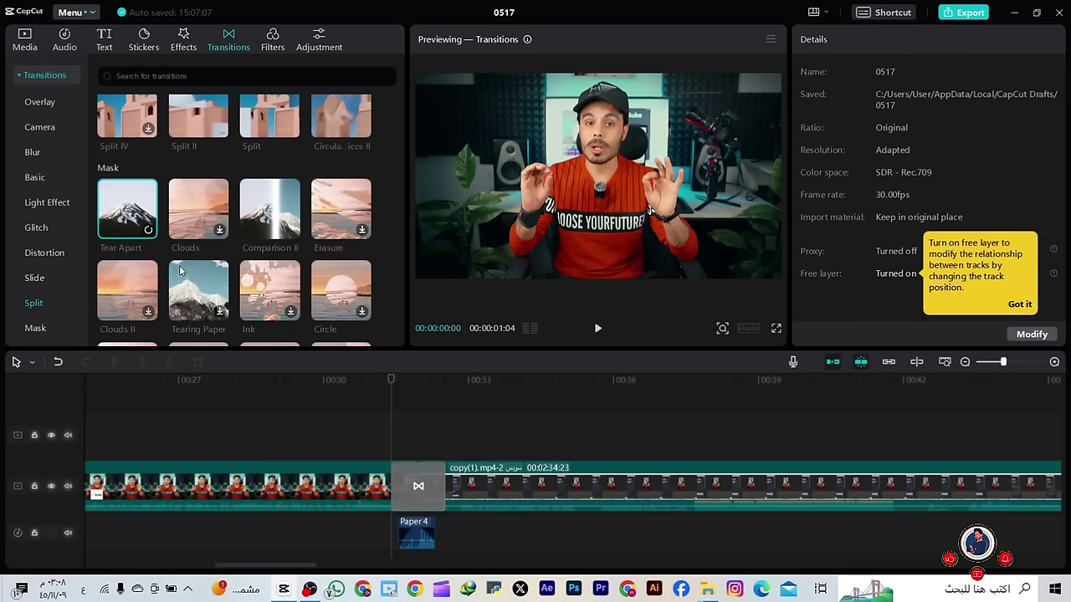
pyautogui.click(601, 331)
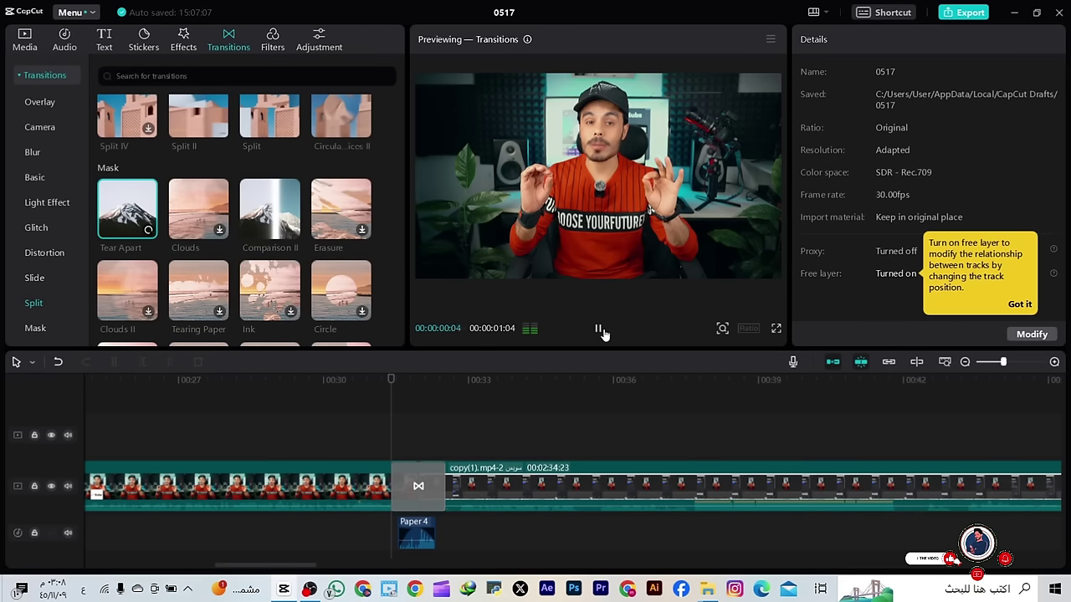
pyautogui.click(599, 331)
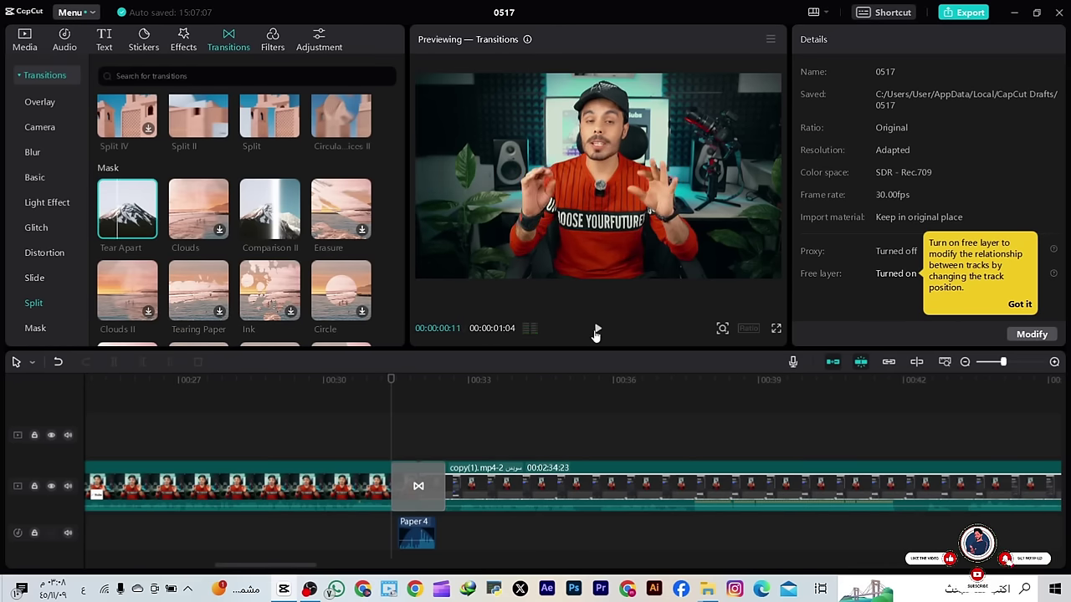
pyautogui.click(601, 331)
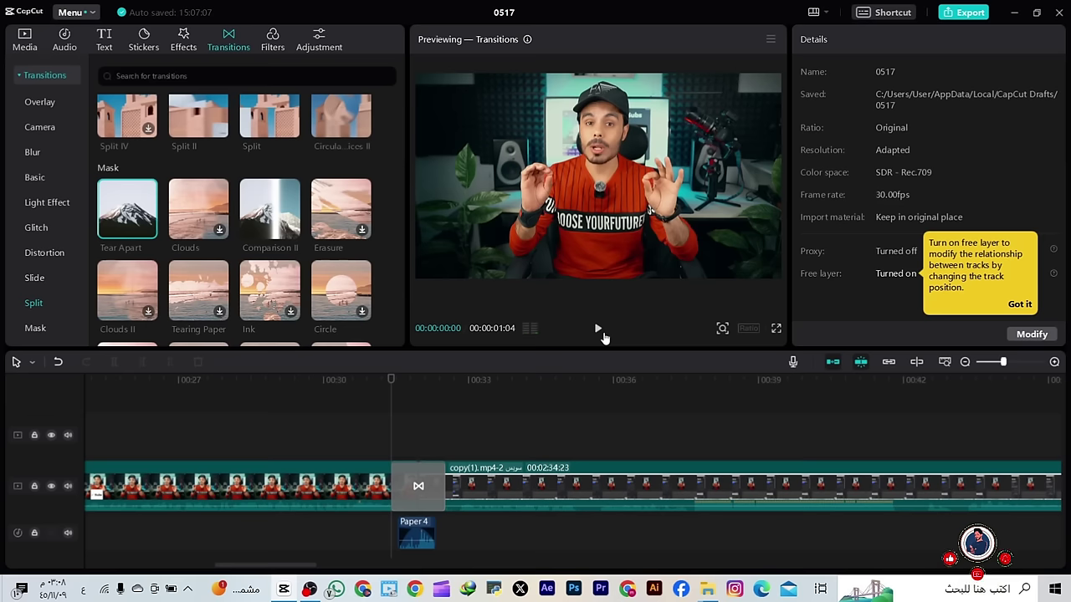
pyautogui.click(598, 330)
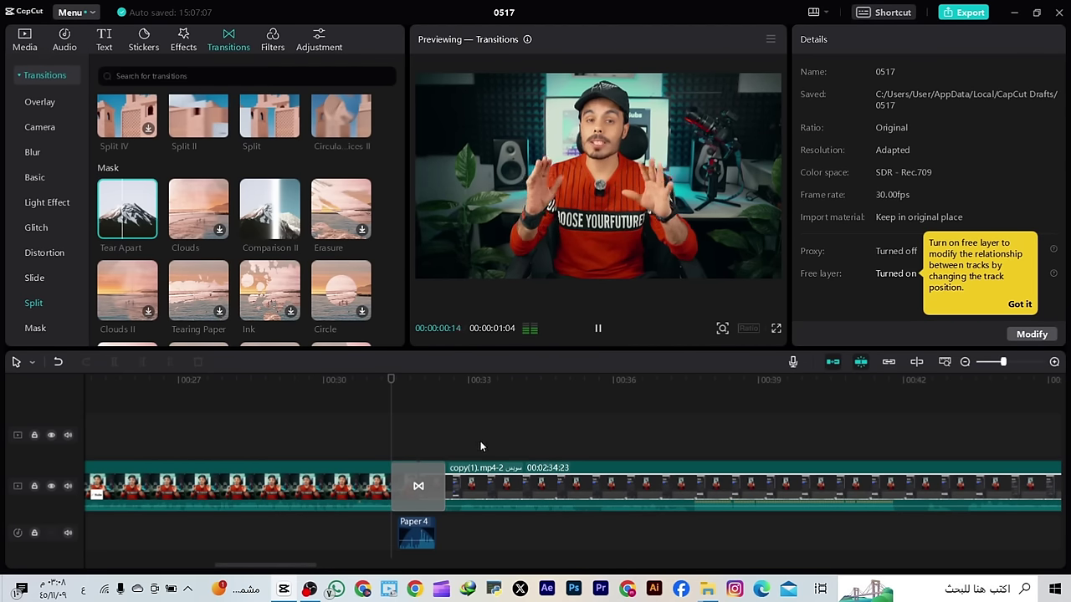
# Apply Tear Apart to the cut and play it, also previewing the Clouds transition
pyautogui.click(596, 329)
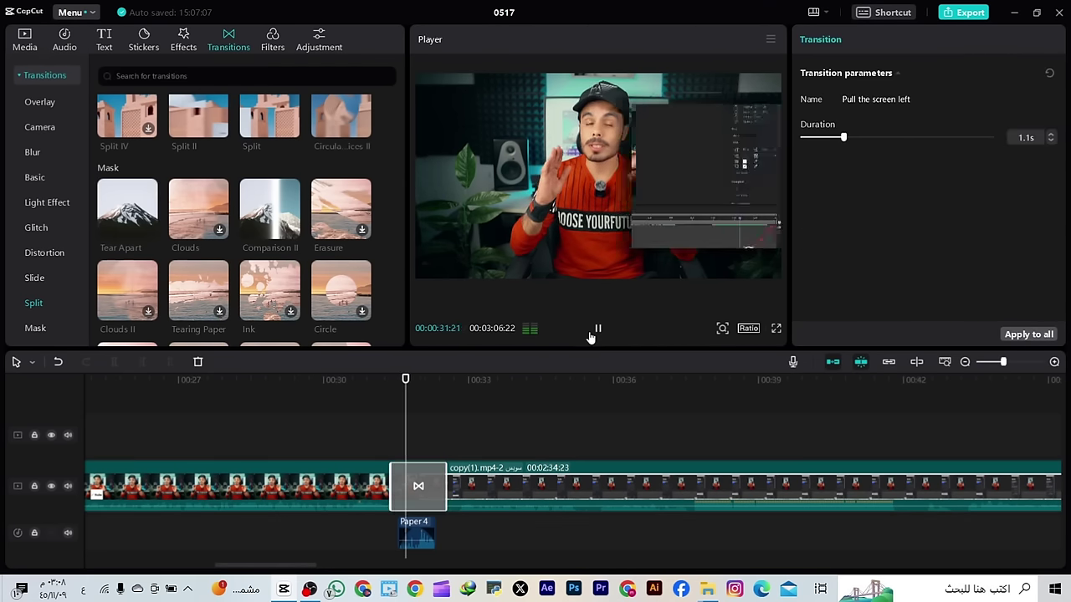
pyautogui.moveTo(127, 233)
pyautogui.moveTo(125, 233); pyautogui.dragTo(418, 486)
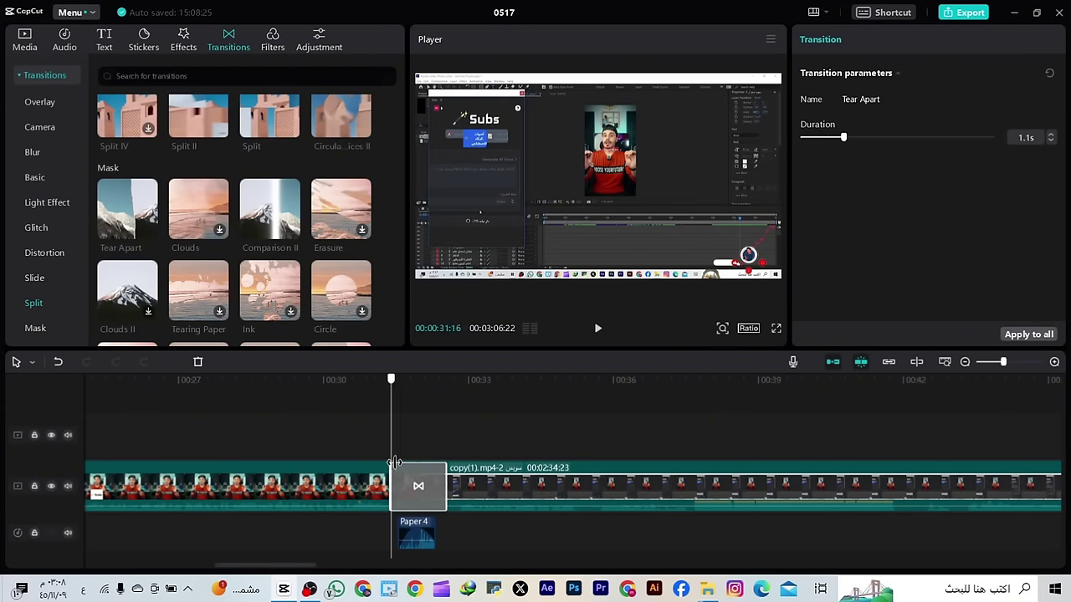
pyautogui.click(596, 328)
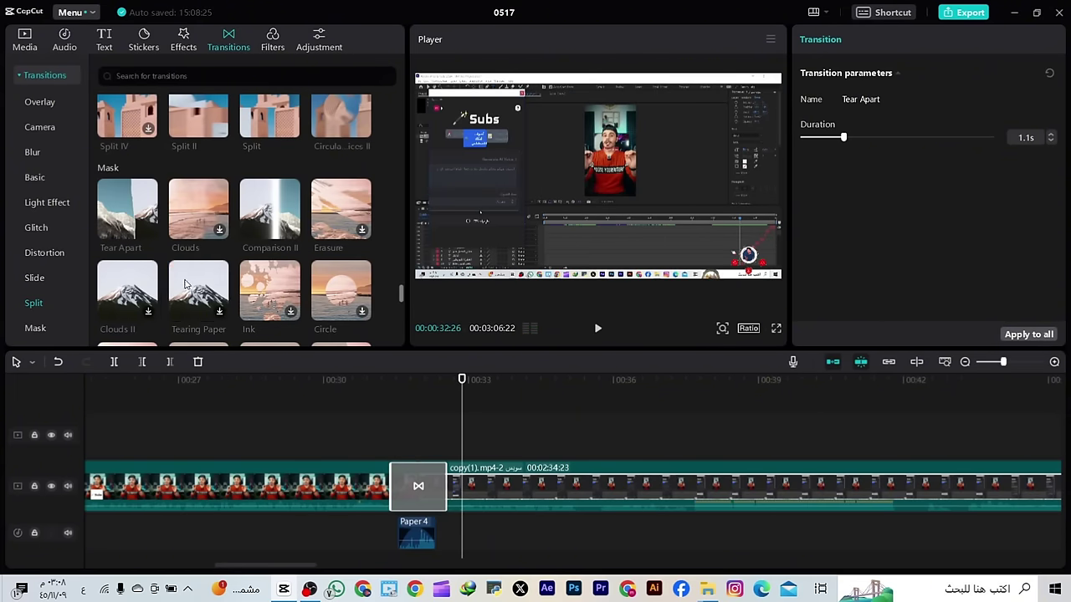
pyautogui.click(192, 228)
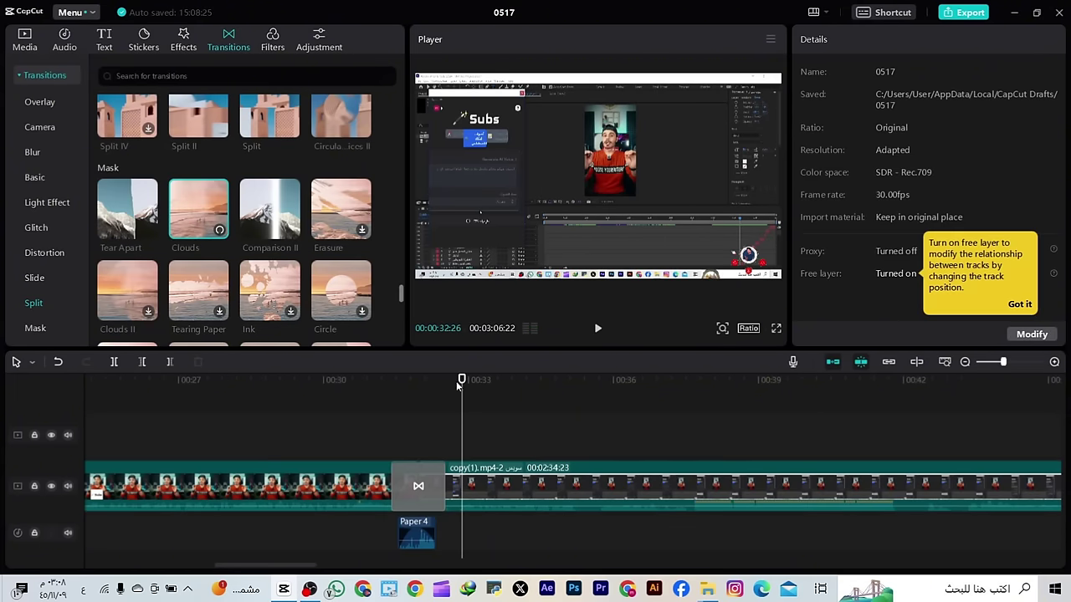
pyautogui.moveTo(456, 381); pyautogui.dragTo(385, 381)
pyautogui.click(598, 329)
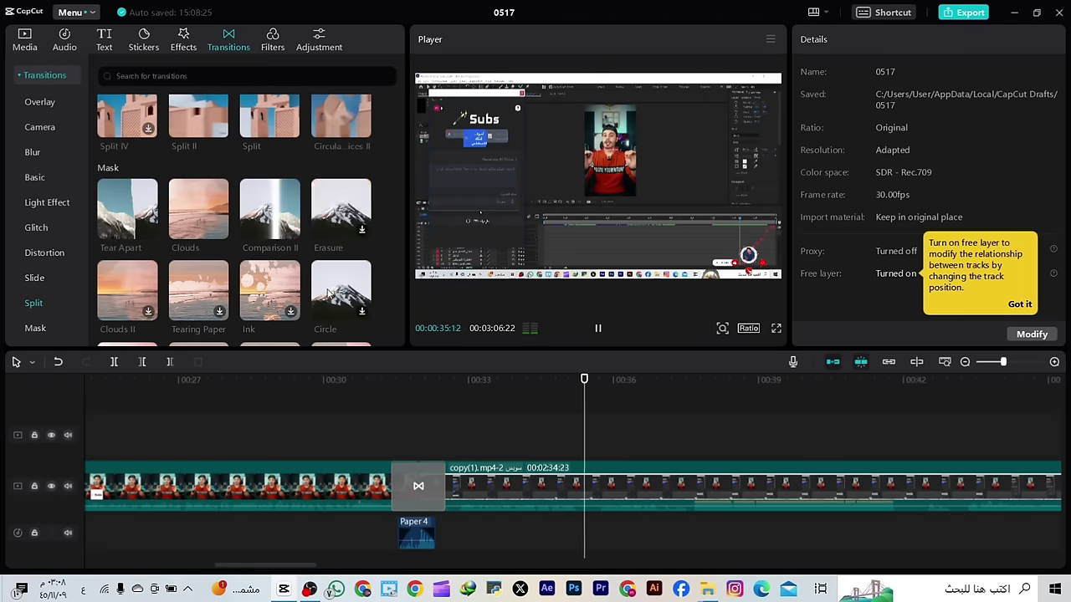
# Apply Ink to the cut, stretch it to 5.0 seconds, and play it through
pyautogui.click(270, 295)
pyautogui.moveTo(270, 299)
pyautogui.mouseDown()
pyautogui.moveTo(346, 310)
pyautogui.moveTo(399, 485)
pyautogui.mouseUp()
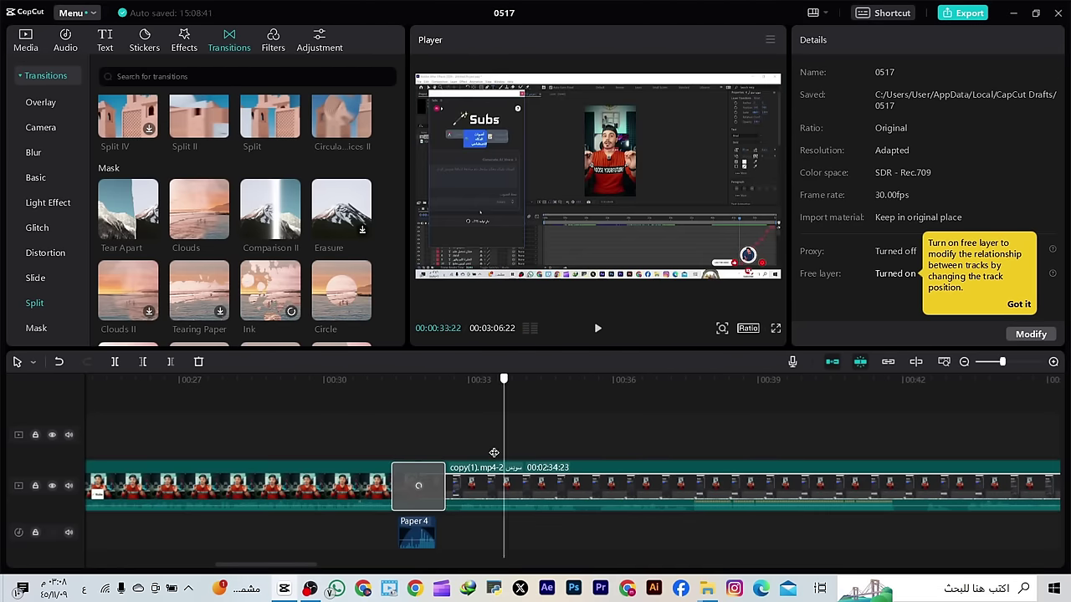
pyautogui.click(597, 329)
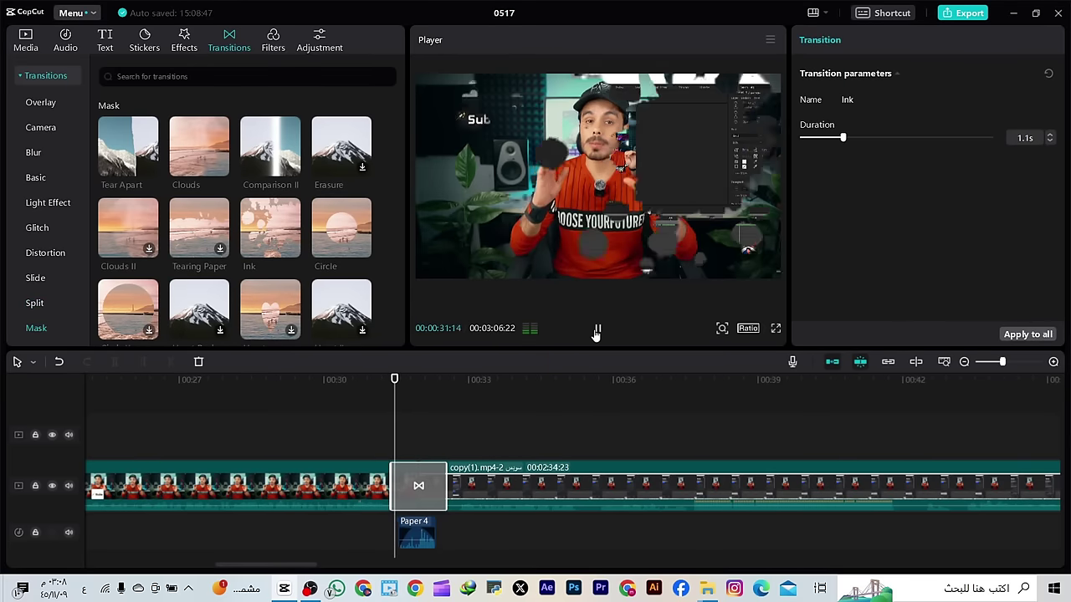
pyautogui.moveTo(442, 479); pyautogui.dragTo(540, 481)
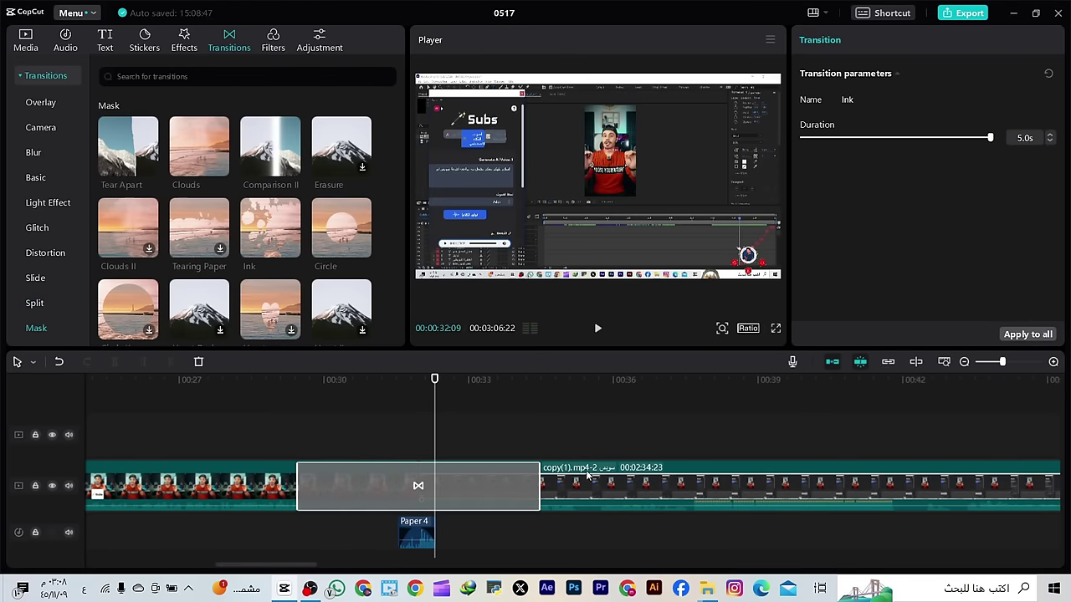
pyautogui.click(257, 460)
pyautogui.click(599, 332)
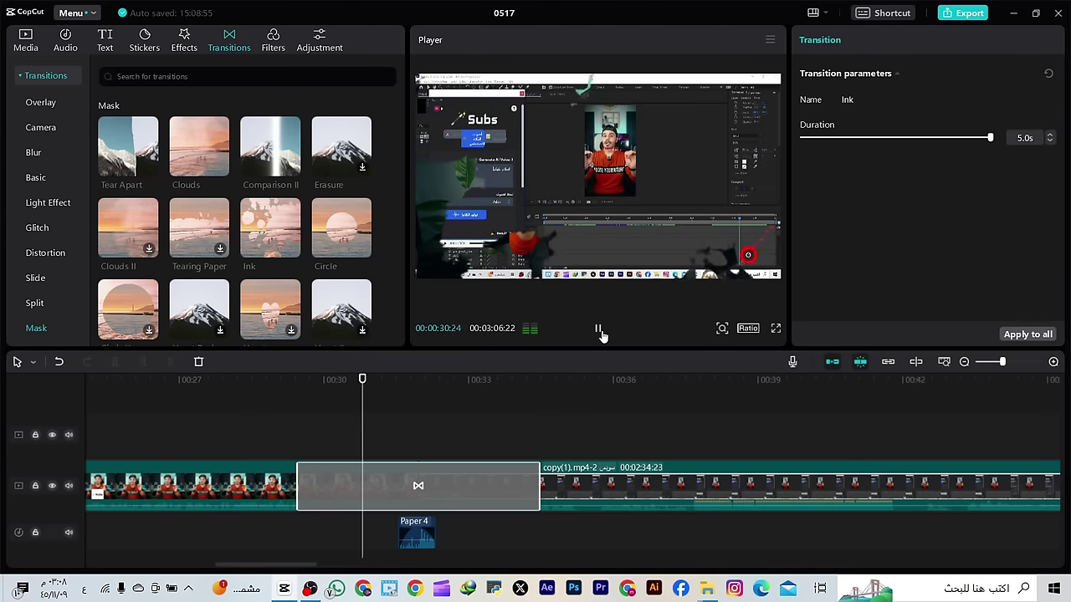
# Apply Curling Wave to the cut, shorten it to 2.1 seconds, and play it
pyautogui.click(599, 332)
pyautogui.scroll(-3, 132, 281)
pyautogui.scroll(-3, 131, 281)
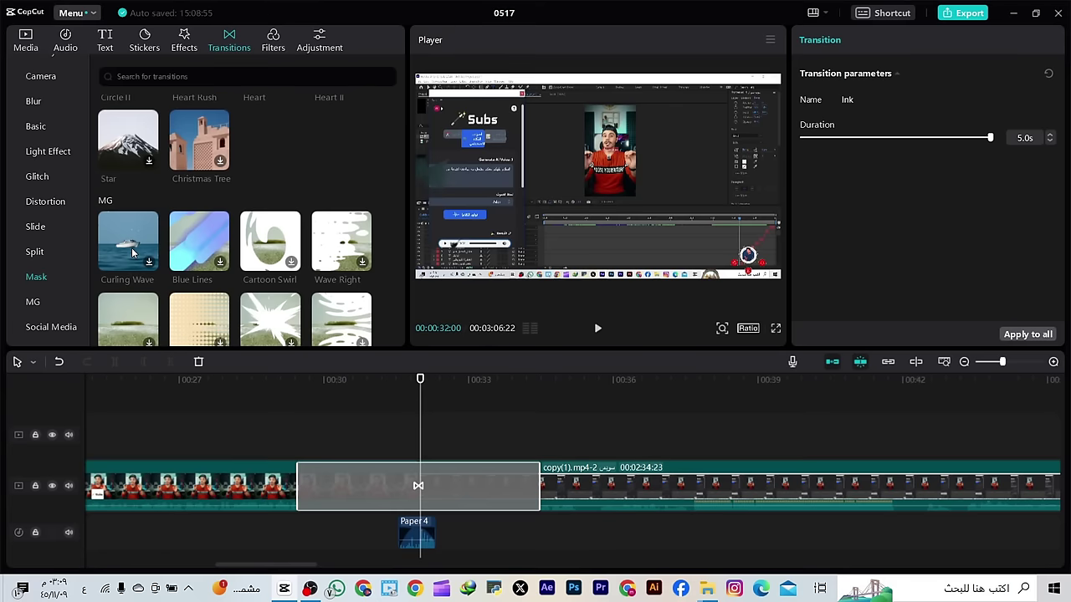
pyautogui.scroll(-1, 209, 168)
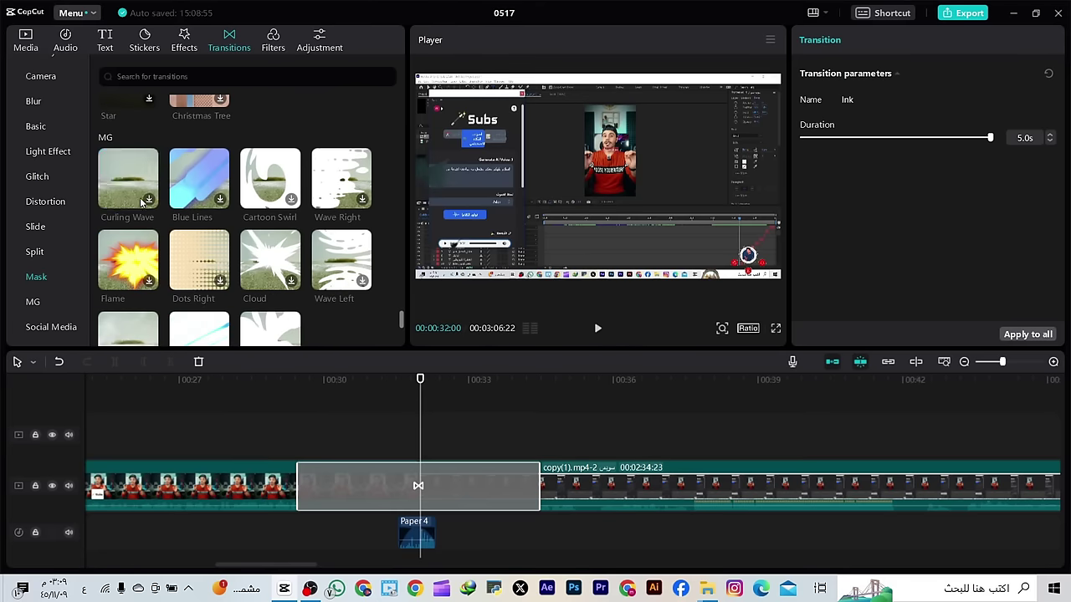
pyautogui.click(335, 480)
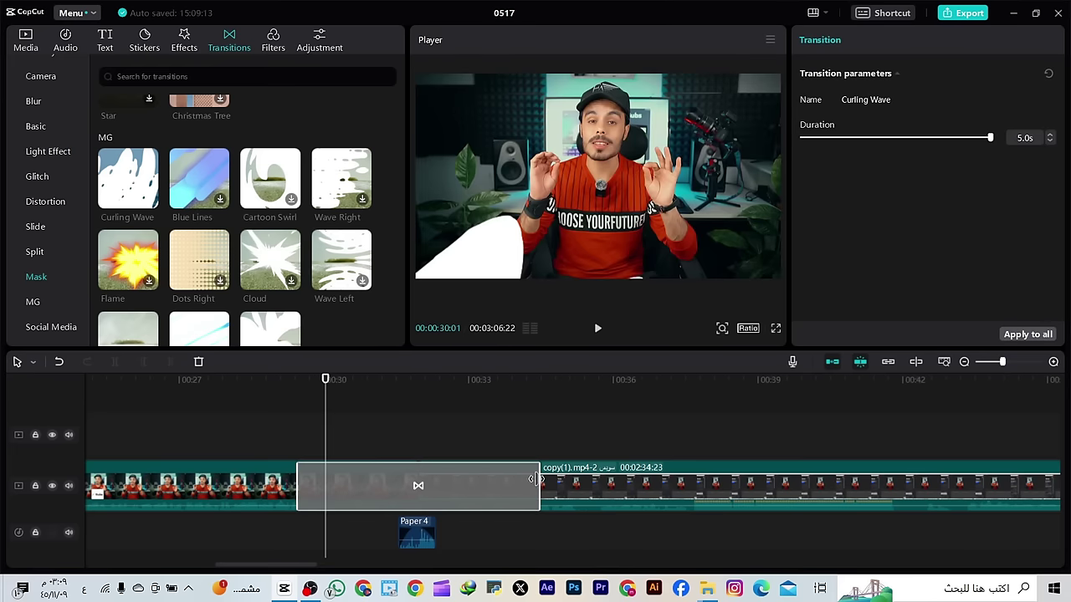
pyautogui.moveTo(538, 484); pyautogui.dragTo(470, 490)
pyautogui.click(594, 329)
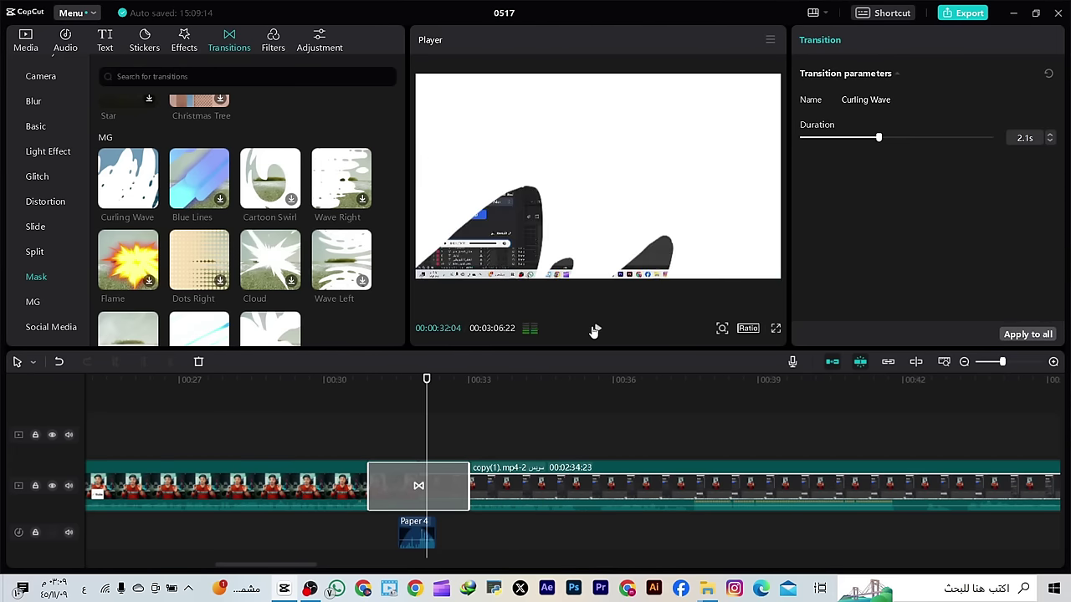
# Replace it with Blue Lines and play it, then preview Cartoon Swirl and Wave Left
pyautogui.click(212, 177)
pyautogui.moveTo(211, 177); pyautogui.dragTo(420, 466)
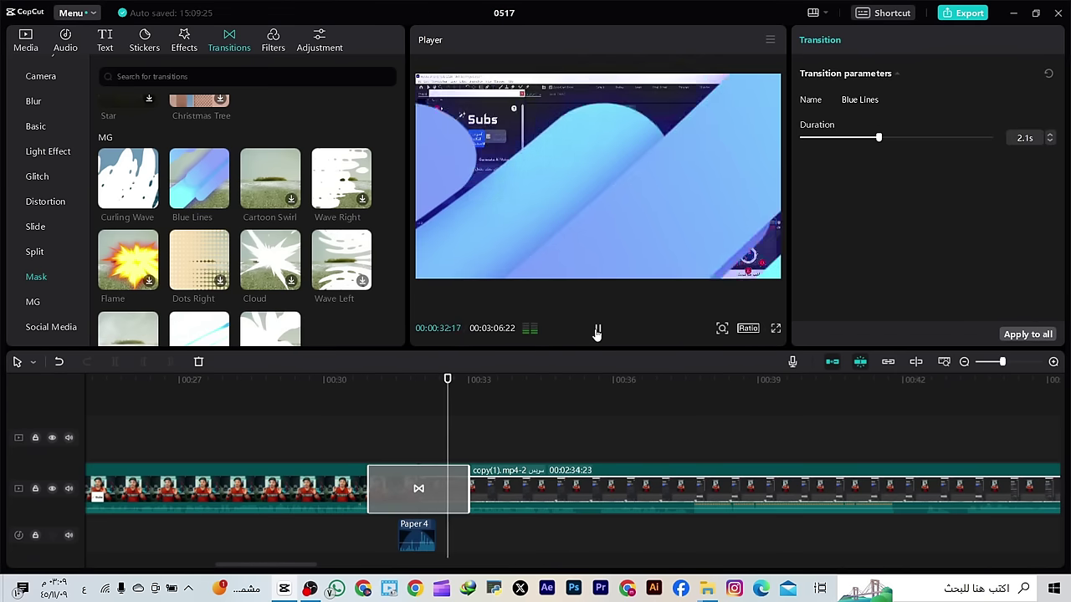
pyautogui.click(288, 194)
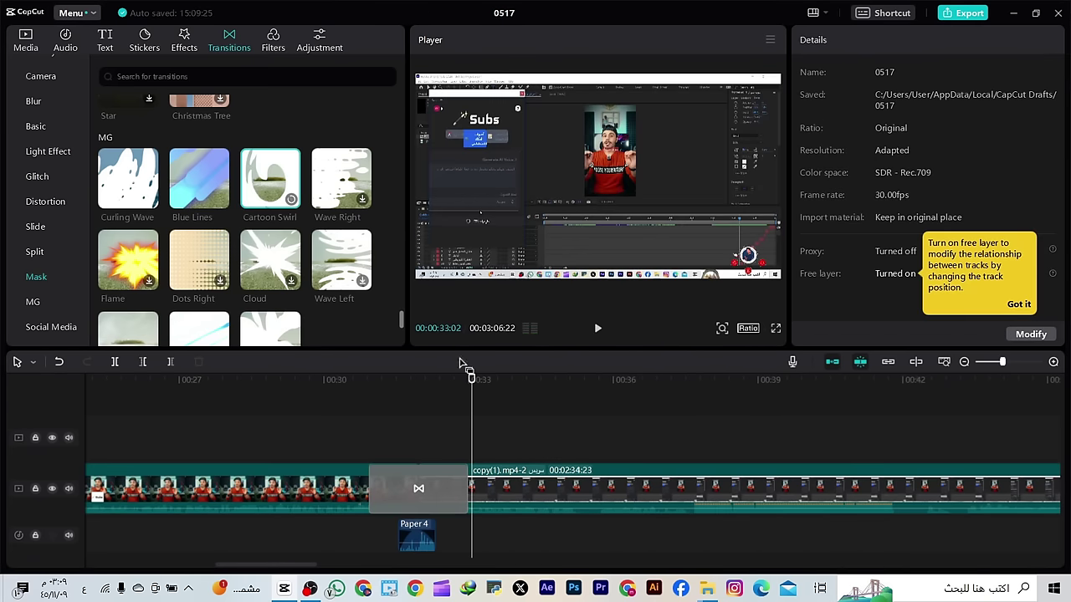
pyautogui.click(361, 384)
pyautogui.click(598, 328)
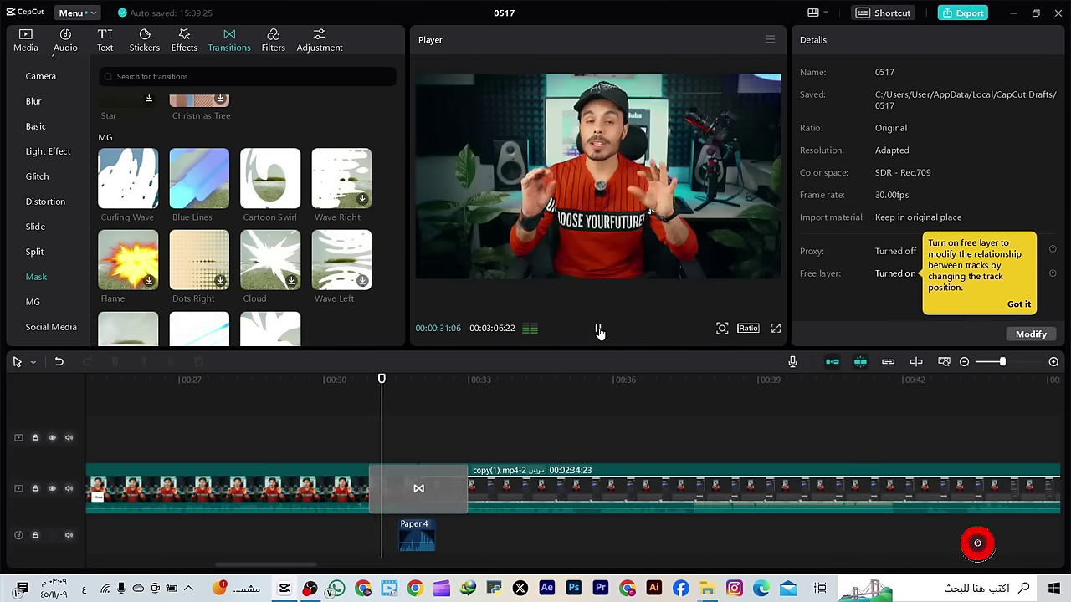
pyautogui.click(593, 330)
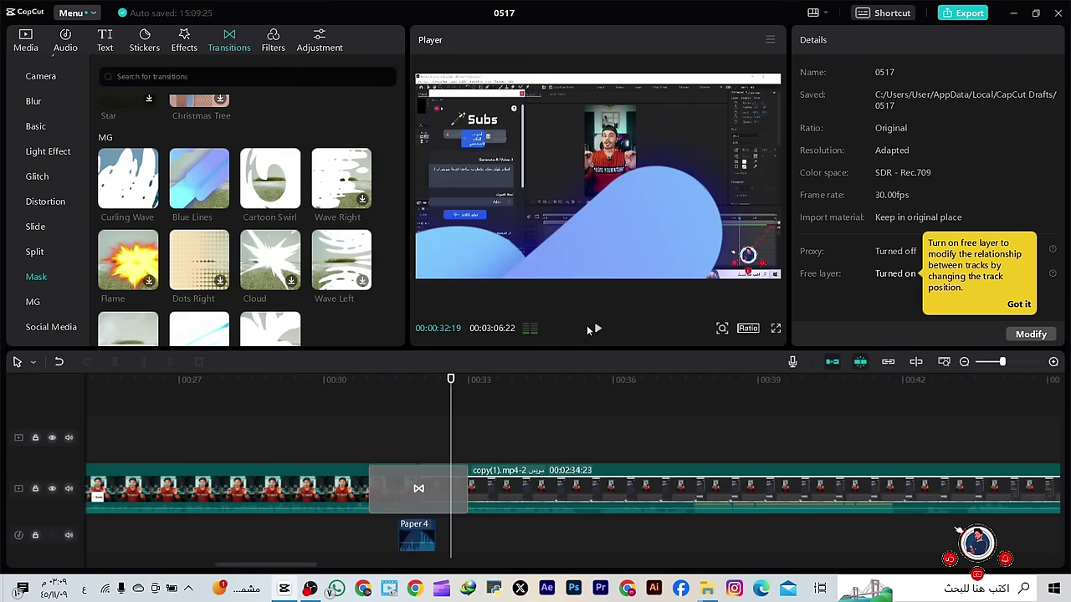
pyautogui.click(282, 177)
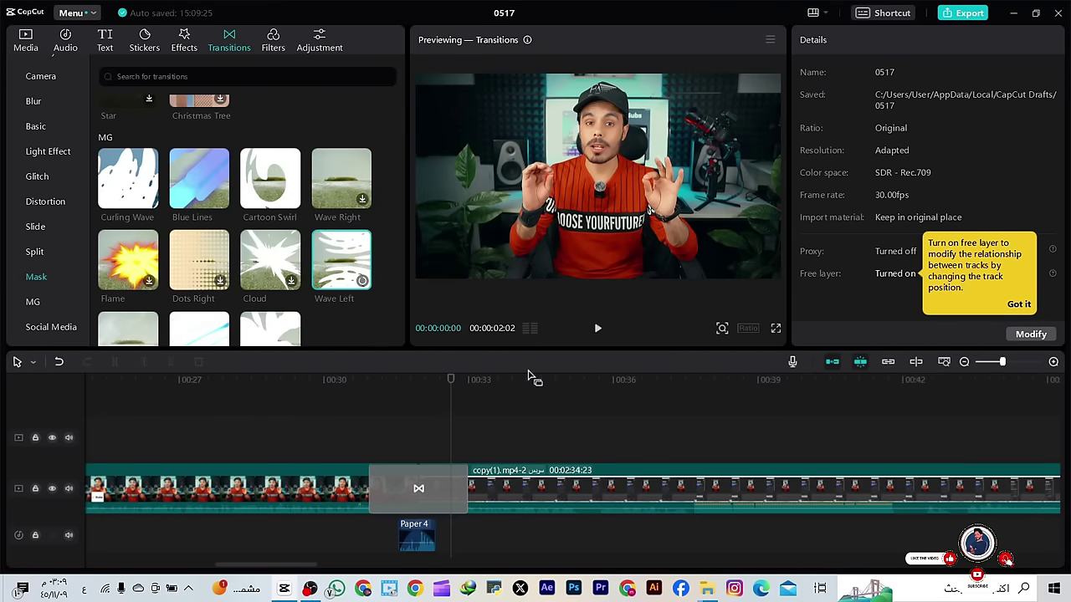
pyautogui.click(598, 330)
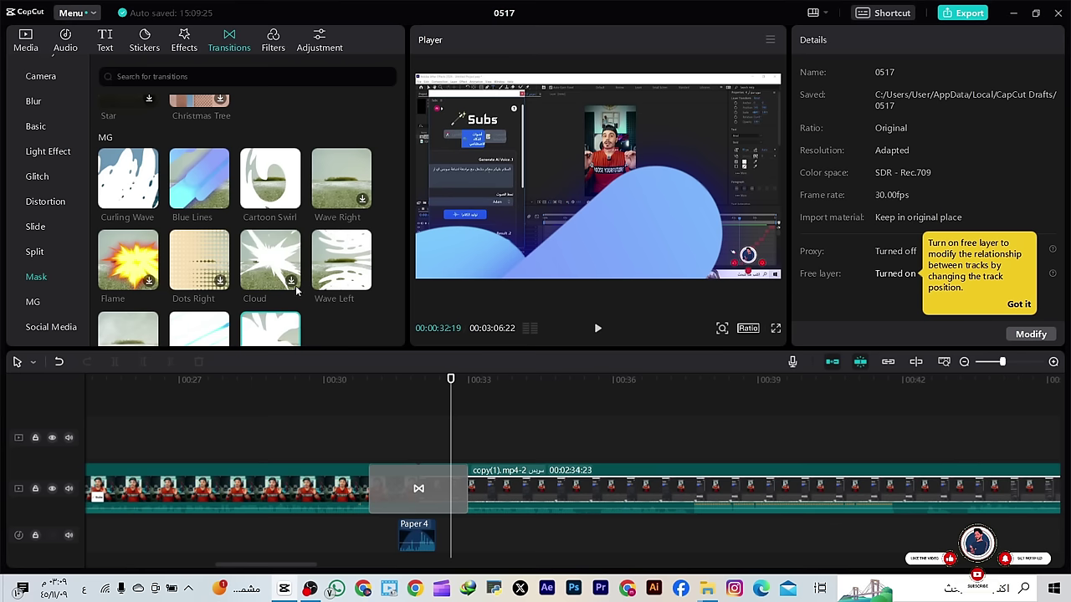
# Browse the MG transitions, then play through the cut from 00:31:02
pyautogui.scroll(-1, 282, 287)
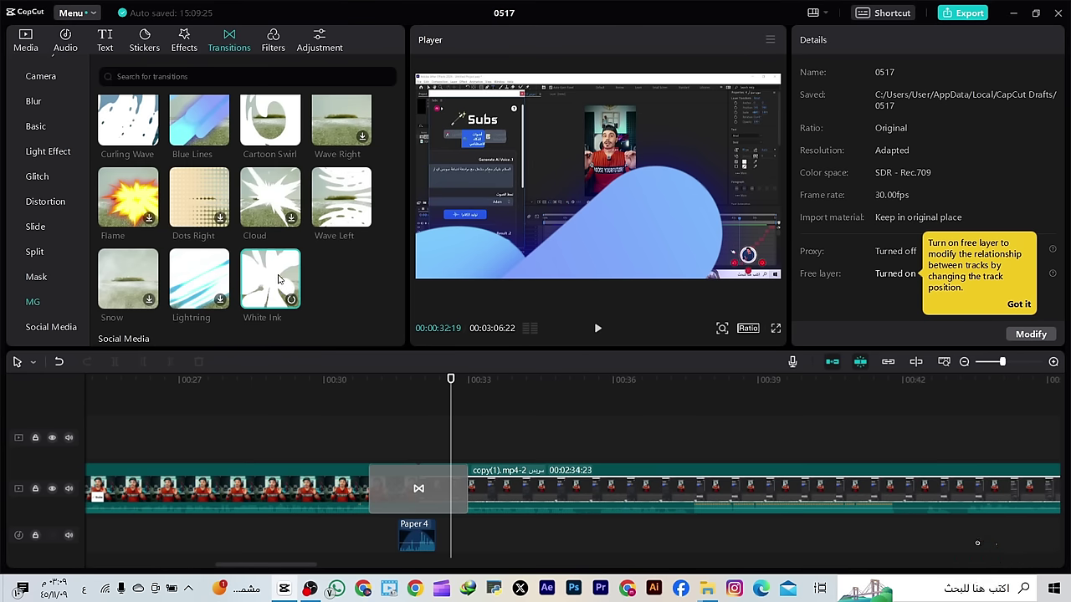
pyautogui.scroll(-2, 74, 290)
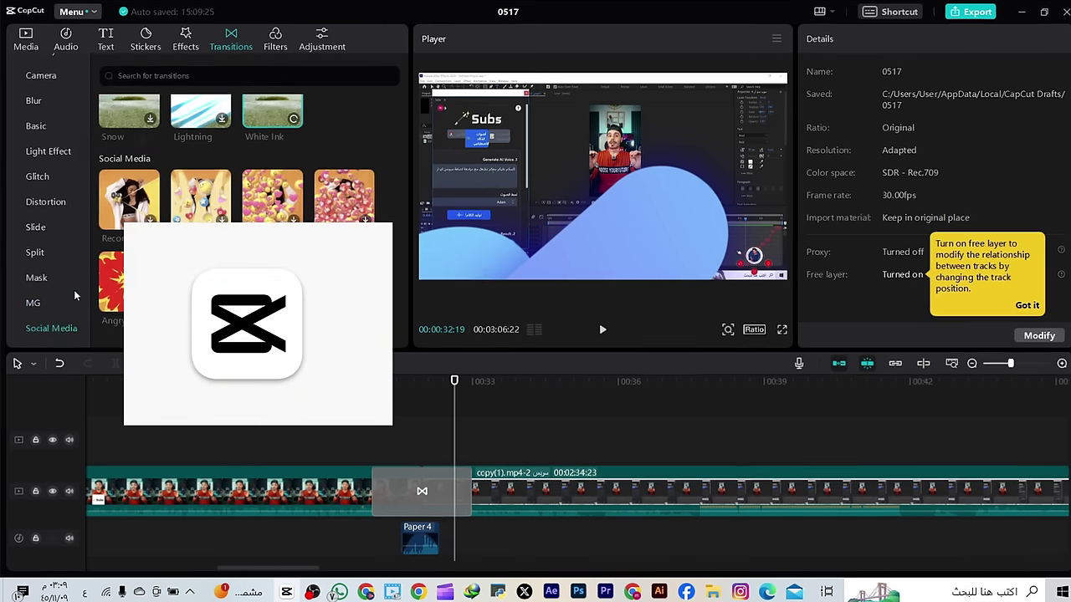
pyautogui.scroll(2, 418, 318)
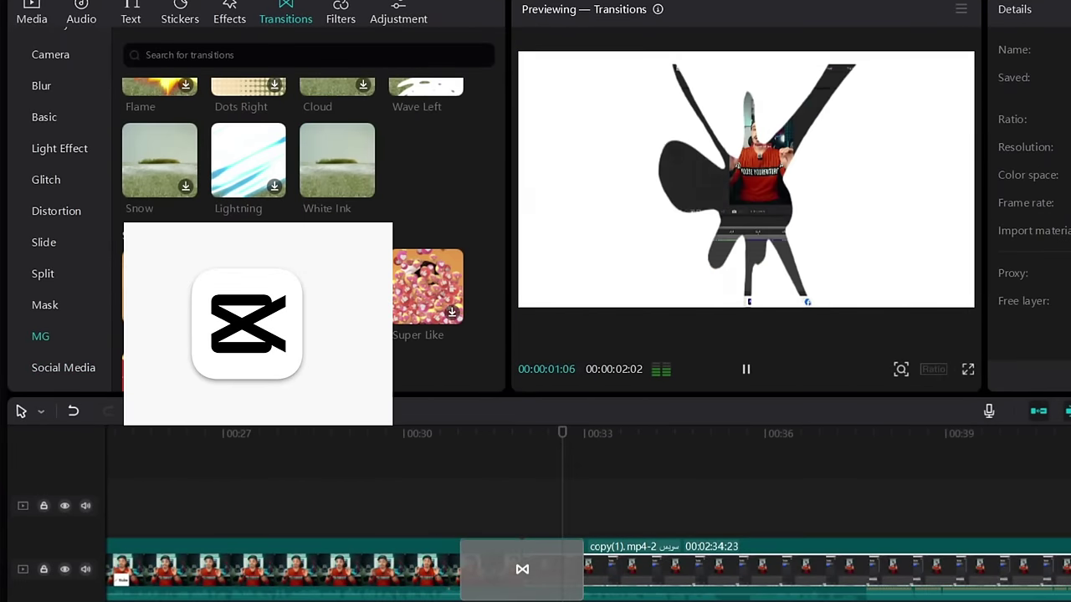
pyautogui.click(517, 467)
pyautogui.moveTo(560, 455); pyautogui.dragTo(468, 485)
pyautogui.click(747, 369)
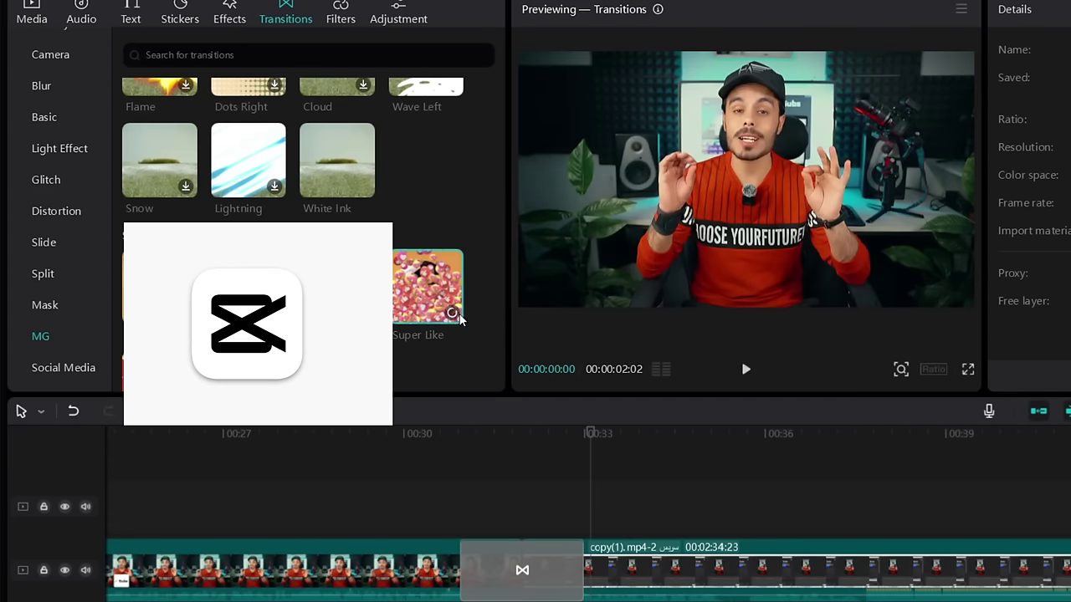
# Replay the transition from several earlier playhead positions, then preview Super Like
pyautogui.moveTo(591, 436); pyautogui.dragTo(524, 469)
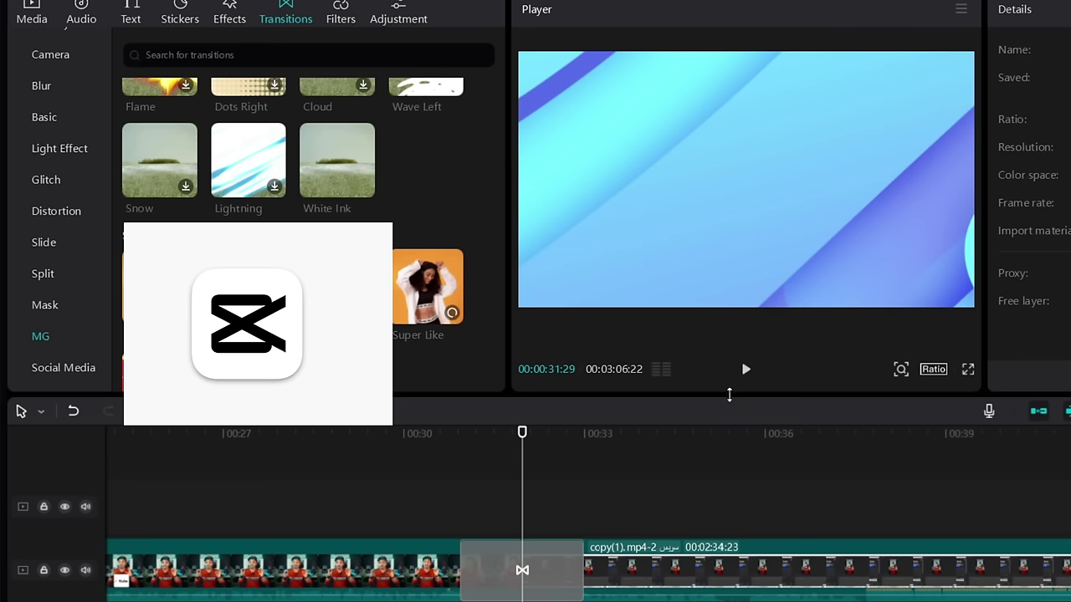
pyautogui.click(747, 369)
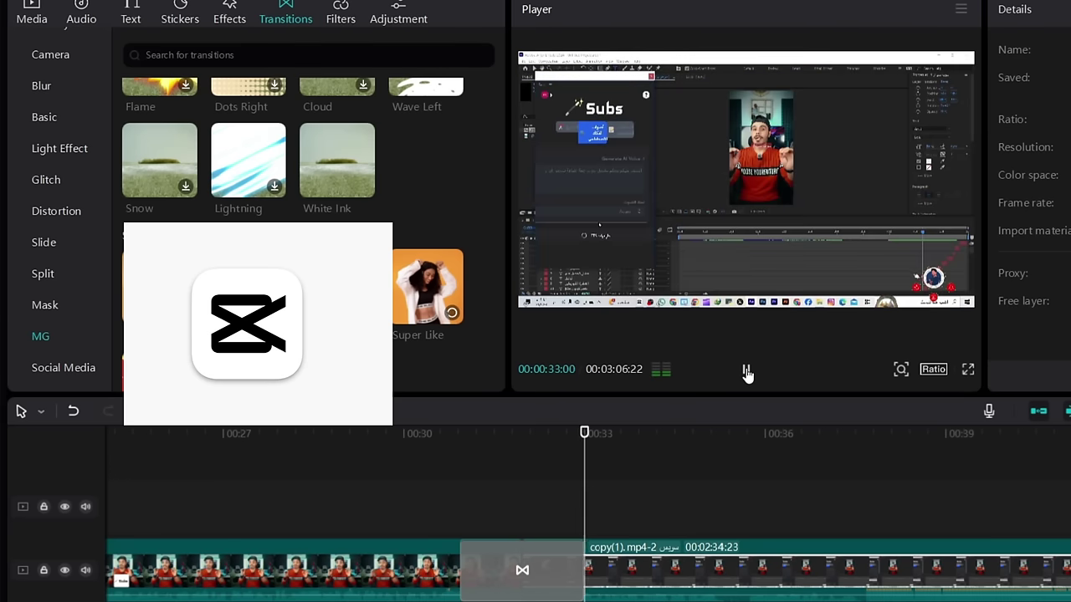
pyautogui.moveTo(590, 435); pyautogui.dragTo(510, 451)
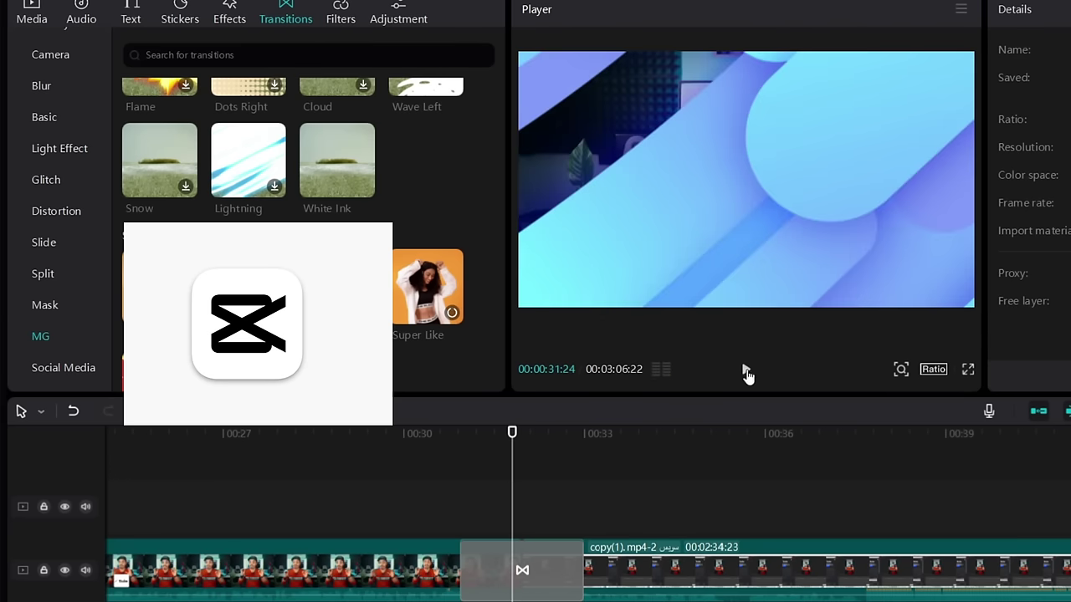
pyautogui.click(745, 371)
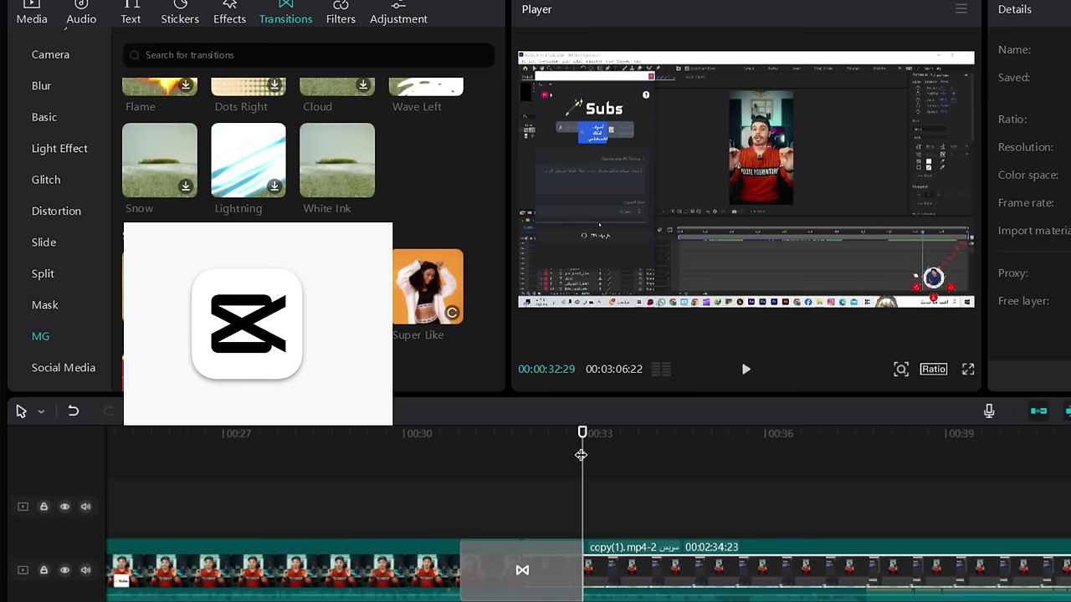
pyautogui.moveTo(581, 454); pyautogui.dragTo(452, 487)
pyautogui.click(747, 374)
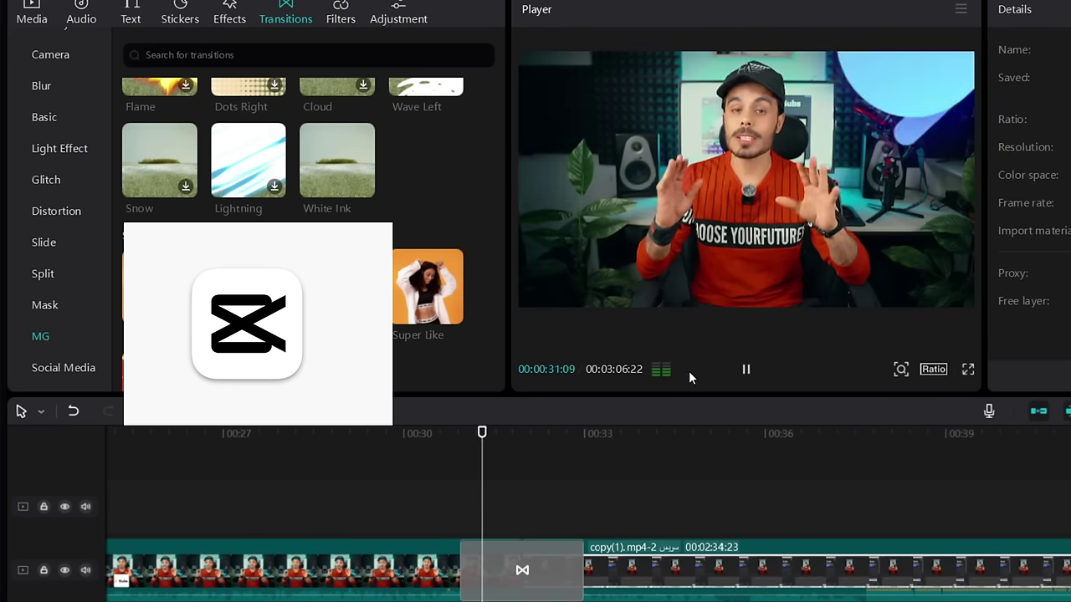
pyautogui.click(458, 284)
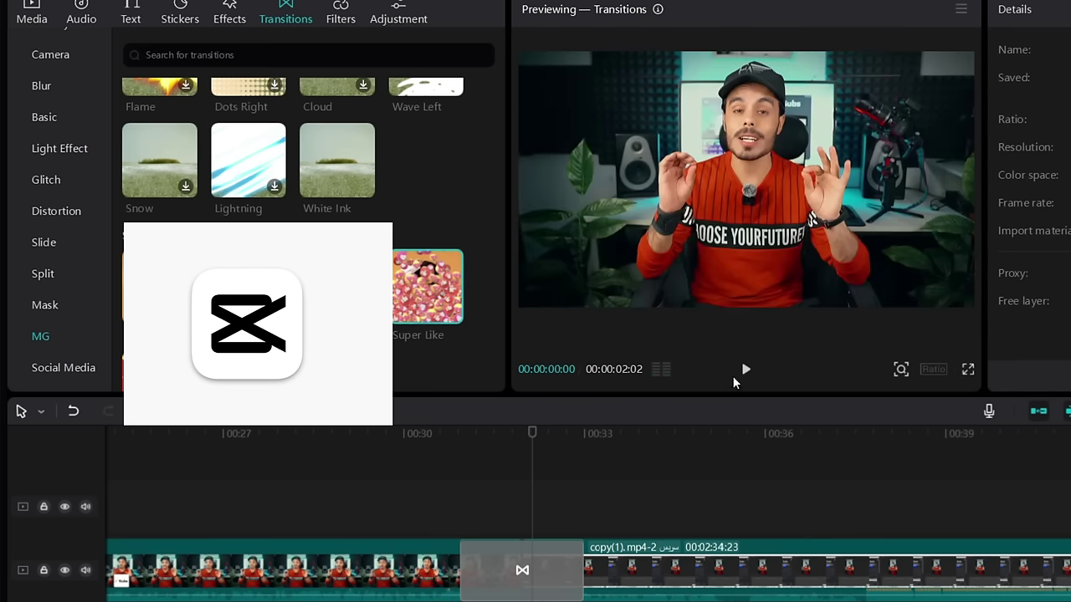
# Place Super Like on the clip cut and play the preview through it
pyautogui.click(516, 570)
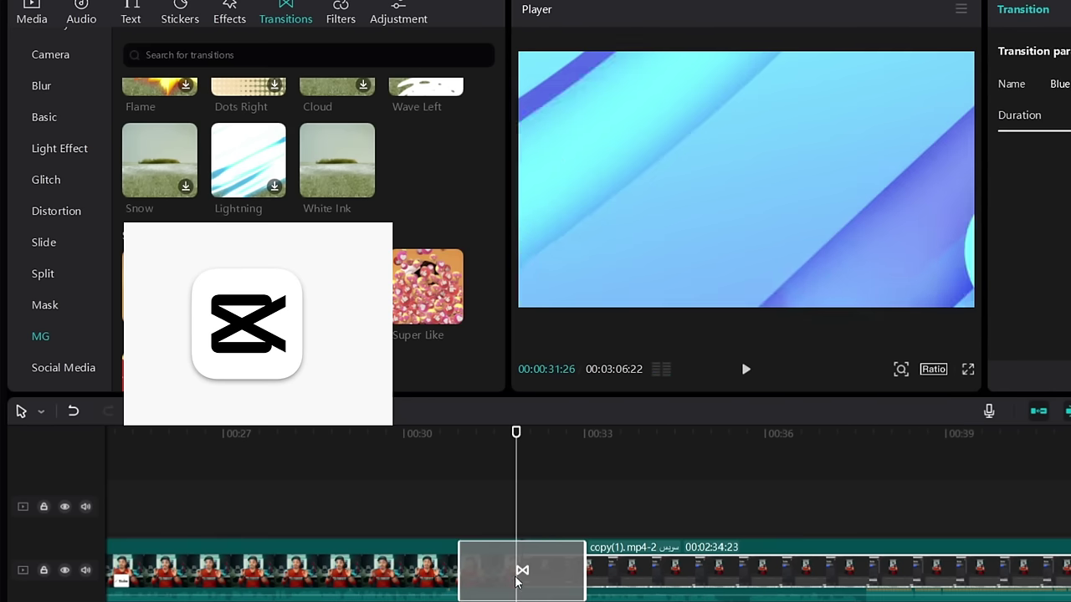
pyautogui.moveTo(426, 286); pyautogui.dragTo(507, 509)
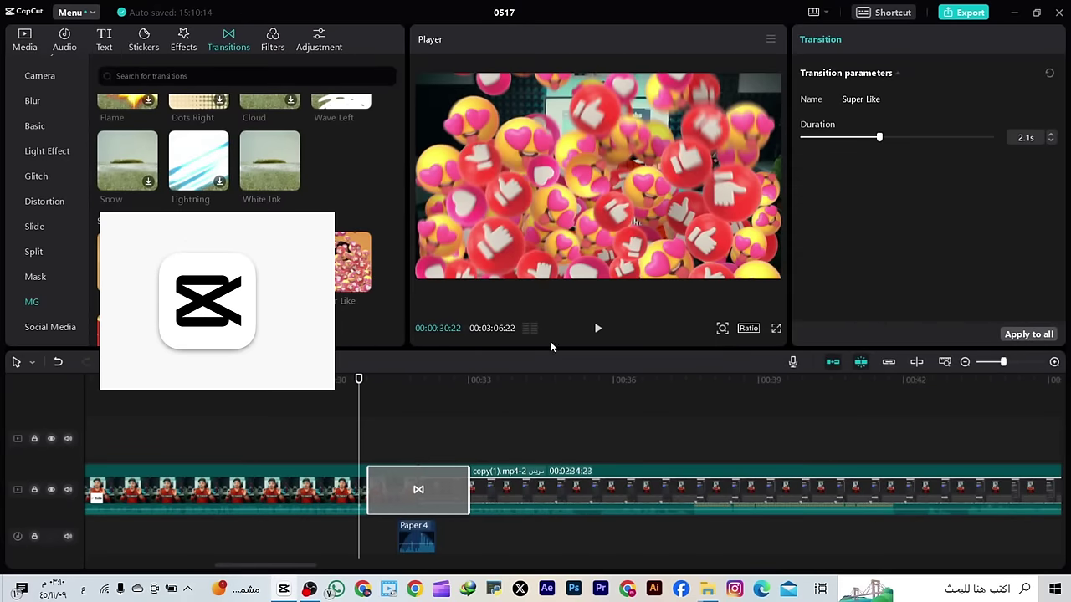
pyautogui.click(597, 328)
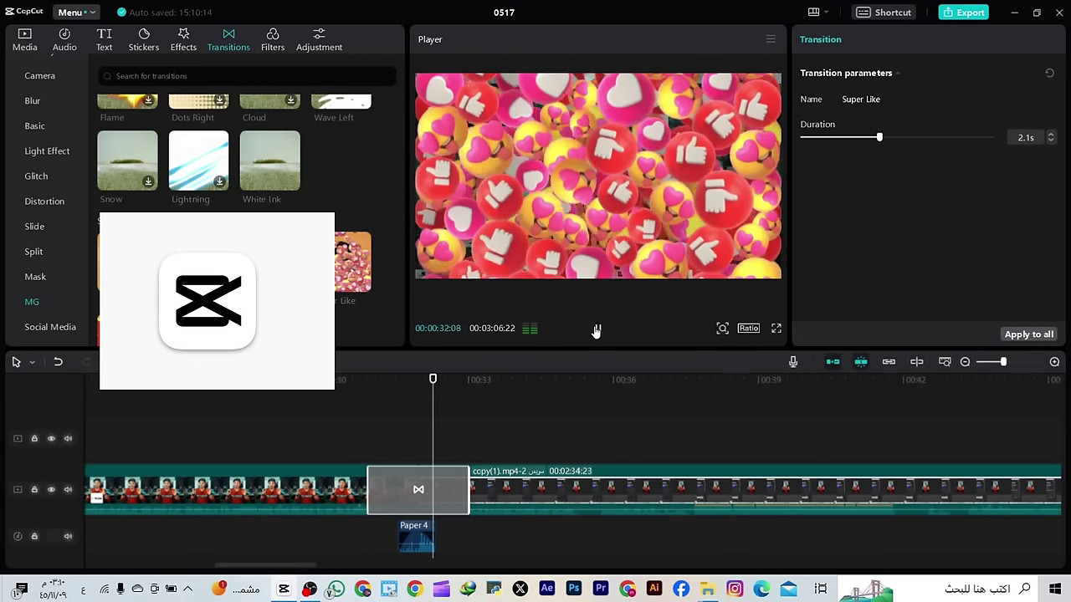
pyautogui.click(597, 328)
# Replace it with the Social Media Recorder transition and play it across the cut
pyautogui.click(50, 326)
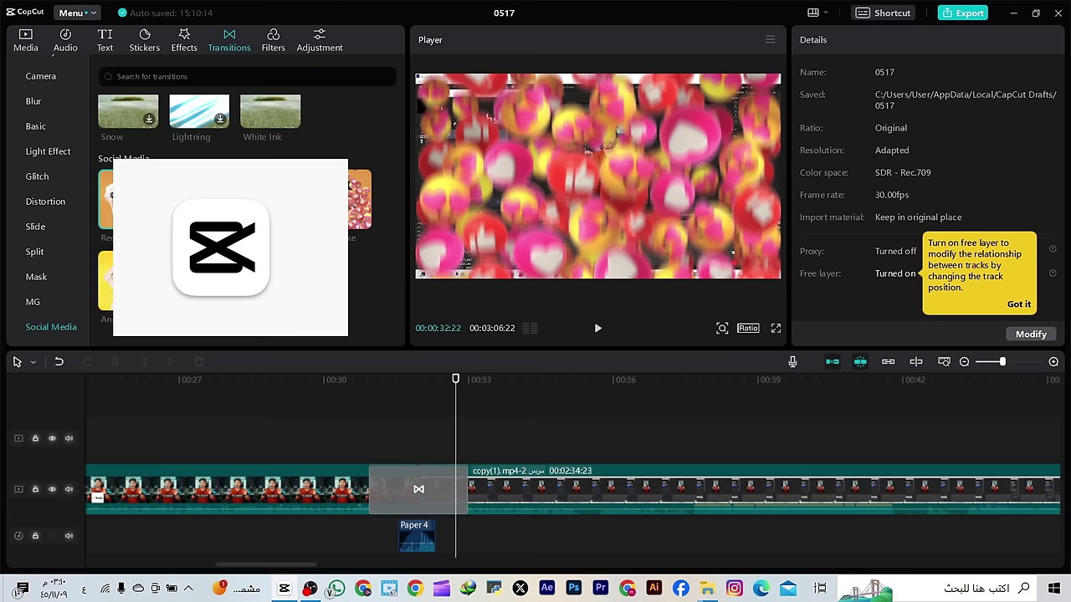
pyautogui.click(383, 477)
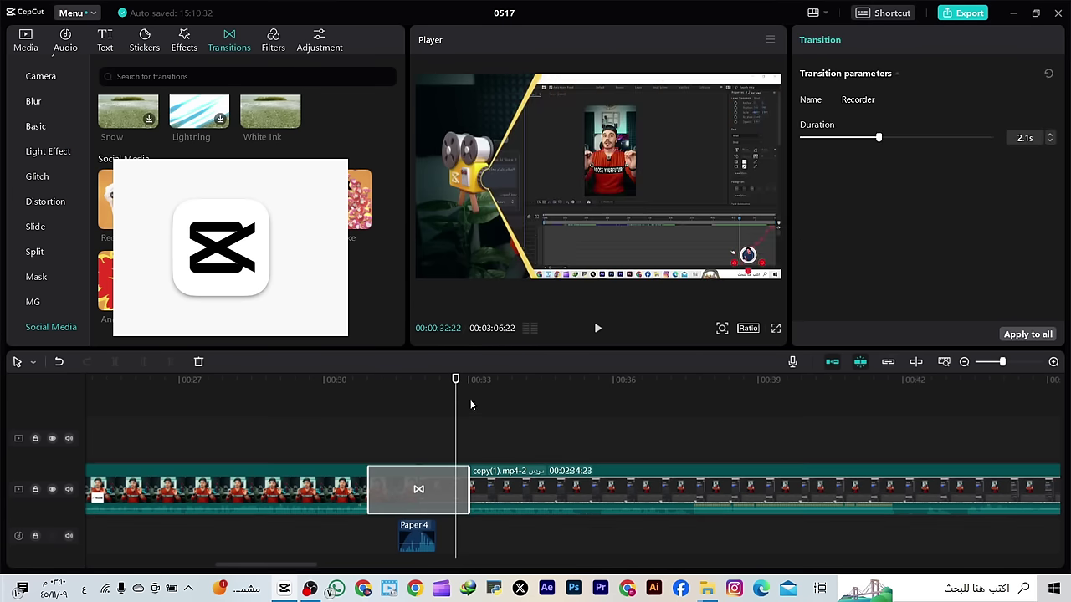
pyautogui.click(338, 461)
pyautogui.click(597, 328)
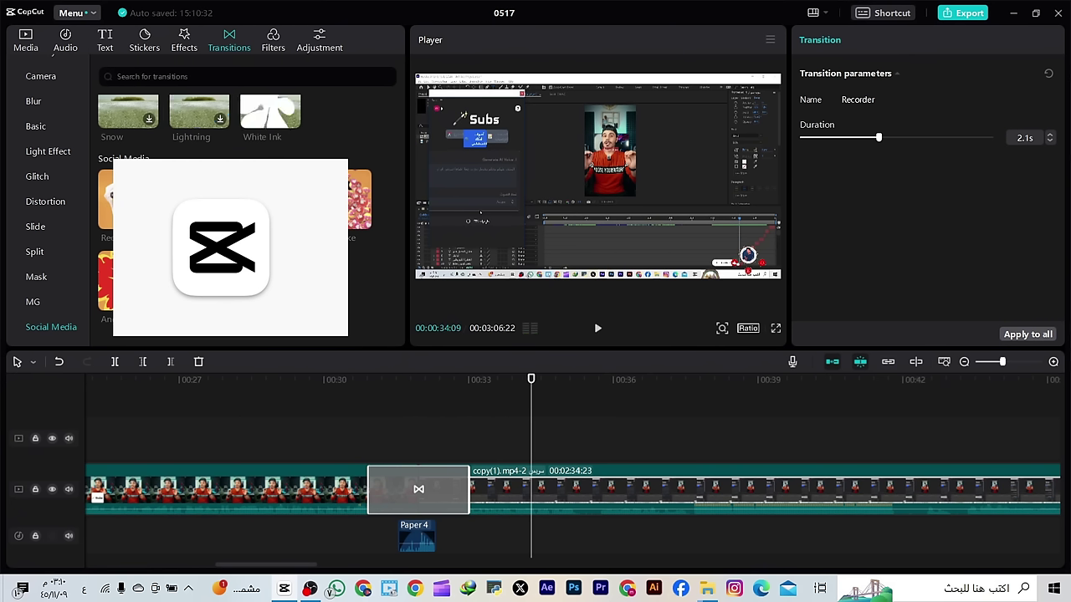
pyautogui.scroll(2, 51, 268)
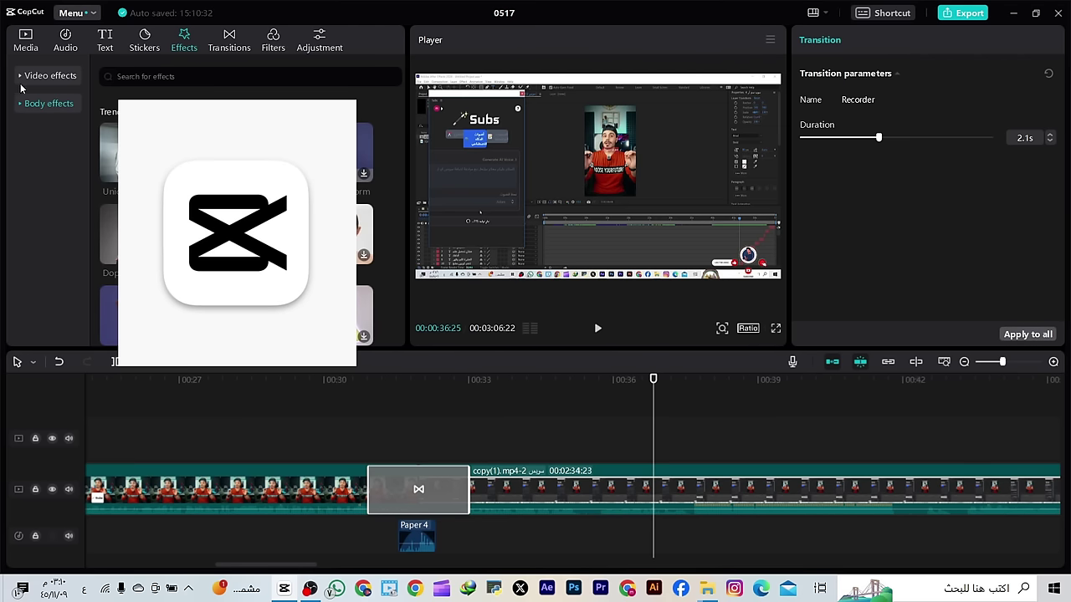
# Expand the video effect categories and align the upper overlay clip to start at 00:00
pyautogui.click(23, 79)
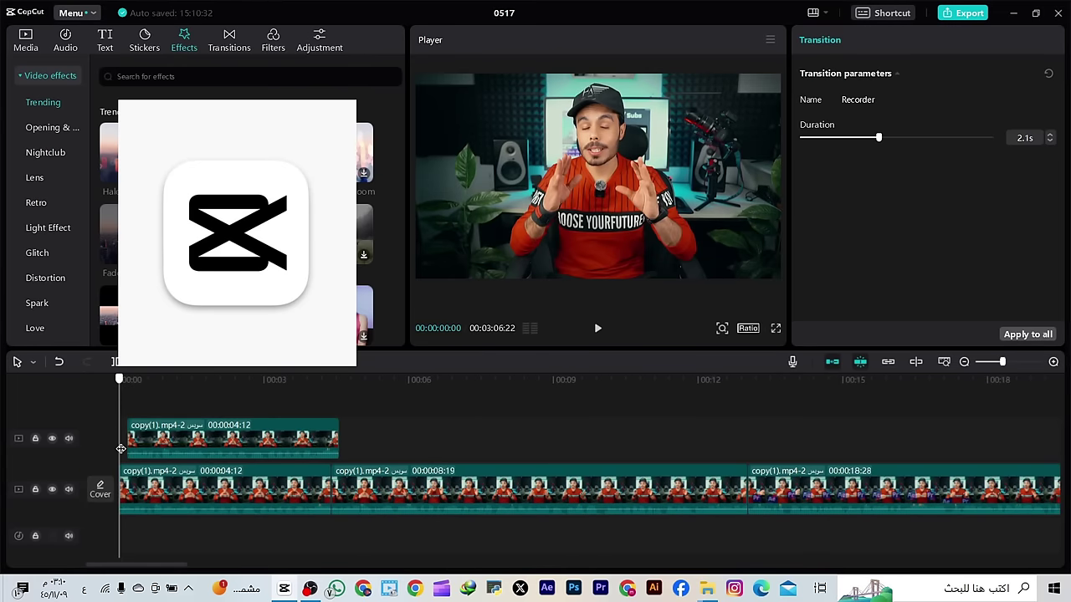
pyautogui.moveTo(204, 445); pyautogui.dragTo(196, 446)
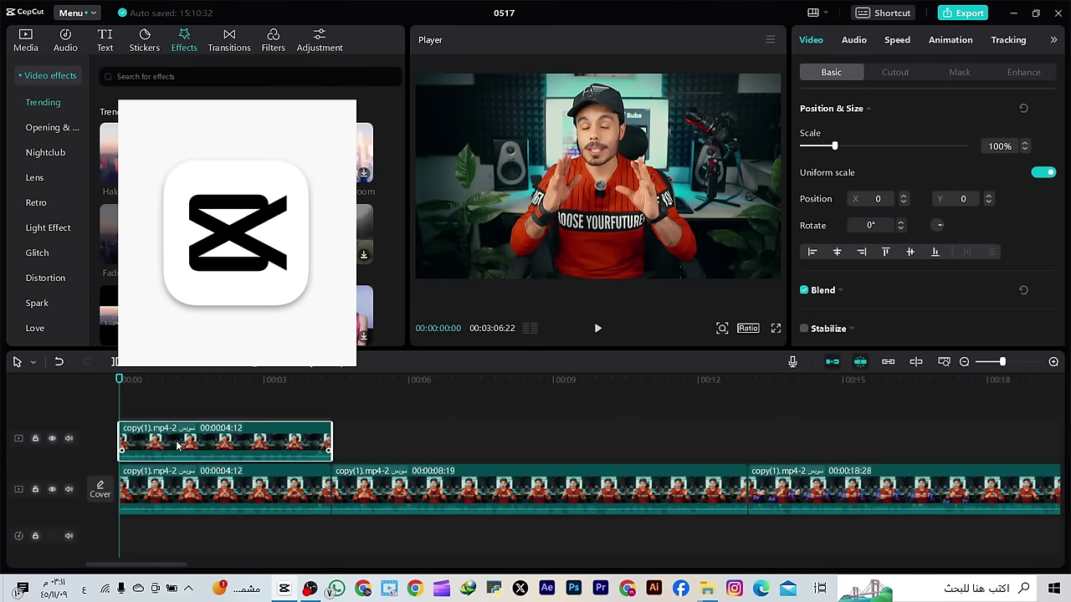
pyautogui.click(53, 488)
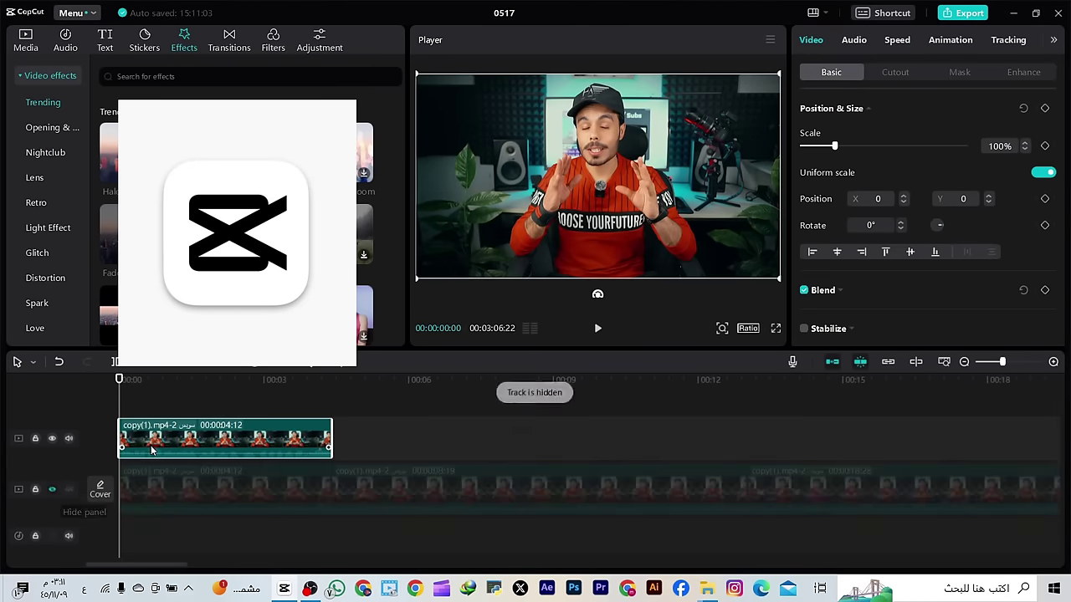
pyautogui.click(52, 490)
pyautogui.click(167, 490)
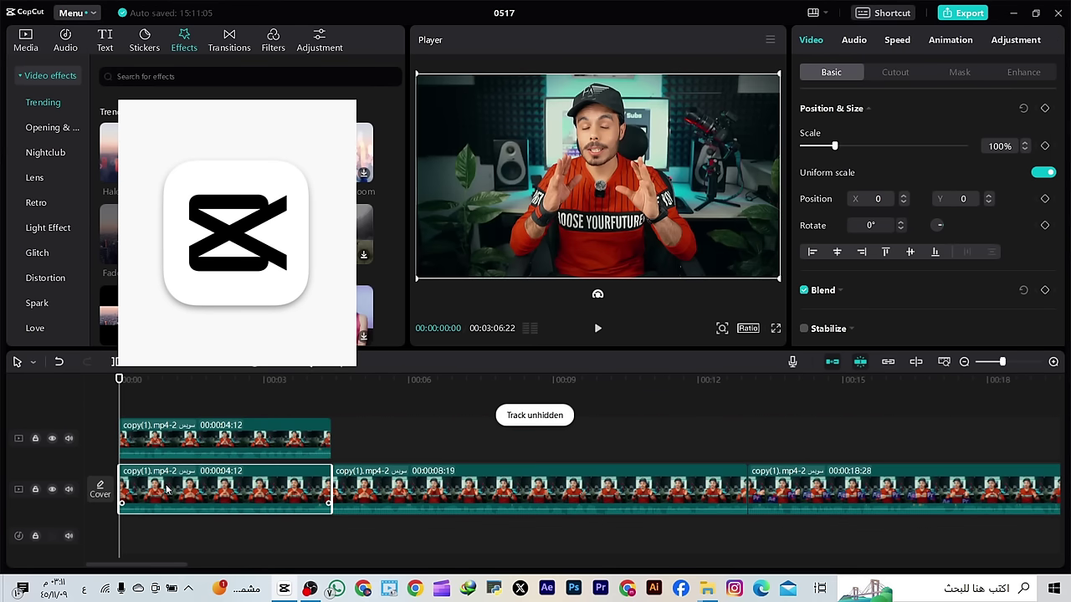
pyautogui.click(221, 438)
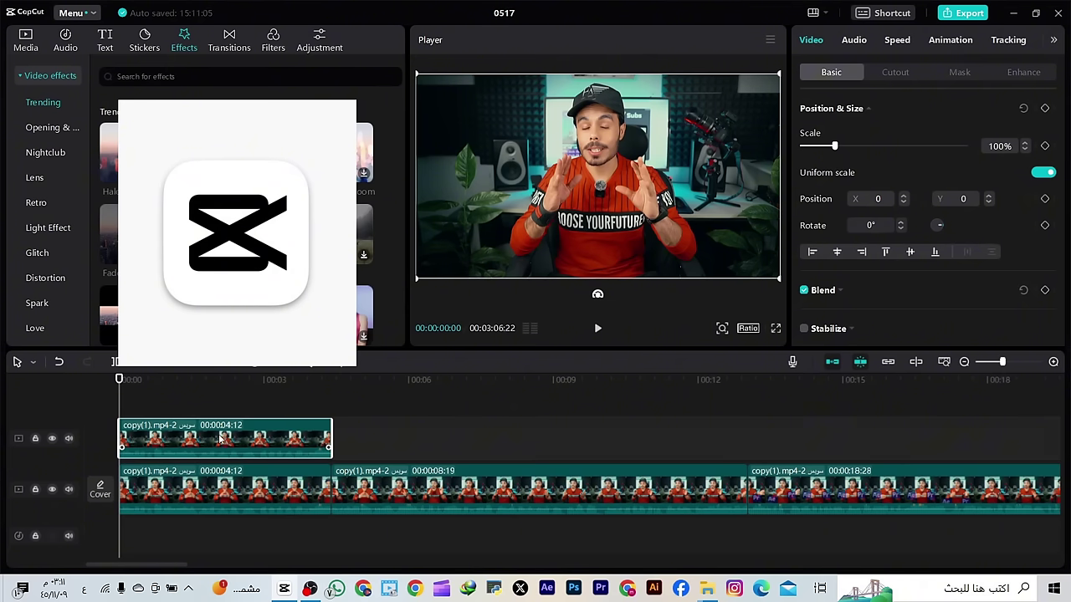
# Add Halo Blur, stretch it to match the upper clip, and lower its strength while previewing
pyautogui.click(128, 153)
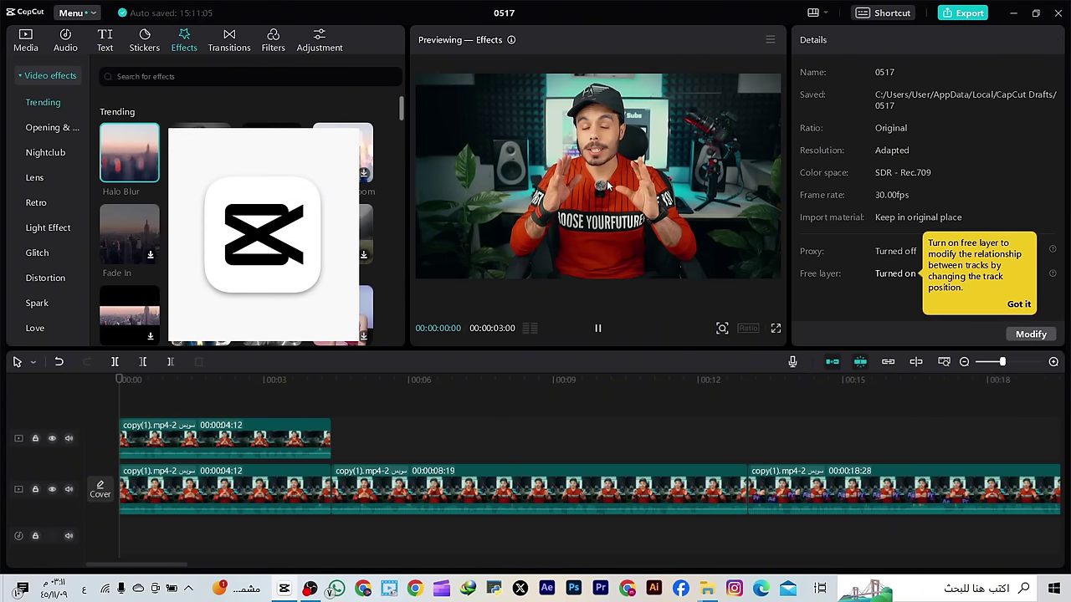
pyautogui.moveTo(119, 173); pyautogui.dragTo(109, 477)
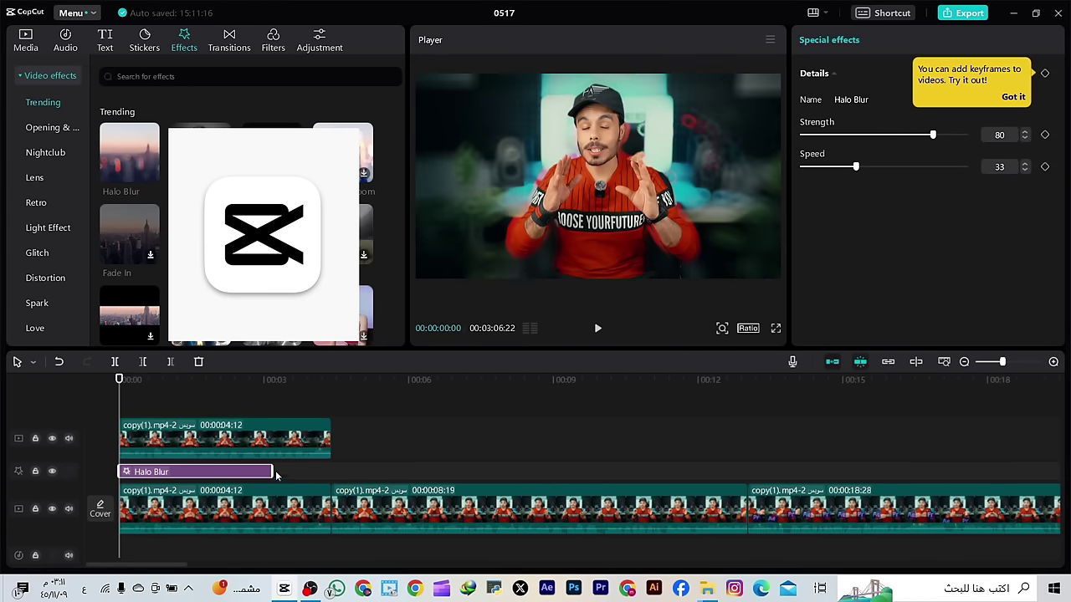
pyautogui.moveTo(272, 471); pyautogui.dragTo(332, 471)
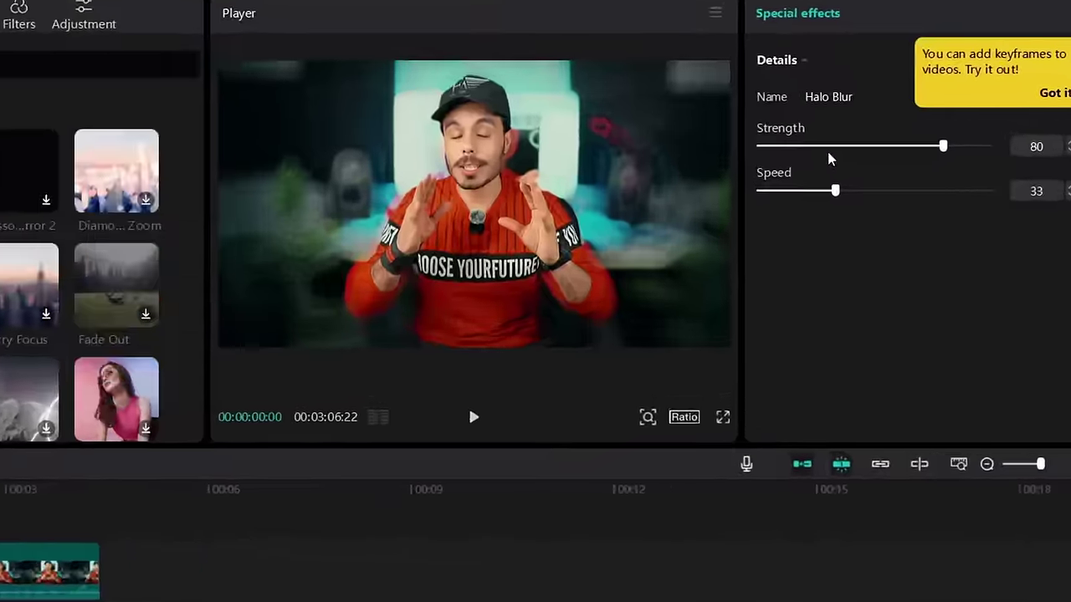
pyautogui.click(828, 150)
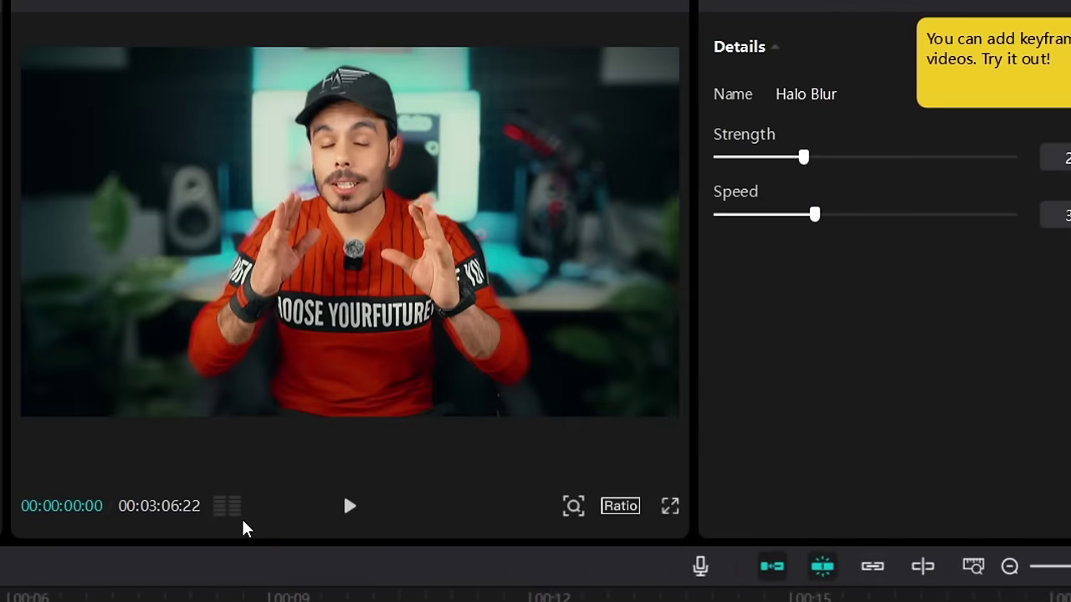
pyautogui.click(351, 509)
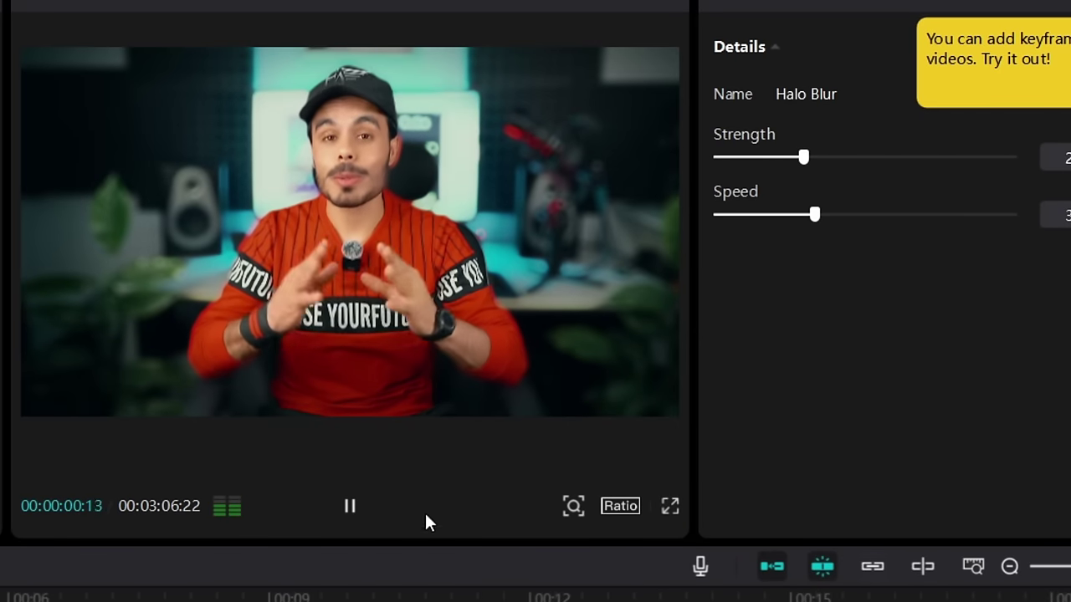
pyautogui.click(763, 159)
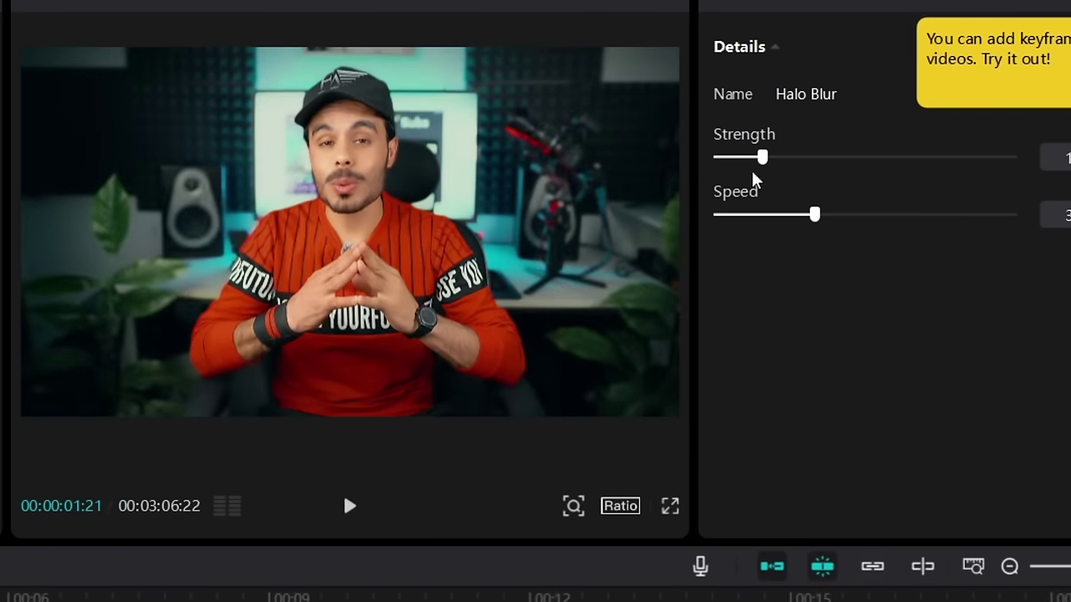
pyautogui.click(352, 507)
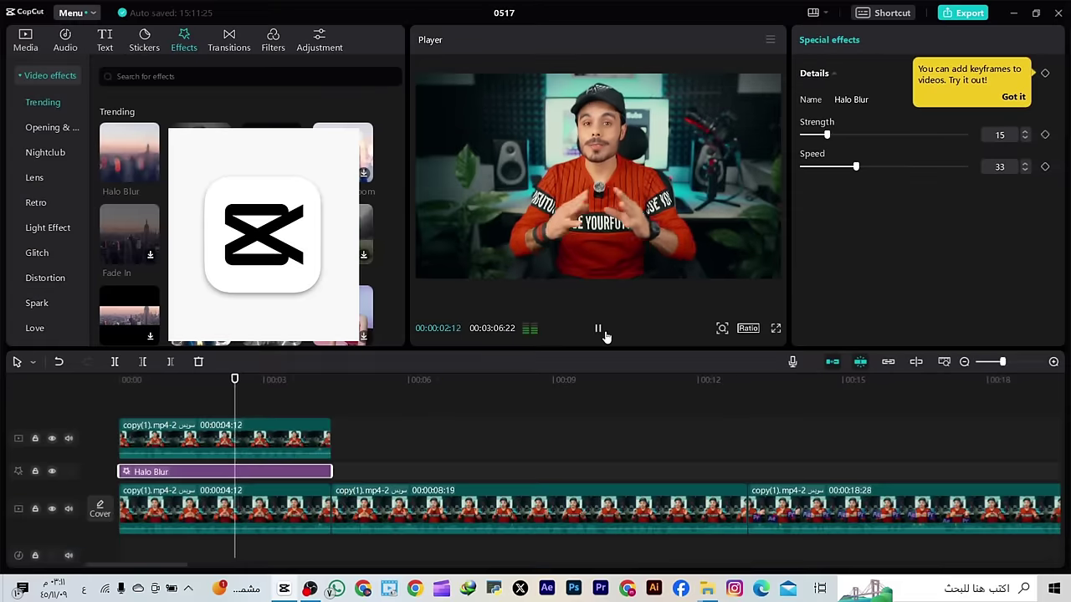
pyautogui.click(604, 332)
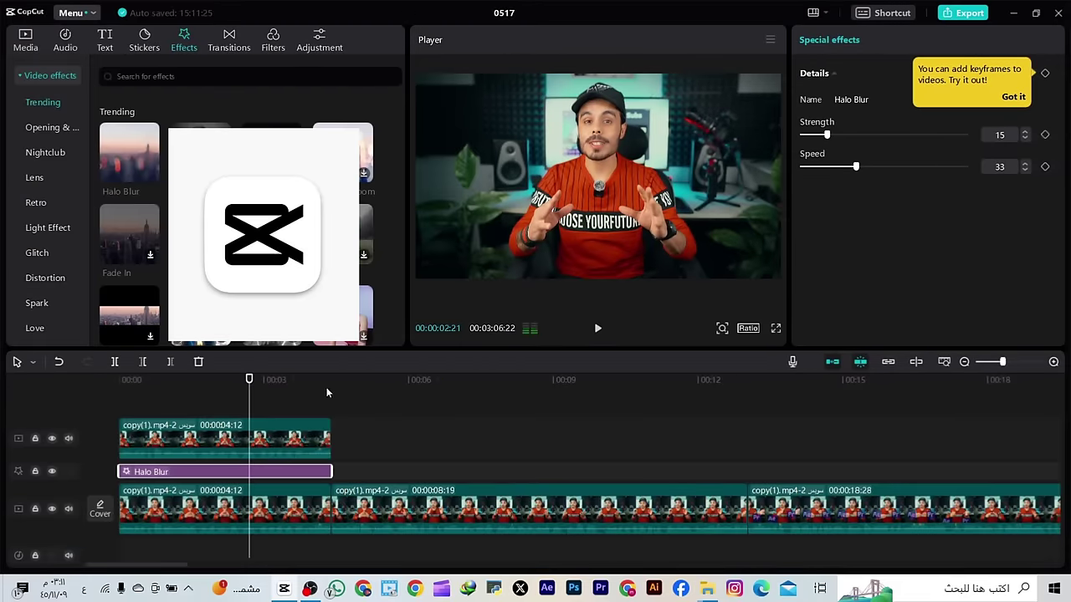
# Compare Halo Blur at strengths 35, 48 and about 59, then delete it
pyautogui.click(52, 472)
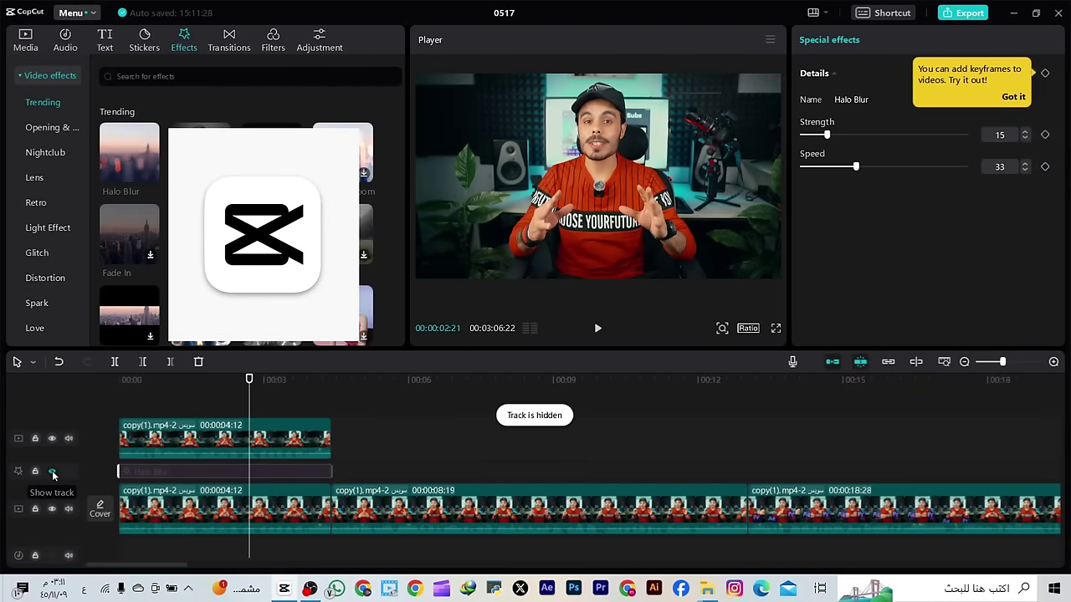
pyautogui.click(52, 472)
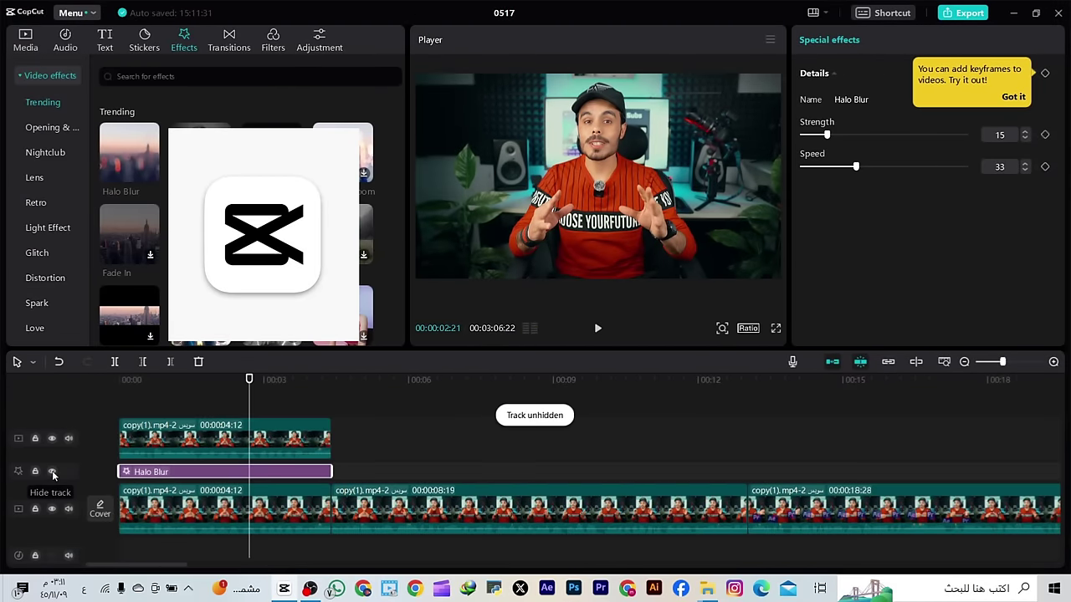
pyautogui.moveTo(826, 135); pyautogui.dragTo(858, 135)
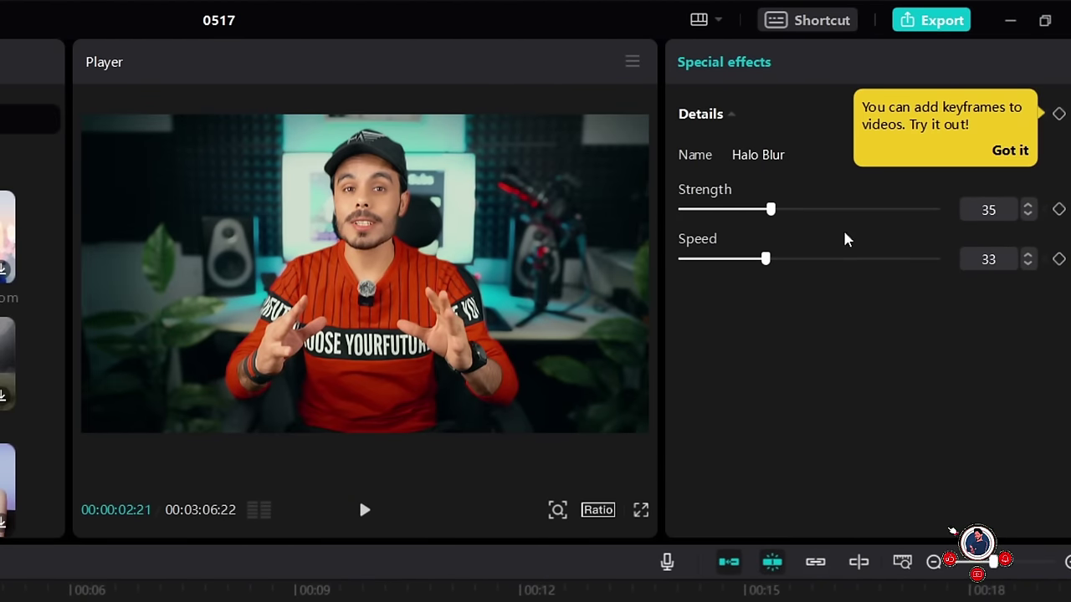
pyautogui.click(804, 210)
pyautogui.moveTo(804, 210); pyautogui.dragTo(833, 210)
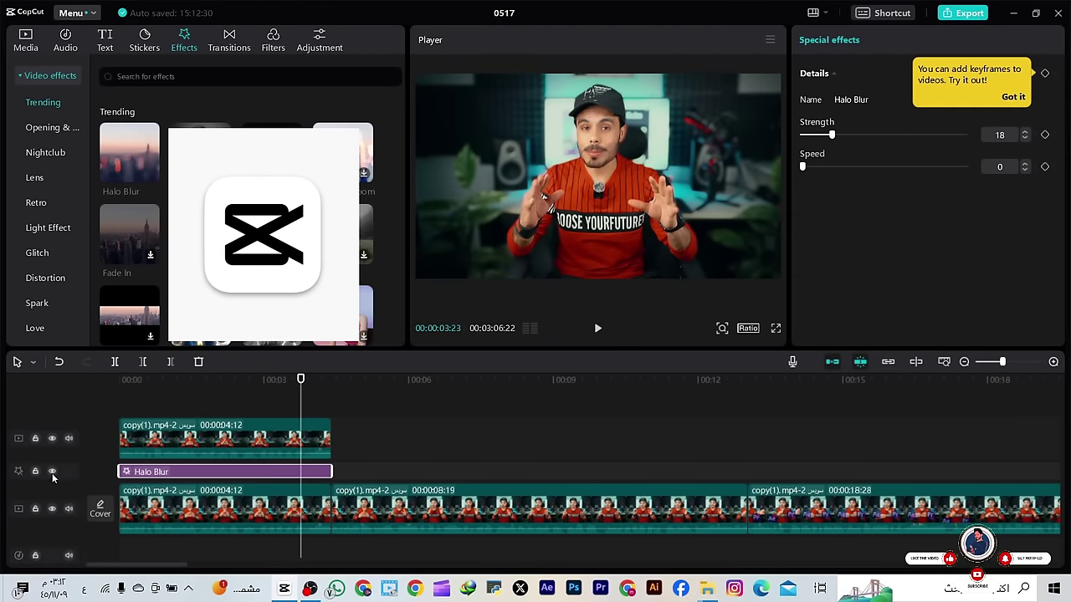
pyautogui.click(52, 472)
pyautogui.click(52, 472)
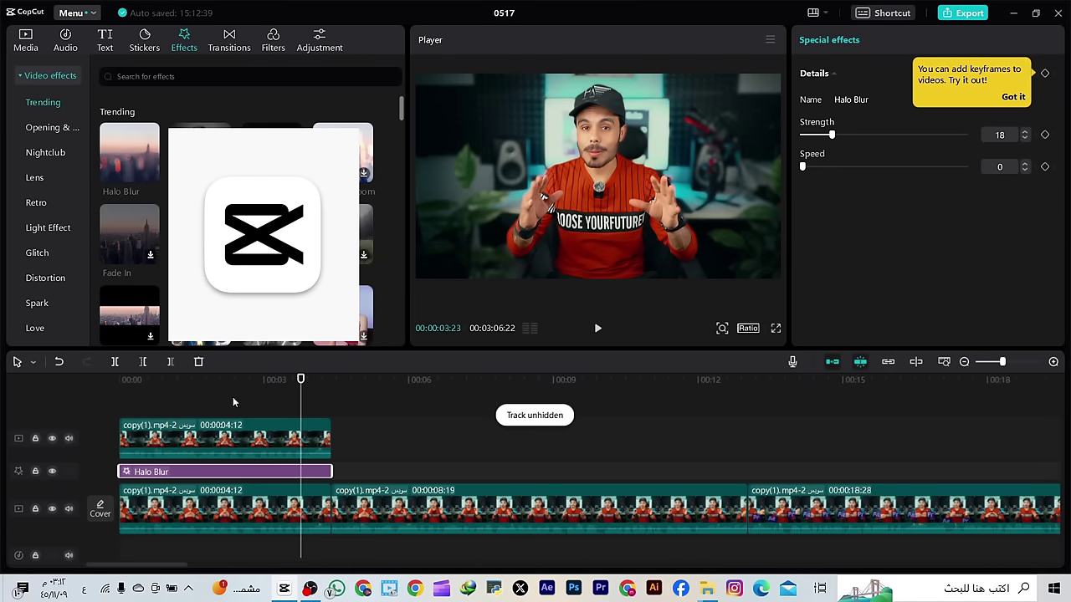
pyautogui.moveTo(297, 396); pyautogui.dragTo(150, 396)
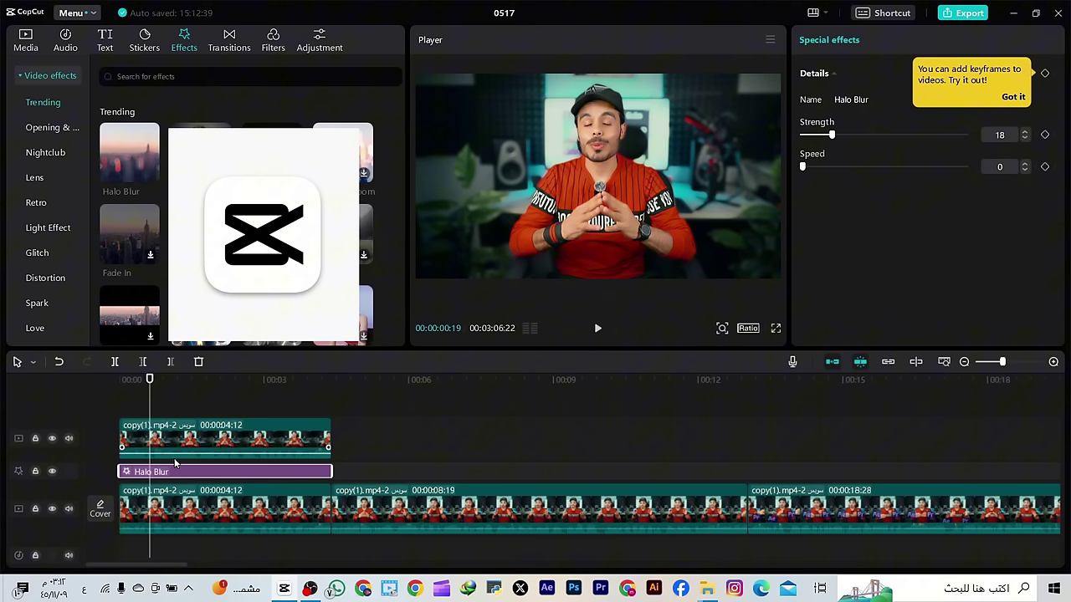
pyautogui.press('Delete')
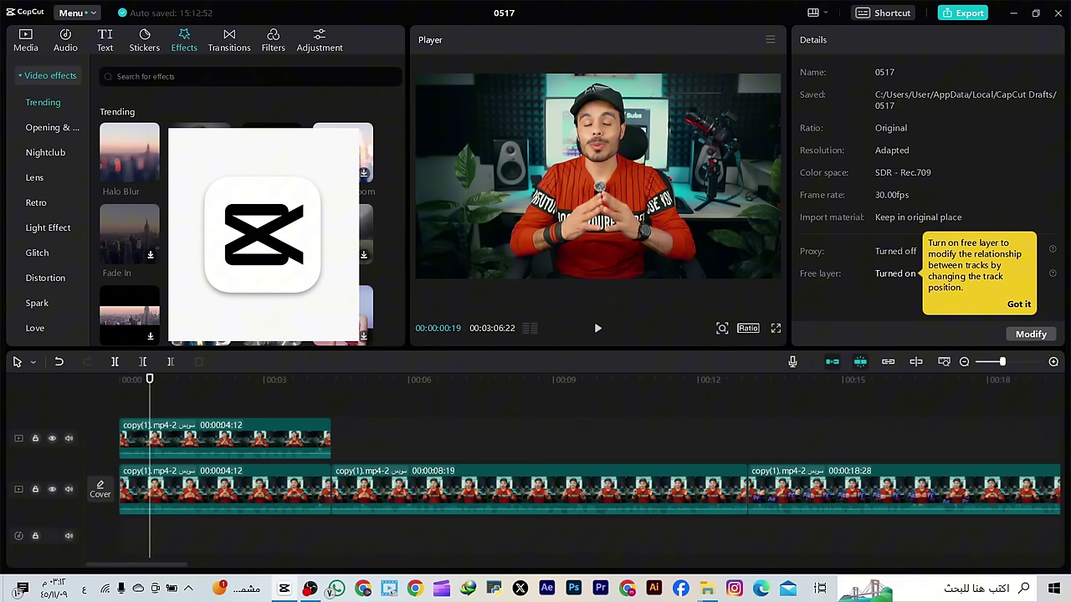
# Add Leak 1 over the clips, extend it past the upper clip, and set Atmosphere 23, Speed 22
pyautogui.moveTo(199, 153); pyautogui.dragTo(121, 411)
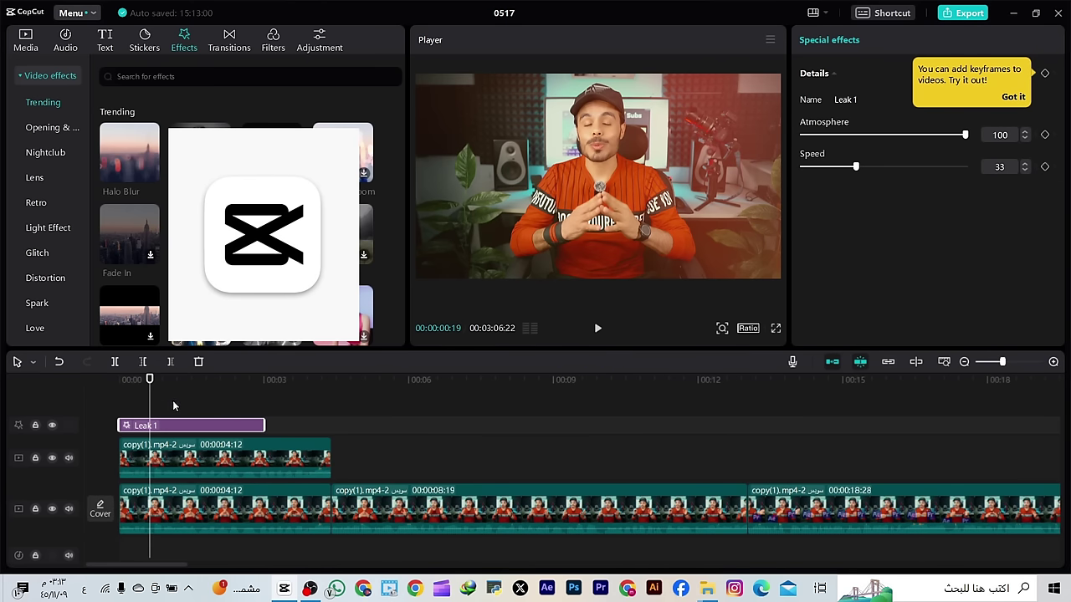
pyautogui.click(597, 328)
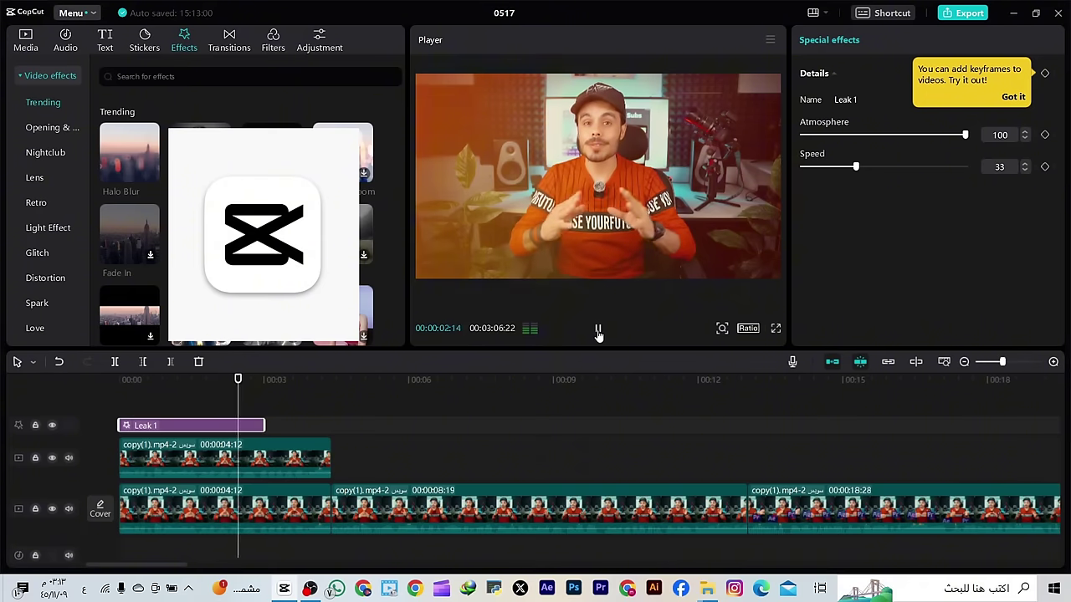
pyautogui.click(598, 330)
pyautogui.moveTo(266, 424); pyautogui.dragTo(378, 423)
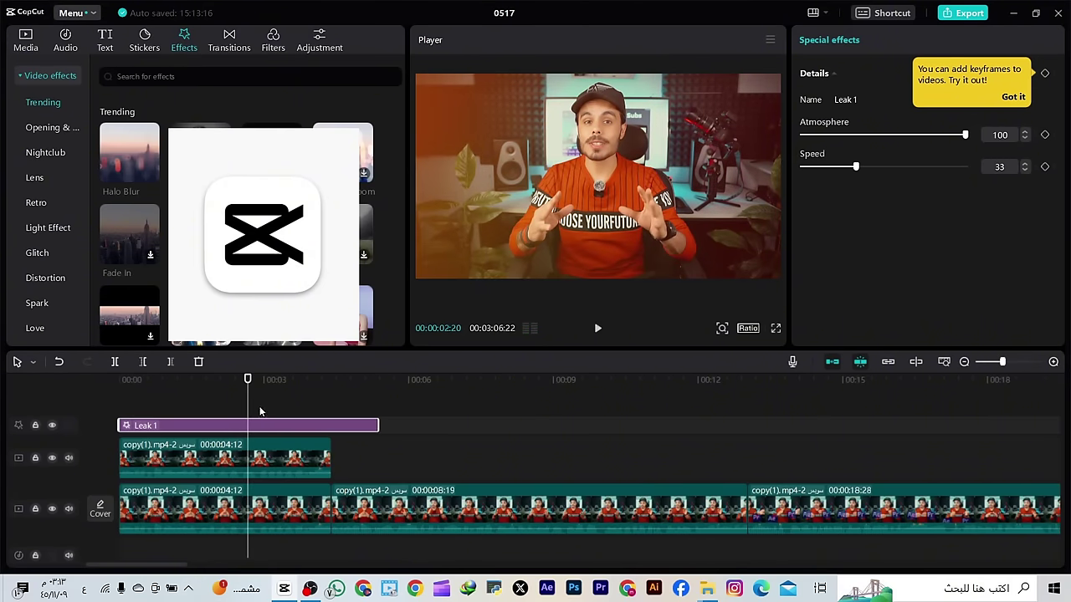
pyautogui.click(250, 407)
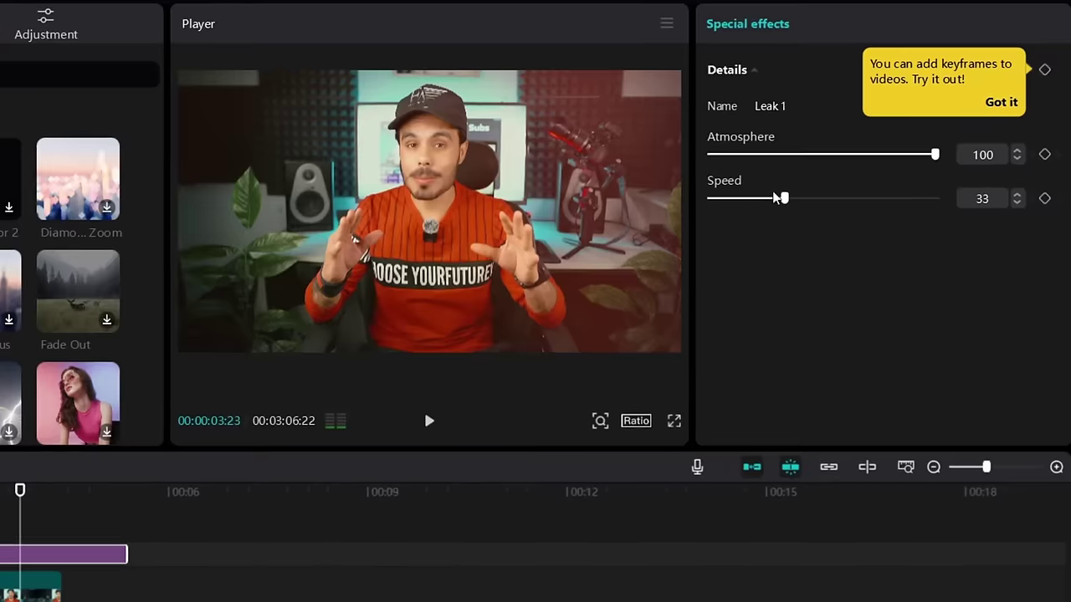
pyautogui.click(850, 139)
pyautogui.moveTo(753, 163); pyautogui.dragTo(735, 167)
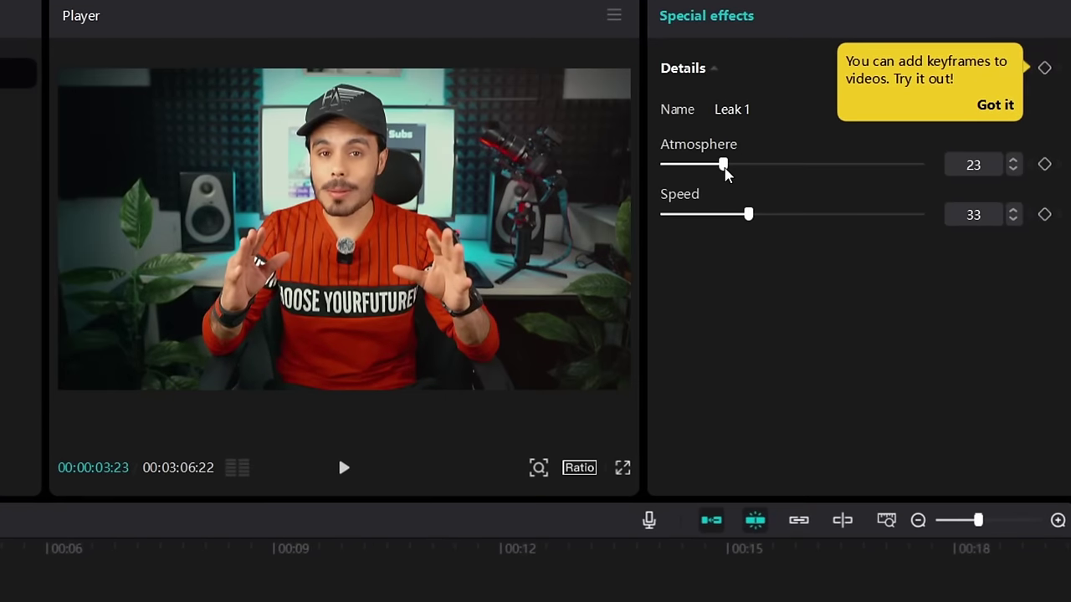
pyautogui.moveTo(759, 209); pyautogui.dragTo(731, 209)
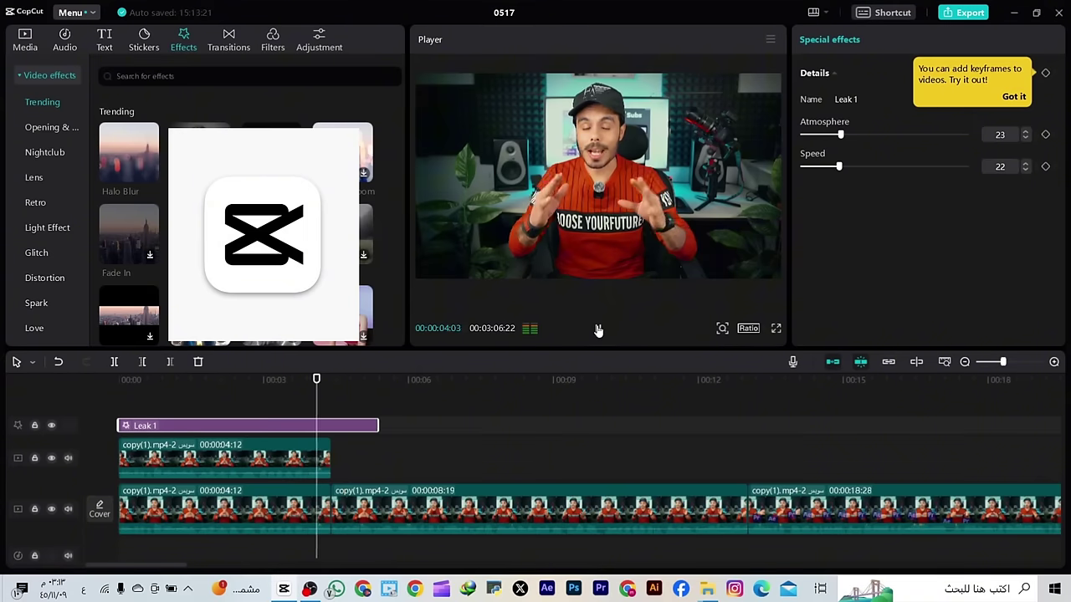
# Delete Leak 1 and place the Lightning Crack effect at about 3 seconds
pyautogui.click(87, 548)
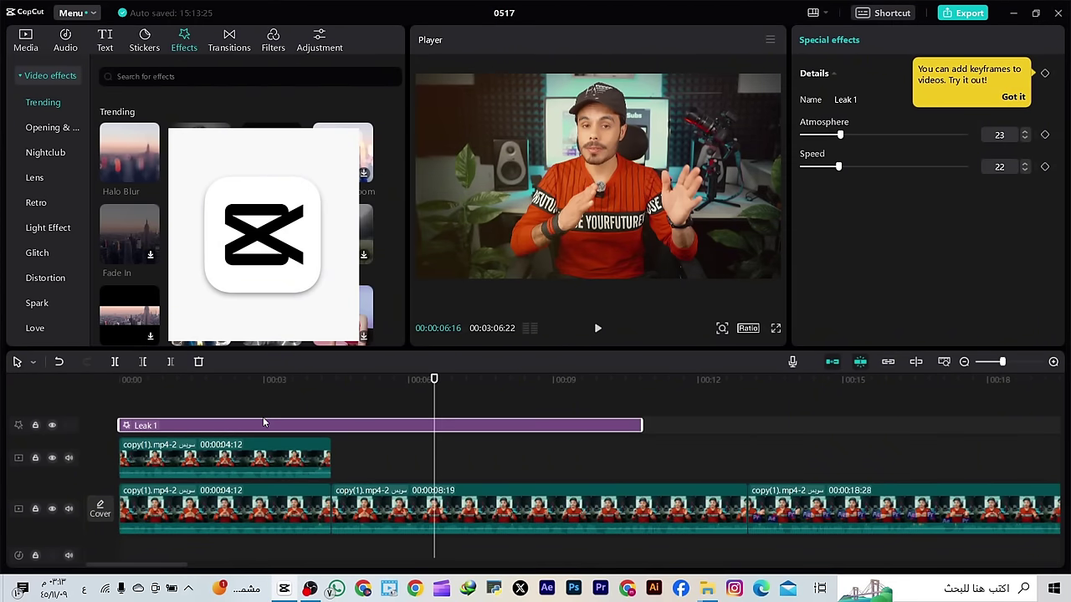
pyautogui.rightClick(264, 427)
pyautogui.click(282, 401)
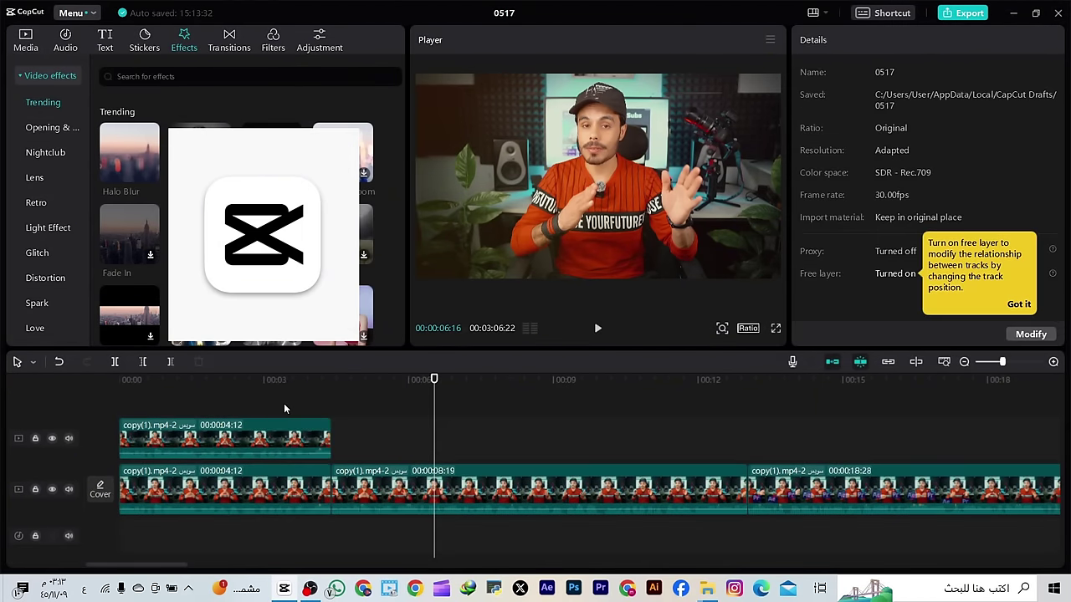
pyautogui.moveTo(422, 391); pyautogui.dragTo(293, 391)
pyautogui.moveTo(264, 235); pyautogui.dragTo(242, 420)
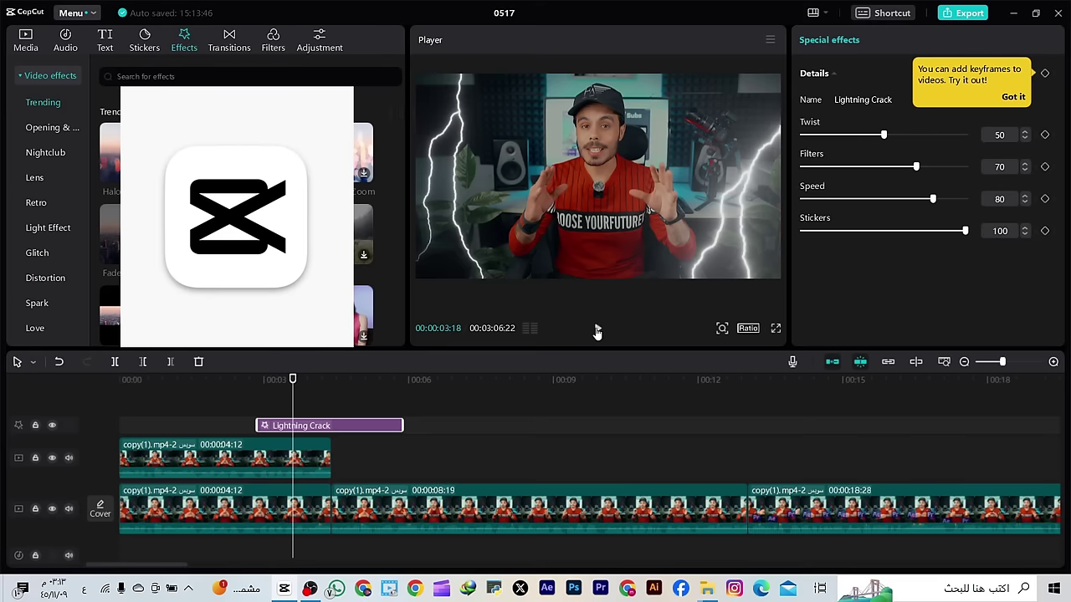
# Replace the Lightning Crack effect with Camera Focus and preview the blur
pyautogui.click(598, 329)
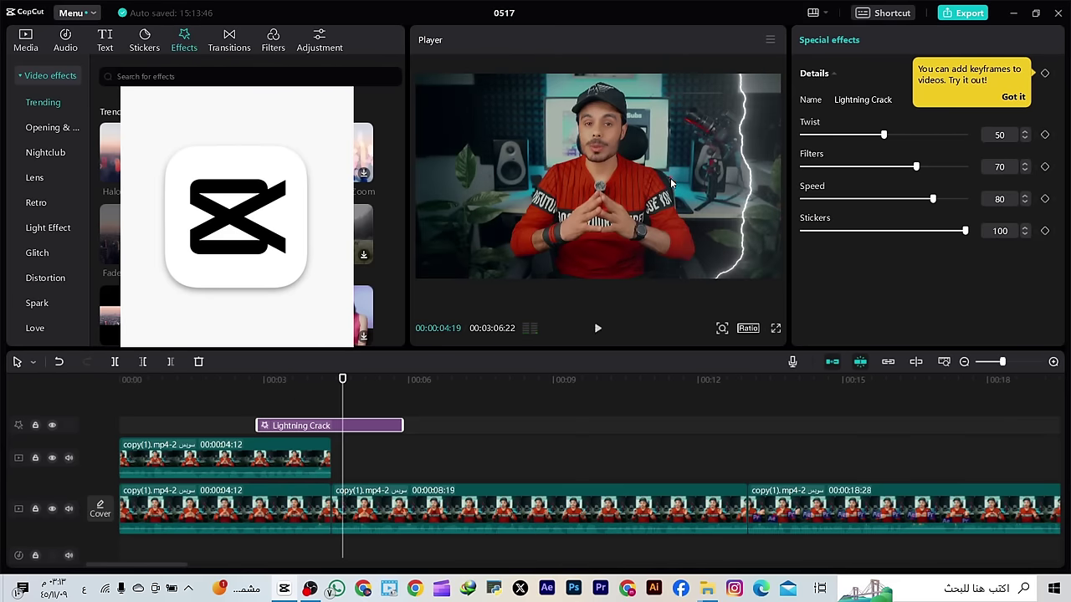
pyautogui.click(348, 393)
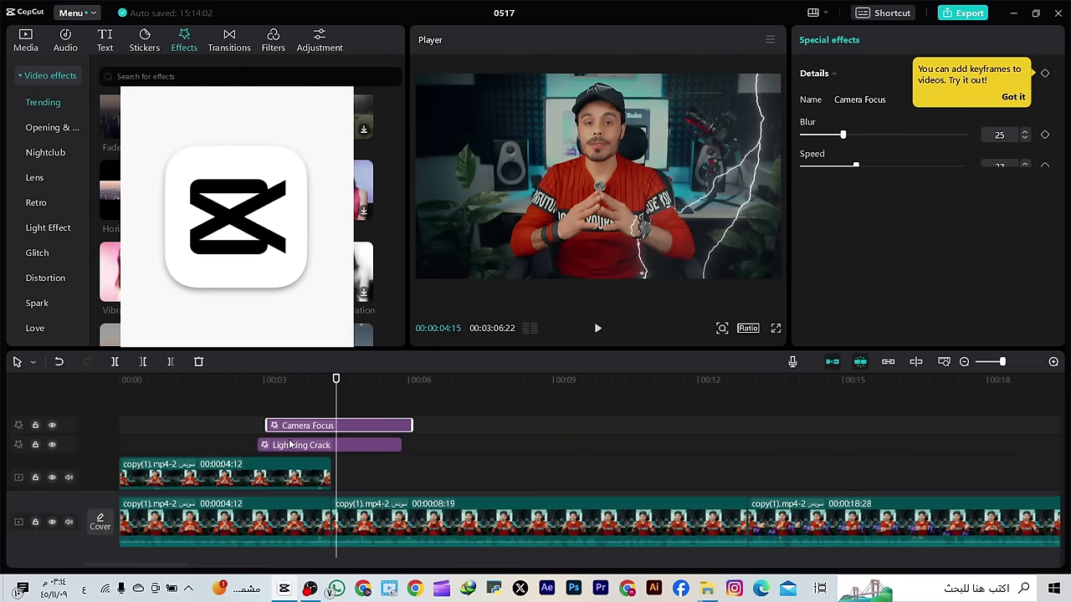
pyautogui.click(289, 446)
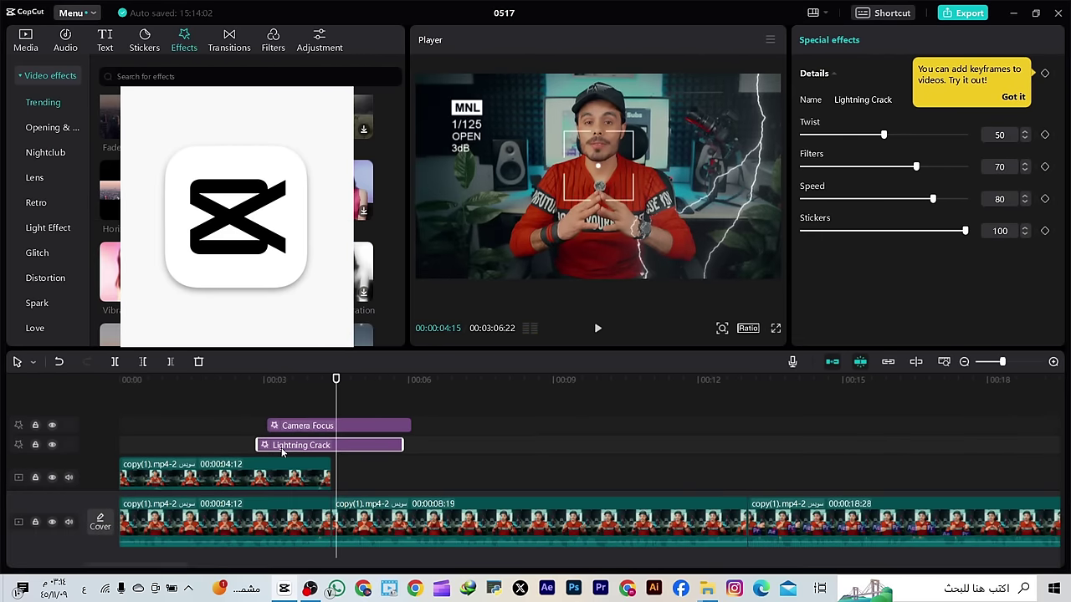
pyautogui.press('Delete')
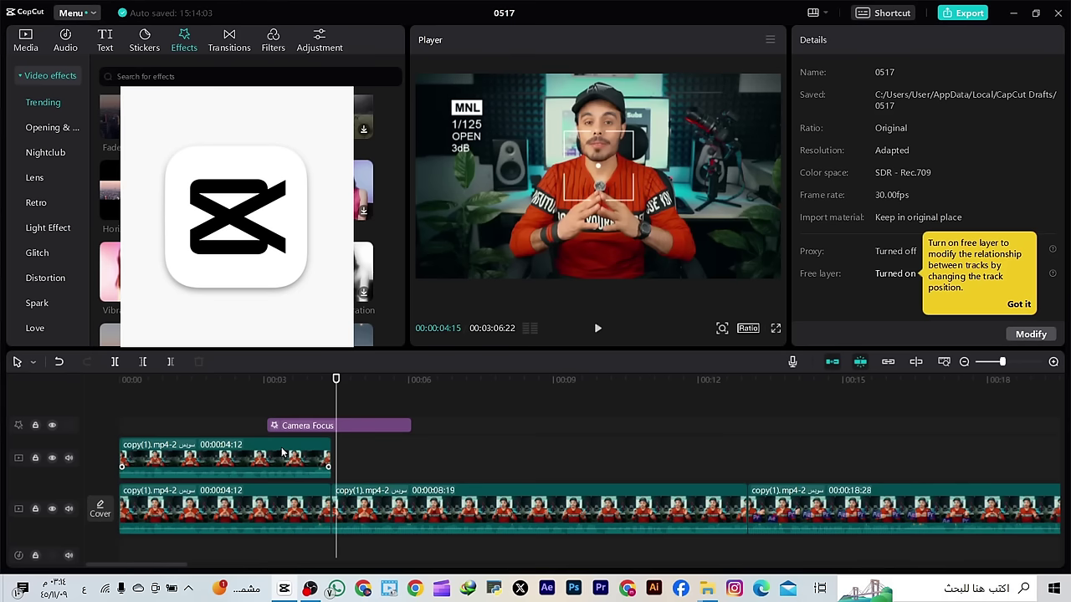
pyautogui.moveTo(336, 382); pyautogui.dragTo(309, 381)
pyautogui.click(596, 329)
# Swap Camera Focus for a shortened TV On effect, then preview TV On and To Color
pyautogui.moveTo(335, 267); pyautogui.dragTo(289, 425)
pyautogui.click(302, 447)
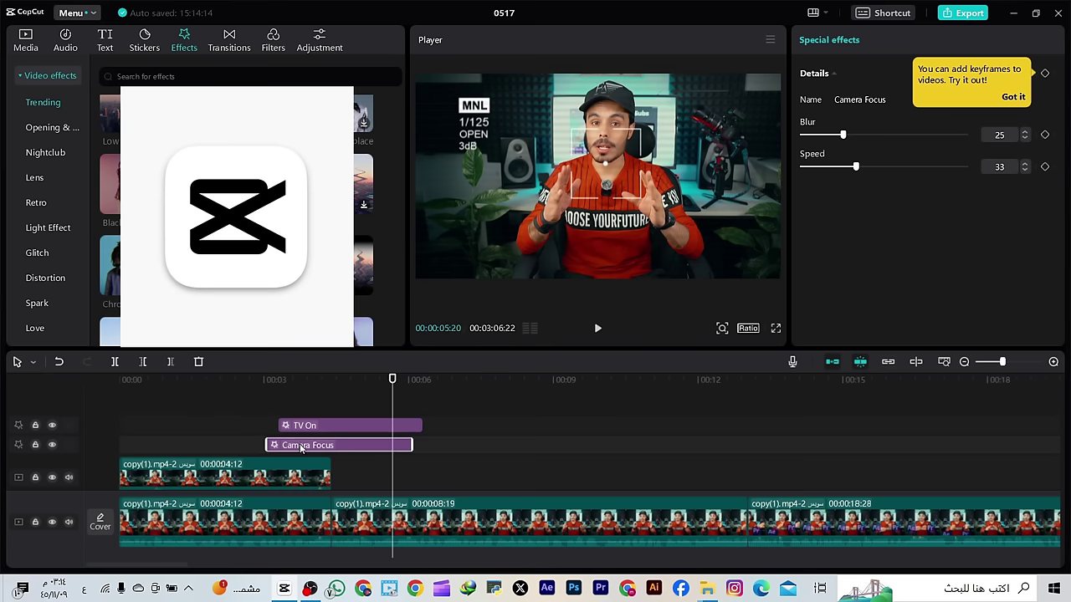
pyautogui.press('Delete')
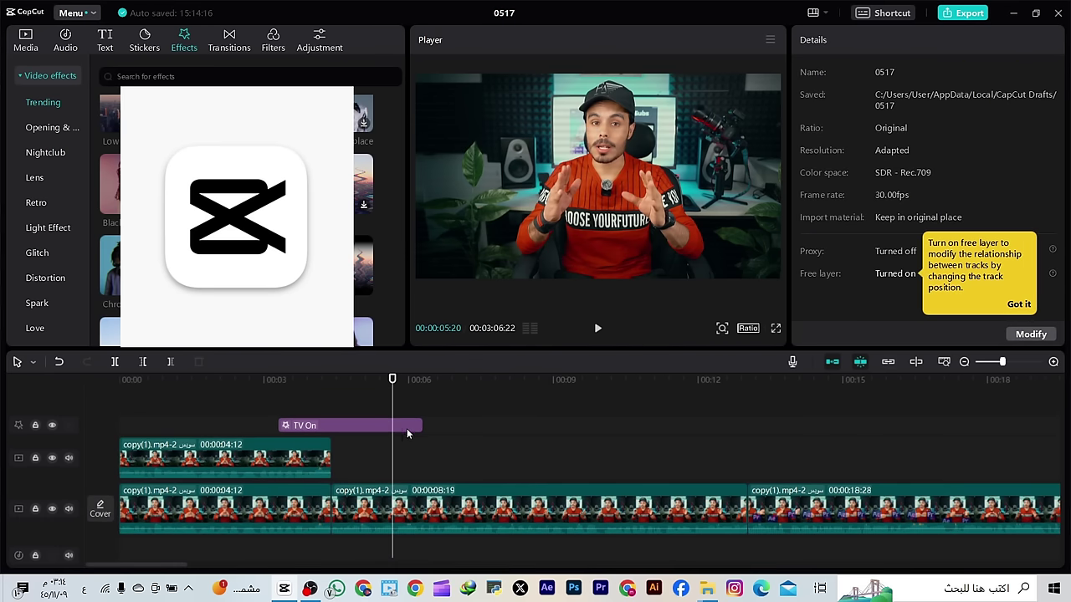
pyautogui.moveTo(423, 424); pyautogui.dragTo(307, 425)
pyautogui.click(596, 328)
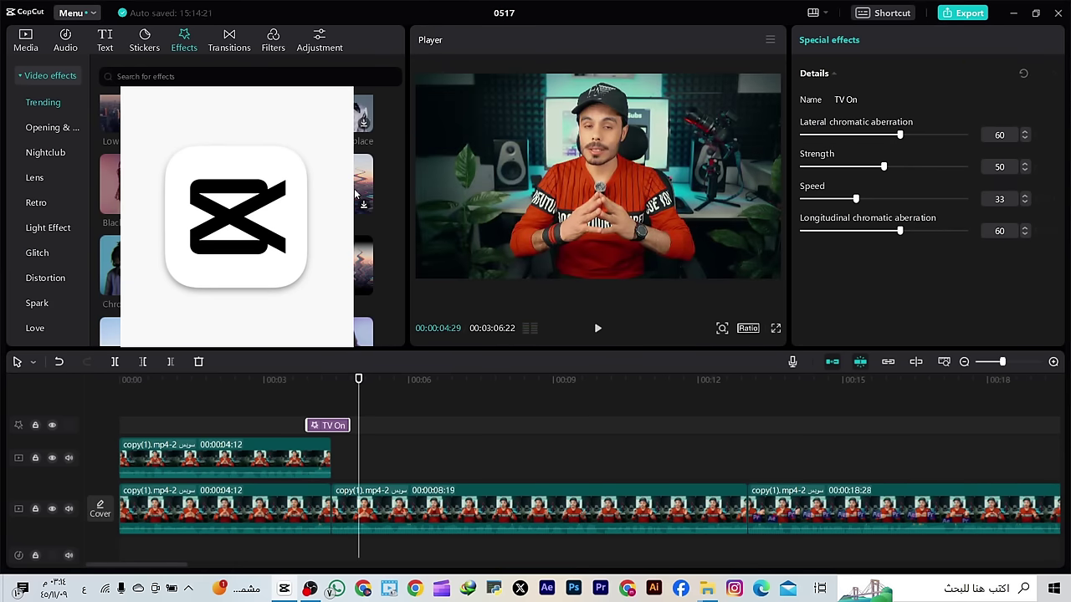
pyautogui.scroll(-2, 236, 218)
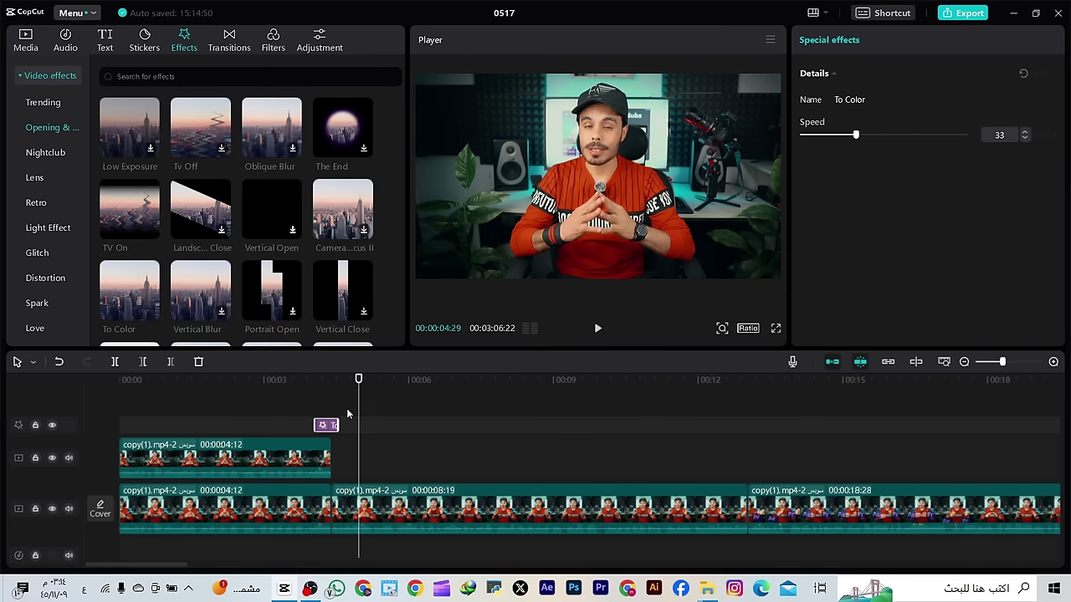
pyautogui.moveTo(360, 404); pyautogui.dragTo(315, 404)
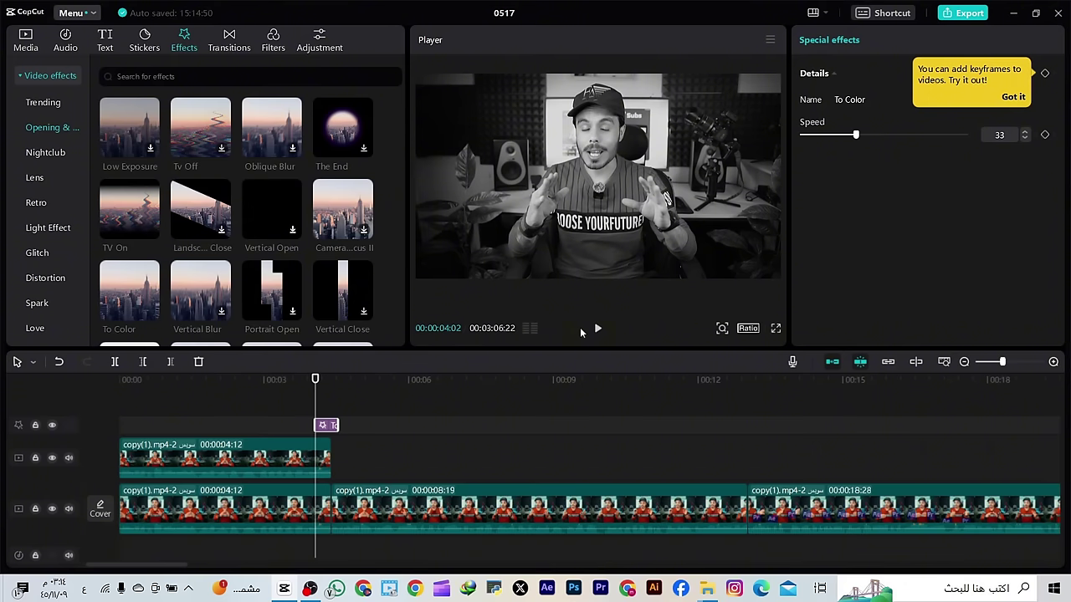
pyautogui.click(597, 329)
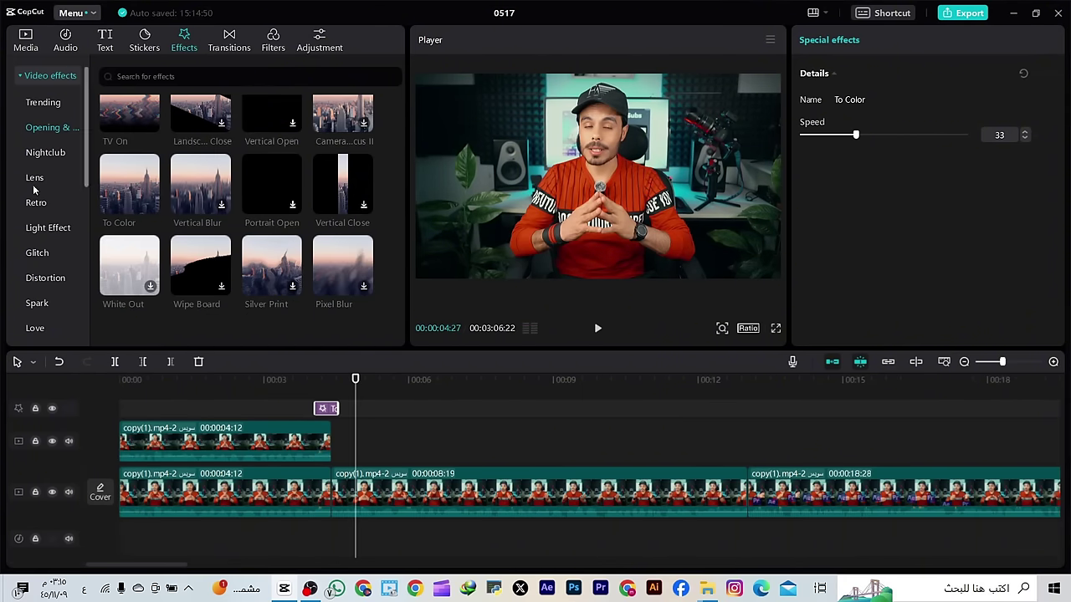
# Add Split Flicker after To Color, then select the Split Flicker, Neon Outline and Color Negative clips
pyautogui.click(45, 152)
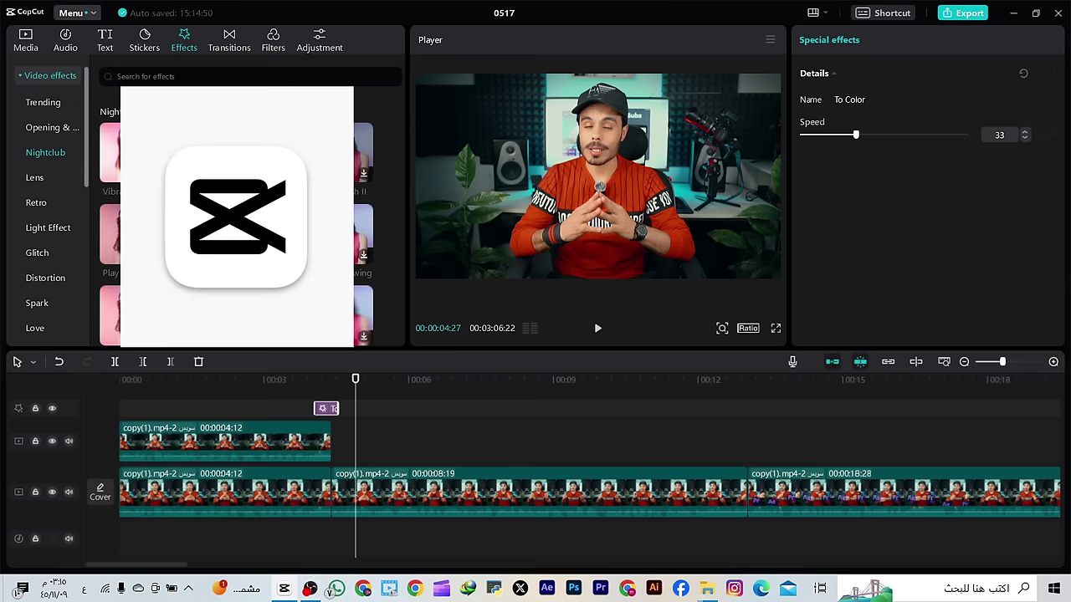
pyautogui.moveTo(235, 217); pyautogui.dragTo(351, 408)
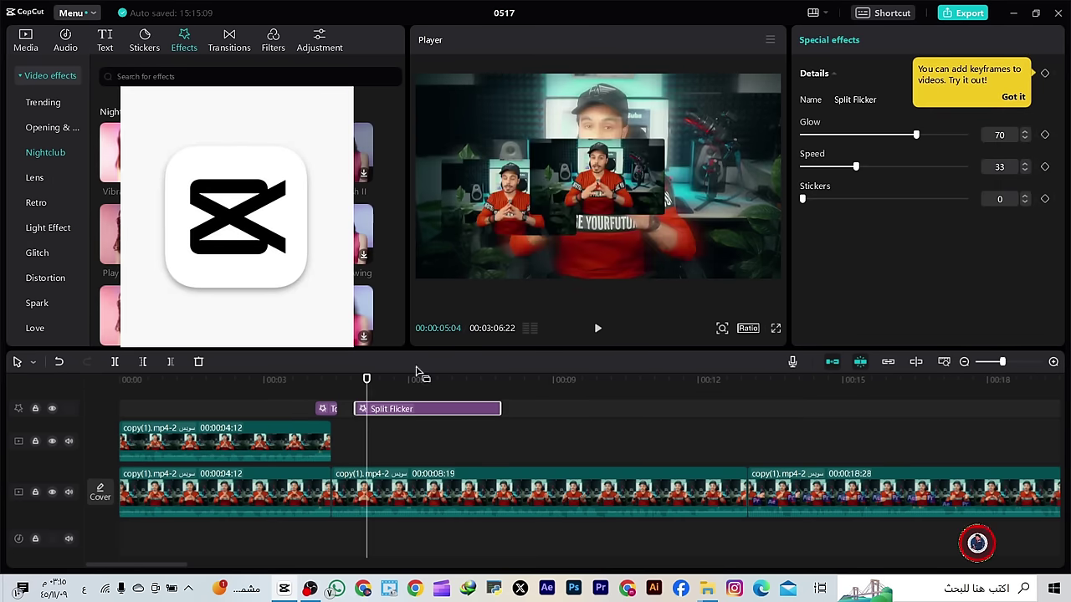
pyautogui.click(594, 329)
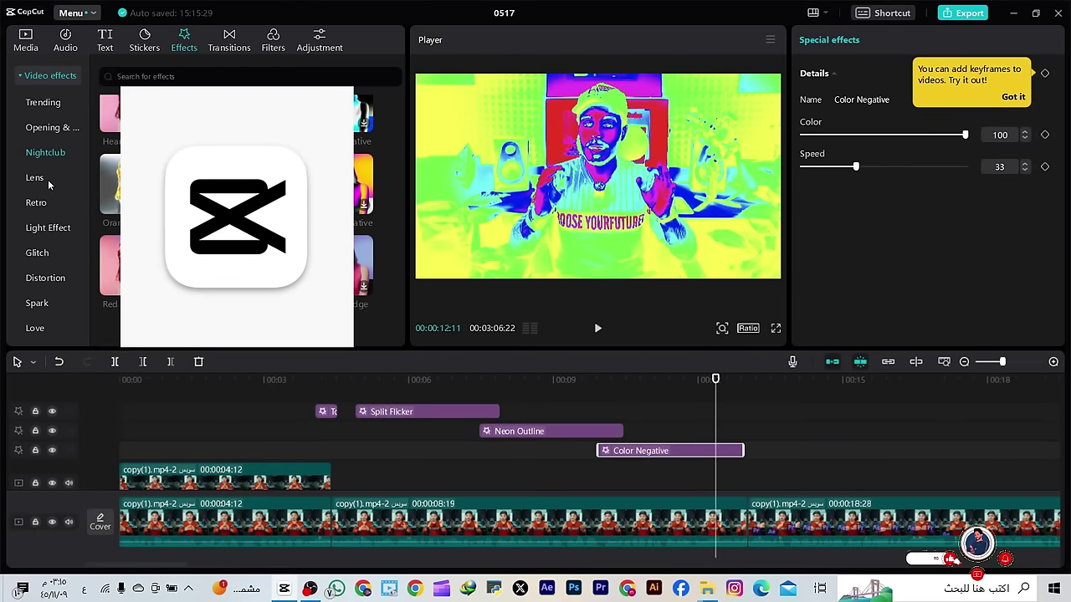
pyautogui.click(48, 179)
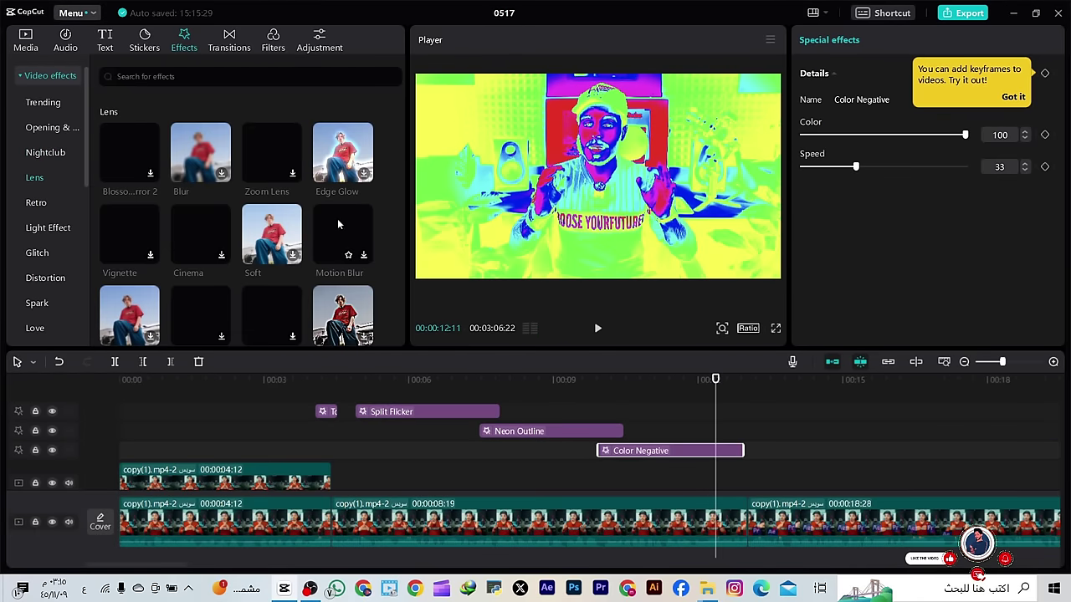
pyautogui.moveTo(638, 411); pyautogui.dragTo(435, 441)
# Delete the three selected effects and add Edge Glow at about 7 seconds
pyautogui.press('Delete')
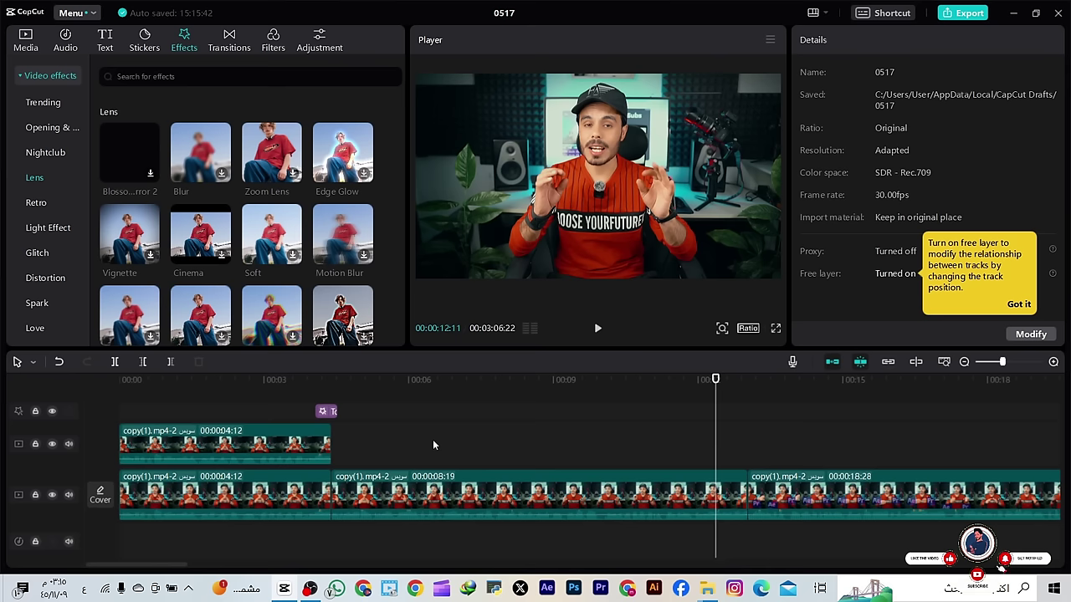
pyautogui.click(500, 435)
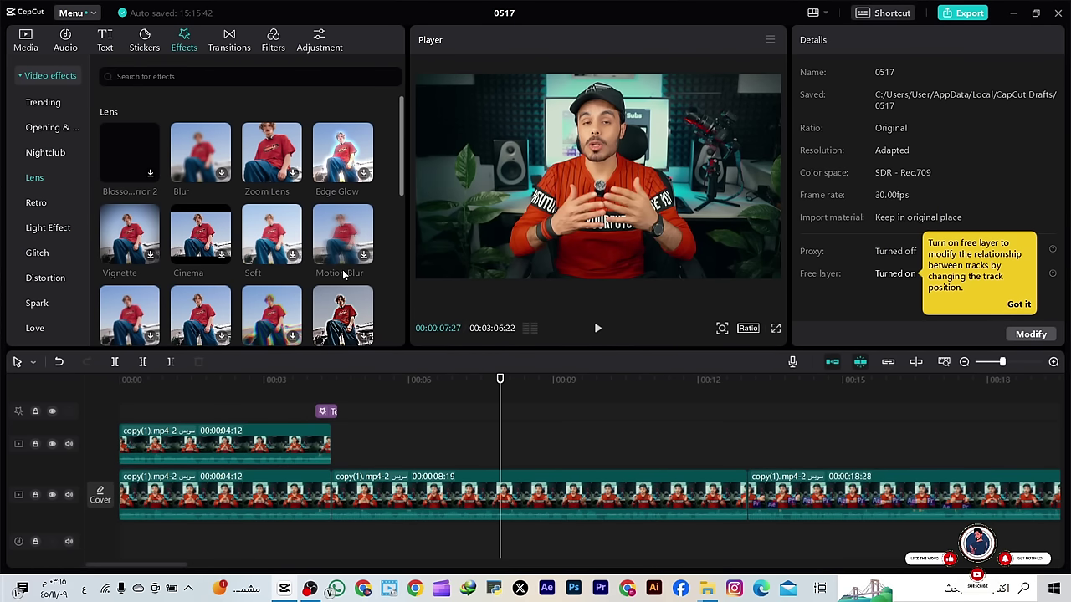
pyautogui.moveTo(337, 153); pyautogui.dragTo(474, 385)
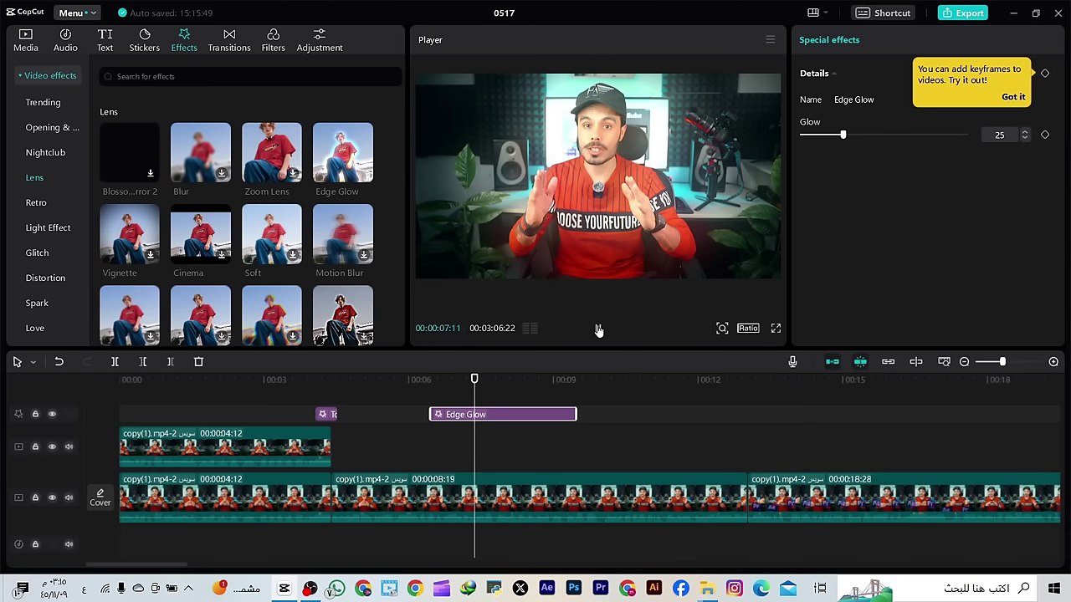
pyautogui.click(597, 328)
pyautogui.click(596, 329)
# Move Edge Glow to the start, spanning from video start to the upper clip's end
pyautogui.moveTo(492, 418); pyautogui.dragTo(193, 479)
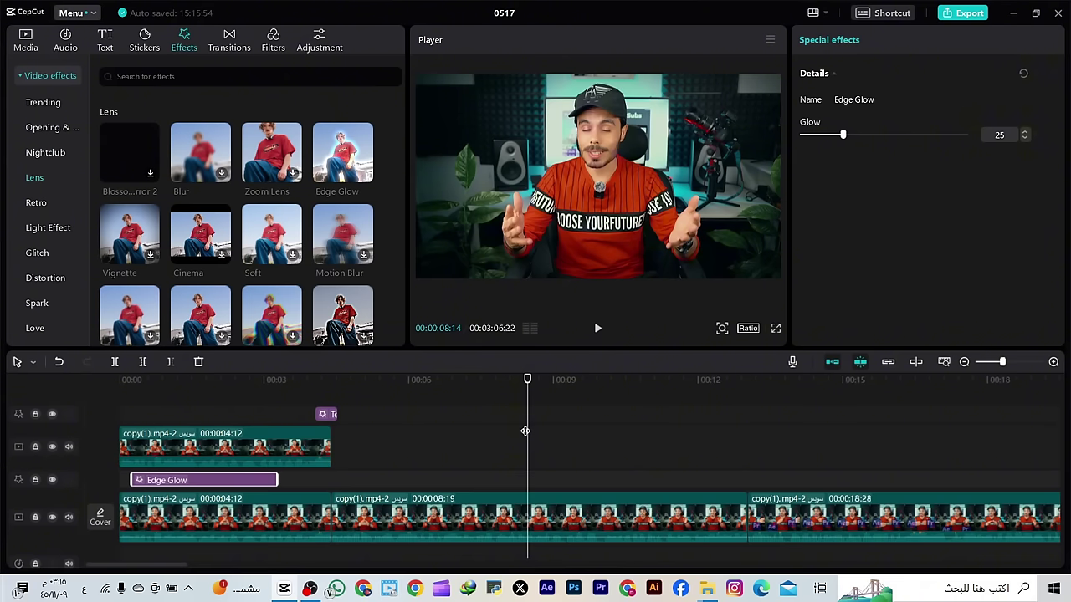
pyautogui.moveTo(526, 431); pyautogui.dragTo(182, 430)
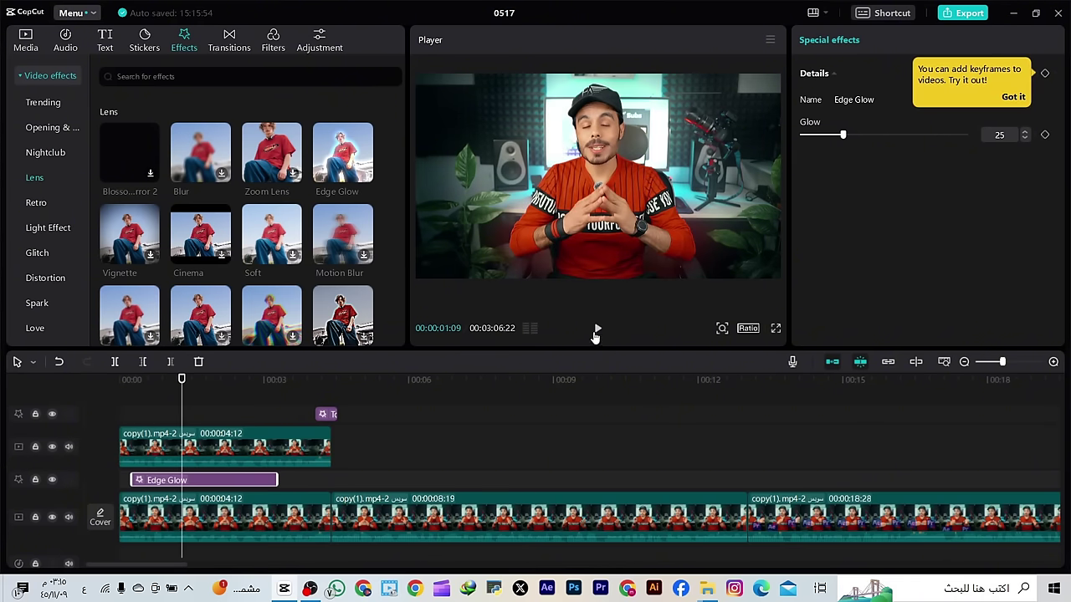
pyautogui.click(595, 330)
pyautogui.click(596, 331)
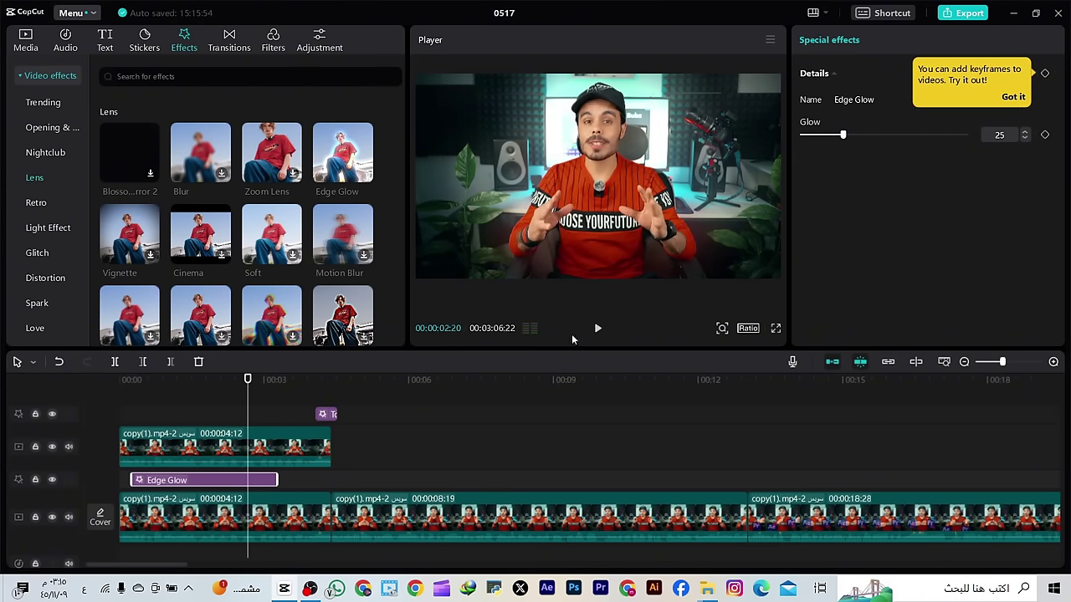
pyautogui.moveTo(140, 480); pyautogui.dragTo(126, 481)
pyautogui.moveTo(272, 481); pyautogui.dragTo(331, 480)
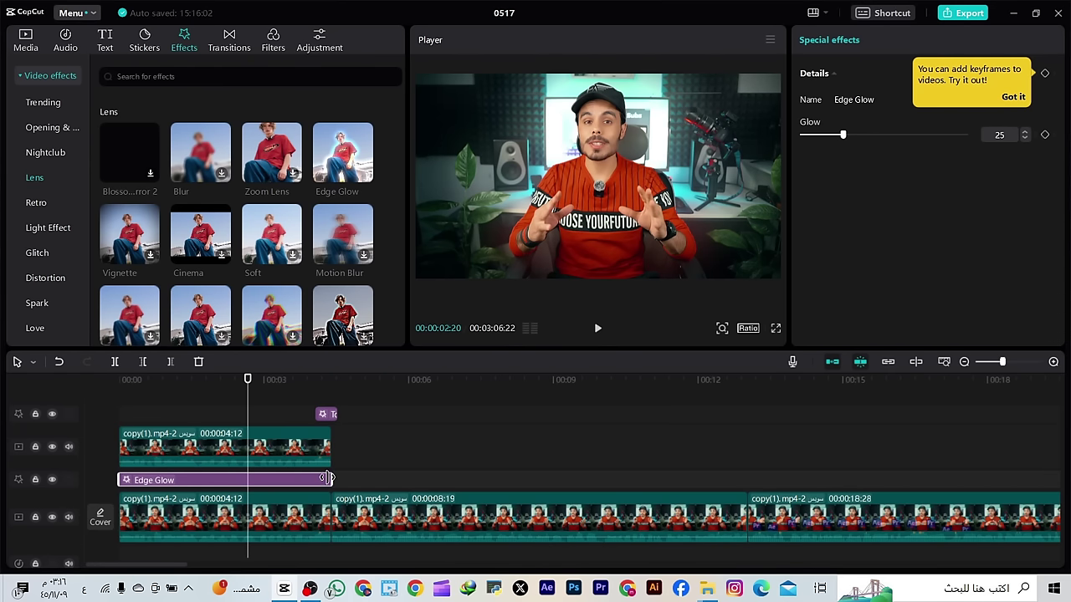
pyautogui.click(205, 399)
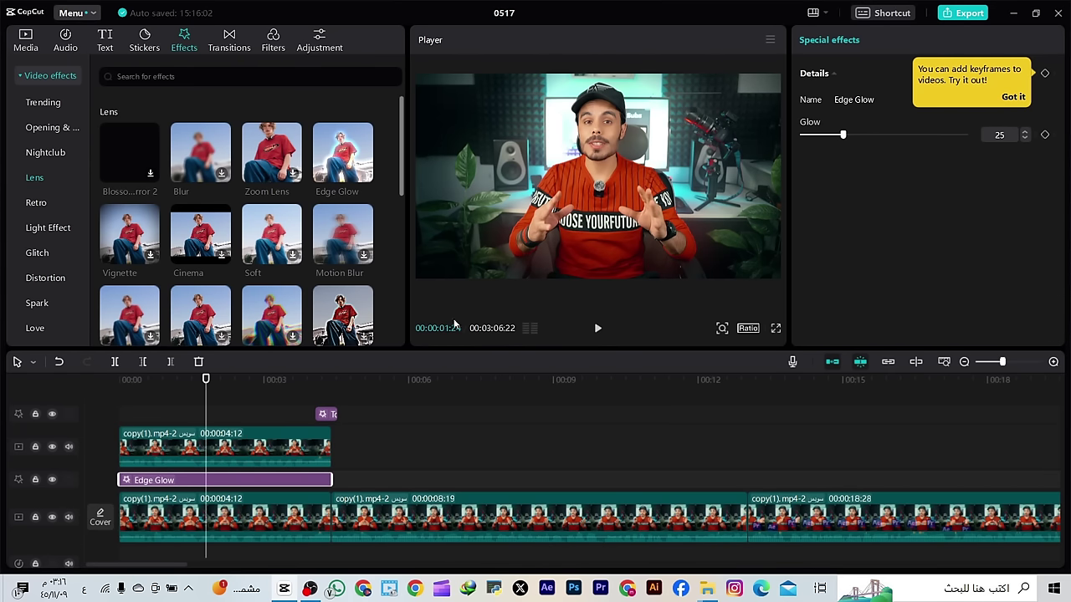
pyautogui.click(598, 329)
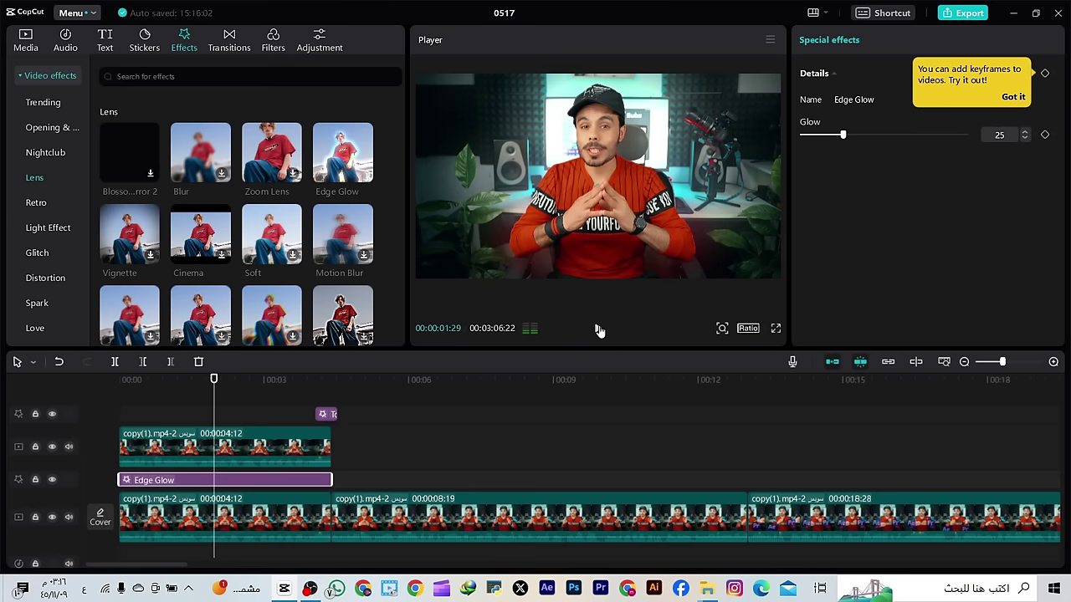
pyautogui.click(598, 328)
# Put Edge Glow on a new top track with Glow 1, and place To Color near 00:07
pyautogui.moveTo(282, 482); pyautogui.dragTo(246, 390)
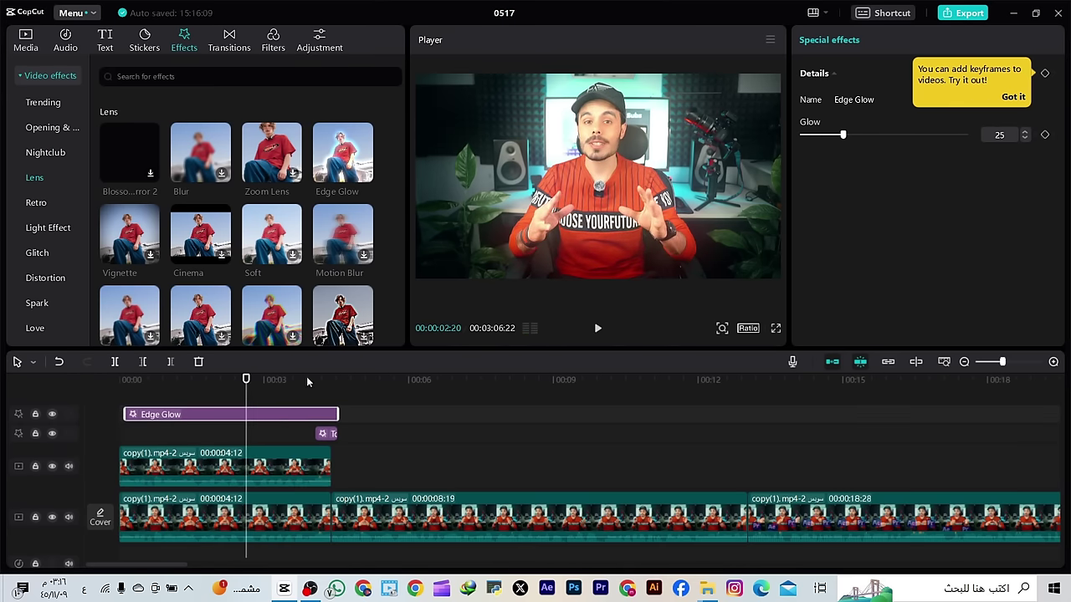
pyautogui.moveTo(812, 139); pyautogui.dragTo(806, 141)
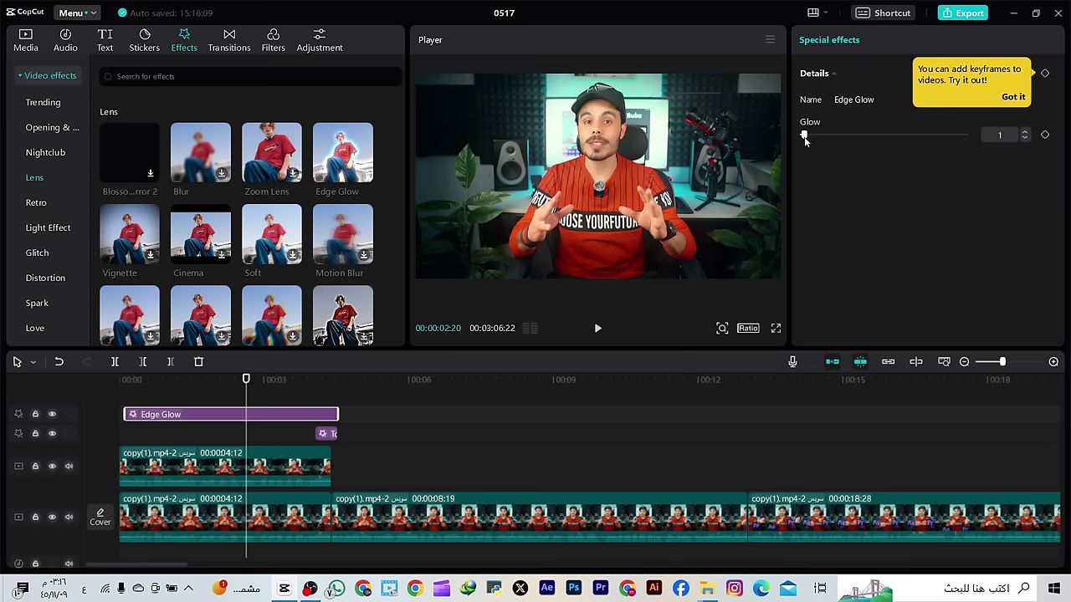
pyautogui.click(594, 331)
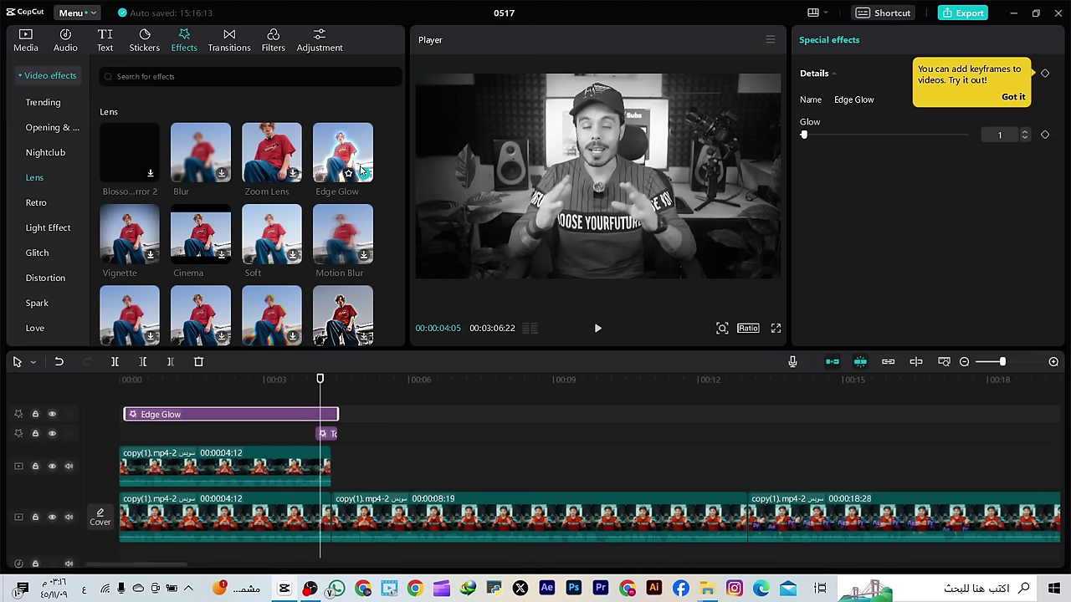
pyautogui.moveTo(328, 442); pyautogui.dragTo(518, 421)
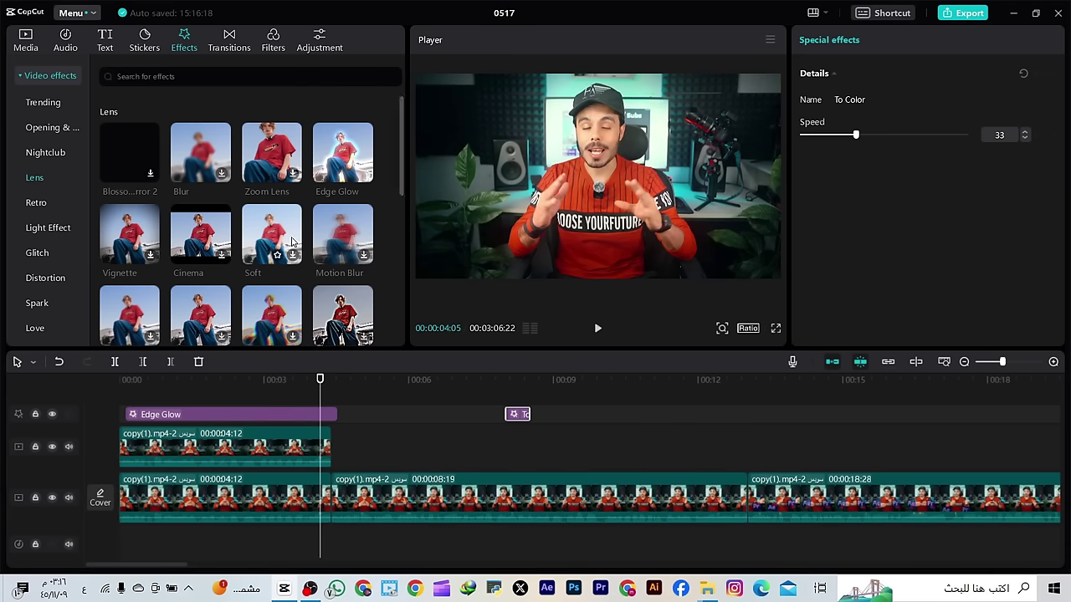
# Add a Blur effect over the opening clip and lower its strength to about 8
pyautogui.moveTo(204, 167); pyautogui.dragTo(142, 483)
pyautogui.moveTo(320, 465); pyautogui.dragTo(136, 463)
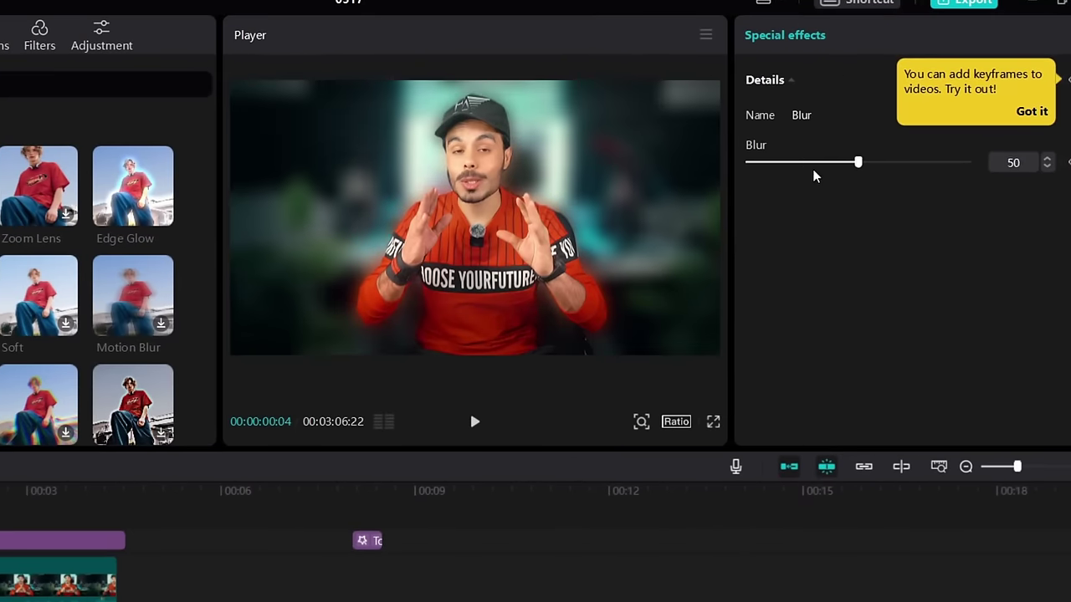
pyautogui.moveTo(844, 136); pyautogui.dragTo(831, 136)
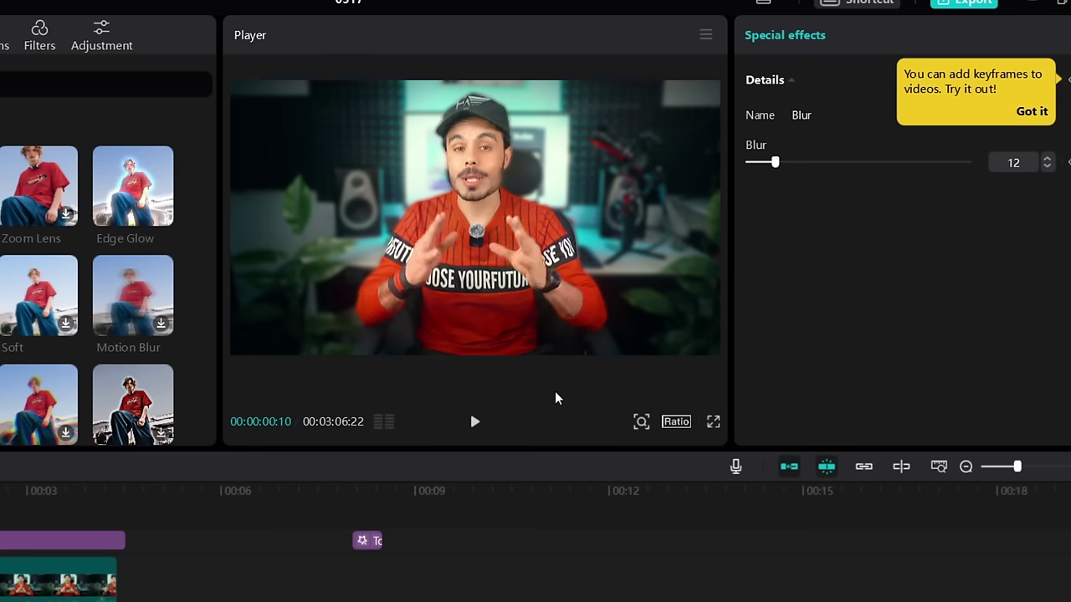
pyautogui.click(474, 423)
pyautogui.click(474, 423)
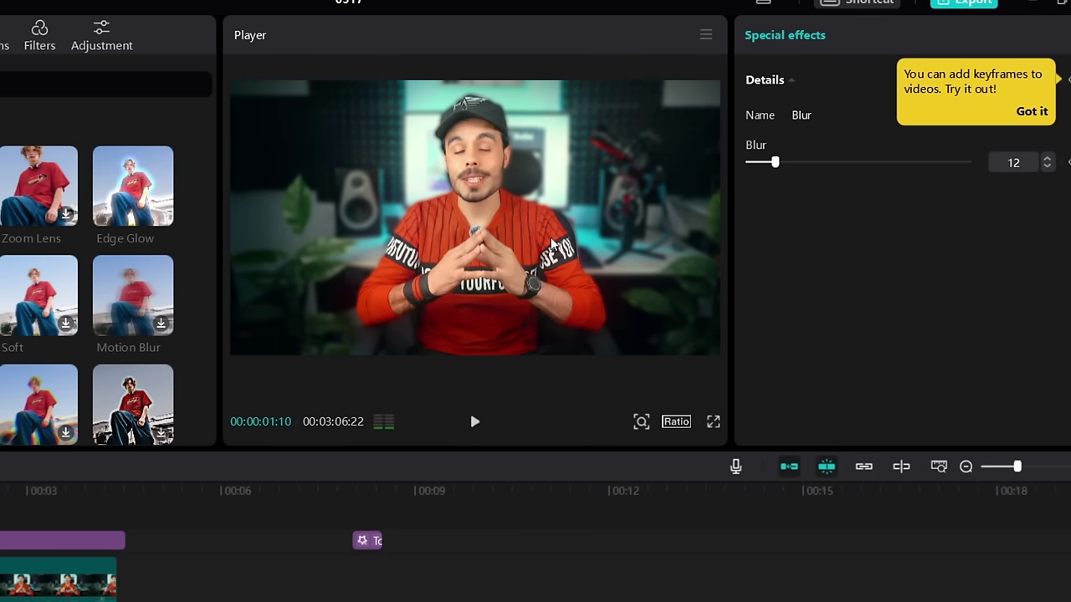
pyautogui.moveTo(770, 166); pyautogui.dragTo(765, 165)
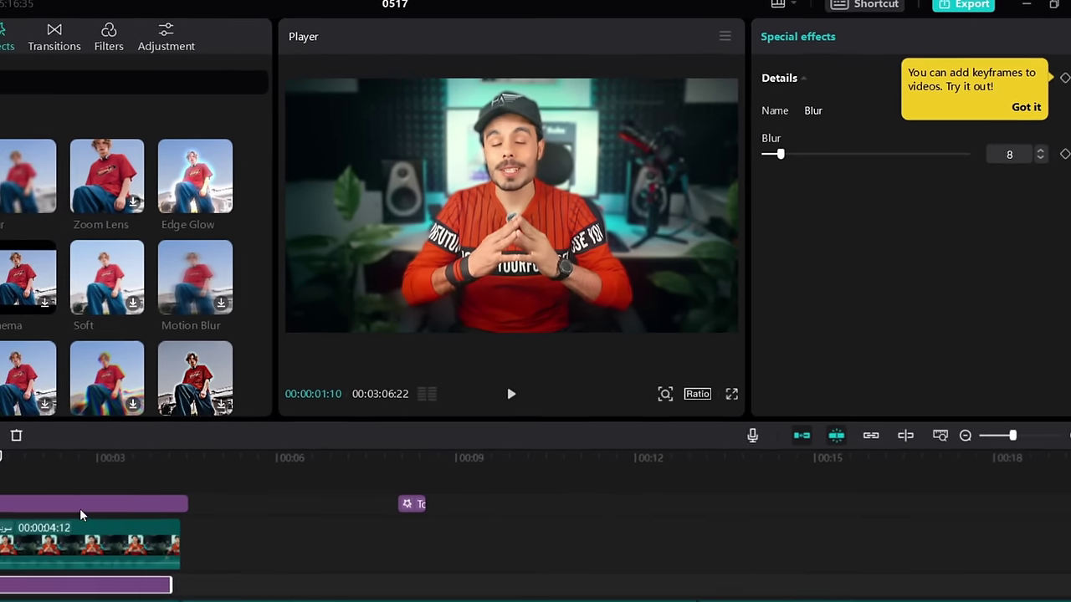
# Move Edge Glow to a lower track aligned with the video start and preview
pyautogui.moveTo(133, 185); pyautogui.dragTo(570, 542)
pyautogui.moveTo(638, 457); pyautogui.dragTo(175, 522)
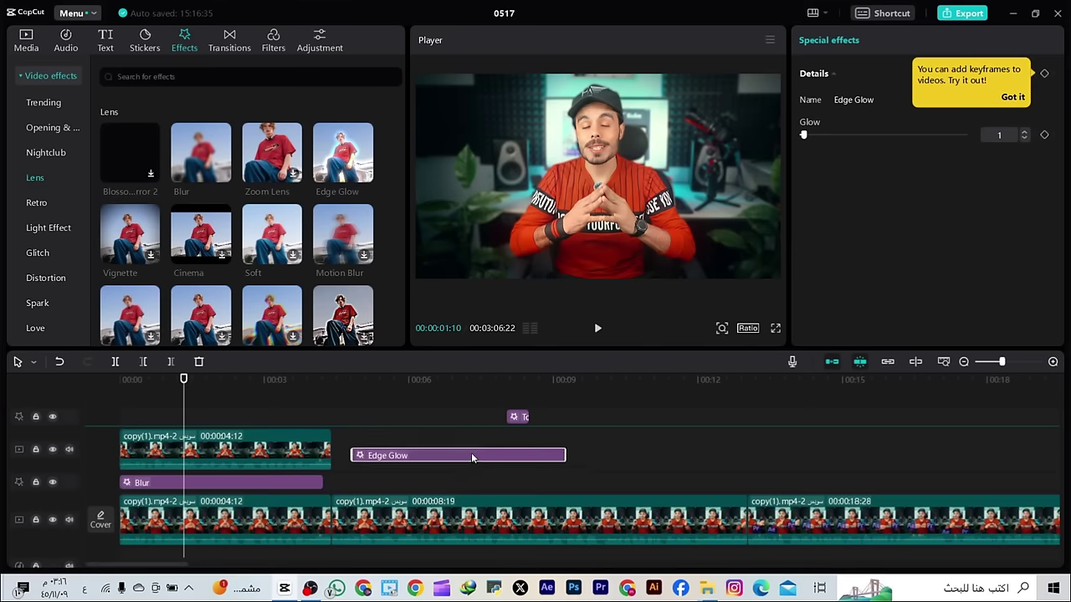
pyautogui.moveTo(248, 478); pyautogui.dragTo(224, 475)
pyautogui.moveTo(183, 398); pyautogui.dragTo(126, 393)
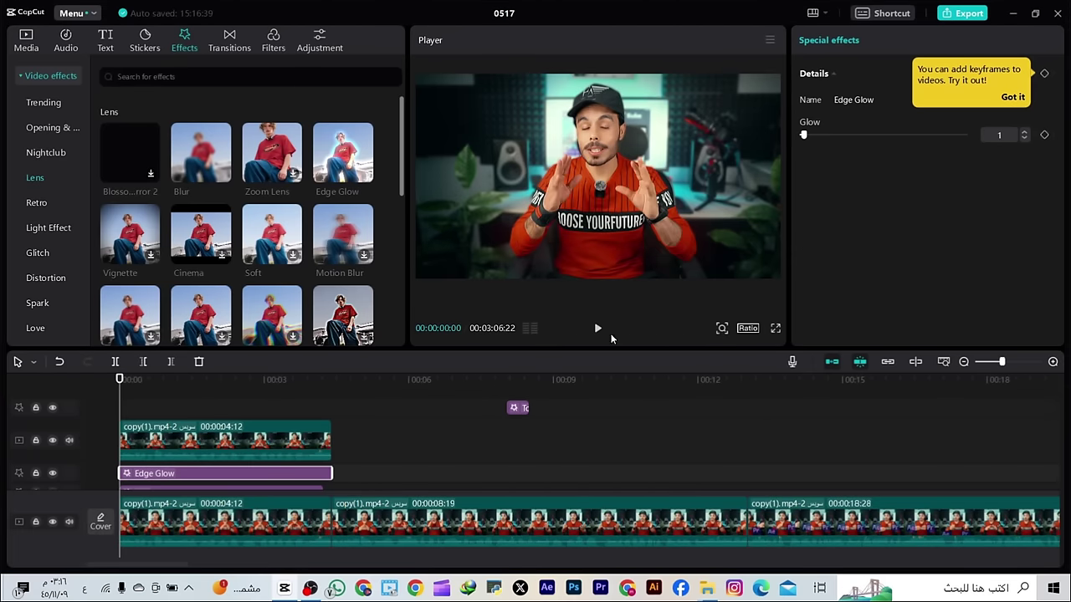
pyautogui.click(597, 328)
pyautogui.click(598, 329)
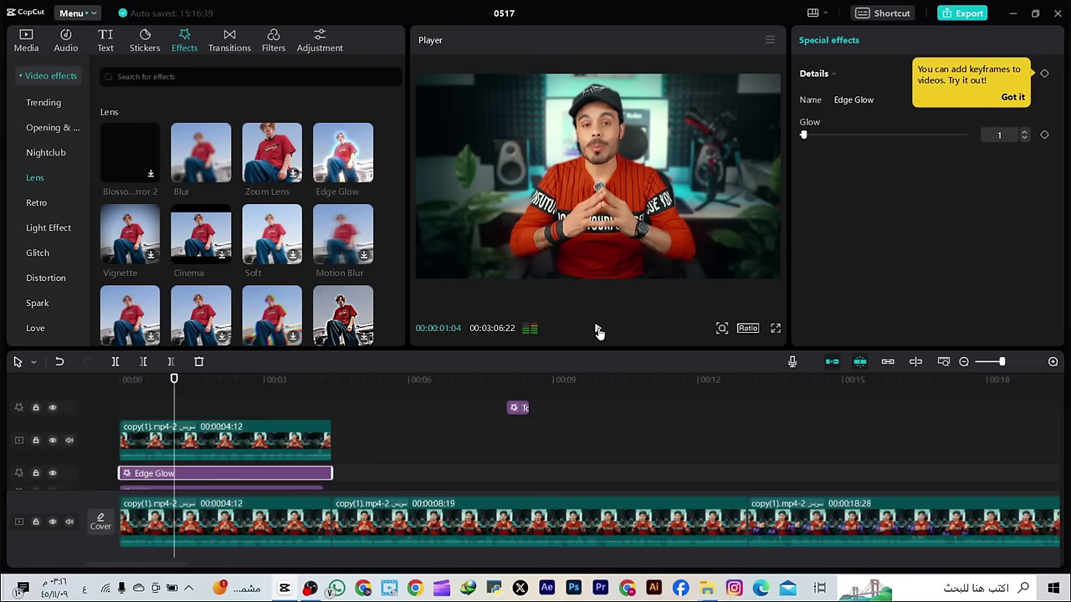
# Raise the Blur effect's strength to 30 and check it in playback
pyautogui.click(288, 476)
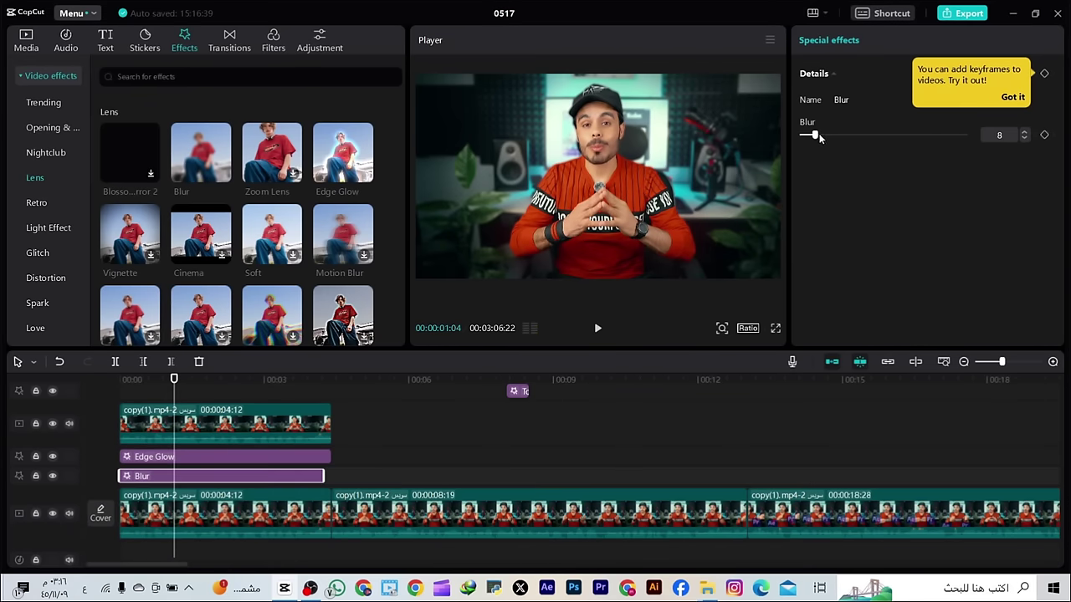
pyautogui.moveTo(819, 138); pyautogui.dragTo(853, 139)
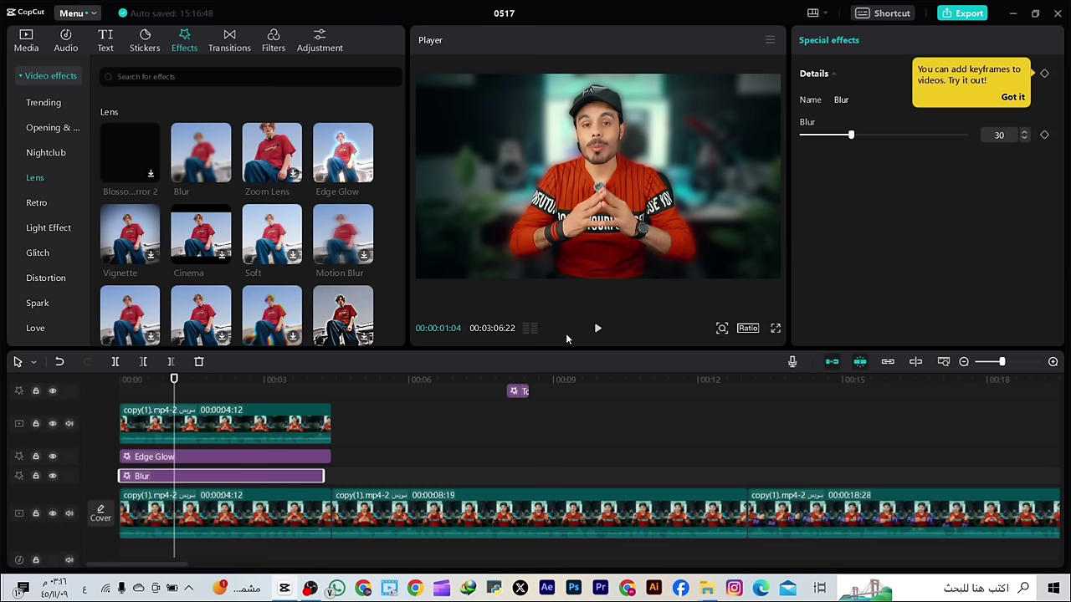
pyautogui.click(601, 332)
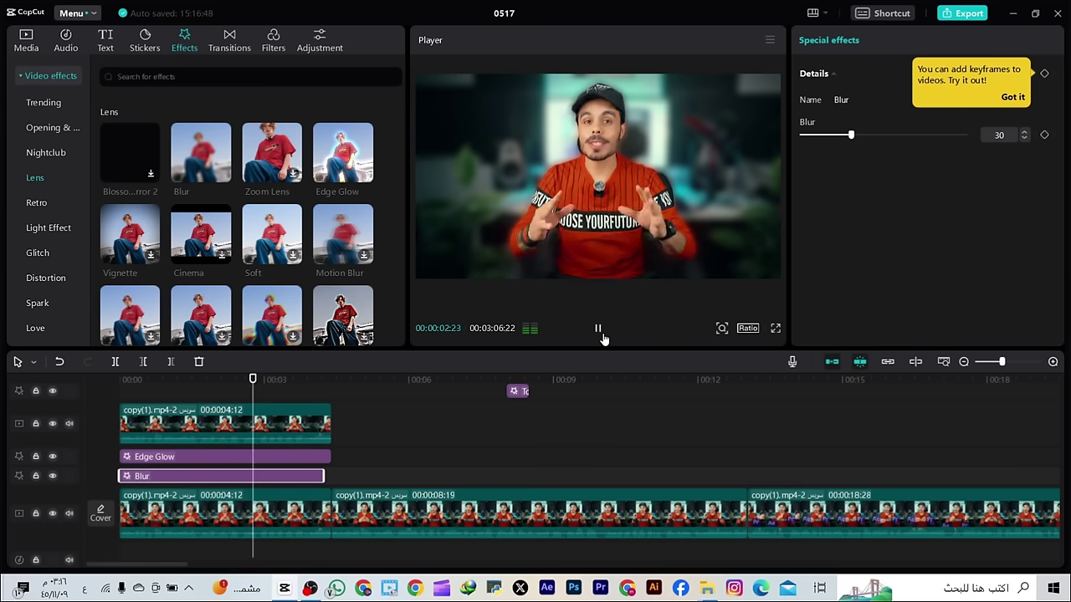
pyautogui.click(602, 334)
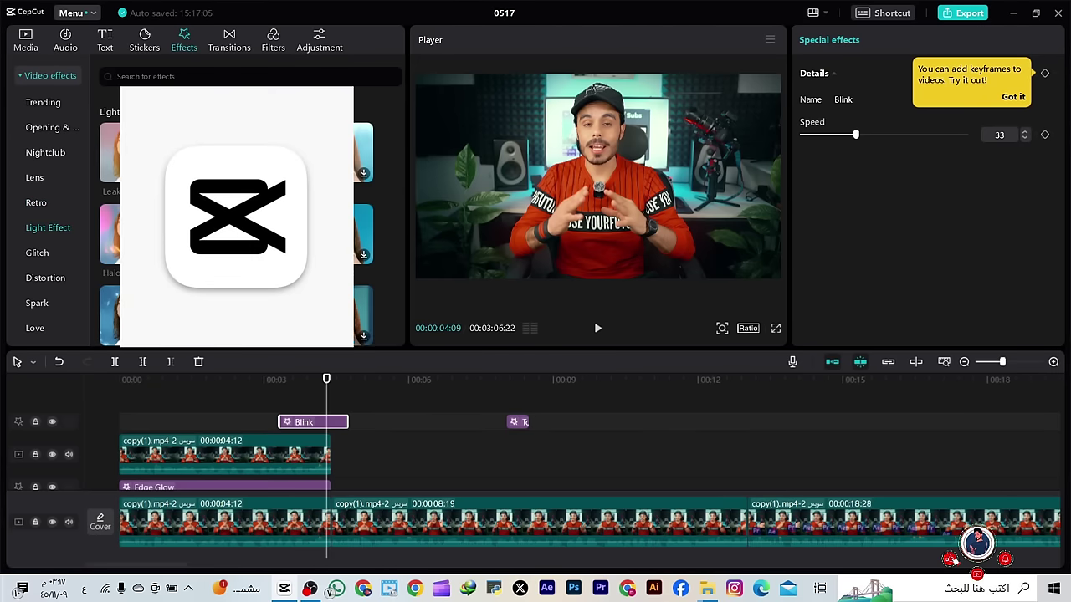
# Add the Tree shade light effect at the start of the video and preview it
pyautogui.scroll(-1, 236, 217)
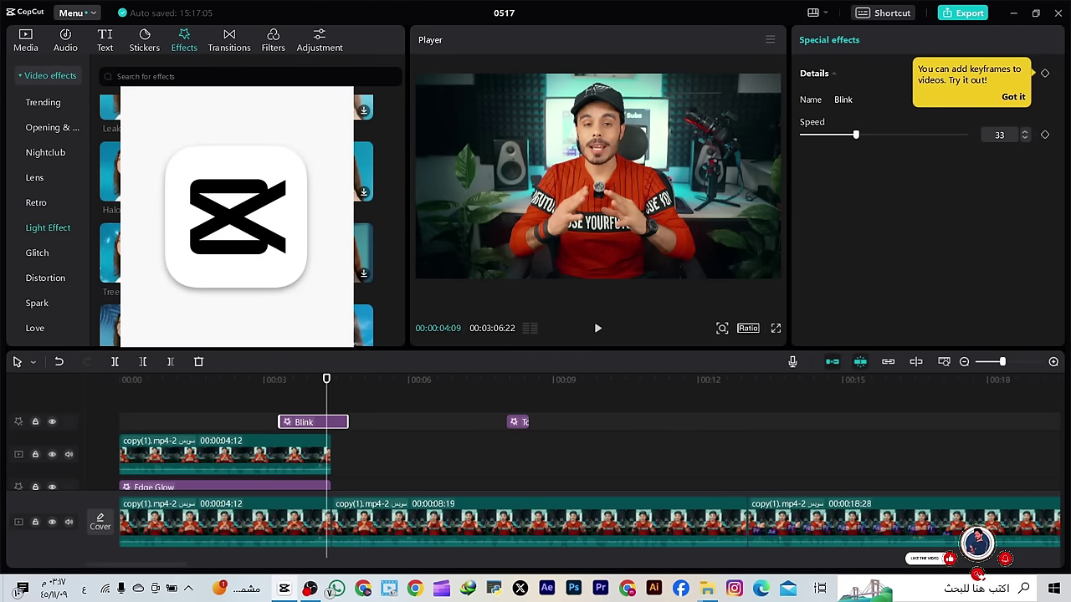
pyautogui.moveTo(236, 175); pyautogui.dragTo(241, 428)
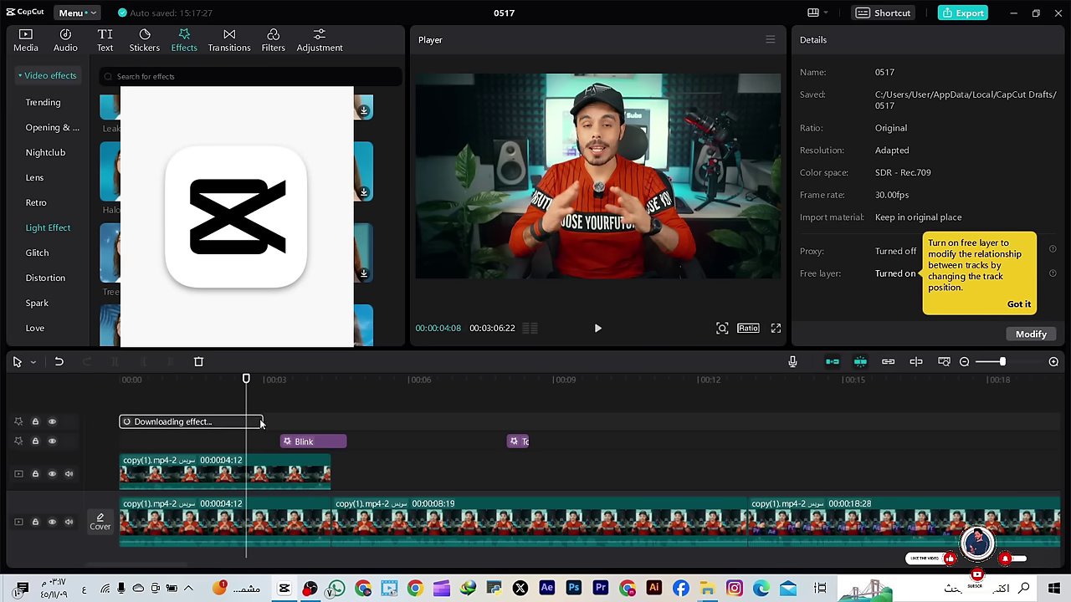
pyautogui.click(150, 424)
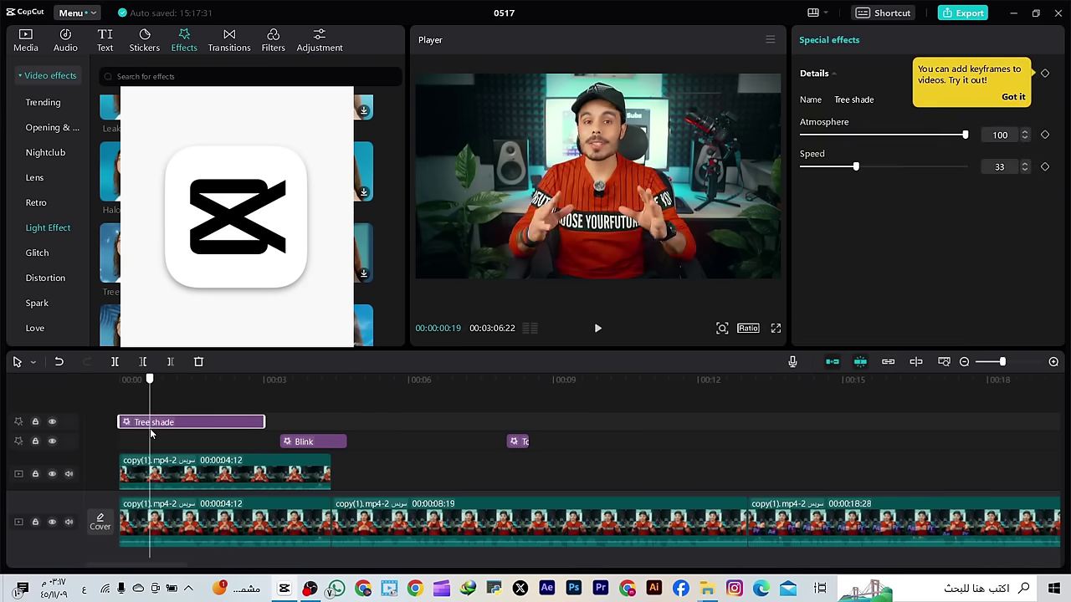
pyautogui.click(597, 328)
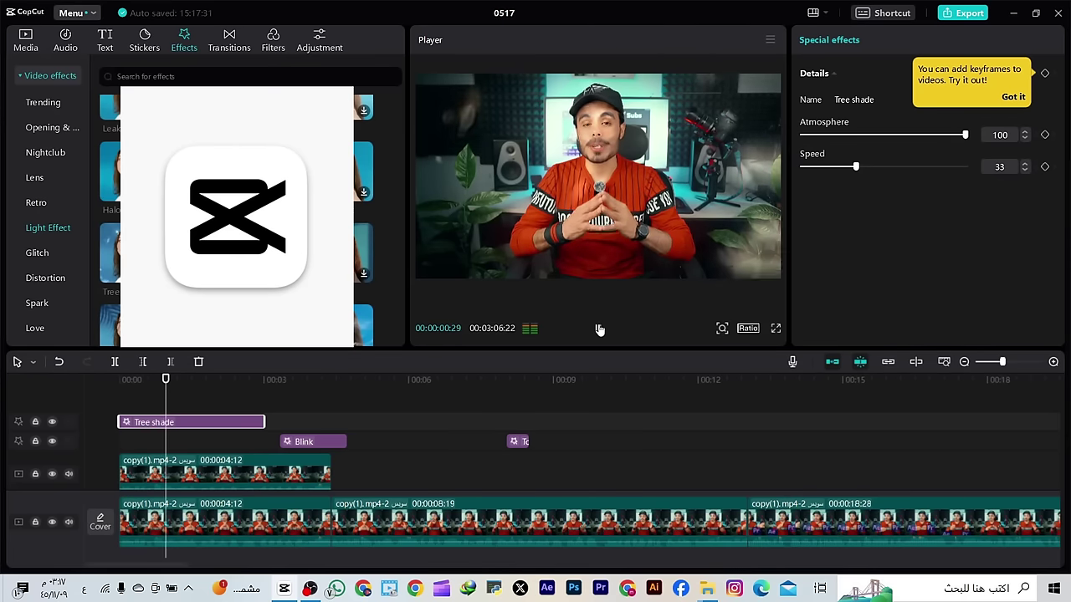
pyautogui.click(597, 328)
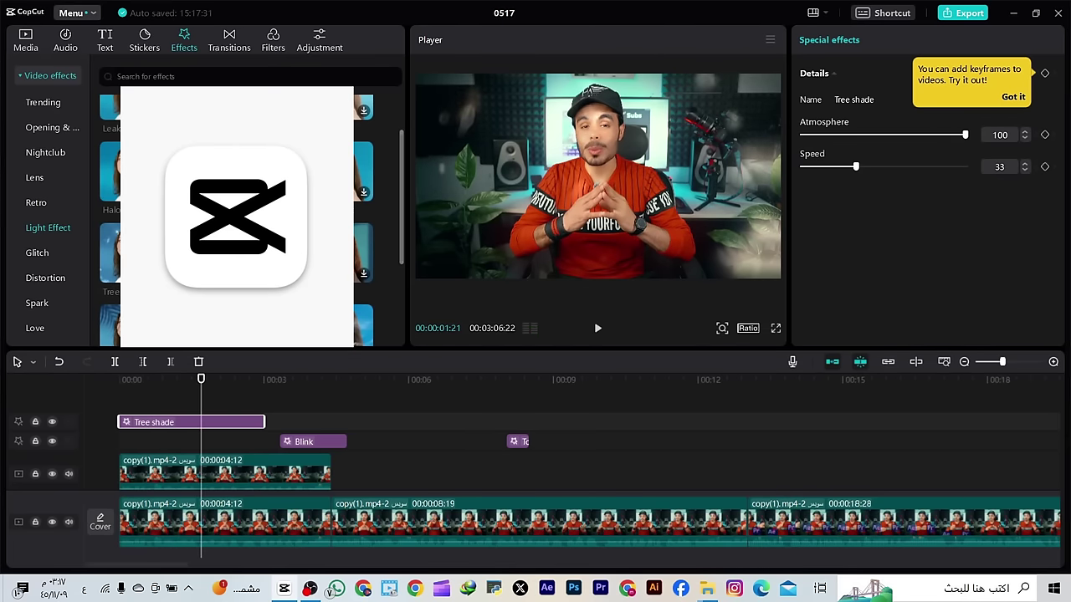
# Add Glowburst around 00:07, lengthen it to about 00:16, and move To Color to the third track
pyautogui.moveTo(242, 251); pyautogui.dragTo(395, 482)
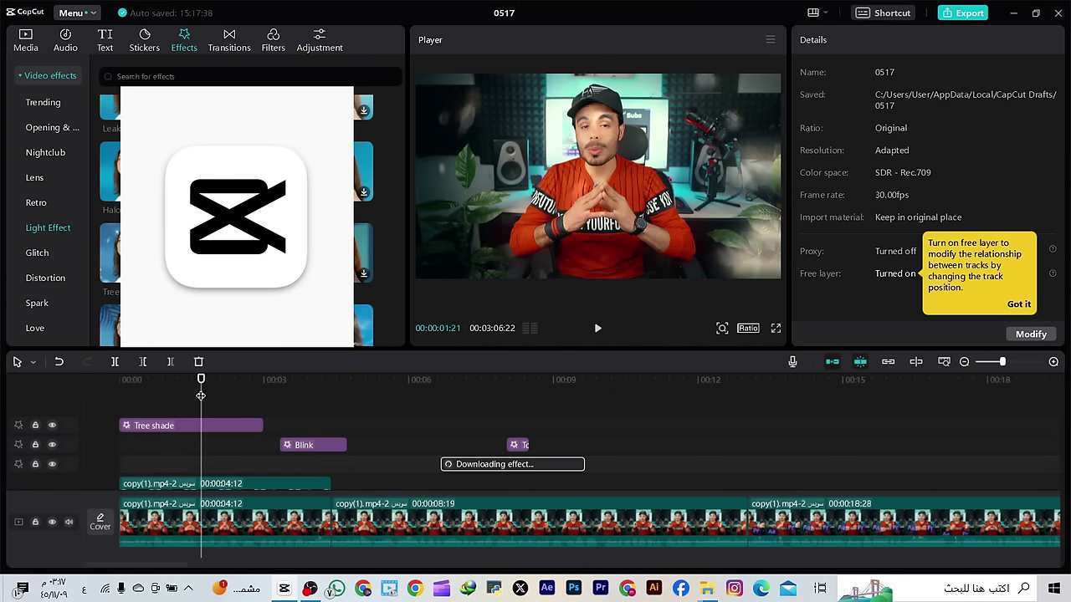
pyautogui.click(483, 462)
pyautogui.moveTo(517, 444); pyautogui.dragTo(358, 460)
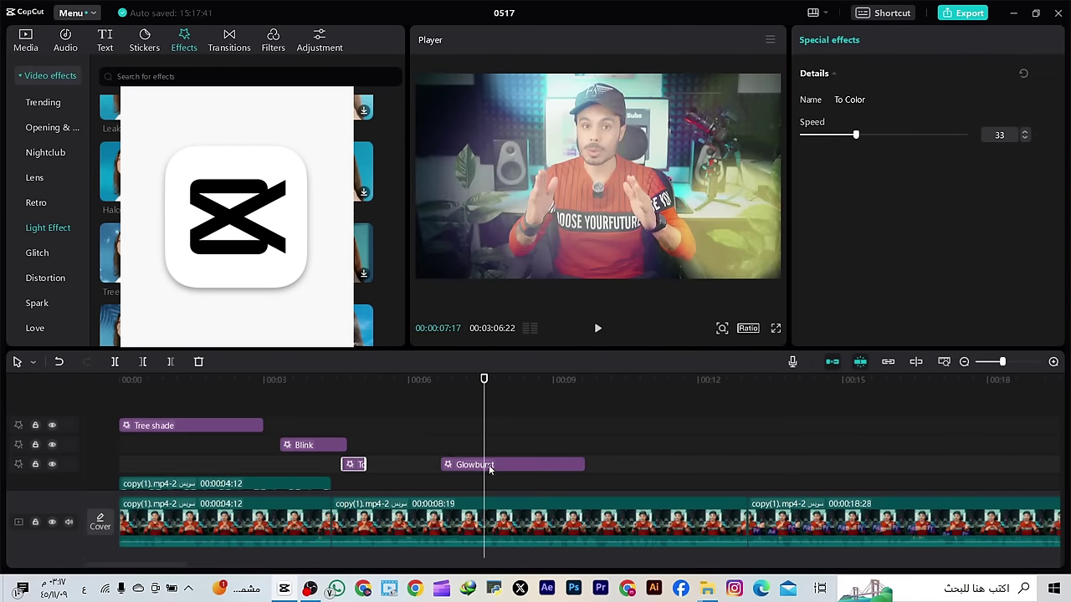
pyautogui.click(491, 467)
pyautogui.click(598, 329)
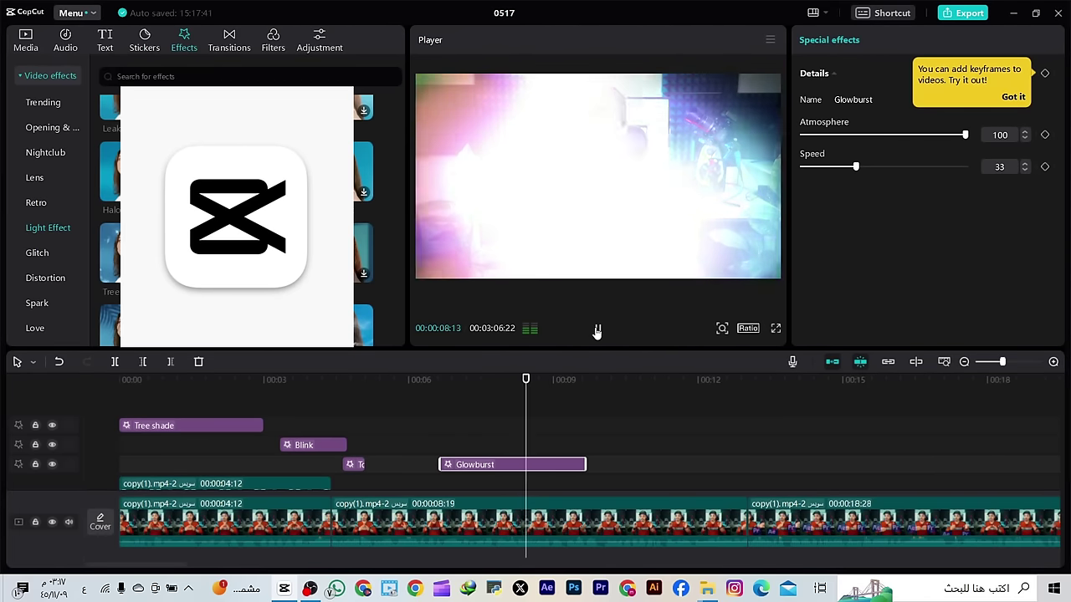
pyautogui.click(597, 329)
pyautogui.moveTo(585, 465); pyautogui.dragTo(907, 465)
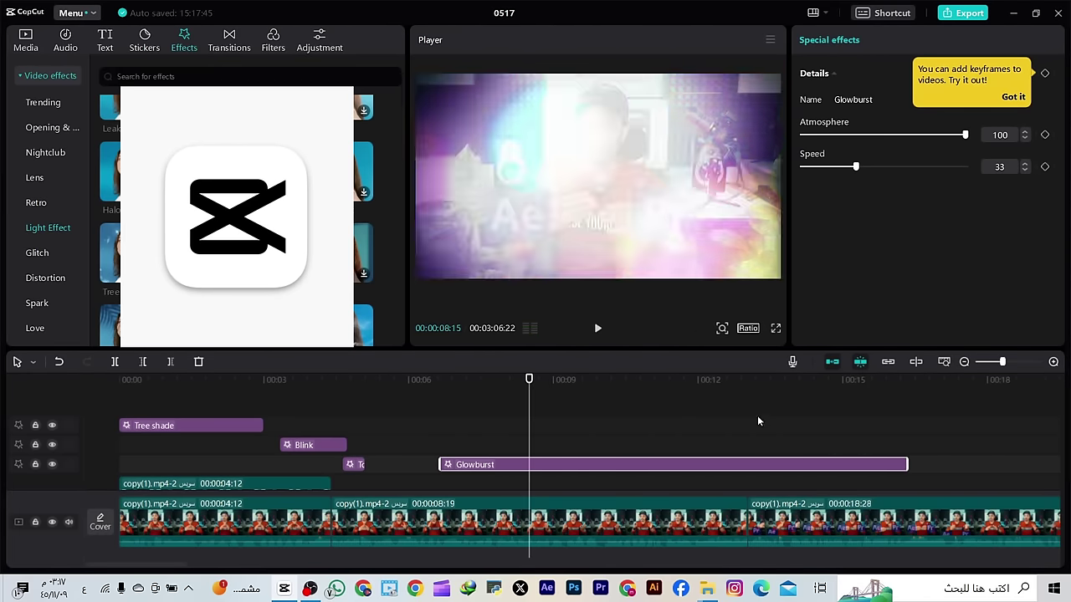
pyautogui.click(598, 328)
pyautogui.click(597, 329)
# Set Glowburst at 00:16 on the bottom row with speed 75, then add Tree shade II near 00:10
pyautogui.scroll(-1, 237, 217)
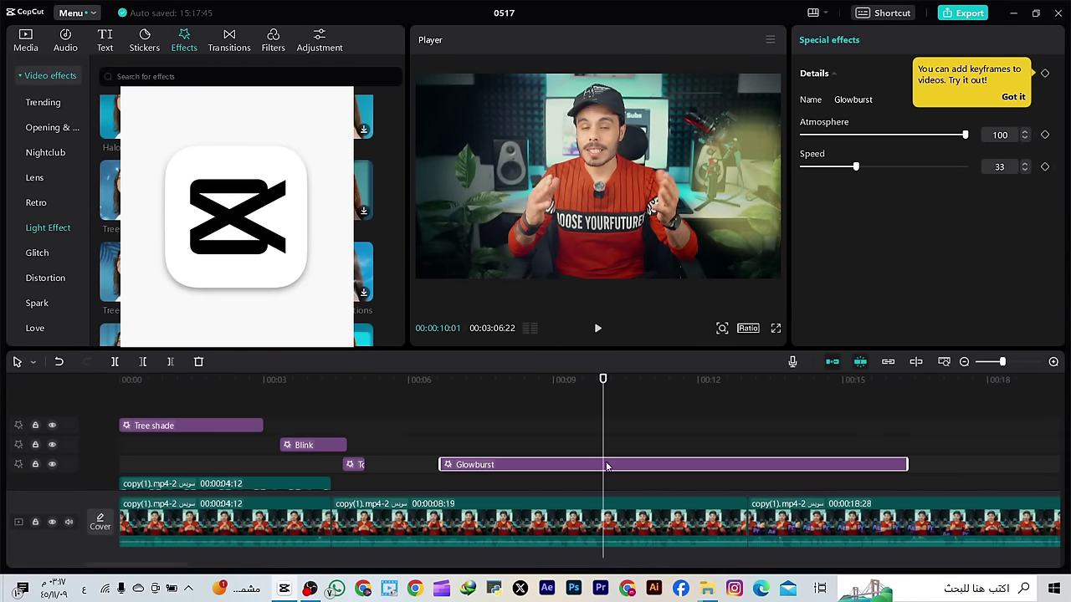
pyautogui.moveTo(468, 465); pyautogui.dragTo(876, 477)
pyautogui.moveTo(603, 402); pyautogui.dragTo(448, 440)
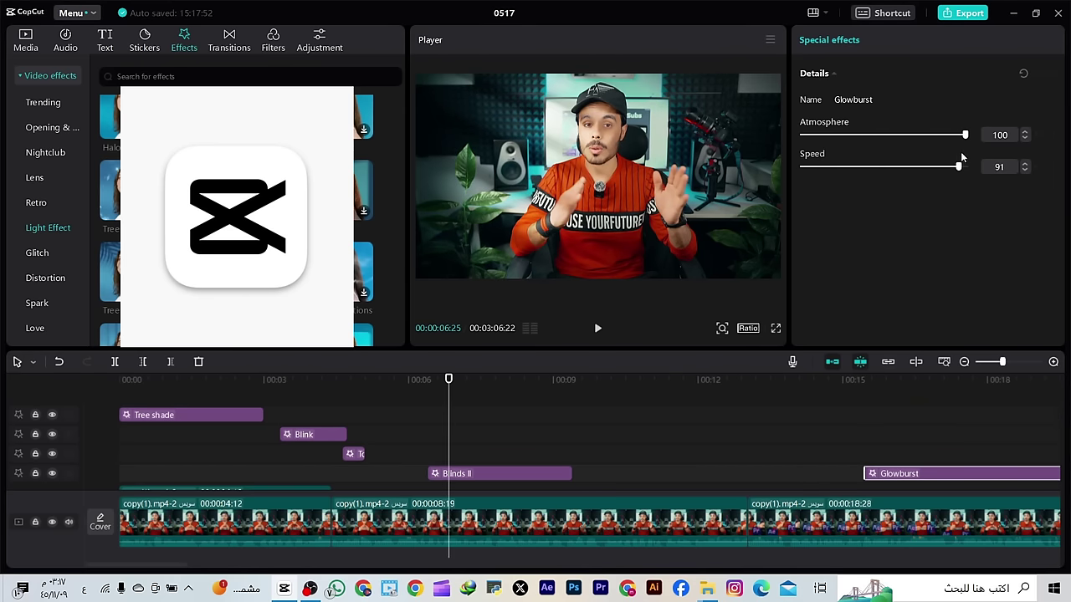
pyautogui.moveTo(959, 166); pyautogui.dragTo(924, 165)
pyautogui.click(597, 329)
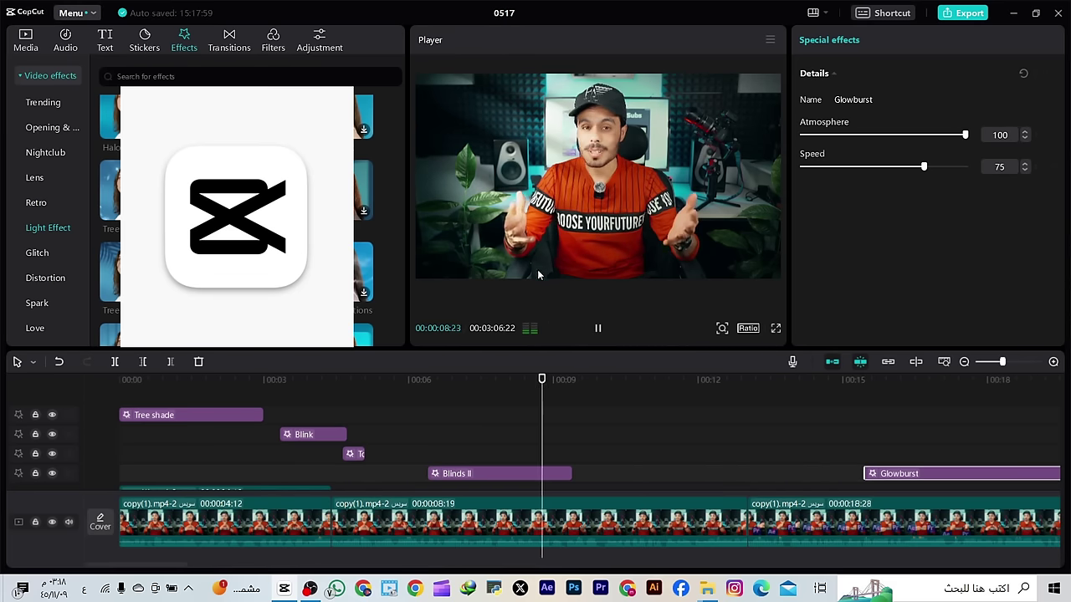
pyautogui.click(629, 378)
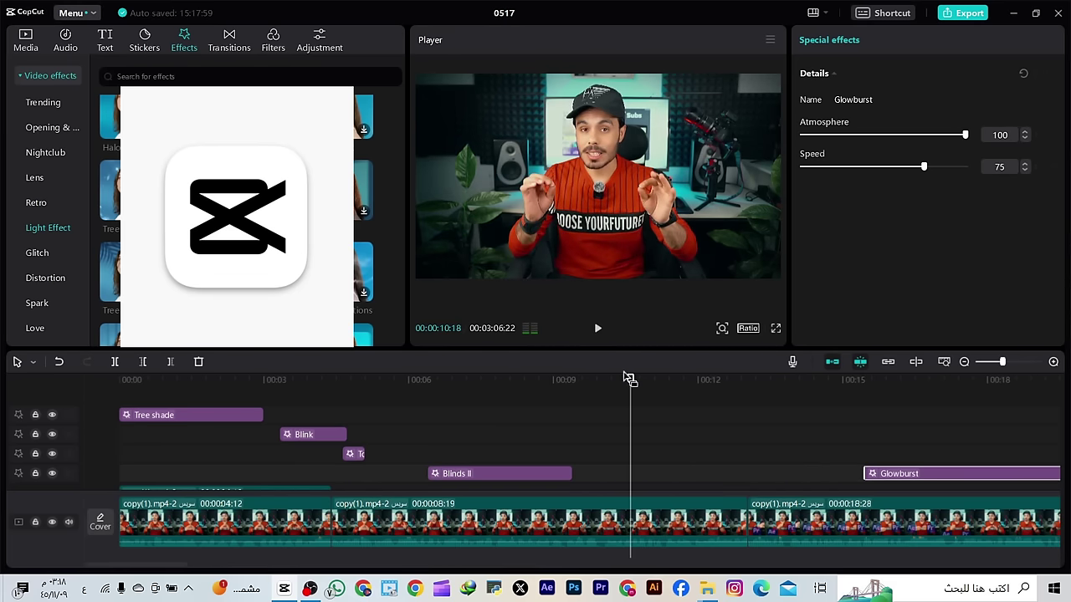
pyautogui.click(489, 435)
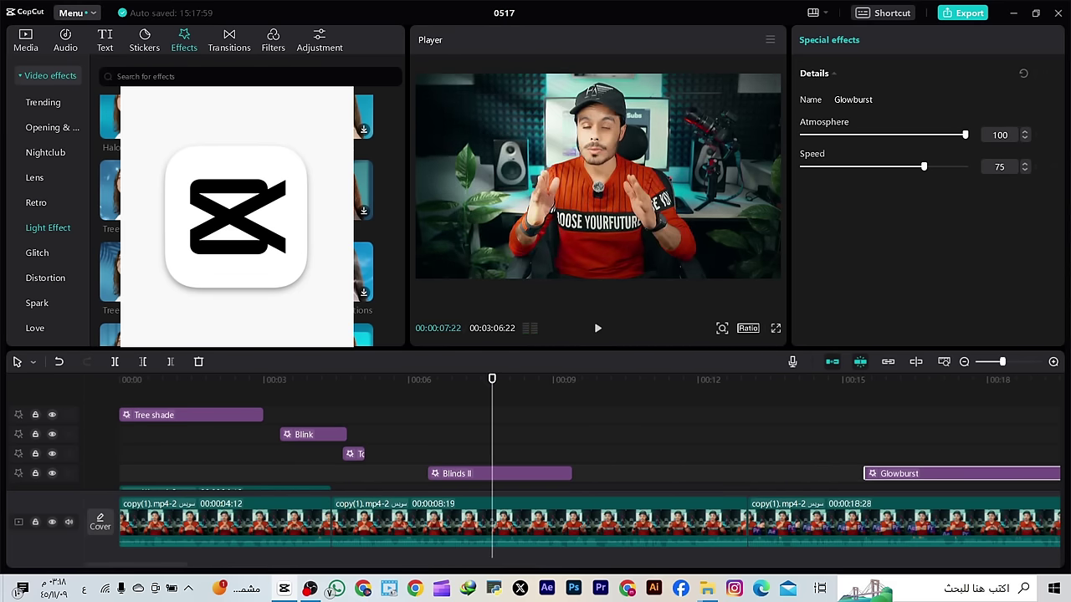
pyautogui.moveTo(490, 433); pyautogui.dragTo(561, 452)
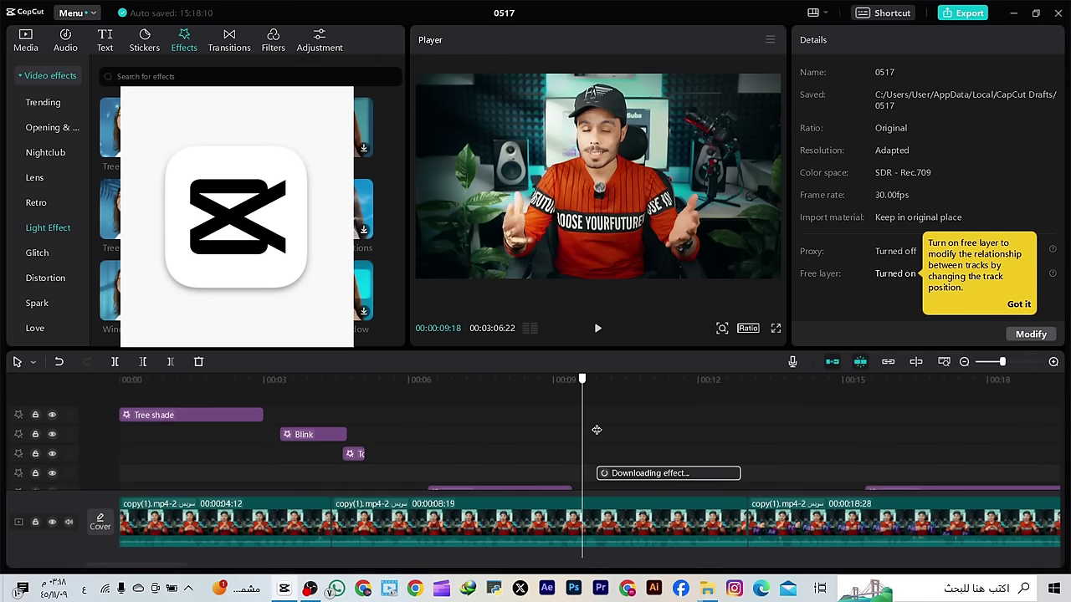
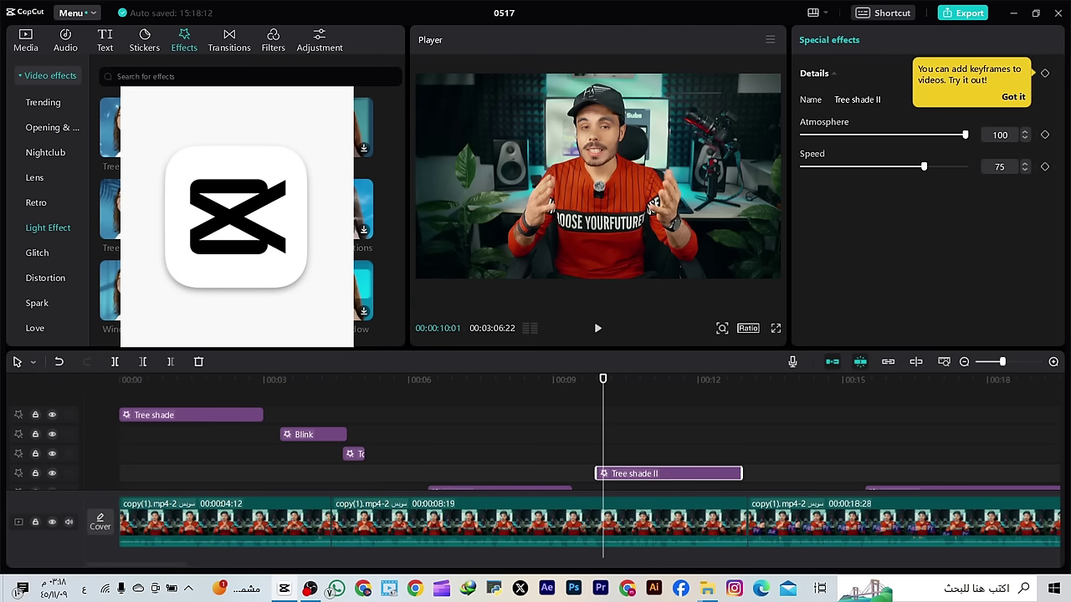
# Add the Blinds light effect to the timeline at 00:10 and rearrange the effect tracks
pyautogui.scroll(-1, 237, 218)
pyautogui.moveTo(237, 209); pyautogui.dragTo(624, 459)
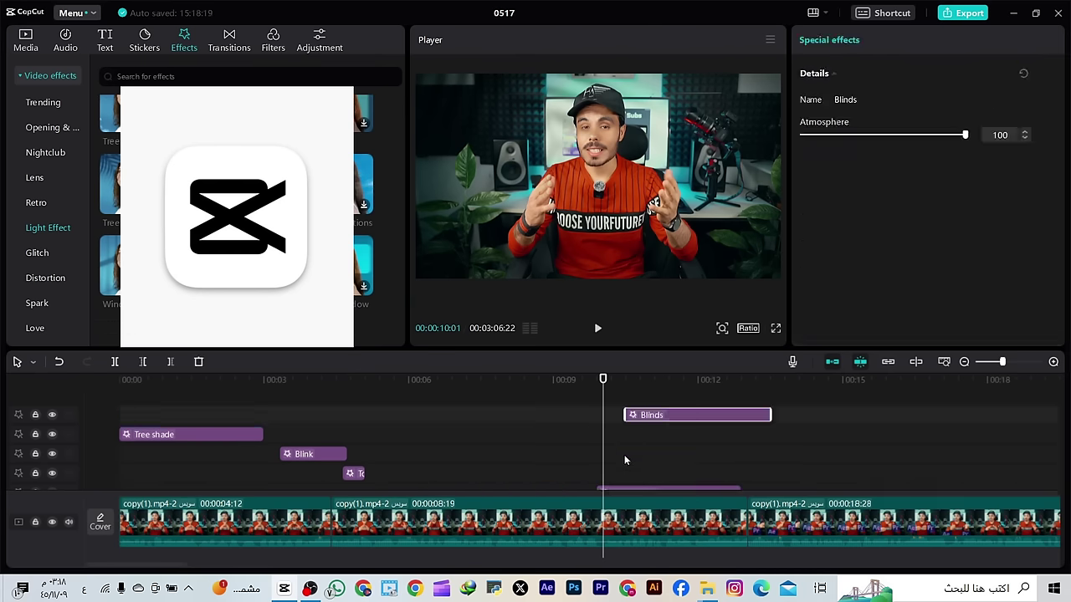
pyautogui.click(634, 485)
pyautogui.scroll(-1, 567, 450)
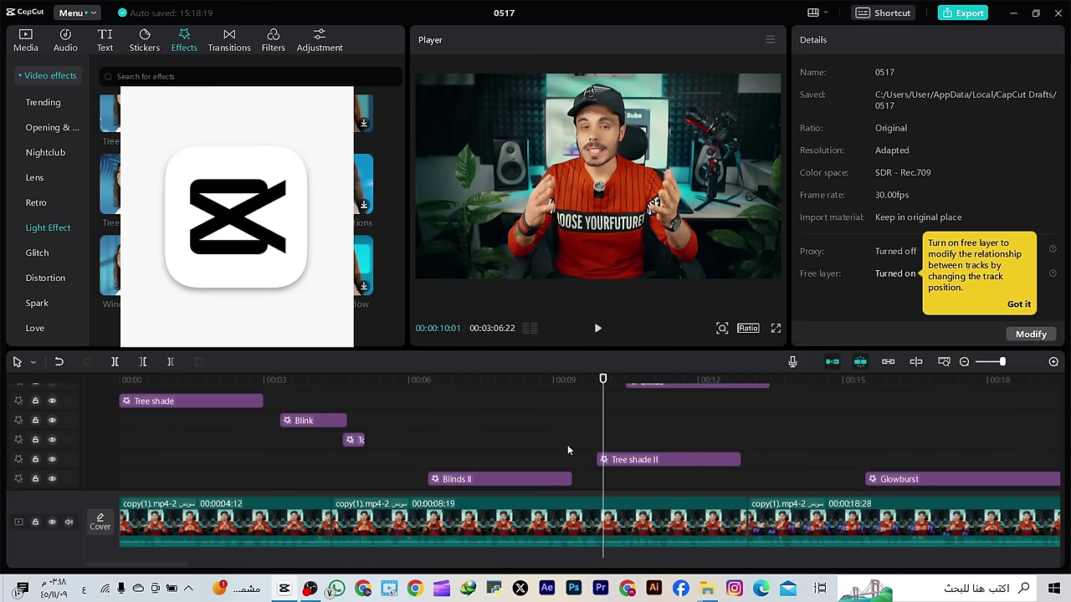
pyautogui.moveTo(633, 461); pyautogui.dragTo(440, 439)
pyautogui.scroll(1, 649, 423)
pyautogui.moveTo(649, 402); pyautogui.dragTo(615, 438)
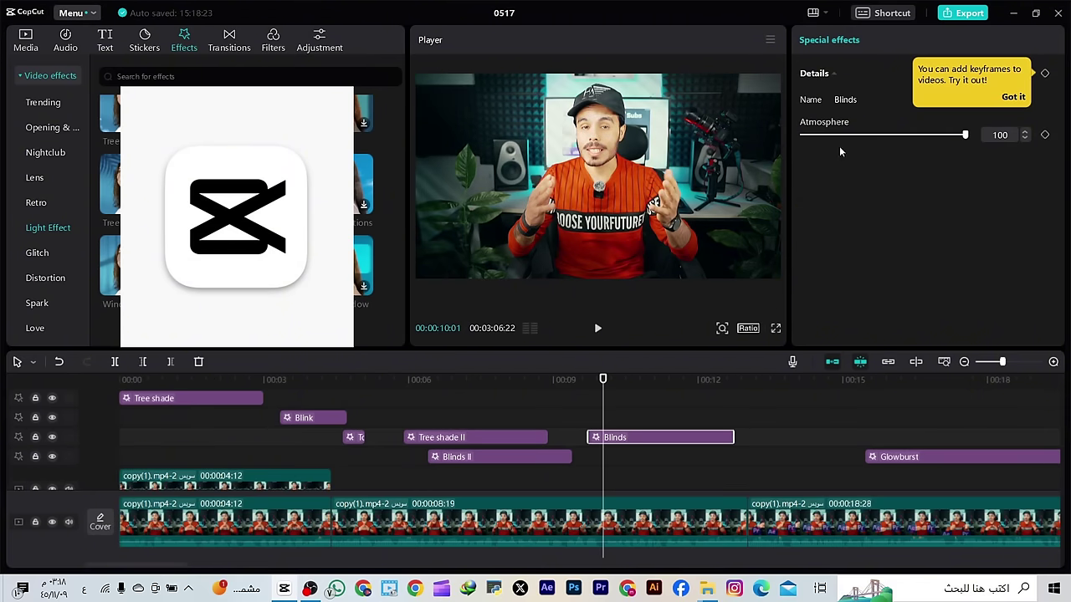
# Preview the Blinds effect and lower its Atmosphere from 100 to 24
pyautogui.click(604, 329)
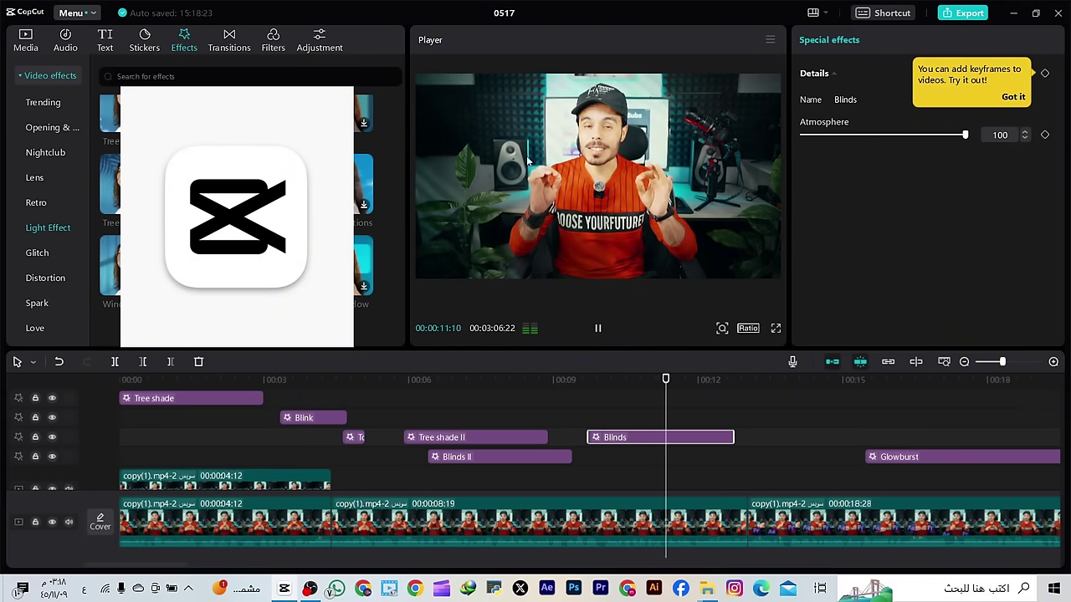
pyautogui.moveTo(715, 382); pyautogui.dragTo(656, 397)
pyautogui.click(840, 134)
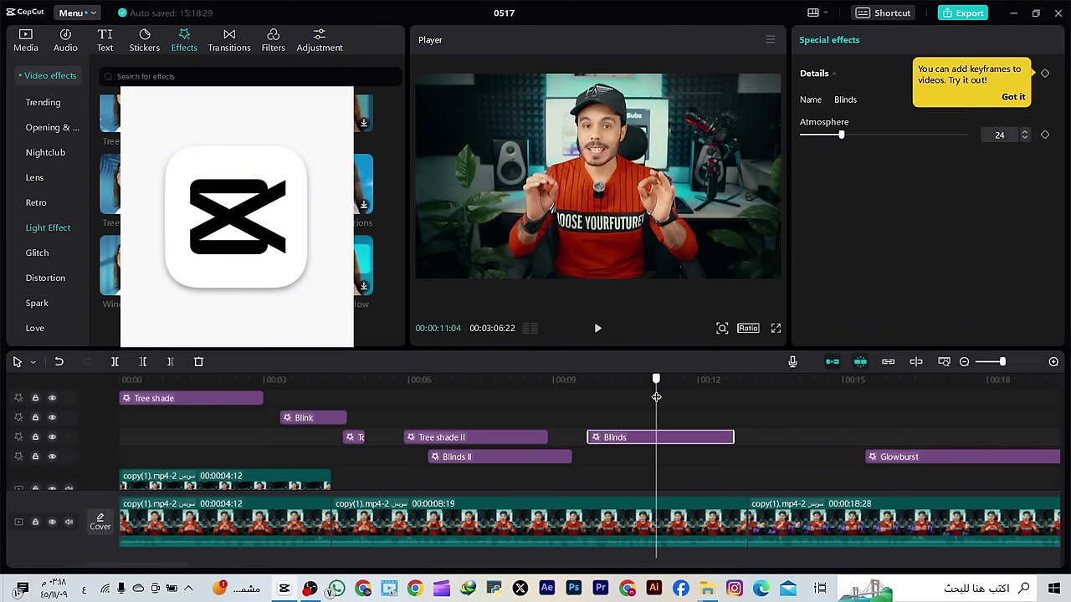
# Browse the Glitch, Distortion and Spark effect categories
pyautogui.click(37, 253)
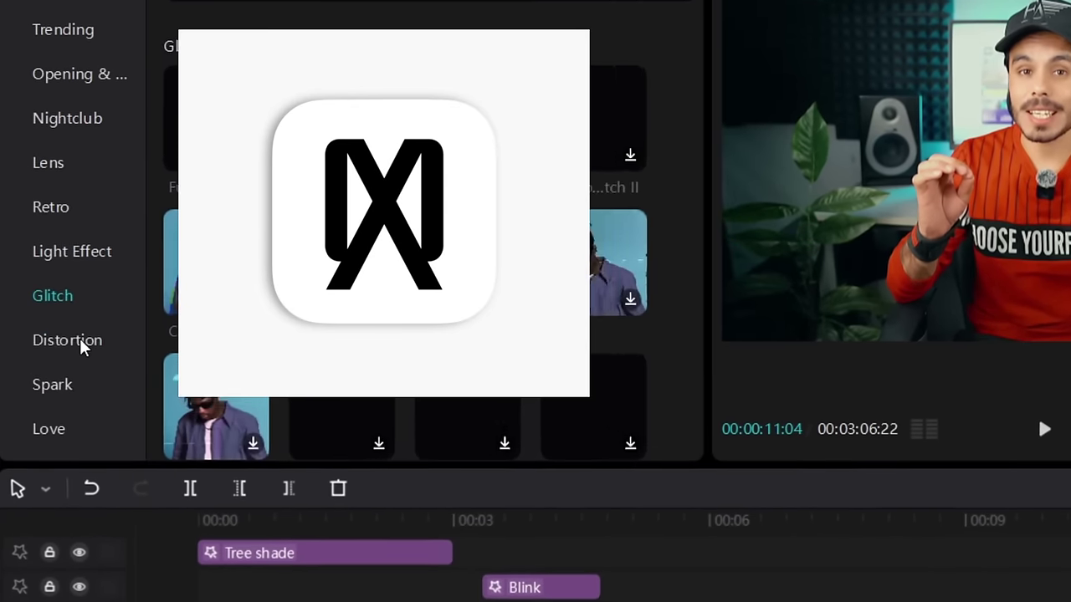
pyautogui.click(67, 315)
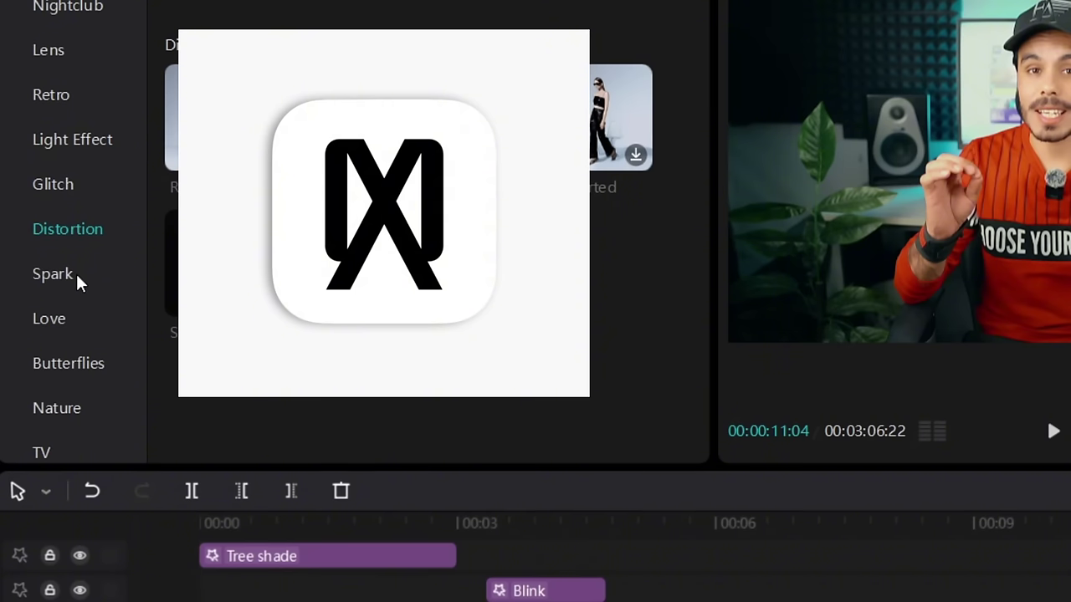
pyautogui.click(53, 274)
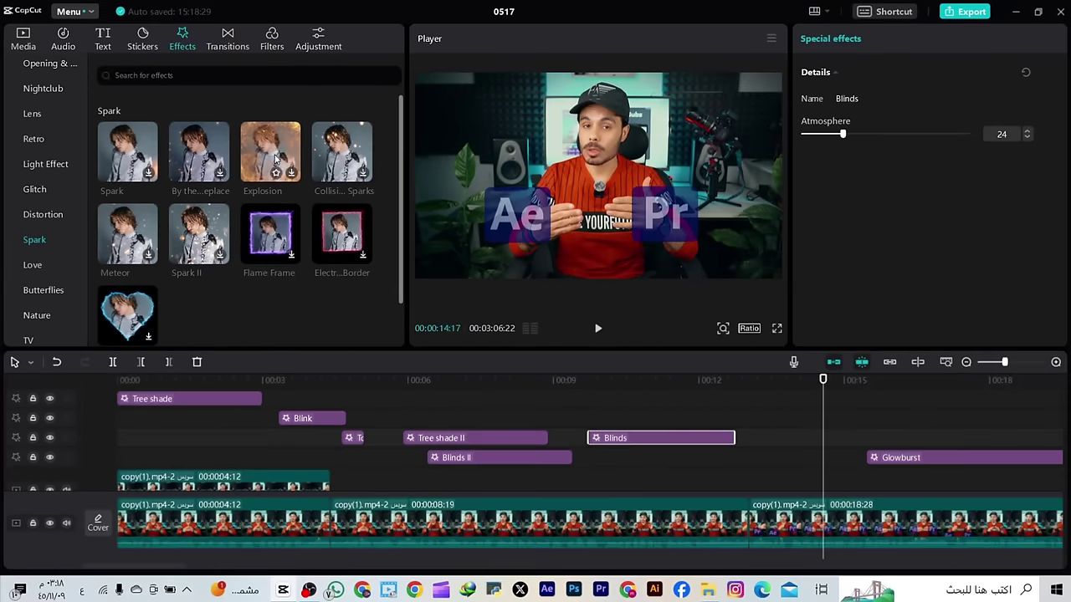
# Drop the Shatter effect on a lower track near 00:11 and preview it twice from 00:11:14
pyautogui.moveTo(270, 150); pyautogui.dragTo(755, 439)
pyautogui.moveTo(754, 439); pyautogui.dragTo(756, 457)
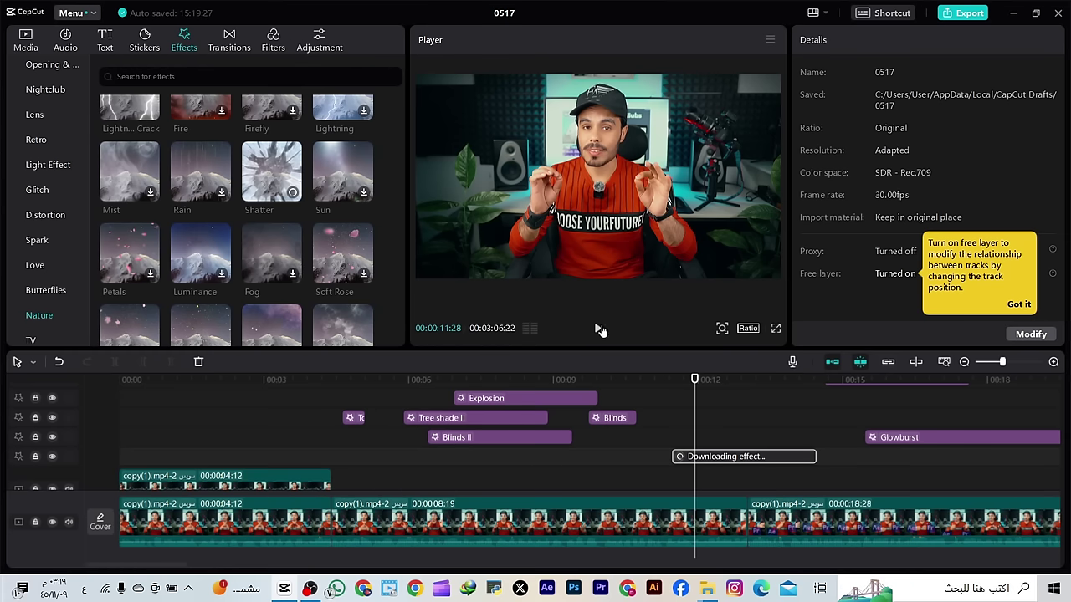
pyautogui.click(680, 379)
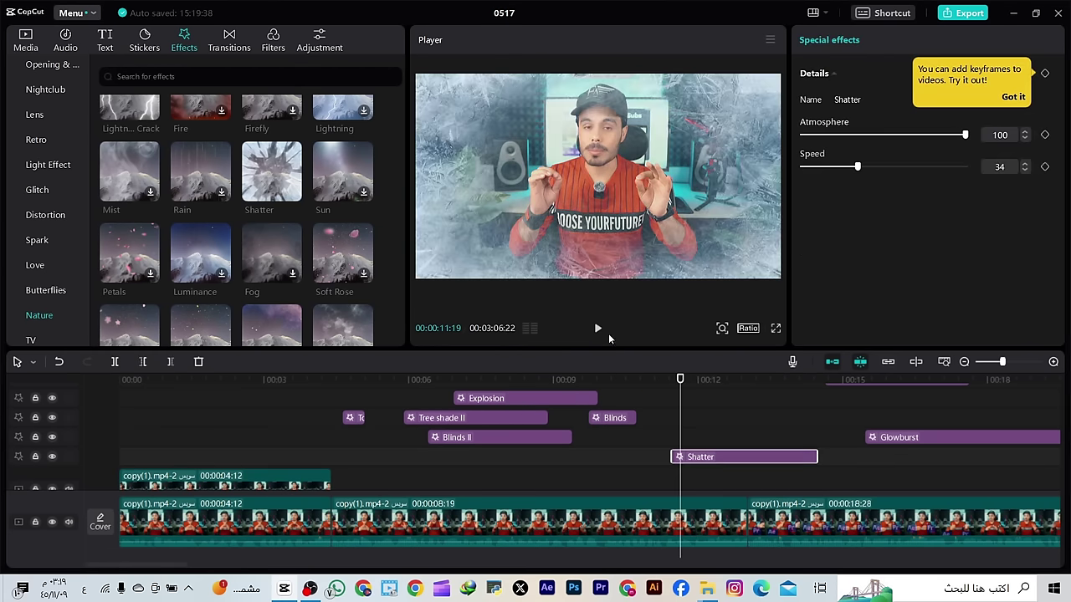
pyautogui.click(599, 331)
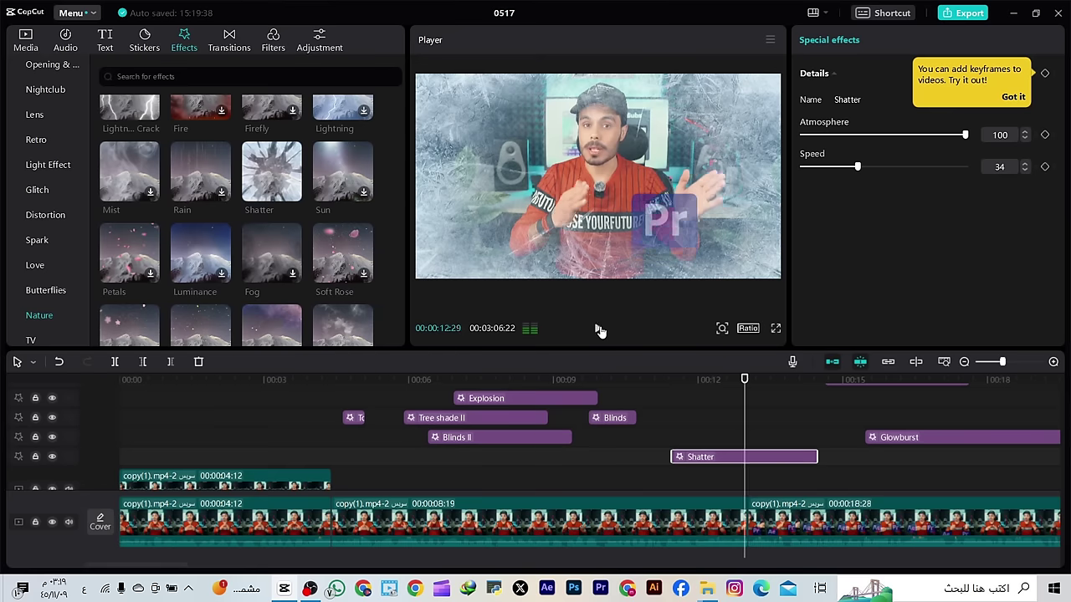
pyautogui.click(599, 330)
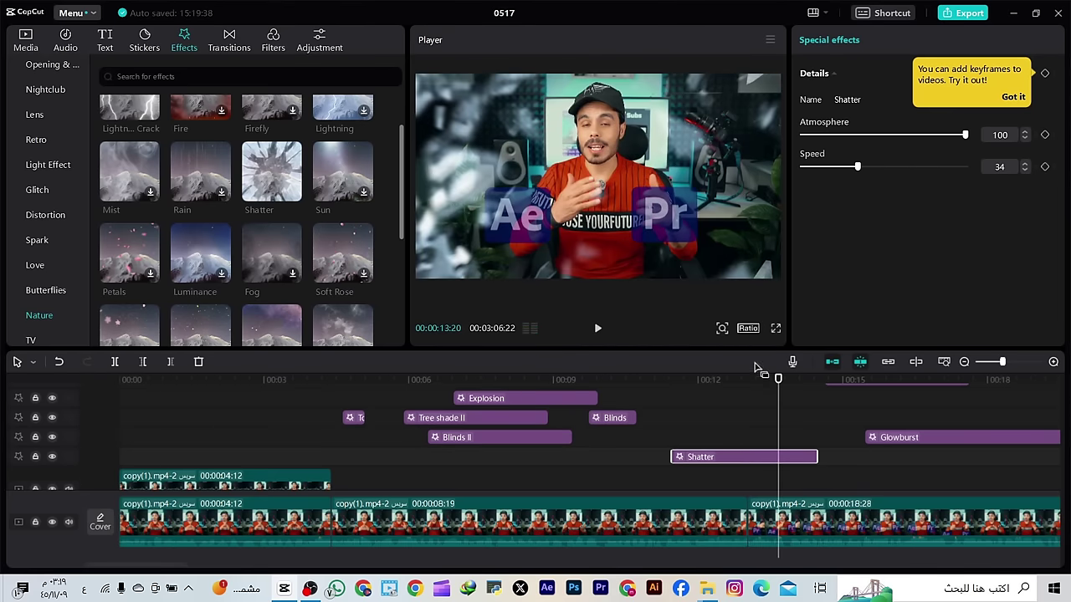
pyautogui.click(672, 380)
pyautogui.click(595, 329)
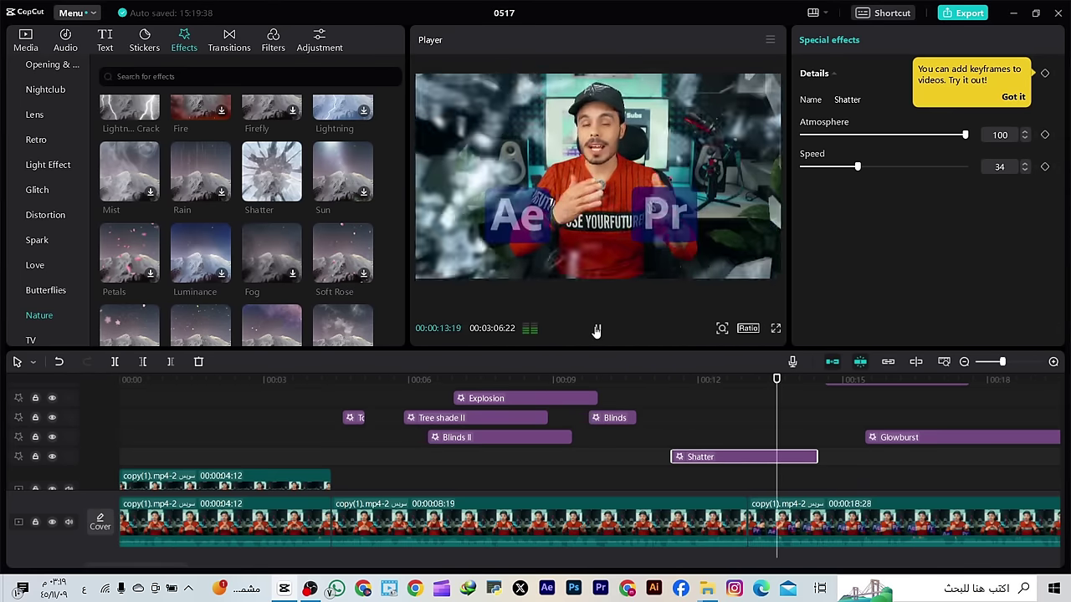
pyautogui.click(597, 330)
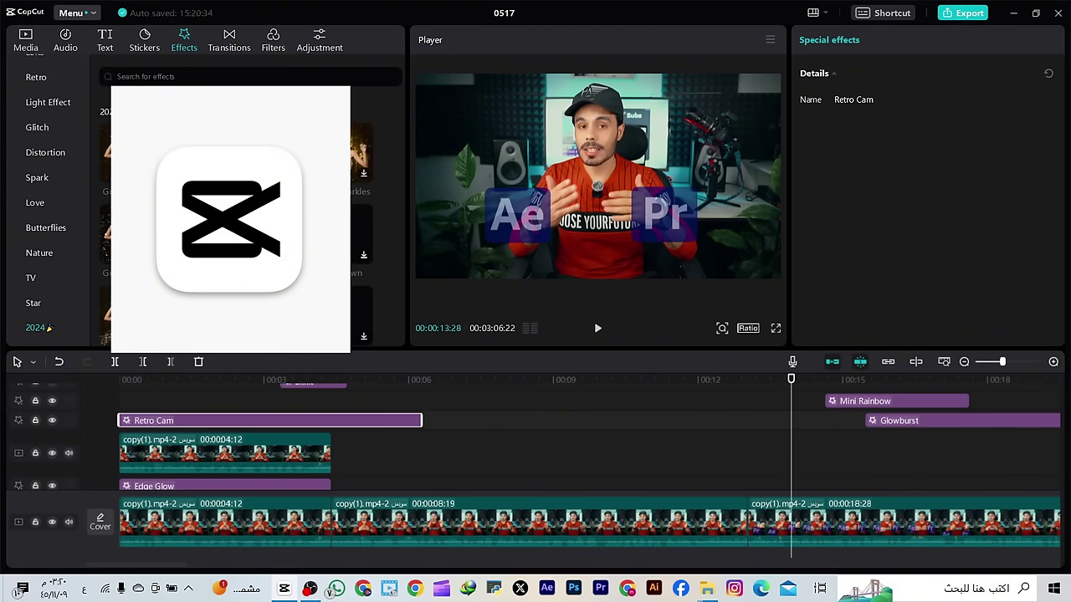
# Place the Fireworks effect on the Retro Cam track and preview it from 00:07:27
pyautogui.click(448, 414)
pyautogui.moveTo(448, 415); pyautogui.dragTo(662, 425)
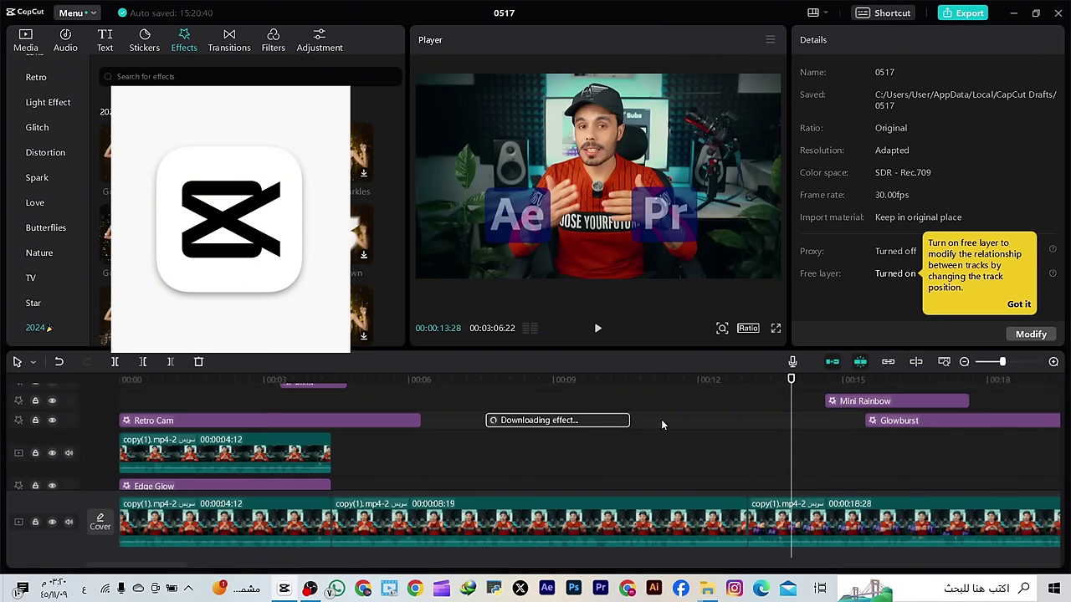
pyautogui.moveTo(789, 416); pyautogui.dragTo(499, 460)
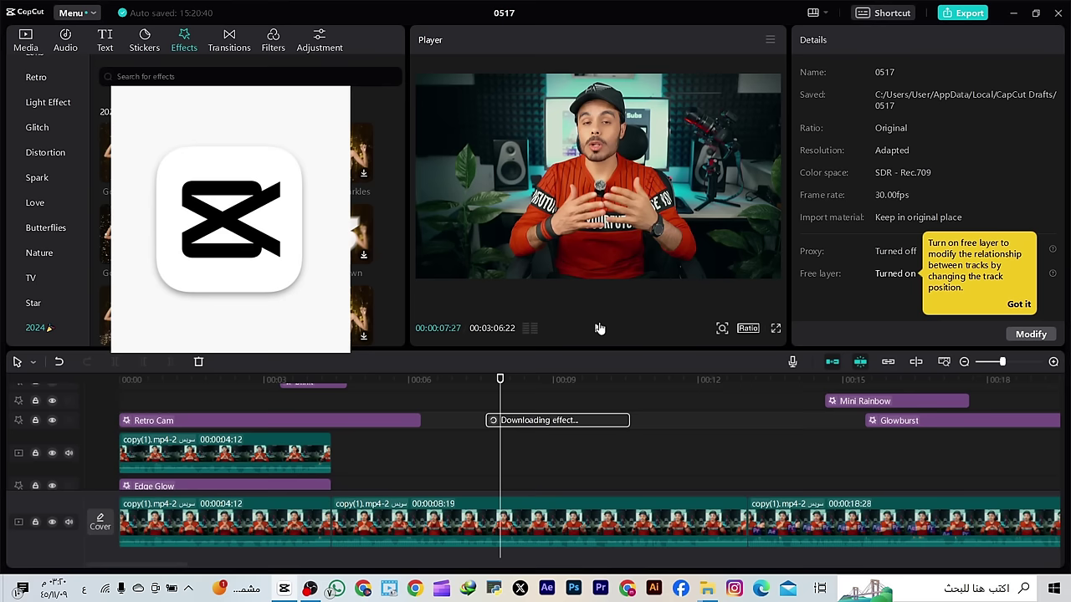
pyautogui.click(598, 330)
pyautogui.click(598, 331)
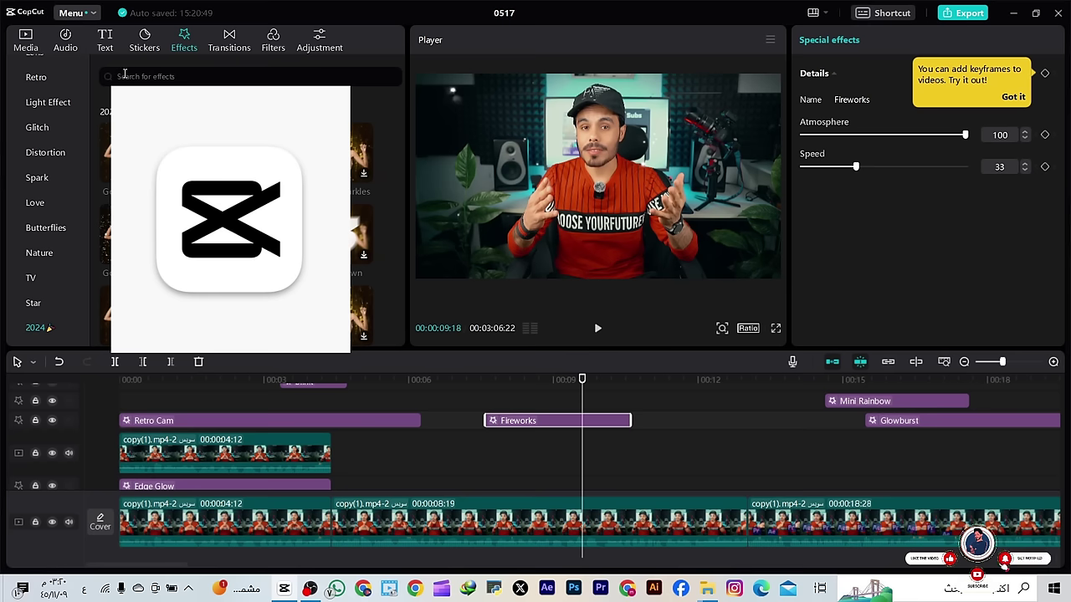
# Browse the Light Effect and Retro categories, then switch to the Stickers library
pyautogui.click(49, 102)
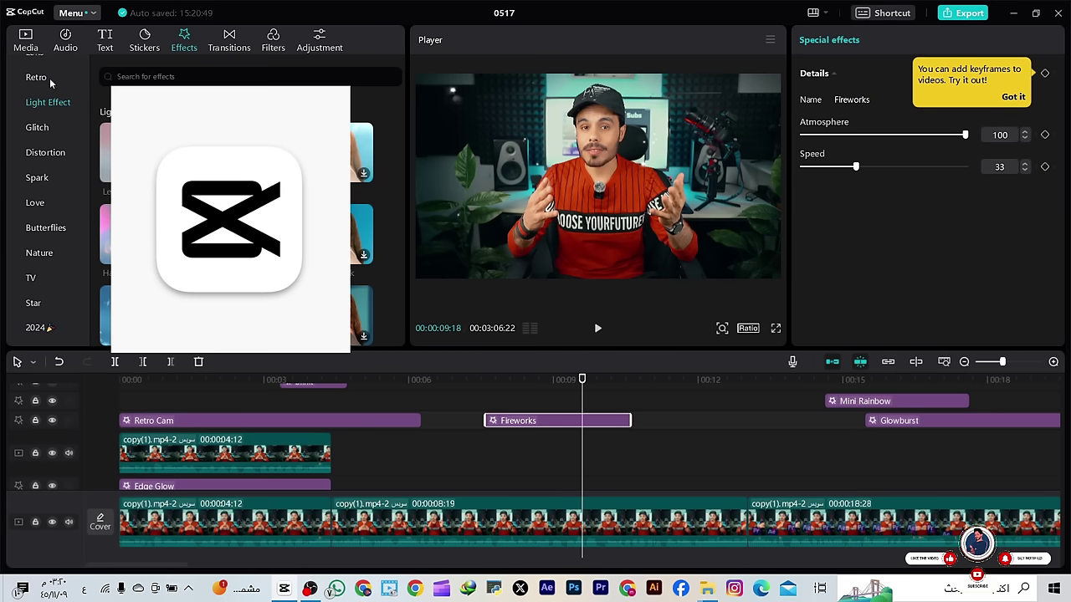
pyautogui.click(49, 78)
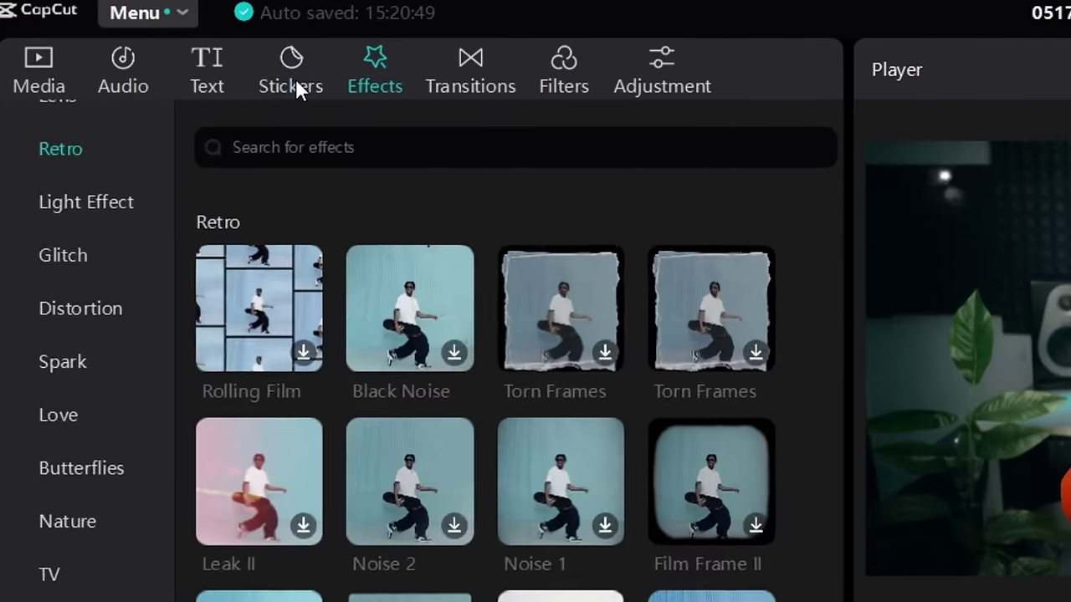
pyautogui.click(144, 42)
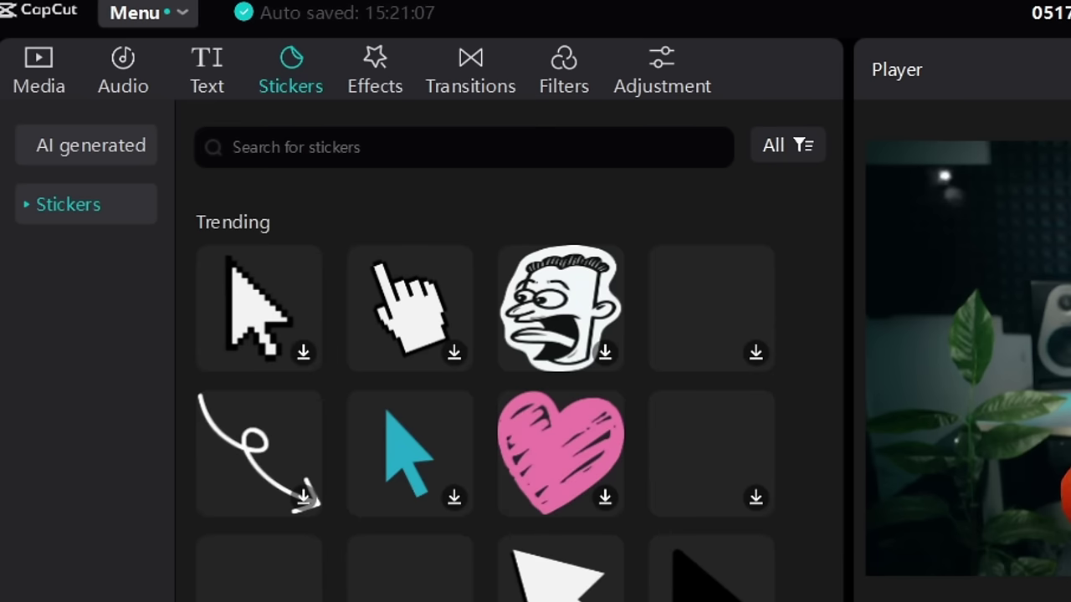
# Add the laughing emoji sticker, scale it to 29% and place it beside the man's shoulder
pyautogui.click(64, 202)
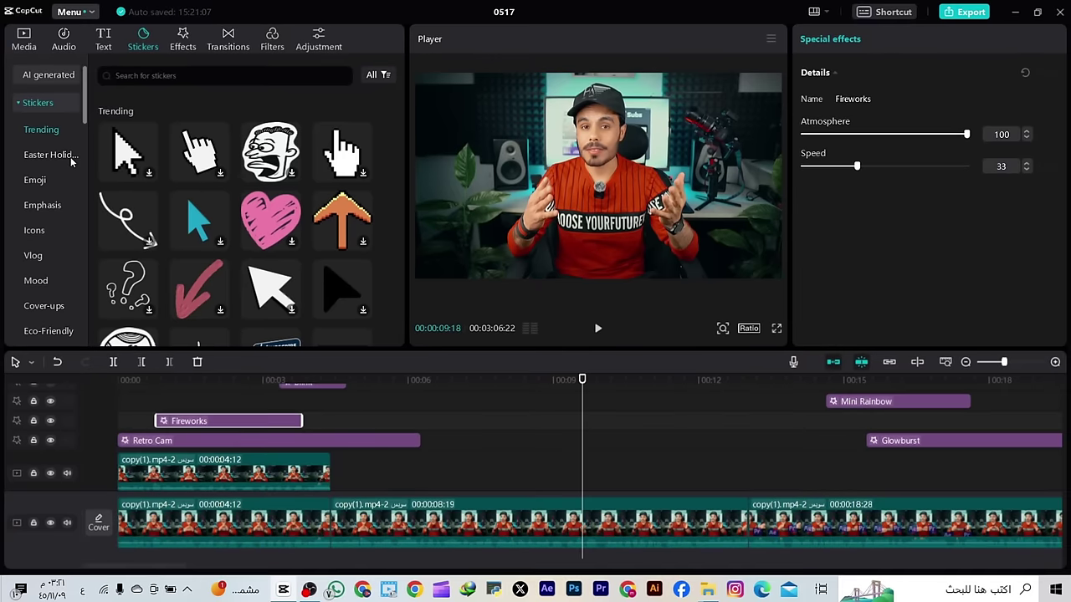
pyautogui.click(58, 179)
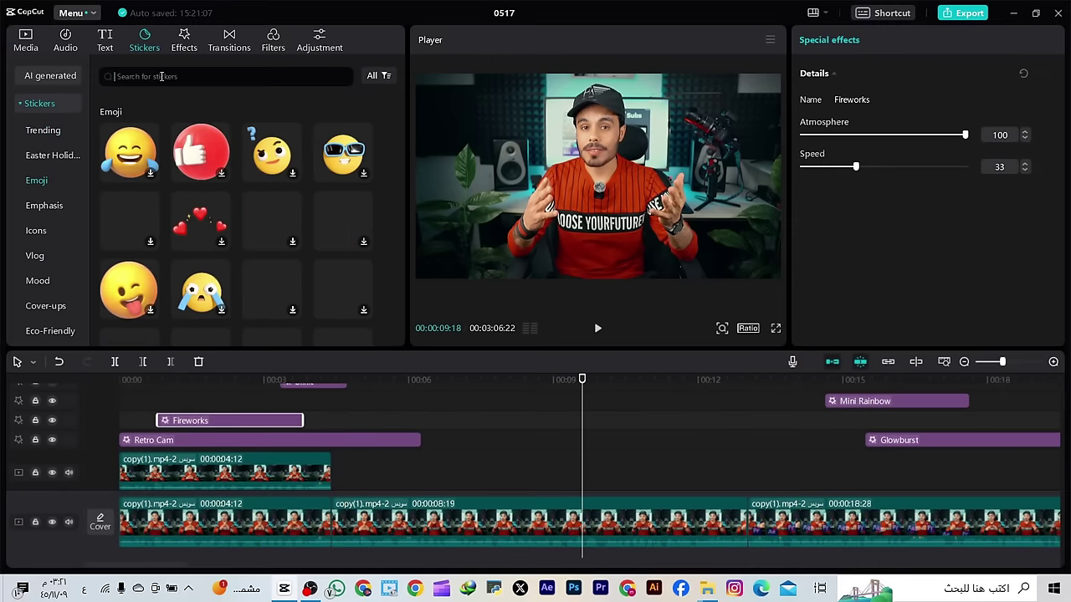
pyautogui.moveTo(144, 165); pyautogui.dragTo(564, 430)
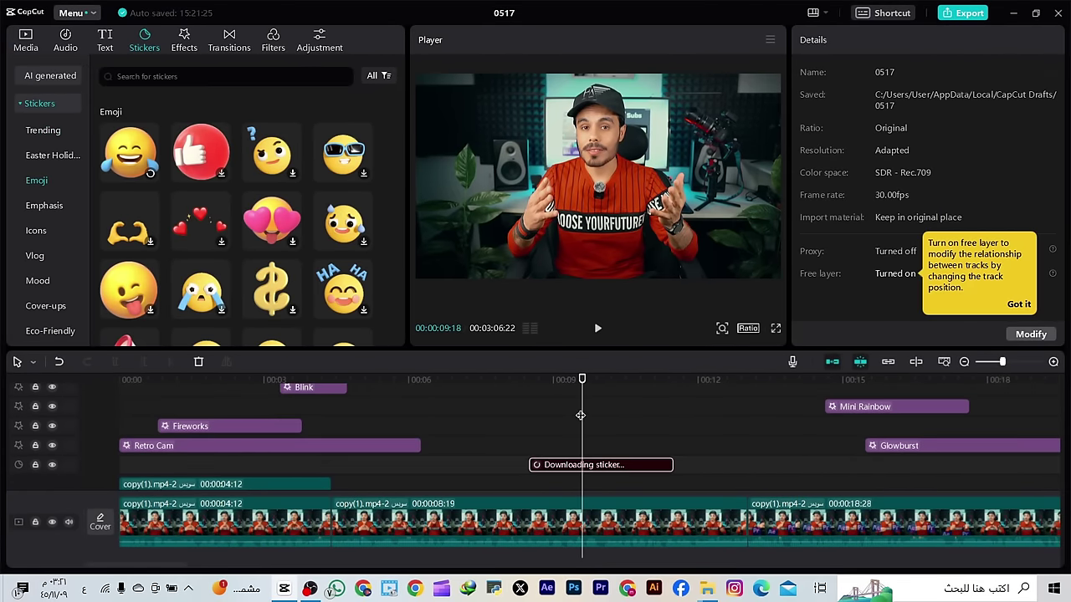
pyautogui.click(550, 426)
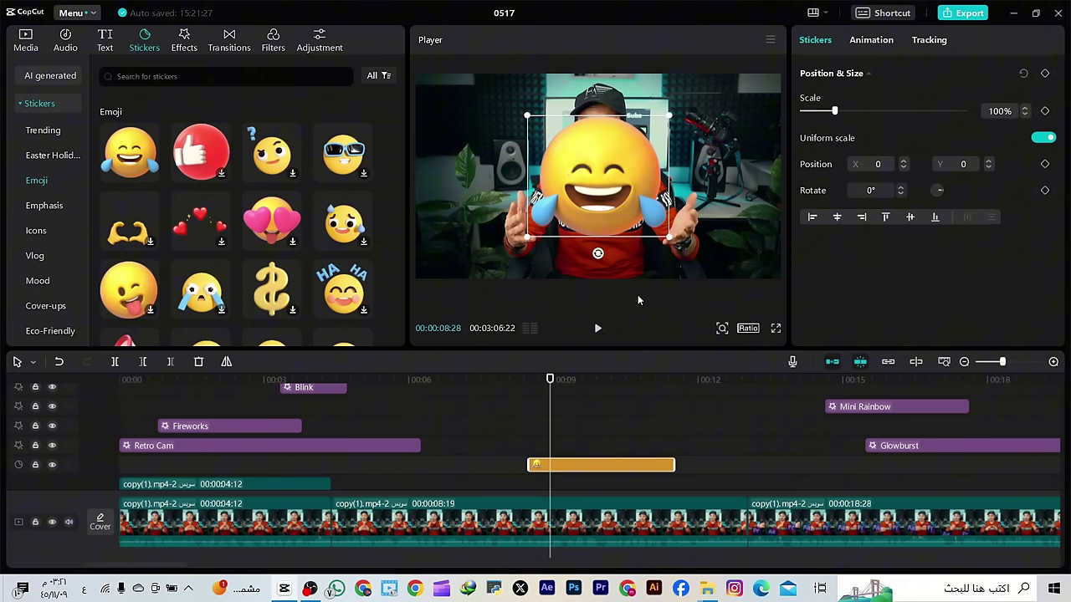
pyautogui.moveTo(669, 238); pyautogui.dragTo(512, 182)
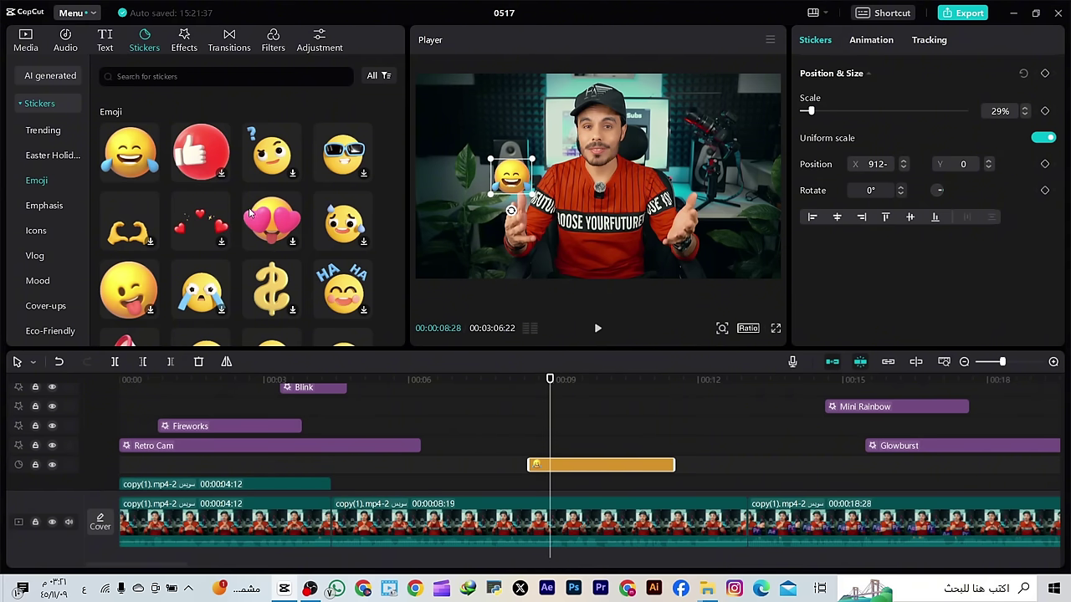
# Download the heart-eyes emoji and add it to the timeline near 00:10
pyautogui.click(274, 221)
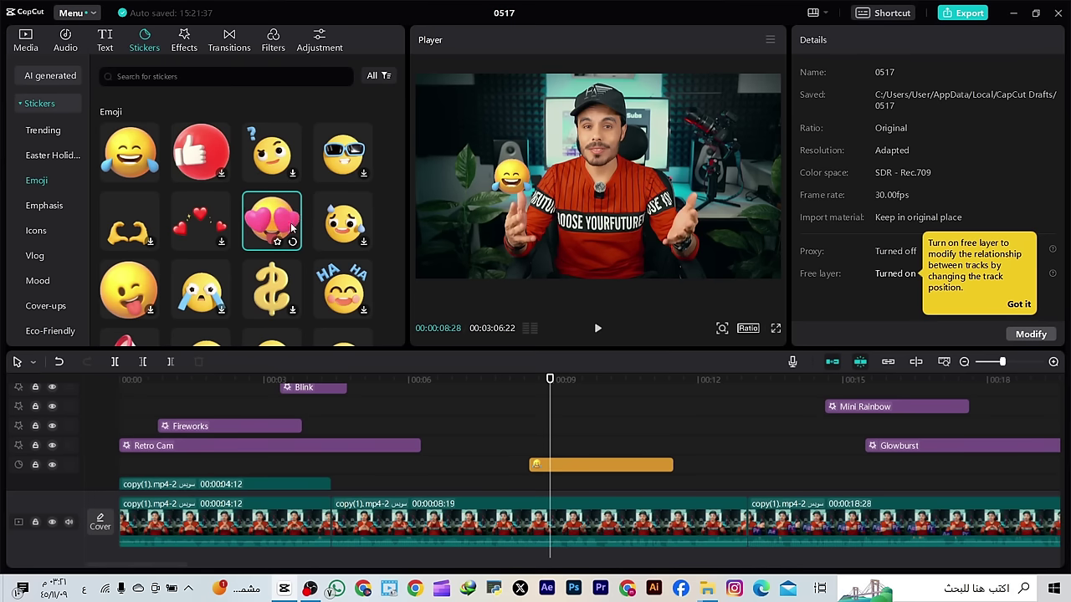
pyautogui.moveTo(292, 228); pyautogui.dragTo(456, 432)
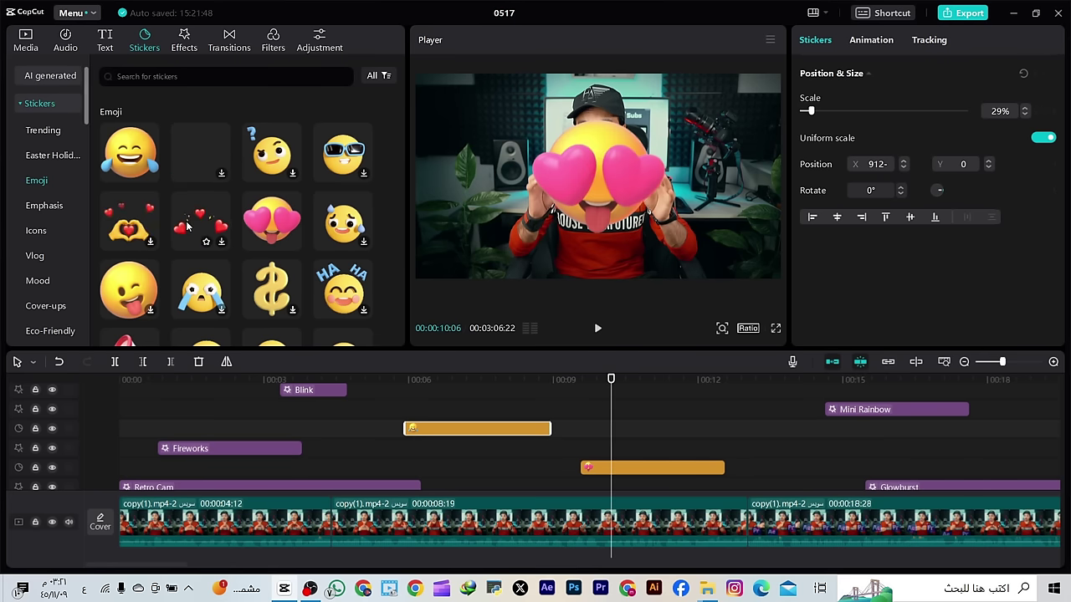
pyautogui.scroll(-3, 235, 234)
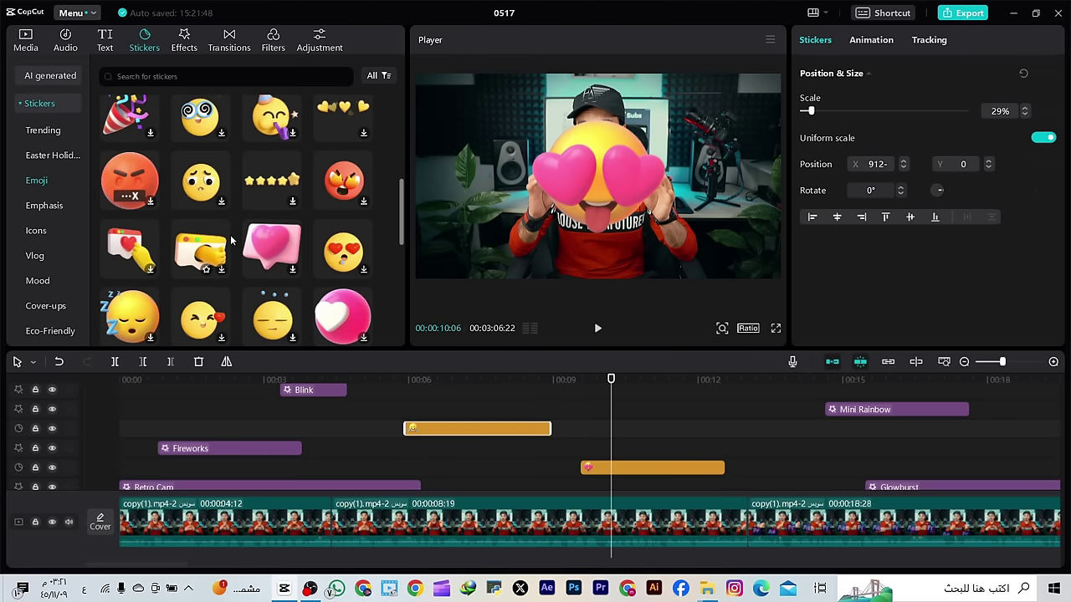
pyautogui.scroll(1, 233, 241)
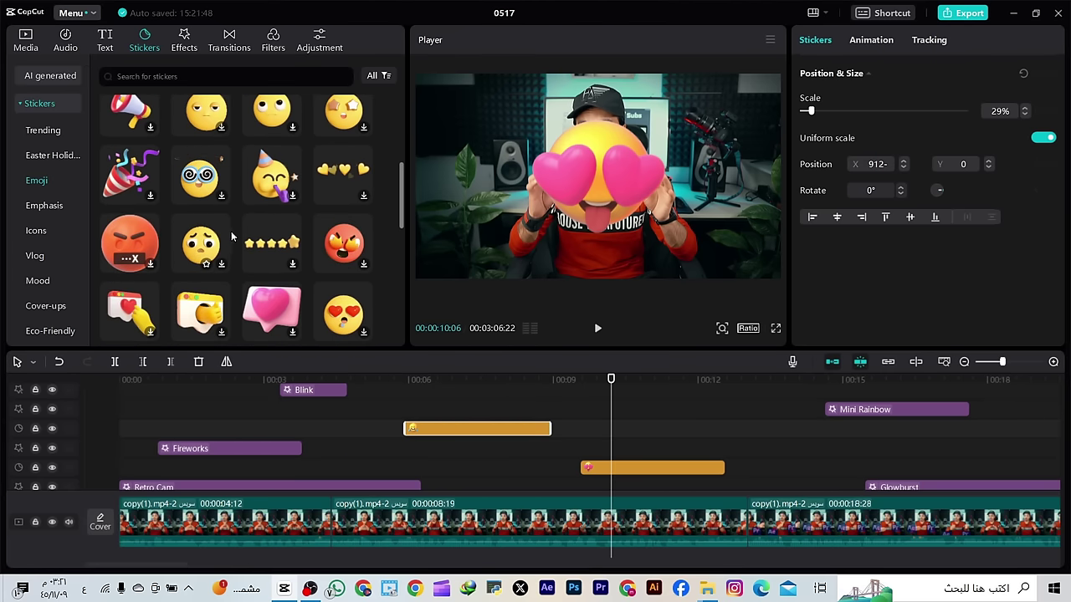
# Add the thick red Emphasis circle, shrink it to 46% and place it over the camera
pyautogui.click(52, 204)
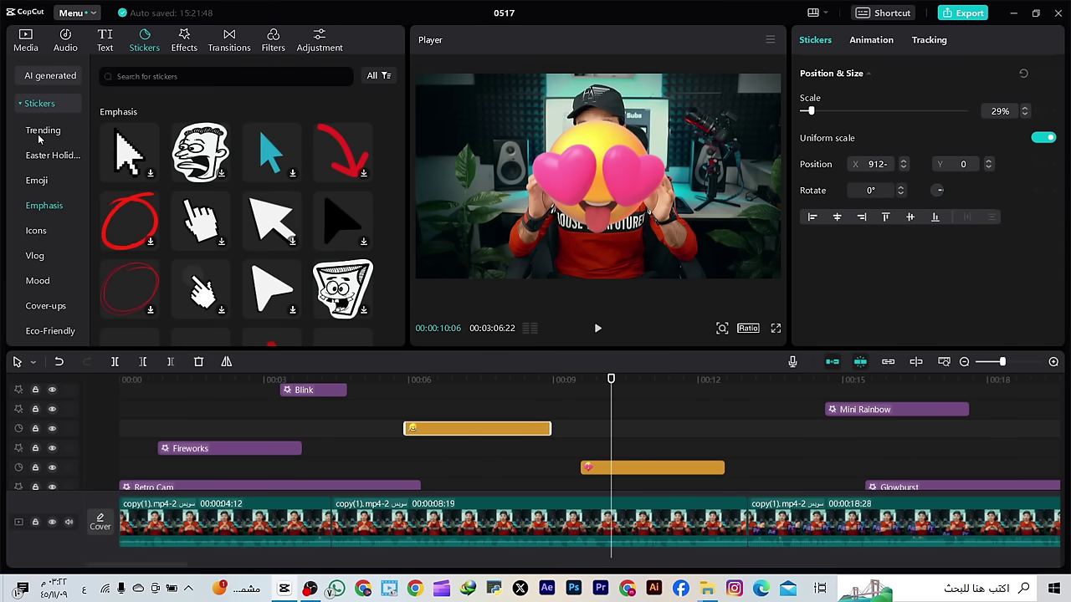
pyautogui.moveTo(138, 219); pyautogui.dragTo(661, 415)
pyautogui.moveTo(606, 194); pyautogui.dragTo(426, 211)
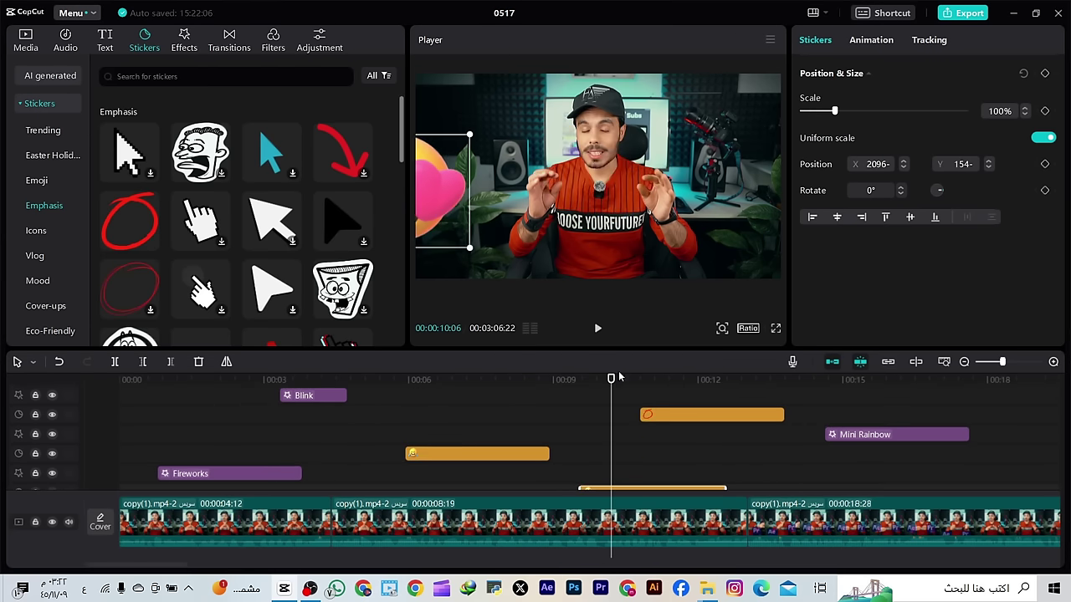
pyautogui.moveTo(612, 382); pyautogui.dragTo(689, 397)
pyautogui.click(626, 131)
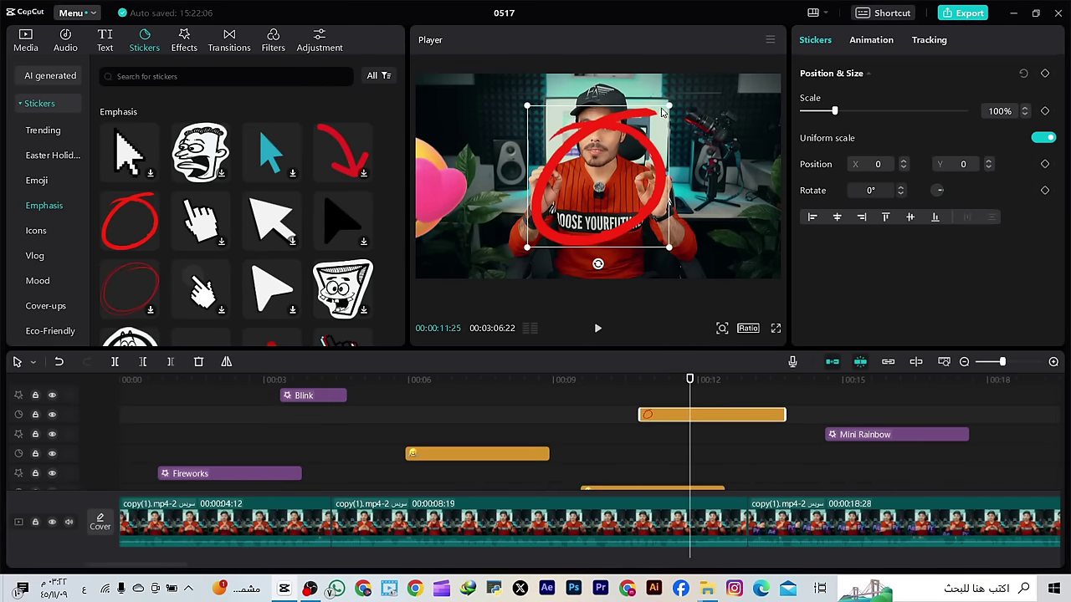
pyautogui.moveTo(667, 108); pyautogui.dragTo(631, 141)
pyautogui.moveTo(599, 175); pyautogui.dragTo(699, 126)
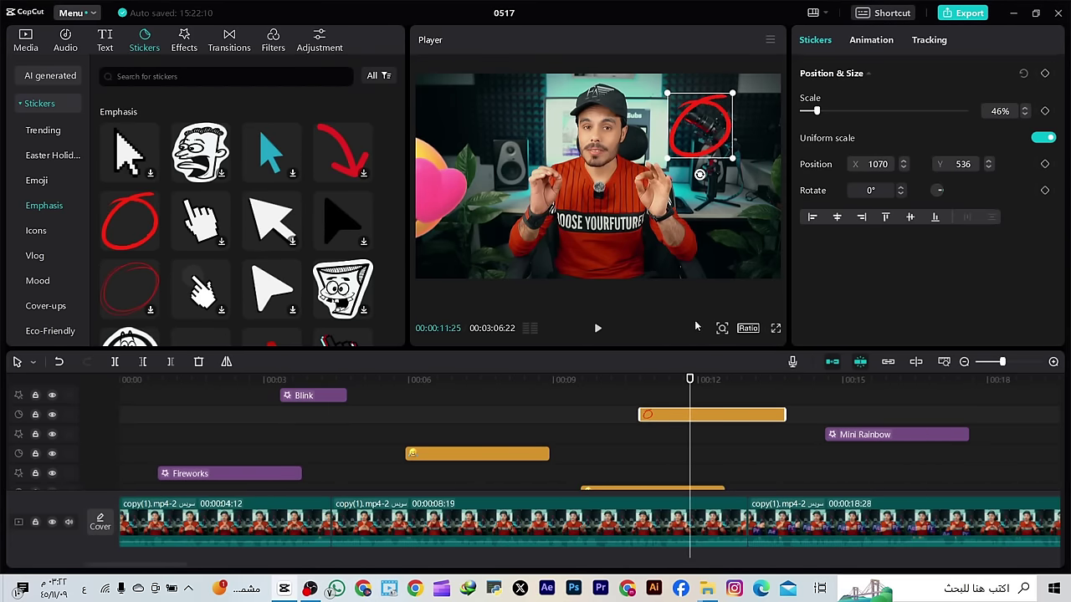
pyautogui.moveTo(699, 383); pyautogui.dragTo(639, 382)
pyautogui.click(598, 328)
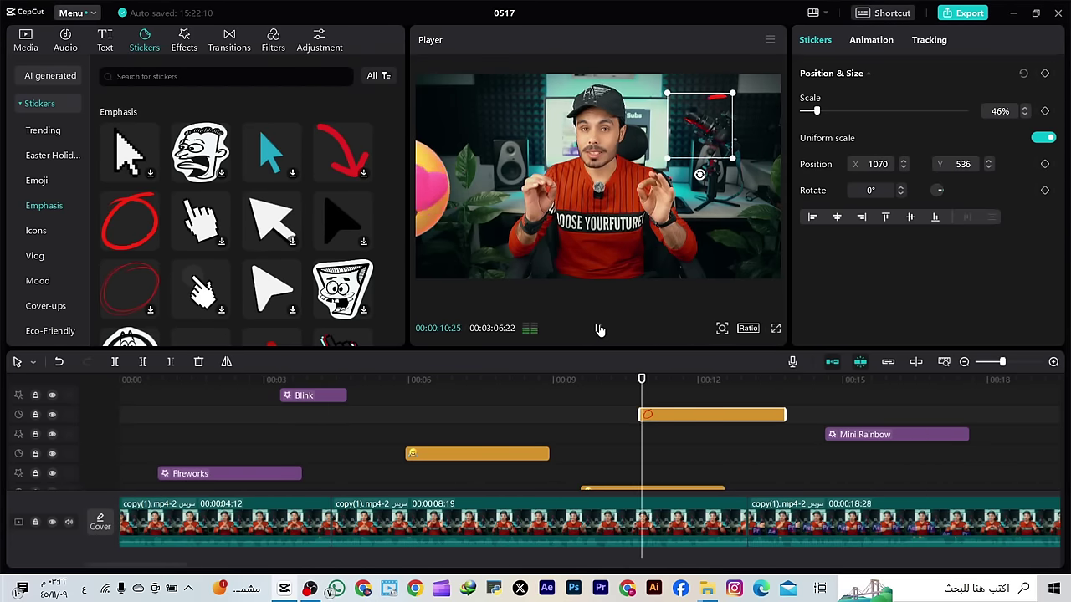
pyautogui.press('space')
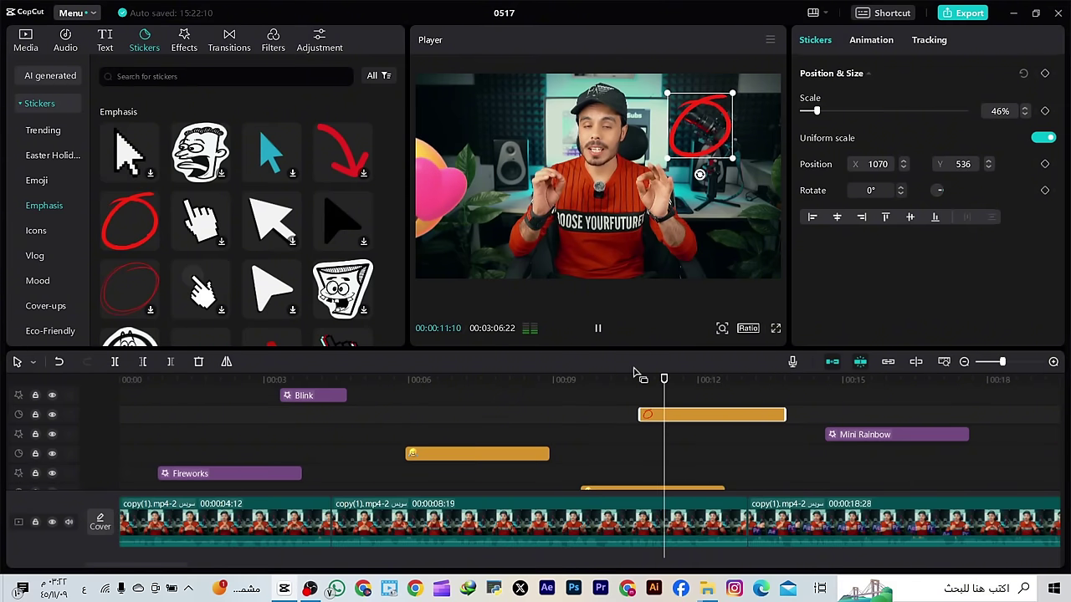
# Add the thin red circle sticker, reorder the circle tracks, and position it over the camera rig
pyautogui.scroll(-2, 201, 242)
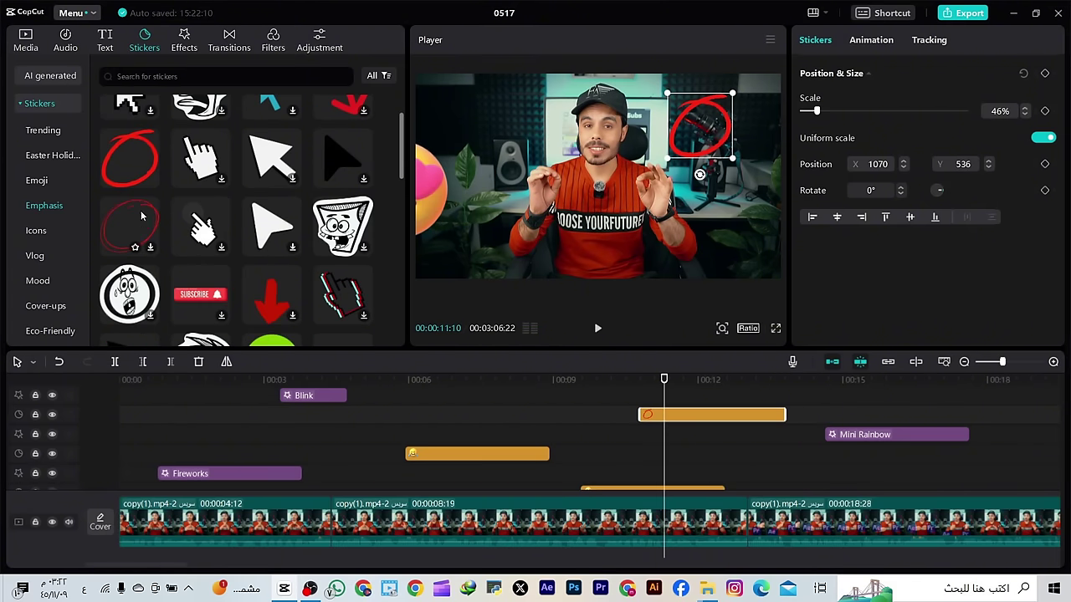
pyautogui.moveTo(130, 224); pyautogui.dragTo(627, 456)
pyautogui.click(820, 414)
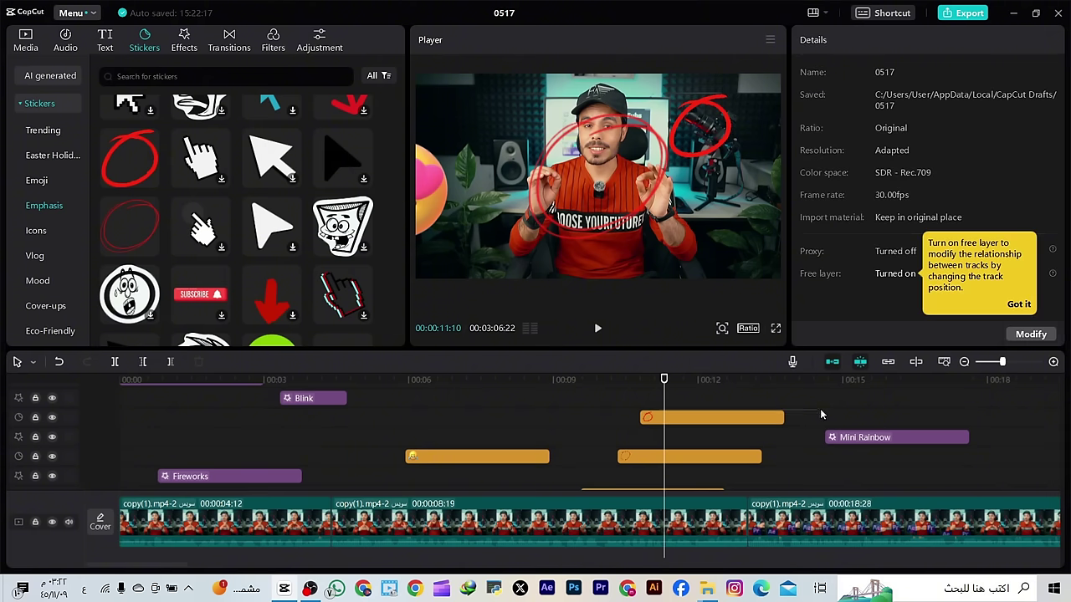
pyautogui.moveTo(718, 419); pyautogui.dragTo(866, 393)
pyautogui.moveTo(705, 456); pyautogui.dragTo(706, 437)
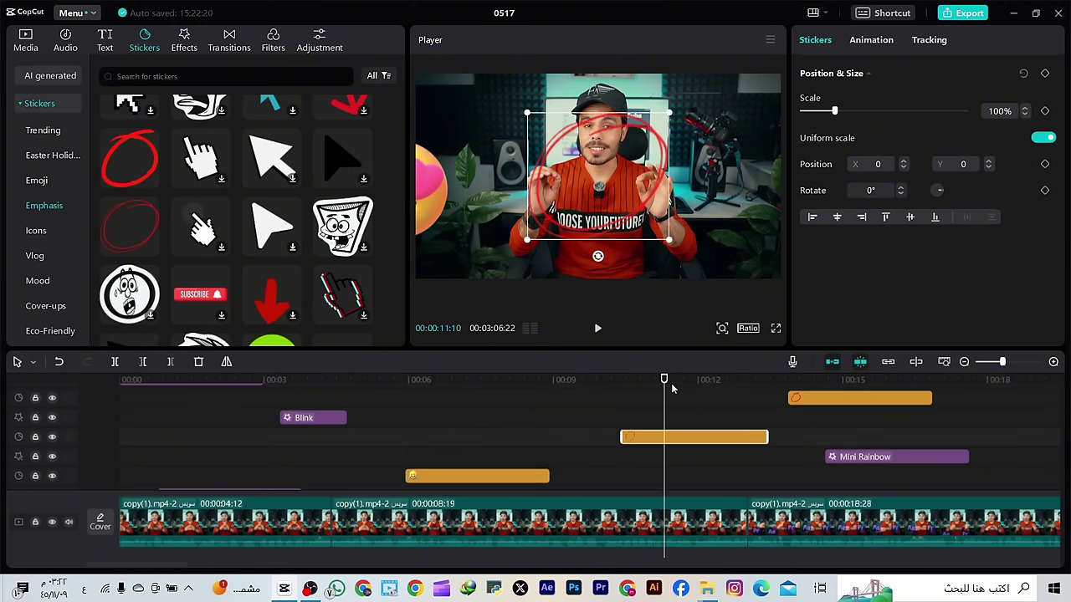
pyautogui.moveTo(667, 383); pyautogui.dragTo(632, 417)
pyautogui.moveTo(670, 240); pyautogui.dragTo(684, 142)
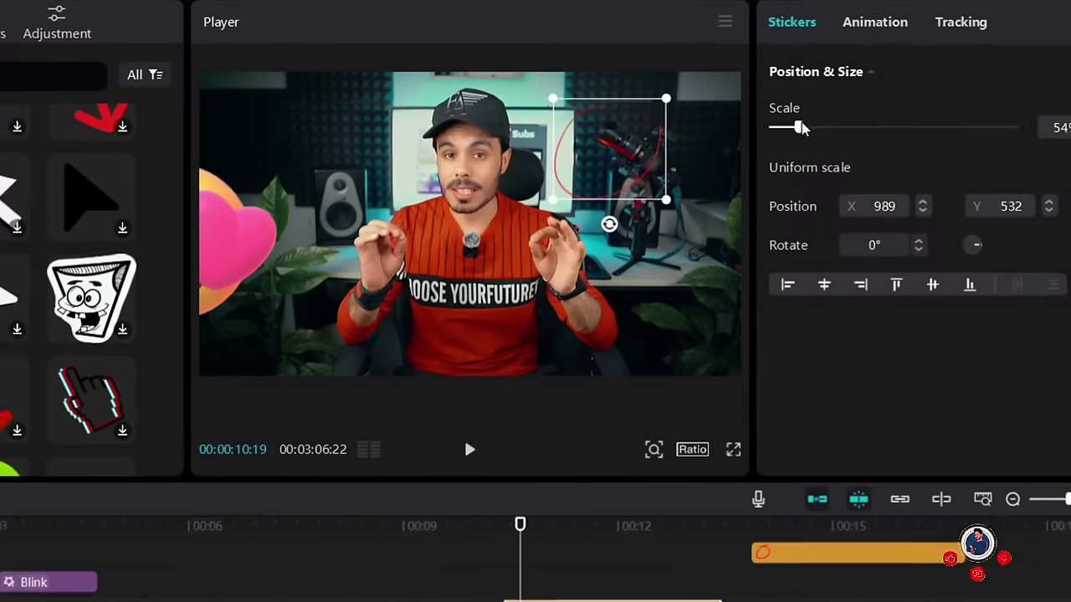
pyautogui.moveTo(819, 111)
pyautogui.mouseDown()
pyautogui.moveTo(833, 111)
pyautogui.moveTo(811, 128)
pyautogui.mouseUp()
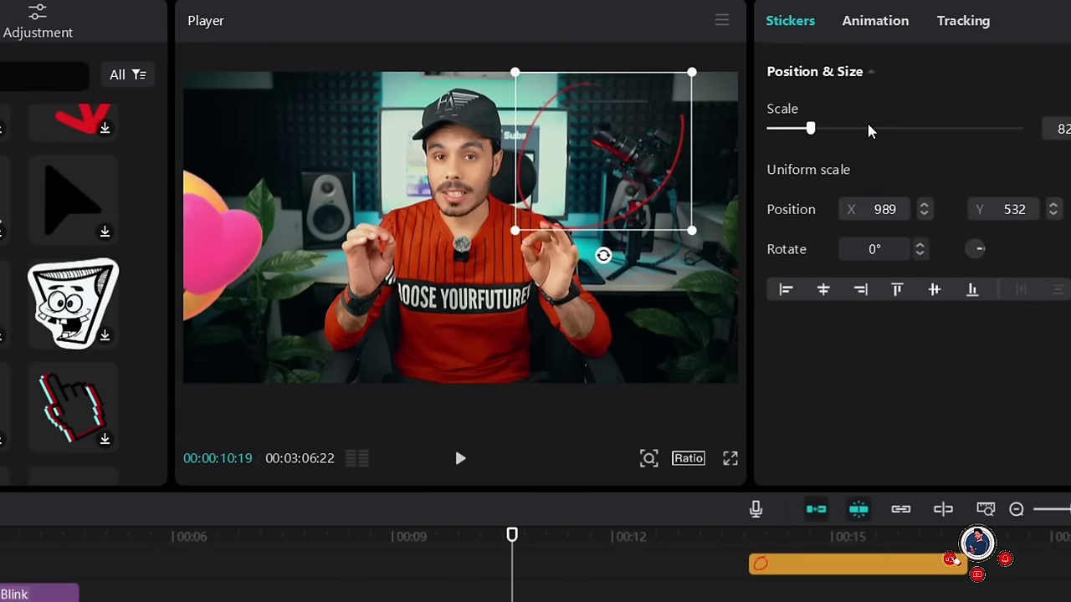
# Give the thin circle a Zoom In entry animation, preview it, and add the Subscribe sticker
pyautogui.click(864, 19)
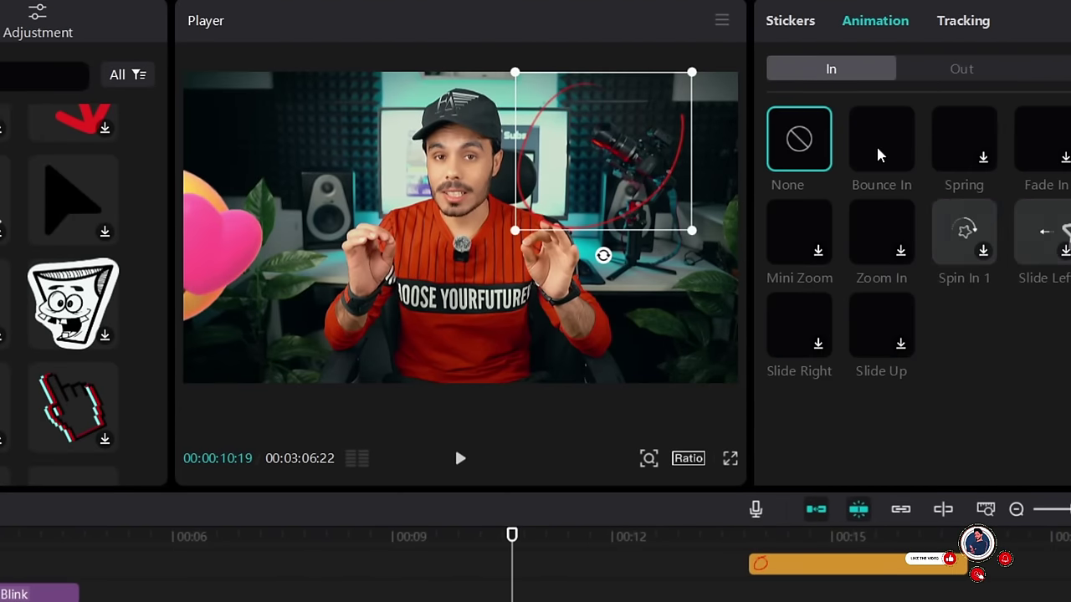
pyautogui.click(880, 150)
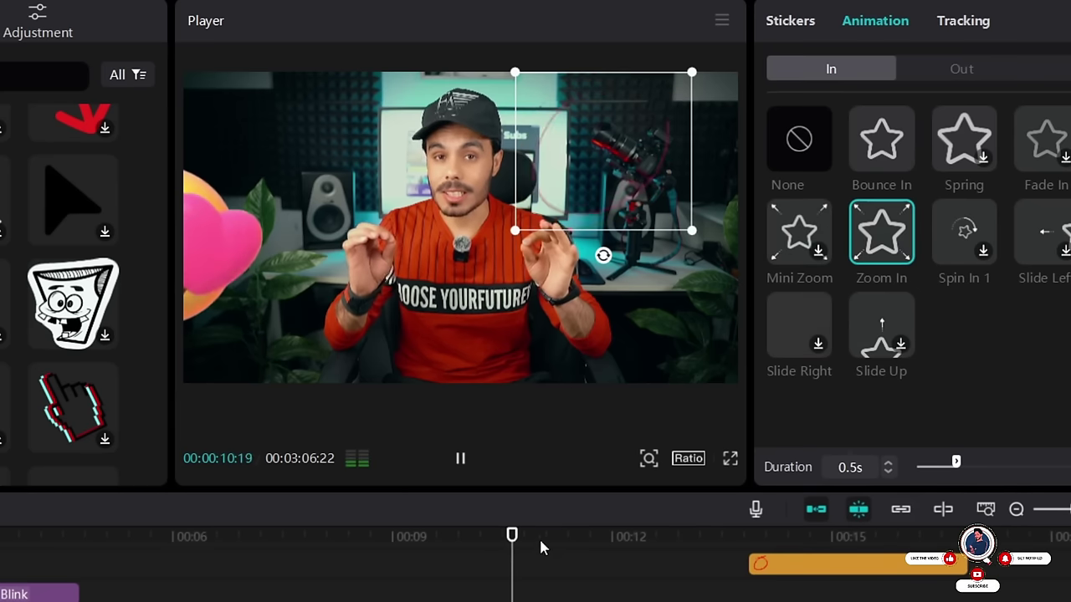
pyautogui.moveTo(618, 177); pyautogui.dragTo(617, 187)
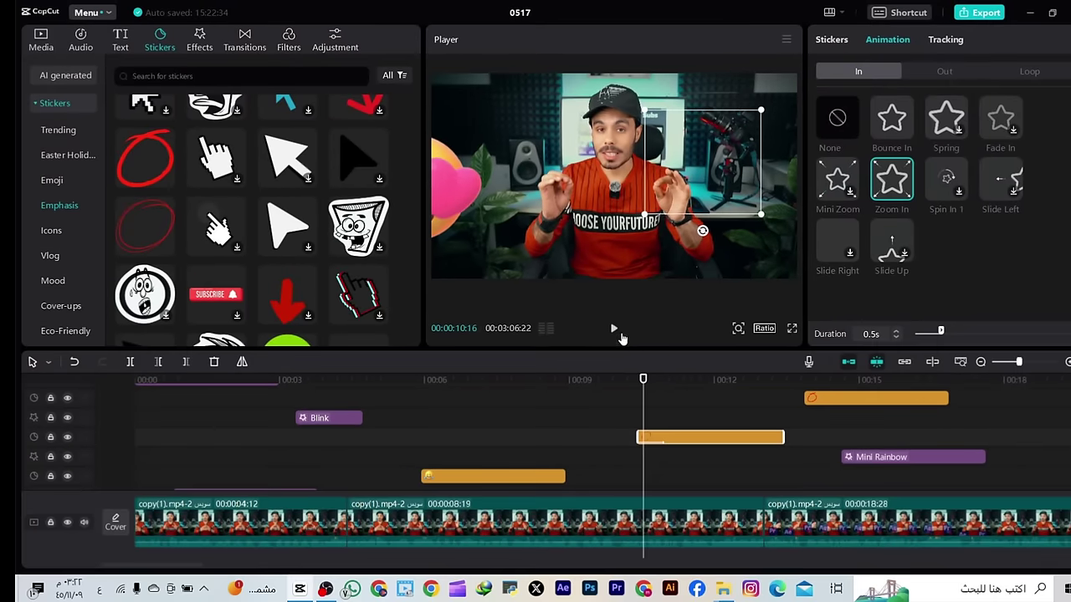
pyautogui.click(618, 331)
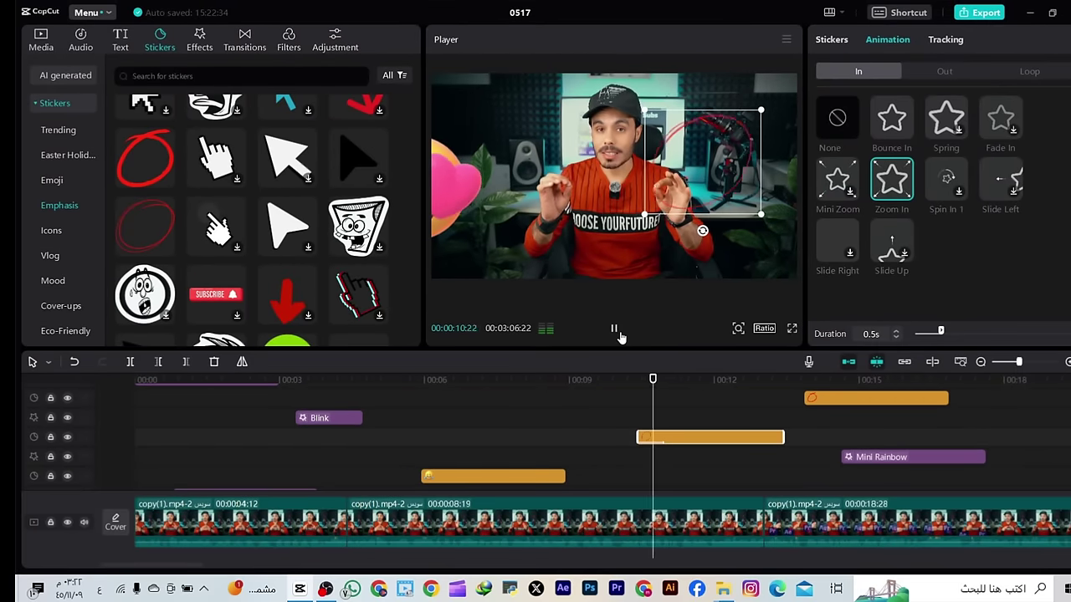
pyautogui.click(615, 331)
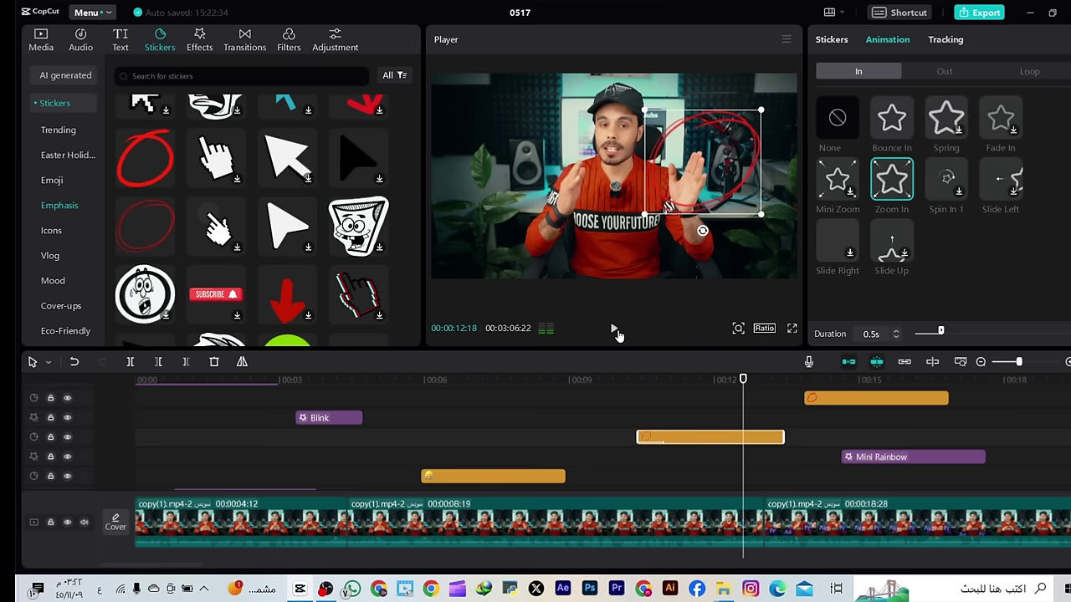
pyautogui.moveTo(743, 390); pyautogui.dragTo(640, 407)
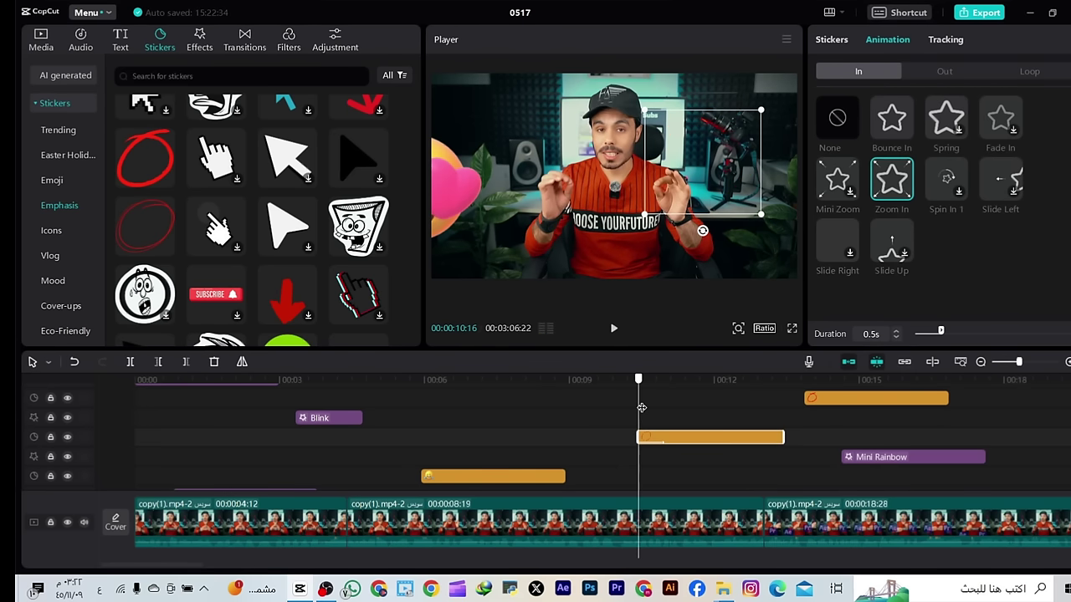
pyautogui.click(616, 330)
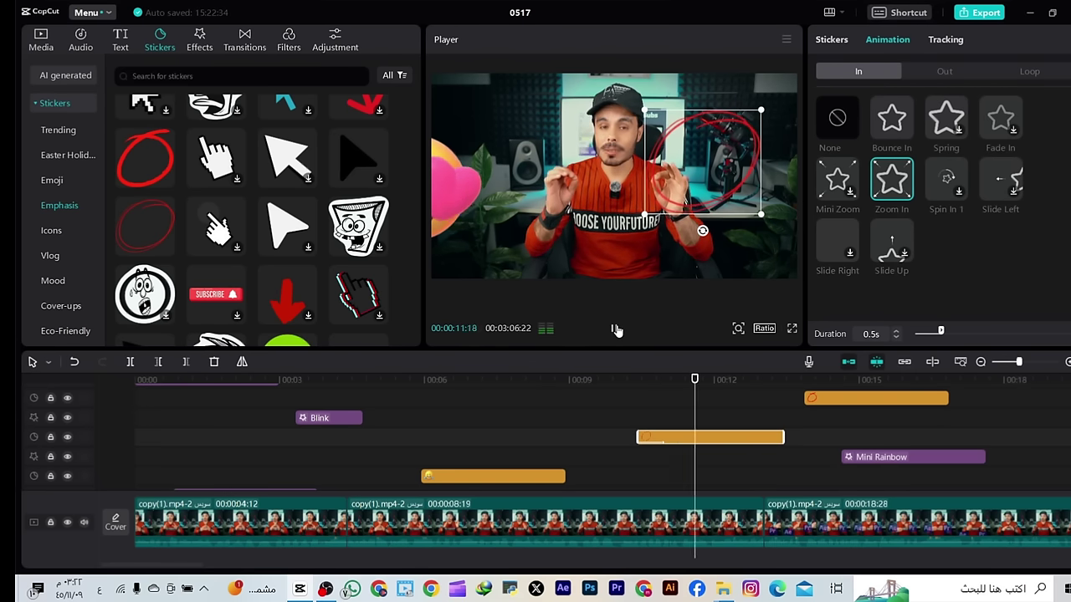
pyautogui.click(616, 331)
pyautogui.moveTo(216, 294); pyautogui.dragTo(553, 420)
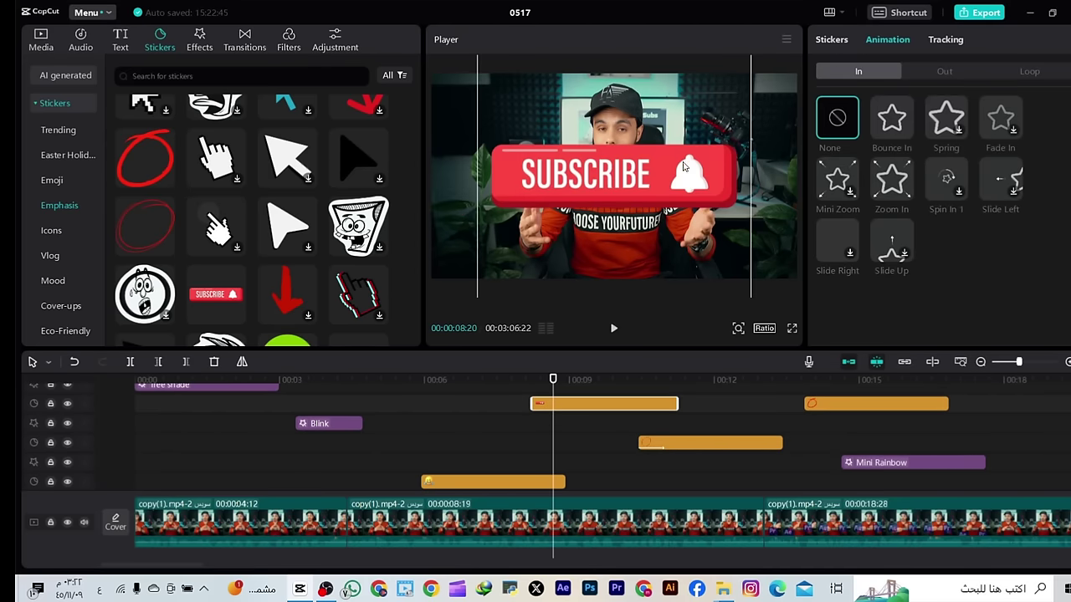
# Shrink the Subscribe sticker and move its clip earlier to about 00:04
pyautogui.moveTo(742, 63); pyautogui.dragTo(689, 112)
pyautogui.click(52, 231)
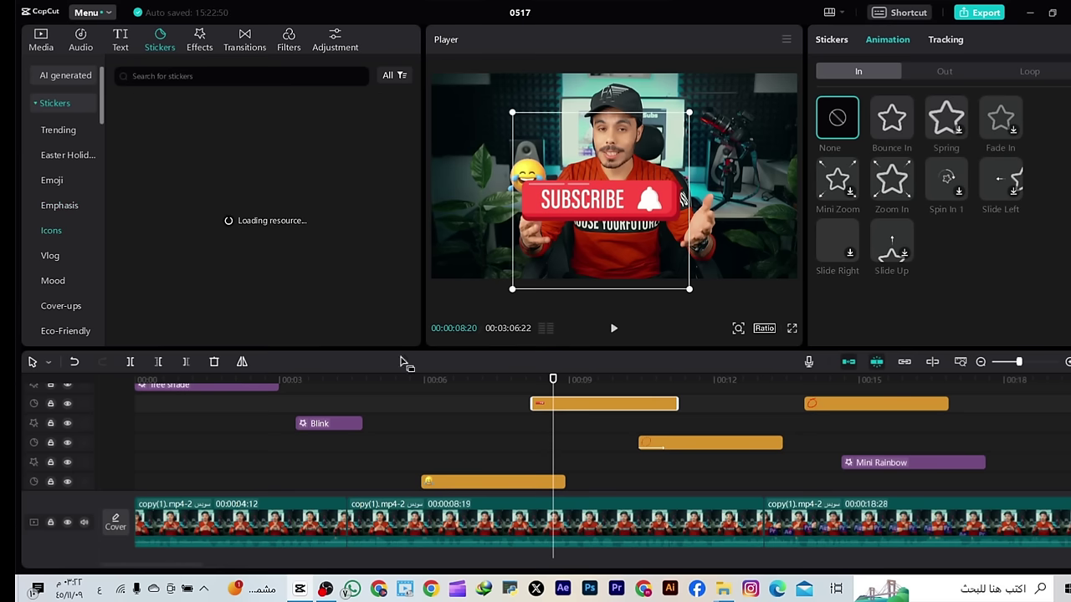
pyautogui.moveTo(603, 403); pyautogui.dragTo(315, 462)
# Add the pink flower from the Vlog stickers, shrink it, and place it beside the man's chest
pyautogui.scroll(-1, 204, 188)
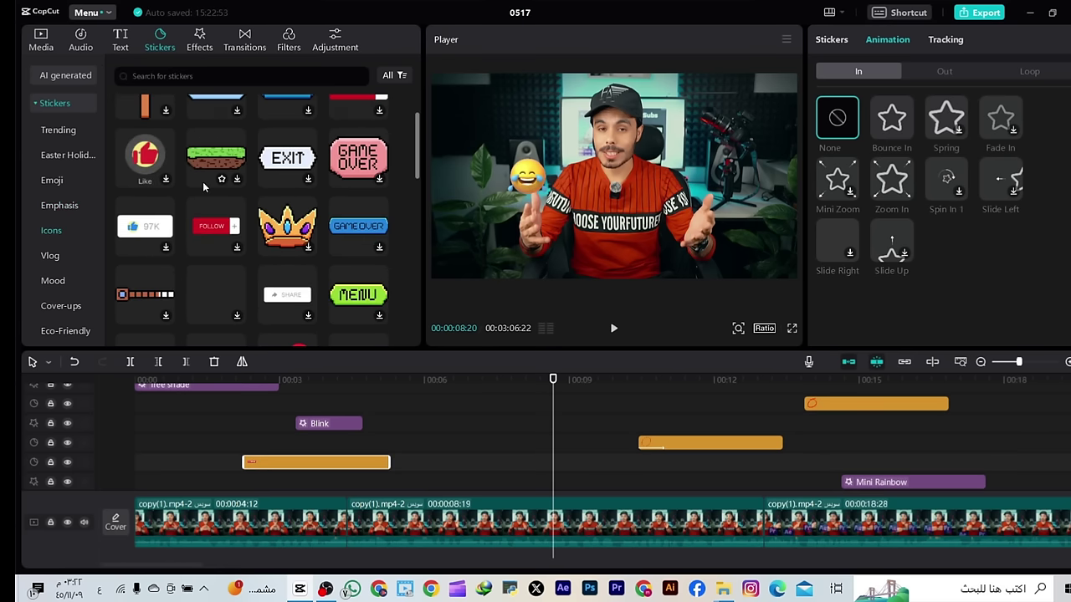
pyautogui.scroll(-2, 299, 233)
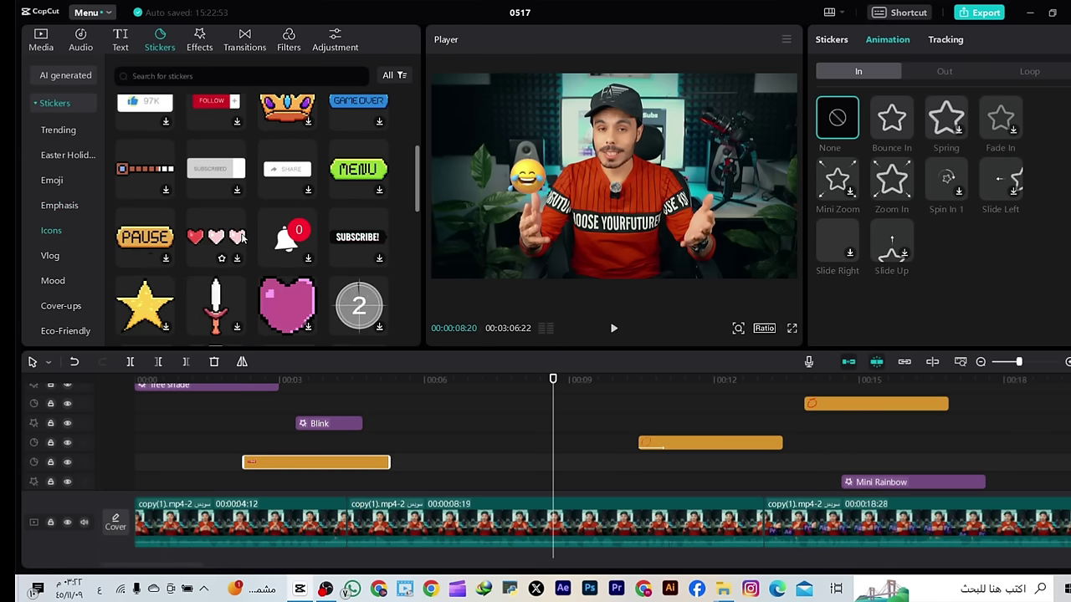
pyautogui.click(52, 255)
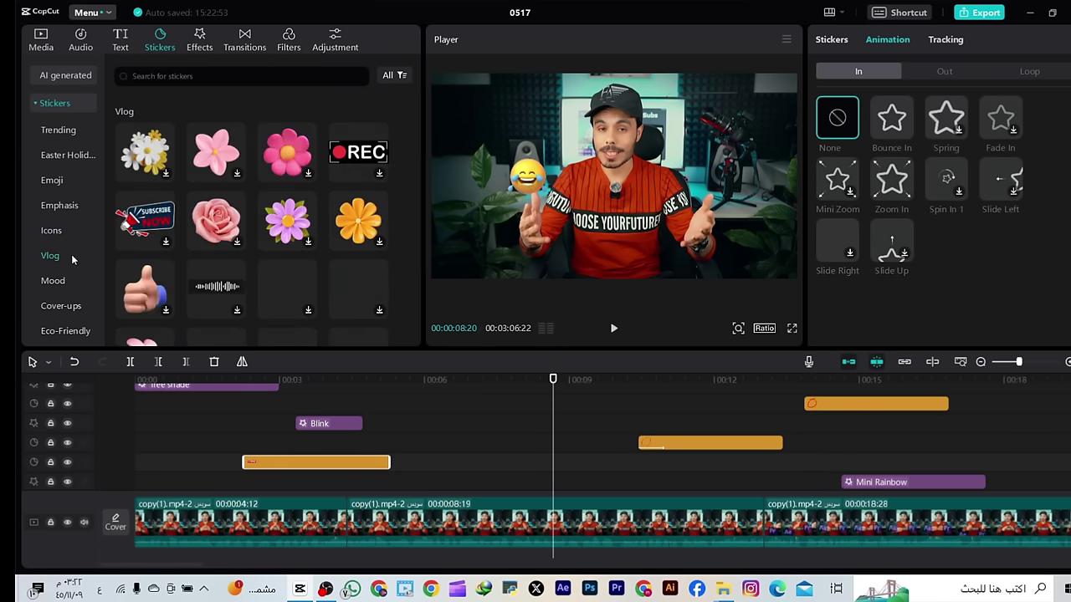
pyautogui.moveTo(221, 163); pyautogui.dragTo(529, 415)
pyautogui.moveTo(692, 135); pyautogui.dragTo(625, 195)
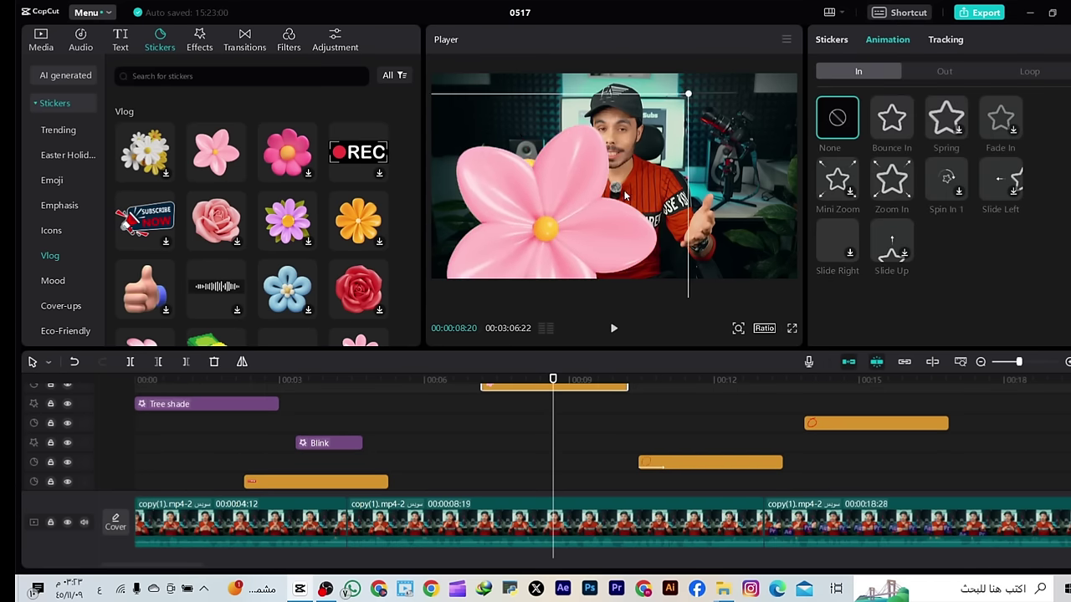
pyautogui.moveTo(688, 96); pyautogui.dragTo(592, 189)
pyautogui.moveTo(522, 247); pyautogui.dragTo(621, 204)
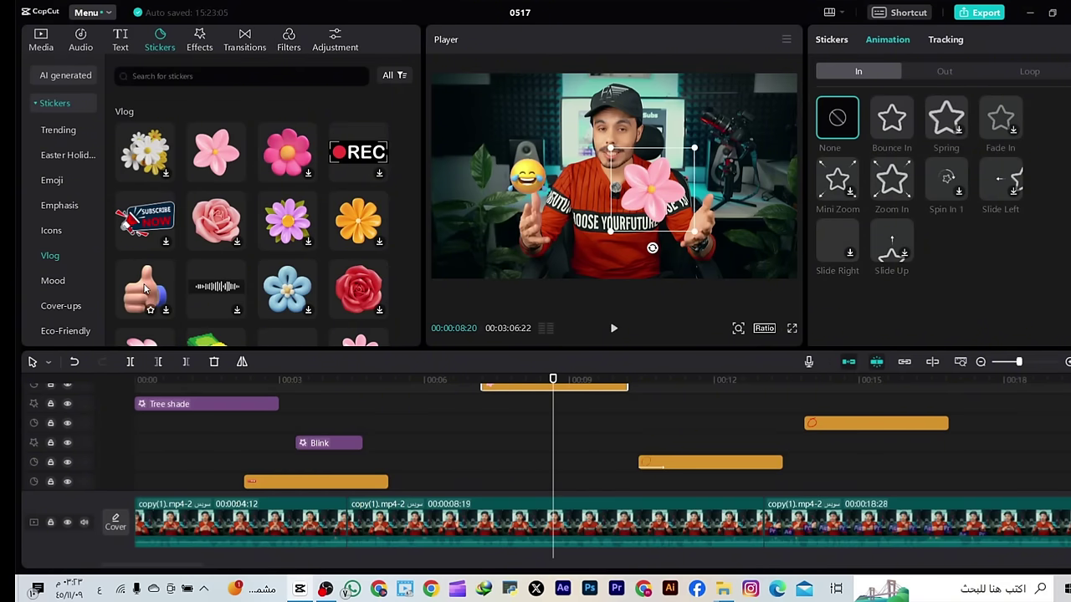
pyautogui.click(47, 282)
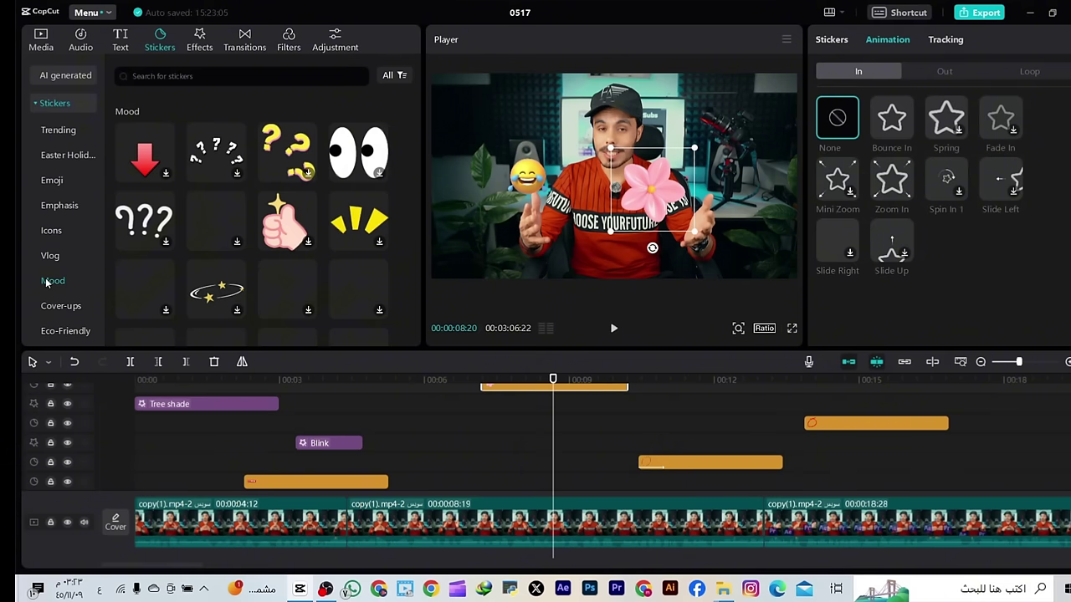
# Add a small white burst sticker by the cap and shift the Zoom In circle clip later
pyautogui.moveTo(216, 209); pyautogui.dragTo(415, 409)
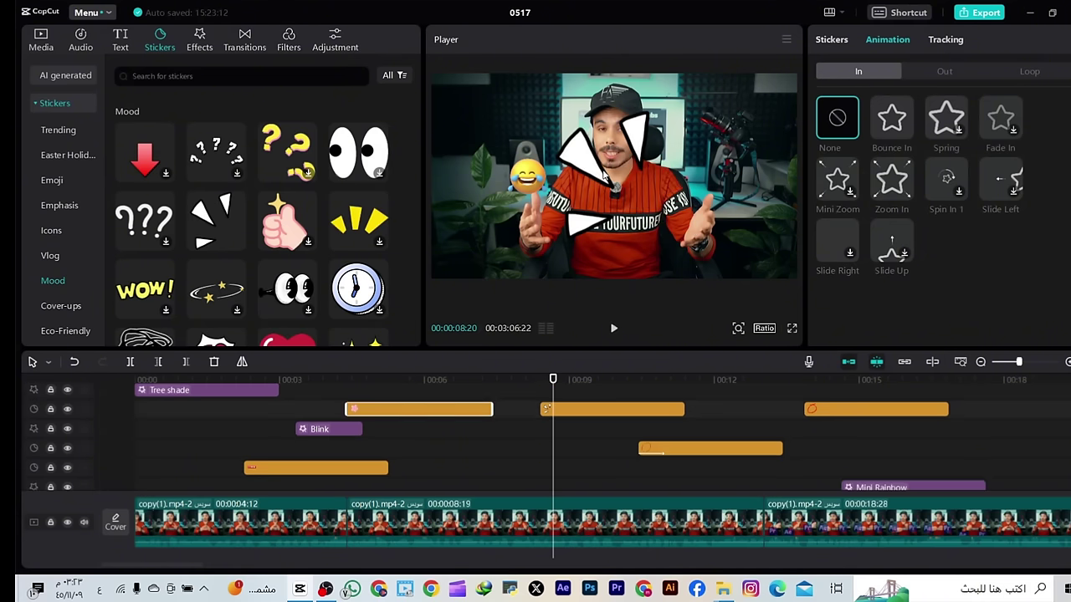
pyautogui.moveTo(691, 250); pyautogui.dragTo(587, 103)
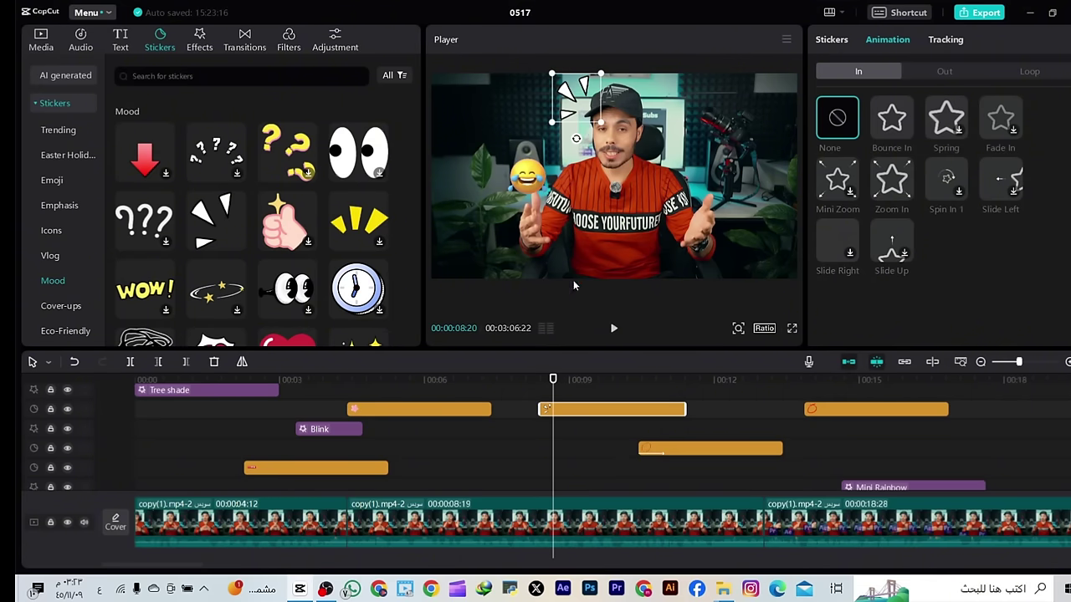
pyautogui.click(612, 331)
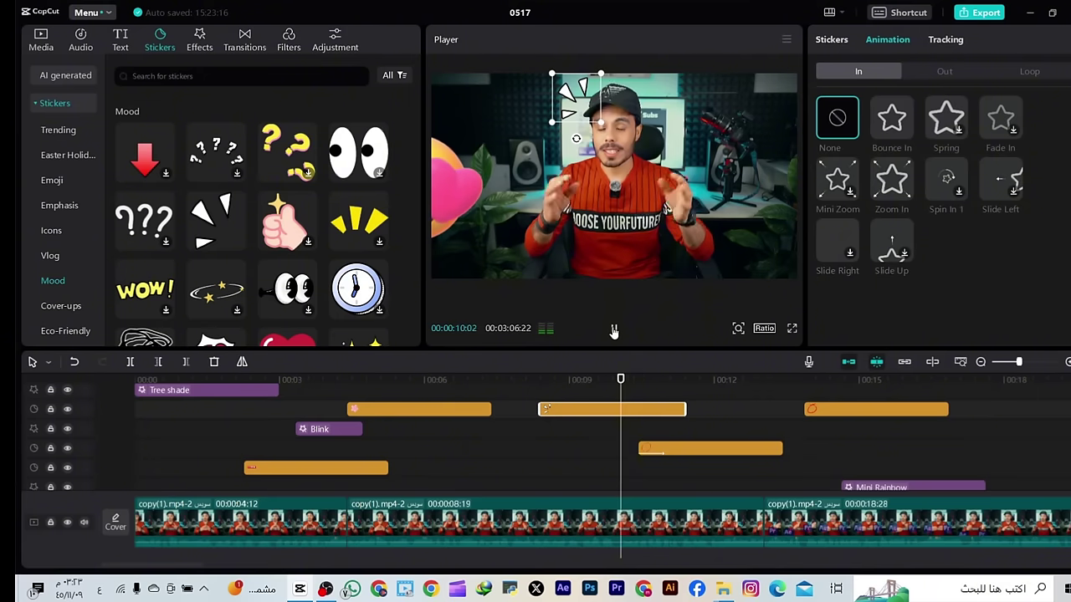
pyautogui.click(613, 331)
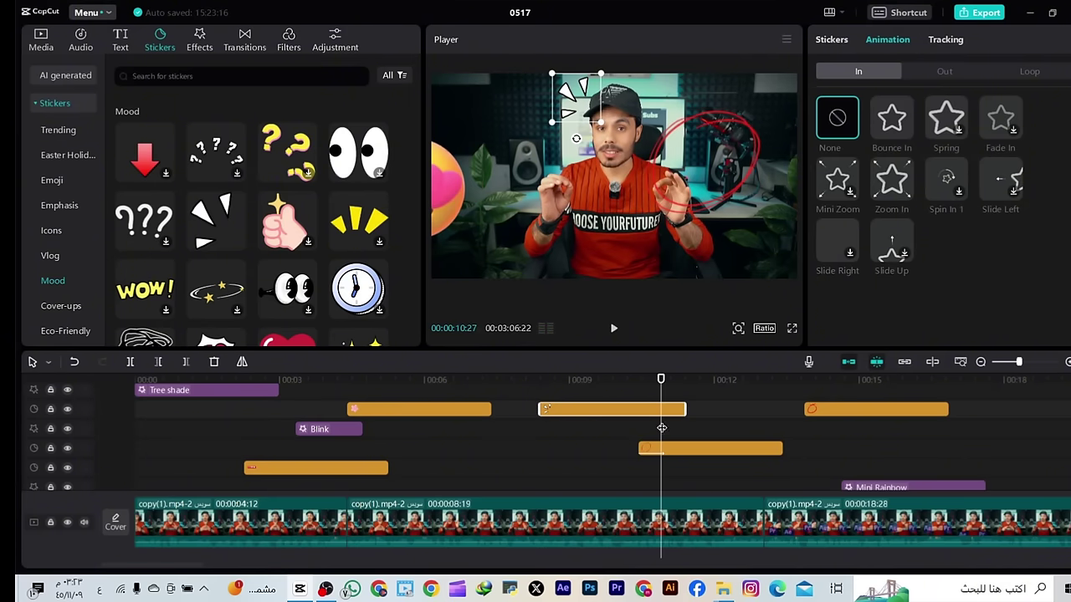
pyautogui.moveTo(670, 450); pyautogui.dragTo(793, 450)
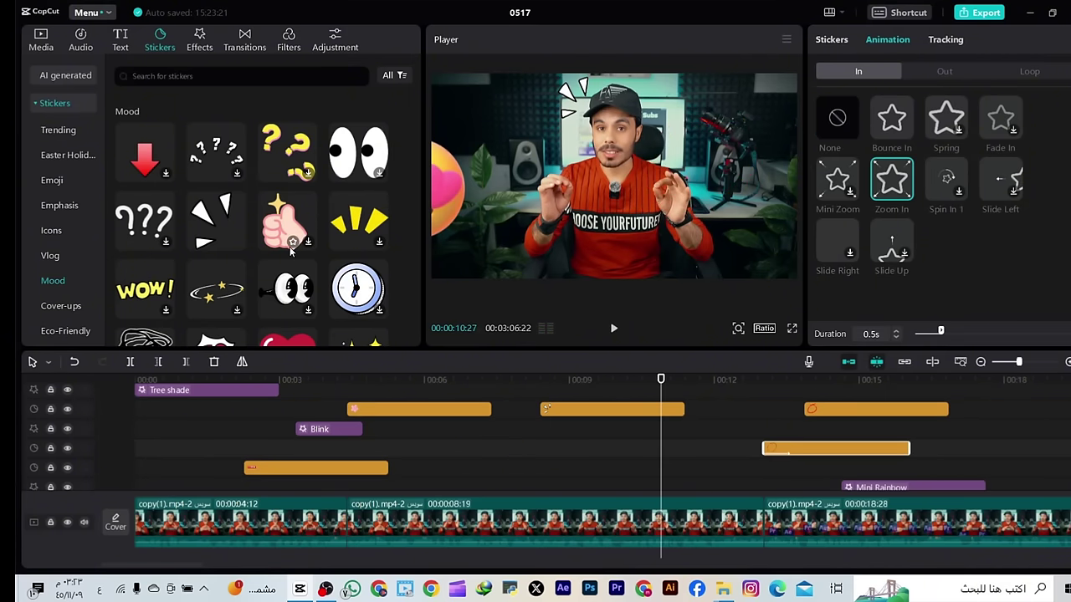
# Add a thumbs-up sticker, move the star-ring sticker up to the head, and review
pyautogui.moveTo(291, 251); pyautogui.dragTo(550, 449)
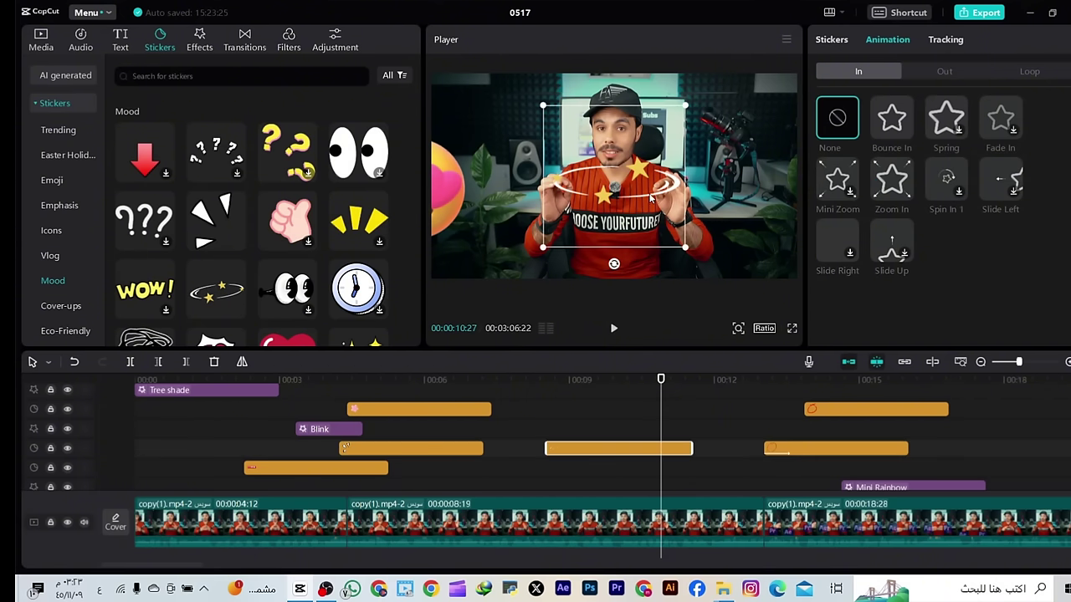
pyautogui.moveTo(650, 197); pyautogui.dragTo(651, 117)
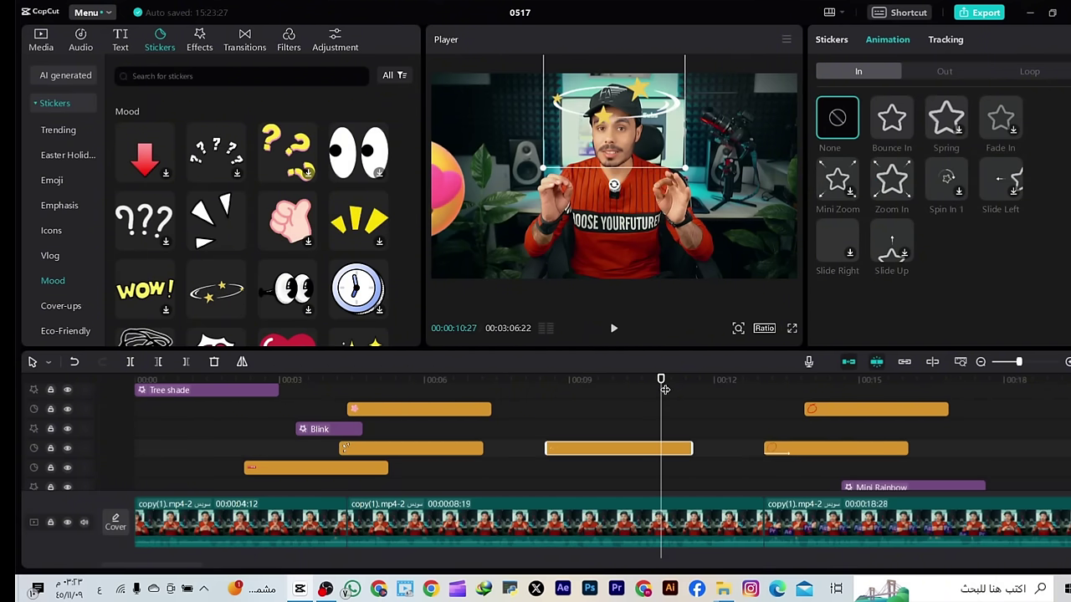
pyautogui.moveTo(663, 389); pyautogui.dragTo(538, 389)
pyautogui.click(613, 328)
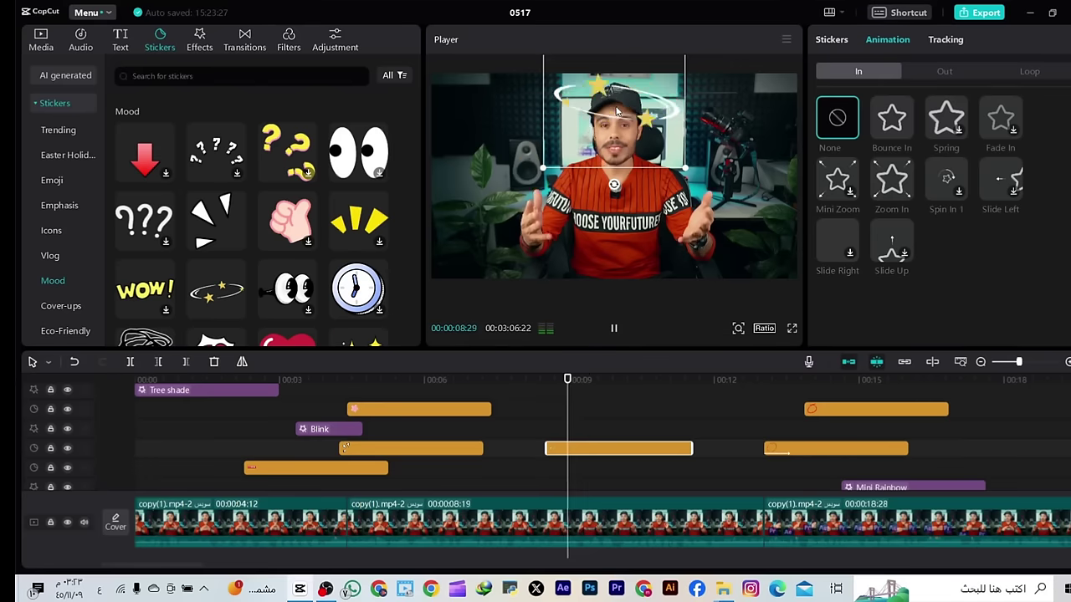
pyautogui.click(613, 329)
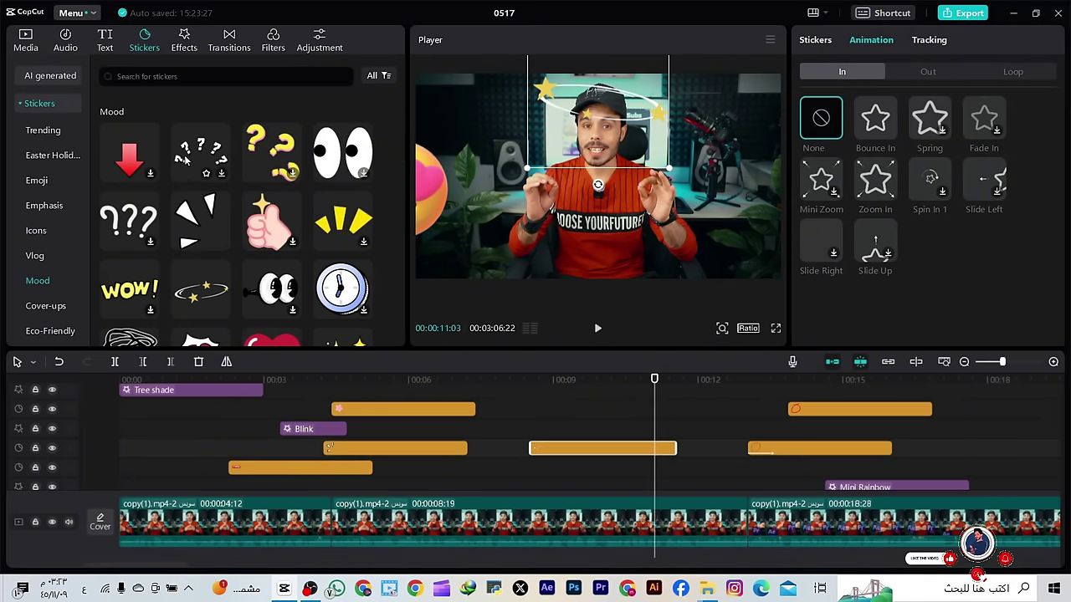
# Undo the last two sticker clip changes
pyautogui.click(546, 387)
pyautogui.hotkey('ctrl', 'z')
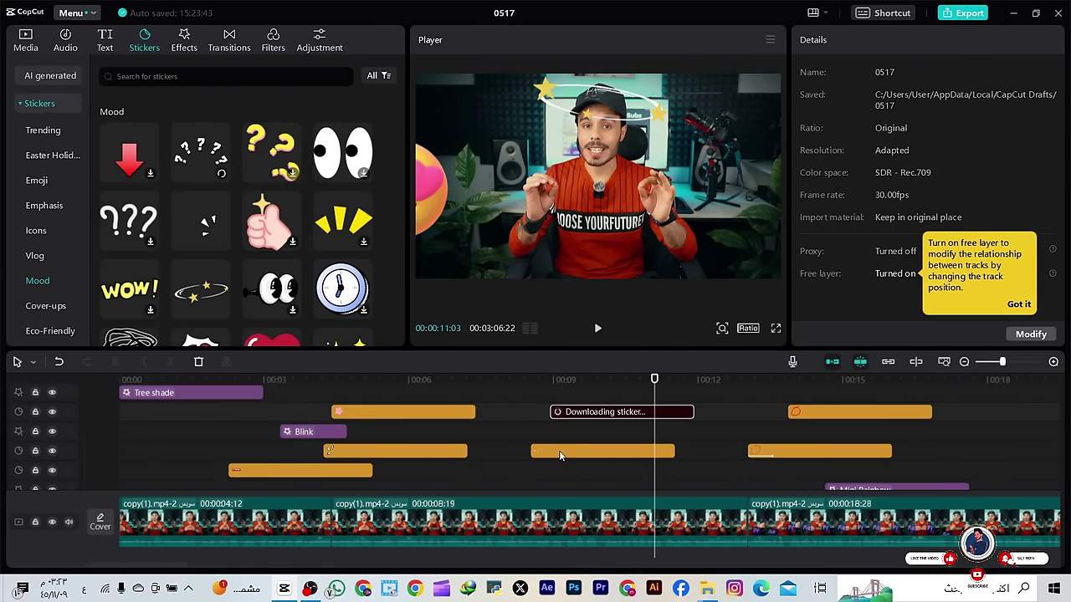
pyautogui.hotkey('ctrl', 'z')
# Move the question-mark sticker to the frame's top, shrink it, and shift its clip earlier
pyautogui.moveTo(651, 392); pyautogui.dragTo(565, 392)
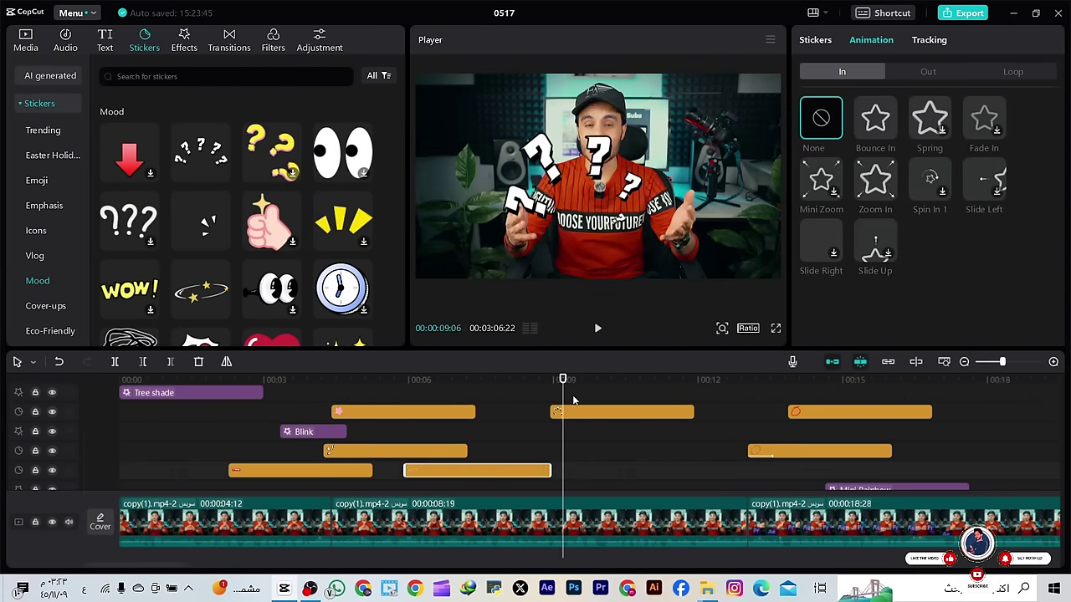
pyautogui.moveTo(619, 189); pyautogui.dragTo(639, 125)
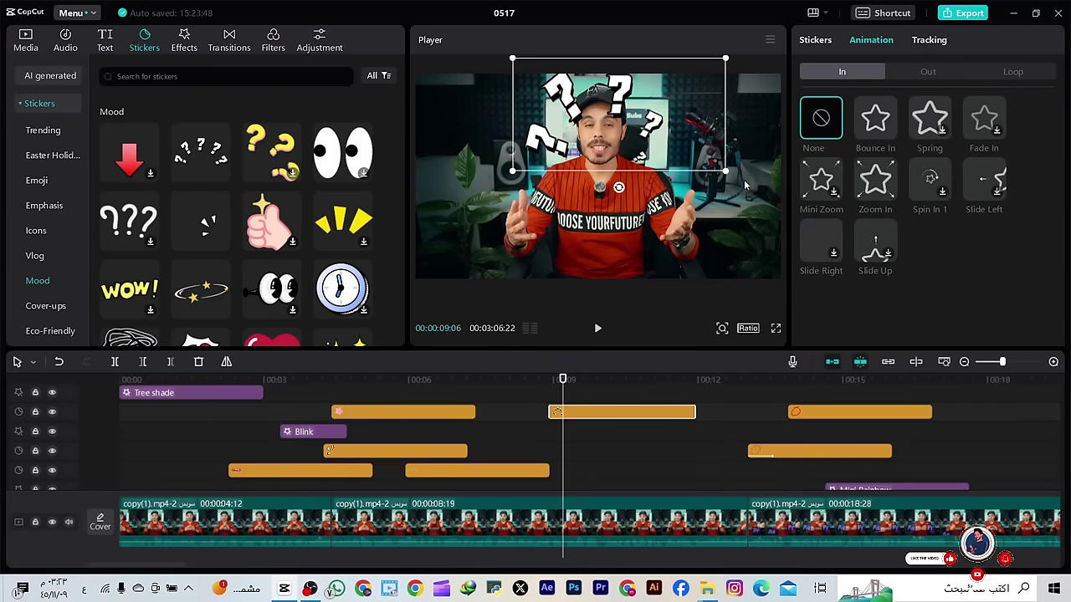
pyautogui.moveTo(732, 172); pyautogui.dragTo(655, 164)
pyautogui.click(597, 329)
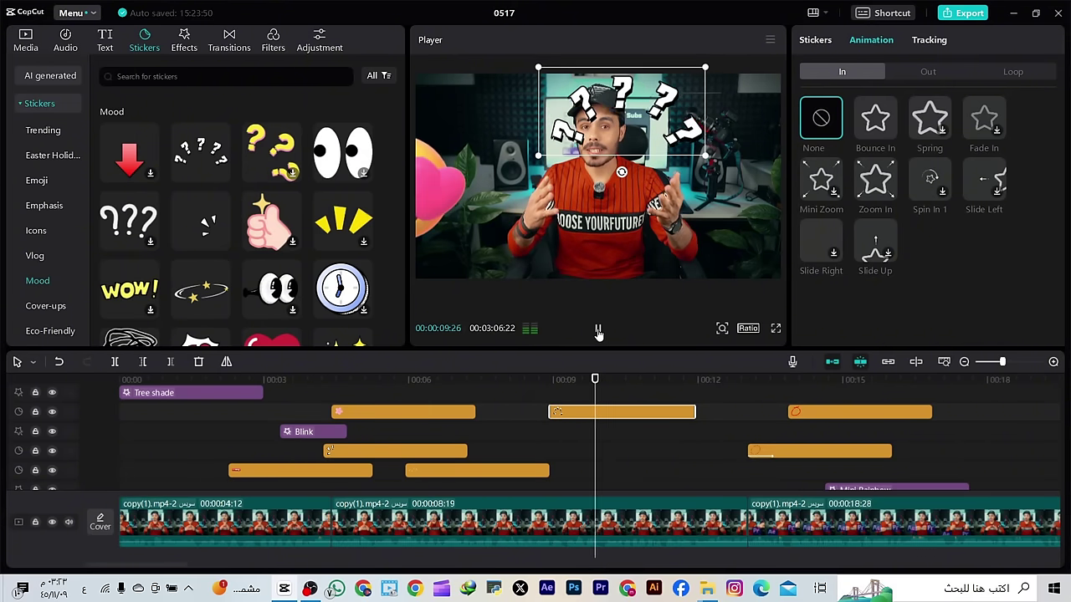
pyautogui.click(597, 328)
pyautogui.moveTo(620, 157); pyautogui.dragTo(609, 155)
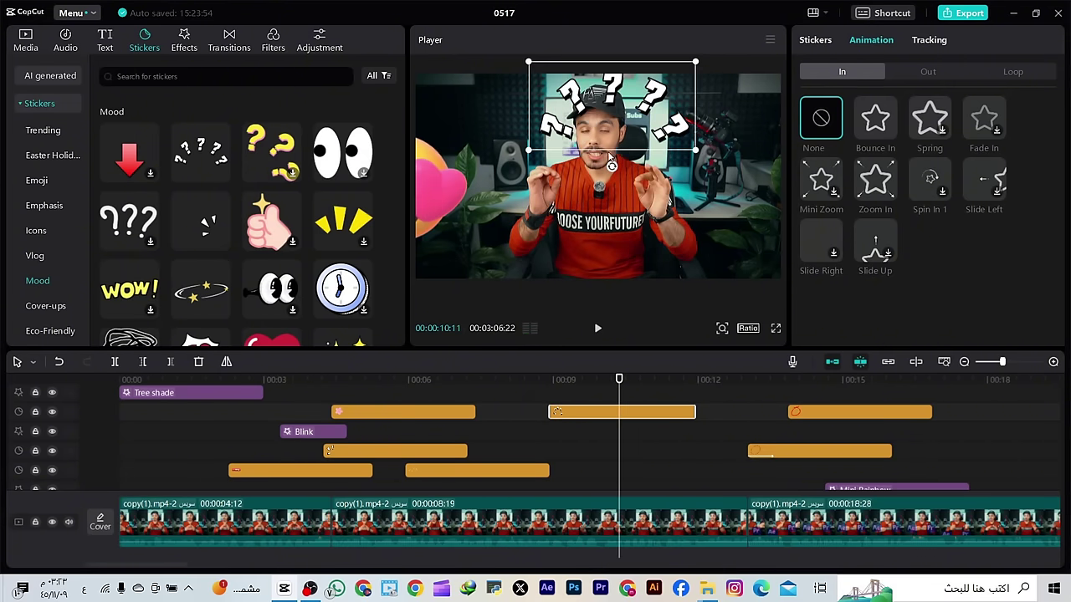
pyautogui.moveTo(594, 414); pyautogui.dragTo(413, 432)
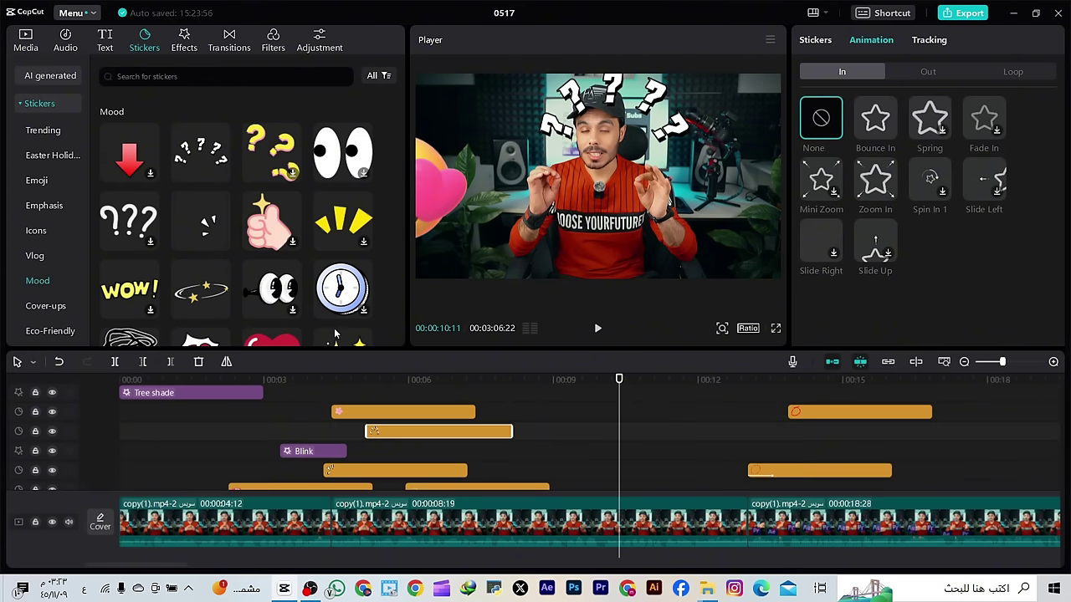
# Place a small thumbs-up at the frame's left side and delete two unwanted sticker clips
pyautogui.moveTo(269, 222); pyautogui.dragTo(618, 381)
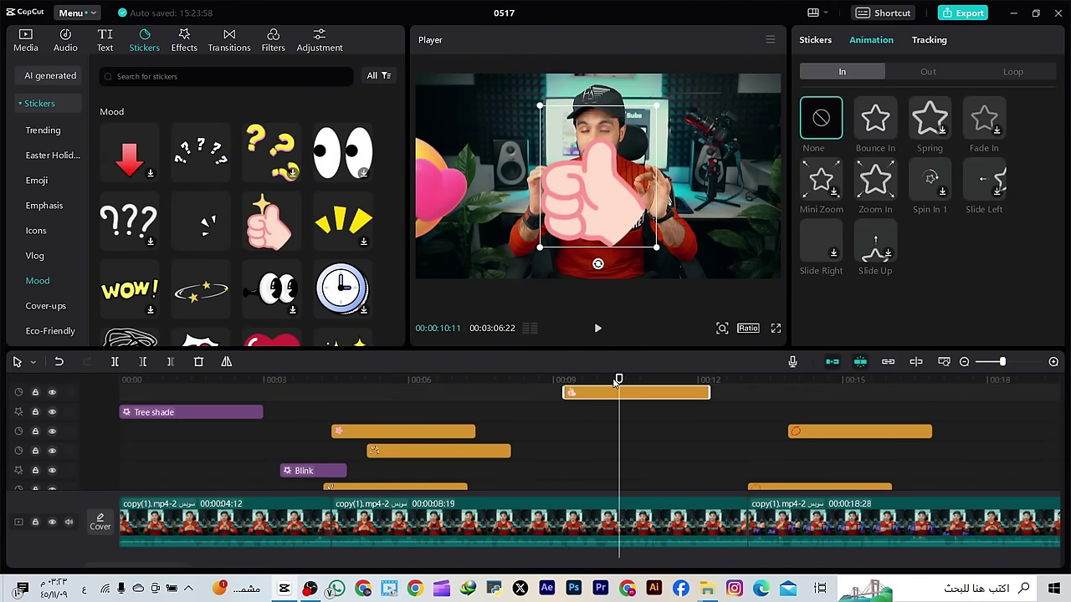
pyautogui.moveTo(655, 253); pyautogui.dragTo(629, 259)
pyautogui.moveTo(619, 381); pyautogui.dragTo(573, 385)
pyautogui.click(597, 328)
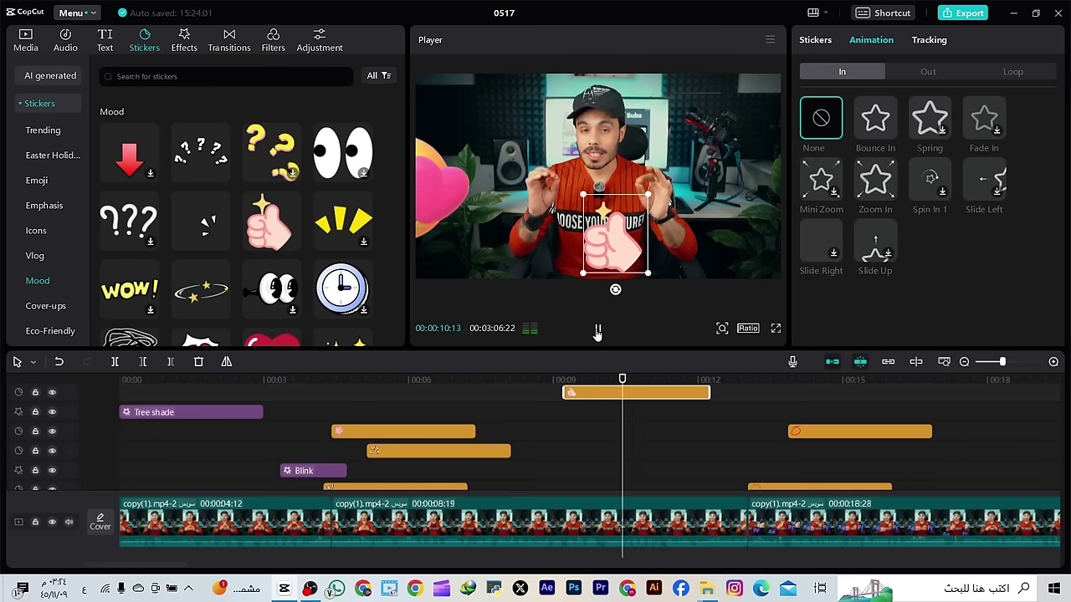
pyautogui.click(597, 328)
pyautogui.moveTo(612, 237); pyautogui.dragTo(492, 232)
pyautogui.moveTo(468, 409); pyautogui.dragTo(441, 461)
pyautogui.press('Delete')
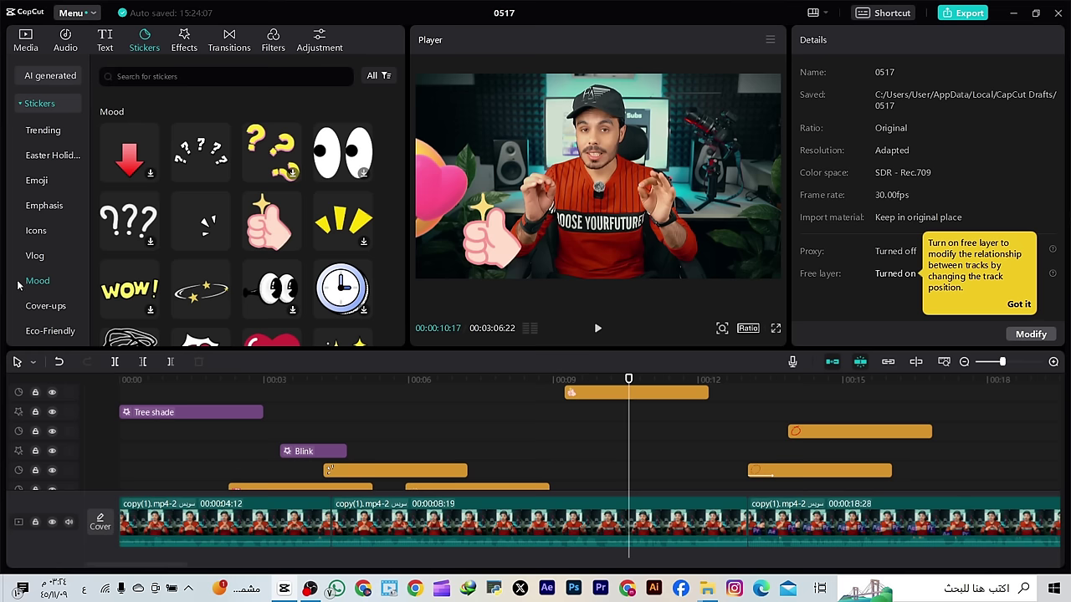
# Browse the Cover-ups, Eco-Friendly, Journal and Winter sticker categories
pyautogui.scroll(-1, 80, 270)
pyautogui.click(55, 245)
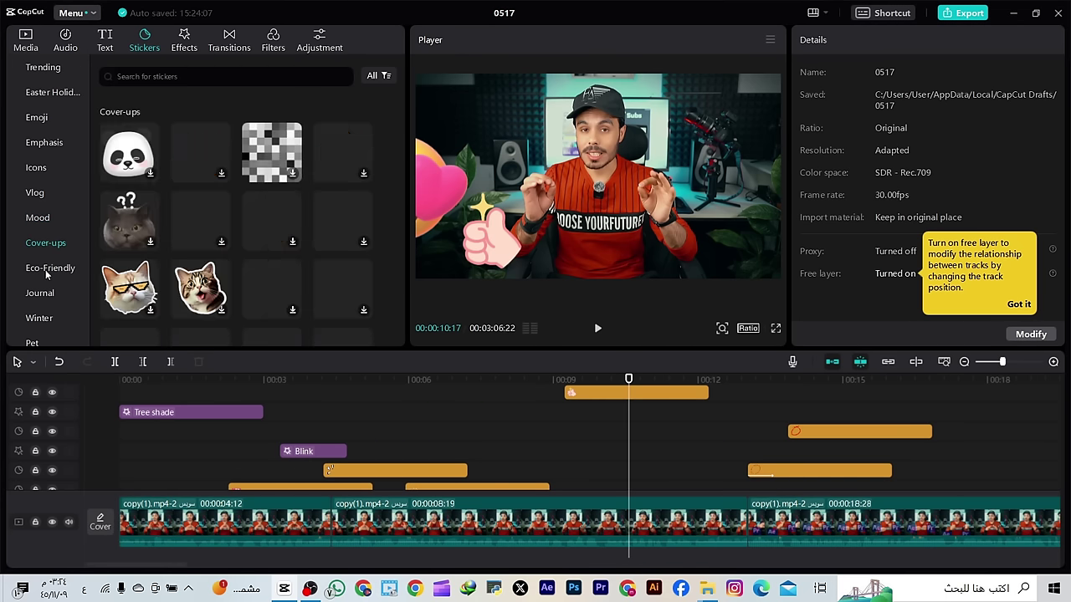
pyautogui.click(47, 272)
pyautogui.click(42, 295)
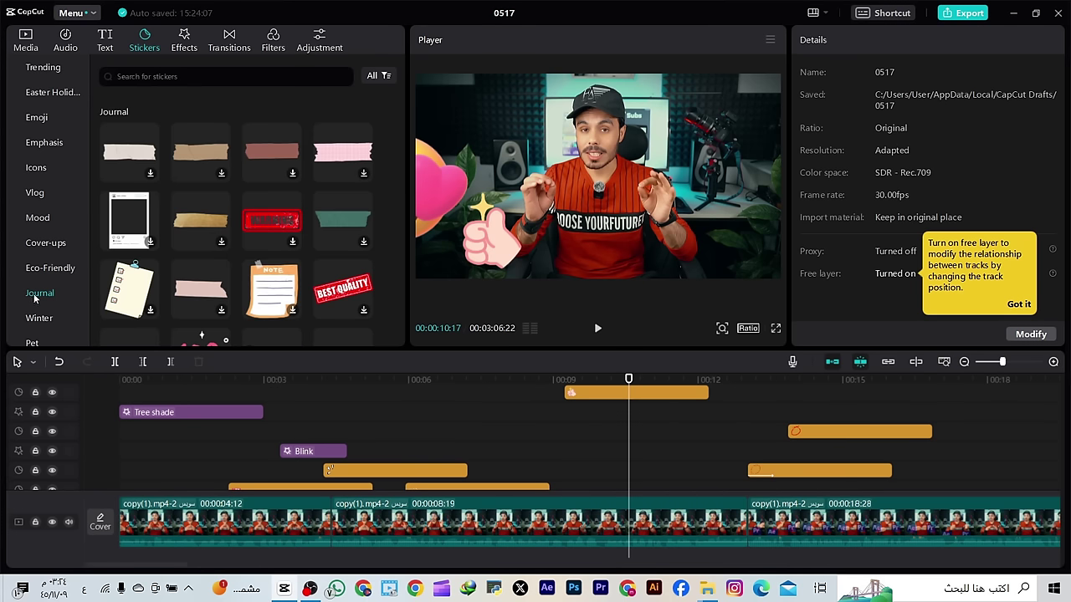
pyautogui.scroll(-2, 35, 298)
pyautogui.click(39, 256)
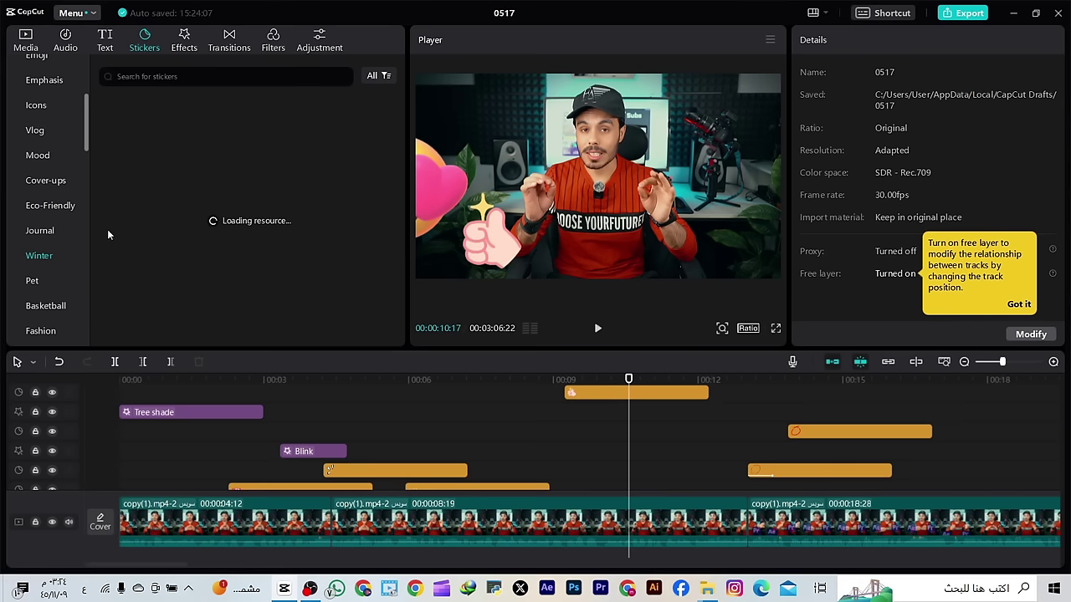
pyautogui.scroll(-2, 165, 202)
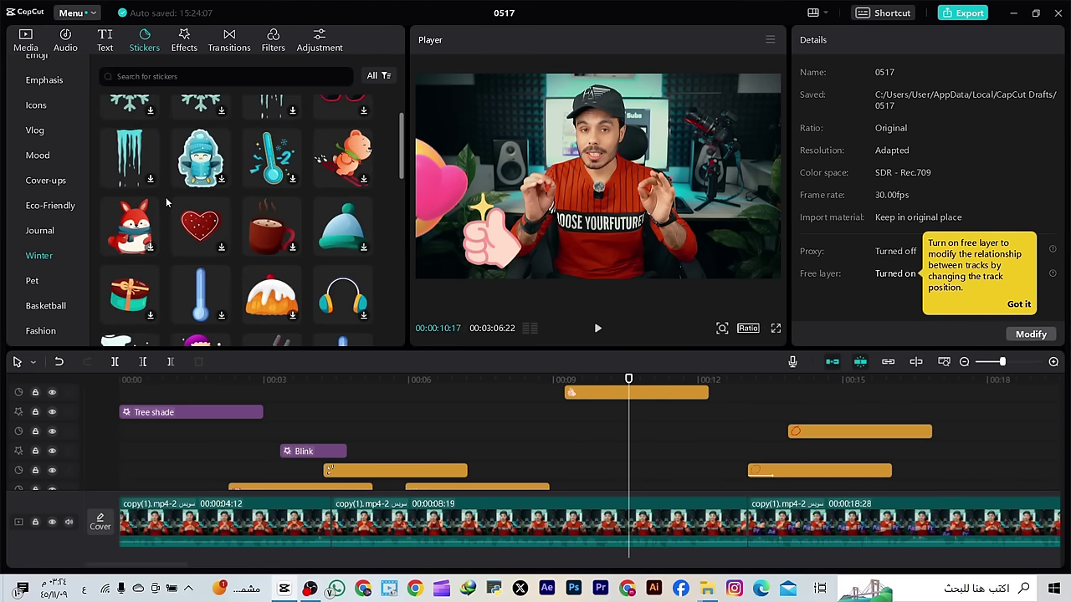
pyautogui.scroll(-8, 168, 201)
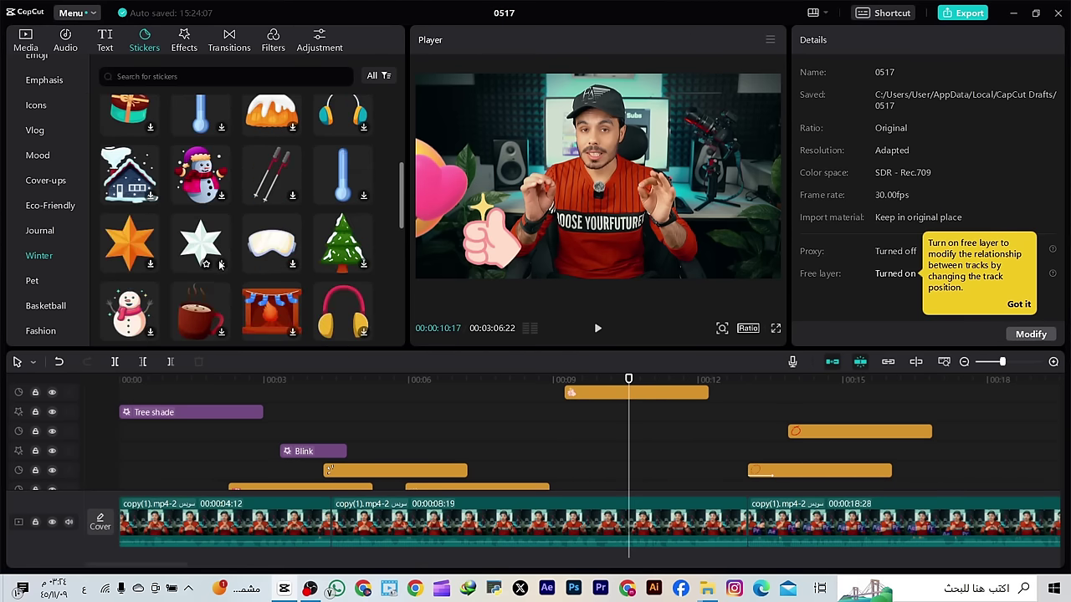
pyautogui.scroll(-8, 219, 266)
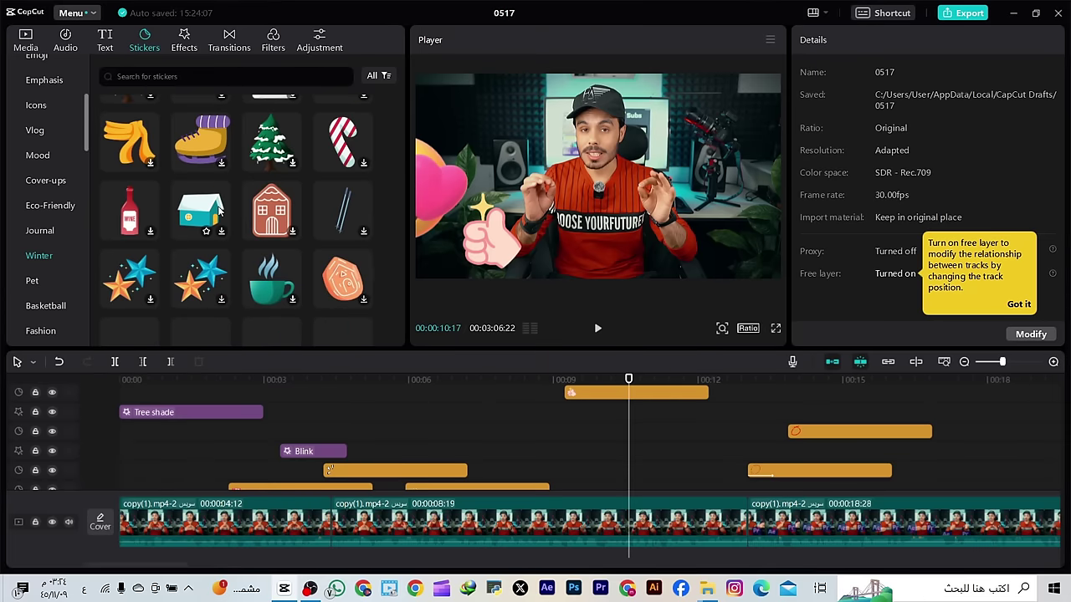
pyautogui.scroll(-3, 219, 211)
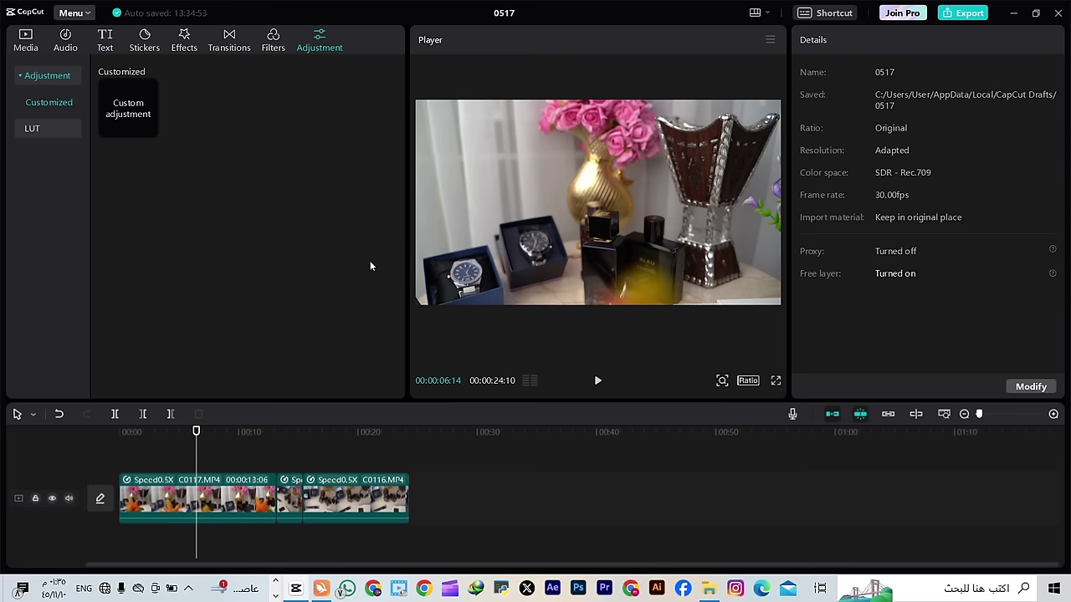
# Inspect the watch clip's speed, audio, voice changer, basic and colour adjustment settings
pyautogui.click(701, 252)
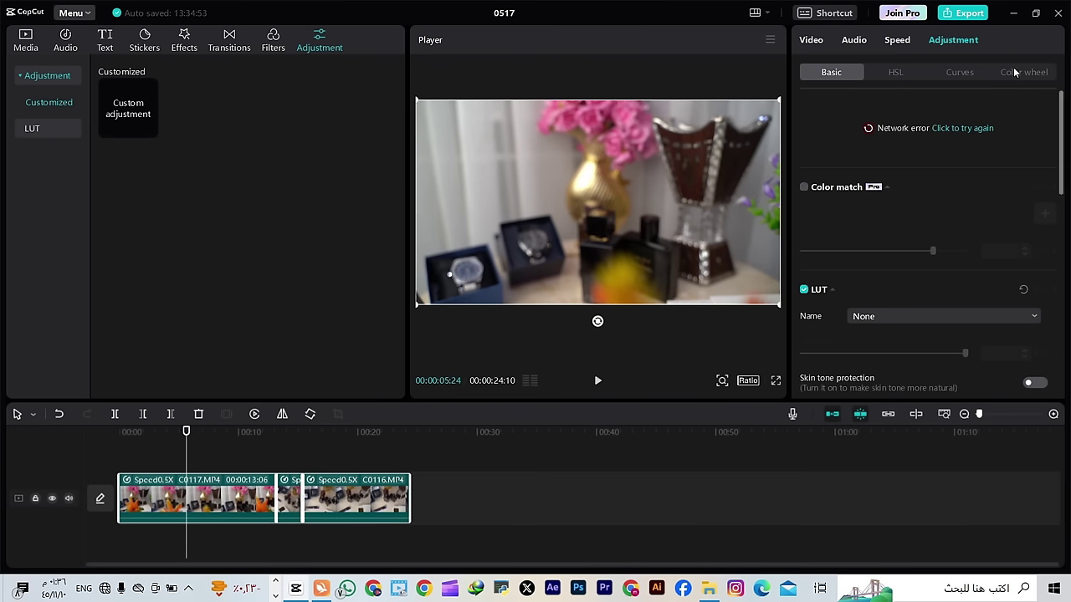
pyautogui.click(898, 40)
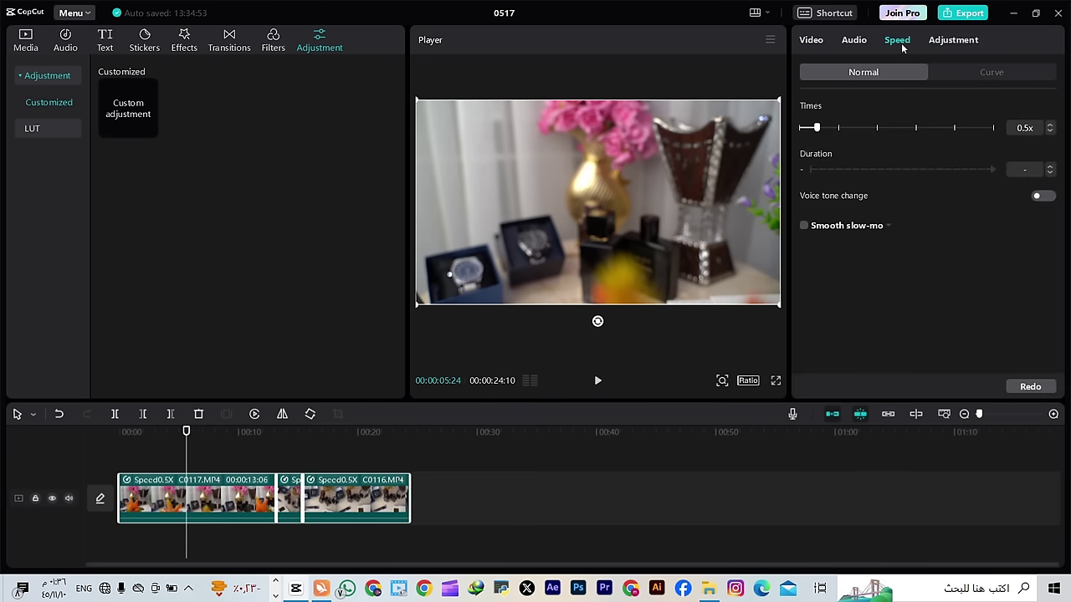
pyautogui.click(852, 41)
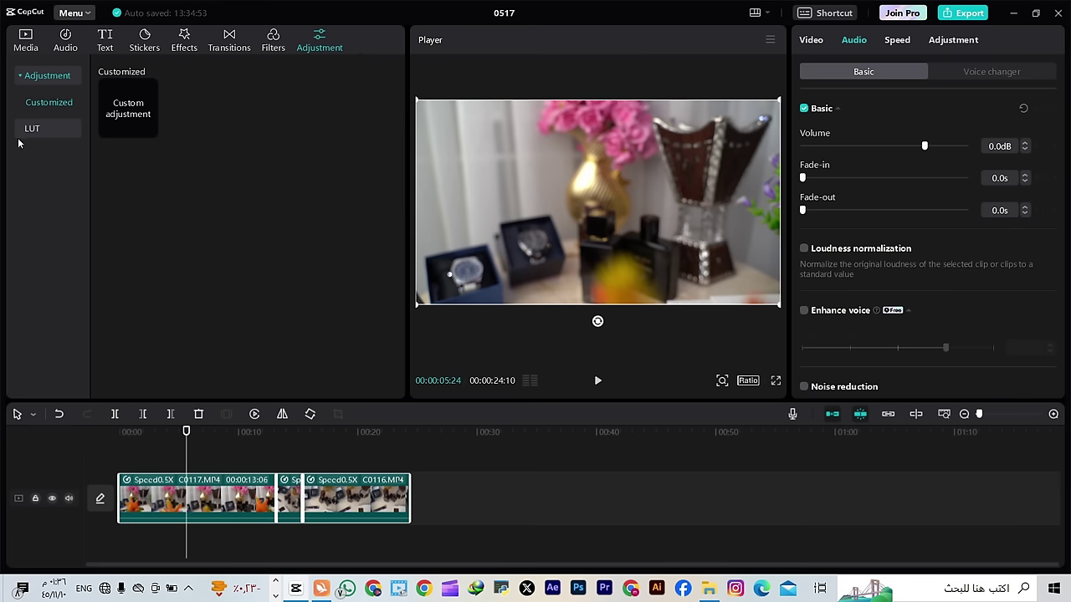
pyautogui.click(971, 72)
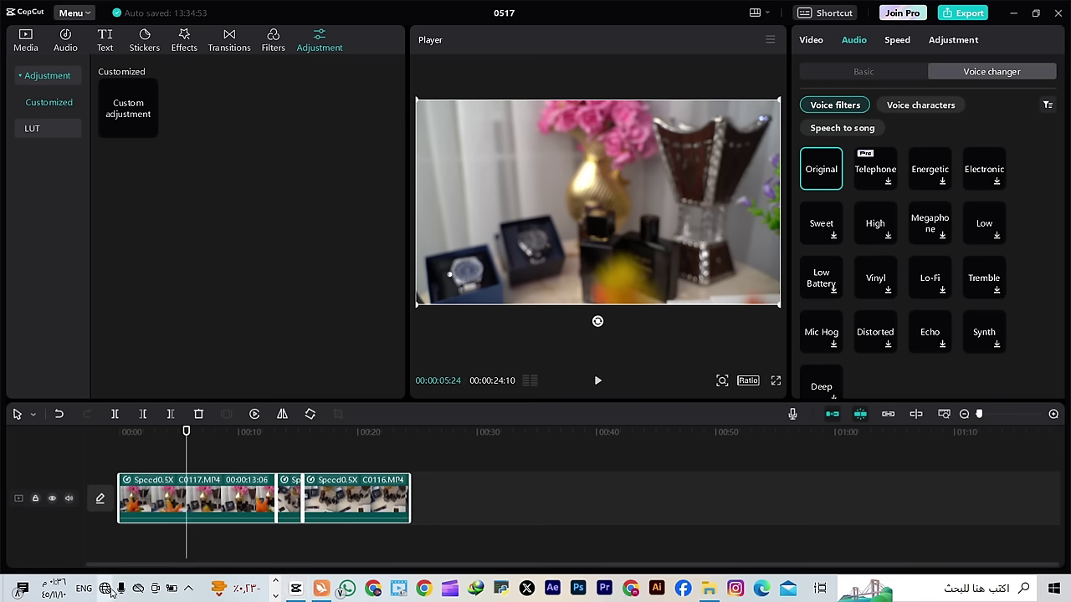
pyautogui.click(811, 40)
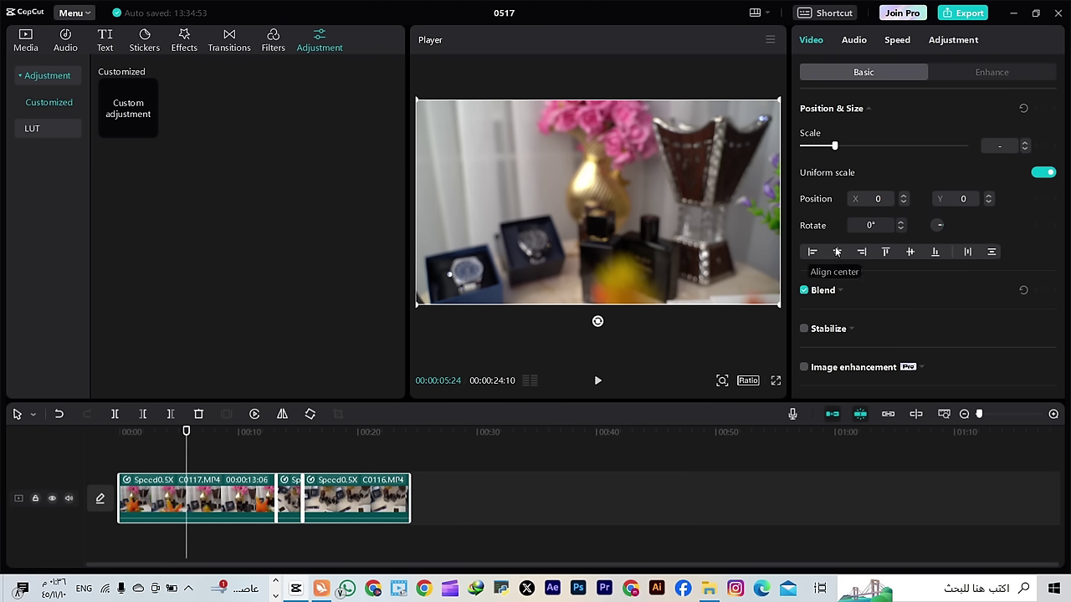
pyautogui.click(949, 42)
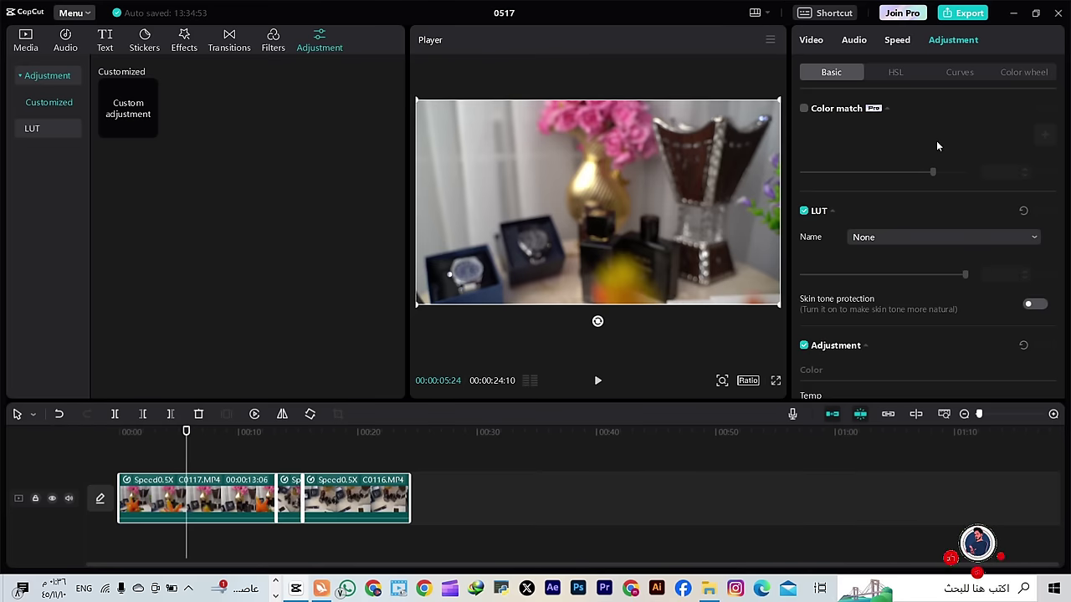
pyautogui.scroll(-1, 869, 288)
pyautogui.scroll(-1, 869, 288)
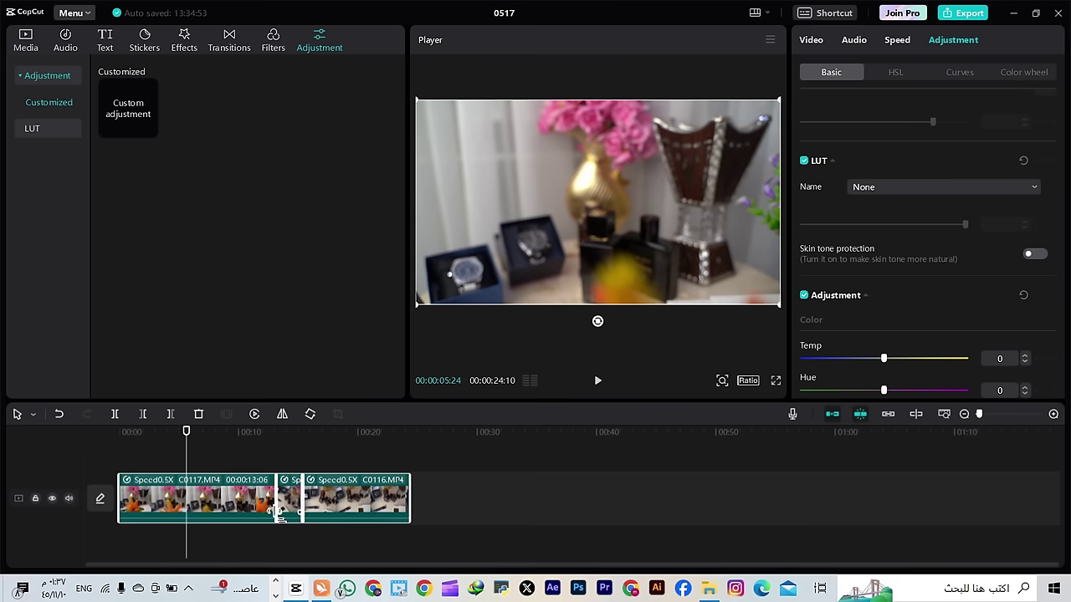
# Select all three footage clips and review the per-colour and basic adjustment controls
pyautogui.click(463, 514)
pyautogui.moveTo(435, 497); pyautogui.dragTo(172, 527)
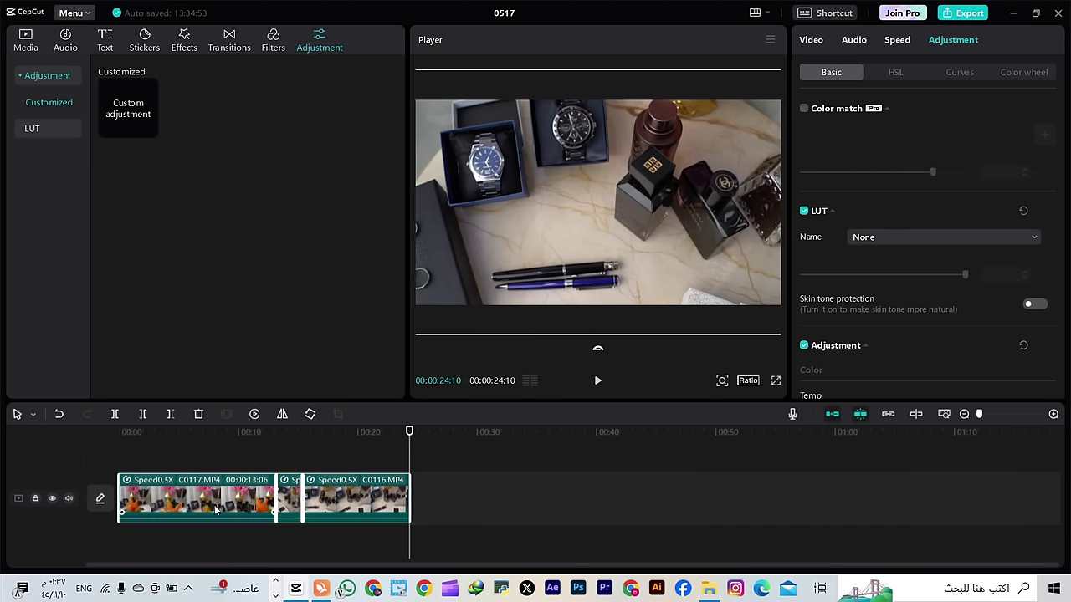
pyautogui.moveTo(409, 447); pyautogui.dragTo(222, 447)
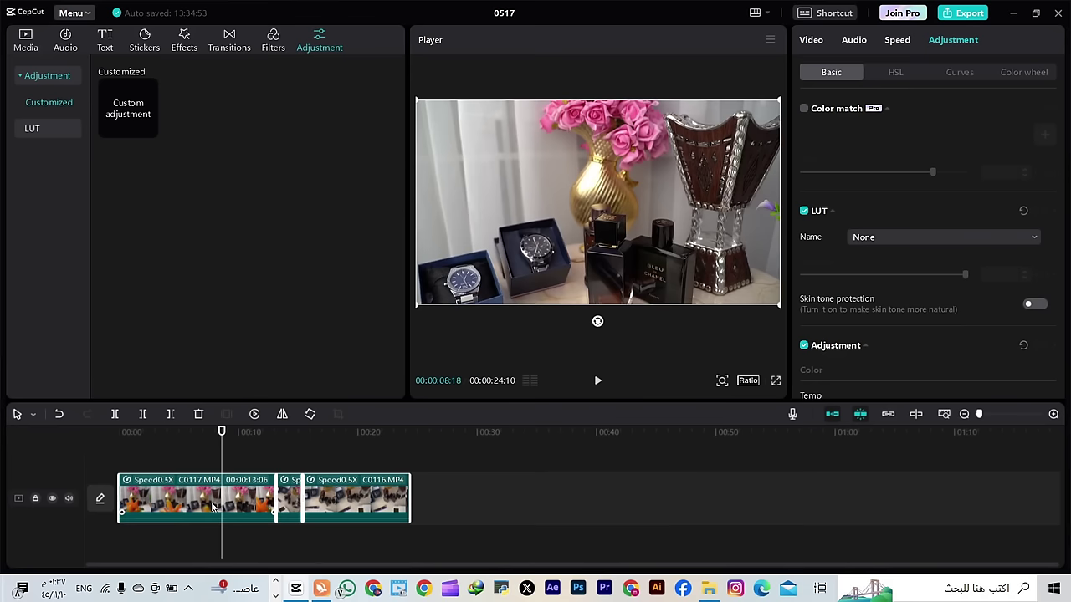
pyautogui.click(925, 75)
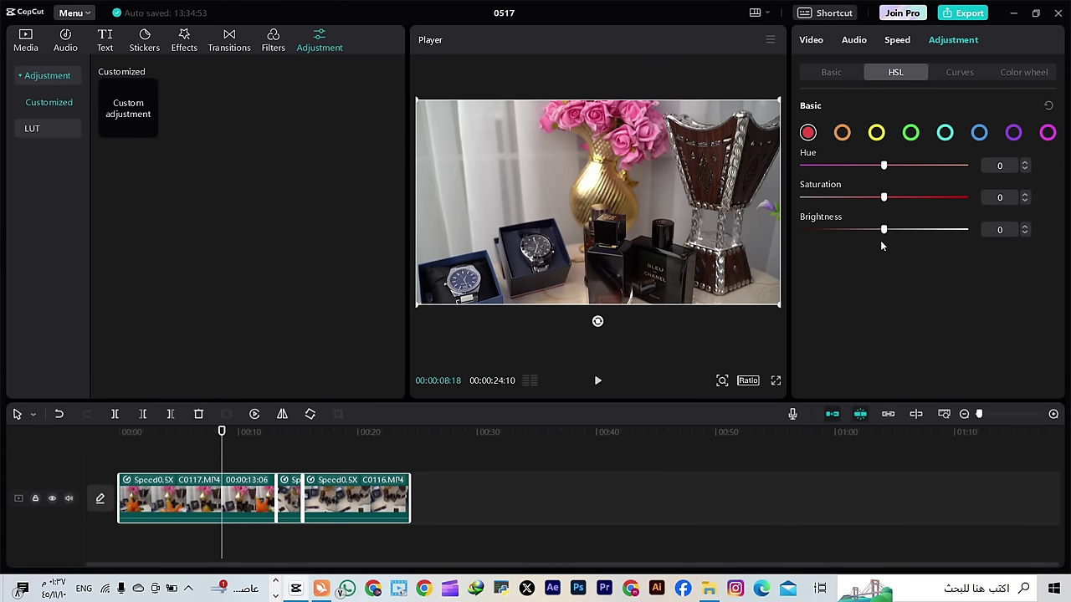
pyautogui.click(831, 74)
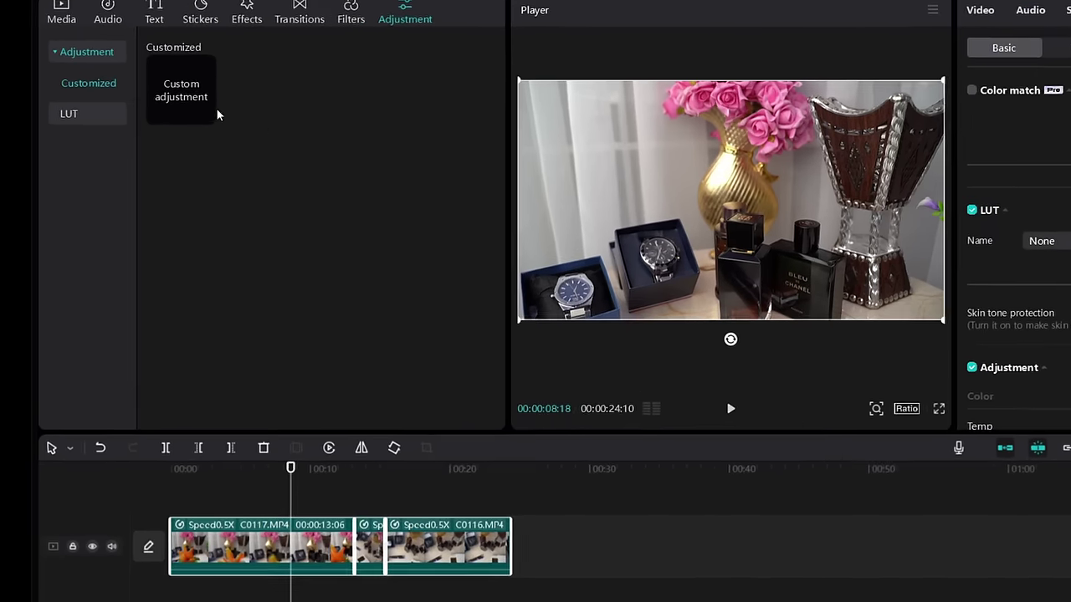
# Place a Custom adjustment above the video clips and stretch it across both clips
pyautogui.moveTo(129, 112); pyautogui.dragTo(139, 141)
pyautogui.moveTo(234, 122); pyautogui.dragTo(262, 551)
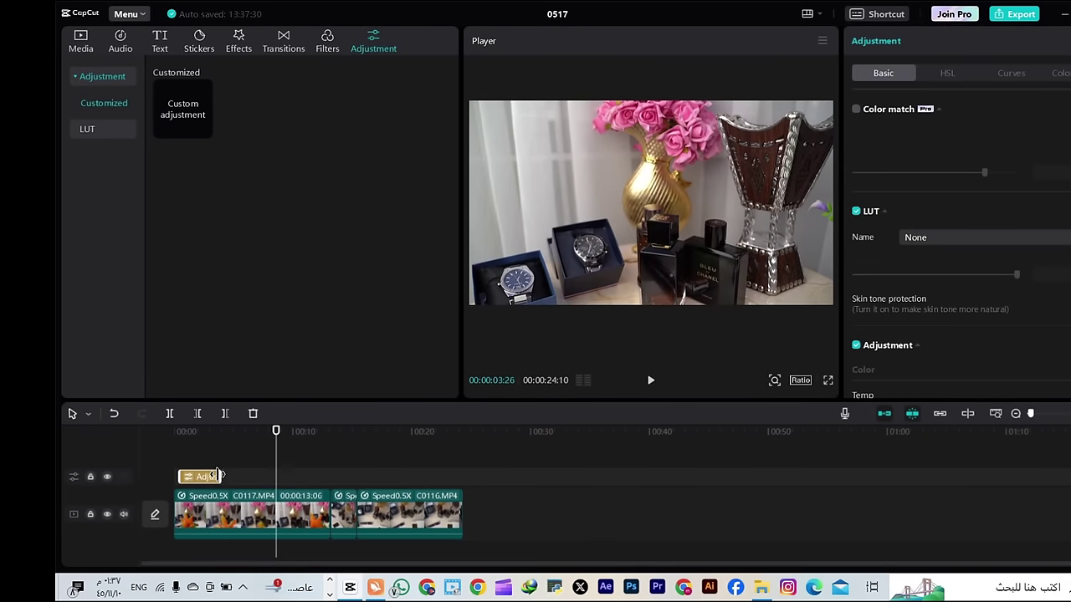
pyautogui.moveTo(217, 475); pyautogui.dragTo(457, 477)
# Align the adjustment clip's start with the start of the video
pyautogui.moveTo(193, 483); pyautogui.dragTo(189, 484)
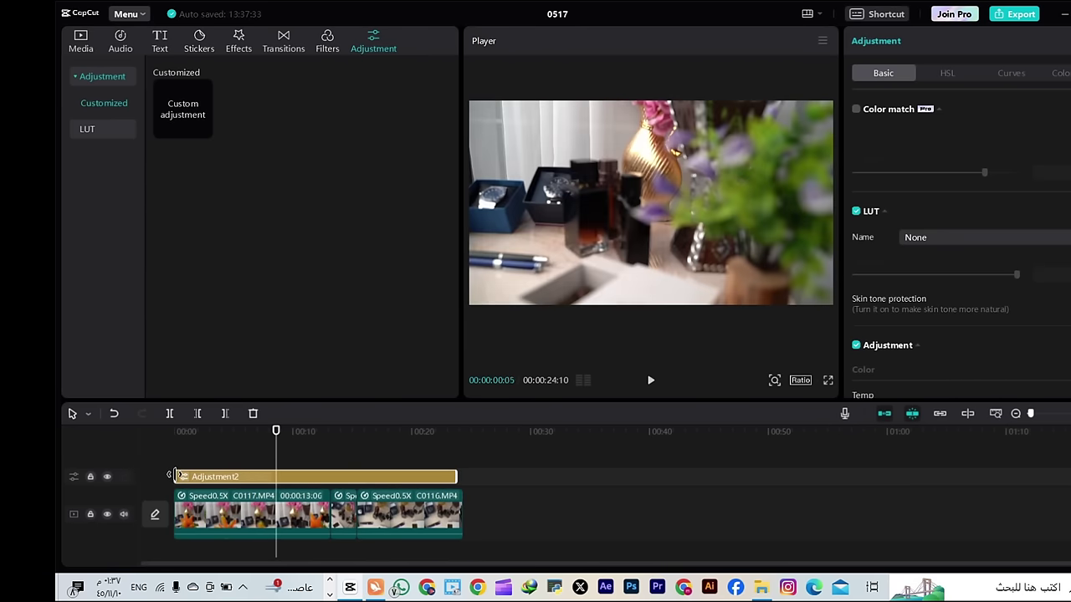
pyautogui.click(960, 80)
pyautogui.click(880, 74)
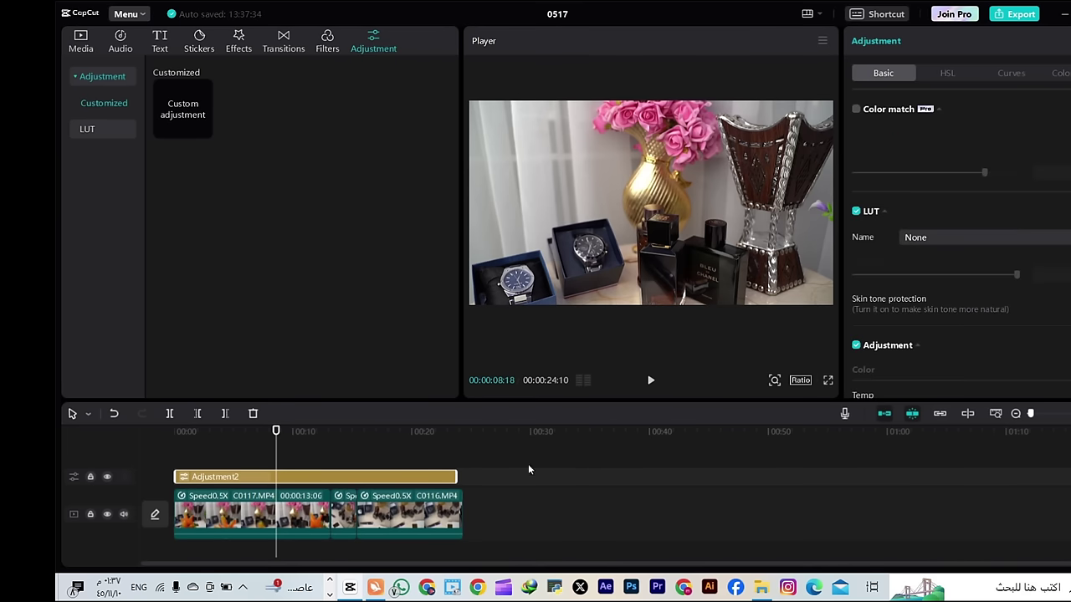
# Set the adjustment layer's Brightness to 23 and Saturation to 25
pyautogui.scroll(-1, 401, 523)
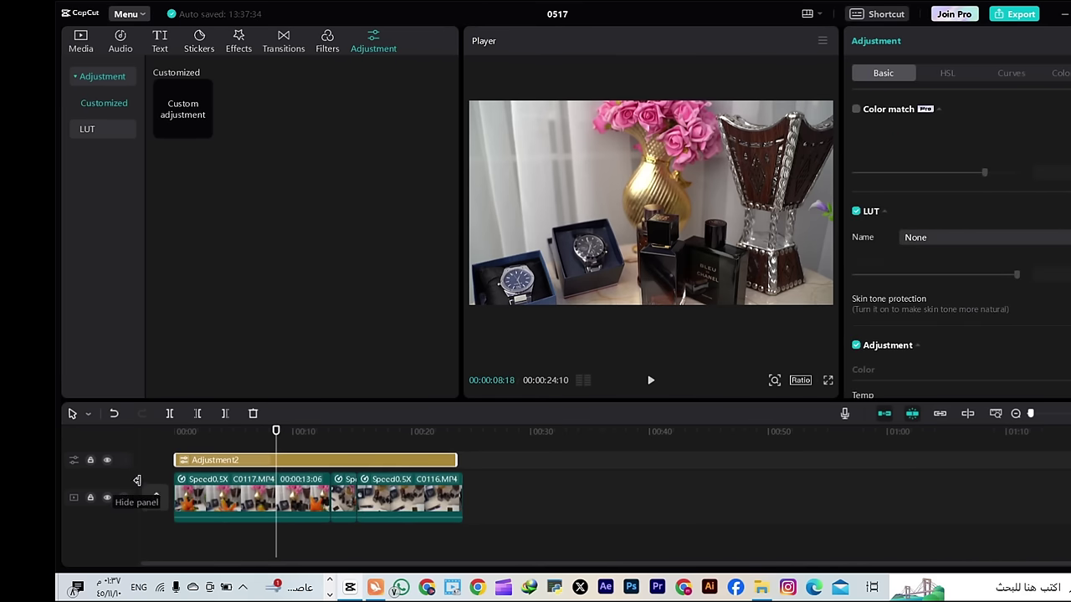
pyautogui.scroll(-3, 887, 268)
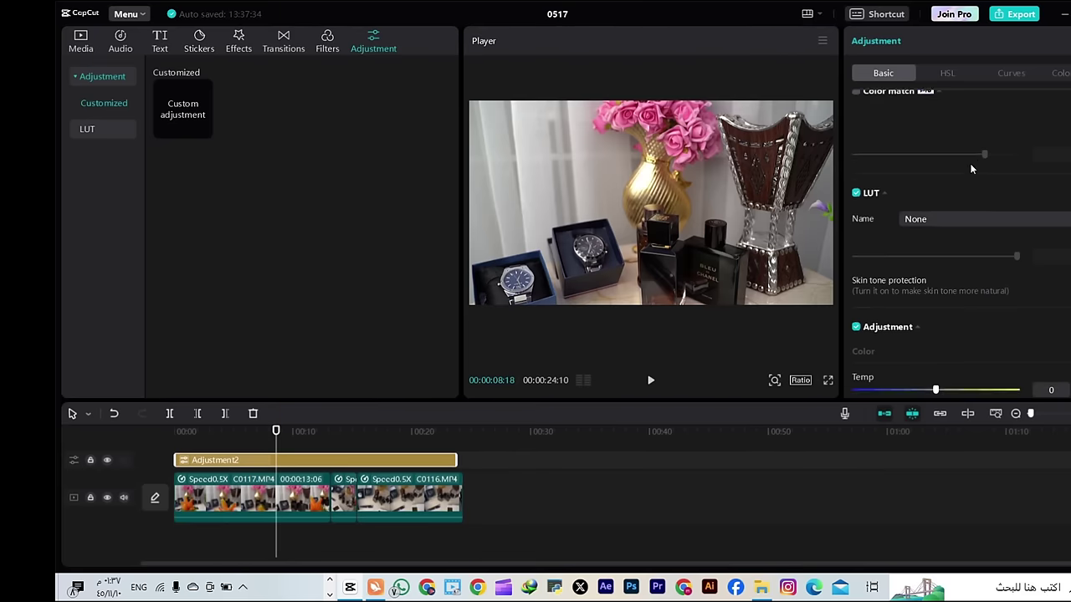
pyautogui.moveTo(942, 371); pyautogui.dragTo(1035, 350)
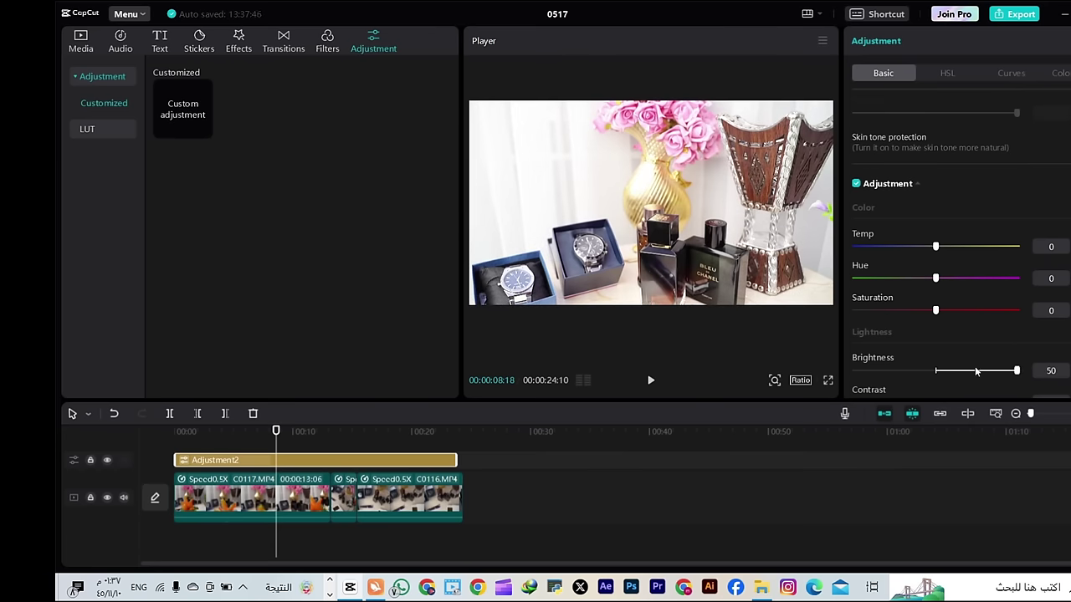
pyautogui.scroll(-2, 920, 317)
pyautogui.moveTo(937, 213); pyautogui.dragTo(1046, 206)
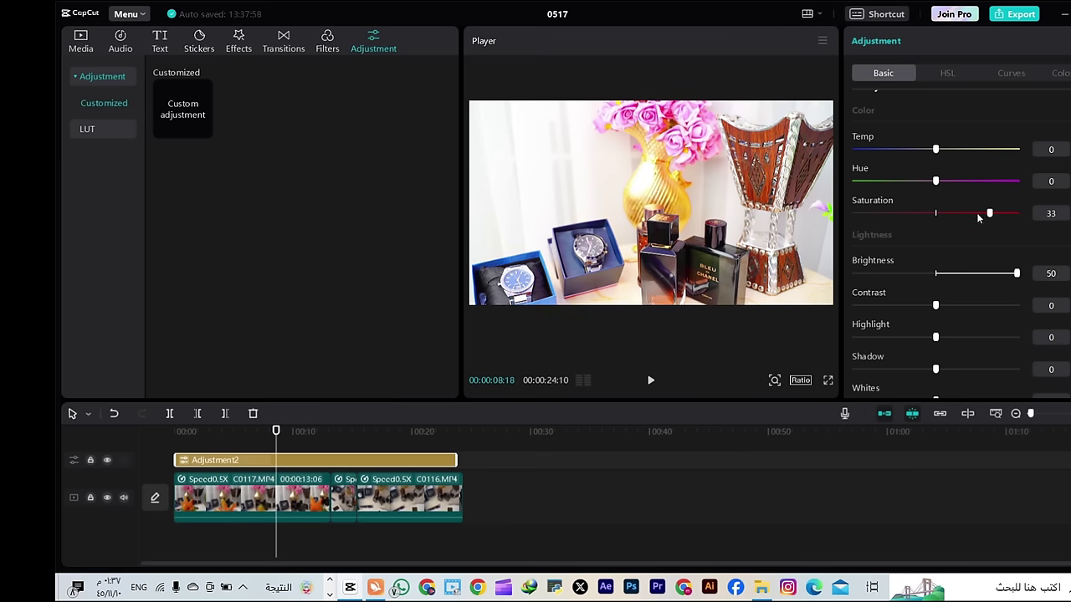
pyautogui.moveTo(977, 213); pyautogui.dragTo(976, 214)
pyautogui.moveTo(985, 275); pyautogui.dragTo(972, 278)
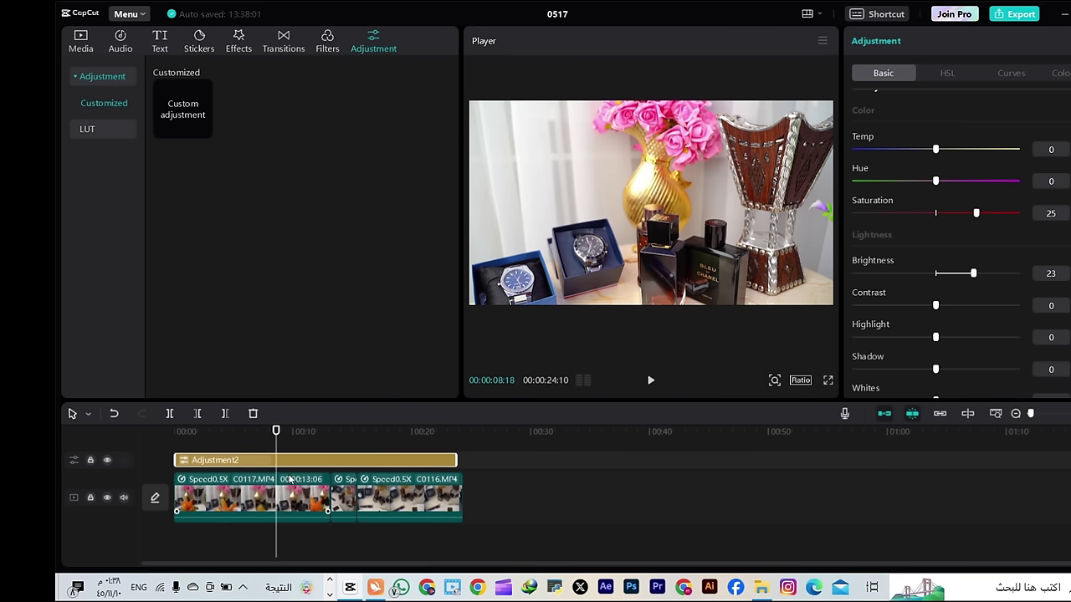
# Split the adjustment clip at 08:18 and 13:06, and cut clip C0117 at 08:18
pyautogui.click(169, 413)
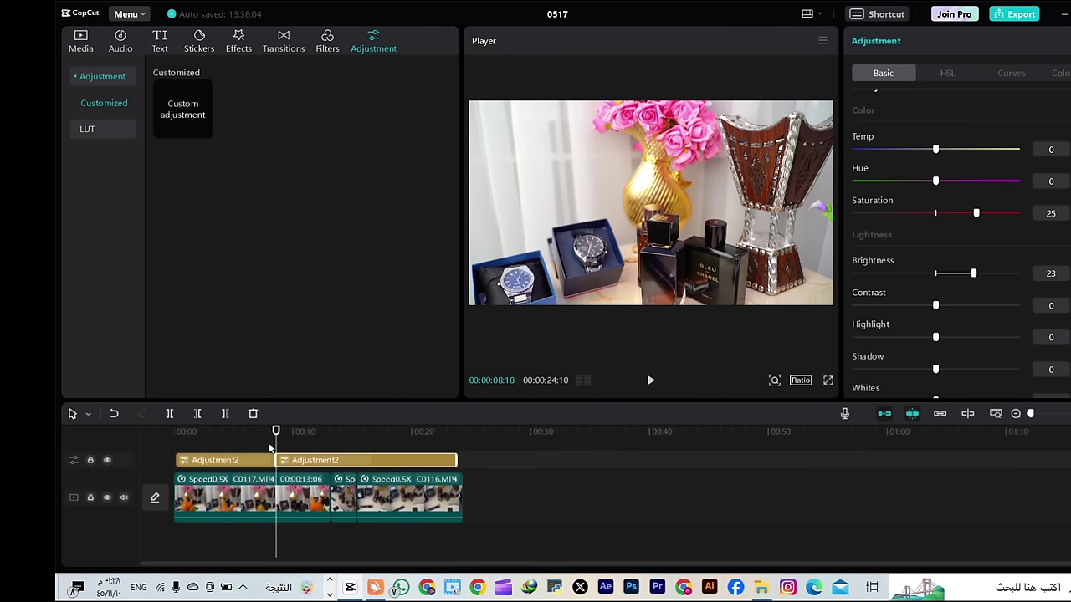
pyautogui.moveTo(277, 444)
pyautogui.mouseDown()
pyautogui.moveTo(330, 456)
pyautogui.moveTo(276, 458)
pyautogui.mouseUp()
pyautogui.click(253, 505)
pyautogui.click(169, 413)
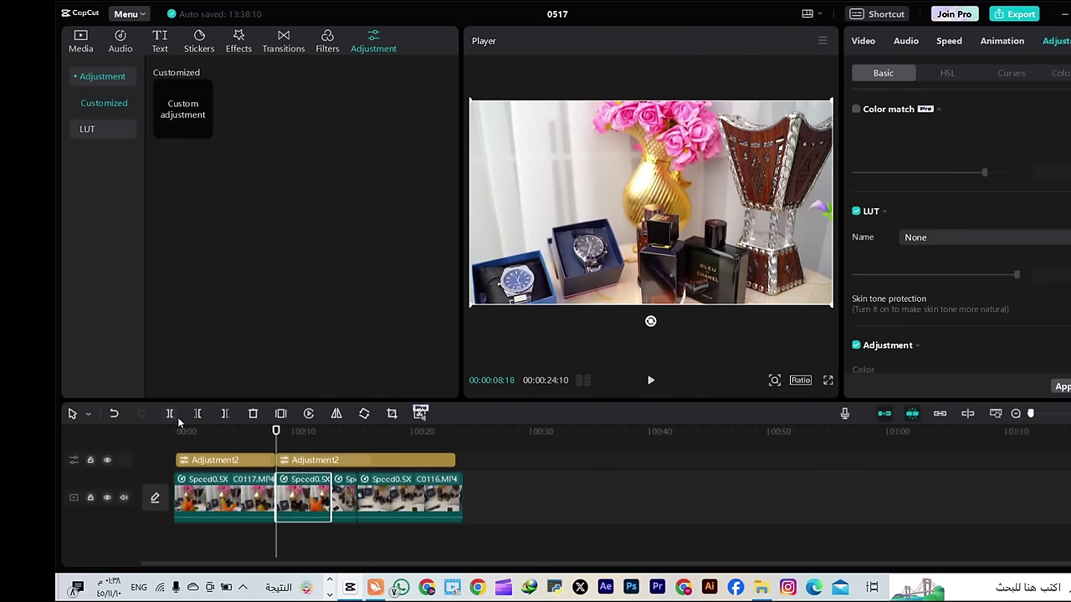
pyautogui.moveTo(276, 445); pyautogui.dragTo(327, 456)
pyautogui.click(327, 456)
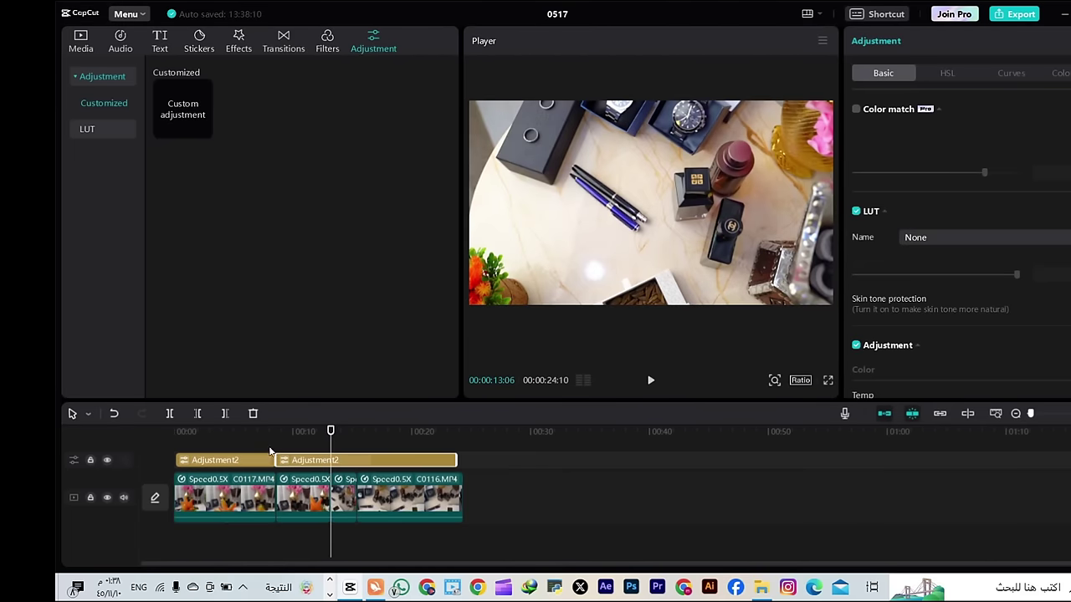
pyautogui.click(170, 414)
# Select all four video clips and raise their Brightness to 48
pyautogui.click(322, 485)
pyautogui.moveTo(506, 506); pyautogui.dragTo(196, 518)
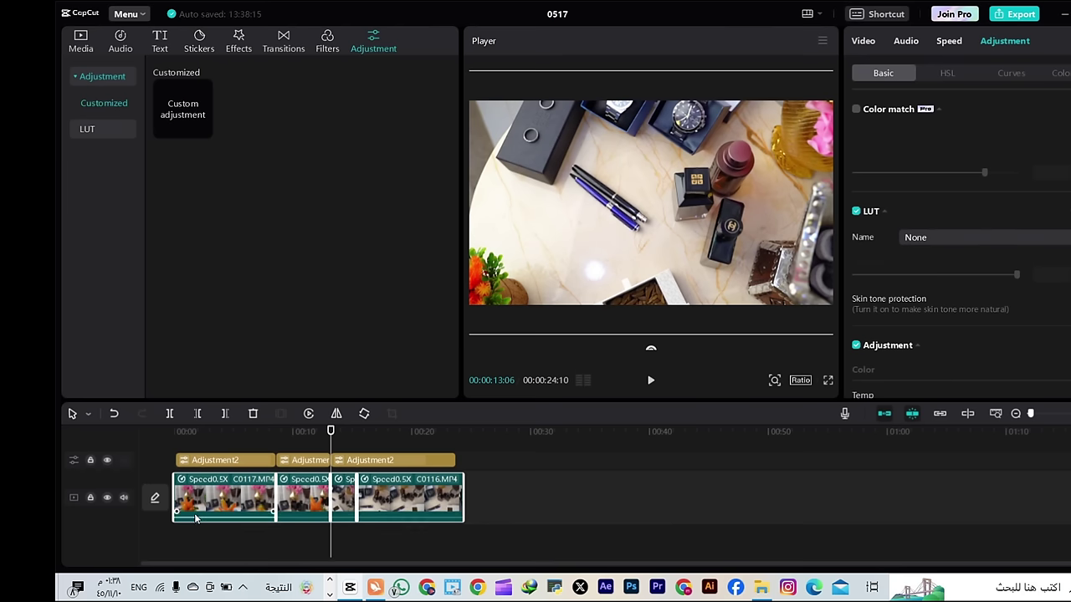
pyautogui.click(950, 74)
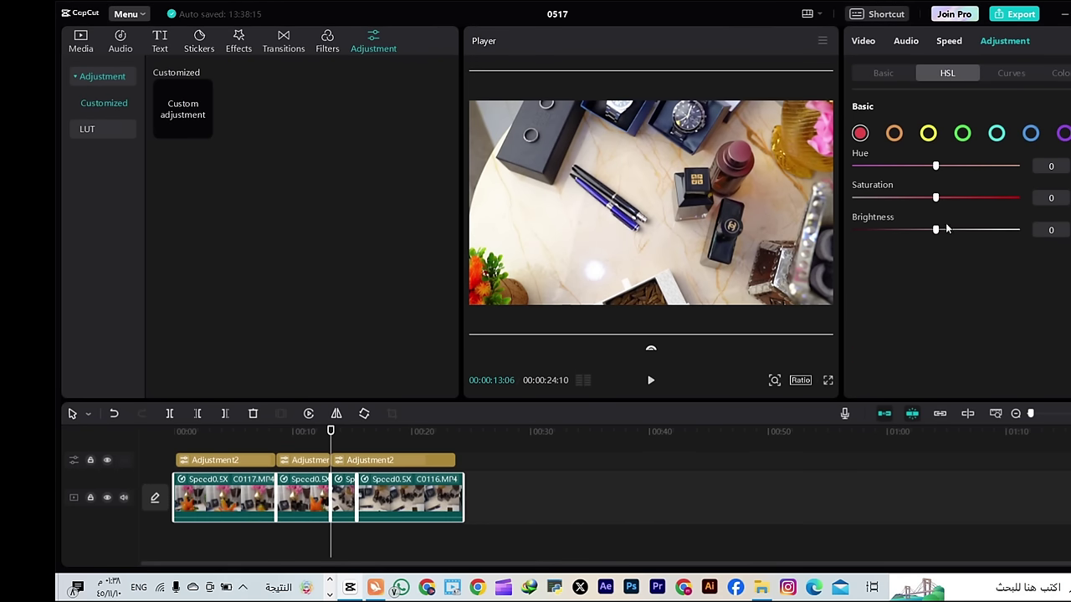
pyautogui.click(882, 74)
pyautogui.scroll(-5, 920, 309)
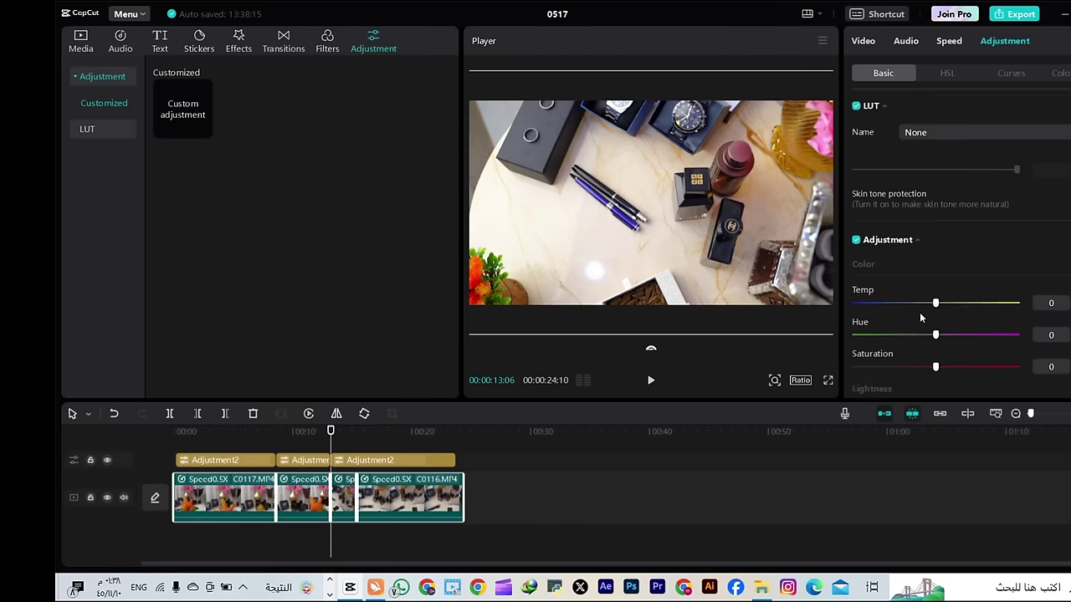
pyautogui.moveTo(952, 324); pyautogui.dragTo(1012, 326)
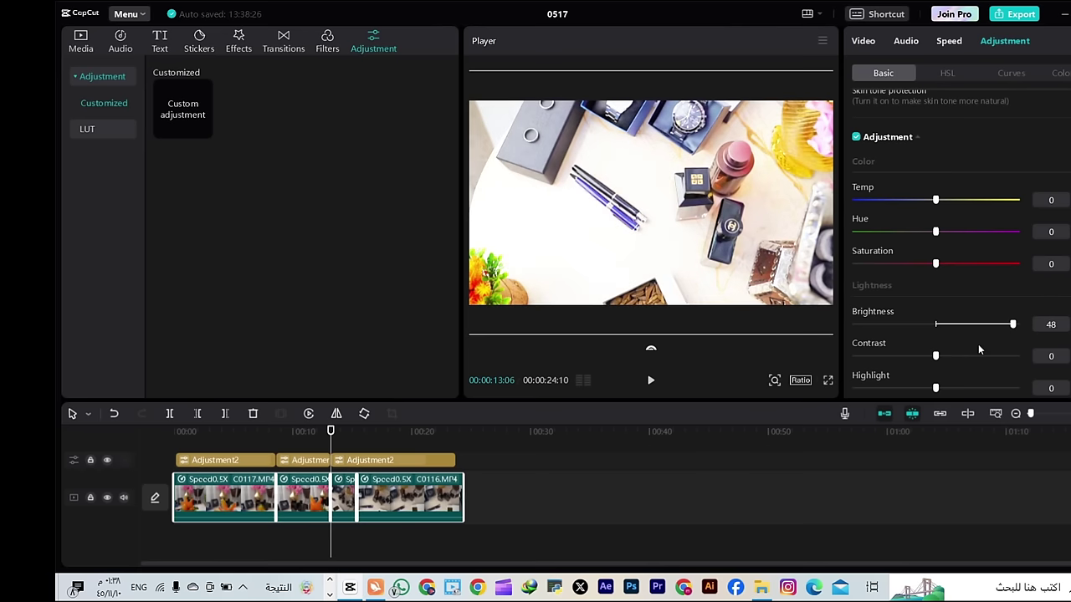
pyautogui.click(393, 504)
pyautogui.moveTo(513, 496); pyautogui.dragTo(168, 504)
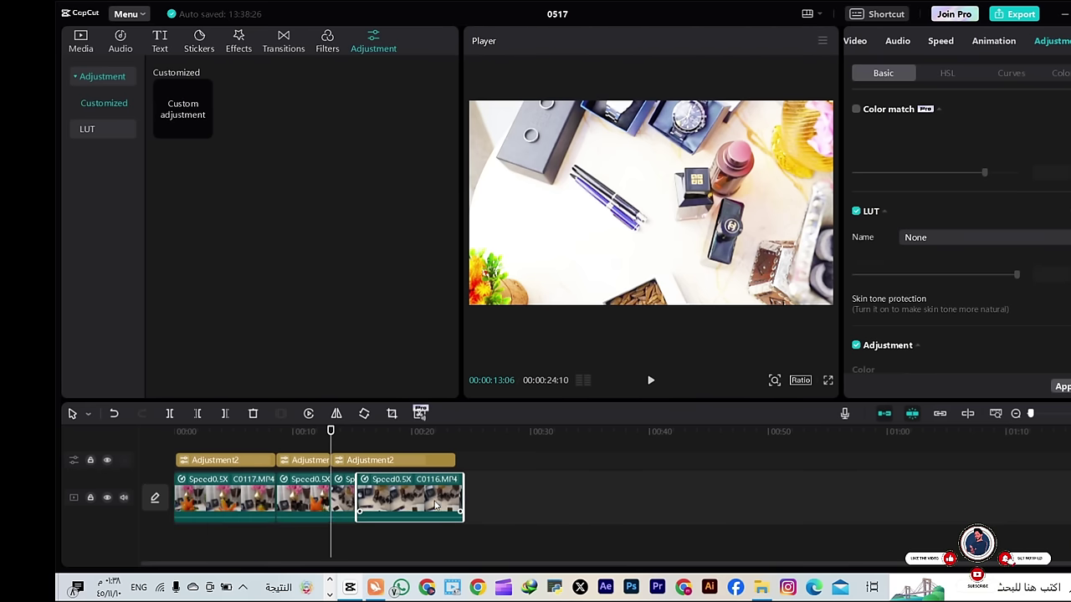
pyautogui.moveTo(516, 497); pyautogui.dragTo(192, 527)
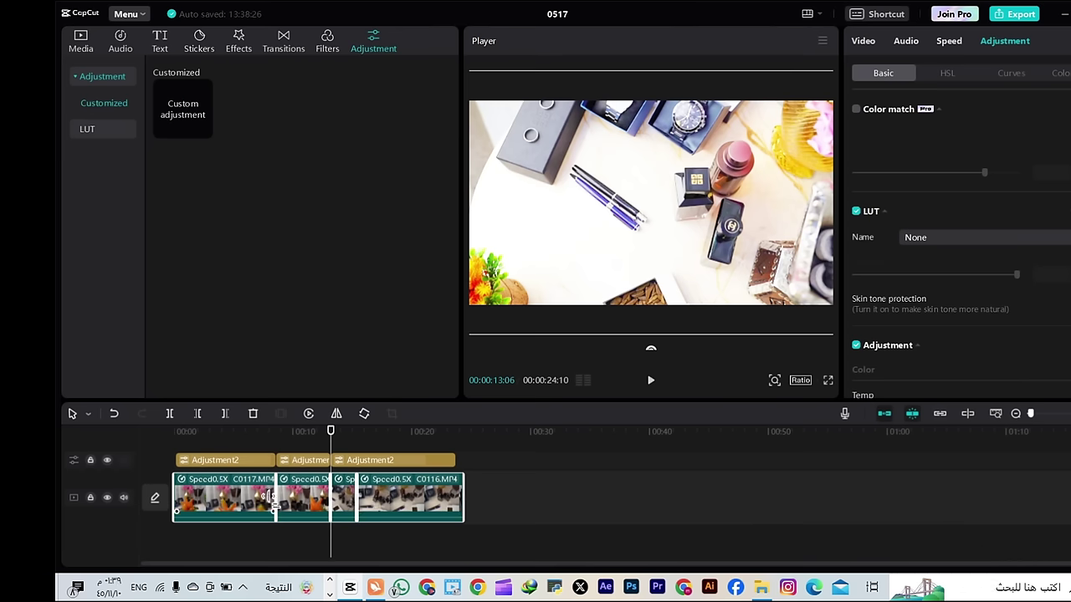
# Delete the second and third adjustment pieces and extend the remaining clip to the video's end
pyautogui.click(394, 500)
pyautogui.click(407, 460)
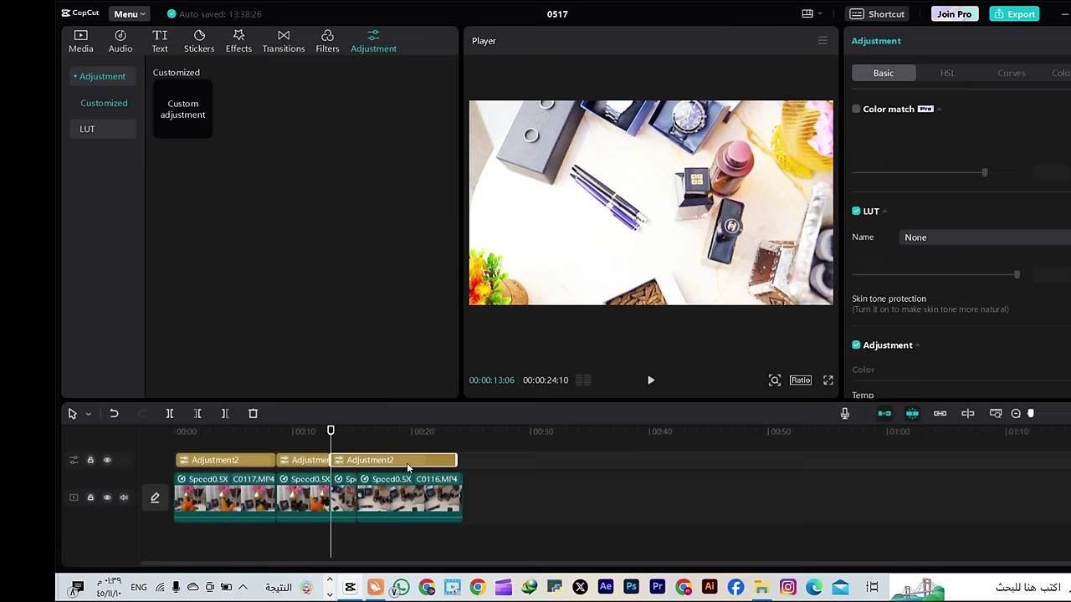
pyautogui.press('Delete')
pyautogui.click(310, 467)
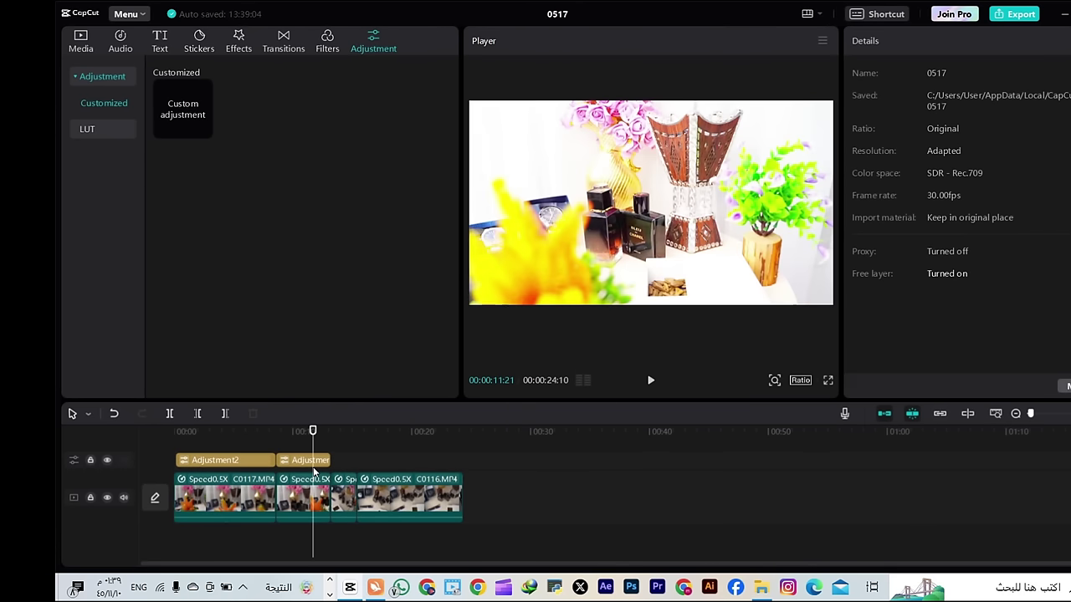
pyautogui.click(306, 462)
pyautogui.press('Delete')
pyautogui.moveTo(272, 463); pyautogui.dragTo(463, 461)
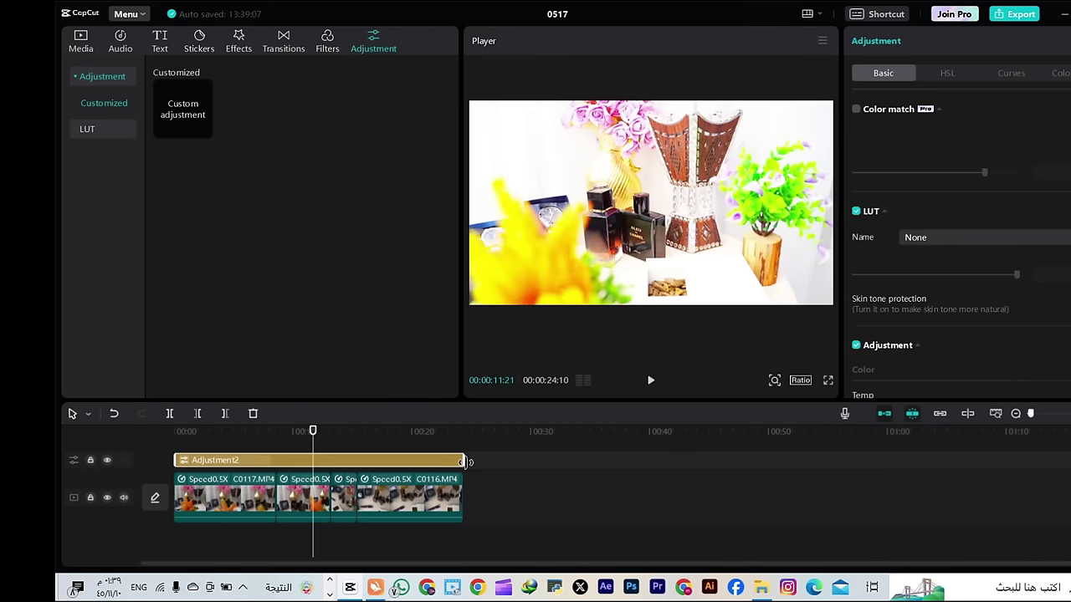
# Lower the adjustment layer's Brightness to 9
pyautogui.click(948, 74)
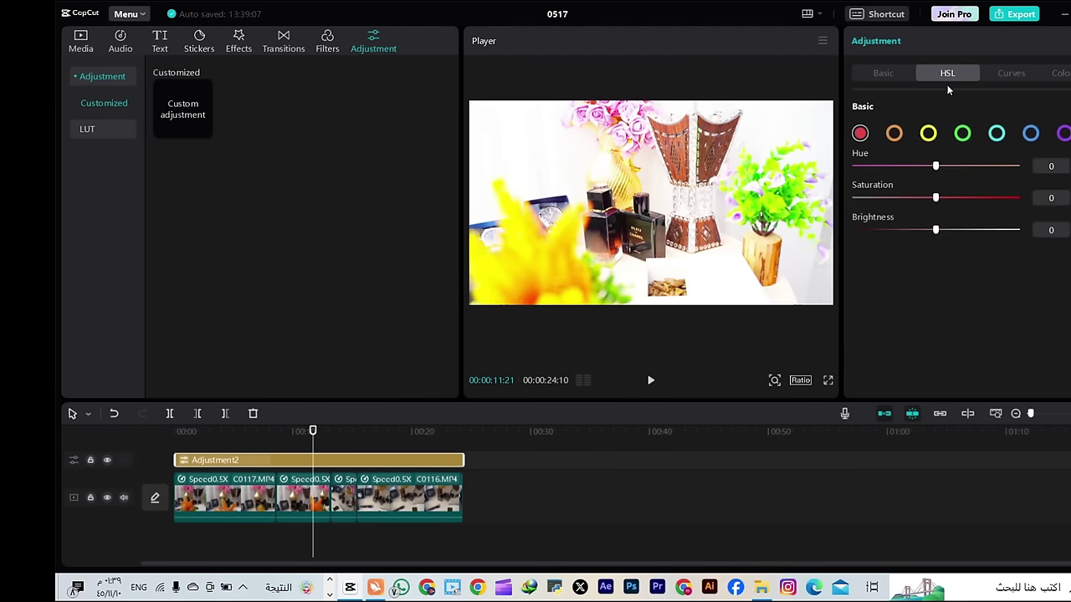
pyautogui.click(886, 75)
pyautogui.scroll(-5, 946, 254)
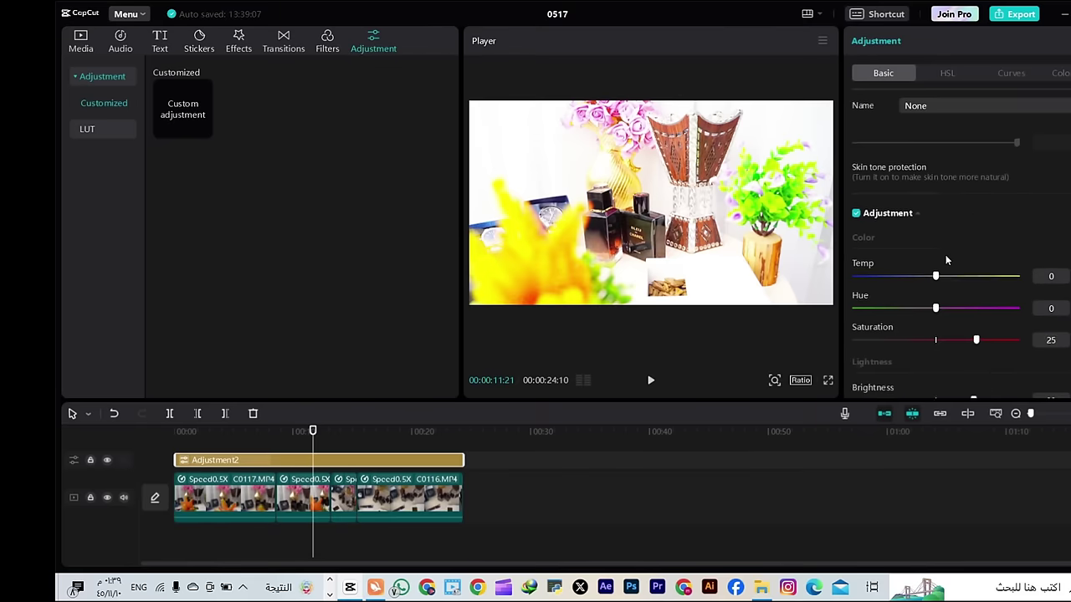
pyautogui.moveTo(958, 133); pyautogui.dragTo(948, 133)
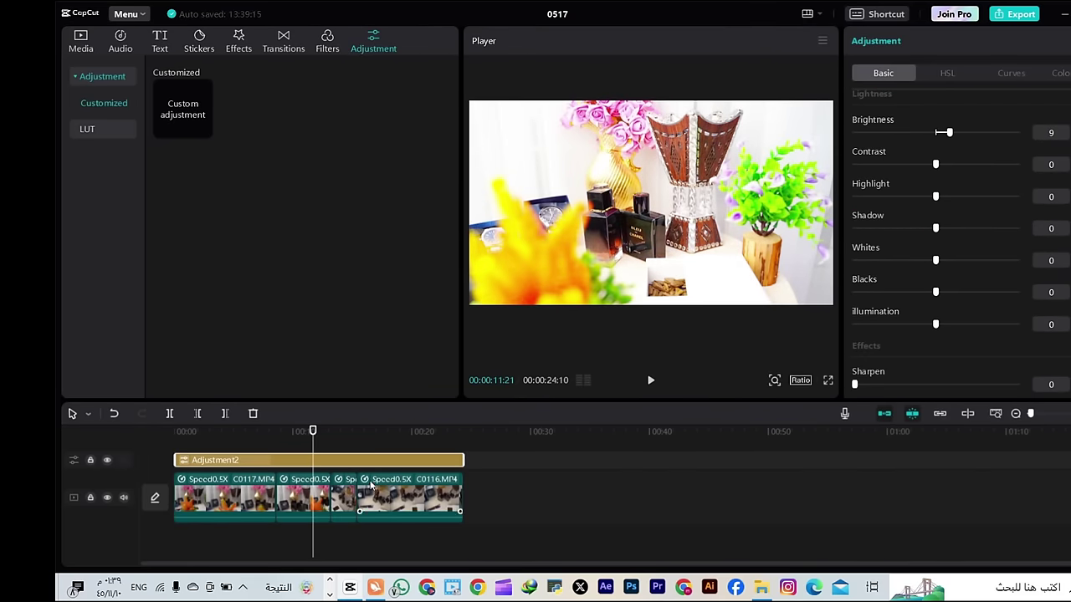
# Hide the adjustment track and reset all video clips' Brightness to 0
pyautogui.click(106, 460)
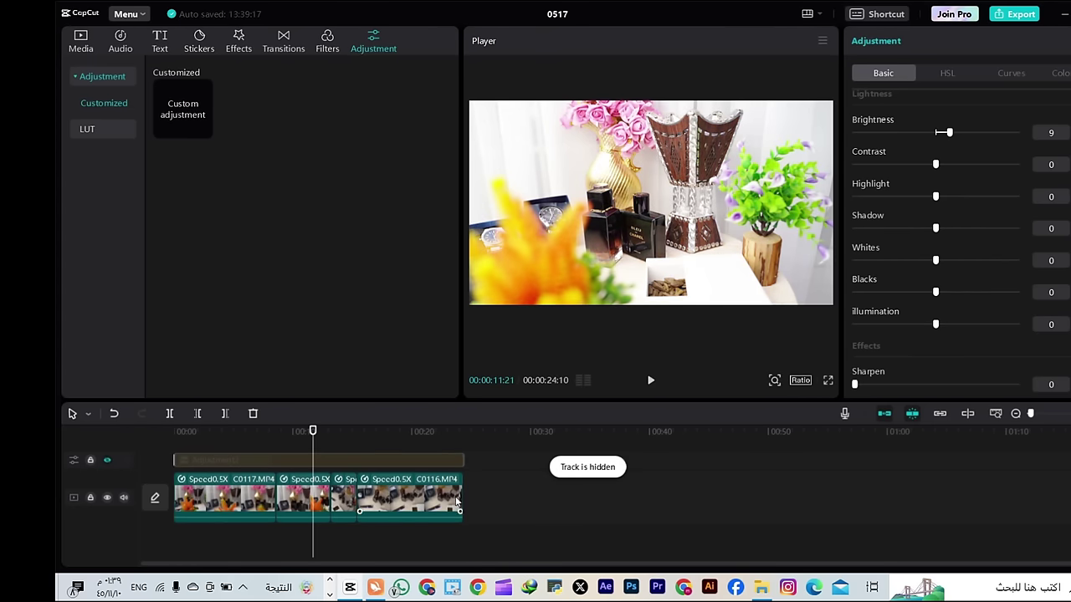
pyautogui.moveTo(485, 506); pyautogui.dragTo(234, 531)
pyautogui.scroll(-6, 951, 244)
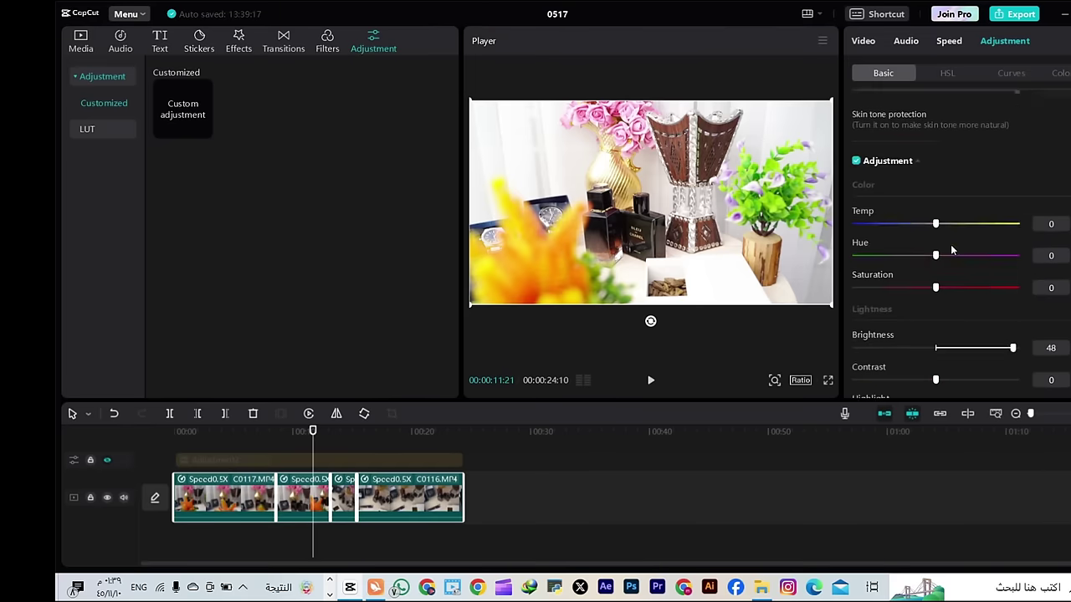
pyautogui.click(937, 194)
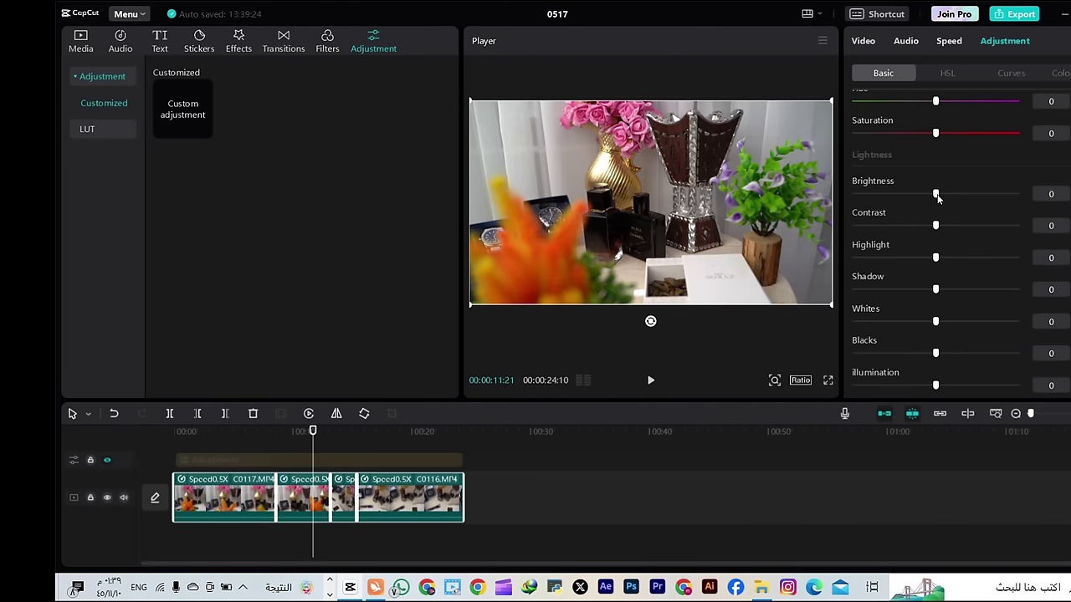
pyautogui.moveTo(313, 445); pyautogui.dragTo(176, 489)
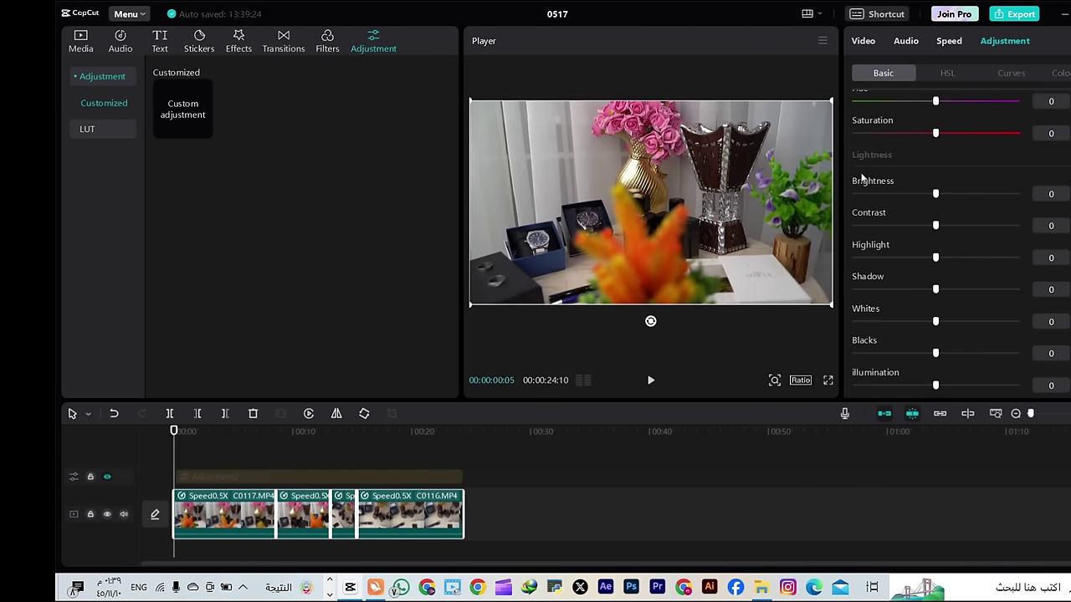
pyautogui.scroll(5, 934, 182)
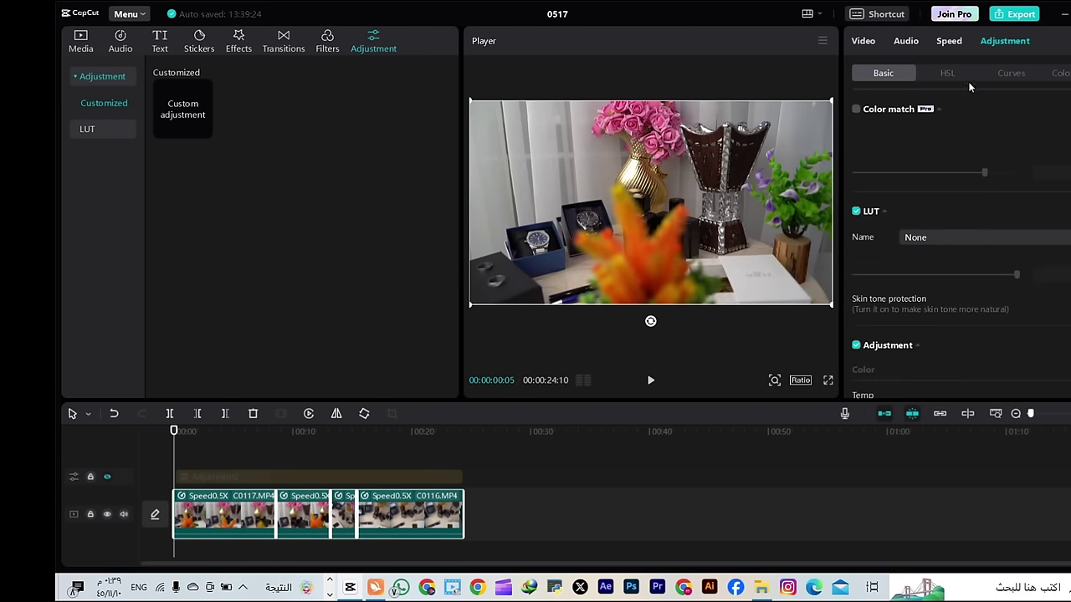
# Toggle the adjustment track off and on to compare footage with and without it
pyautogui.click(345, 479)
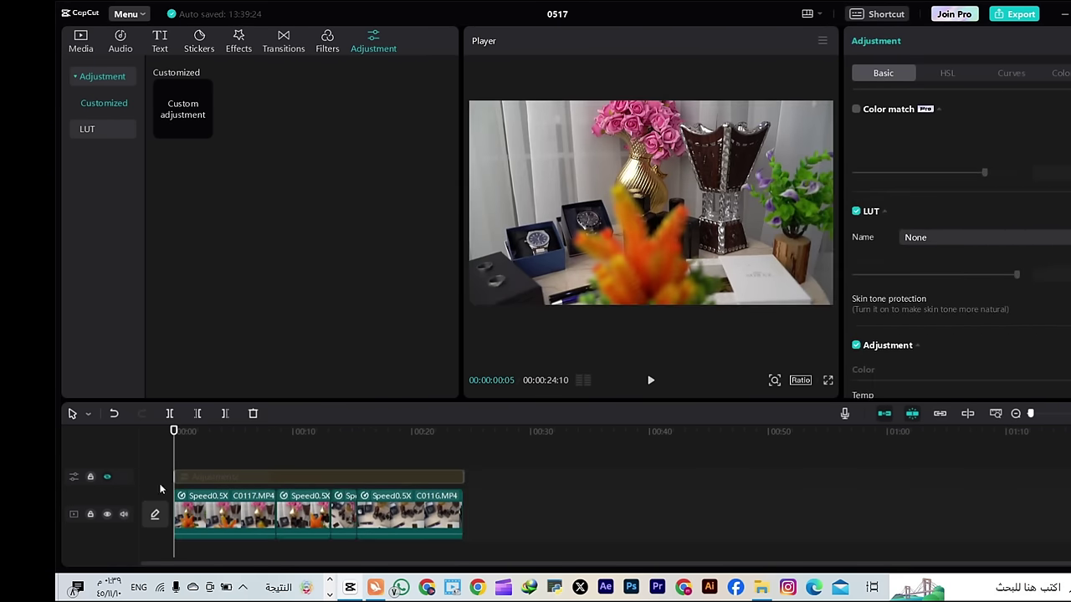
pyautogui.click(107, 478)
pyautogui.moveTo(175, 459); pyautogui.dragTo(210, 459)
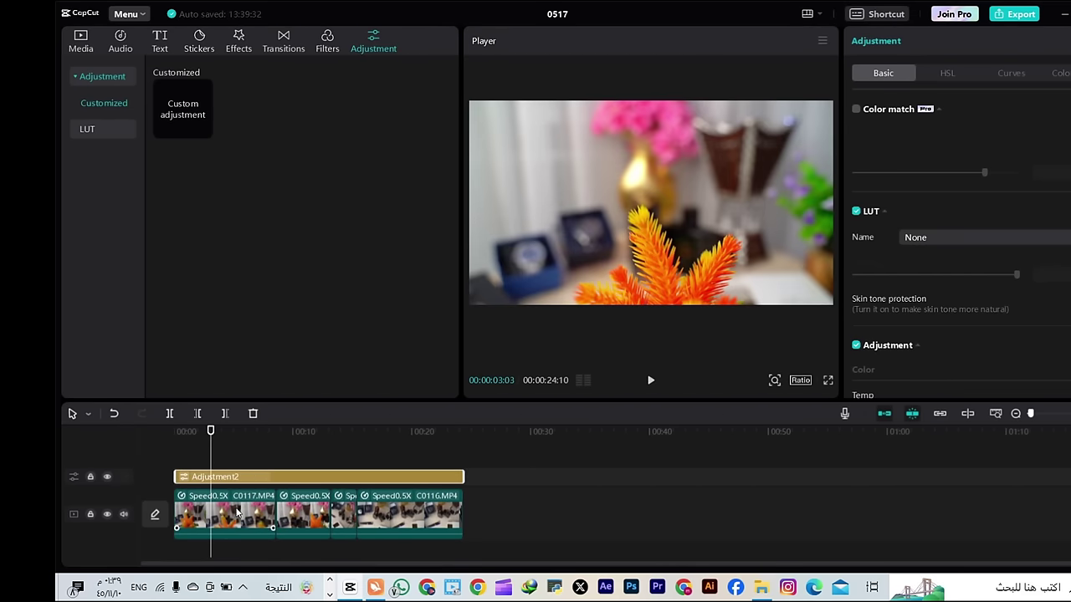
pyautogui.moveTo(501, 513); pyautogui.dragTo(196, 528)
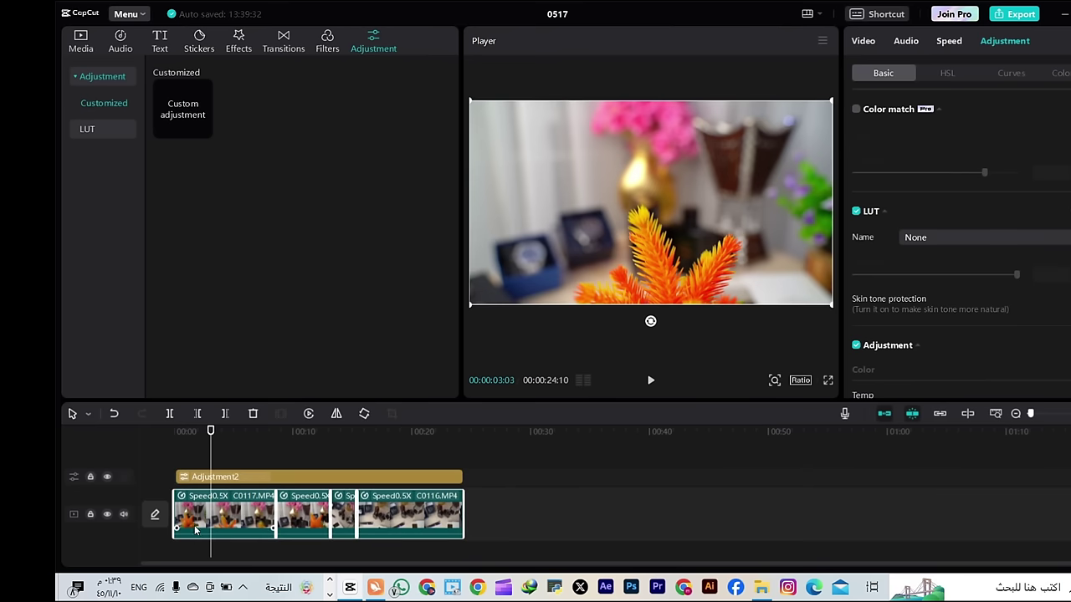
pyautogui.click(107, 477)
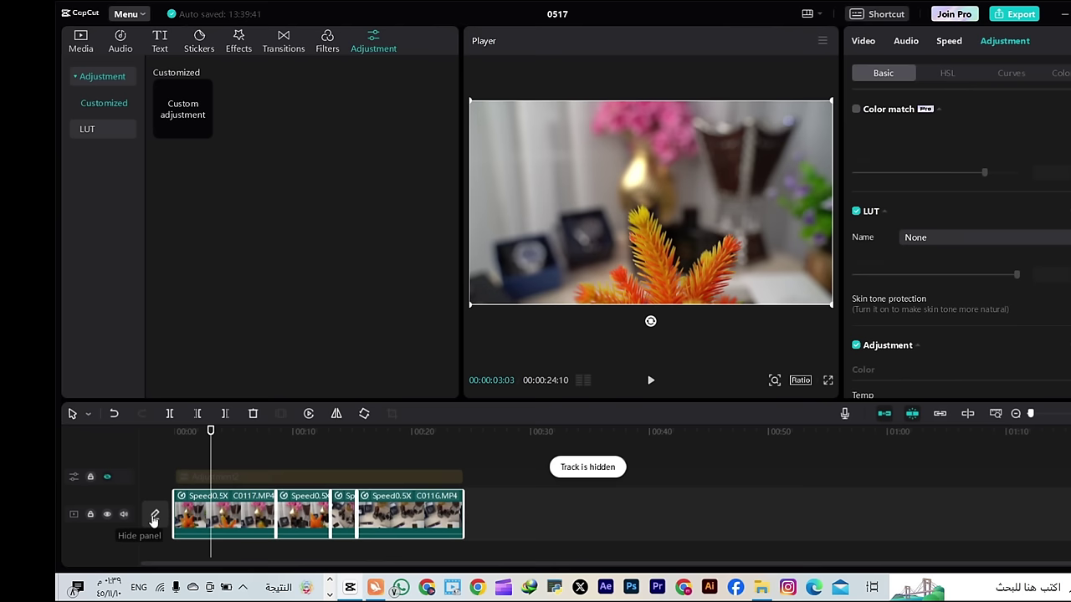
pyautogui.click(106, 477)
# Select the Adjustment2 clip and switch on Color match
pyautogui.click(253, 481)
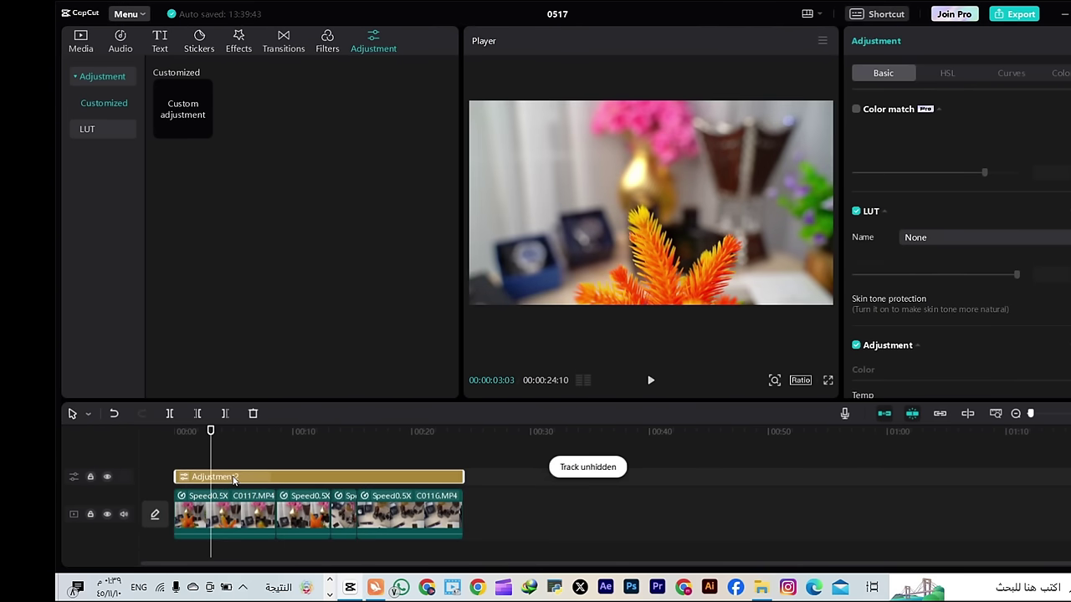
pyautogui.moveTo(211, 460); pyautogui.dragTo(310, 473)
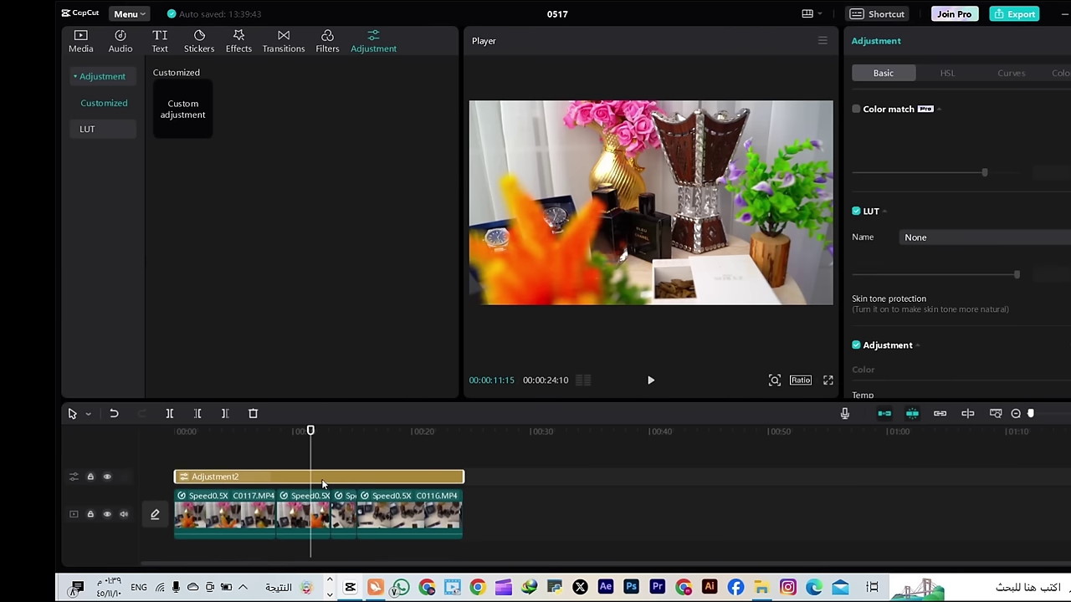
pyautogui.moveTo(322, 483)
pyautogui.mouseDown()
pyautogui.moveTo(325, 462)
pyautogui.moveTo(314, 478)
pyautogui.mouseUp()
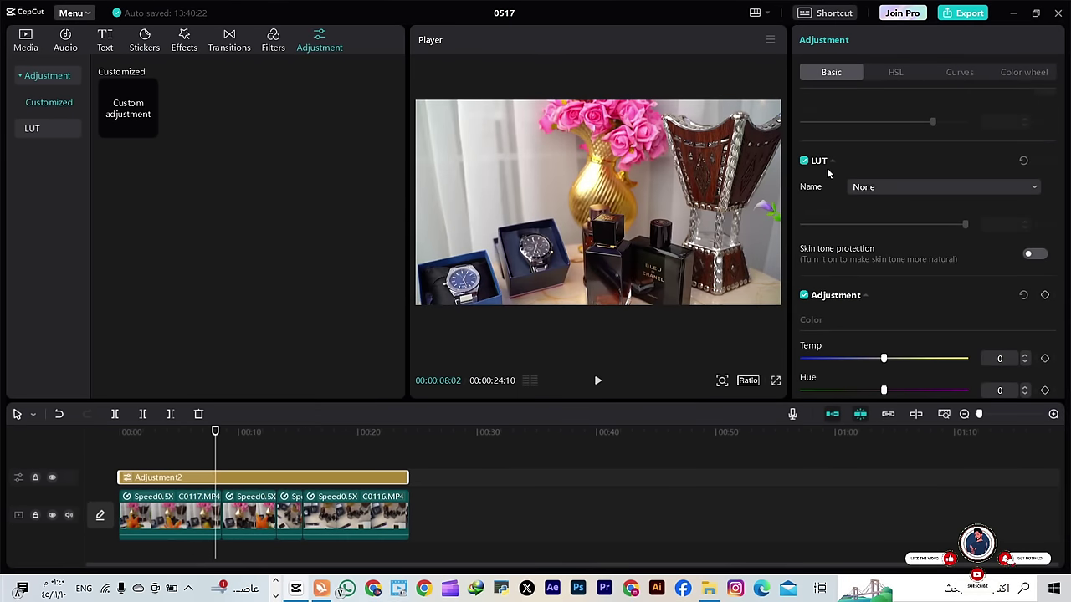
pyautogui.scroll(2, 829, 159)
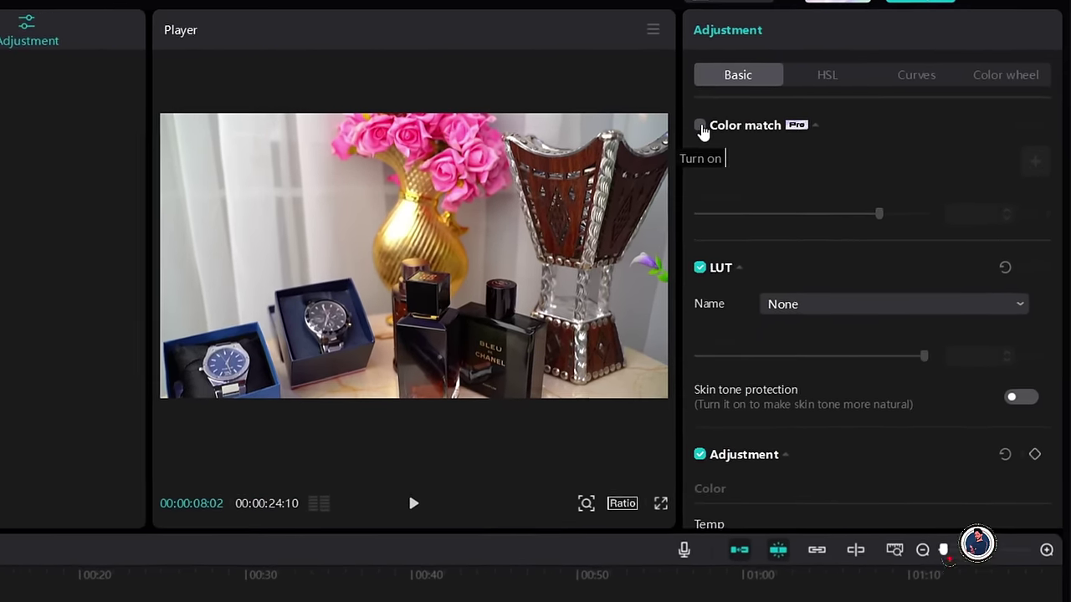
pyautogui.click(804, 108)
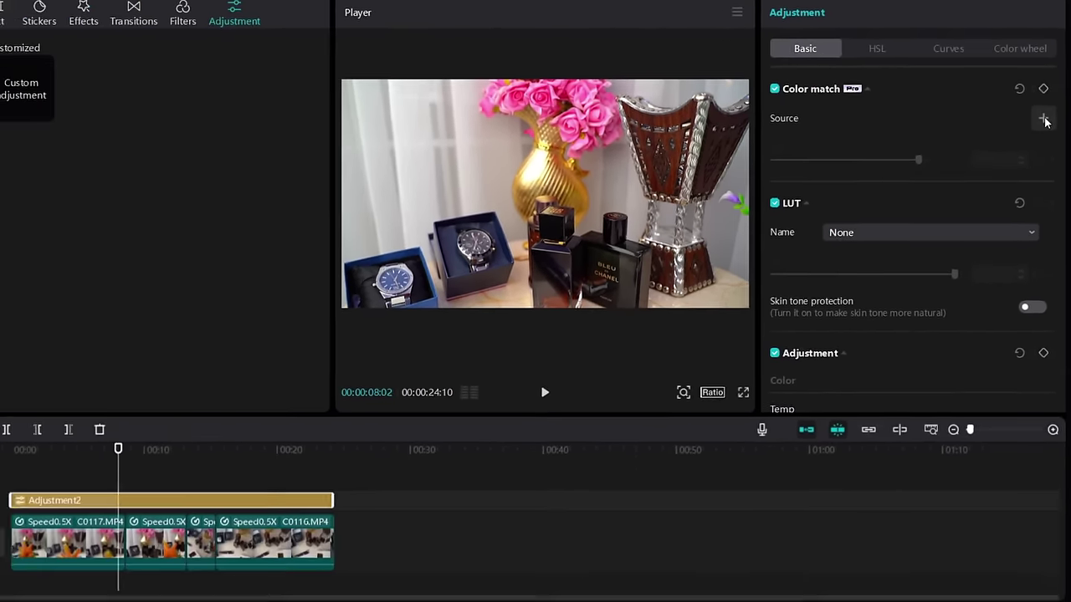
# Pick a reference frame from the footage as the Color match source
pyautogui.click(1038, 134)
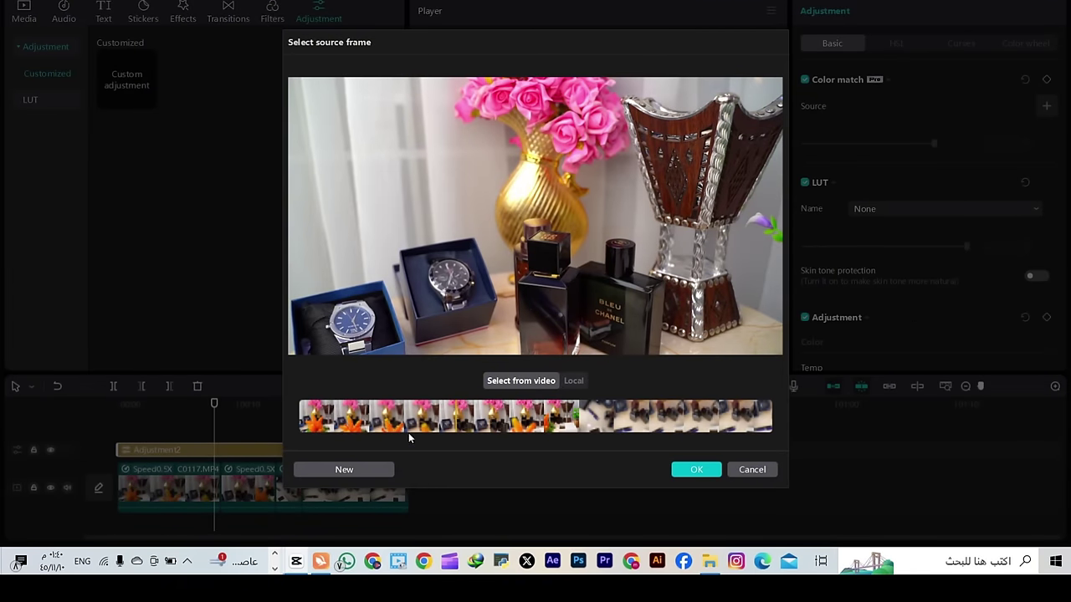
pyautogui.click(436, 424)
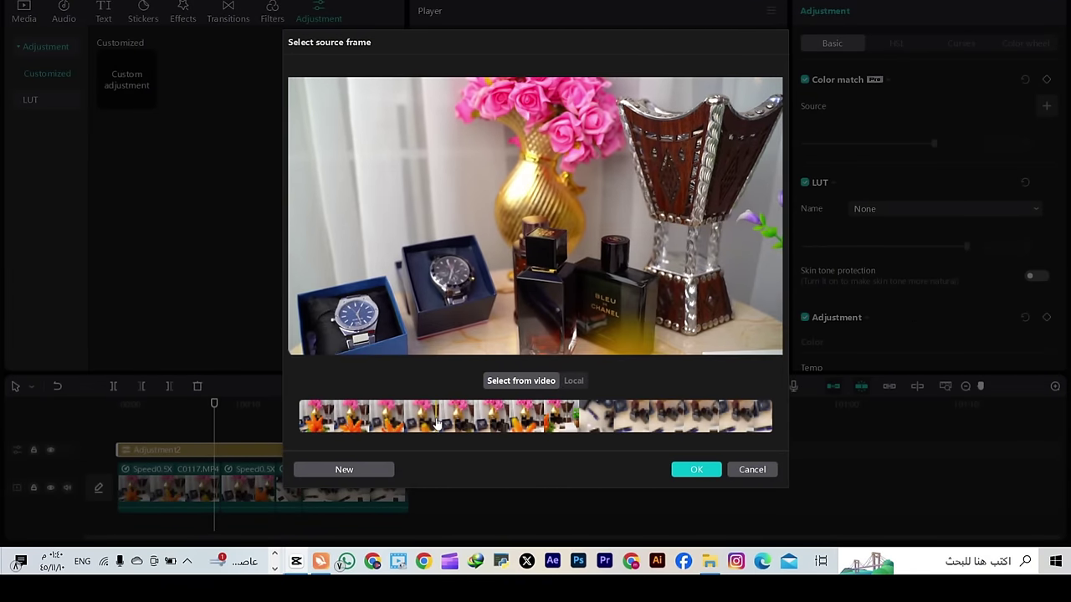
pyautogui.click(697, 470)
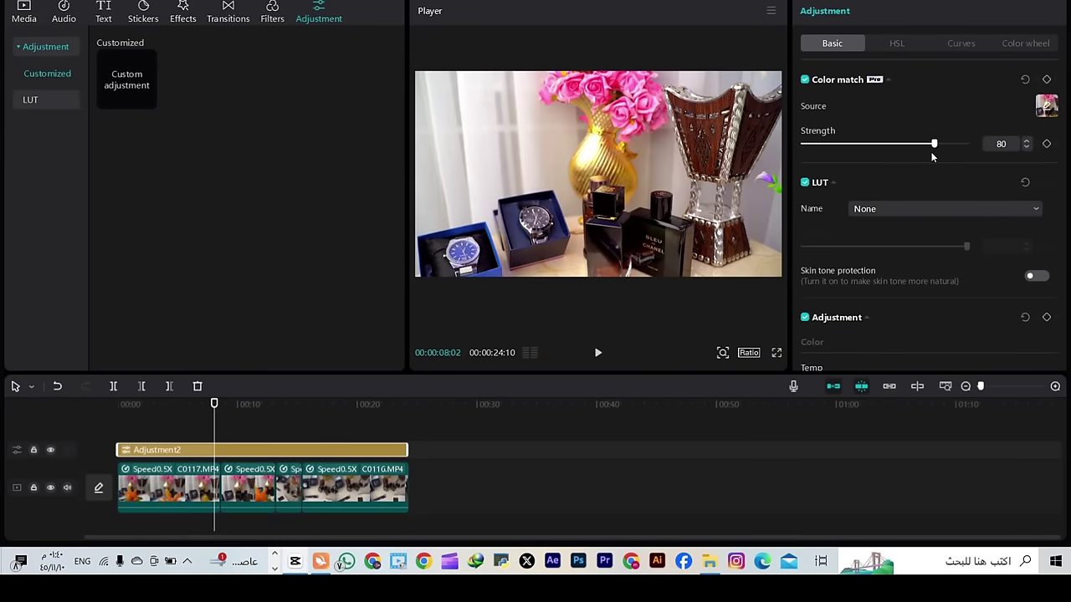
# Tune the Color match strength, trying several values before settling around 87
pyautogui.moveTo(936, 148); pyautogui.dragTo(827, 152)
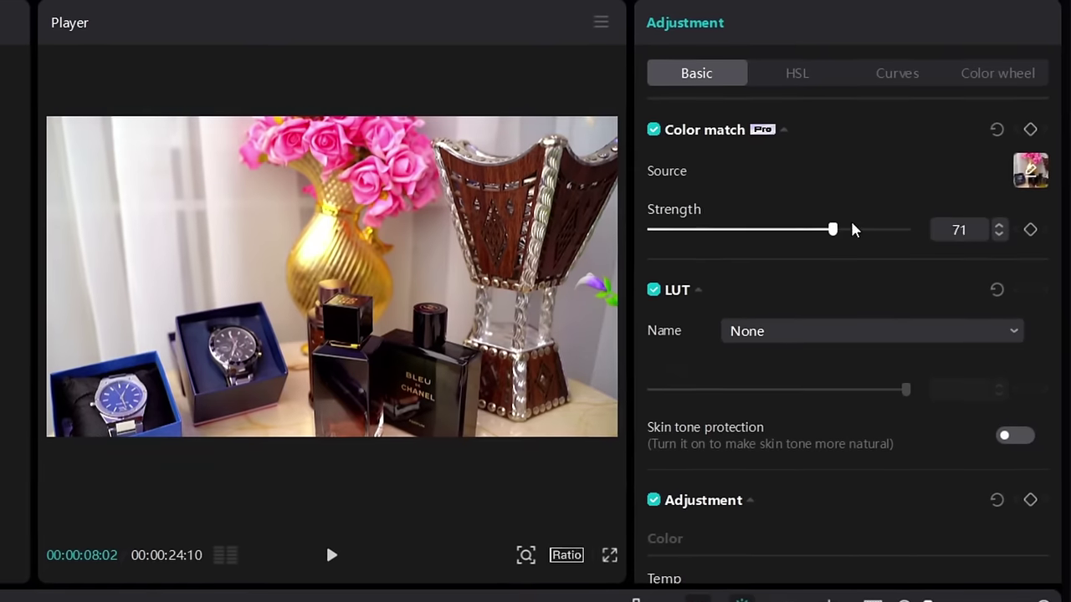
pyautogui.moveTo(852, 224); pyautogui.dragTo(824, 250)
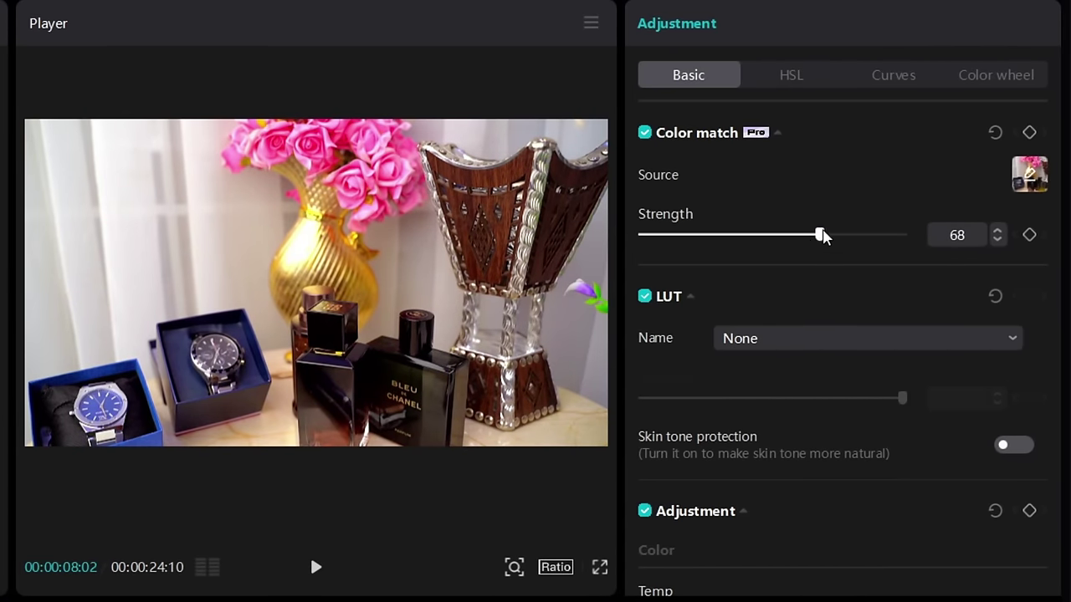
pyautogui.moveTo(821, 235); pyautogui.dragTo(829, 236)
pyautogui.moveTo(904, 236); pyautogui.dragTo(789, 245)
pyautogui.click(994, 133)
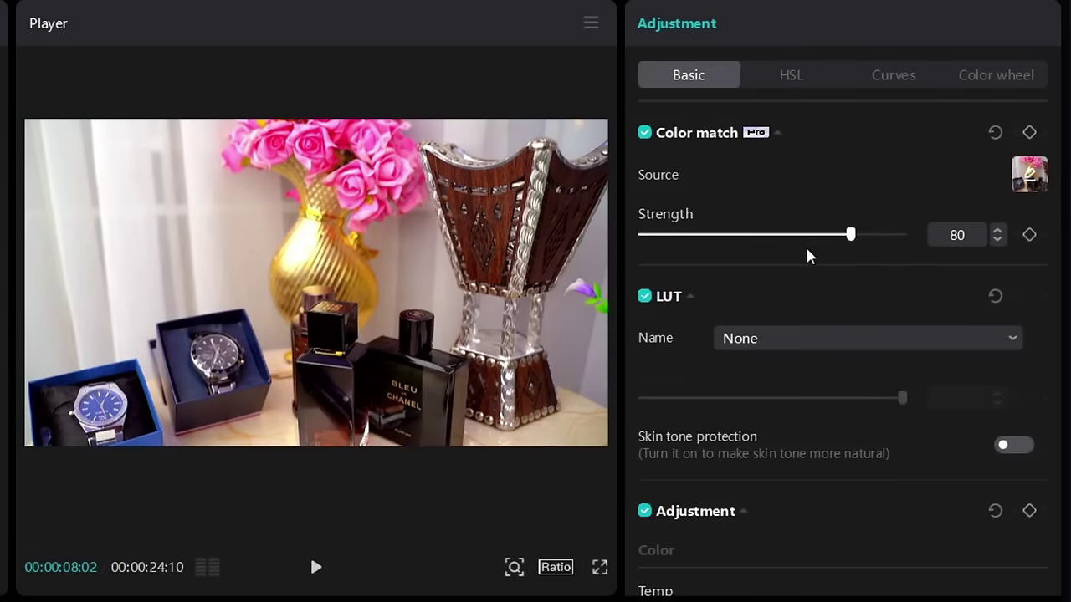
pyautogui.moveTo(847, 239); pyautogui.dragTo(870, 233)
# Turn Color match off and reset Brightness and Saturation to 0
pyautogui.click(644, 133)
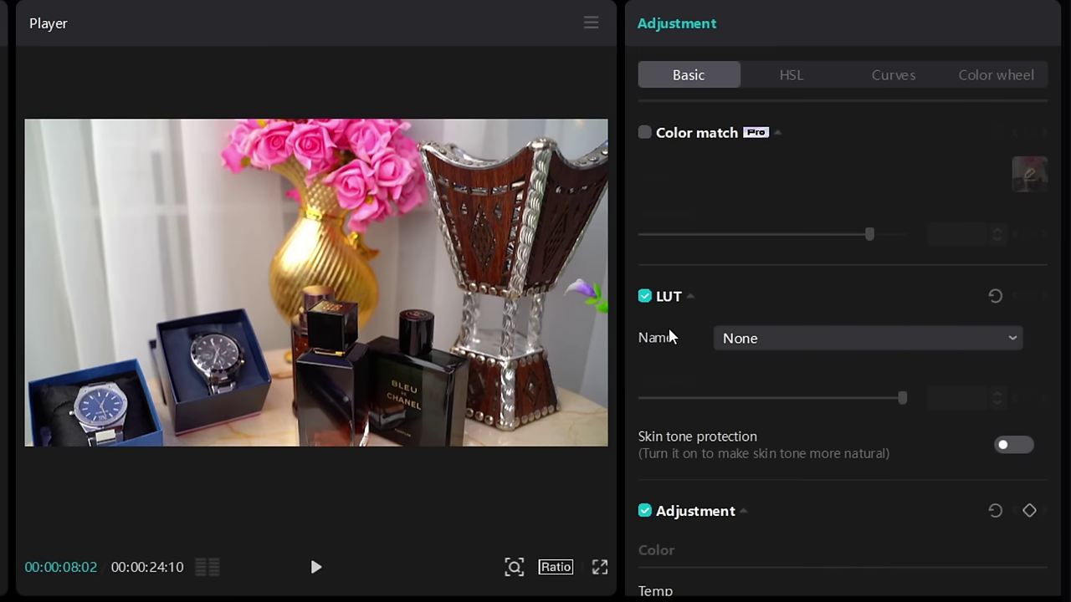
pyautogui.scroll(-5, 695, 468)
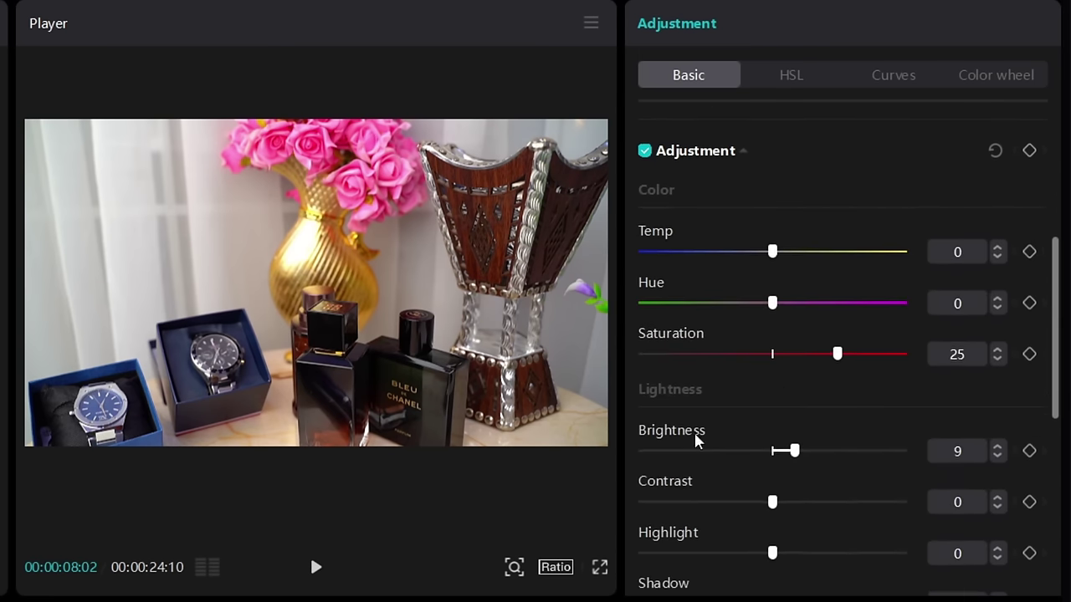
pyautogui.click(772, 450)
pyautogui.scroll(2, 803, 424)
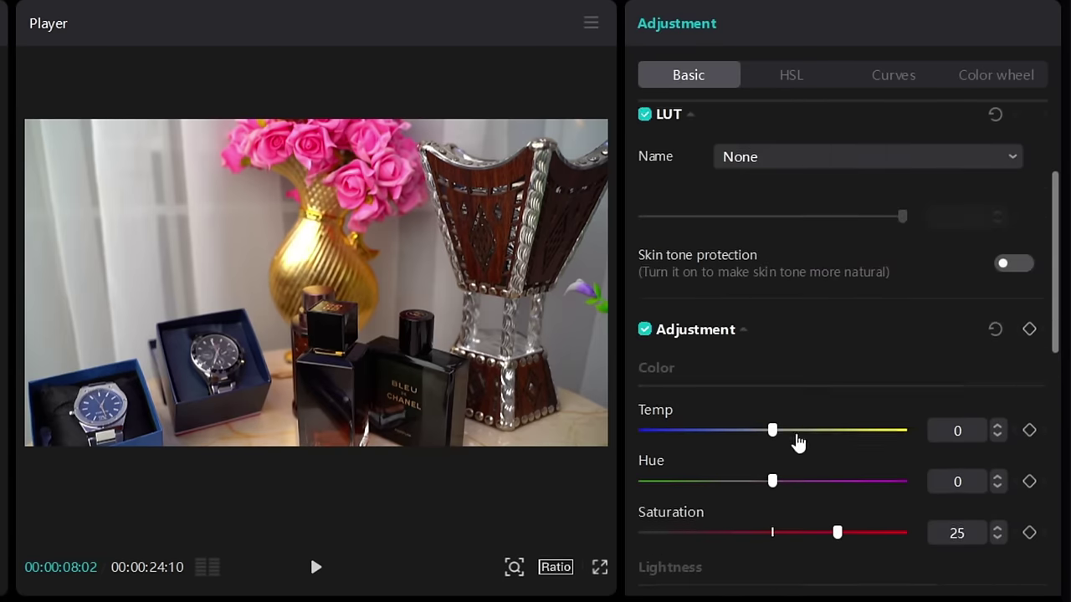
pyautogui.scroll(-5, 795, 440)
pyautogui.scroll(3, 798, 382)
pyautogui.click(772, 382)
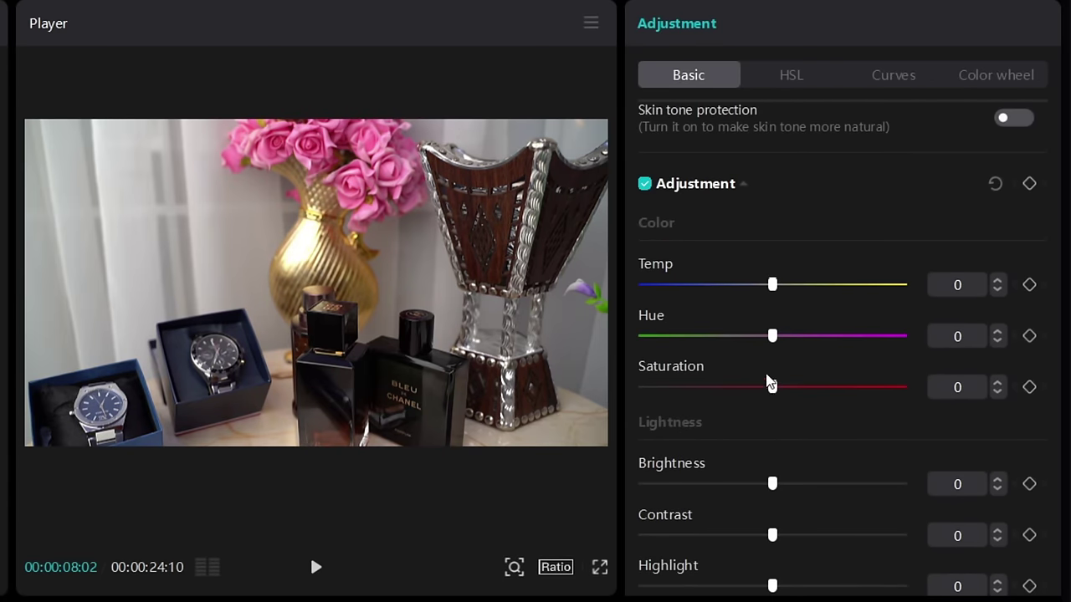
pyautogui.scroll(4, 800, 326)
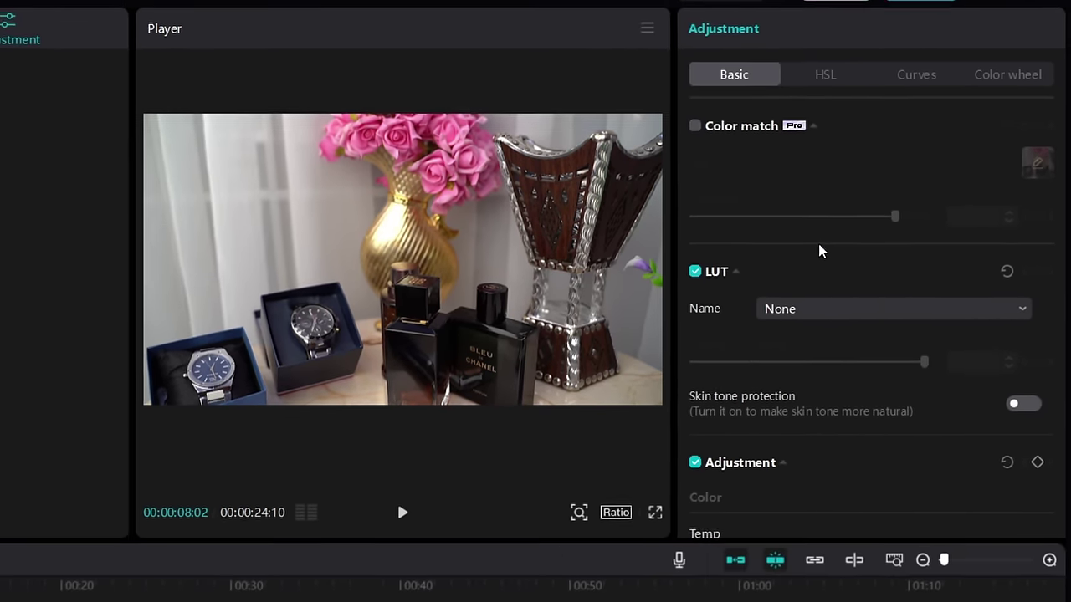
pyautogui.scroll(-2, 753, 293)
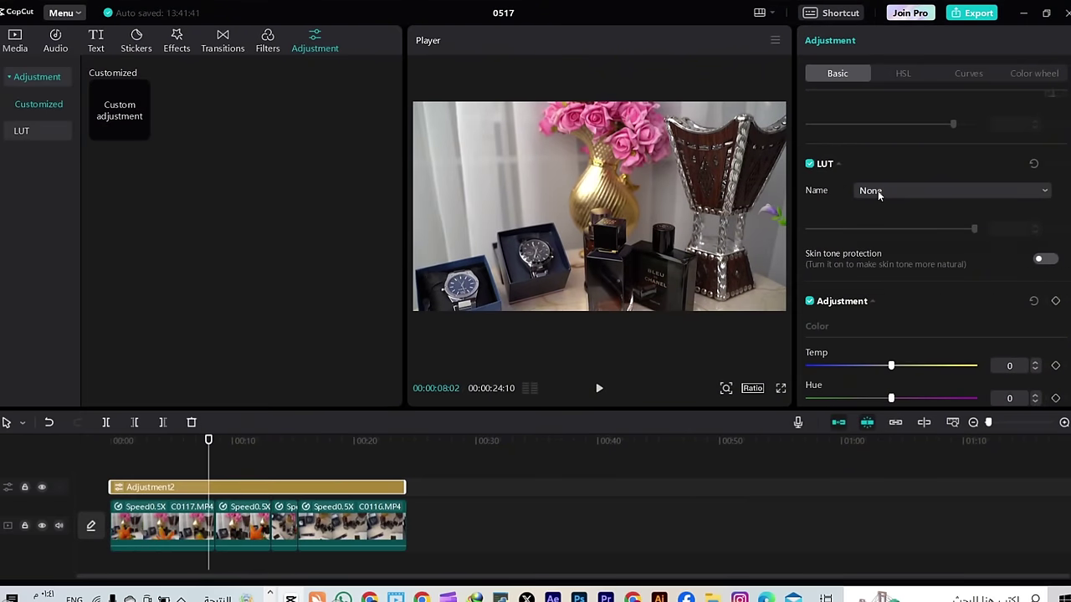
# Confirm the LUT stays None and expand the Adjustment settings section
pyautogui.click(856, 198)
pyautogui.click(952, 228)
pyautogui.moveTo(346, 491)
pyautogui.mouseDown()
pyautogui.moveTo(354, 468)
pyautogui.moveTo(344, 500)
pyautogui.mouseUp()
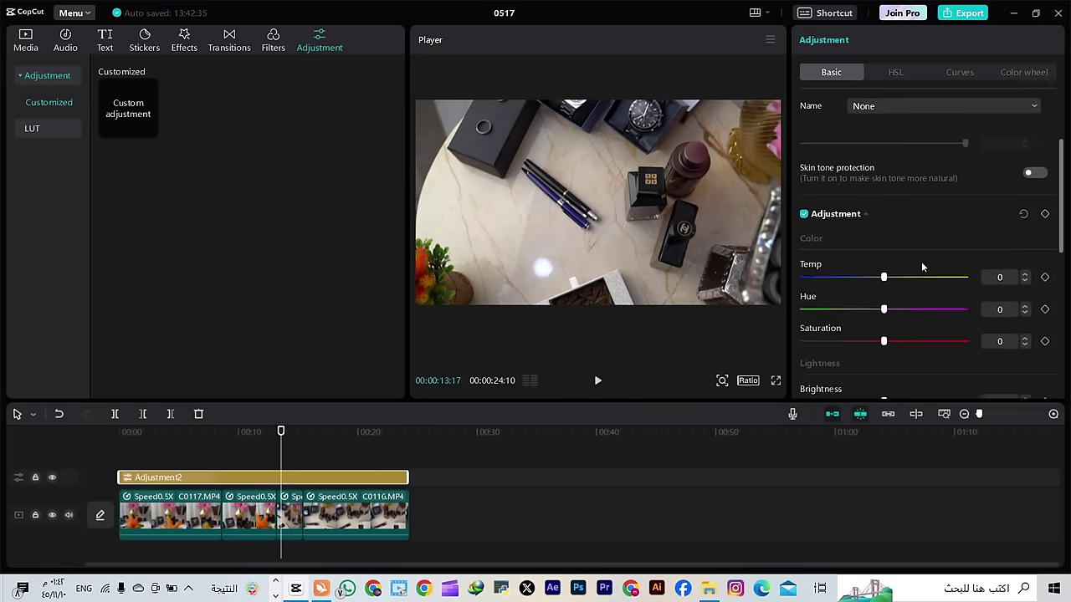
pyautogui.scroll(-1, 912, 232)
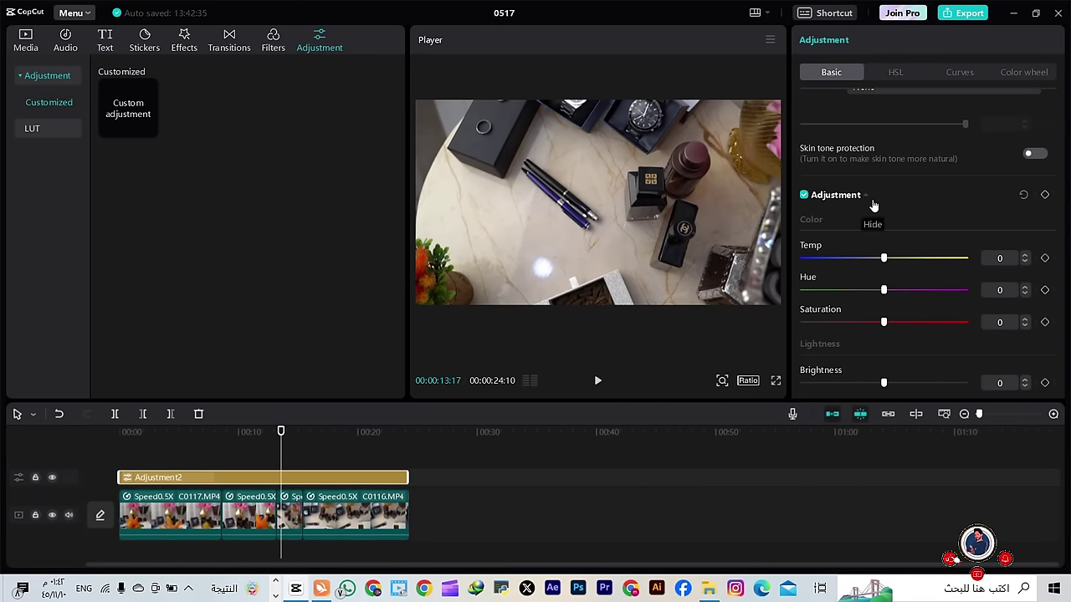
pyautogui.scroll(2, 873, 206)
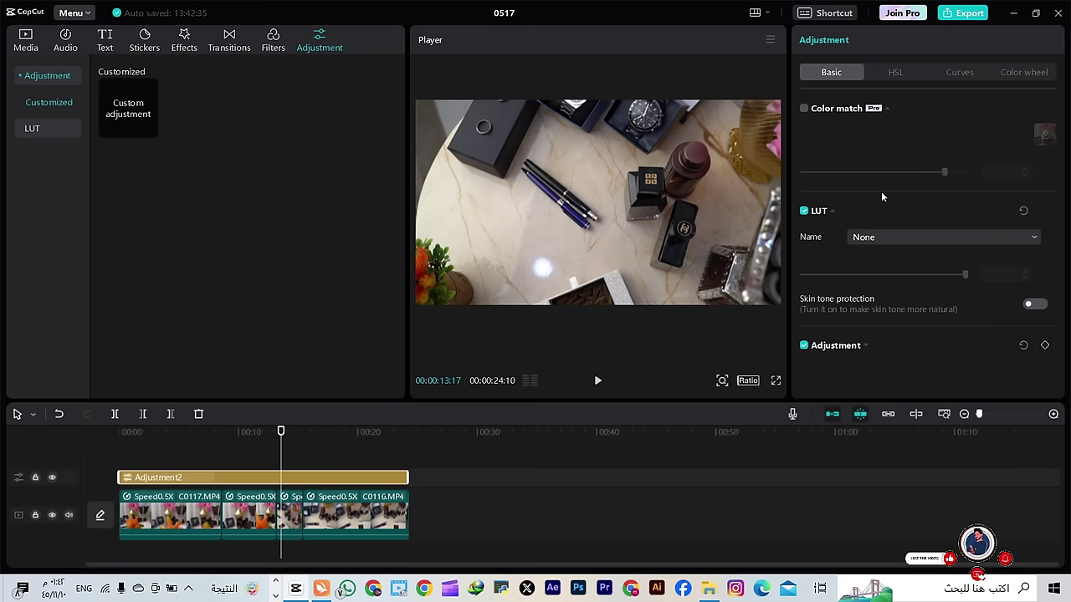
pyautogui.click(874, 347)
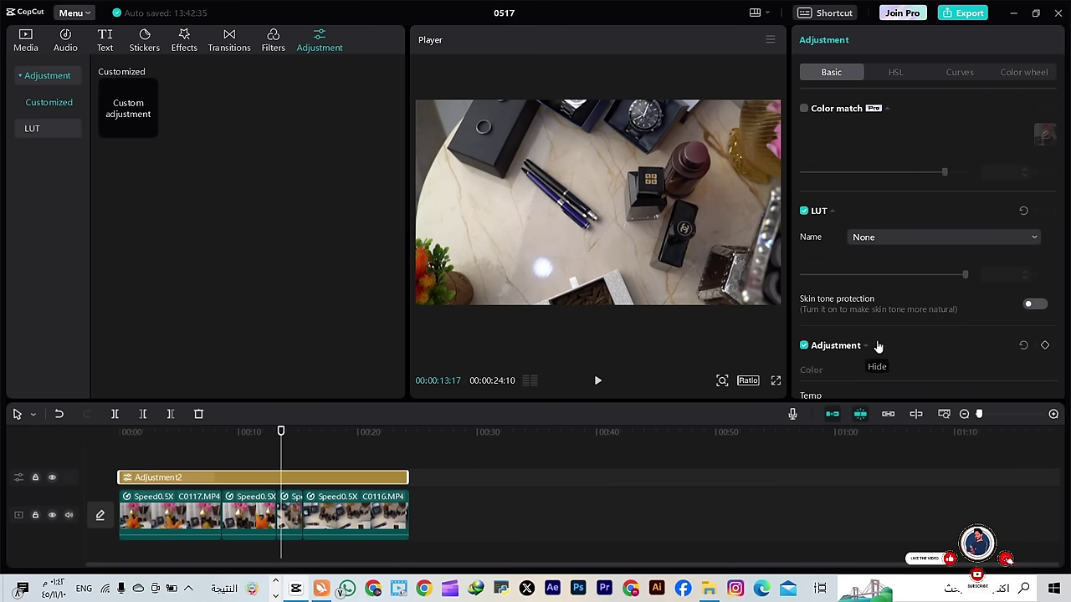
pyautogui.scroll(-3, 887, 334)
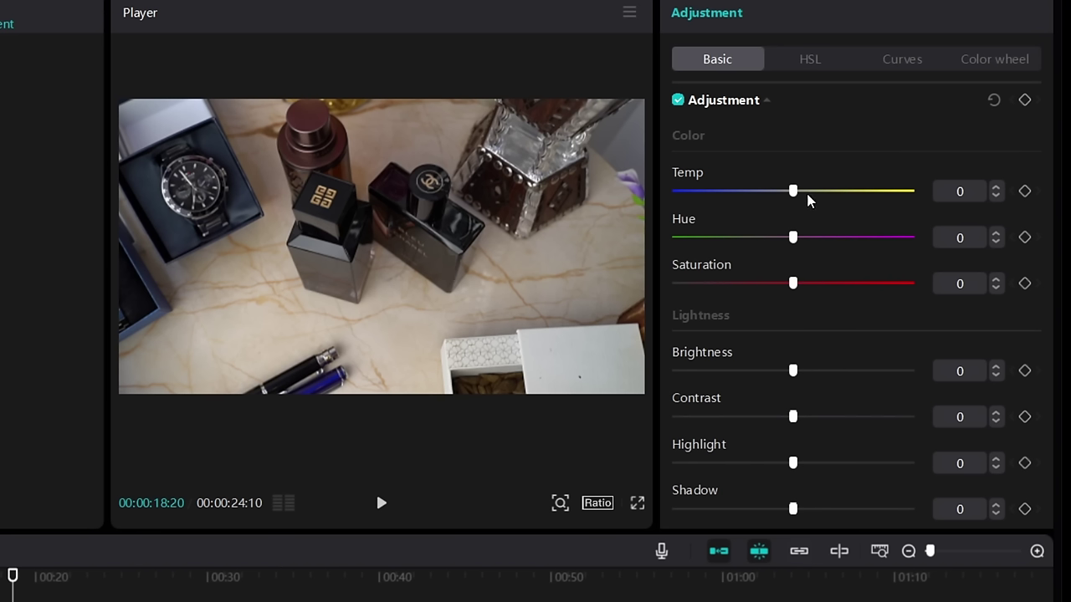
# Cool the colour temperature to -14, previewing other shots and testing Hue
pyautogui.moveTo(793, 195); pyautogui.dragTo(747, 205)
pyautogui.moveTo(763, 199)
pyautogui.mouseDown()
pyautogui.moveTo(739, 198)
pyautogui.moveTo(754, 196)
pyautogui.mouseUp()
pyautogui.moveTo(12, 578); pyautogui.dragTo(0, 586)
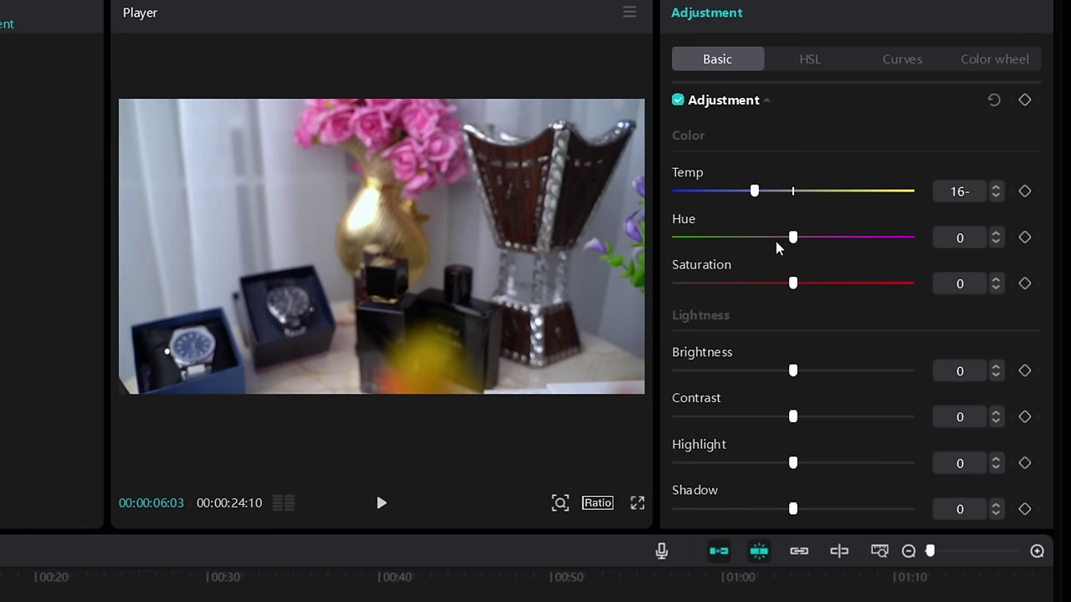
pyautogui.moveTo(755, 191)
pyautogui.mouseDown()
pyautogui.moveTo(826, 191)
pyautogui.moveTo(766, 198)
pyautogui.mouseUp()
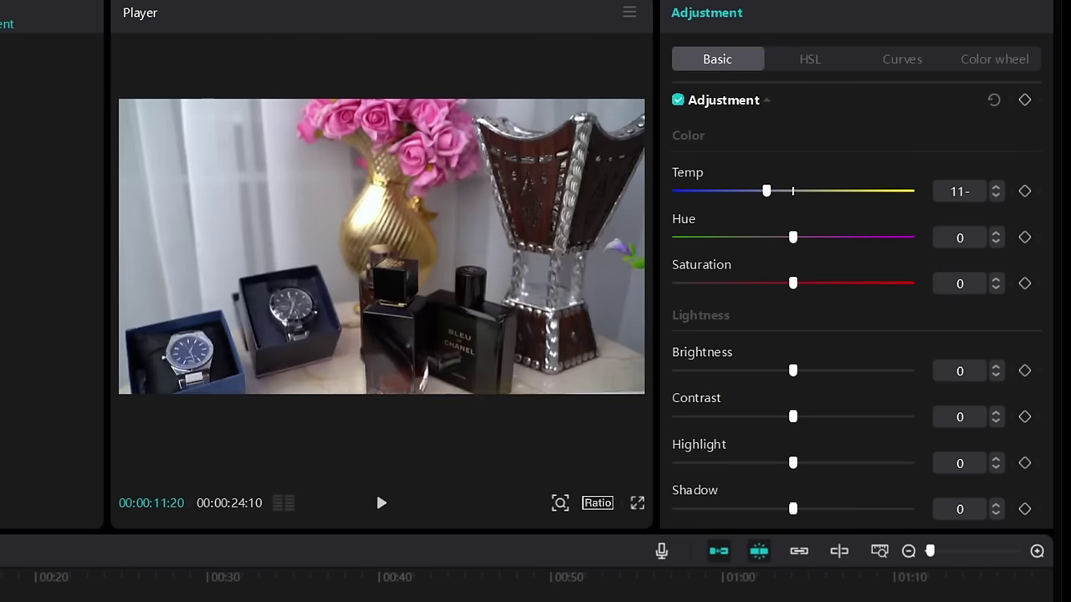
pyautogui.moveTo(0, 577); pyautogui.dragTo(8, 578)
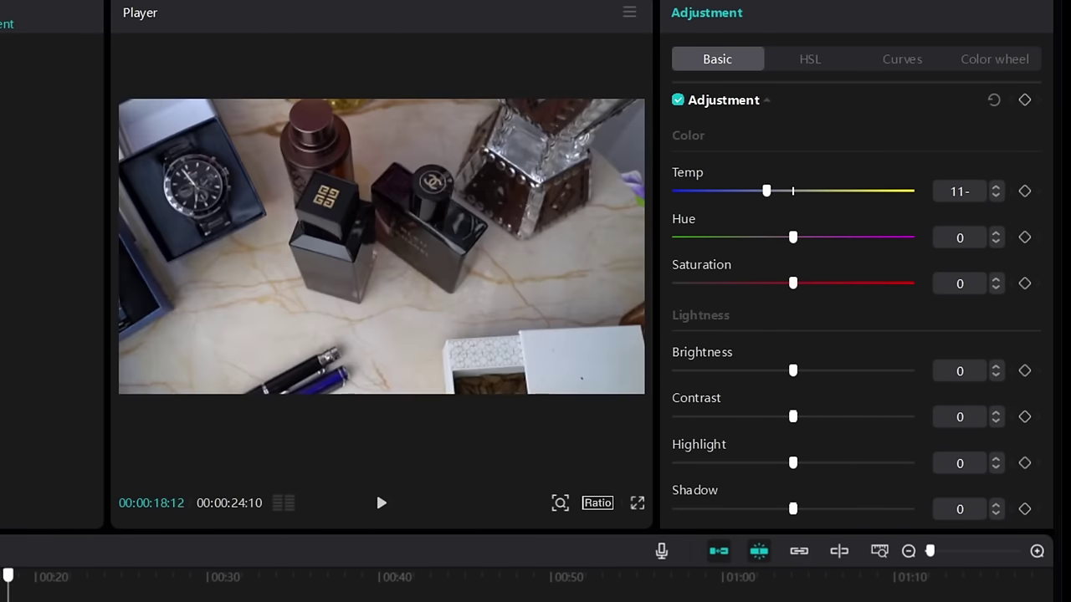
pyautogui.moveTo(793, 237)
pyautogui.mouseDown()
pyautogui.moveTo(842, 239)
pyautogui.moveTo(754, 246)
pyautogui.moveTo(795, 246)
pyautogui.mouseUp()
pyautogui.moveTo(764, 193); pyautogui.dragTo(759, 198)
# Set Saturation to 2 after trying higher values
pyautogui.moveTo(794, 284); pyautogui.dragTo(820, 284)
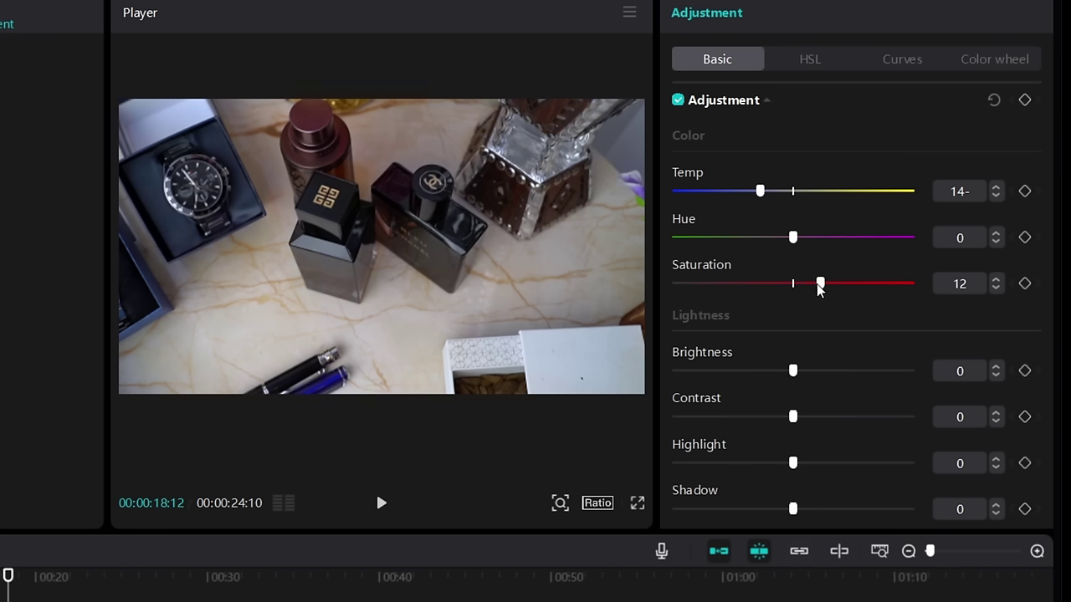
pyautogui.moveTo(8, 579); pyautogui.dragTo(0, 579)
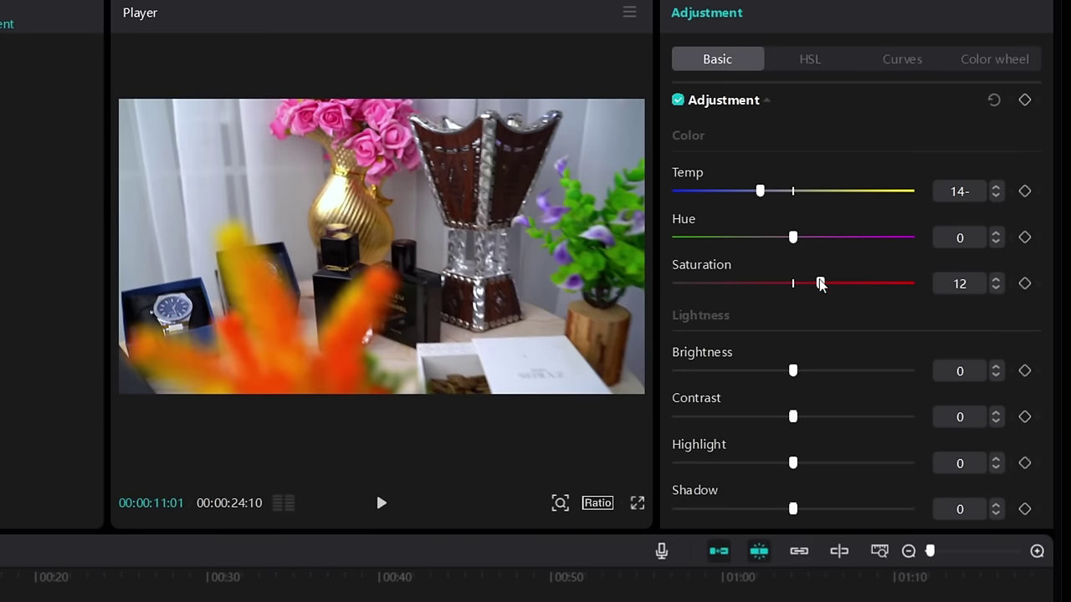
pyautogui.moveTo(821, 283); pyautogui.dragTo(807, 301)
pyautogui.click(996, 288)
pyautogui.click(995, 287)
pyautogui.click(995, 288)
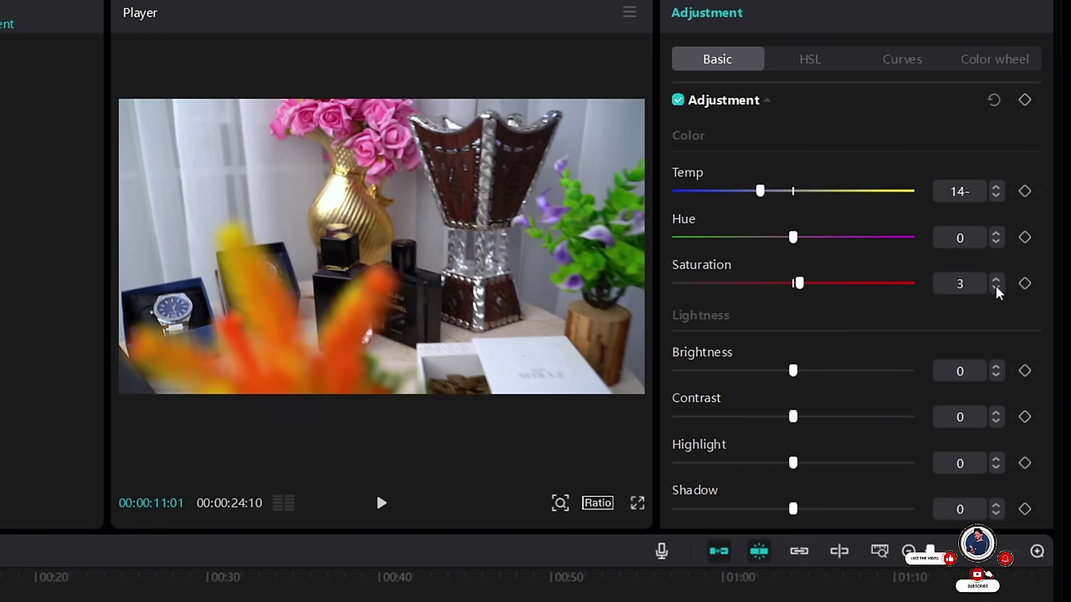
pyautogui.click(996, 288)
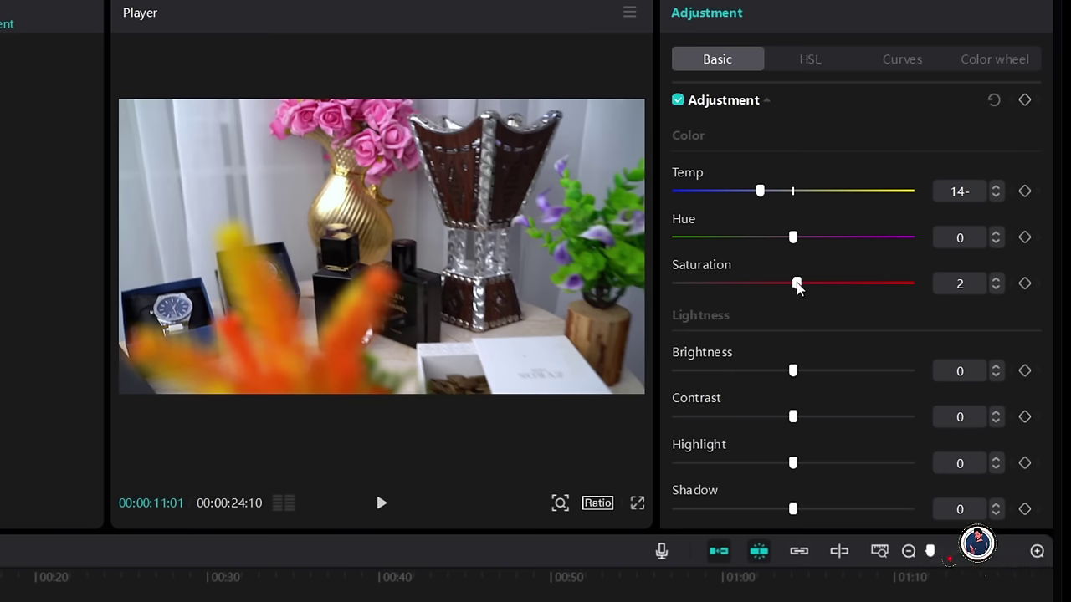
pyautogui.moveTo(798, 284)
pyautogui.mouseDown()
pyautogui.moveTo(645, 288)
pyautogui.moveTo(792, 295)
pyautogui.mouseUp()
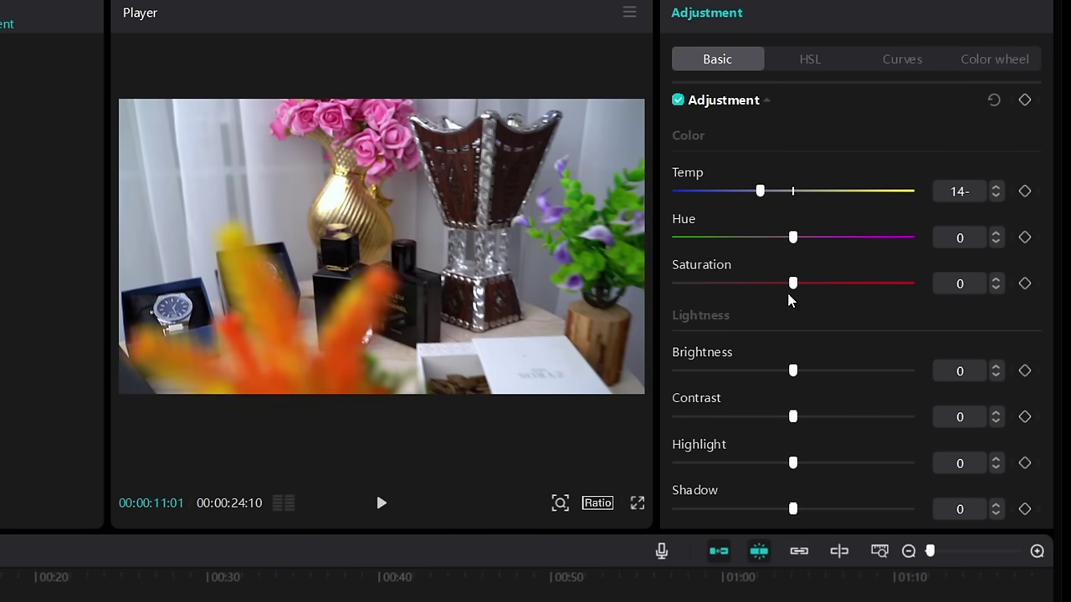
pyautogui.click(996, 281)
pyautogui.click(996, 281)
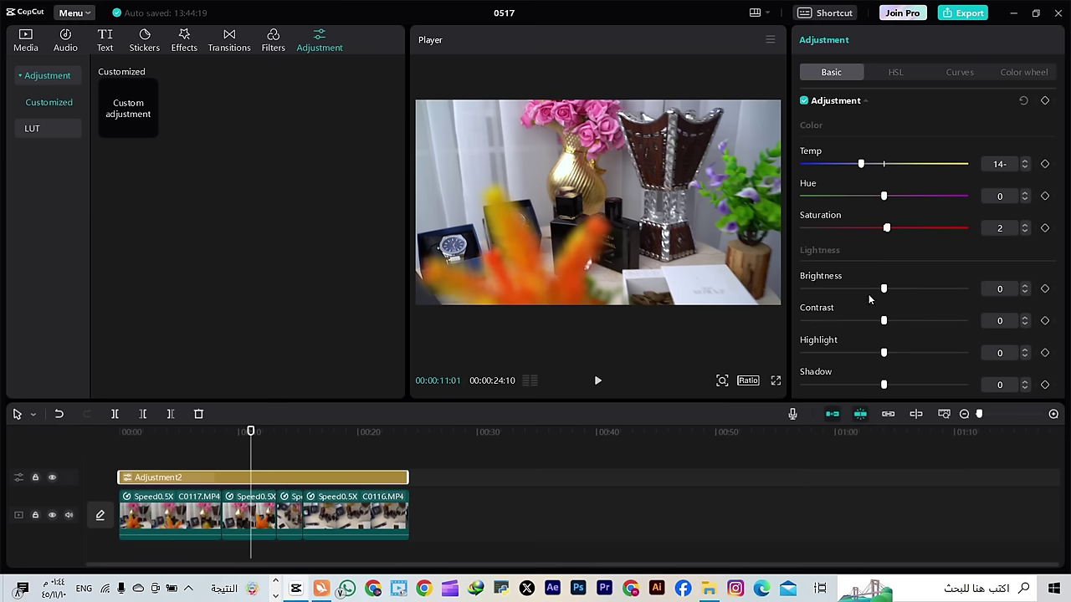
# Scrub to around six seconds and select all the video clips
pyautogui.scroll(-5, 869, 300)
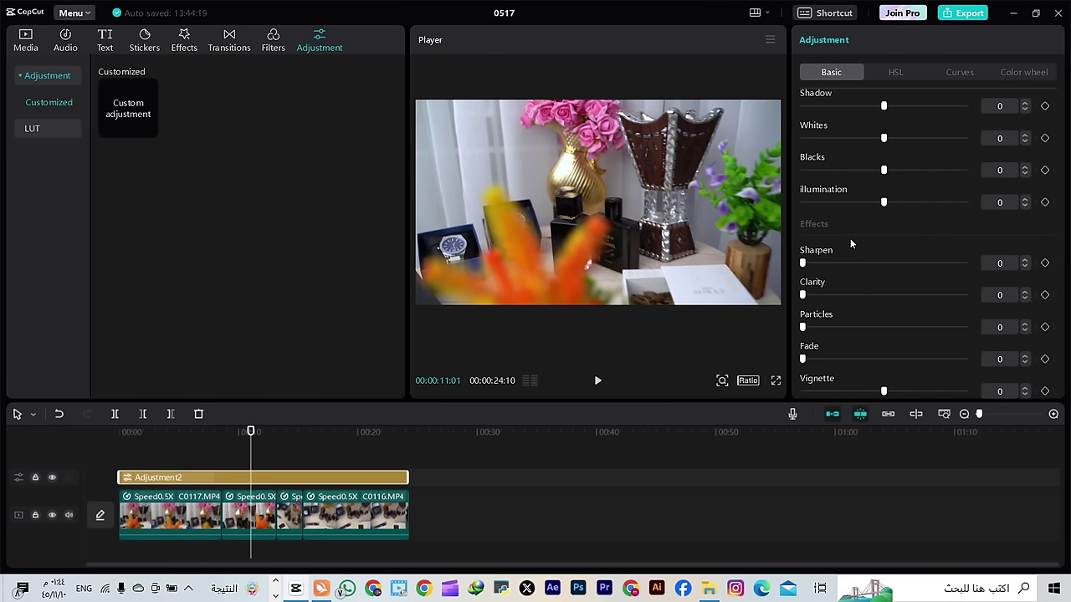
pyautogui.scroll(5, 869, 309)
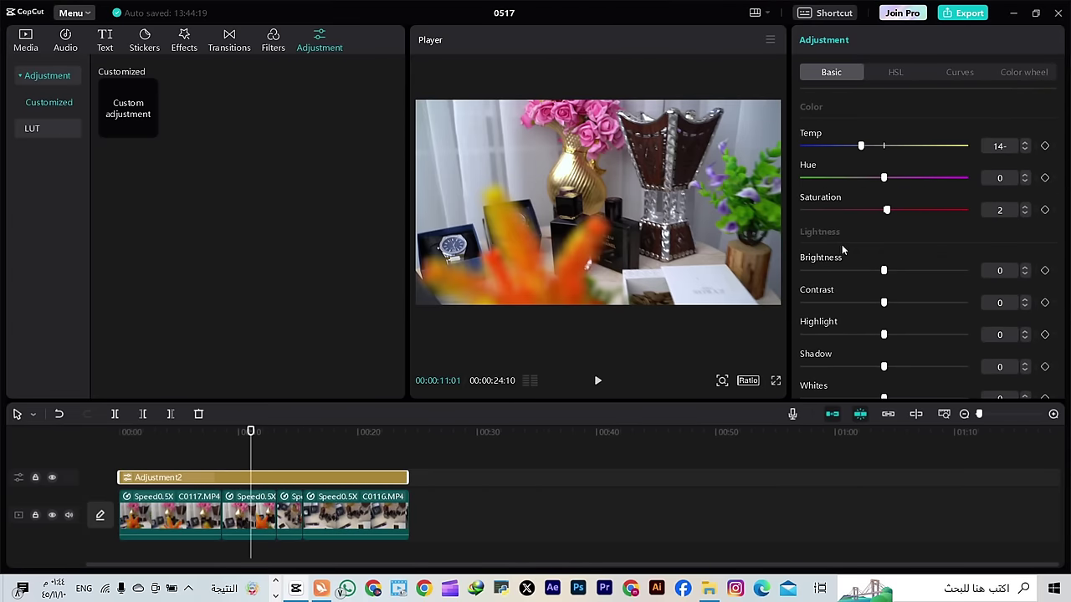
pyautogui.scroll(-2, 851, 264)
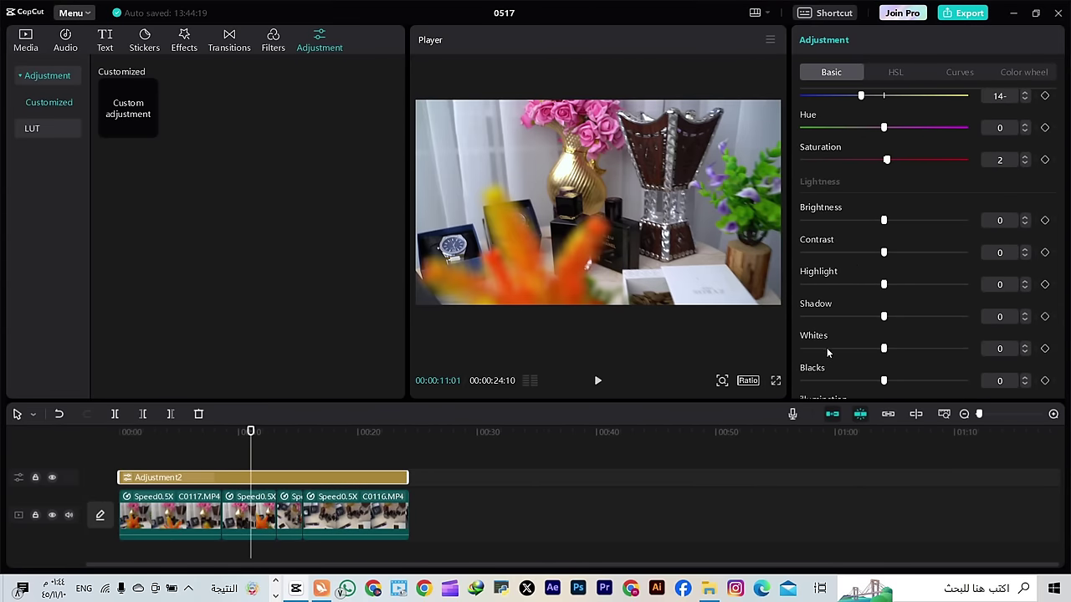
pyautogui.scroll(-2, 824, 373)
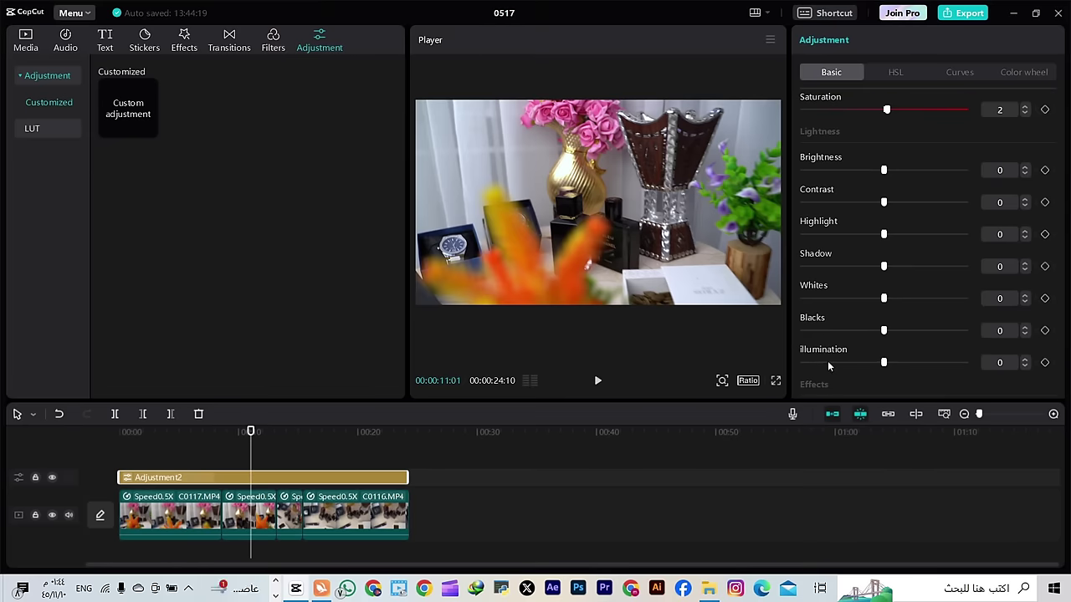
pyautogui.scroll(5, 891, 314)
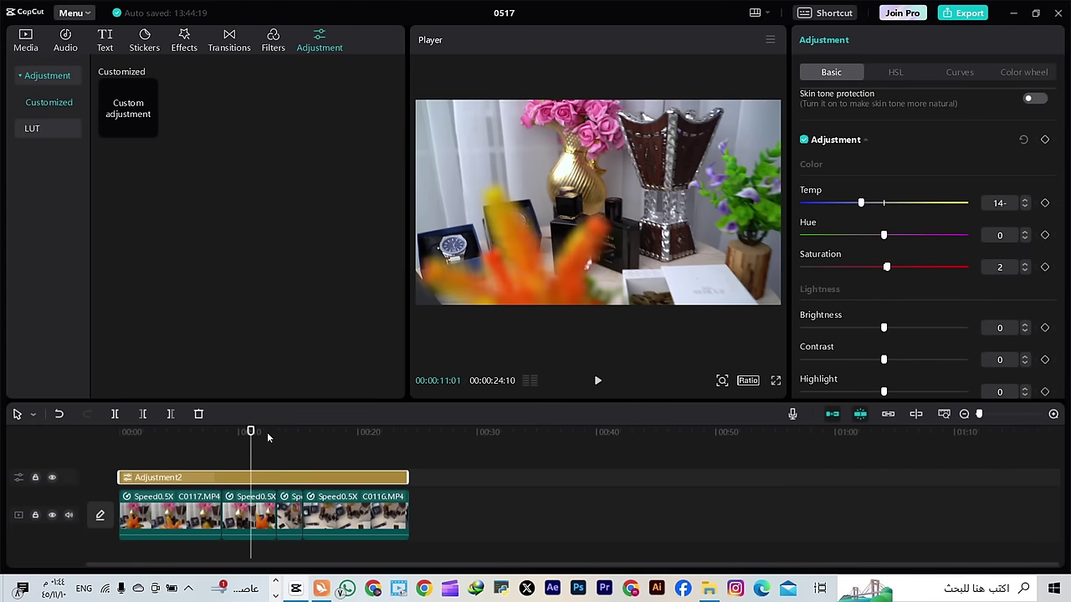
pyautogui.moveTo(257, 433); pyautogui.dragTo(356, 458)
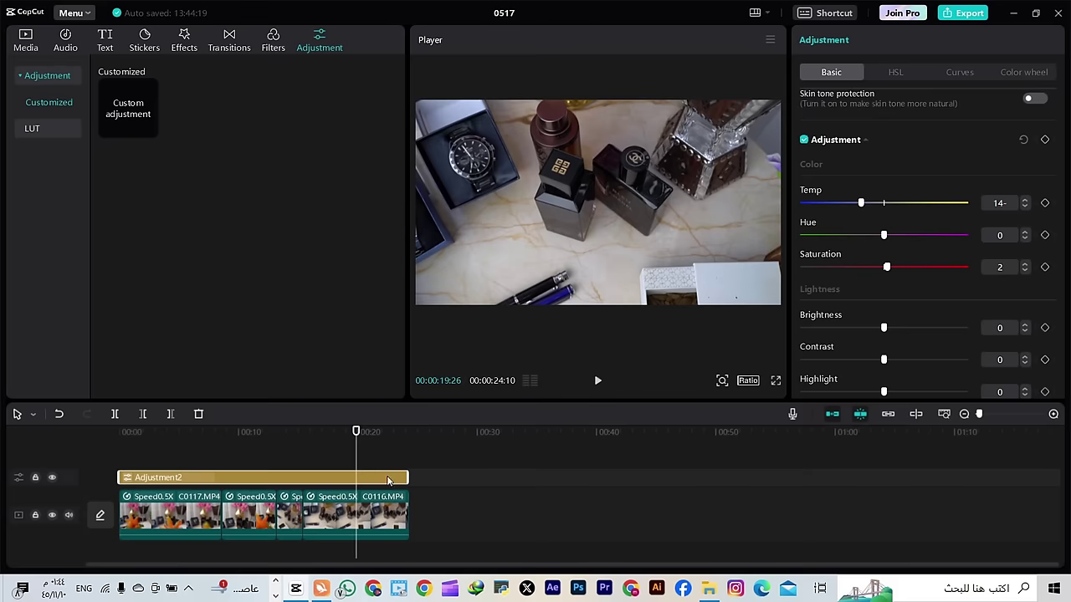
pyautogui.click(368, 522)
pyautogui.hotkey('ctrl', 'a')
pyautogui.scroll(-3, 945, 284)
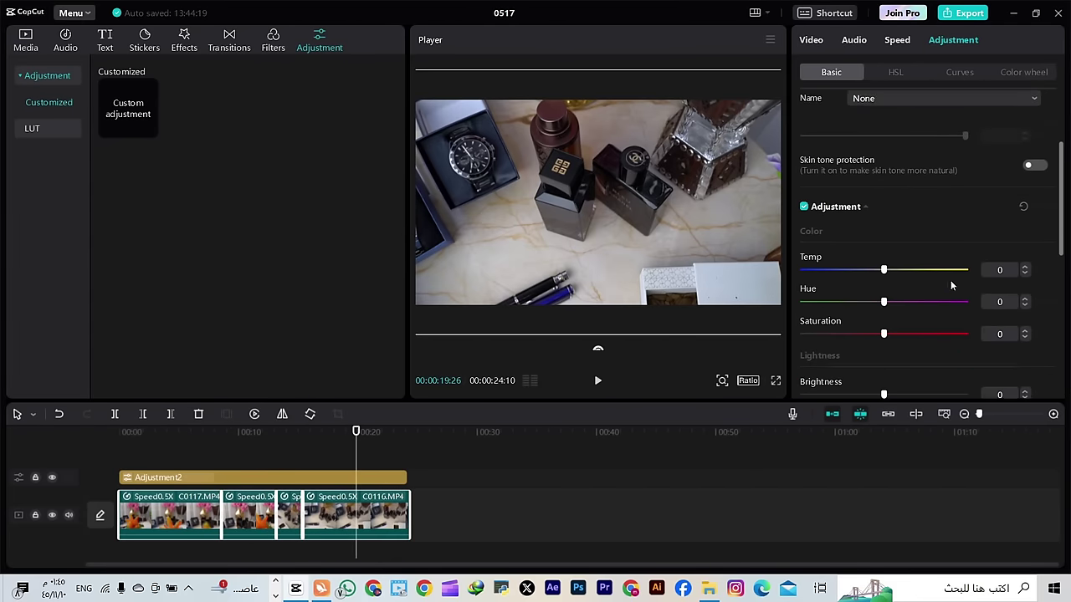
pyautogui.scroll(-5, 935, 280)
pyautogui.scroll(8, 895, 268)
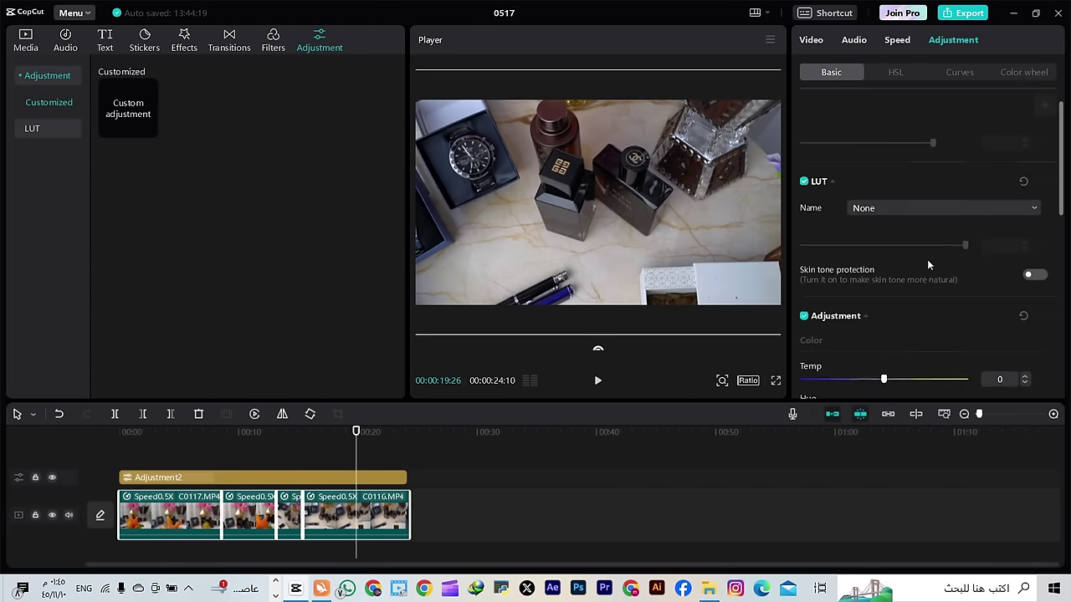
# Reselect Adjustment2 and bring the vase-and-watches shot at 0:06:17 into the preview
pyautogui.click(292, 482)
pyautogui.click(347, 456)
pyautogui.moveTo(347, 456); pyautogui.dragTo(198, 494)
pyautogui.scroll(-2, 864, 271)
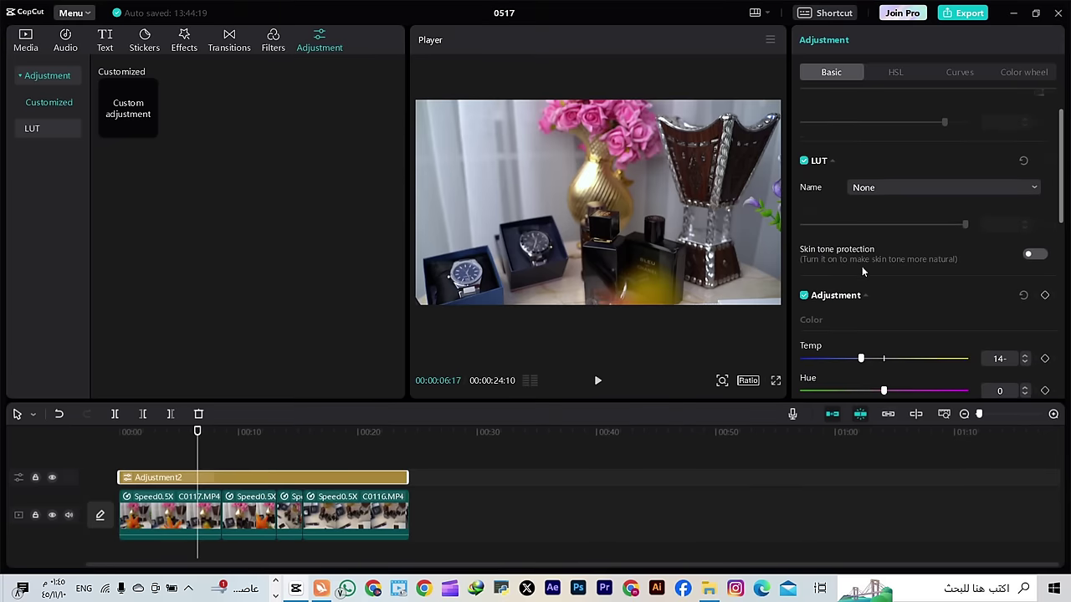
# Raise the adjustment layer's Brightness to 21 and Contrast to 2
pyautogui.scroll(-4, 864, 271)
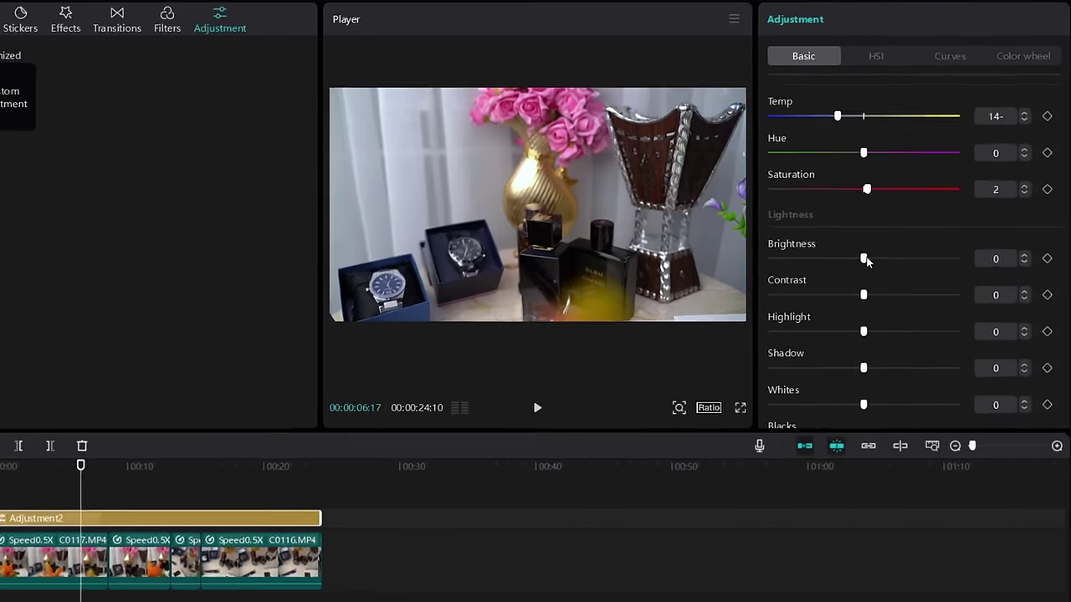
pyautogui.moveTo(887, 253); pyautogui.dragTo(893, 249)
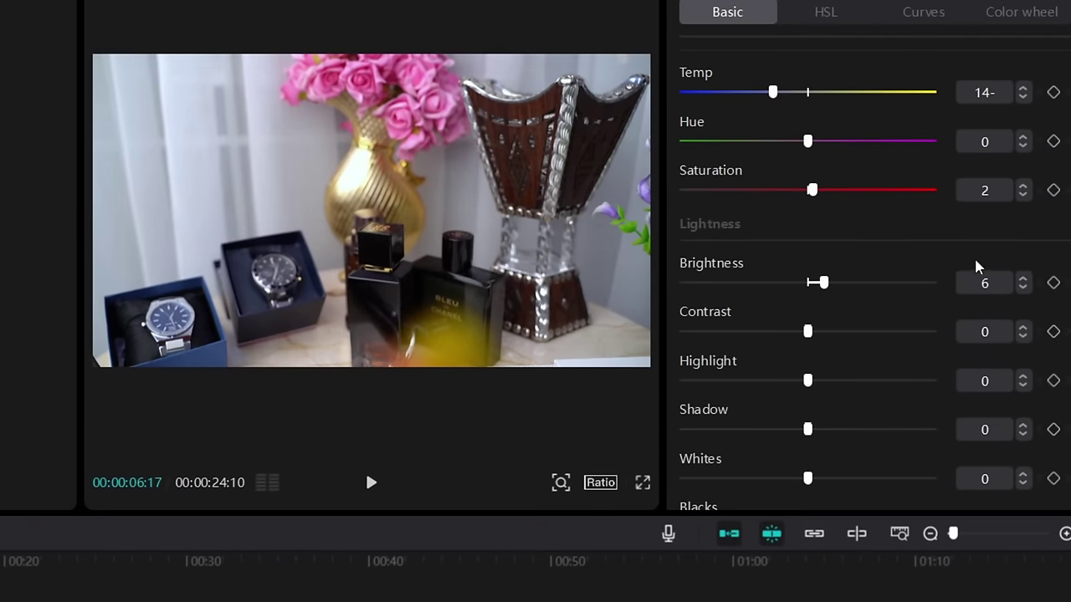
pyautogui.click(1022, 278)
pyautogui.click(1023, 278)
pyautogui.click(1022, 278)
pyautogui.click(1022, 279)
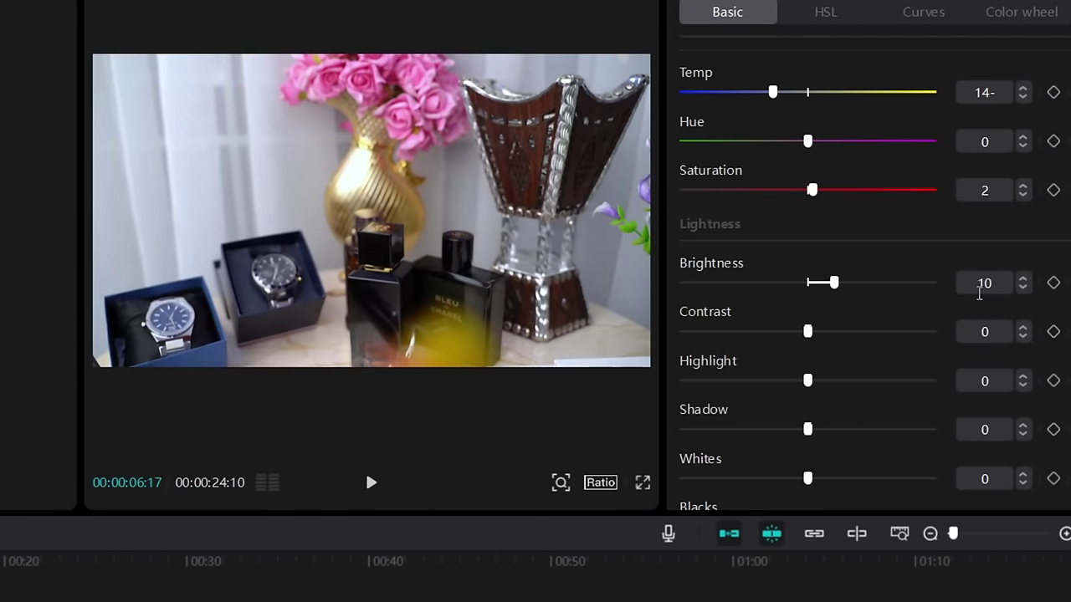
pyautogui.moveTo(847, 283); pyautogui.dragTo(859, 285)
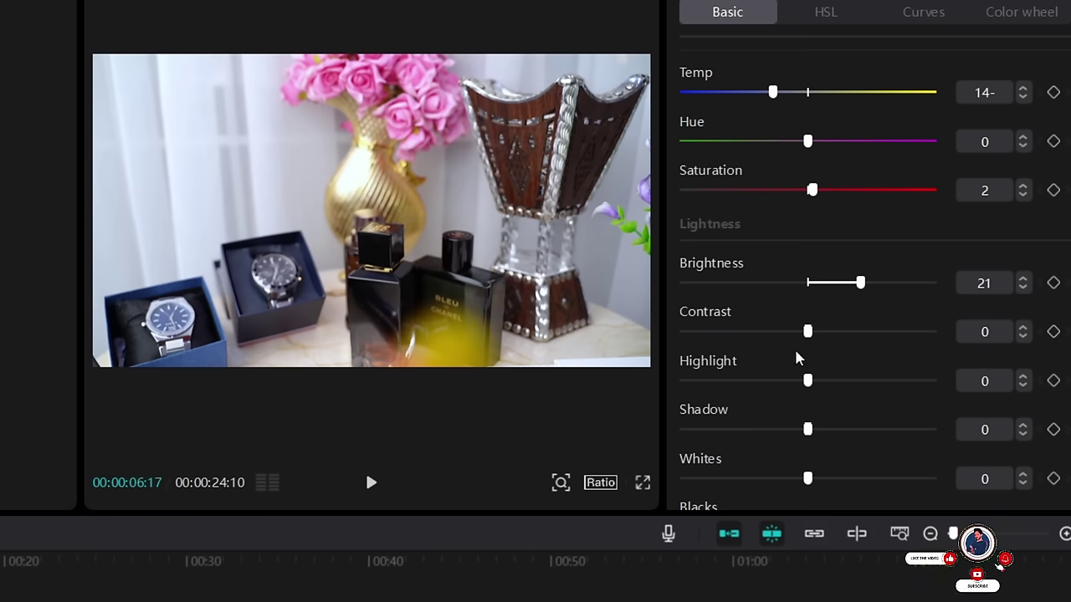
pyautogui.moveTo(817, 333)
pyautogui.mouseDown()
pyautogui.moveTo(909, 332)
pyautogui.moveTo(755, 332)
pyautogui.moveTo(650, 358)
pyautogui.moveTo(808, 342)
pyautogui.mouseUp()
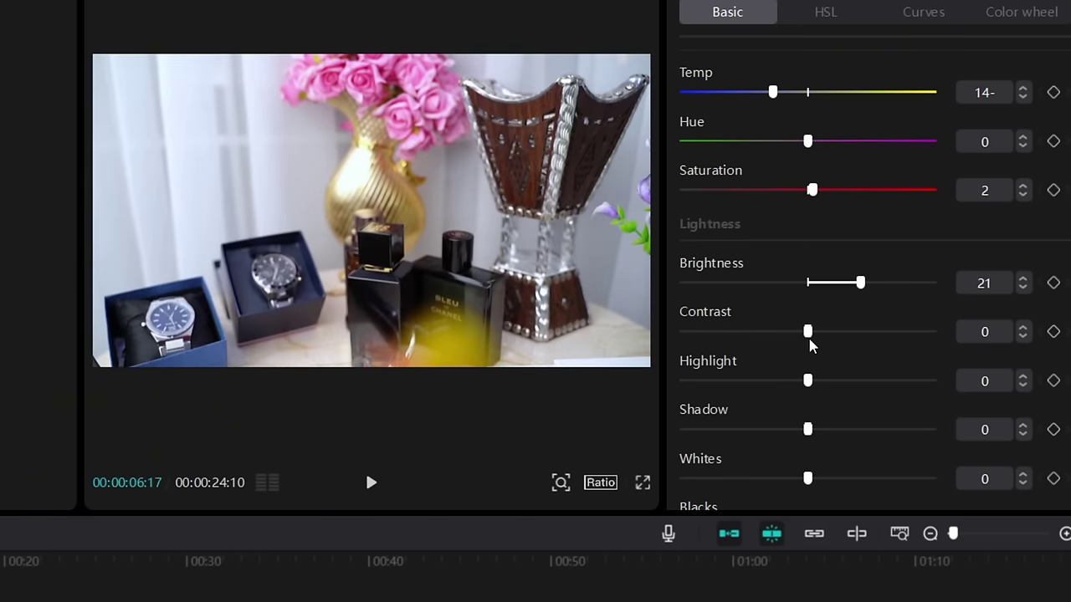
pyautogui.click(1026, 326)
pyautogui.click(1026, 326)
# Set Highlight to -2 after previewing higher values
pyautogui.moveTo(808, 380); pyautogui.dragTo(944, 380)
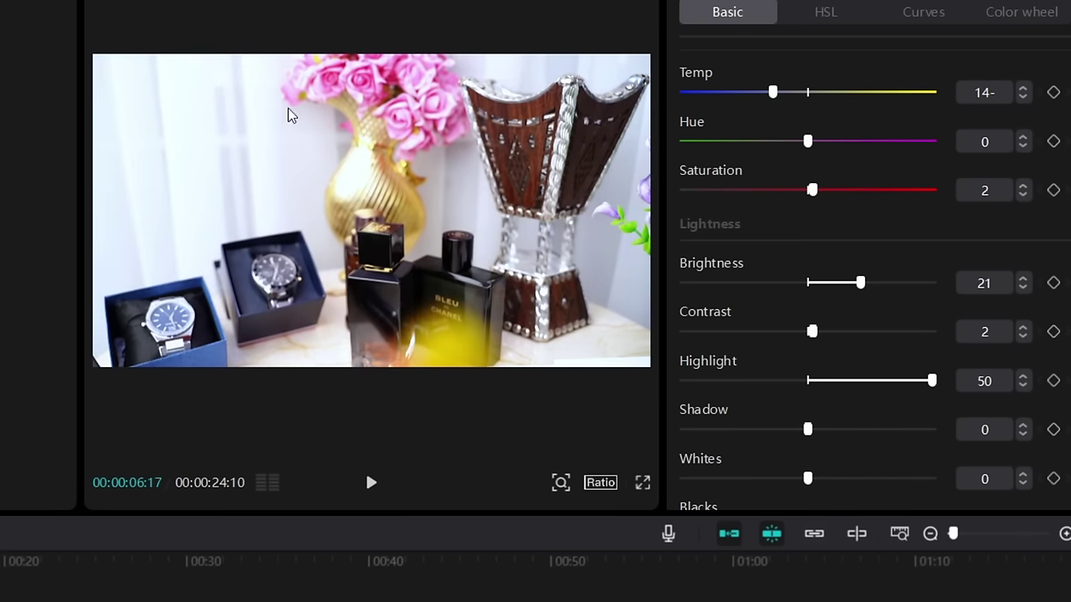
pyautogui.moveTo(940, 385); pyautogui.dragTo(818, 394)
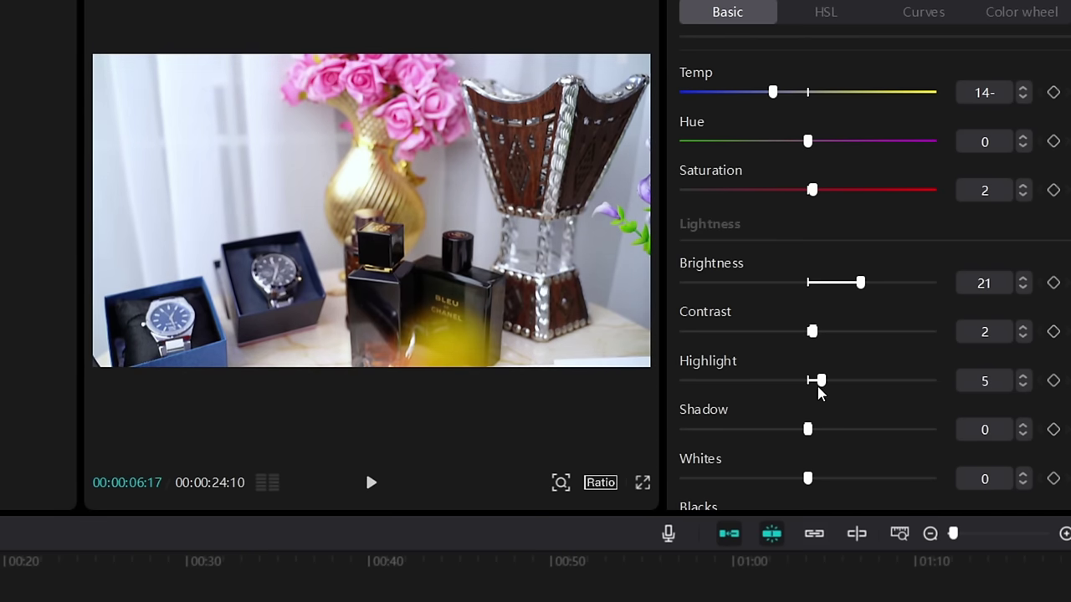
pyautogui.click(1024, 384)
pyautogui.click(1024, 383)
pyautogui.click(1024, 384)
pyautogui.doubleClick(817, 382)
pyautogui.click(1023, 387)
pyautogui.click(1023, 387)
# Set Shadow to 4 after testing its range from negative to maximum
pyautogui.scroll(-2, 837, 428)
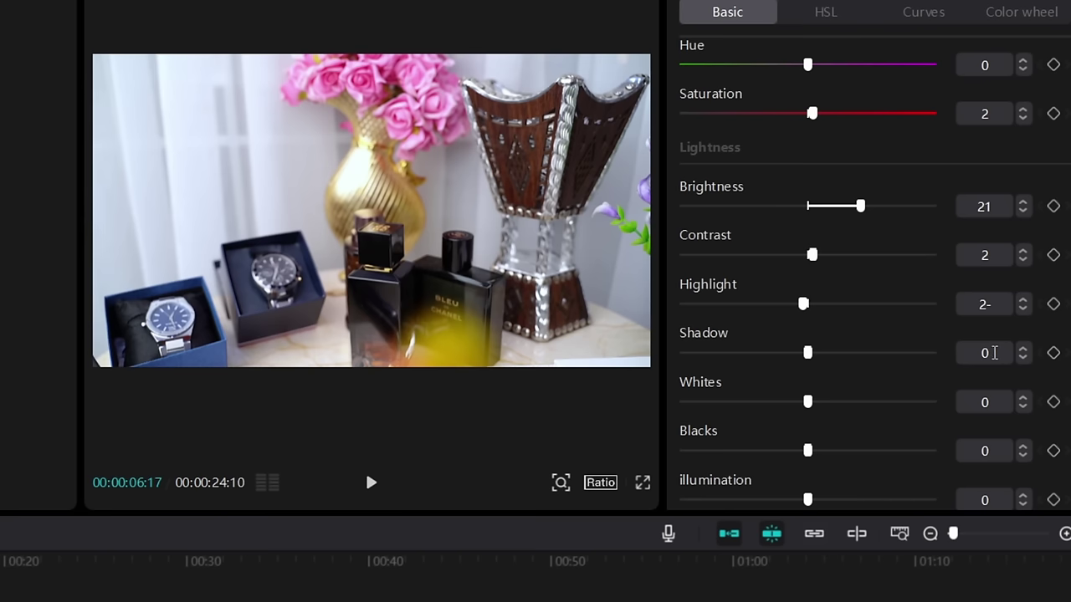
pyautogui.click(1023, 358)
pyautogui.click(1023, 358)
pyautogui.click(1023, 358)
pyautogui.moveTo(801, 351); pyautogui.dragTo(934, 353)
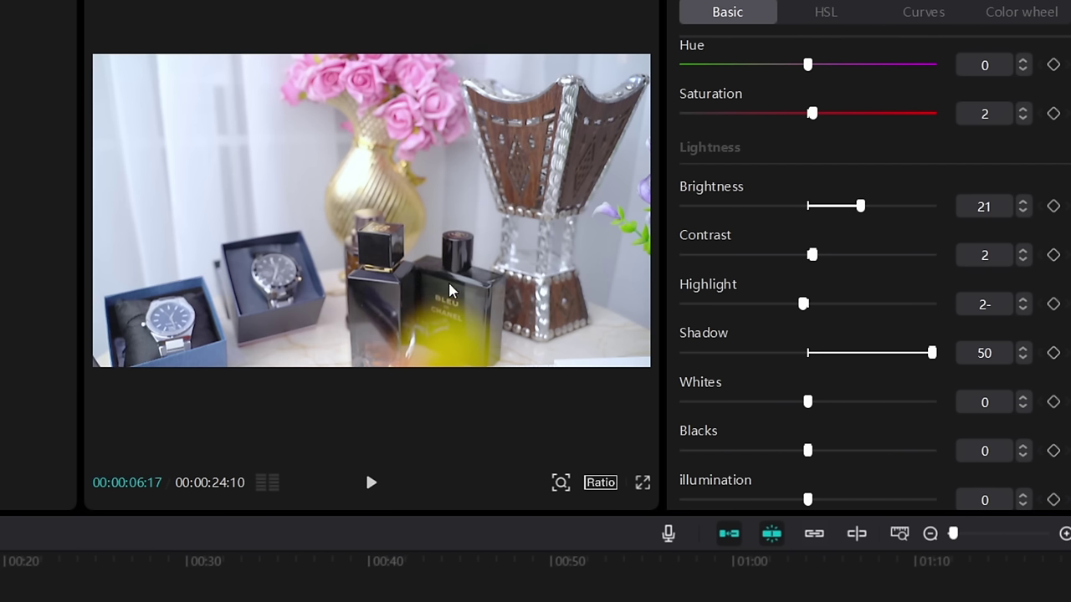
pyautogui.moveTo(932, 353); pyautogui.dragTo(797, 377)
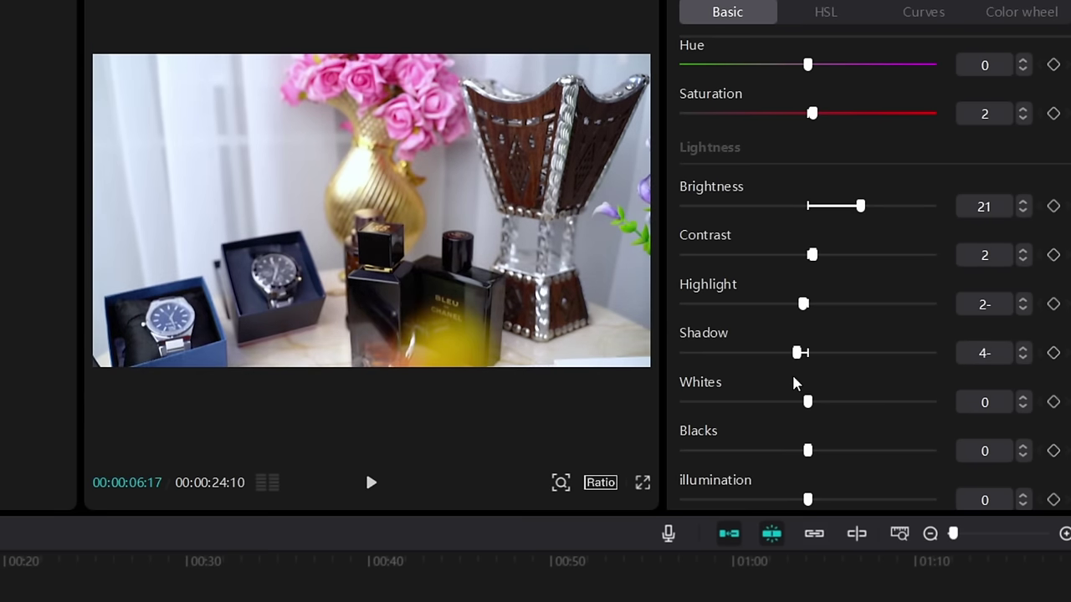
pyautogui.click(1024, 358)
pyautogui.click(1024, 358)
pyautogui.moveTo(784, 358); pyautogui.dragTo(808, 353)
pyautogui.click(1022, 350)
pyautogui.click(1022, 350)
pyautogui.click(1023, 351)
pyautogui.click(1022, 351)
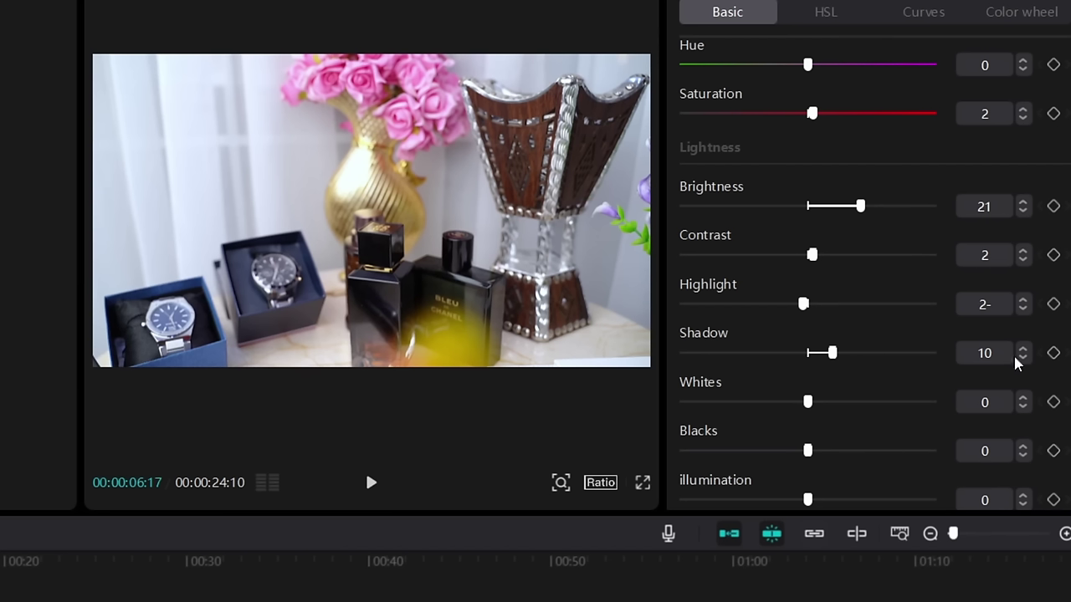
pyautogui.click(1022, 358)
pyautogui.click(1022, 358)
pyautogui.moveTo(828, 356); pyautogui.dragTo(816, 381)
# Set the adjustment layer's Whites to 1 and Blacks to -3
pyautogui.scroll(-2, 893, 385)
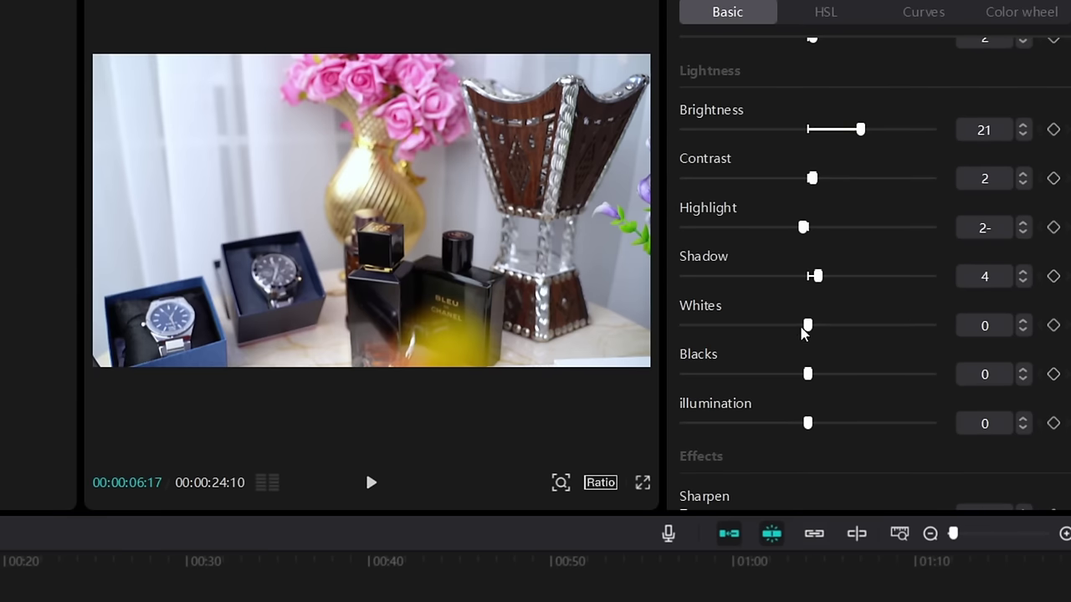
pyautogui.moveTo(808, 326)
pyautogui.mouseDown()
pyautogui.moveTo(930, 333)
pyautogui.moveTo(730, 343)
pyautogui.moveTo(662, 332)
pyautogui.moveTo(807, 344)
pyautogui.mouseUp()
pyautogui.click(1023, 320)
pyautogui.moveTo(808, 374); pyautogui.dragTo(952, 381)
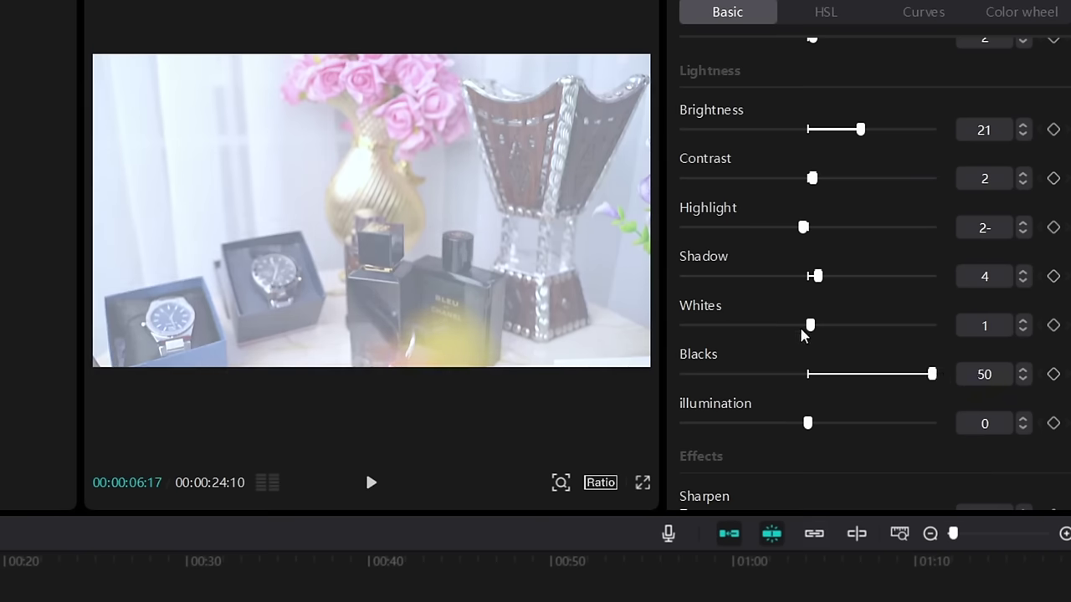
pyautogui.moveTo(931, 374); pyautogui.dragTo(676, 387)
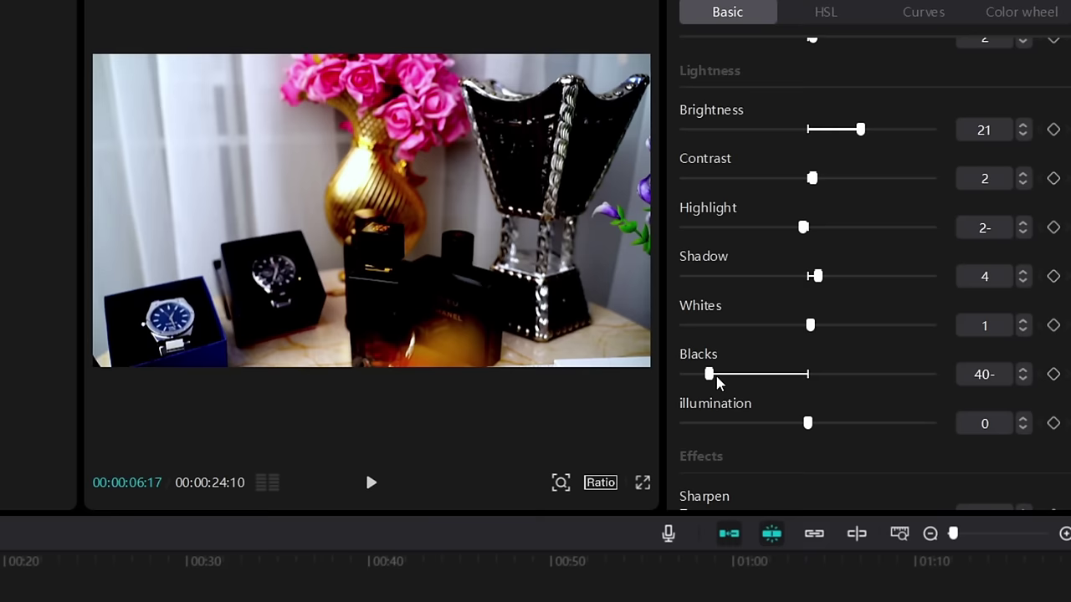
pyautogui.moveTo(710, 376); pyautogui.dragTo(799, 373)
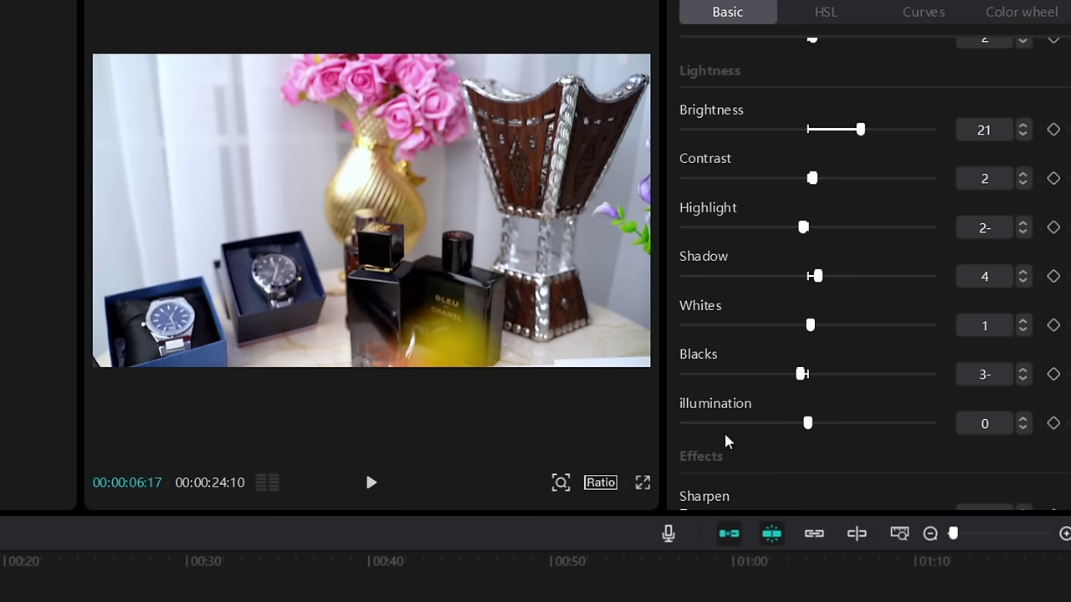
# Set illumination to 2, fine-tuning with the spin arrows
pyautogui.moveTo(809, 424)
pyautogui.mouseDown()
pyautogui.moveTo(954, 423)
pyautogui.moveTo(885, 432)
pyautogui.moveTo(840, 427)
pyautogui.moveTo(956, 411)
pyautogui.moveTo(894, 425)
pyautogui.moveTo(661, 435)
pyautogui.moveTo(798, 430)
pyautogui.mouseUp()
pyautogui.click(1022, 420)
pyautogui.click(1022, 420)
pyautogui.moveTo(809, 429)
pyautogui.mouseDown()
pyautogui.moveTo(819, 424)
pyautogui.moveTo(808, 430)
pyautogui.mouseUp()
pyautogui.click(1018, 417)
pyautogui.click(1019, 416)
pyautogui.scroll(-2, 853, 372)
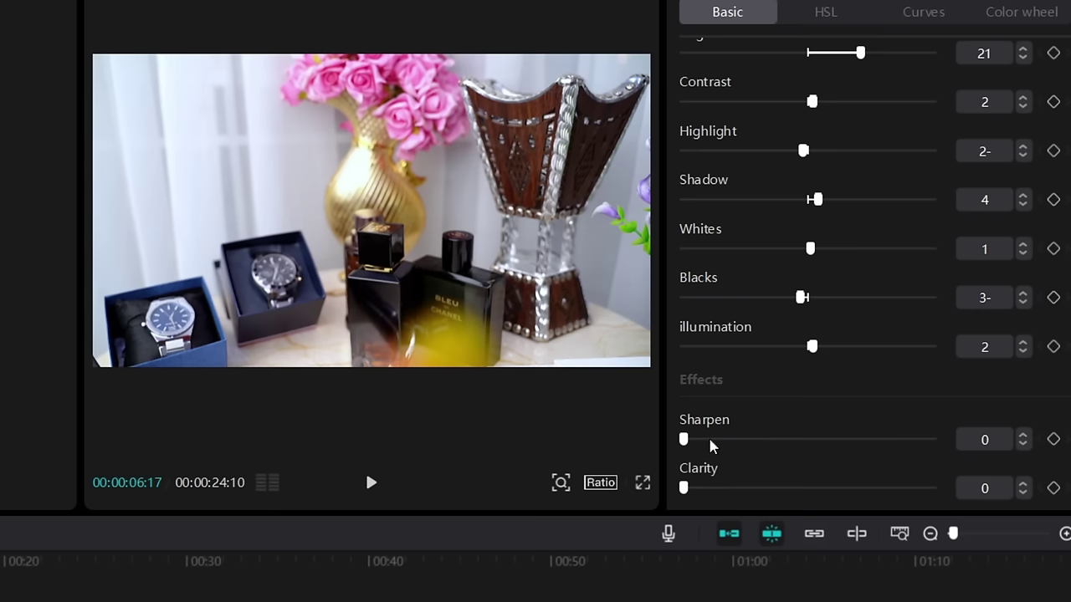
pyautogui.scroll(-2, 711, 384)
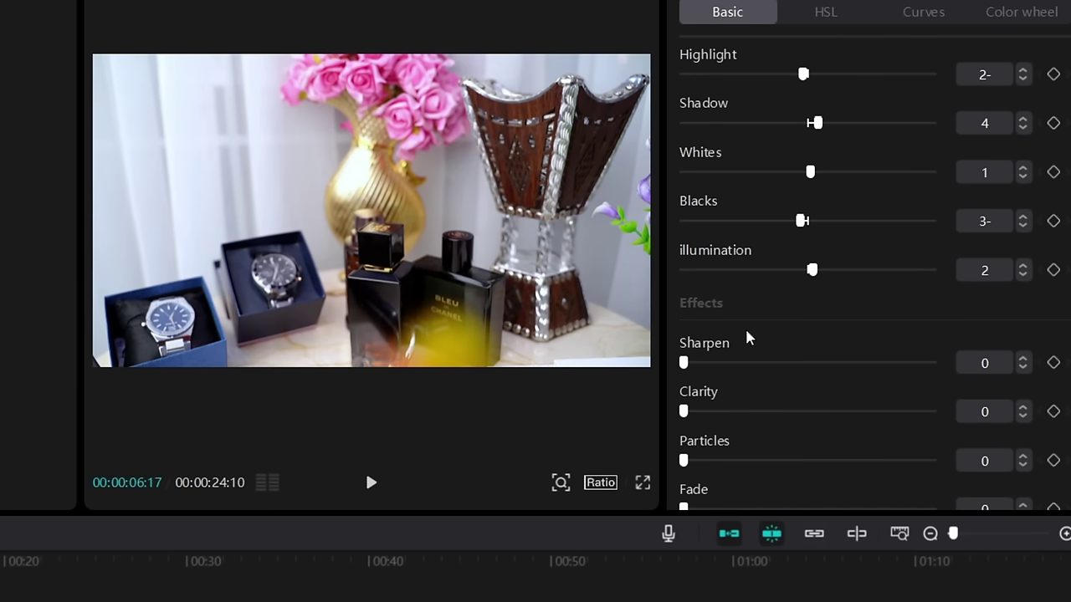
# Give the adjustment layer Sharpen 26 and Clarity 3
pyautogui.click(742, 363)
pyautogui.moveTo(743, 363); pyautogui.dragTo(1023, 363)
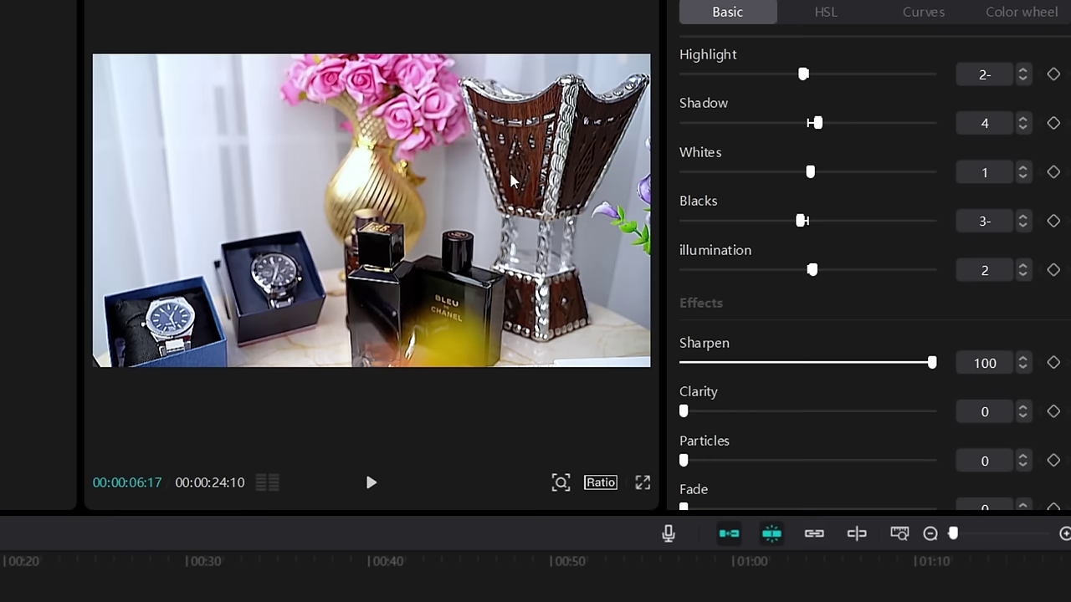
pyautogui.click(758, 365)
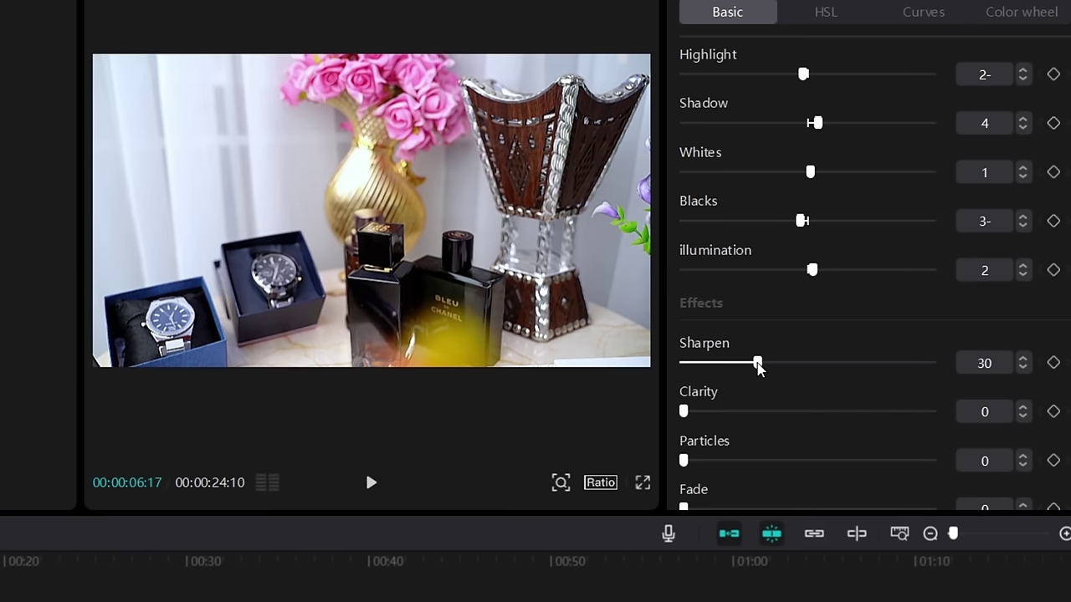
pyautogui.moveTo(758, 368)
pyautogui.mouseDown()
pyautogui.moveTo(767, 370)
pyautogui.moveTo(751, 379)
pyautogui.mouseUp()
pyautogui.moveTo(683, 411); pyautogui.dragTo(944, 413)
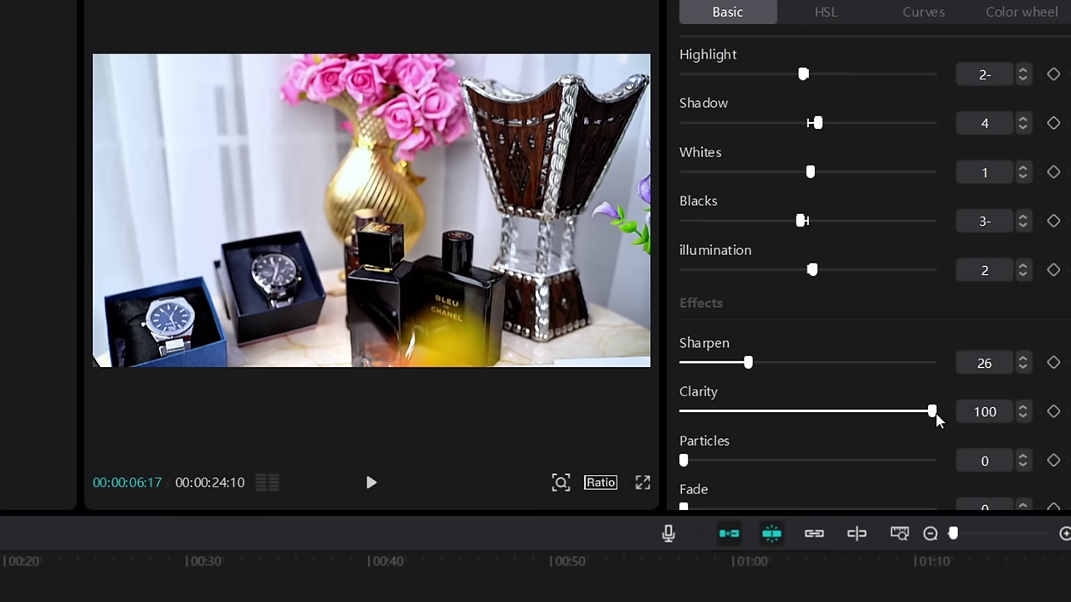
pyautogui.moveTo(856, 418); pyautogui.dragTo(686, 431)
pyautogui.click(1021, 408)
pyautogui.click(1021, 408)
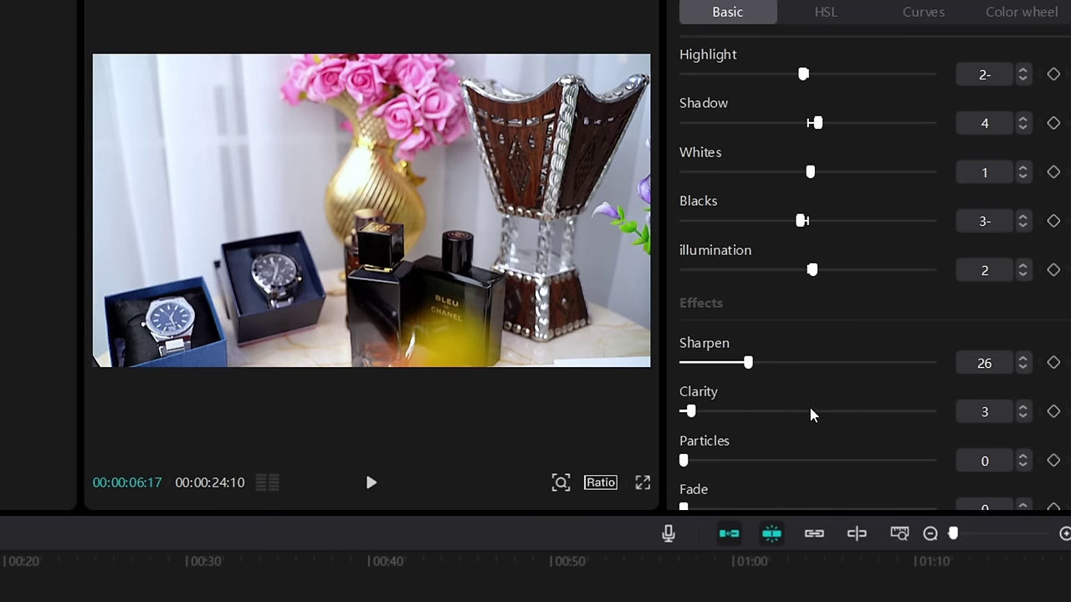
pyautogui.moveTo(691, 411)
pyautogui.mouseDown()
pyautogui.moveTo(678, 416)
pyautogui.moveTo(690, 420)
pyautogui.mouseUp()
# Test the Particles and Fade effects, leaving both at 0
pyautogui.scroll(-1, 696, 419)
pyautogui.scroll(-1, 696, 416)
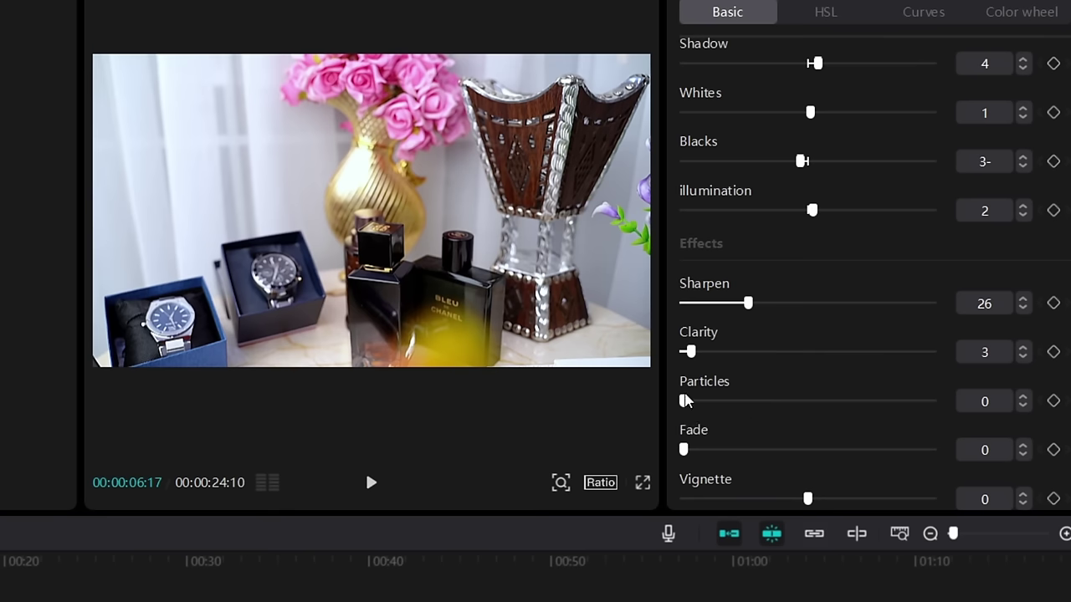
pyautogui.moveTo(684, 401); pyautogui.dragTo(973, 394)
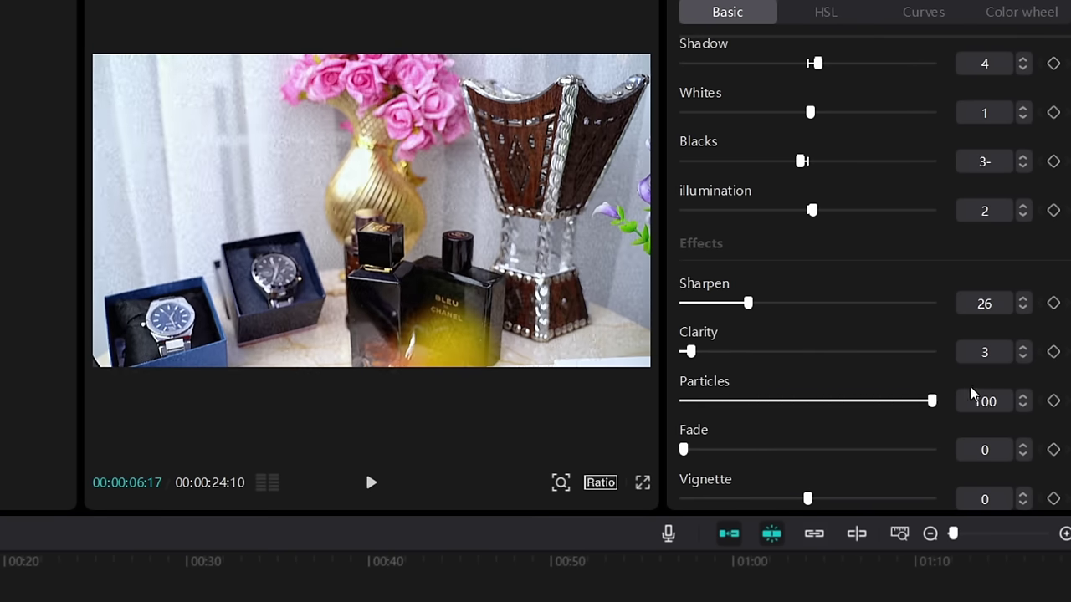
pyautogui.click(771, 402)
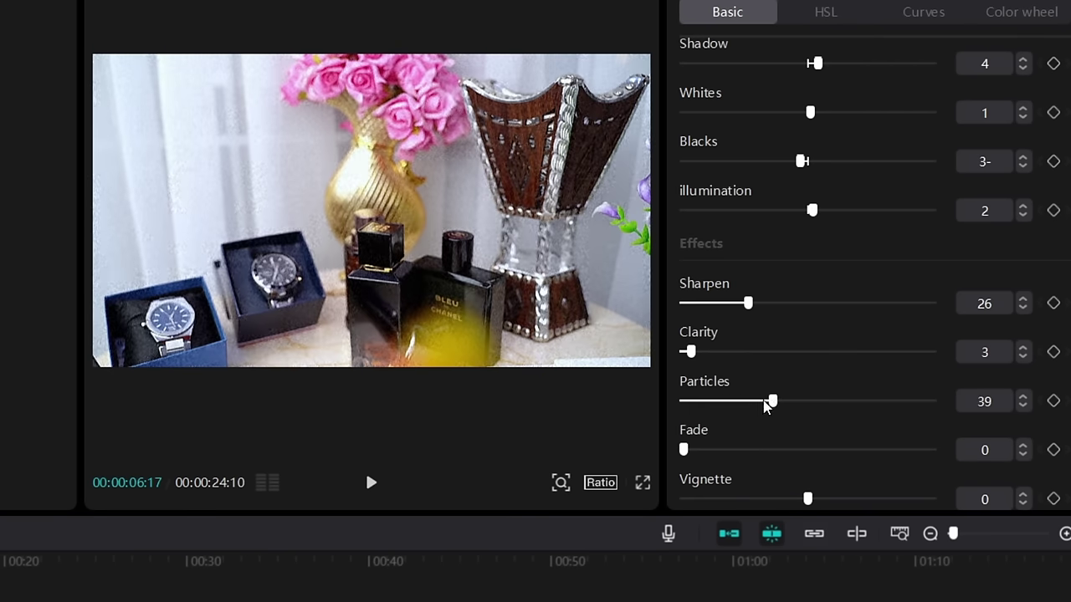
pyautogui.moveTo(768, 401); pyautogui.dragTo(588, 411)
pyautogui.moveTo(686, 449); pyautogui.dragTo(658, 500)
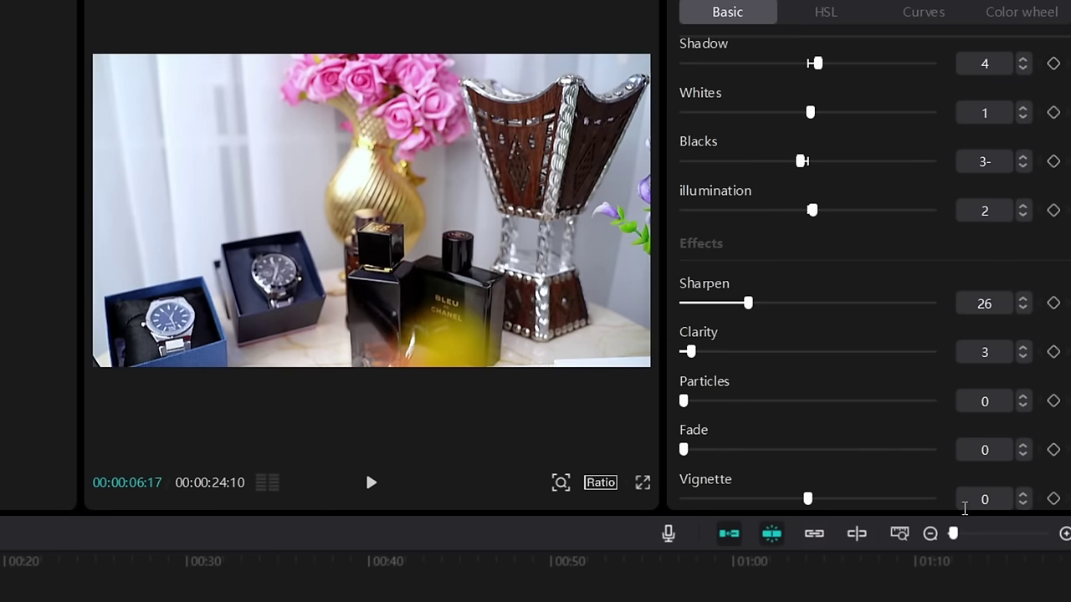
# Apply a subtle Vignette of 6
pyautogui.moveTo(808, 500)
pyautogui.mouseDown()
pyautogui.moveTo(887, 500)
pyautogui.moveTo(825, 499)
pyautogui.mouseUp()
pyautogui.click(836, 500)
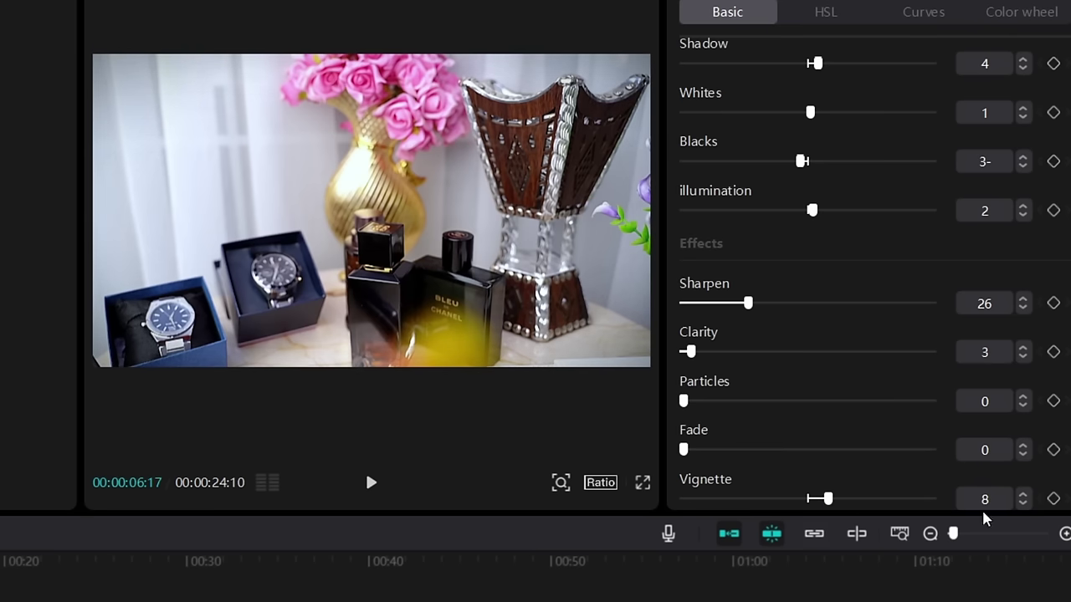
pyautogui.click(1024, 504)
pyautogui.click(1023, 505)
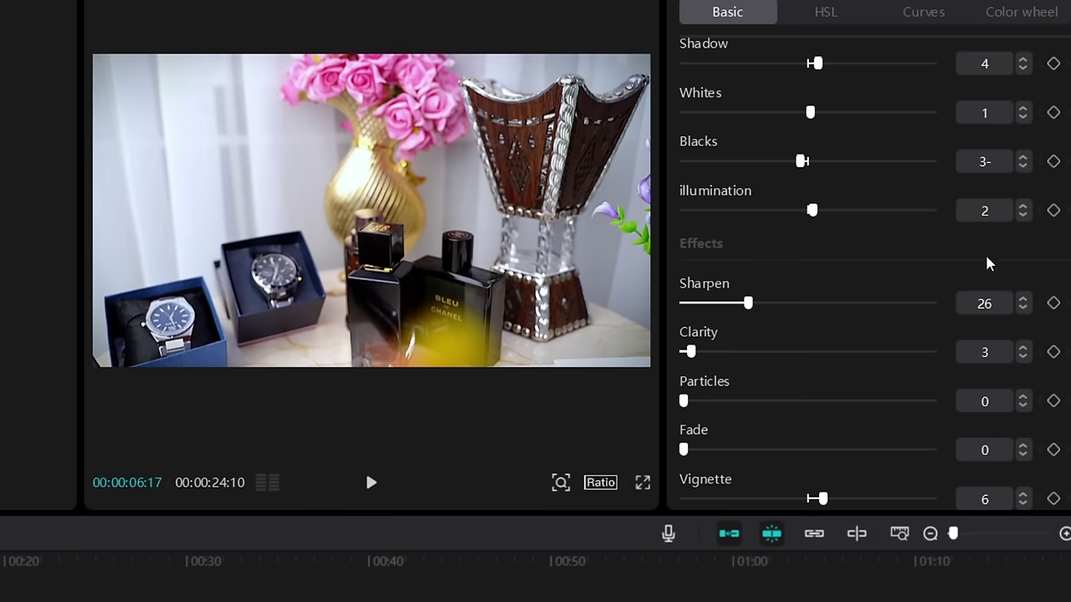
# Toggle the Adjustment2 layer off and on to compare ungraded and graded footage at two points
pyautogui.scroll(6, 834, 262)
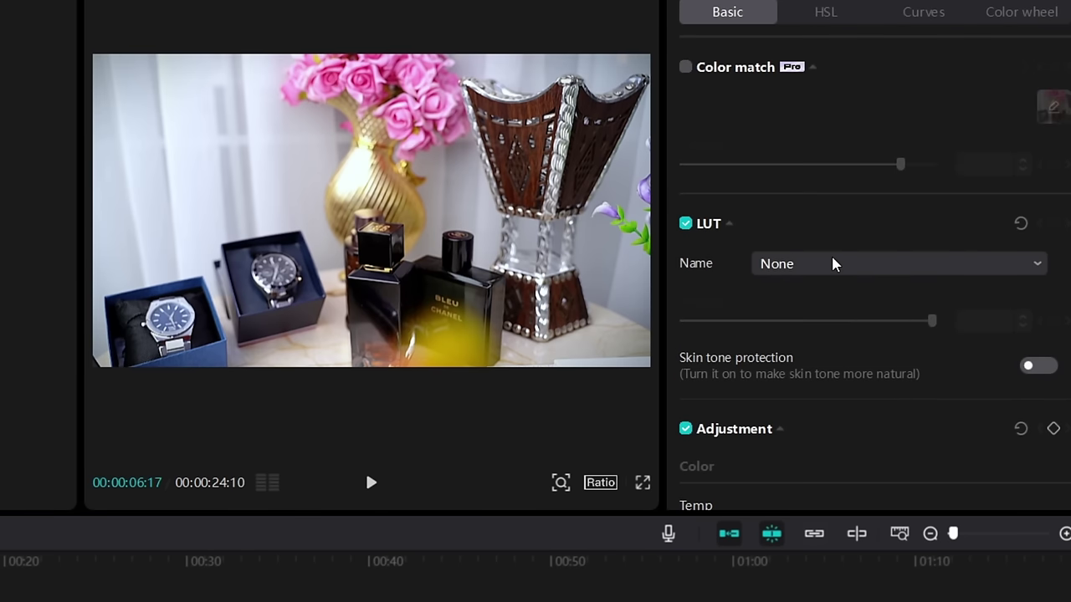
pyautogui.scroll(-3, 843, 196)
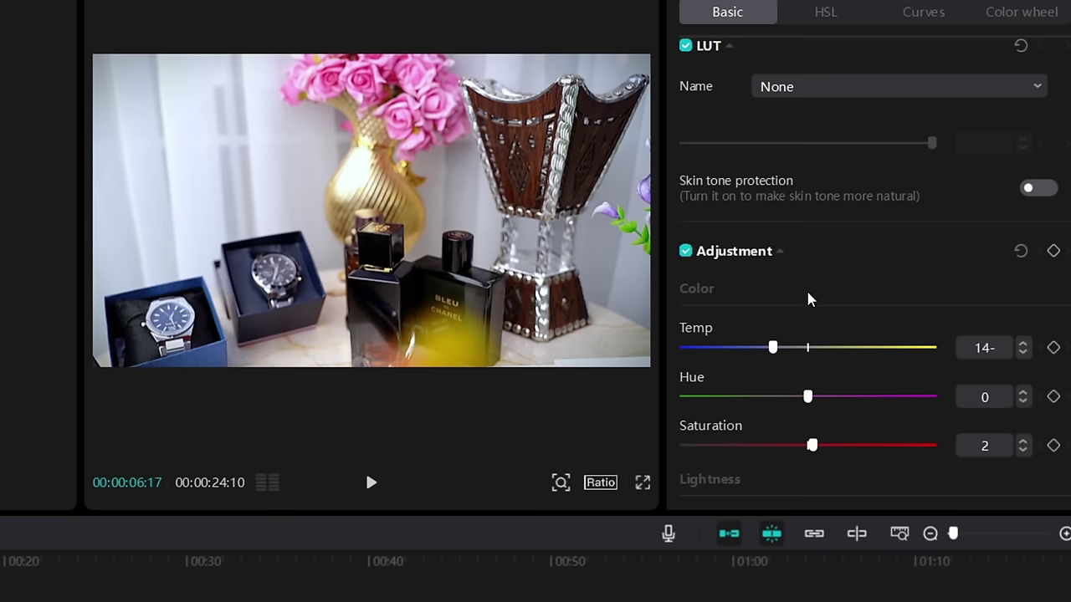
pyautogui.scroll(-2, 820, 299)
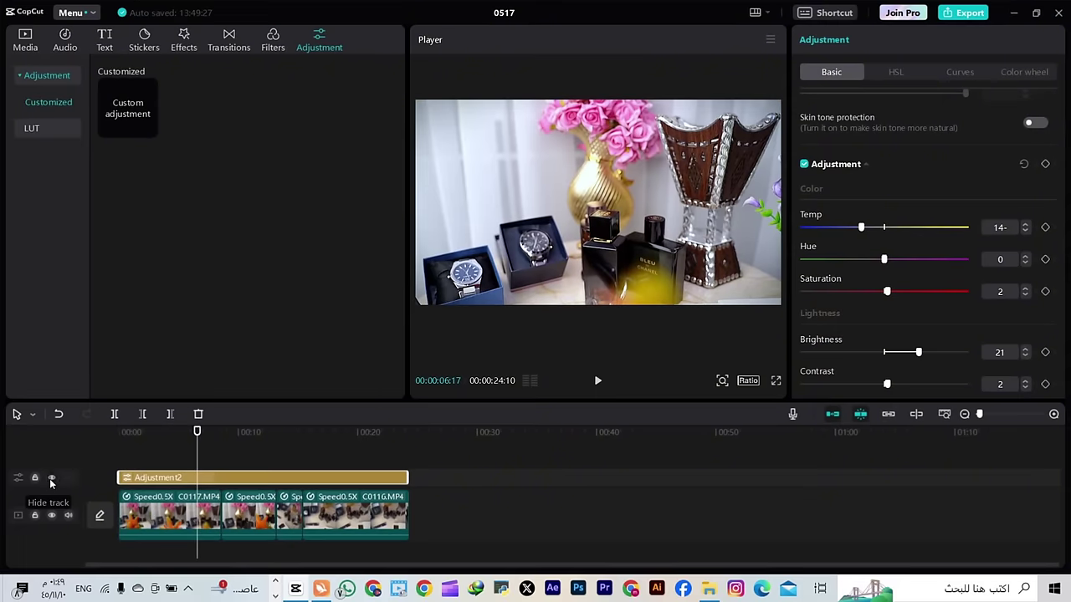
pyautogui.click(51, 478)
pyautogui.click(51, 479)
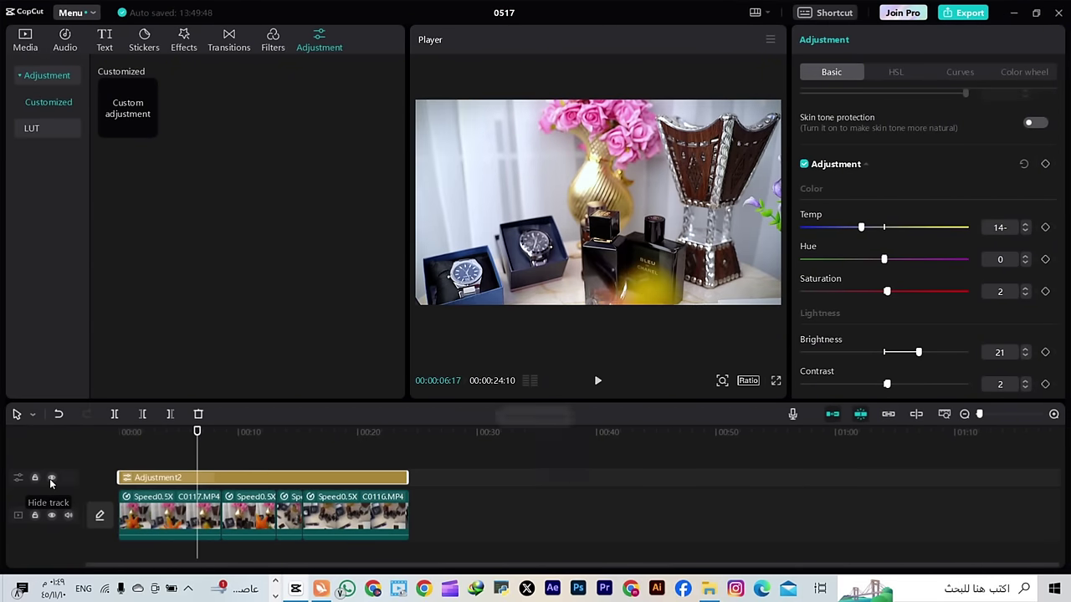
pyautogui.moveTo(198, 450); pyautogui.dragTo(387, 473)
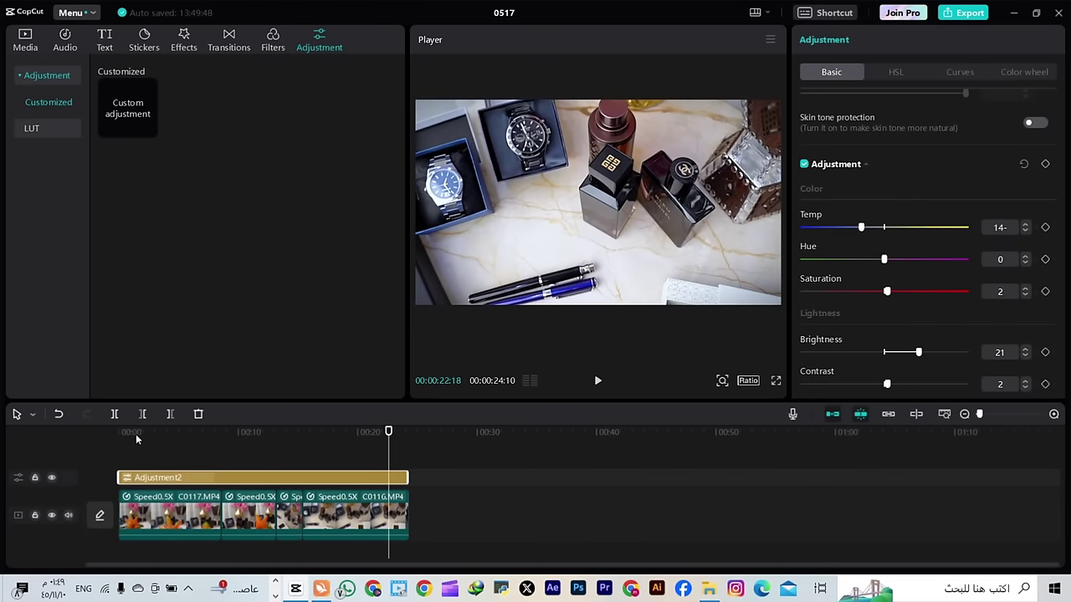
pyautogui.click(51, 478)
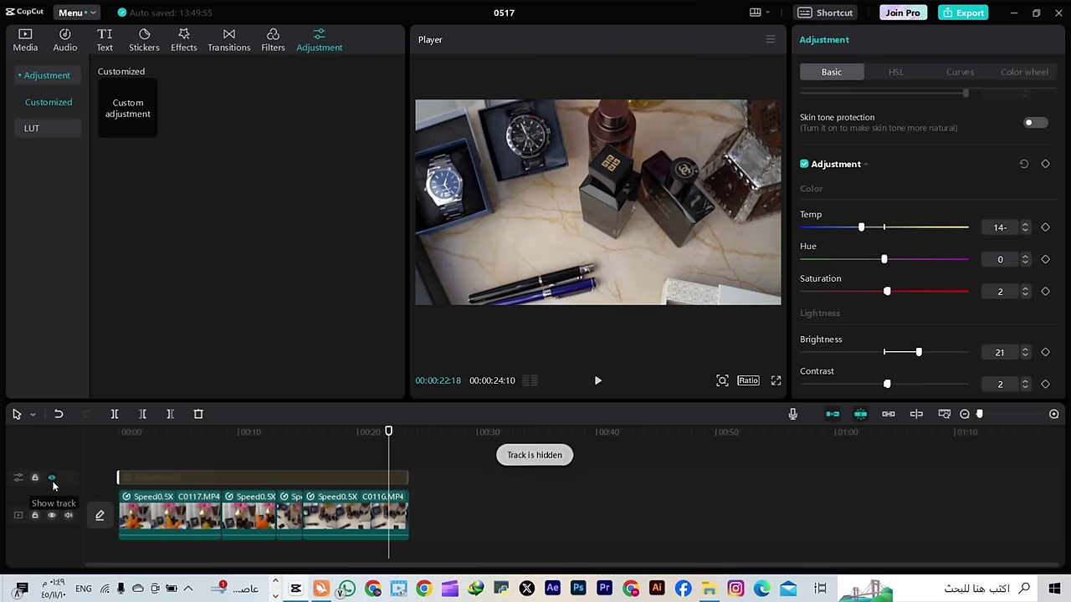
pyautogui.click(51, 477)
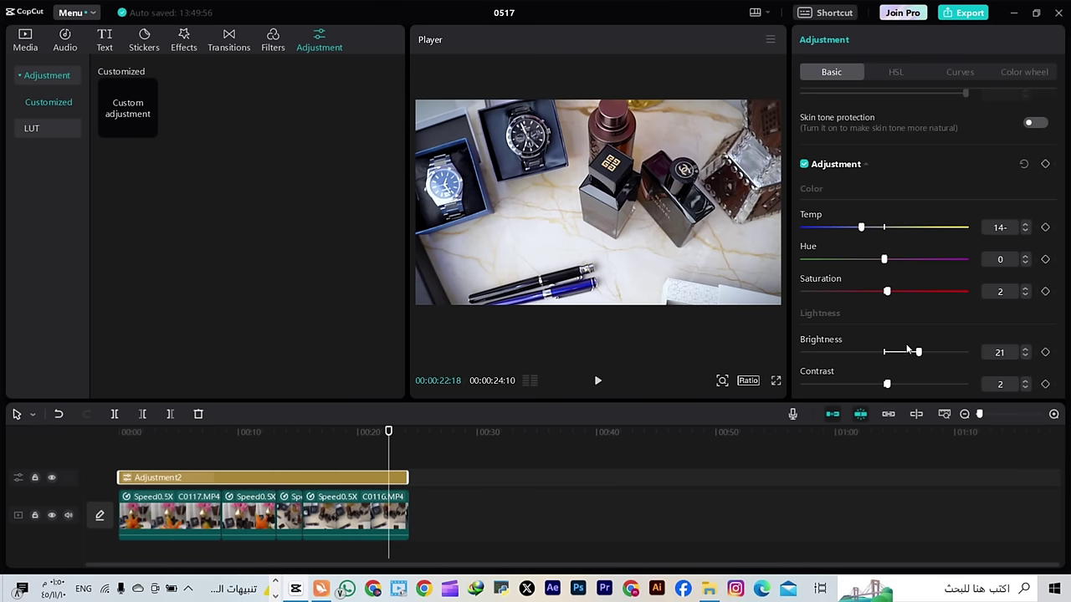
# Select main-track clips, then reselect Adjustment2 and scrub around 00:18 to check the grade
pyautogui.click(390, 521)
pyautogui.keyDown('shift'); pyautogui.click(159, 521); pyautogui.keyUp('shift')
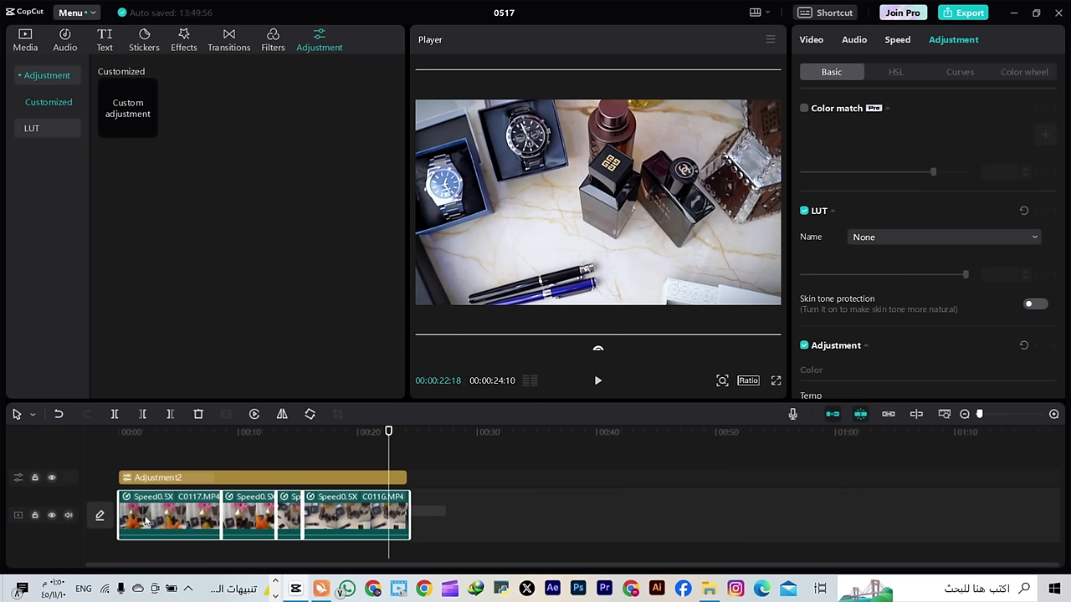
pyautogui.click(245, 519)
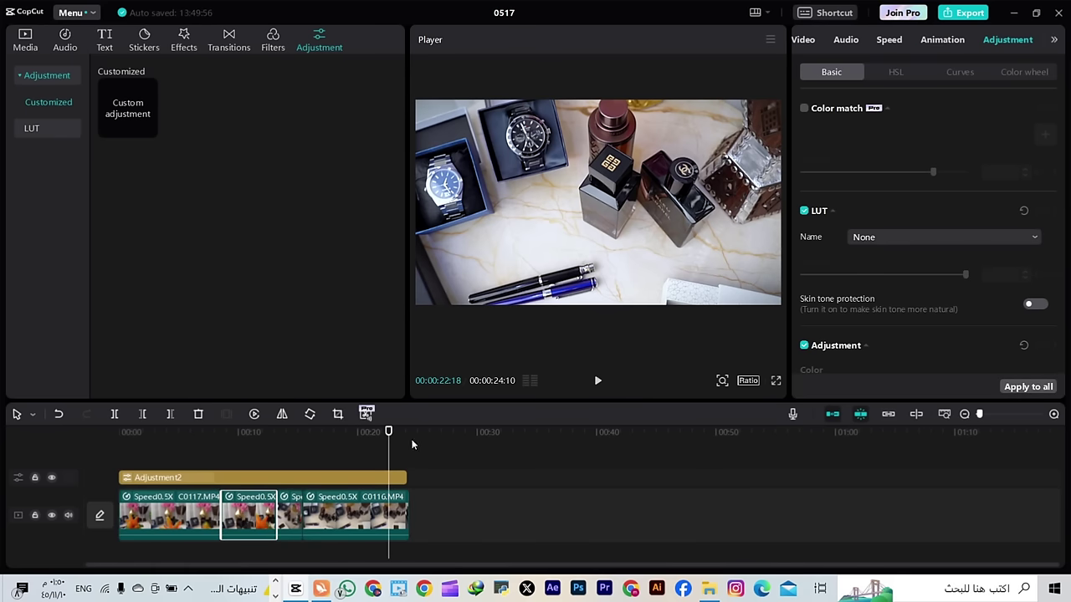
pyautogui.moveTo(388, 447); pyautogui.dragTo(345, 458)
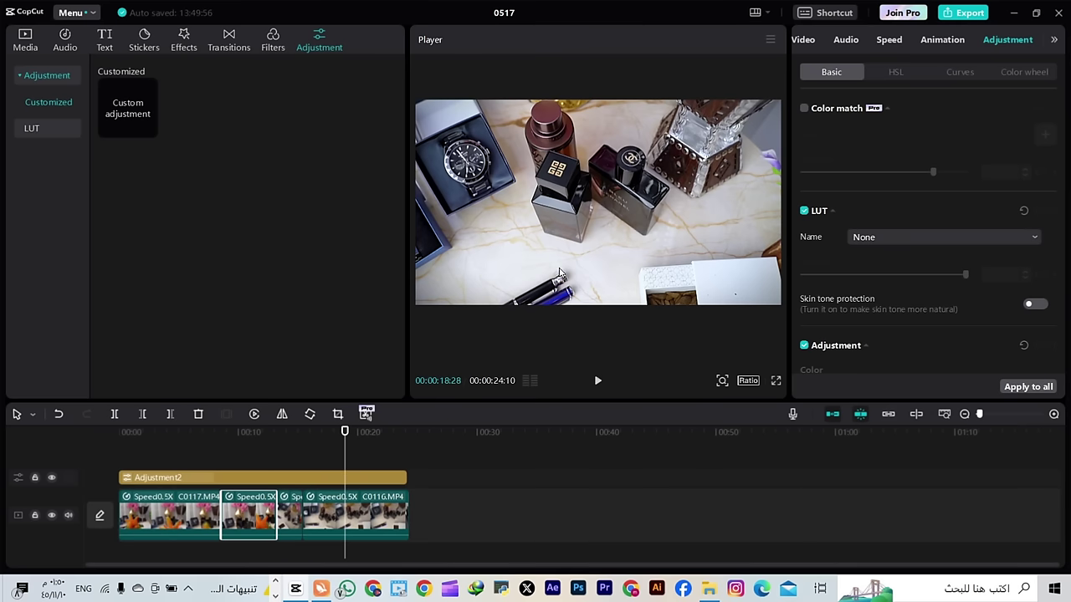
pyautogui.click(323, 471)
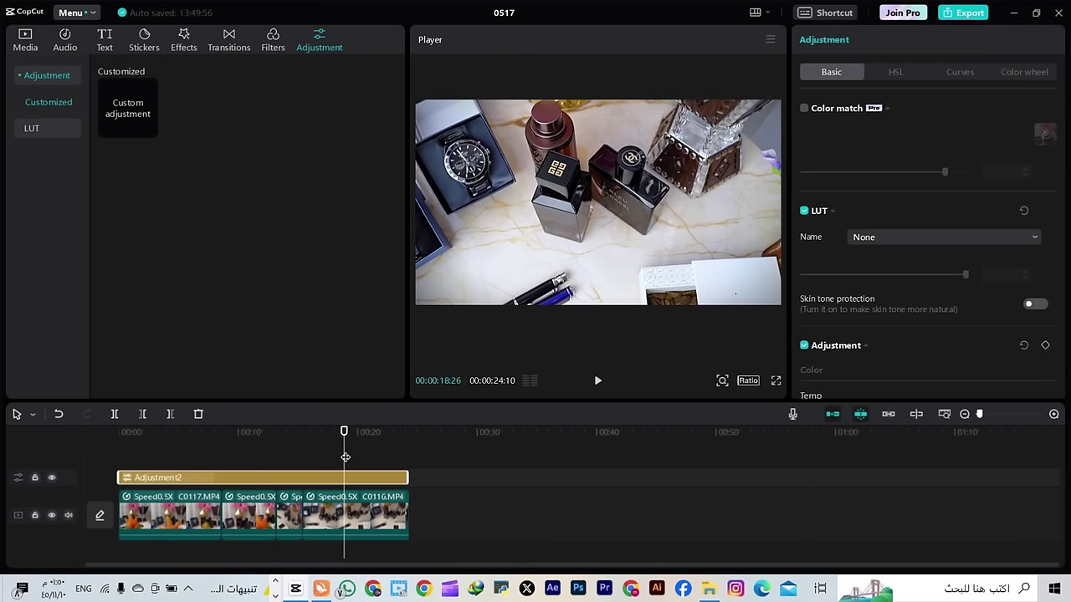
pyautogui.moveTo(321, 465); pyautogui.dragTo(379, 479)
# Compare once more with the layer hidden and shown, then view the graded shot full-screen
pyautogui.click(52, 477)
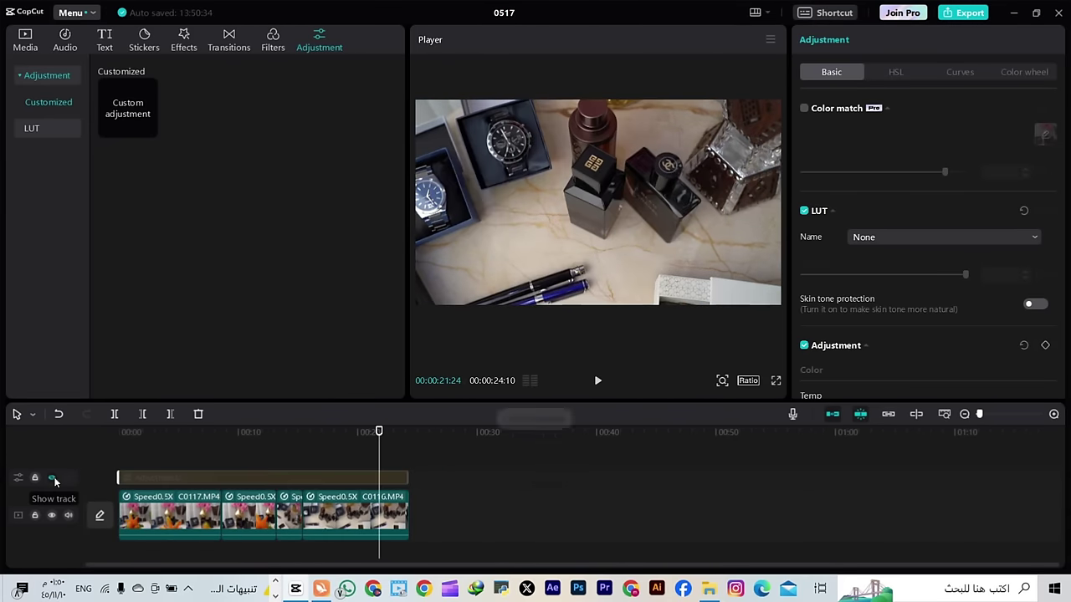
pyautogui.click(52, 478)
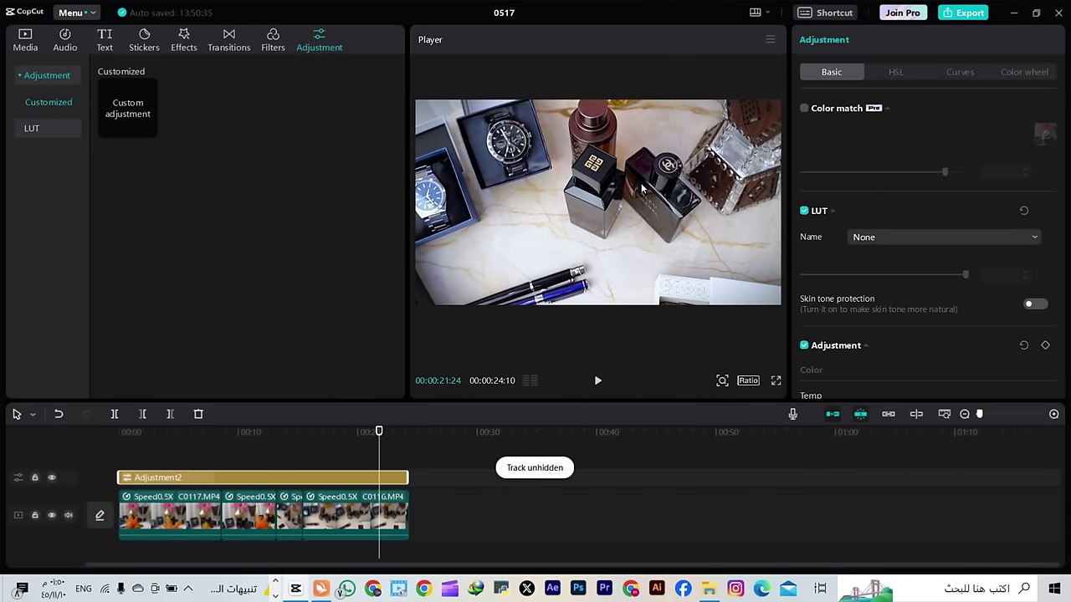
pyautogui.click(777, 380)
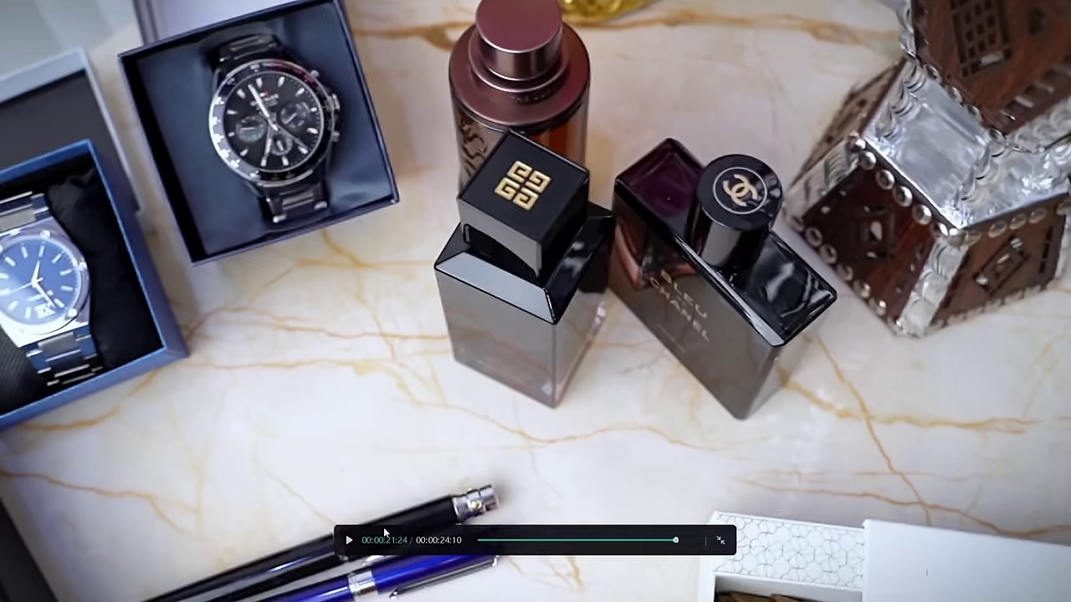
pyautogui.click(346, 542)
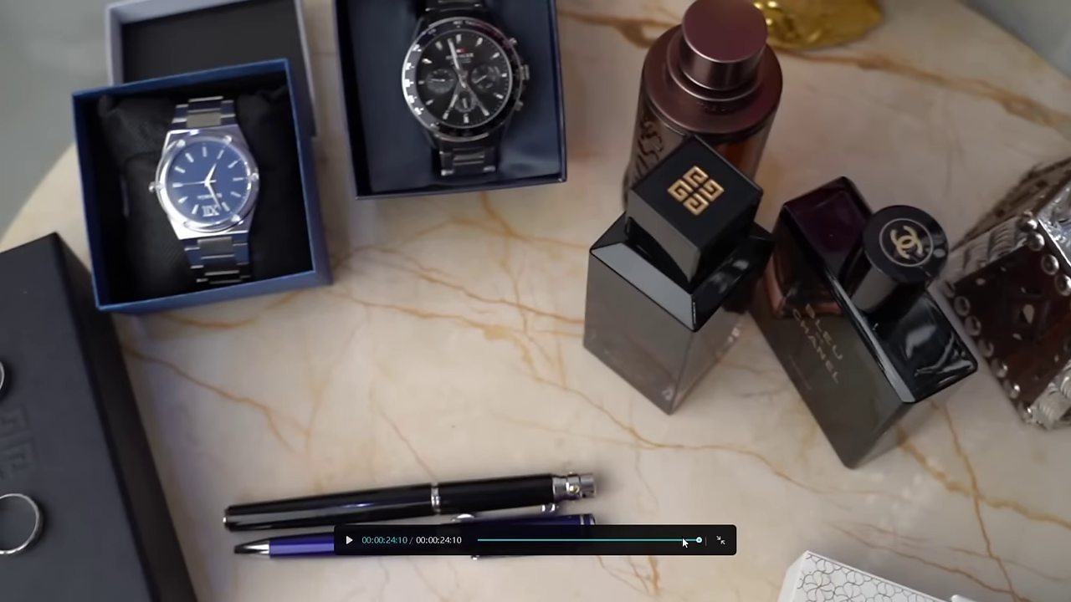
pyautogui.moveTo(683, 543); pyautogui.dragTo(621, 542)
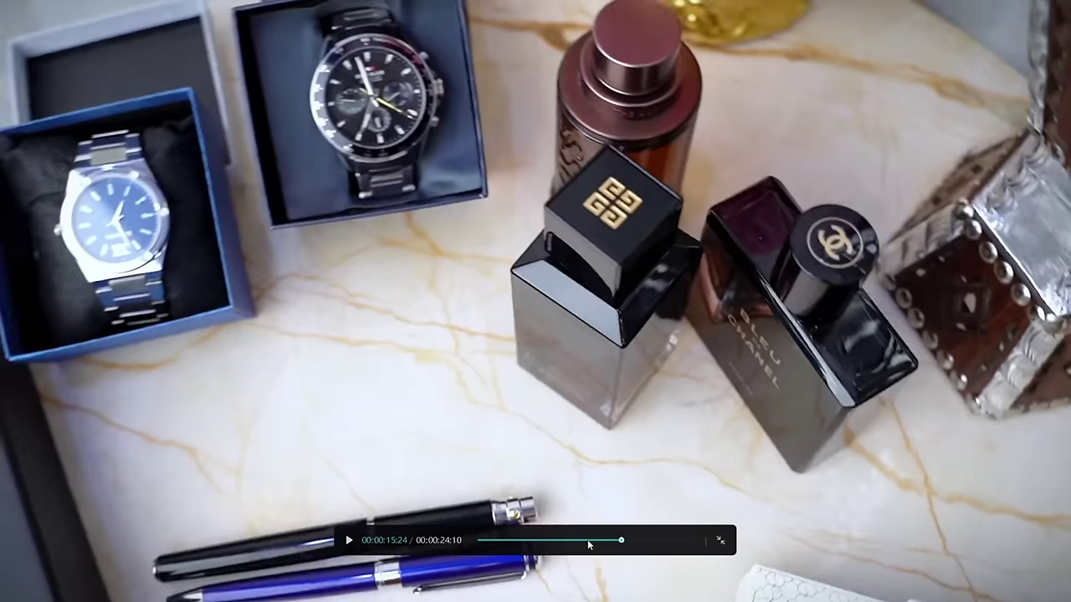
pyautogui.click(589, 542)
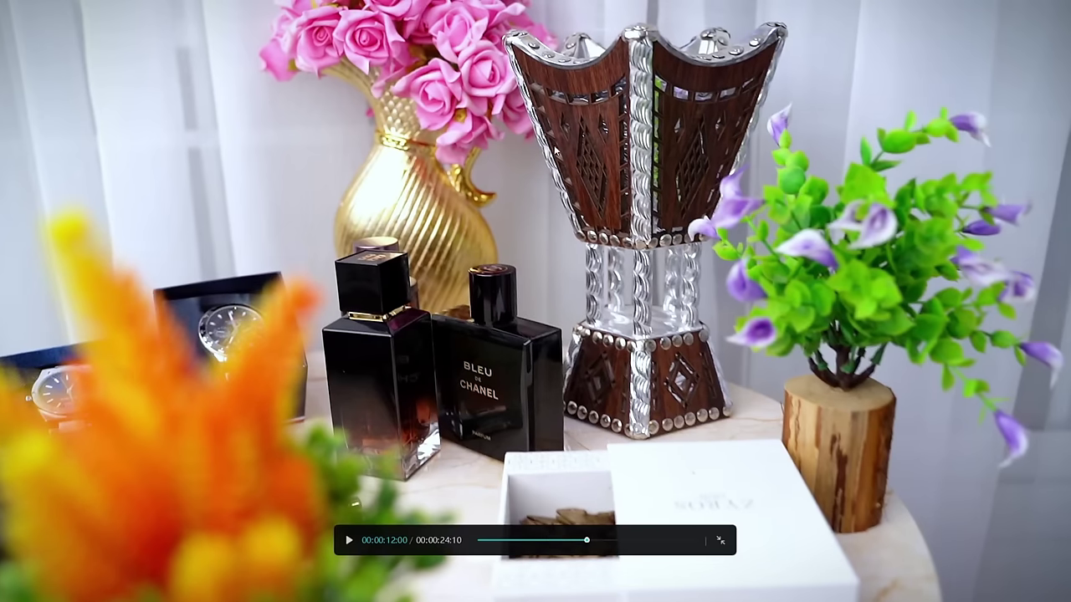
# Exit full-screen and show the Adjustment2 layer's HSL settings at 00:12:04
pyautogui.moveTo(656, 391)
pyautogui.click(721, 542)
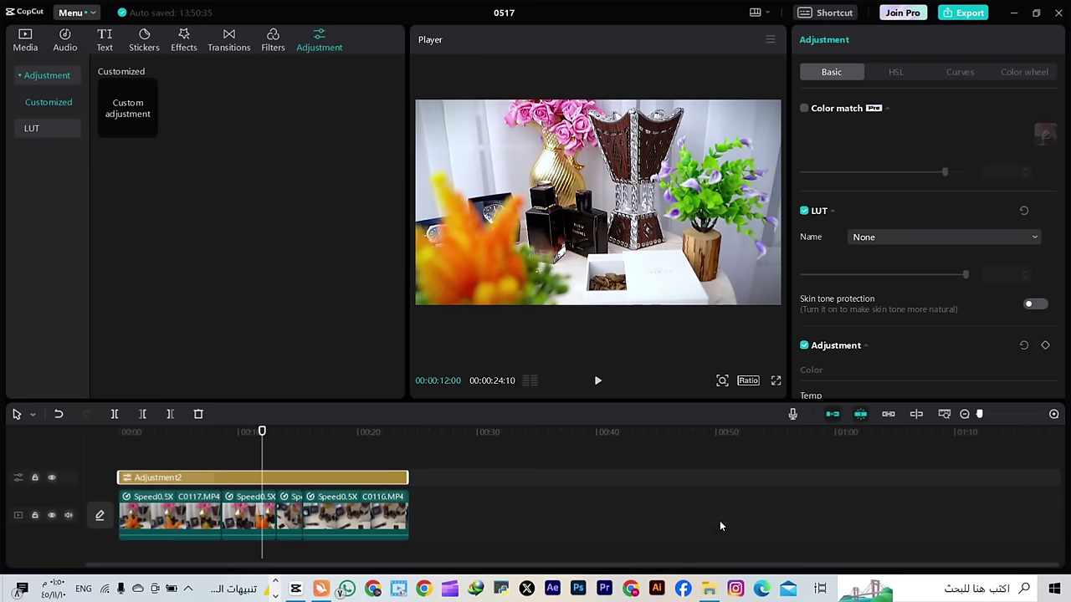
pyautogui.click(895, 73)
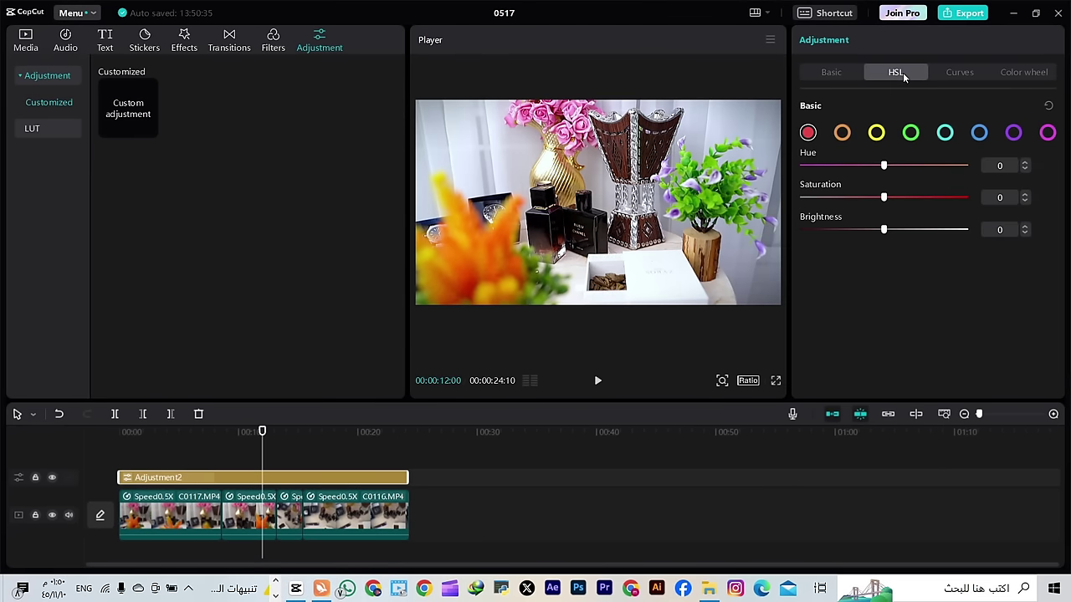
pyautogui.click(264, 450)
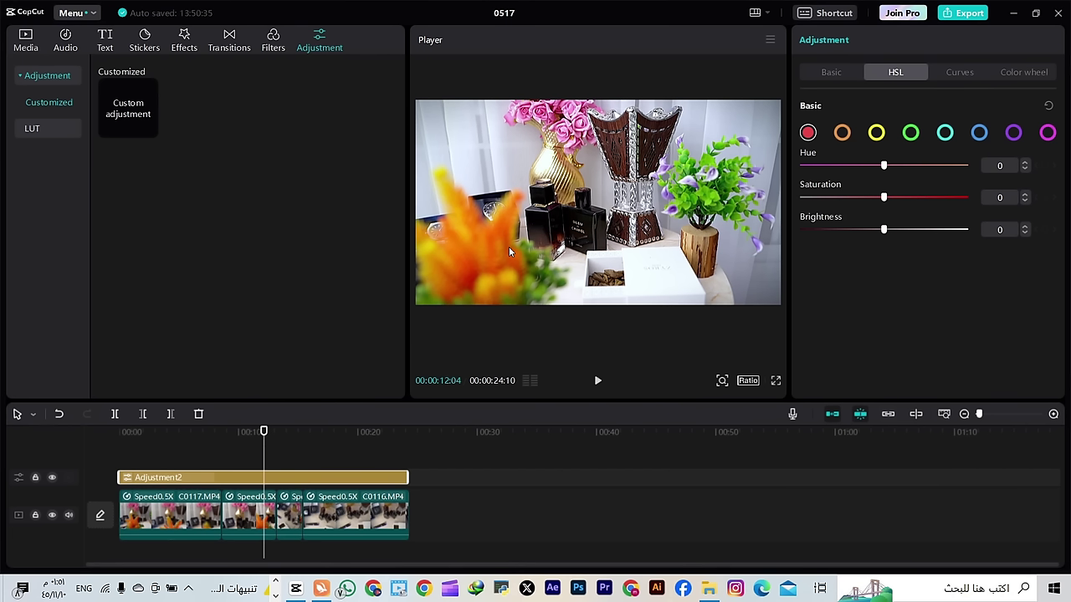
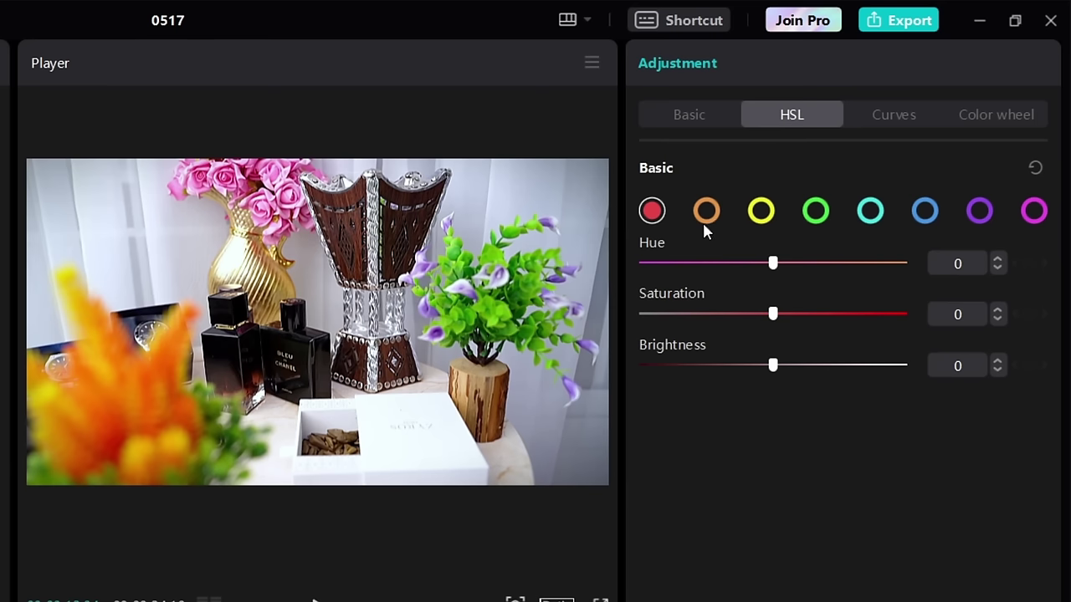
# Step through the orange, yellow, green, cyan, blue, purple and magenta ranges, then return to red
pyautogui.click(710, 216)
pyautogui.click(763, 211)
pyautogui.click(820, 214)
pyautogui.click(870, 214)
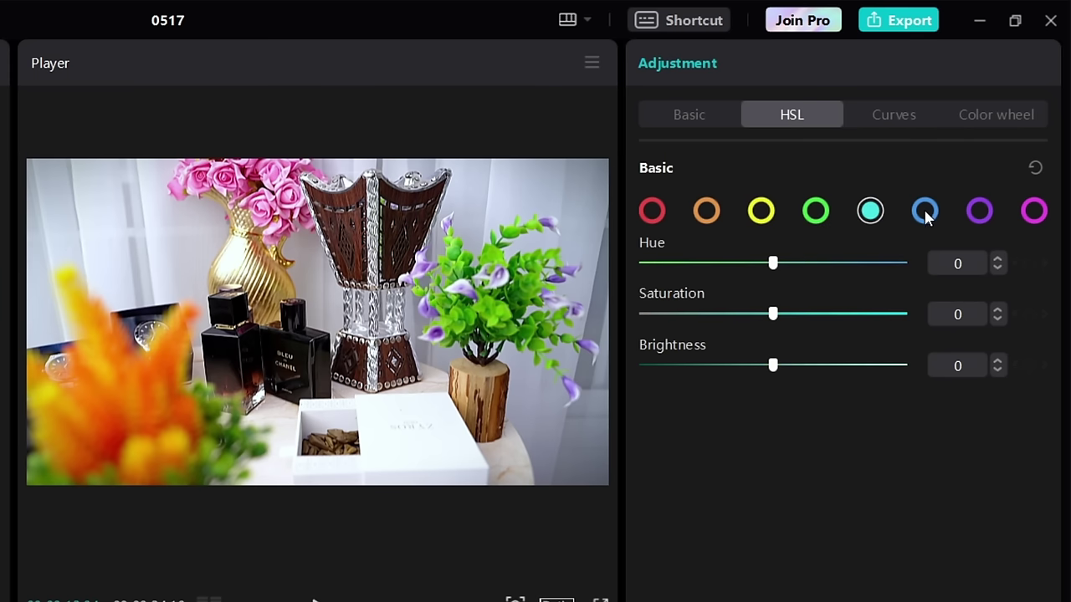
pyautogui.click(926, 212)
pyautogui.click(980, 212)
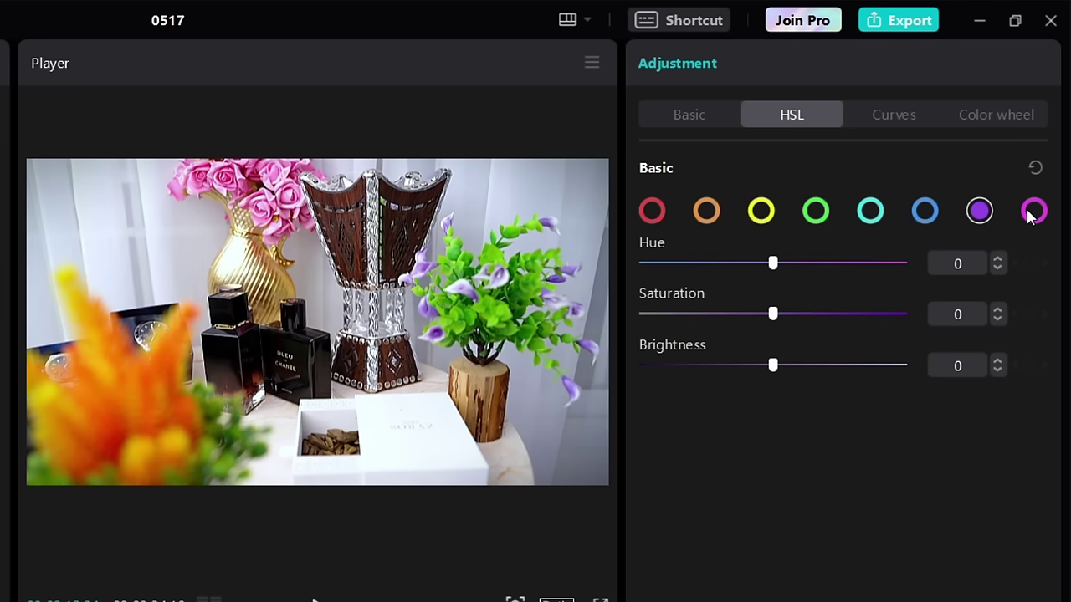
pyautogui.click(1033, 211)
pyautogui.click(655, 211)
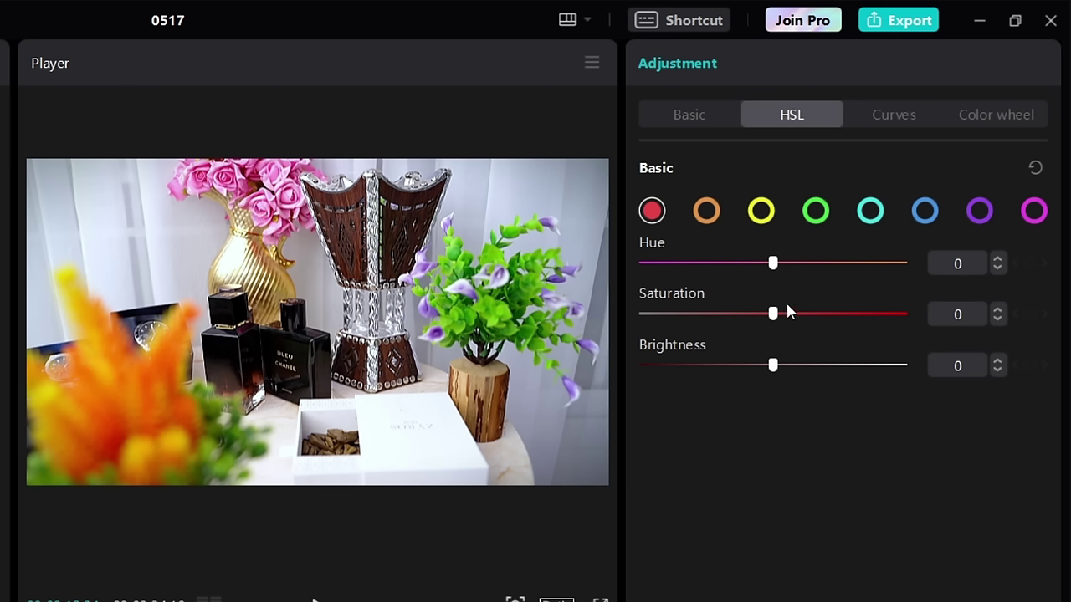
# Shift the red tones' hue to -30 and raise red saturation to 1
pyautogui.moveTo(772, 314)
pyautogui.mouseDown()
pyautogui.moveTo(874, 313)
pyautogui.moveTo(761, 316)
pyautogui.moveTo(773, 319)
pyautogui.mouseUp()
pyautogui.moveTo(775, 263); pyautogui.dragTo(628, 263)
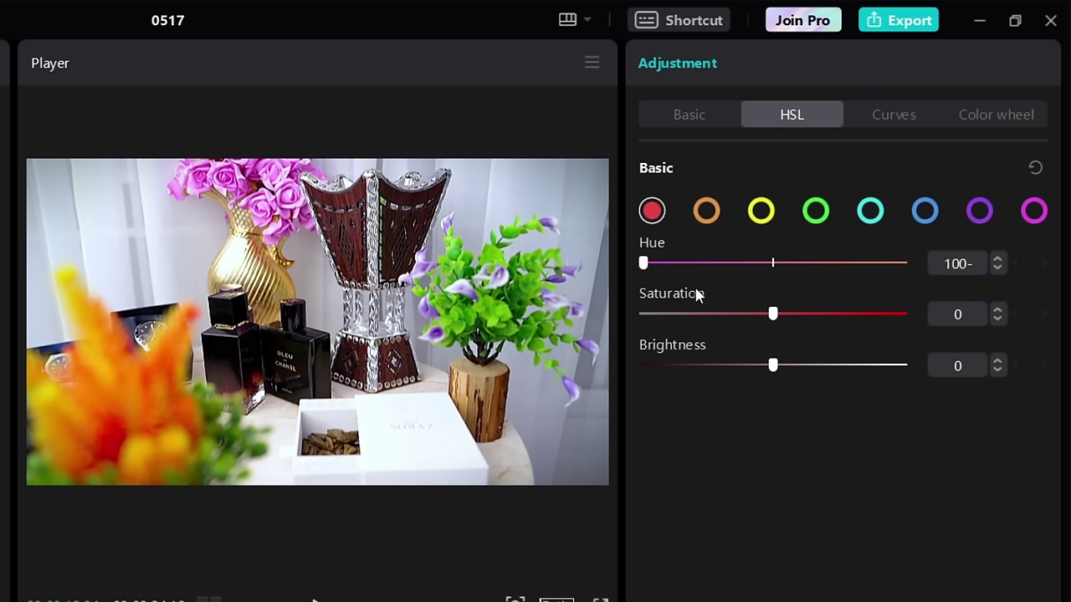
pyautogui.moveTo(649, 263); pyautogui.dragTo(772, 262)
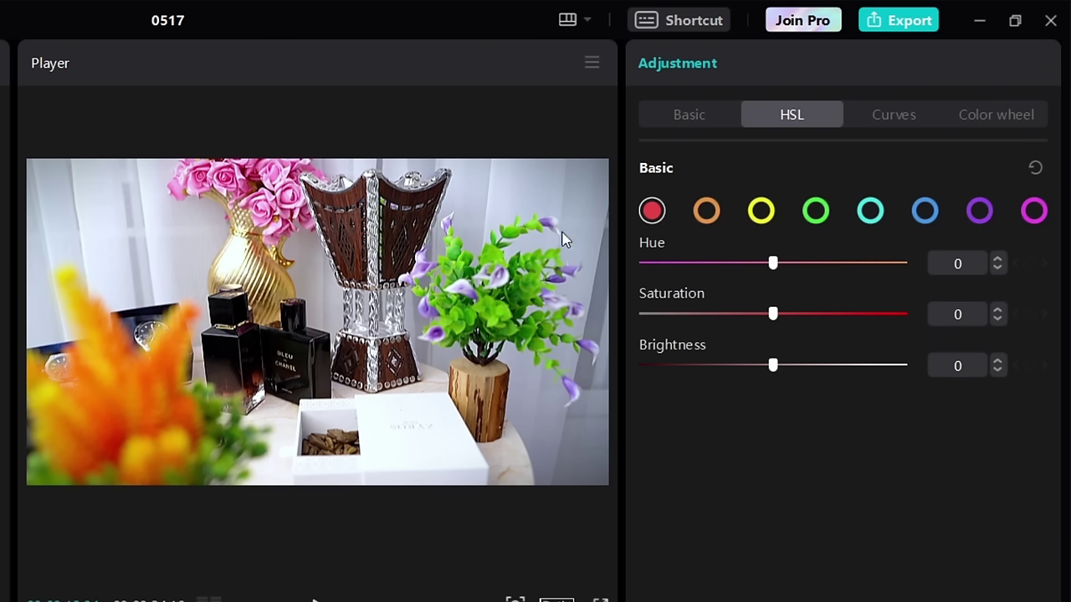
pyautogui.moveTo(770, 264); pyautogui.dragTo(734, 264)
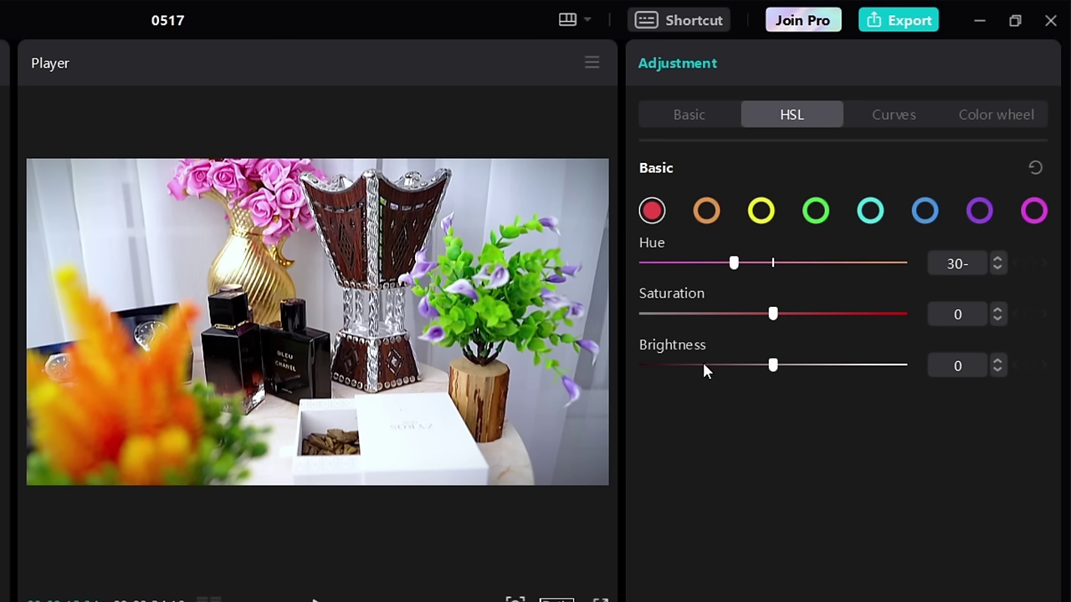
pyautogui.click(998, 308)
pyautogui.click(709, 213)
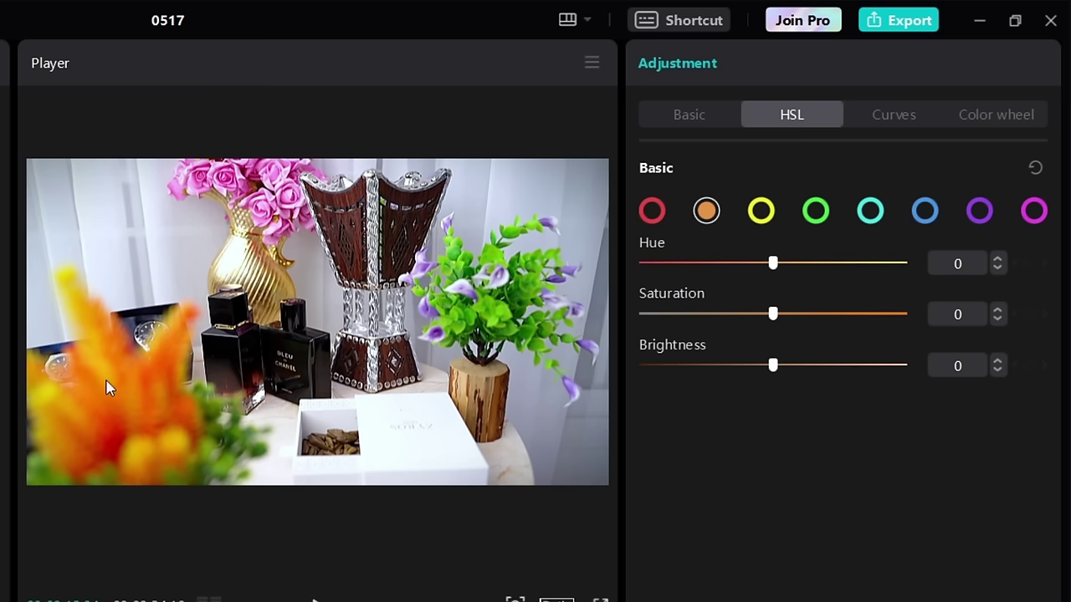
# Test the orange saturation range, then settle orange saturation at 21 with hue and brightness at 0
pyautogui.click(654, 215)
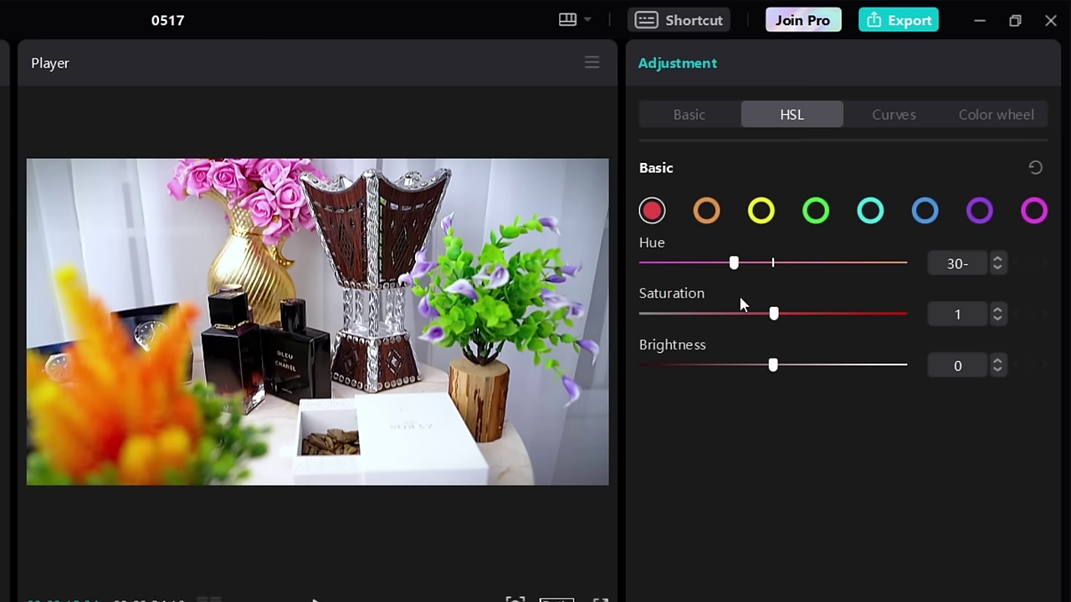
pyautogui.click(708, 216)
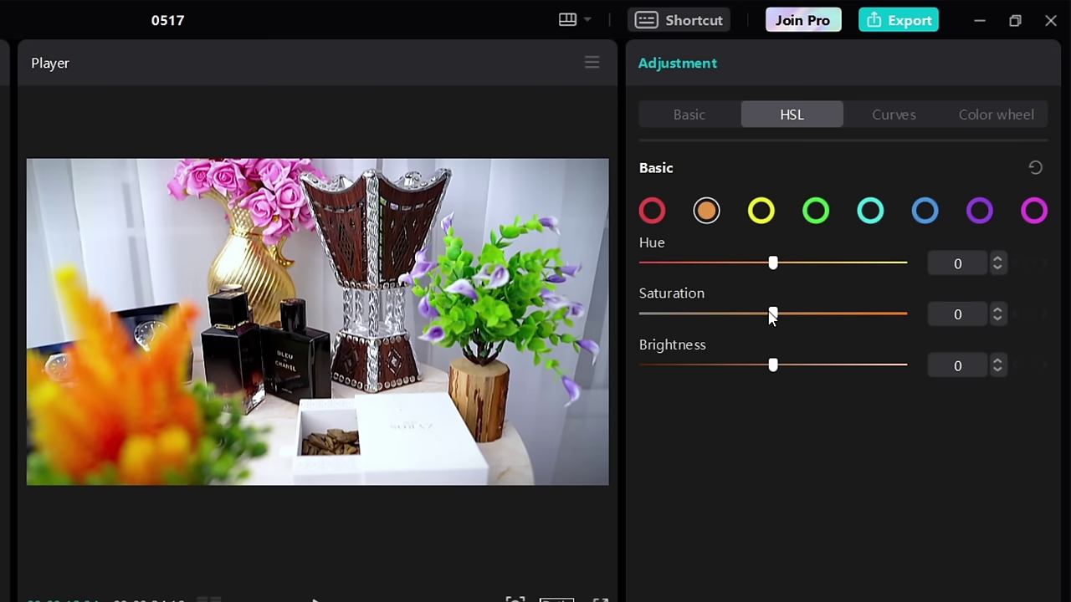
pyautogui.moveTo(773, 314); pyautogui.dragTo(676, 314)
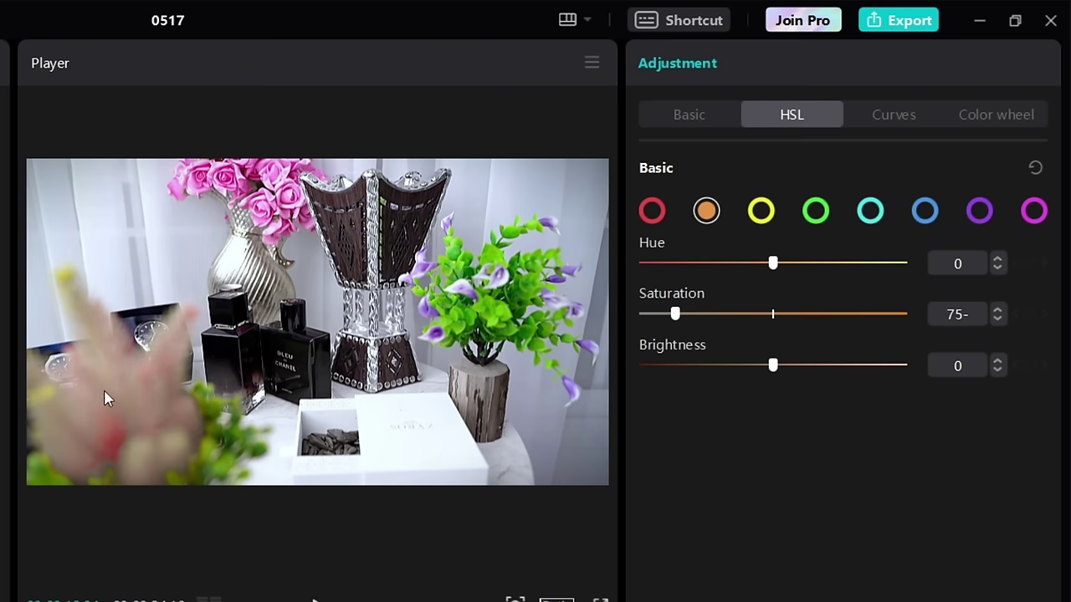
pyautogui.click(714, 313)
pyautogui.moveTo(713, 313); pyautogui.dragTo(889, 314)
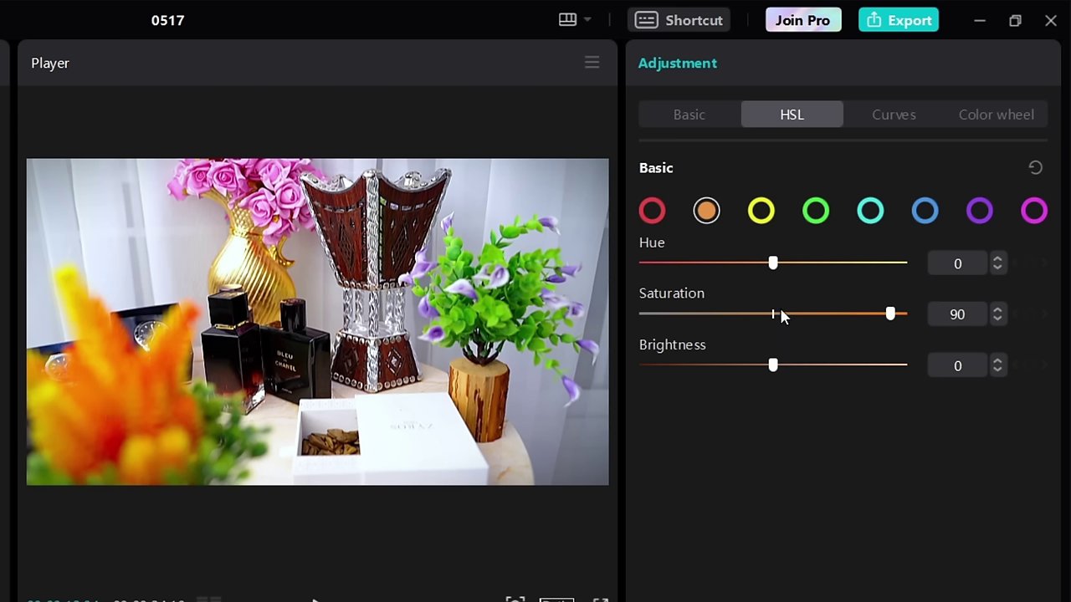
pyautogui.moveTo(781, 309); pyautogui.dragTo(820, 315)
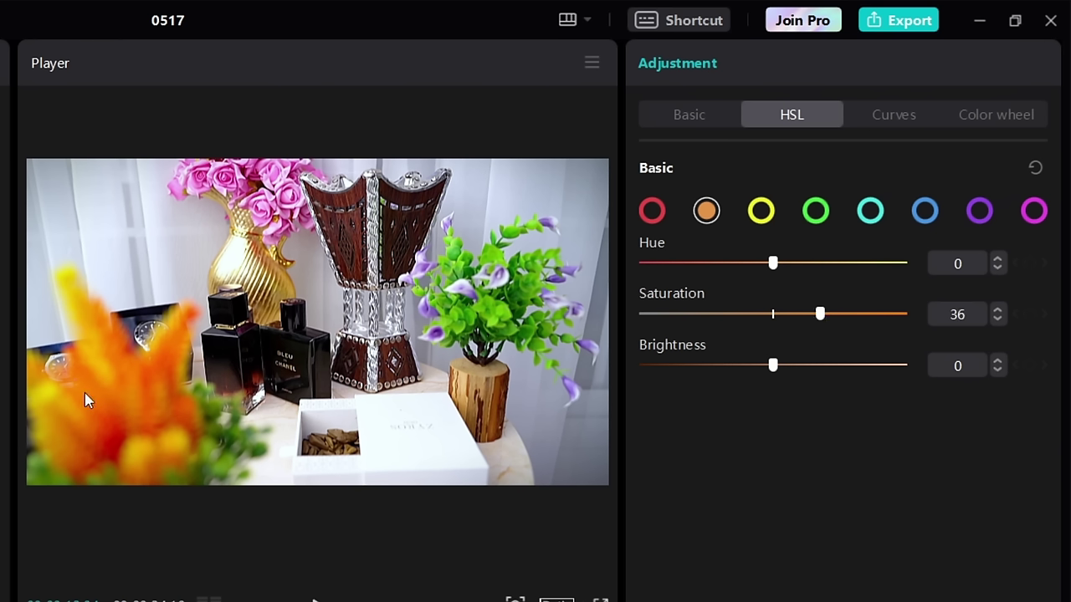
pyautogui.moveTo(819, 317); pyautogui.dragTo(799, 318)
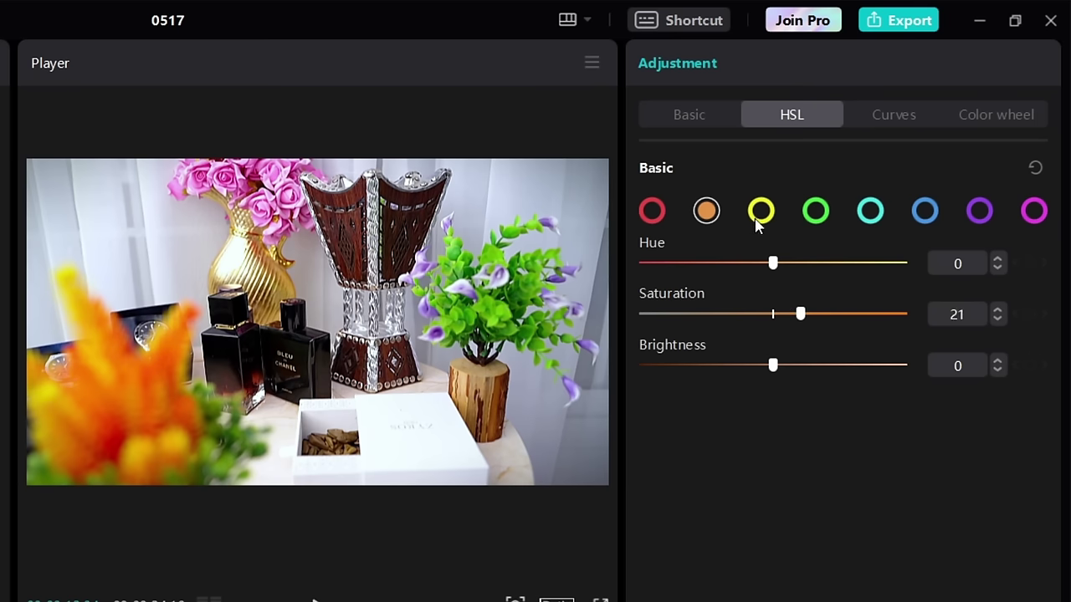
pyautogui.click(759, 219)
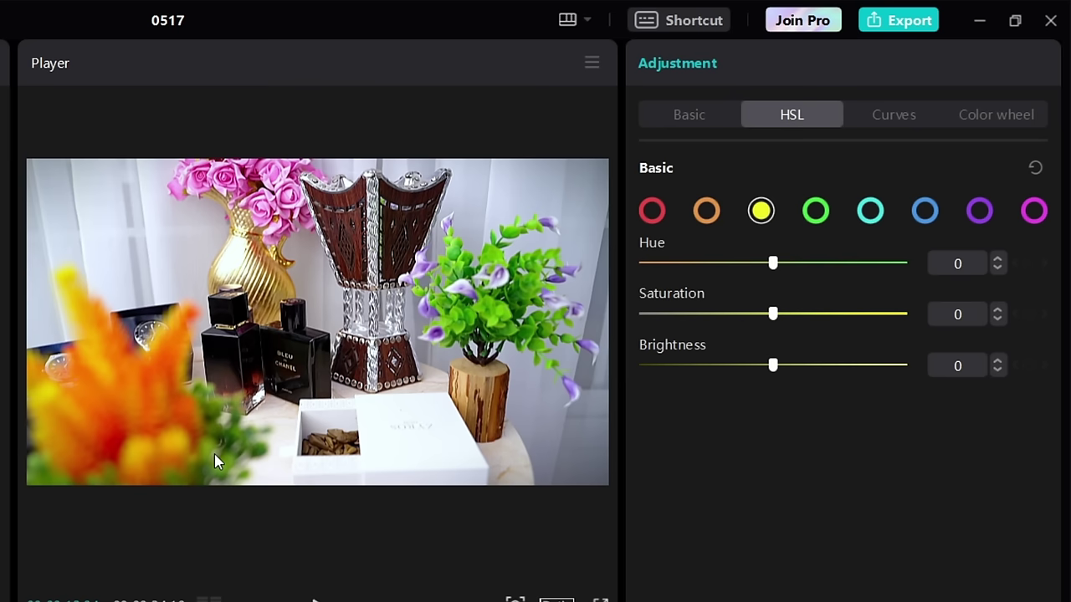
# Experiment with the yellow hue toward green and orange and yellow saturation, returning the hue to neutral
pyautogui.moveTo(772, 266); pyautogui.dragTo(926, 262)
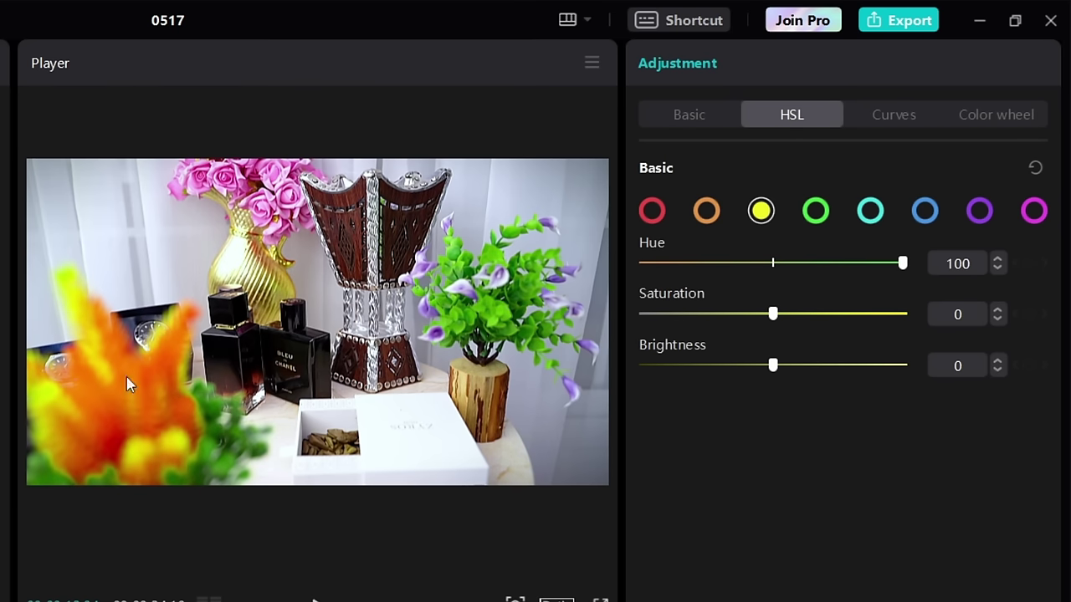
pyautogui.click(792, 264)
pyautogui.moveTo(793, 266); pyautogui.dragTo(774, 266)
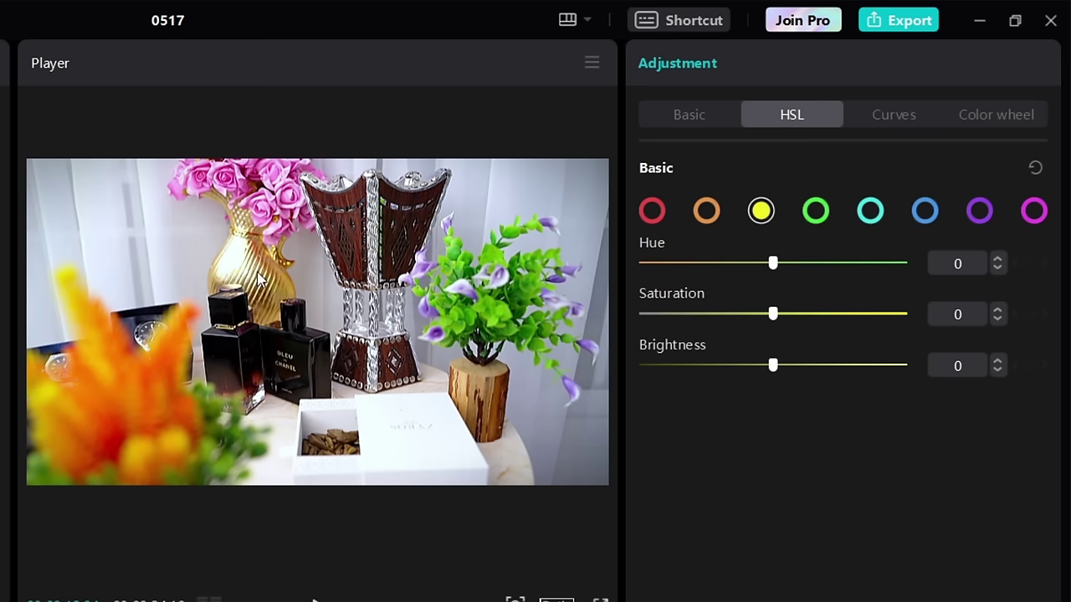
pyautogui.moveTo(773, 310)
pyautogui.mouseDown()
pyautogui.moveTo(900, 317)
pyautogui.moveTo(645, 318)
pyautogui.moveTo(901, 318)
pyautogui.moveTo(774, 325)
pyautogui.mouseUp()
pyautogui.moveTo(772, 264); pyautogui.dragTo(565, 272)
pyautogui.moveTo(658, 264); pyautogui.dragTo(596, 269)
pyautogui.moveTo(701, 264); pyautogui.dragTo(774, 266)
# Compare desaturated and fully saturated greens, then set green saturation to 56
pyautogui.click(818, 214)
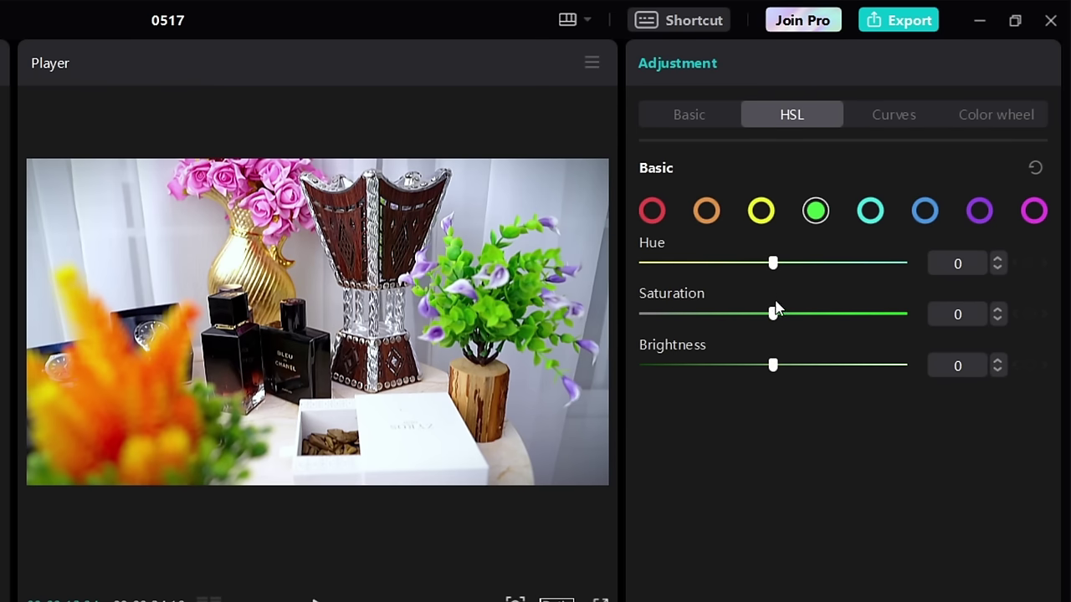
pyautogui.moveTo(774, 314); pyautogui.dragTo(878, 316)
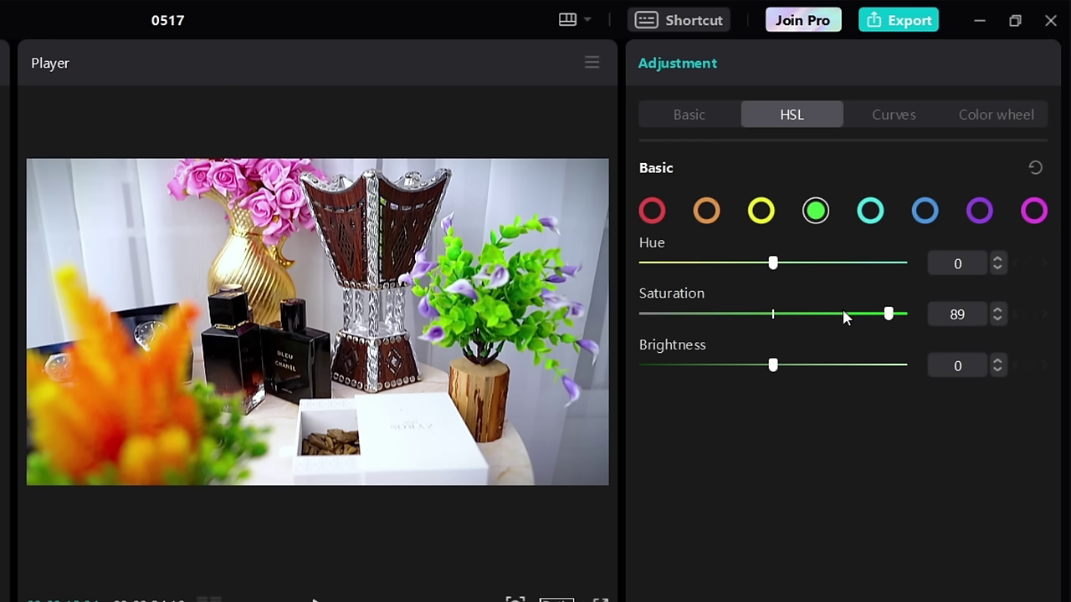
pyautogui.moveTo(843, 314); pyautogui.dragTo(428, 342)
pyautogui.moveTo(655, 324)
pyautogui.mouseDown()
pyautogui.moveTo(916, 318)
pyautogui.moveTo(660, 320)
pyautogui.mouseUp()
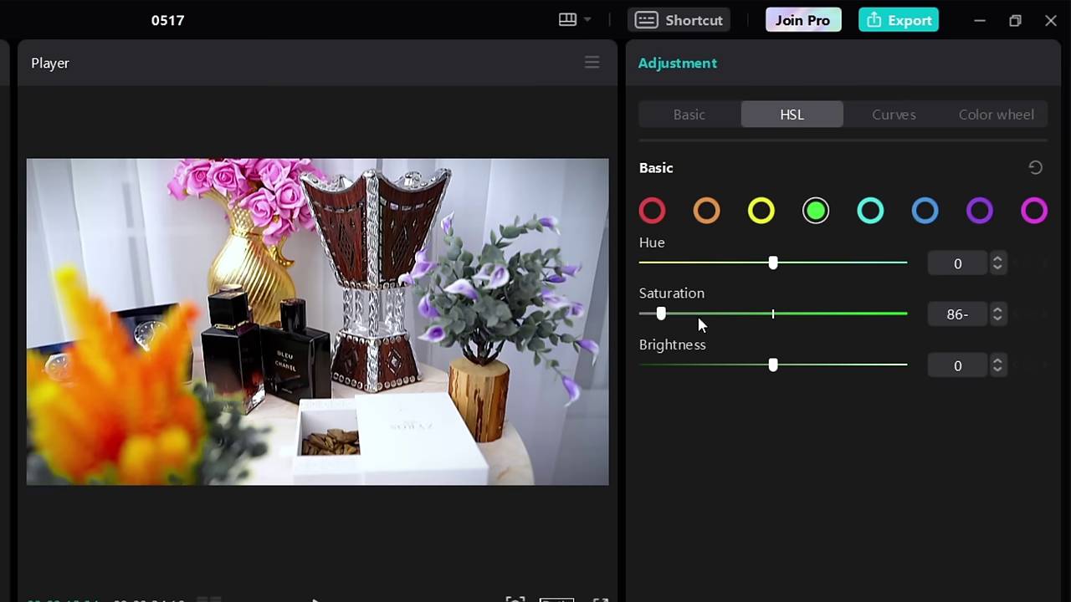
pyautogui.moveTo(776, 315); pyautogui.dragTo(845, 315)
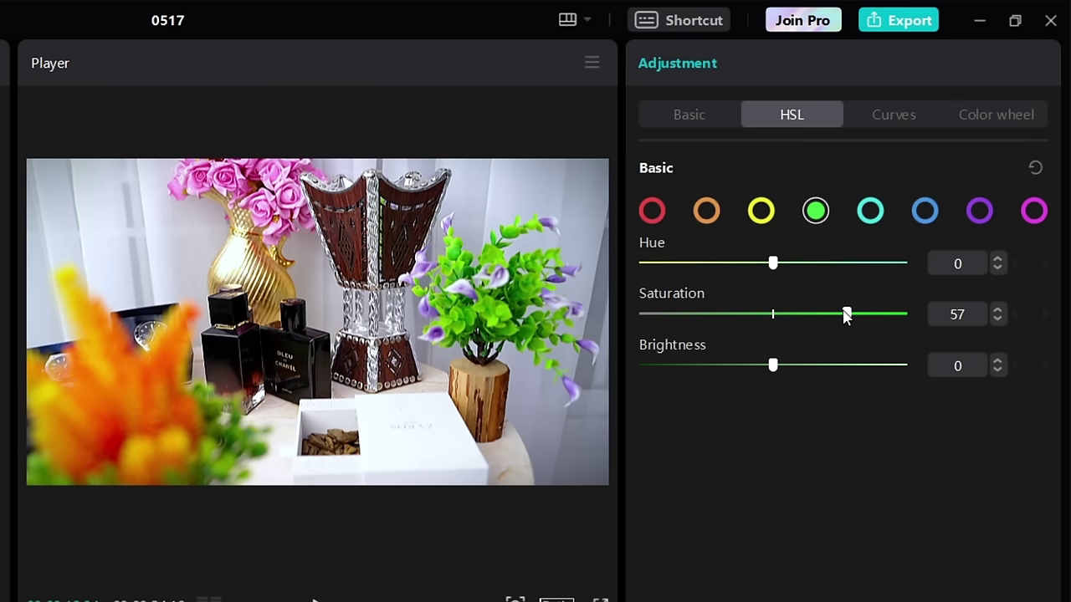
pyautogui.click(869, 224)
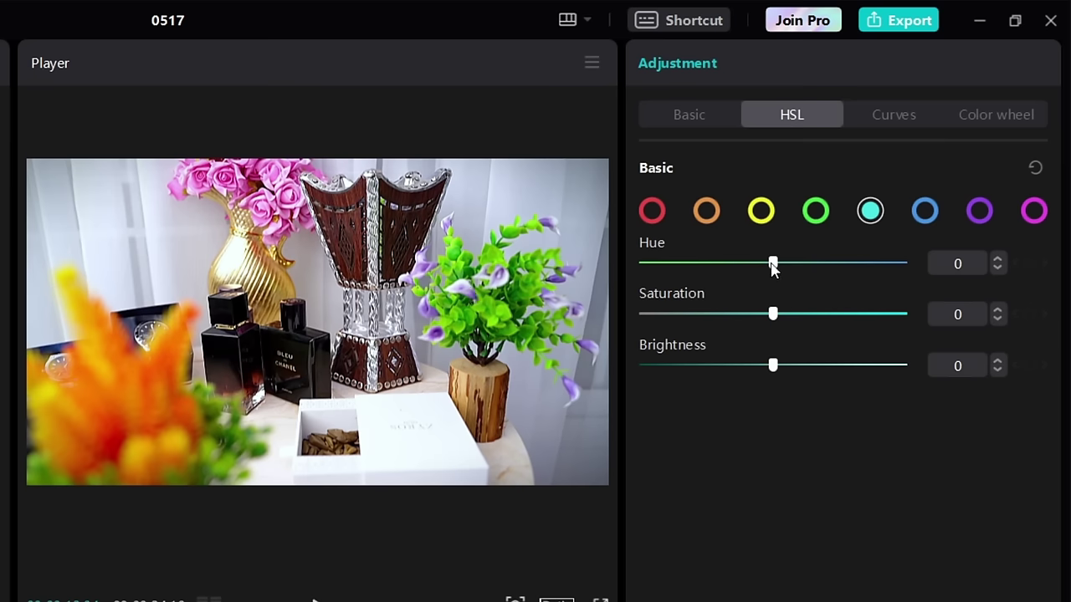
# Boost the blue tones' saturation to 56, making the watch box and pen vivid
pyautogui.click(923, 213)
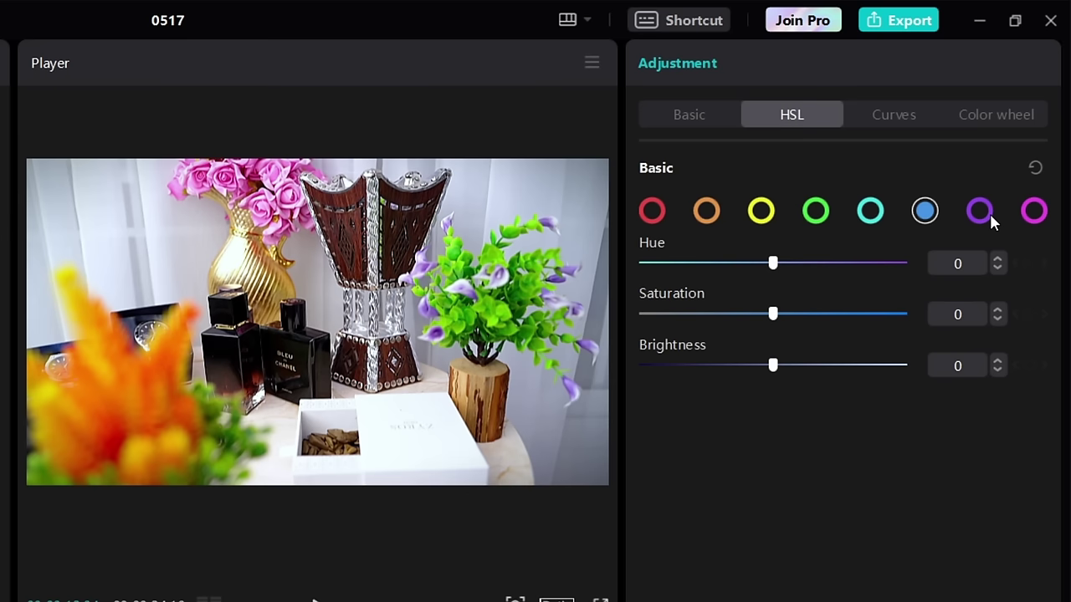
pyautogui.click(980, 213)
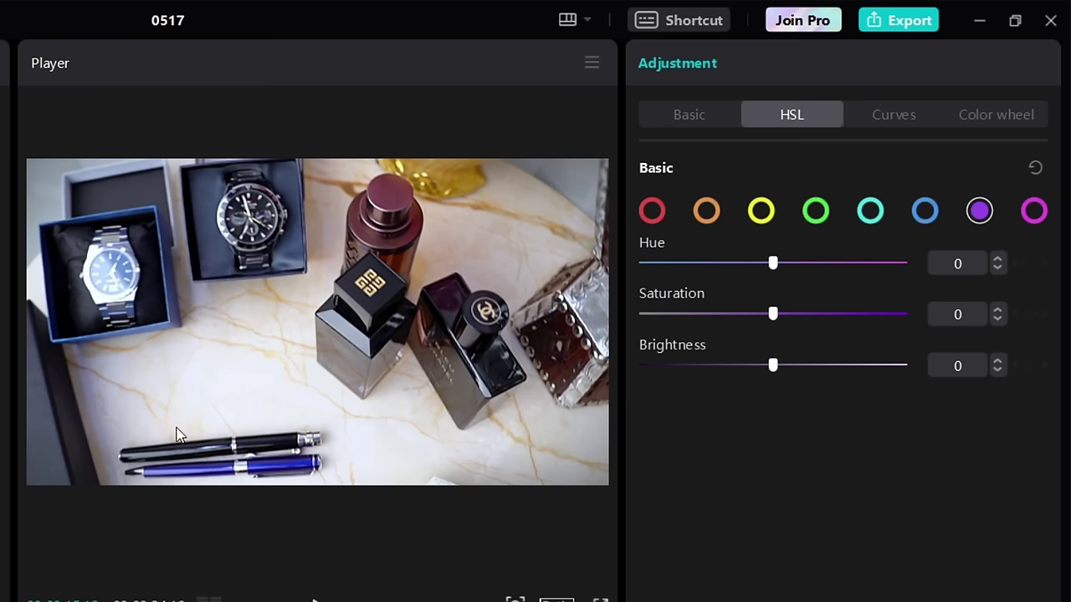
pyautogui.click(924, 211)
pyautogui.moveTo(795, 313); pyautogui.dragTo(561, 355)
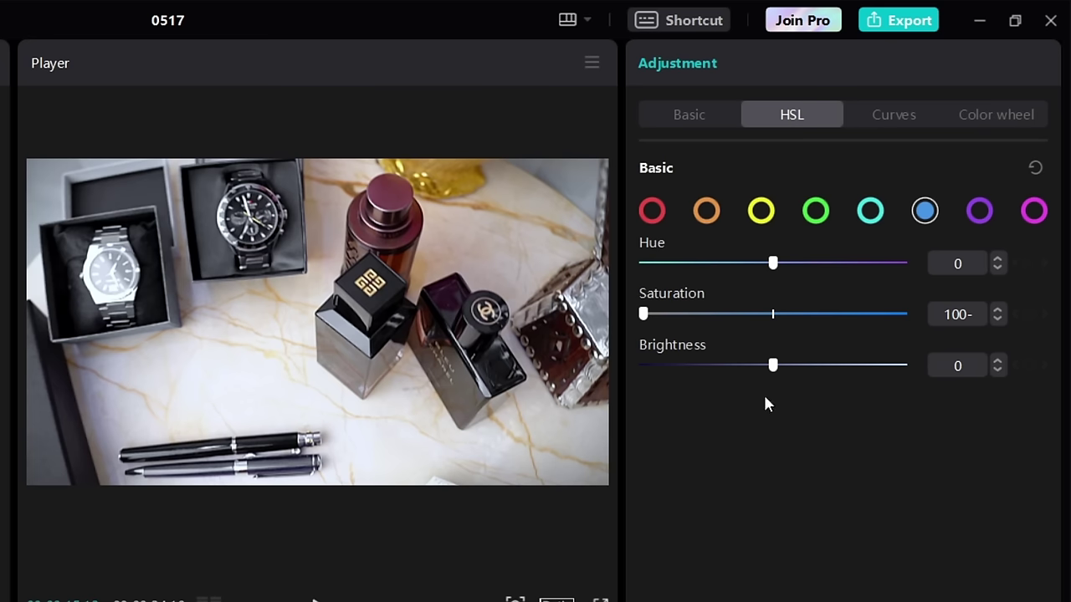
pyautogui.moveTo(703, 313); pyautogui.dragTo(841, 330)
pyautogui.moveTo(772, 264)
pyautogui.mouseDown()
pyautogui.moveTo(750, 265)
pyautogui.moveTo(772, 263)
pyautogui.mouseUp()
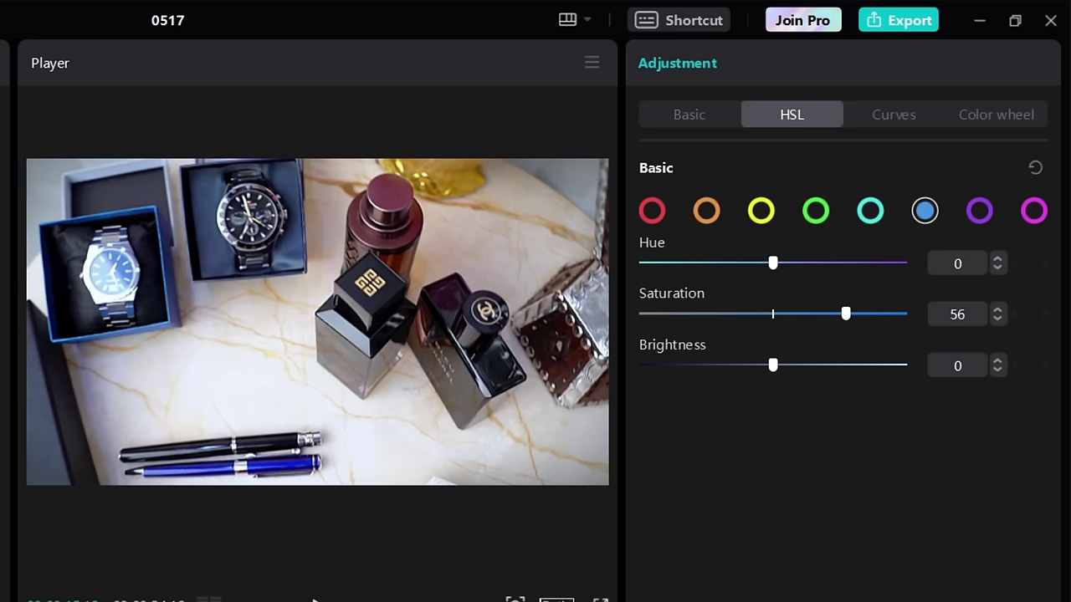
pyautogui.press('space')
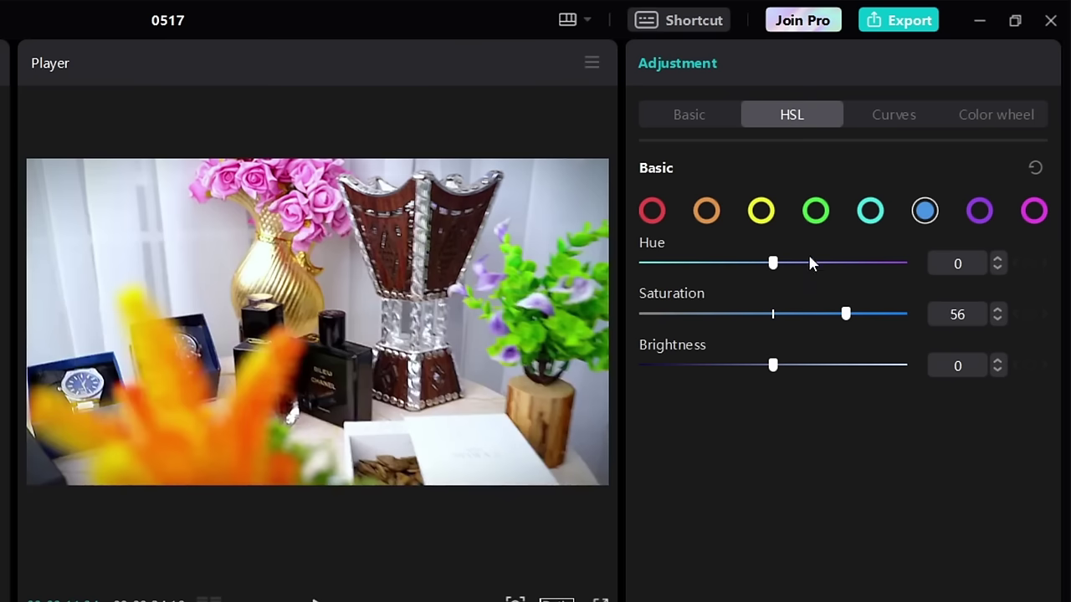
# Try shifting the purple hue and saturation, then raise magenta saturation to 13
pyautogui.click(816, 213)
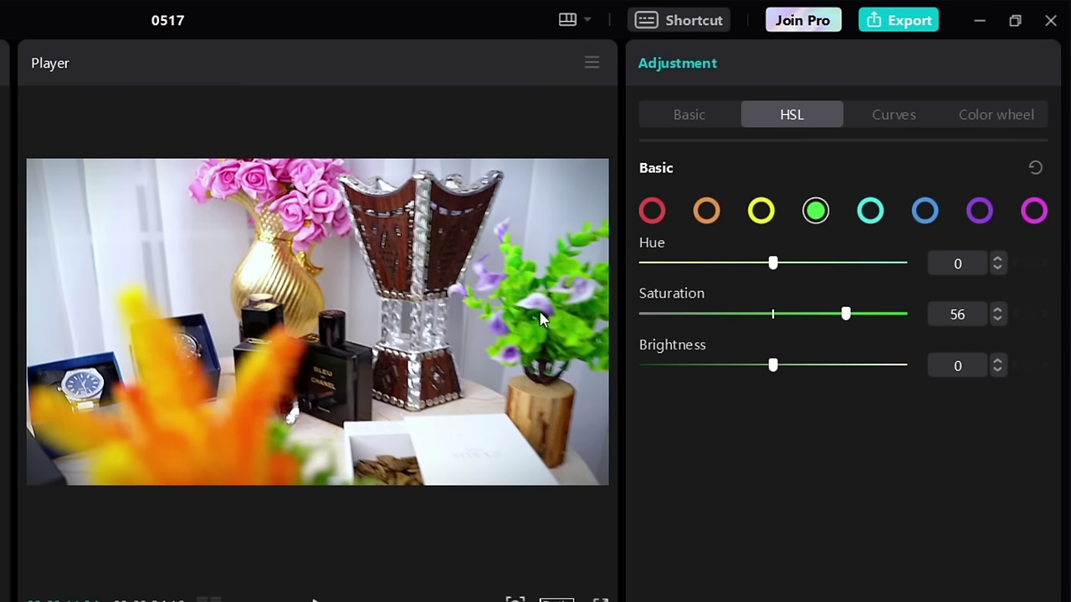
pyautogui.click(980, 211)
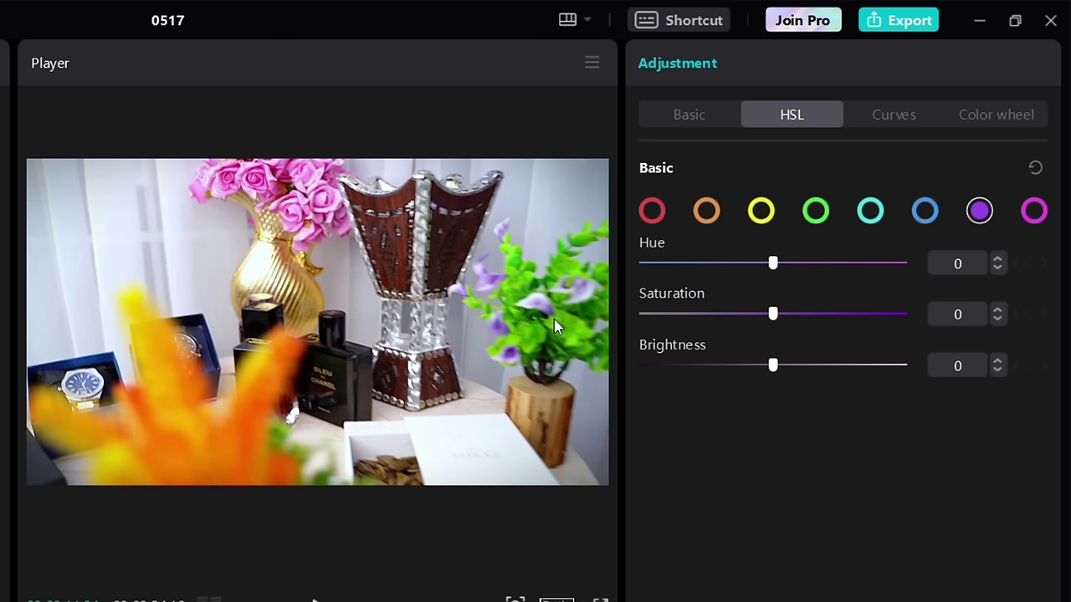
pyautogui.moveTo(770, 274); pyautogui.dragTo(879, 265)
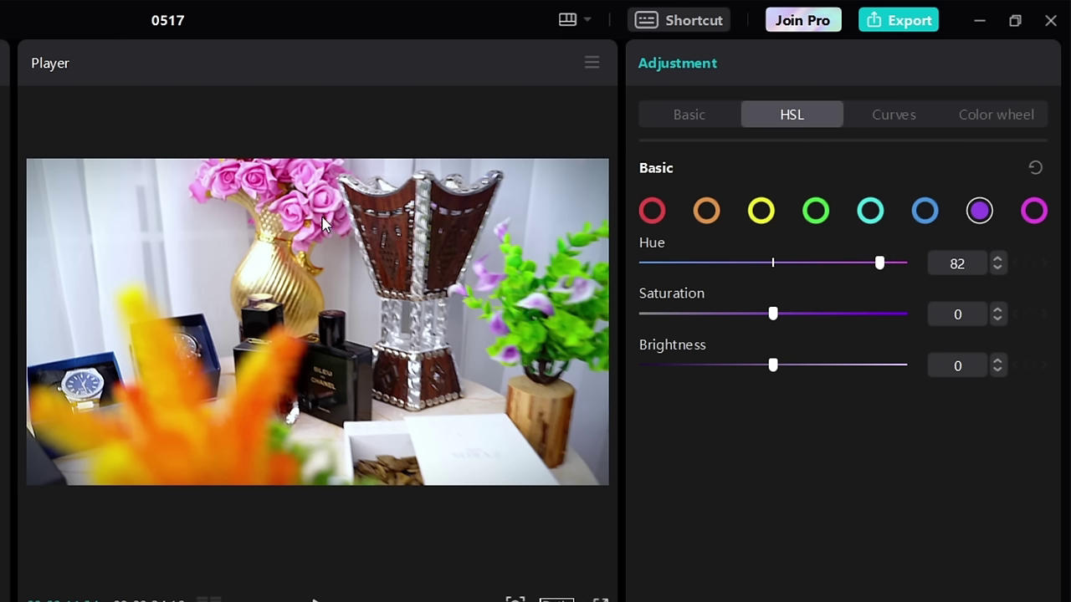
pyautogui.moveTo(778, 318)
pyautogui.mouseDown()
pyautogui.moveTo(824, 319)
pyautogui.moveTo(761, 316)
pyautogui.moveTo(777, 317)
pyautogui.mouseUp()
pyautogui.moveTo(879, 263); pyautogui.dragTo(836, 293)
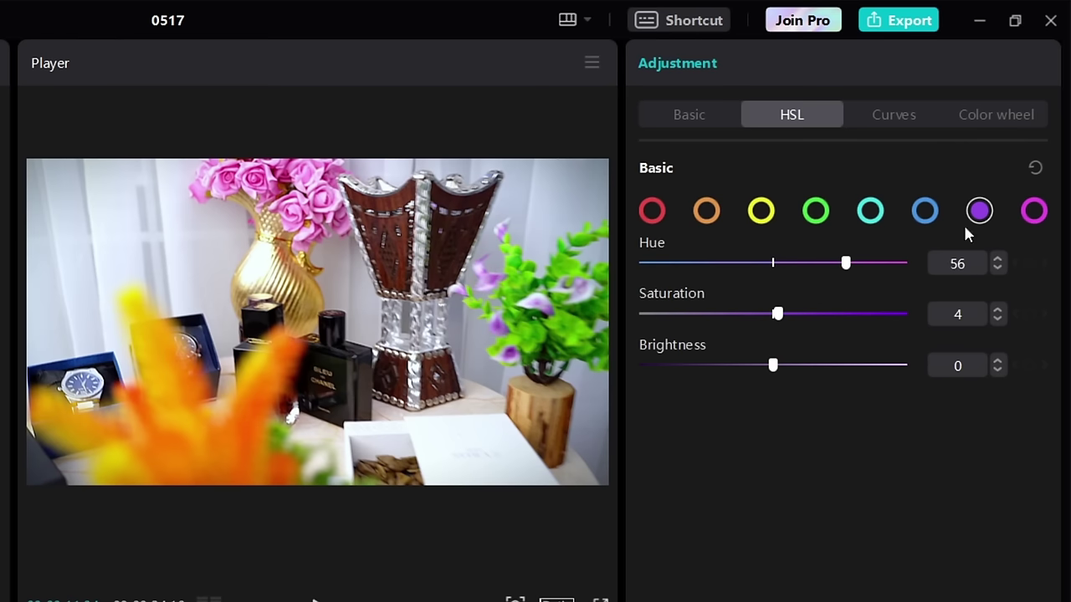
pyautogui.click(1038, 215)
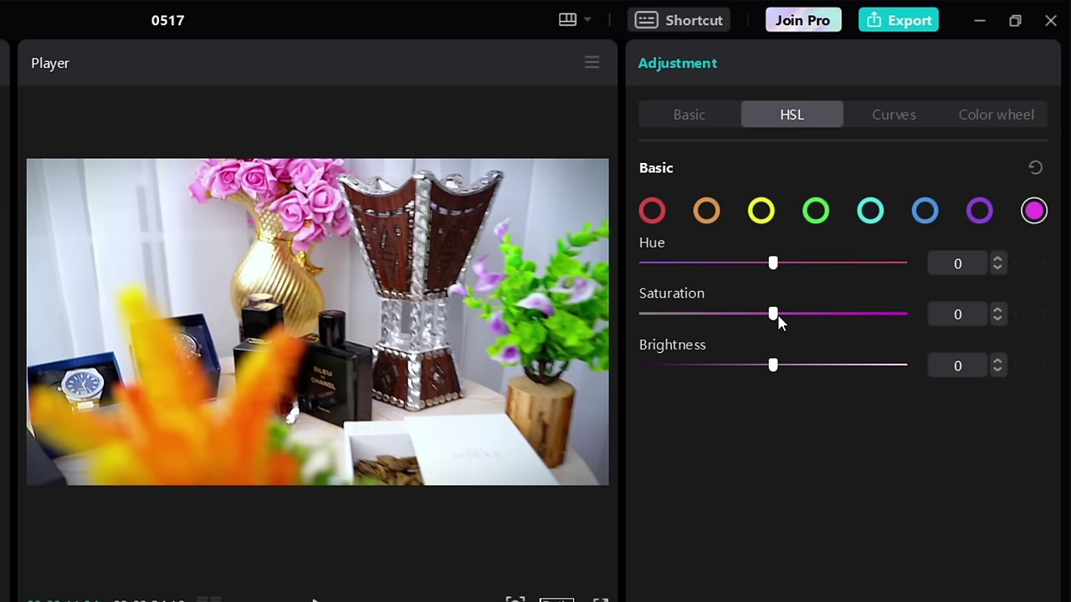
pyautogui.moveTo(777, 318)
pyautogui.mouseDown()
pyautogui.moveTo(815, 315)
pyautogui.moveTo(790, 316)
pyautogui.mouseUp()
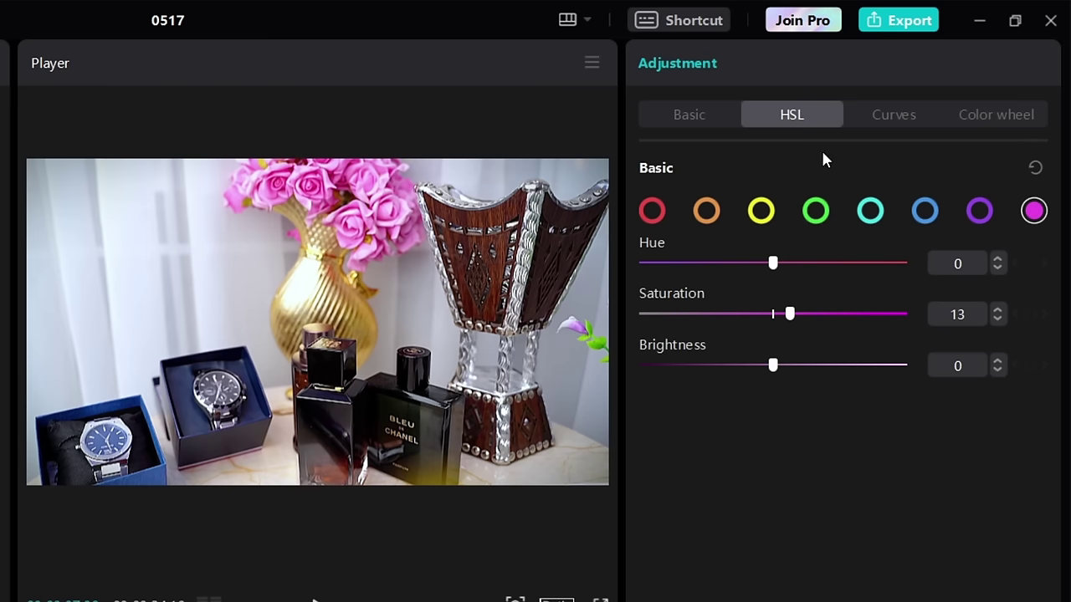
pyautogui.click(888, 115)
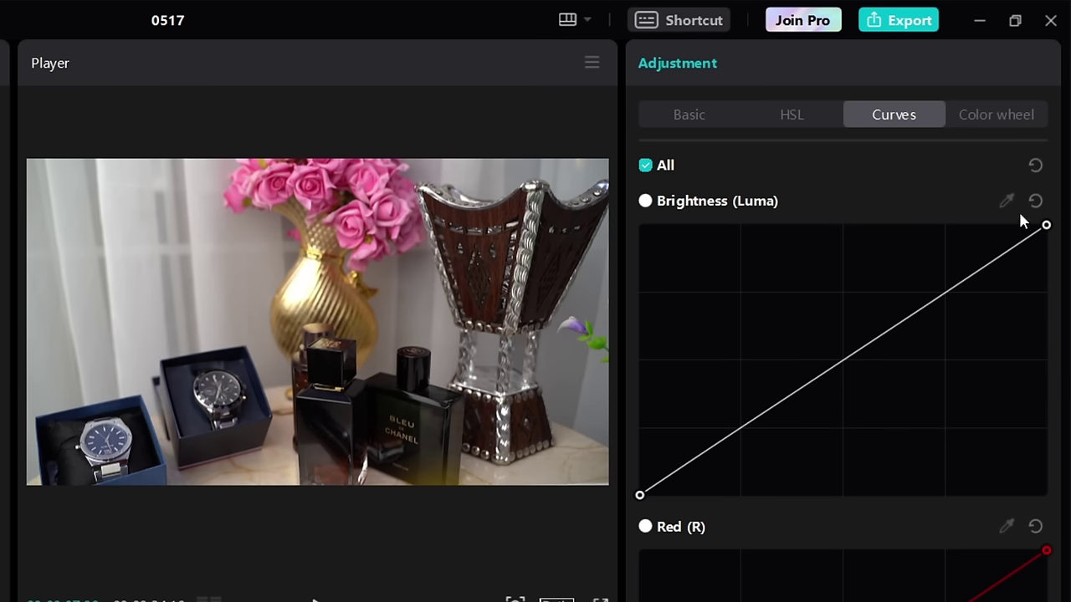
# Try lifting a curtain-sampled Brightness point and the black point, then undo back to a straight curve
pyautogui.click(1007, 200)
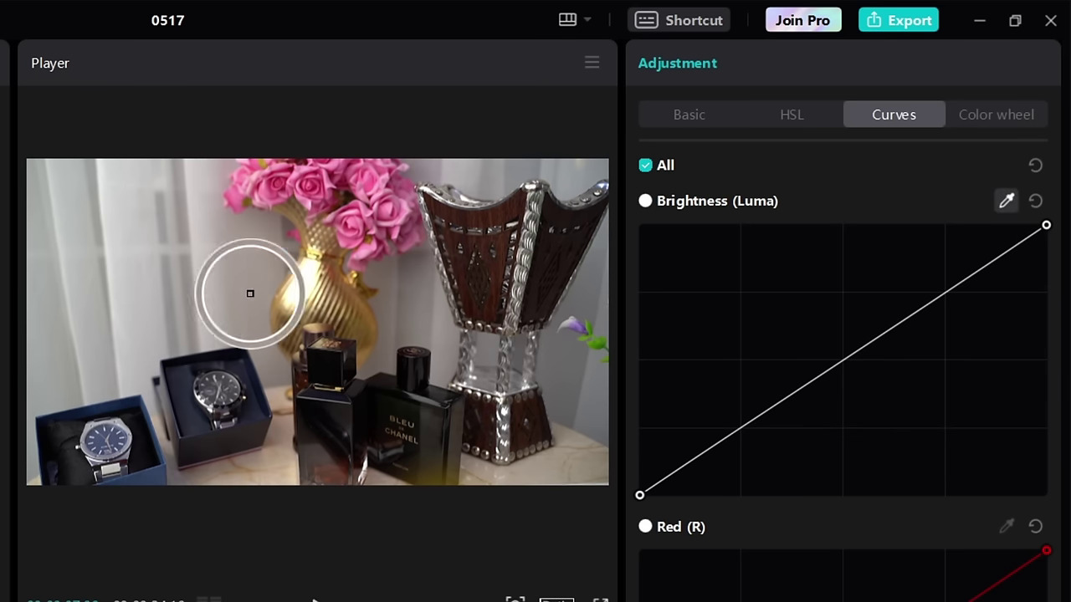
pyautogui.click(220, 241)
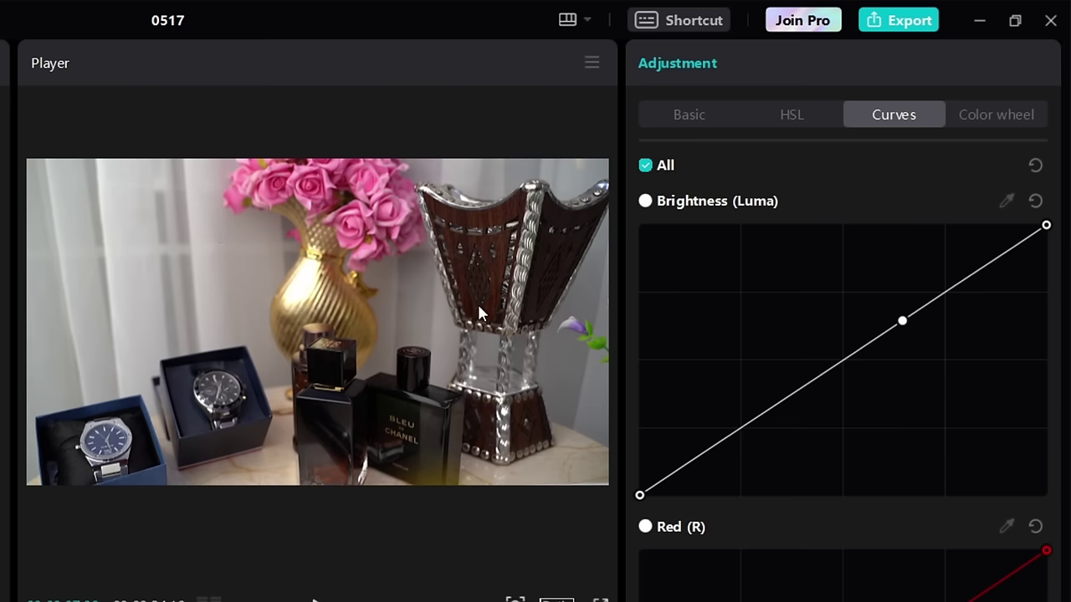
pyautogui.moveTo(903, 320); pyautogui.dragTo(873, 275)
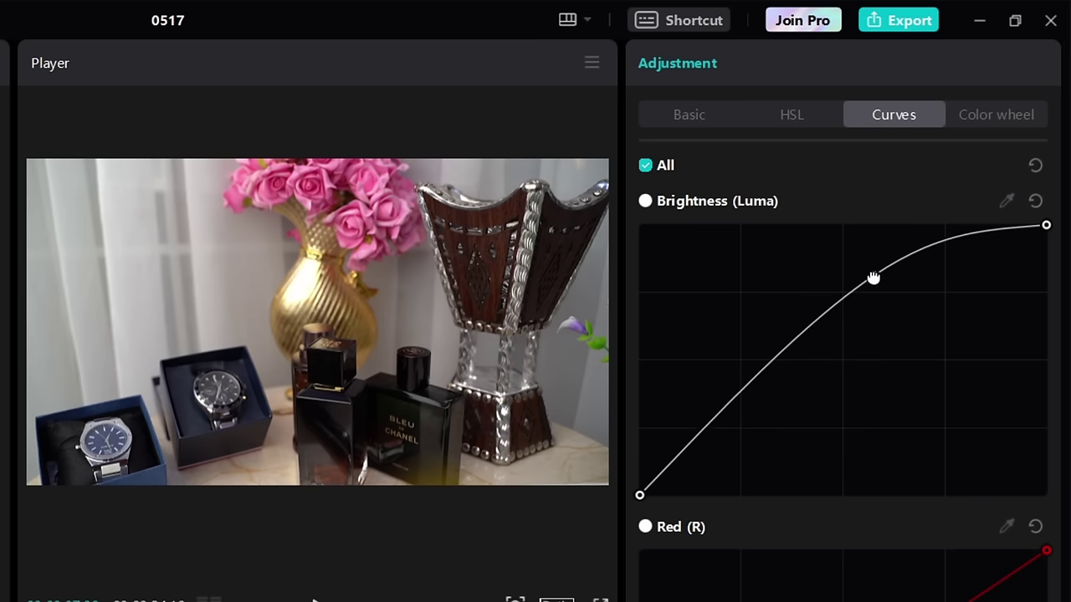
pyautogui.moveTo(641, 495); pyautogui.dragTo(640, 471)
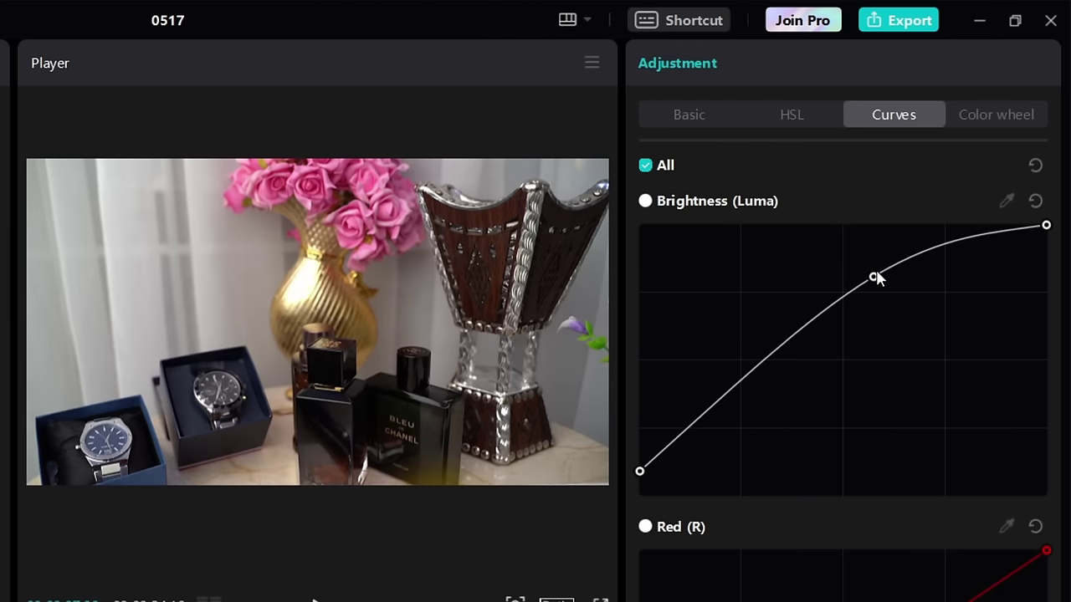
pyautogui.moveTo(875, 279); pyautogui.dragTo(882, 319)
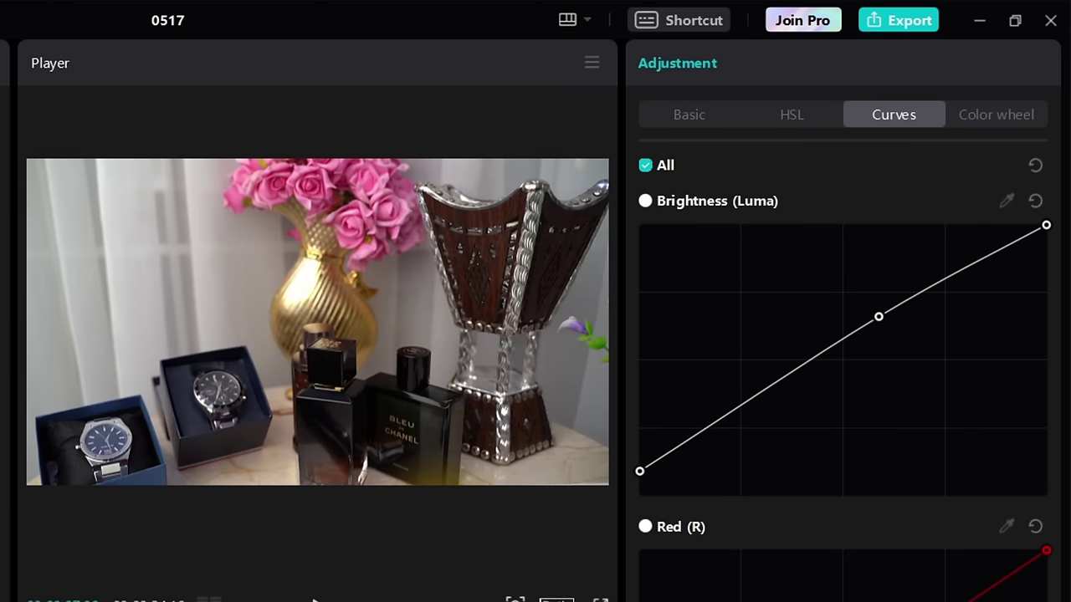
pyautogui.press('Escape')
pyautogui.hotkey('ctrl', 'z')
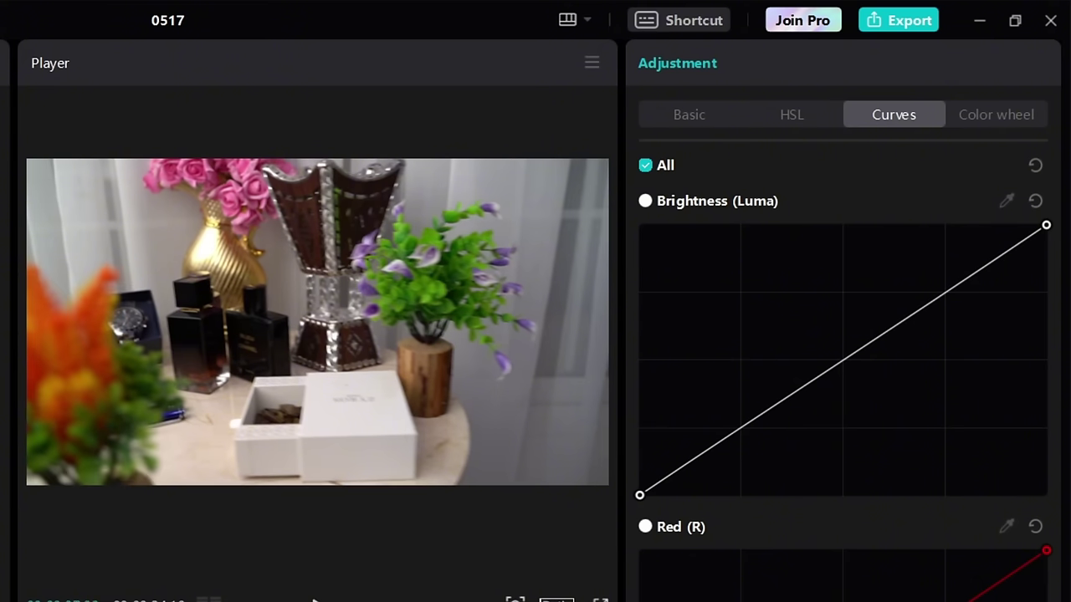
pyautogui.hotkey('ctrl', 'z')
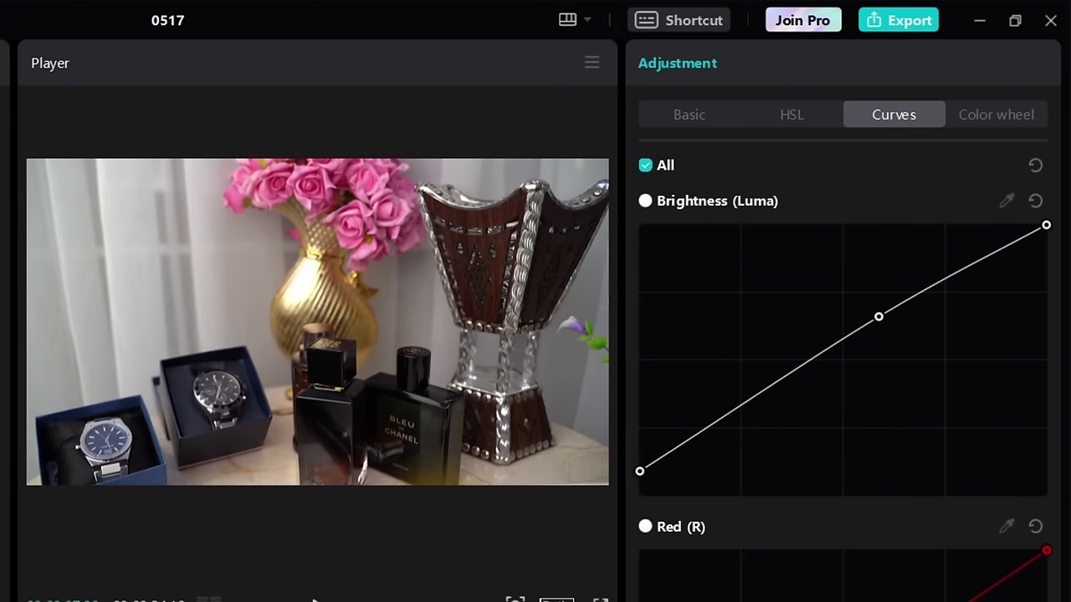
pyautogui.hotkey('ctrl', 'z')
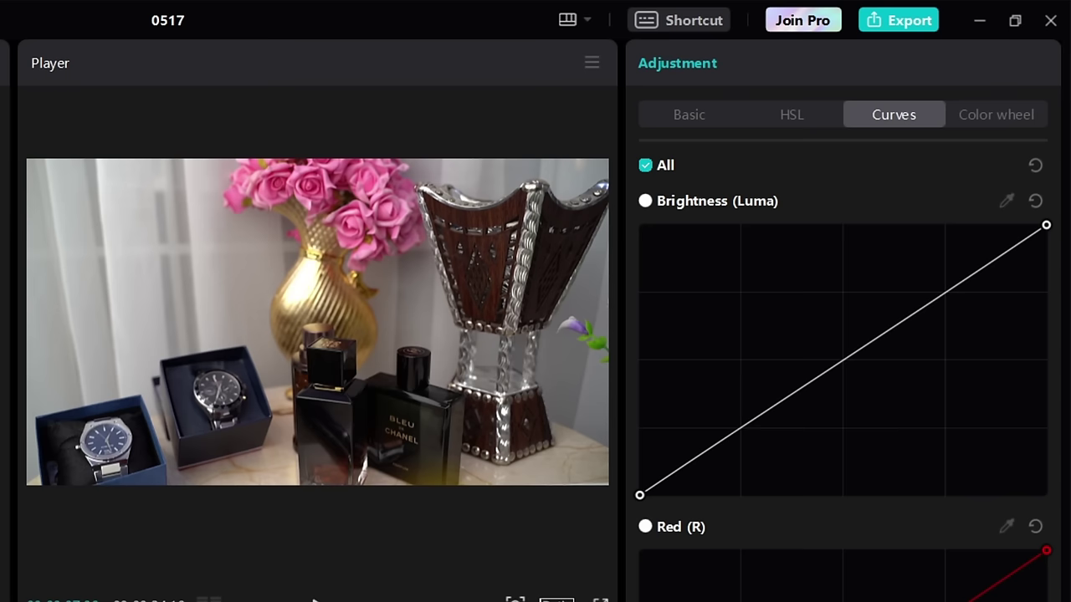
# Add highlight and shadow Brightness points sampled from the curtain and watch, bending an S-curve
pyautogui.click(1006, 200)
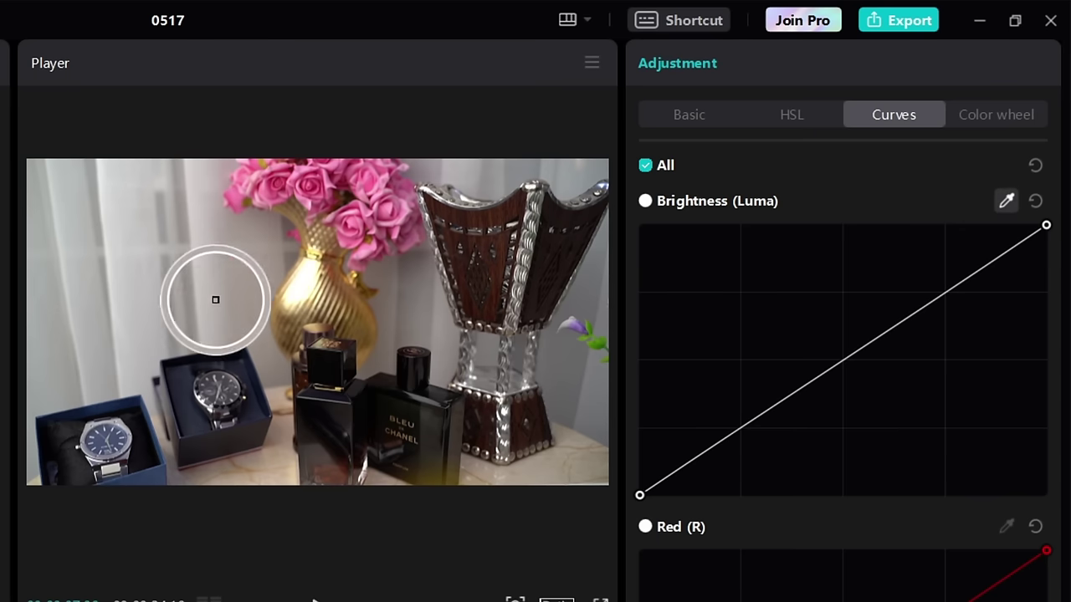
pyautogui.click(222, 239)
pyautogui.moveTo(900, 323); pyautogui.dragTo(859, 296)
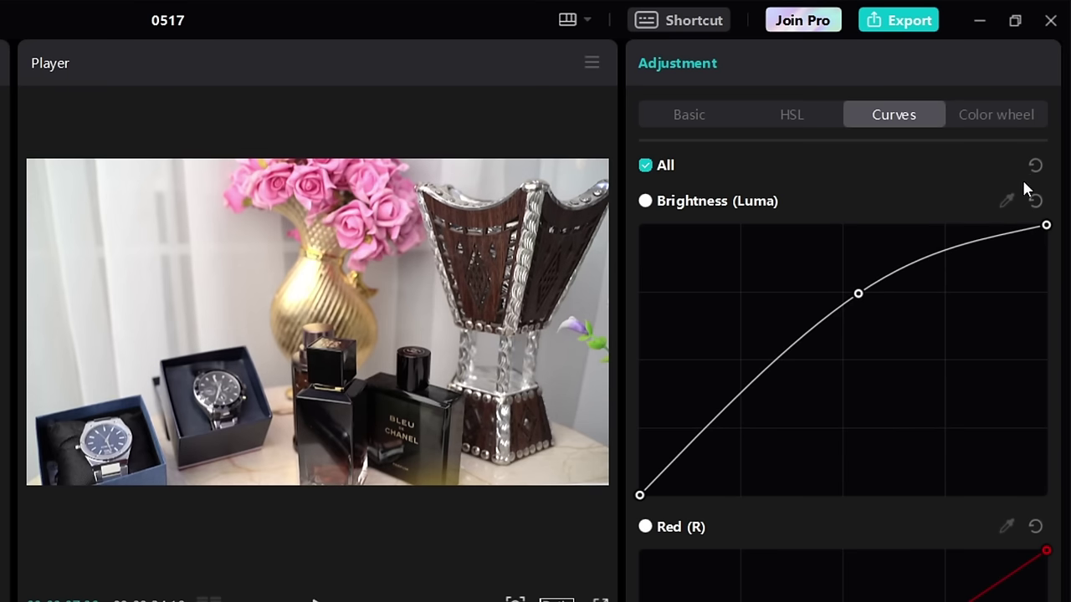
pyautogui.click(1007, 200)
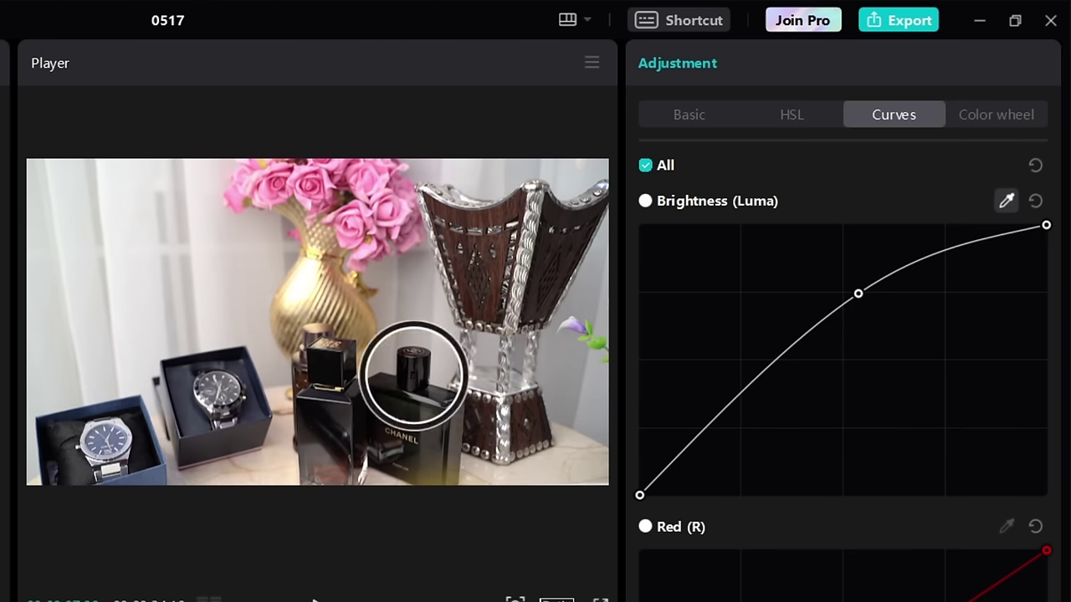
pyautogui.click(241, 433)
pyautogui.moveTo(732, 402); pyautogui.dragTo(736, 420)
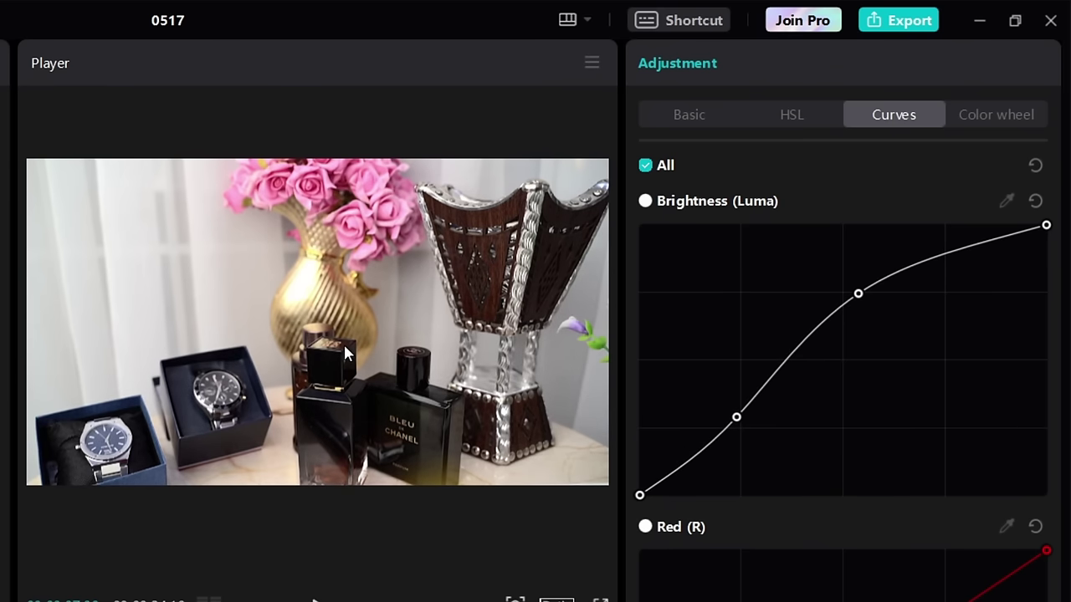
pyautogui.click(1006, 202)
pyautogui.click(372, 183)
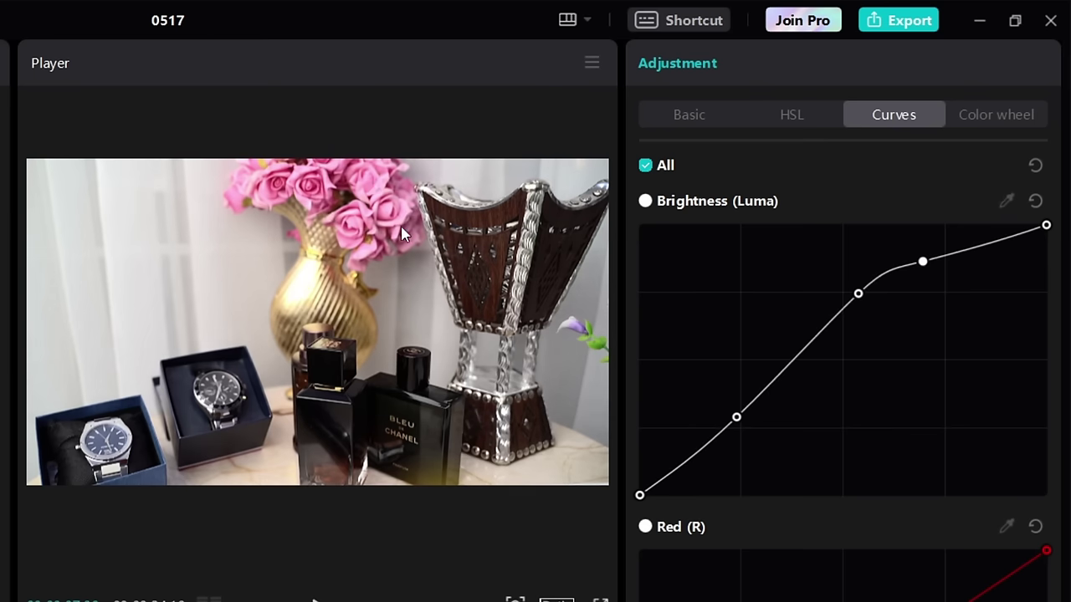
pyautogui.moveTo(923, 262)
pyautogui.mouseDown()
pyautogui.moveTo(925, 299)
pyautogui.moveTo(942, 239)
pyautogui.moveTo(937, 262)
pyautogui.mouseUp()
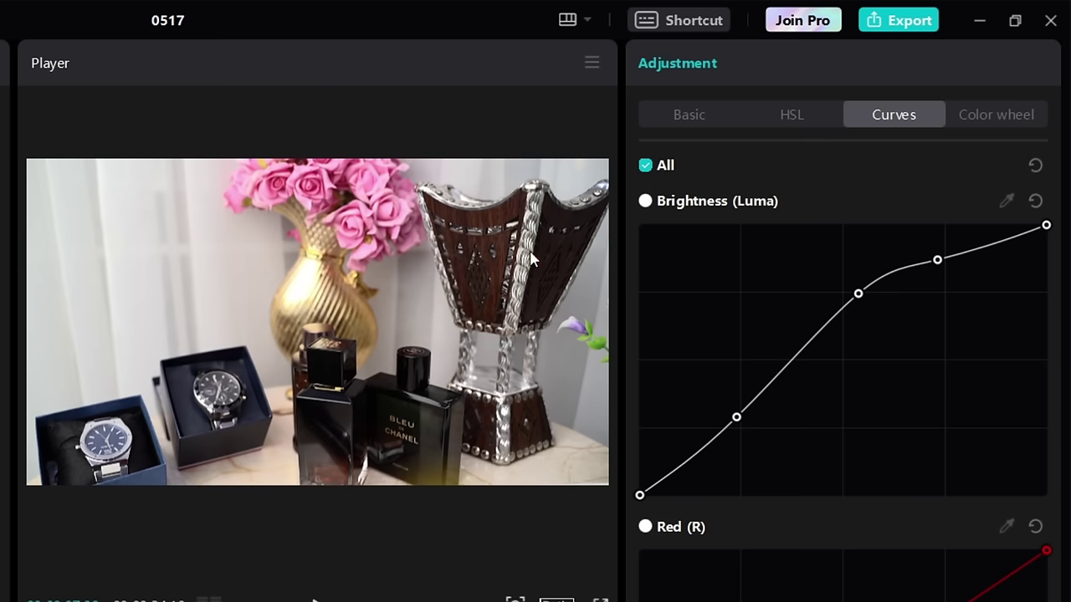
pyautogui.click(187, 368)
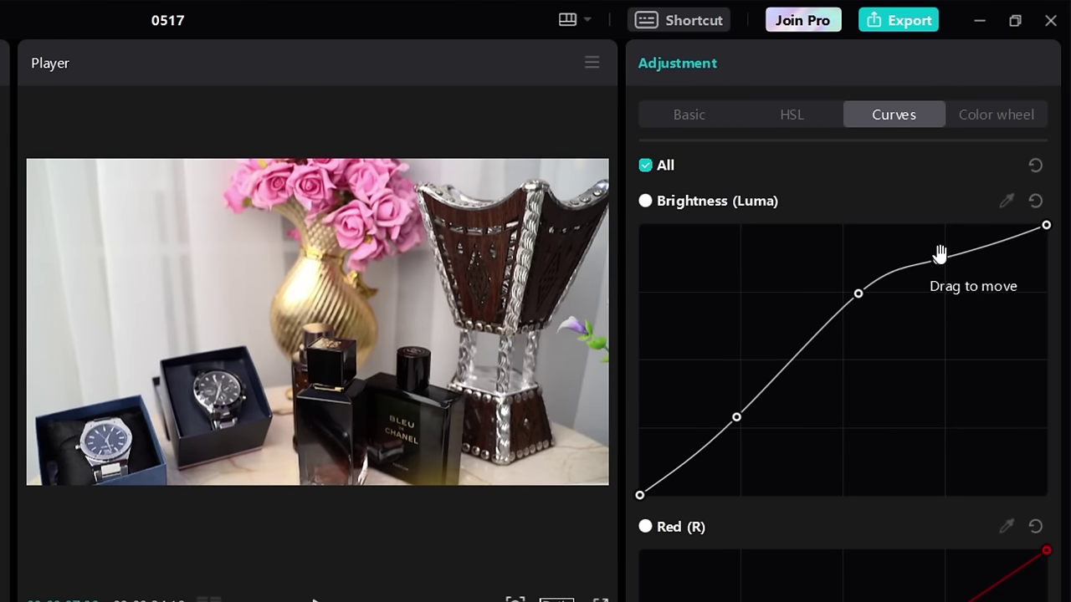
# Reset the Brightness curve and rebuild a gentle S-curve with lifted highlights and slightly lowered shadows
pyautogui.moveTo(937, 261); pyautogui.dragTo(935, 269)
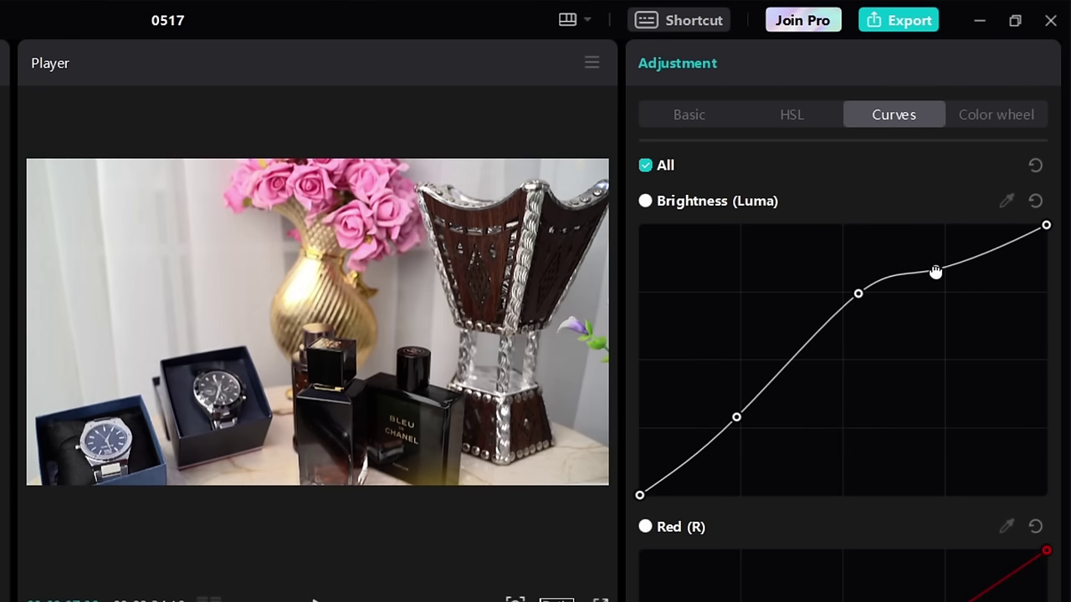
pyautogui.click(1036, 203)
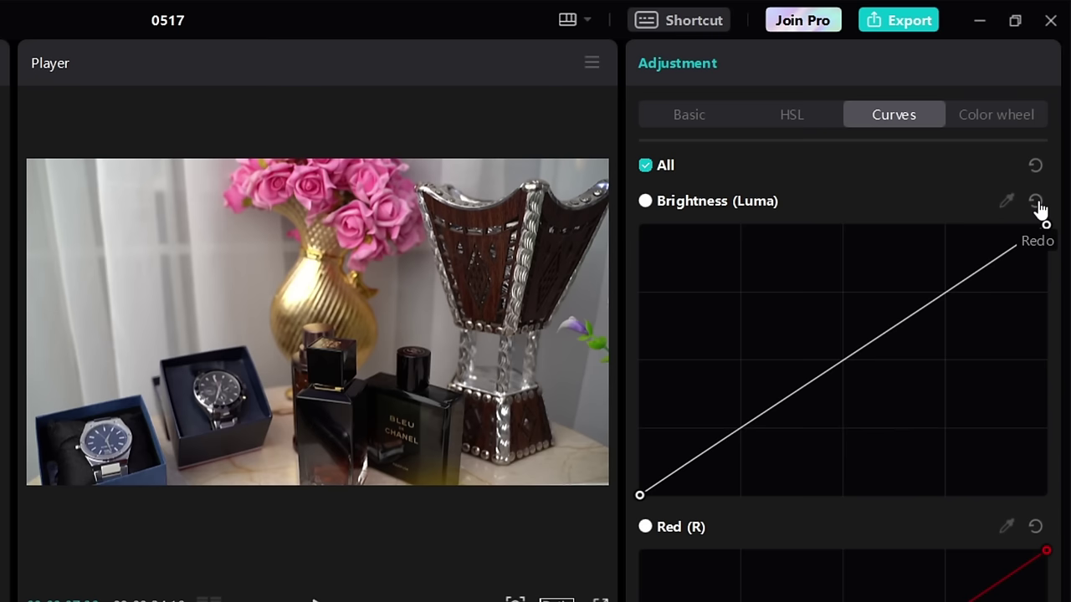
pyautogui.click(954, 286)
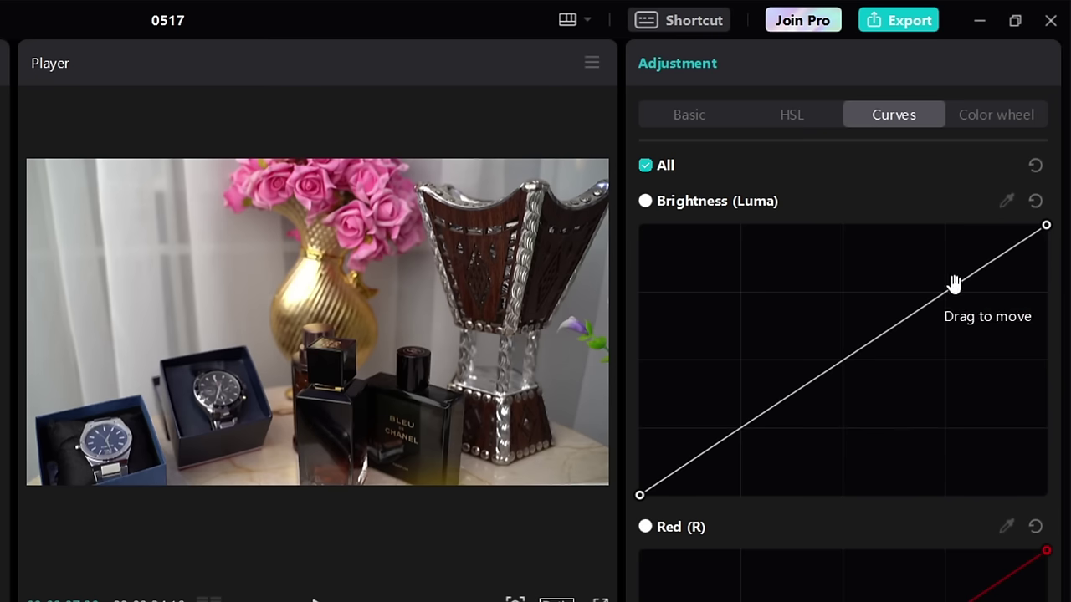
pyautogui.click(1007, 201)
pyautogui.click(139, 227)
pyautogui.click(1004, 204)
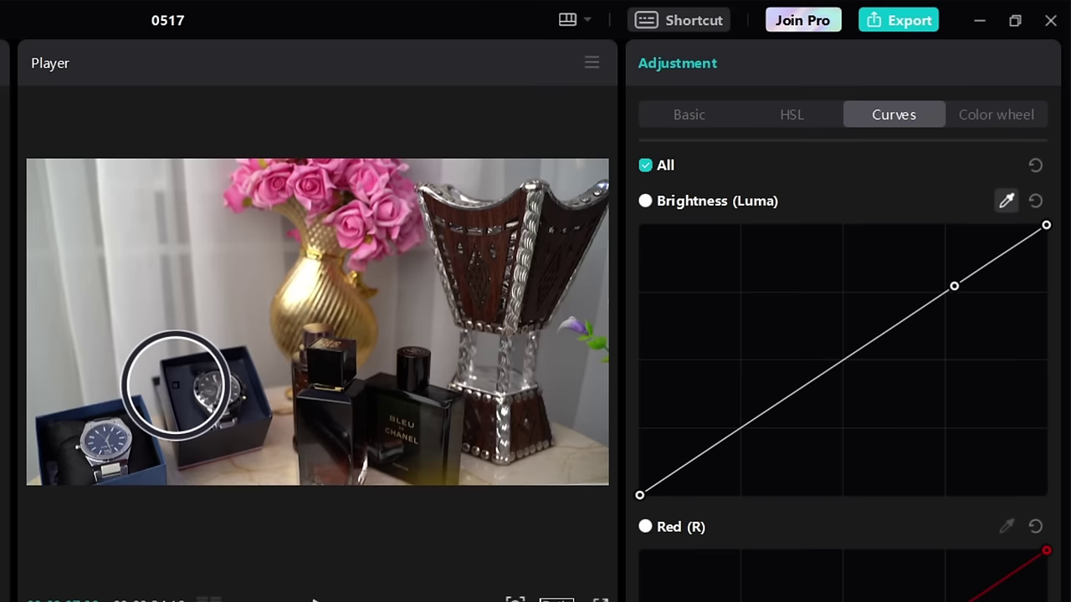
pyautogui.click(176, 387)
pyautogui.moveTo(954, 286); pyautogui.dragTo(921, 250)
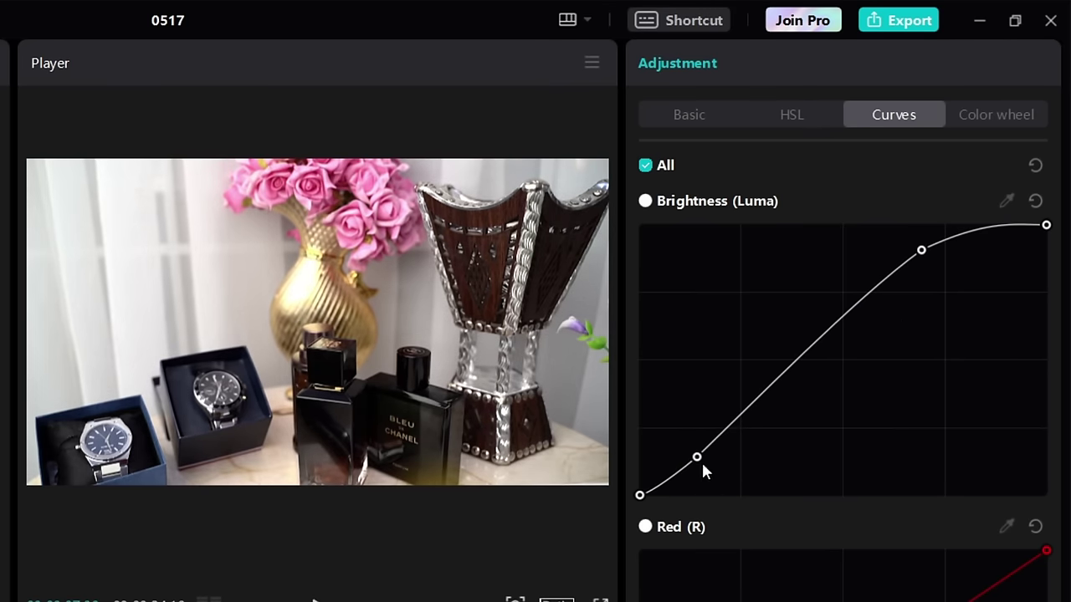
pyautogui.moveTo(698, 461); pyautogui.dragTo(701, 462)
pyautogui.moveTo(920, 249); pyautogui.dragTo(917, 245)
pyautogui.scroll(-3, 872, 443)
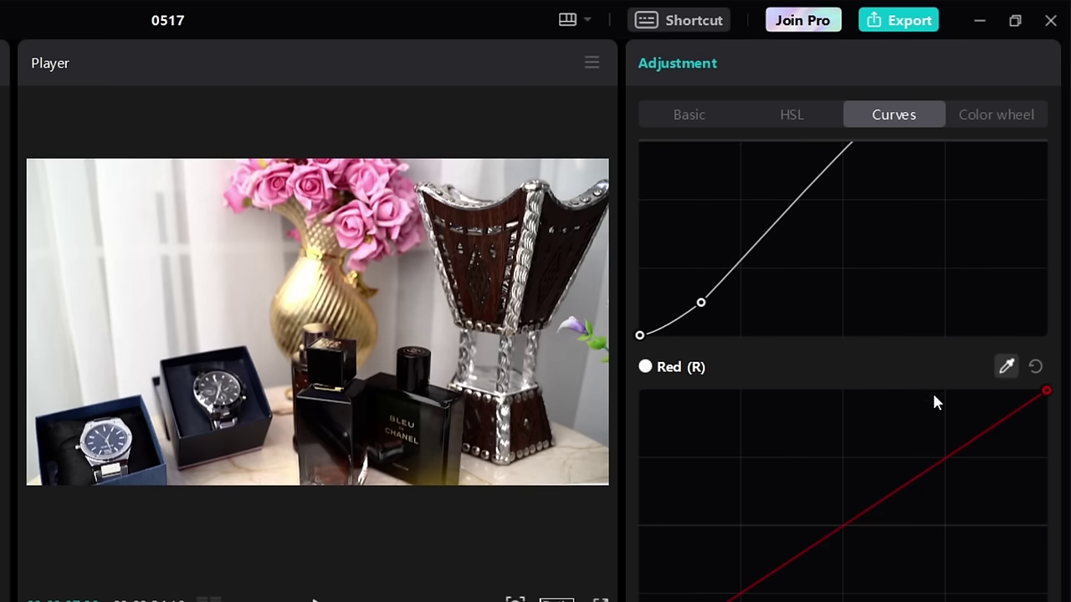
# Raise the Red curve's black point and adjust its top end
pyautogui.scroll(-9, 850, 461)
pyautogui.scroll(-3, 887, 402)
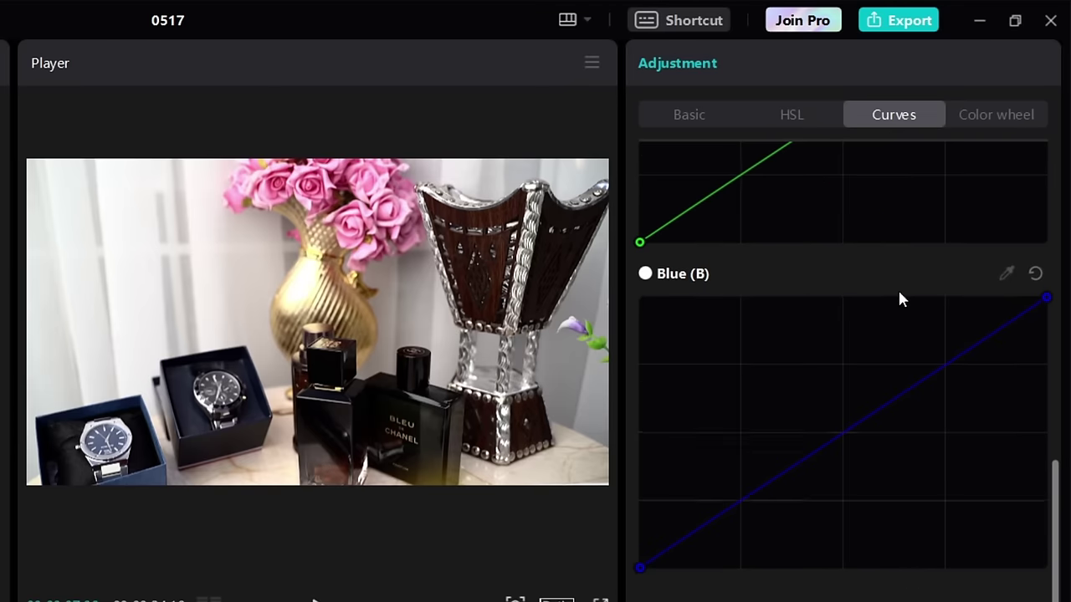
pyautogui.scroll(13, 870, 402)
pyautogui.scroll(1, 820, 403)
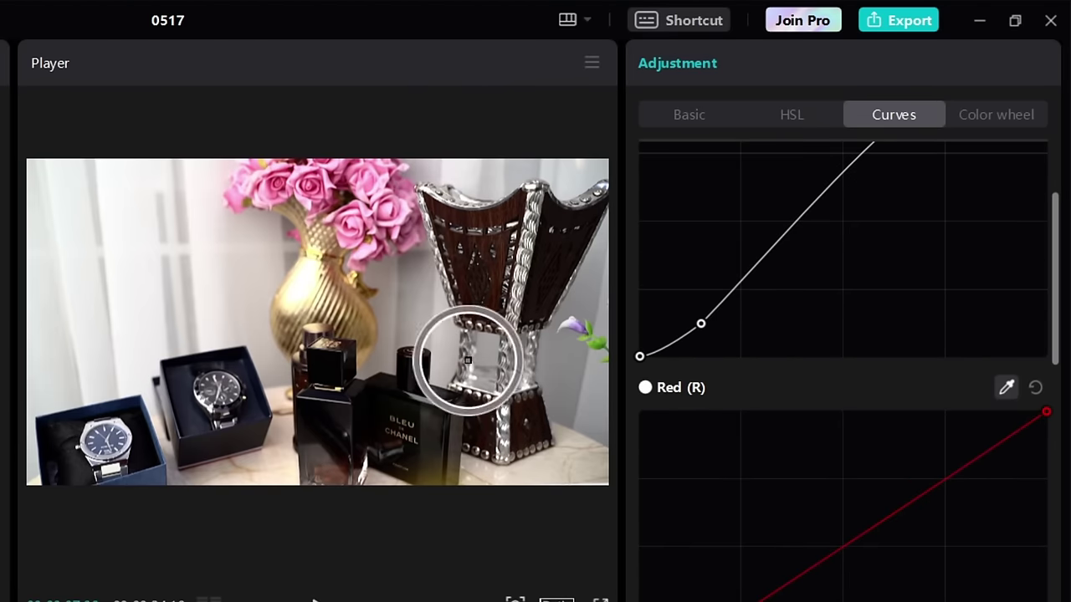
pyautogui.click(365, 182)
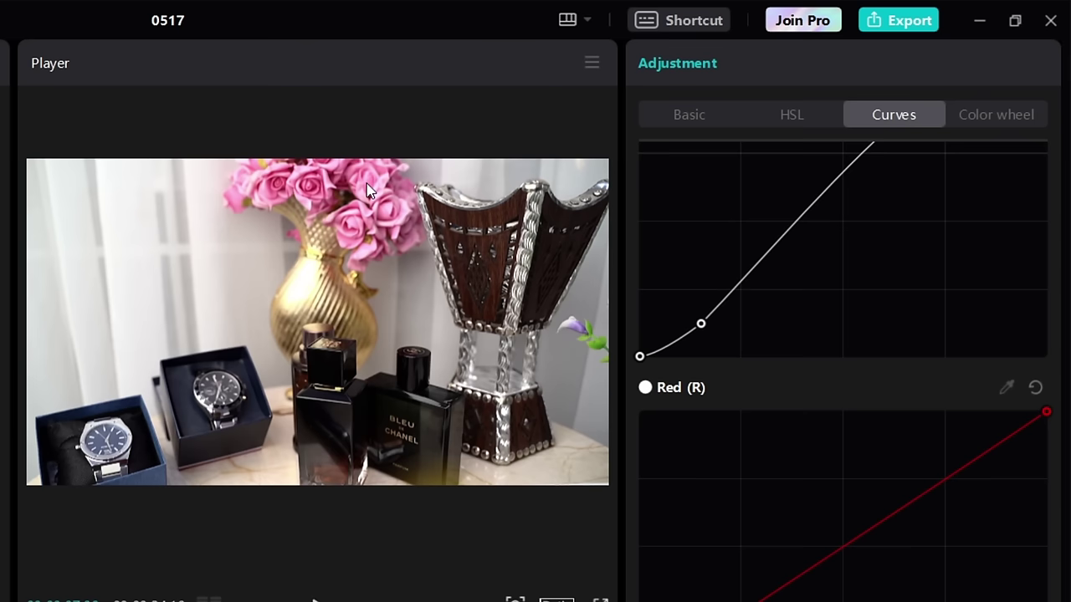
pyautogui.scroll(-2, 914, 469)
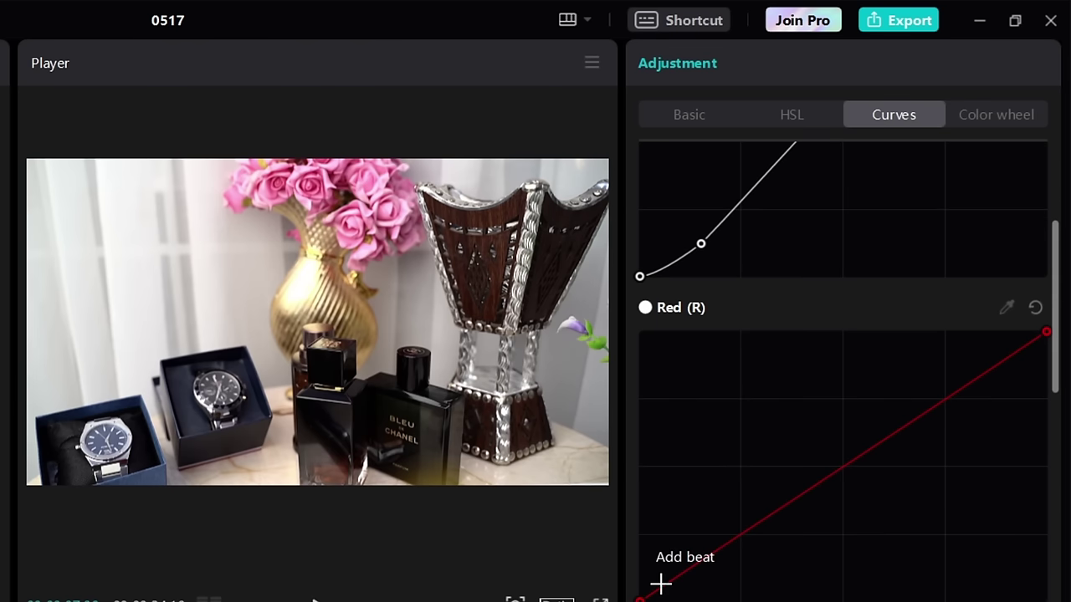
pyautogui.moveTo(640, 591)
pyautogui.mouseDown()
pyautogui.moveTo(640, 548)
pyautogui.moveTo(640, 599)
pyautogui.mouseUp()
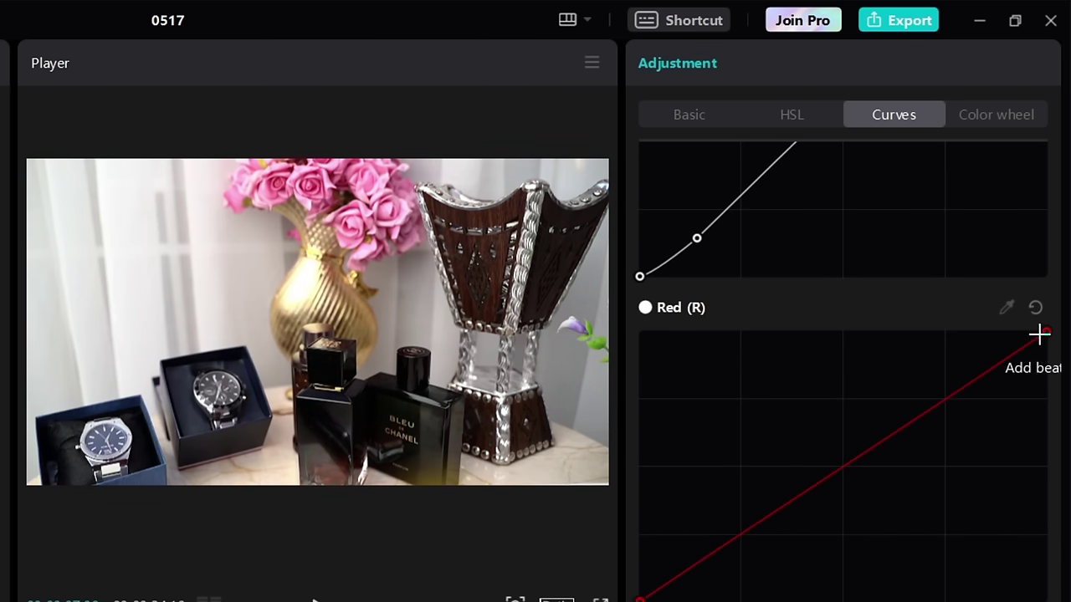
pyautogui.moveTo(1044, 331)
pyautogui.mouseDown()
pyautogui.moveTo(956, 334)
pyautogui.moveTo(1061, 329)
pyautogui.moveTo(1024, 448)
pyautogui.moveTo(1038, 334)
pyautogui.mouseUp()
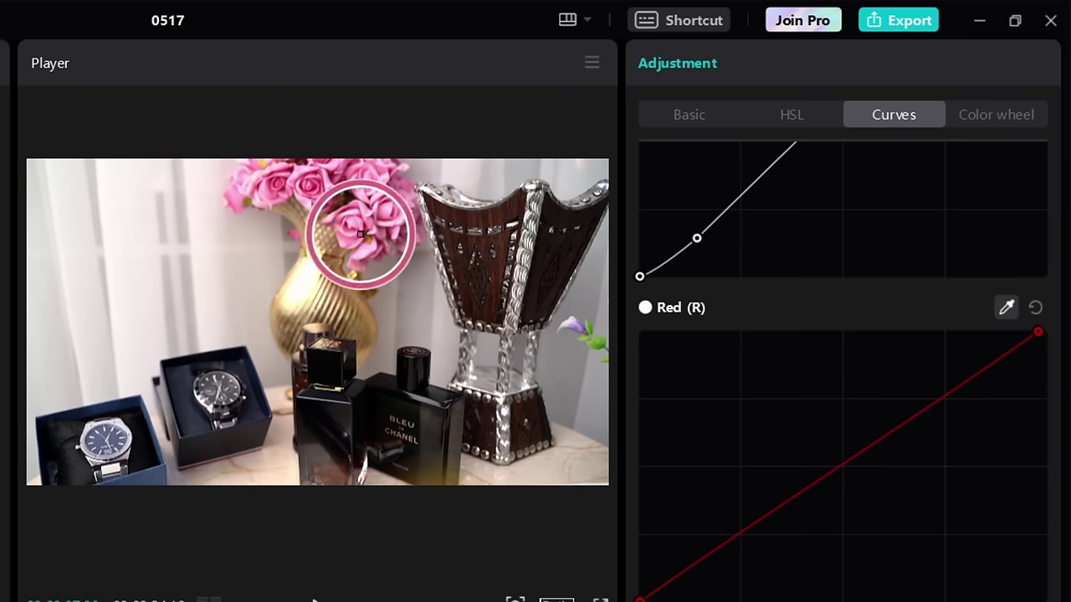
# Add pink-rose, middle and lower points to bend the Red curve into an S-shape, then hide the adjustment track
pyautogui.click(356, 222)
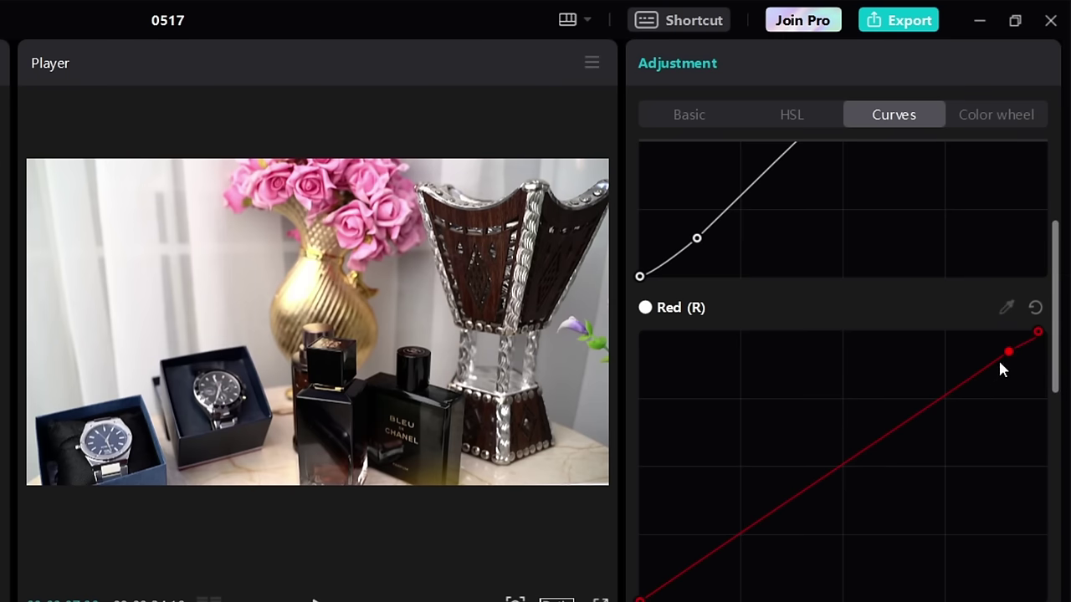
pyautogui.moveTo(1004, 357); pyautogui.dragTo(997, 346)
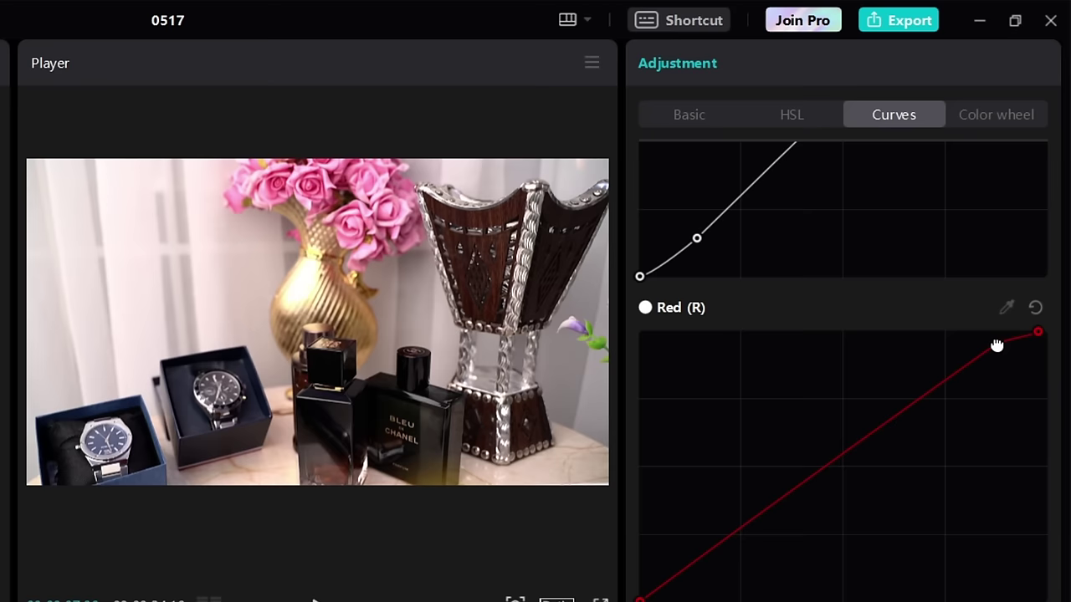
pyautogui.click(851, 448)
pyautogui.moveTo(851, 448); pyautogui.dragTo(853, 466)
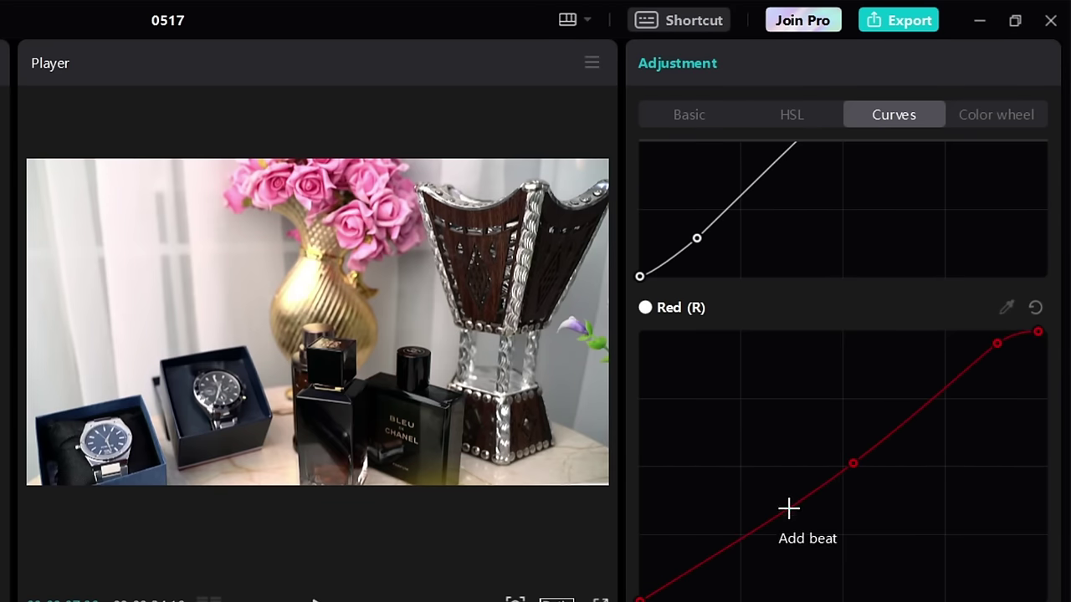
pyautogui.click(756, 529)
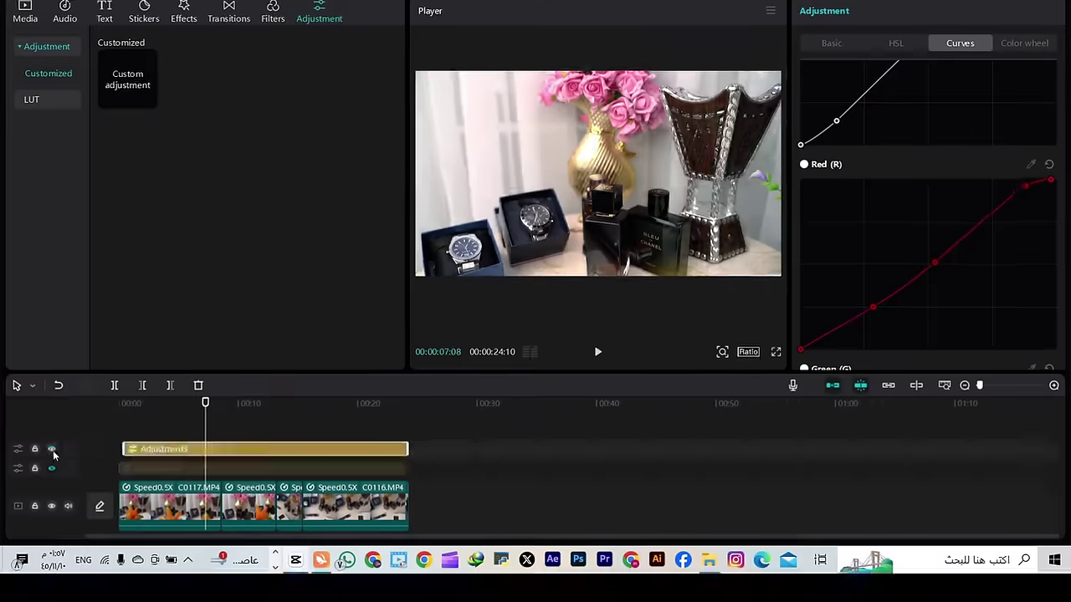
pyautogui.click(52, 497)
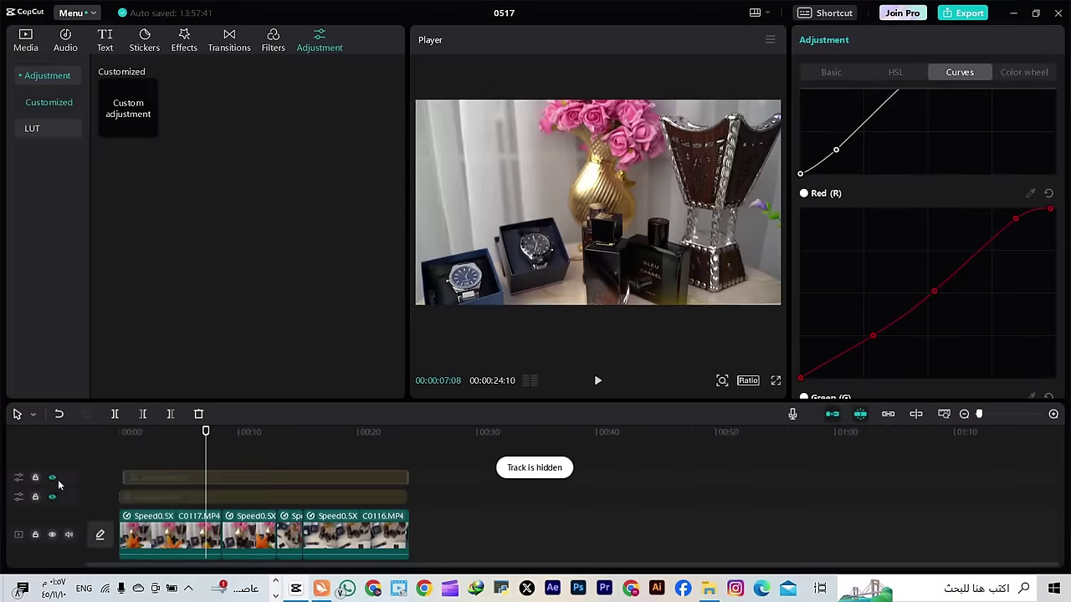
# At the 12:19 green plant shot, sample the plant onto the Green curve and push that point up
pyautogui.scroll(3, 838, 203)
pyautogui.moveTo(935, 200); pyautogui.dragTo(957, 169)
pyautogui.scroll(-2, 957, 169)
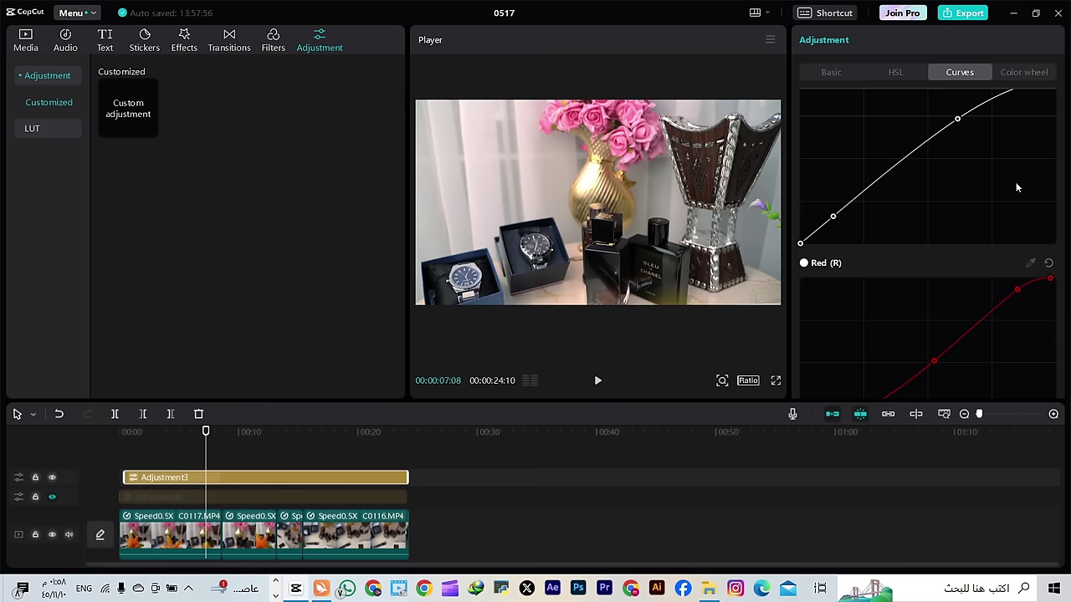
pyautogui.scroll(2, 998, 198)
pyautogui.scroll(-8, 973, 226)
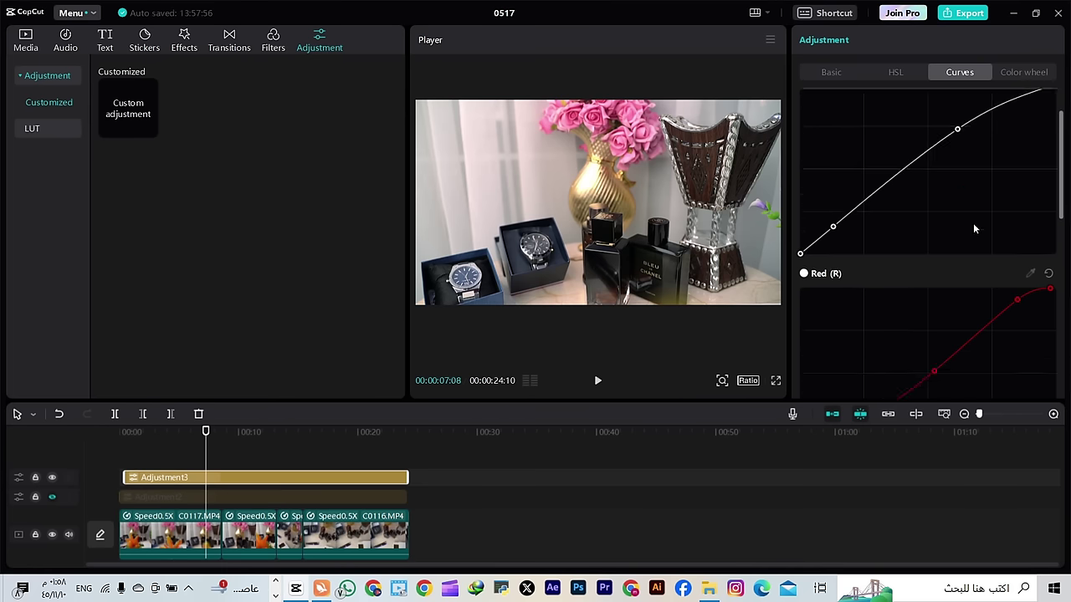
pyautogui.moveTo(205, 464); pyautogui.dragTo(270, 463)
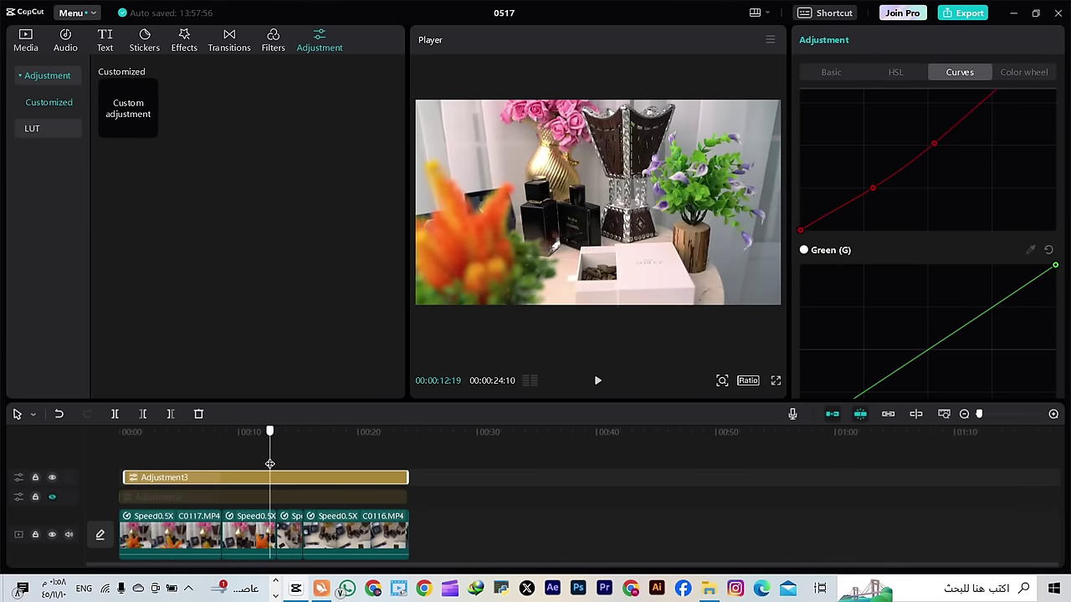
pyautogui.click(1030, 249)
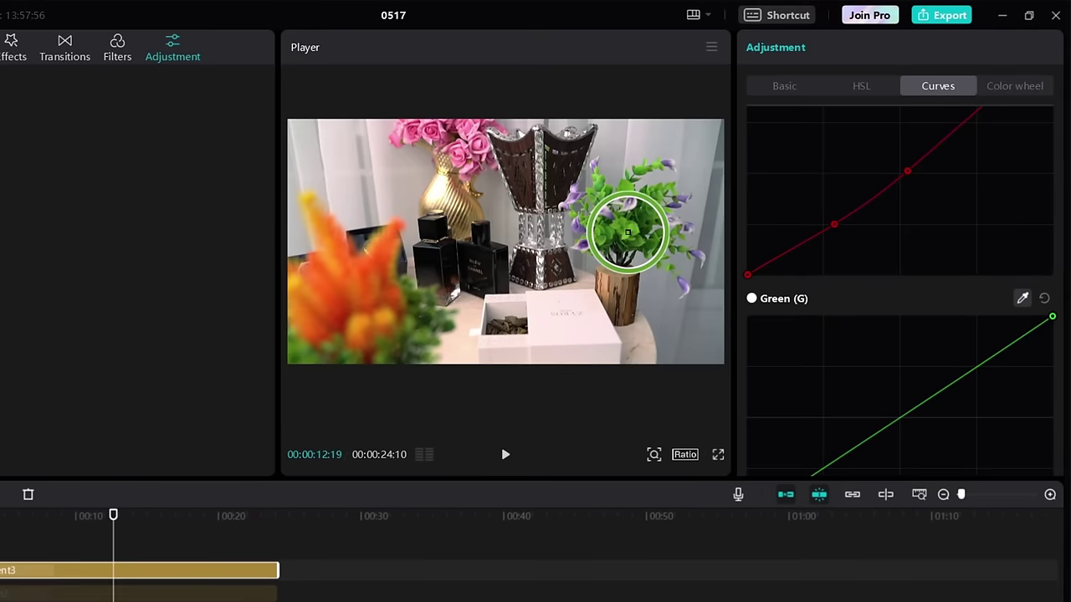
pyautogui.click(628, 232)
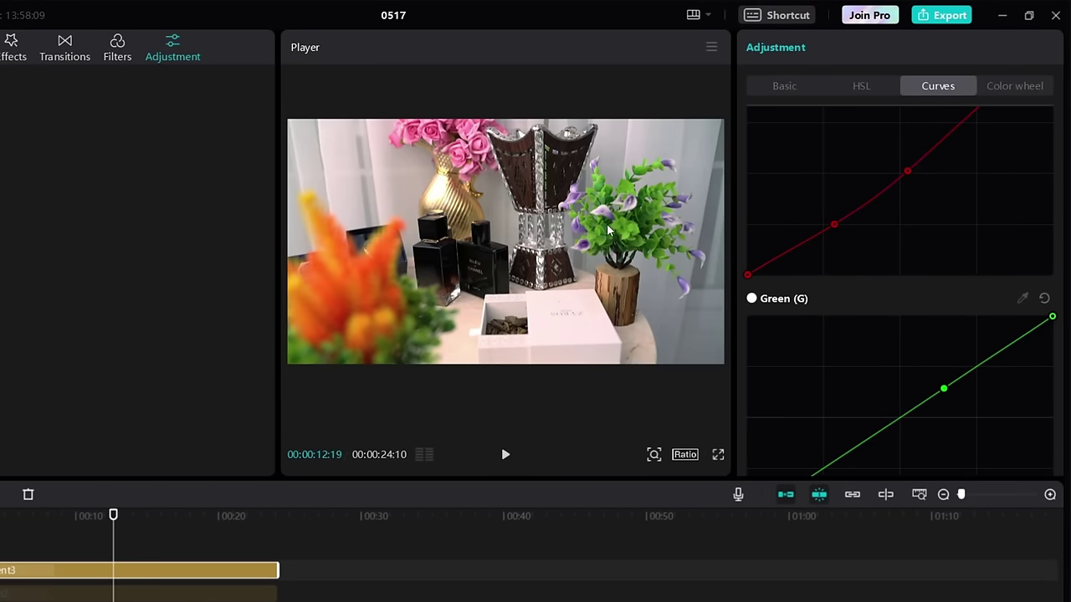
pyautogui.scroll(-3, 952, 377)
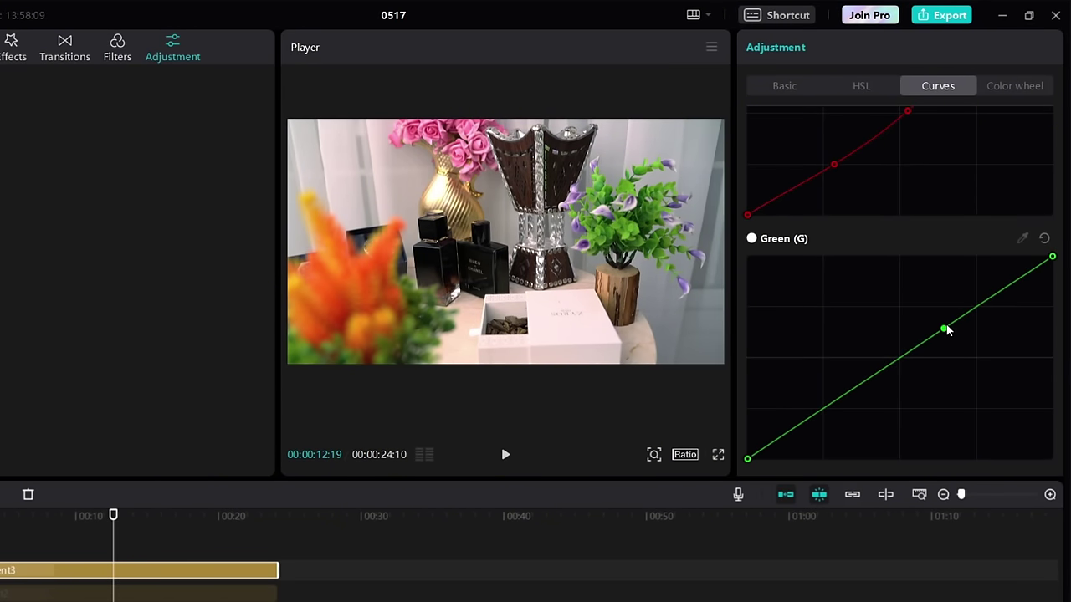
pyautogui.moveTo(942, 330); pyautogui.dragTo(938, 324)
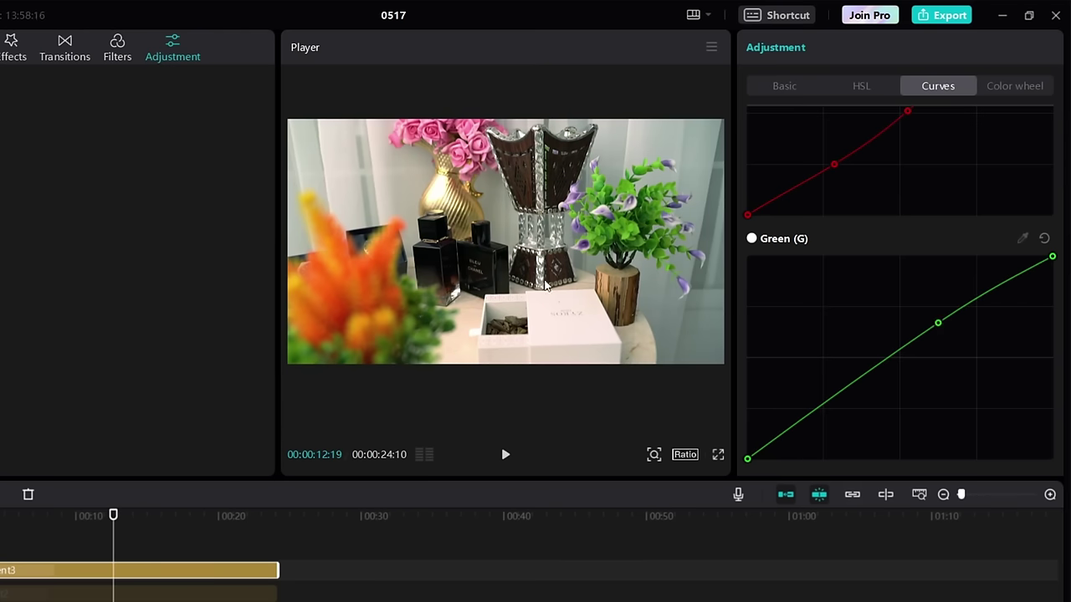
pyautogui.scroll(-6, 940, 327)
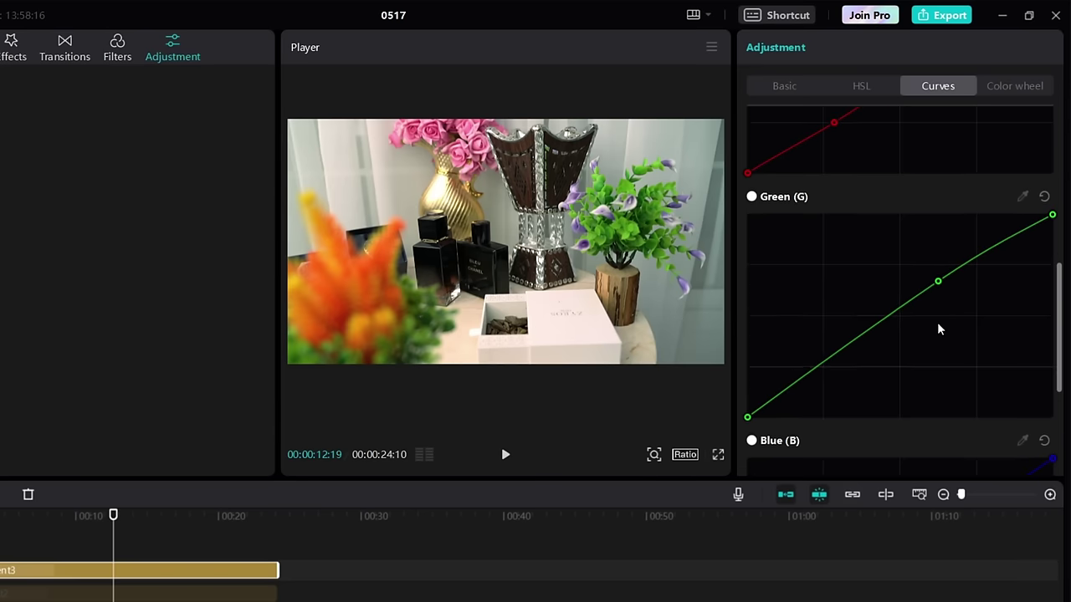
pyautogui.scroll(3, 866, 351)
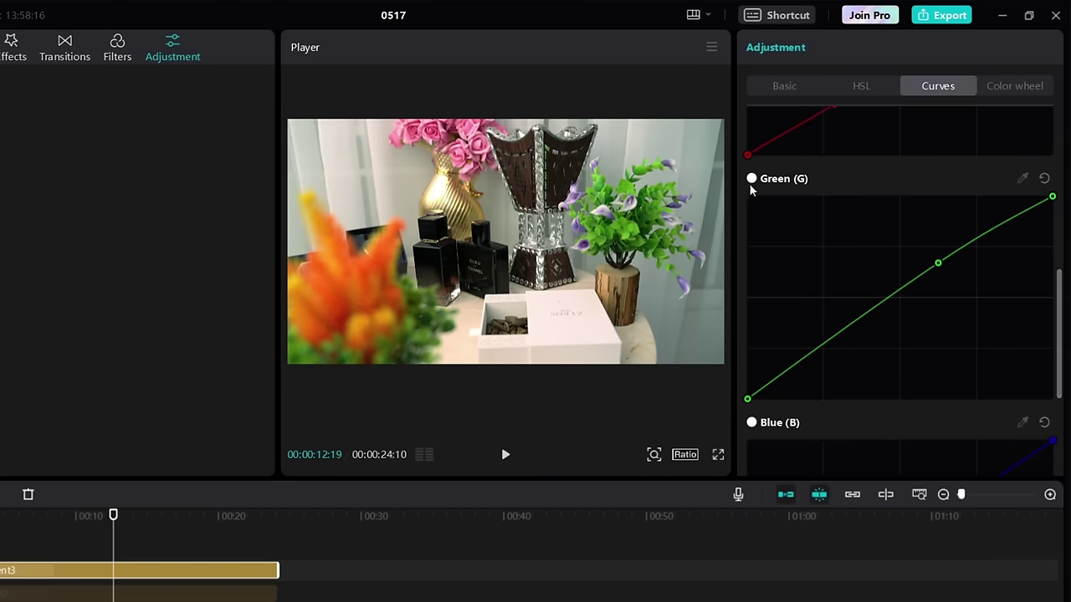
# Reset the Green curve, then pull a sampled midpoint slightly down for a pinkish-magenta tint
pyautogui.click(1043, 180)
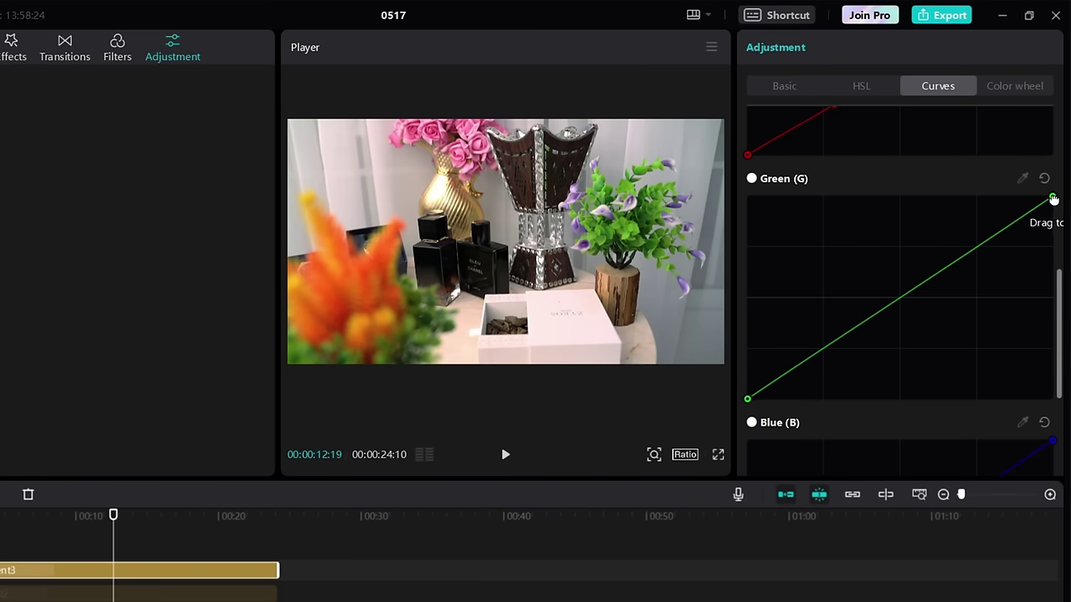
pyautogui.moveTo(1053, 197)
pyautogui.mouseDown()
pyautogui.moveTo(1045, 291)
pyautogui.moveTo(1052, 211)
pyautogui.moveTo(1045, 253)
pyautogui.moveTo(1052, 215)
pyautogui.moveTo(964, 195)
pyautogui.moveTo(1047, 212)
pyautogui.mouseUp()
pyautogui.moveTo(1052, 227); pyautogui.dragTo(1052, 194)
pyautogui.click(1022, 178)
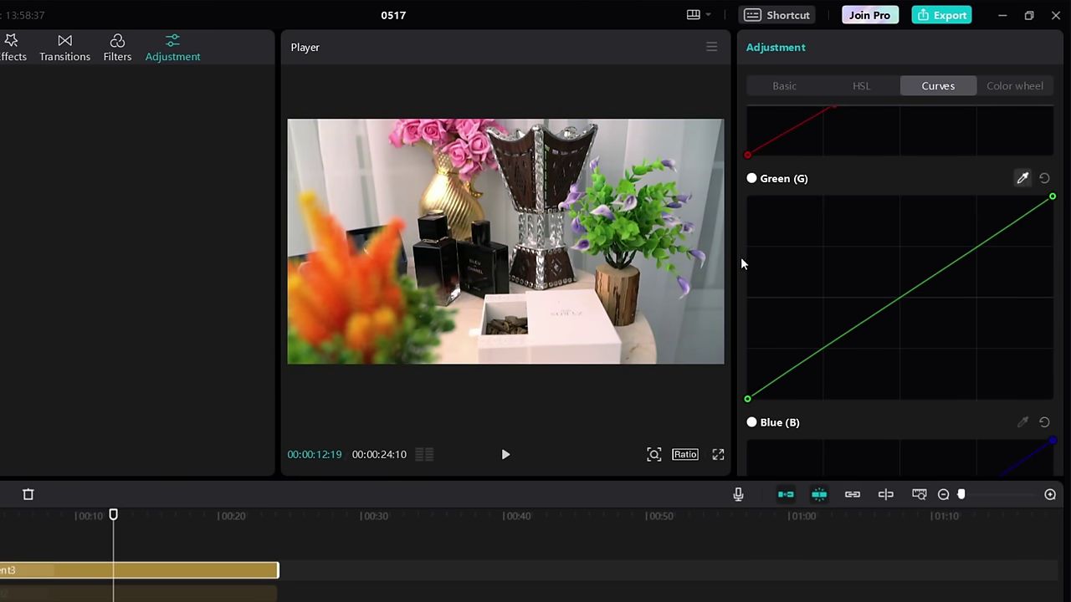
pyautogui.click(652, 317)
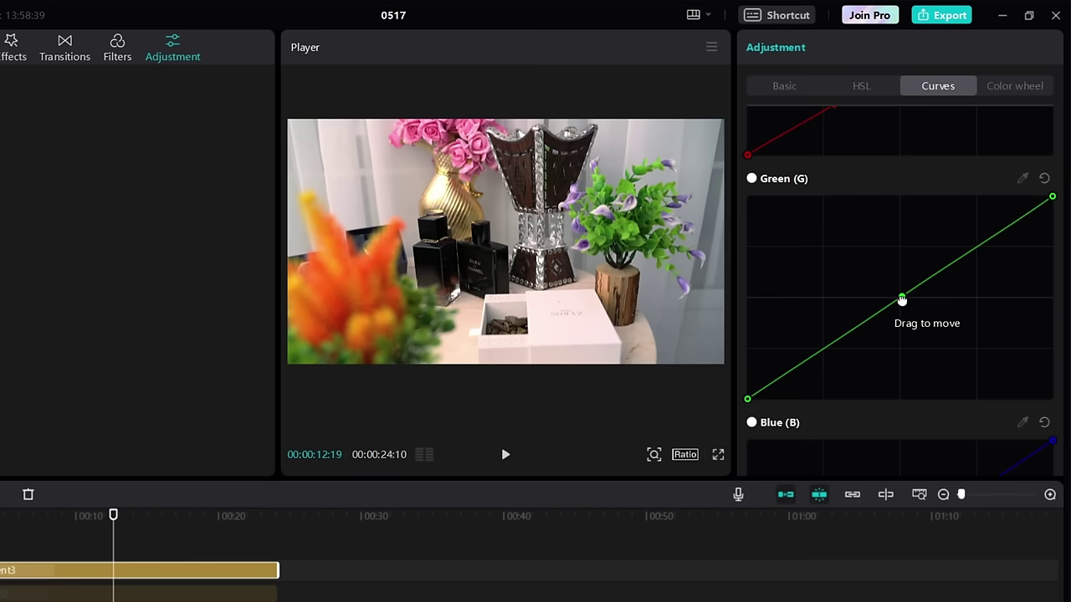
pyautogui.moveTo(902, 299); pyautogui.dragTo(910, 315)
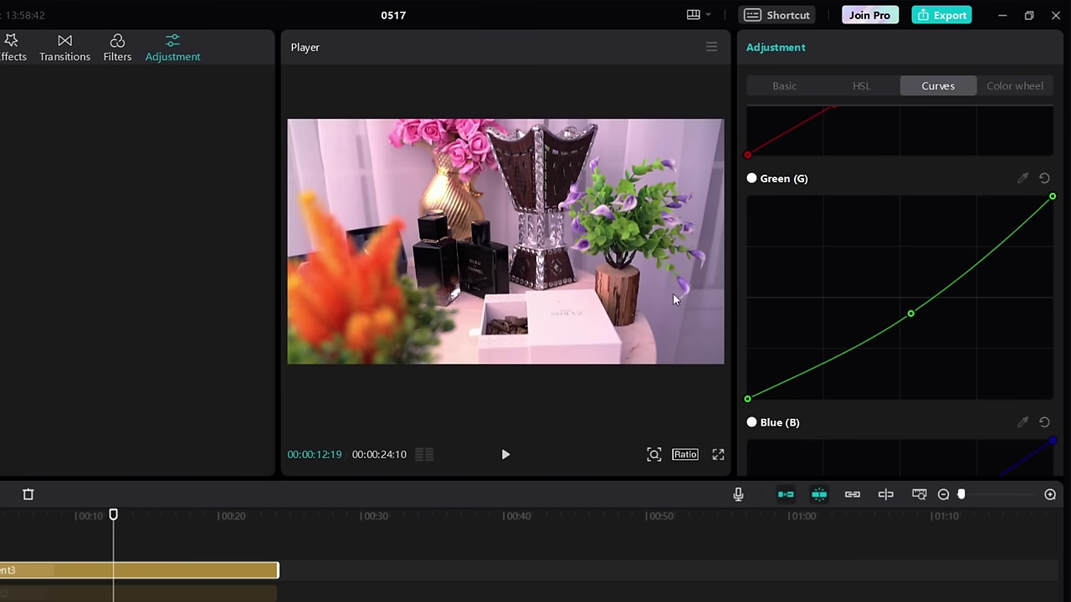
pyautogui.moveTo(911, 316); pyautogui.dragTo(904, 305)
# At the 16:20 overhead watches shot, sample the blue pen and raise that Blue curve point slightly
pyautogui.scroll(-2, 940, 366)
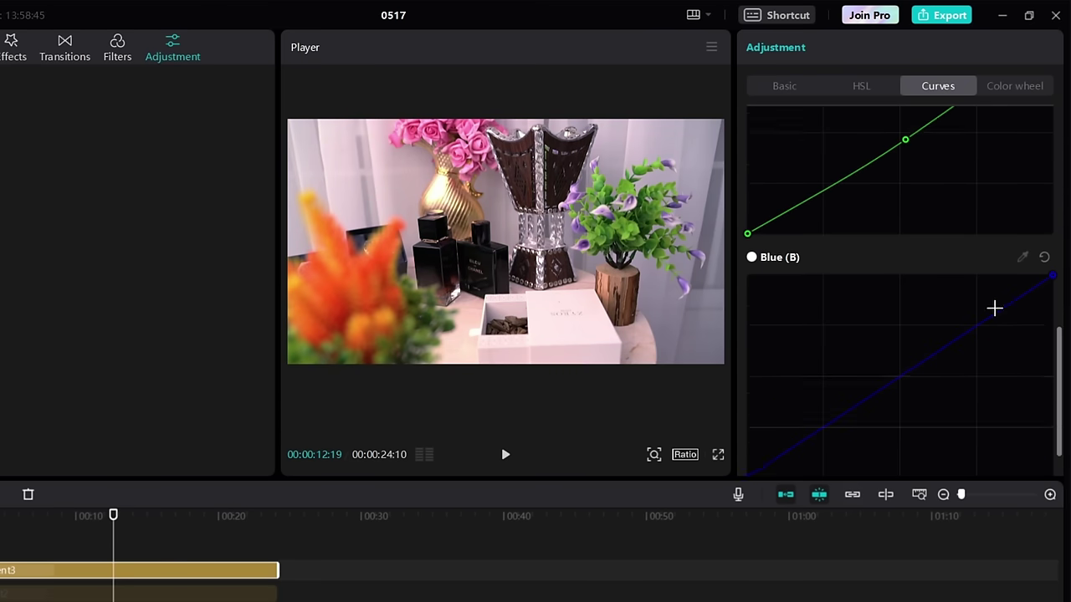
pyautogui.click(1022, 238)
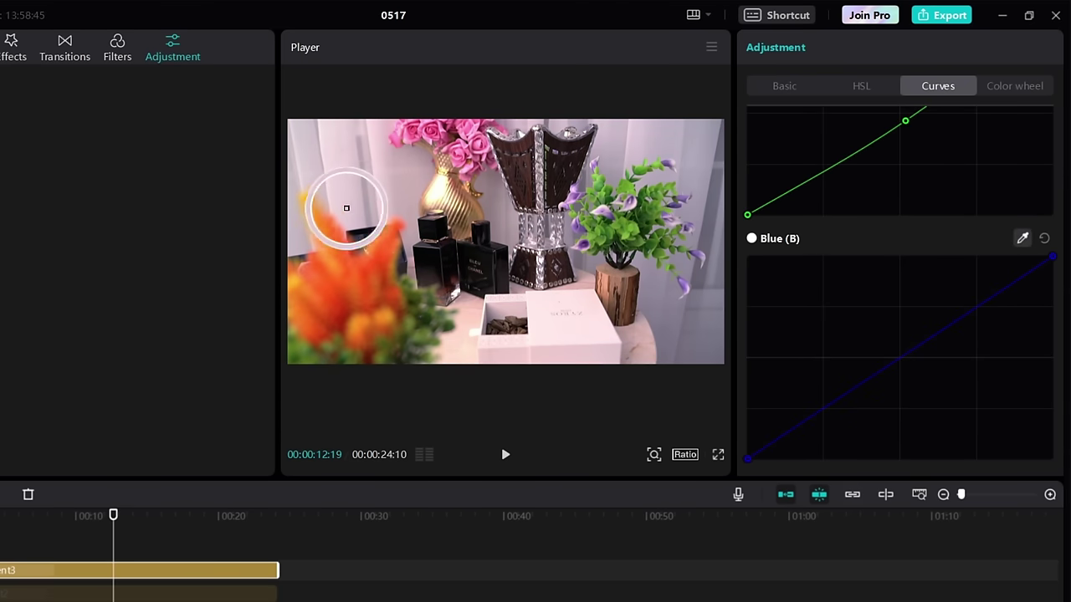
pyautogui.moveTo(120, 538); pyautogui.dragTo(171, 545)
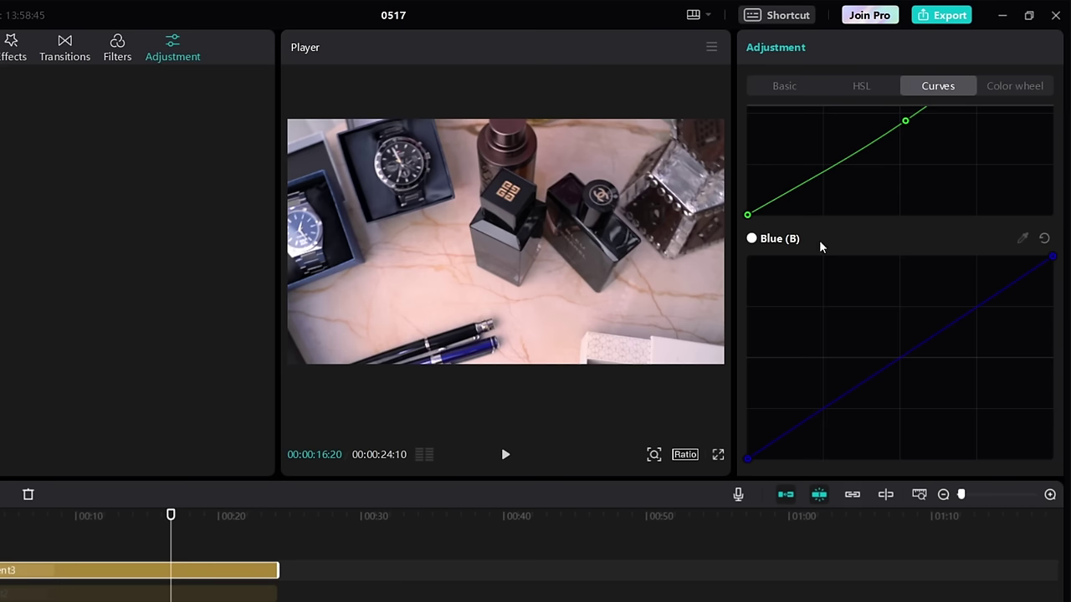
pyautogui.click(1022, 239)
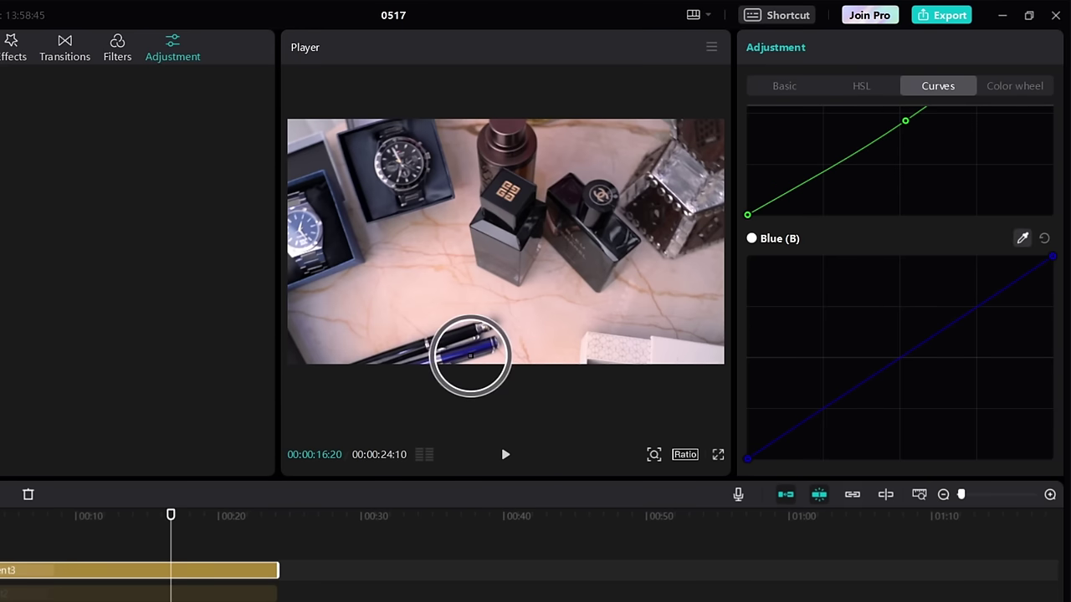
pyautogui.click(466, 351)
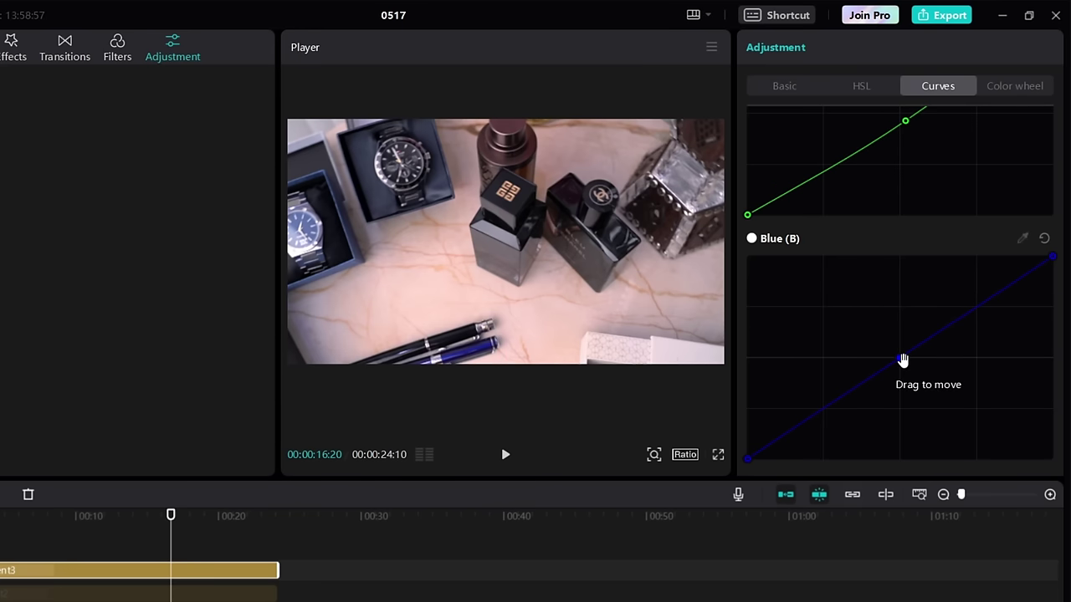
pyautogui.moveTo(909, 368); pyautogui.dragTo(900, 353)
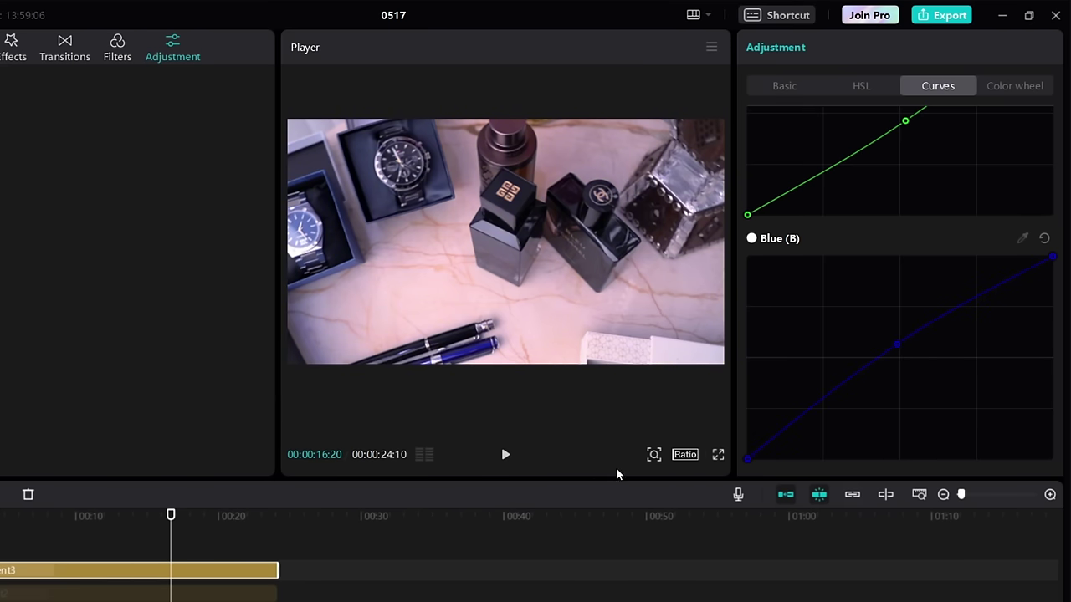
pyautogui.scroll(-1, 1001, 411)
pyautogui.scroll(10, 978, 410)
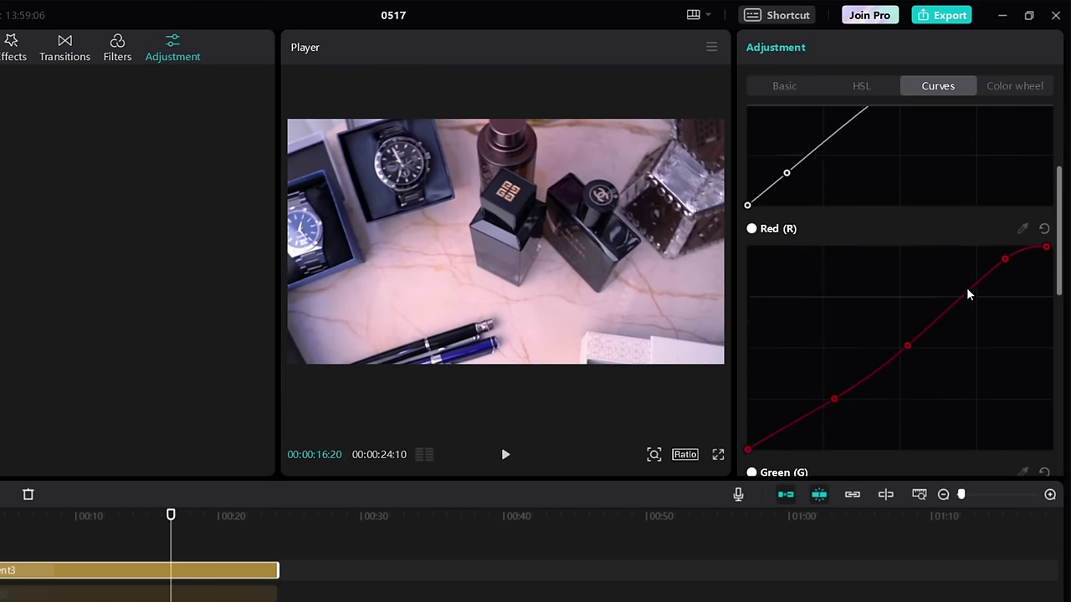
# Nudge the Middle grey wheel, push Shadows slightly toward blue, and lower colour wheel strength to 83
pyautogui.click(1011, 85)
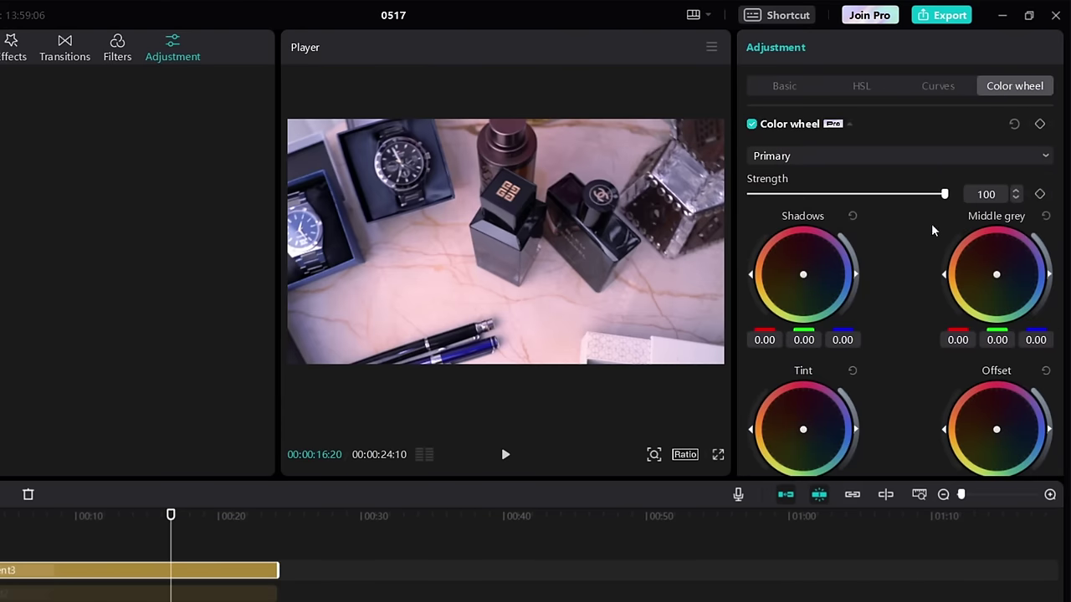
pyautogui.moveTo(944, 194)
pyautogui.mouseDown()
pyautogui.moveTo(779, 194)
pyautogui.moveTo(944, 194)
pyautogui.mouseUp()
pyautogui.moveTo(997, 274); pyautogui.dragTo(989, 274)
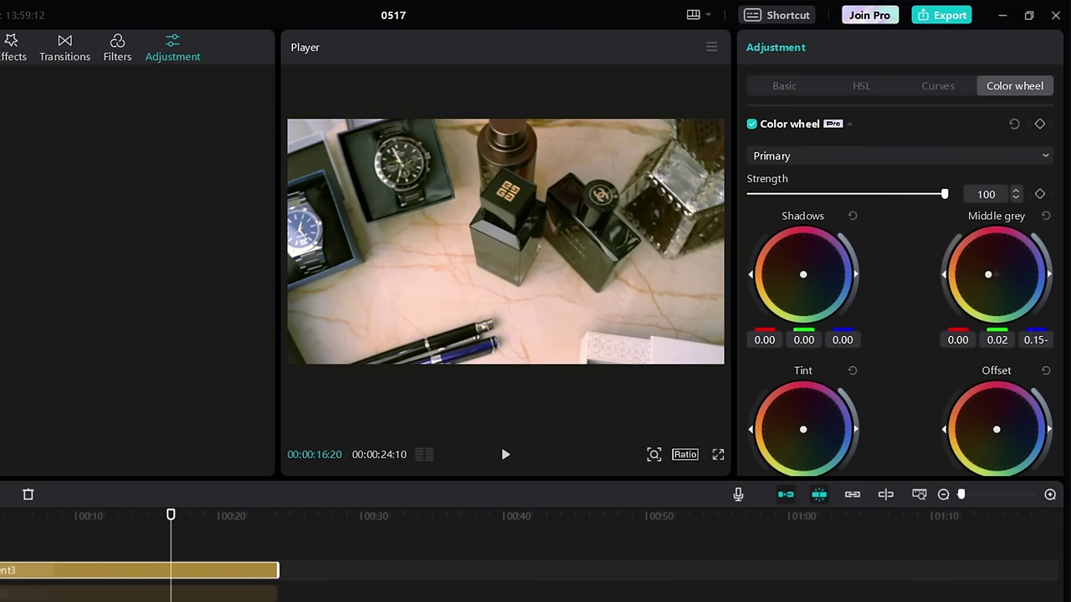
pyautogui.moveTo(984, 274)
pyautogui.mouseDown()
pyautogui.moveTo(988, 263)
pyautogui.moveTo(1005, 269)
pyautogui.moveTo(1005, 280)
pyautogui.moveTo(999, 260)
pyautogui.moveTo(975, 278)
pyautogui.moveTo(989, 293)
pyautogui.moveTo(996, 275)
pyautogui.mouseUp()
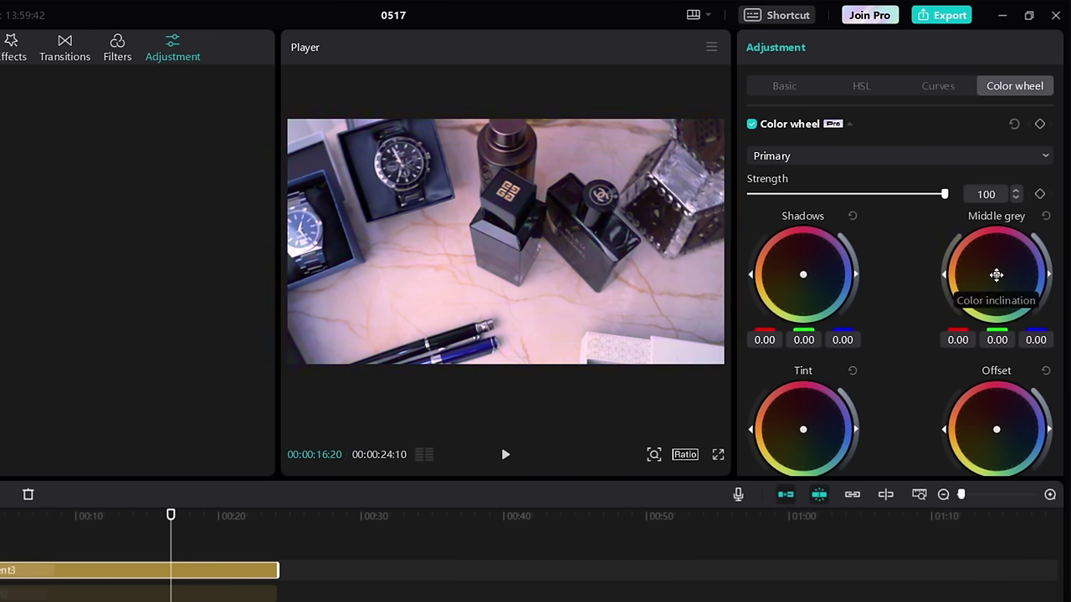
pyautogui.click(996, 275)
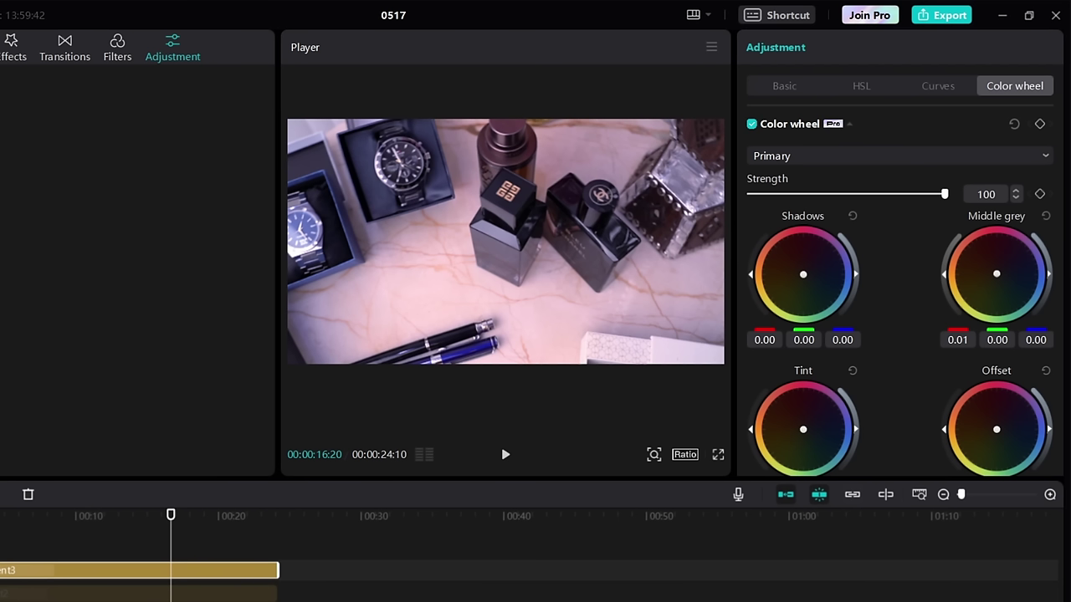
pyautogui.moveTo(803, 274)
pyautogui.mouseDown()
pyautogui.moveTo(796, 263)
pyautogui.moveTo(808, 279)
pyautogui.moveTo(790, 293)
pyautogui.moveTo(790, 265)
pyautogui.moveTo(804, 275)
pyautogui.mouseUp()
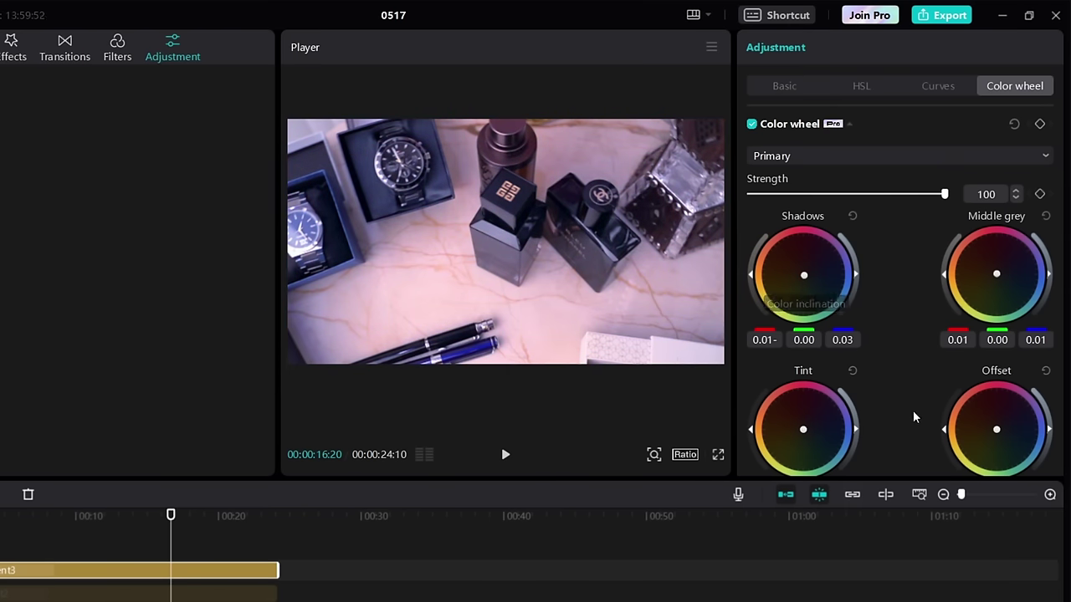
pyautogui.scroll(-1, 912, 411)
pyautogui.scroll(-1, 906, 399)
pyautogui.moveTo(803, 363)
pyautogui.mouseDown()
pyautogui.moveTo(799, 373)
pyautogui.moveTo(818, 353)
pyautogui.moveTo(804, 364)
pyautogui.mouseUp()
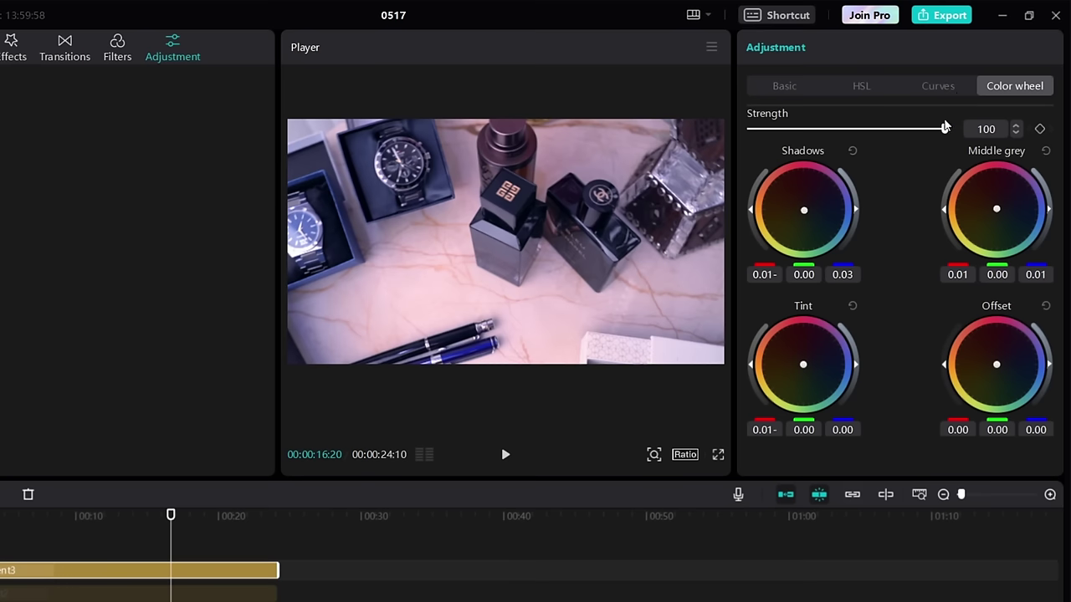
pyautogui.moveTo(946, 134)
pyautogui.mouseDown()
pyautogui.moveTo(812, 148)
pyautogui.moveTo(934, 153)
pyautogui.moveTo(954, 132)
pyautogui.mouseUp()
# Hide and re-show the grading track to compare, scrub the footage, then select the lower adjustment clip
pyautogui.click(937, 87)
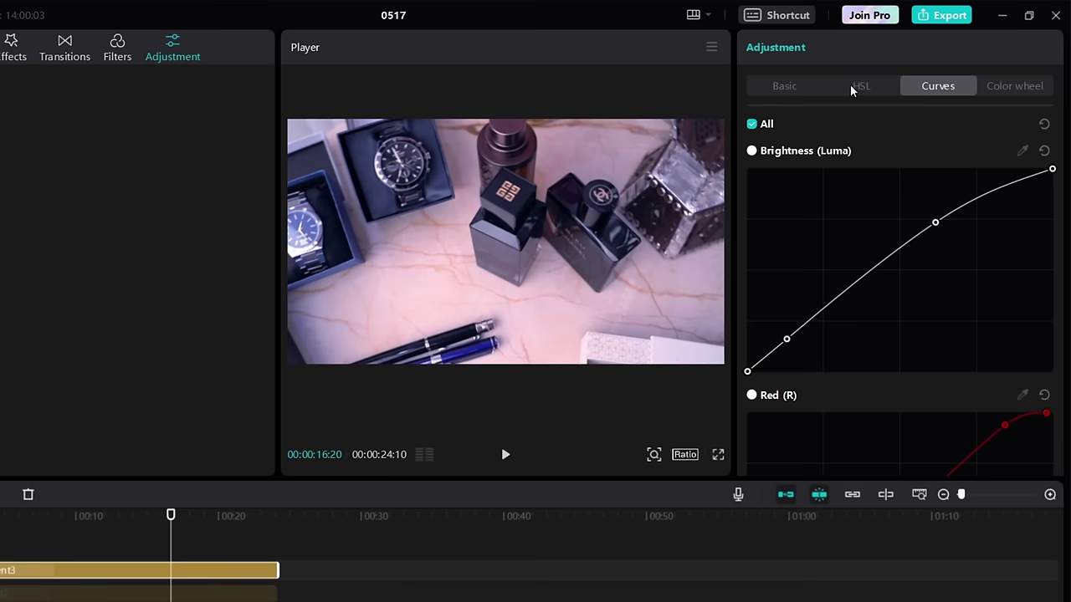
pyautogui.click(854, 85)
pyautogui.click(789, 86)
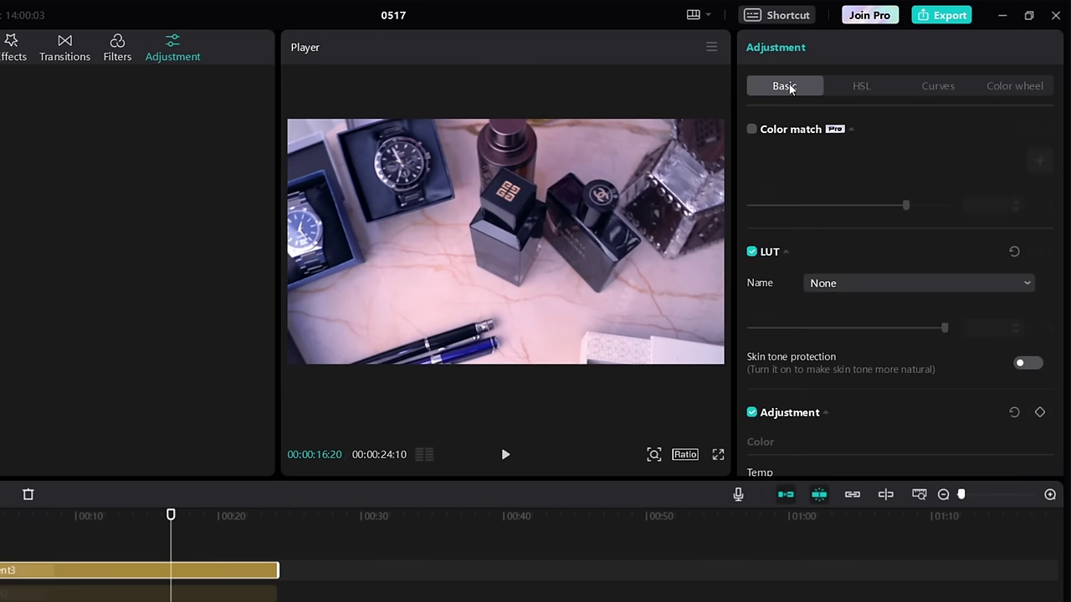
pyautogui.scroll(-2, 837, 267)
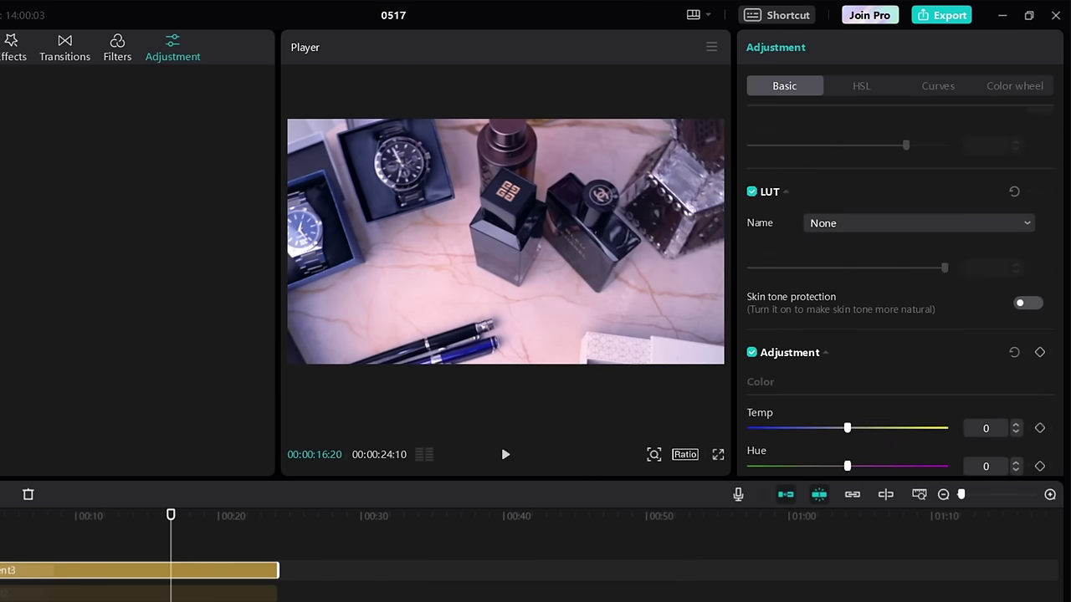
pyautogui.click(2, 571)
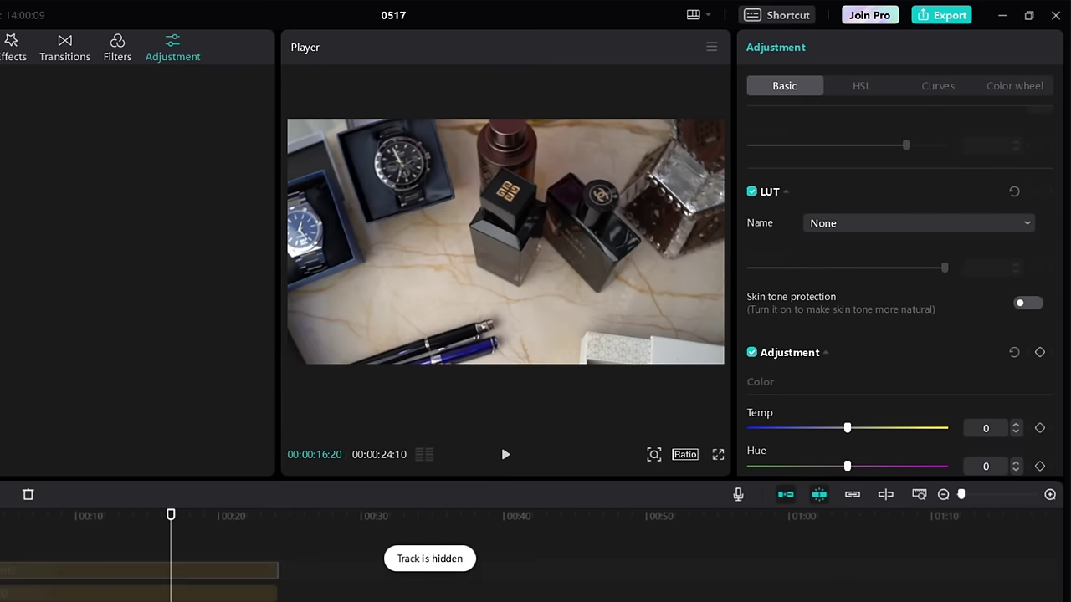
pyautogui.click(1, 593)
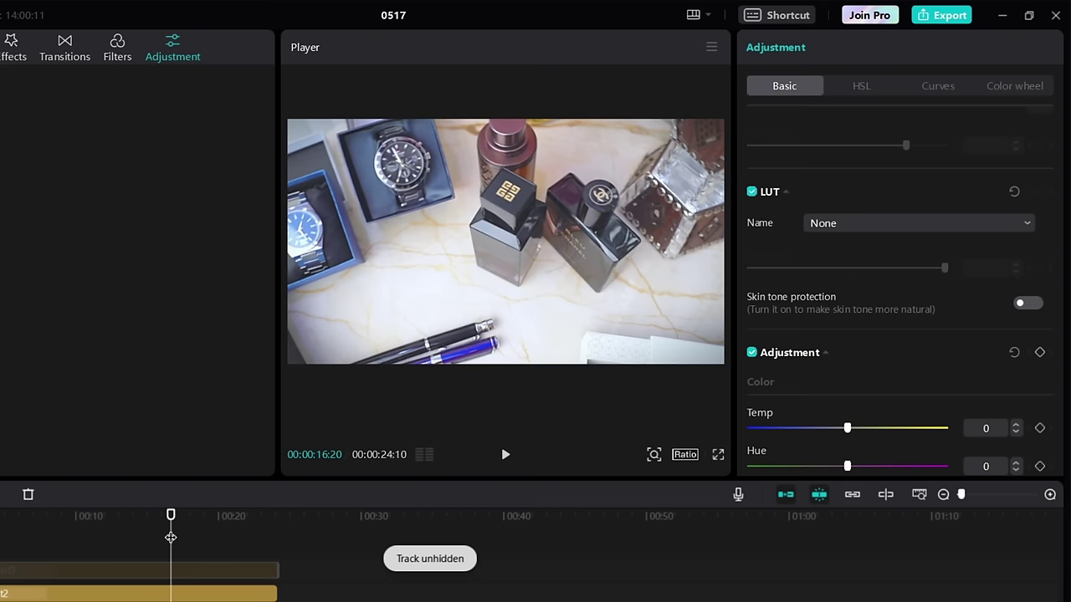
pyautogui.click(55, 556)
pyautogui.moveTo(35, 566); pyautogui.dragTo(194, 576)
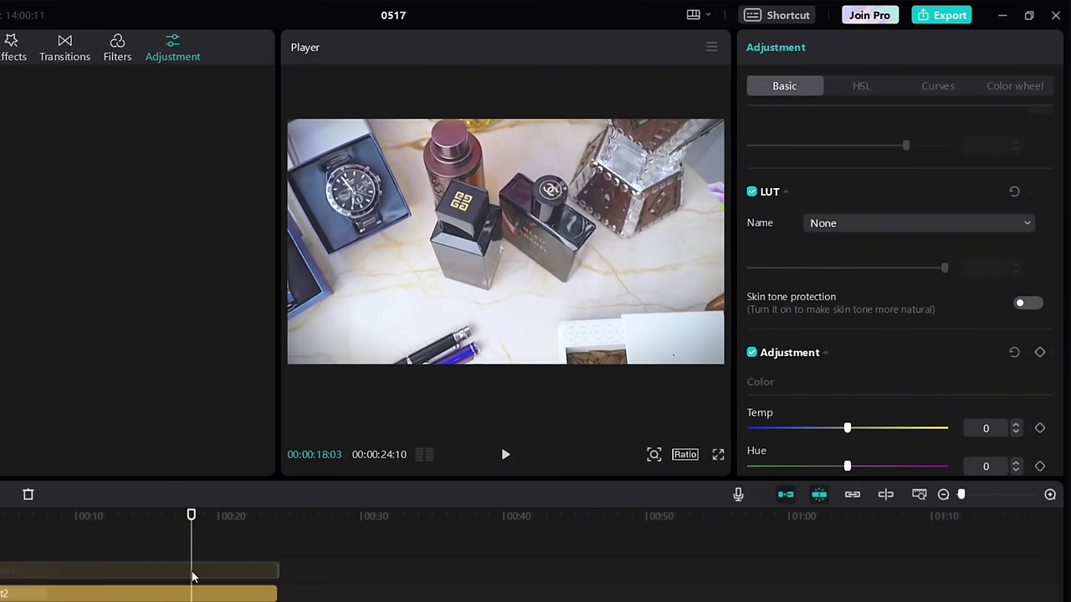
pyautogui.click(201, 599)
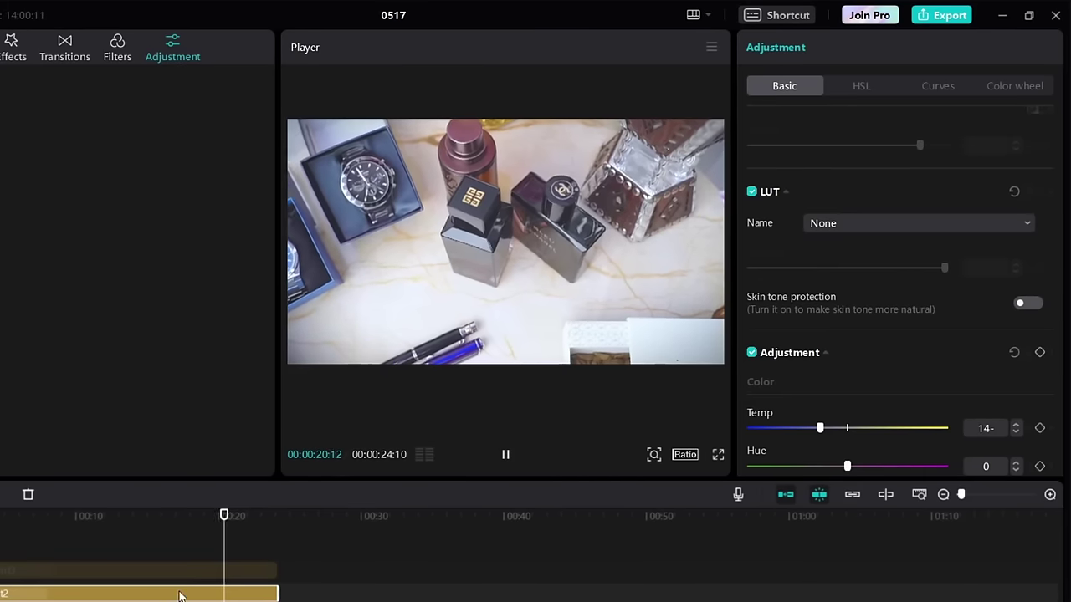
# Reset the lower adjustment layer's brightness curve to a straight line near the 11-second mark
pyautogui.moveTo(251, 548); pyautogui.dragTo(95, 571)
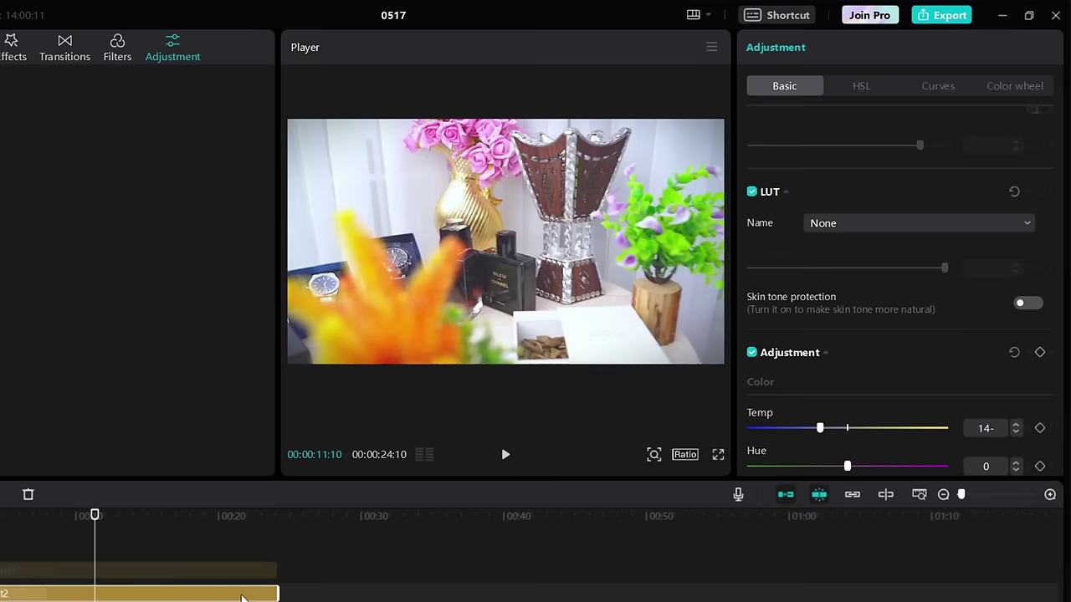
pyautogui.click(937, 86)
pyautogui.scroll(-2, 962, 213)
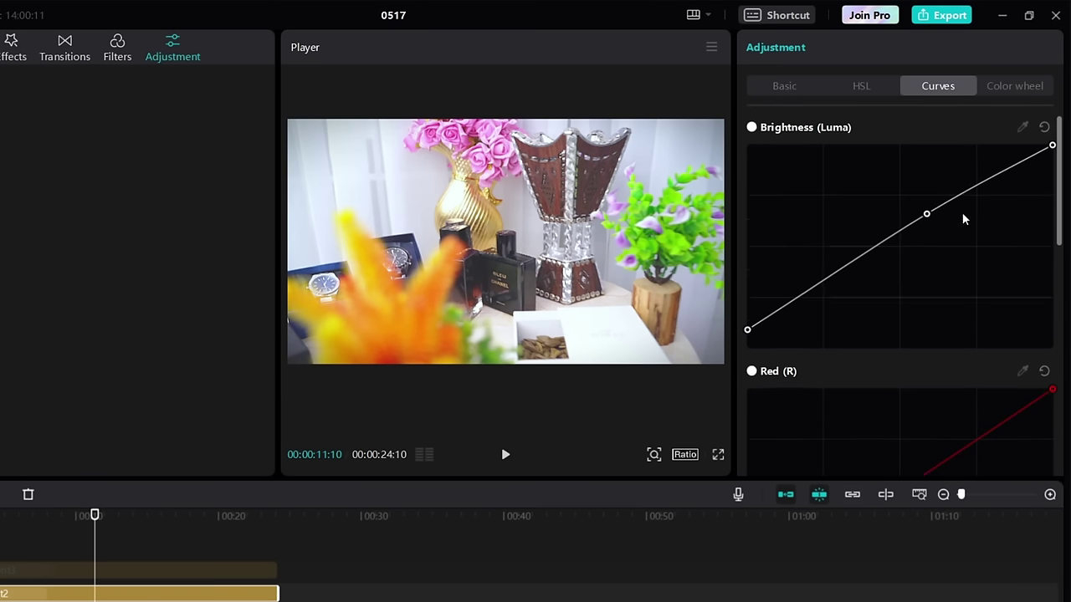
pyautogui.scroll(2, 1013, 162)
pyautogui.click(1044, 151)
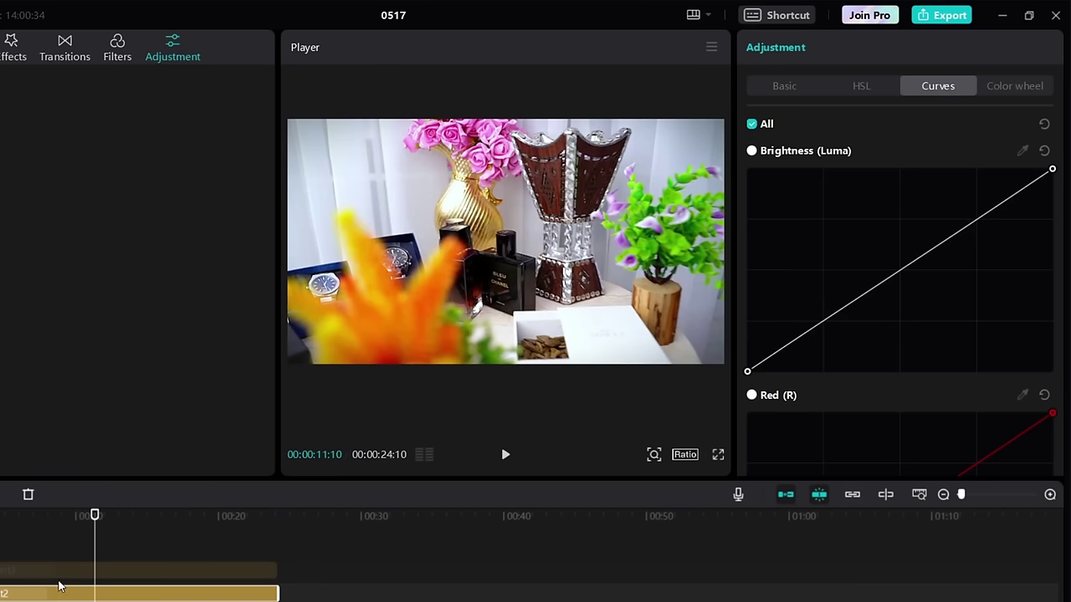
# Compare the grade with the top adjustment layer shown, then hidden, replaying the vase scene
pyautogui.moveTo(94, 519); pyautogui.dragTo(2, 524)
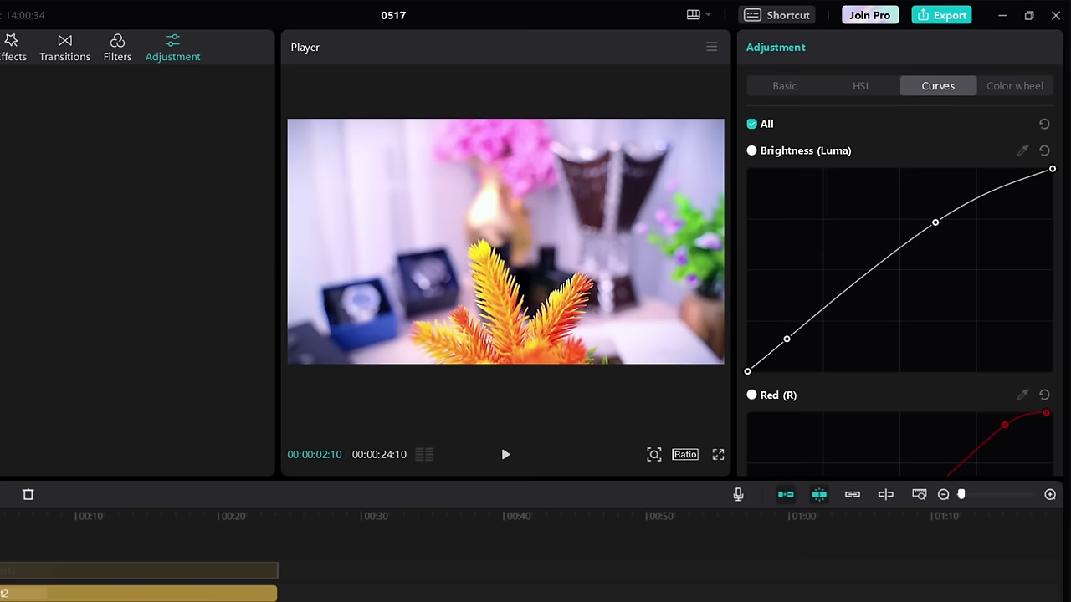
pyautogui.click(8, 578)
pyautogui.moveTo(3, 535); pyautogui.dragTo(140, 538)
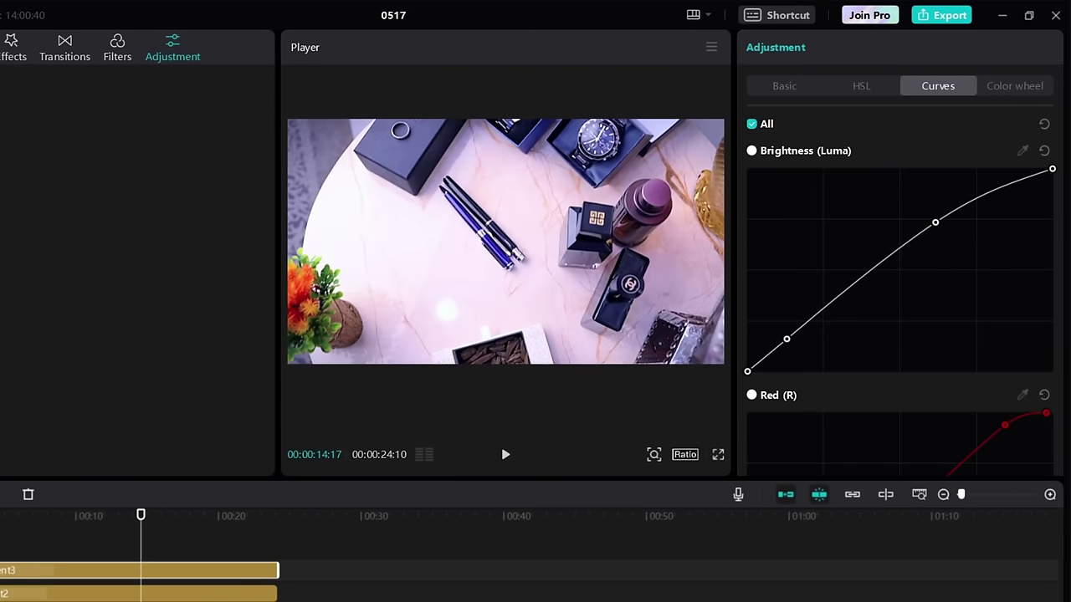
pyautogui.click(8, 571)
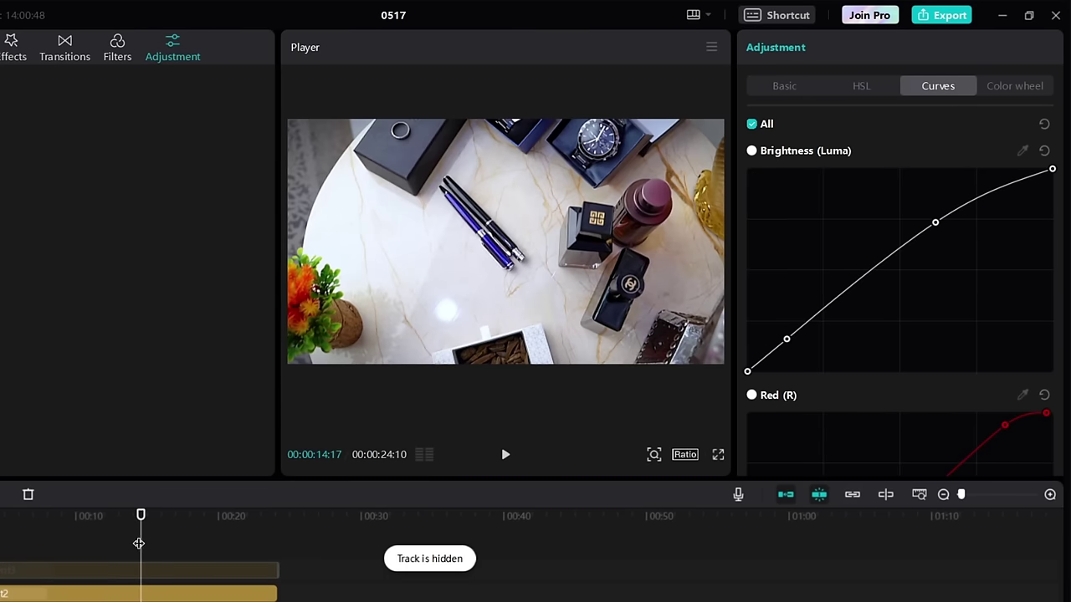
pyautogui.moveTo(138, 542); pyautogui.dragTo(64, 567)
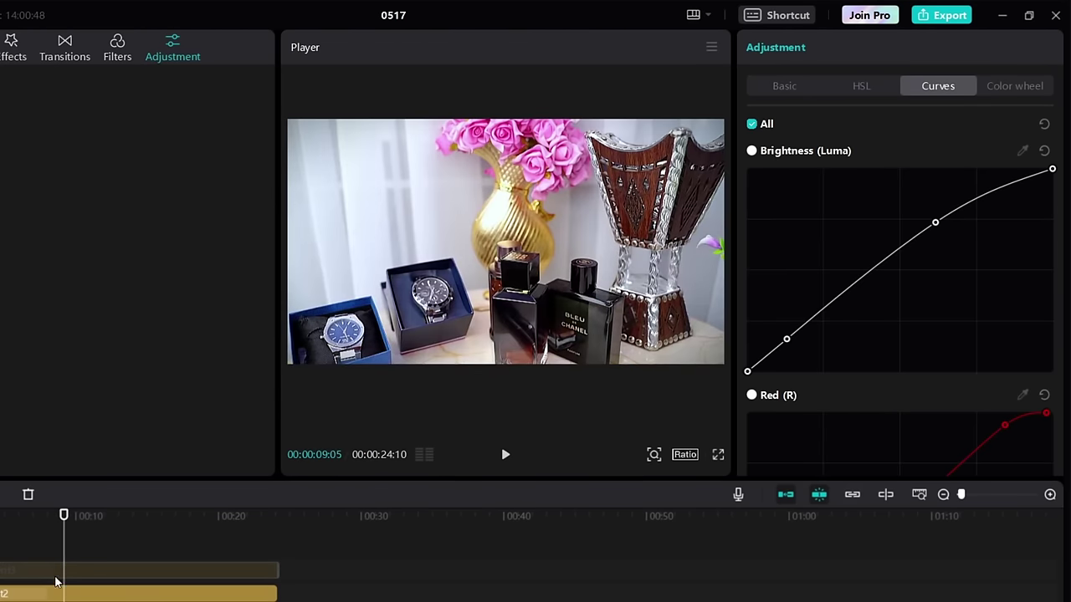
pyautogui.click(505, 456)
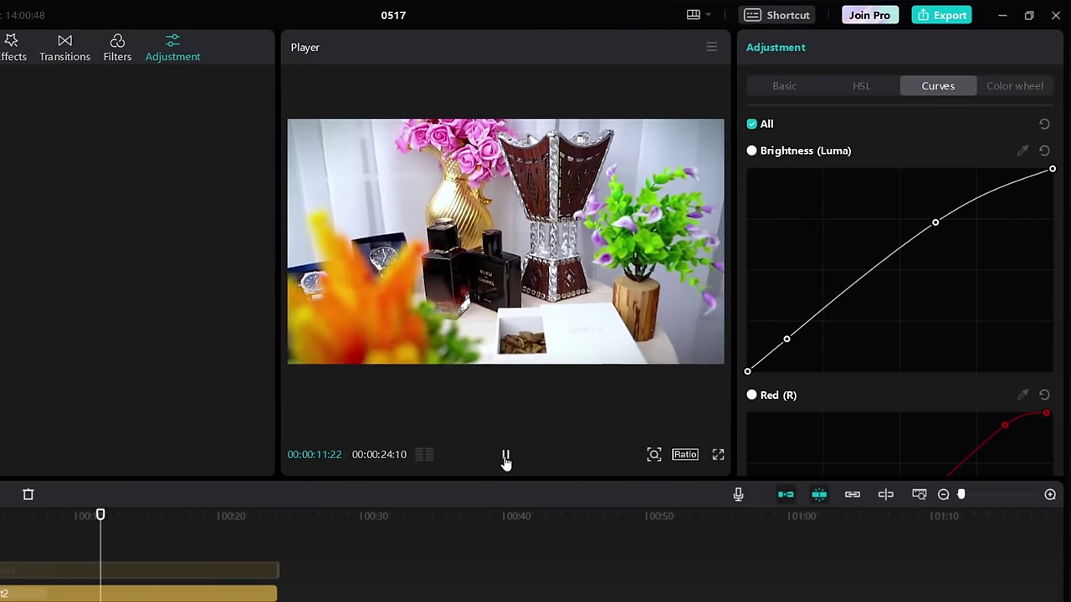
pyautogui.click(505, 457)
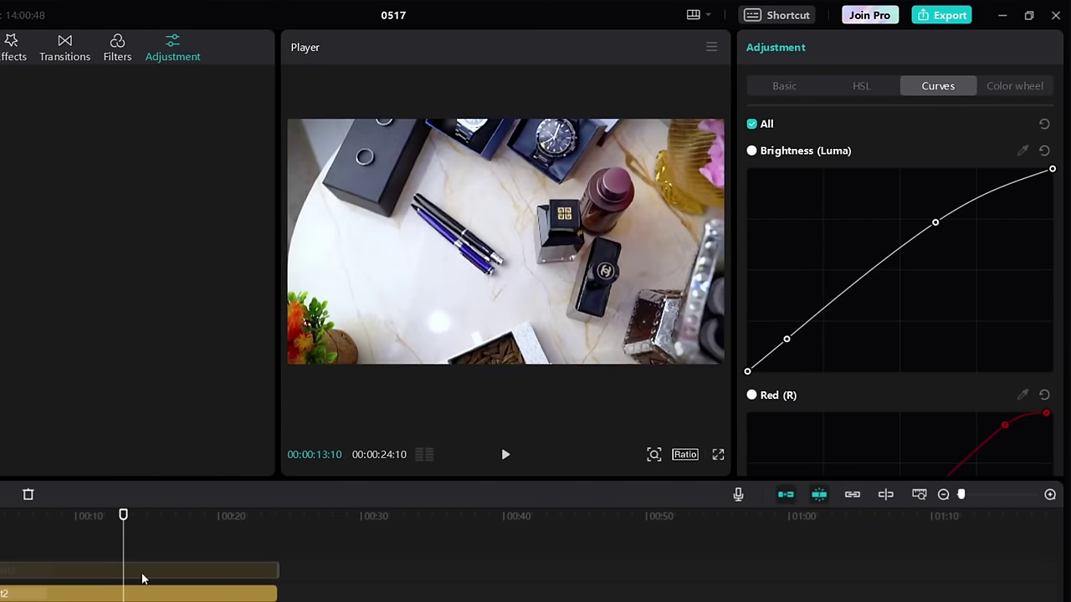
# Toggle the main video track and lower adjustment layer off and on to review the look
pyautogui.click(4, 594)
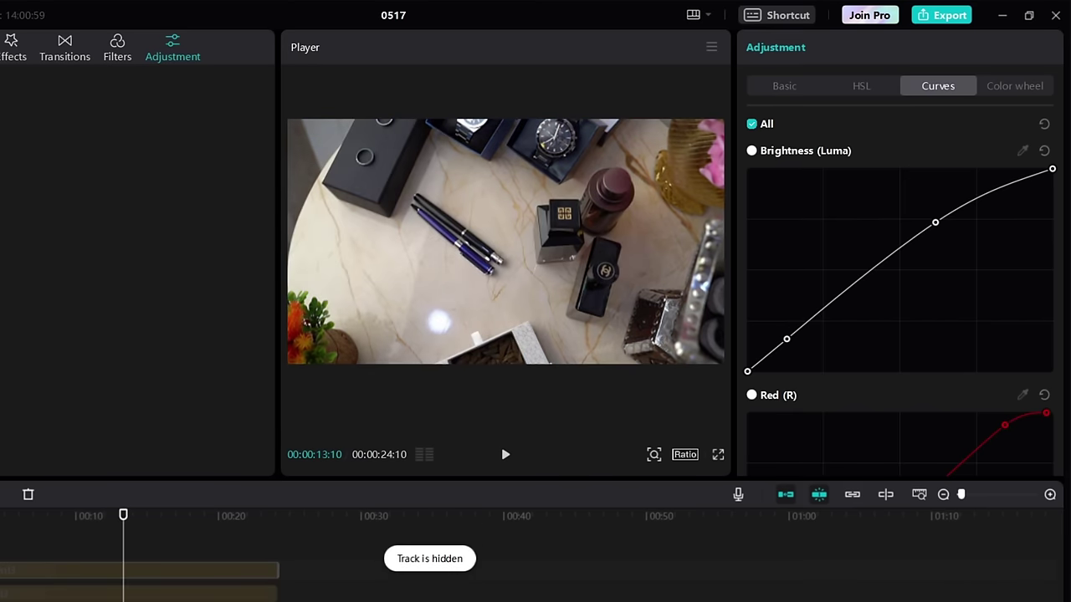
pyautogui.click(4, 593)
pyautogui.moveTo(123, 540); pyautogui.dragTo(5, 539)
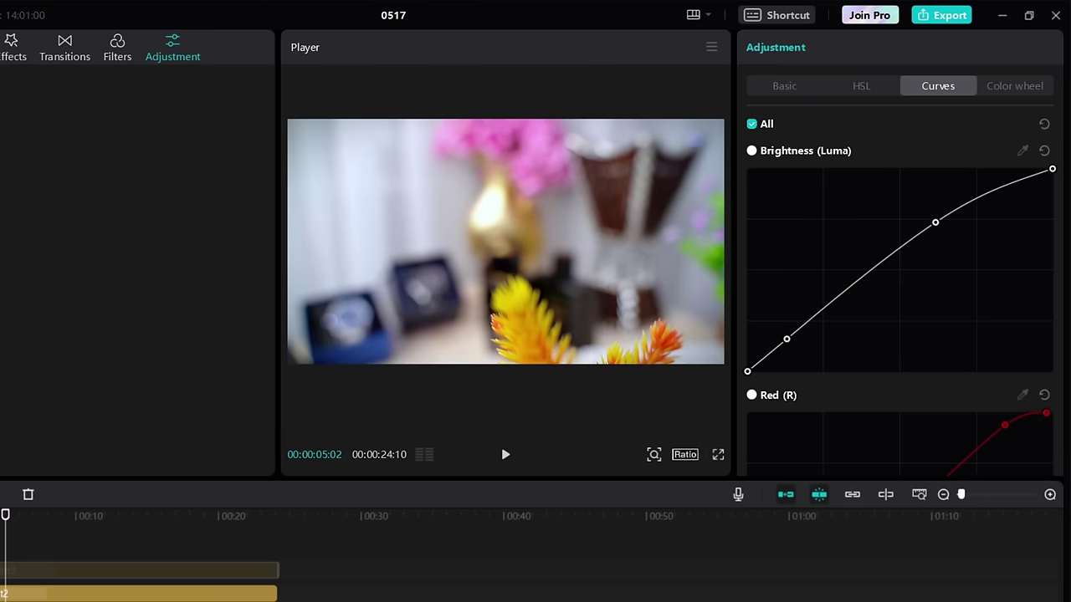
pyautogui.click(4, 593)
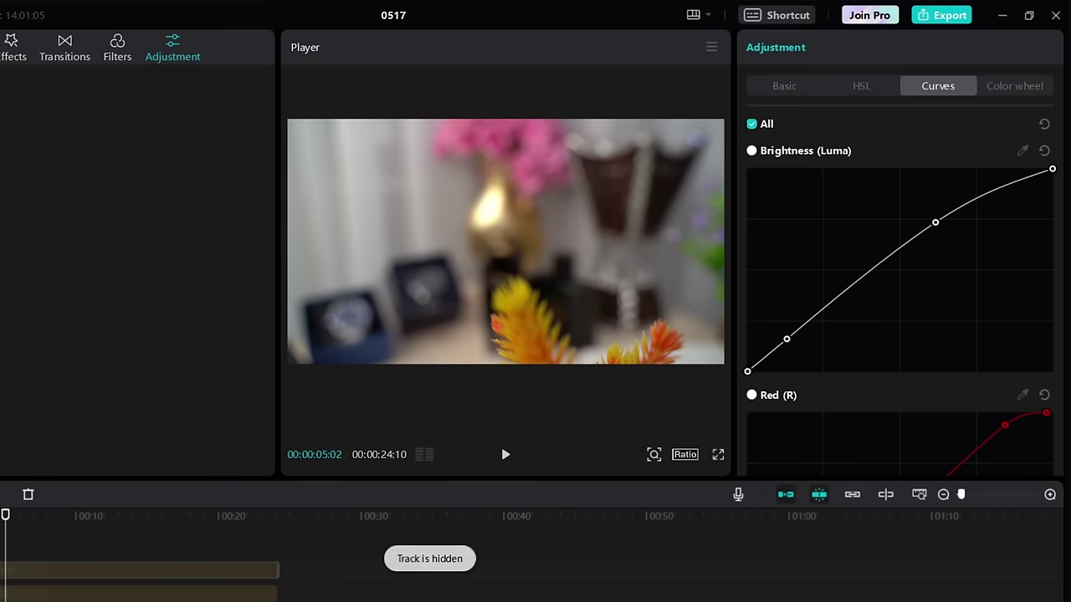
pyautogui.click(4, 593)
pyautogui.moveTo(18, 532); pyautogui.dragTo(33, 532)
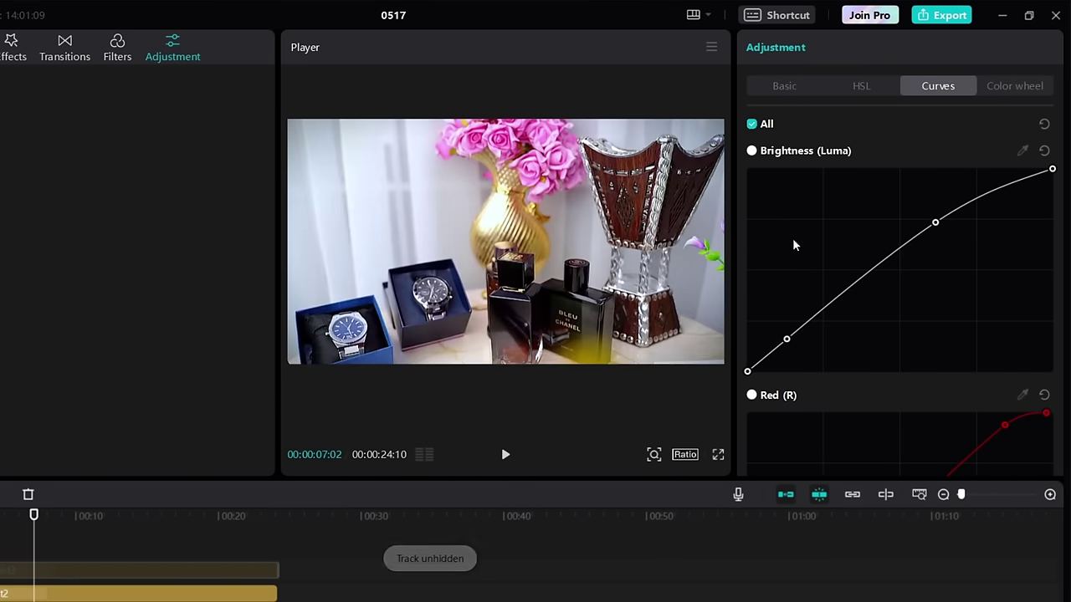
# Add a Custom adjustment layer, Adjustment4, onto the timeline above the video clips
pyautogui.click(793, 88)
pyautogui.click(870, 87)
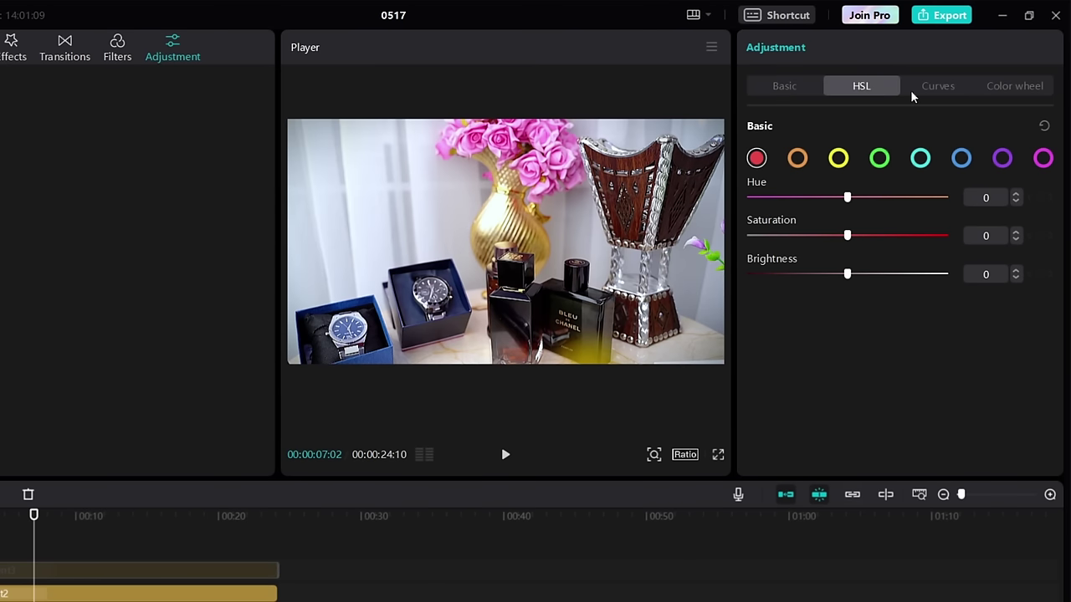
pyautogui.click(798, 87)
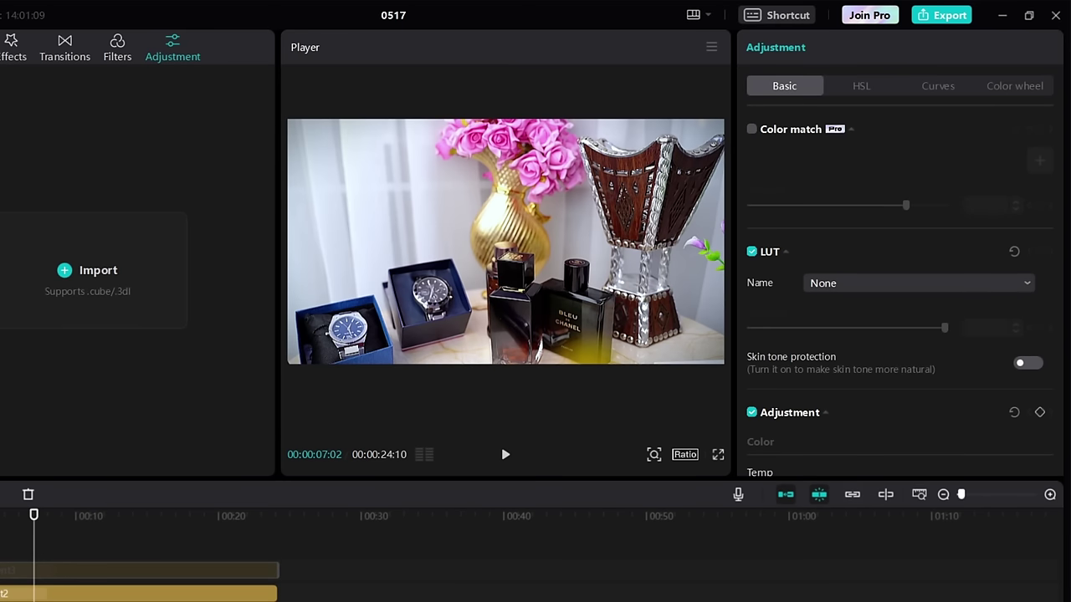
pyautogui.click(109, 280)
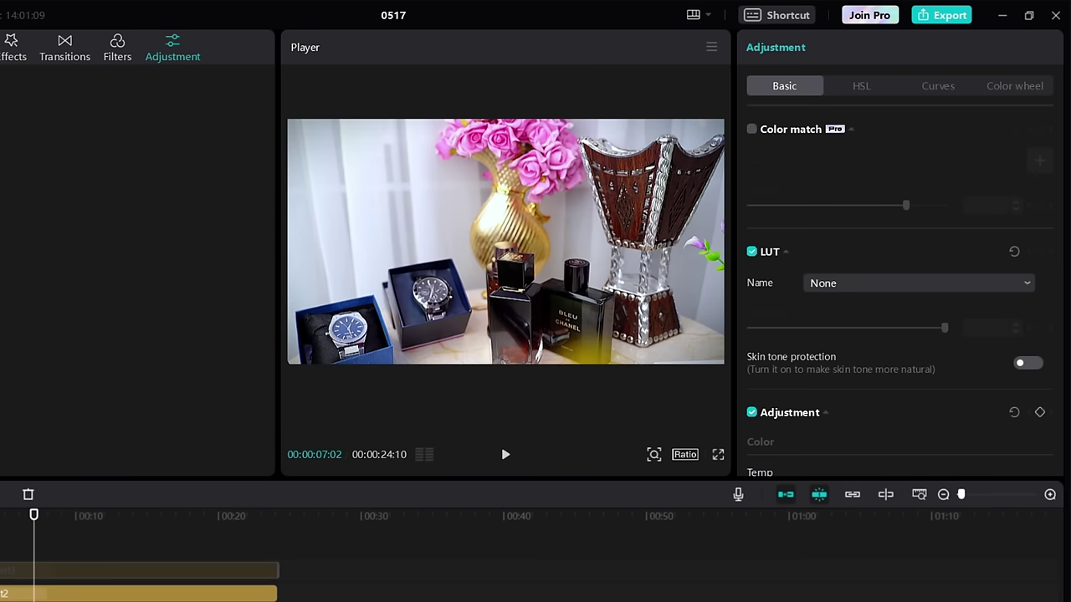
pyautogui.moveTo(9, 219); pyautogui.dragTo(170, 574)
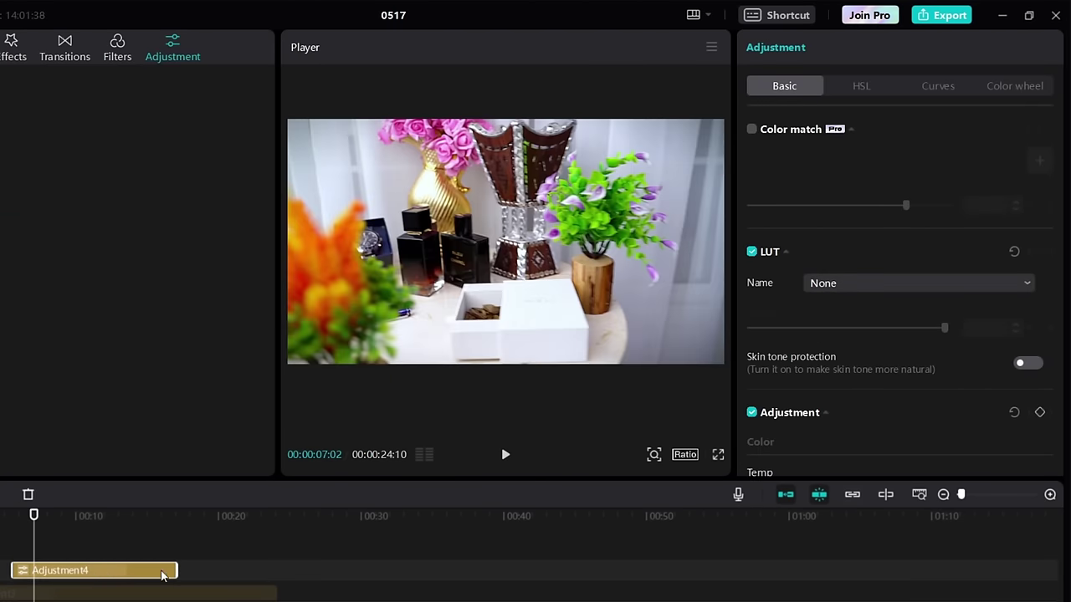
# Undo to restore Adjustment2 spanning the video, then select the adjustment layers with the clips
pyautogui.click(87, 559)
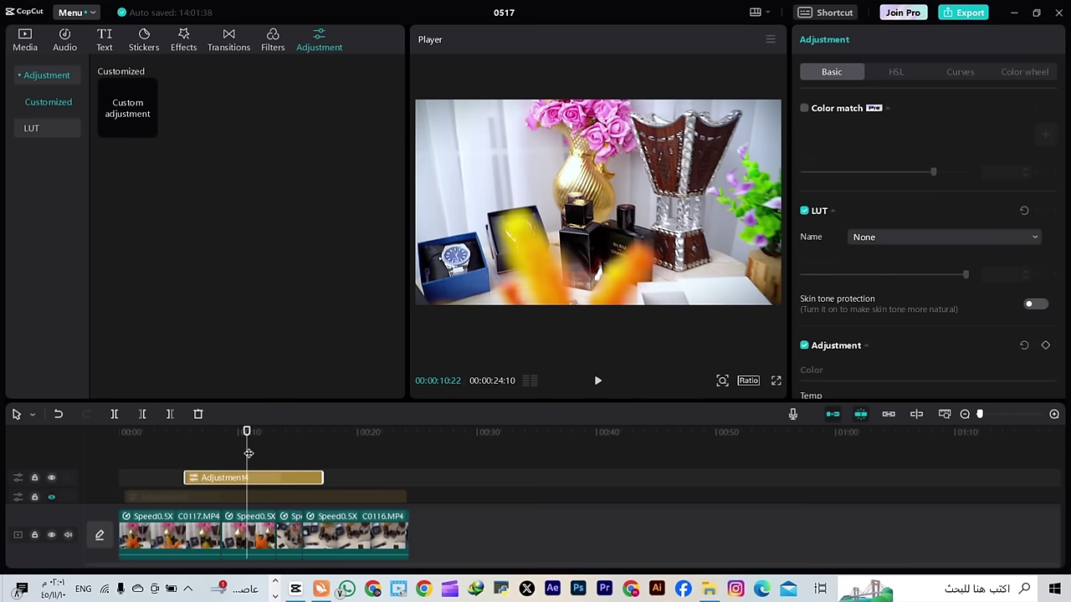
pyautogui.click(249, 454)
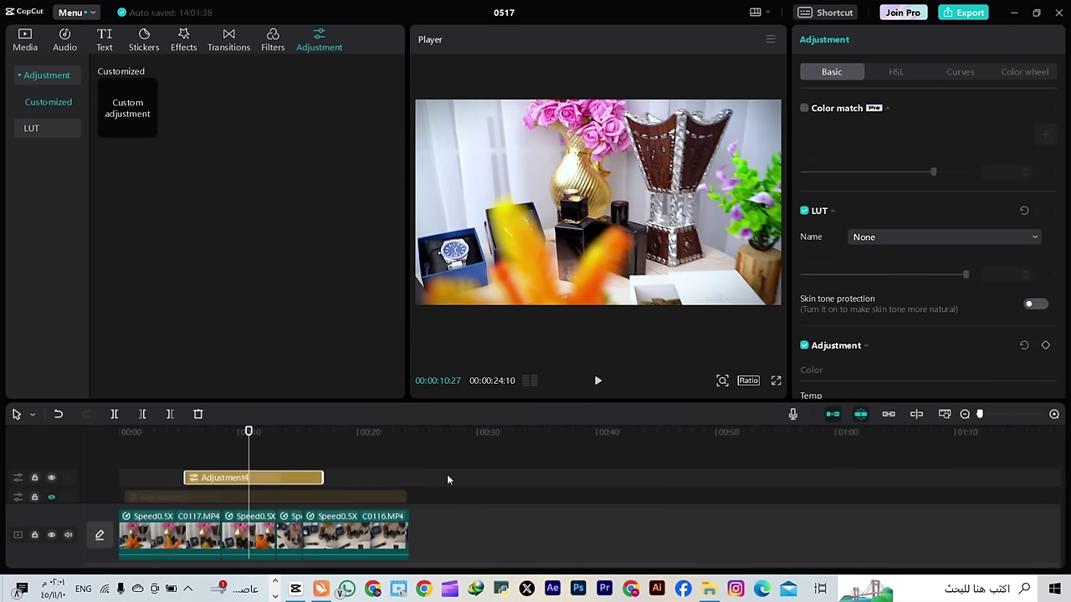
pyautogui.hotkey('ctrl', 'z')
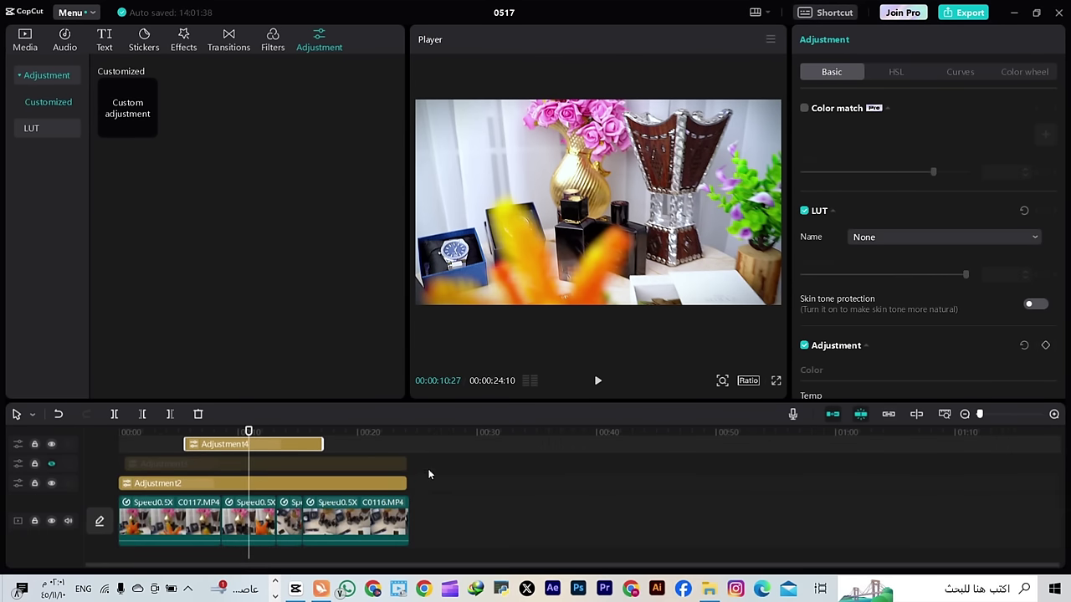
pyautogui.moveTo(433, 467); pyautogui.dragTo(162, 544)
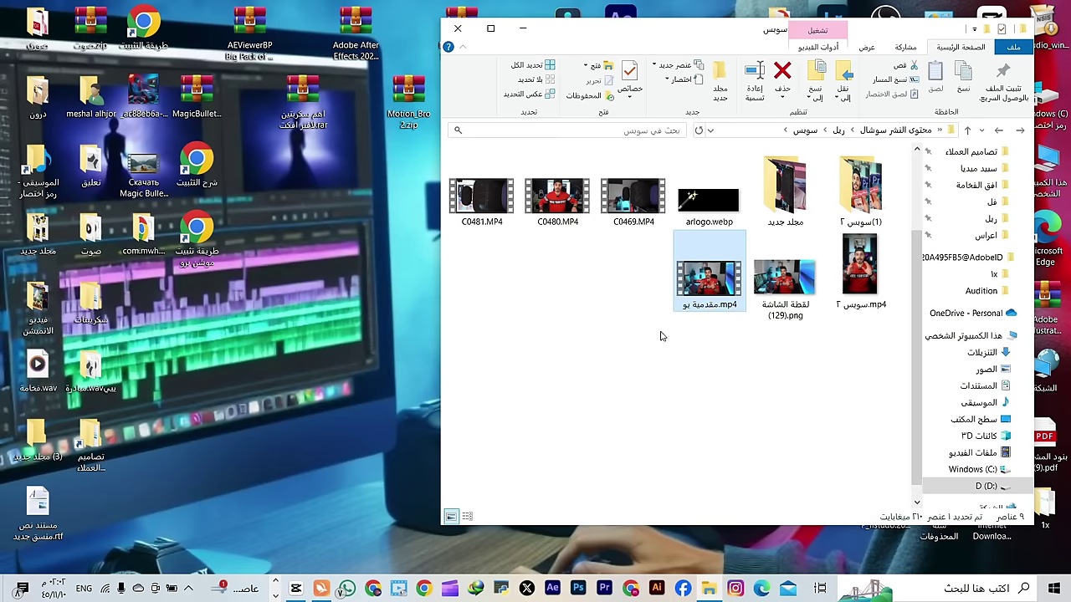
# Import the talking-head intro .mp4 from File Explorer onto a new track above Adjustment4
pyautogui.moveTo(661, 334); pyautogui.dragTo(379, 501)
pyautogui.moveTo(667, 441); pyautogui.dragTo(509, 507)
pyautogui.click(443, 431)
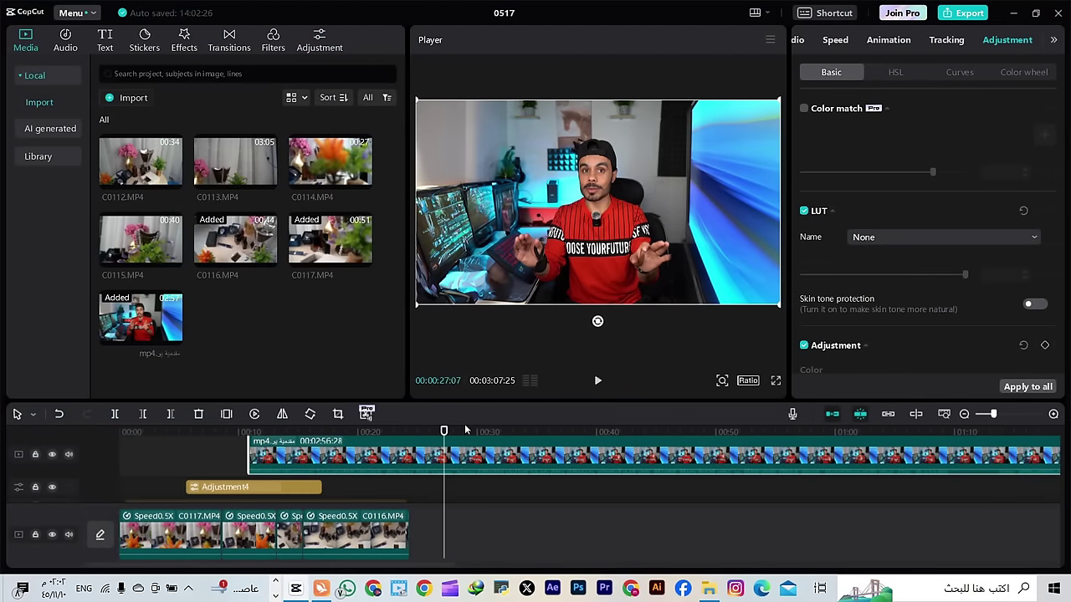
# Place the talking-head clip on the main track after the slowed C0116.MP4 clips, playhead inside it
pyautogui.moveTo(463, 455); pyautogui.dragTo(629, 508)
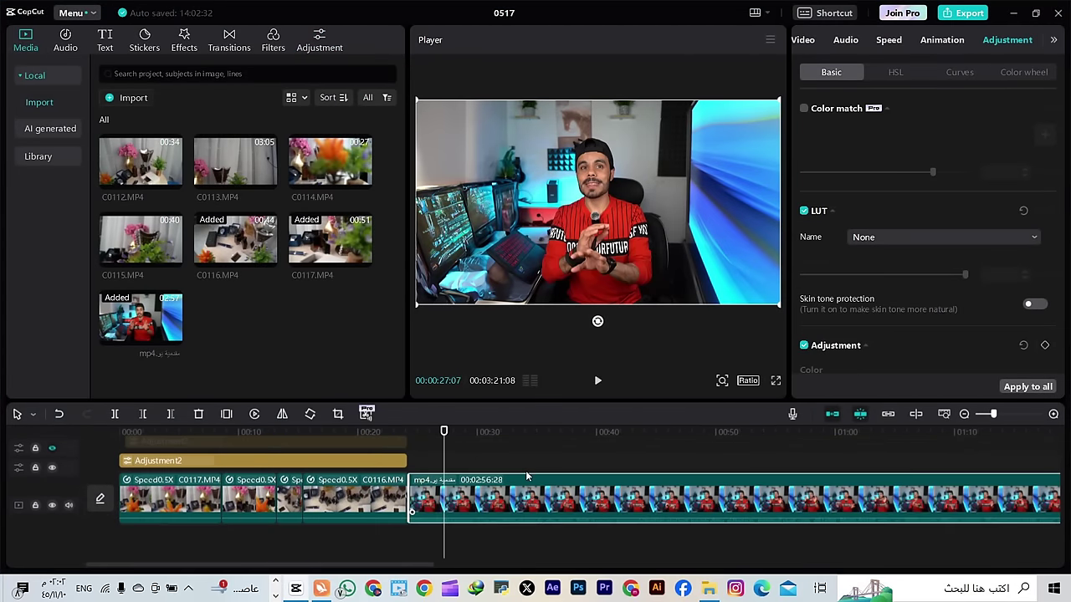
pyautogui.click(469, 453)
pyautogui.moveTo(469, 452); pyautogui.dragTo(472, 453)
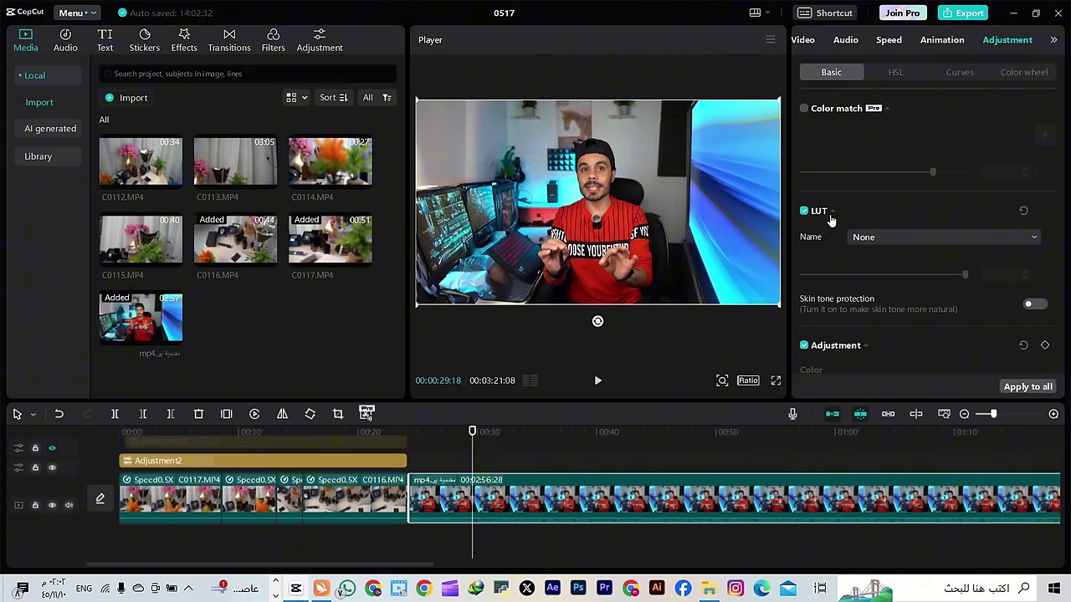
pyautogui.scroll(-3, 861, 217)
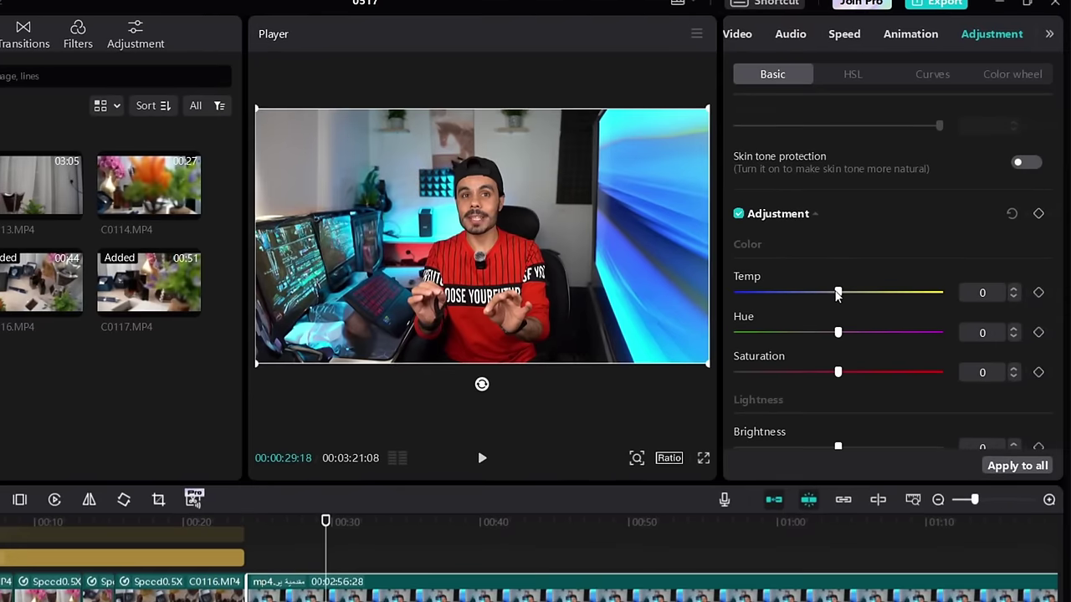
# Cool the talking-head clip's temperature to -13 and set its hue to 2
pyautogui.moveTo(884, 249); pyautogui.dragTo(879, 253)
pyautogui.moveTo(831, 296)
pyautogui.mouseDown()
pyautogui.moveTo(803, 302)
pyautogui.moveTo(811, 298)
pyautogui.mouseUp()
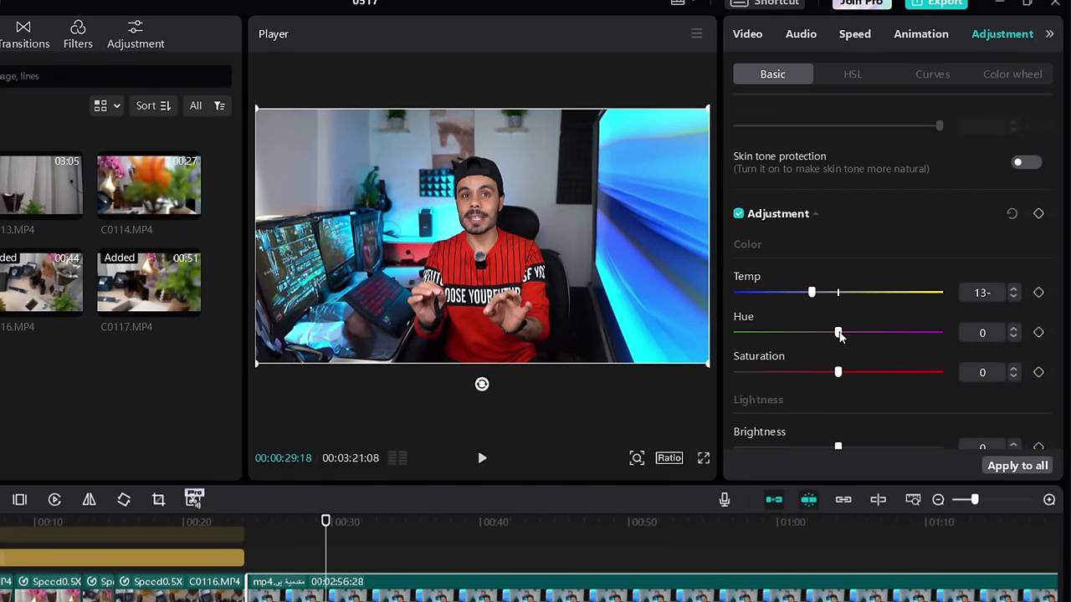
pyautogui.moveTo(838, 333)
pyautogui.mouseDown()
pyautogui.moveTo(818, 337)
pyautogui.moveTo(834, 342)
pyautogui.mouseUp()
pyautogui.moveTo(760, 343); pyautogui.dragTo(838, 355)
pyautogui.click(1012, 337)
pyautogui.click(1013, 328)
pyautogui.click(1013, 328)
pyautogui.click(1013, 328)
# Set the clip's saturation to 2 and raise its brightness to 8
pyautogui.click(1013, 368)
pyautogui.click(1013, 368)
pyautogui.scroll(-1, 862, 370)
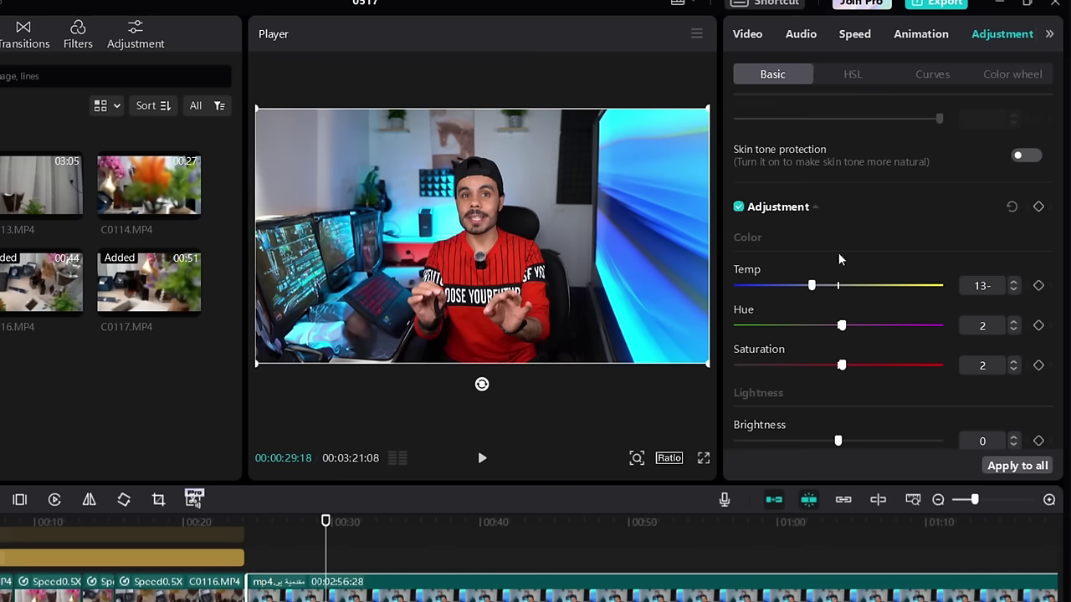
pyautogui.scroll(-3, 845, 373)
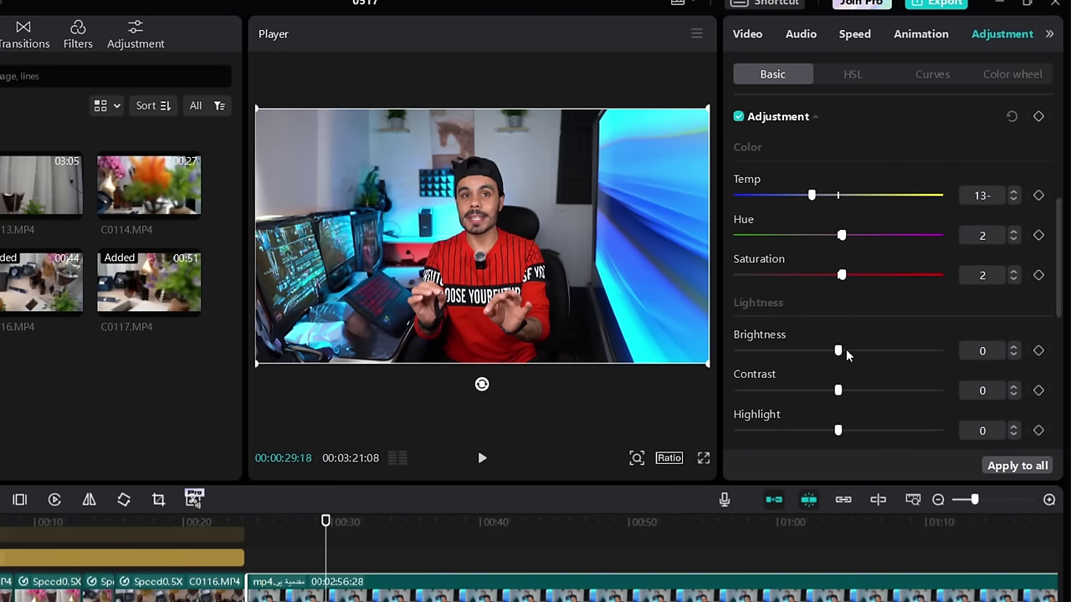
pyautogui.moveTo(846, 349)
pyautogui.mouseDown()
pyautogui.moveTo(869, 355)
pyautogui.moveTo(850, 355)
pyautogui.mouseUp()
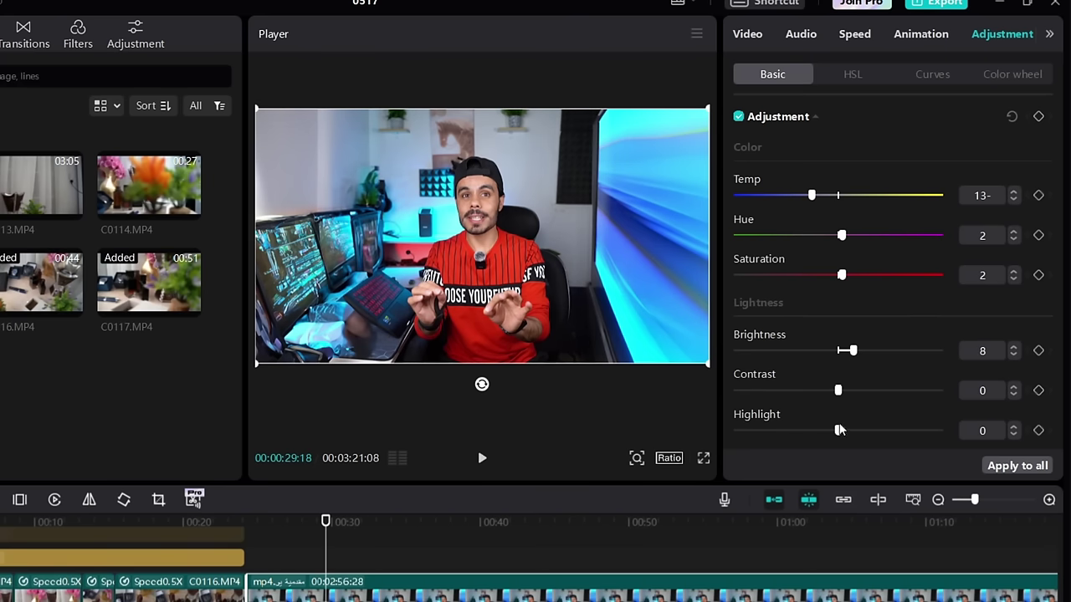
# Set contrast to 2, highlights to -11 and shadows to -3
pyautogui.scroll(-2, 837, 429)
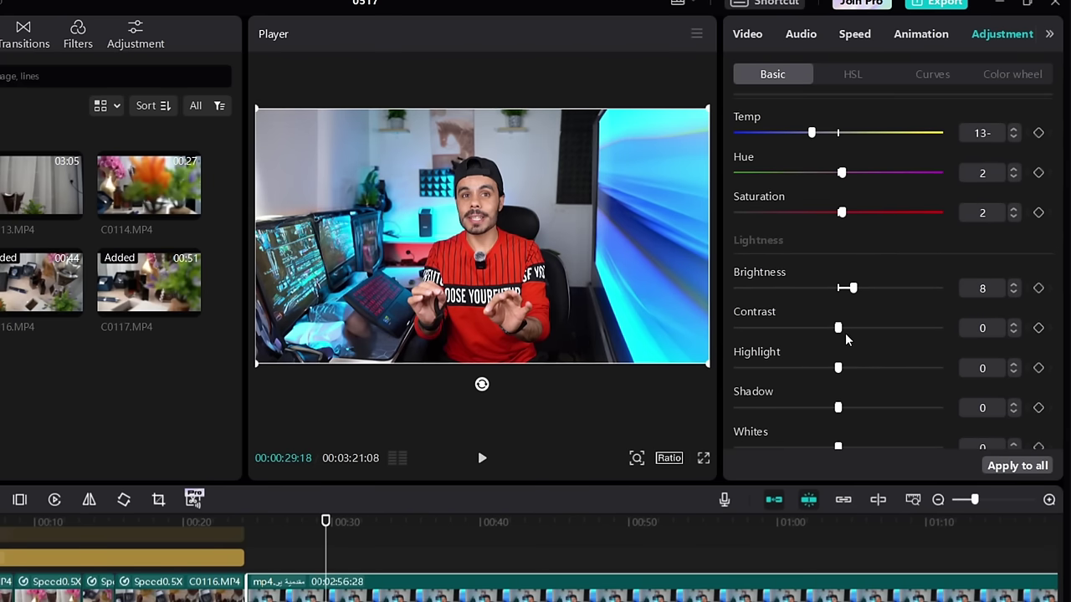
pyautogui.click(1013, 324)
pyautogui.click(1013, 324)
pyautogui.moveTo(841, 368); pyautogui.dragTo(813, 375)
pyautogui.click(1013, 411)
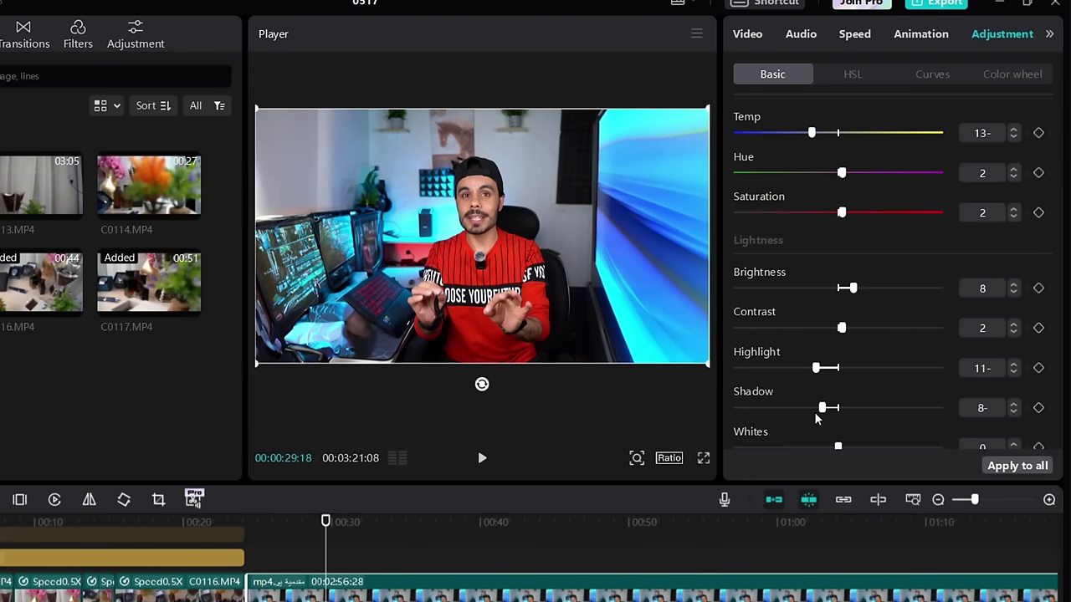
pyautogui.moveTo(828, 407)
pyautogui.mouseDown()
pyautogui.moveTo(899, 418)
pyautogui.moveTo(937, 409)
pyautogui.moveTo(715, 411)
pyautogui.moveTo(875, 419)
pyautogui.moveTo(834, 423)
pyautogui.moveTo(846, 423)
pyautogui.moveTo(838, 408)
pyautogui.mouseUp()
pyautogui.click(1013, 413)
pyautogui.click(1013, 414)
pyautogui.click(1013, 413)
# Set whites to 2, blacks to -1 and illumination to -2
pyautogui.scroll(-2, 865, 403)
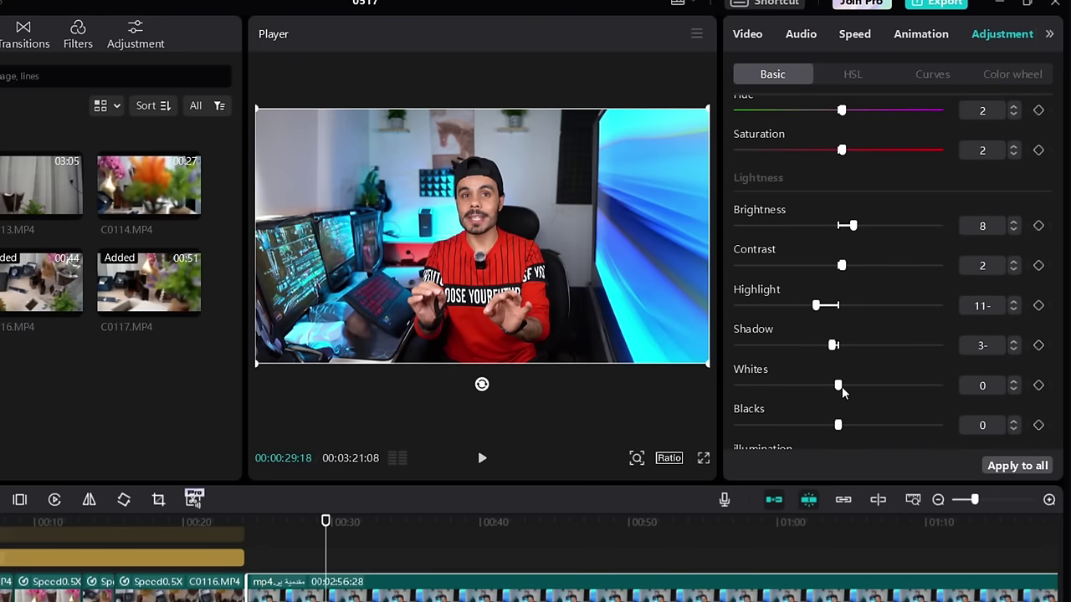
pyautogui.moveTo(841, 386)
pyautogui.mouseDown()
pyautogui.moveTo(934, 387)
pyautogui.moveTo(776, 392)
pyautogui.moveTo(837, 386)
pyautogui.mouseUp()
pyautogui.click(1013, 384)
pyautogui.click(1013, 383)
pyautogui.scroll(-1, 887, 406)
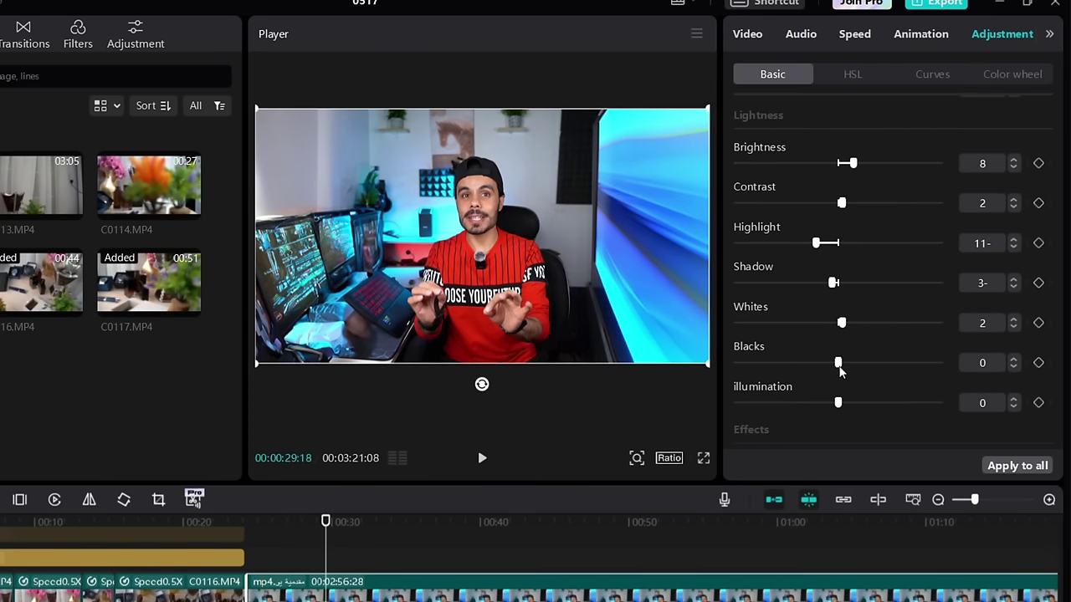
pyautogui.moveTo(836, 365)
pyautogui.mouseDown()
pyautogui.moveTo(818, 364)
pyautogui.moveTo(854, 373)
pyautogui.moveTo(815, 369)
pyautogui.moveTo(849, 368)
pyautogui.moveTo(839, 372)
pyautogui.mouseUp()
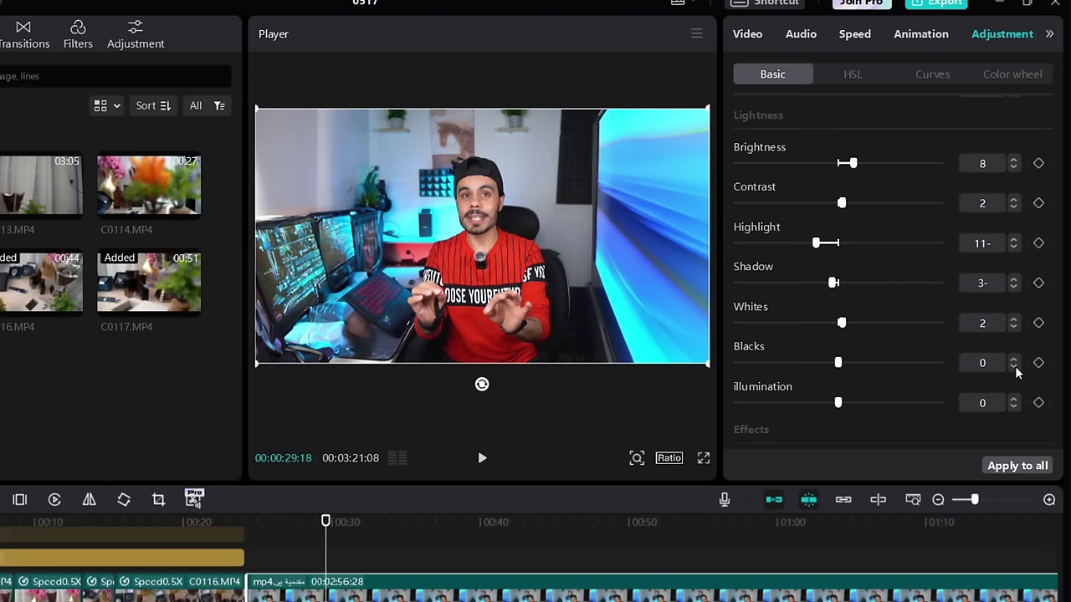
pyautogui.click(1014, 366)
pyautogui.scroll(-2, 937, 377)
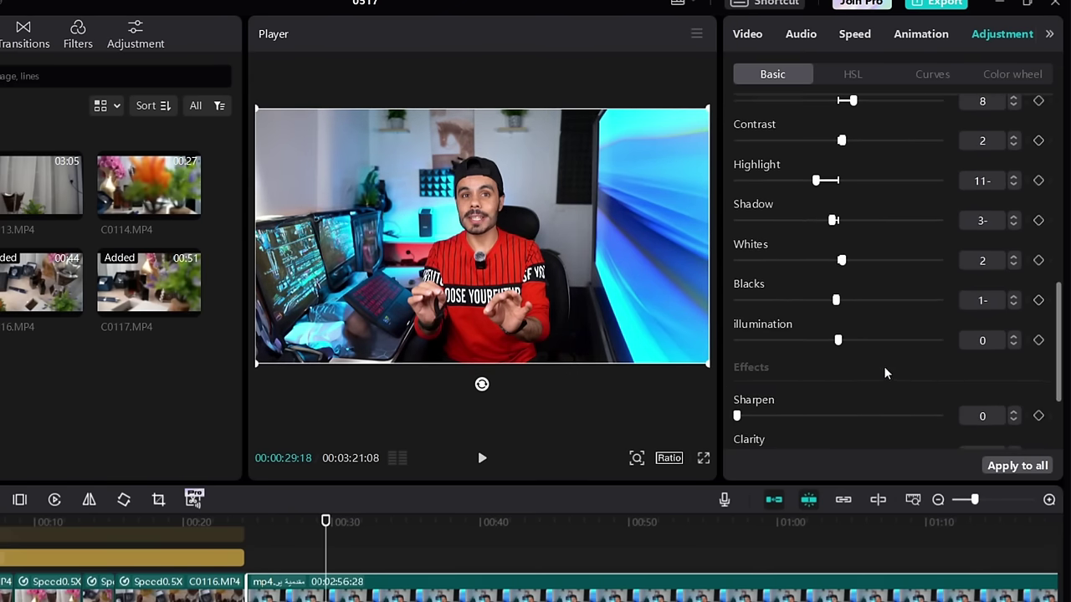
pyautogui.click(1014, 338)
pyautogui.click(1014, 338)
pyautogui.click(1012, 344)
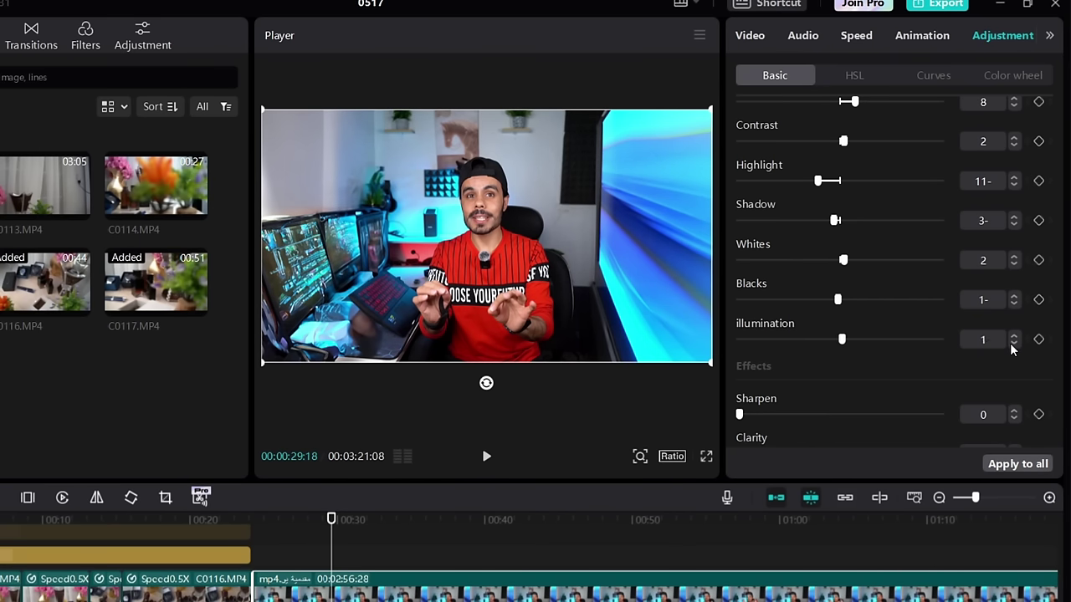
pyautogui.click(1012, 344)
pyautogui.click(1013, 344)
pyautogui.click(1012, 344)
# Add sharpen 12, clarity 2 and vignette 7 to the talking-head clip
pyautogui.scroll(-2, 956, 369)
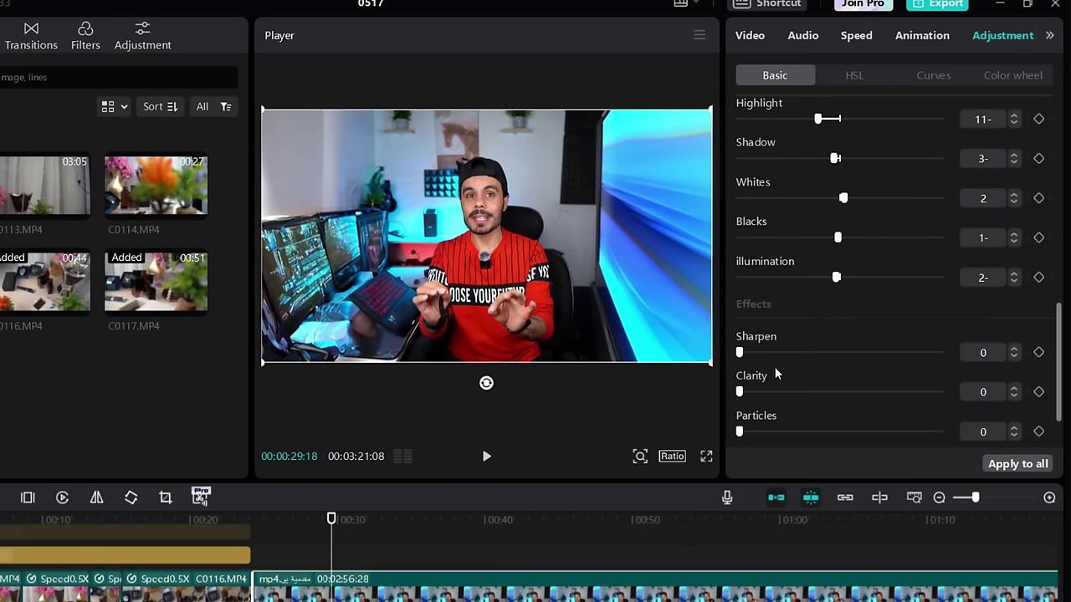
pyautogui.click(768, 353)
pyautogui.moveTo(768, 354)
pyautogui.mouseDown()
pyautogui.moveTo(943, 366)
pyautogui.moveTo(763, 365)
pyautogui.mouseUp()
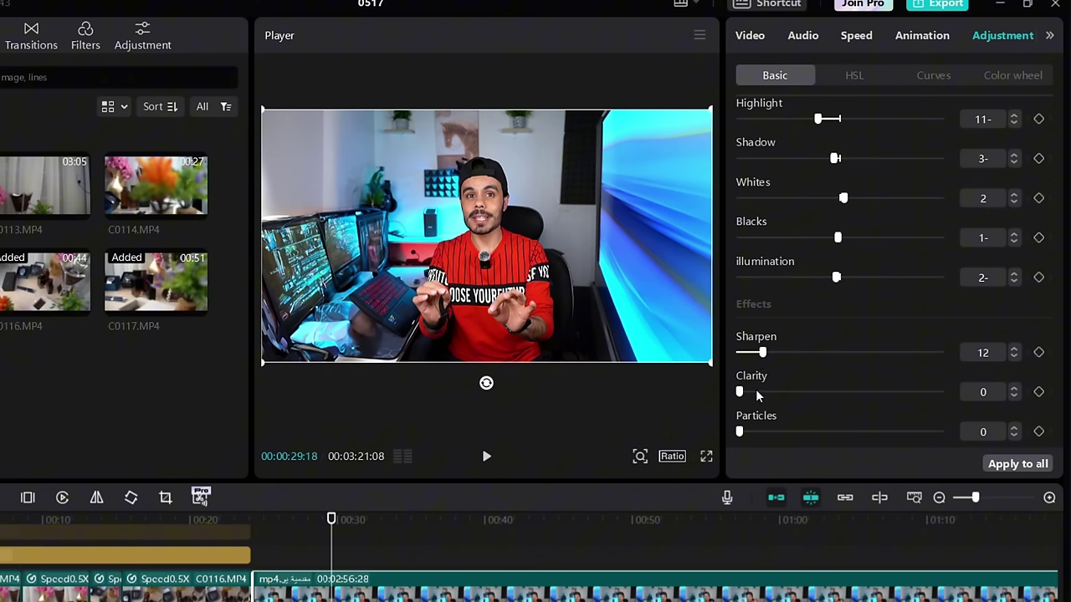
pyautogui.click(1014, 387)
pyautogui.click(1014, 387)
pyautogui.scroll(-3, 856, 404)
pyautogui.moveTo(839, 438)
pyautogui.mouseDown()
pyautogui.moveTo(862, 439)
pyautogui.moveTo(851, 441)
pyautogui.mouseUp()
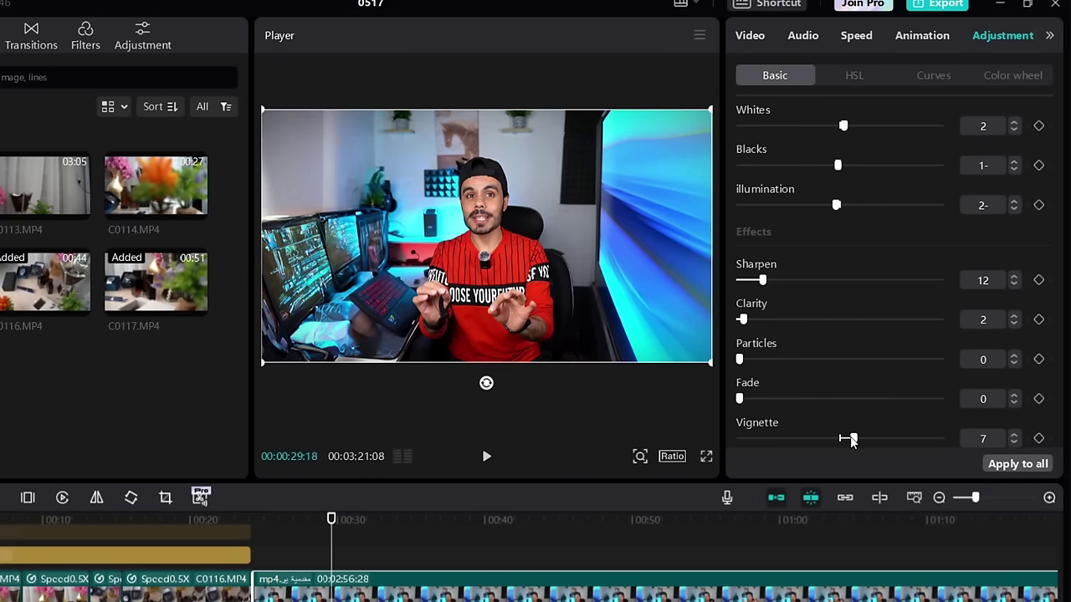
pyautogui.scroll(5, 886, 368)
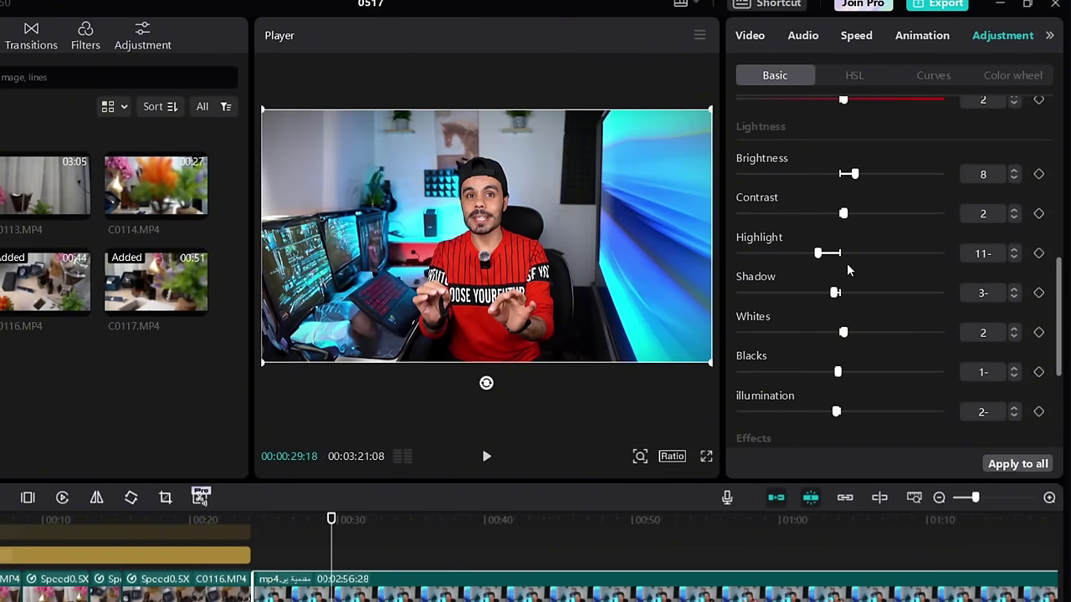
pyautogui.scroll(6, 850, 268)
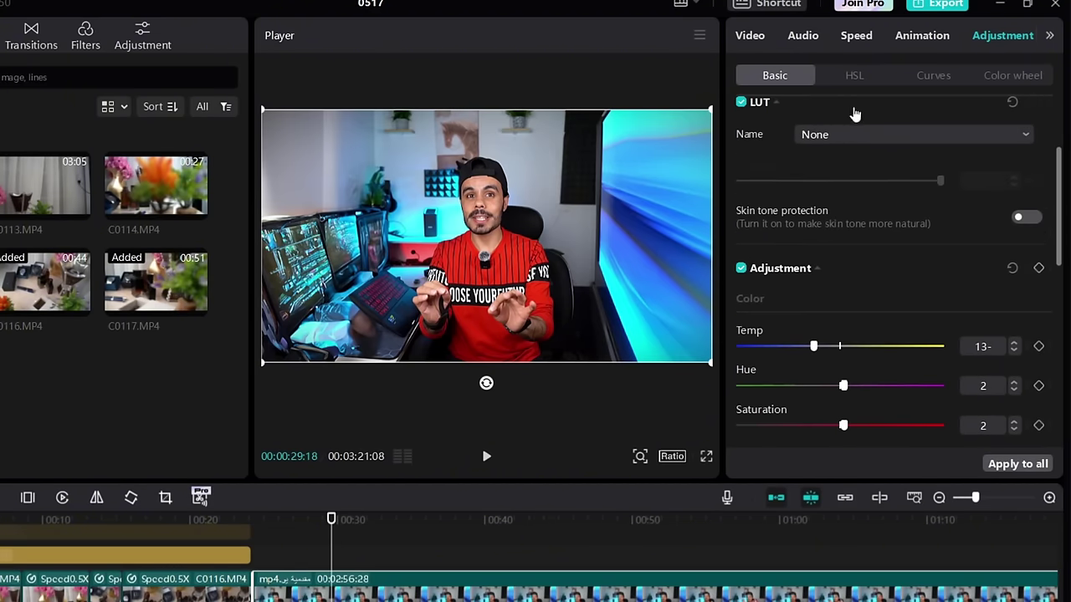
pyautogui.click(855, 79)
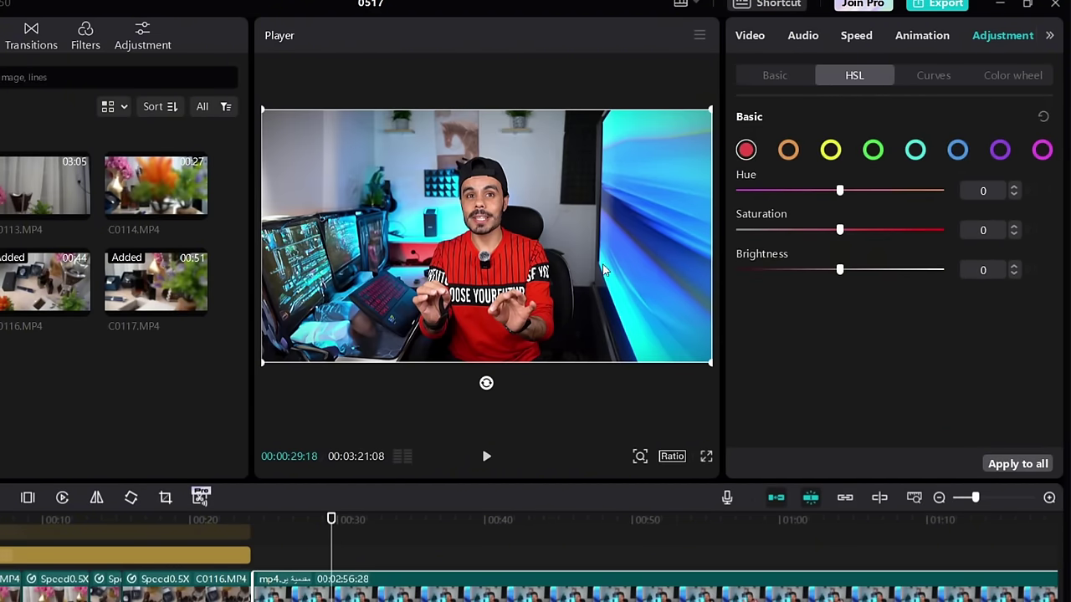
# Set the red channel's HSL saturation to 8 after testing, leaving the red hue at 0
pyautogui.moveTo(840, 230); pyautogui.dragTo(947, 232)
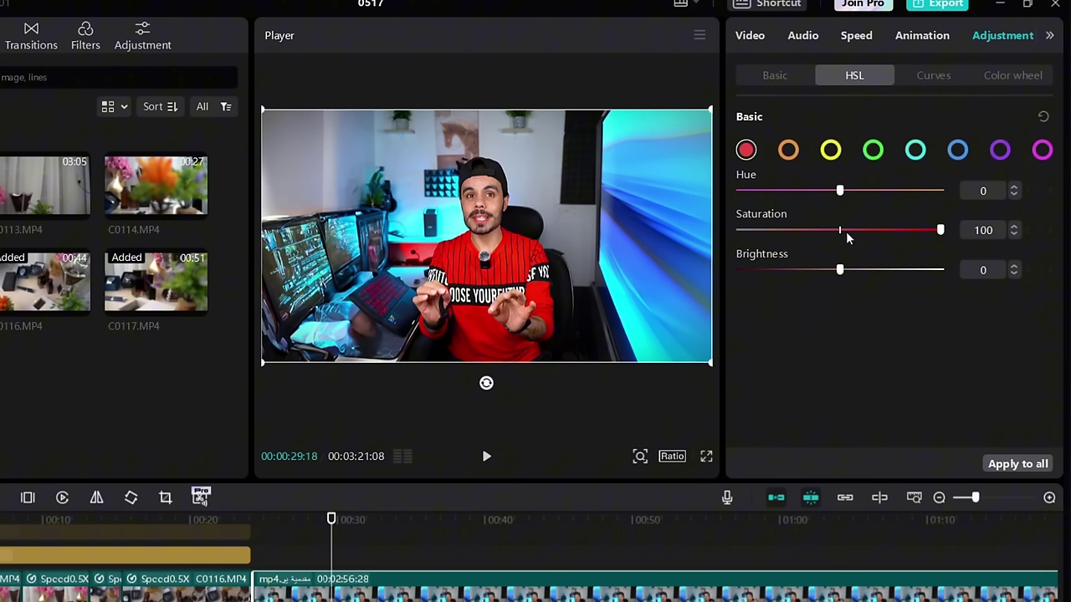
pyautogui.moveTo(846, 232); pyautogui.dragTo(717, 239)
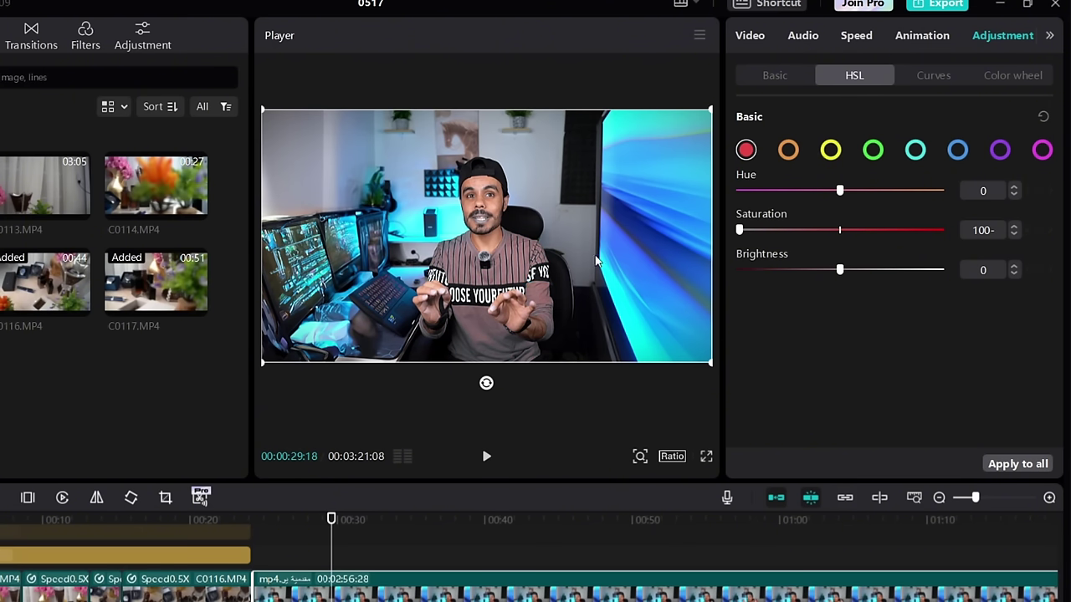
pyautogui.moveTo(824, 231); pyautogui.dragTo(848, 235)
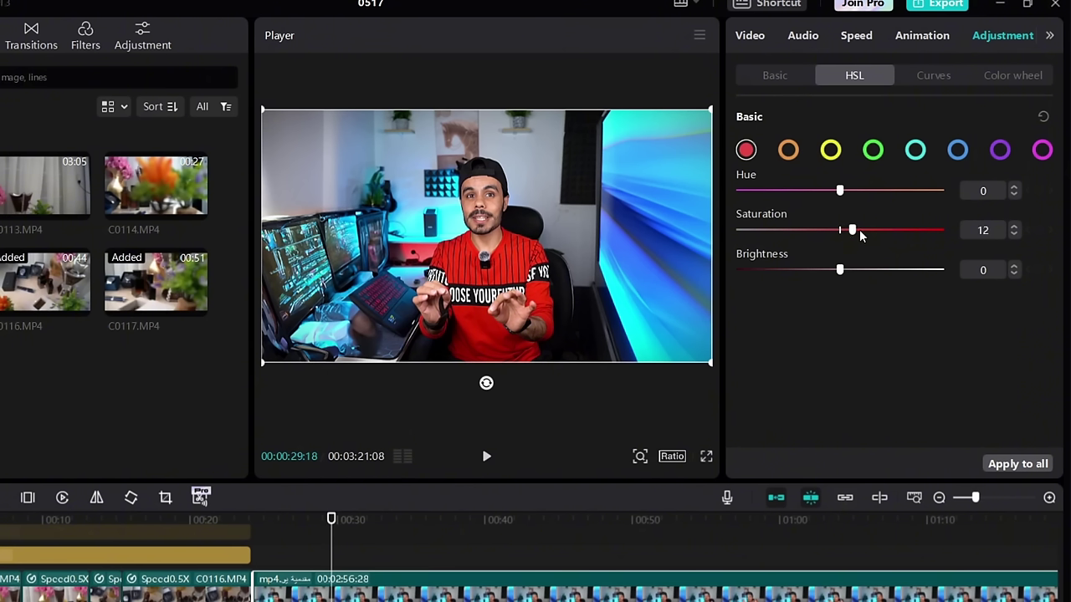
pyautogui.moveTo(860, 235)
pyautogui.mouseDown()
pyautogui.moveTo(940, 231)
pyautogui.moveTo(854, 245)
pyautogui.mouseUp()
pyautogui.moveTo(842, 194)
pyautogui.mouseDown()
pyautogui.moveTo(725, 194)
pyautogui.moveTo(862, 193)
pyautogui.moveTo(871, 211)
pyautogui.moveTo(815, 218)
pyautogui.moveTo(969, 211)
pyautogui.moveTo(840, 191)
pyautogui.mouseUp()
pyautogui.click(792, 154)
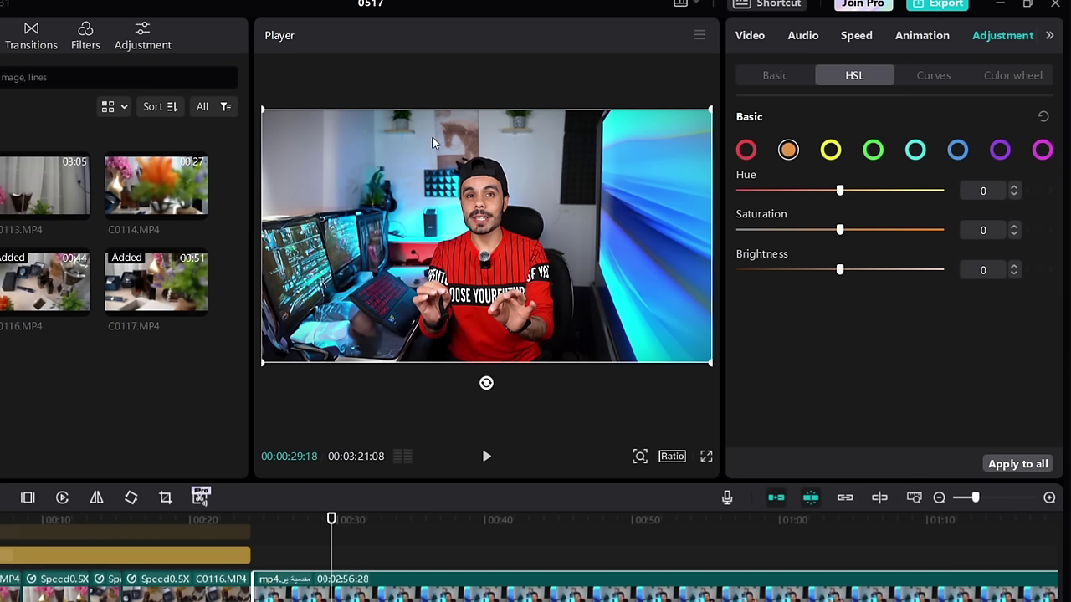
# Give the orange tones a small saturation boost and the green tones a slight one
pyautogui.moveTo(849, 235); pyautogui.dragTo(609, 248)
pyautogui.moveTo(699, 239); pyautogui.dragTo(839, 246)
pyautogui.click(828, 152)
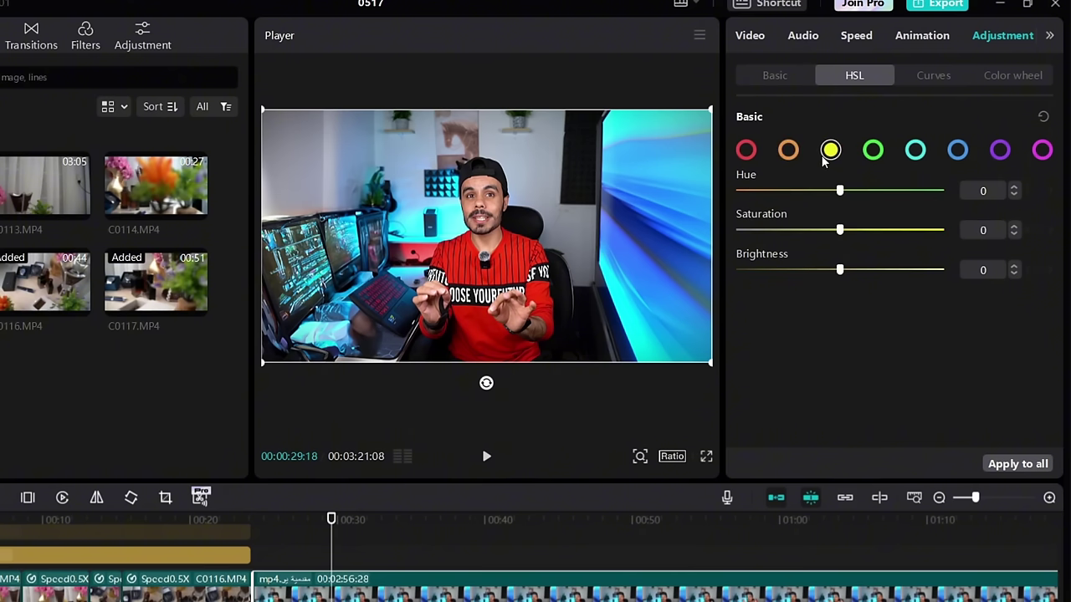
pyautogui.click(873, 151)
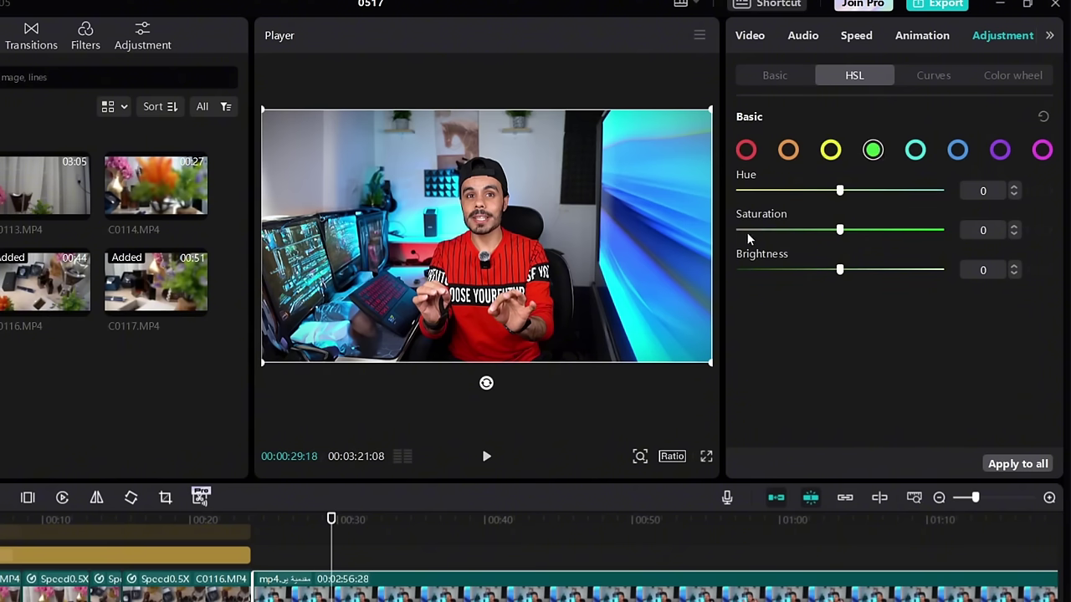
pyautogui.moveTo(833, 233)
pyautogui.mouseDown()
pyautogui.moveTo(942, 231)
pyautogui.moveTo(844, 230)
pyautogui.moveTo(902, 230)
pyautogui.moveTo(853, 236)
pyautogui.mouseUp()
# Boost the blue tones' saturation, leaving cyan, purple and magenta at 0
pyautogui.click(915, 150)
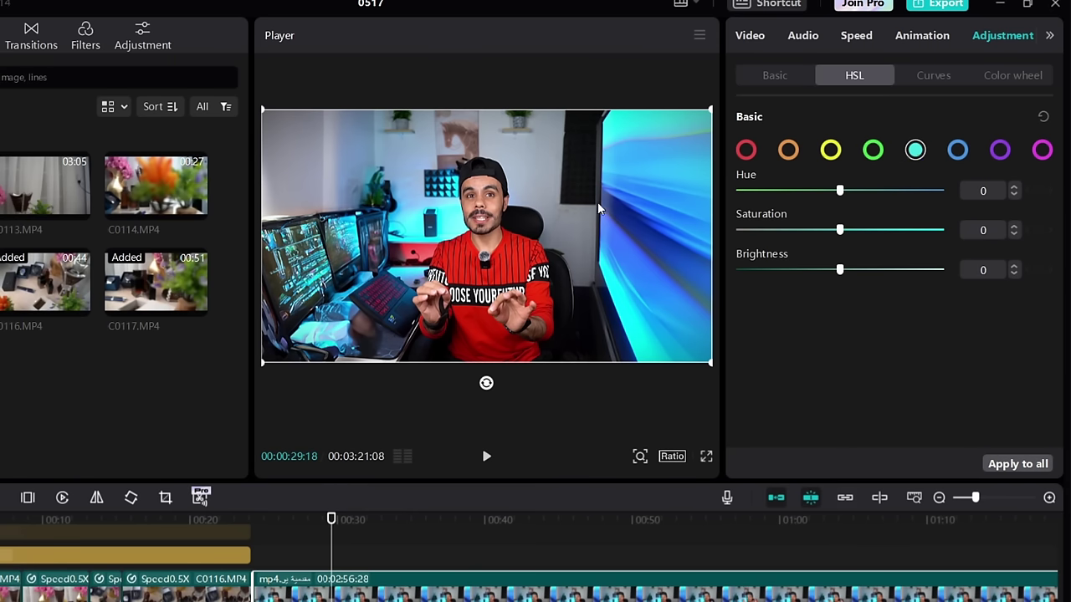
pyautogui.click(956, 151)
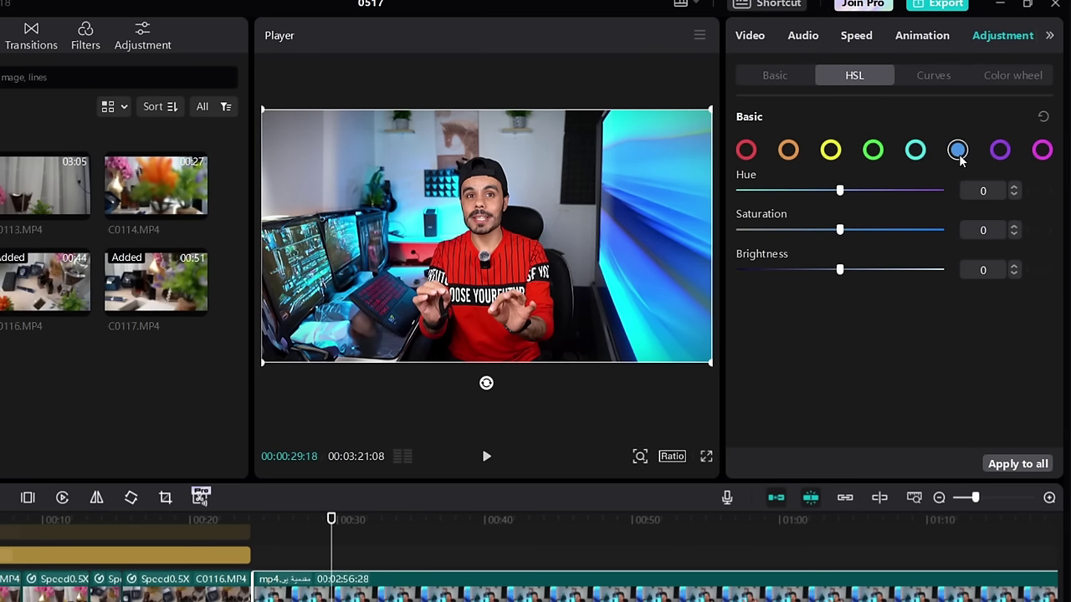
pyautogui.moveTo(844, 230); pyautogui.dragTo(870, 242)
pyautogui.click(999, 156)
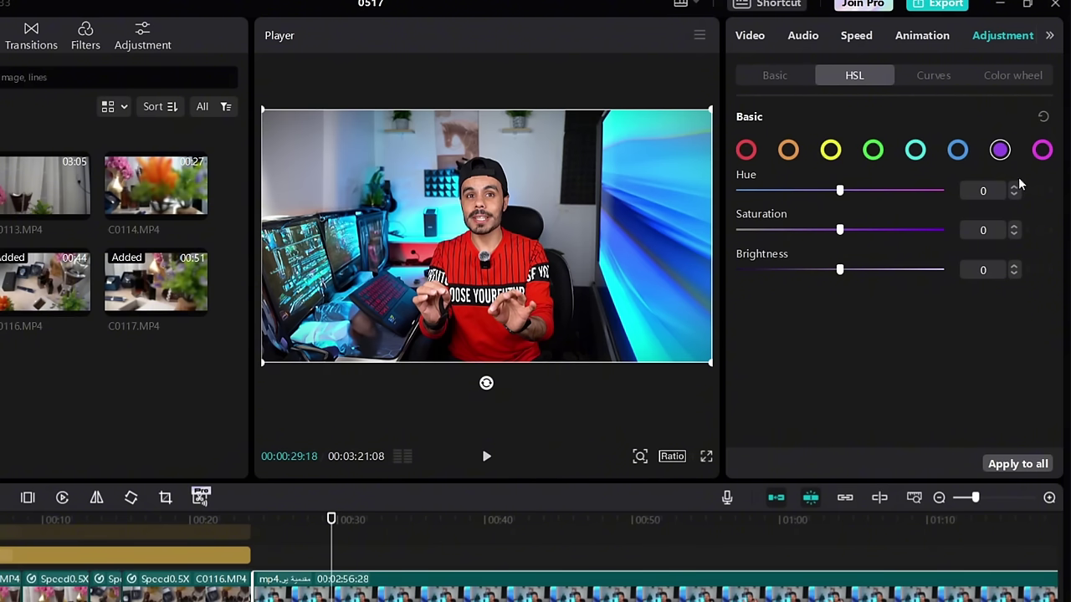
pyautogui.click(1050, 161)
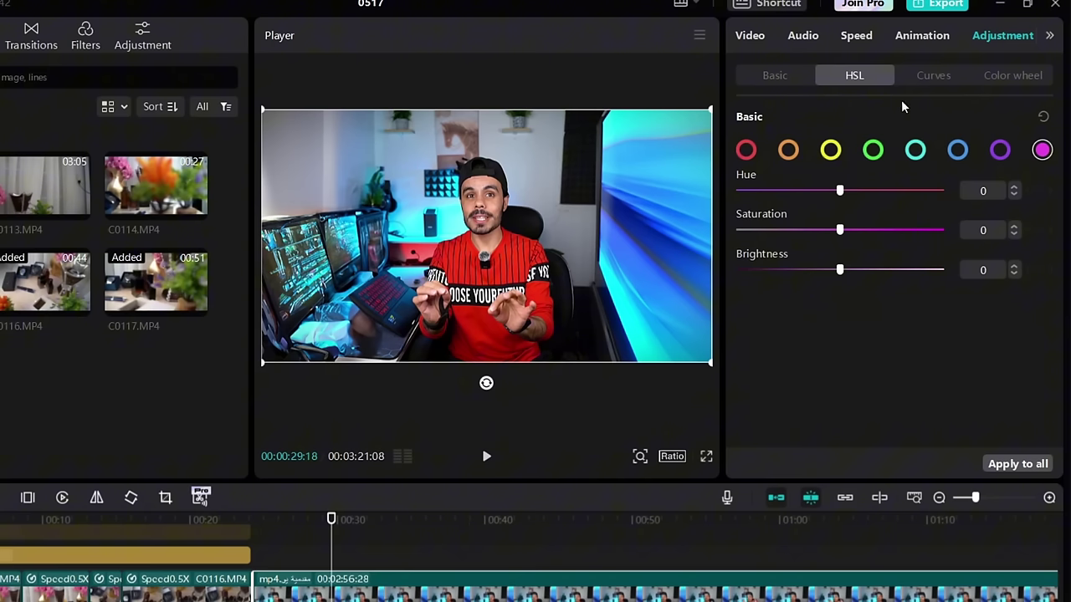
pyautogui.click(921, 78)
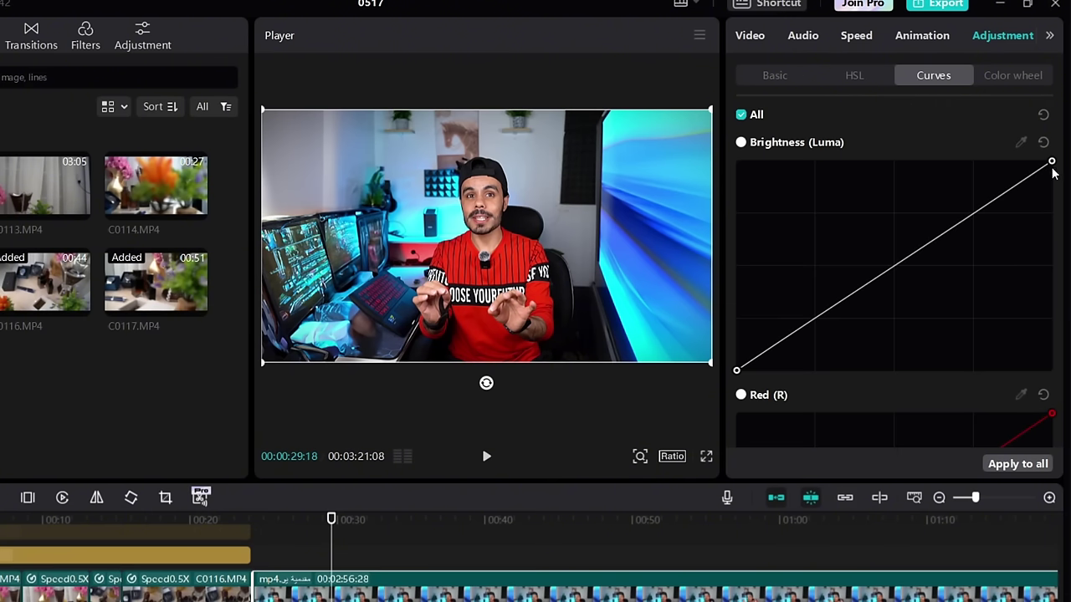
# Lower the brightness curve's top endpoint and pull in the red curve's top end
pyautogui.moveTo(1052, 161)
pyautogui.mouseDown()
pyautogui.moveTo(1053, 193)
pyautogui.moveTo(1030, 163)
pyautogui.moveTo(1047, 170)
pyautogui.moveTo(1044, 161)
pyautogui.mouseUp()
pyautogui.scroll(-1, 1004, 331)
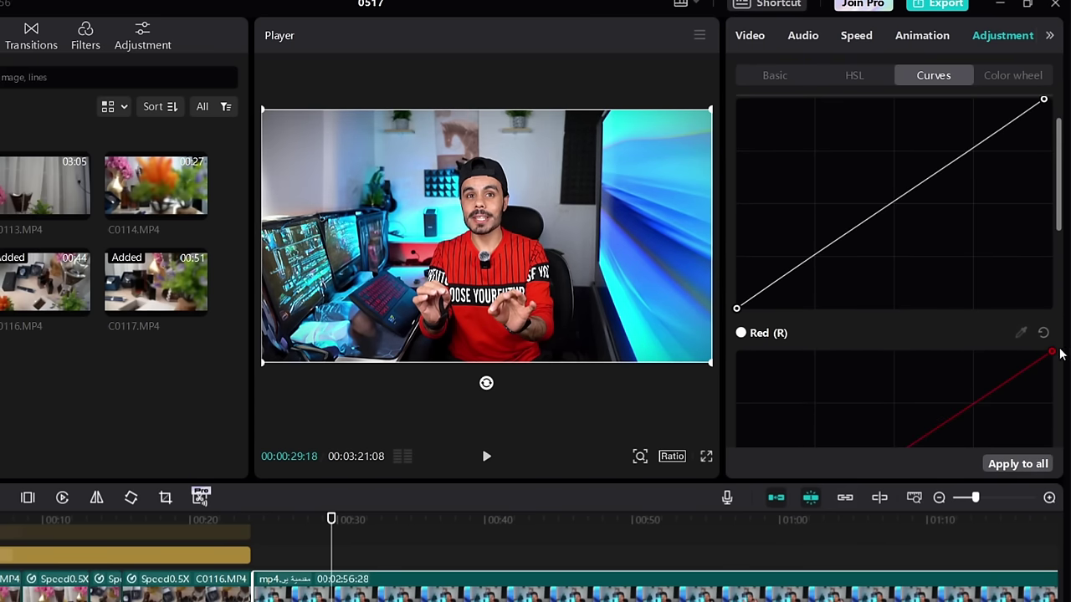
pyautogui.moveTo(1051, 353)
pyautogui.mouseDown()
pyautogui.moveTo(1030, 352)
pyautogui.moveTo(1061, 359)
pyautogui.moveTo(1053, 348)
pyautogui.mouseUp()
pyautogui.scroll(-6, 1013, 263)
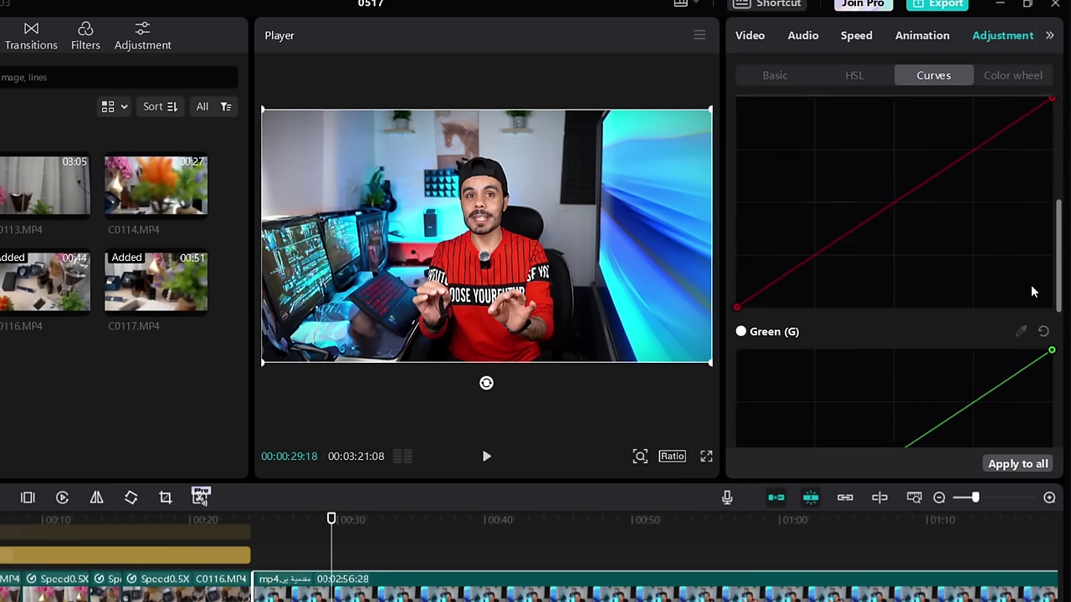
pyautogui.scroll(-4, 1052, 312)
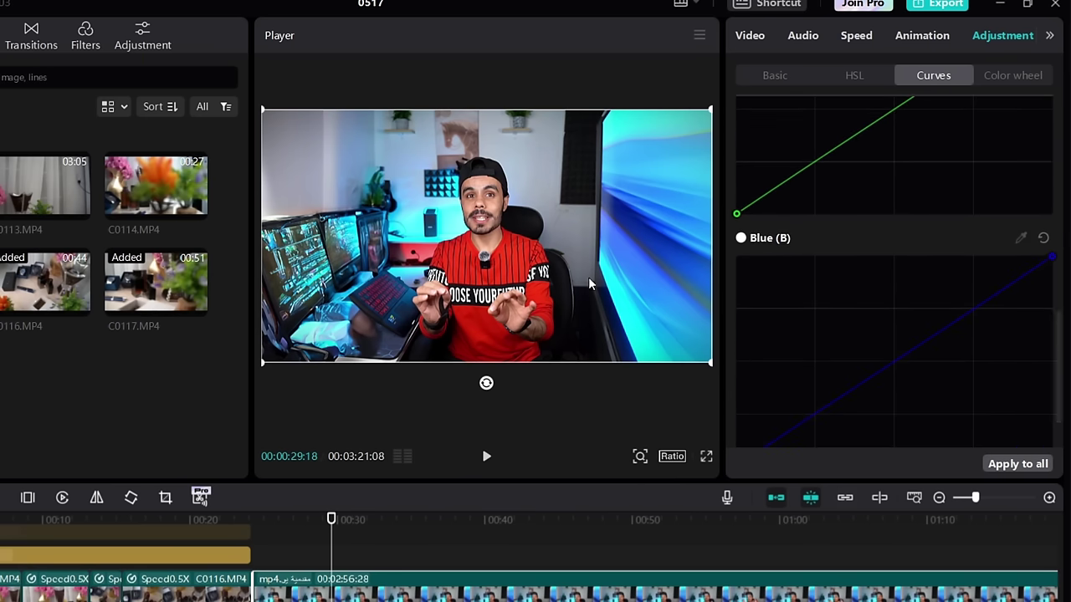
pyautogui.scroll(10, 962, 229)
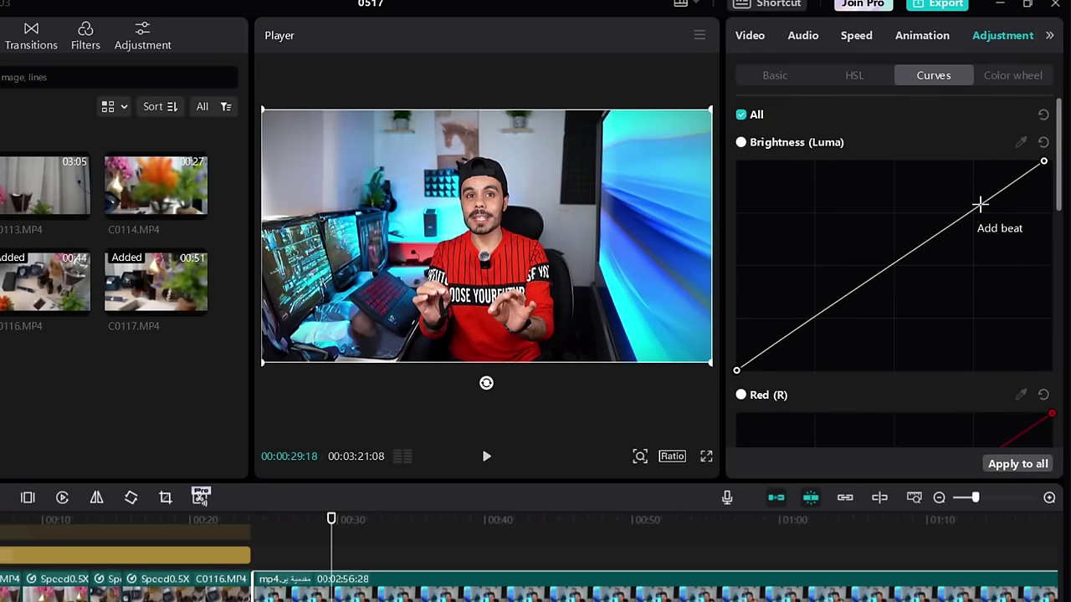
# Add several bending points to the brightness curve, sampling tones from the frame
pyautogui.click(911, 250)
pyautogui.click(835, 302)
pyautogui.moveTo(879, 276)
pyautogui.mouseDown()
pyautogui.moveTo(856, 258)
pyautogui.moveTo(874, 303)
pyautogui.moveTo(857, 277)
pyautogui.moveTo(876, 270)
pyautogui.mouseUp()
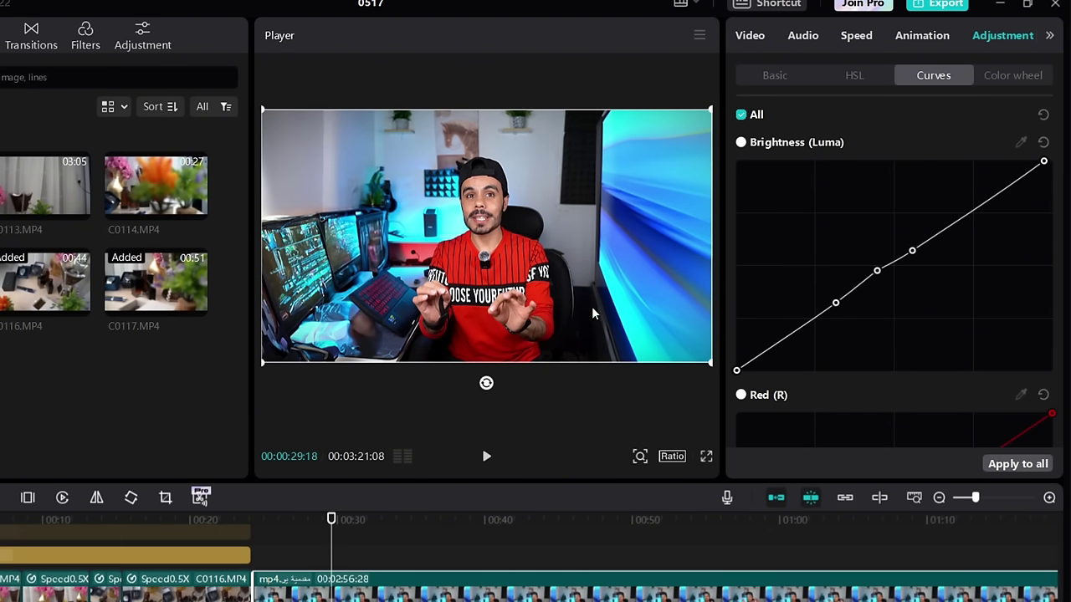
pyautogui.click(1020, 142)
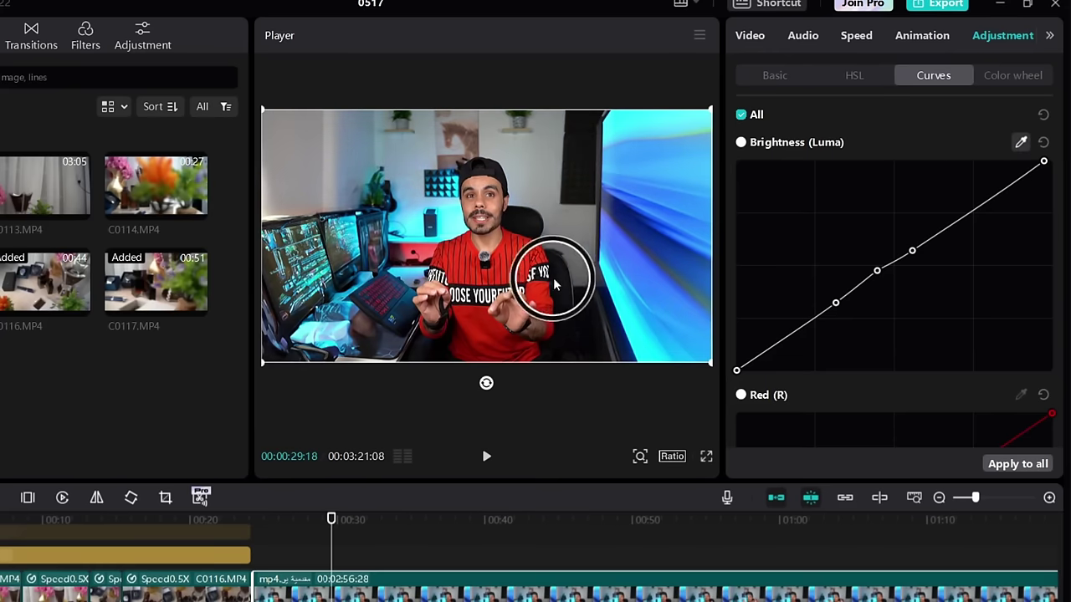
pyautogui.click(591, 297)
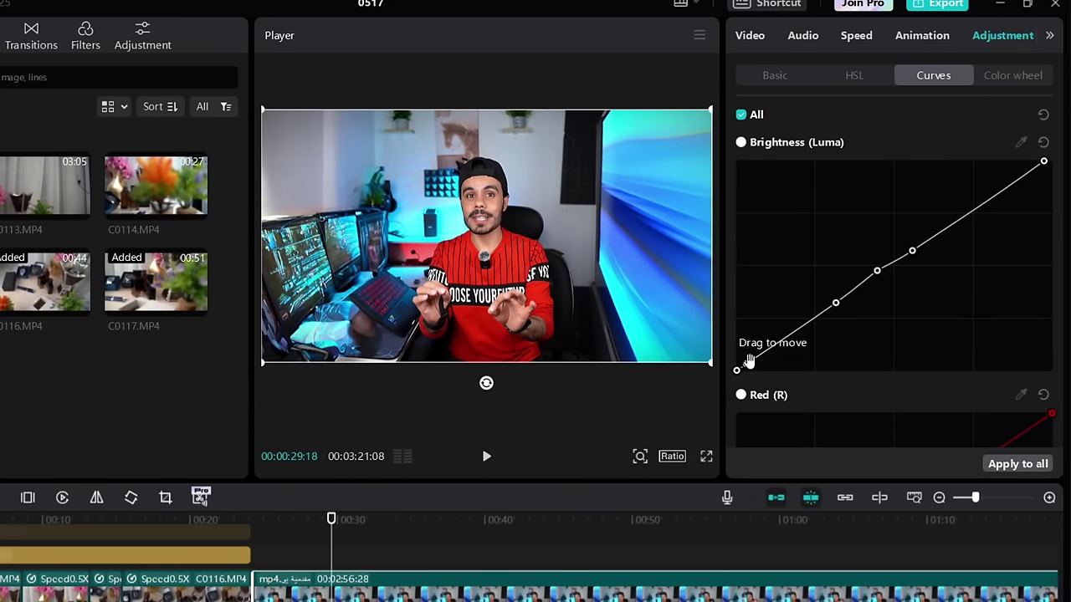
pyautogui.moveTo(747, 363)
pyautogui.mouseDown()
pyautogui.moveTo(756, 373)
pyautogui.moveTo(752, 343)
pyautogui.moveTo(758, 361)
pyautogui.mouseUp()
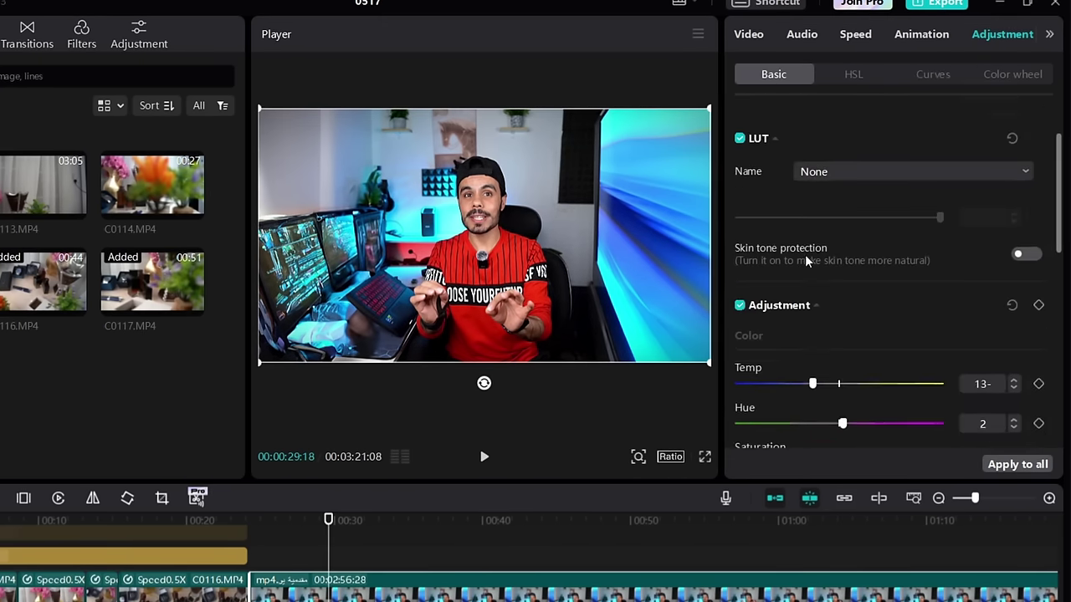
# Change the temperature from -13 to -10 and zoom the timeline out
pyautogui.scroll(-3, 815, 253)
pyautogui.moveTo(813, 281); pyautogui.dragTo(818, 281)
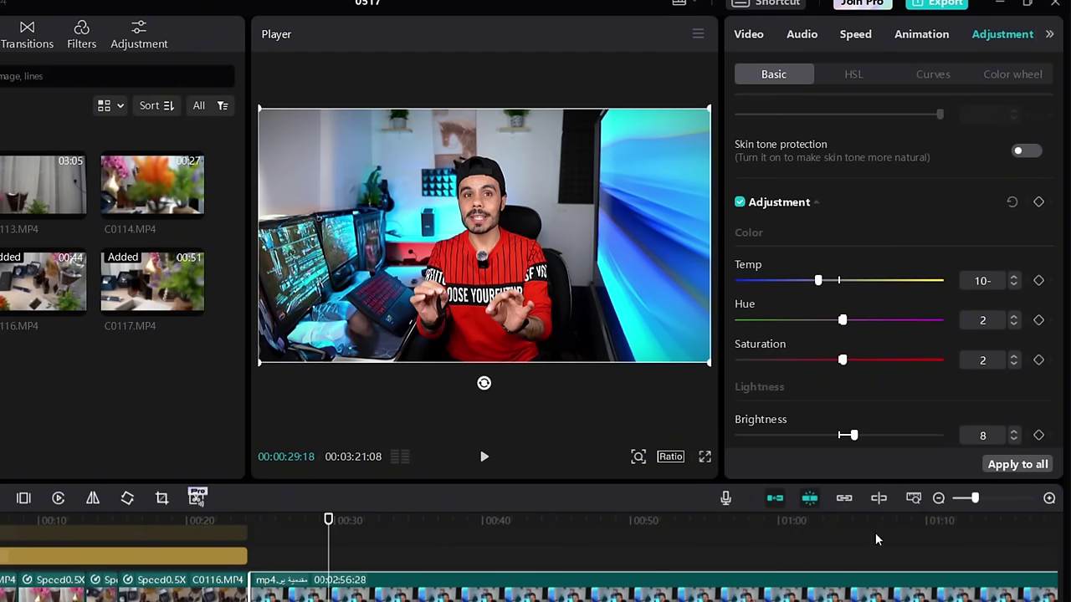
pyautogui.moveTo(973, 499); pyautogui.dragTo(966, 499)
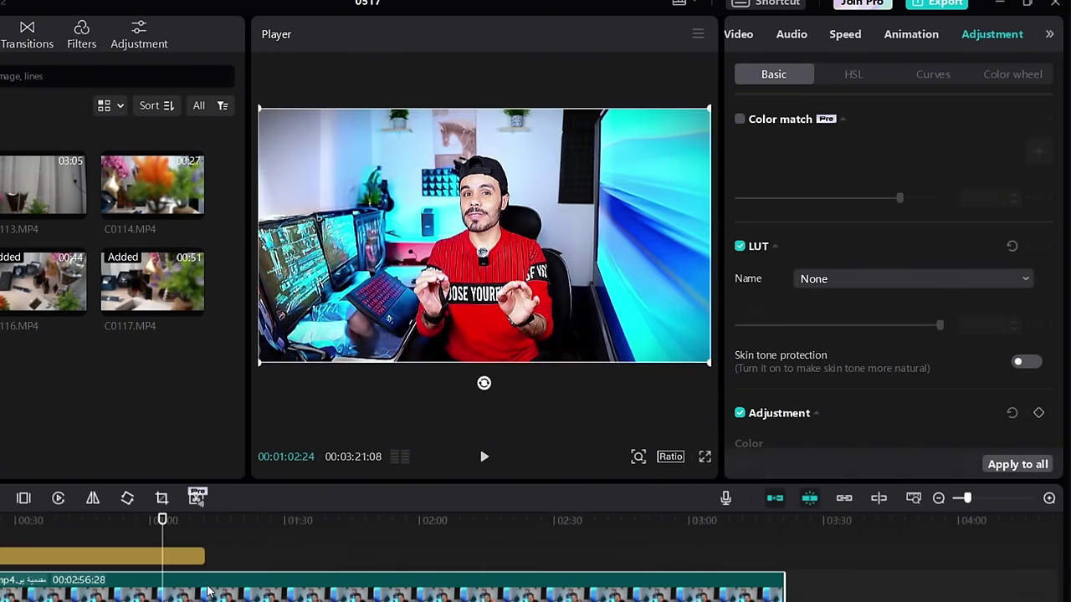
# Select the main talking-head clip, preview the grade, and show its Video Basic settings
pyautogui.moveTo(191, 561); pyautogui.dragTo(8, 560)
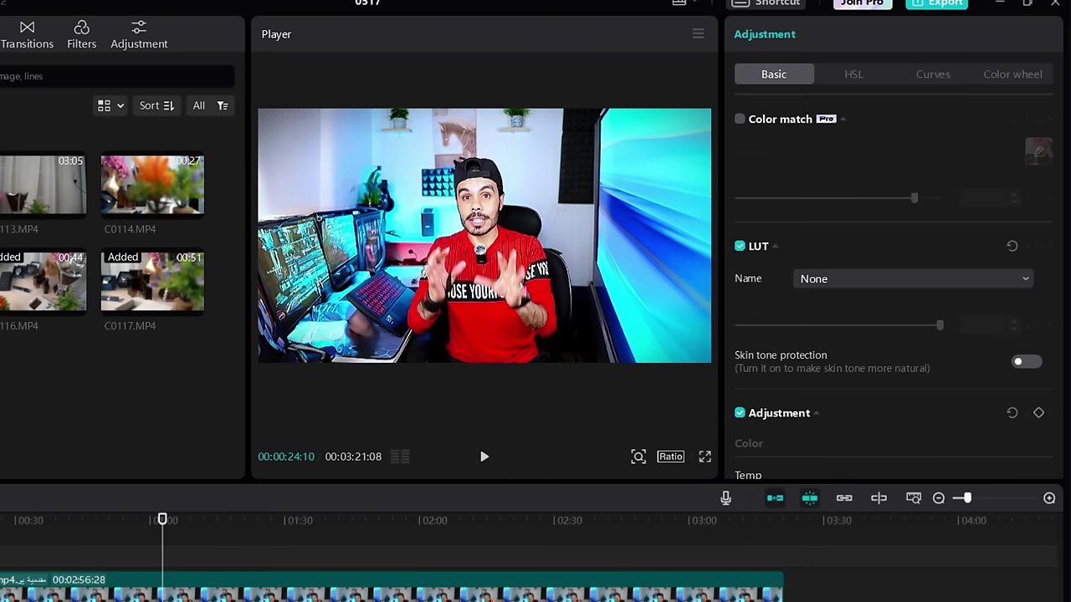
pyautogui.click(140, 598)
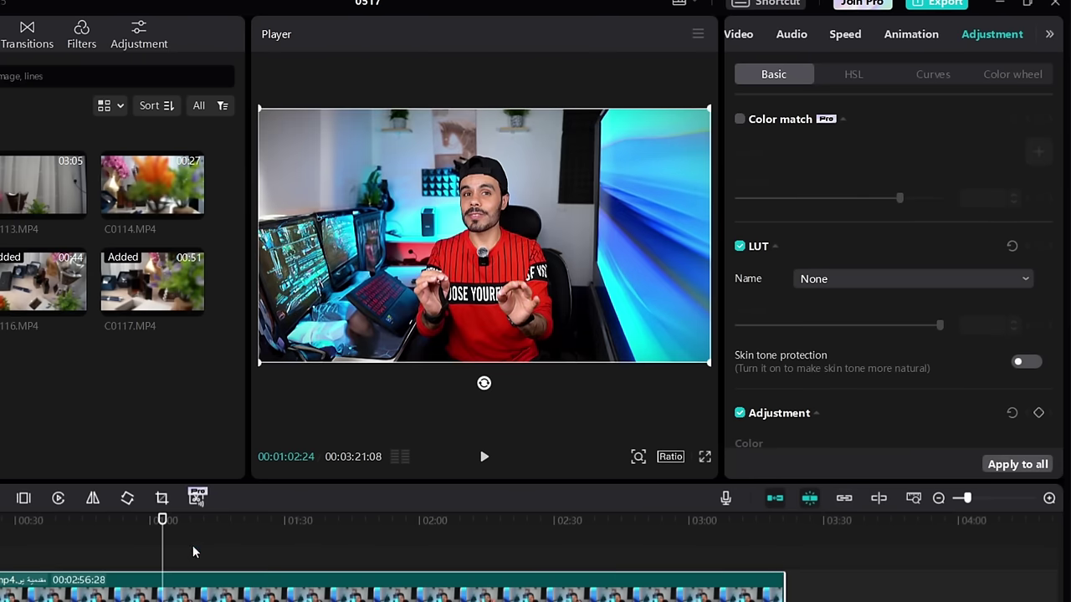
pyautogui.moveTo(167, 552); pyautogui.dragTo(146, 565)
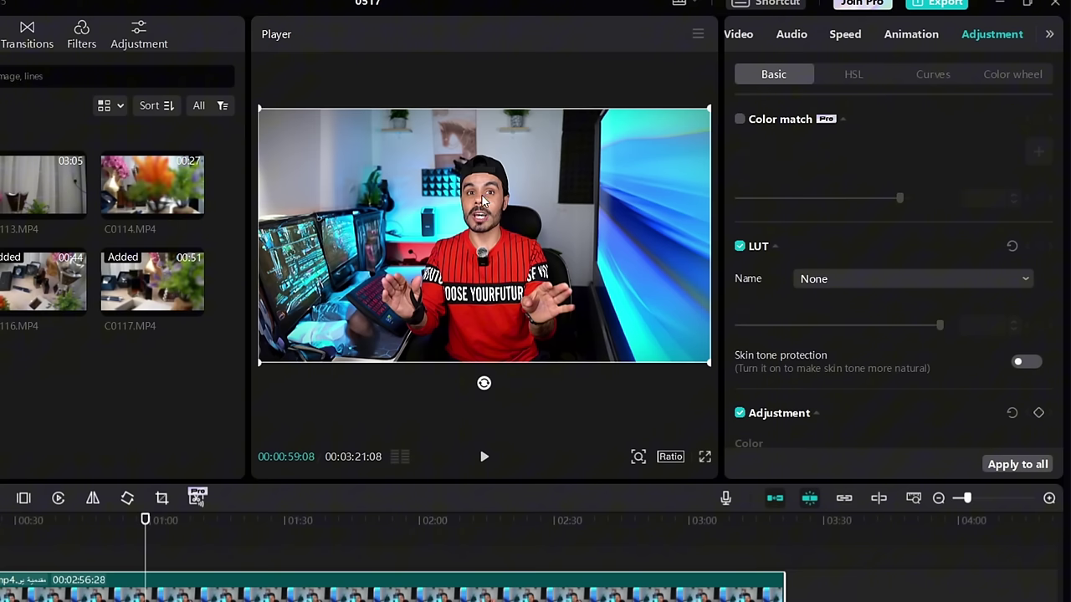
pyautogui.scroll(-5, 929, 125)
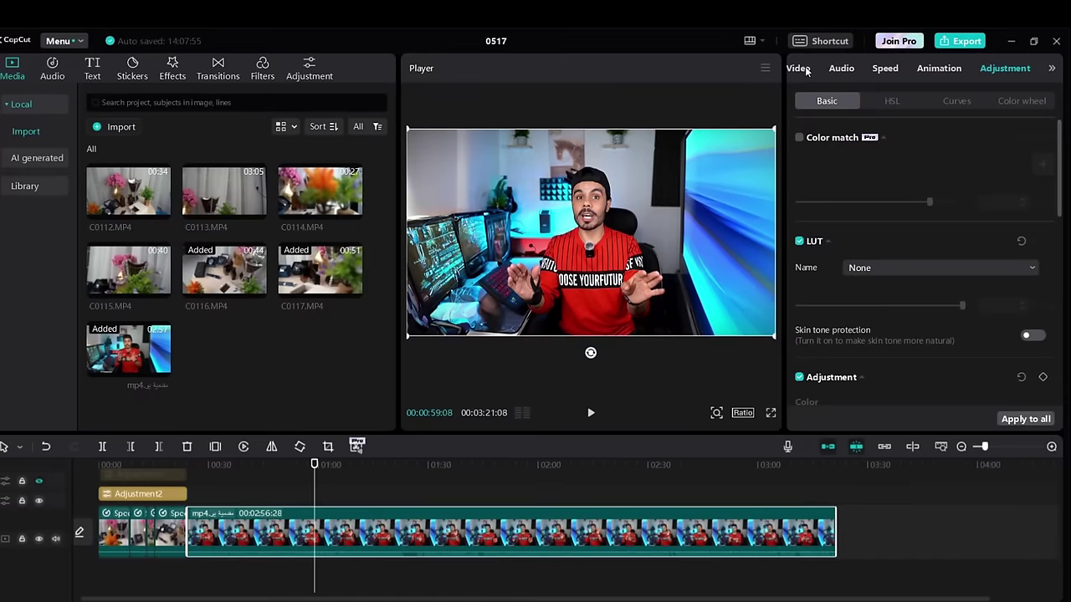
pyautogui.click(760, 46)
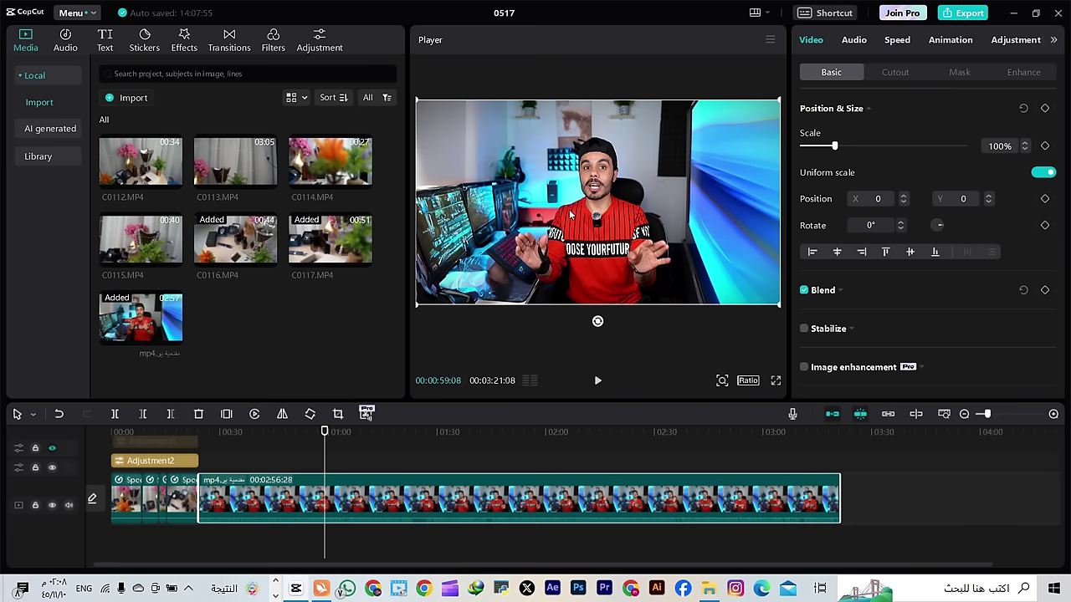
# Enable Face enhancement on the talking-head clip and set Smooth to 13
pyautogui.click(1024, 73)
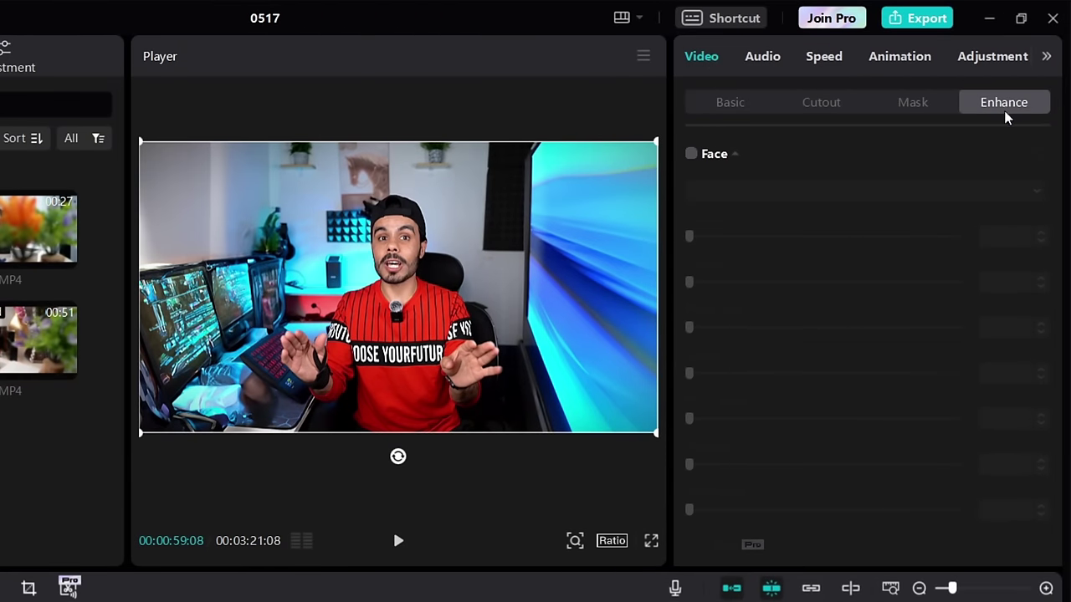
pyautogui.click(691, 155)
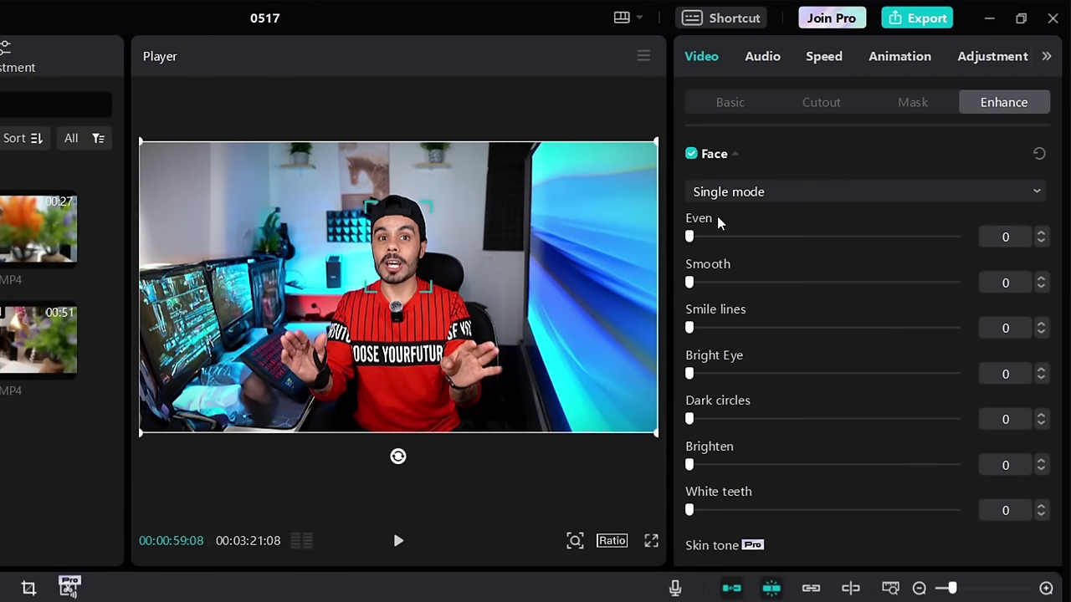
pyautogui.moveTo(708, 282)
pyautogui.mouseDown()
pyautogui.moveTo(755, 282)
pyautogui.moveTo(726, 293)
pyautogui.mouseUp()
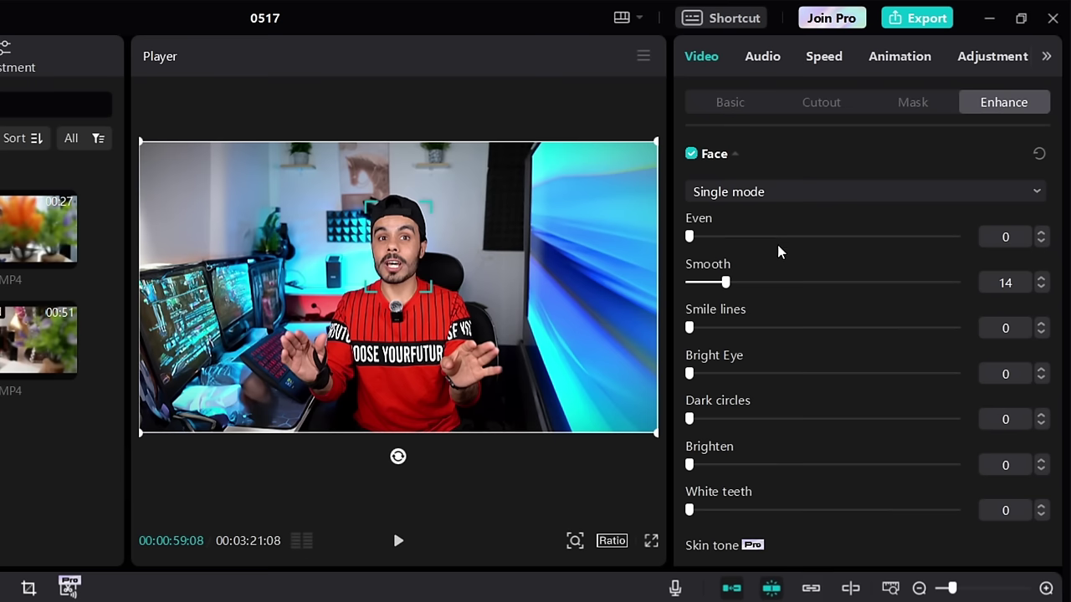
pyautogui.click(732, 283)
pyautogui.moveTo(762, 293); pyautogui.dragTo(735, 319)
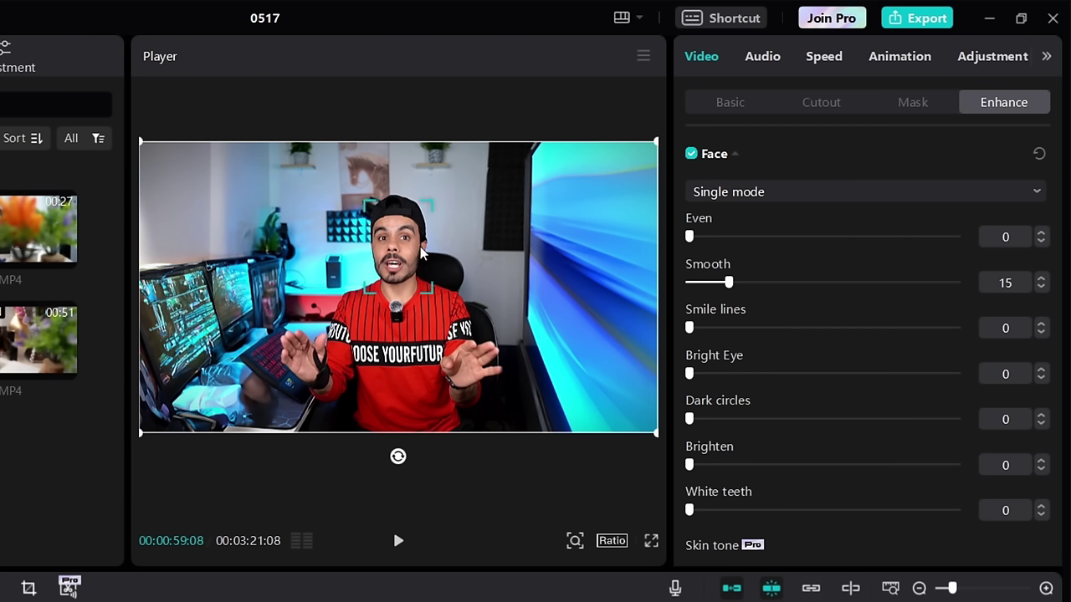
pyautogui.moveTo(729, 282); pyautogui.dragTo(724, 284)
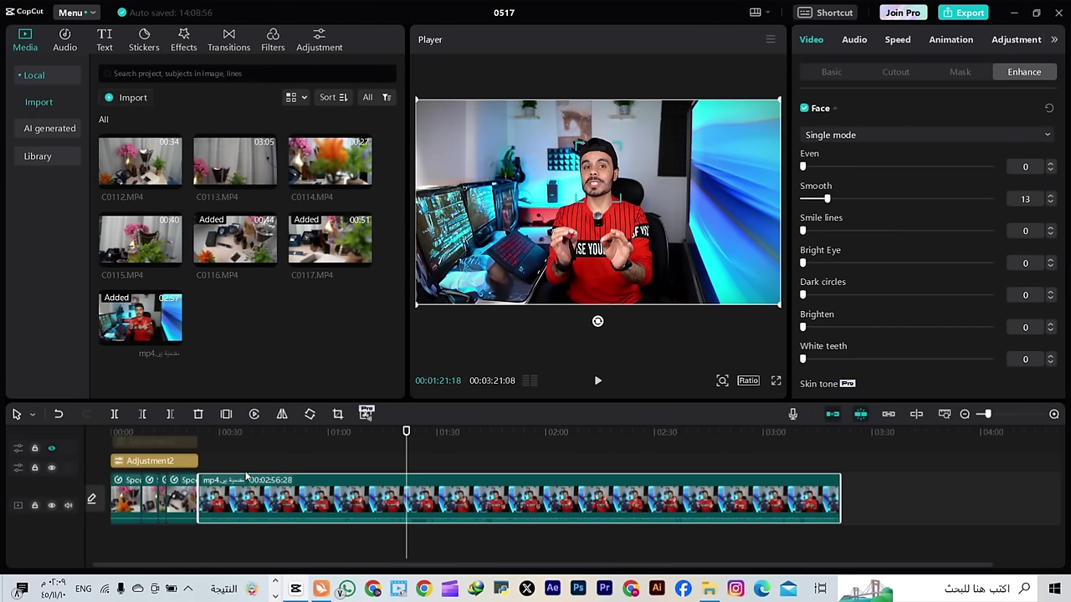
# Hide and re-show the Adjustment2 track to compare against the ungraded footage
pyautogui.click(157, 462)
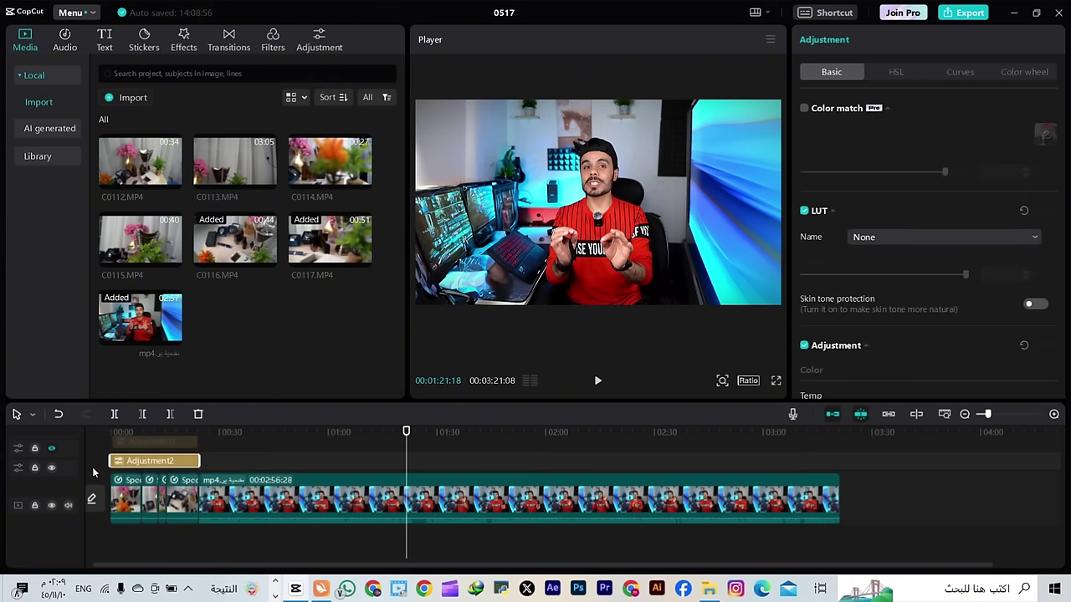
pyautogui.click(50, 469)
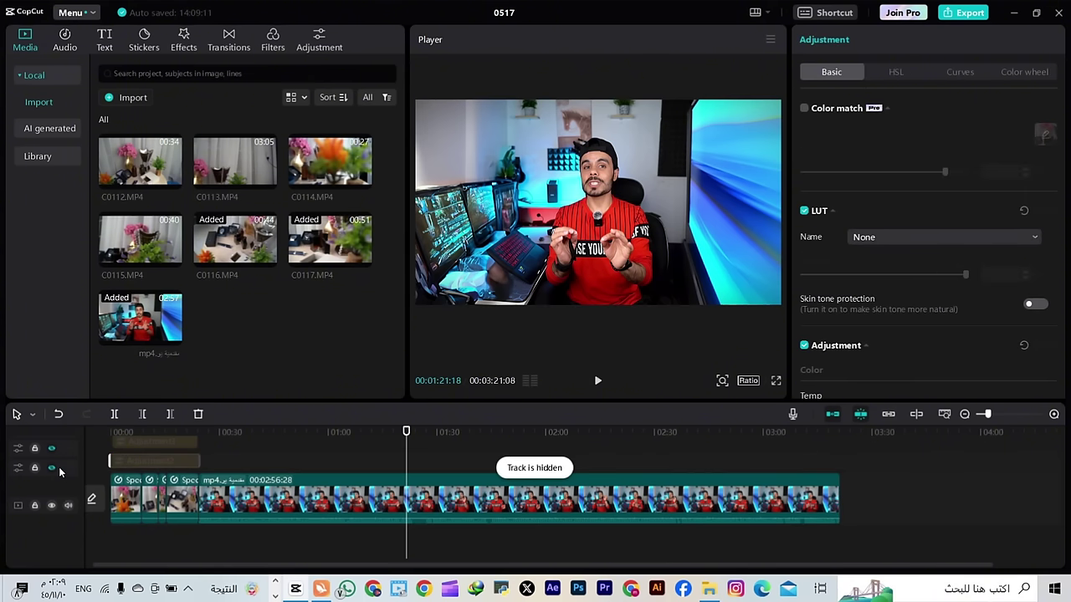
pyautogui.click(52, 469)
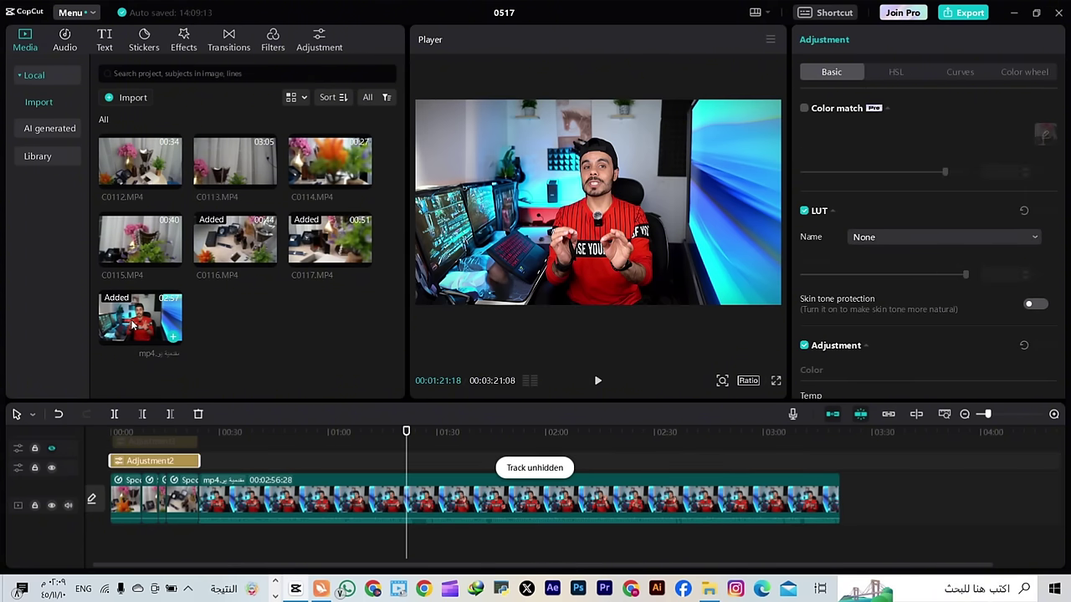
# Place a second copy of the talking-head video on a new upper track at 02:00 and preview full screen
pyautogui.click(257, 484)
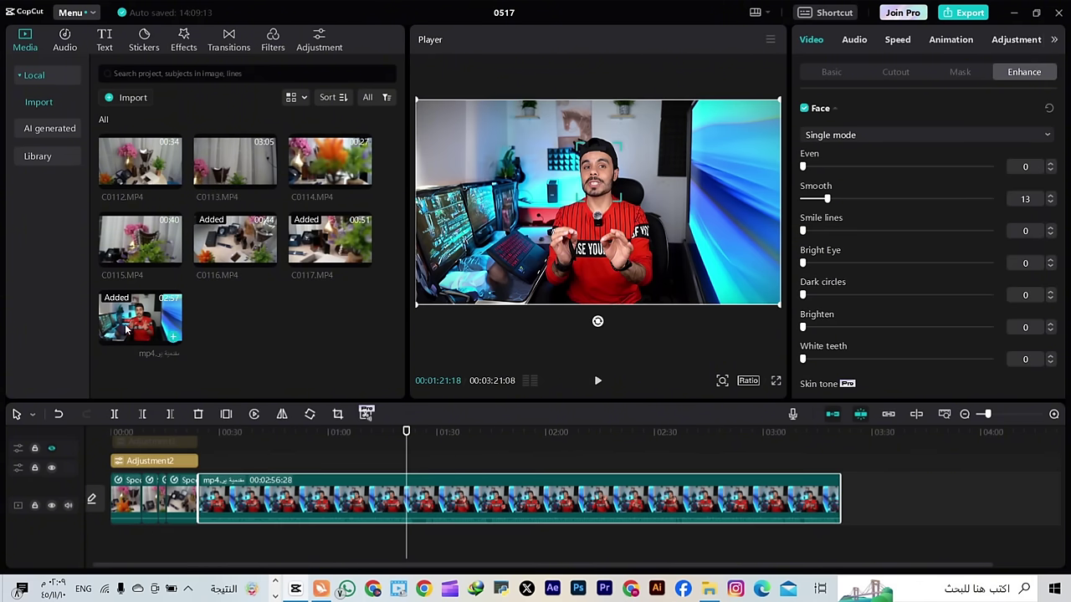
pyautogui.moveTo(126, 326); pyautogui.dragTo(365, 470)
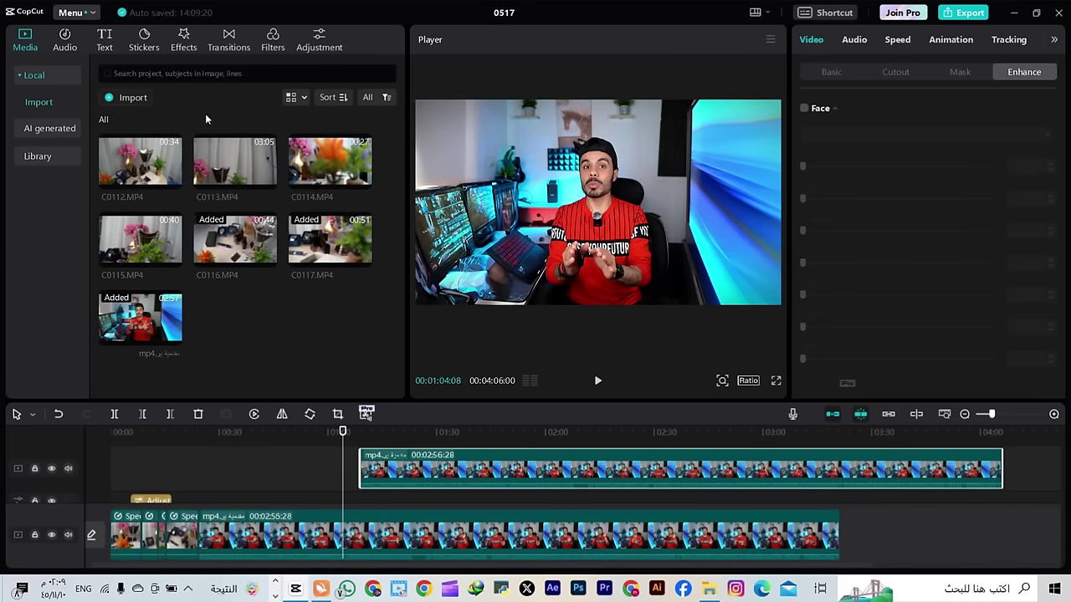
pyautogui.moveTo(385, 446); pyautogui.dragTo(645, 428)
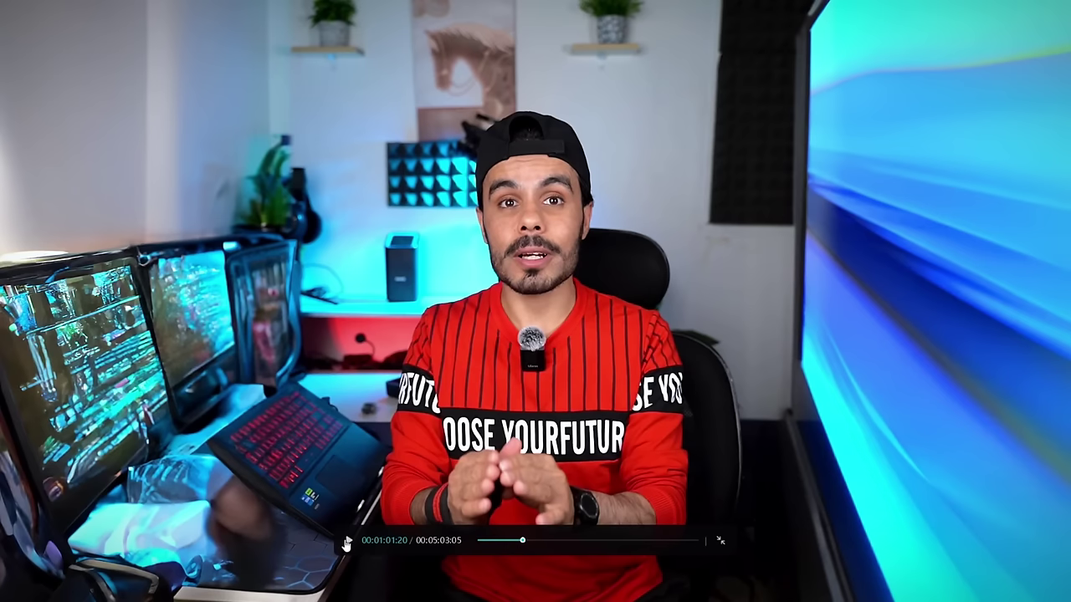
pyautogui.click(346, 542)
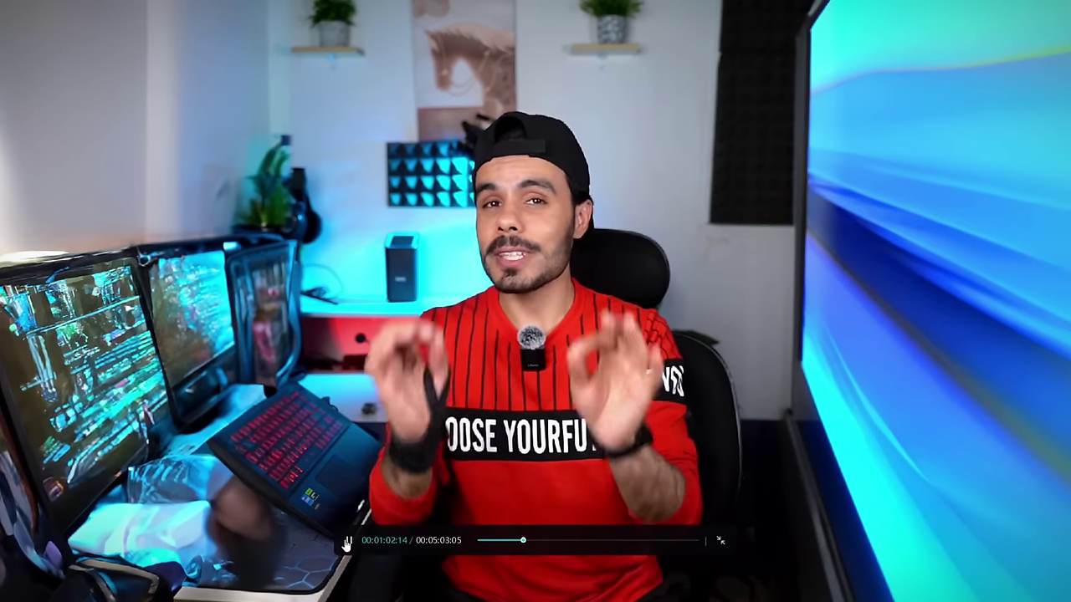
pyautogui.click(729, 542)
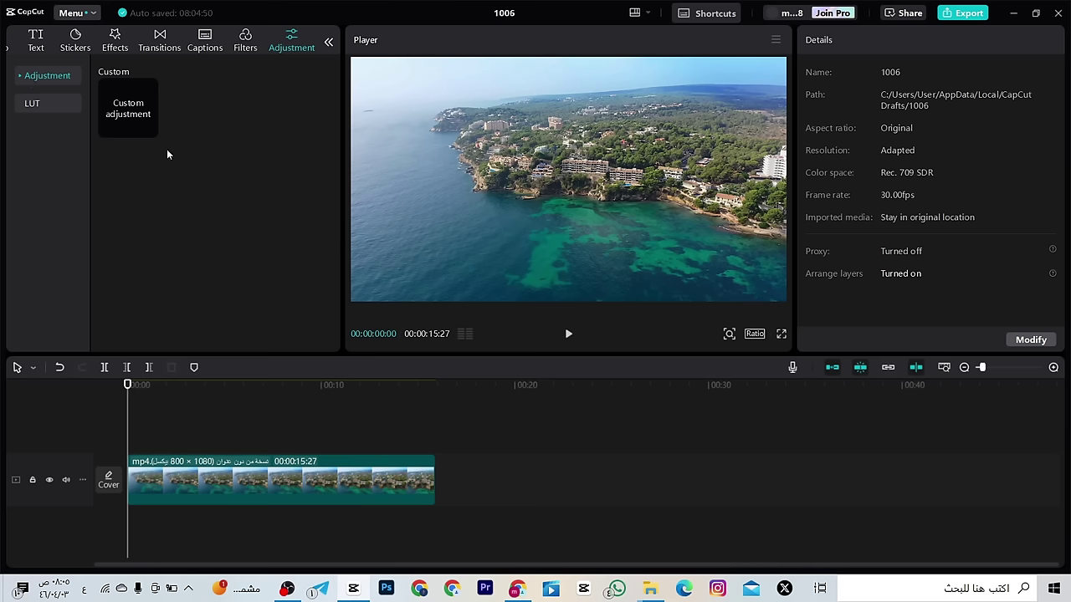
# Expand the asset categories, glance at Stickers, then show the Adjustment assets with Custom and LUT
pyautogui.click(328, 43)
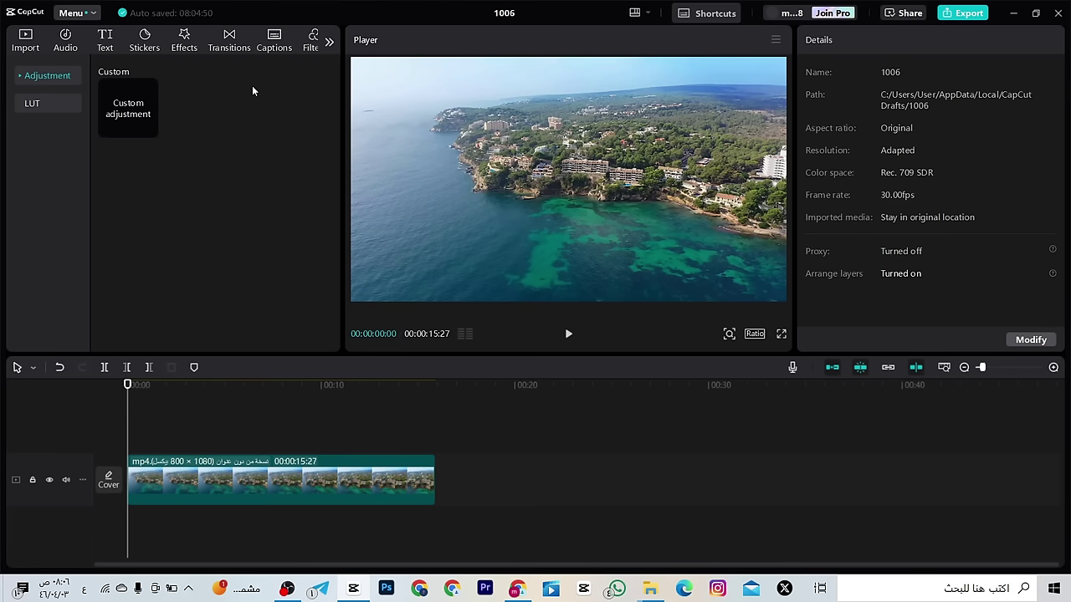
pyautogui.click(329, 42)
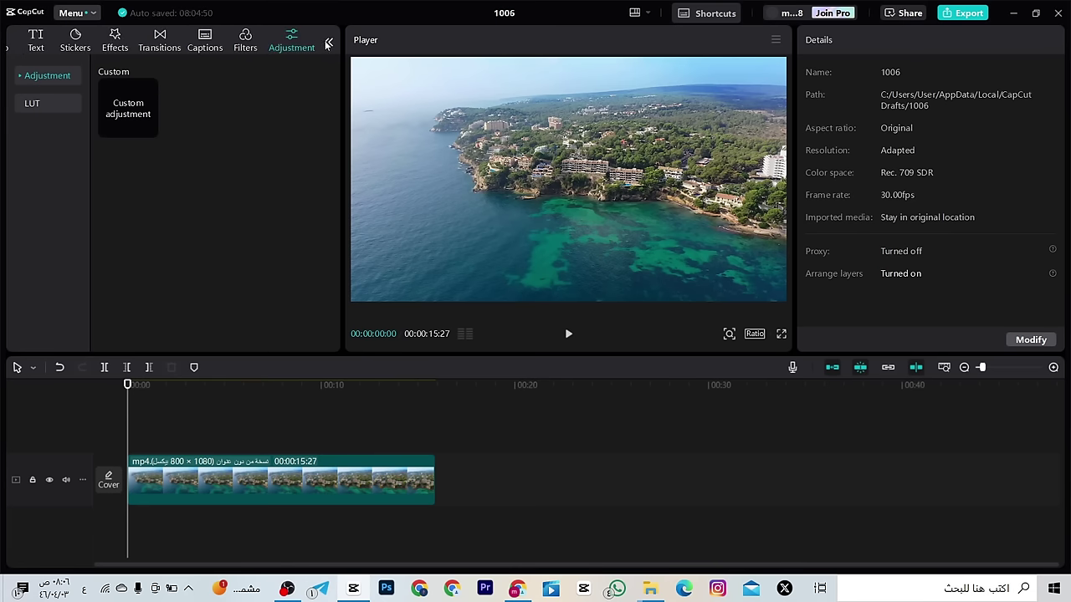
pyautogui.click(76, 47)
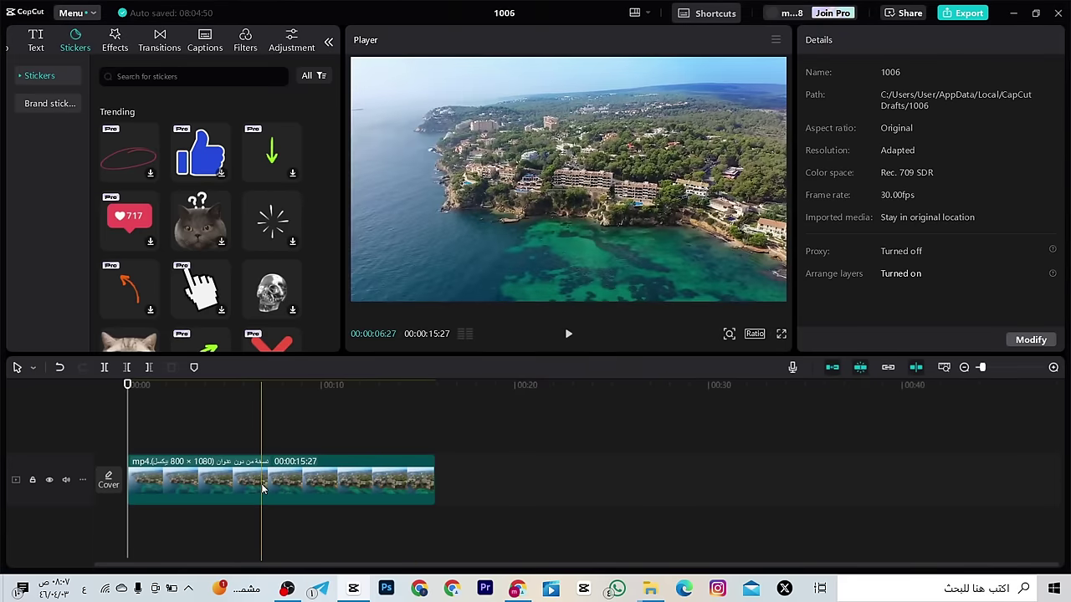
pyautogui.click(290, 47)
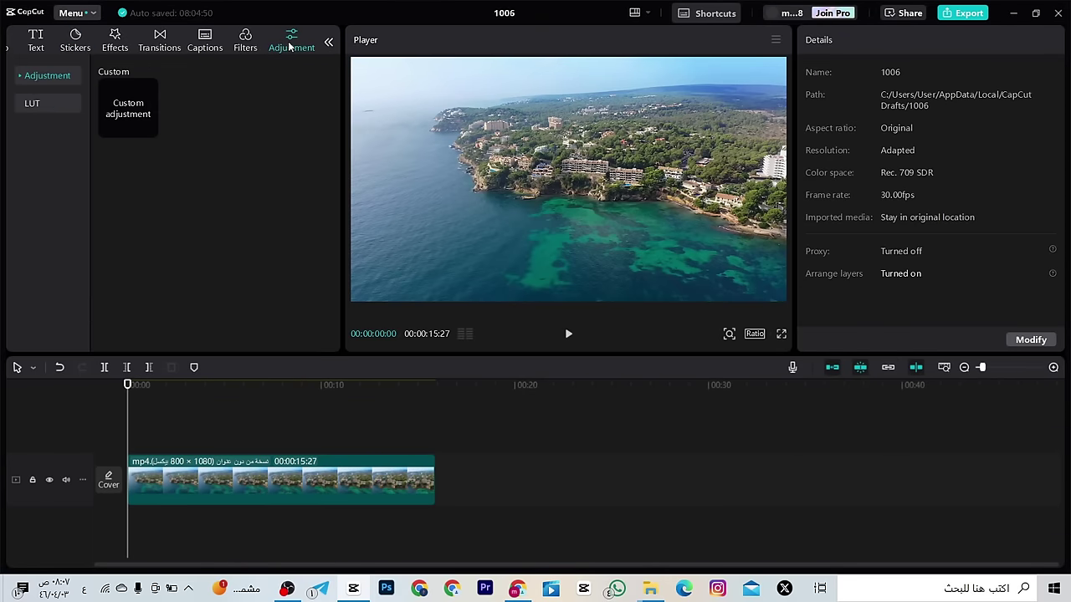
# In the LUT category, import 43.cube from the LUTS folder
pyautogui.click(59, 106)
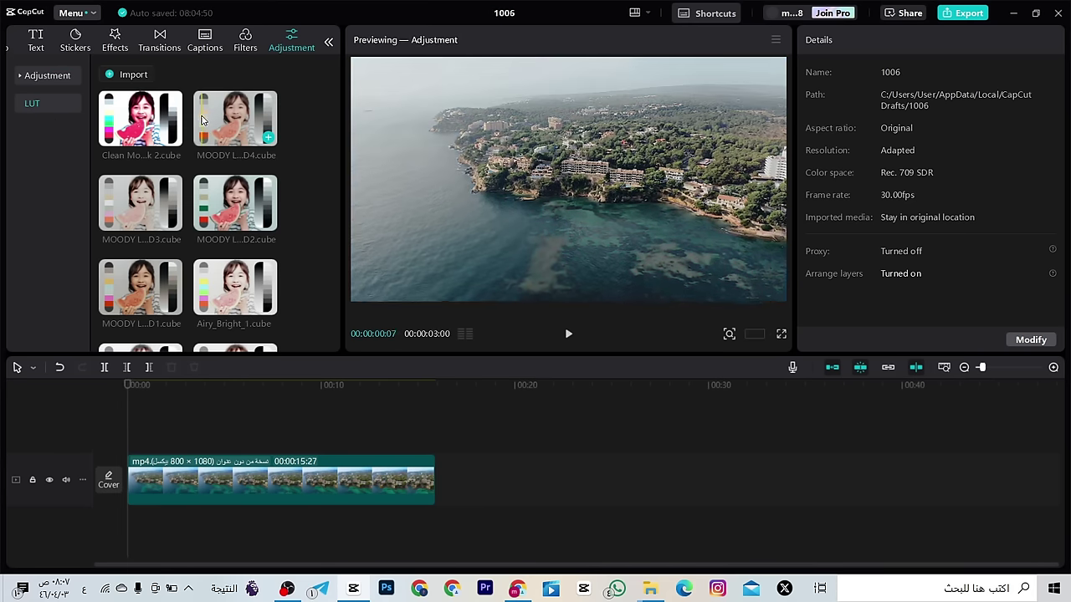
pyautogui.scroll(-1, 201, 163)
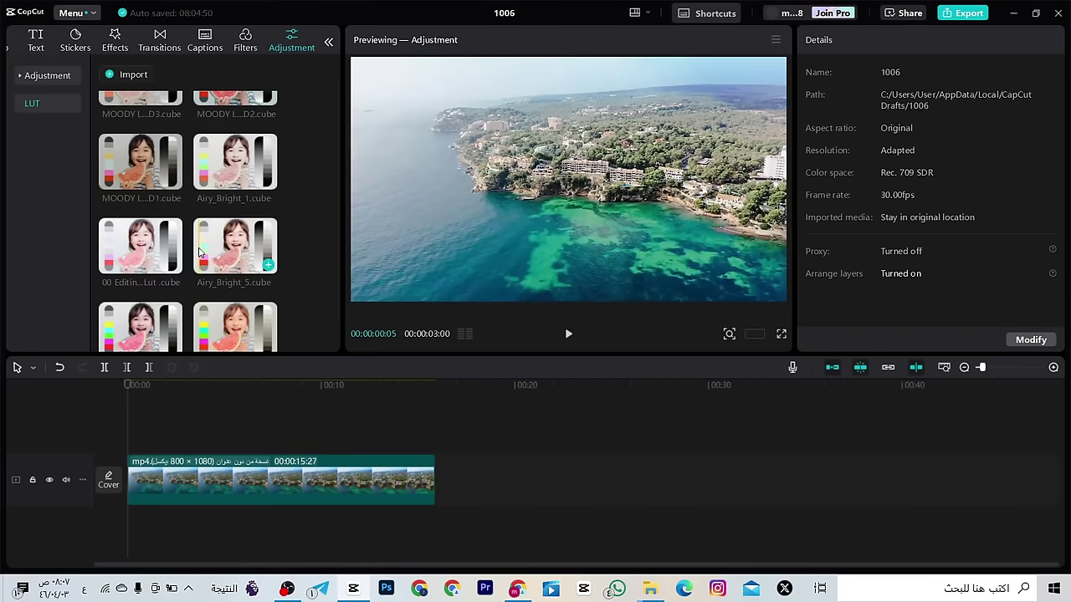
pyautogui.scroll(-1, 157, 188)
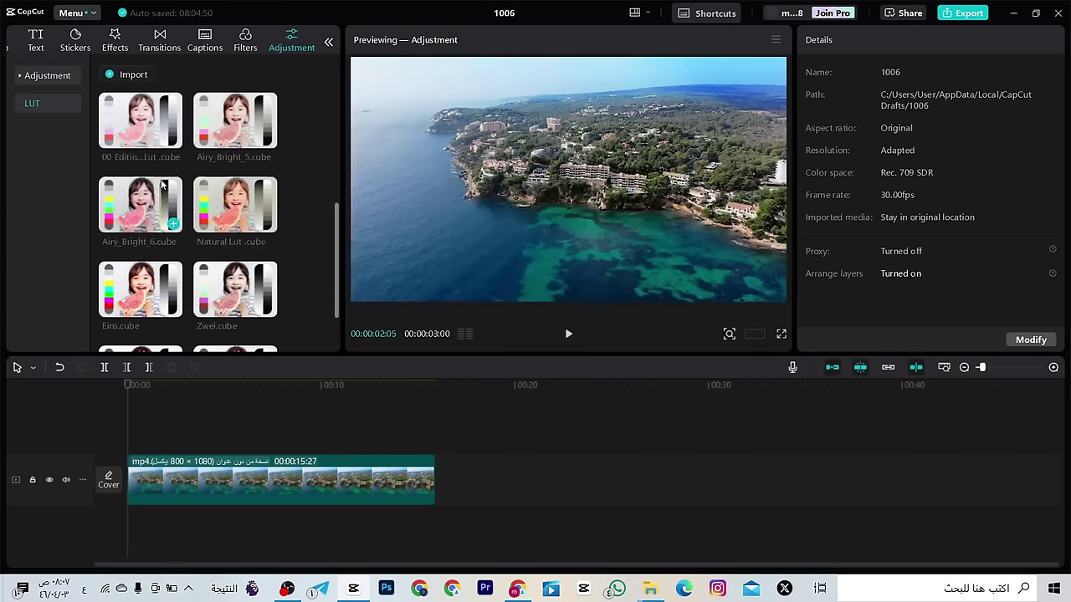
pyautogui.scroll(2, 167, 125)
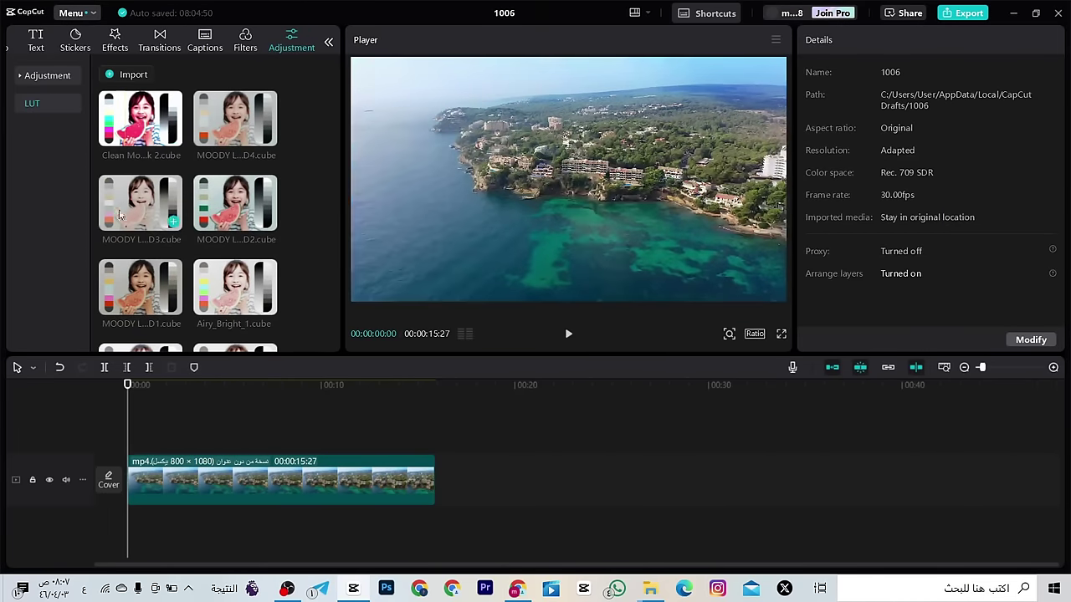
pyautogui.click(131, 76)
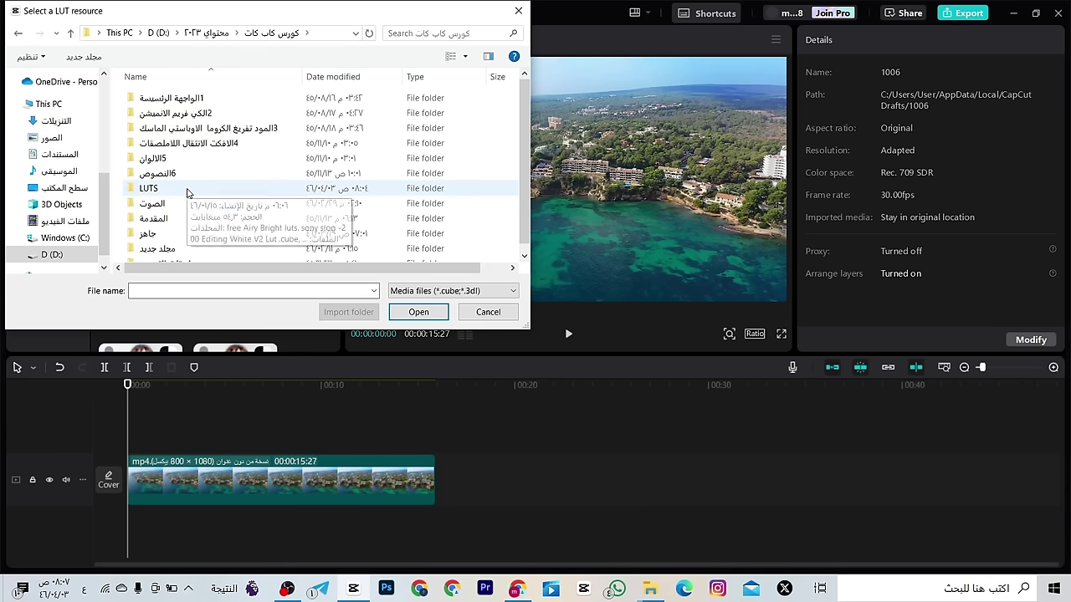
pyautogui.doubleClick(188, 193)
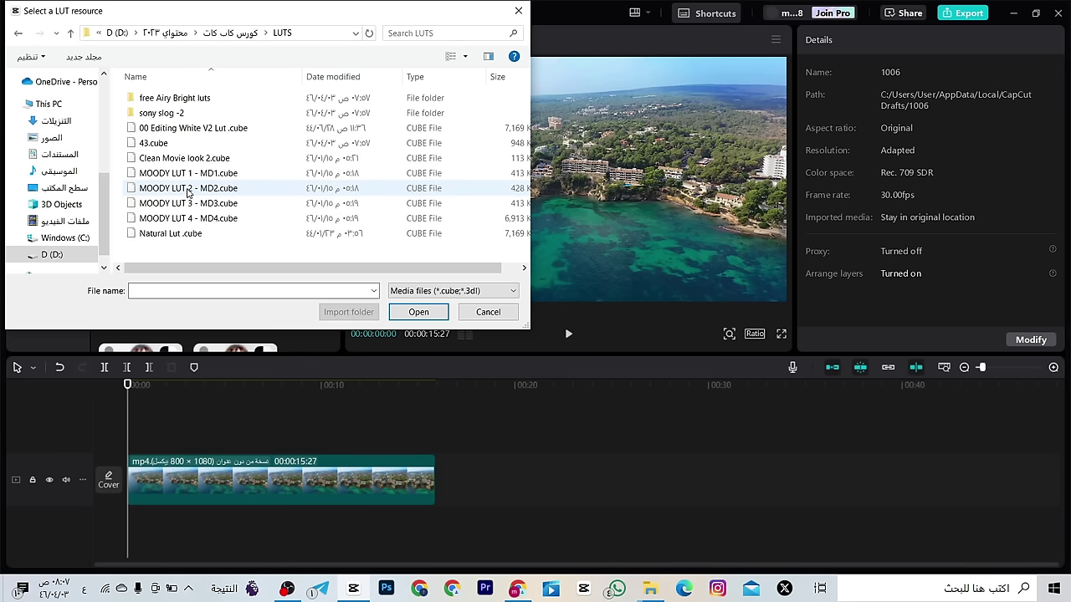
pyautogui.doubleClick(151, 144)
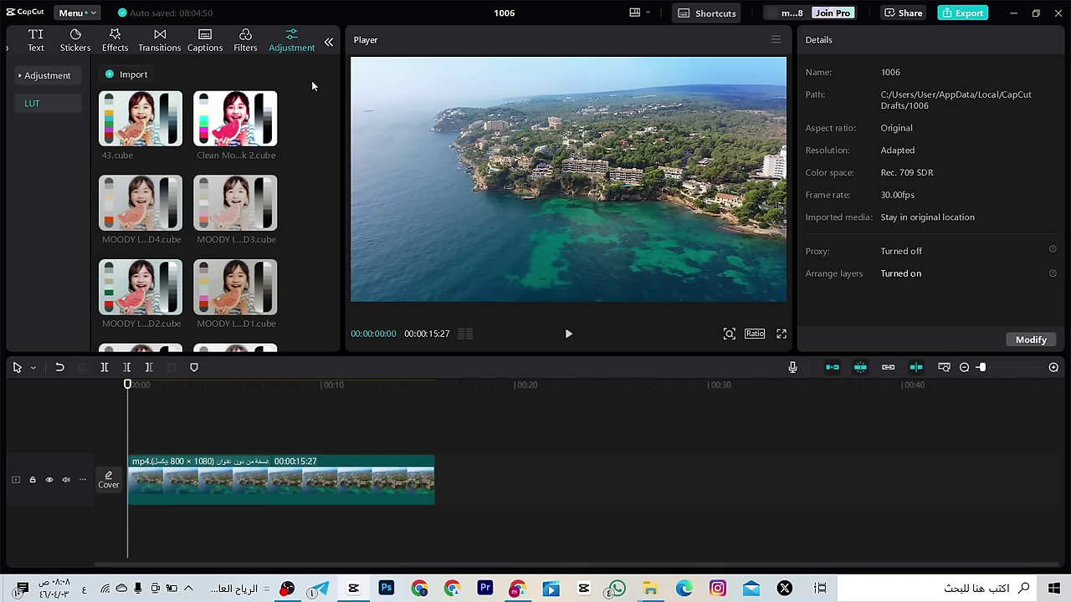
# Add 43.cube as the Adjustment1 layer and stretch it to the aerial clip's end at 15:27
pyautogui.moveTo(148, 113)
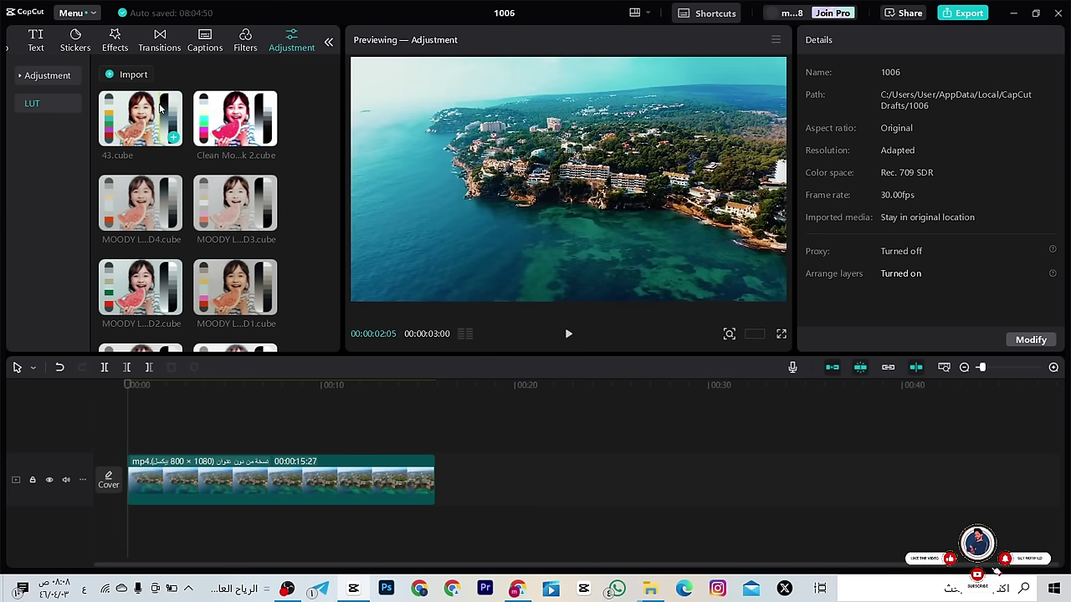
pyautogui.moveTo(161, 109); pyautogui.dragTo(132, 450)
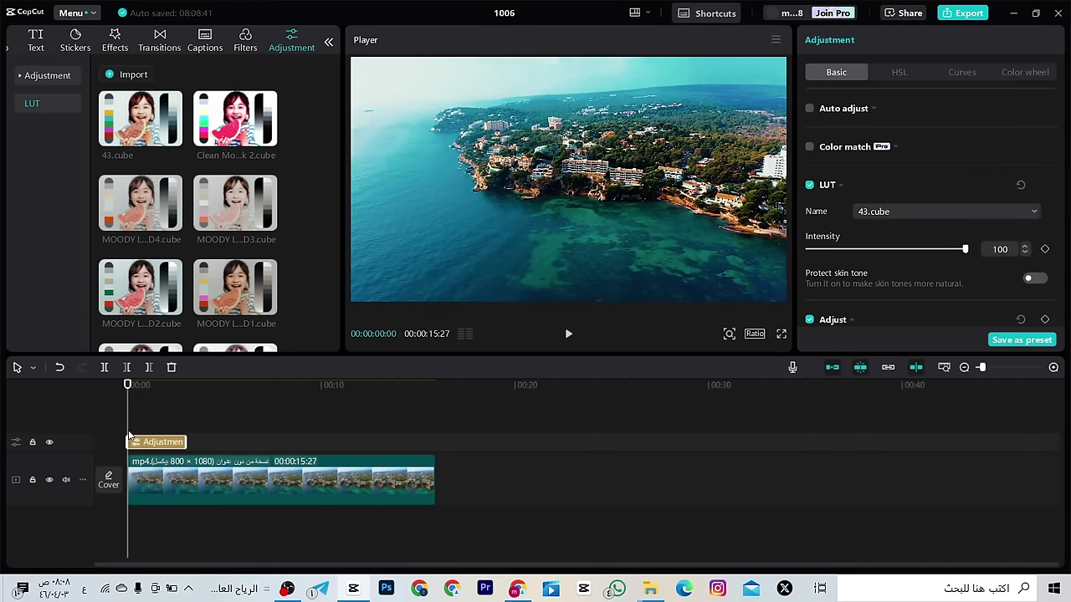
pyautogui.click(50, 444)
pyautogui.click(50, 444)
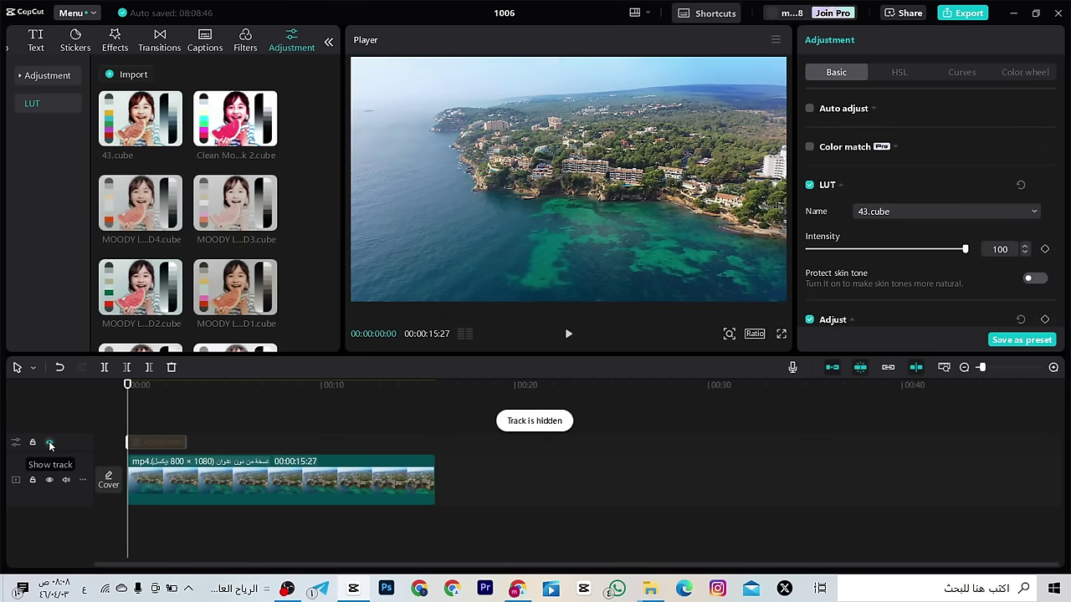
pyautogui.click(49, 444)
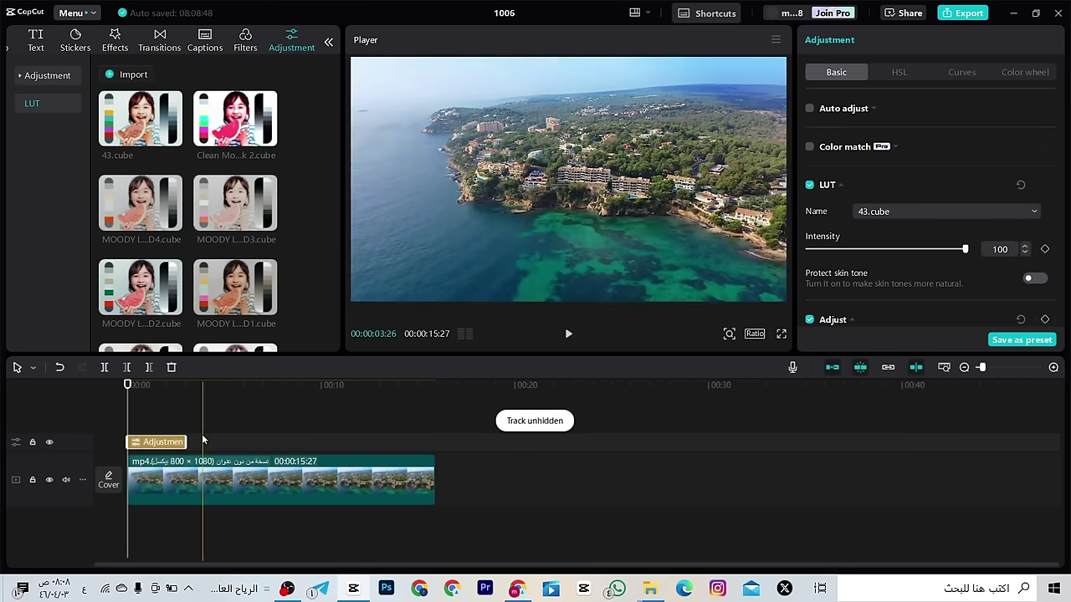
pyautogui.moveTo(186, 439); pyautogui.dragTo(433, 443)
# Scrub through the aerial footage and enlarge the preview area
pyautogui.moveTo(131, 400); pyautogui.dragTo(244, 408)
pyautogui.moveTo(377, 357); pyautogui.dragTo(371, 459)
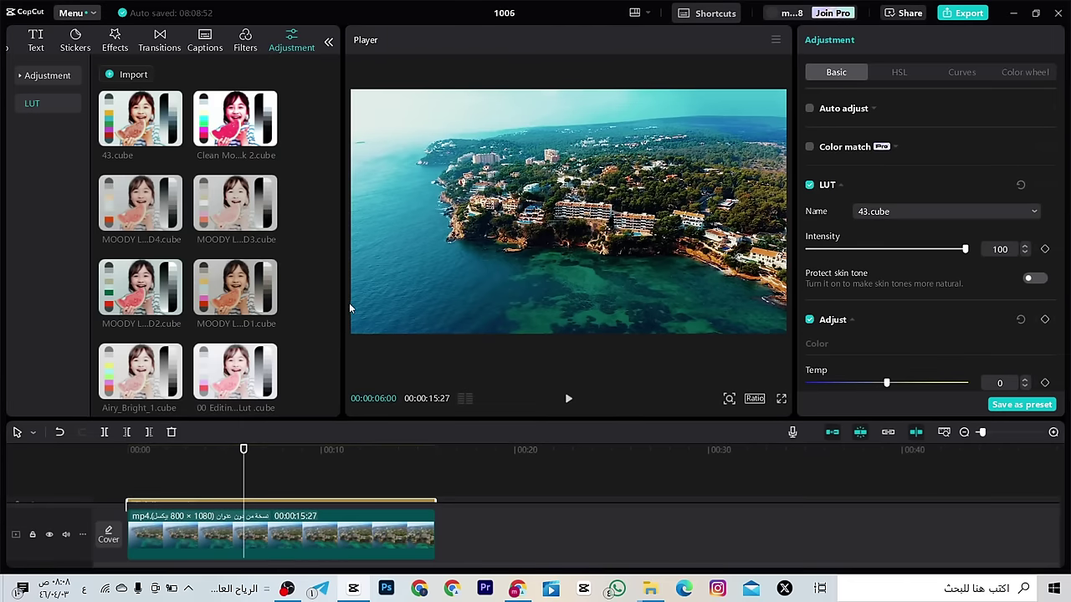
pyautogui.moveTo(337, 303); pyautogui.dragTo(291, 307)
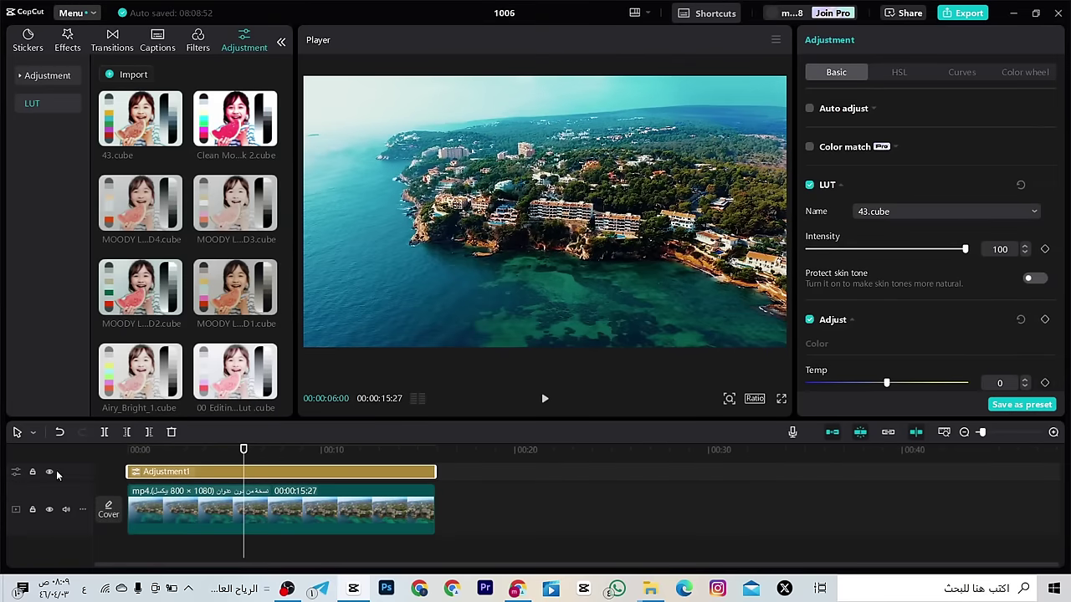
# Compare the 43.cube grade with the original during playback, then hide the Adjustment1 track
pyautogui.click(50, 473)
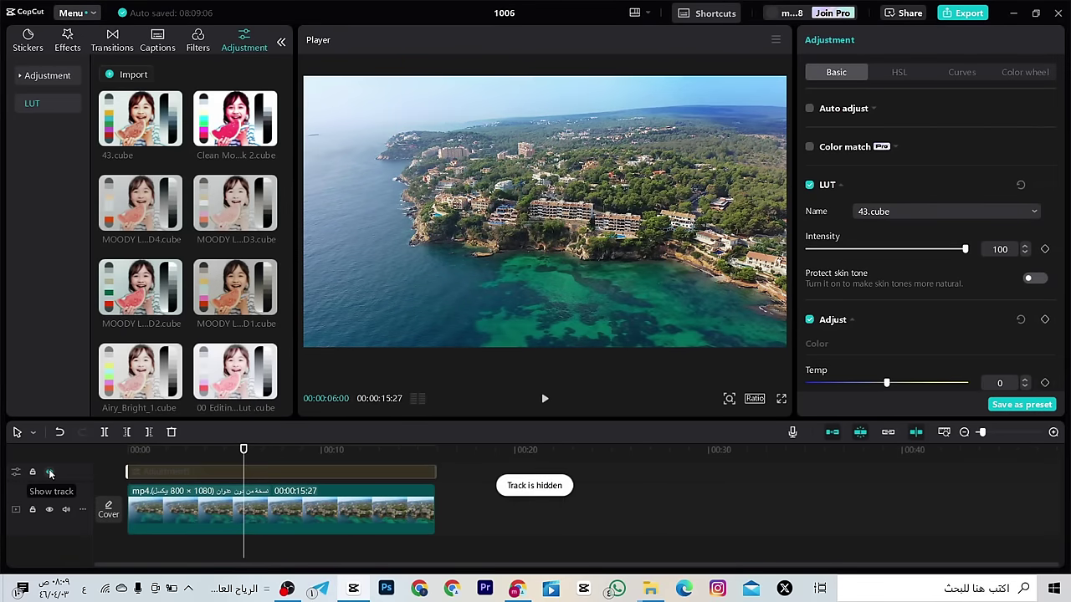
pyautogui.click(50, 474)
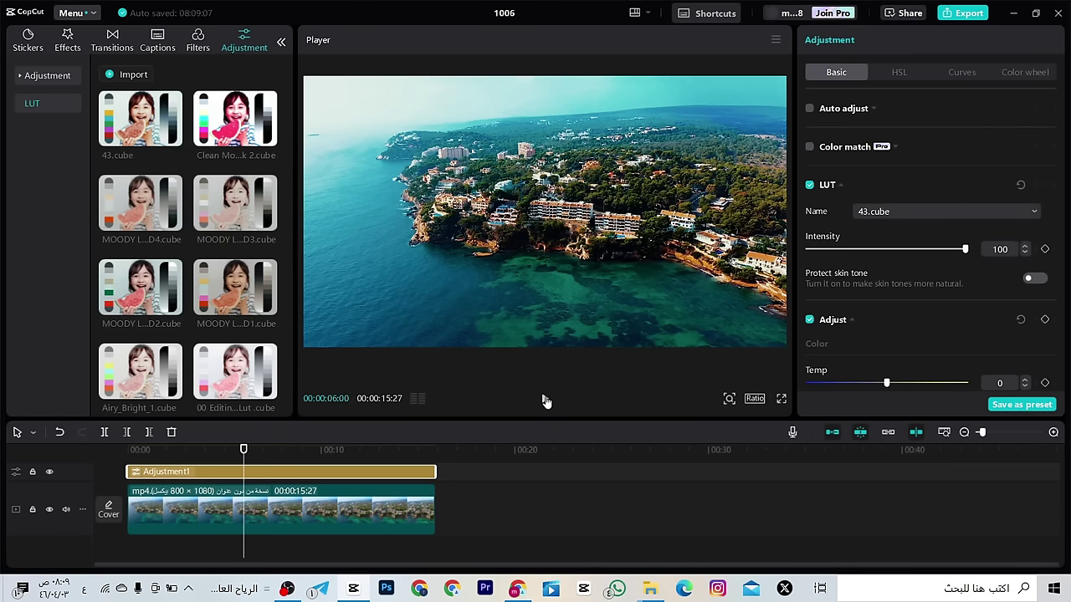
pyautogui.click(545, 401)
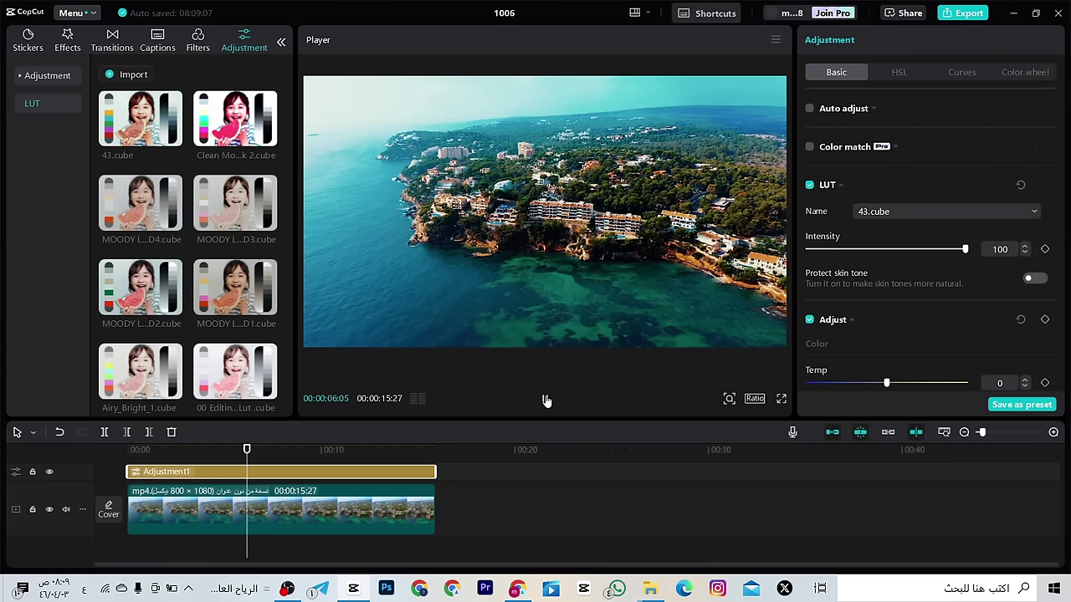
pyautogui.click(49, 472)
pyautogui.click(50, 472)
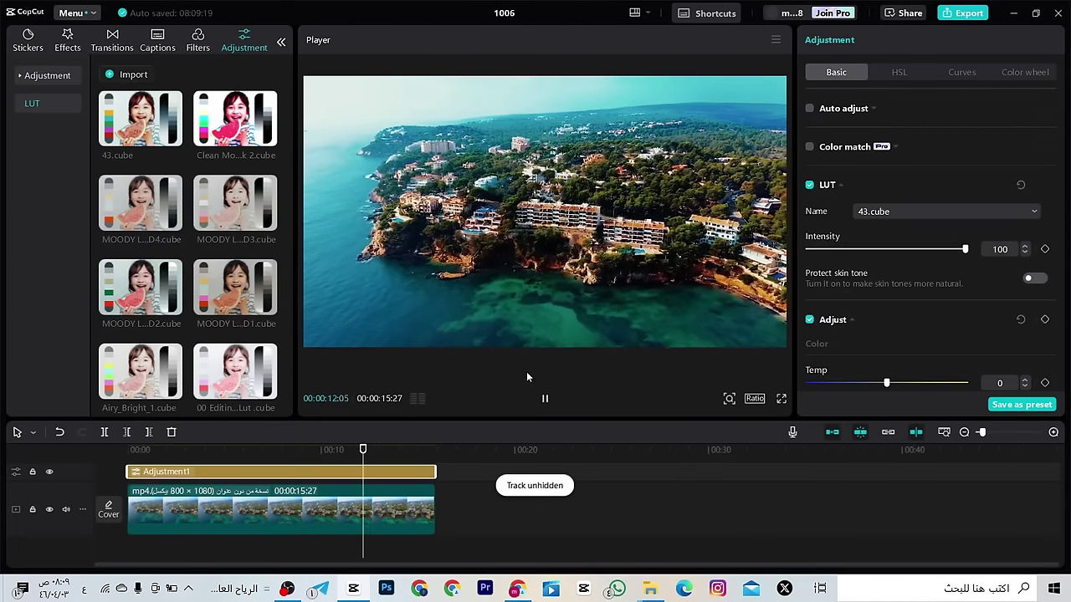
pyautogui.click(544, 399)
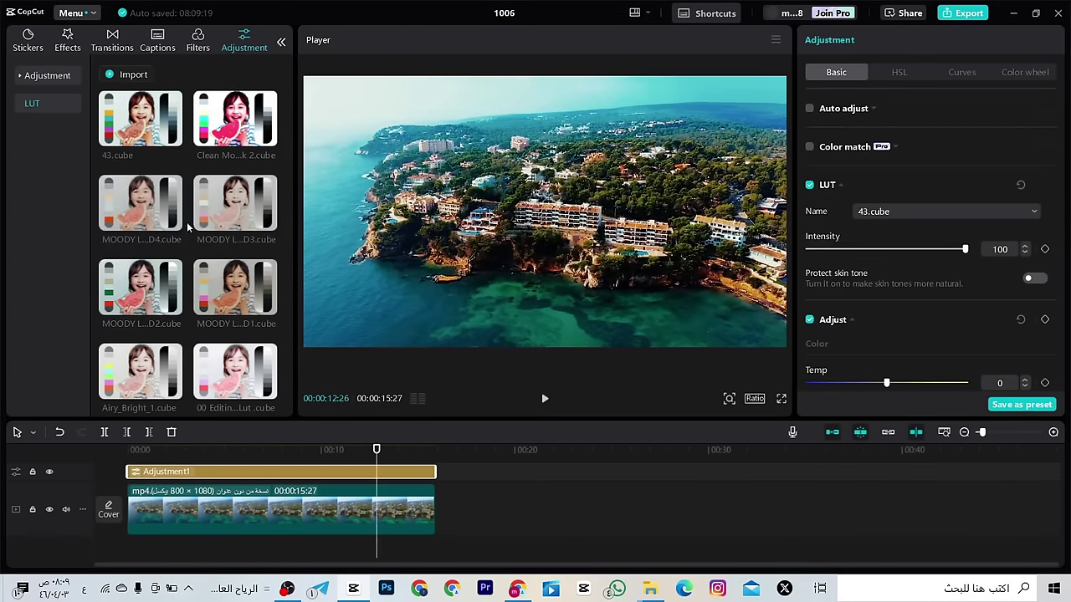
pyautogui.scroll(-2, 201, 201)
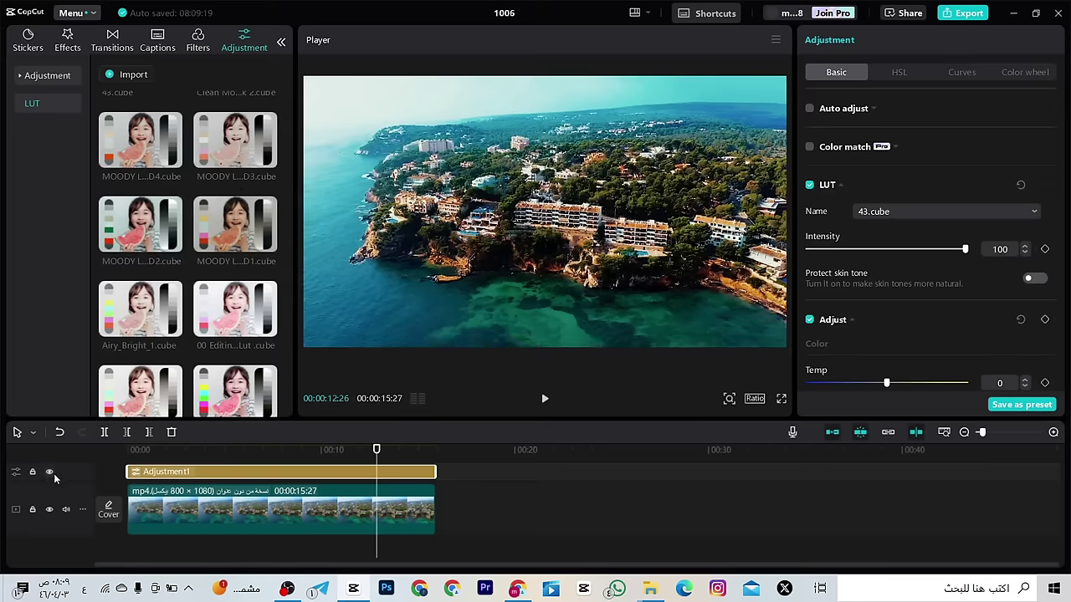
pyautogui.click(53, 474)
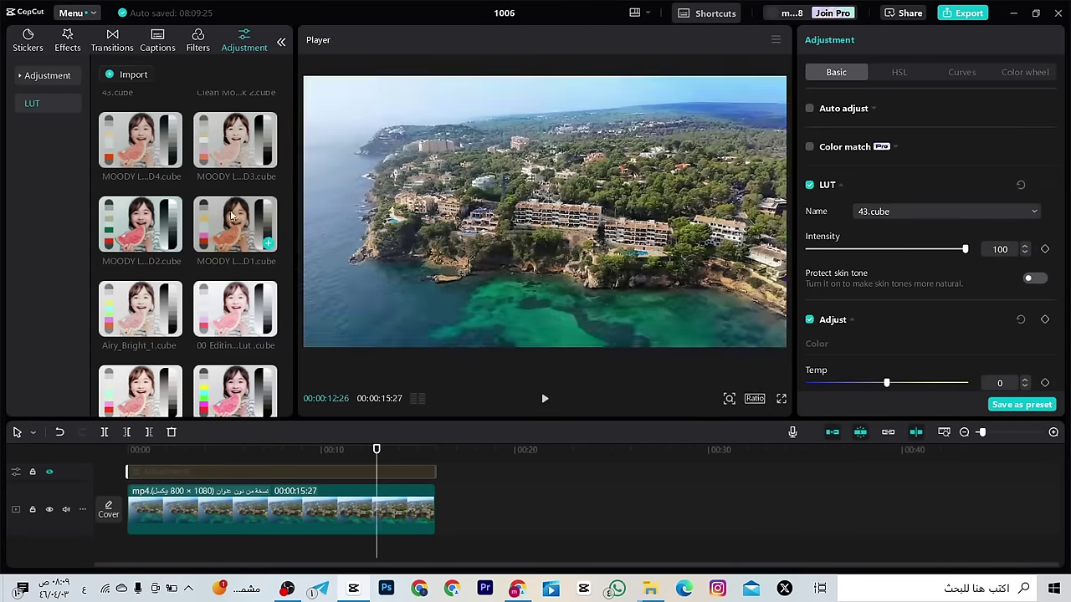
# Add MOODY LUT 1 - MD1.cube as Adjustment2 across the clip, compare it, then hide its track
pyautogui.moveTo(232, 236); pyautogui.dragTo(431, 506)
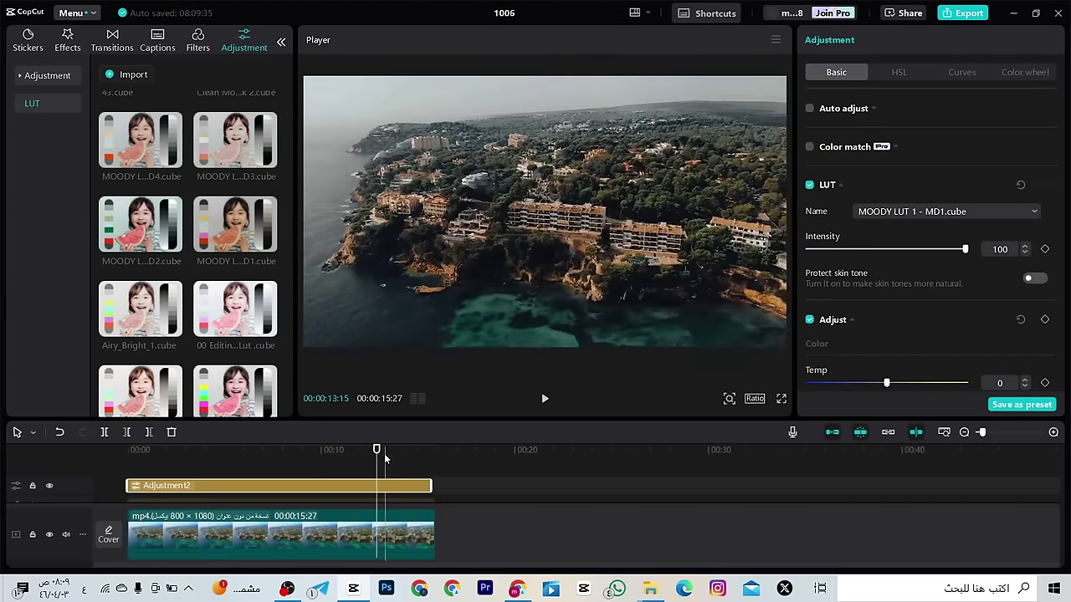
pyautogui.moveTo(376, 452); pyautogui.dragTo(212, 456)
pyautogui.click(50, 487)
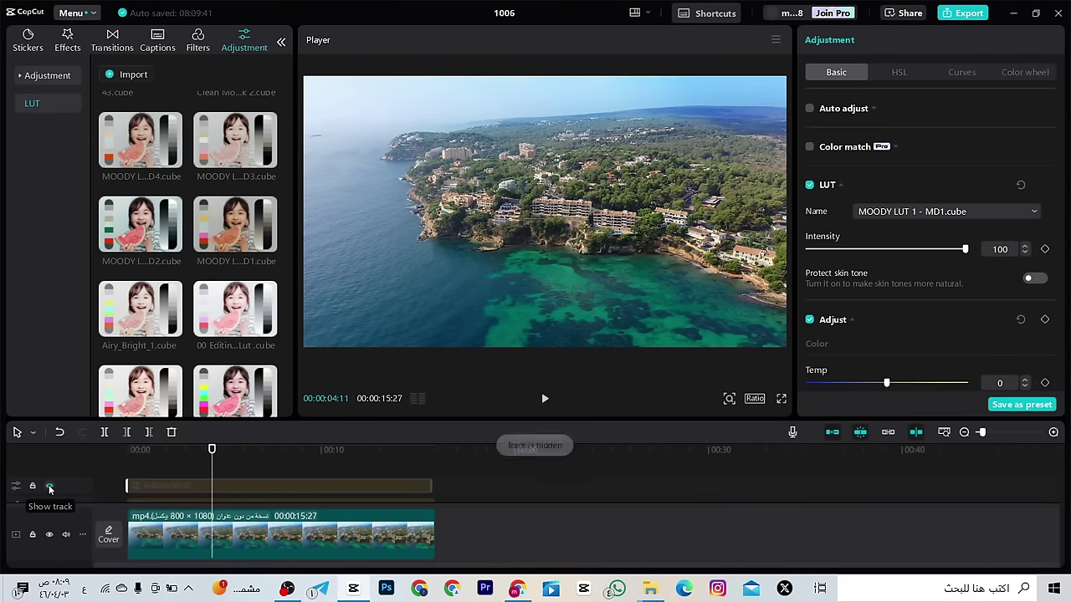
pyautogui.click(50, 487)
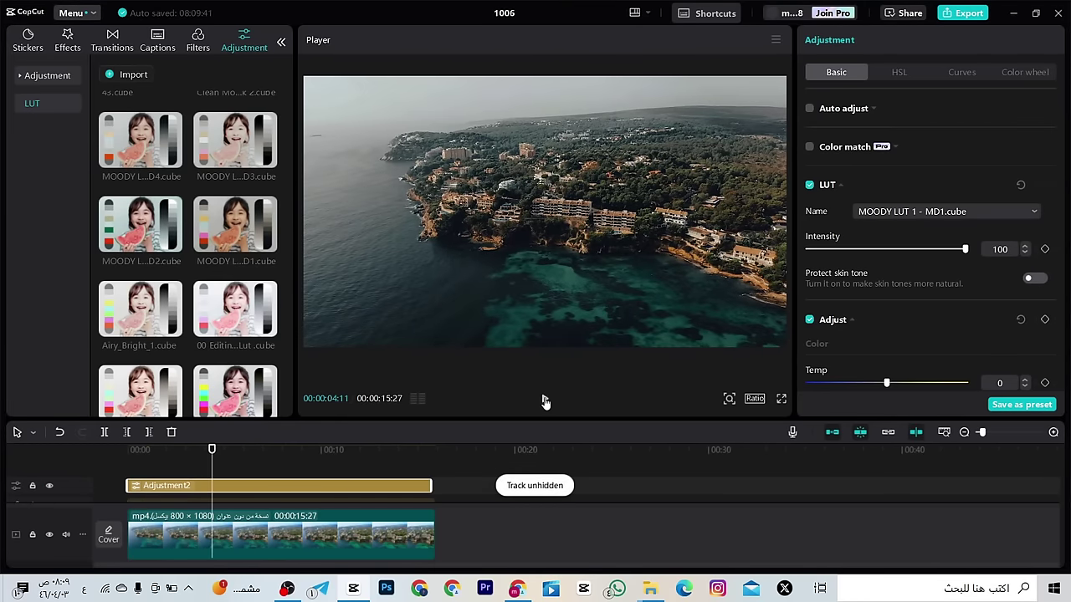
pyautogui.click(545, 401)
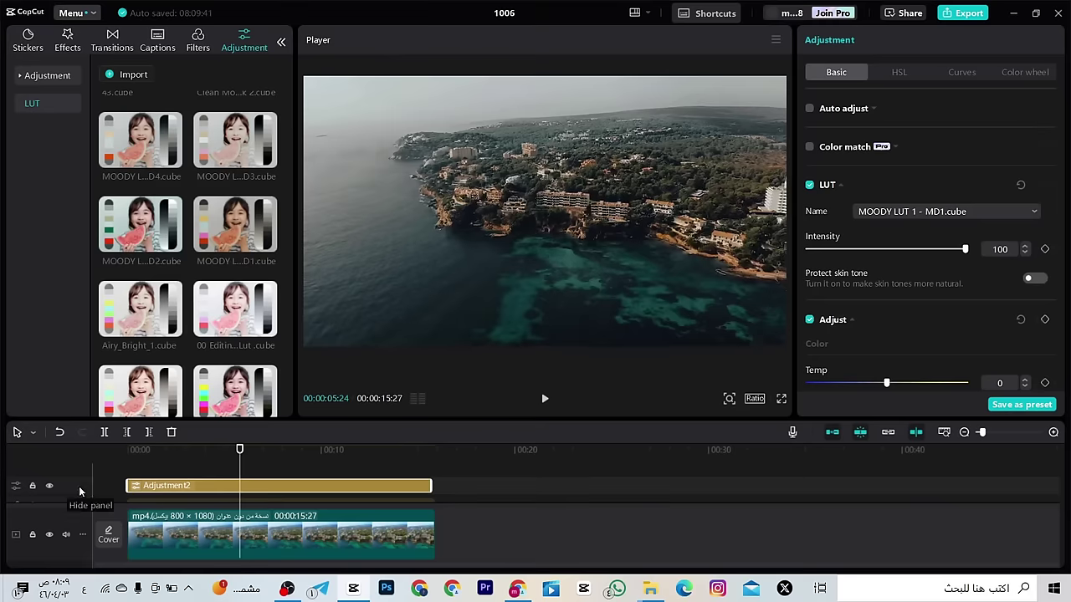
pyautogui.click(49, 487)
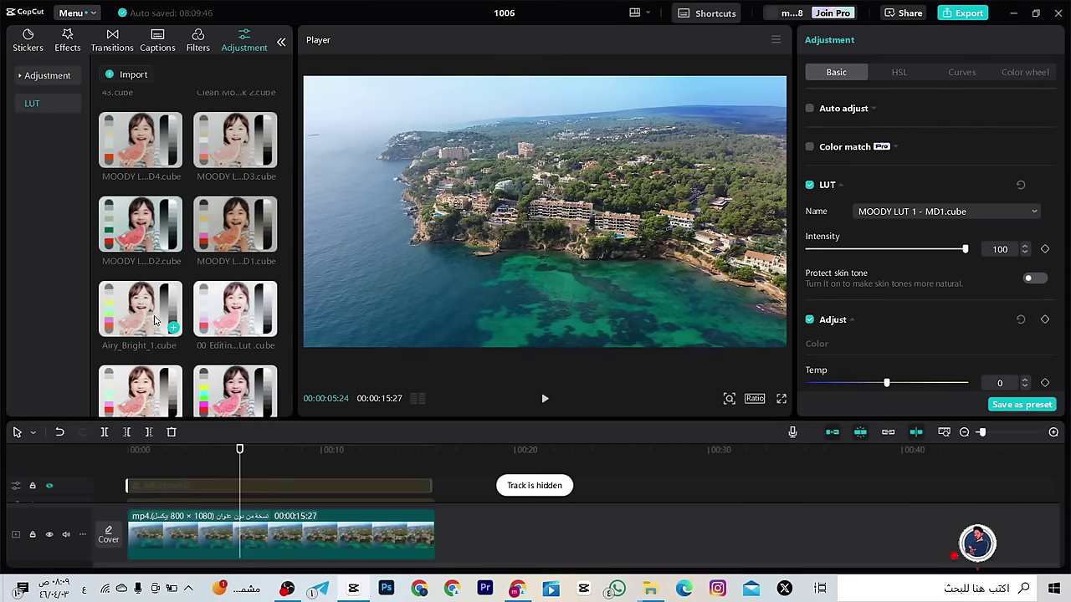
pyautogui.scroll(-1, 155, 311)
pyautogui.scroll(-1, 153, 333)
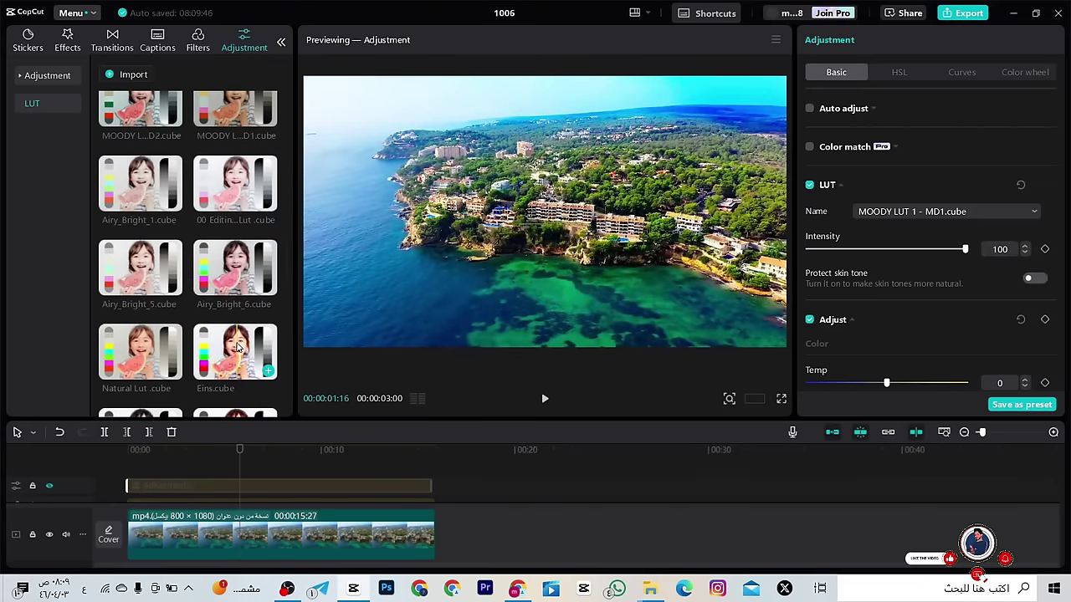
# Add Eins.cube as an adjustment layer and toggle it to compare with the ungraded footage
pyautogui.moveTo(237, 347); pyautogui.dragTo(435, 502)
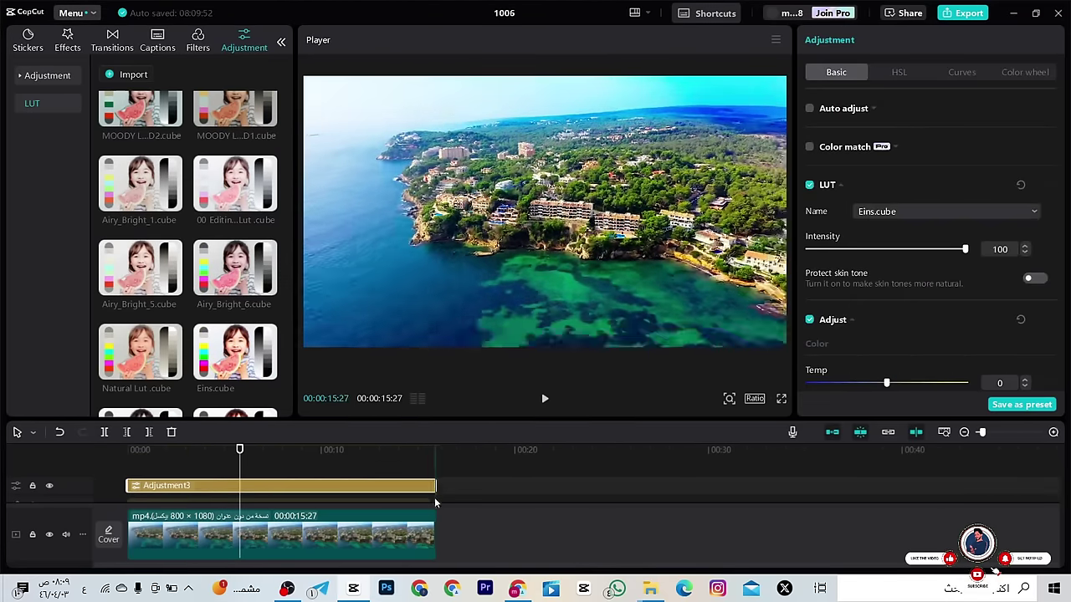
pyautogui.moveTo(232, 456); pyautogui.dragTo(180, 456)
pyautogui.click(48, 486)
pyautogui.click(48, 486)
pyautogui.click(48, 486)
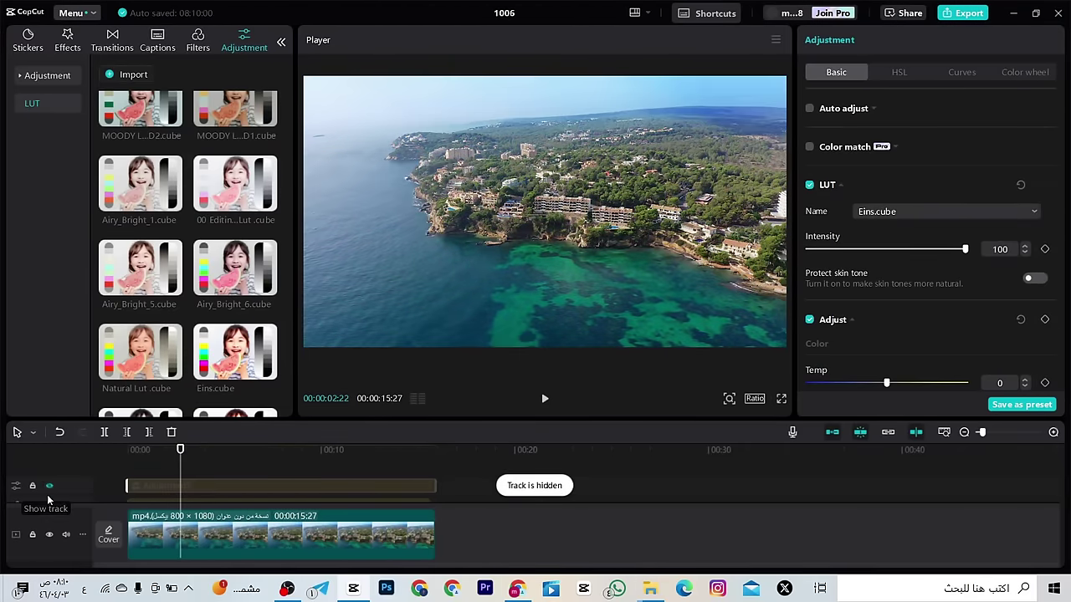
pyautogui.click(48, 486)
pyautogui.click(48, 486)
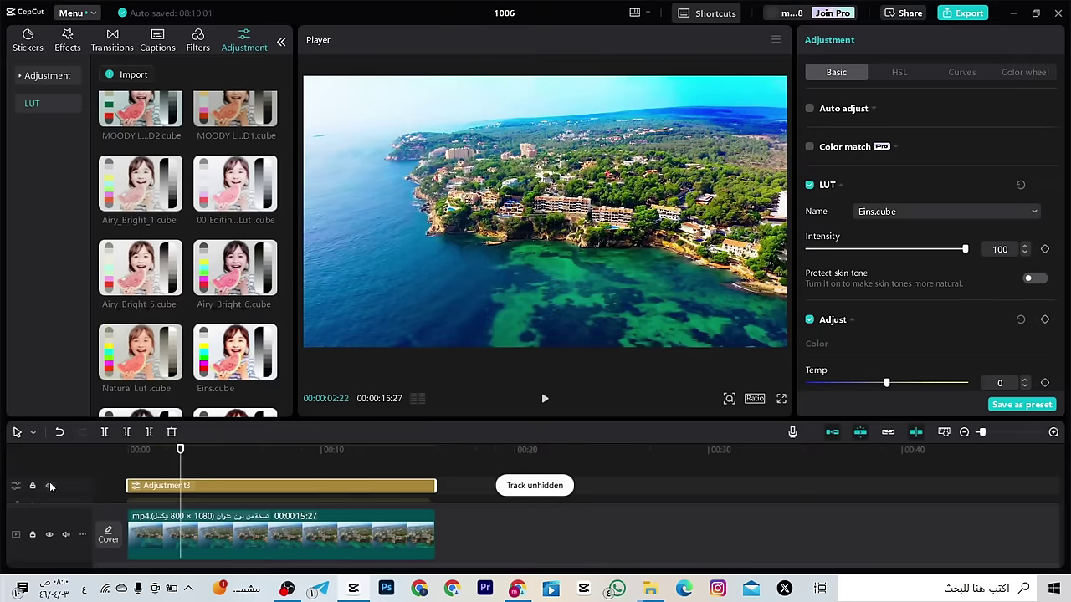
# Add the bottom LUT as another adjustment layer, compare it during playback, and leave it hidden
pyautogui.scroll(-3, 191, 281)
pyautogui.moveTo(143, 393)
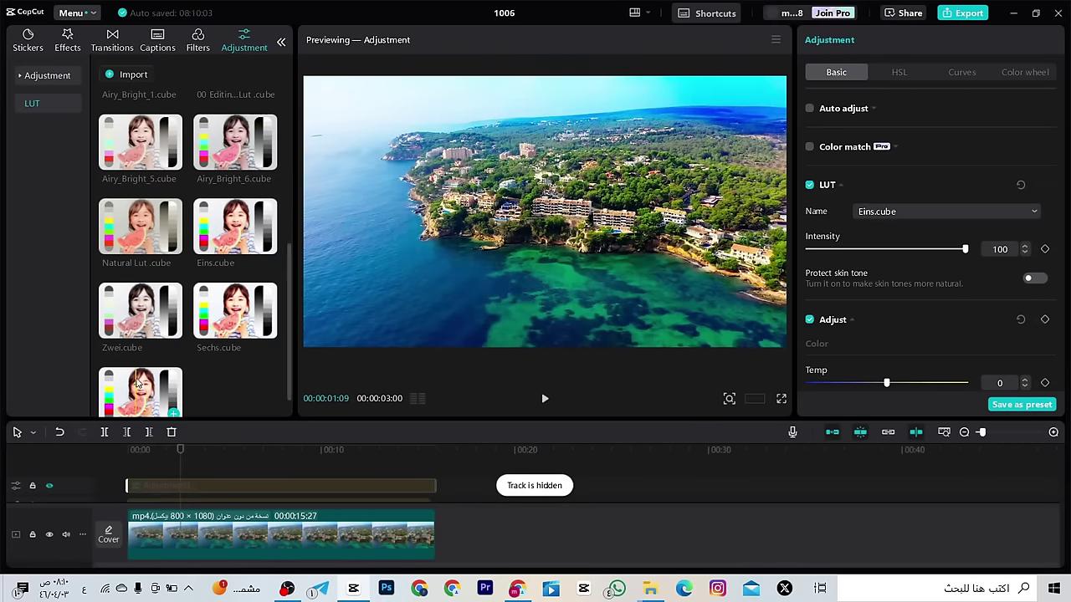
pyautogui.moveTo(144, 393); pyautogui.dragTo(440, 513)
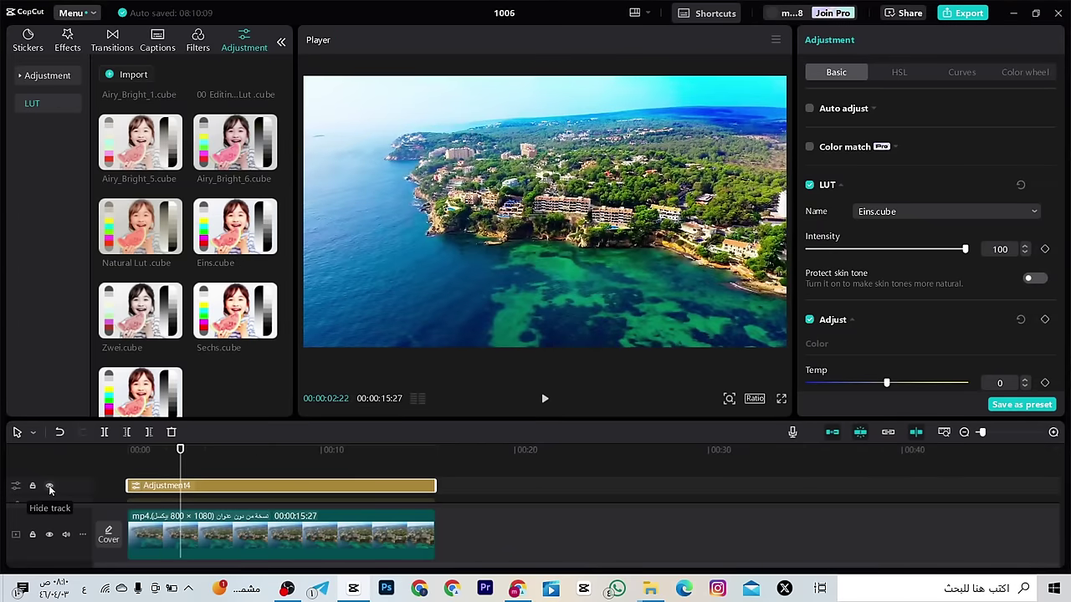
pyautogui.click(50, 487)
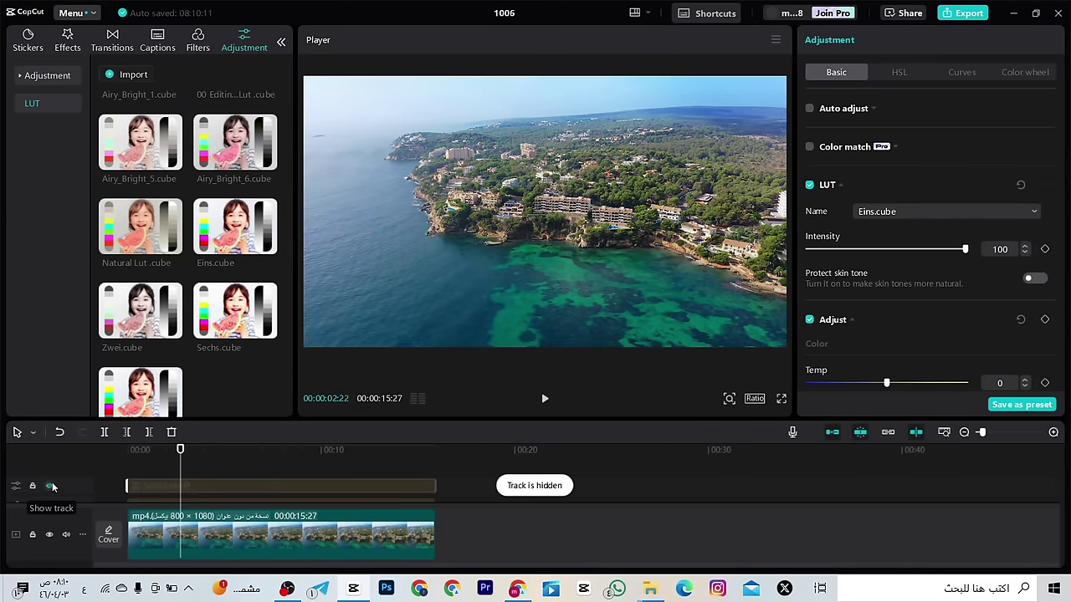
pyautogui.click(50, 486)
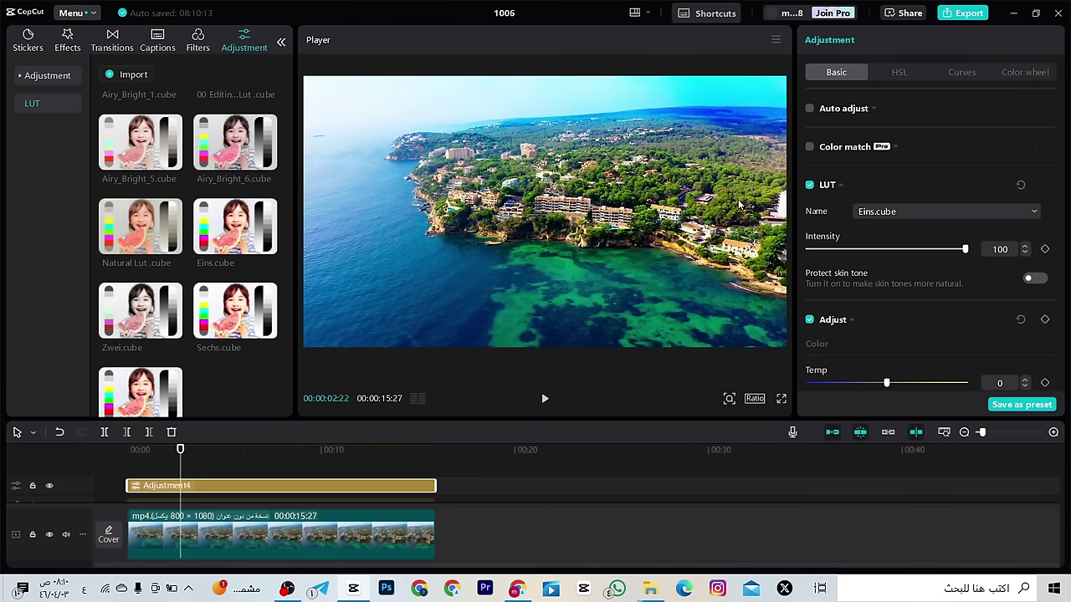
pyautogui.click(544, 399)
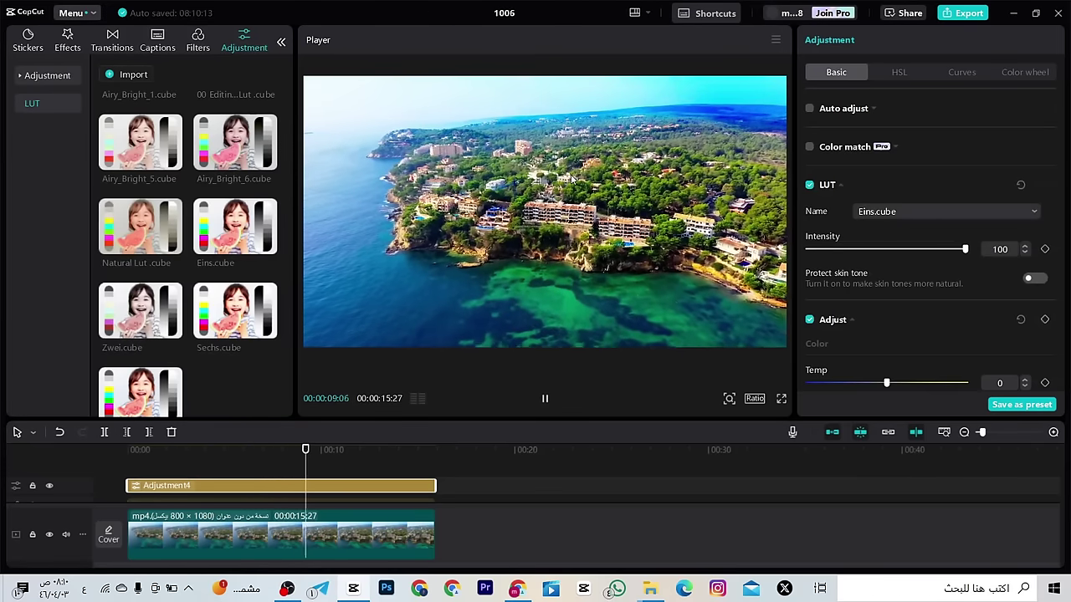
pyautogui.click(49, 485)
pyautogui.click(545, 399)
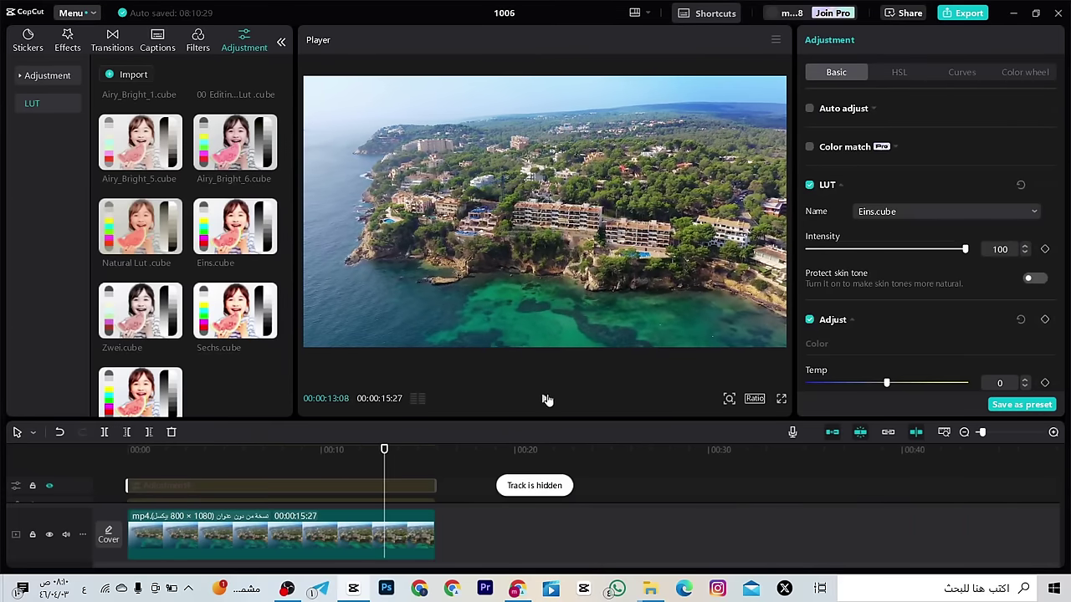
pyautogui.click(62, 81)
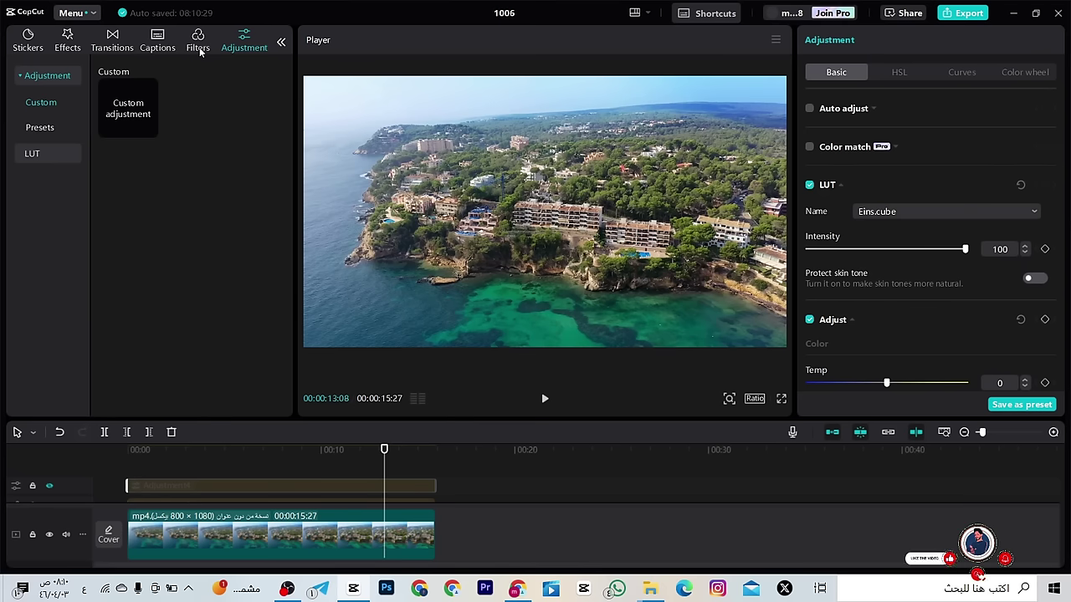
# Drop C1576.MP4 from the imported media onto the main track right after the aerial clip
pyautogui.click(280, 44)
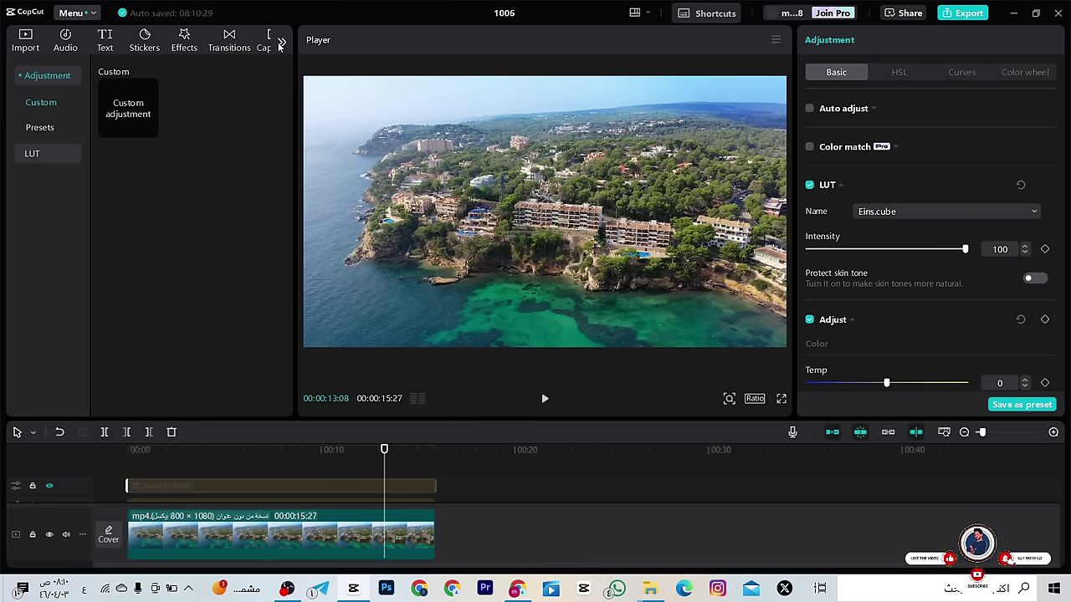
pyautogui.click(33, 50)
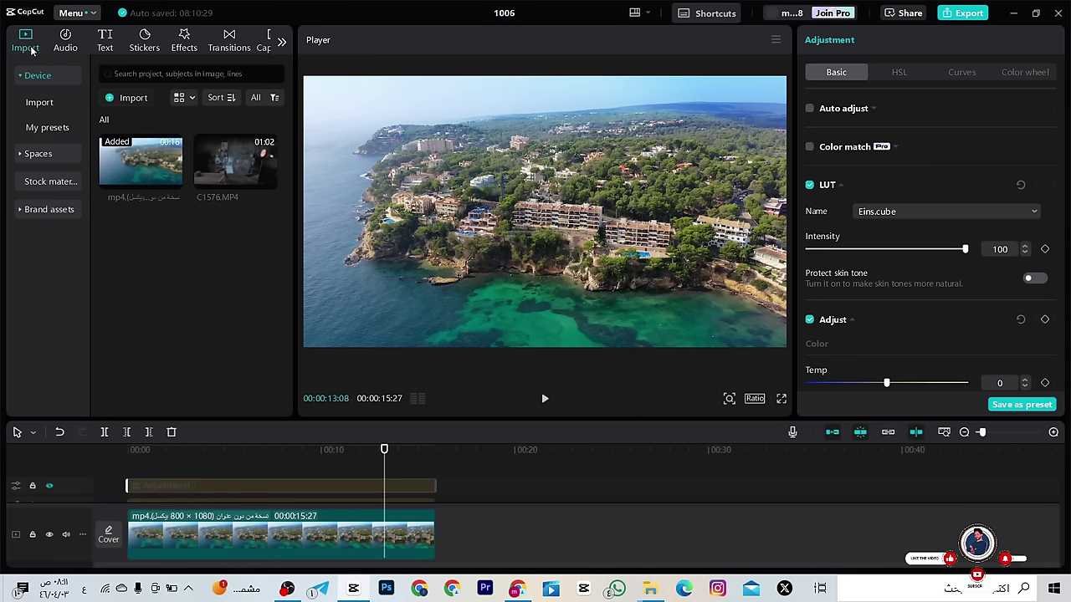
pyautogui.moveTo(239, 163); pyautogui.dragTo(439, 548)
pyautogui.click(574, 473)
pyautogui.moveTo(577, 473); pyautogui.dragTo(789, 473)
pyautogui.hscroll(5, 436, 511)
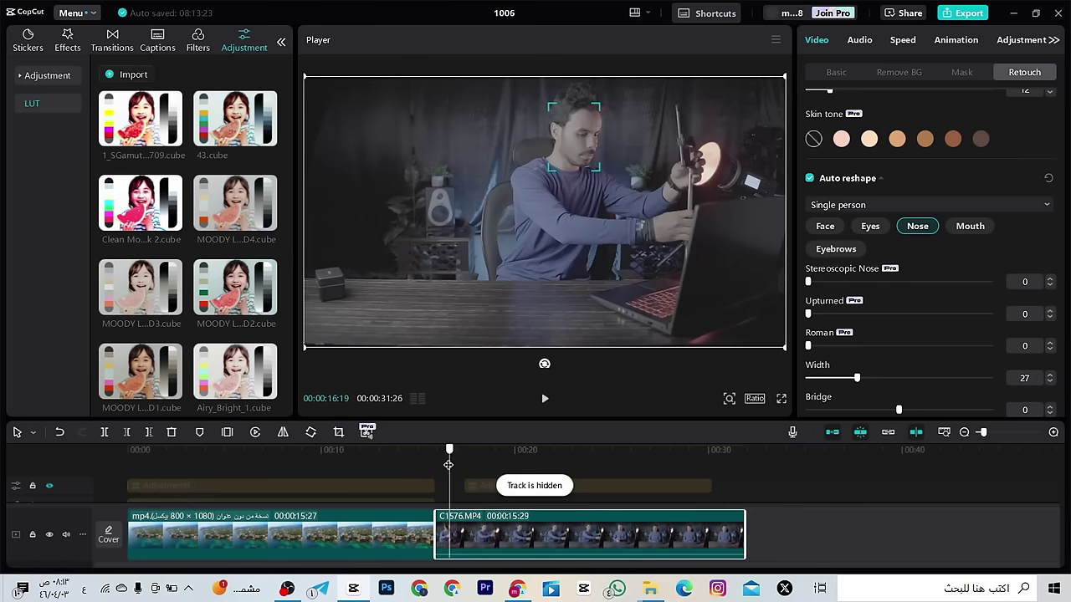
pyautogui.moveTo(447, 464)
pyautogui.mouseDown()
pyautogui.moveTo(437, 464)
pyautogui.moveTo(464, 469)
pyautogui.mouseUp()
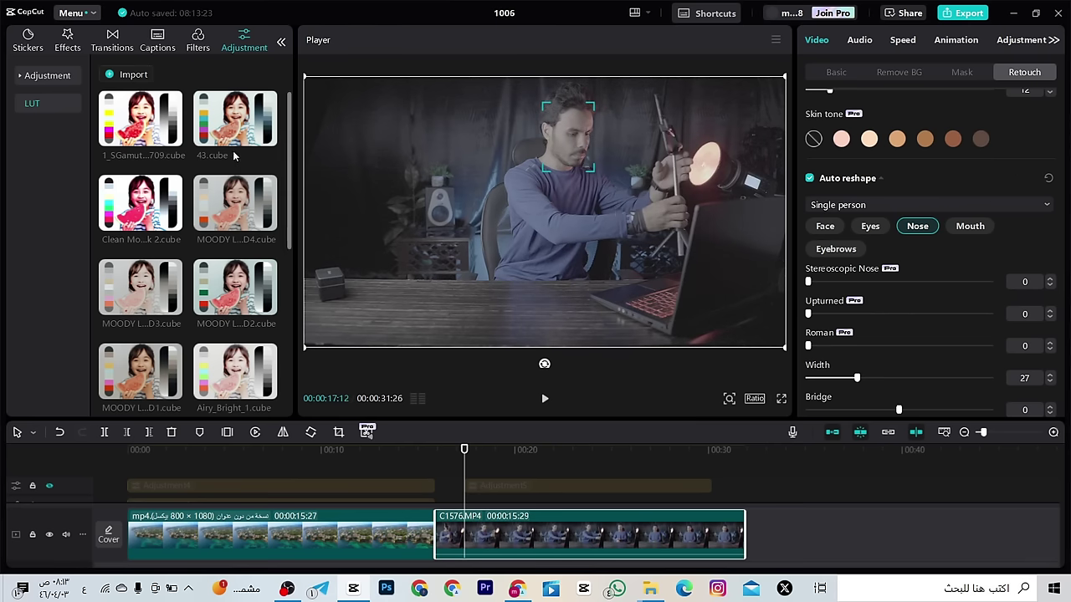
pyautogui.moveTo(238, 139)
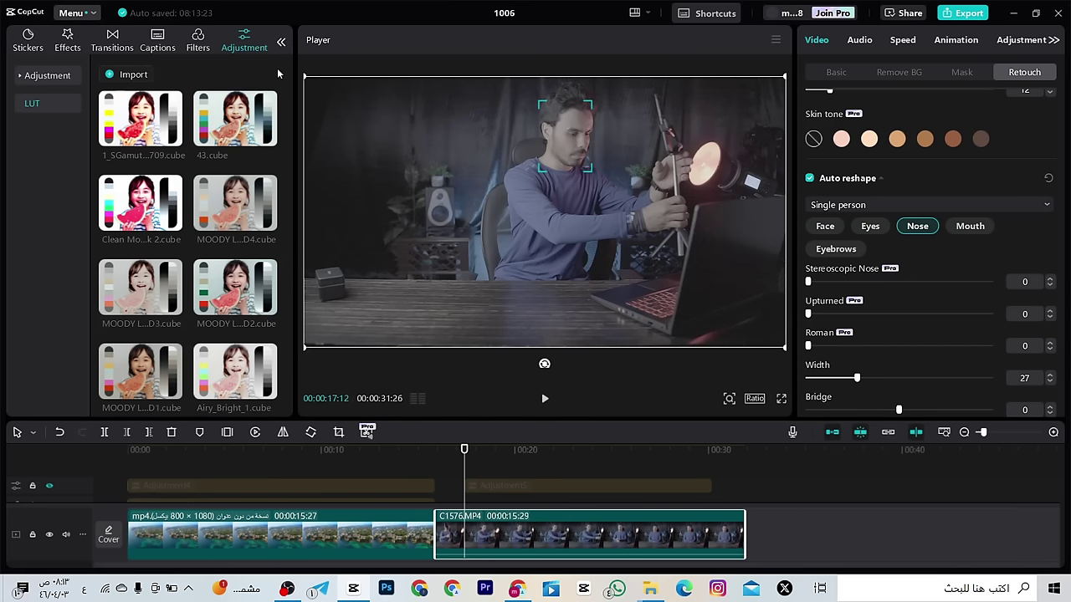
# Import 1_SGamut3CineSLog3_To_LC-709.cube from the SonyLookProfiles_SLog3_SGamut3Cine folder
pyautogui.click(138, 80)
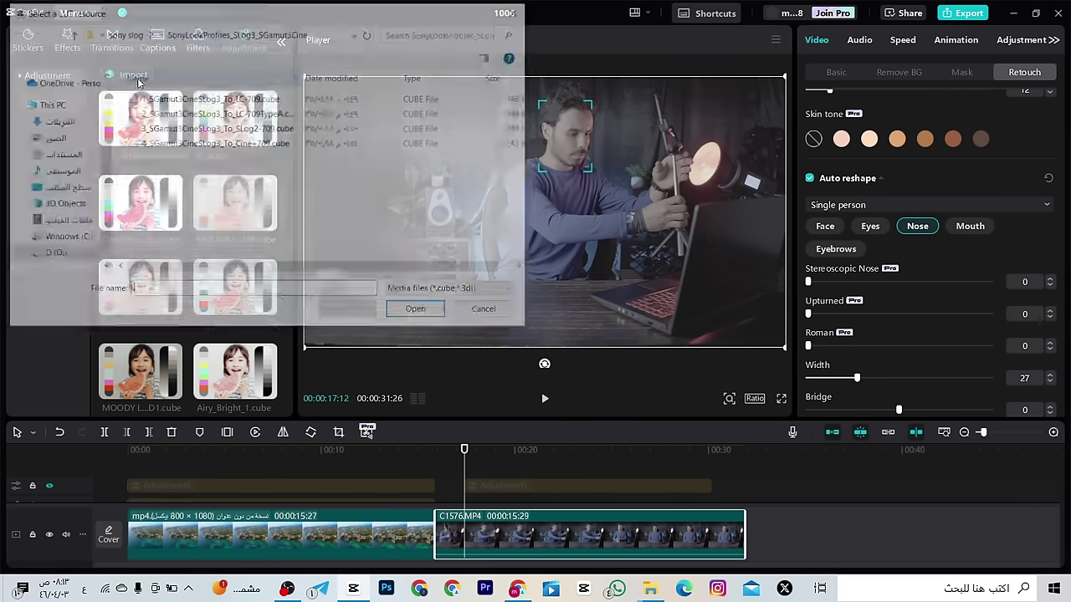
pyautogui.click(71, 33)
pyautogui.click(159, 114)
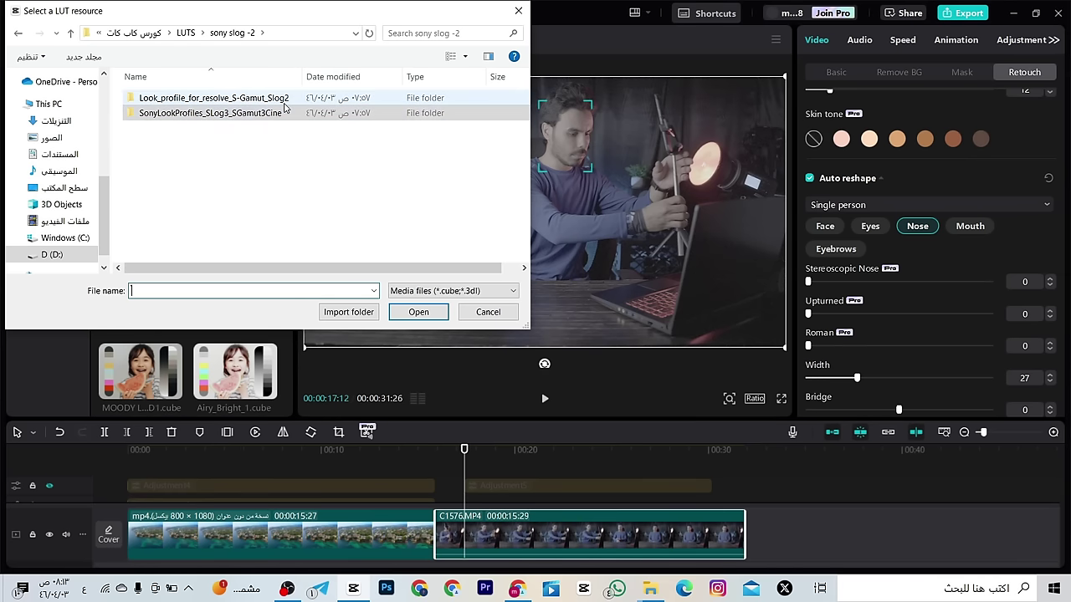
pyautogui.doubleClick(218, 113)
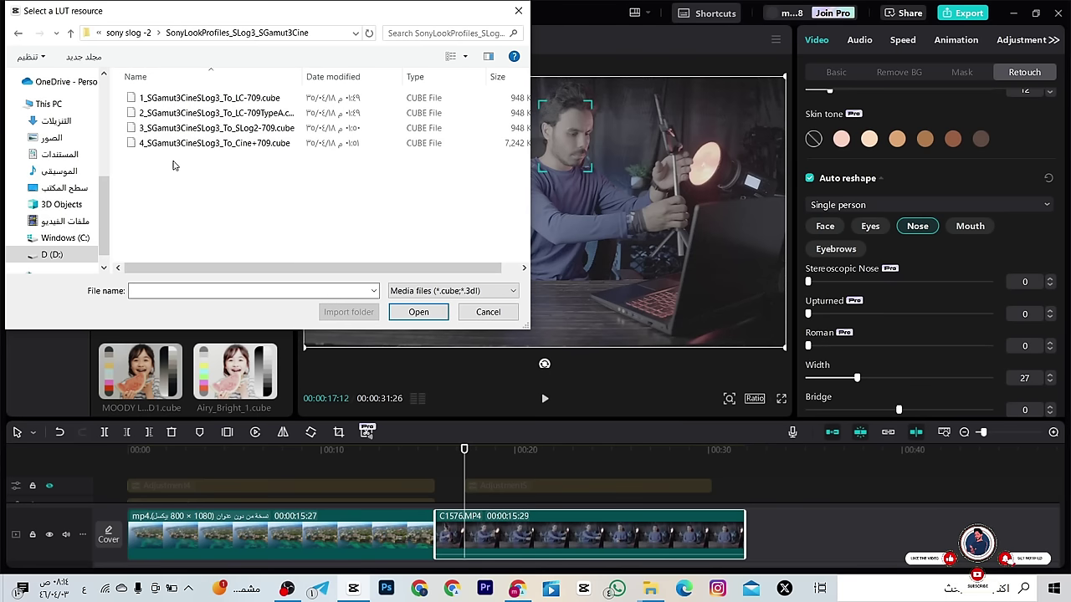
pyautogui.doubleClick(264, 102)
# Apply the LC-709 LUT as an adjustment layer over C1576.MP4 and compare it with the log footage
pyautogui.moveTo(134, 126); pyautogui.dragTo(493, 467)
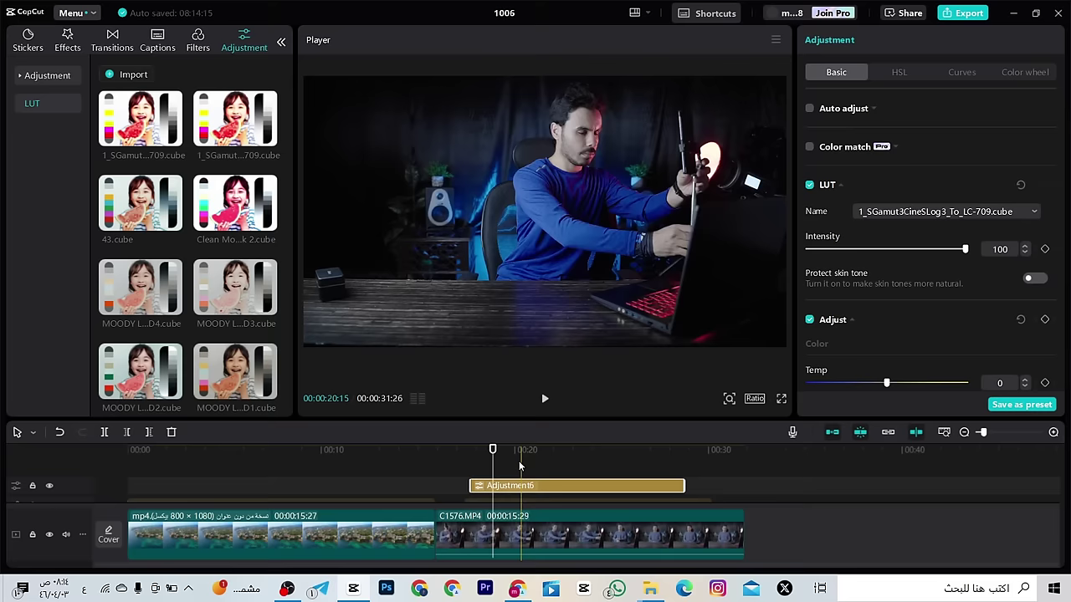
pyautogui.moveTo(497, 452); pyautogui.dragTo(636, 465)
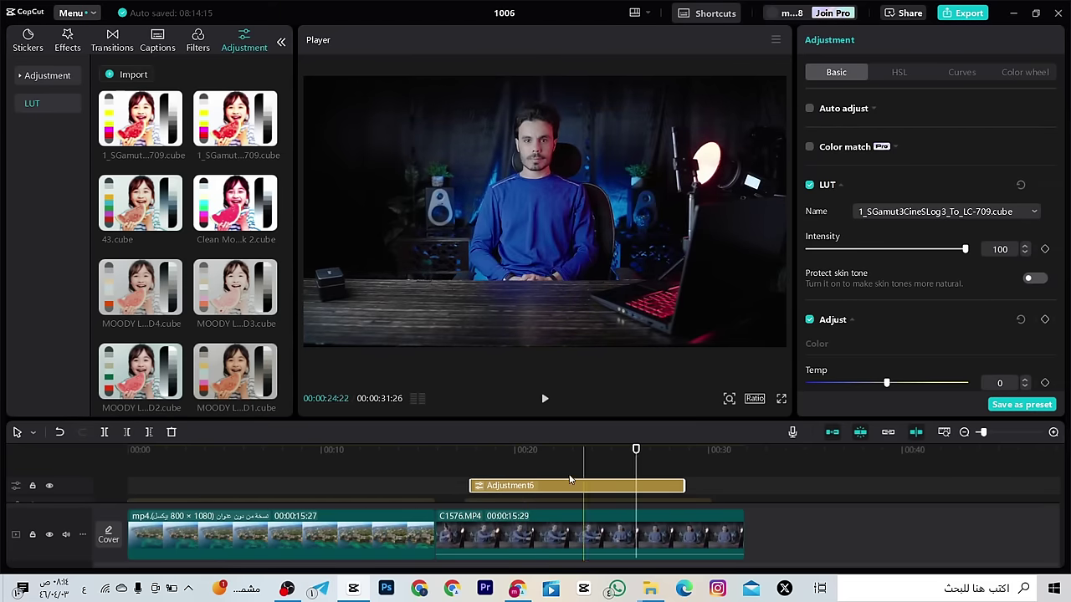
pyautogui.click(48, 486)
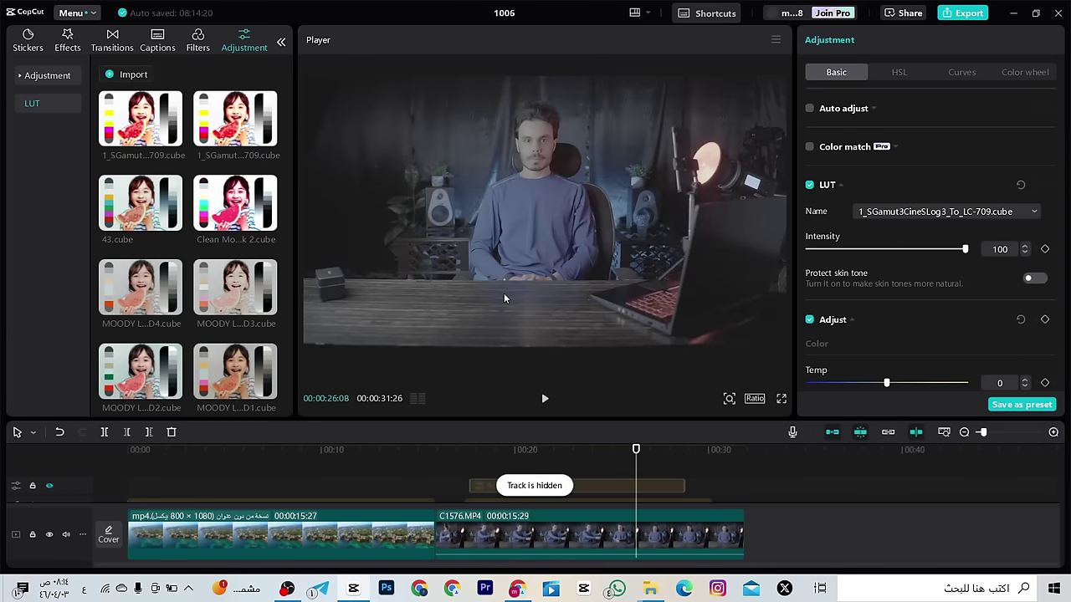
pyautogui.click(50, 486)
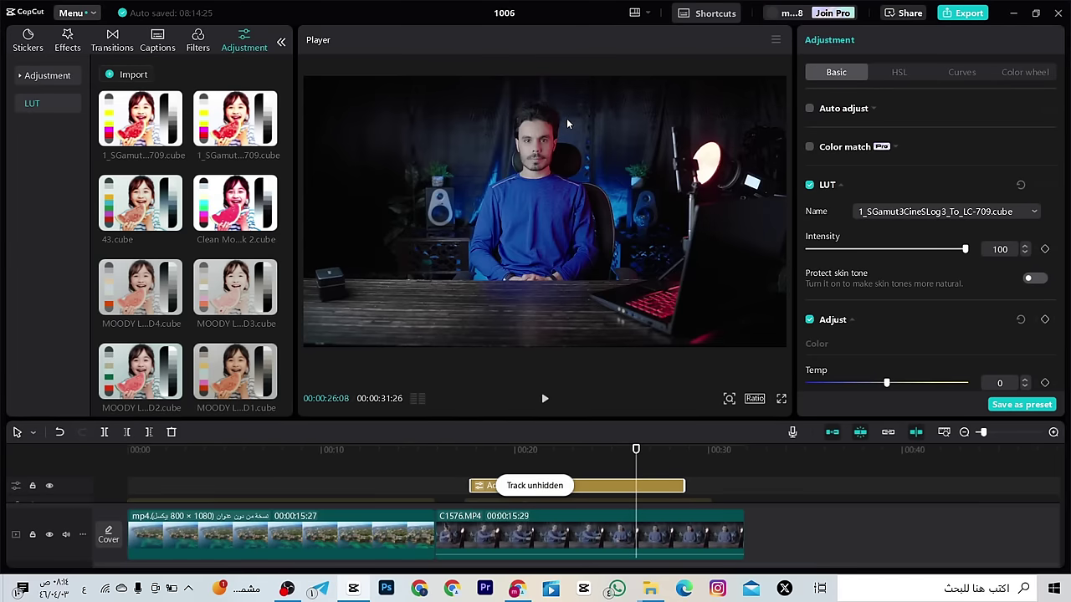
pyautogui.click(51, 485)
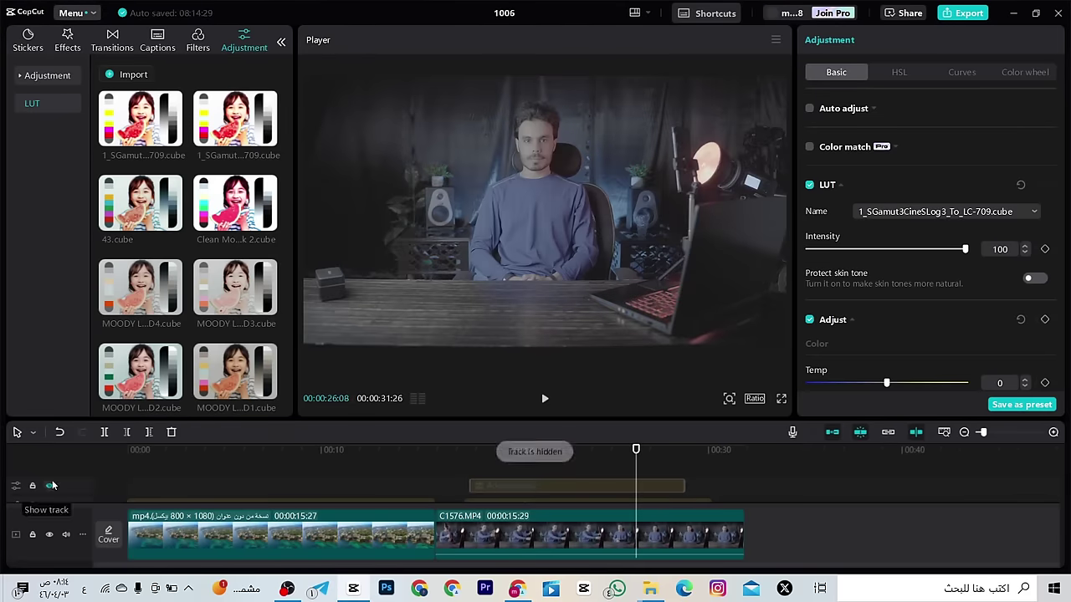
pyautogui.click(113, 77)
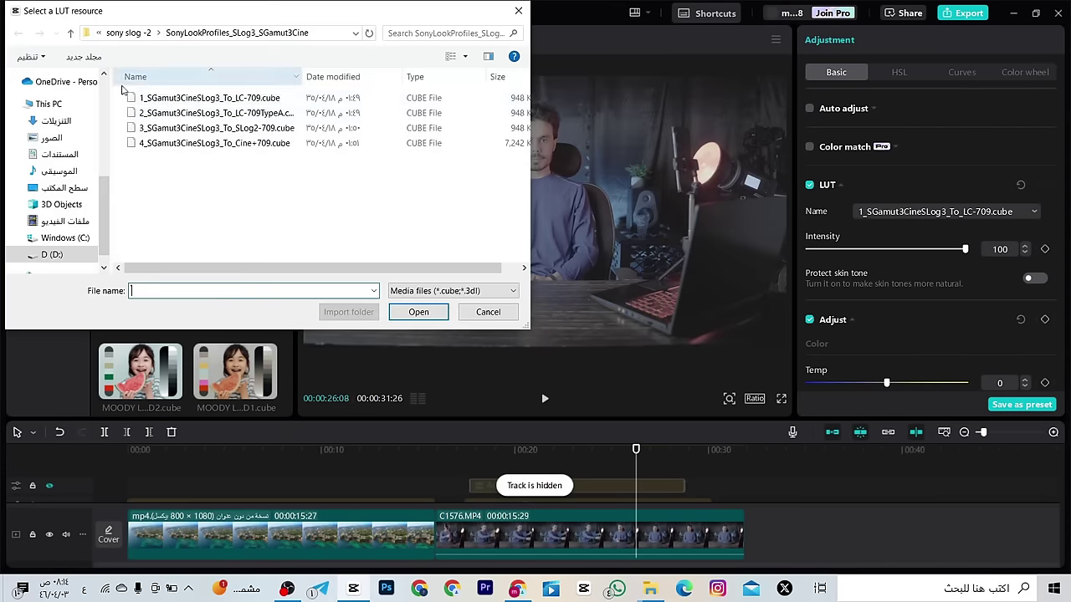
# Import the SLog2-709 LUT, add it as Adjustment18 over C1576.MP4, and compare with and without
pyautogui.doubleClick(196, 112)
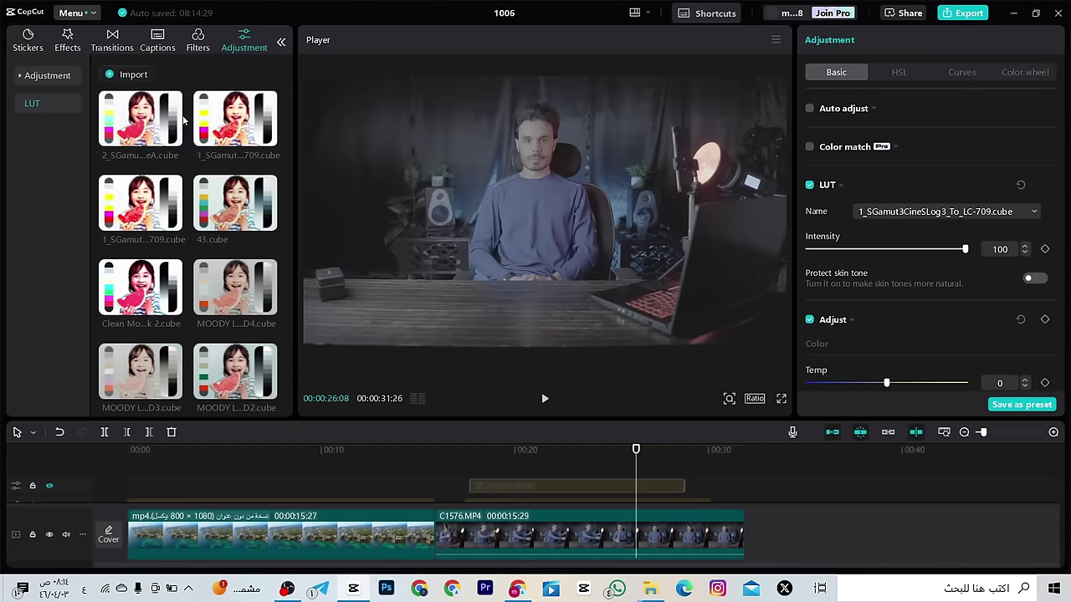
pyautogui.moveTo(146, 144); pyautogui.dragTo(684, 483)
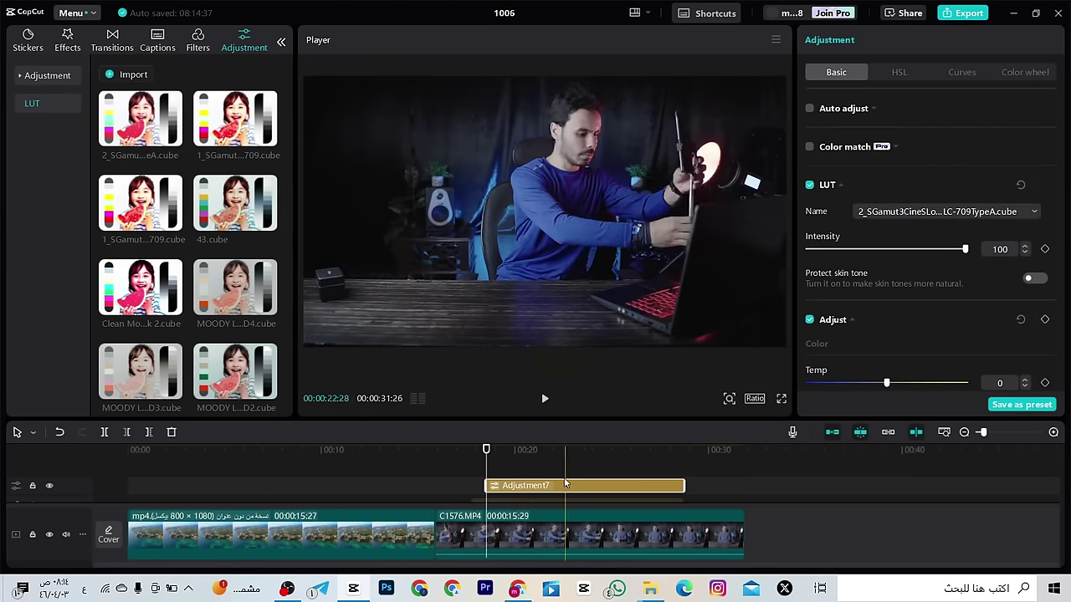
pyautogui.click(511, 456)
pyautogui.click(48, 485)
pyautogui.click(49, 485)
pyautogui.moveTo(507, 458); pyautogui.dragTo(611, 442)
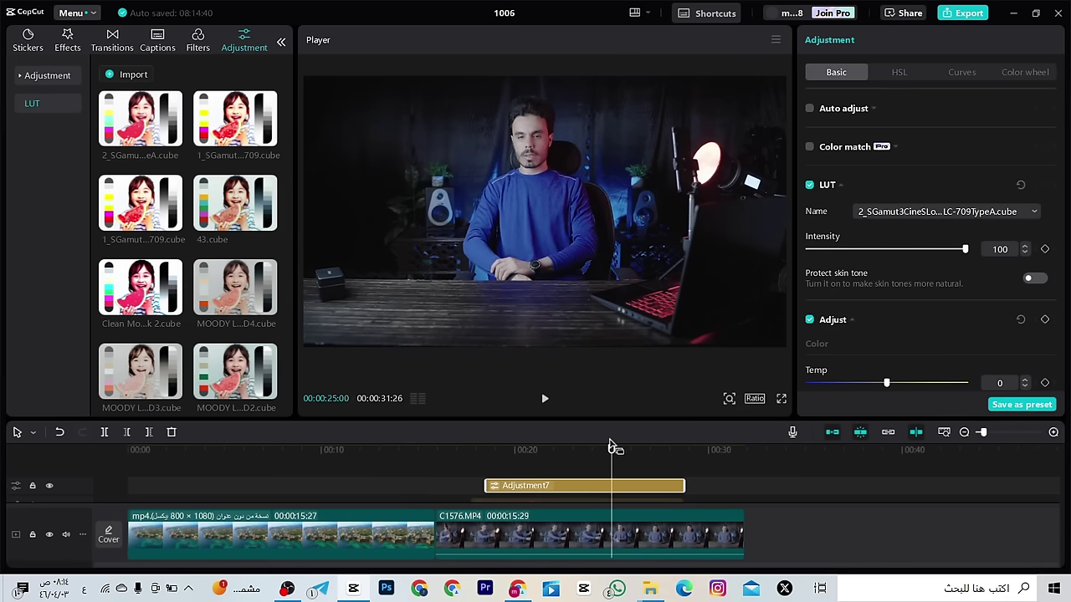
pyautogui.moveTo(612, 448); pyautogui.dragTo(621, 452)
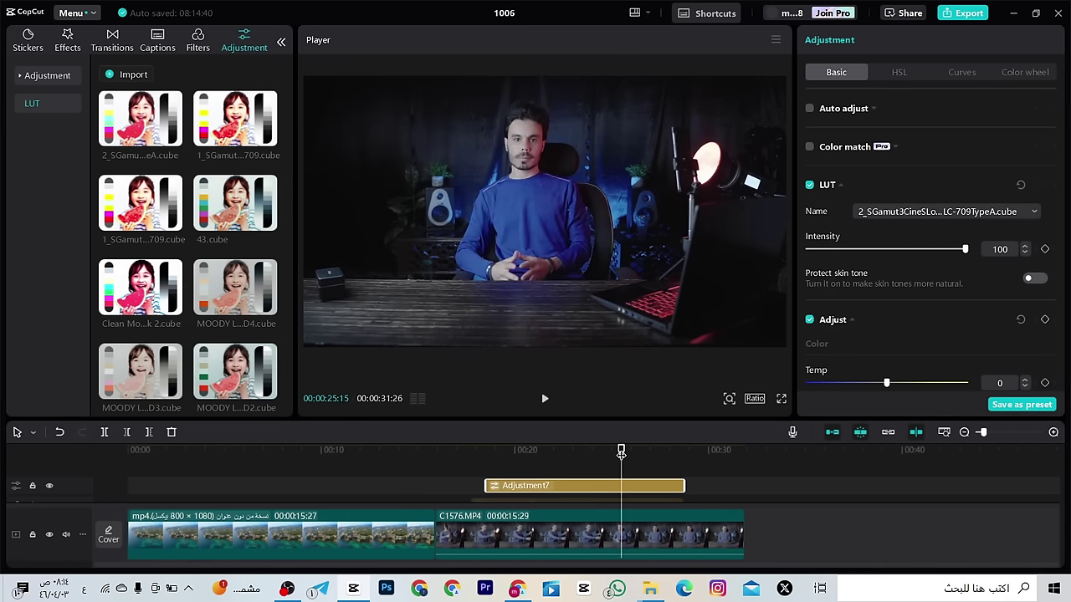
# Import a third SGamut3Cine LUT, move its layer to the top track, and stretch it over the clip
pyautogui.click(142, 74)
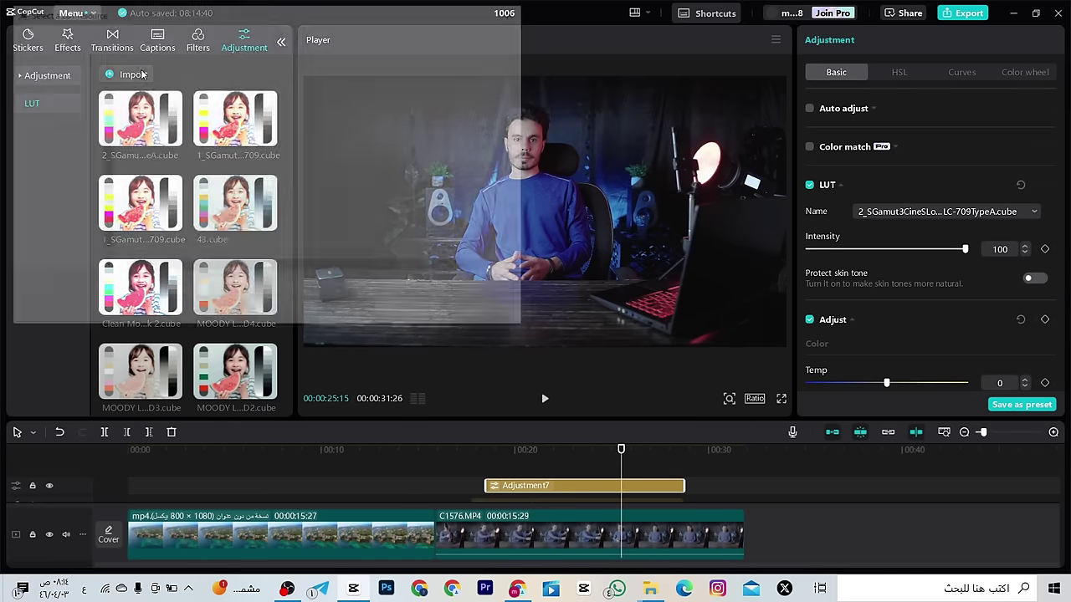
pyautogui.doubleClick(177, 131)
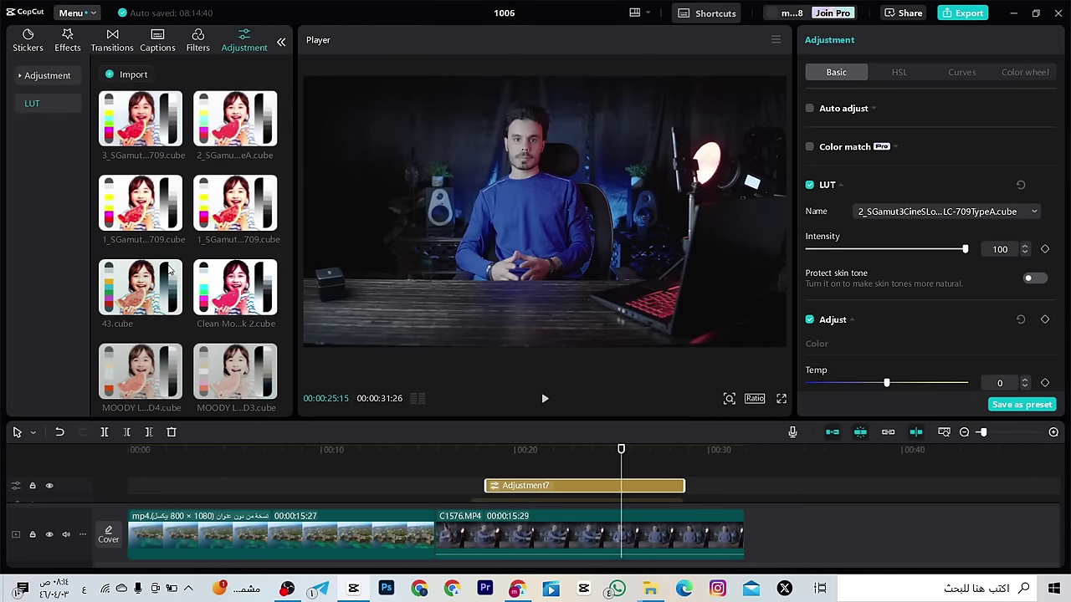
pyautogui.moveTo(177, 131); pyautogui.dragTo(539, 485)
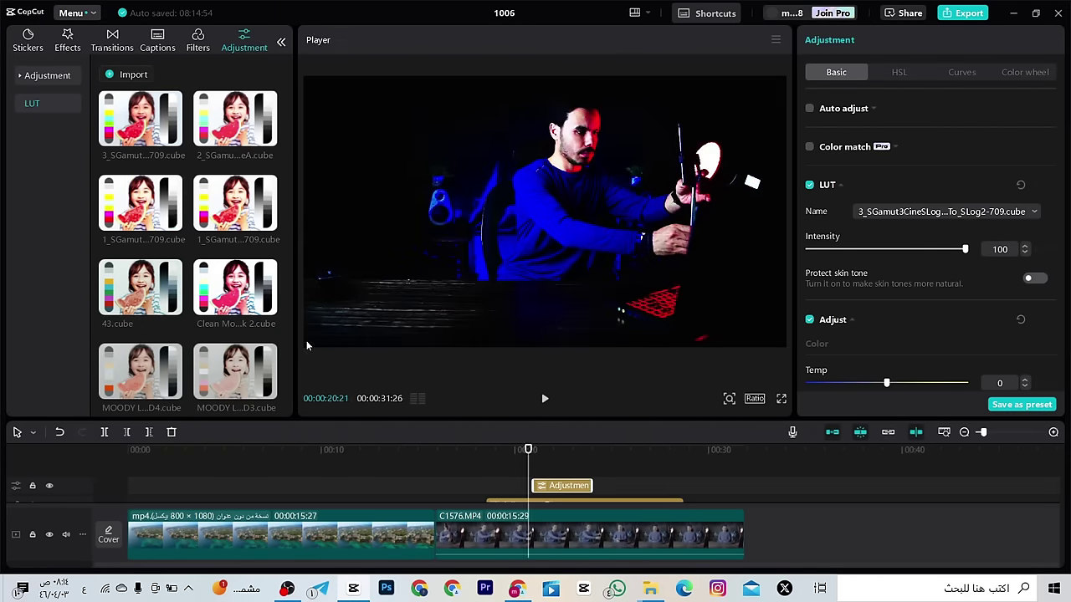
pyautogui.scroll(-1, 256, 464)
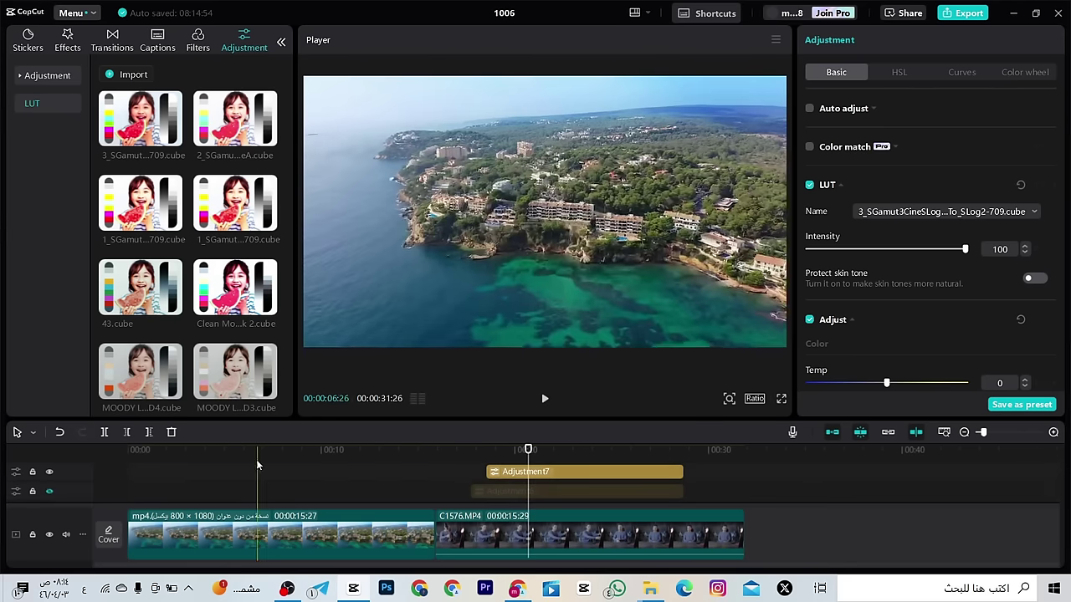
pyautogui.moveTo(481, 492); pyautogui.dragTo(490, 469)
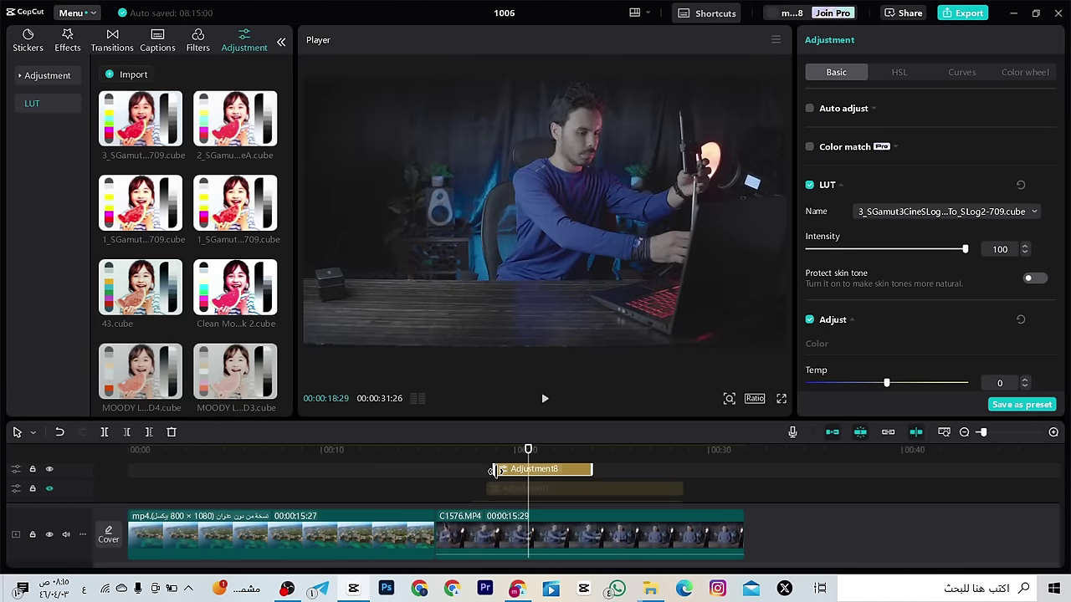
pyautogui.moveTo(554, 469); pyautogui.dragTo(660, 470)
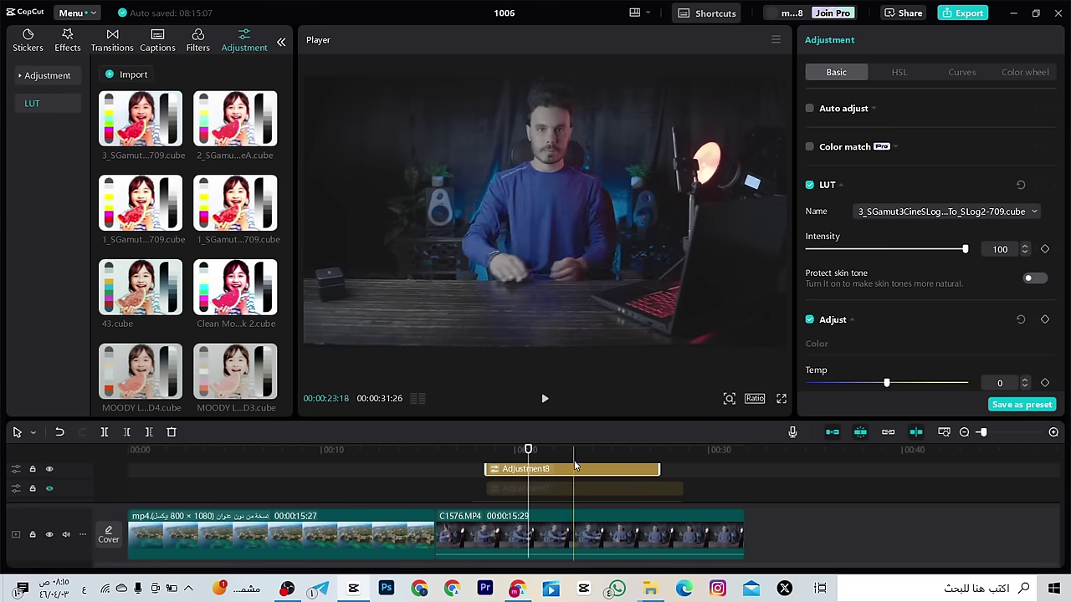
pyautogui.click(531, 450)
pyautogui.moveTo(532, 450); pyautogui.dragTo(692, 470)
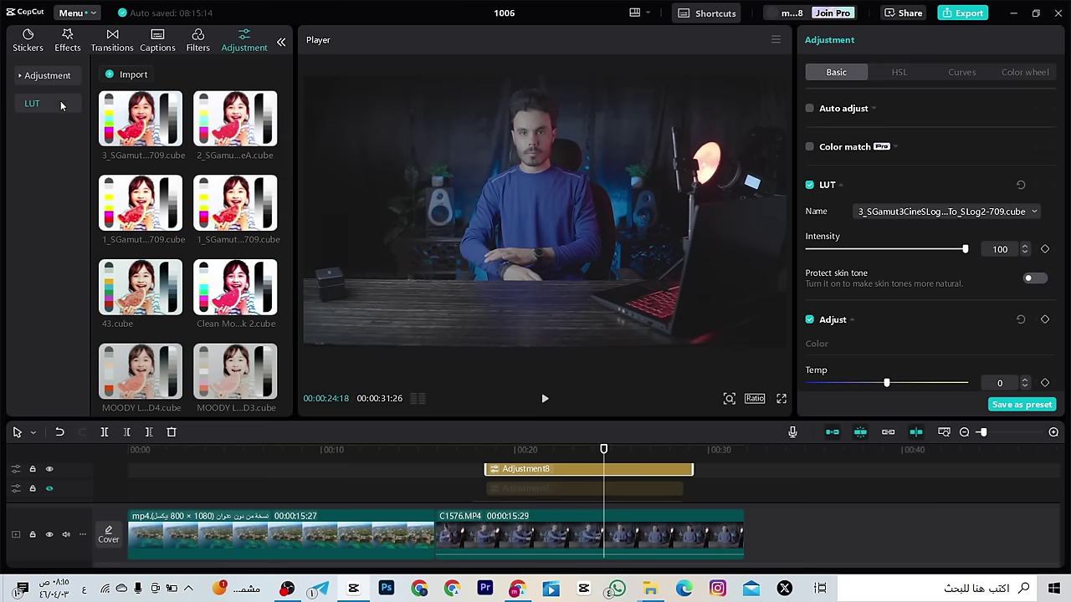
# Import the 4_SGamut3CineSLog3_To_Cine+709.cube LUT and apply it to the adjustment layer
pyautogui.click(127, 74)
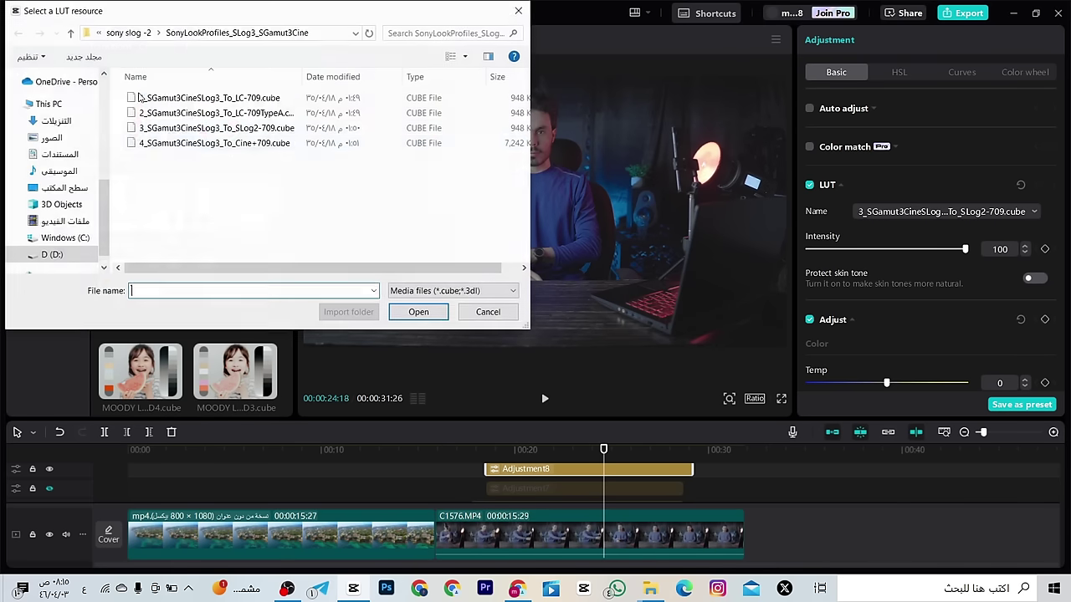
pyautogui.doubleClick(168, 142)
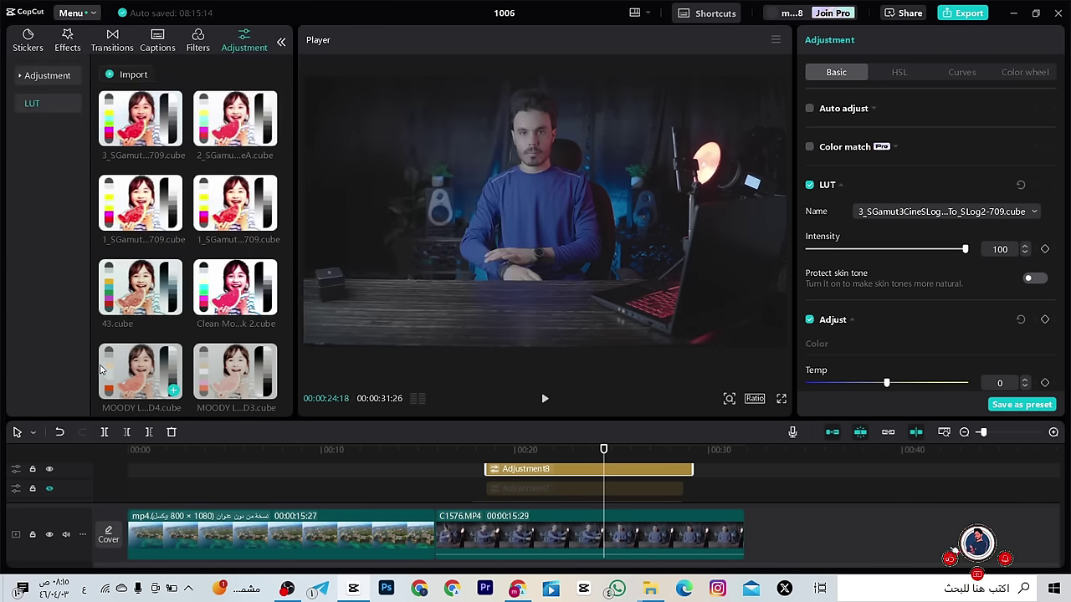
pyautogui.moveTo(139, 118); pyautogui.dragTo(501, 467)
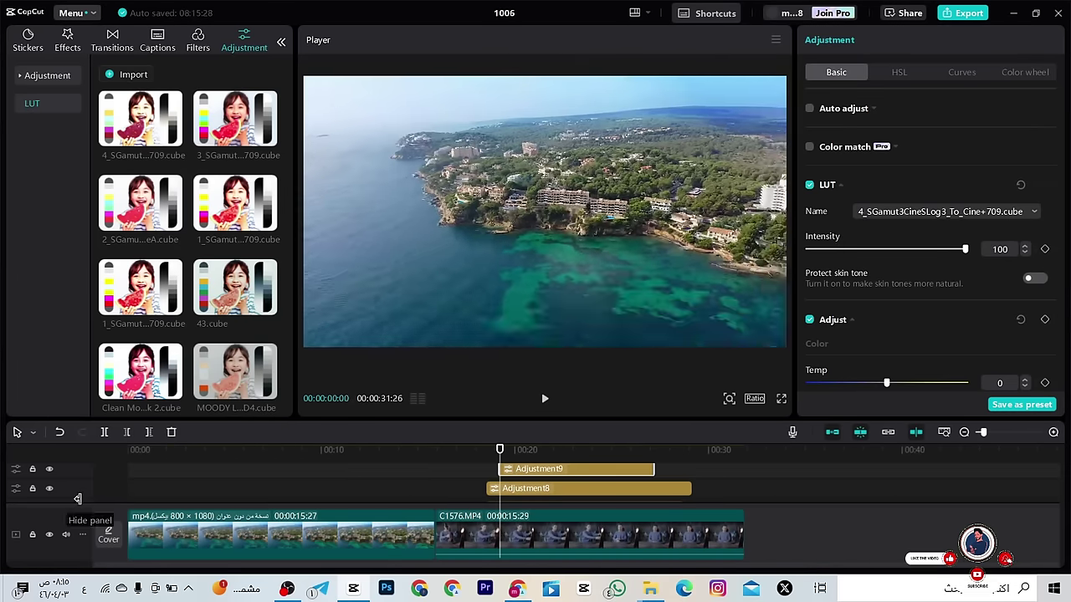
# Compare the LUT grades on the facing-camera presenter by toggling adjustment layer visibility
pyautogui.click(48, 489)
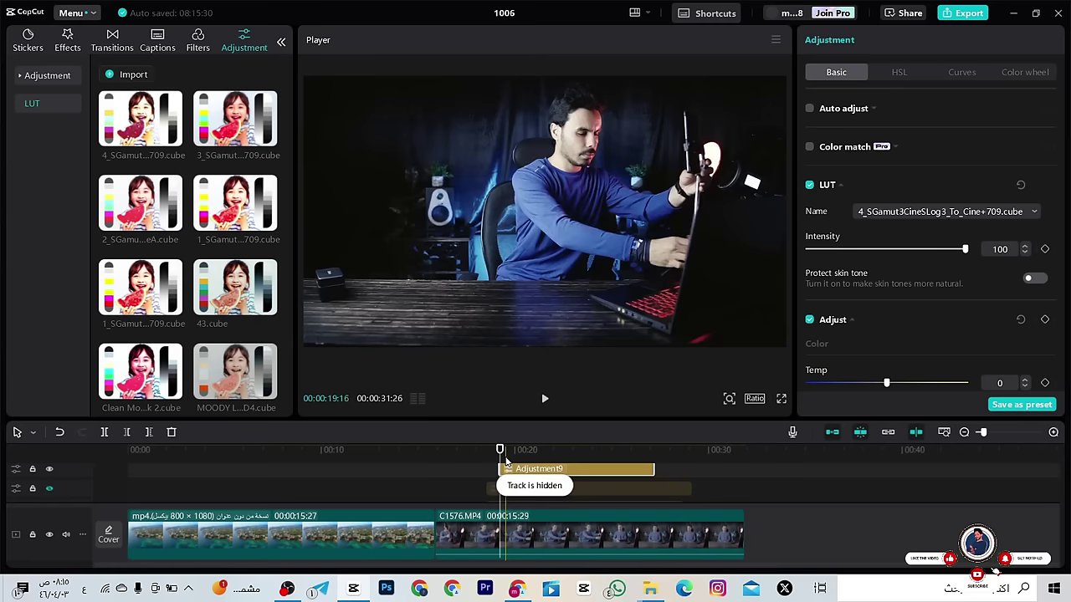
pyautogui.moveTo(500, 450); pyautogui.dragTo(609, 452)
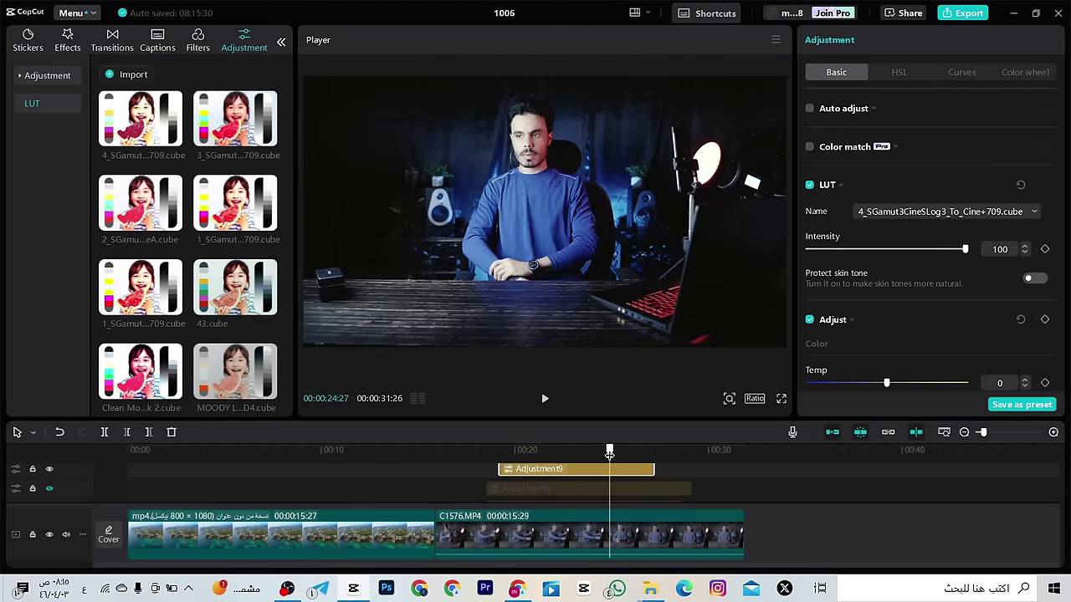
pyautogui.click(49, 469)
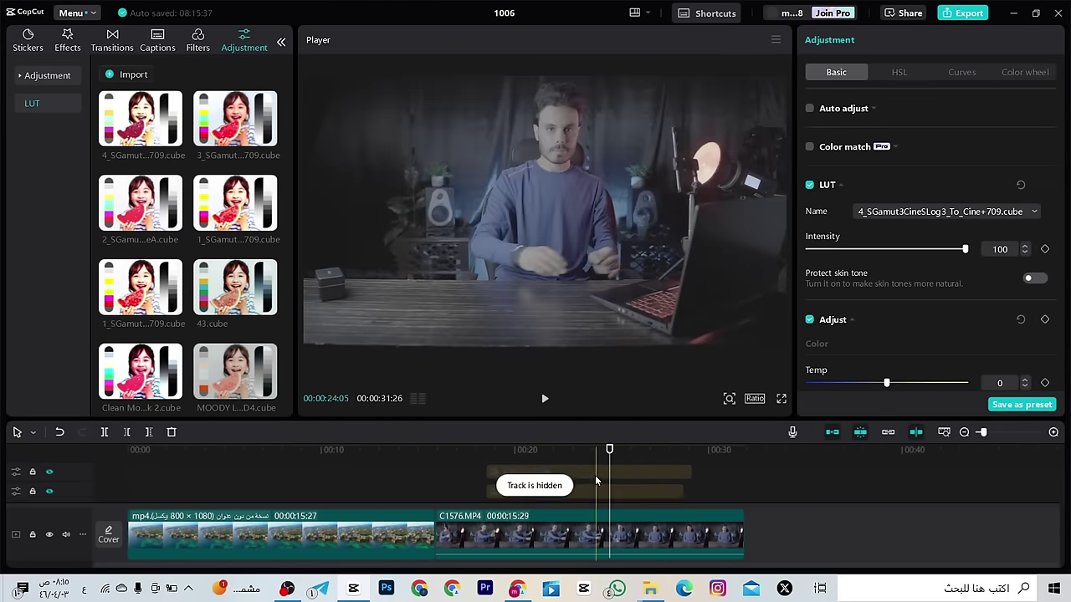
pyautogui.click(489, 474)
pyautogui.click(47, 476)
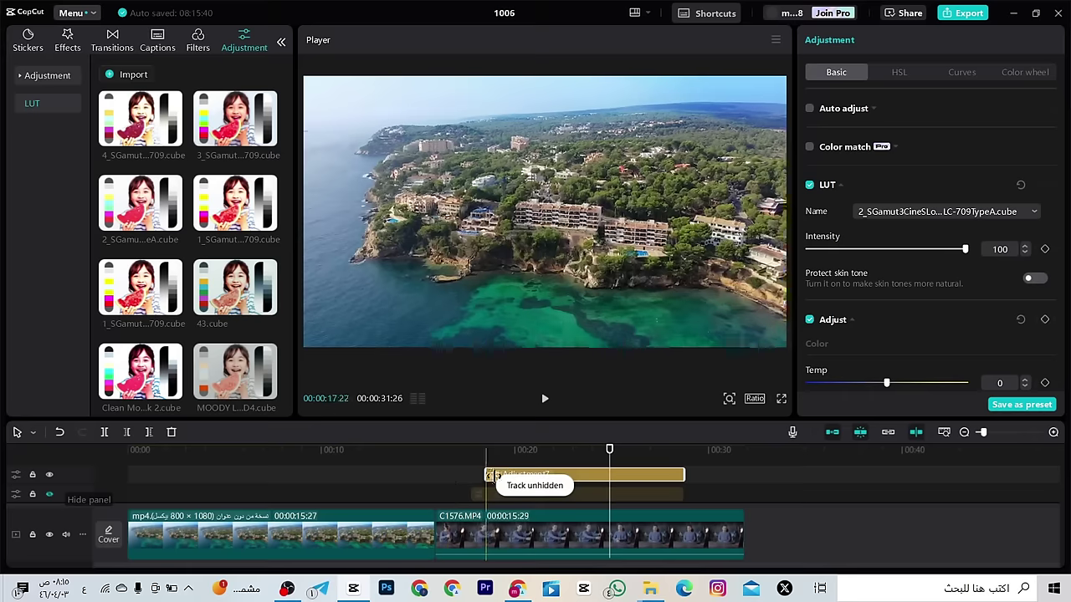
pyautogui.moveTo(608, 452); pyautogui.dragTo(583, 456)
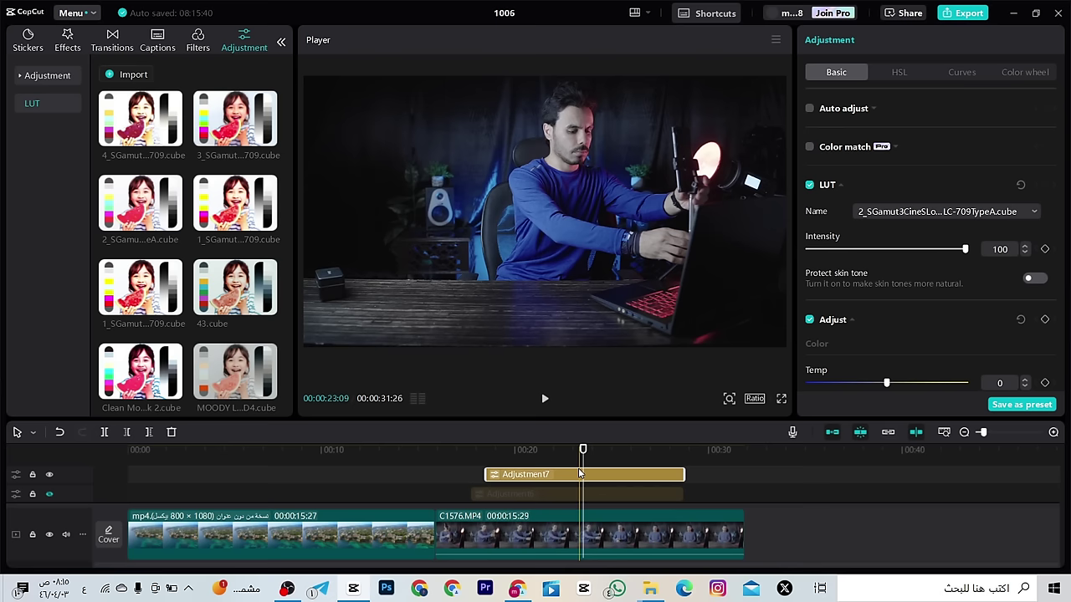
pyautogui.scroll(-2, 580, 474)
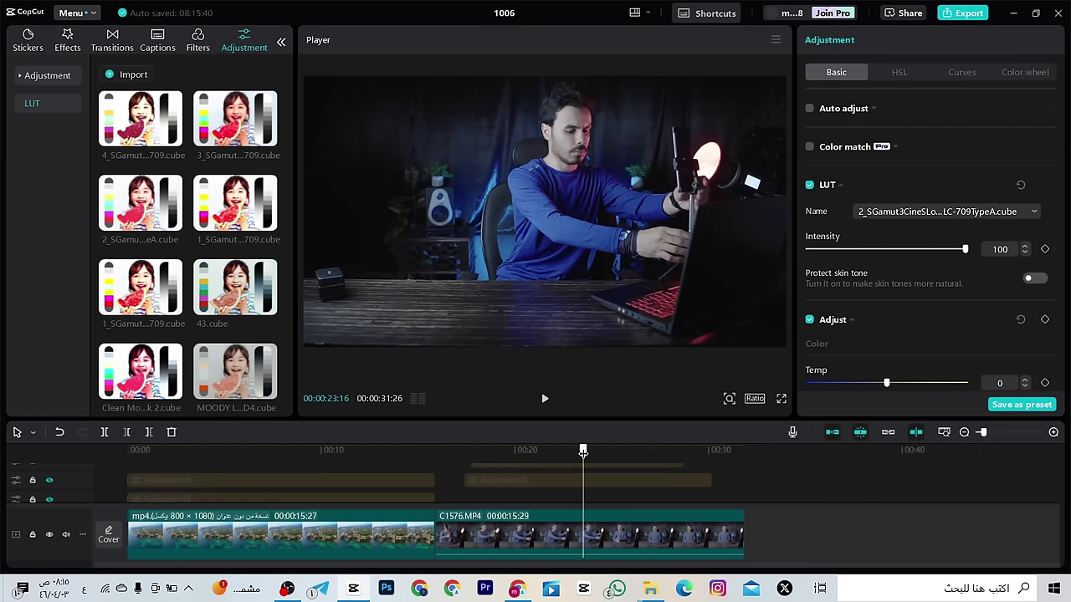
pyautogui.moveTo(584, 451); pyautogui.dragTo(352, 451)
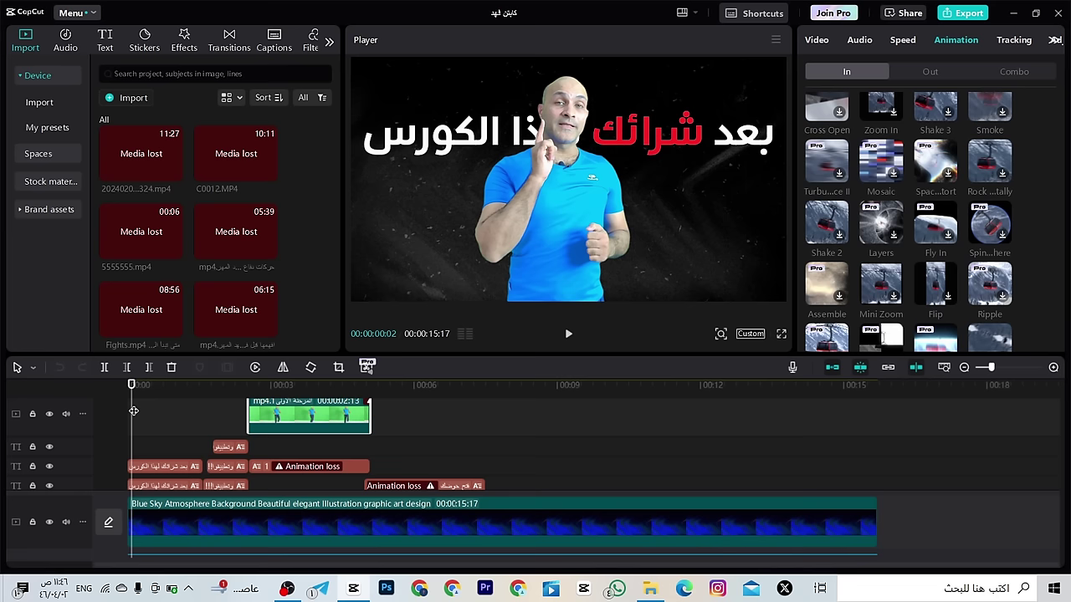
# Scrub through the opening second of the blue-shirt presenter project and review its tracks
pyautogui.moveTo(133, 411); pyautogui.dragTo(158, 500)
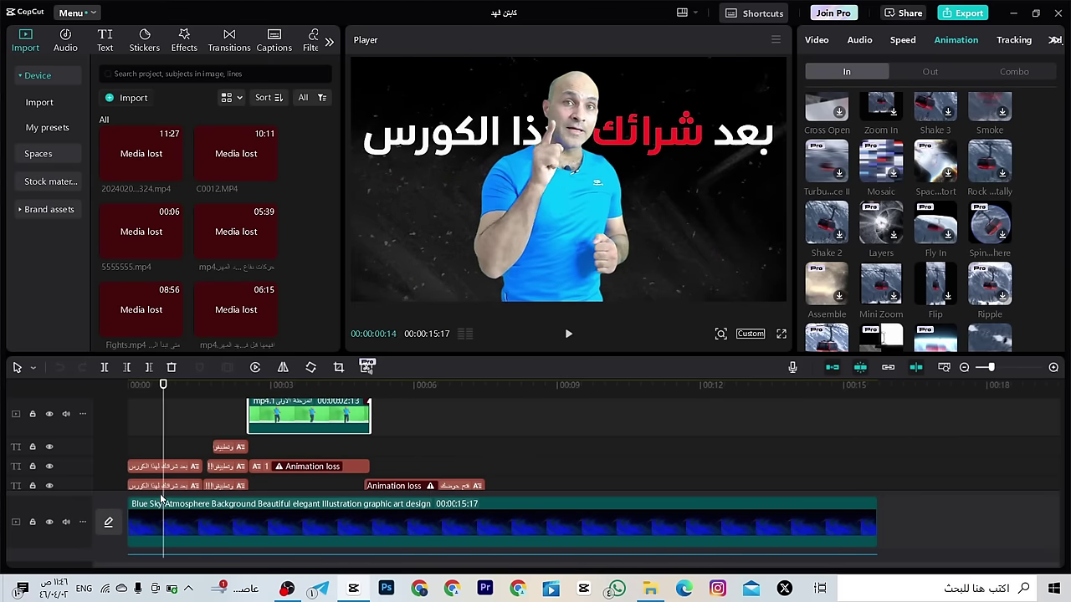
pyautogui.scroll(-3, 158, 500)
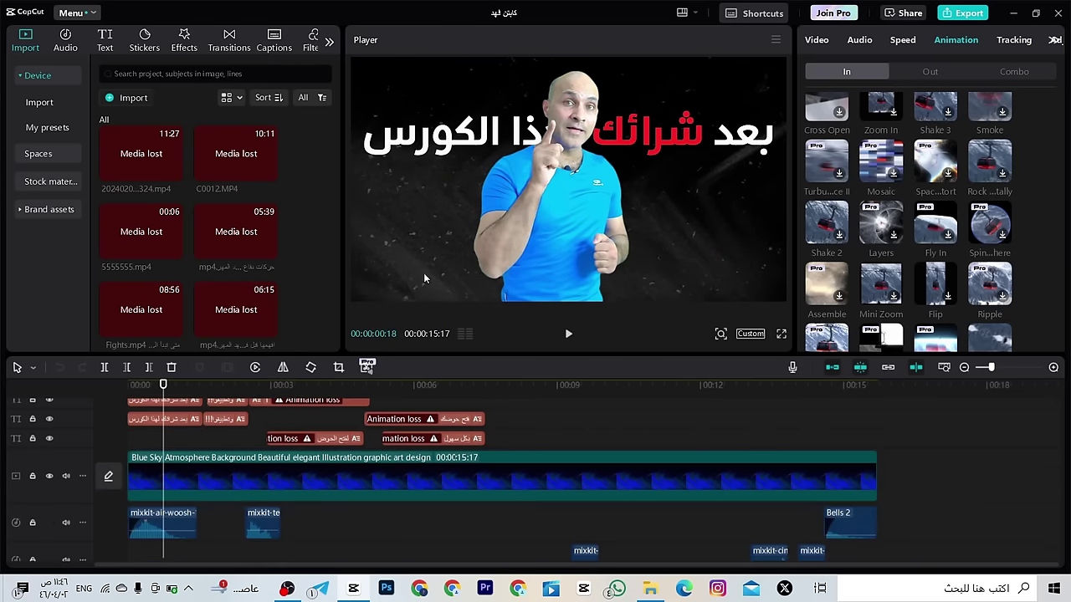
pyautogui.moveTo(163, 391); pyautogui.dragTo(130, 406)
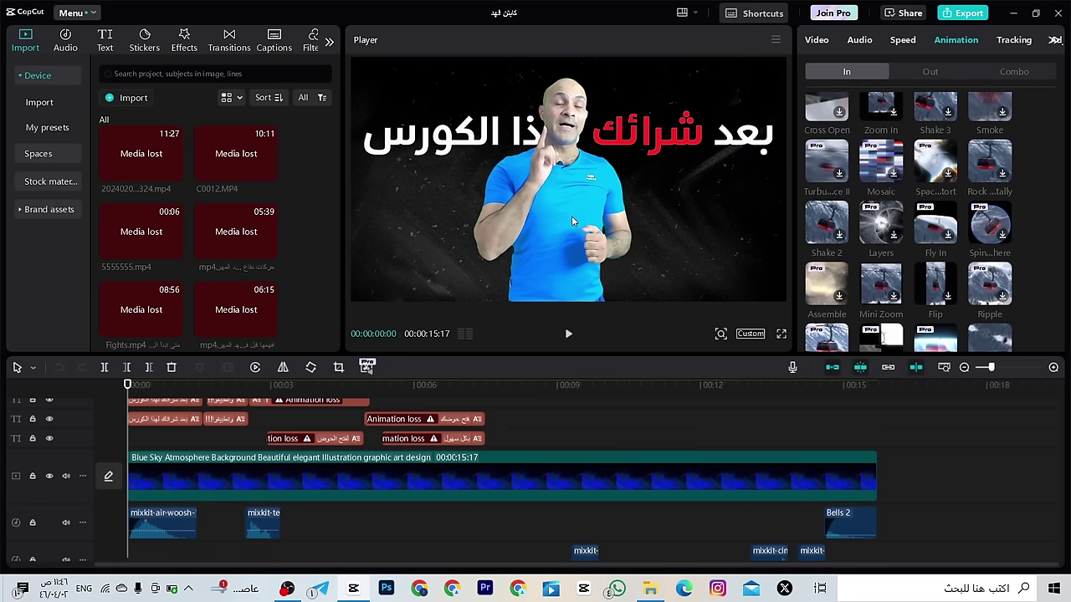
pyautogui.scroll(-5, 146, 499)
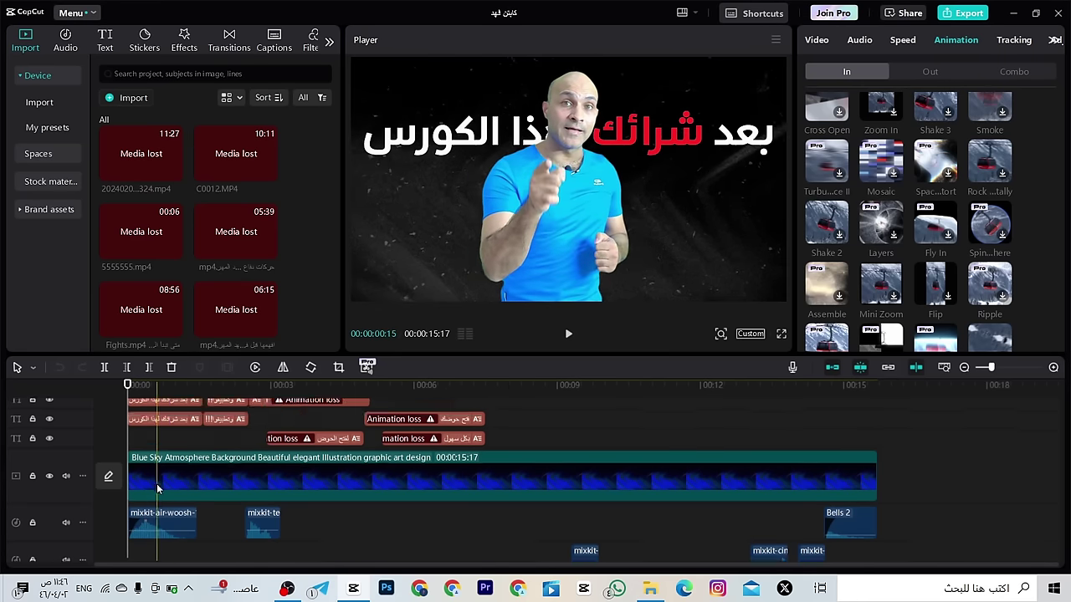
pyautogui.scroll(-5, 175, 476)
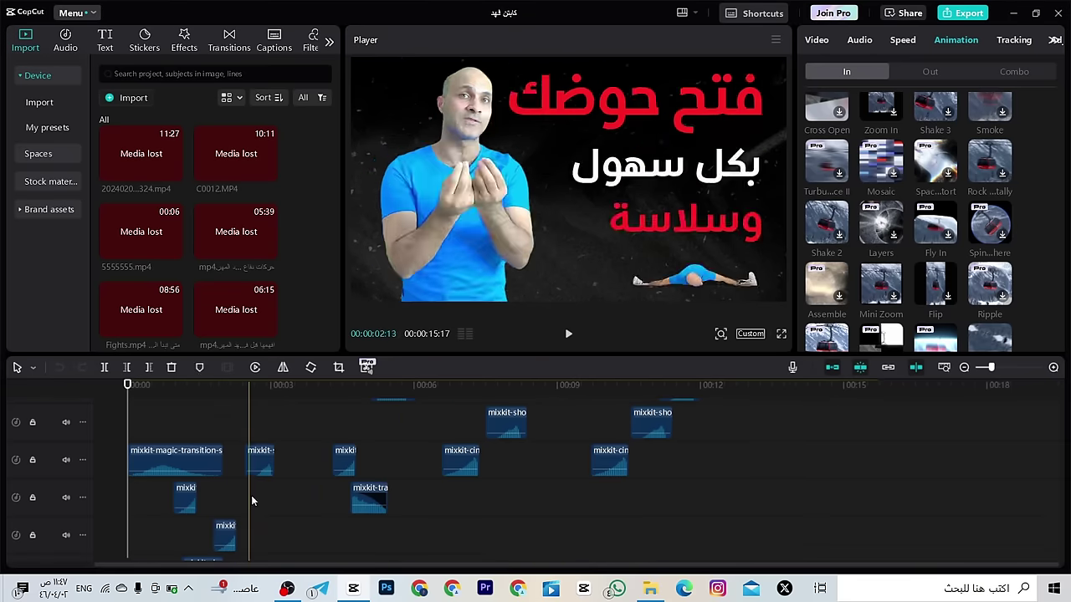
pyautogui.scroll(5, 227, 490)
# Select the mp3.140 audio clip, scrub to about 13 seconds, and bring up export settings
pyautogui.click(248, 484)
pyautogui.scroll(5, 238, 484)
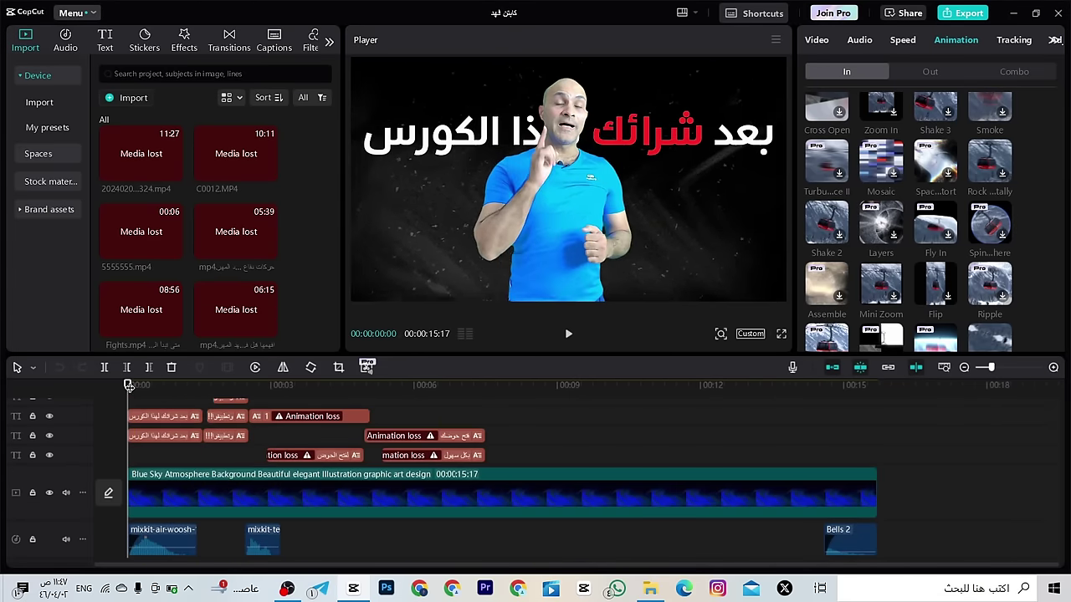
pyautogui.click(172, 387)
pyautogui.moveTo(174, 402); pyautogui.dragTo(805, 418)
pyautogui.click(962, 12)
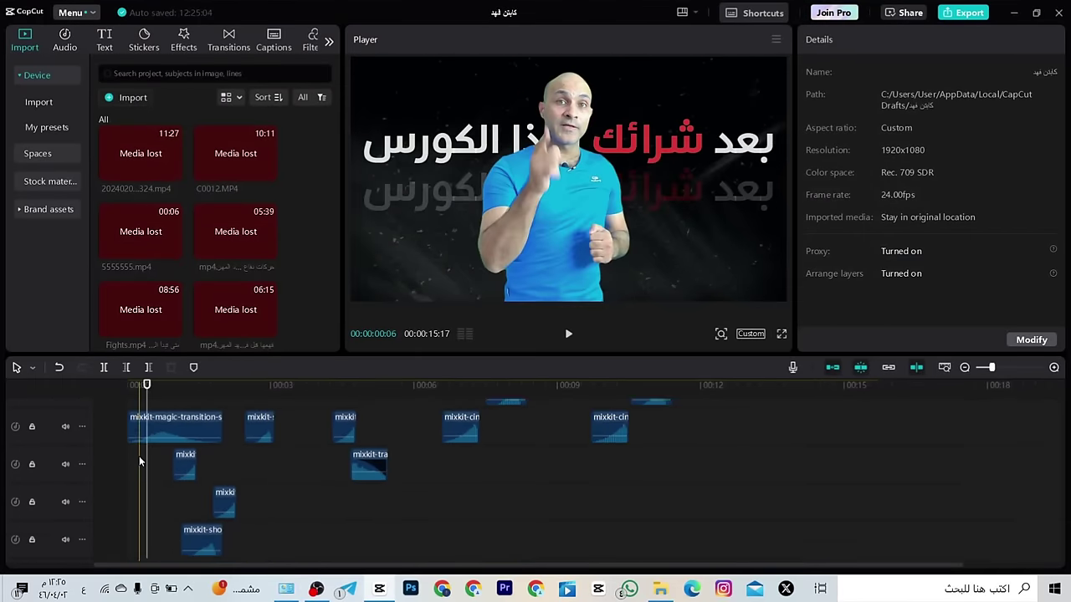
# Scroll up to the main video track and open the Cover design editor
pyautogui.scroll(5, 140, 461)
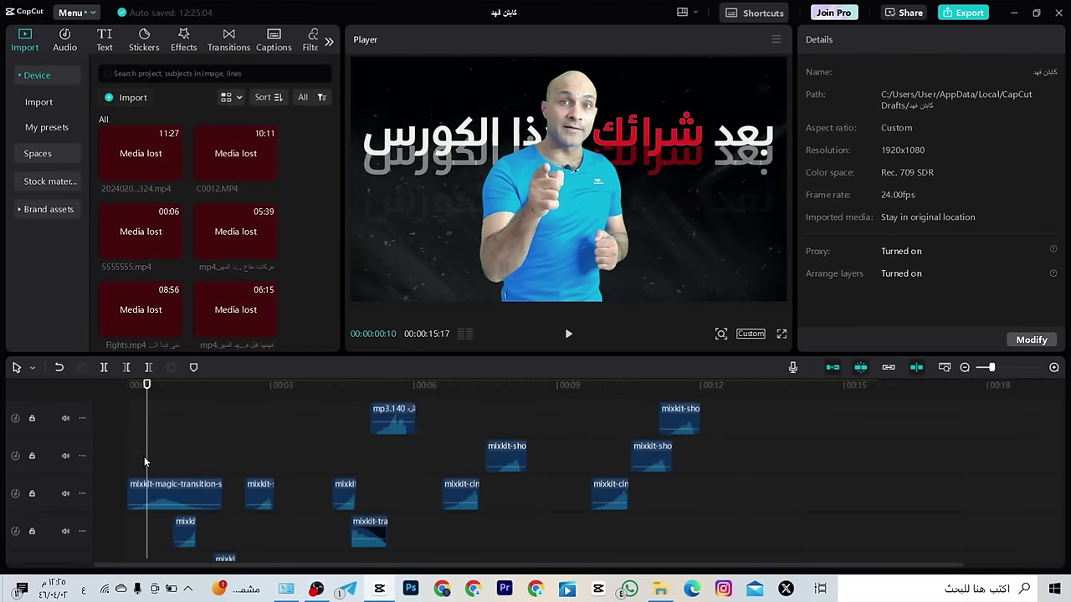
pyautogui.scroll(10, 159, 464)
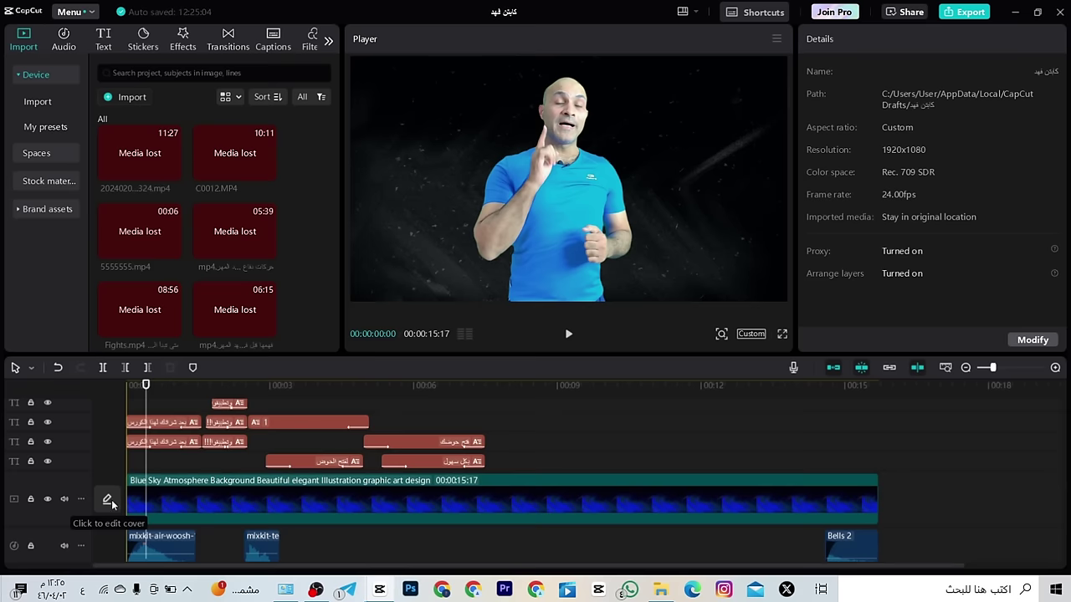
pyautogui.click(289, 419)
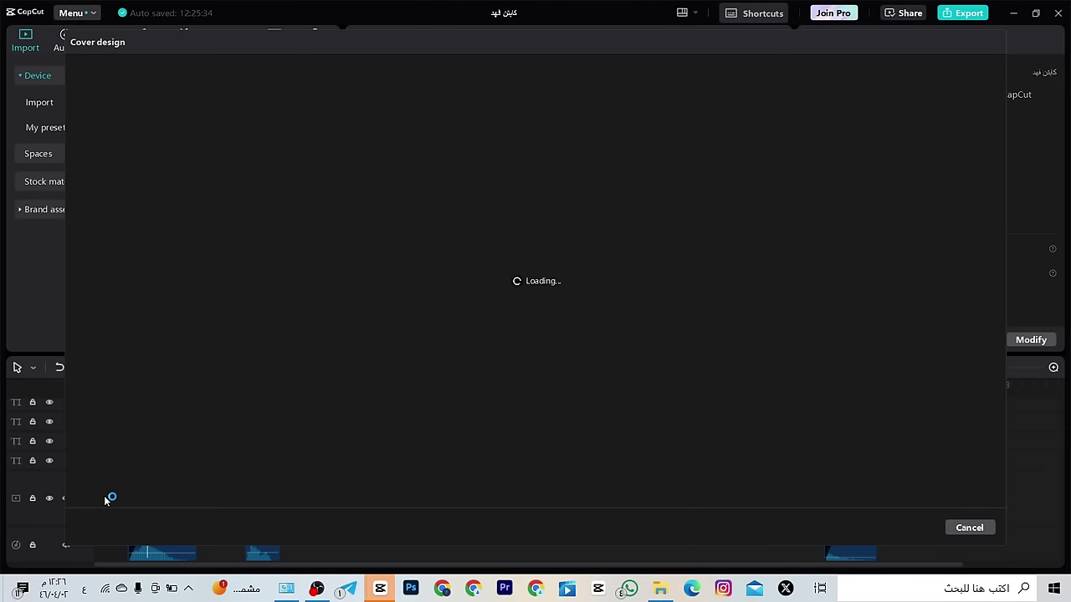
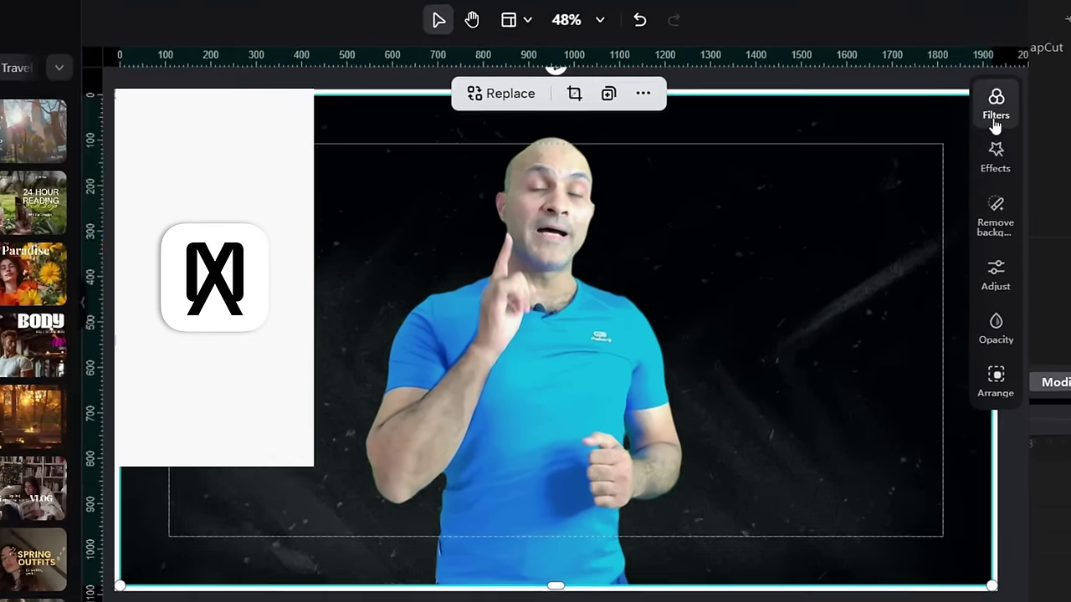
# Apply the Walnut filter to the presenter clip after trying Coconut
pyautogui.click(996, 121)
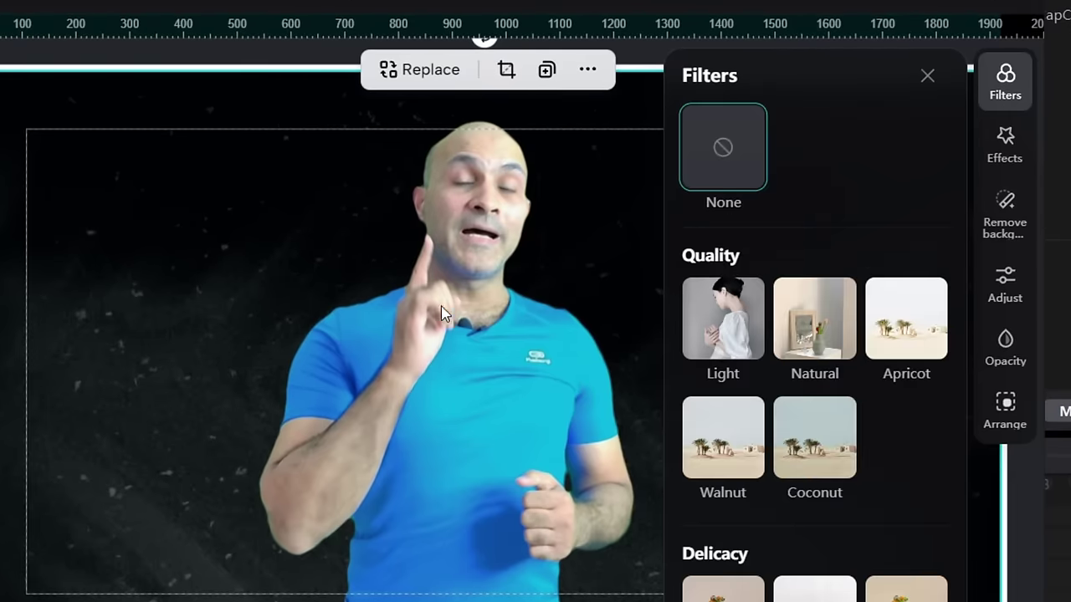
pyautogui.click(802, 456)
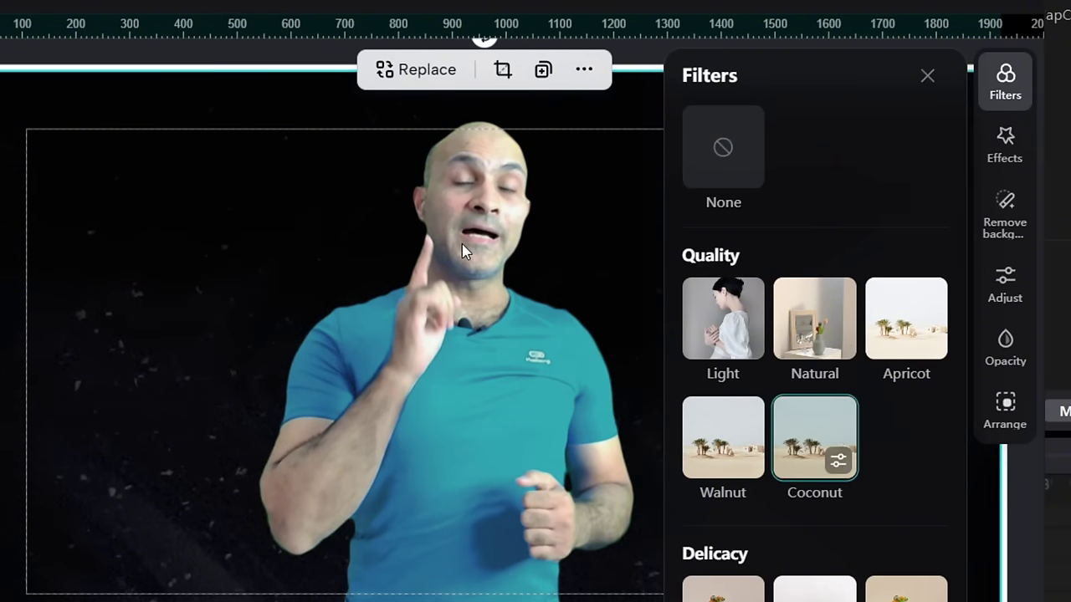
pyautogui.click(738, 453)
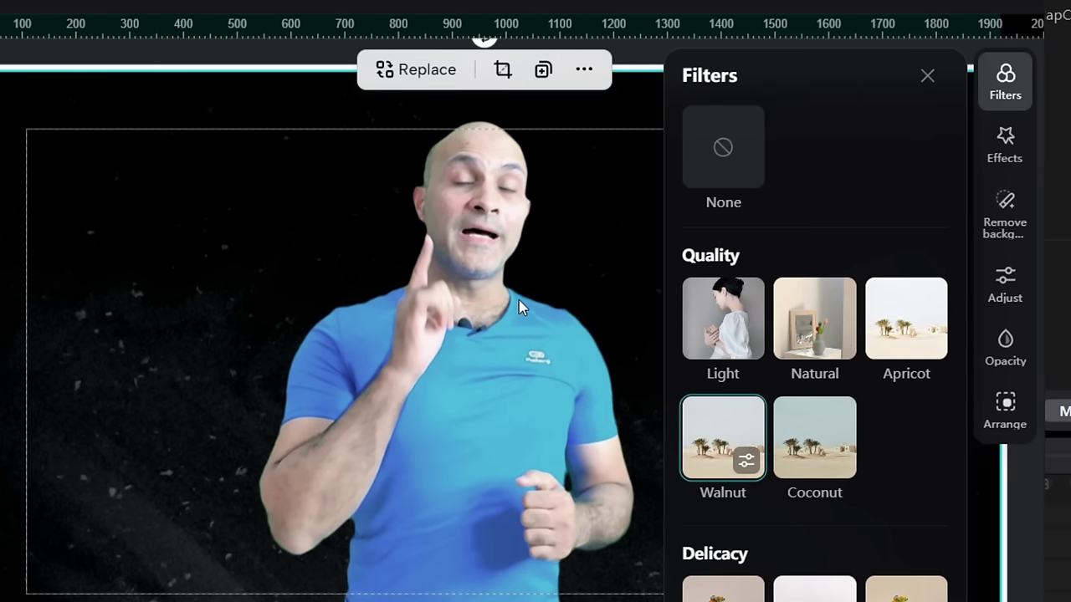
pyautogui.click(1017, 146)
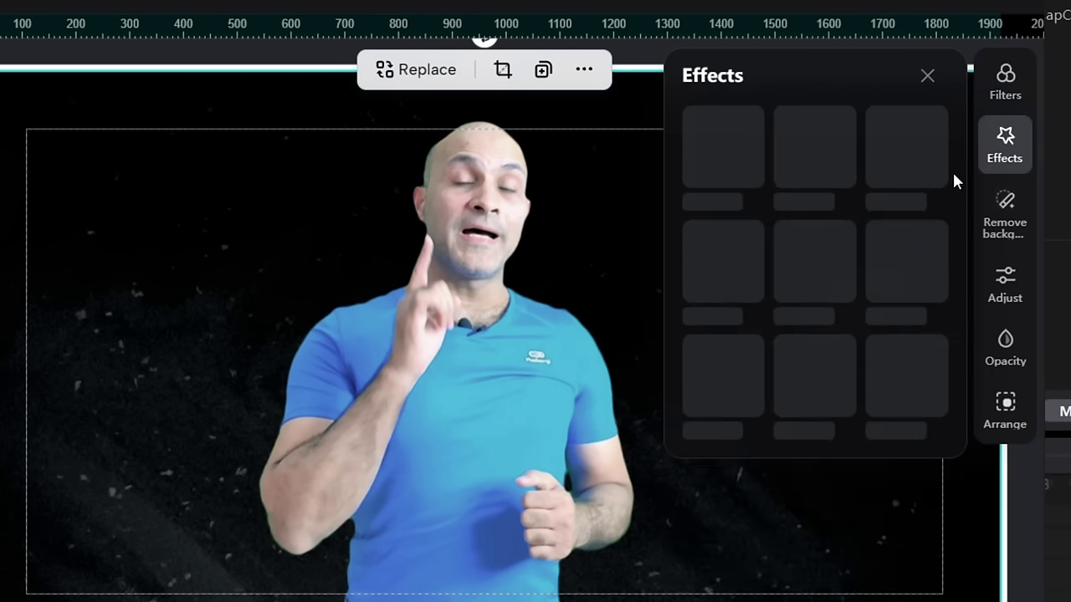
# Try the Magnify and Wide angle effects on the presenter clip, then settle on Vignette
pyautogui.click(898, 341)
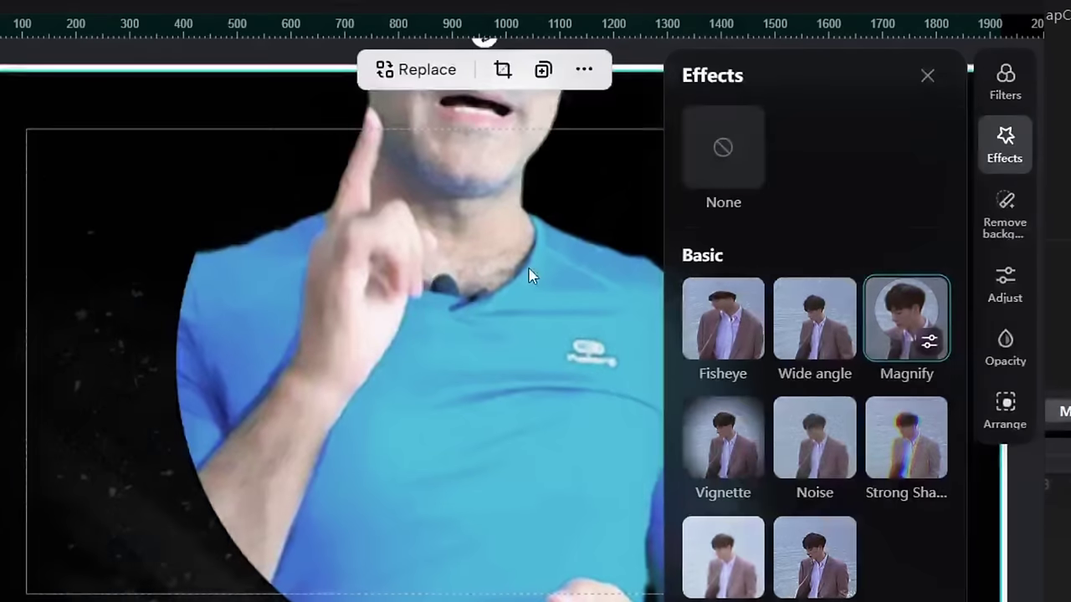
pyautogui.click(837, 331)
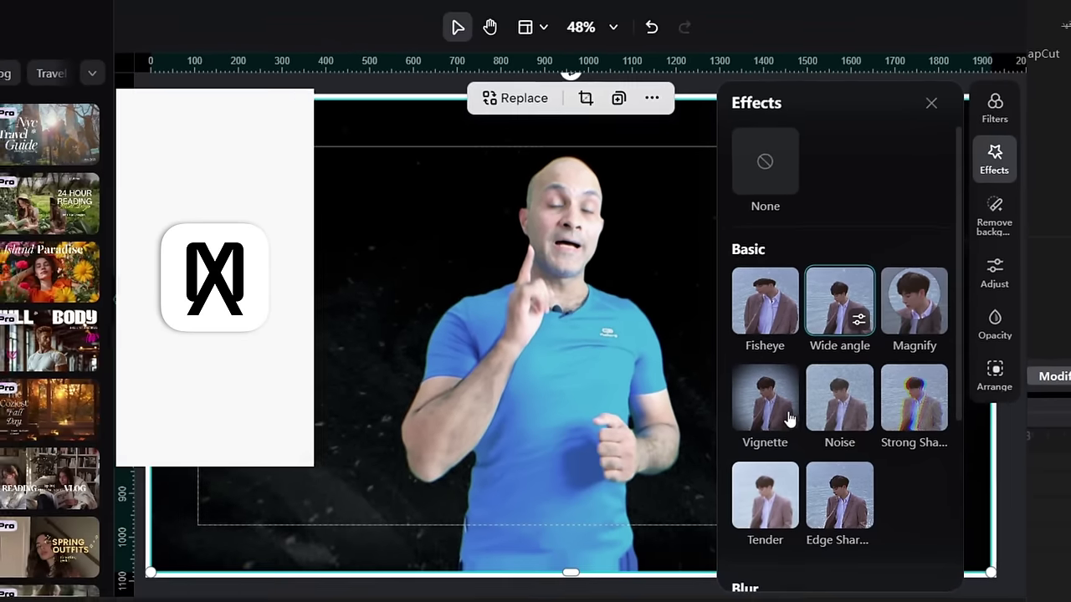
pyautogui.click(730, 446)
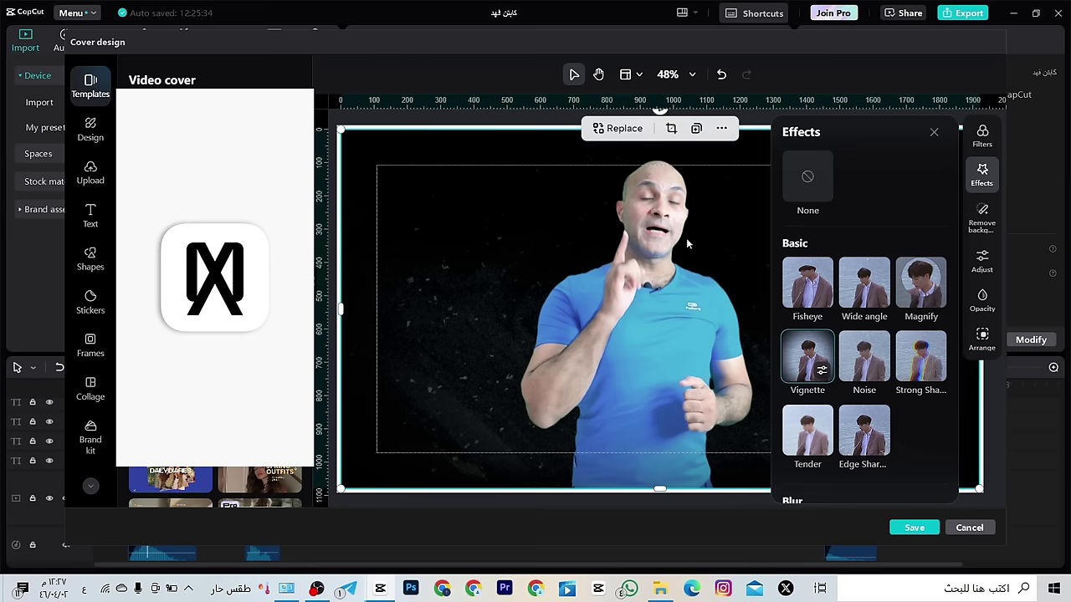
# Set the frame's Warmth adjustment to 1 after pushing it higher
pyautogui.click(982, 263)
pyautogui.moveTo(833, 211); pyautogui.dragTo(857, 211)
pyautogui.moveTo(833, 213); pyautogui.dragTo(873, 211)
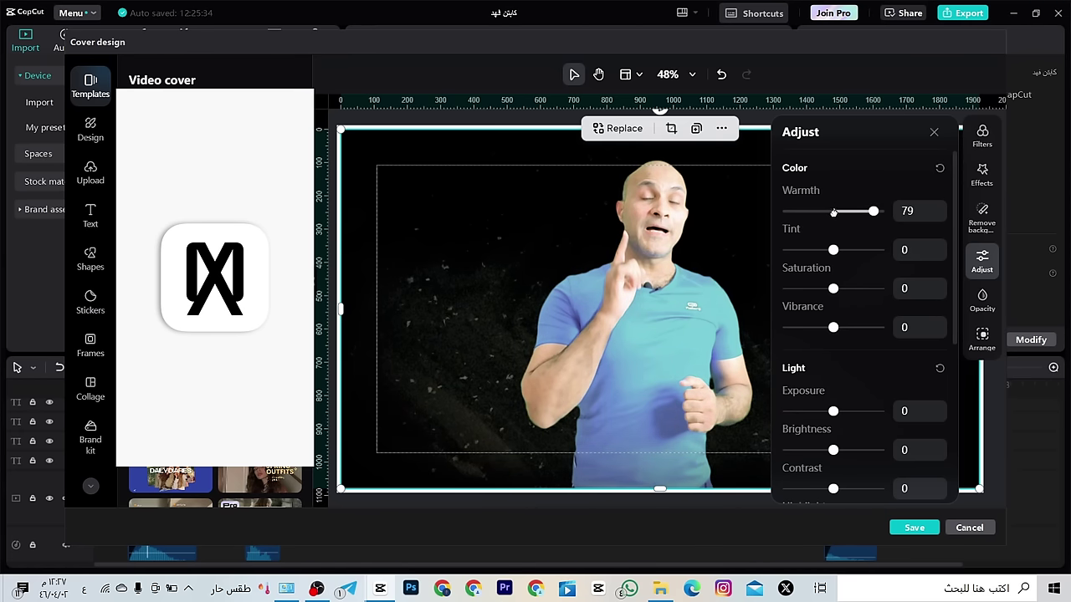
pyautogui.click(834, 211)
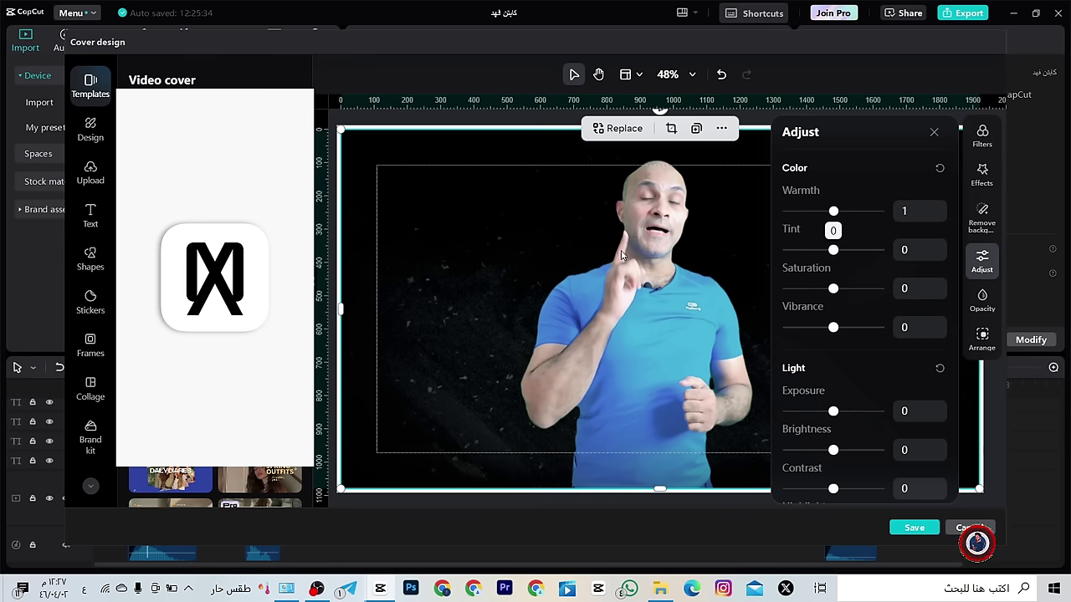
# Raise the frame's Exposure to 5, then try Texture and return it to 0
pyautogui.moveTo(835, 410)
pyautogui.mouseDown()
pyautogui.moveTo(795, 411)
pyautogui.moveTo(837, 412)
pyautogui.mouseUp()
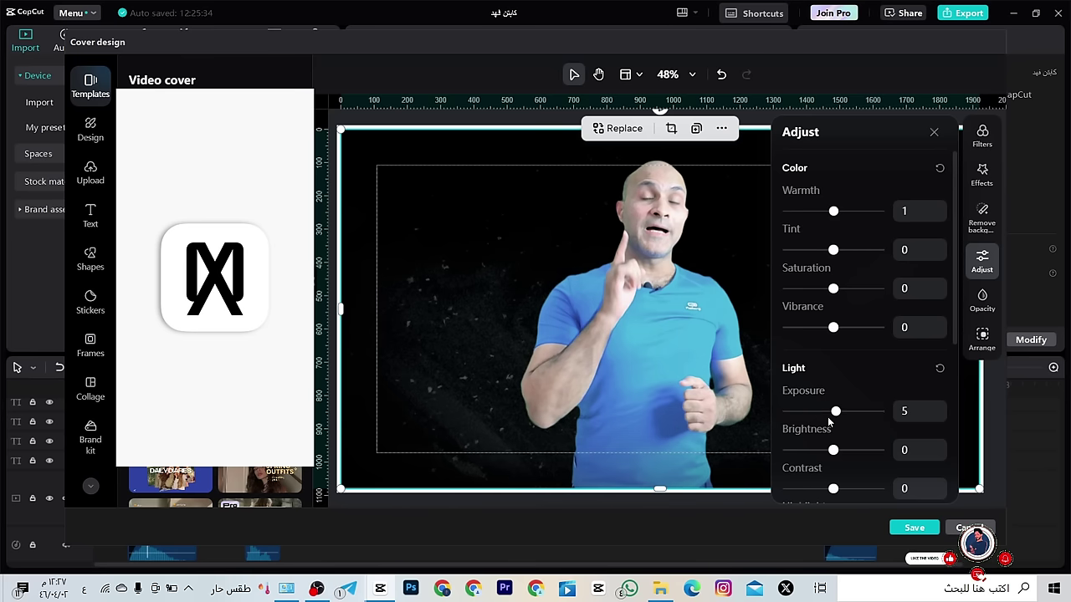
pyautogui.scroll(-3, 843, 352)
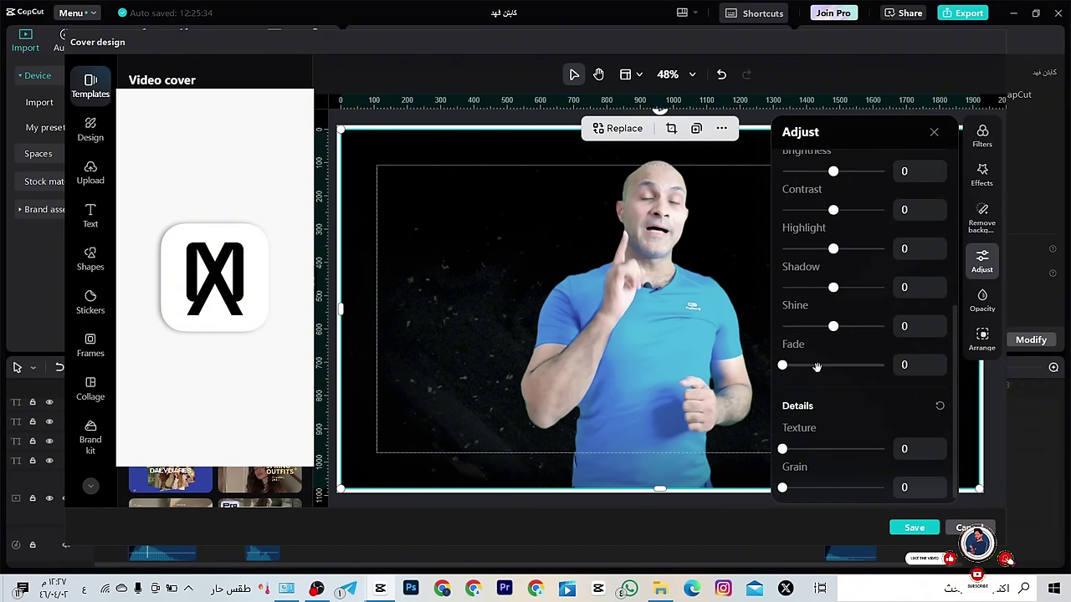
pyautogui.click(808, 450)
pyautogui.doubleClick(810, 448)
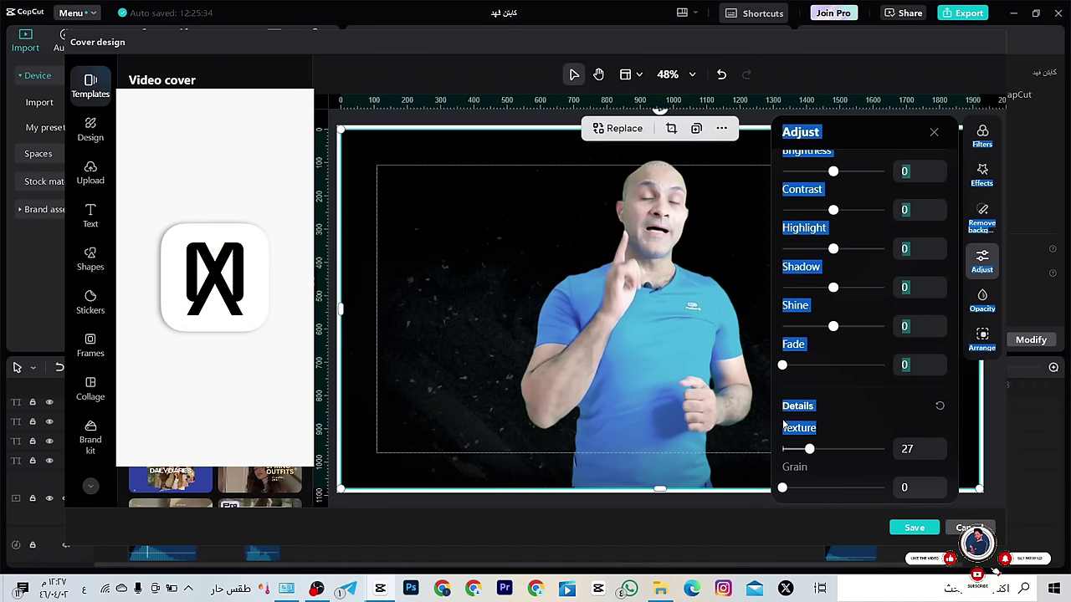
pyautogui.moveTo(809, 450); pyautogui.dragTo(782, 450)
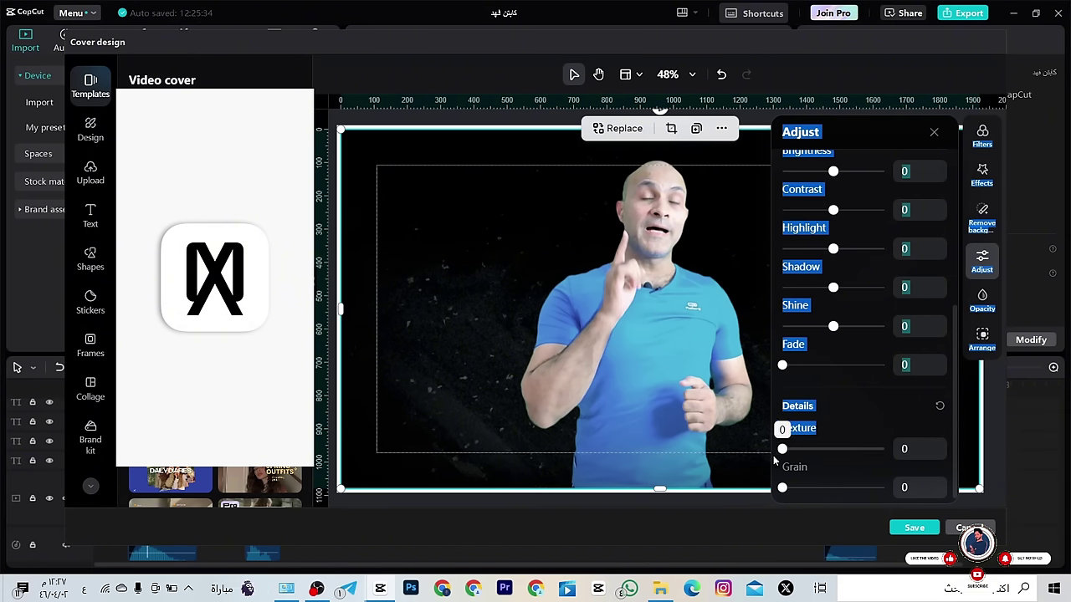
pyautogui.scroll(5, 870, 277)
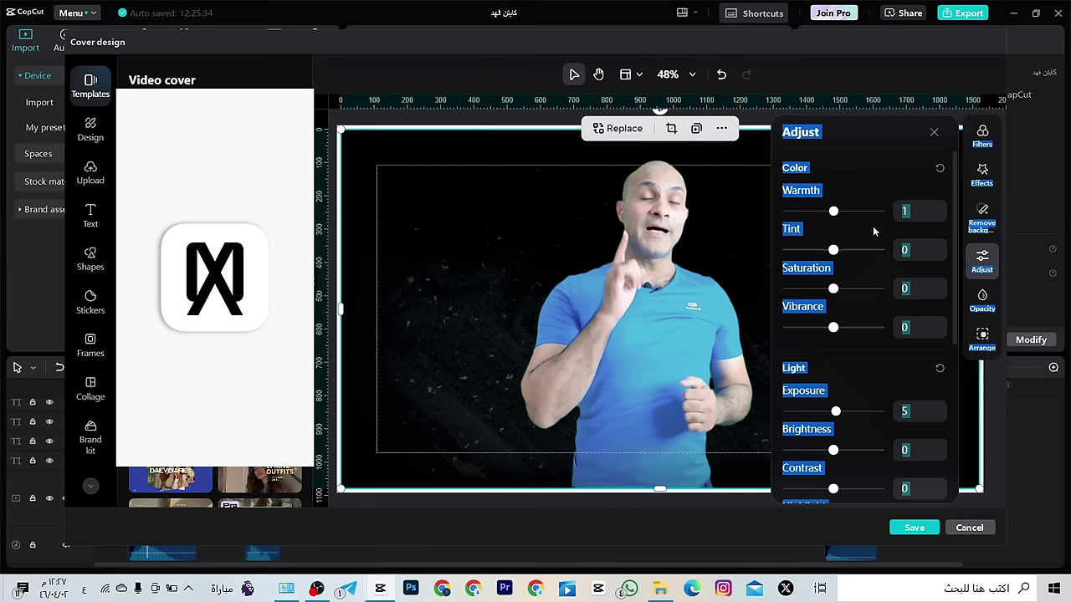
pyautogui.click(873, 185)
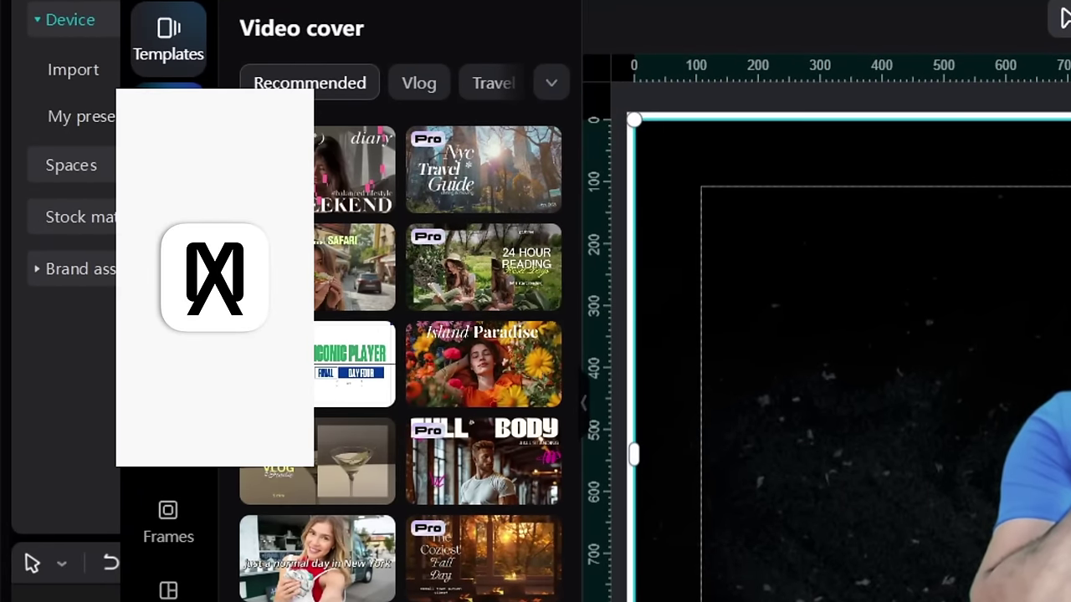
# Bring up the cover with three Arabic text layers, a rounded box and a heart sticker
pyautogui.moveTo(335, 437)
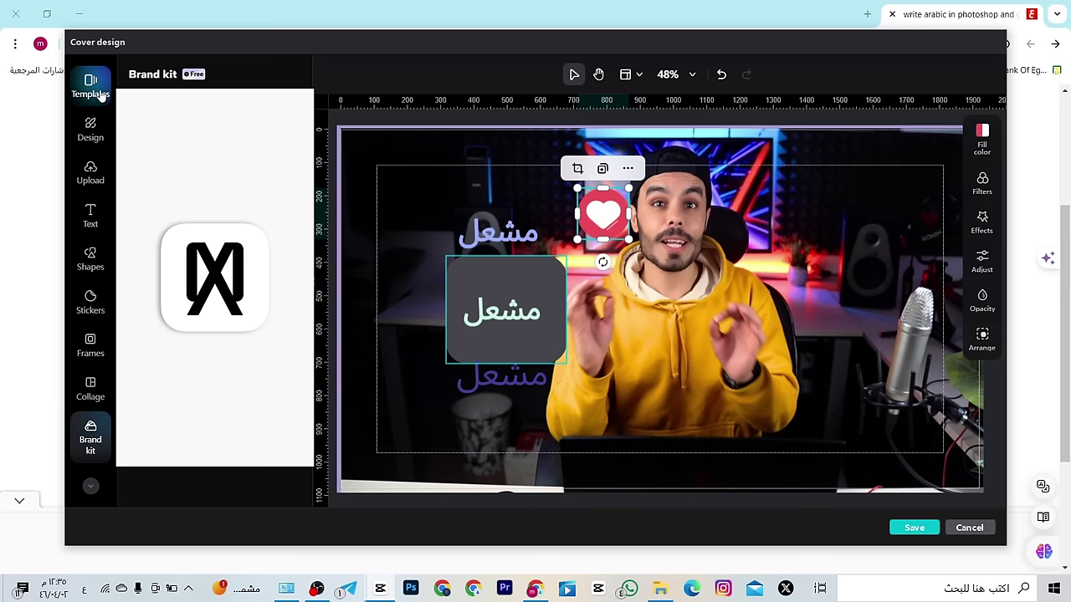
# Paste Arabic text over the drinks template's DRINKS VLOG, #Foodie and summer cooler texts
pyautogui.click(101, 95)
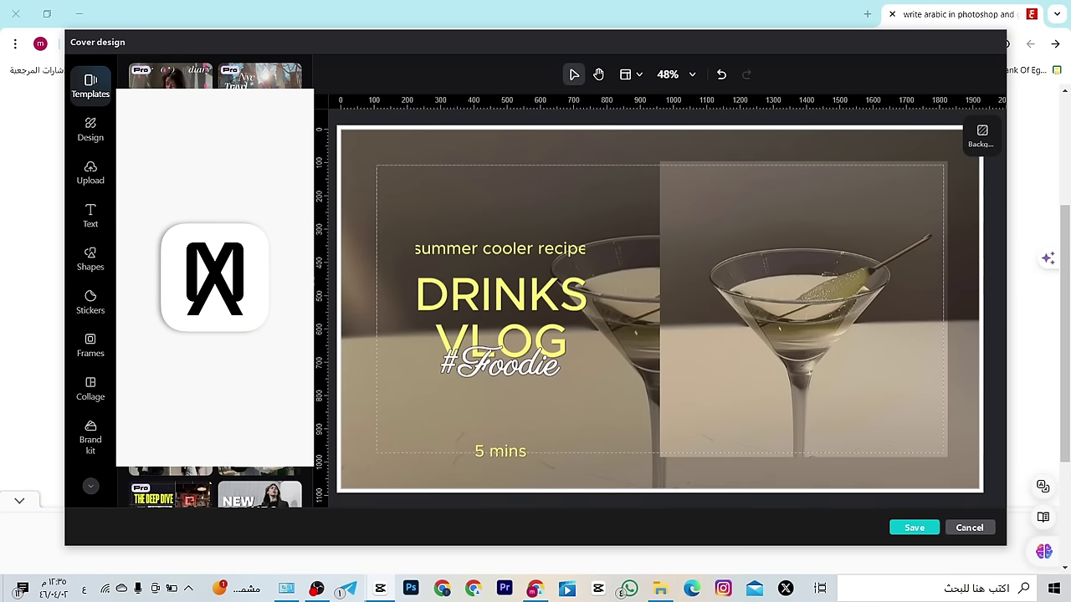
pyautogui.click(534, 288)
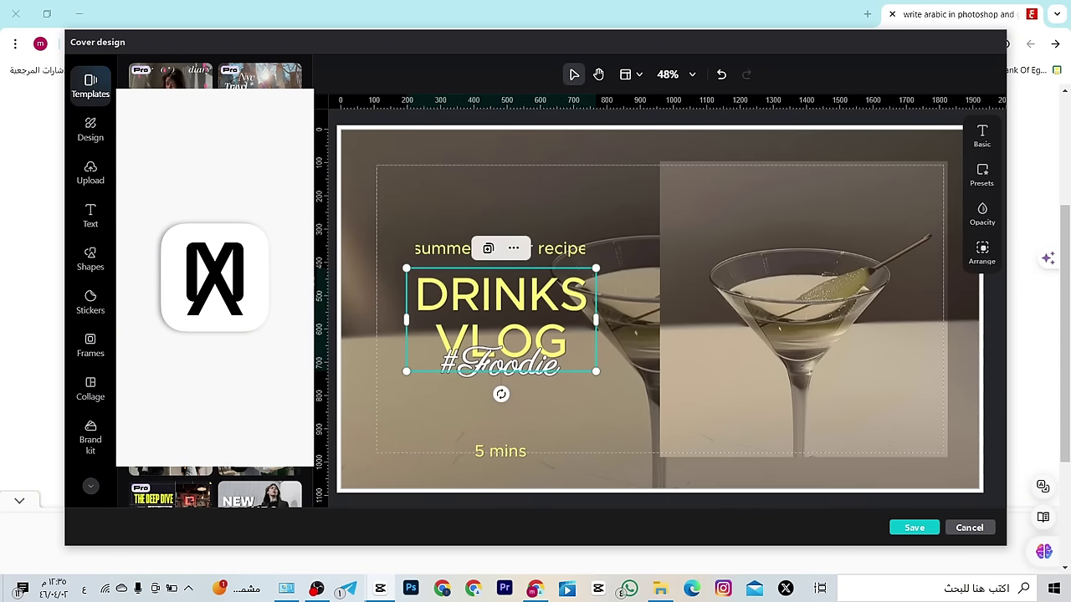
pyautogui.doubleClick(503, 289)
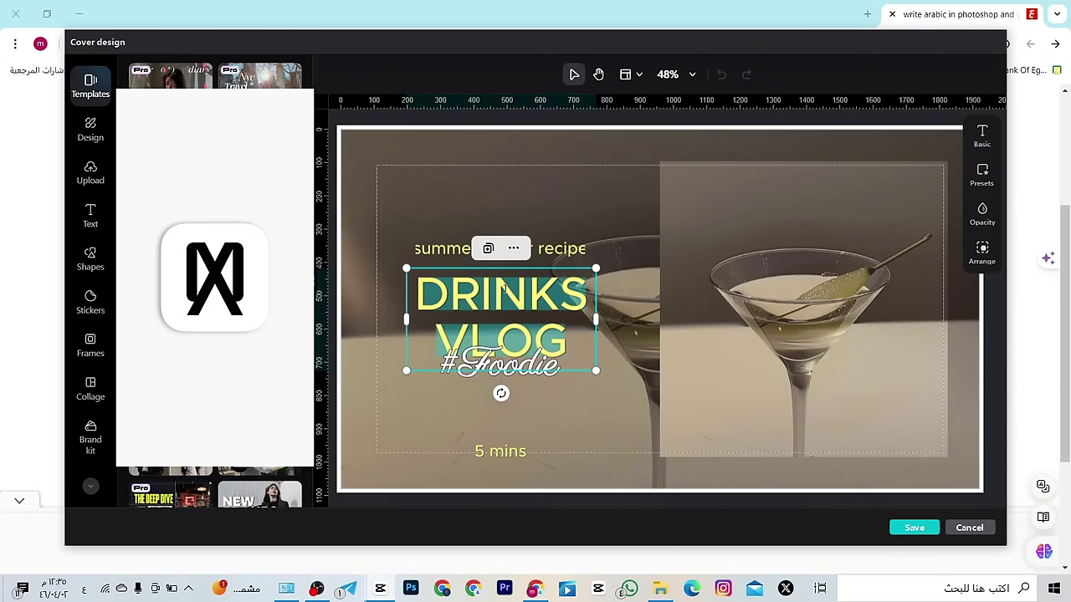
pyautogui.write('مشعل')
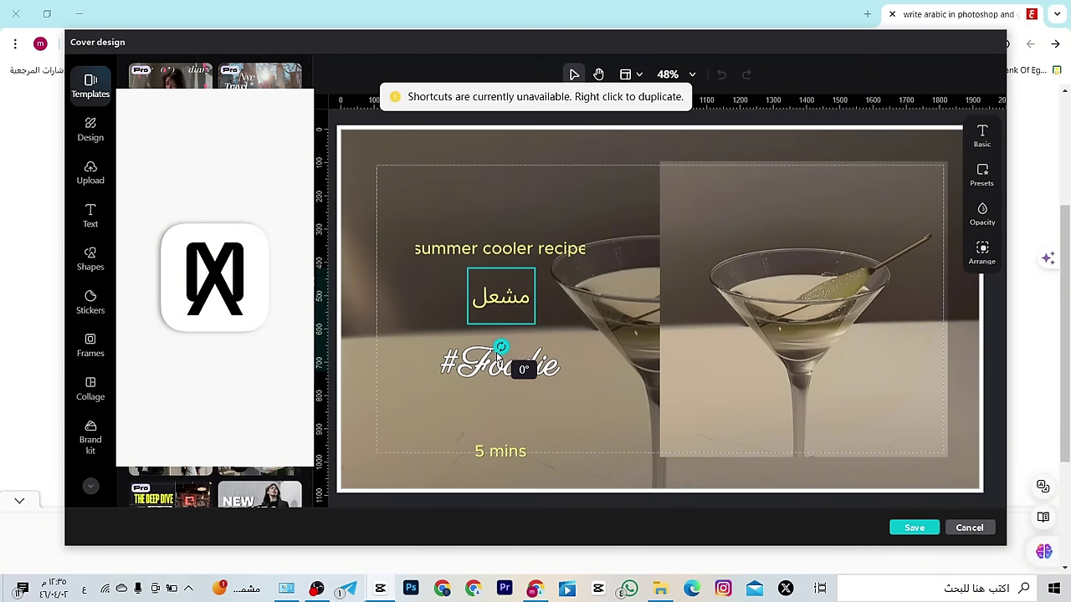
pyautogui.click(479, 372)
pyautogui.write('مشعل')
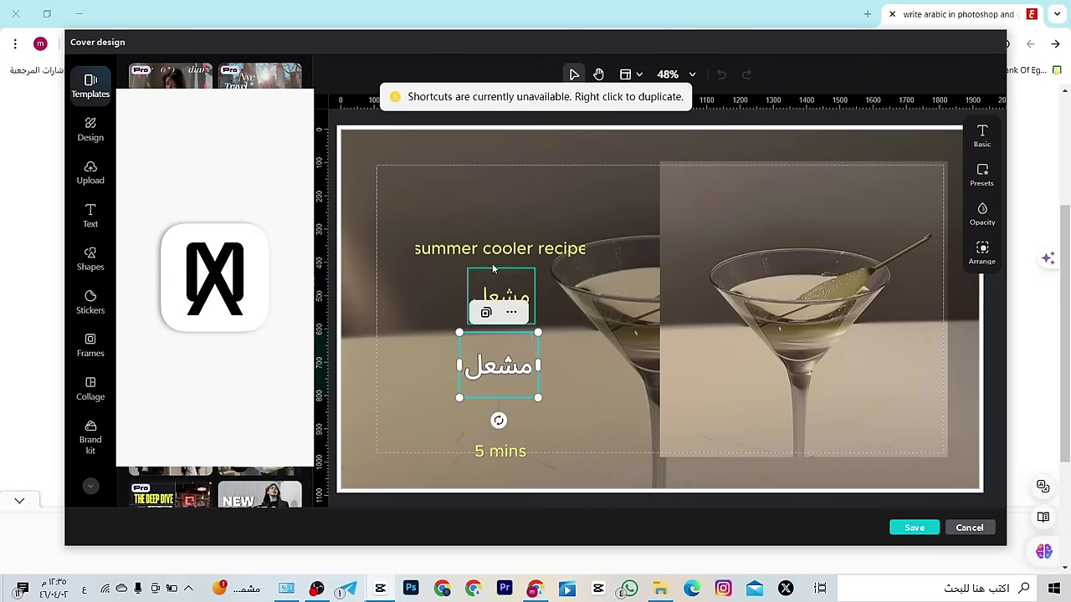
pyautogui.click(495, 249)
pyautogui.doubleClick(496, 251)
pyautogui.write('مشعل')
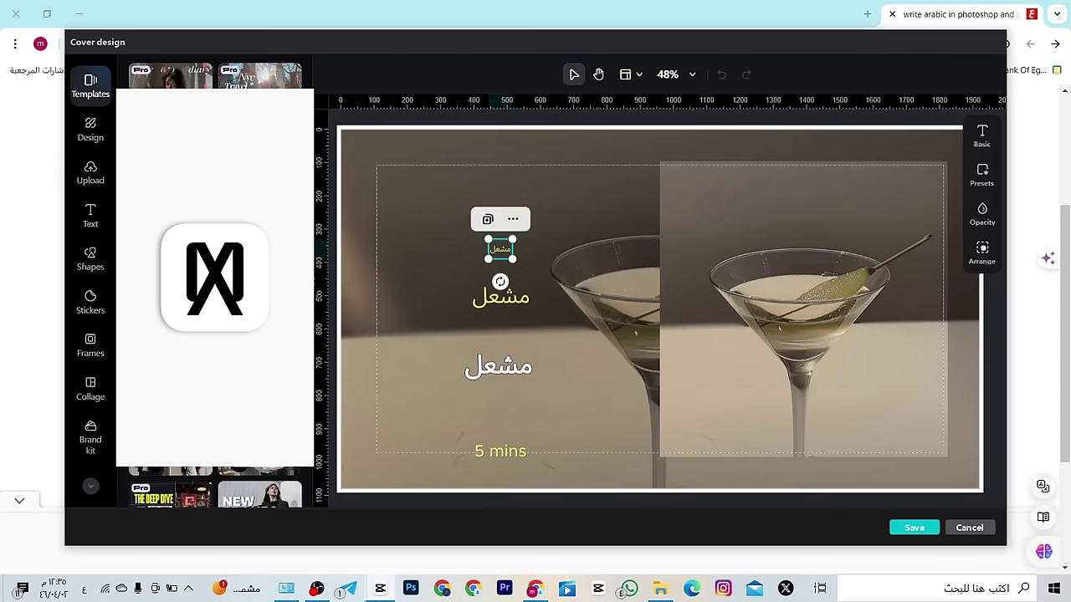
# Apply THE FULL STORY OF You template and paste Arabic text into both headlines
pyautogui.click(215, 167)
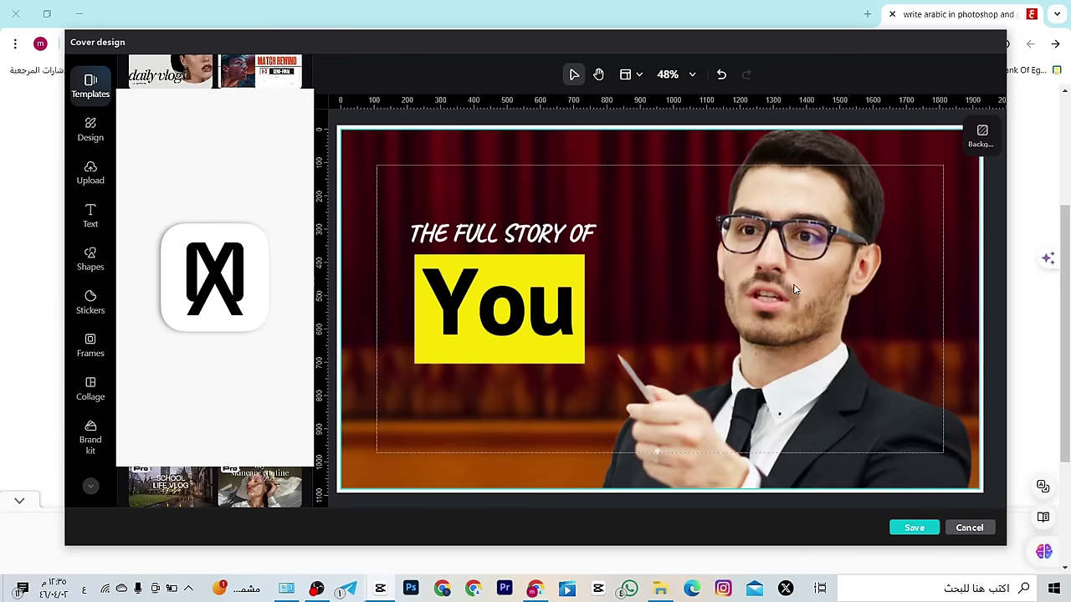
pyautogui.doubleClick(465, 319)
pyautogui.write('مشعل')
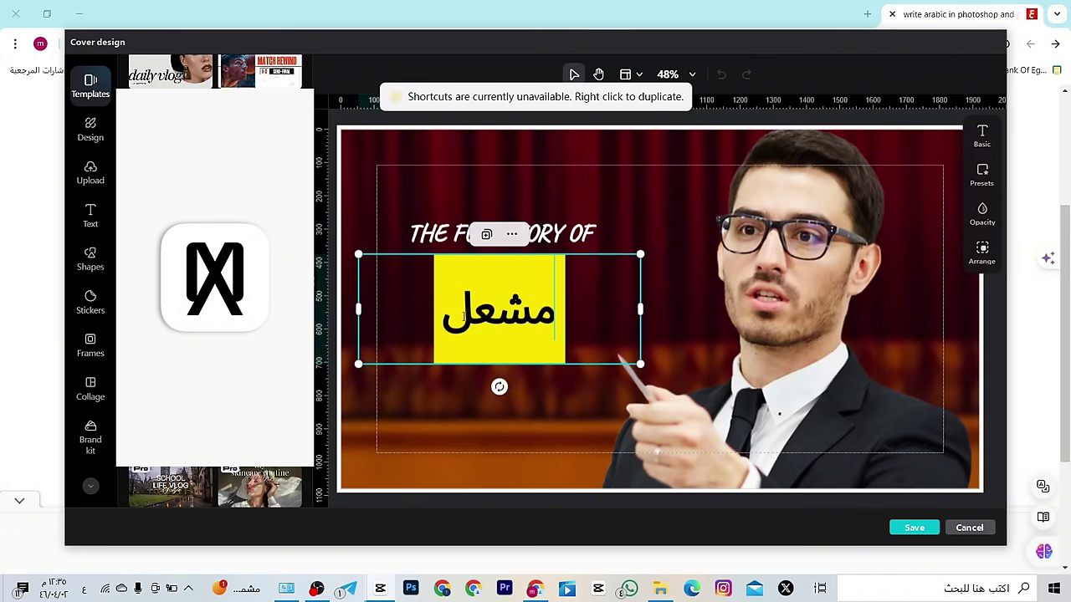
pyautogui.doubleClick(515, 237)
pyautogui.write('مشعل')
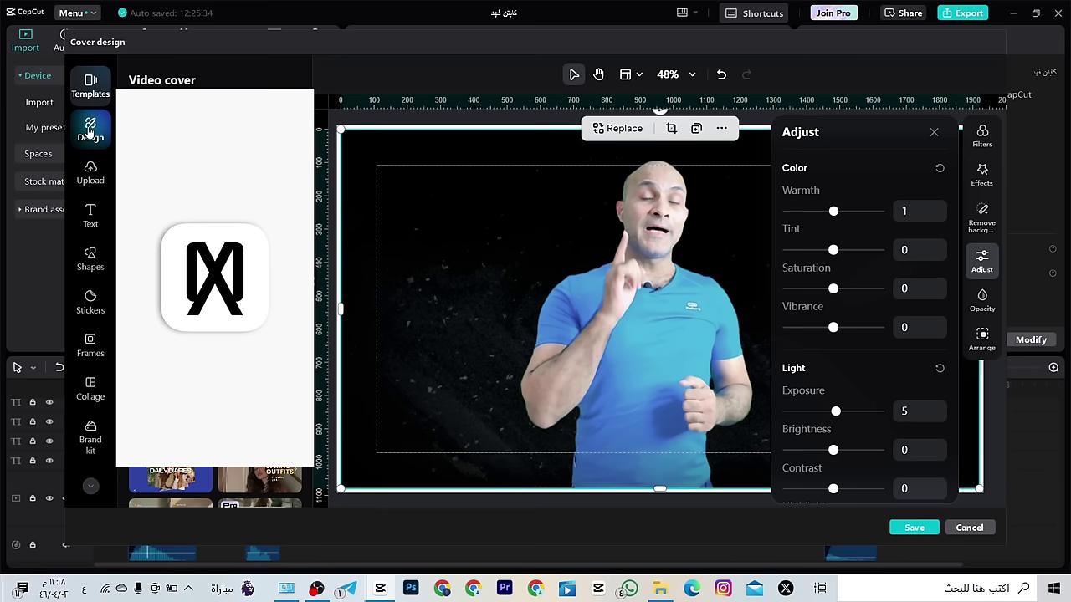
# Grab the Arabic-title frame from the video and save it to the cover uploads
pyautogui.click(88, 174)
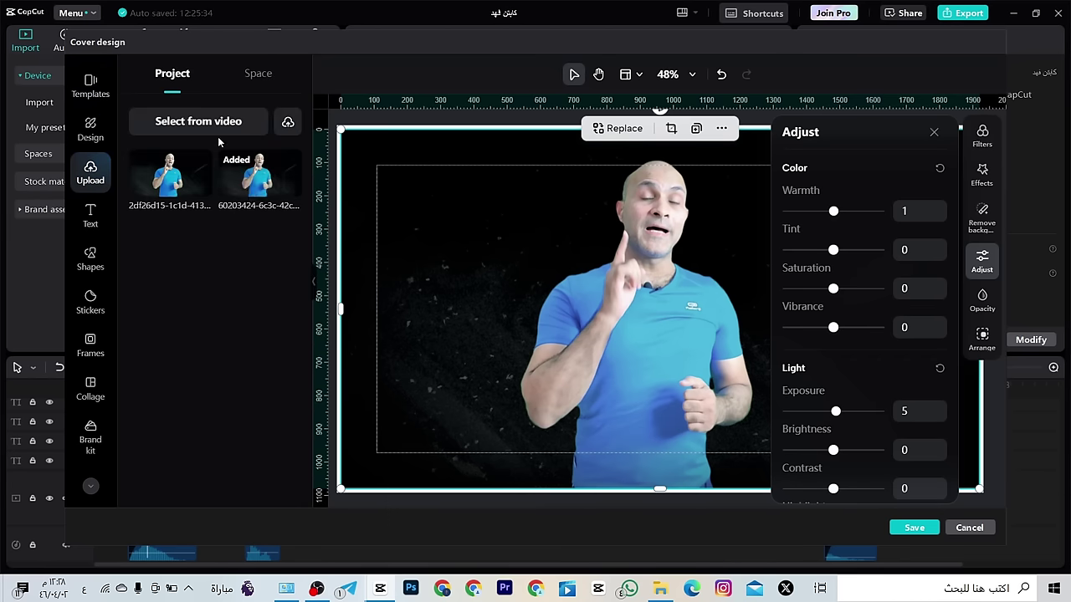
pyautogui.click(201, 125)
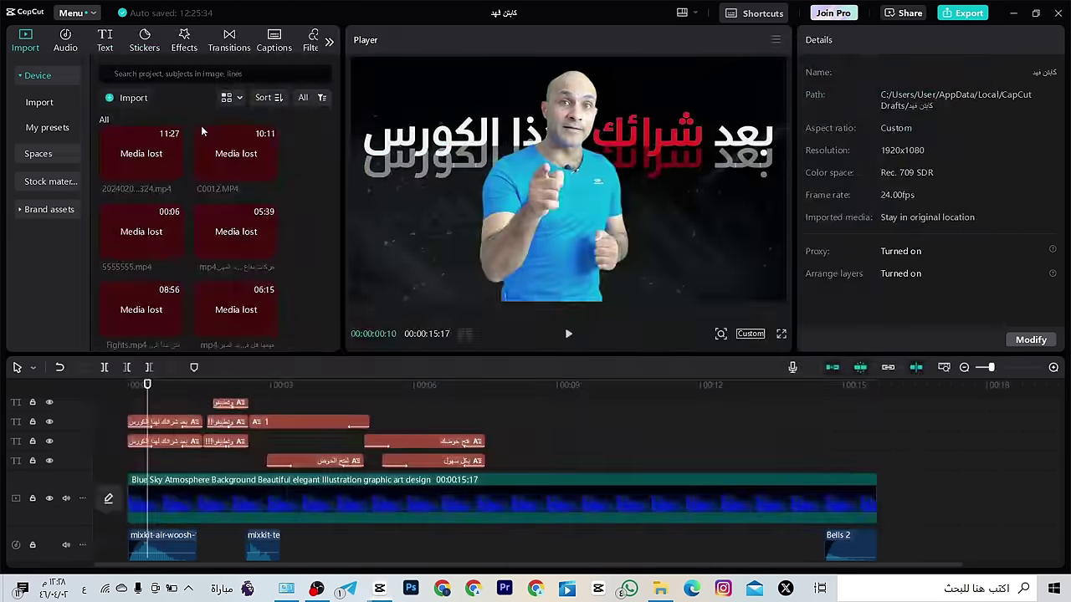
pyautogui.click(486, 426)
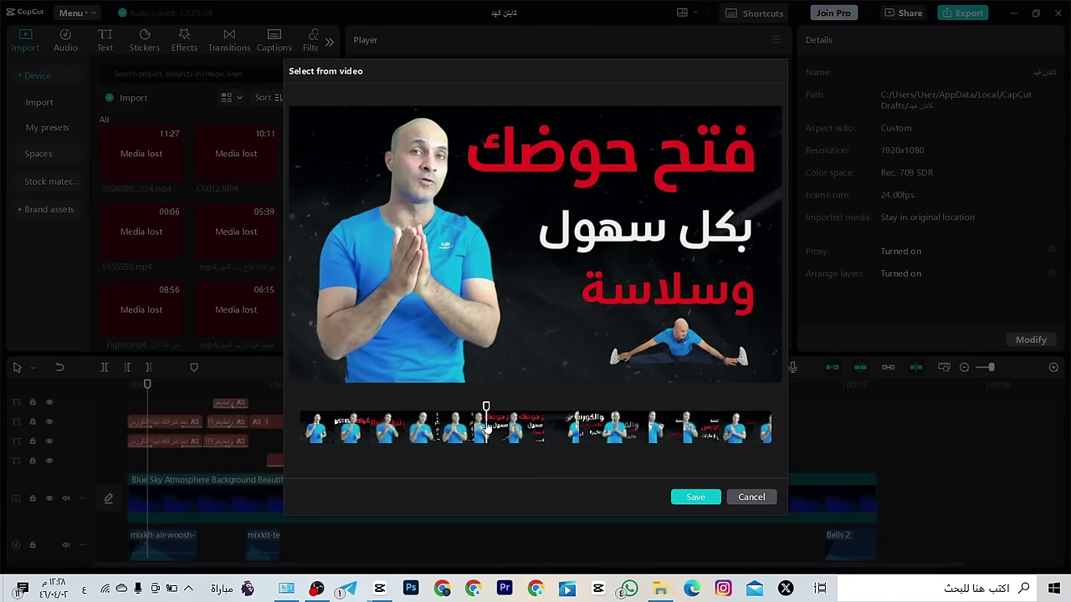
pyautogui.click(695, 498)
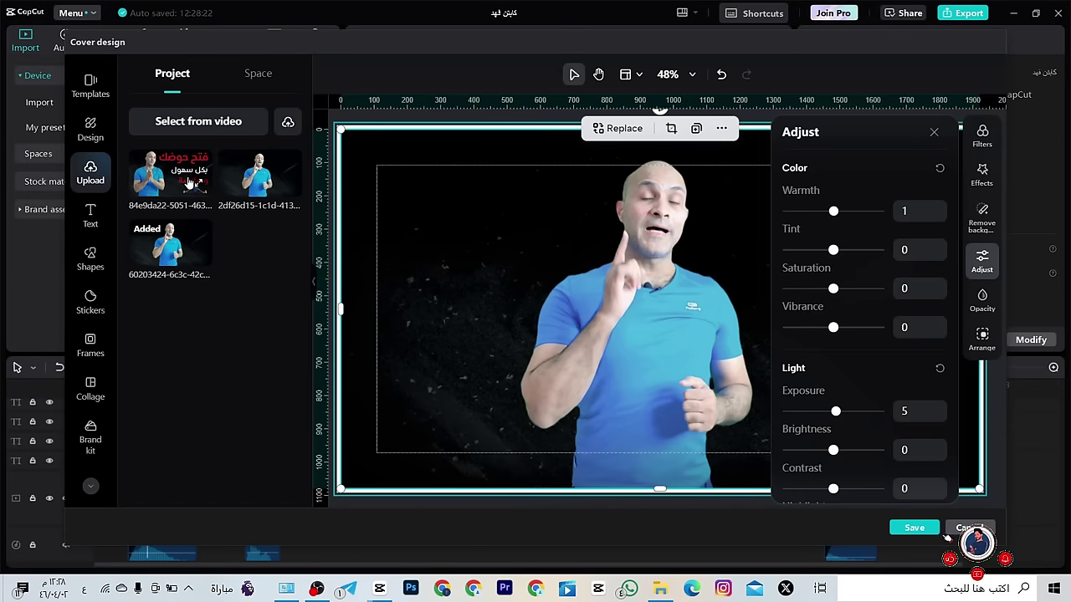
# Add the Arabic-title still to the canvas and enlarge it to about 1870 × 1076
pyautogui.click(189, 182)
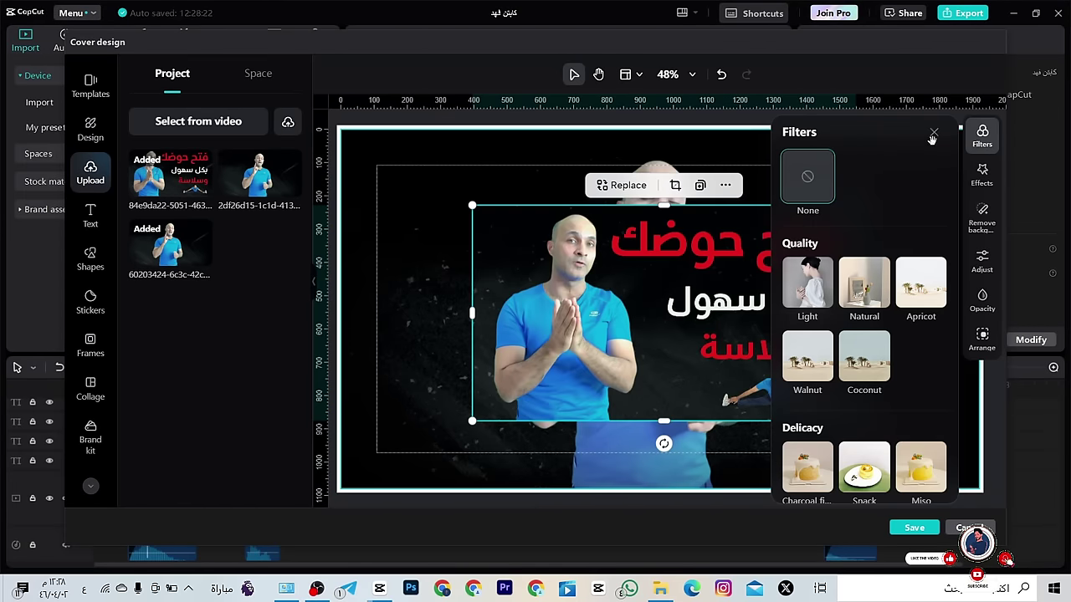
pyautogui.moveTo(472, 205); pyautogui.dragTo(339, 127)
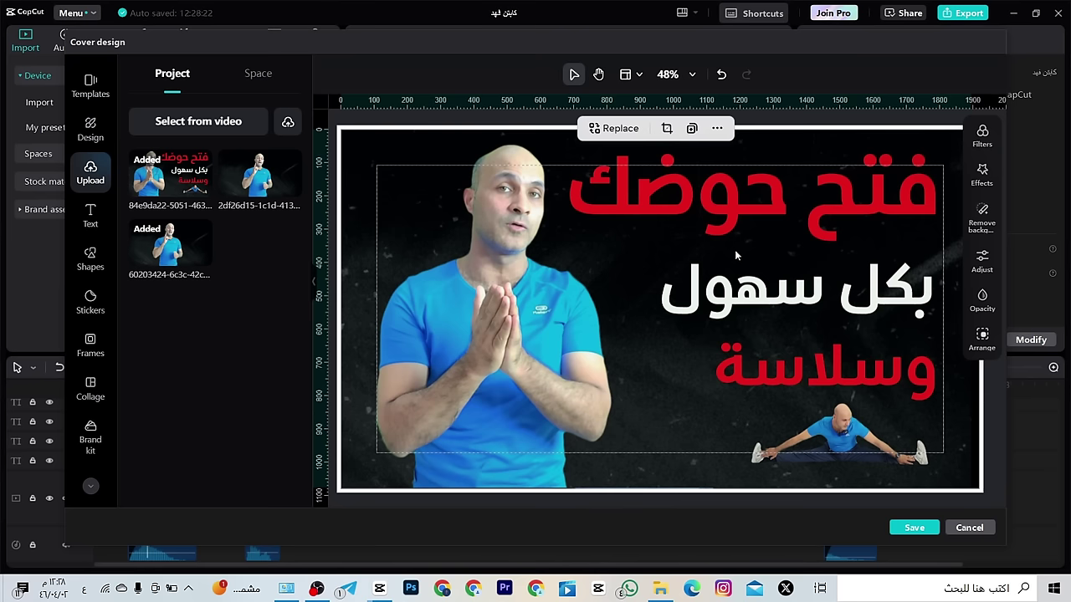
# Set the still to Warmth -37, Tint -6, Saturation 70, Vibrance 23 and Exposure -25
pyautogui.click(978, 276)
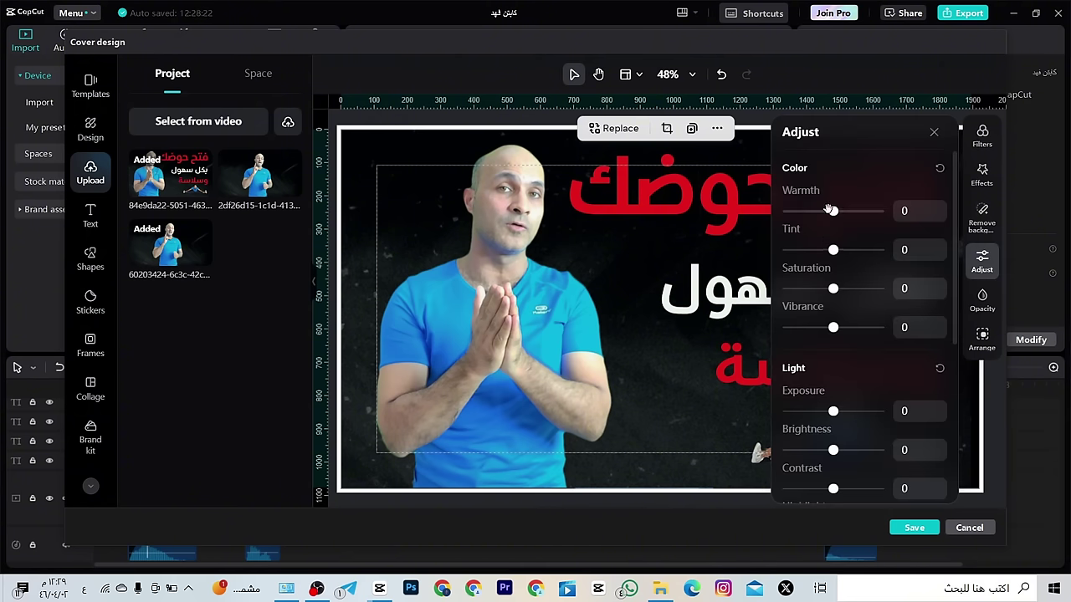
pyautogui.moveTo(833, 213); pyautogui.dragTo(815, 212)
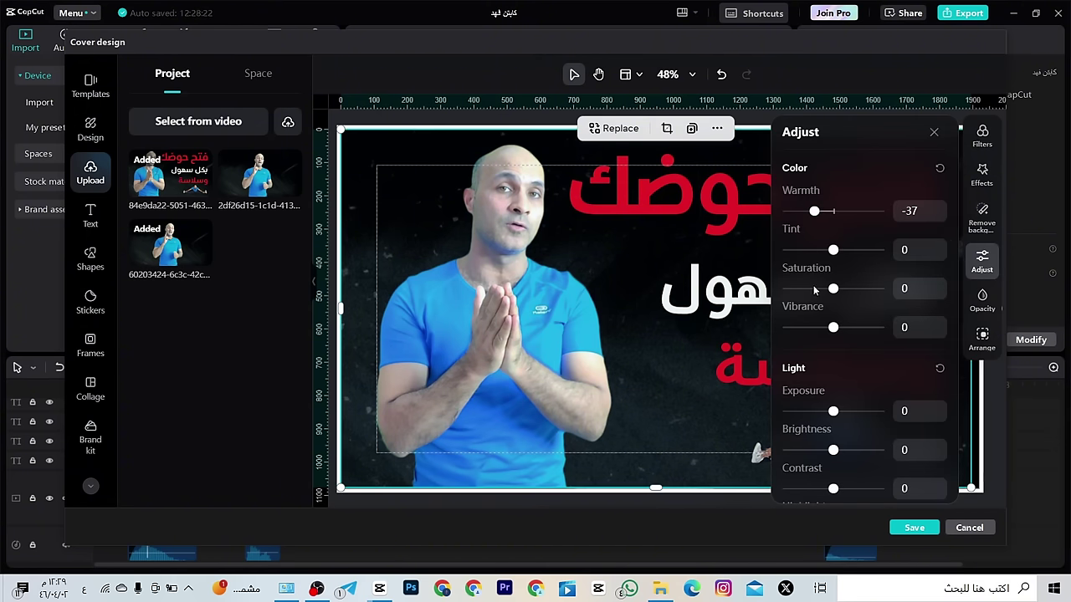
pyautogui.moveTo(833, 250); pyautogui.dragTo(830, 250)
pyautogui.moveTo(834, 289); pyautogui.dragTo(868, 289)
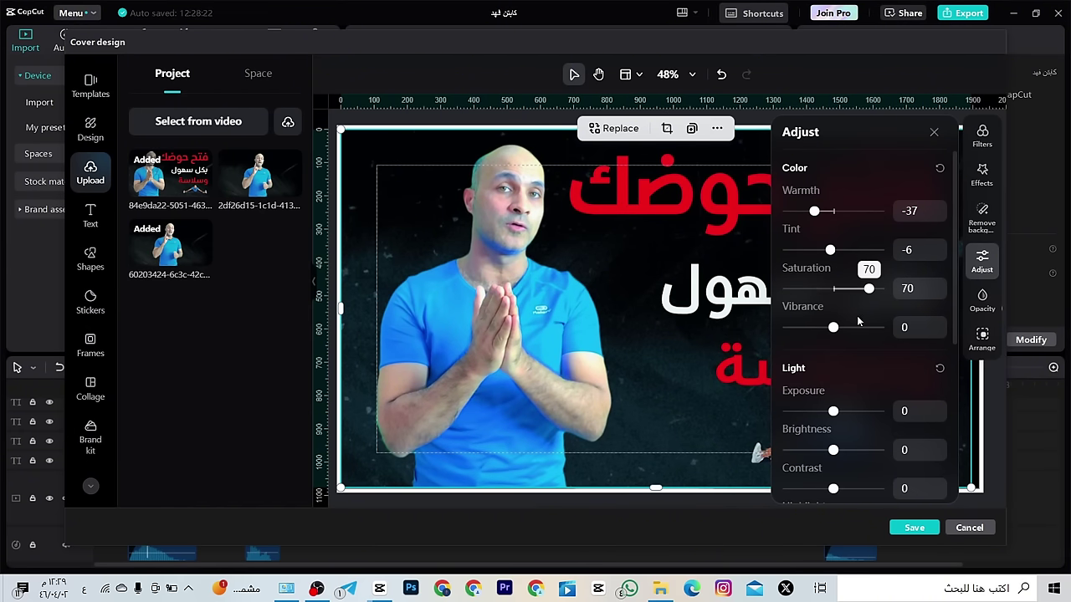
pyautogui.moveTo(840, 333); pyautogui.dragTo(852, 333)
pyautogui.moveTo(834, 411)
pyautogui.mouseDown()
pyautogui.moveTo(811, 412)
pyautogui.moveTo(820, 410)
pyautogui.mouseUp()
pyautogui.scroll(-2, 833, 387)
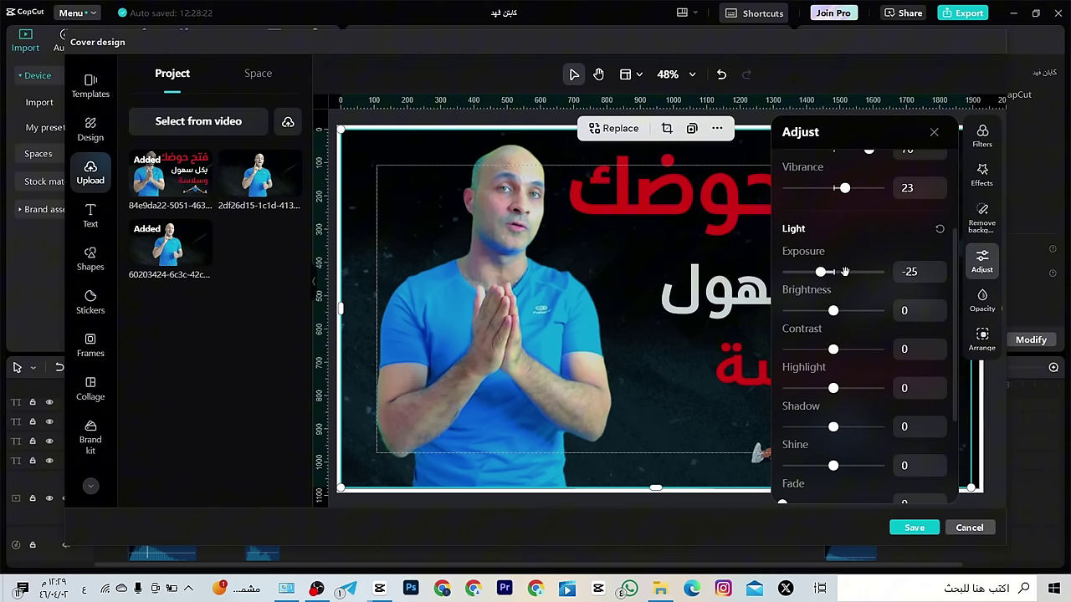
# Upload 3(1).png from the computer and add it to the cover
pyautogui.click(288, 125)
pyautogui.click(321, 159)
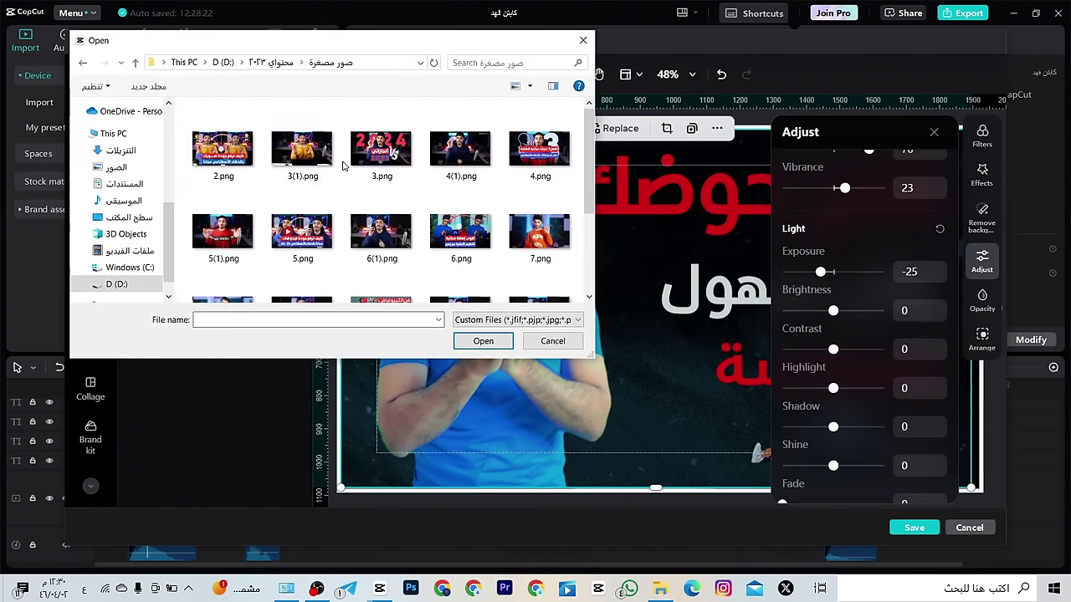
pyautogui.doubleClick(320, 159)
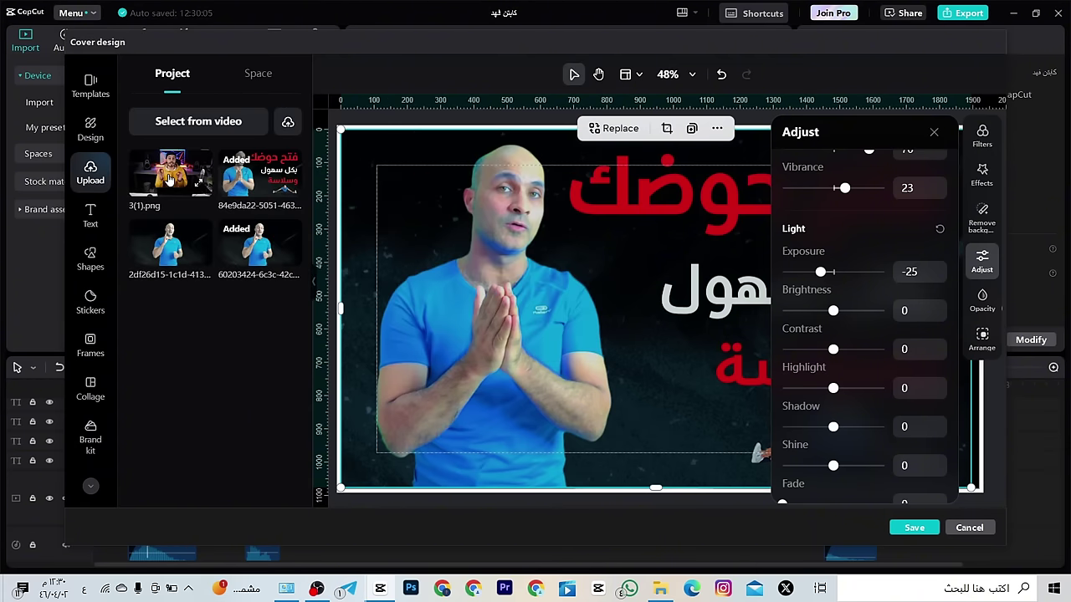
pyautogui.click(170, 178)
# Stretch the 3(1).png image across the whole cover to about 1925 × 1078
pyautogui.moveTo(473, 206); pyautogui.dragTo(350, 137)
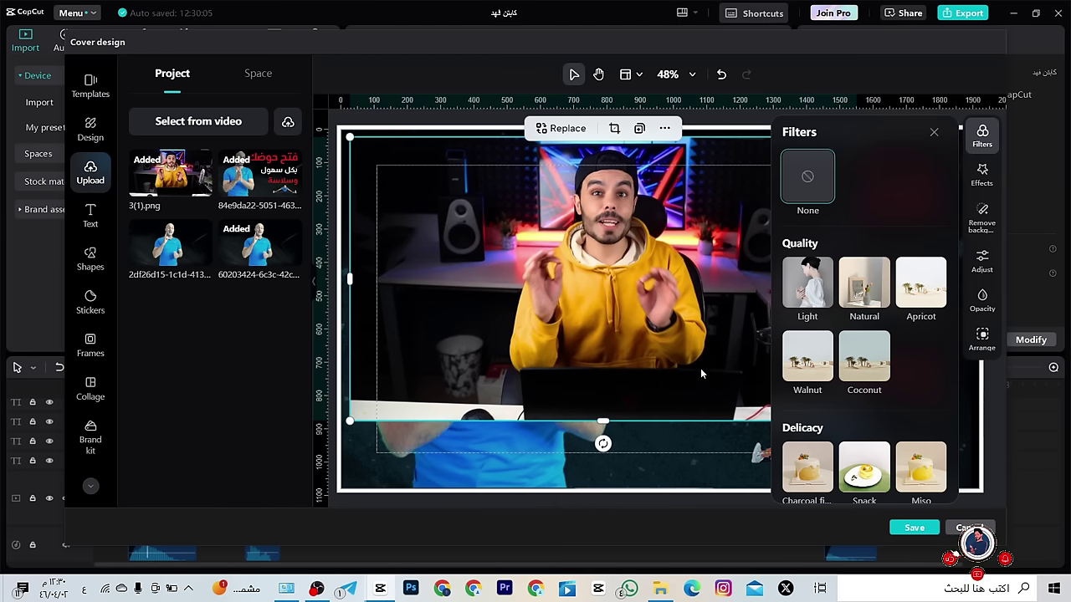
pyautogui.moveTo(701, 374); pyautogui.dragTo(676, 412)
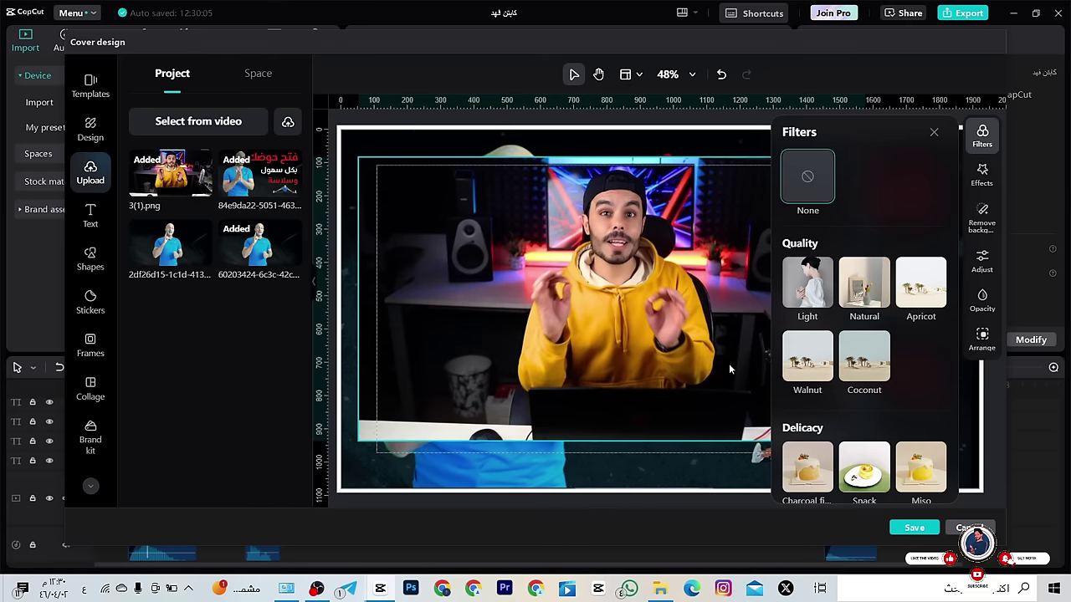
pyautogui.click(935, 136)
pyautogui.moveTo(776, 252); pyautogui.dragTo(819, 274)
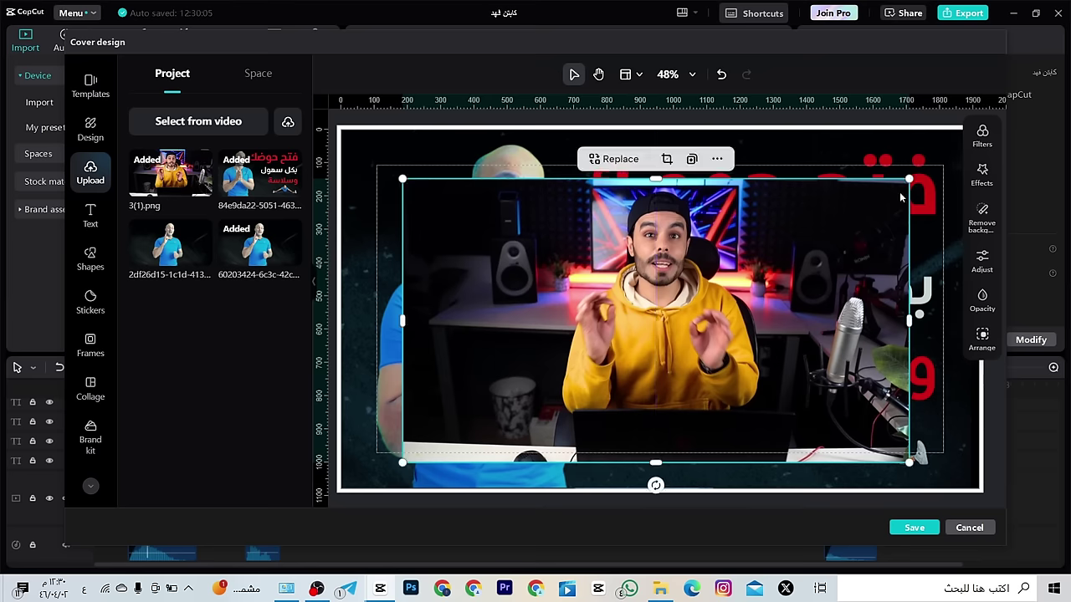
pyautogui.moveTo(907, 179); pyautogui.dragTo(985, 135)
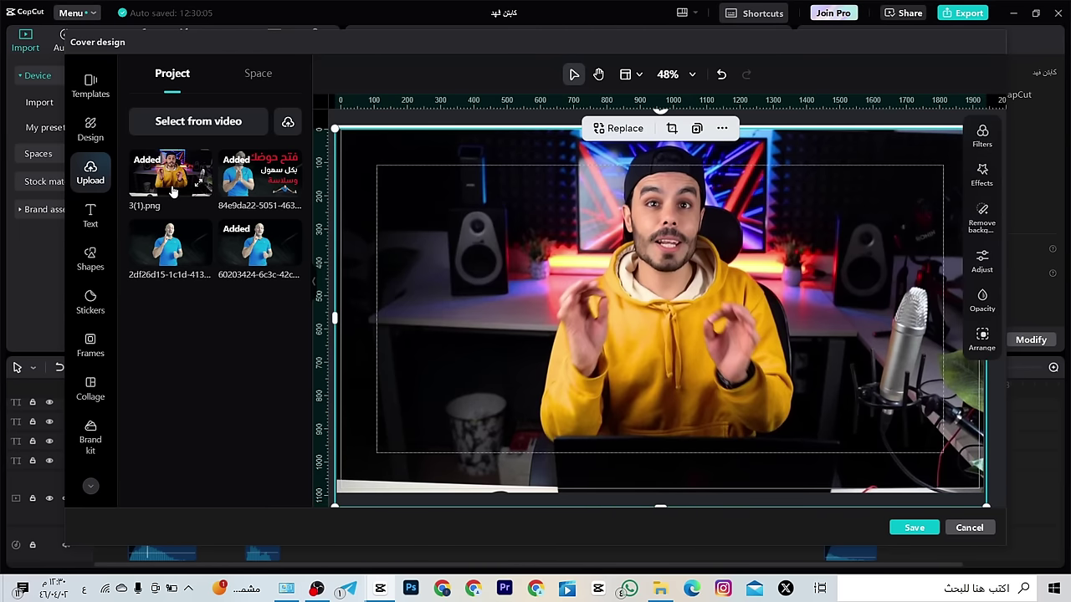
pyautogui.click(92, 134)
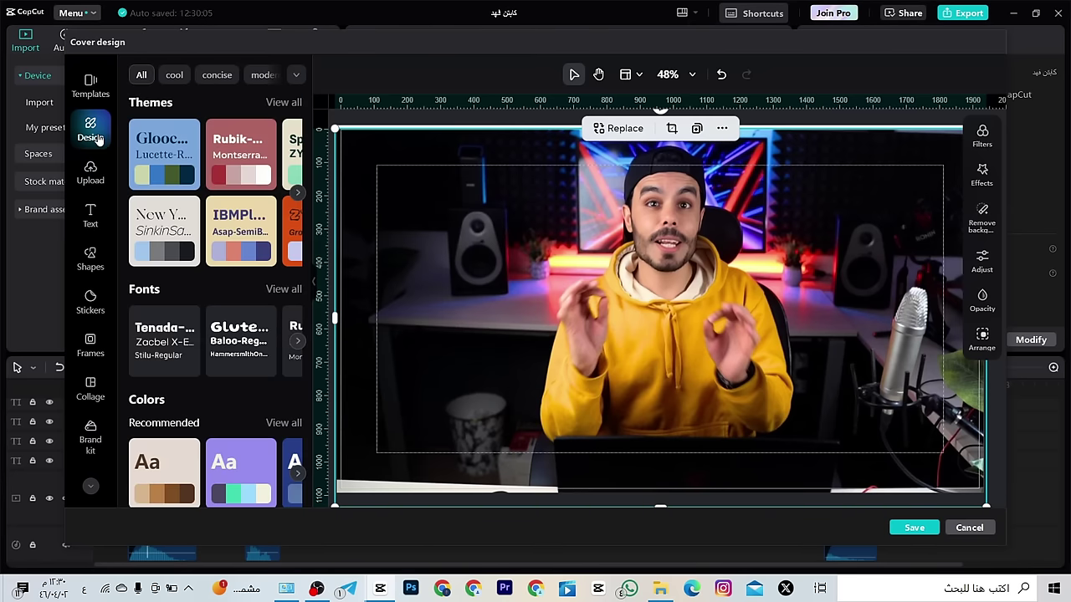
# Add a cool-style theme's Title, Subtitle and Body text to the cover
pyautogui.click(177, 76)
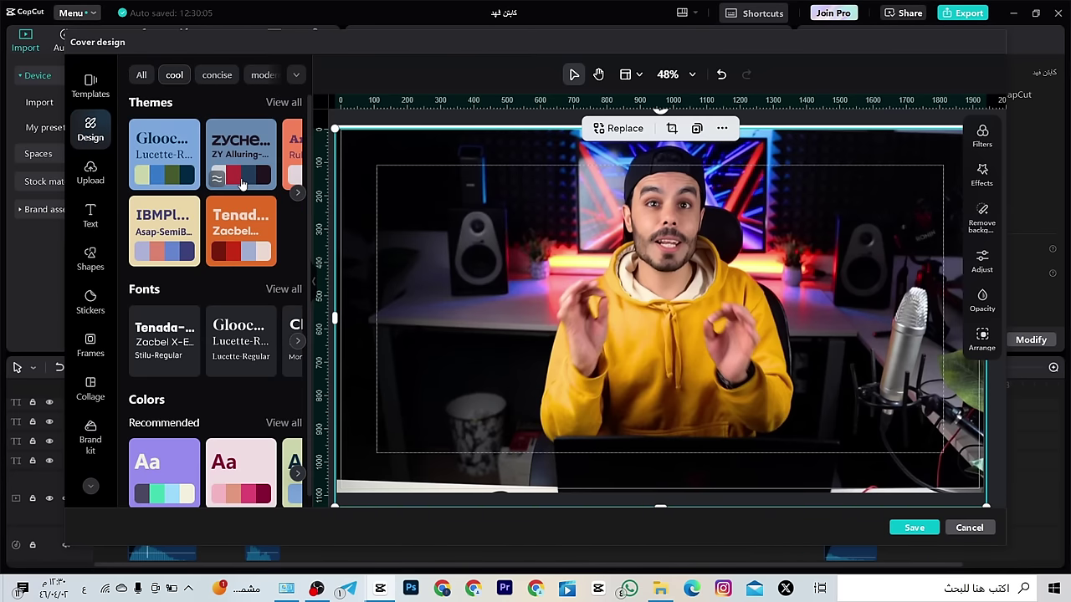
pyautogui.click(217, 77)
pyautogui.click(259, 78)
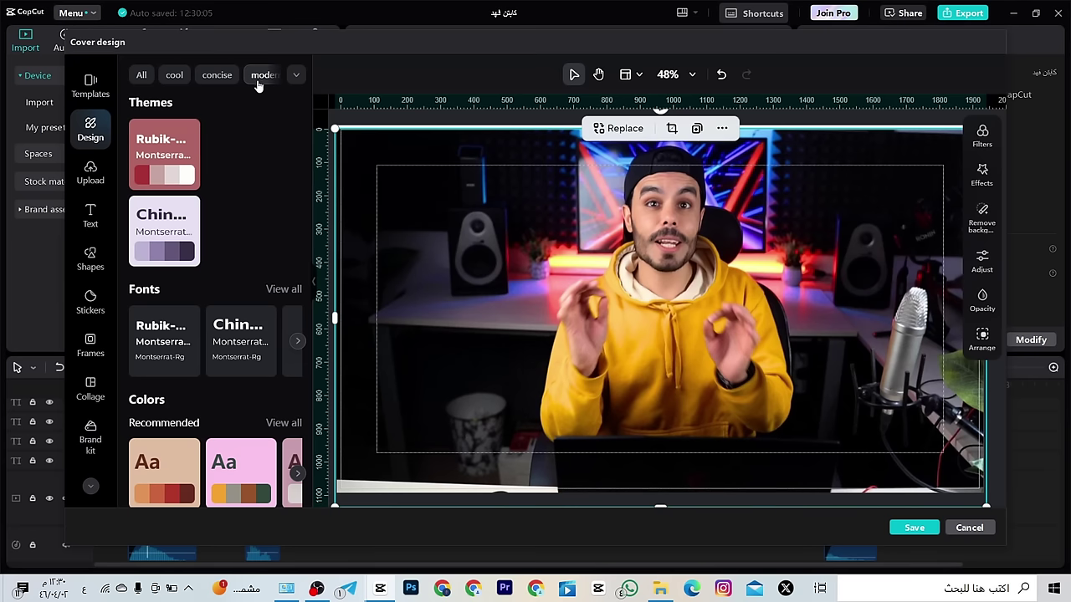
pyautogui.click(183, 79)
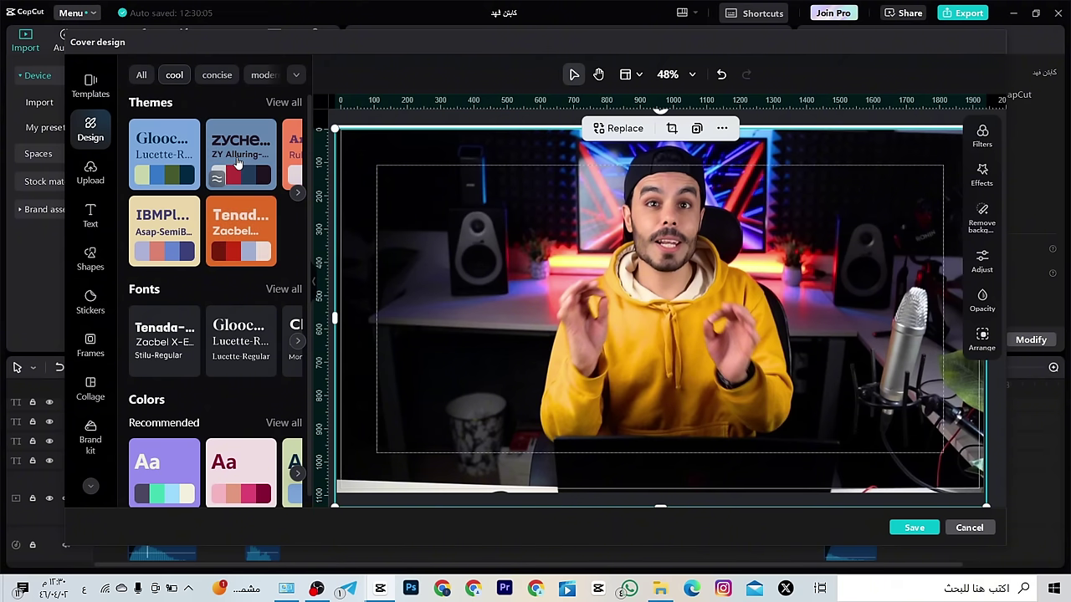
pyautogui.click(237, 163)
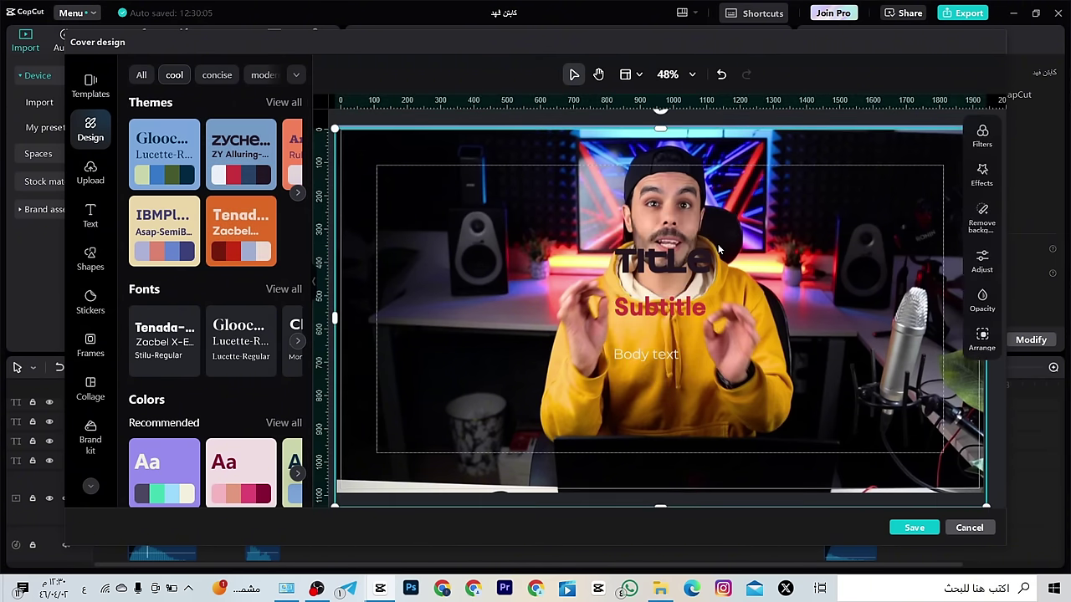
# Enlarge the theme text group and move it to the cover's left side
pyautogui.click(698, 309)
pyautogui.click(699, 309)
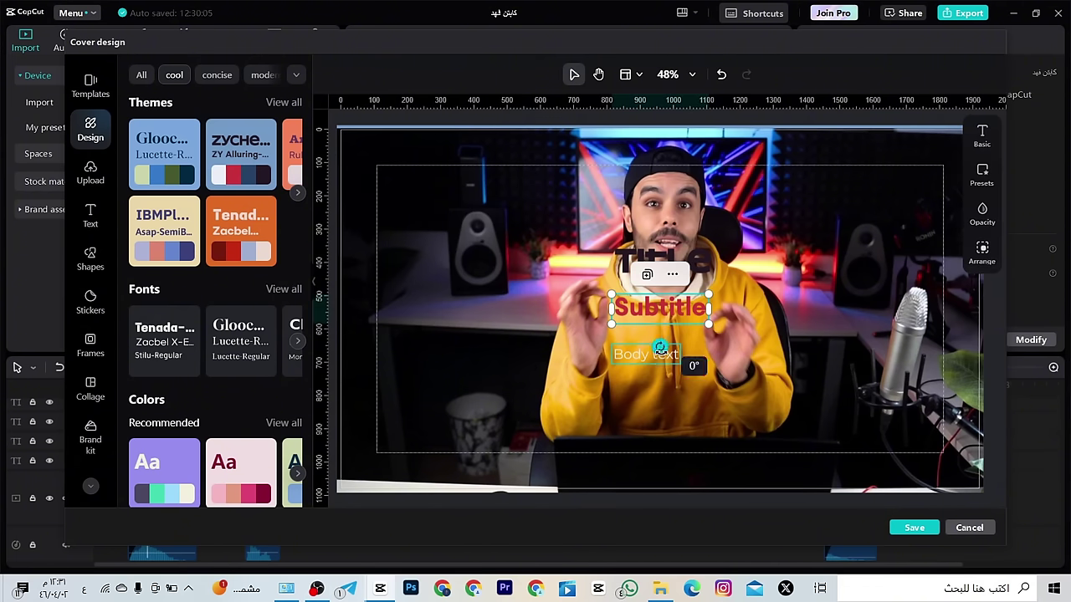
pyautogui.click(687, 258)
pyautogui.click(690, 260)
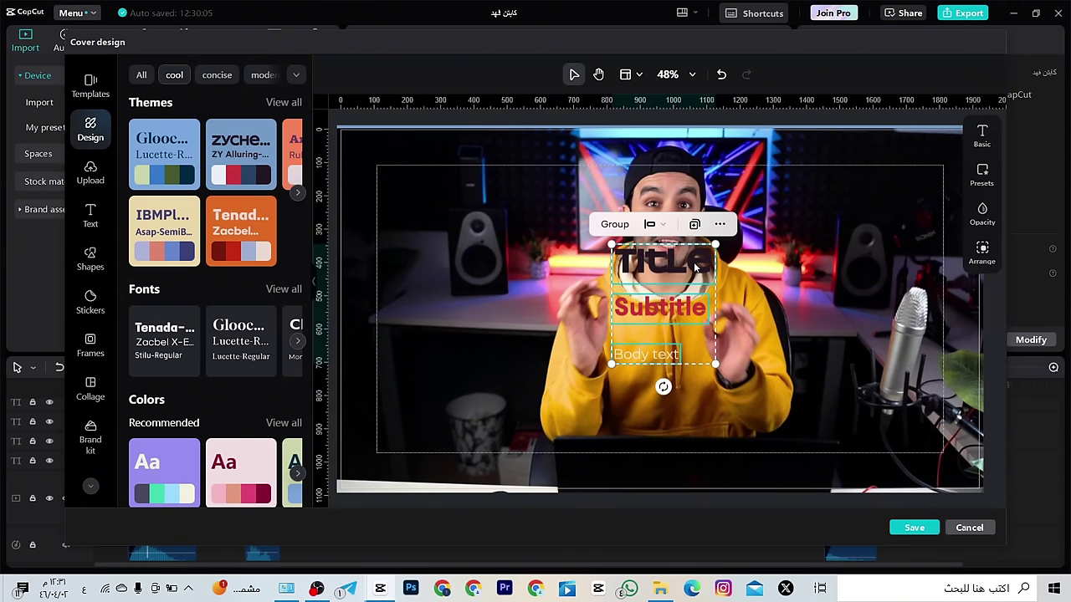
pyautogui.moveTo(711, 244); pyautogui.dragTo(812, 132)
pyautogui.moveTo(676, 249); pyautogui.dragTo(475, 311)
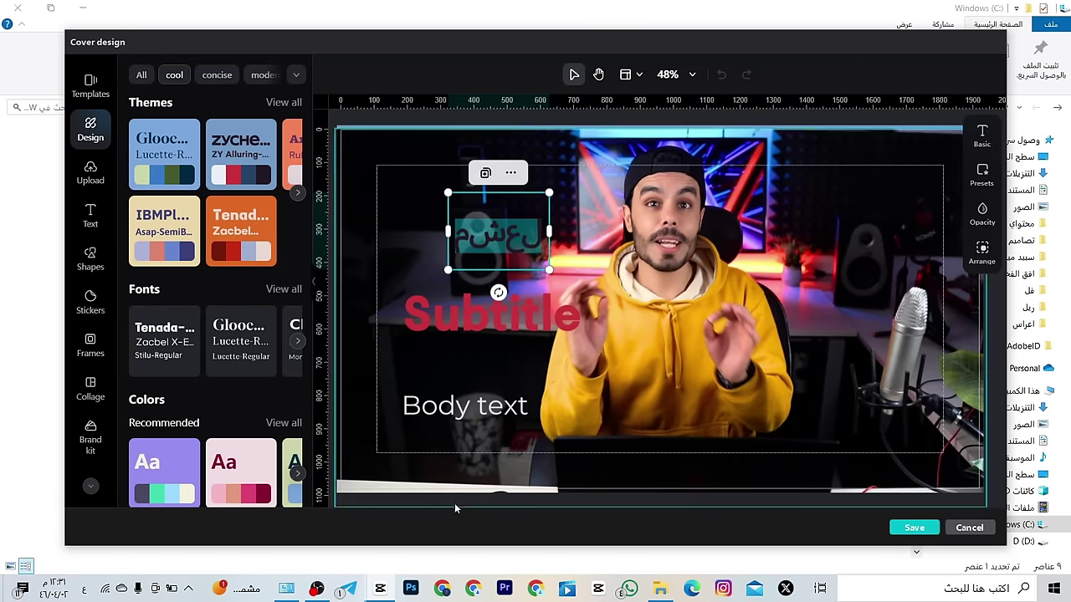
# Search the web and open arabic-keyboard.org to get a properly joined مشعل
pyautogui.click(537, 592)
pyautogui.write('الكتابه بالعكس')
pyautogui.press('Return')
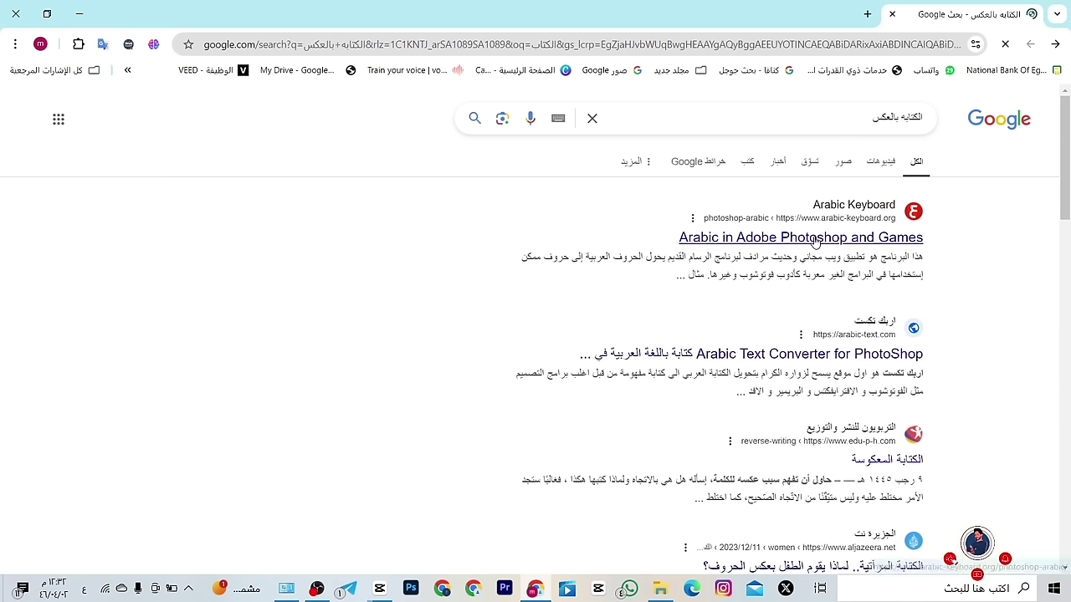
pyautogui.click(815, 241)
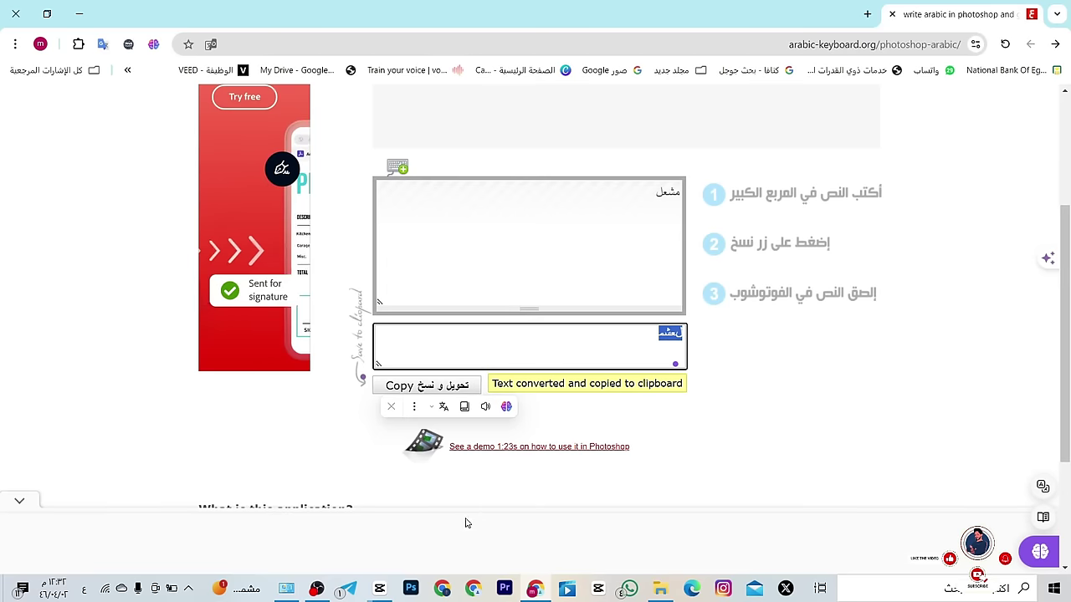
pyautogui.click(380, 588)
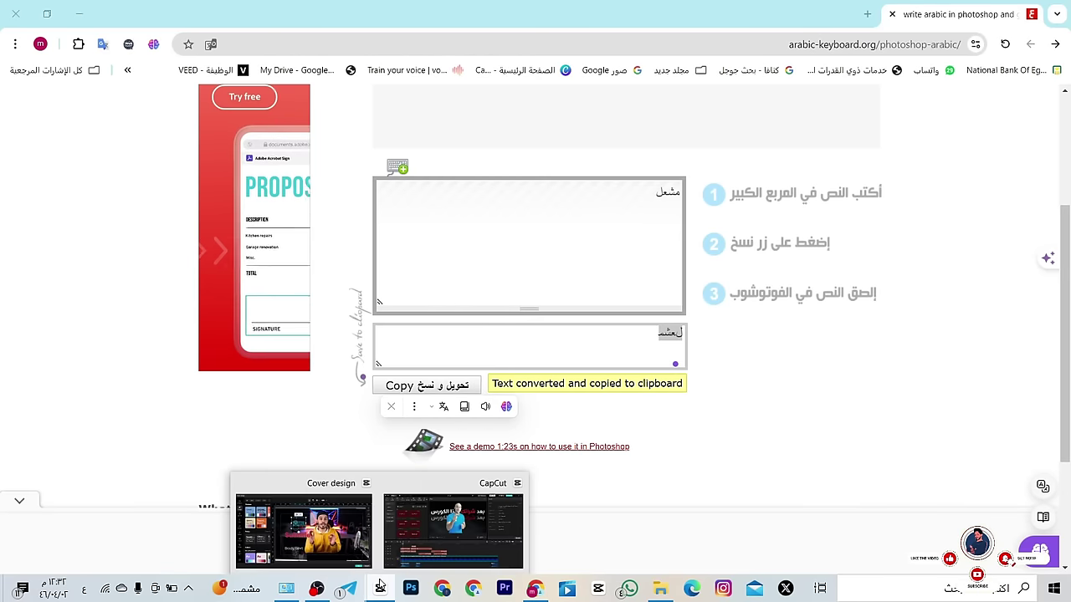
pyautogui.click(359, 548)
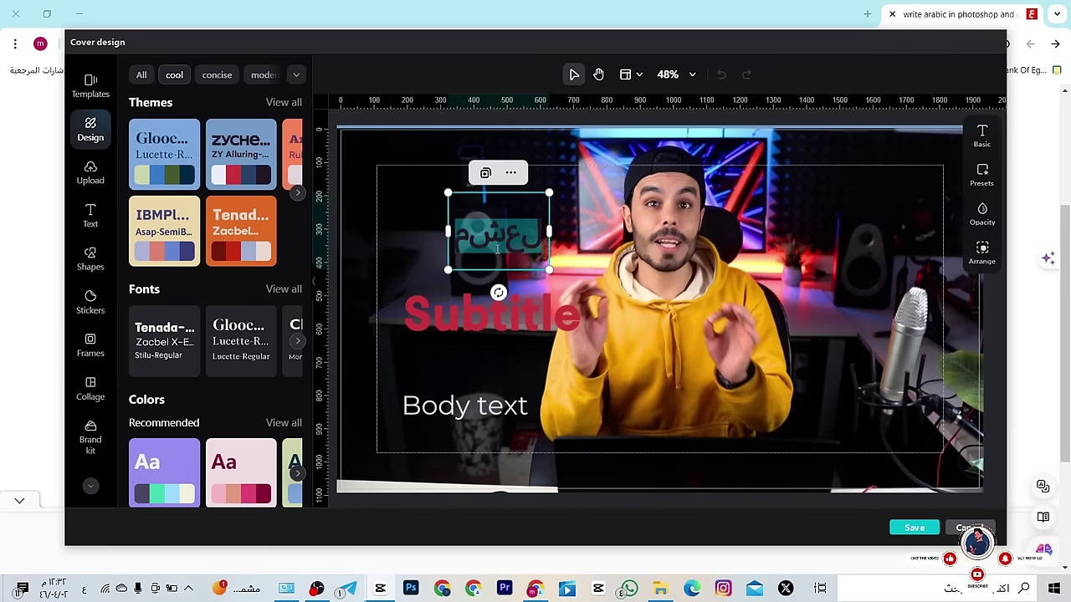
# Replace the broken title and body text with the pasted Arabic word مشعل
pyautogui.hotkey('ctrl', 'v')
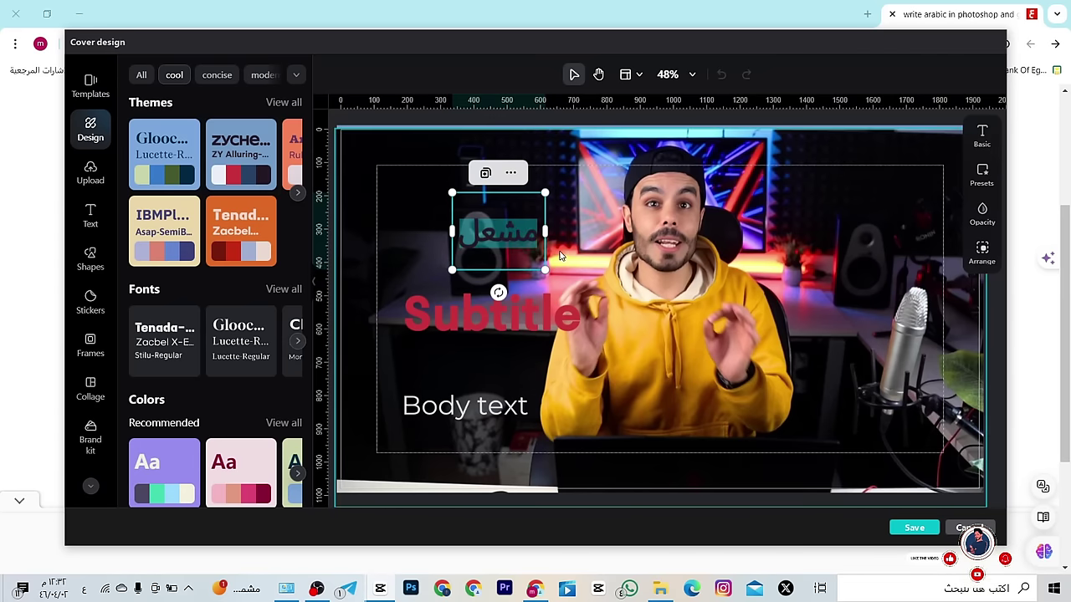
pyautogui.doubleClick(488, 316)
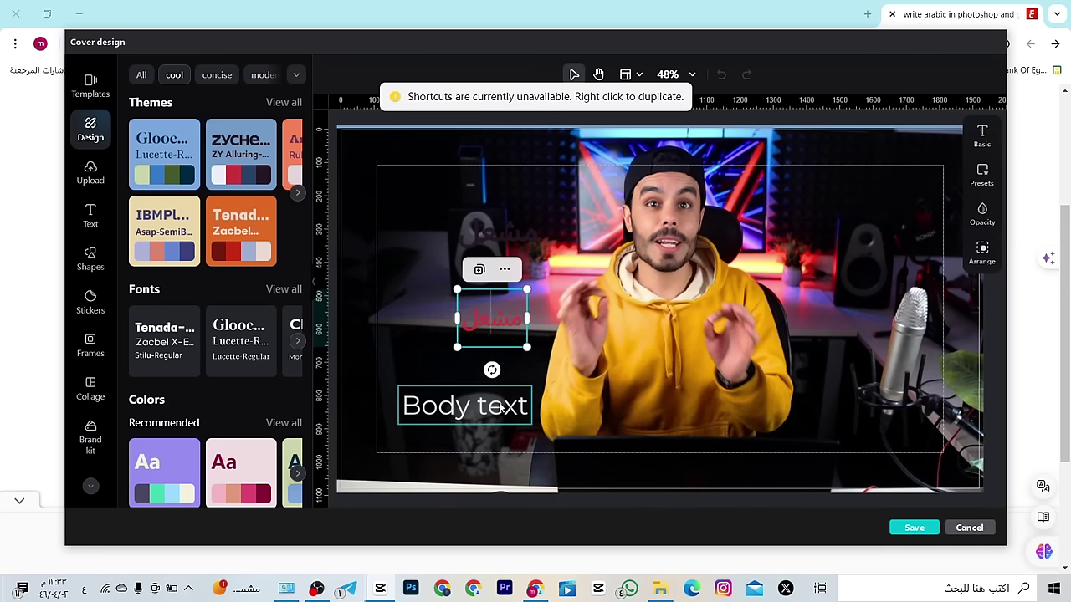
pyautogui.doubleClick(465, 405)
pyautogui.write('مشعل')
pyautogui.click(482, 376)
# Enlarge both the white and the red مشعل text boxes by their corner handles
pyautogui.click(481, 391)
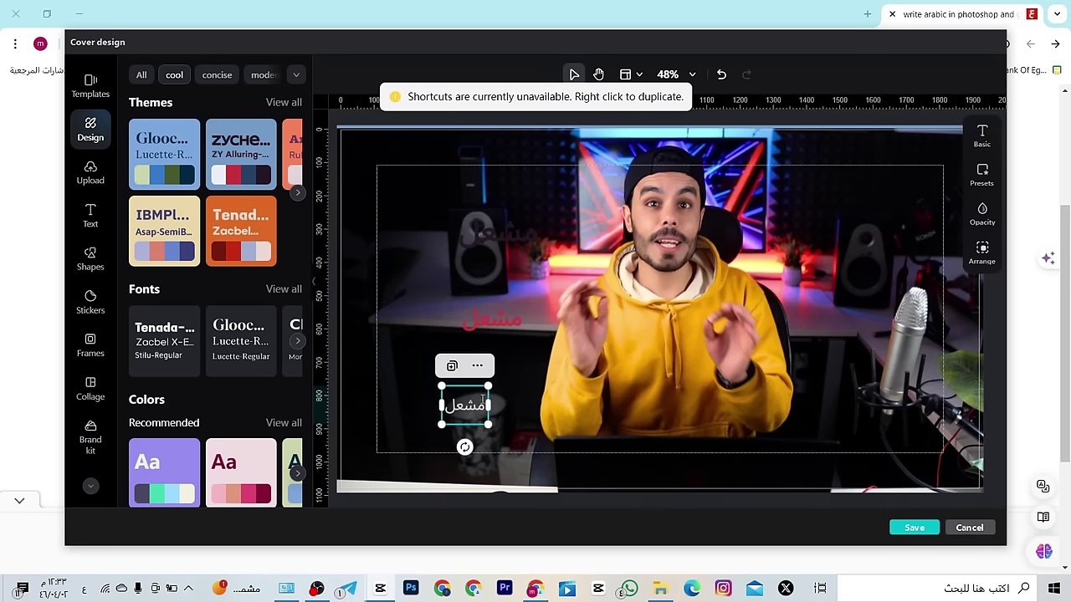
pyautogui.moveTo(498, 381); pyautogui.dragTo(562, 324)
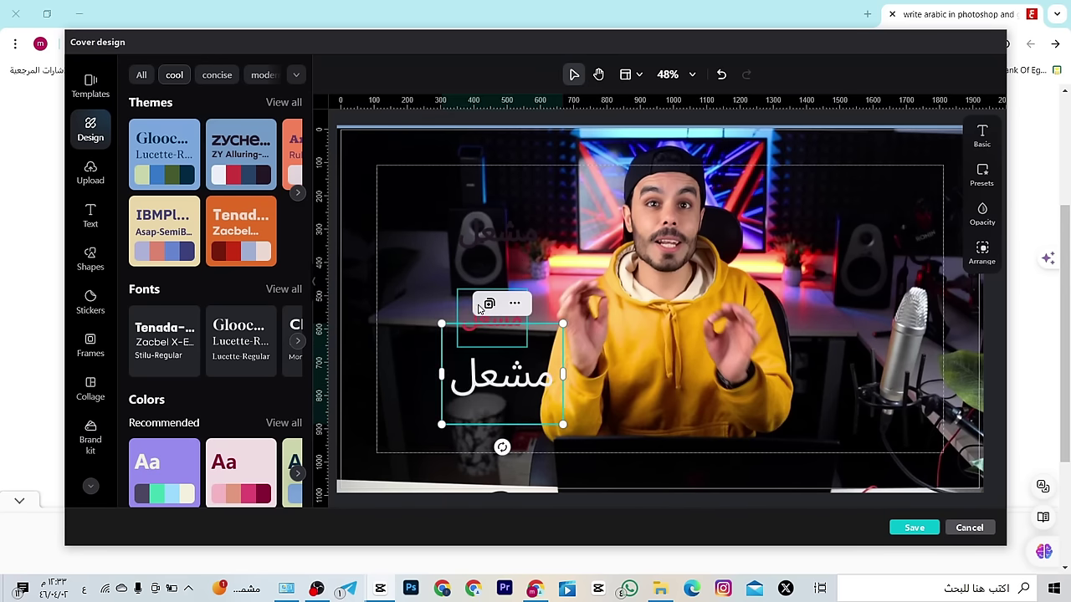
pyautogui.click(471, 307)
pyautogui.moveTo(527, 290); pyautogui.dragTo(547, 273)
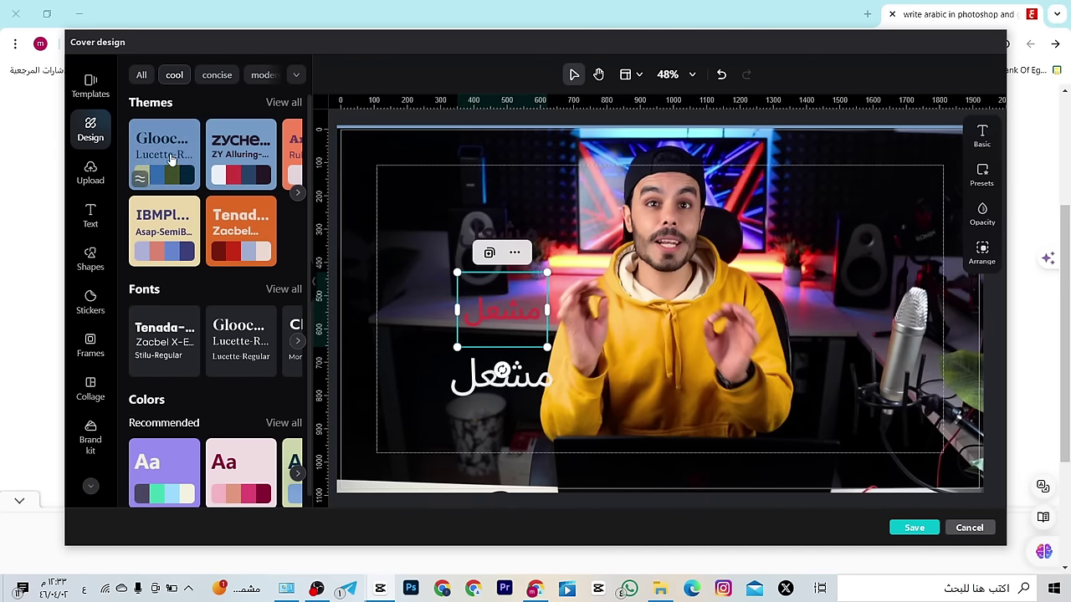
# Try Design themes until the Rando theme recolours the texts lavender
pyautogui.click(189, 170)
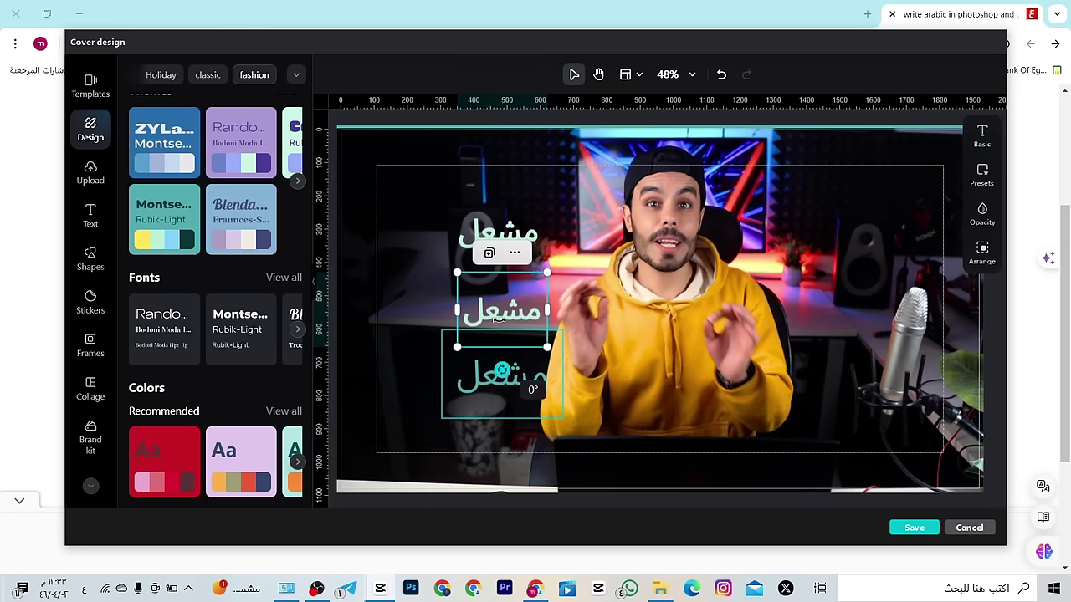
pyautogui.click(265, 231)
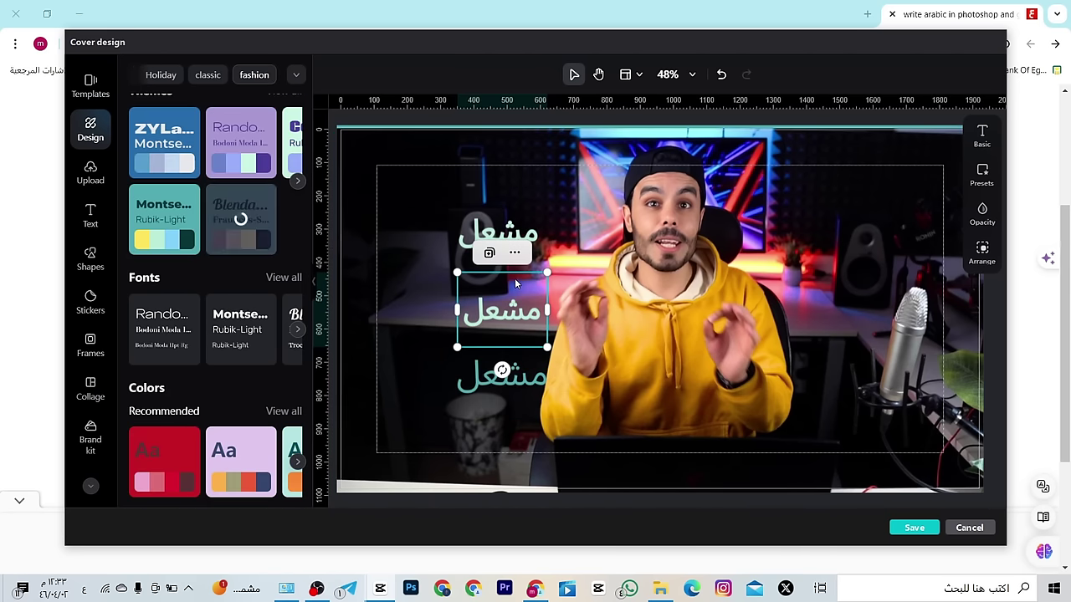
pyautogui.scroll(1, 241, 184)
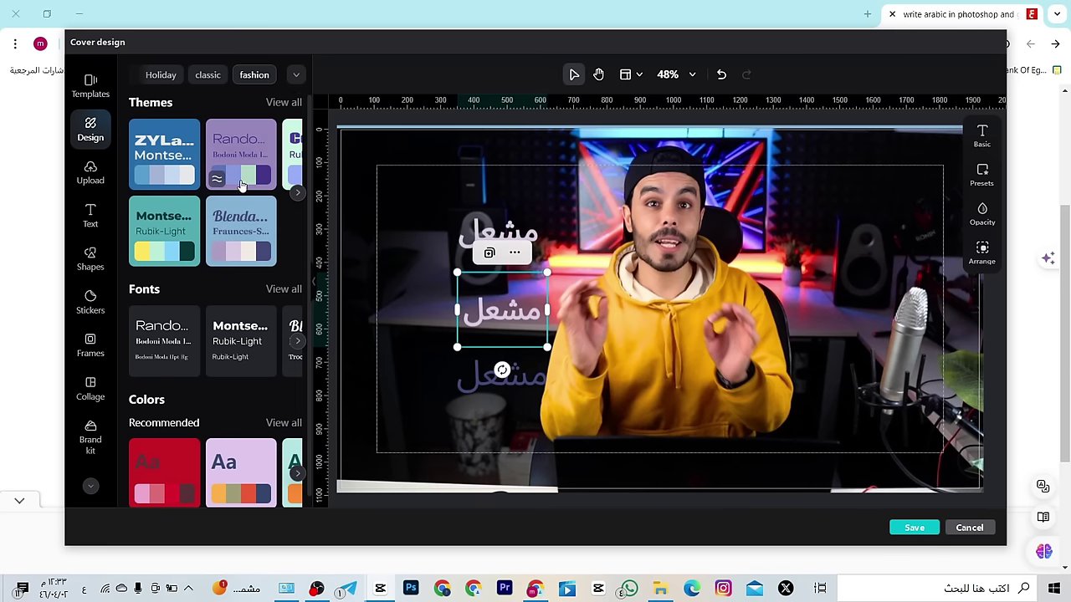
pyautogui.click(240, 184)
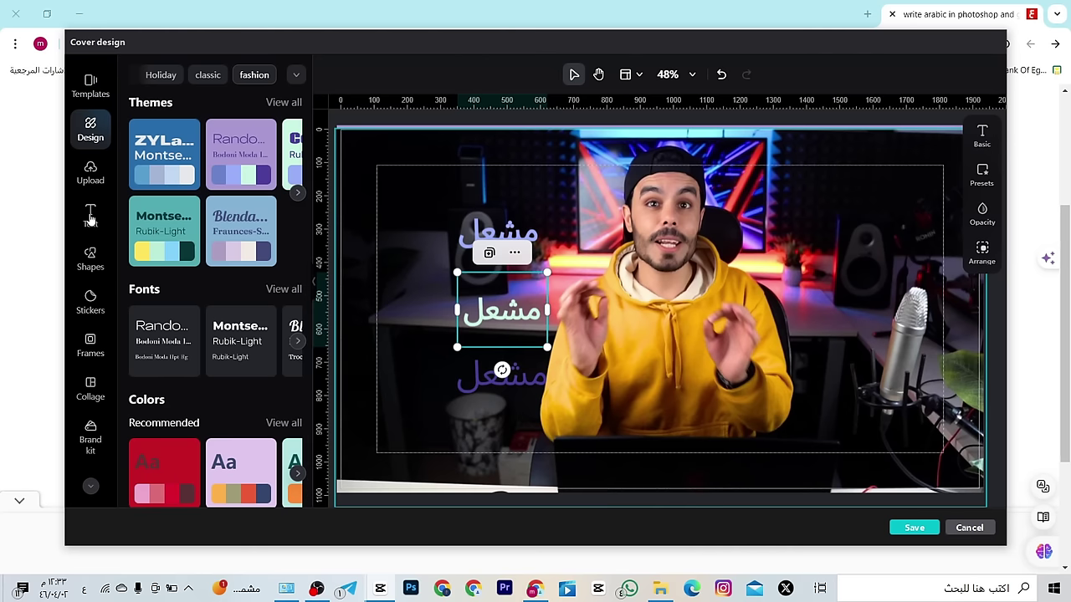
pyautogui.scroll(-1, 90, 175)
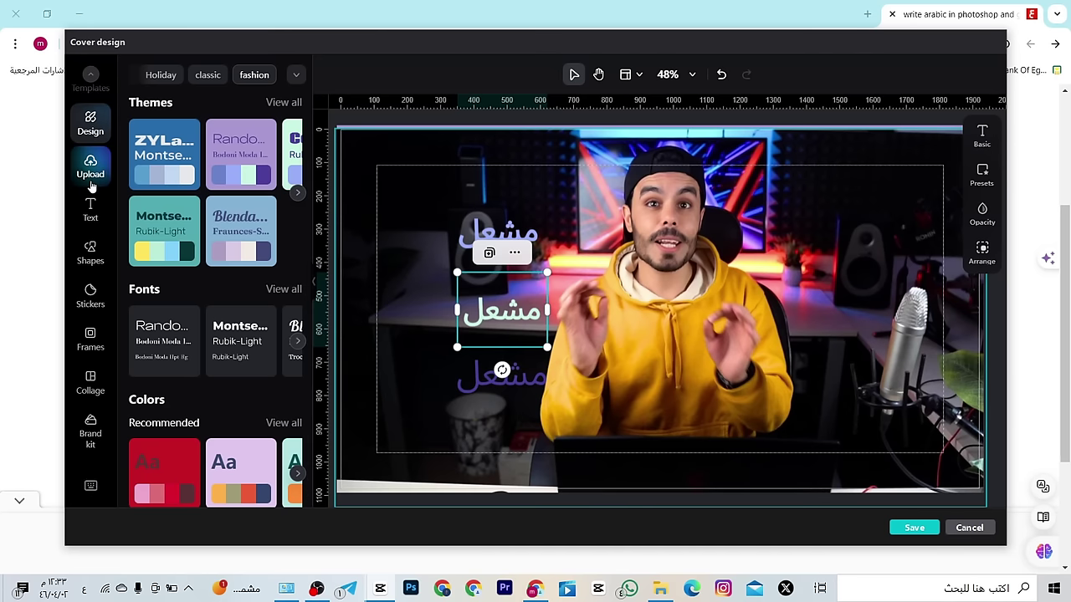
# Add a rounded square from Shapes and move it over the central مشعل text
pyautogui.click(89, 250)
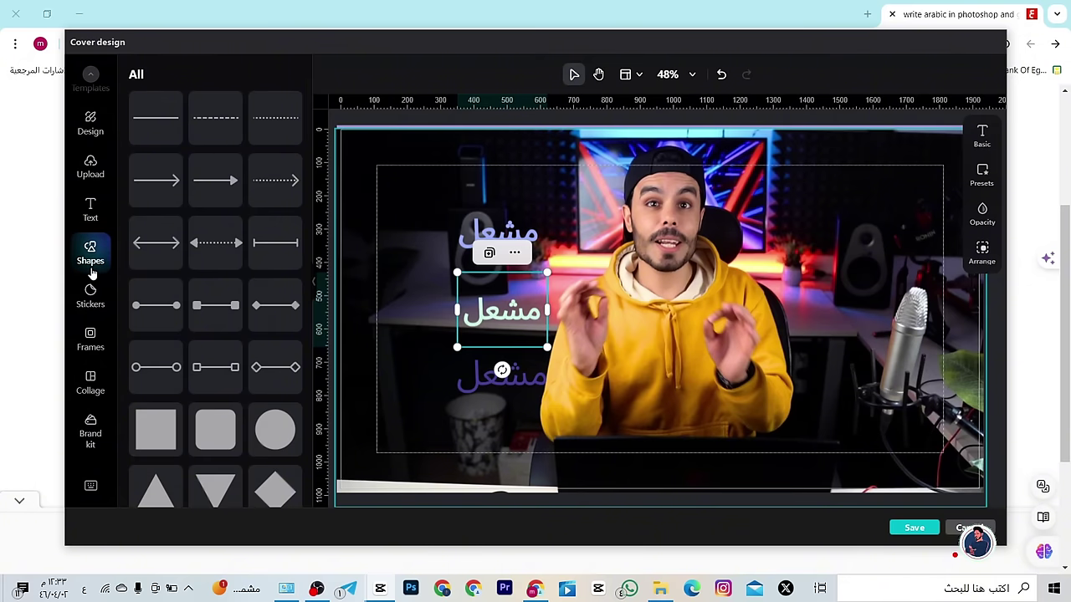
pyautogui.scroll(-1, 222, 347)
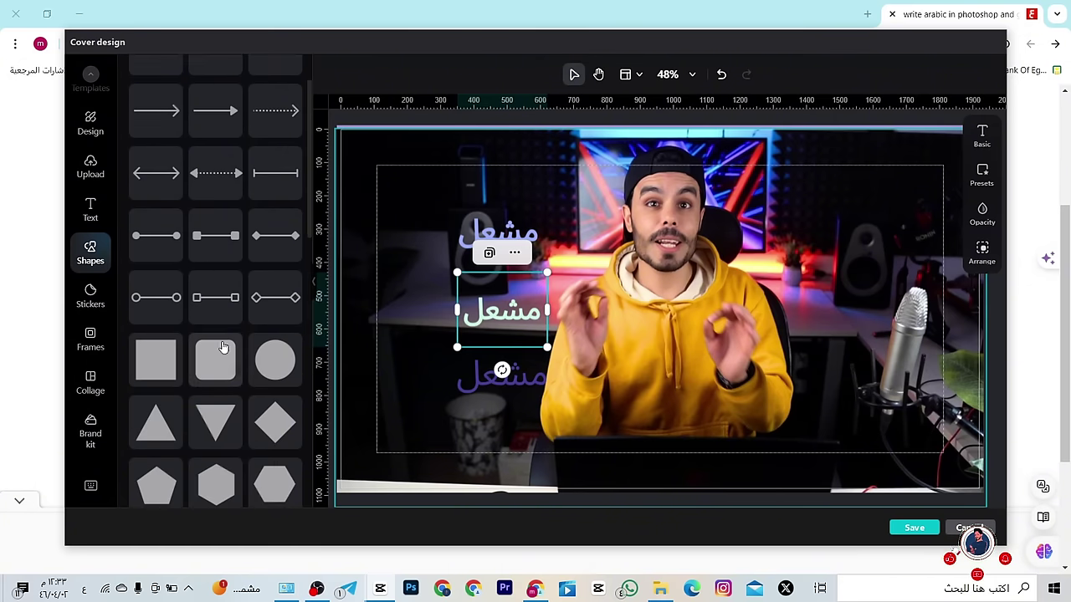
pyautogui.click(219, 360)
pyautogui.moveTo(641, 310); pyautogui.dragTo(483, 314)
pyautogui.click(571, 315)
pyautogui.click(550, 313)
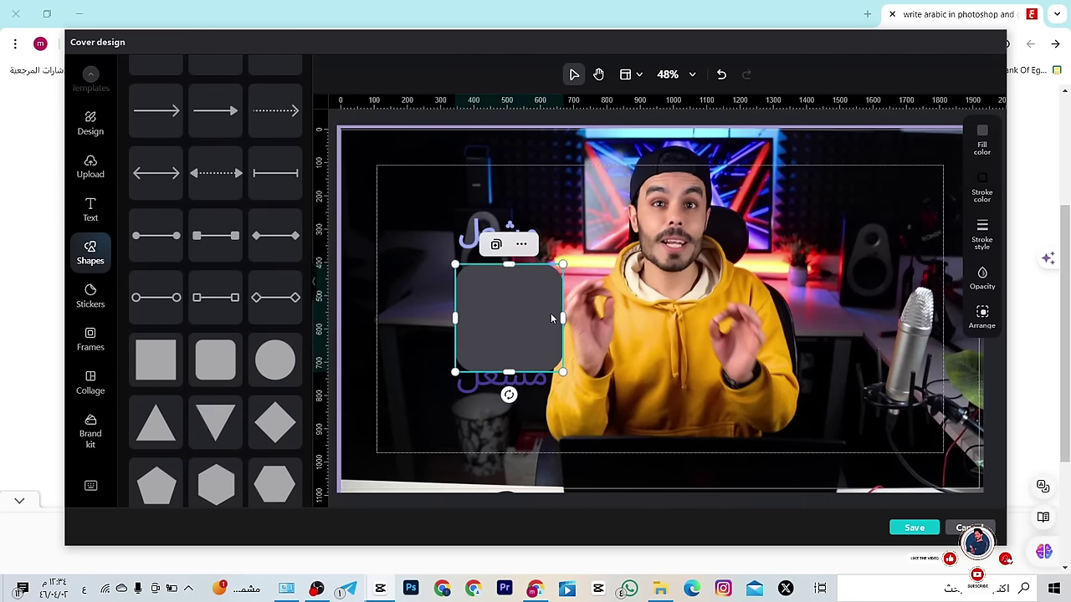
# Send the rounded square backward via Layer arrangement so the text sits on top
pyautogui.click(527, 246)
pyautogui.moveTo(595, 390)
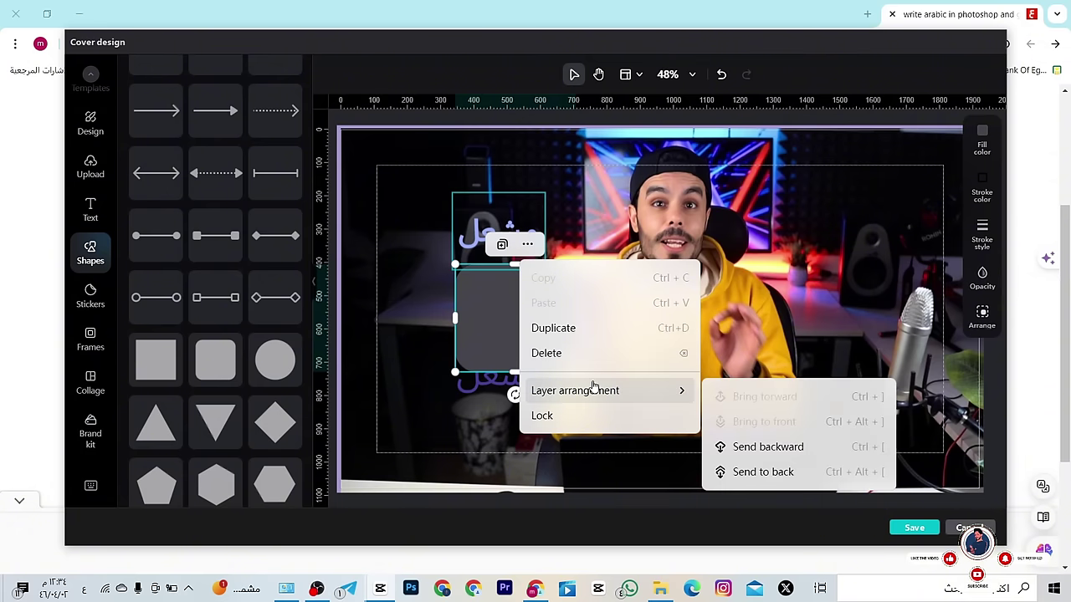
pyautogui.click(755, 448)
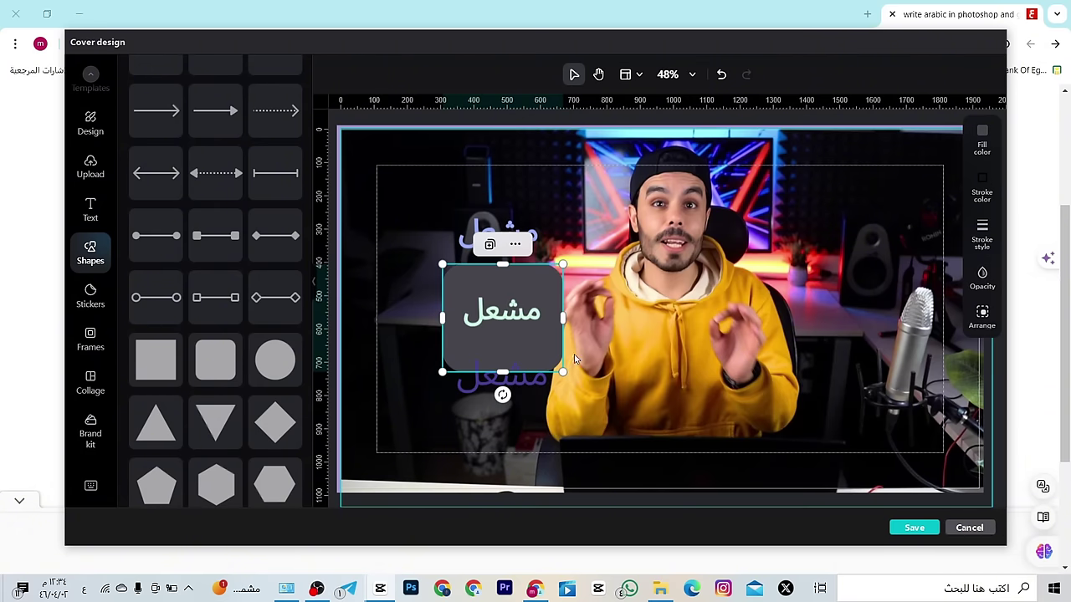
pyautogui.click(550, 348)
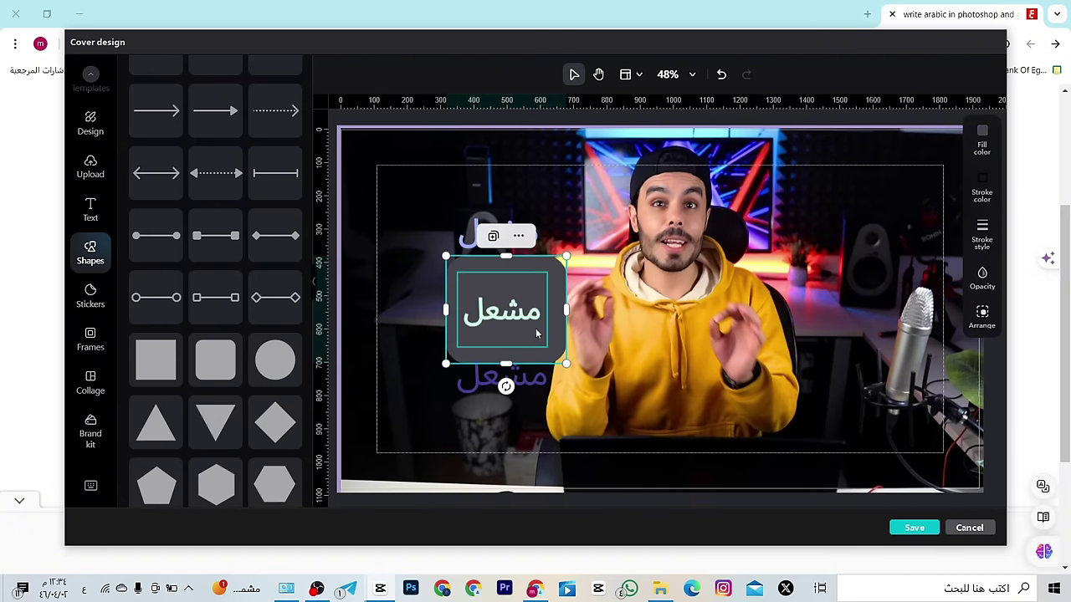
pyautogui.scroll(-2, 238, 334)
pyautogui.scroll(-2, 241, 330)
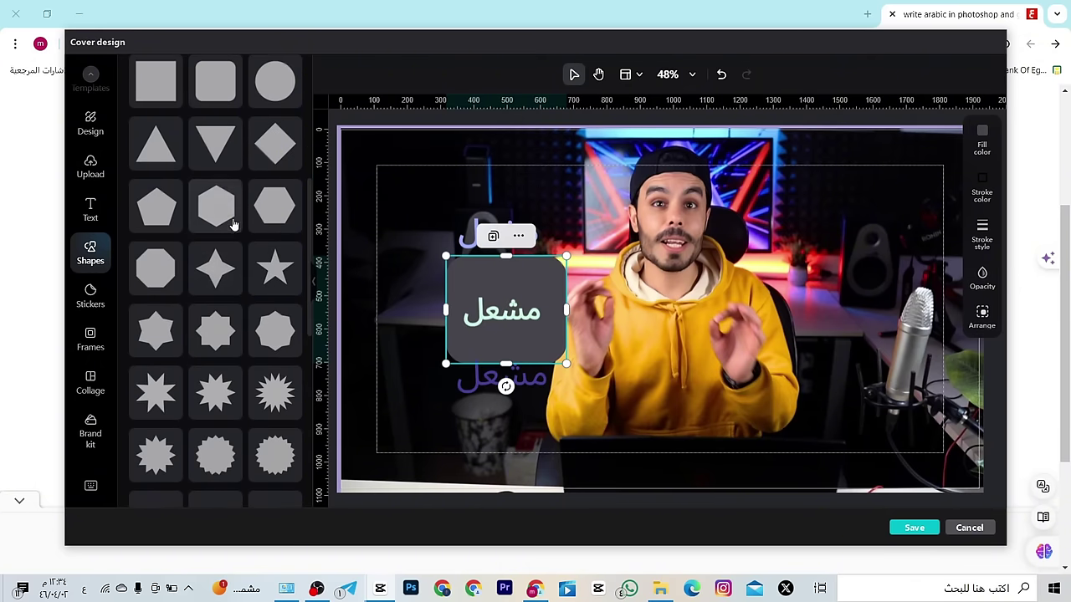
pyautogui.scroll(-2, 209, 234)
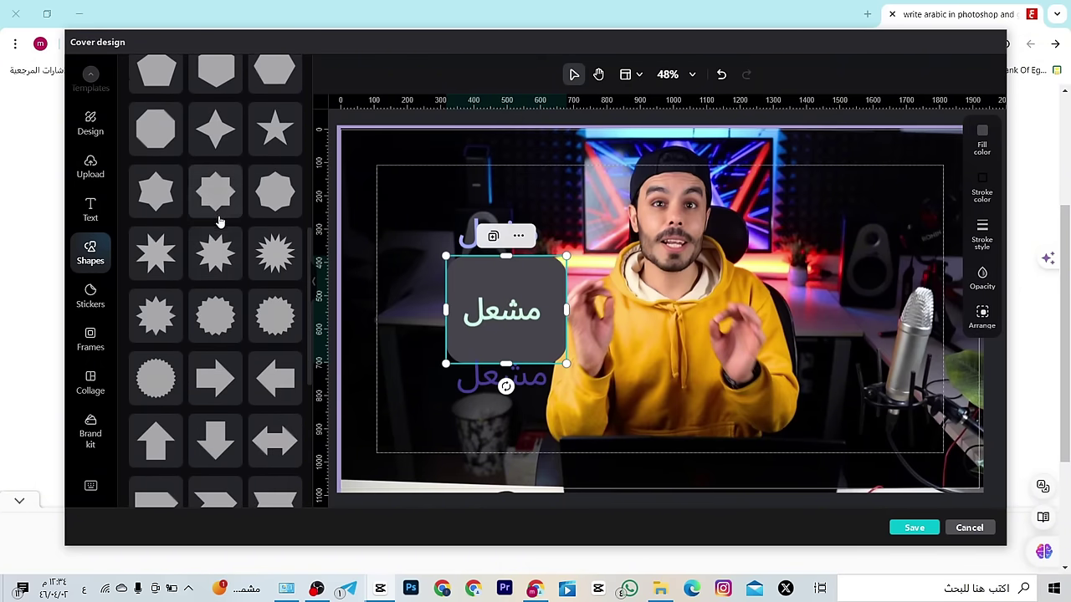
# Add a red heart sticker, move it near the top and shrink it
pyautogui.click(92, 294)
pyautogui.click(167, 179)
pyautogui.moveTo(645, 328); pyautogui.dragTo(587, 240)
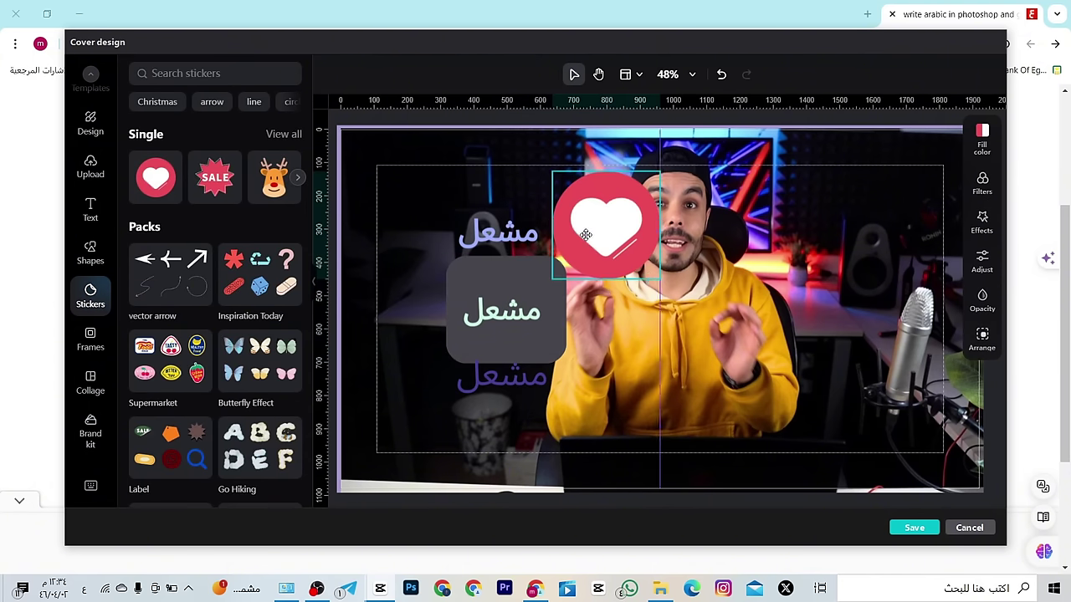
pyautogui.moveTo(652, 268); pyautogui.dragTo(604, 215)
# Browse the Stickers list, then the Frames, Collage and Brand kit panels
pyautogui.scroll(-3, 207, 343)
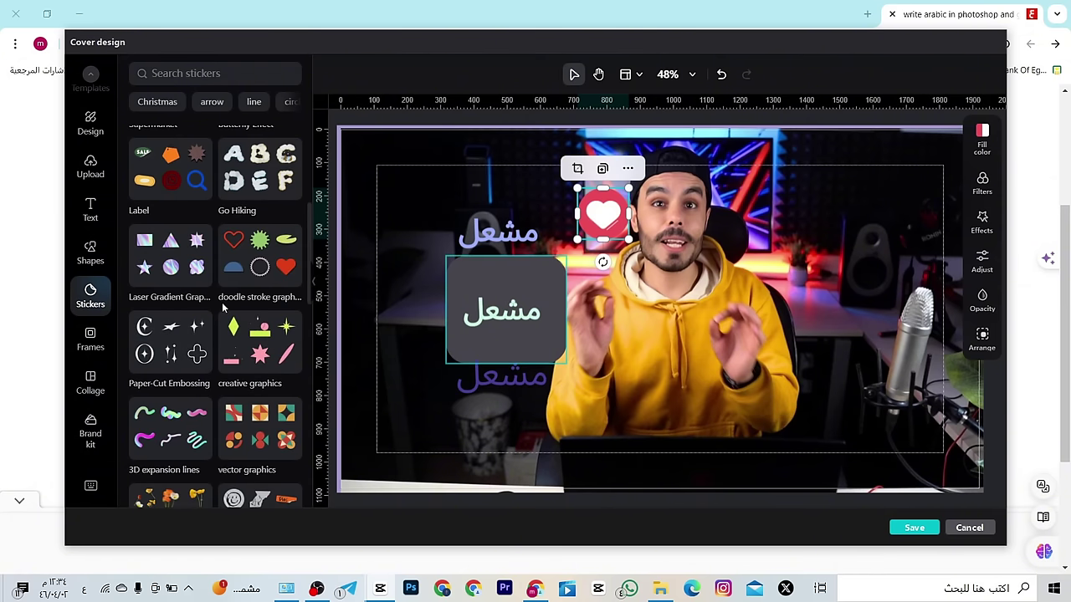
pyautogui.scroll(-3, 207, 343)
pyautogui.scroll(-2, 221, 308)
pyautogui.scroll(-1, 222, 308)
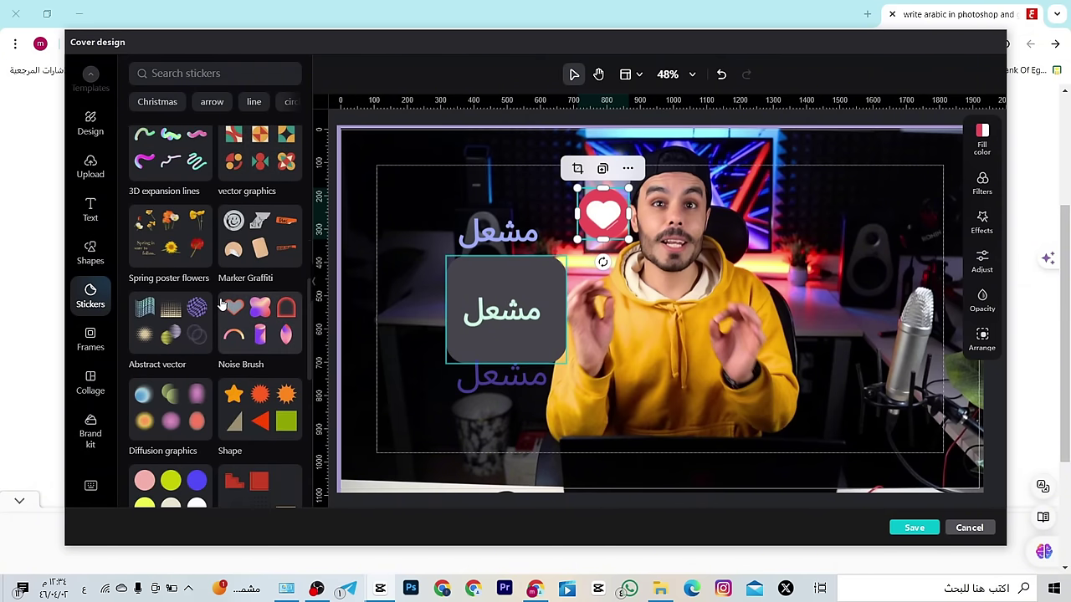
pyautogui.scroll(-2, 222, 307)
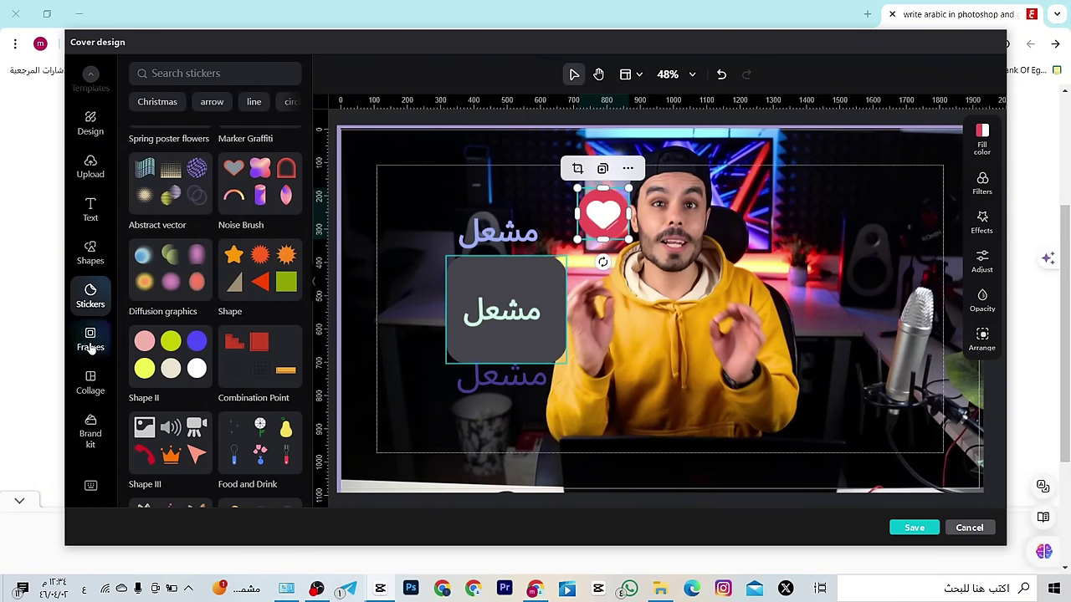
pyautogui.click(91, 338)
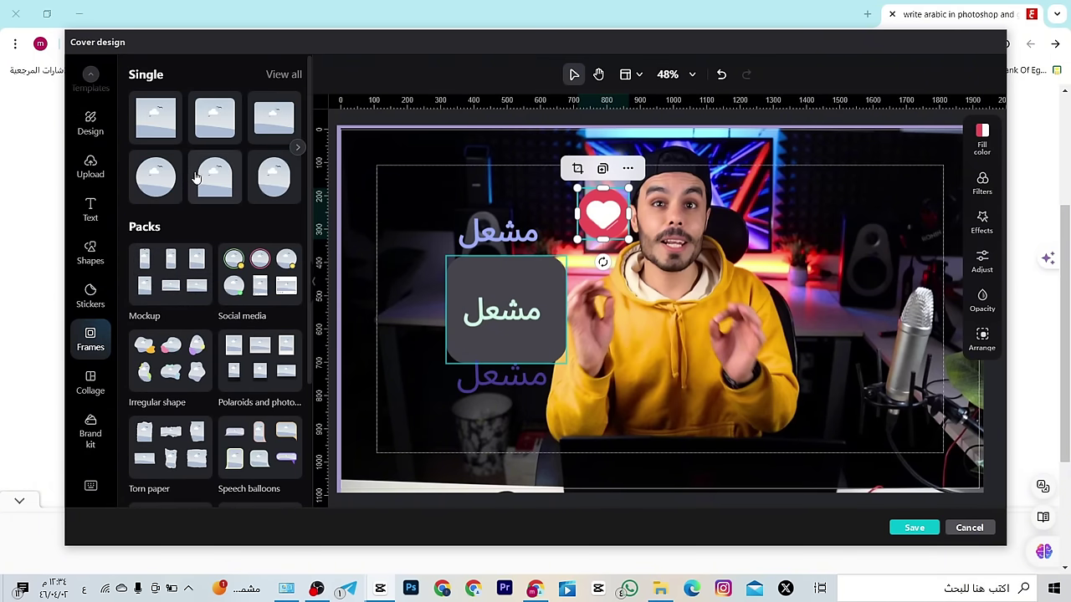
pyautogui.scroll(-2, 195, 178)
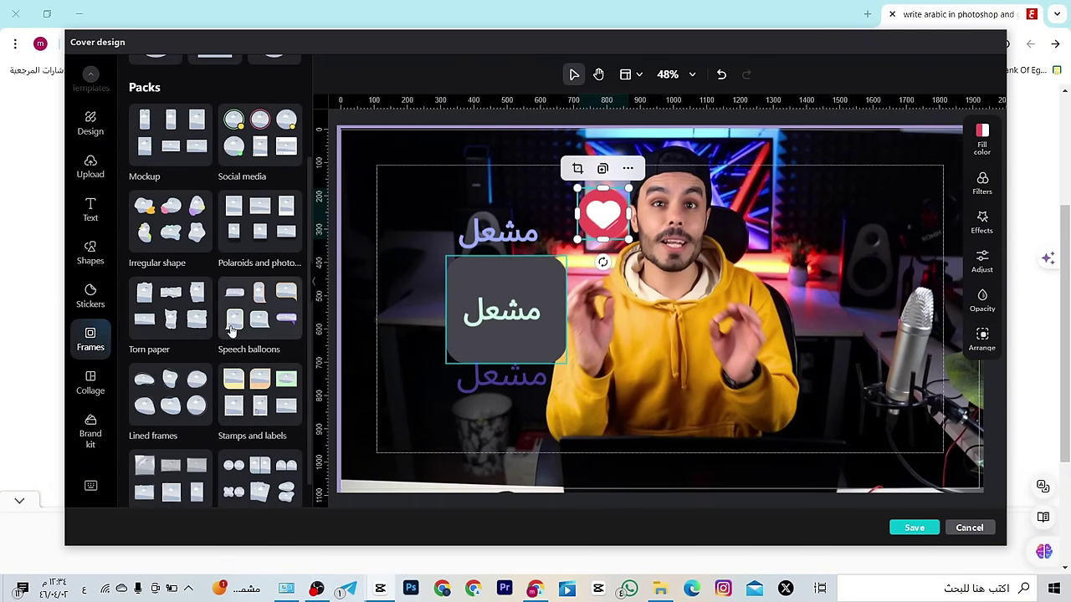
pyautogui.scroll(-1, 226, 316)
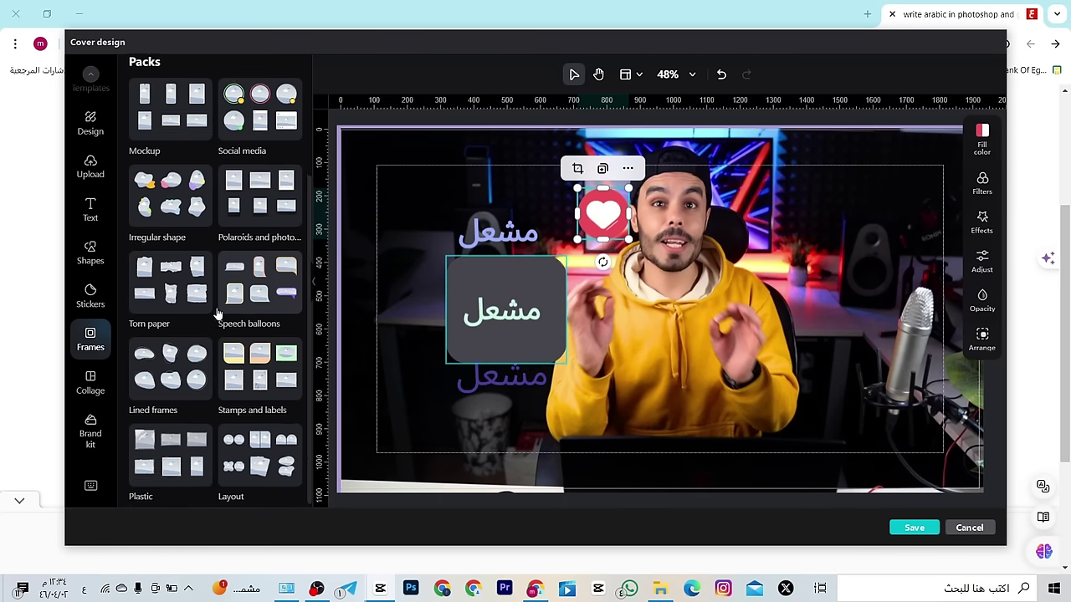
pyautogui.click(90, 381)
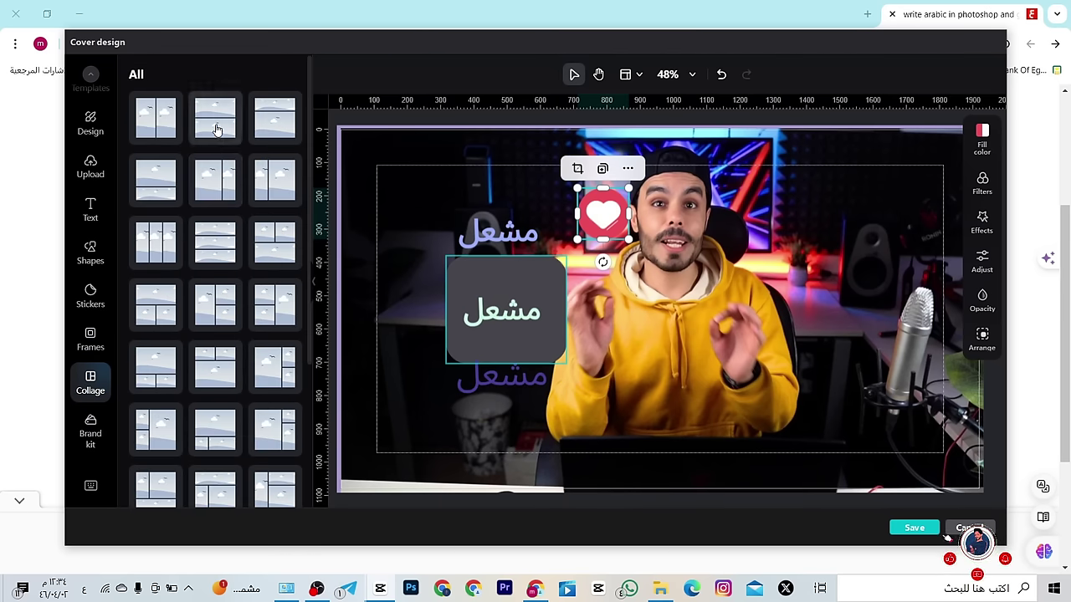
pyautogui.click(96, 429)
pyautogui.scroll(1, 96, 302)
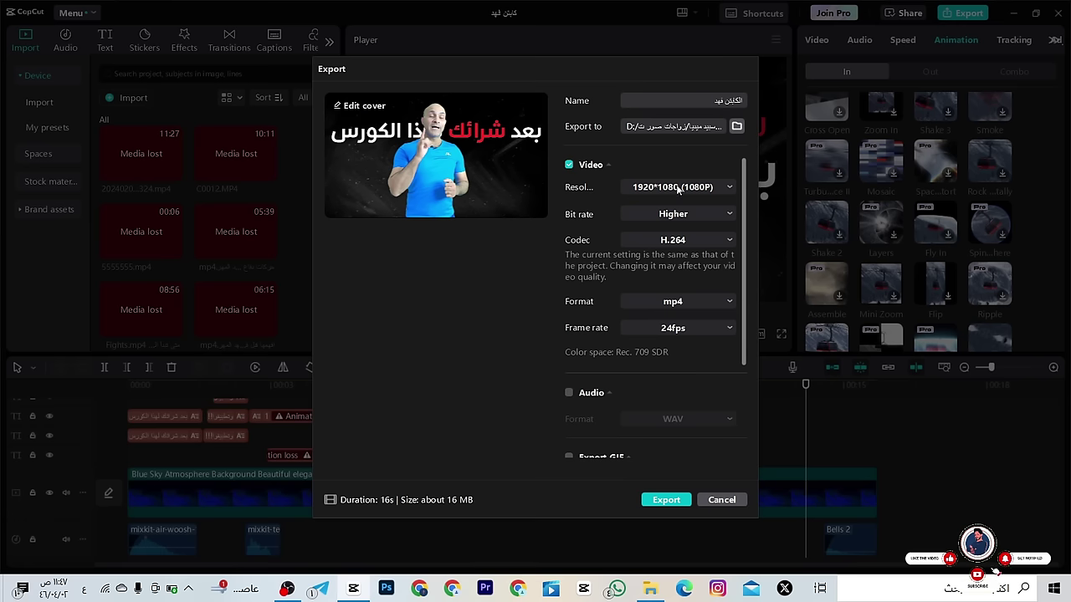
# Change the export location to the Desktop folder and show the Resolution options
pyautogui.click(737, 127)
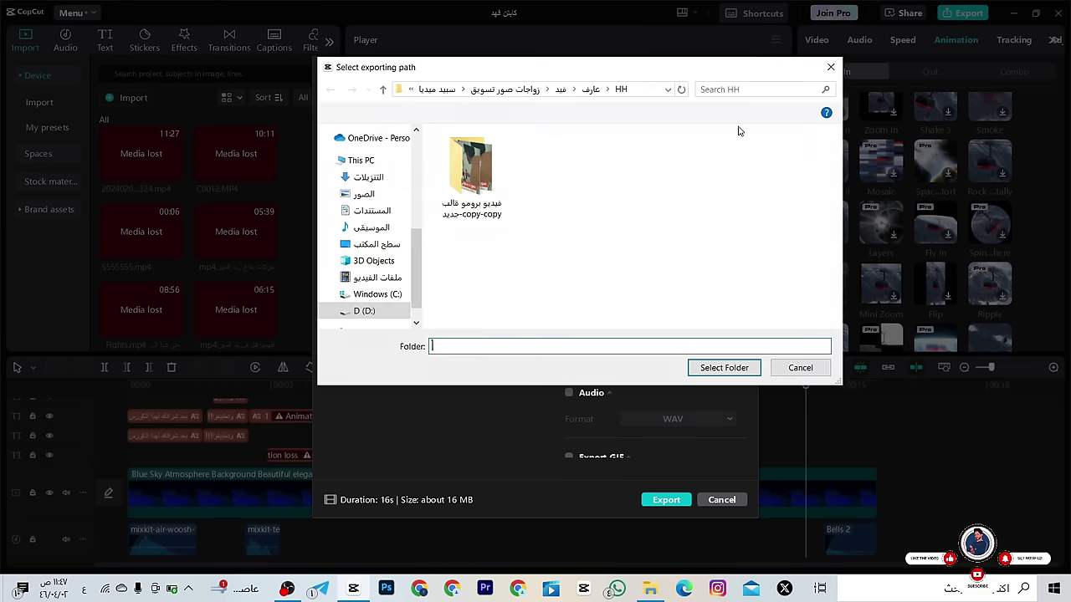
pyautogui.click(721, 366)
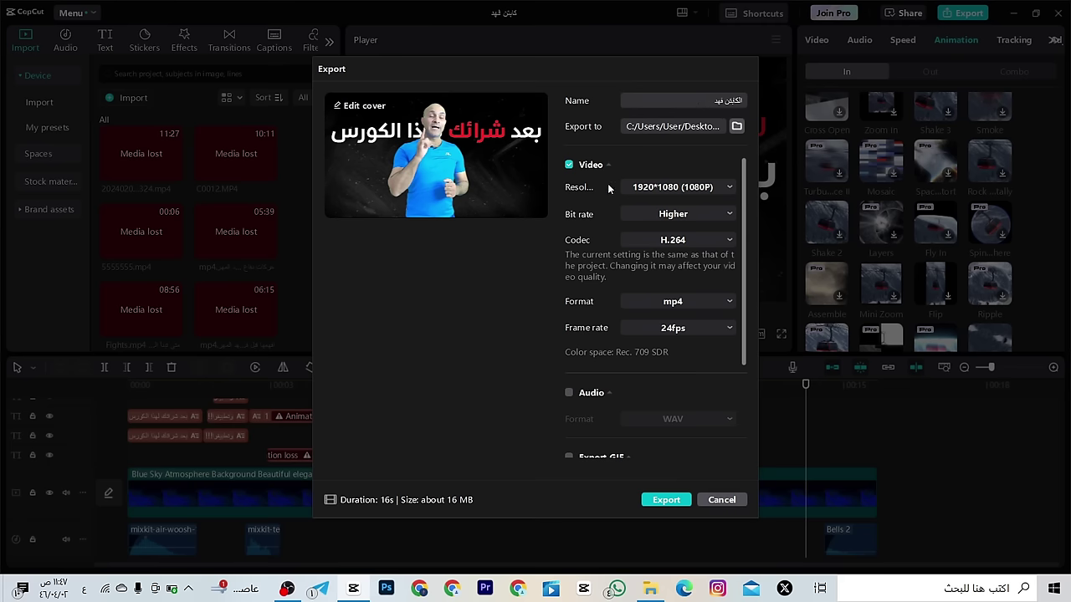
pyautogui.click(701, 190)
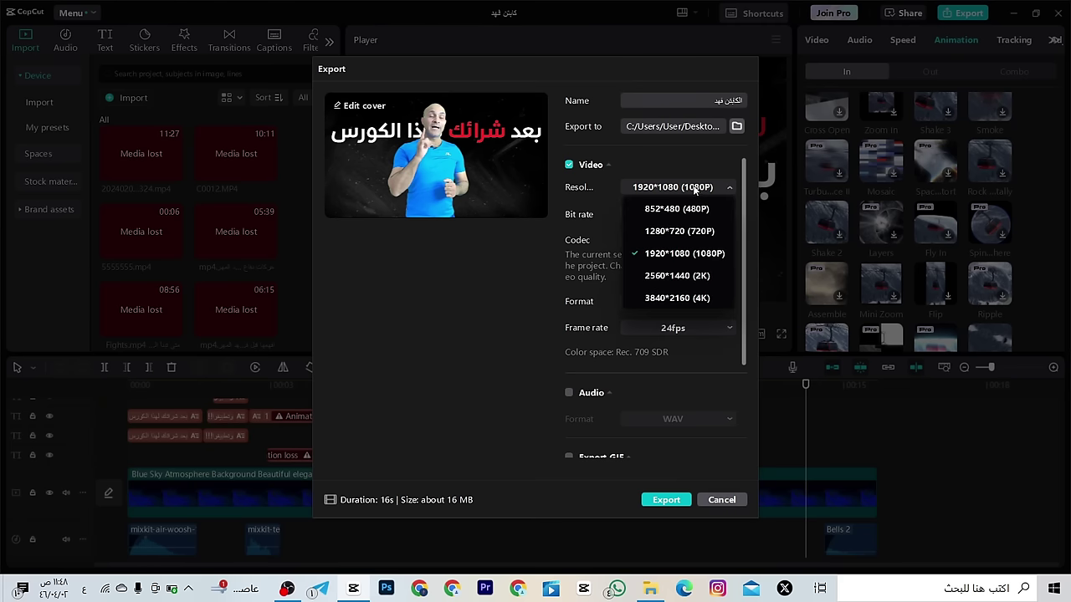
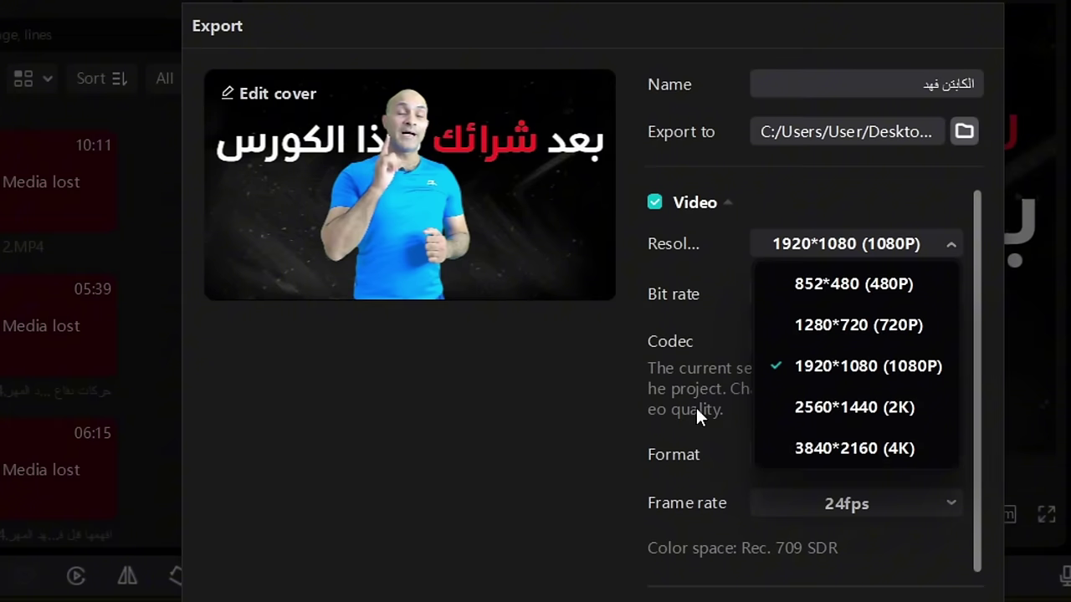
# Keep 1080P resolution and drop the export bit rate to Lower, shrinking the estimate to about 11 MB
pyautogui.click(696, 410)
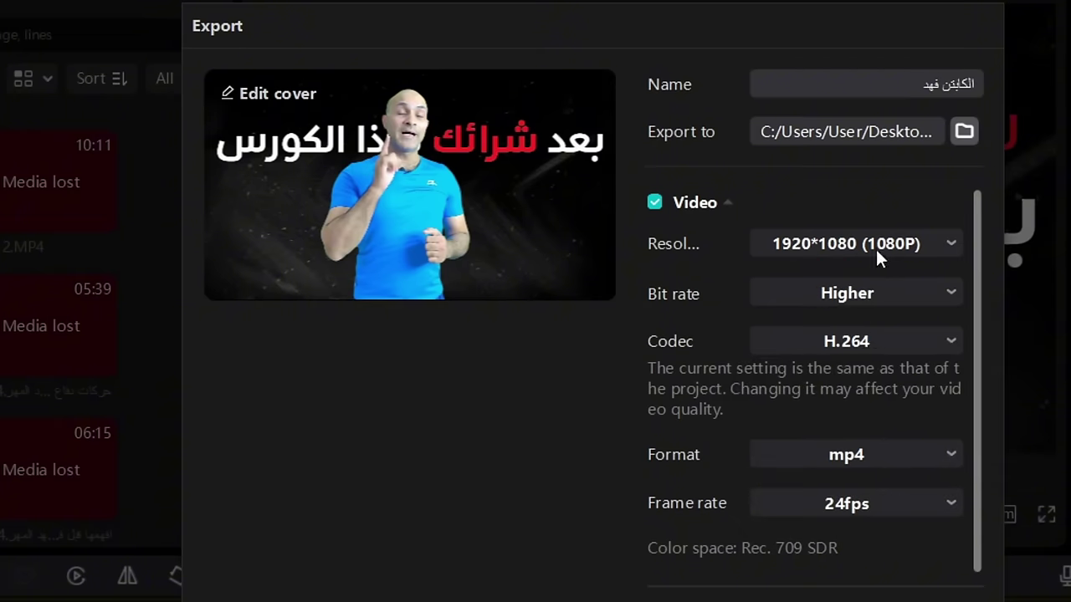
pyautogui.click(892, 293)
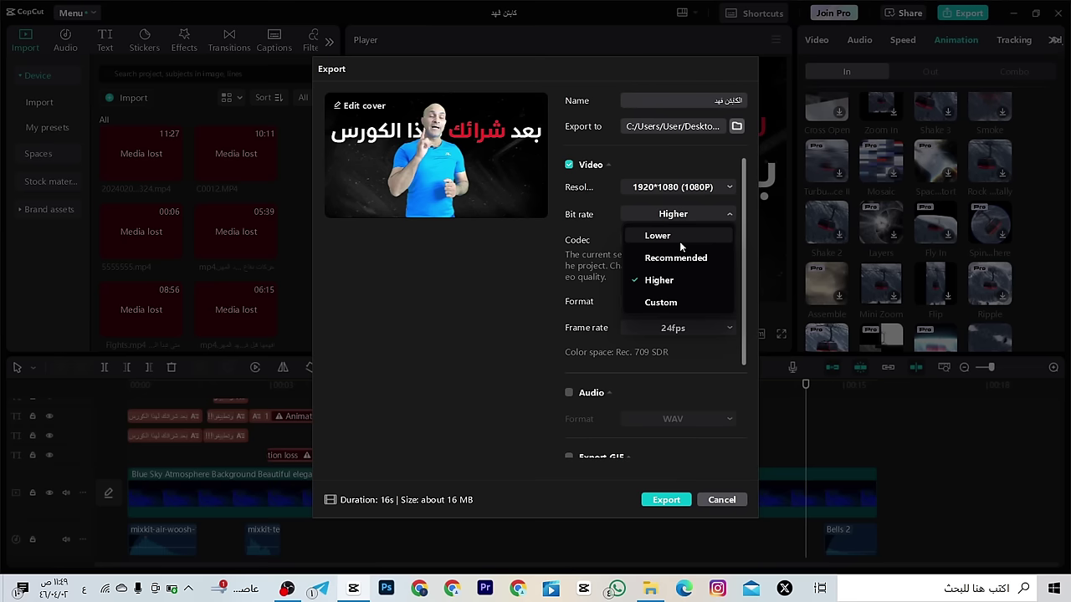
pyautogui.click(681, 243)
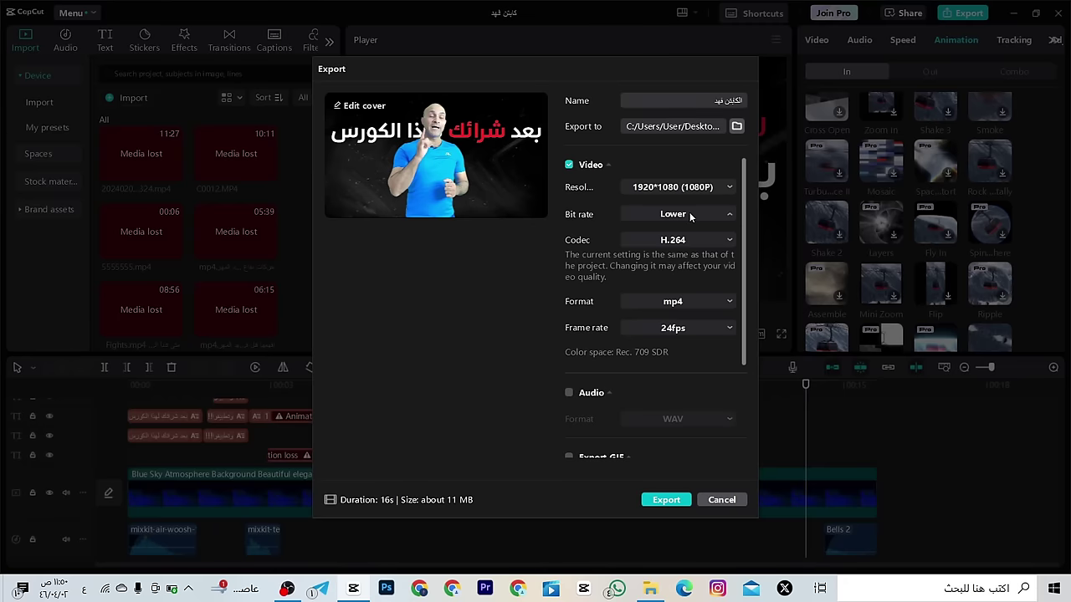
pyautogui.click(689, 214)
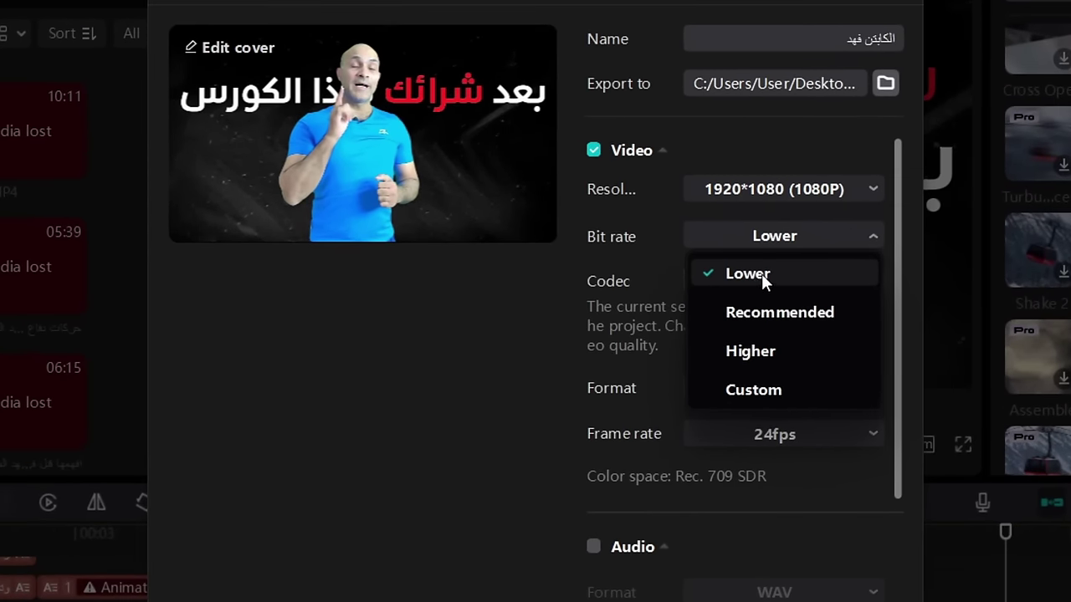
# Try a Custom bit rate of 10000 Kbps, then switch the bit rate back to Higher
pyautogui.click(752, 388)
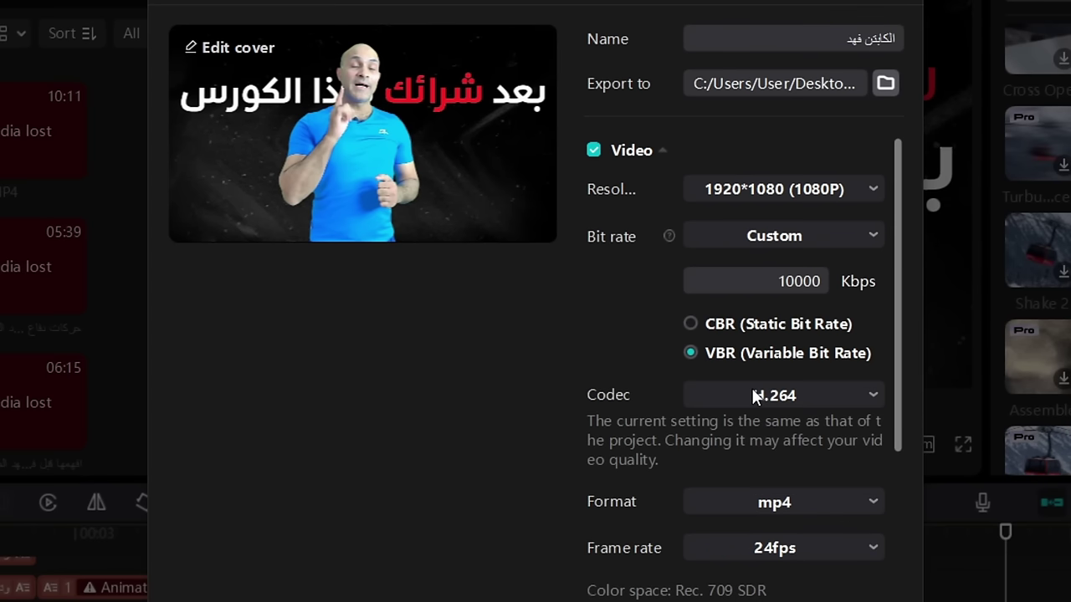
pyautogui.doubleClick(796, 281)
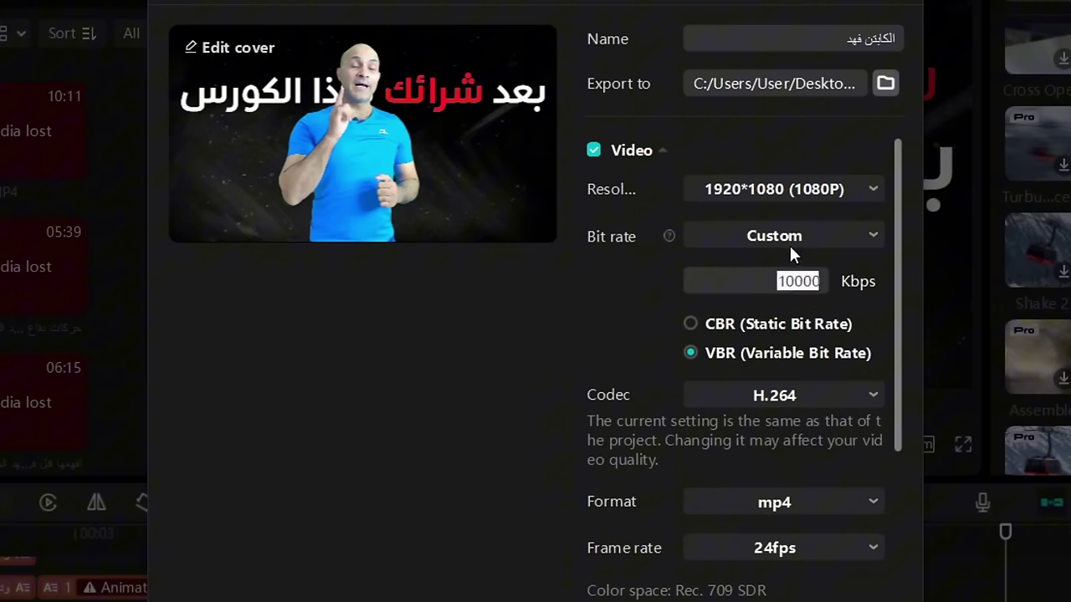
pyautogui.click(789, 240)
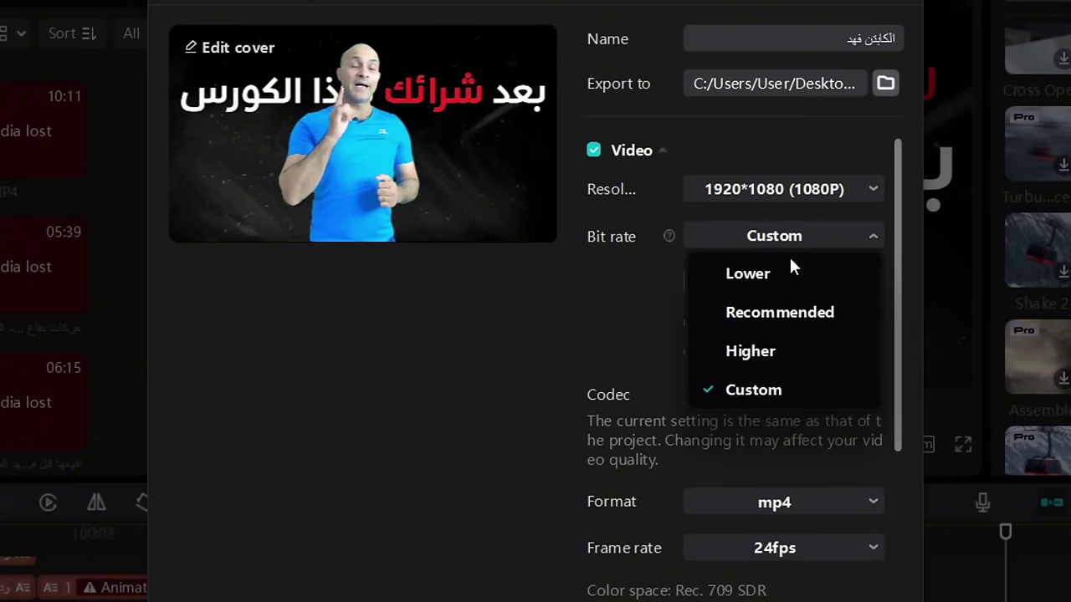
pyautogui.click(770, 353)
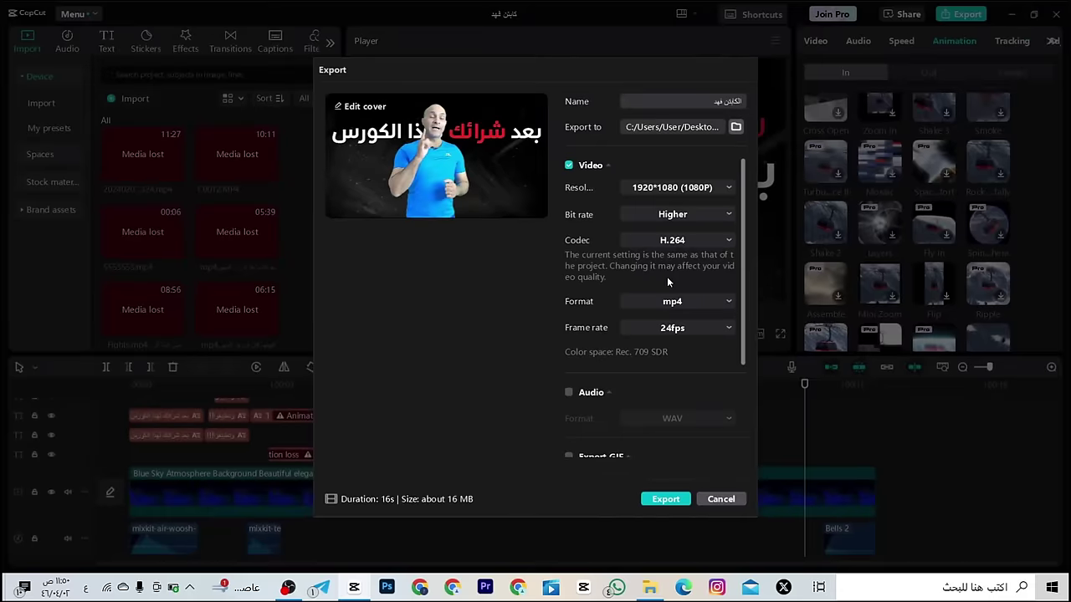
pyautogui.scroll(-3, 666, 276)
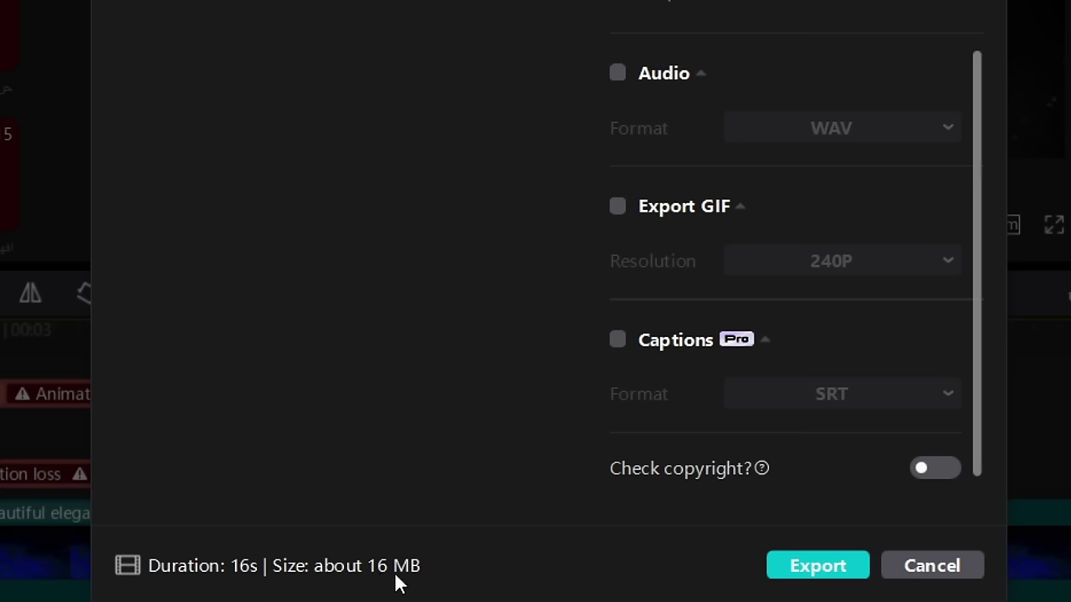
pyautogui.scroll(1, 789, 220)
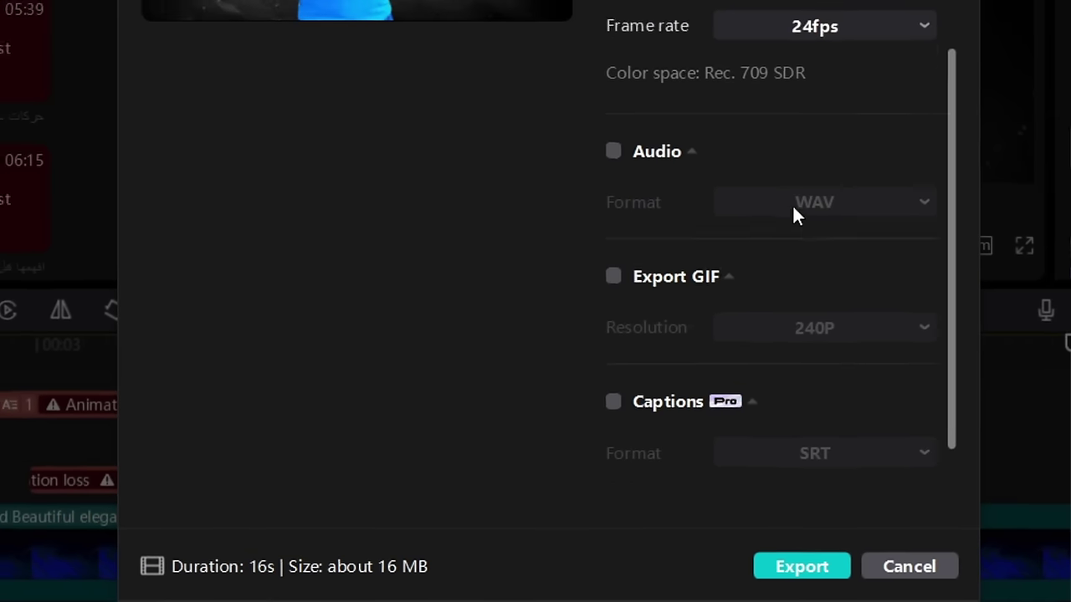
pyautogui.scroll(5, 793, 205)
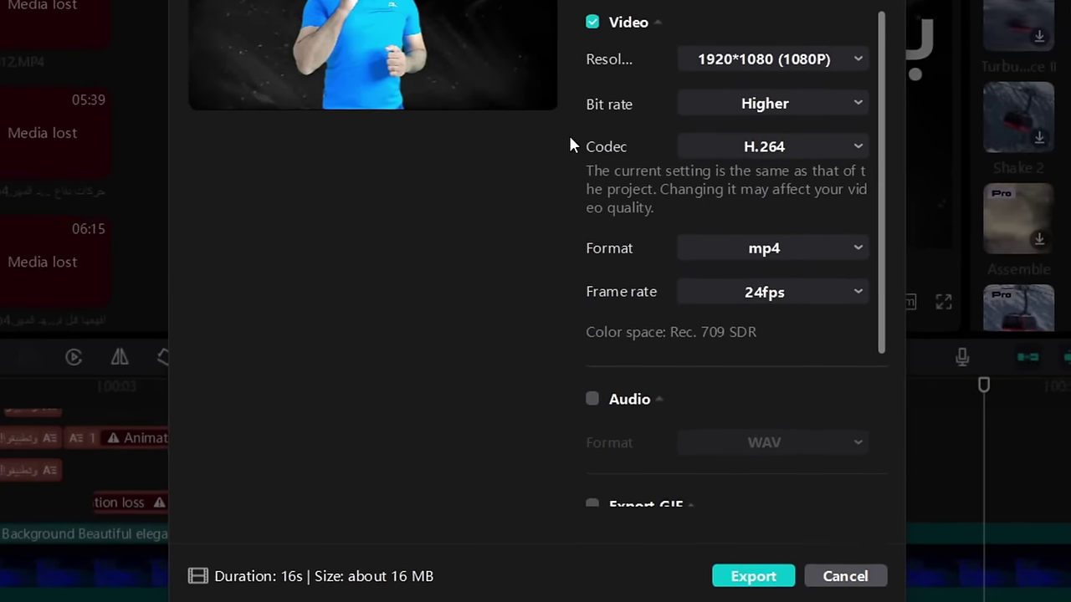
pyautogui.click(794, 109)
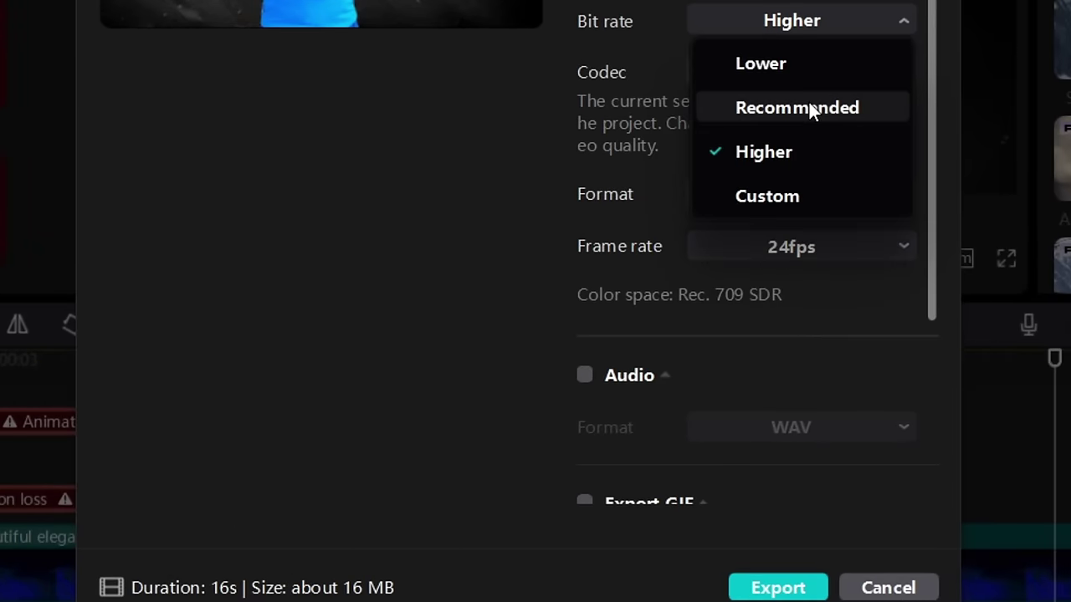
pyautogui.click(809, 106)
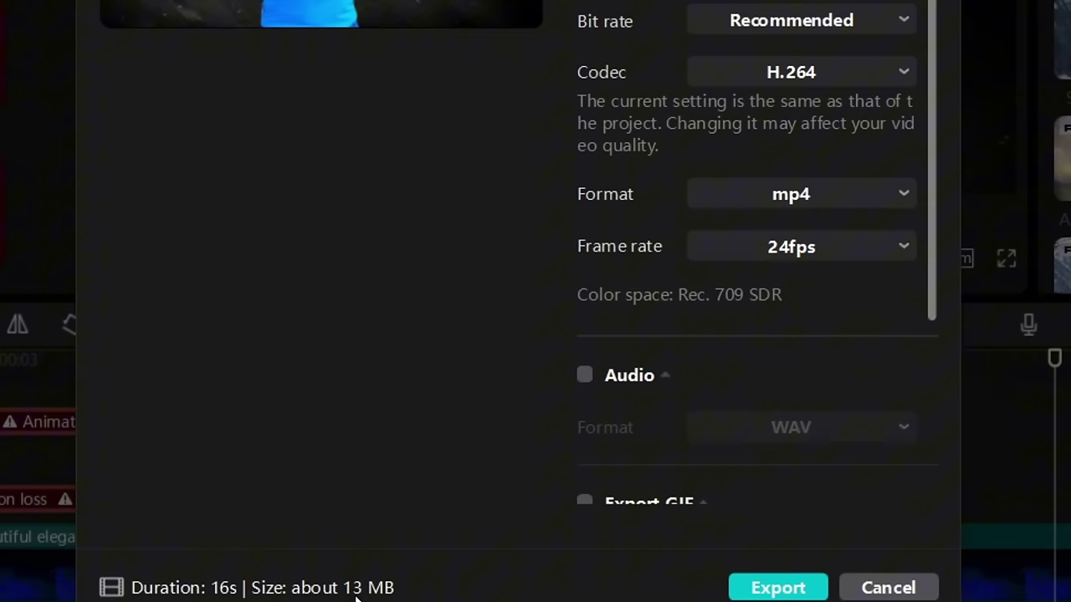
pyautogui.click(808, 25)
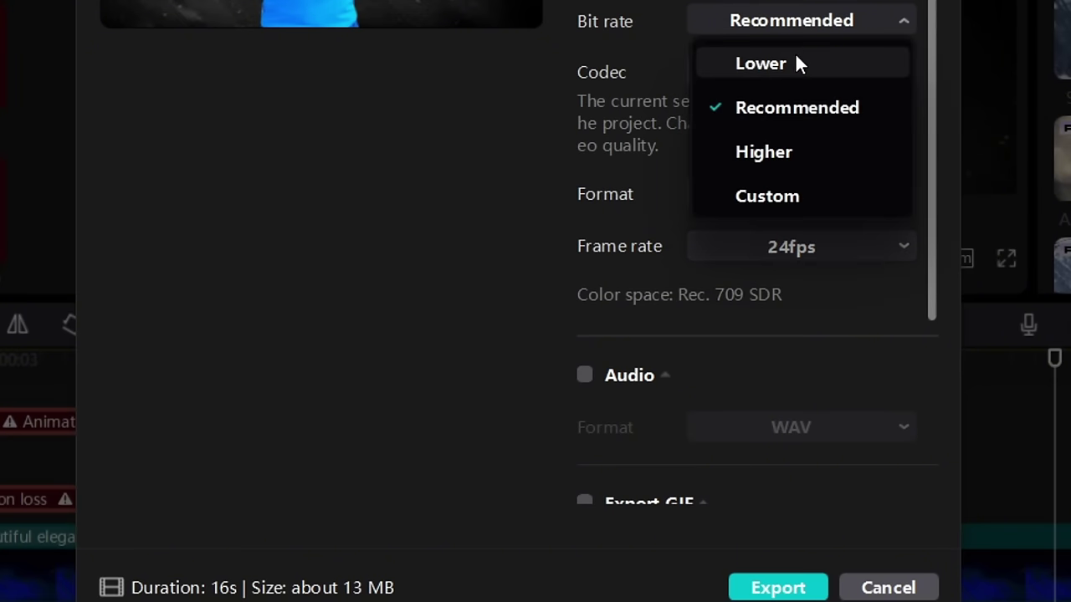
pyautogui.click(795, 60)
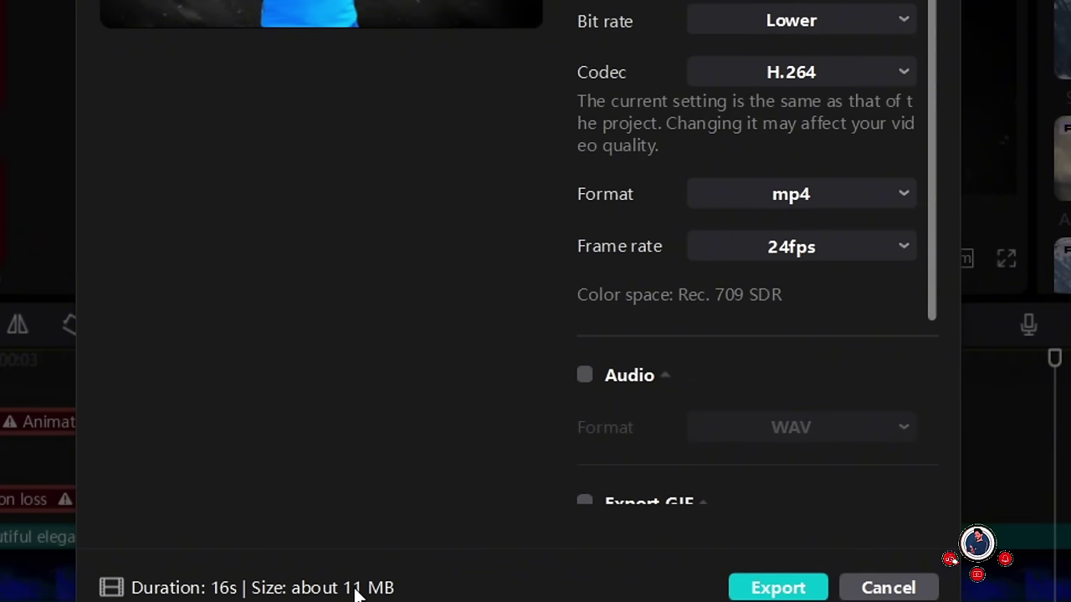
pyautogui.click(790, 22)
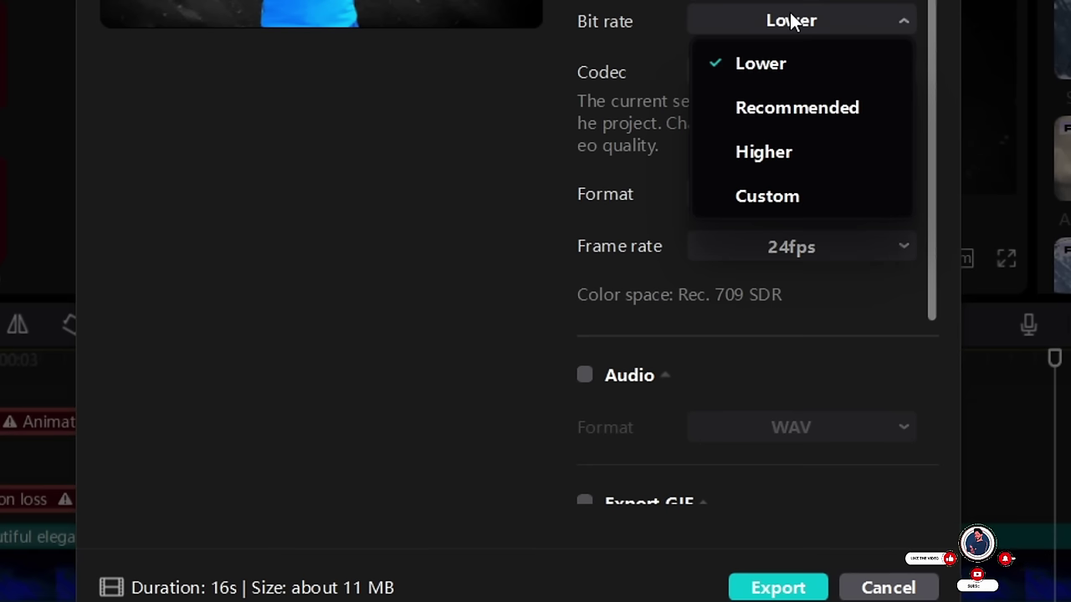
pyautogui.click(770, 154)
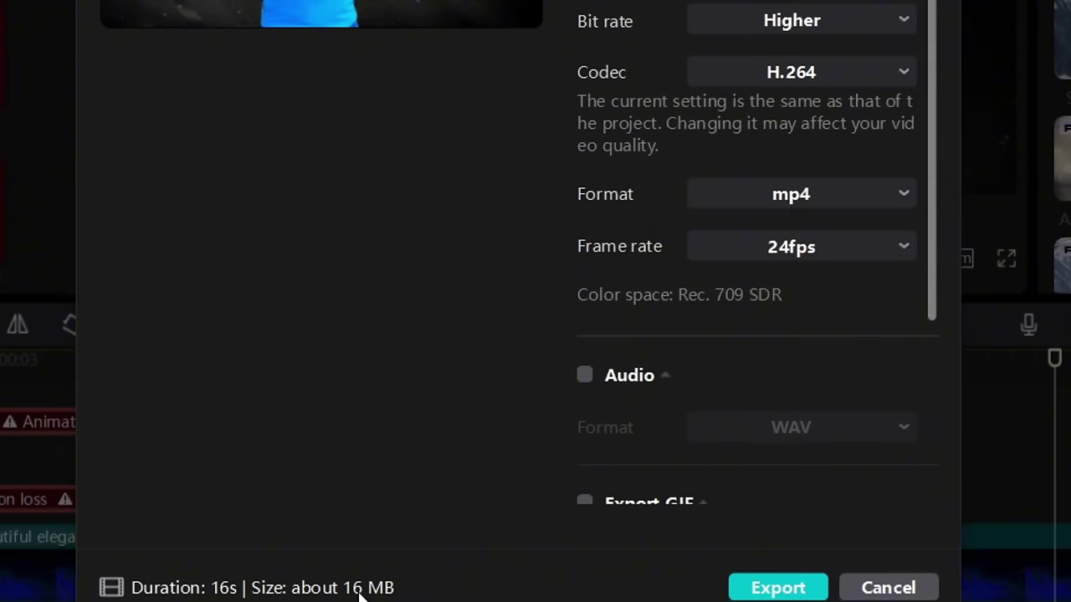
pyautogui.click(858, 25)
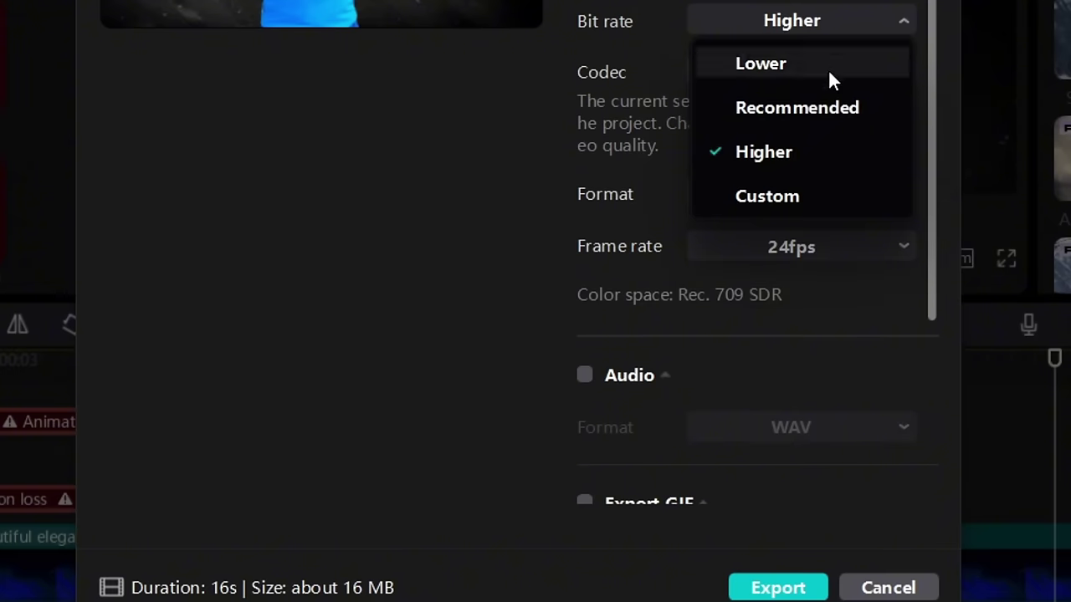
pyautogui.click(799, 101)
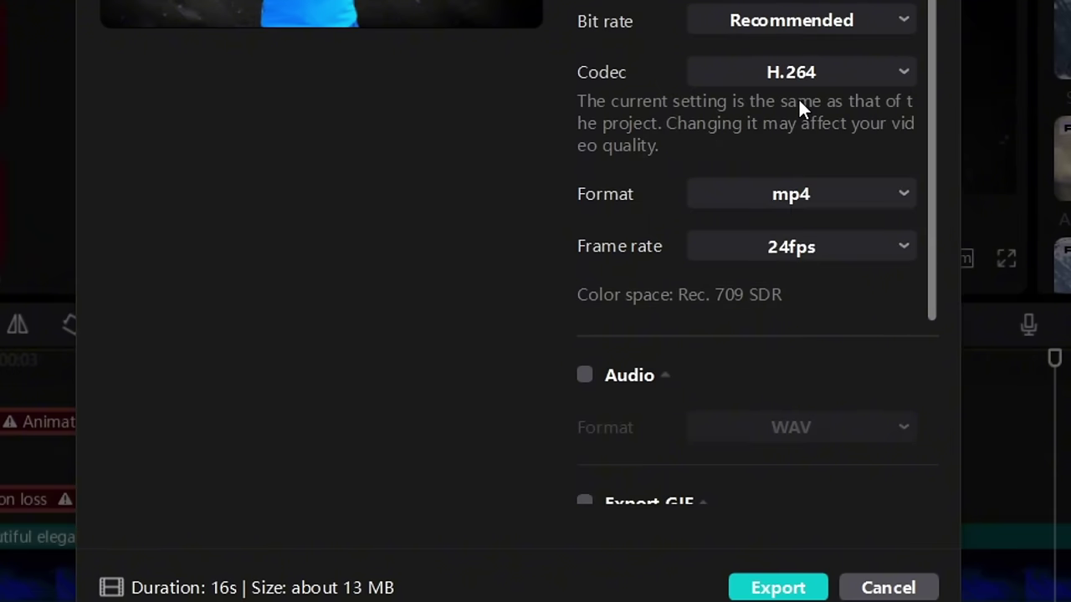
pyautogui.click(795, 21)
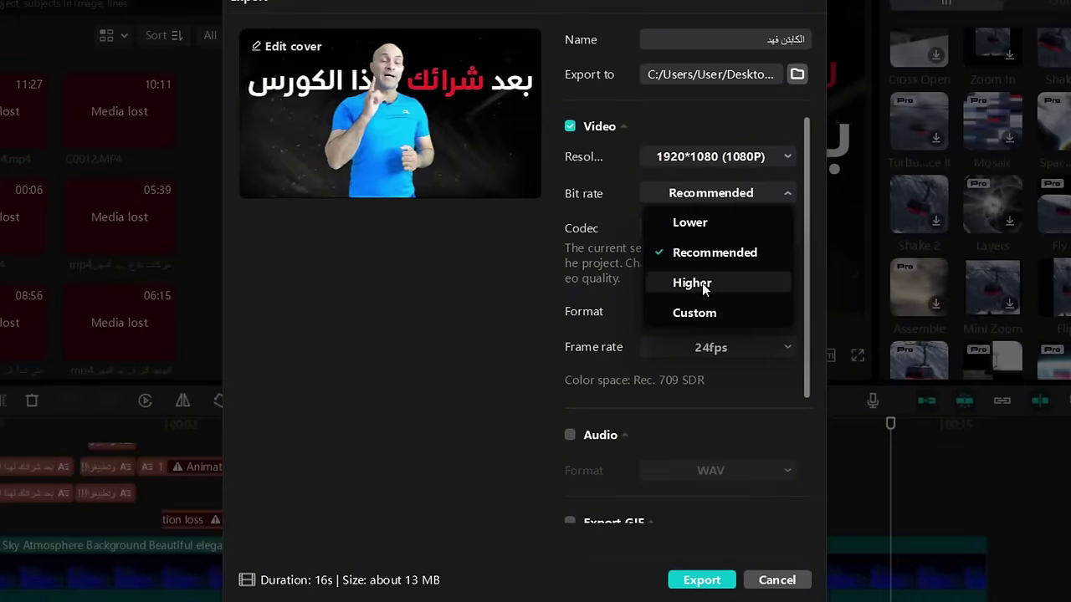
pyautogui.click(702, 284)
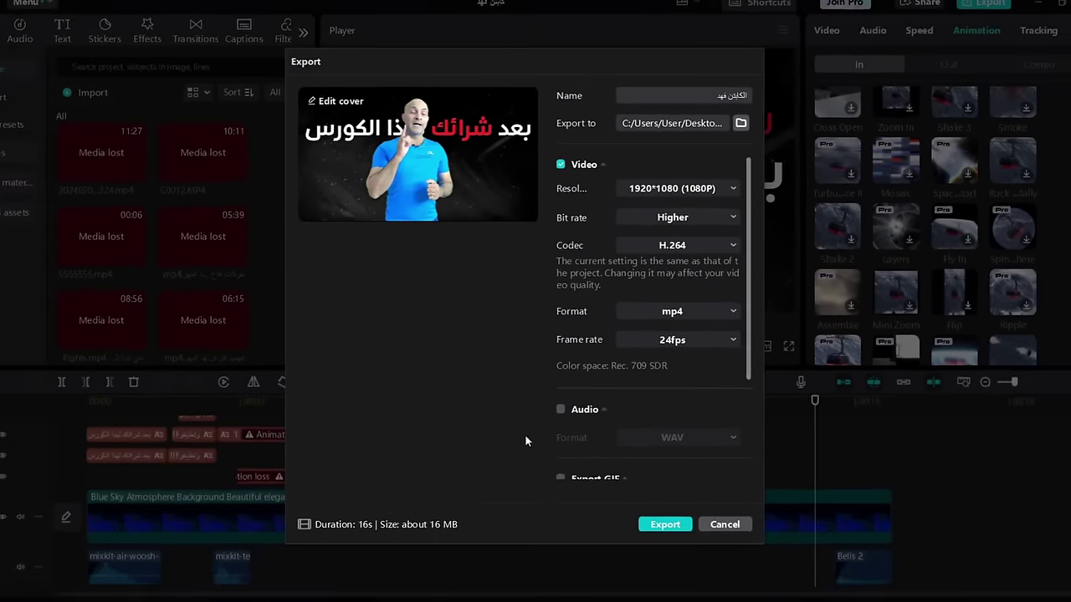
# Check the codec options and keep H.264 as the export codec
pyautogui.click(674, 240)
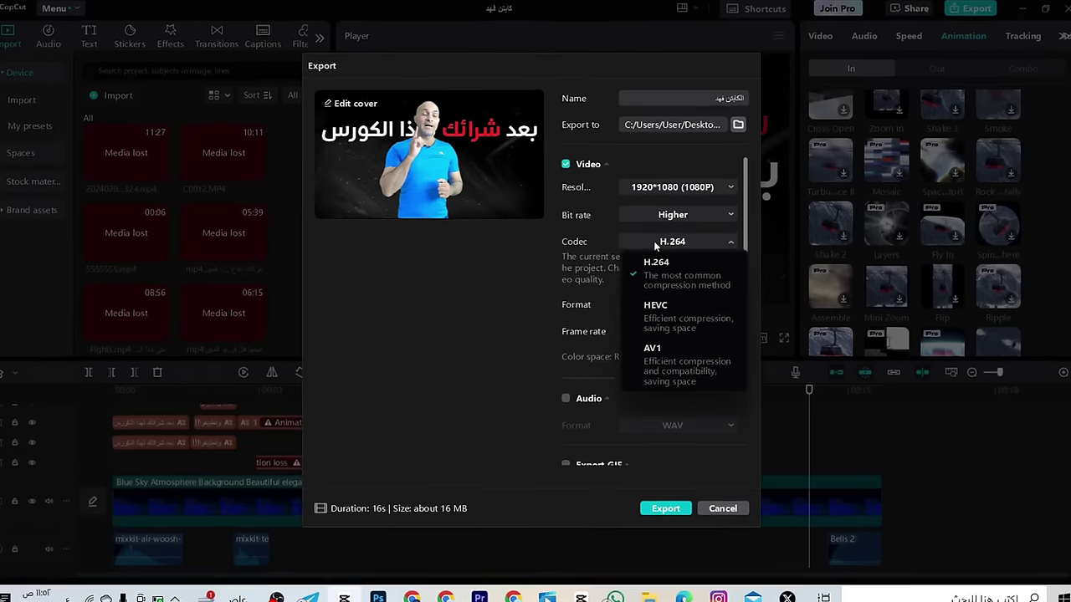
pyautogui.click(665, 242)
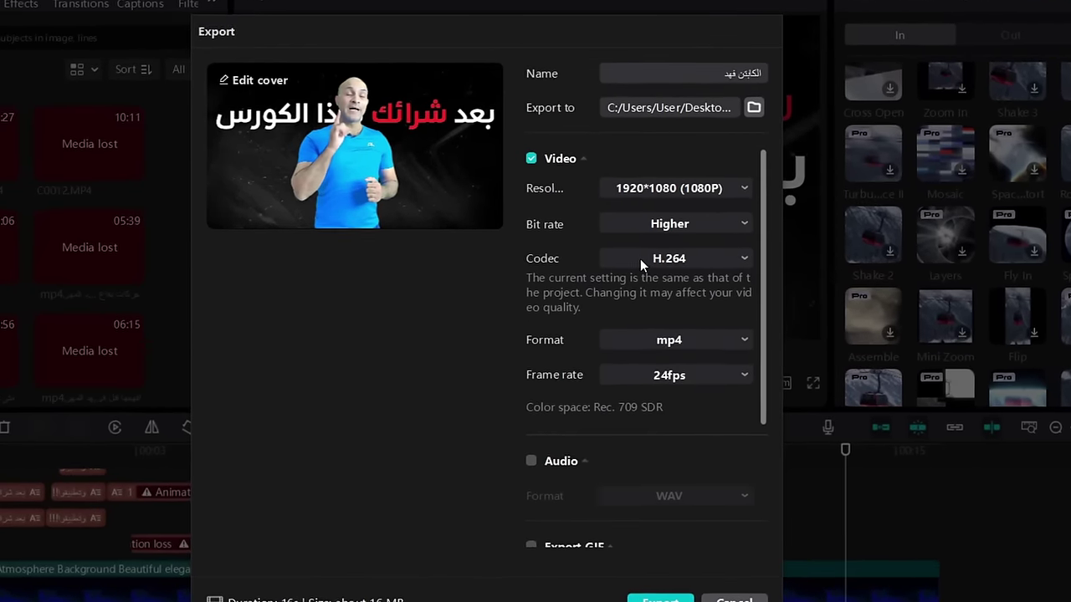
pyautogui.click(673, 266)
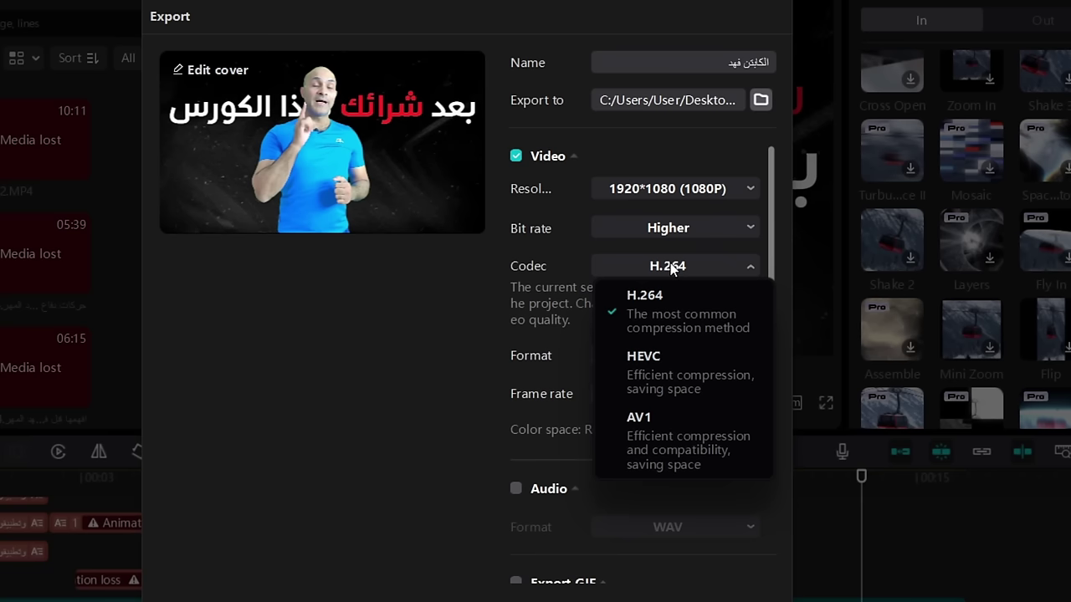
pyautogui.click(672, 266)
pyautogui.click(669, 266)
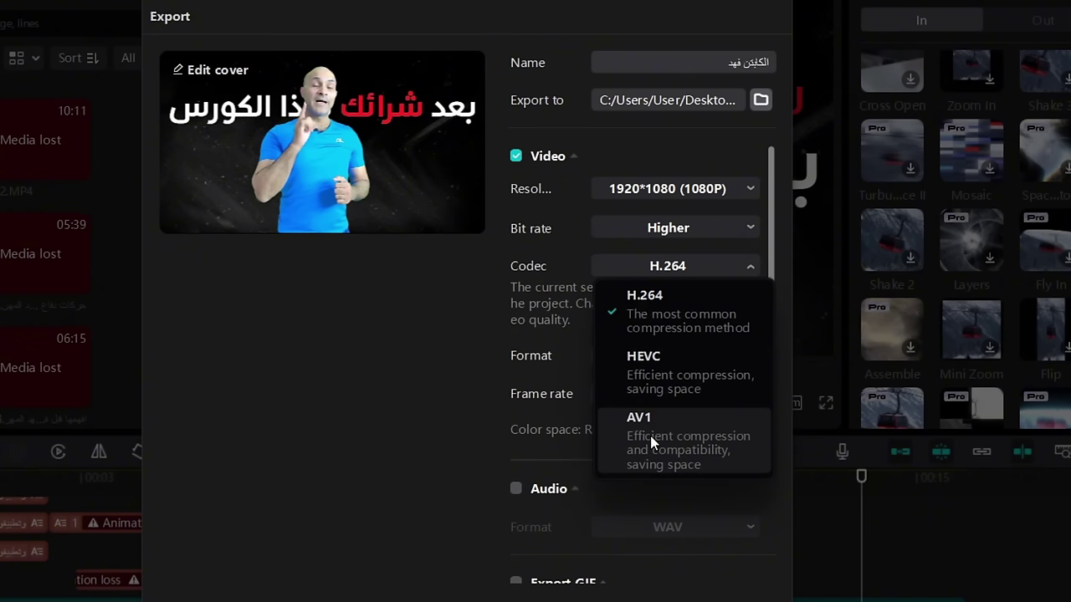
pyautogui.click(680, 272)
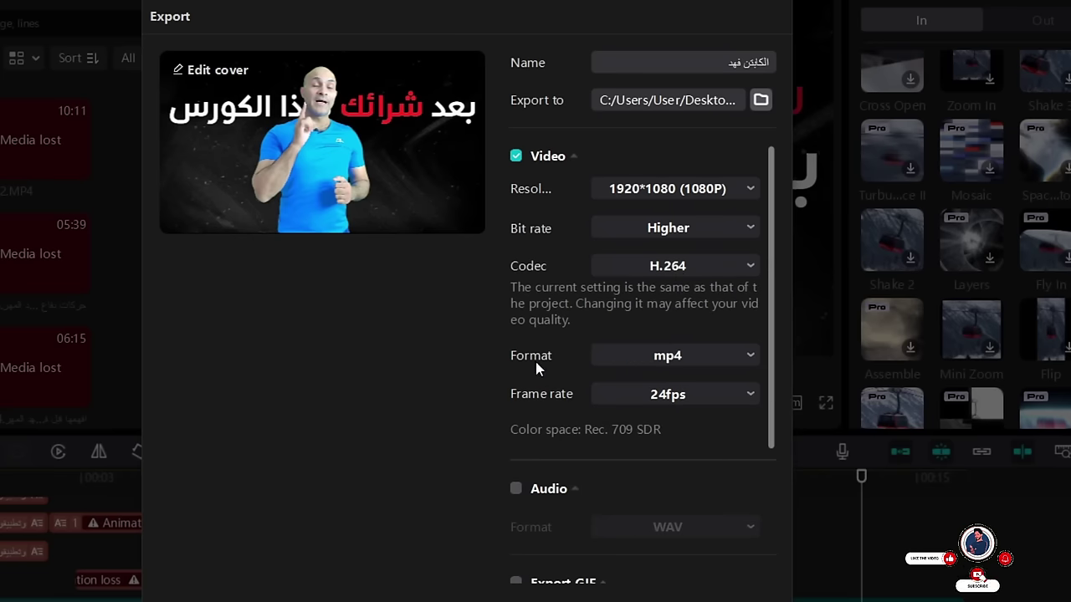
# Keep mp4 as the output format and bring up the 24–60fps frame rate choices
pyautogui.click(681, 356)
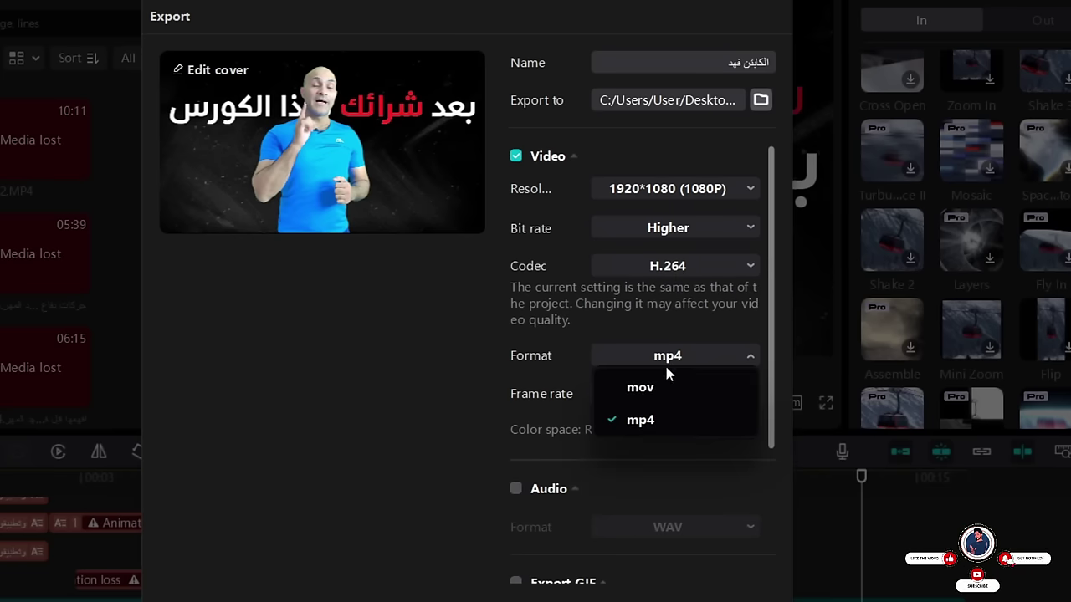
pyautogui.click(636, 422)
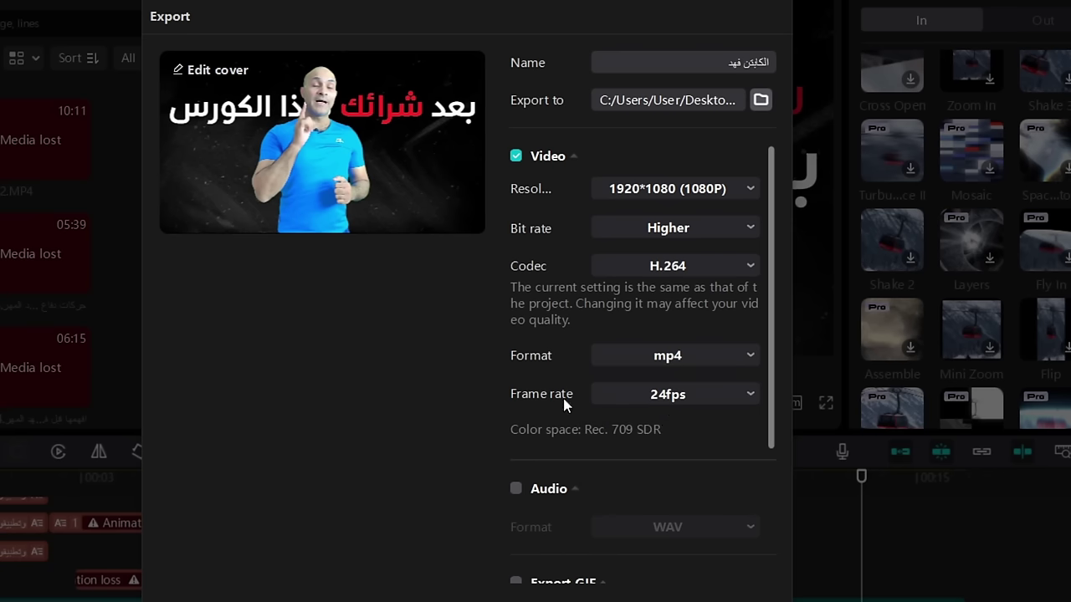
pyautogui.click(679, 397)
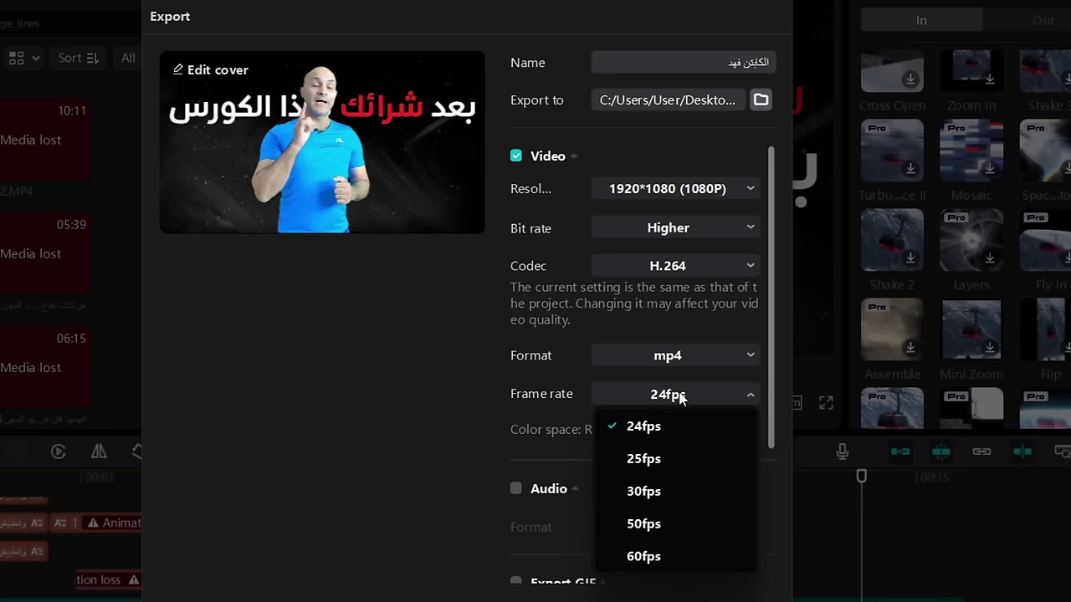